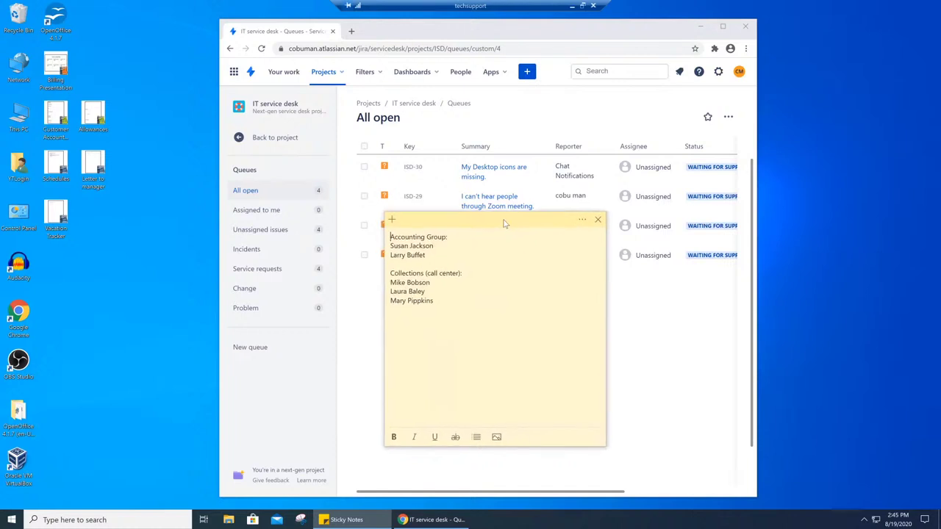
Highlight the Accounting Group member names in the sticky note
key(shift+Down)
key(shift+Down)
key(shift+Down)
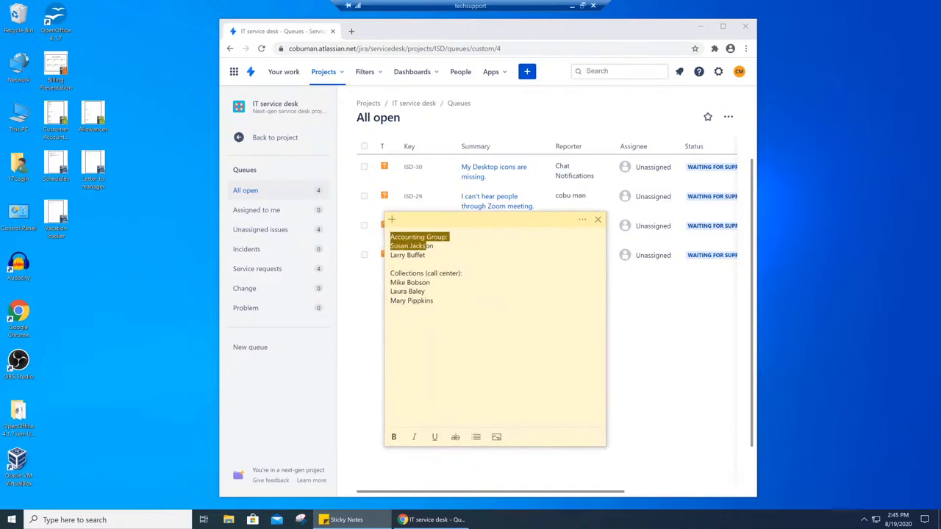
click(424, 273)
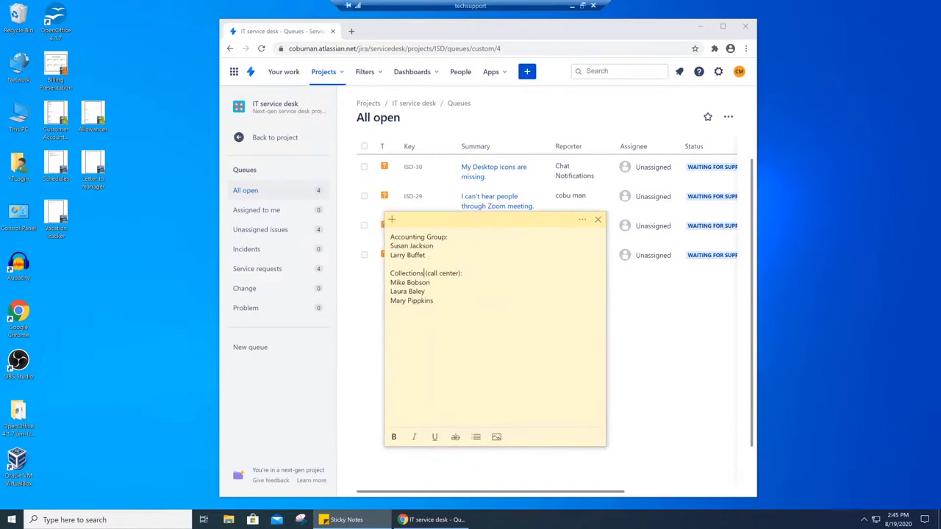
drag(433, 301, 392, 255)
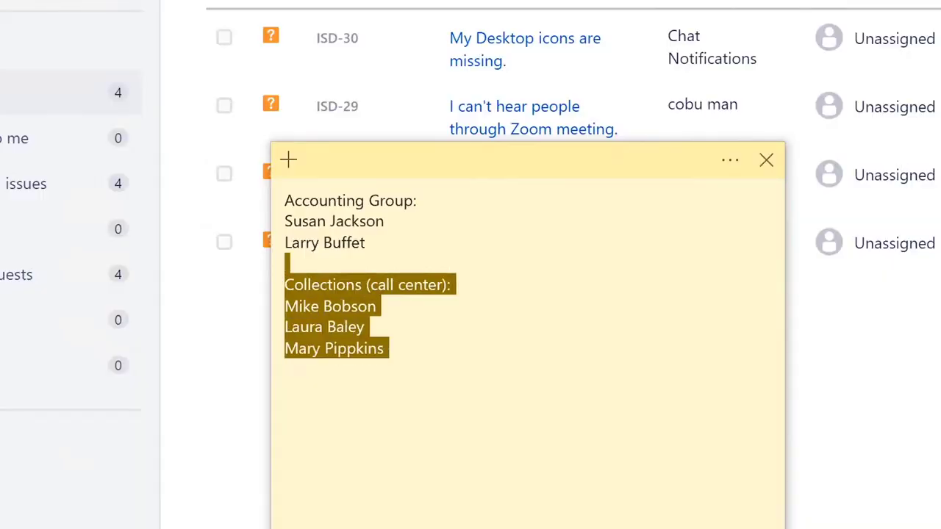
drag(292, 242, 302, 222)
click(309, 263)
Move the note higher, select the three Collections members, then close the sticky note
click(428, 284)
drag(599, 158, 599, 100)
drag(385, 291, 285, 248)
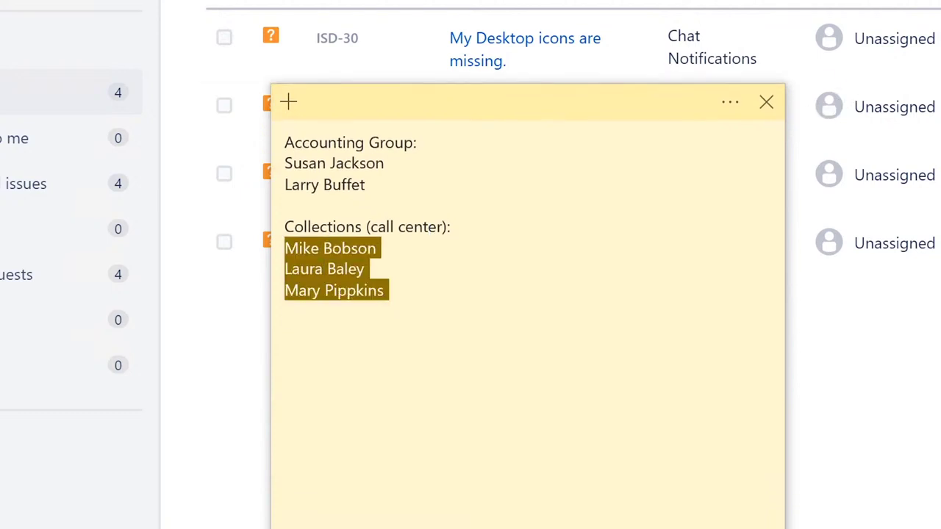
key(Right)
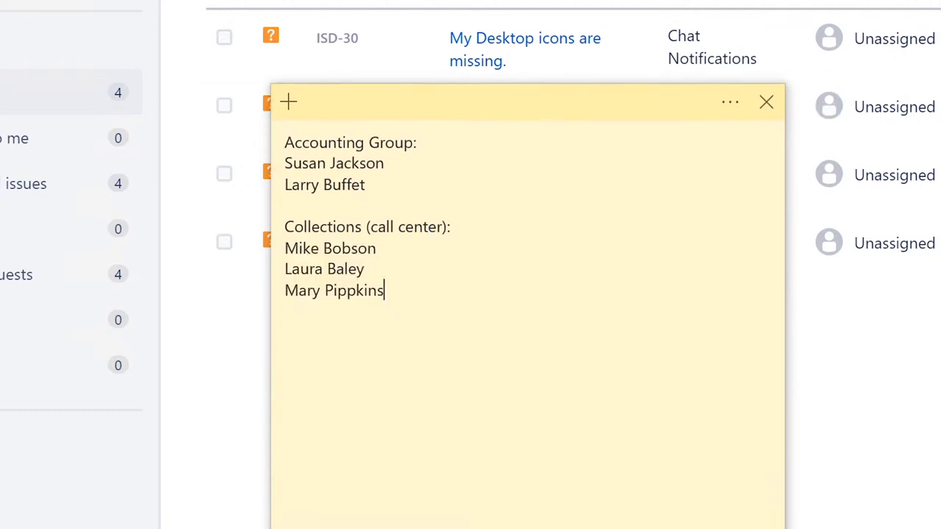
click(765, 109)
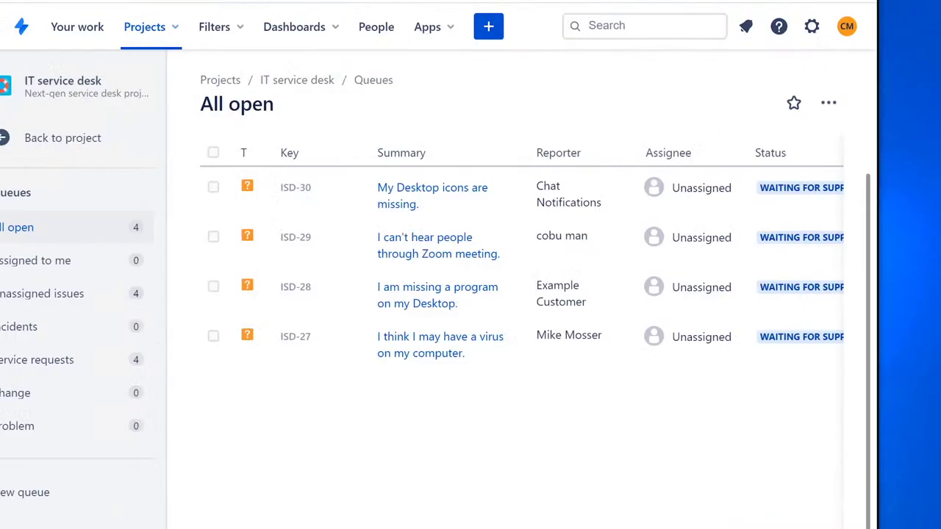
Widen the browser and scroll the queue right to show each ticket's Time to done of -85h 45m
drag(757, 386, 842, 386)
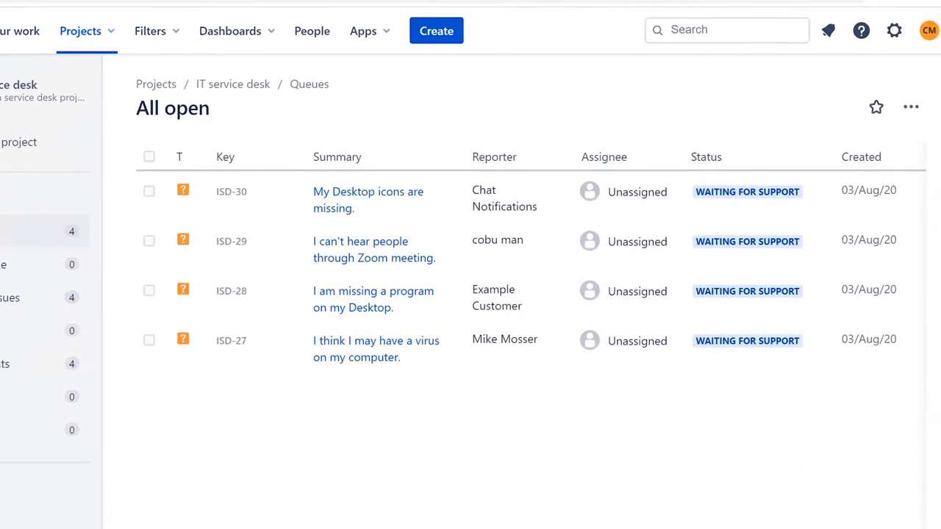
scroll(528, 256, right, 3)
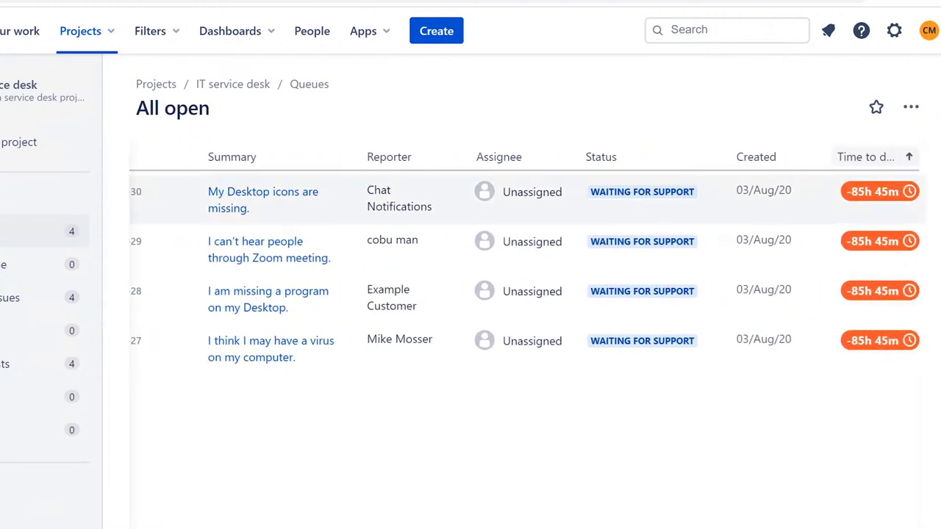
mouse_move(879, 192)
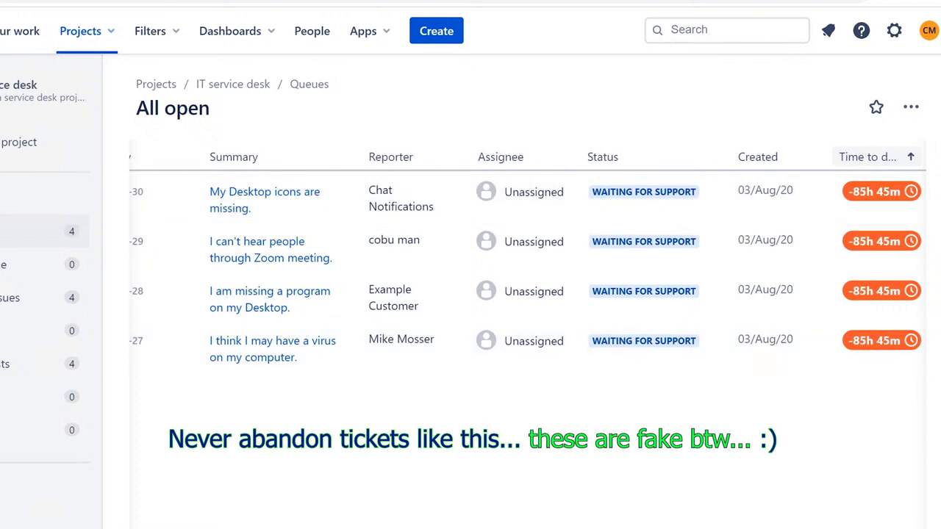
Create an issue with summary and description 'fake ticket', submitted as ISD-31
click(455, 33)
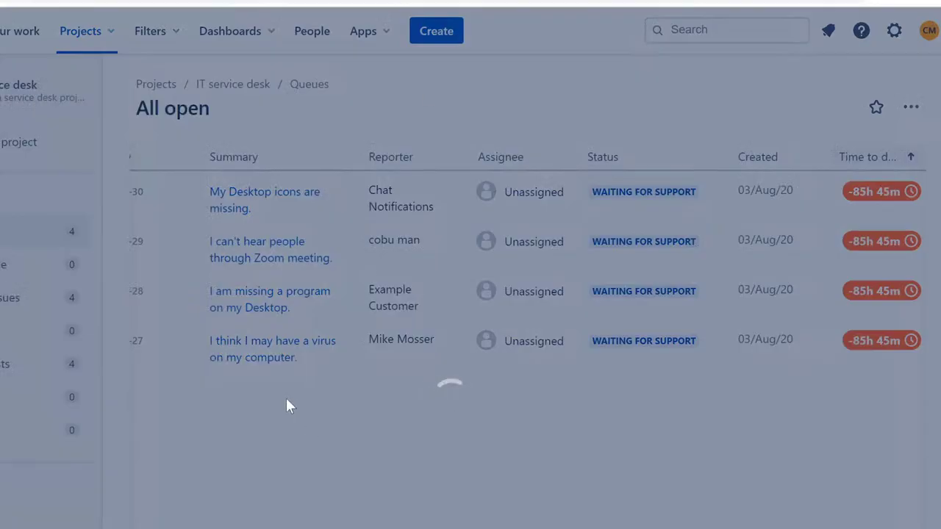
text(fake tickets)
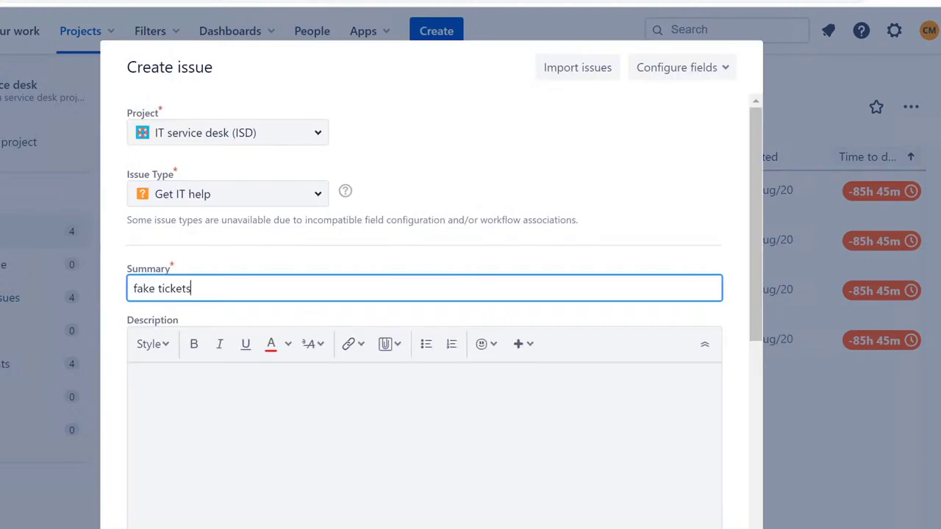
key(BackSpace)
key(Tab)
text(fake ticket)
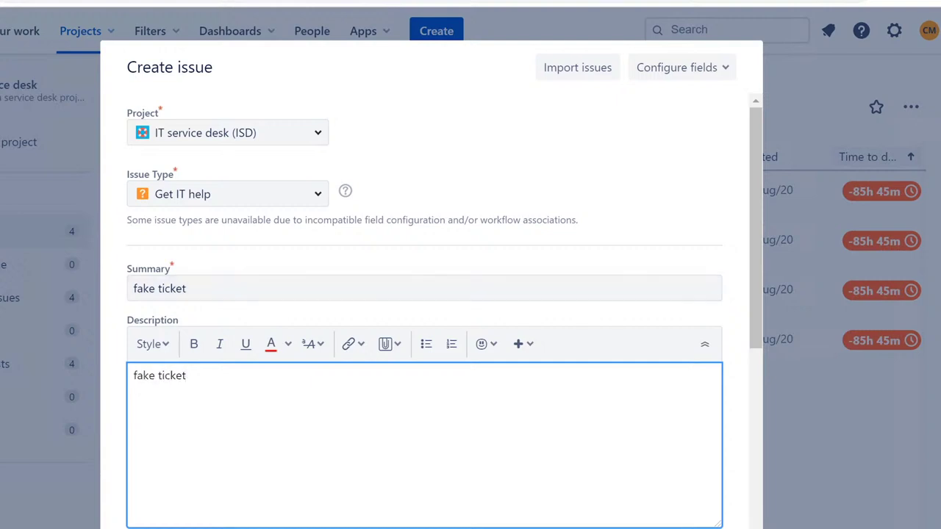
key(ctrl+Return)
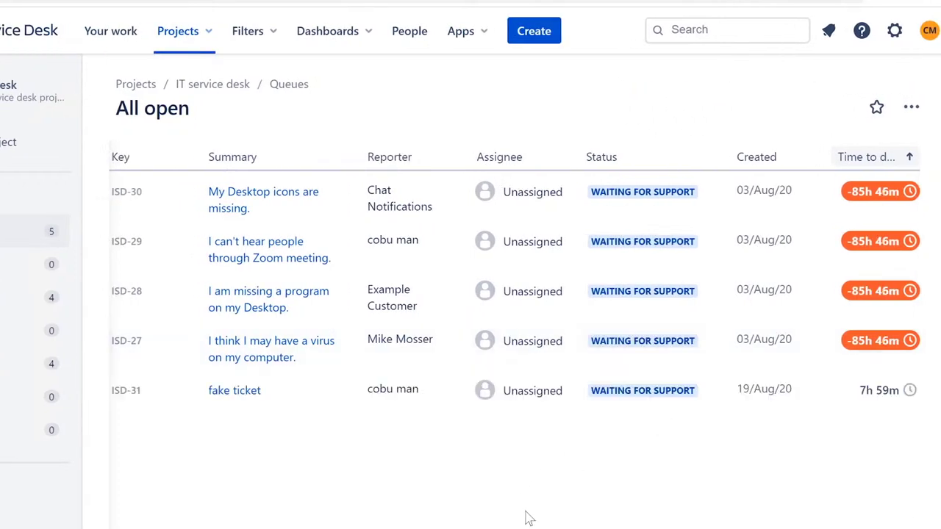
Open ticket ISD-30, 'My Desktop icons are missing.', from the All open queue
mouse_move(909, 390)
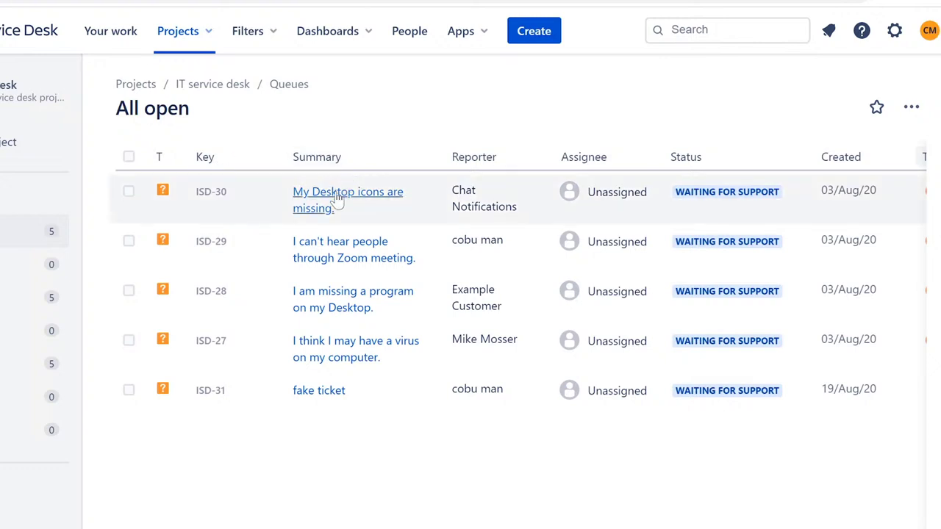
click(358, 198)
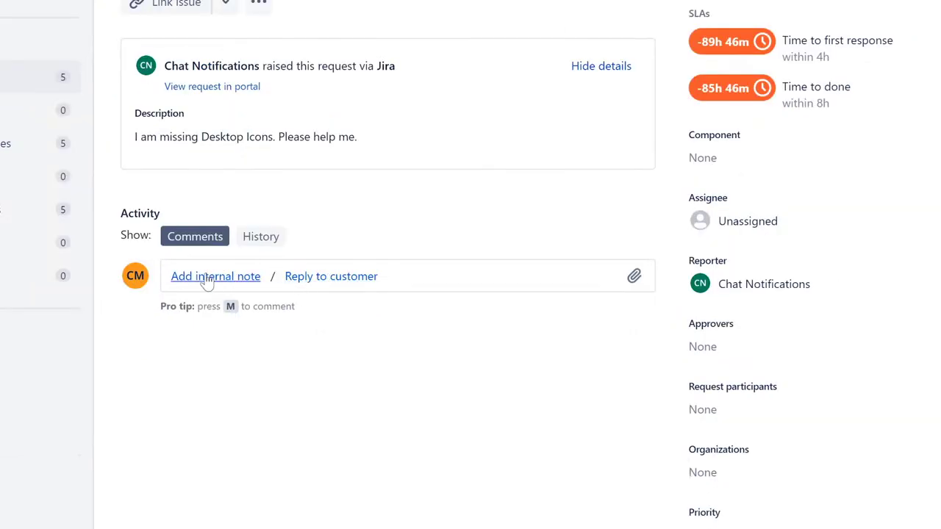
Start an internal note on ISD-30 after briefly trying the Reply to customer option
click(212, 283)
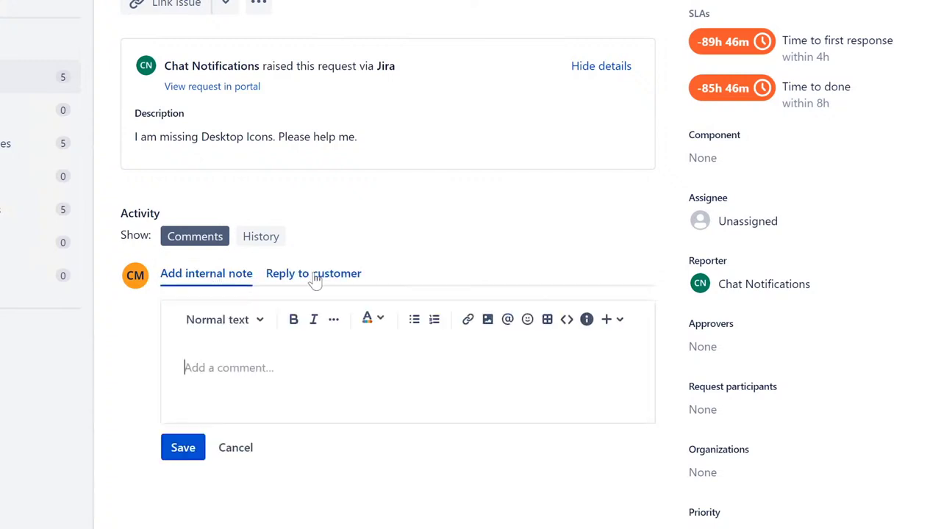
click(315, 280)
click(228, 276)
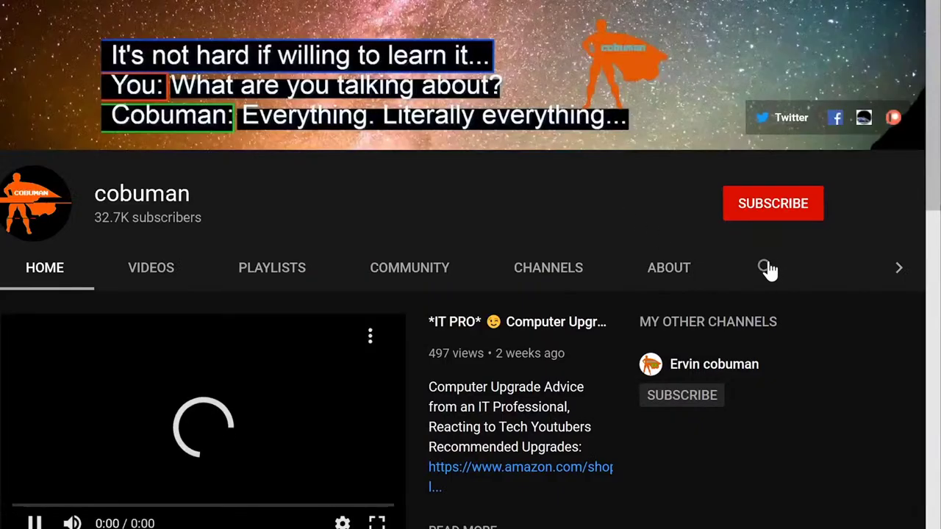
Search the YouTube channel for 'tickets' and scroll through the help desk results
click(762, 270)
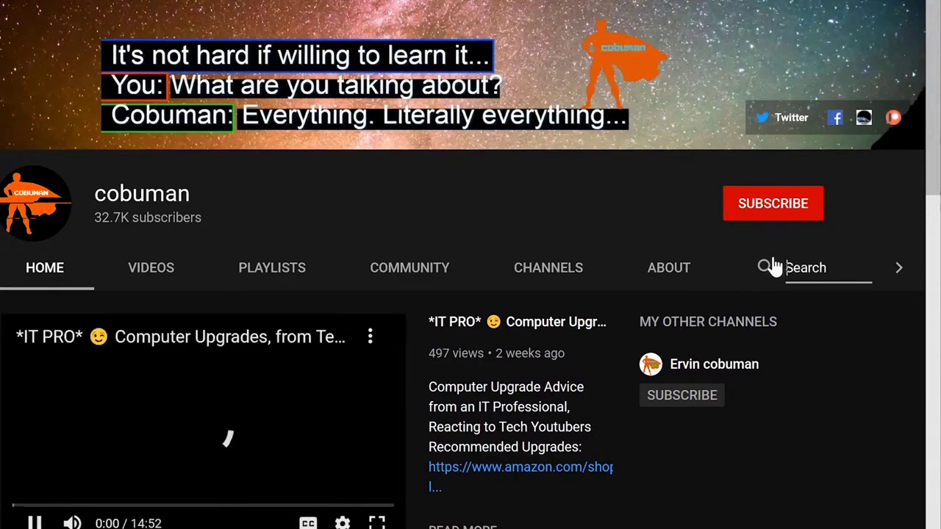
text(tickets)
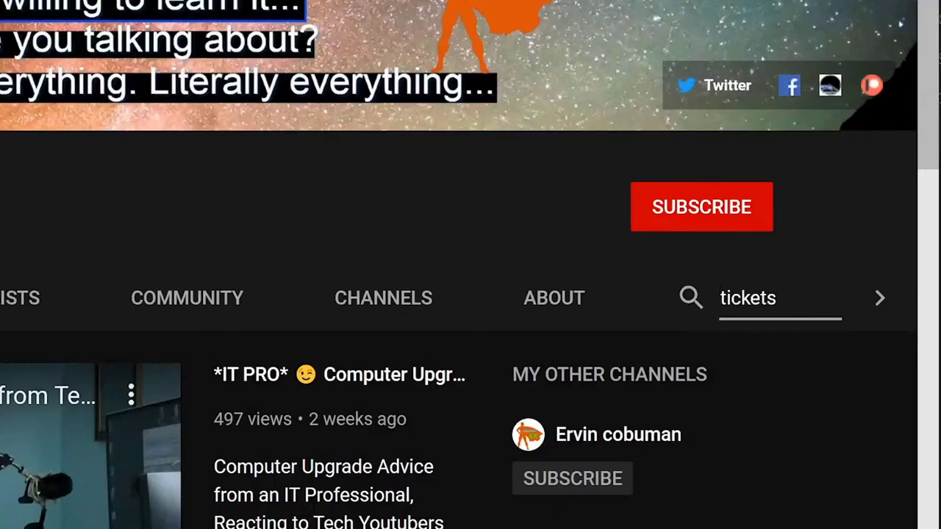
key(Return)
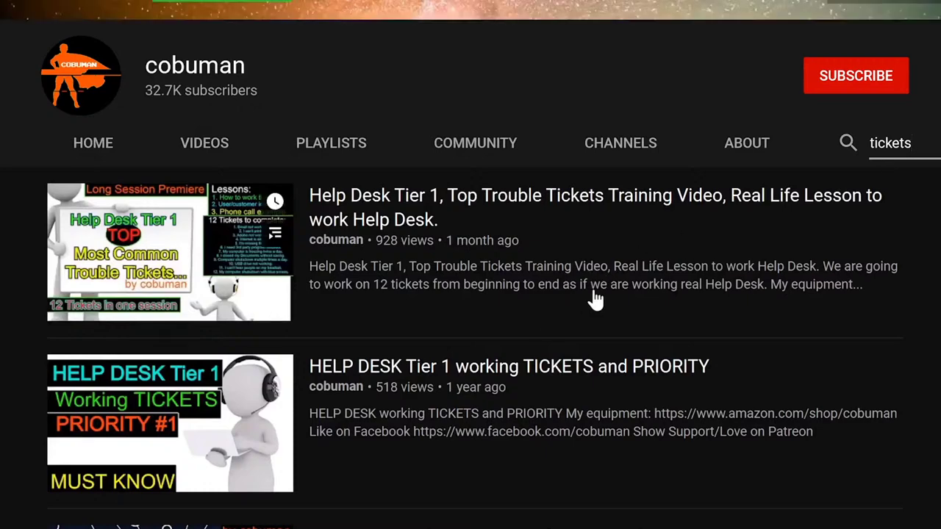
scroll(595, 300, down, 5)
scroll(595, 300, down, 10)
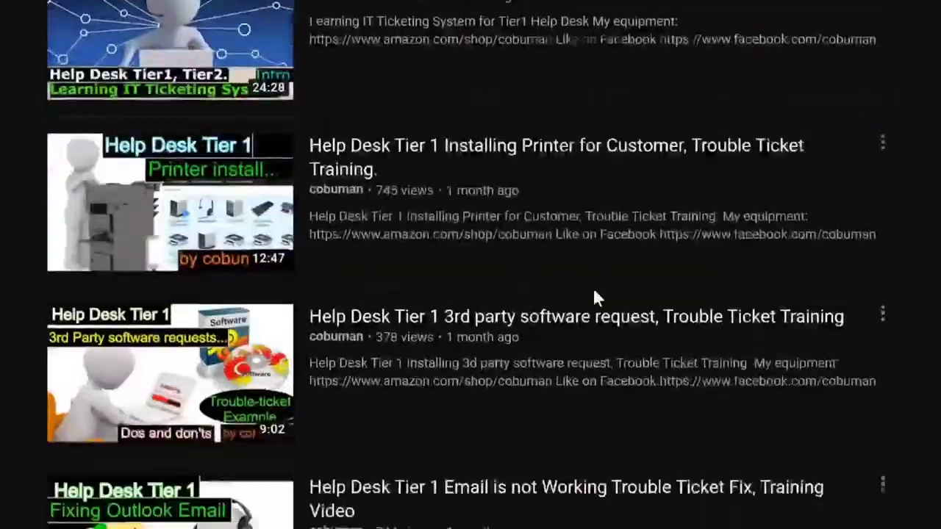
scroll(595, 300, down, 7)
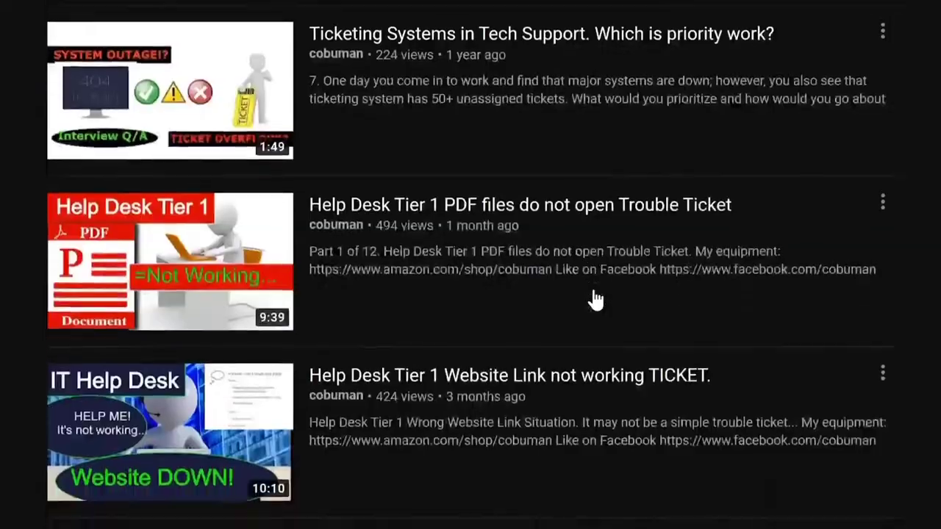
scroll(596, 300, up, 1)
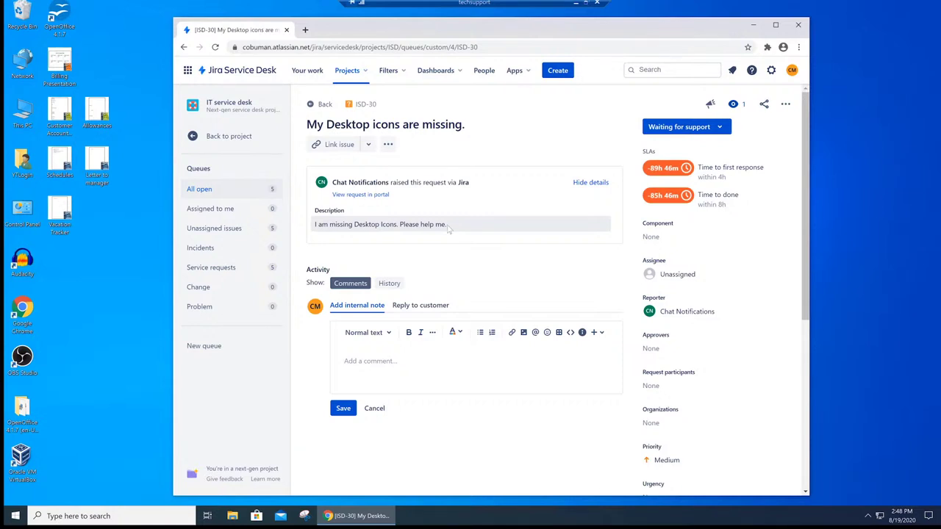
click(184, 46)
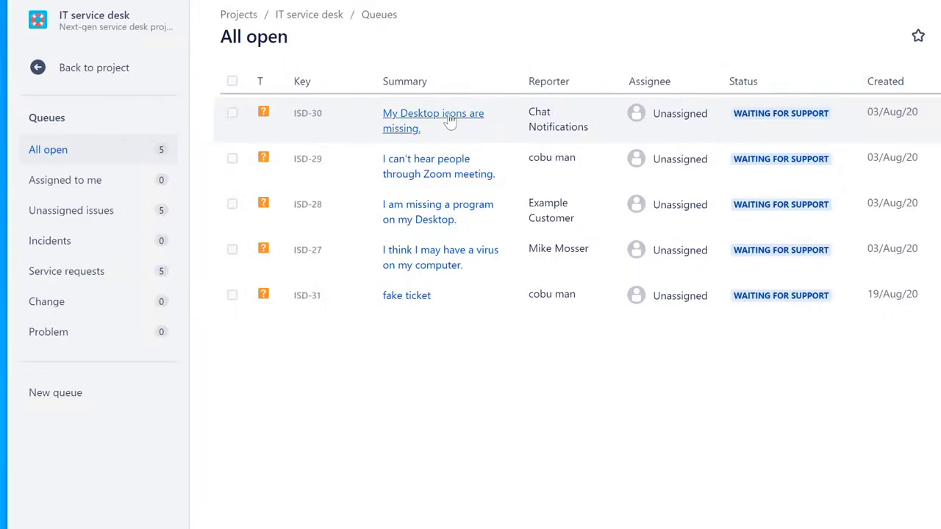
click(458, 172)
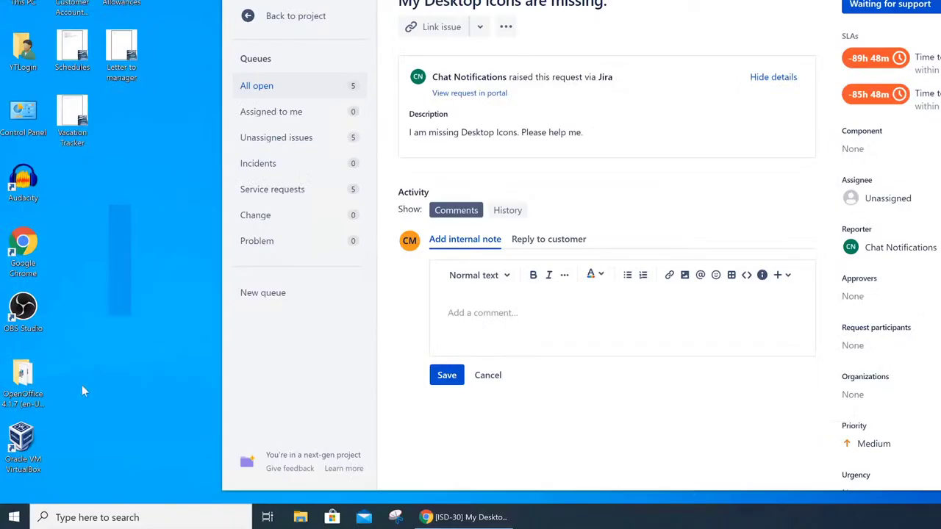
drag(130, 206, 3, 485)
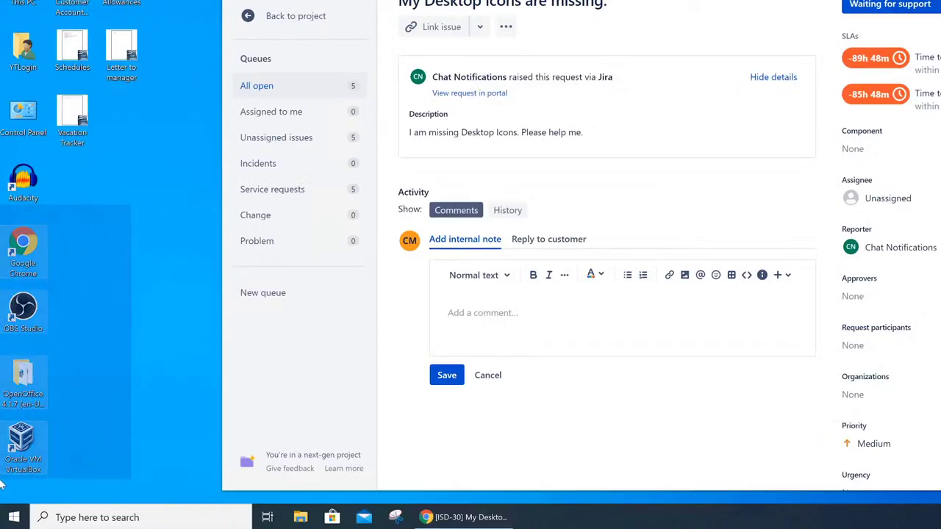
right_click(41, 252)
click(67, 287)
drag(4, 470, 81, 225)
drag(23, 247, 24, 50)
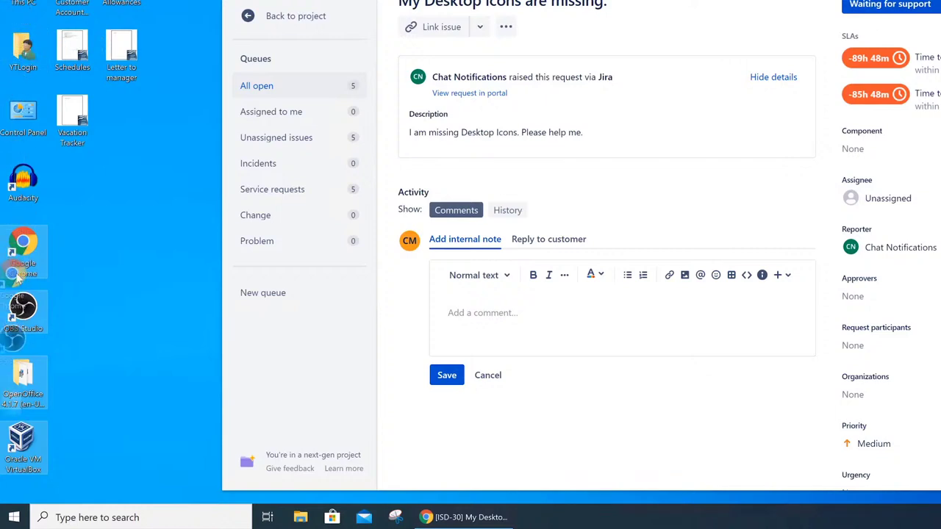
click(115, 236)
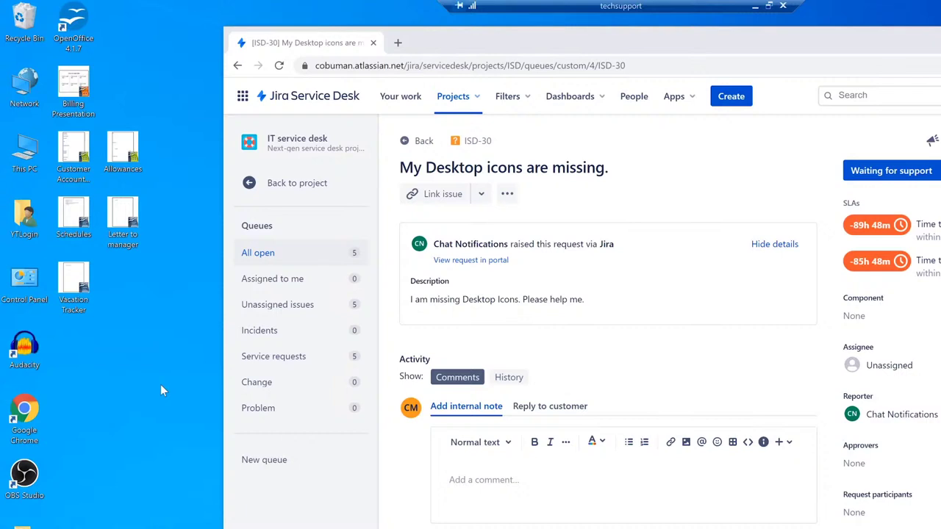
mouse_move(695, 35)
mouse_down()
mouse_move(706, 49)
mouse_move(696, 26)
mouse_up()
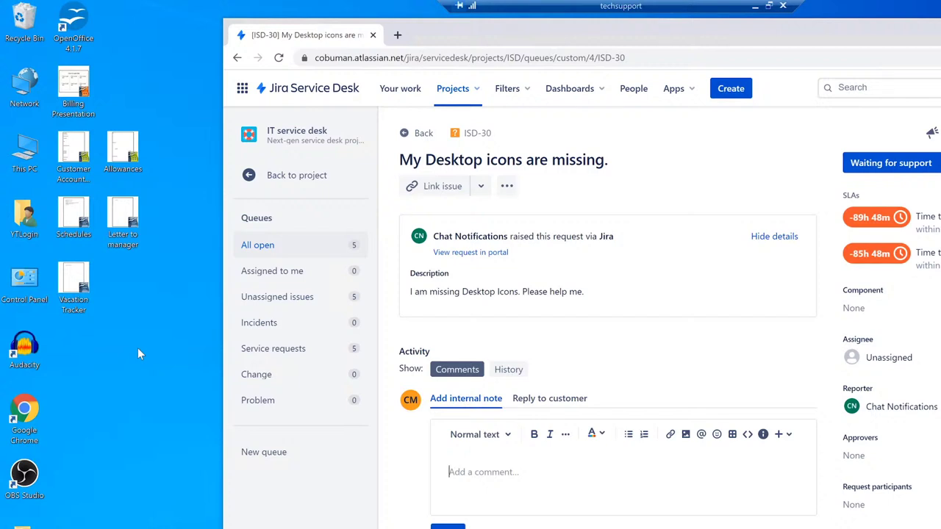
drag(166, 95, 69, 328)
click(165, 337)
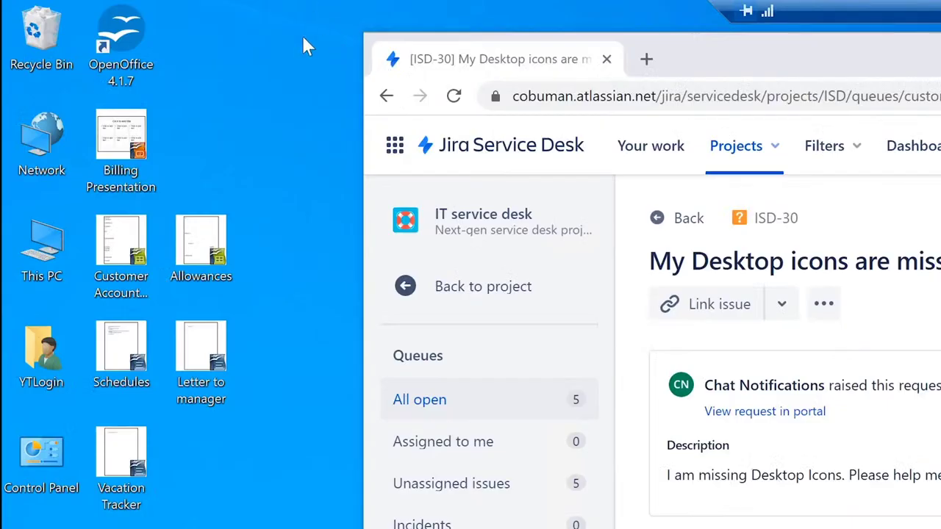
drag(196, 1, 113, 292)
drag(189, 483, 129, 525)
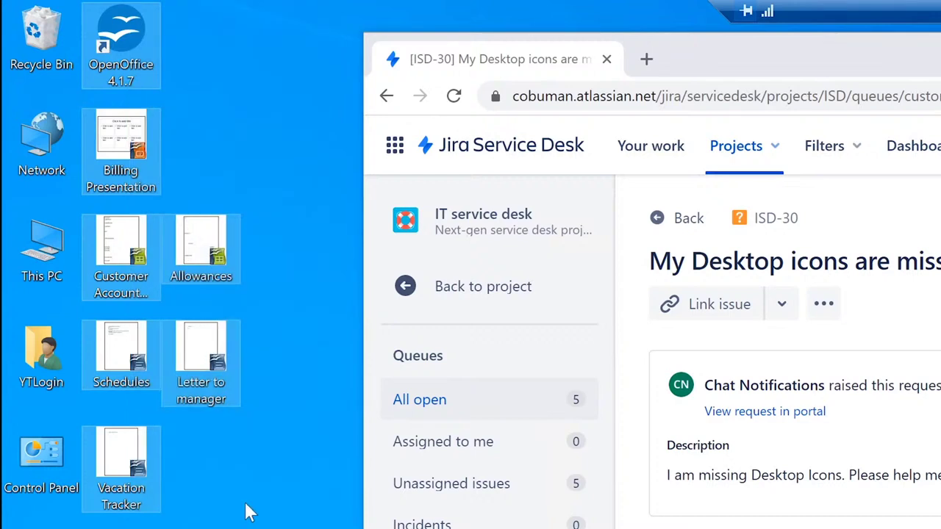
click(244, 501)
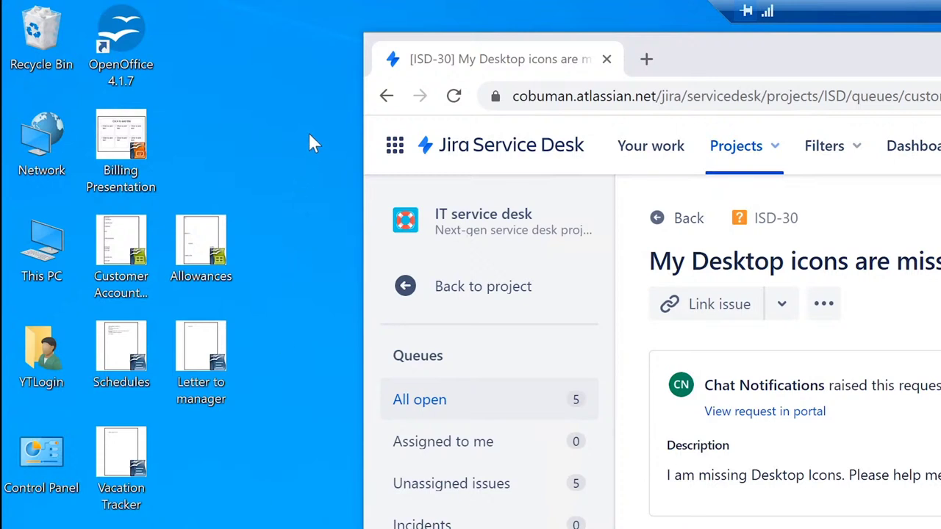
drag(314, 120, 102, 526)
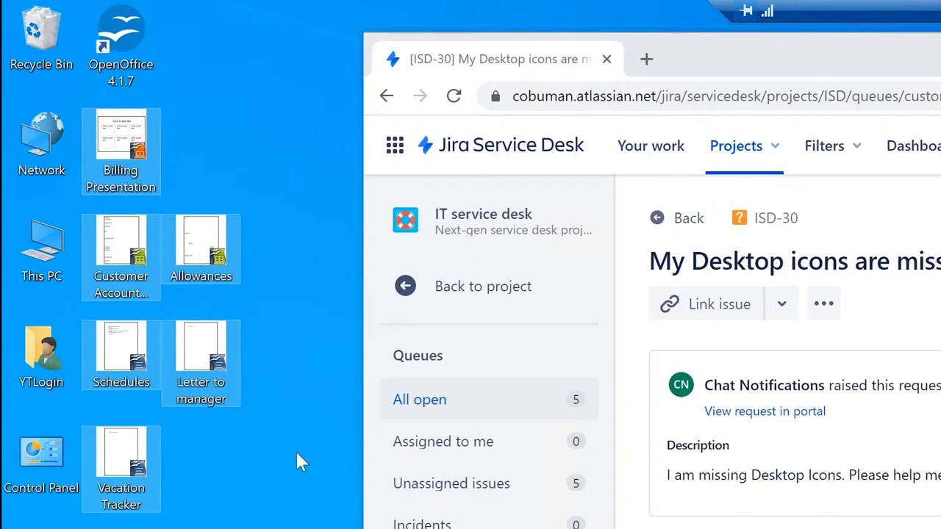
click(321, 271)
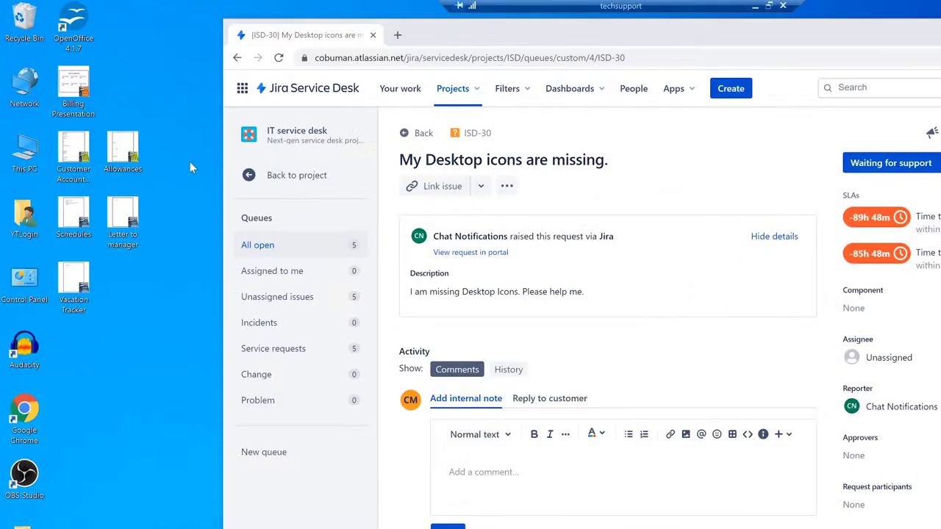
Select and deselect the six desktop icons, then go back from ISD-30 to the All open queue
drag(207, 79, 64, 336)
click(120, 373)
click(238, 58)
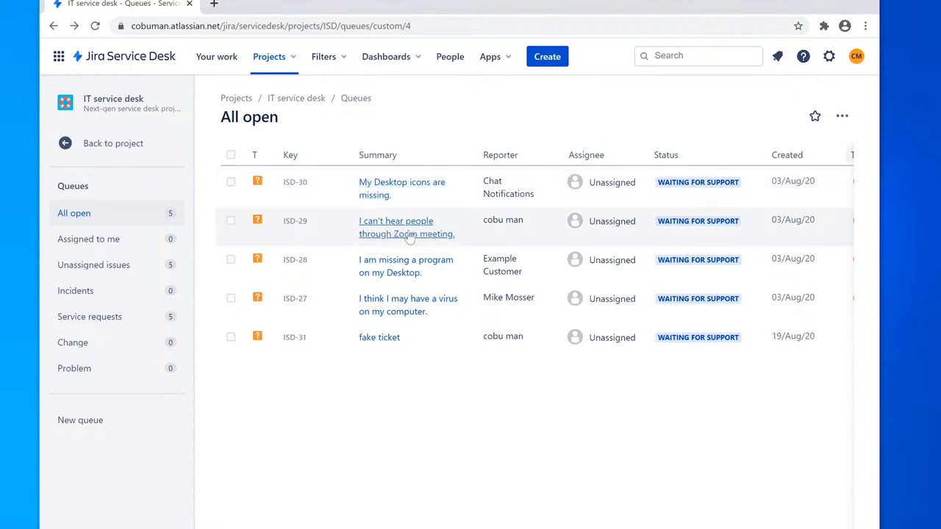
Open ticket ISD-29 about Zoom audio and reveal the hidden taskbar tray icons
click(409, 233)
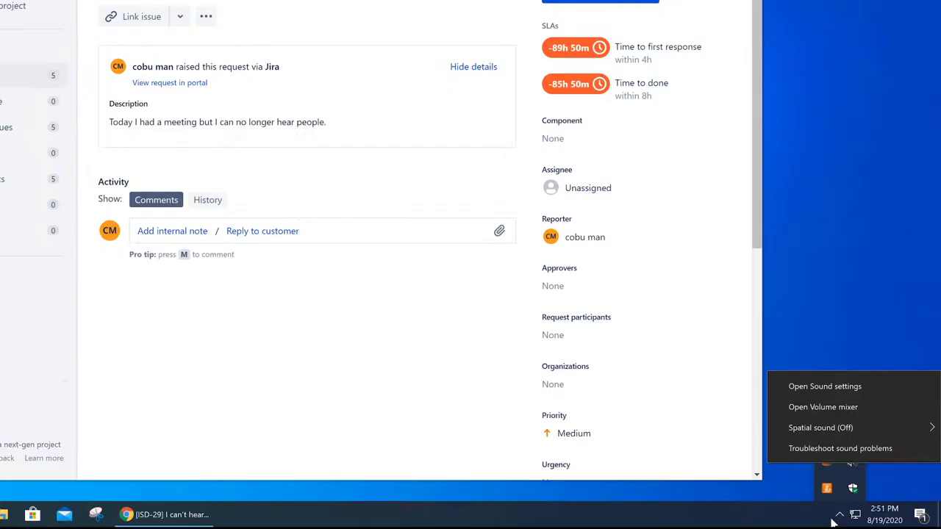
click(837, 520)
click(837, 521)
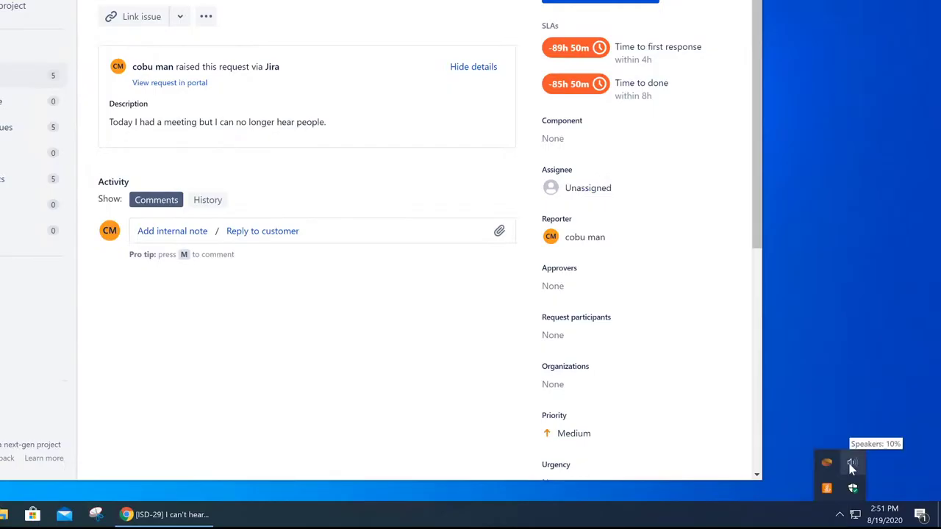
Open Windows Sound settings from the speaker tray icon and review the output devices
right_click(846, 463)
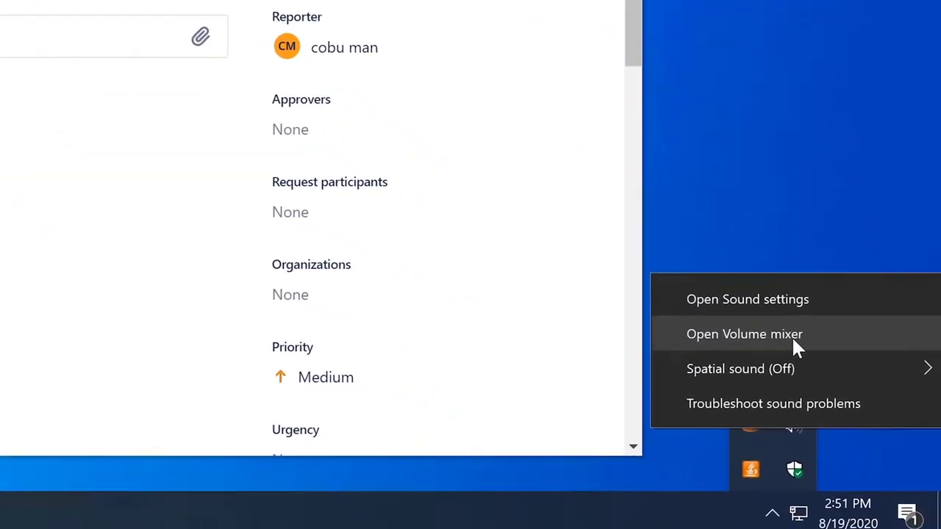
click(789, 301)
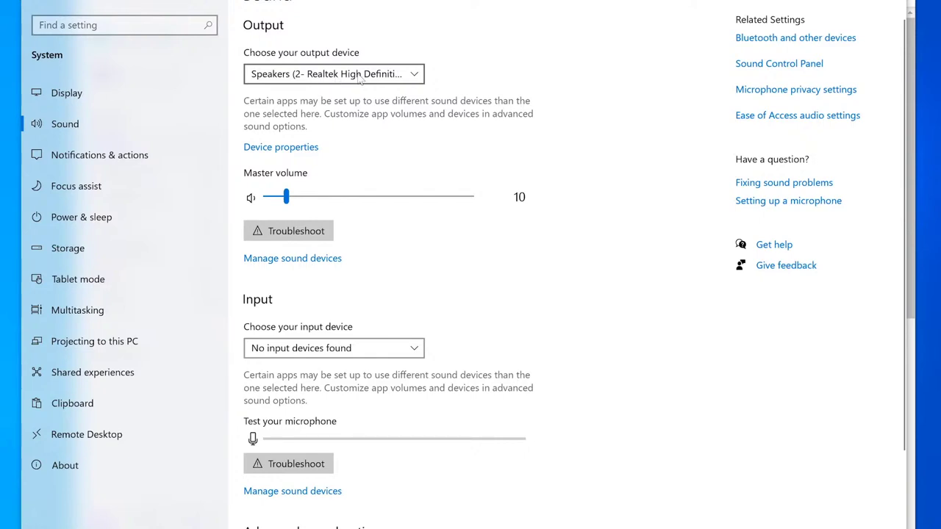
click(360, 79)
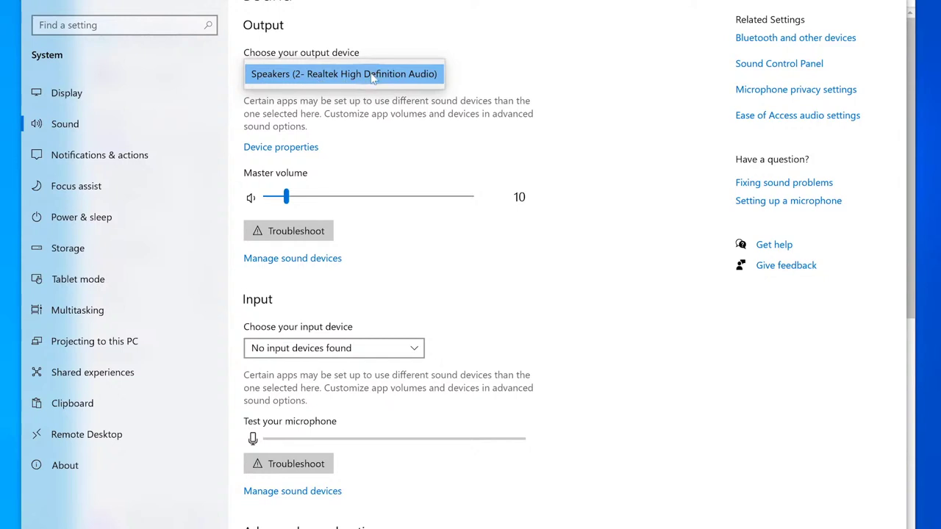
click(386, 109)
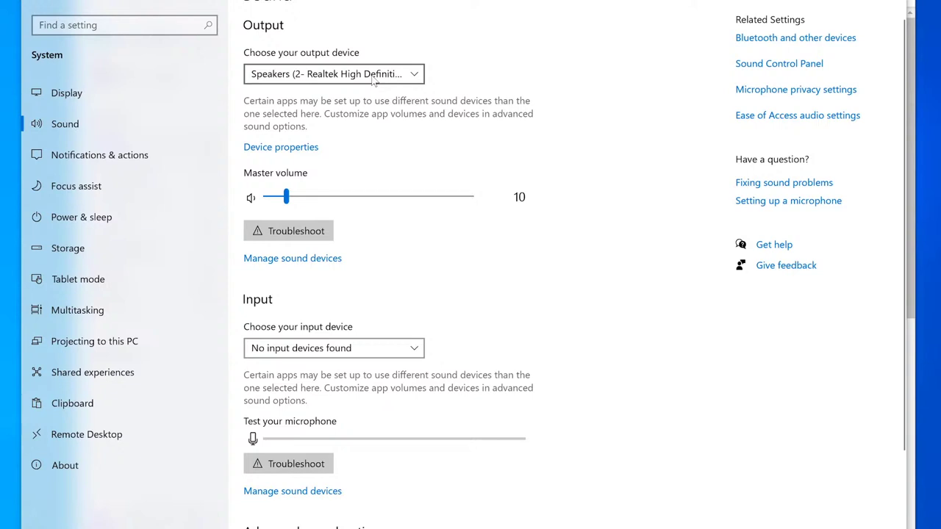
click(373, 78)
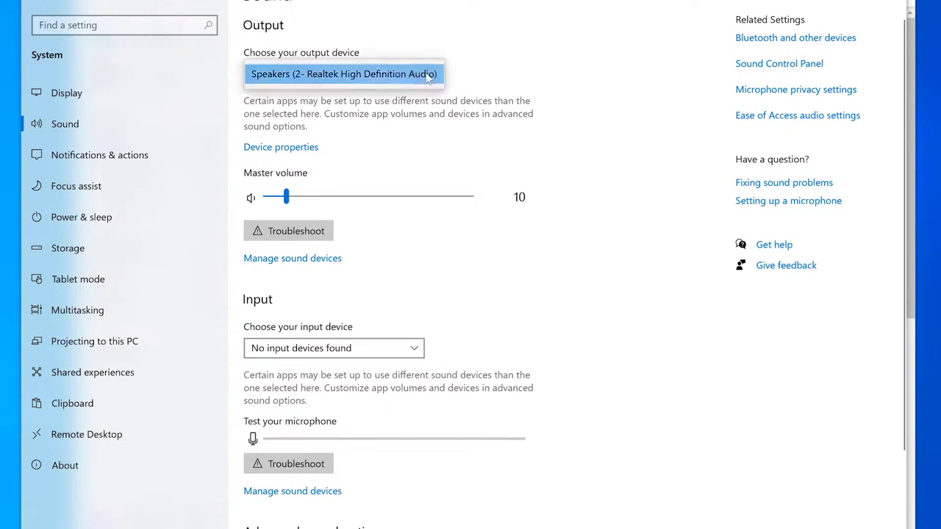
click(376, 118)
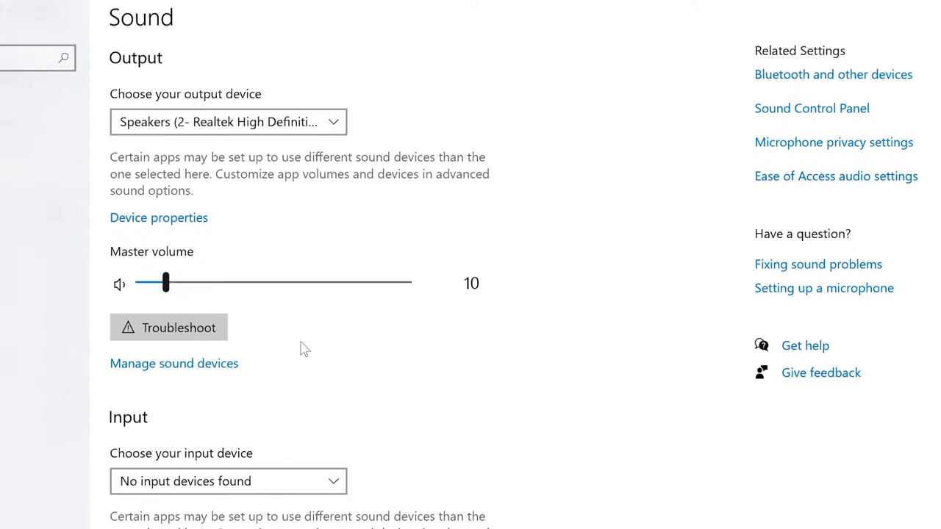
Check the input device list, which shows no devices, then open the Sound Control Panel
click(228, 490)
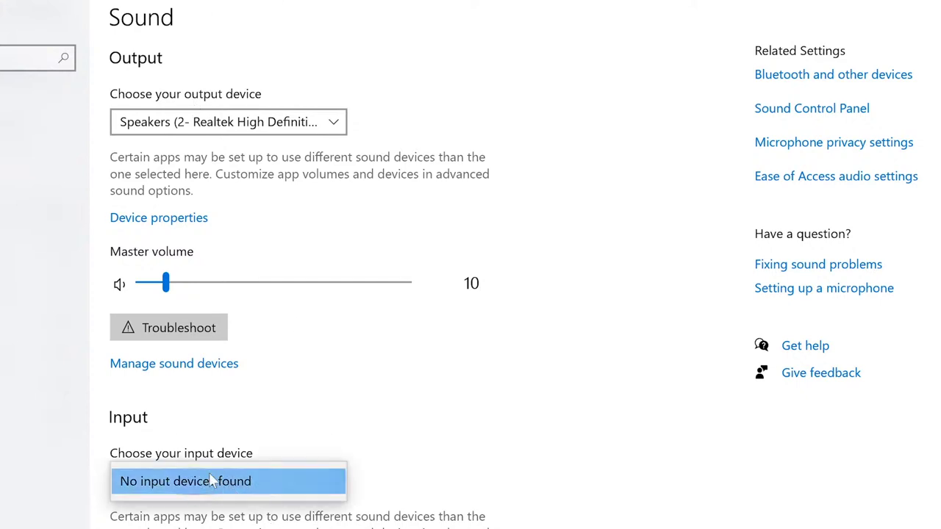
click(225, 523)
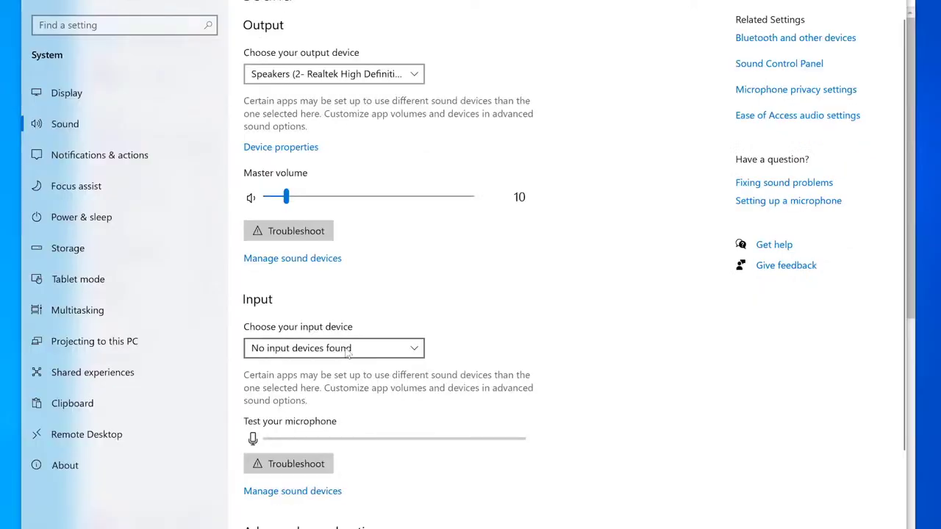
click(765, 66)
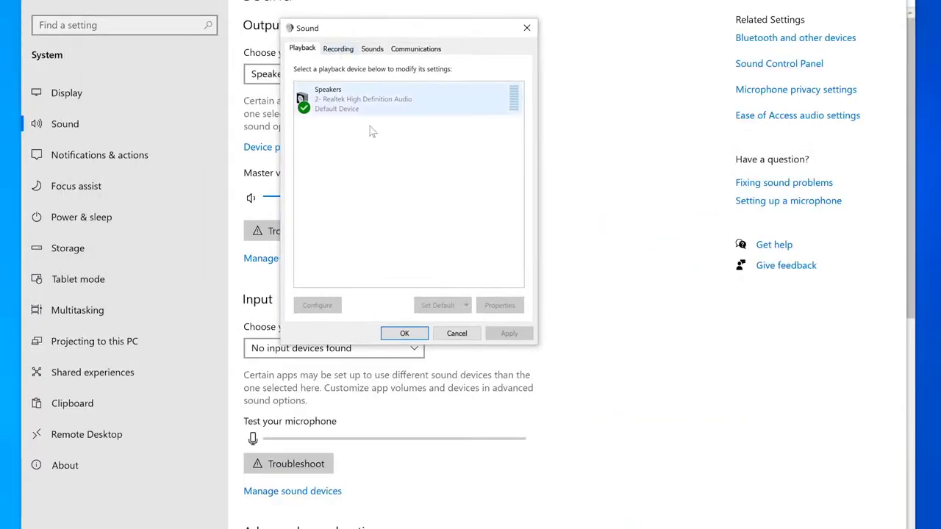
Set Realtek Speakers as the default playback and default communication device
click(368, 99)
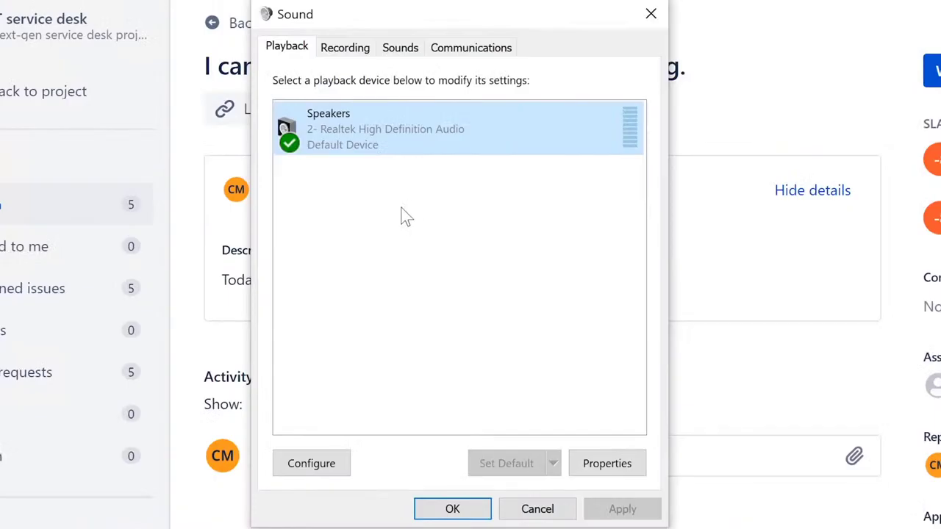
click(376, 150)
click(352, 103)
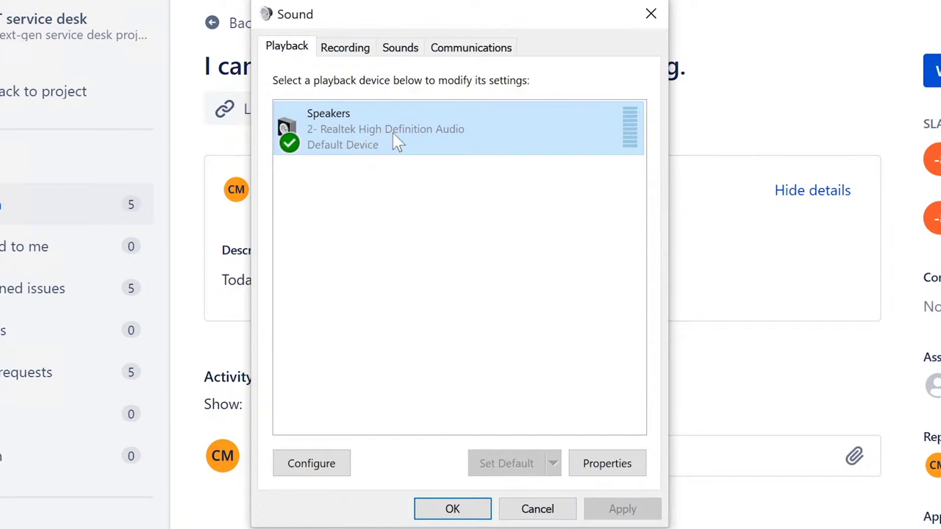
click(369, 221)
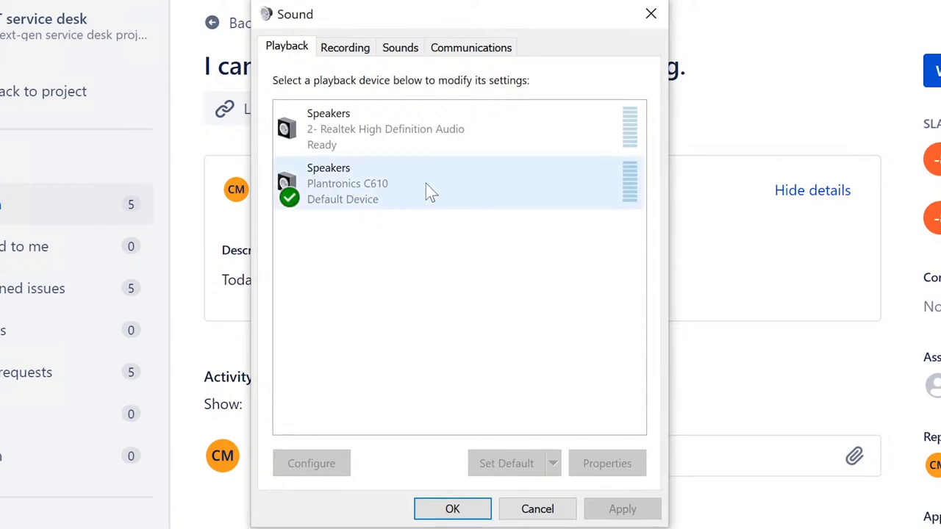
click(337, 199)
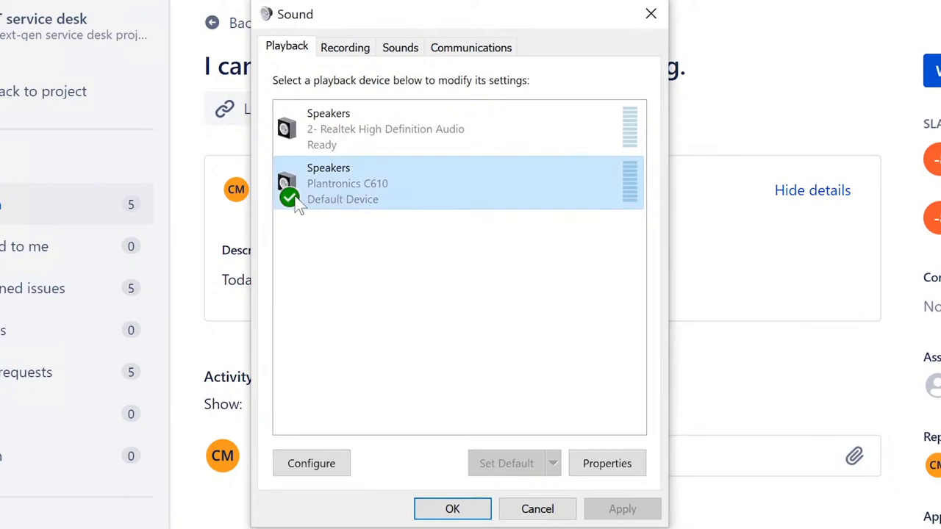
click(395, 138)
right_click(398, 131)
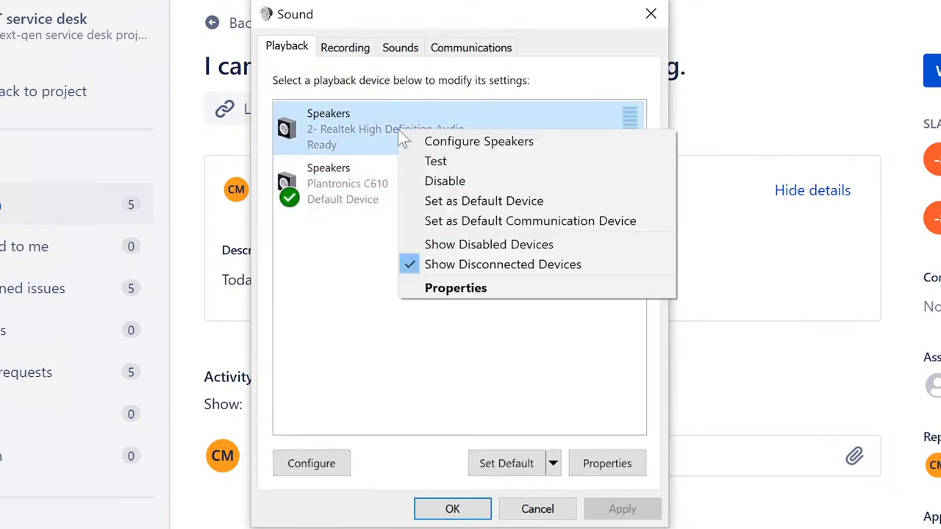
click(454, 203)
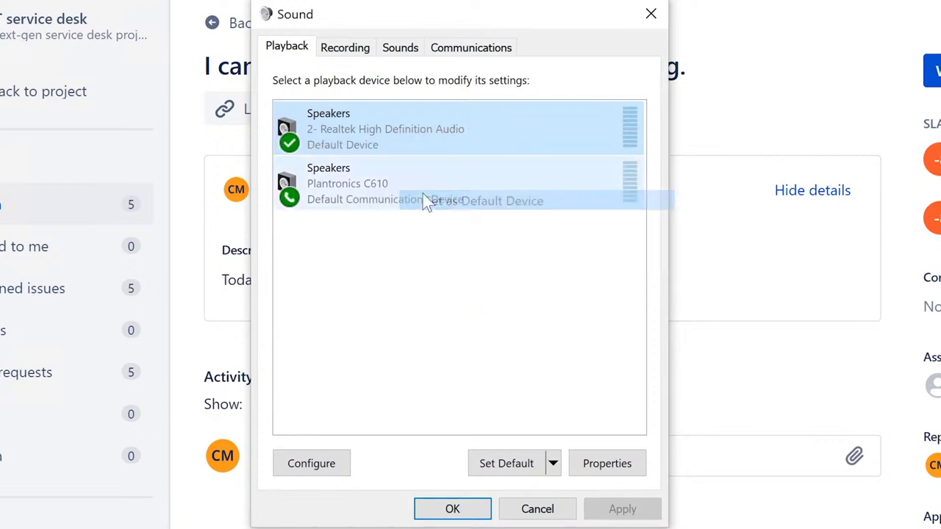
right_click(394, 138)
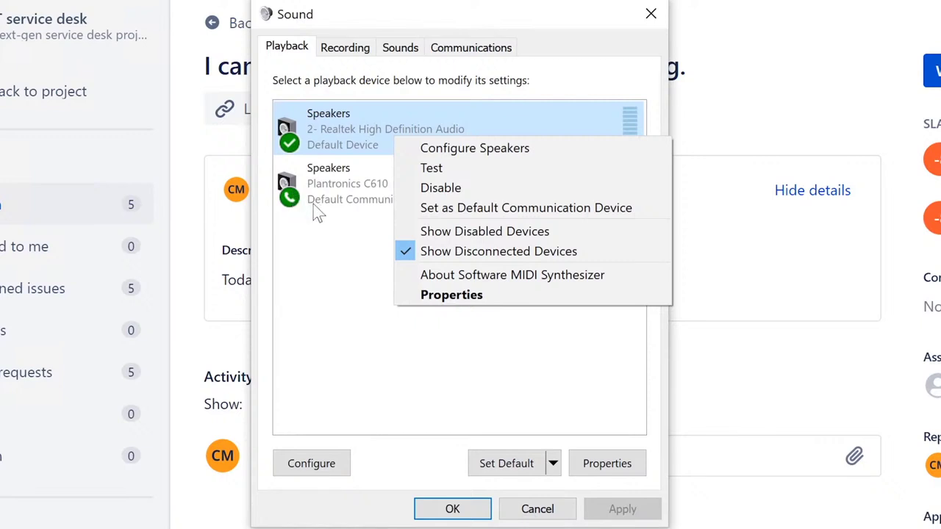
click(560, 210)
Make Plantronics C610 Speakers the default and communication device, then view Recording devices
click(397, 200)
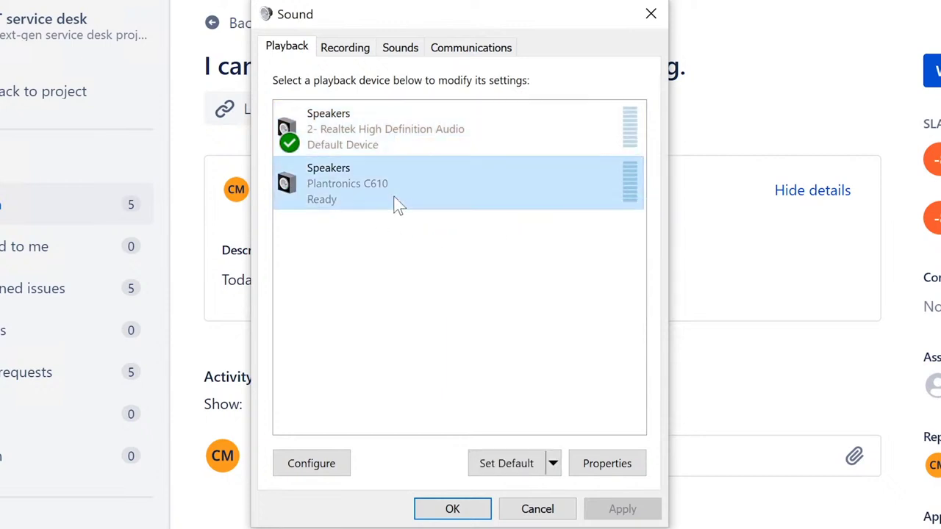
right_click(400, 185)
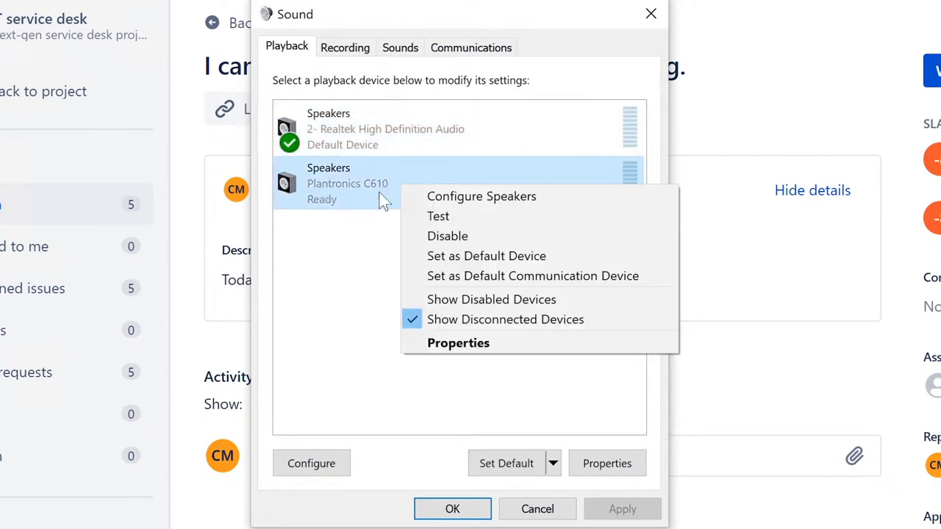
click(530, 256)
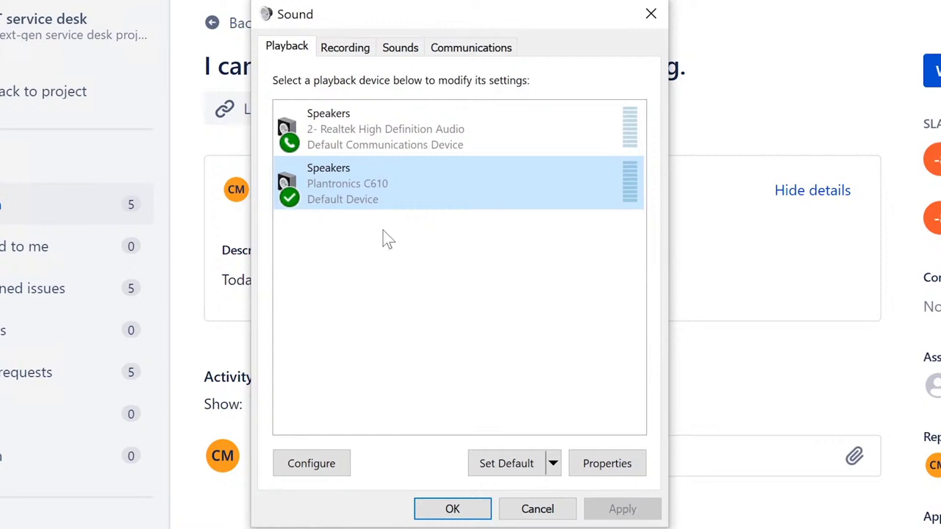
click(400, 131)
right_click(346, 188)
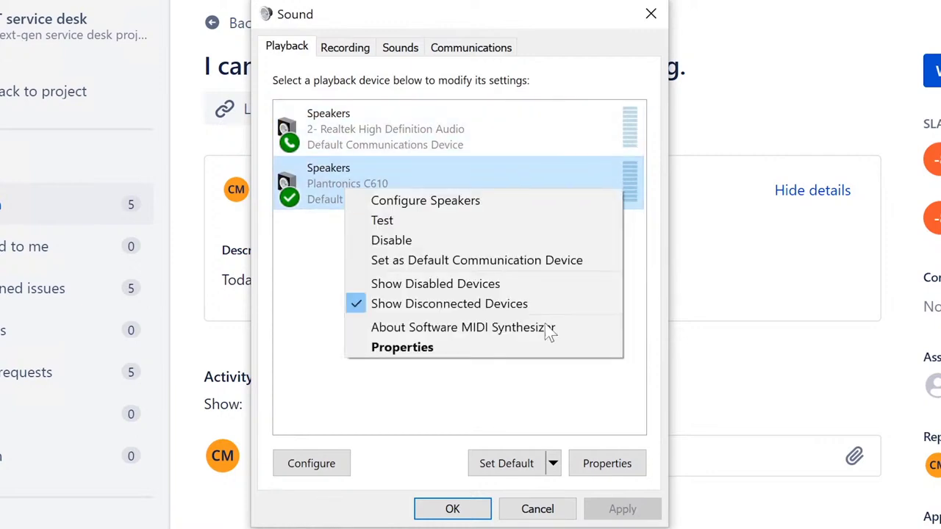
click(483, 260)
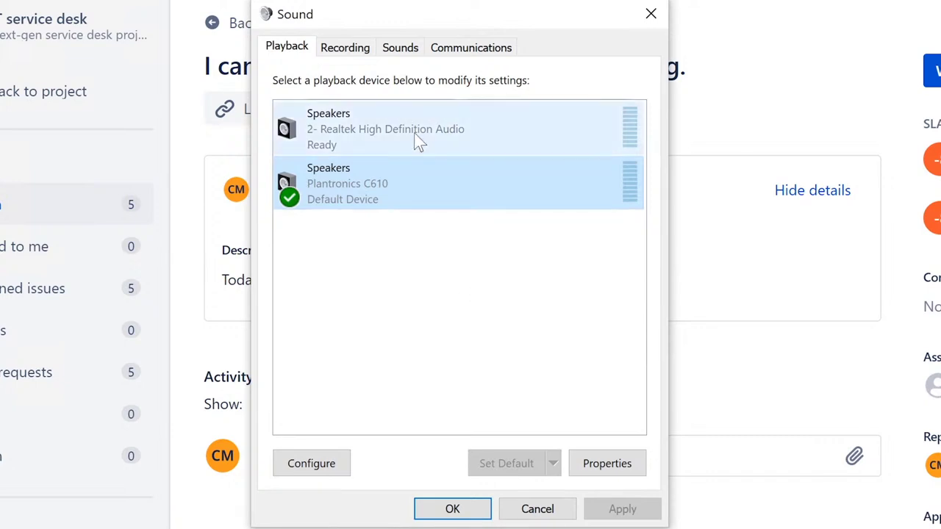
click(344, 47)
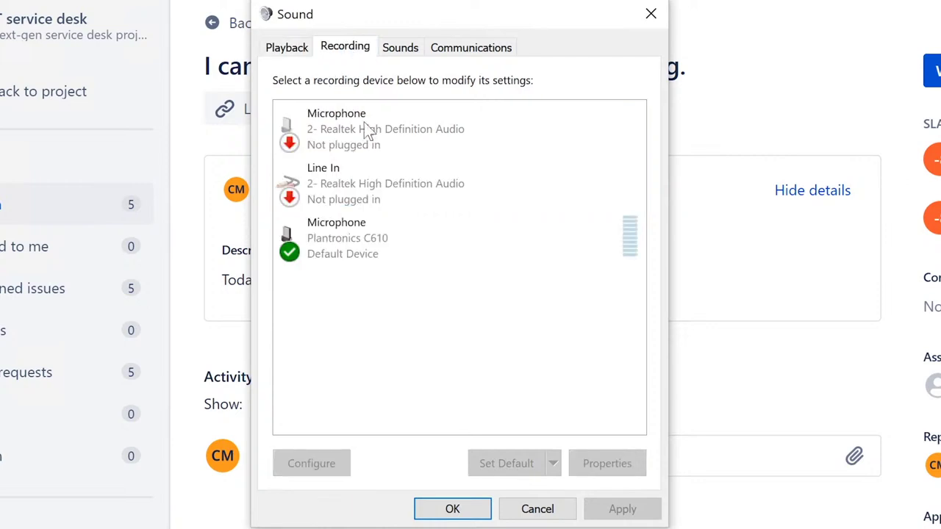
Look over the Plantronics C610 microphone and Line In devices, then cancel the Sound dialog unchanged
click(378, 244)
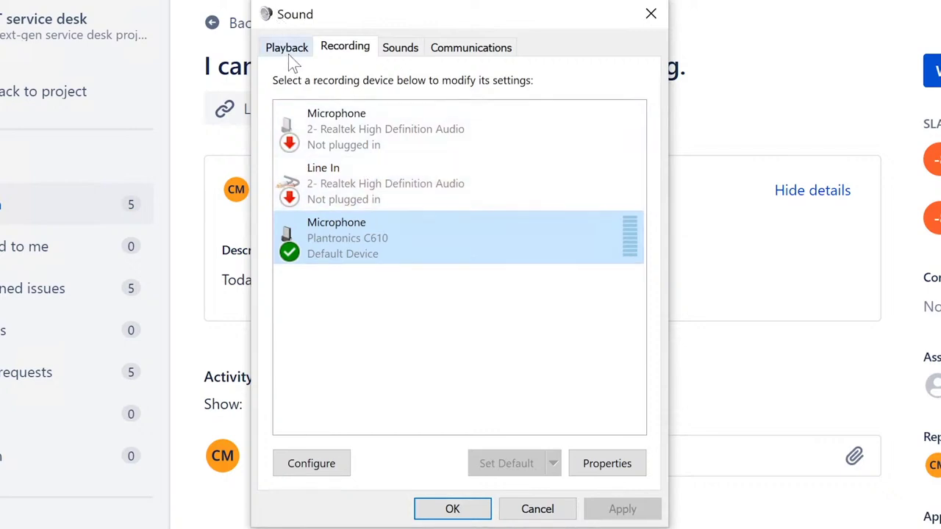
click(347, 180)
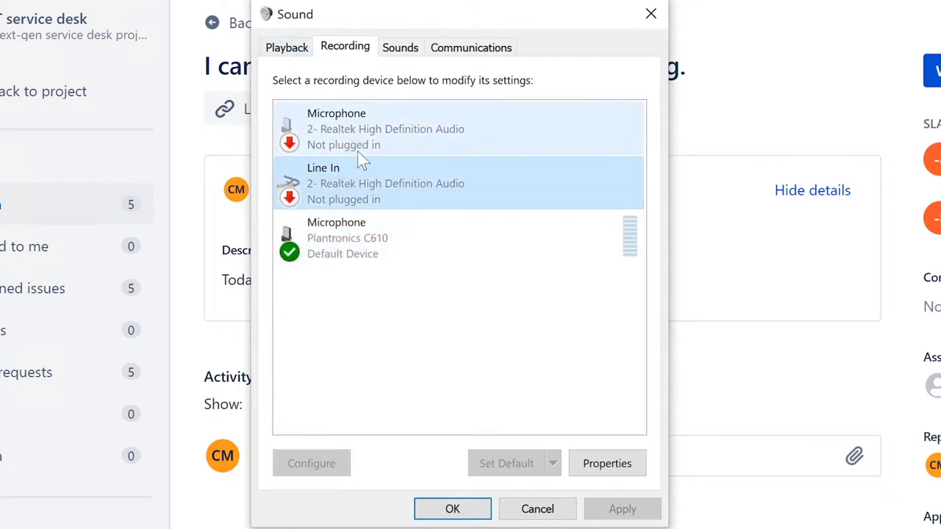
click(297, 53)
click(494, 340)
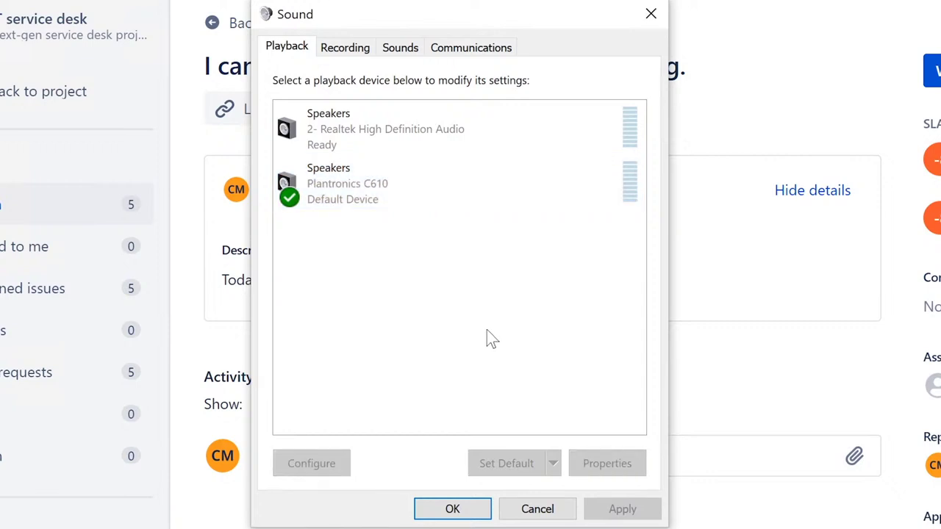
click(546, 509)
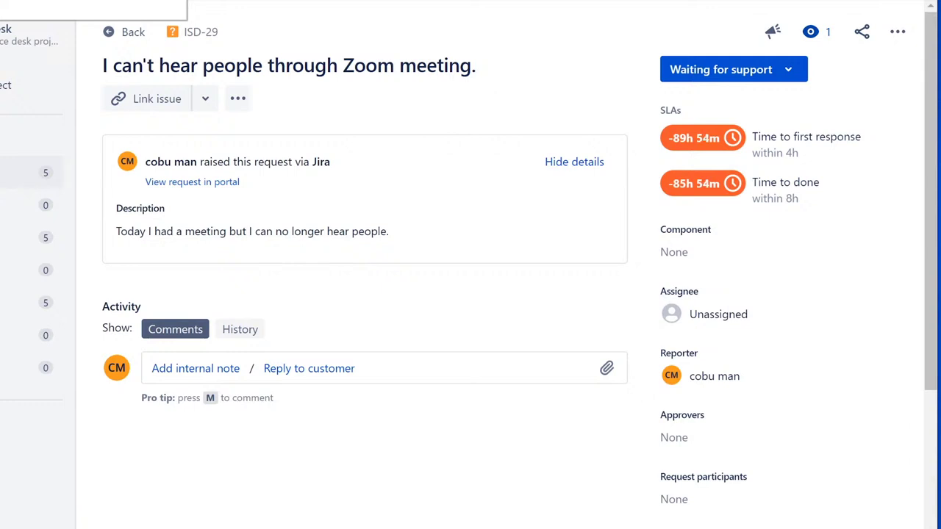
Return to the All open queue and open ticket ISD-28 about the missing Desktop program
click(63, 265)
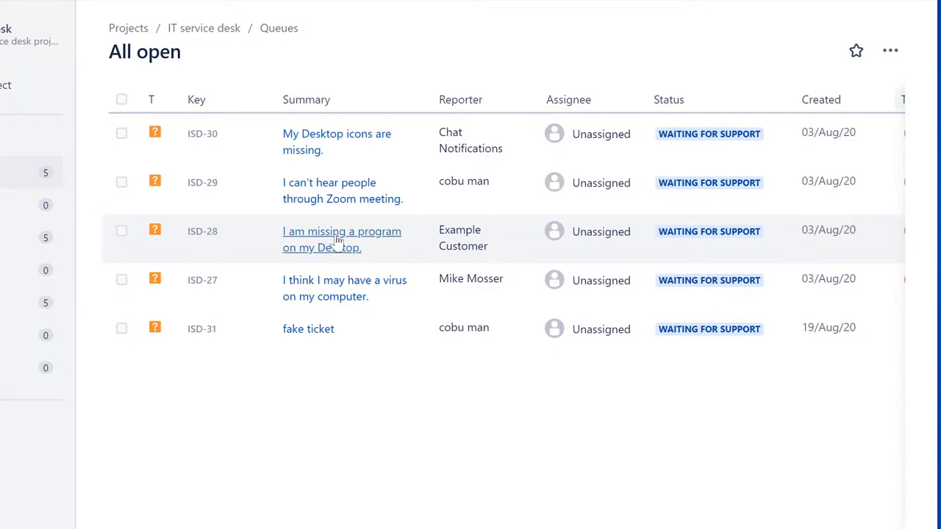
click(344, 238)
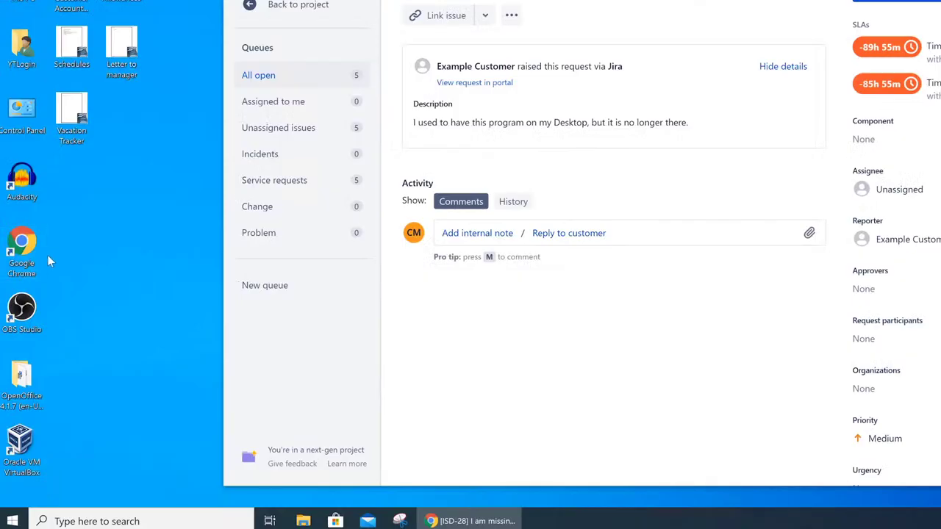
Move the Google Chrome shortcut out and back into the left column, then show the Start menu
drag(32, 255, 118, 206)
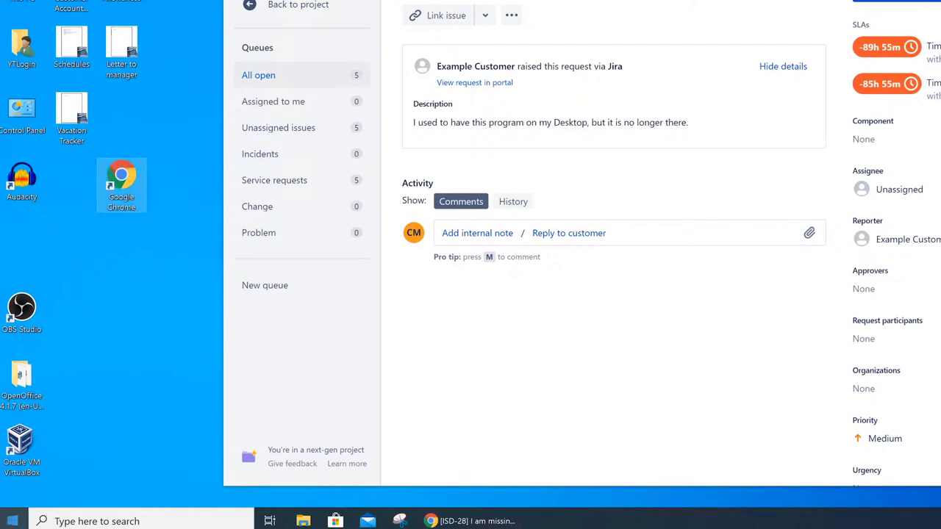
click(13, 520)
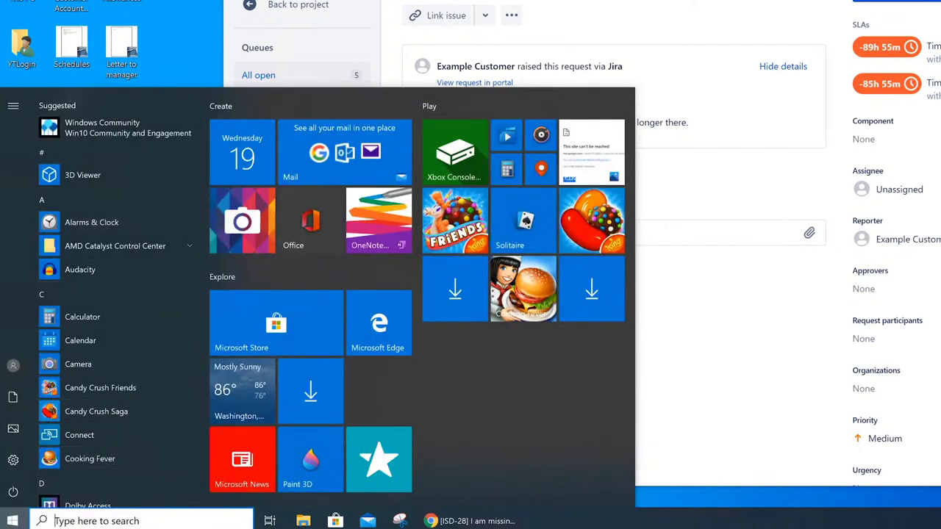
key(Escape)
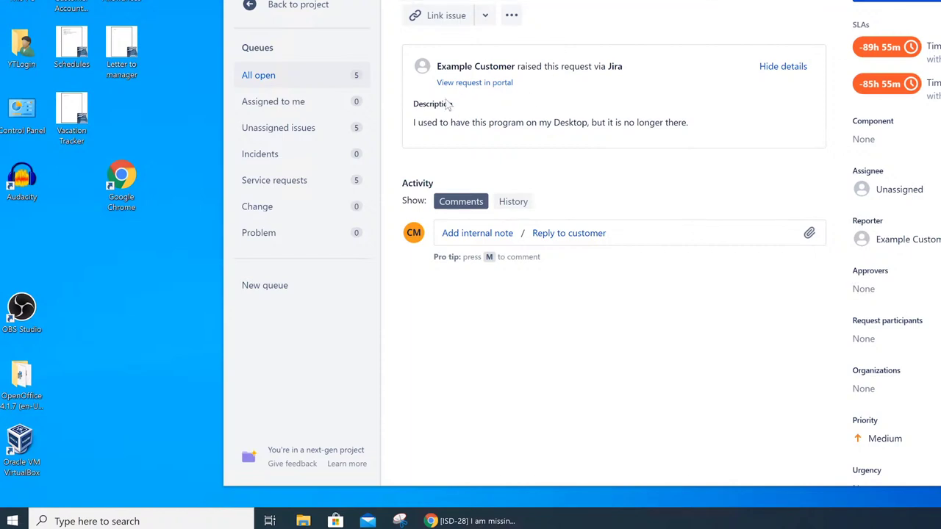
drag(113, 191, 31, 241)
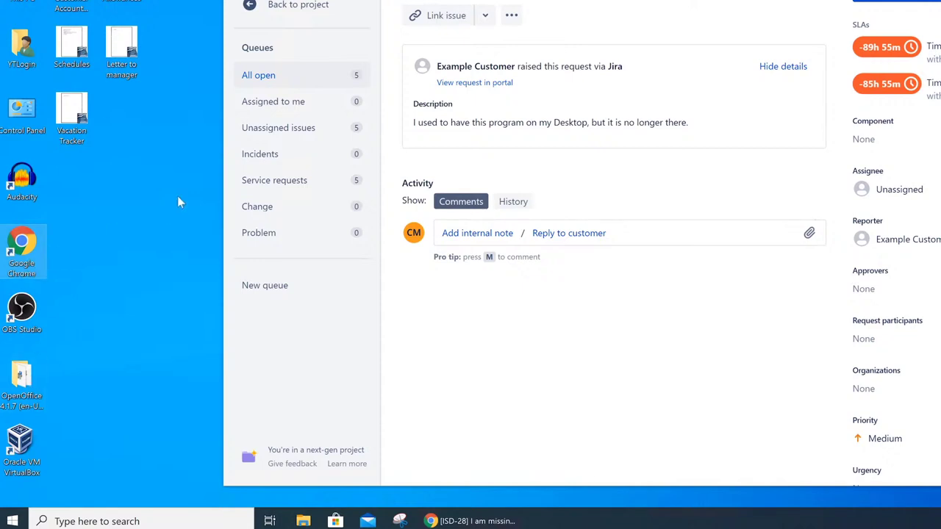
click(12, 521)
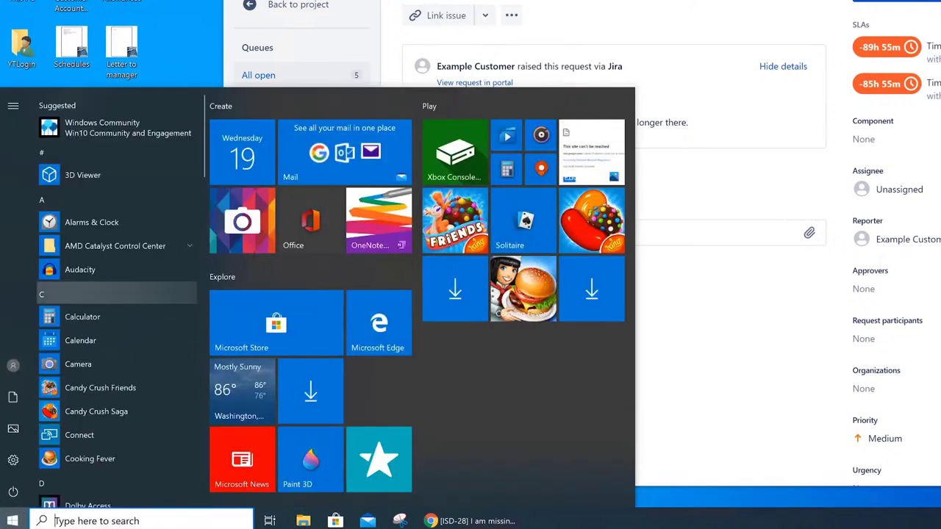
key(Escape)
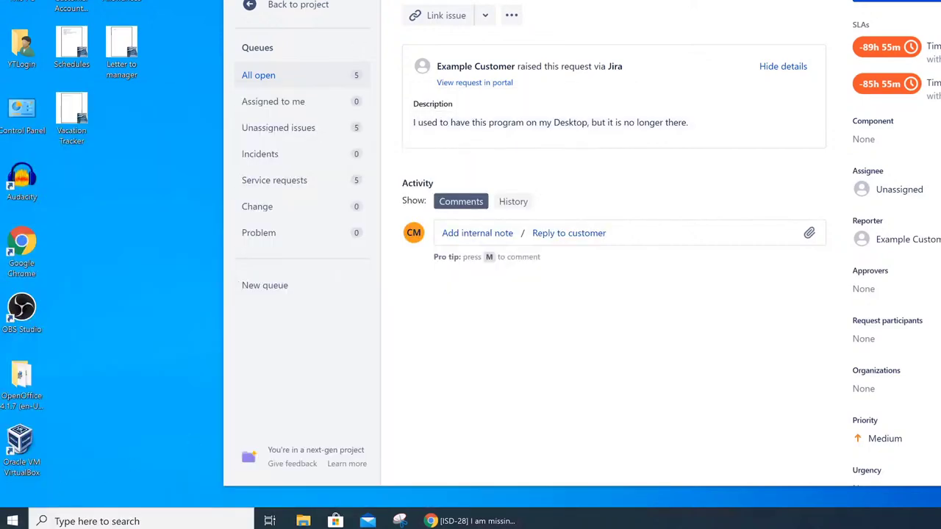
click(12, 519)
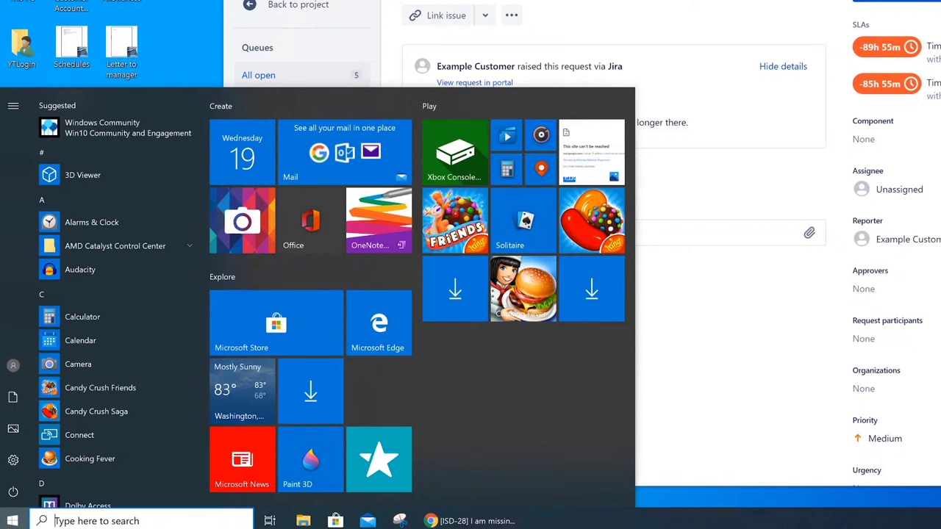
scroll(132, 328, down, 3)
scroll(120, 331, down, 3)
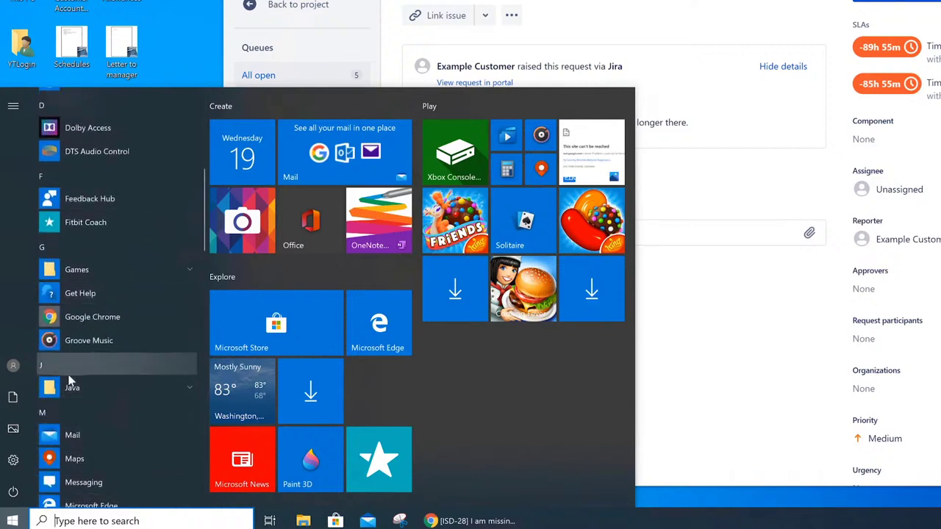
scroll(73, 383, down, 6)
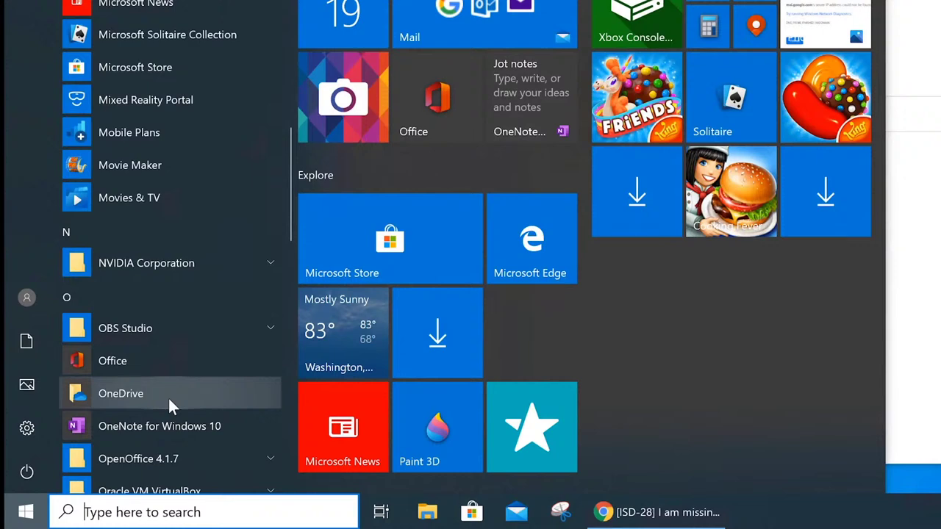
scroll(169, 405, down, 2)
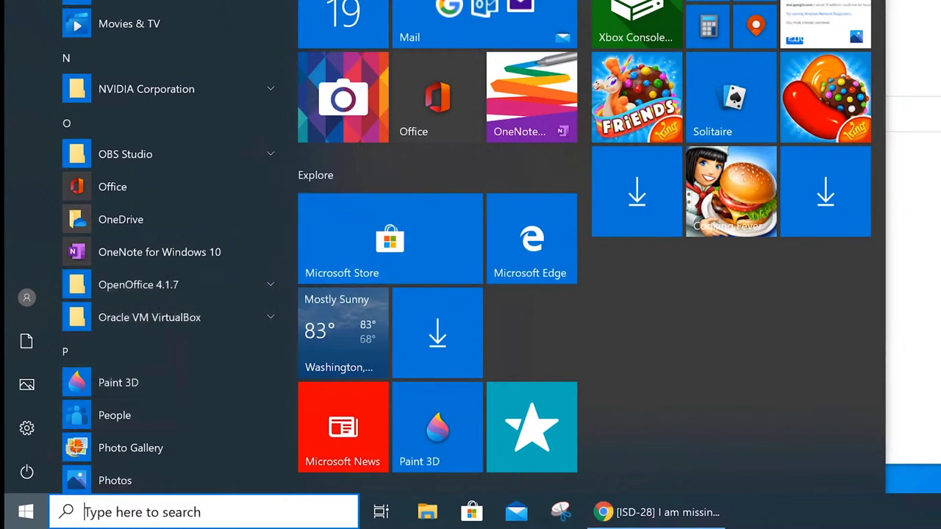
key(Escape)
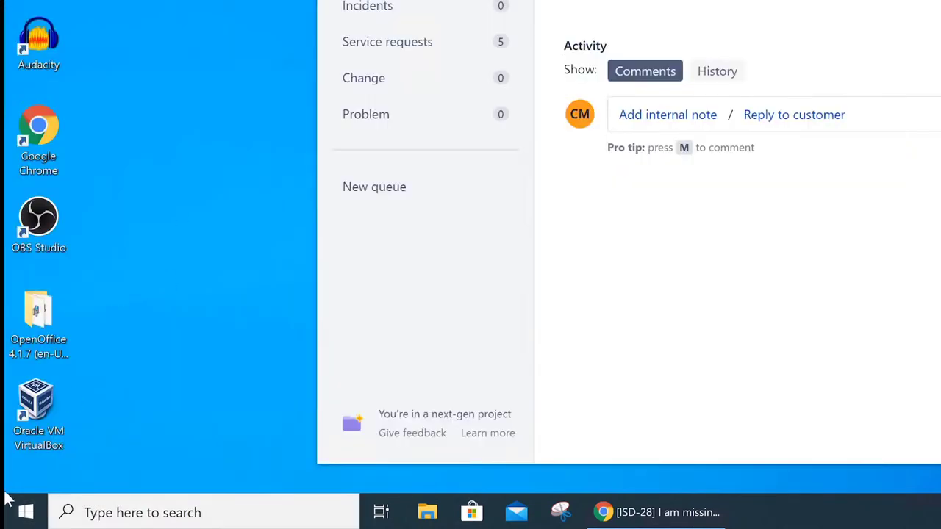
click(19, 512)
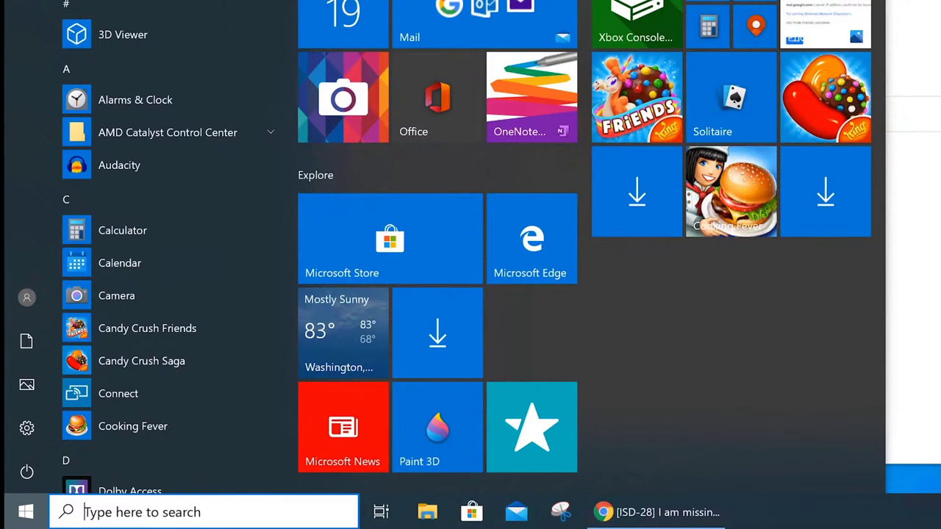
Bring up Windows search with Win+S and dismiss it with Esc
key(super+s)
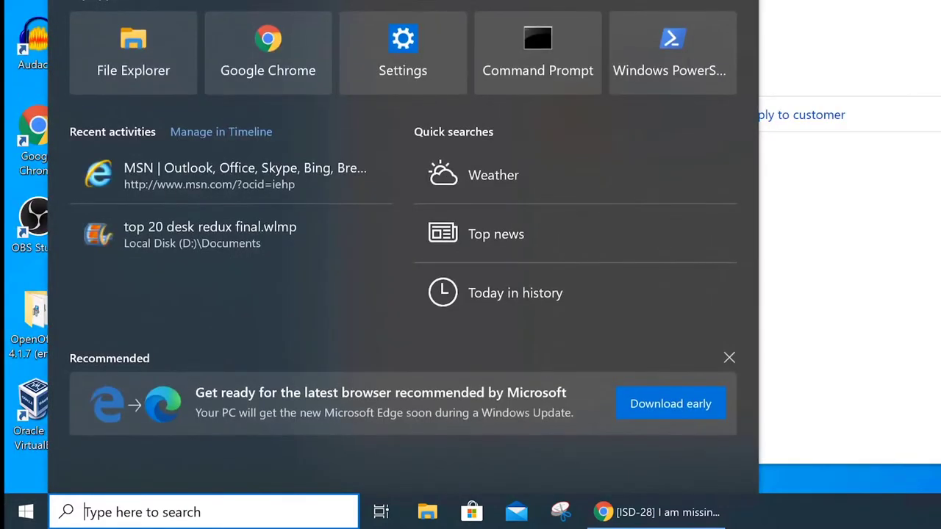
key(Escape)
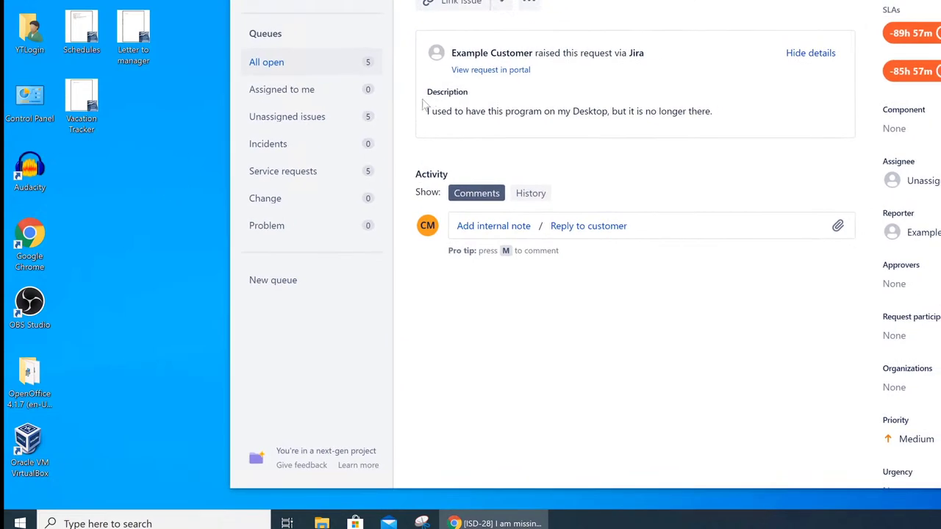
Highlight the phrase 'this program on my Desktop' in the ISD-28 description
drag(497, 111, 608, 111)
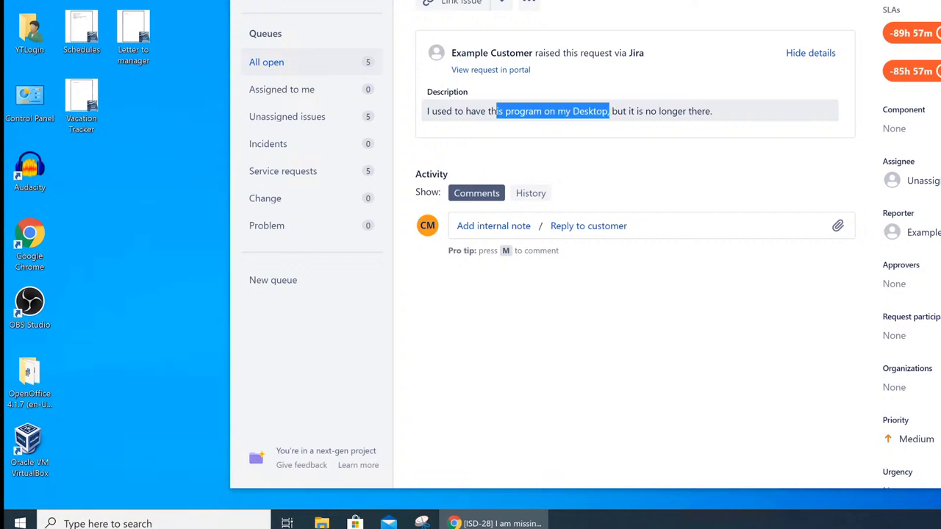
click(607, 111)
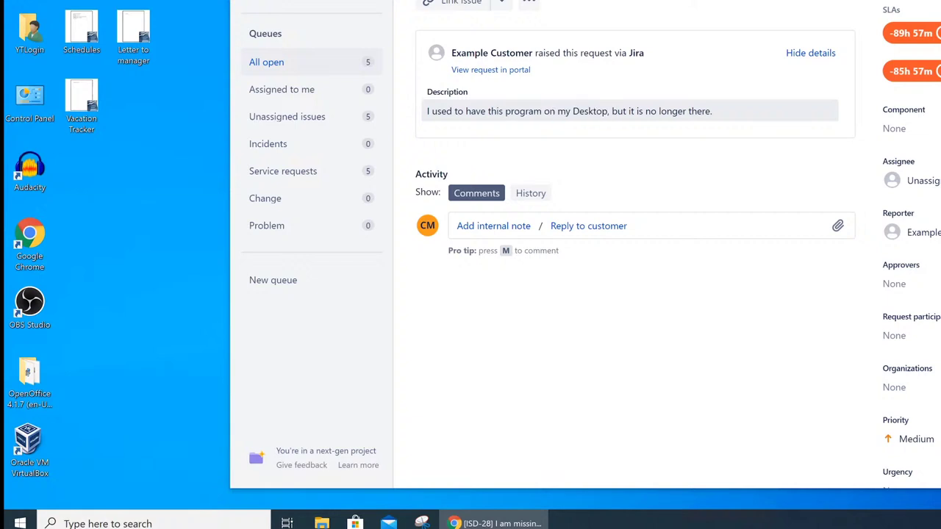
drag(608, 111, 487, 111)
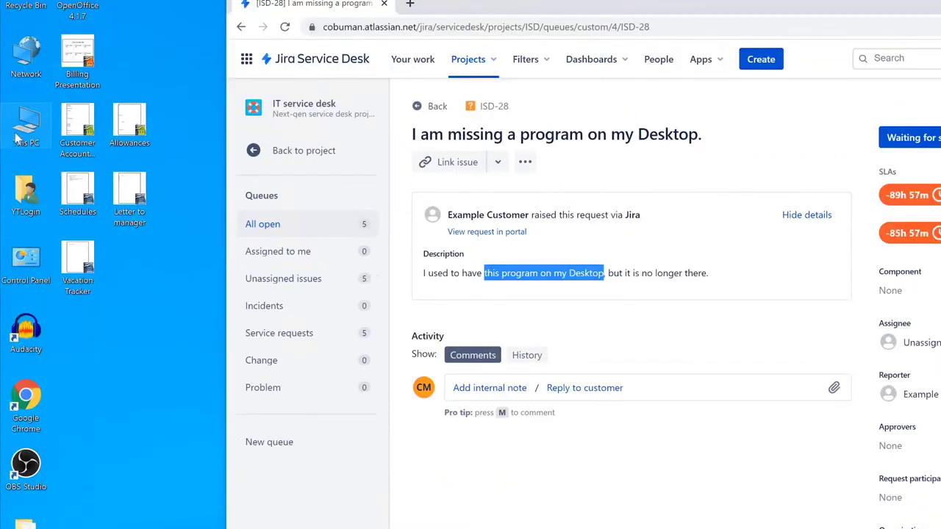
View This PC's system properties, set the System window aside, and clear the description highlight
right_click(16, 134)
click(69, 292)
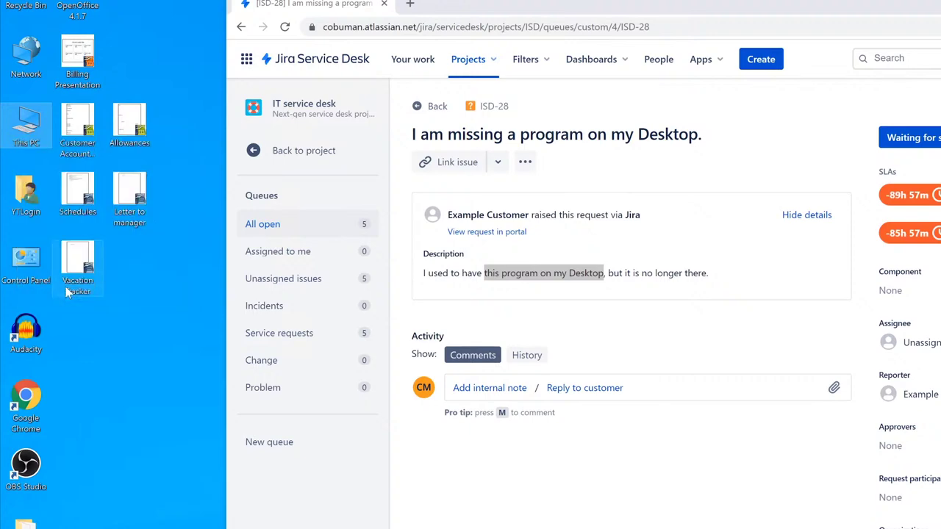
drag(659, 61, 678, 122)
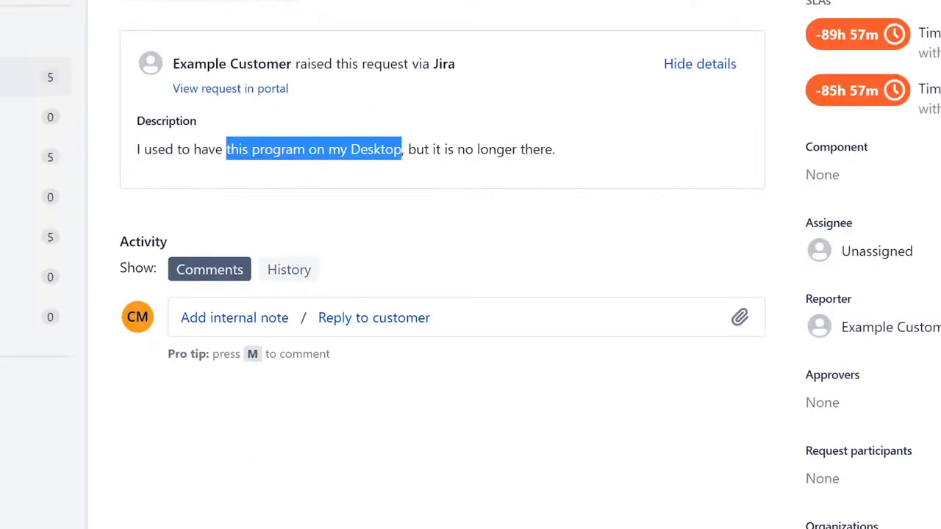
click(360, 524)
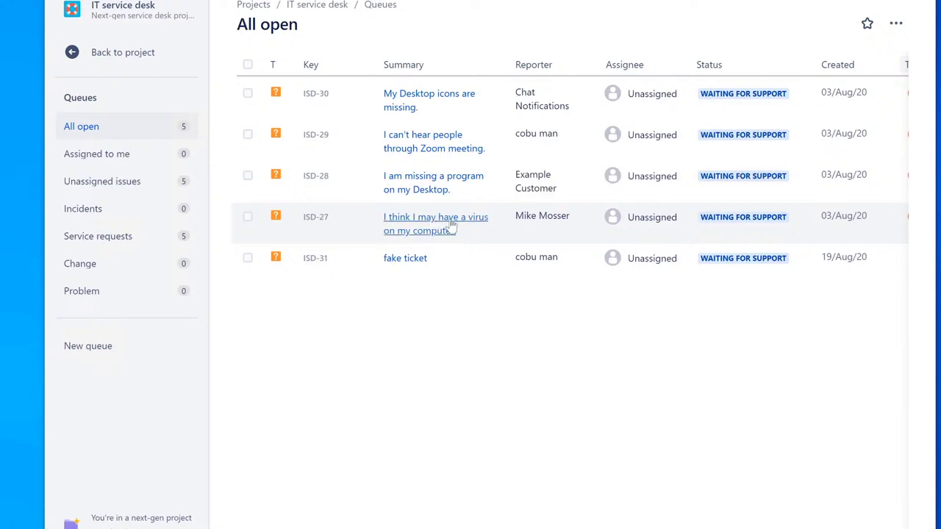
Open ticket ISD-27 about a possible virus, select its description paragraph, and make it editable
click(479, 222)
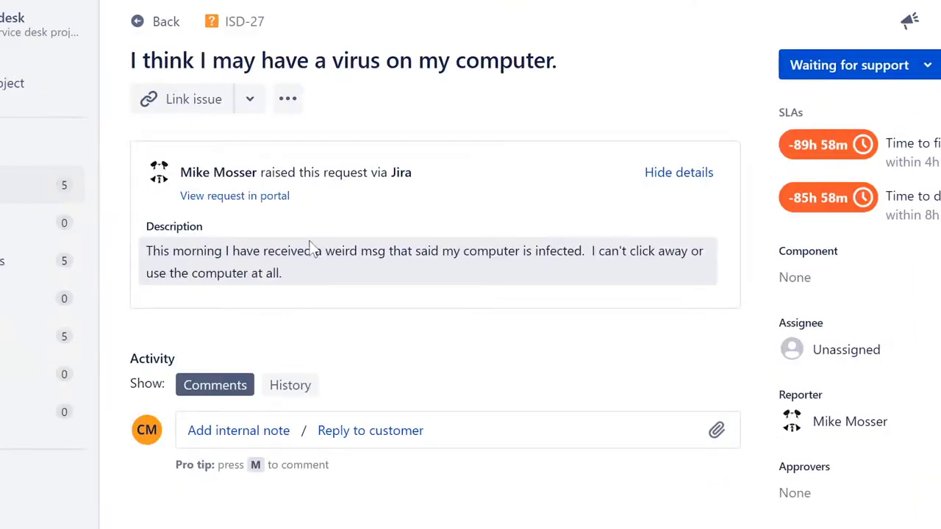
triple_click(362, 172)
shift+click(249, 156)
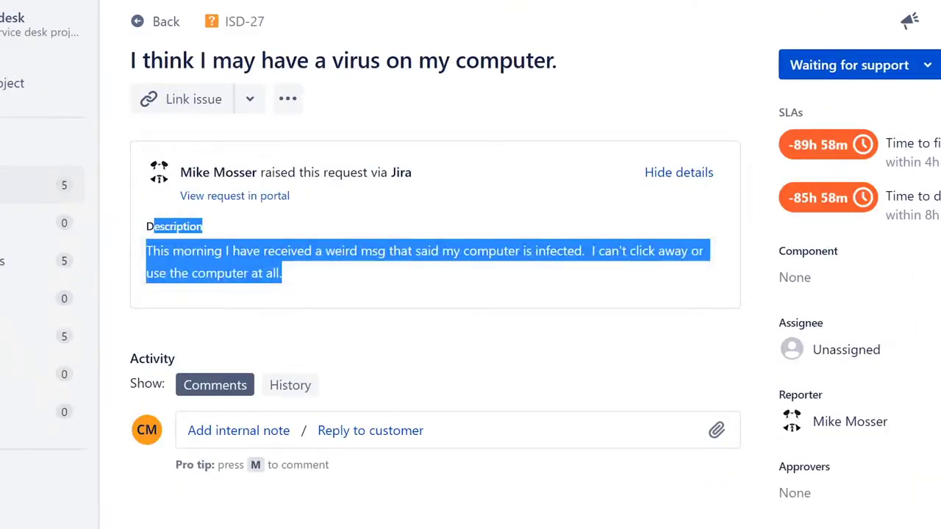
shift+click(152, 251)
shift+click(146, 251)
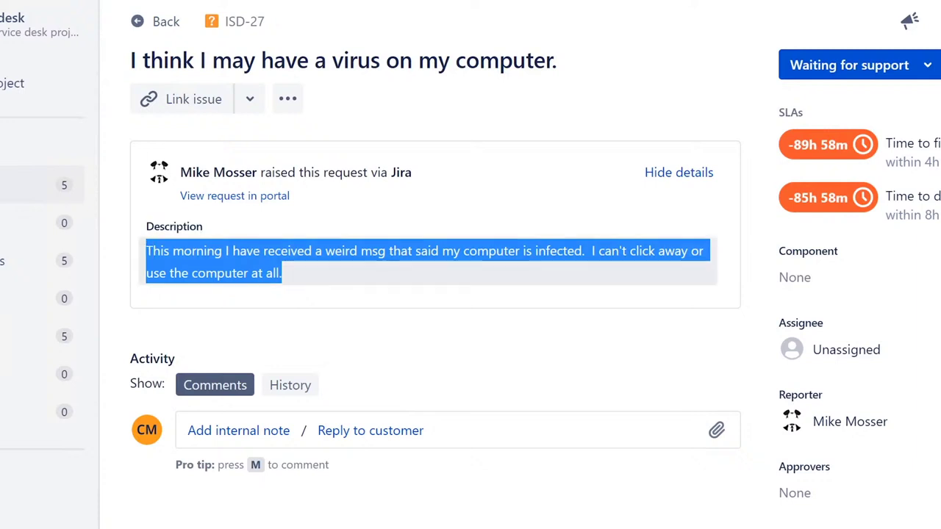
click(281, 263)
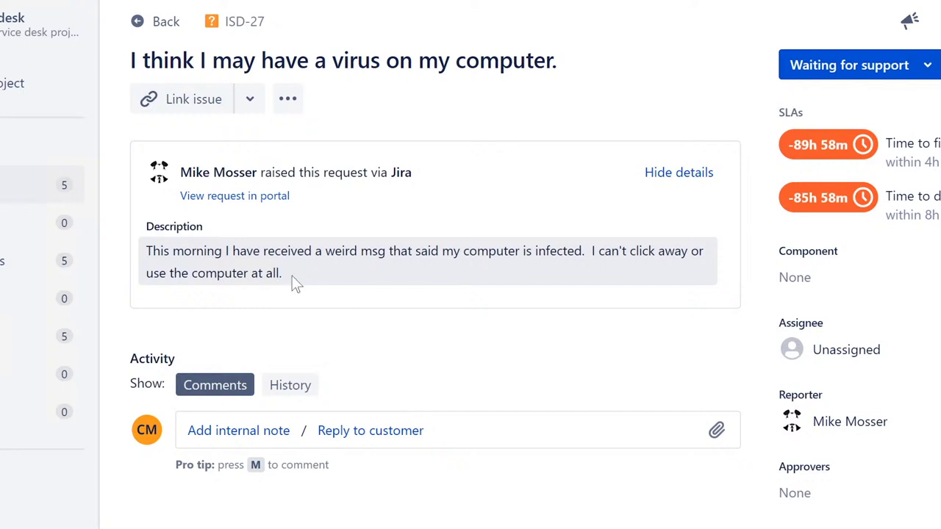
click(297, 276)
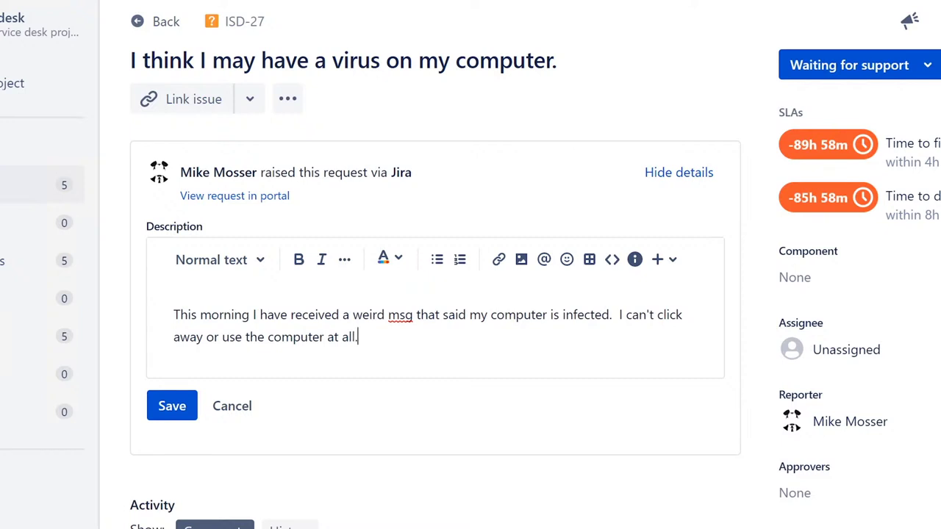
drag(173, 316, 358, 336)
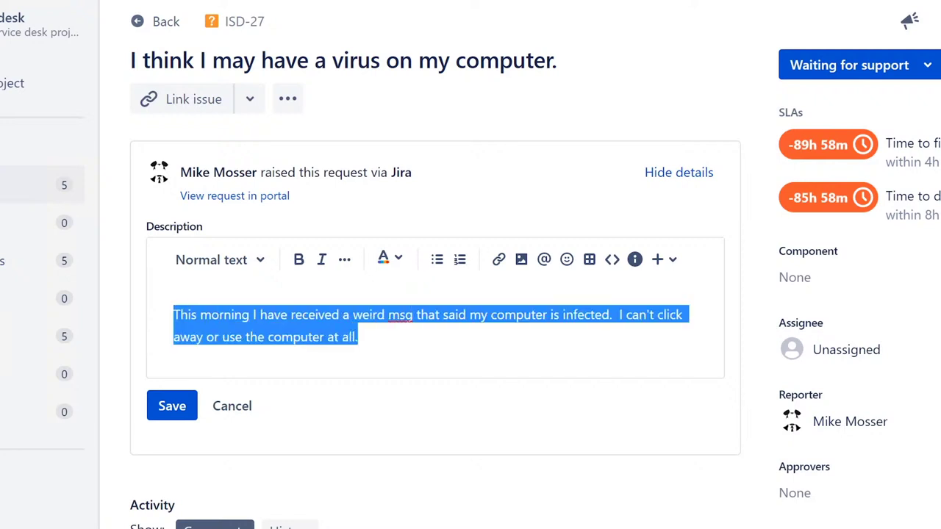
click(358, 337)
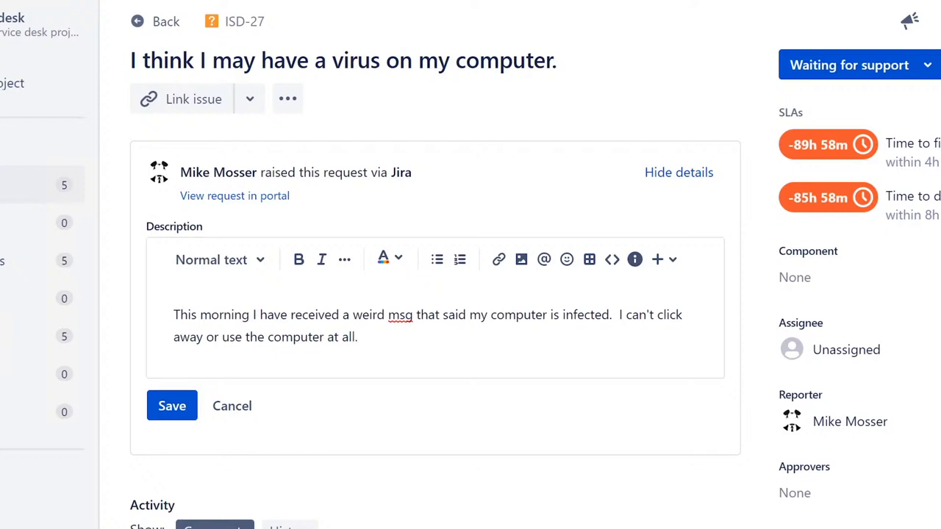
drag(358, 337, 173, 315)
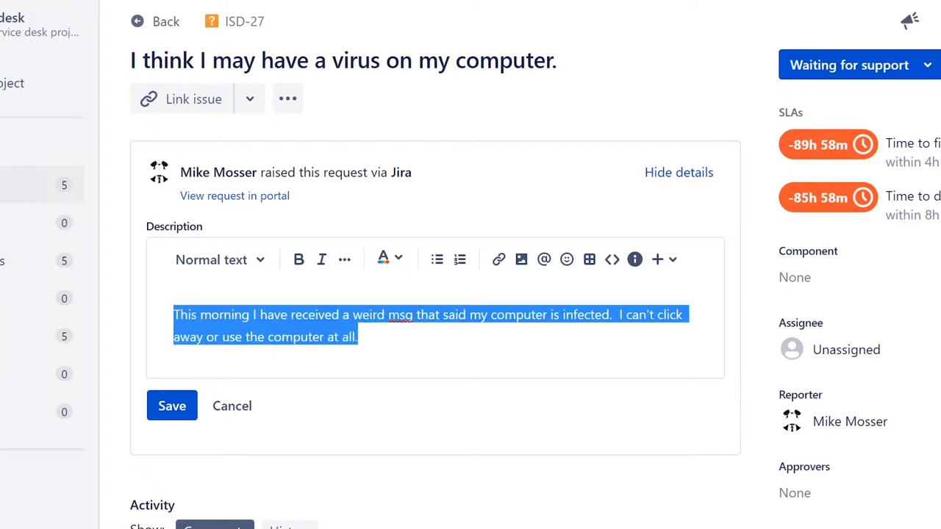
key(Right)
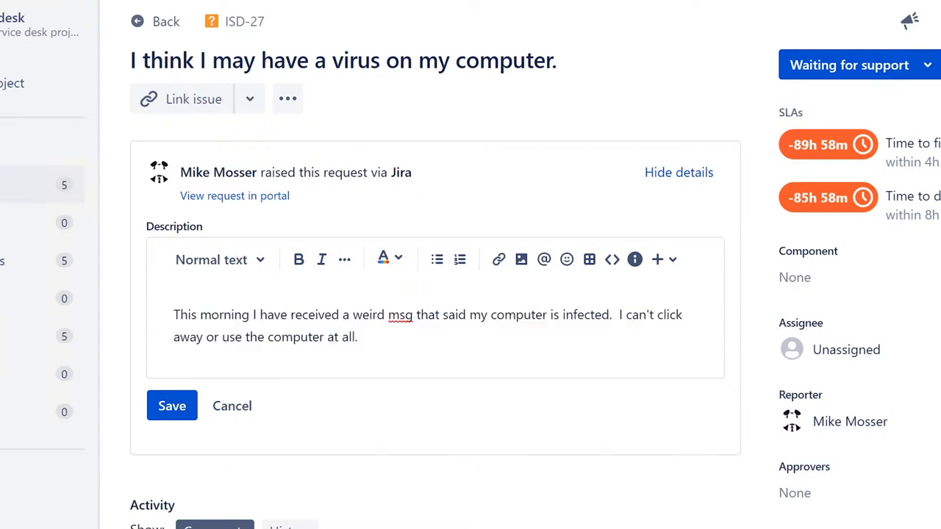
drag(357, 337, 173, 315)
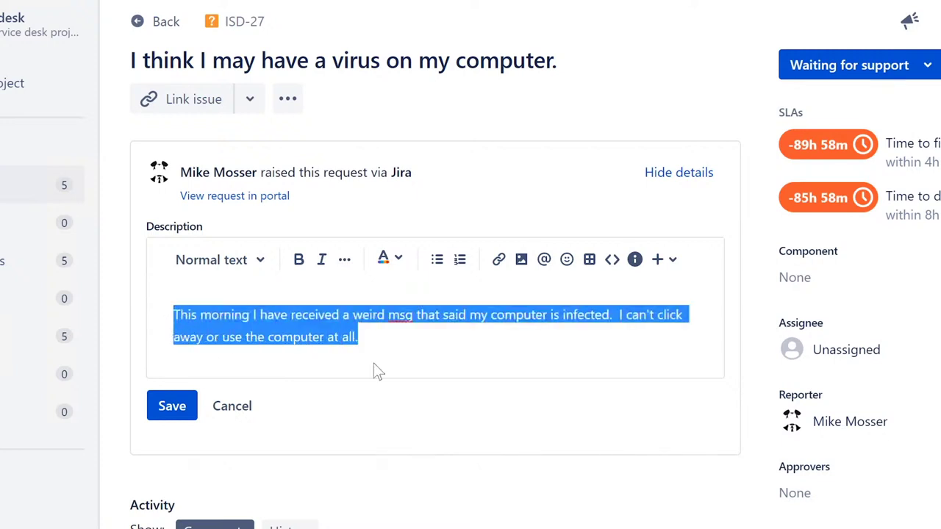
key(Right)
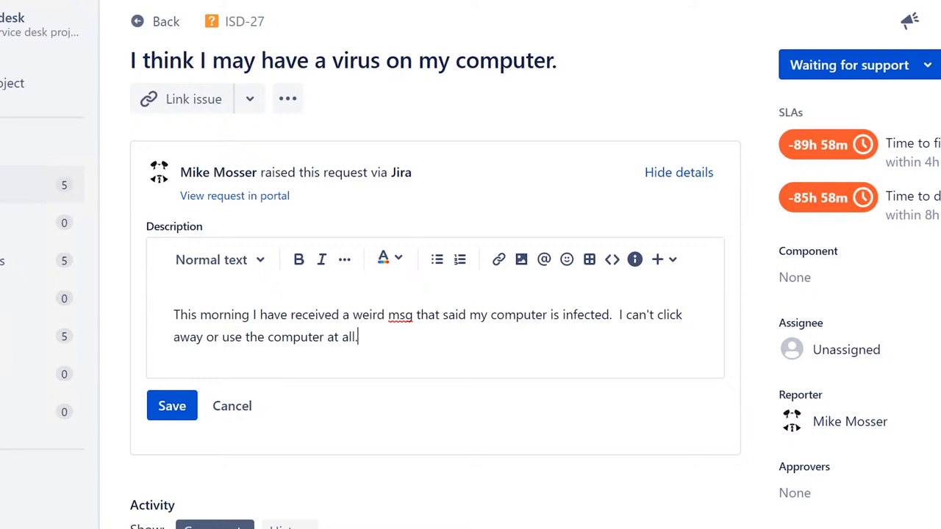
drag(199, 315, 358, 336)
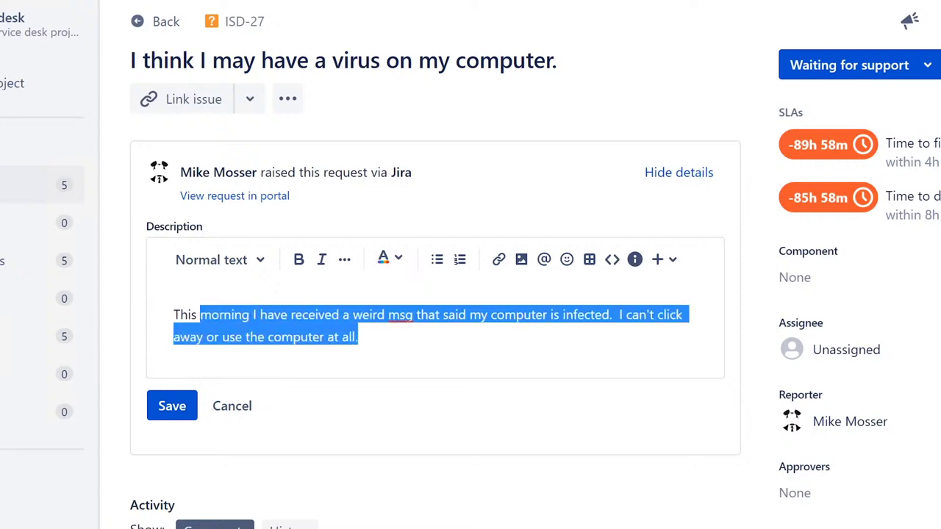
click(358, 337)
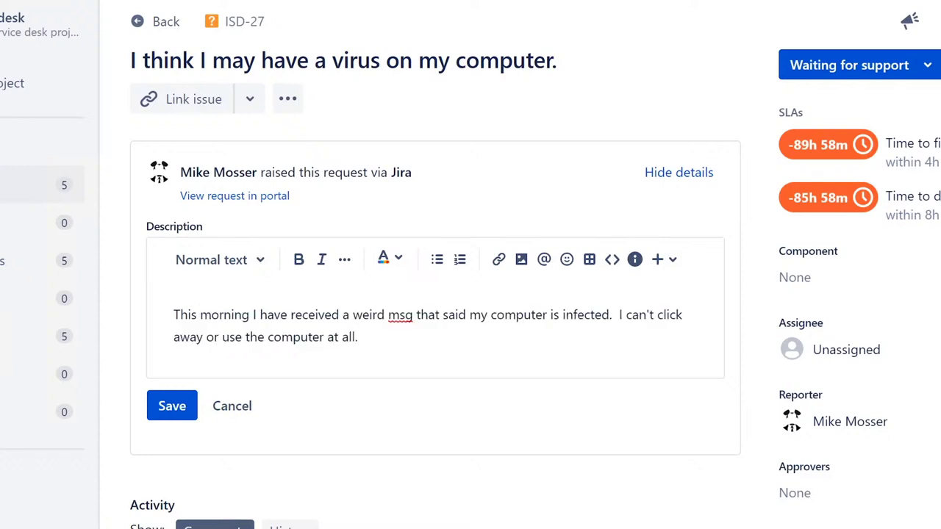
click(468, 315)
click(358, 337)
drag(611, 314, 358, 337)
click(358, 336)
drag(358, 337, 173, 314)
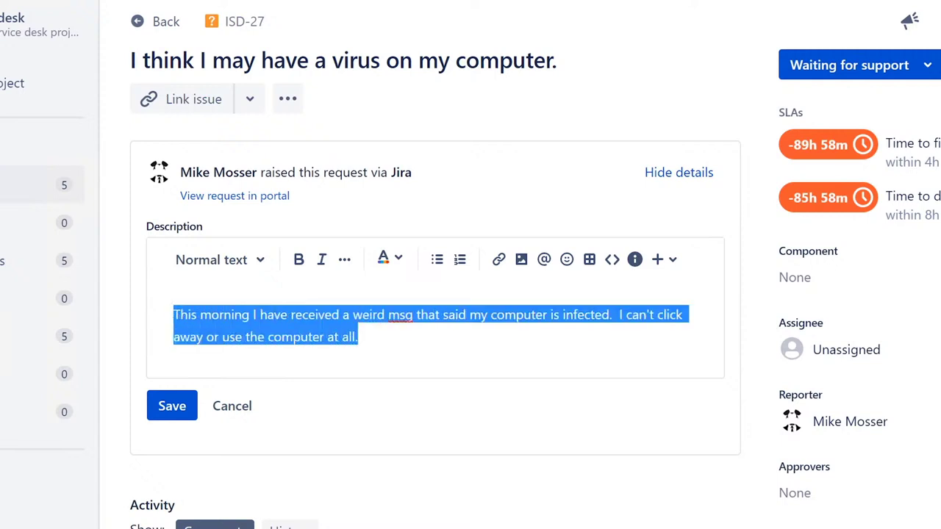
Clear the selection in the ISD-27 description without editing it
click(358, 336)
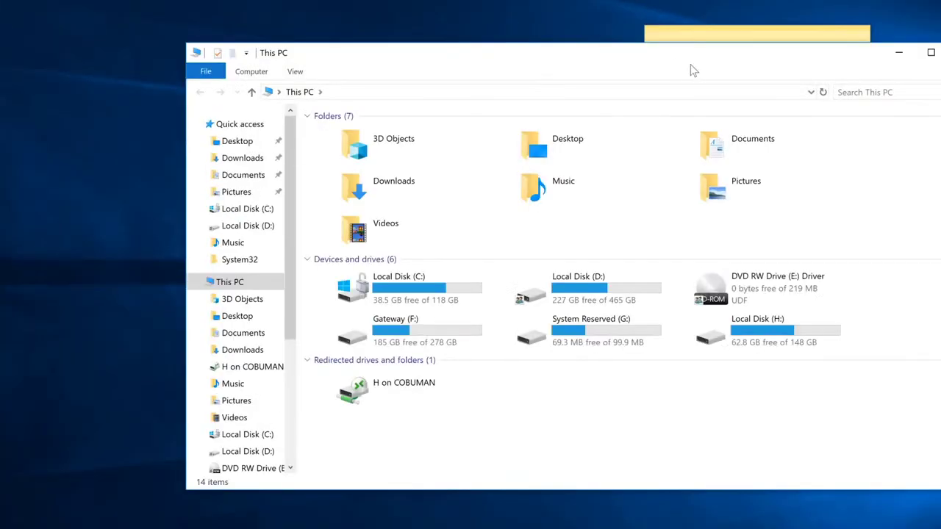
Drag the This PC window down-right to uncover the PC data backup/recovery sticky note
drag(693, 58, 706, 85)
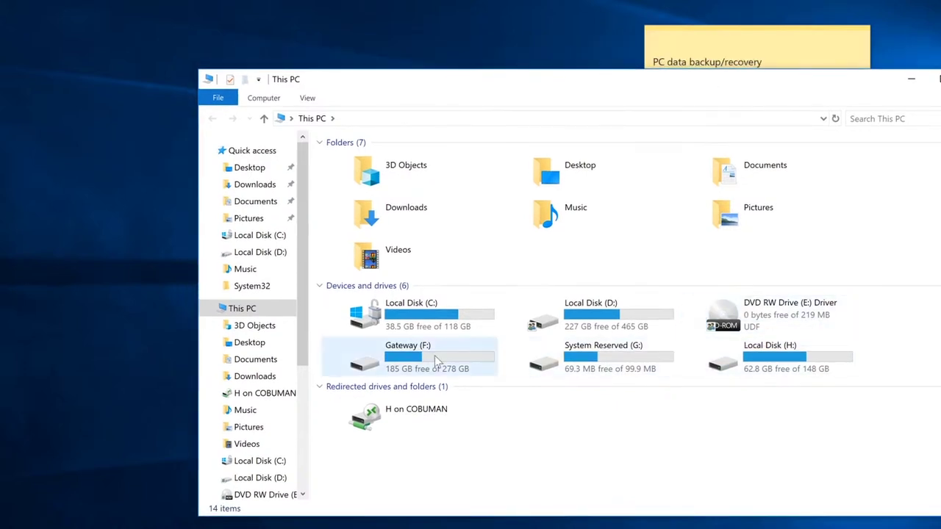
mouse_move(436, 360)
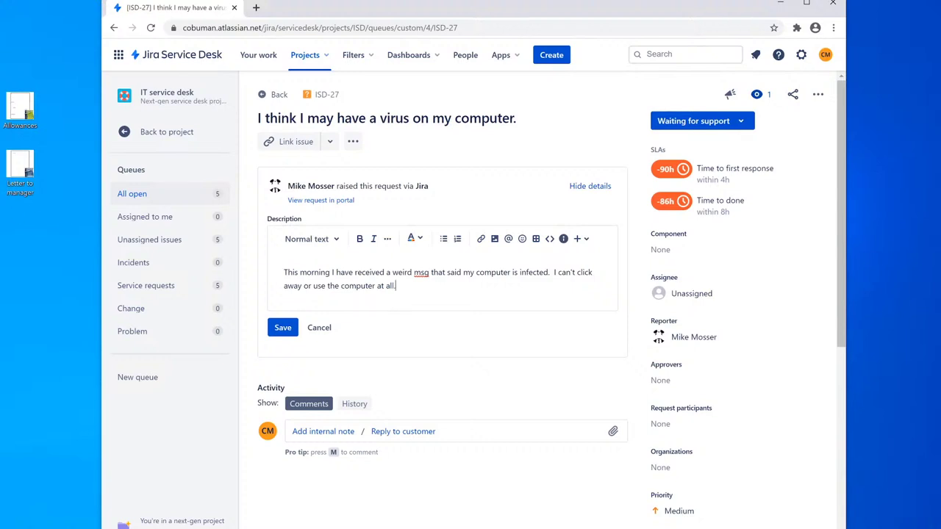
Open This PC with Win+E, select Local Disk (D:), then Local Disk (C:) with 44.8 GB free
key(super+e)
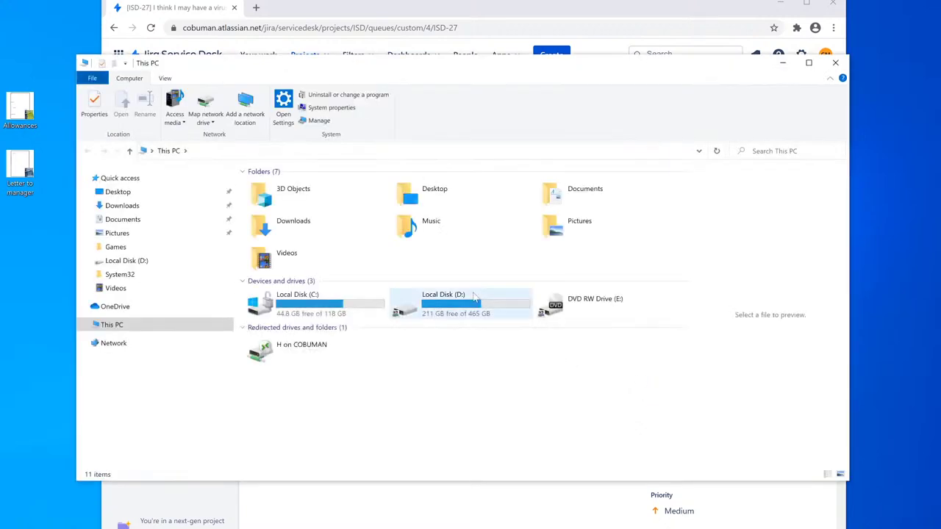
click(474, 295)
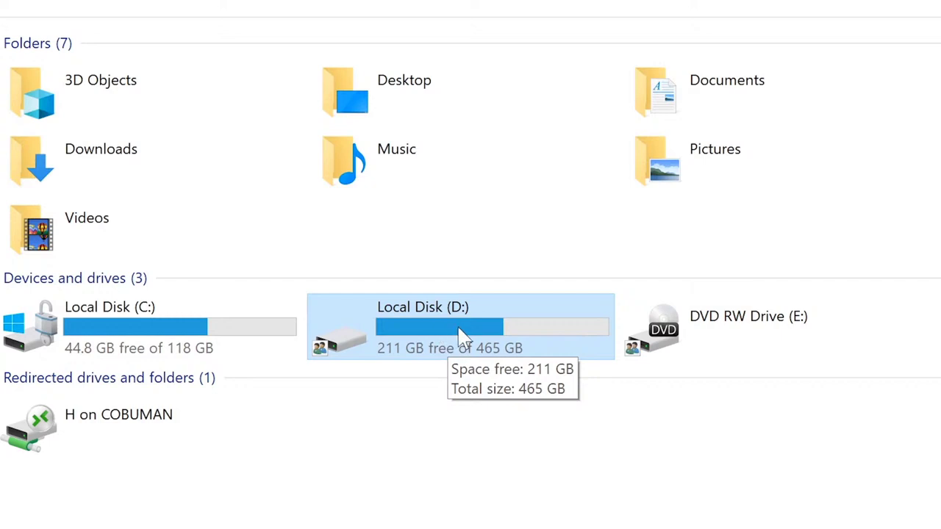
click(174, 344)
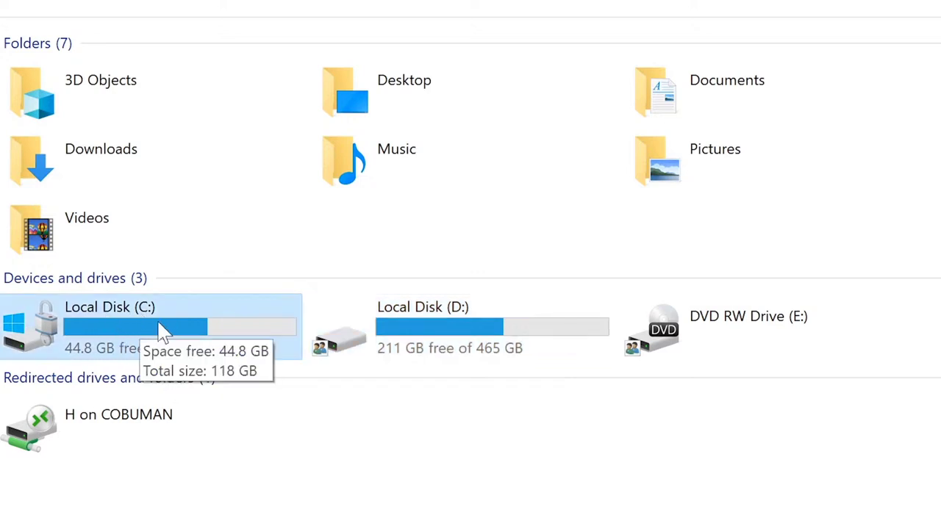
Launch Task Manager from the taskbar menu and slide it to the right, beside the drives
right_click(788, 528)
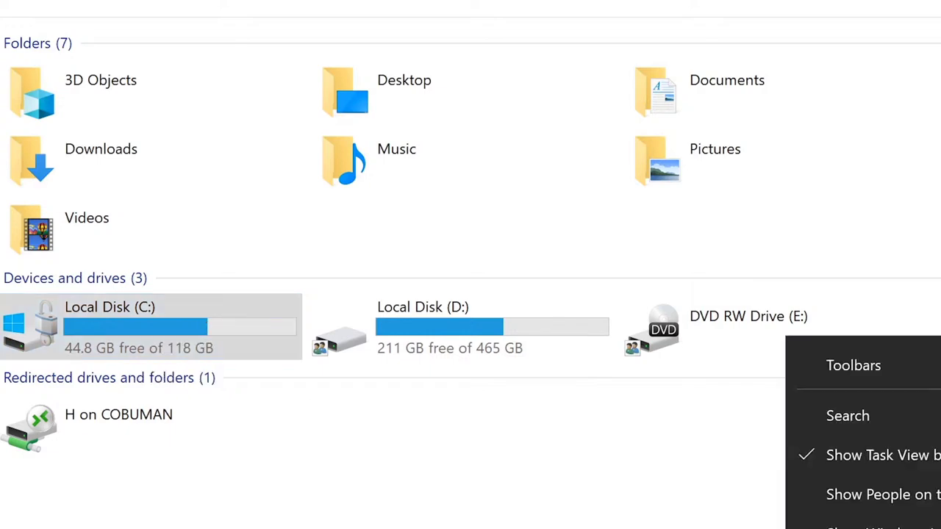
click(852, 526)
drag(752, 189, 301, 0)
drag(909, 135, 903, 227)
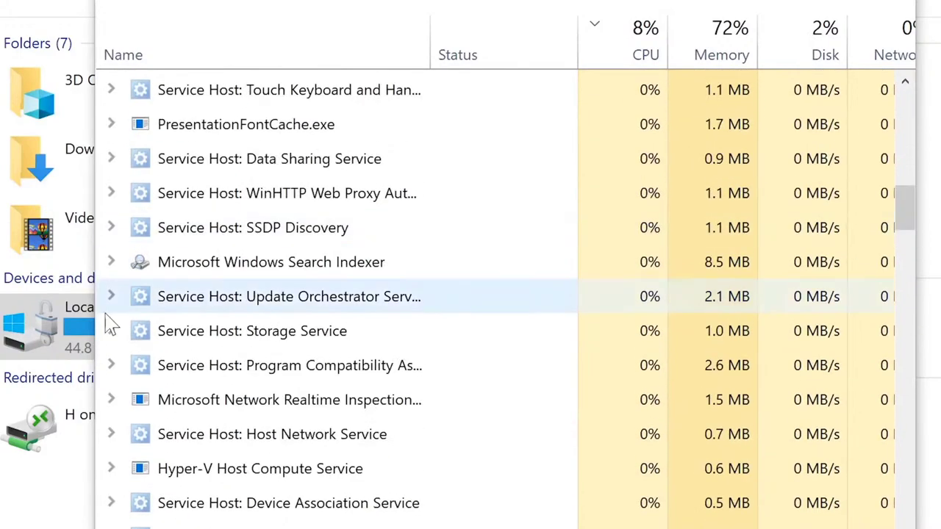
drag(294, 0, 777, 0)
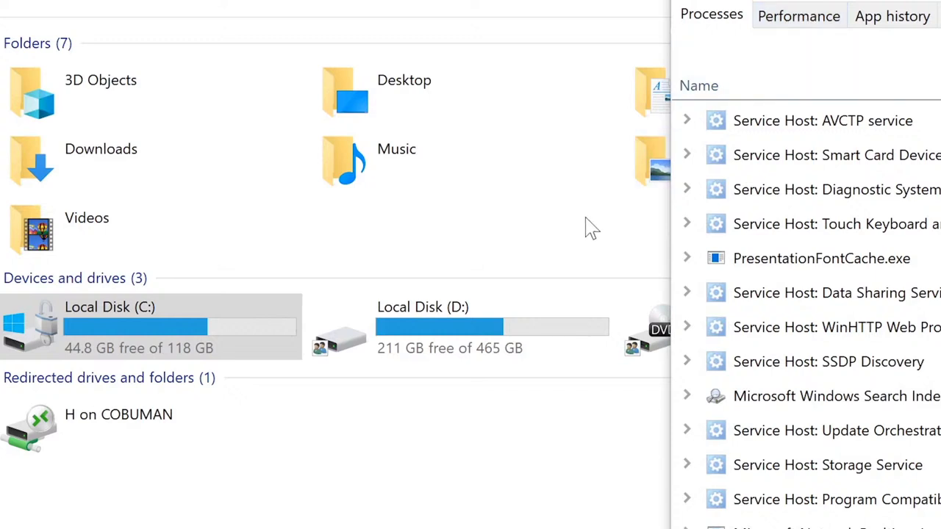
Open Local Disk (D:) to view its folders, then return to the This PC drive list
click(446, 336)
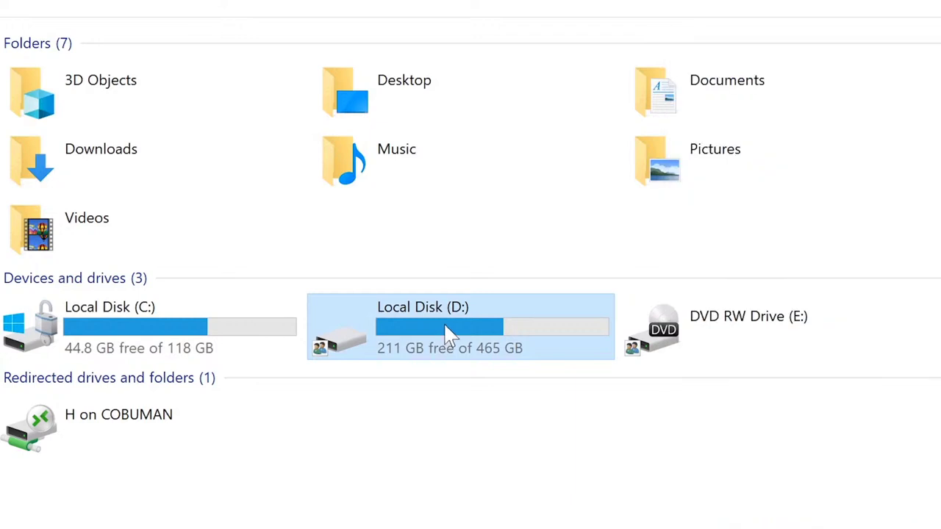
right_click(451, 331)
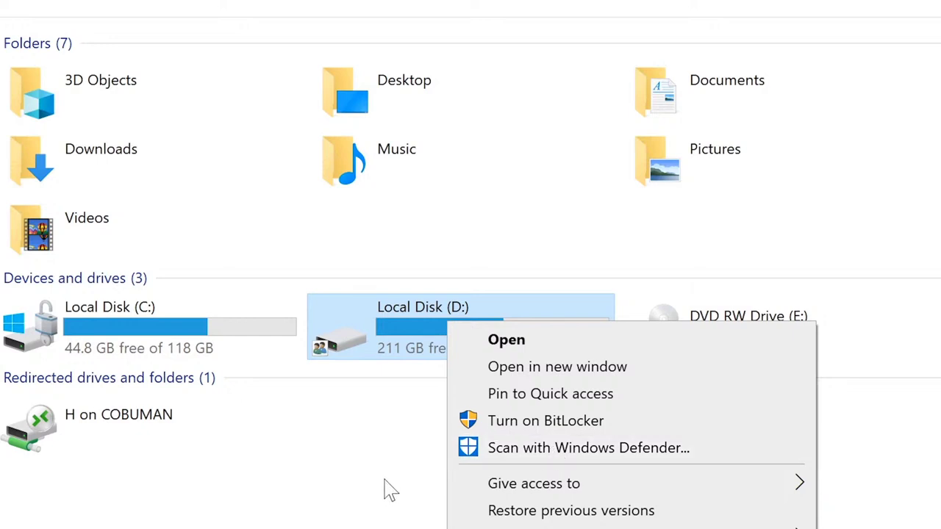
double_click(409, 337)
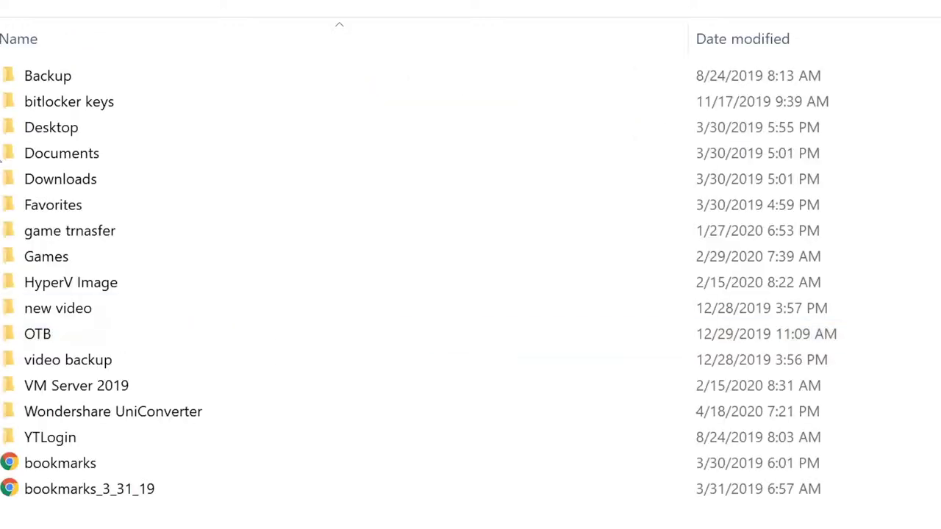
key(alt+Left)
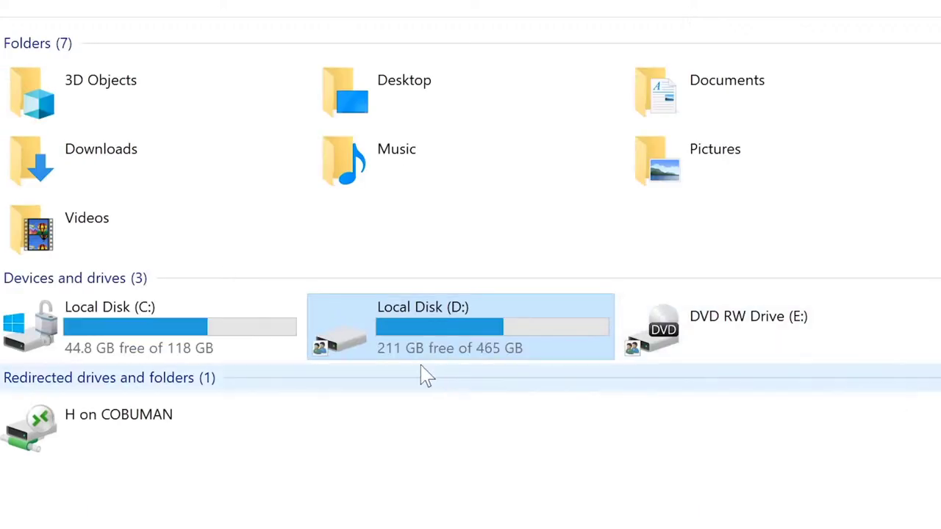
mouse_move(466, 348)
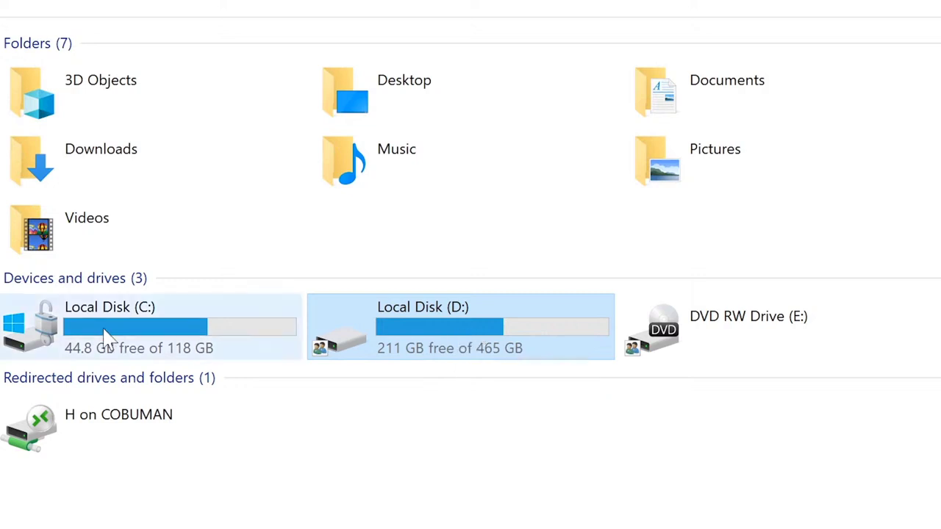
Check C:'s BitLocker options, then paste the 48-digit recovery key to unlock drive H:
click(82, 342)
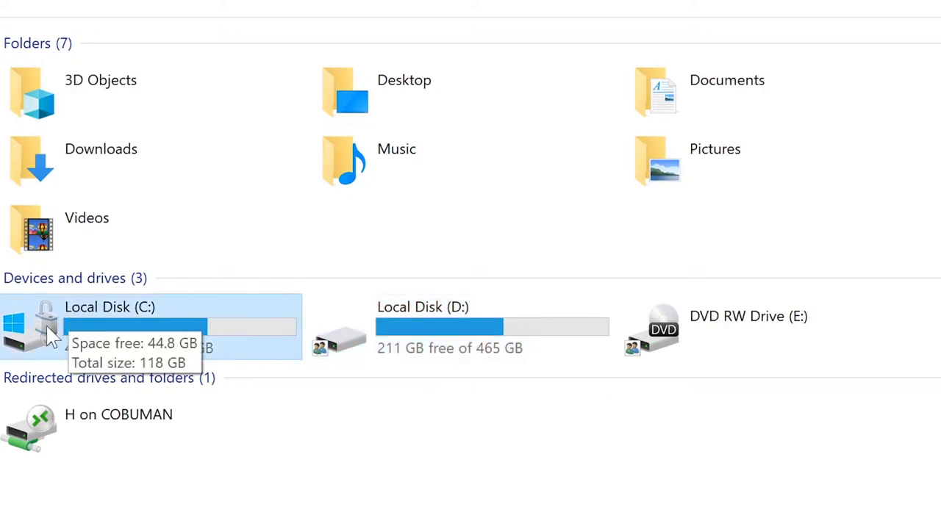
right_click(112, 307)
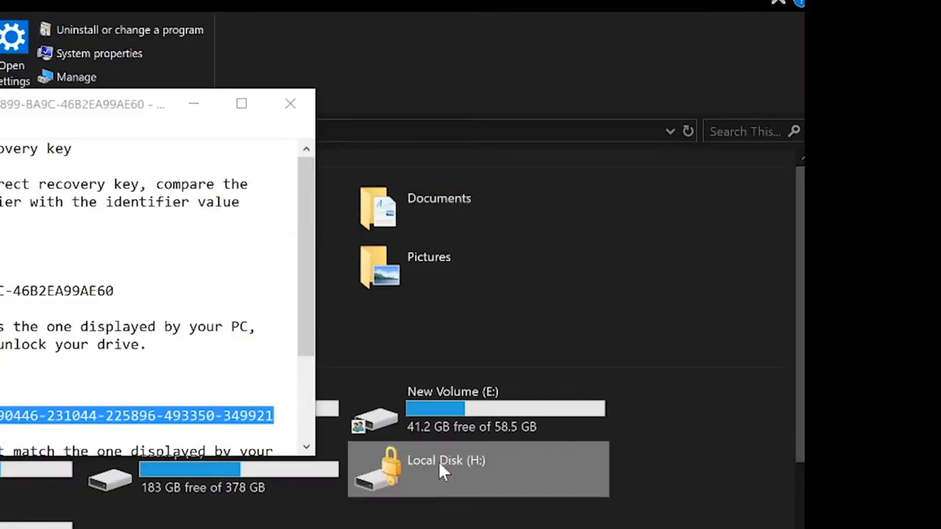
double_click(438, 461)
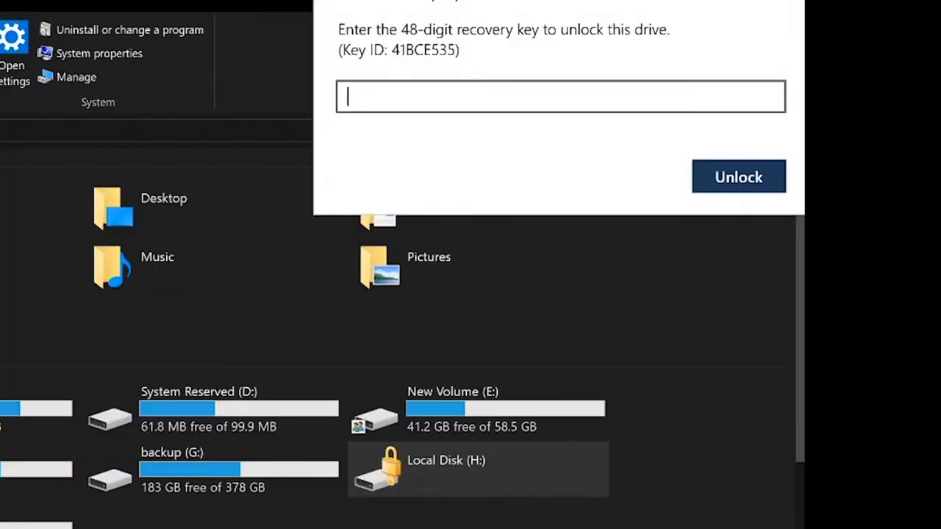
key(ctrl+v)
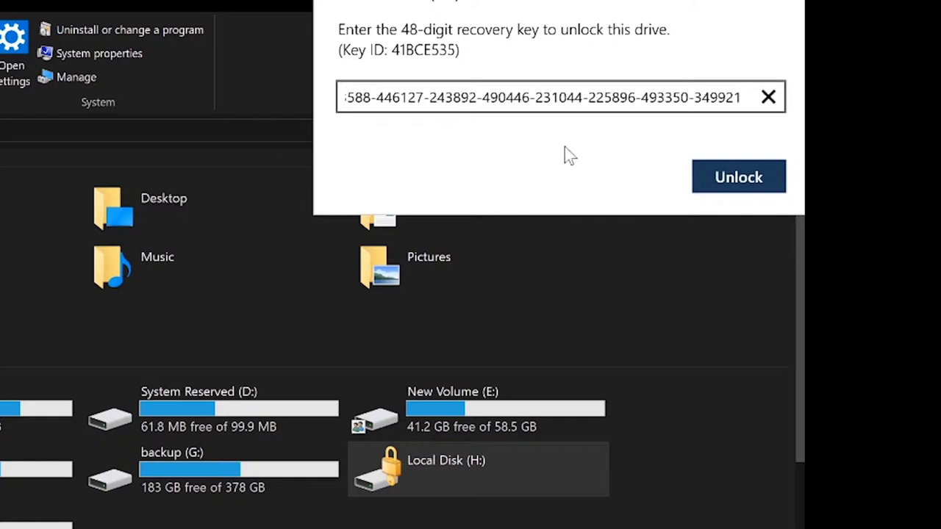
click(739, 185)
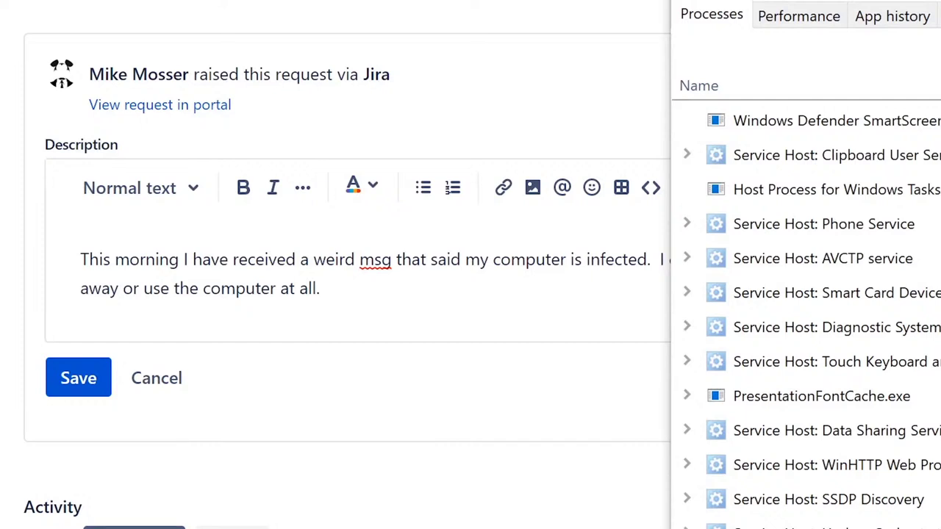
Switch from Task Manager back to the Jira ticket page with Alt+Tab
key(alt+Tab)
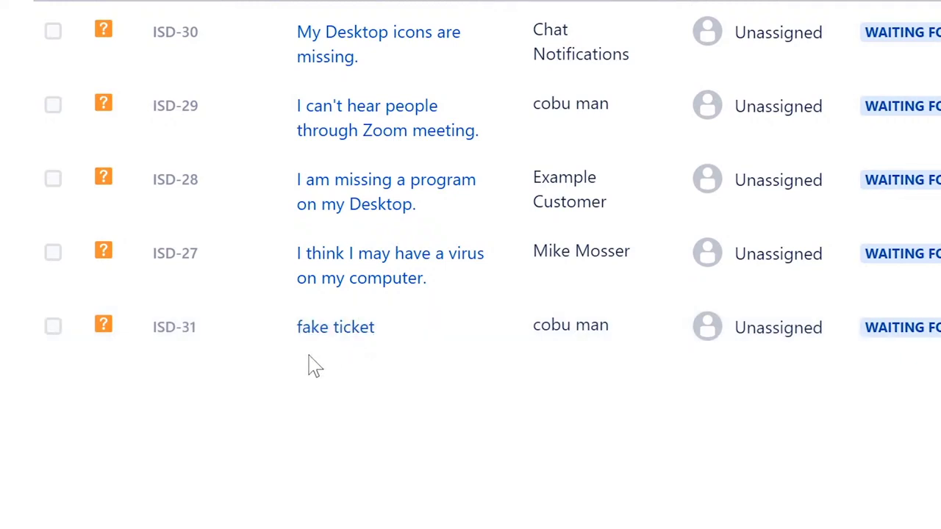
Open ticket ISD-31 'fake ticket' from the All open queue
click(330, 332)
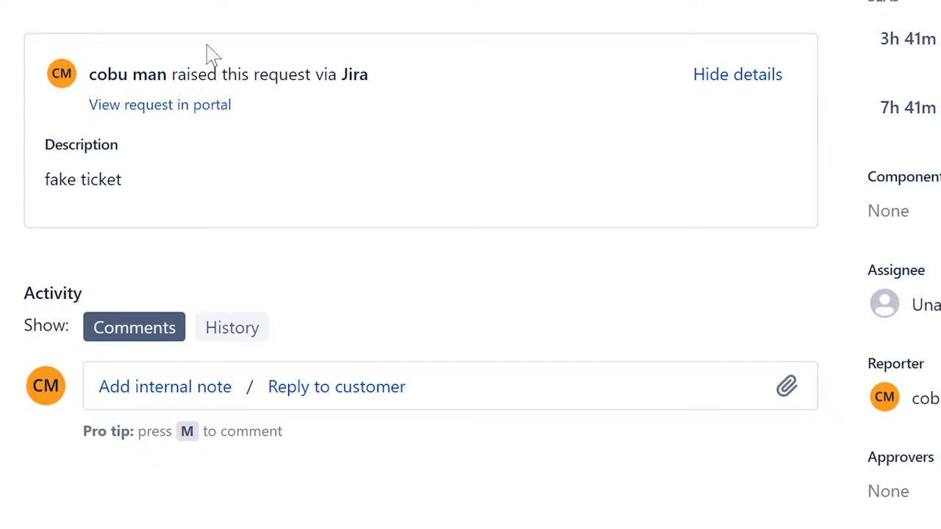
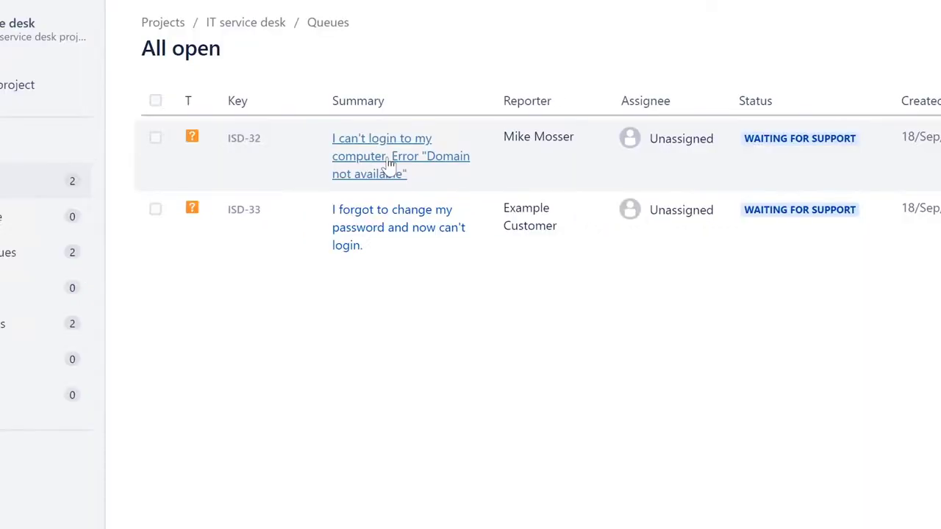
Open ISD-32 'I can't login to my computer' and select its summary title for editing
click(389, 166)
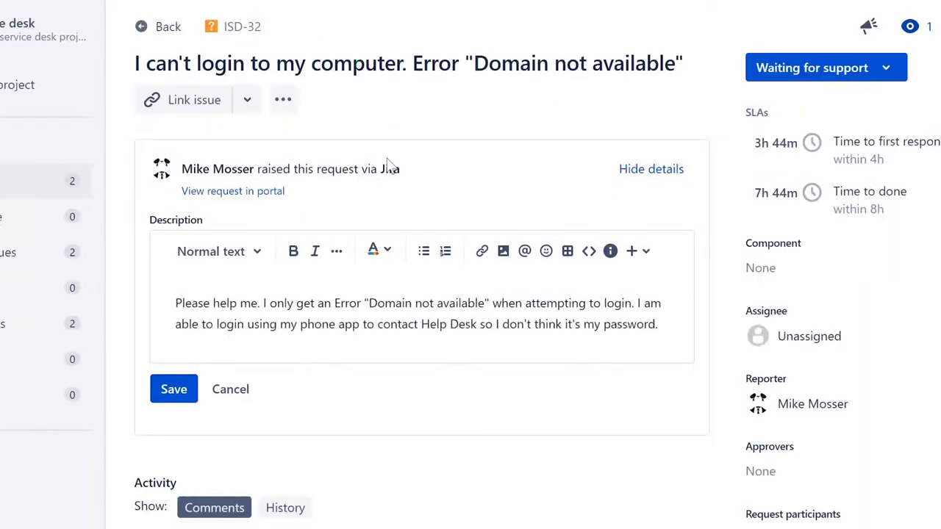
click(145, 64)
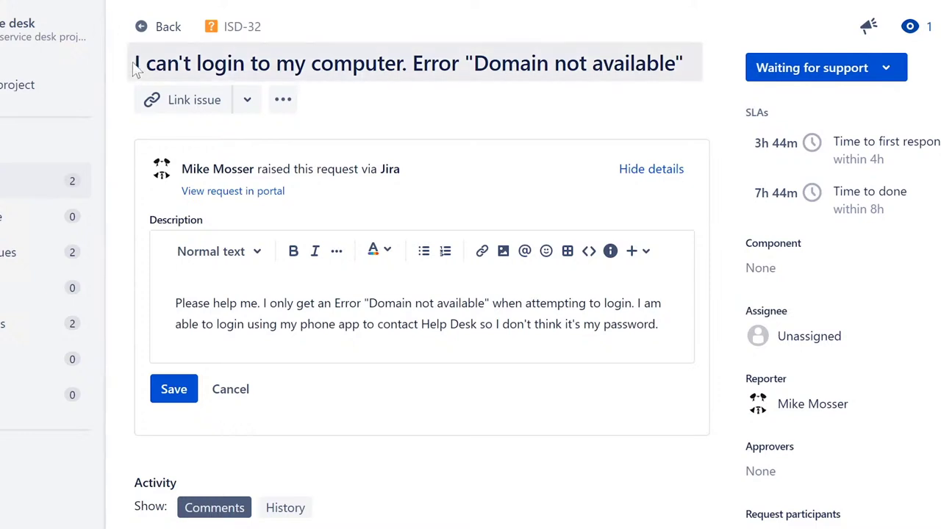
shift+click(298, 65)
drag(301, 74, 131, 73)
click(136, 72)
triple_click(139, 67)
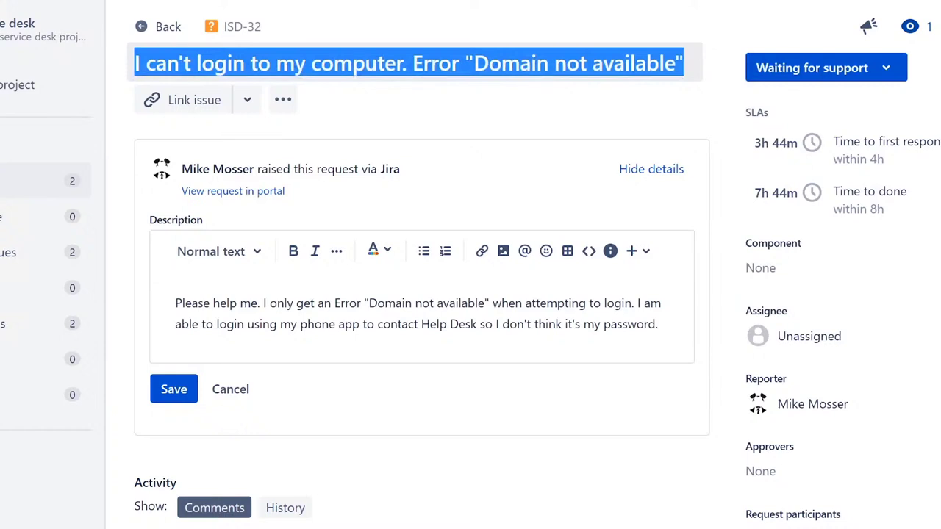
click(138, 66)
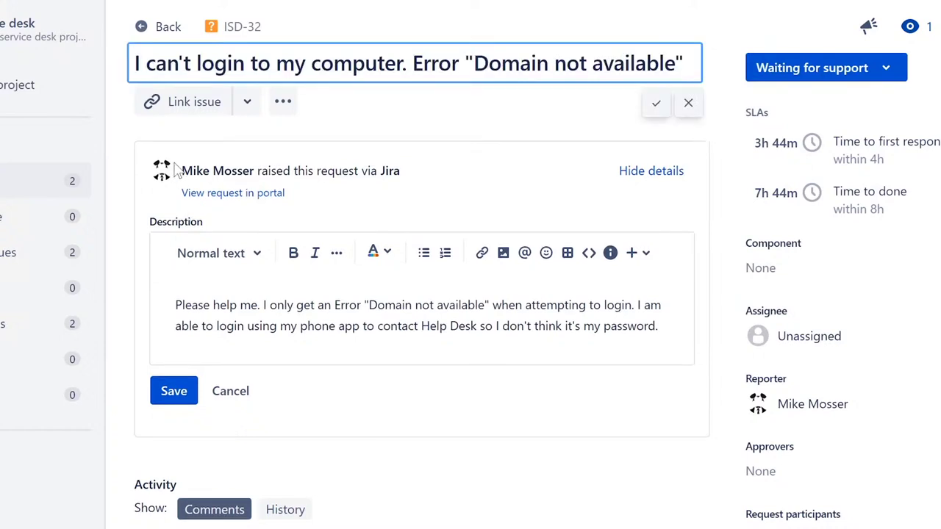
Highlight the requester's name and the opening of the description while reading it
drag(183, 169, 243, 169)
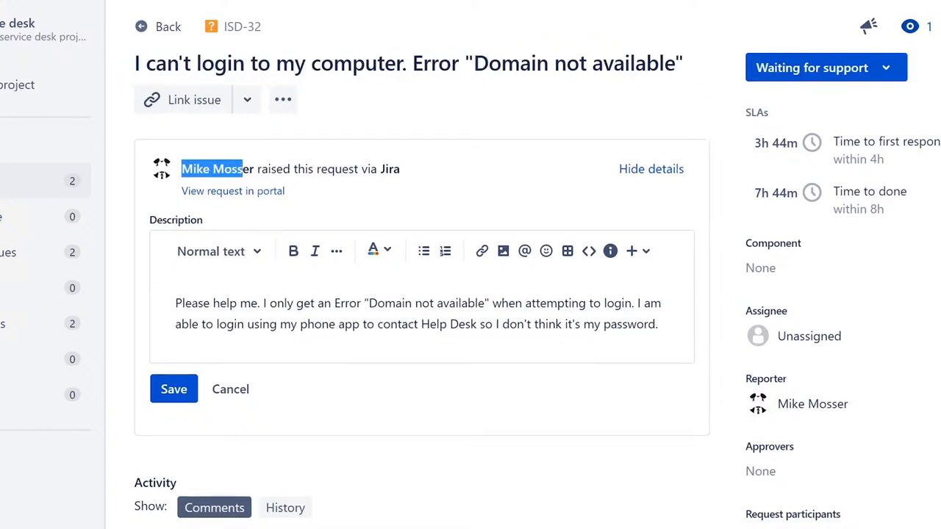
drag(175, 303, 658, 324)
click(637, 303)
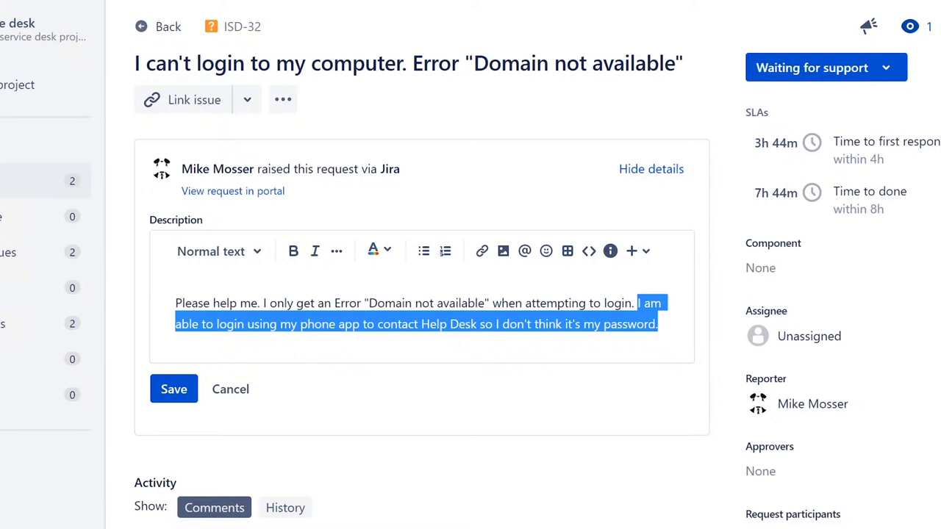
key(Right)
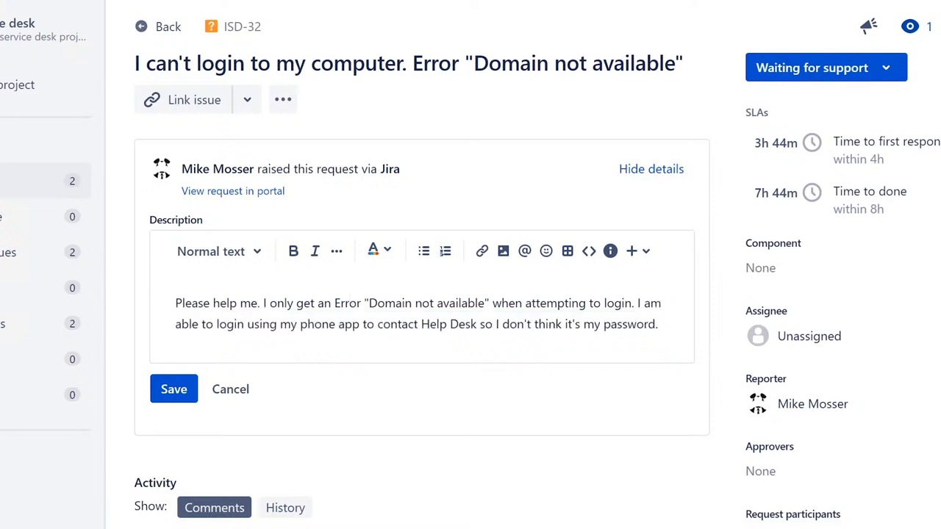
drag(364, 302, 489, 303)
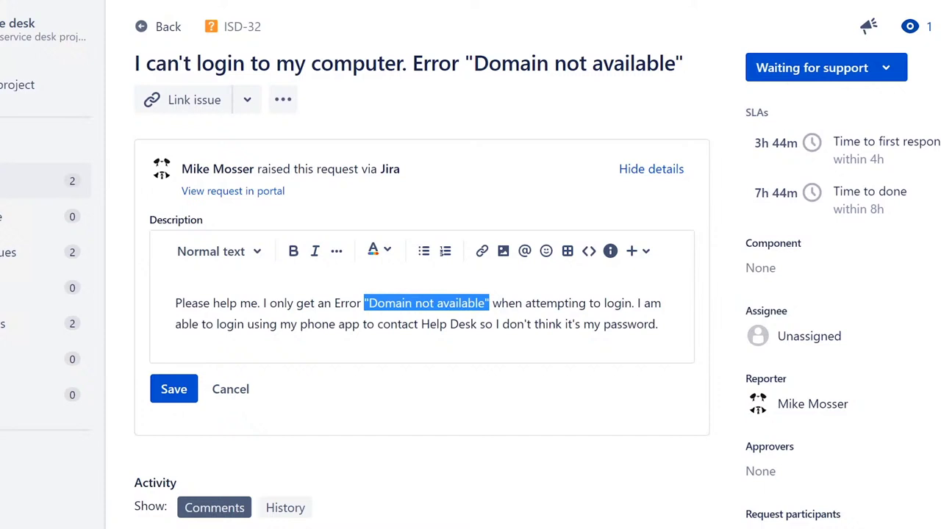
click(489, 303)
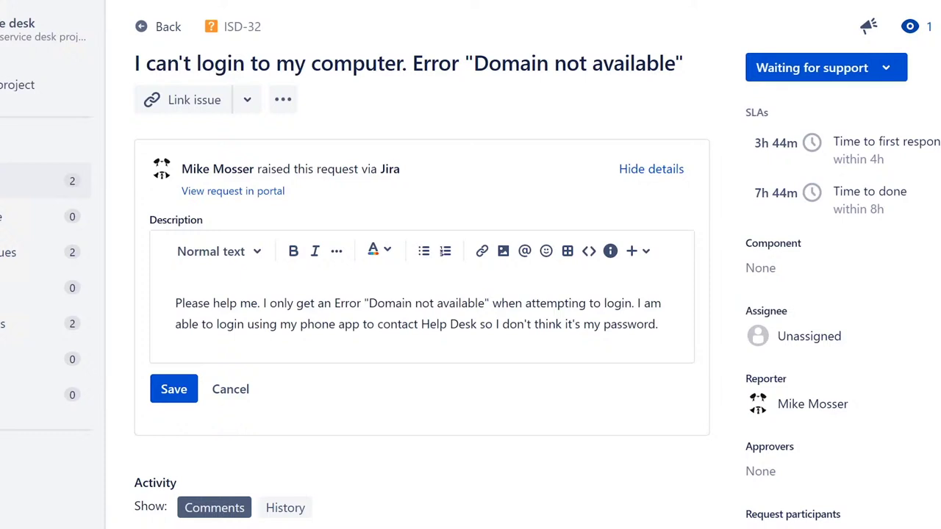
drag(364, 302, 488, 302)
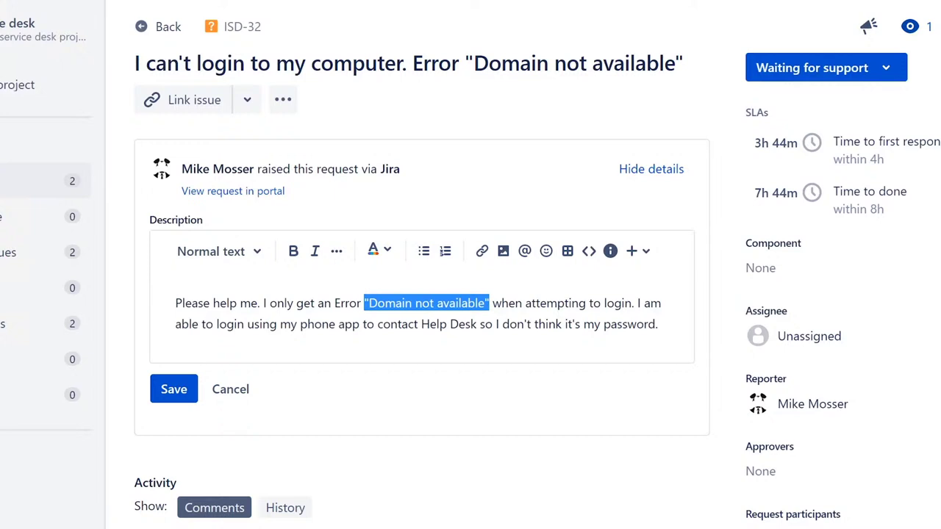
click(489, 303)
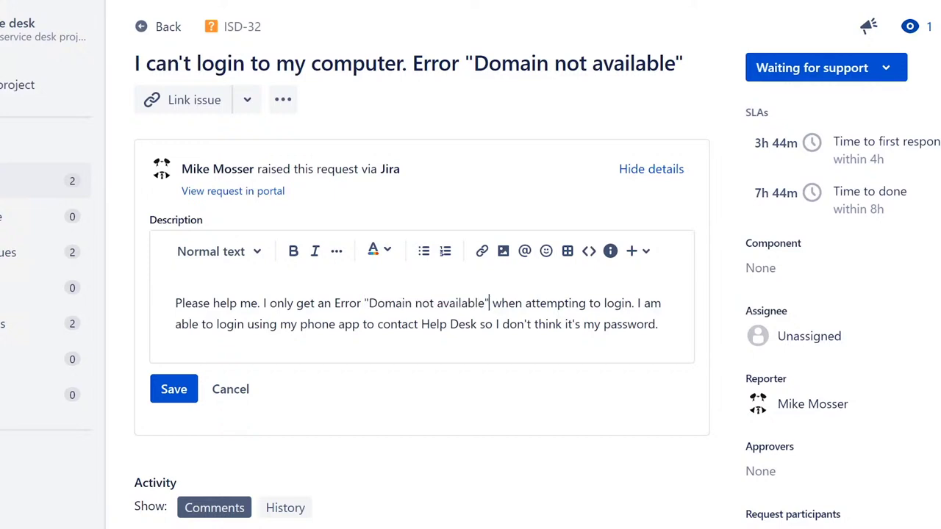
drag(363, 303, 485, 303)
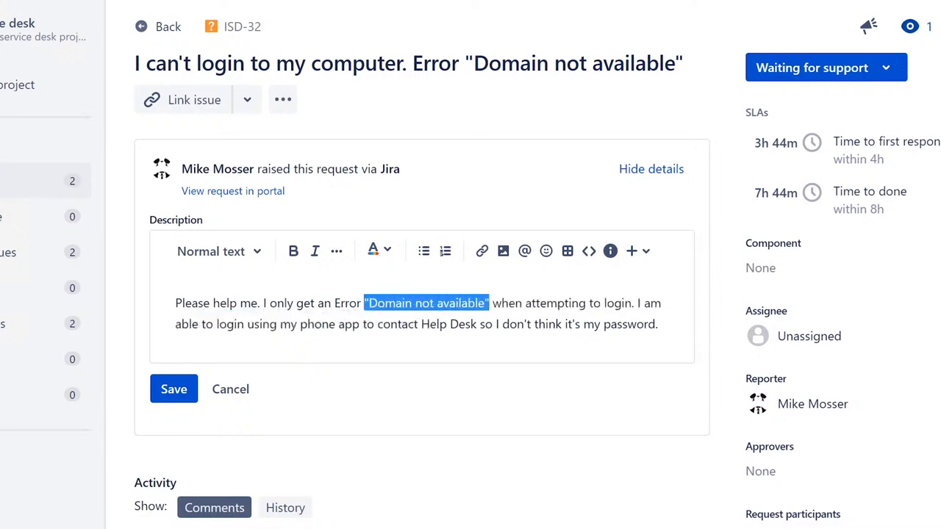
click(489, 303)
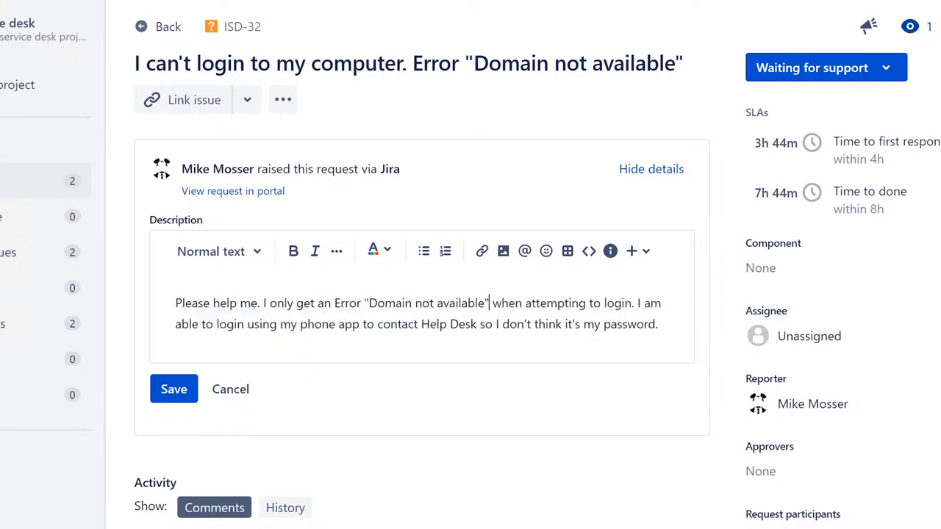
drag(489, 303, 364, 303)
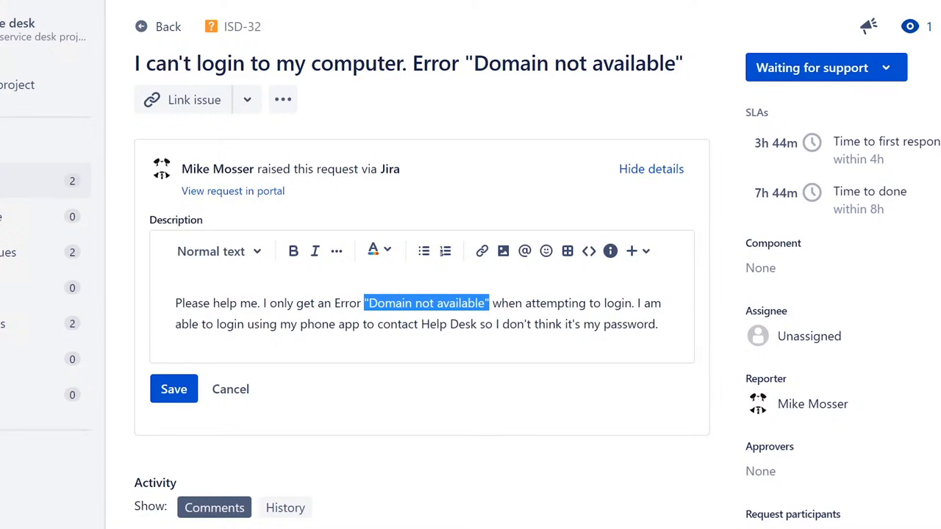
click(363, 302)
drag(364, 303, 490, 303)
key(shift+Left)
key(shift+Left)
key(shift+Left)
key(shift+Left)
key(shift+Right)
key(shift+Right)
key(shift+Right)
key(shift+Right)
click(467, 303)
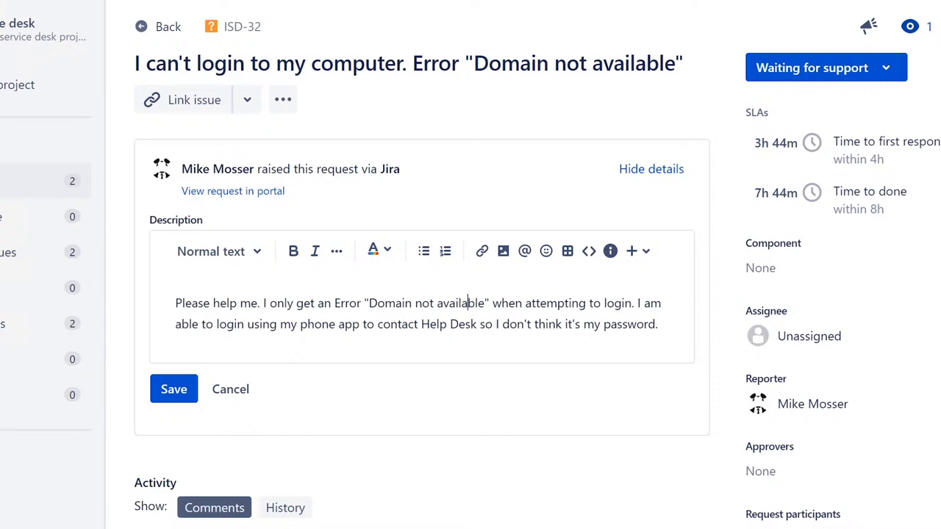
key(ctrl+t)
Load cosmicnovo.com from the 'cos' suggestion and select its address
text(co)
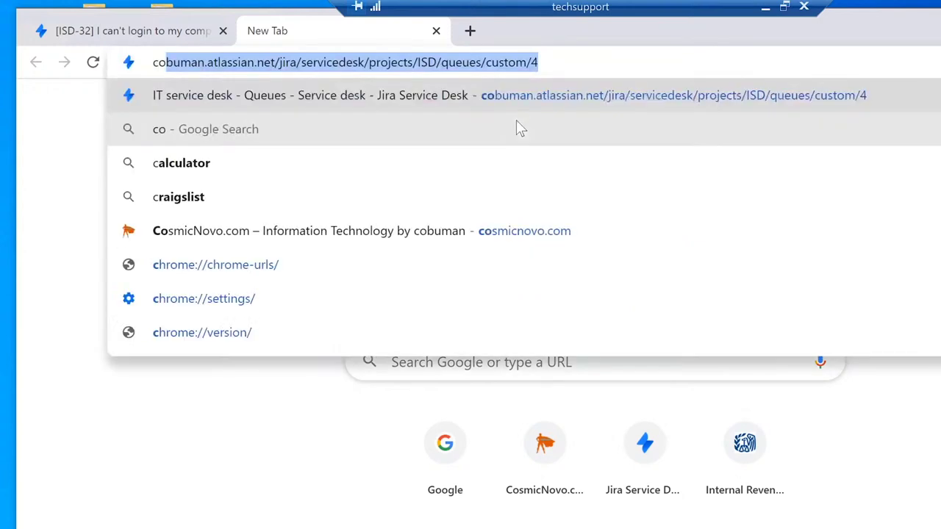
text(s)
key(Return)
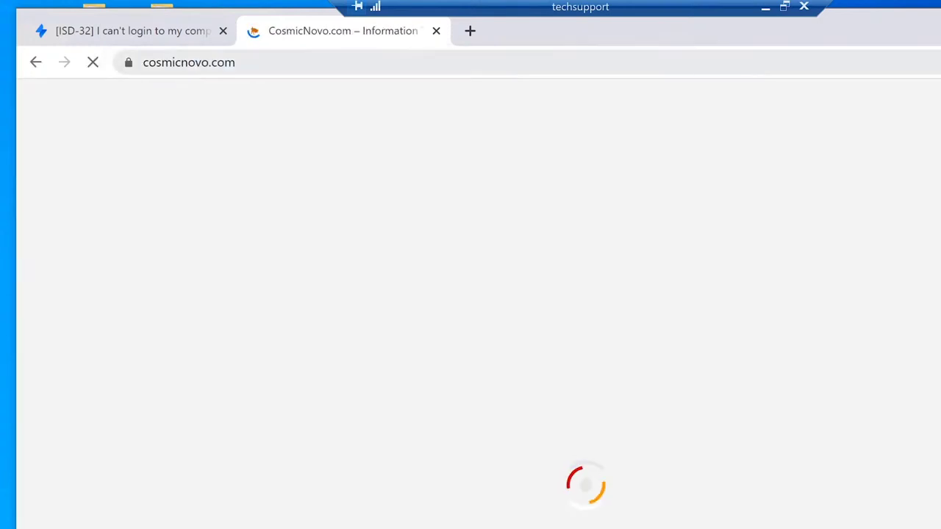
click(153, 63)
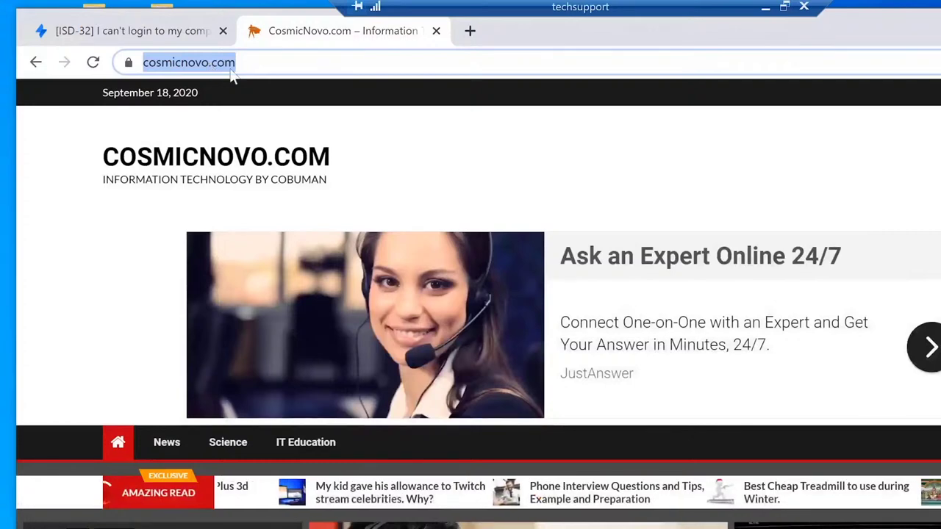
scroll(676, 340, down, 3)
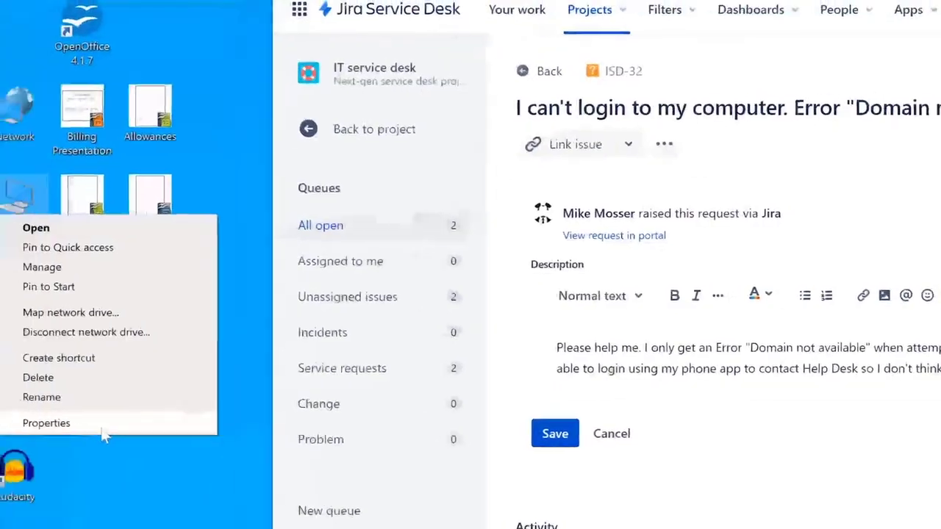
Highlight the 'Domain not available' error in ISD-32, then open the local PC's Advanced system settings
key(Escape)
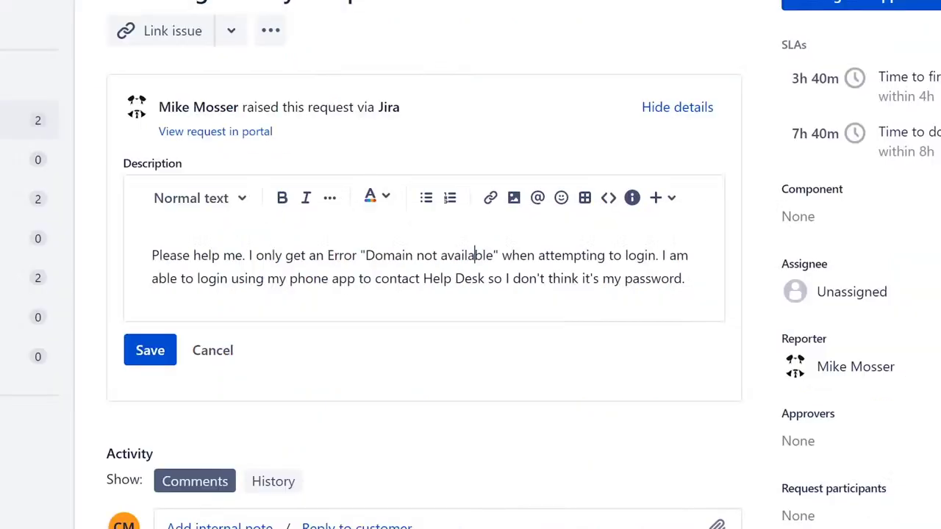
click(365, 255)
drag(359, 255, 448, 255)
drag(411, 358, 462, 358)
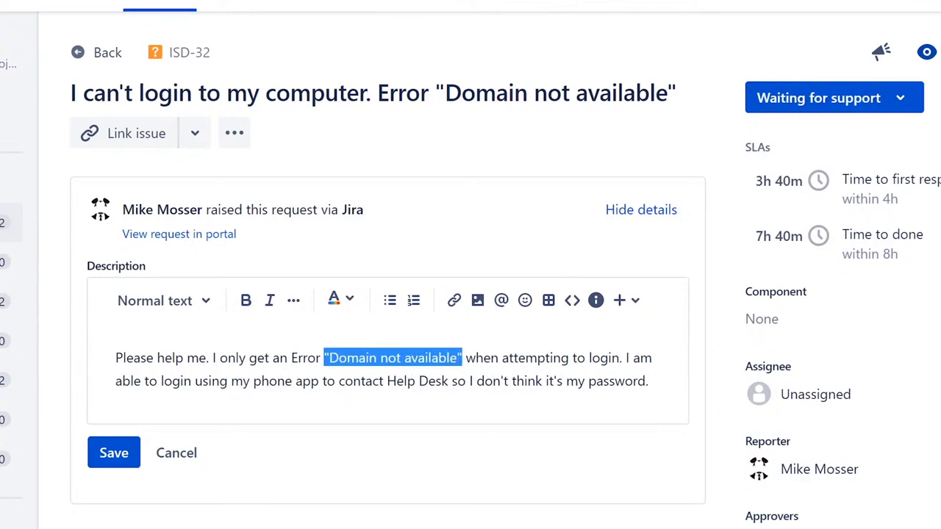
key(alt+Tab)
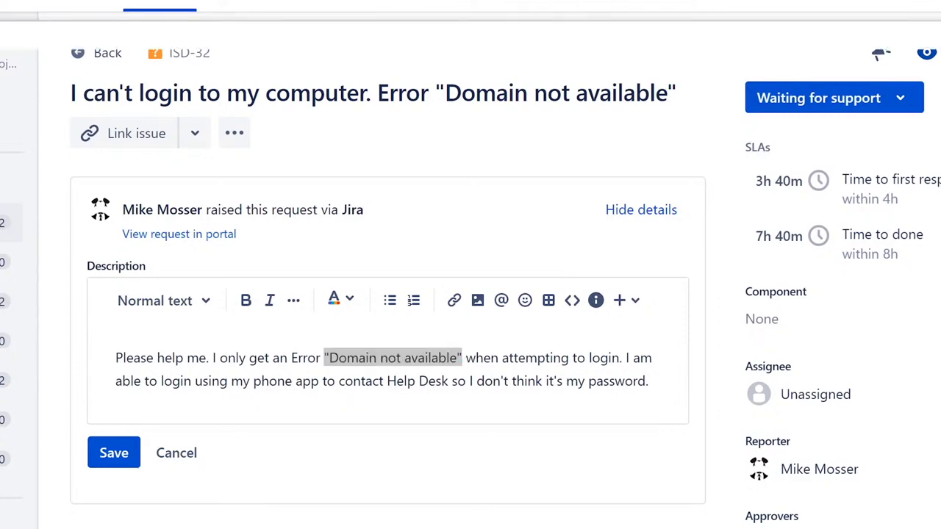
click(117, 196)
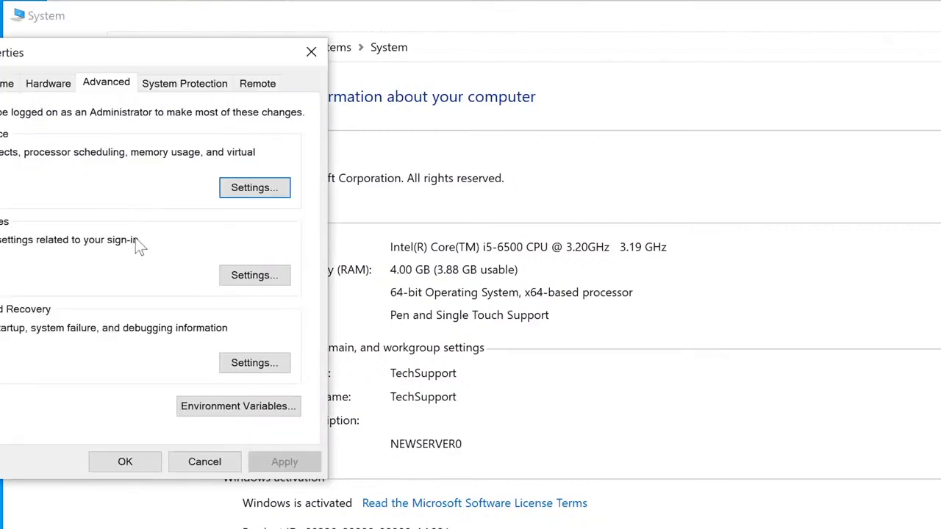
Bring System Properties into view and show its Computer Name settings
drag(125, 52, 427, 83)
click(272, 114)
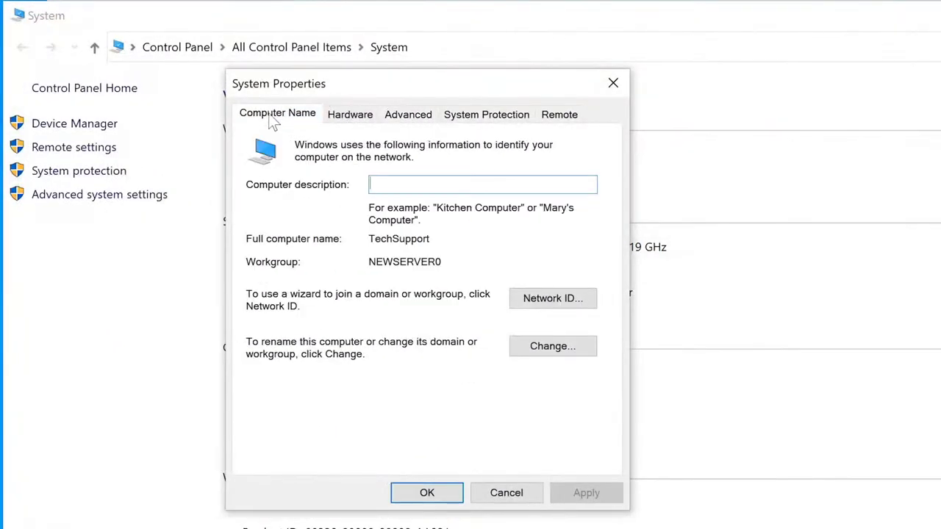
drag(333, 81, 469, 75)
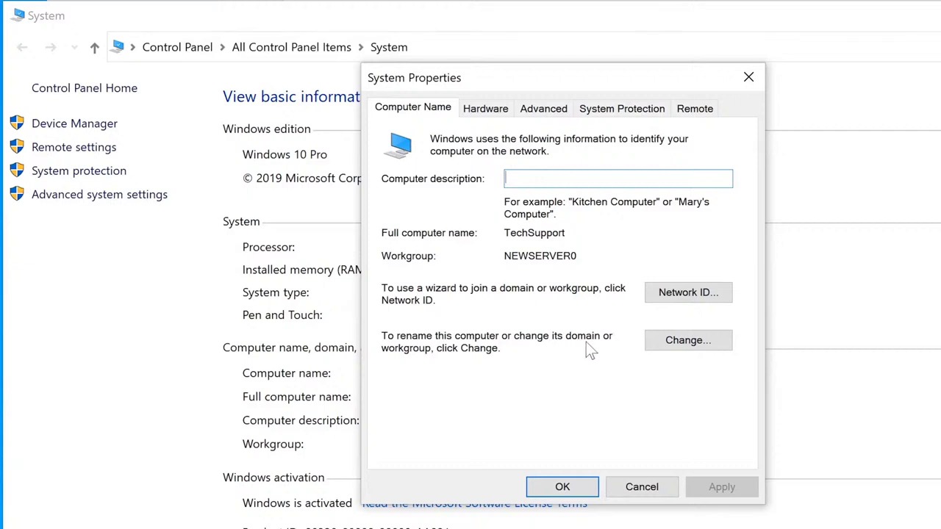
Try joining domain techsupport.cobuaman.com and dismiss the domain controller error
click(651, 342)
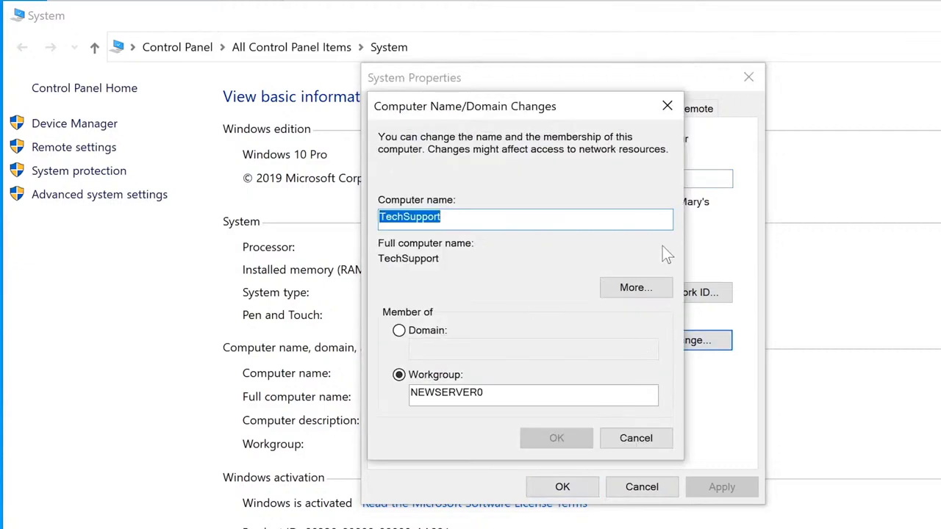
click(399, 330)
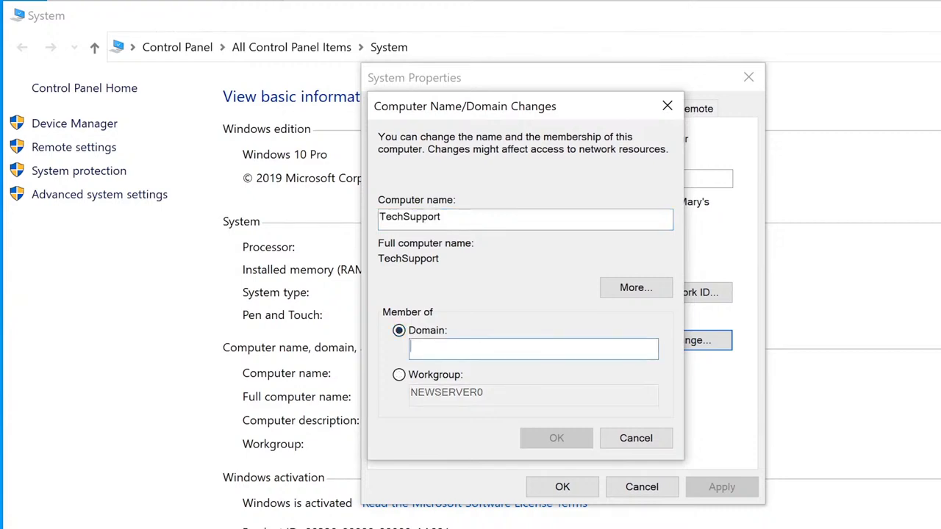
text(techj)
key(BackSpace)
text(support.c)
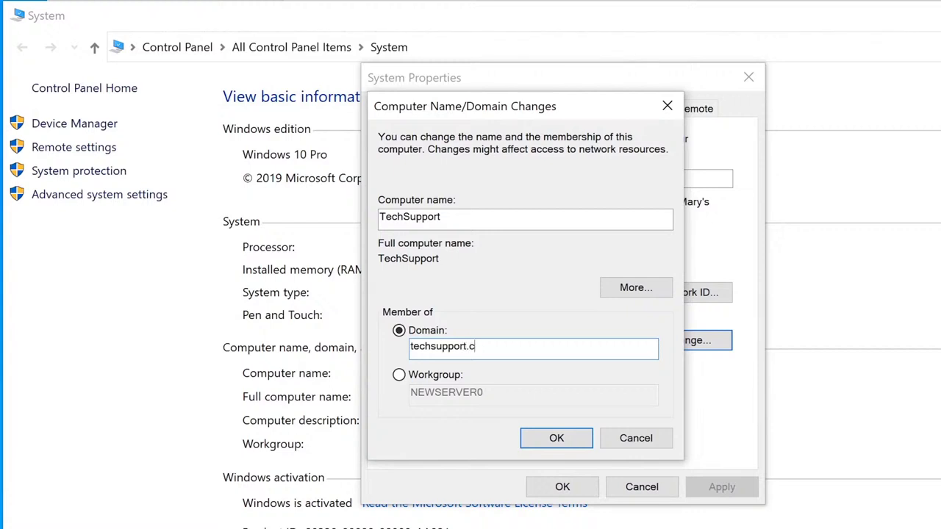
text(obua)
text(man.com)
click(560, 438)
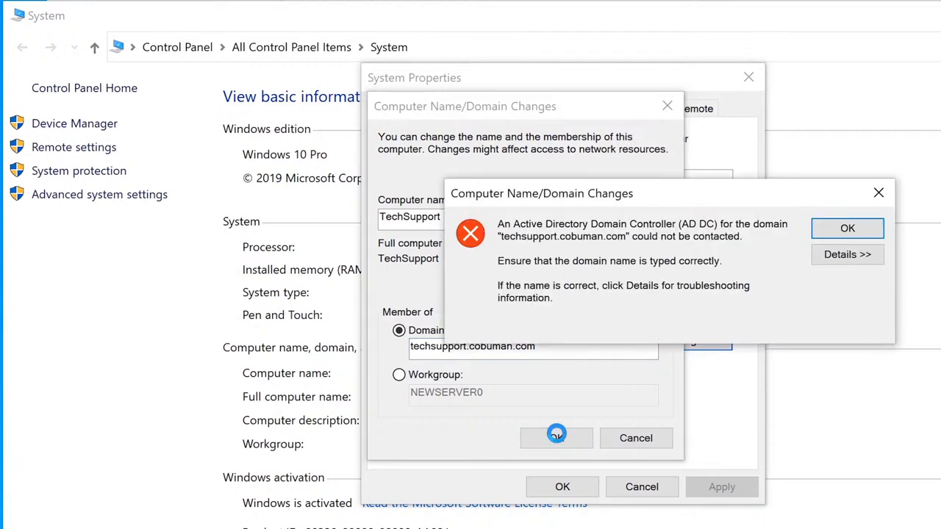
click(879, 194)
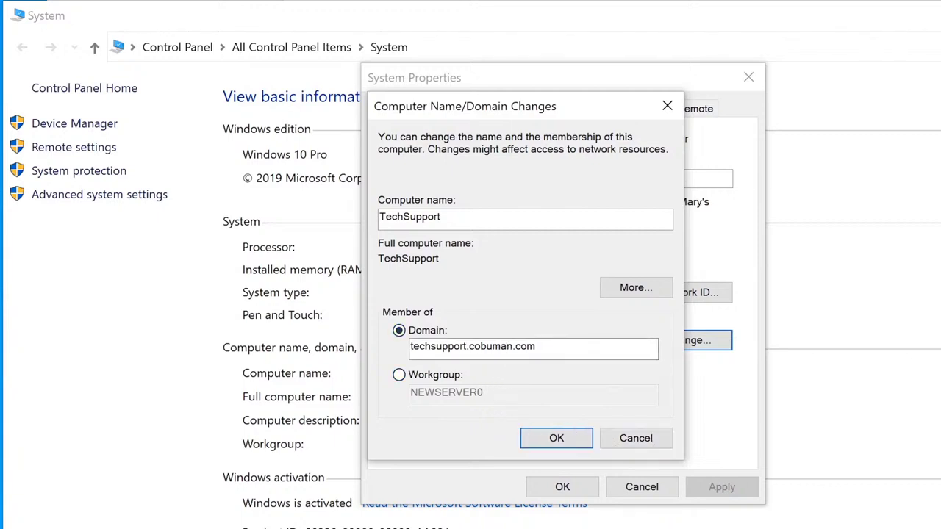
Cancel the domain change and close System Properties without applying anything
click(558, 435)
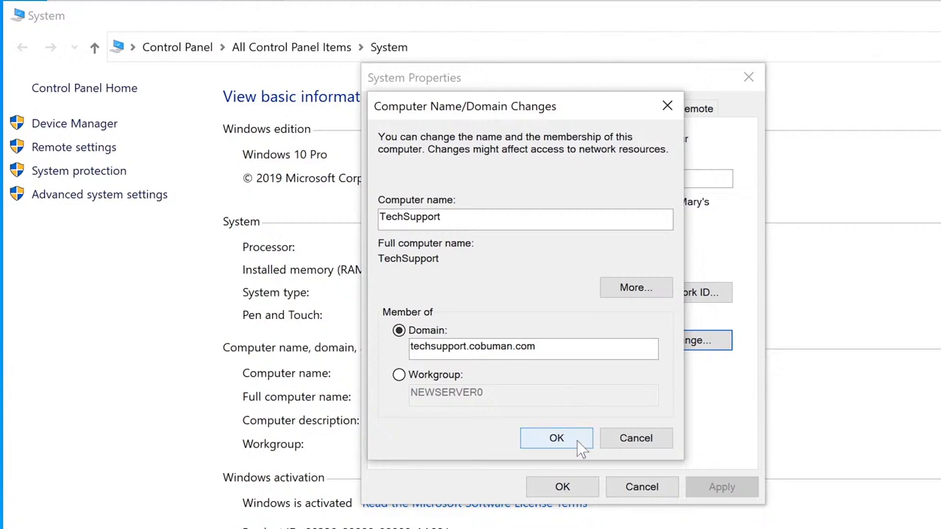
click(618, 442)
click(626, 489)
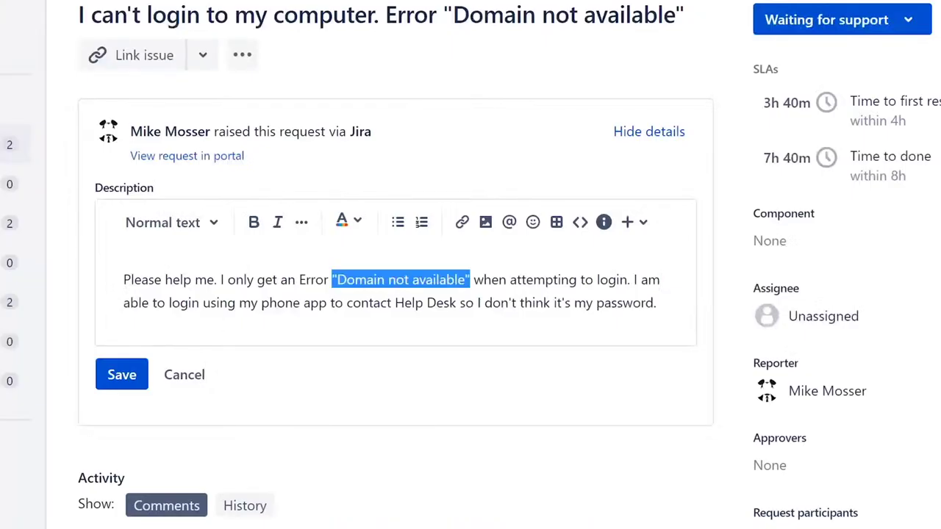
click(457, 279)
key(shift+Right)
key(shift+Right)
key(shift+Right)
drag(456, 280, 332, 280)
click(331, 280)
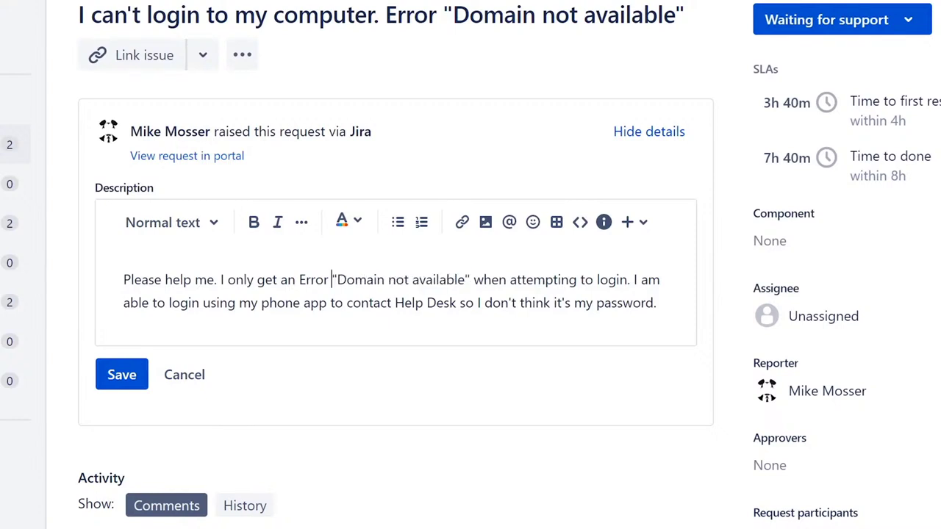
key(shift+Right)
key(shift+Right)
key(shift+Right)
key(shift+Right)
key(shift+Right)
key(shift+Right)
key(shift+Right)
key(shift+Right)
key(shift+Right)
key(shift+Right)
key(shift+Right)
key(shift+Right)
key(shift+Right)
key(shift+Right)
key(shift+Right)
key(shift+Right)
key(shift+Right)
key(shift+Right)
key(shift+Right)
key(shift+Right)
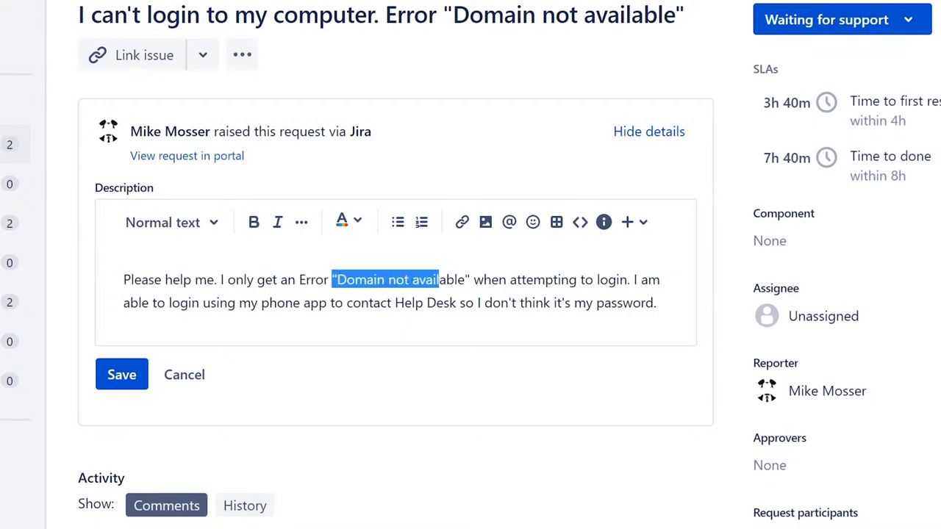
key(shift+Left)
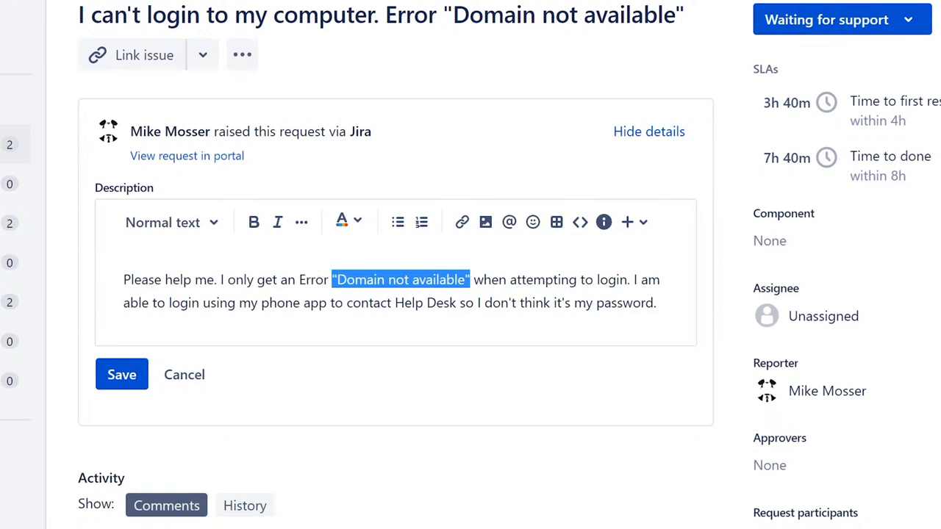
click(333, 280)
drag(332, 279, 470, 279)
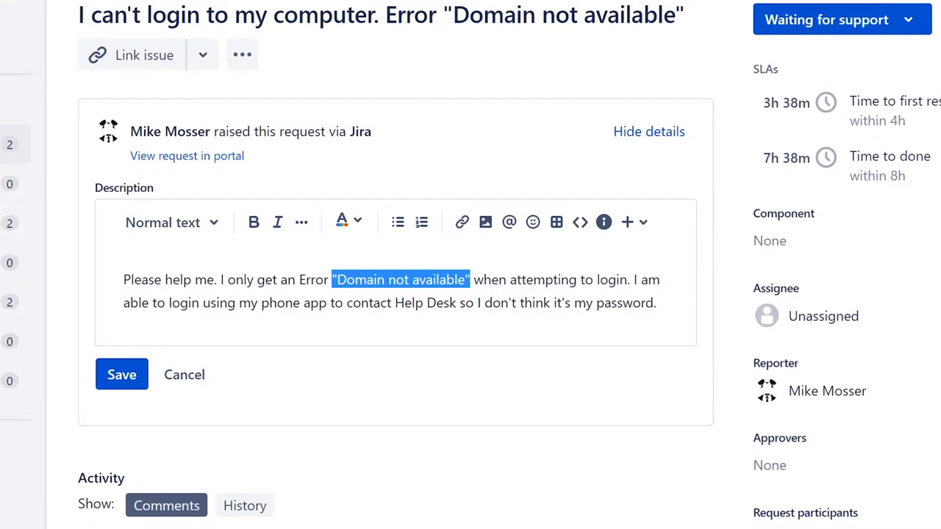
click(332, 280)
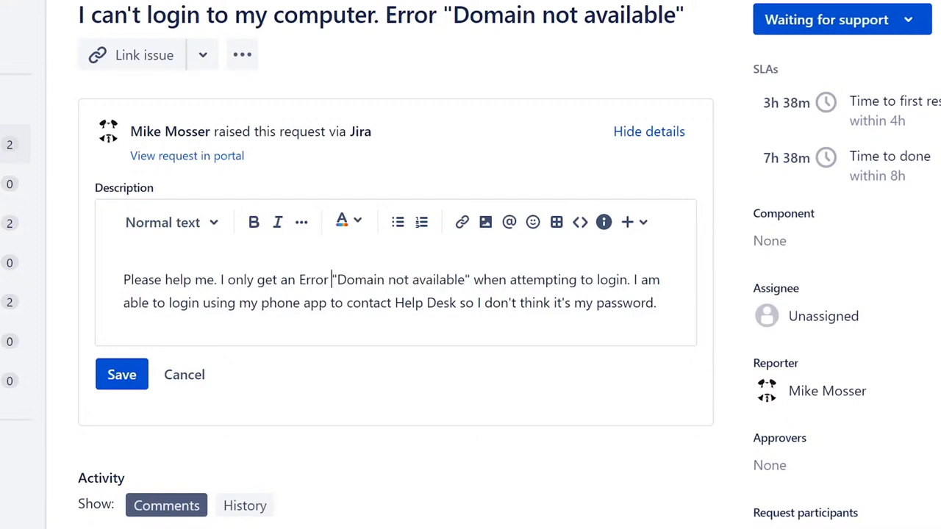
drag(332, 279, 469, 280)
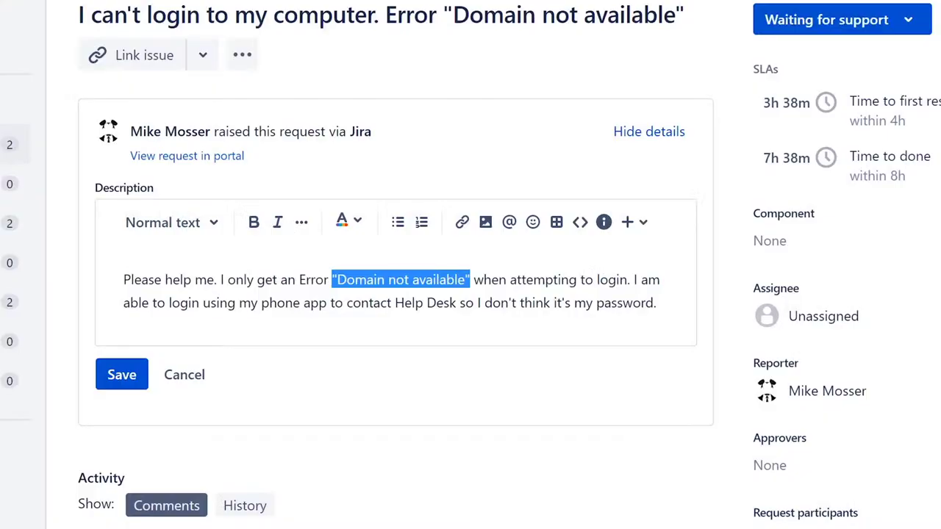
click(483, 280)
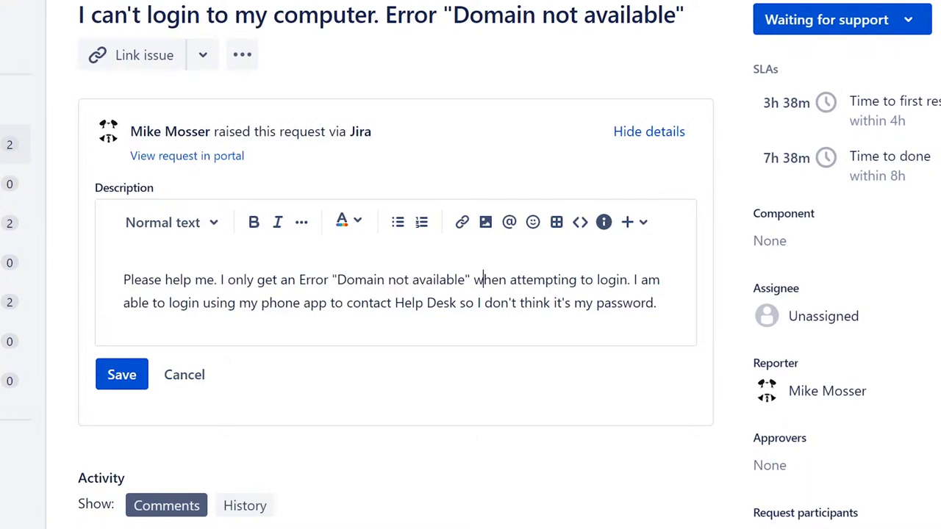
drag(332, 279, 465, 280)
click(483, 280)
click(657, 302)
drag(470, 279, 331, 268)
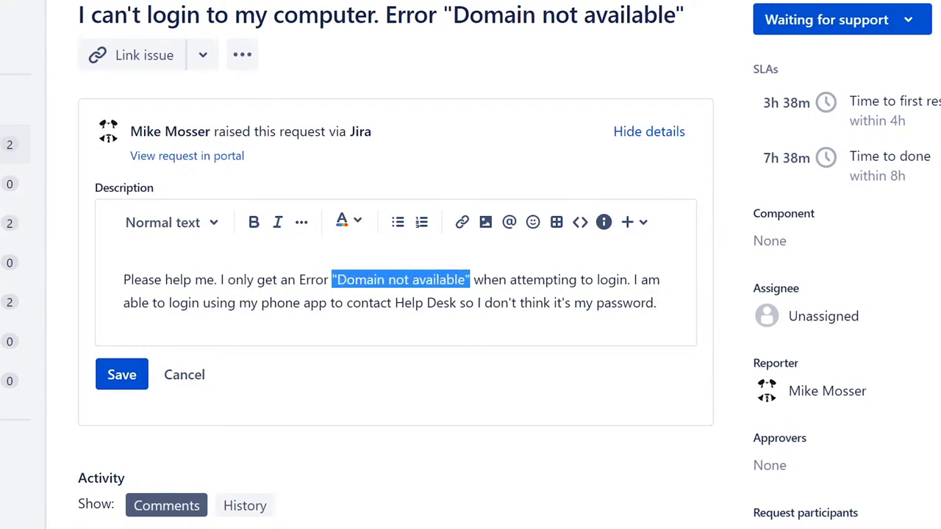
click(354, 280)
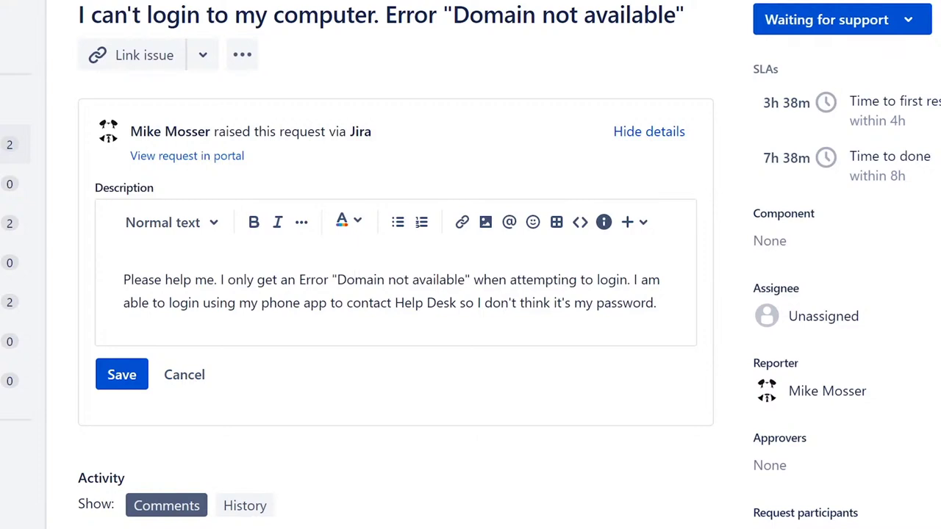
drag(331, 280, 470, 280)
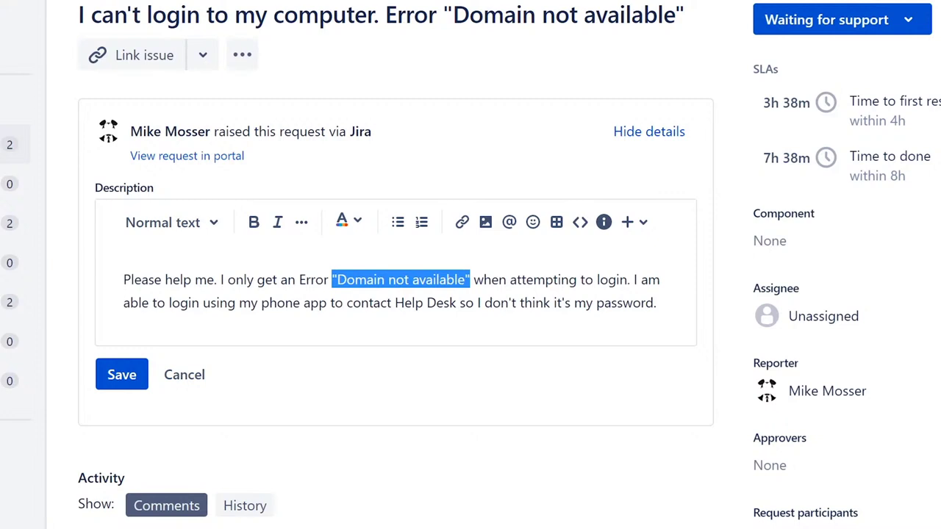
click(471, 280)
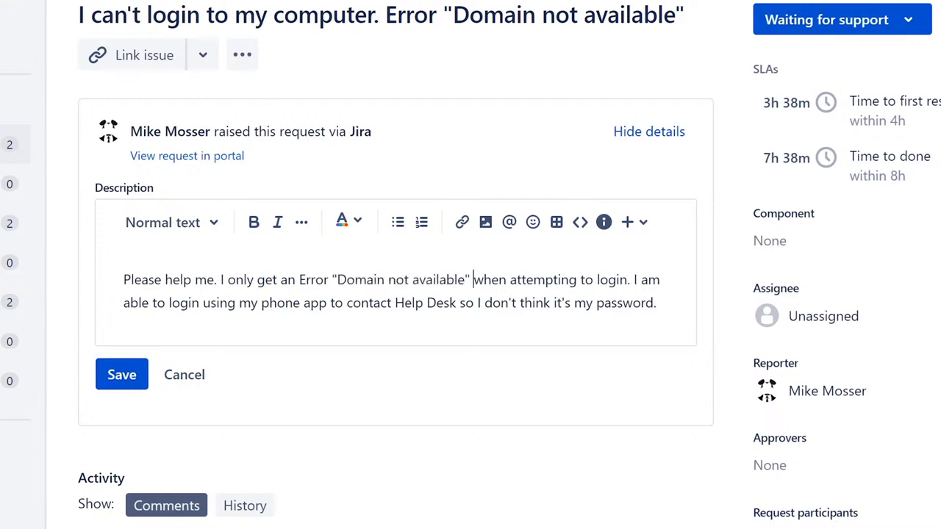
drag(471, 279, 331, 279)
click(332, 279)
drag(331, 279, 470, 279)
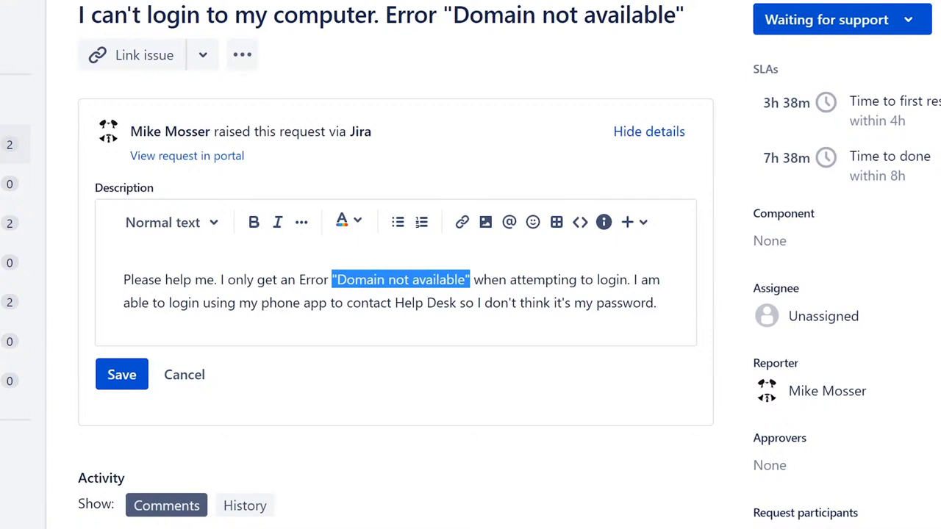
click(483, 280)
drag(469, 279, 331, 279)
drag(331, 279, 469, 279)
drag(470, 279, 332, 280)
click(336, 279)
Check the Computer Name tab shows TechSupport in workgroup NEWSERVER0, then cancel both dialogs
drag(332, 279, 469, 279)
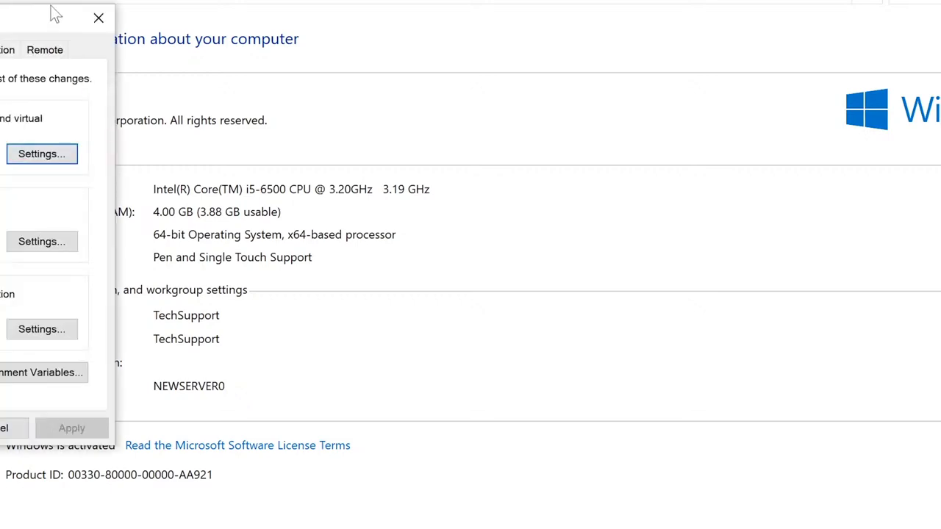
drag(3, 23, 524, 118)
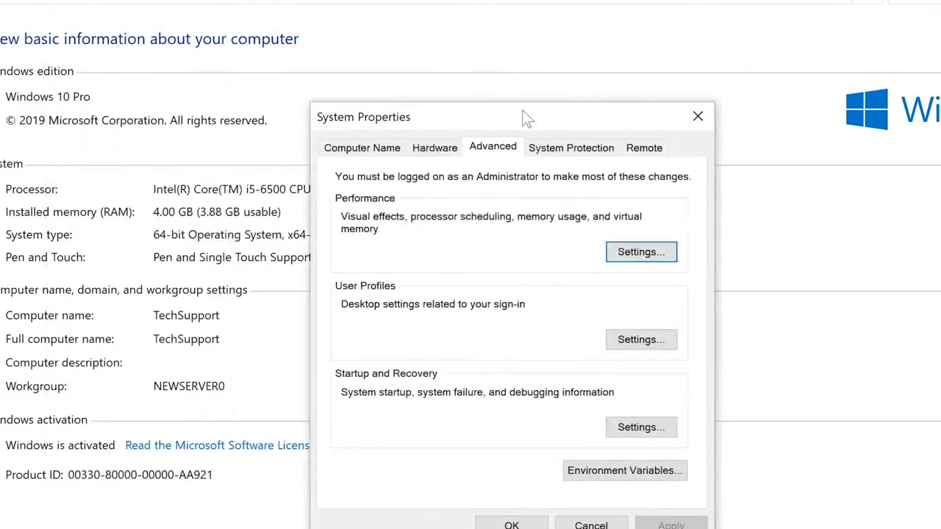
click(354, 149)
drag(424, 116, 277, 24)
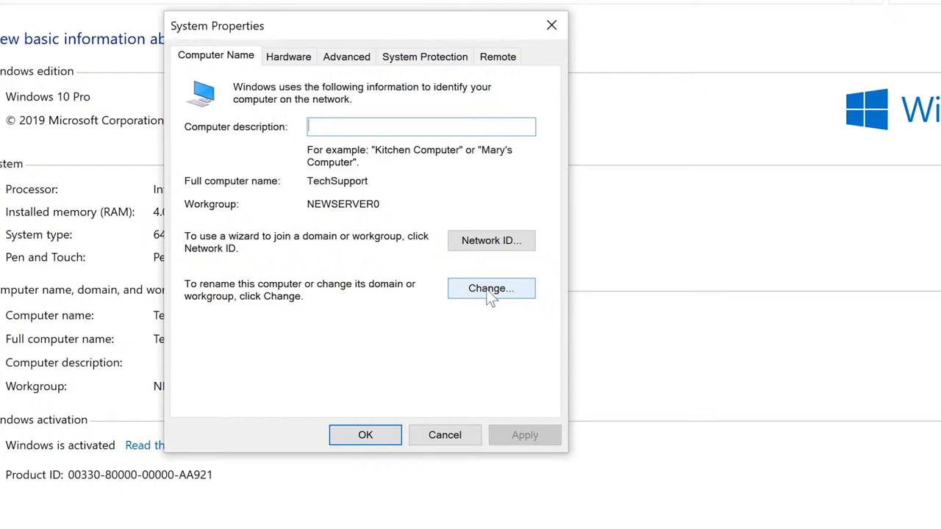
click(499, 296)
click(438, 388)
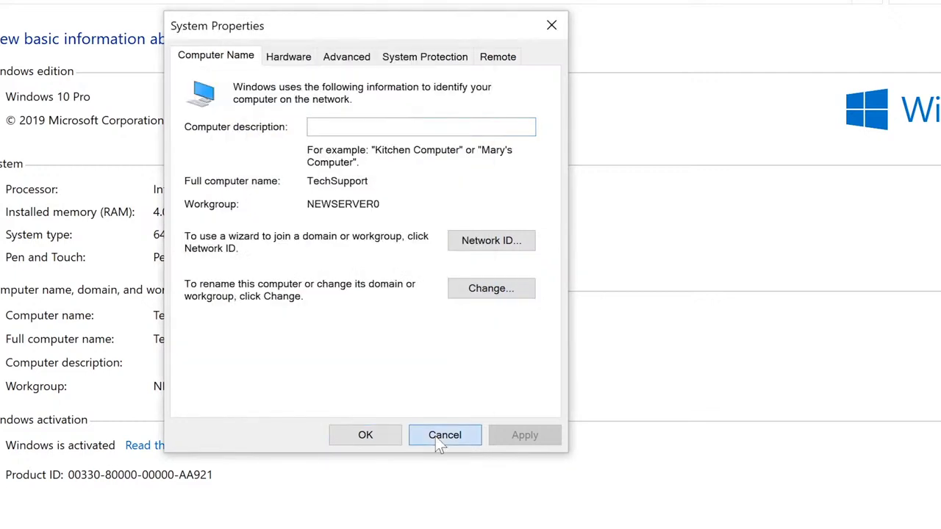
click(436, 441)
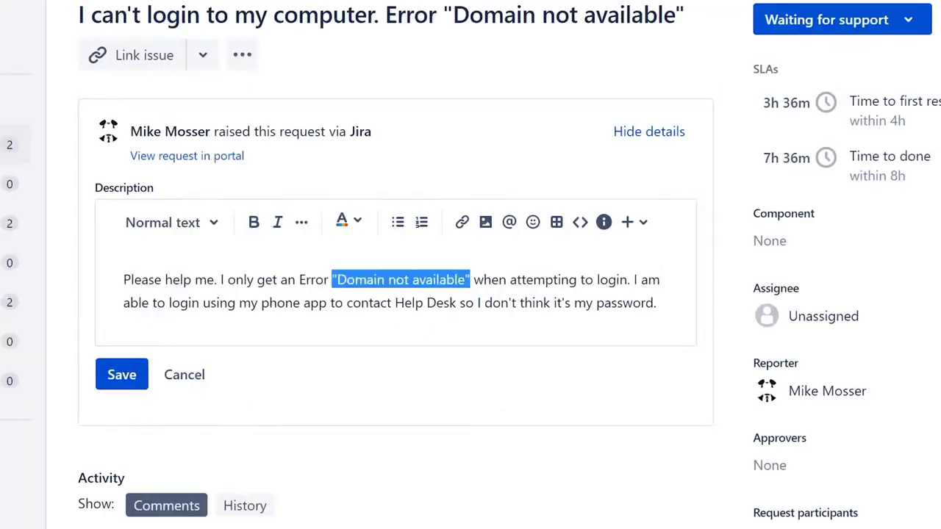
Discard the ISD-32 description edits and start a blank reply to the customer
click(449, 302)
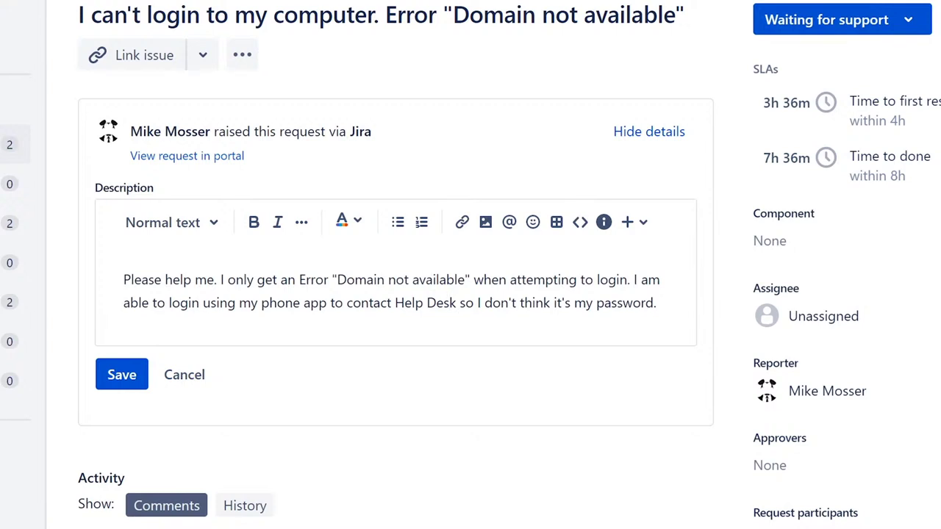
click(469, 279)
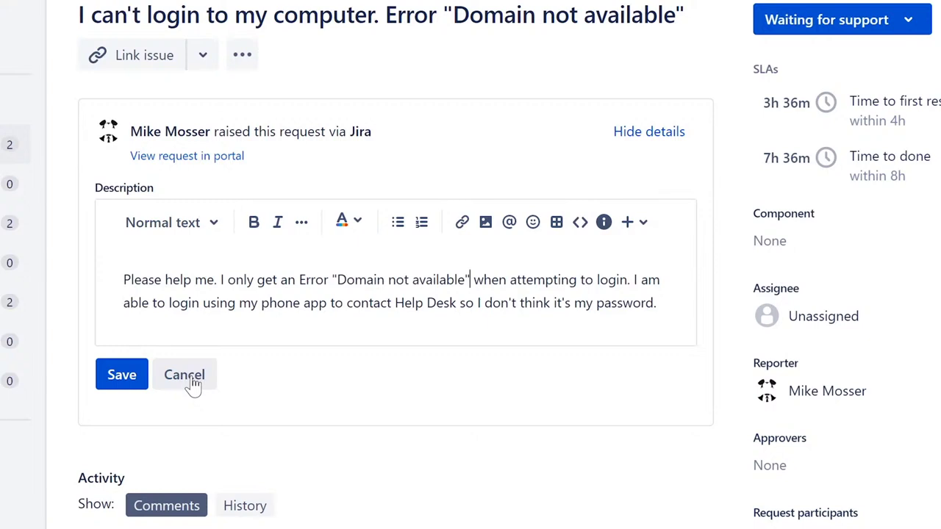
click(193, 383)
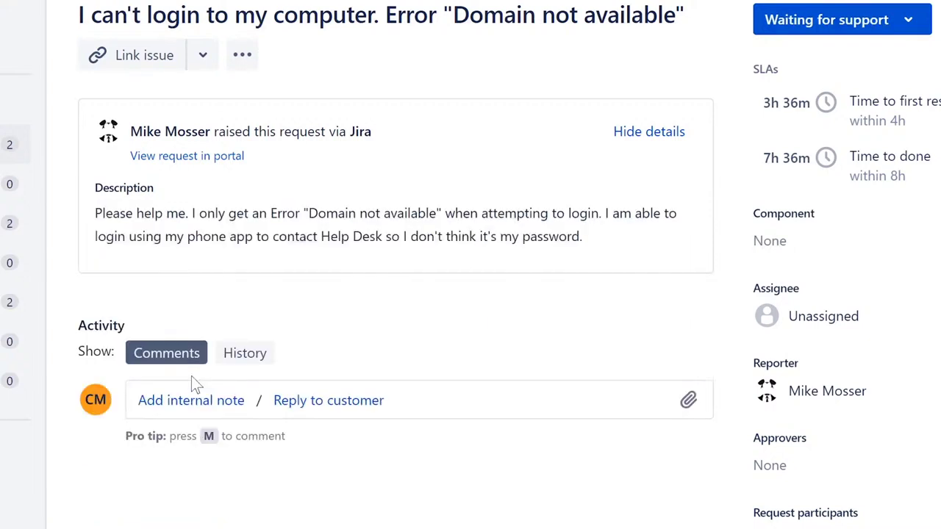
click(332, 402)
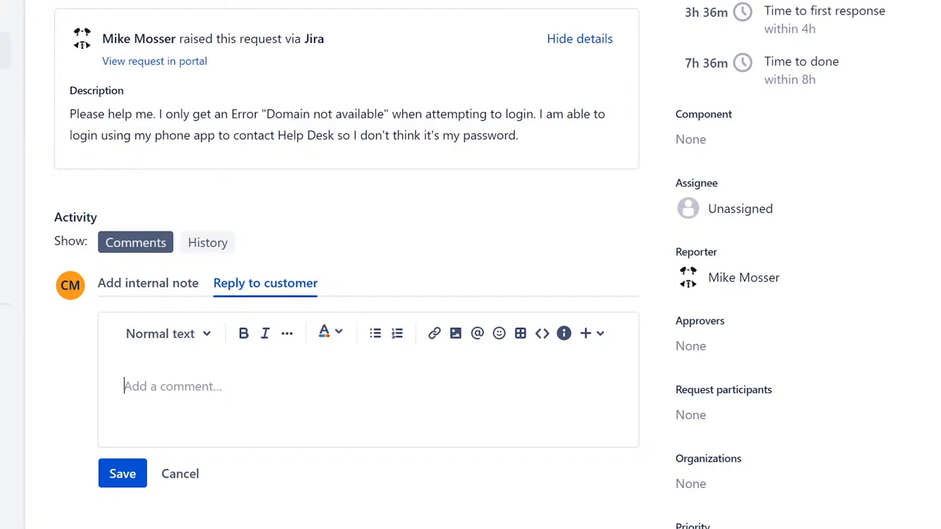
Post a reply asking to bring the computer back to the office, noting it needs adding to Domain
text(Can)
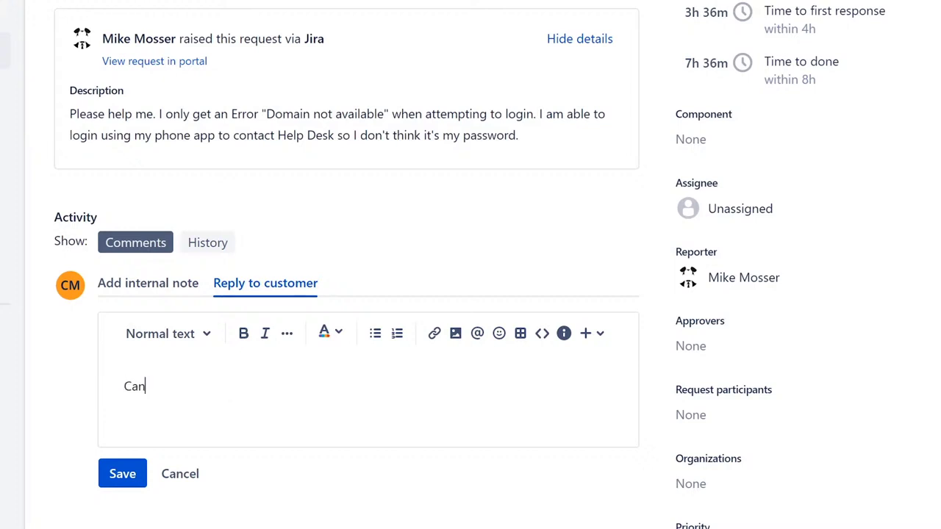
text( you please bring back the c)
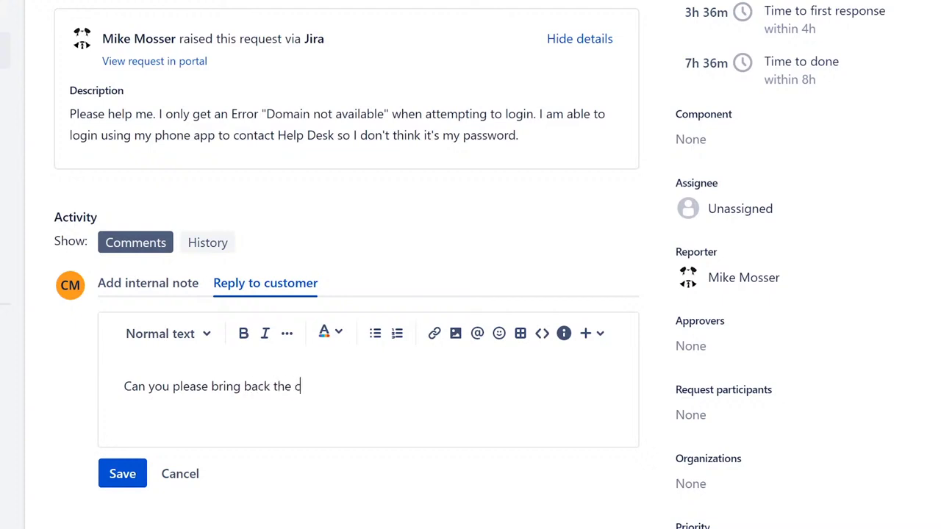
text(omputer to the office so )
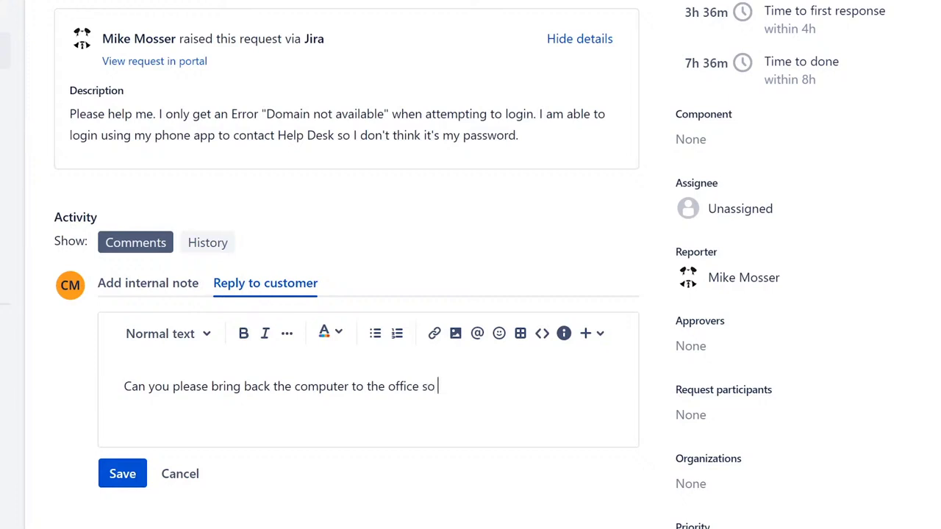
text(we can fix it. Ervin)
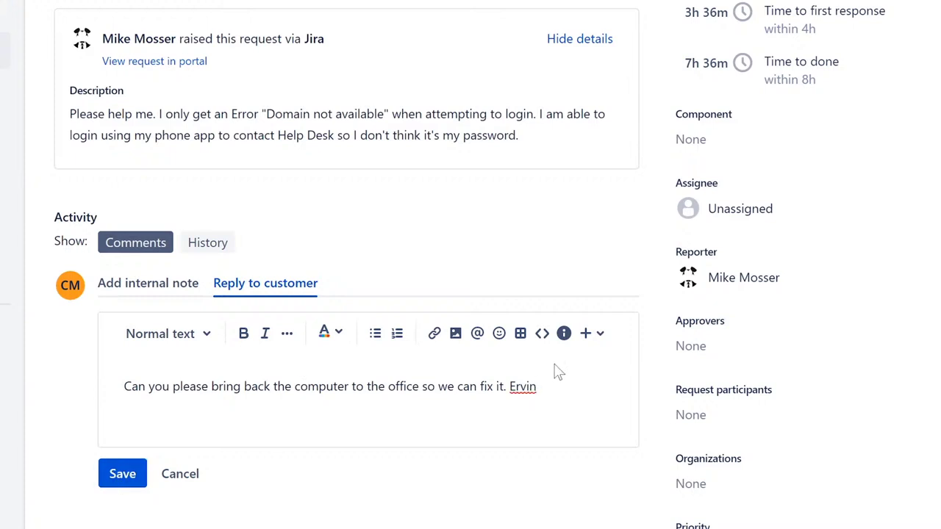
click(506, 386)
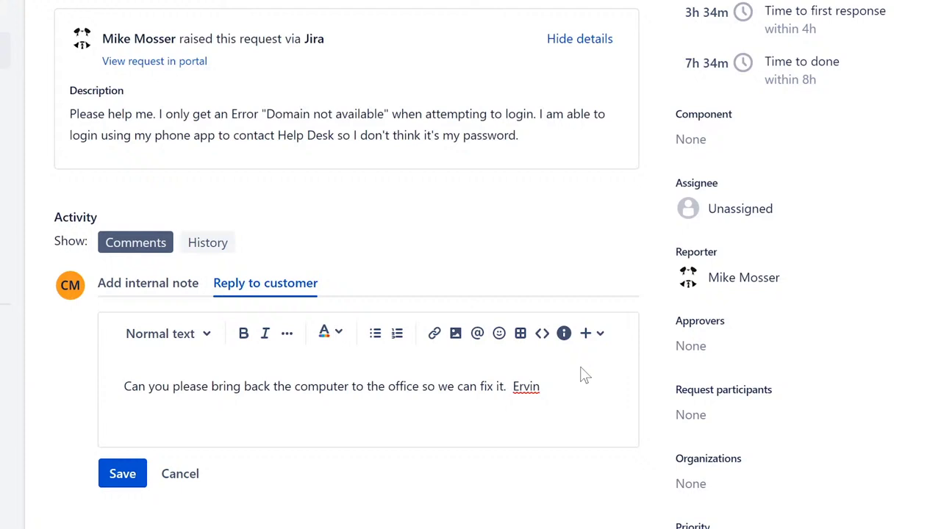
text(Computer )
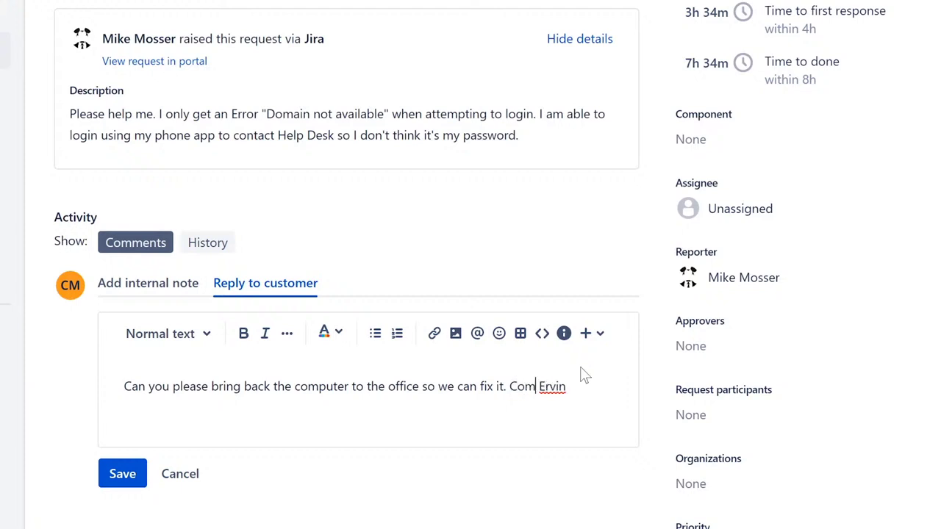
text( needs to)
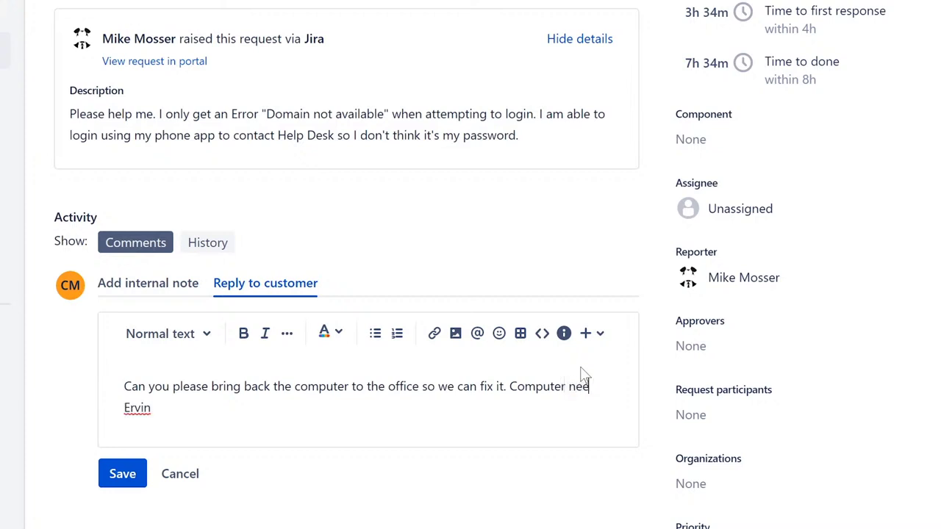
text( be added to D)
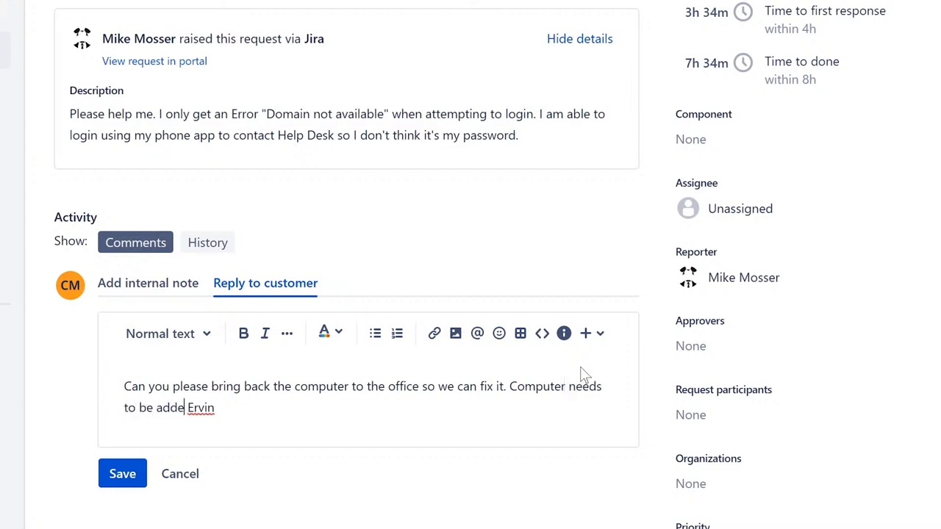
text(omain.)
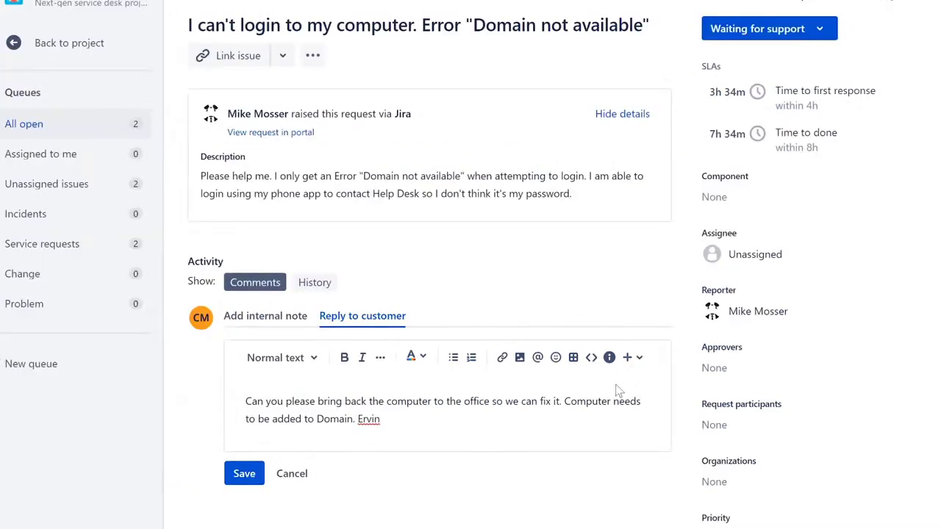
click(244, 474)
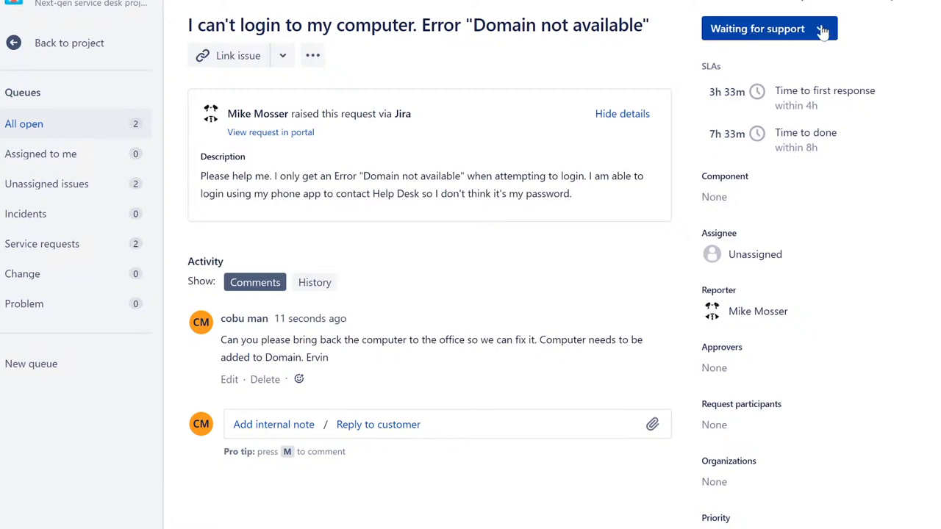
Assign ISD-32 to yourself and go back to the All open queue
click(768, 254)
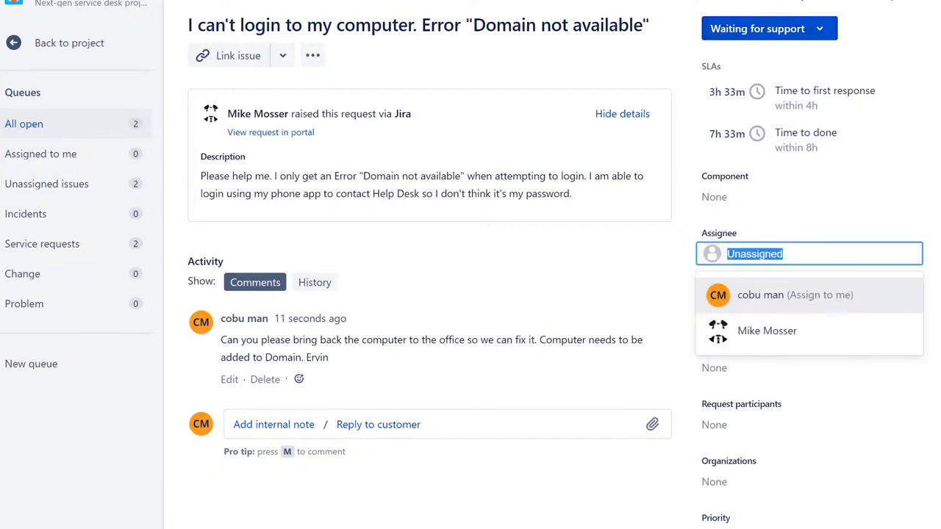
click(784, 303)
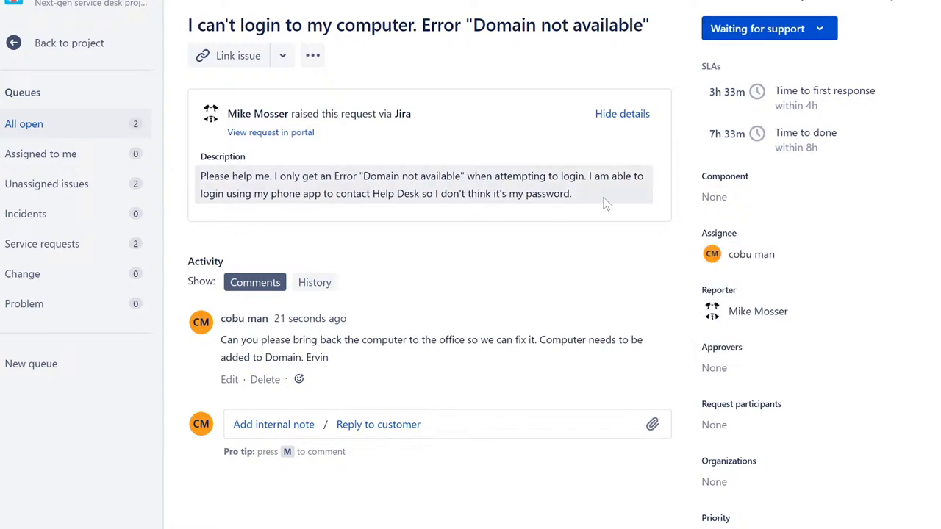
scroll(768, 242, down, 1)
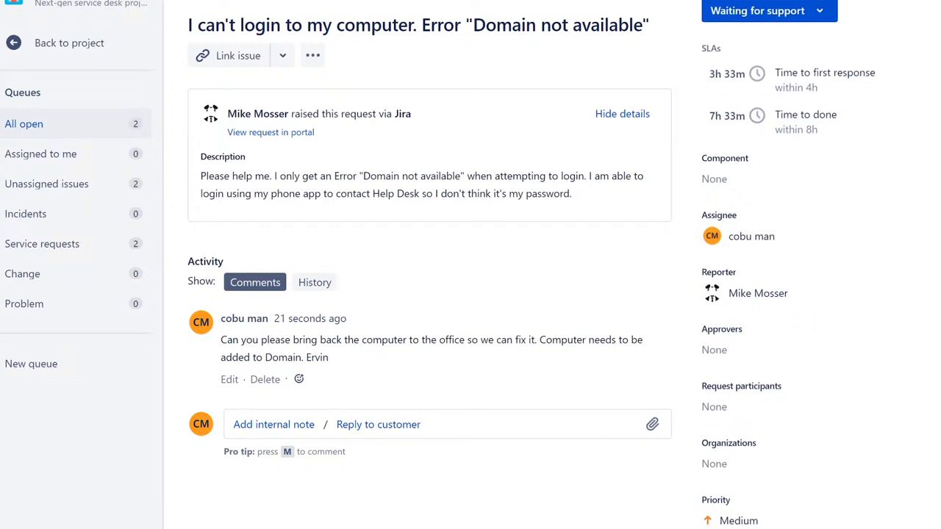
click(46, 130)
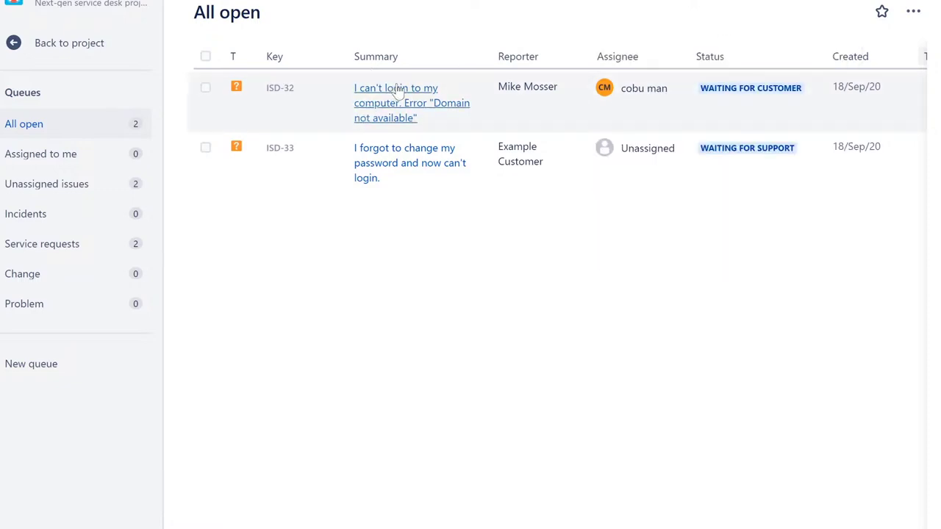
Open ISD-33 and read its title and forgotten-password description
click(414, 153)
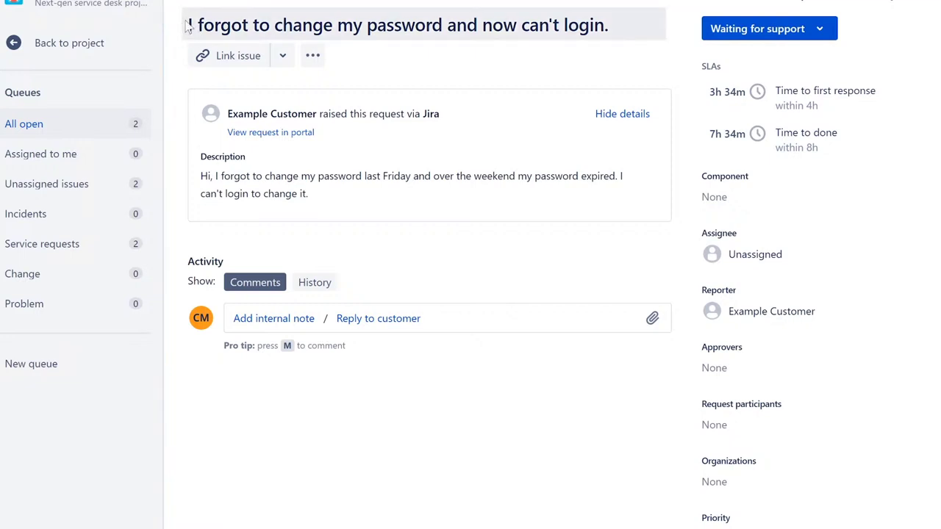
drag(186, 25, 609, 25)
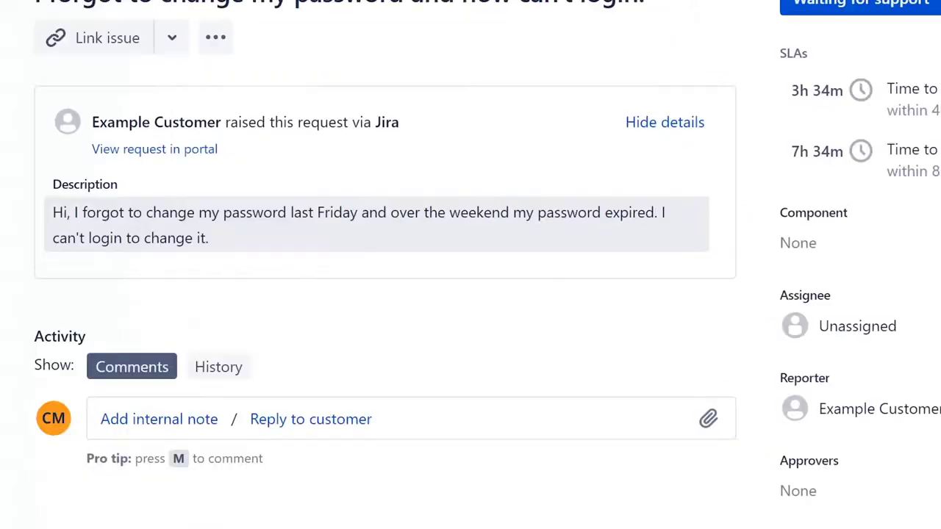
drag(200, 176, 300, 177)
drag(198, 212, 264, 238)
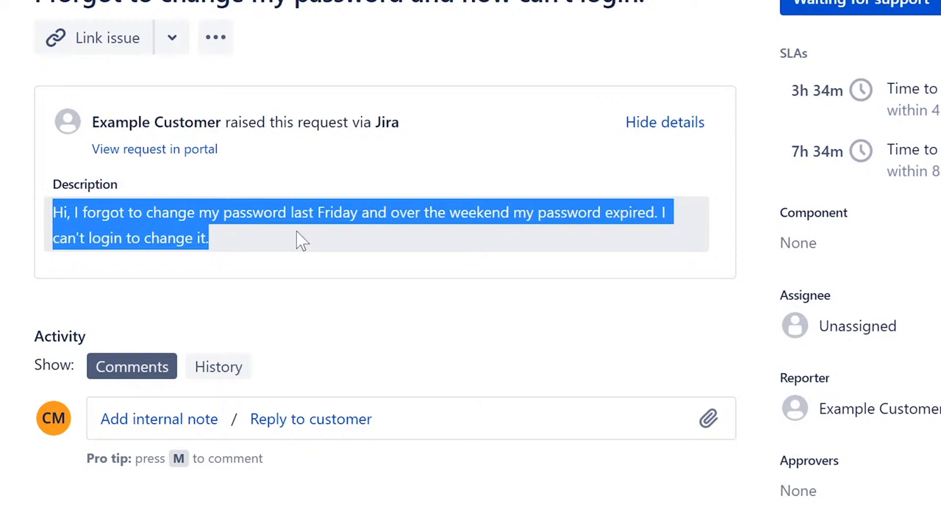
click(298, 239)
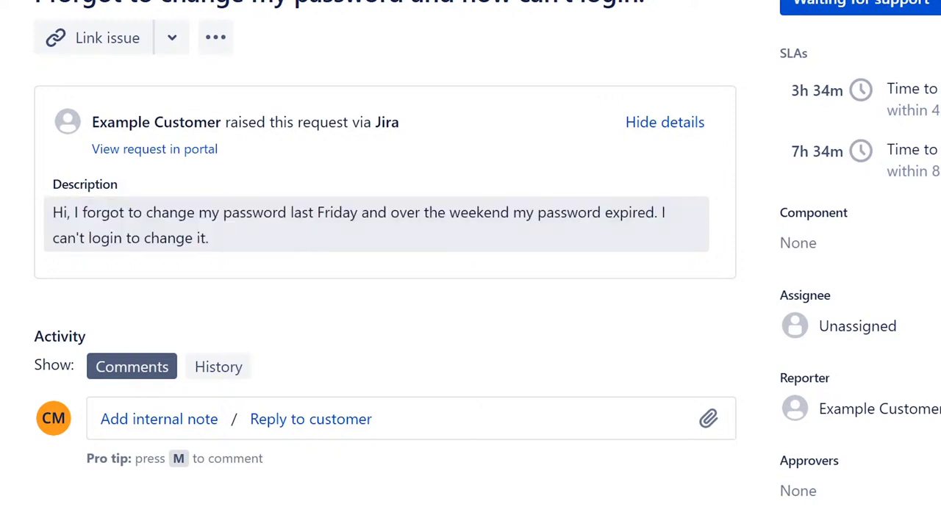
Assign ISD-33 to yourself and open its description for editing
click(860, 327)
click(811, 397)
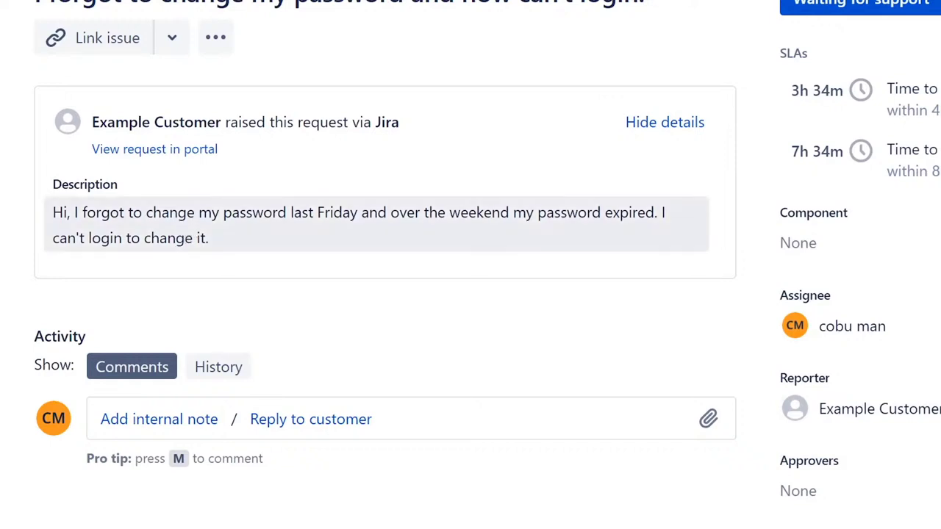
drag(71, 213, 655, 213)
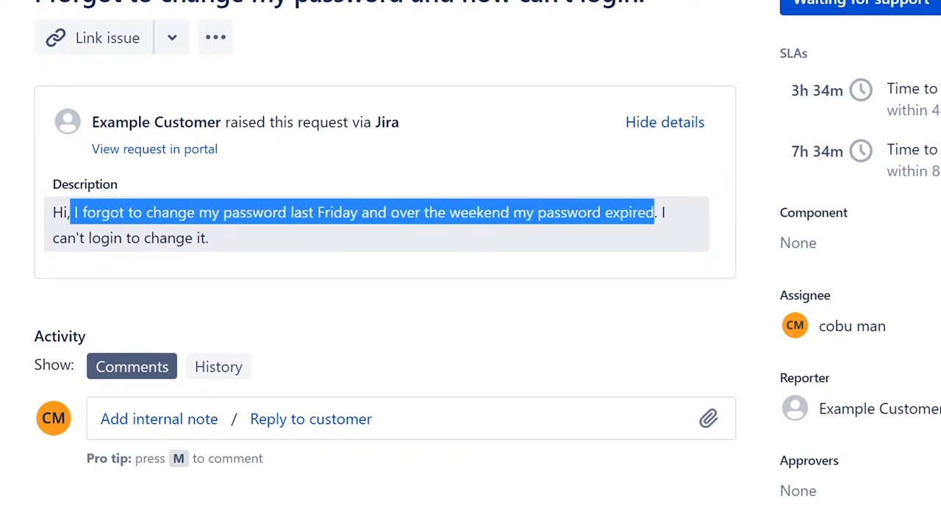
click(235, 242)
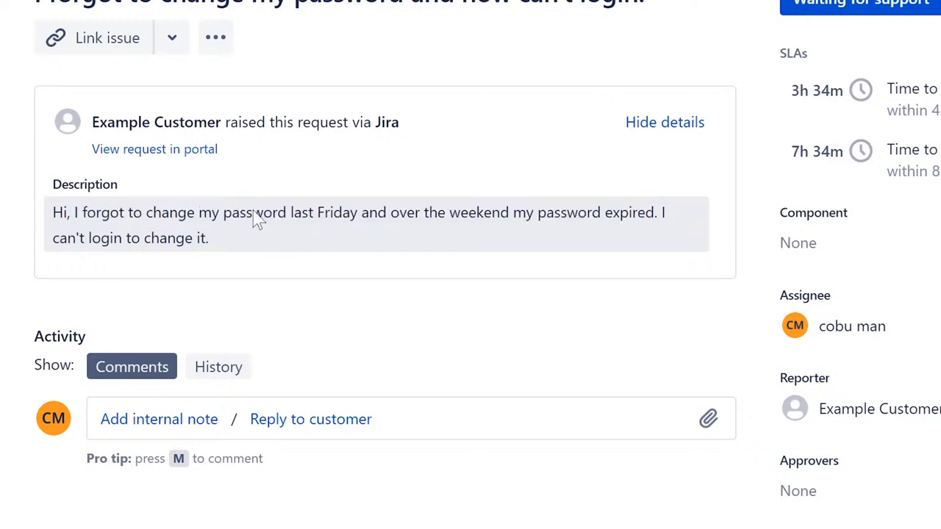
click(258, 219)
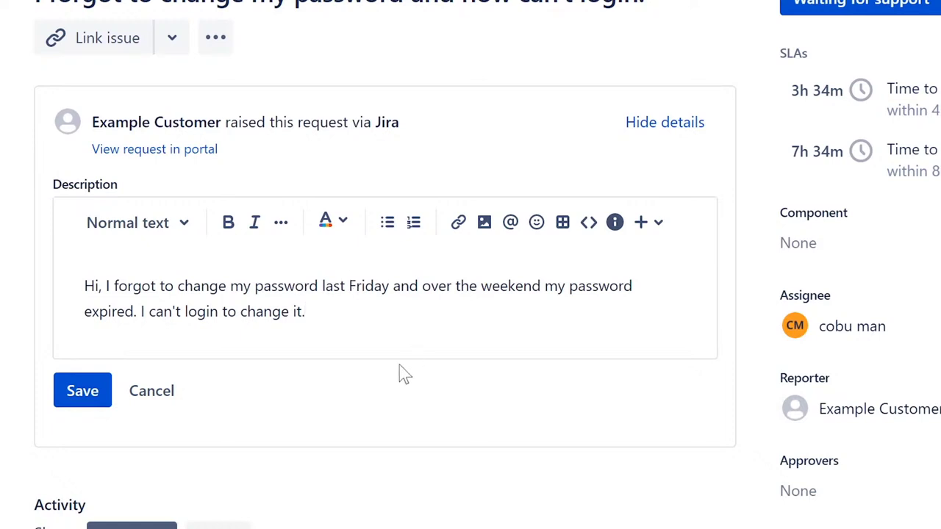
Save the ISD-33 description without any changes
click(82, 391)
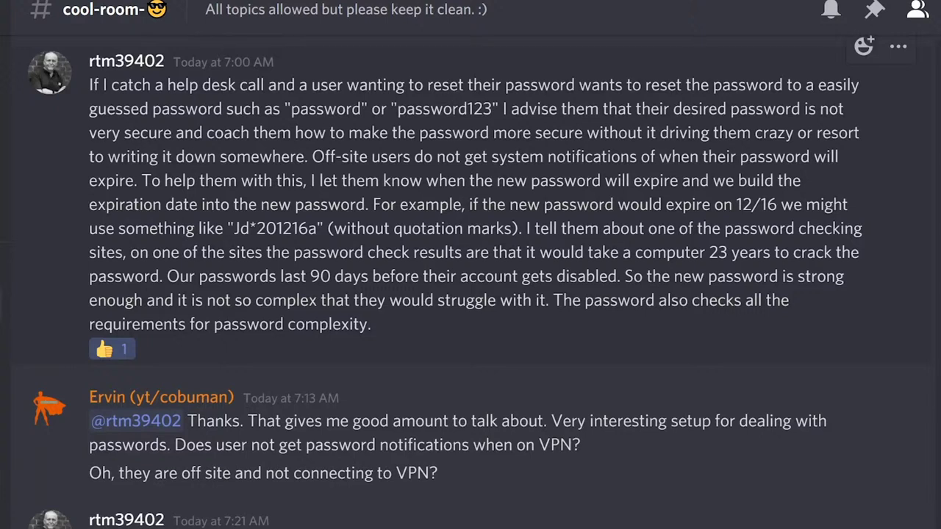
drag(396, 84, 308, 156)
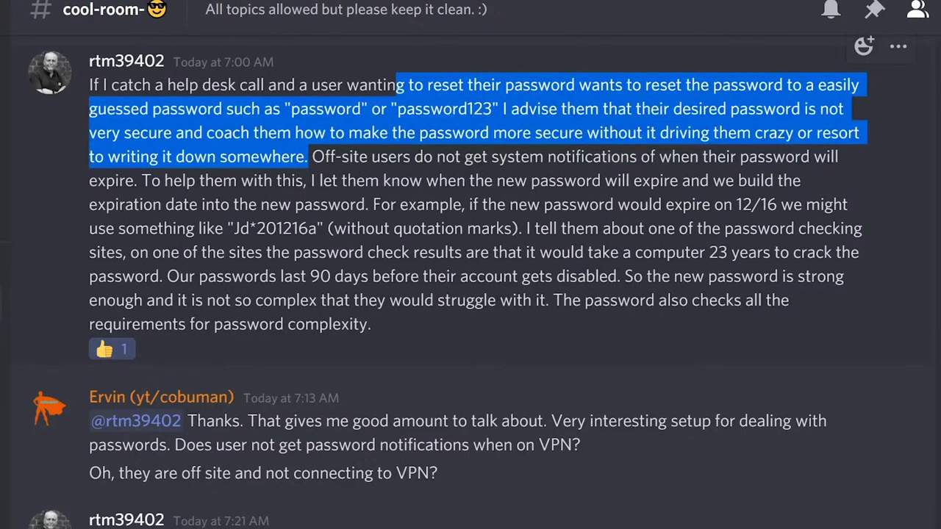
click(307, 157)
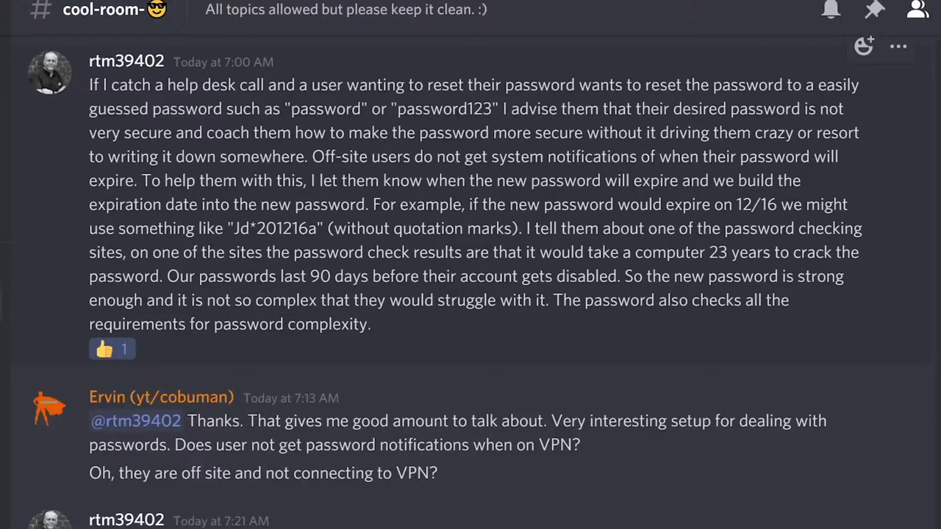
drag(312, 157, 367, 156)
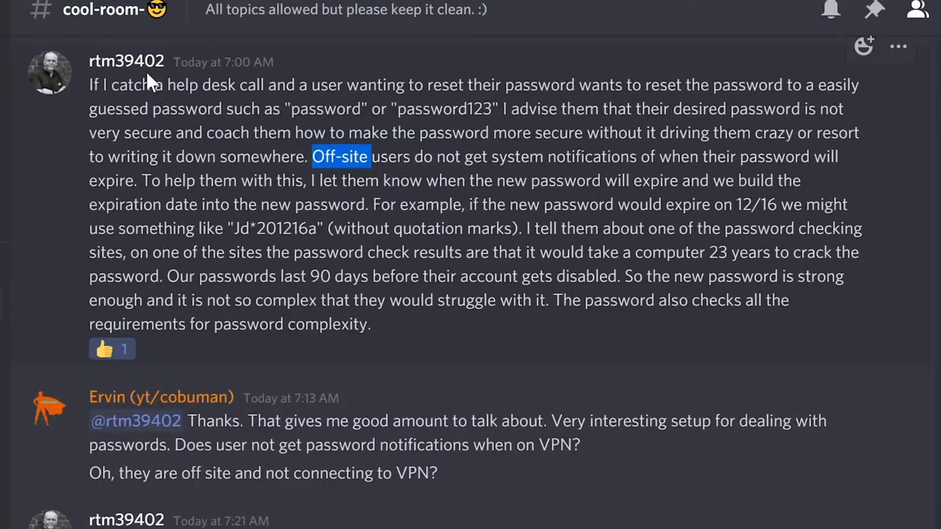
drag(111, 84, 263, 84)
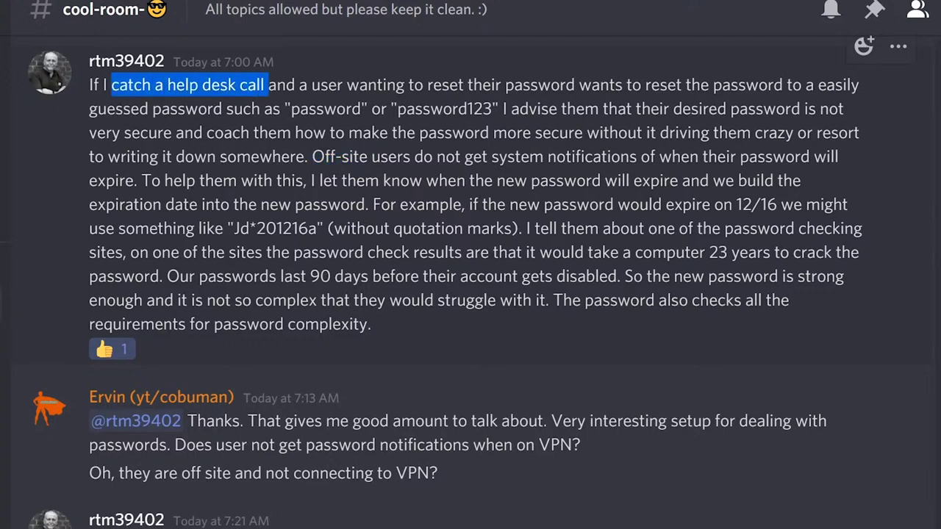
click(102, 337)
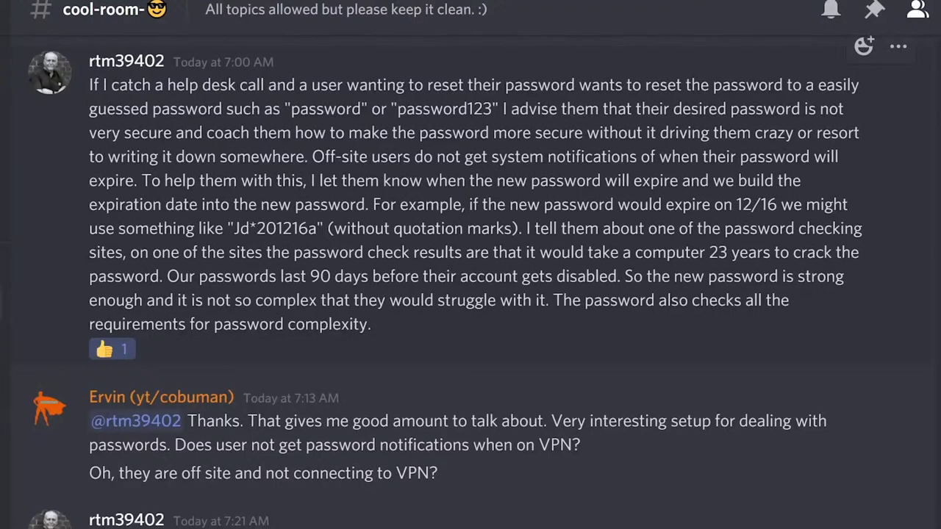
drag(313, 157, 851, 169)
drag(141, 180, 372, 205)
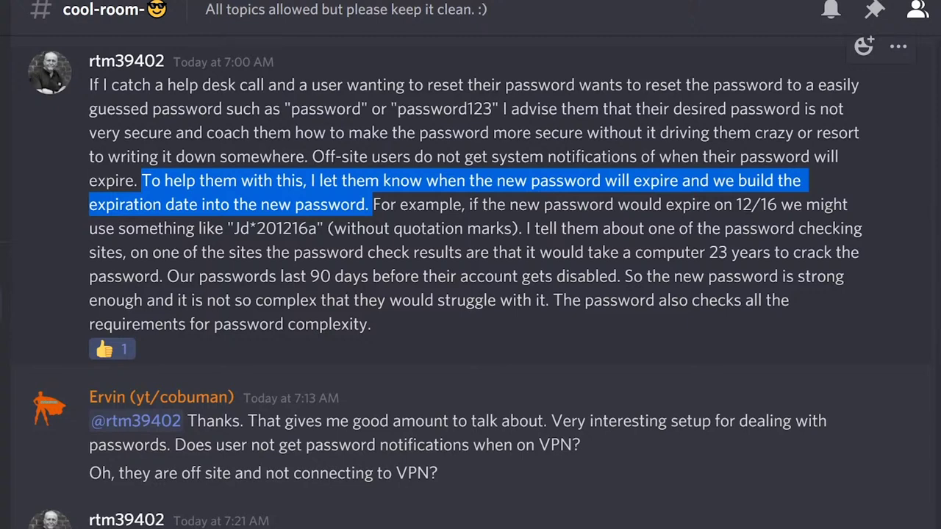
click(102, 336)
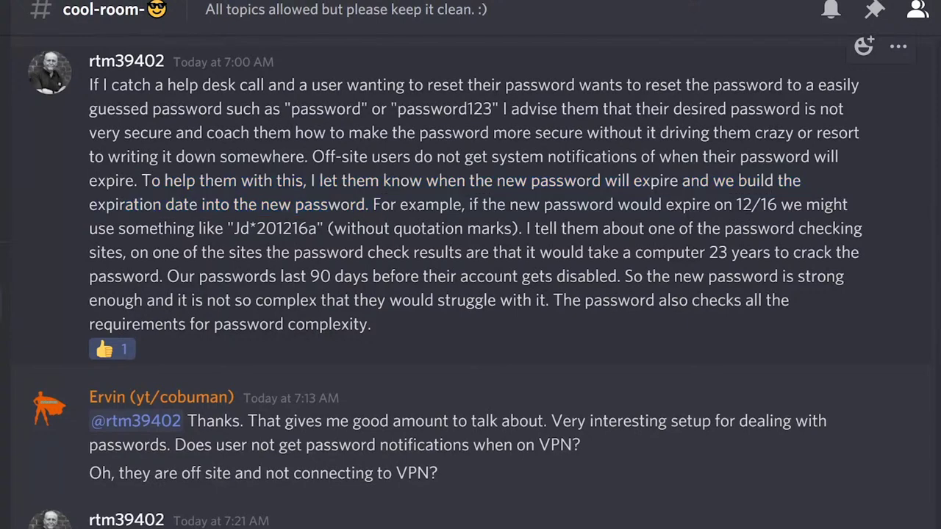
drag(365, 205, 295, 204)
click(295, 204)
drag(373, 205, 381, 204)
drag(381, 204, 520, 228)
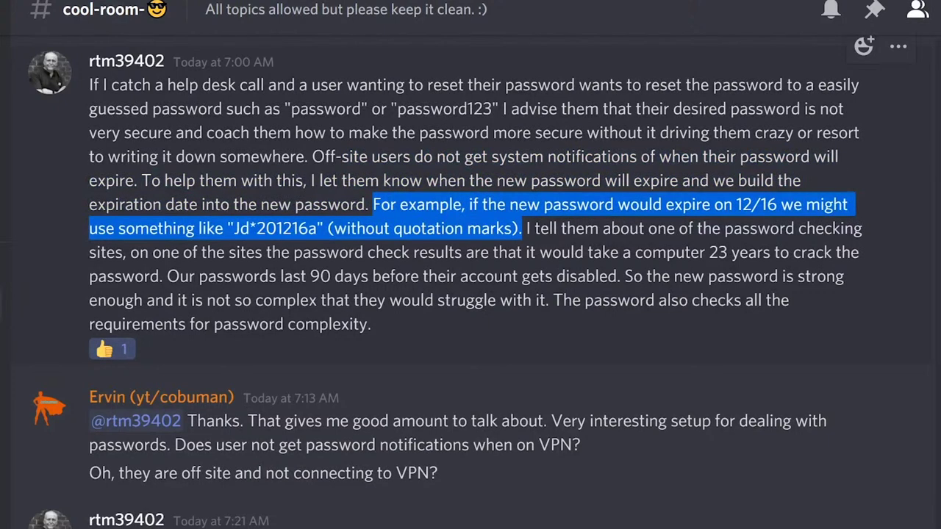
drag(317, 229, 234, 228)
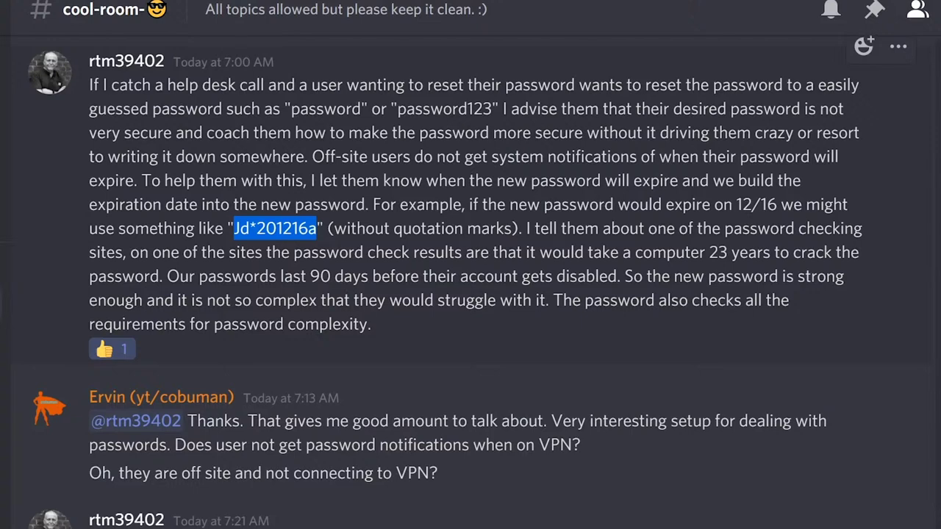
drag(256, 228, 299, 228)
click(299, 229)
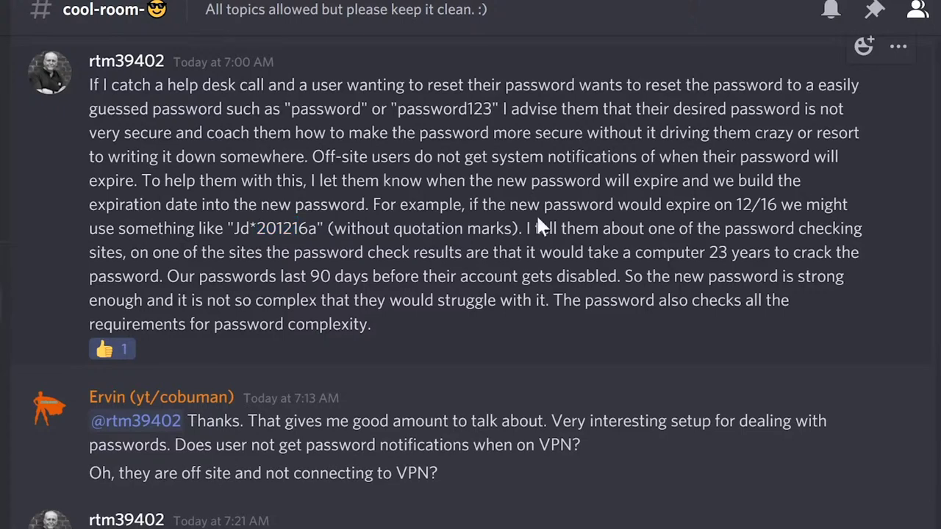
drag(525, 228, 854, 228)
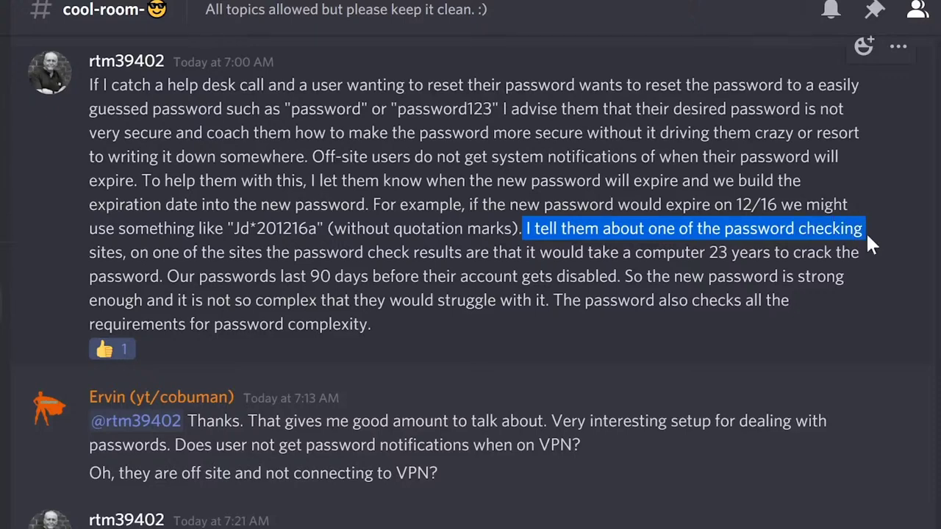
drag(870, 242, 166, 276)
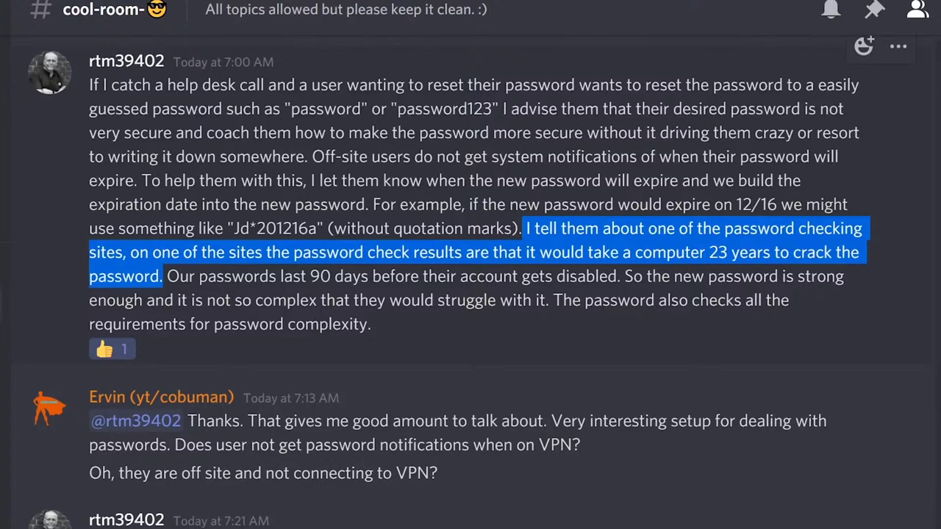
drag(168, 276, 620, 276)
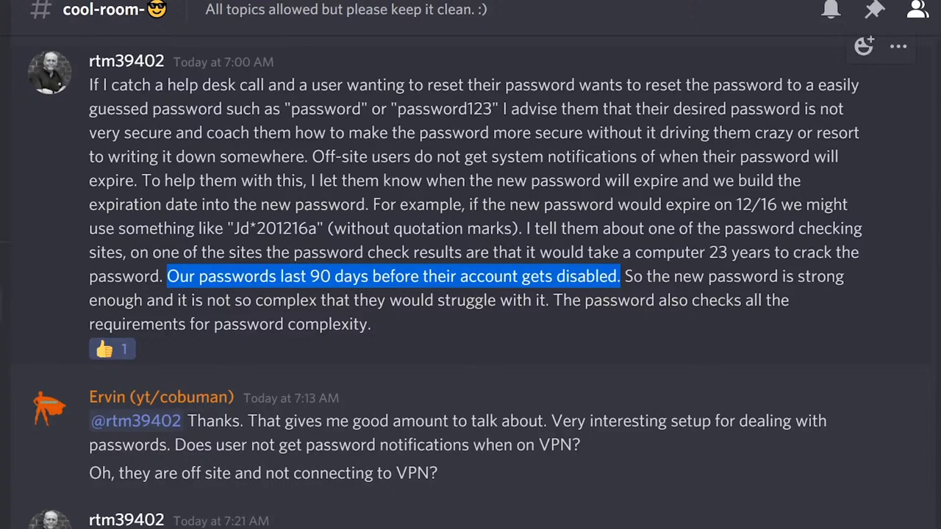
mouse_move(620, 276)
mouse_down()
mouse_move(878, 285)
mouse_move(866, 303)
mouse_move(665, 301)
mouse_move(562, 320)
mouse_move(381, 300)
mouse_move(789, 301)
mouse_move(735, 322)
mouse_up()
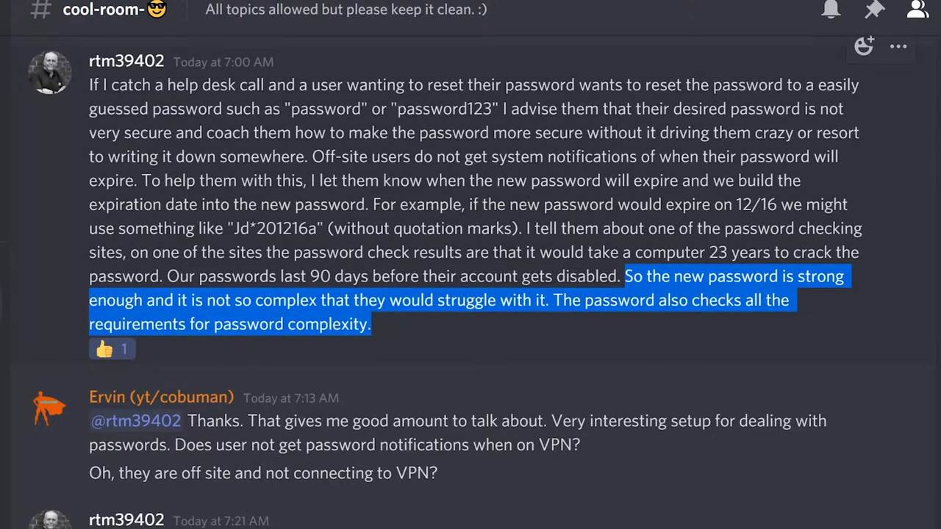
click(102, 336)
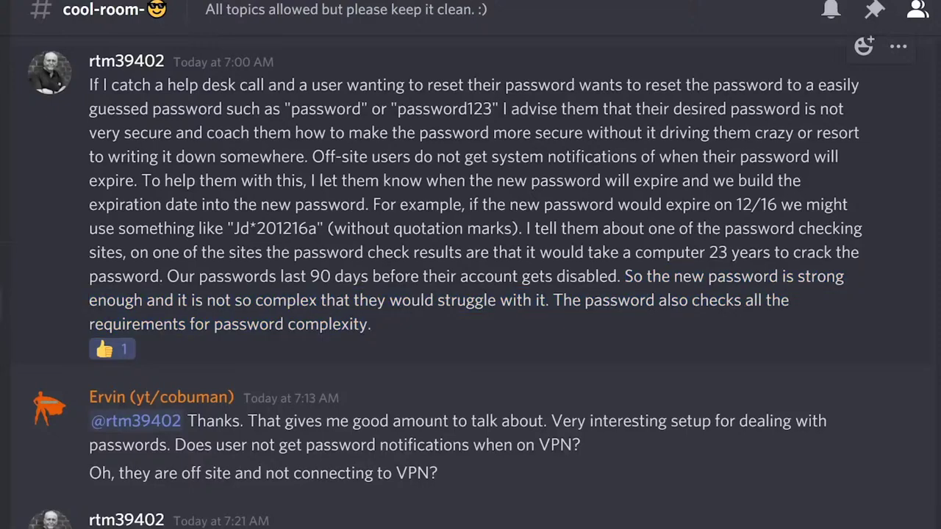
drag(233, 227, 316, 228)
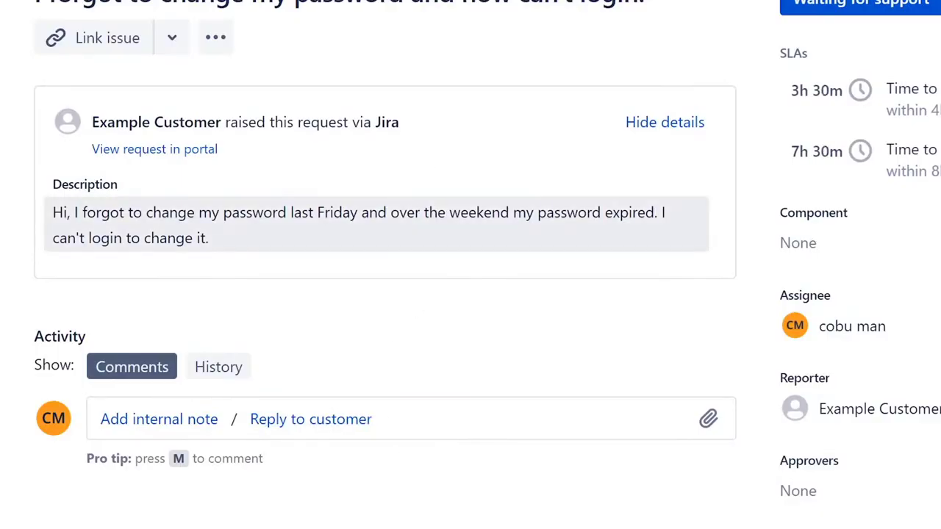
Open the ISD-33 request description in its inline editor
click(380, 224)
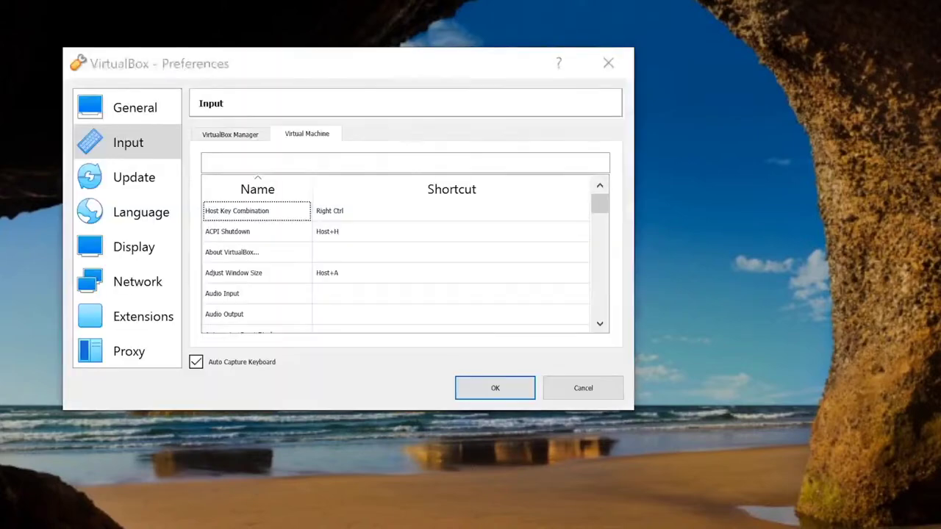
Close VirtualBox Preferences without changes and dismiss the stray menu
click(586, 387)
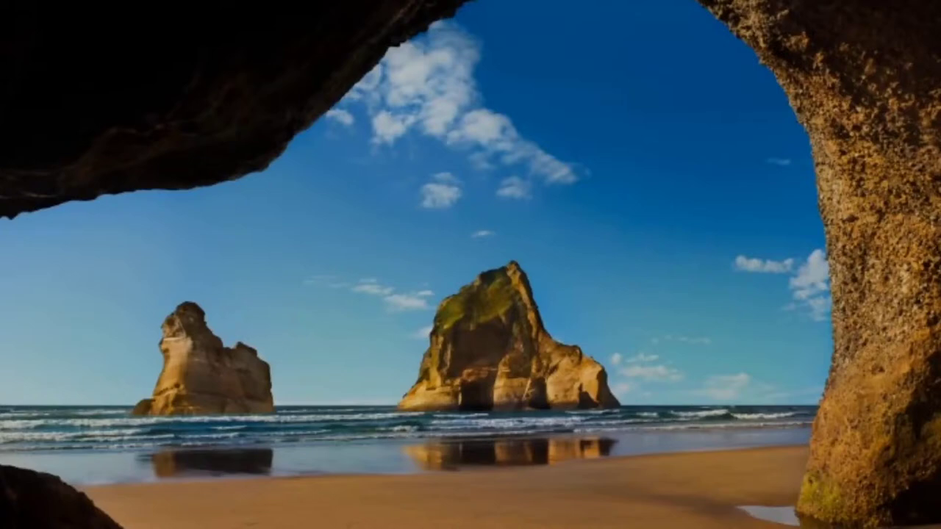
key(ctrl+Home)
key(Escape)
Sign in to the Windows Server VM as Administrator and switch to Active Directory Users and Computers
key(ctrl+alt+Delete)
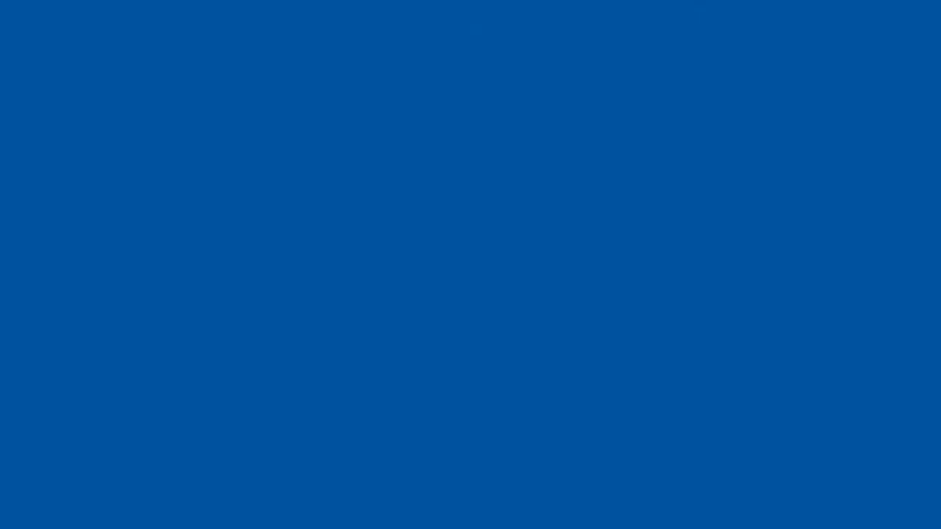
text(********)
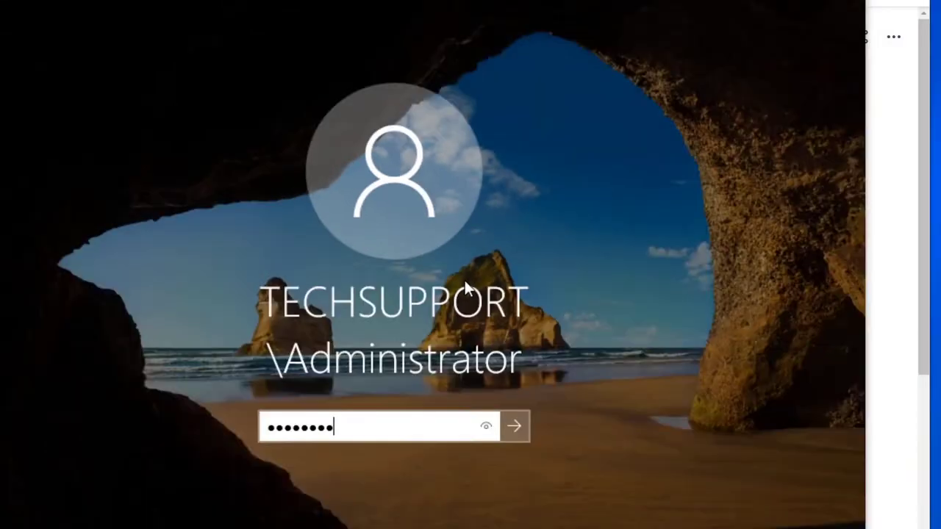
key(Return)
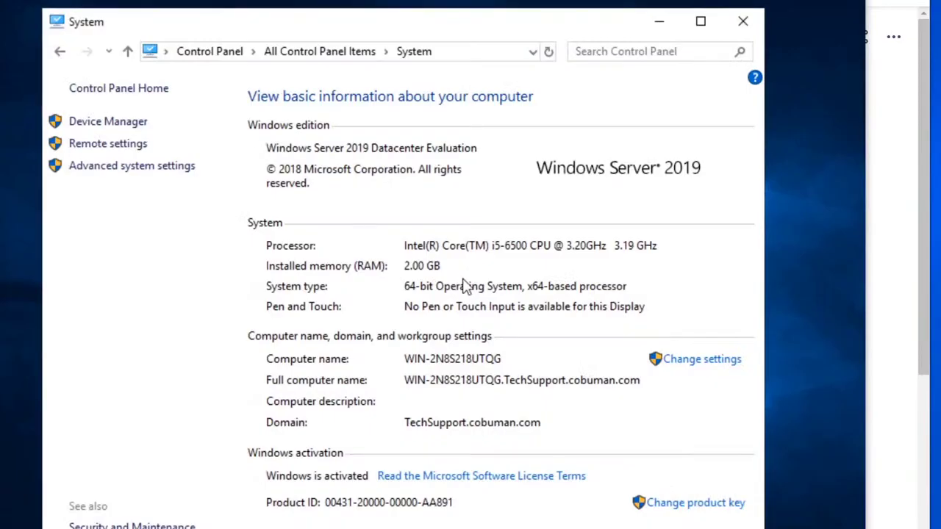
key(alt+Tab)
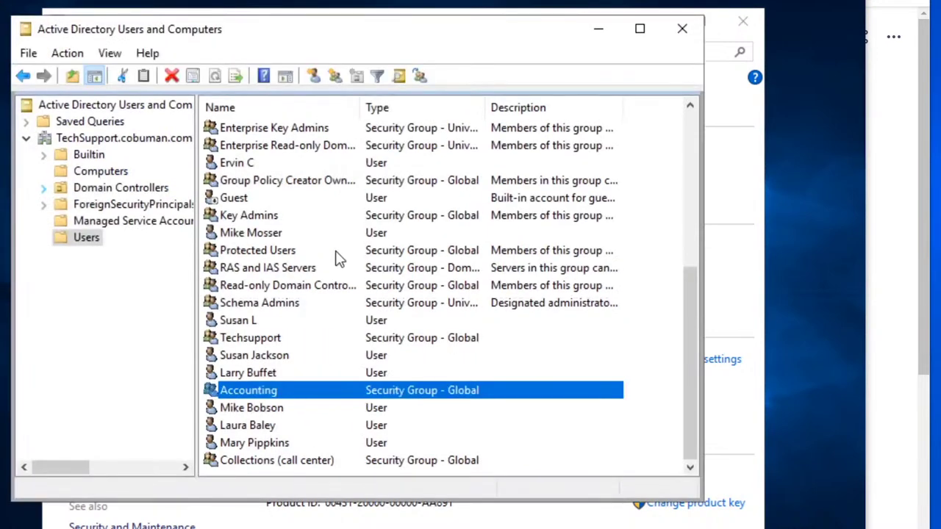
Find 'mike' in the Users container and open Reset Password for the second matching account
click(338, 252)
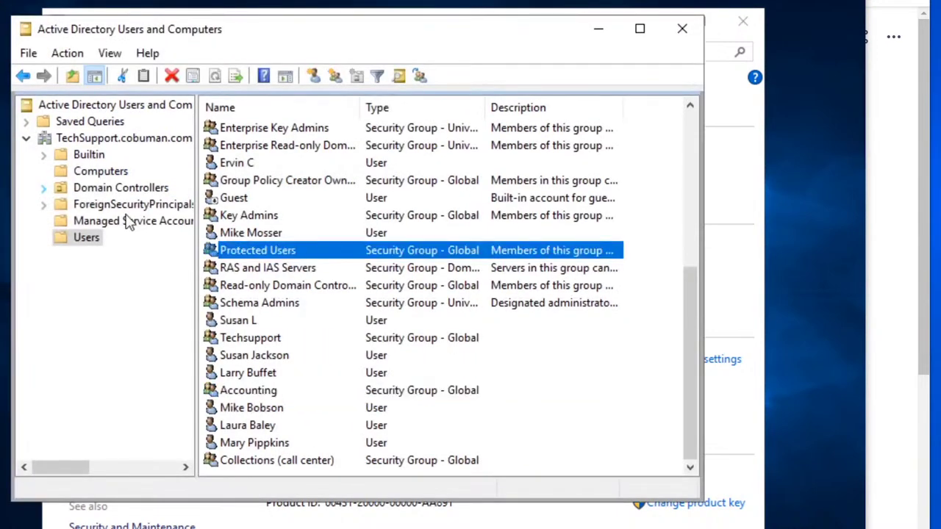
right_click(72, 241)
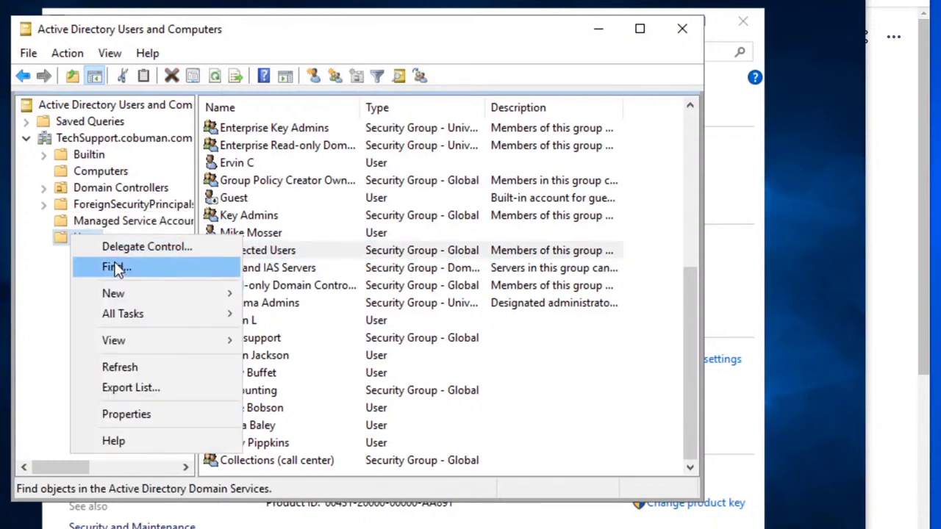
click(119, 269)
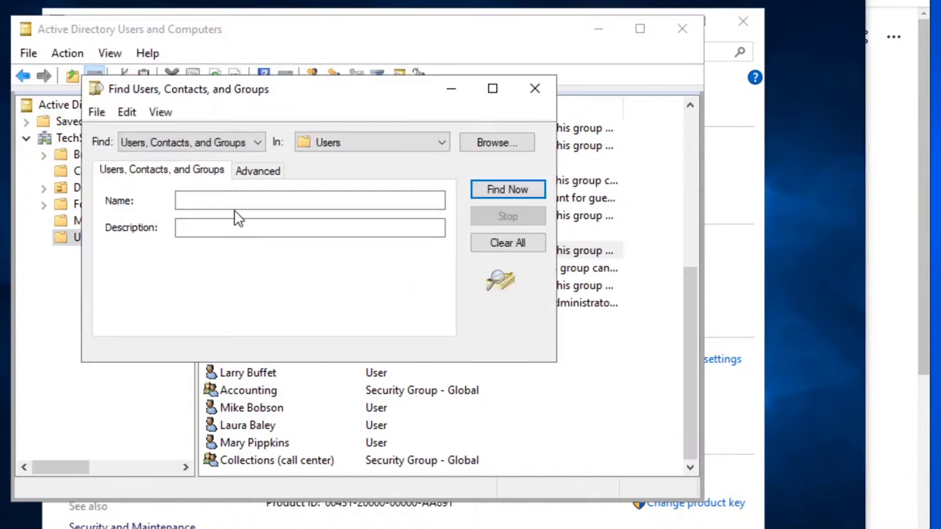
click(282, 195)
text(mike)
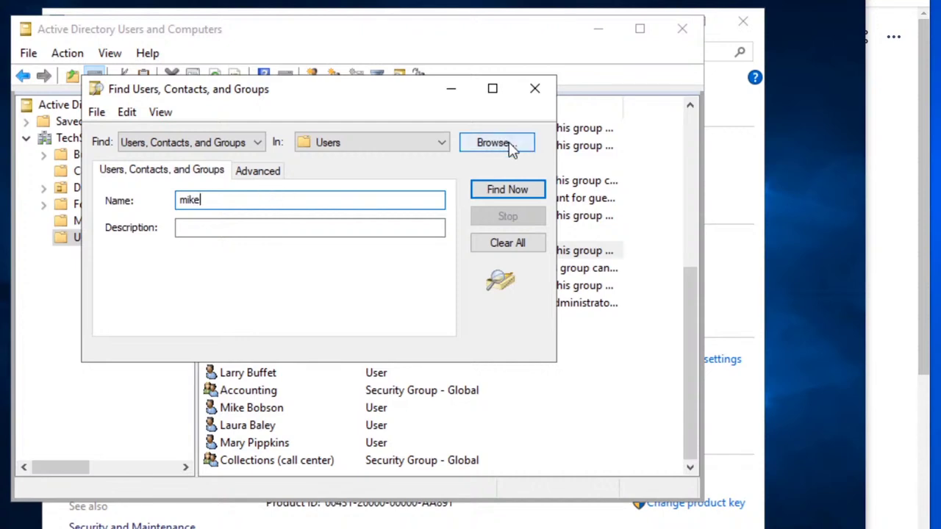
click(501, 191)
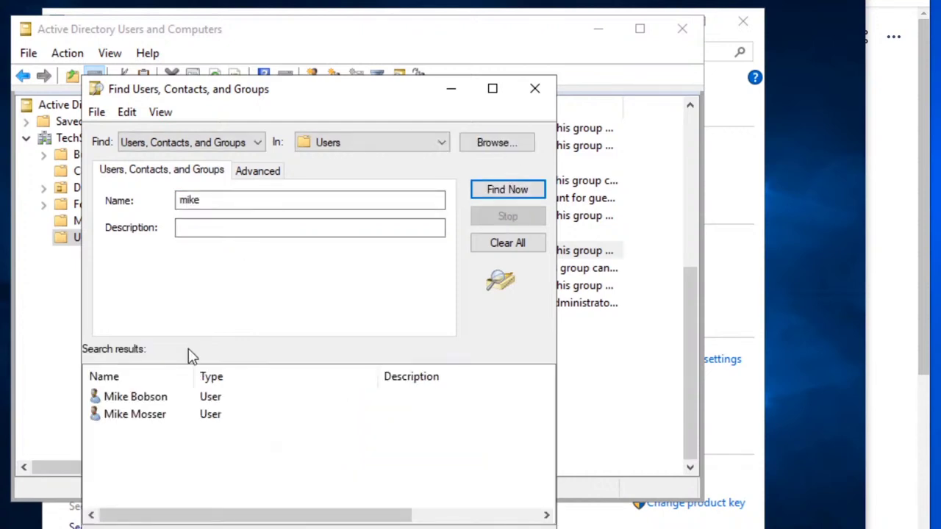
right_click(155, 415)
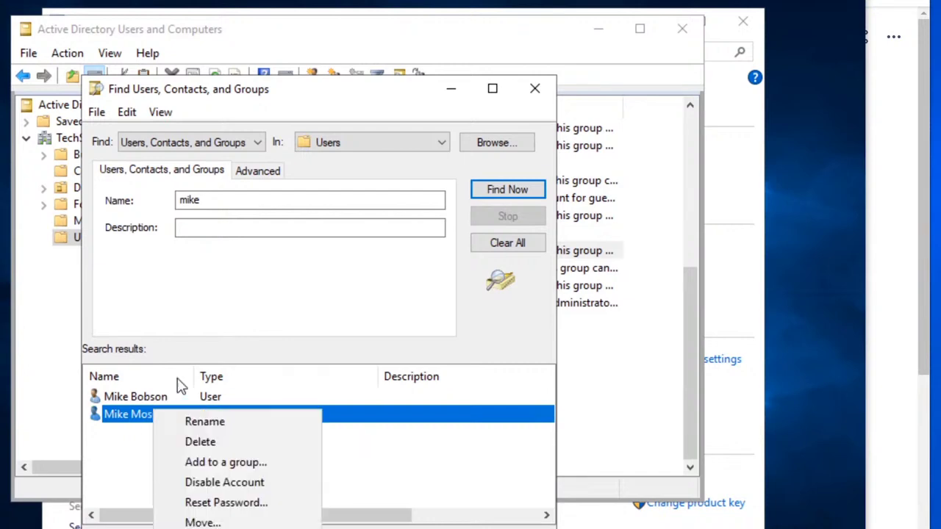
click(236, 503)
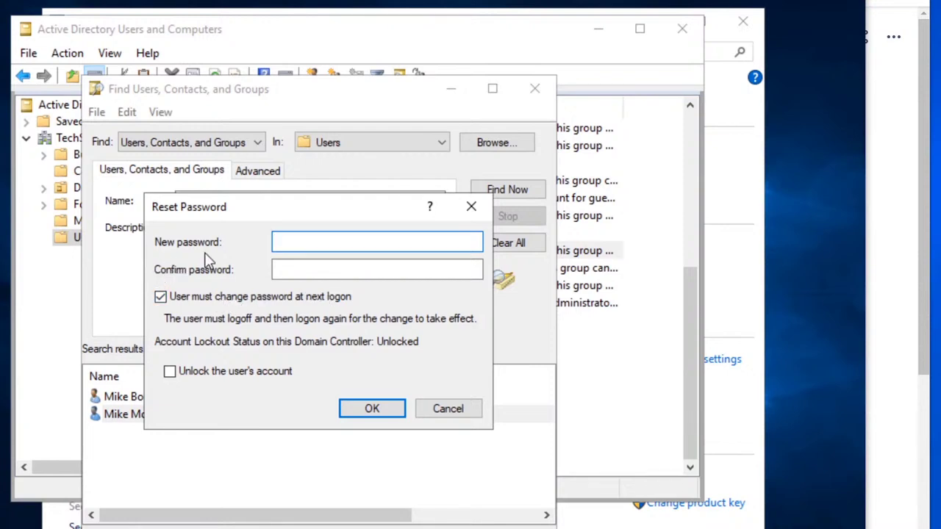
Move between the New password and Confirm password fields, leaving the reset form unfinished
click(292, 263)
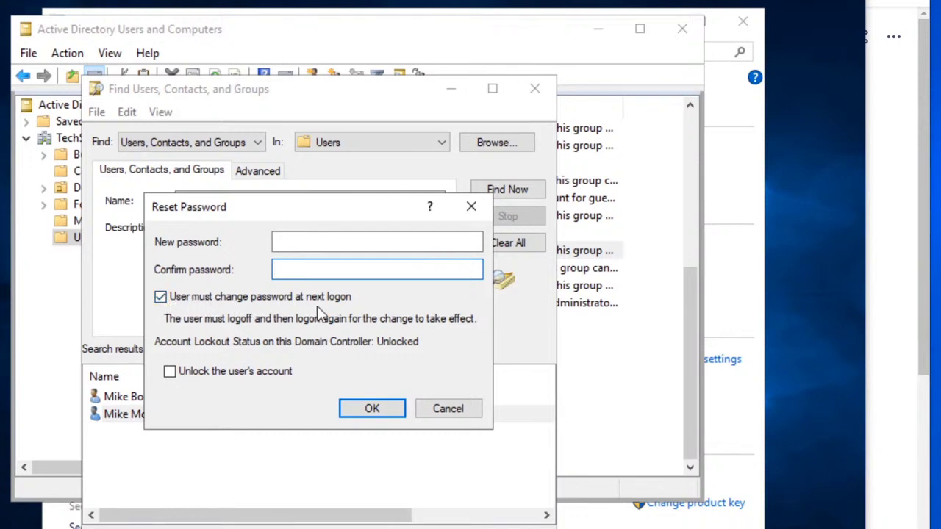
click(343, 243)
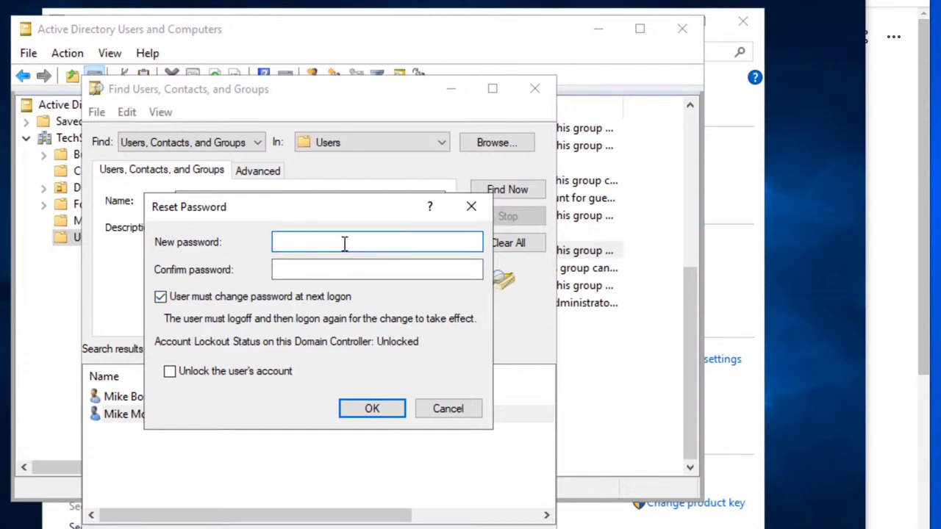
click(343, 270)
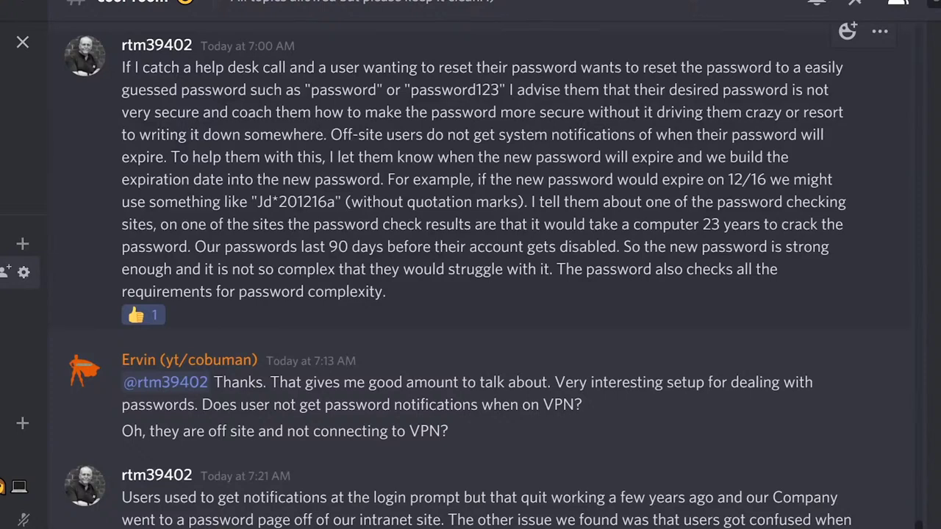
drag(256, 201, 334, 198)
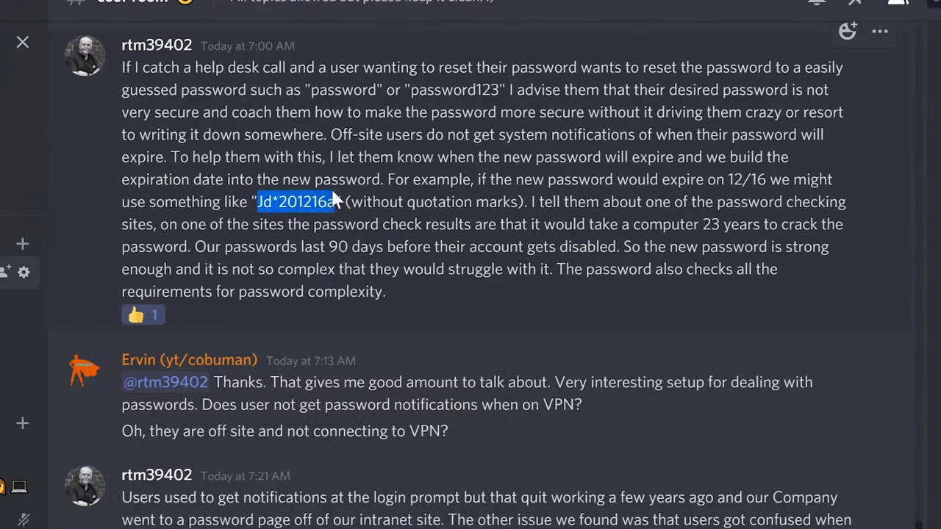
drag(335, 201, 257, 201)
drag(331, 134, 387, 135)
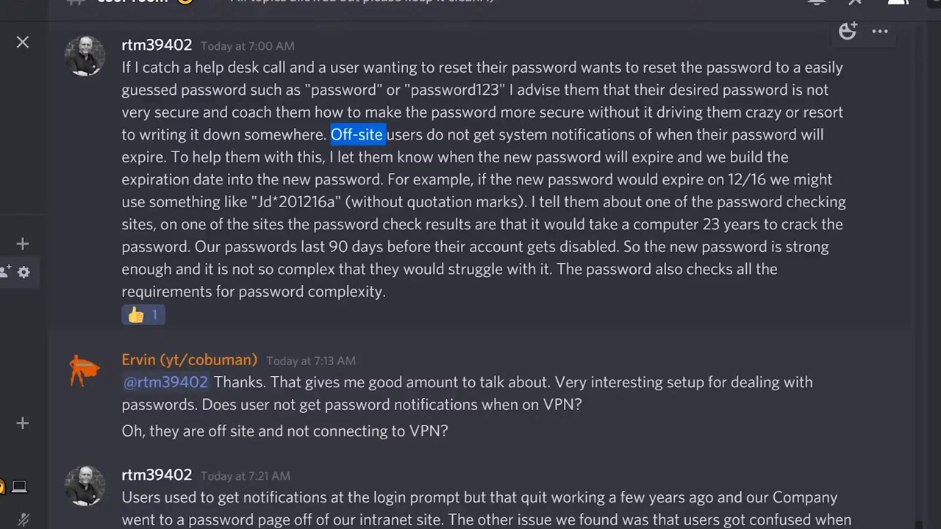
drag(256, 201, 335, 201)
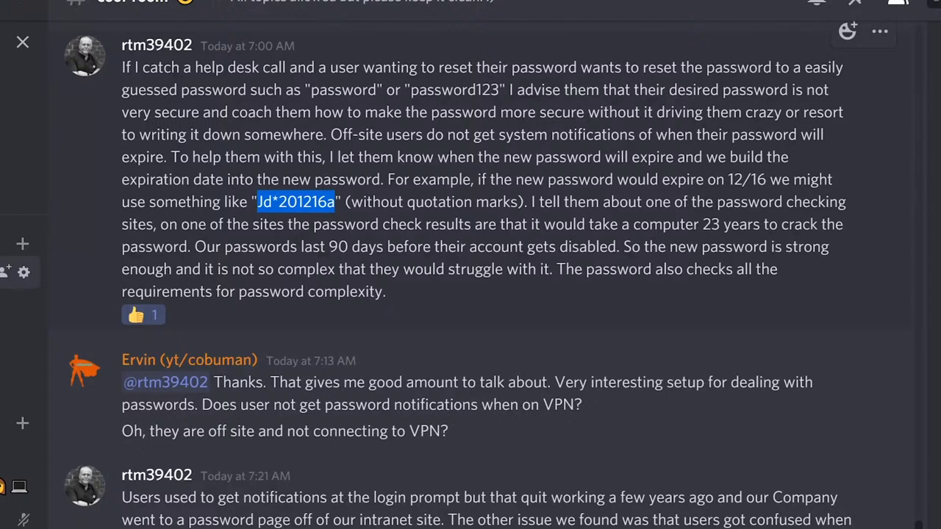
drag(257, 201, 335, 201)
drag(257, 202, 330, 201)
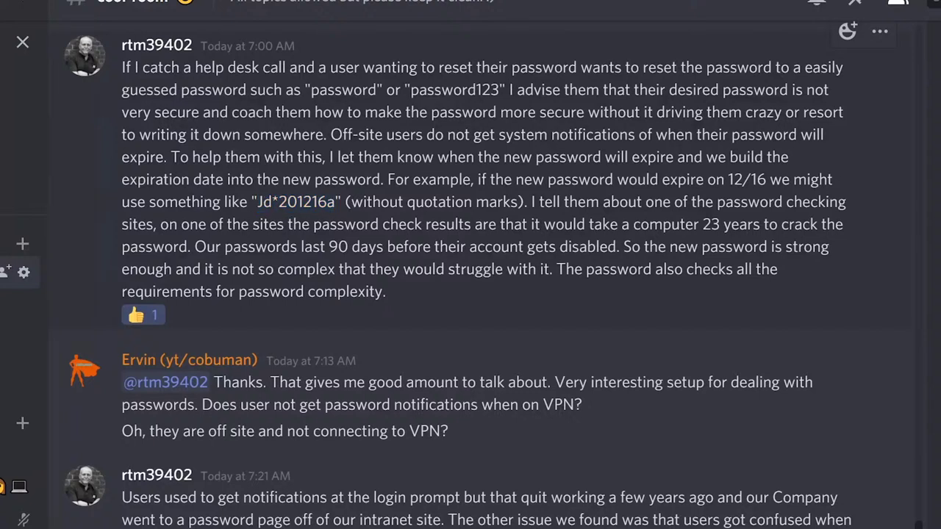
scroll(572, 235, down, 3)
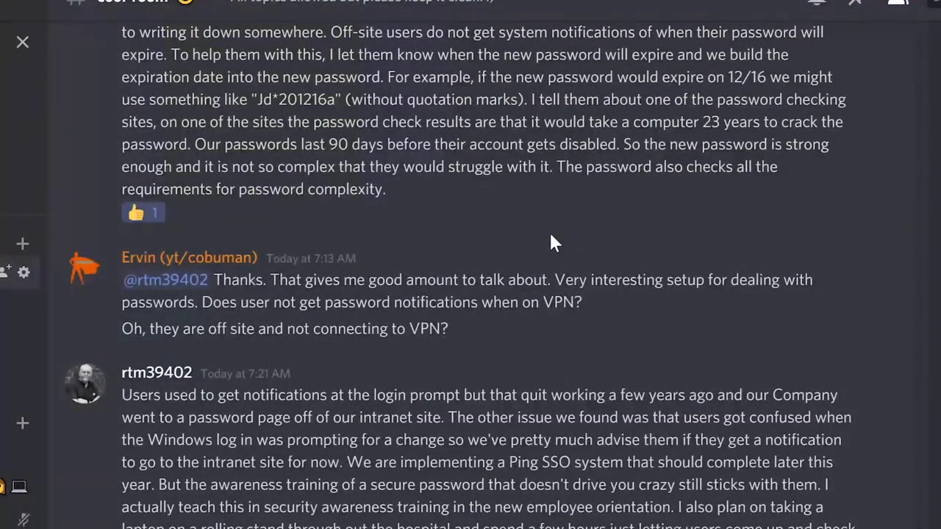
scroll(551, 235, down, 3)
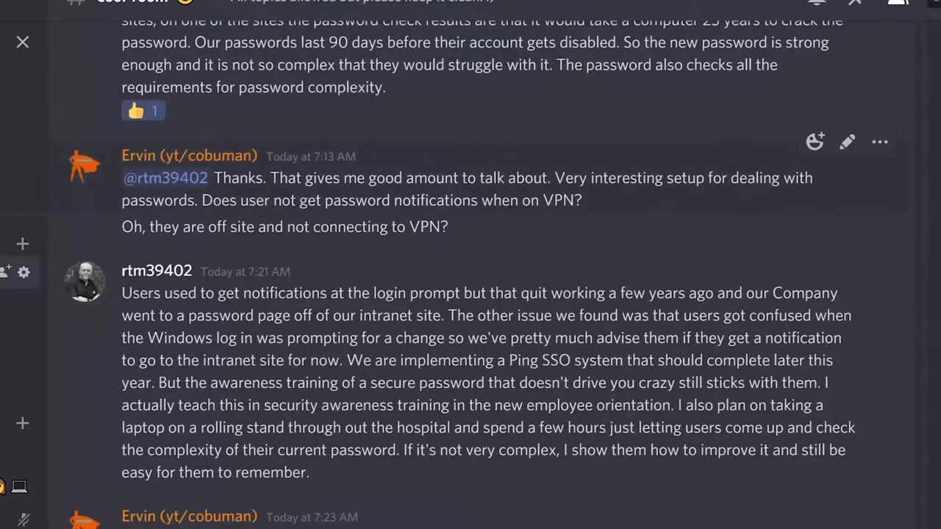
drag(214, 178, 248, 178)
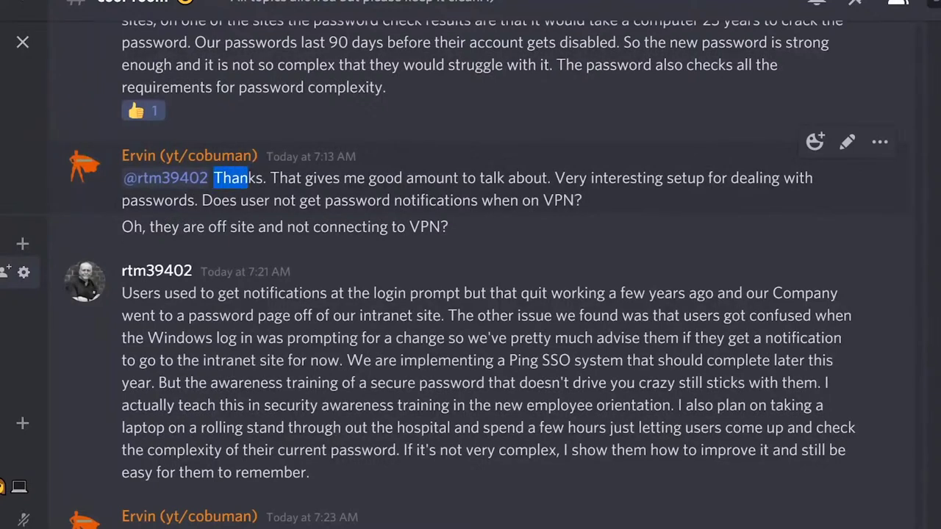
drag(248, 178, 394, 178)
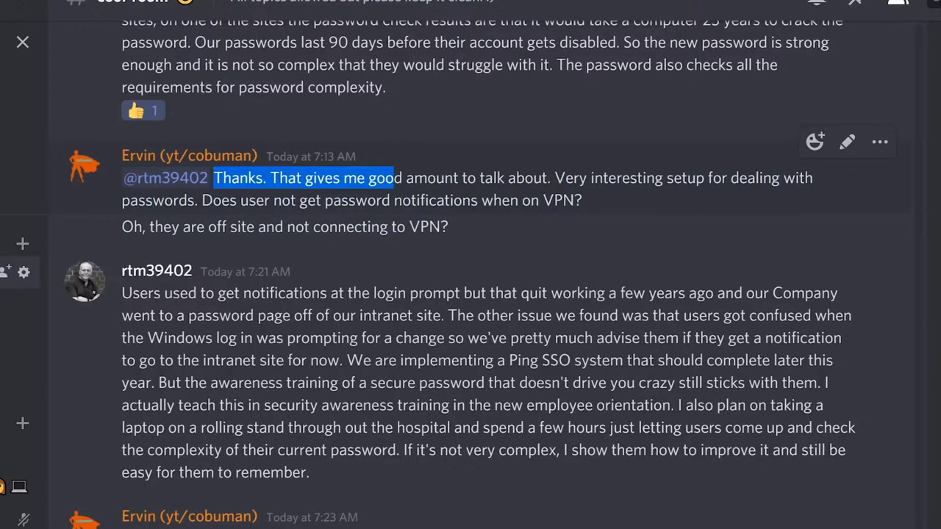
click(397, 182)
scroll(402, 195, up, 3)
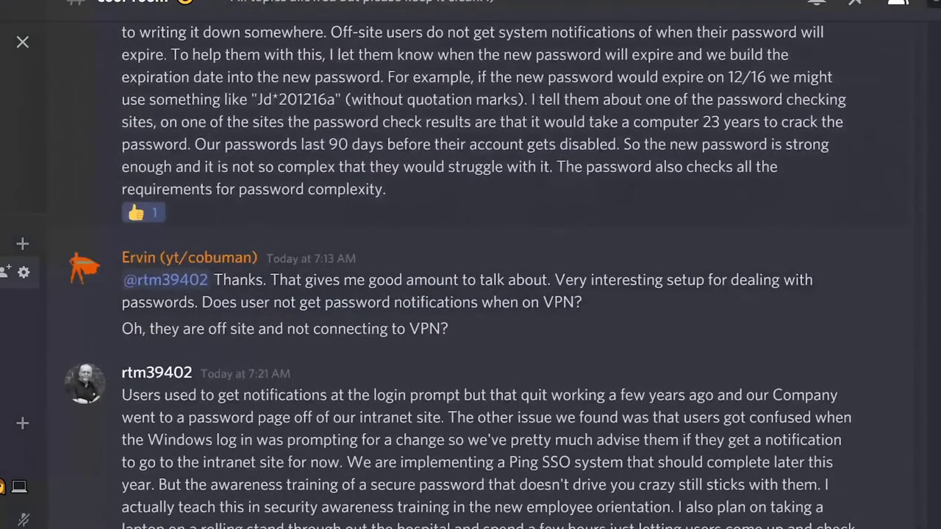
drag(257, 99, 335, 99)
click(335, 99)
drag(213, 280, 555, 279)
click(554, 279)
scroll(331, 301, down, 1)
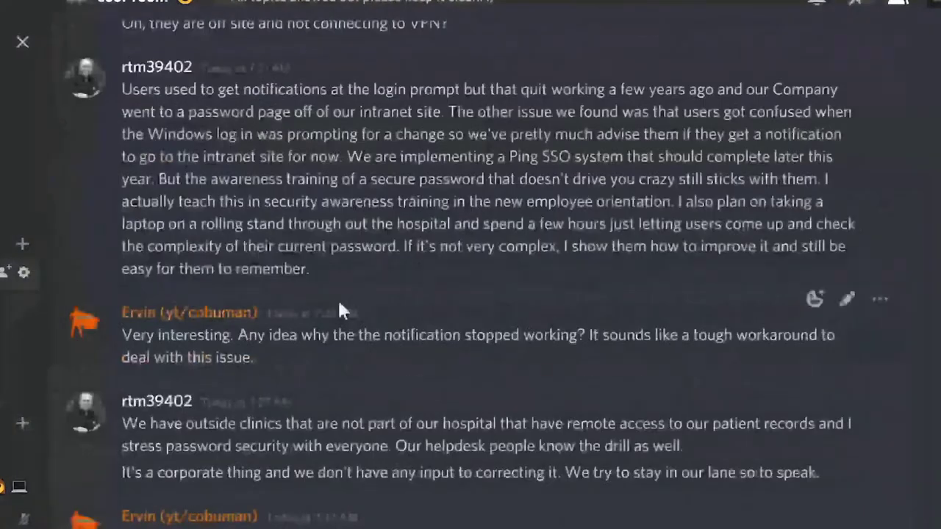
drag(122, 89, 239, 89)
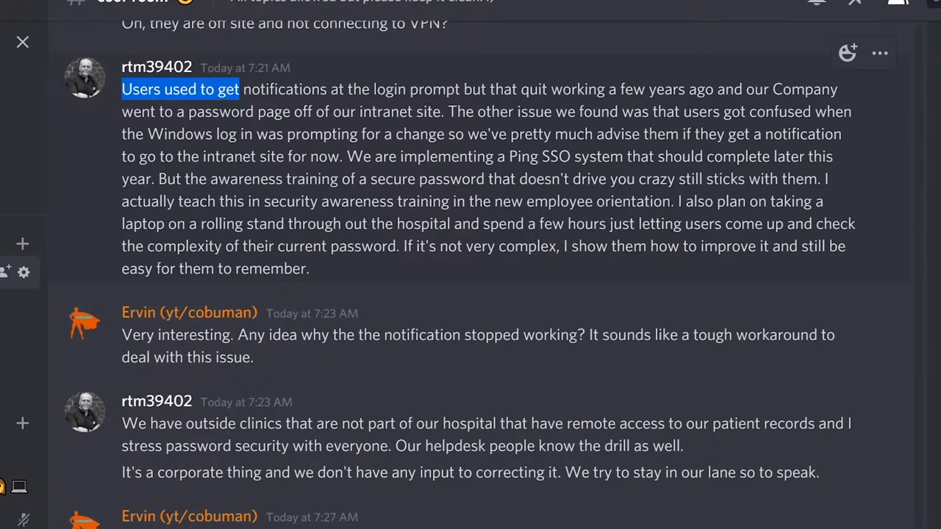
scroll(485, 110, up, 2)
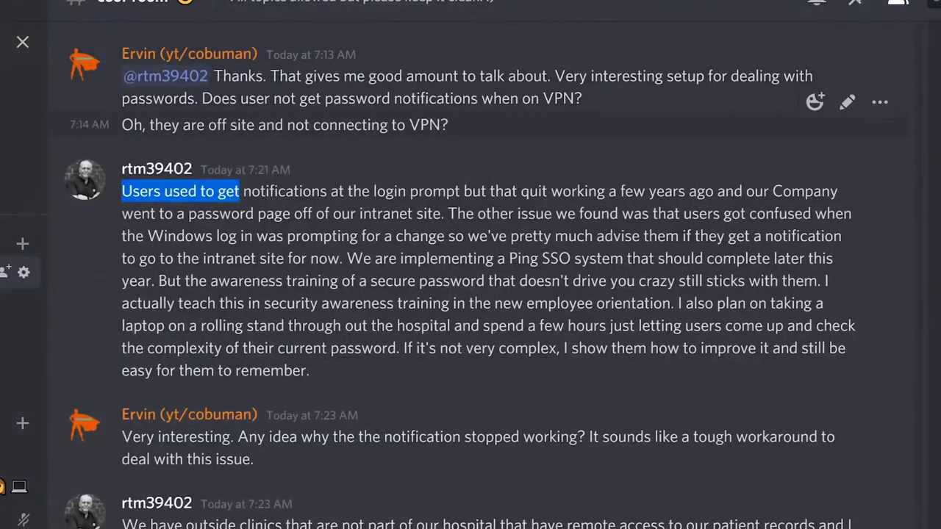
drag(201, 98, 596, 94)
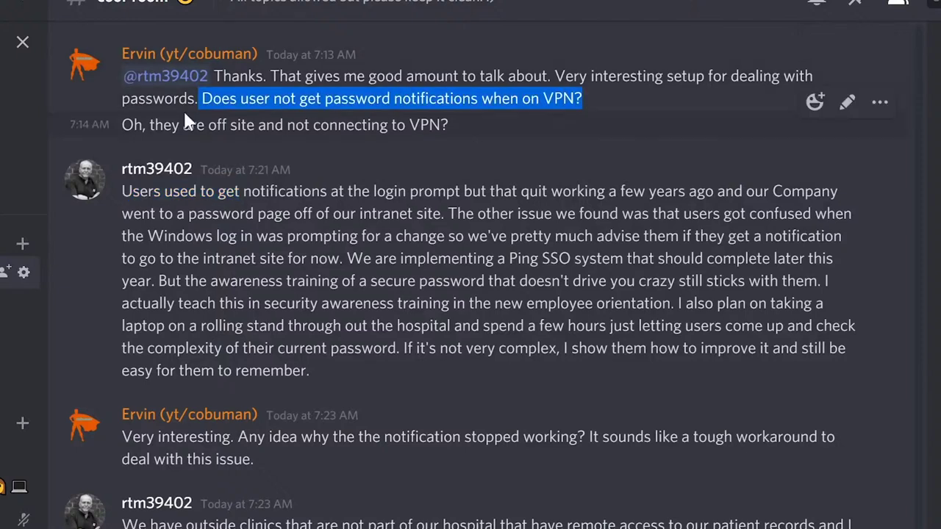
drag(122, 125, 448, 135)
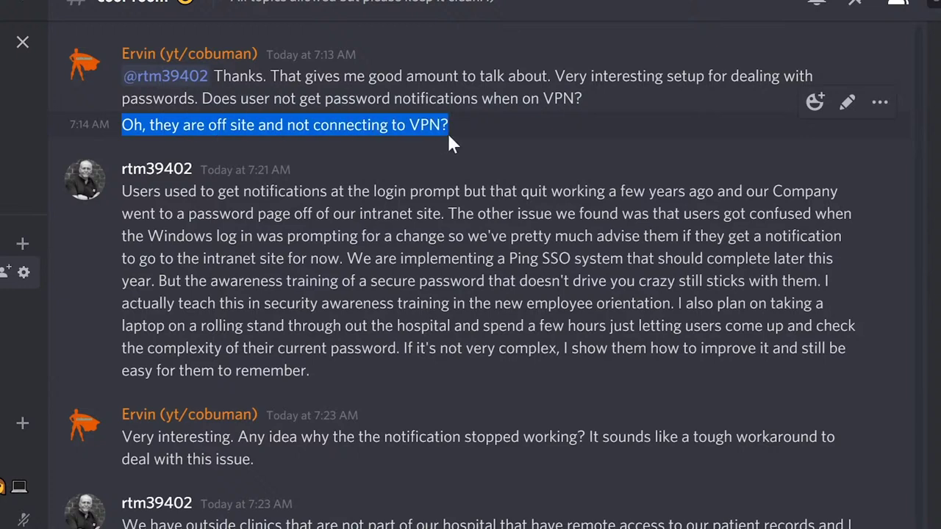
click(452, 169)
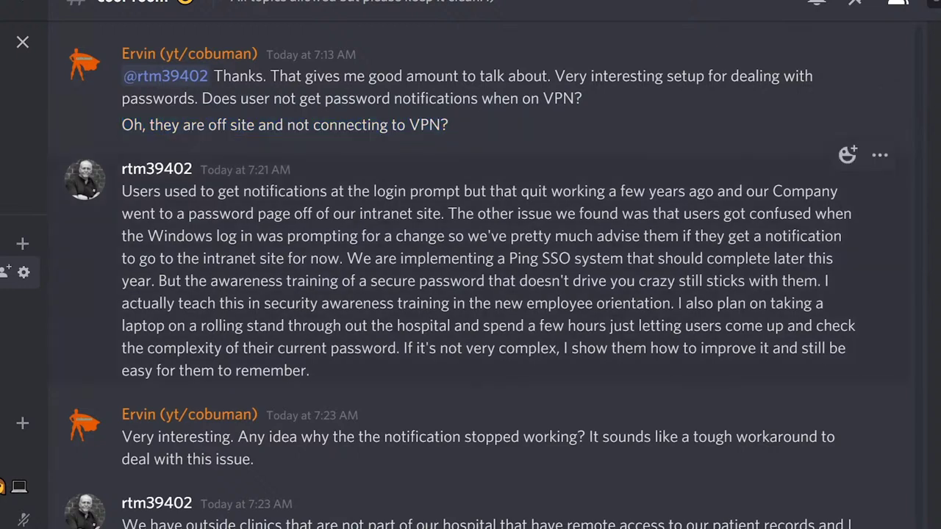
drag(122, 192, 444, 214)
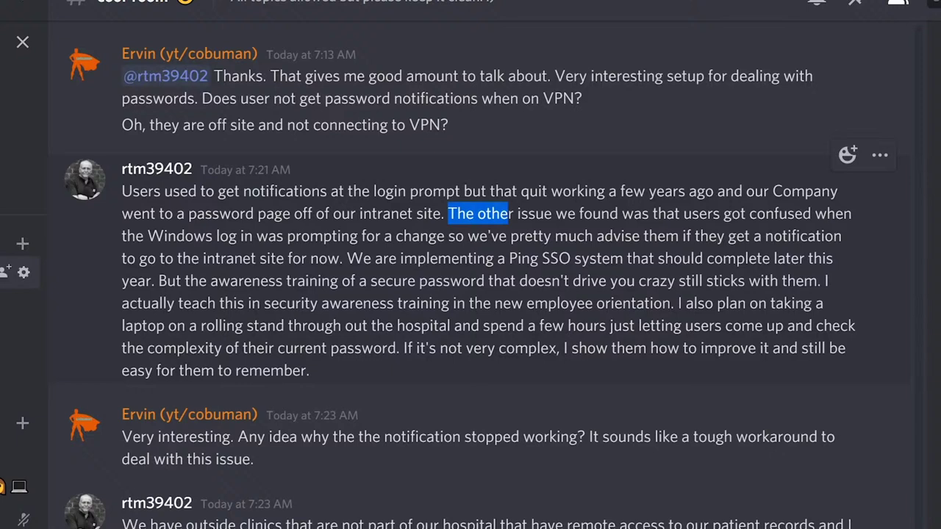
drag(508, 214, 513, 213)
drag(514, 214, 514, 214)
drag(513, 214, 507, 236)
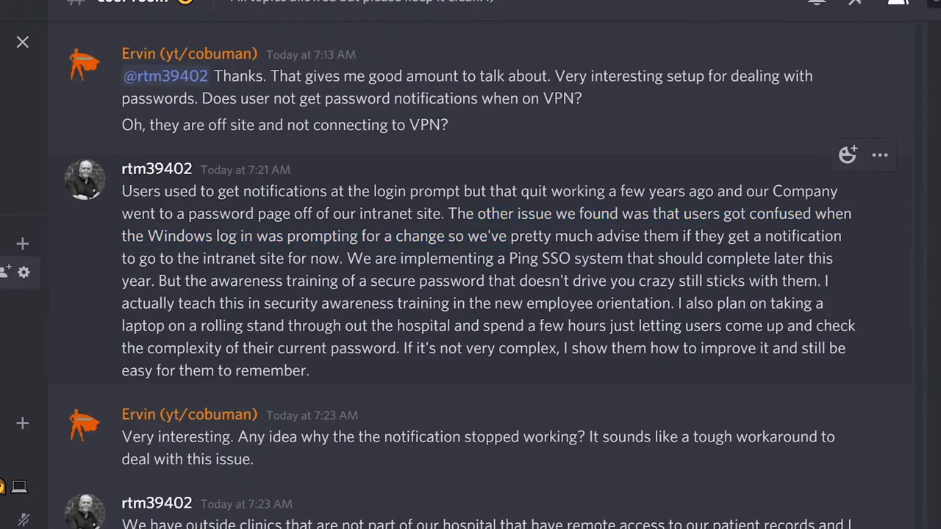
drag(447, 214, 339, 258)
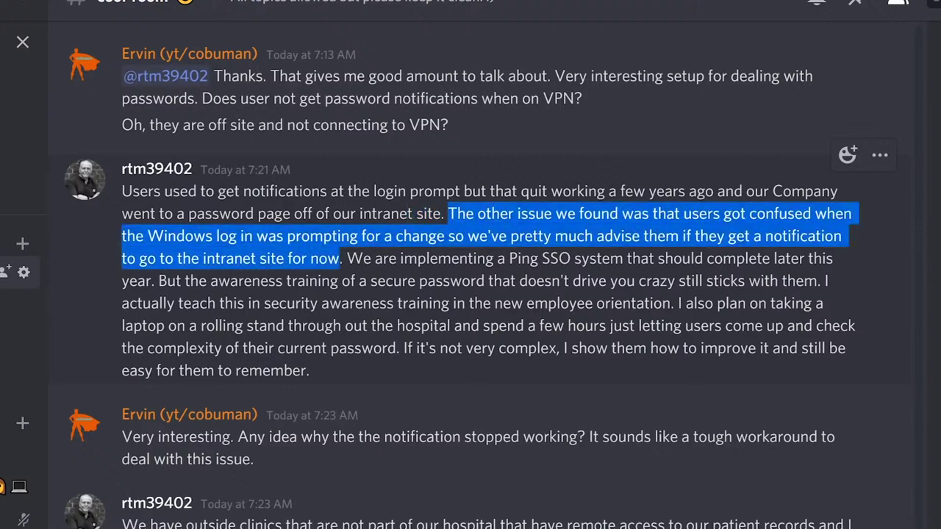
click(340, 258)
drag(346, 258, 560, 258)
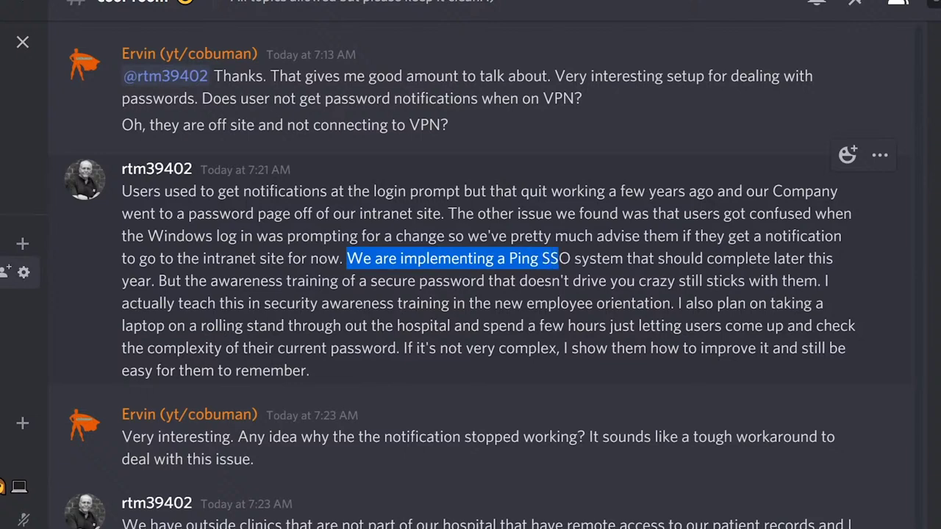
drag(559, 258, 817, 281)
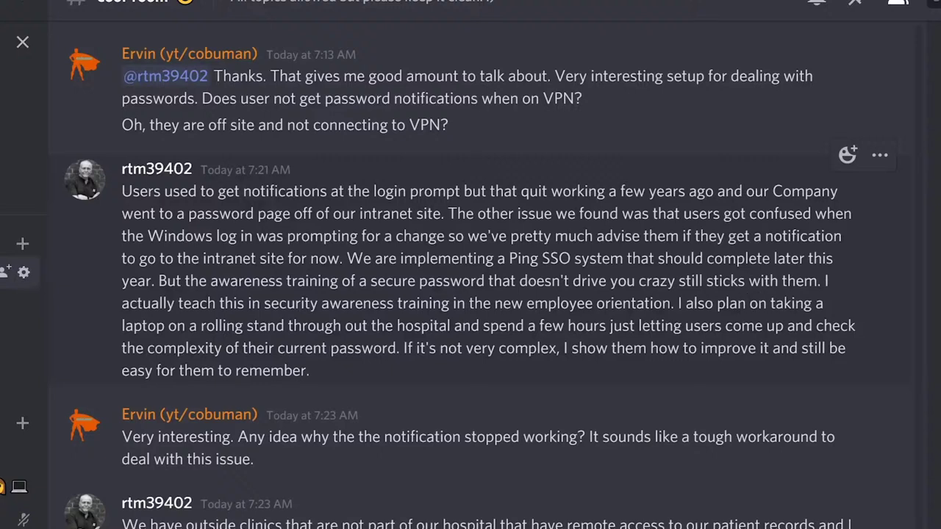
drag(820, 281, 158, 281)
double_click(826, 281)
drag(825, 281, 673, 302)
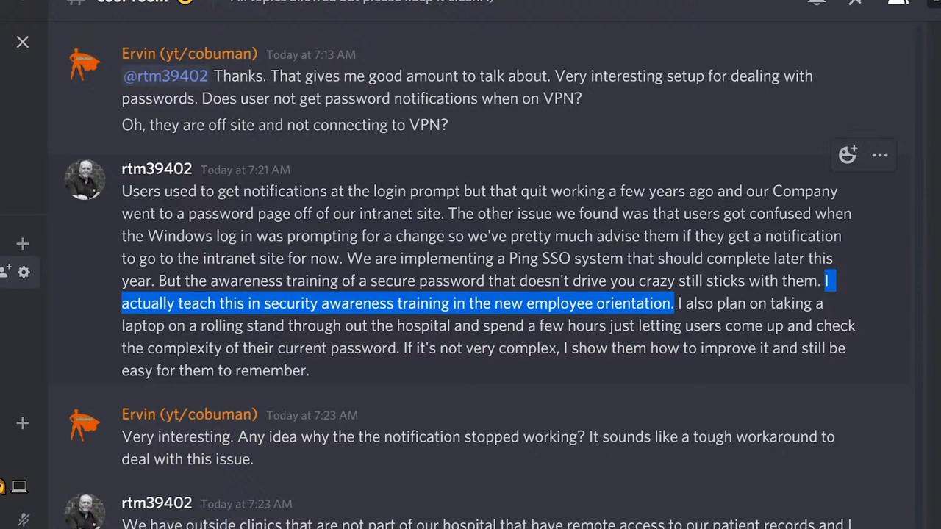
drag(677, 304, 402, 347)
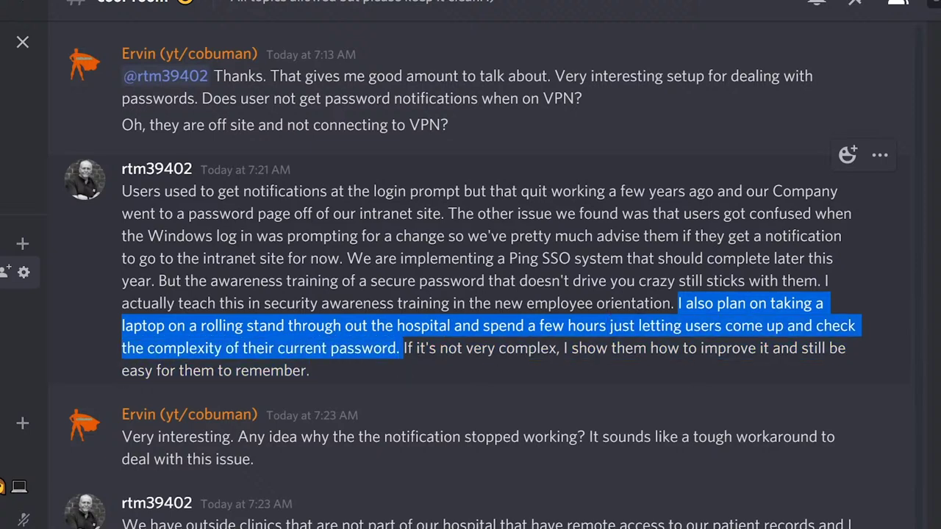
click(402, 348)
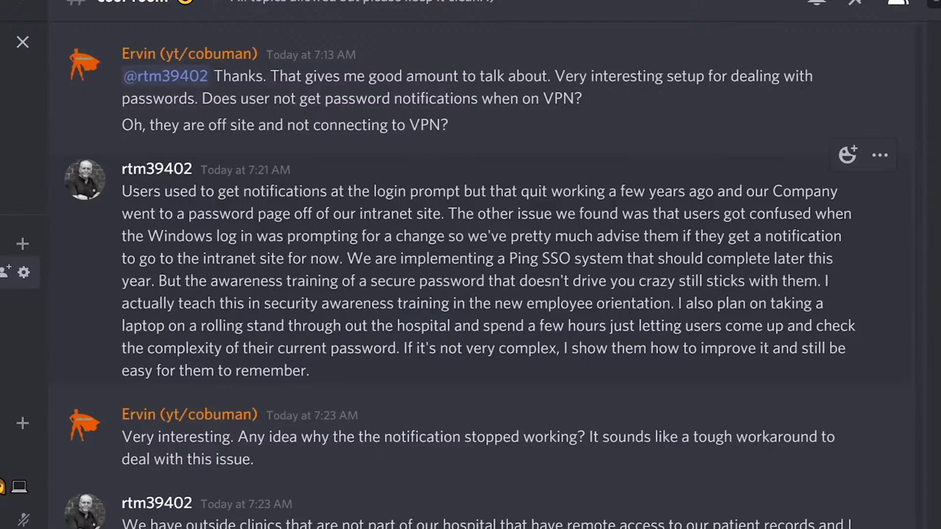
drag(678, 303, 400, 347)
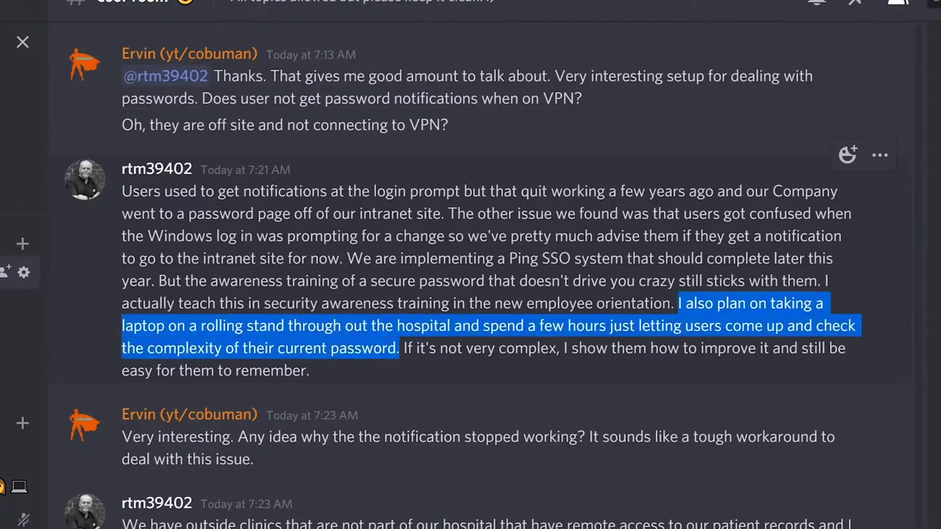
drag(400, 348, 404, 348)
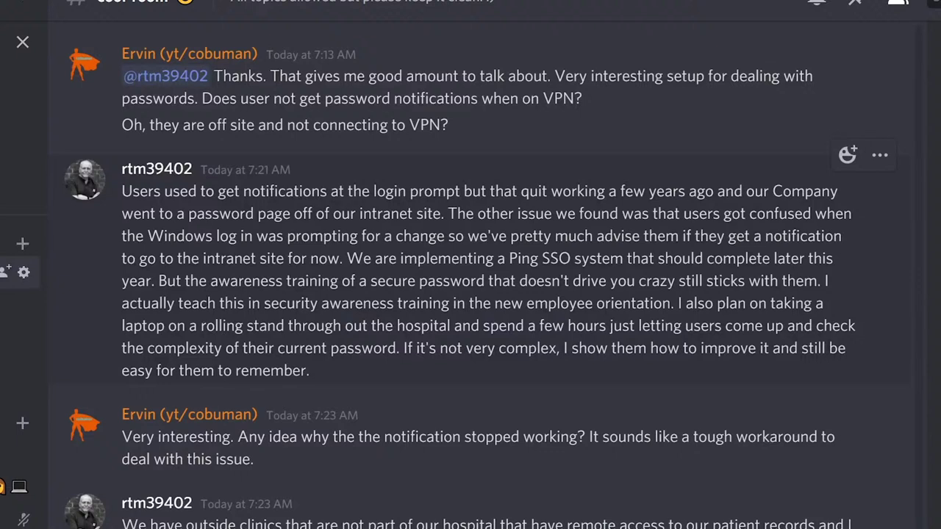
drag(677, 303, 746, 302)
drag(403, 348, 790, 364)
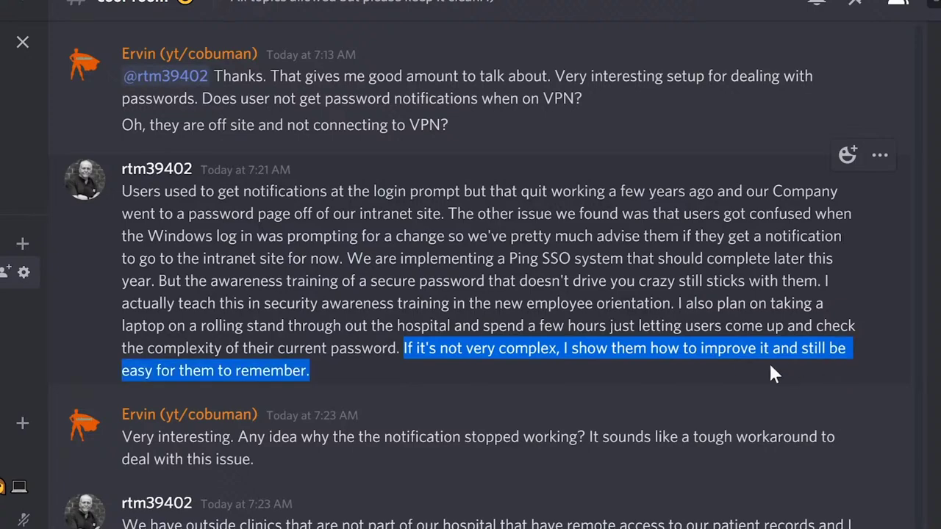
click(656, 367)
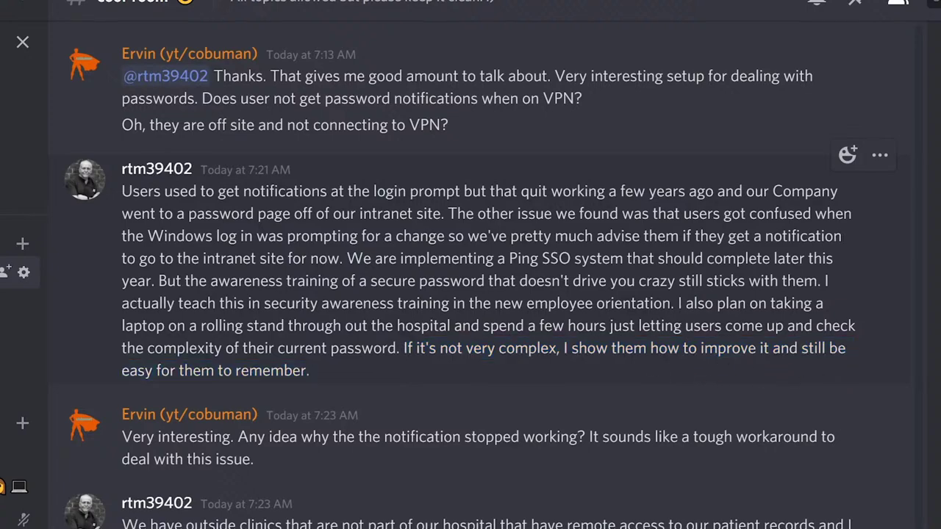
Scroll down the Discord thread and highlight the sentence about outside clinics
scroll(685, 350, down, 3)
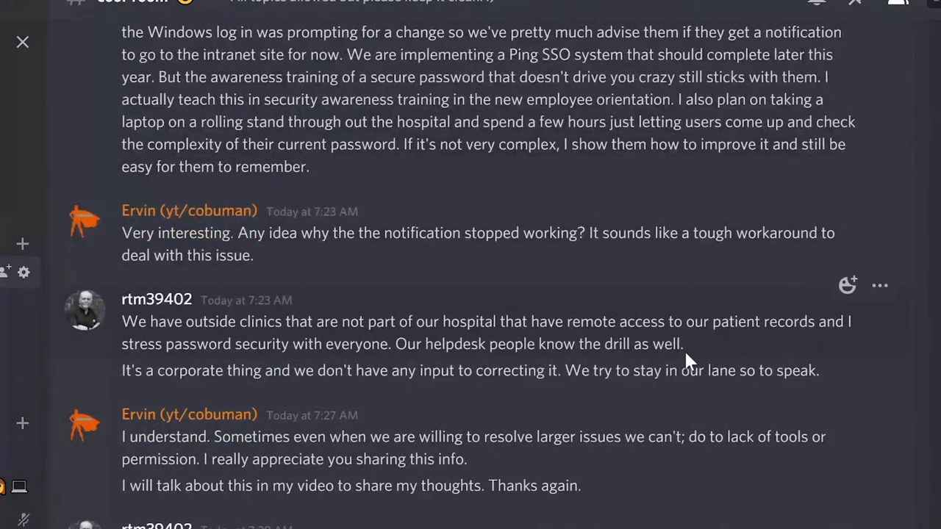
scroll(684, 353, down, 2)
scroll(676, 359, down, 1)
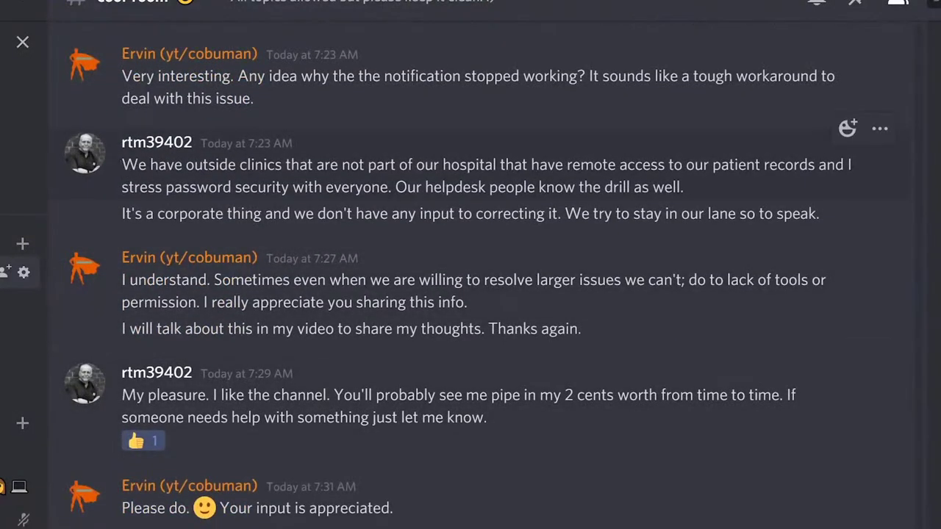
drag(122, 165, 312, 165)
click(369, 160)
drag(121, 165, 398, 164)
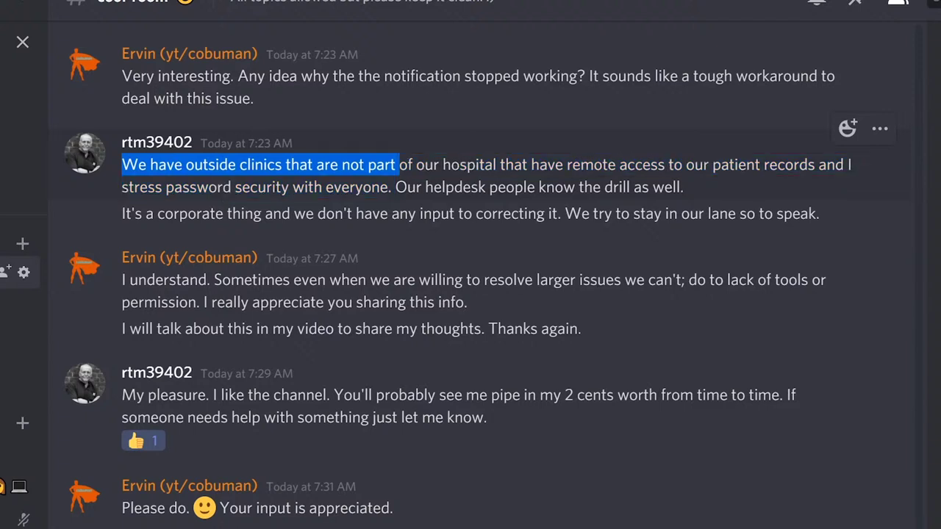
Reread the outside clinics and helpdesk team sentences, then clear the highlights
drag(391, 186, 119, 166)
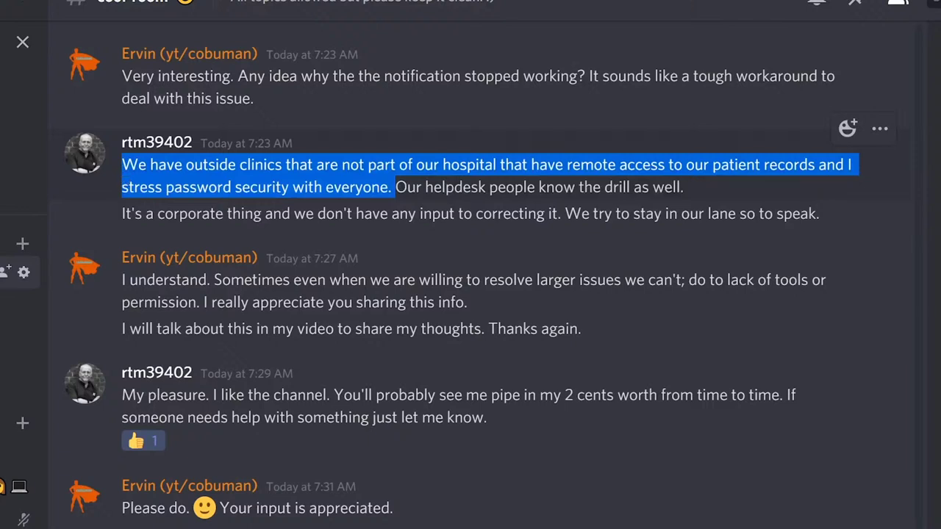
key(Escape)
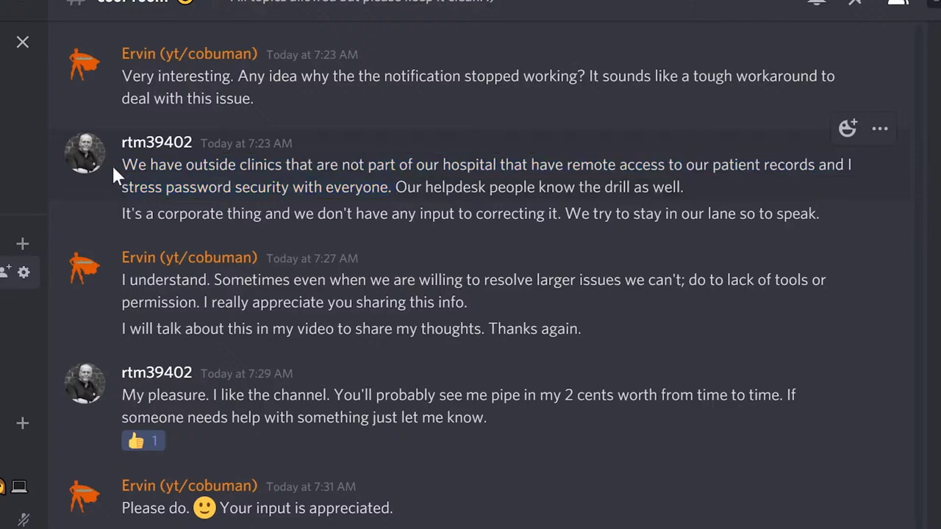
drag(118, 164, 391, 188)
click(293, 156)
drag(396, 188, 707, 193)
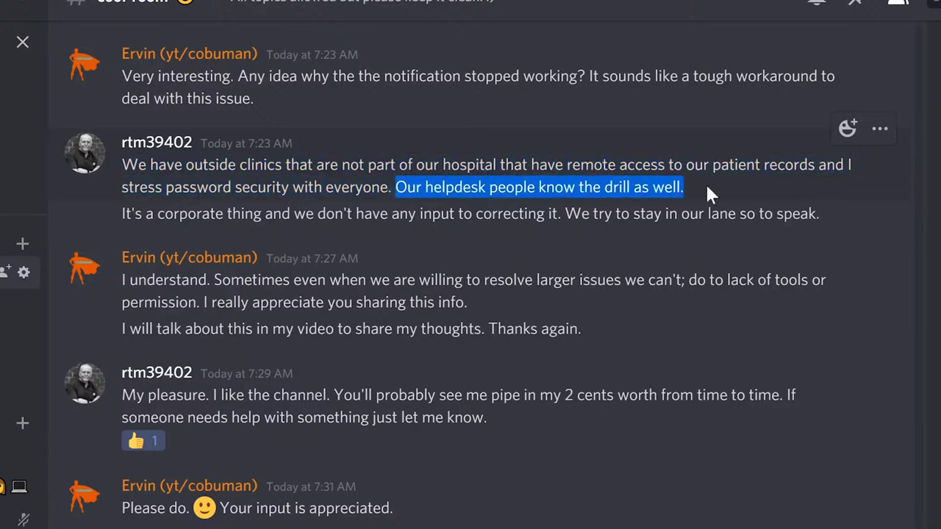
click(705, 192)
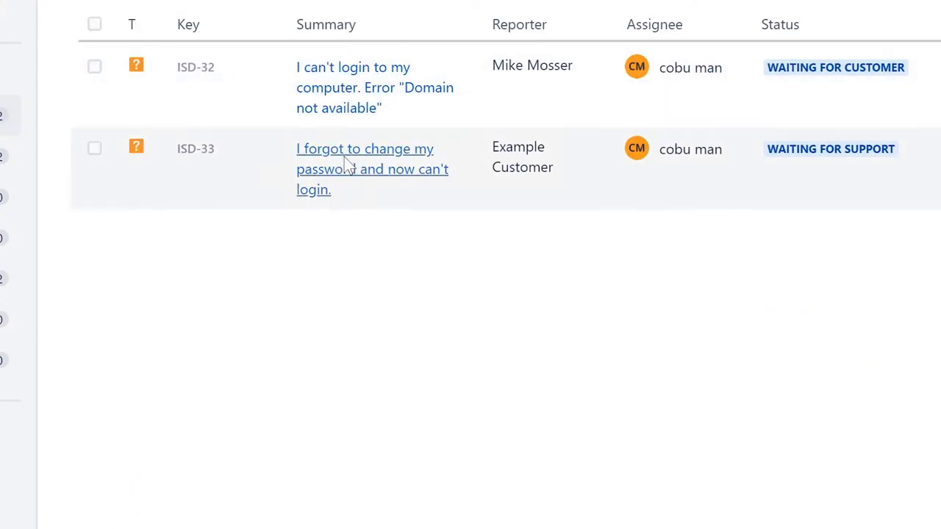
Open ISD-33 from the queue, cancel the description editor, and read the customer's description
click(346, 166)
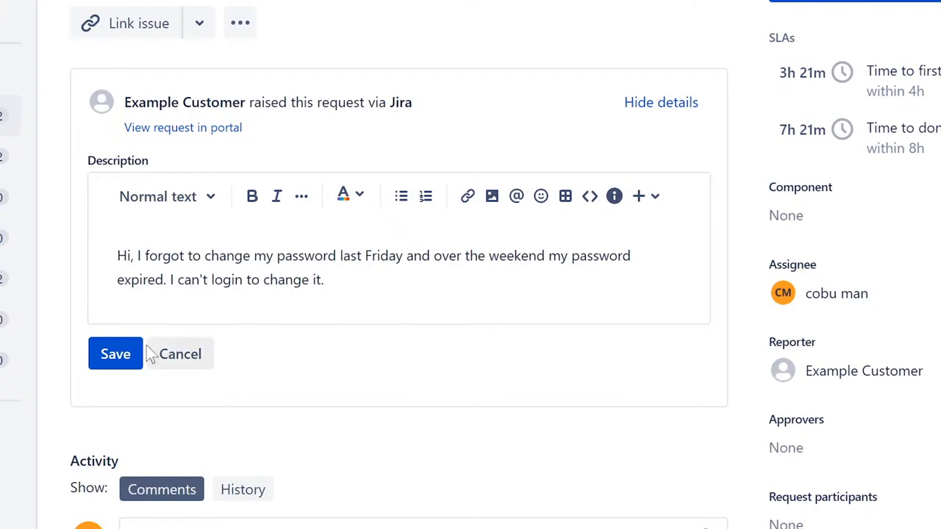
click(210, 349)
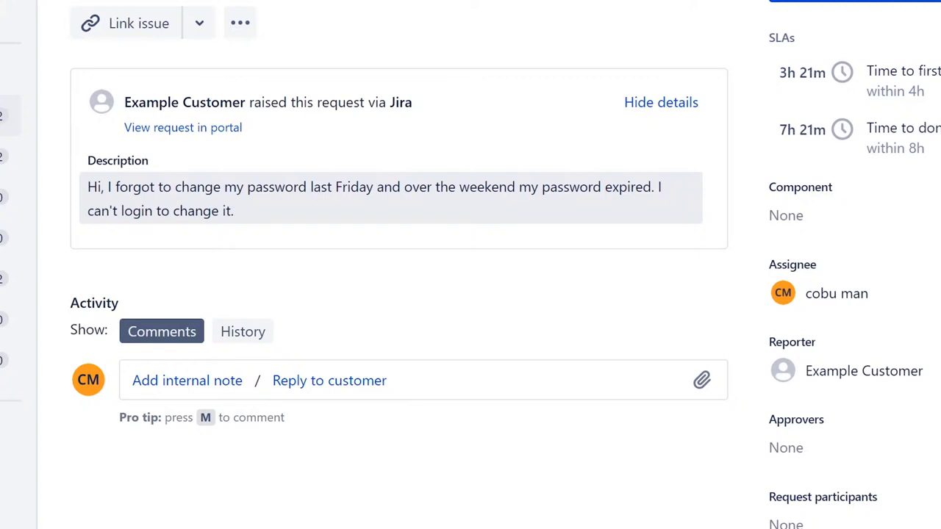
drag(87, 186, 244, 210)
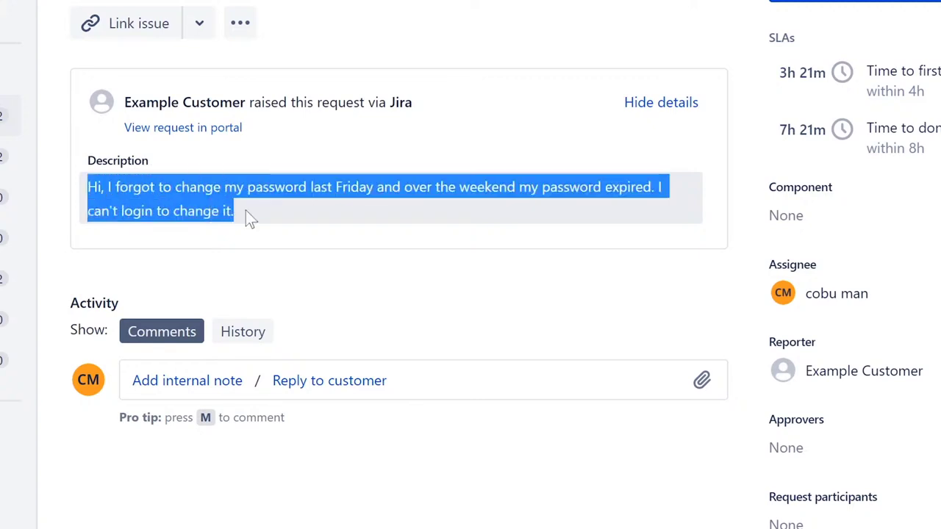
click(250, 216)
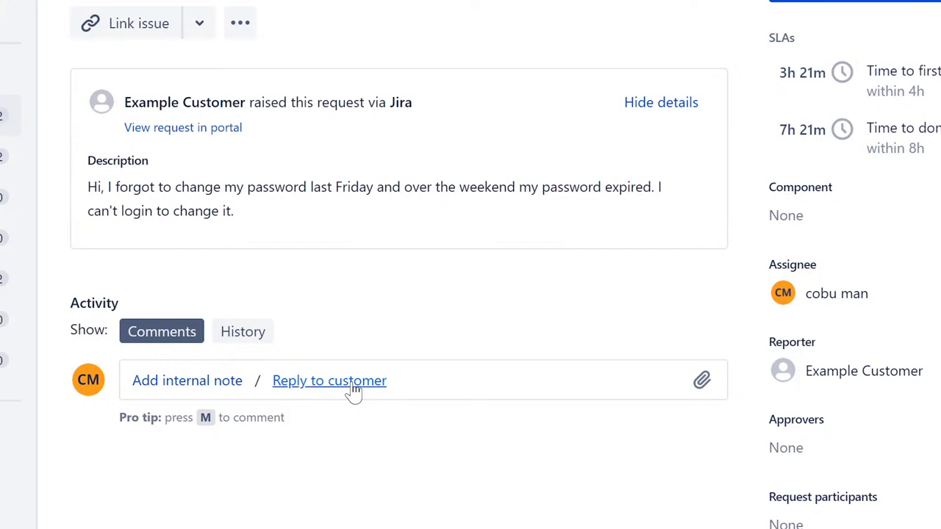
Start an empty reply in the ISD-33 Activity section
click(353, 389)
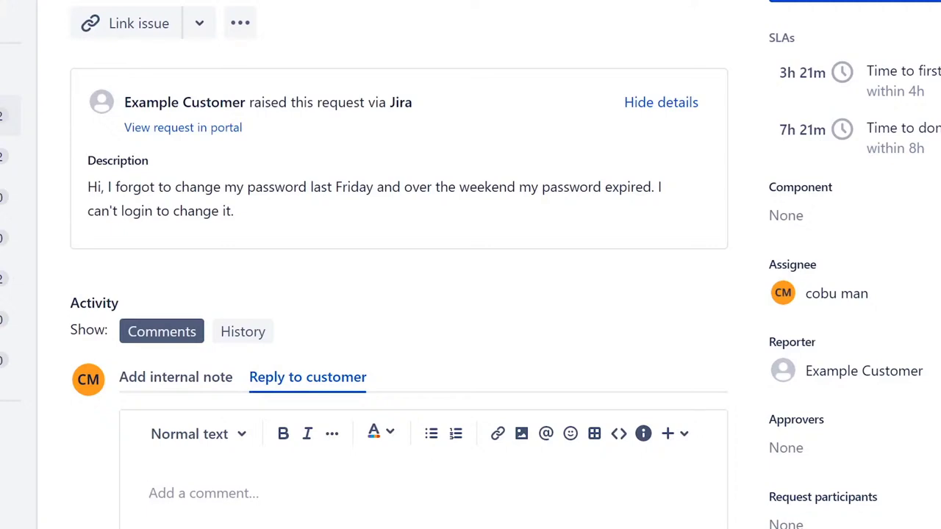
Post an internal note on ISD-33 reading "I've reset user's password." signed with the agent's name
click(197, 376)
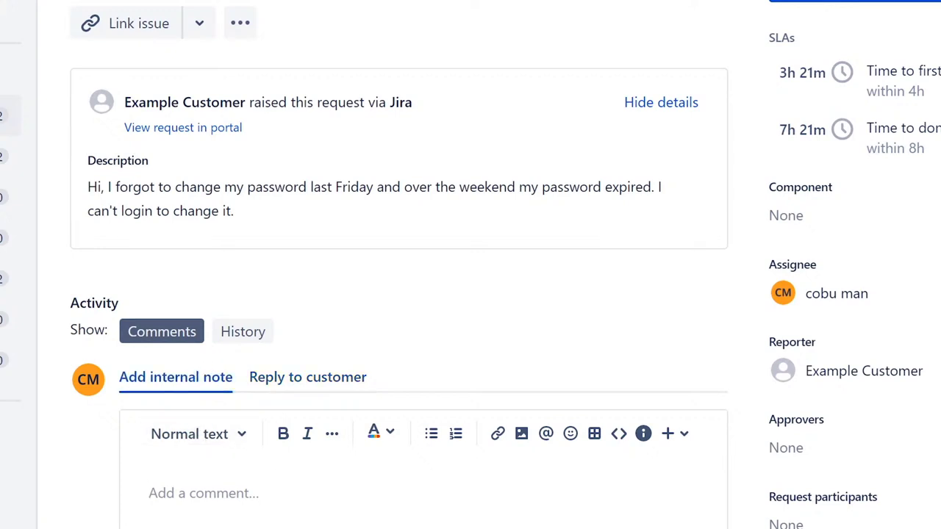
text(I've)
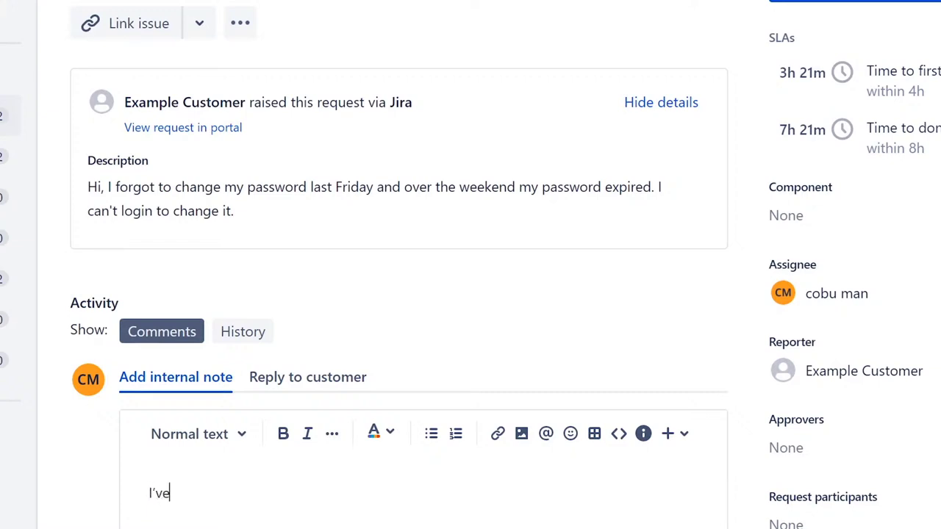
text( reset us)
text(er's password)
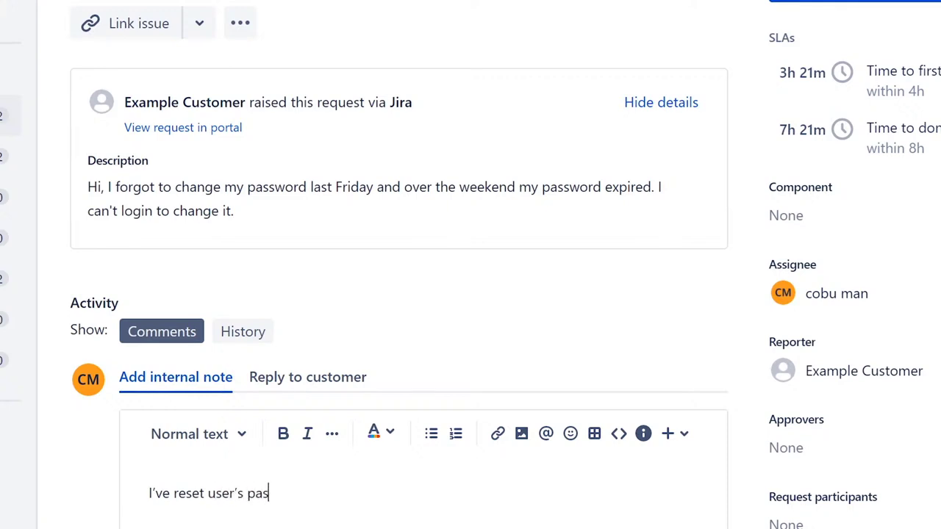
text(. Ervin)
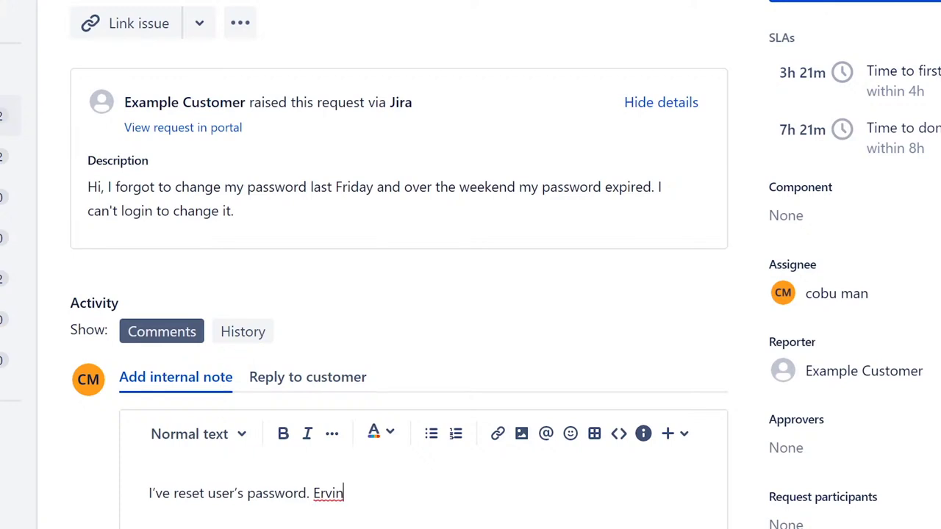
key(ctrl+Return)
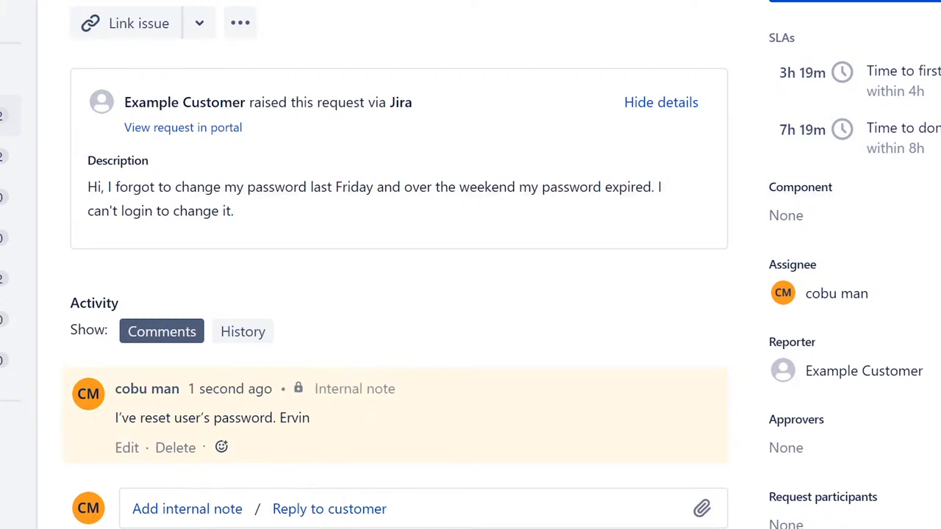
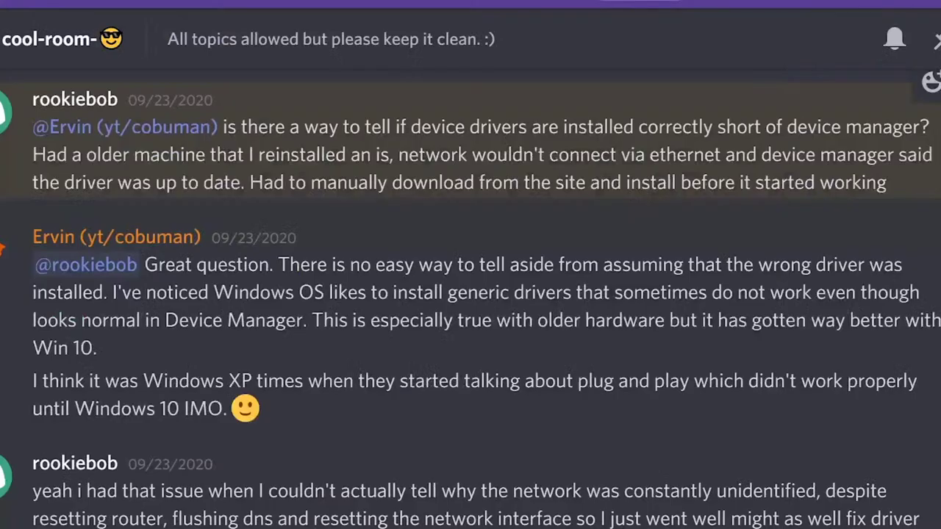
Highlight, then clear, the Discord question about checking driver installs
drag(275, 33, 590, 34)
drag(623, 127, 889, 190)
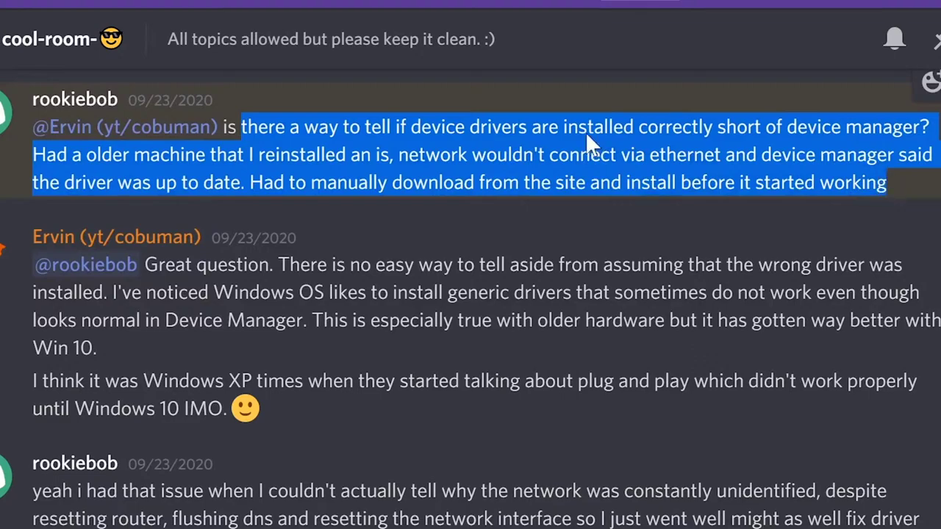
click(431, 230)
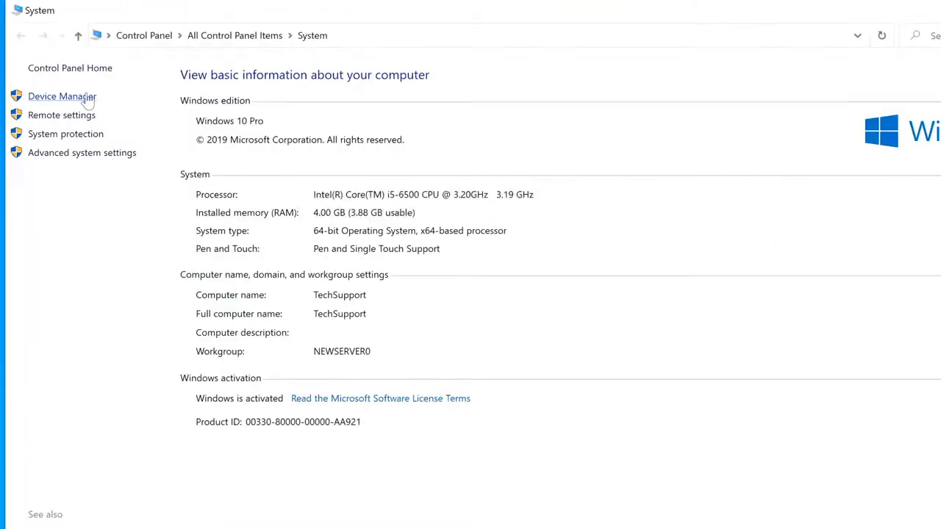
Open Device Manager from the System page and bring its window fully into view
click(77, 101)
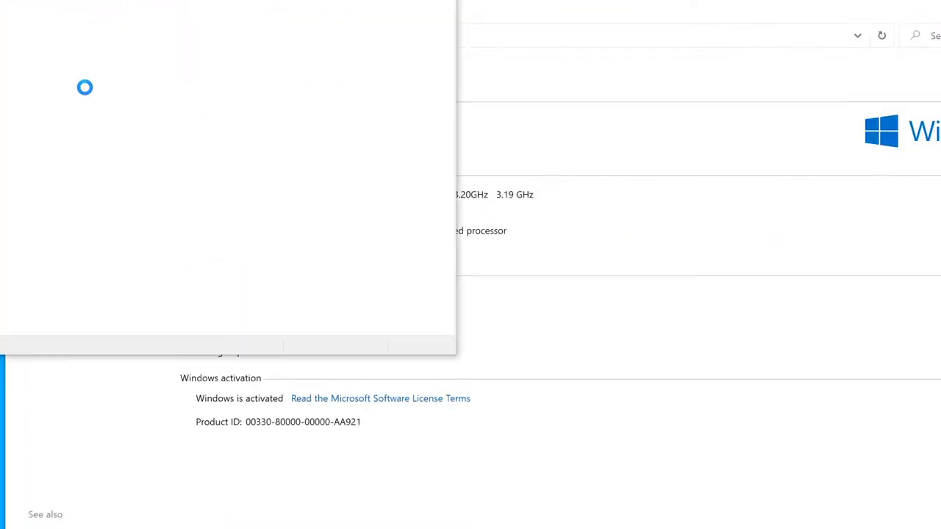
drag(33, 1, 311, 1)
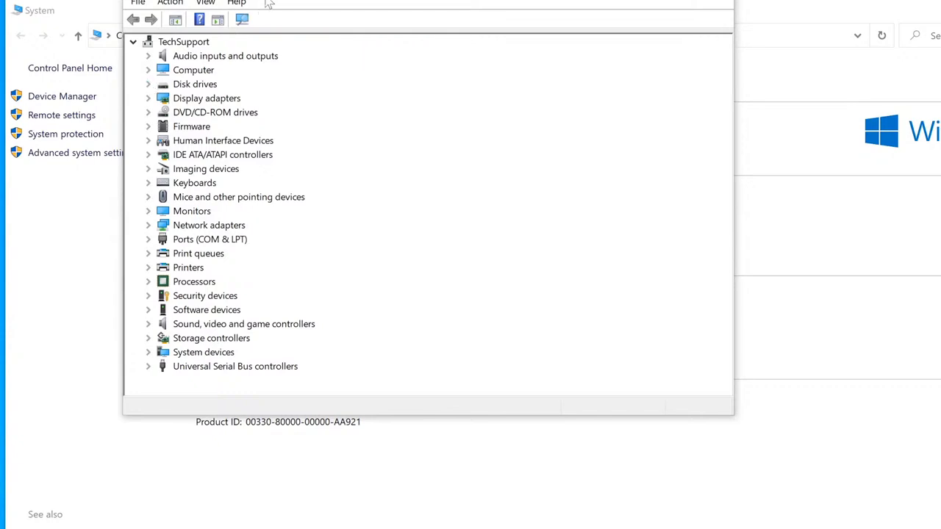
drag(294, 3, 353, 35)
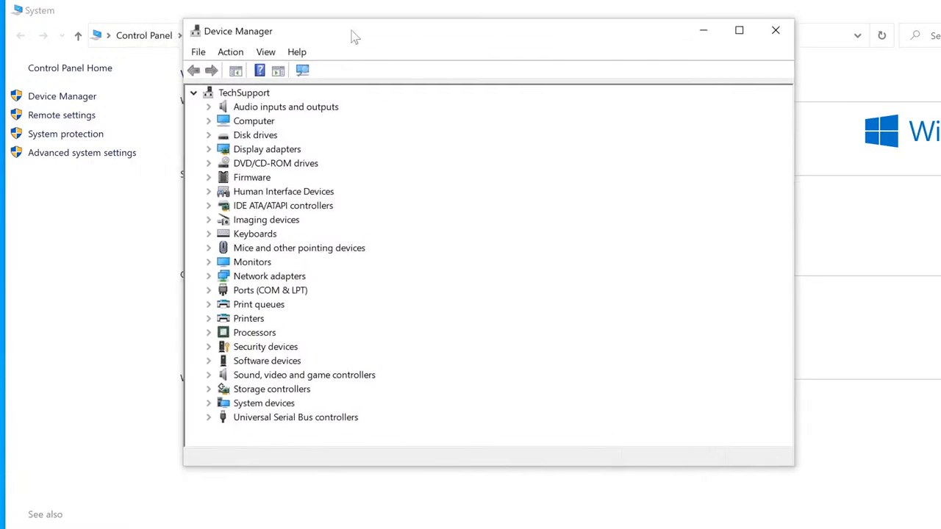
Expand Network adapters and inspect the Intel I219-LM, VirtualBox and Hyper-V adapters
click(211, 278)
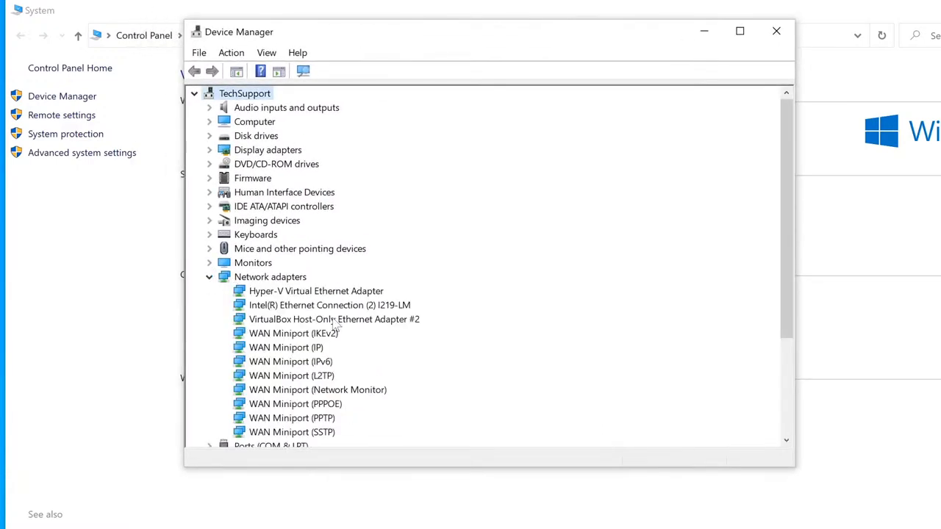
click(321, 307)
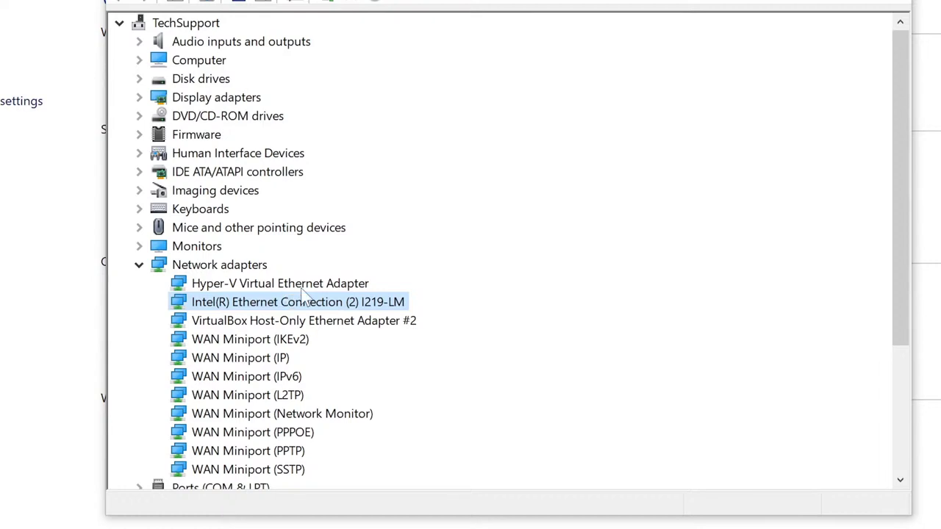
click(252, 323)
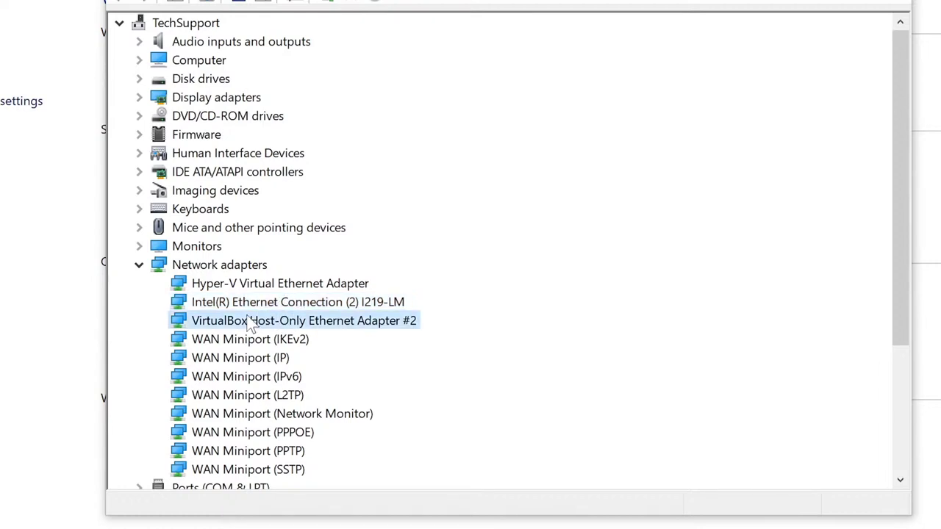
click(274, 287)
click(269, 306)
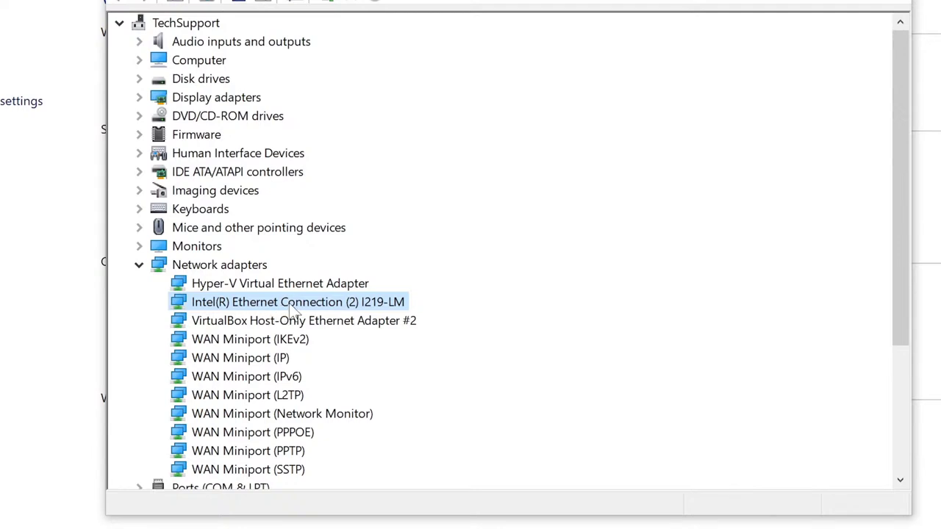
scroll(294, 310, down, 4)
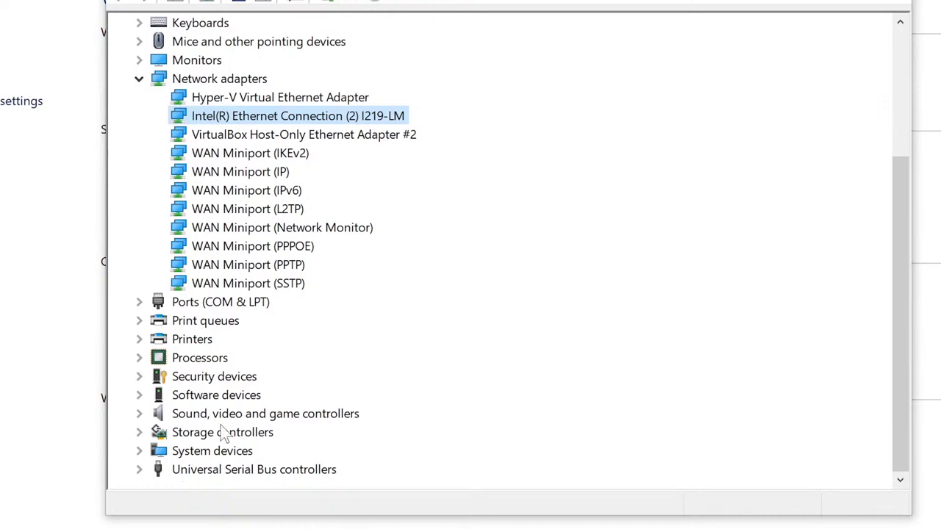
scroll(224, 372, up, 2)
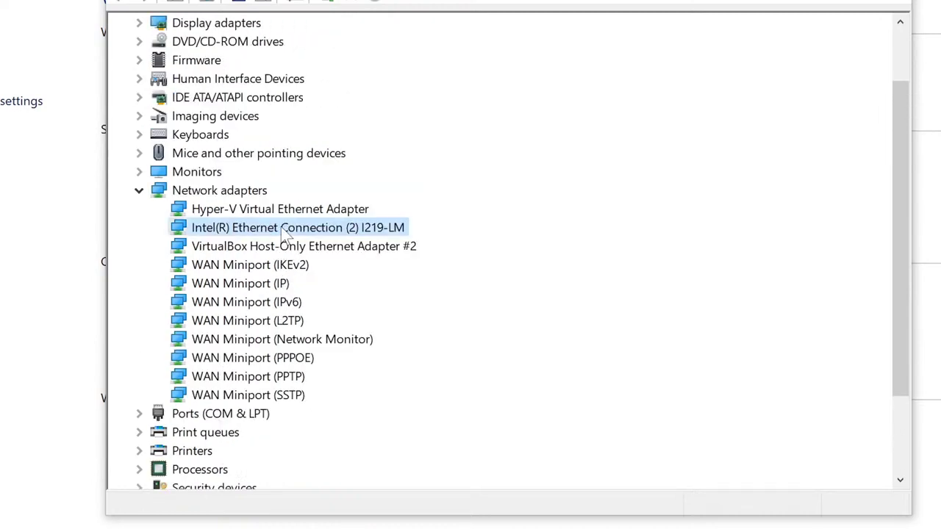
Open the Intel(R) Ethernet Connection (2) I219-LM properties and confirm it reports working properly
right_click(282, 228)
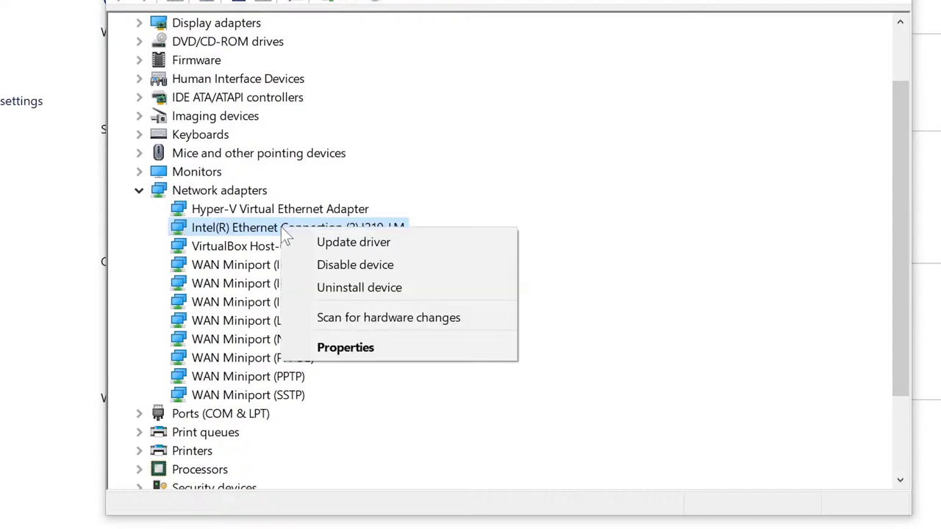
click(350, 348)
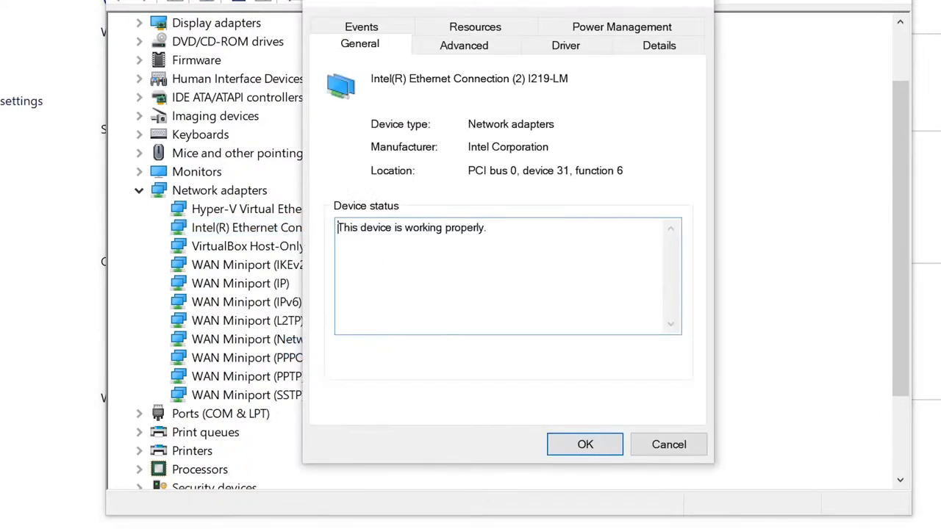
drag(365, 228, 337, 228)
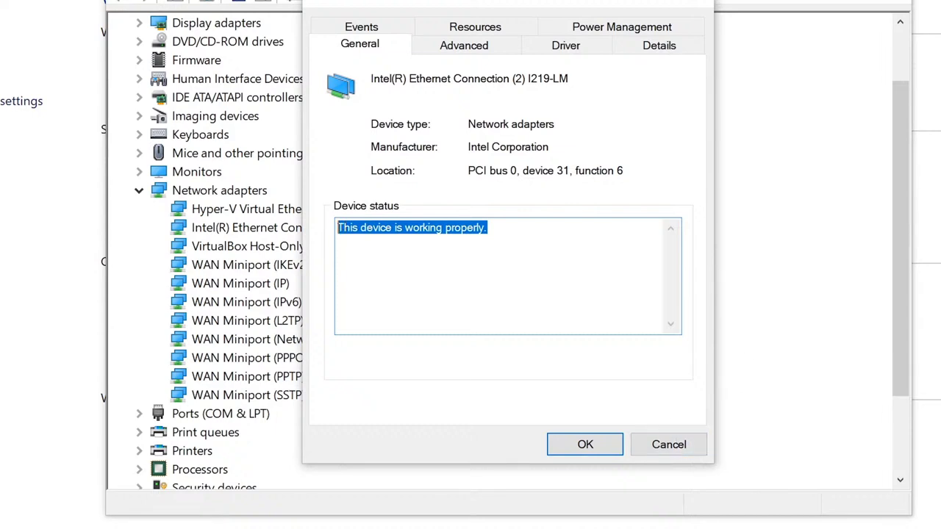
click(486, 227)
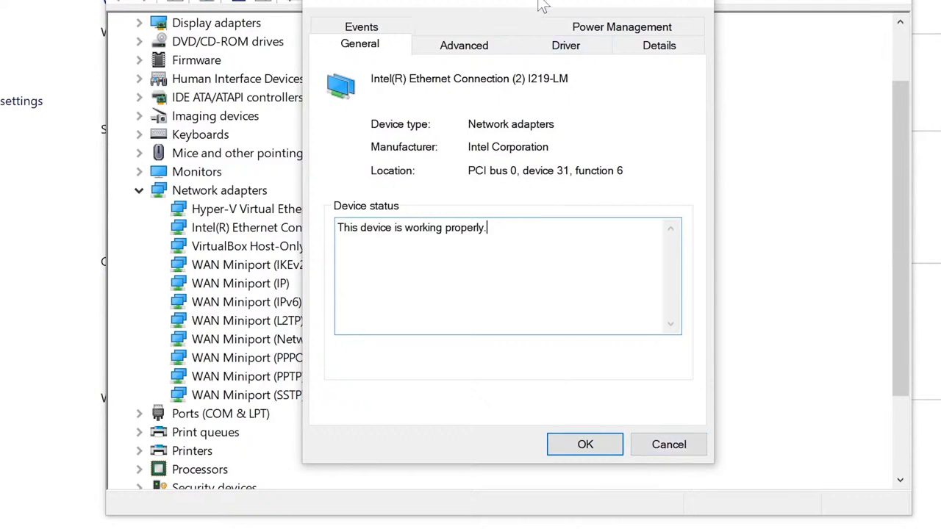
drag(545, 3, 659, 45)
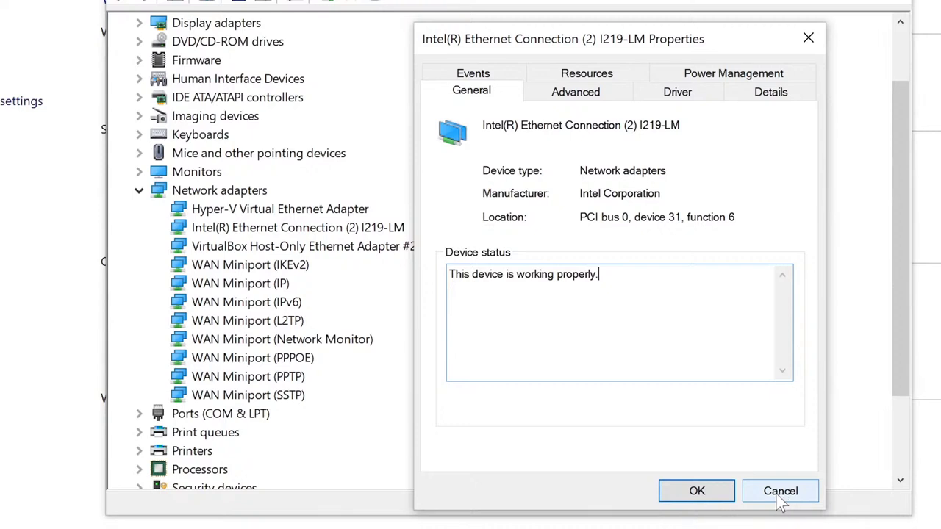
Cancel the adapter properties and highlight the Discord passage about the reinstalled older machine
click(777, 494)
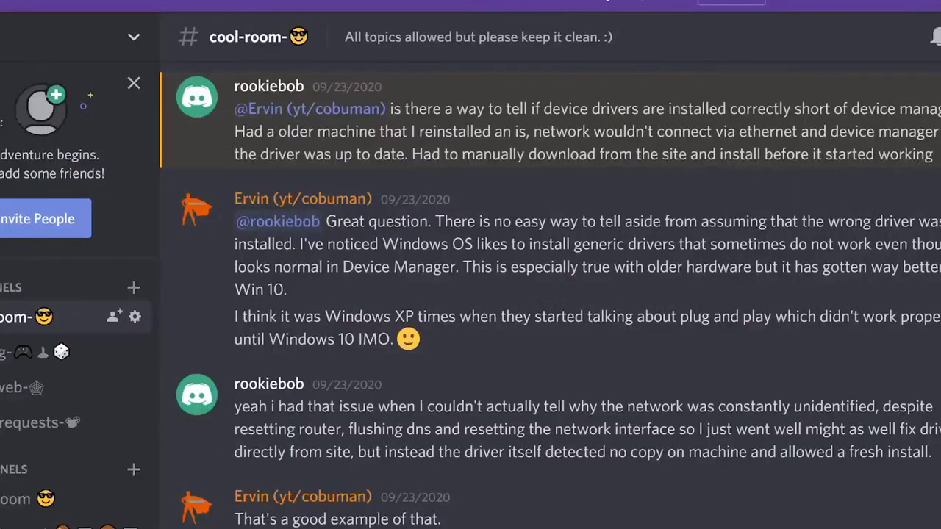
drag(246, 131, 550, 131)
drag(435, 221, 475, 222)
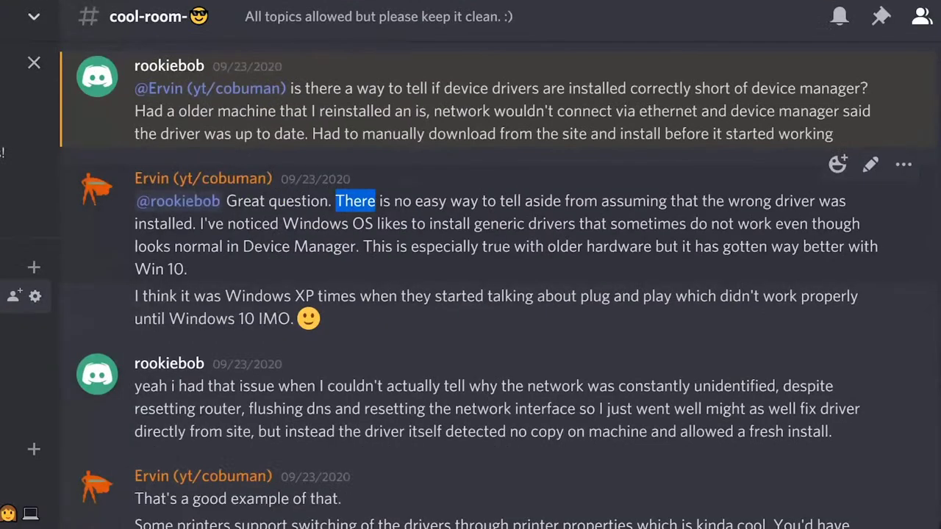
drag(475, 221, 549, 221)
drag(450, 204, 359, 247)
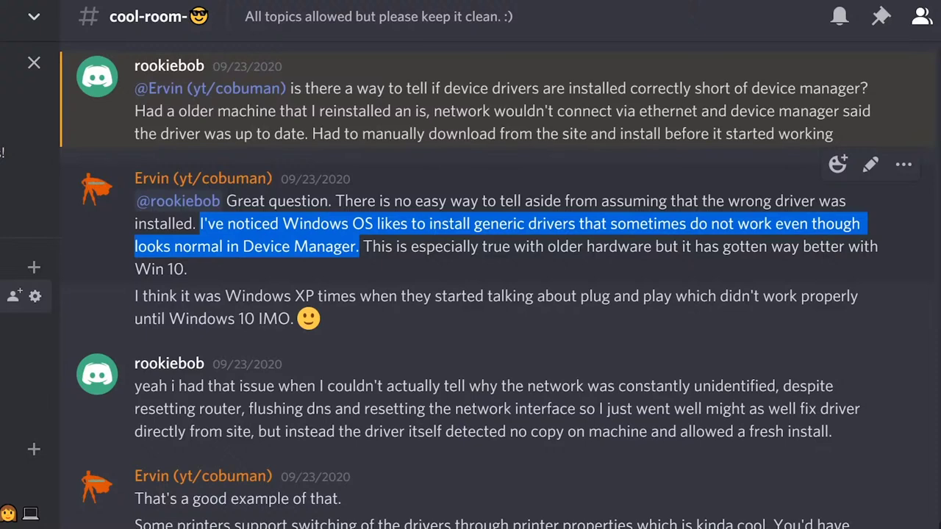
Highlight the Discord sentences about generic drivers looking normal and about older hardware
click(359, 247)
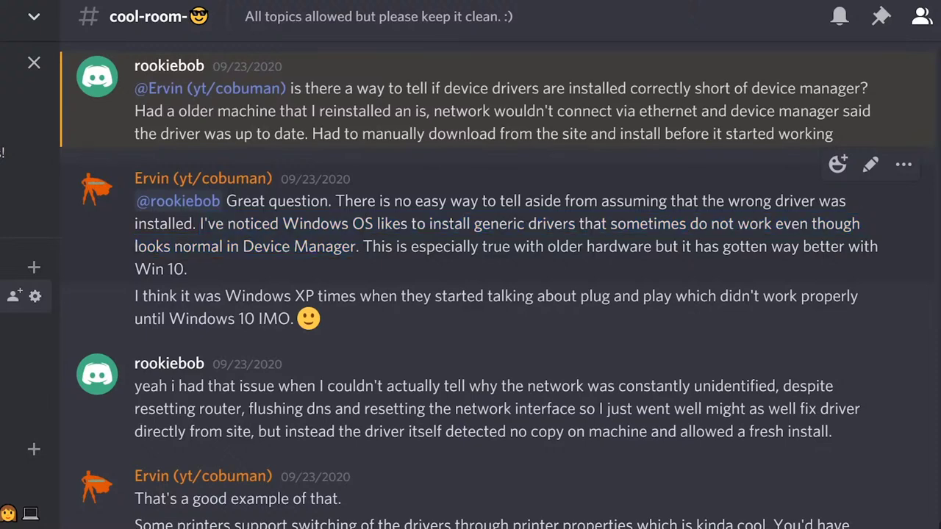
drag(200, 223, 360, 247)
drag(363, 246, 374, 270)
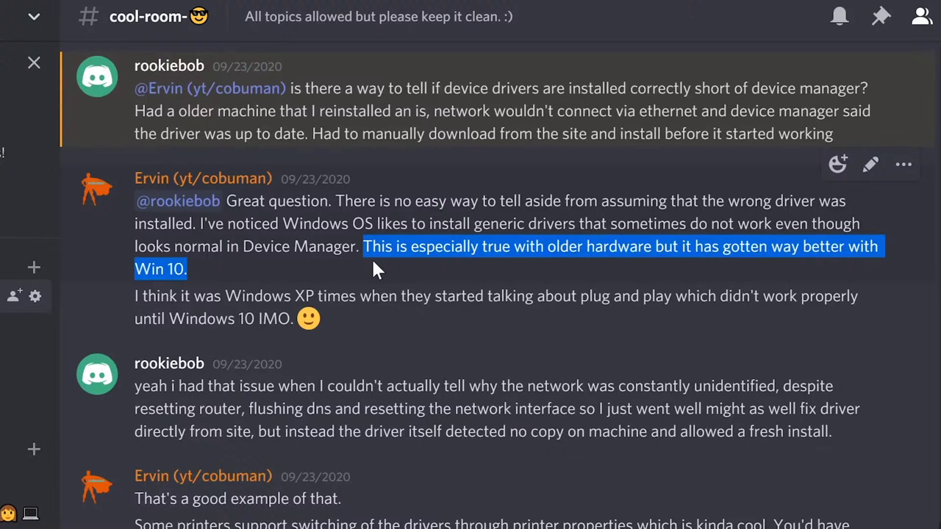
drag(373, 269, 612, 262)
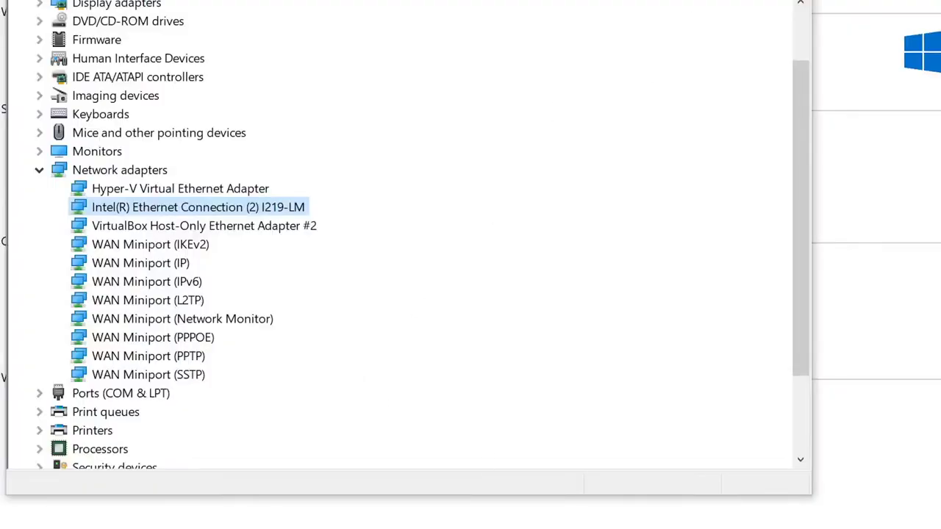
Close Device Manager with Alt+F4 and open printer ticket ISD-35 in the Jira queue
right_click(155, 211)
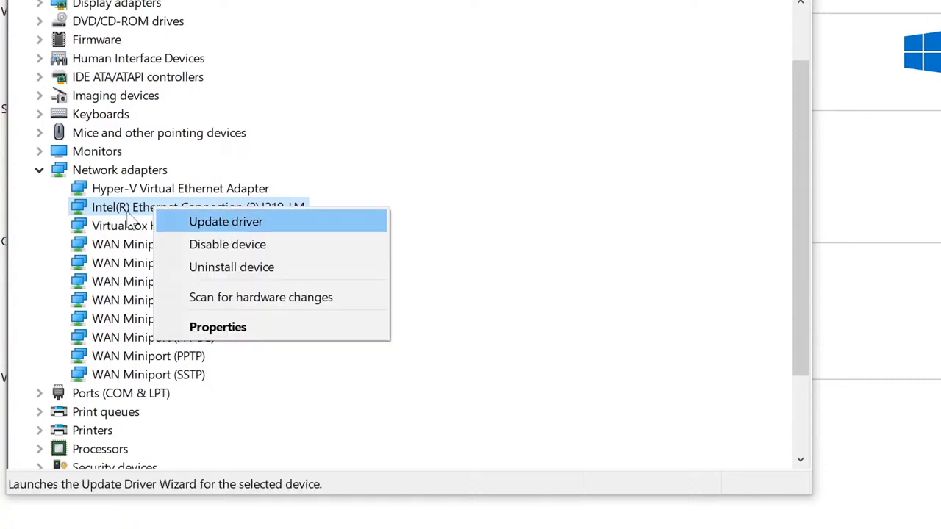
click(125, 210)
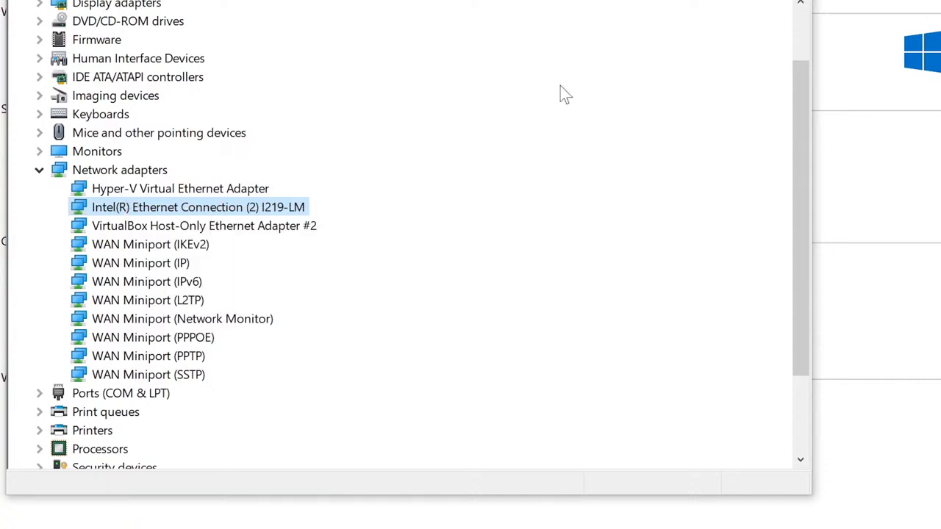
key(alt+F4)
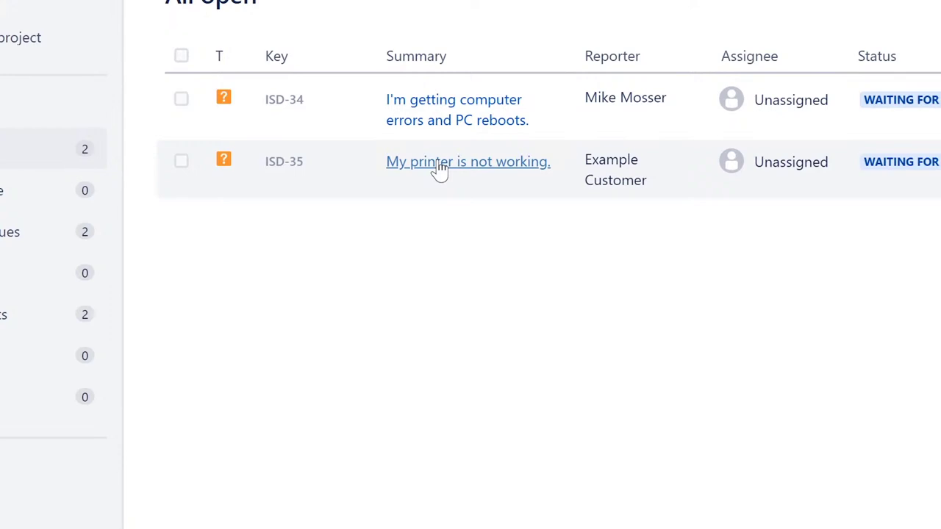
click(439, 169)
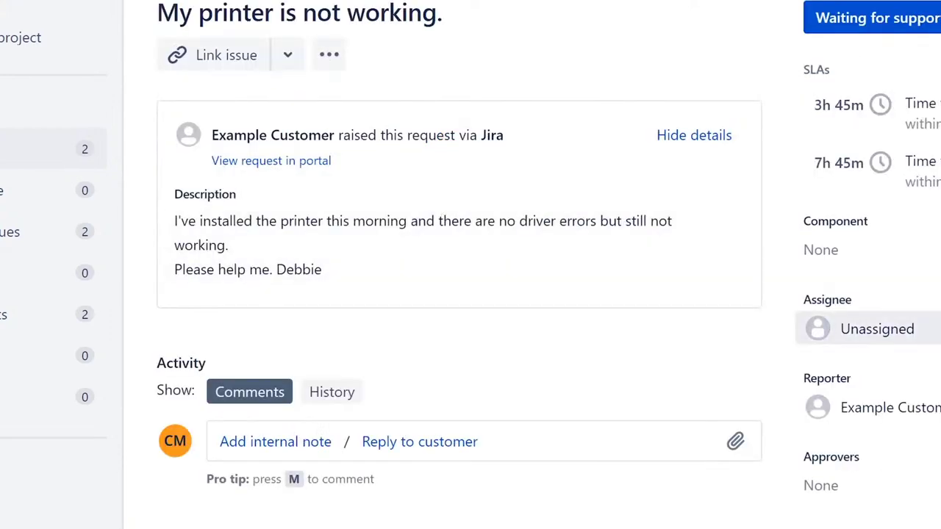
click(876, 329)
click(916, 391)
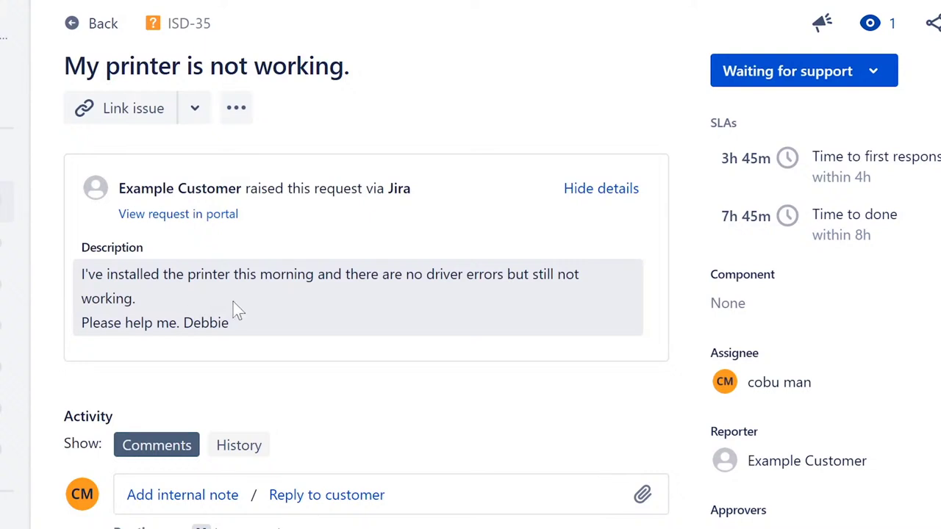
drag(66, 66, 397, 90)
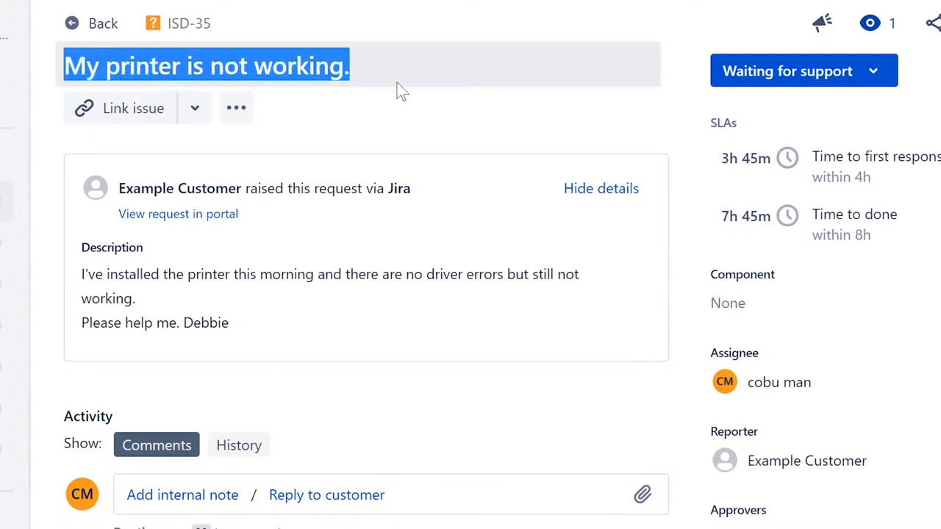
triple_click(92, 276)
click(78, 273)
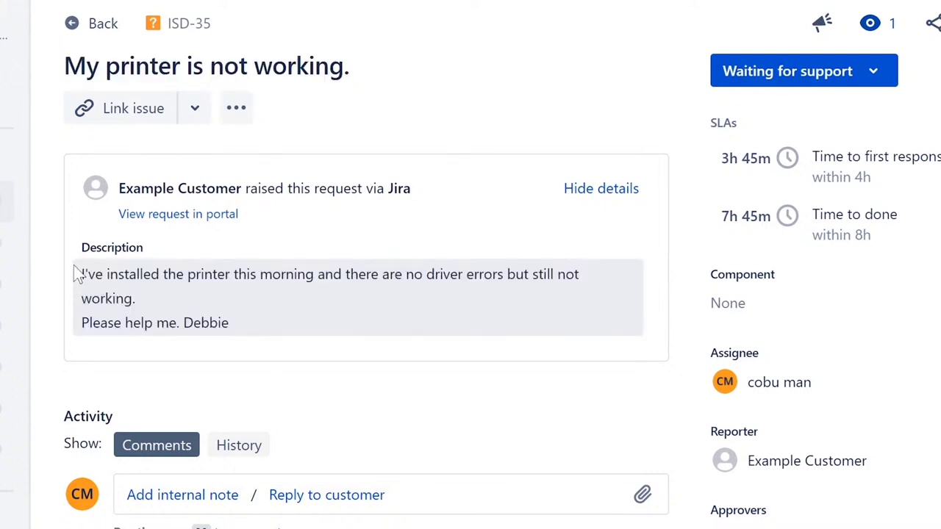
triple_click(145, 278)
click(127, 276)
triple_click(84, 276)
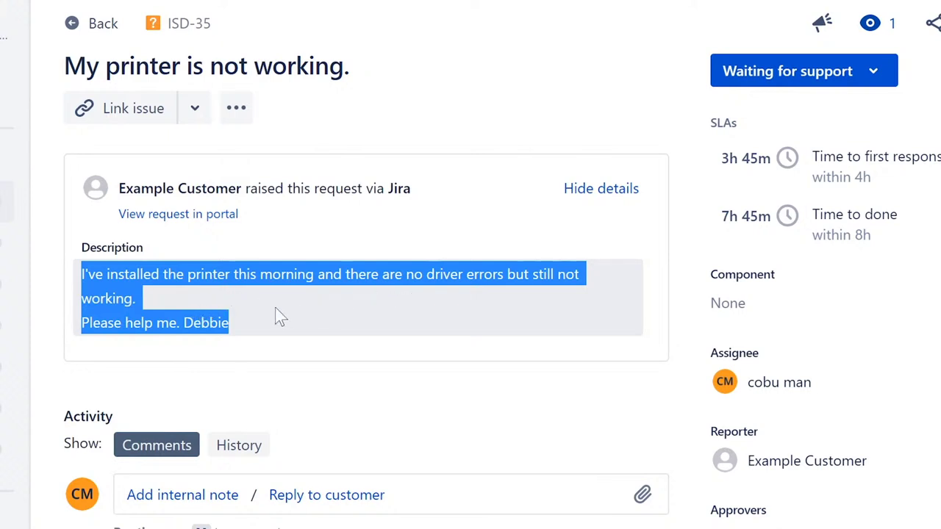
click(255, 329)
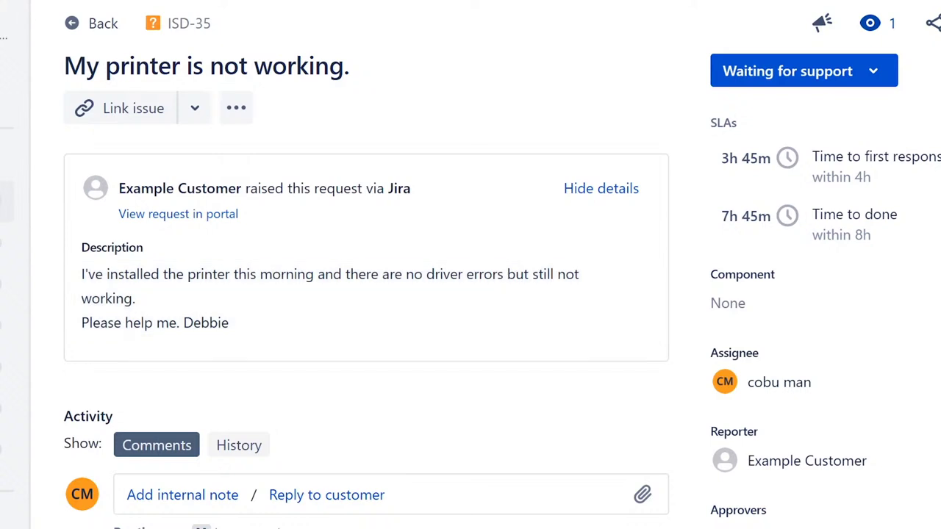
Search the Start menu for 'printer' and open the Printers & scanners settings
key(super)
text(remote)
key(BackSpace)
key(BackSpace)
key(BackSpace)
key(BackSpace)
key(BackSpace)
key(BackSpace)
text(devic)
key(BackSpace)
key(BackSpace)
key(BackSpace)
key(BackSpace)
key(BackSpace)
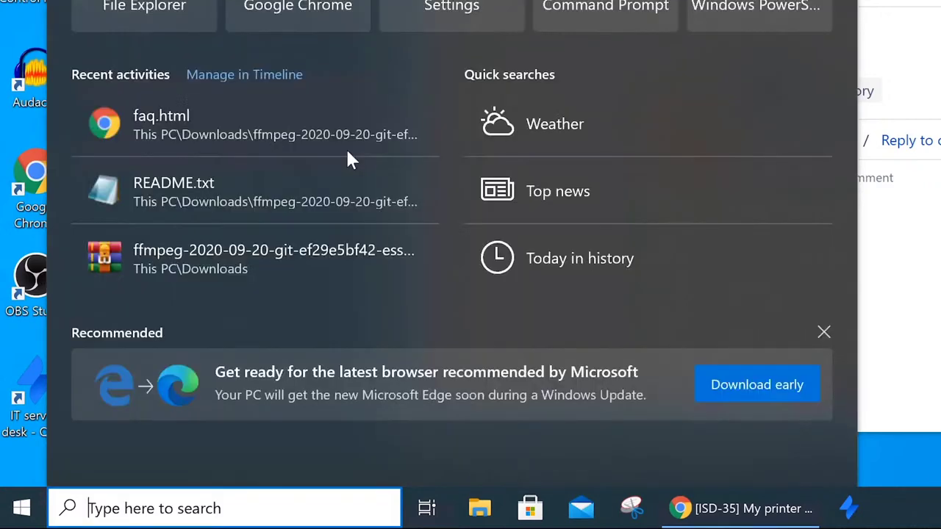
text(printer)
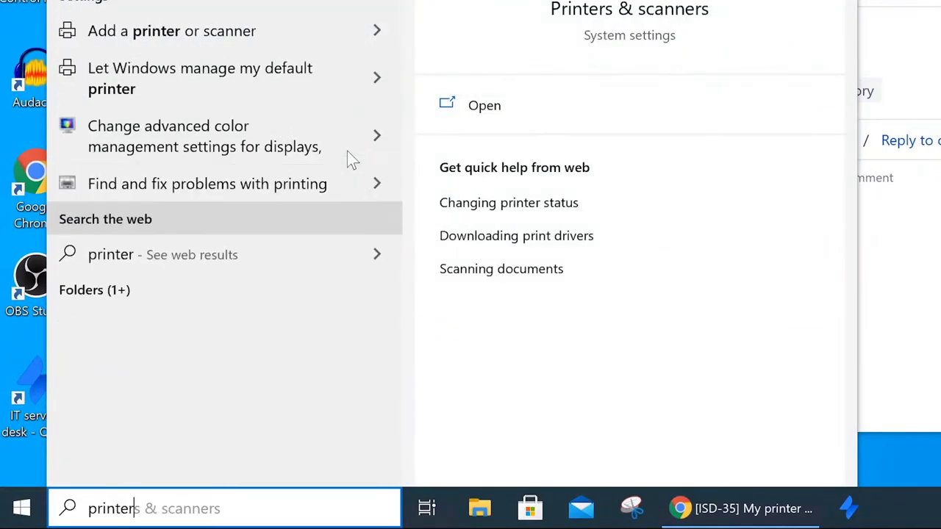
key(Return)
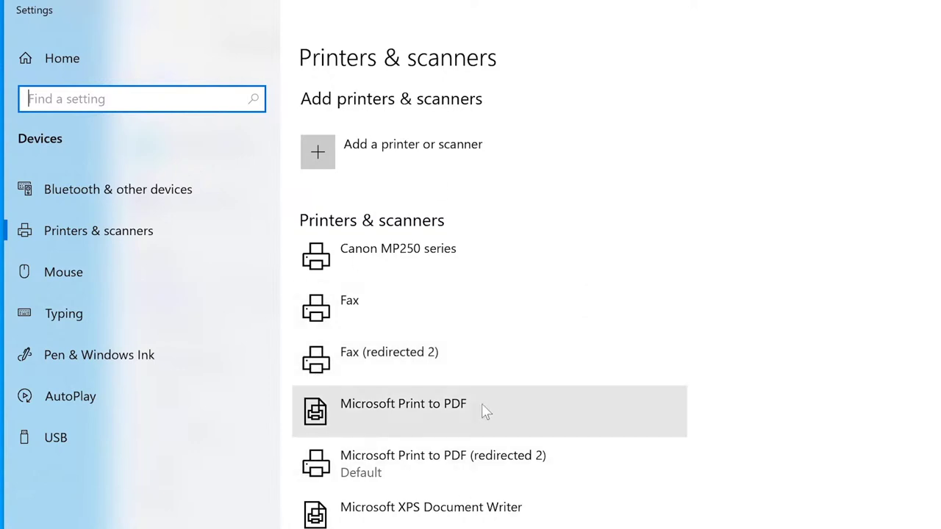
Select Canon MP250 series in the printer list and open its Manage page
click(468, 273)
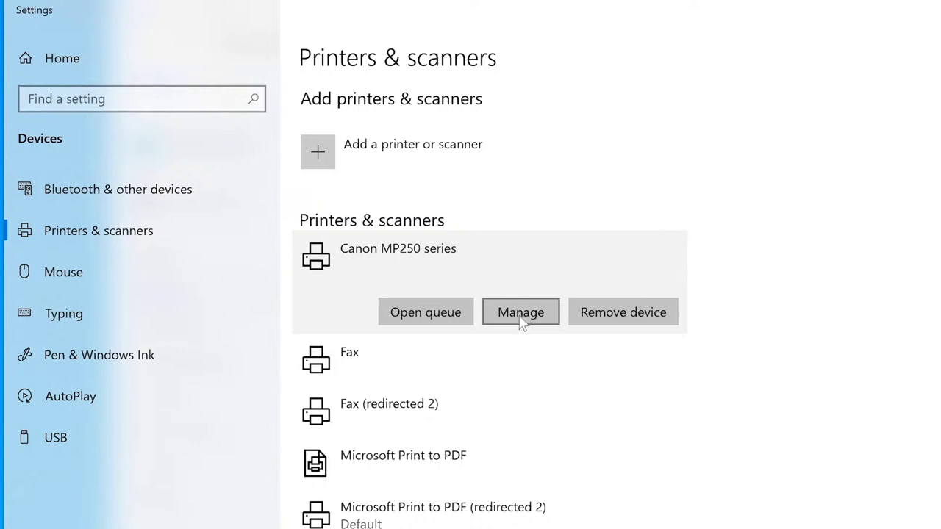
click(527, 317)
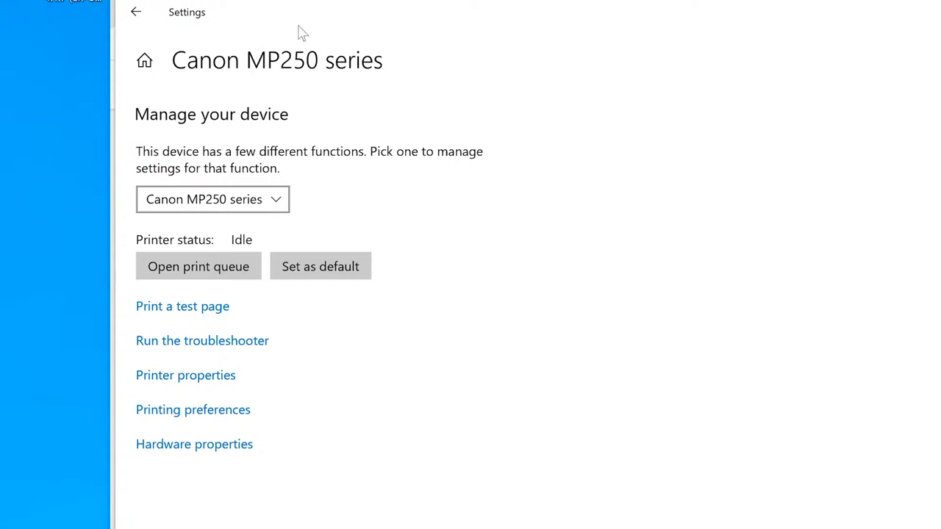
Move the Canon printer Settings window to the right, revealing ticket ISD-35 beside it
drag(319, 30, 354, 28)
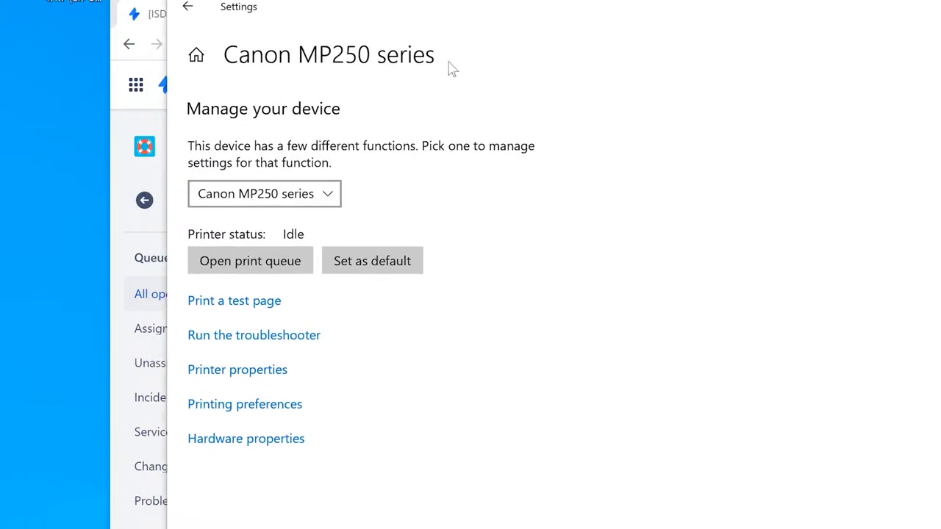
drag(443, 19, 799, 14)
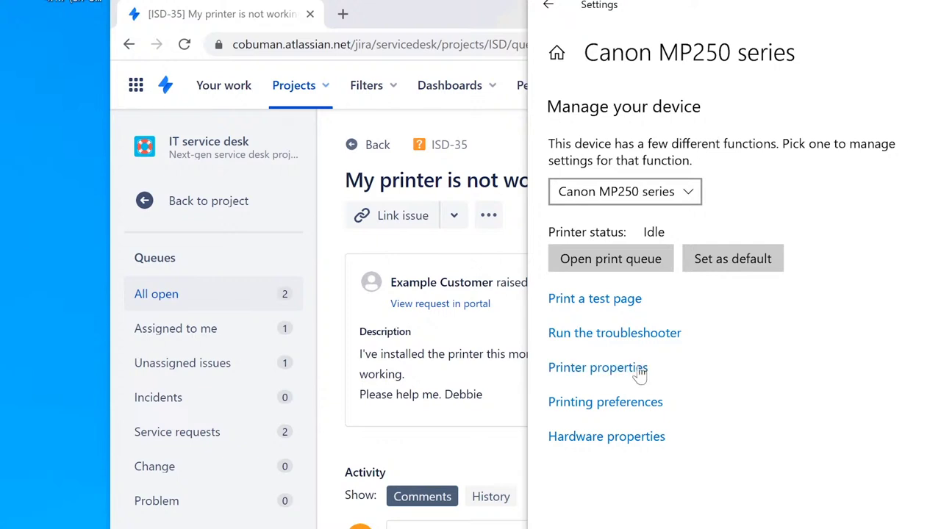
Open the Canon MP250 series Printer properties and centre the dialog on its General tab
click(623, 369)
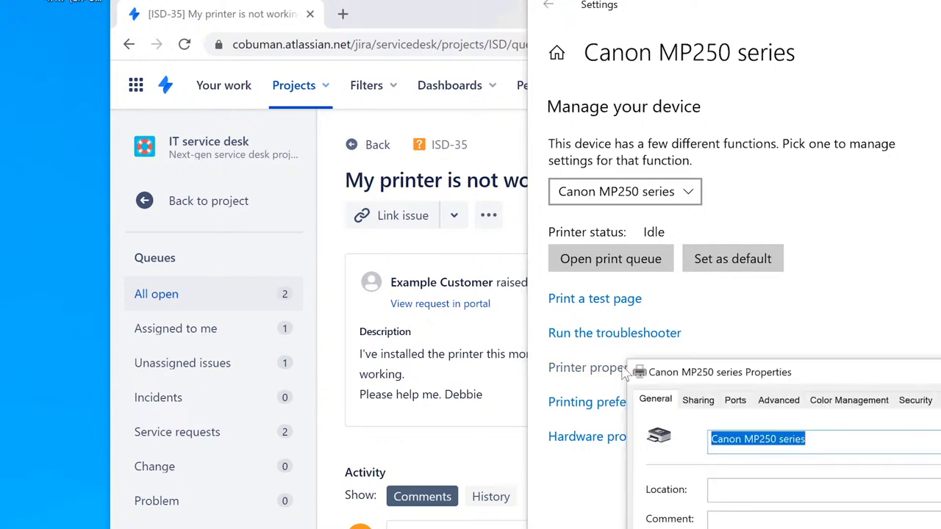
drag(939, 374, 647, 163)
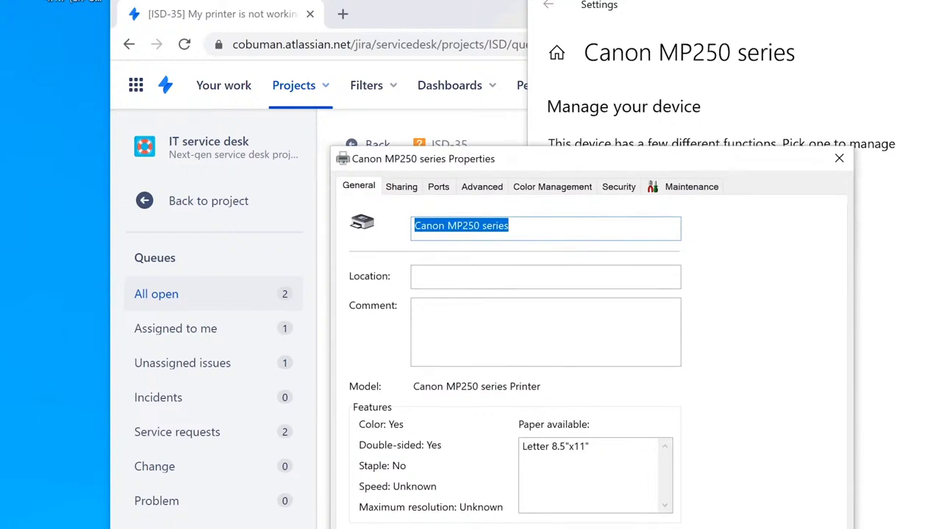
click(515, 226)
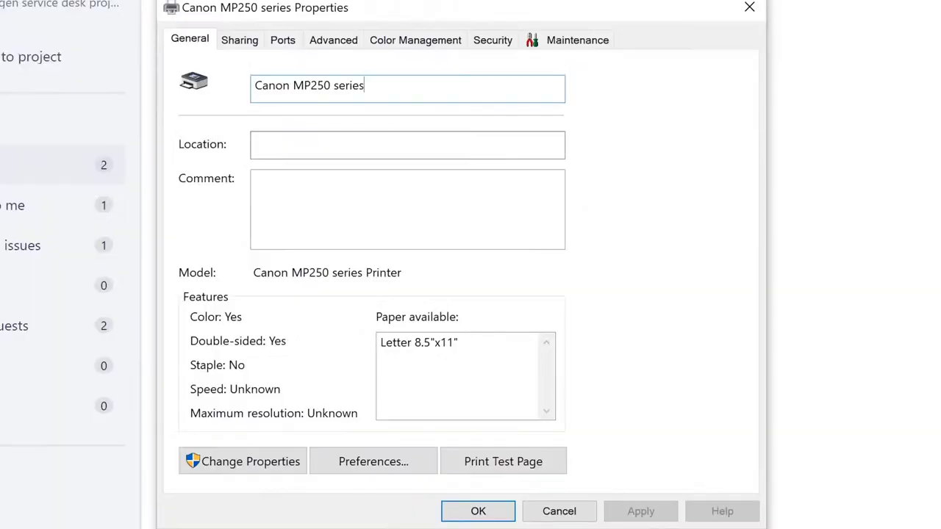
click(255, 145)
drag(458, 11, 461, 22)
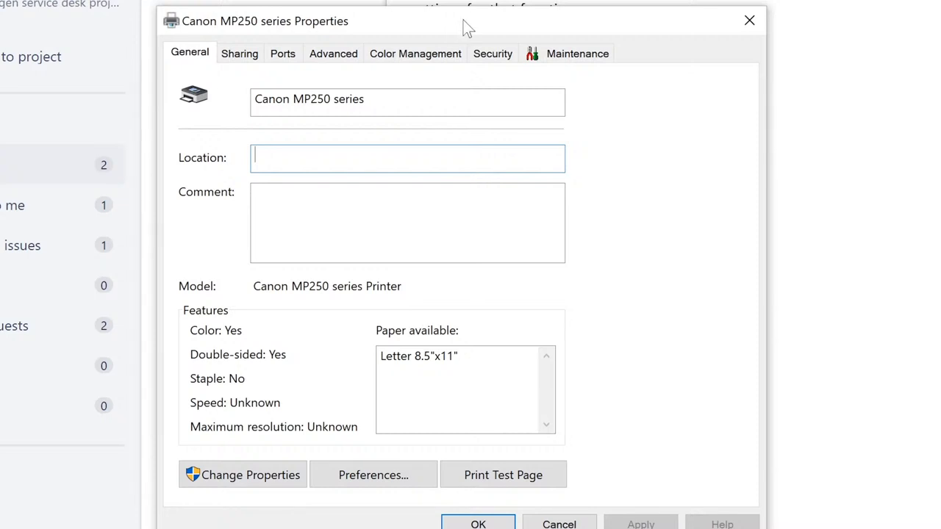
View the Advanced tab: always available, Canon MP250 series Printer driver, spooling enabled
click(344, 62)
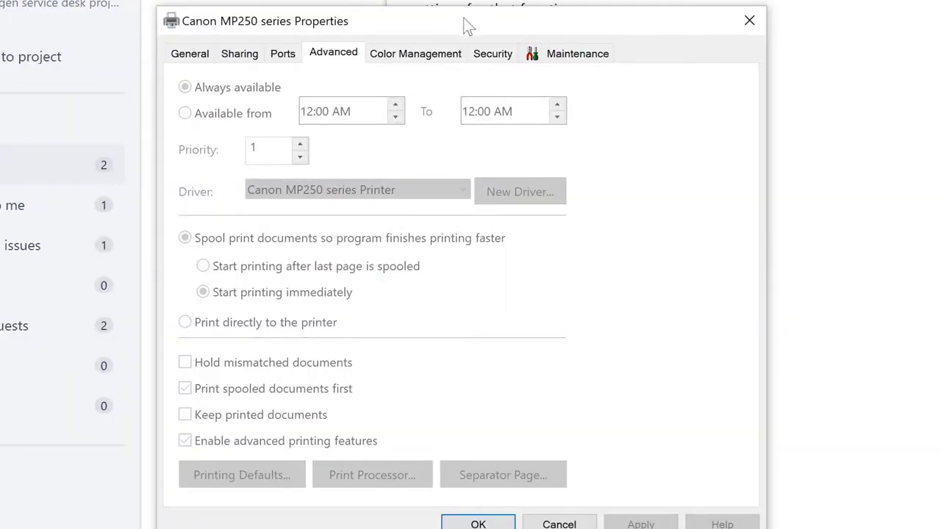
drag(464, 18, 462, 21)
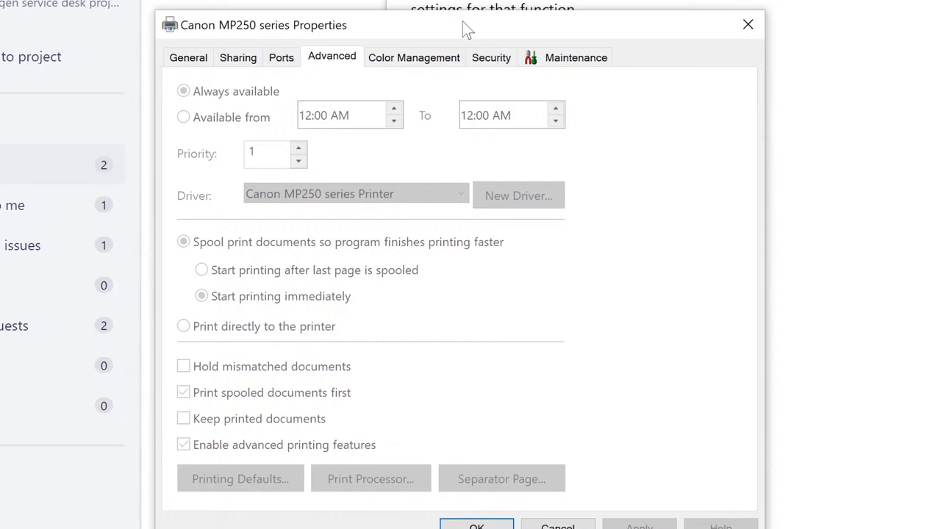
drag(499, 23, 676, 52)
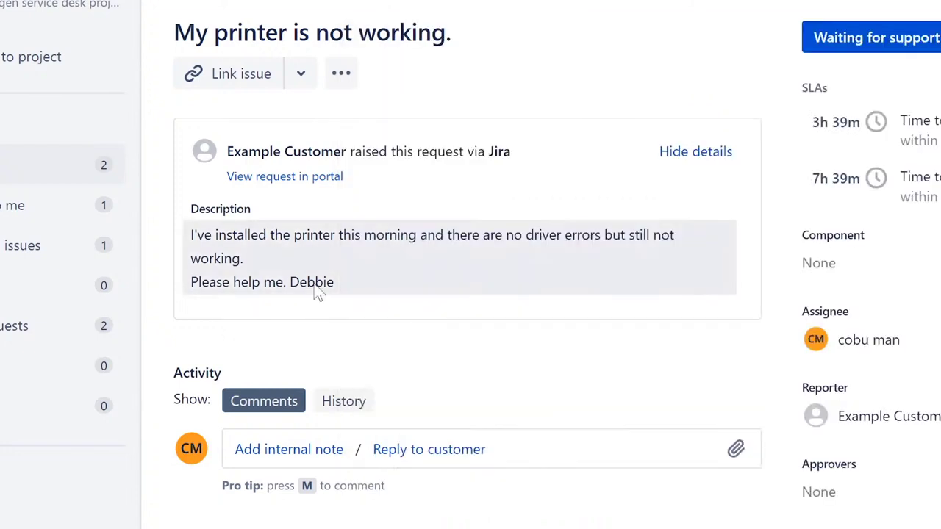
Look over the ISD-35 printer description, then open an empty customer reply on the ticket
click(318, 288)
click(311, 349)
click(276, 325)
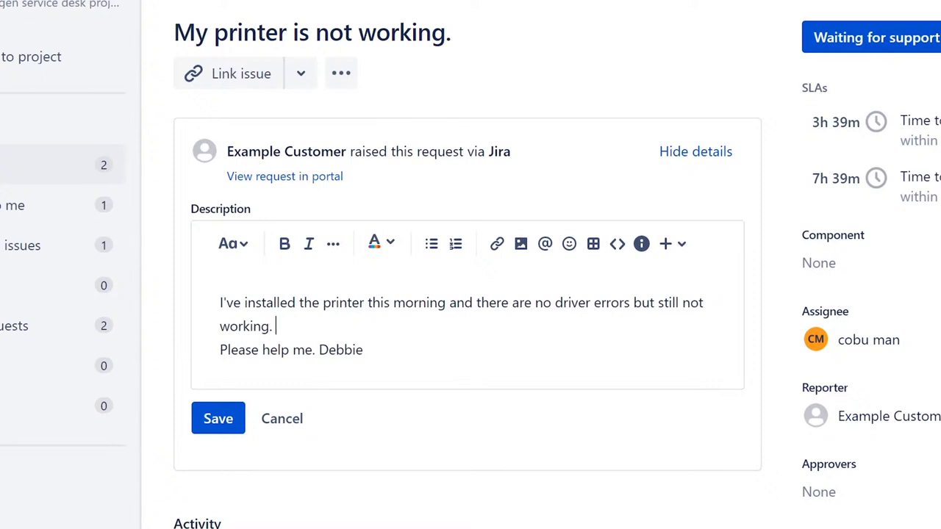
click(405, 302)
key(Down)
click(327, 349)
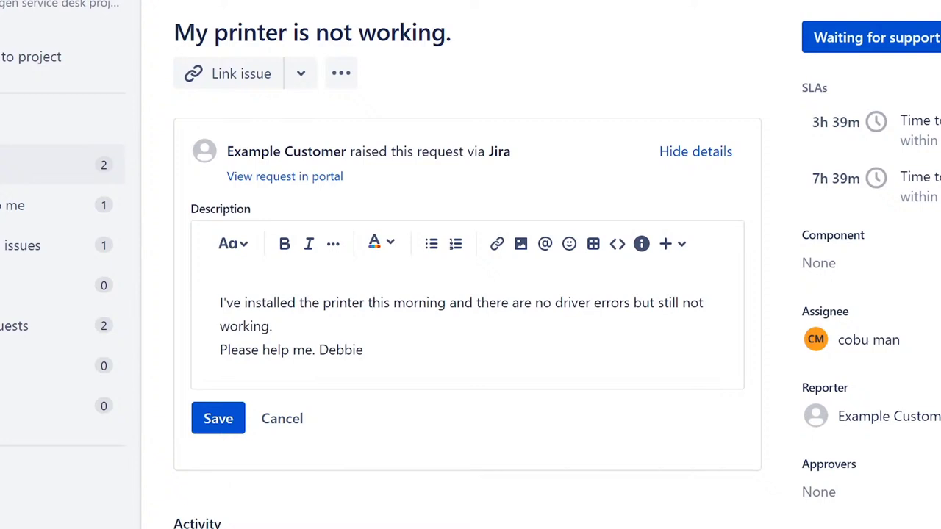
click(294, 427)
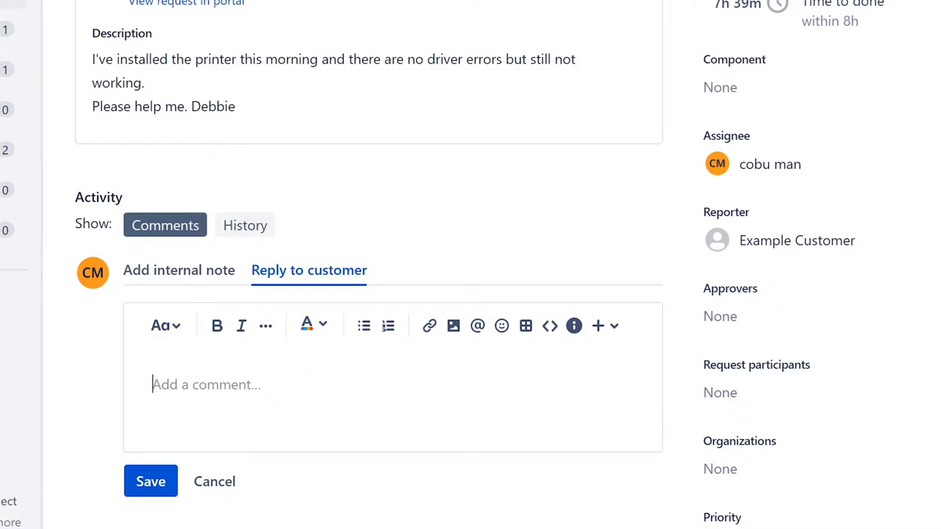
Save the internal note 'Configured printer as requested by user/customer.' with the agent's sign-off on ISD-35
click(229, 279)
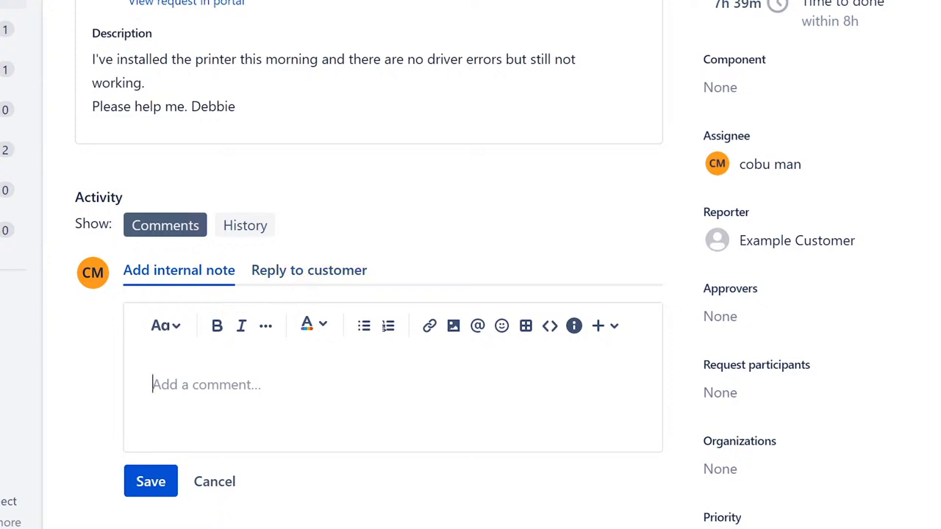
text(Configured pr)
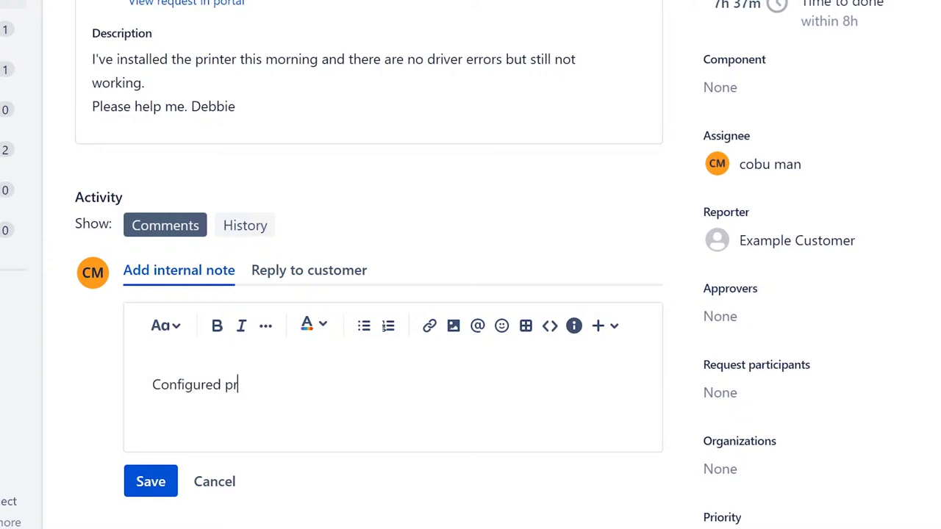
text(inter as reques)
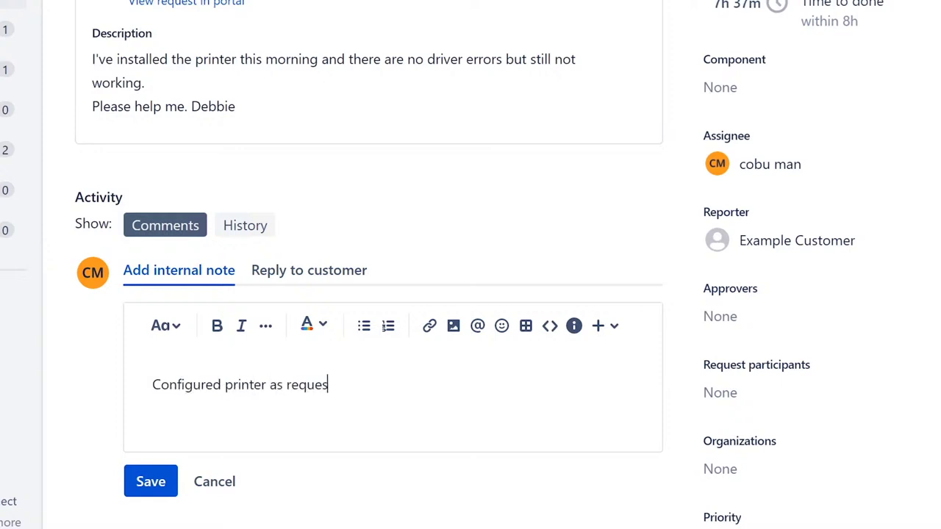
text(ted by user/customer. E)
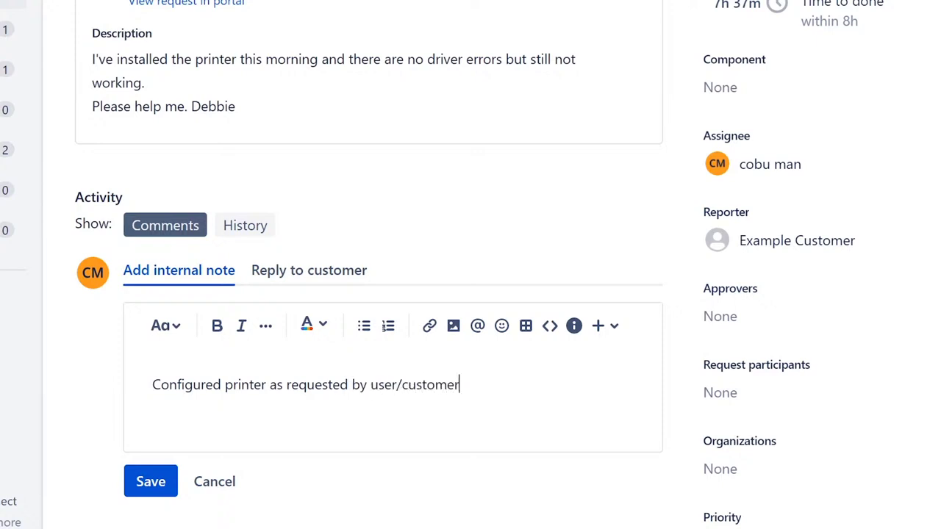
text(rvin)
click(149, 482)
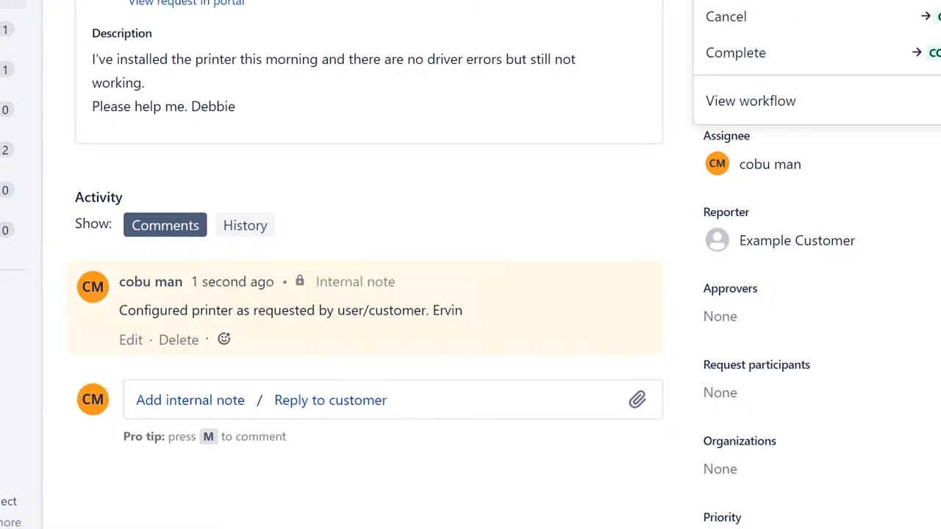
Mark the ISD-35 printer request completed and head back to the All open queue
click(757, 56)
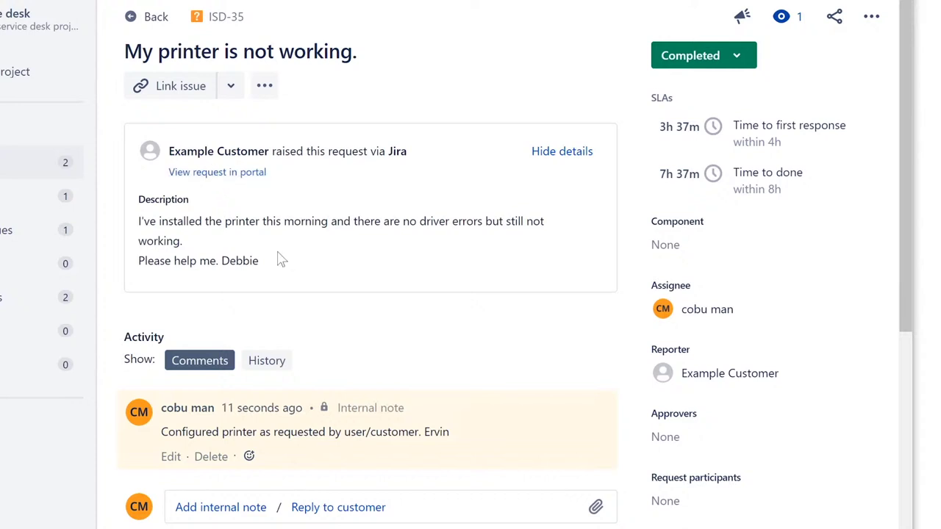
click(223, 242)
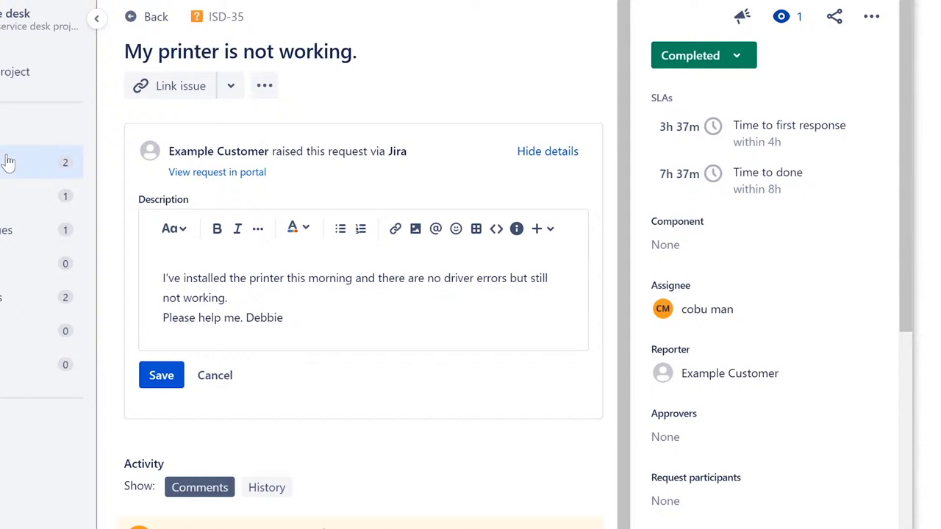
click(9, 161)
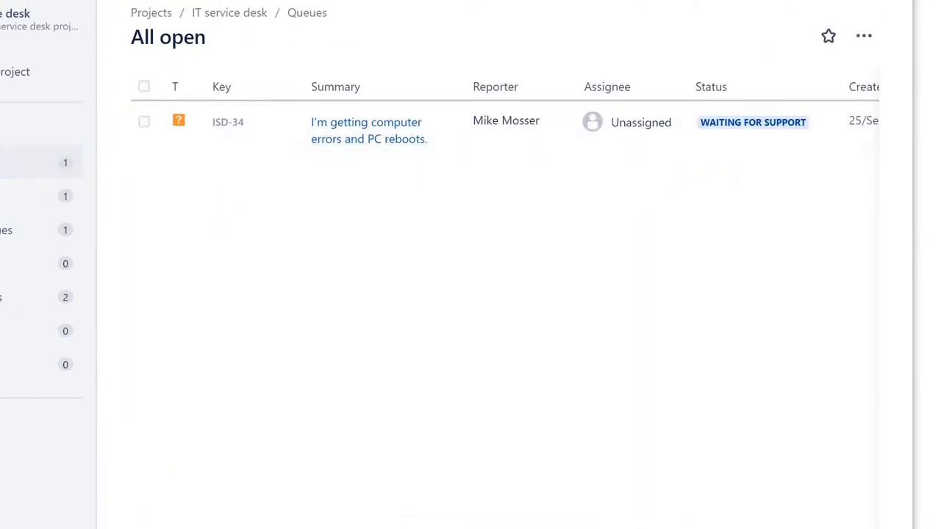
Open ISD-34 'I'm getting computer errors and PC reboots.' and highlight its title and description while reading
scroll(501, 305, right, 2)
scroll(501, 305, left, 2)
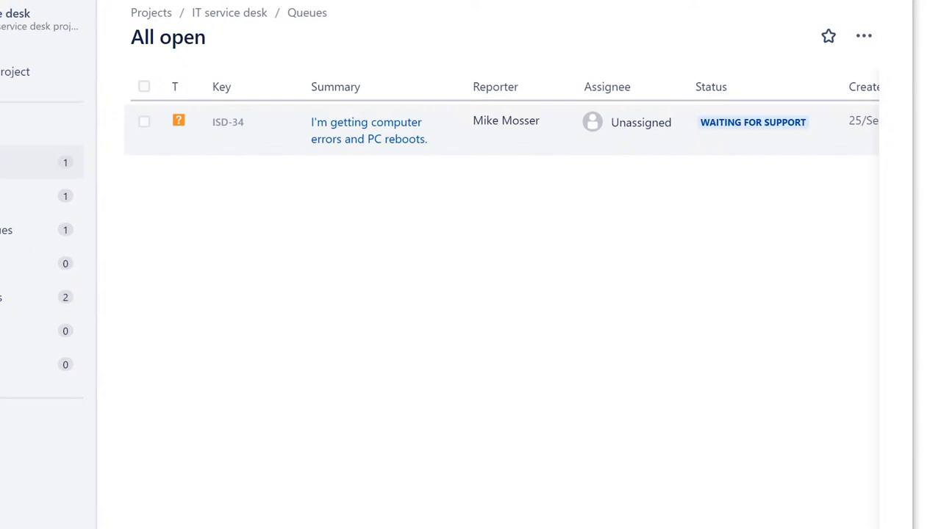
click(344, 131)
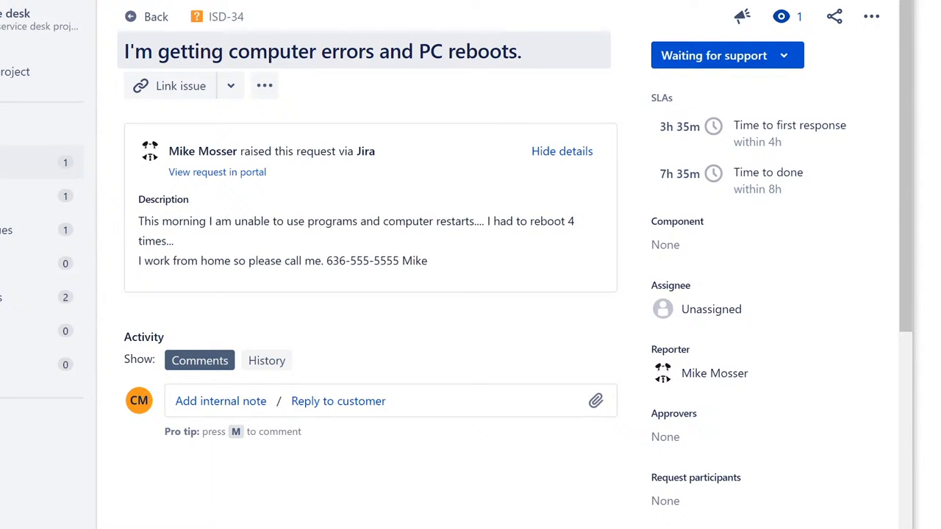
drag(125, 51, 542, 59)
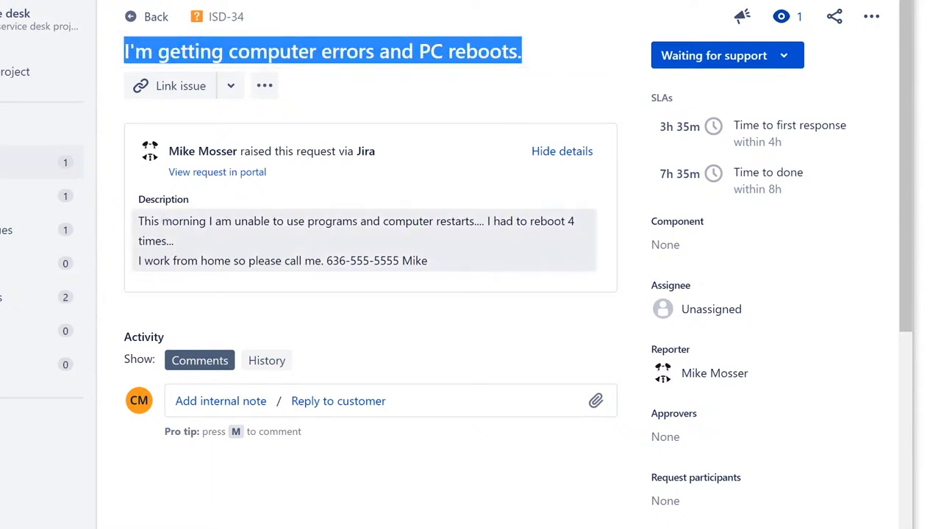
drag(138, 220, 489, 250)
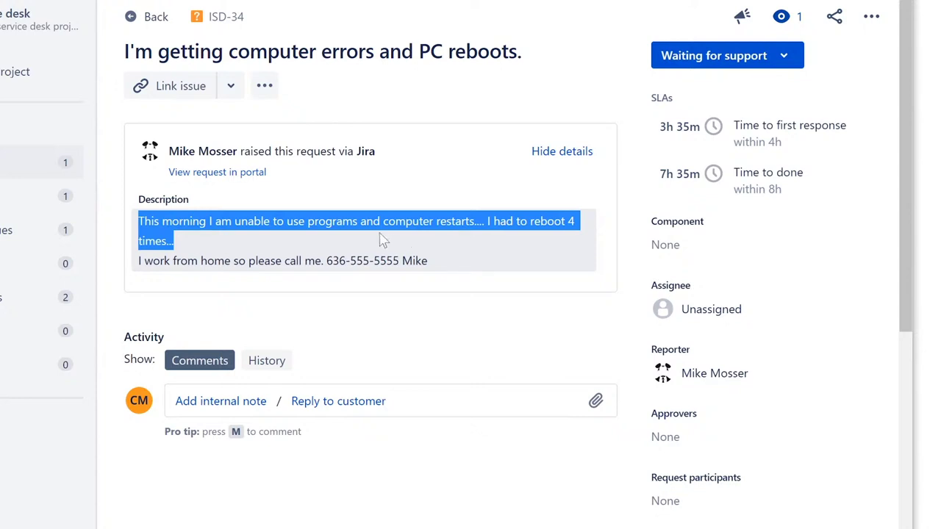
click(342, 241)
mouse_move(163, 262)
mouse_down()
mouse_move(223, 265)
mouse_move(153, 267)
mouse_up()
Edit the ISD-34 description, highlighting the 'reboot 4 times' sentence and the opening line
click(139, 264)
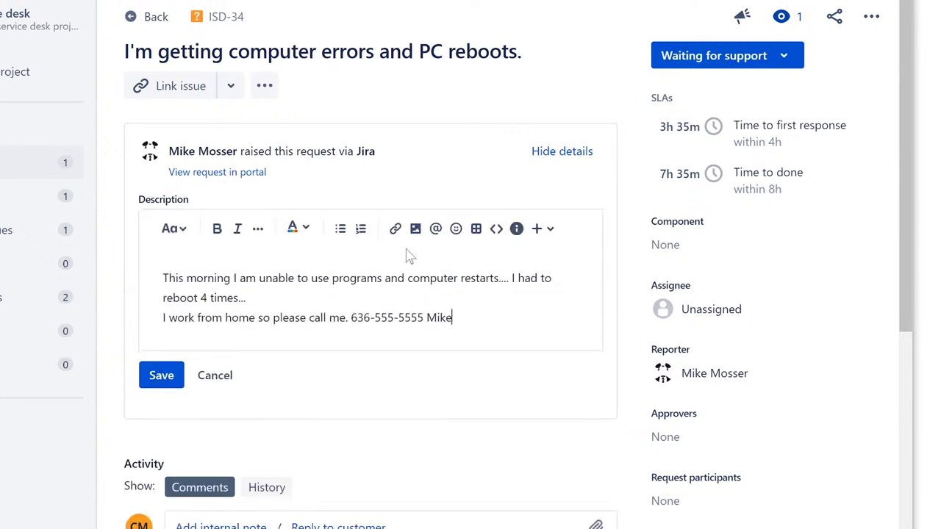
click(246, 297)
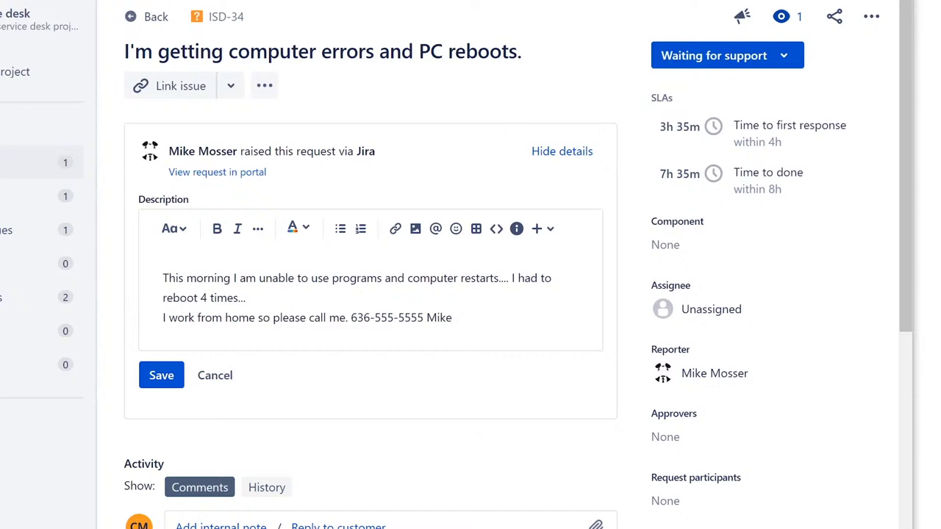
key(Up)
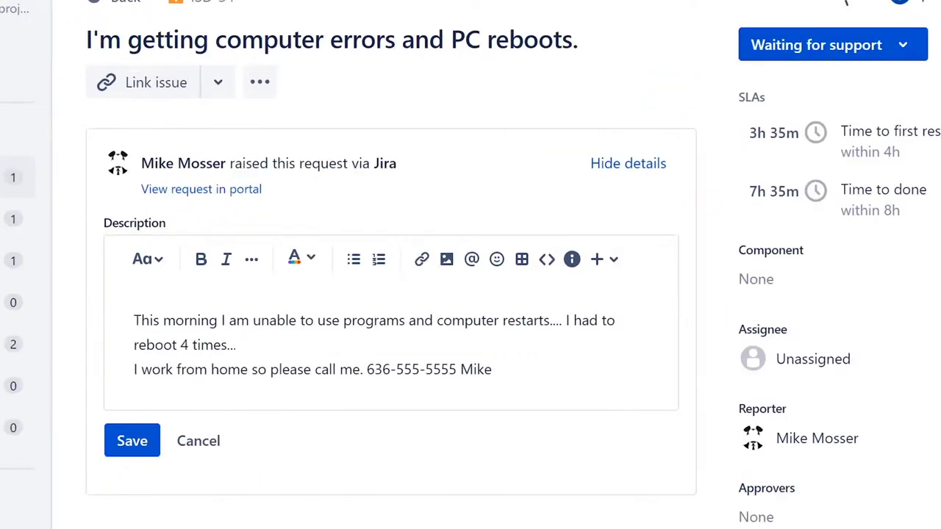
click(270, 369)
drag(236, 345, 565, 321)
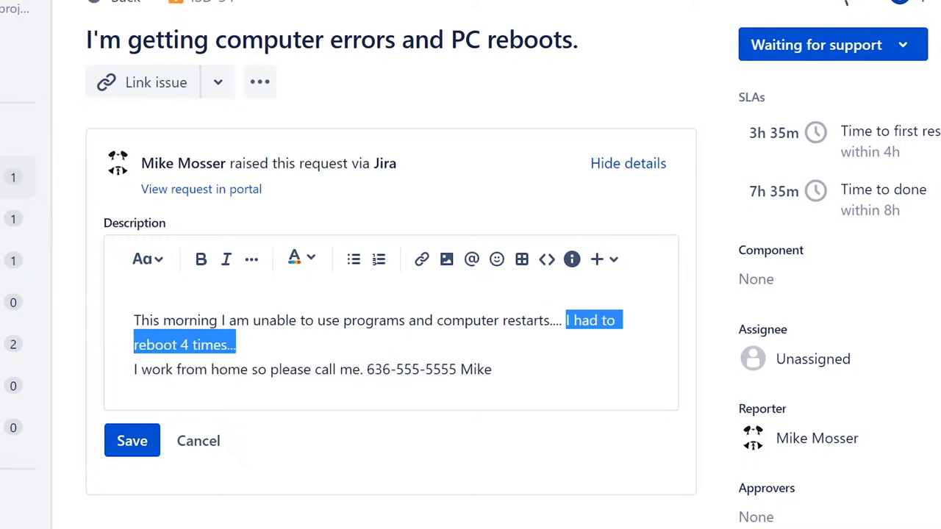
click(236, 345)
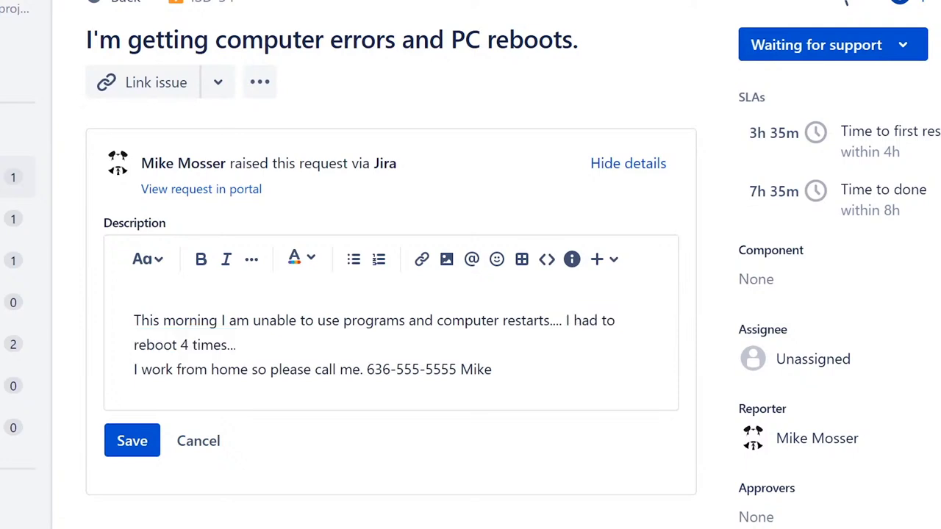
drag(140, 320, 527, 320)
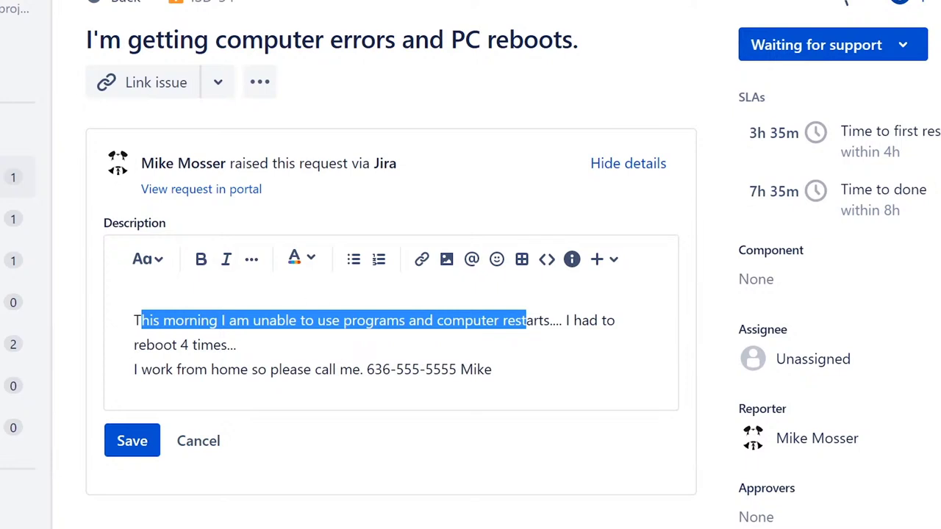
click(234, 344)
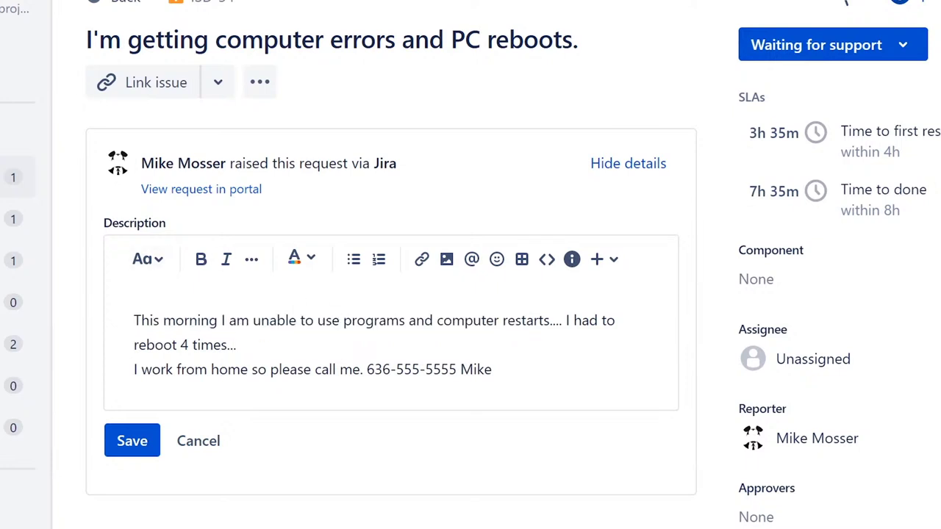
key(ctrl+End)
Highlight first-line phrases like 'This morning I am unable to use', 'to use programs', 'computer restarts'
drag(133, 321, 561, 320)
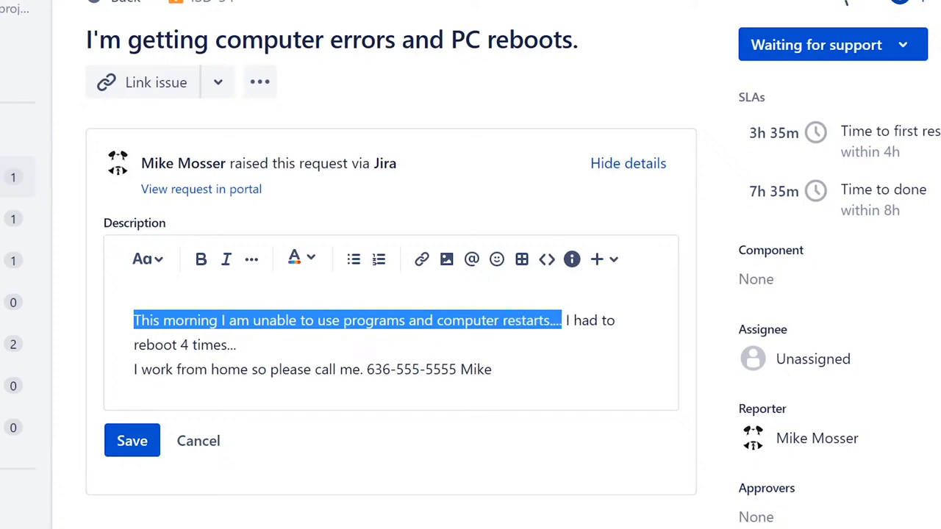
click(236, 344)
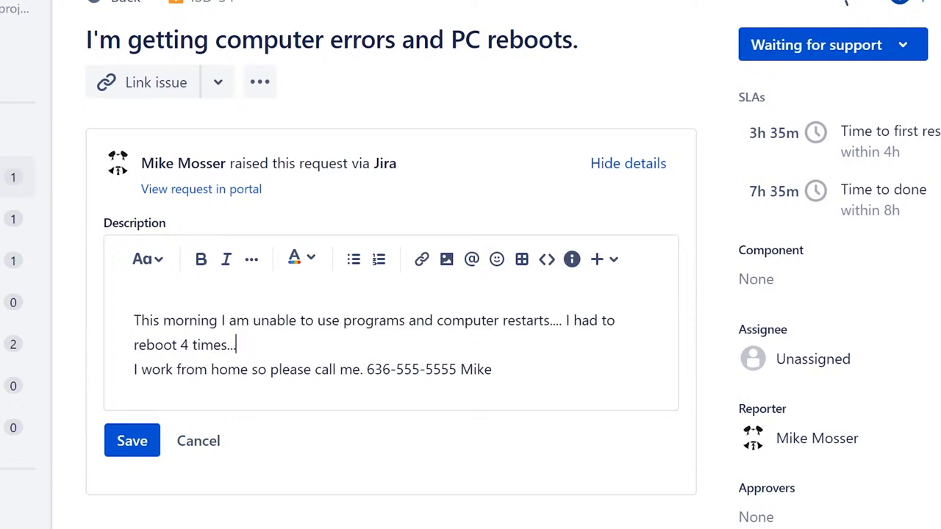
drag(300, 320, 404, 321)
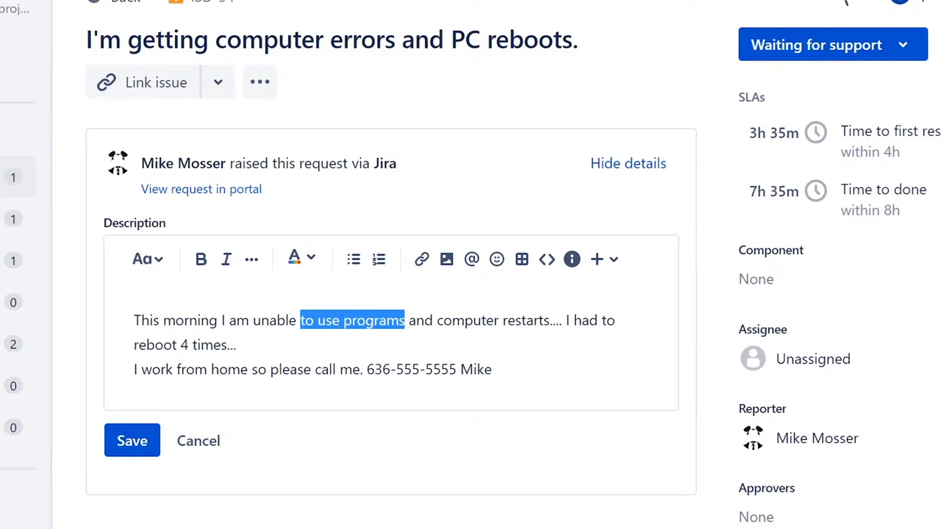
click(236, 345)
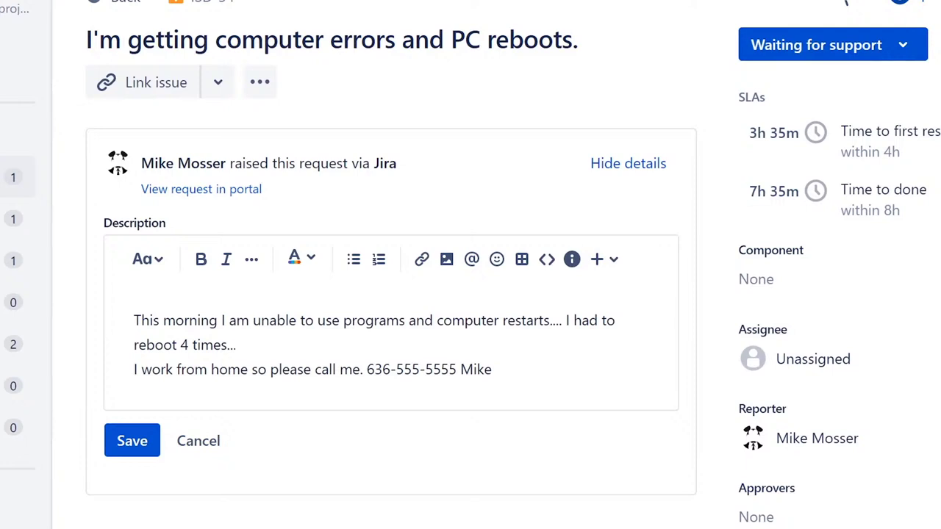
mouse_move(303, 320)
mouse_down()
mouse_move(372, 321)
mouse_move(296, 321)
mouse_up()
click(387, 321)
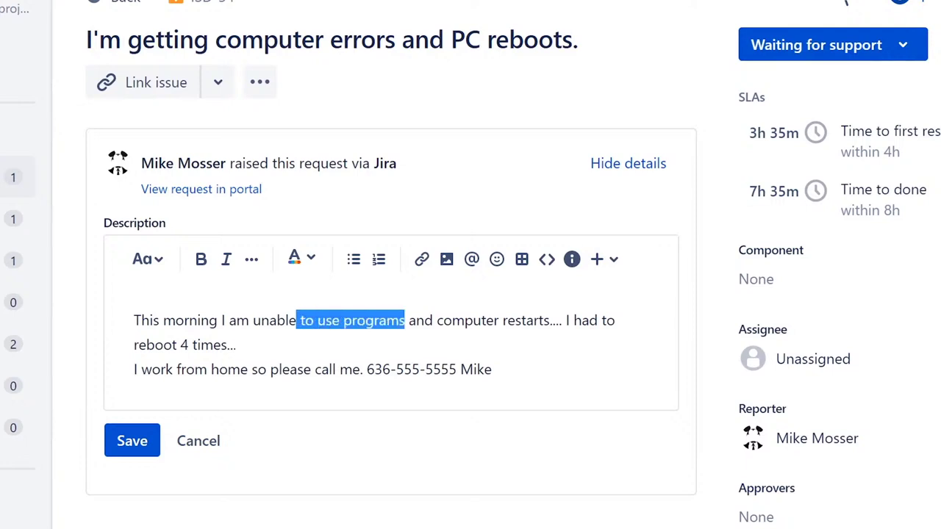
click(304, 320)
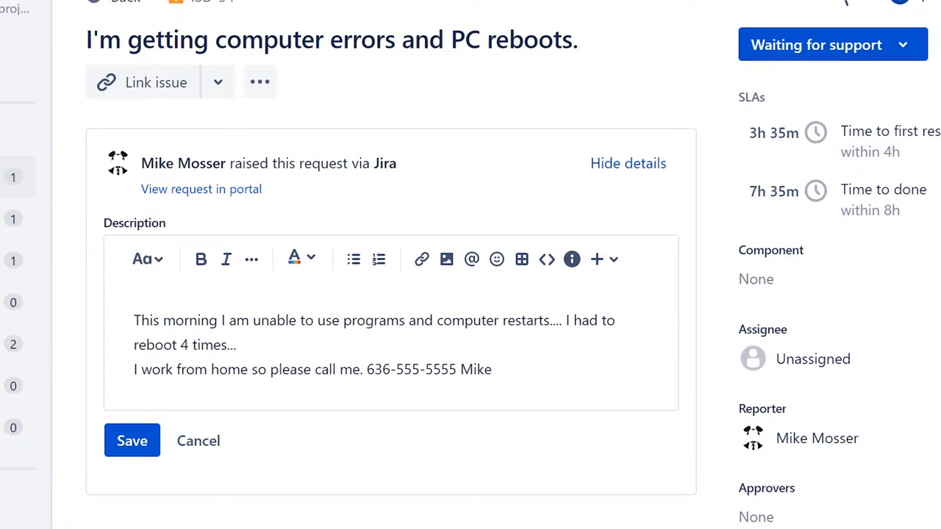
drag(437, 321, 550, 321)
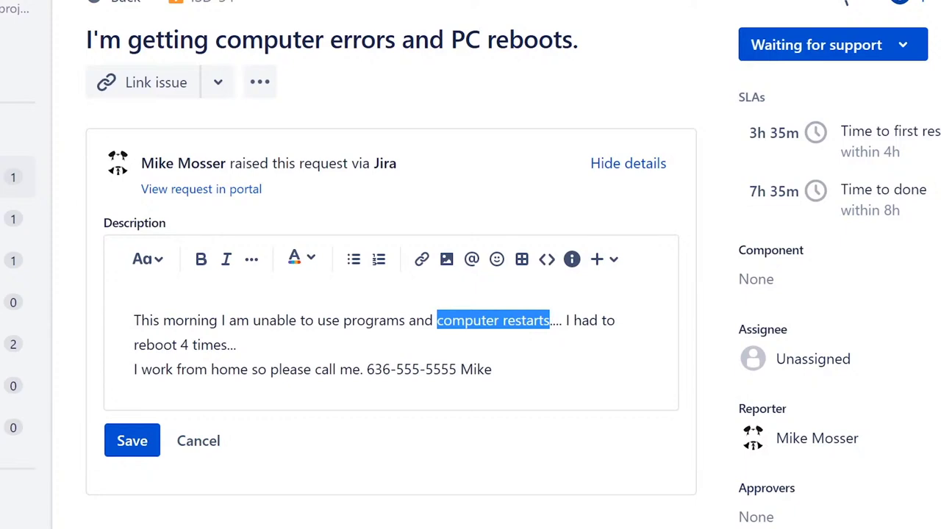
click(559, 320)
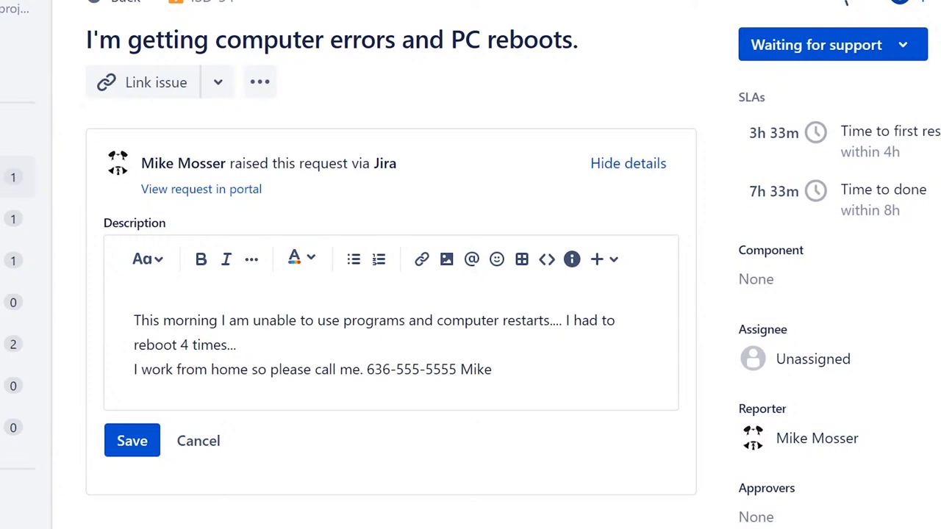
drag(435, 320, 553, 320)
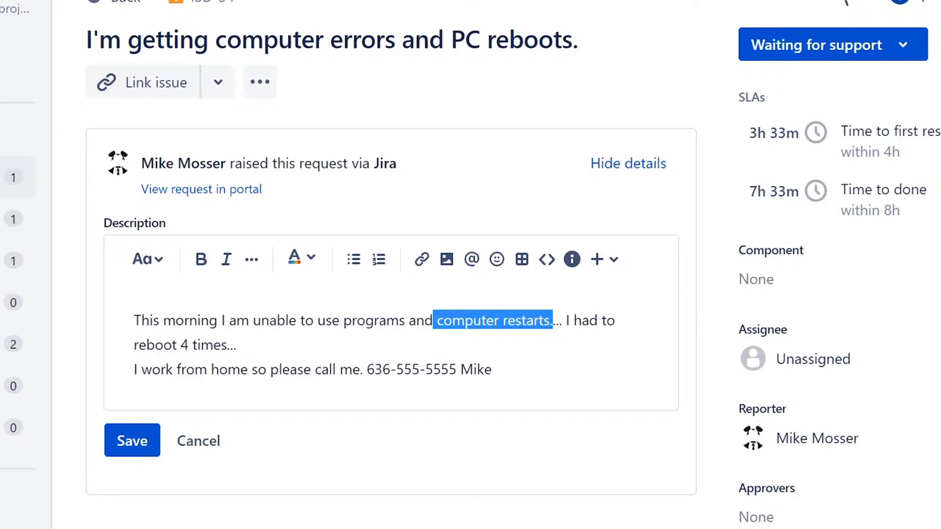
click(521, 321)
drag(437, 320, 544, 320)
drag(405, 320, 141, 320)
click(218, 320)
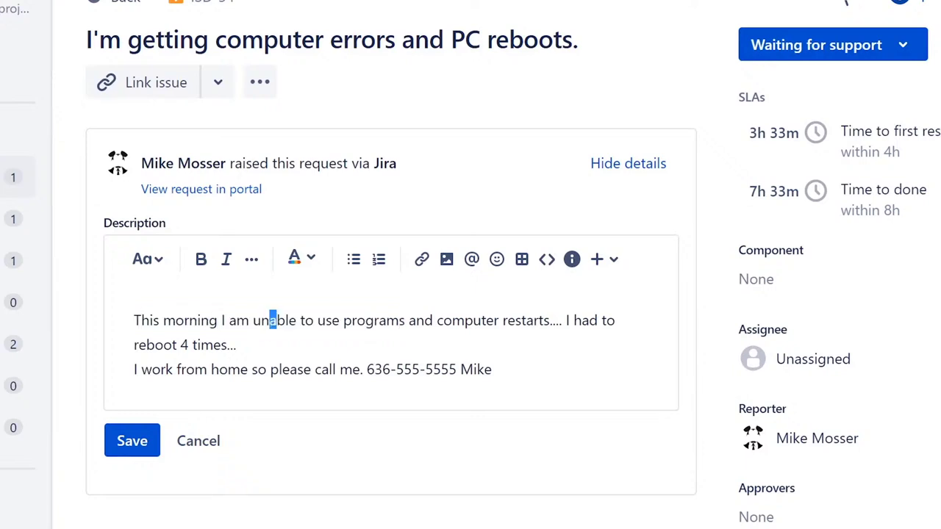
drag(269, 320, 408, 320)
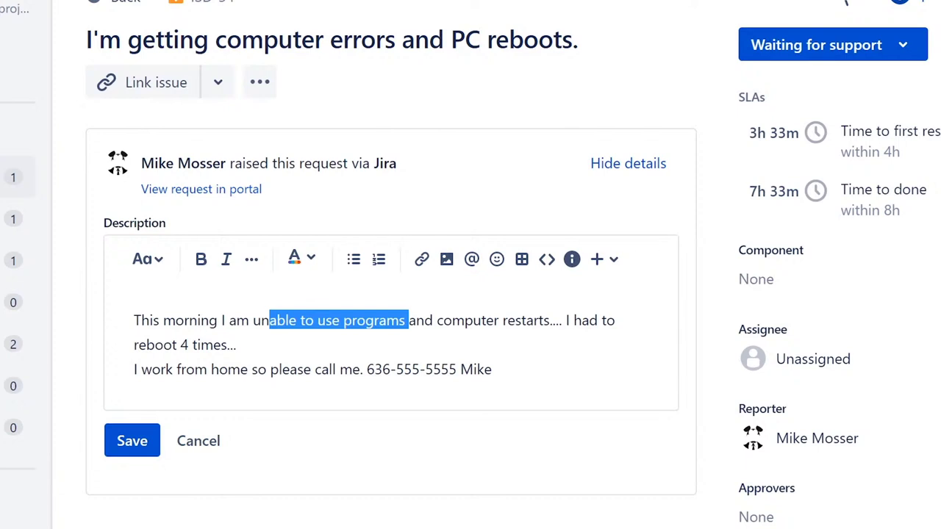
click(304, 320)
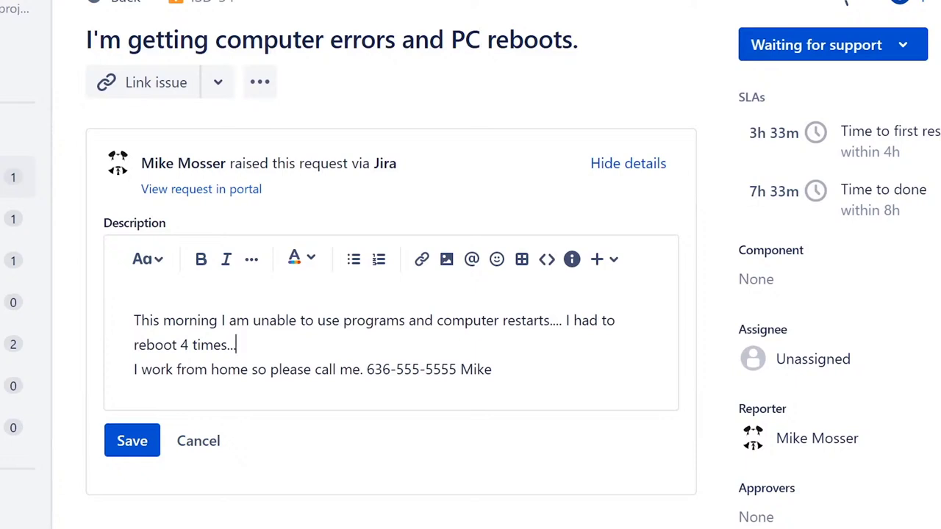
Select and deselect the 'had to reboot 4 times...' sentence, then scroll down to Activity
key(shift+Left)
key(shift+Left)
key(shift+Left)
key(shift+Left)
key(shift+Left)
key(Right)
key(ctrl+shift+Left)
key(ctrl+shift+Left)
key(ctrl+shift+Left)
key(ctrl+shift+Left)
key(ctrl+shift+Left)
key(ctrl+shift+Left)
key(shift+Right)
key(shift+Right)
key(shift+Left)
key(shift+Right)
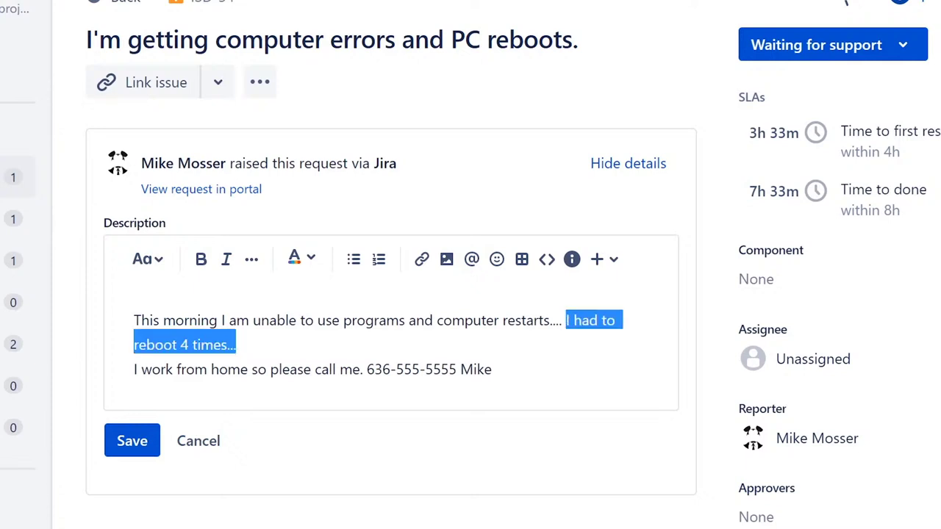
key(Right)
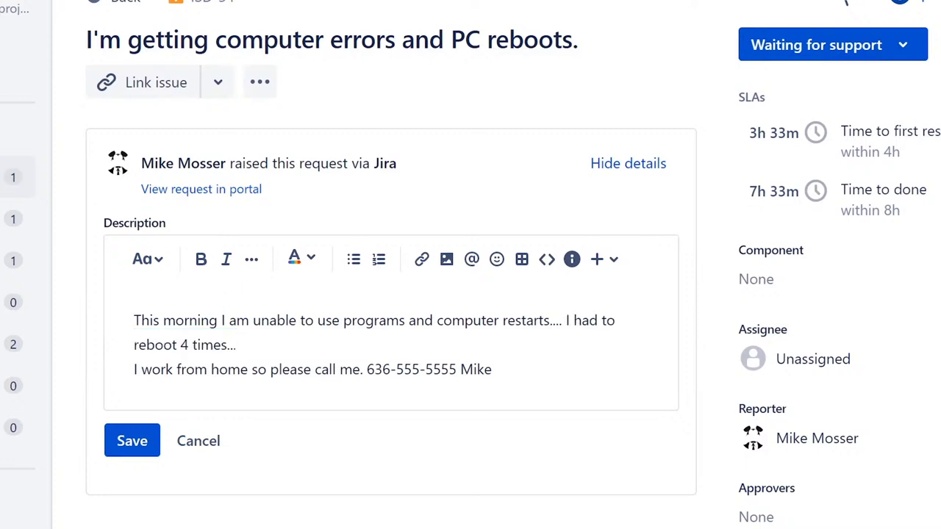
drag(236, 344, 567, 300)
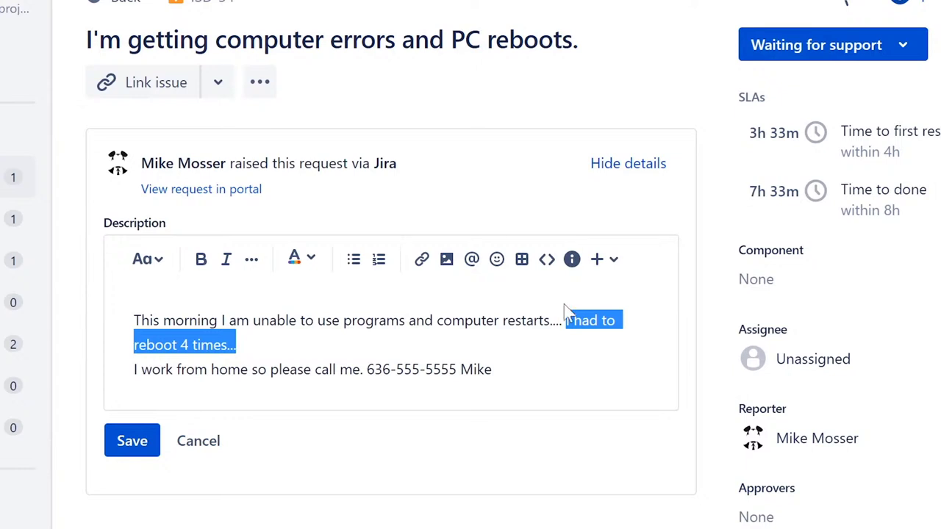
click(522, 320)
drag(566, 320, 236, 345)
click(432, 369)
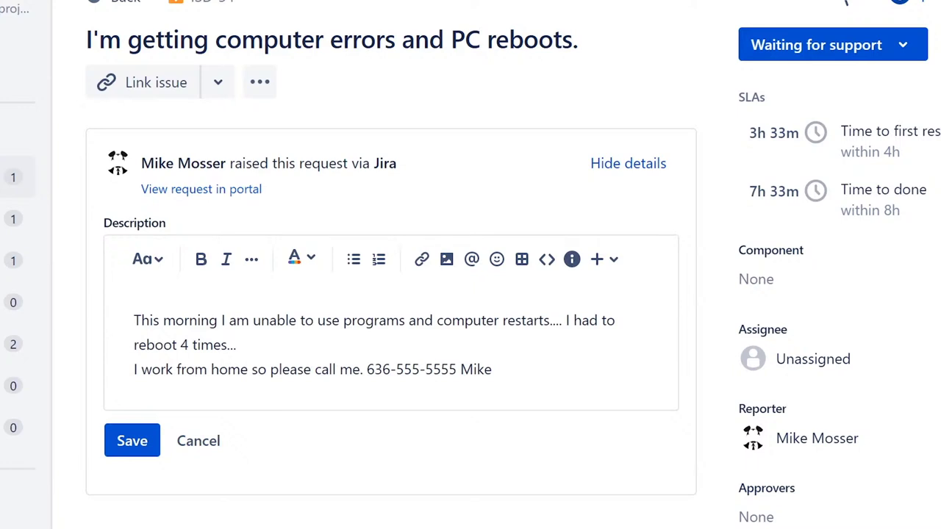
scroll(397, 471, down, 3)
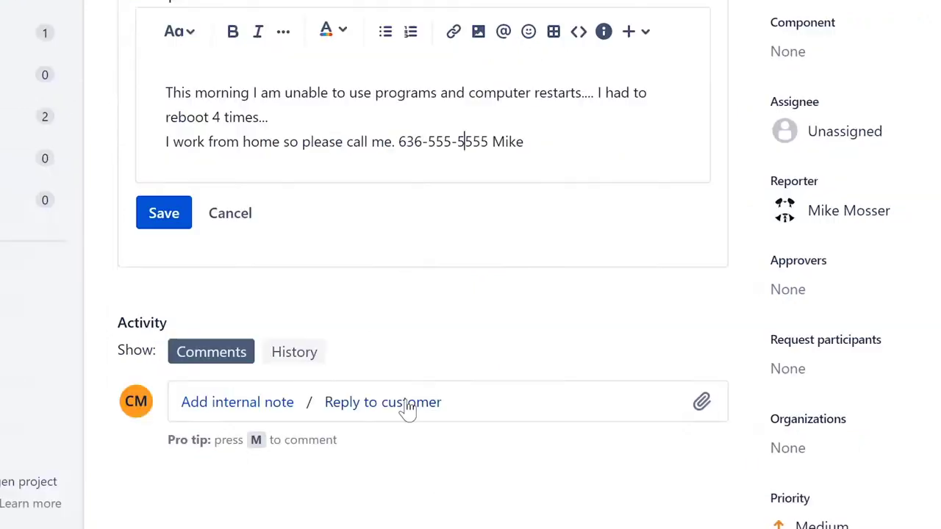
Start a customer reply: 'Good morning,' then ask whether they turn off the computer after shift
click(405, 409)
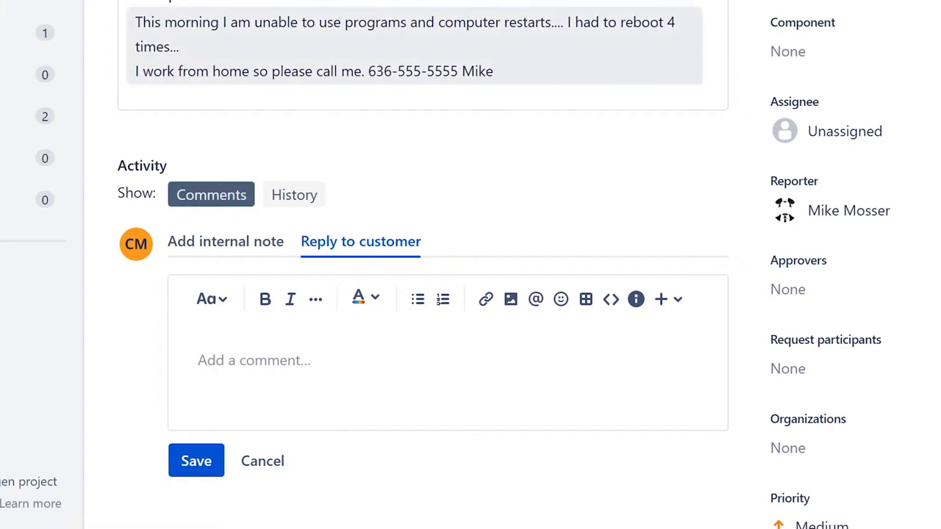
text(Go)
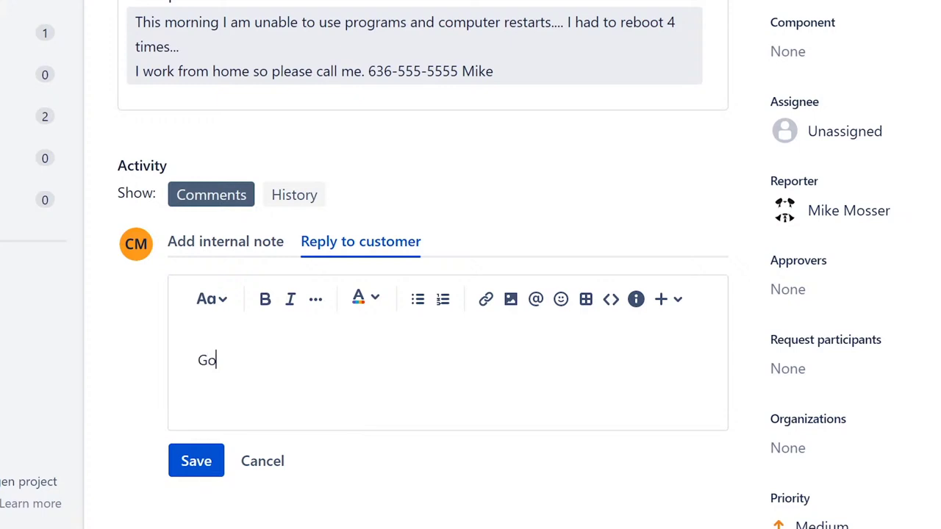
text(od mornin)
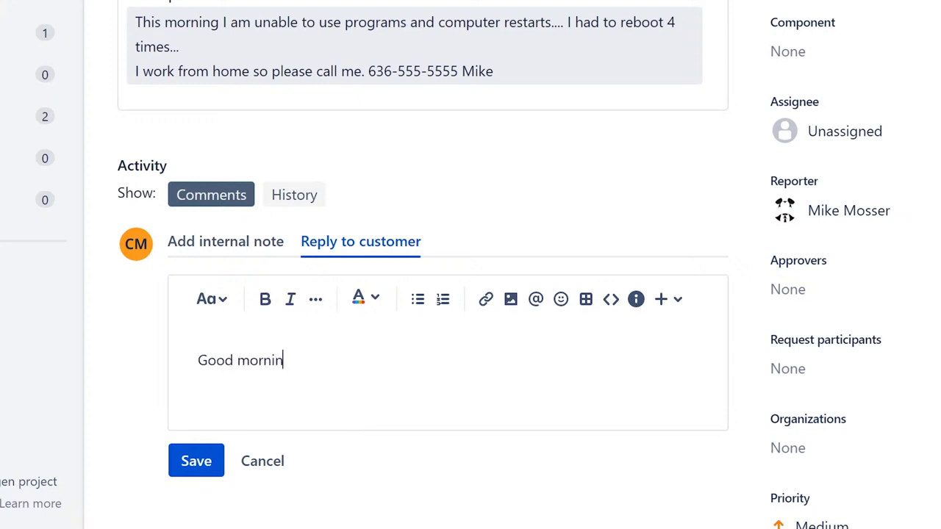
text(g,)
key(Return)
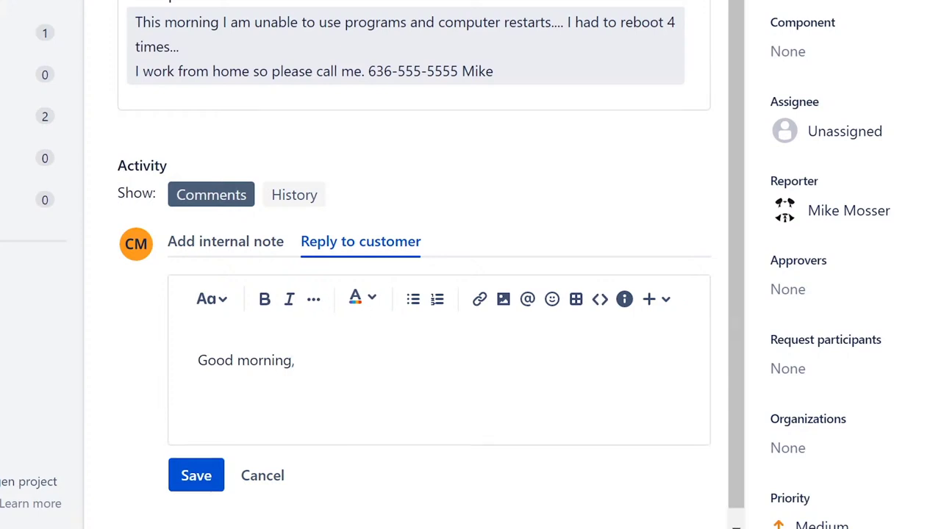
text(Do you turn off your computer at the end of shift o)
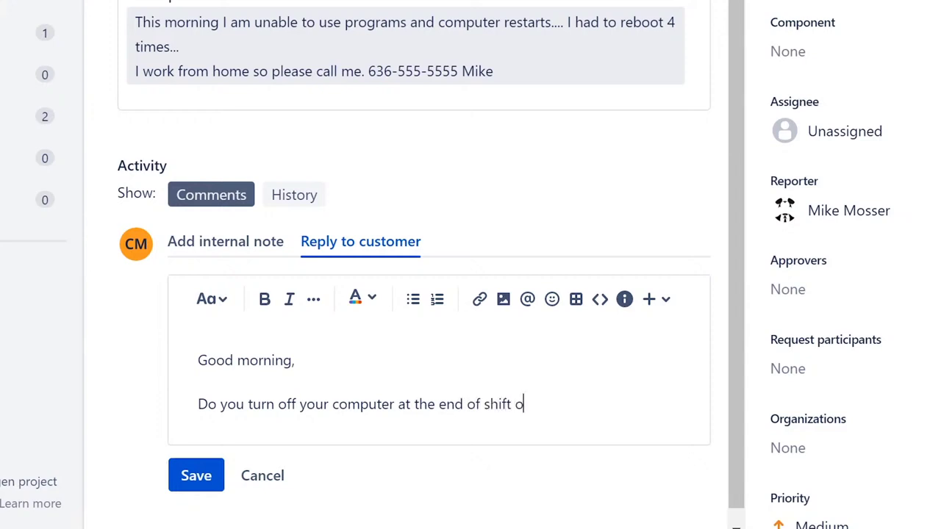
text(r do you keep in on?)
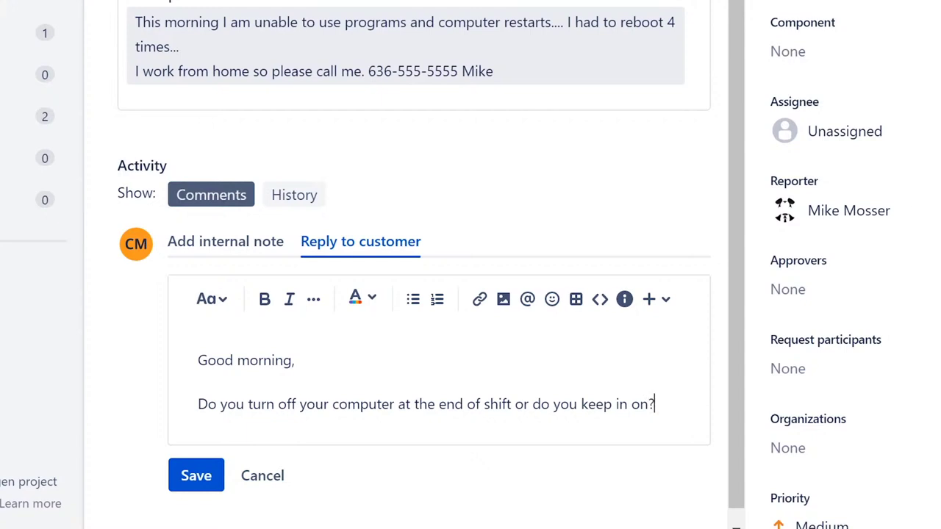
Add the customer's answer 'I turn it off or shutdown...' and begin a 'Me: Please' line
key(Return)
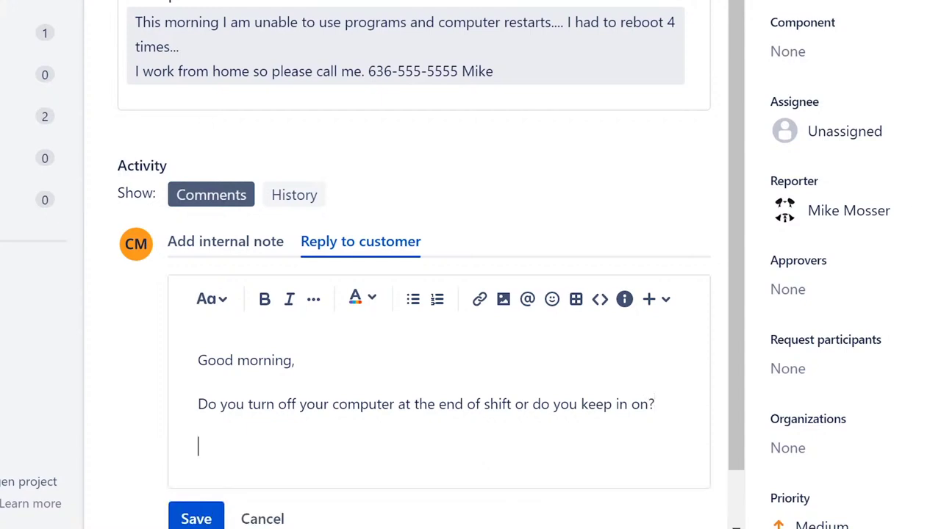
text(Mike: I turne)
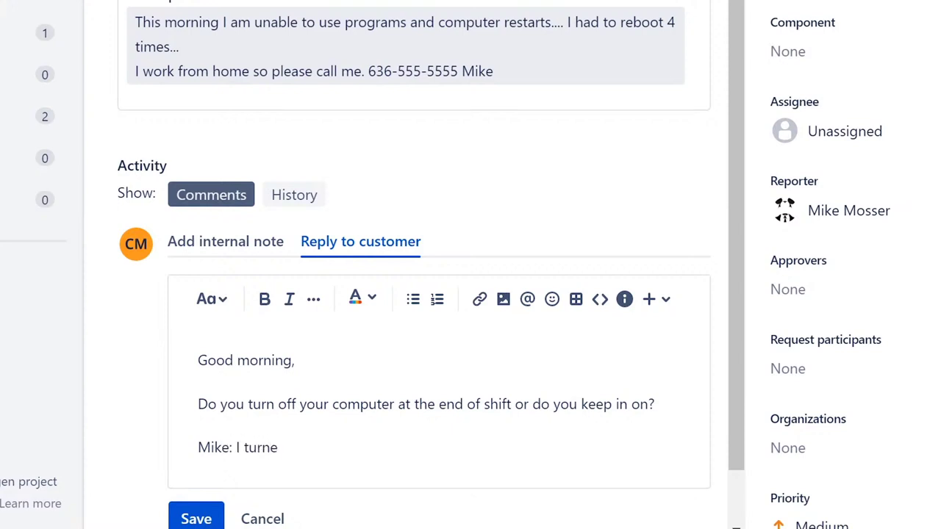
key(BackSpace)
text(it off or shutd)
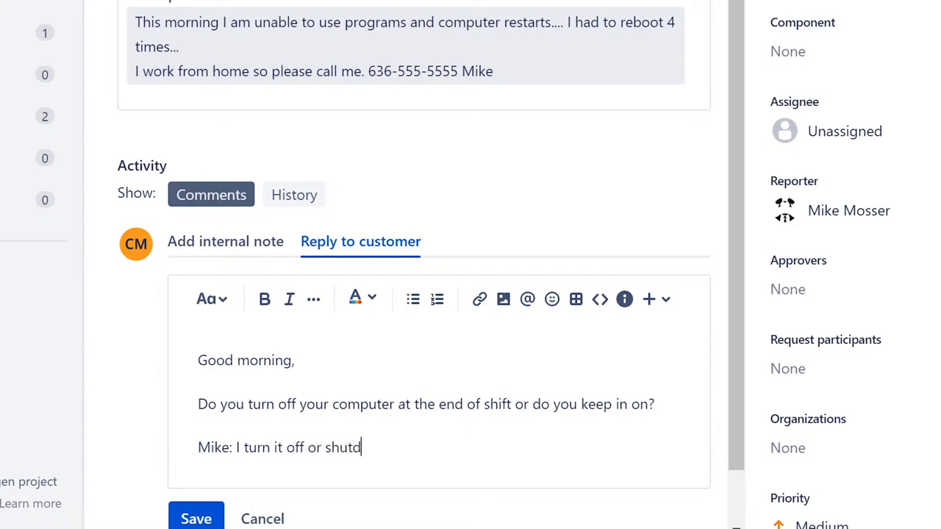
text(own...)
key(Return)
text(Me: Pl)
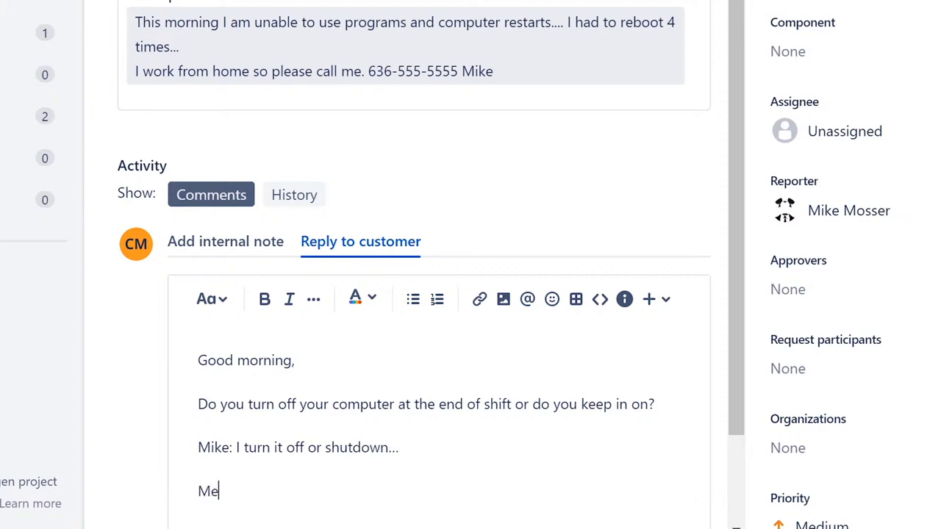
text(ease)
Finish the Me: line: leave computer on after work for updates, minimizing restarts and allowing faster login
scroll(453, 125, down, 2)
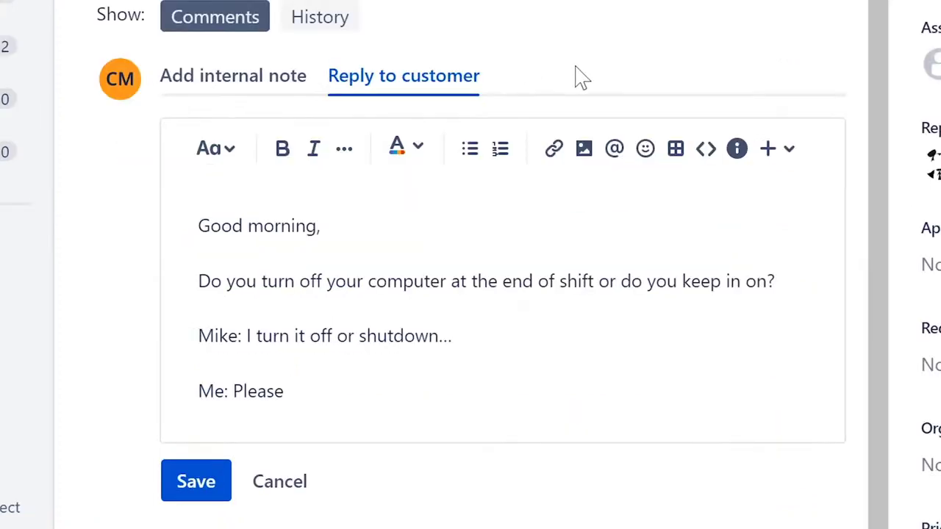
text(insure)
key(BackSpace)
key(BackSpace)
key(BackSpace)
key(BackSpace)
key(BackSpace)
key(BackSpace)
text(leave)
key(BackSpace)
key(BackSpace)
key(BackSpace)
key(BackSpace)
key(BackSpace)
text(inus)
key(BackSpace)
key(BackSpace)
text(sure)
key(BackSpace)
key(BackSpace)
key(BackSpace)
key(BackSpace)
key(BackSpace)
key(BackSpace)
key(BackSpace)
key(BackSpace)
key(BackSpace)
key(BackSpace)
text(leave comput)
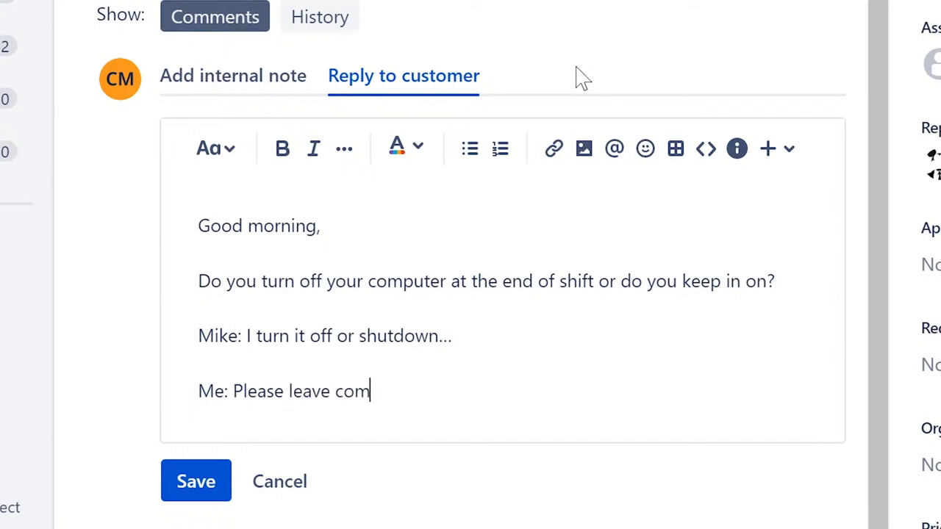
text(er on )
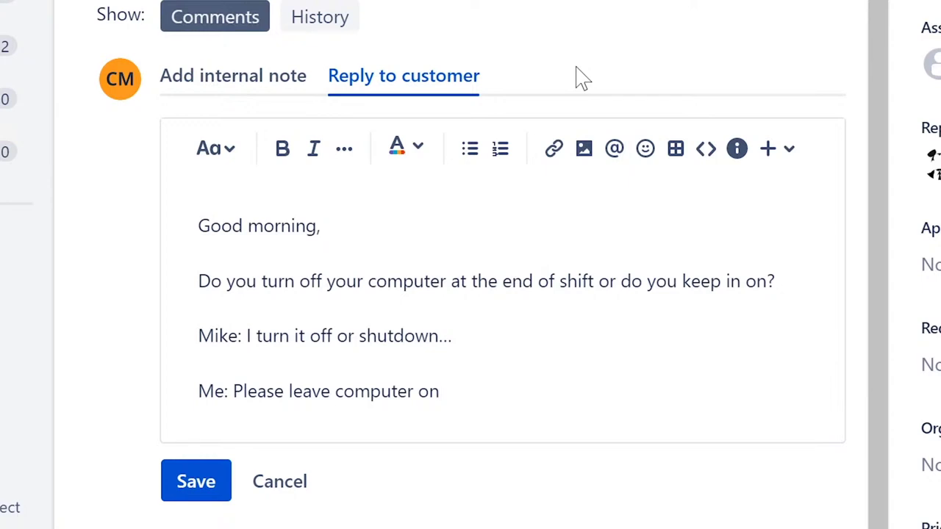
text(after work so that it can get updates. th)
key(BackSpace)
key(BackSpace)
key(BackSpace)
text(This will )
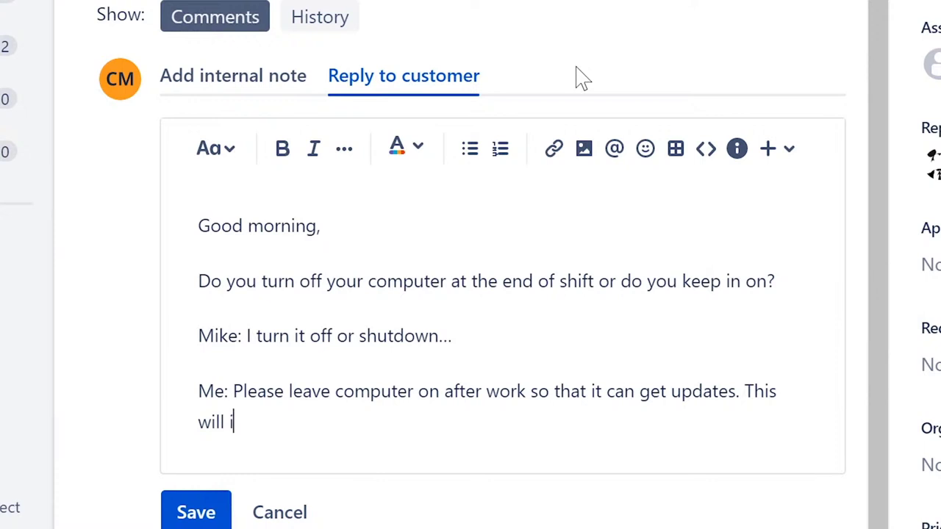
text(minimize )
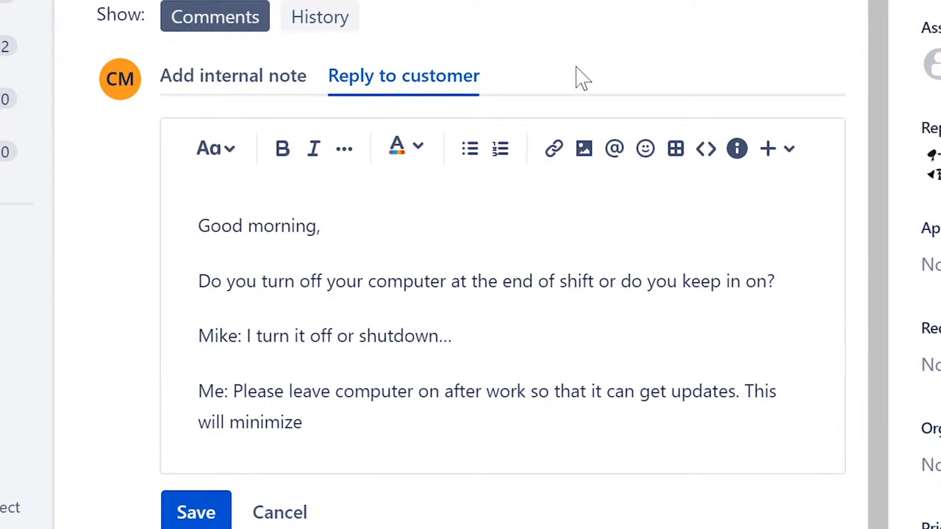
text(restarts and )
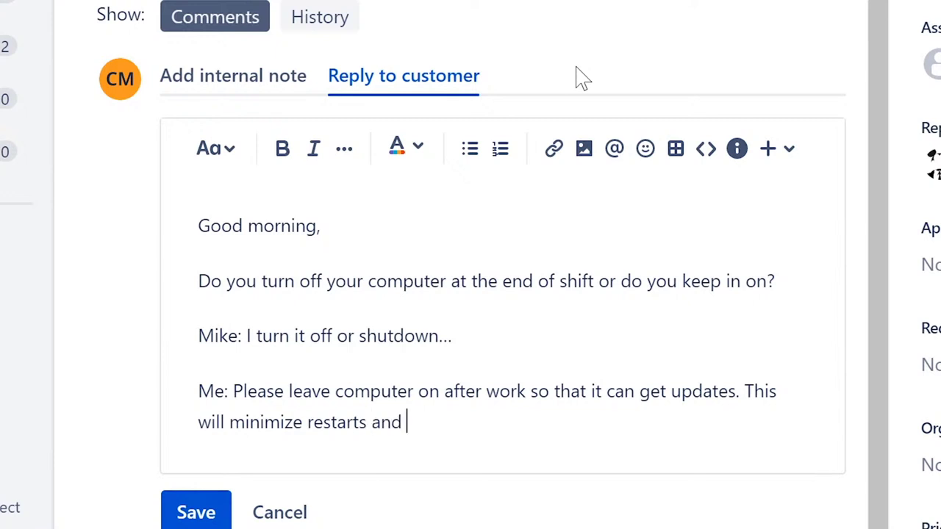
text(will allow for )
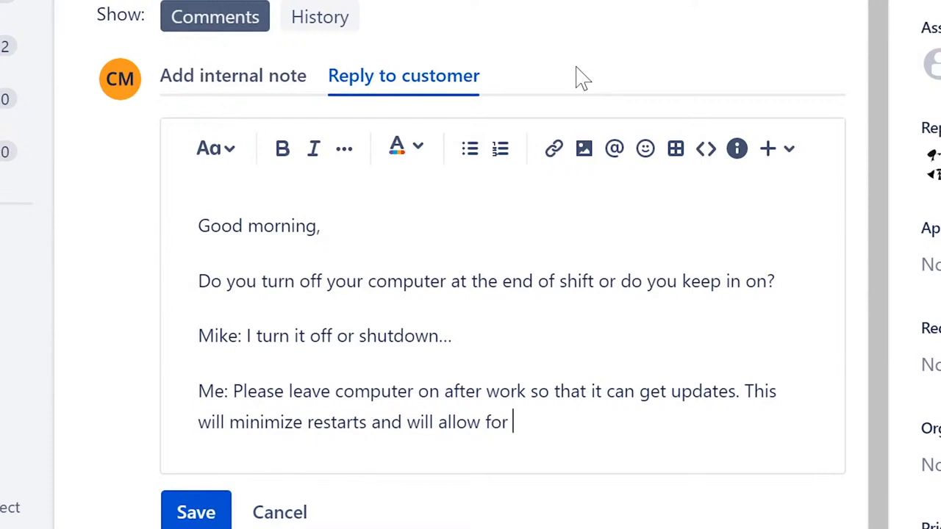
text(faster login.)
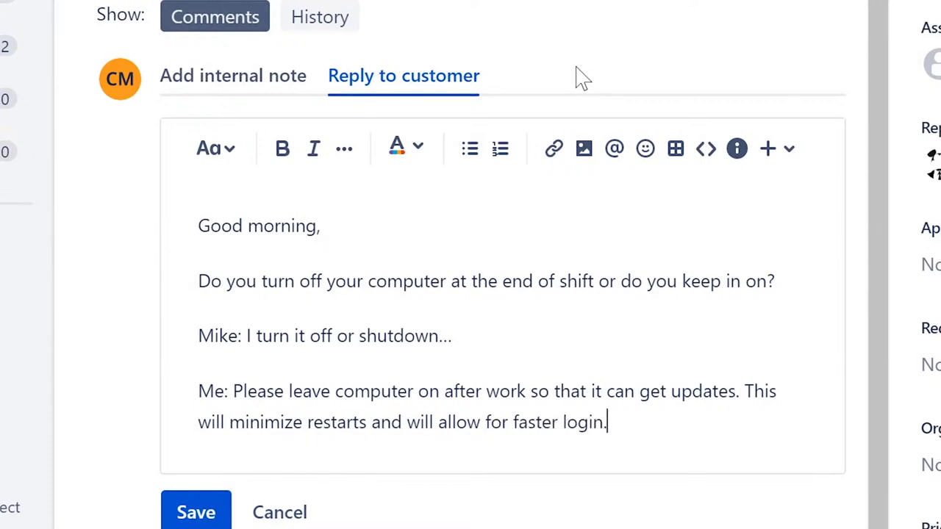
Review the reply by highlighting and deselecting the sentence about getting updates
scroll(472, 265, down, 1)
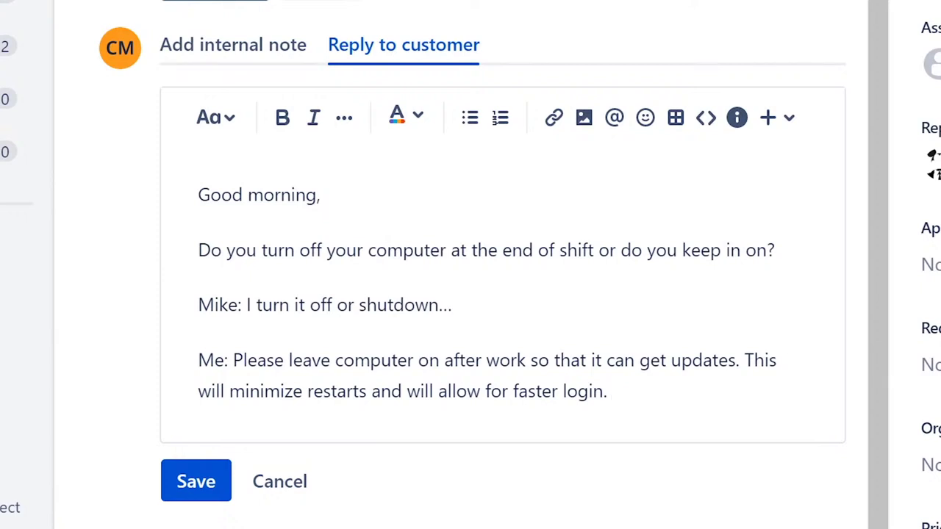
drag(429, 360, 739, 360)
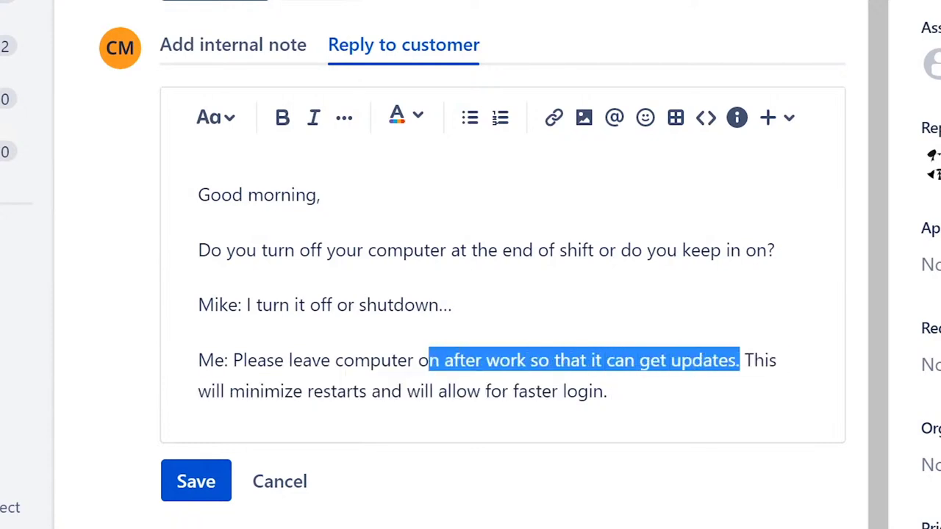
click(608, 391)
scroll(641, 4, up, 2)
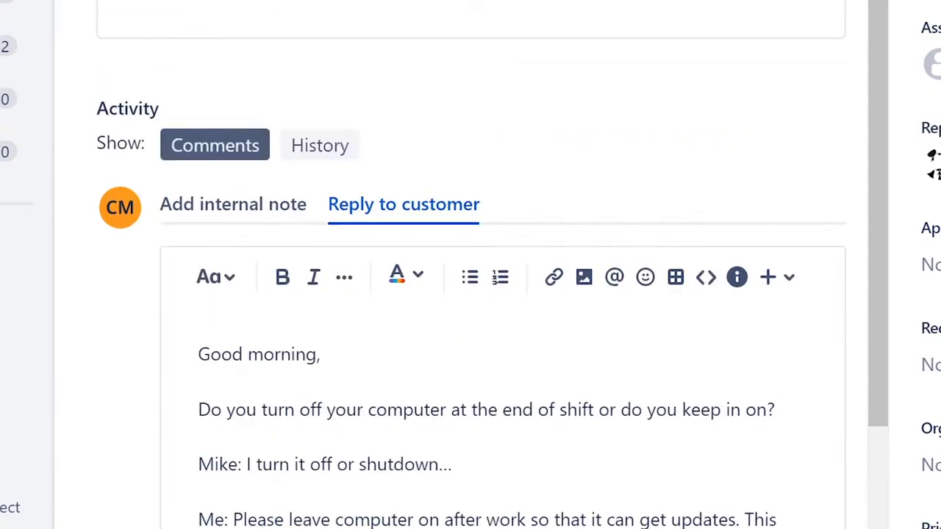
scroll(641, 4, up, 3)
drag(664, 193, 189, 233)
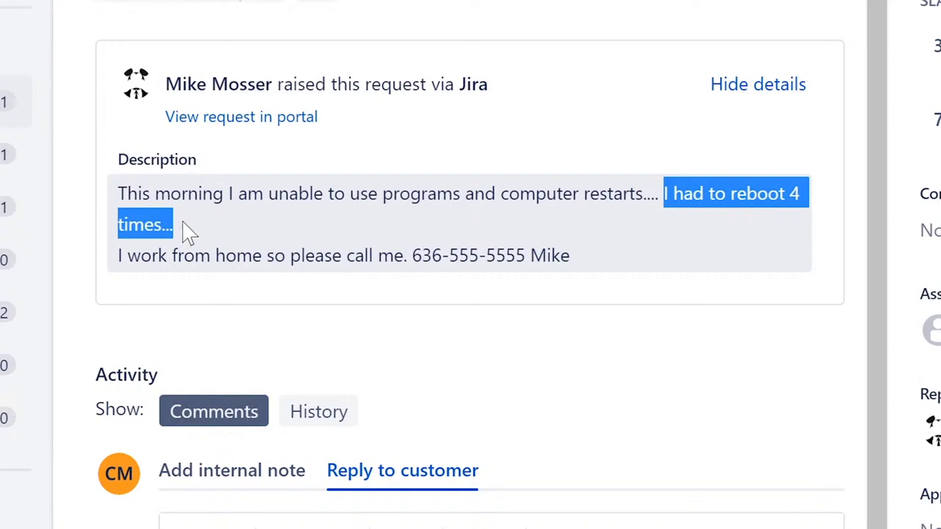
click(204, 228)
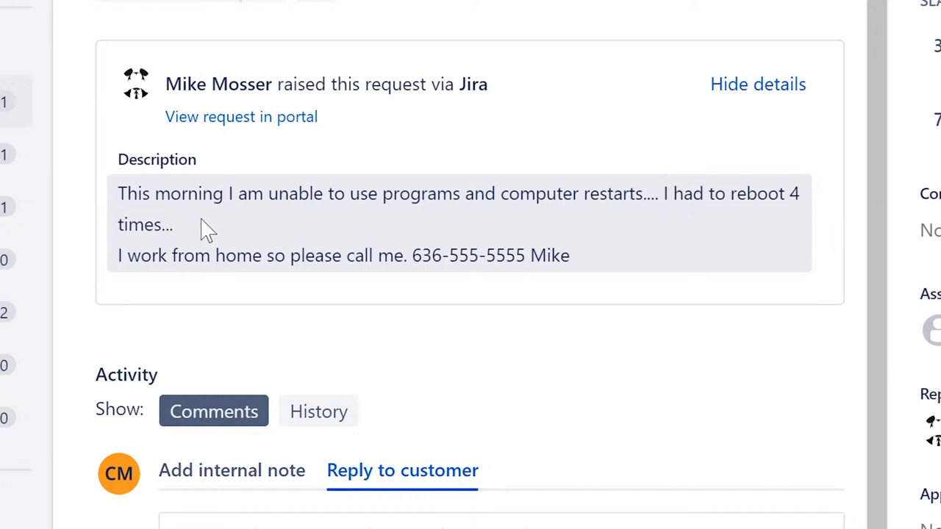
drag(664, 193, 796, 225)
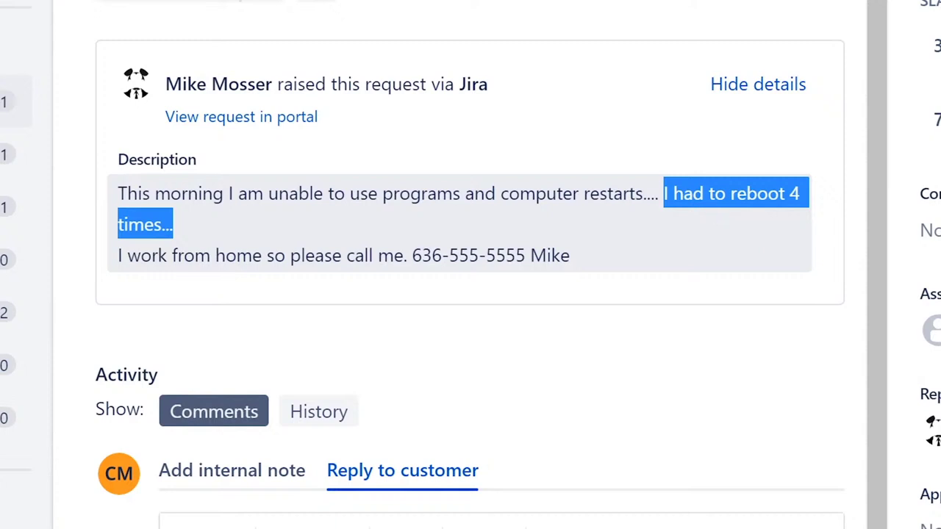
click(752, 224)
drag(663, 193, 346, 231)
click(346, 232)
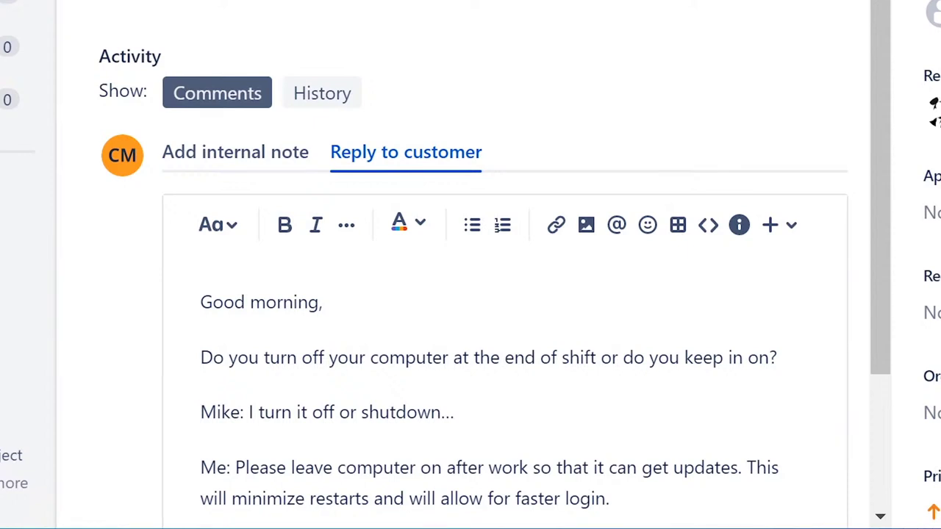
Add 'Me: Computer uses very little power when not in use... around 8 watts' versus a 60 w bulb
scroll(505, 294, down, 2)
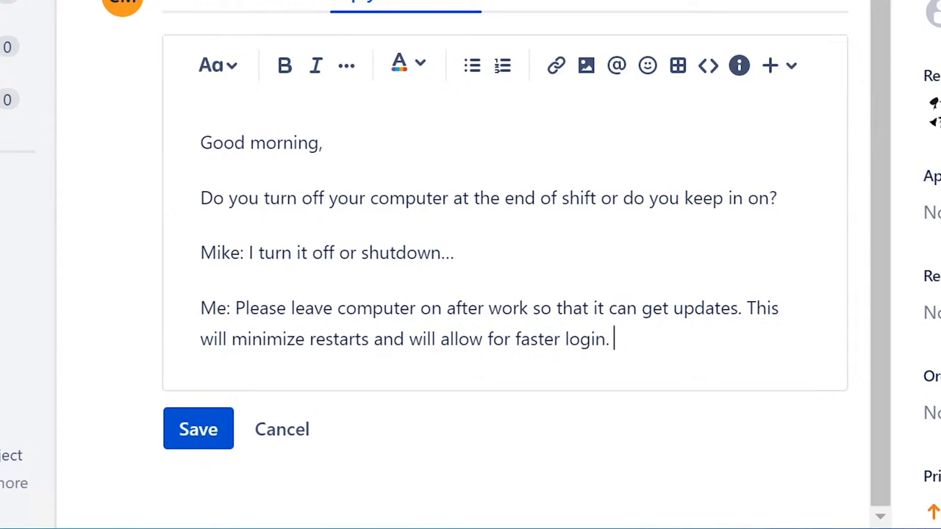
key(Return)
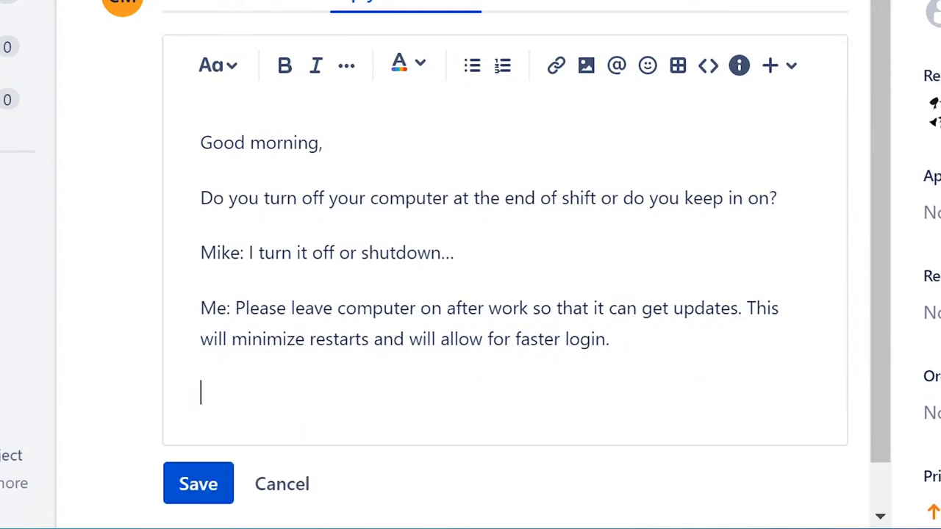
text(Me: The)
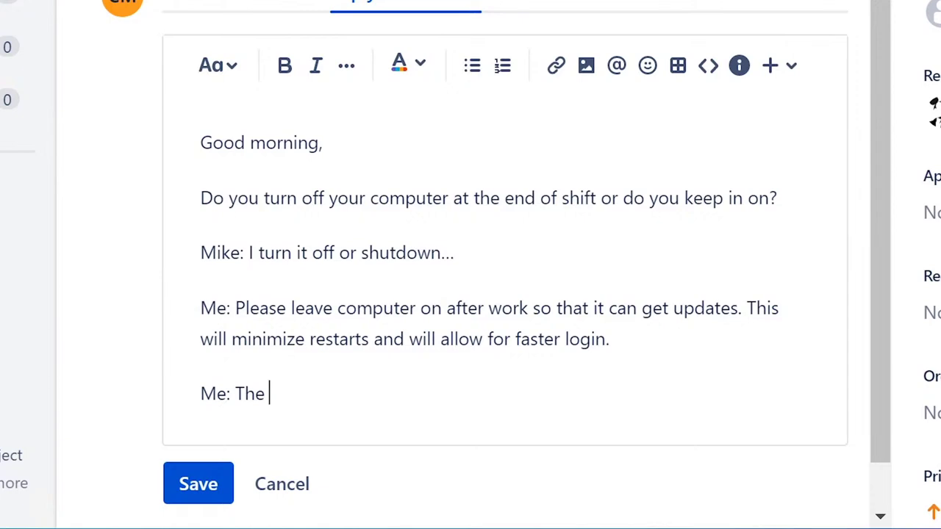
key(BackSpace)
key(BackSpace)
key(BackSpace)
key(BackSpace)
text(Computer use)
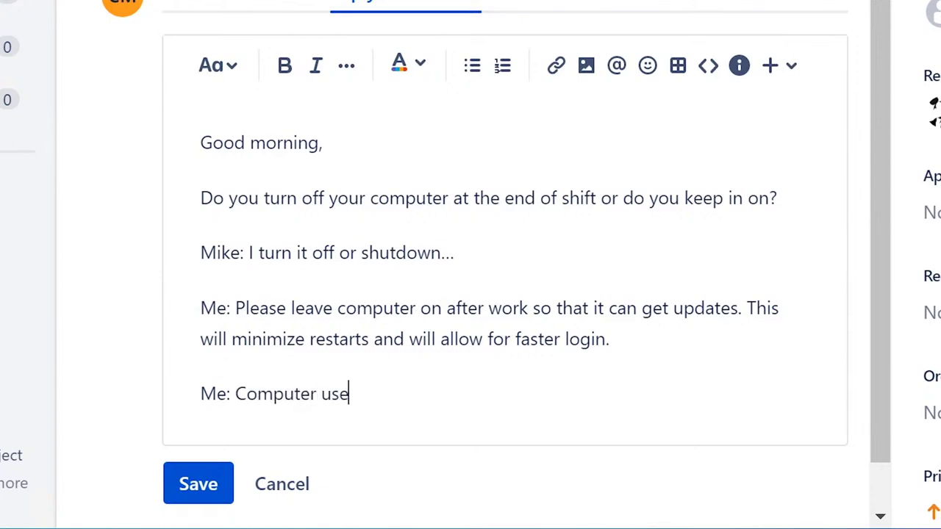
text(s very little p)
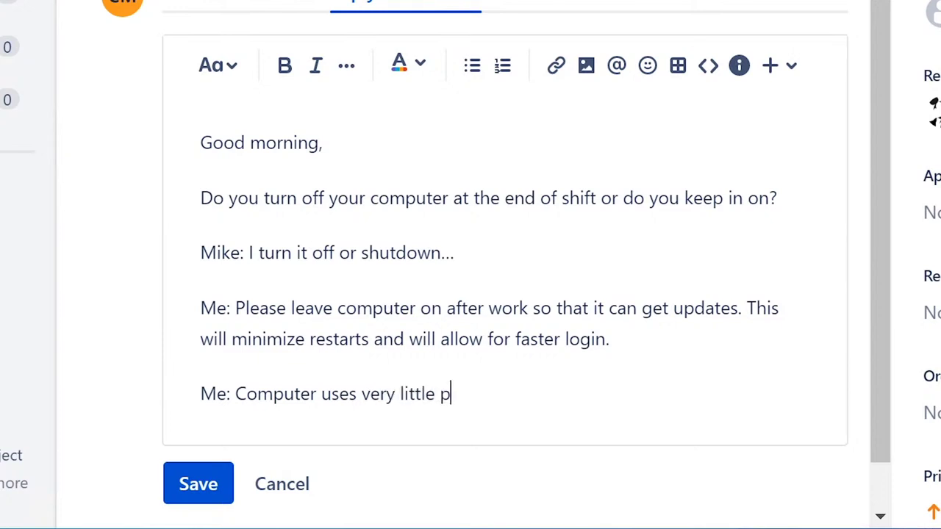
text(ower when o)
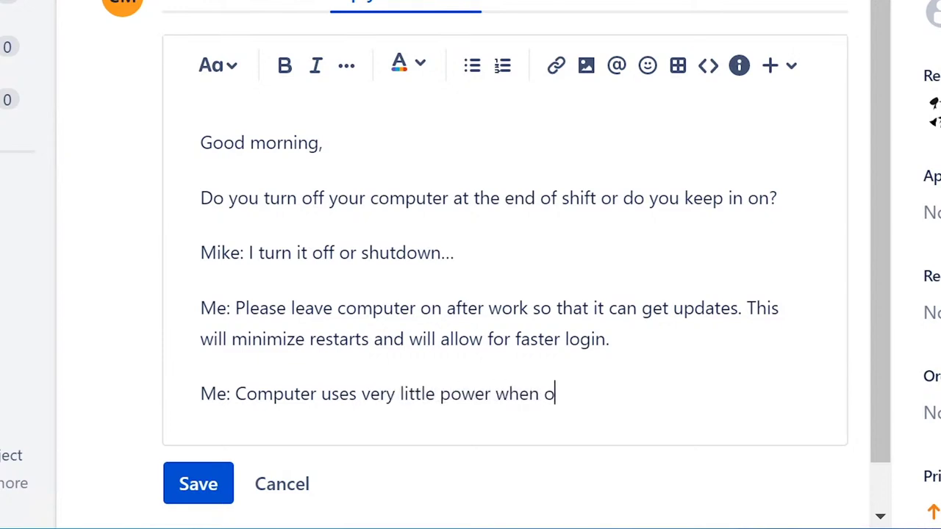
key(BackSpace)
text(not in use.)
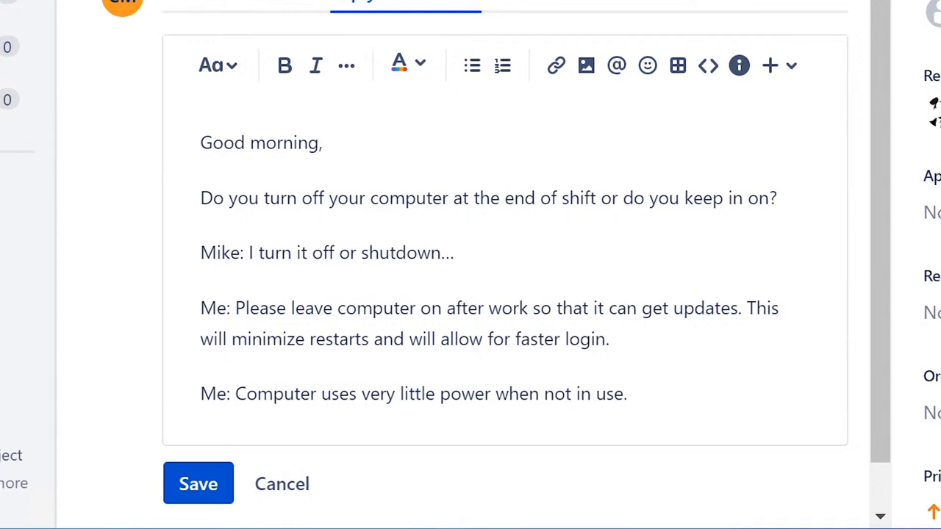
text(.. it uses aro)
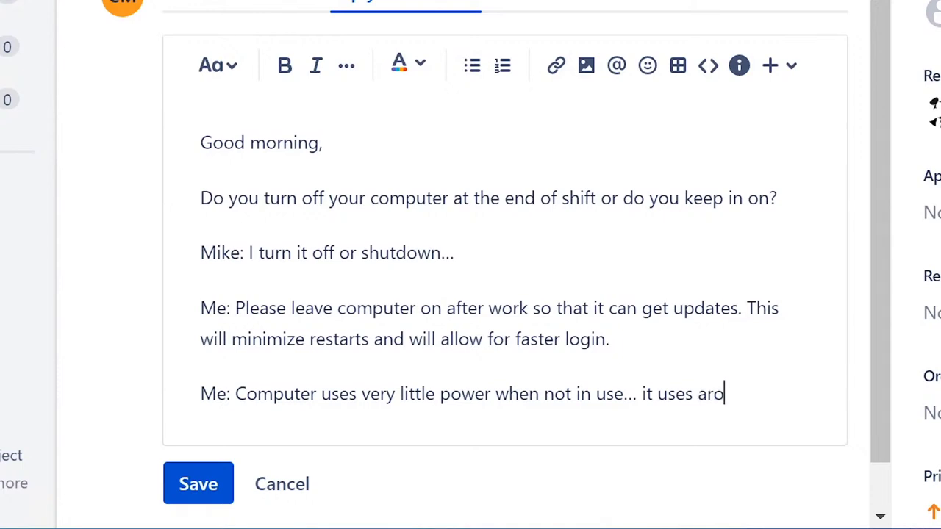
text(und 8 watts)
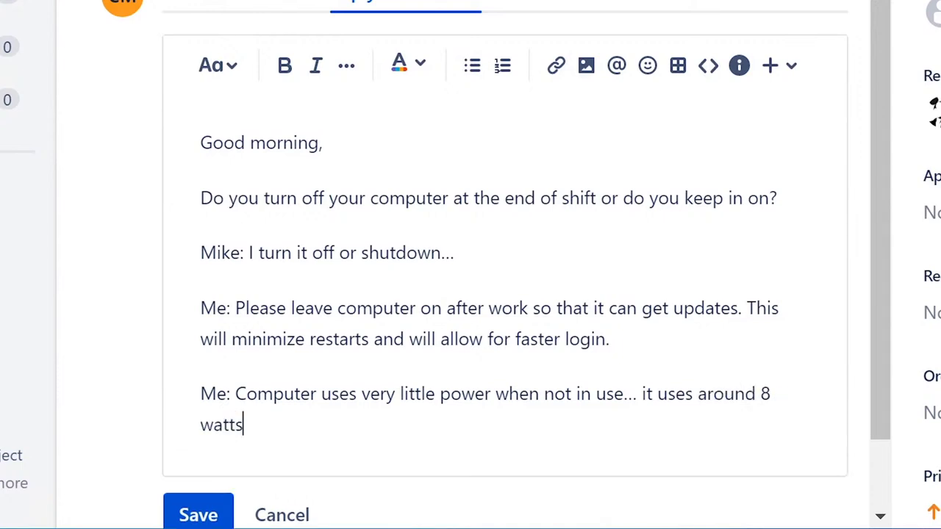
text( compared to a light bul wh)
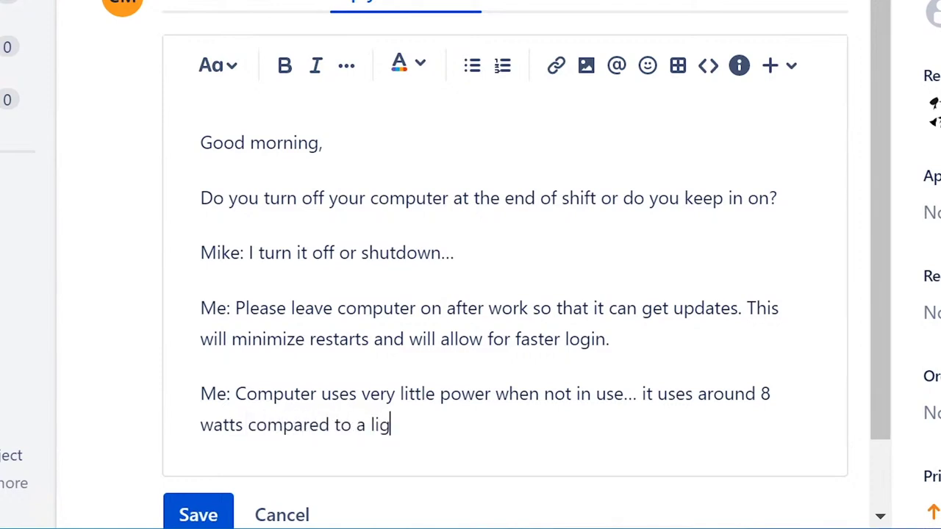
key(BackSpace)
key(BackSpace)
key(BackSpace)
key(BackSpace)
text(b)
key(BackSpace)
text(lb which is around )
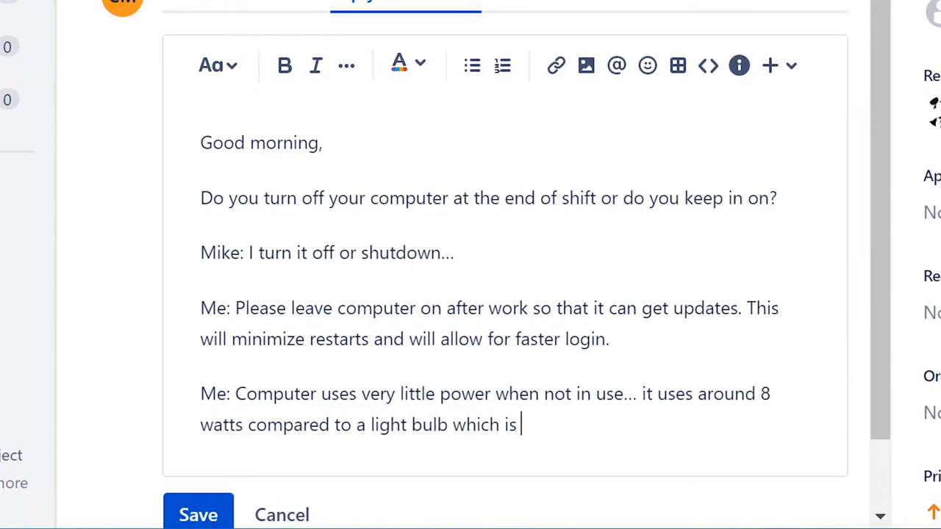
text(6)
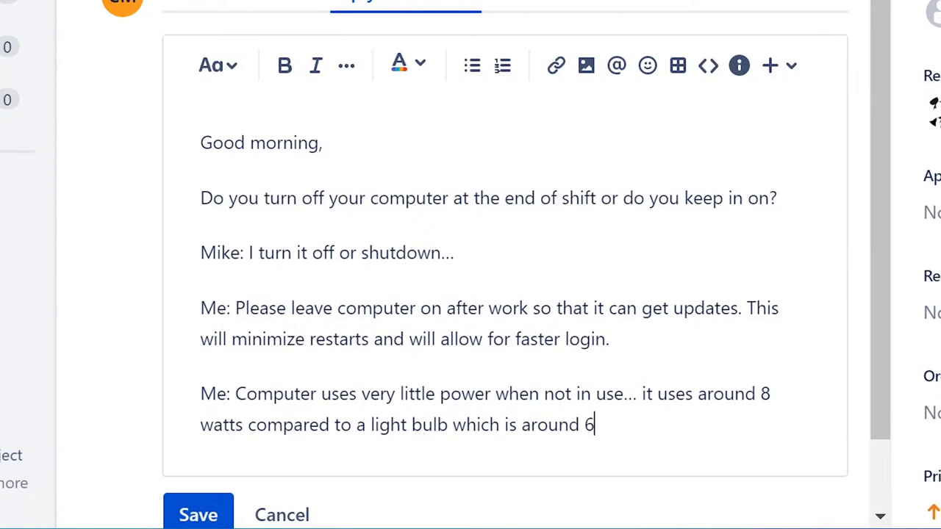
text(0 w...)
key(Return)
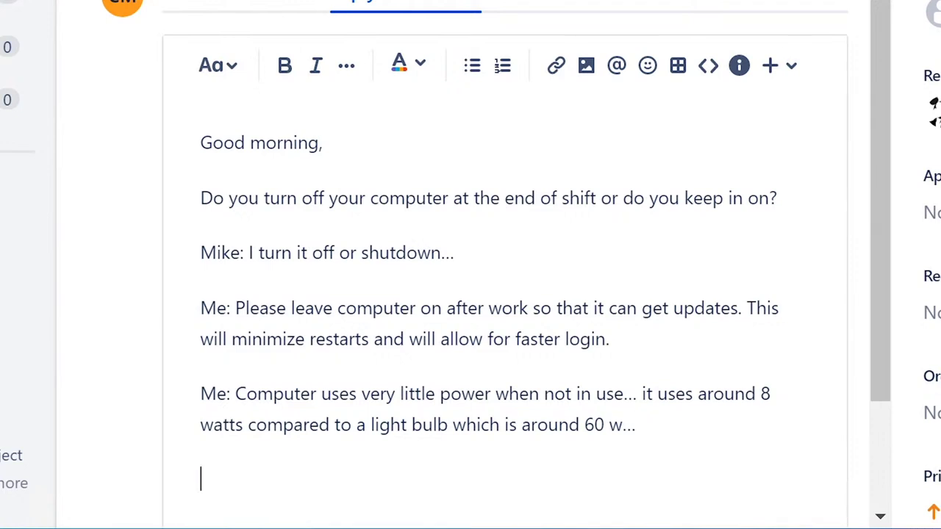
After checking the 8 watts line, add the customer's 'okay, np.' response and a new 'Me:' line
scroll(727, 378, down, 2)
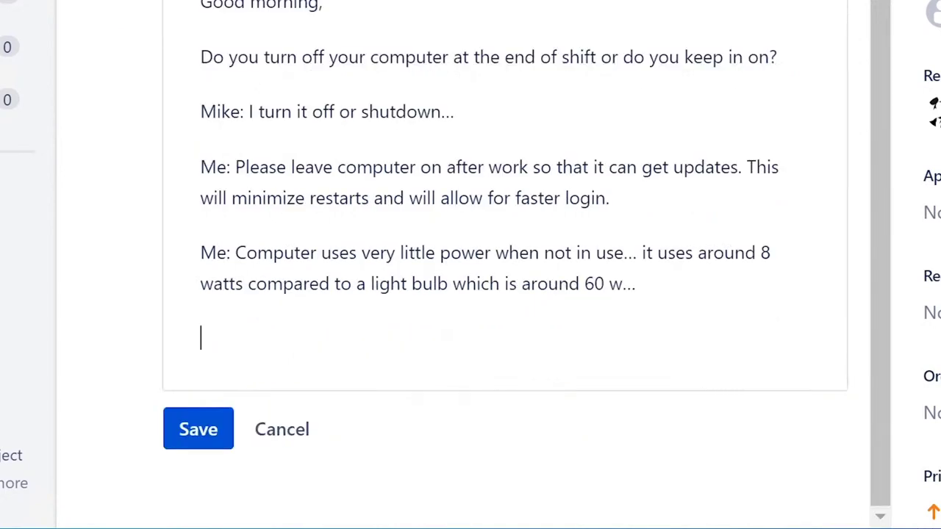
click(760, 252)
drag(760, 252, 243, 284)
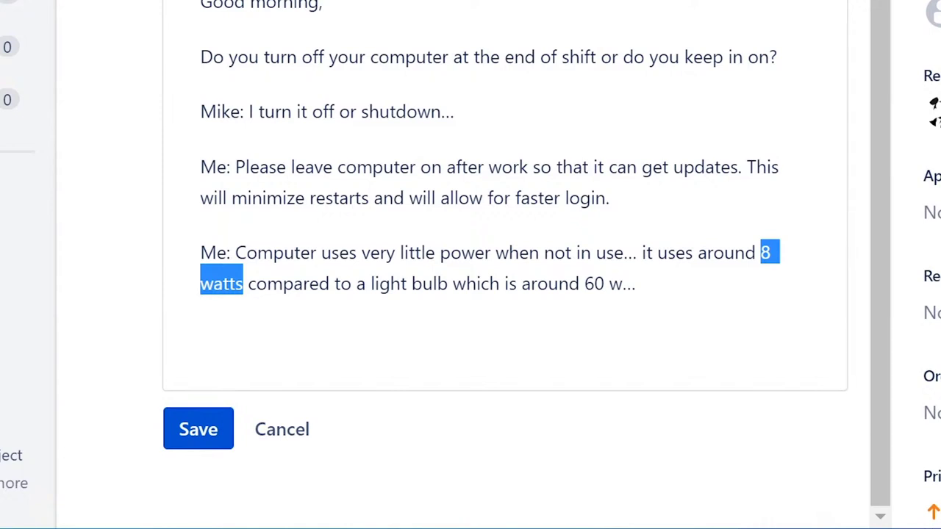
click(282, 284)
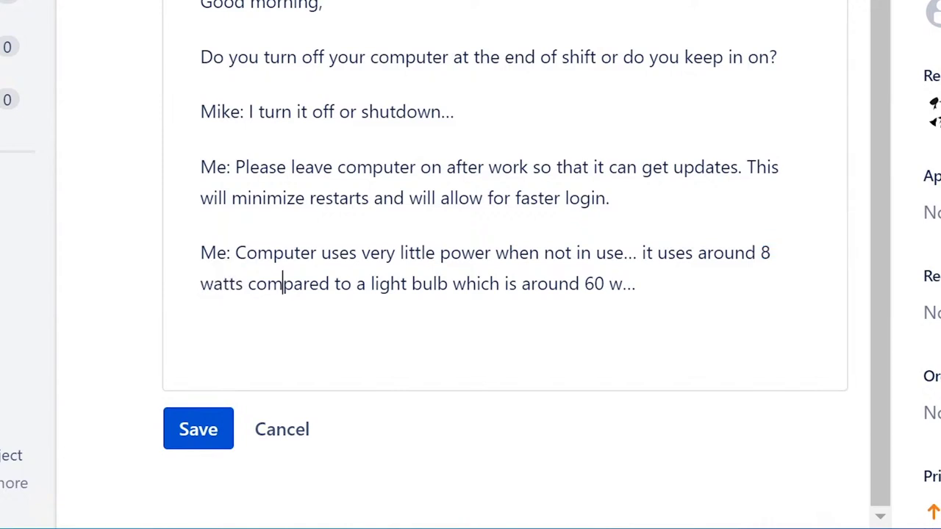
click(201, 338)
text(Mike: ok)
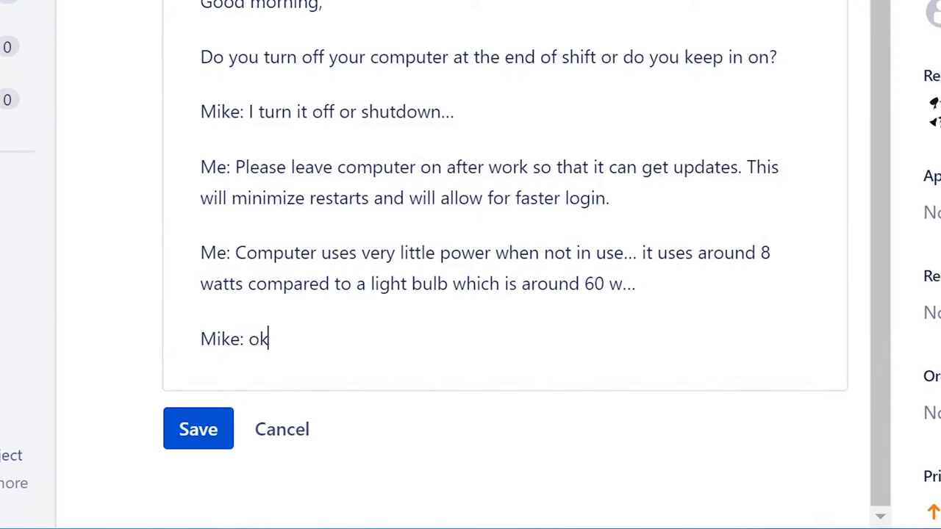
text(ay, np.)
key(Return)
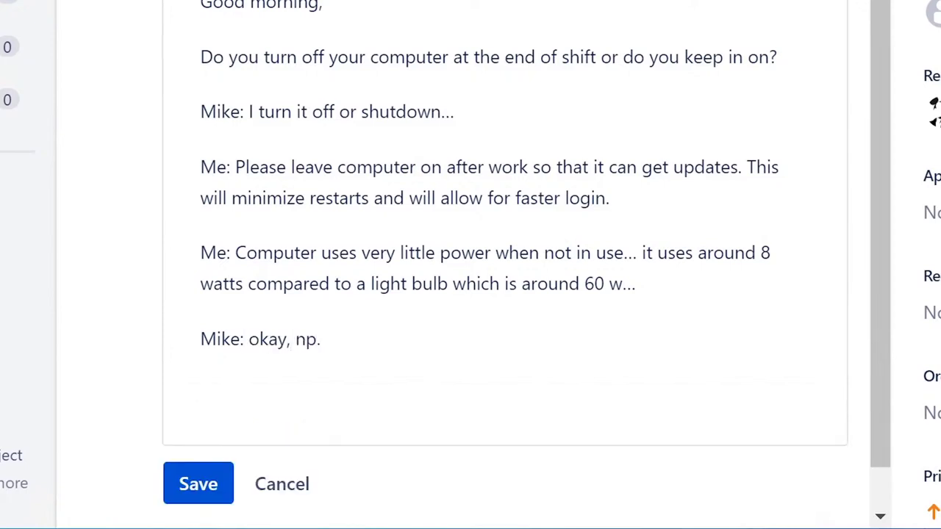
text(Me:)
Type 'A good way to insure programs work properly when working from home is to Login in this order:'
scroll(505, 264, up, 2)
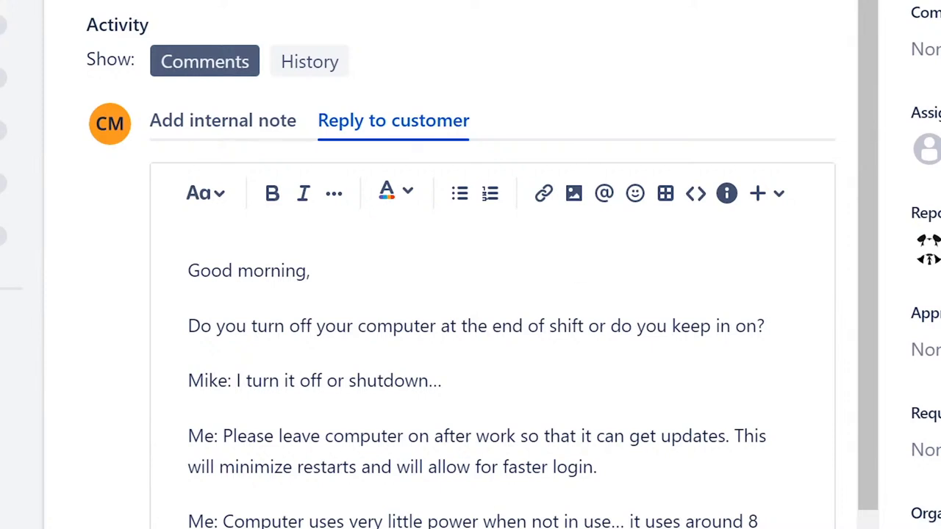
scroll(505, 507, down, 3)
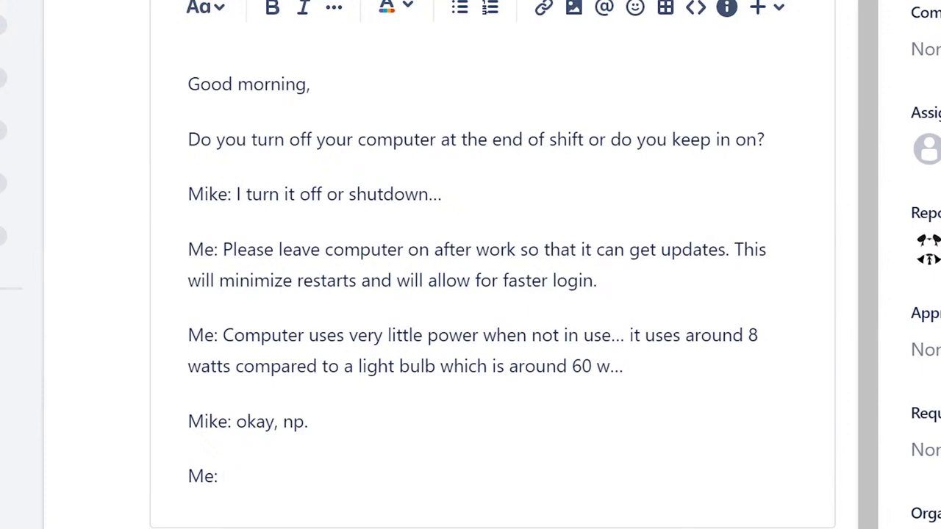
text(a Good)
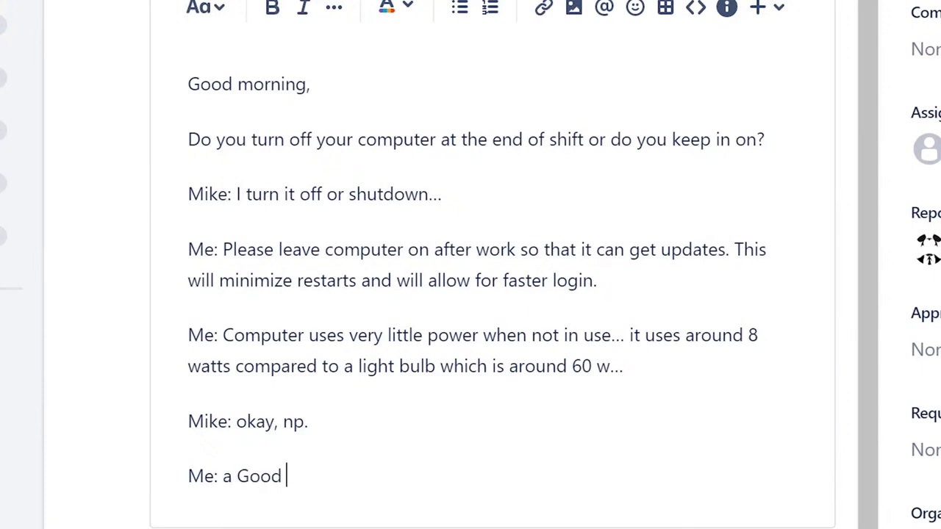
key(BackSpace)
key(BackSpace)
key(BackSpace)
key(BackSpace)
key(BackSpace)
key(BackSpace)
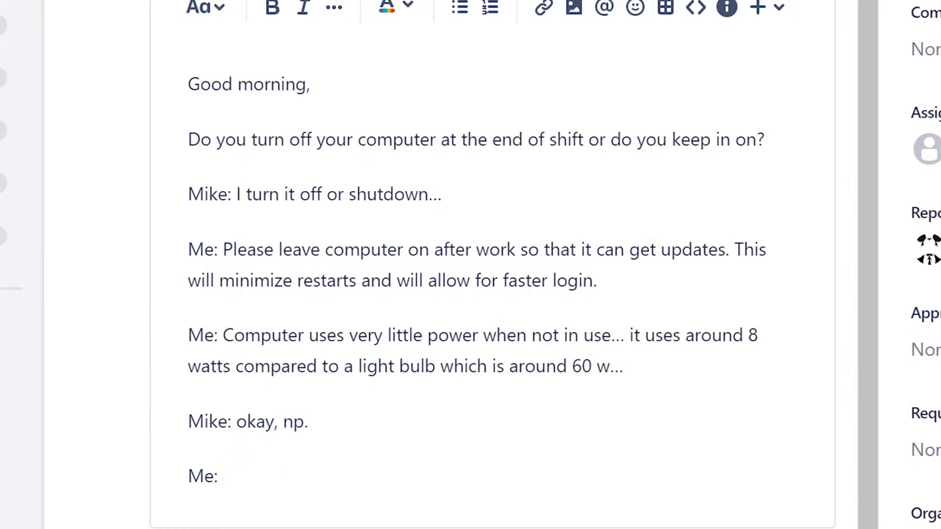
text(A good wa)
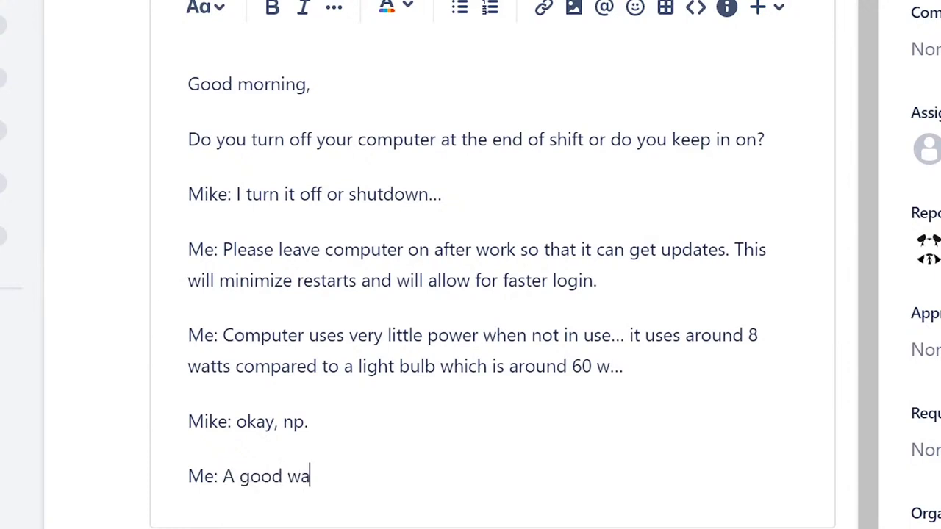
text(y to insure programs)
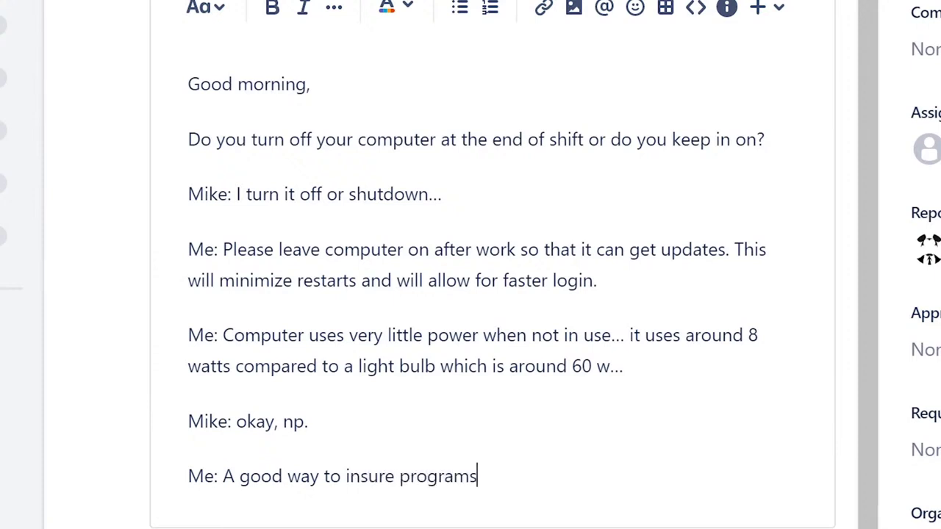
text( work proep)
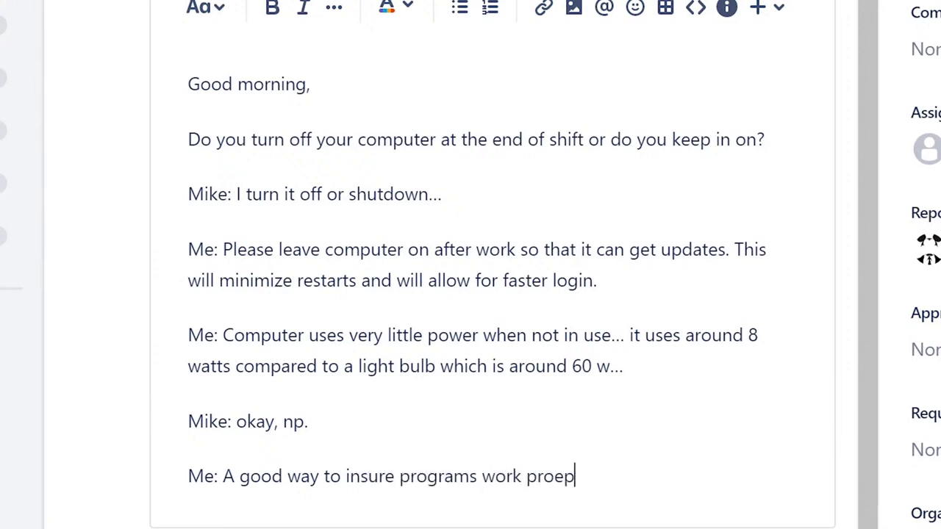
key(BackSpace)
key(BackSpace)
text(reply when working fr)
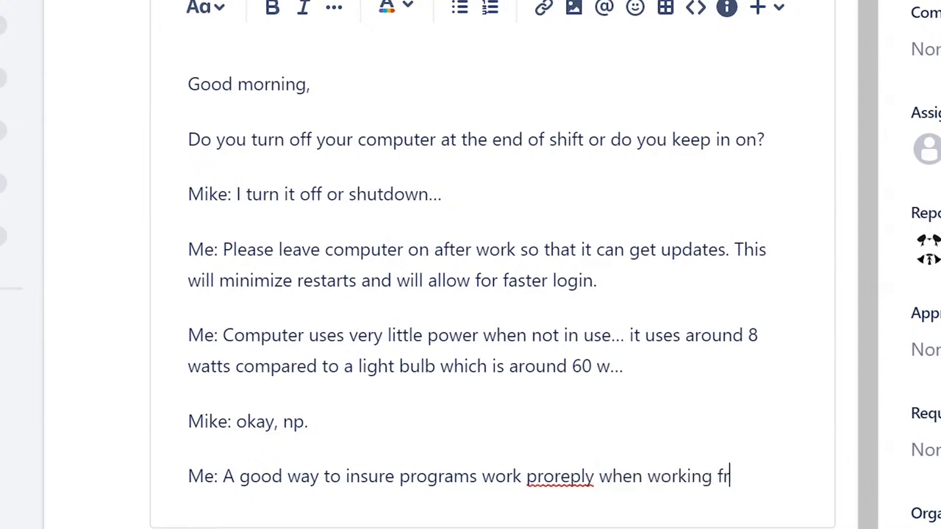
text(om home)
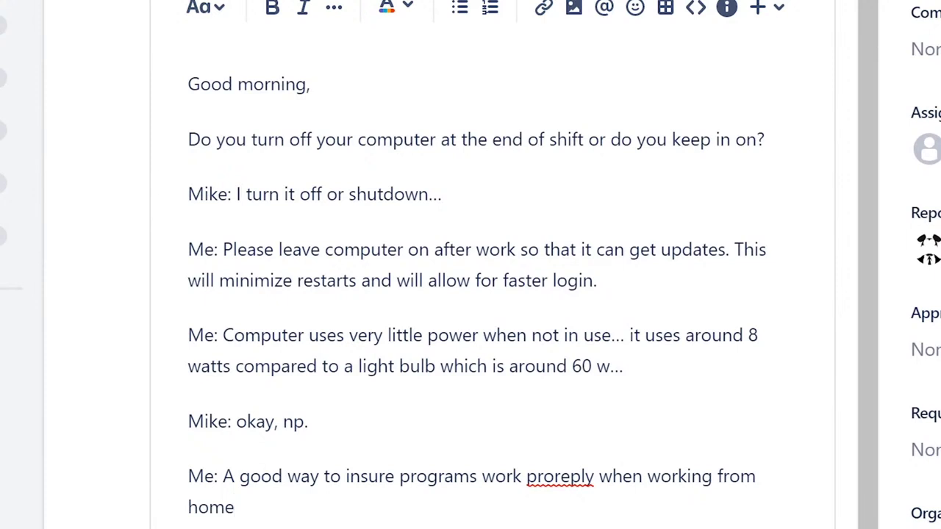
right_click(552, 476)
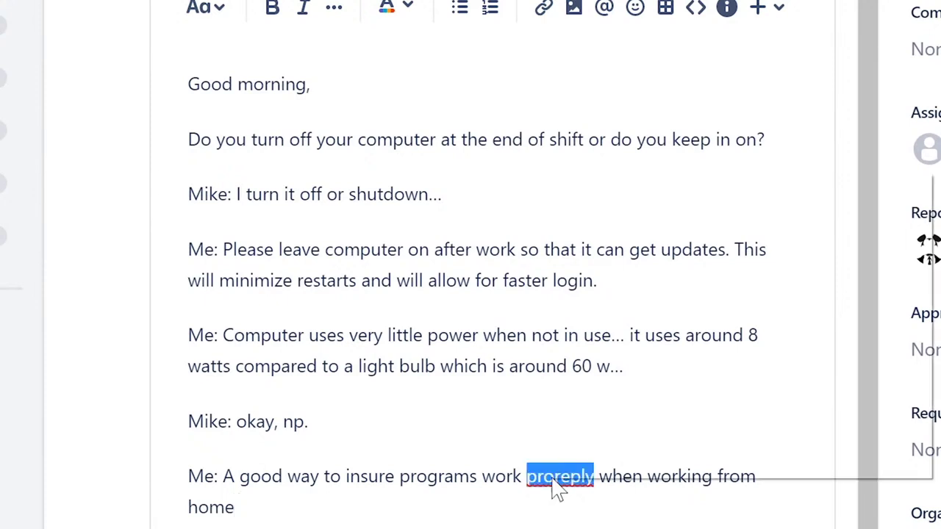
click(678, 214)
text(is to)
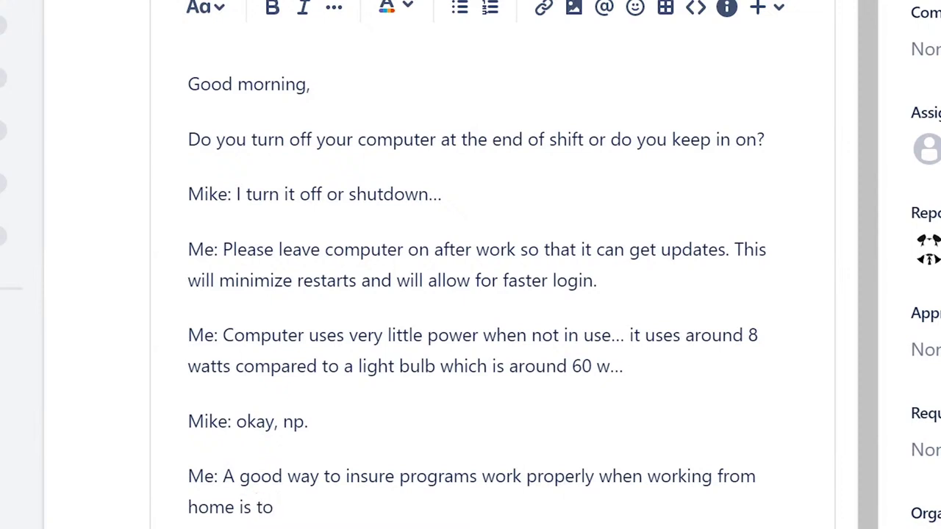
text( Login in this or)
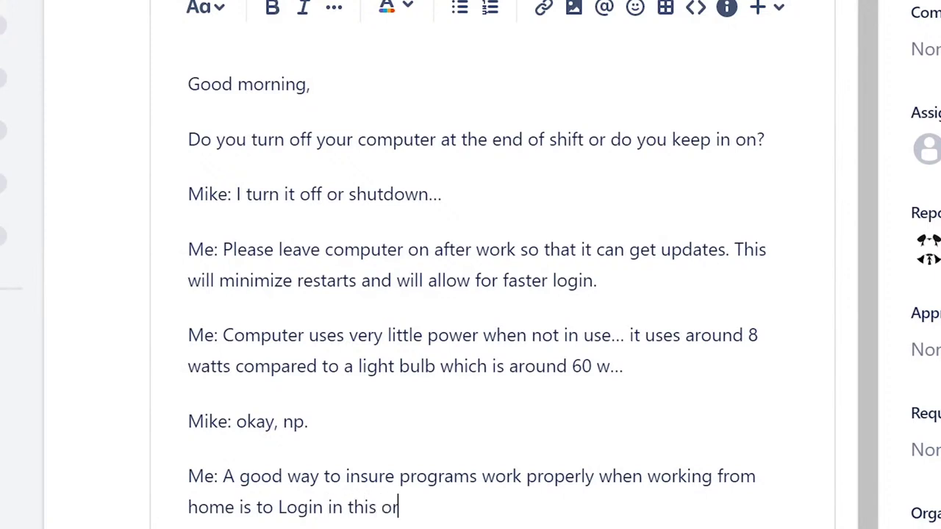
text(der:)
Type the login order 'VPN first, then your IP Phone, then everything else' for a proactive work day
scroll(492, 265, down, 2)
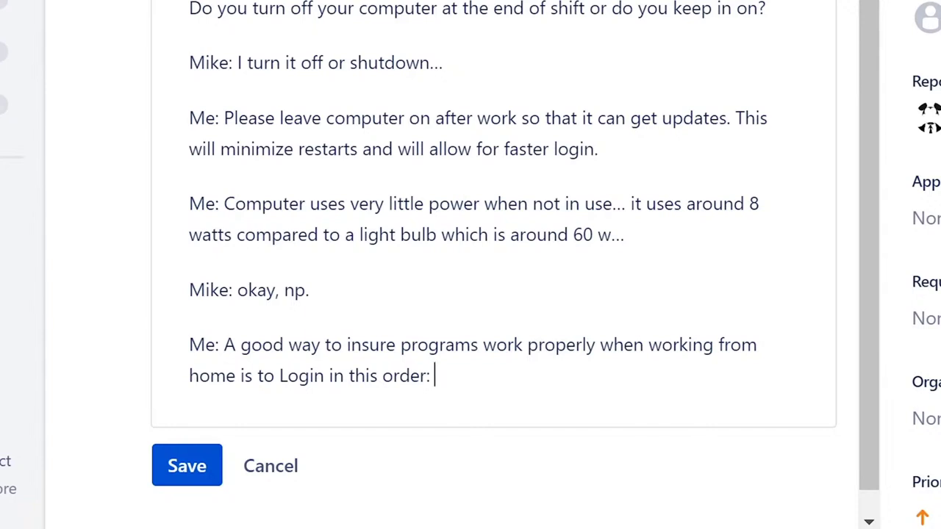
text(Login to VPN f)
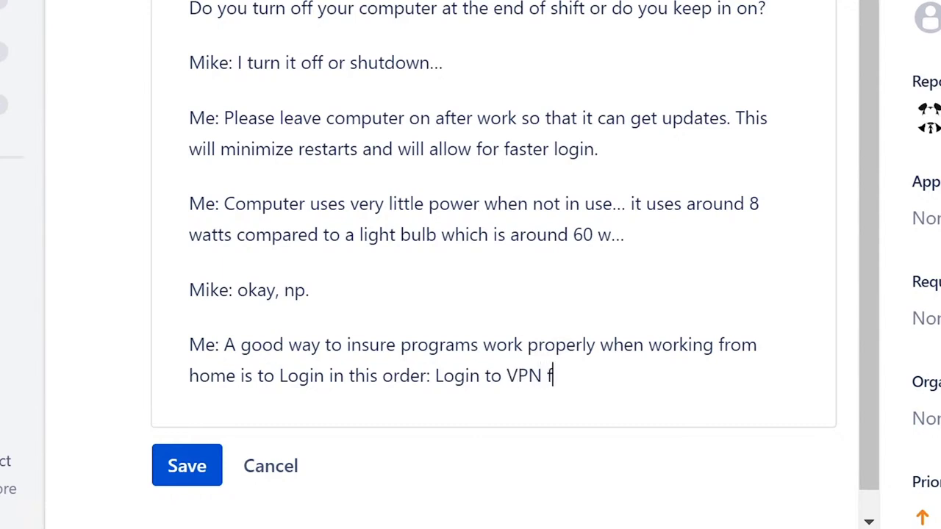
text(irst, then y)
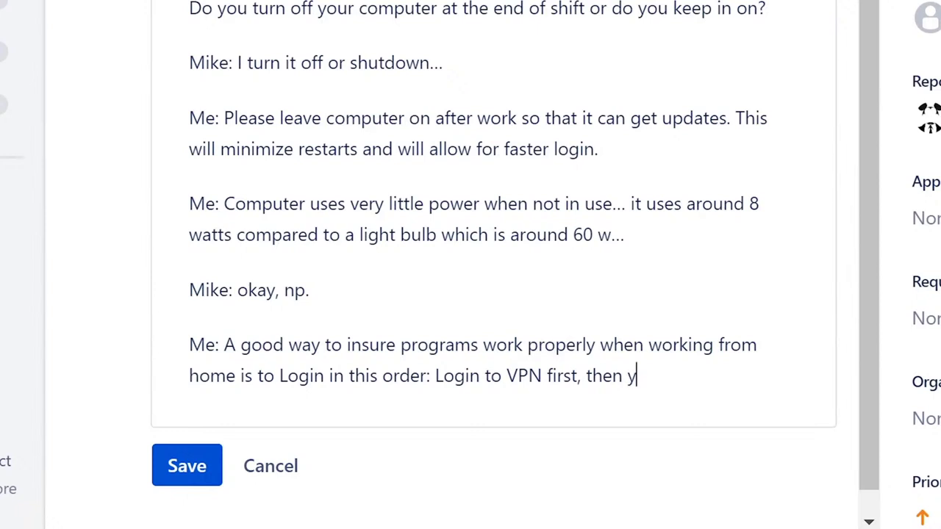
text(our l)
text(P Phone)
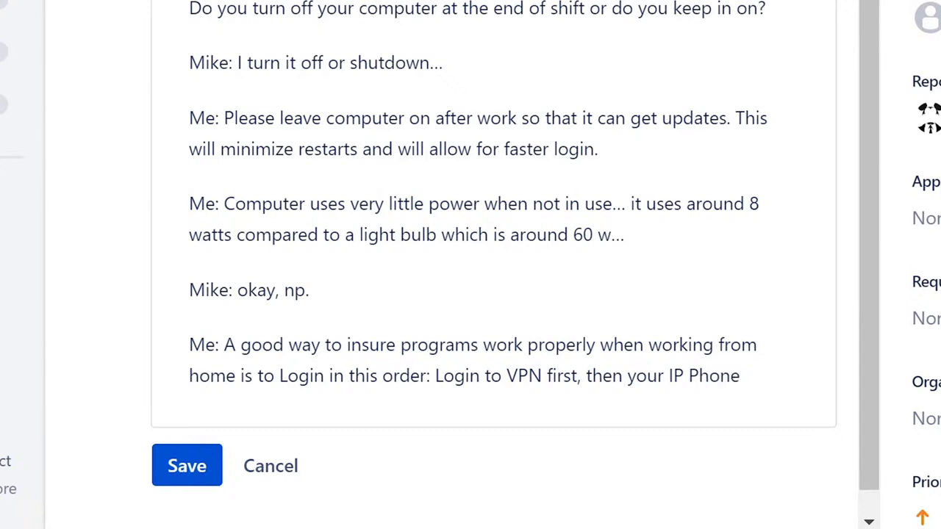
text( and then every)
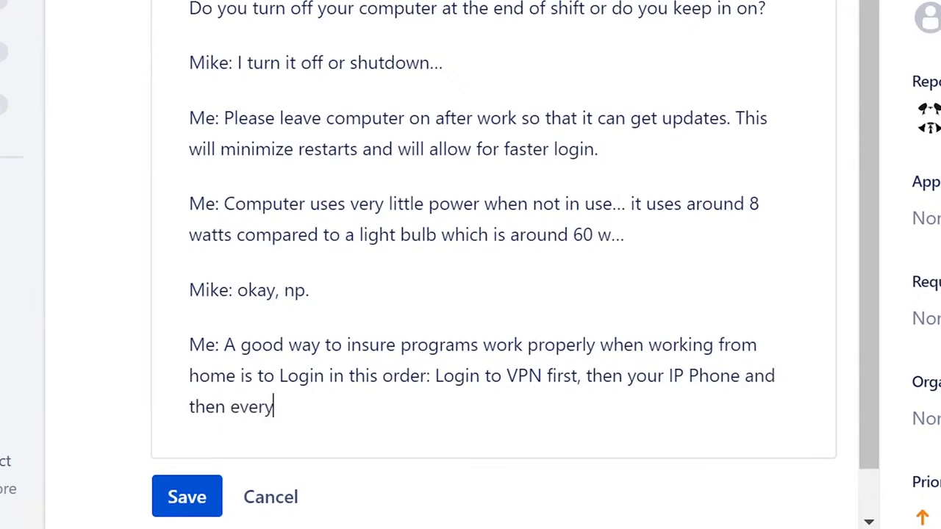
text(thing else)
key(BackSpace)
text(... )
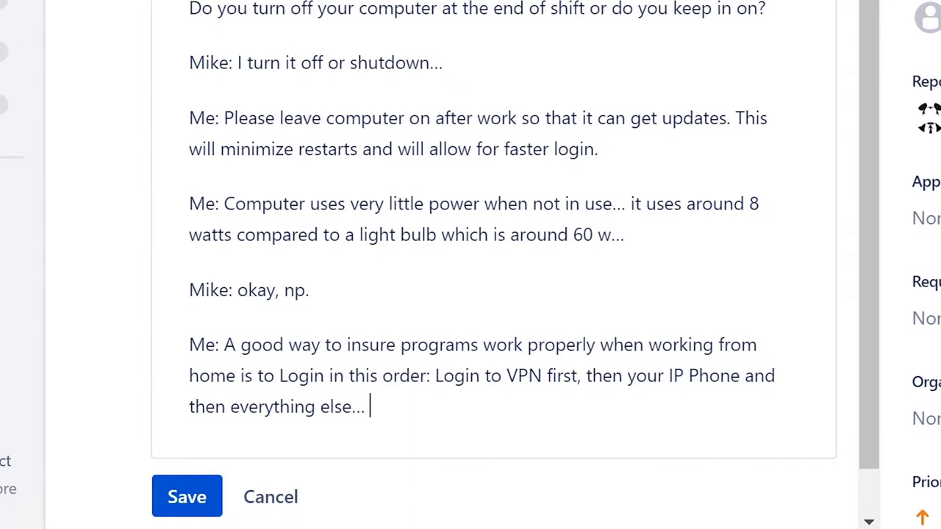
text(that)
key(BackSpace)
key(BackSpace)
text(is will insure)
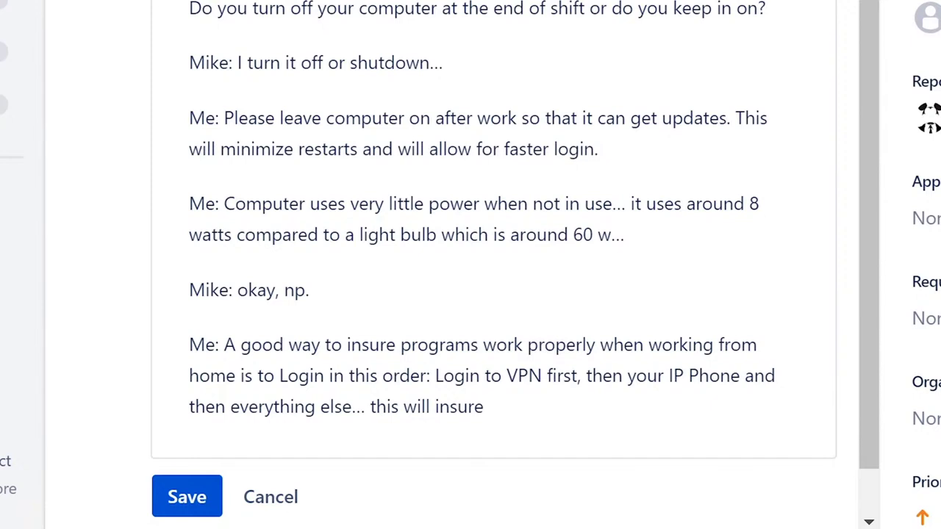
text( safe)
key(BackSpace)
key(BackSpace)
key(BackSpace)
key(BackSpace)
text(po)
key(BackSpace)
text(roactive)
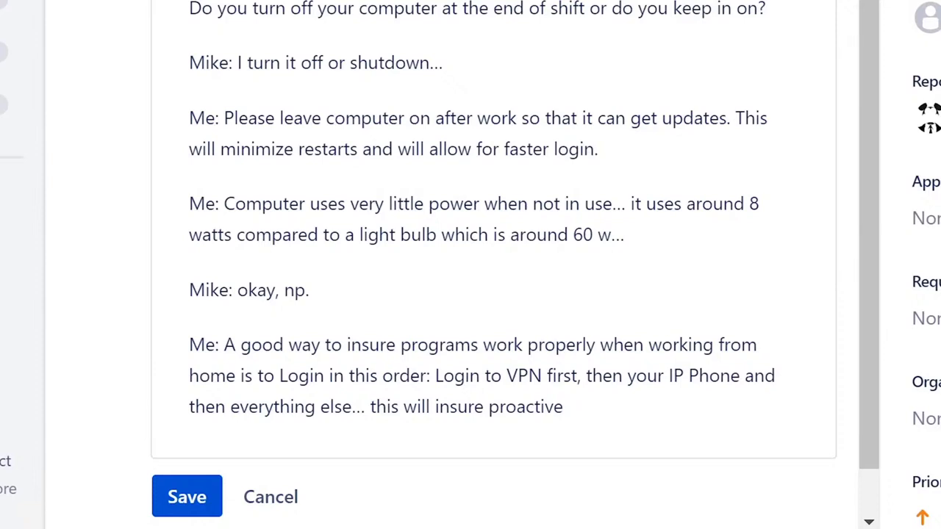
text(work day.)
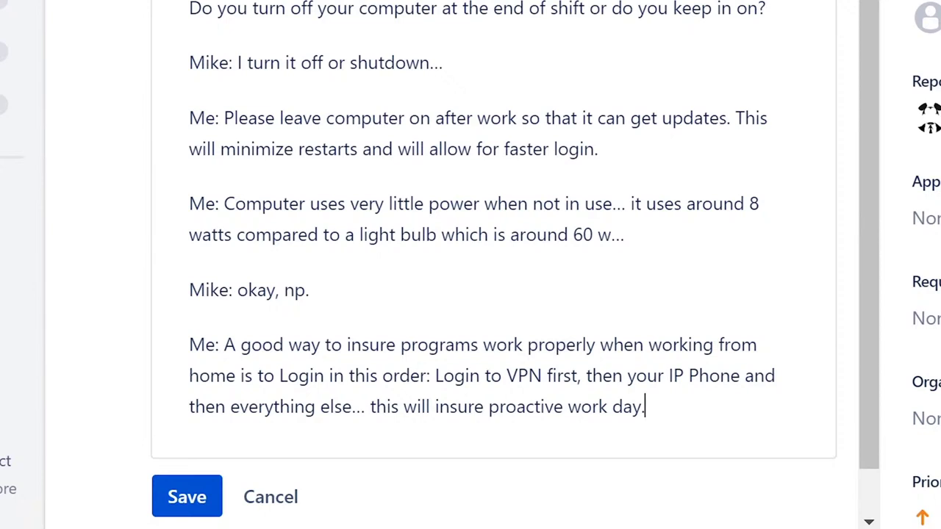
Insert 'a' before 'proactive' and highlight the VPN and IP Phone steps to check them
click(642, 406)
key(Left)
key(Left)
key(Left)
key(Left)
key(Left)
key(Left)
key(Left)
key(Left)
key(Left)
key(Left)
key(Left)
key(Left)
key(Left)
key(Left)
key(Left)
key(Left)
key(Left)
key(Left)
text(a)
key(Right)
key(Right)
click(660, 406)
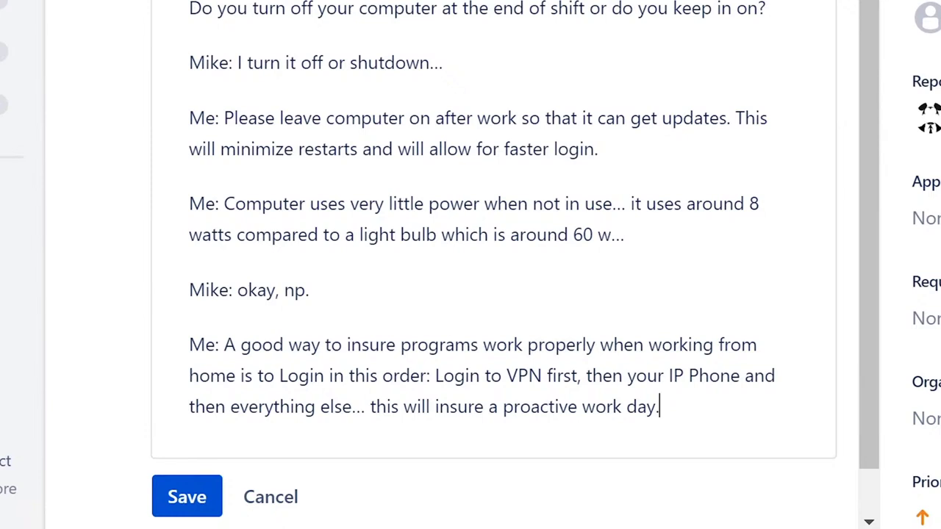
drag(585, 376, 376, 406)
drag(574, 375, 435, 376)
click(465, 375)
scroll(470, 264, down, 1)
click(660, 345)
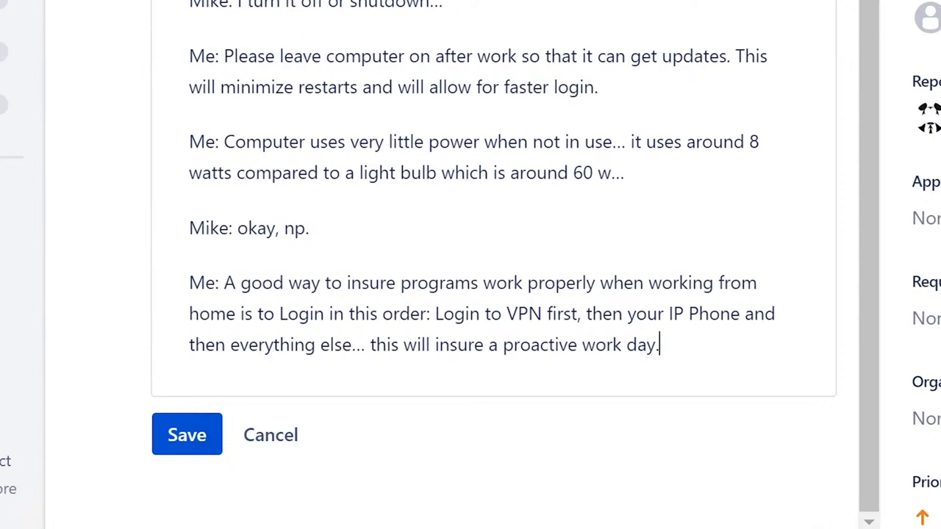
Review the full ISD-34 reply dialogue and post it to the customer with Ctrl+Enter
scroll(492, 265, up, 5)
scroll(493, 265, down, 4)
scroll(493, 265, down, 2)
click(310, 228)
scroll(493, 265, up, 4)
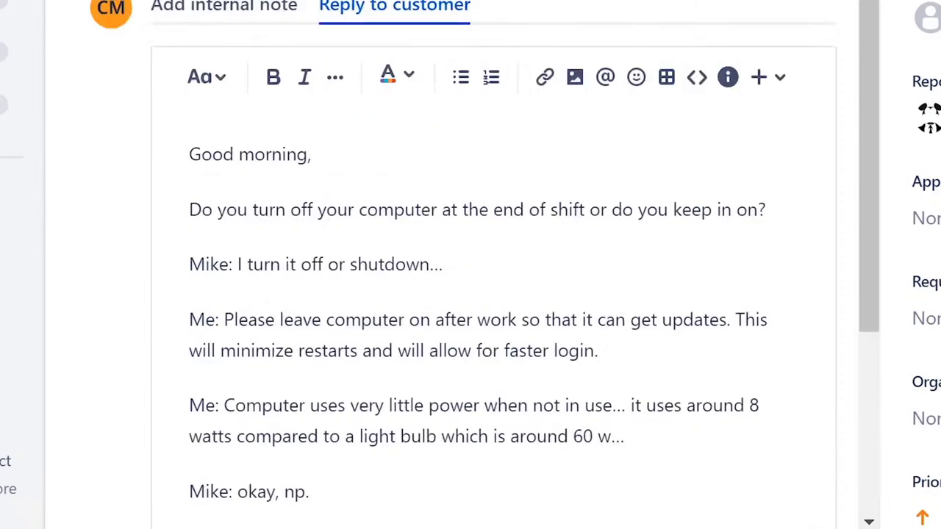
scroll(492, 264, up, 2)
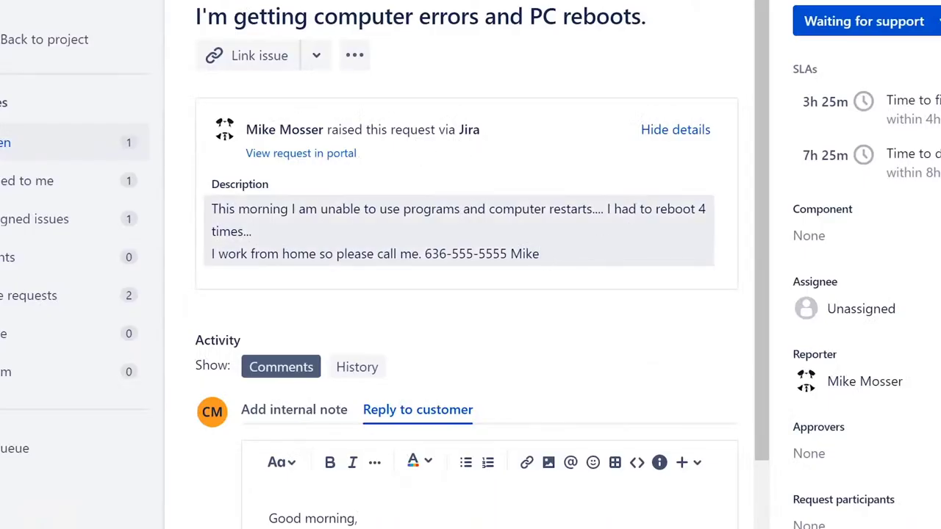
scroll(467, 294, down, 4)
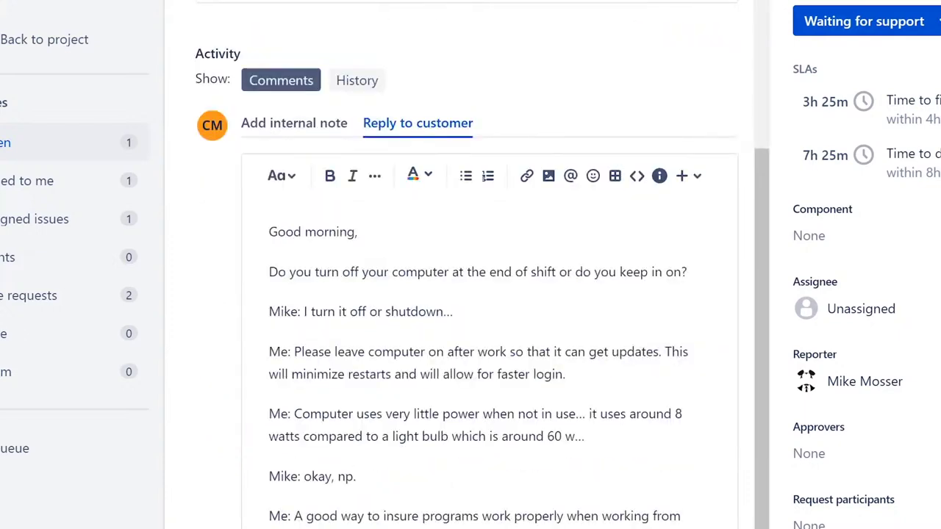
scroll(467, 294, up, 4)
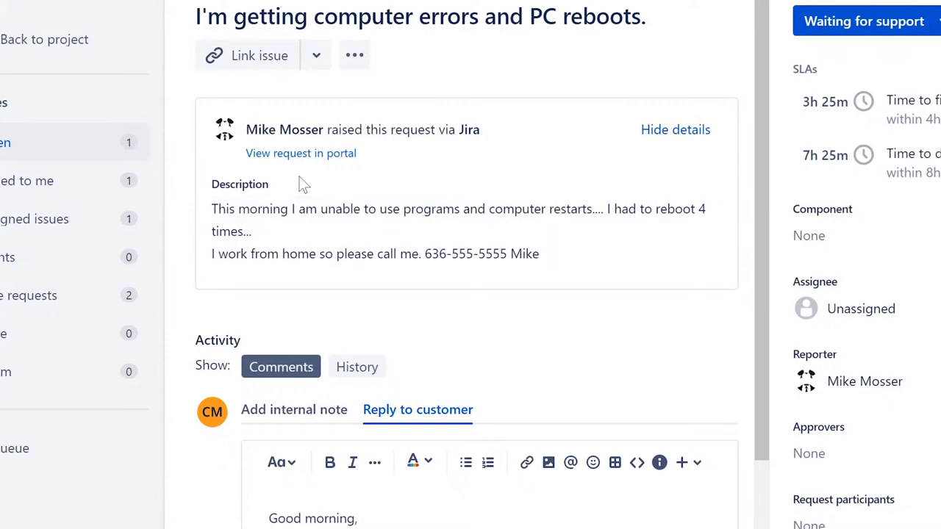
scroll(307, 207, down, 3)
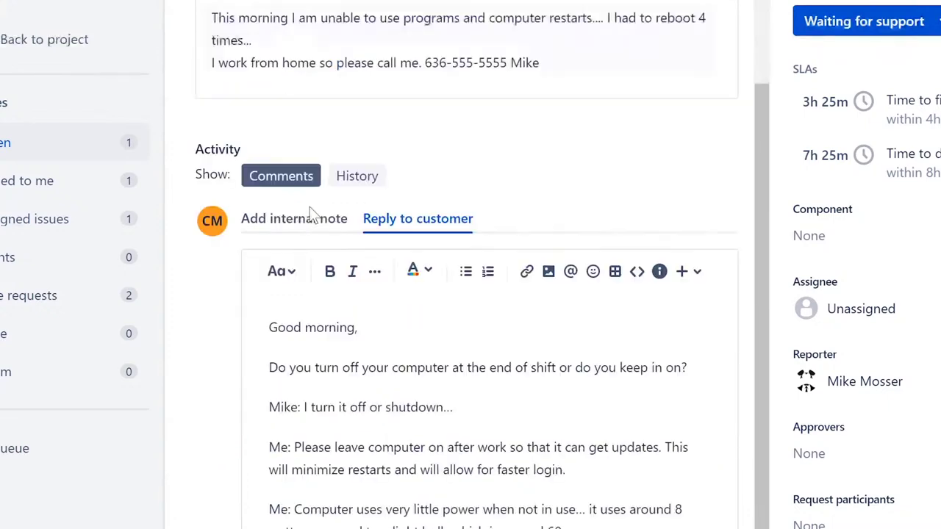
scroll(467, 294, down, 2)
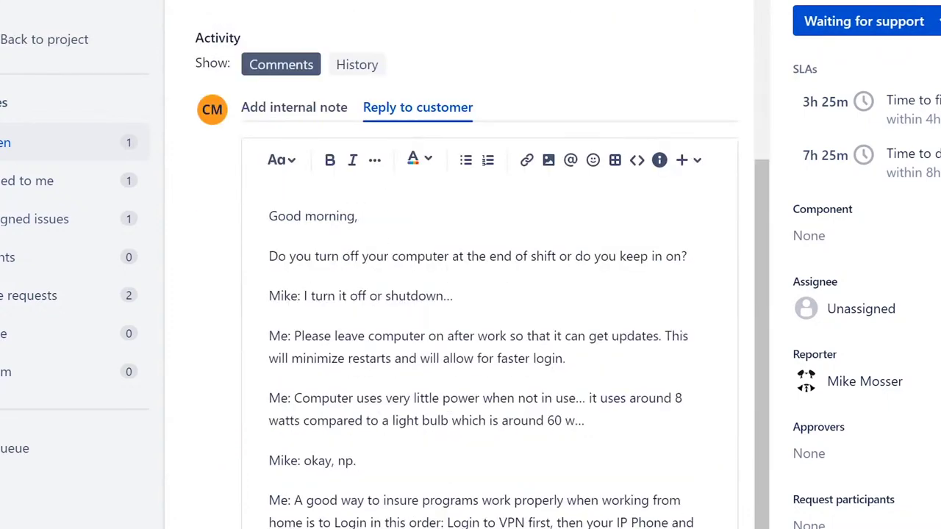
key(ctrl+Return)
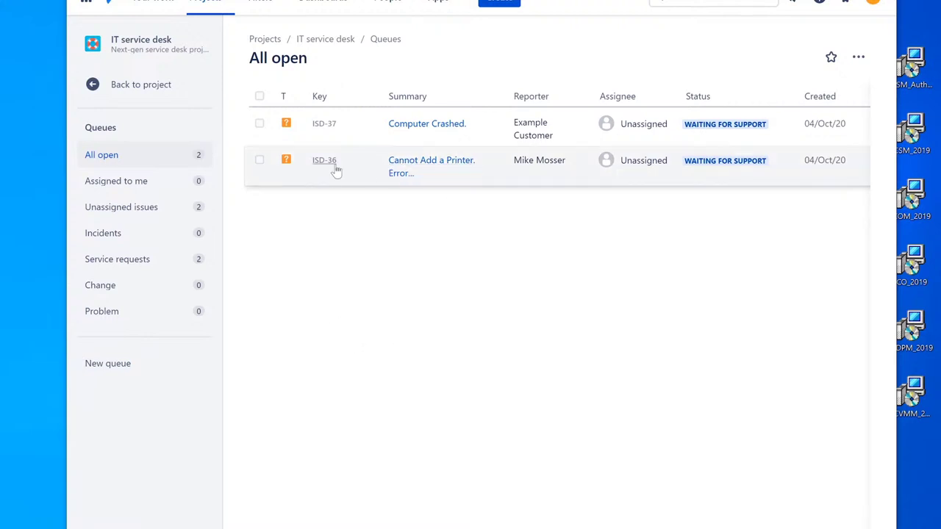
Open ISD-36 'Cannot Add a Printer. Error...' from the All open queue
click(441, 163)
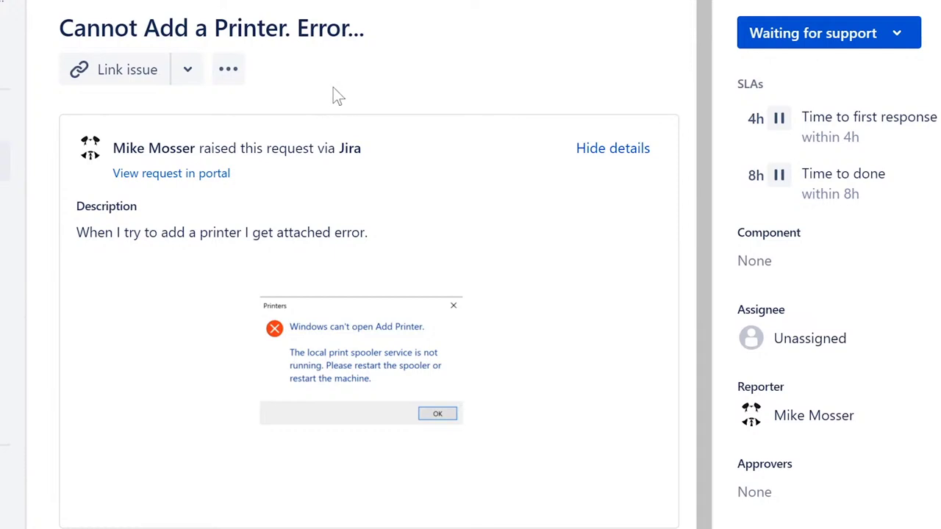
drag(112, 147, 194, 148)
click(371, 241)
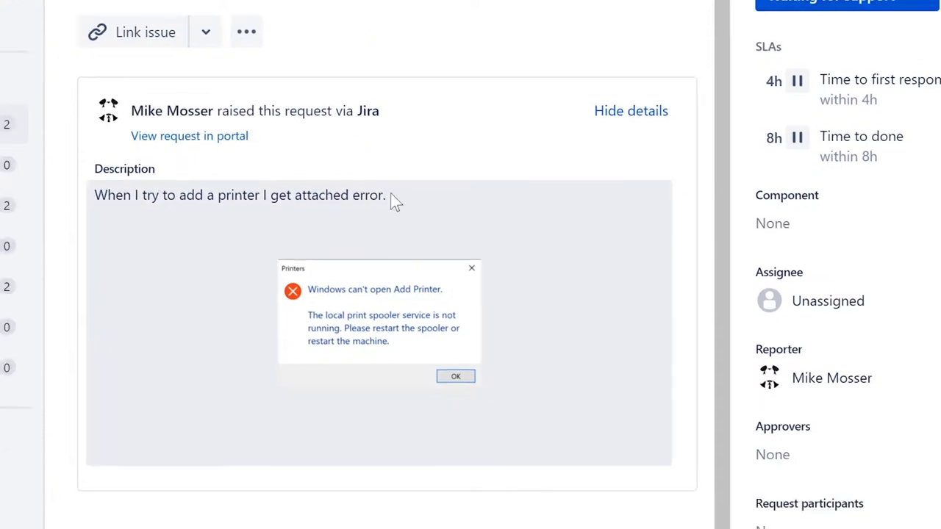
drag(390, 195, 94, 195)
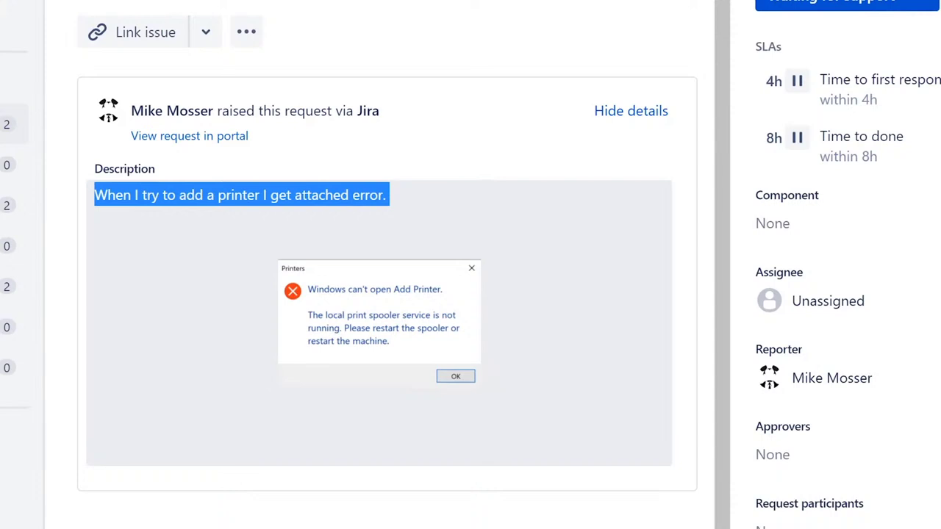
drag(392, 196, 94, 195)
click(327, 307)
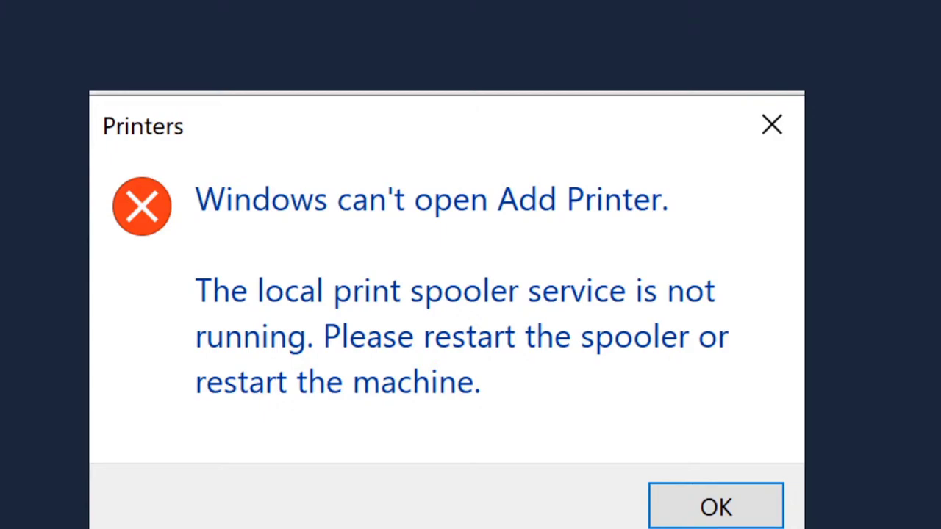
key(Escape)
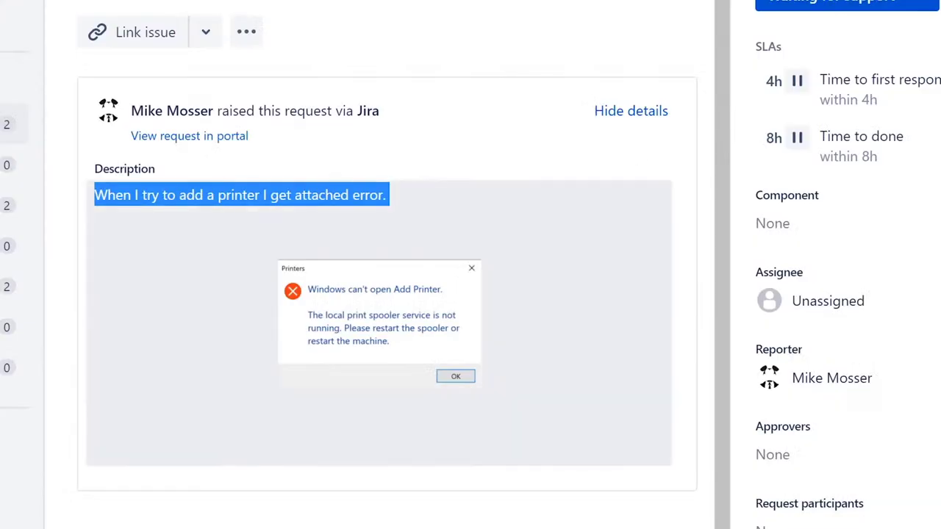
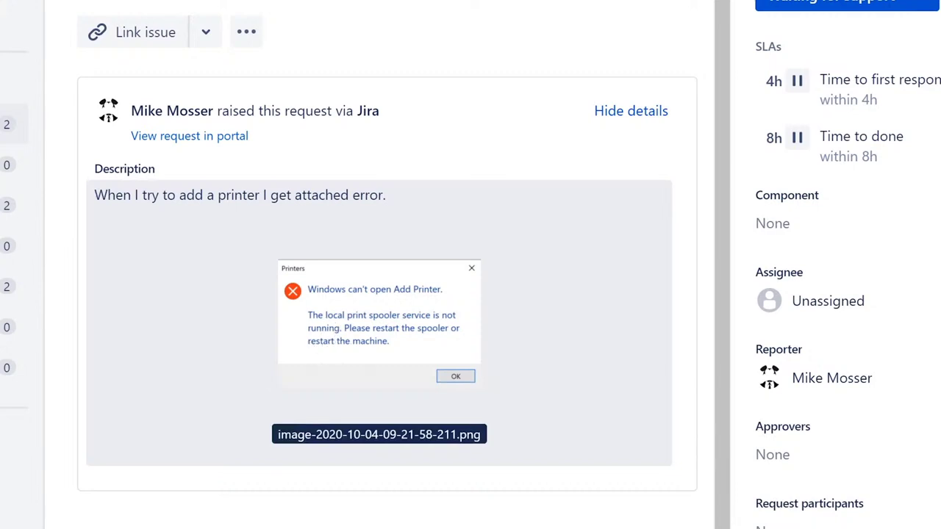
Search the Start menu for 'printer' to open Printers & scanners, listing Canon MP250 and Fax
key(super)
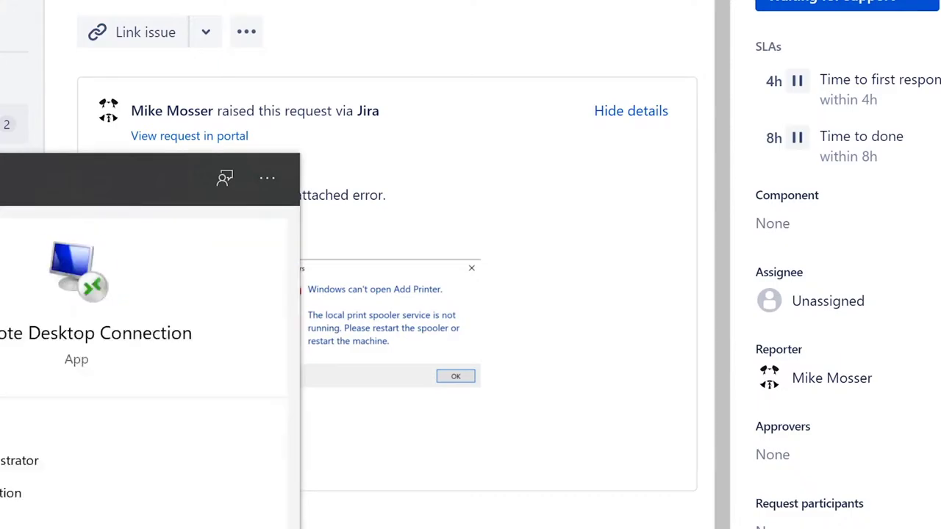
text(device)
key(BackSpace)
key(BackSpace)
key(BackSpace)
key(BackSpace)
key(BackSpace)
key(BackSpace)
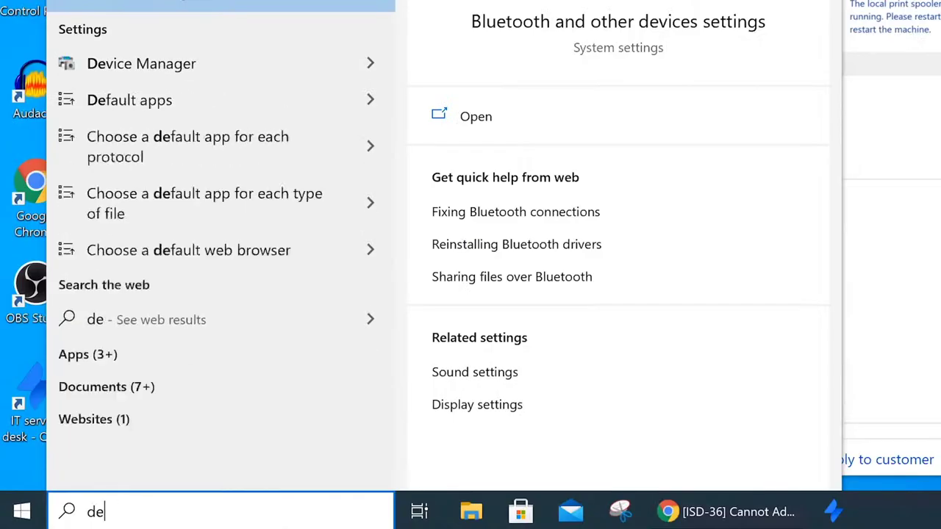
text(printer)
key(Return)
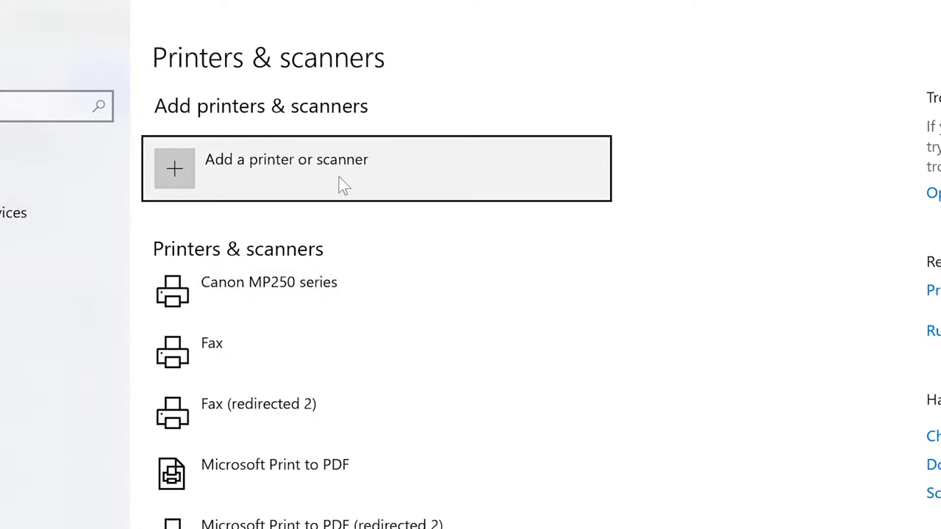
Choose Add a printer or scanner, then 'The printer that I want isn't listed'
click(294, 184)
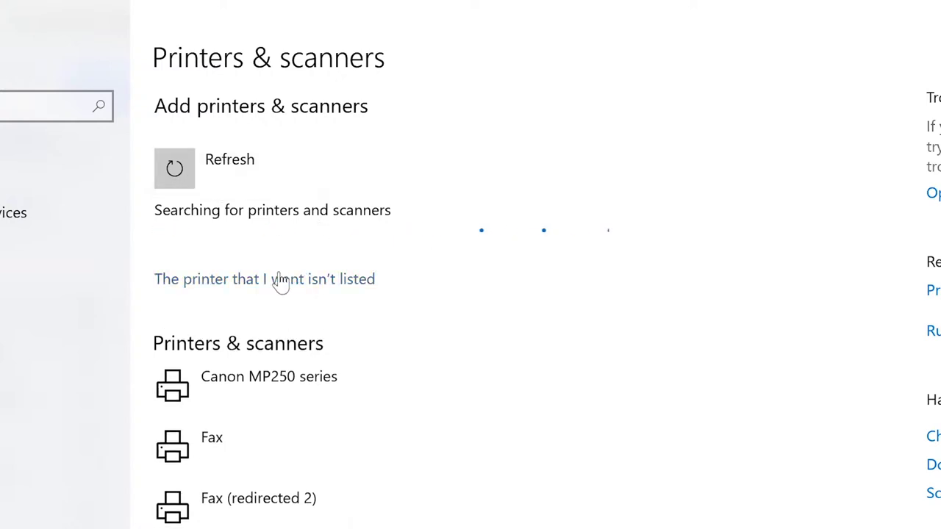
click(280, 286)
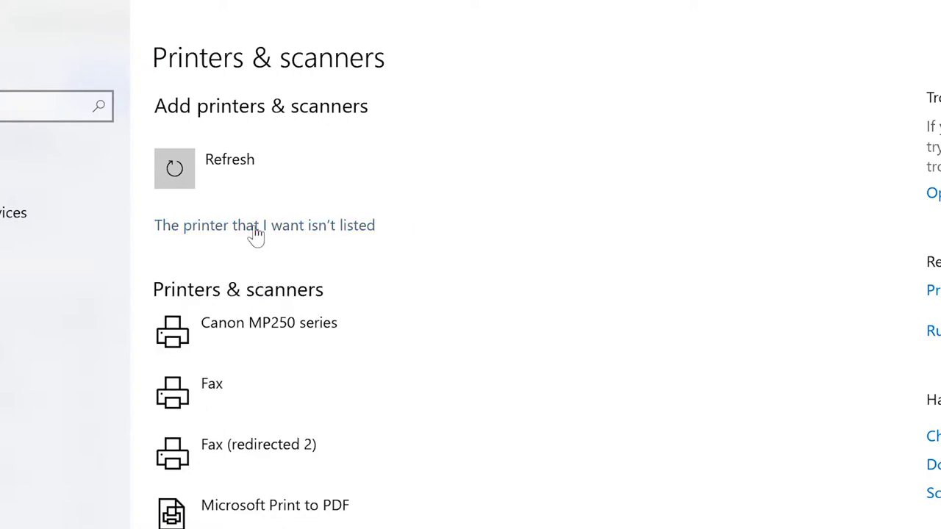
click(255, 232)
Retry the unlisted-printer option and drag the print spooler error dialog up and aside
click(254, 231)
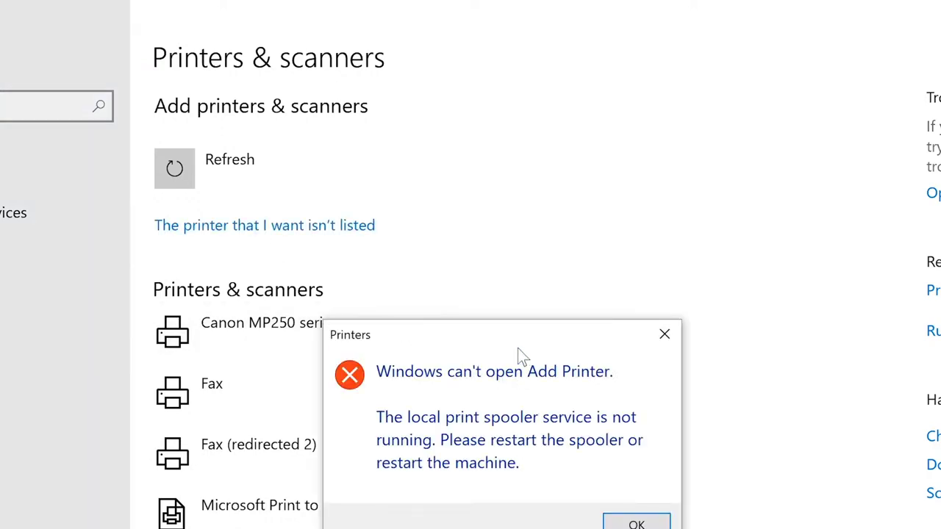
drag(531, 336, 511, 310)
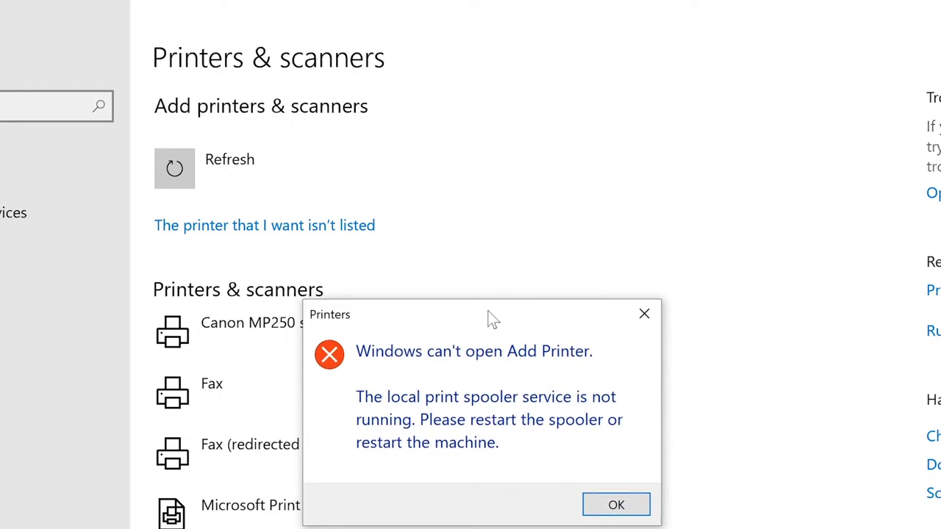
drag(493, 318, 475, 216)
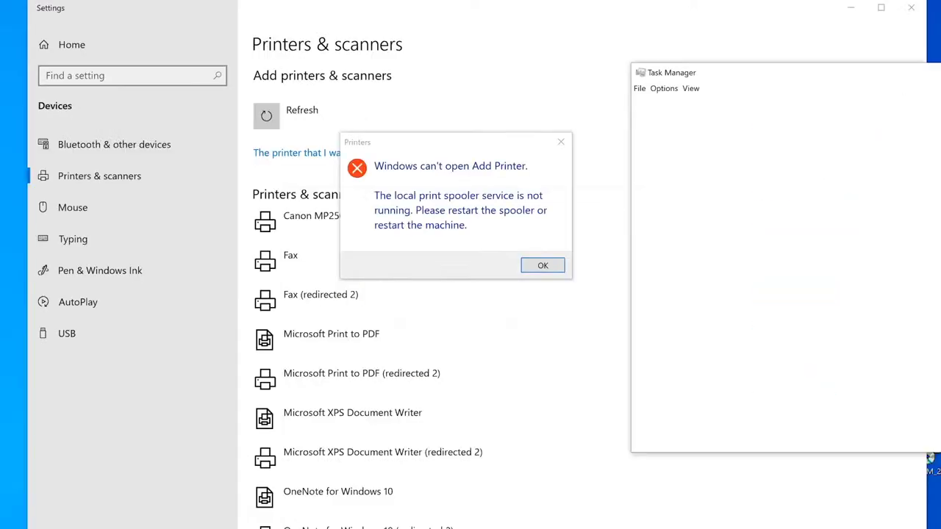
Show Task Manager's Services tab and open the full Services console from it
drag(765, 73, 569, 78)
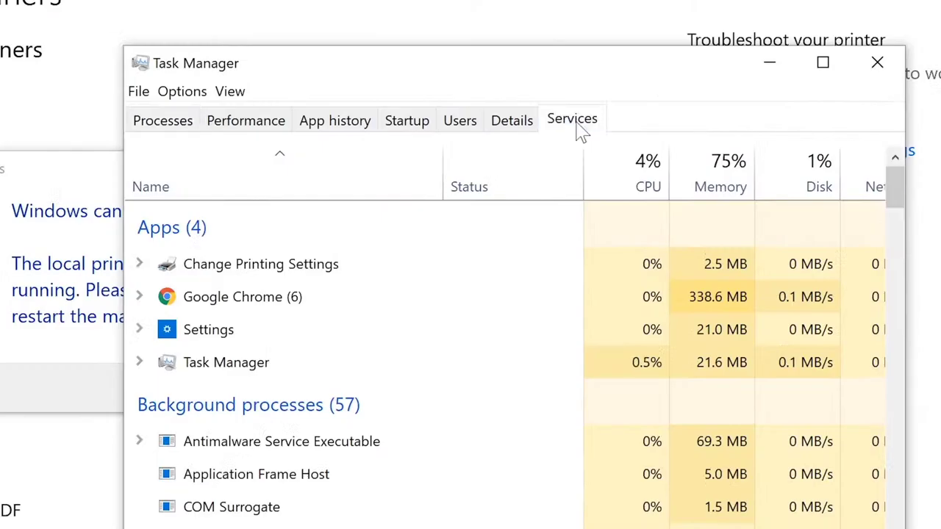
click(690, 118)
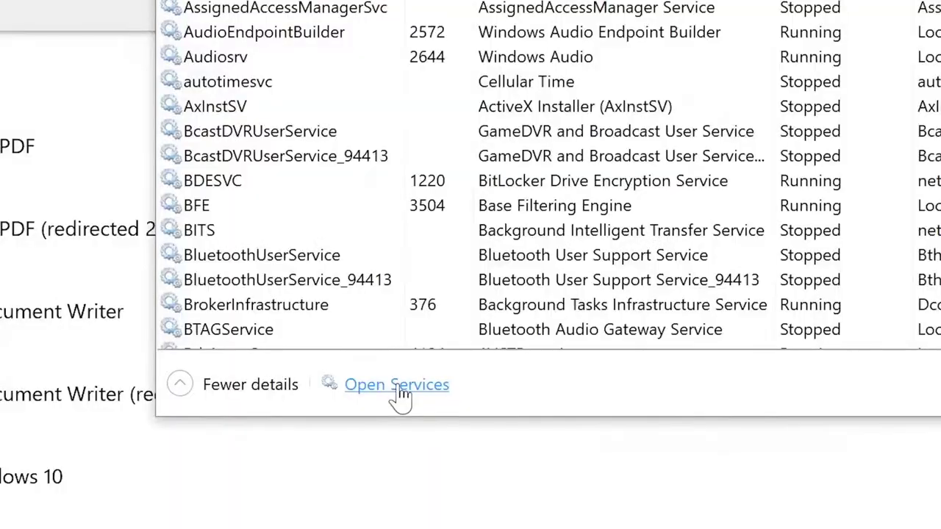
click(398, 390)
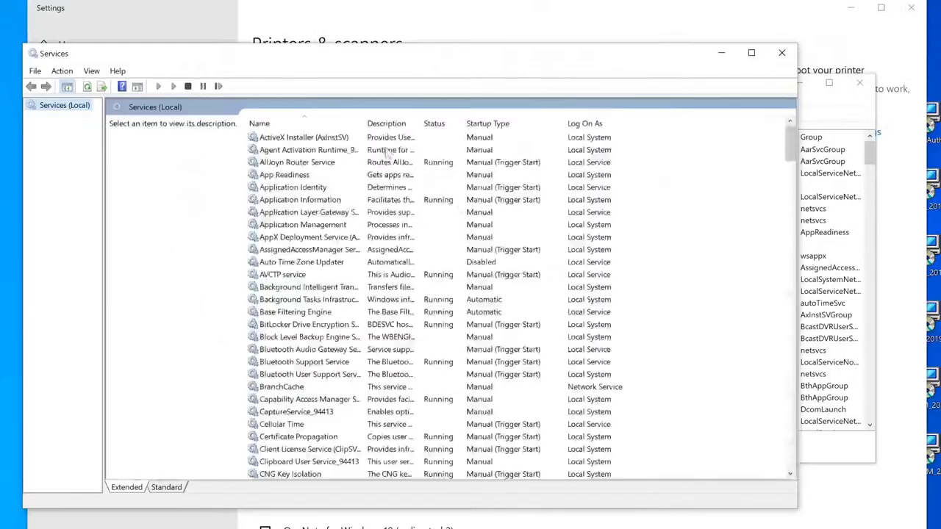
Arrange Services on the left and Task Manager on the right, selecting Agent Activation Runtime_94413
drag(445, 62, 363, 59)
drag(754, 89, 918, 66)
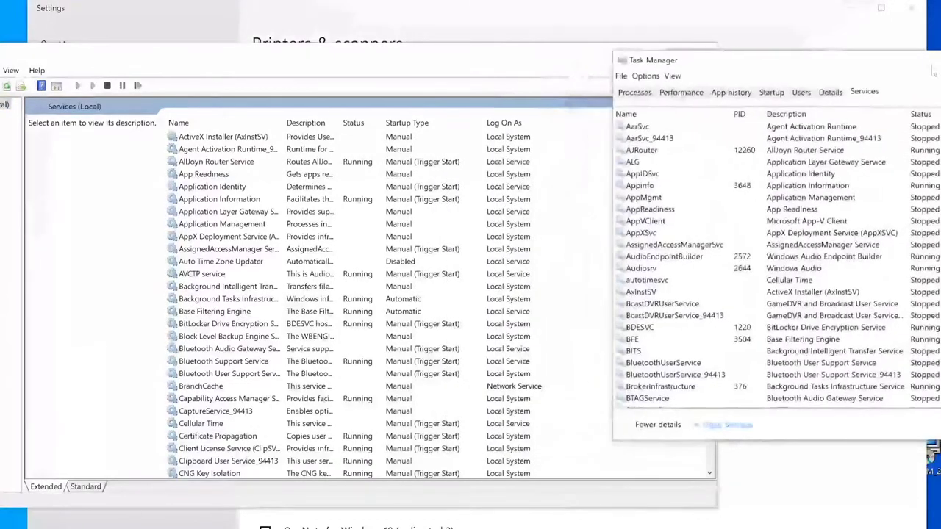
drag(585, 63, 683, 39)
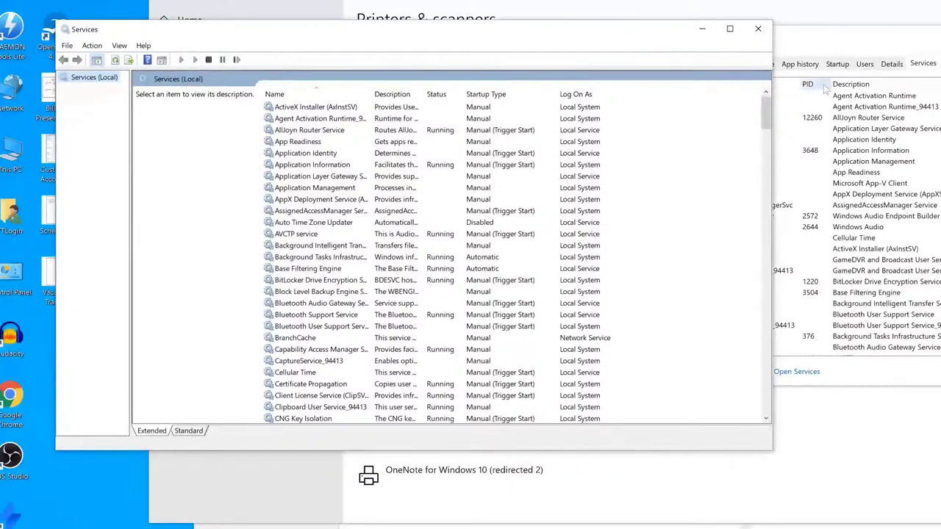
drag(767, 101, 672, 101)
click(749, 35)
drag(748, 34, 736, 28)
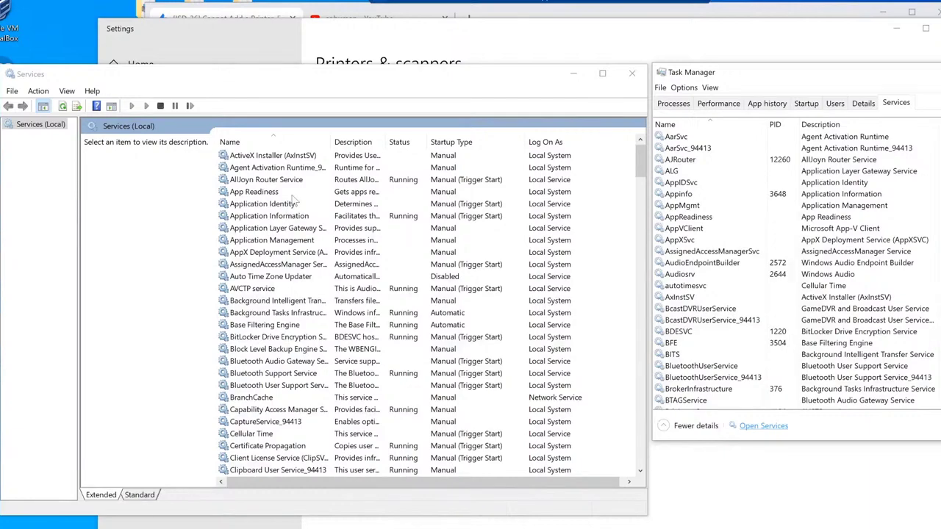
click(254, 167)
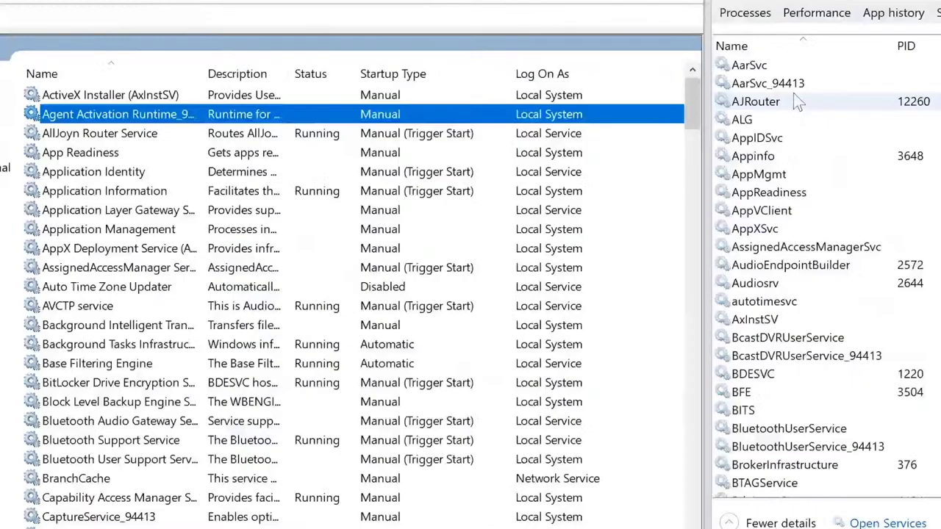
click(704, 157)
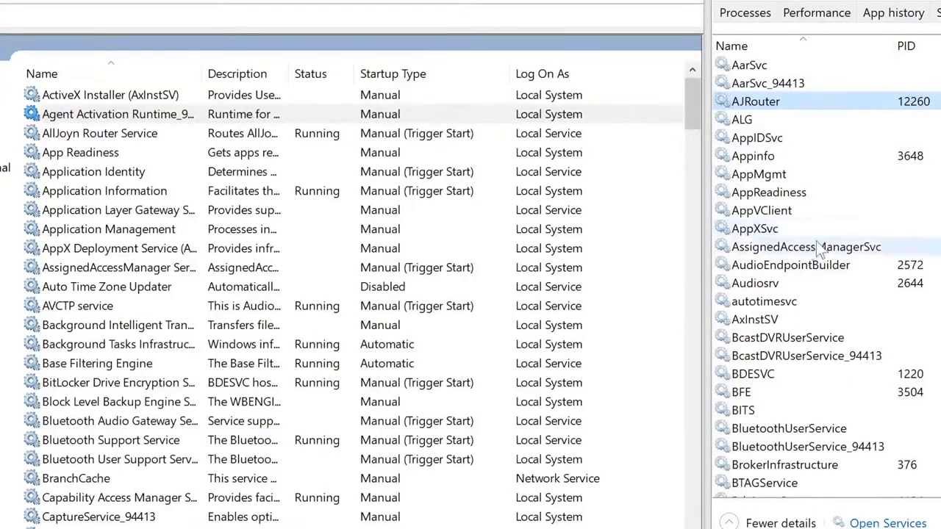
click(779, 65)
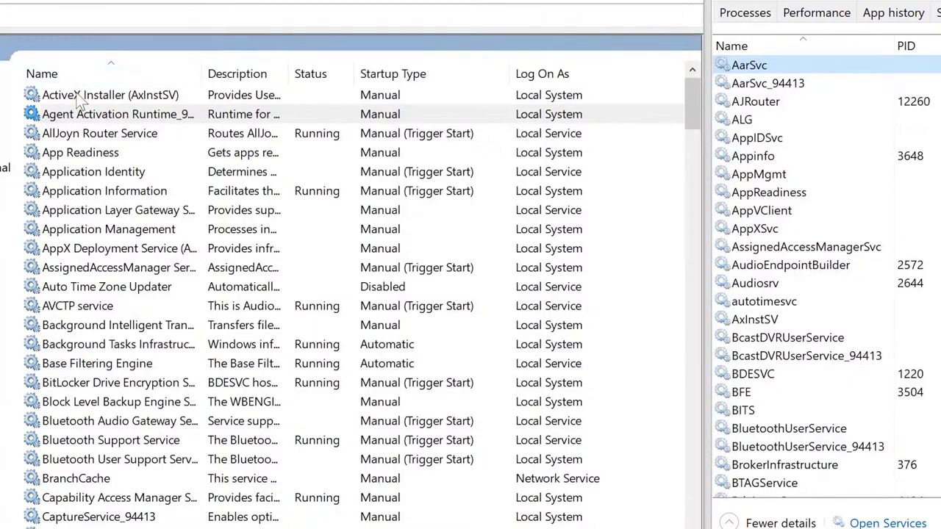
click(79, 99)
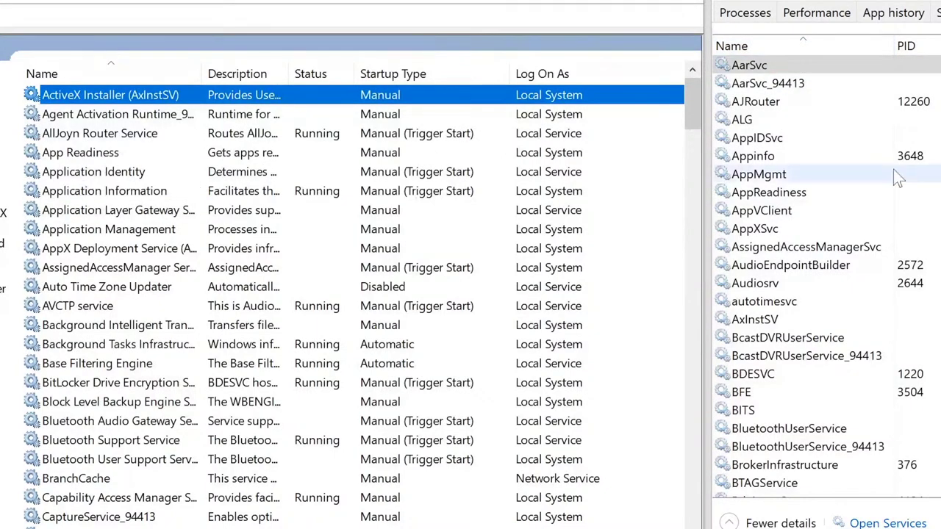
click(750, 65)
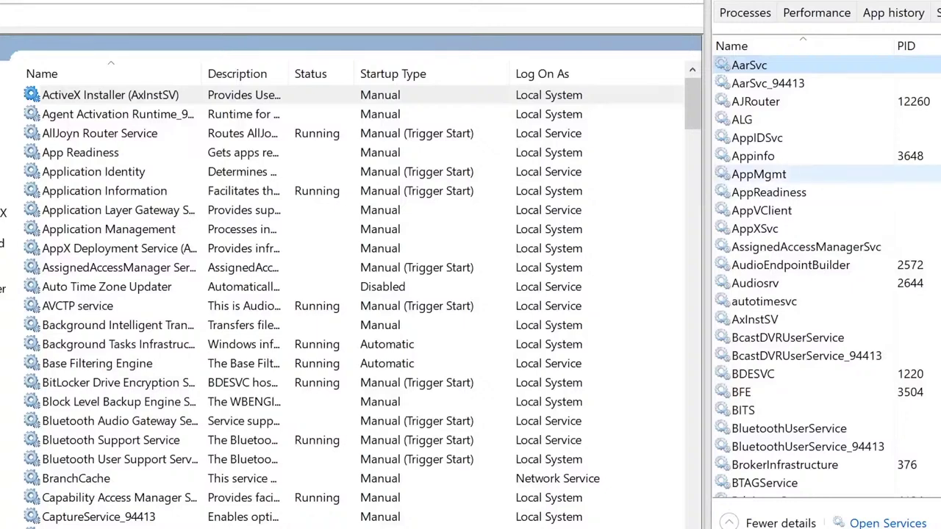
click(849, 275)
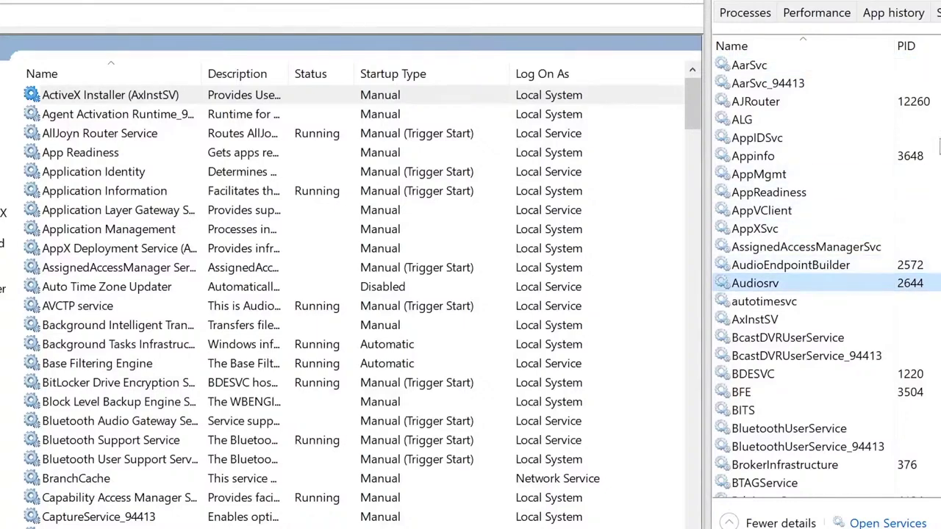
click(819, 328)
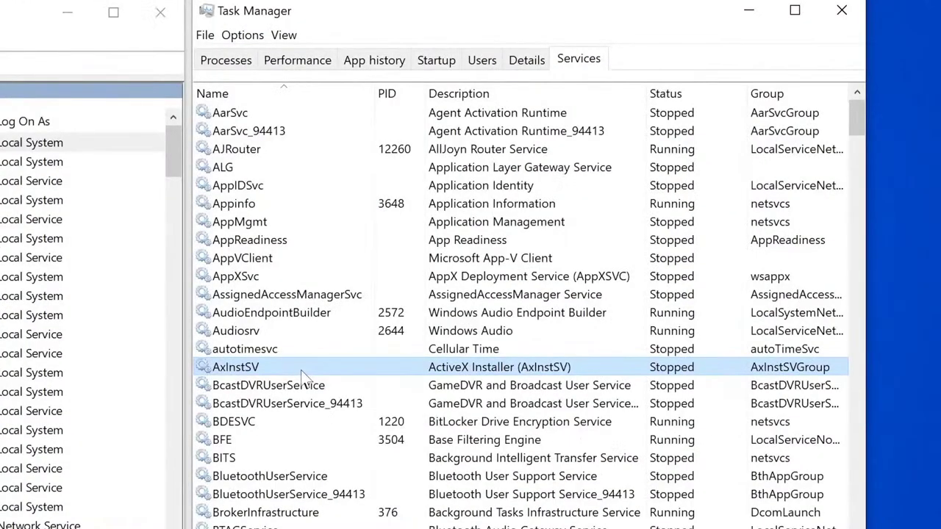
Jump with 'pr' to PrintWorkflowUserSvc, PrintWorkflowUserSvc_94413 and PrintNotify, all Stopped
text(pr)
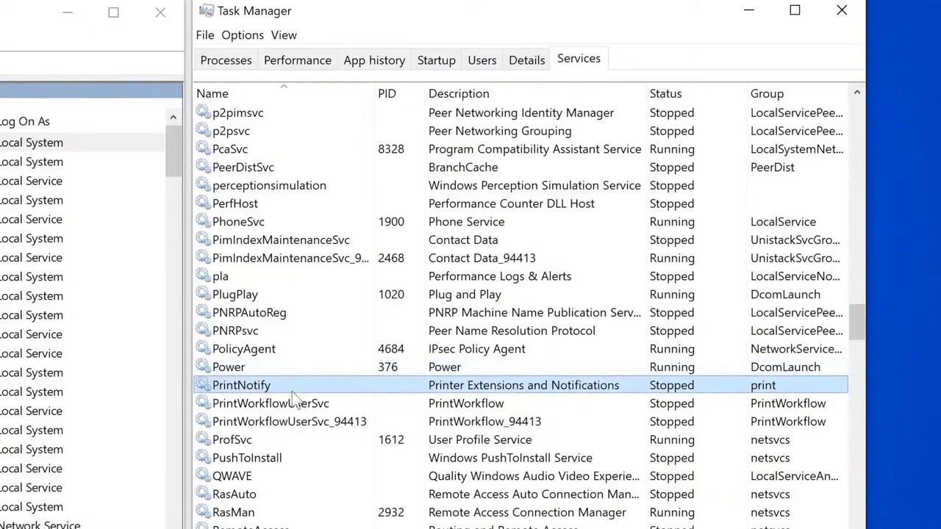
click(250, 407)
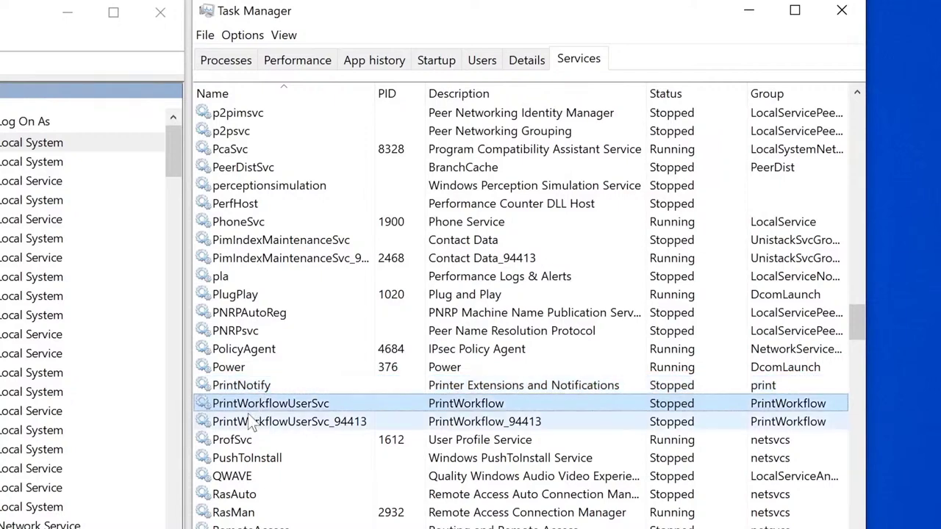
click(252, 425)
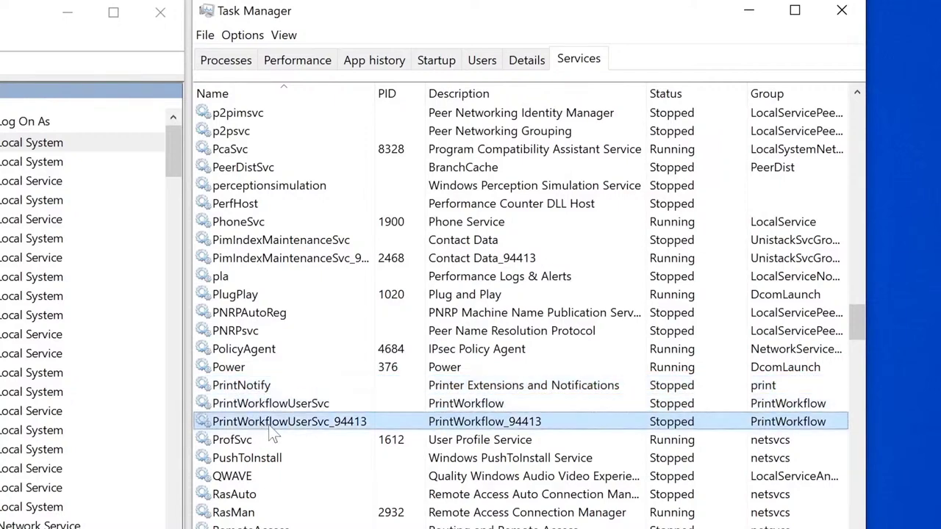
click(277, 387)
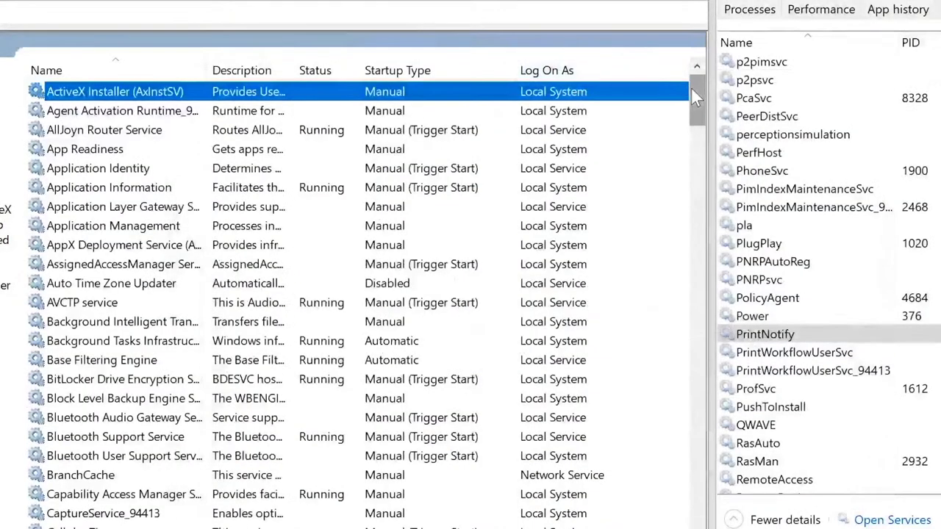
scroll(173, 138, down, 3)
drag(684, 117, 683, 144)
Type 'print' in the Services list to locate Print Spooler, repositioning Services and Task Manager
click(211, 252)
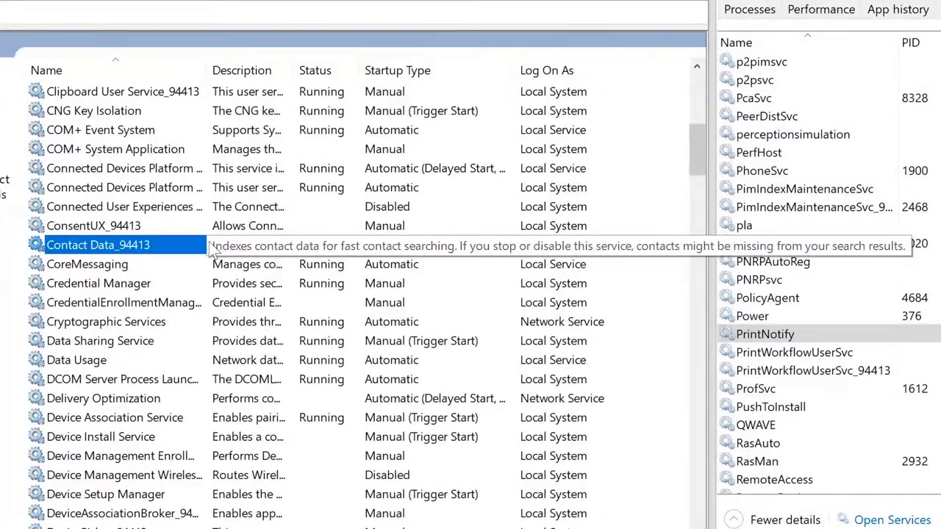
text(print)
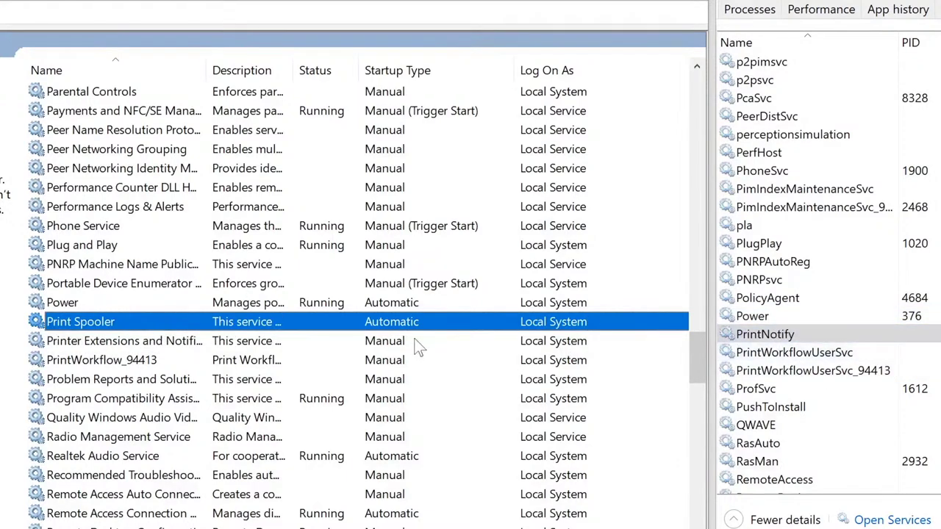
click(761, 6)
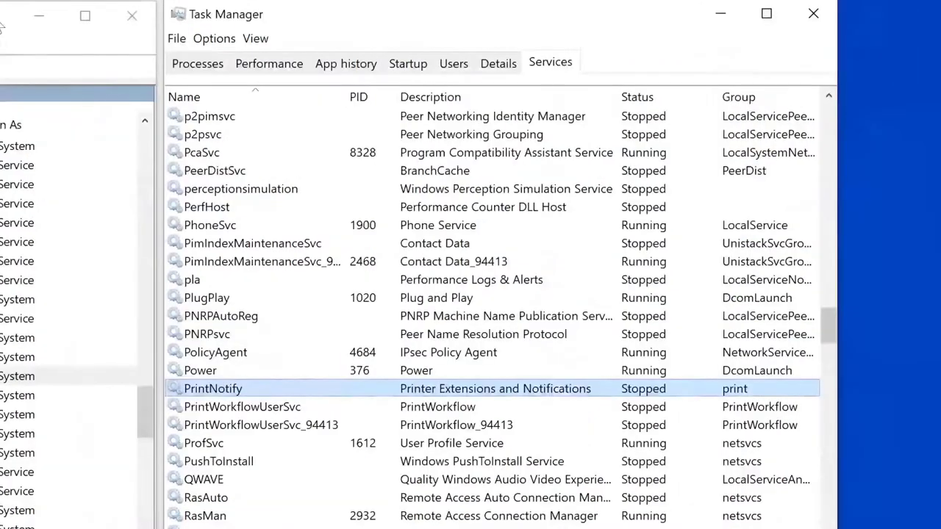
drag(1, 24, 0, 24)
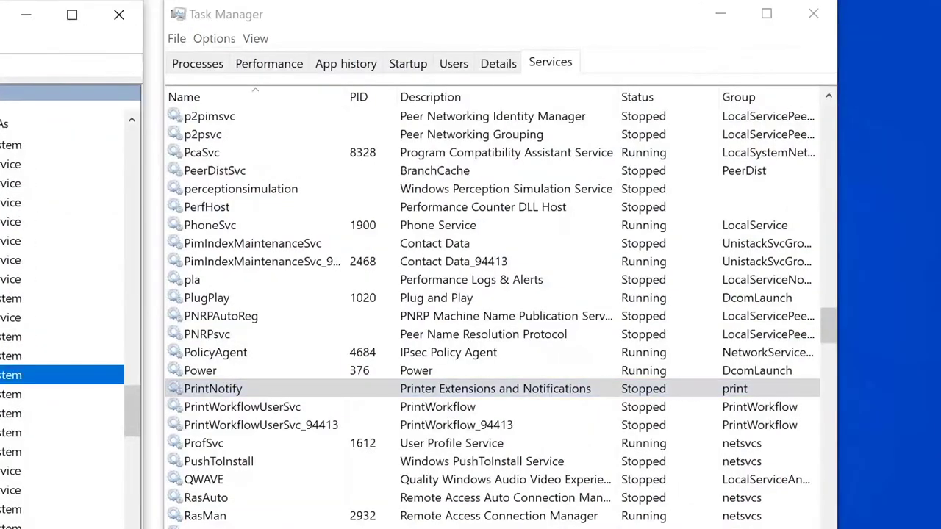
click(307, 12)
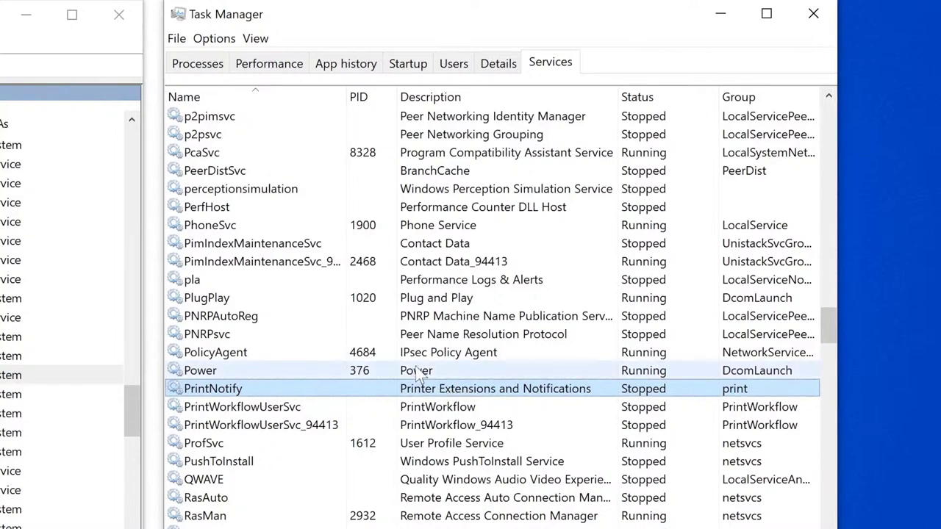
click(440, 317)
drag(462, 20, 484, 44)
drag(481, 41, 447, 21)
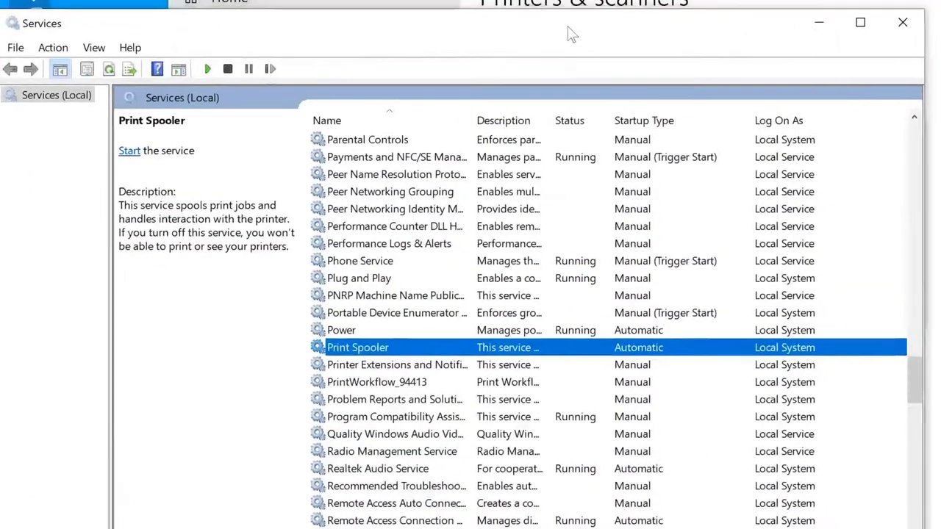
drag(571, 33, 590, 21)
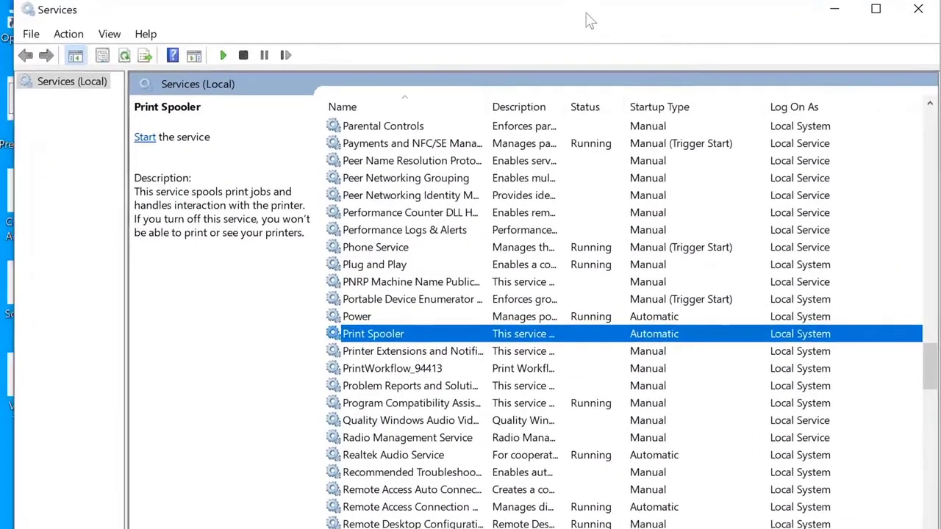
Start the Print Spooler service from its context menu so its status reads Running
right_click(394, 335)
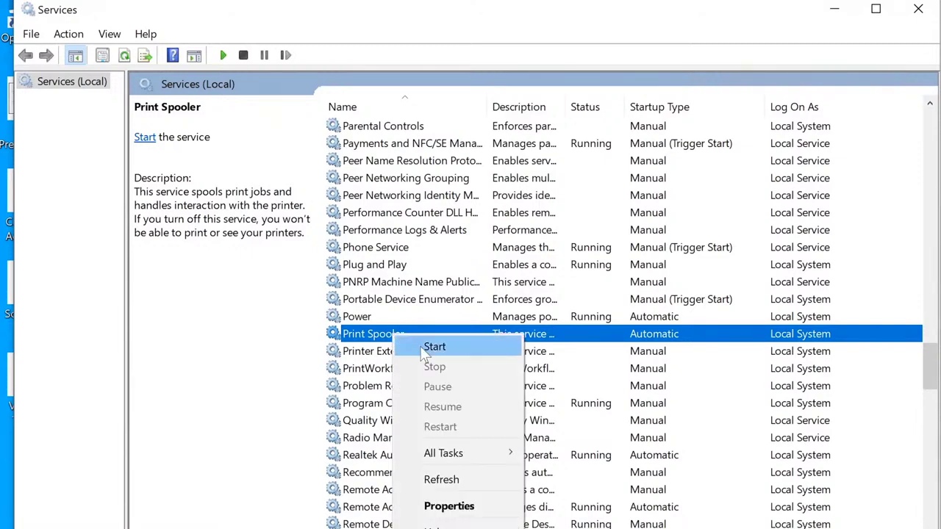
right_click(367, 336)
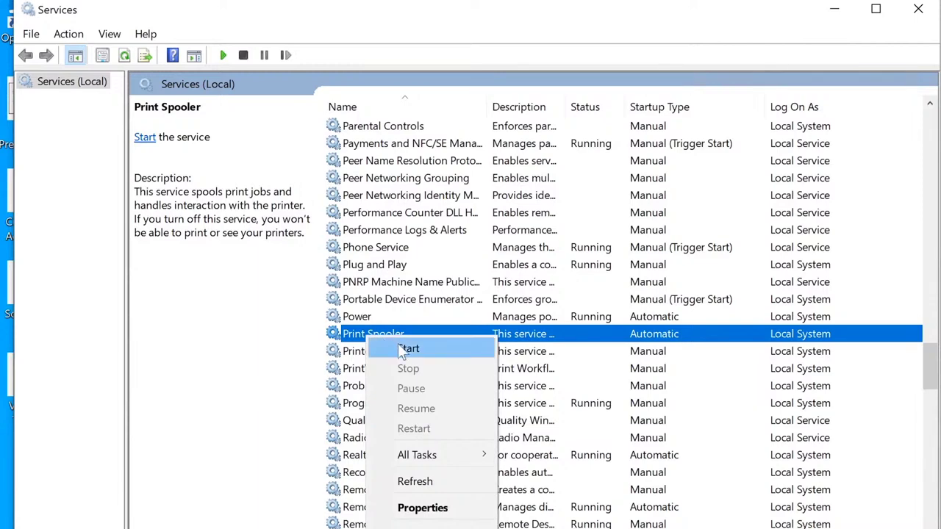
click(399, 348)
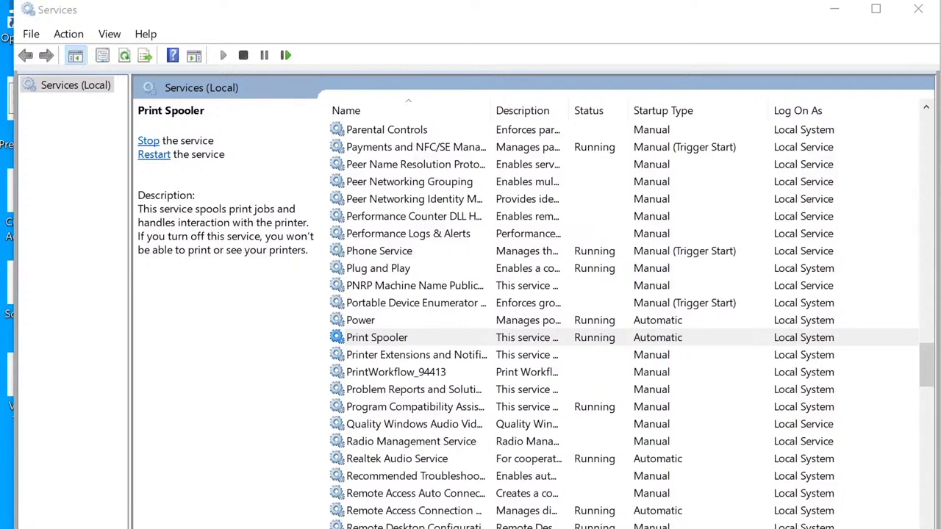
click(408, 22)
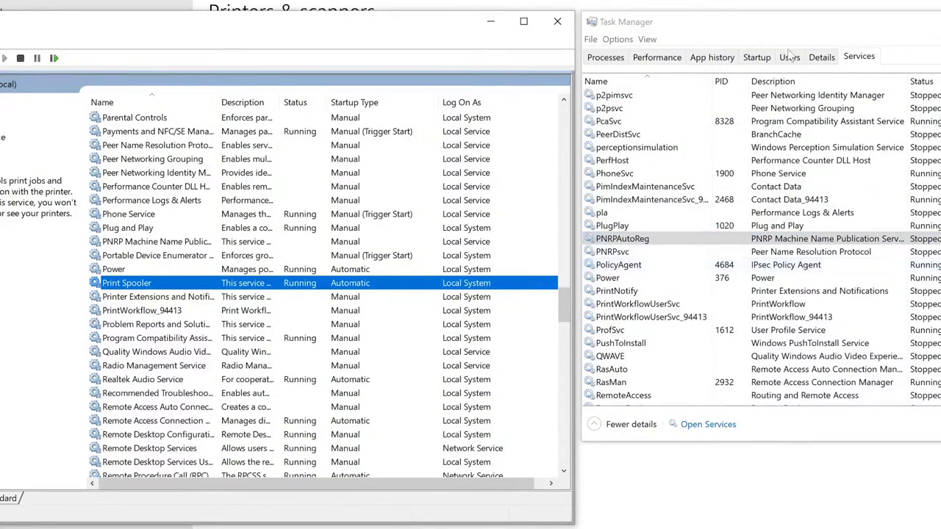
Browse Task Manager's services, selecting PolicyAgent and PlugPlay, then bring Services back to front
click(736, 23)
click(682, 241)
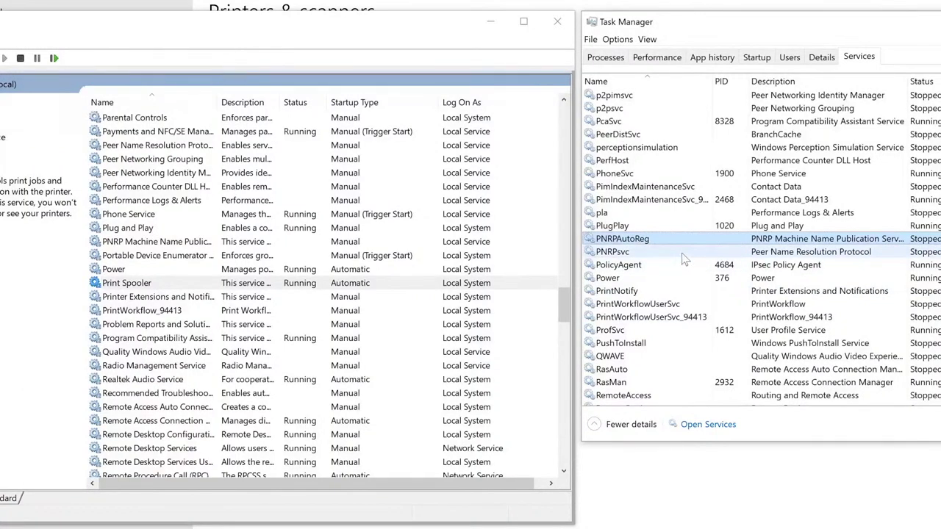
click(670, 266)
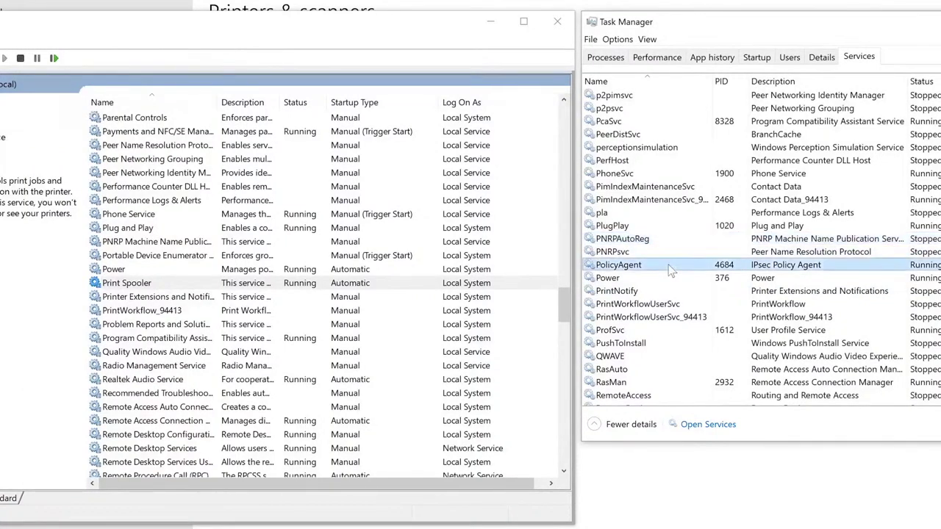
click(722, 227)
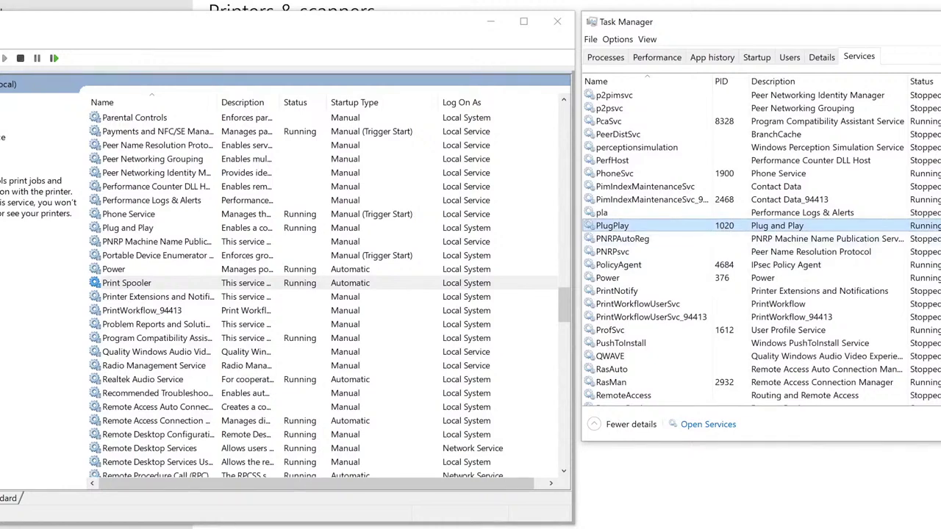
scroll(761, 247, down, 2)
scroll(760, 246, up, 4)
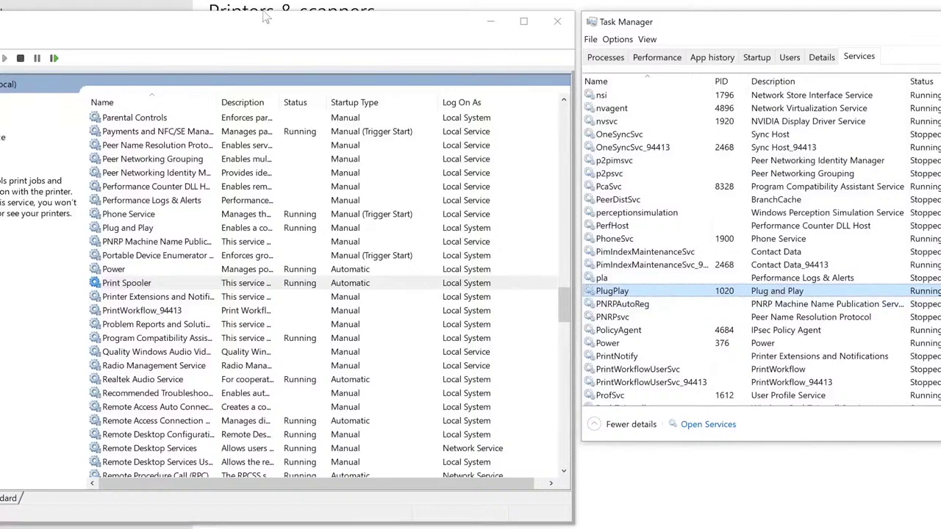
click(249, 31)
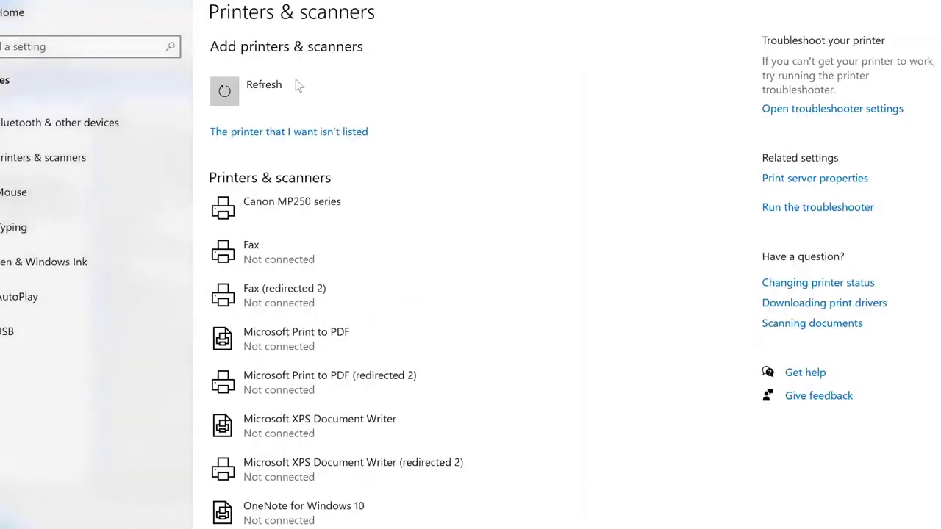
click(263, 137)
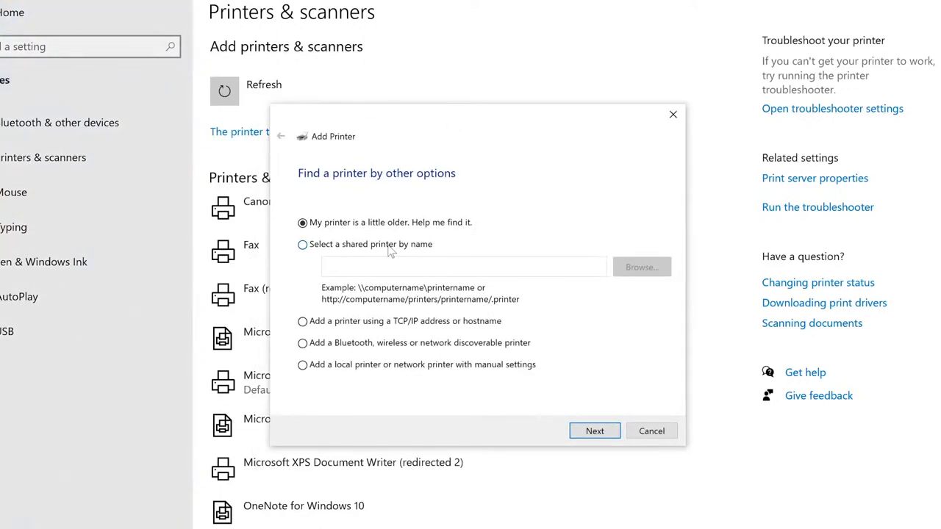
click(325, 328)
click(652, 432)
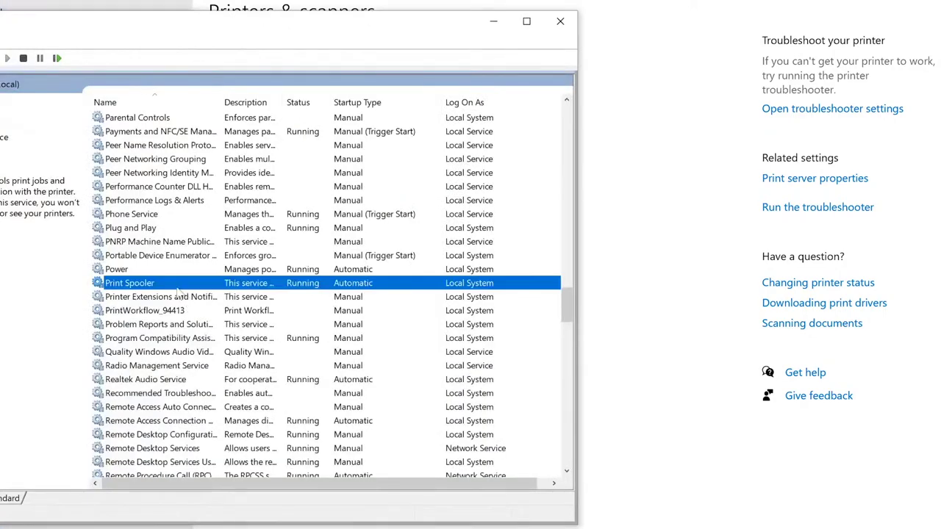
Stop Print Spooler from its context menu and widen the Description column
right_click(177, 287)
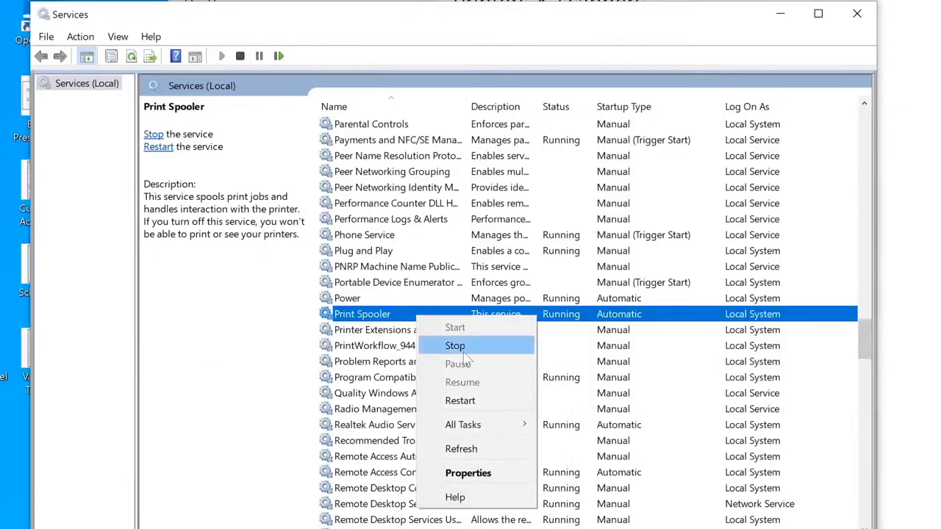
click(211, 310)
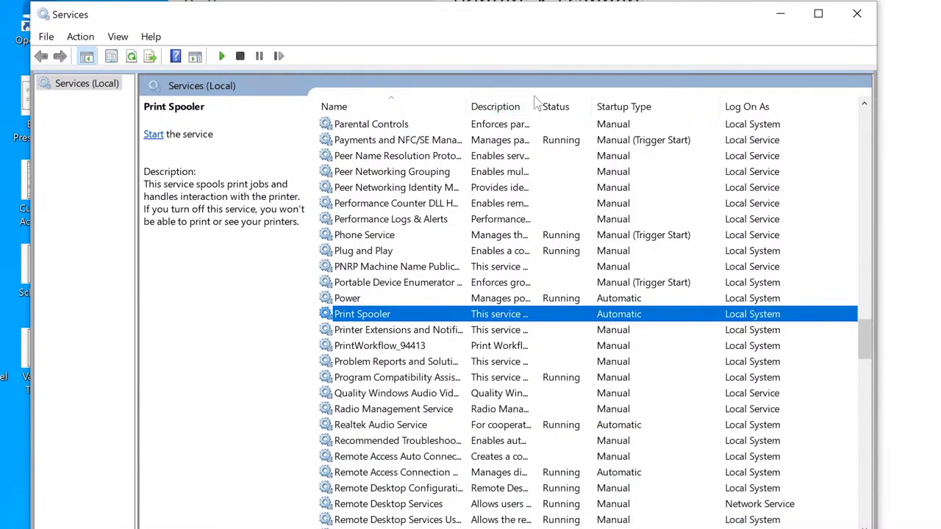
drag(538, 95, 555, 91)
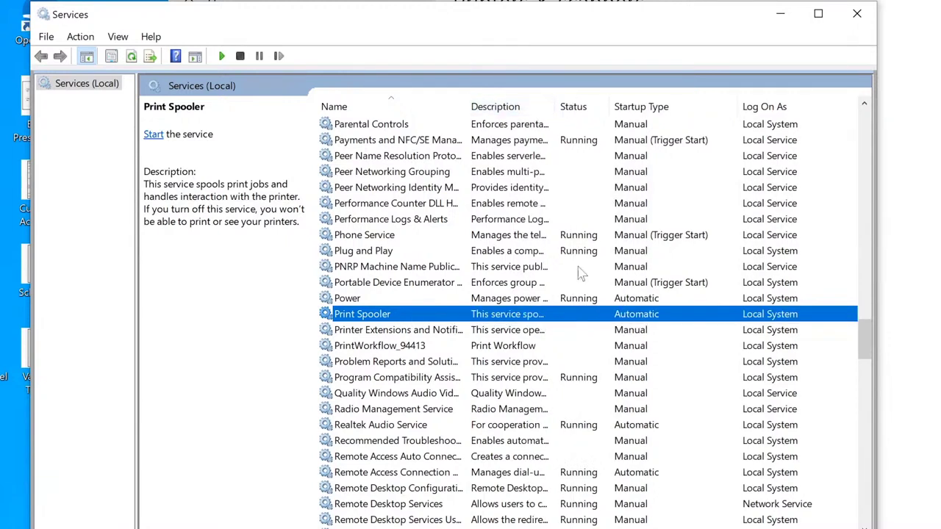
Open Print Spooler's properties and apply the Disabled startup type
right_click(452, 317)
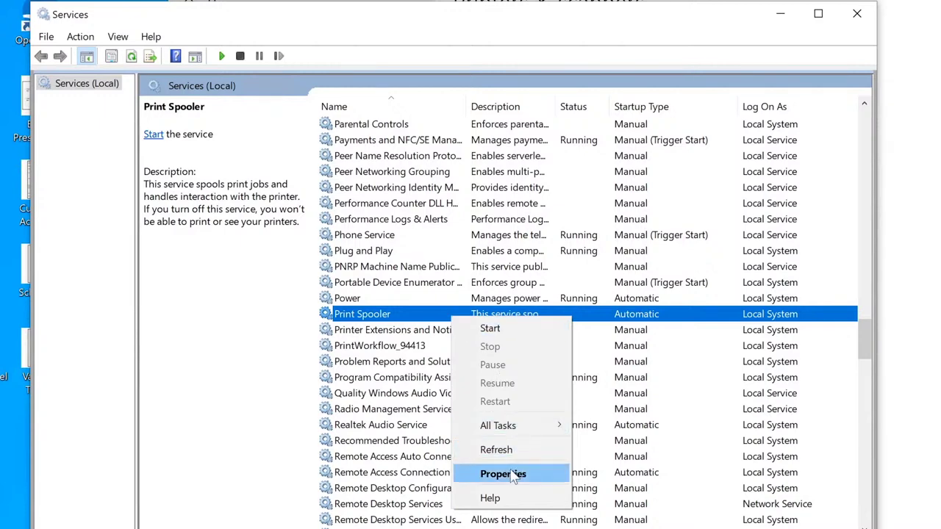
click(513, 476)
drag(538, 128, 795, 133)
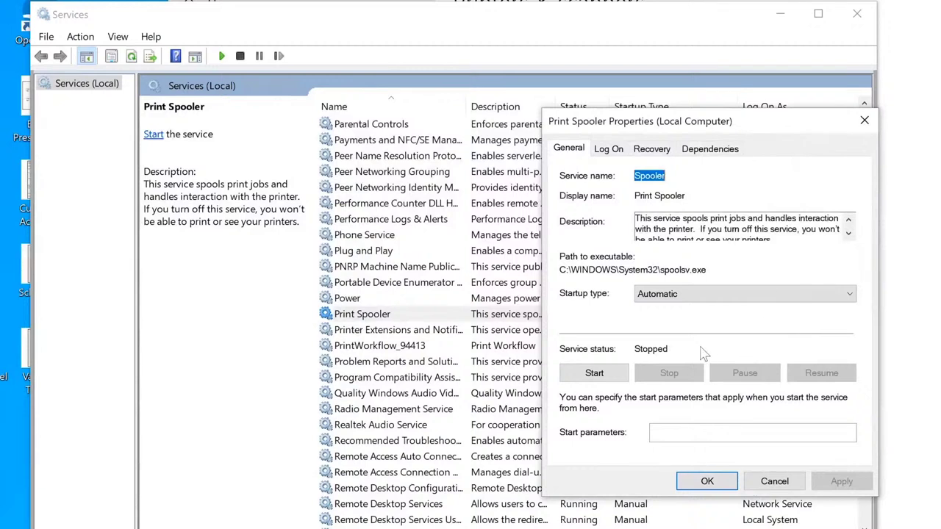
click(680, 294)
click(661, 341)
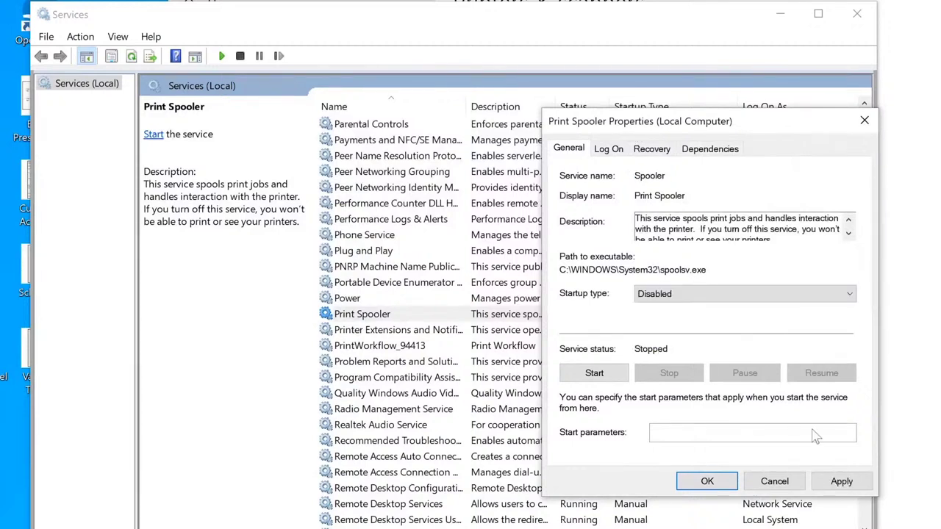
click(842, 485)
click(710, 481)
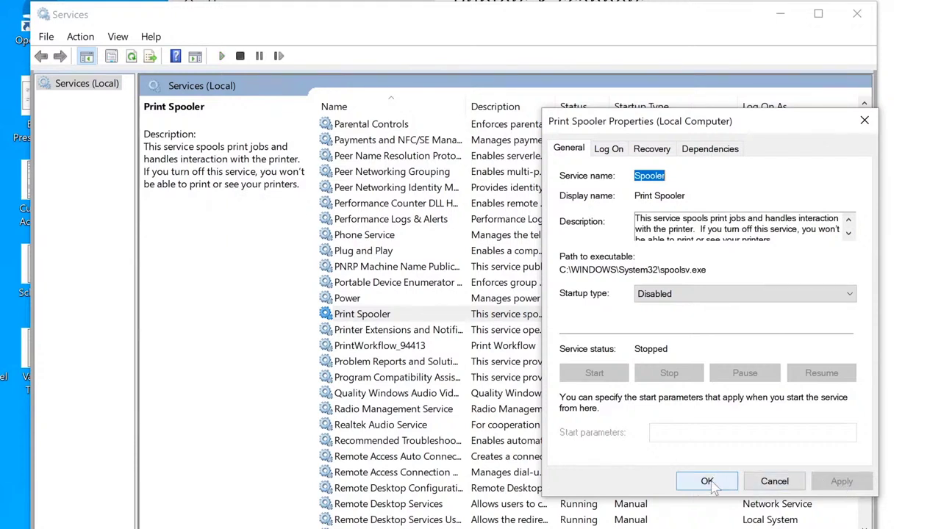
Change Print Spooler's startup type to Automatic, apply it and close the properties
click(729, 295)
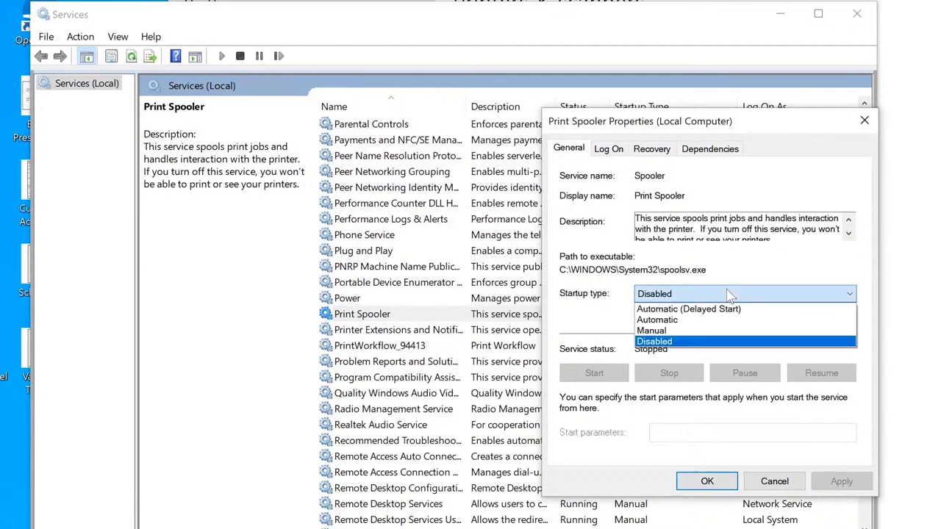
click(690, 320)
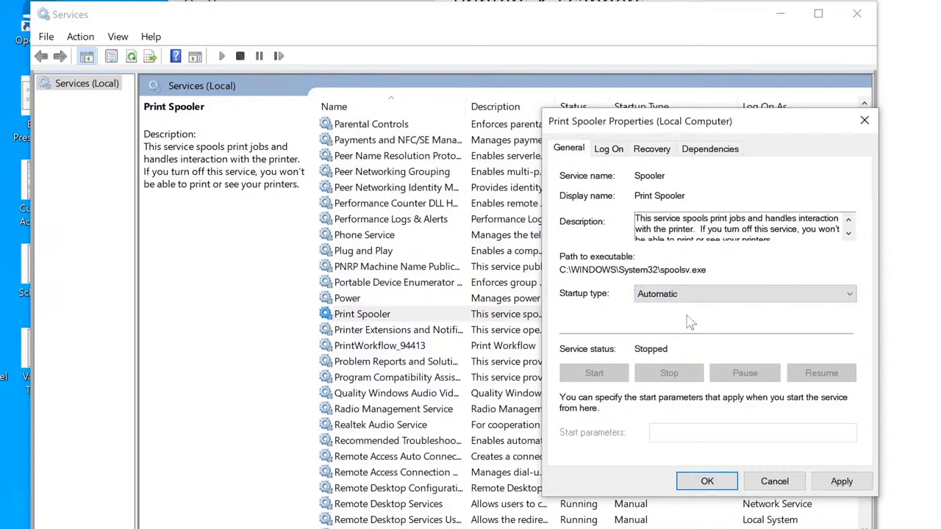
click(839, 482)
click(715, 483)
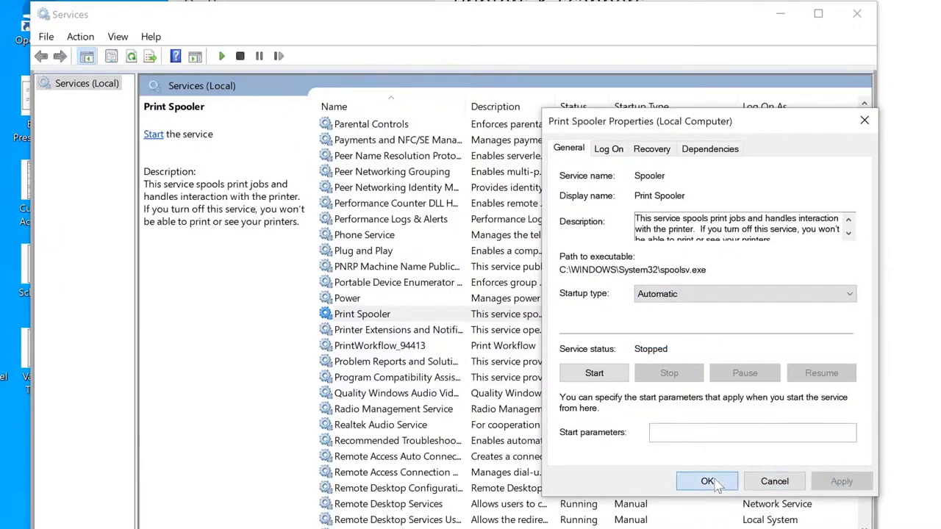
right_click(519, 315)
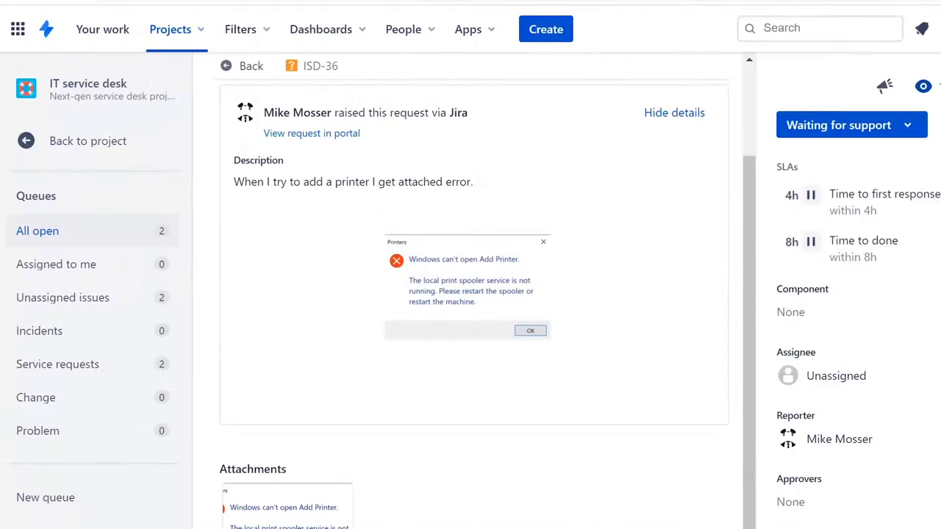
Launch Services from Windows search and bring its window fully on screen
key(super)
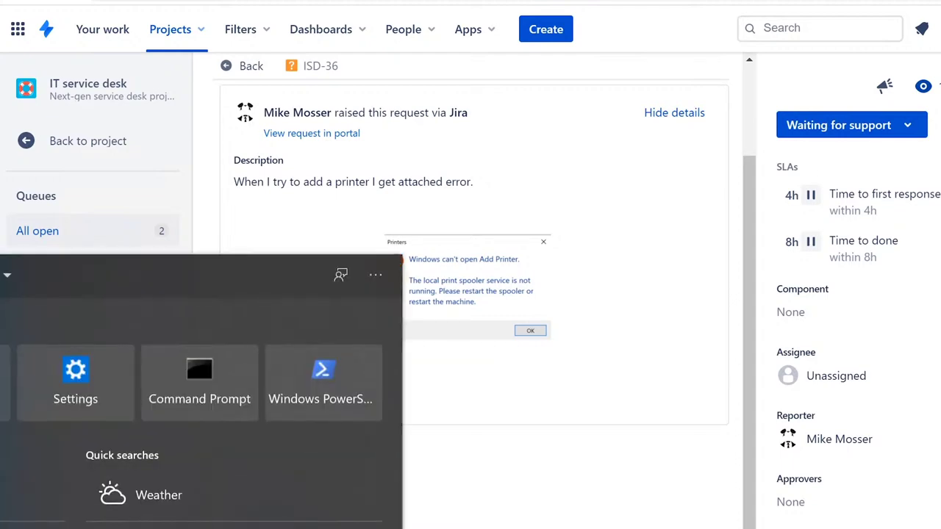
text(services)
key(Return)
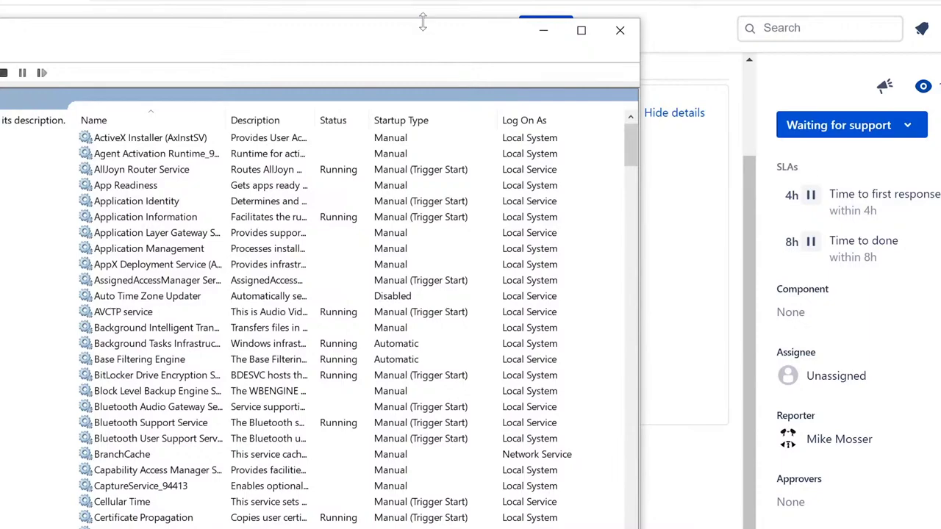
drag(426, 39, 645, 171)
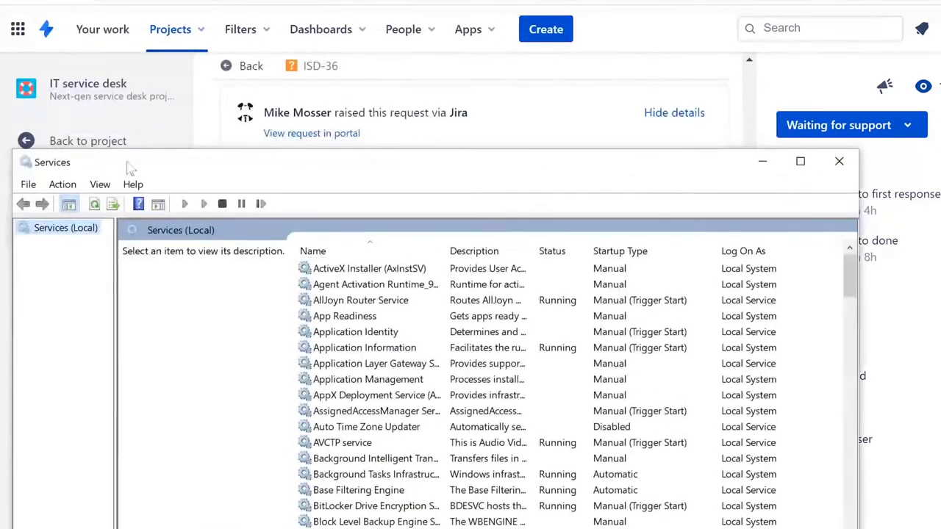
Begin connecting to another computer by name, cancel it, and close the Services console
click(29, 187)
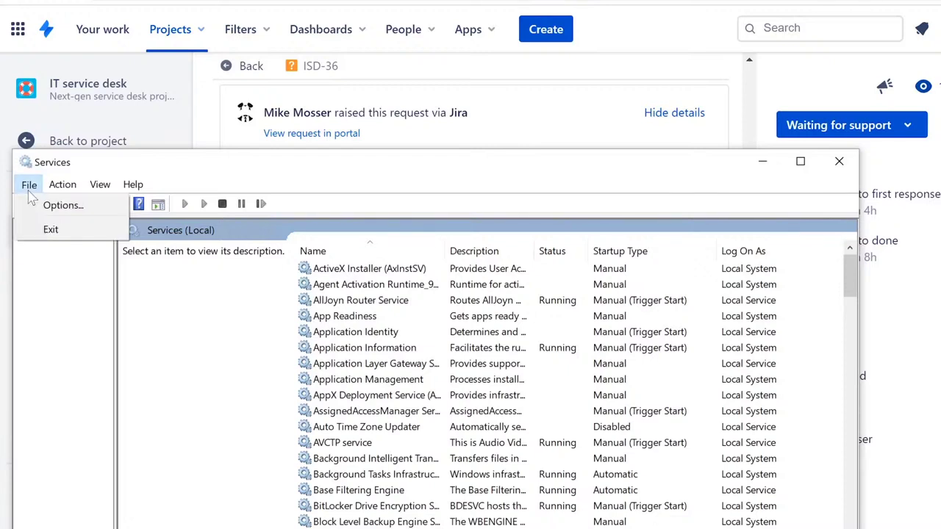
click(63, 184)
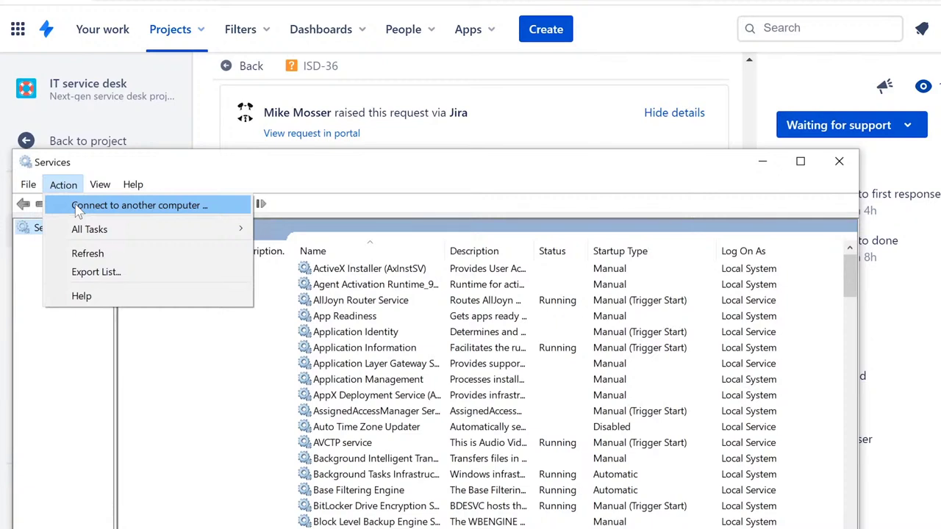
click(77, 207)
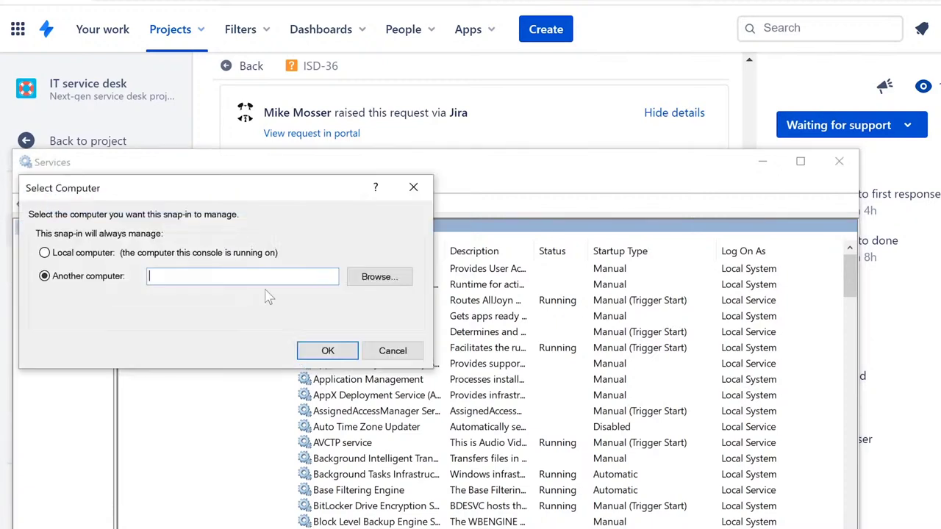
text(mikescomputername)
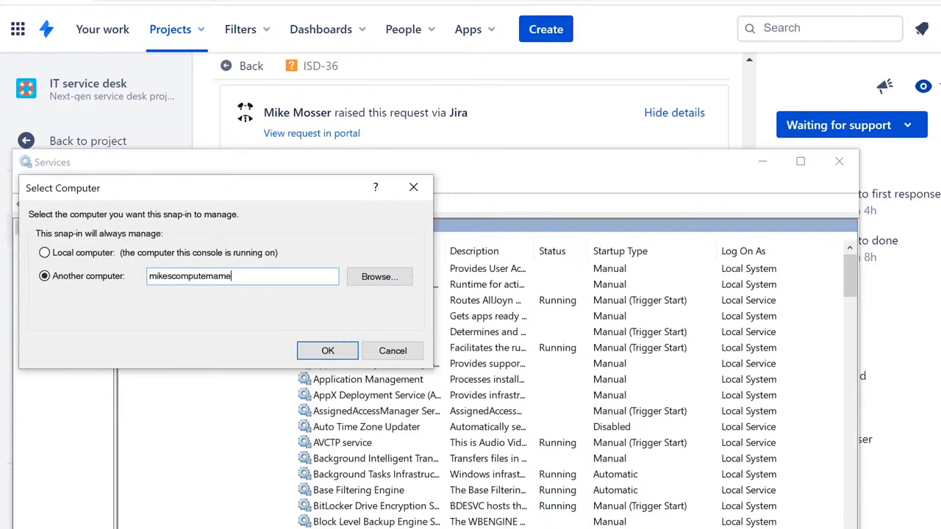
click(416, 356)
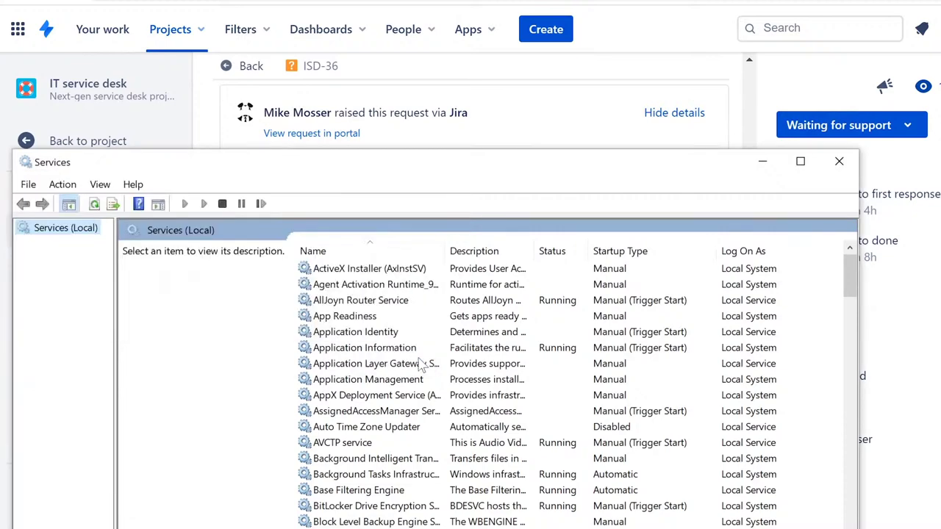
drag(394, 162, 364, 71)
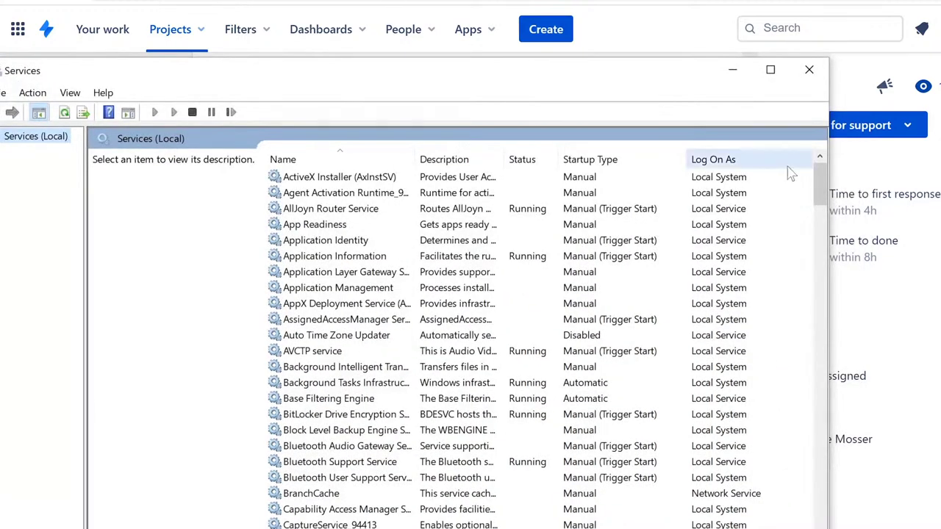
click(809, 67)
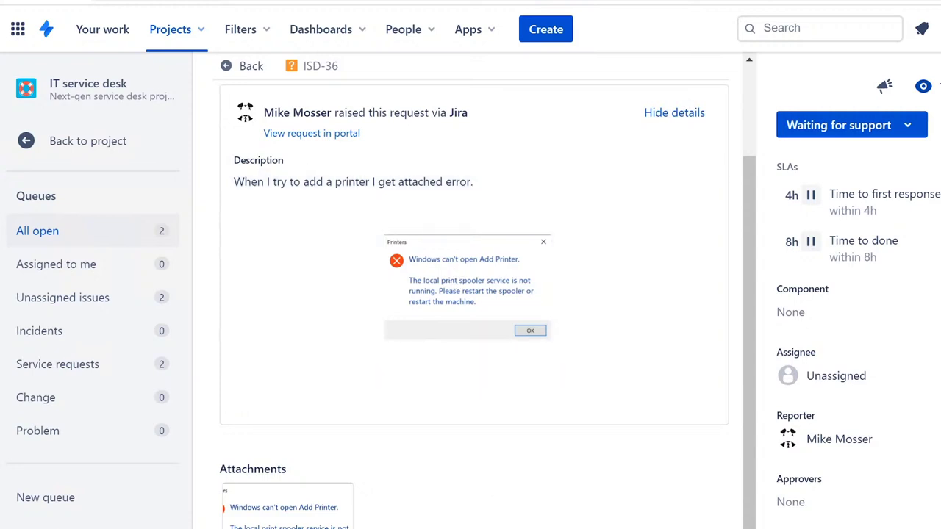
Post a customer reply on ISD-36: printing enabled on your computer, please try again, report any issues
scroll(474, 293, down, 3)
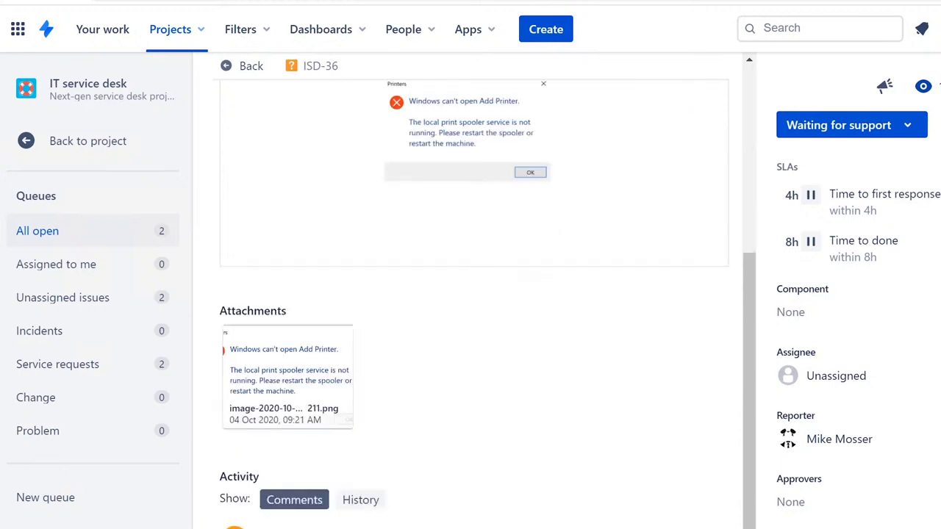
text(Hel)
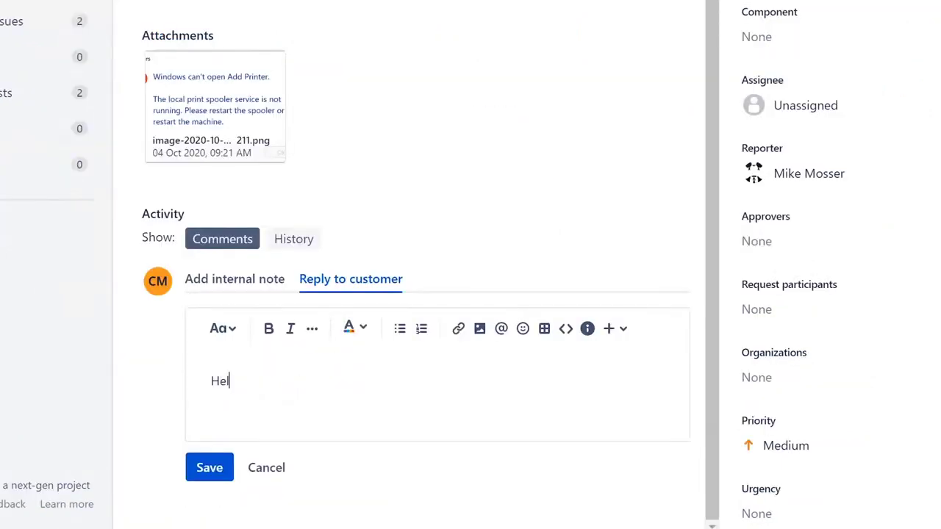
text(oo Mike, I have enabled)
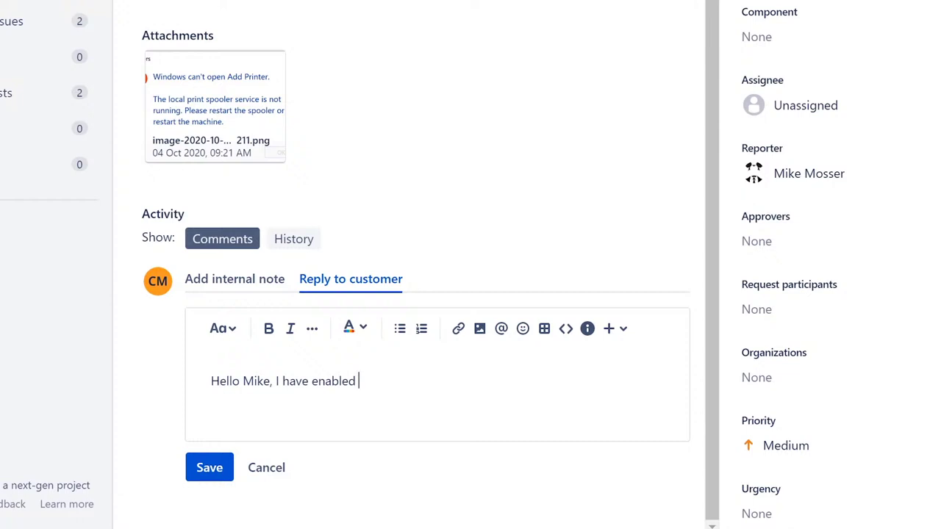
text(Printing on yuour)
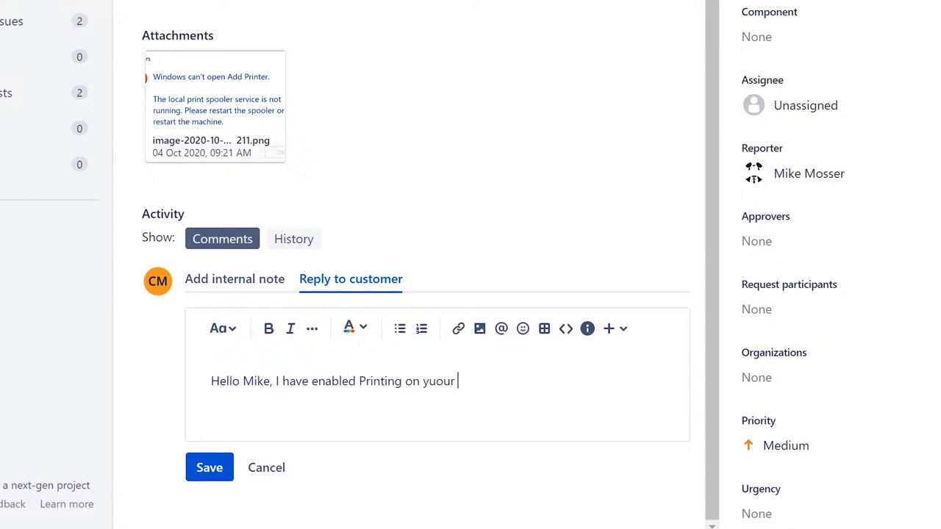
key(BackSpace)
key(BackSpace)
key(BackSpace)
key(BackSpace)
text(our compute4)
key(BackSpace)
text(r. )
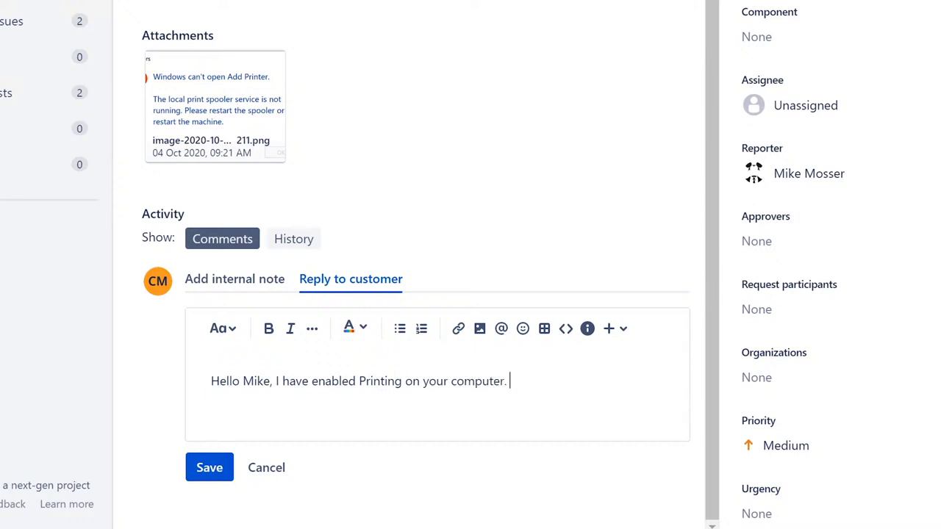
text(Please try ag)
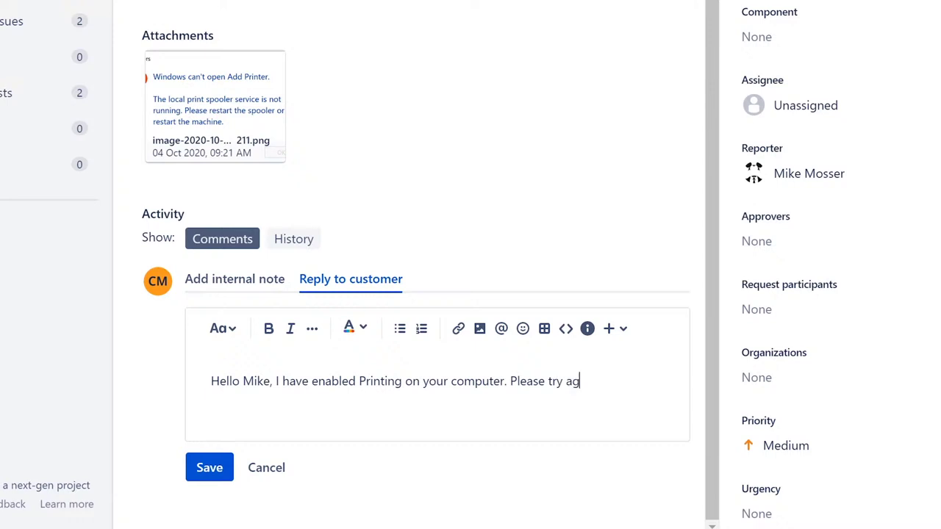
text(ain and let me)
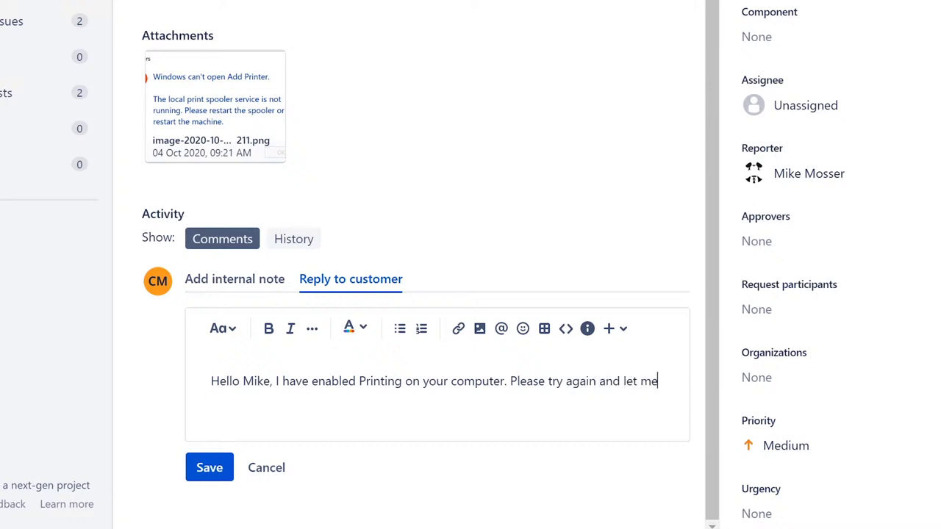
text( know if any iss)
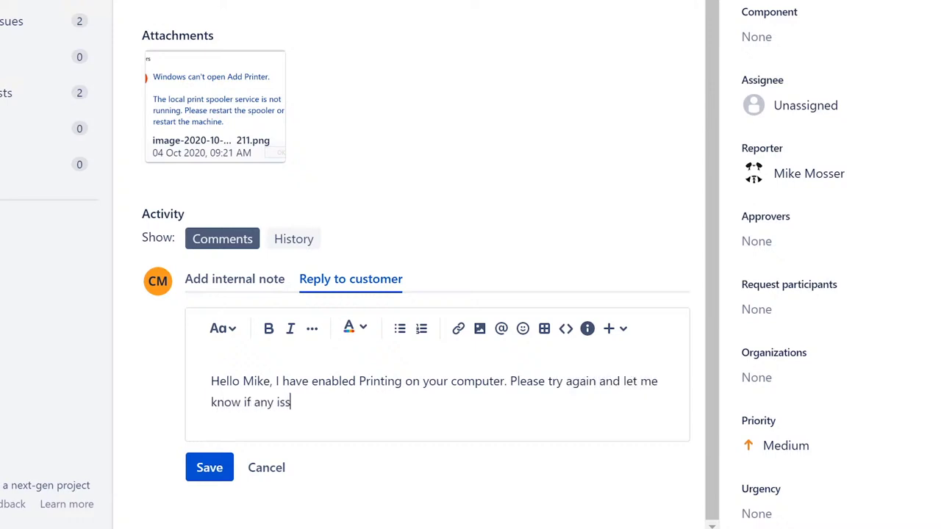
text(ues. Ervin)
click(210, 468)
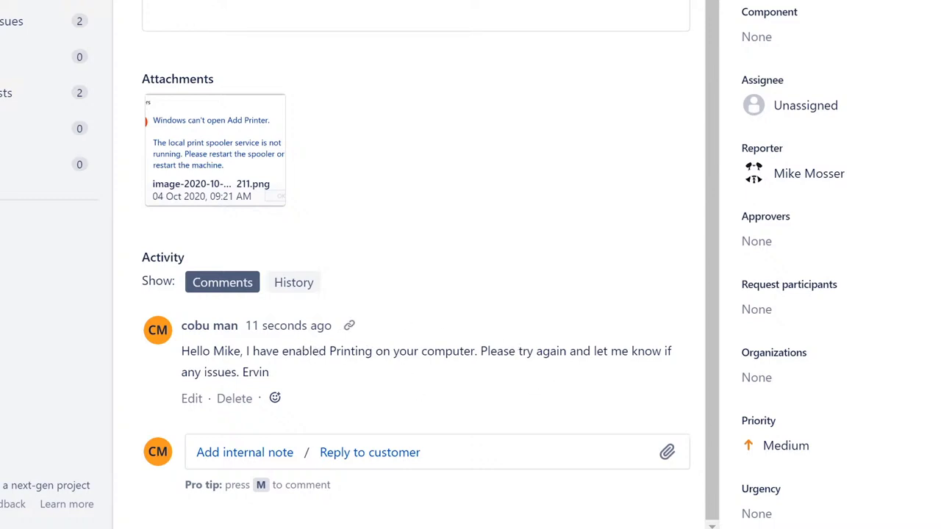
drag(481, 351, 500, 371)
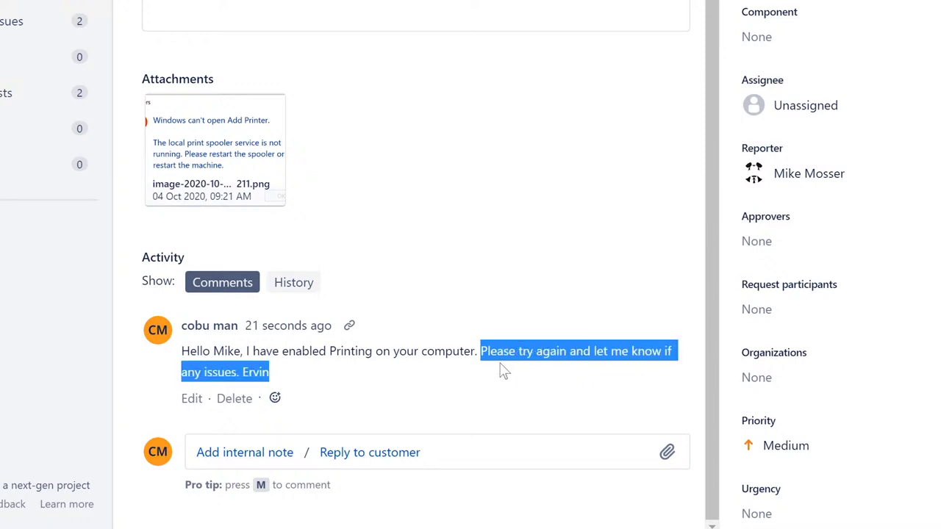
click(519, 372)
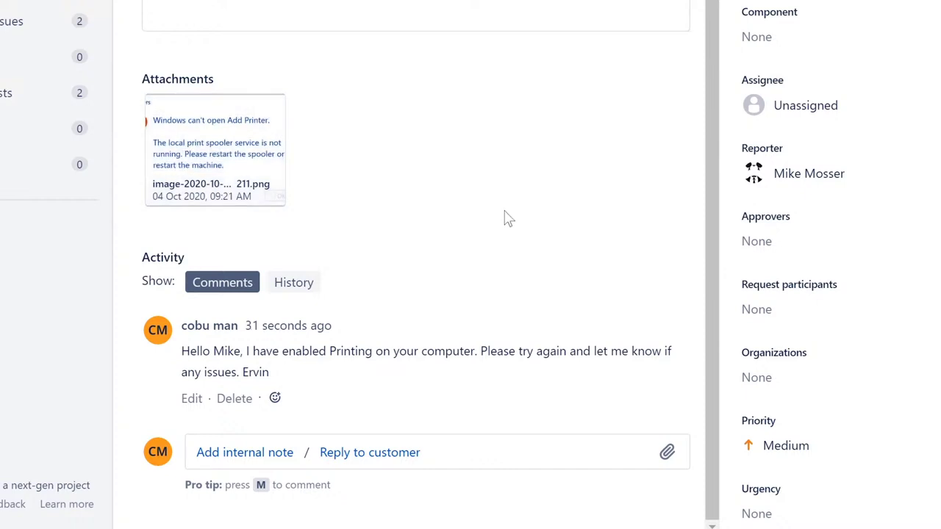
Save the internal note 'Printing now works fine.' on ISD-36, signed by the agent
click(262, 453)
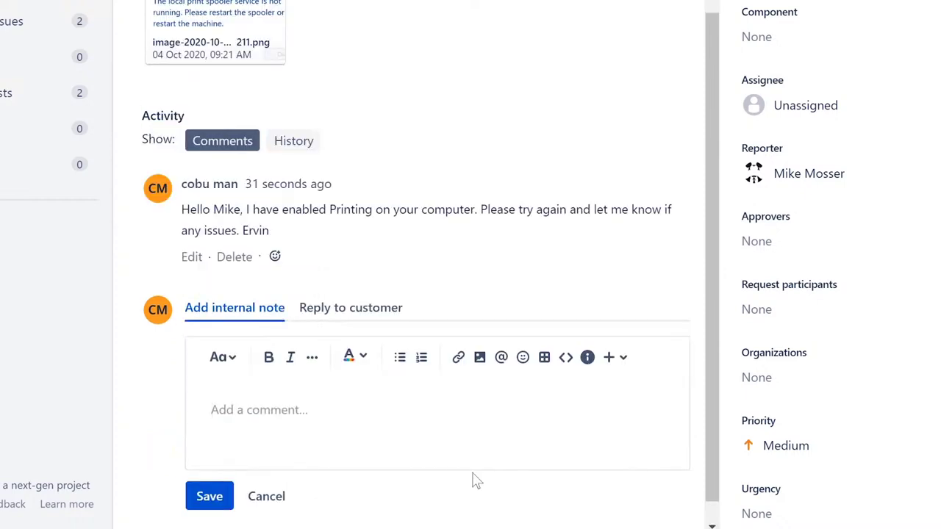
text(Prin)
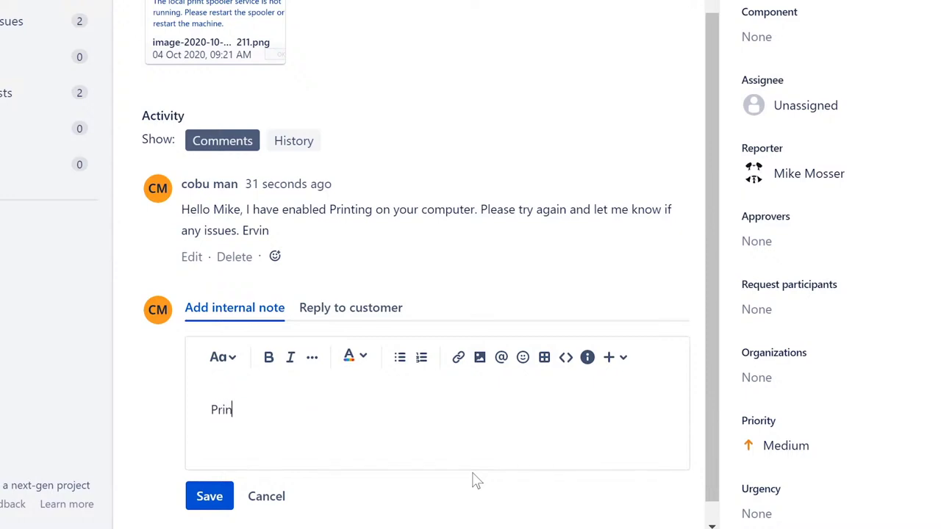
text(ting now works fine)
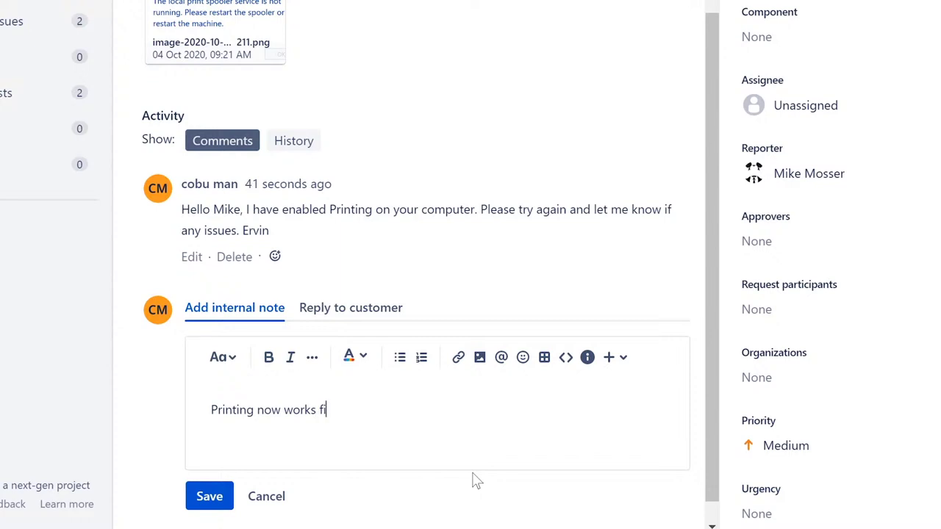
text(. Ervin)
click(209, 496)
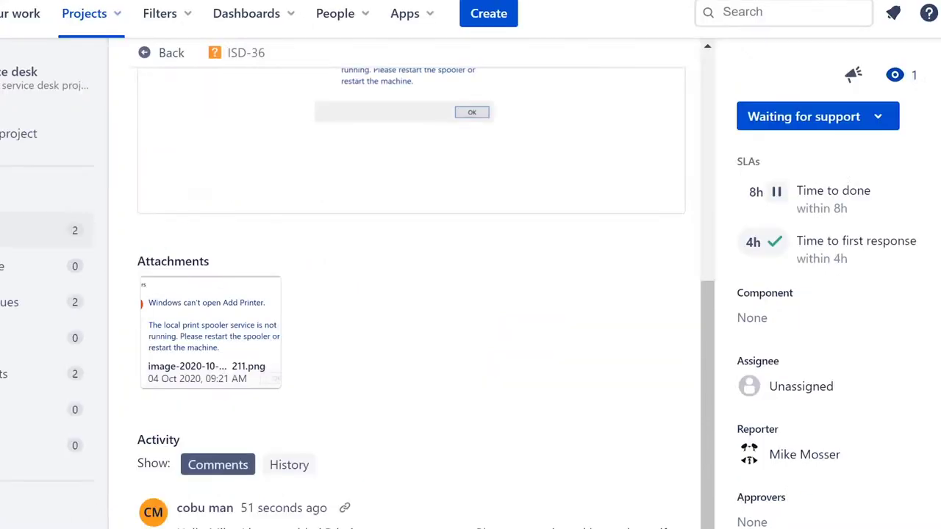
Change ISD-36's status from Waiting for support to Completed
scroll(412, 294, up, 3)
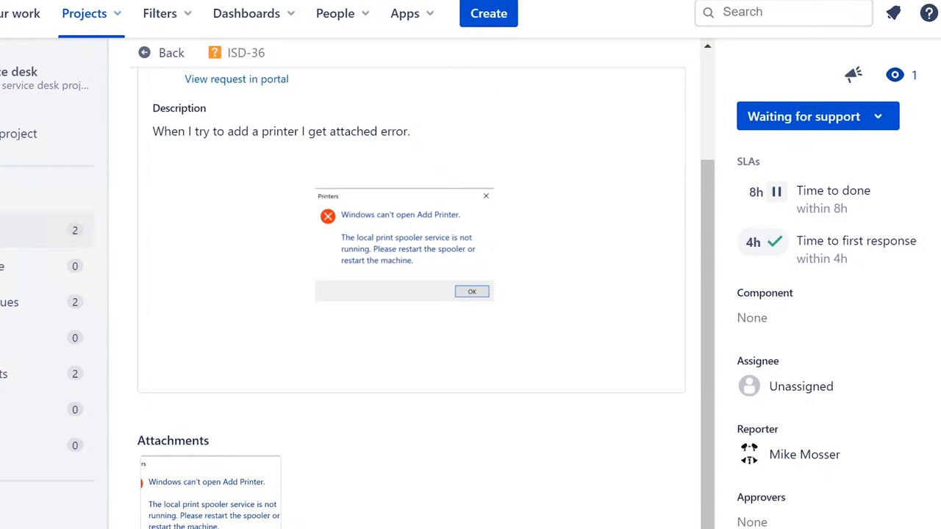
scroll(411, 294, down, 3)
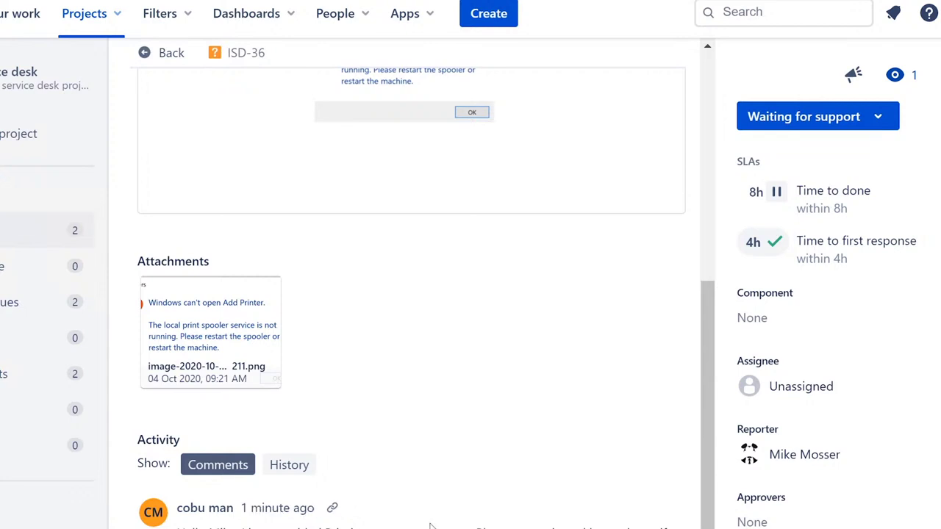
scroll(412, 294, up, 4)
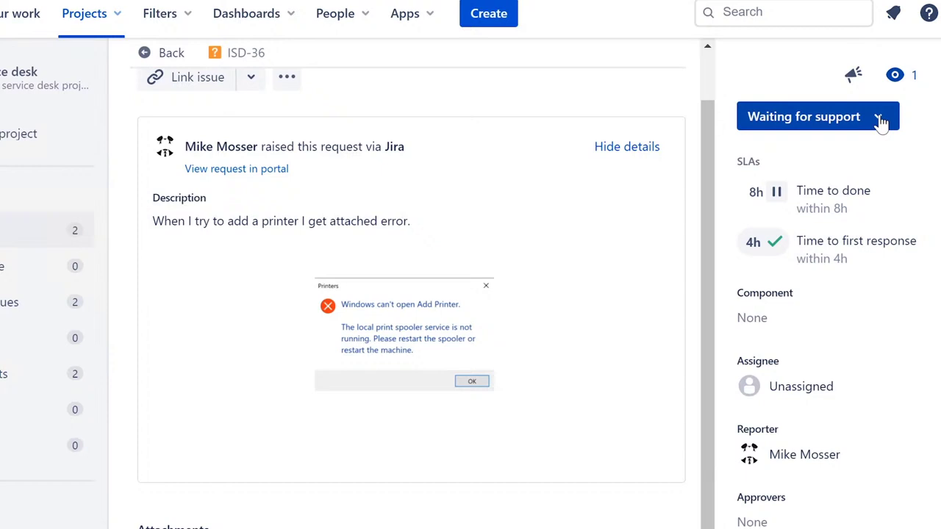
click(879, 119)
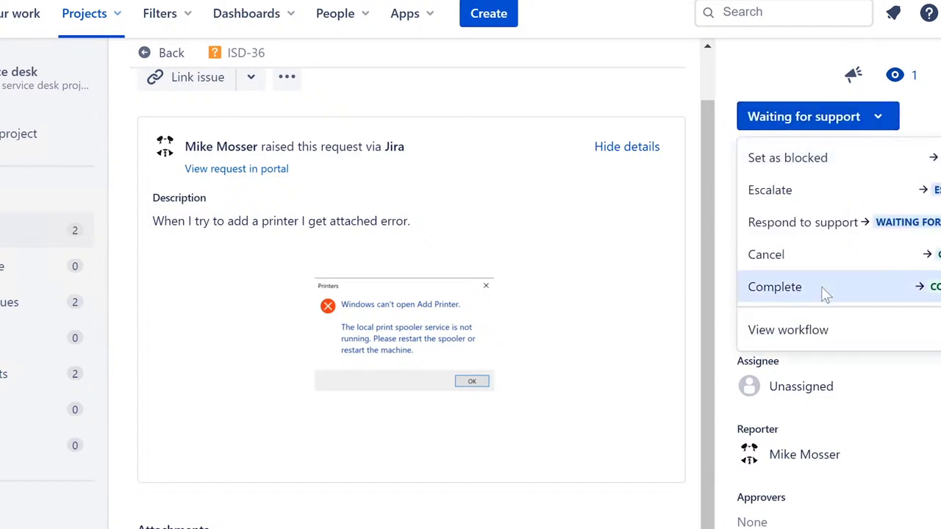
click(825, 293)
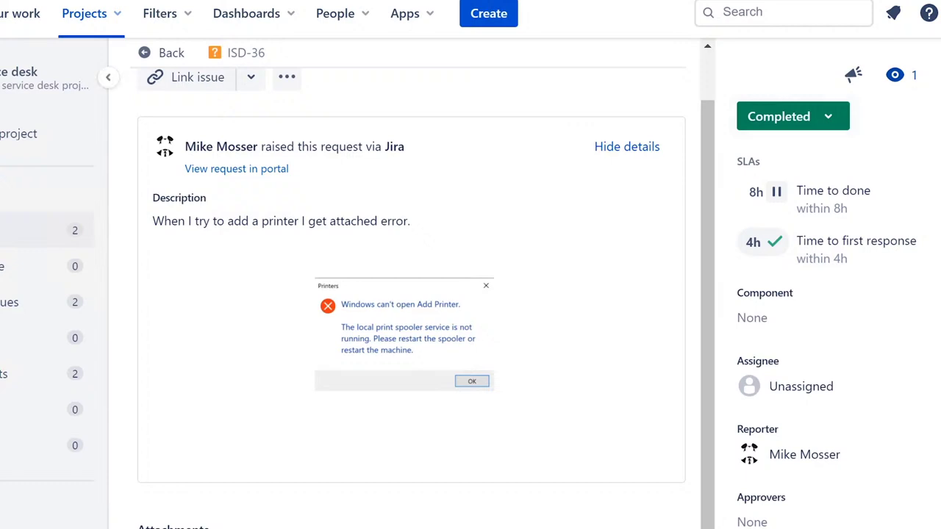
scroll(47, 294, down, 5)
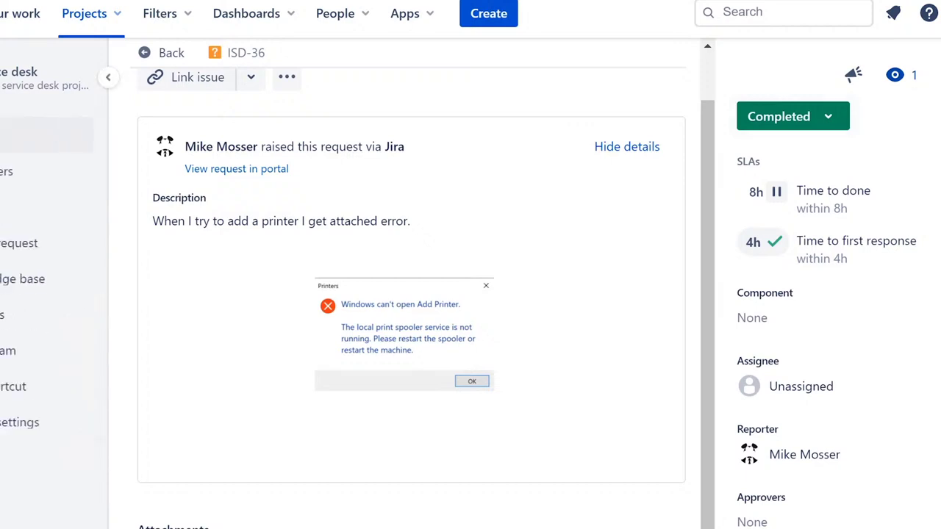
scroll(47, 294, up, 5)
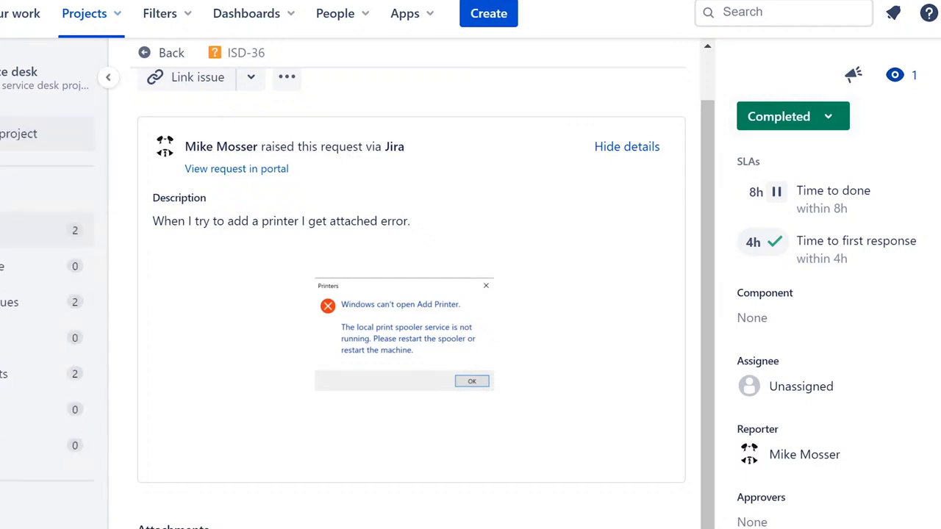
Return to the open requests, open ISD-37 Computer Crashed., and highlight the burning-plastic description line
click(163, 53)
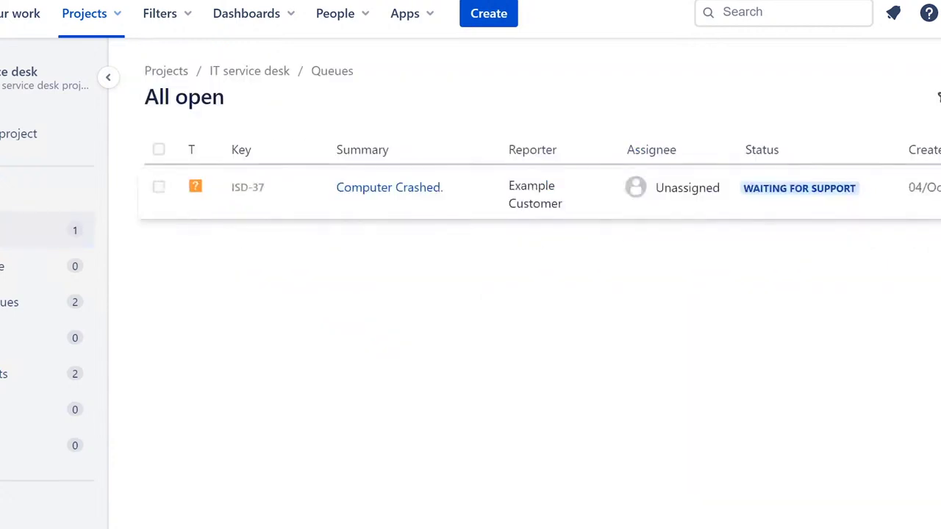
click(402, 189)
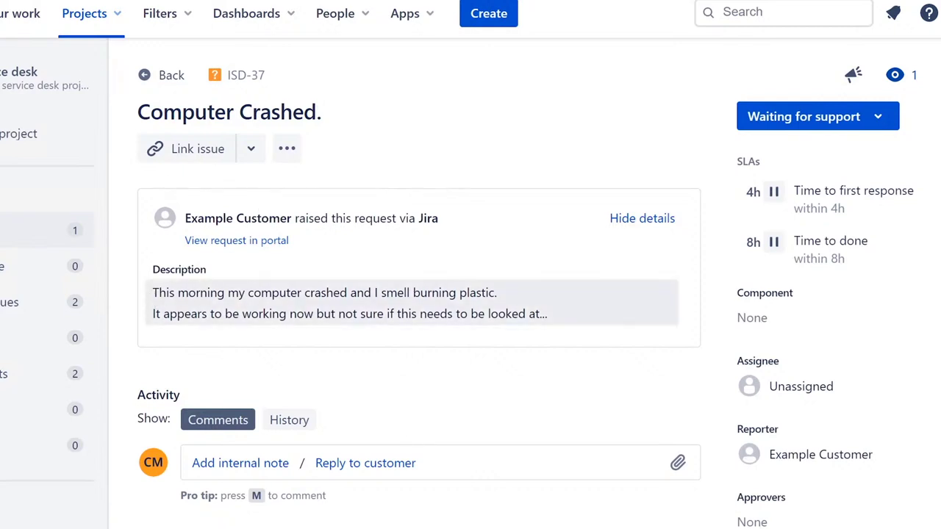
drag(159, 293, 517, 308)
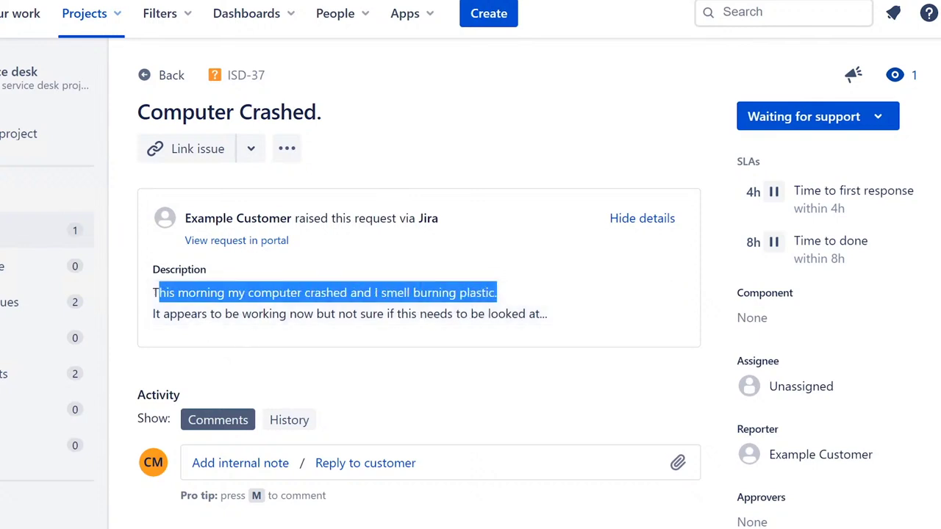
click(147, 320)
Highlight the second description line from 'appears' onward and enlarge the power-supply photo
triple_click(195, 318)
drag(546, 314, 160, 316)
click(160, 316)
drag(547, 315, 152, 316)
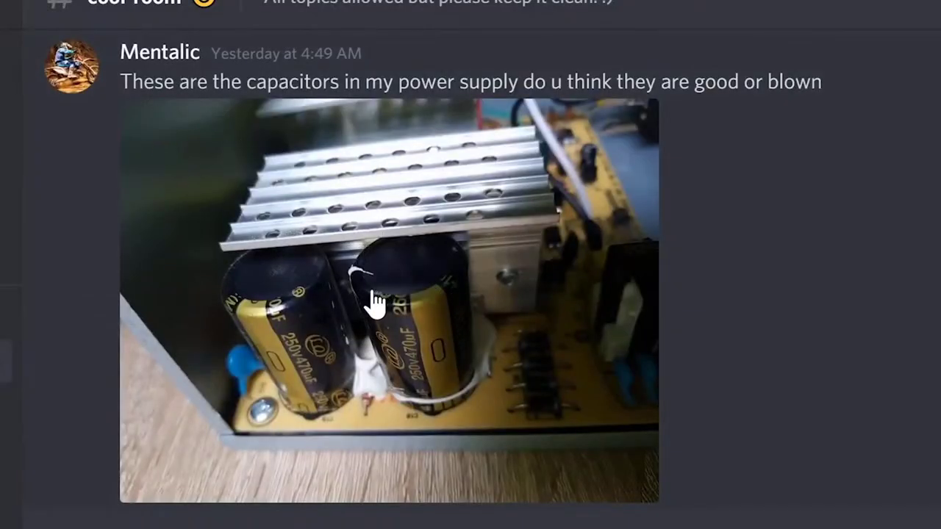
click(399, 290)
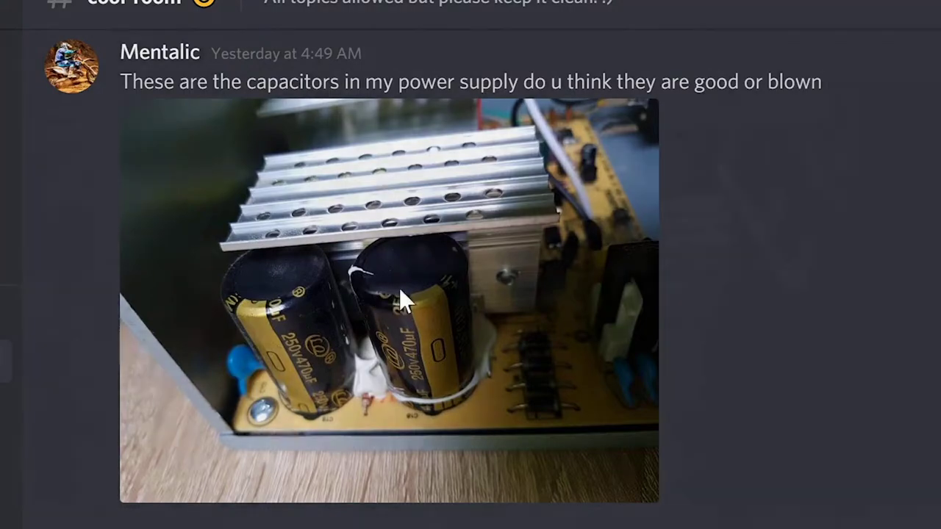
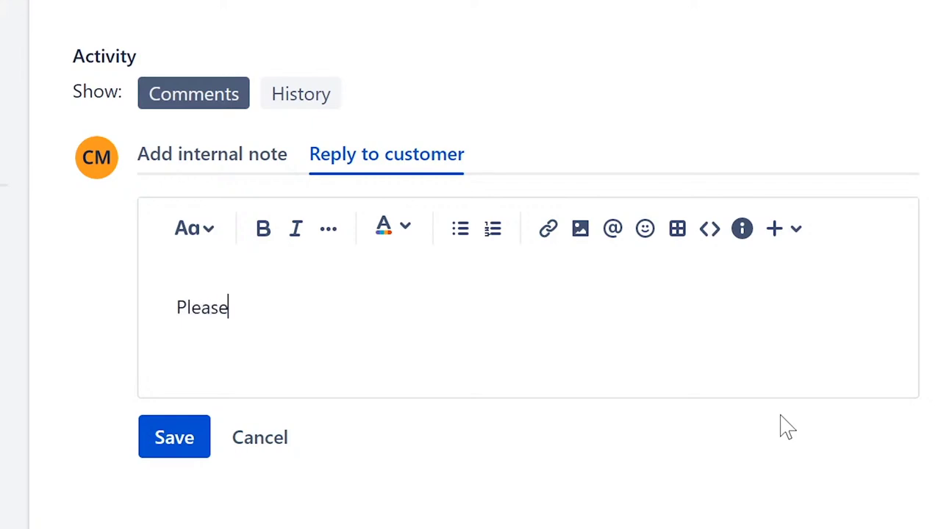
Post a customer reply saying the PSU seems bad and advising a local PC tech check, signed with the agent's name
key(BackSpace)
key(BackSpace)
key(BackSpace)
key(BackSpace)
key(BackSpace)
key(BackSpace)
key(BackSpace)
text(Hell)
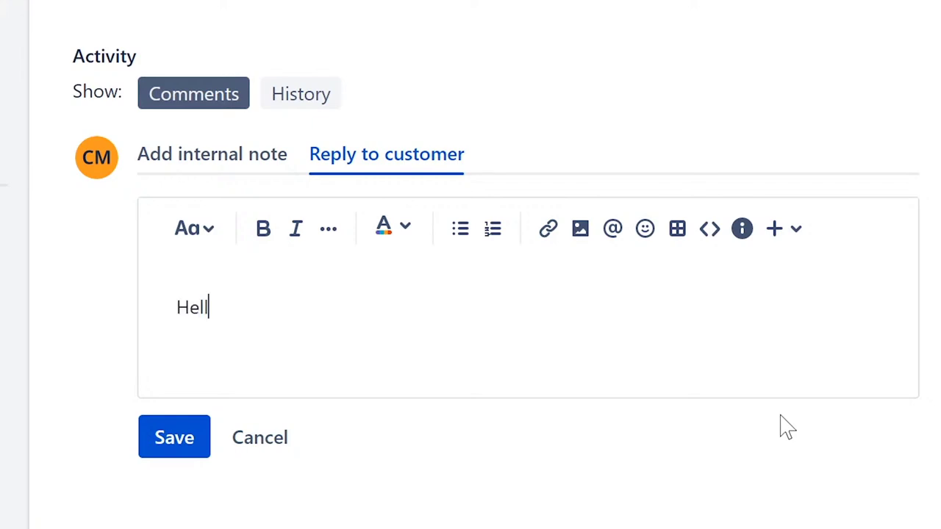
text(o, it sou)
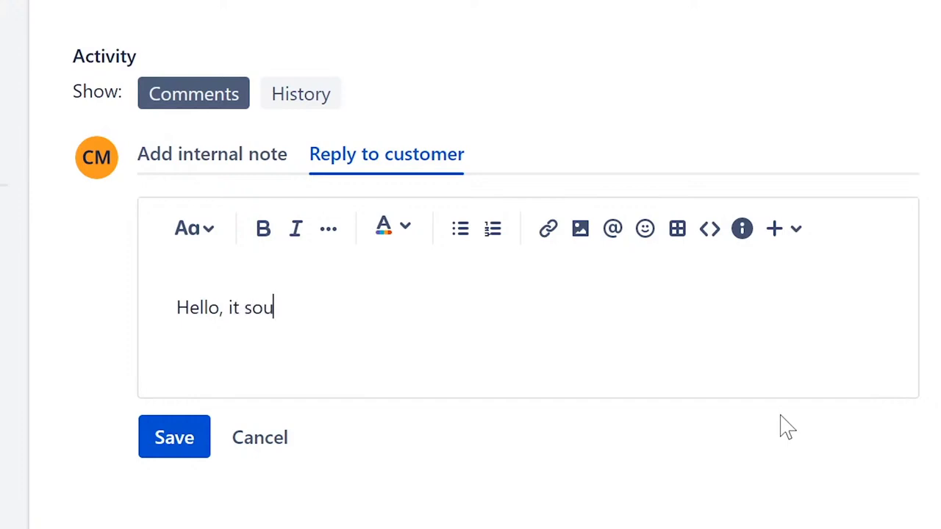
text(nds like you h)
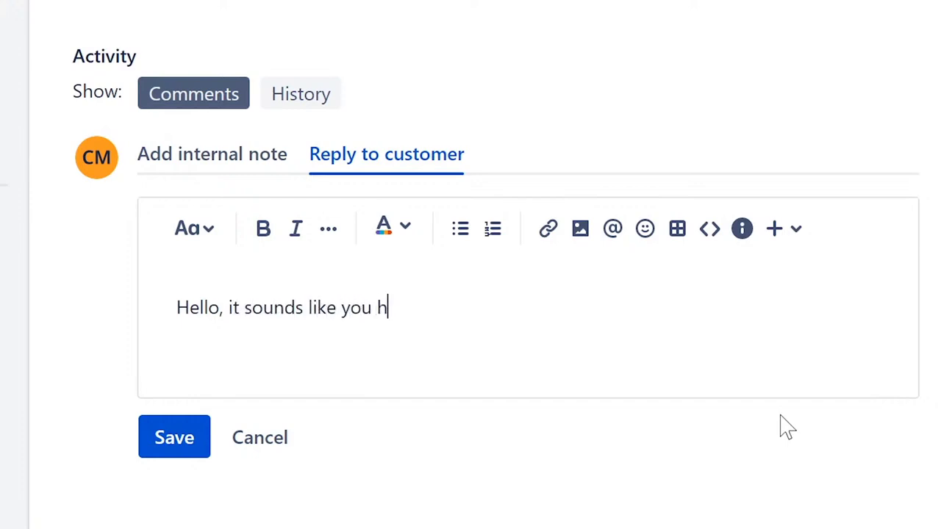
text(ave a bad PSU)
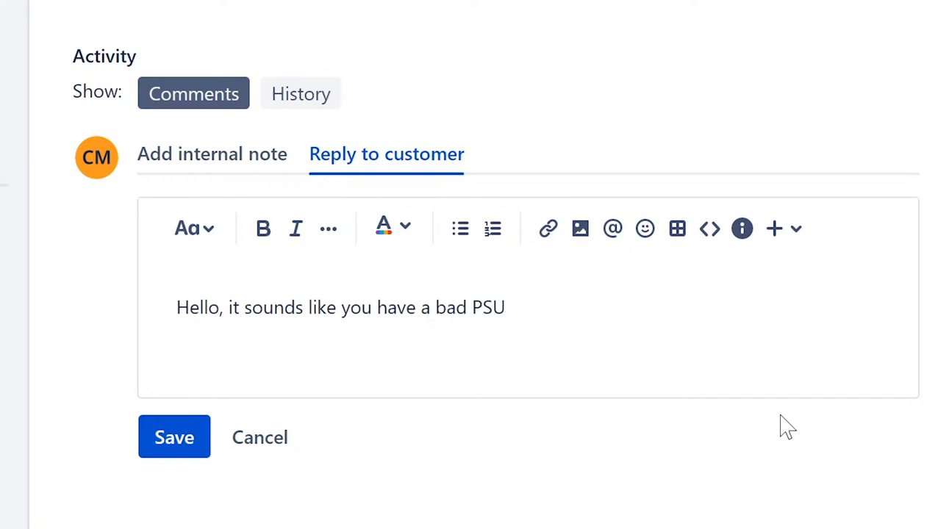
text(. Please take )
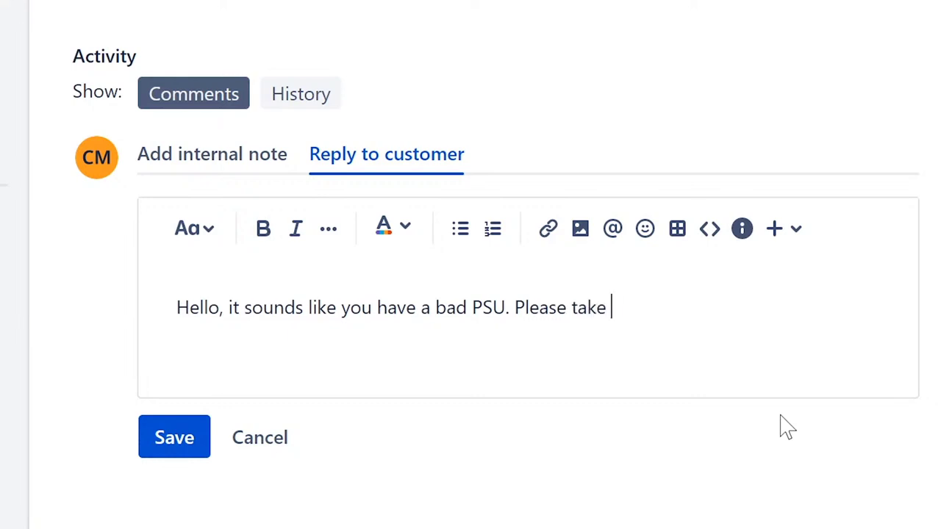
text(your computer)
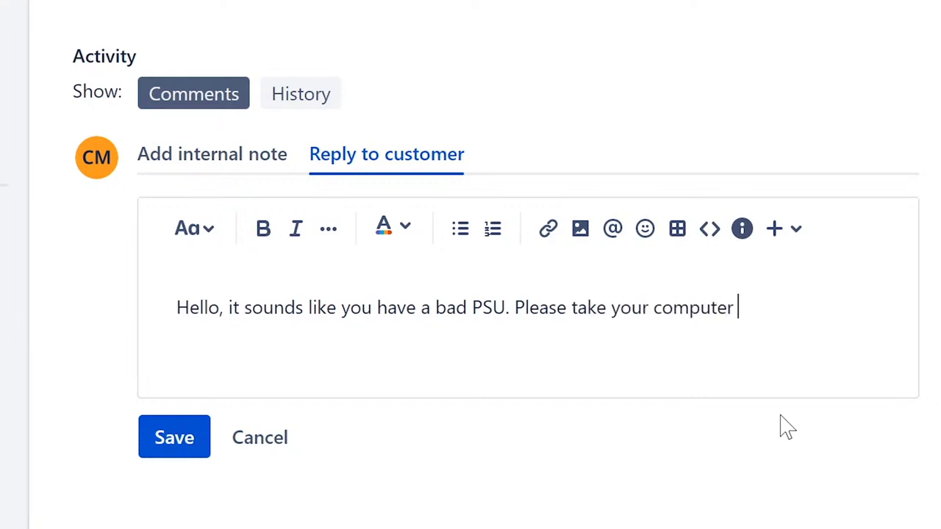
text( to local Pc)
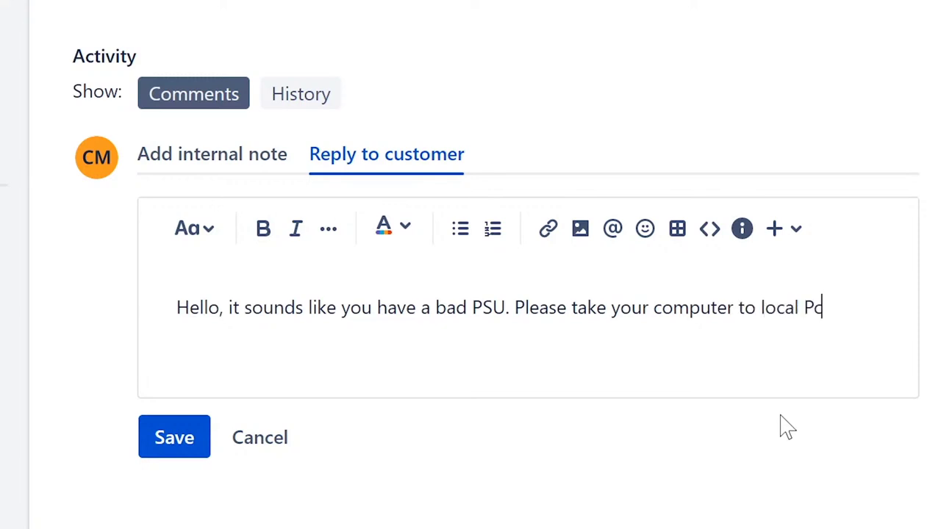
text( tech to ha)
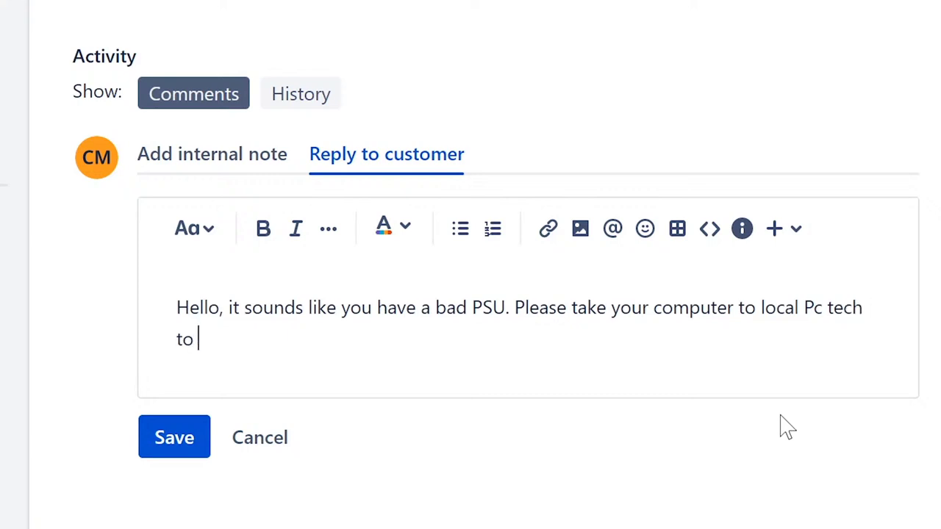
key(BackSpace)
key(BackSpace)
text(take a )
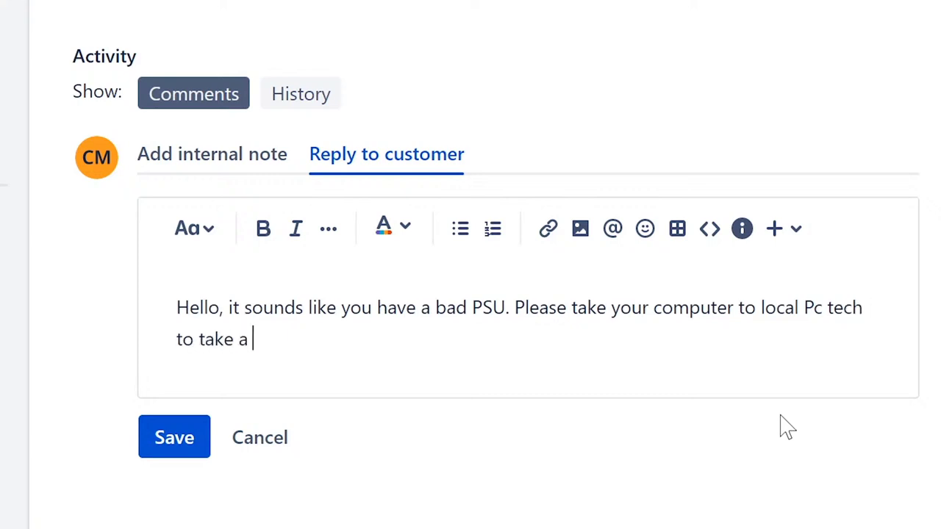
text(look. Ervin)
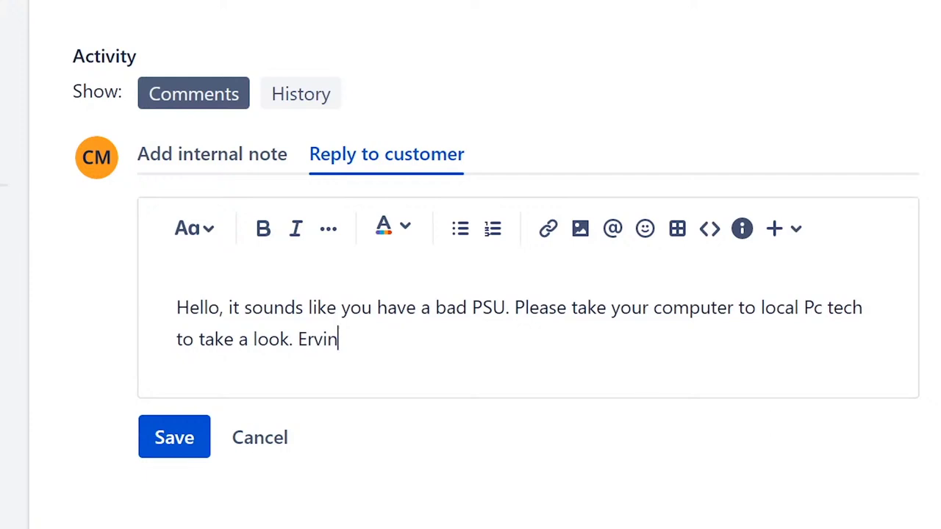
click(420, 308)
click(566, 307)
click(160, 445)
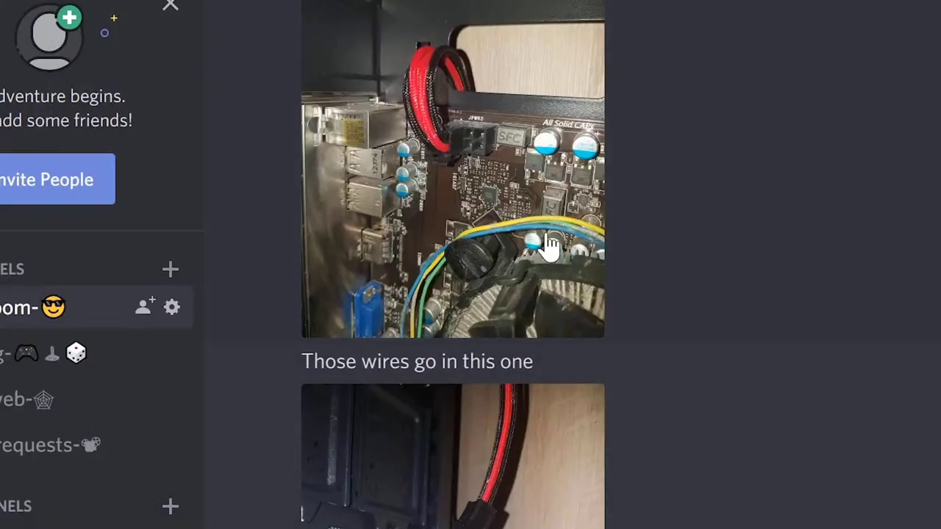
Scroll the Discord chat photos to the power-supply message, then return to the open-tickets queue
scroll(550, 249, down, 10)
scroll(592, 298, up, 2)
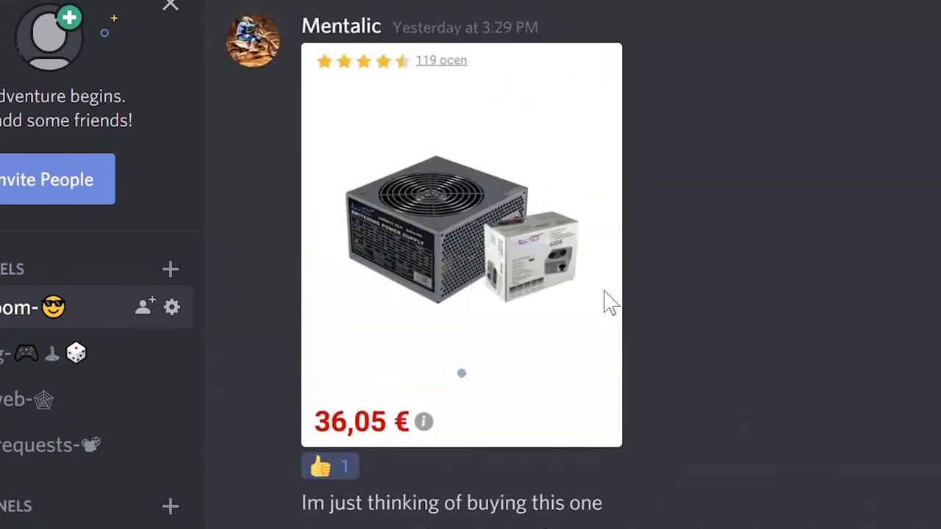
scroll(712, 411, up, 2)
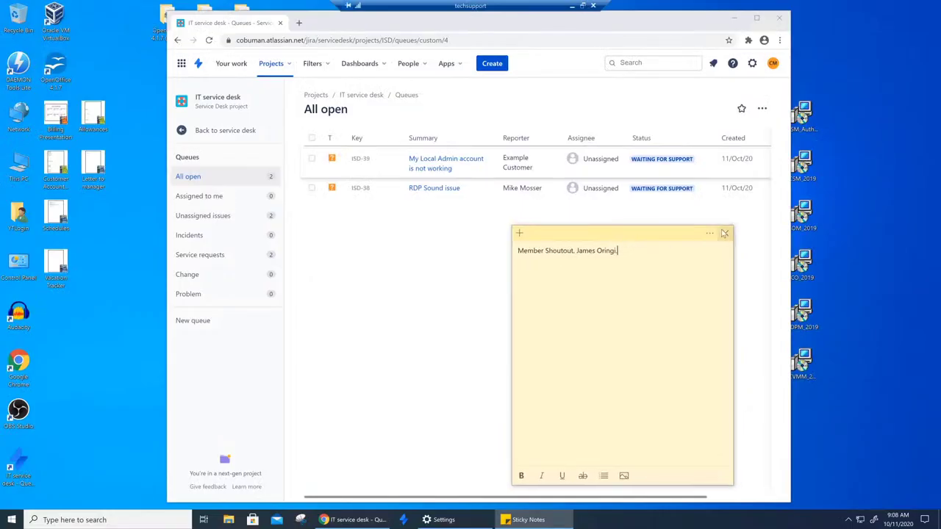
click(292, 201)
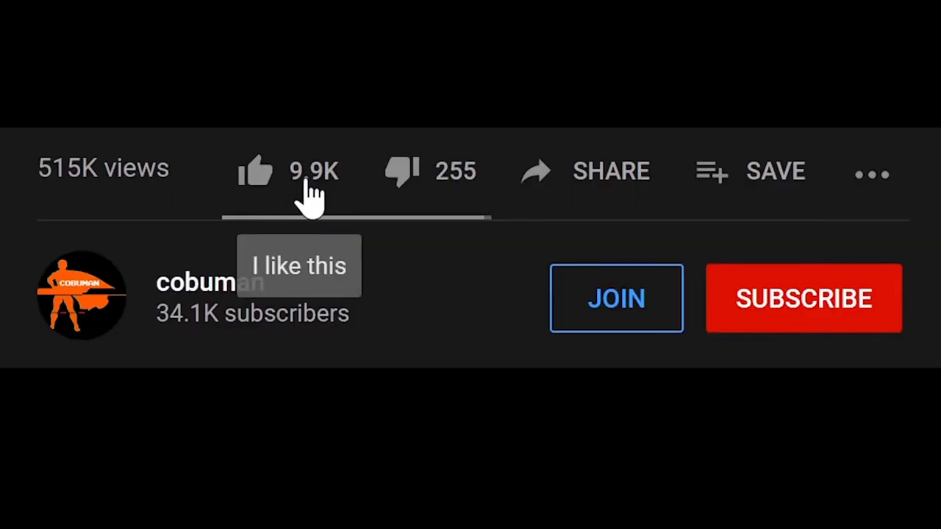
Like the video, subscribe with All notifications, and view the channel's membership tiers
click(312, 196)
click(783, 309)
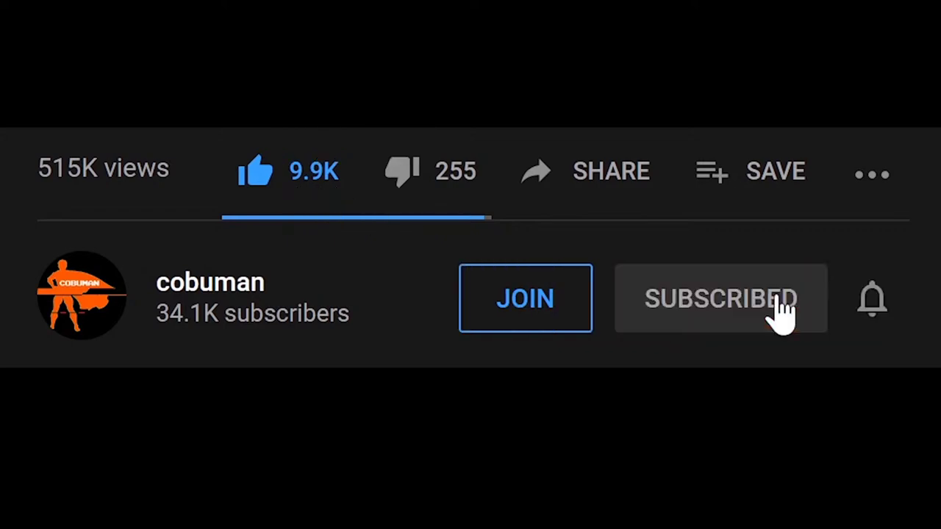
click(871, 305)
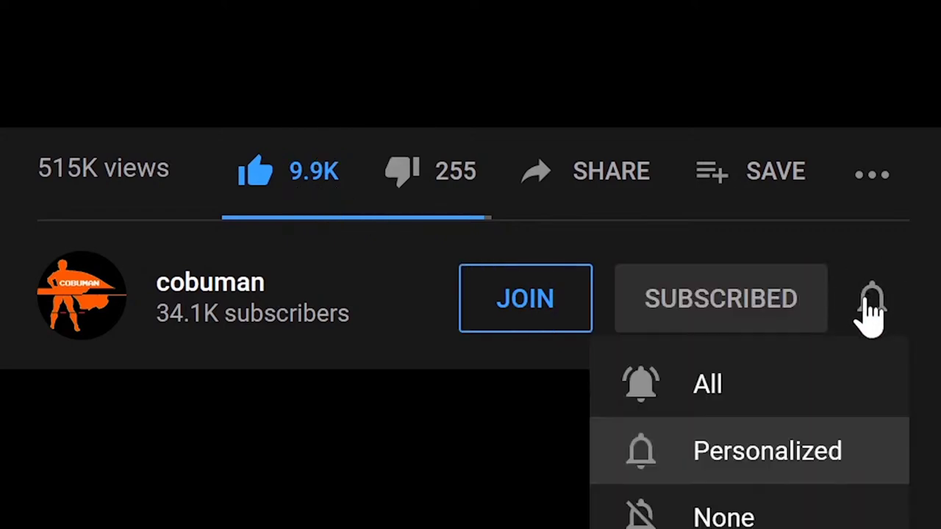
click(760, 385)
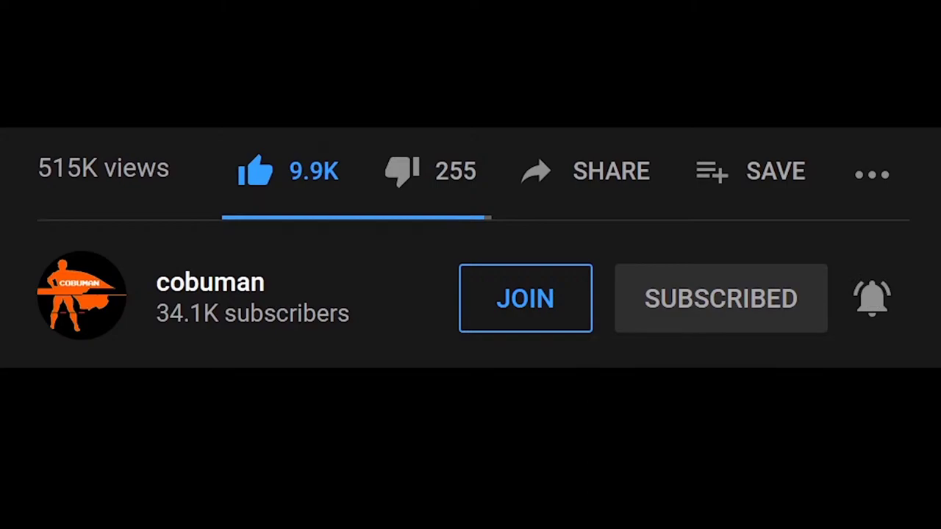
click(555, 323)
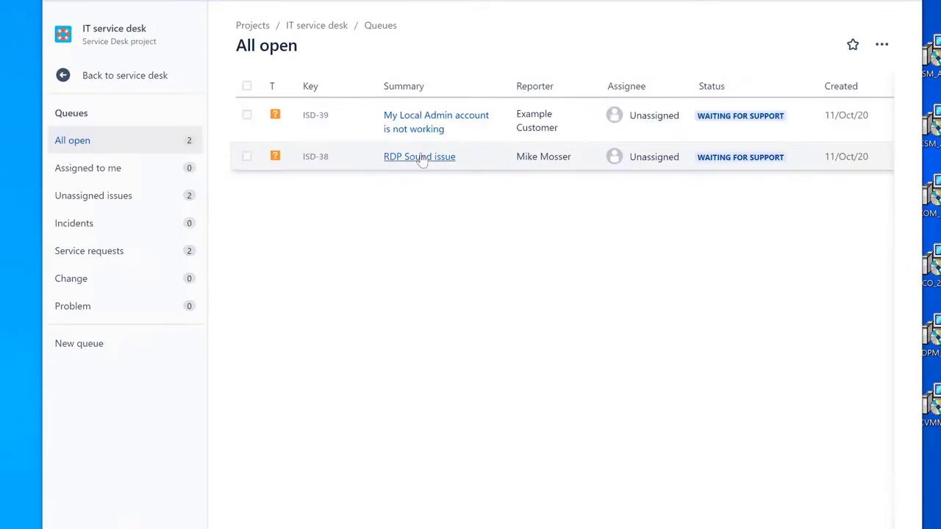
Open ticket ISD-38 'RDP Sound issue' and highlight the description's phrases about the 2nd PC and missing audio
click(420, 157)
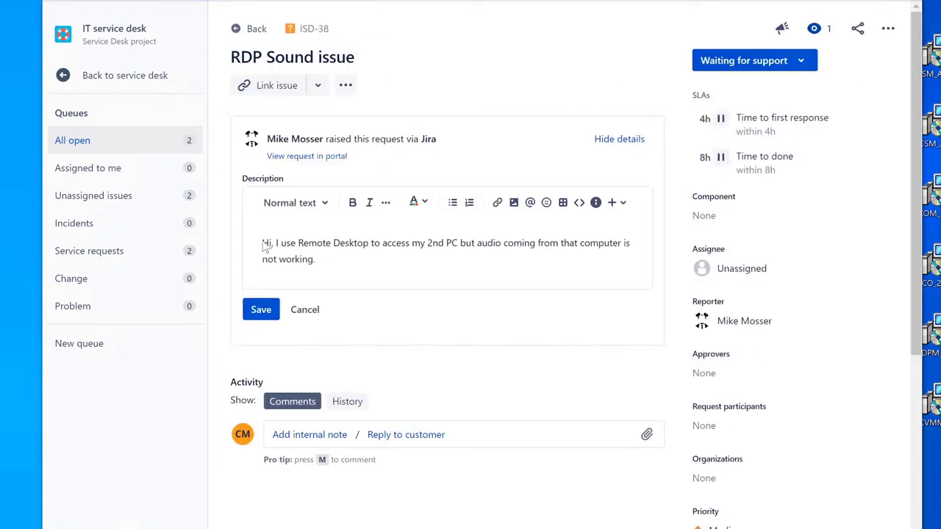
key(ctrl+a)
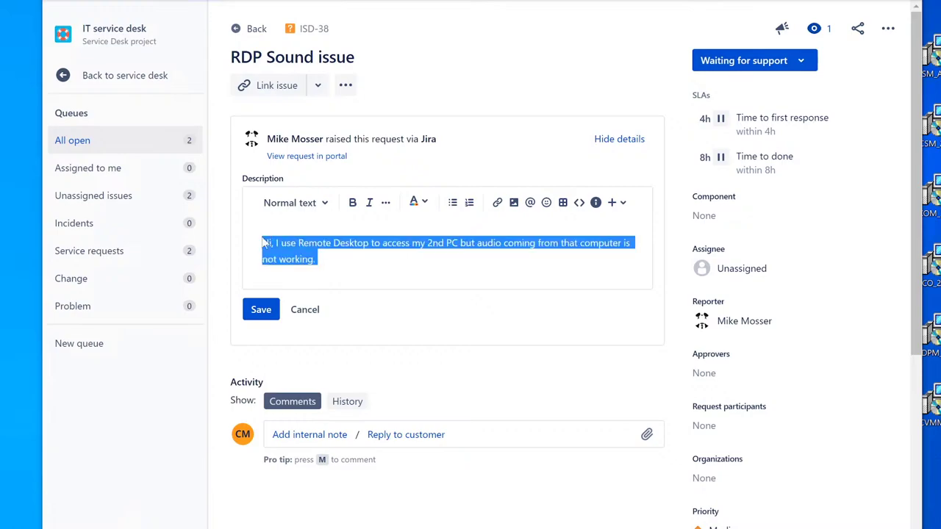
click(357, 242)
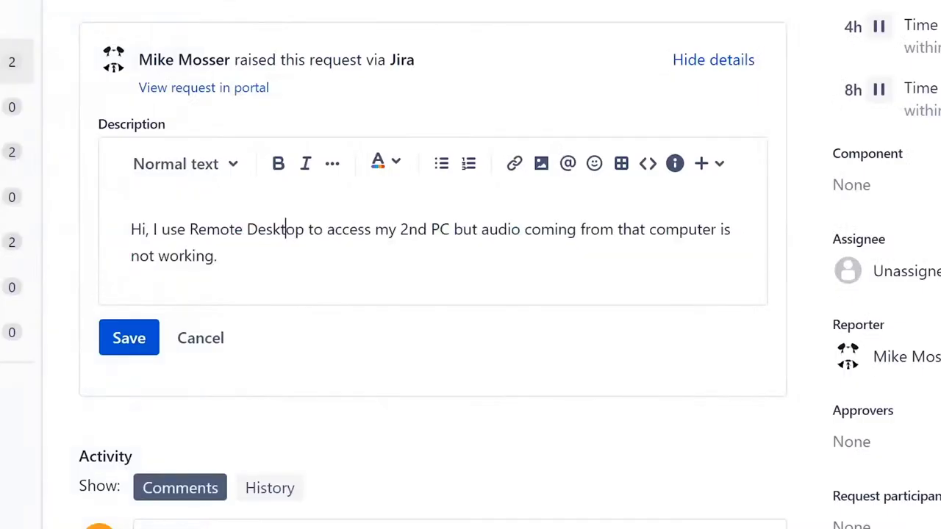
drag(285, 229, 220, 255)
click(457, 230)
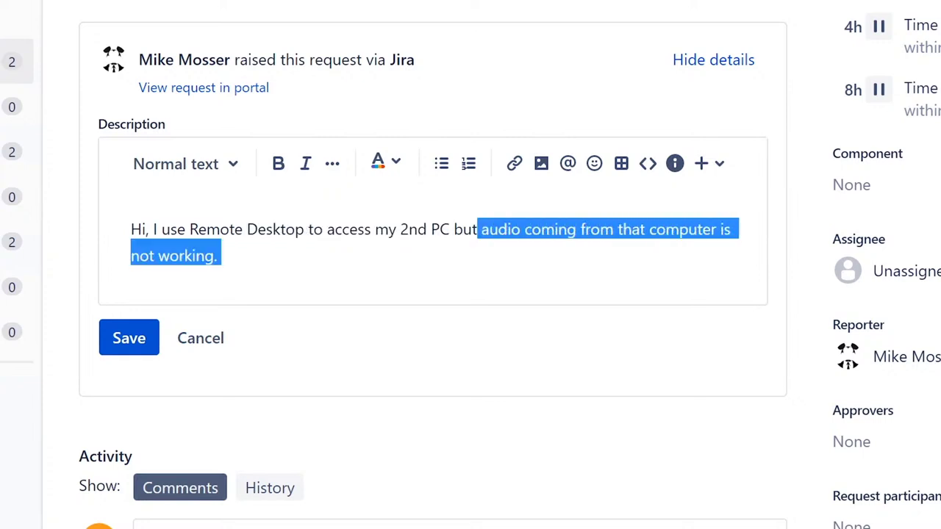
click(221, 255)
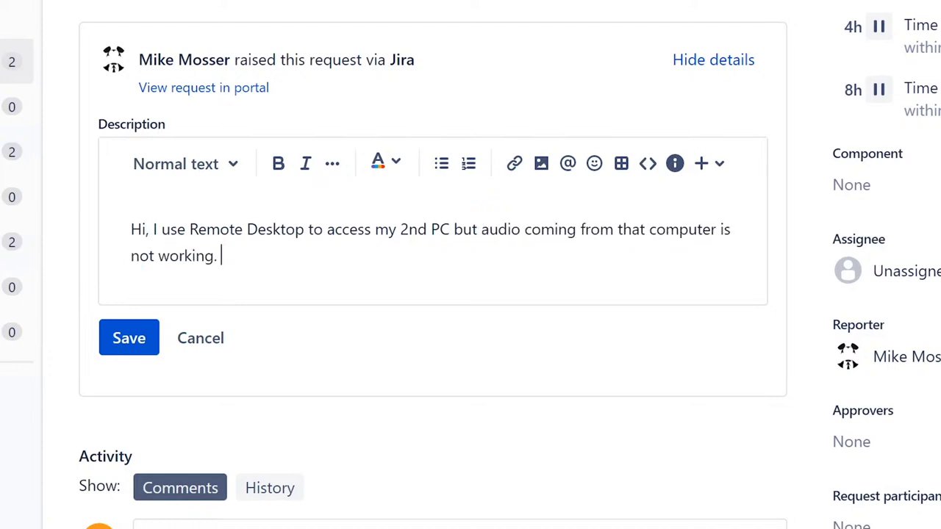
Repeatedly highlight 'Remote Desktop' and '2nd PC' in the ticket description
drag(189, 229, 303, 230)
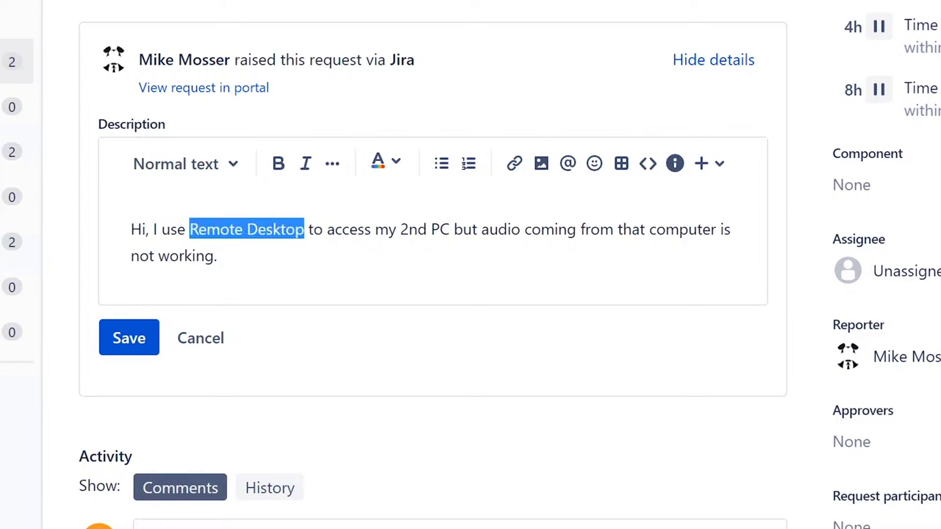
click(400, 229)
drag(399, 230, 450, 229)
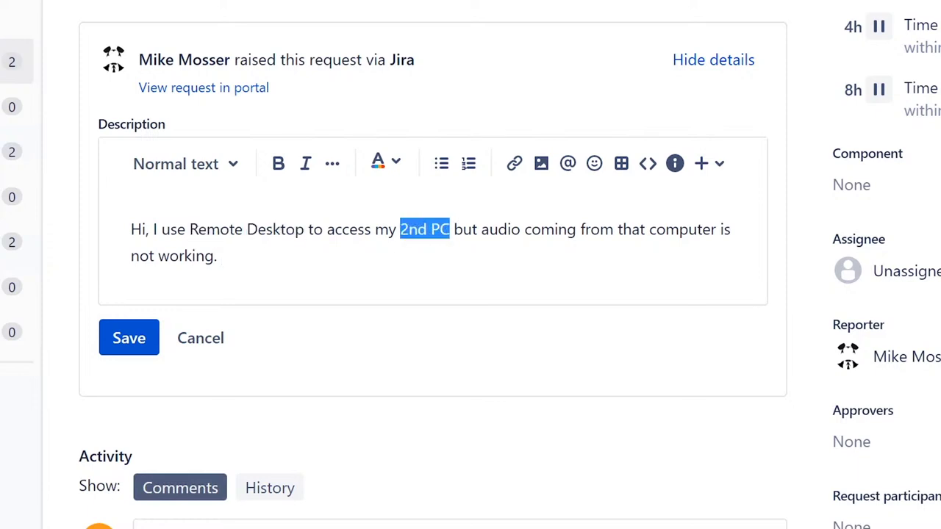
click(221, 256)
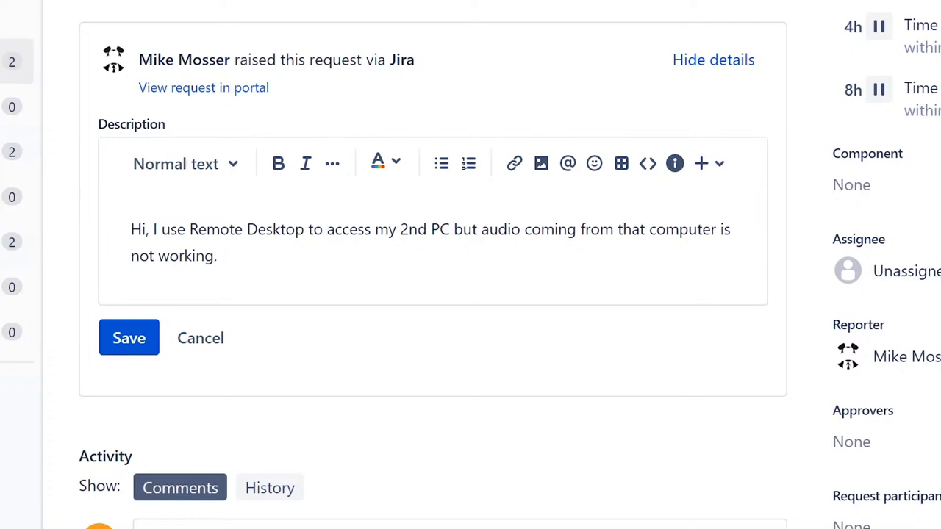
drag(189, 229, 304, 229)
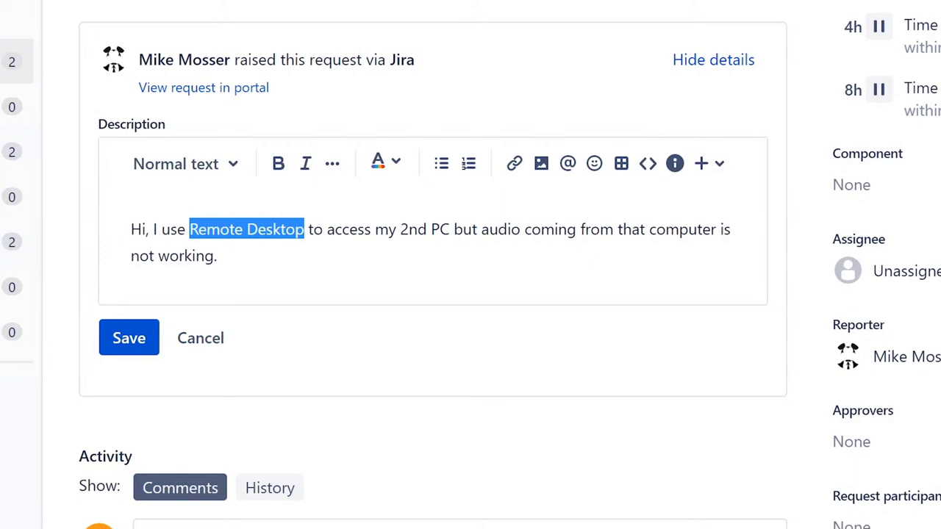
click(221, 256)
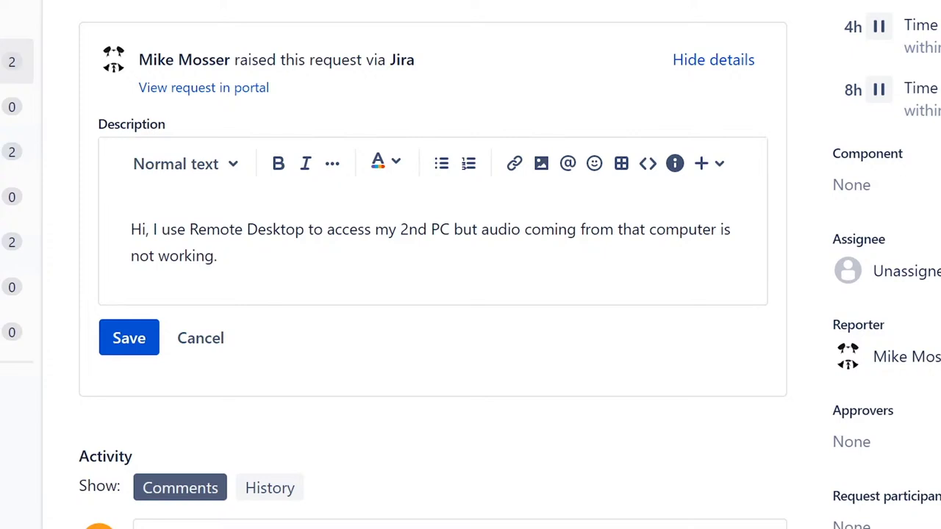
drag(450, 229, 400, 229)
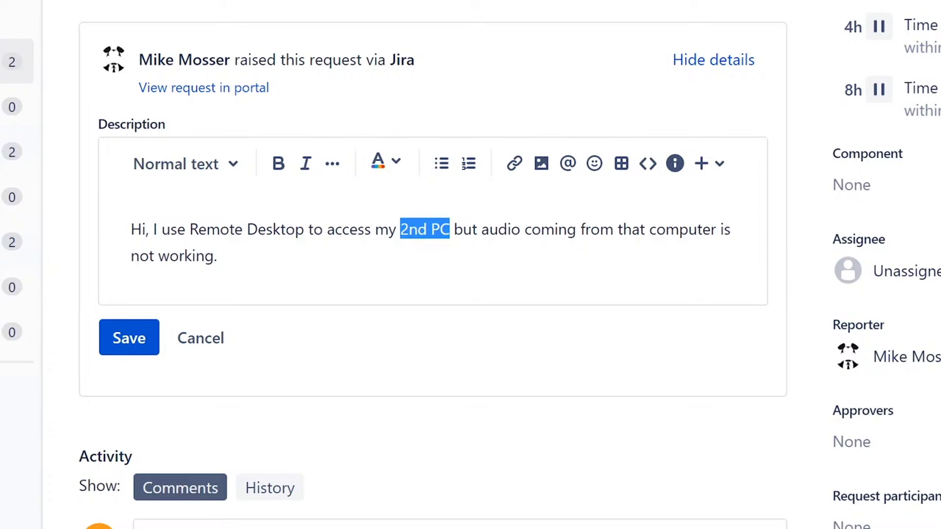
click(222, 255)
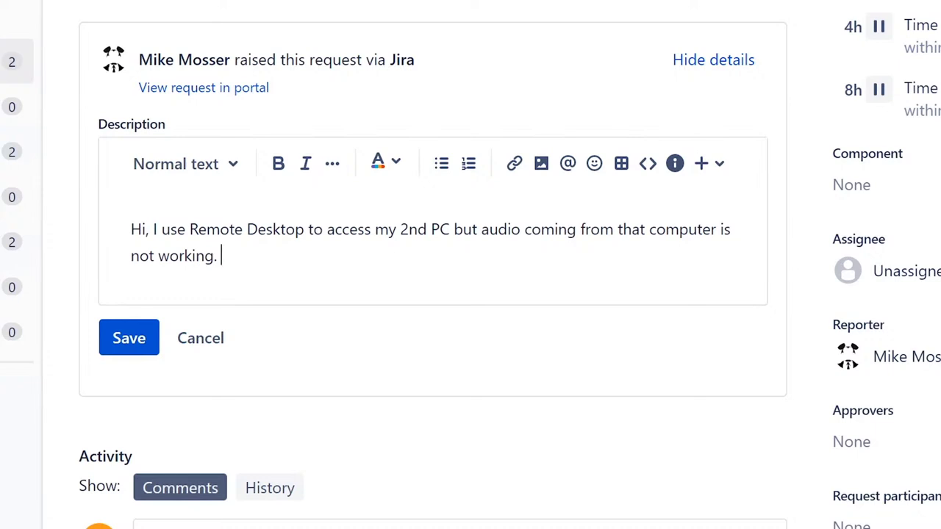
drag(189, 229, 305, 230)
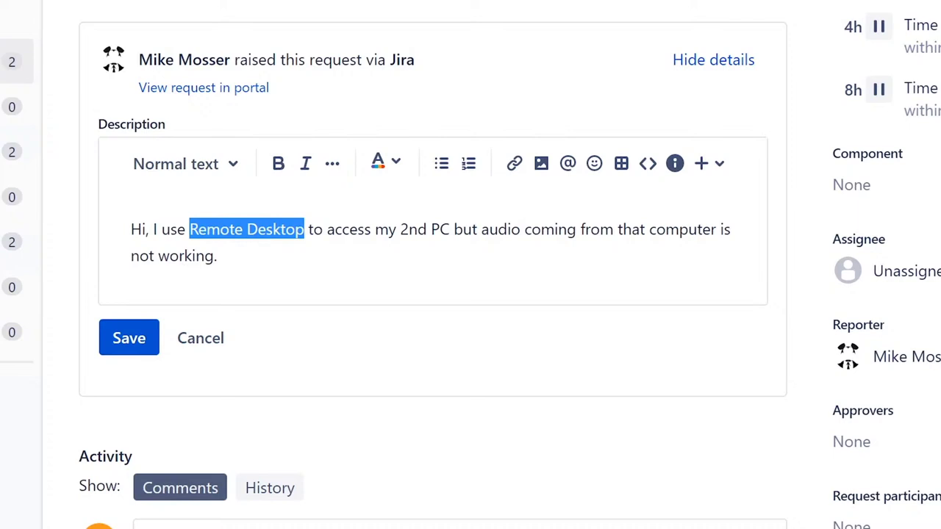
drag(397, 229, 716, 230)
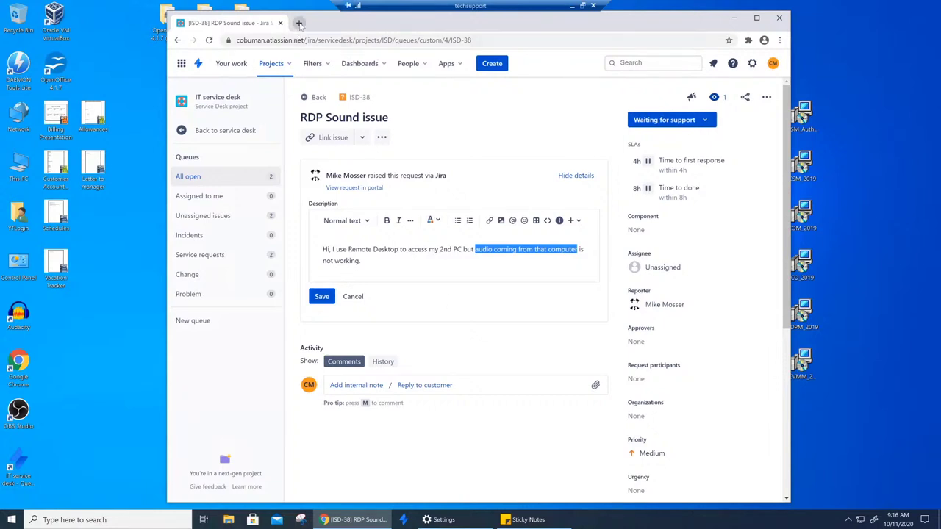
Highlight the audio phrase in the description, then launch Remote Desktop Connection via a 'remote' search
click(527, 249)
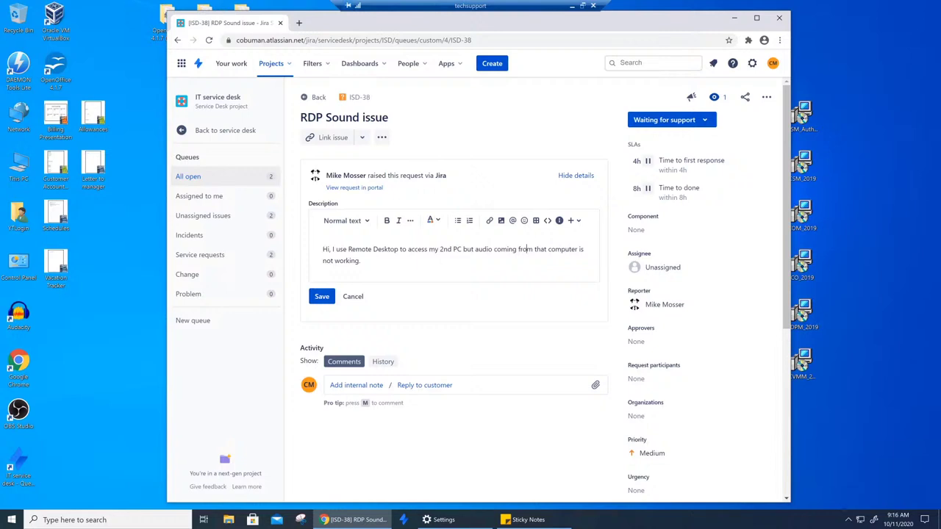
drag(474, 250, 362, 261)
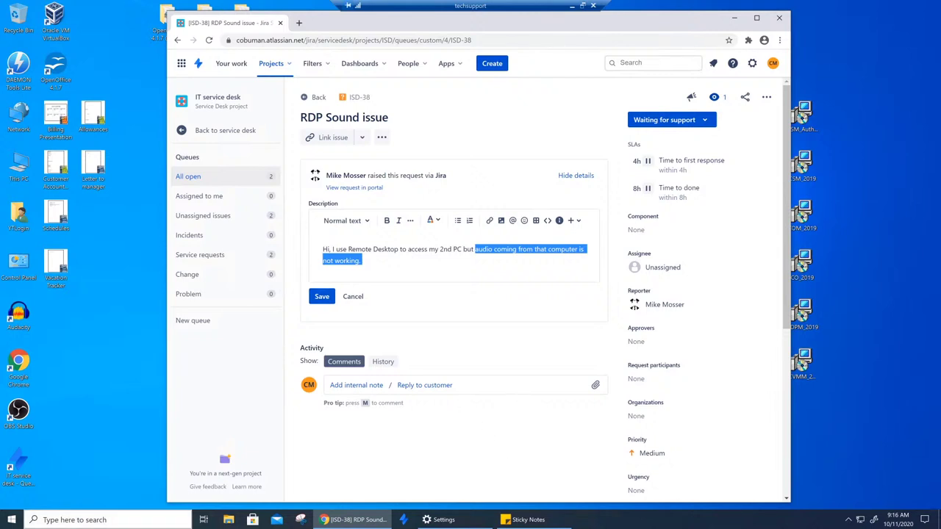
click(127, 517)
text(remote)
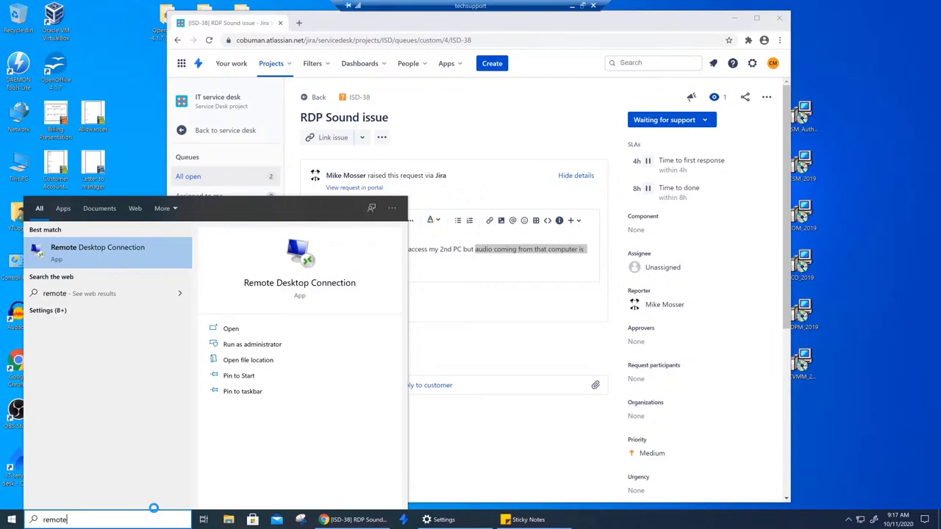
key(Return)
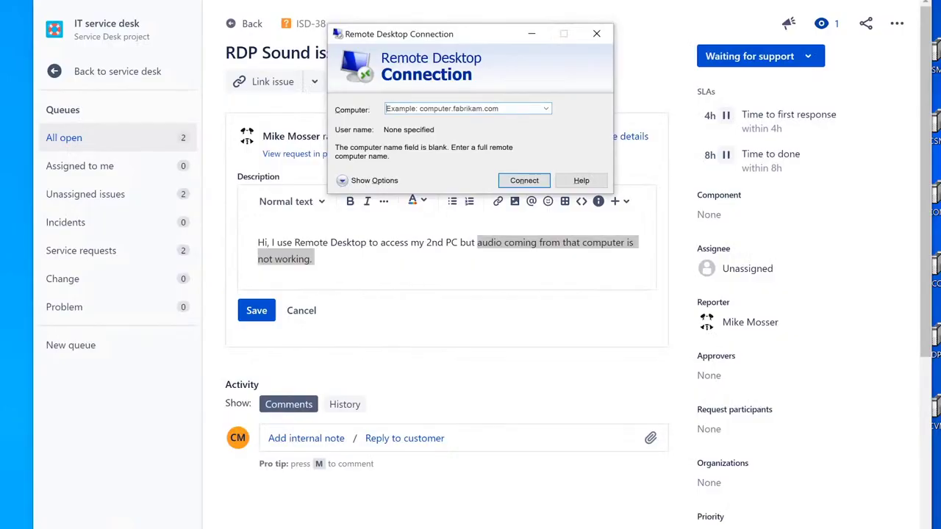
drag(410, 30, 447, 165)
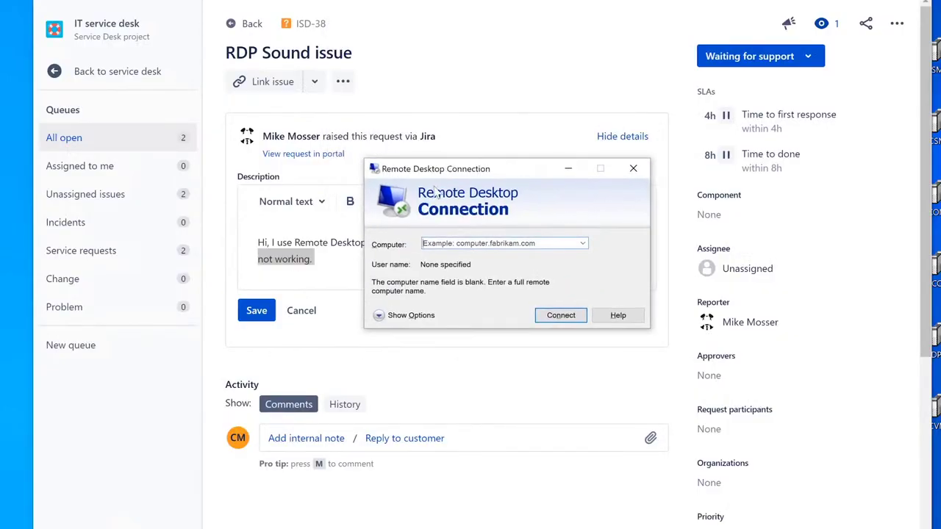
drag(512, 173, 488, 180)
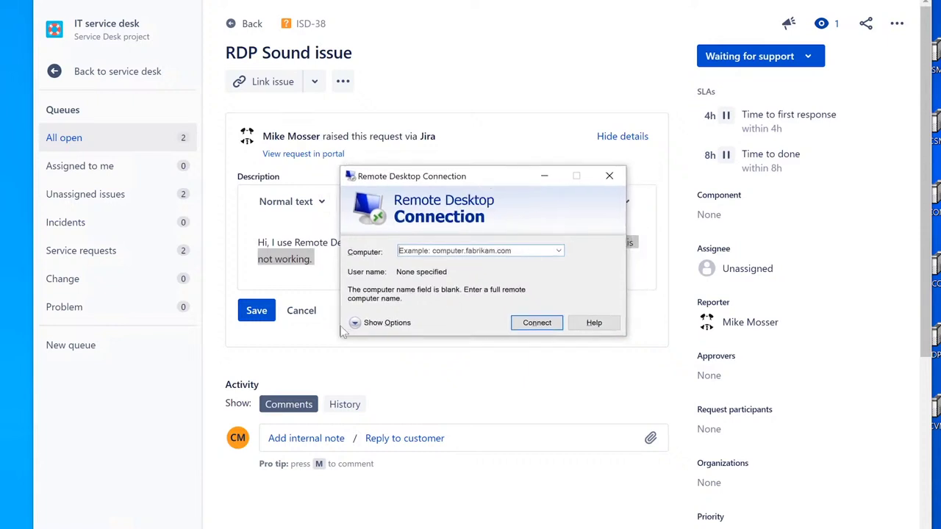
Review the remote audio settings under Local Resources, cancel them, and minimize Remote Desktop Connection
click(377, 324)
drag(490, 182, 479, 111)
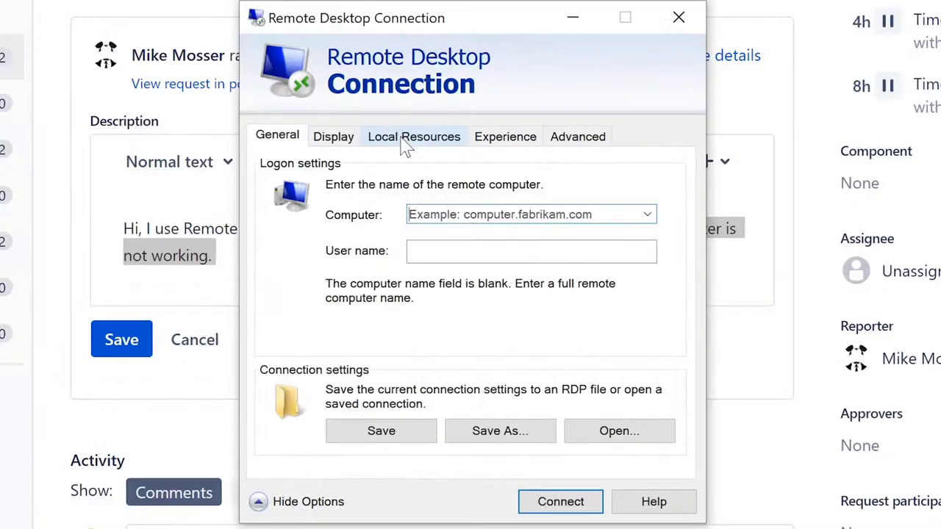
click(407, 139)
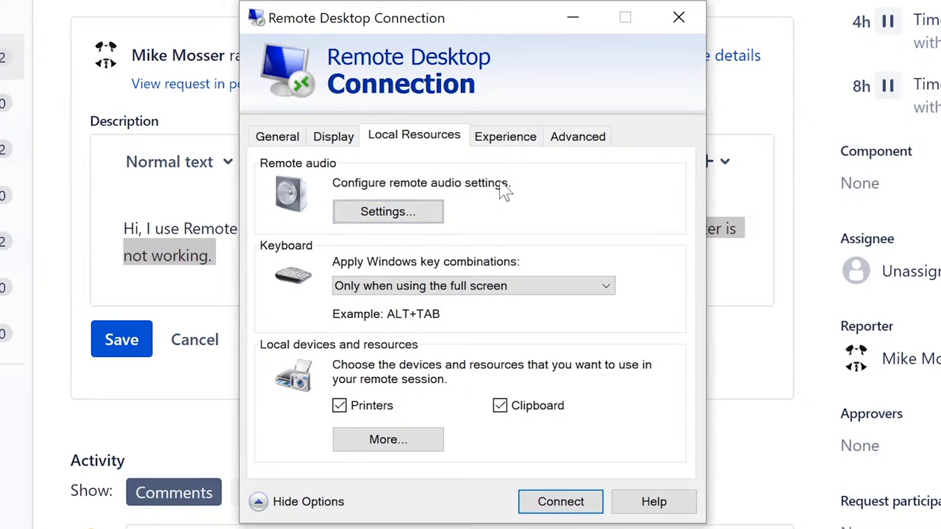
click(382, 222)
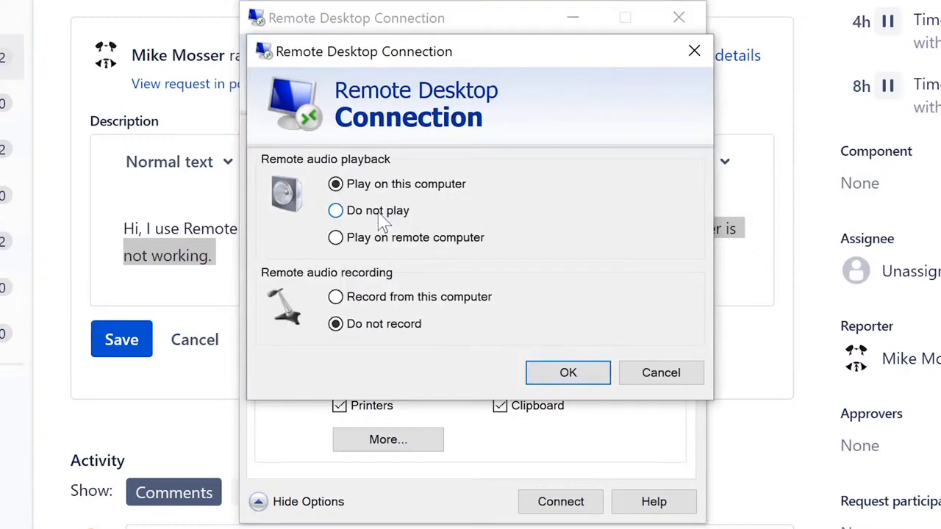
drag(466, 24, 457, 161)
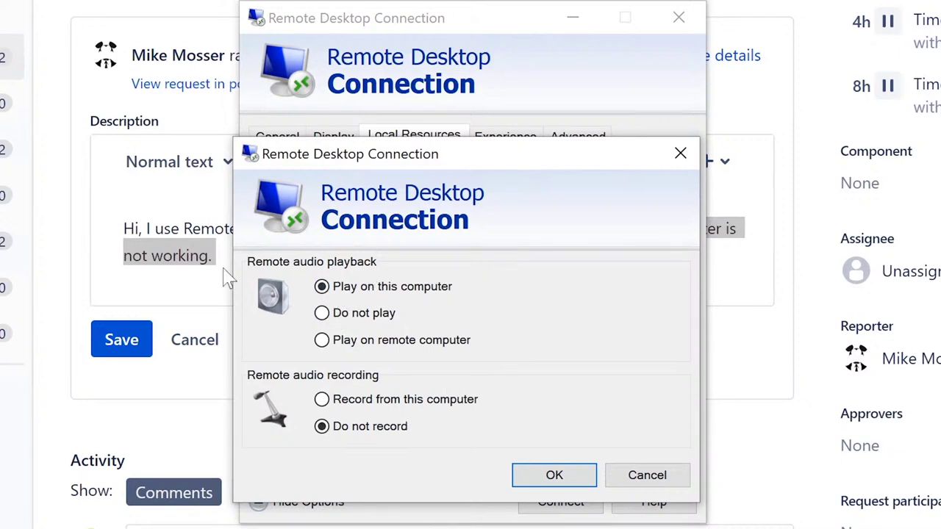
click(660, 483)
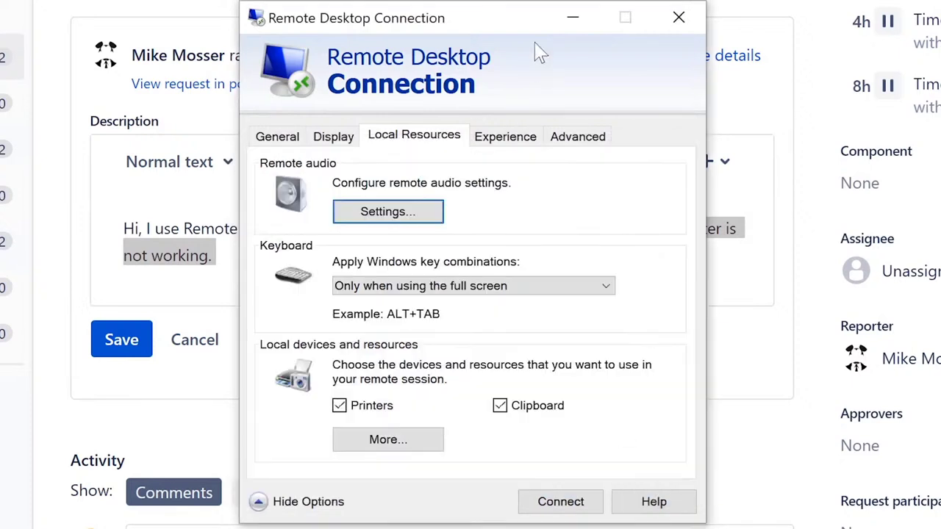
click(570, 20)
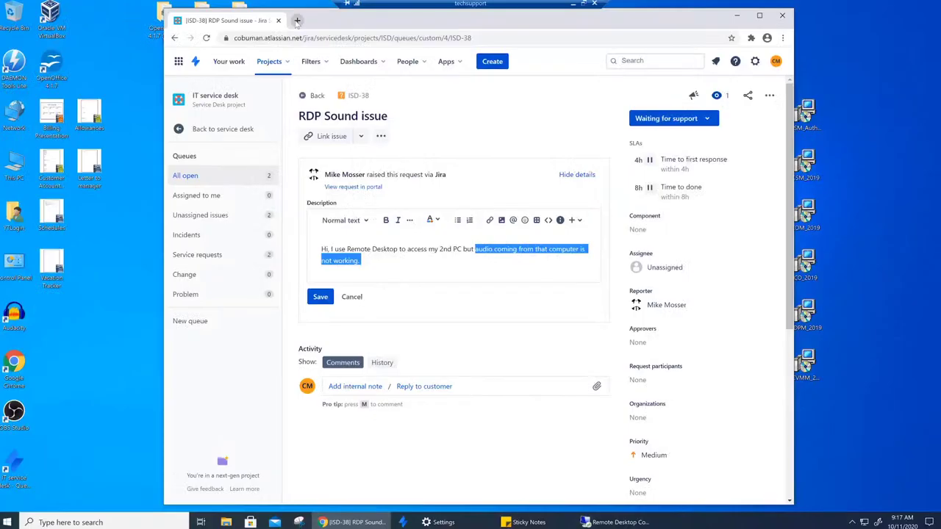
click(80, 0)
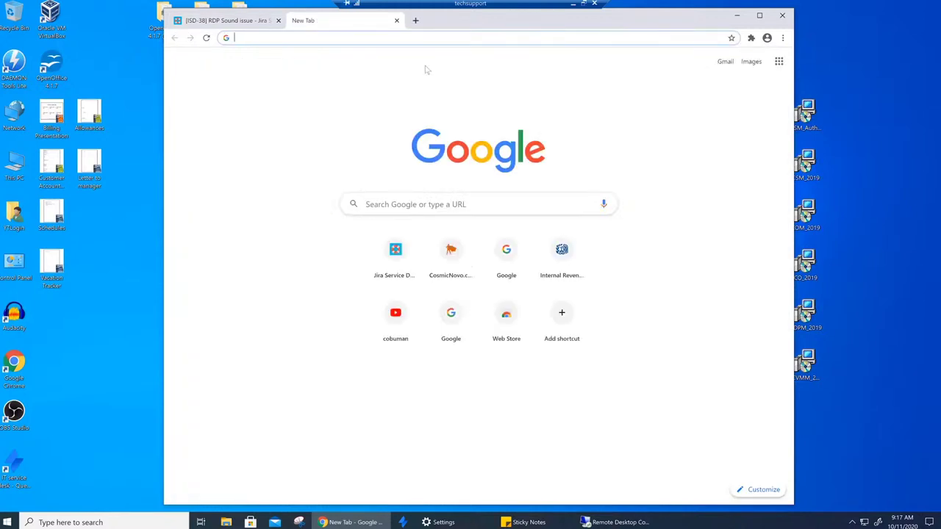
Load youtube.com/cobuman, dismiss the popup, skip the featured video ahead, and pause it at 1:54
text(youtube)
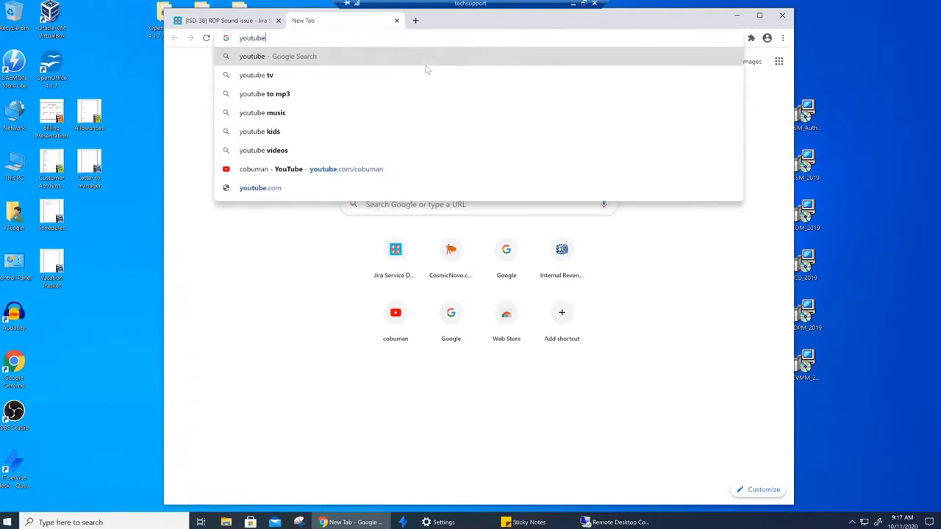
text(.com)
key(Down)
key(Down)
key(Down)
key(Down)
key(Return)
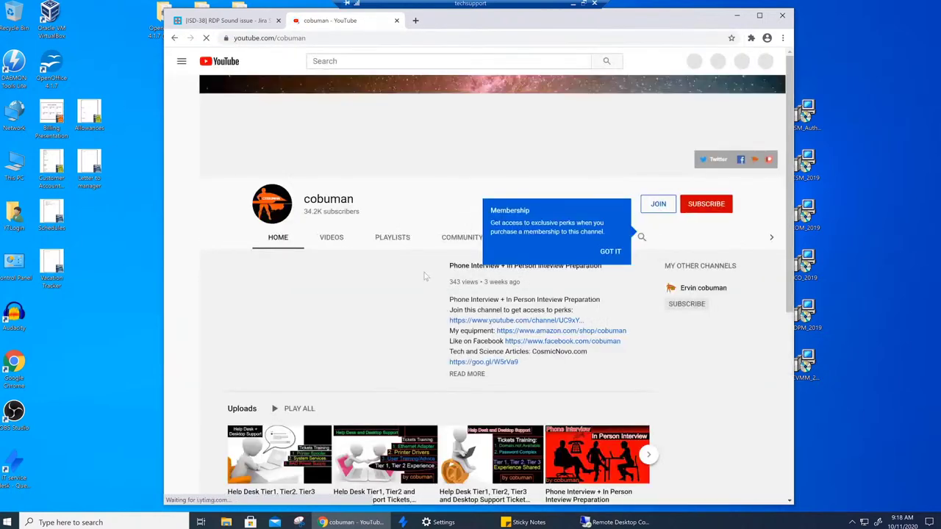
click(608, 251)
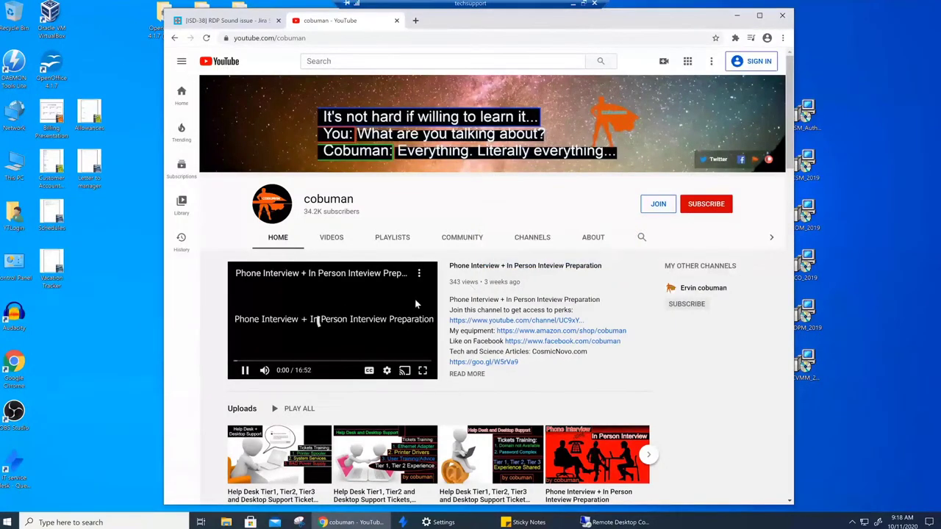
scroll(408, 305, down, 2)
scroll(397, 300, up, 1)
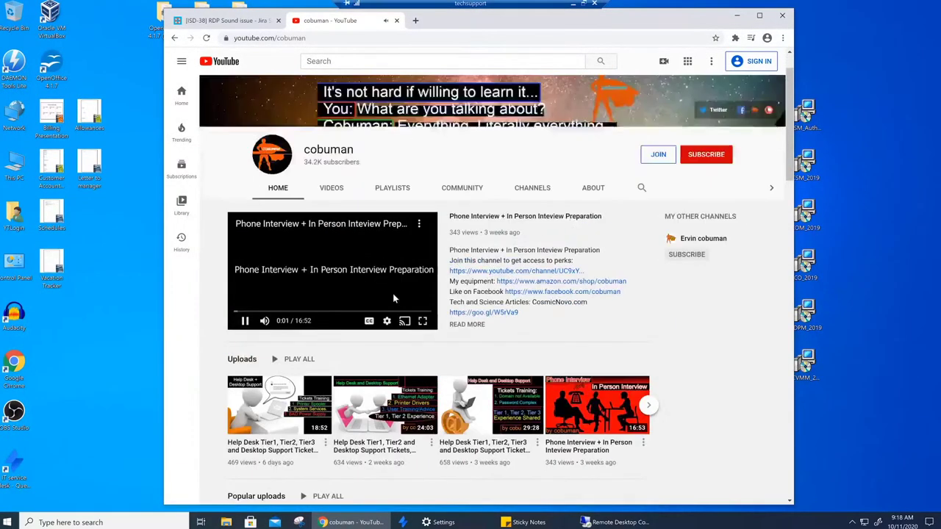
click(254, 311)
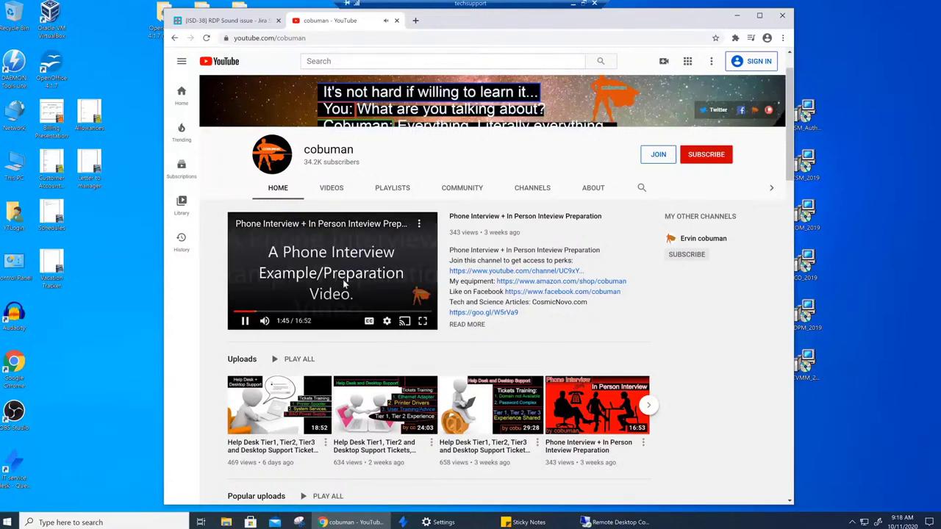
key(XF86AudioRaiseVolume)
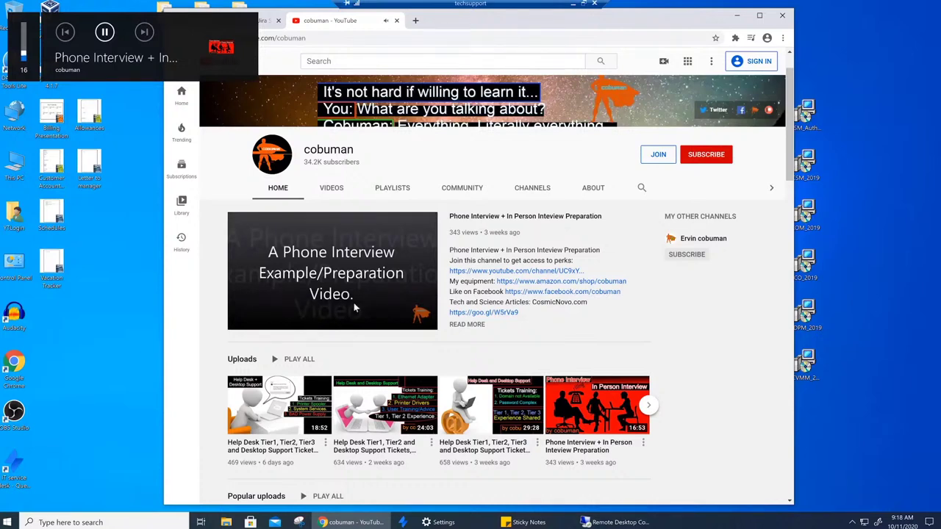
mouse_move(254, 312)
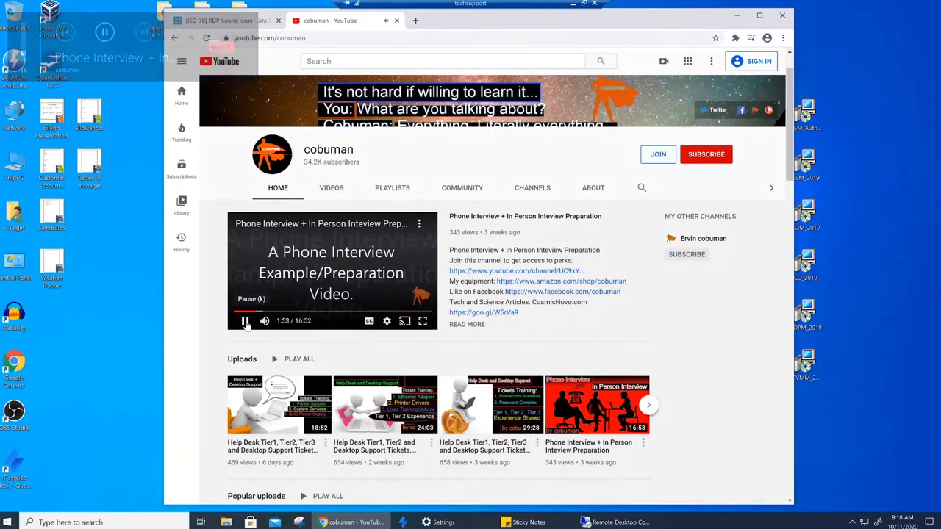
click(246, 326)
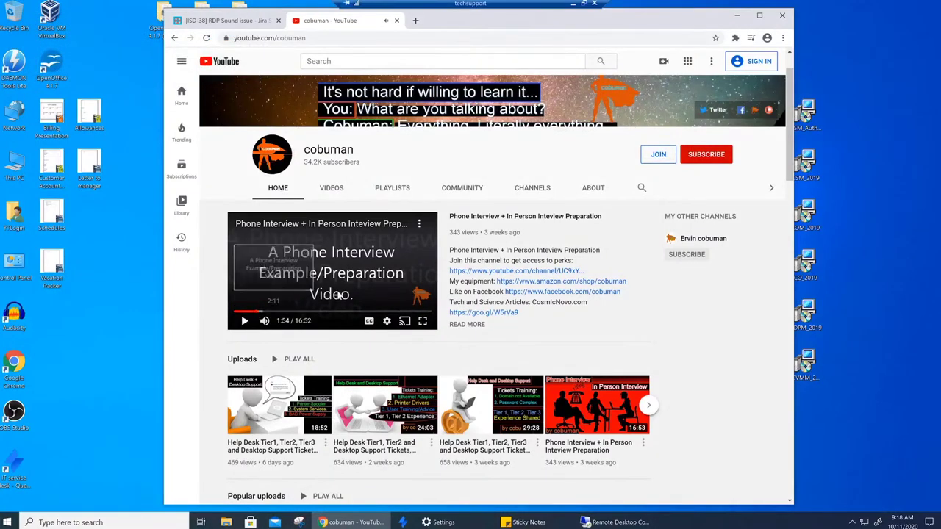
Restore Remote Desktop Connection, check its remote audio settings, and close the window without connecting
click(621, 523)
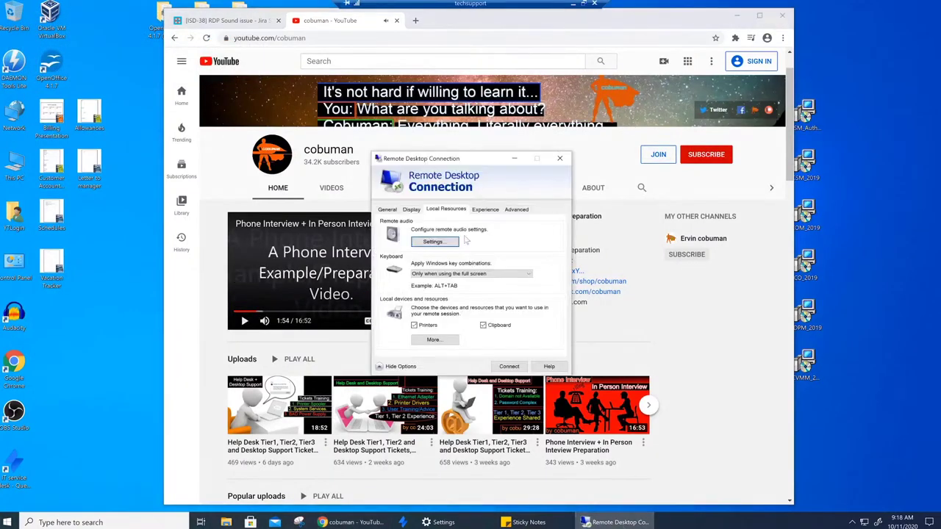
click(433, 242)
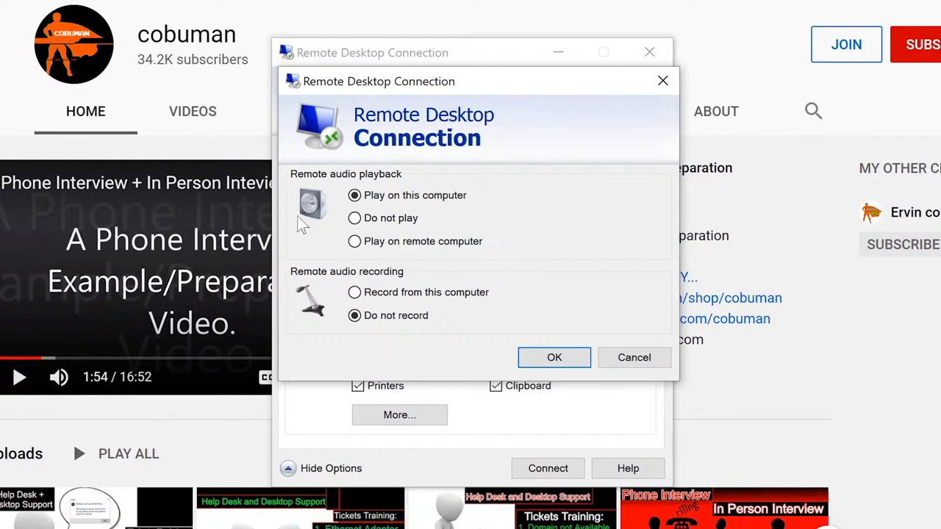
click(645, 358)
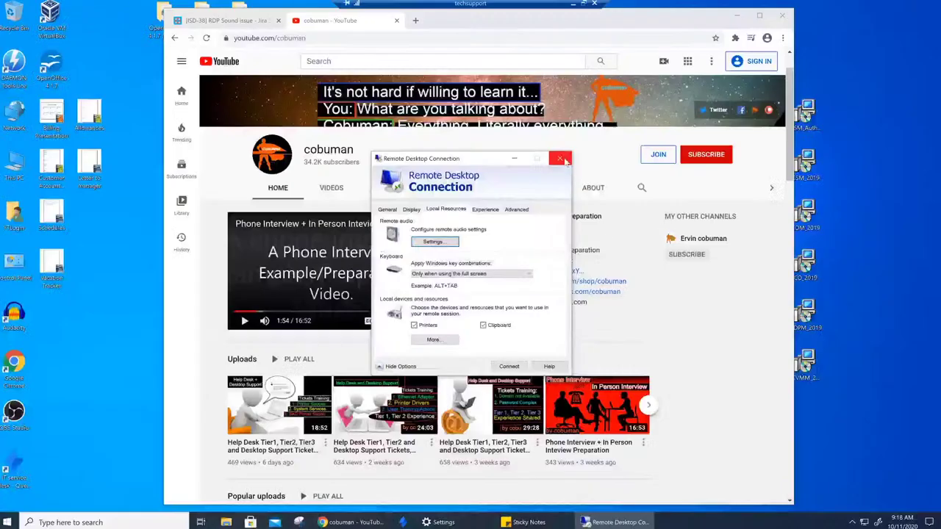
click(563, 159)
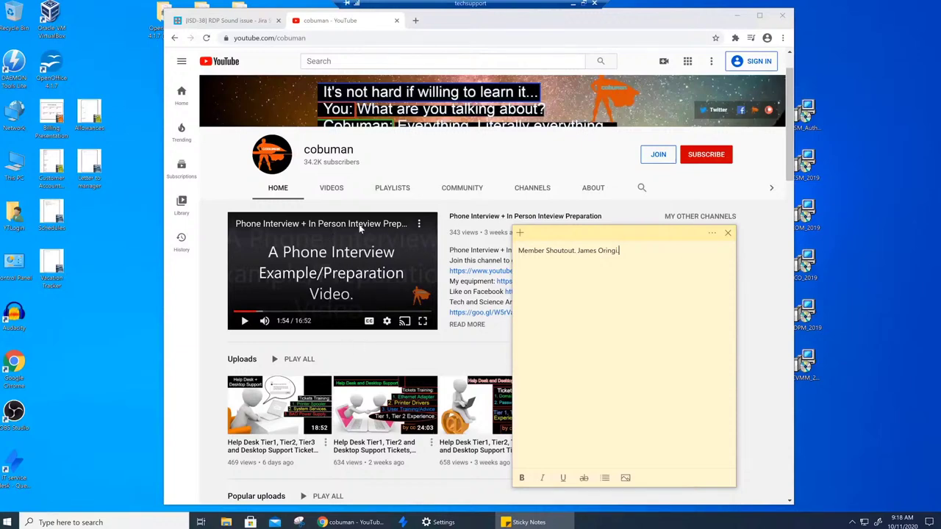
Relaunch Remote Desktop Connection and set remote audio to 'Play on this computer'
click(73, 522)
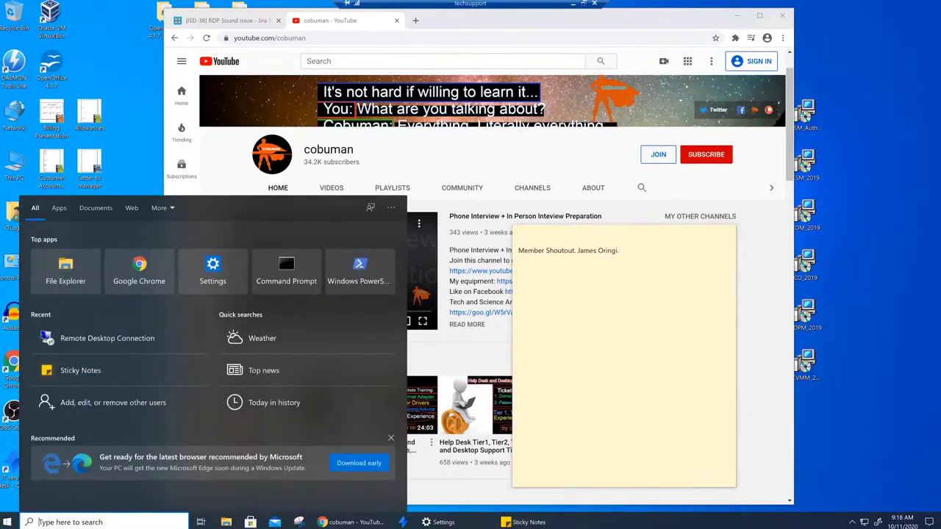
text(remote)
key(Return)
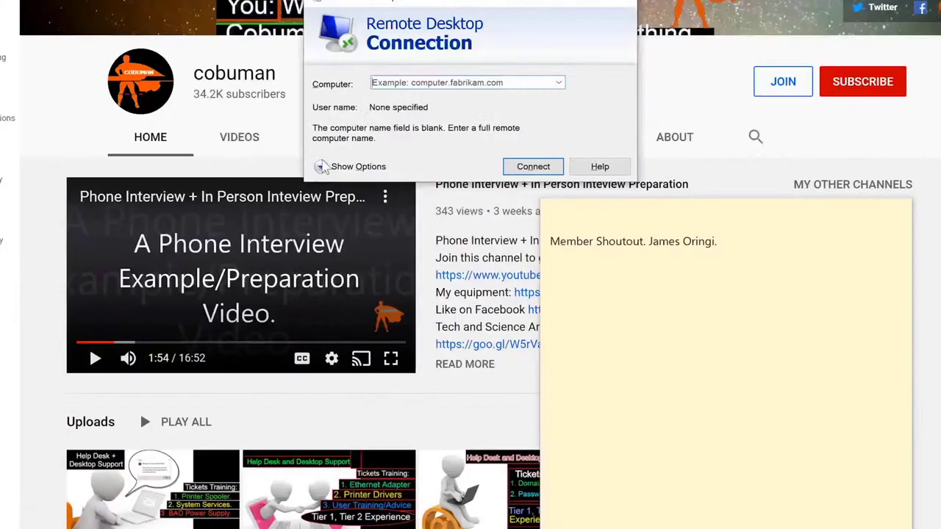
click(384, 206)
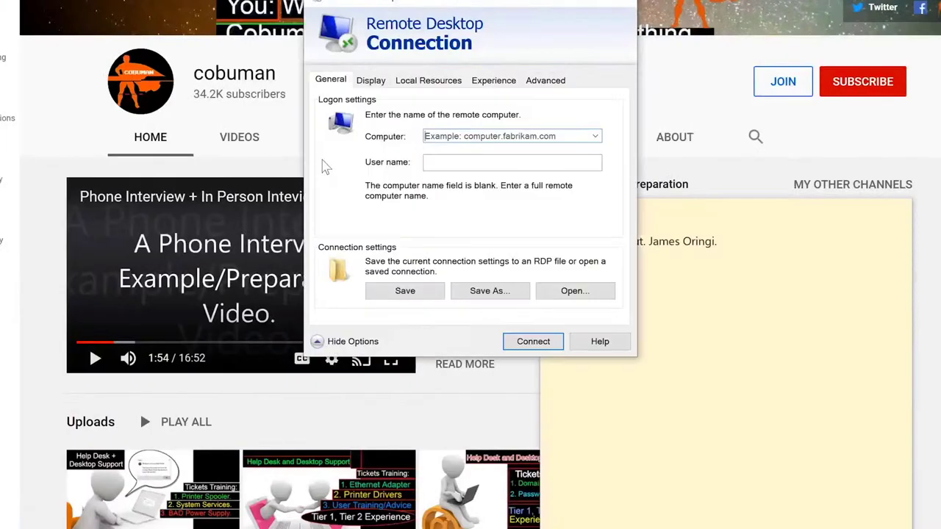
click(426, 81)
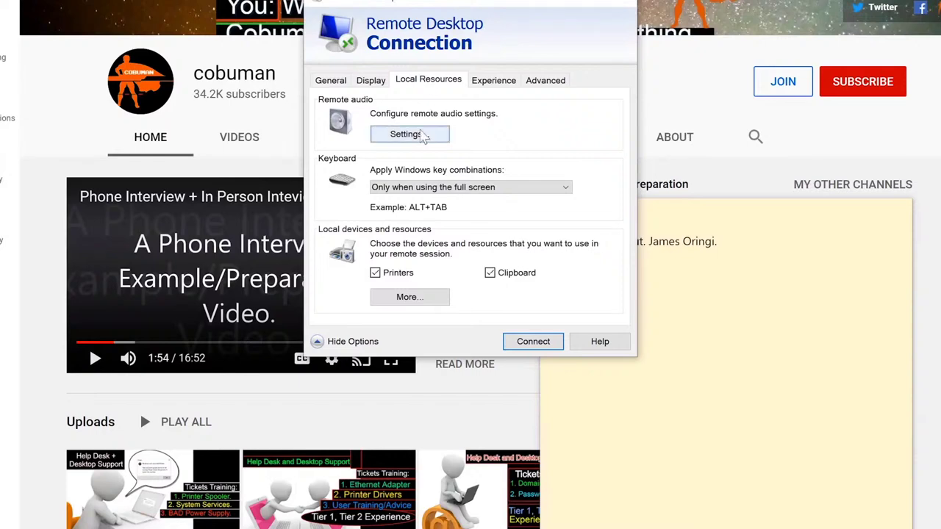
click(423, 135)
click(416, 152)
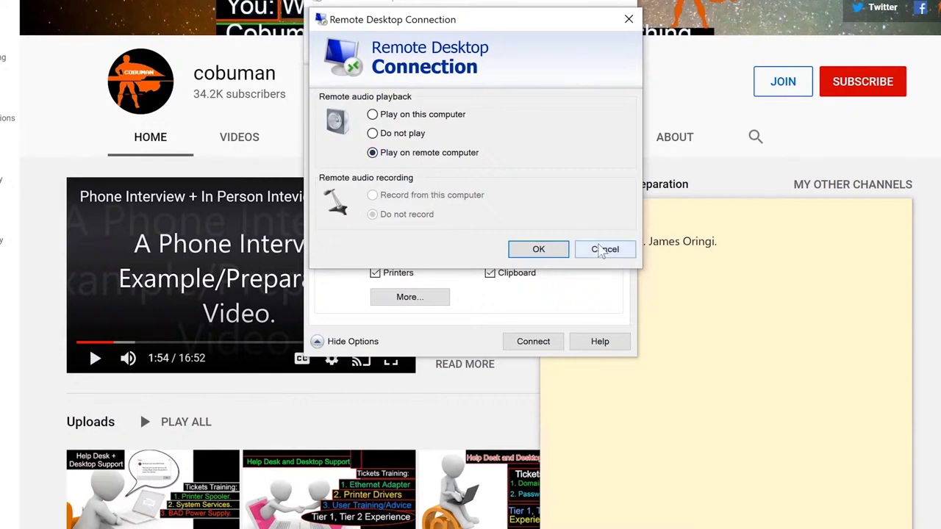
click(403, 118)
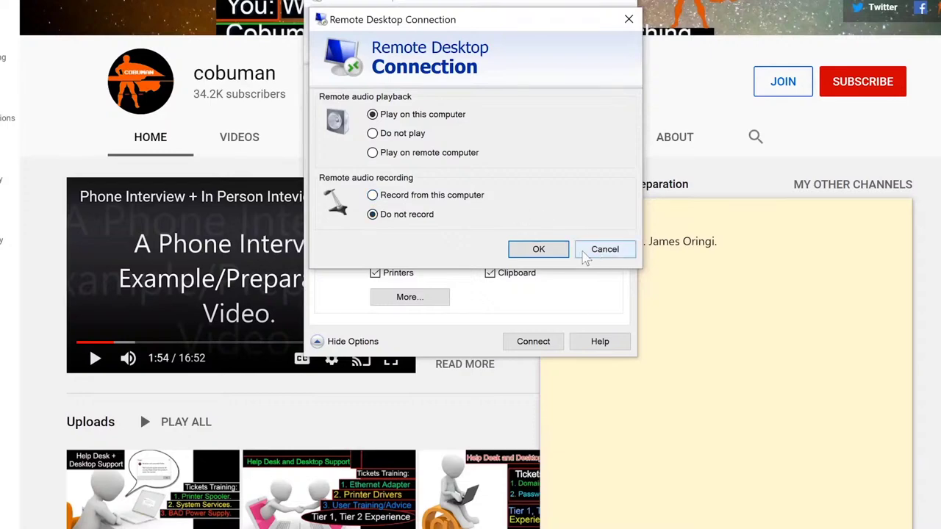
click(538, 249)
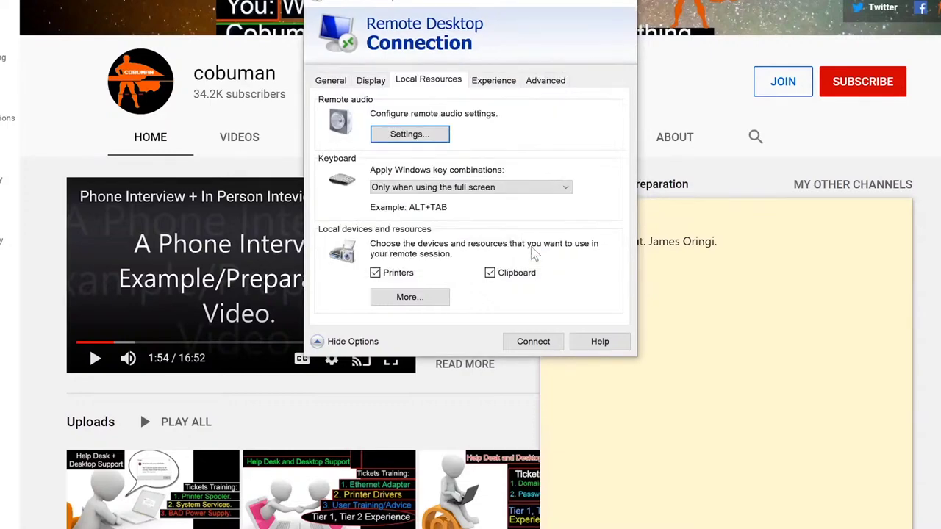
Dismiss the blank computer name error, recheck audio settings, and close Remote Desktop and the sticky note
click(537, 342)
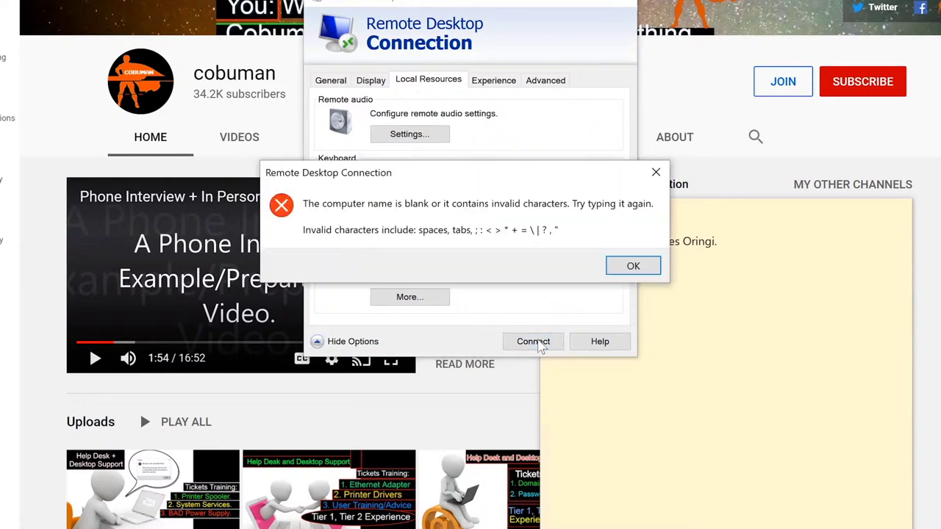
click(632, 265)
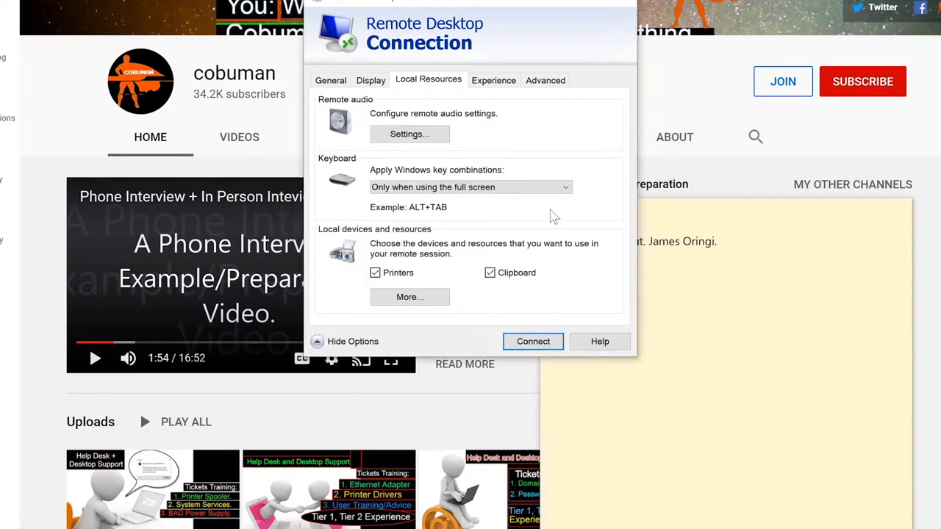
click(410, 134)
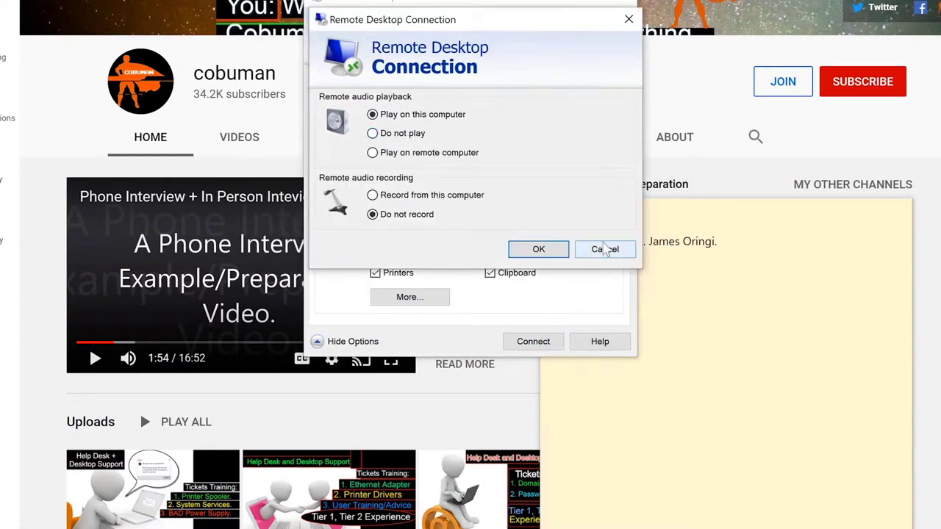
click(604, 250)
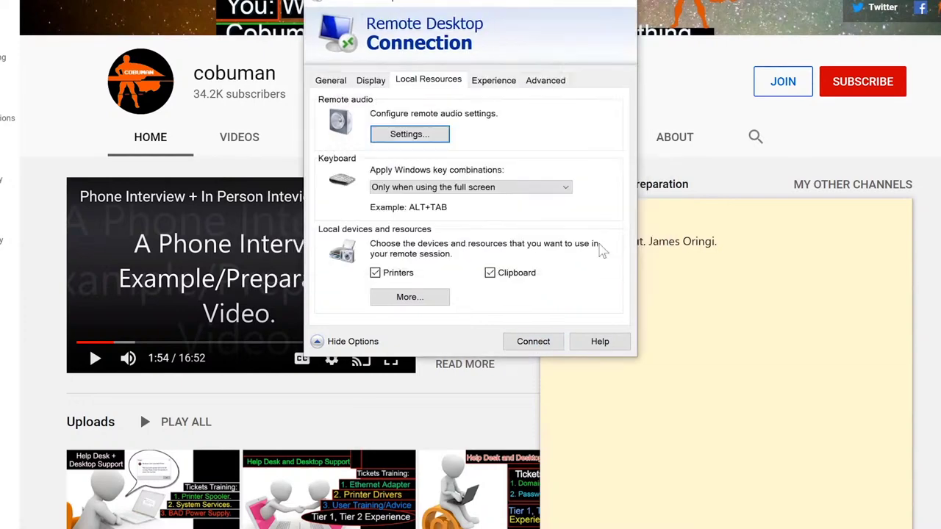
click(613, 7)
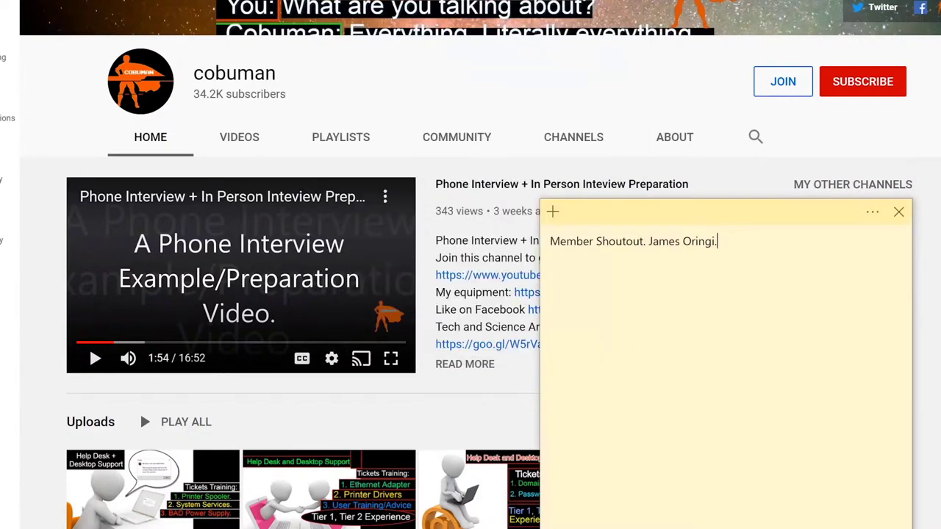
click(898, 212)
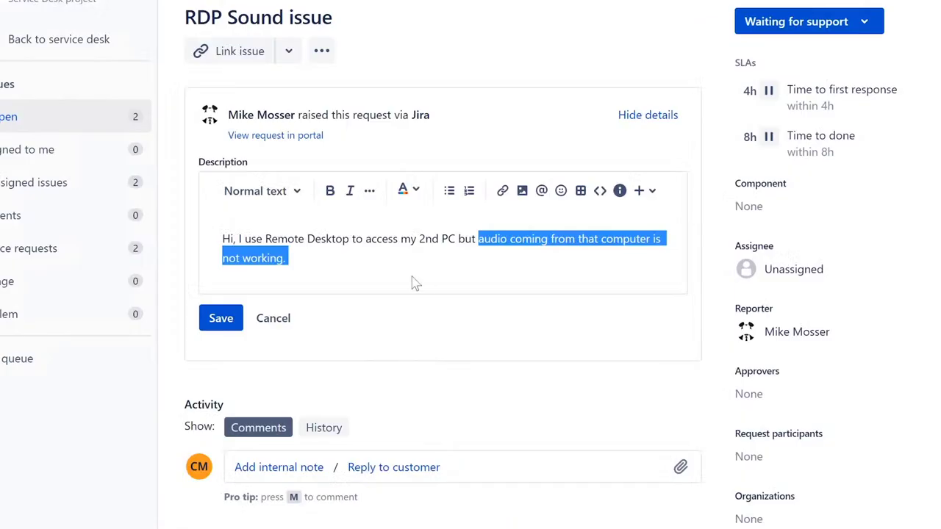
Discard the description edit and post an internal note about changing Remote Desktop settings to play audio locally
click(414, 283)
key(Return)
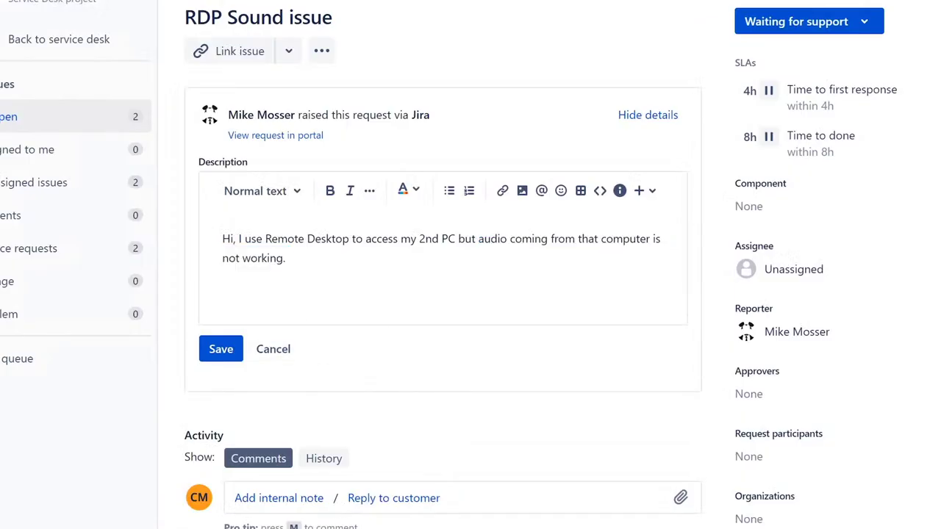
click(290, 351)
key(m)
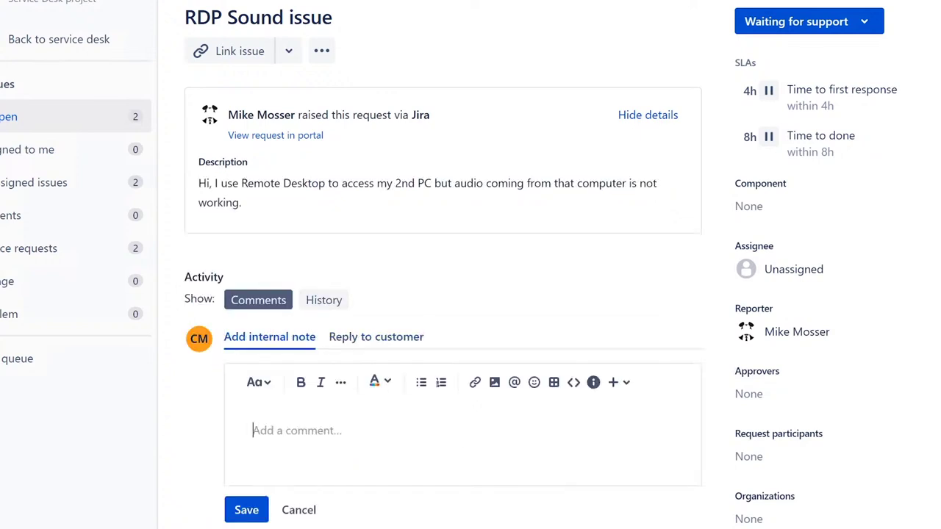
text(Changed Remote Deskot)
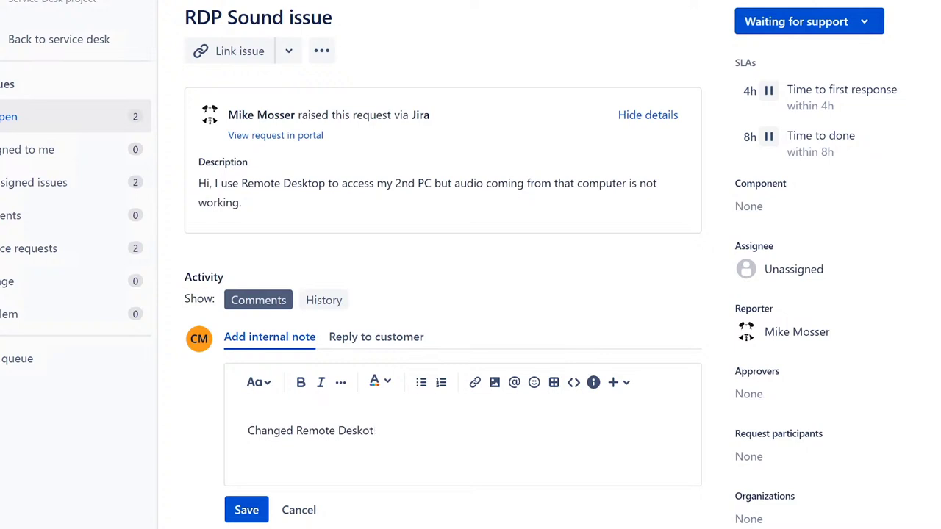
text(ptop Settings to )
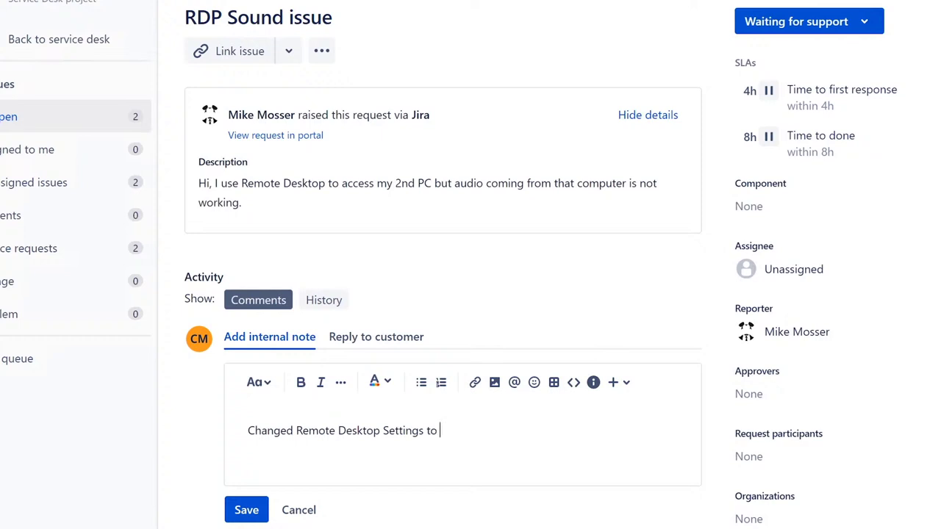
text(play adu)
text(io)
key(BackSpace)
key(BackSpace)
key(BackSpace)
text(udio on a loc)
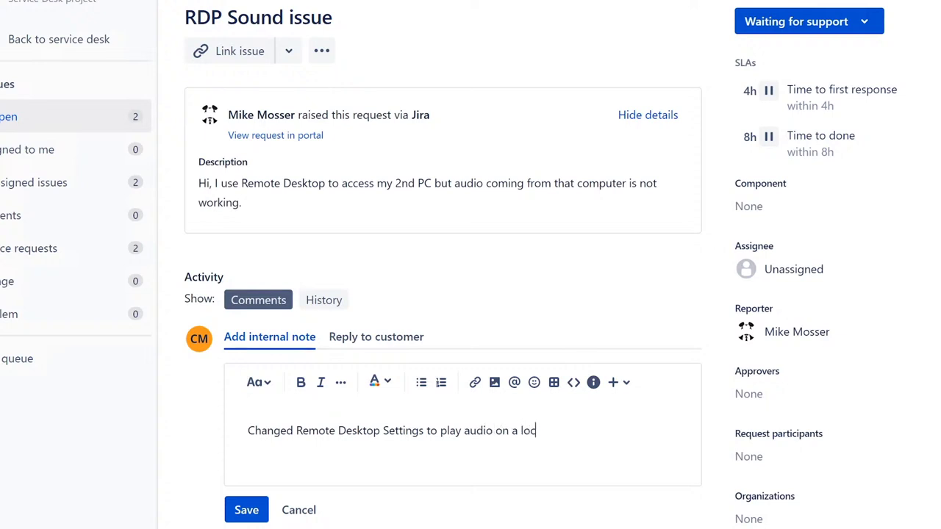
text(al computer.)
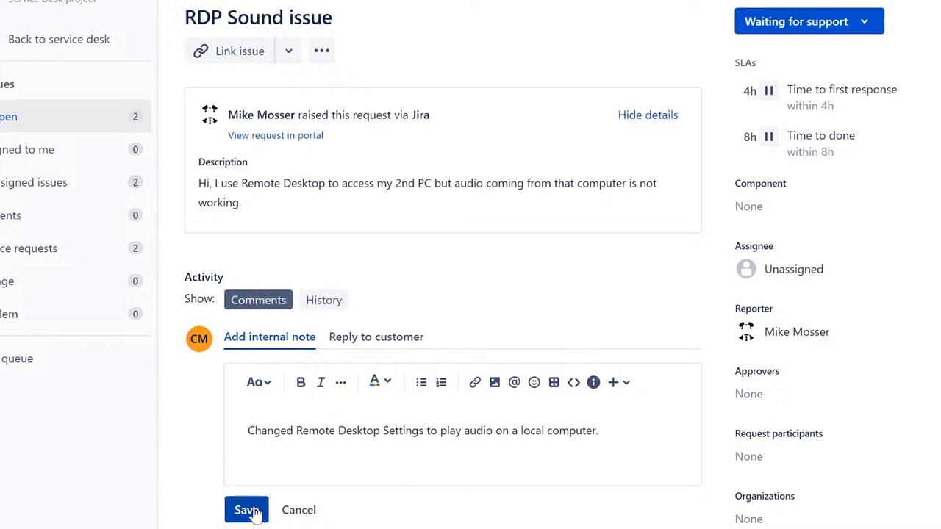
click(248, 509)
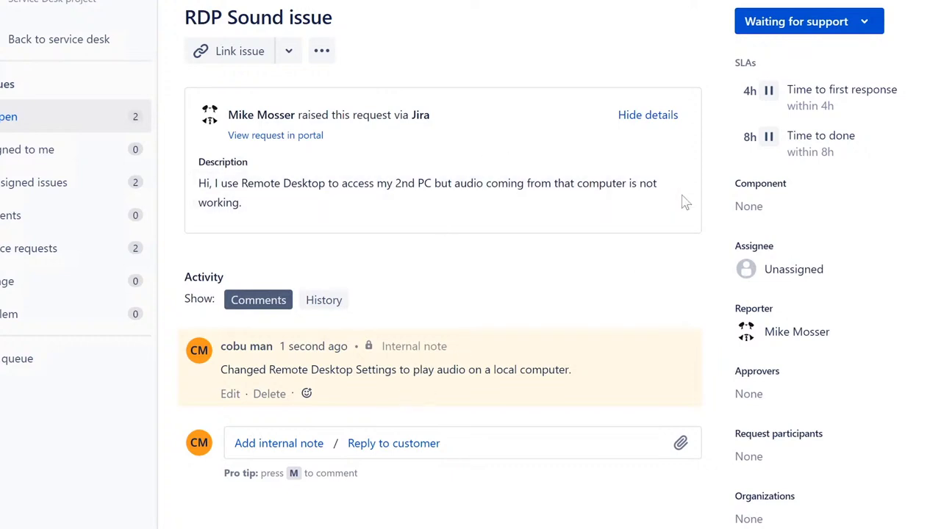
Assign the ticket to the support agent and transition it to Completed
click(794, 269)
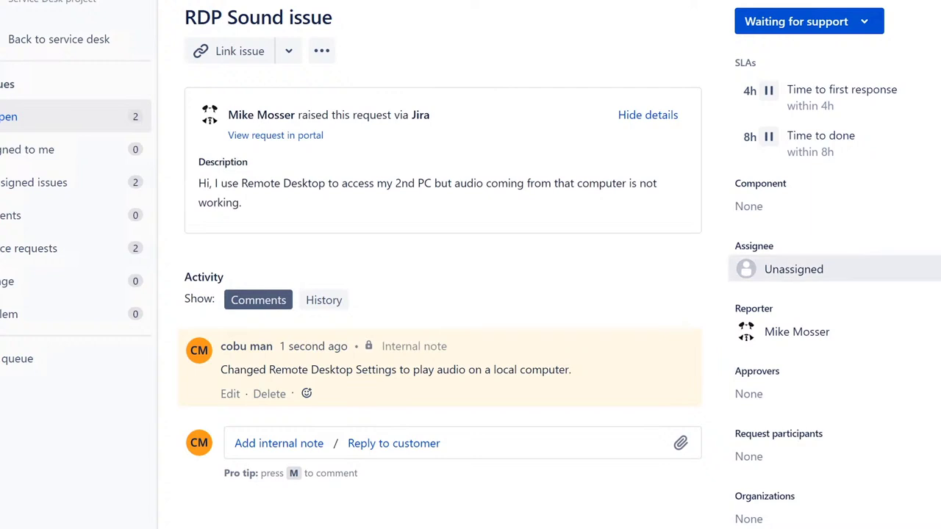
click(798, 311)
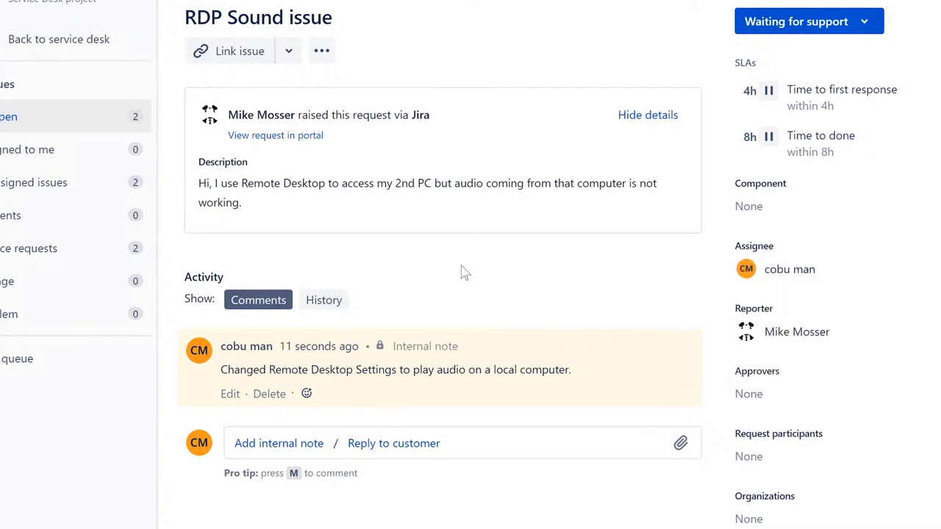
click(860, 30)
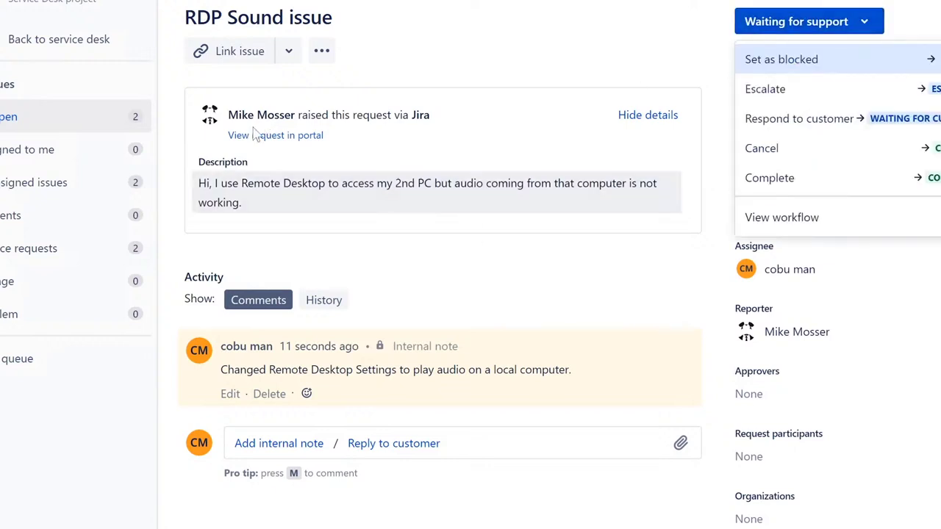
click(857, 182)
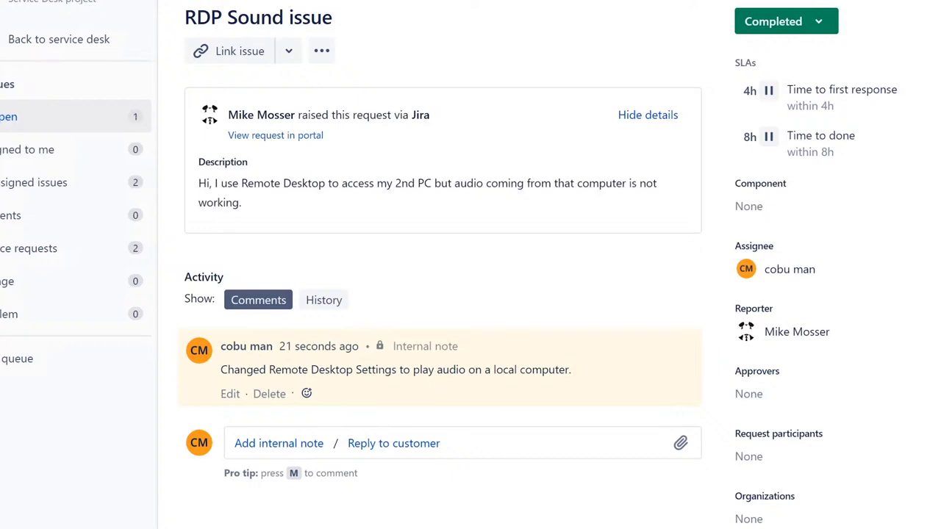
Launch Remote Desktop Connection from Start search and expand its full options
key(super)
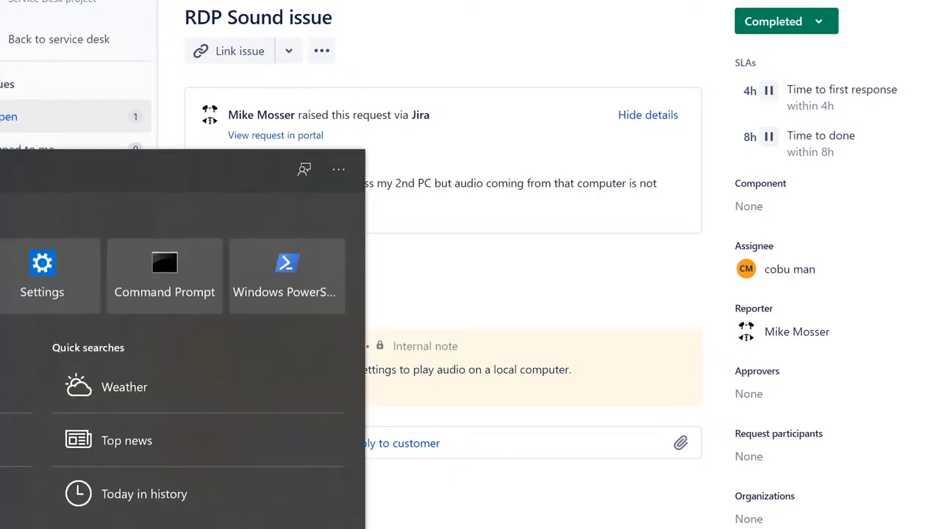
text(remote)
key(Return)
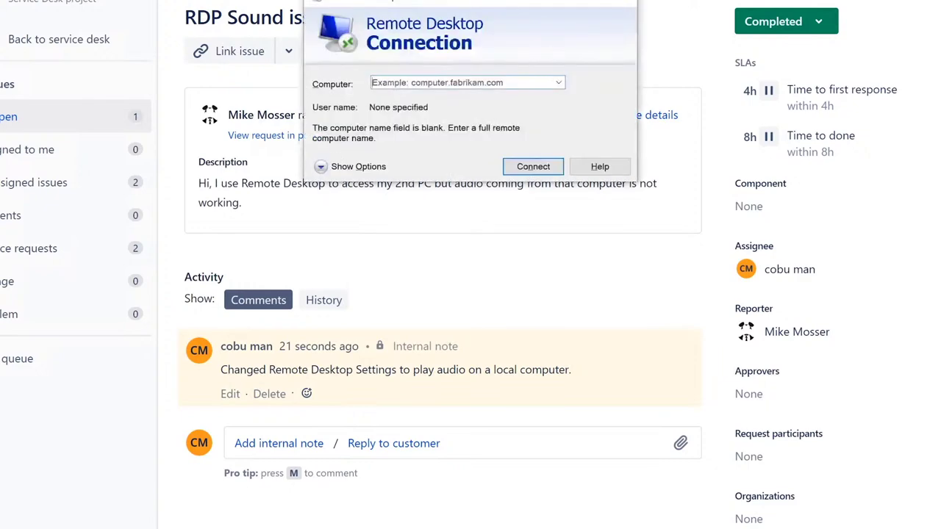
click(353, 169)
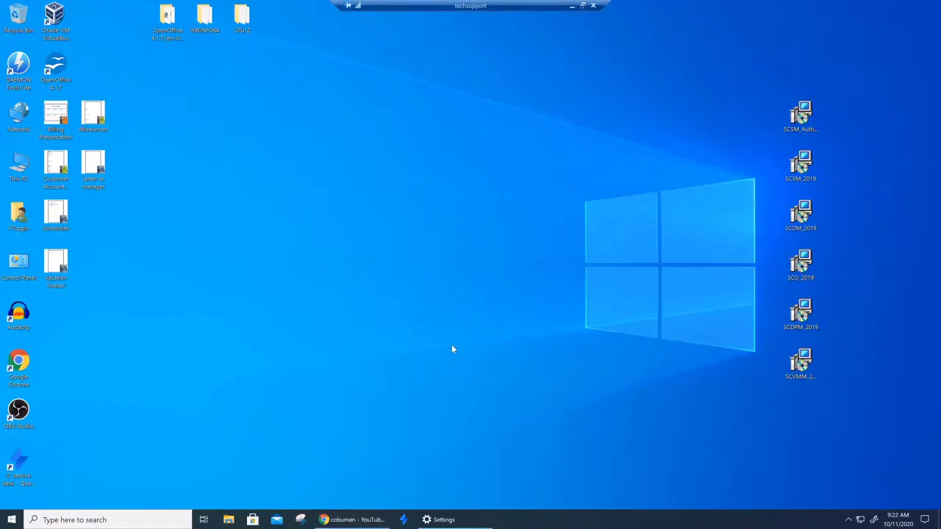
In the remote session, launch Remote Desktop Connection and open the Remote Audio volume control at 100
key(super+s)
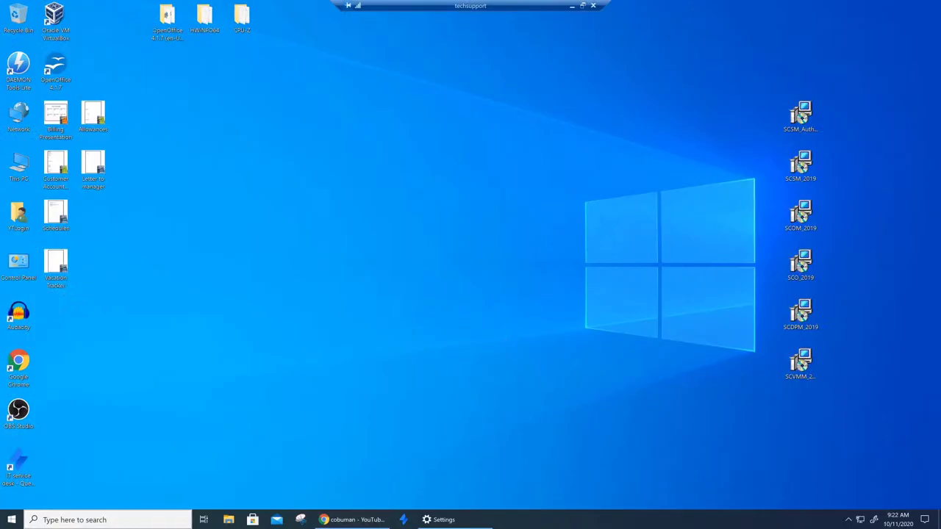
text(remote)
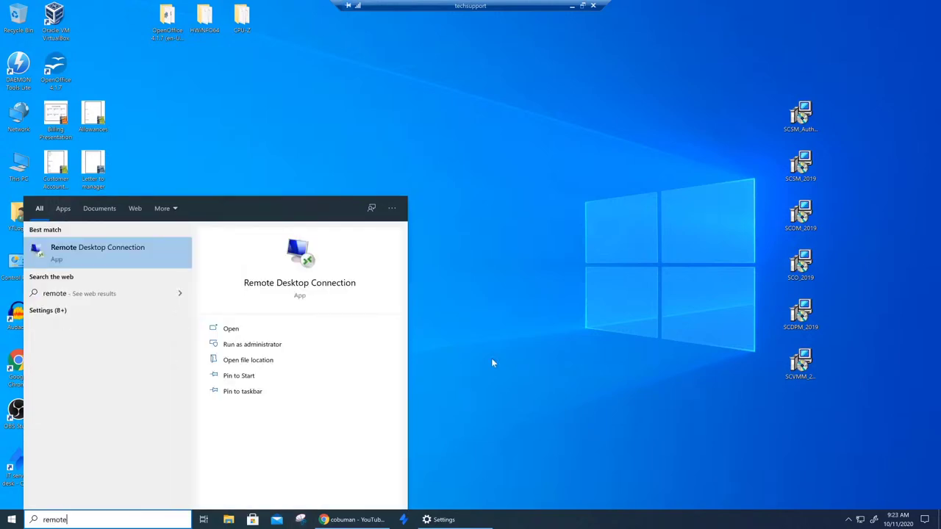
key(Return)
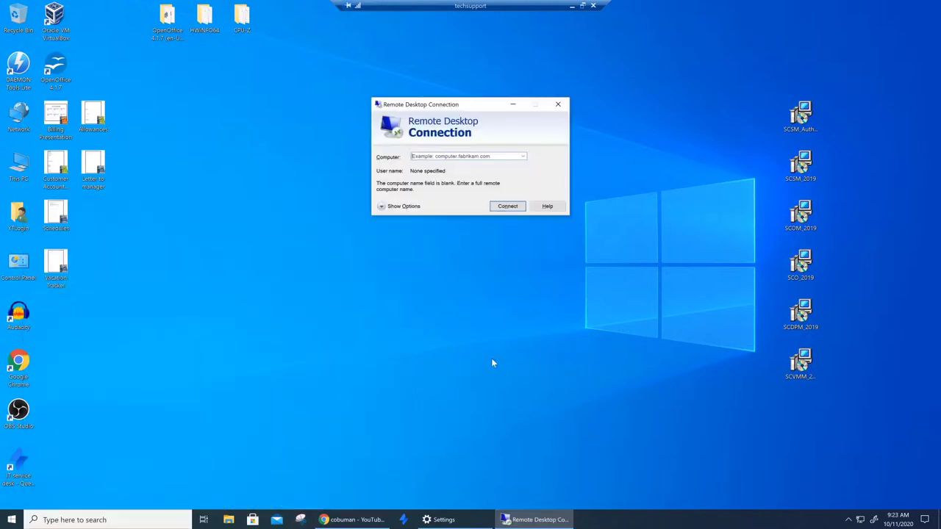
drag(463, 106, 471, 121)
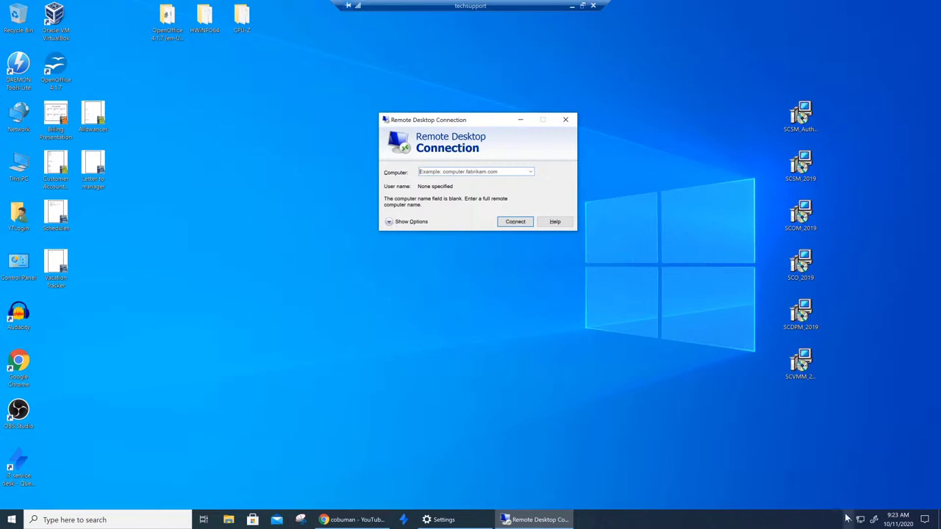
drag(470, 122, 466, 133)
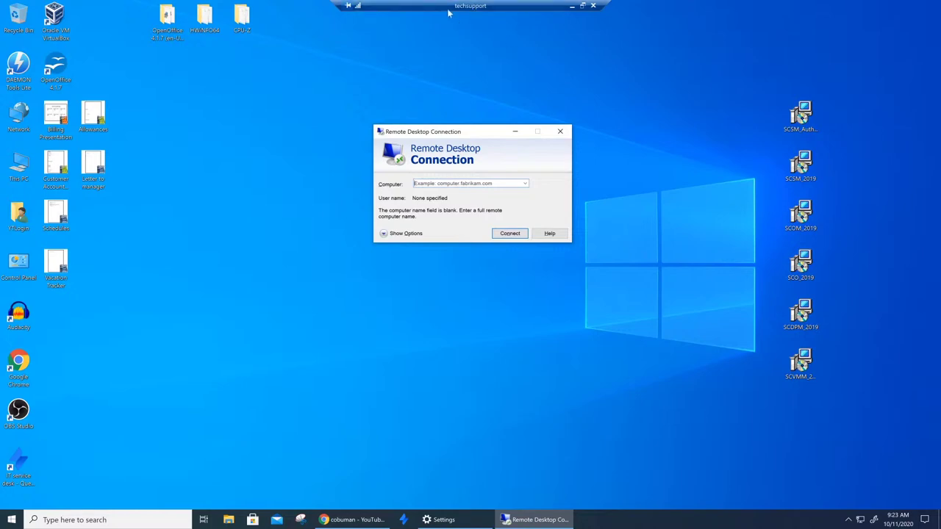
click(848, 519)
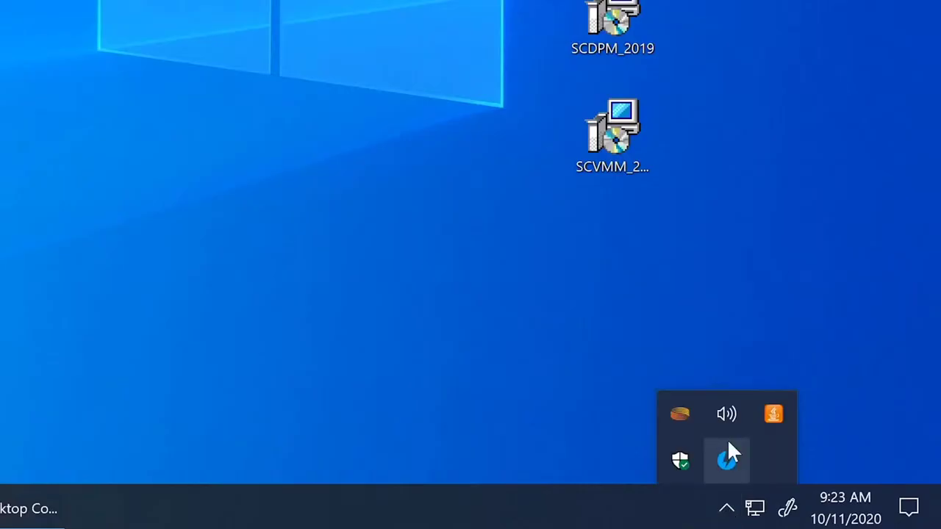
click(730, 416)
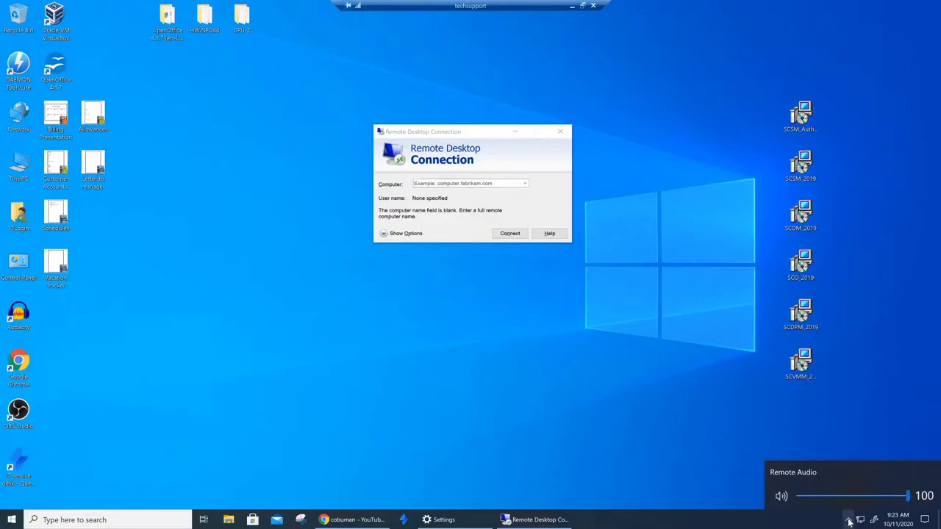
Dismiss the volume flyout and open Sound settings from the tray speaker icon
click(726, 508)
click(848, 520)
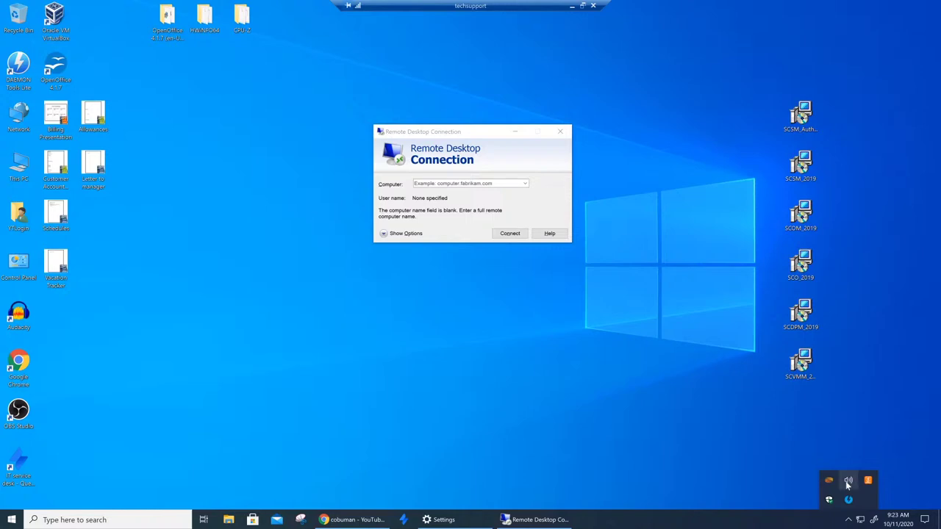
right_click(845, 481)
click(852, 424)
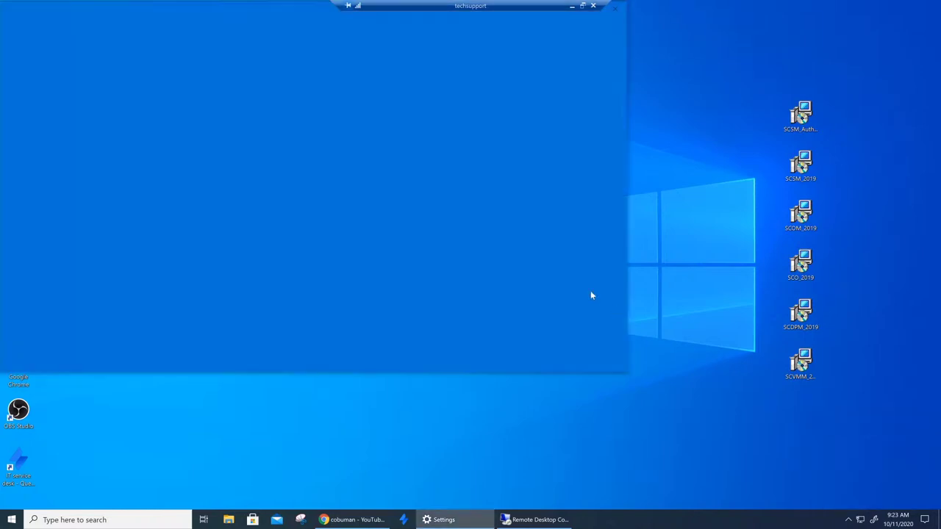
Confirm the output device list shows Remote Audio, leave it unchanged, and close Settings
drag(225, 9, 348, 61)
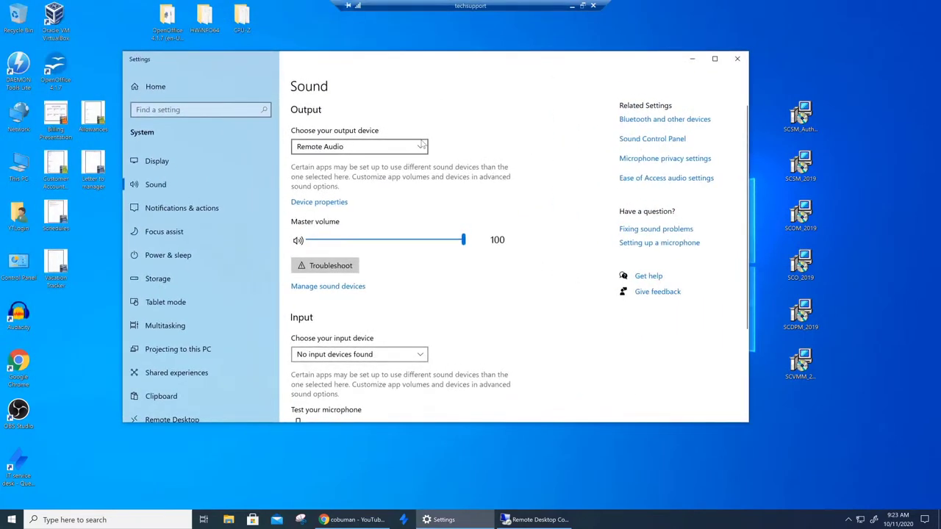
click(382, 146)
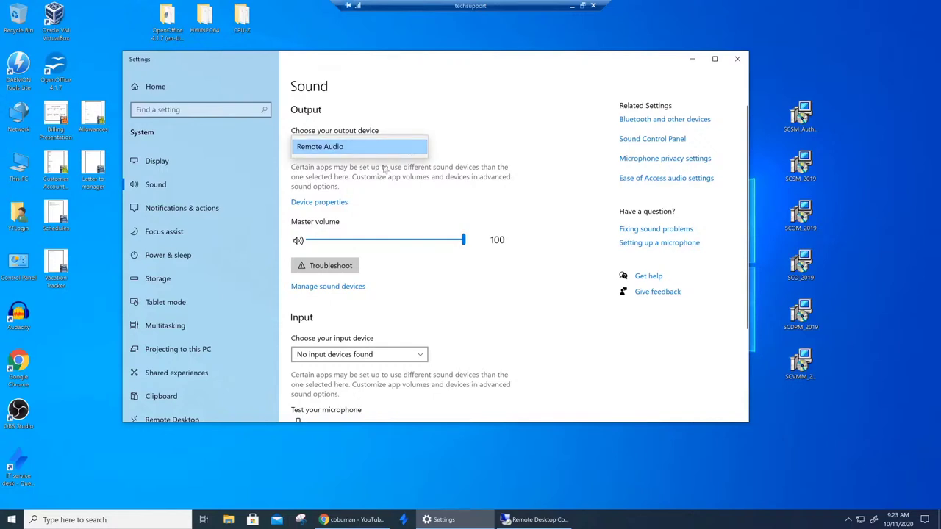
click(462, 179)
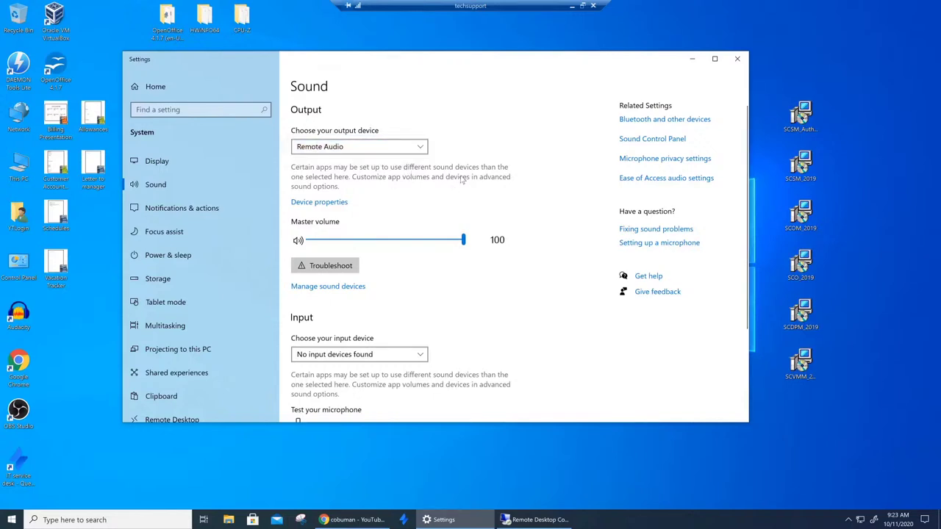
drag(512, 59, 545, 67)
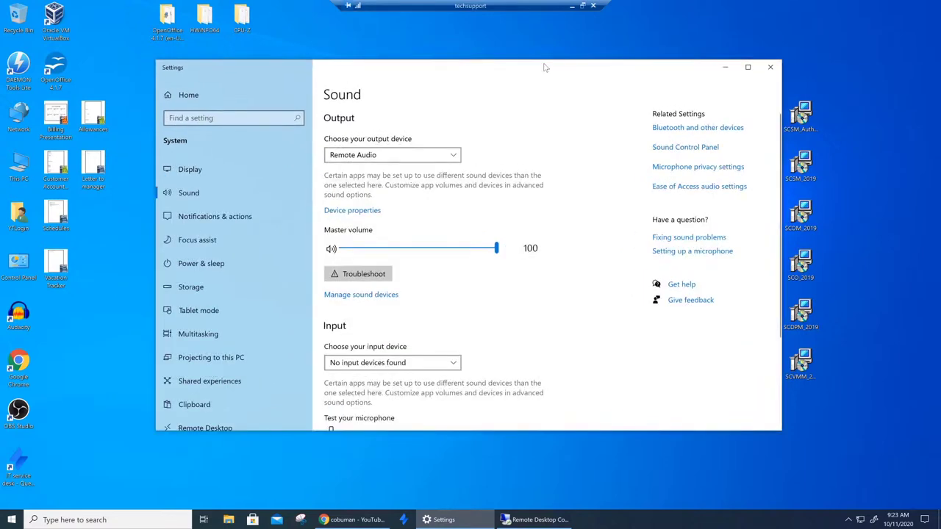
click(770, 69)
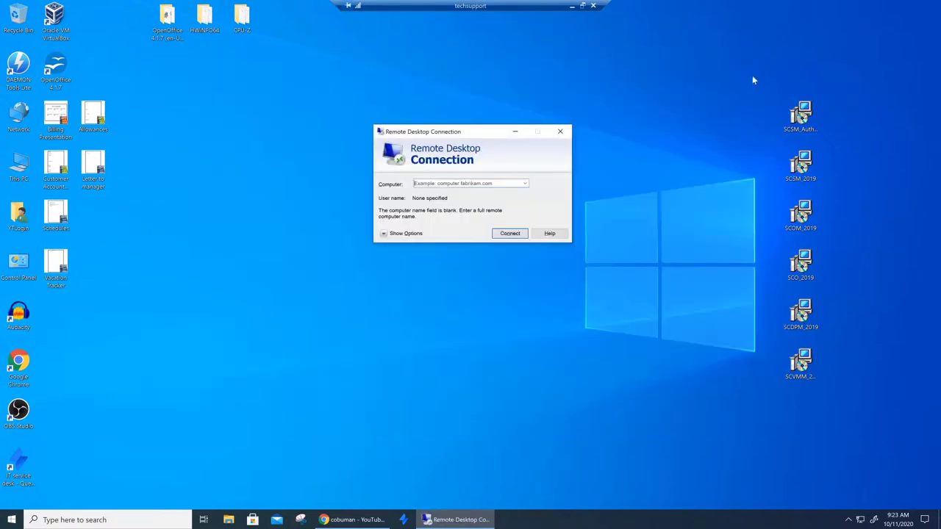
Set Remote Desktop's remote audio to Play on remote computer under Local Resources
click(388, 233)
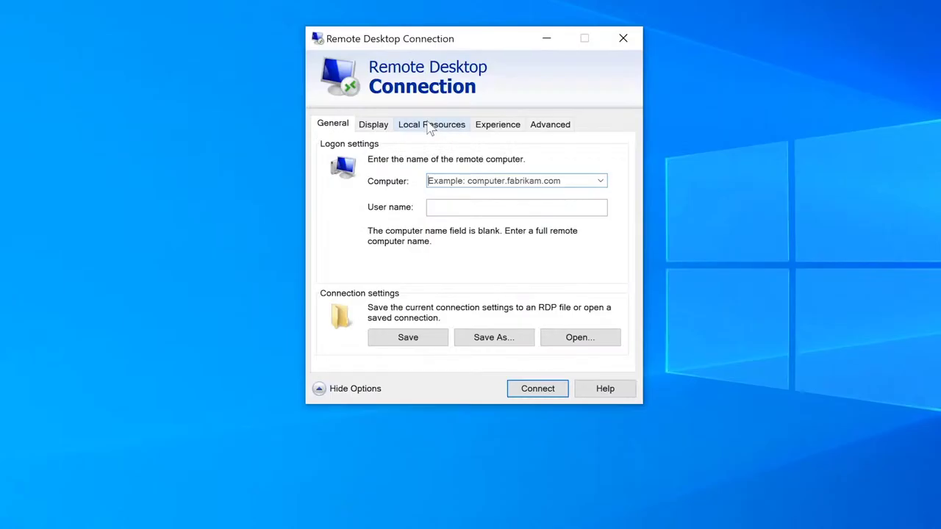
click(447, 182)
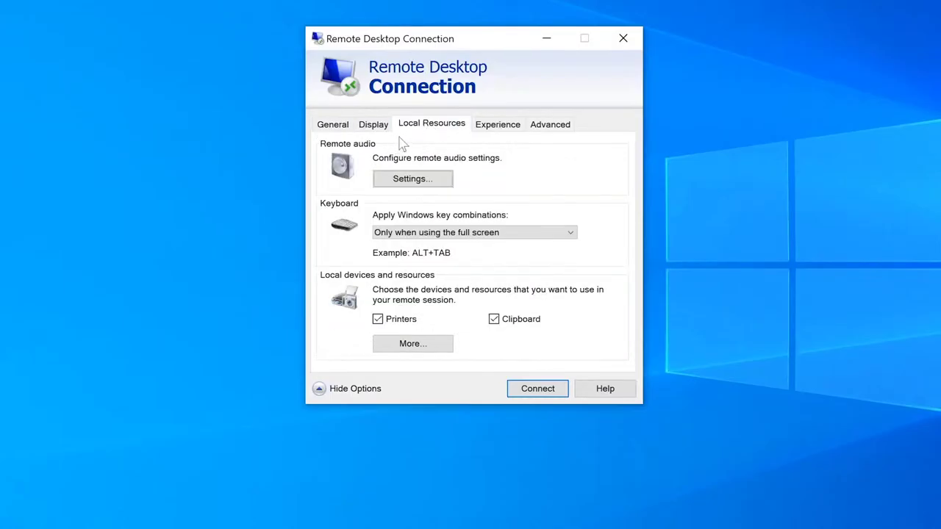
click(416, 182)
click(403, 200)
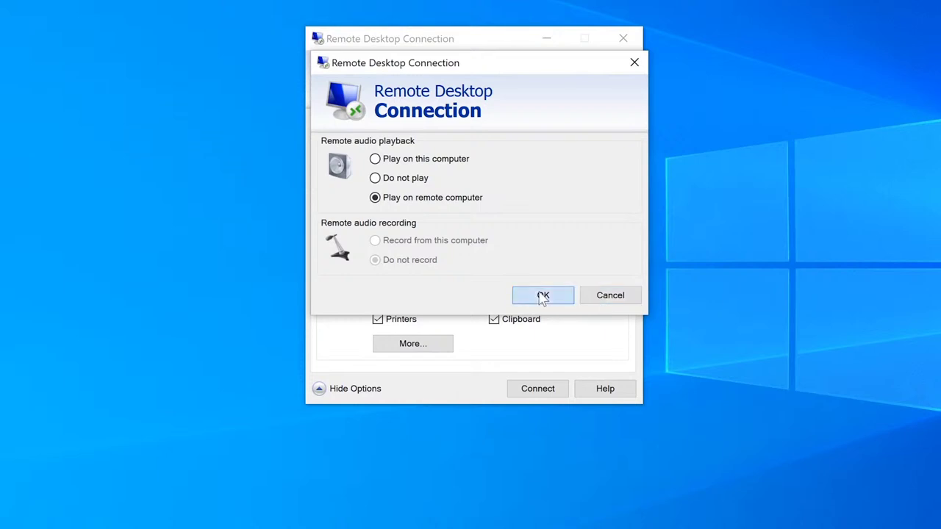
click(543, 296)
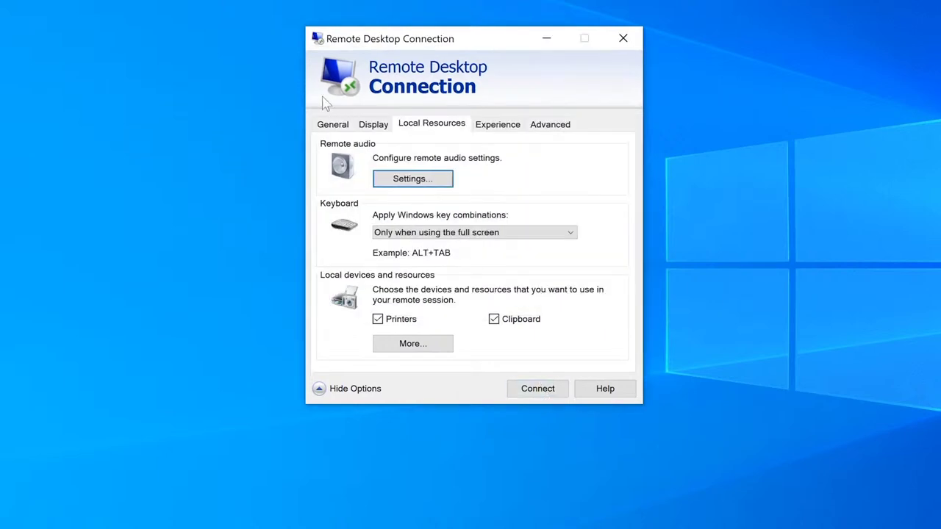
Enter computer name userscomputername on the General tab and connect
click(332, 124)
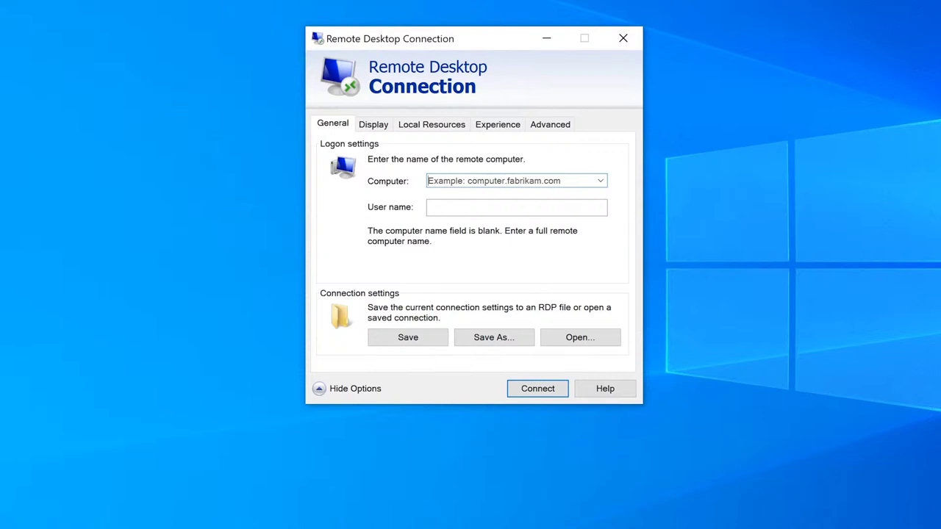
text(userscomputername)
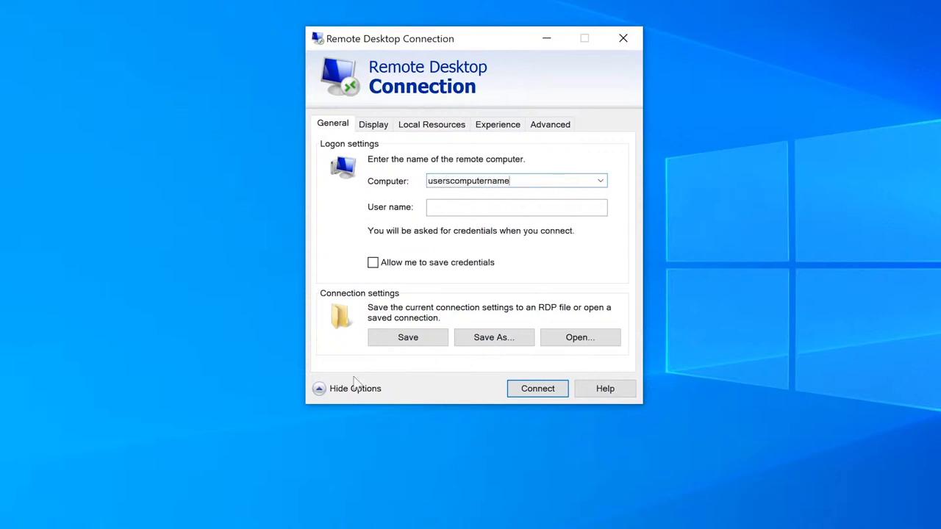
click(534, 388)
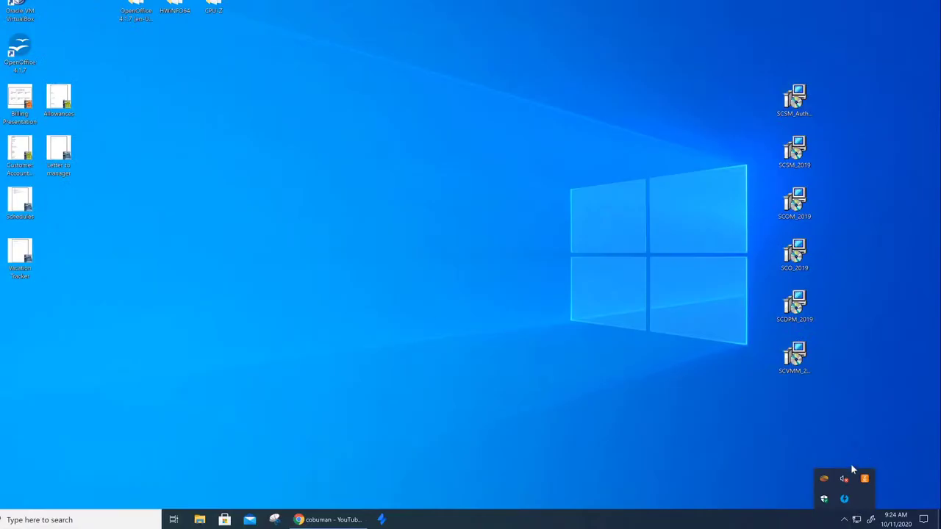
Run the Playing Audio troubleshooter from the tray speaker and close it when it finds nothing
click(844, 480)
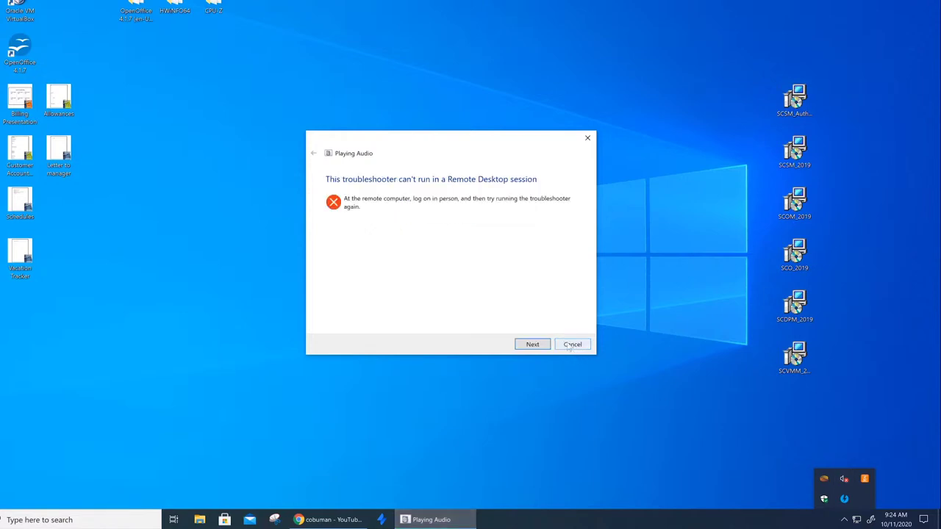
click(532, 345)
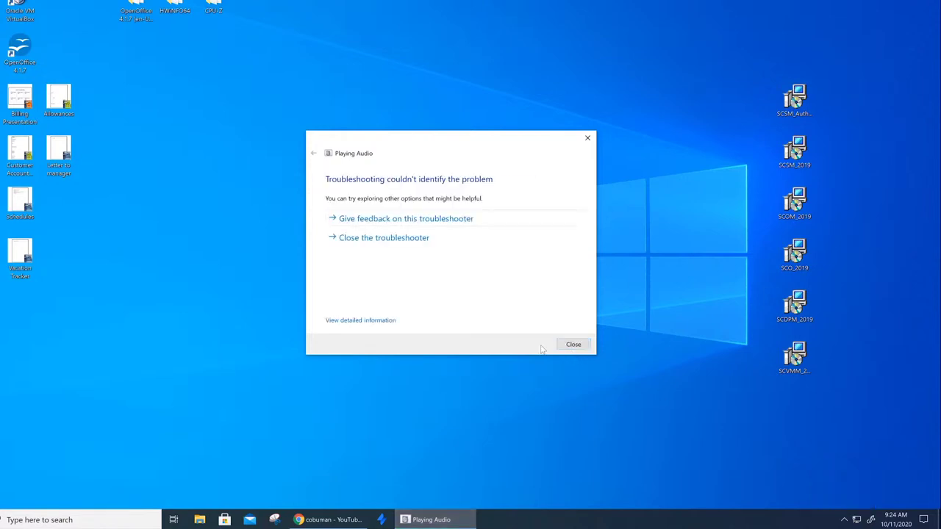
click(571, 344)
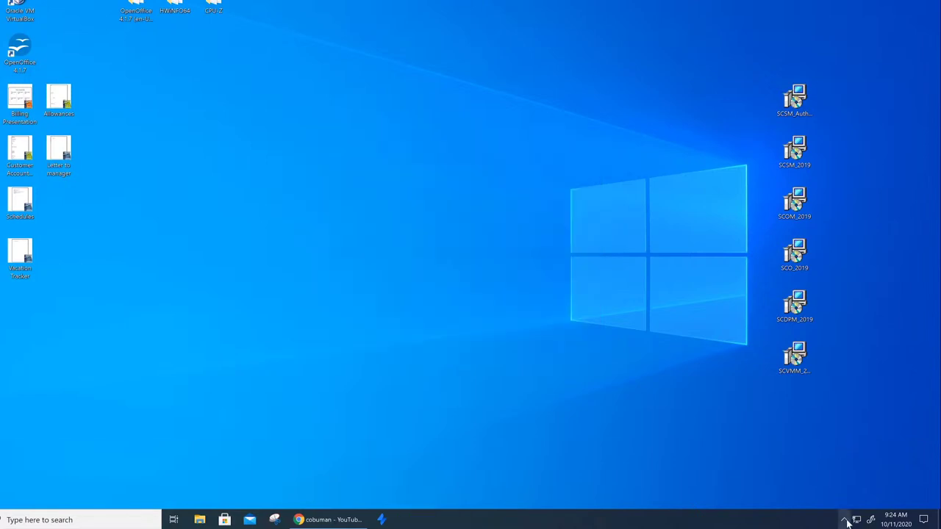
Check the speaker volume flyout, then open Sound settings from the speaker's right-click menu
click(843, 519)
click(842, 478)
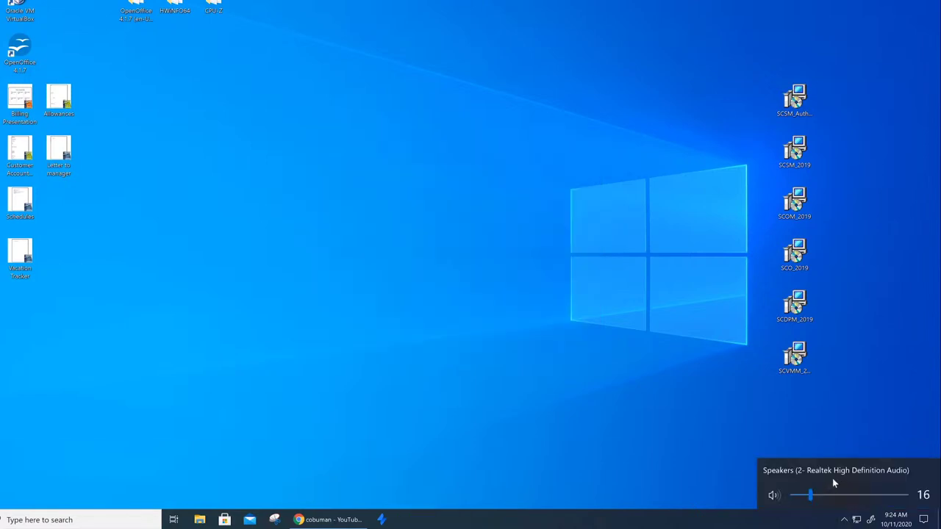
click(847, 519)
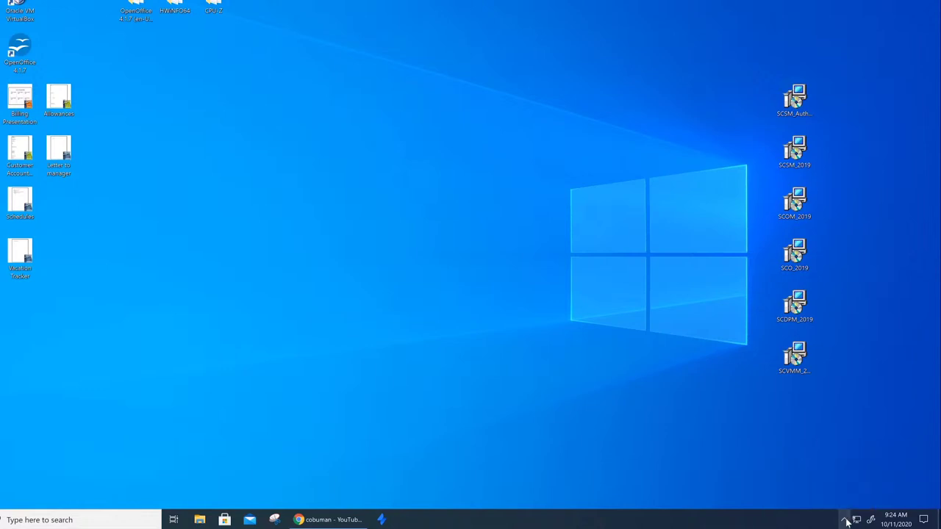
click(844, 520)
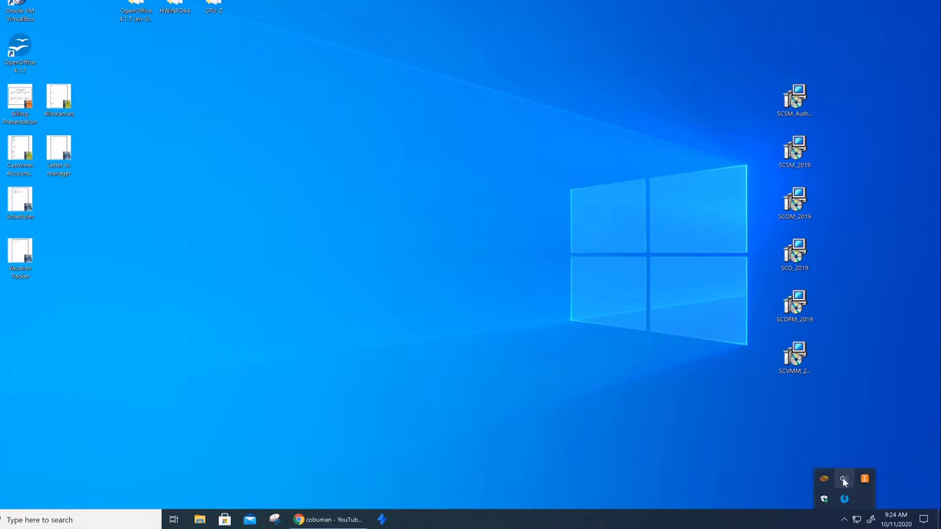
right_click(843, 478)
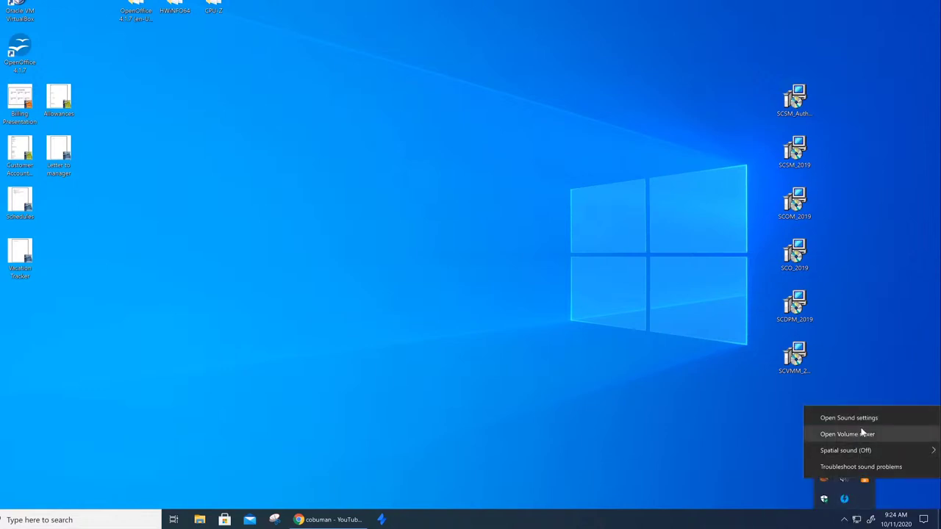
click(864, 418)
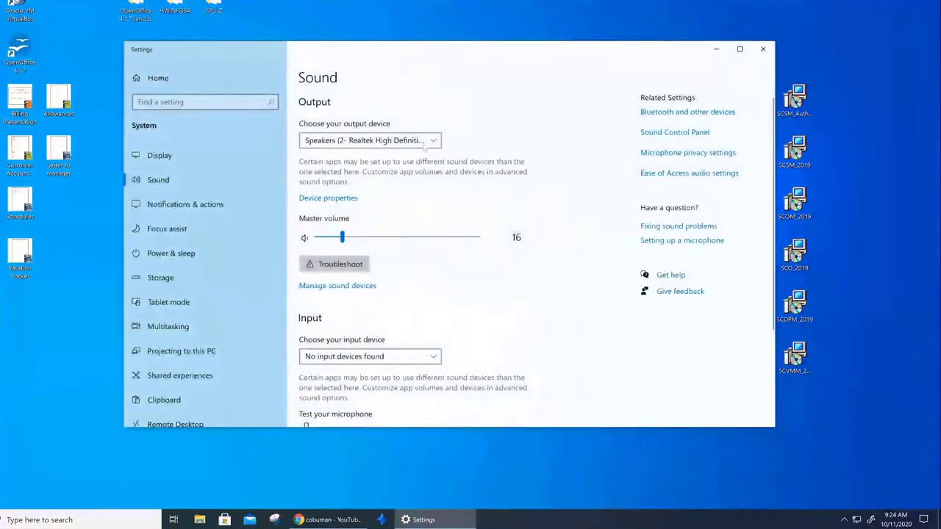
Choose Speakers (2- Plantronics C610) from the output device list
click(424, 142)
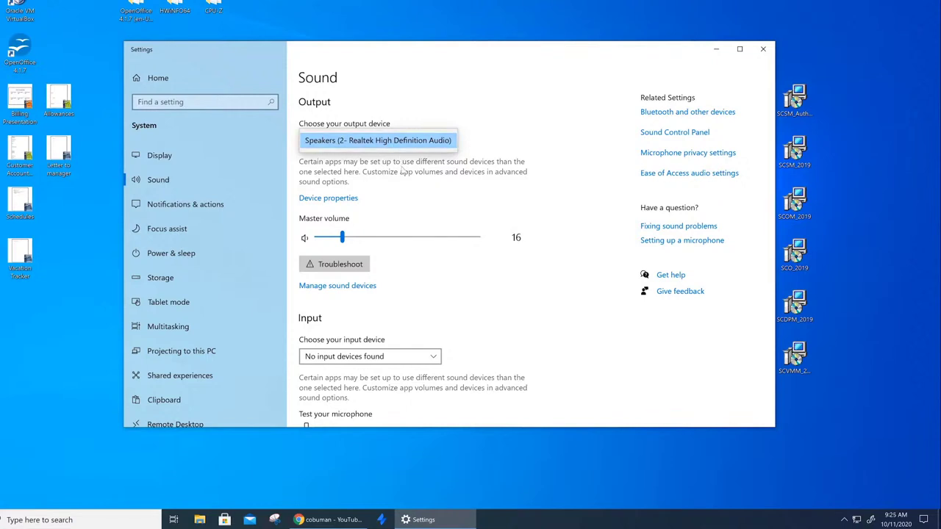
click(402, 171)
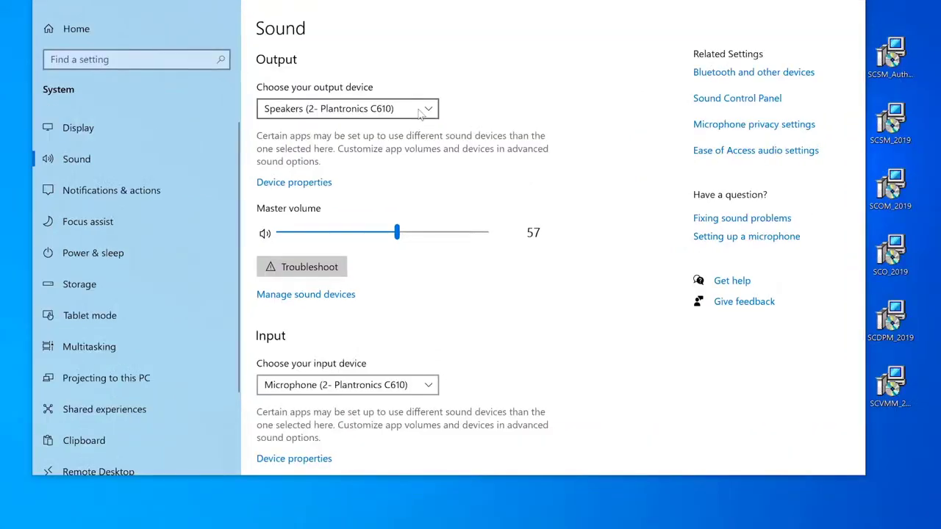
click(421, 110)
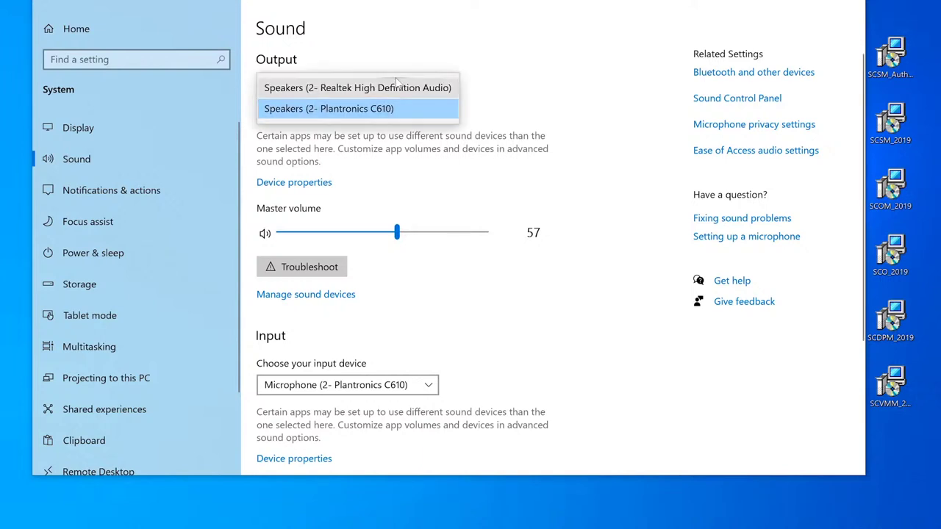
click(443, 172)
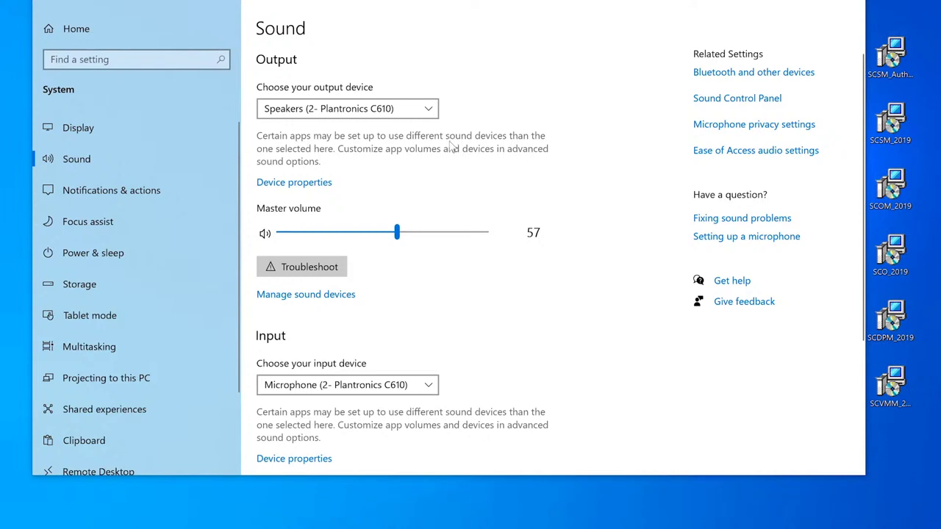
Launch Remote Desktop Connection by searching Windows for 'remote'
key(super)
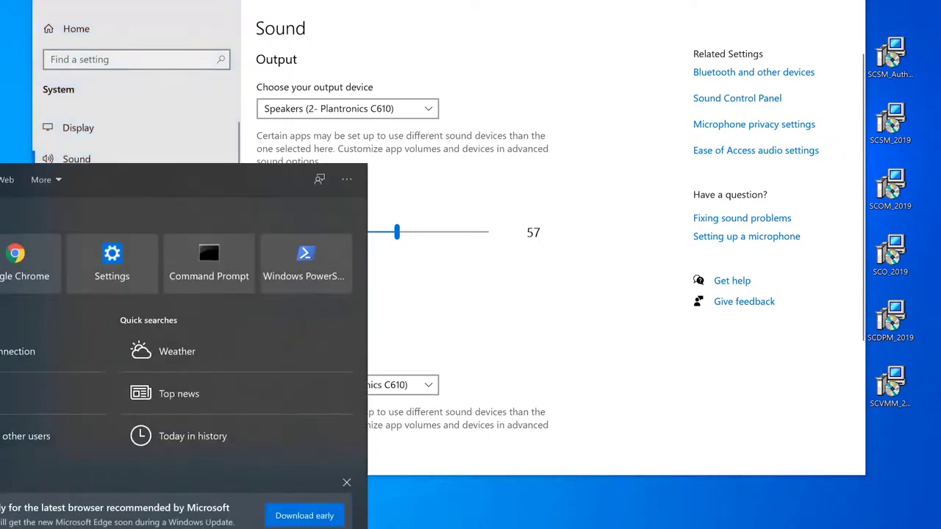
text(remote)
key(Return)
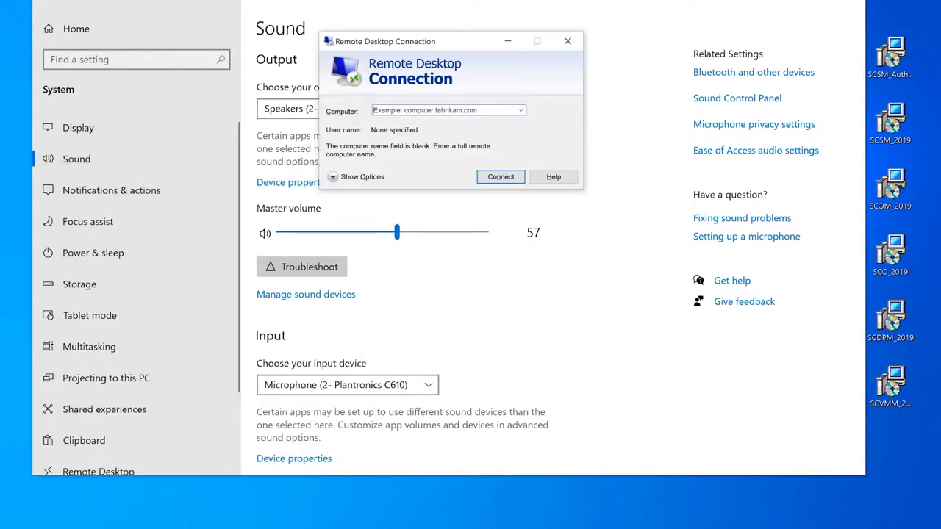
Review the remote audio setting without saving, then close Remote Desktop Connection
click(338, 181)
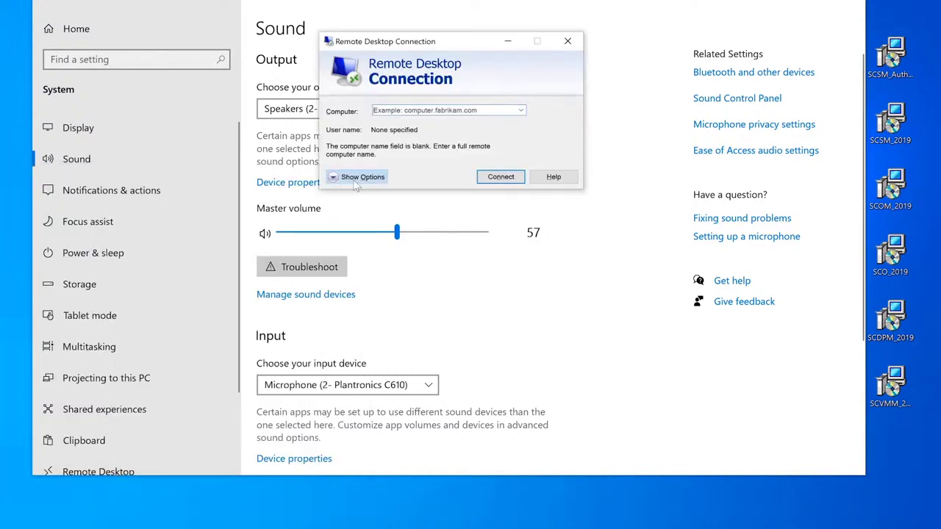
click(416, 109)
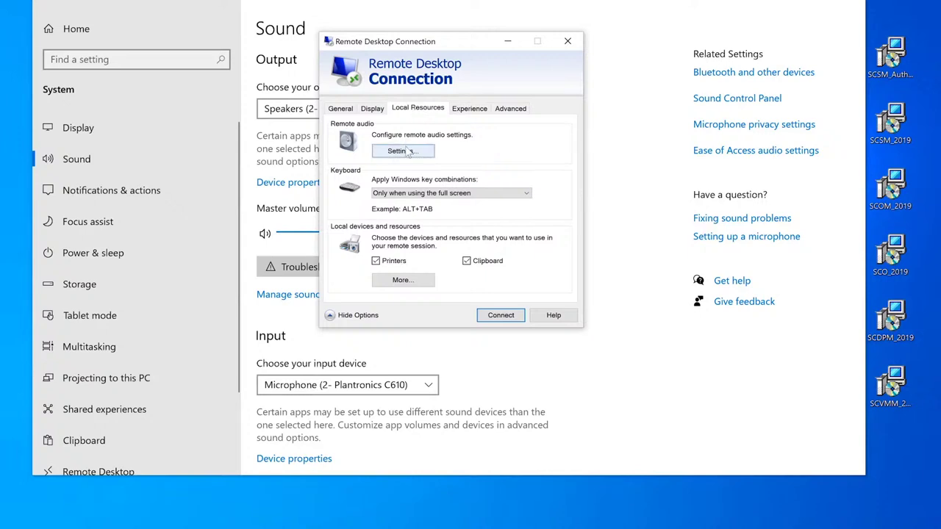
click(409, 152)
click(401, 166)
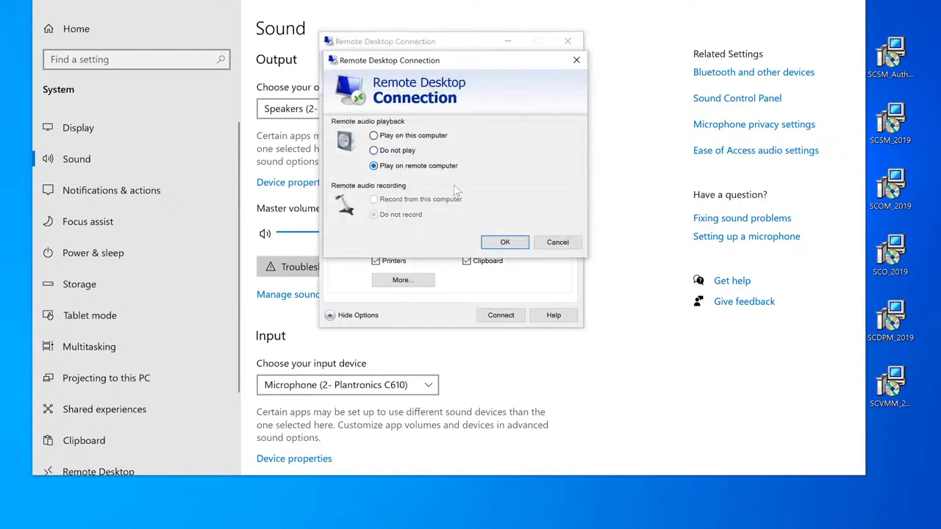
click(559, 245)
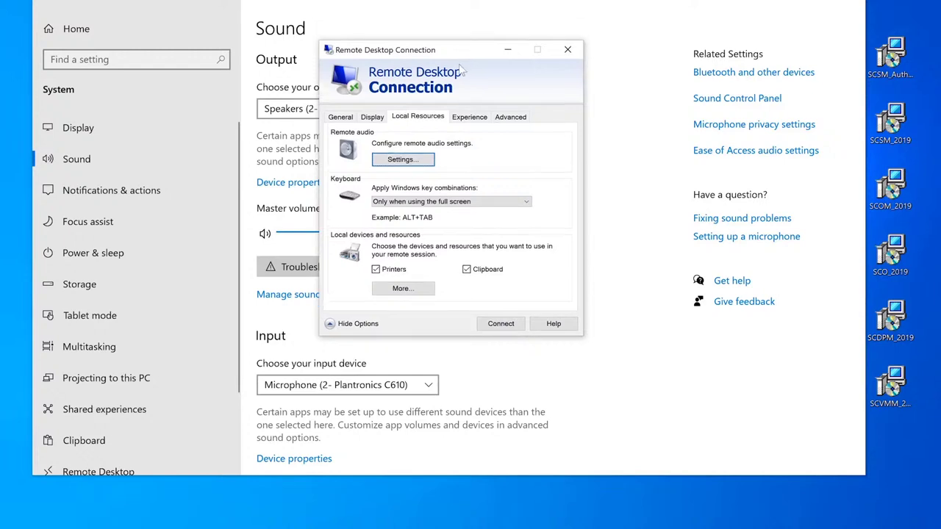
drag(461, 52, 456, 77)
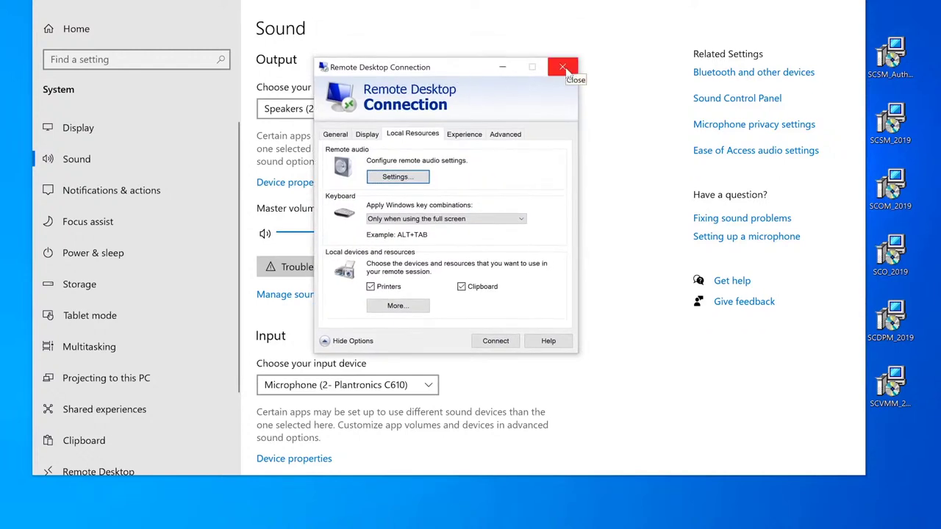
click(566, 69)
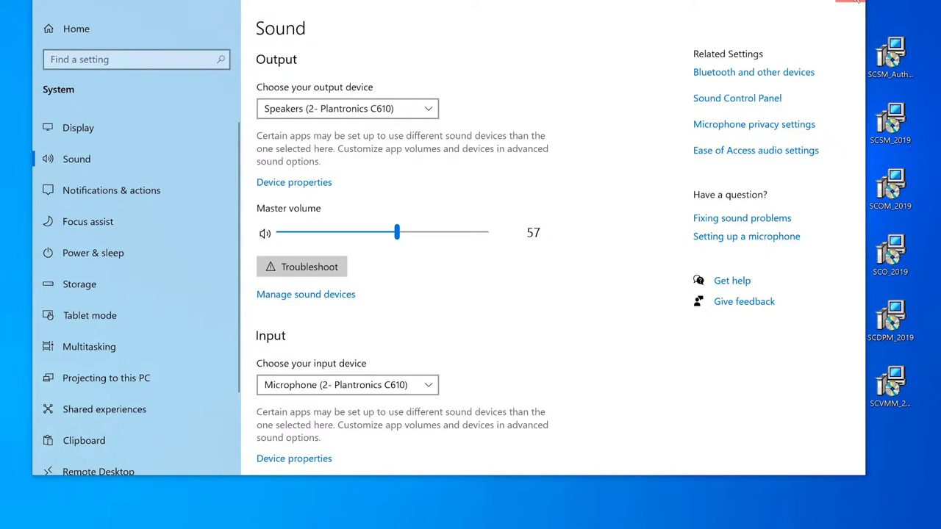
Close Sound settings and bring Chrome back from the taskbar
click(856, 1)
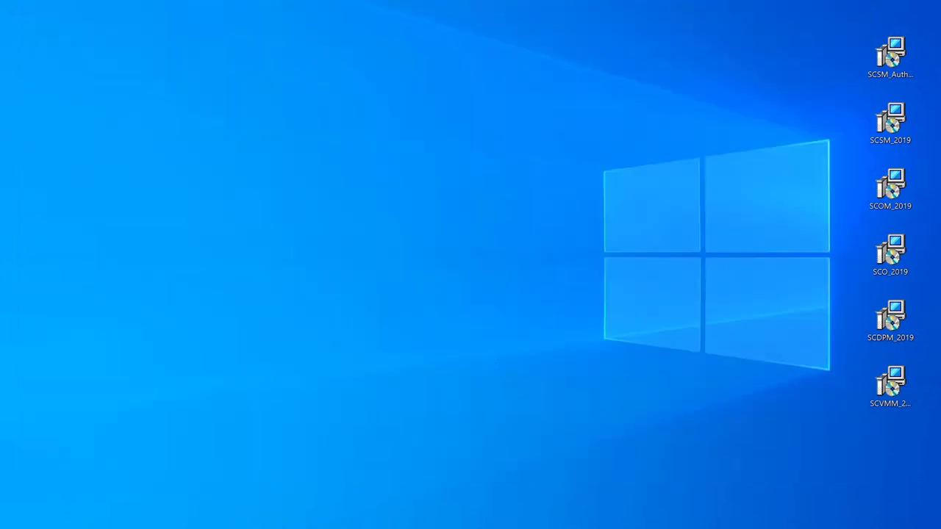
mouse_move(294, 526)
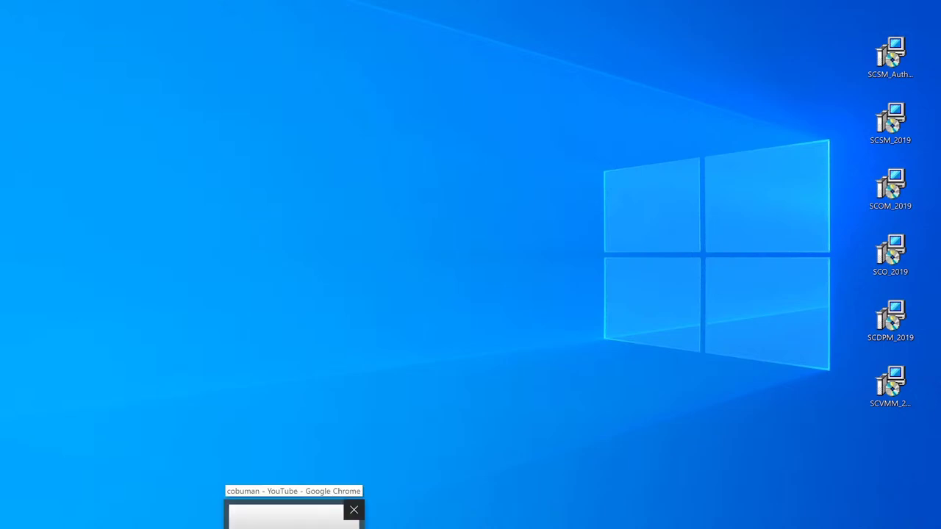
click(287, 514)
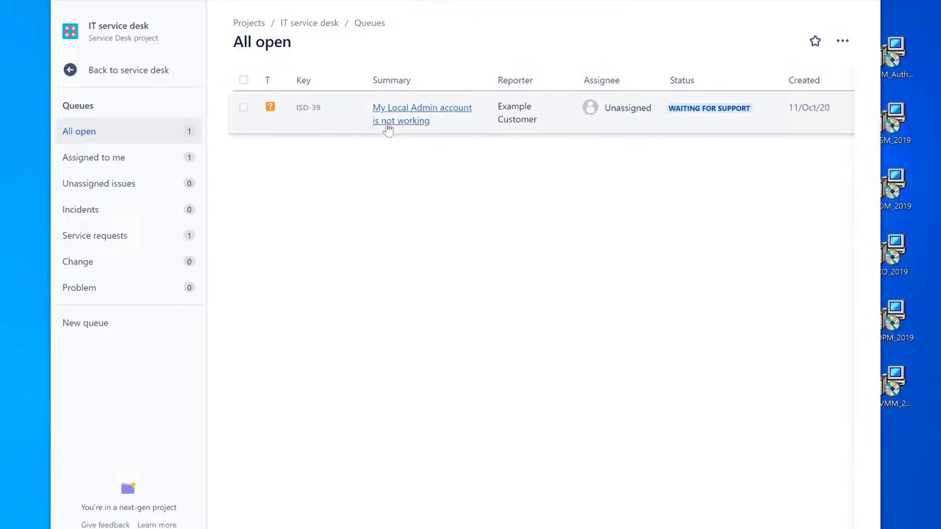
Open ISD-39 from the All open queue and read its title and description
click(406, 111)
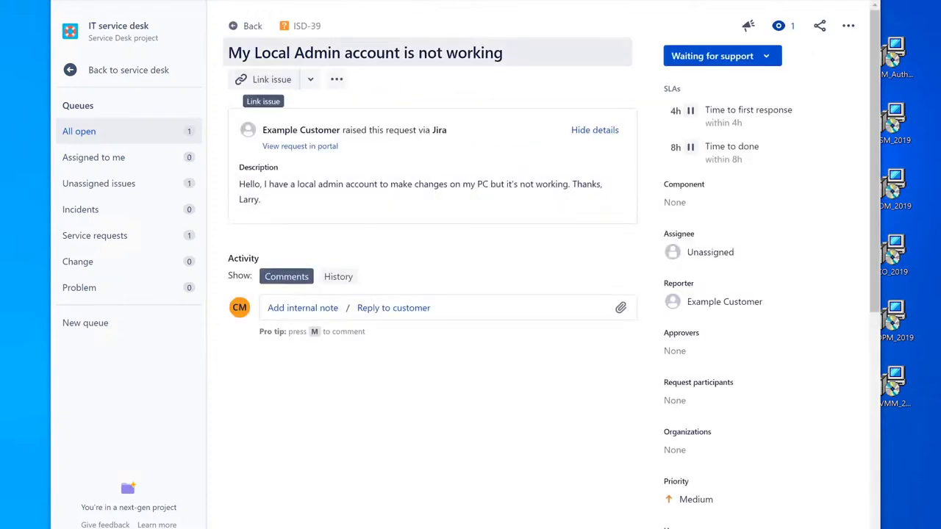
drag(228, 53, 443, 55)
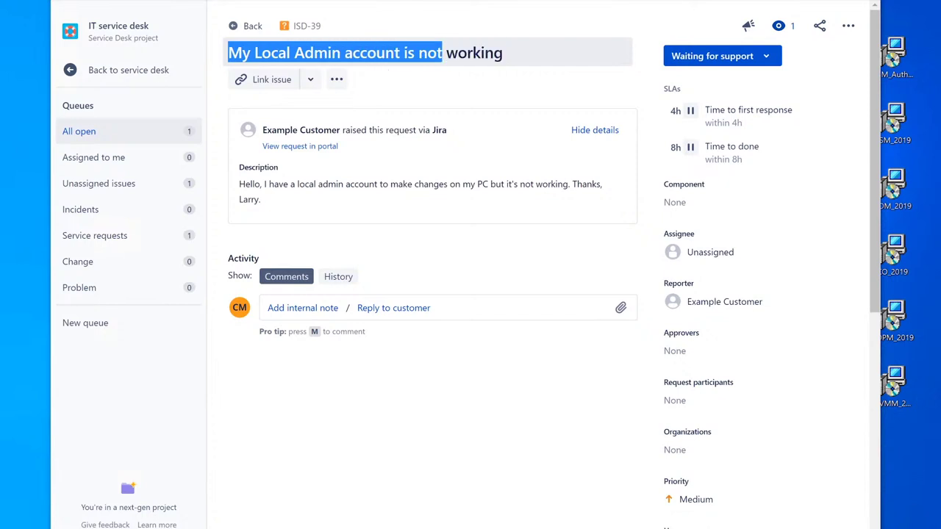
drag(239, 185, 188, 153)
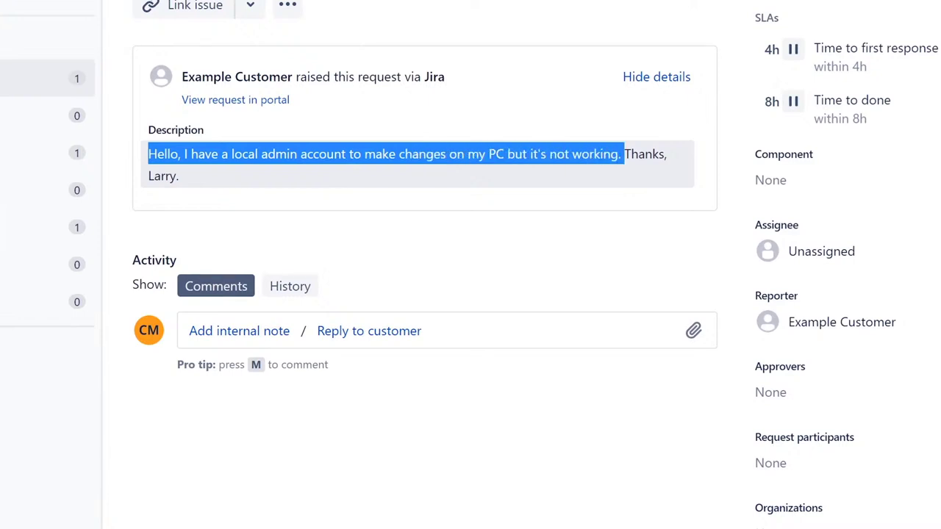
click(624, 154)
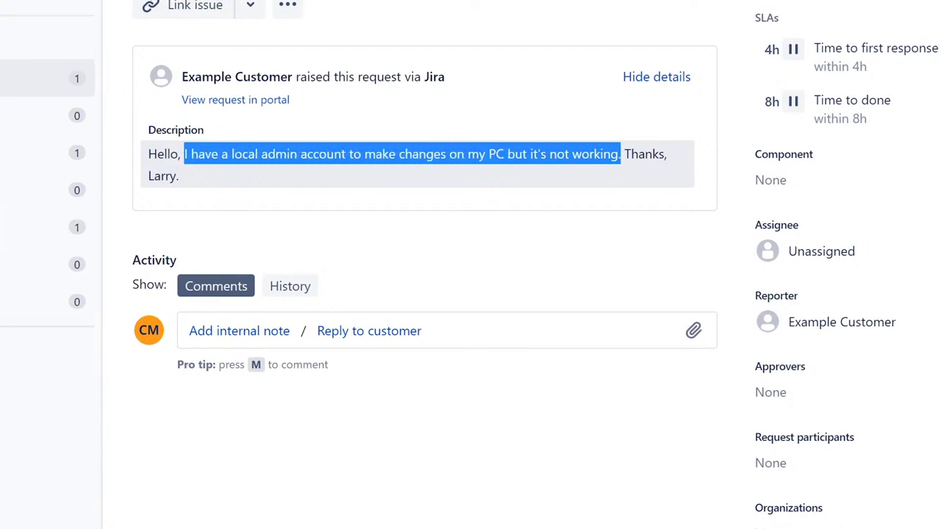
click(183, 154)
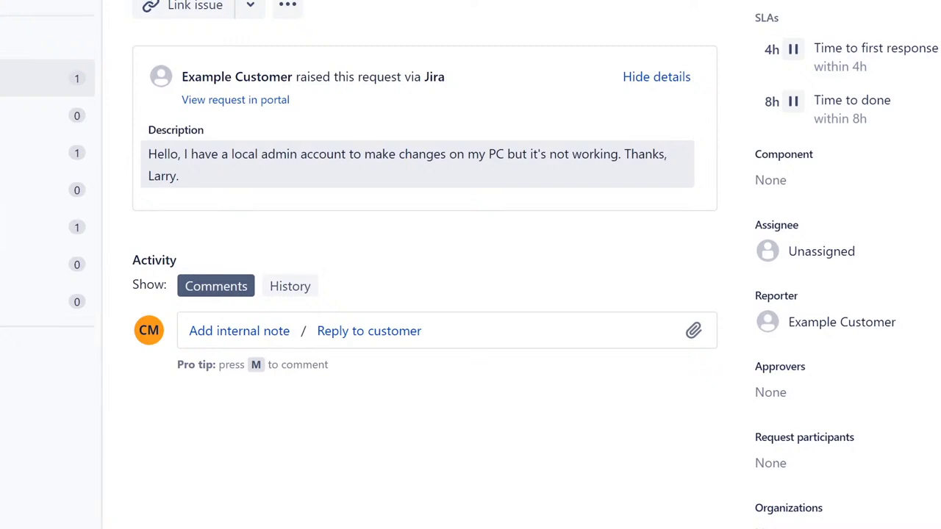
Assign ISD-39 to yourself with the description open for editing, then search Windows for 'users'
click(235, 160)
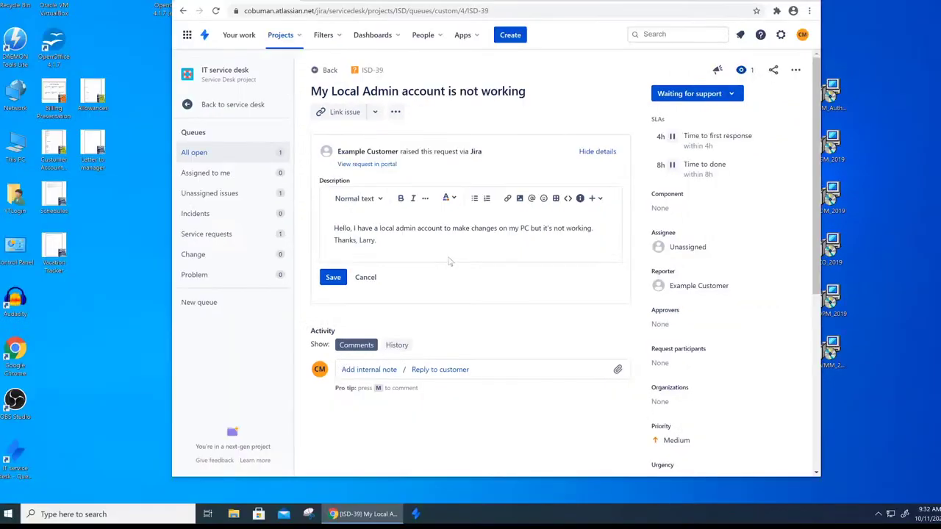
click(687, 247)
click(697, 275)
text(.)
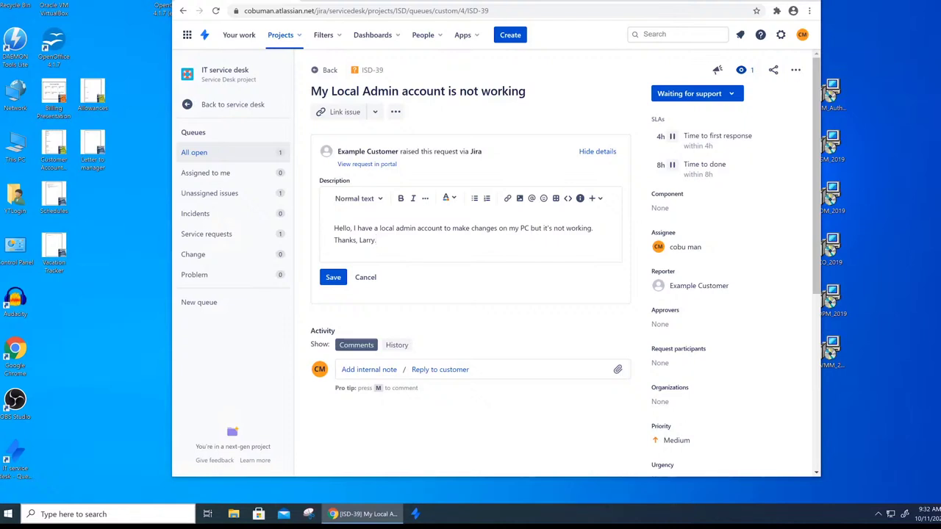
key(super+s)
text(users)
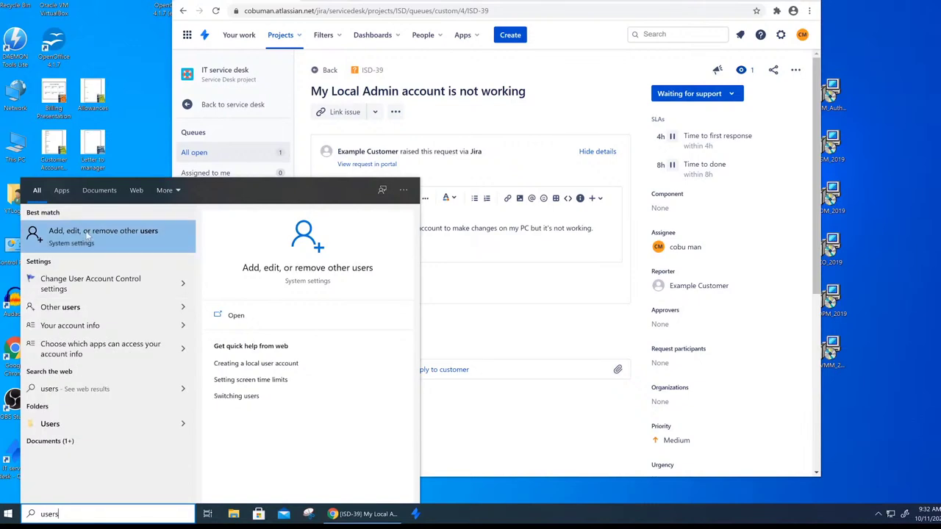
Open 'Add, edit, or remove other users' and expand both local administrator accounts
click(84, 236)
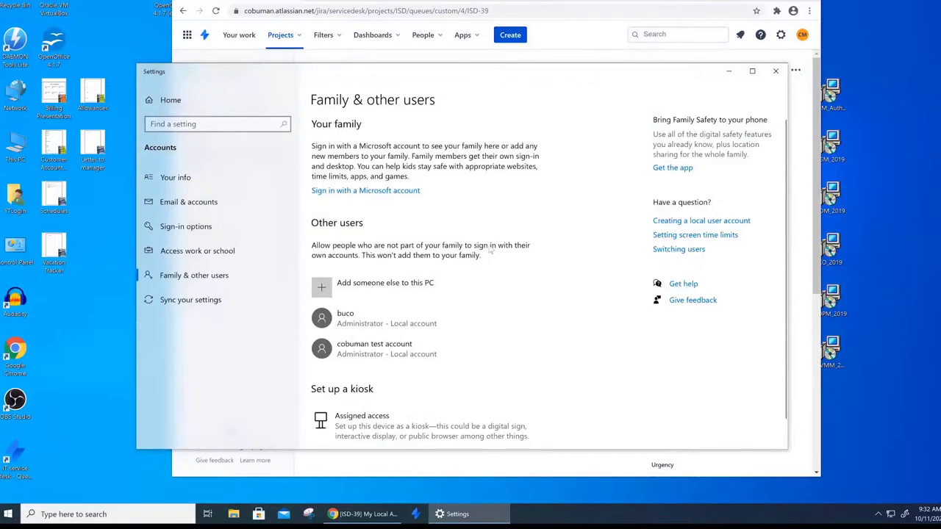
scroll(459, 257, down, 1)
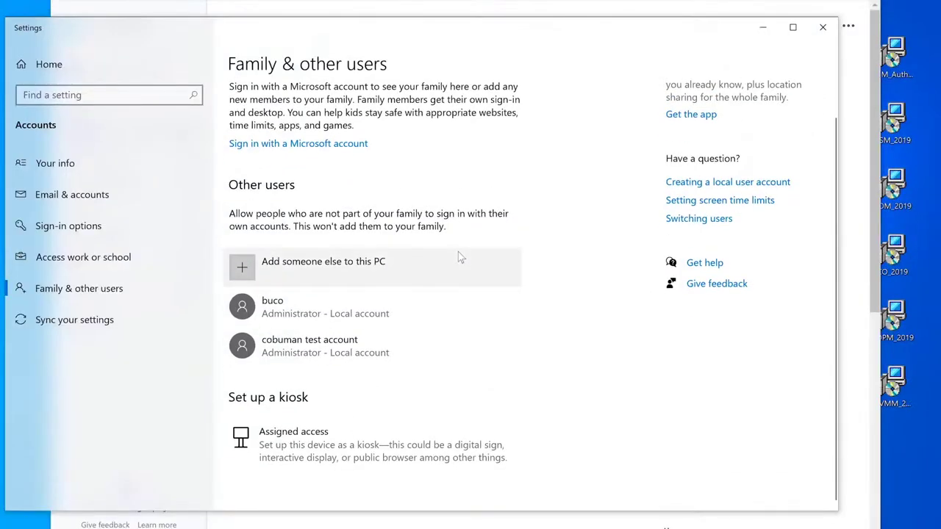
click(400, 321)
click(385, 390)
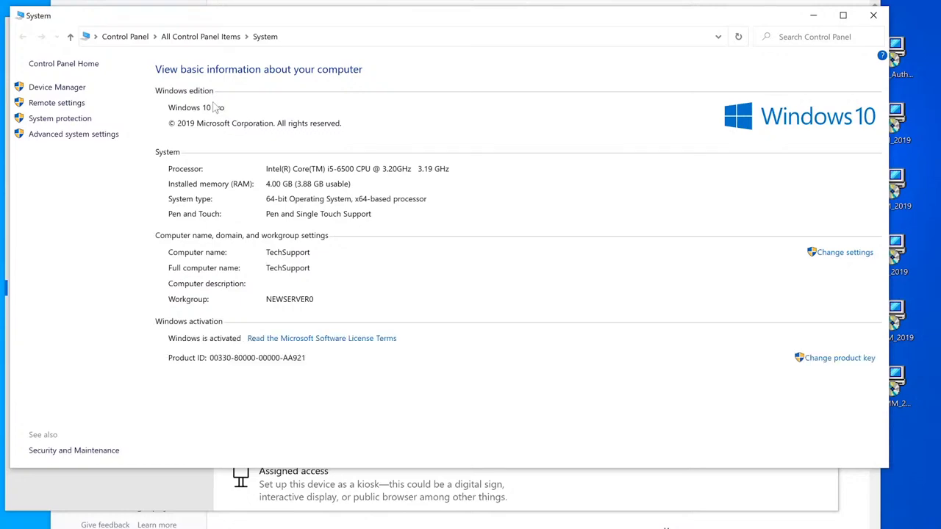
Open Advanced system settings, close the System window, and open User Profiles settings
click(59, 134)
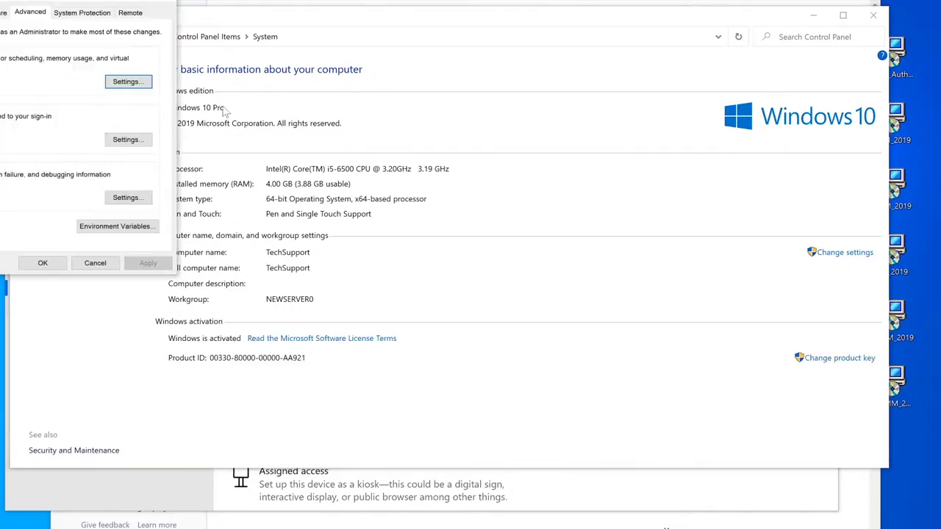
click(880, 16)
drag(103, 6, 231, 81)
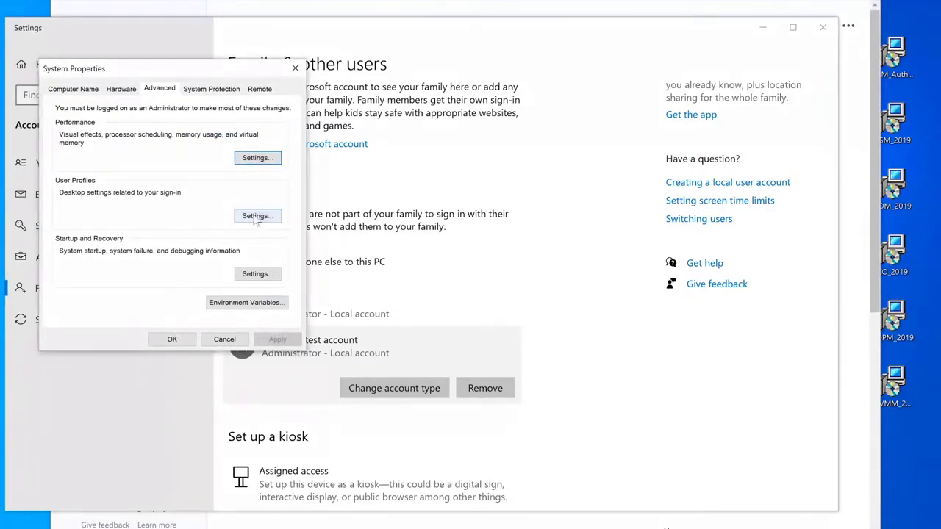
click(256, 217)
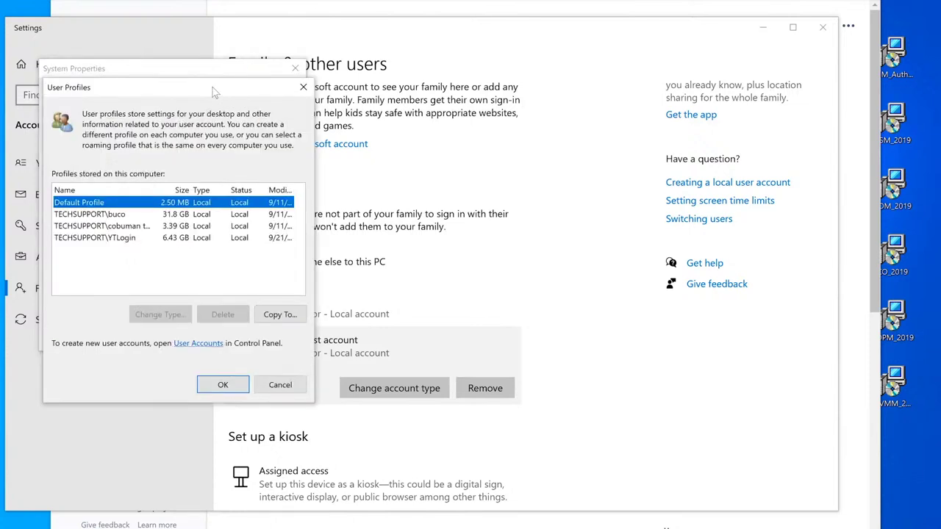
Place User Profiles beside the users page and expand both local administrator accounts
drag(198, 88, 159, 89)
drag(472, 33, 610, 22)
drag(112, 94, 194, 194)
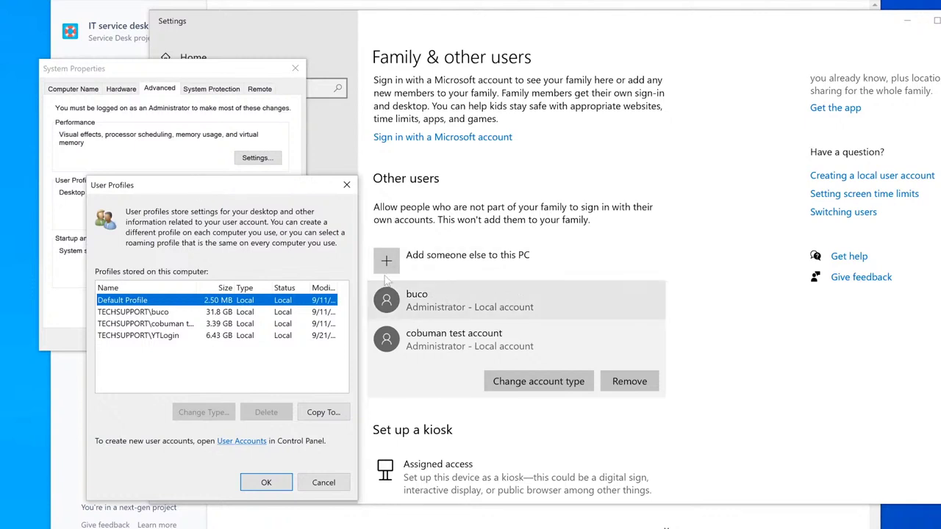
click(422, 67)
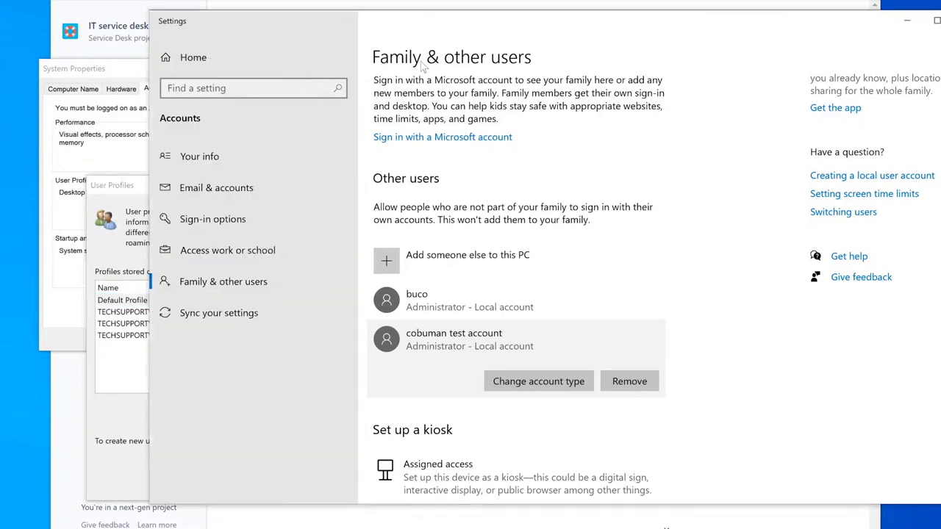
drag(354, 23, 290, 14)
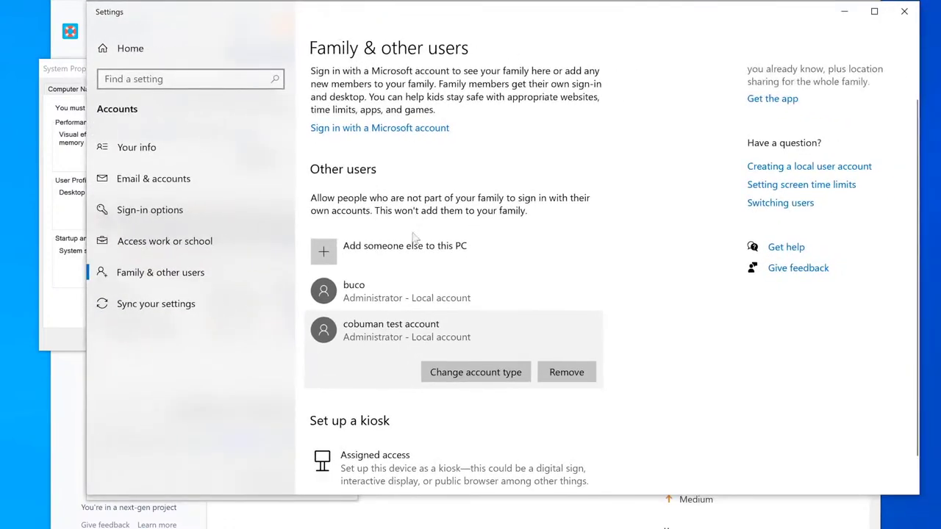
click(408, 291)
click(397, 369)
click(390, 294)
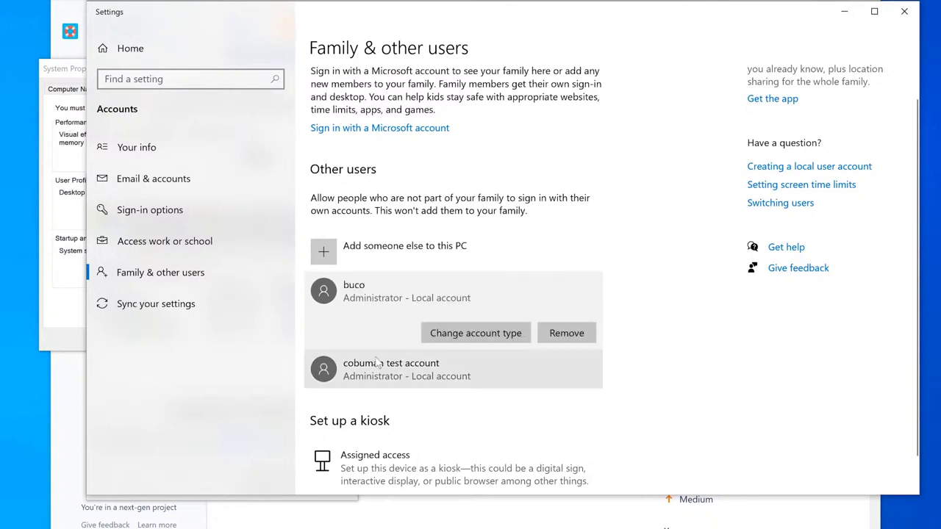
click(375, 360)
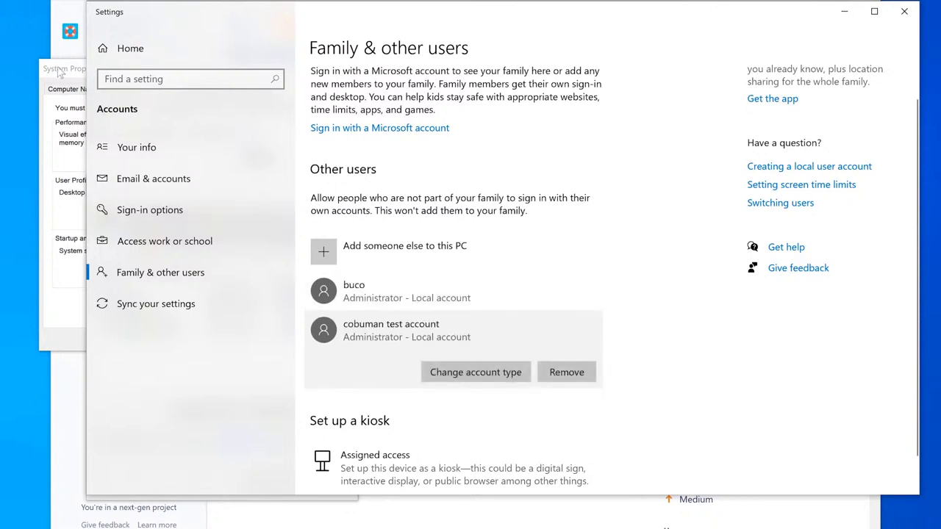
Compare the stored profiles of 31.8 GB, 3.39 GB and 6.43 GB in User Profiles
click(61, 71)
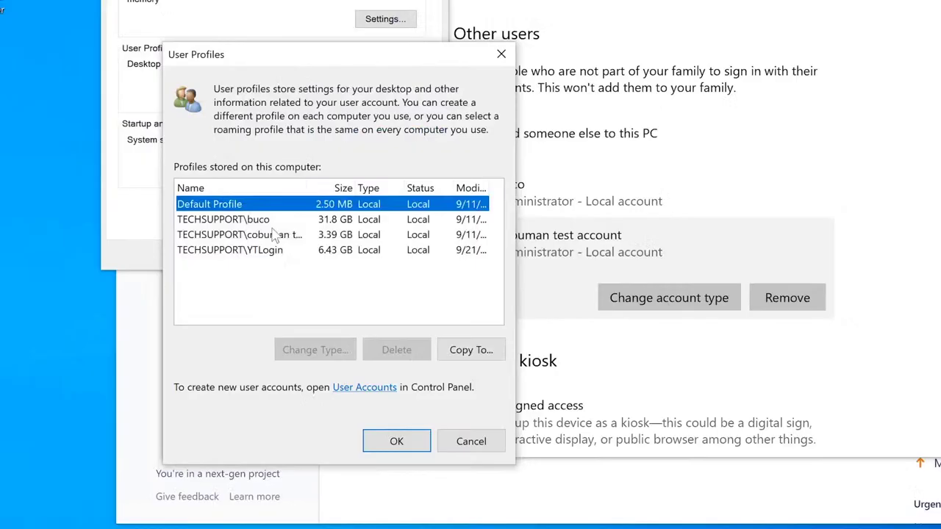
click(274, 234)
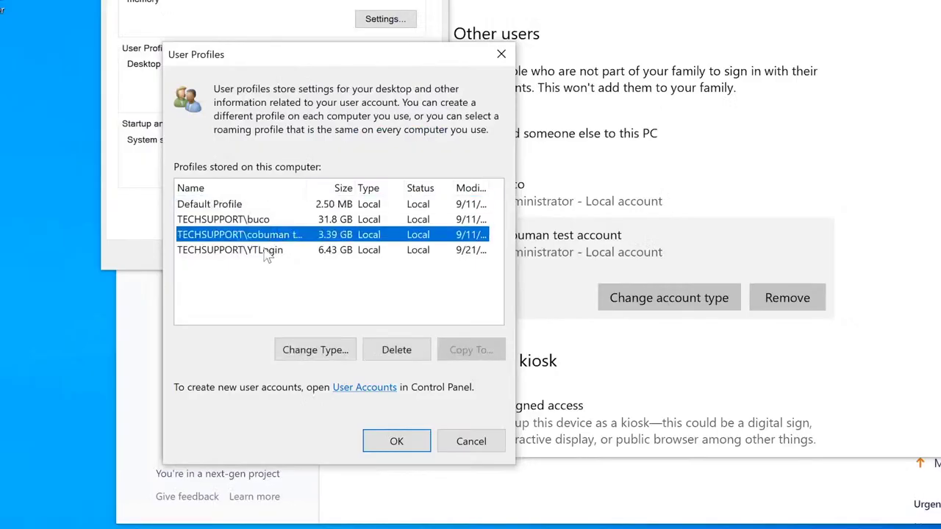
click(266, 251)
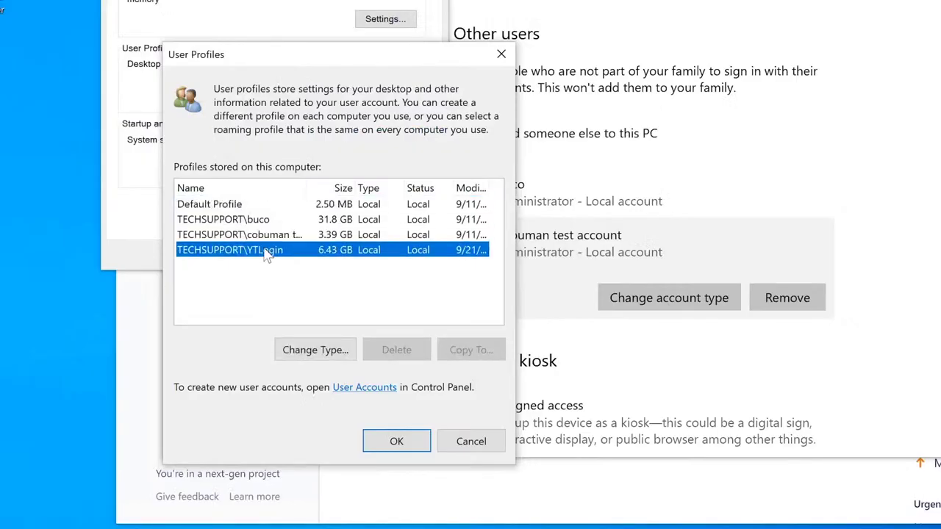
click(296, 237)
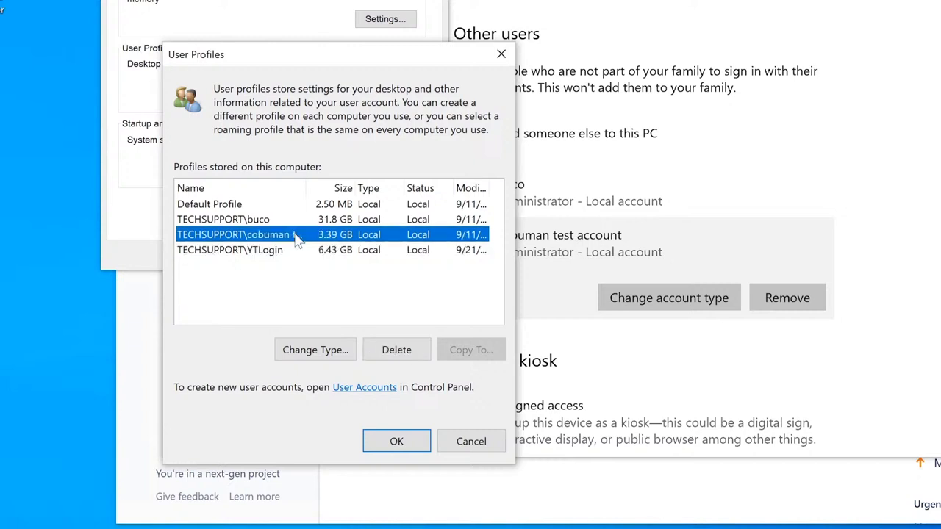
click(296, 223)
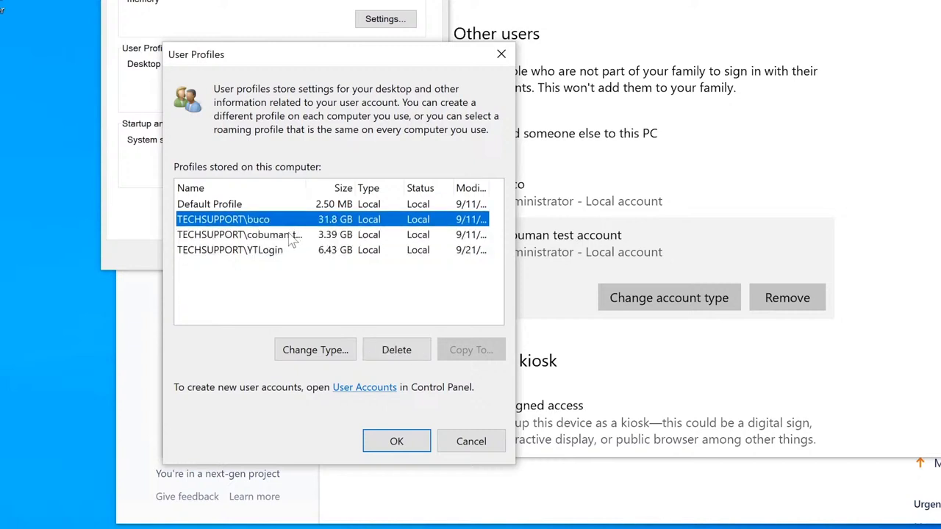
click(287, 237)
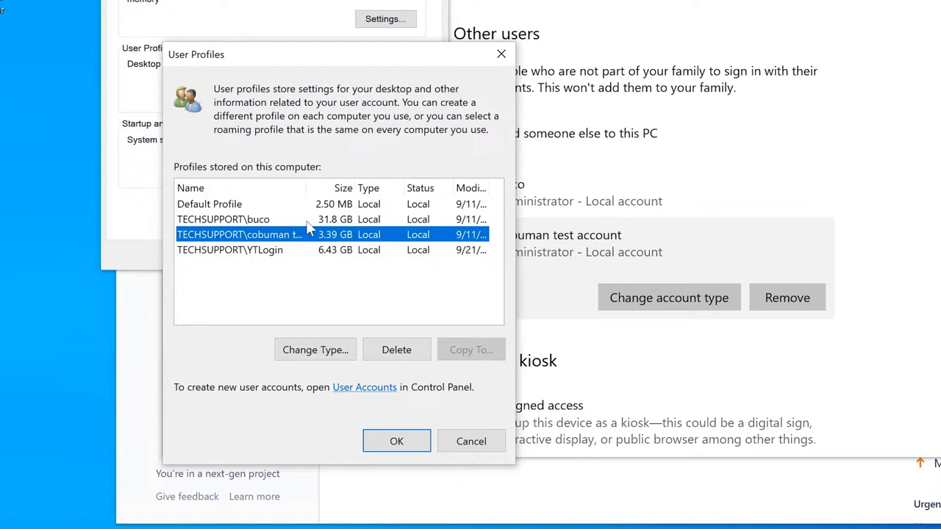
click(308, 221)
click(304, 236)
click(294, 251)
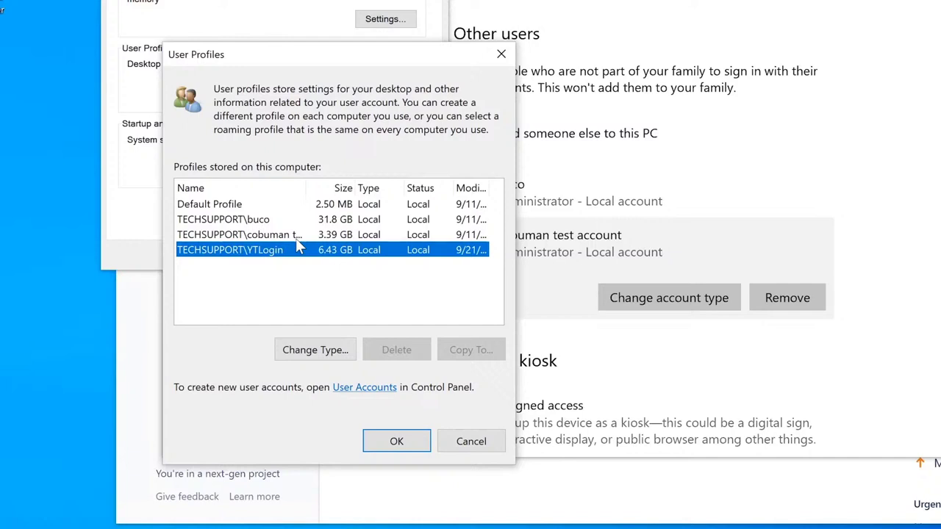
click(306, 224)
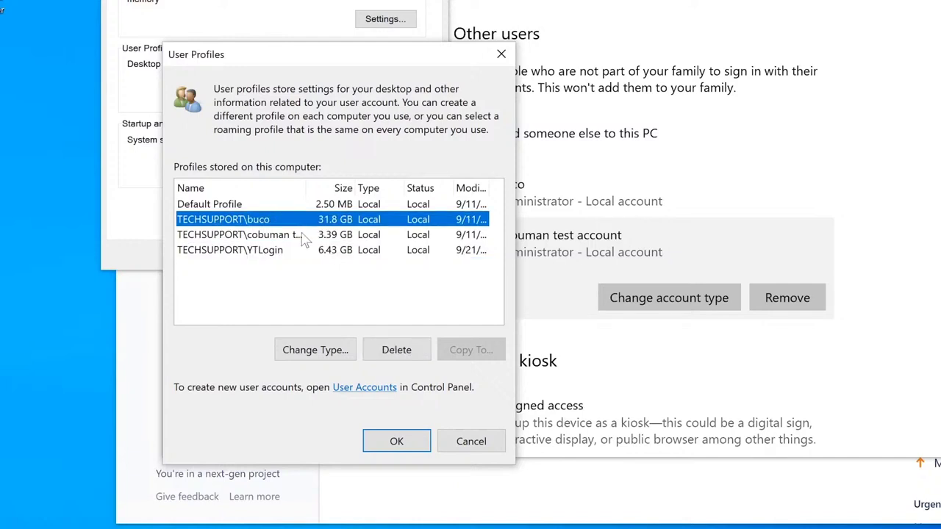
click(306, 235)
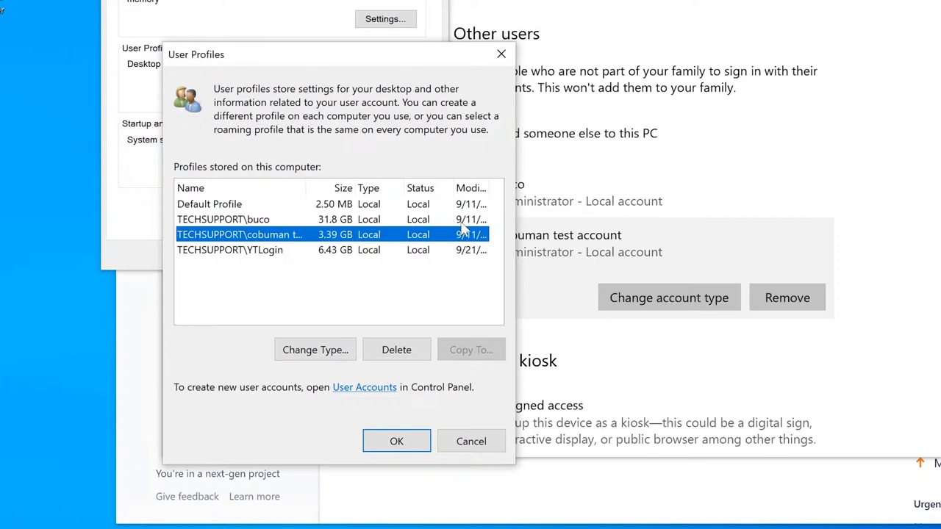
Recheck the second and third profiles, then open File Explorer with Win+E
drag(391, 55, 306, 29)
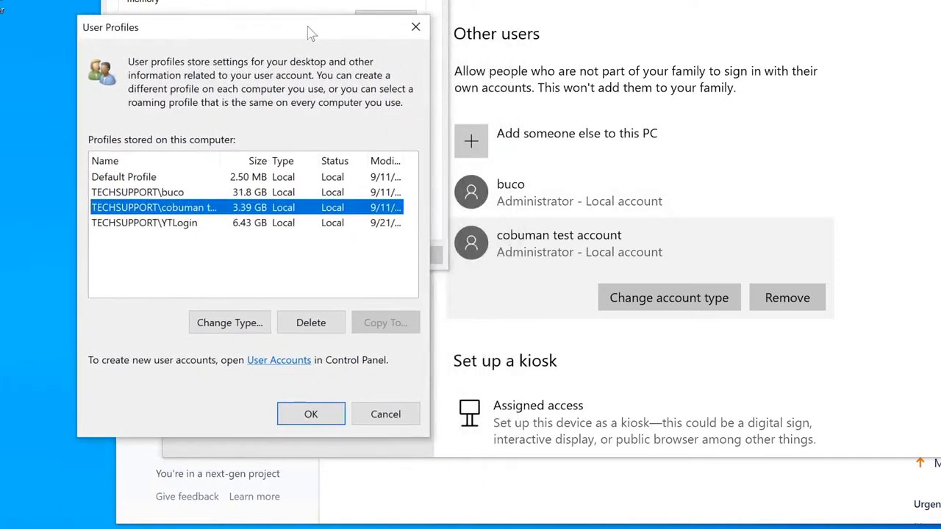
click(235, 193)
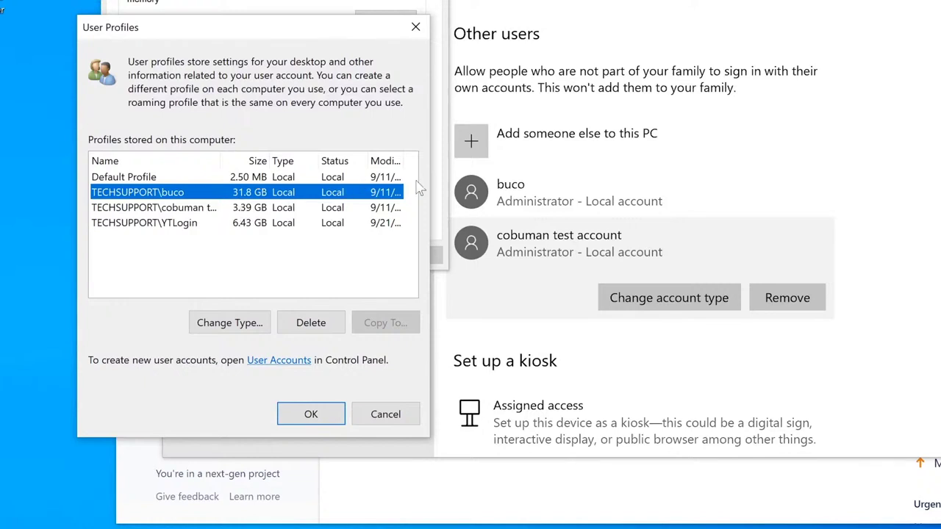
click(295, 324)
click(272, 209)
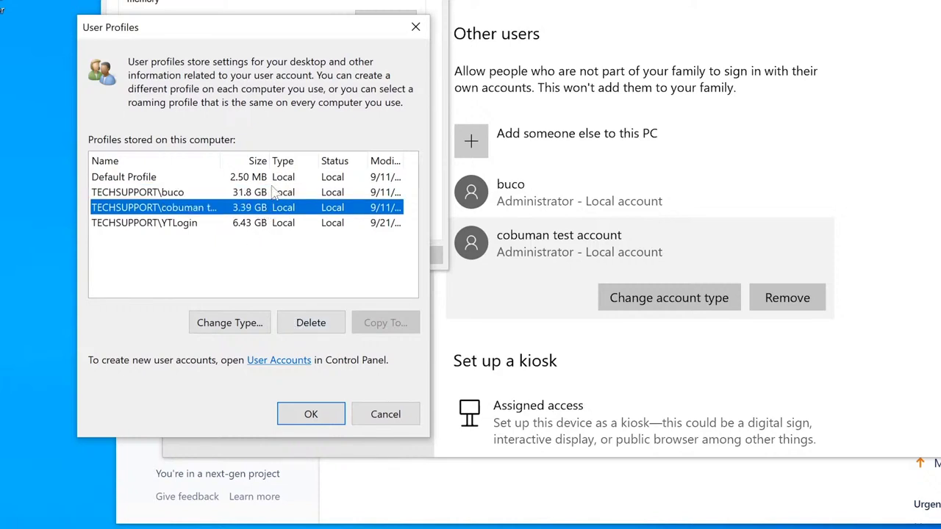
click(270, 194)
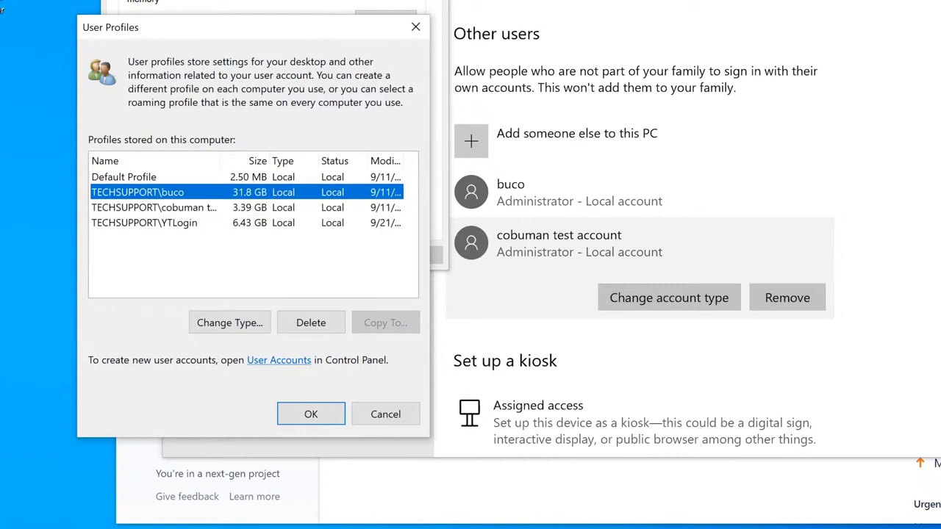
key(super+e)
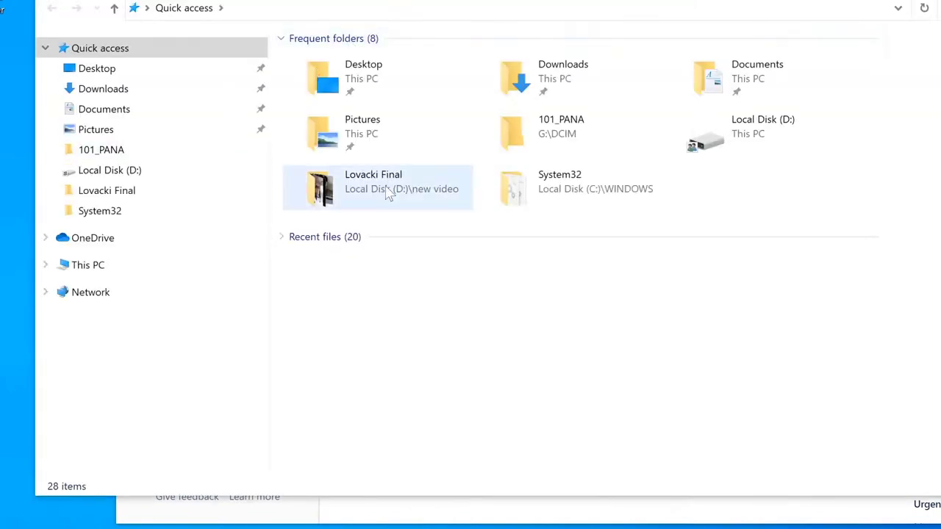
Open the Users folder on Local Disk (C:) from This PC in File Explorer
click(111, 266)
click(382, 269)
double_click(383, 269)
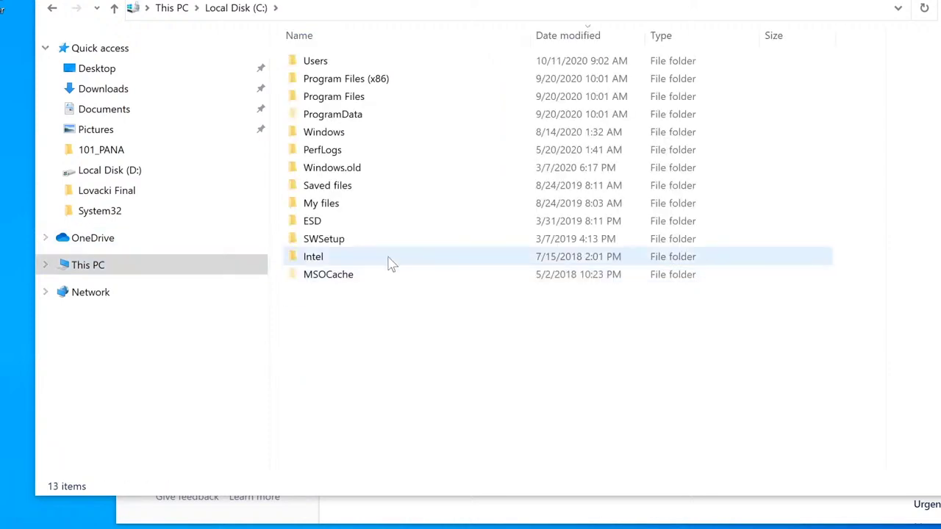
double_click(355, 64)
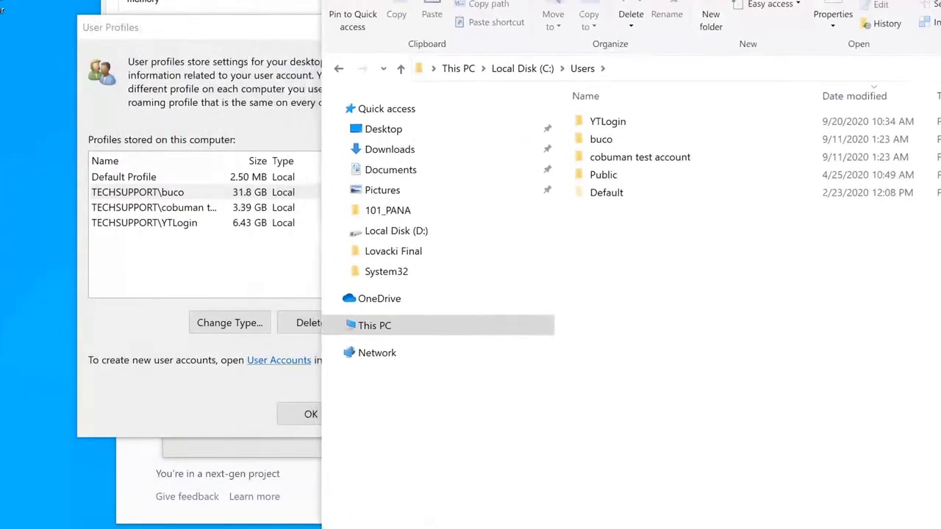
Compare the five user folders in C:\Users against the stored profiles in the User Profiles list
click(617, 147)
click(688, 145)
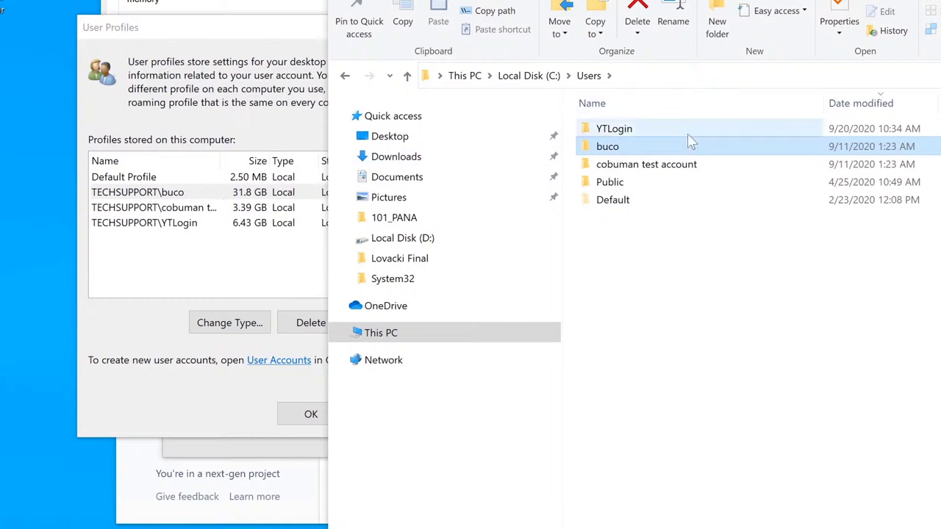
click(640, 166)
click(188, 208)
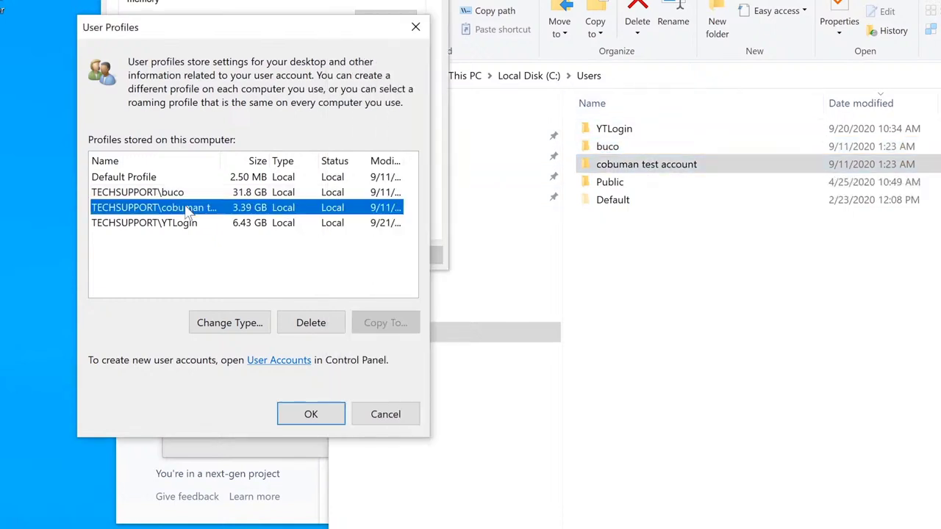
click(616, 129)
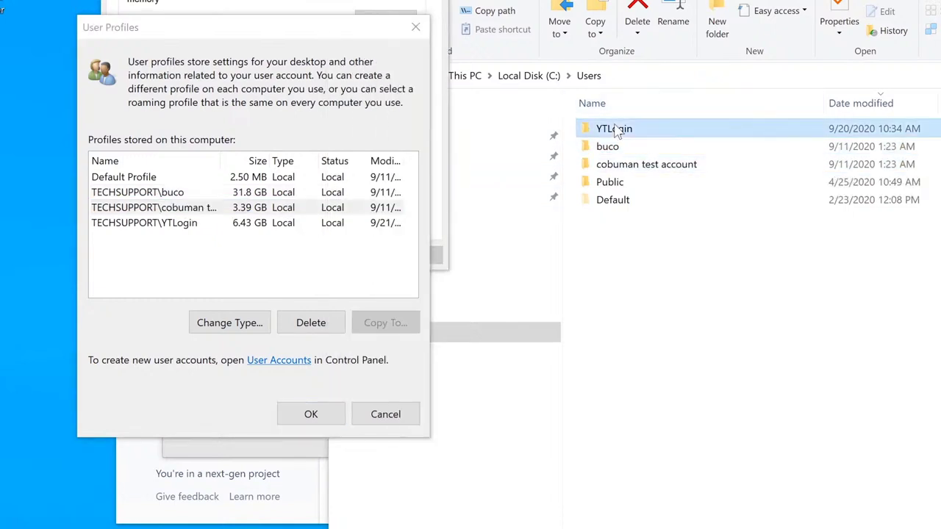
click(169, 223)
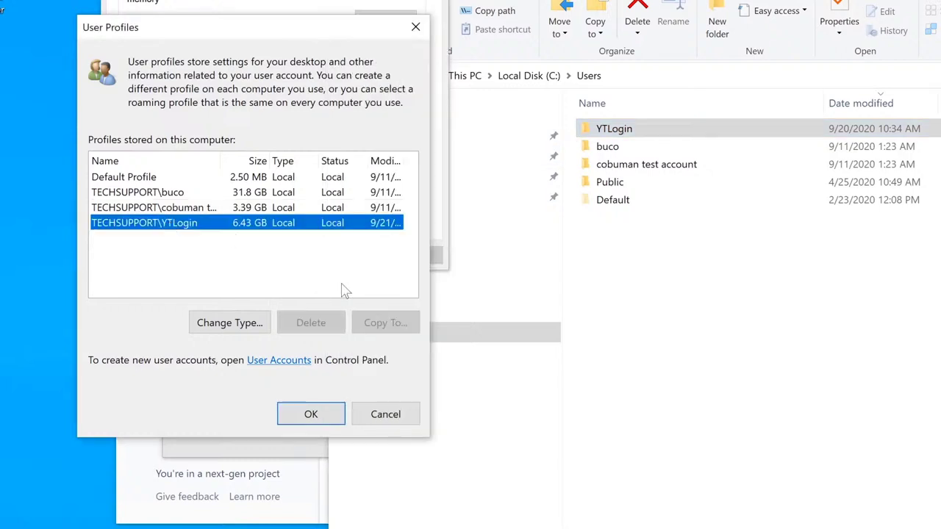
click(331, 208)
click(333, 224)
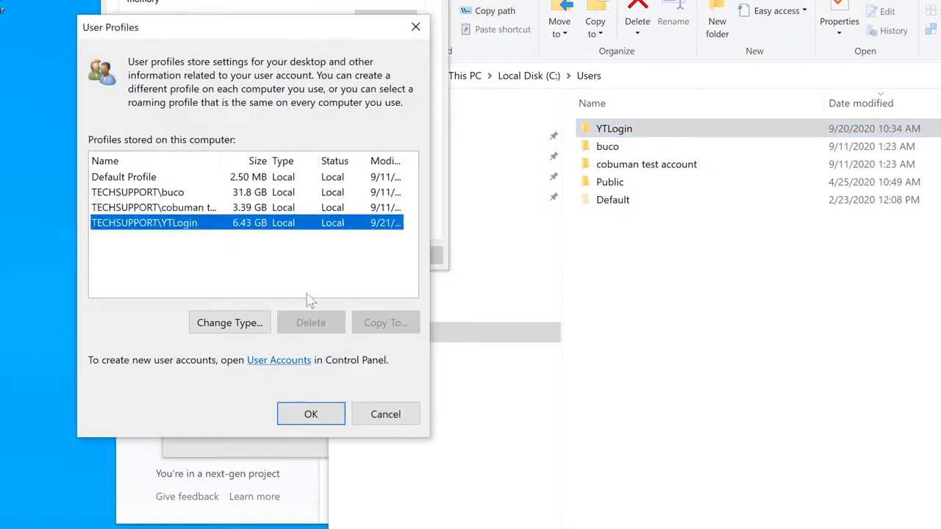
click(306, 210)
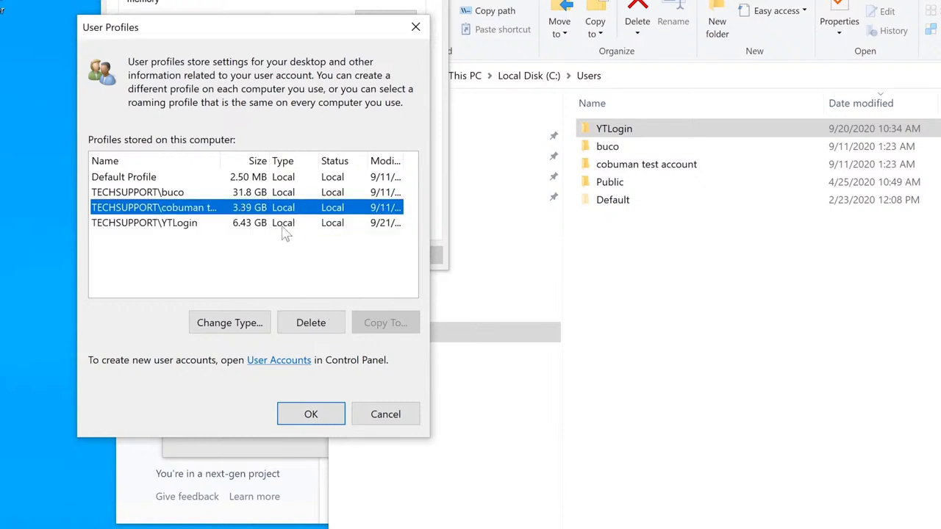
click(283, 228)
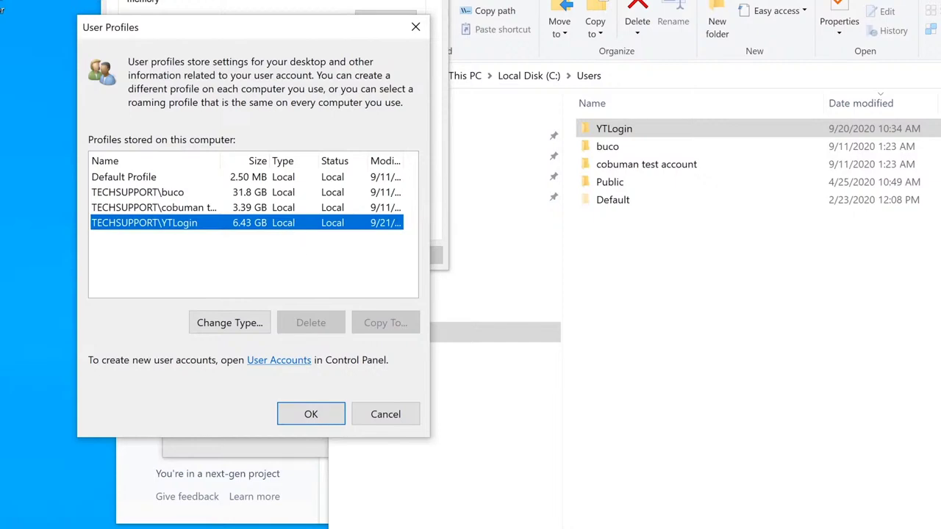
Return to the accounts settings page and move the User Profiles dialog up and left
key(alt+Tab)
click(141, 33)
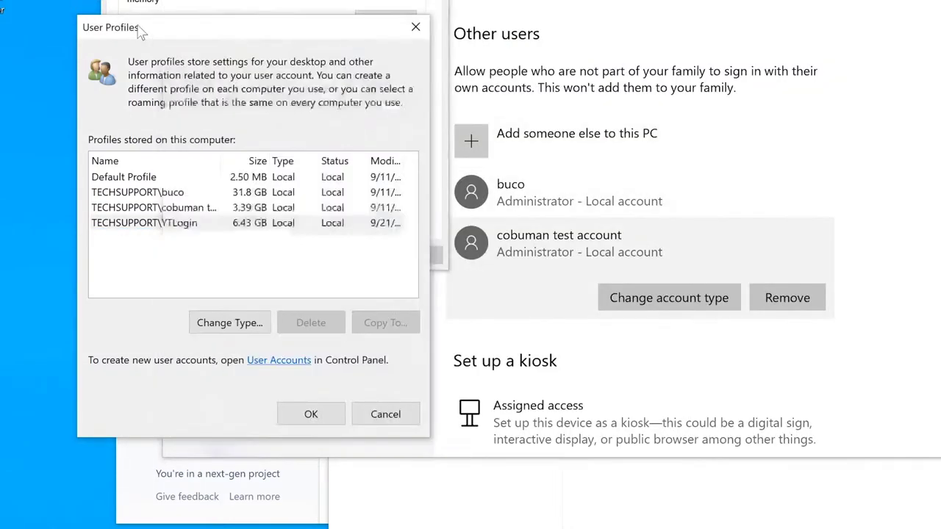
drag(141, 32, 121, 24)
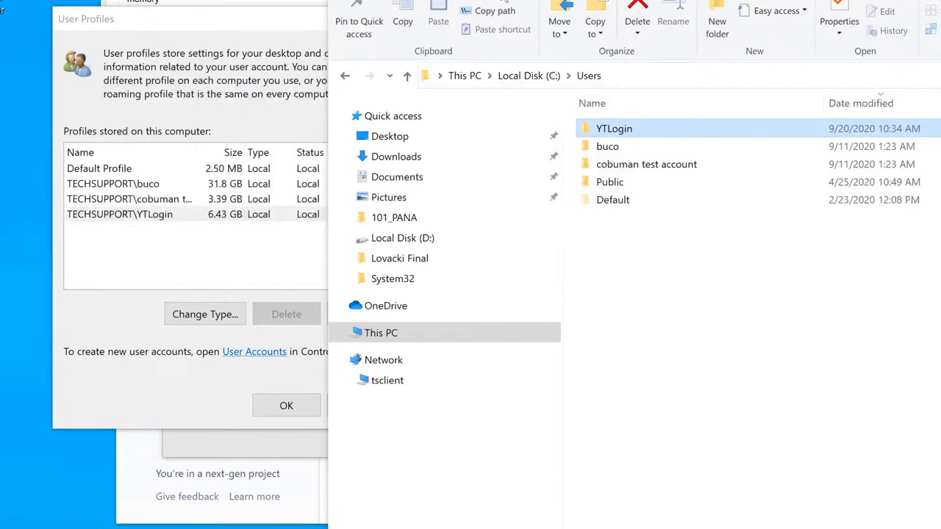
Match the 31.8 GB stored profile to its folder, open it, and cancel the User Profiles dialog
drag(256, 25, 391, 4)
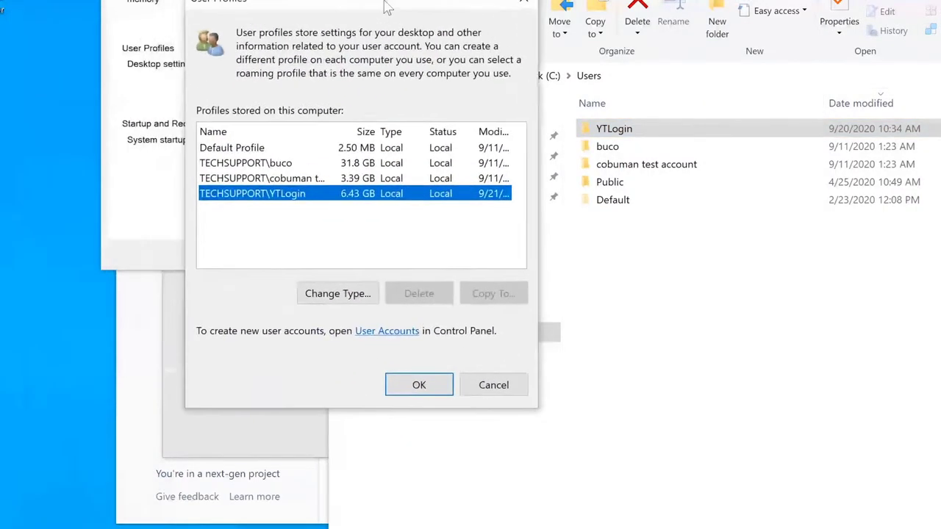
click(395, 163)
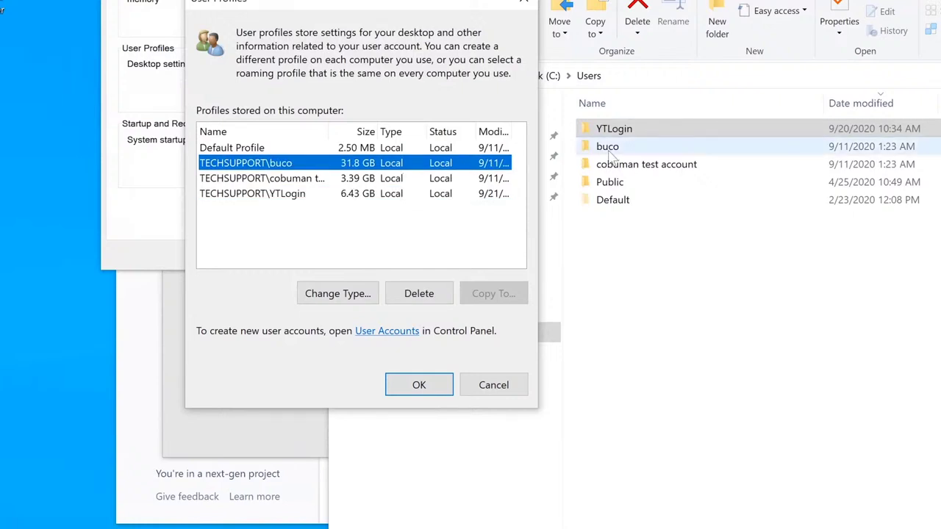
click(607, 150)
click(290, 168)
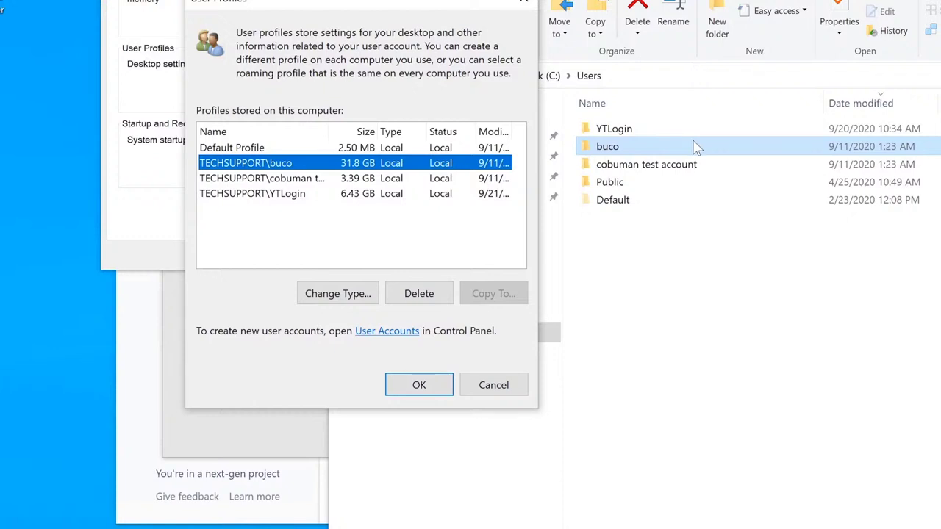
double_click(625, 149)
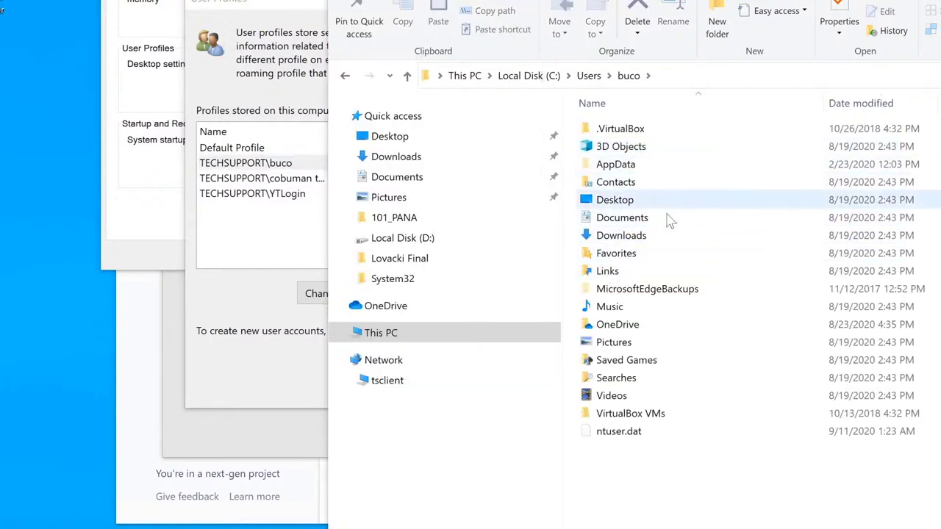
drag(294, 14, 190, 6)
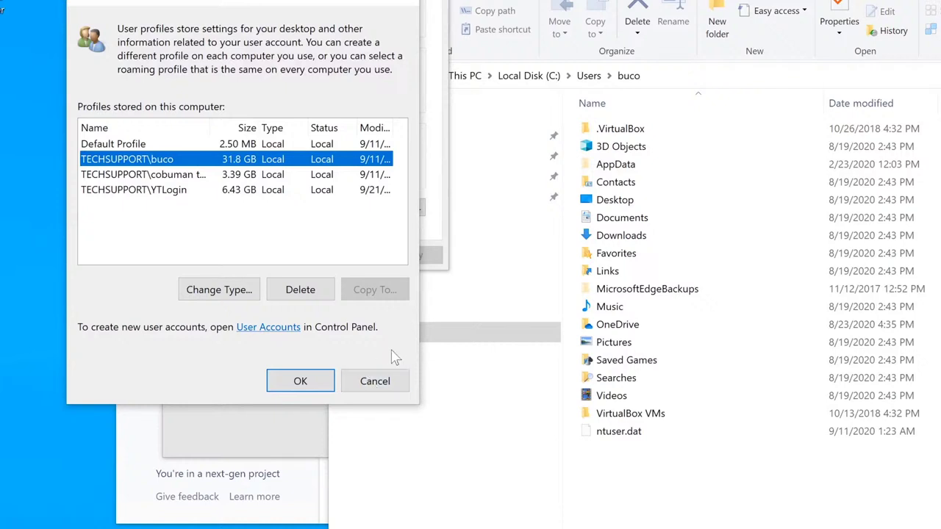
click(373, 384)
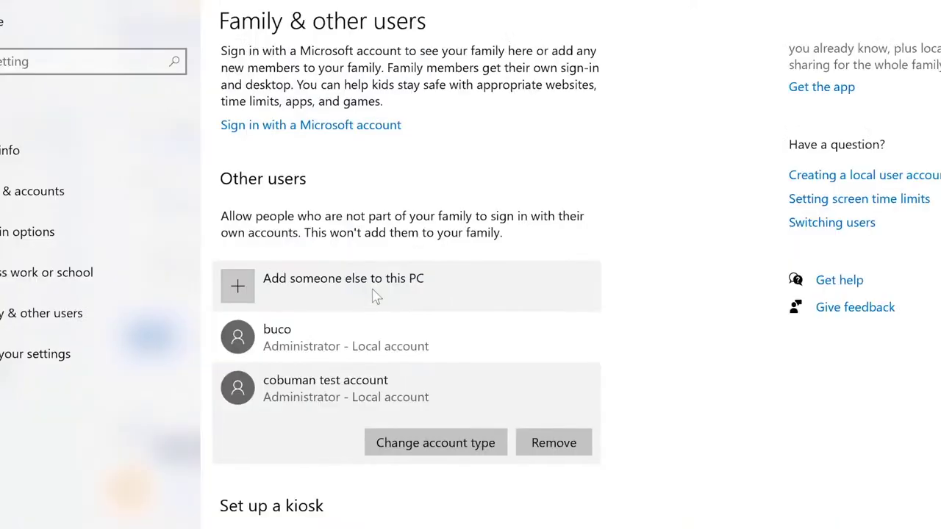
Begin adding someone else to this PC and continue without their sign-in information
click(375, 294)
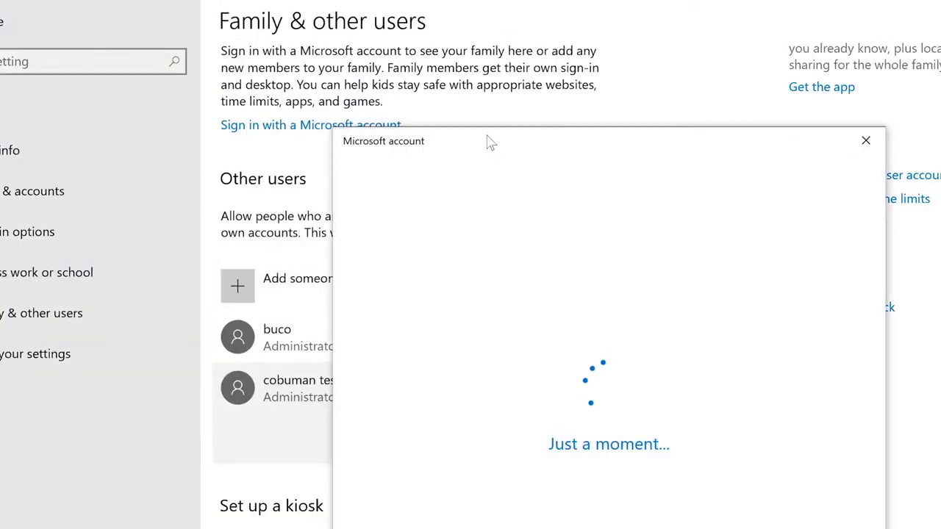
drag(491, 143, 267, 40)
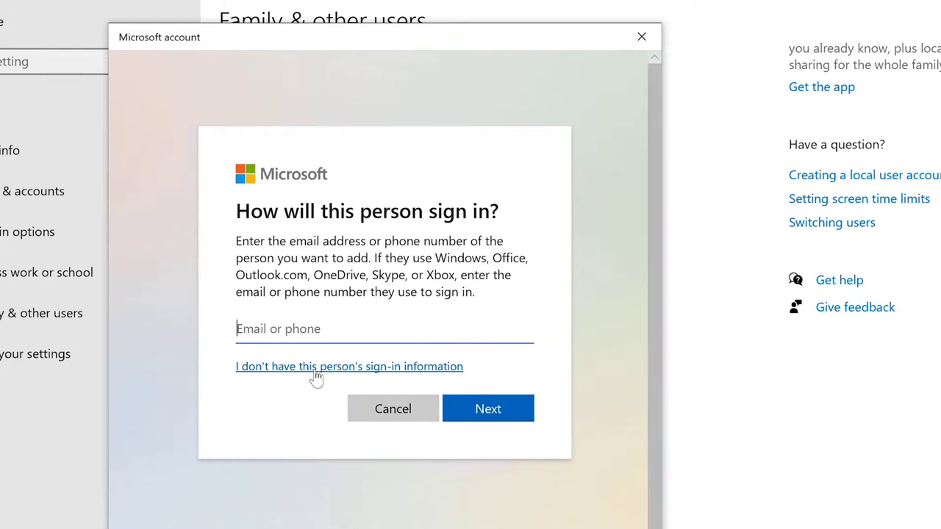
click(329, 368)
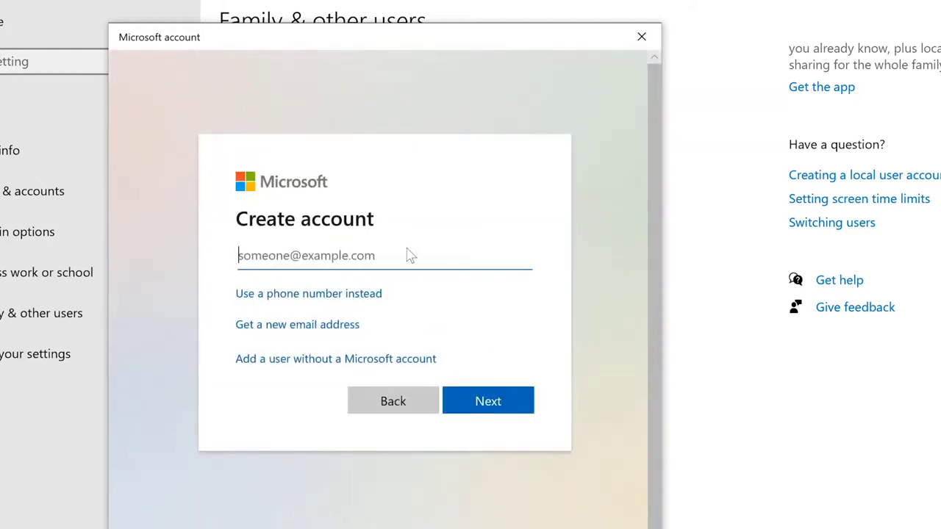
Create a local user named LocalAdmin without a Microsoft account, entering and confirming a password
click(294, 359)
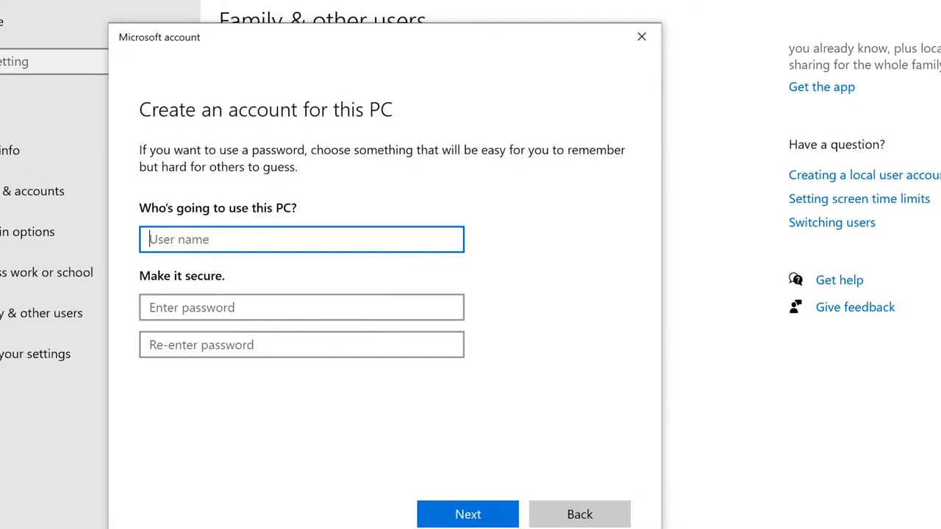
text(LocalAdmin)
key(Tab)
text(Password)
key(Tab)
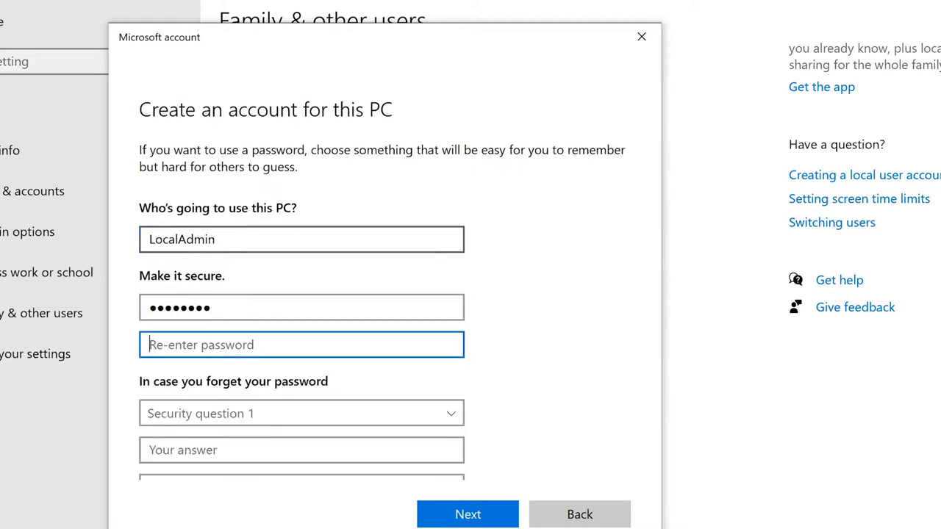
text(Password)
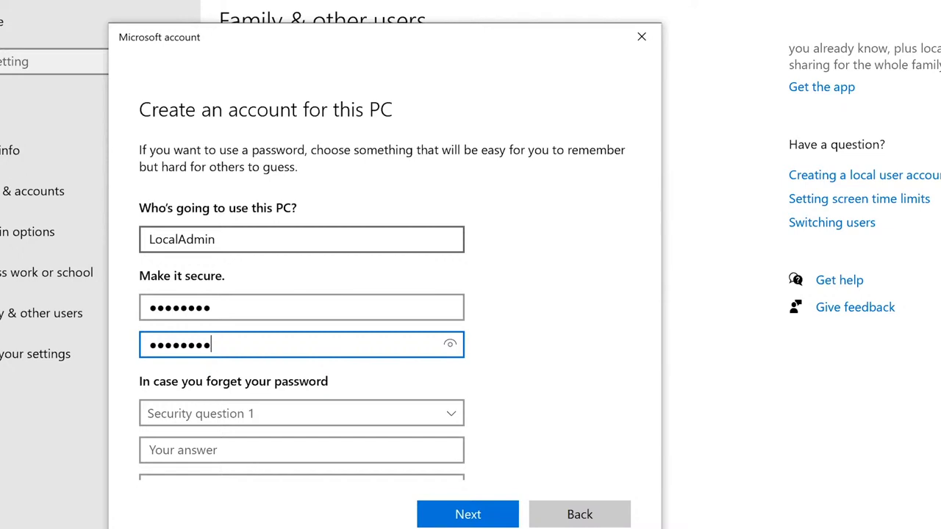
Answer the first-pet, birth-city and childhood-nickname security questions, then submit the new account
scroll(530, 310, down, 4)
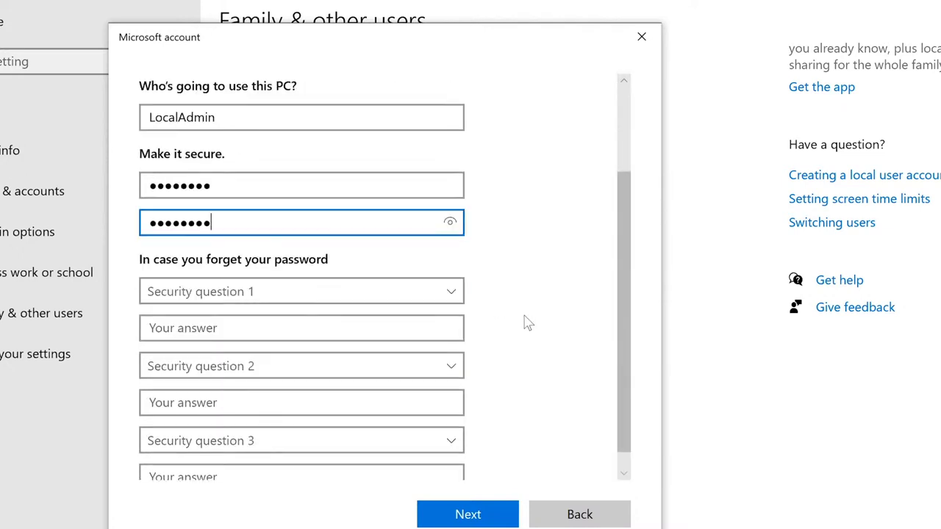
click(449, 271)
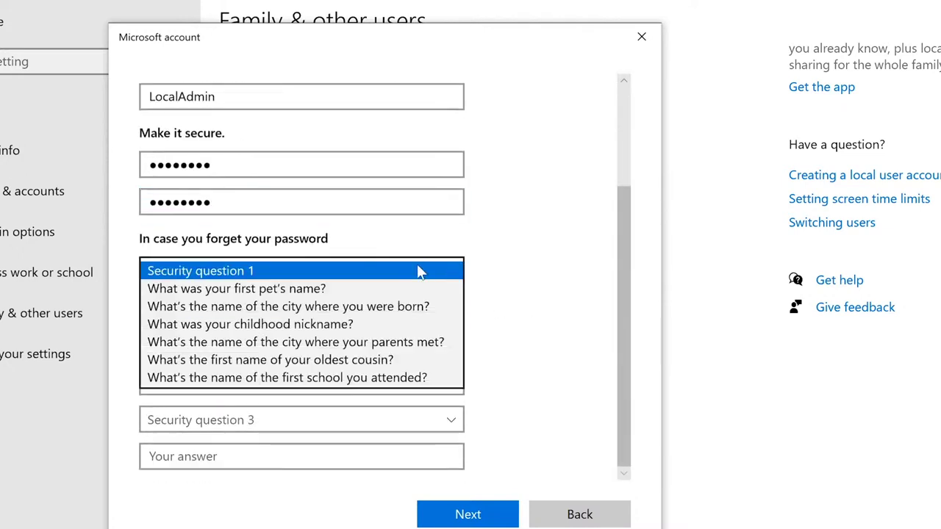
click(371, 288)
click(353, 308)
click(304, 351)
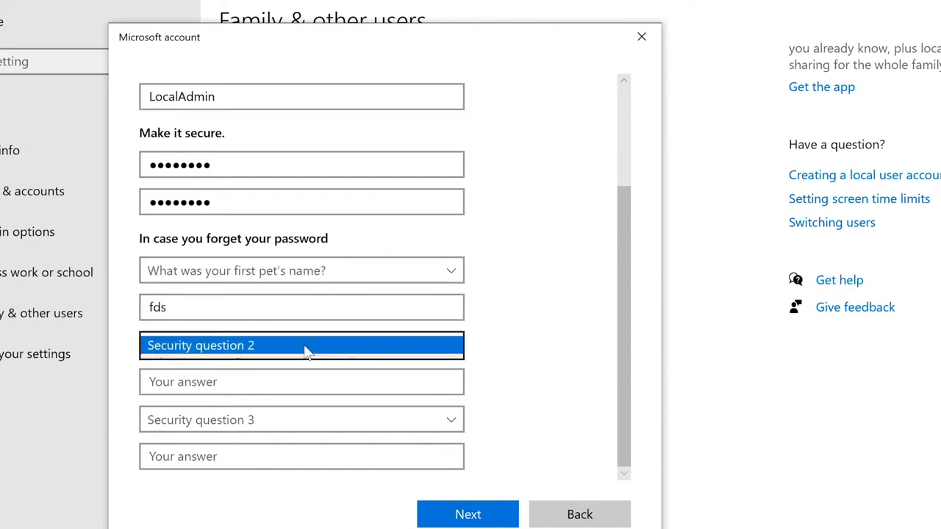
click(292, 380)
click(294, 382)
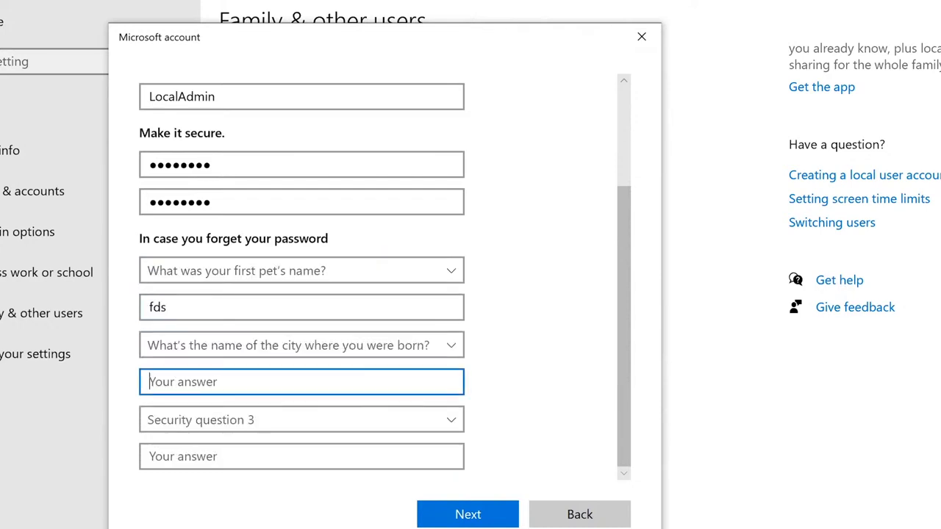
click(384, 429)
click(367, 382)
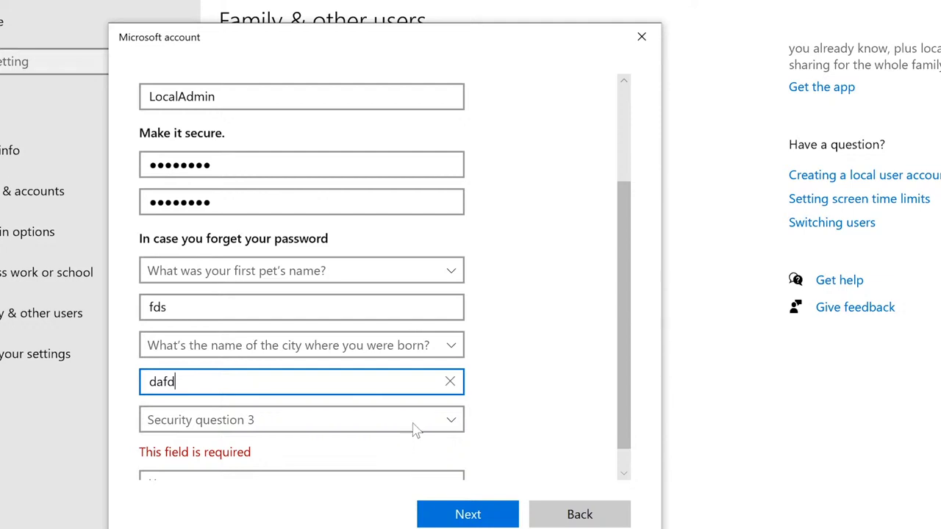
click(409, 423)
click(367, 474)
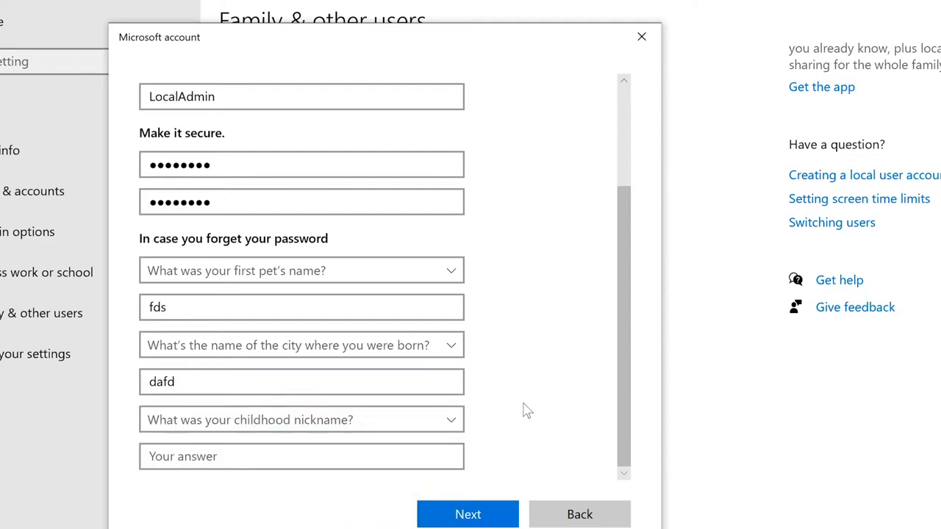
click(444, 454)
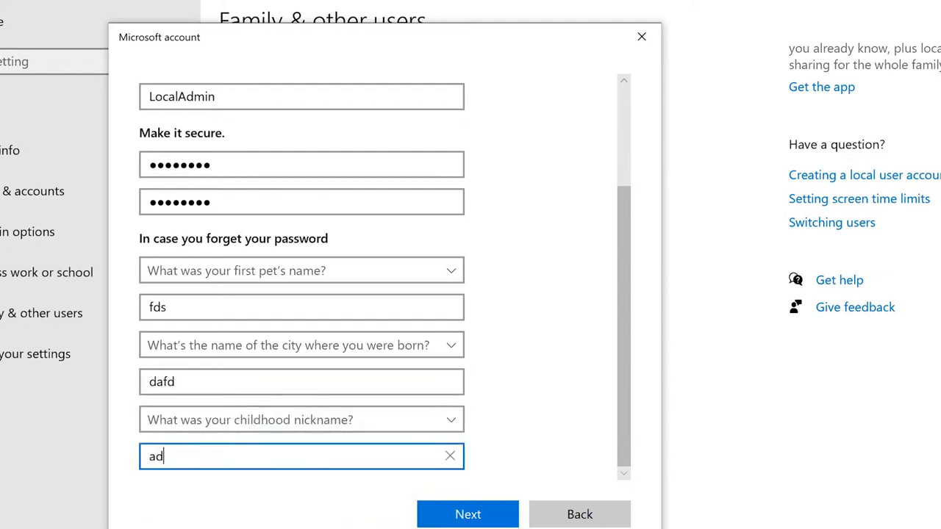
click(462, 513)
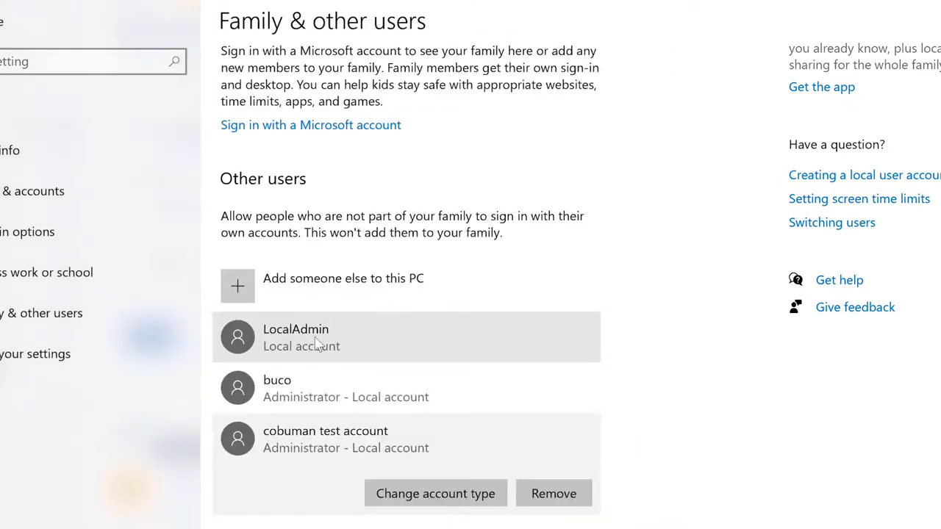
Change the LocalAdmin account type from standard user to Administrator
click(316, 343)
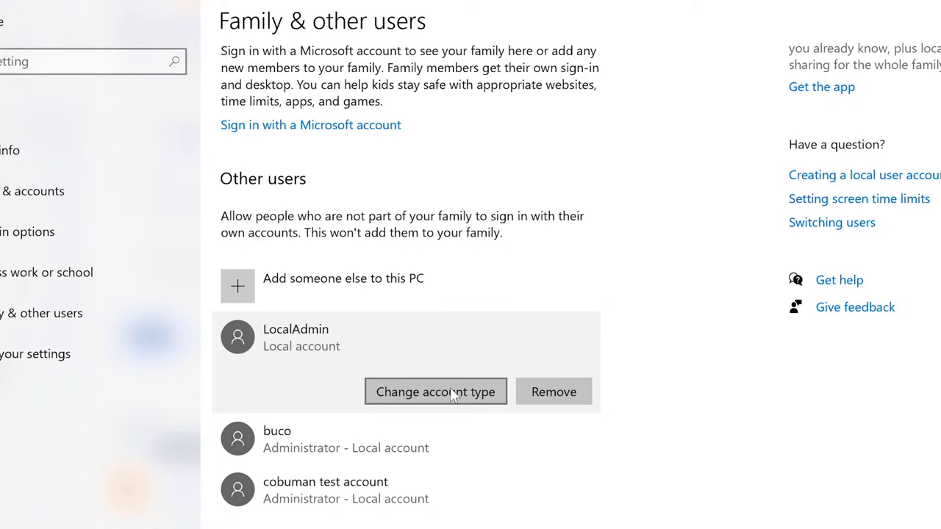
click(446, 394)
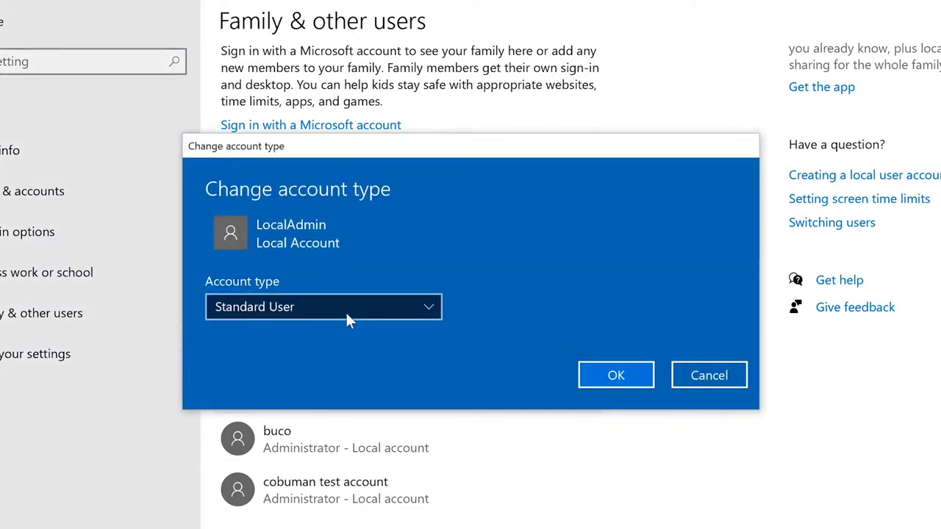
click(349, 309)
click(307, 280)
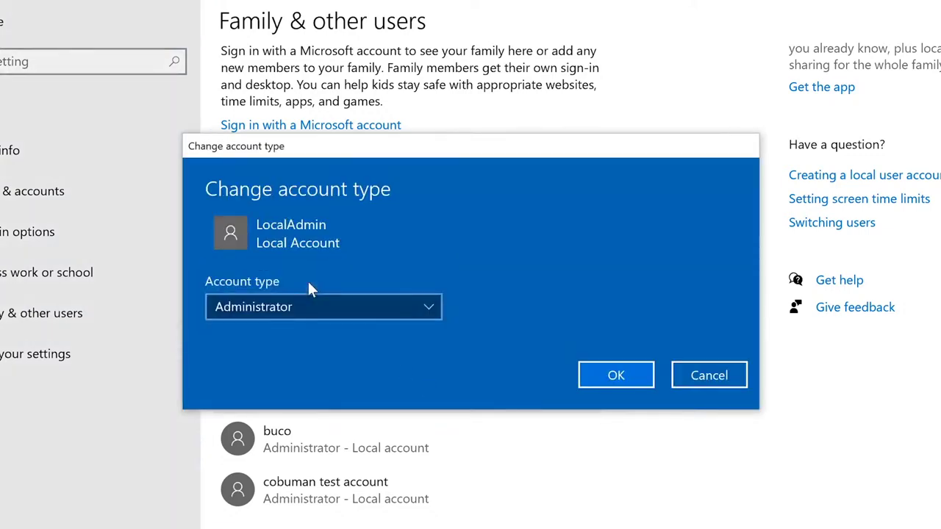
click(616, 376)
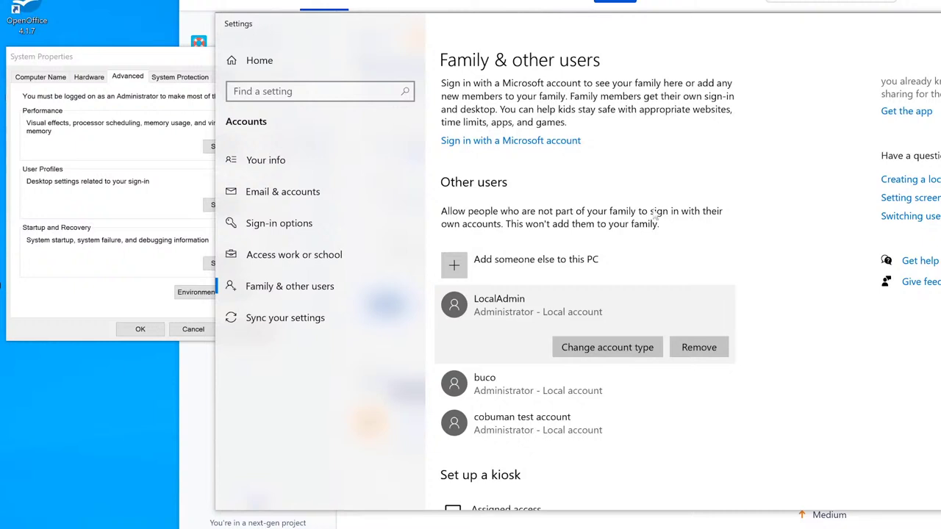
Open the User Profiles list from System Properties and review the stored profiles
click(114, 149)
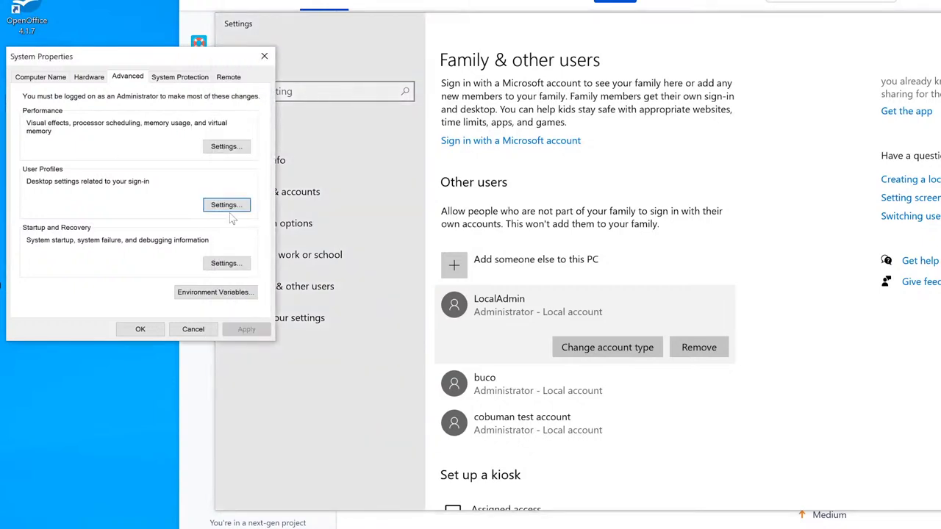
click(227, 208)
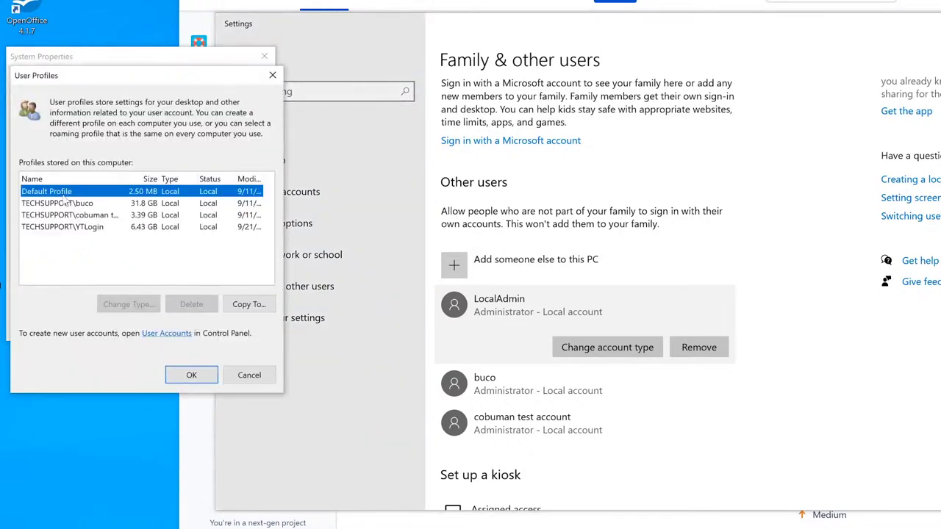
click(94, 204)
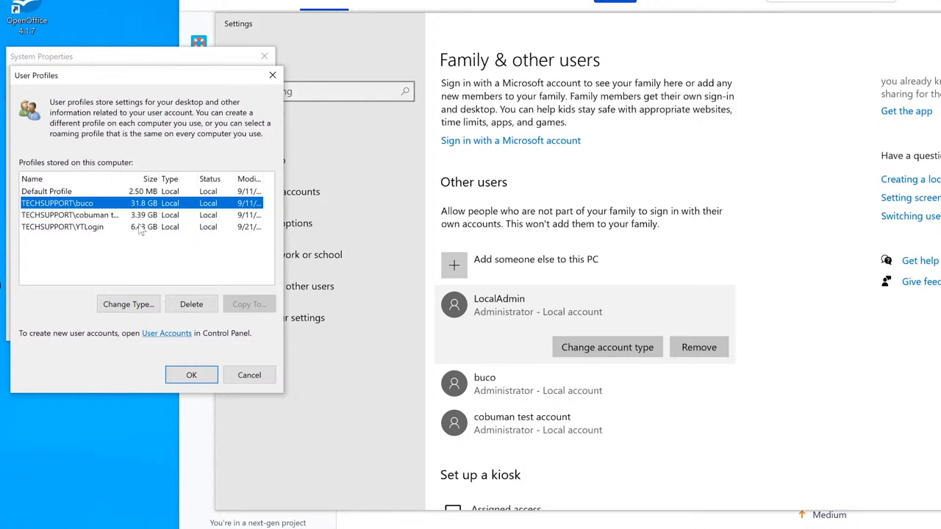
click(128, 214)
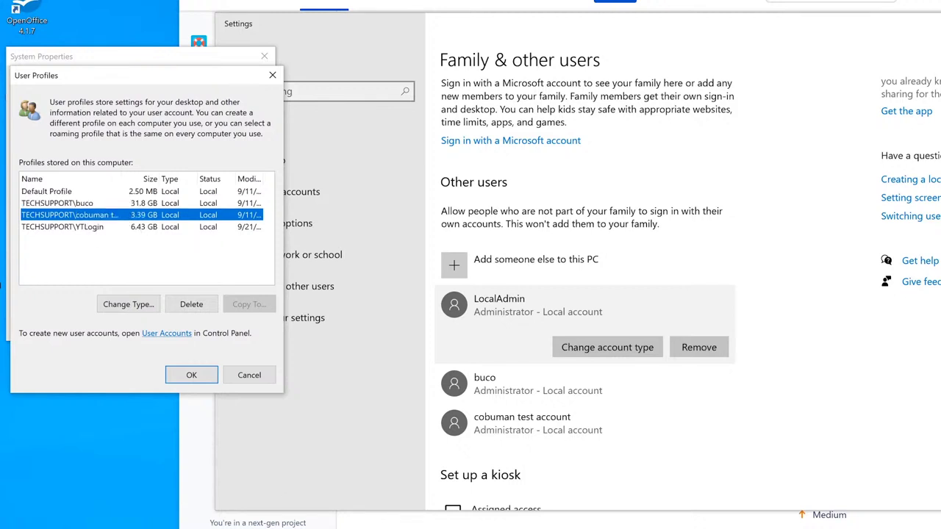
Confirm C:\Users still holds five folders with no LocalAdmin folder, next to the User Profiles list
key(super+e)
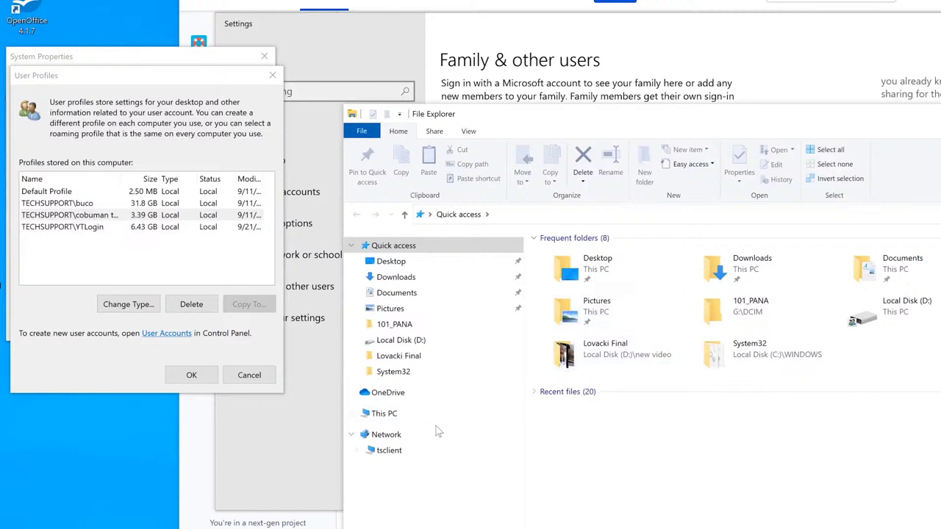
click(397, 413)
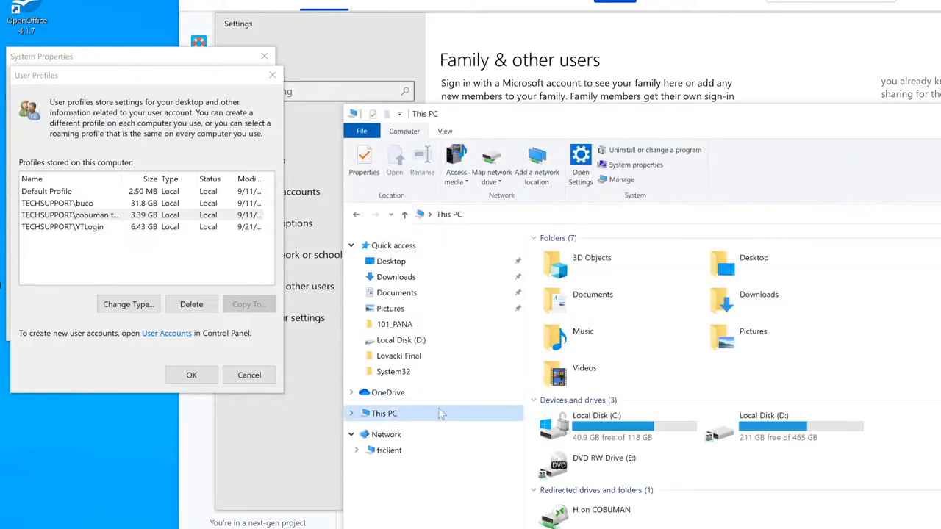
click(629, 435)
drag(698, 119, 592, 12)
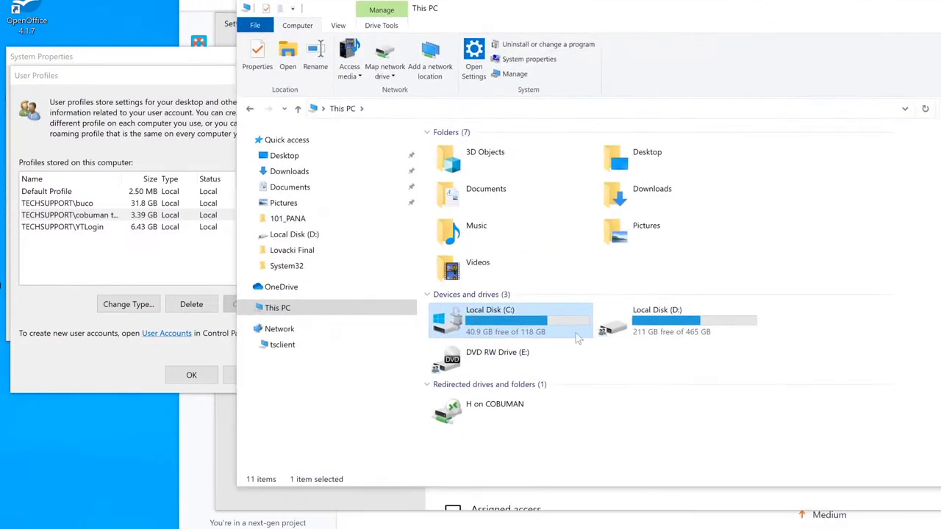
double_click(541, 329)
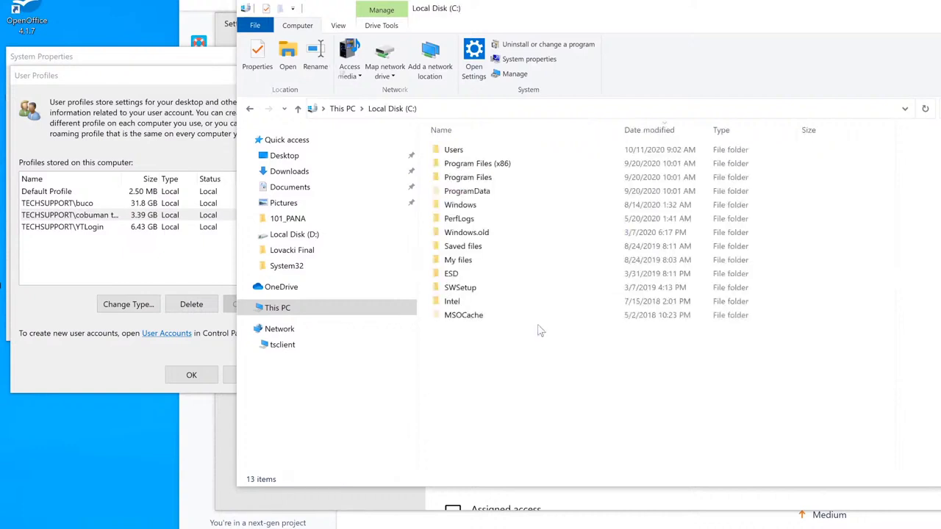
double_click(484, 150)
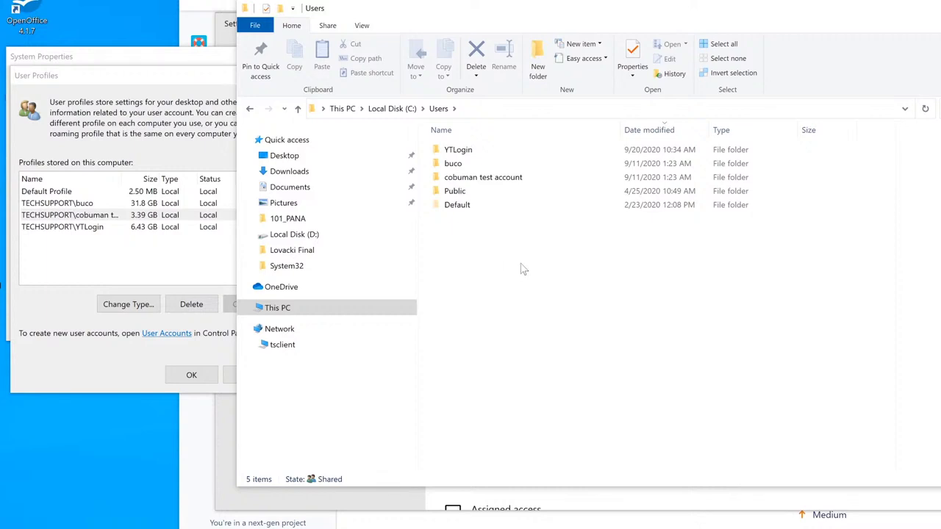
click(388, 502)
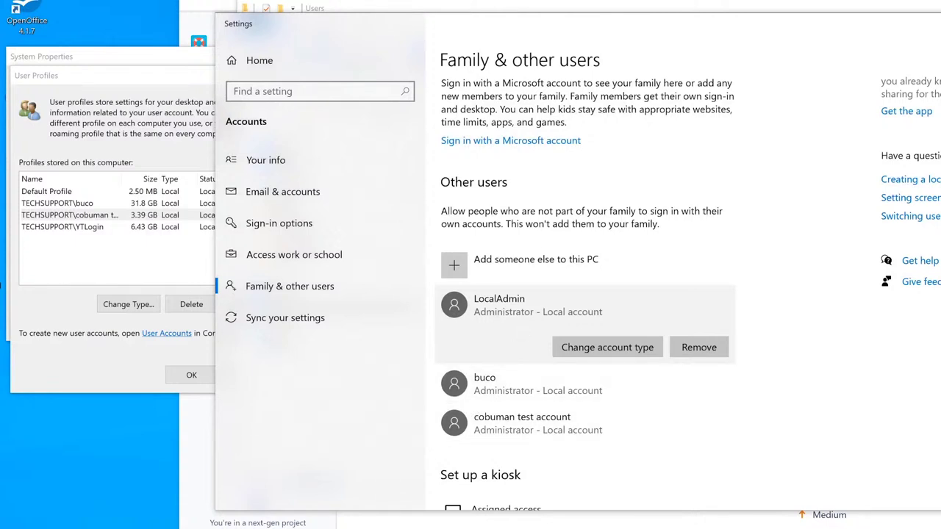
click(640, 11)
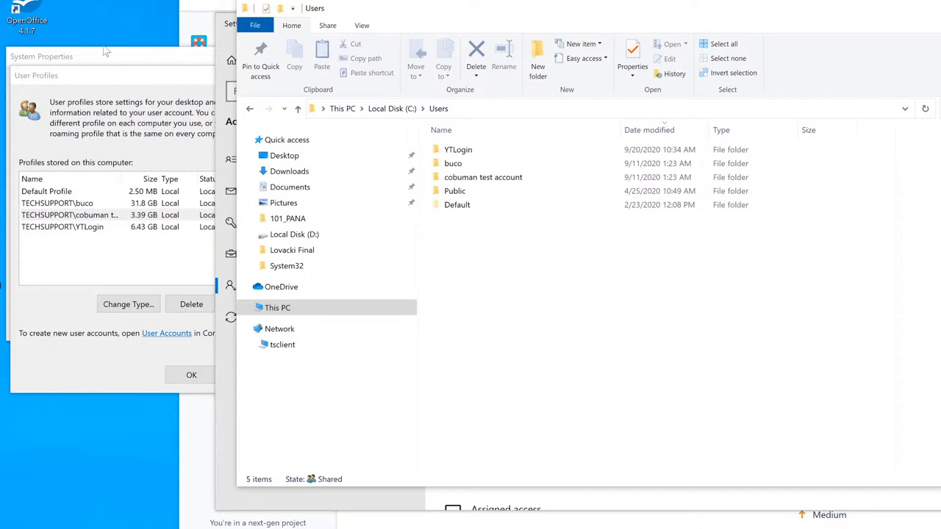
click(155, 92)
drag(248, 77, 313, 55)
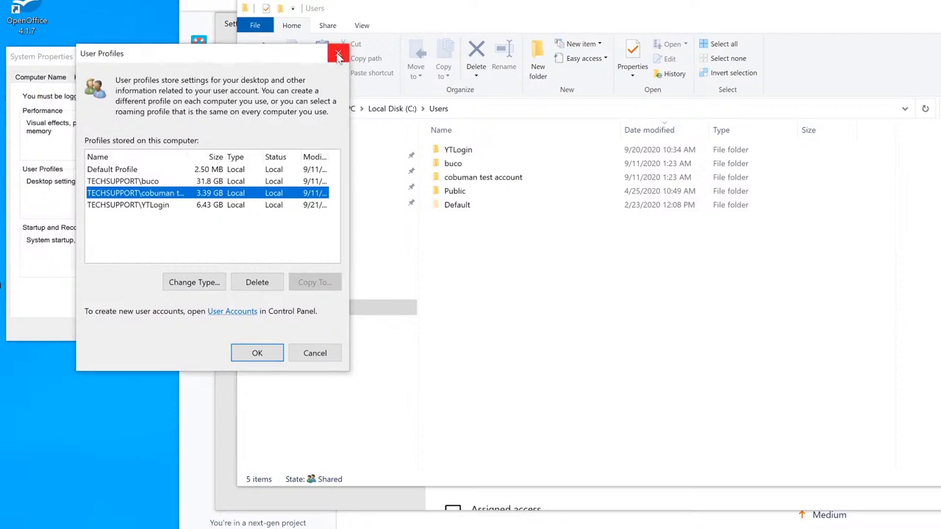
Close the User Profiles list and launch the Google Chrome shortcut with Run as different user
click(338, 53)
drag(98, 56, 189, 34)
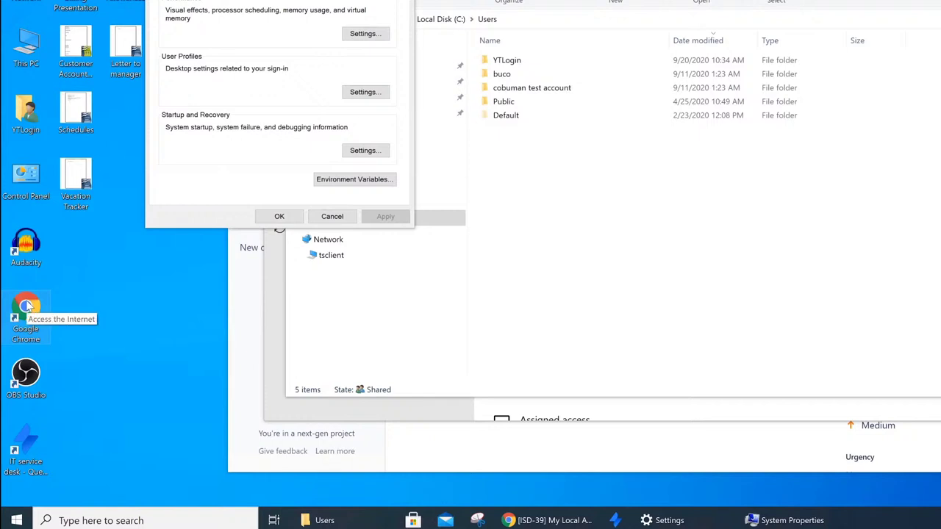
right_click(26, 306)
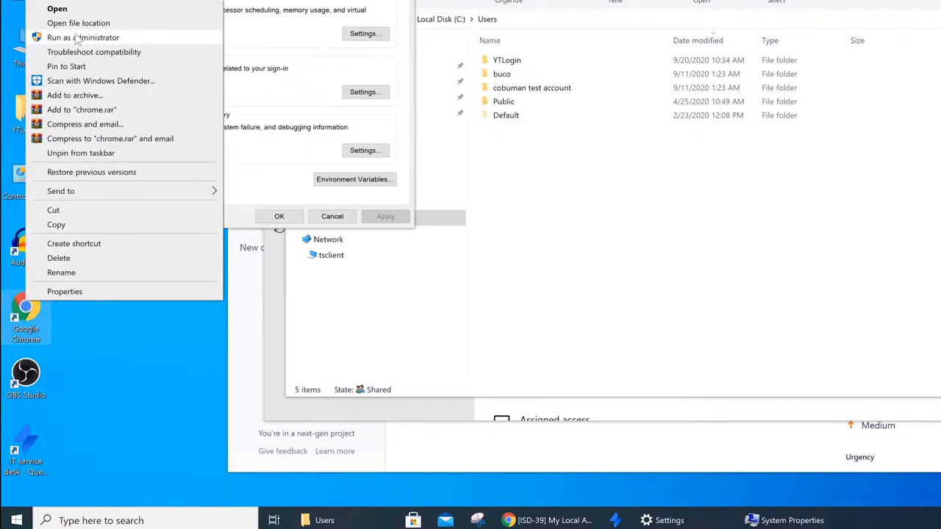
right_click(20, 321)
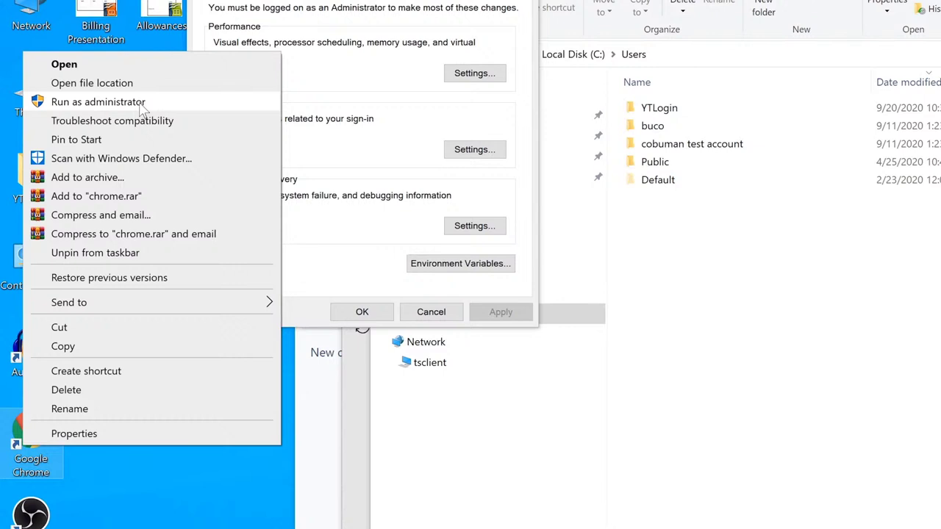
click(96, 482)
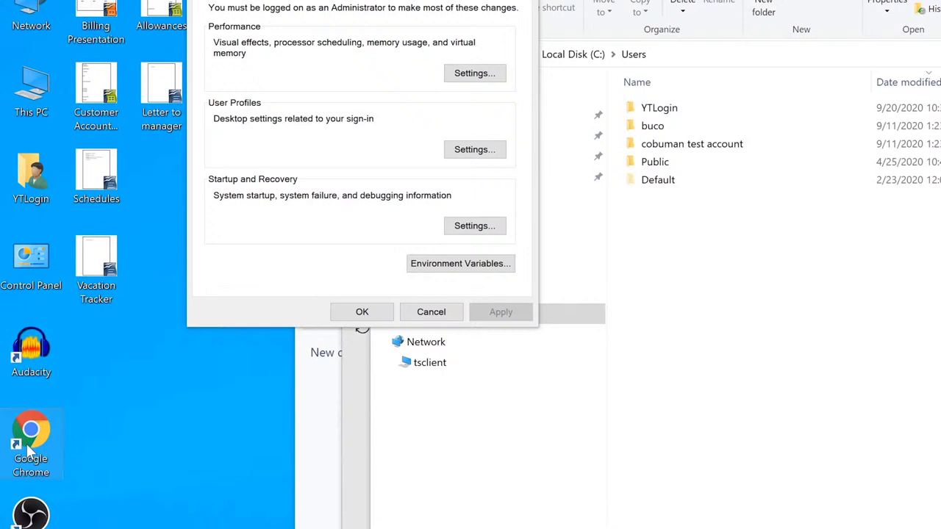
right_click(26, 443)
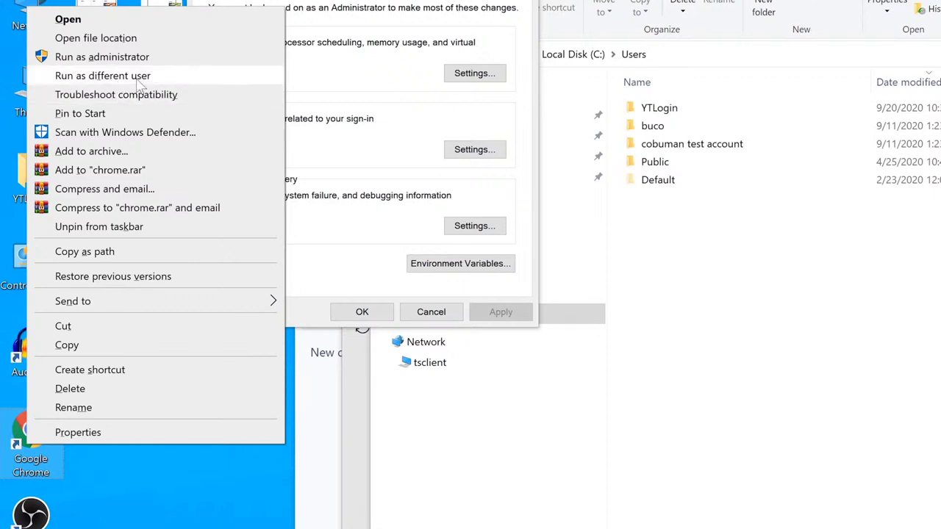
click(137, 80)
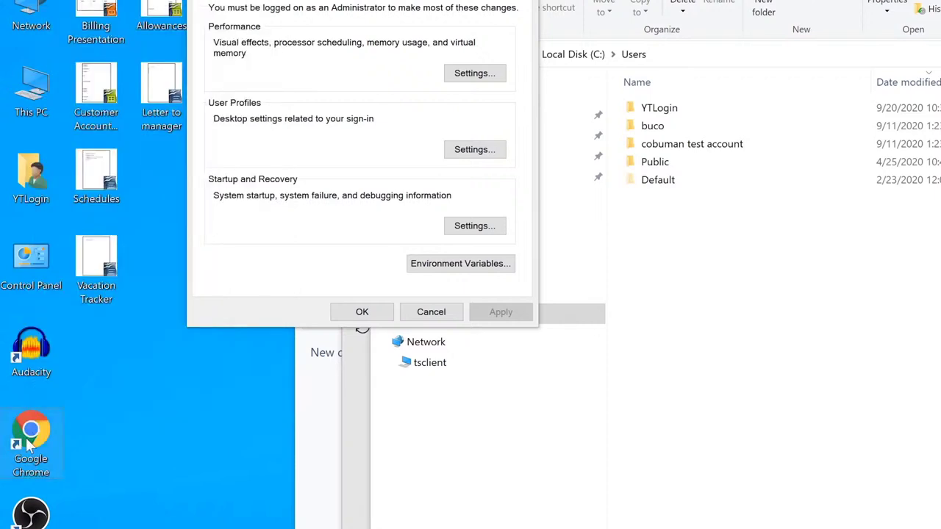
right_click(26, 438)
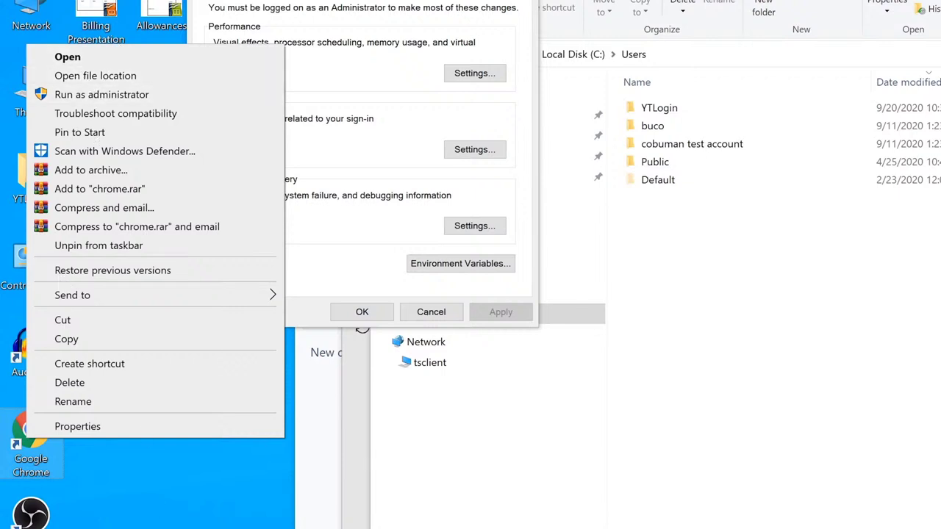
click(94, 95)
right_click(24, 443)
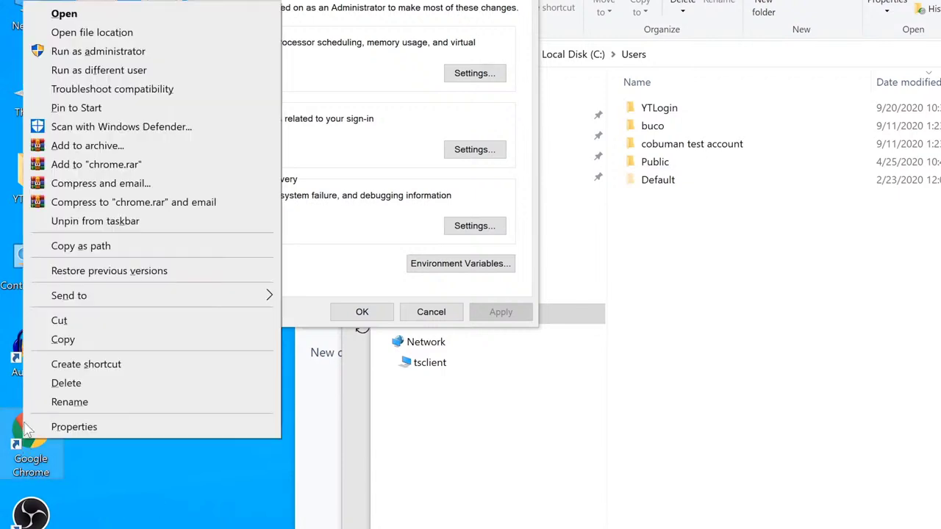
click(121, 70)
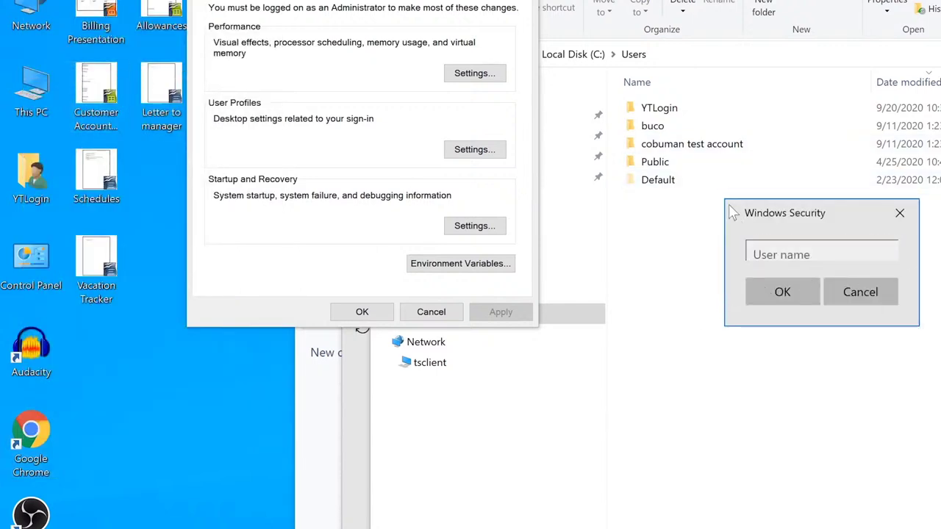
Sign in as LocalAdmin with its password in the Windows Security prompt to start Chrome
drag(732, 210, 700, 167)
click(540, 310)
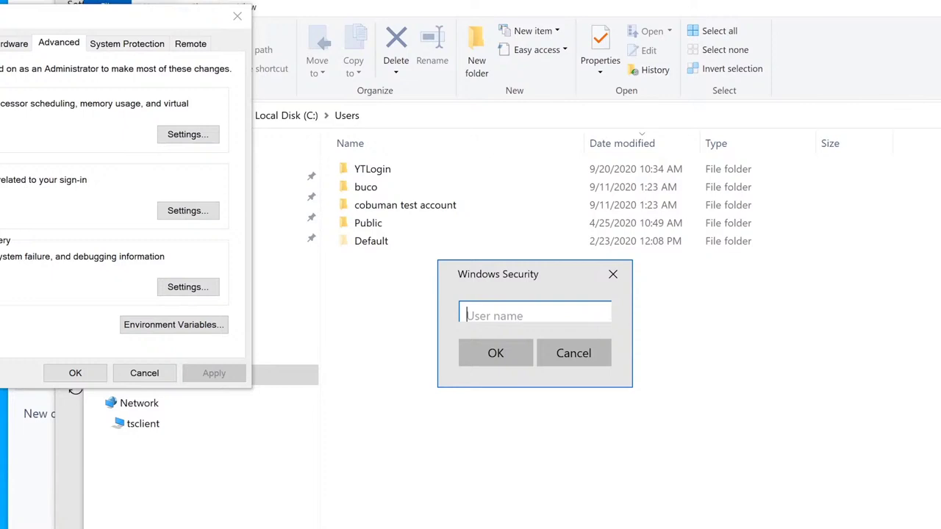
drag(541, 272, 496, 252)
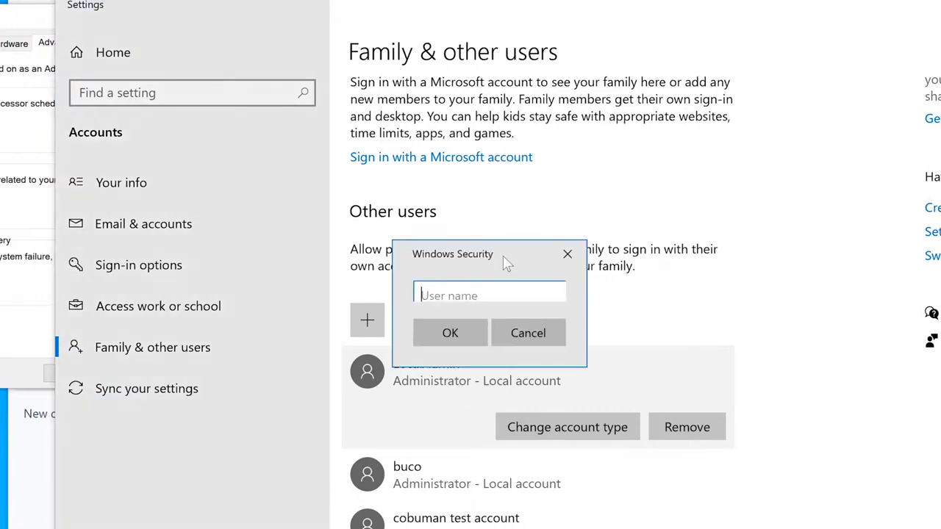
text(L)
drag(506, 264, 506, 180)
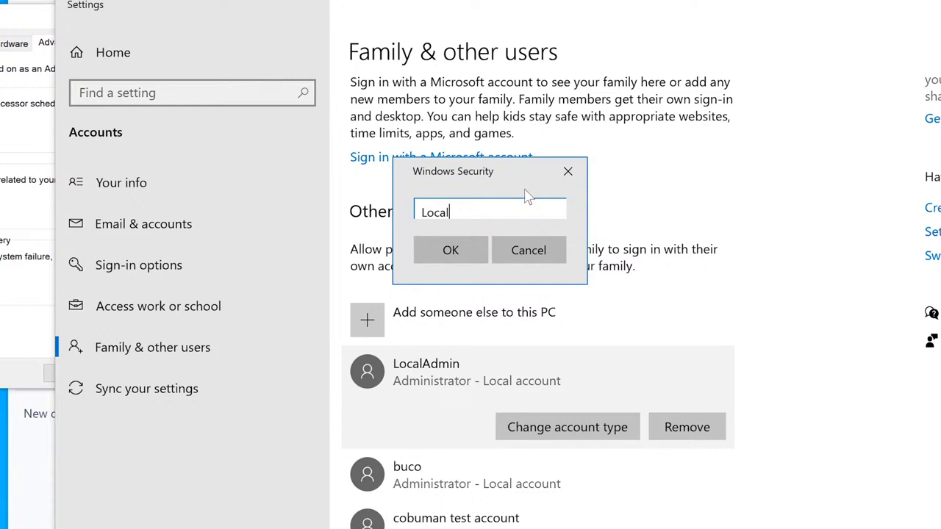
key(Return)
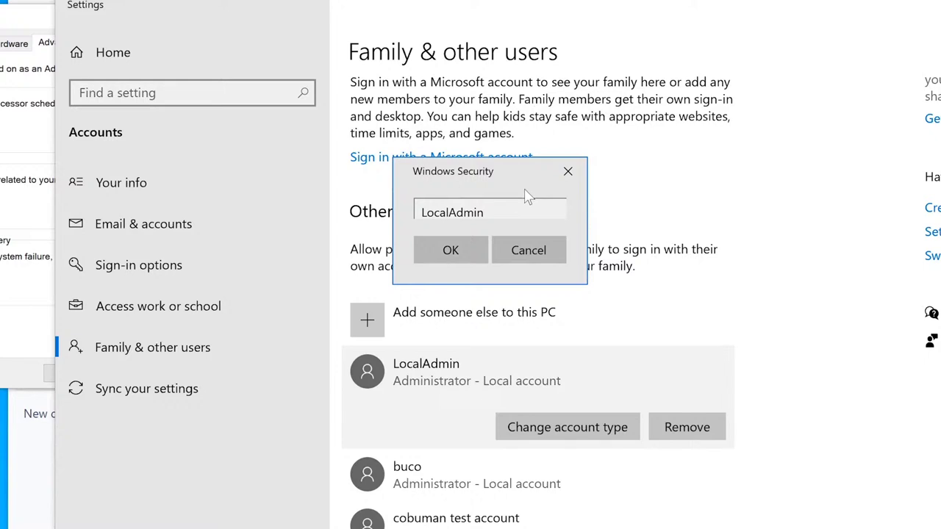
click(457, 261)
click(466, 248)
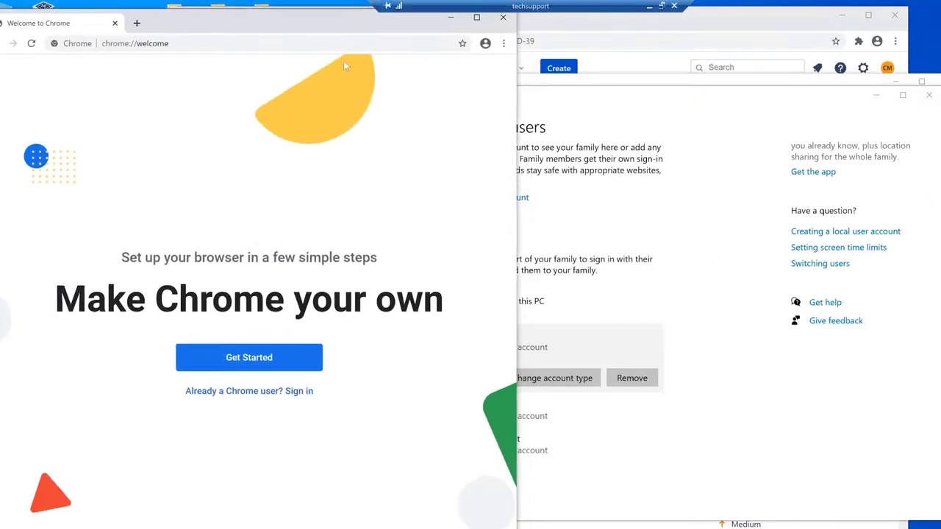
Position the new Chrome welcome window beside the ISD-39 ticket window and open File Explorer
drag(324, 28, 542, 29)
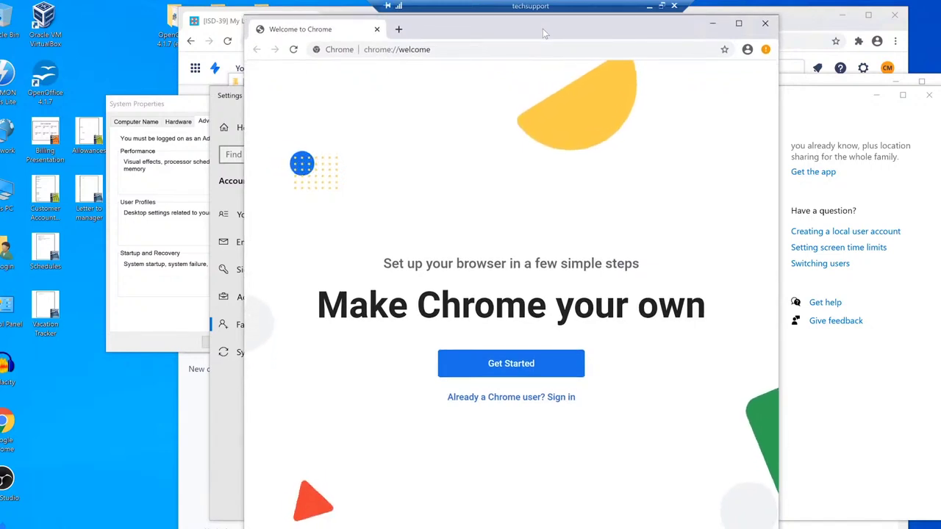
drag(543, 28, 403, 40)
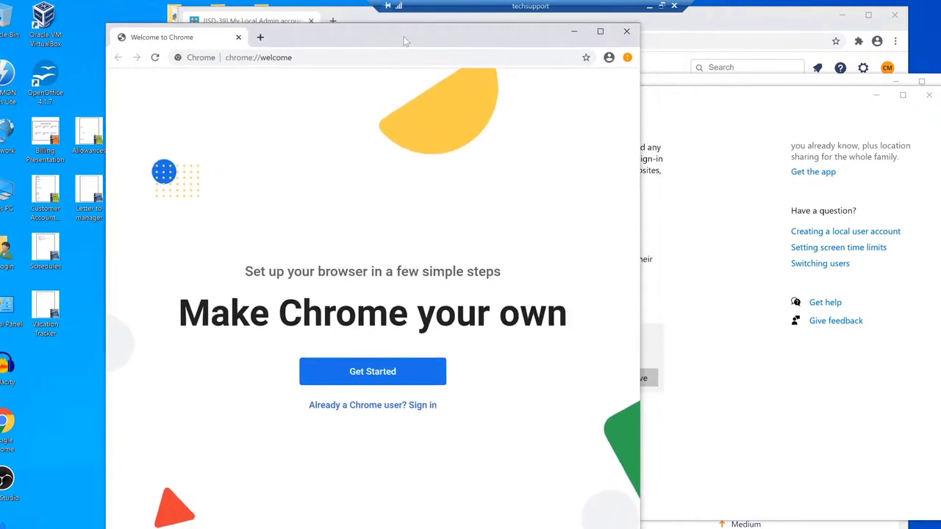
click(713, 22)
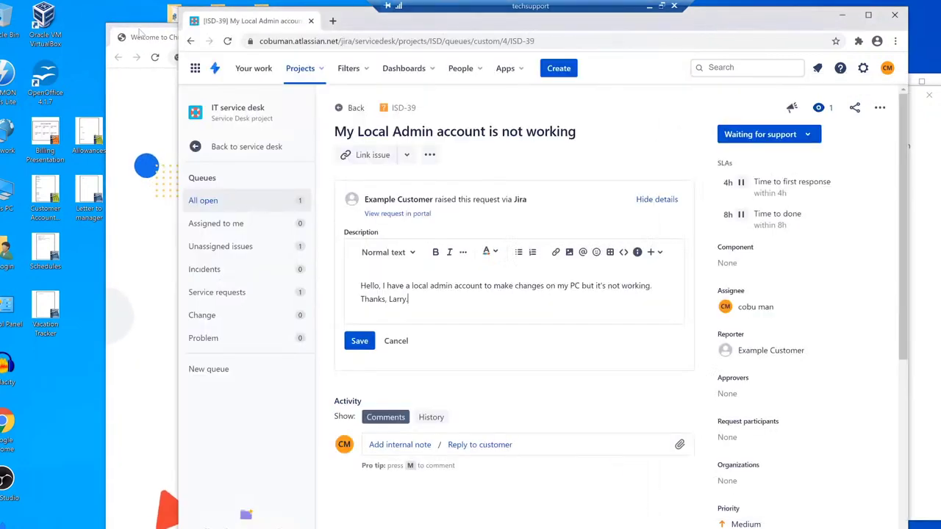
click(138, 37)
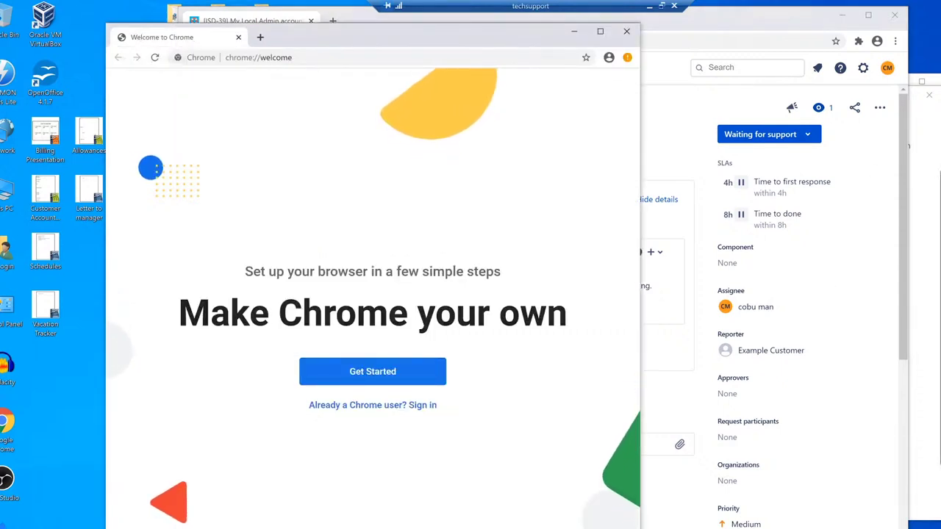
key(super+e)
Locate the new LocalAdmin profile folder in C:\Users and open it, granting folder access
drag(557, 85, 615, 105)
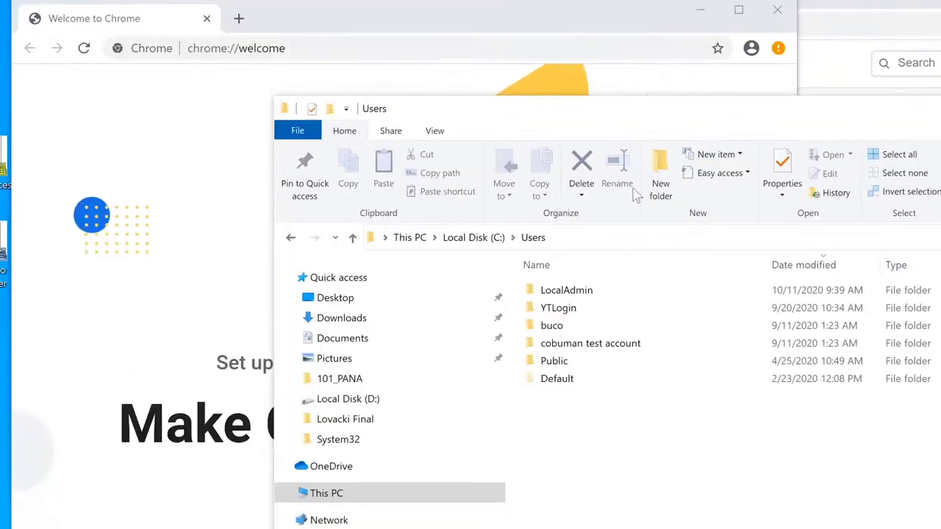
click(576, 296)
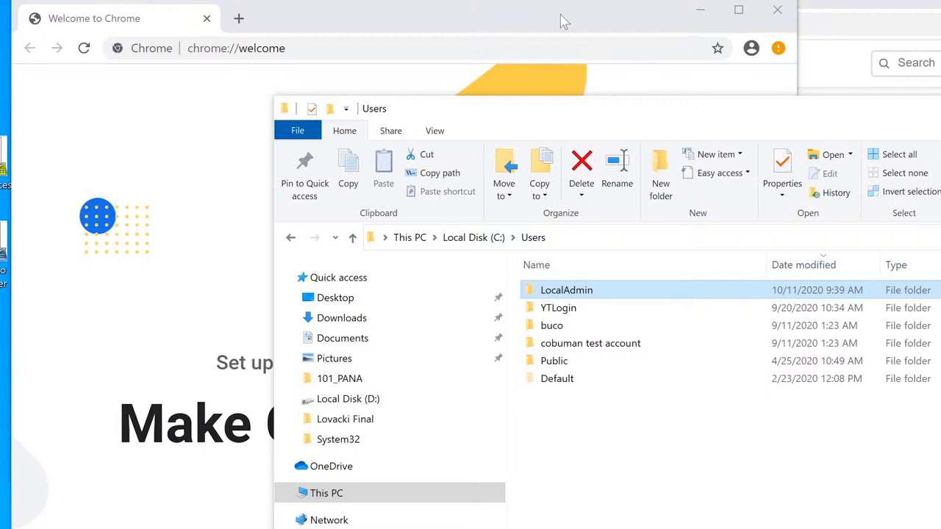
drag(560, 21, 494, 28)
click(840, 120)
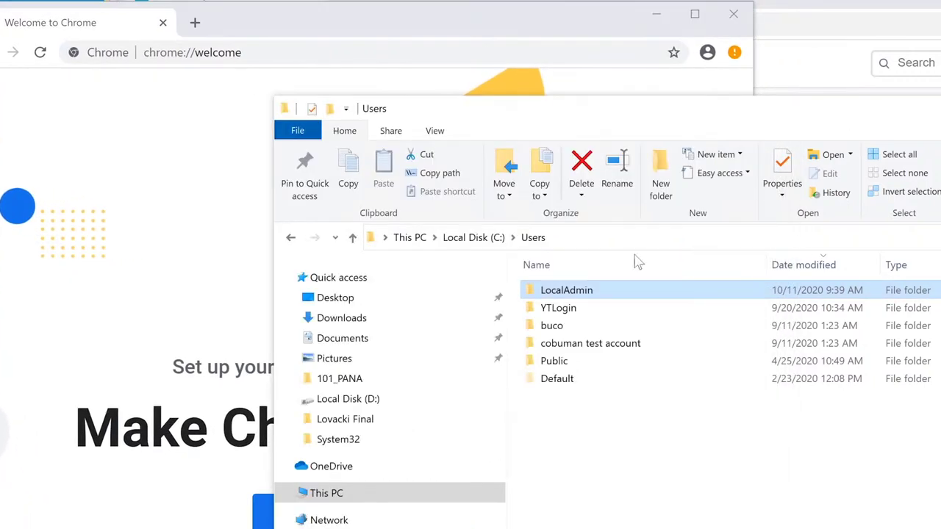
double_click(581, 294)
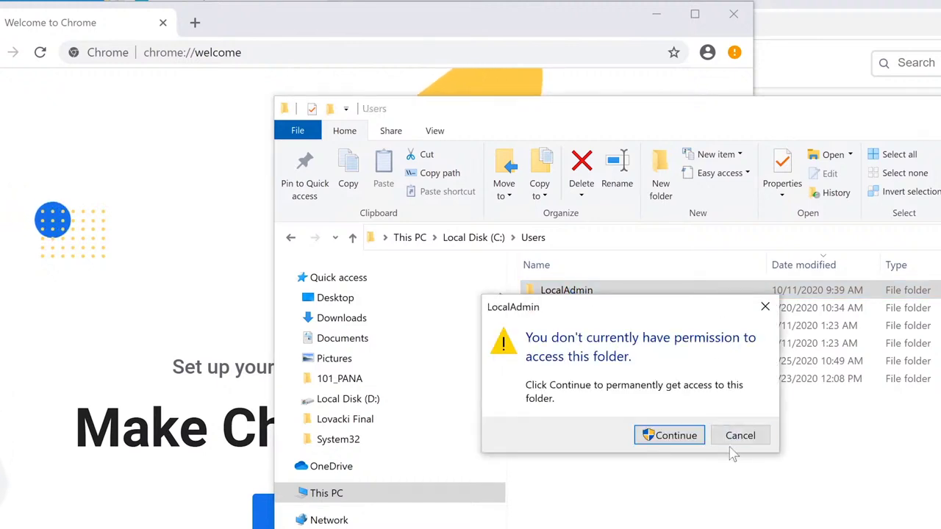
click(669, 435)
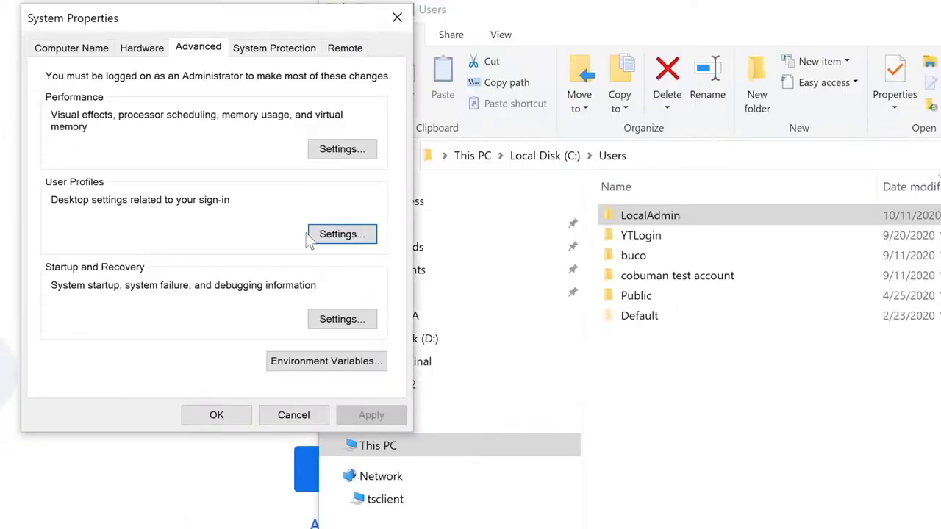
Open the stored User Profiles list and select the 78.1 MB TECHSUPPORT\LocalAdmin profile
click(342, 237)
click(343, 235)
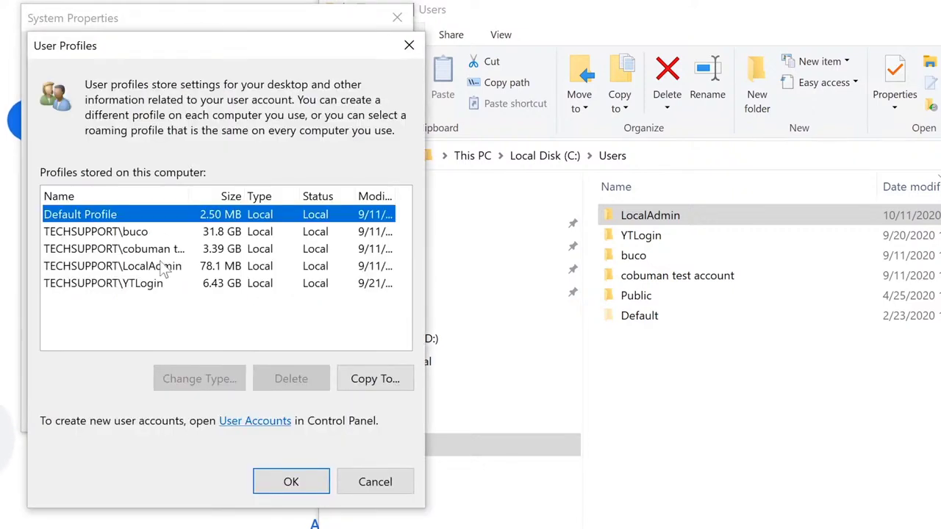
click(170, 270)
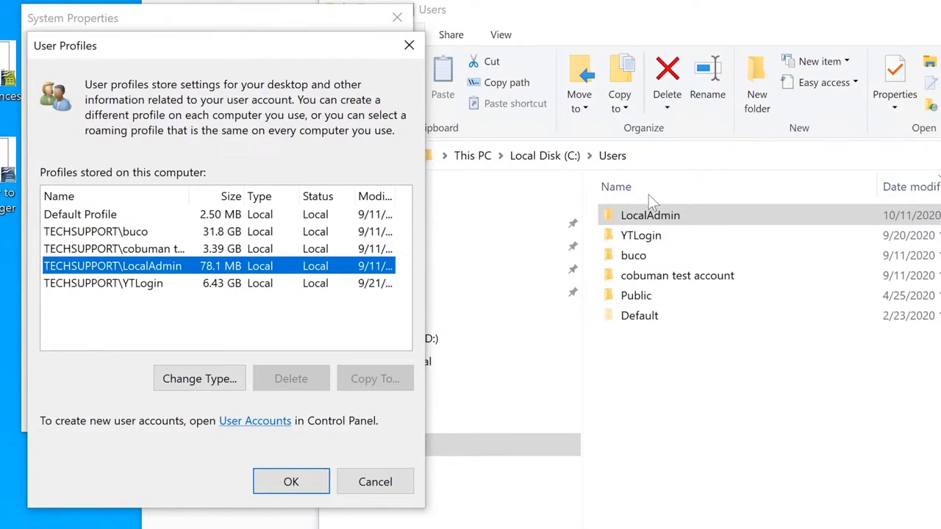
click(648, 218)
Open the LocalAdmin profile folder, granting permanent access to it
right_click(648, 218)
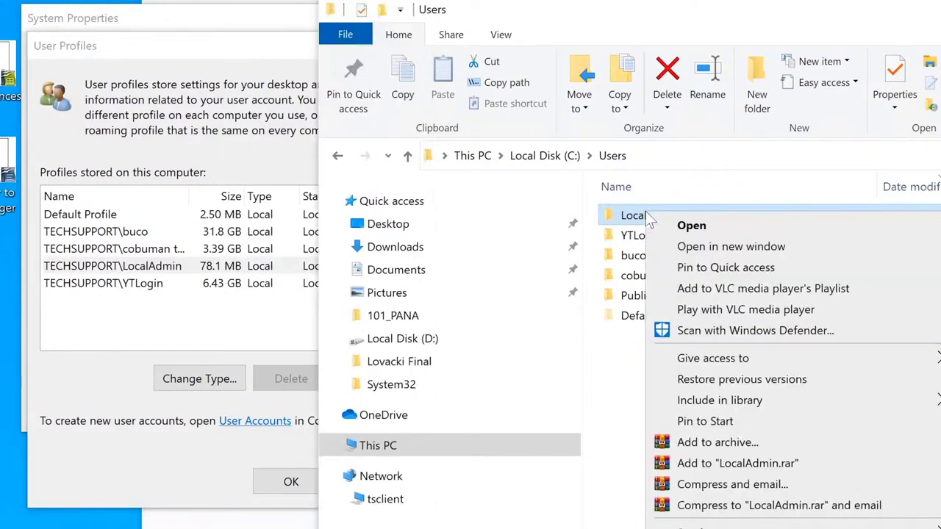
click(691, 225)
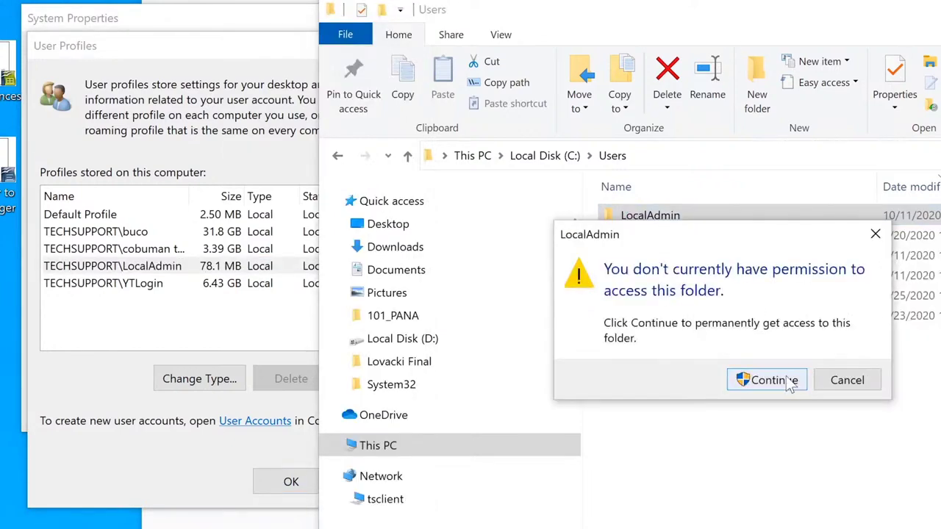
click(767, 380)
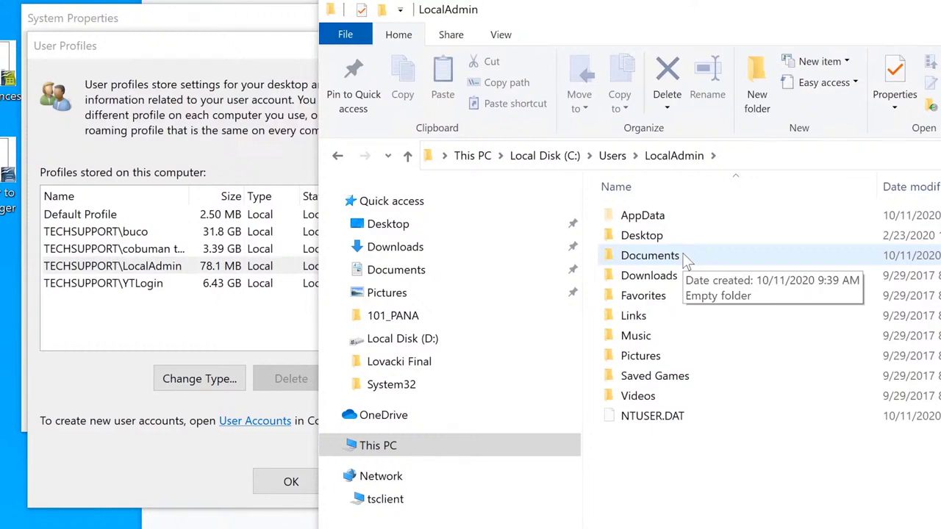
Browse LocalAdmin's AppData\Local folders (Google, Microsoft, Temp), cancelling an accidental rename
double_click(684, 221)
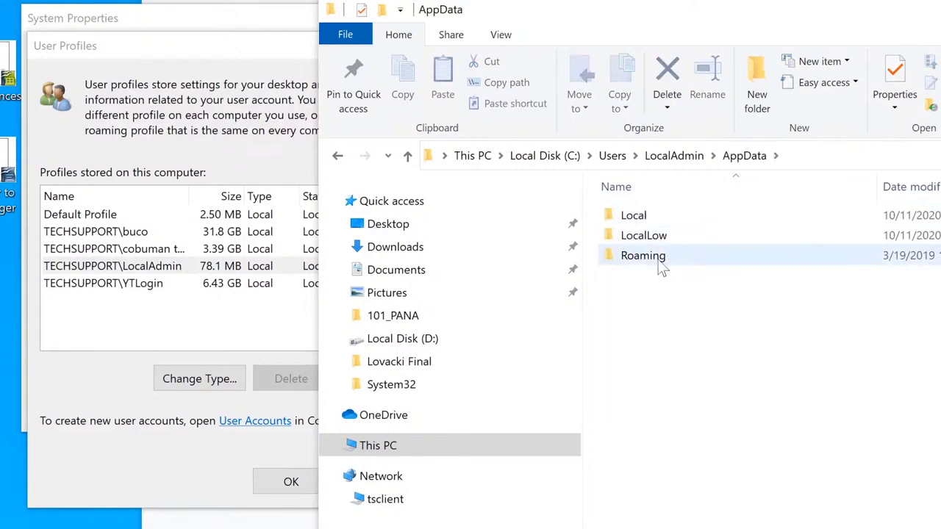
double_click(638, 216)
click(674, 213)
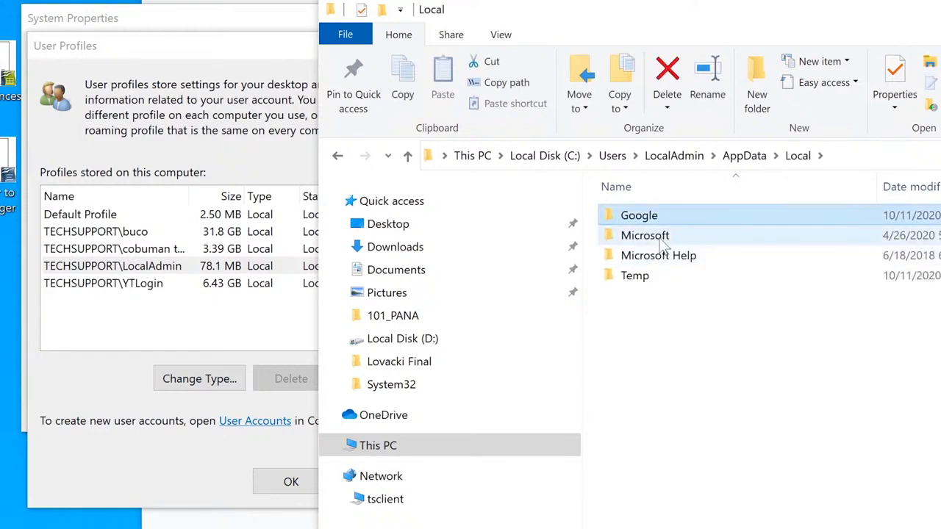
click(659, 241)
click(645, 278)
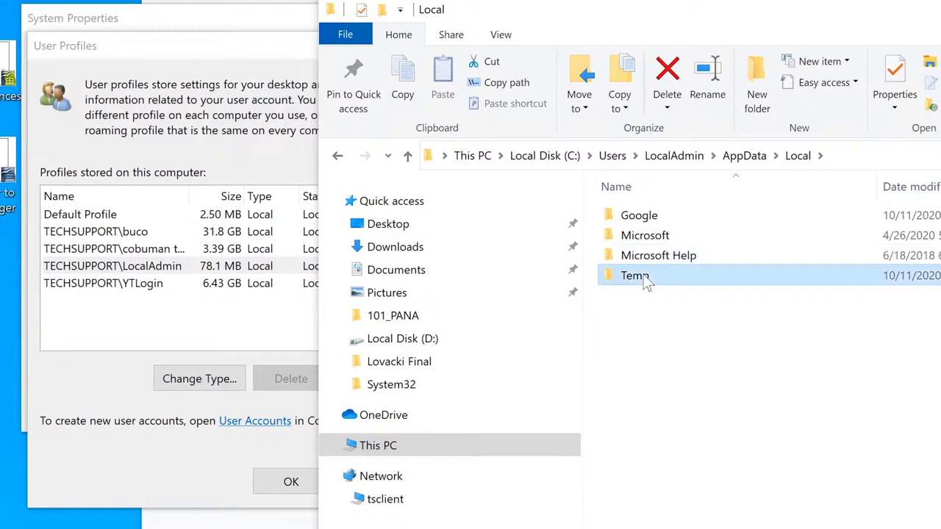
click(661, 237)
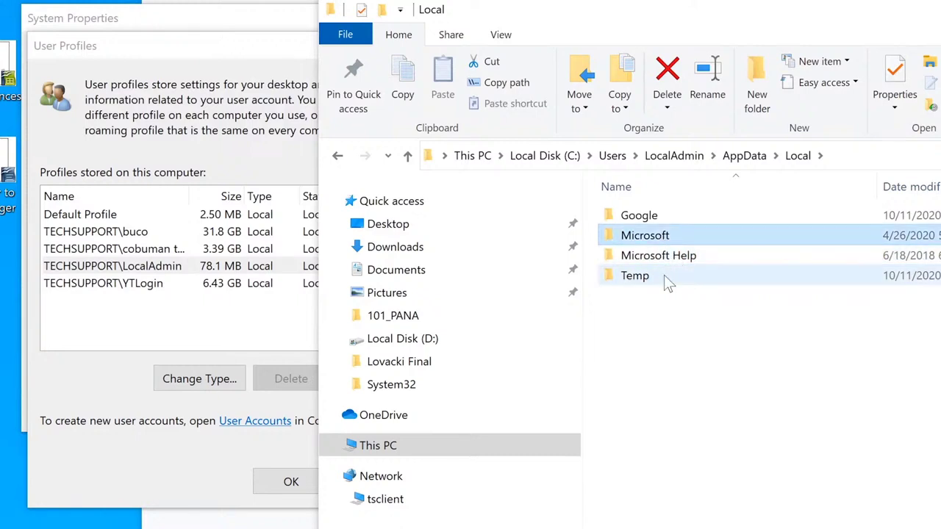
click(671, 218)
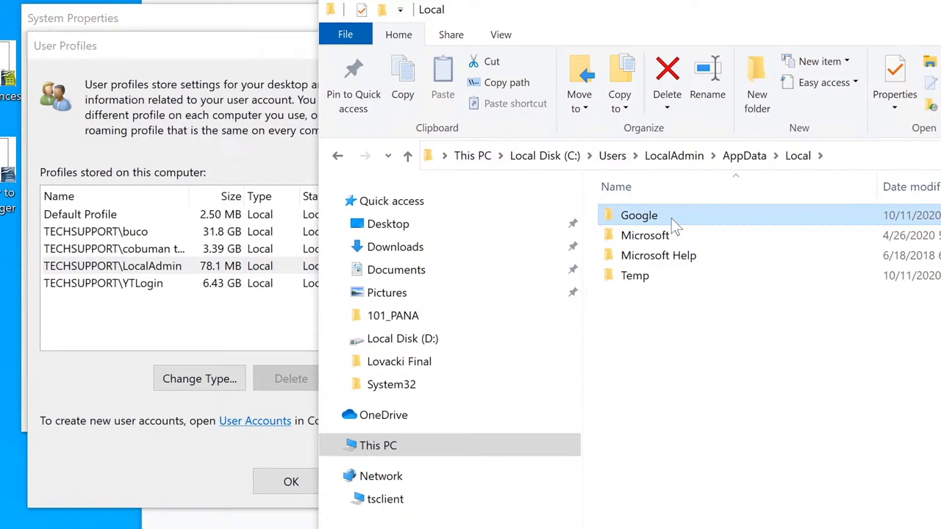
mouse_move(659, 214)
click(338, 155)
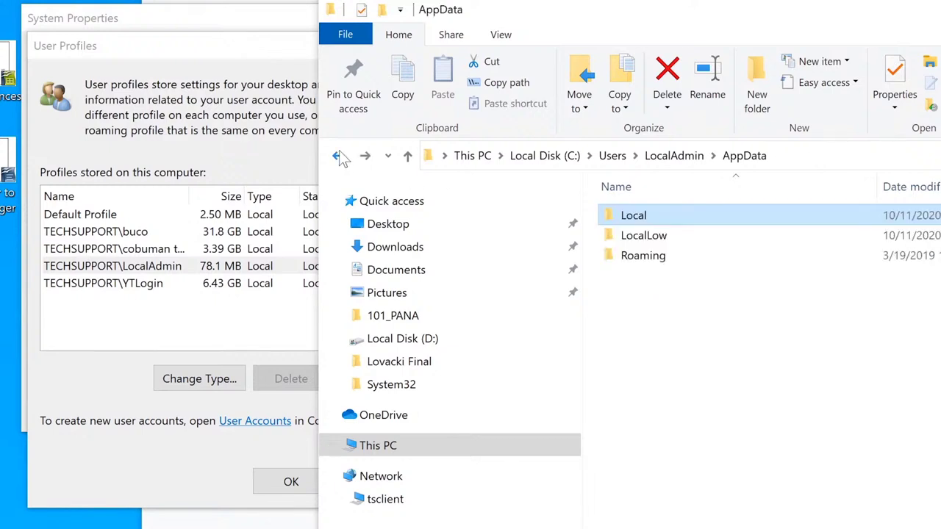
click(688, 216)
click(656, 237)
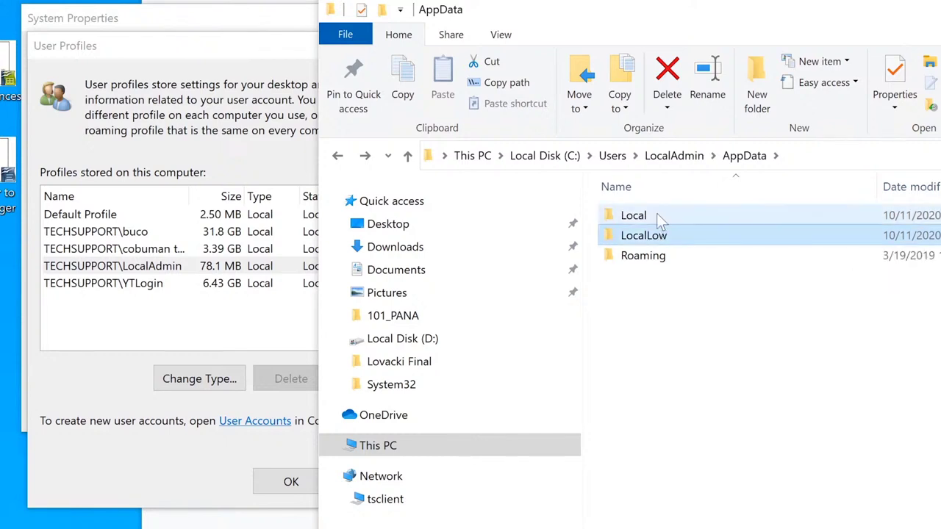
mouse_move(657, 213)
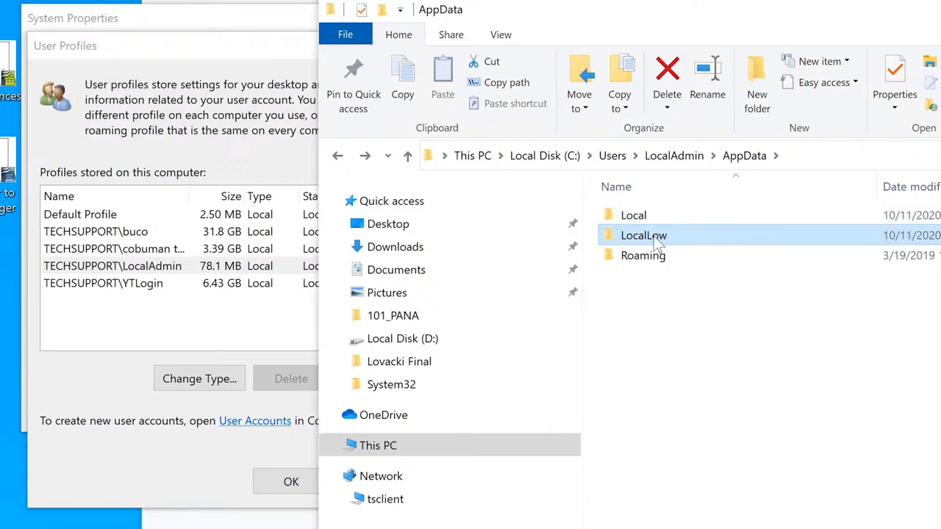
Return to C:\Users, select the LocalAdmin folder, and move the User Profiles dialog left
click(339, 154)
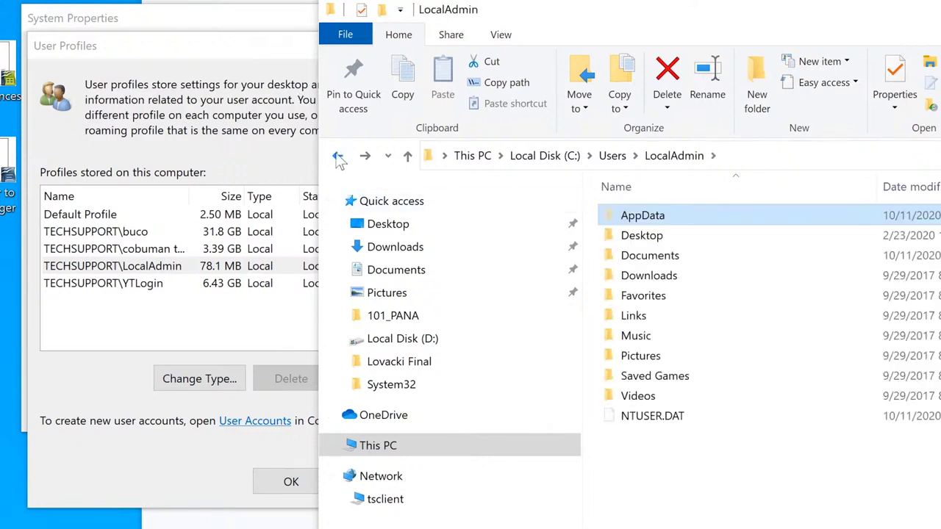
click(339, 156)
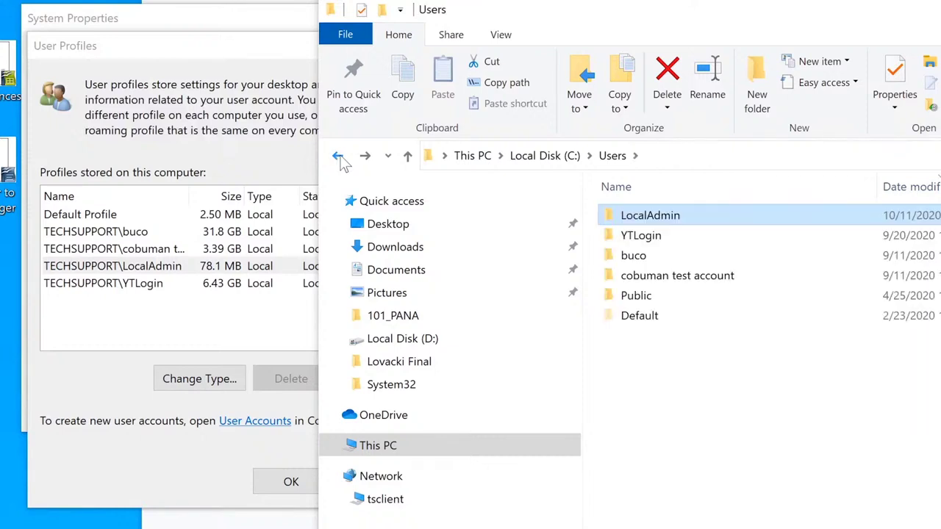
click(338, 157)
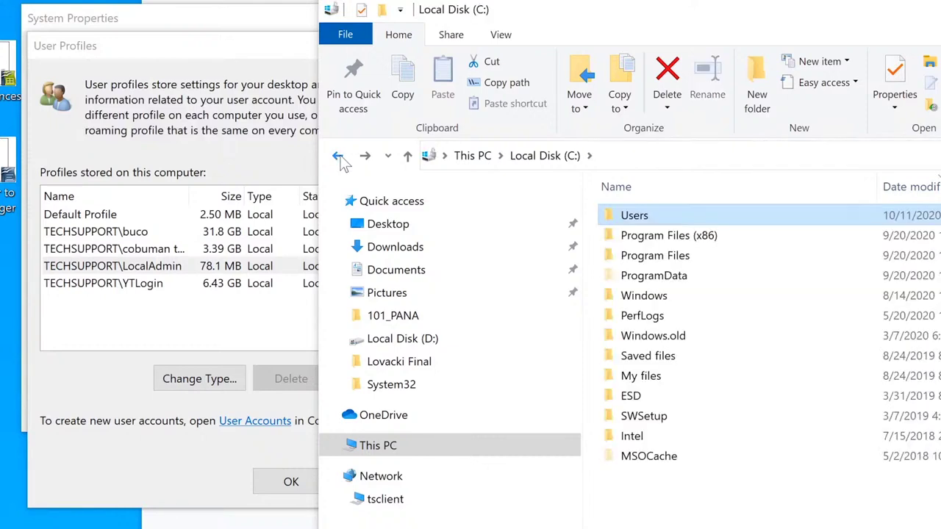
double_click(654, 221)
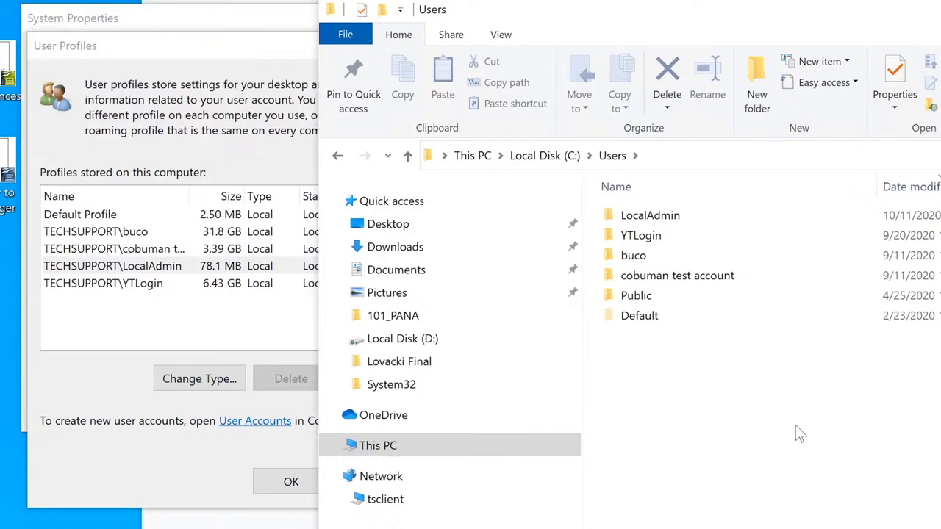
click(710, 215)
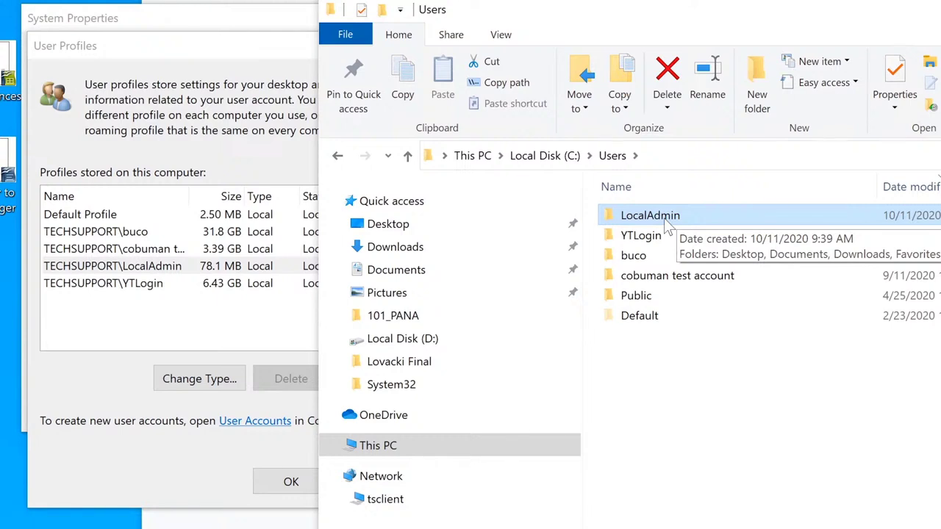
drag(254, 42, 212, 45)
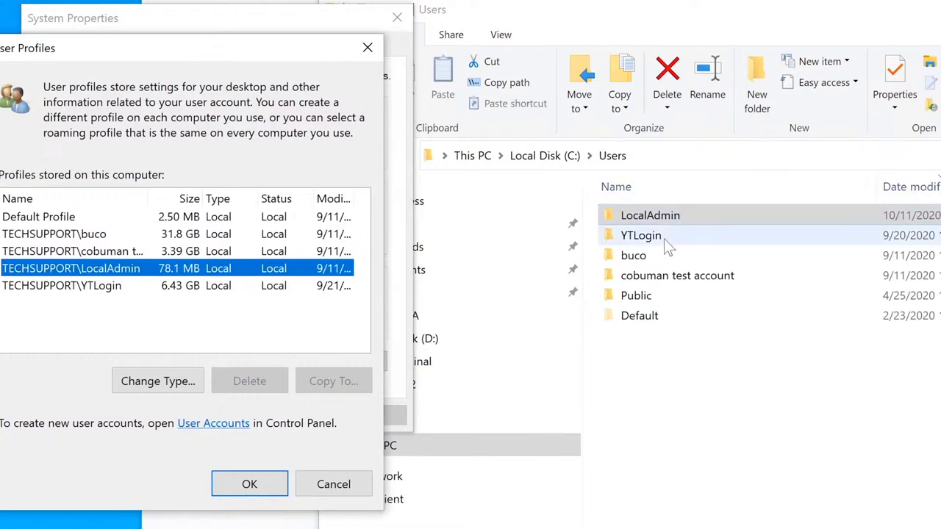
Compare the LocalAdmin folder in C:\Users against the TECHSUPPORT\LocalAdmin stored profile
click(663, 238)
click(193, 364)
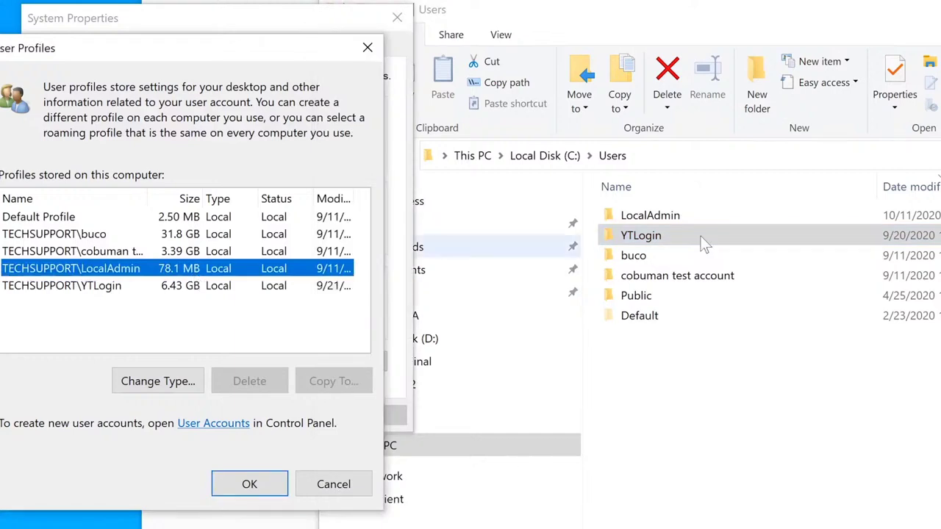
click(696, 215)
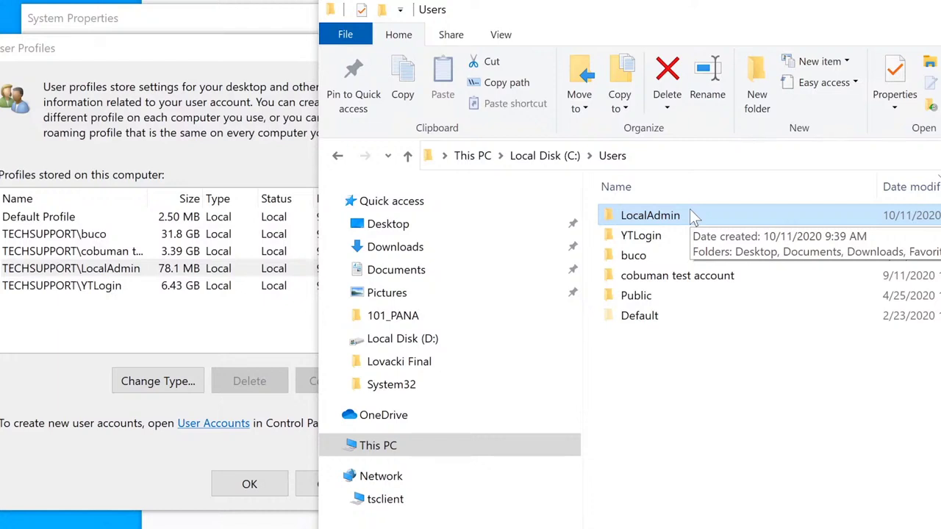
click(252, 50)
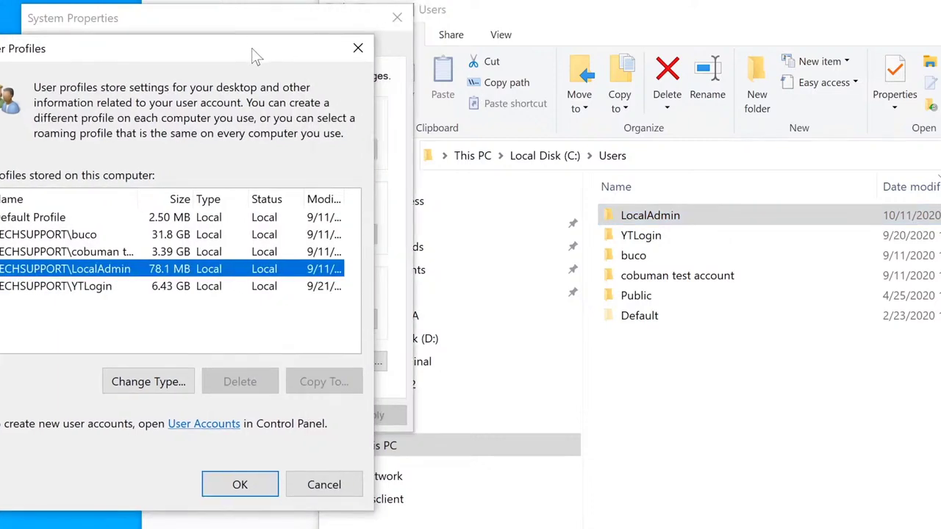
Close User Profiles and System Properties, then return to the ISD-39 ticket
click(356, 53)
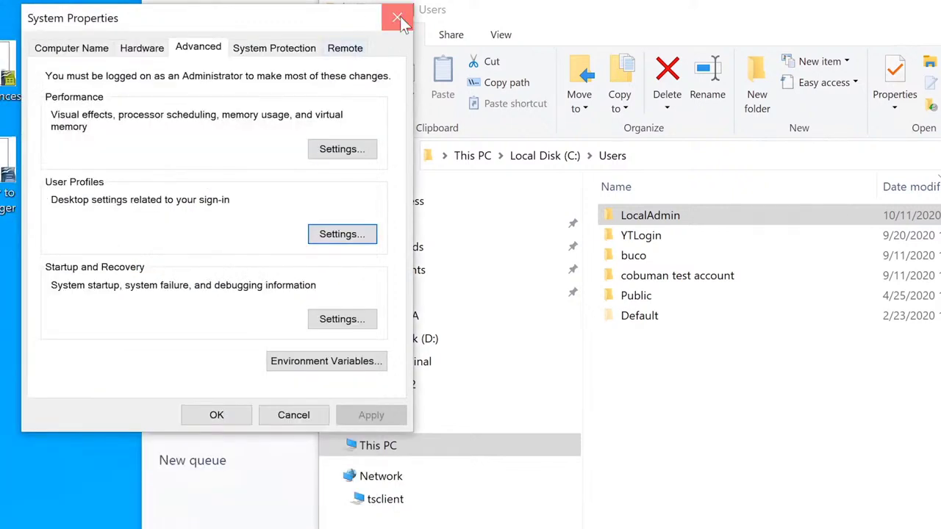
click(396, 18)
mouse_move(657, 245)
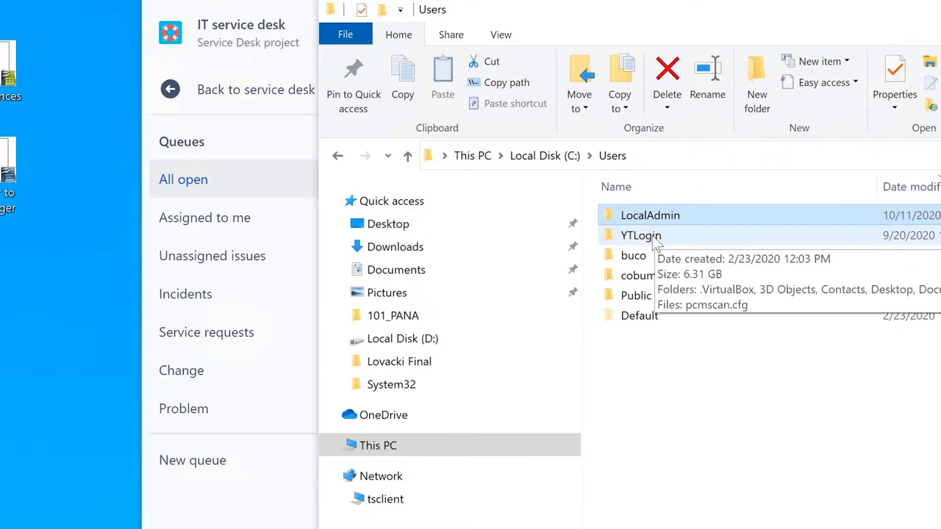
mouse_move(668, 221)
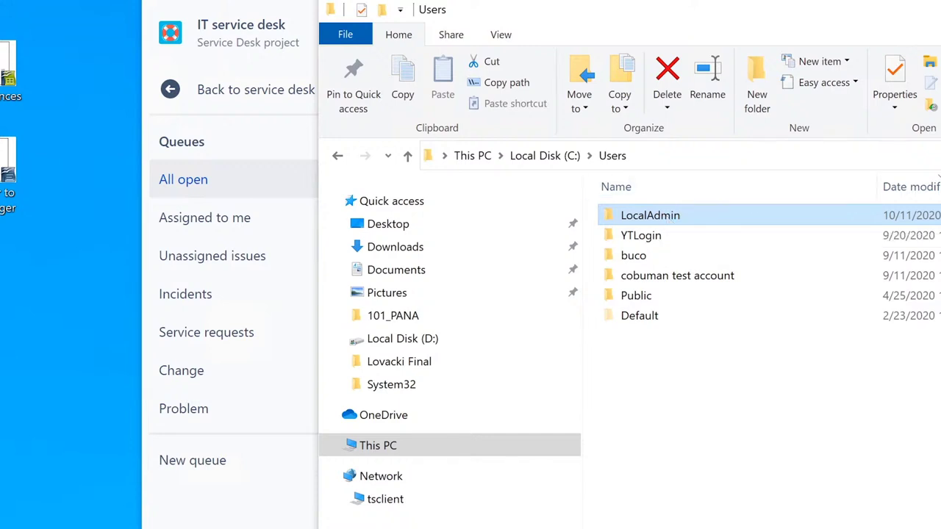
key(alt+Tab)
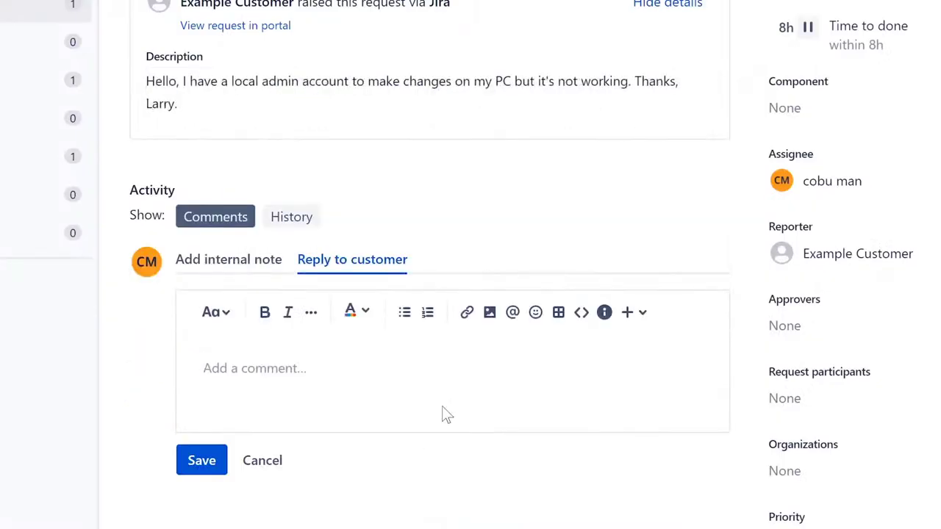
Post a customer reply stating a local admin profile named LocalAdmin was created, with its password
text(Hello Larry, I've created aloc)
key(BackSpace)
key(BackSpace)
key(BackSpace)
text(local admin profile named Local A)
key(BackSpace)
key(BackSpace)
text(Admin)
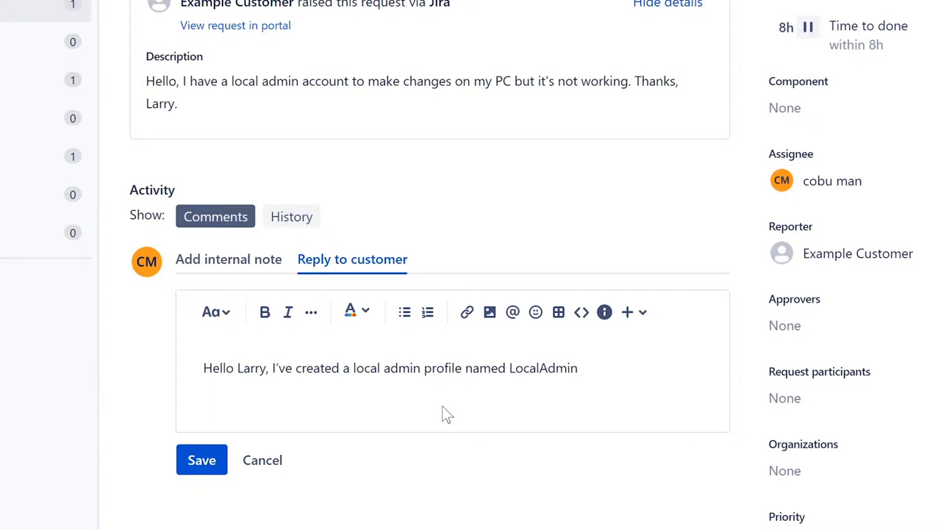
text( and the password is)
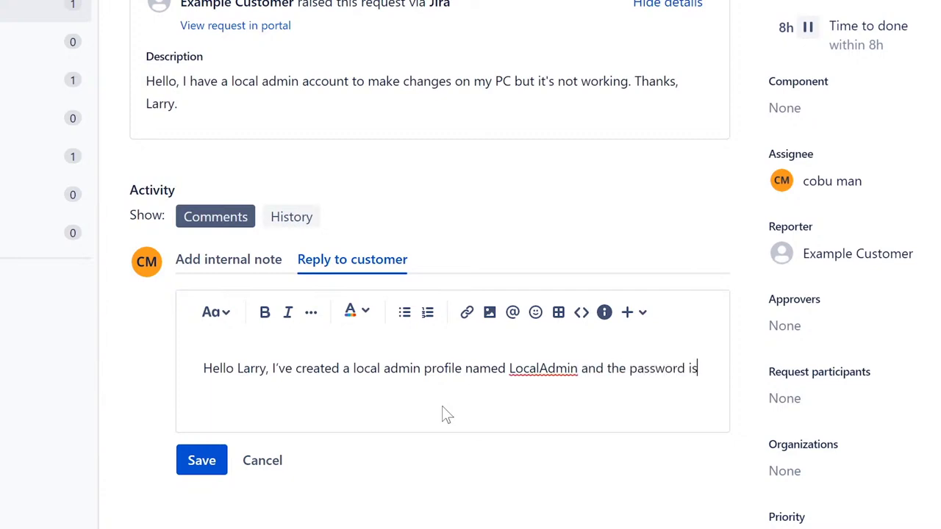
text( XXXXXX. Ervin)
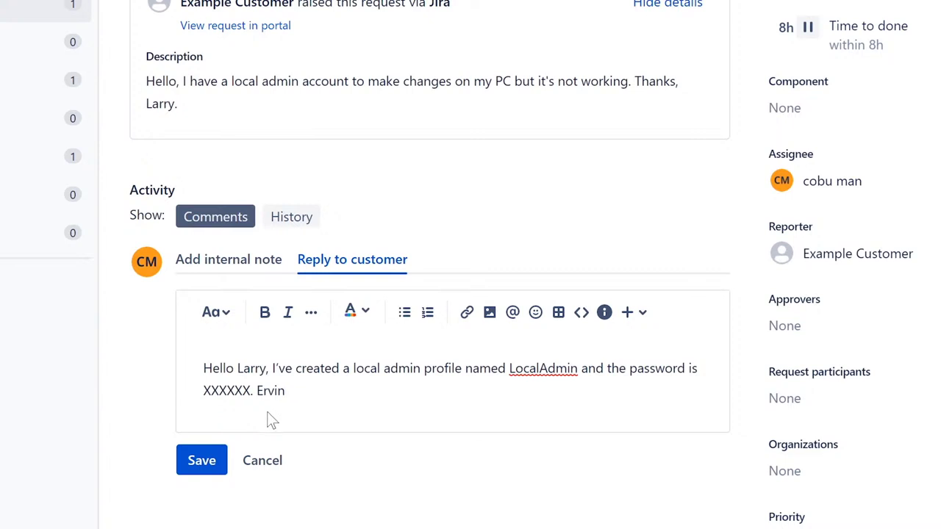
drag(508, 368, 577, 368)
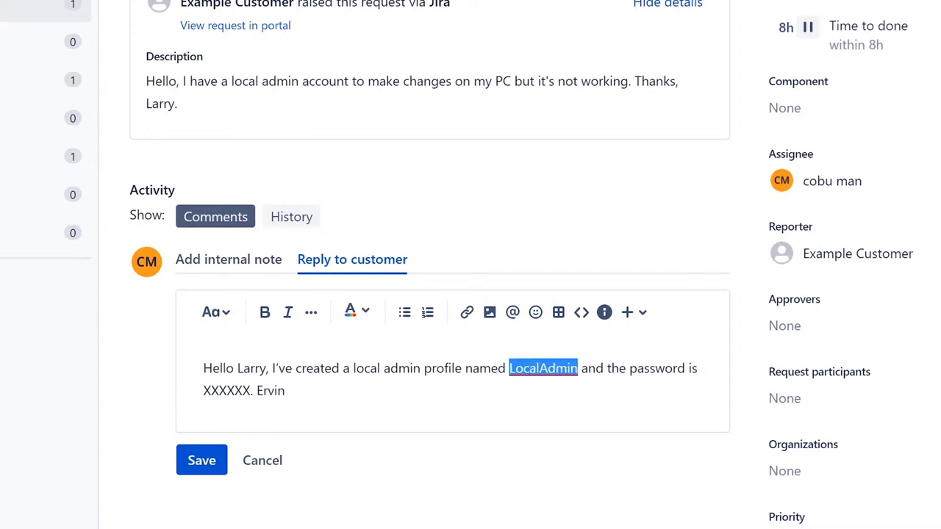
click(398, 367)
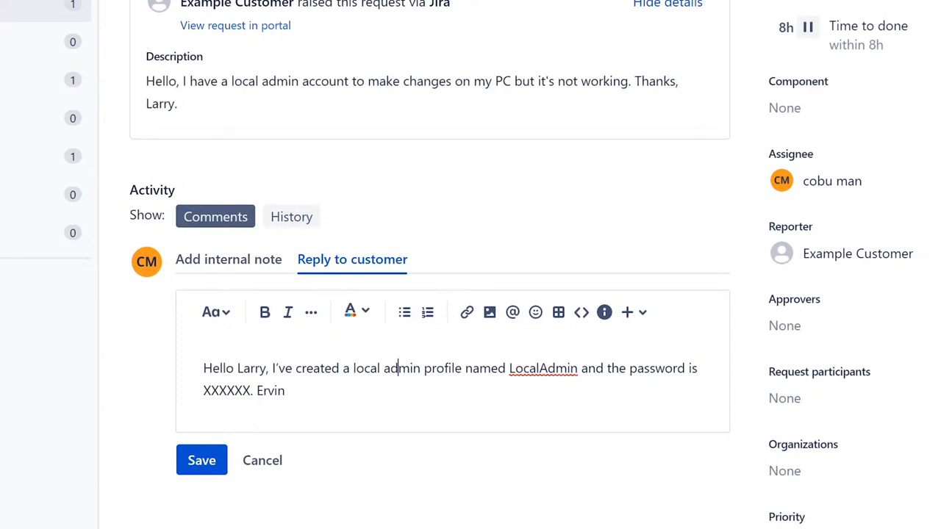
click(198, 459)
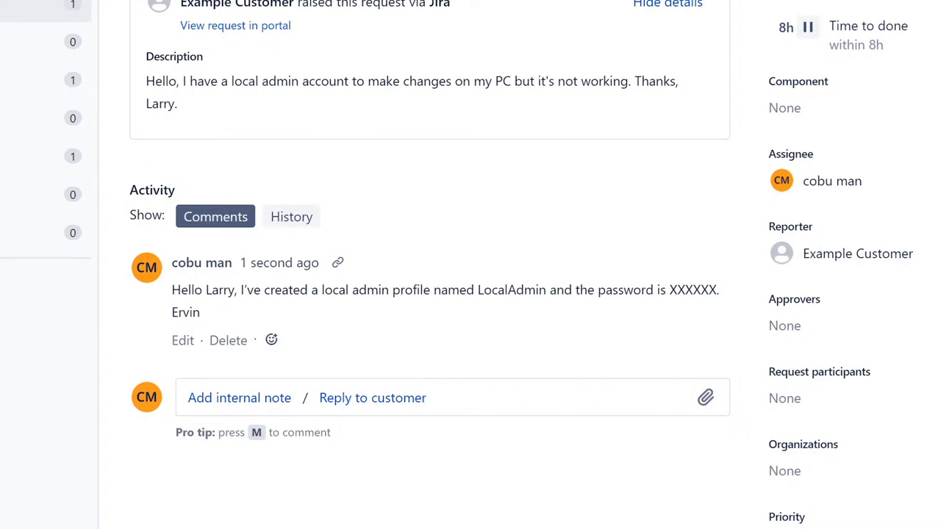
Change the ISD-39 status from Waiting for support to Completed
double_click(480, 289)
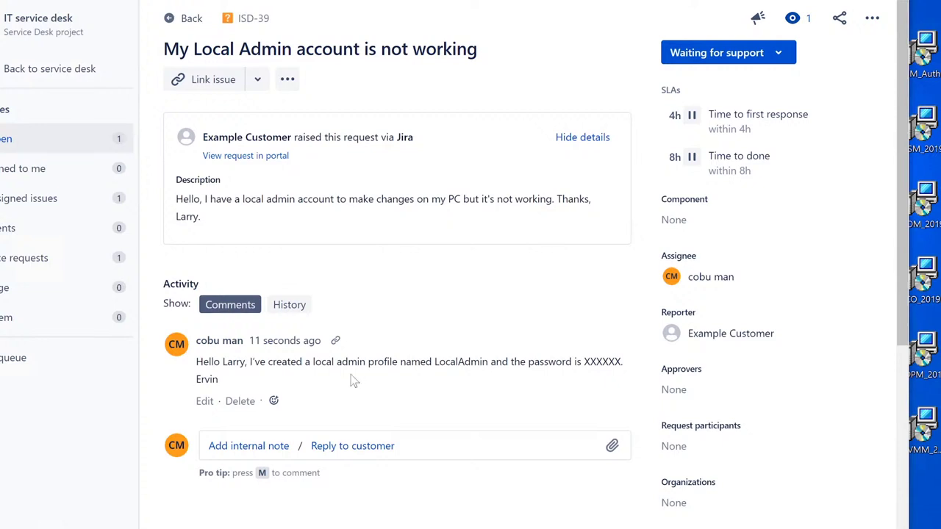
click(768, 55)
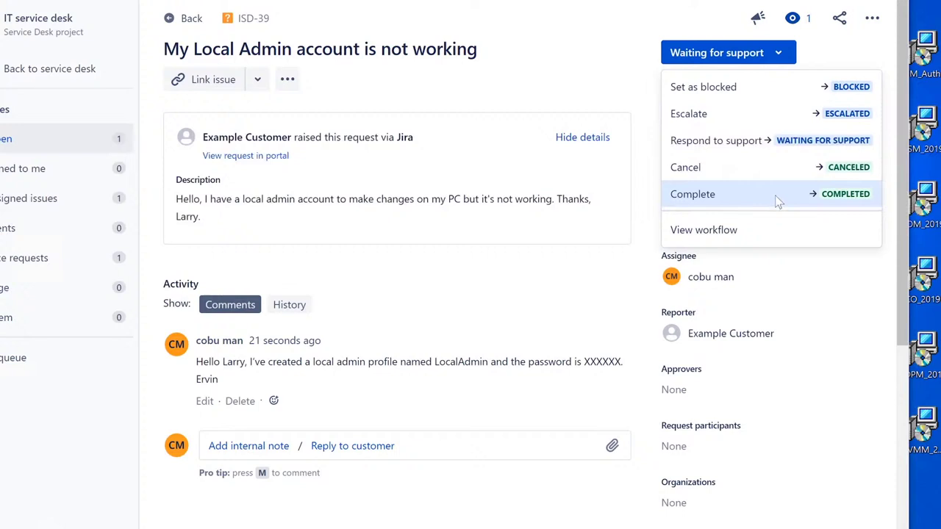
click(777, 199)
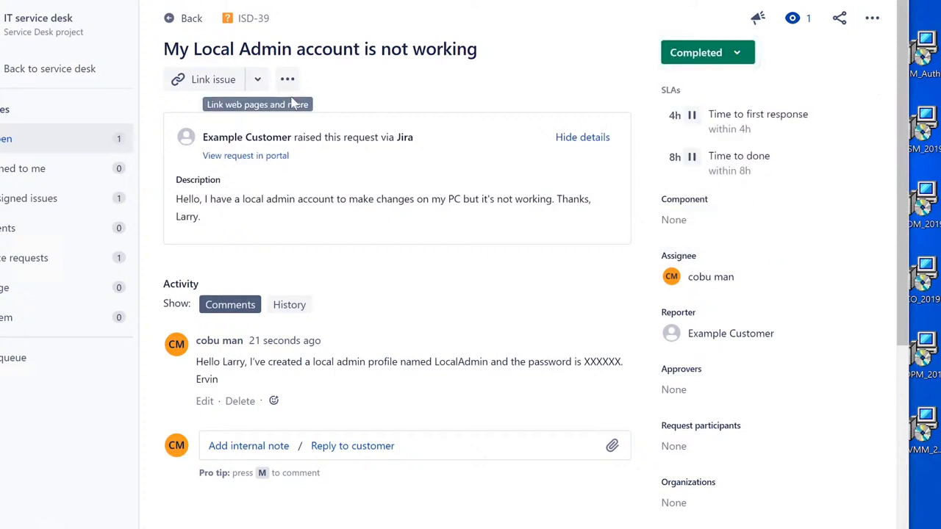
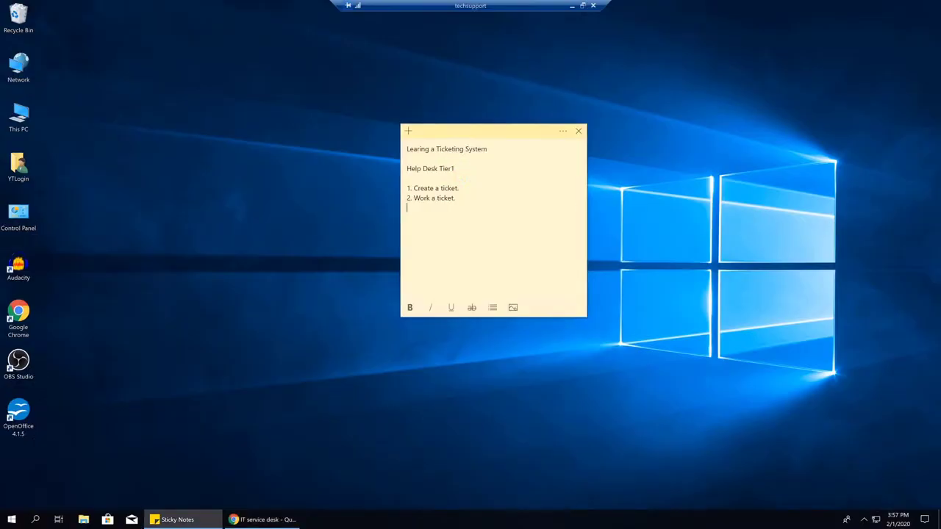
Highlight the '1. Create a ticket.' step in Sticky Notes, then return to the Jira queues window
key(ctrl+shift+Left)
key(ctrl+shift+Left)
key(ctrl+shift+Left)
key(ctrl+shift+Left)
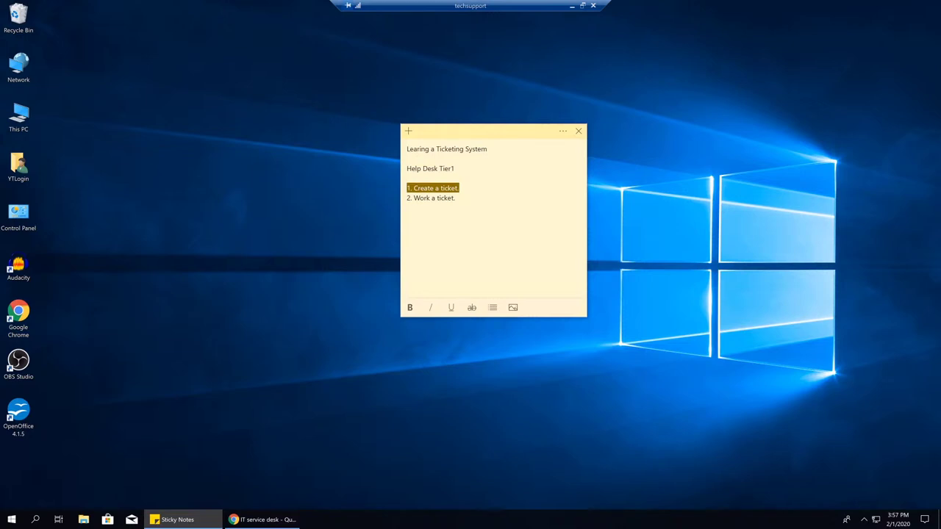
click(407, 208)
click(262, 519)
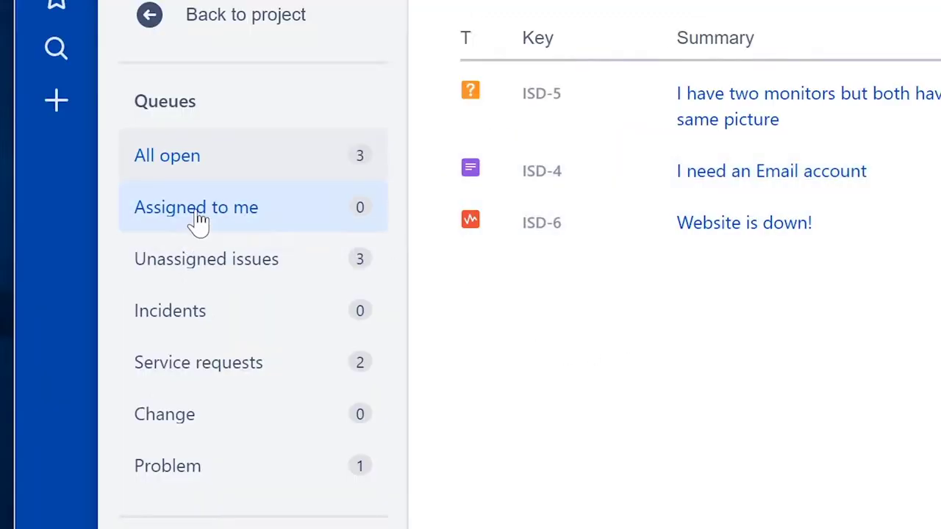
Review the Assigned to me, Unassigned, Incidents, Service requests, Change and Problem queues, ending on All open
click(197, 213)
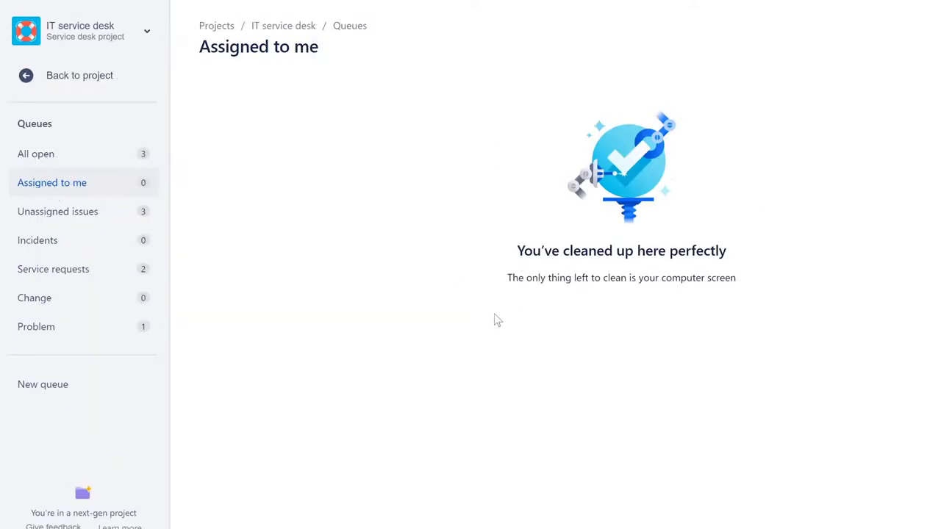
click(63, 214)
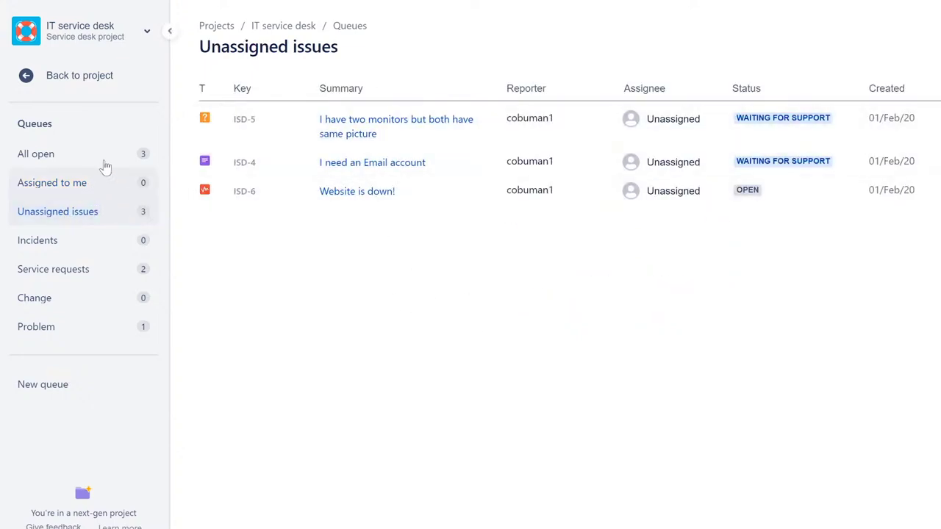
click(67, 152)
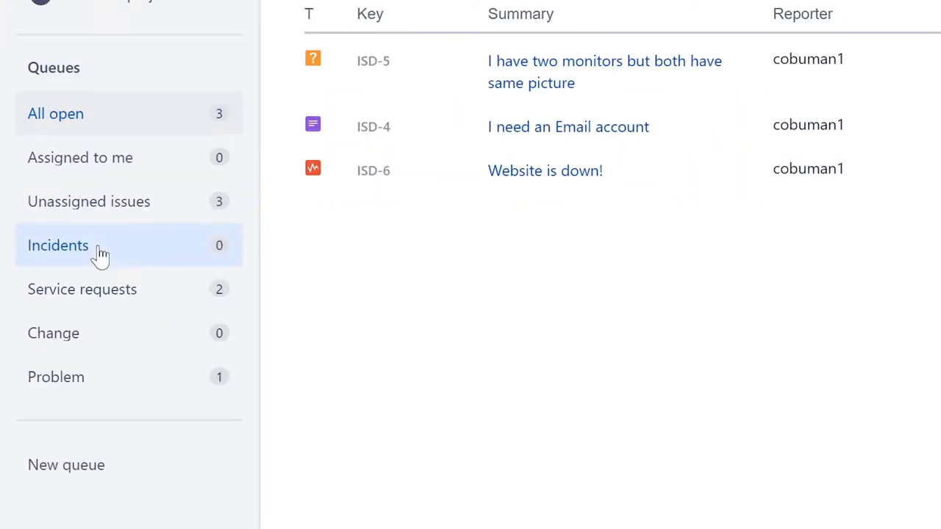
click(101, 255)
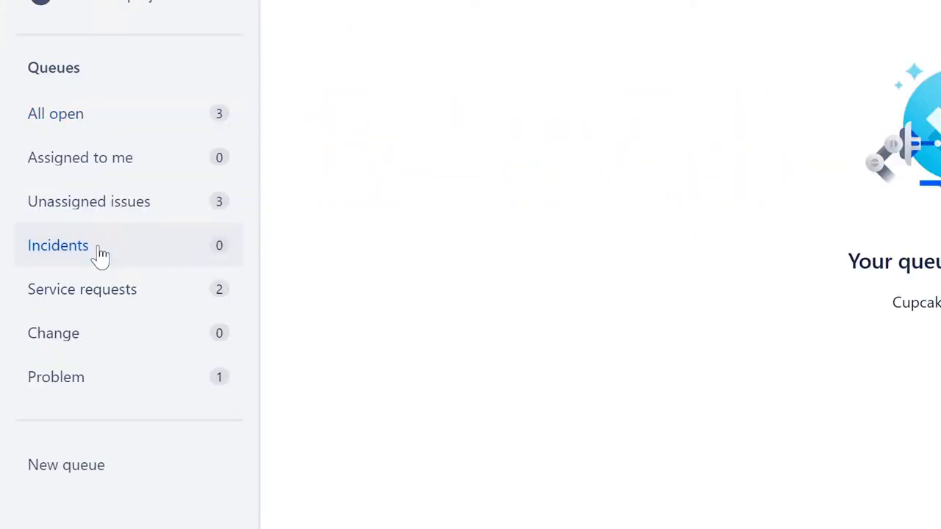
click(94, 301)
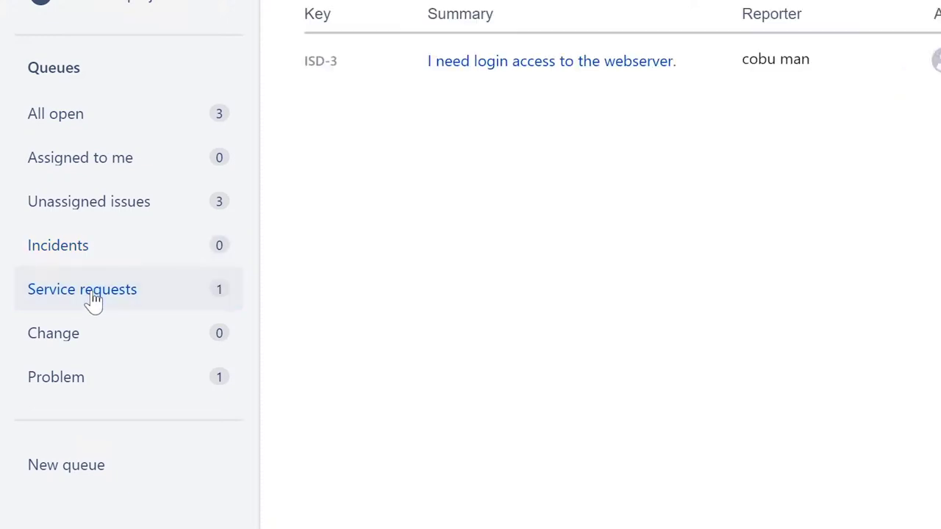
click(92, 335)
click(91, 388)
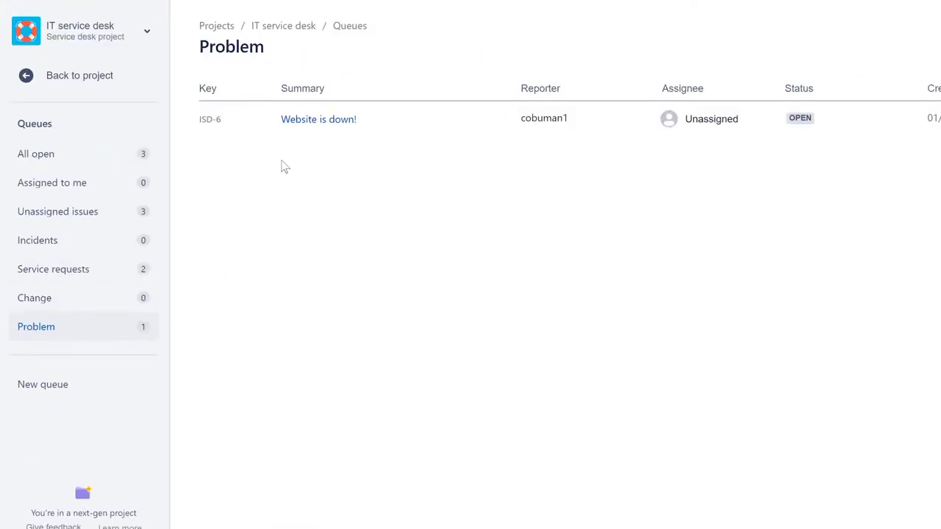
click(84, 160)
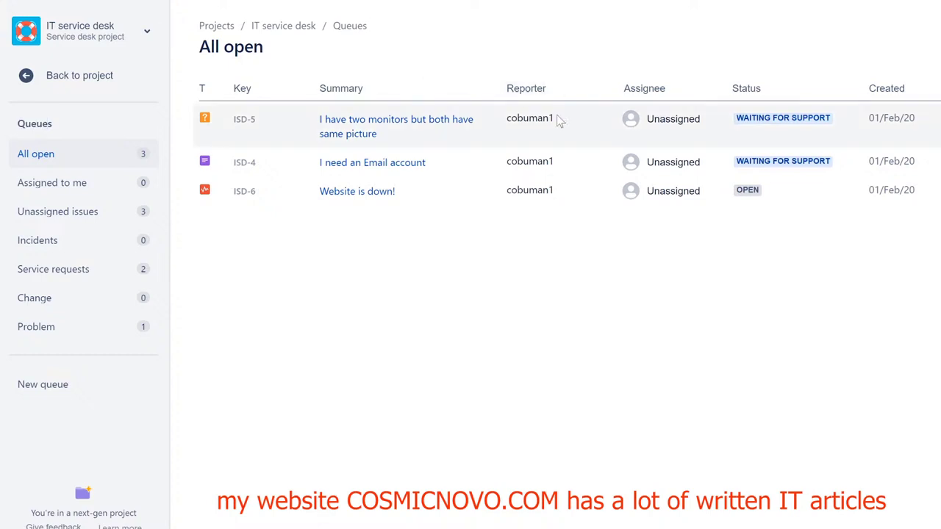
drag(560, 119, 506, 119)
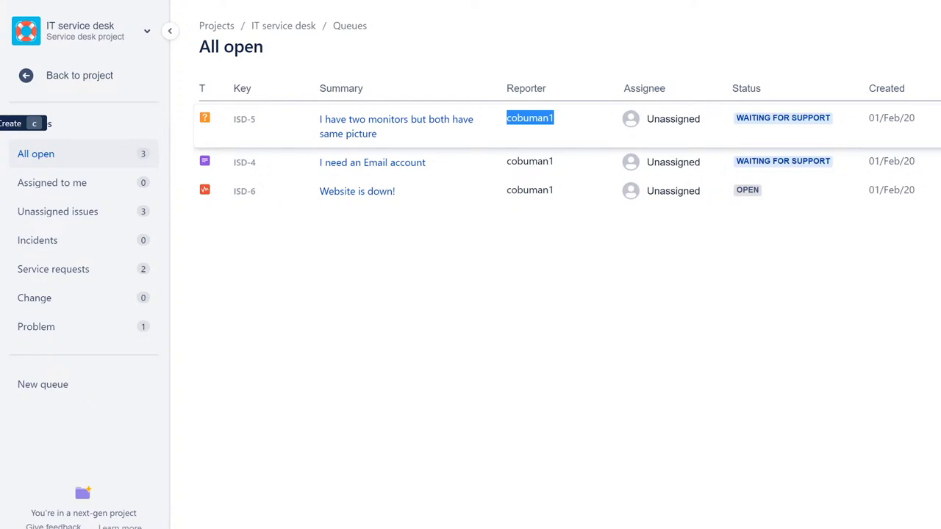
Start a new issue with the C shortcut and set its type to Report an incident
key(c)
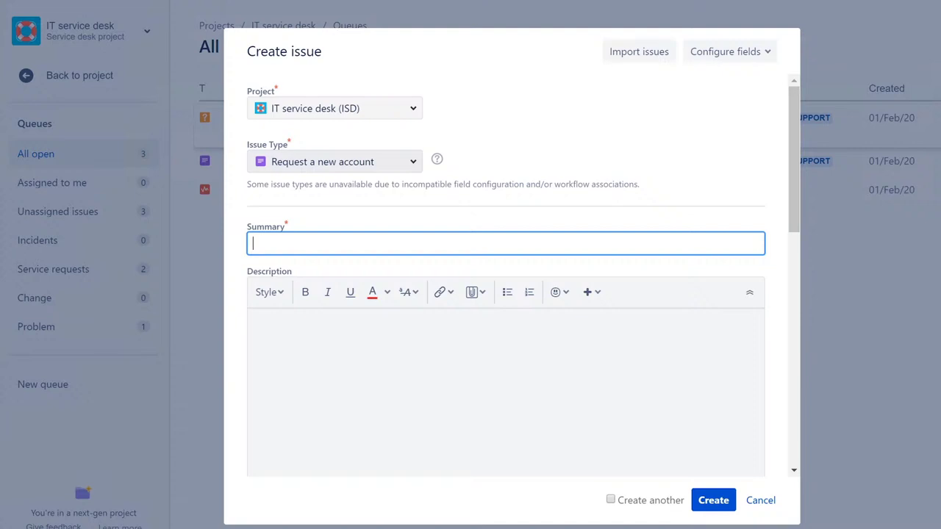
click(335, 161)
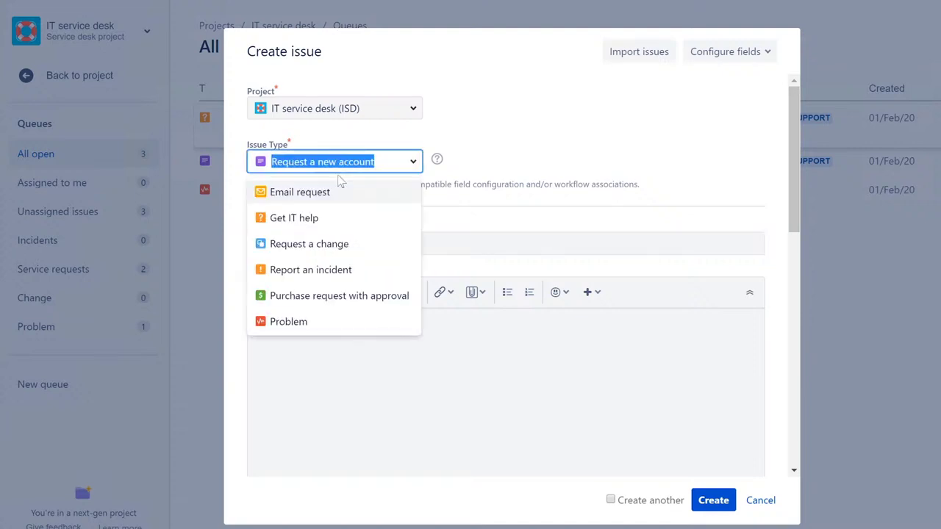
click(499, 133)
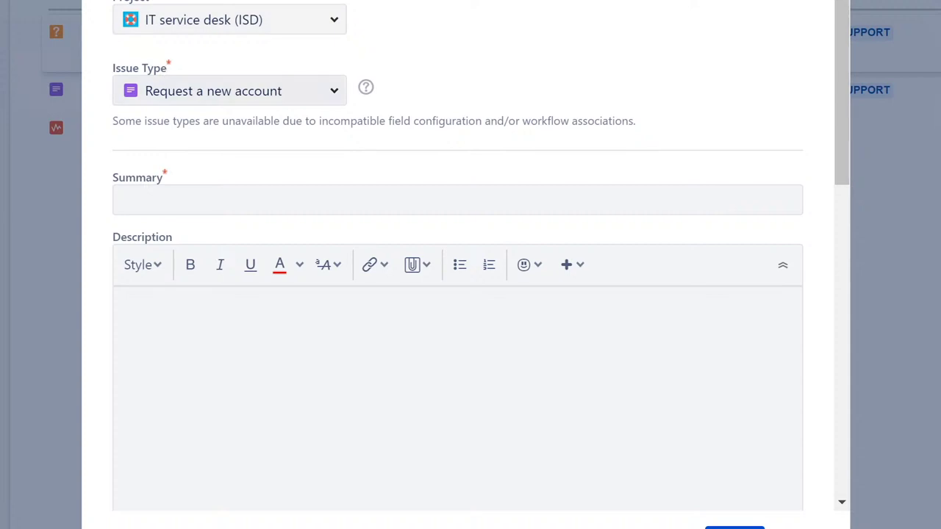
click(220, 91)
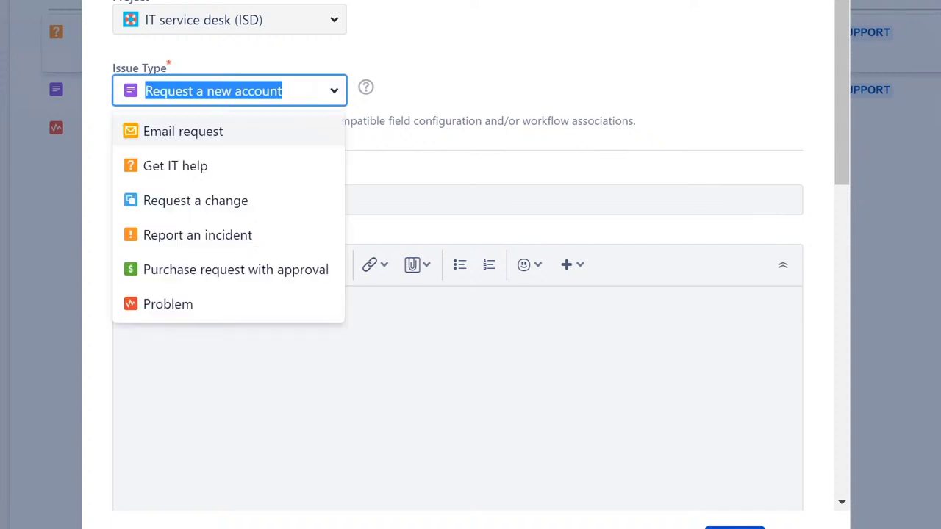
text(repo)
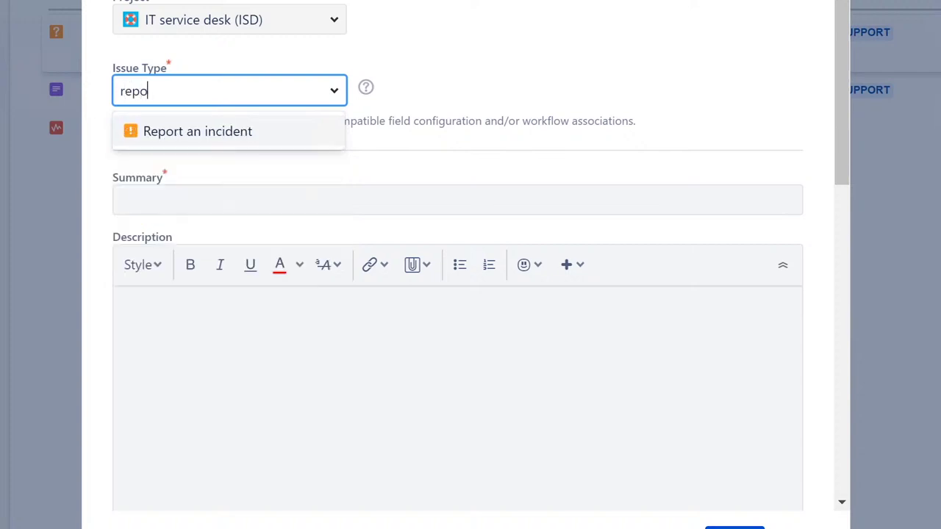
text(rt)
click(221, 133)
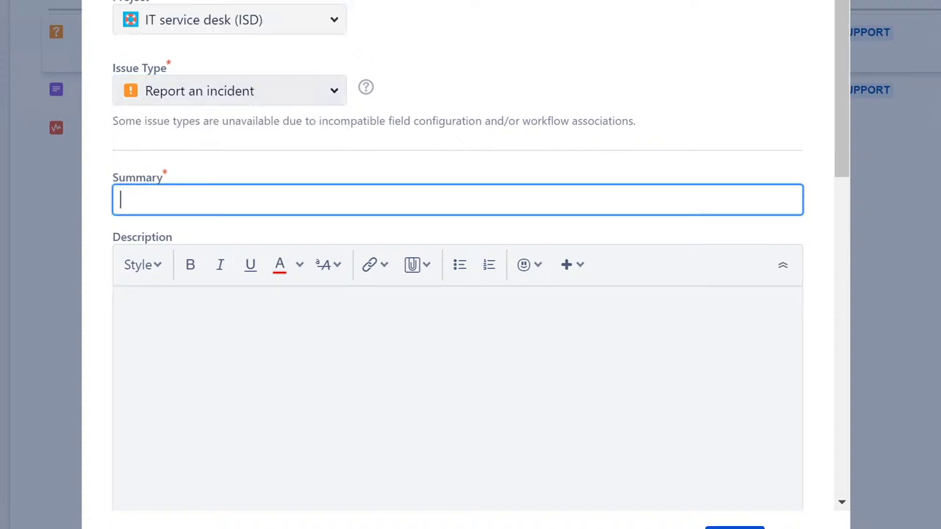
Change the new issue's type to Get IT help
click(220, 91)
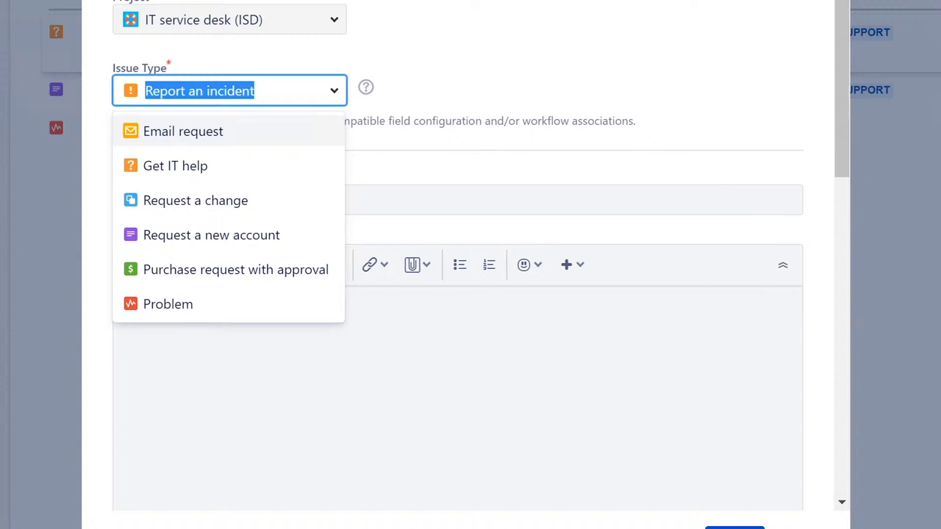
text(get)
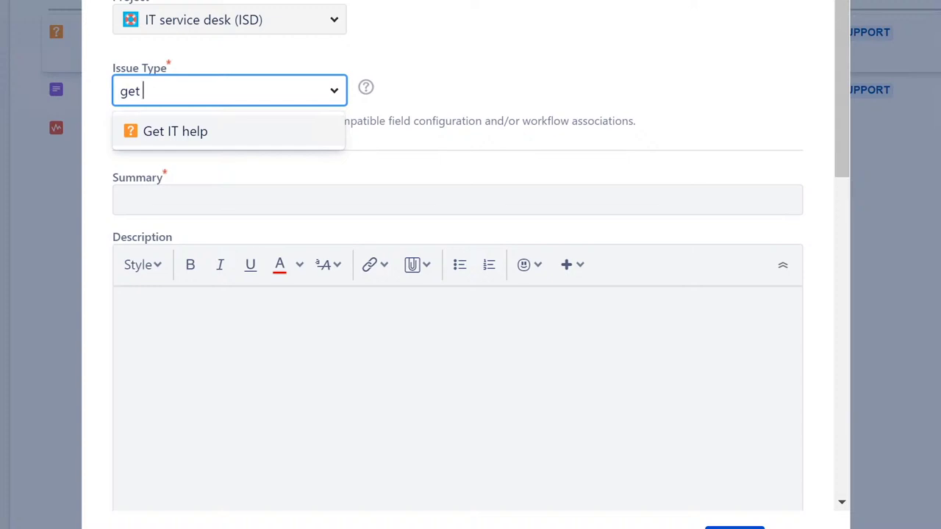
click(225, 132)
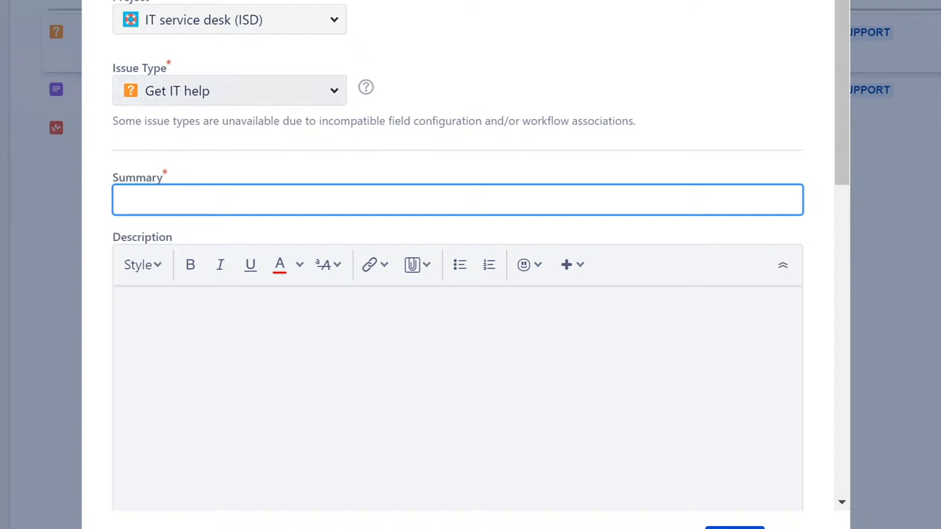
drag(168, 68, 104, 65)
Enter TEST as the summary and TEST as the description
click(202, 197)
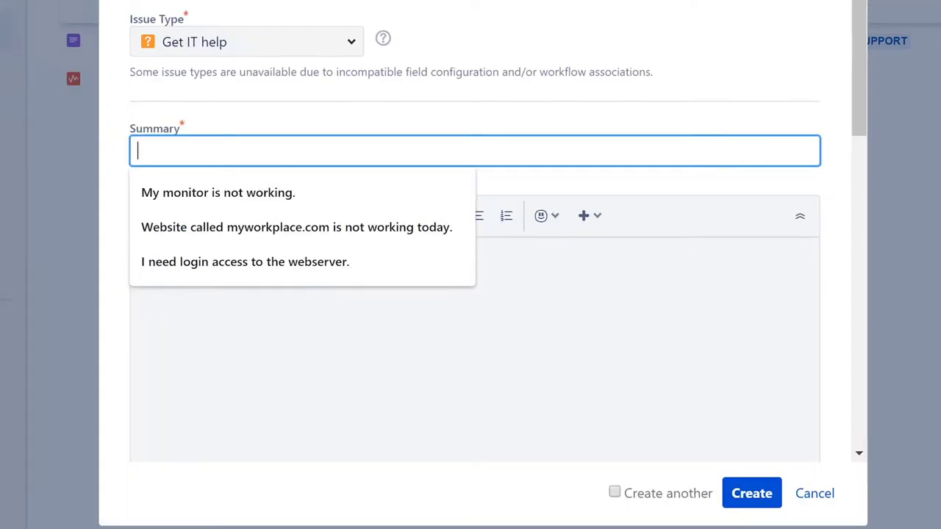
click(139, 252)
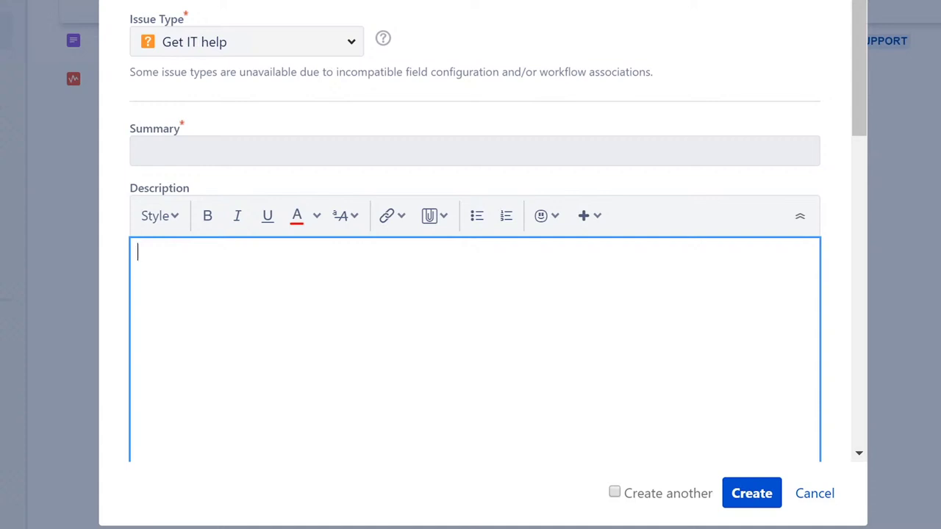
click(365, 143)
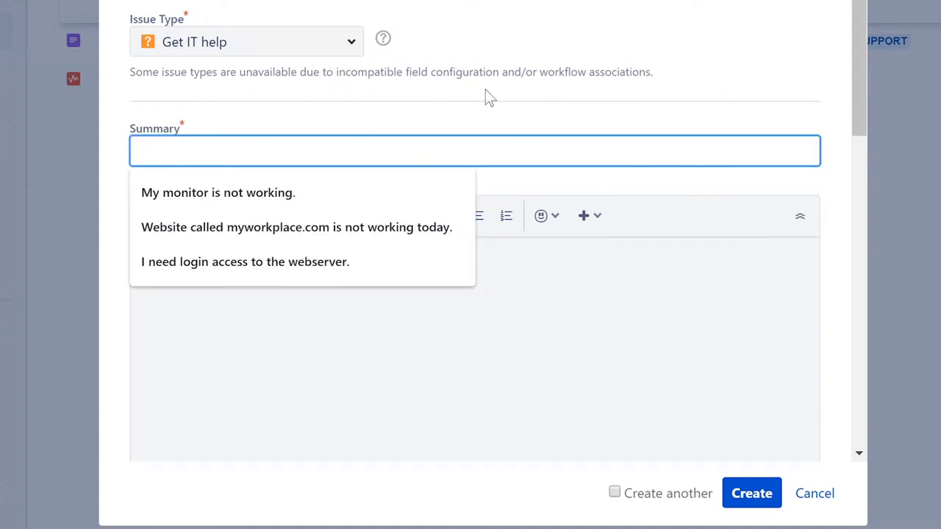
text(TEST)
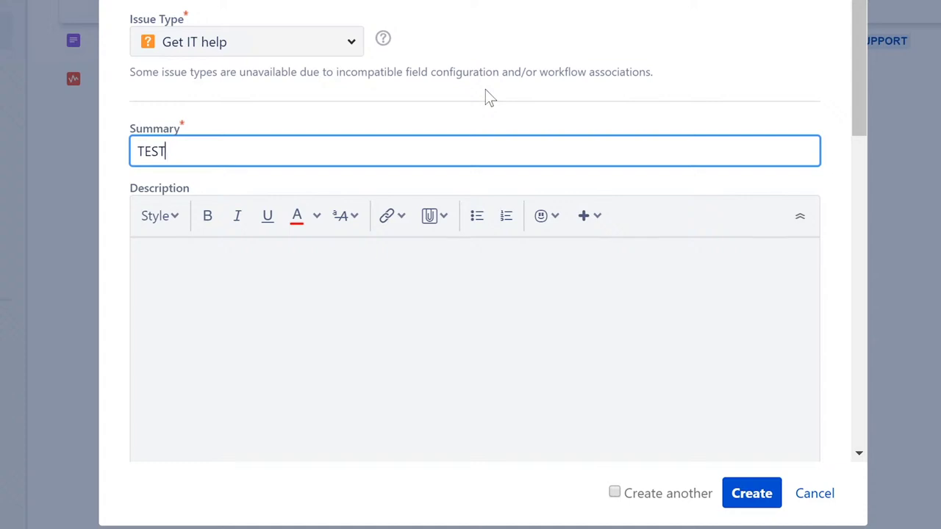
key(Tab)
text(TEST)
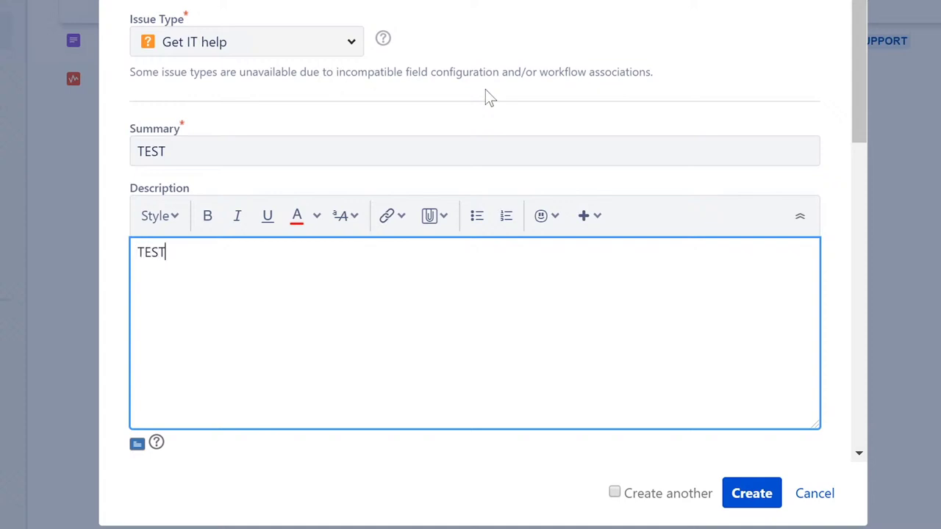
scroll(485, 89, down, 1)
Set the request's component to Active Directory
scroll(648, 310, down, 1)
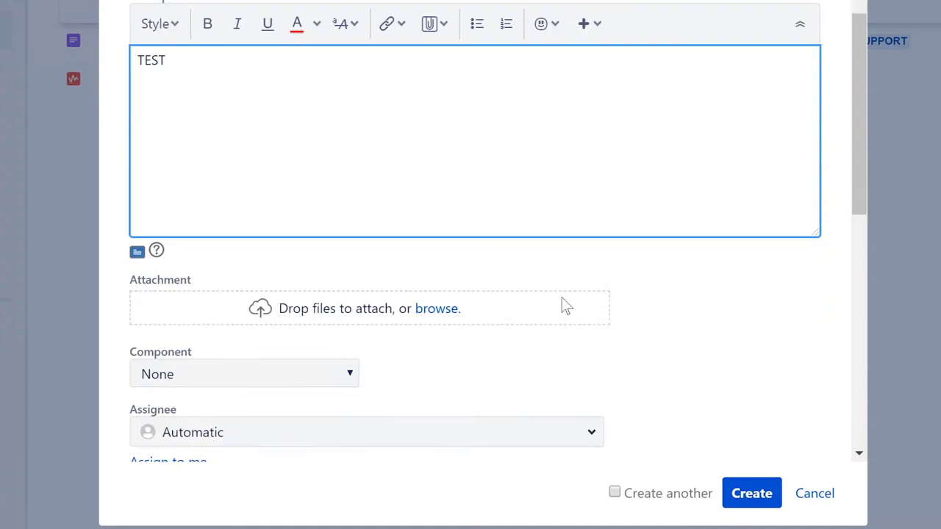
scroll(562, 303, down, 1)
scroll(558, 295, down, 1)
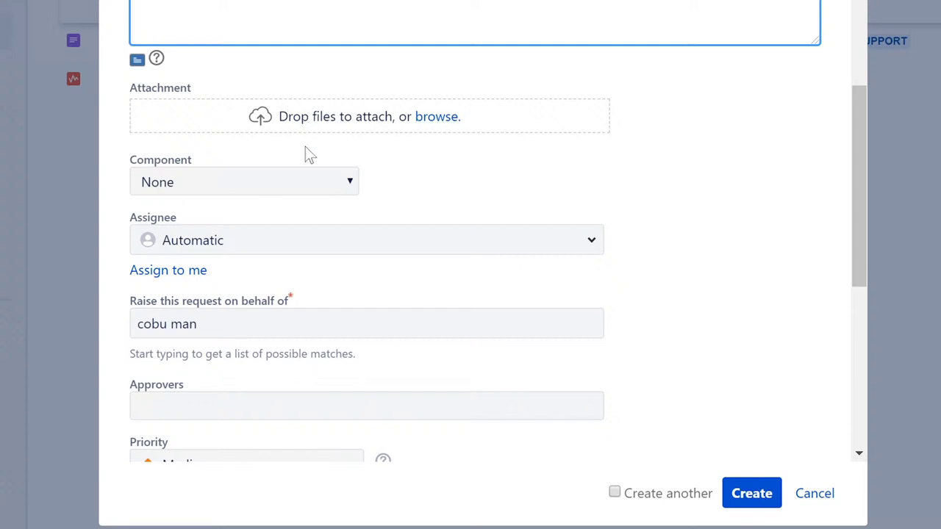
scroll(293, 126, down, 1)
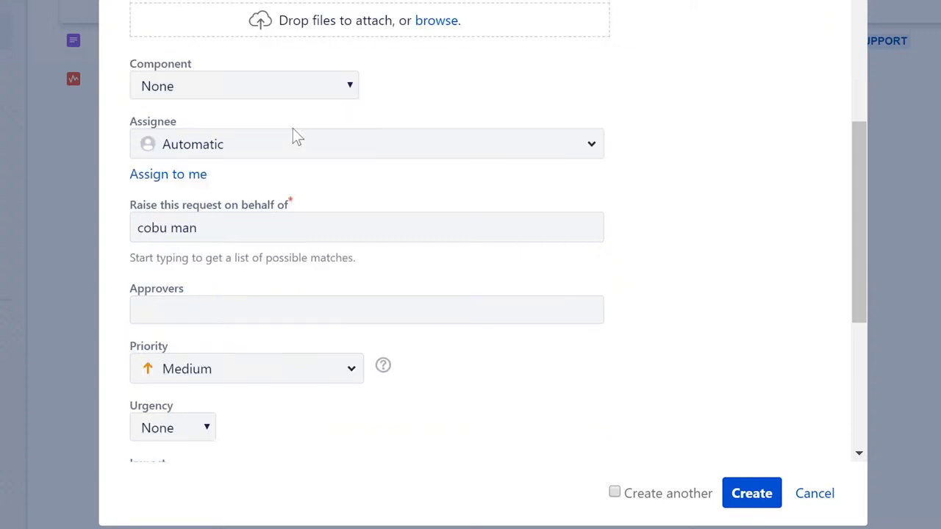
click(285, 86)
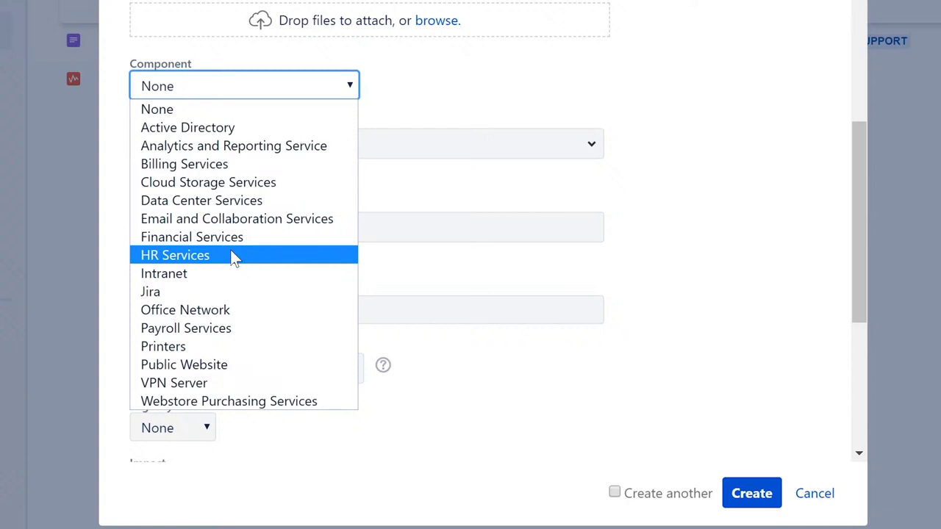
click(180, 129)
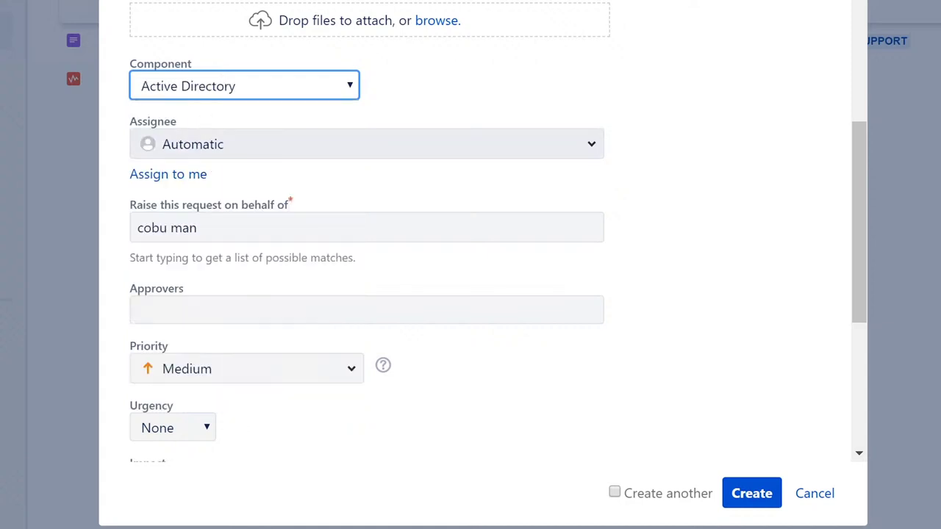
Keep automatic assignment and raise the request on behalf of the customer's user account
click(594, 145)
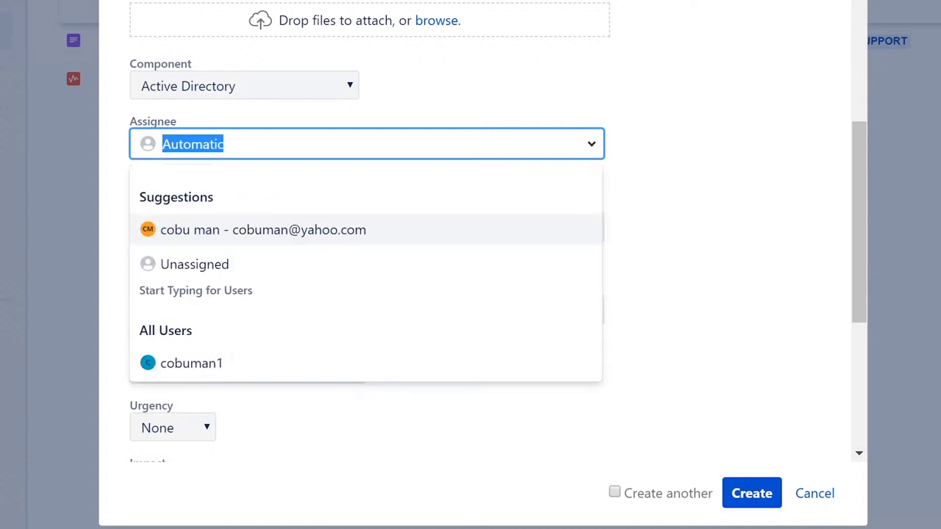
click(707, 109)
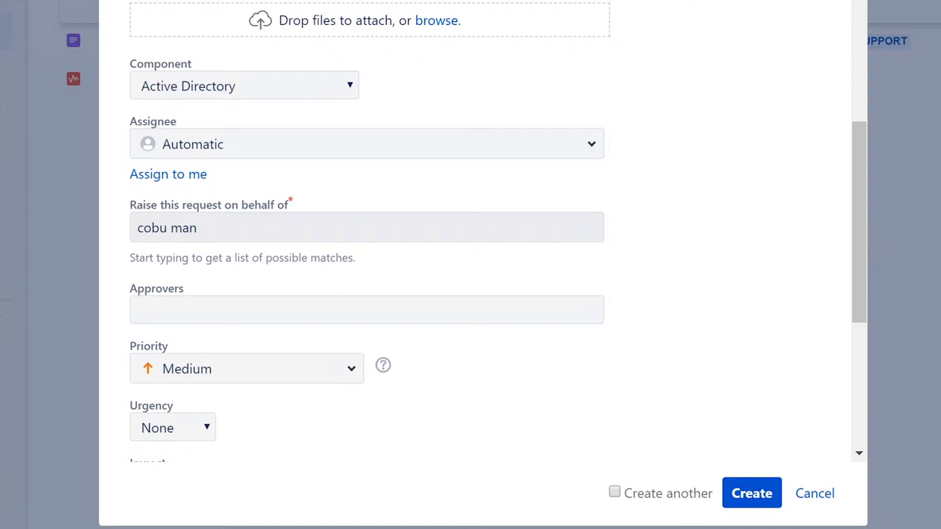
click(367, 228)
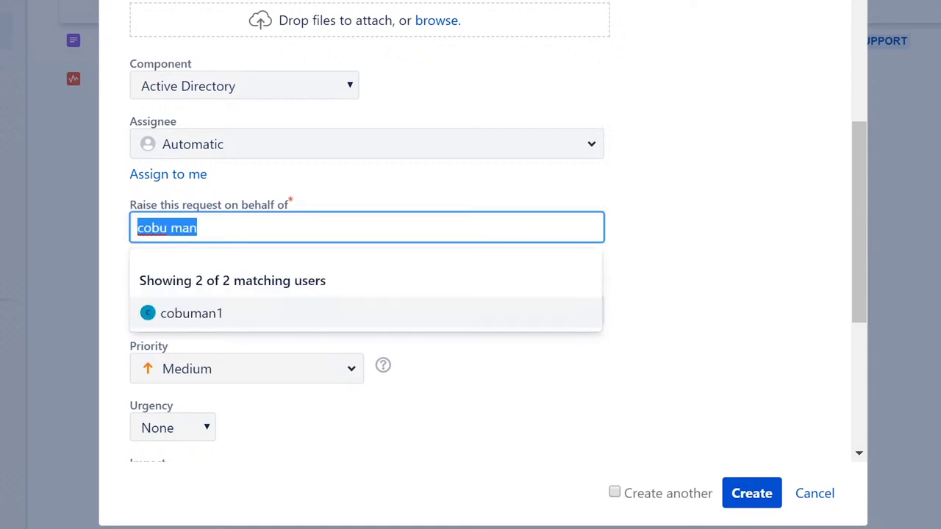
click(208, 317)
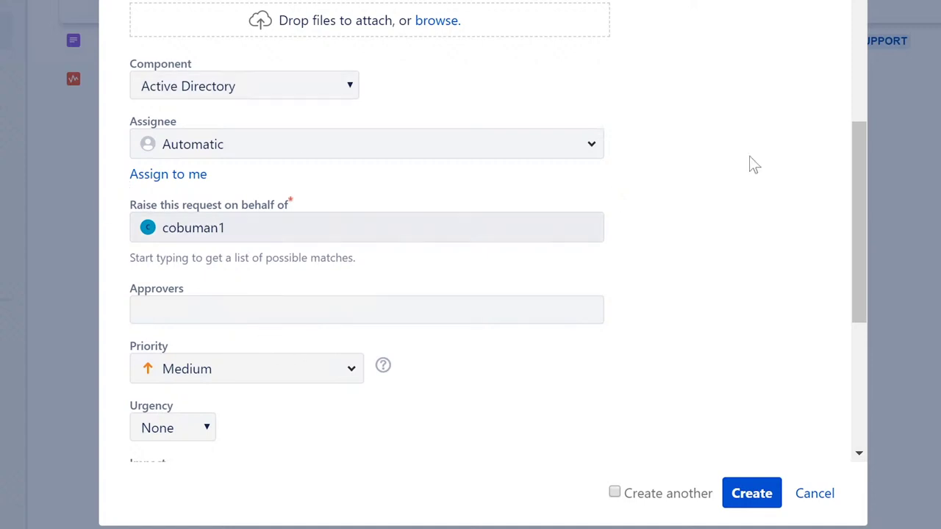
drag(856, 129, 845, 195)
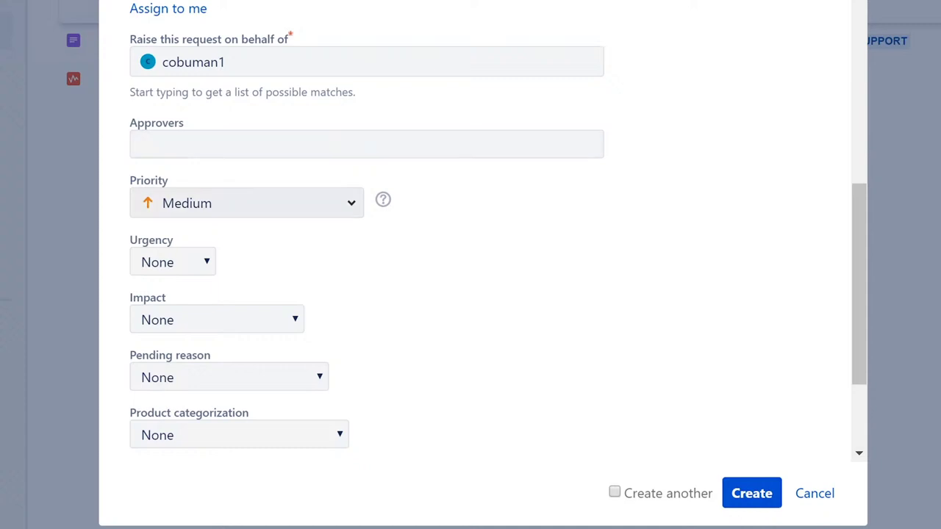
Leave approvers empty and set the priority to Highest
click(294, 144)
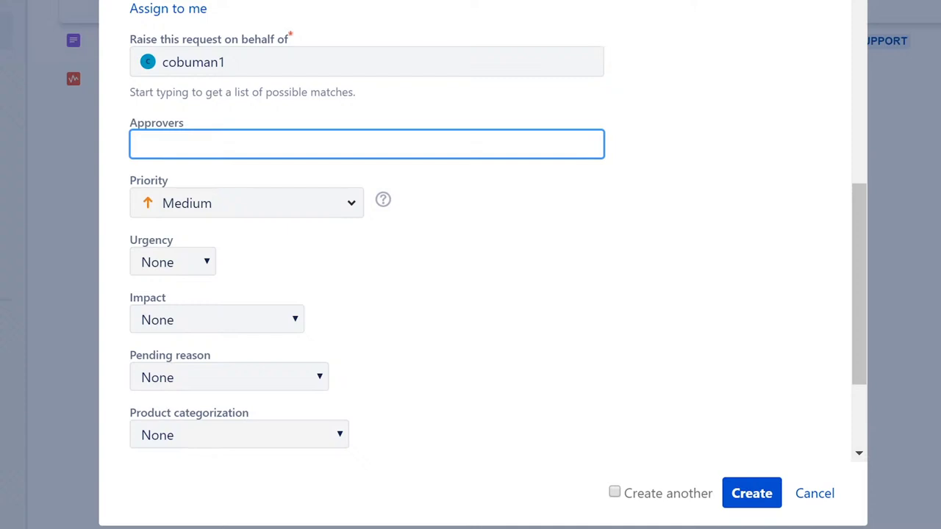
click(447, 227)
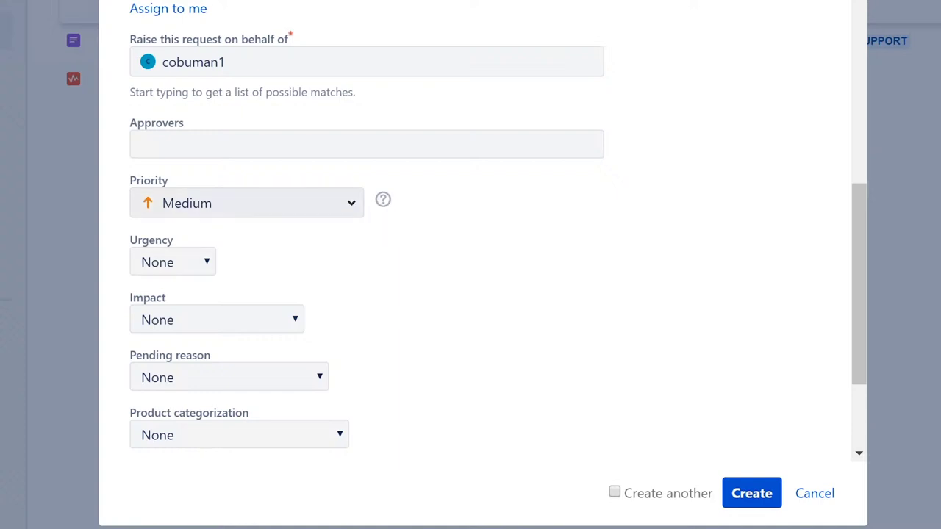
click(294, 204)
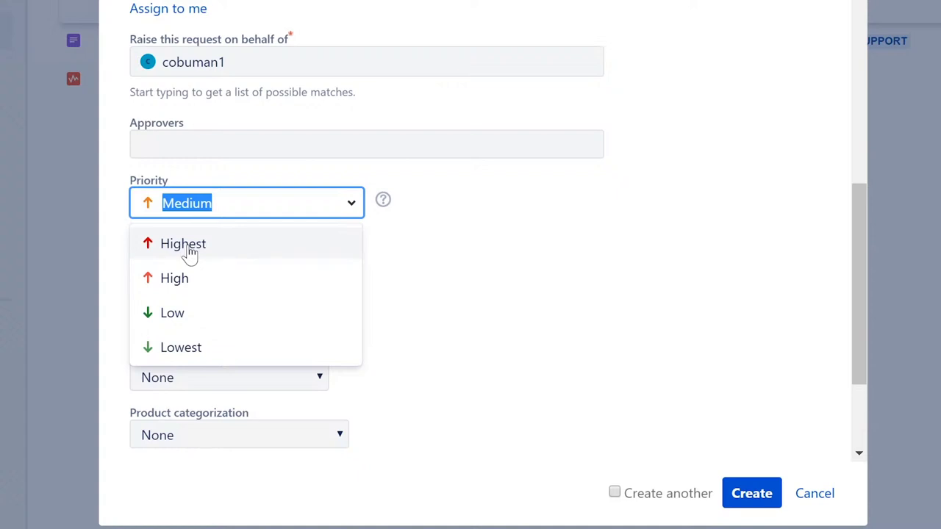
click(206, 252)
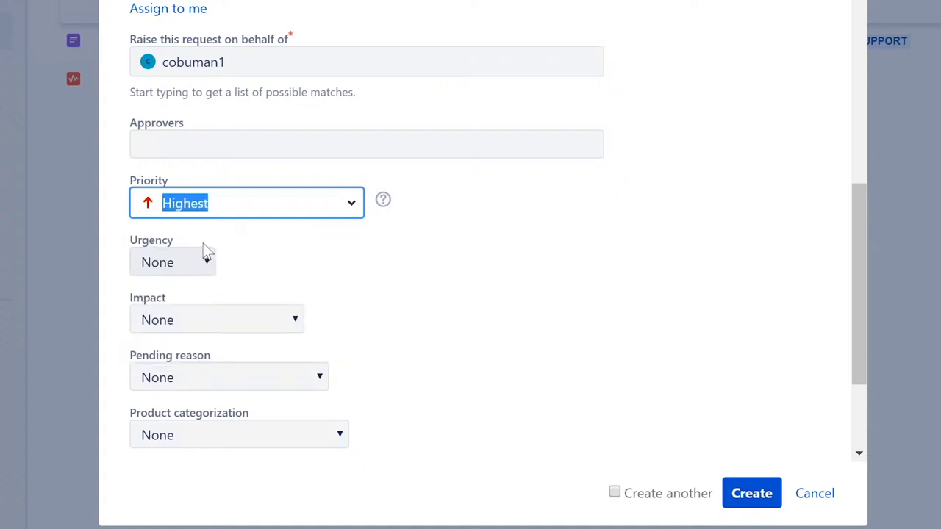
click(360, 271)
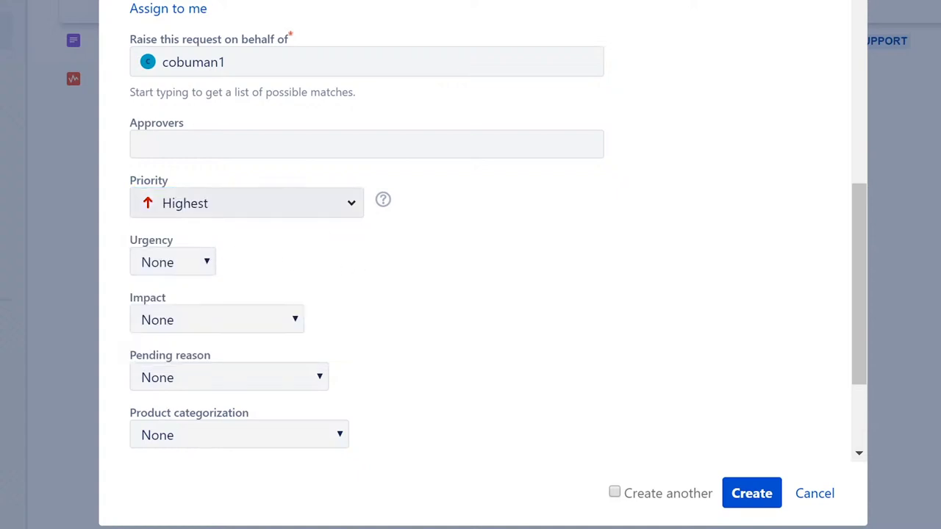
click(250, 203)
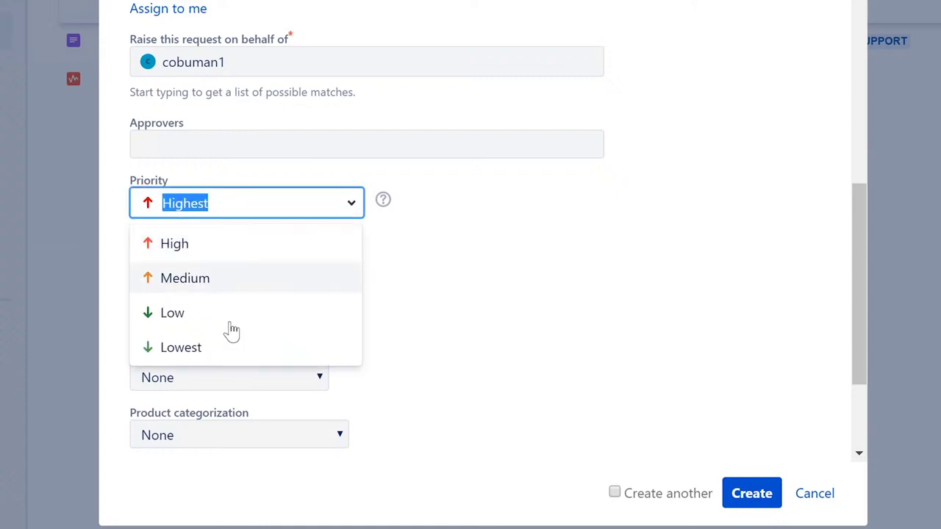
click(462, 270)
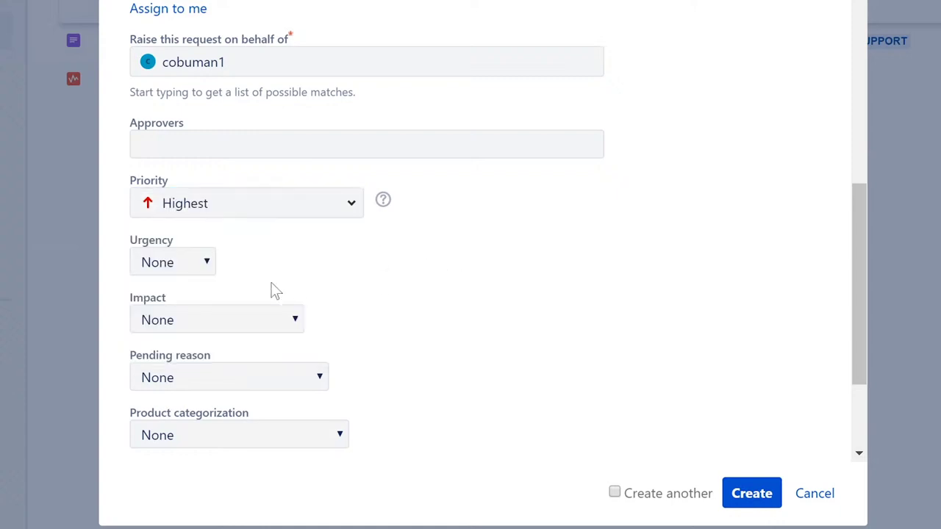
Set the urgency to Critical
click(189, 272)
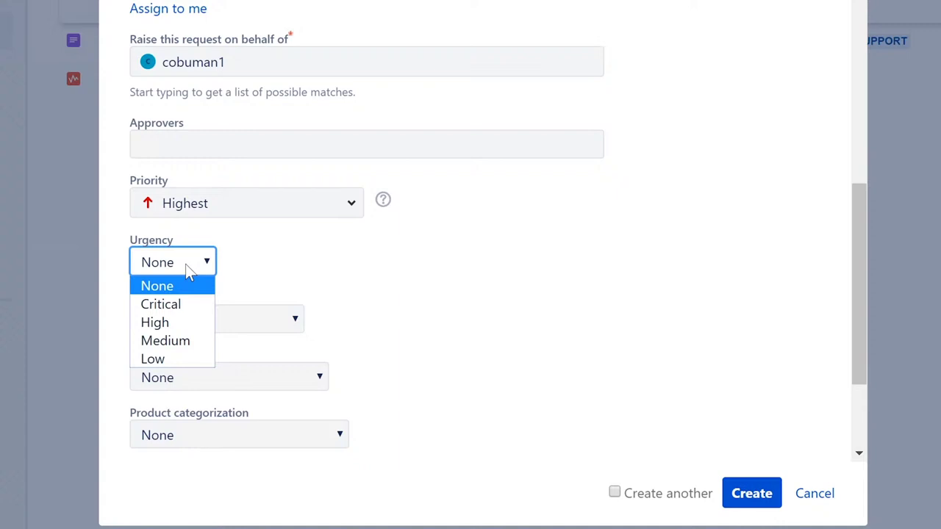
click(169, 305)
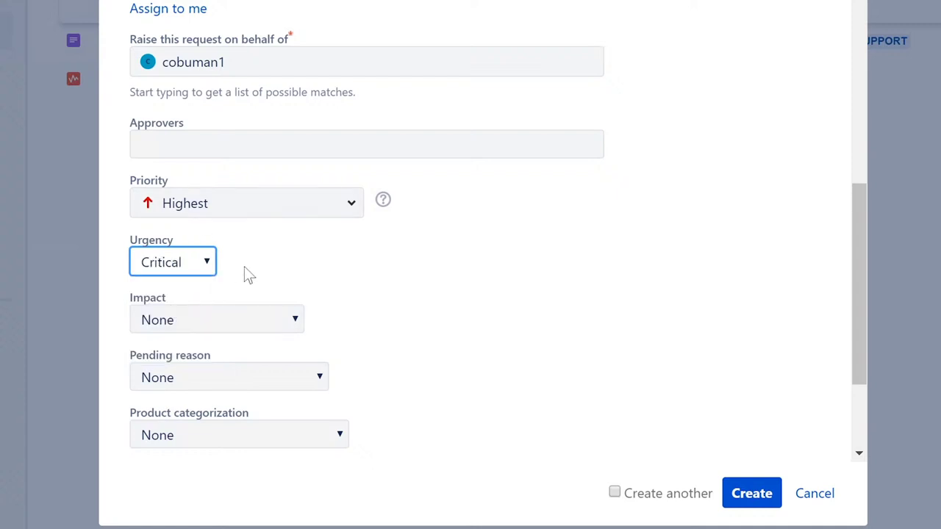
click(334, 277)
scroll(339, 275, down, 2)
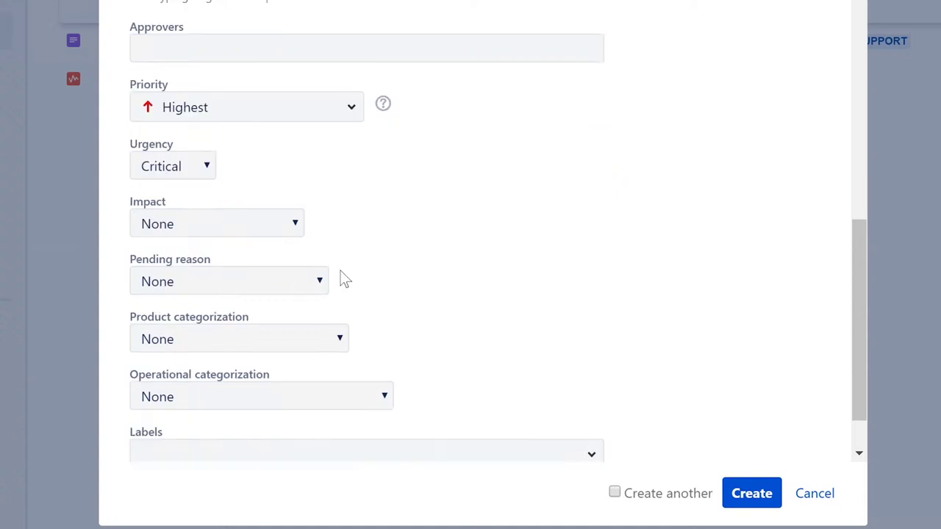
Set the impact to Extensive / Widespread and leave the pending reason as None
click(212, 230)
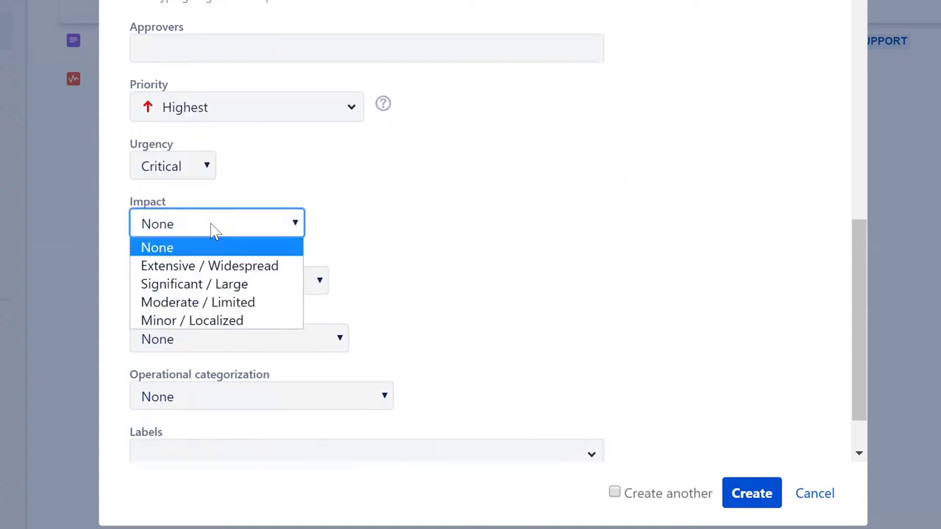
click(219, 269)
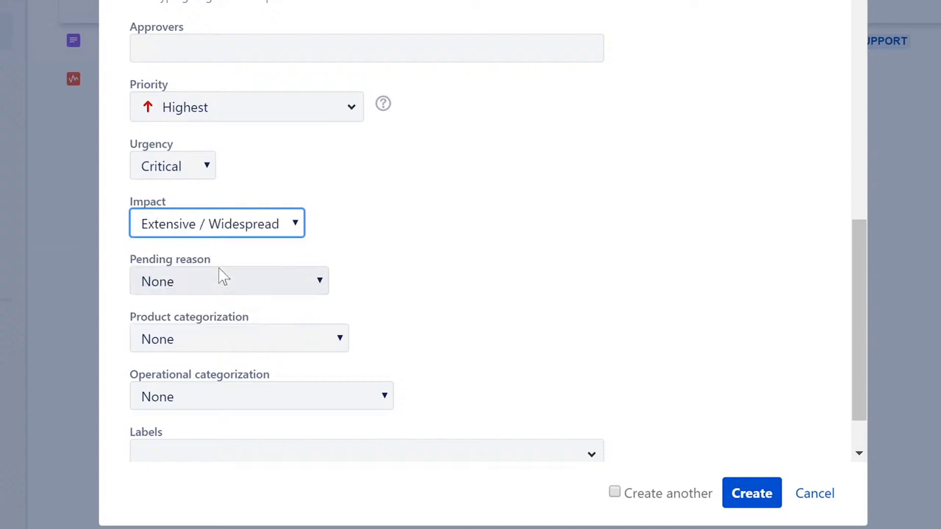
click(222, 224)
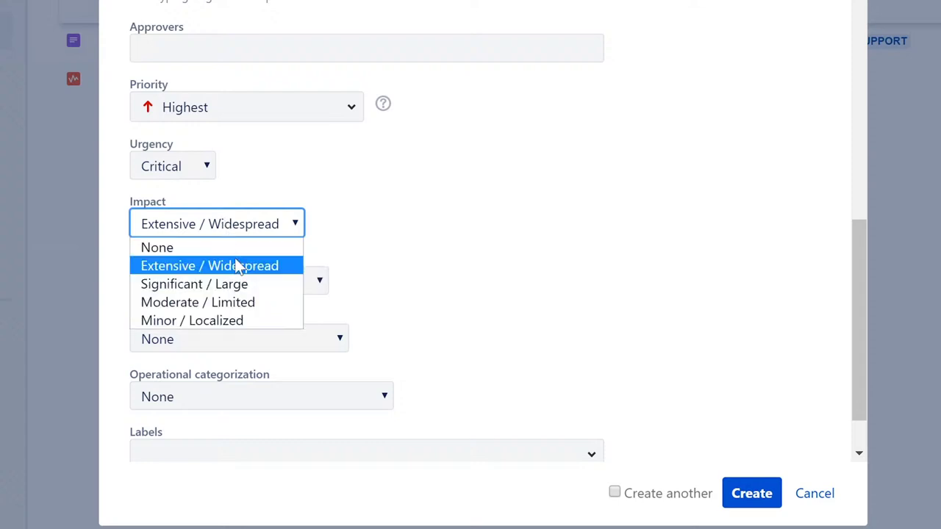
key(Tab)
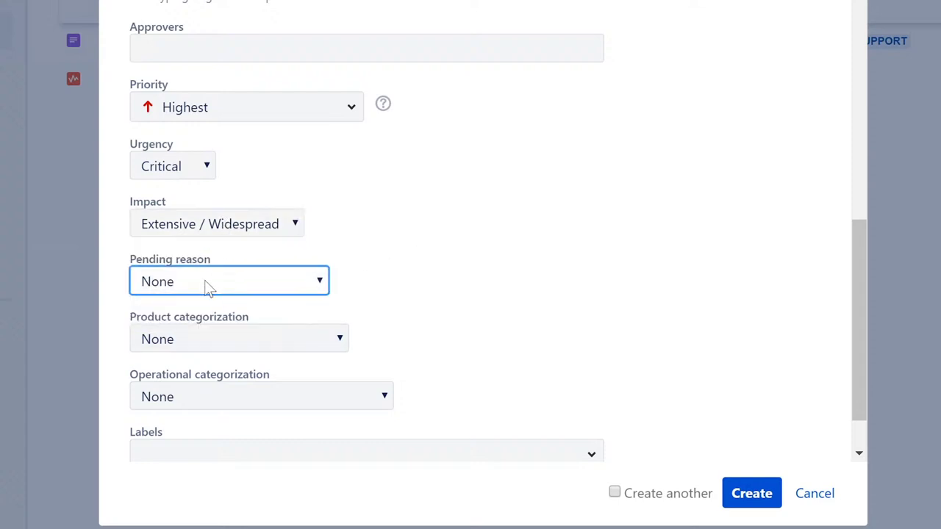
click(211, 285)
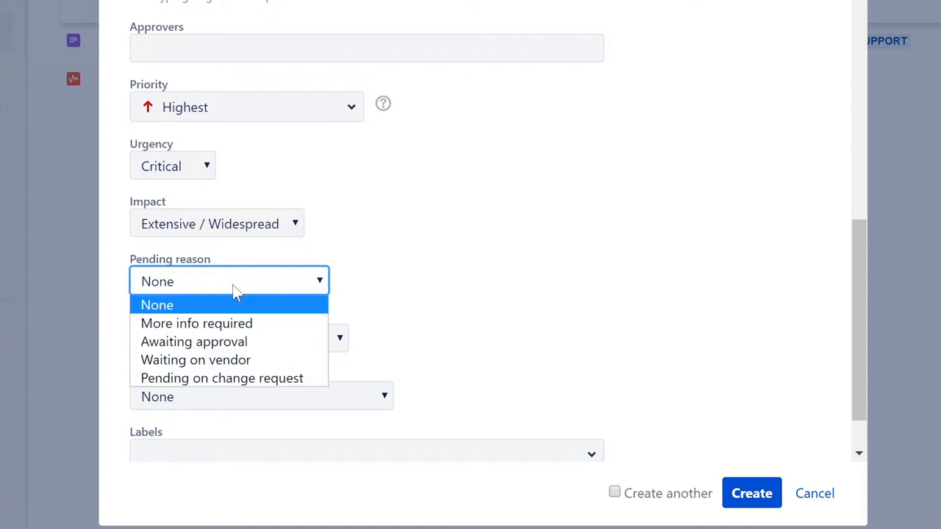
click(400, 248)
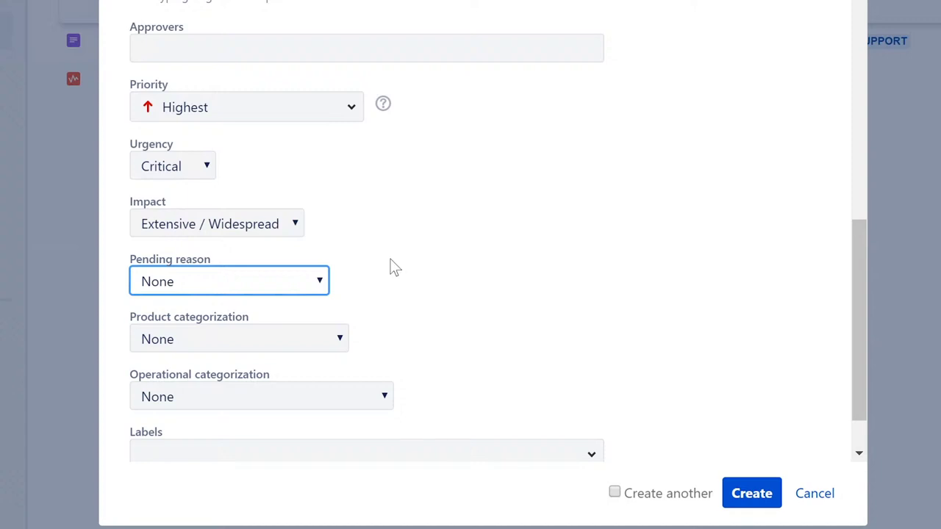
scroll(393, 267, down, 1)
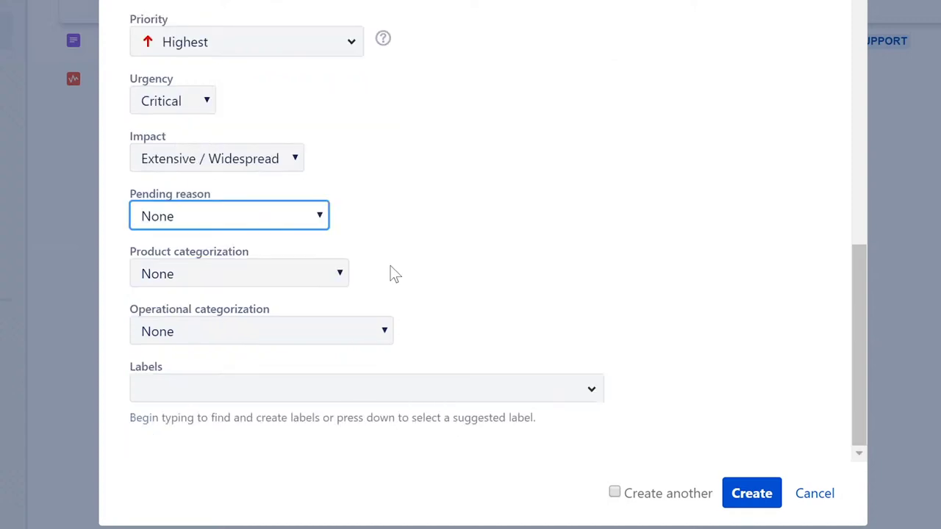
Leave product categorization as None and set operational categorization to Connectivity
click(211, 274)
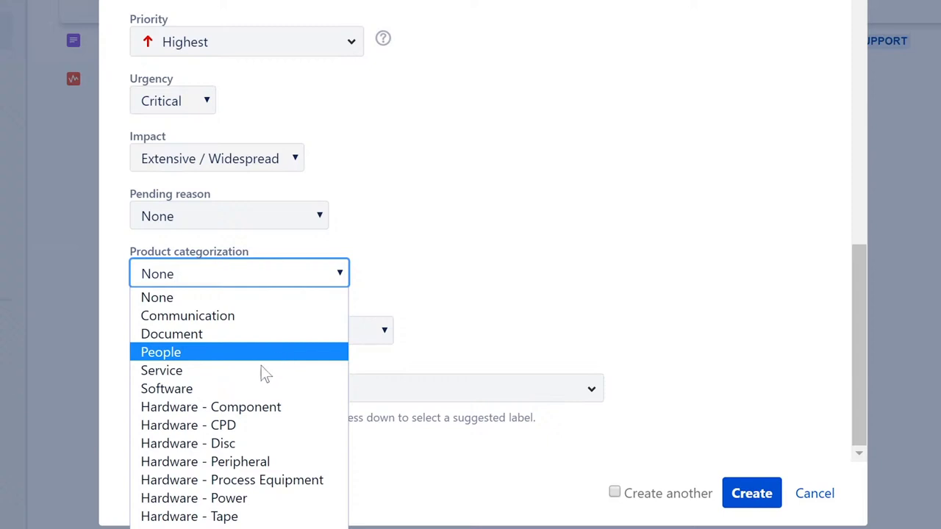
click(405, 277)
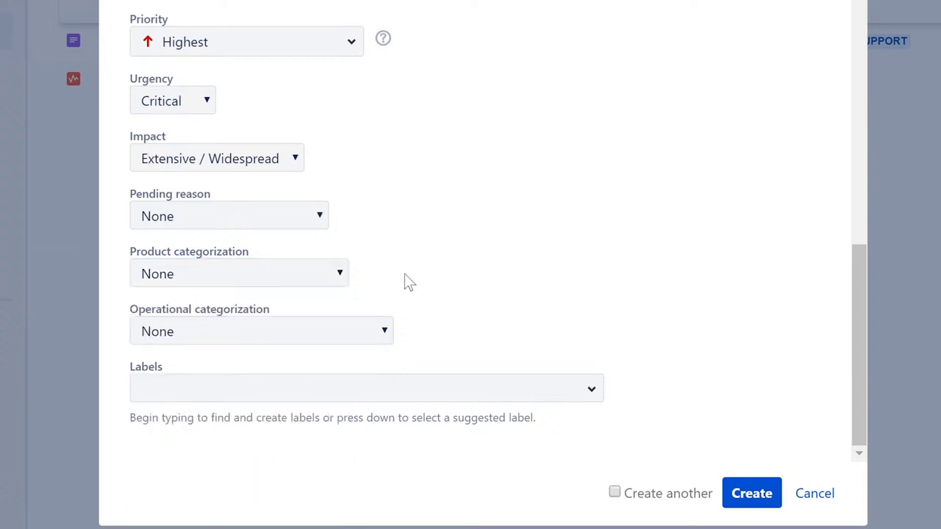
click(365, 334)
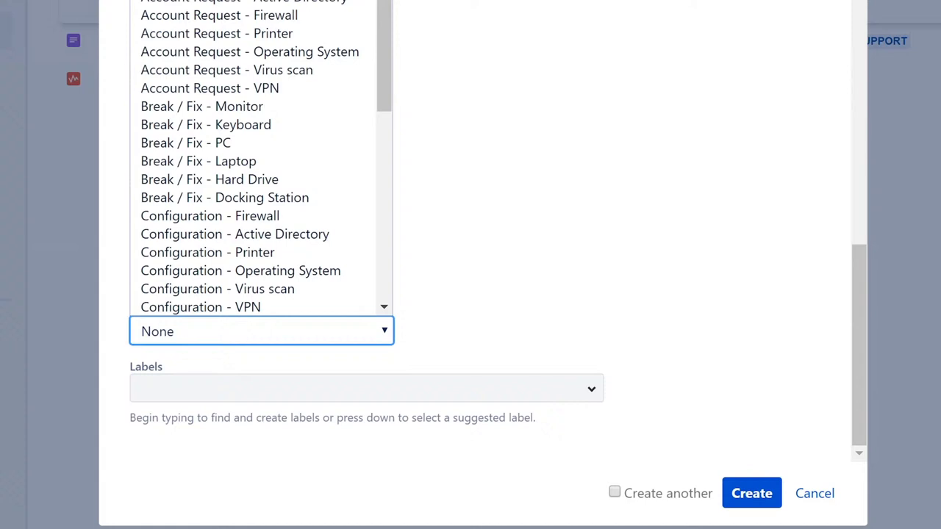
key(Return)
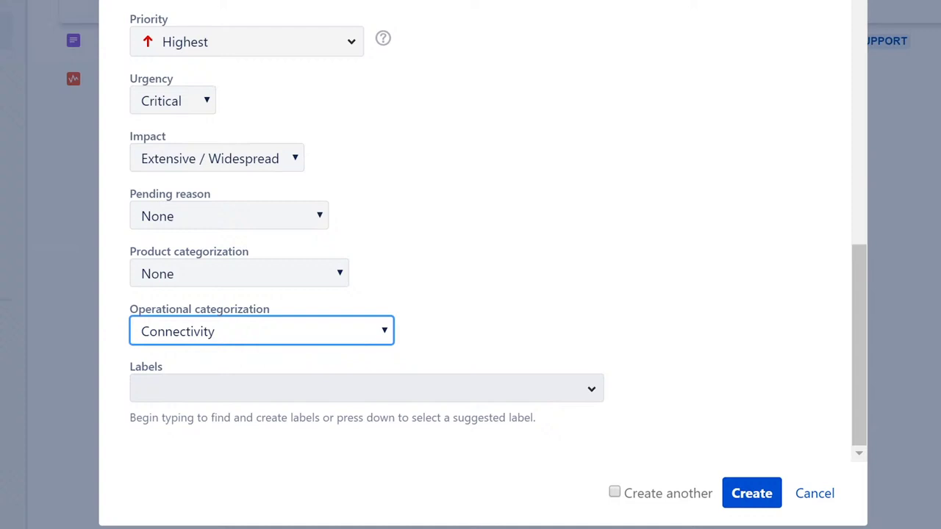
click(481, 265)
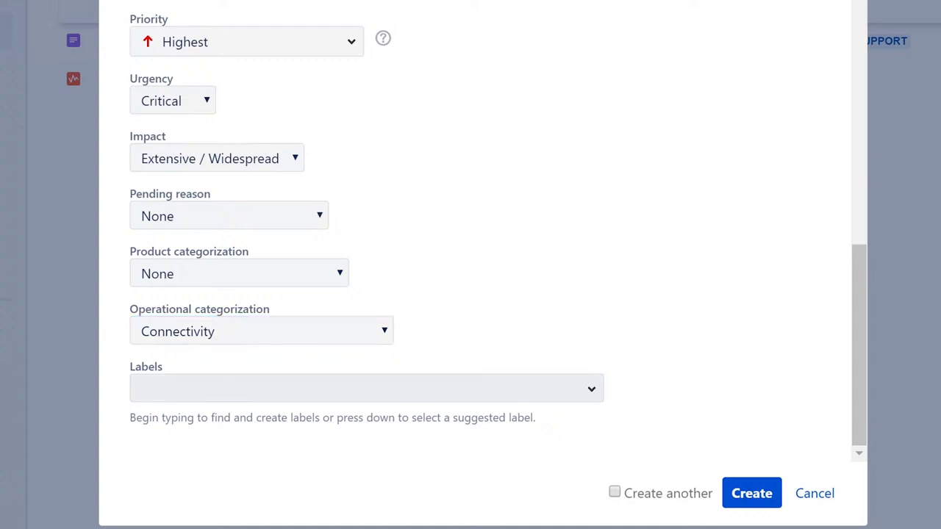
Leave the labels empty and create the request
click(366, 388)
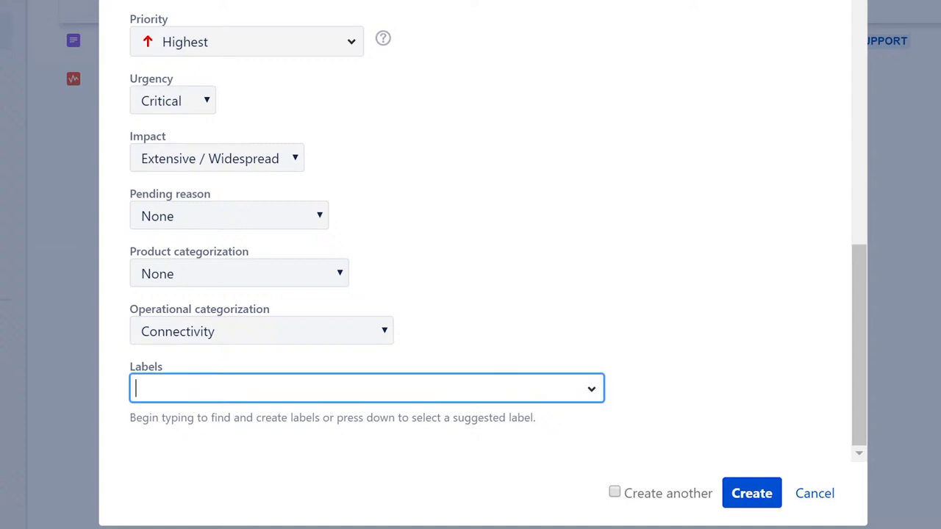
click(590, 390)
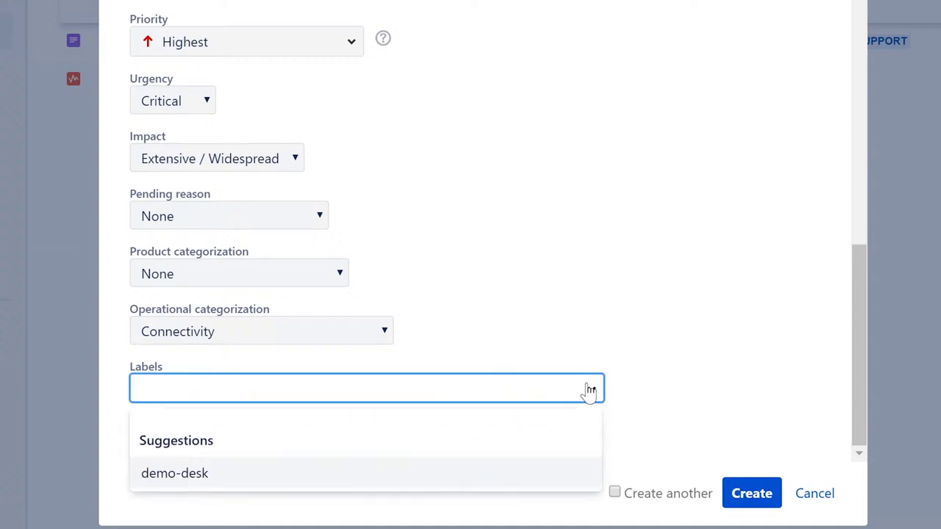
click(651, 325)
click(751, 494)
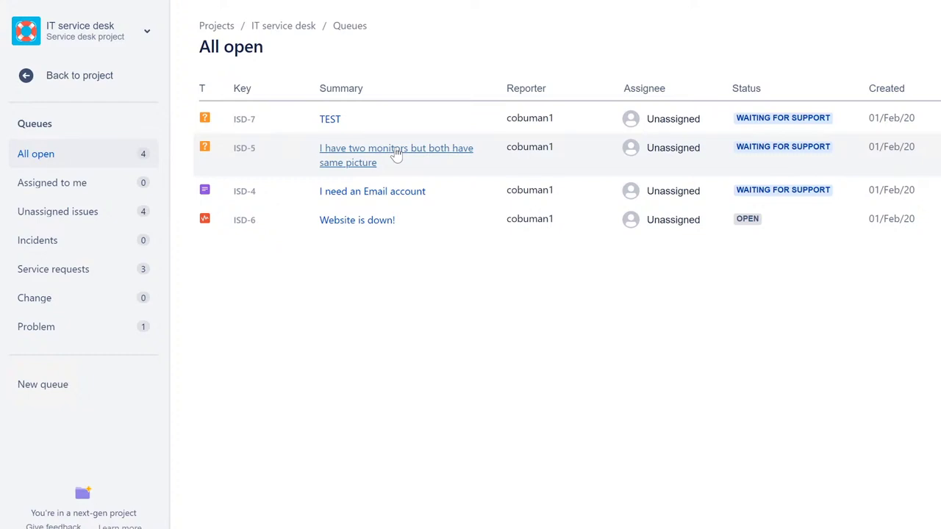
Open request ISD-5 about the two monitors from the All open queue
click(396, 152)
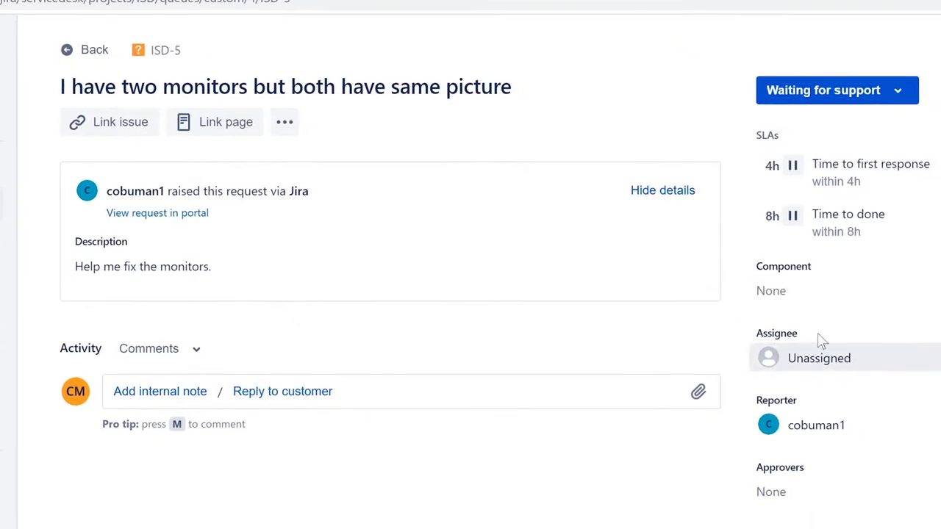
Assign ISD-5 to yourself and go back to the All open queue
click(821, 361)
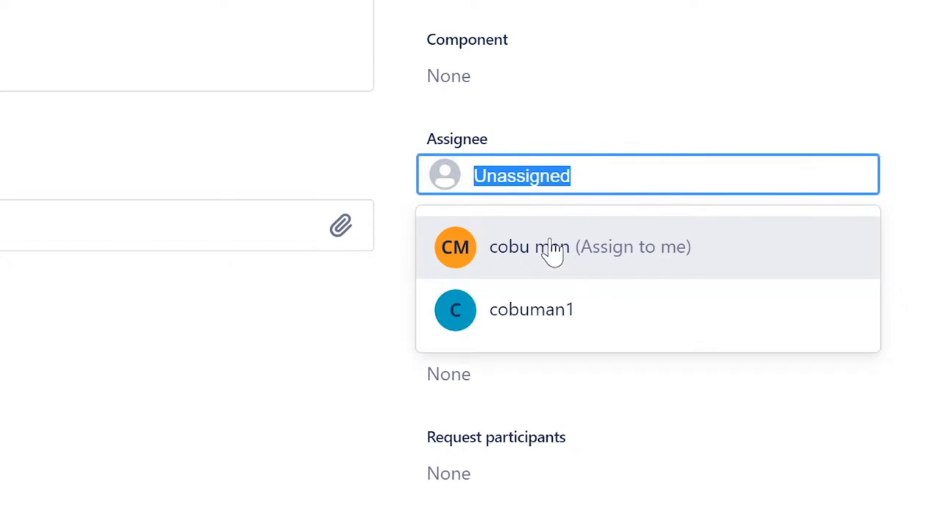
click(622, 255)
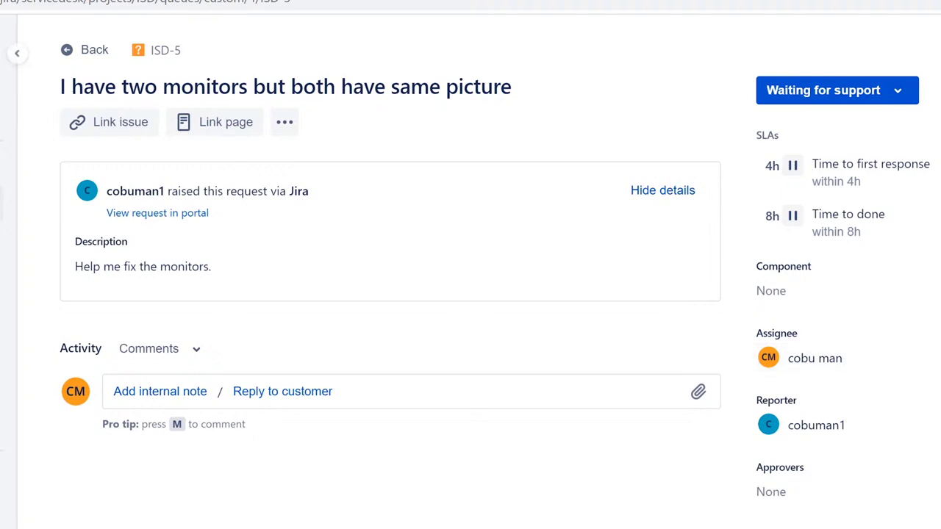
key(alt+Left)
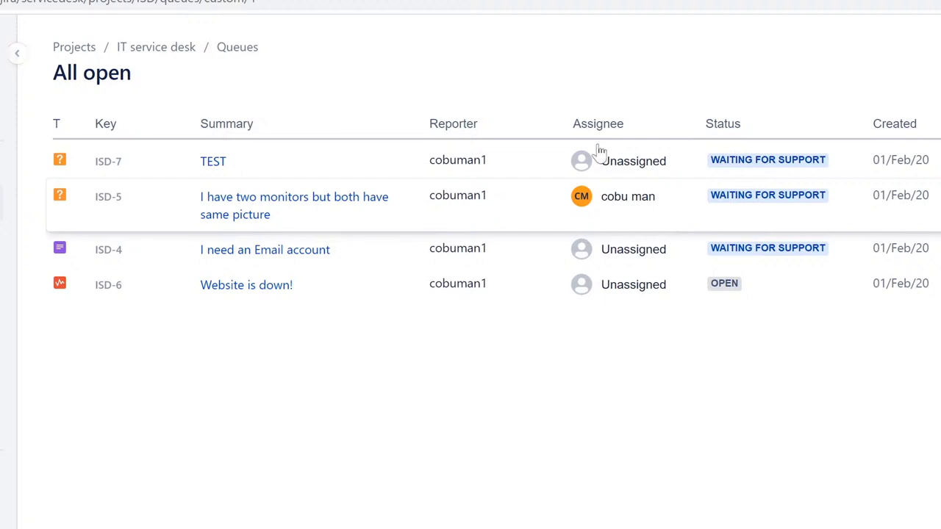
Reopen ISD-5 from the queue and view it in the customer portal
mouse_move(631, 206)
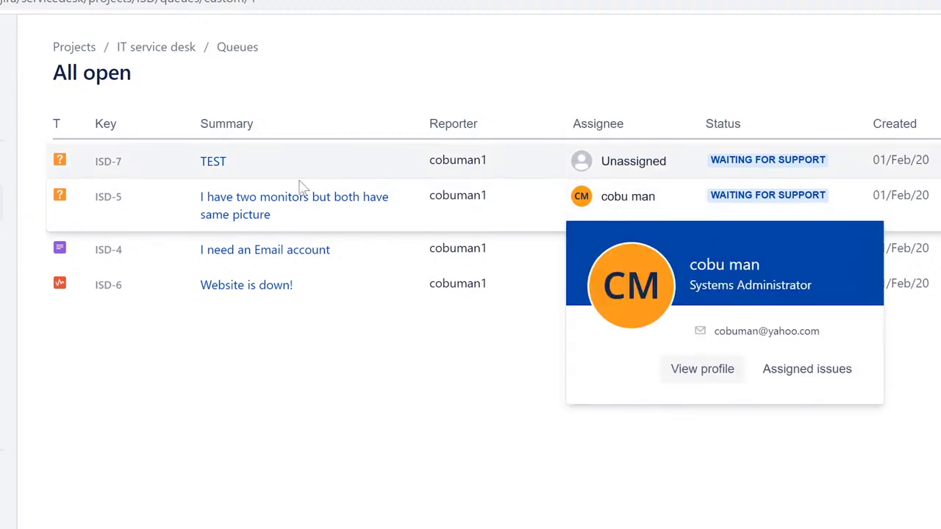
click(290, 205)
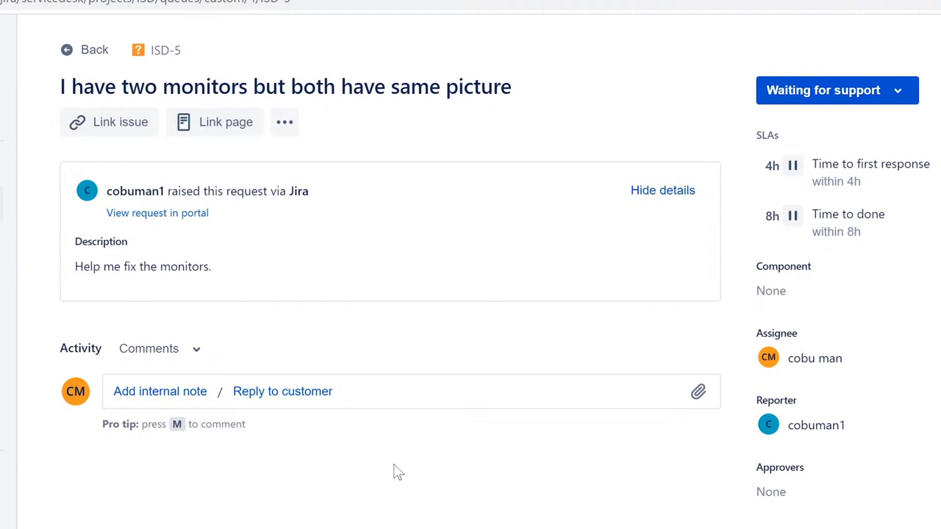
click(145, 219)
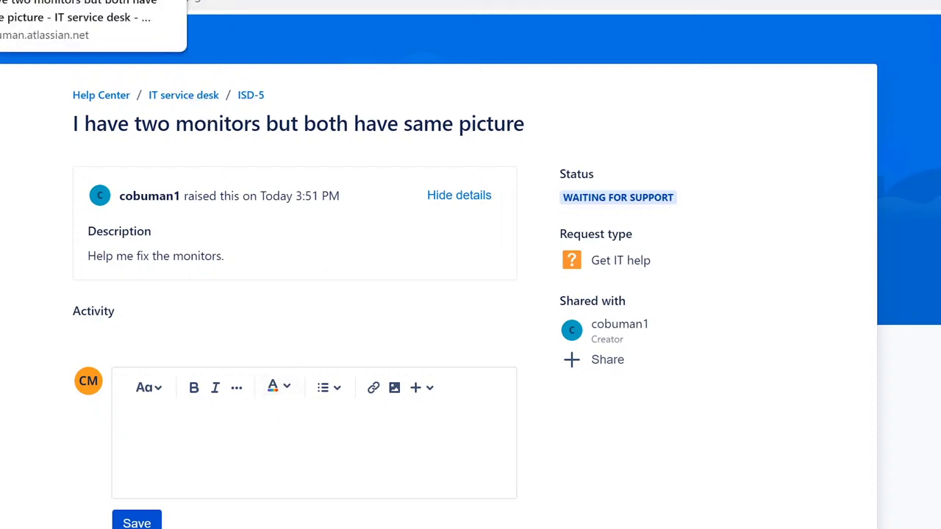
key(ctrl+Tab)
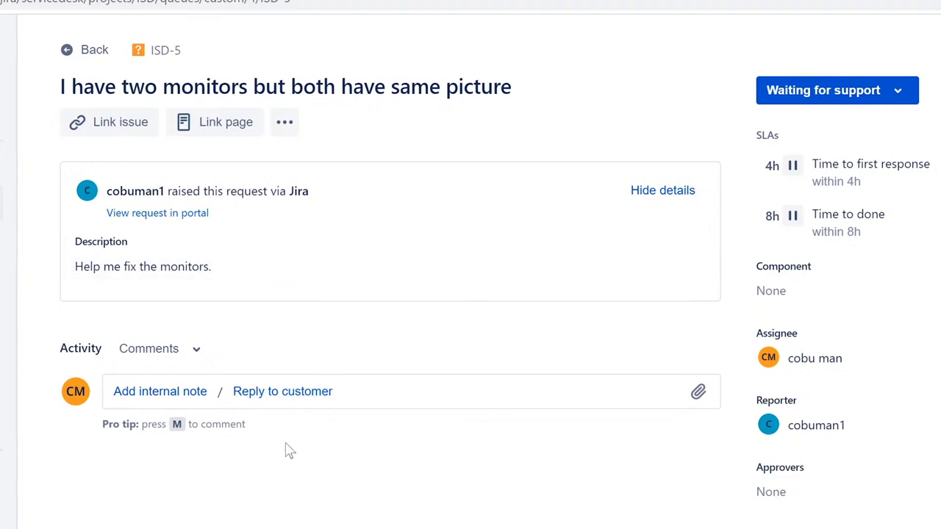
Begin the customer reply by introducing the agent from Tech Support at STL, MO
click(287, 393)
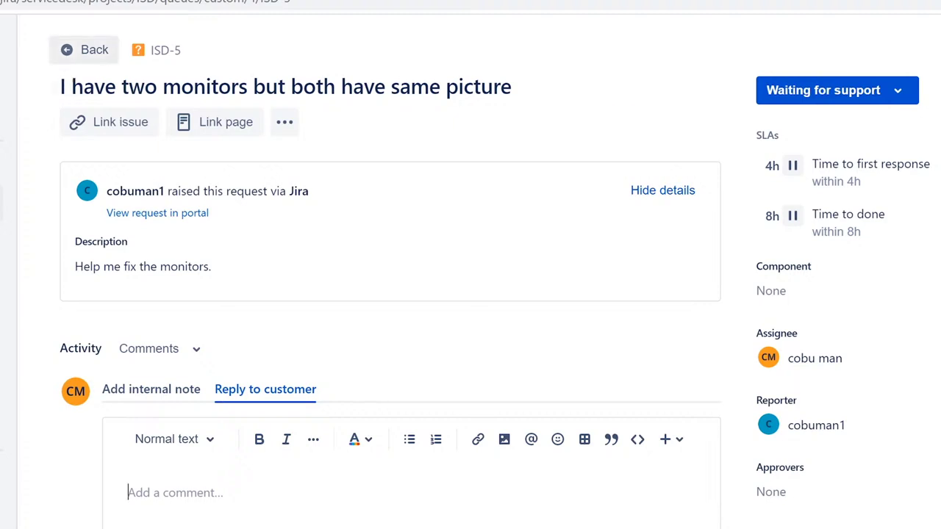
drag(61, 87, 518, 98)
click(226, 457)
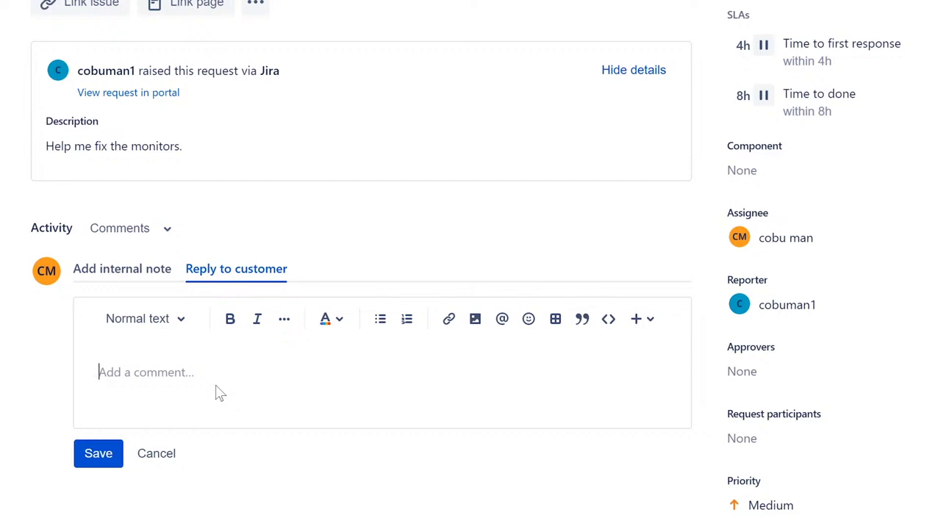
text(Hello)
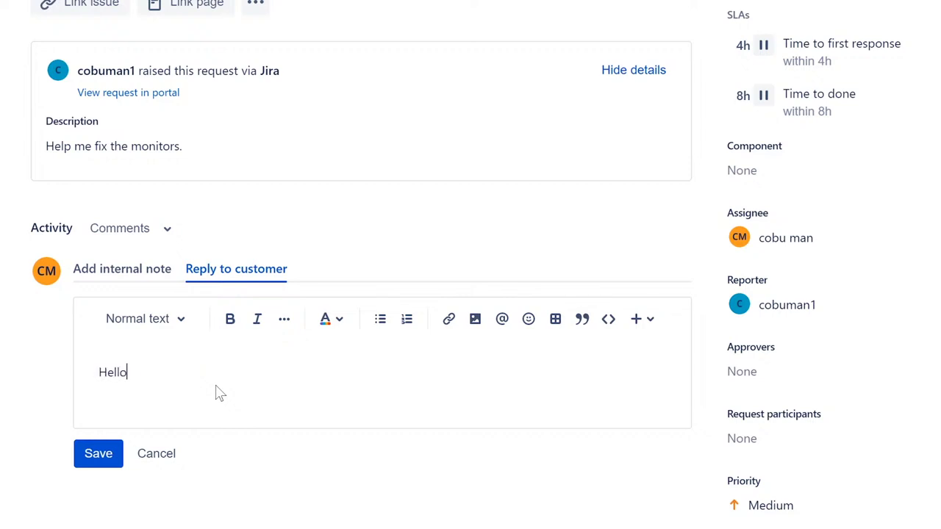
text(, my name is Ervin )
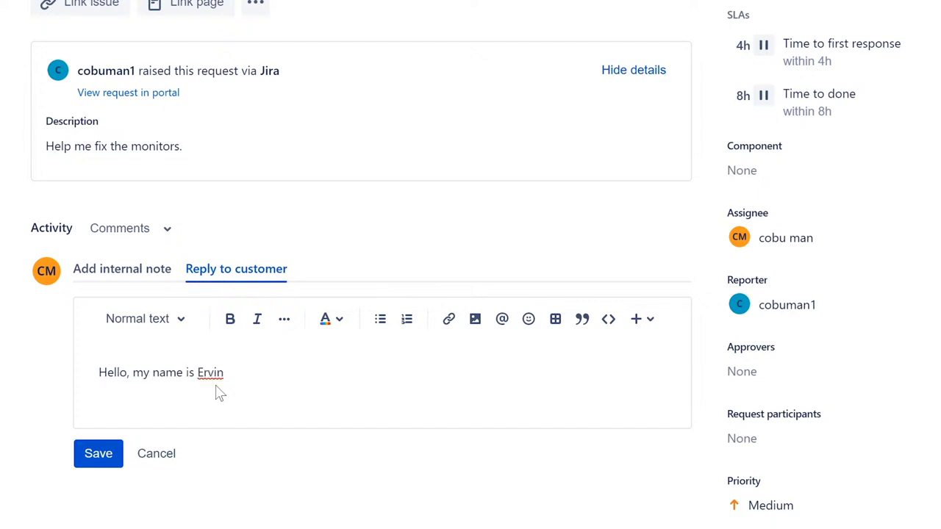
text(at)
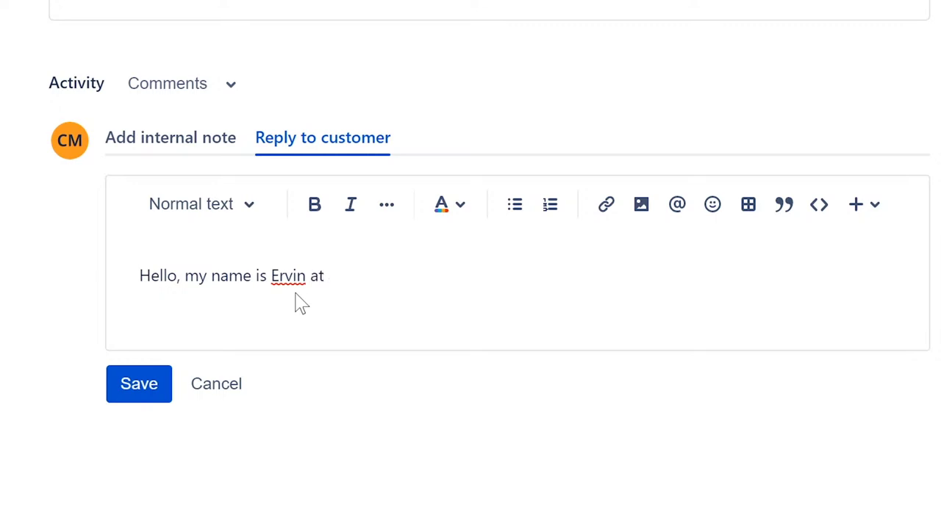
key(BackSpace)
key(BackSpace)
key(BackSpace)
text(with Tech SuPport)
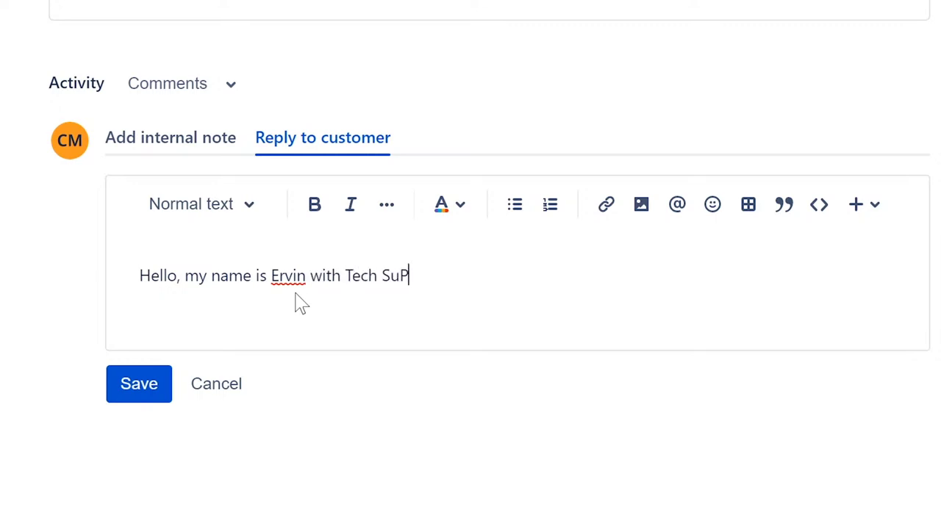
key(BackSpace)
key(BackSpace)
key(BackSpace)
key(BackSpace)
key(BackSpace)
text(po)
key(BackSpace)
text(port at ST)
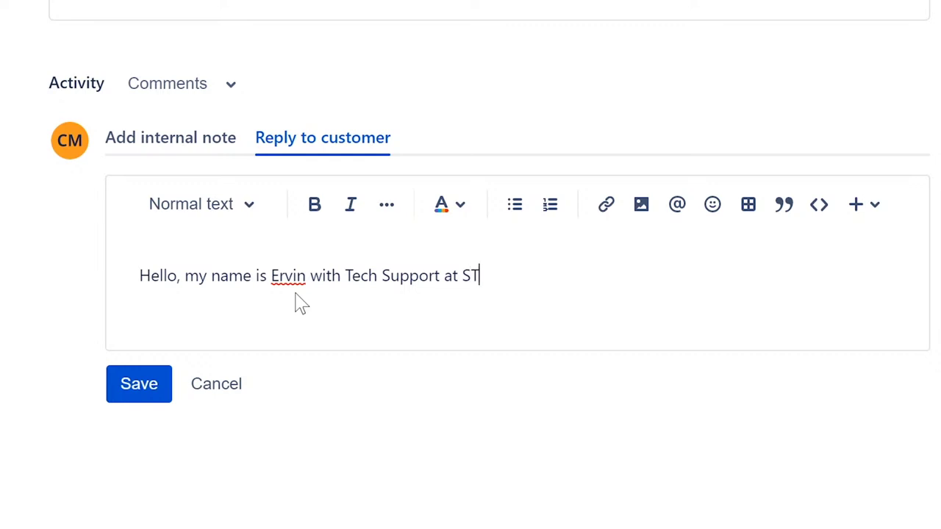
text(L, MO.)
Add 'I have your ticket about a monitor.' and ask 'Have you tried Expanding your Desktop on to 2nd monitor?'
text(I have your)
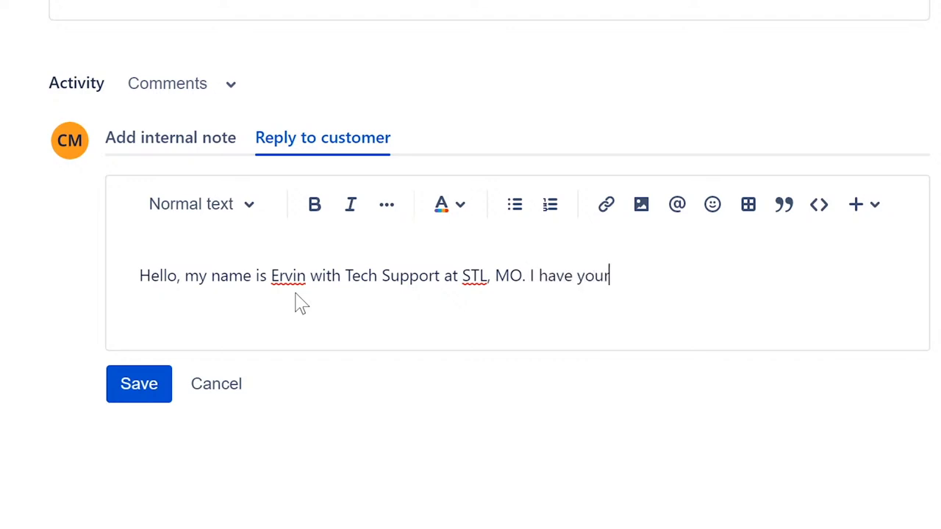
text( ticket about )
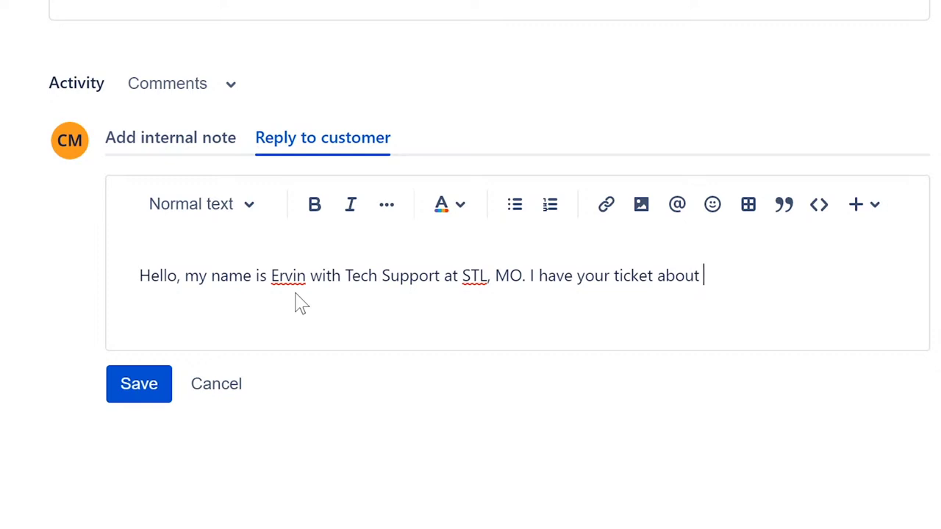
text(a monitor.)
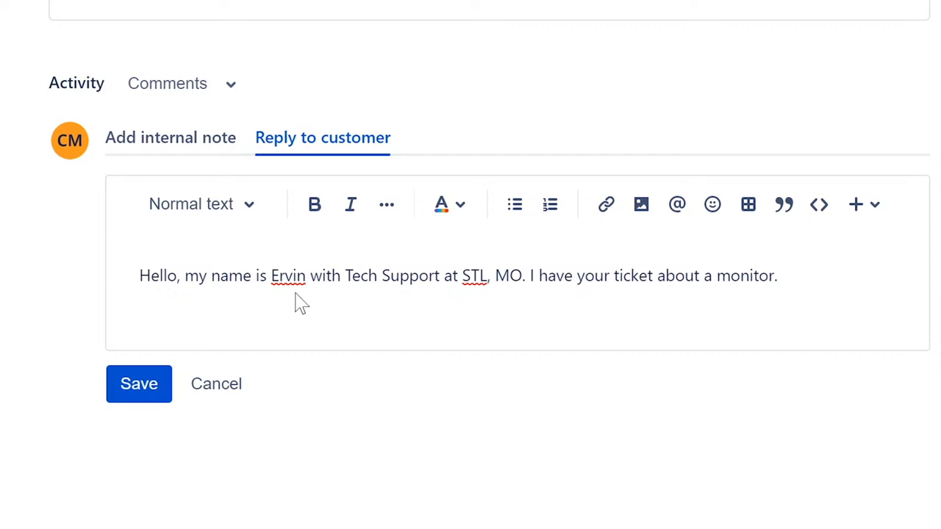
key(Return)
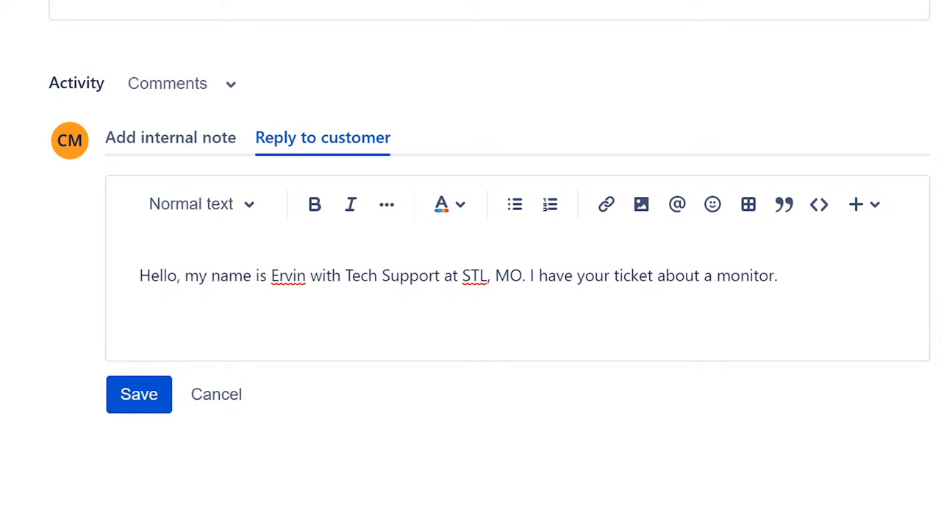
text(Have you tried )
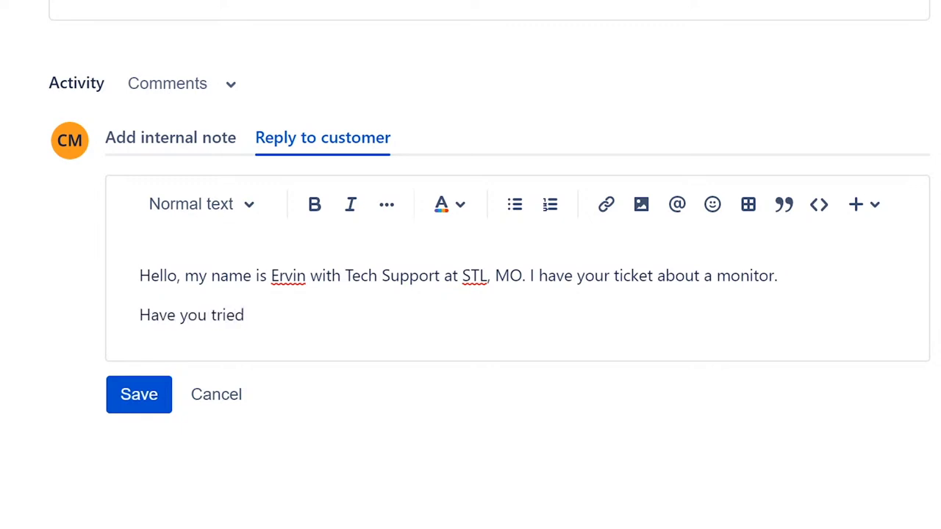
text(e)
key(BackSpace)
text(Expanding you)
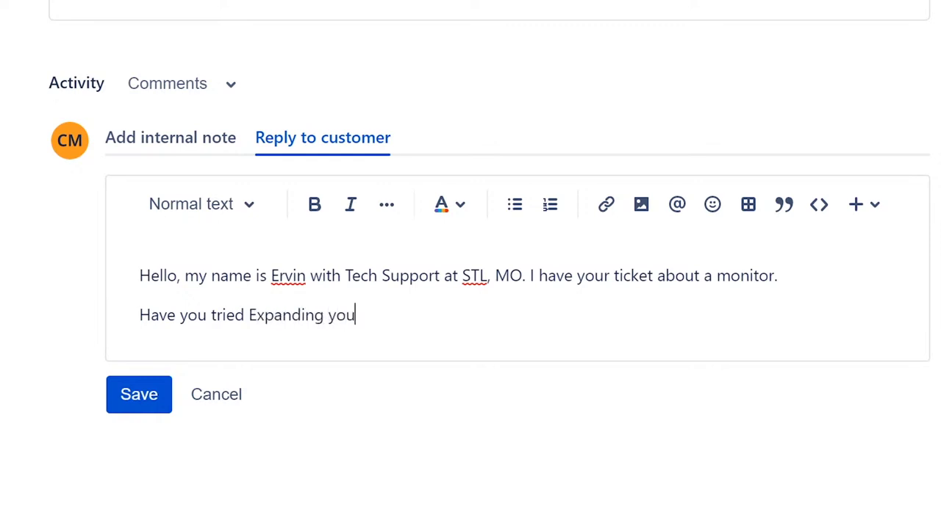
text(r Desktop )
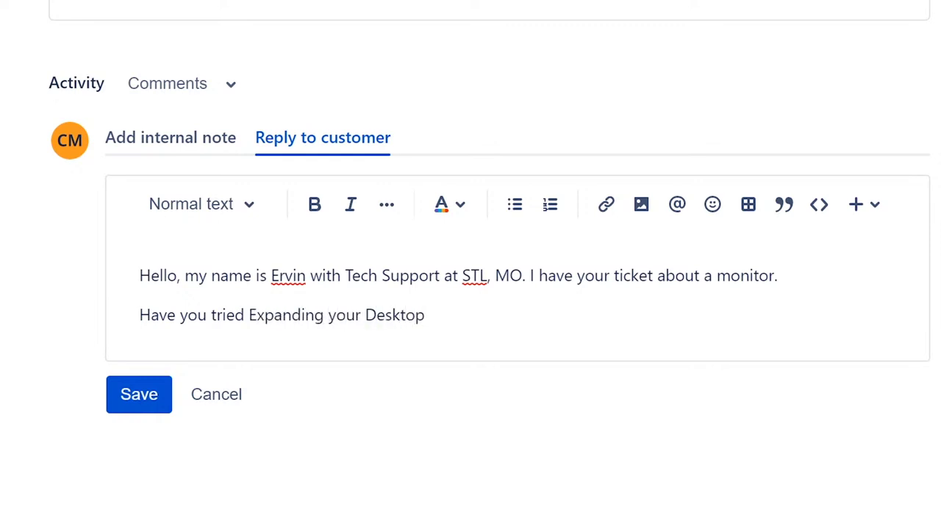
text(on to 2nd monitor.)
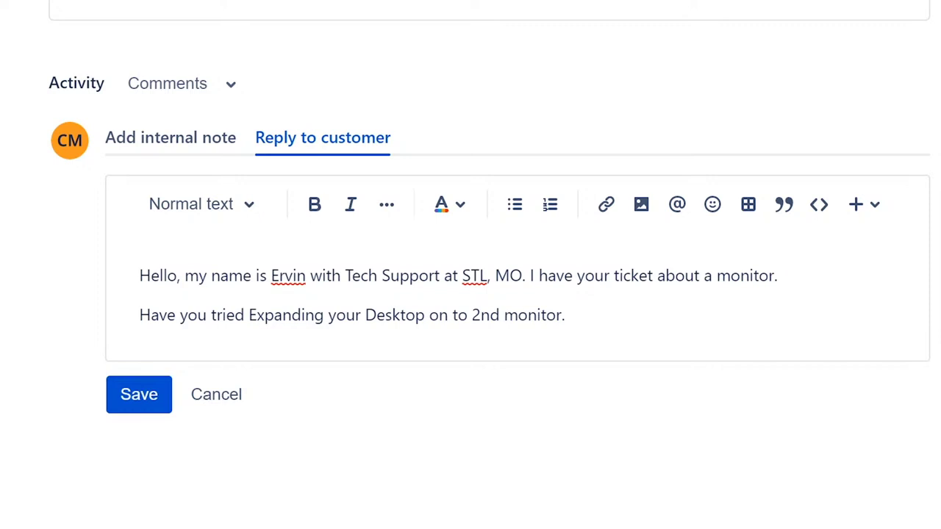
key(BackSpace)
key(BackSpace)
text(?)
Add 'May I stop by to take a look? When would be good for you?' and post the reply
key(Return)
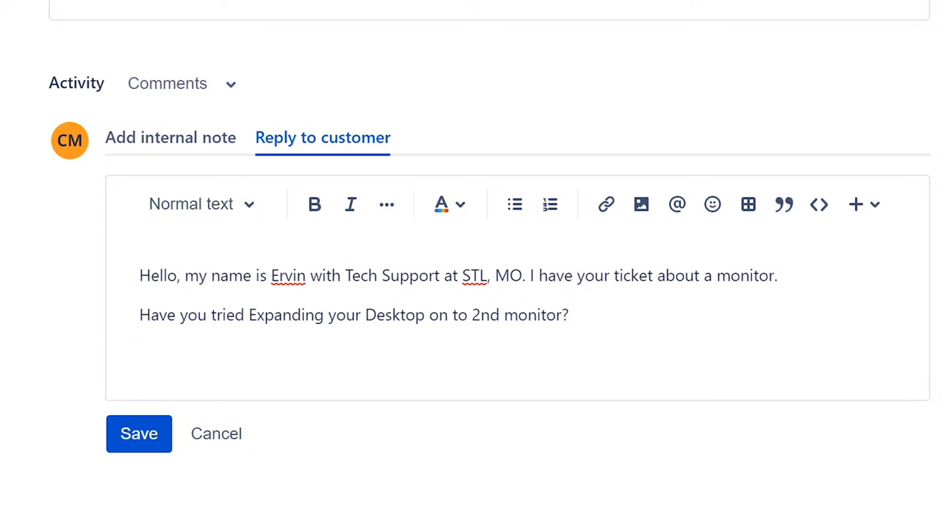
text(May I stop by to tka)
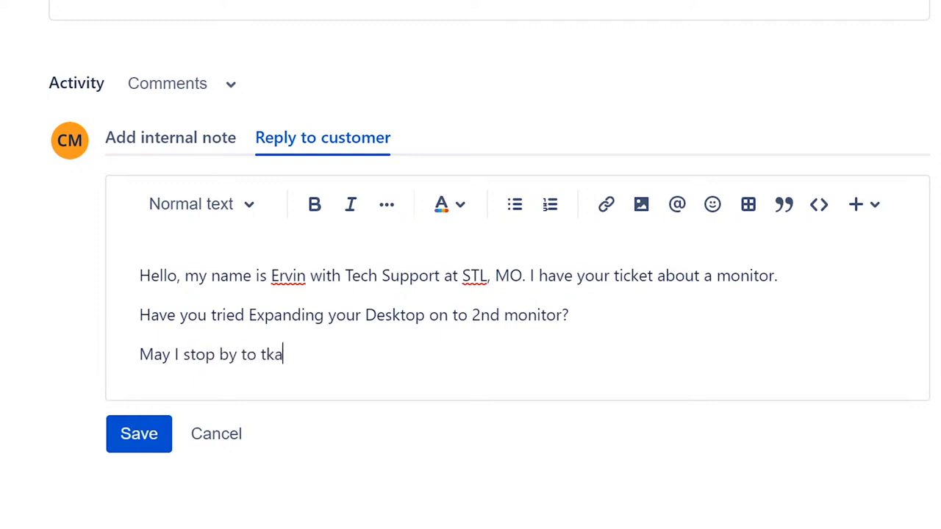
key(BackSpace)
key(BackSpace)
text(ake a look? )
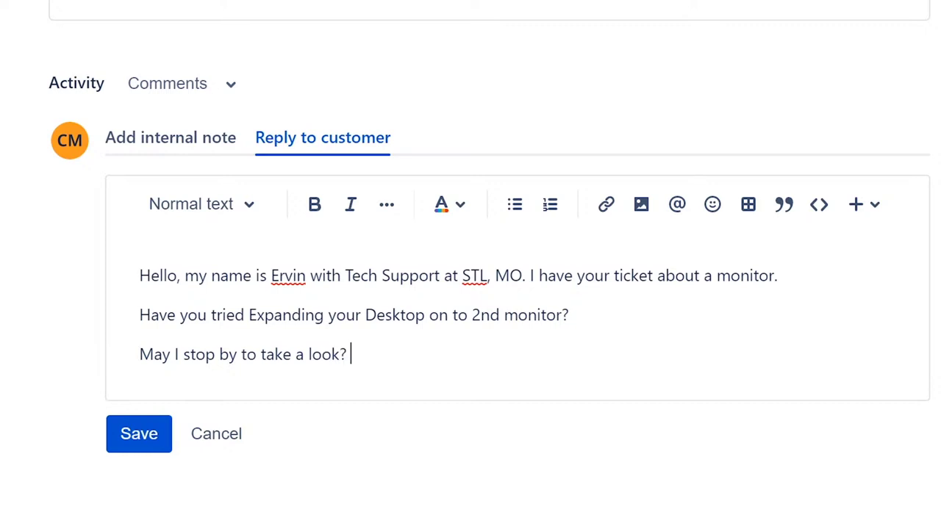
text(When would be )
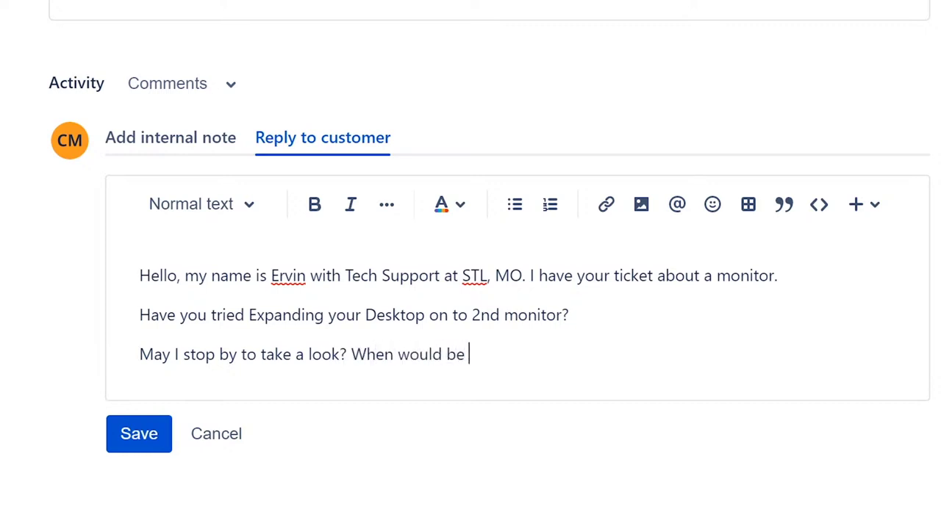
text(good for you?)
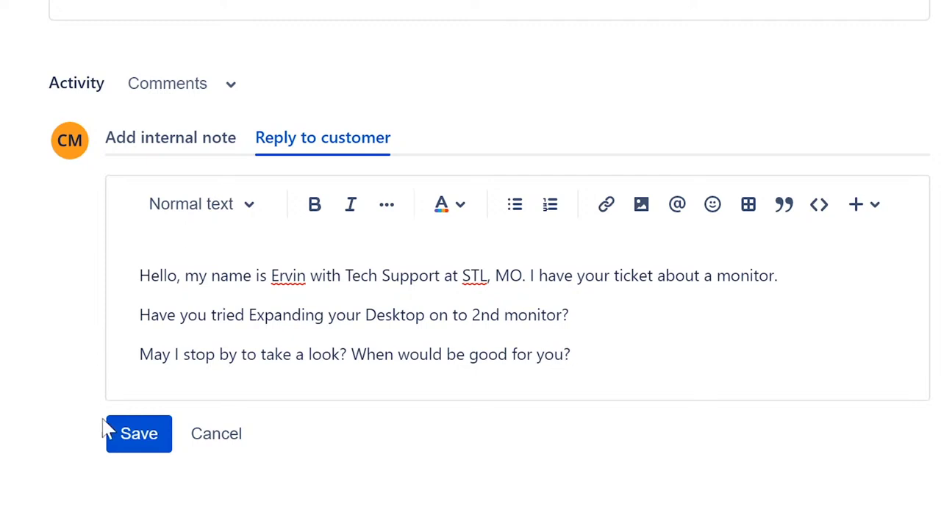
click(139, 440)
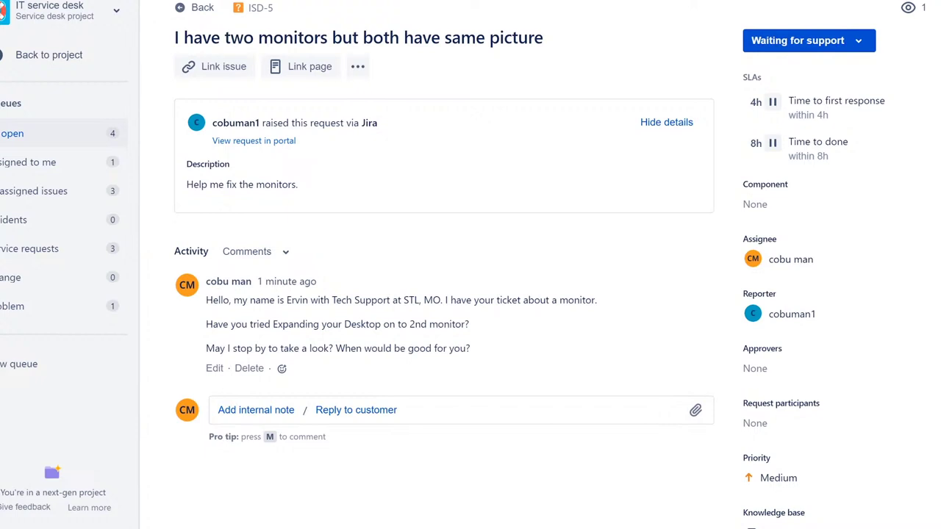
drag(286, 300, 307, 299)
click(379, 320)
scroll(412, 312, down, 1)
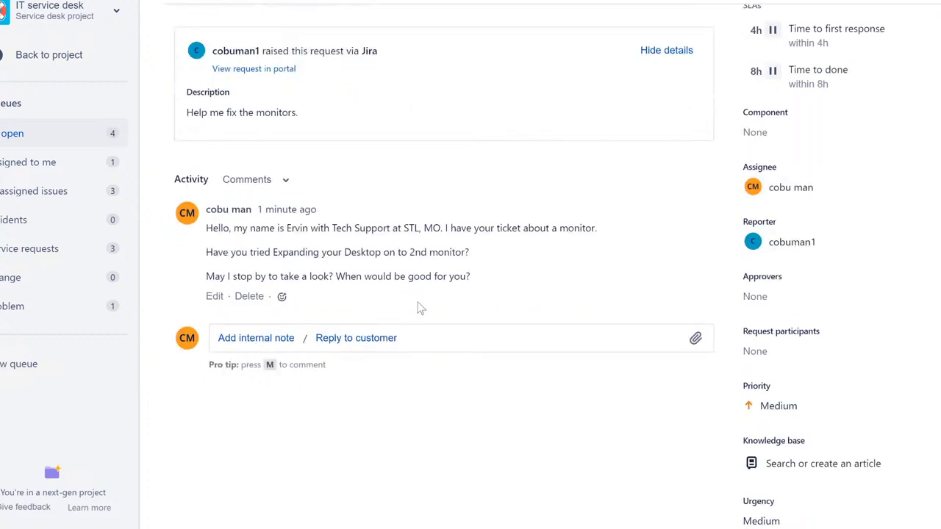
Save the internal note 'Reached out to user and awaiting feedback.' on ISD-5
click(266, 341)
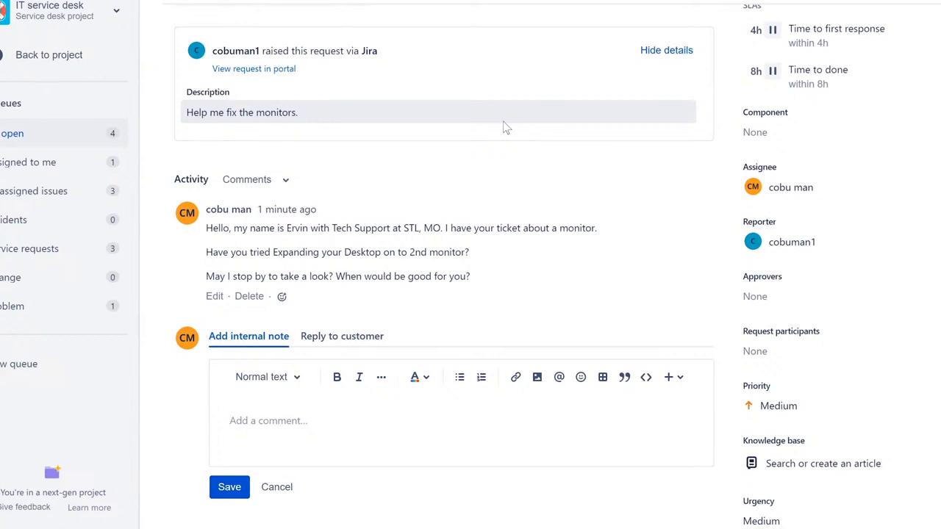
text(Reached out to )
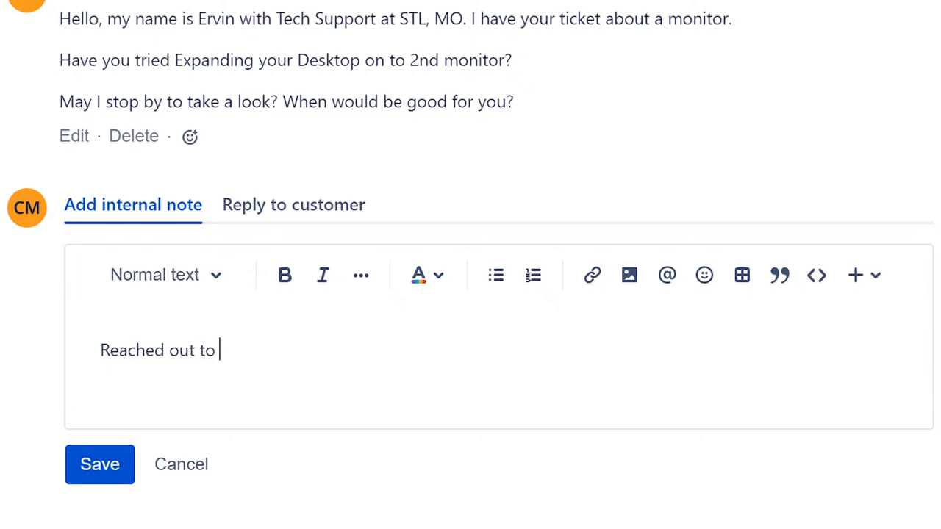
text(compus)
key(BackSpace)
key(BackSpace)
key(BackSpace)
key(BackSpace)
key(BackSpace)
key(BackSpace)
text(user and )
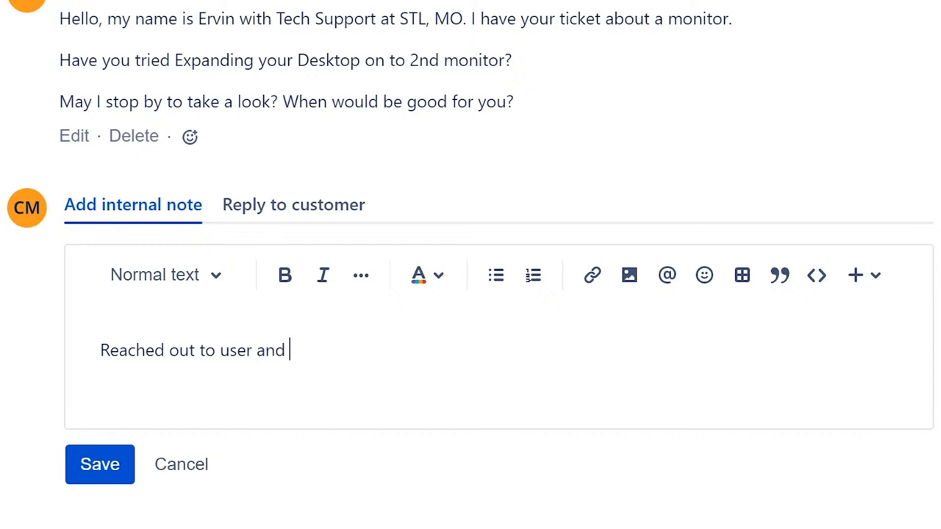
text(awaiting )
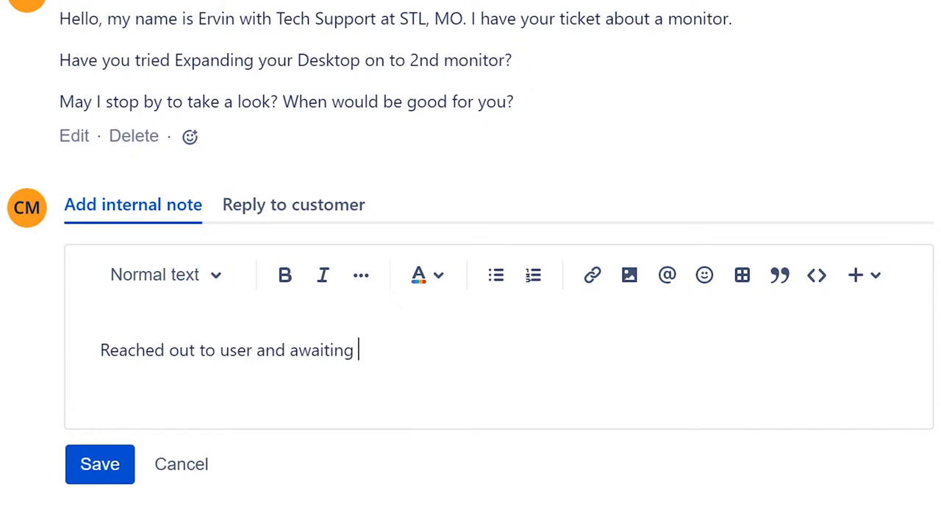
text(feedback.)
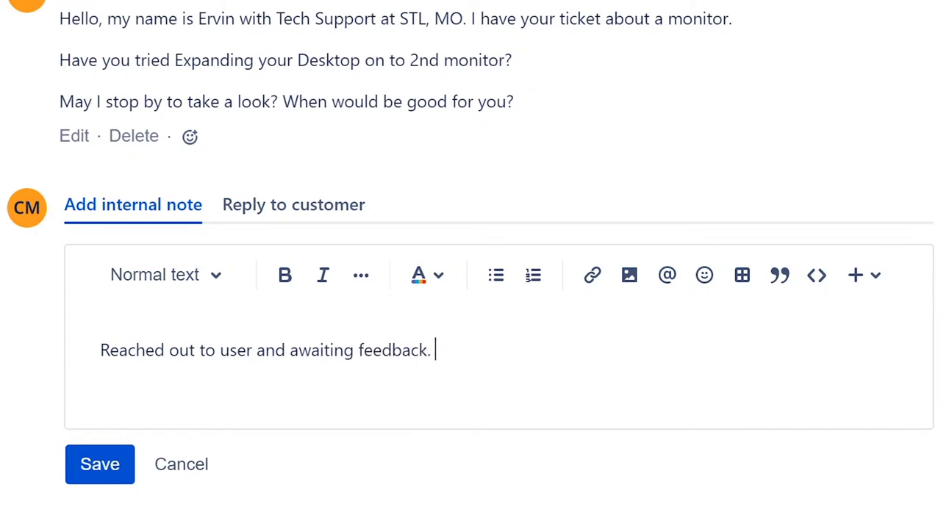
click(102, 477)
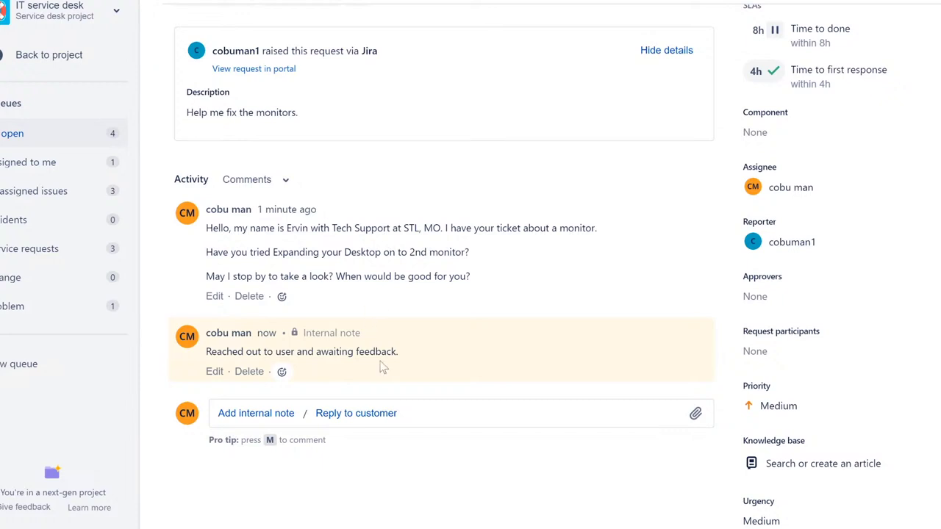
Save another internal note on ISD-5 reading 'Configured dual monitor'
scroll(382, 367, up, 1)
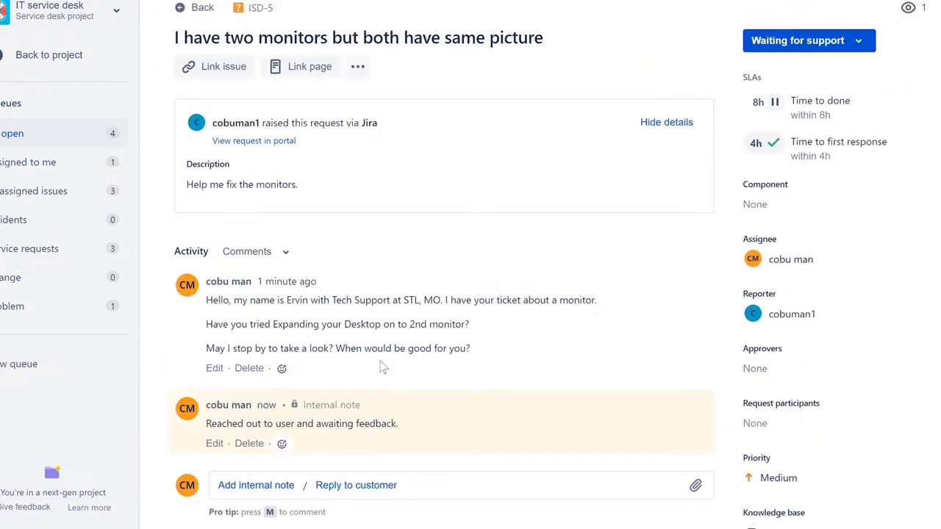
scroll(382, 367, down, 1)
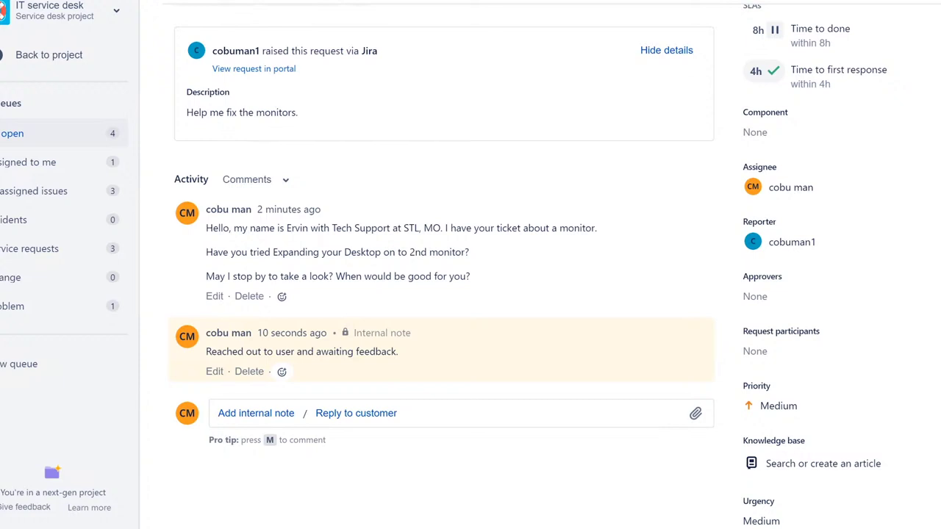
scroll(470, 264, up, 1)
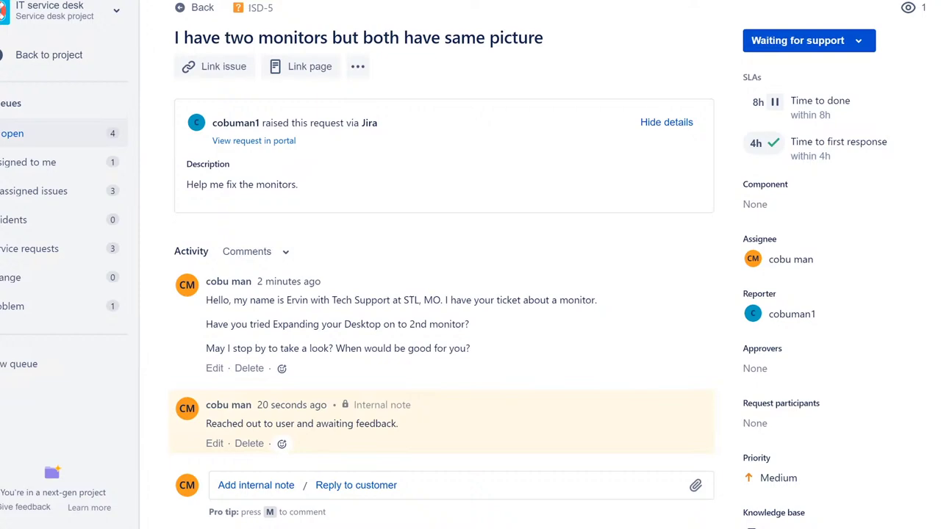
scroll(397, 330, down, 1)
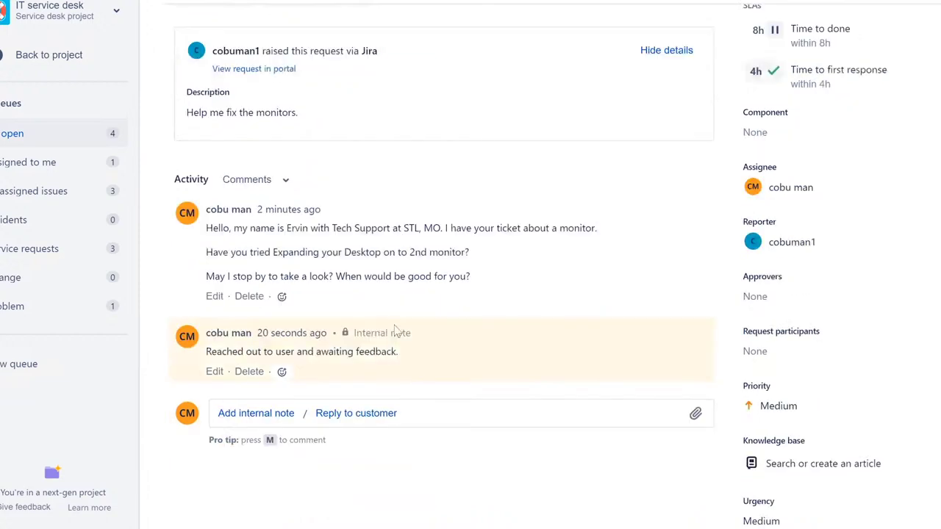
click(273, 416)
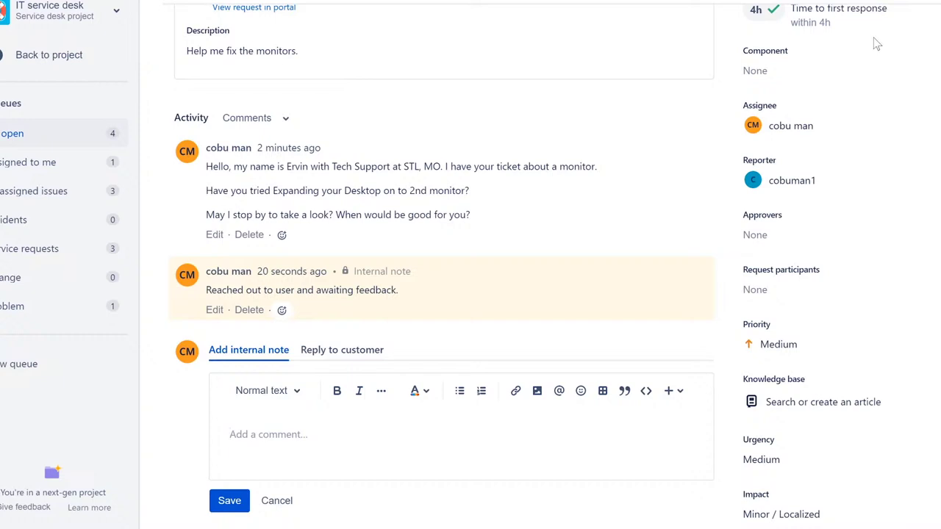
text(Configured dual monitor.)
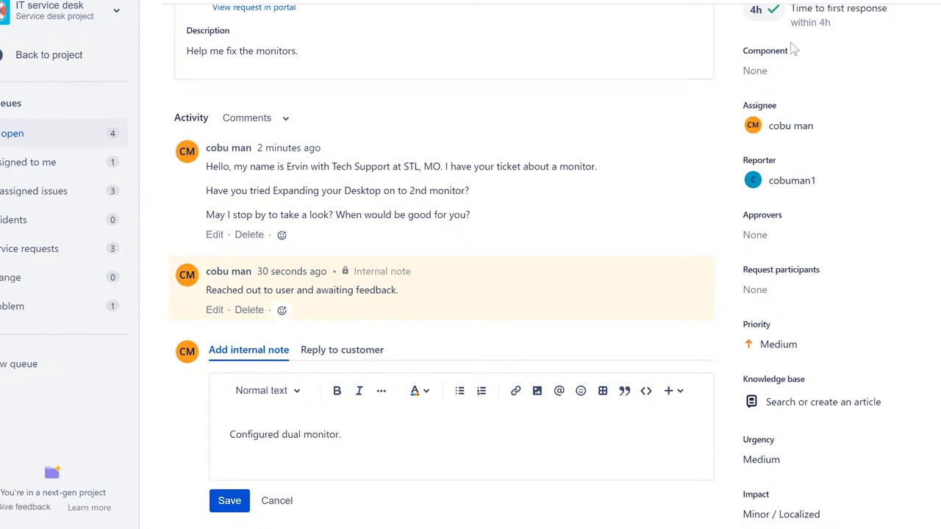
click(235, 501)
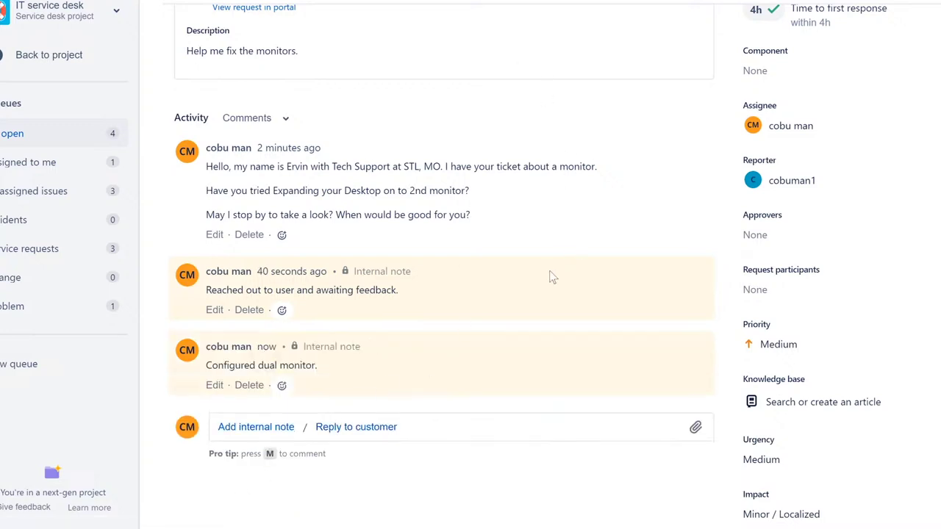
scroll(549, 275, up, 1)
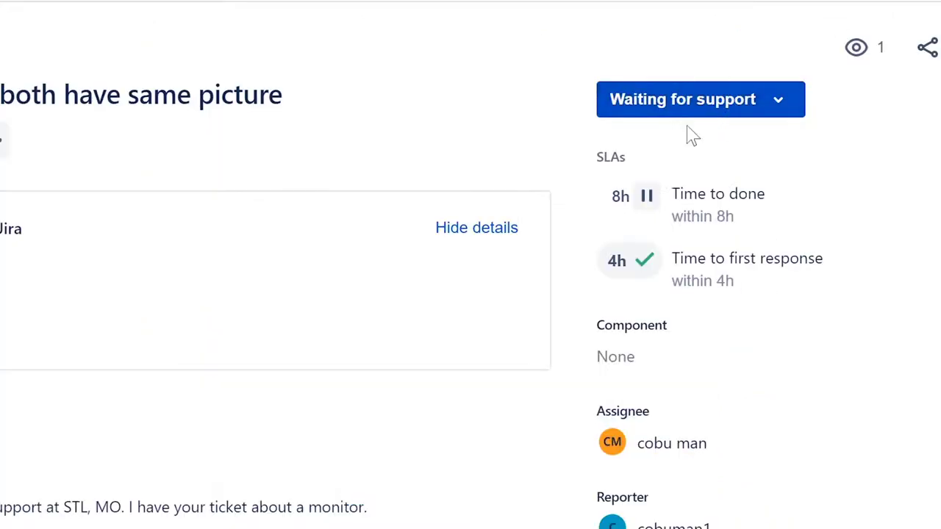
Change ISD-5's status from Waiting for support to Completed
click(770, 111)
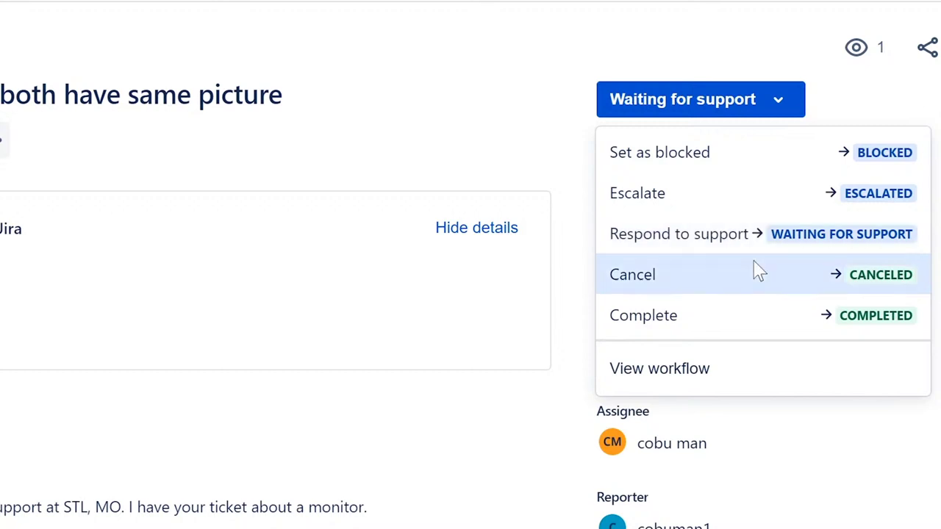
click(731, 331)
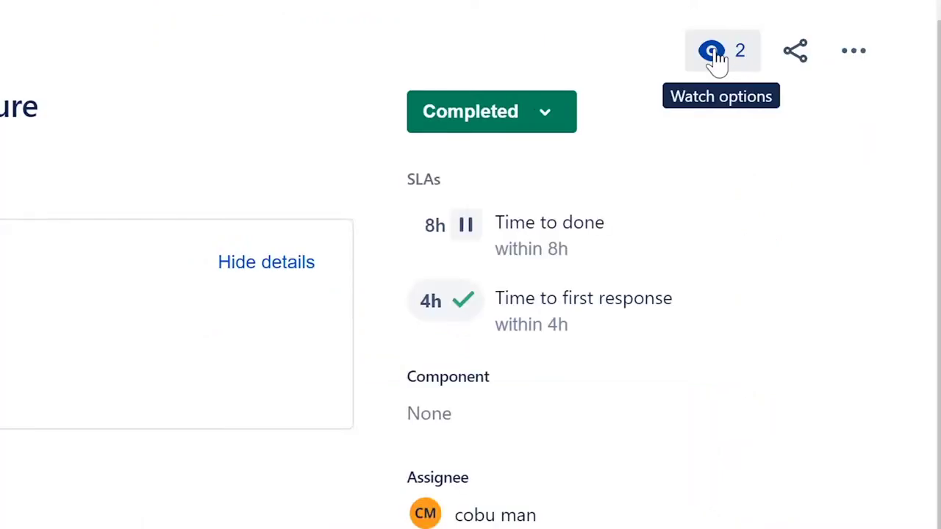
click(714, 53)
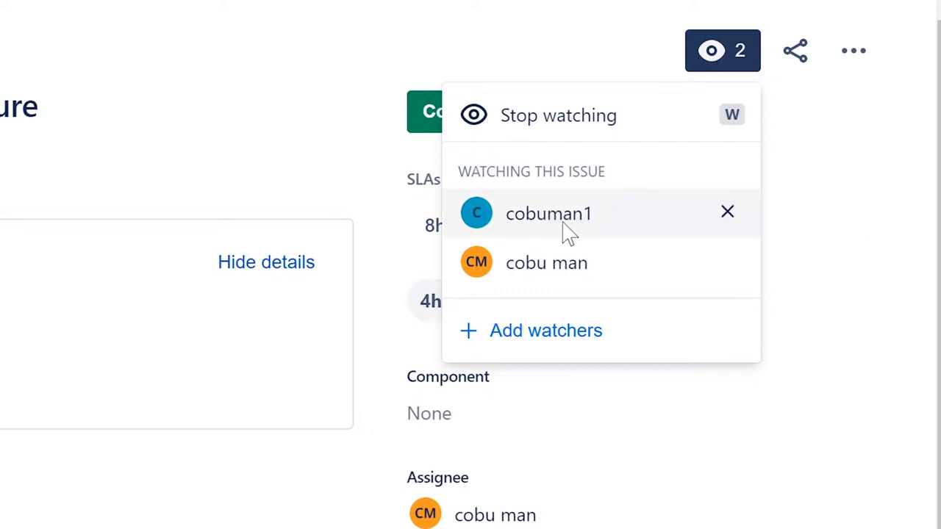
click(845, 239)
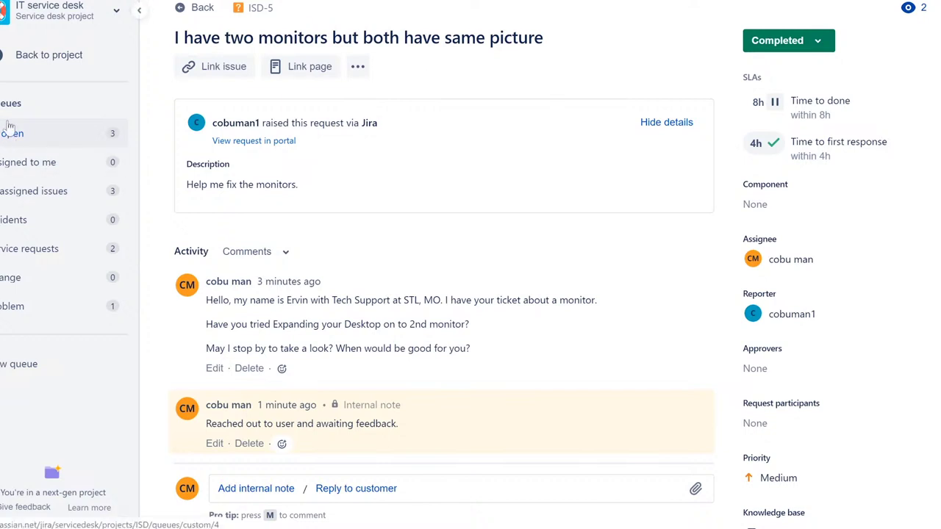
Open request ISD-6 'Website is down!' from the All open queue list
click(33, 139)
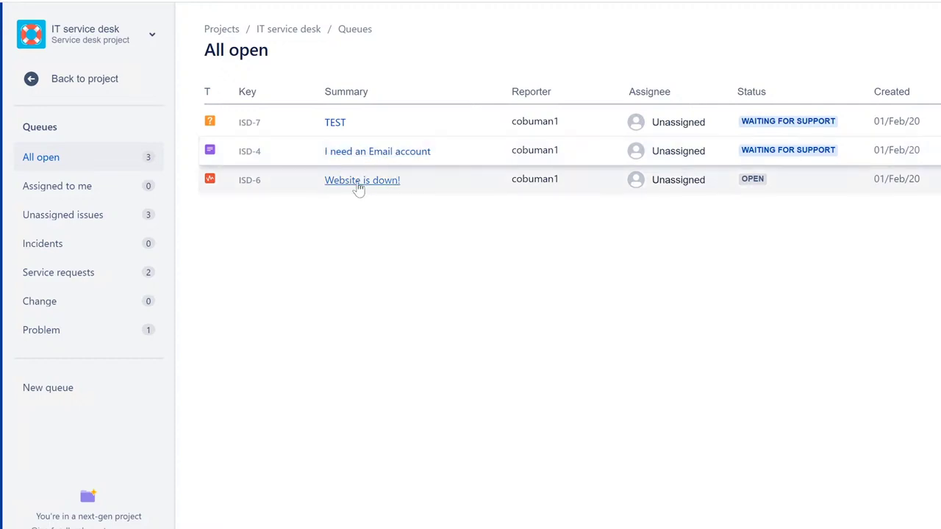
click(359, 184)
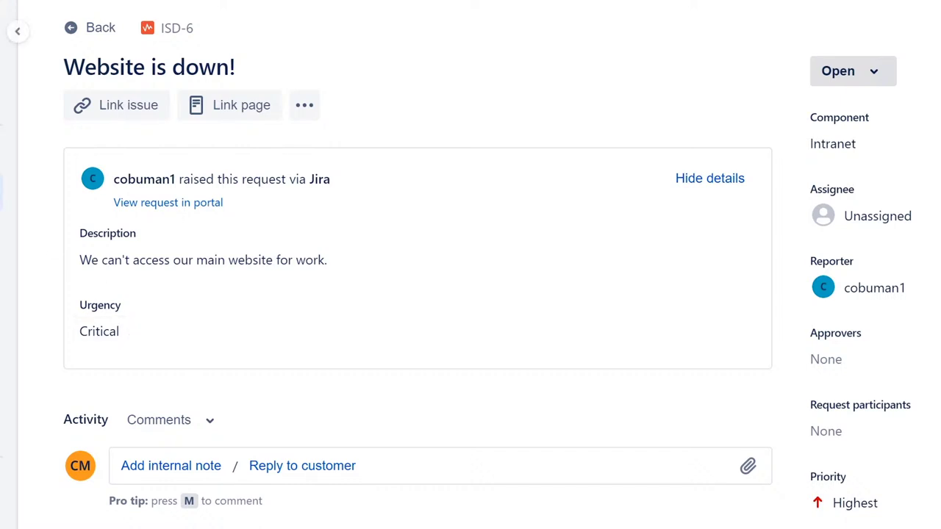
click(90, 28)
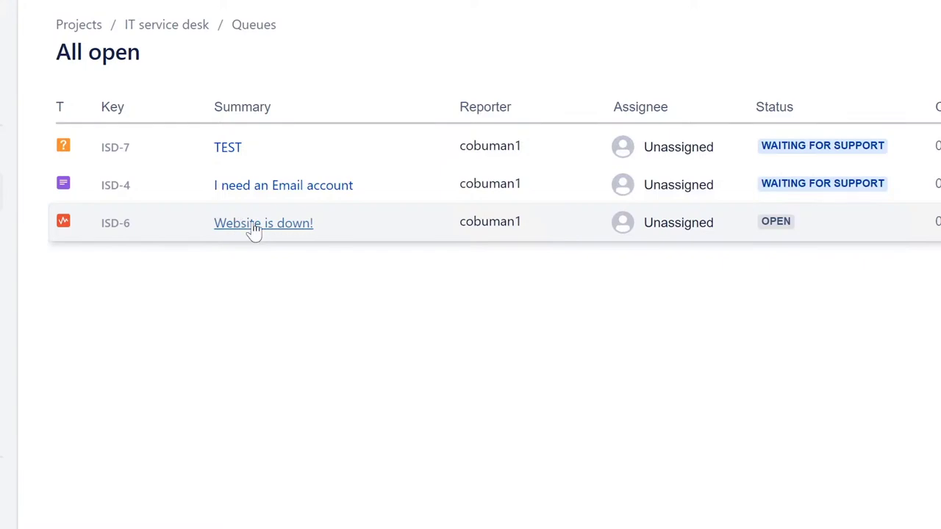
click(254, 226)
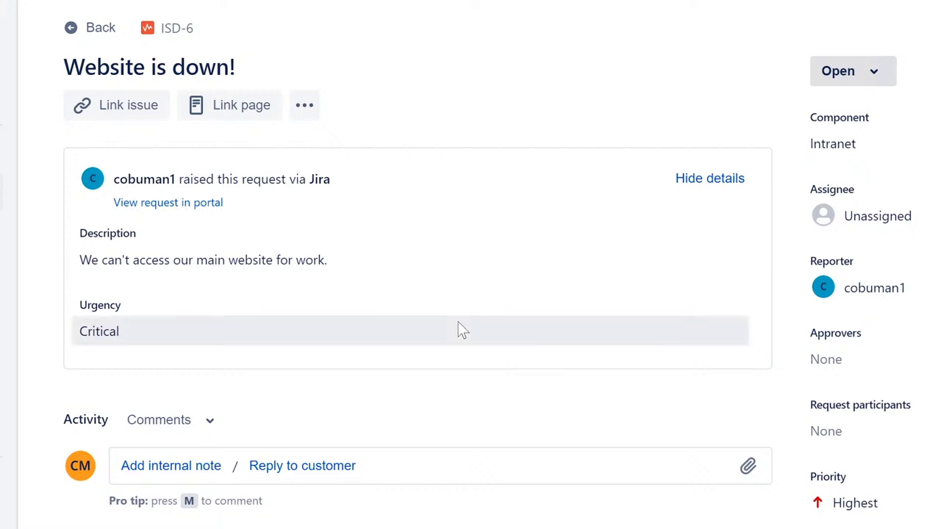
scroll(475, 318, down, 2)
scroll(475, 319, up, 2)
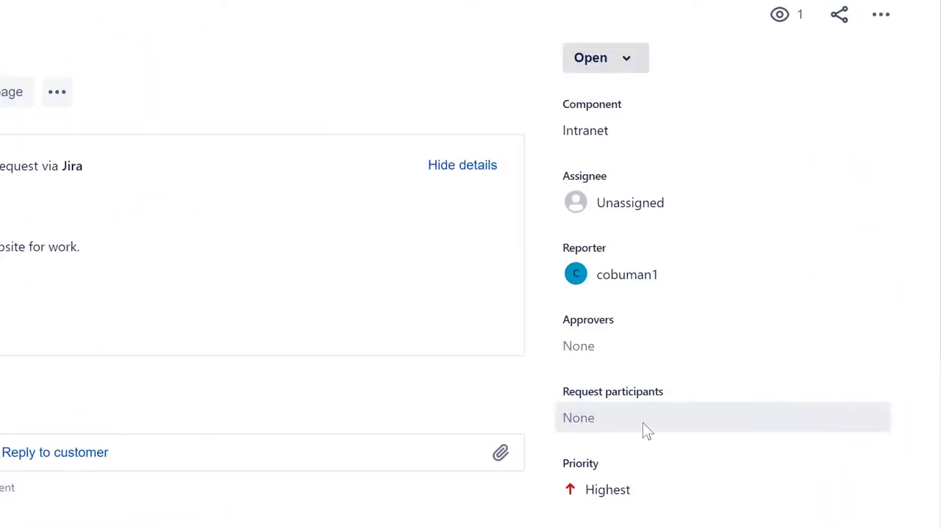
scroll(642, 424, down, 3)
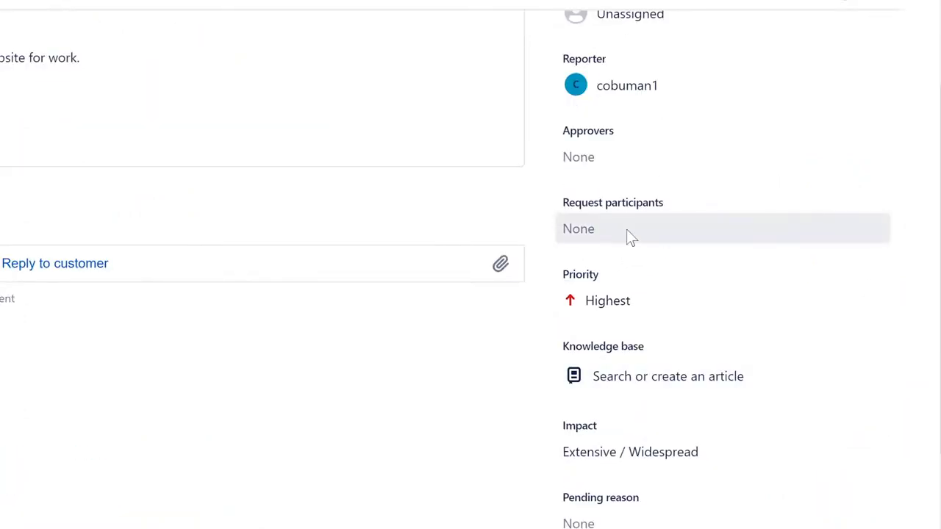
click(627, 230)
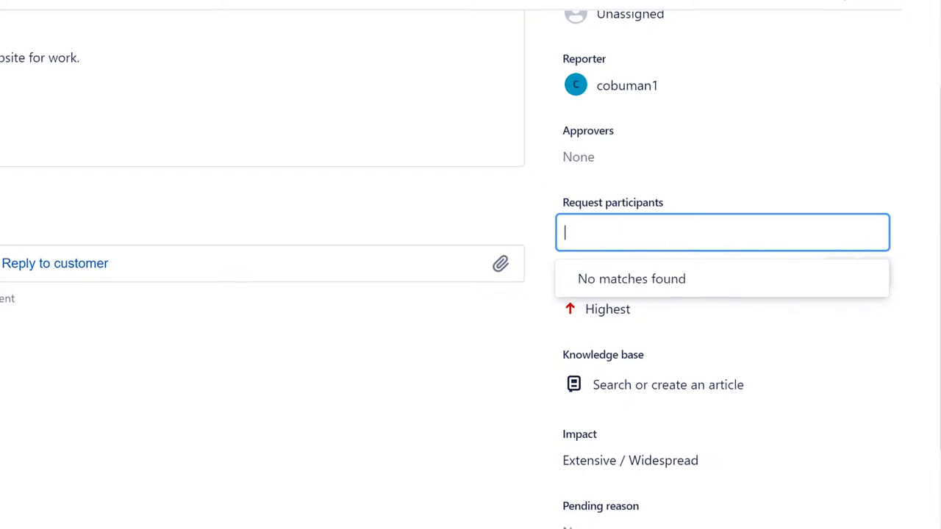
text(Joe Sm)
key(BackSpace)
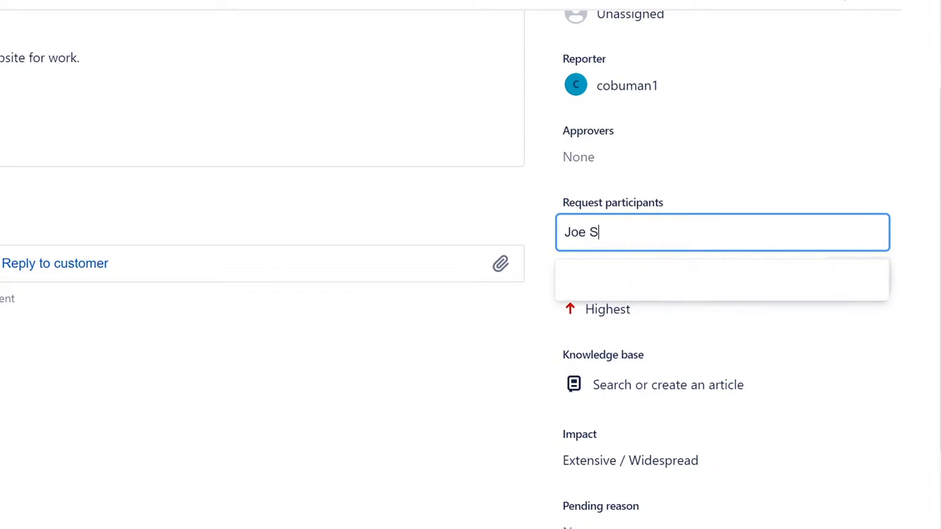
text(hsmo)
key(BackSpace)
key(BackSpace)
key(BackSpace)
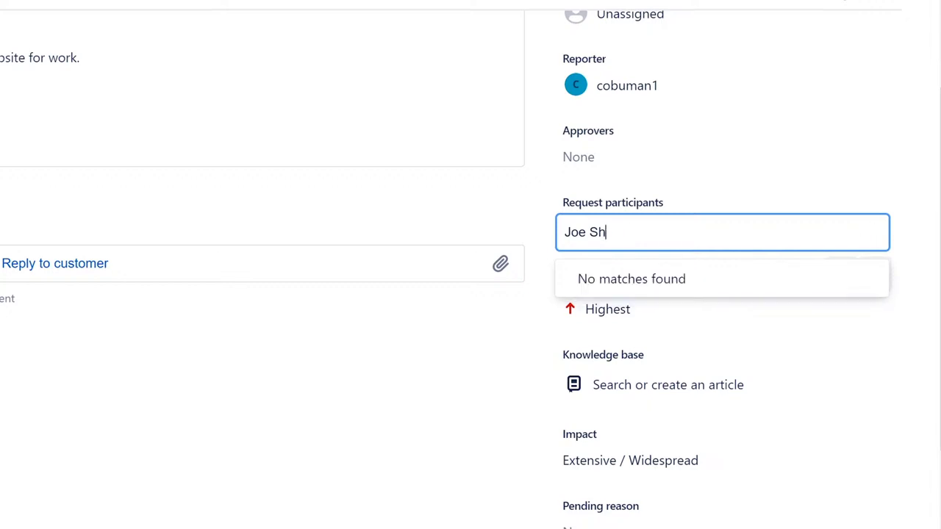
text(mo)
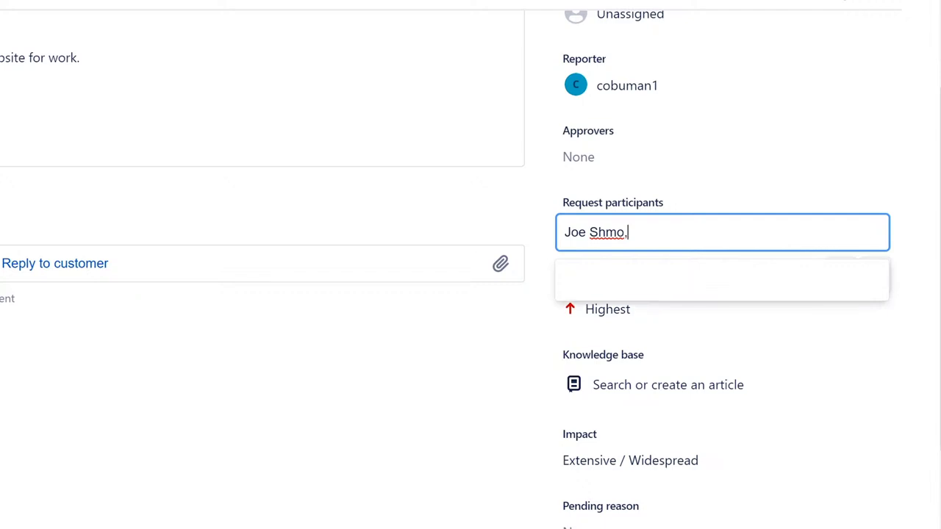
text(, Bo)
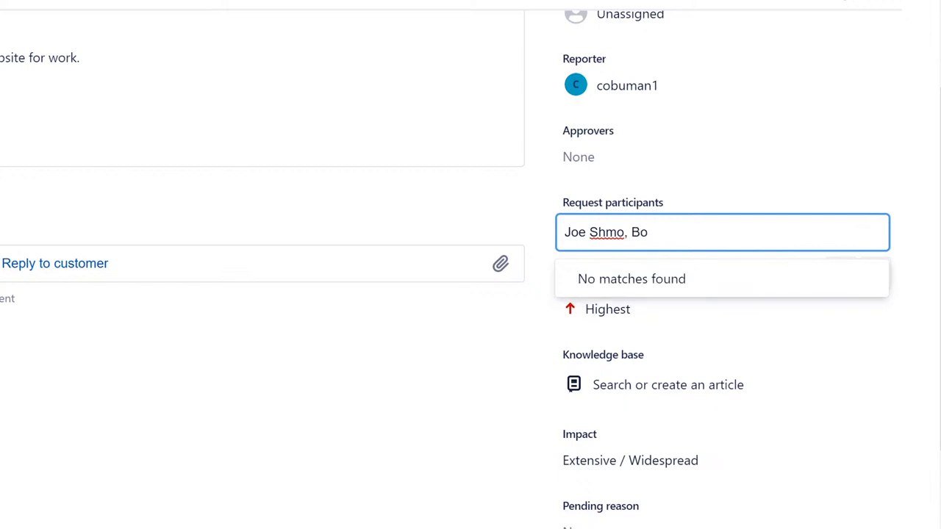
text(b Itsaboy)
key(BackSpace)
key(BackSpace)
key(BackSpace)
key(BackSpace)
key(BackSpace)
key(BackSpace)
key(BackSpace)
key(BackSpace)
key(BackSpace)
key(BackSpace)
key(BackSpace)
key(BackSpace)
key(BackSpace)
key(BackSpace)
key(BackSpace)
key(BackSpace)
key(BackSpace)
key(BackSpace)
key(BackSpace)
key(BackSpace)
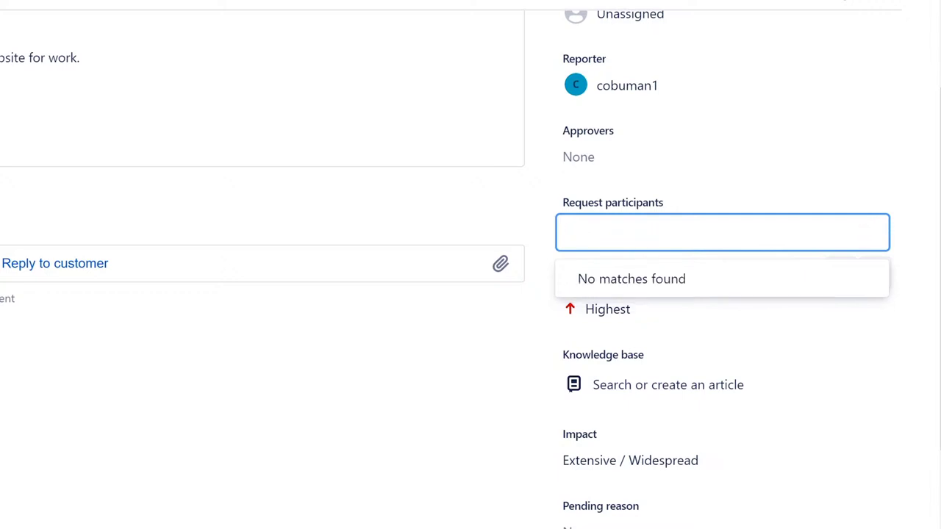
click(420, 412)
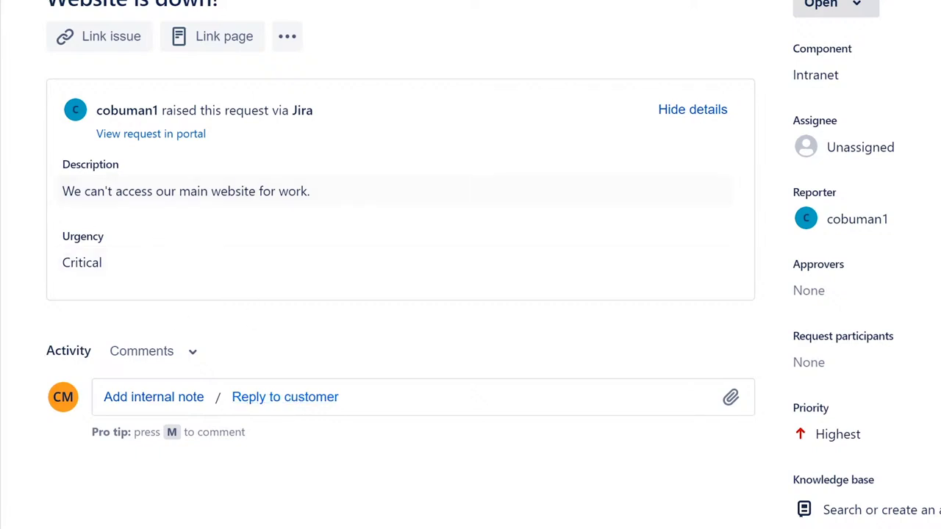
click(305, 401)
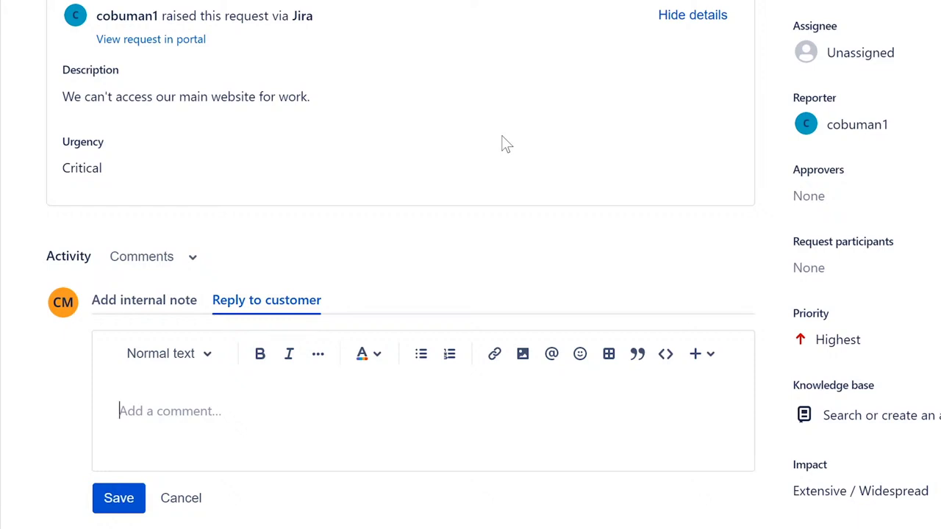
Type the first reply question 'How many people are impacted?'
text(How many u)
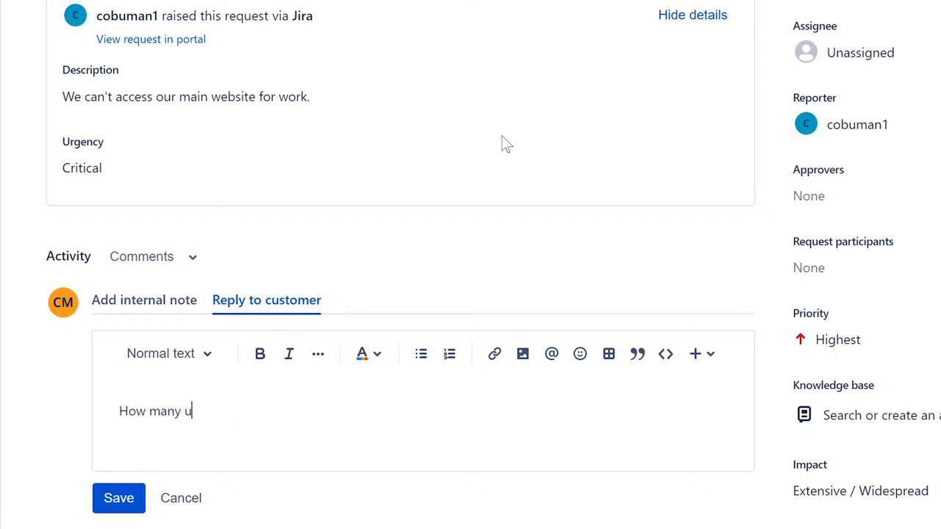
key(BackSpace)
text(people are impacted.)
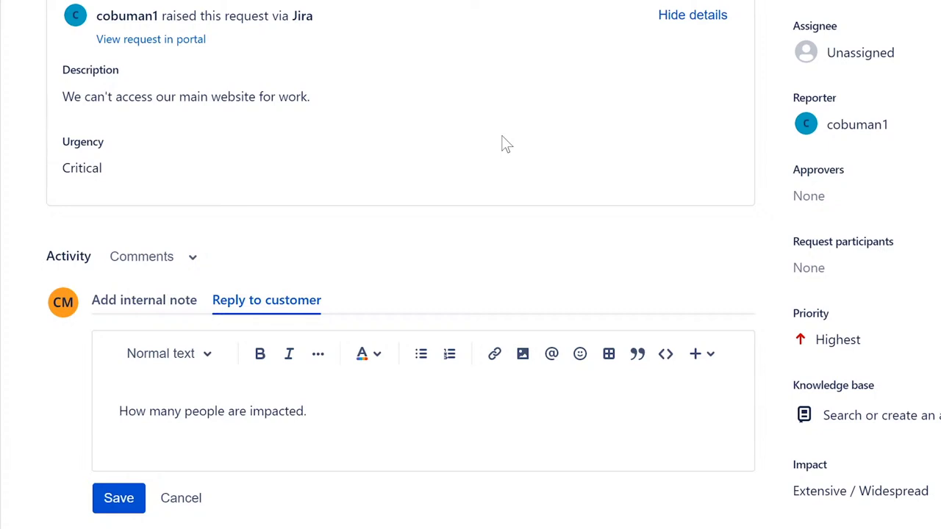
key(BackSpace)
key(BackSpace)
text(?)
key(Return)
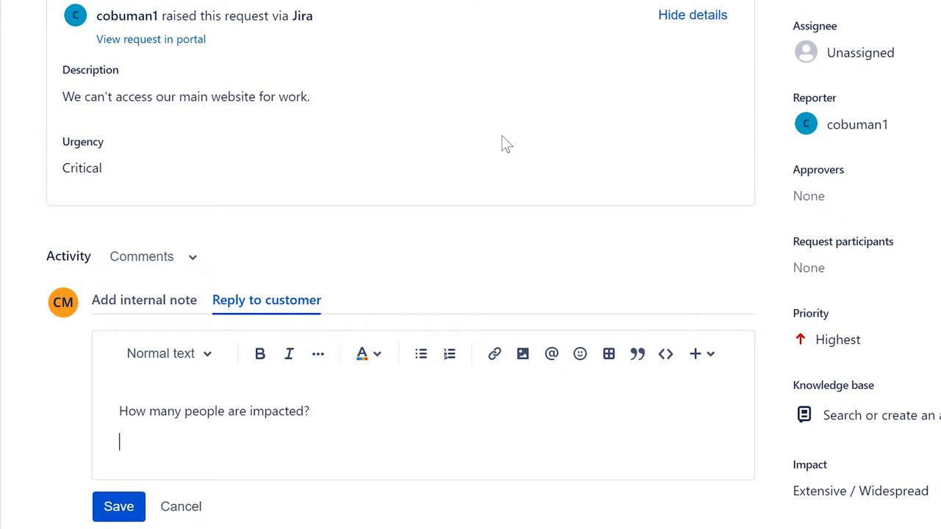
Add 'When was the last time it worked?' and 'Are you using the correct link?', then post
text(When was th)
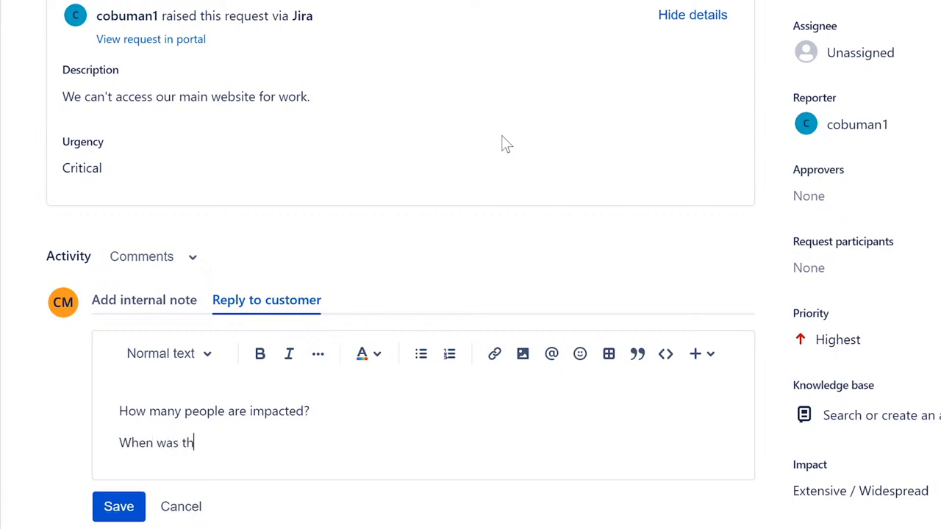
text(e last time i)
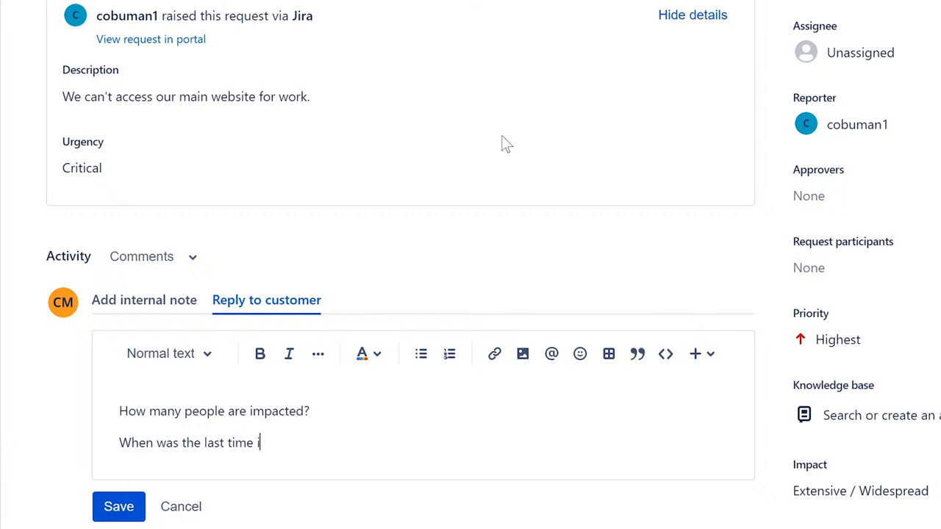
text(t worked?)
key(Return)
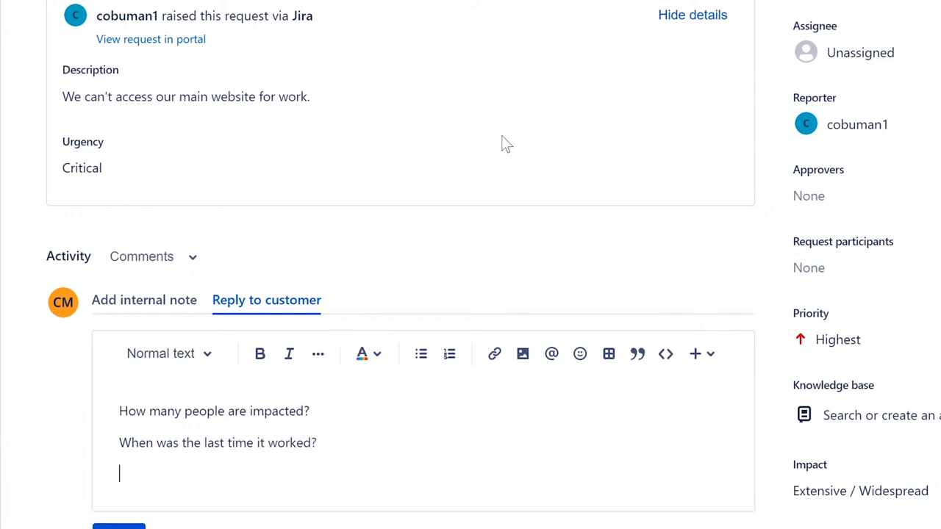
text(Are you using the corre)
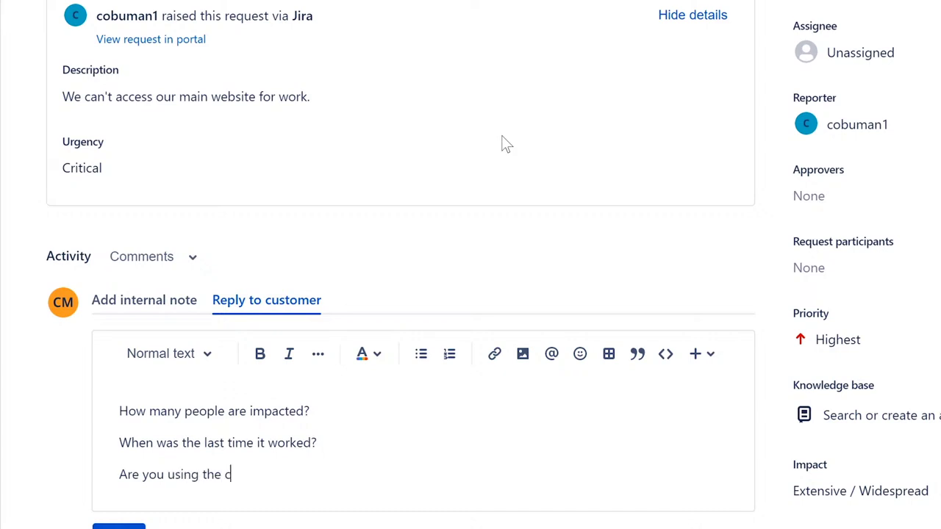
text(ct link?)
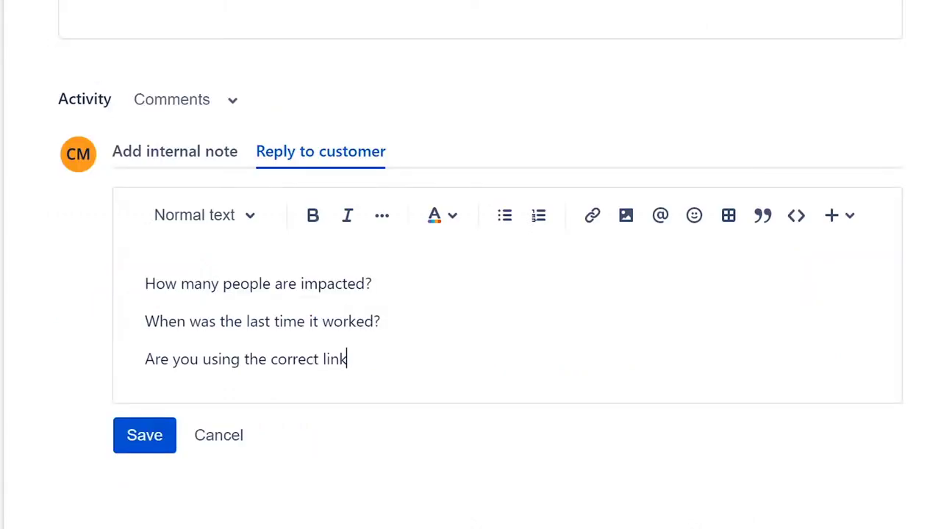
key(Return)
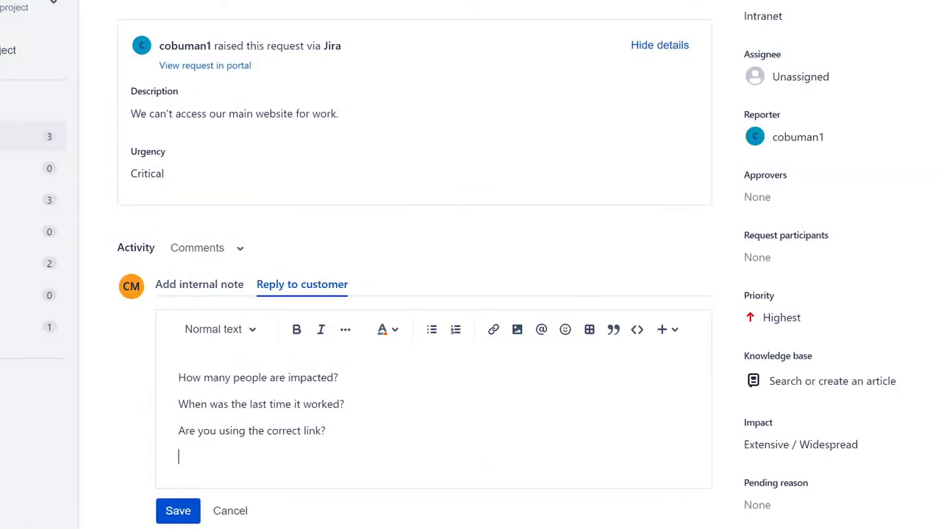
click(178, 511)
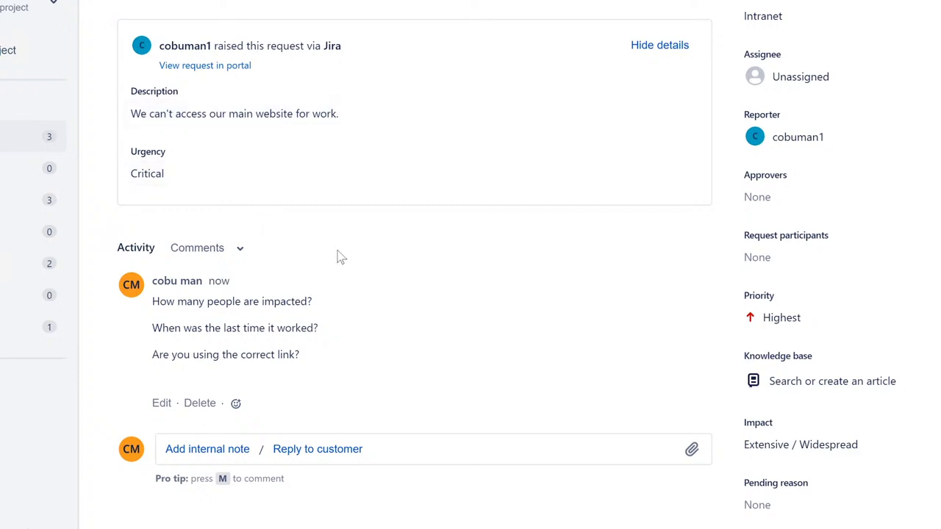
Scroll the ISD-6 page to check the posted three-question reply
scroll(340, 256, up, 1)
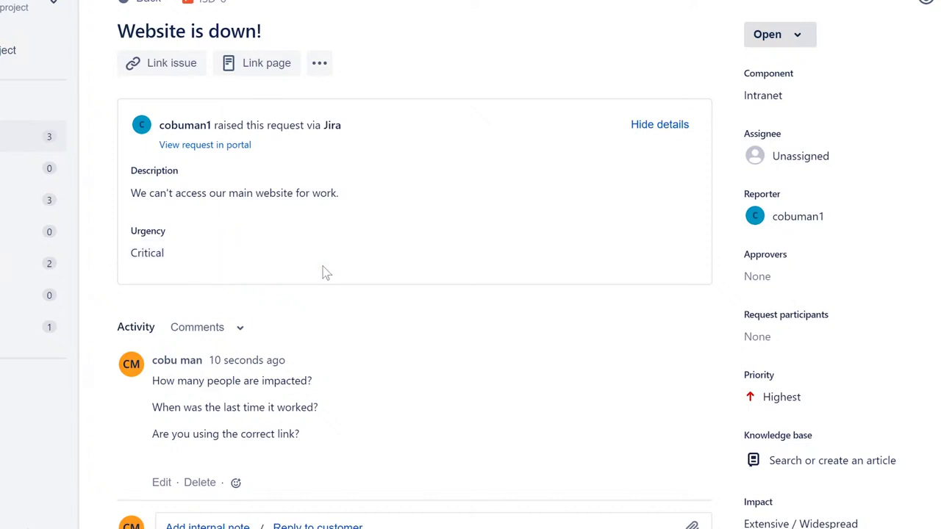
scroll(337, 253, down, 1)
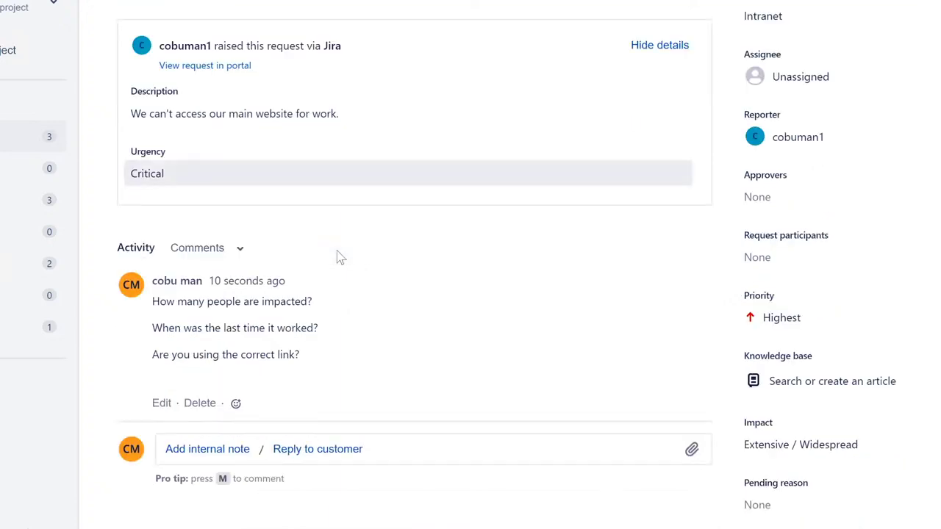
Write the internal note 'Contacted user requesting more information.' on ISD-6 and post it
click(208, 449)
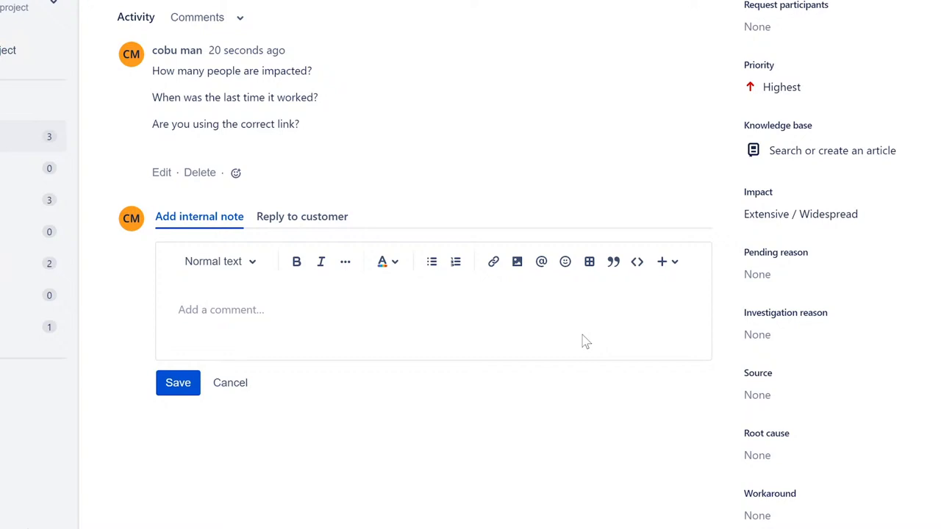
text(Contacted )
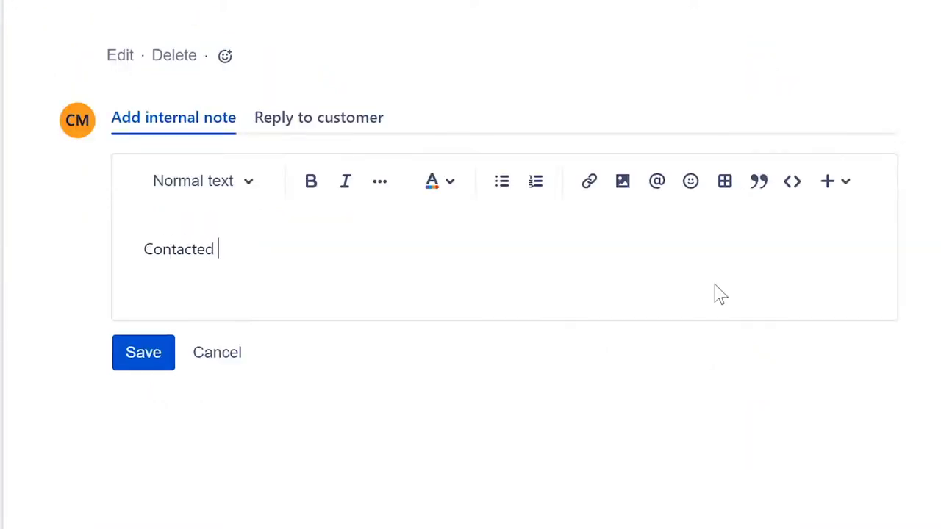
text(user with )
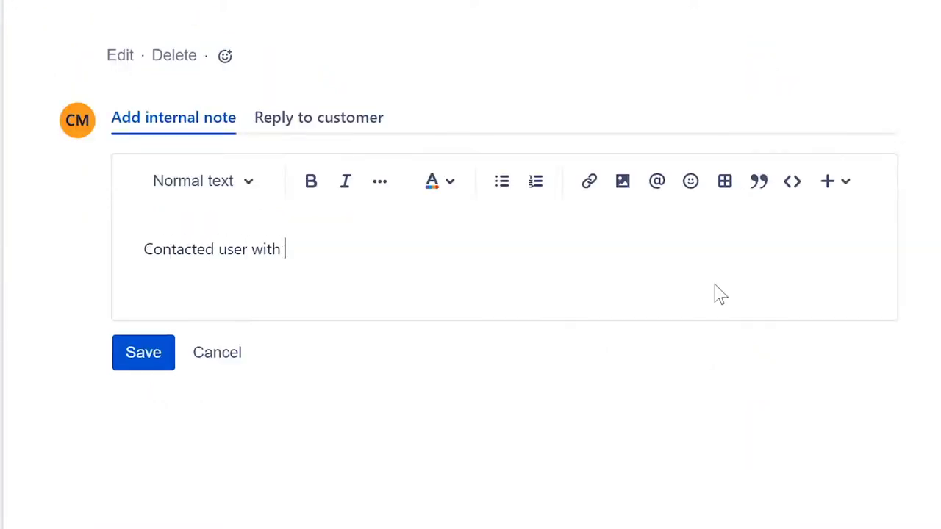
text(more)
key(BackSpace)
key(BackSpace)
key(BackSpace)
key(BackSpace)
key(BackSpace)
key(BackSpace)
key(BackSpace)
key(BackSpace)
key(BackSpace)
text(requestin)
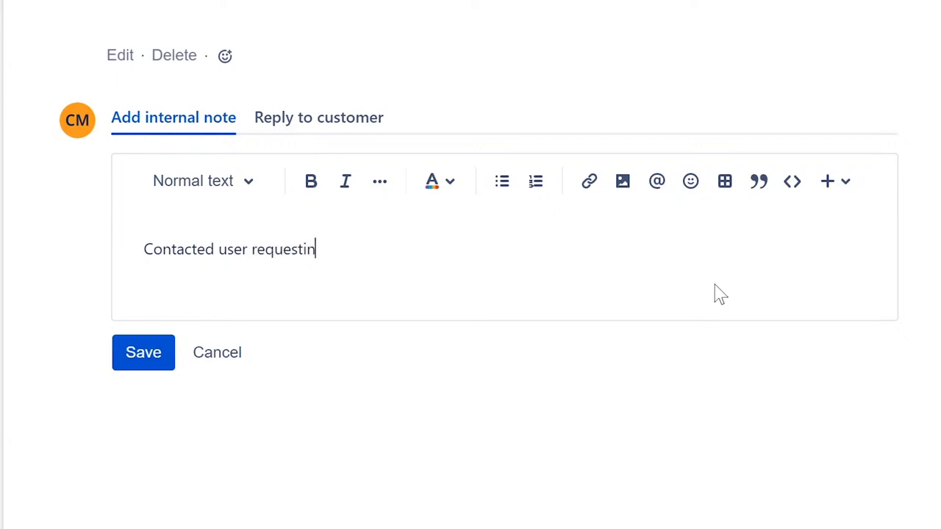
text(g mor ein)
key(BackSpace)
key(BackSpace)
key(BackSpace)
key(BackSpace)
key(BackSpace)
key(BackSpace)
text(e information)
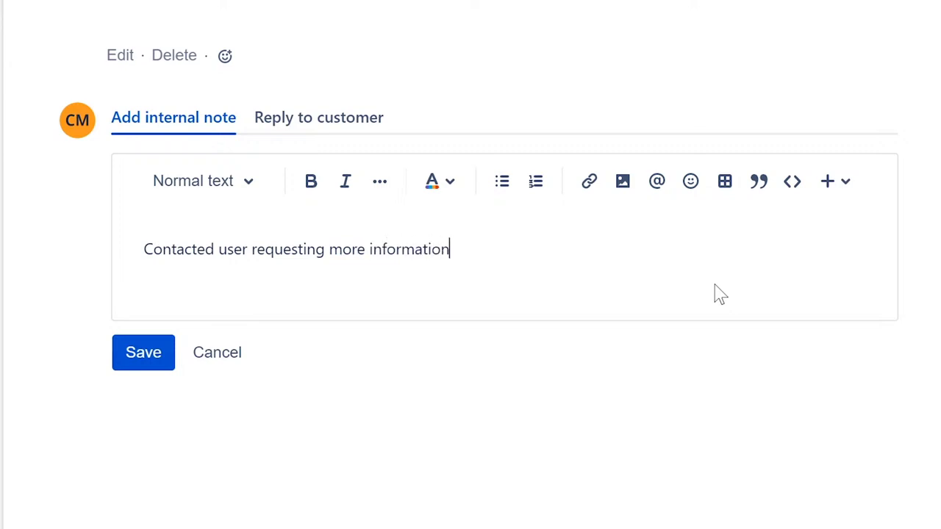
text(.)
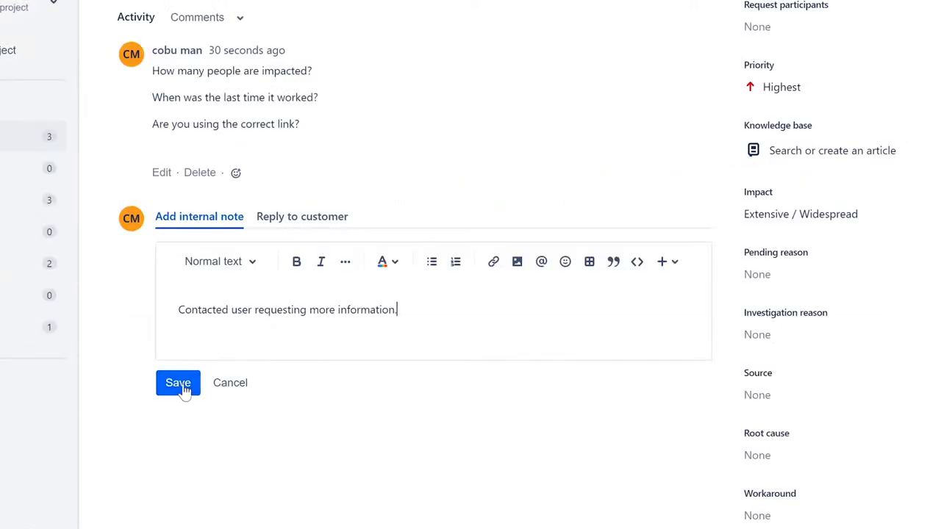
click(143, 353)
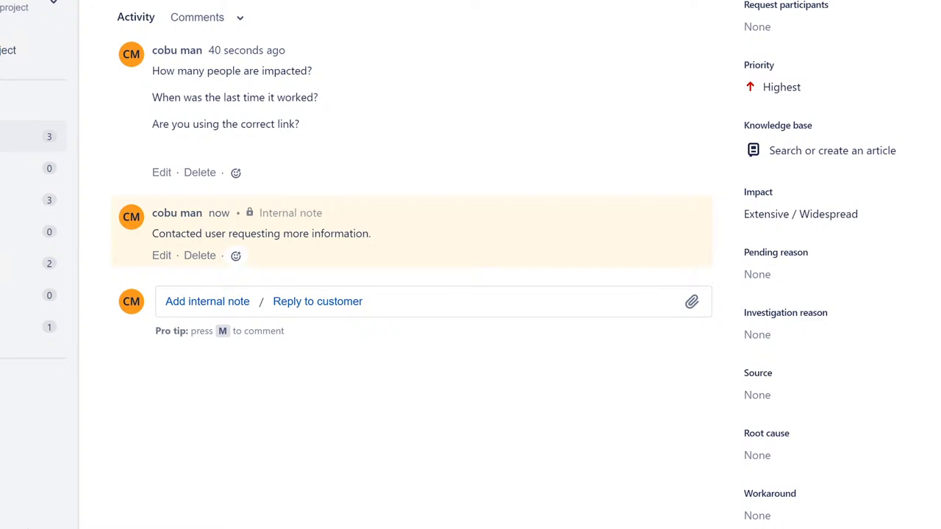
double_click(215, 233)
drag(225, 233, 378, 235)
click(376, 235)
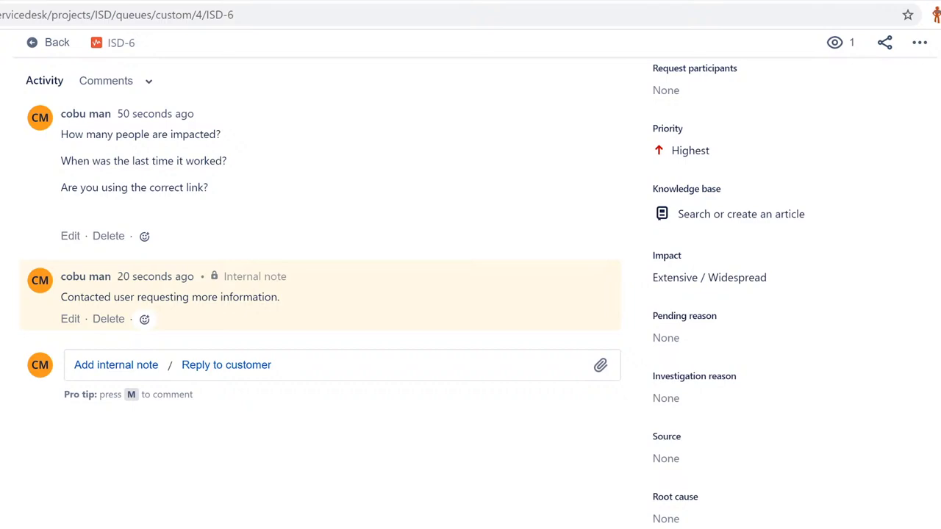
scroll(149, 304, up, 5)
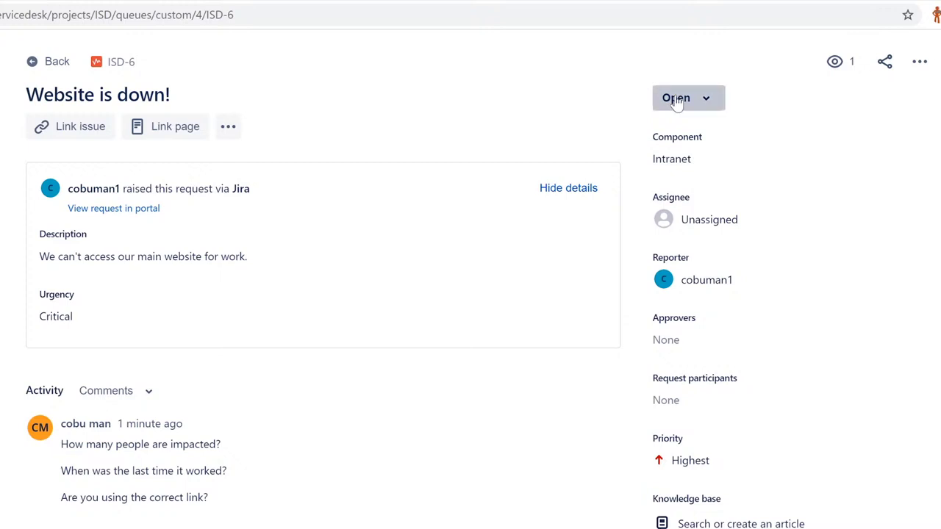
click(707, 100)
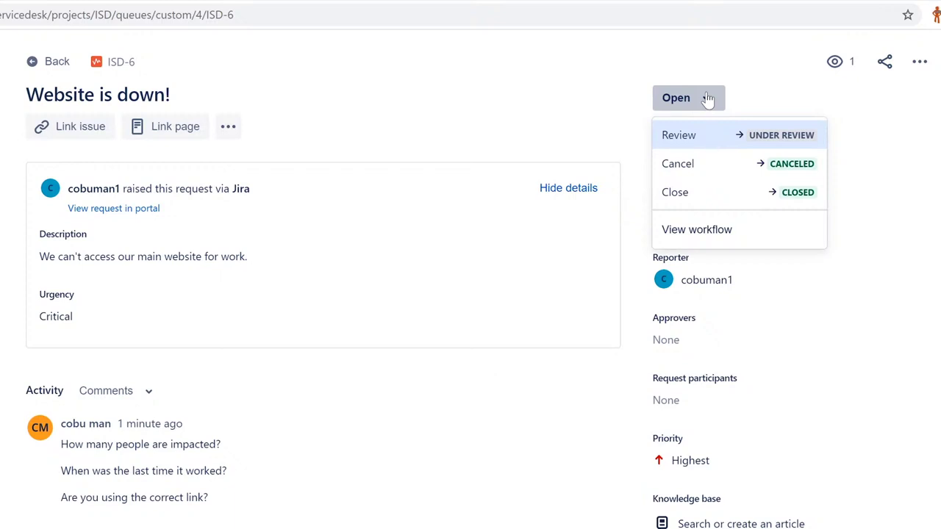
click(708, 98)
click(706, 99)
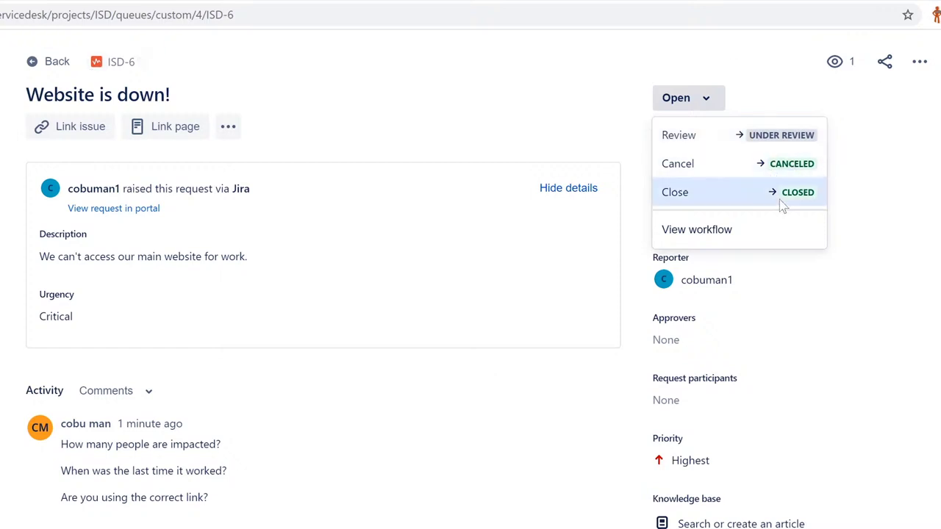
click(891, 196)
scroll(892, 198, down, 7)
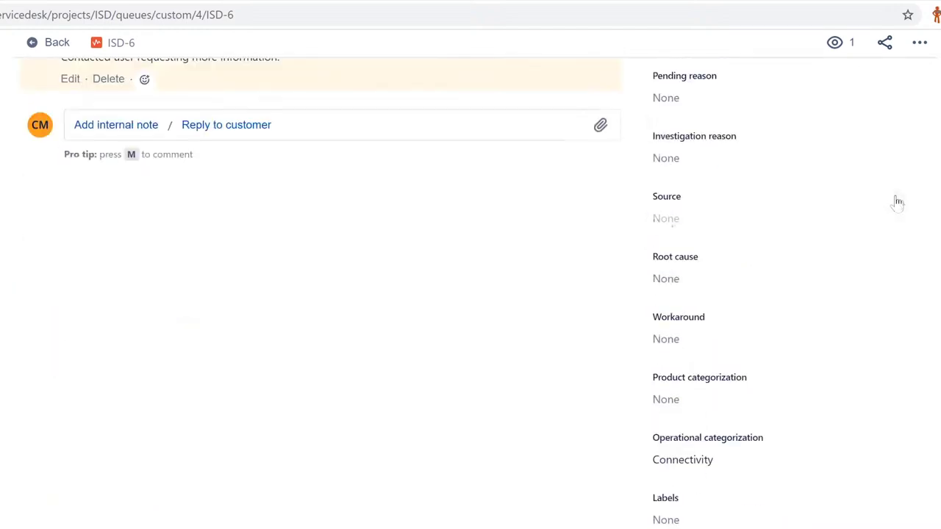
scroll(897, 201, up, 5)
scroll(898, 202, up, 3)
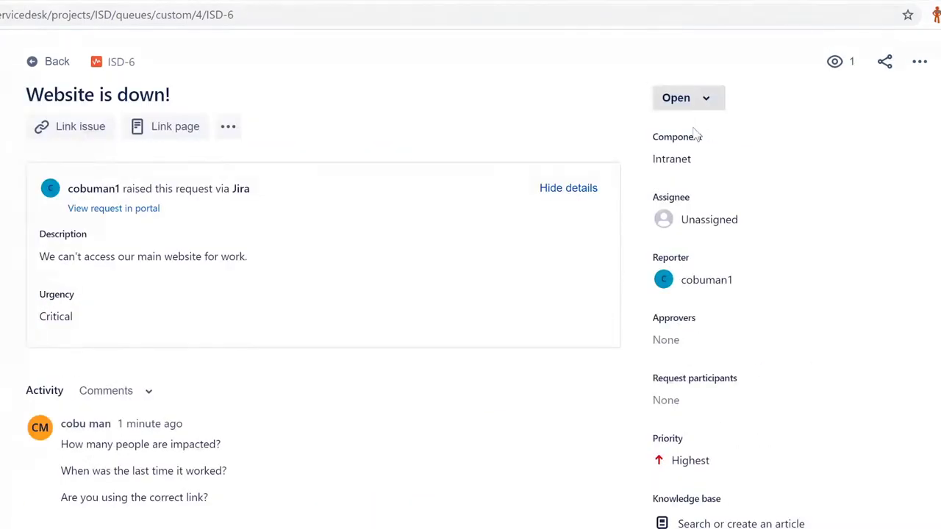
click(695, 103)
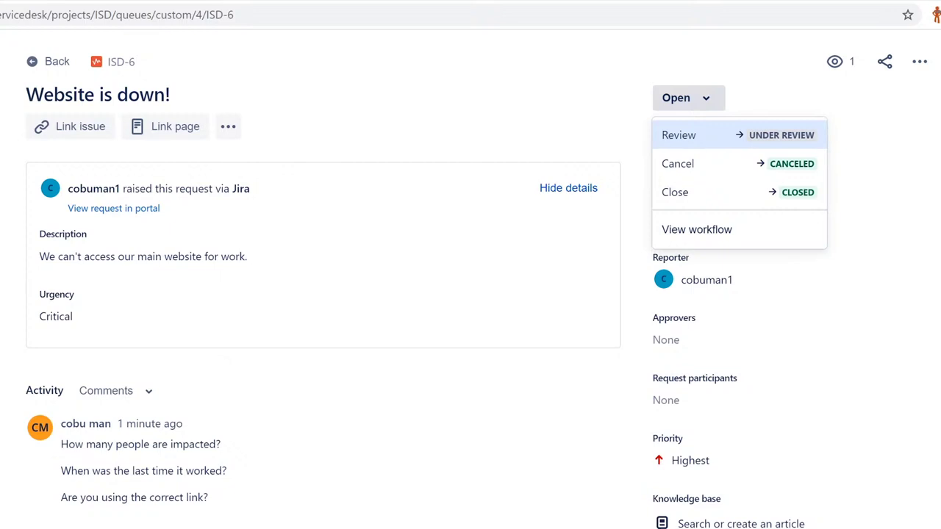
click(889, 235)
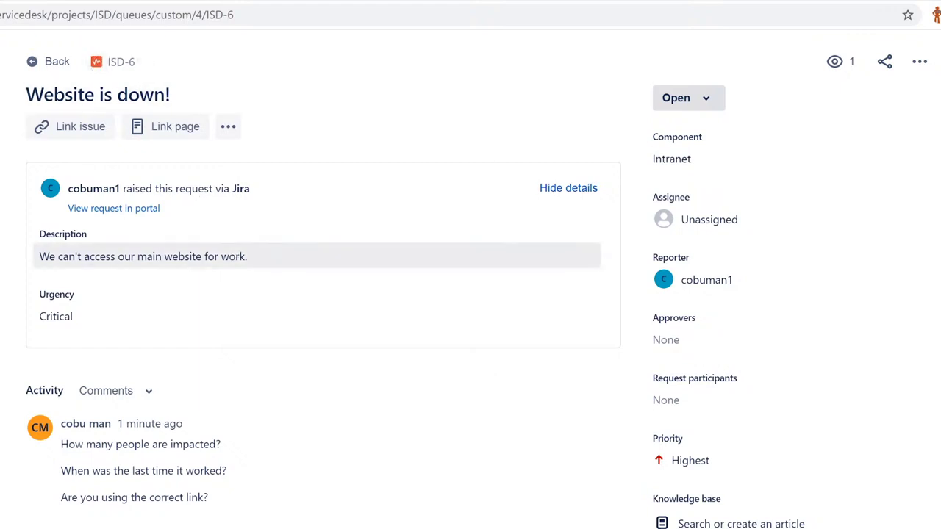
click(215, 266)
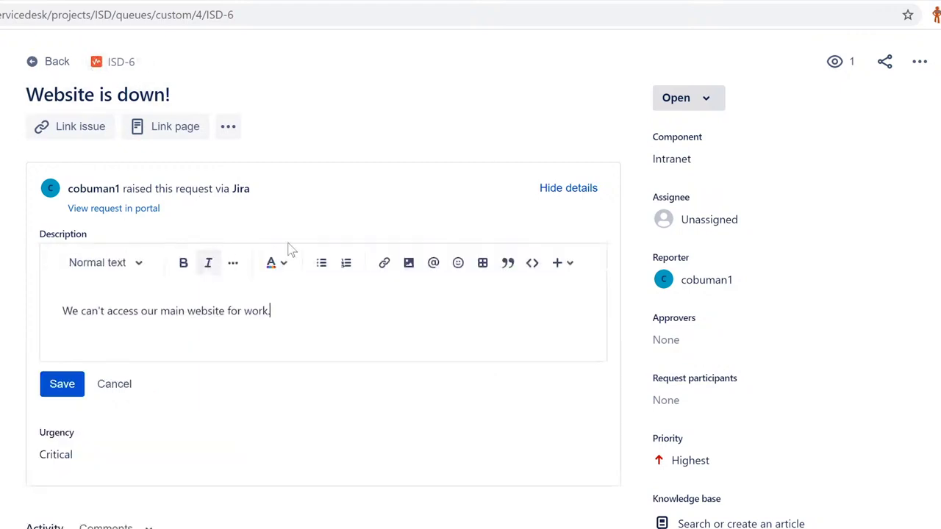
Assign ISD-6 to yourself using 'Assign to me' in the Assignee field
click(915, 219)
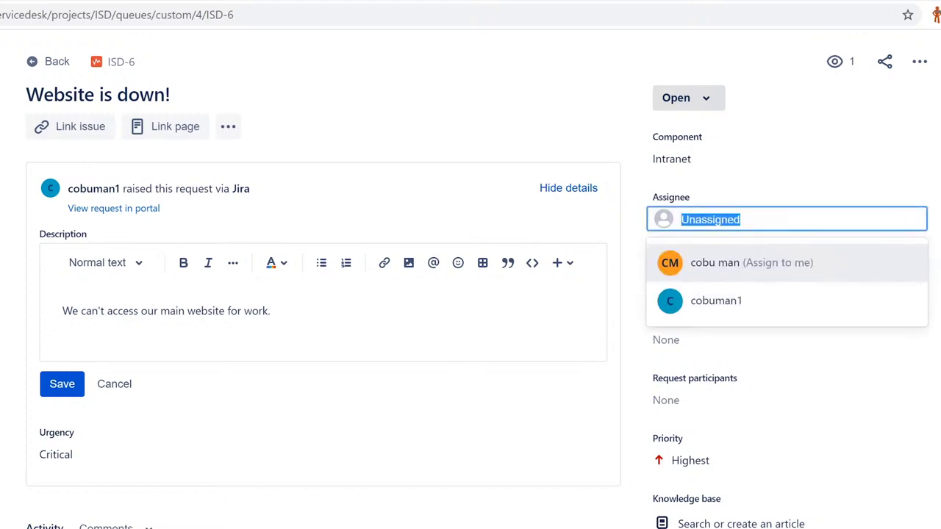
key(Escape)
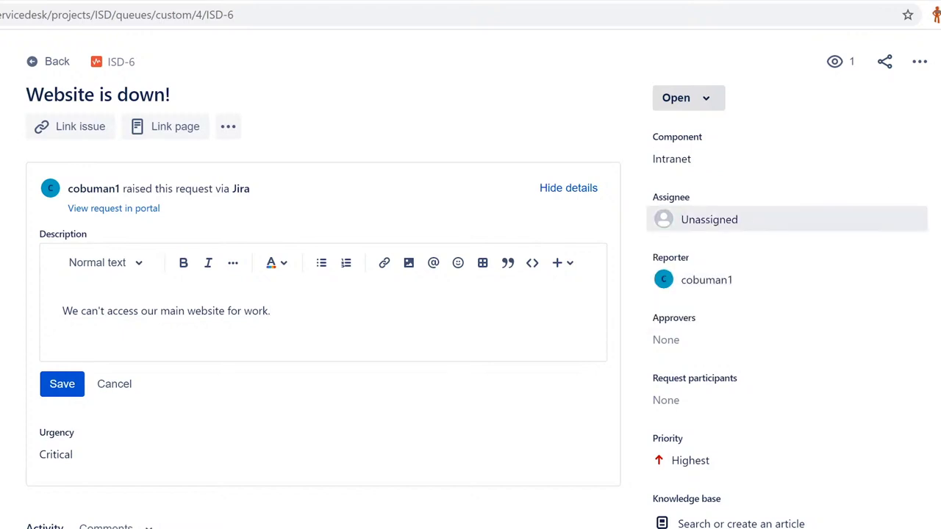
click(905, 218)
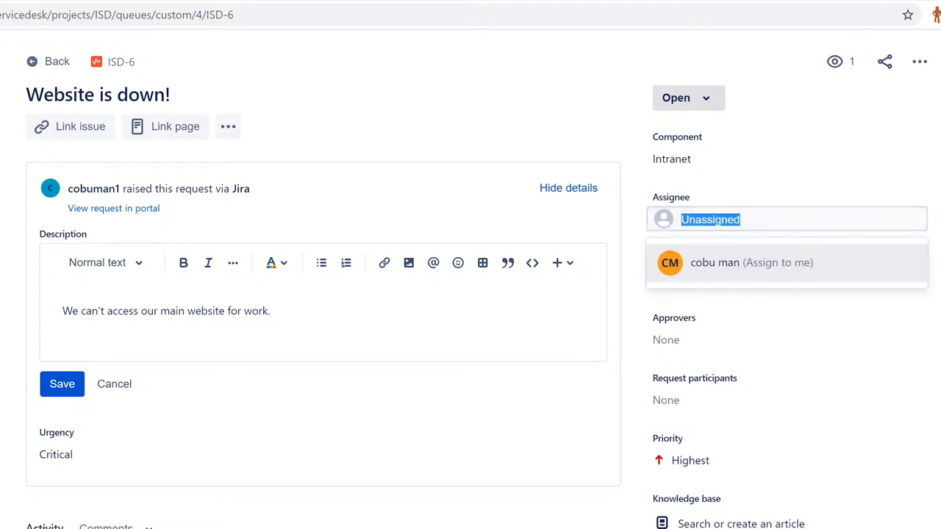
click(741, 266)
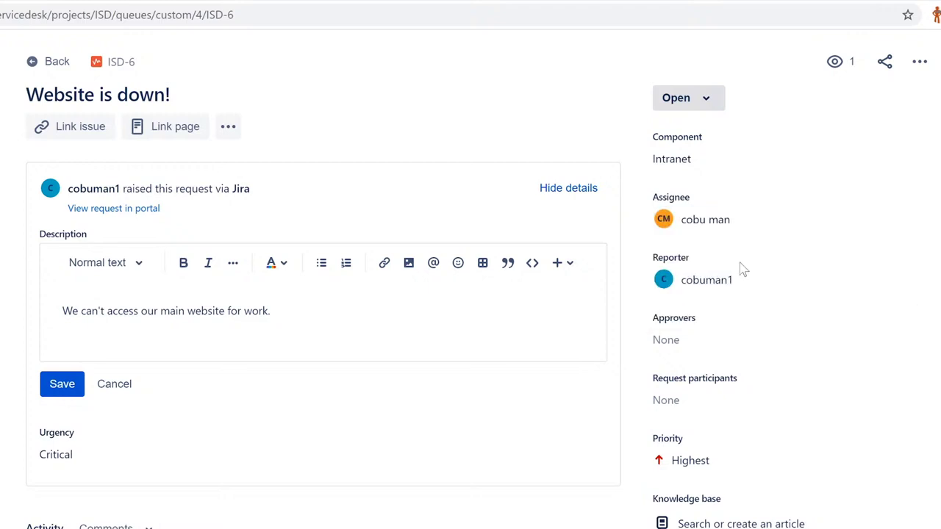
Leave ISD-6's status as Open and go back to the All open queue
click(706, 97)
click(706, 99)
mouse_move(705, 280)
key(alt+Left)
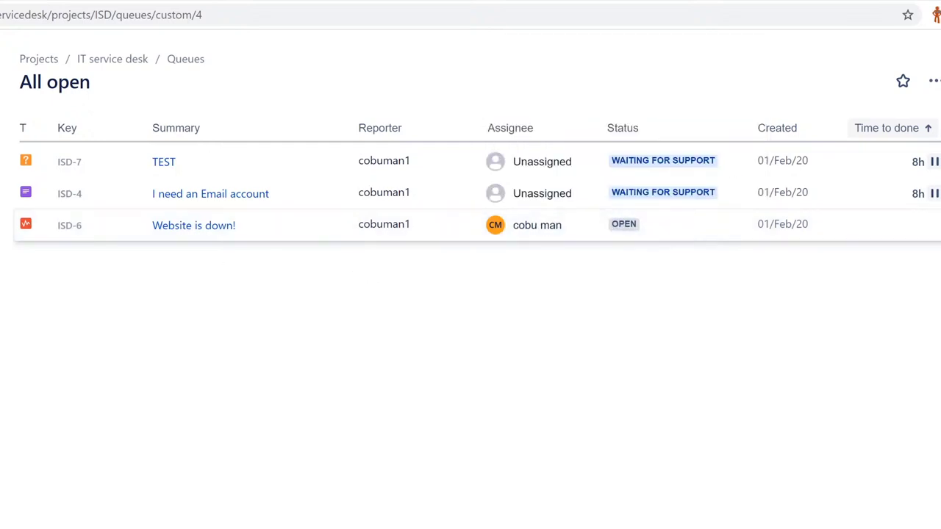
Check the Assigned to me queue holding ISD-6, then All open via Back to project
click(77, 205)
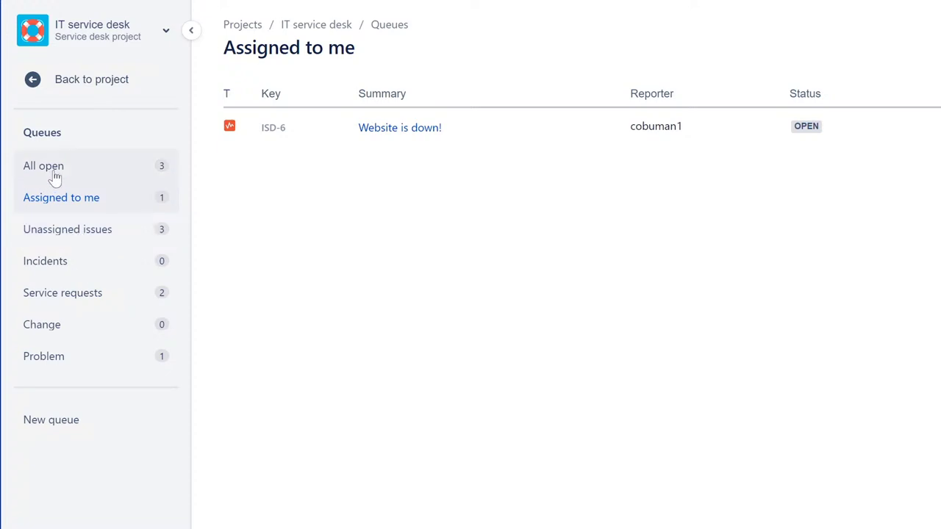
click(91, 163)
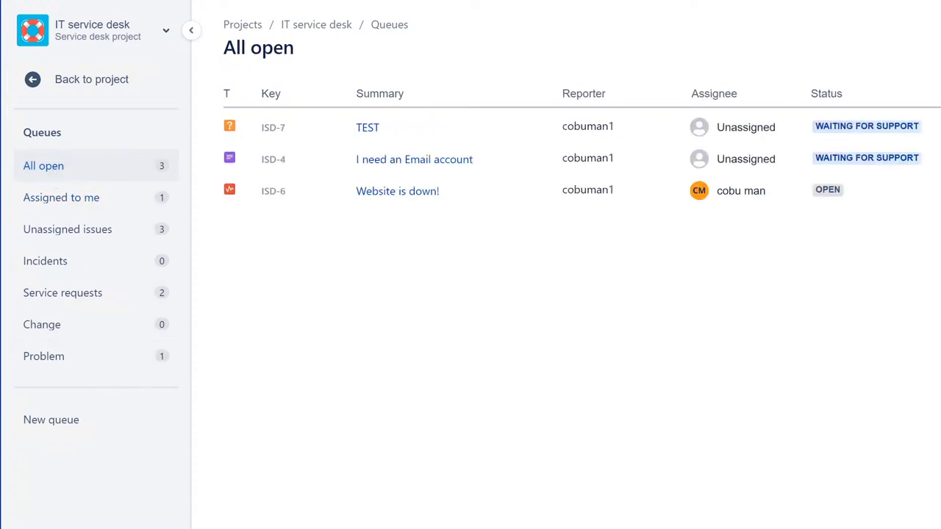
click(15, 460)
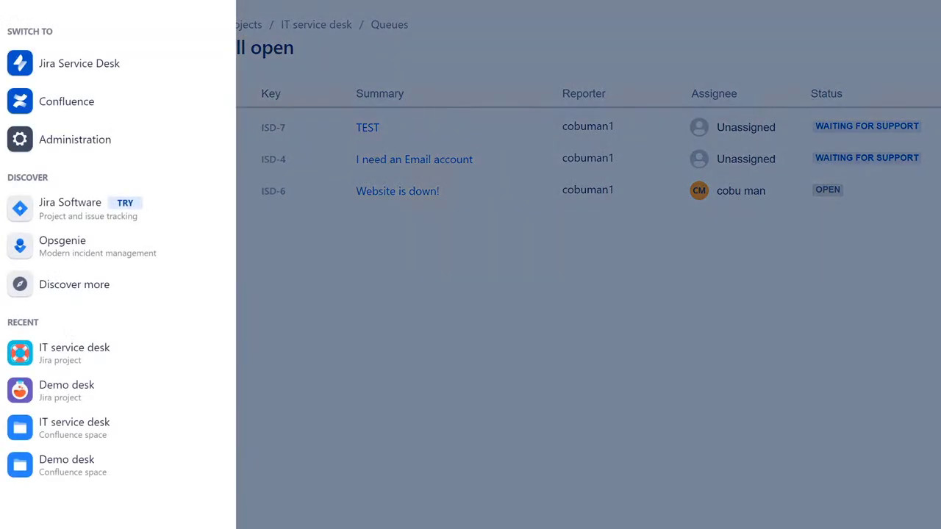
key(Escape)
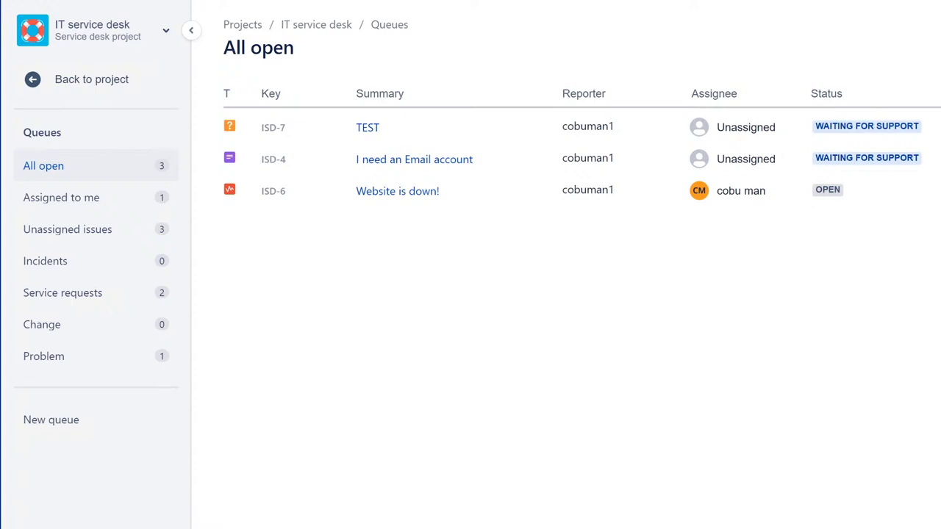
click(49, 90)
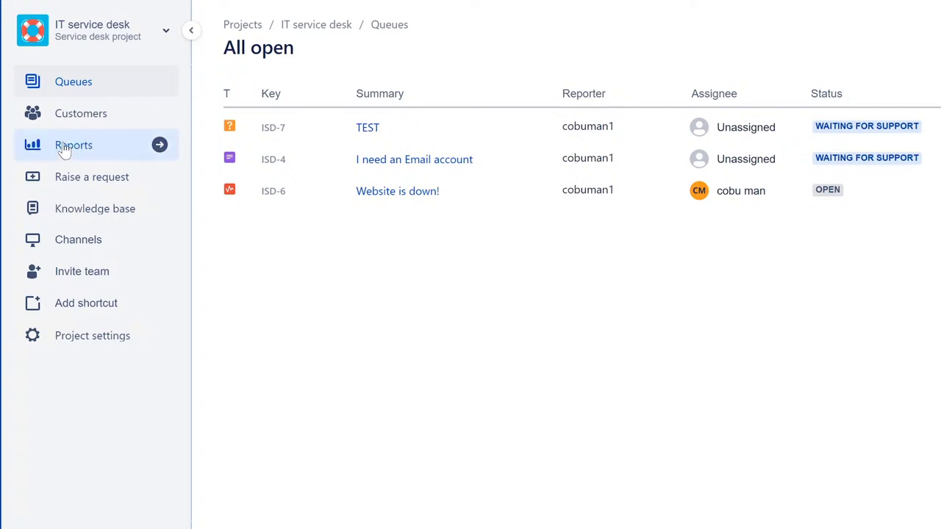
Check the Workload report's one in-progress issue for the admin agent, then return to the All open queue
click(67, 149)
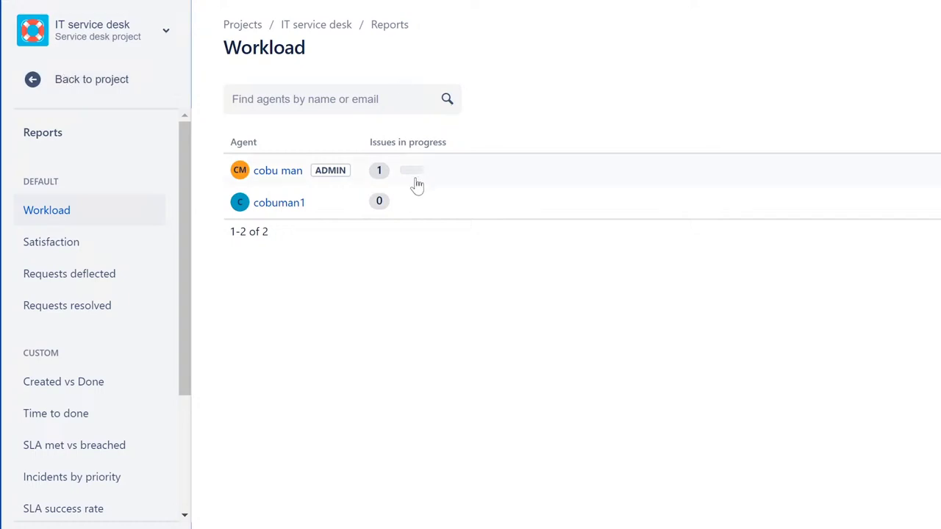
mouse_move(408, 175)
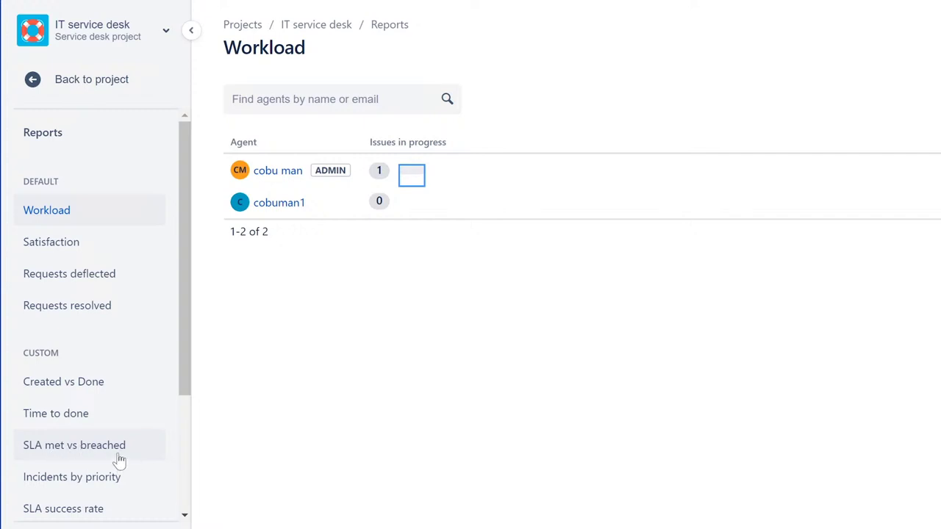
click(38, 87)
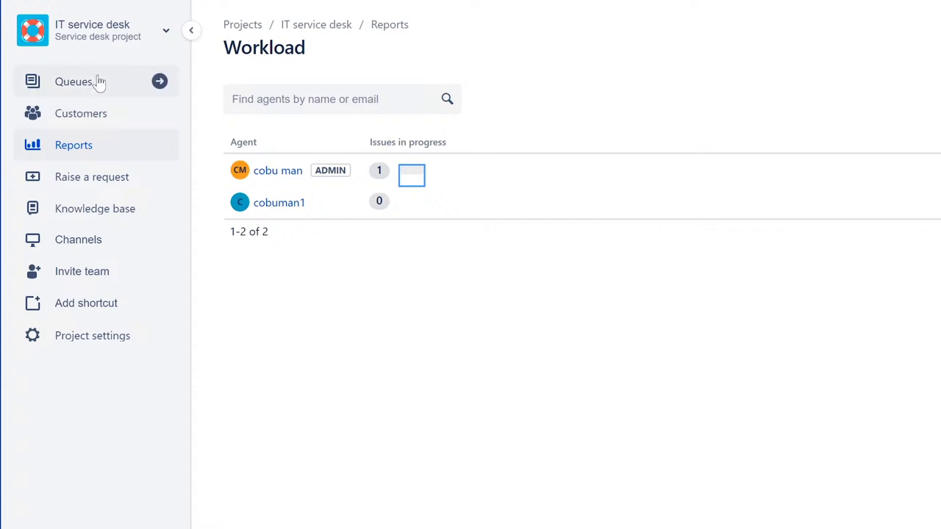
click(96, 81)
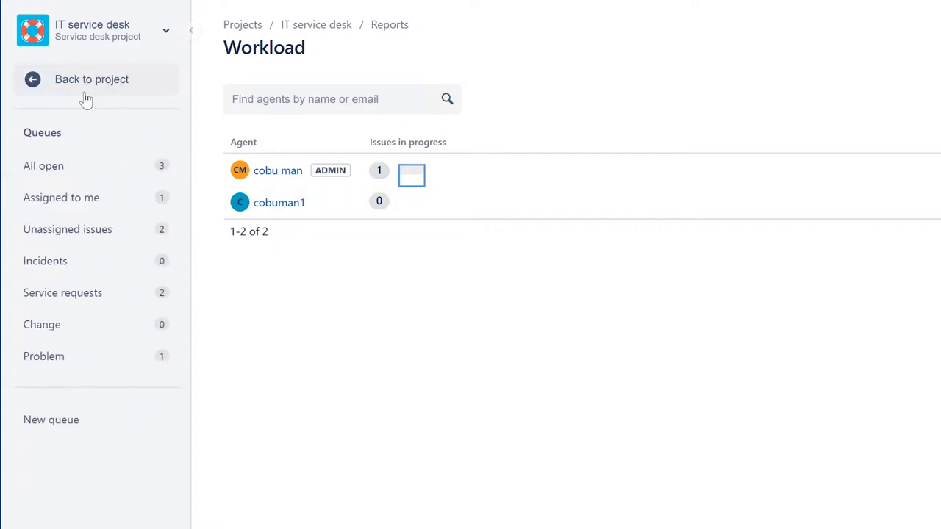
click(72, 171)
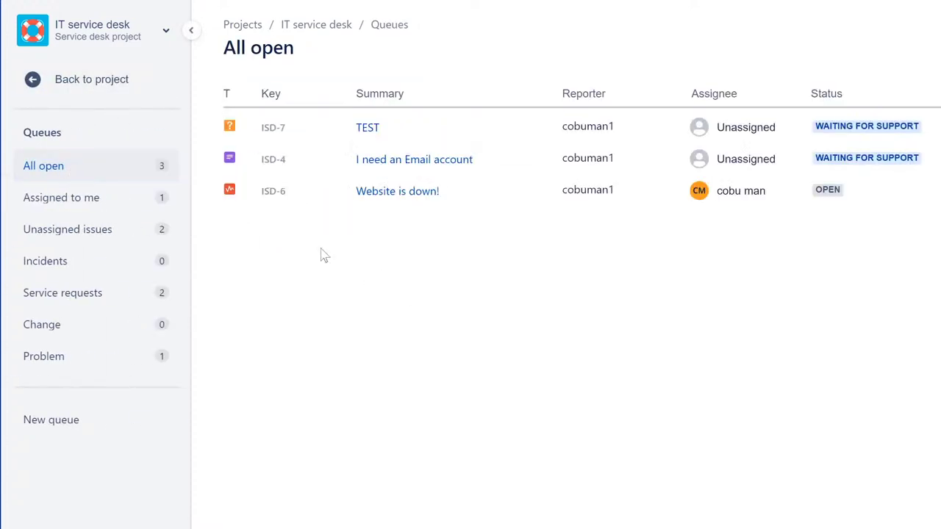
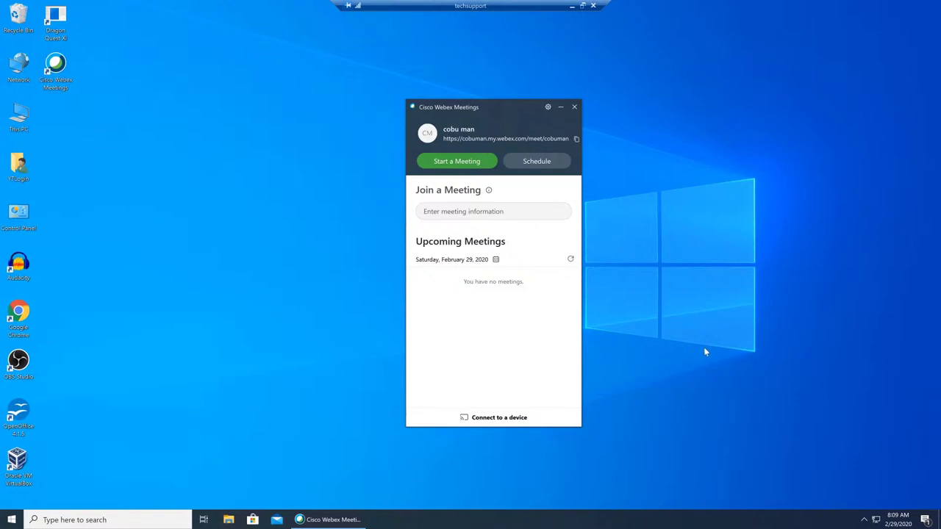
Nudge the signed-in Webex Meetings home window, showing no upcoming meetings, slightly on the desktop
drag(493, 106, 477, 116)
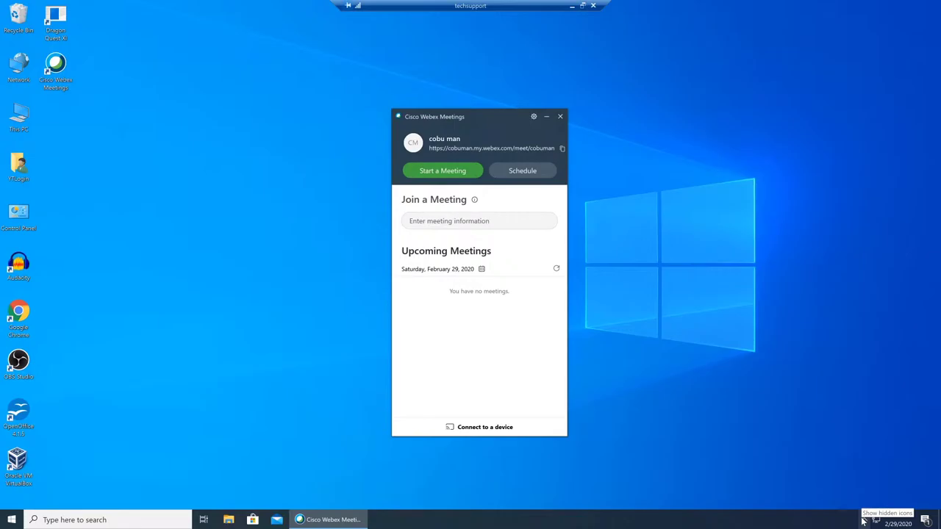
Open the classic Sound control panel from the tray speaker's sound settings, then close Settings
click(863, 521)
right_click(858, 487)
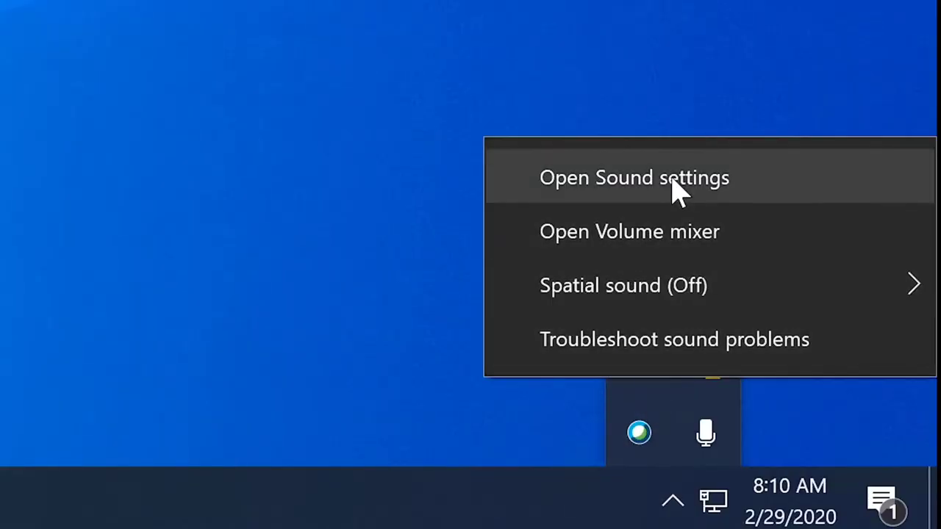
click(672, 180)
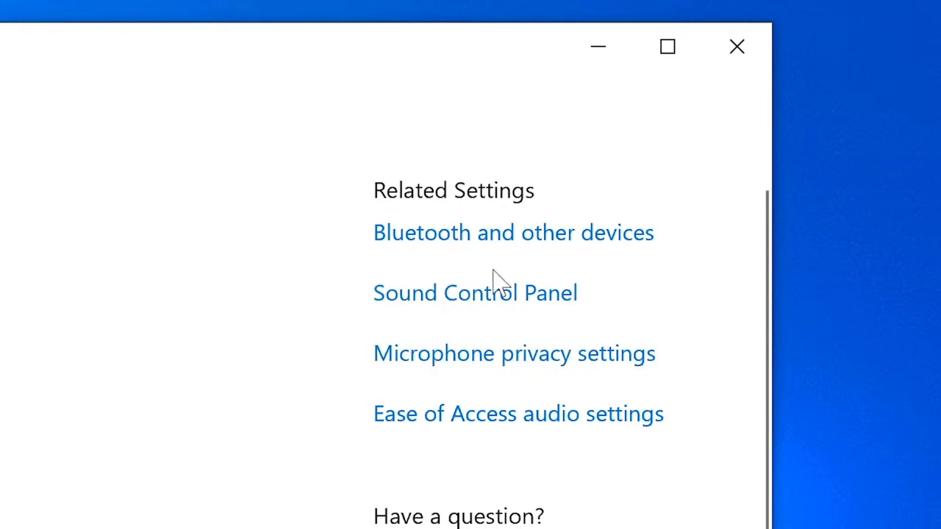
click(467, 294)
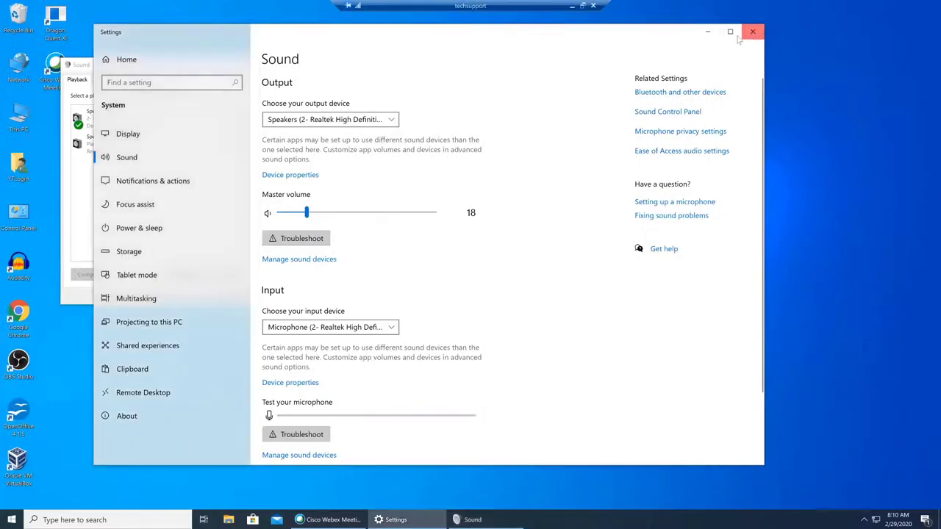
click(737, 47)
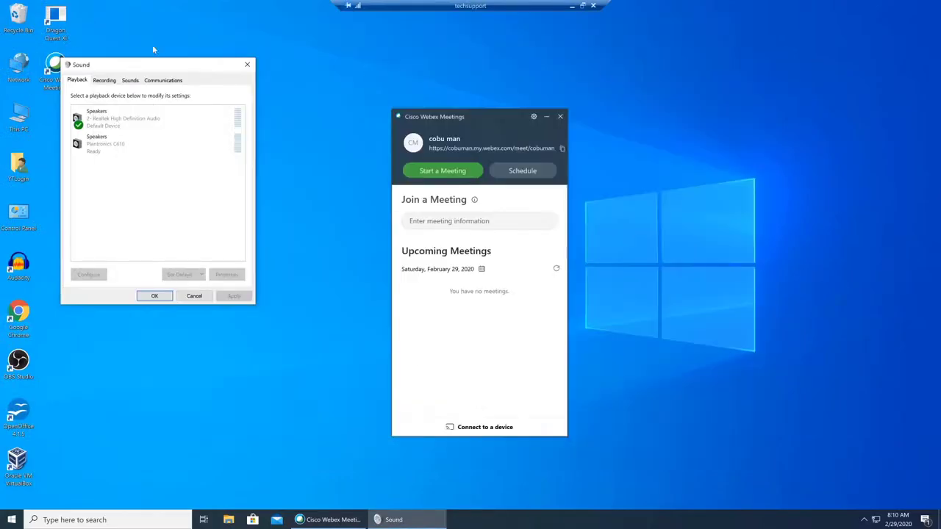
Minimize Webex and center the Sound dialog showing the playback devices
drag(180, 67, 490, 175)
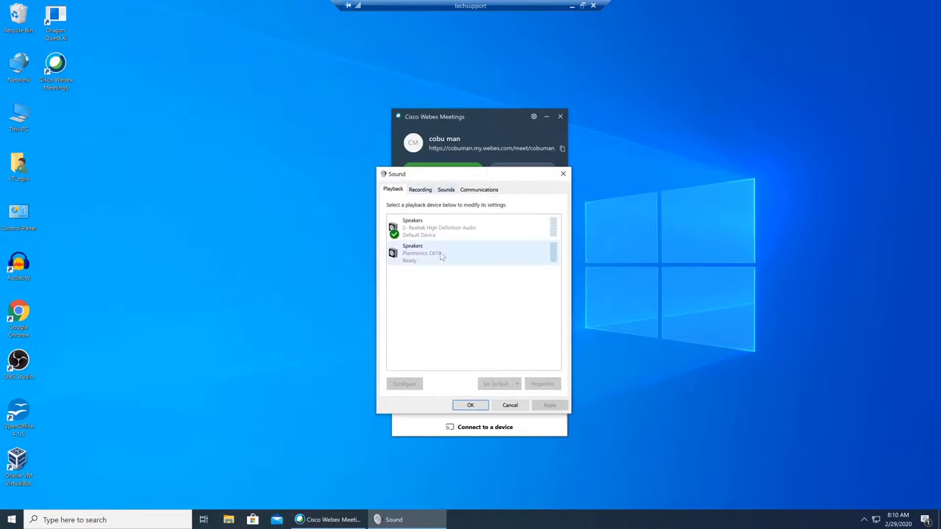
click(546, 117)
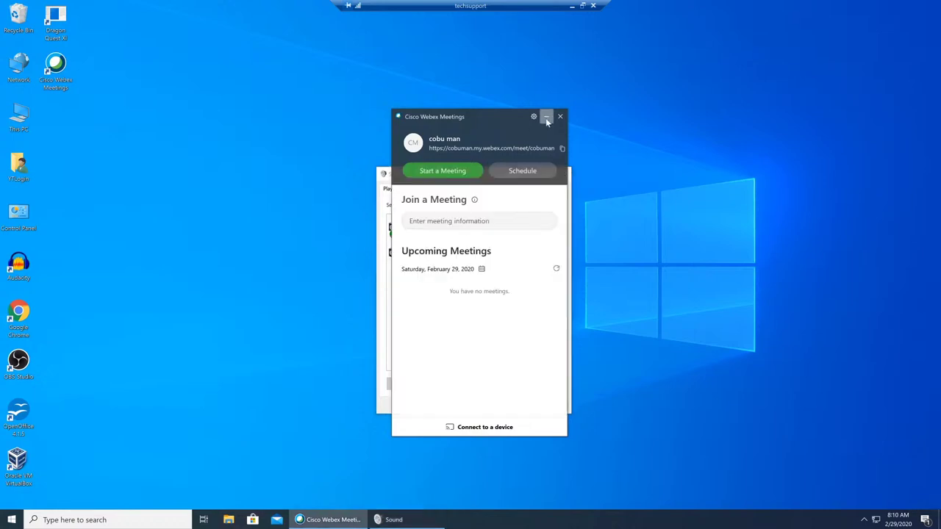
click(545, 118)
drag(480, 176, 485, 145)
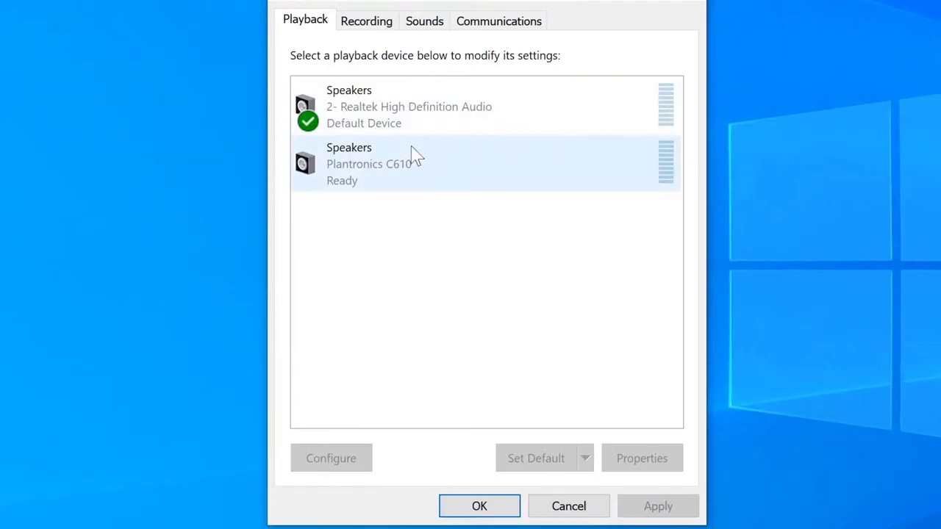
Set Speakers (Plantronics C610) as the default playback device in place of the Realtek speakers
click(415, 125)
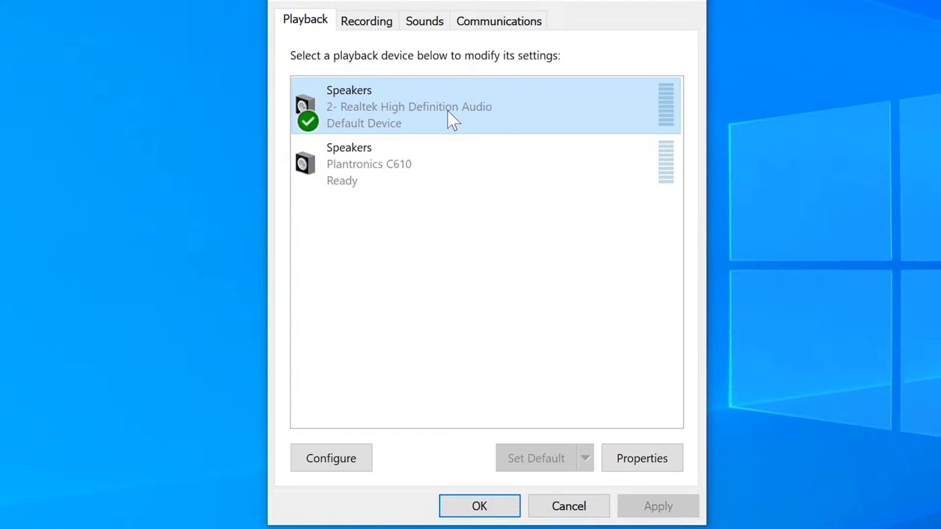
click(403, 171)
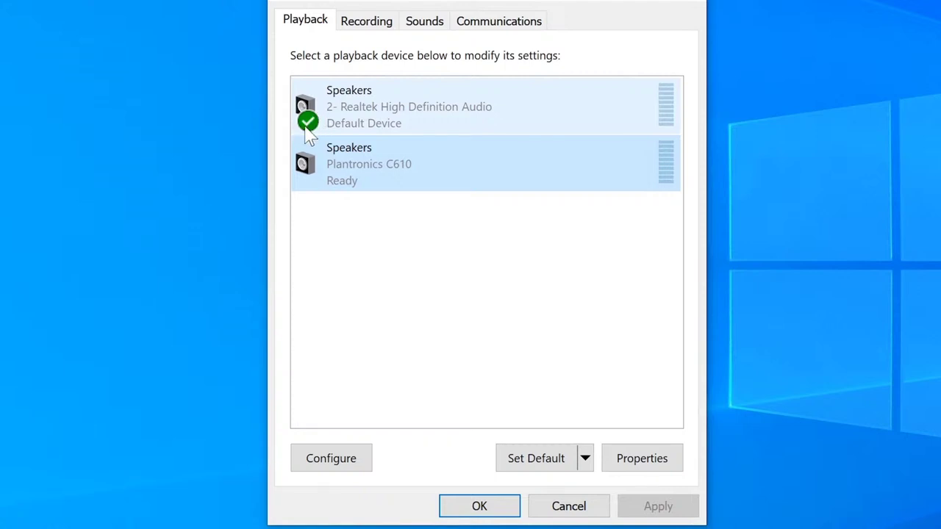
click(381, 122)
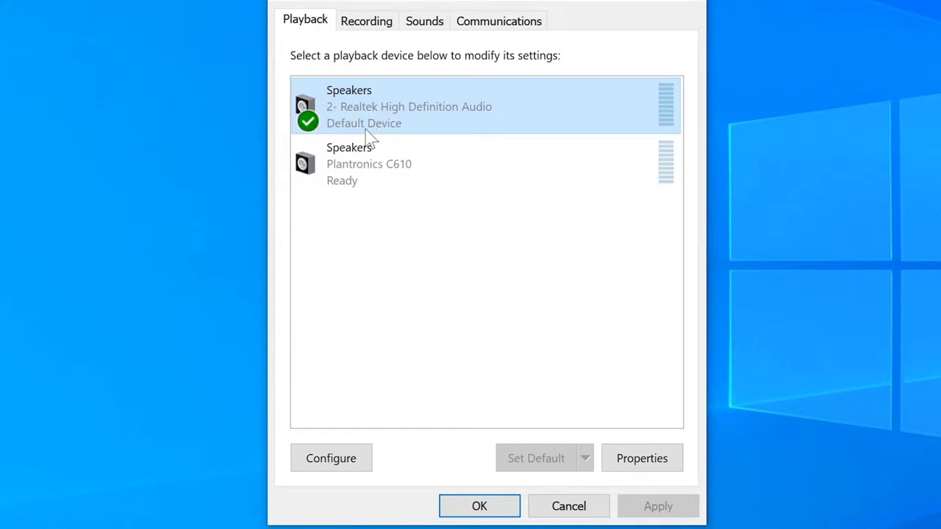
click(360, 162)
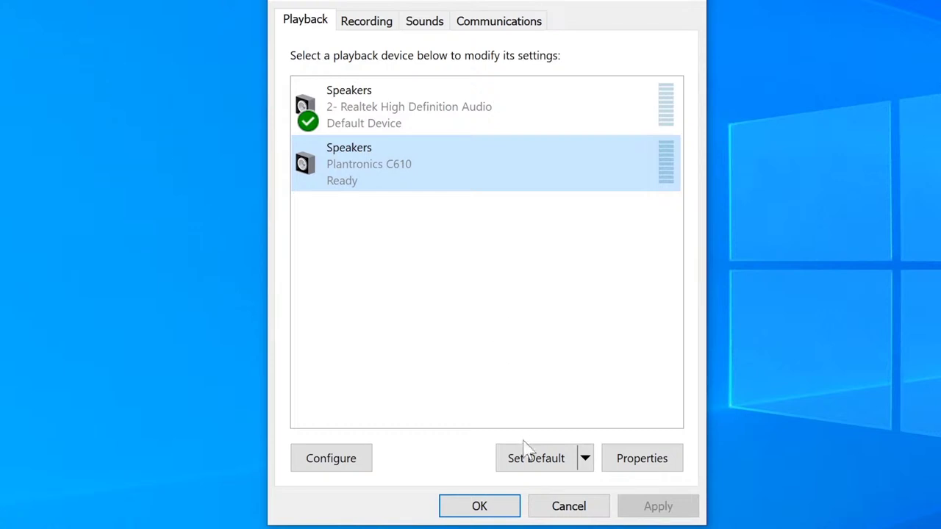
click(539, 459)
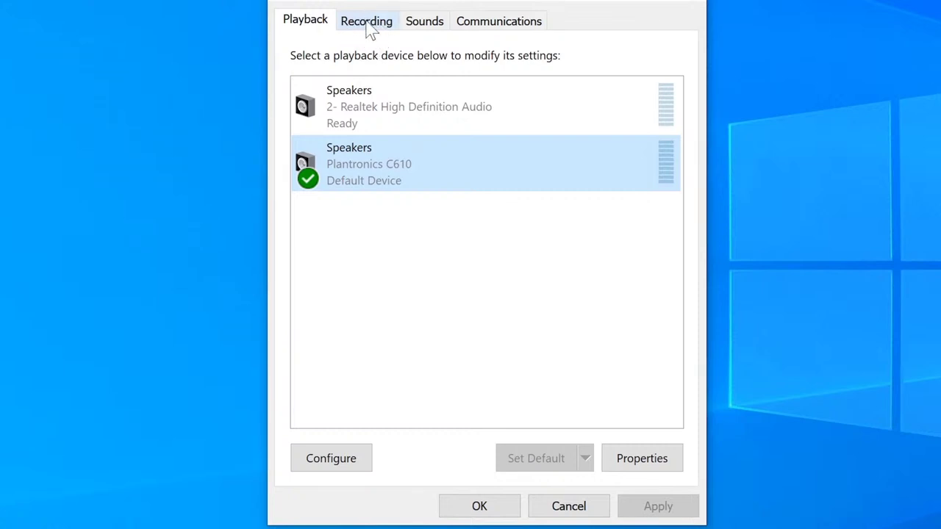
On the Recording tab, make the Plantronics C610 microphone the default instead of the Realtek microphone
click(366, 22)
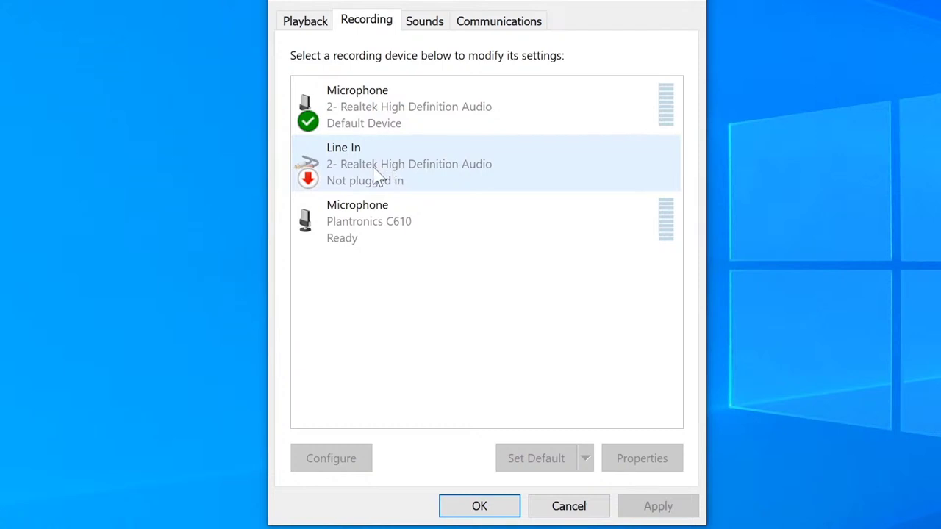
click(376, 128)
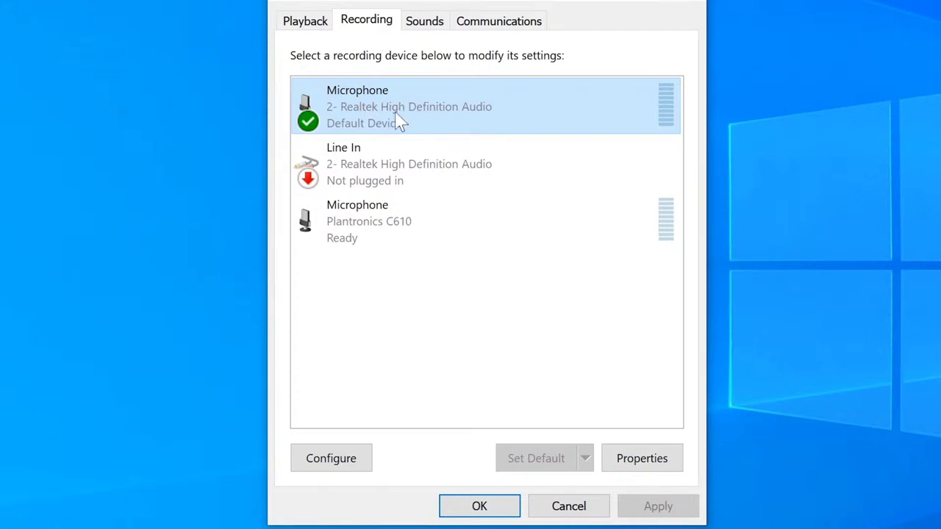
click(408, 231)
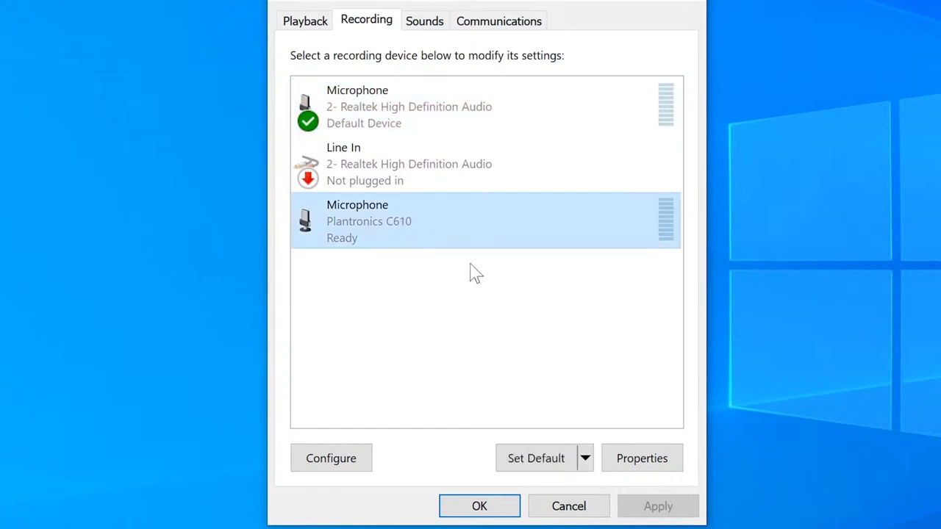
click(547, 463)
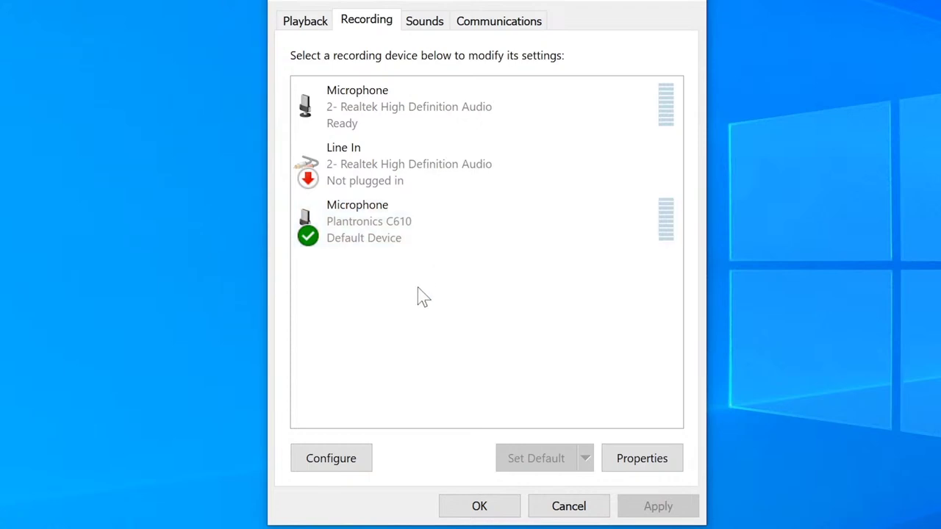
click(451, 236)
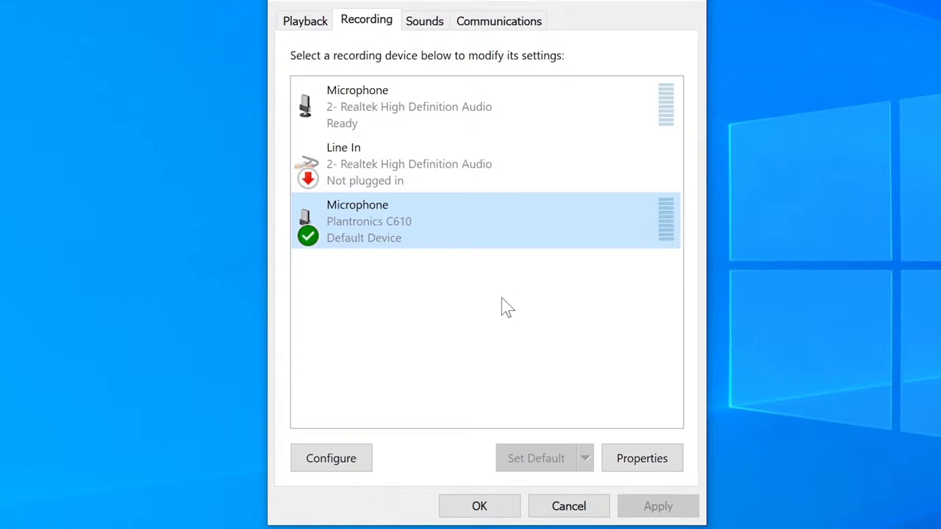
click(505, 307)
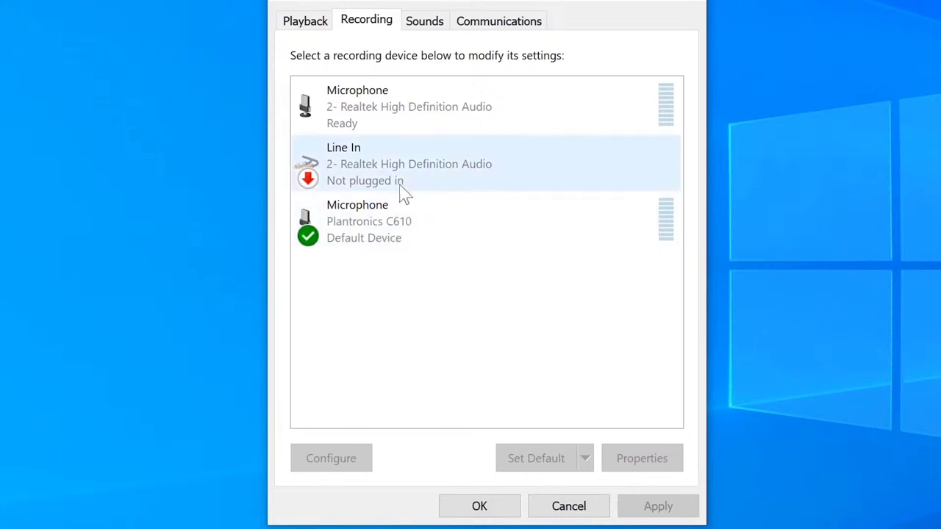
click(404, 222)
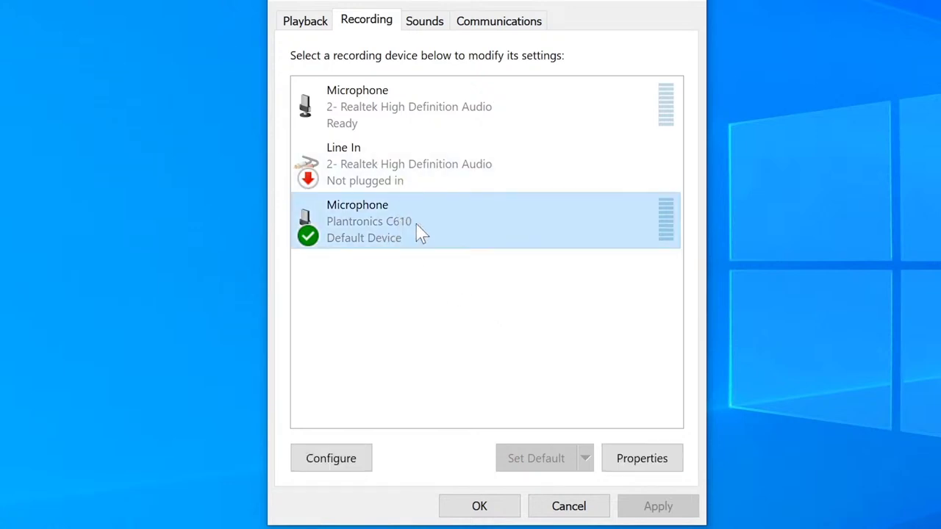
click(303, 20)
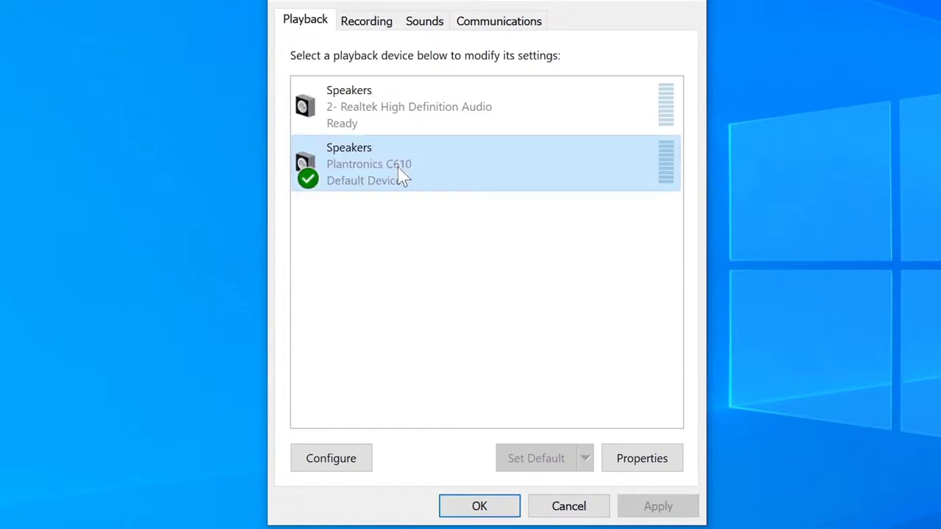
Accept the Sound changes with OK and open Preferences from the Webex gear menu
click(479, 507)
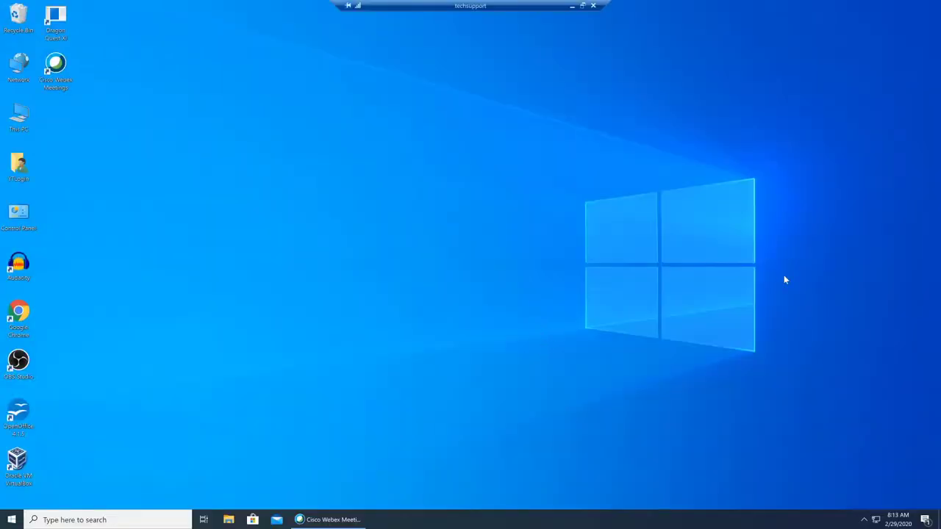
click(343, 520)
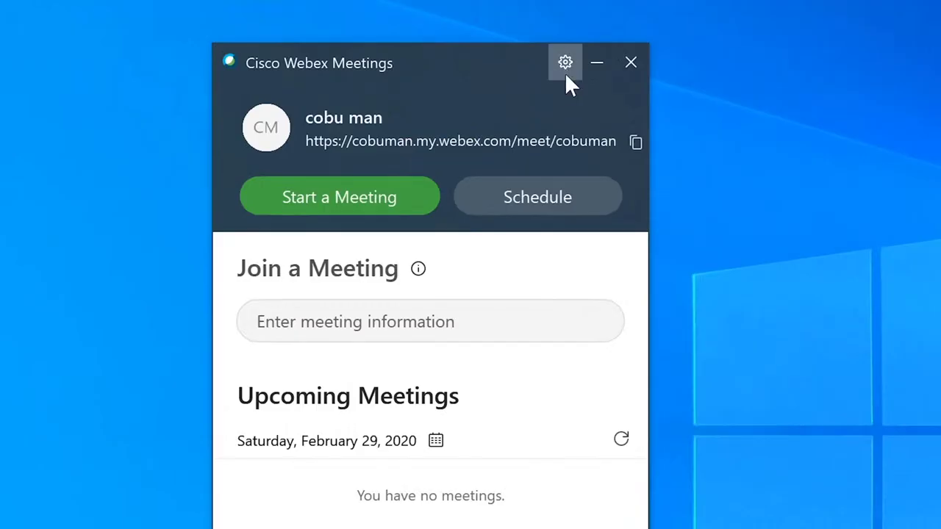
click(564, 59)
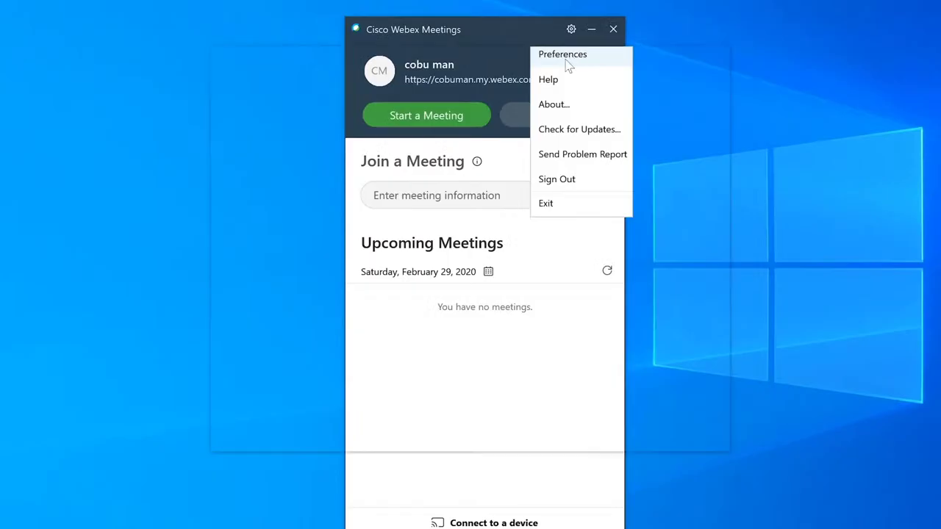
click(566, 107)
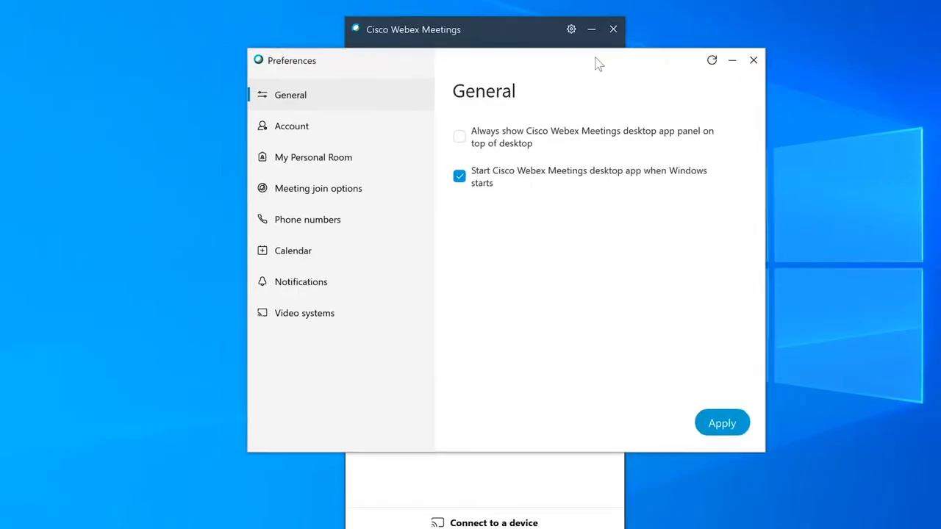
drag(599, 61, 556, 91)
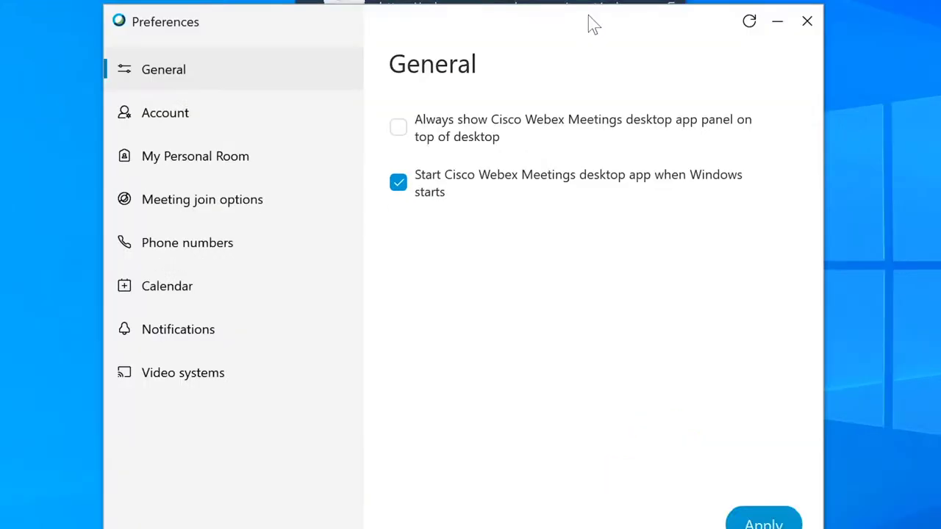
Browse the Account, Personal Room, join, phone, calendar, notification and video-system pages, then close Preferences
click(187, 126)
click(203, 174)
click(191, 208)
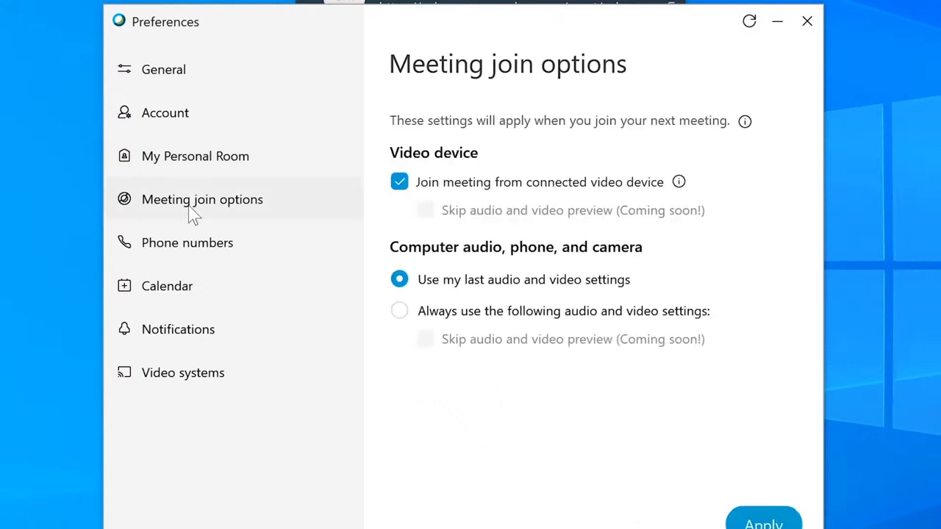
click(195, 253)
click(188, 298)
click(191, 336)
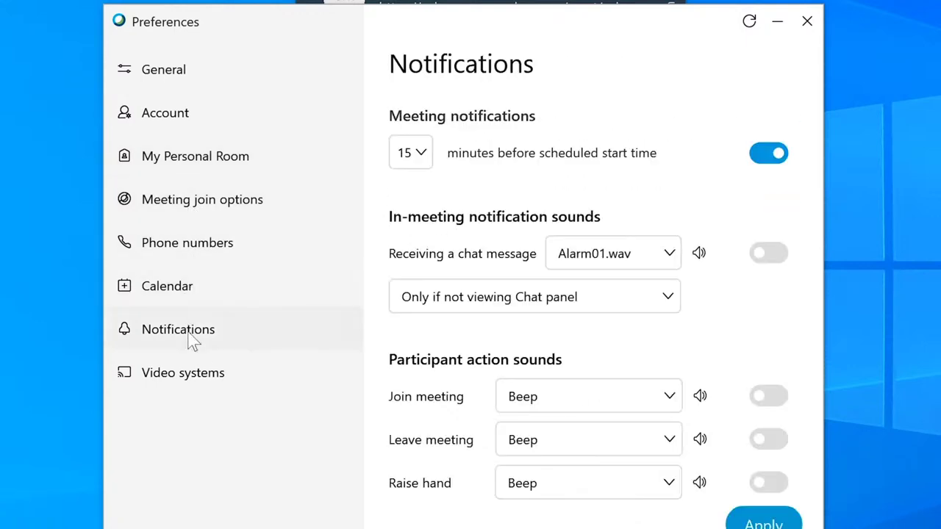
click(197, 379)
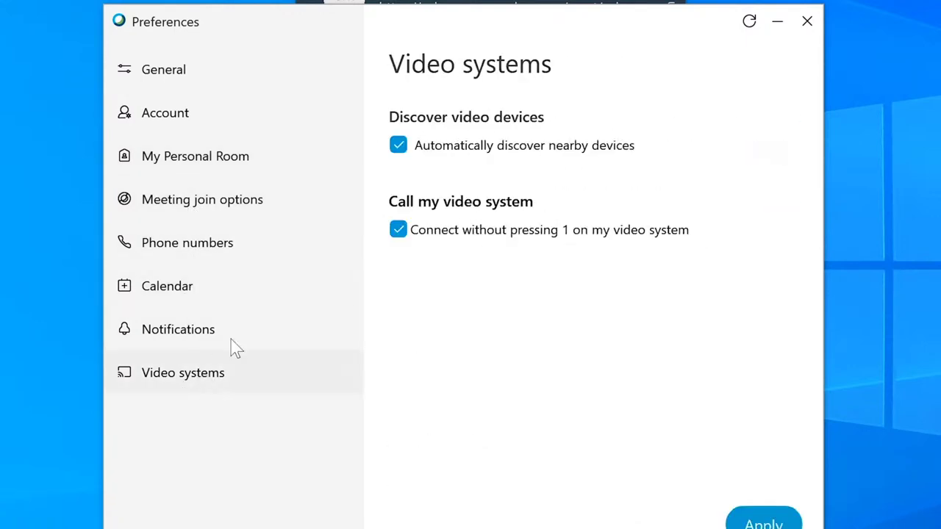
click(807, 21)
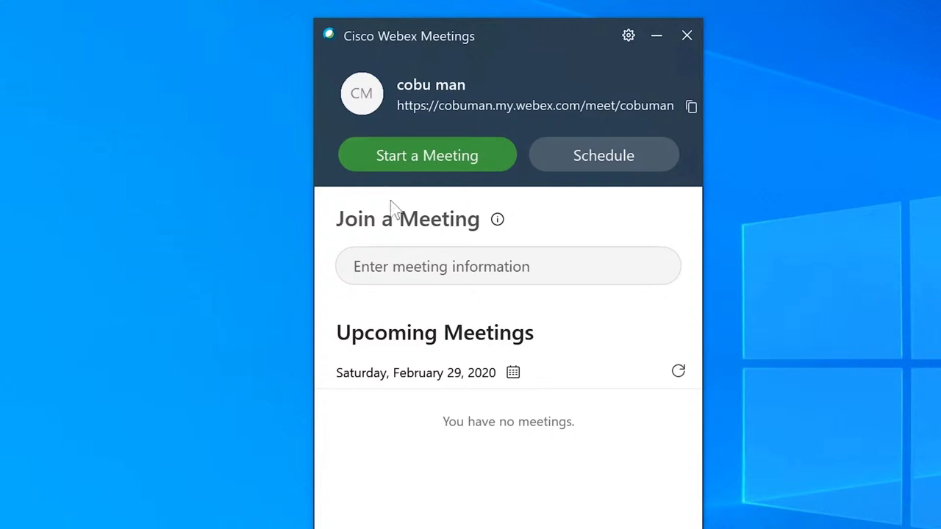
Start a Personal Room meeting and keep 'Use computer for audio' as the audio connection
click(437, 163)
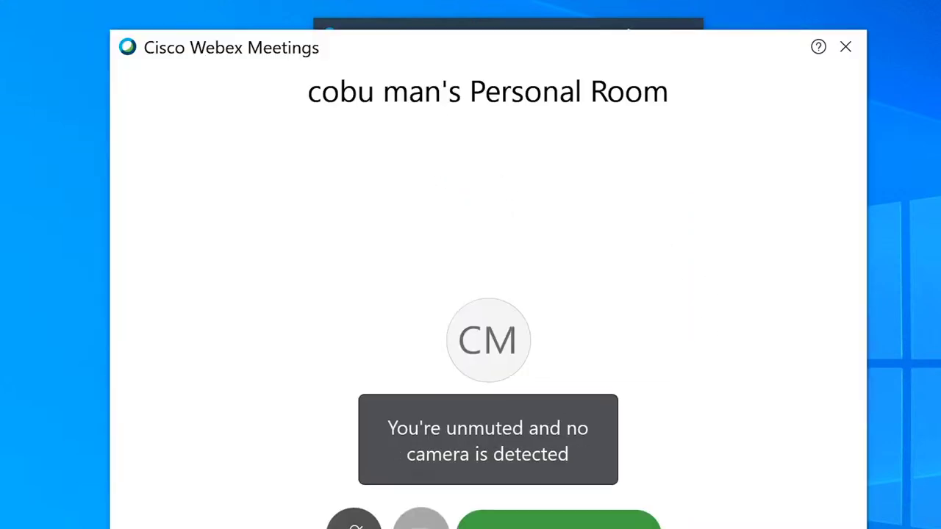
drag(666, 51, 629, 58)
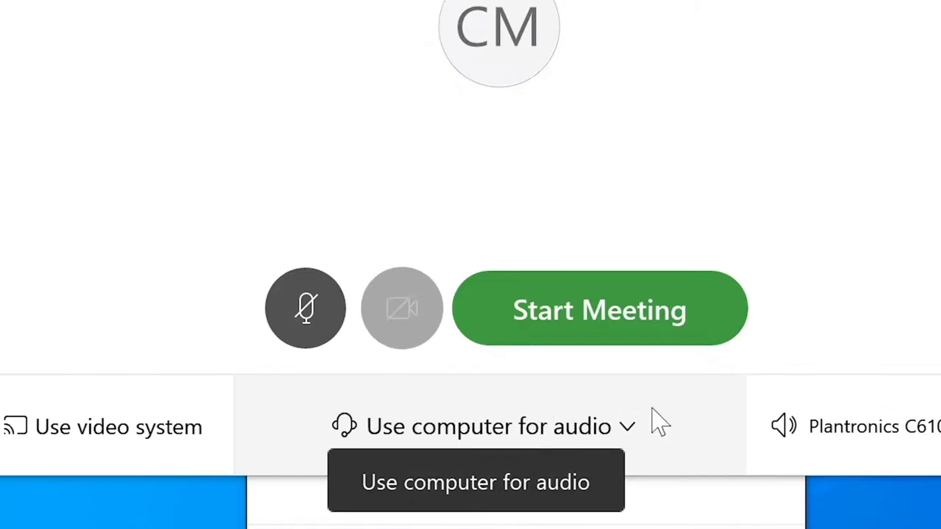
click(557, 492)
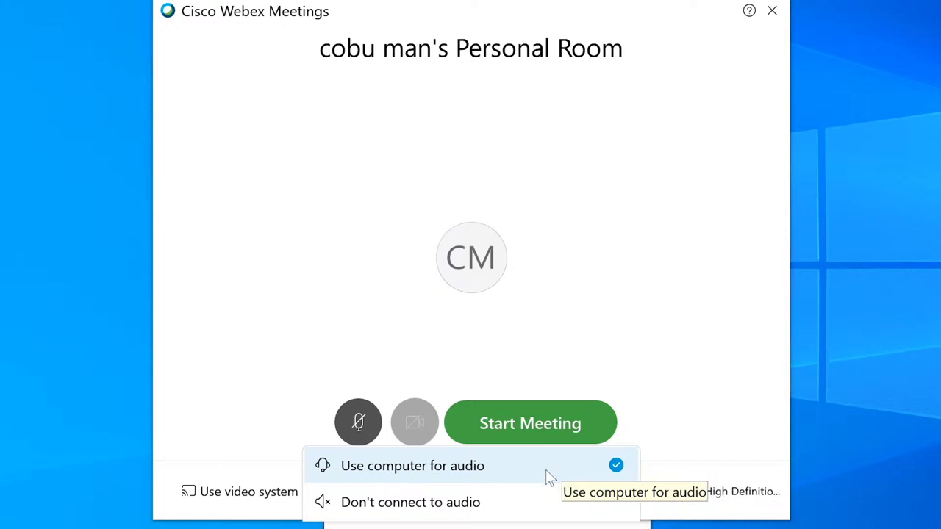
click(548, 474)
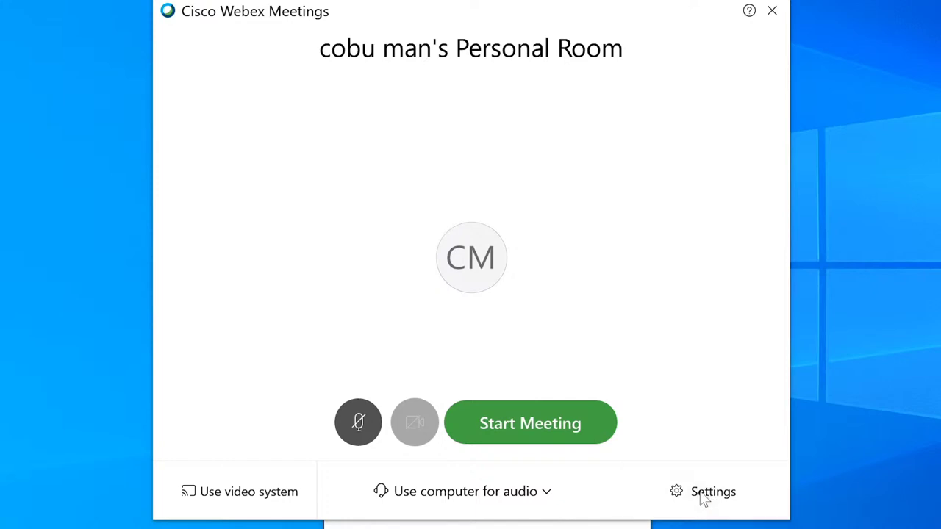
In the audio settings, choose Microphone (Plantronics C610) and recheck the selection
click(683, 501)
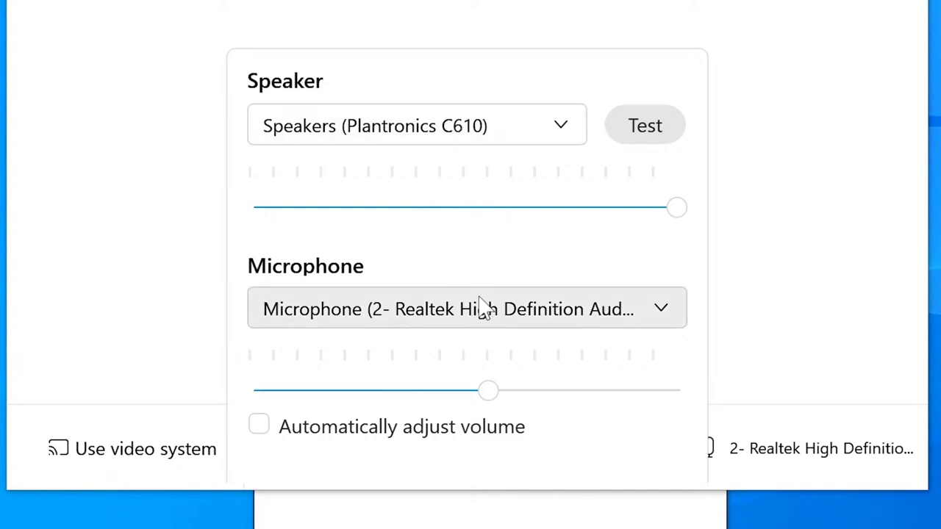
click(512, 317)
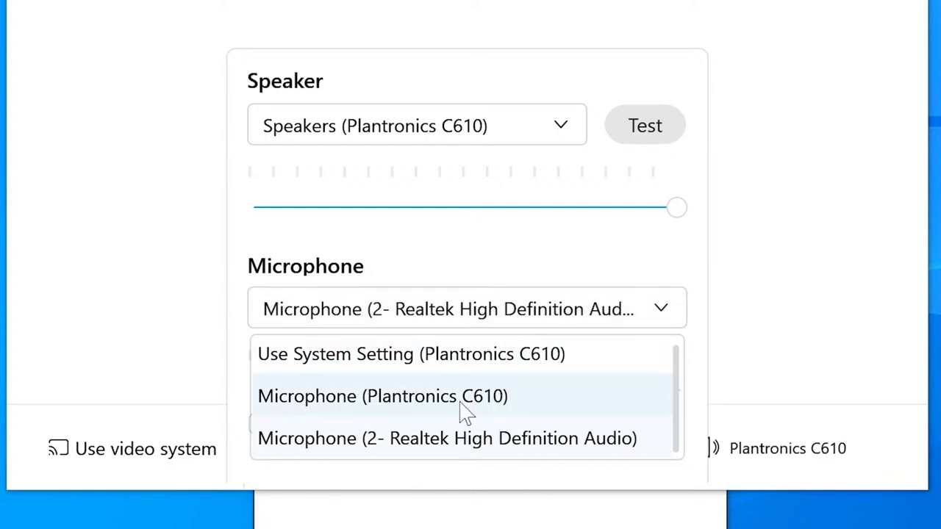
click(360, 398)
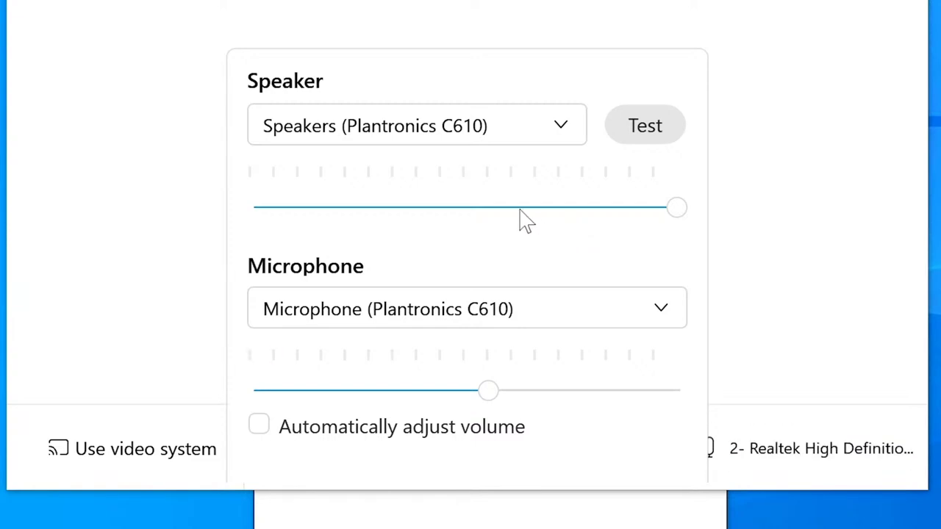
click(538, 311)
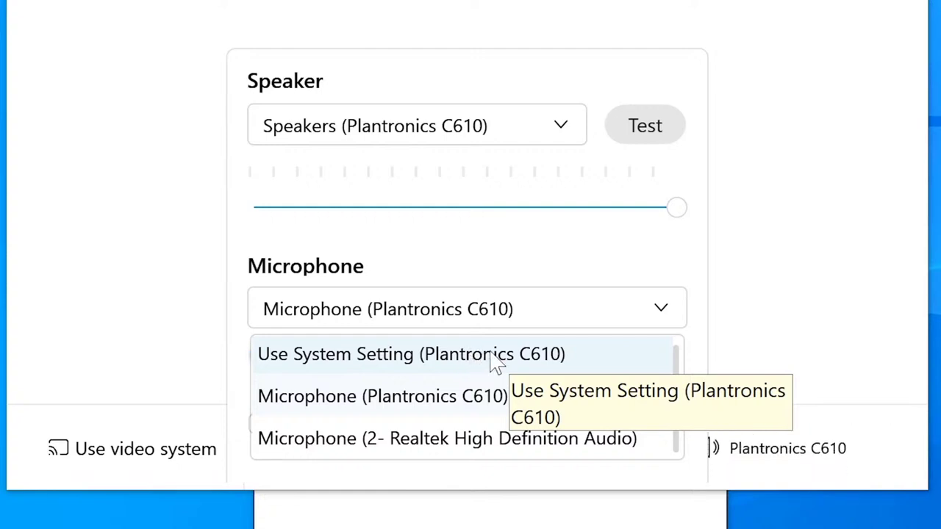
click(471, 402)
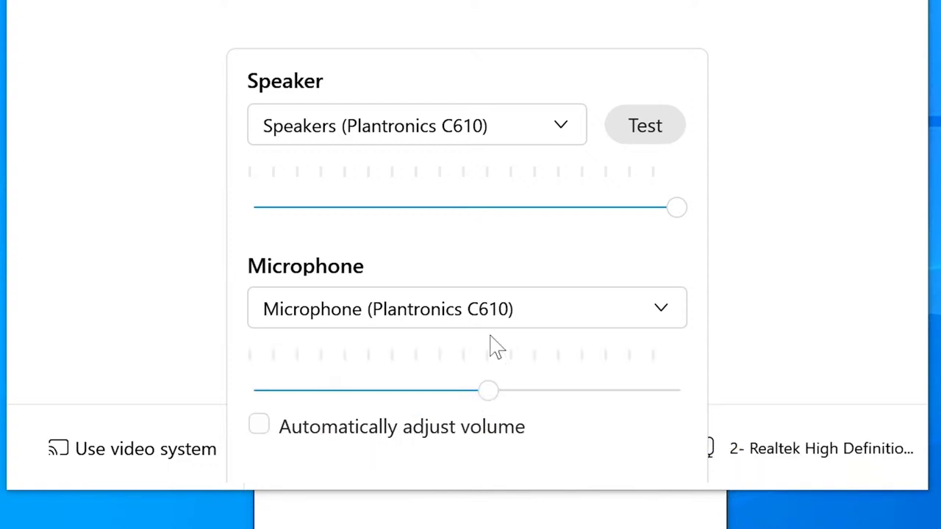
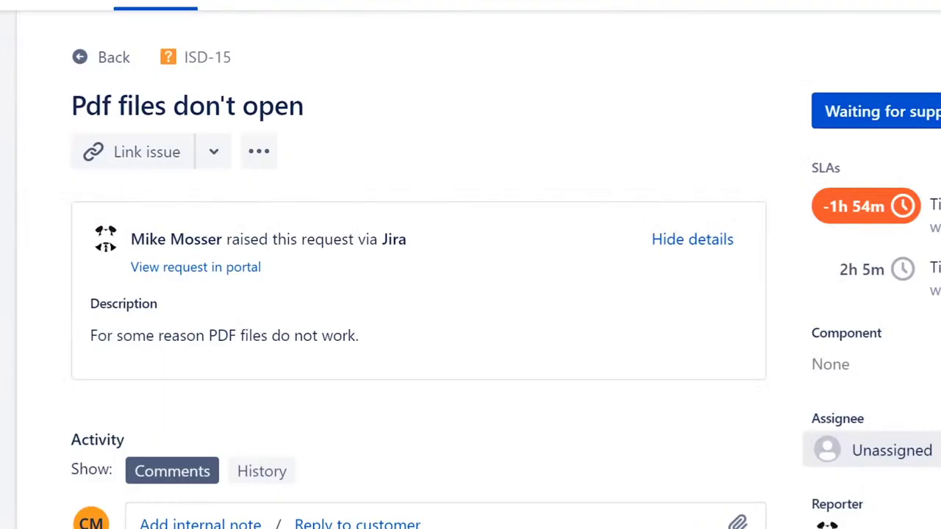
Set the Assignee of ISD-15 'Pdf files don't open' to yourself with Assign to me
click(893, 449)
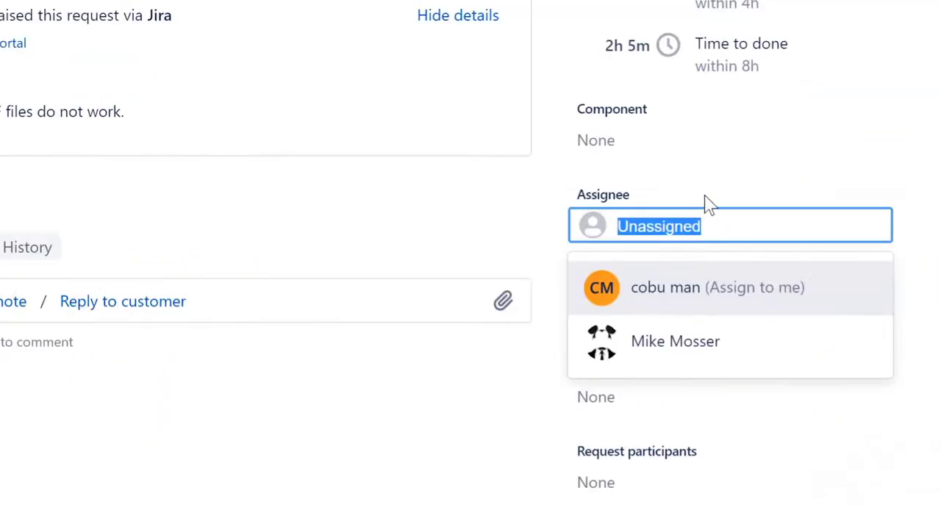
click(649, 289)
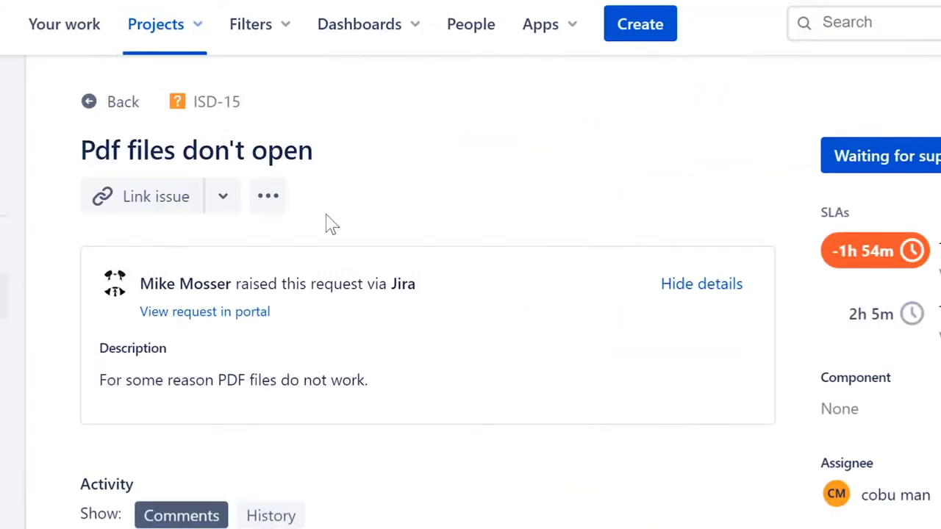
drag(312, 156, 111, 515)
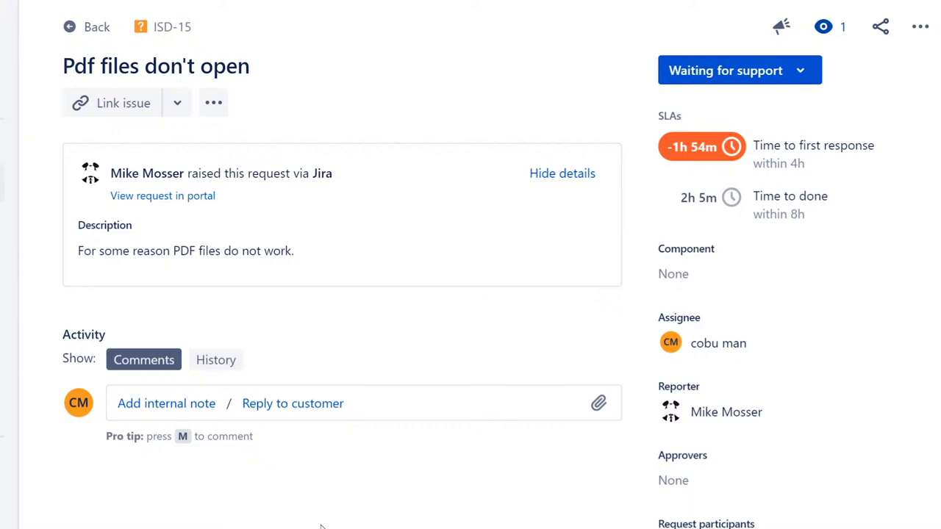
Reply to the ISD-15 customer as Help Desk support, asking for their computer name or IP address
click(309, 412)
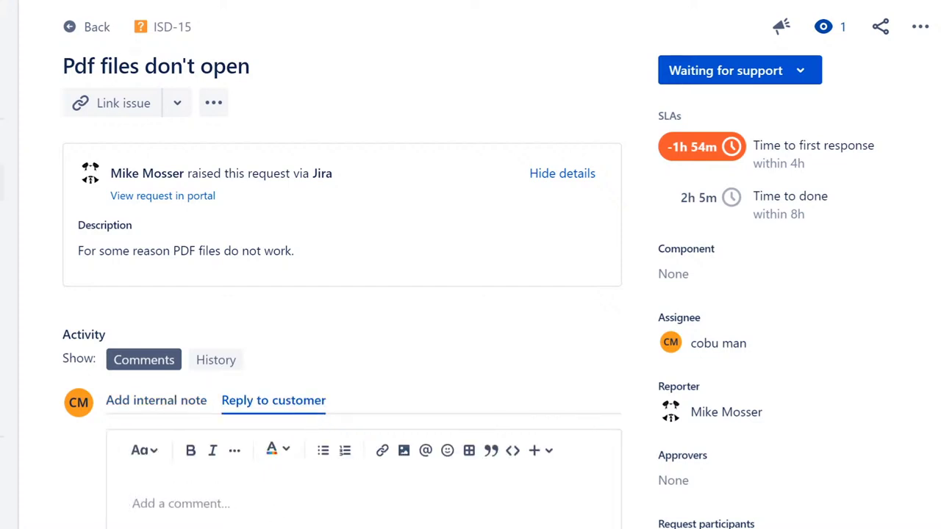
text(Hello)
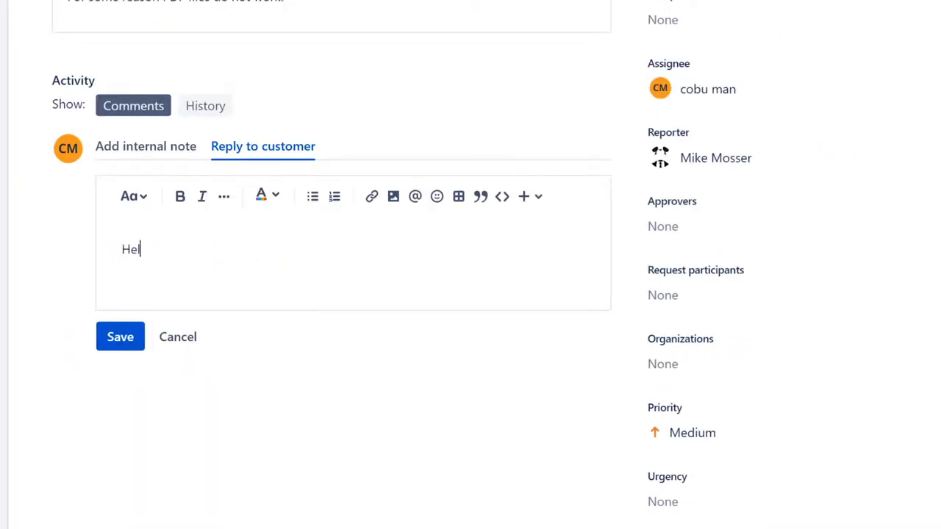
text(, My nam eis)
key(BackSpace)
key(BackSpace)
key(BackSpace)
key(BackSpace)
text(e is Ervin wtih)
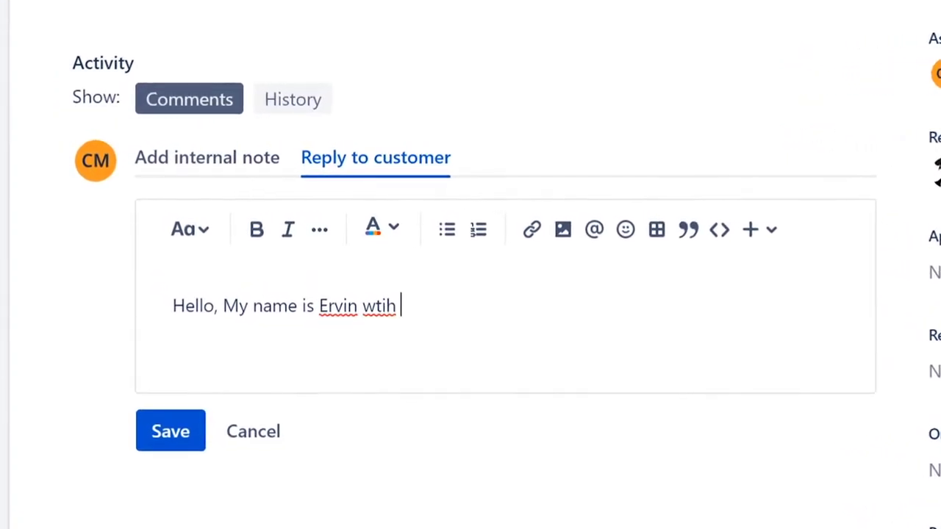
key(BackSpace)
key(BackSpace)
key(BackSpace)
key(BackSpace)
text(ith )
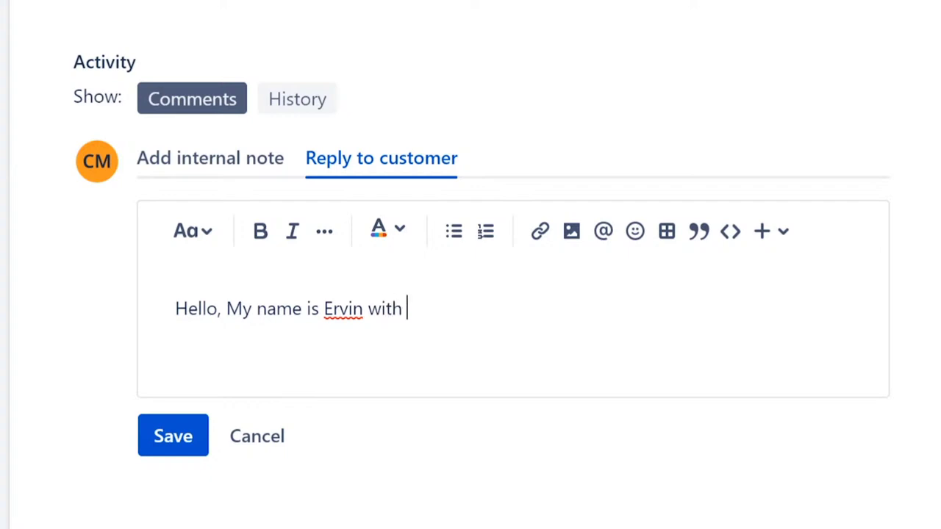
text(Help Desk support. I have your ticket )
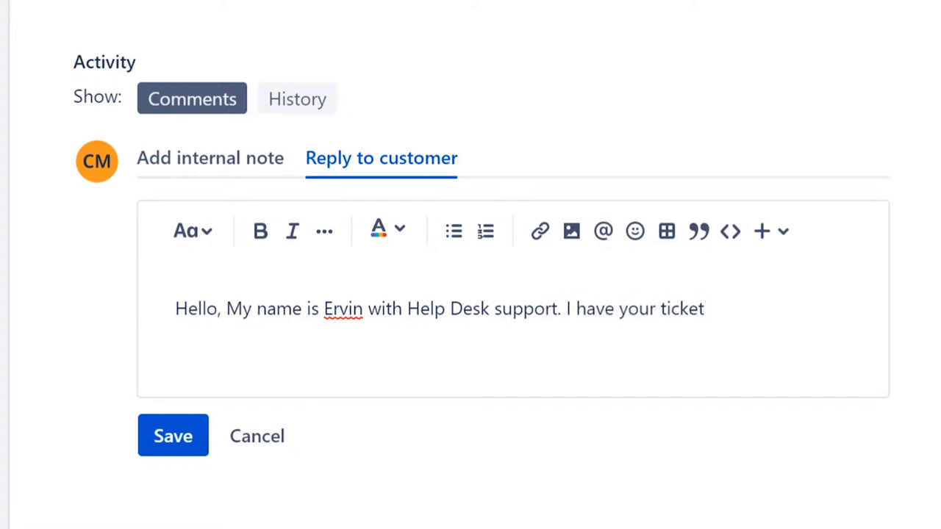
text(about pdf files not working. Can you please send me your computer name or ip address.)
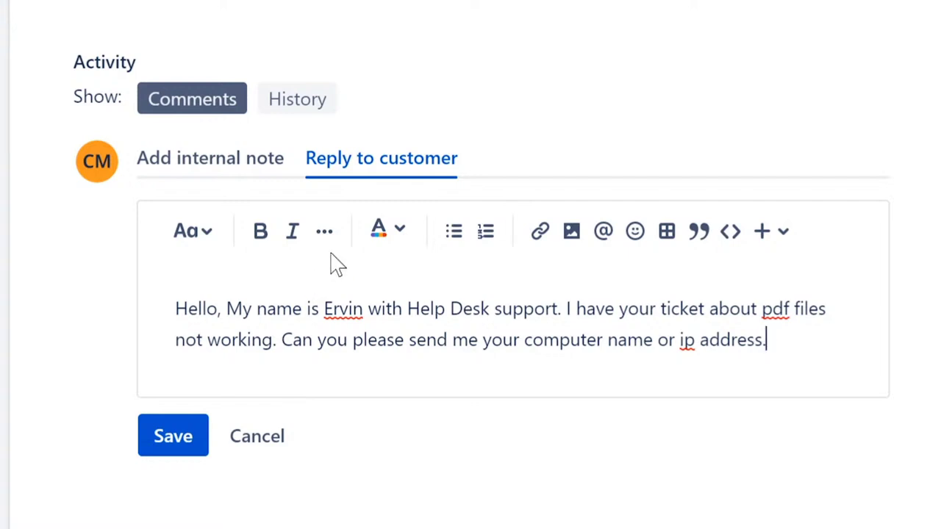
click(180, 444)
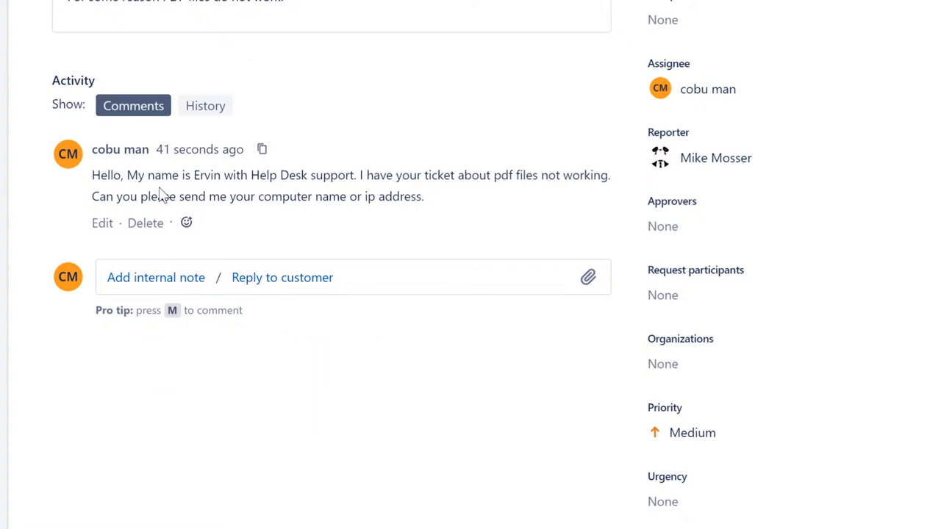
Highlight 'computer name' and 'IP address' in the posted reply, then begin an internal note
drag(257, 196, 343, 196)
drag(546, 284, 637, 285)
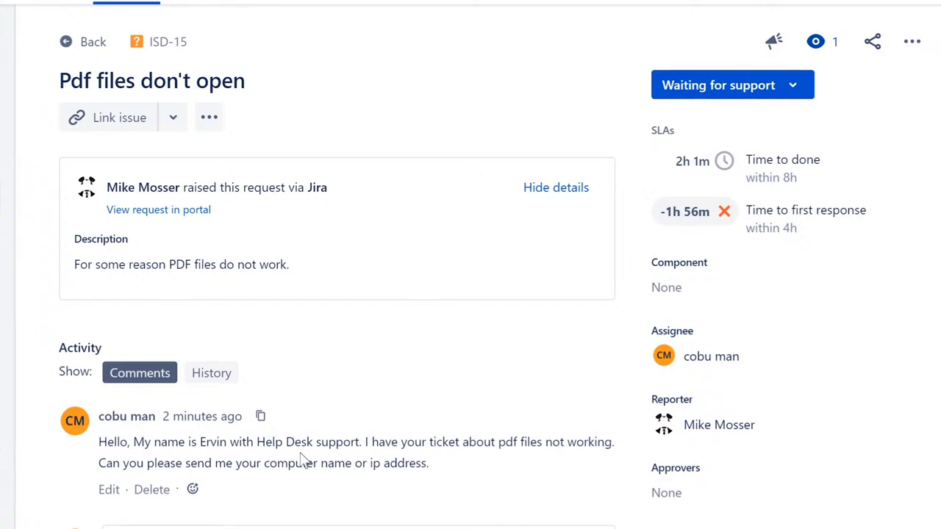
click(308, 526)
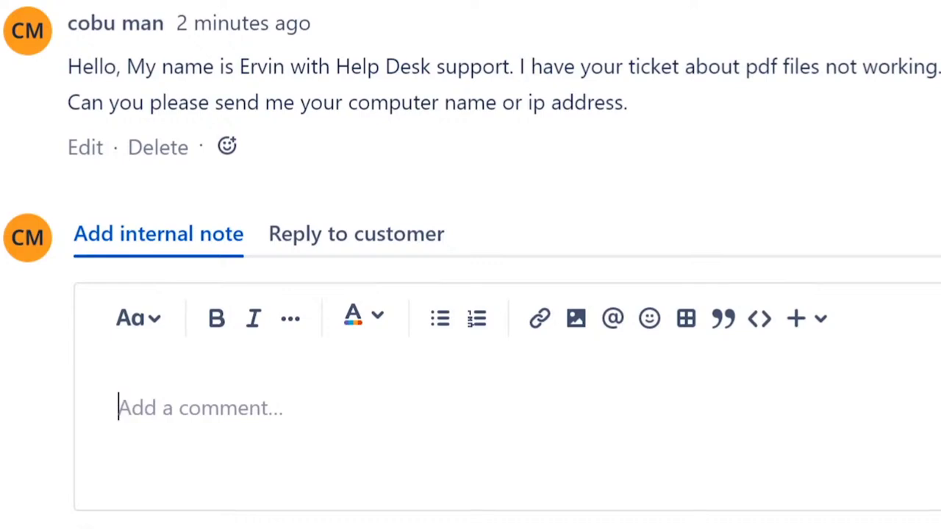
Save the internal note 'Users's pc name is cobuman1.' on ISD-15
text(cobuman)
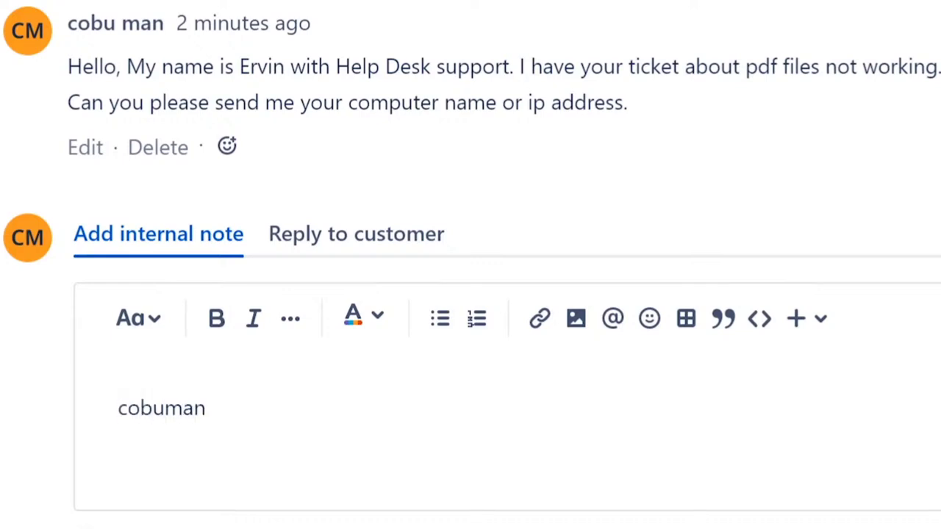
text(1)
click(206, 408)
click(119, 408)
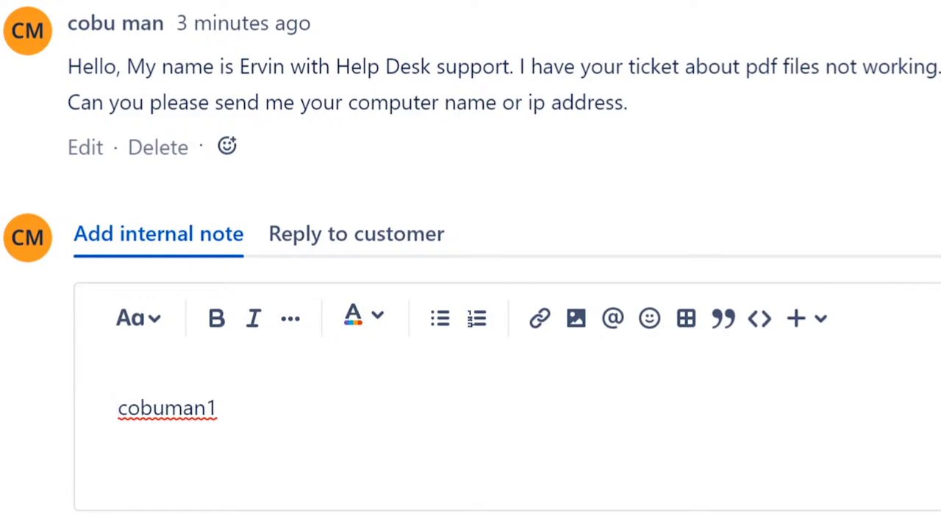
text(cus)
key(BackSpace)
key(BackSpace)
key(BackSpace)
text(user)
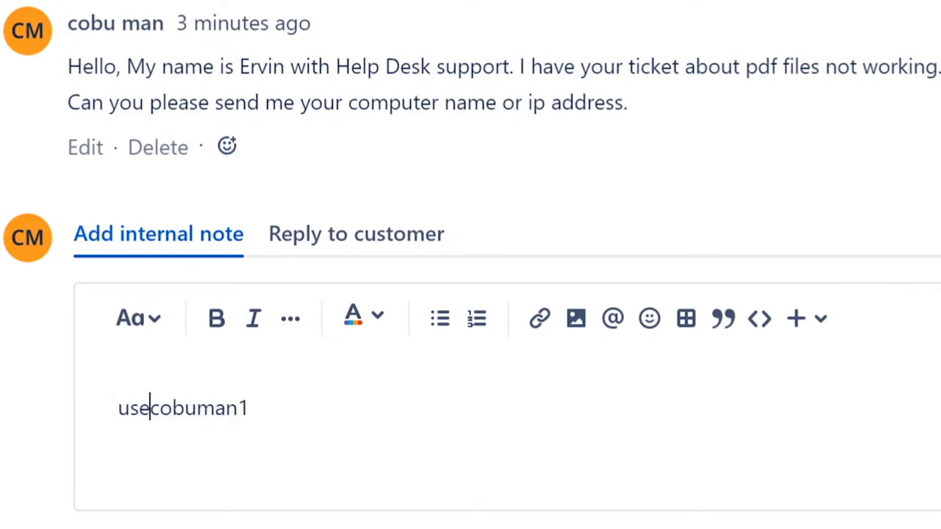
key(BackSpace)
key(BackSpace)
key(BackSpace)
key(BackSpace)
text(Users')
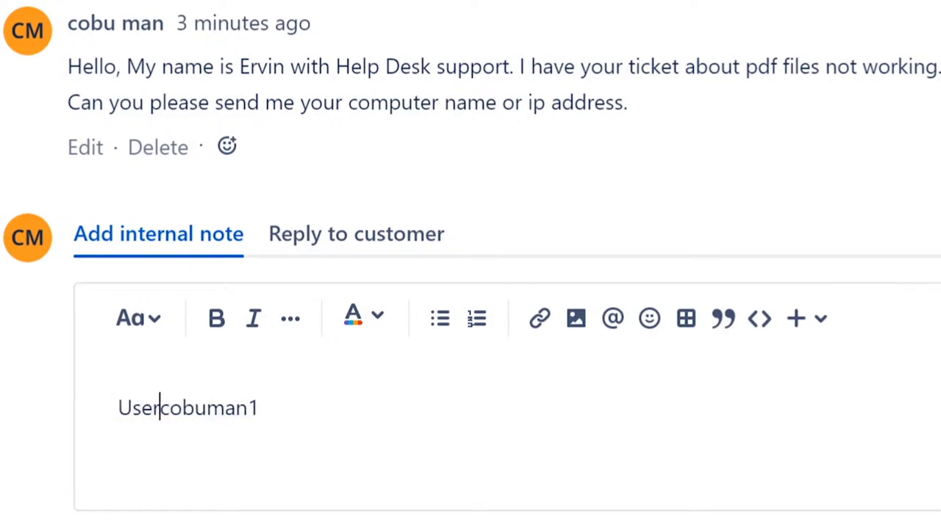
text(s pc na)
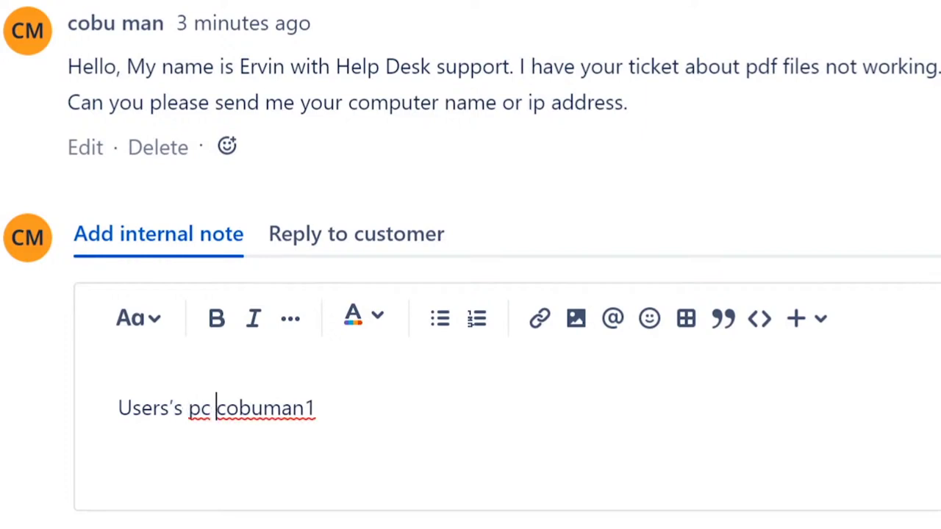
text(me is)
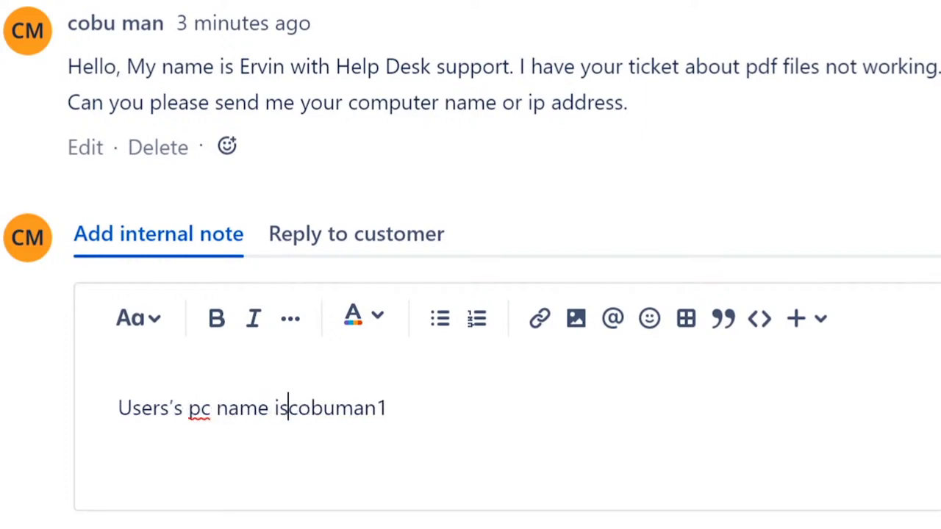
key(Right)
key(Right)
key(Right)
key(Right)
key(Right)
key(Right)
key(Right)
key(Right)
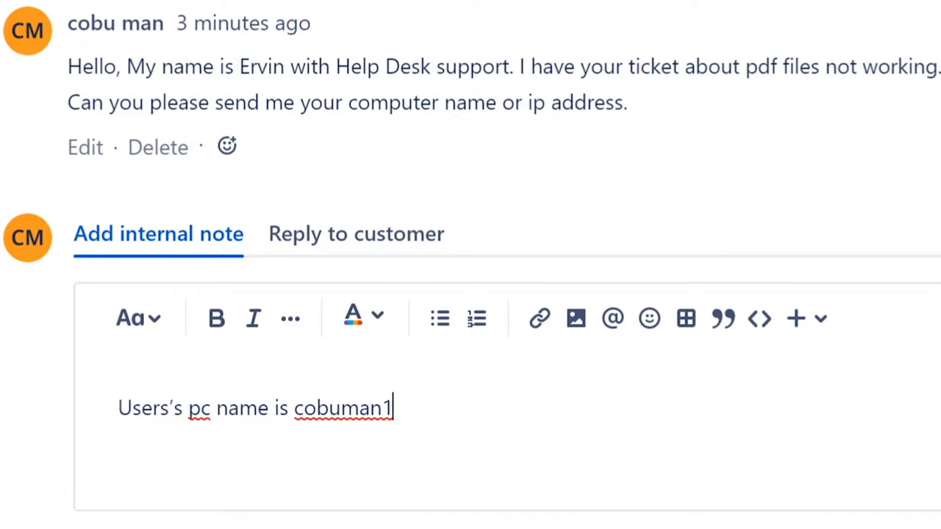
text(.)
key(ctrl+Return)
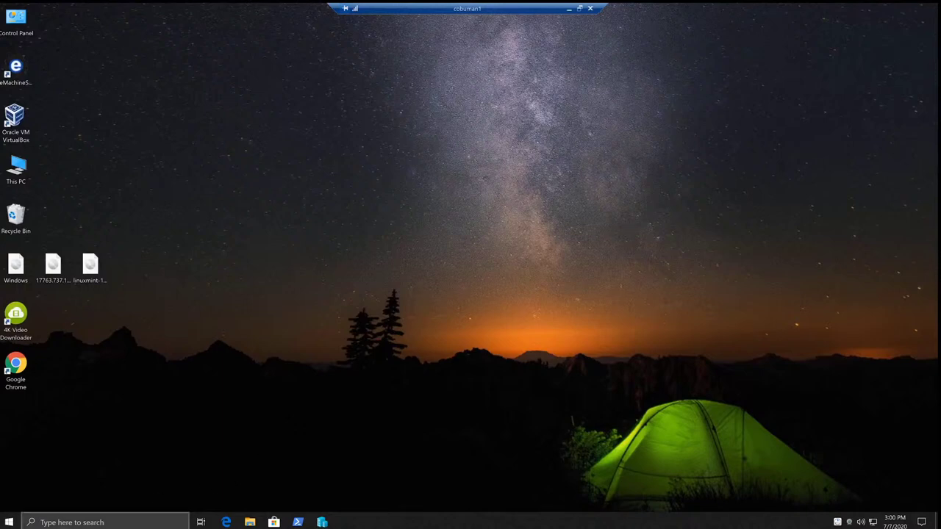
Search 'adobe' on the remote PC to confirm Acrobat Reader DC is installed
click(103, 522)
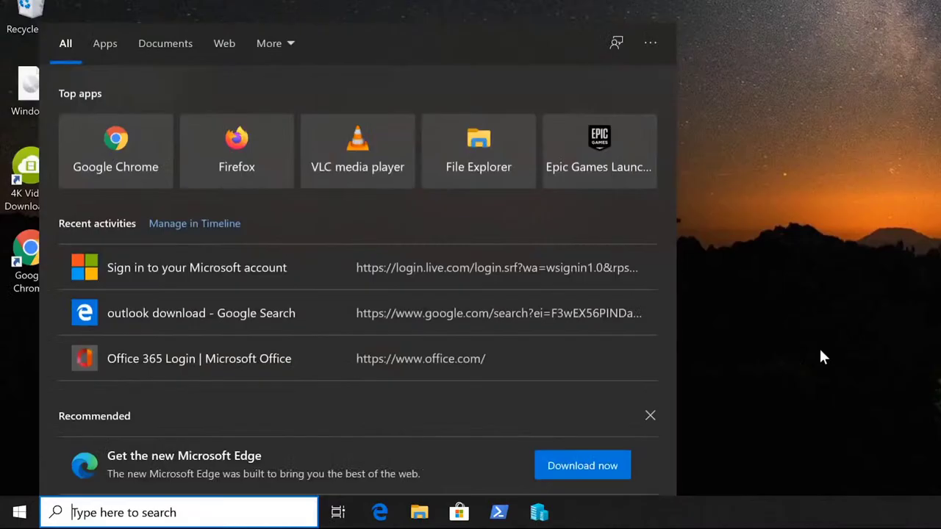
text(adobe)
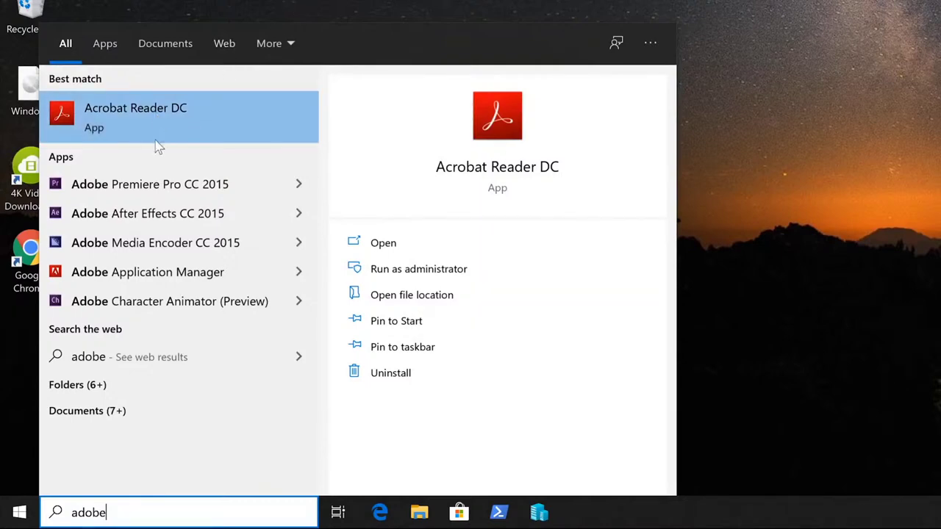
click(20, 513)
key(Escape)
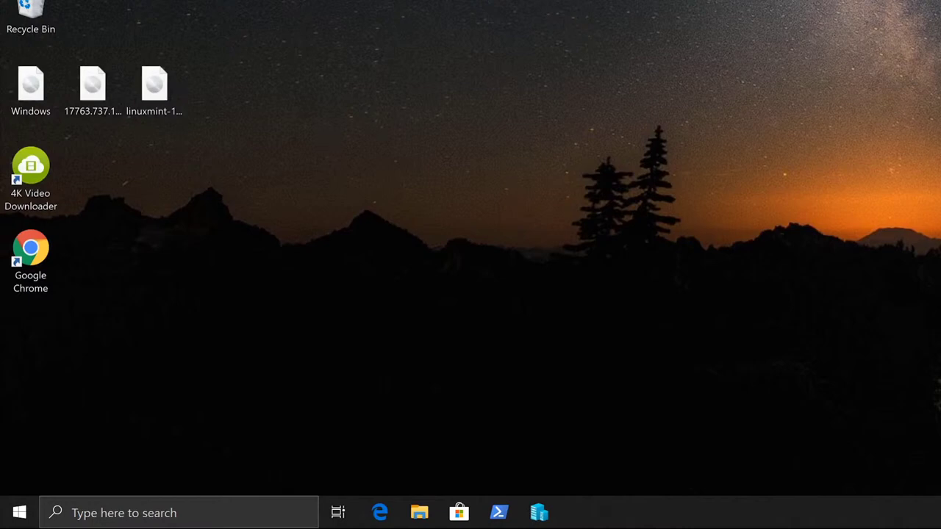
Search 'file asso' and open Choose a default app for each type of file
click(183, 512)
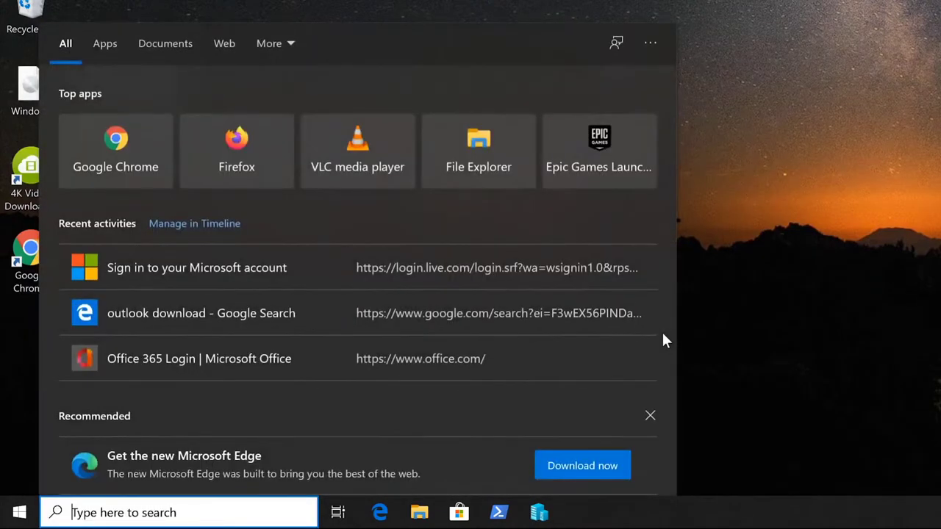
text(file asso)
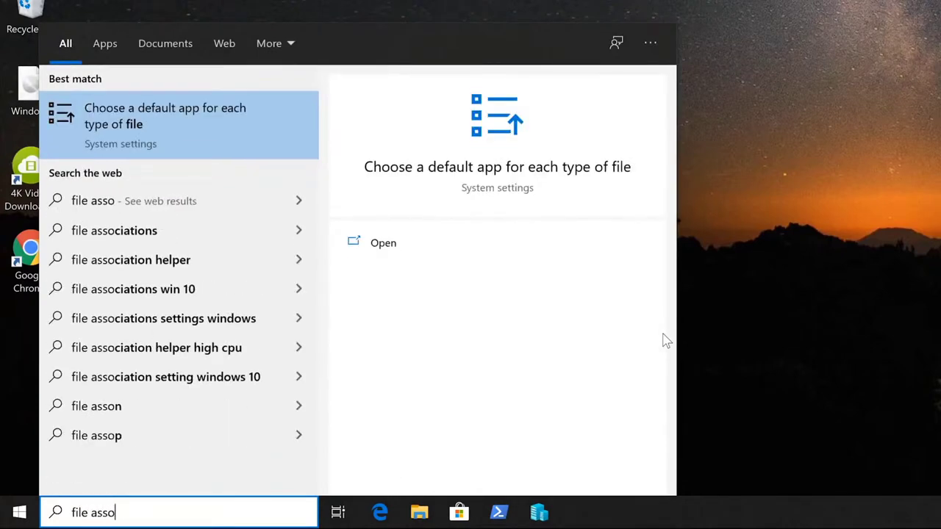
click(183, 127)
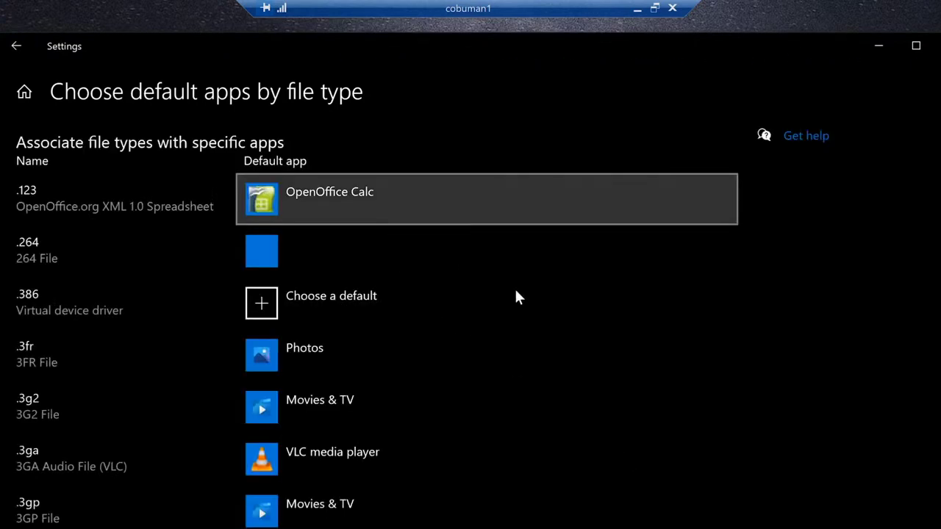
Move the Settings window aside and scroll the file-type list down to .pdf (Microsoft Edge)
scroll(525, 318, down, 10)
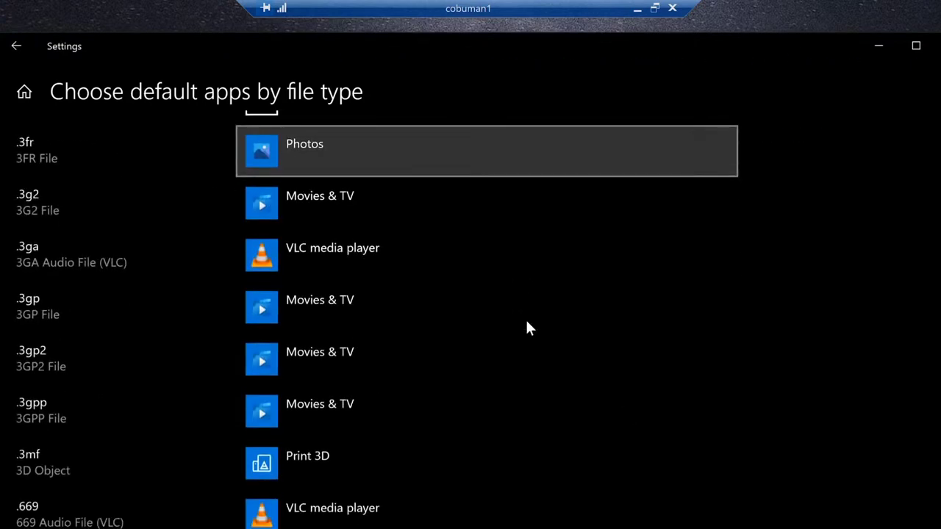
scroll(523, 324, down, 8)
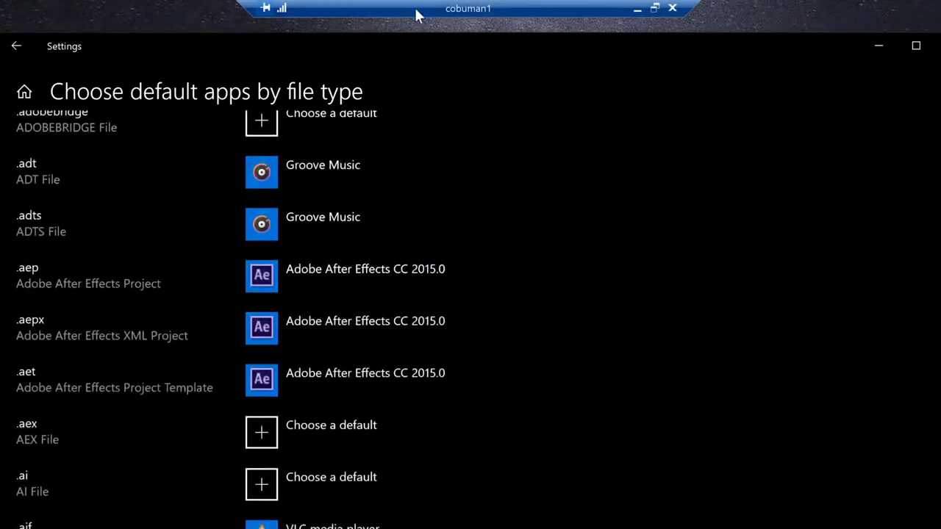
drag(395, 46, 516, 35)
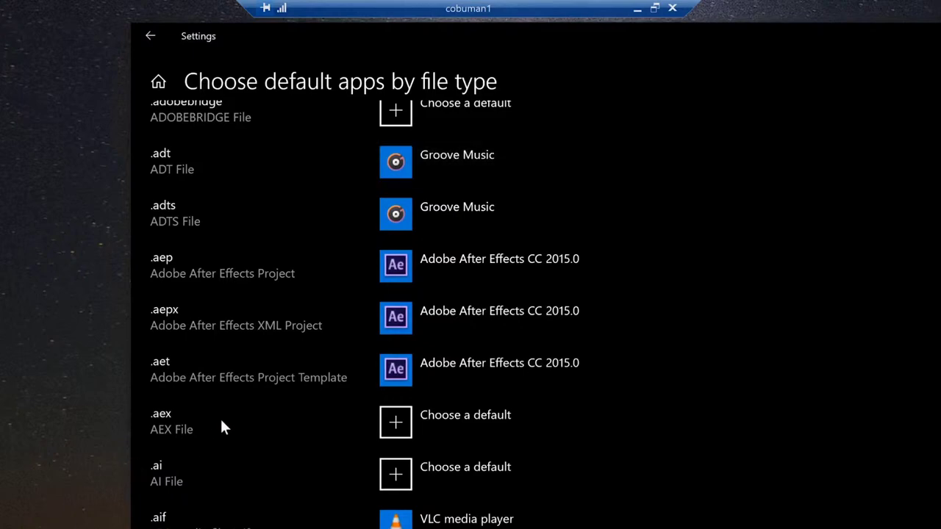
scroll(219, 420, down, 15)
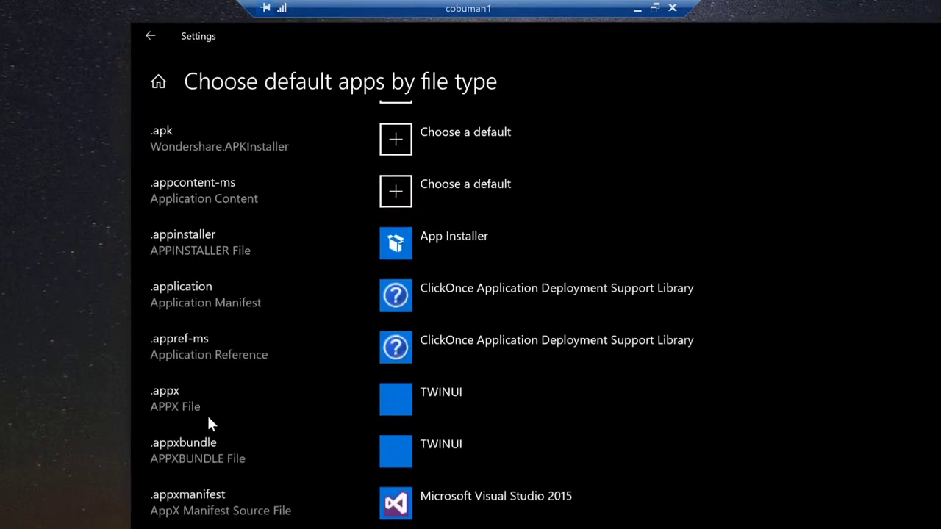
scroll(208, 419, down, 20)
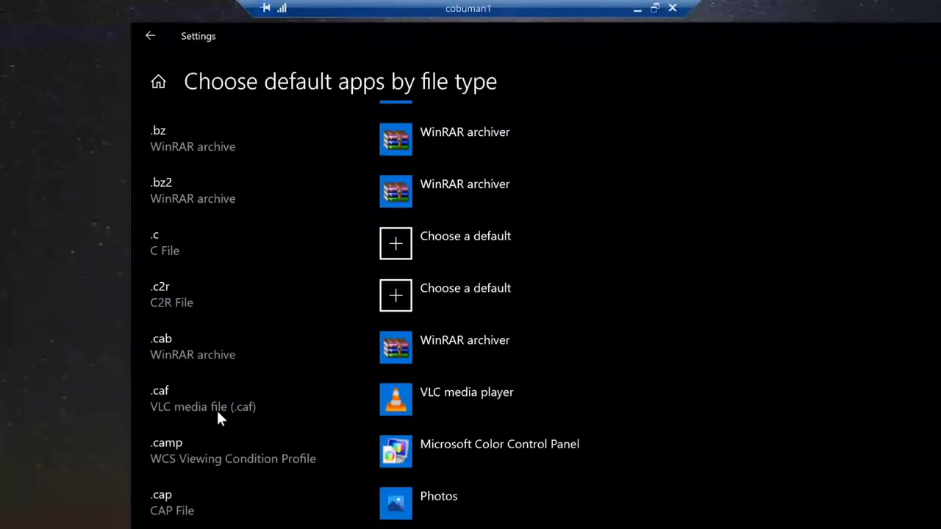
scroll(218, 417, down, 20)
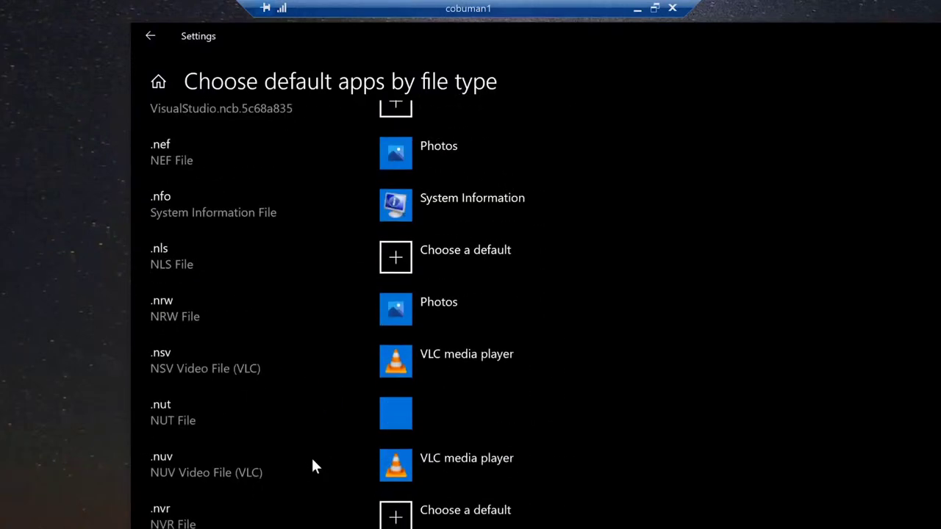
scroll(310, 456, down, 12)
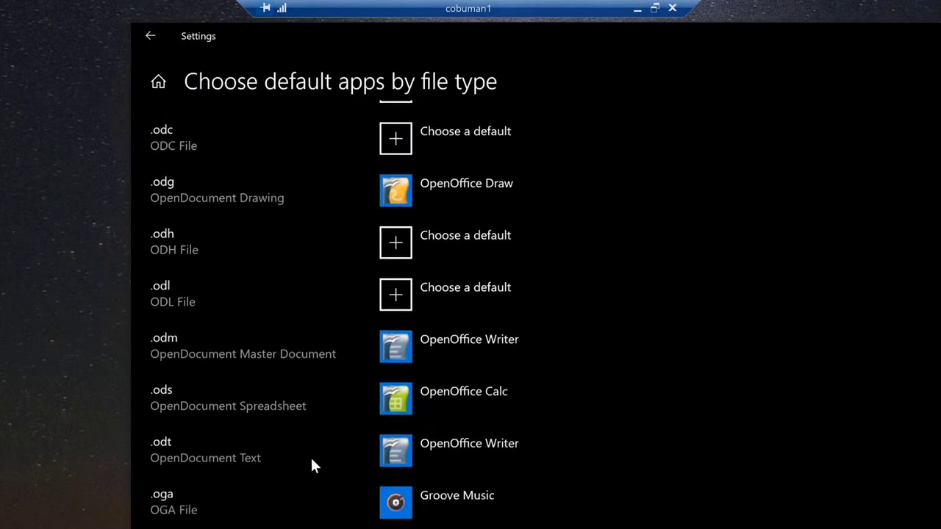
scroll(309, 459, down, 8)
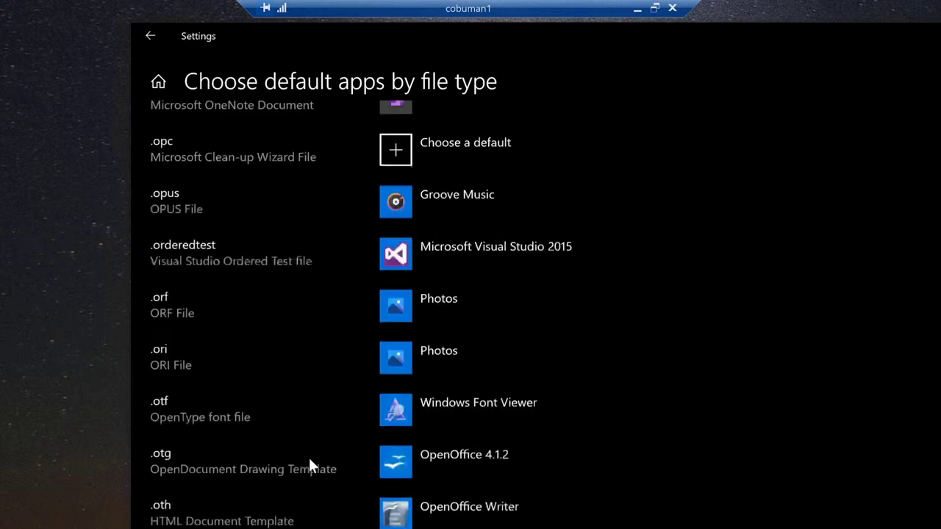
scroll(309, 461, down, 6)
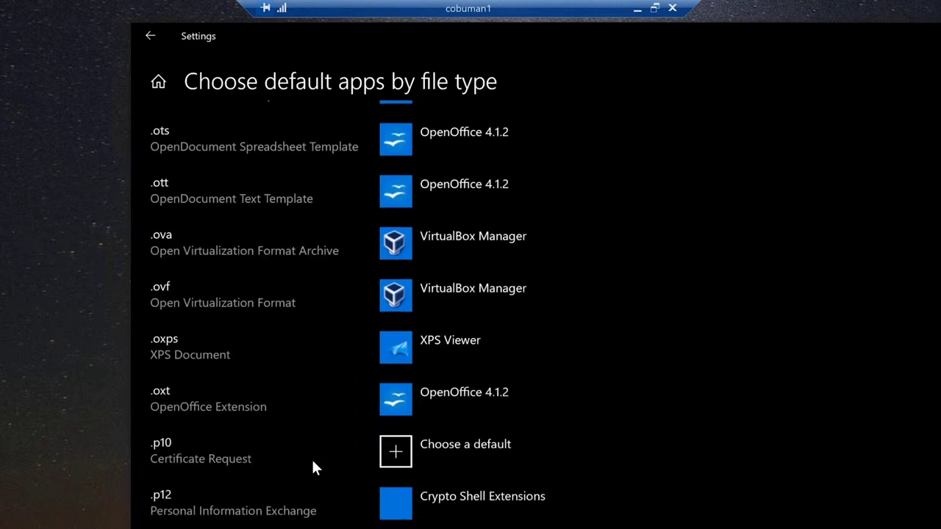
scroll(312, 467, down, 6)
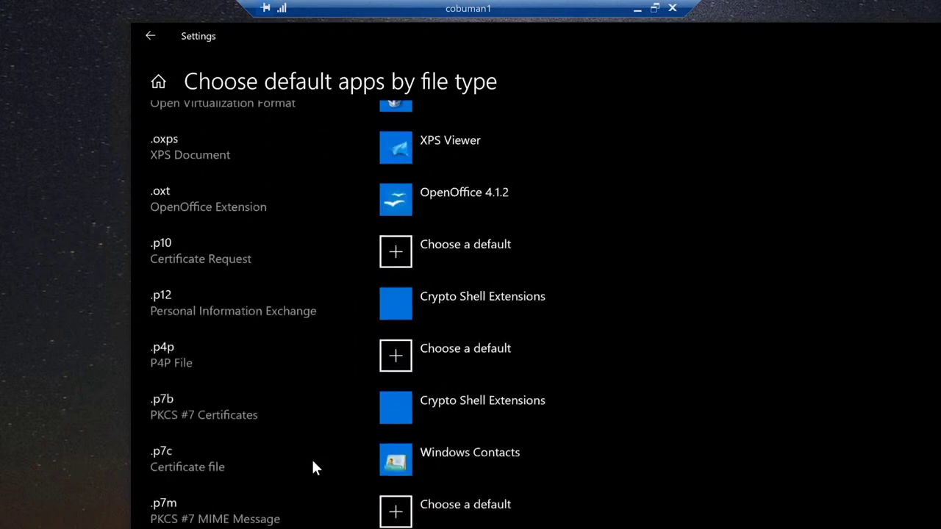
scroll(312, 467, down, 4)
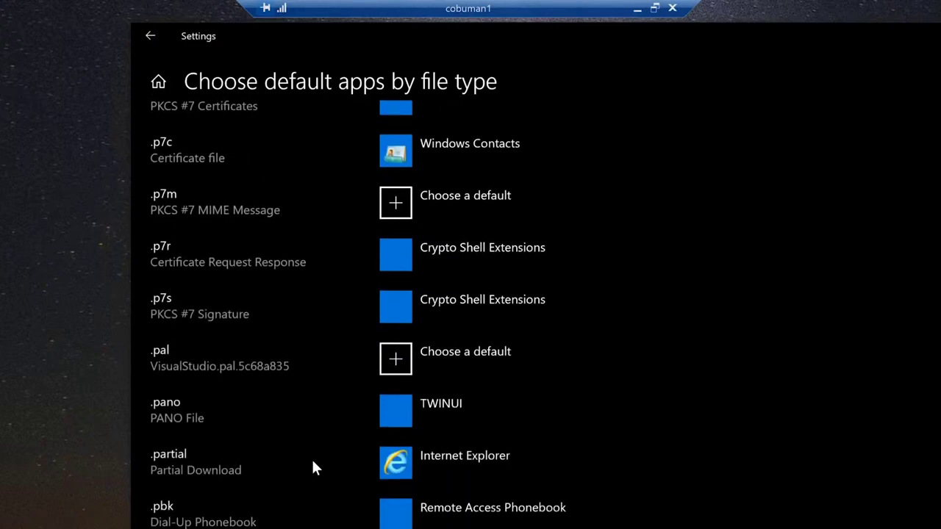
scroll(256, 489, down, 2)
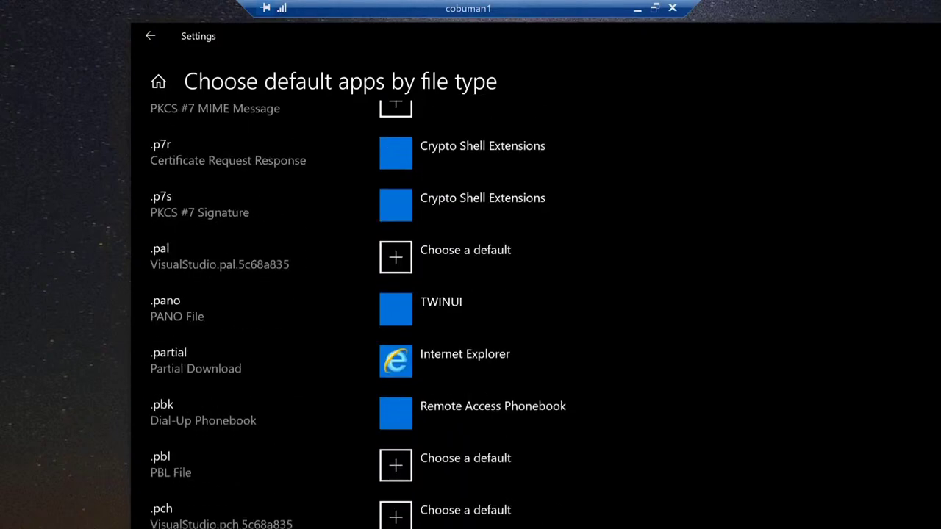
scroll(233, 490, down, 3)
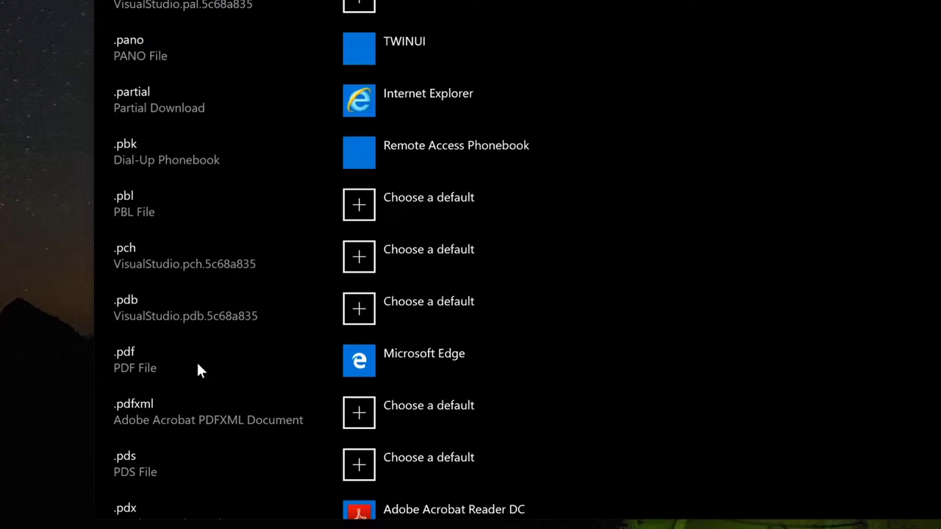
scroll(166, 349, down, 2)
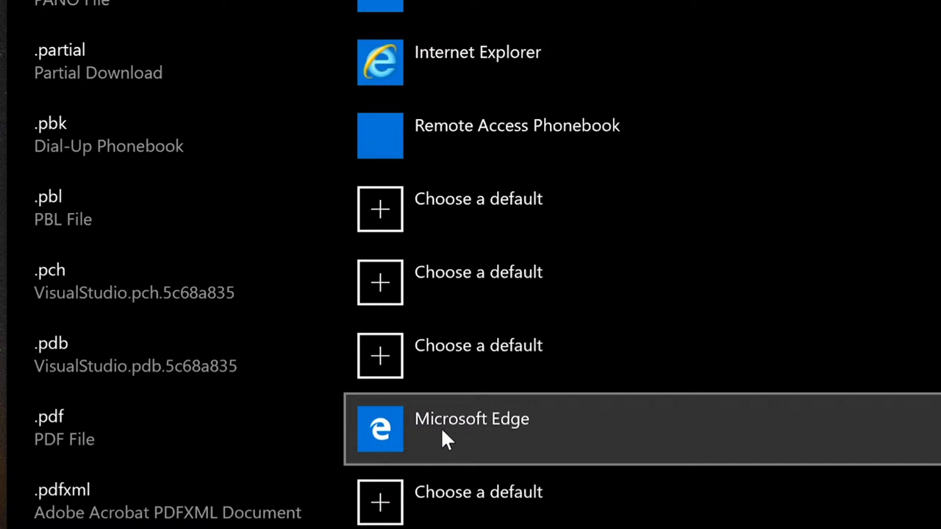
Switch the .pdf default app from Microsoft Edge to Adobe Acrobat Reader DC
click(471, 433)
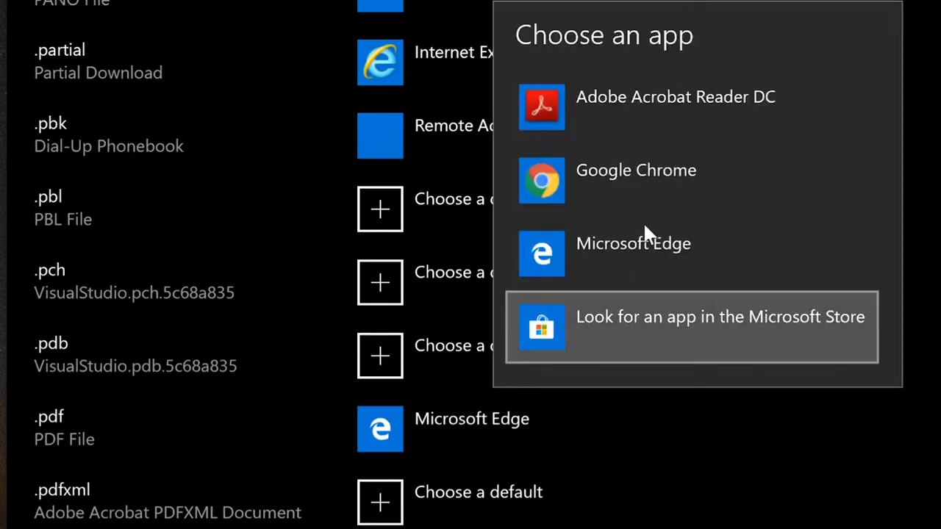
click(665, 97)
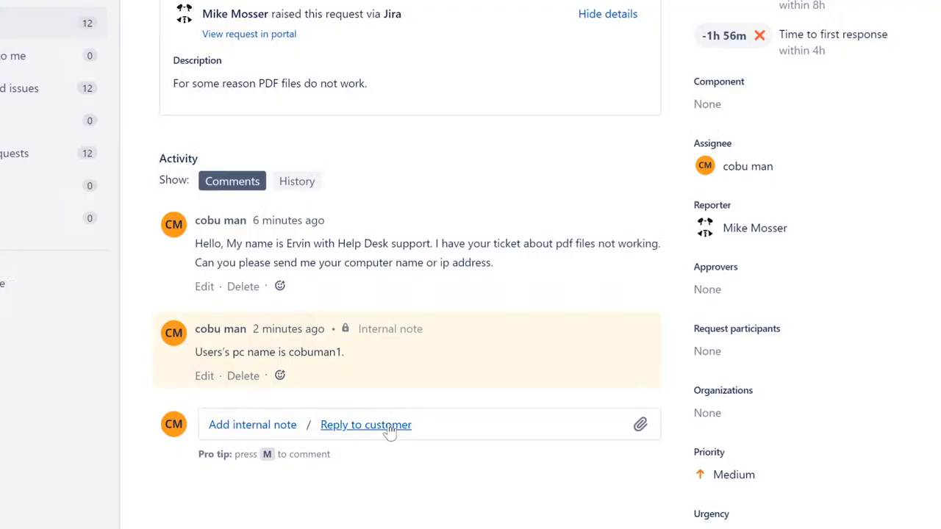
Post the internal note 'Changed file association to resolve .pdf issues.' signed with your name
click(264, 434)
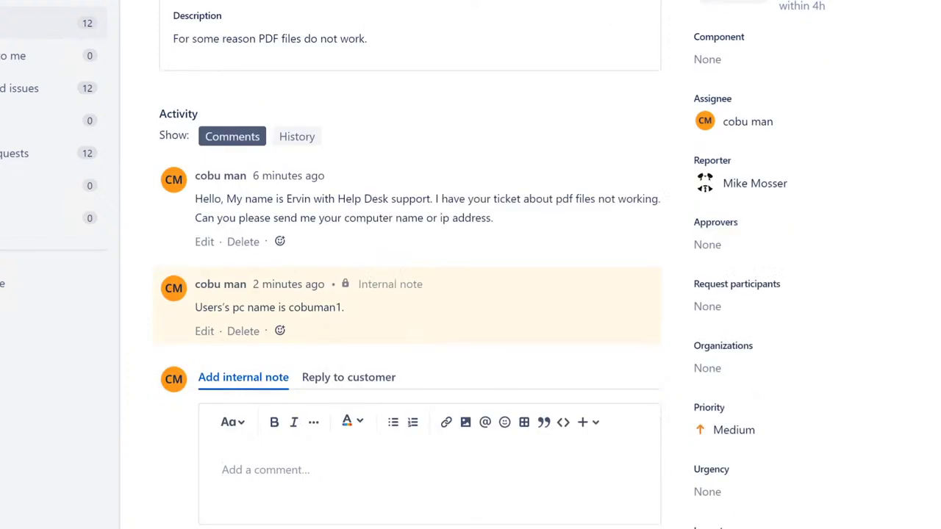
text(Changed ff)
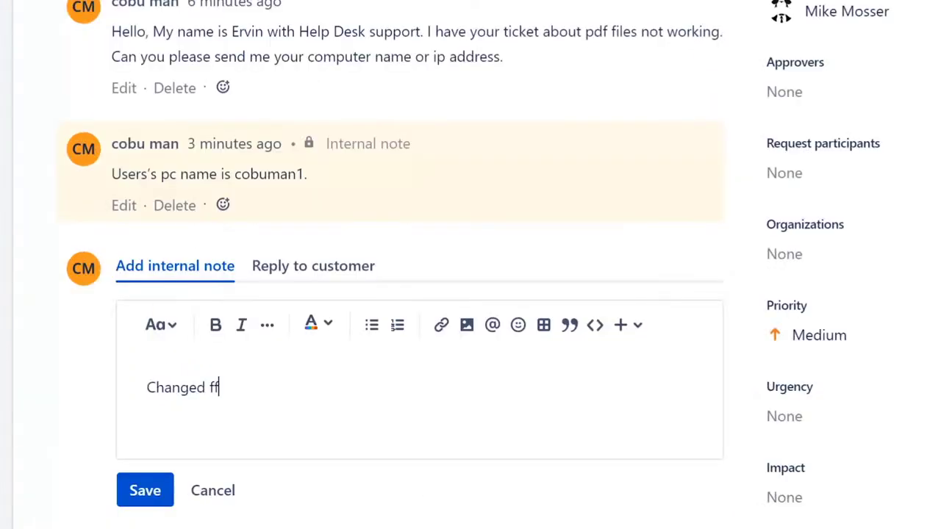
key(BackSpace)
text(ile associtaion)
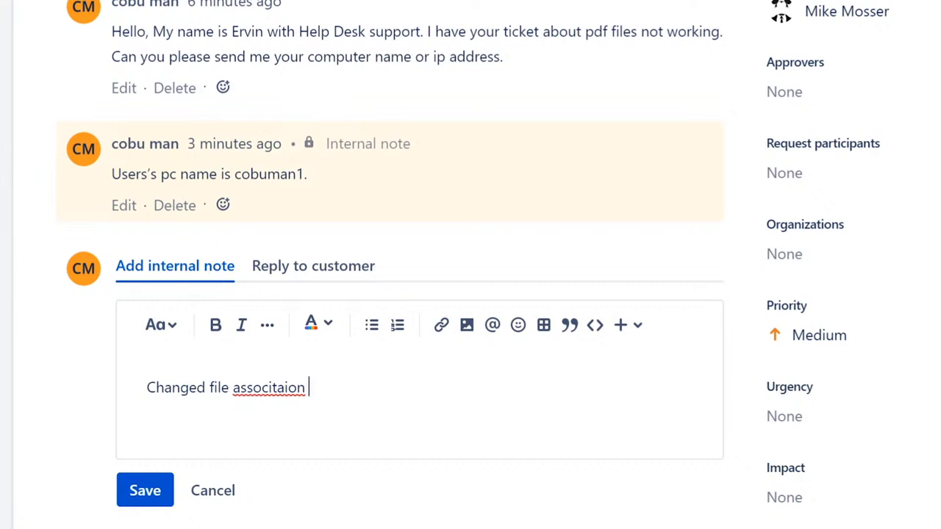
right_click(301, 384)
click(382, 120)
text(to allow pdf)
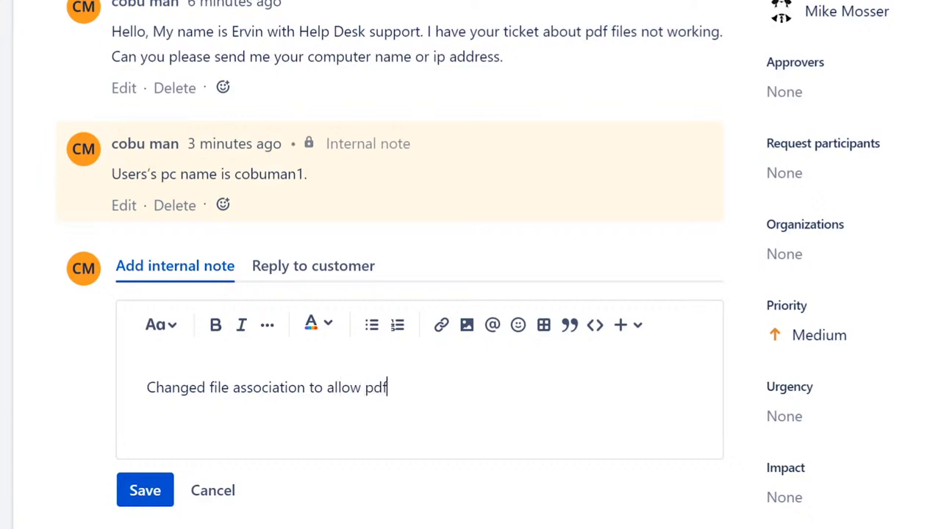
key(BackSpace)
key(BackSpace)
key(BackSpace)
key(BackSpace)
key(BackSpace)
key(BackSpace)
key(BackSpace)
key(BackSpace)
key(BackSpace)
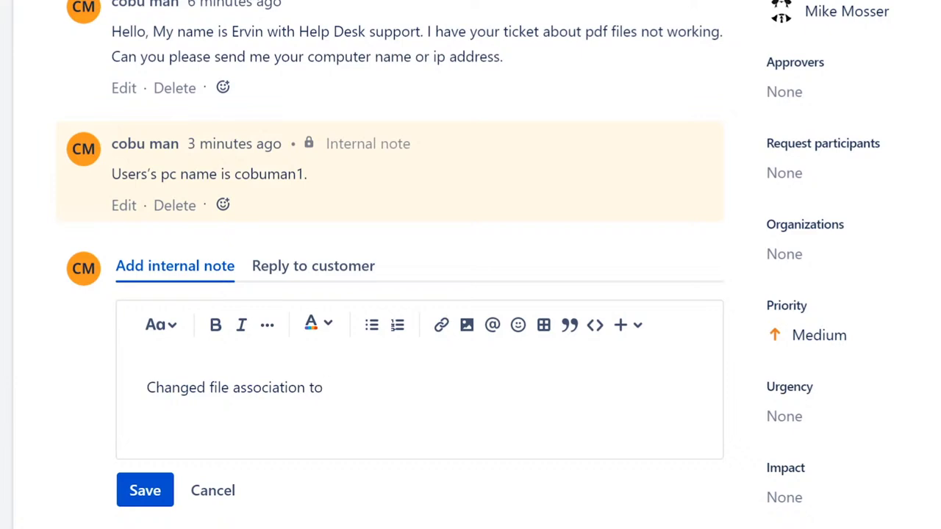
text(resolve .pdf)
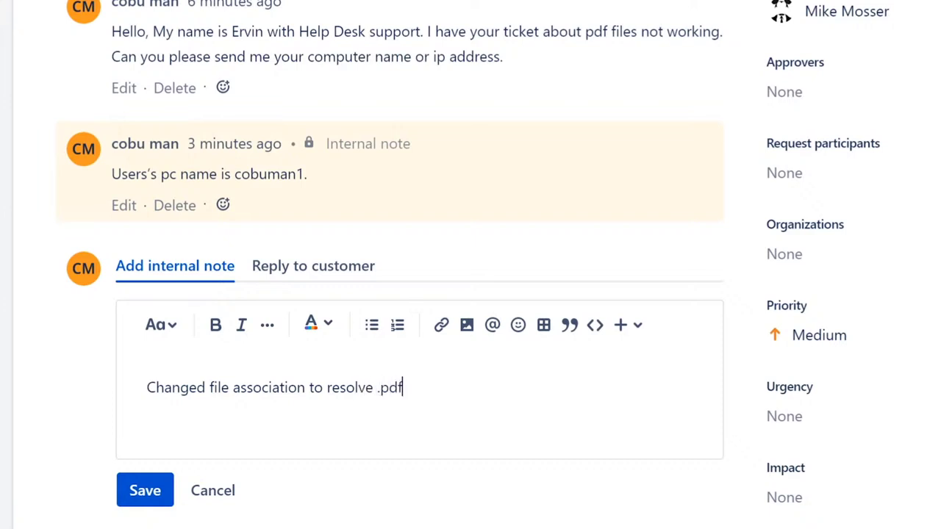
text( issues. Ervin)
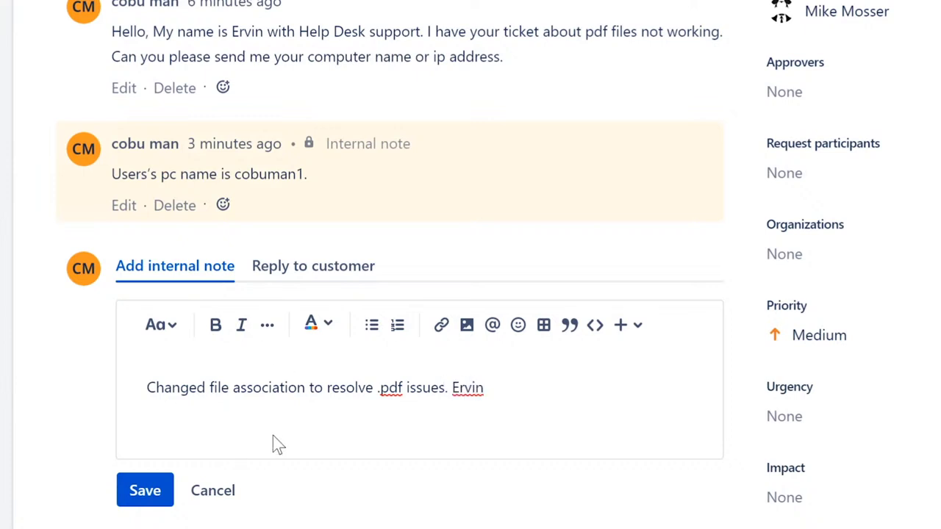
click(145, 491)
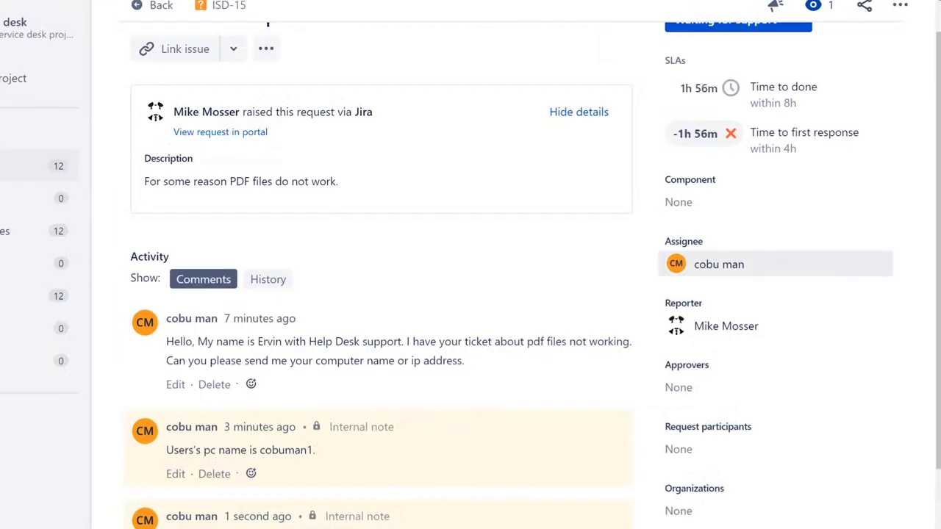
Move ISD-15 from Waiting for support to Completed, then go back to the All open queue
scroll(836, 197, up, 2)
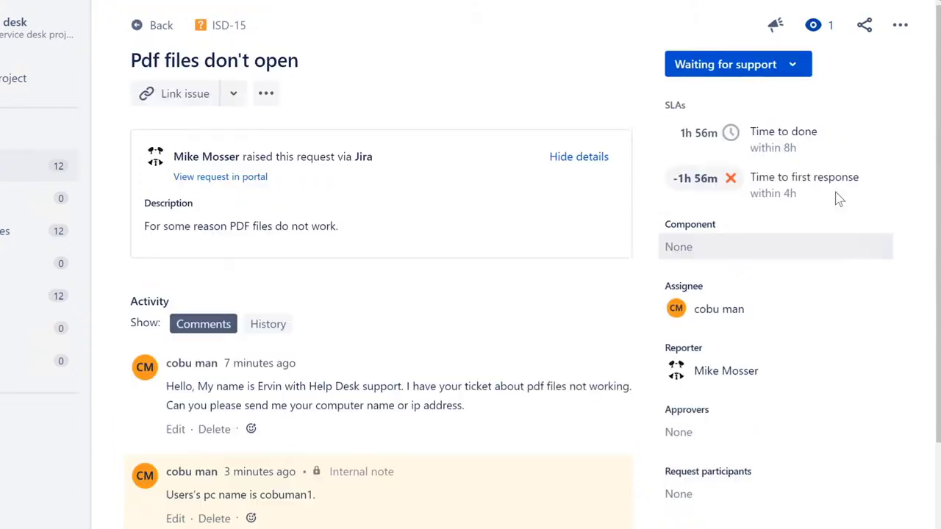
click(754, 74)
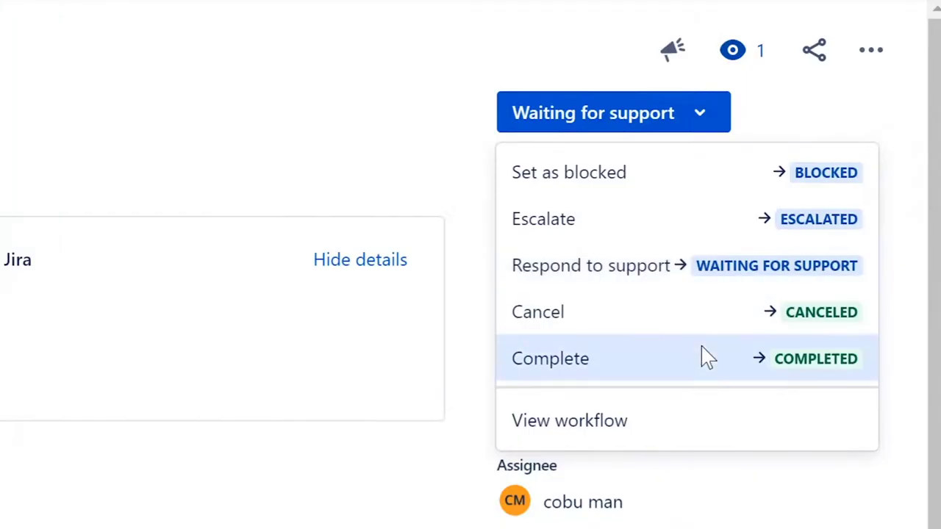
click(708, 357)
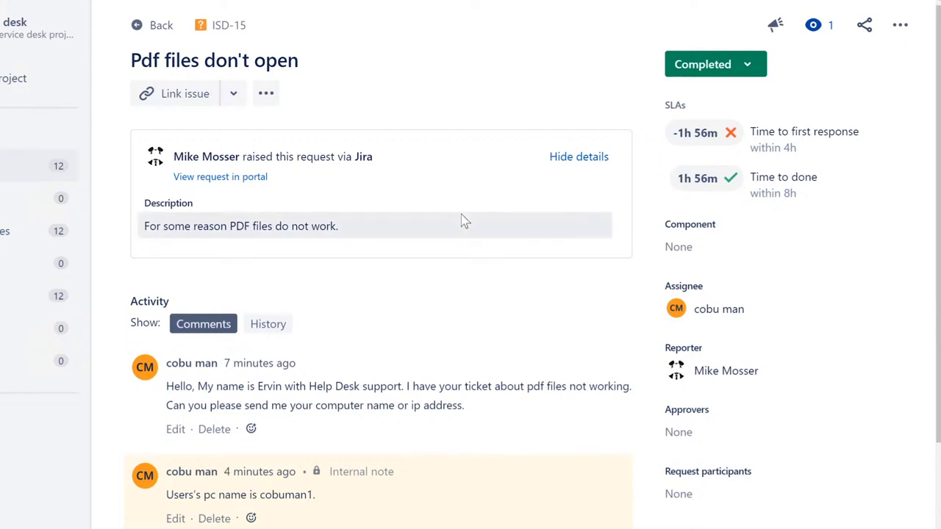
click(162, 29)
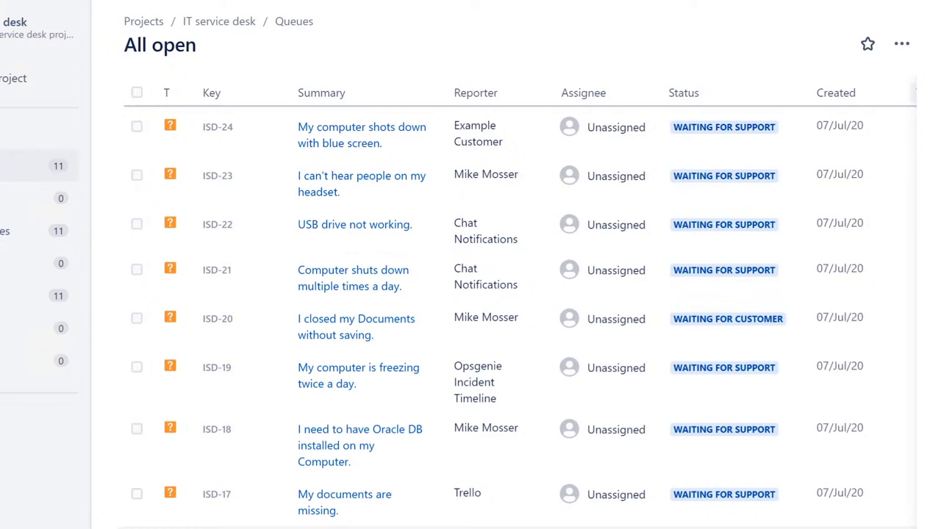
Open ISD-16 'Websites are super slow.', assign it to yourself, and cancel the stray description edit
click(409, 501)
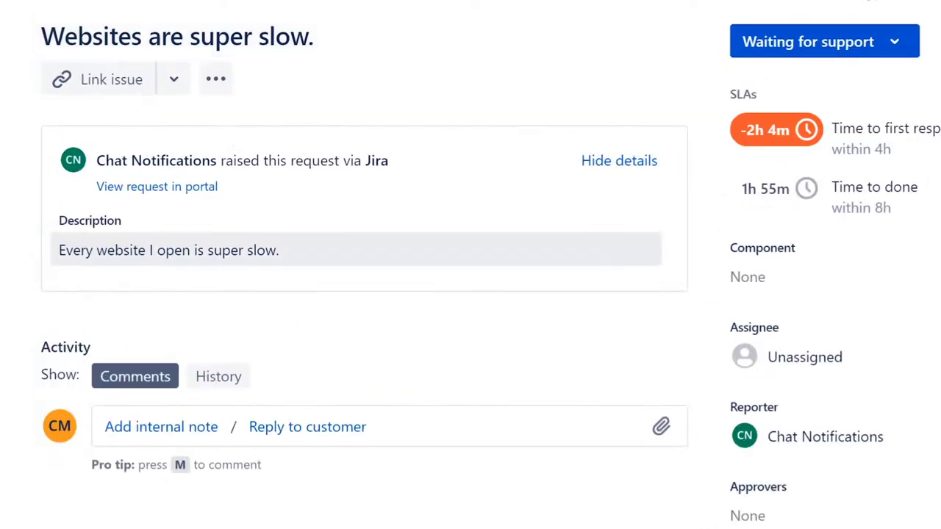
click(265, 258)
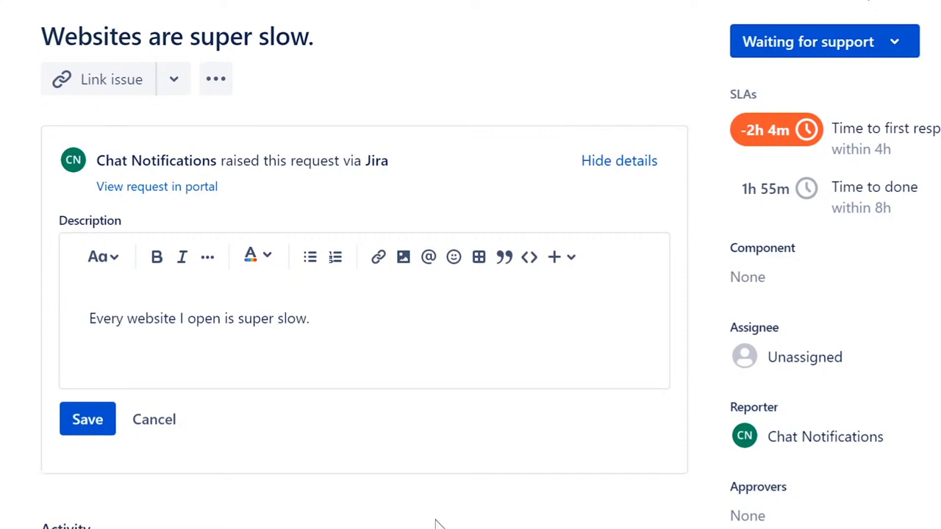
click(793, 360)
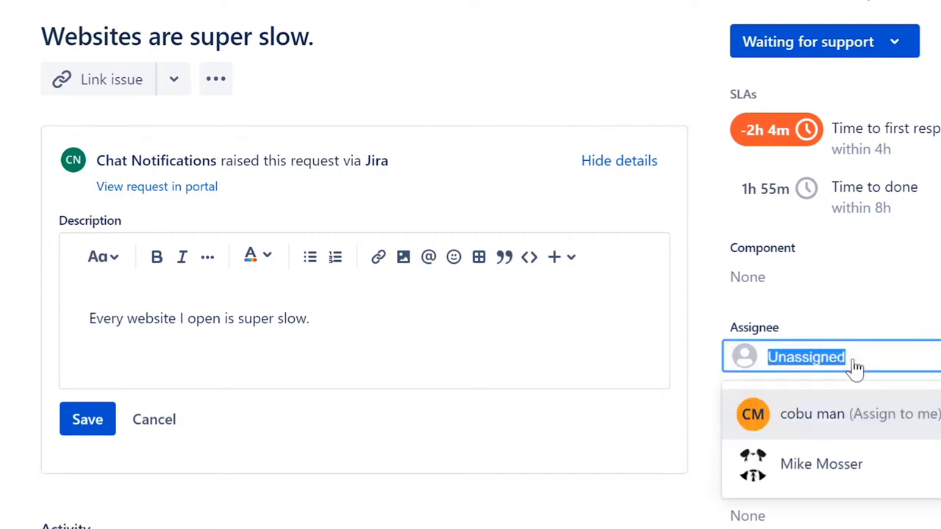
click(879, 416)
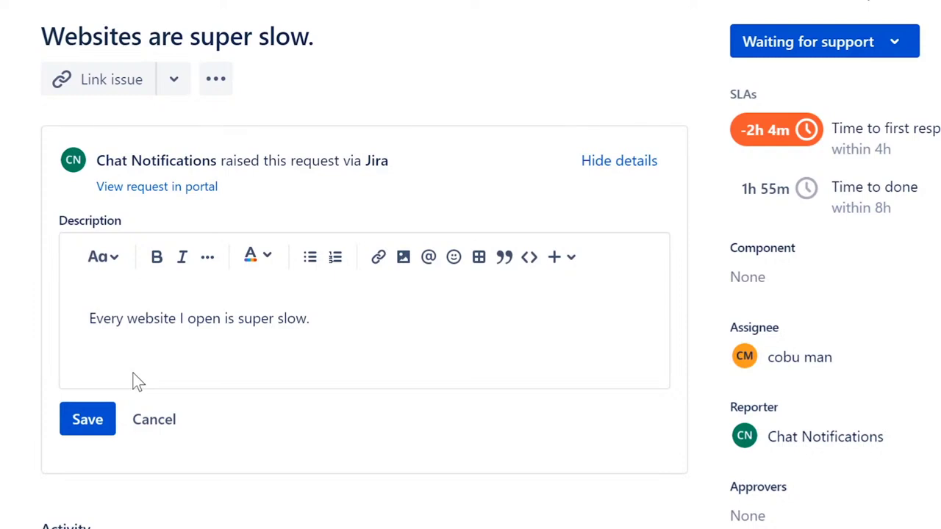
click(166, 431)
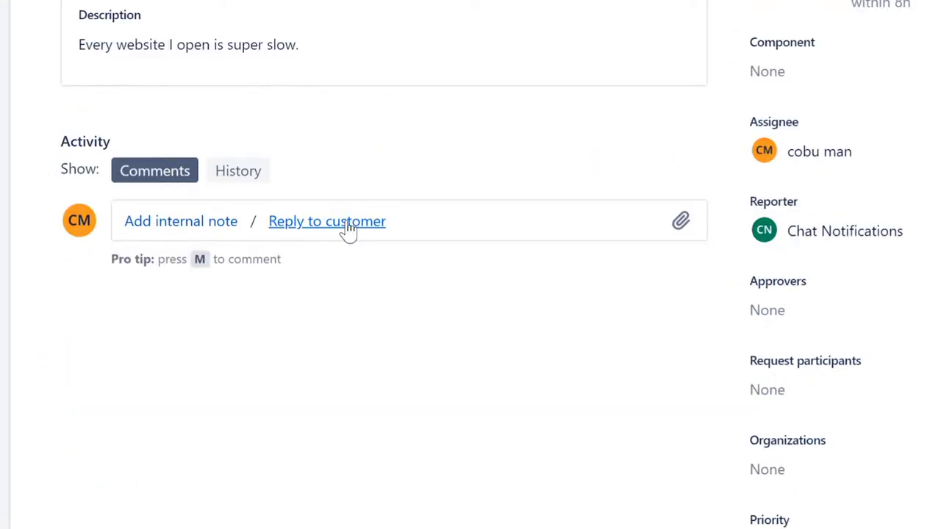
Reply to the customer as Tech Support about the slow websites, asking for their PC name or IP address
click(347, 225)
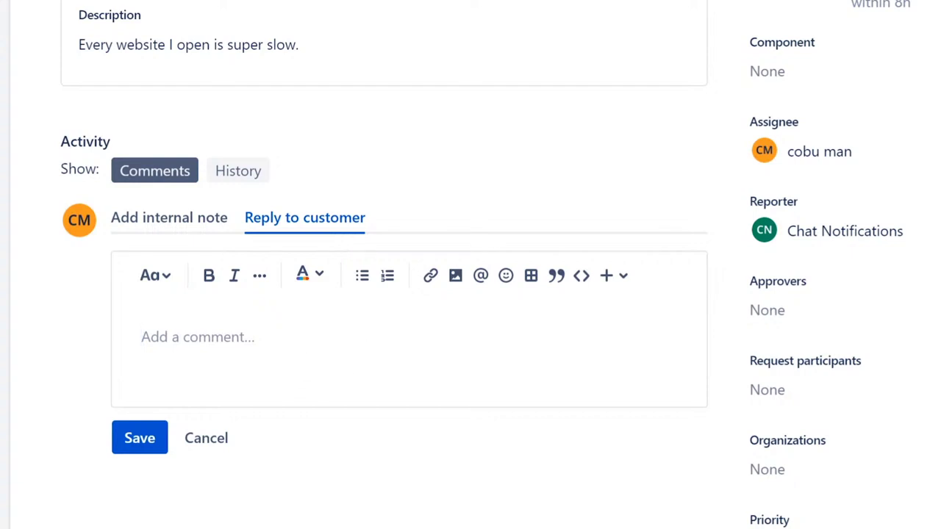
text(He)
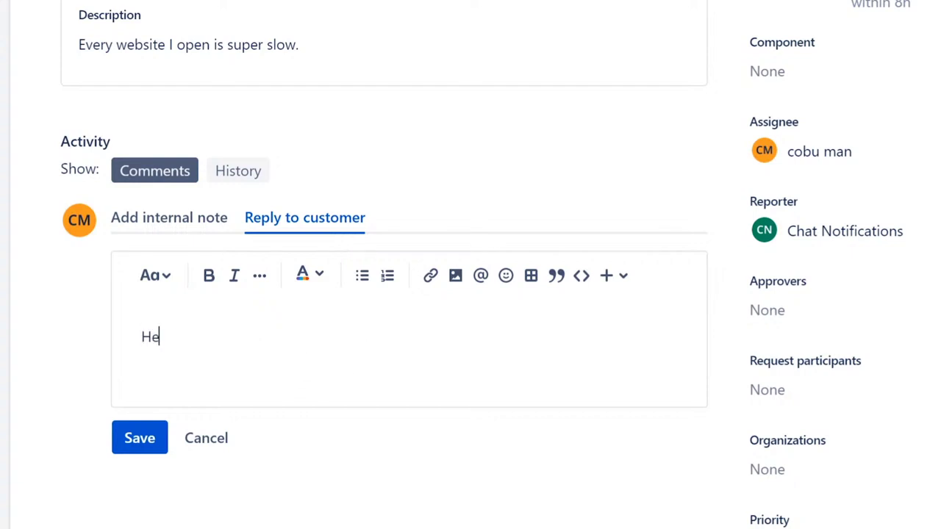
text(llo, my name is Ervin)
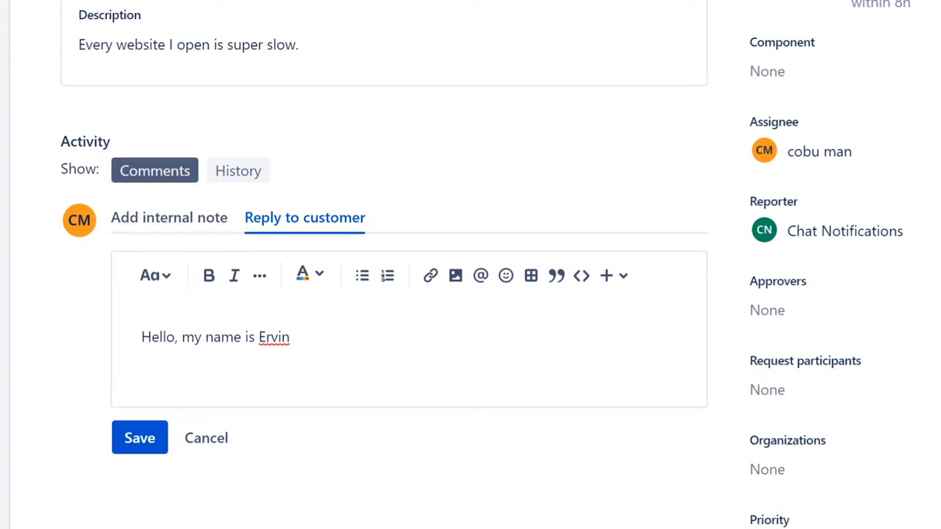
text( with Tech Support. C)
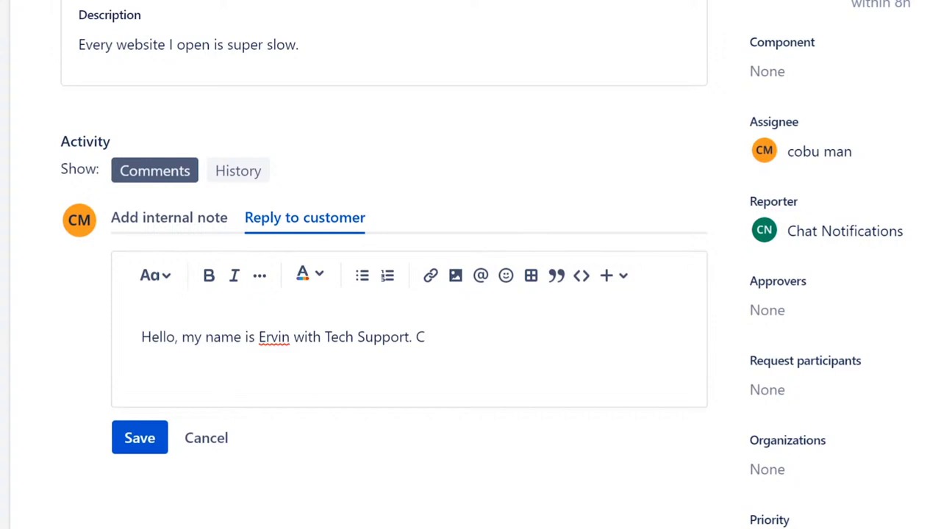
key(BackSpace)
text(I can help you with)
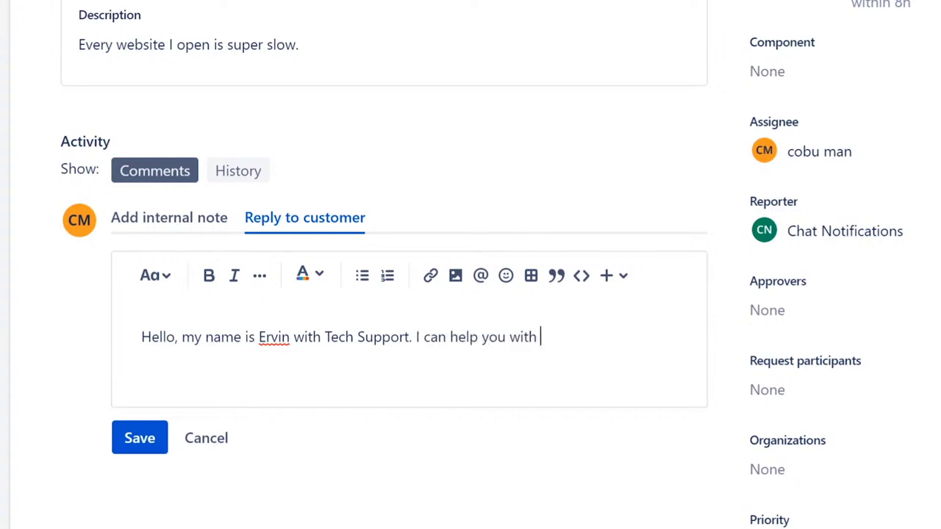
text( slow web)
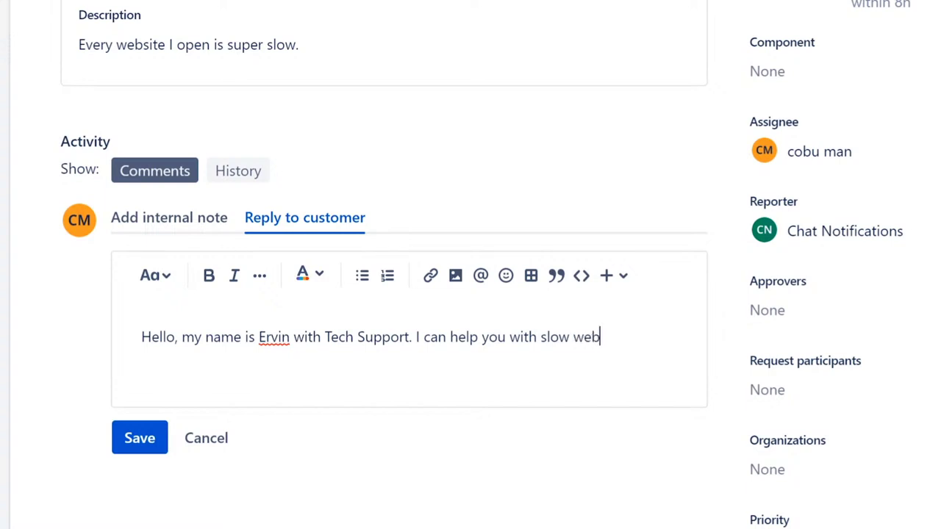
text(e issue)
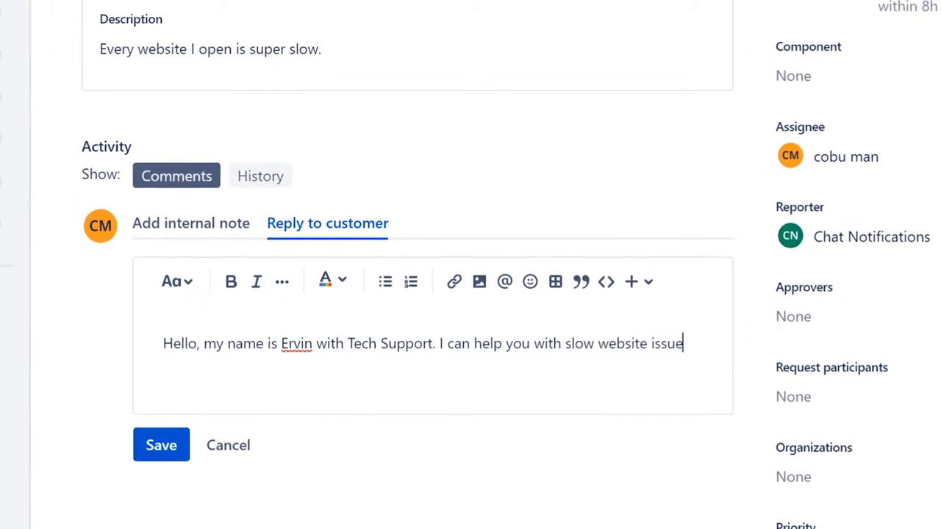
text(... can you )
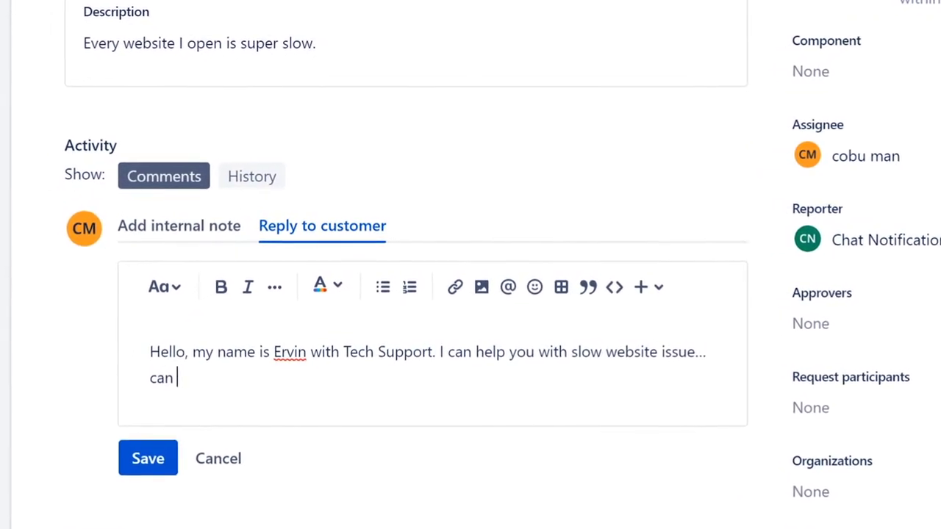
text(please p)
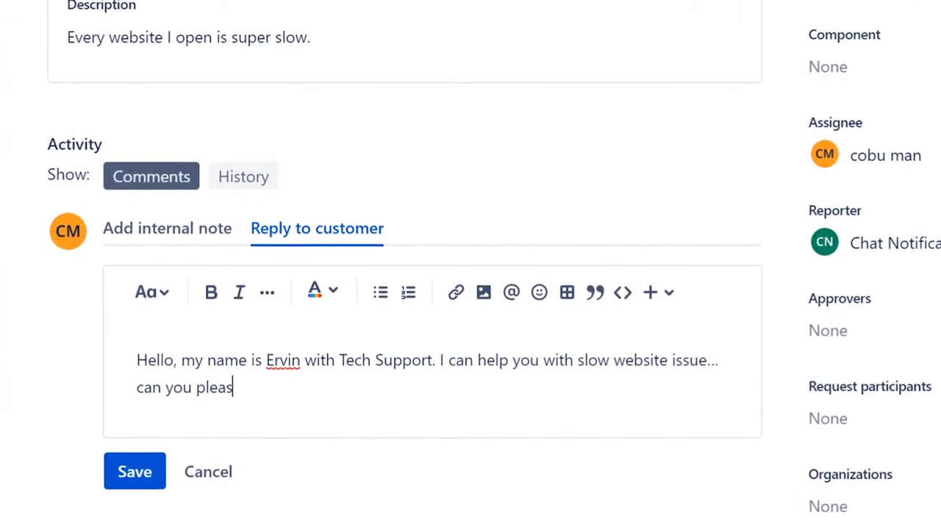
text(rovide pc name)
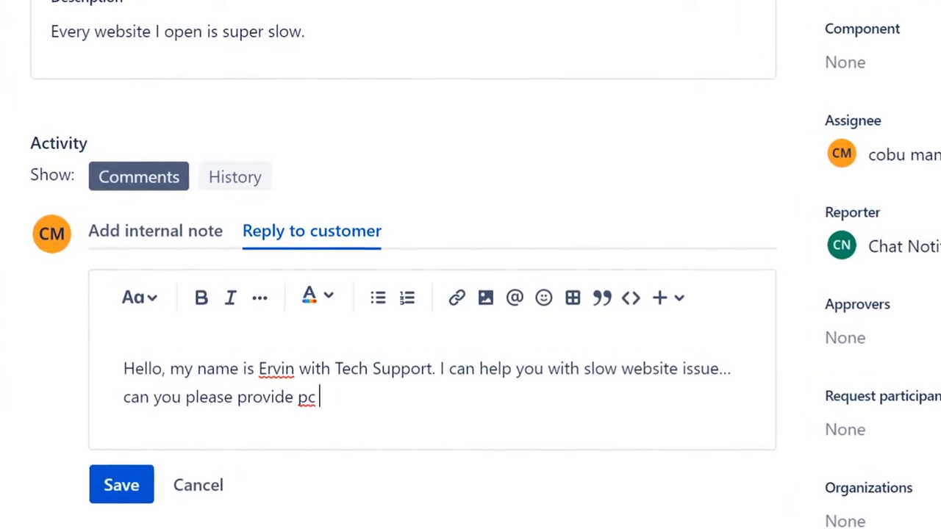
text( or ip a)
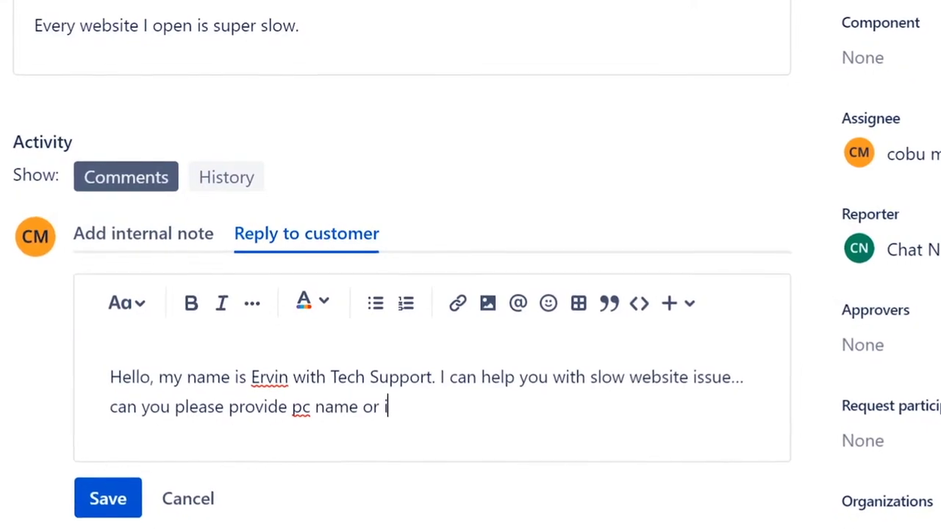
text(ddress)
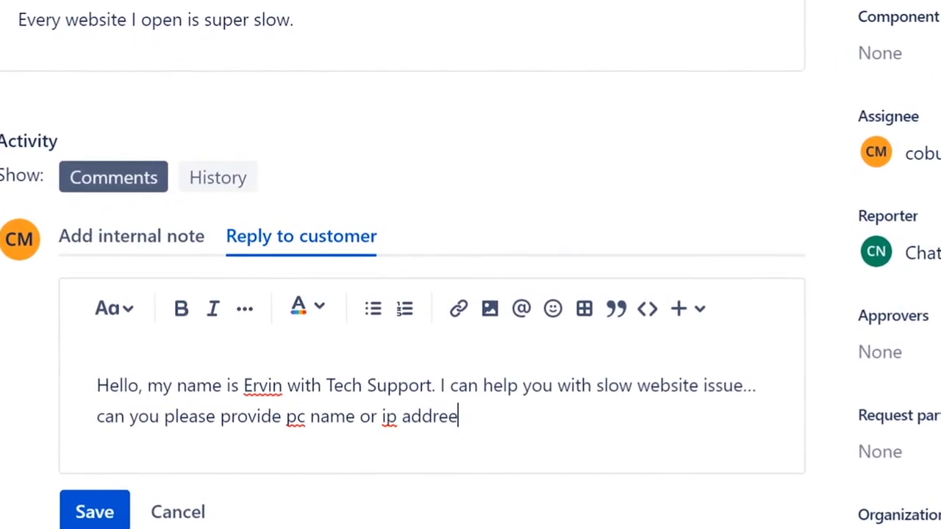
text( so that I can)
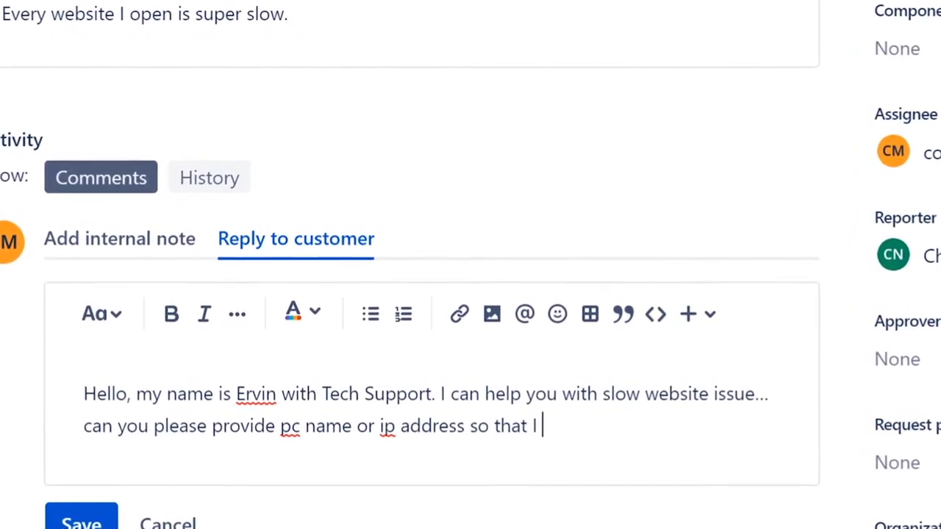
text( take a look)
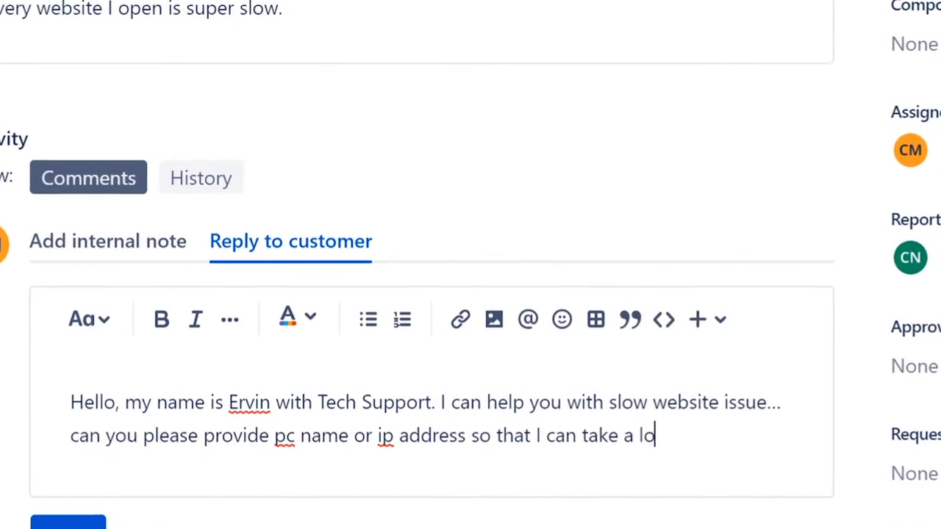
text(.)
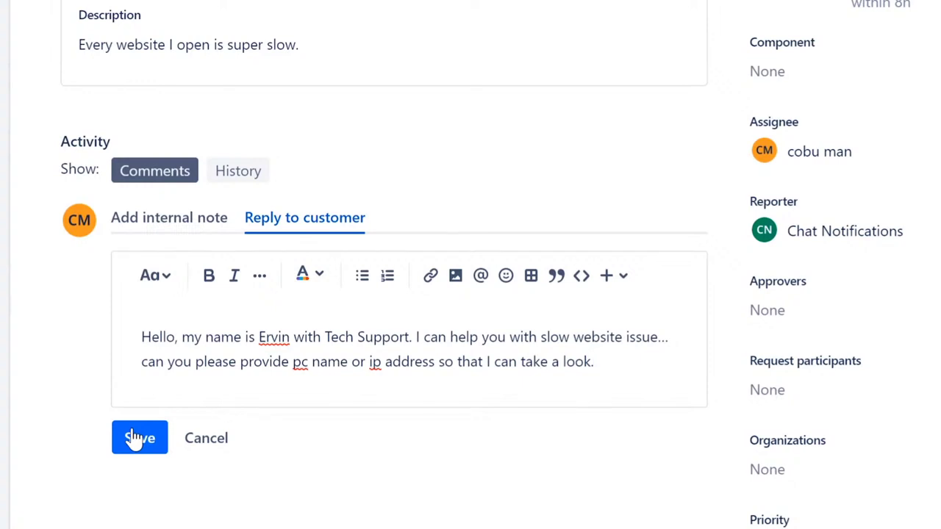
key(ctrl+Return)
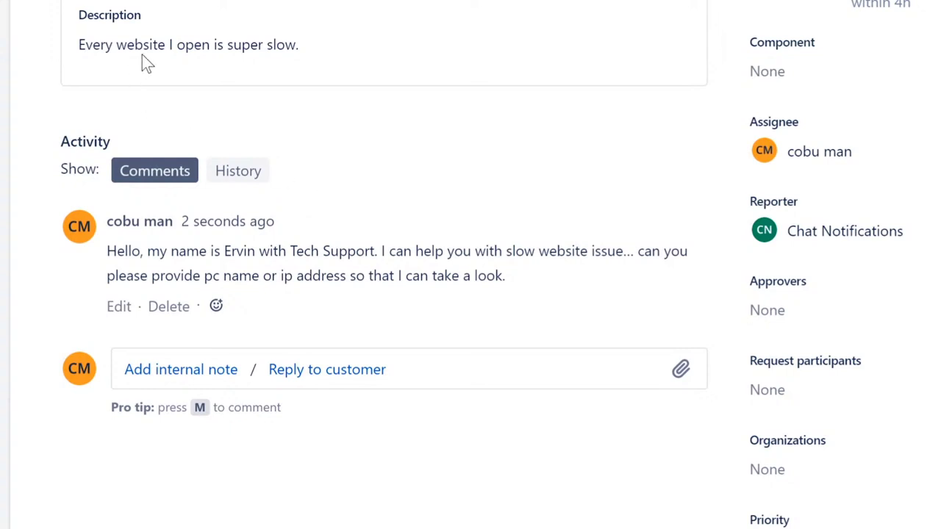
drag(169, 44, 117, 45)
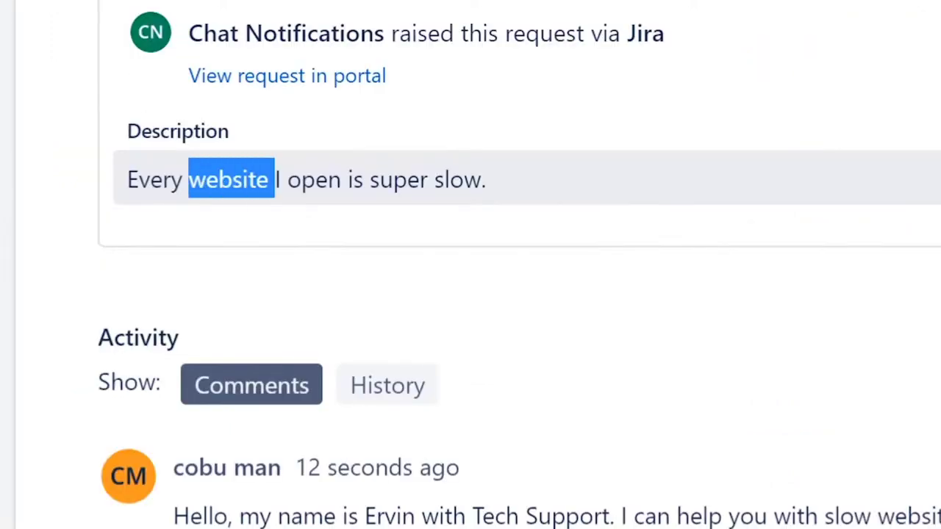
drag(188, 180, 126, 180)
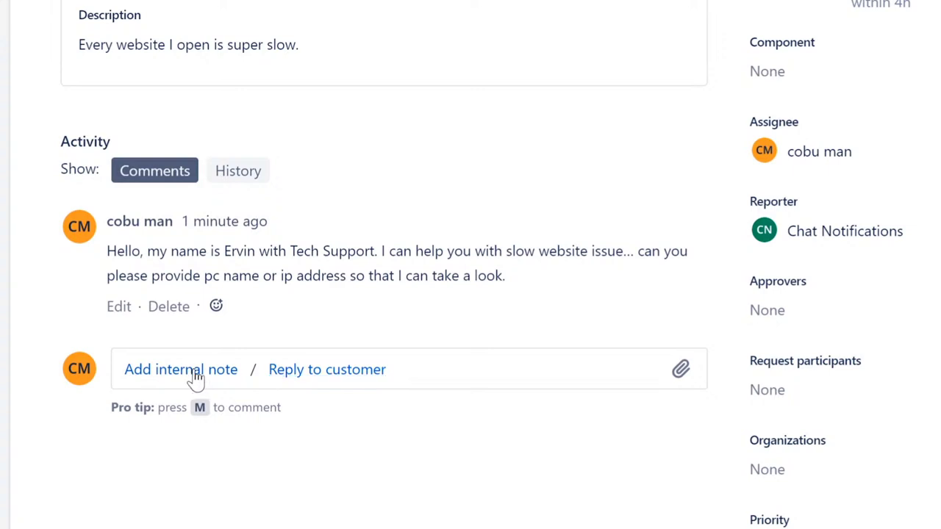
Save an internal note giving the user's PC name, signed by the agent
text(m)
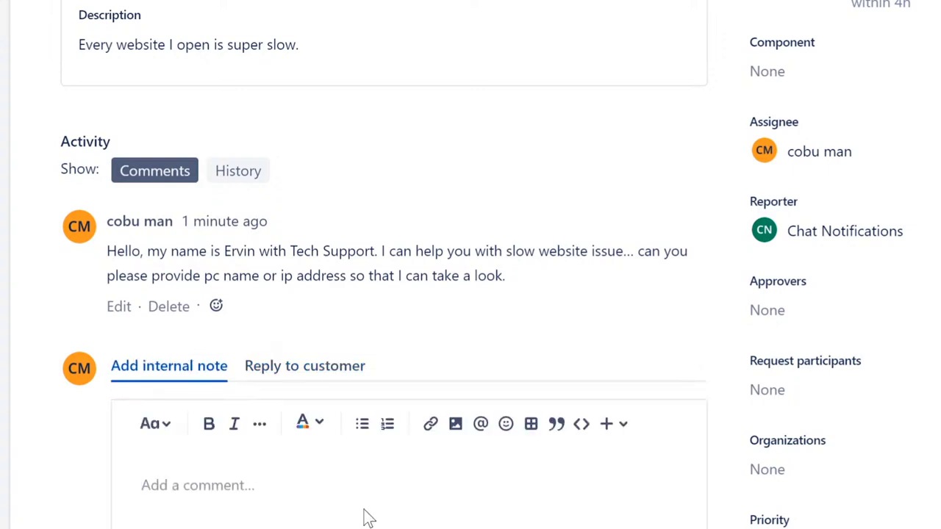
text(cobuman1)
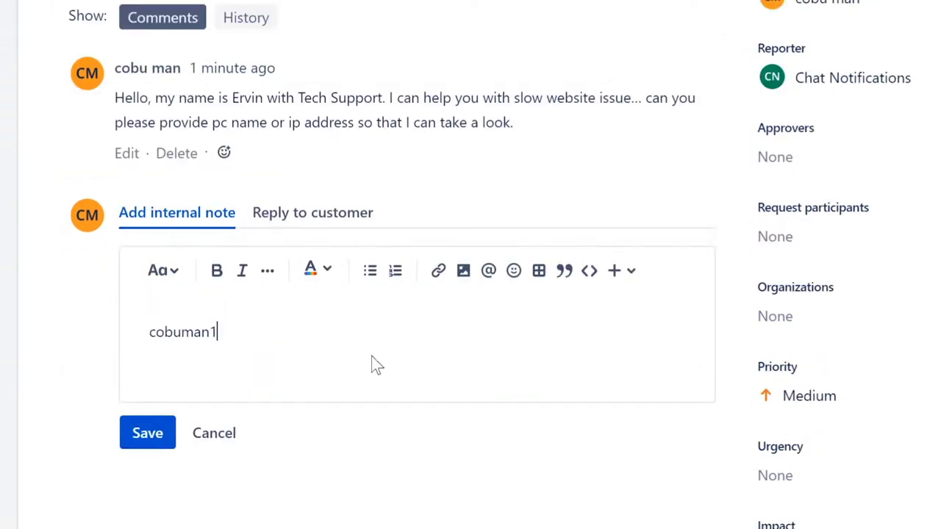
text( is user's pc name.)
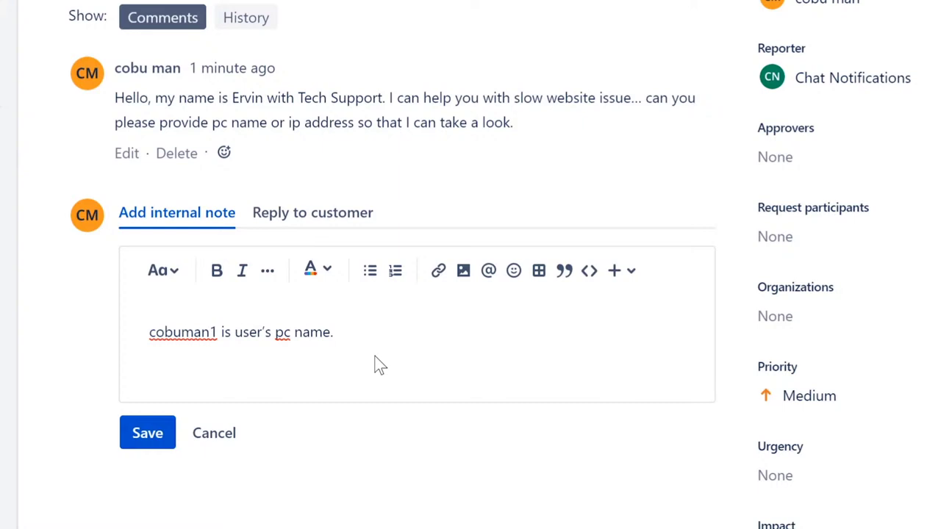
text( Ervin)
click(146, 432)
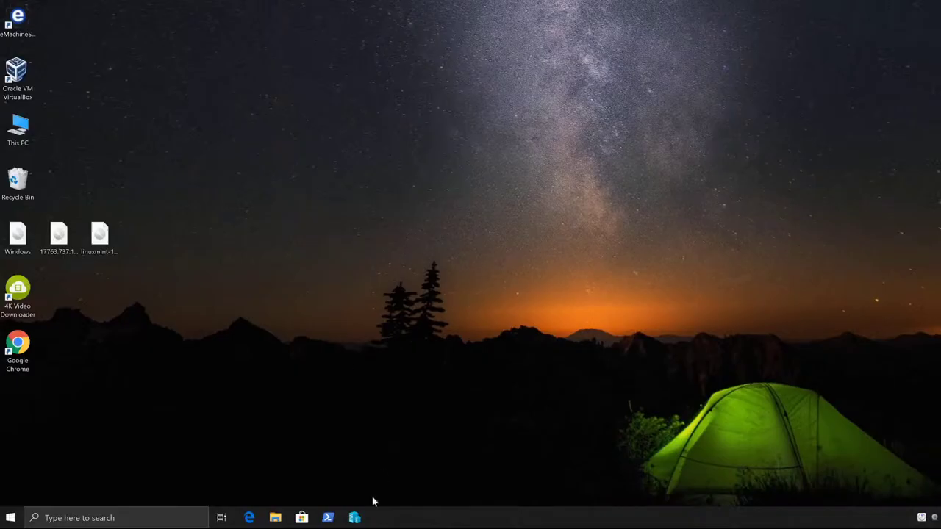
Search Windows for 'update' to reach Windows Update settings and run Check for updates
click(110, 518)
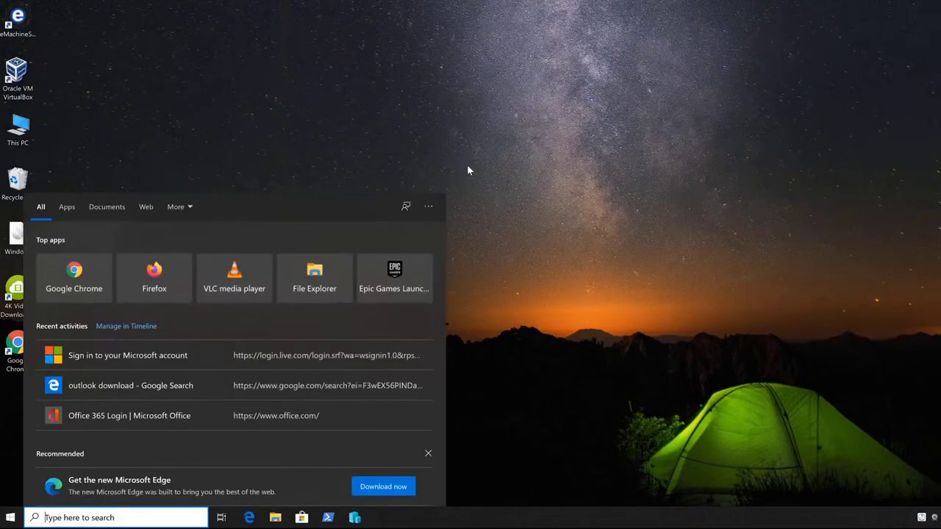
click(512, 156)
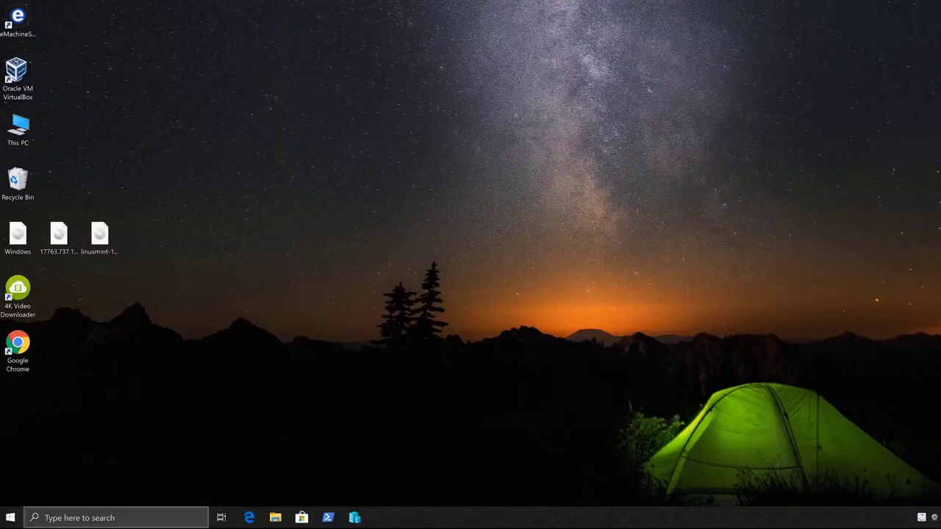
click(117, 517)
text(update)
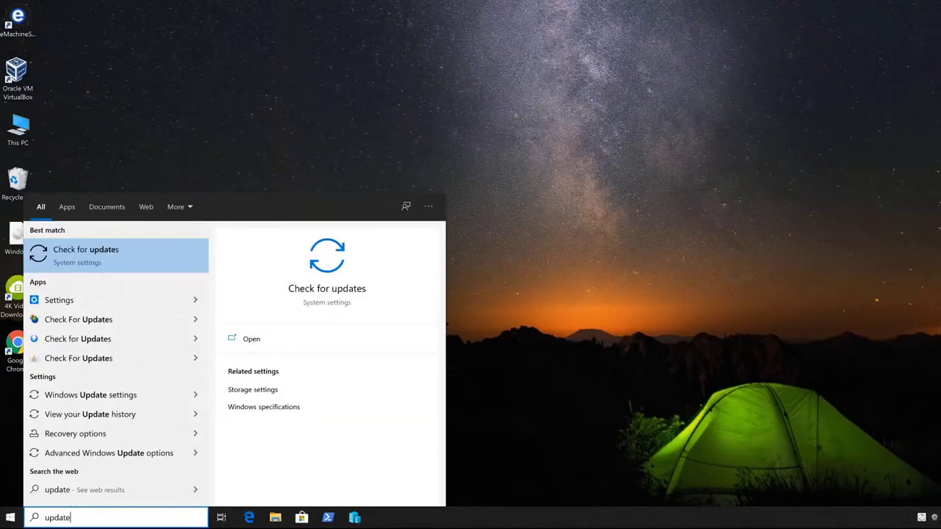
key(Return)
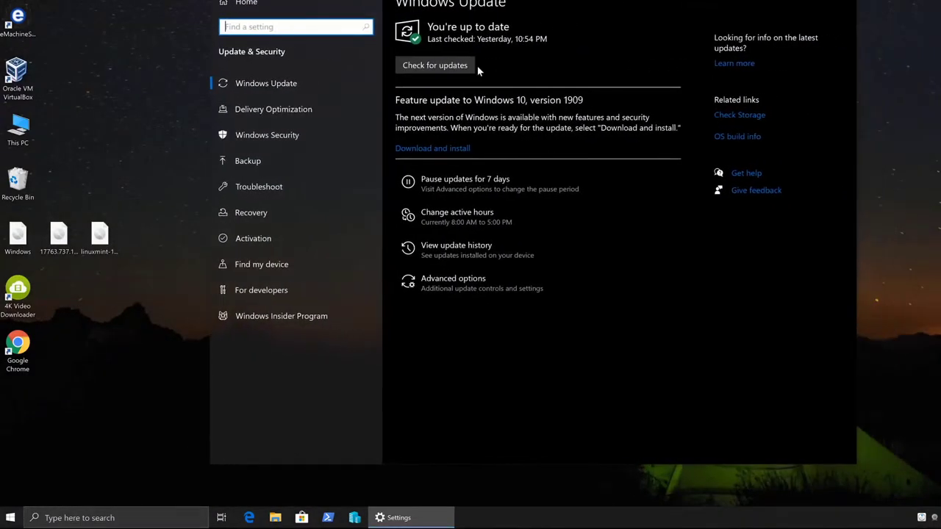
click(456, 65)
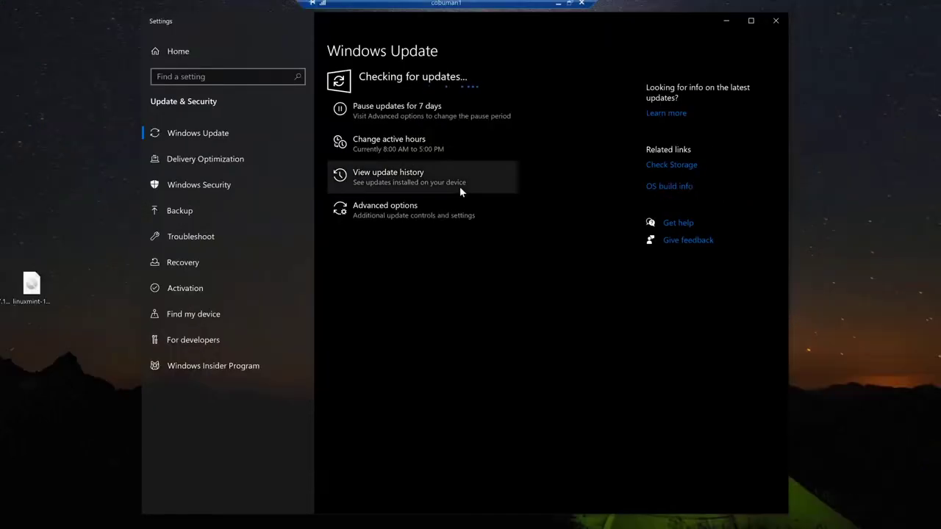
Open Task Manager beside the update page and view the Ethernet (Local Area Connection) throughput graph
right_click(636, 528)
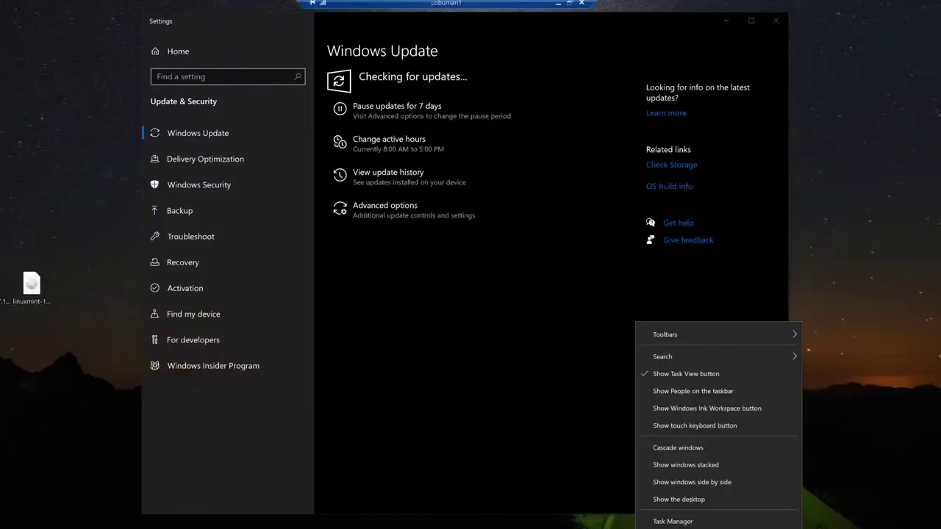
click(693, 521)
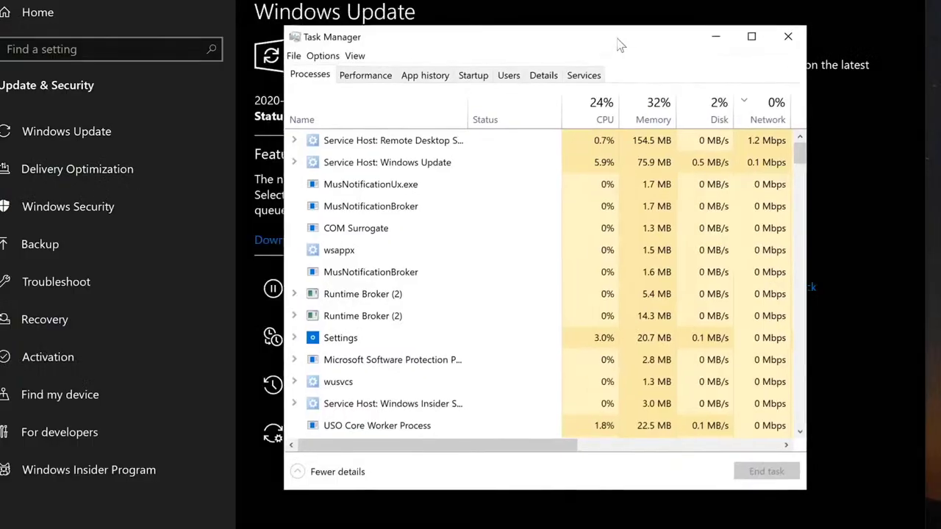
drag(619, 46, 734, 216)
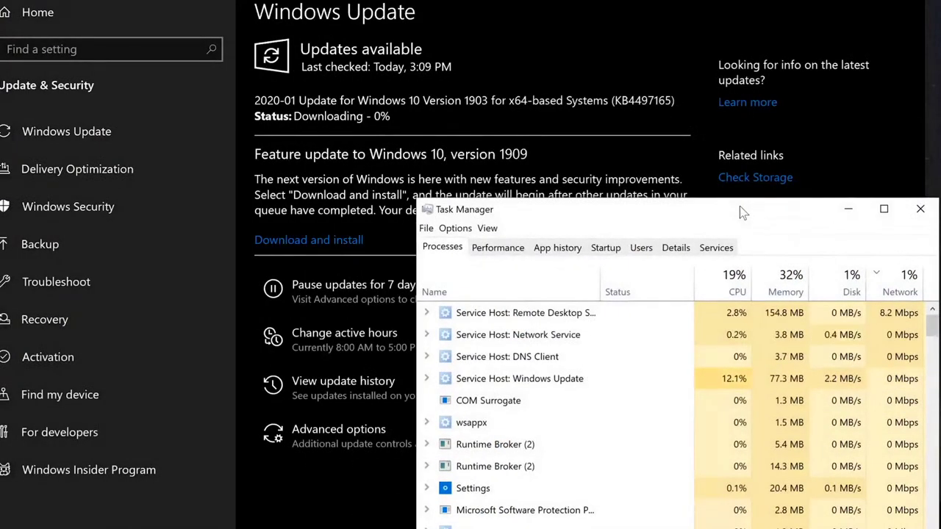
drag(671, 212, 668, 226)
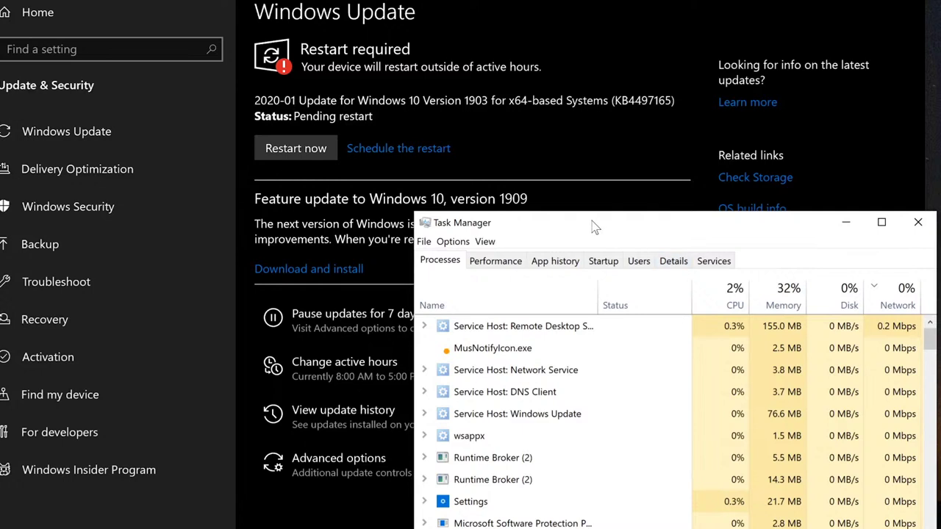
drag(595, 227, 563, 207)
click(476, 246)
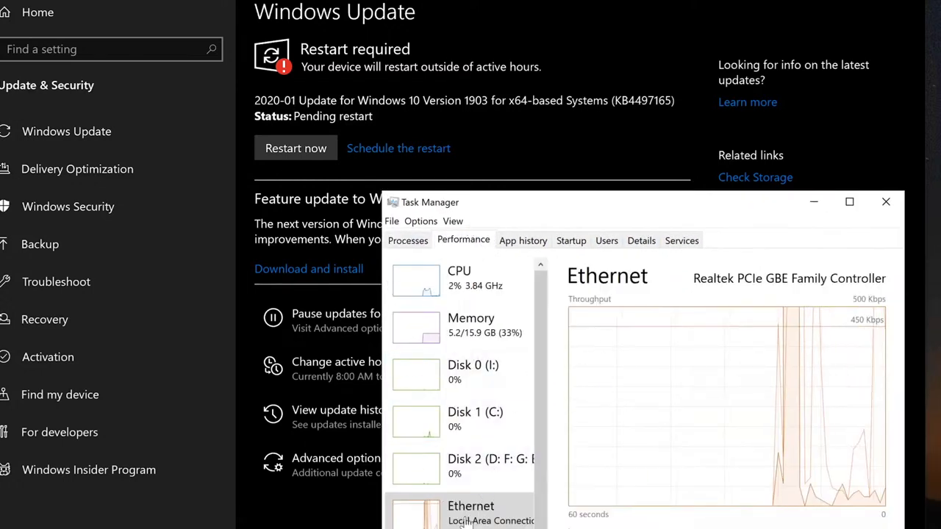
scroll(465, 515, down, 3)
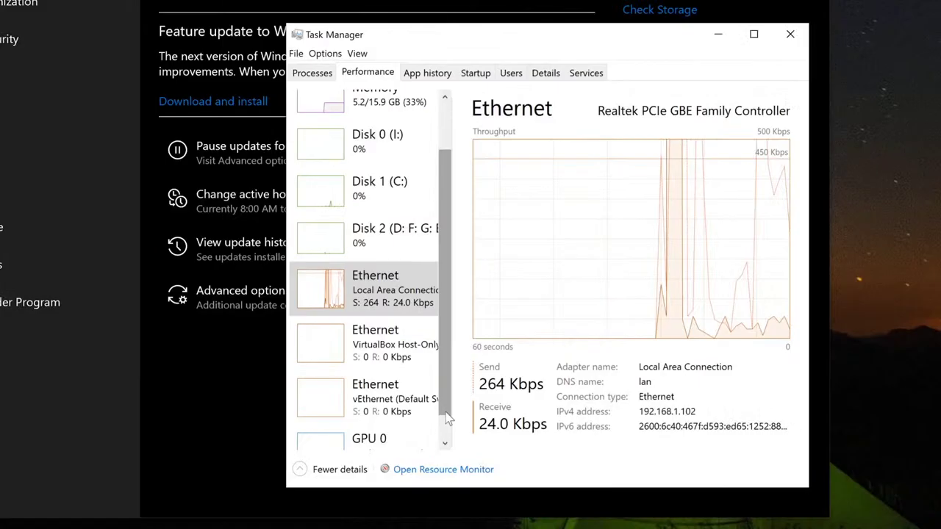
scroll(447, 415, down, 1)
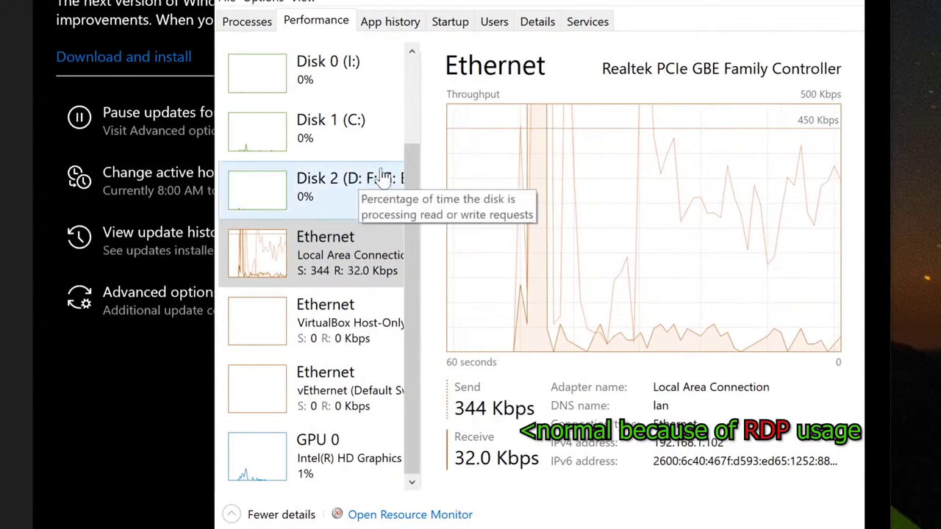
drag(408, 261, 426, 169)
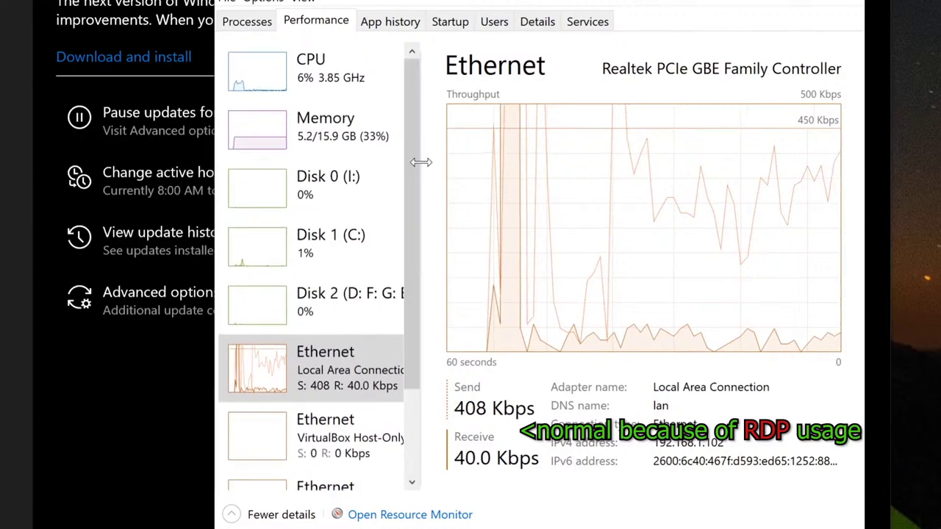
Sort Task Manager processes by CPU, expand Service Host: Remote Desktop, then close Task Manager
click(250, 22)
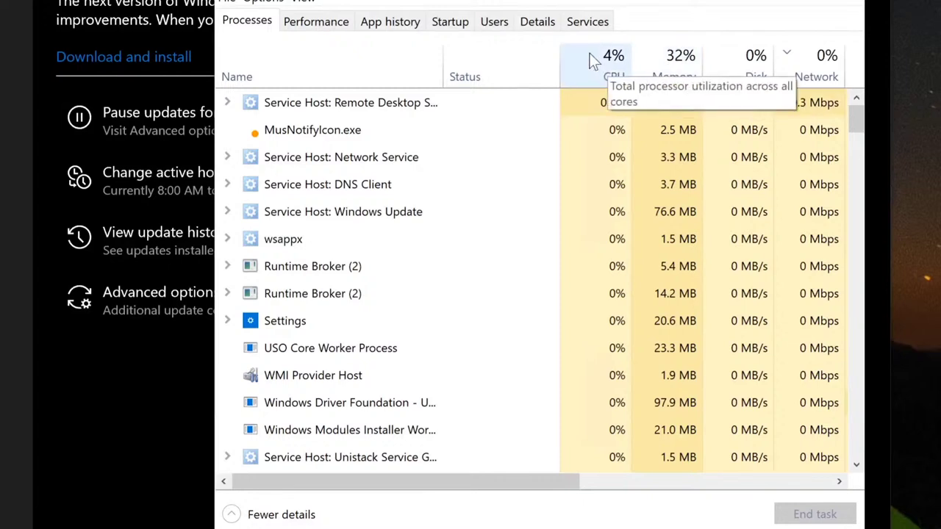
click(589, 53)
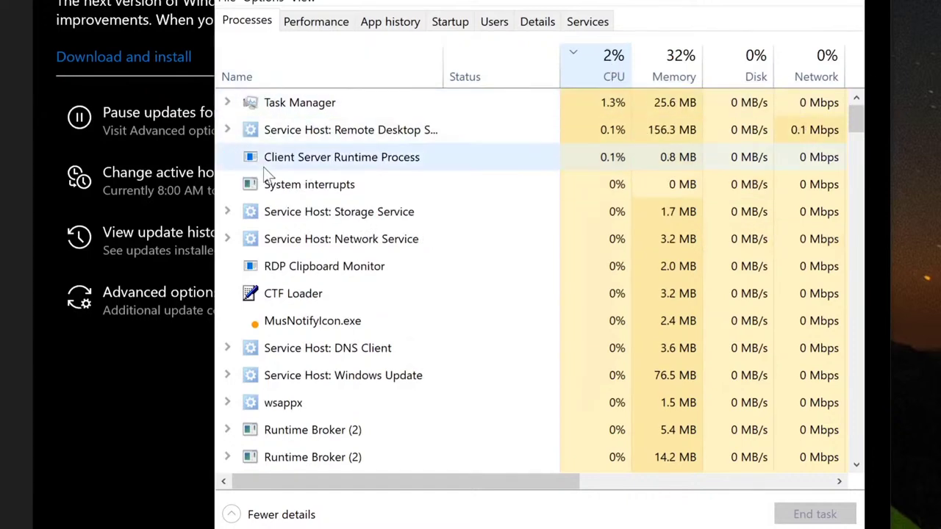
scroll(296, 179, down, 1)
scroll(292, 169, up, 1)
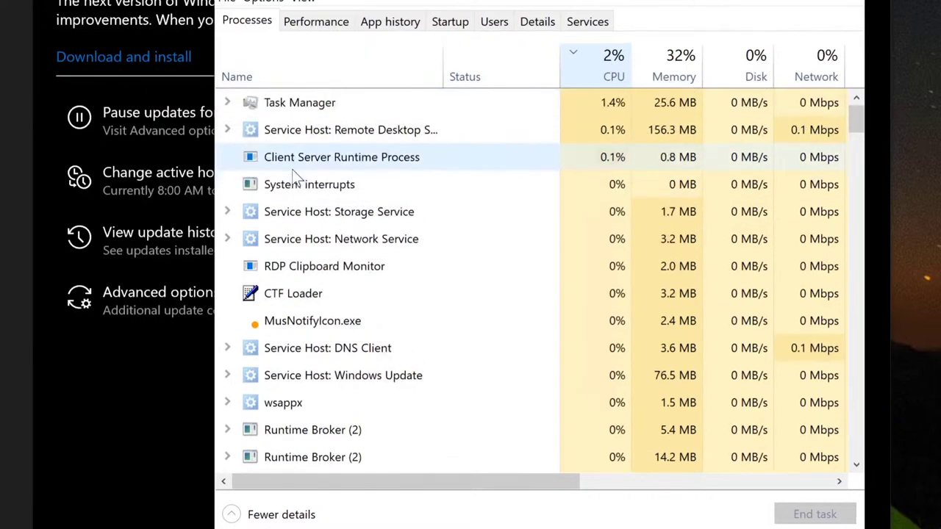
click(228, 129)
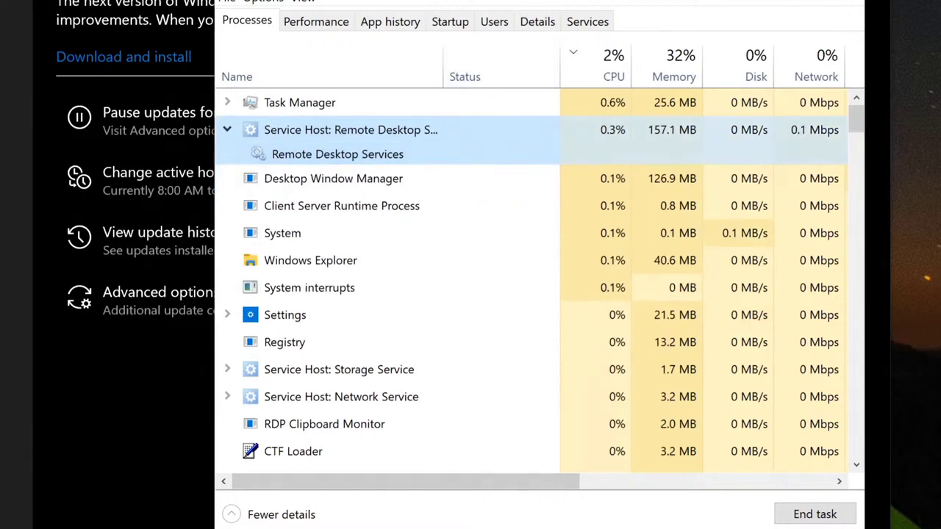
key(alt+F4)
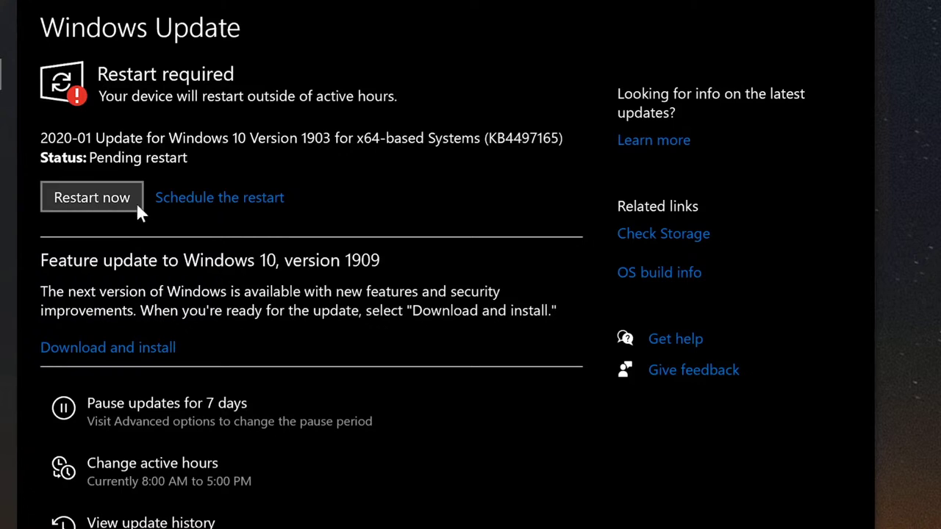
Reopen Task Manager on the Performance view and move its window to the left
key(ctrl+shift+Escape)
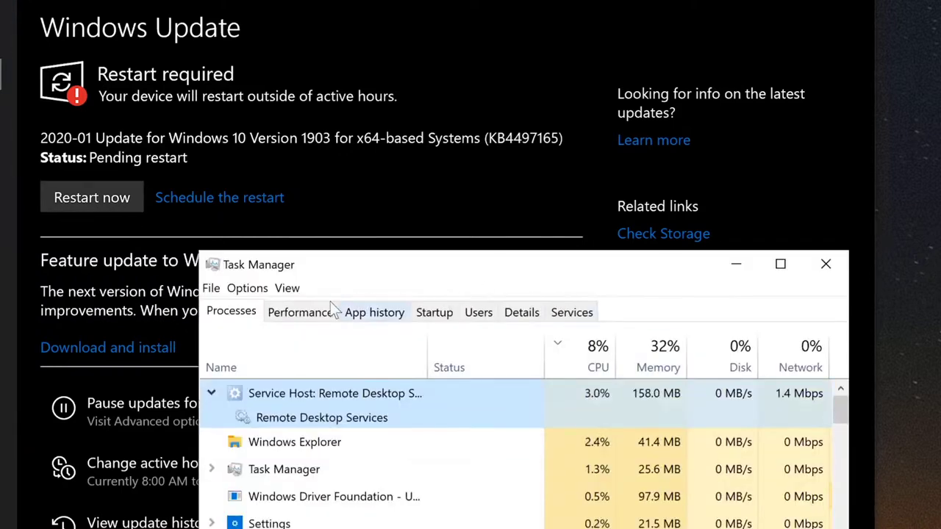
click(299, 312)
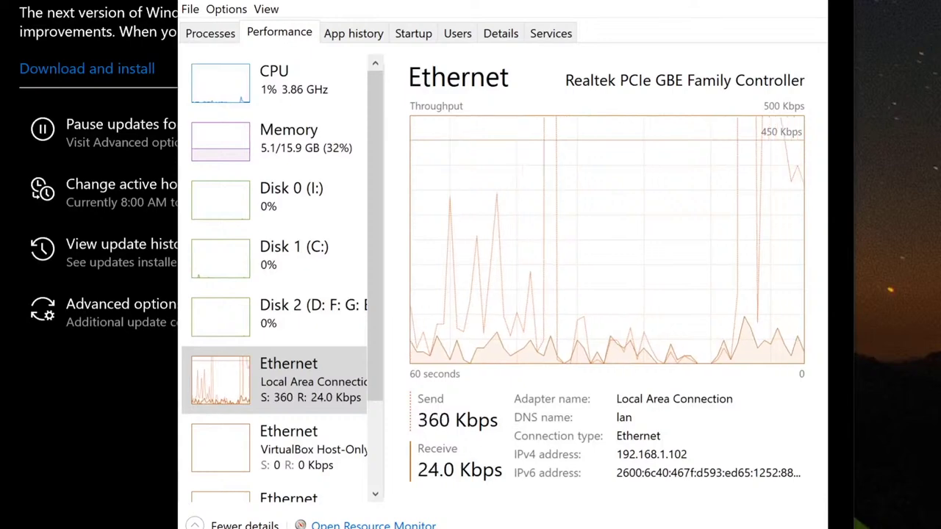
drag(427, 2, 361, 4)
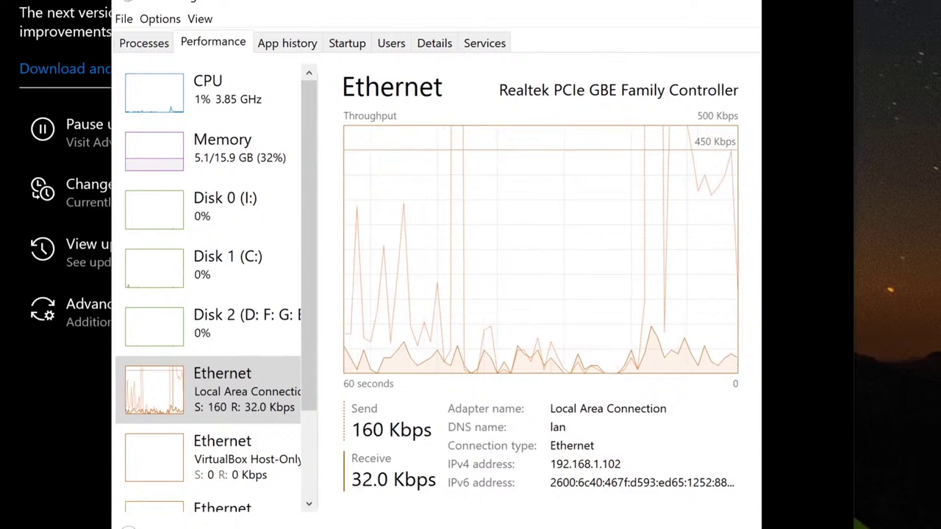
click(474, 6)
drag(469, 10, 377, 10)
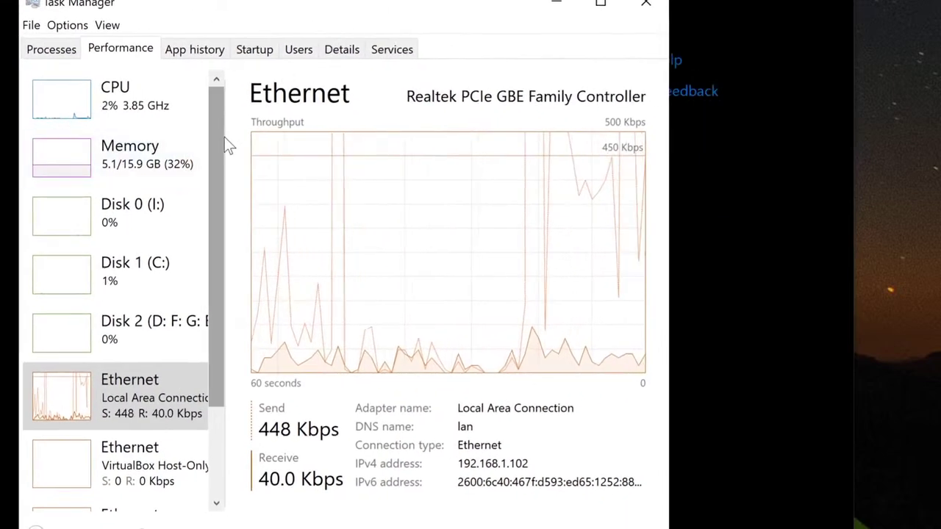
Widen the resource list so device names show in full, then switch to Processes
drag(230, 132, 278, 123)
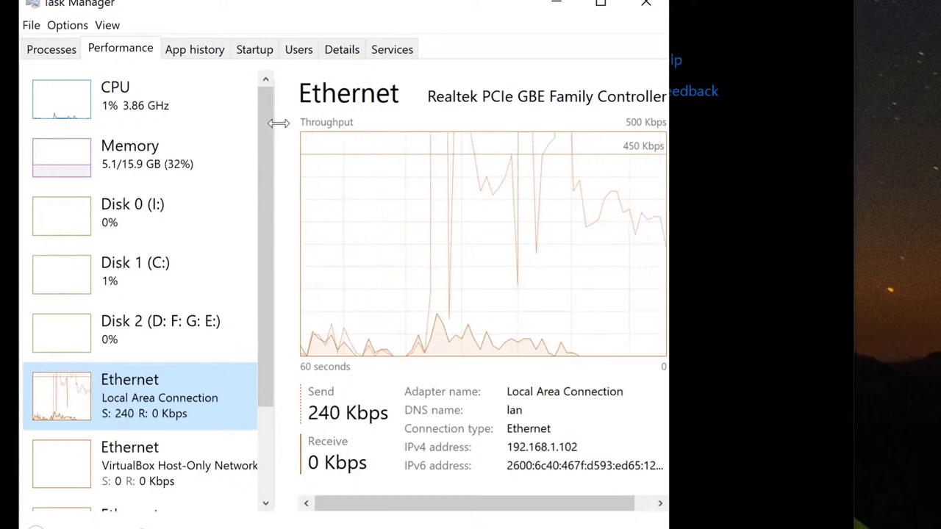
mouse_move(275, 172)
mouse_down()
mouse_move(311, 156)
mouse_move(277, 157)
mouse_up()
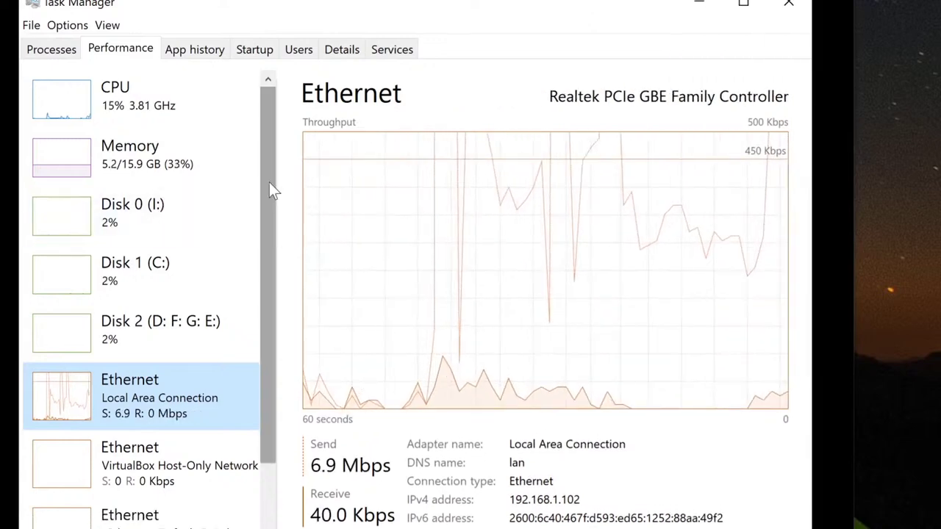
drag(281, 175, 331, 167)
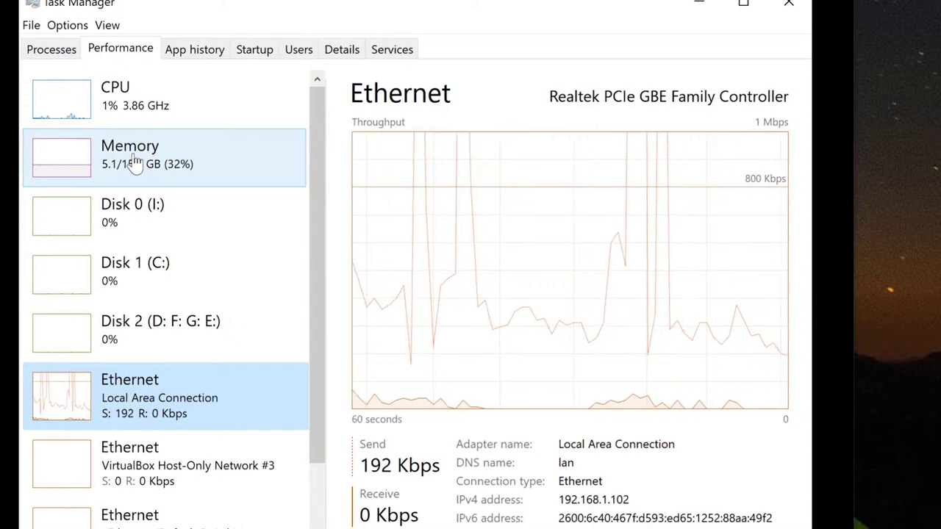
click(50, 50)
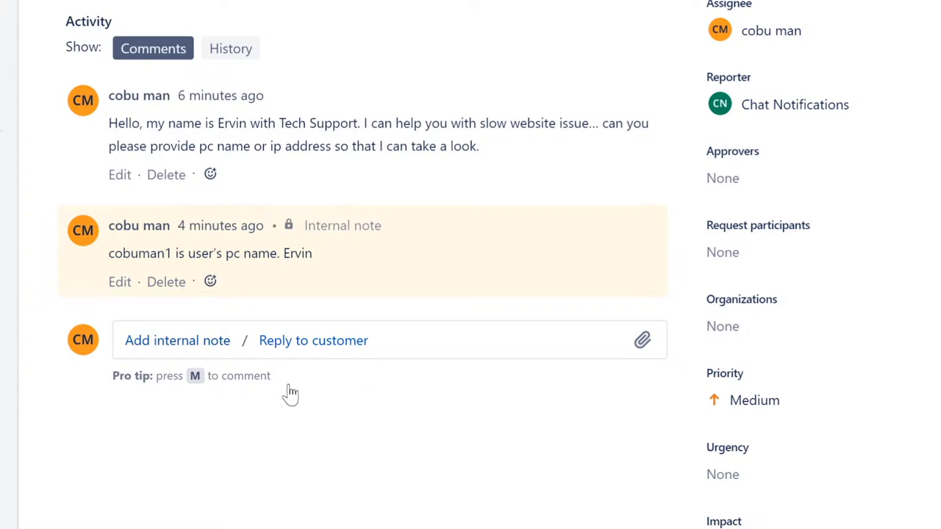
Begin an internal note reading 'There are no issues at the moment.'
click(171, 339)
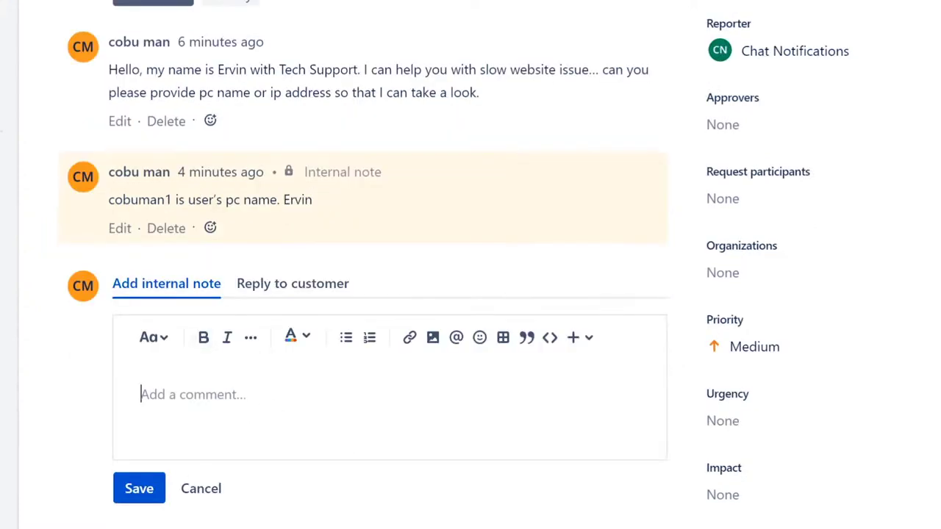
text(There are no )
text(i)
key(BackSpace)
text(are no issues at the moment.)
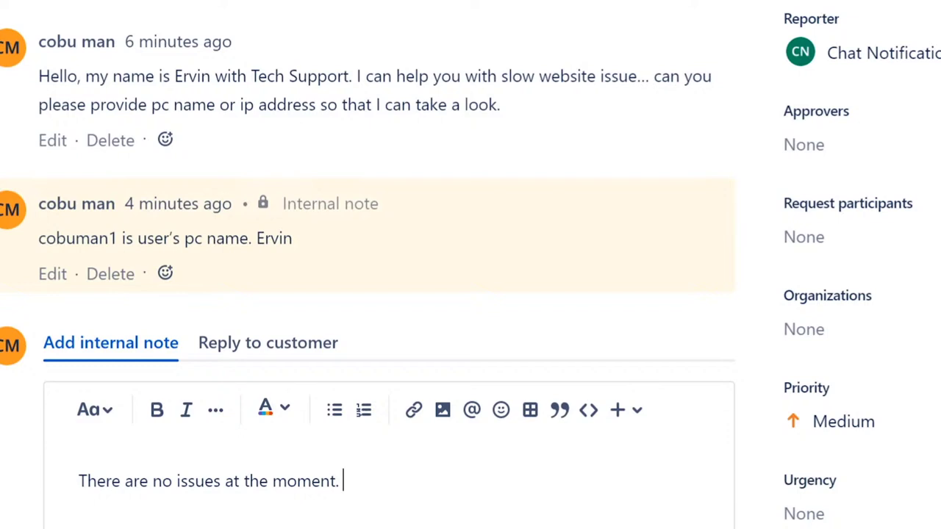
scroll(498, 183, up, 1)
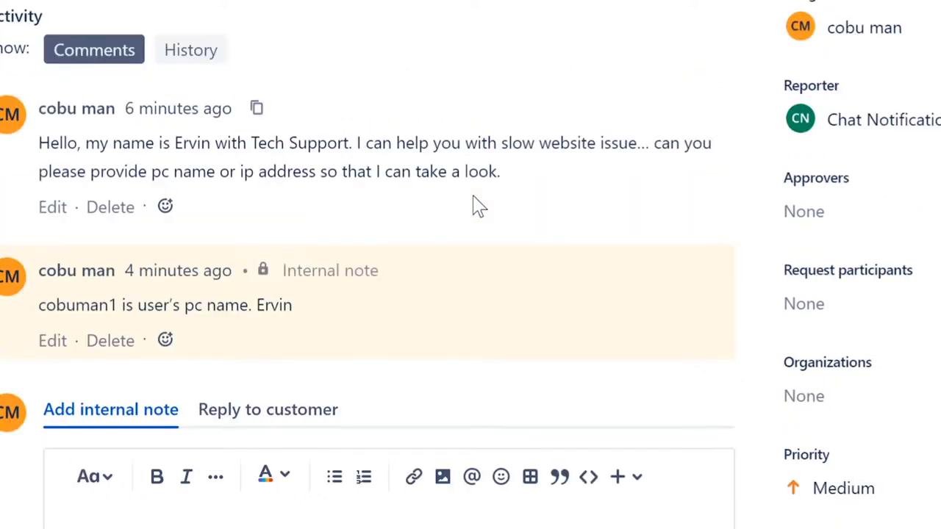
scroll(512, 143, down, 3)
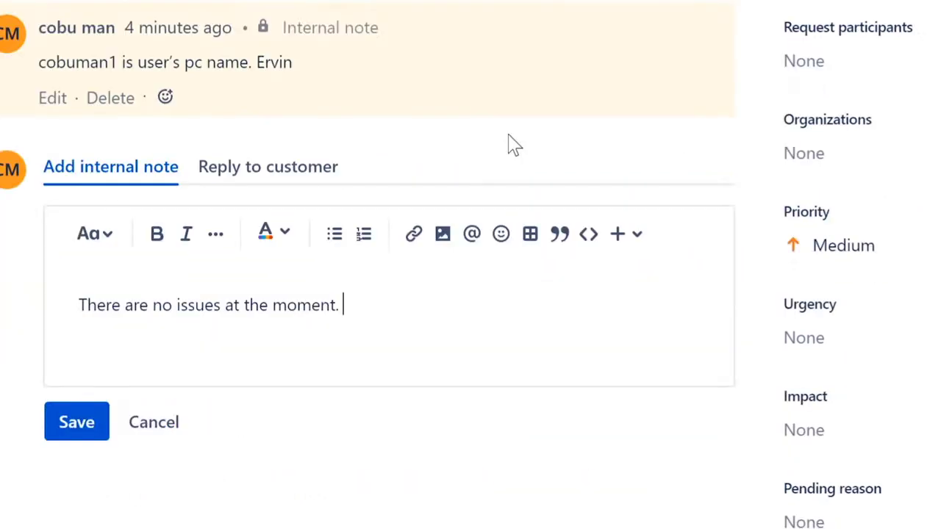
click(368, 285)
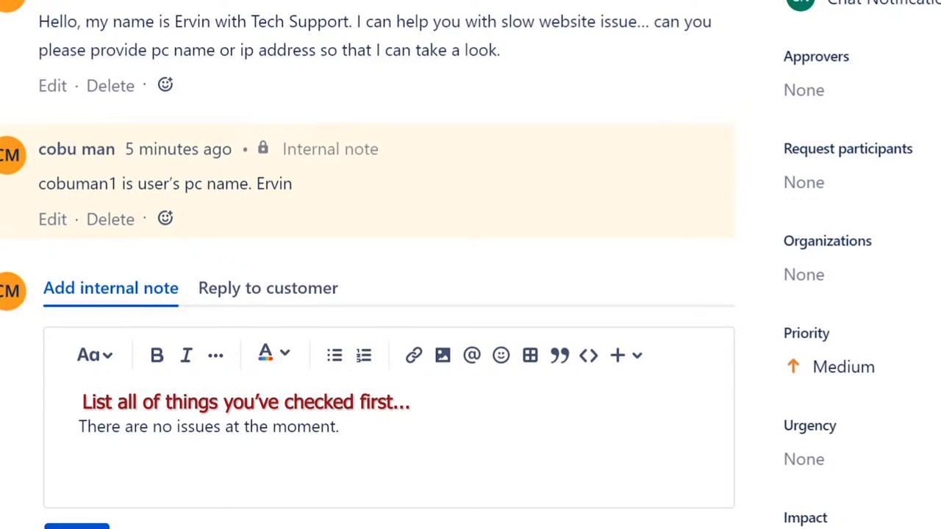
Add 'I will keep the ticket open for 24hrs to monitor.' plus a signature line, and save the note
text(I will keep the ticke topne)
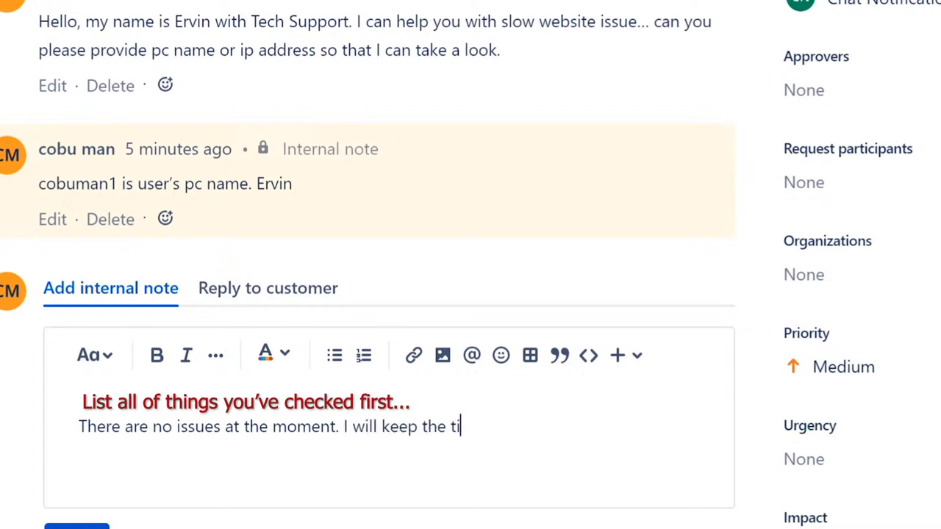
key(BackSpace)
key(BackSpace)
key(BackSpace)
key(BackSpace)
key(BackSpace)
key(BackSpace)
text(t open for 24hrs to monitor)
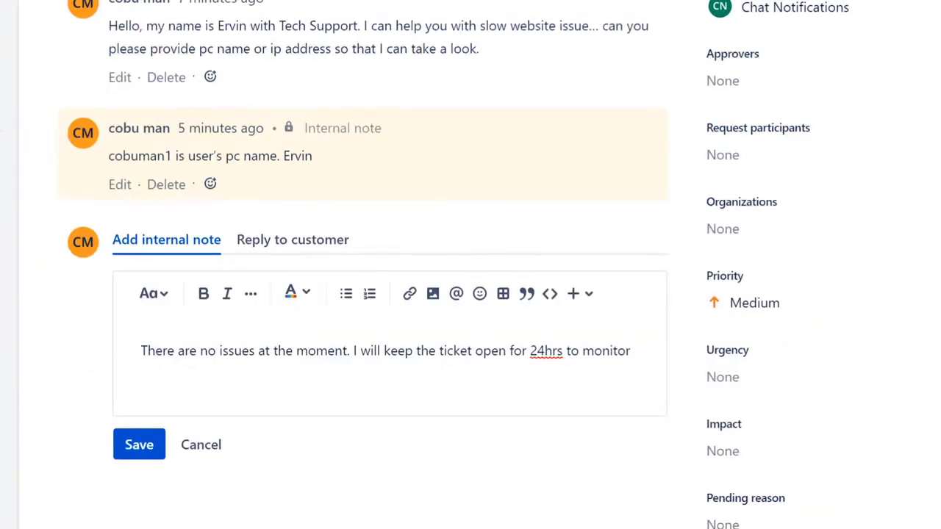
text(.)
key(shift+Return)
text(Ervin)
click(151, 451)
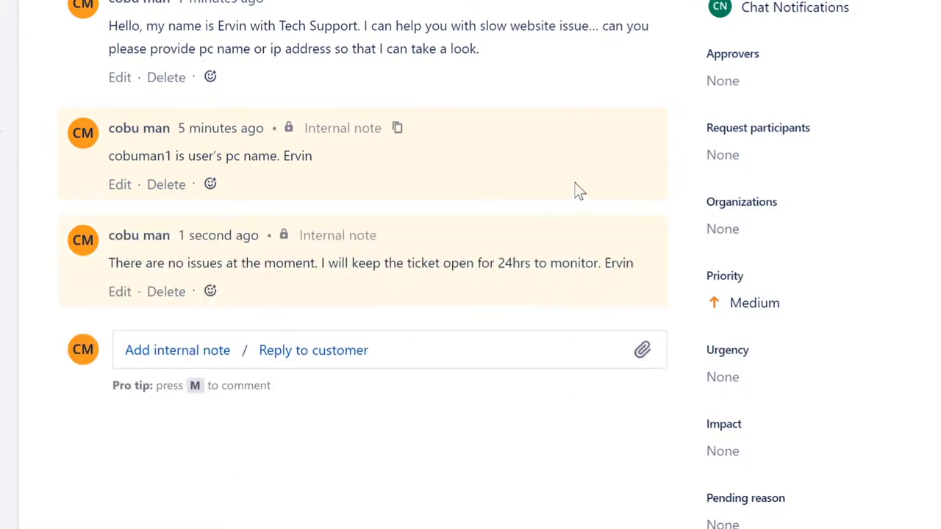
scroll(573, 189, up, 1)
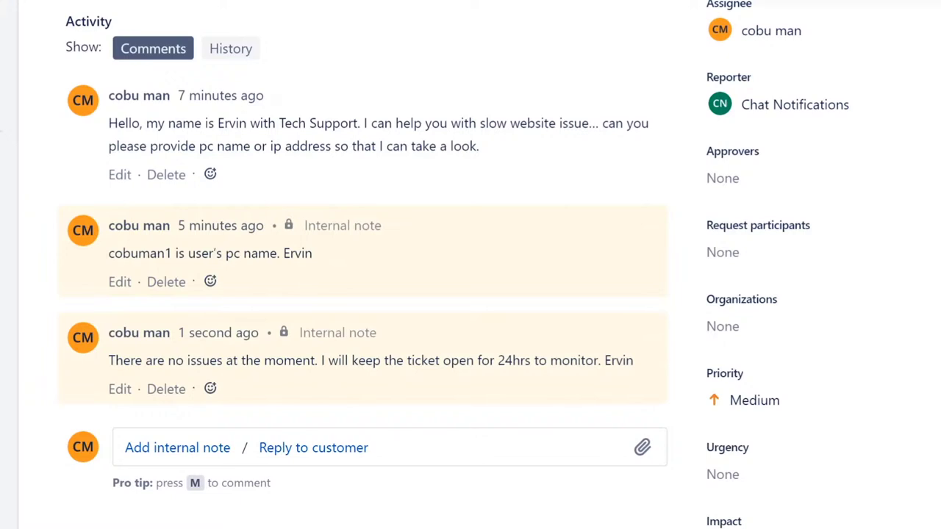
Transition the request to Waiting for customer, then return to the All open queue
click(696, 35)
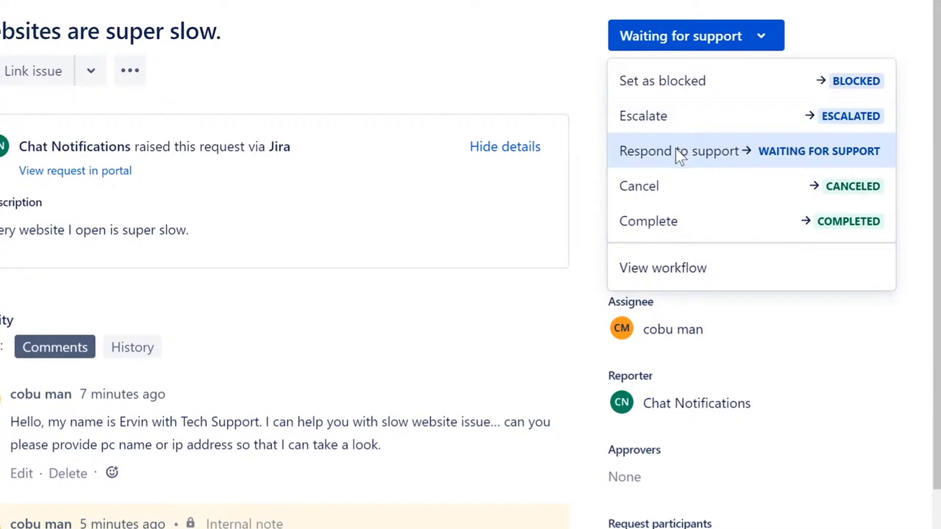
click(723, 150)
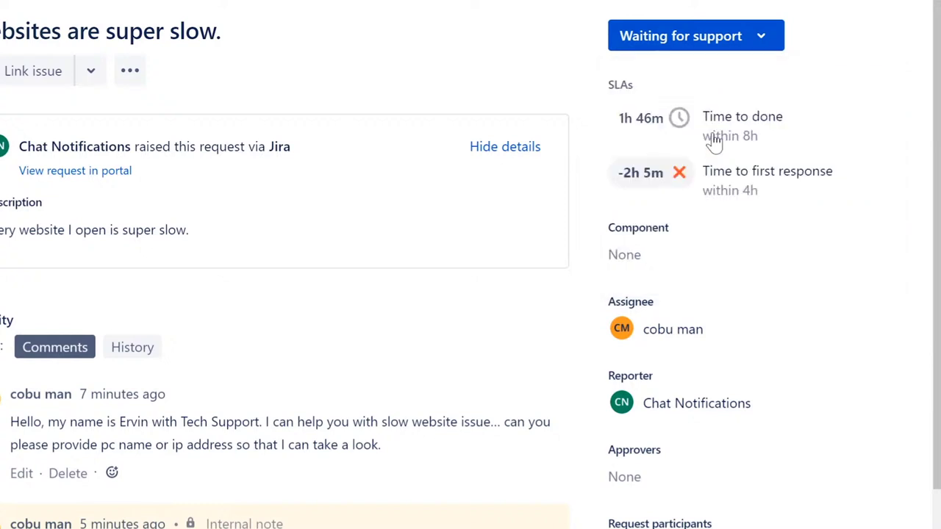
click(750, 37)
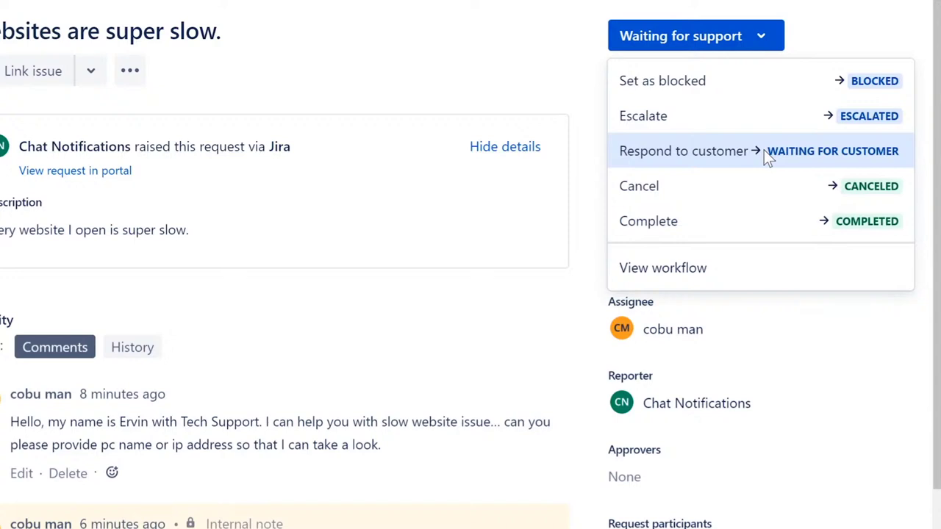
click(763, 150)
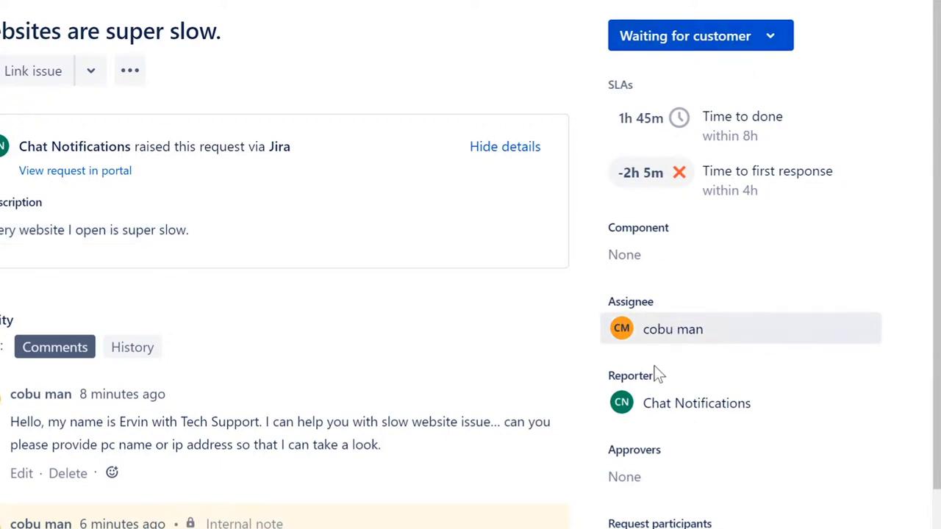
mouse_move(635, 342)
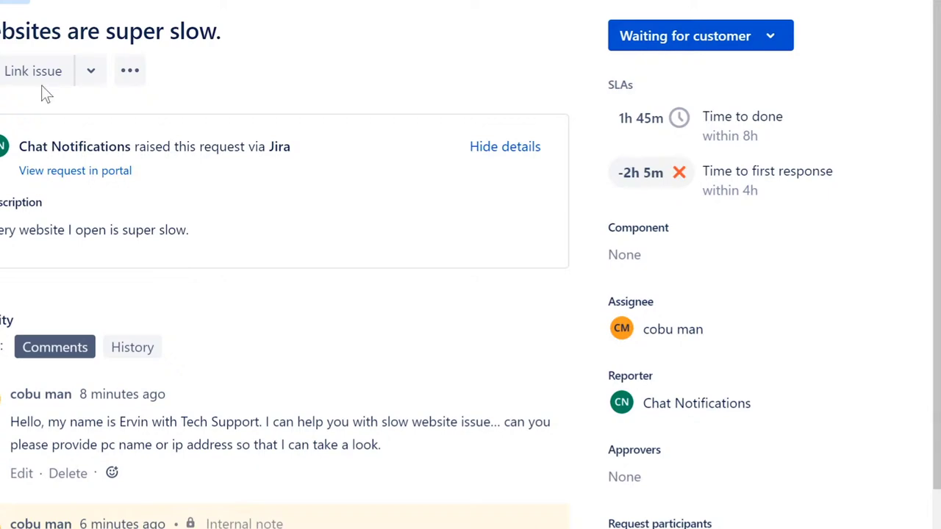
key(alt+Left)
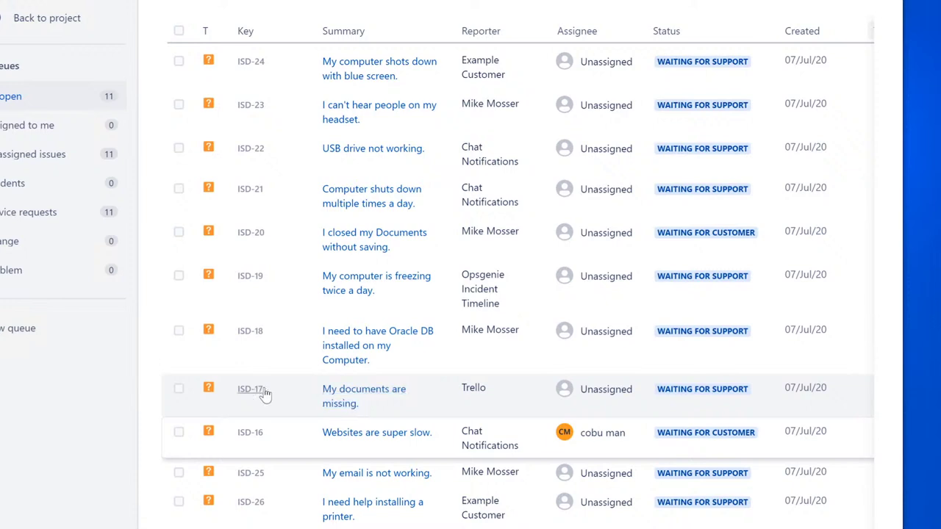
Open ISD-17 'My documents are missing' and assign it to yourself
click(382, 397)
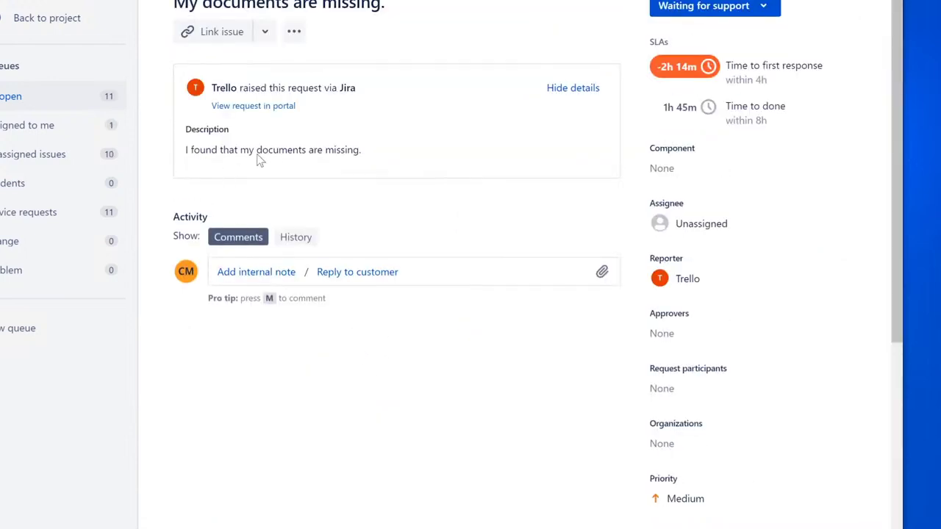
click(799, 353)
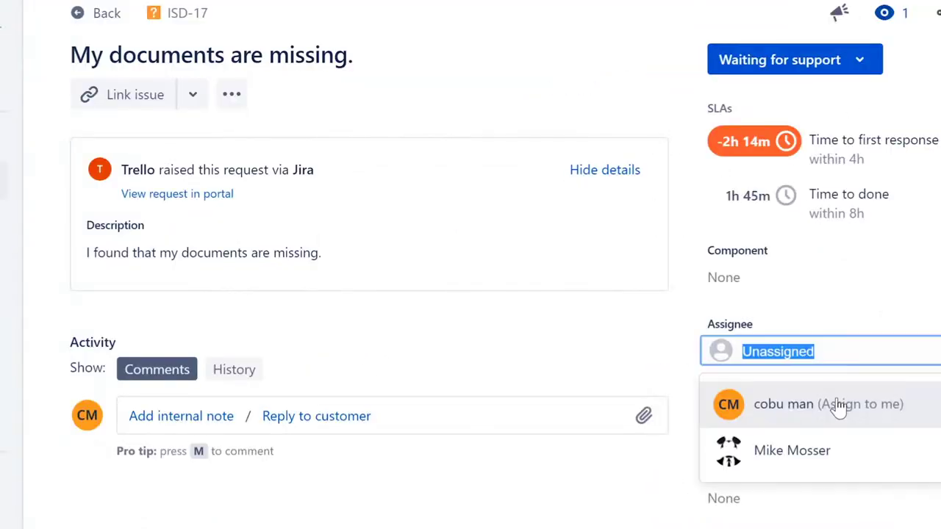
click(750, 403)
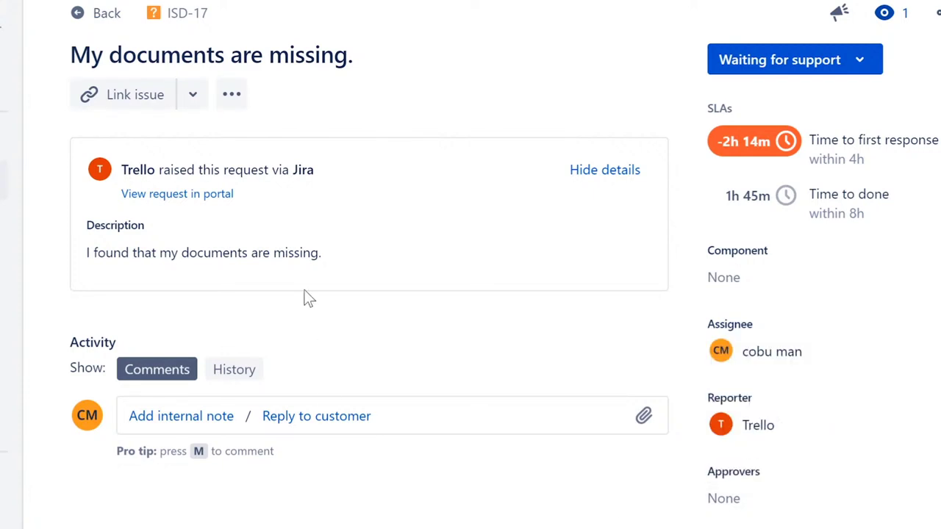
drag(360, 56, 24, 42)
click(296, 241)
drag(326, 255, 152, 253)
click(110, 252)
drag(324, 253, 86, 253)
click(220, 253)
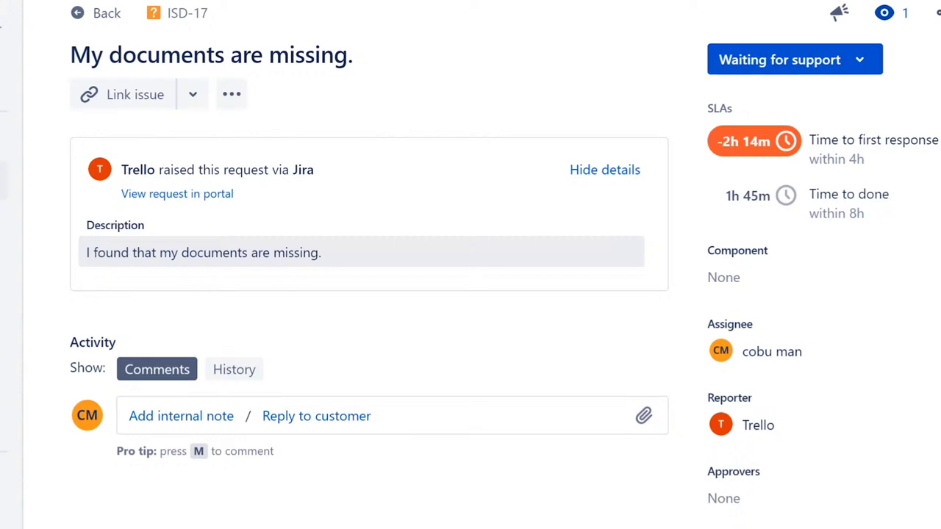
Post a customer reply about the missing files asking for their PC name, correcting 'missiling' to 'missing'
click(328, 421)
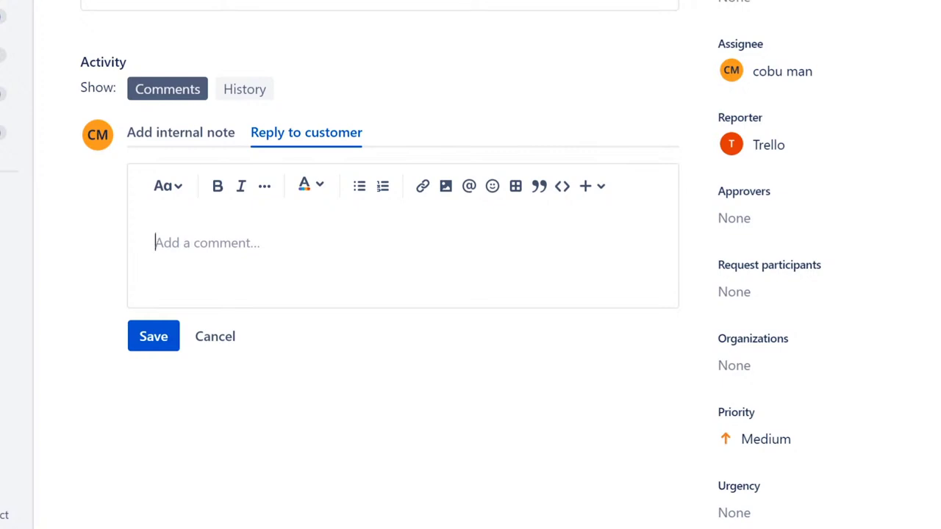
text(Hello, this is Ervin wit)
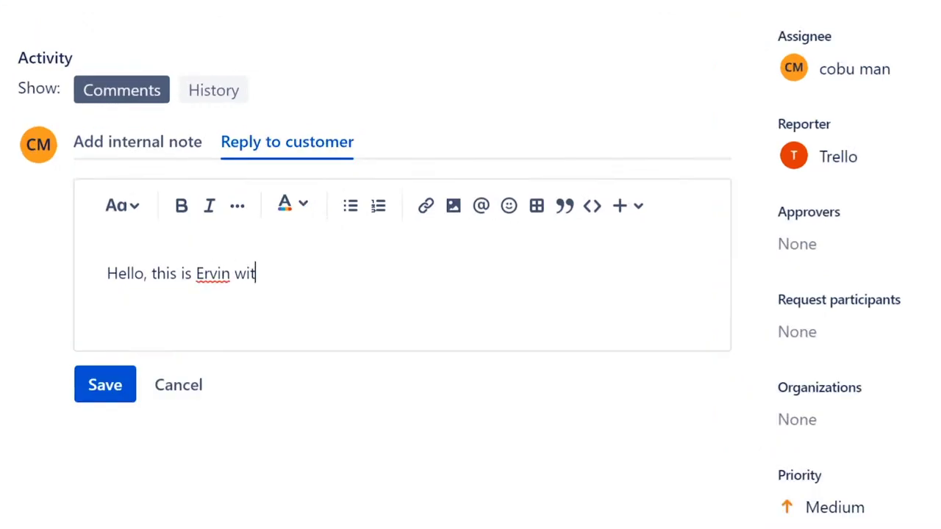
text(h c)
key(BackSpace)
text(Pc support. I have your ticket about missiling files)
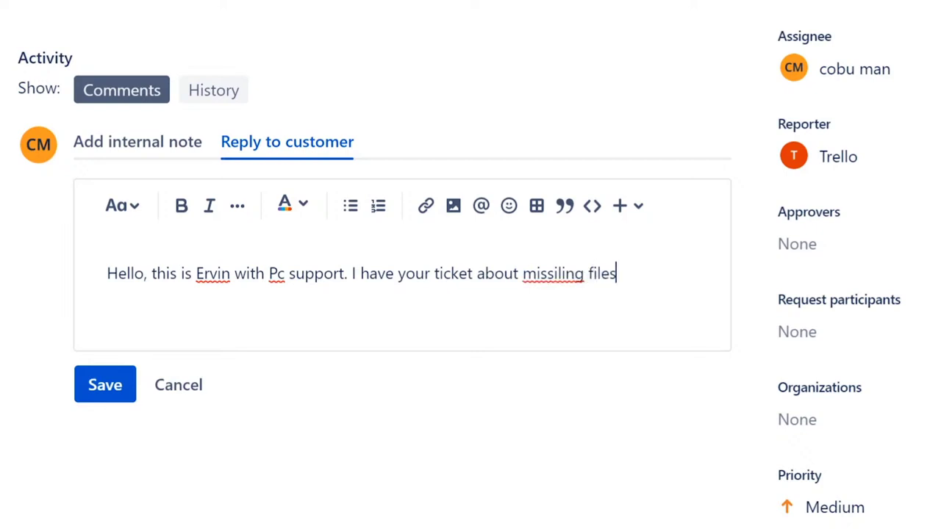
click(545, 274)
right_click(547, 273)
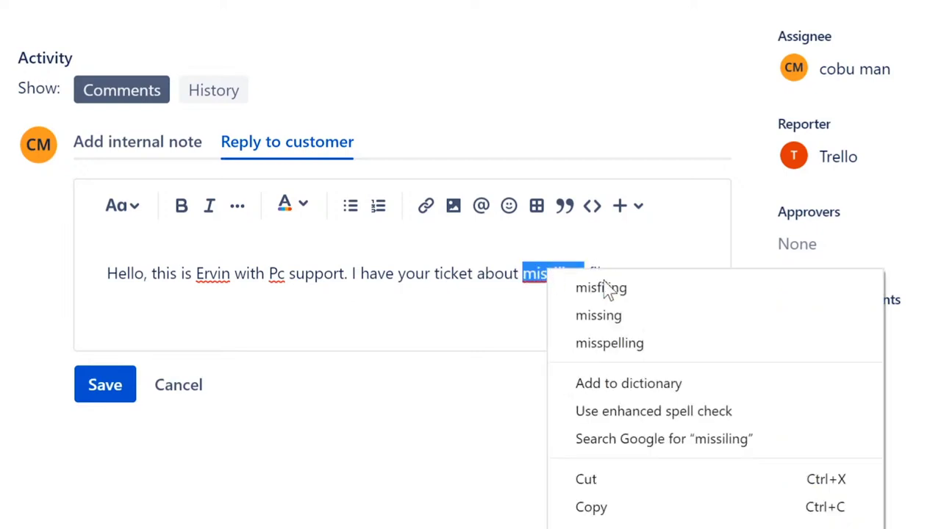
click(638, 314)
text(. Can you please provide)
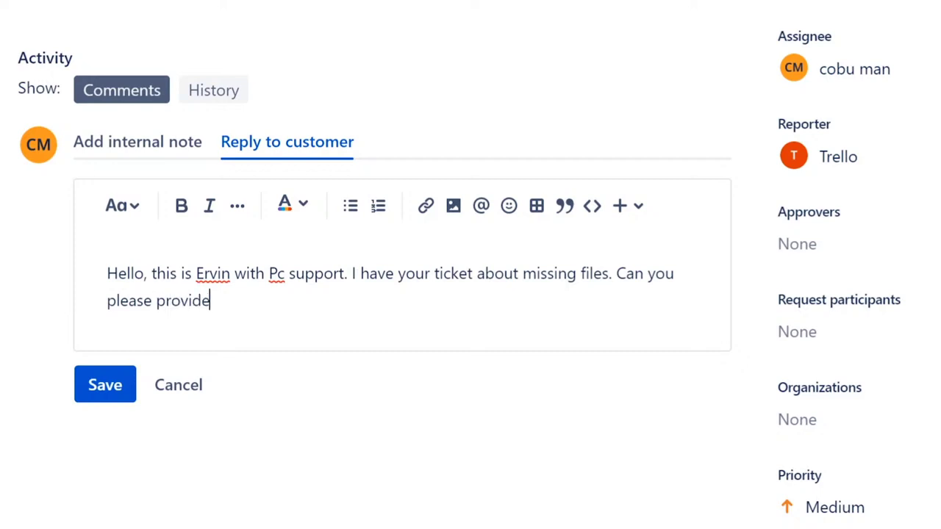
text( your Pc name?)
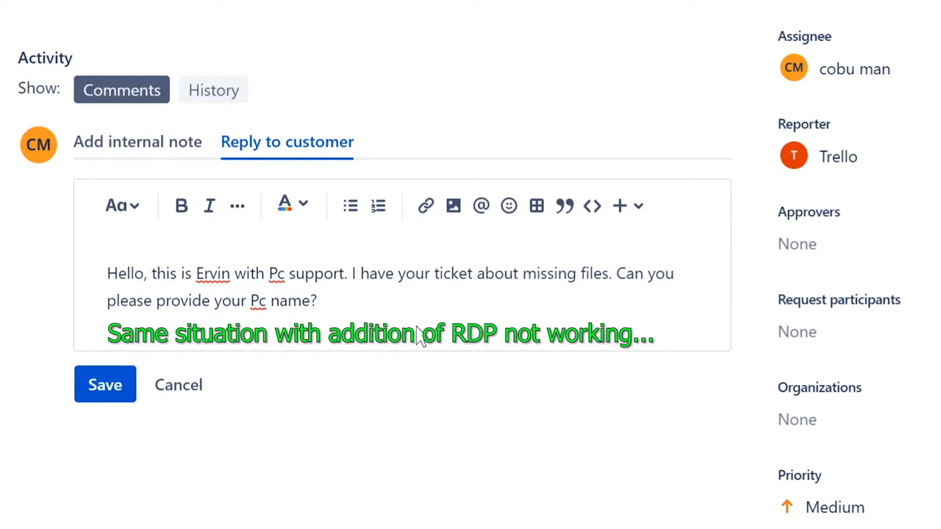
click(126, 391)
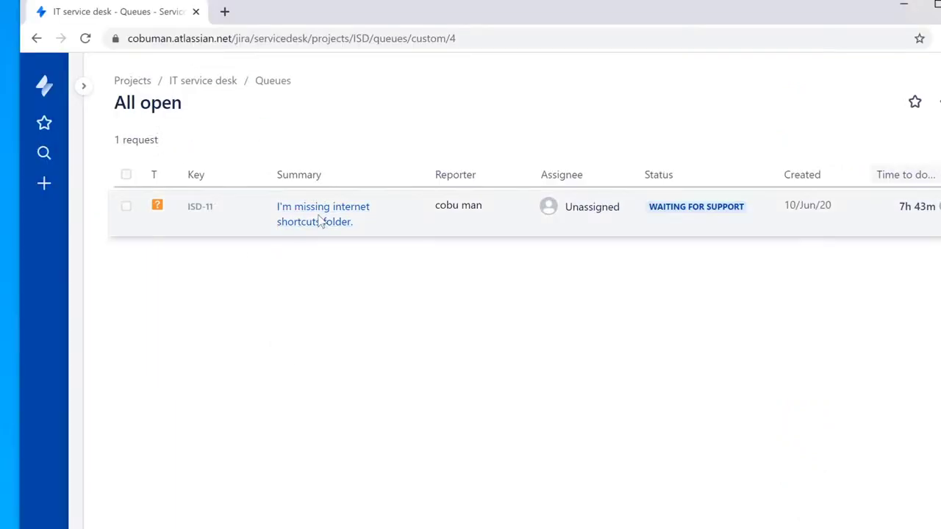
Open ISD-11 "I'm missing internet shortcuts folder.", review its description, and set Assignee to yourself
click(338, 213)
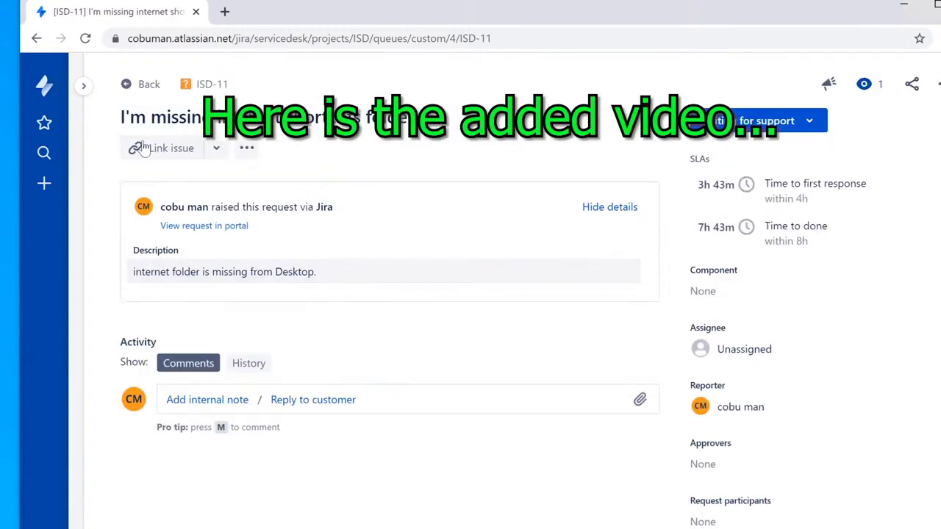
drag(122, 117, 409, 117)
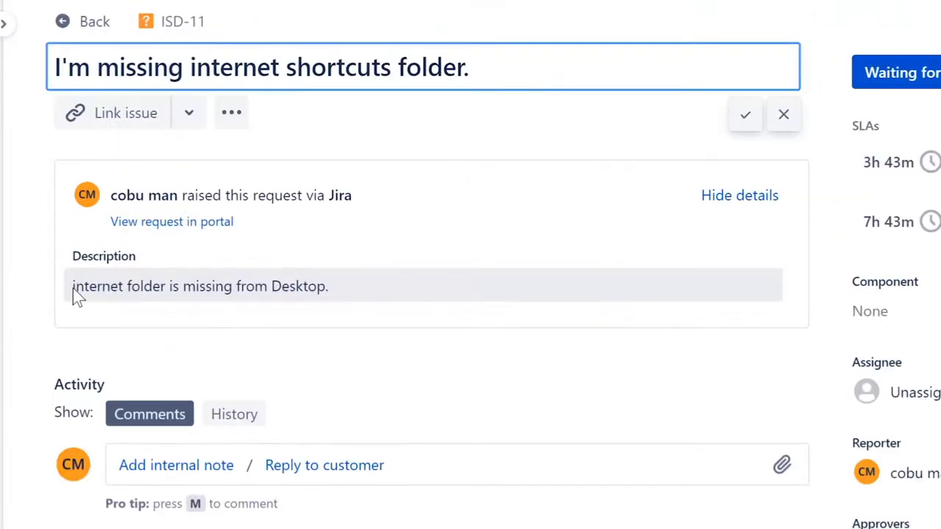
drag(317, 273, 164, 274)
click(251, 278)
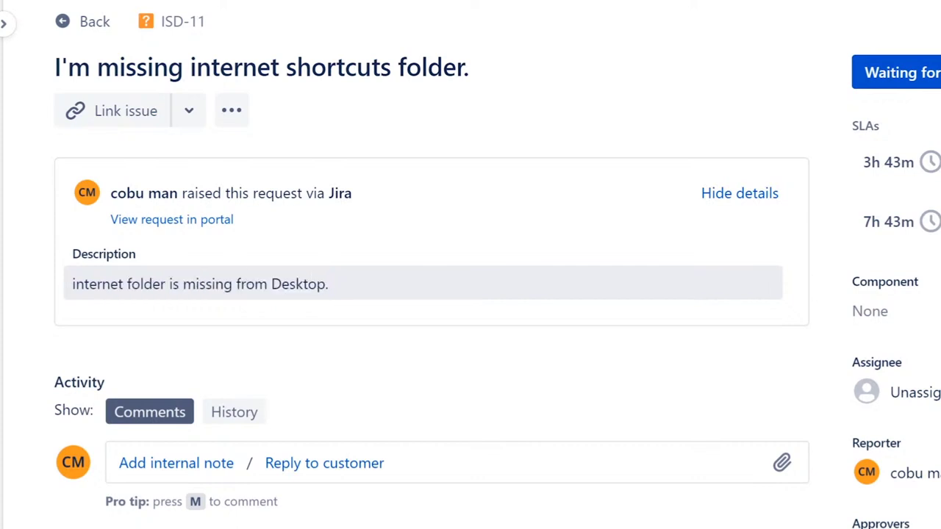
click(326, 286)
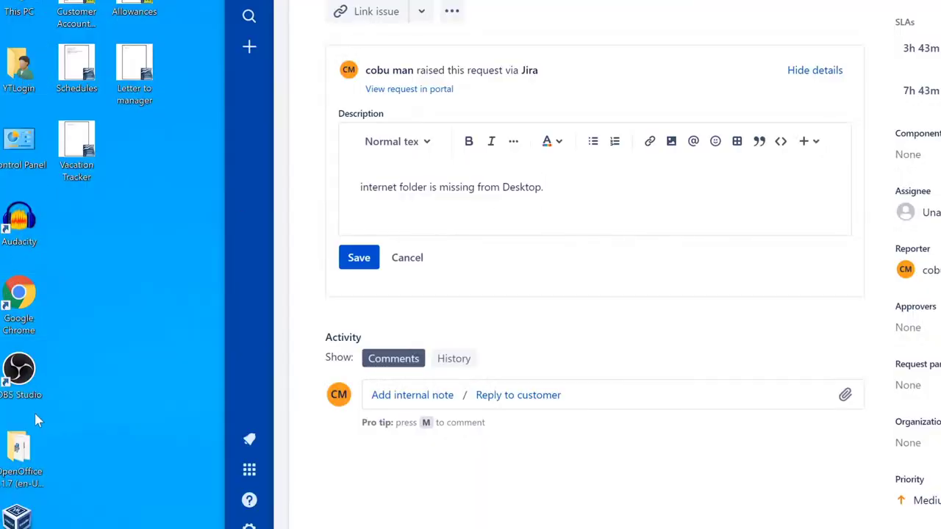
mouse_move(20, 448)
mouse_down()
mouse_move(74, 394)
mouse_move(102, 232)
mouse_move(107, 258)
mouse_move(65, 283)
mouse_move(82, 319)
mouse_move(198, 139)
mouse_move(66, 388)
mouse_move(8, 444)
mouse_up()
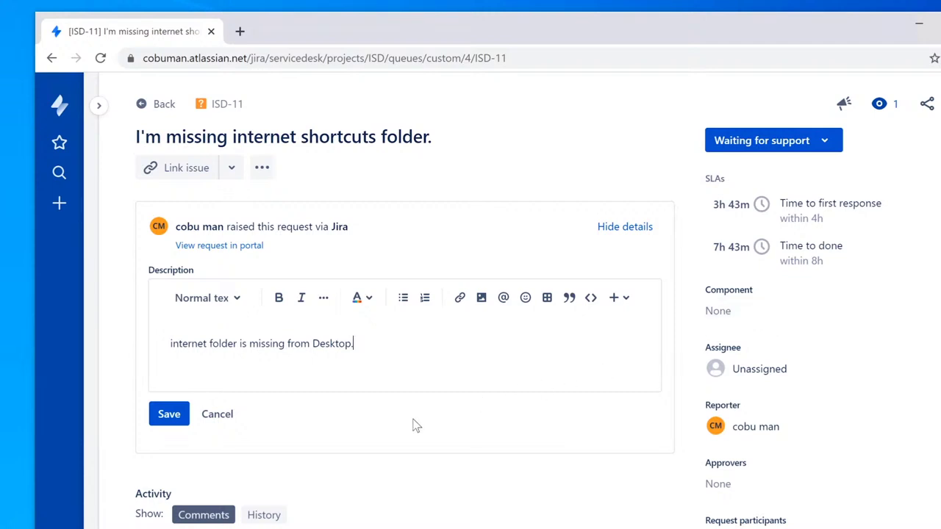
key(Return)
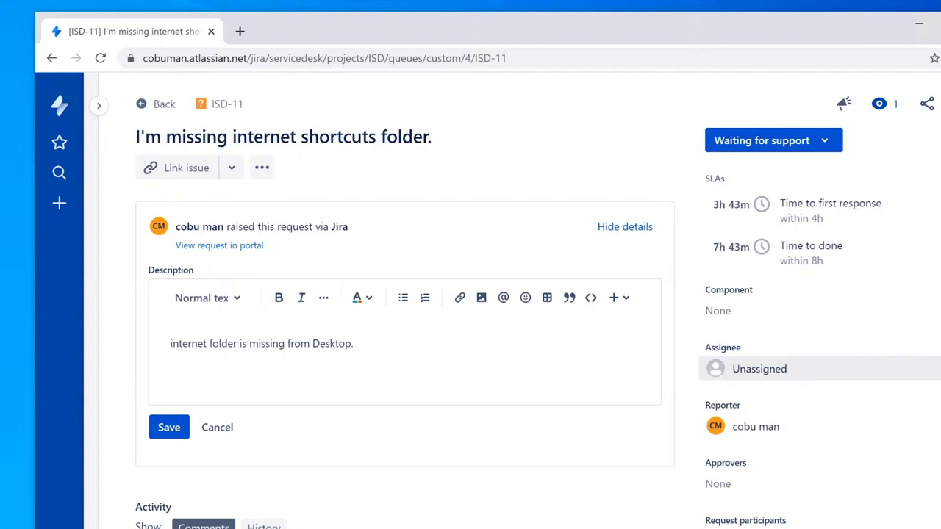
click(759, 369)
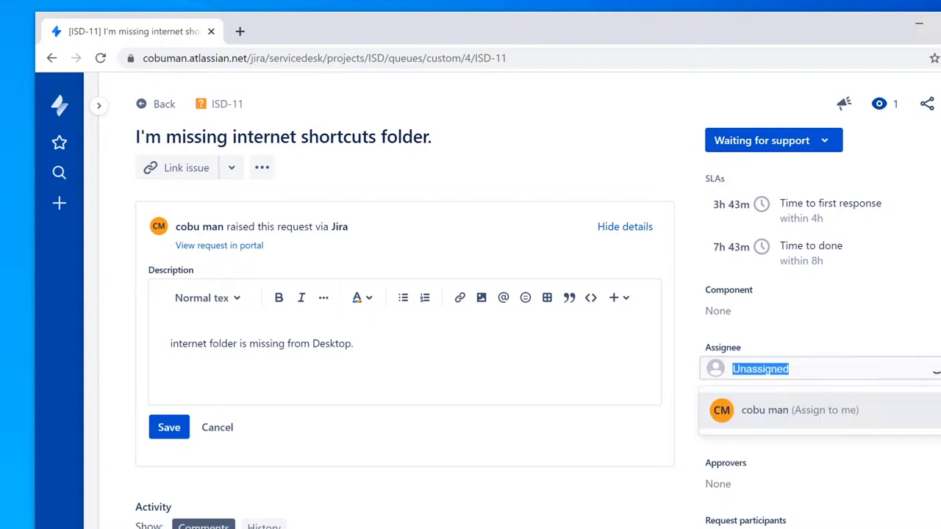
click(798, 413)
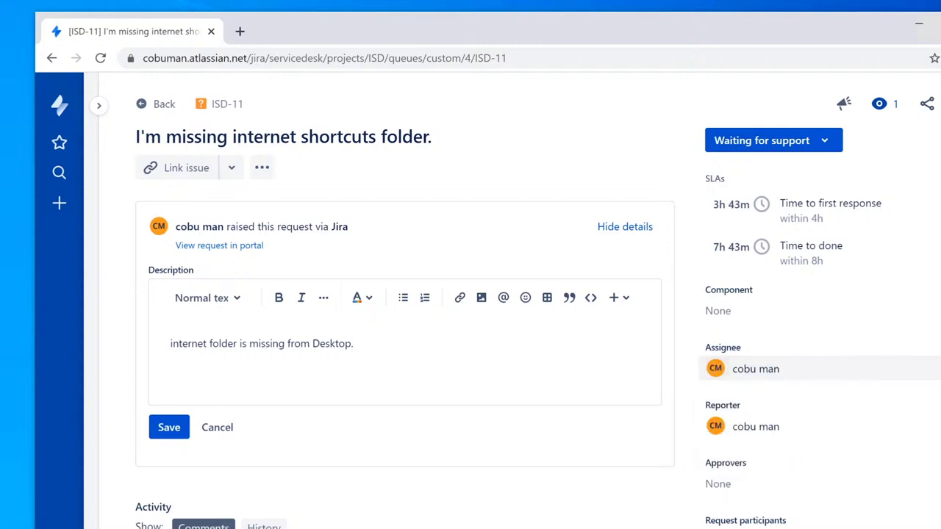
scroll(338, 412, down, 2)
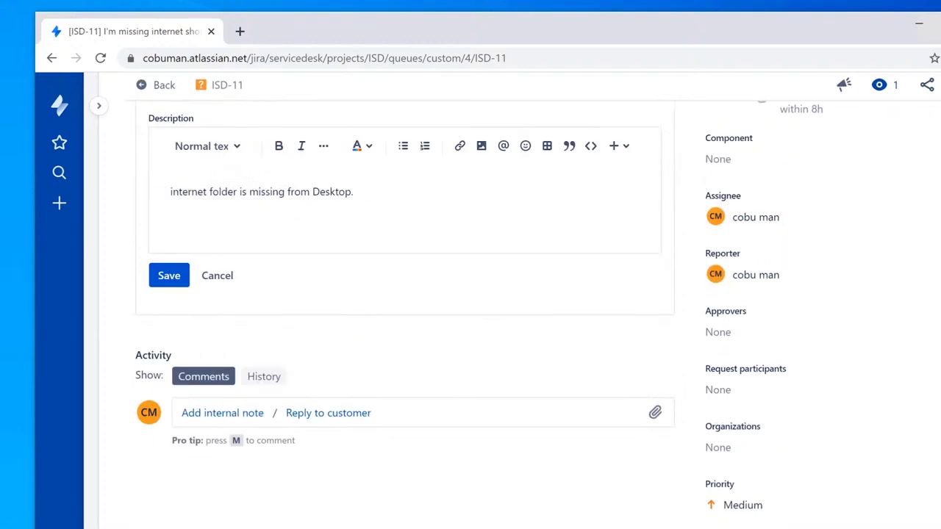
Reply to the ISD-11 customer as the Help Desk, asking for their PC name to restore their folder
click(336, 414)
text(Hello, thi)
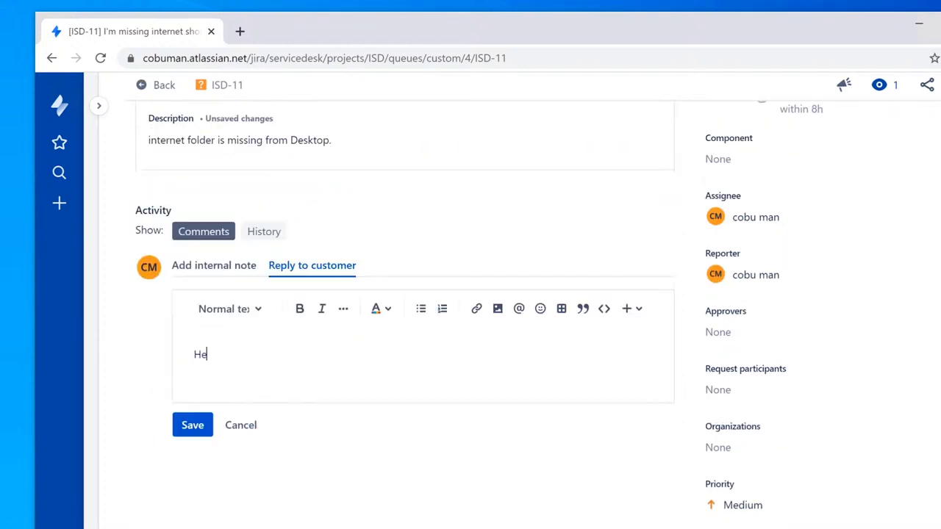
text(s is)
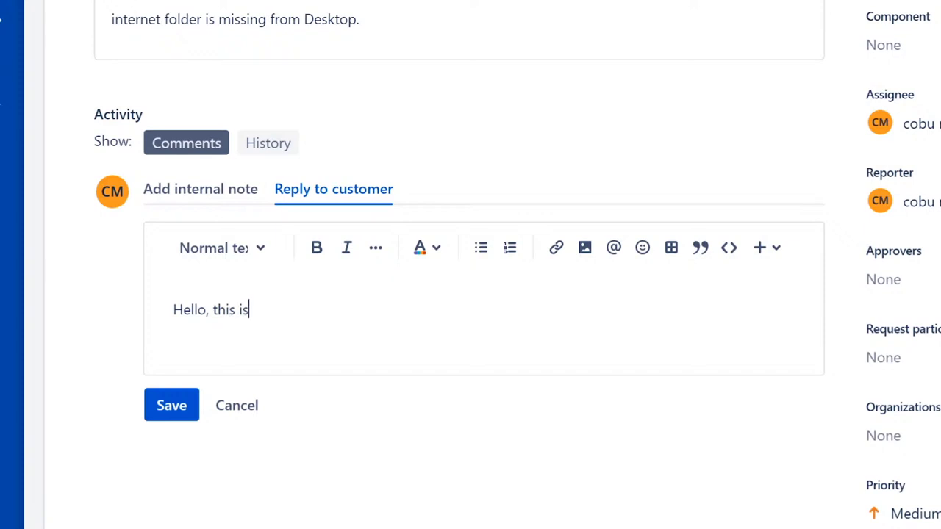
text( Ervin with EUS)
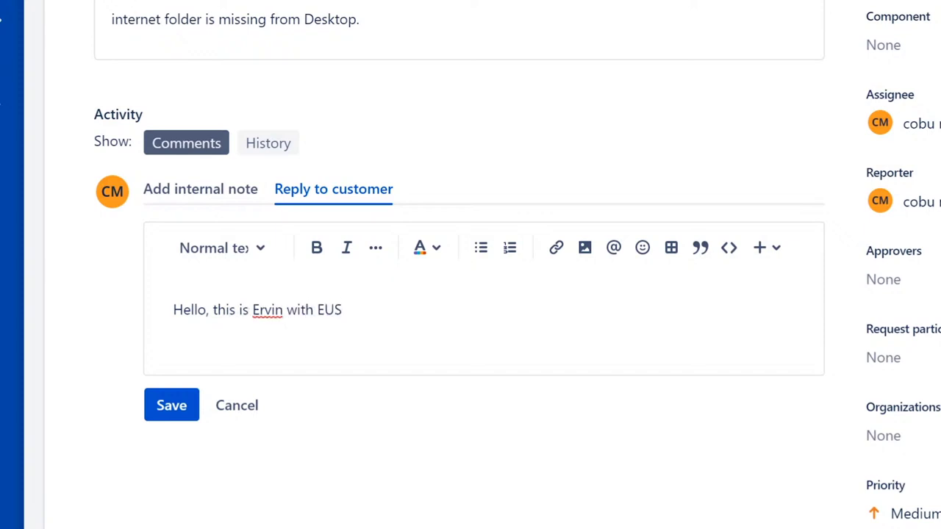
key(BackSpace)
key(BackSpace)
key(BackSpace)
text(tech support.)
key(BackSpace)
key(BackSpace)
key(BackSpace)
key(BackSpace)
key(BackSpace)
key(BackSpace)
key(BackSpace)
key(BackSpace)
key(BackSpace)
key(BackSpace)
key(BackSpace)
key(BackSpace)
key(BackSpace)
key(BackSpace)
text(Help Desk. Ca)
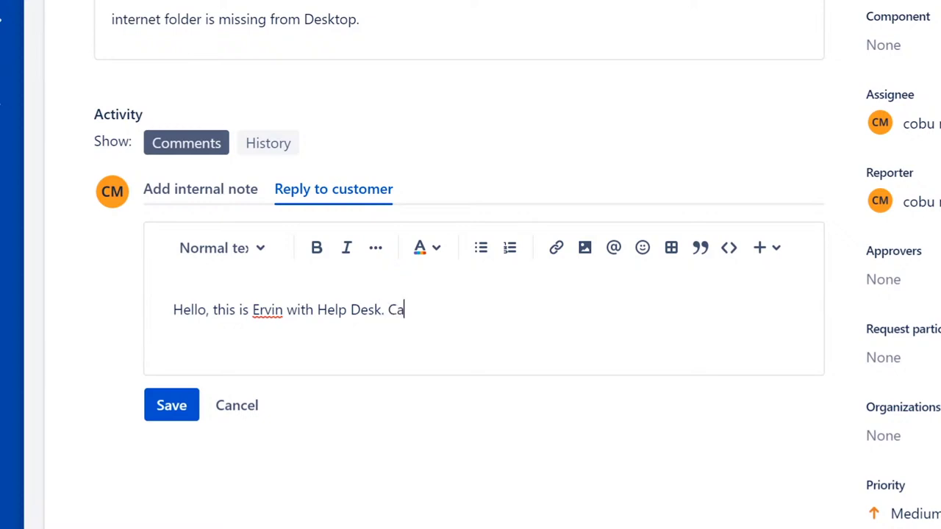
text(n you please provide y)
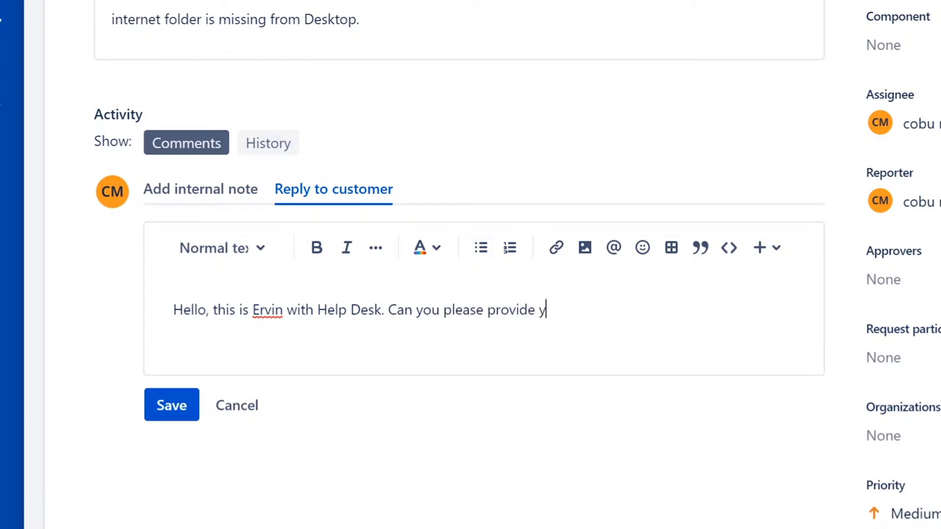
text(our PC name)
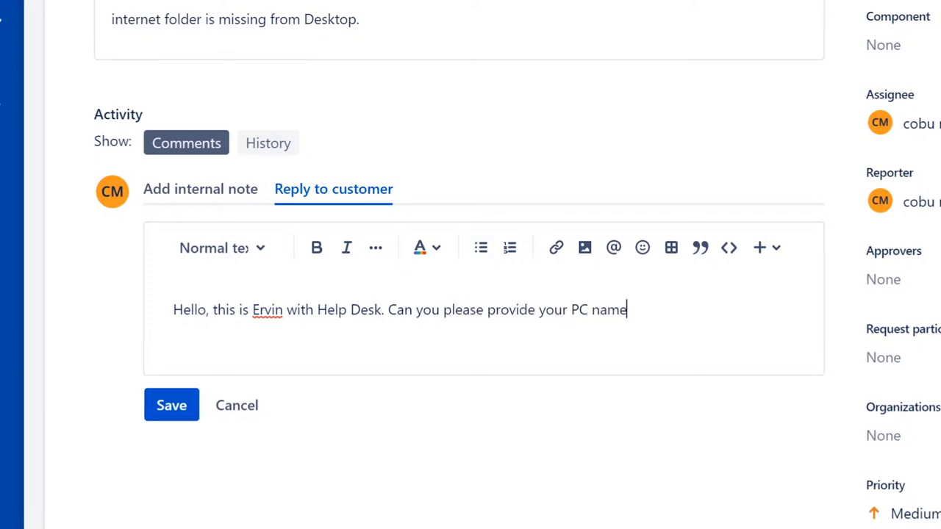
text( so that I can restore your )
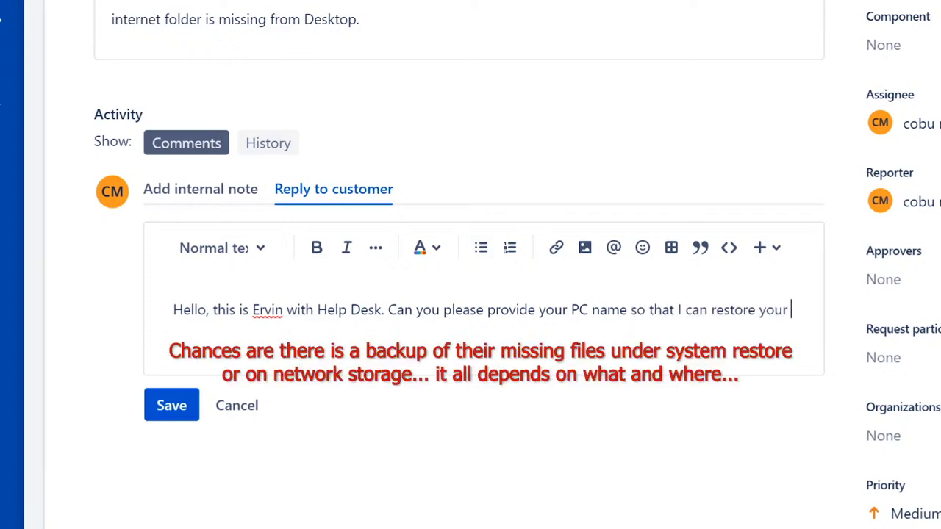
text(folder? Thanks yo)
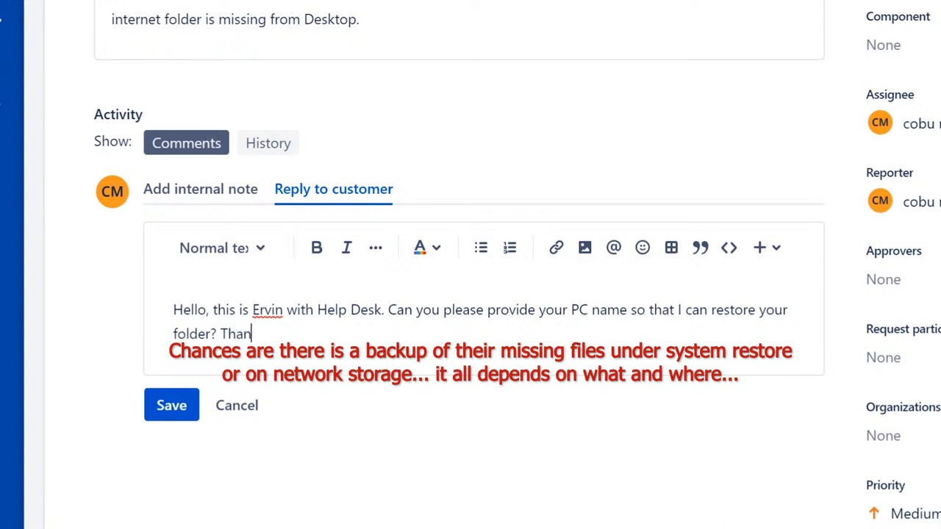
key(BackSpace)
key(BackSpace)
key(BackSpace)
text(, Ervin.)
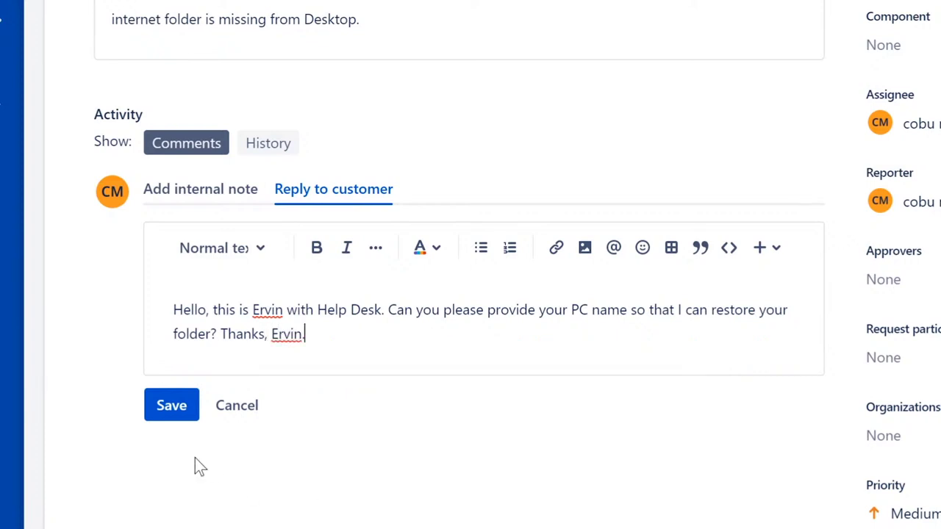
click(166, 403)
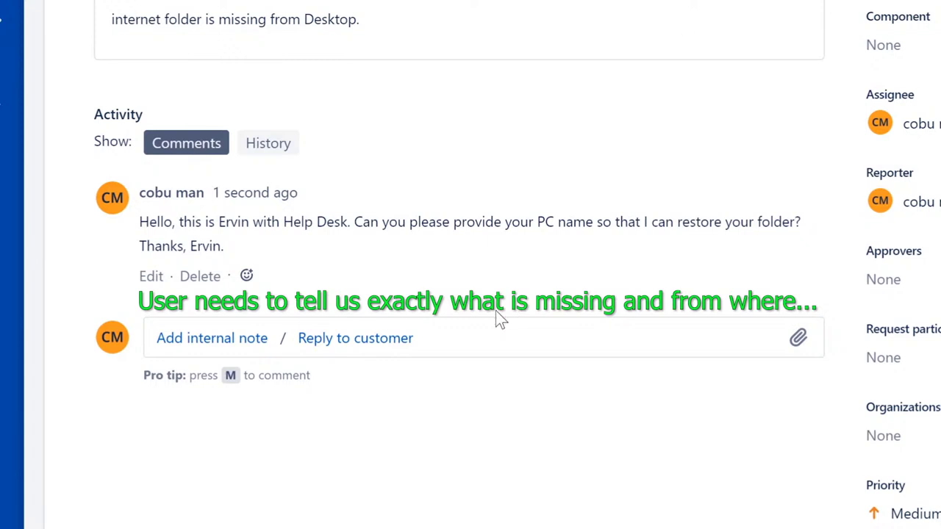
scroll(496, 312, up, 3)
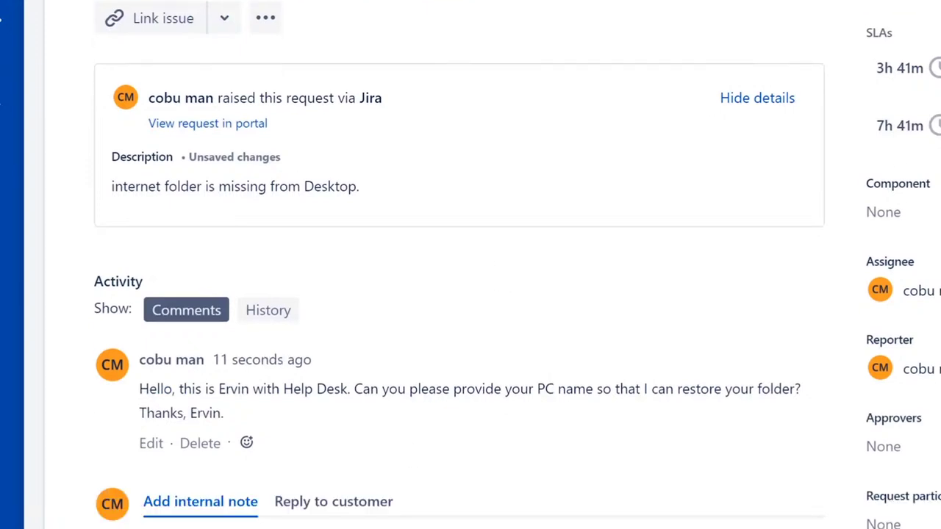
Save an internal note on ISD-11 reading "user's Pc name is cobuman1"
click(454, 372)
text(cobu)
key(BackSpace)
key(BackSpace)
key(BackSpace)
key(BackSpace)
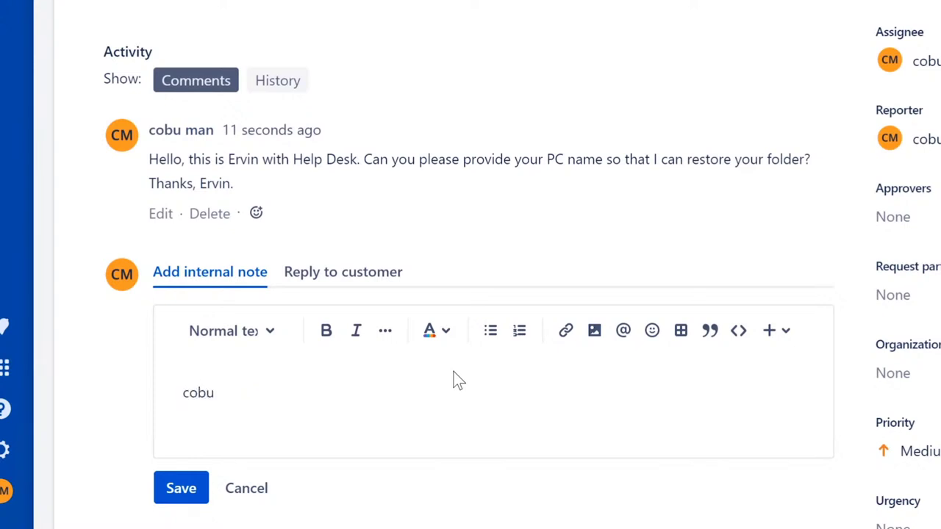
text(the pc)
key(BackSpace)
key(BackSpace)
key(BackSpace)
key(BackSpace)
key(BackSpace)
key(BackSpace)
text(user's Pc name)
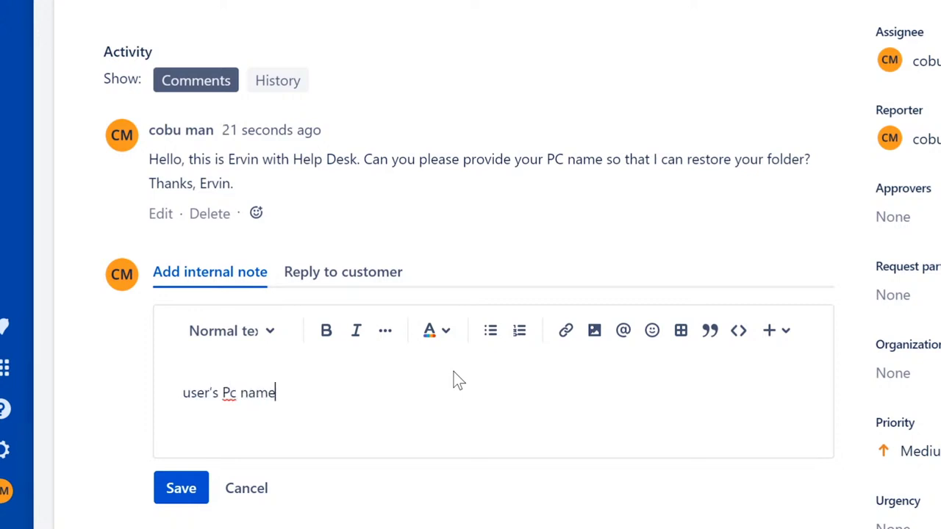
text( is cobuman1)
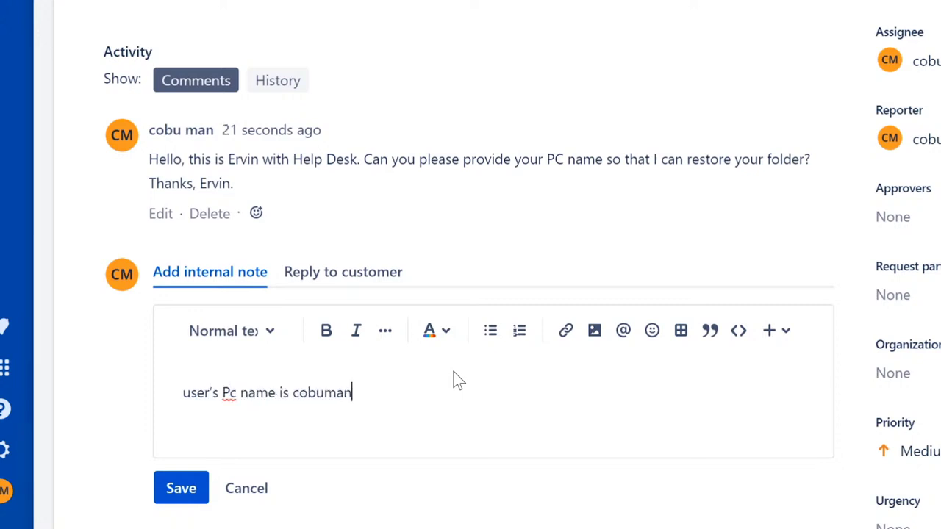
click(185, 490)
mouse_move(166, 528)
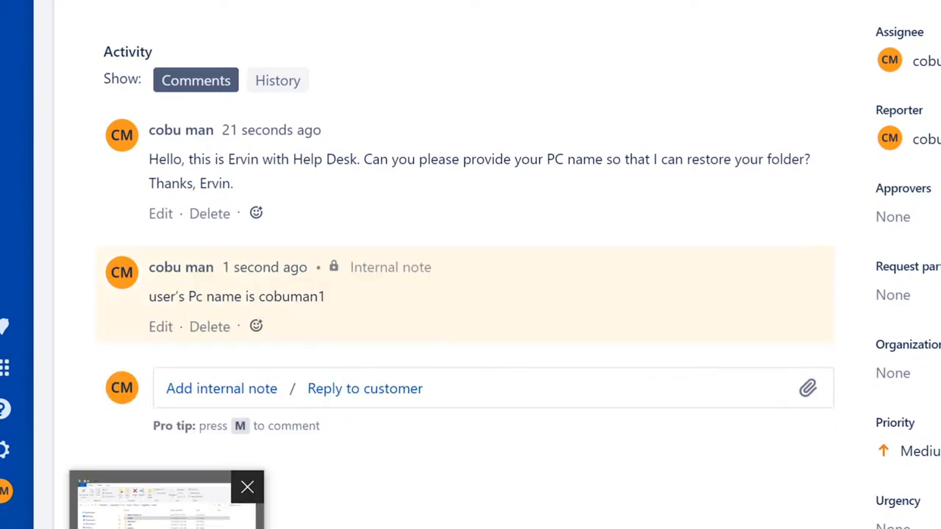
click(166, 507)
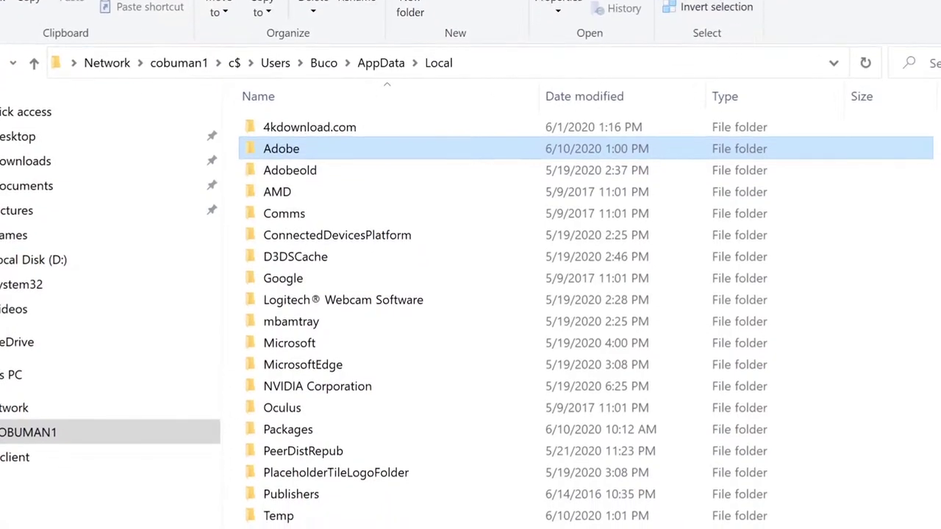
Open the remote user's Desktop folder and create a new folder named Internet Shortcuts
click(324, 63)
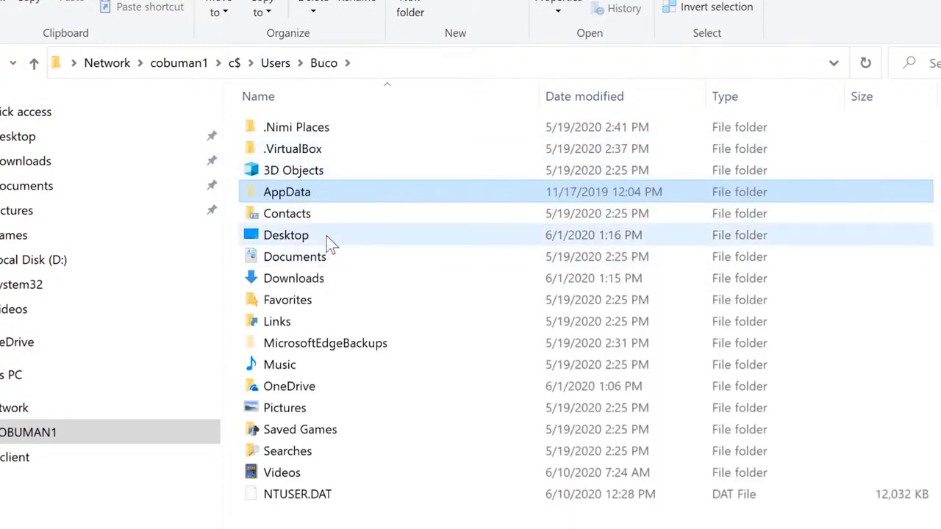
double_click(327, 236)
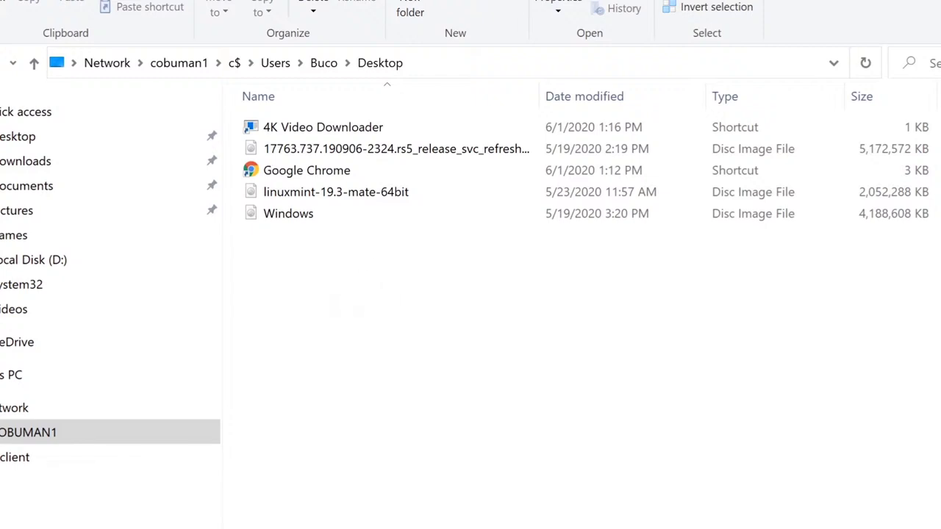
right_click(22, 287)
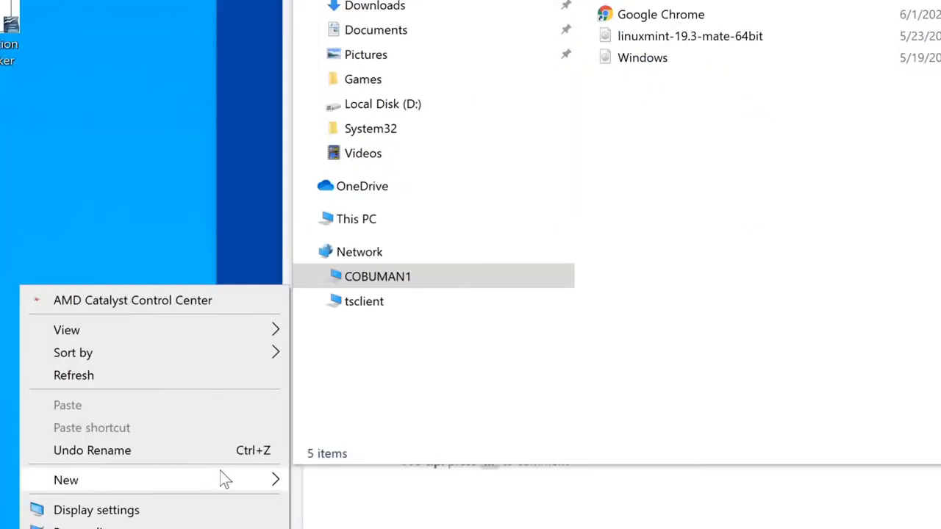
mouse_move(74, 478)
click(396, 248)
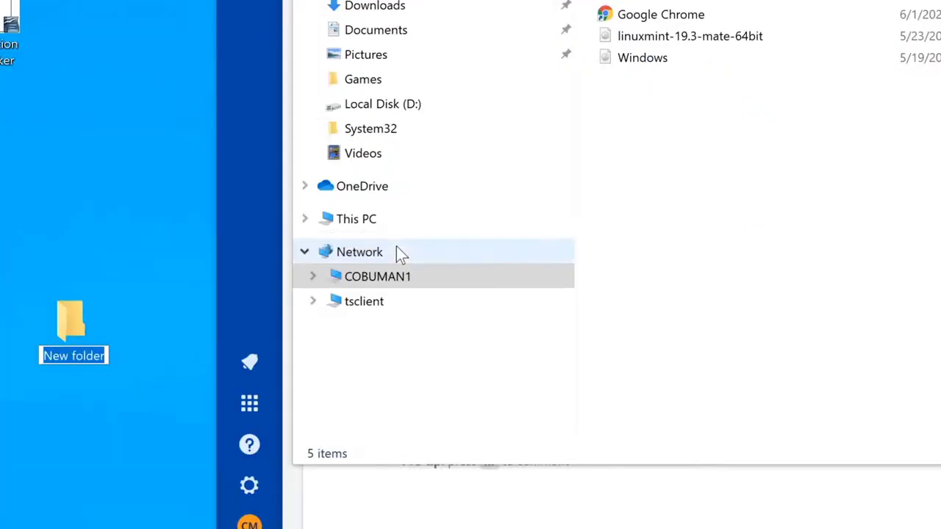
text(Inte)
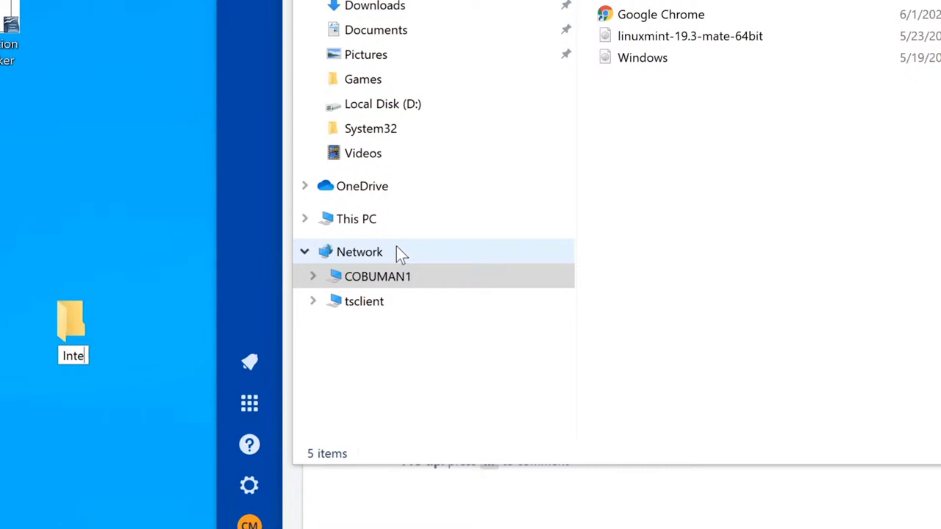
text(rnet Short)
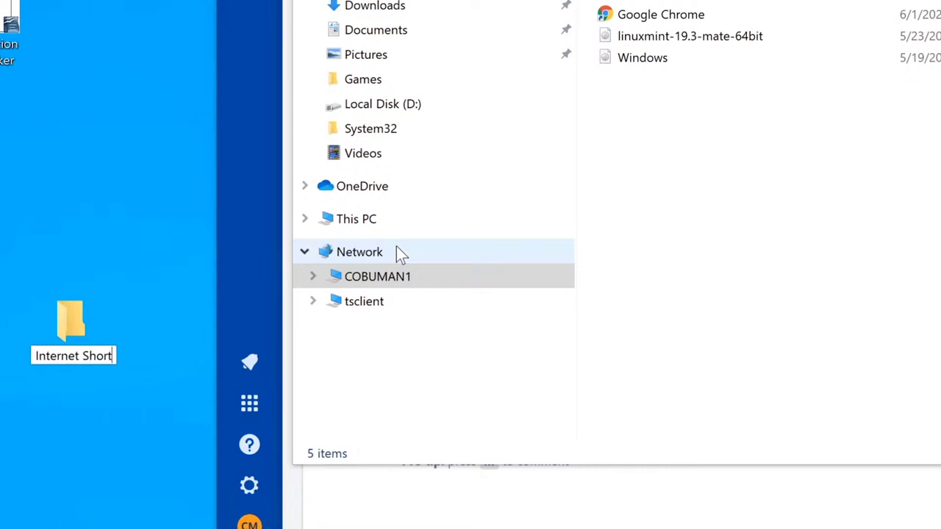
text(cuts)
key(Return)
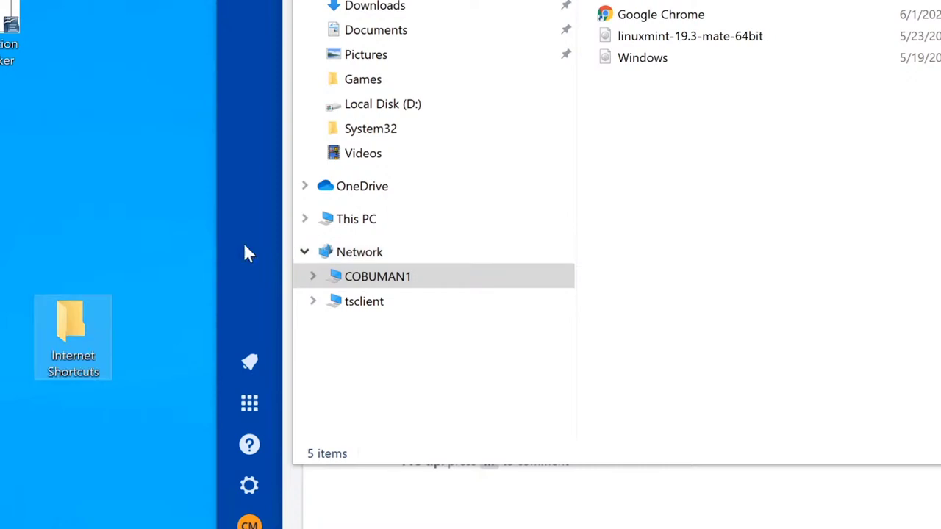
Copy the Internet Shortcuts folder
right_click(64, 315)
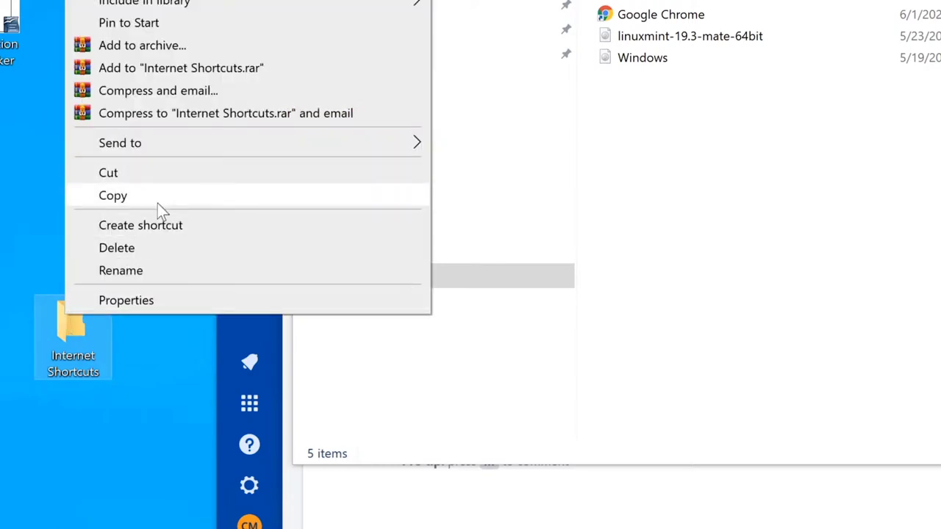
click(157, 203)
right_click(750, 195)
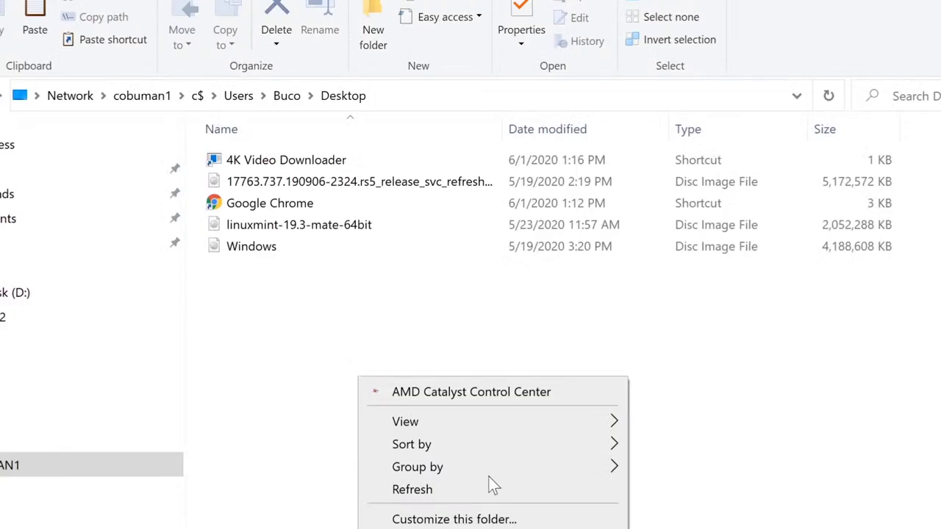
key(Escape)
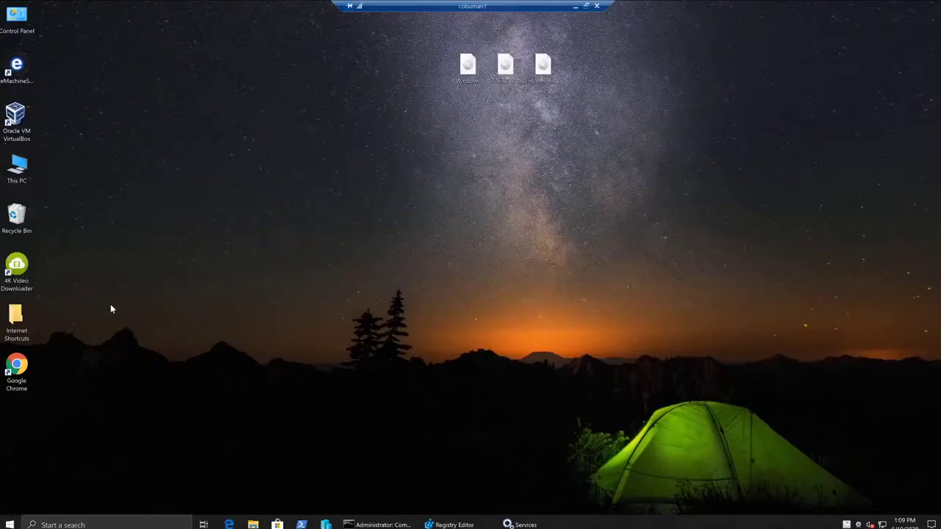
Drag the Internet Shortcuts folder to the middle of cobuman1's remote desktop
drag(16, 318, 375, 207)
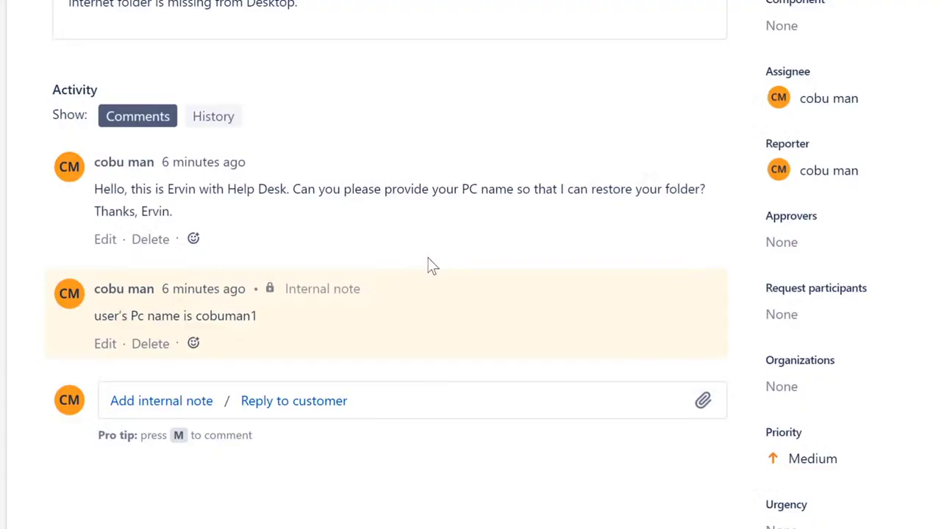
scroll(432, 266, down, 2)
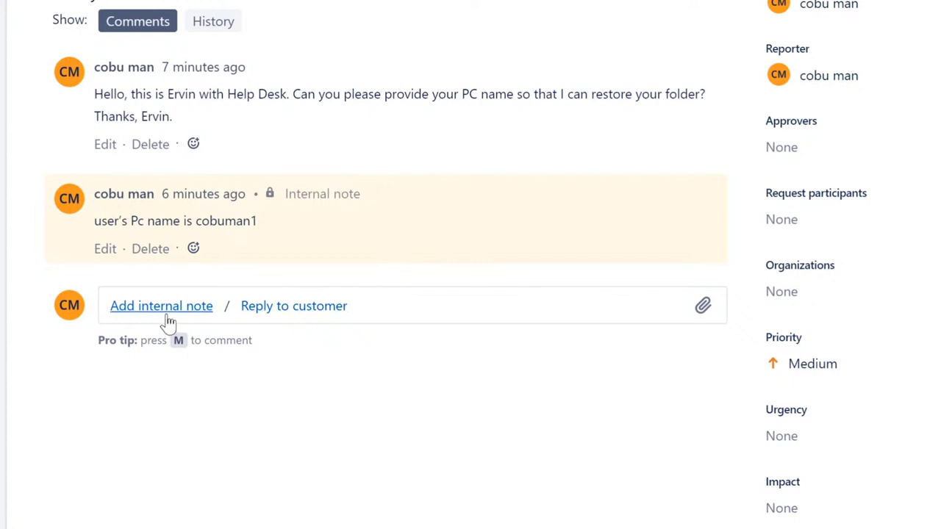
Post a customer reply on ISD-11: "made a copy of internet folder to desktop", signed by the agent
click(288, 307)
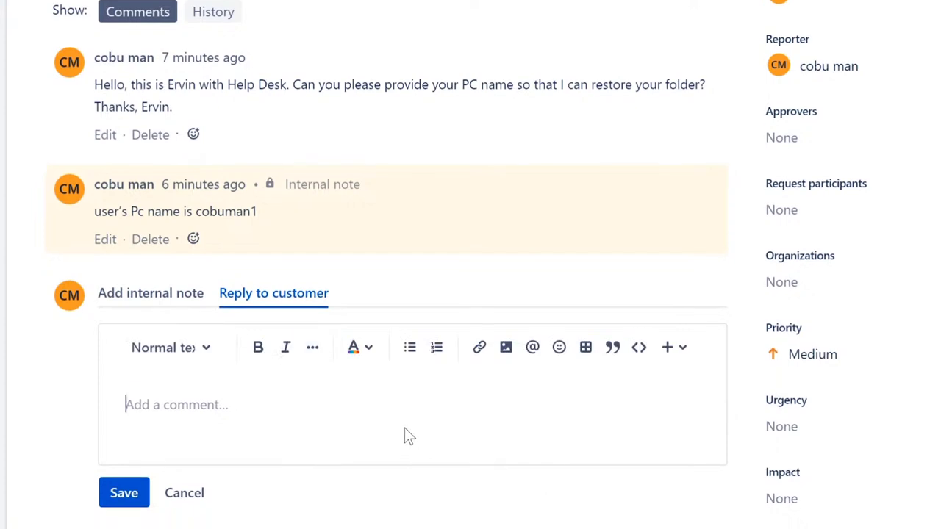
text(made a copy of internet folder to desktop. Ervin)
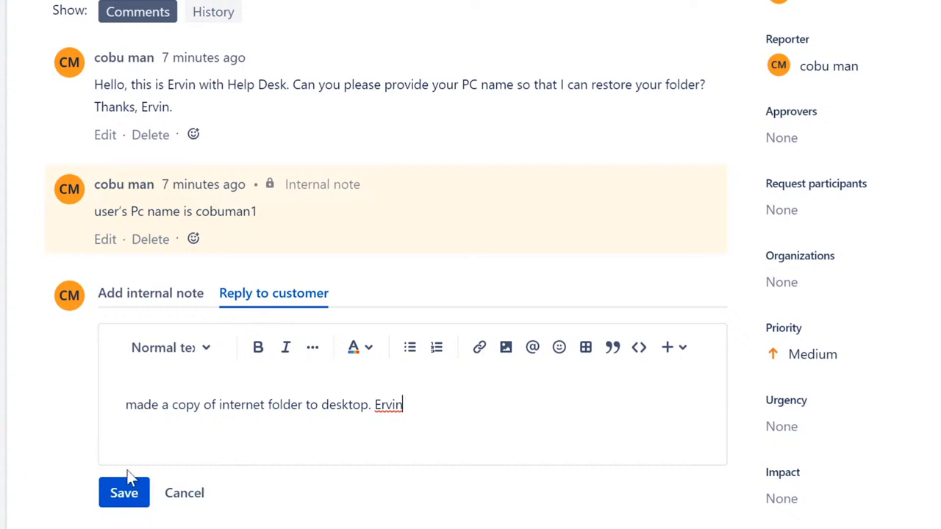
click(117, 492)
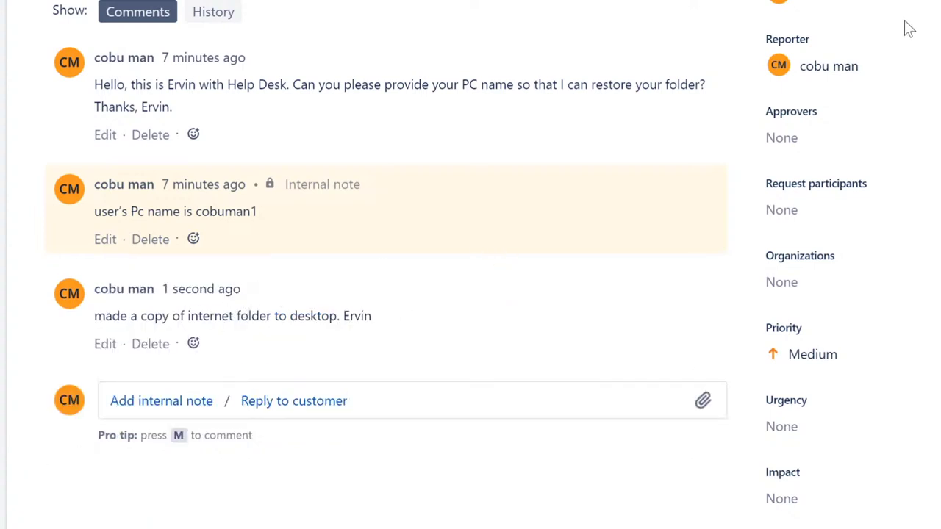
scroll(471, 264, up, 2)
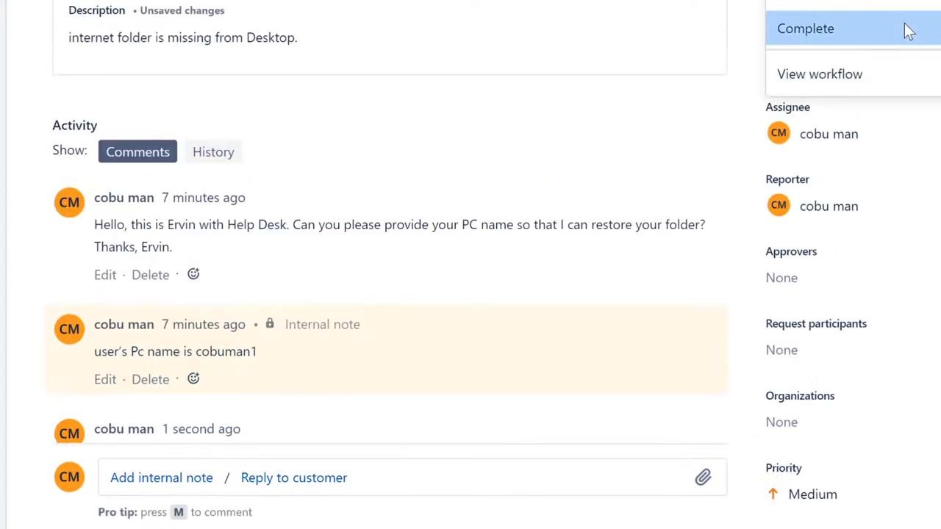
Mark ISD-11 Complete and open ISD-18, the Oracle DB installation request
click(908, 31)
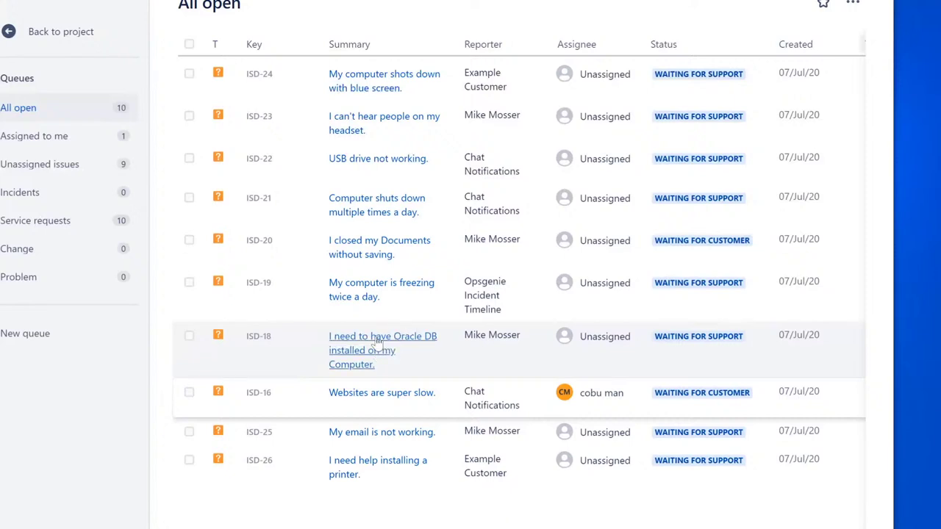
click(384, 341)
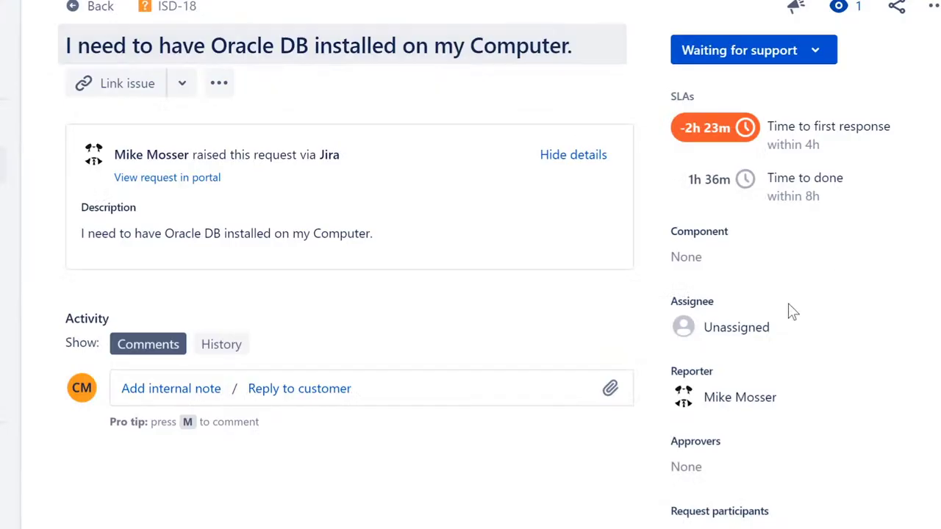
Assign ISD-18 to yourself and look over its title and requester
click(756, 349)
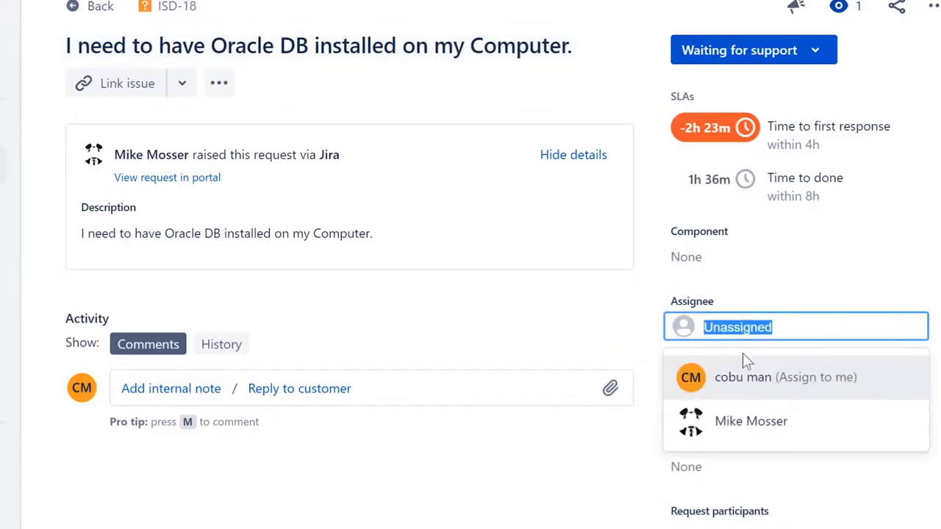
click(713, 378)
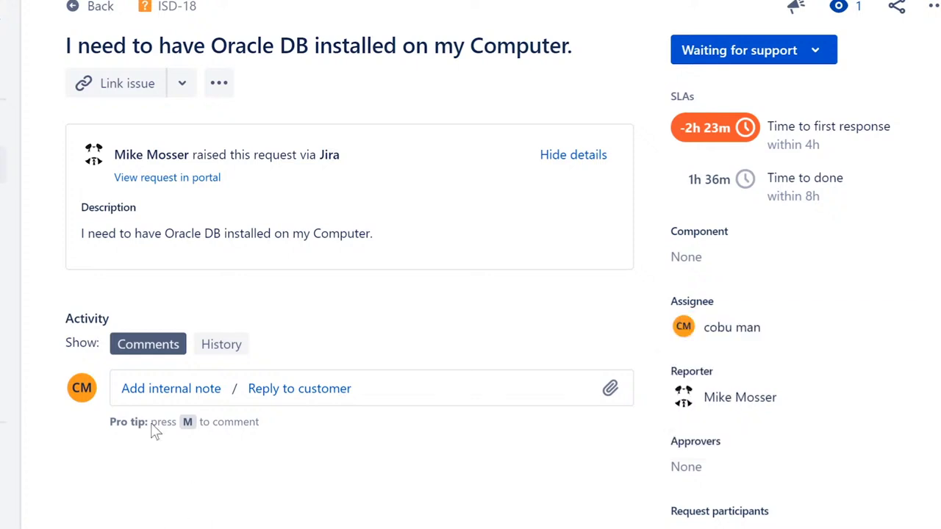
drag(65, 46, 586, 57)
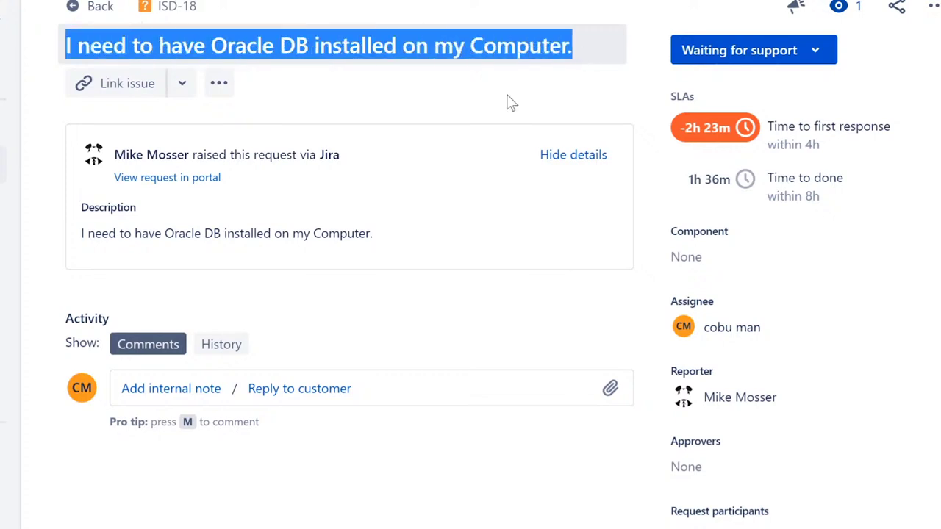
click(331, 259)
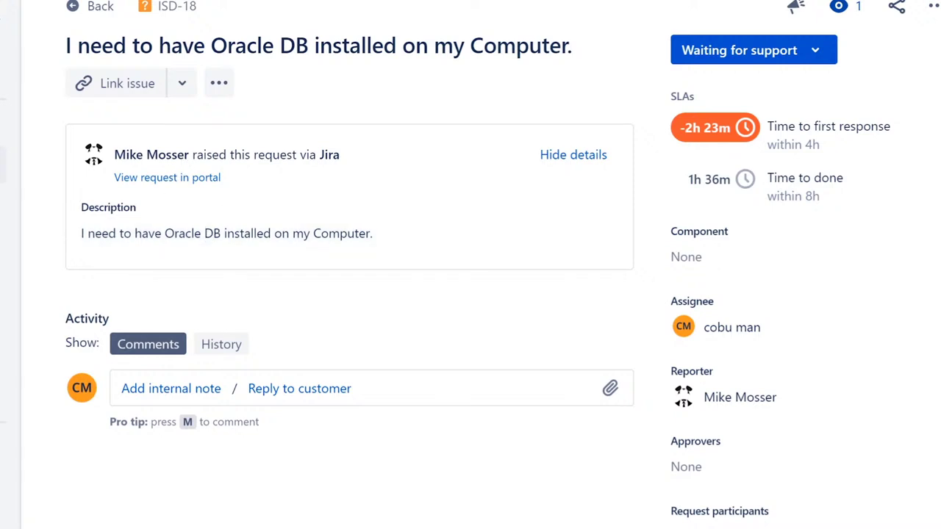
drag(192, 155, 116, 158)
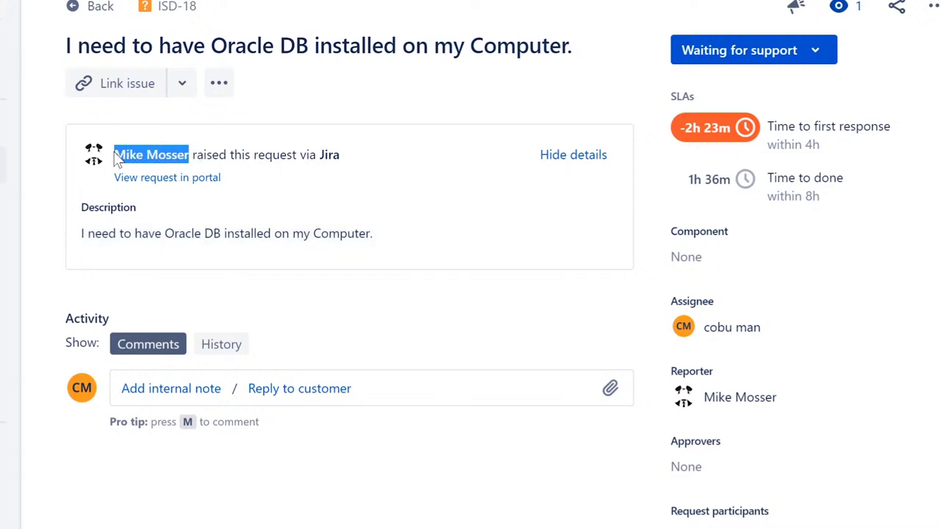
click(353, 246)
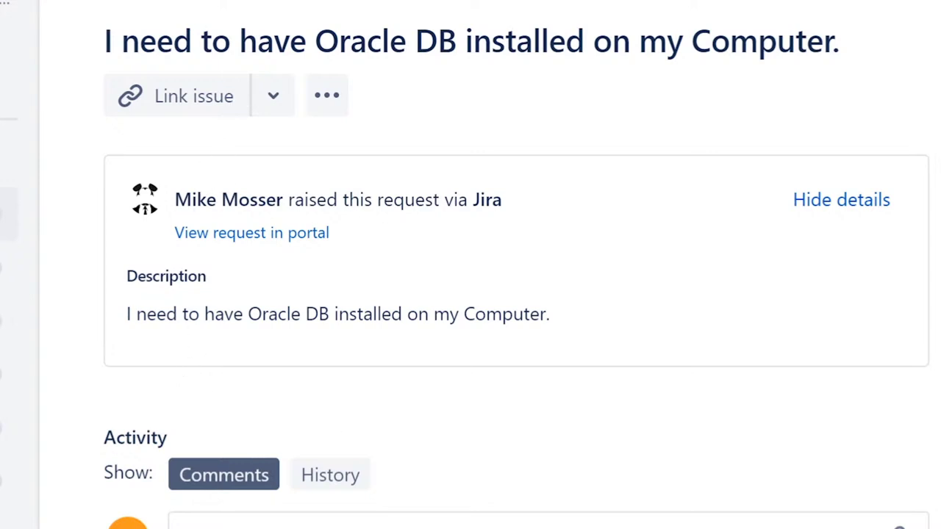
Look through ISD-18's title and description, closing the description editor without changes
drag(174, 199, 287, 201)
click(294, 202)
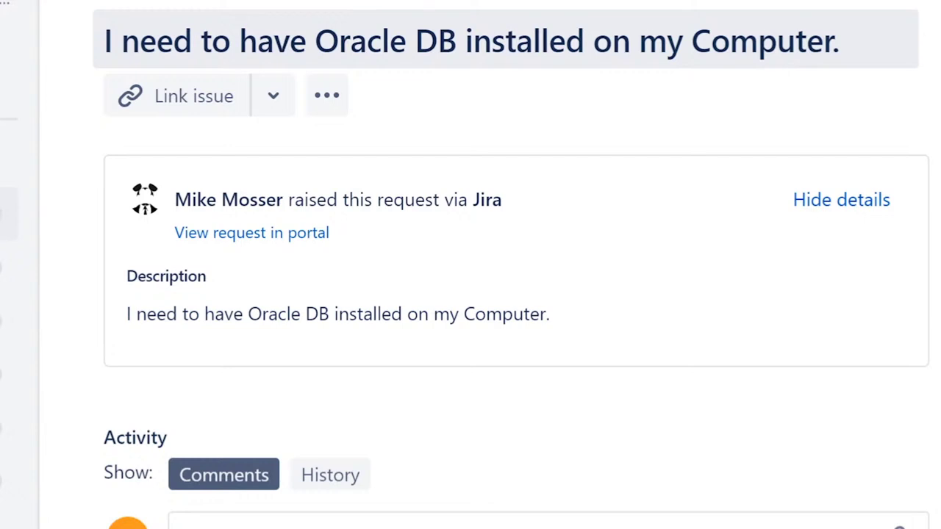
click(444, 40)
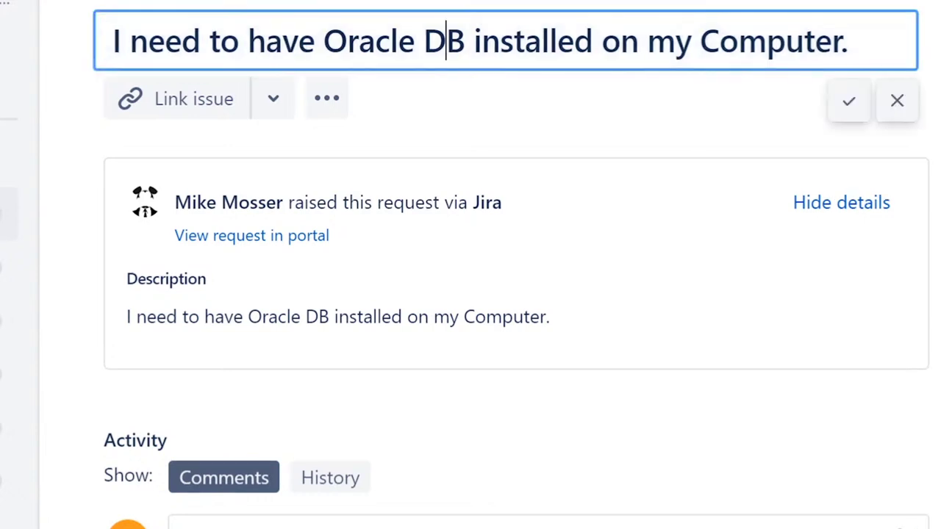
click(464, 41)
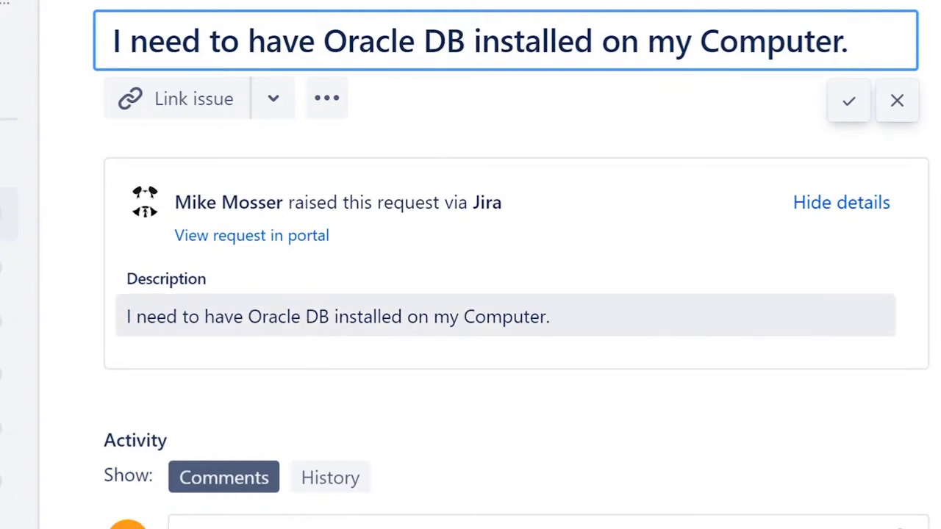
click(441, 316)
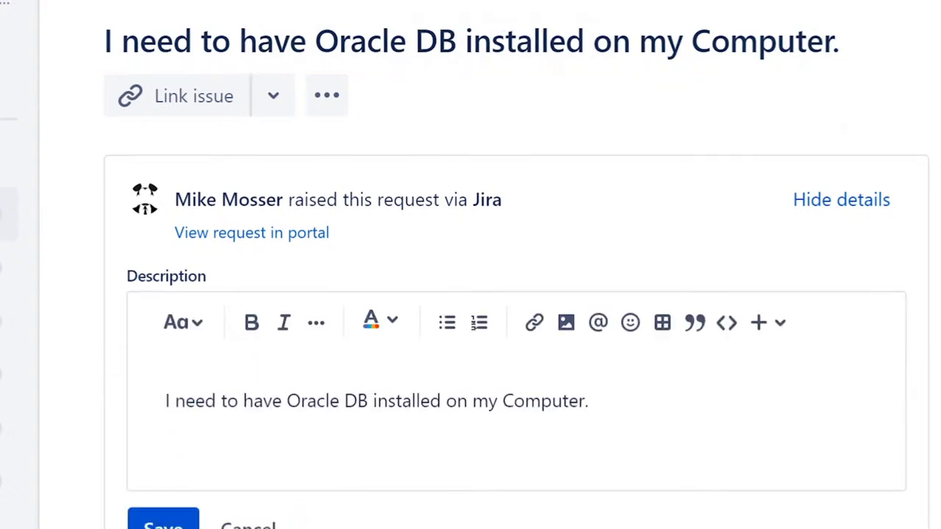
key(Escape)
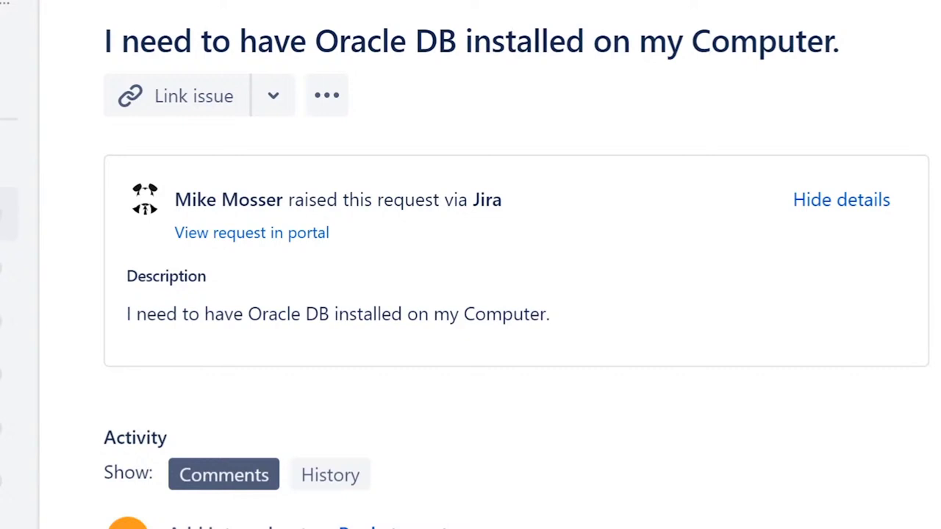
click(435, 373)
Reply to the ISD-18 customer that Oracle DB must be checked against the approved software list before installing
text(Hello)
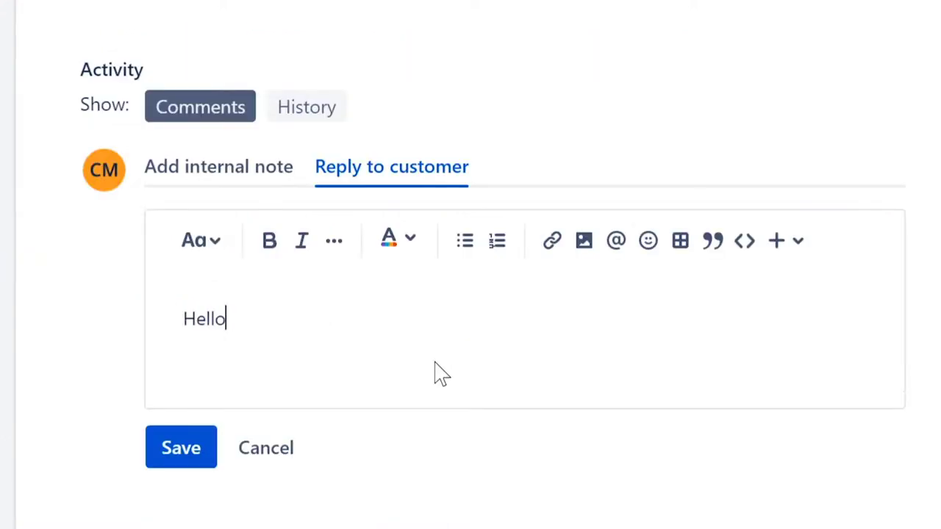
text(, my name)
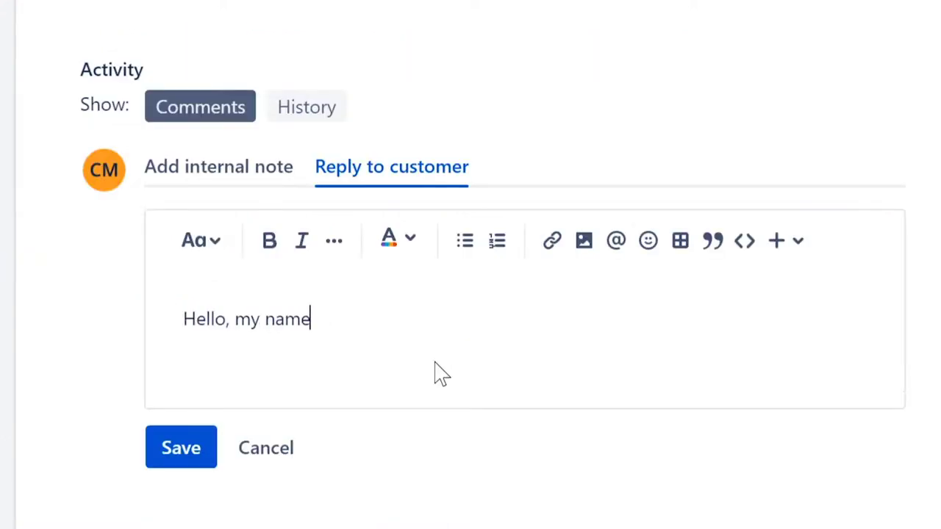
text(s is Ervin)
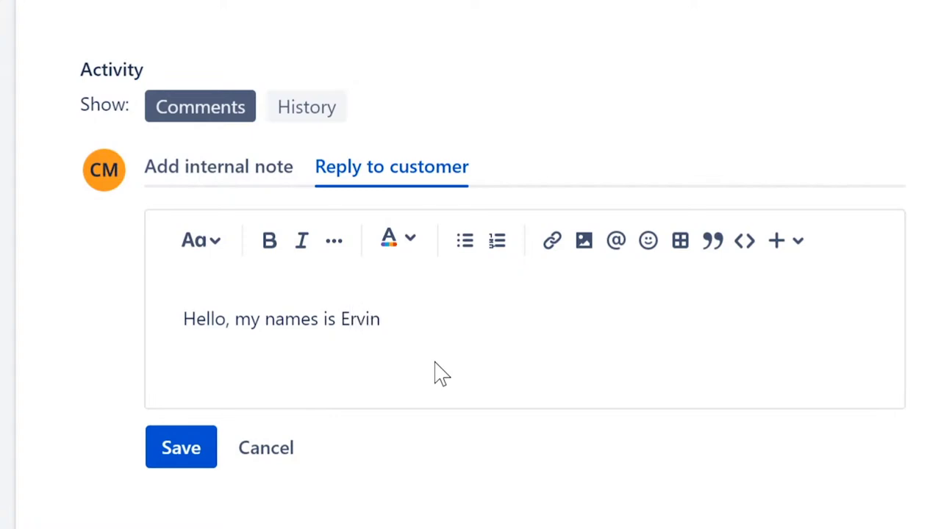
text(.)
key(BackSpace)
text(with Pc support)
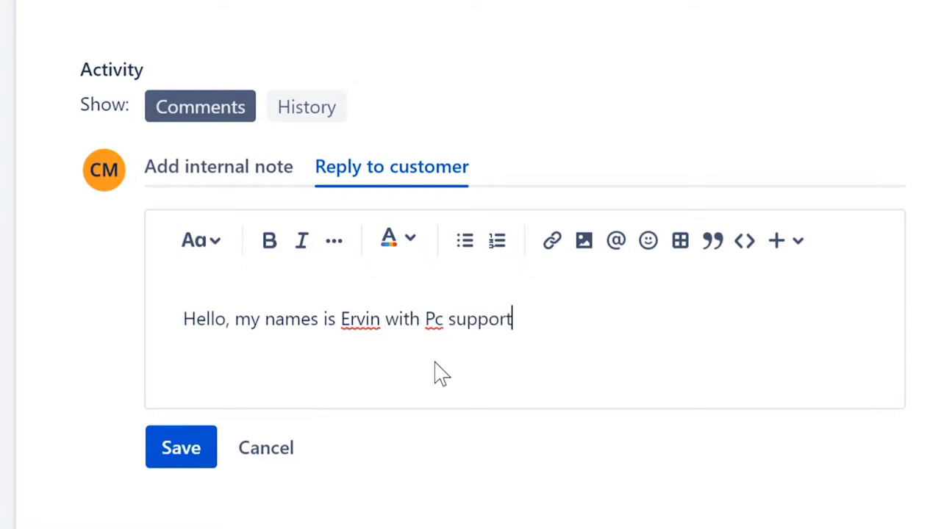
text(. I have )
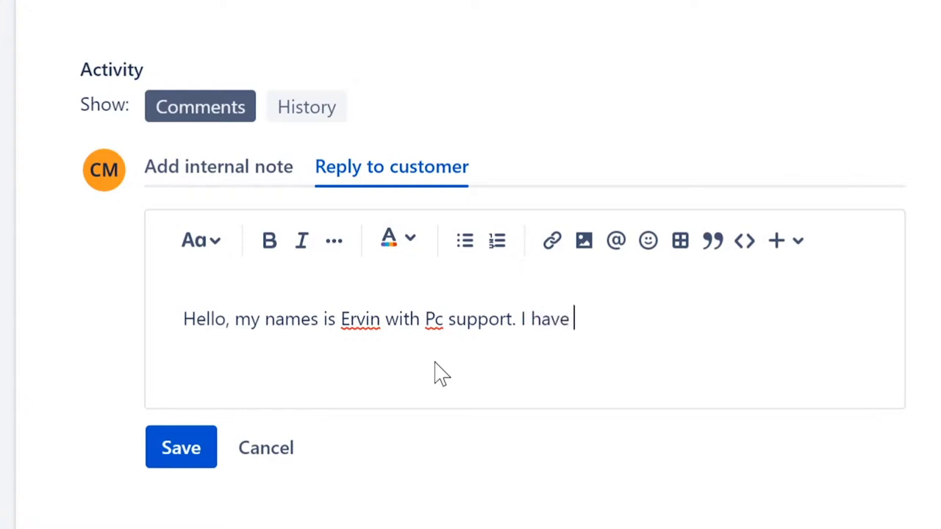
text(your ticket abou)
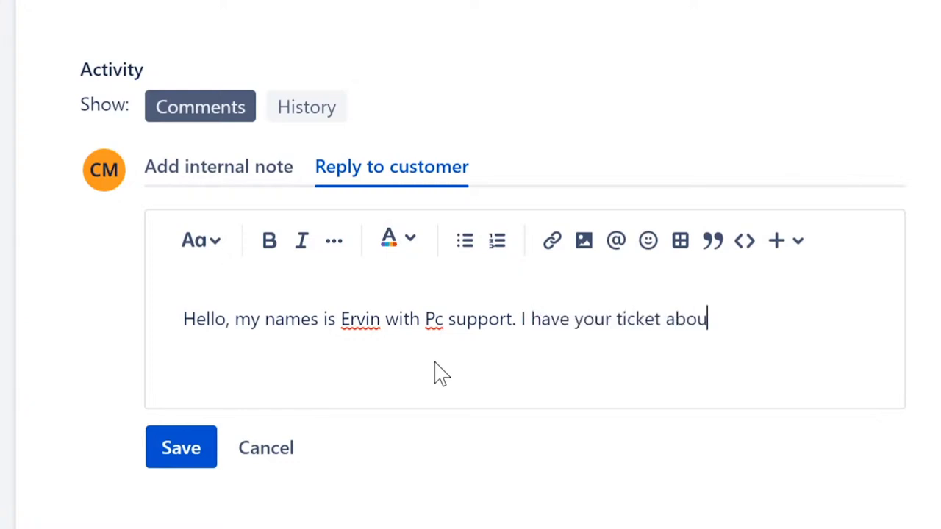
text(t installing o)
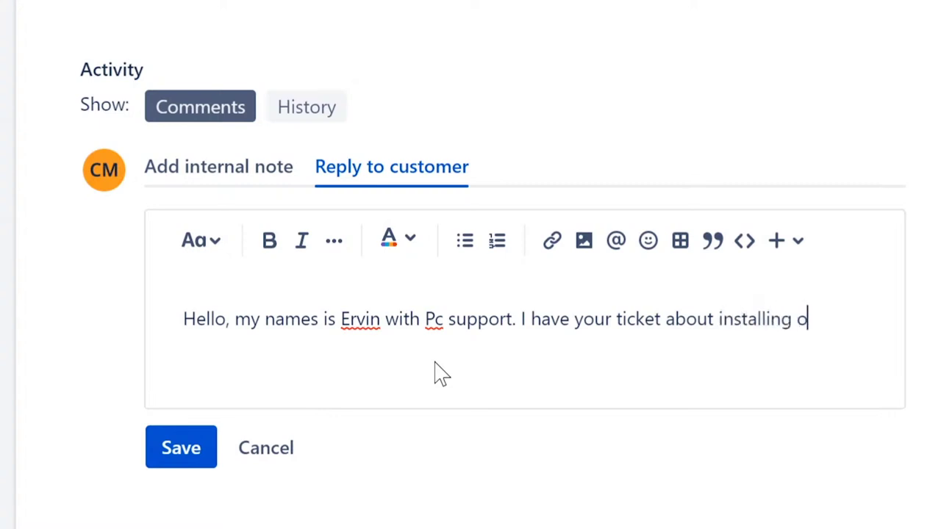
key(BackSpace)
text(Oracle DB)
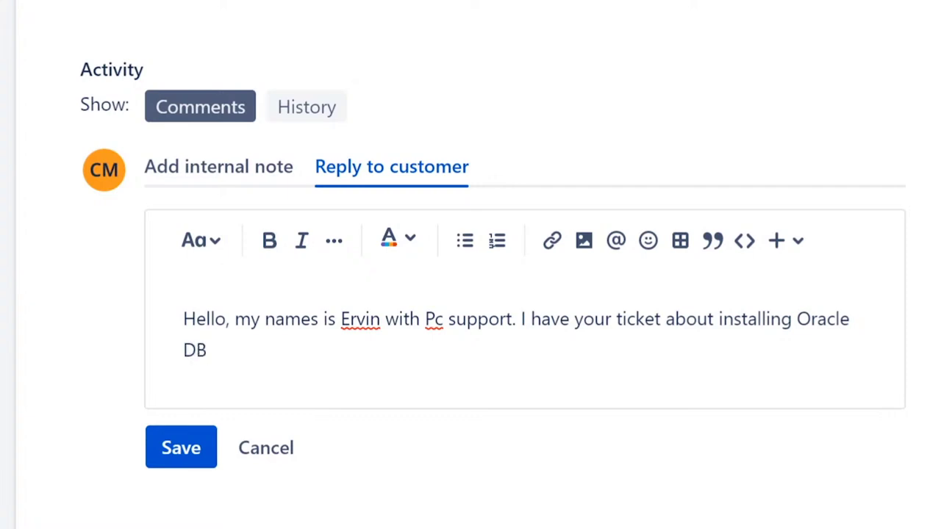
text(, do you have)
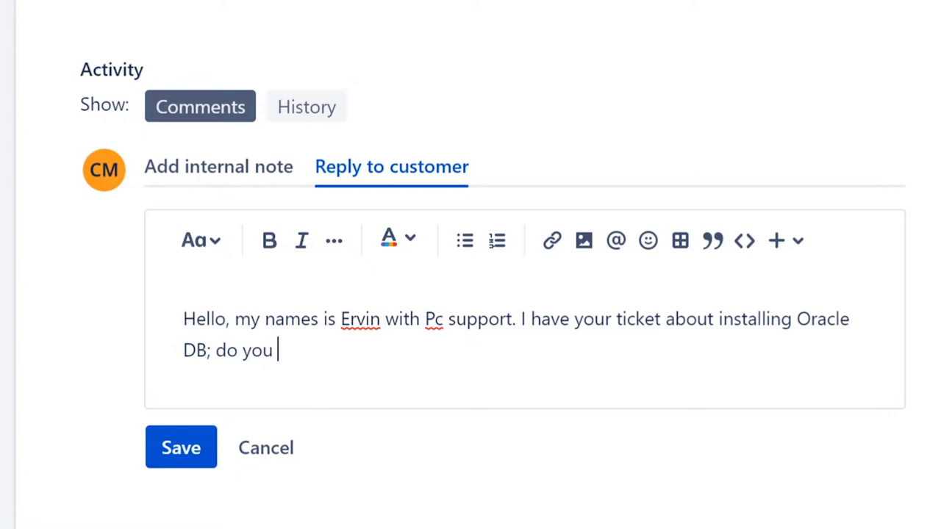
key(BackSpace)
key(BackSpace)
key(BackSpace)
key(BackSpace)
key(BackSpace)
key(BackSpace)
key(BackSpace)
key(BackSpace)
key(BackSpace)
key(BackSpace)
key(BackSpace)
text(id you req)
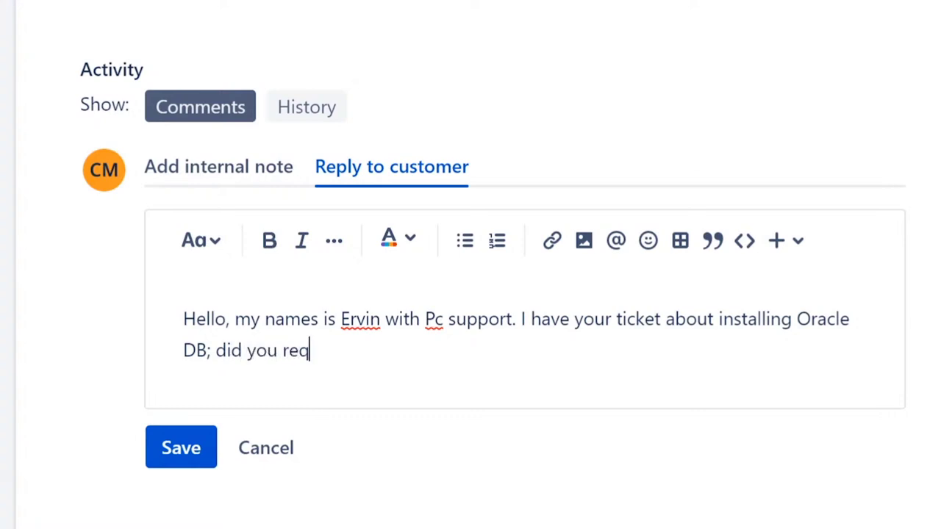
text(uest a li)
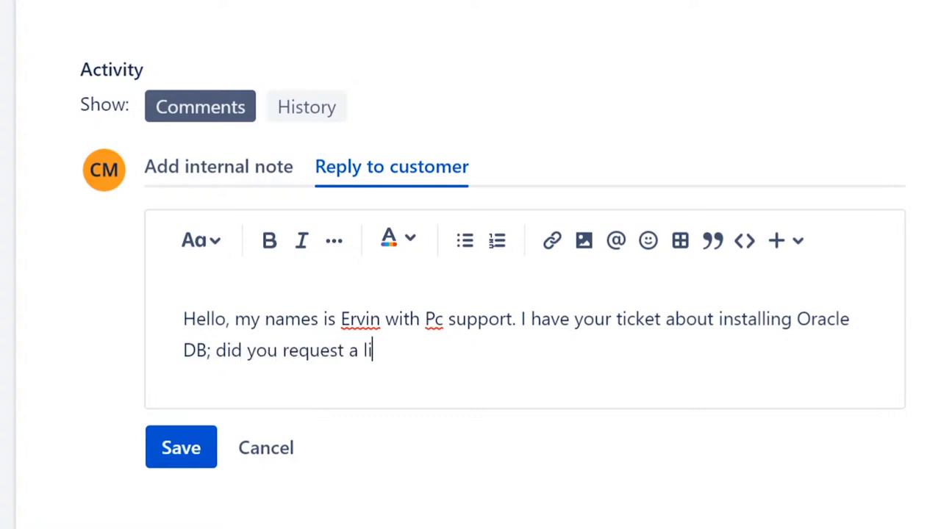
text(cense for this fot)
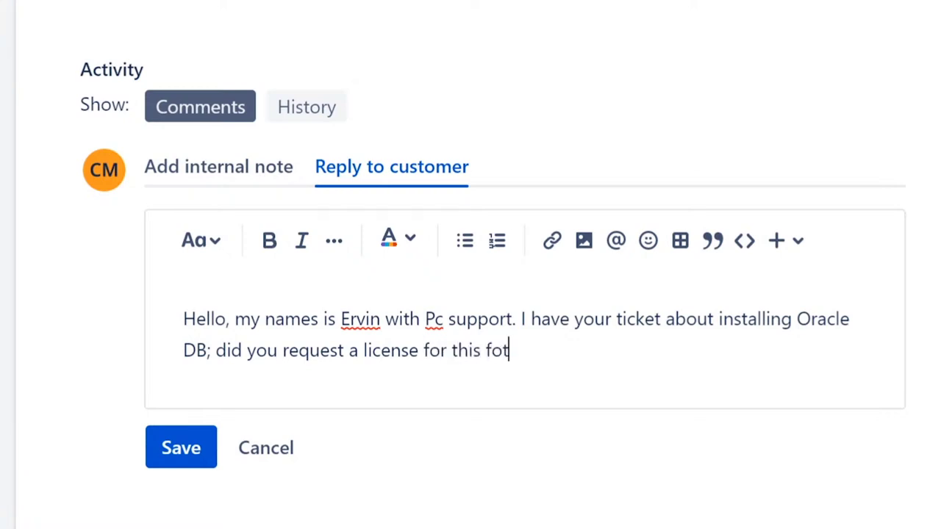
key(BackSpace)
text(ftwar)
key(BackSpace)
key(BackSpace)
key(BackSpace)
key(BackSpace)
key(BackSpace)
key(BackSpace)
key(BackSpace)
text(software)
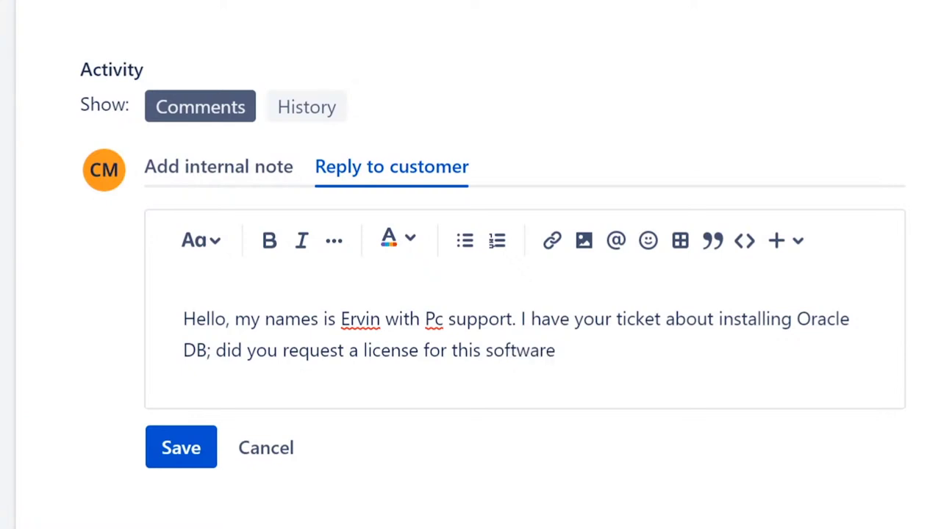
text(.)
key(BackSpace)
text(?)
key(BackSpace)
key(BackSpace)
key(BackSpace)
key(BackSpace)
key(BackSpace)
key(BackSpace)
key(BackSpace)
key(BackSpace)
key(BackSpace)
key(BackSpace)
key(BackSpace)
key(BackSpace)
key(BackSpace)
key(BackSpace)
key(BackSpace)
key(BackSpace)
key(BackSpace)
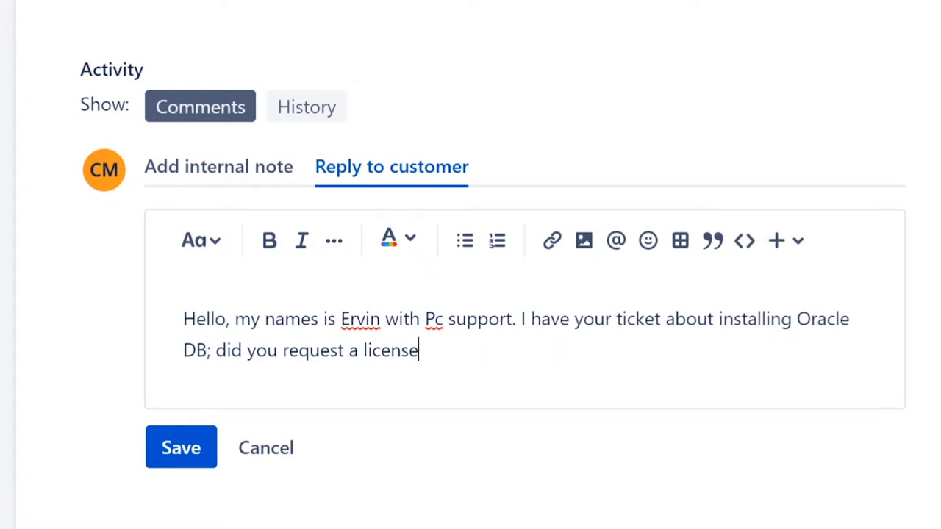
key(BackSpace)
key(BackSpace)
key(BackSpace)
key(BackSpace)
key(BackSpace)
key(BackSpace)
key(BackSpace)
key(BackSpace)
key(BackSpace)
key(BackSpace)
key(BackSpace)
key(BackSpace)
key(BackSpace)
key(BackSpace)
key(BackSpace)
key(BackSpace)
key(BackSpace)
key(BackSpace)
key(BackSpace)
key(BackSpace)
key(BackSpace)
key(BackSpace)
key(BackSpace)
key(BackSpace)
key(BackSpace)
key(BackSpace)
key(BackSpace)
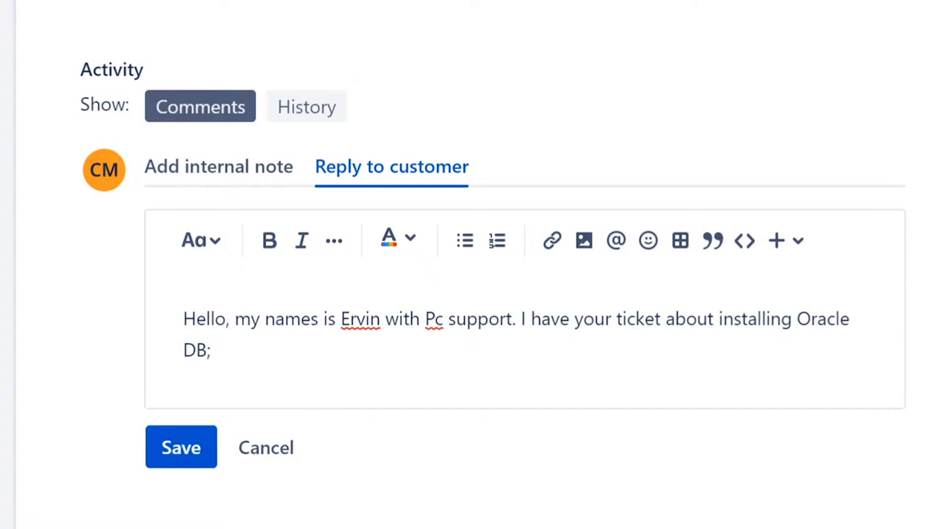
text(before I inst)
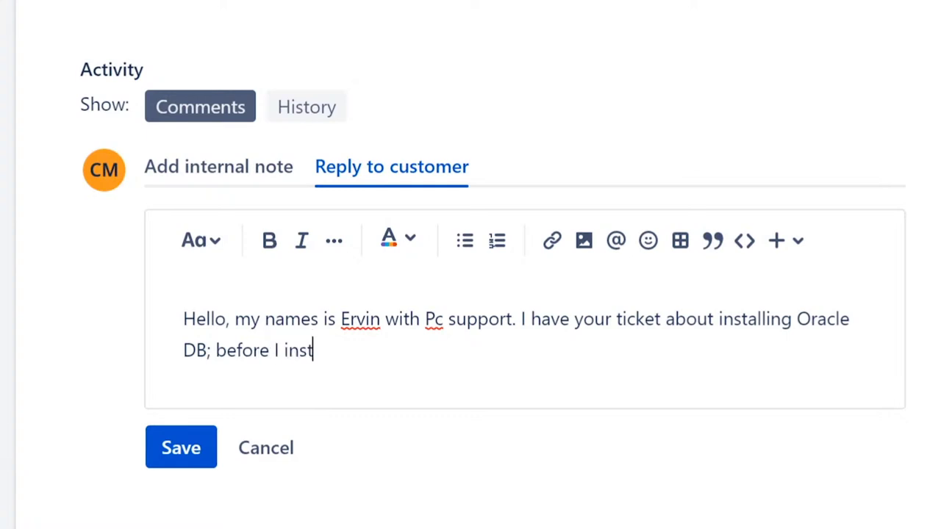
text(all this fo)
key(BackSpace)
key(BackSpace)
text(software )
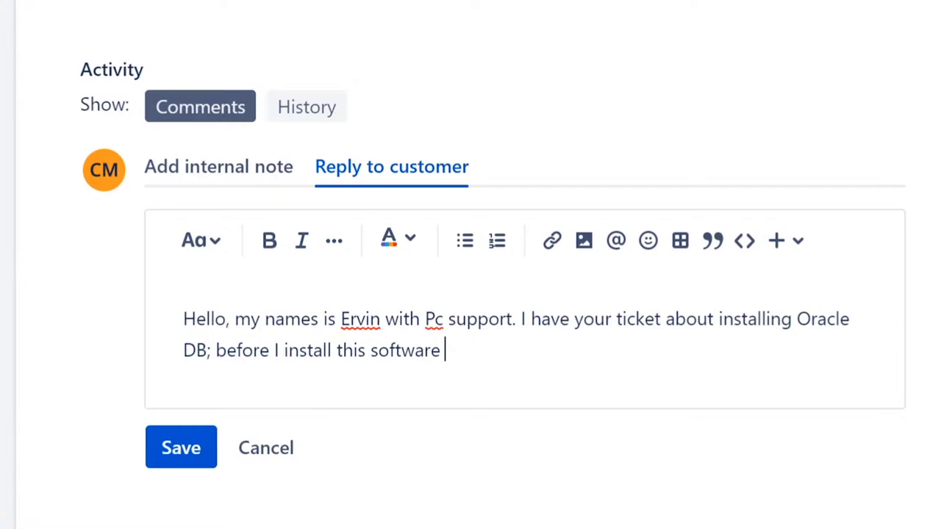
text(I have ch)
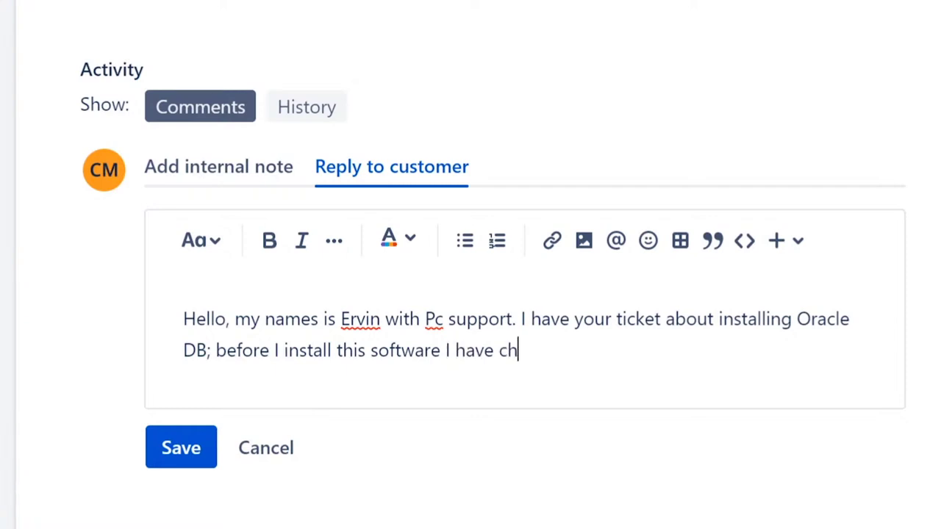
text(eck to s)
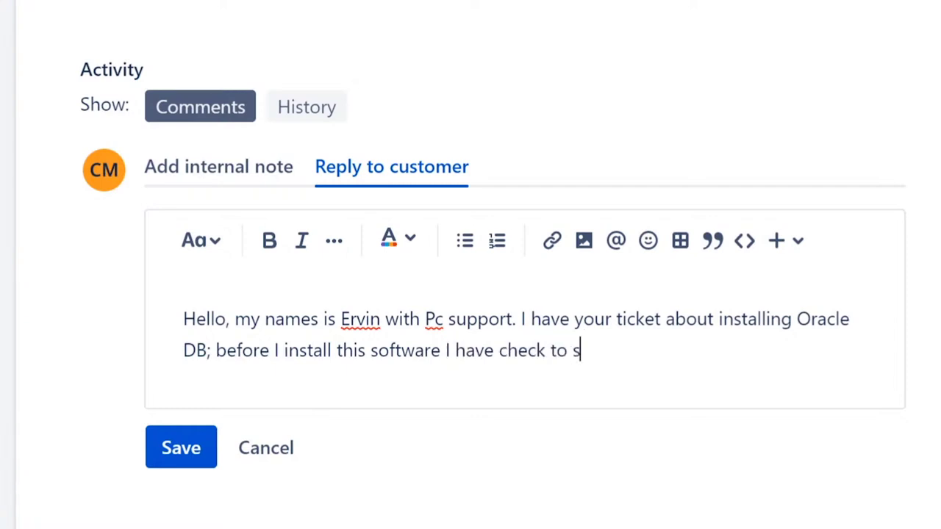
text(ee if it's on app)
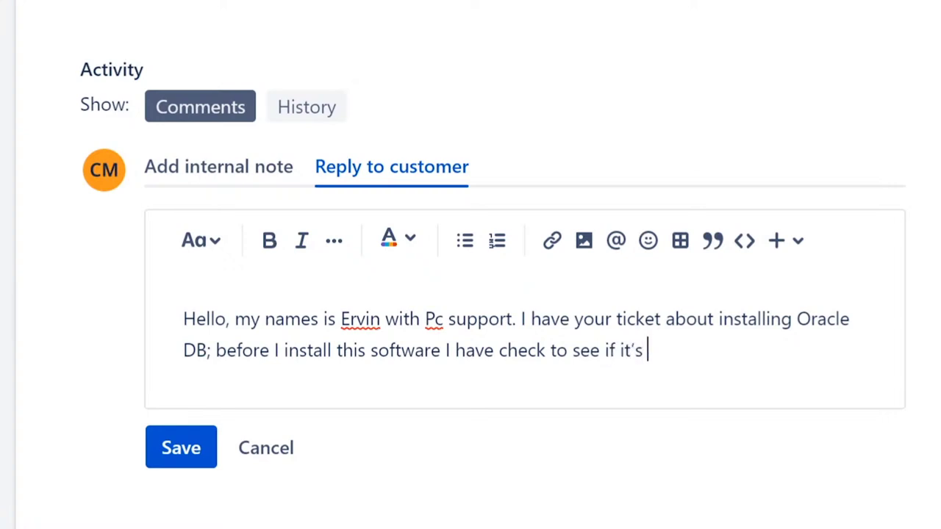
text(rov)
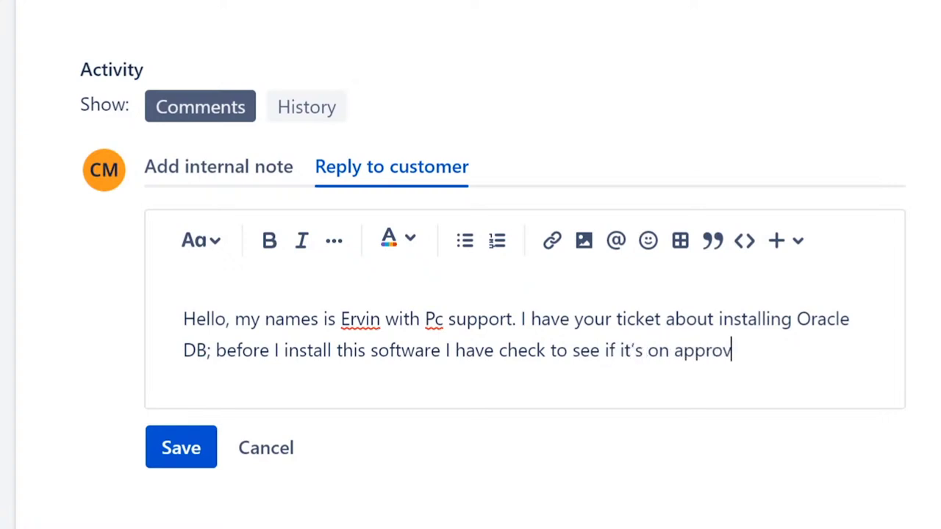
text(ed software list...)
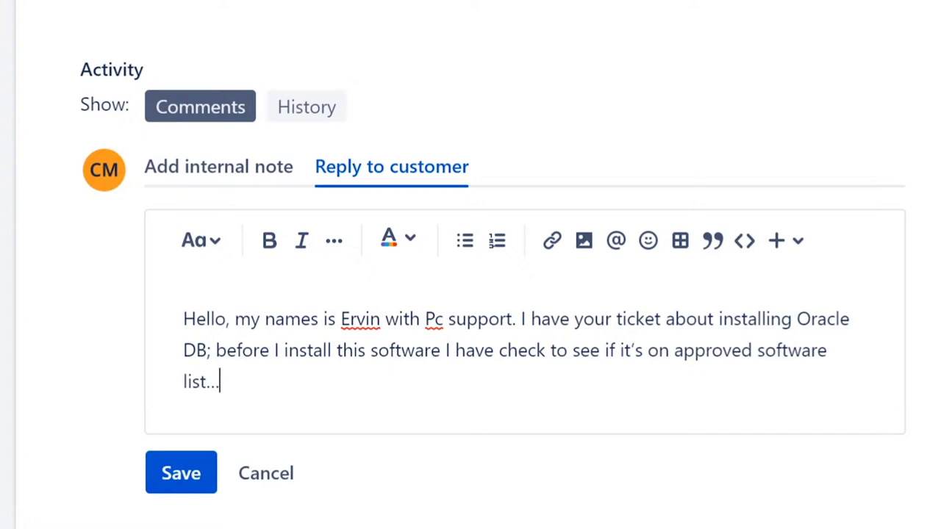
click(212, 471)
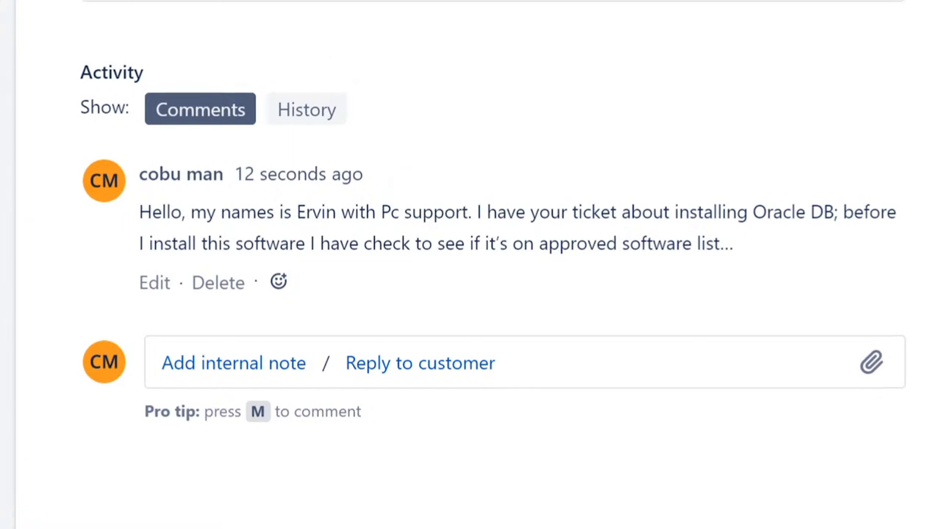
Scroll to the top of ISD-18 and open its description editor without changing the text
scroll(109, 84, up, 4)
click(121, 150)
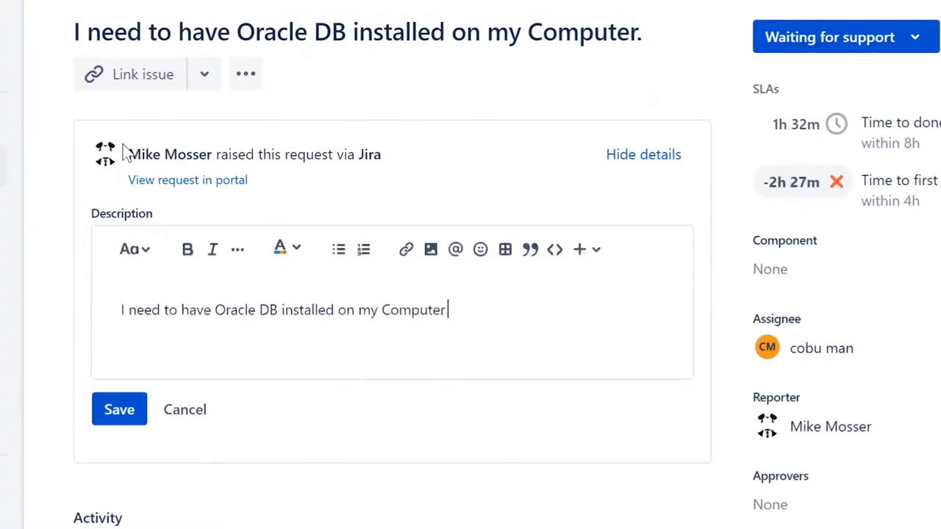
drag(127, 154, 208, 155)
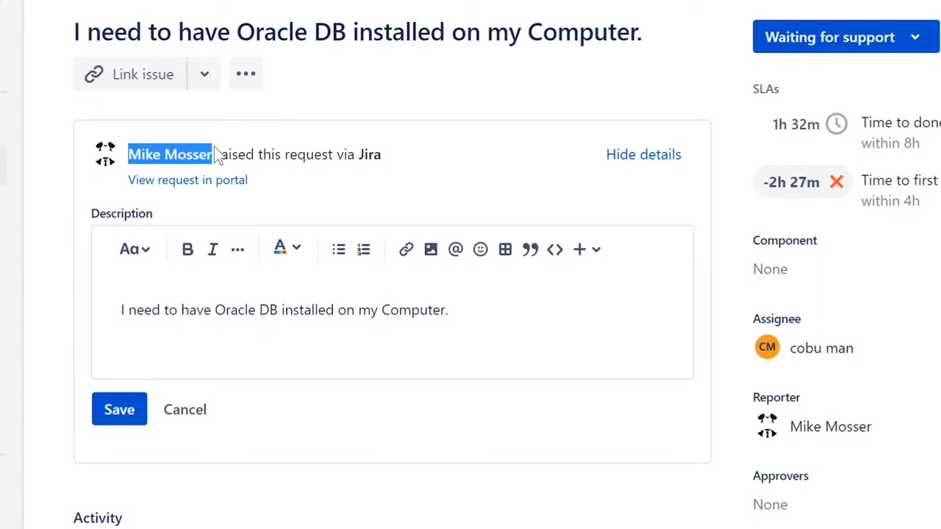
click(448, 309)
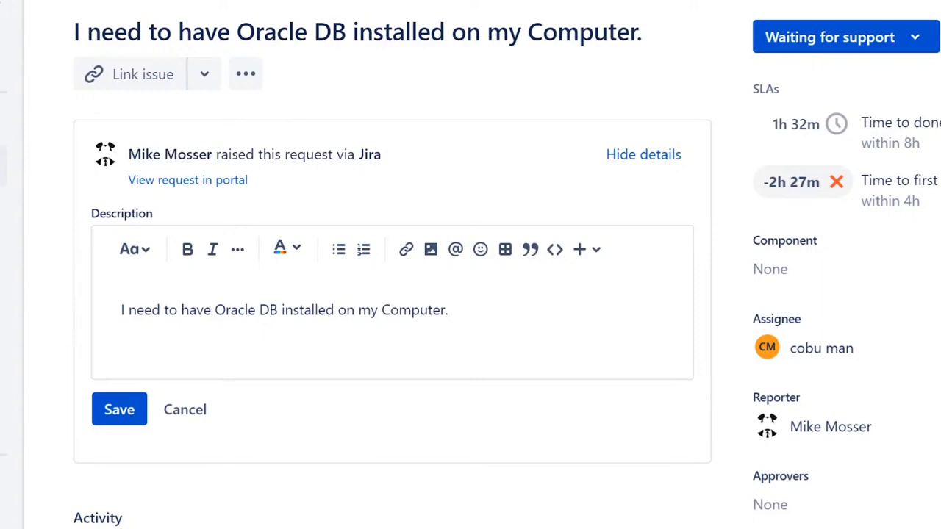
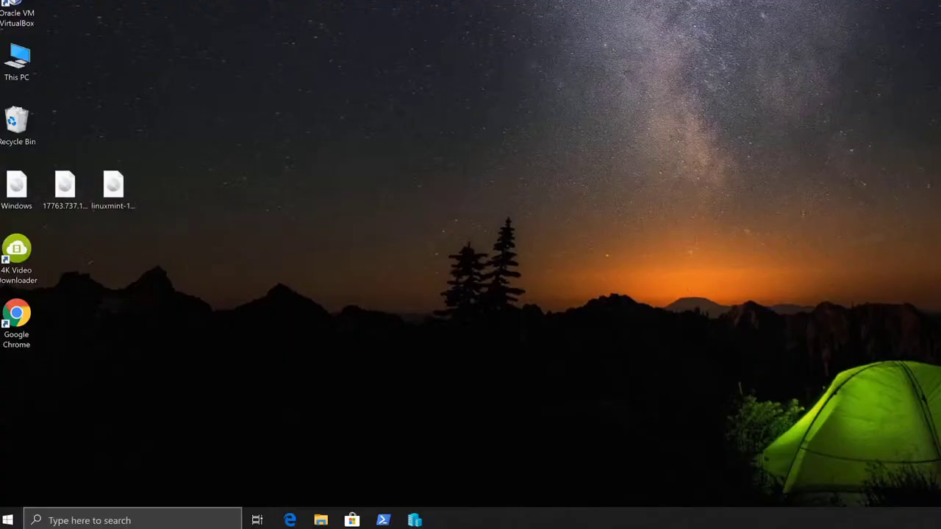
Open Control Panel's Administrative Tools and launch ODBC Data Sources (64-bit)
key(super+s)
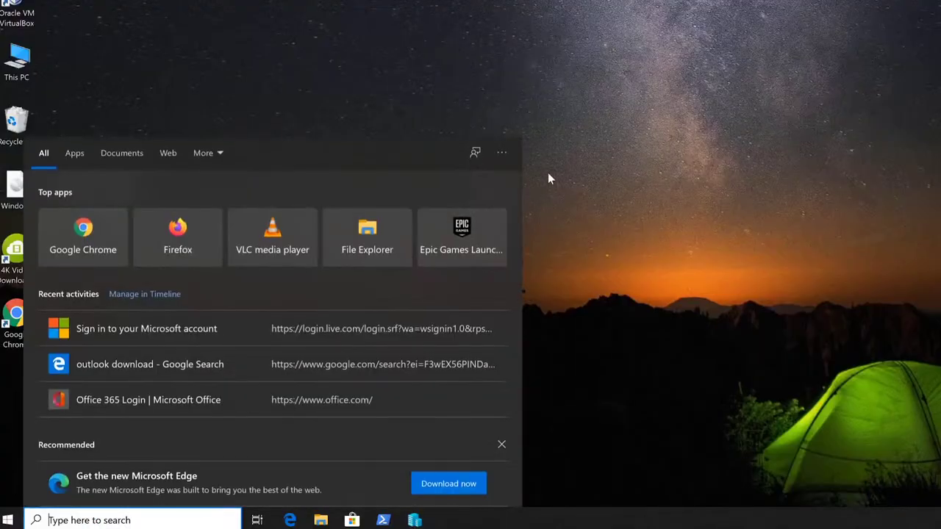
text(co)
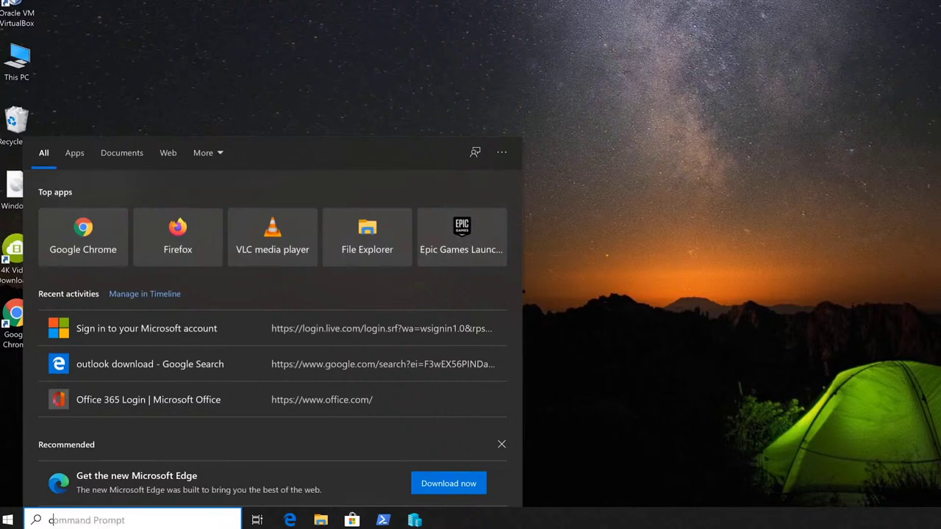
key(Return)
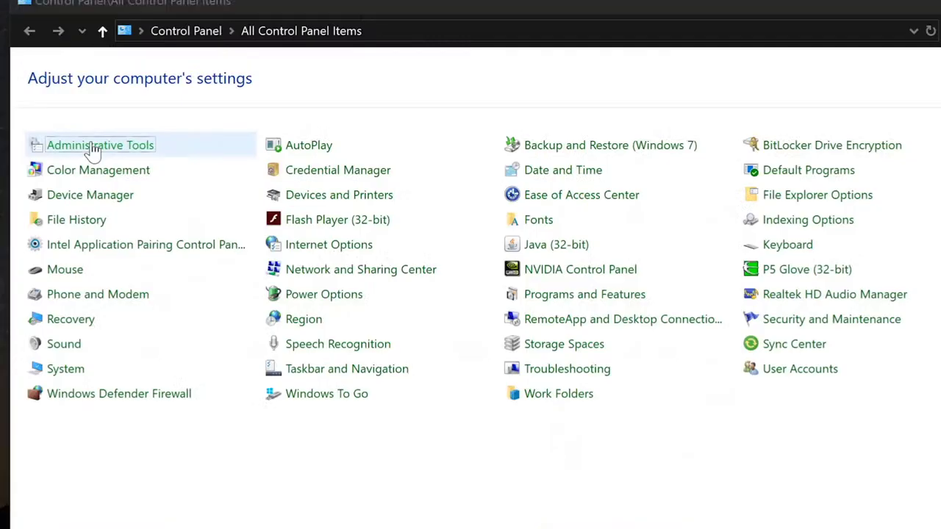
click(220, 173)
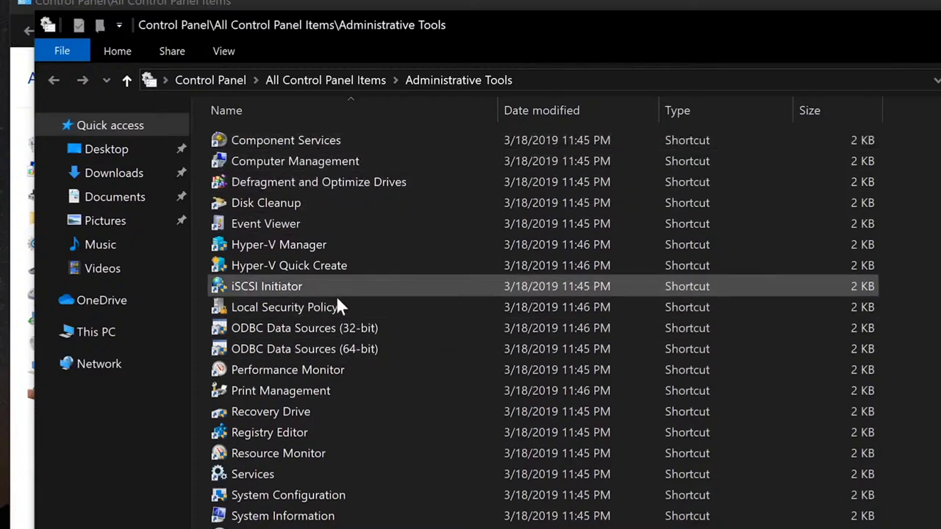
double_click(297, 347)
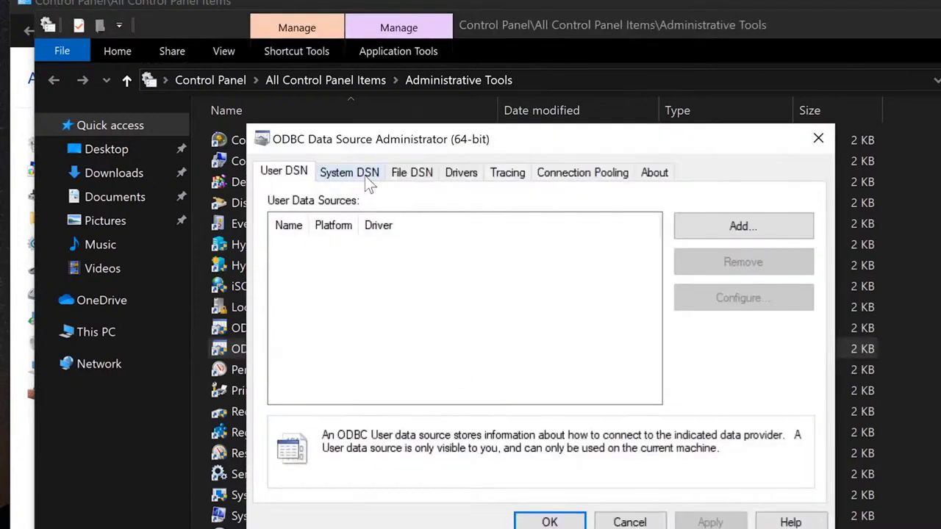
Review the File, System and User DSN tabs and the Drivers list, which holds only SQL Server
click(403, 173)
click(358, 178)
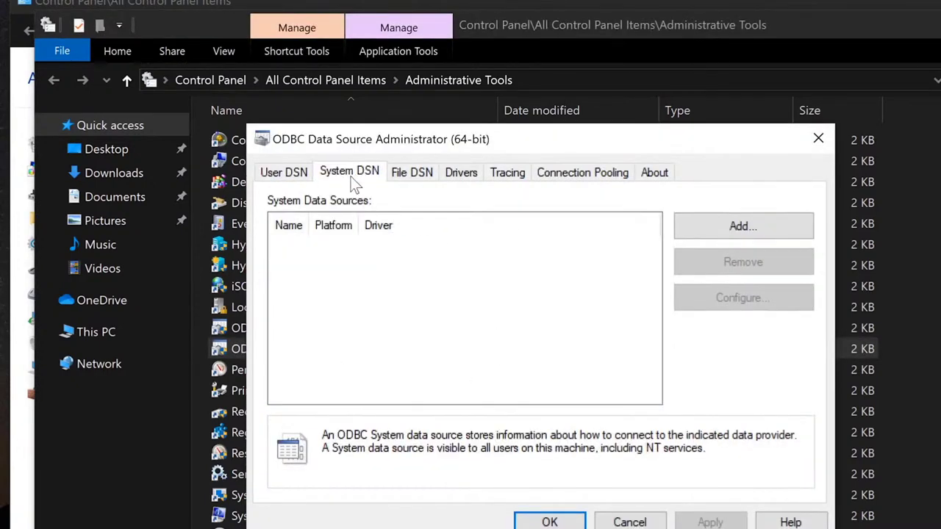
click(281, 177)
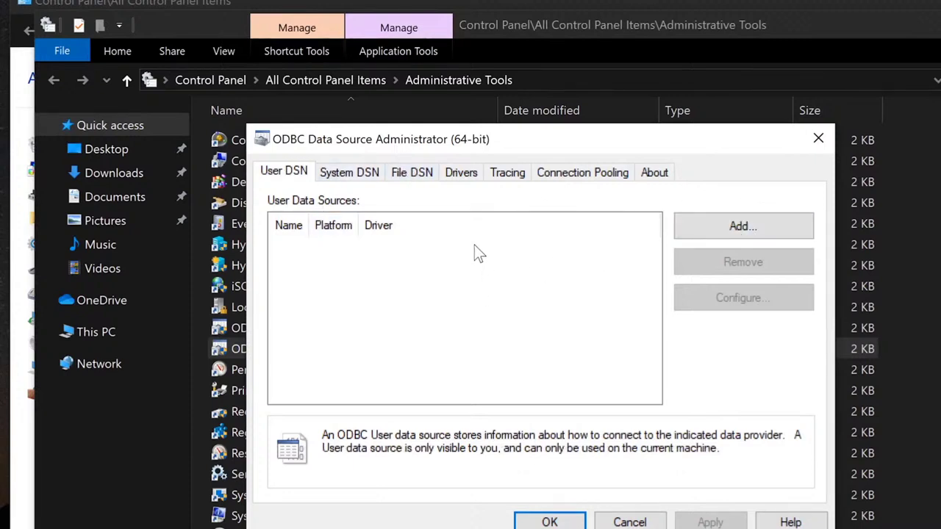
click(463, 176)
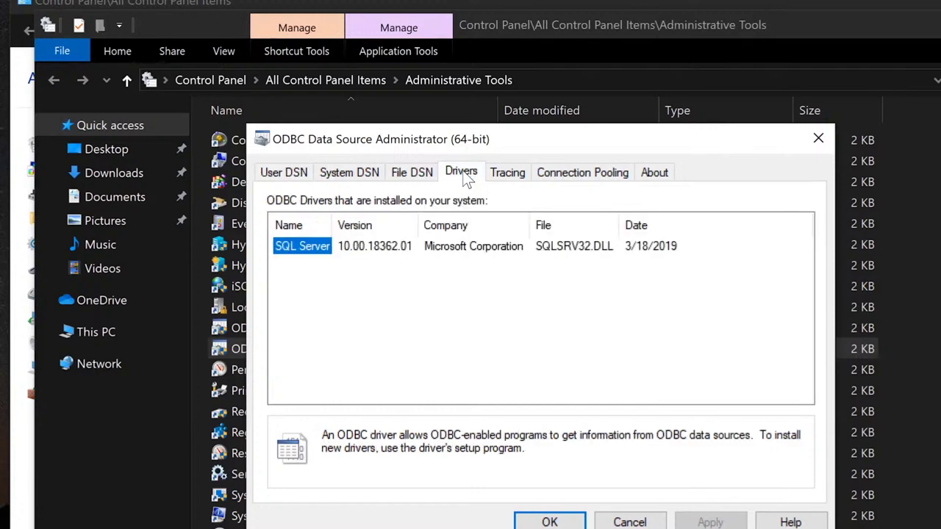
click(325, 299)
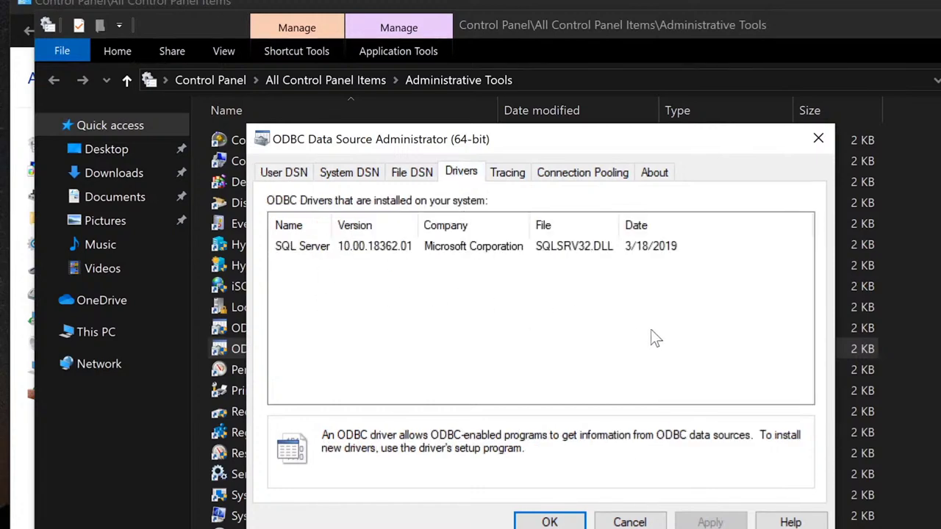
click(301, 248)
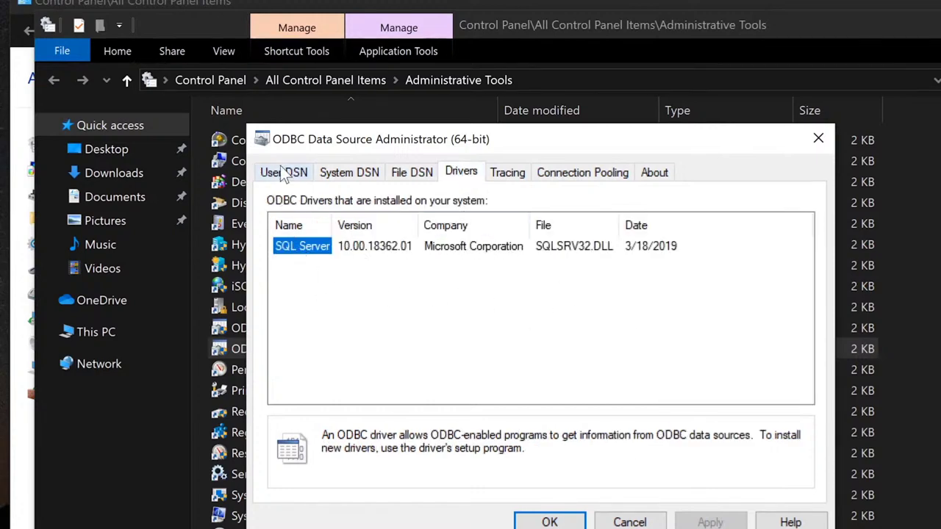
click(282, 170)
click(354, 173)
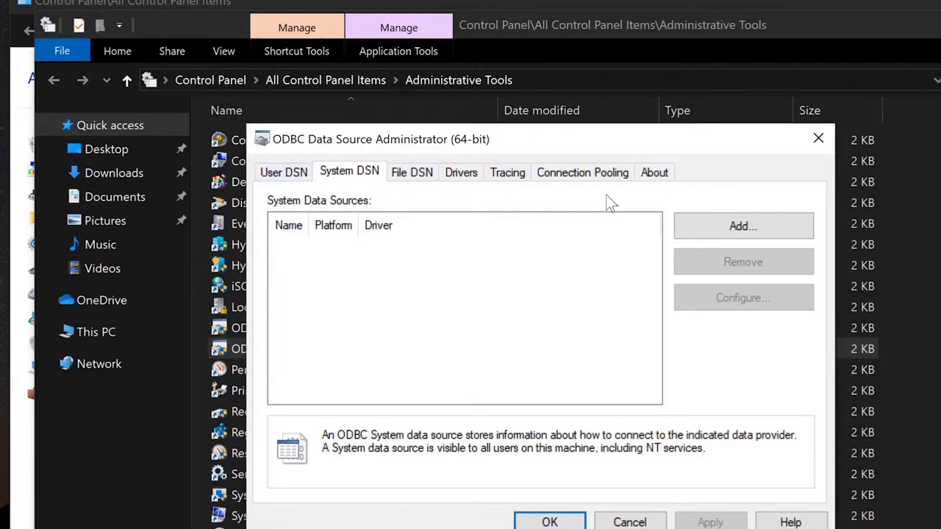
Cancel adding a new System DSN, close the ODBC administrator, and browse Administrative Tools entries
click(740, 227)
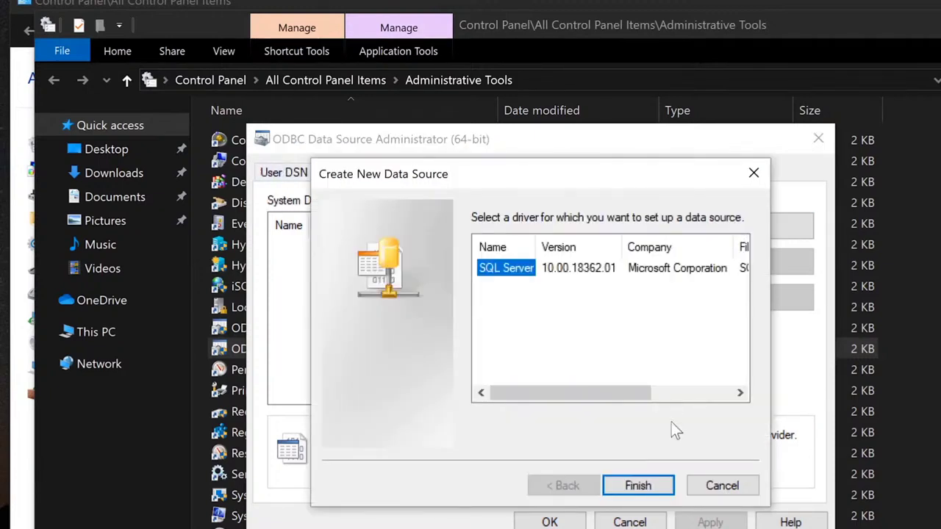
click(636, 292)
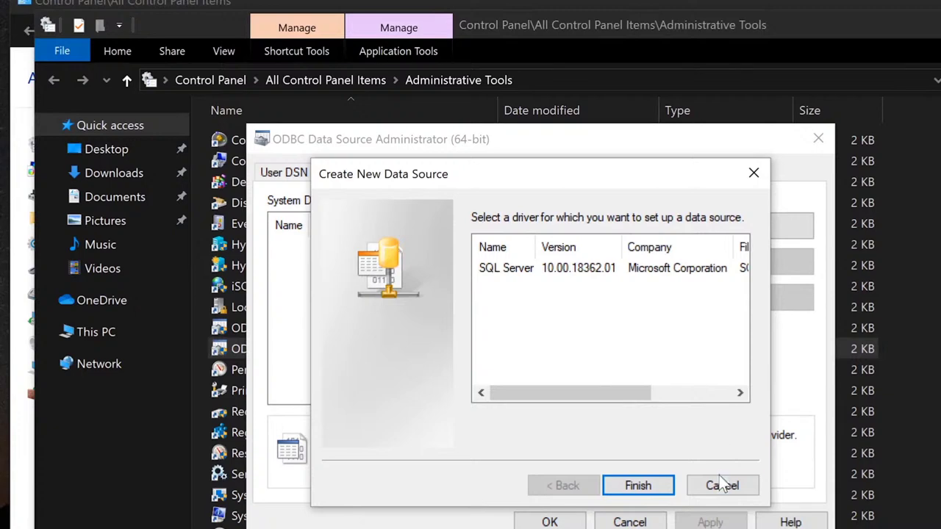
click(722, 483)
click(651, 523)
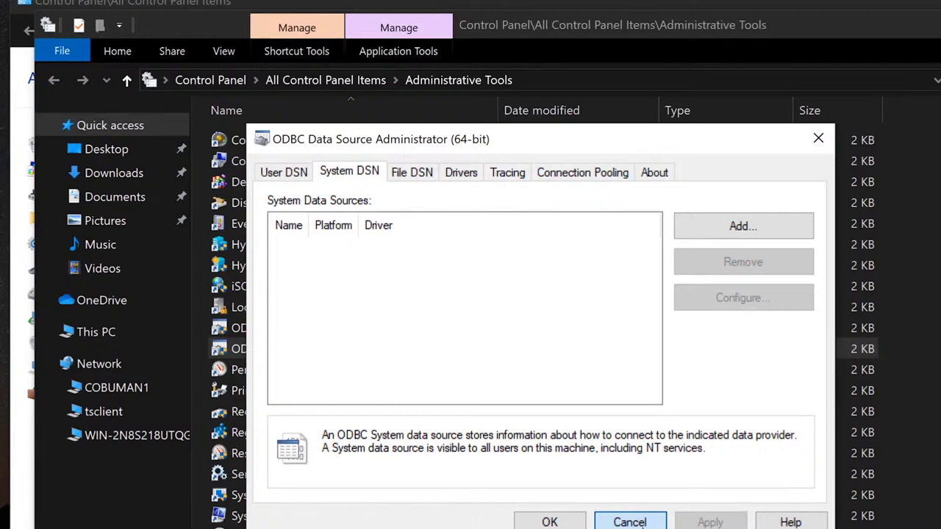
click(630, 522)
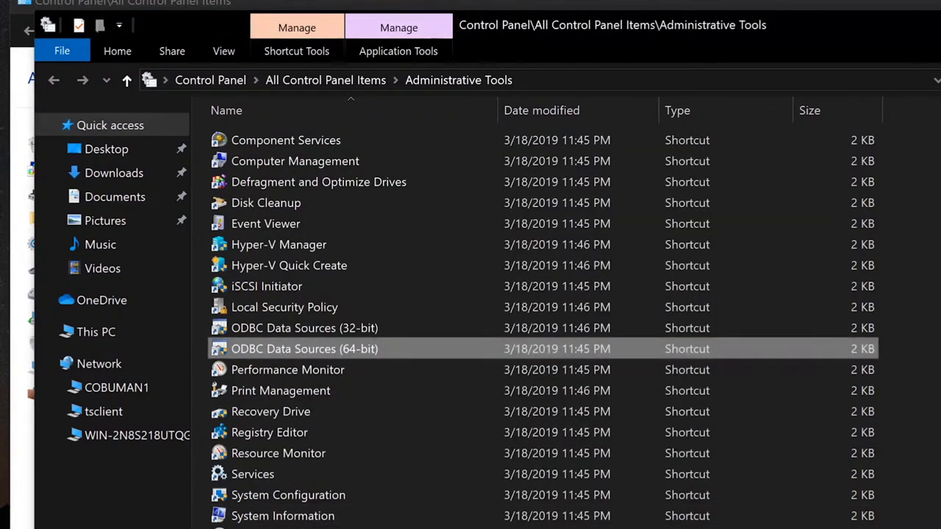
click(553, 319)
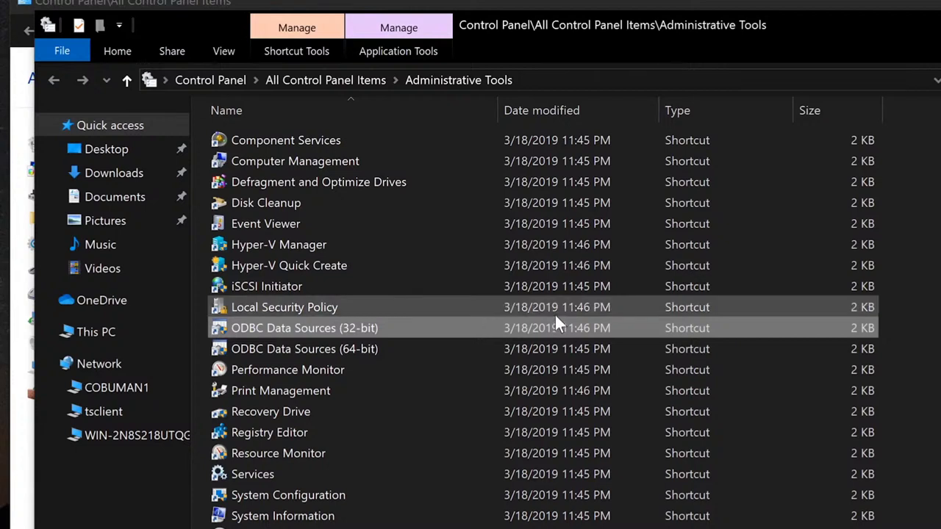
click(570, 286)
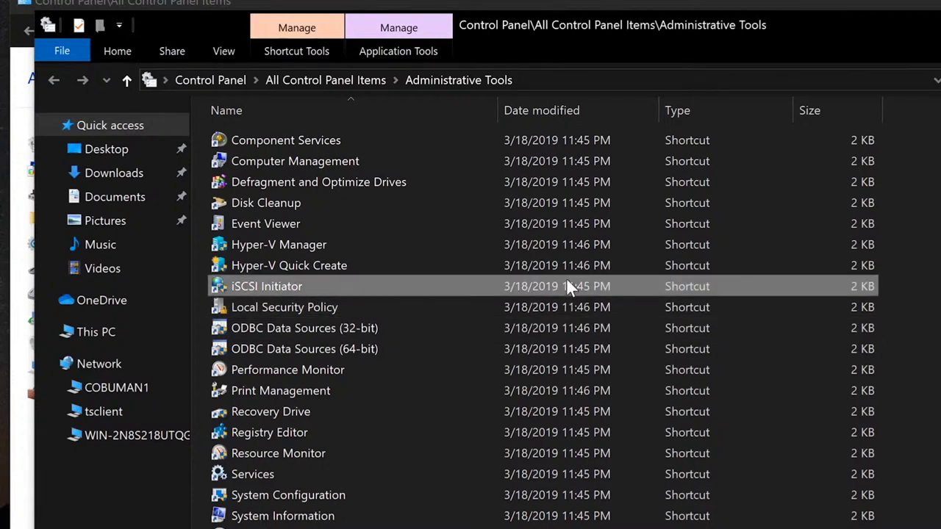
click(552, 265)
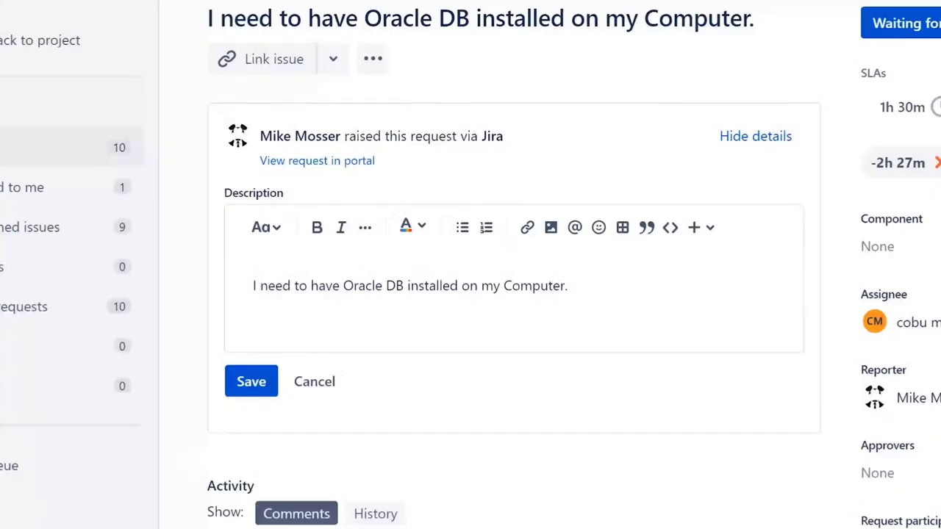
Save the internal note 'Subscribed PC to Oracle DB/installed software as requested.' signed with the agent's name
scroll(515, 294, down, 3)
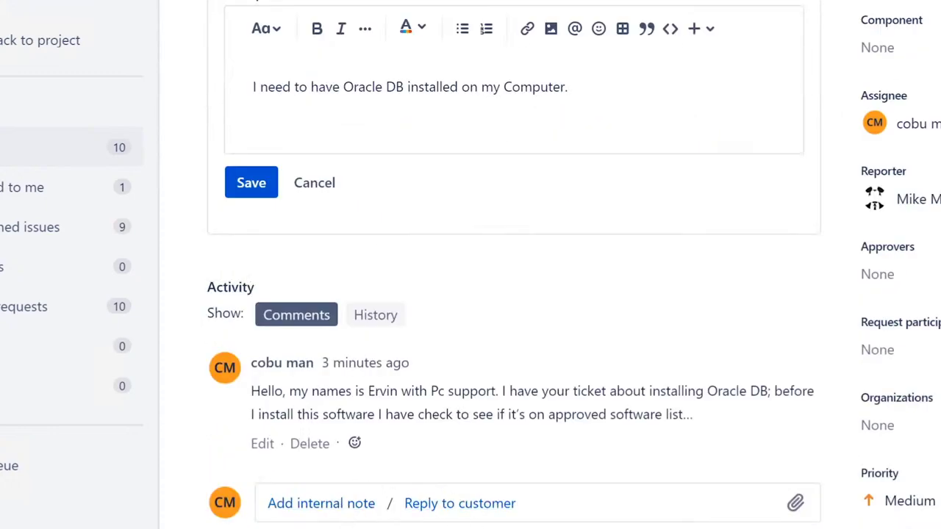
click(338, 504)
text(IN)
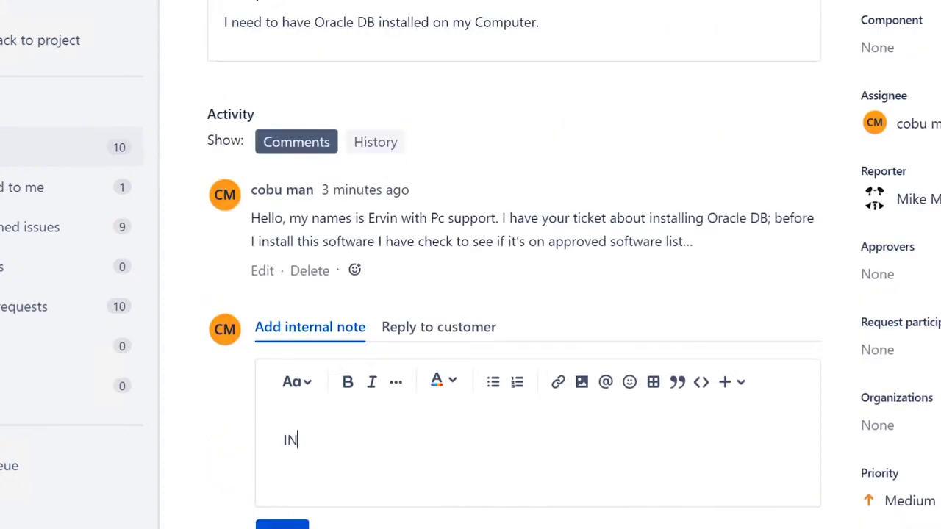
key(BackSpace)
text(nstalle)
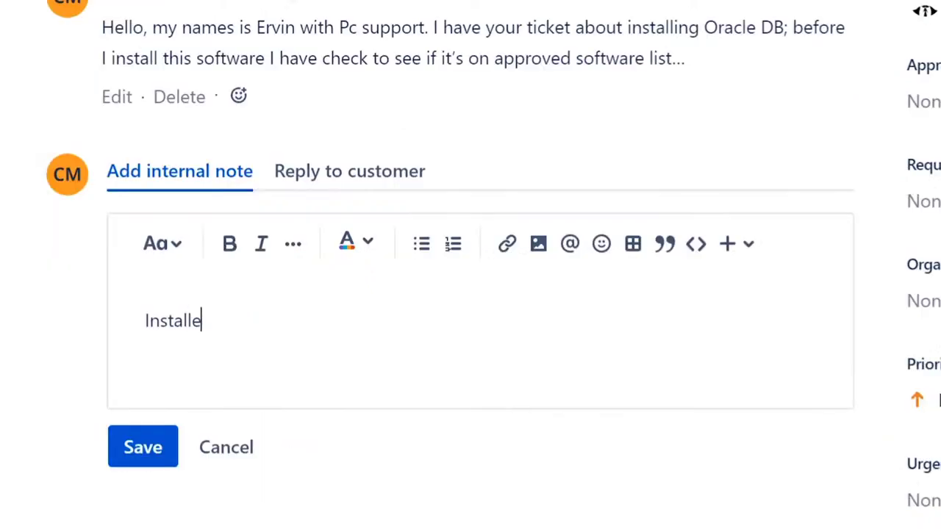
key(BackSpace)
key(BackSpace)
key(BackSpace)
key(BackSpace)
key(BackSpace)
key(BackSpace)
key(BackSpace)
text(Subs)
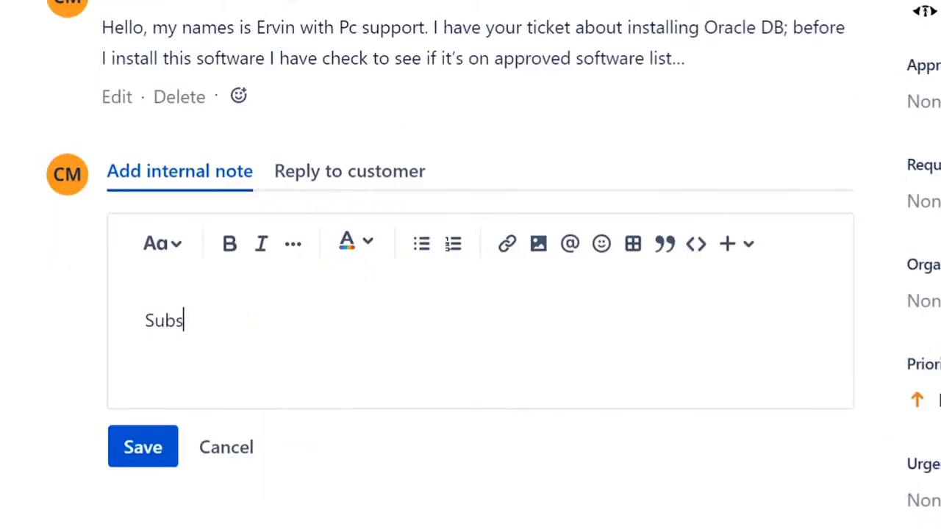
text(cribed Pc)
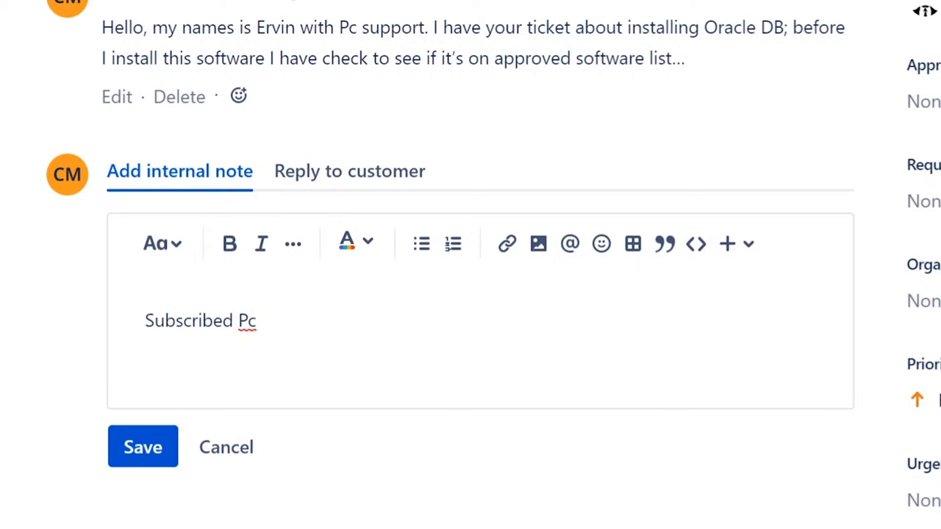
key(BackSpace)
text(C to Orac)
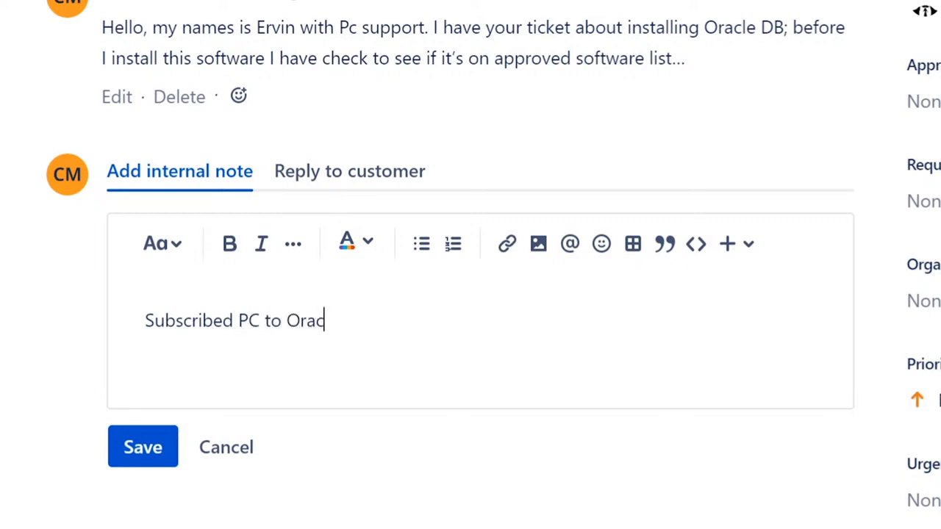
text(le DB,)
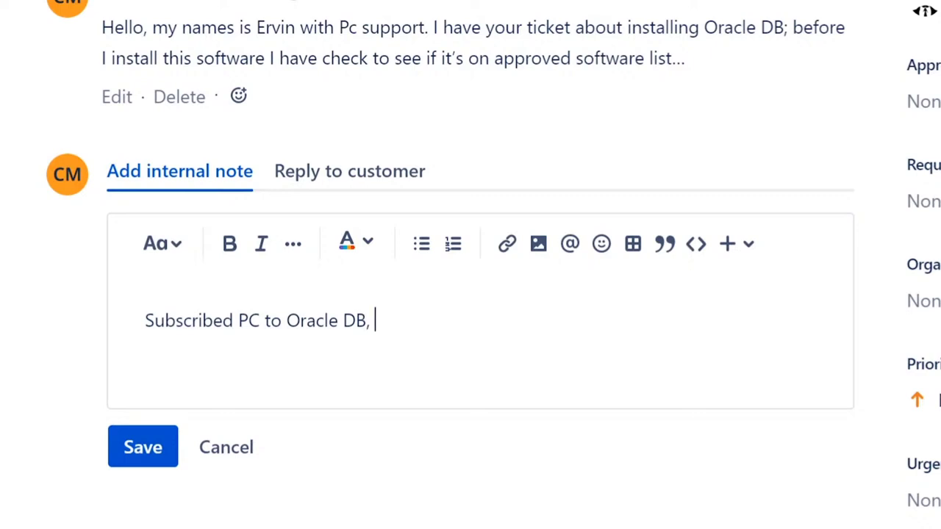
key(BackSpace)
key(BackSpace)
text(/installed so)
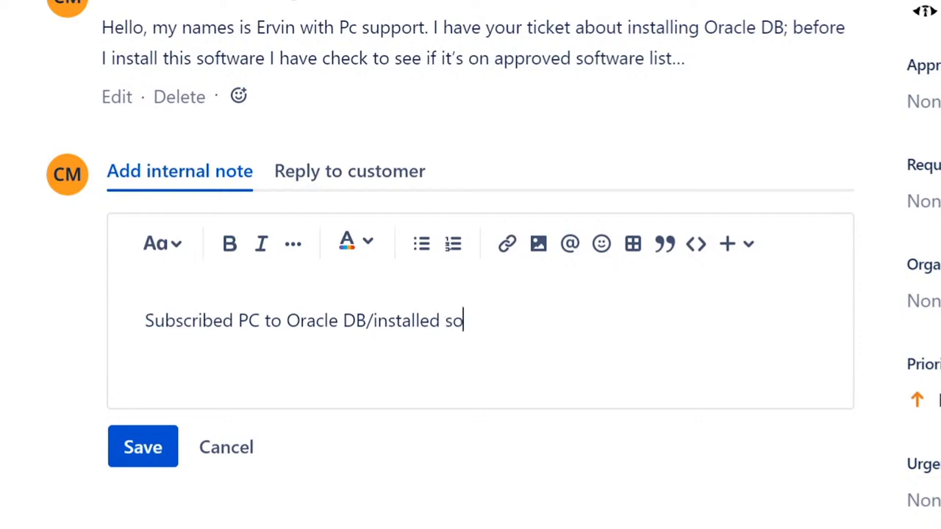
text(ftware as re)
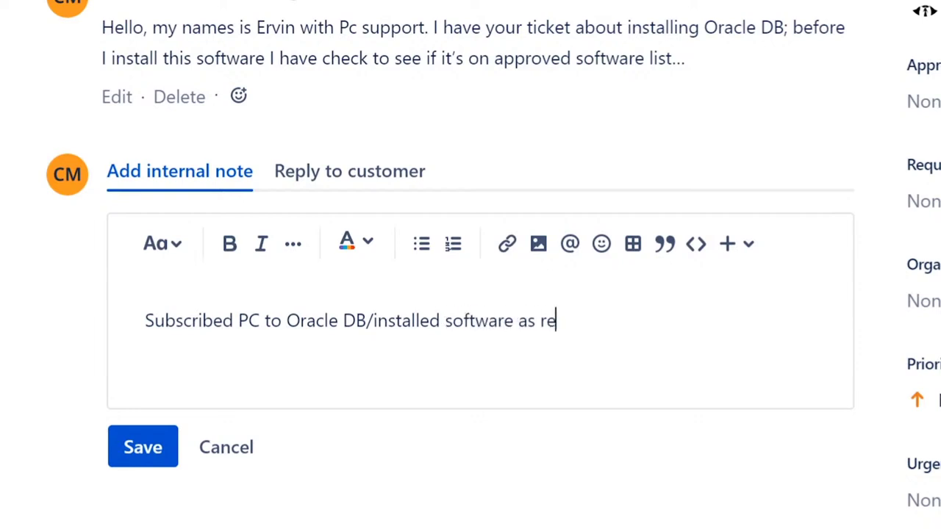
text(quested. Ervin)
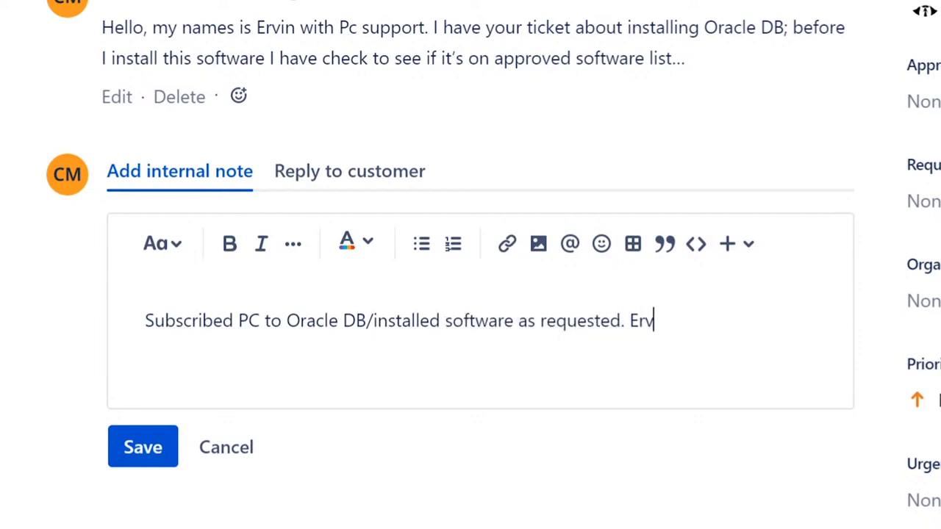
click(143, 448)
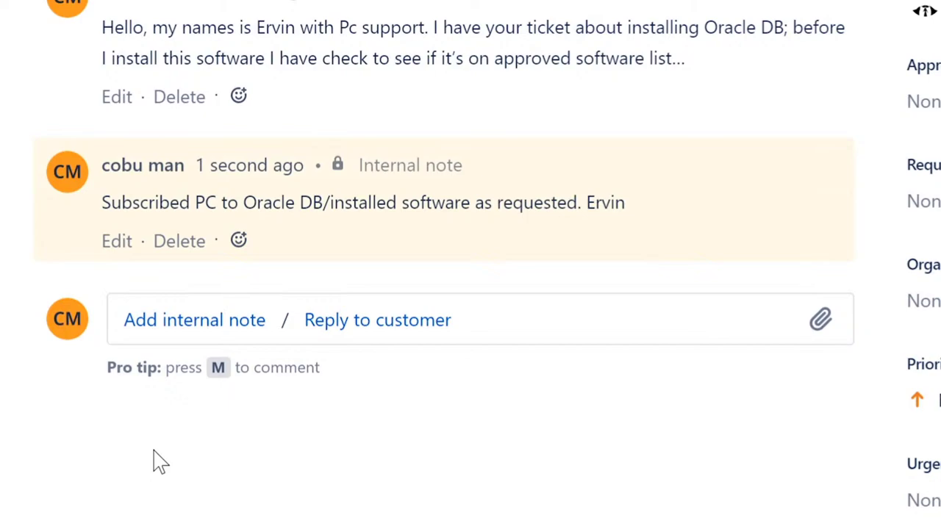
Change the ticket status from Waiting for support to Complete
scroll(514, 221, up, 3)
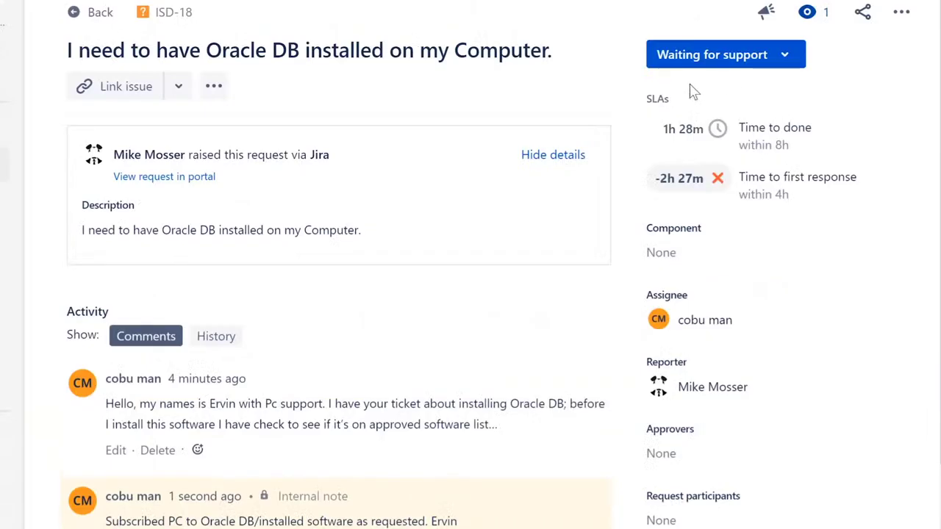
click(786, 63)
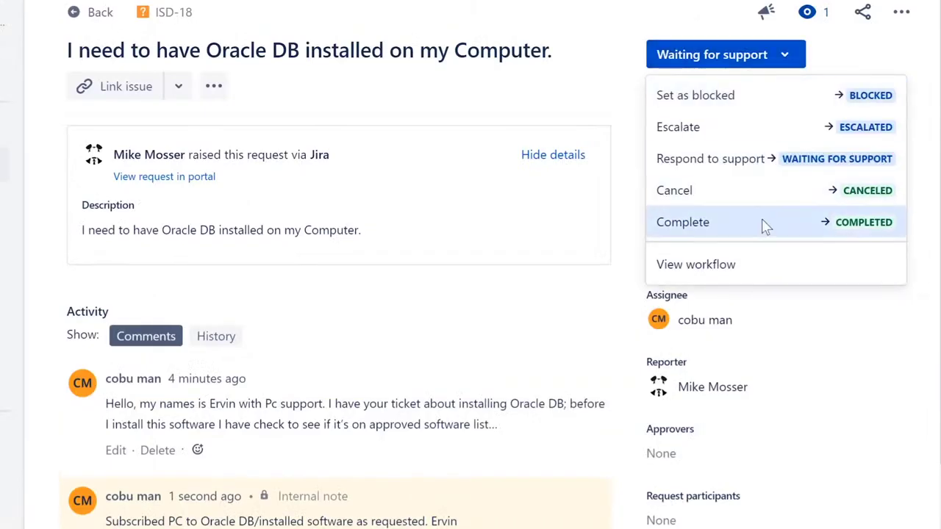
click(764, 225)
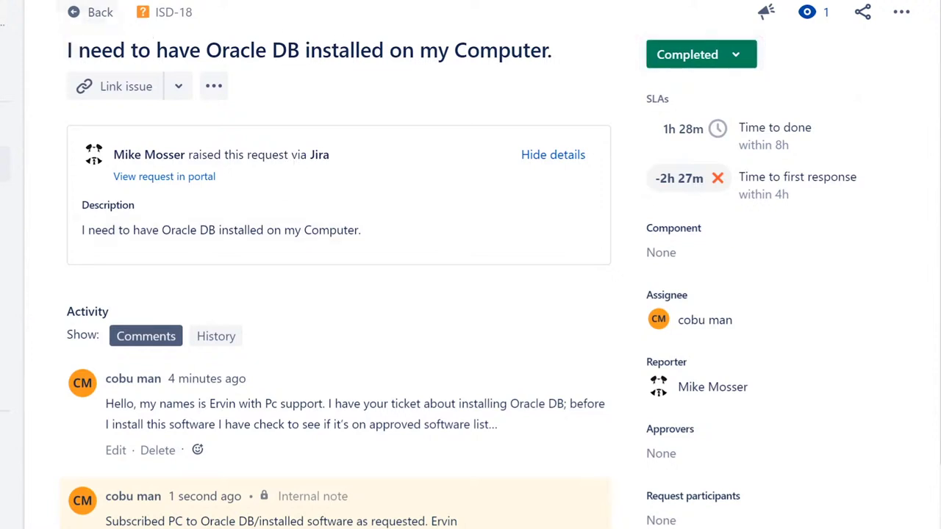
Return to the All open queue and open ISD-19, 'My computer is freezing twice a day.'
click(92, 15)
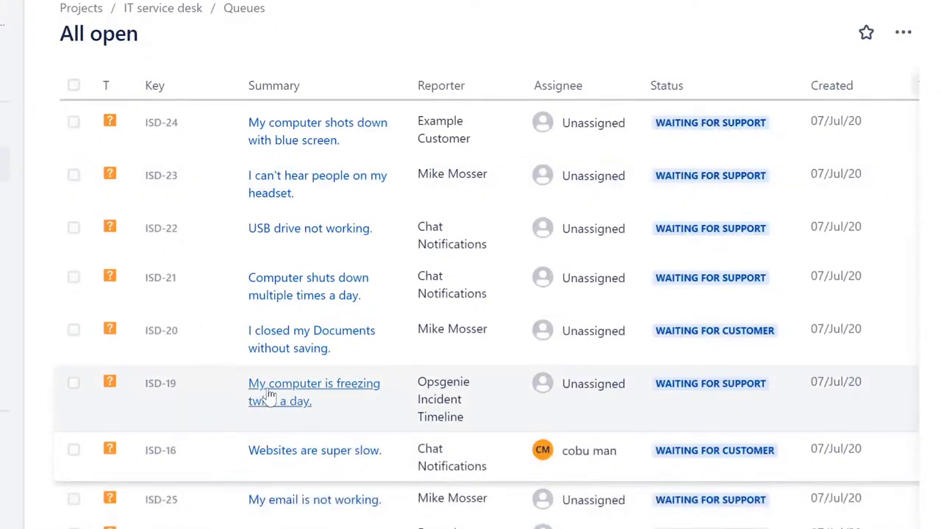
click(341, 392)
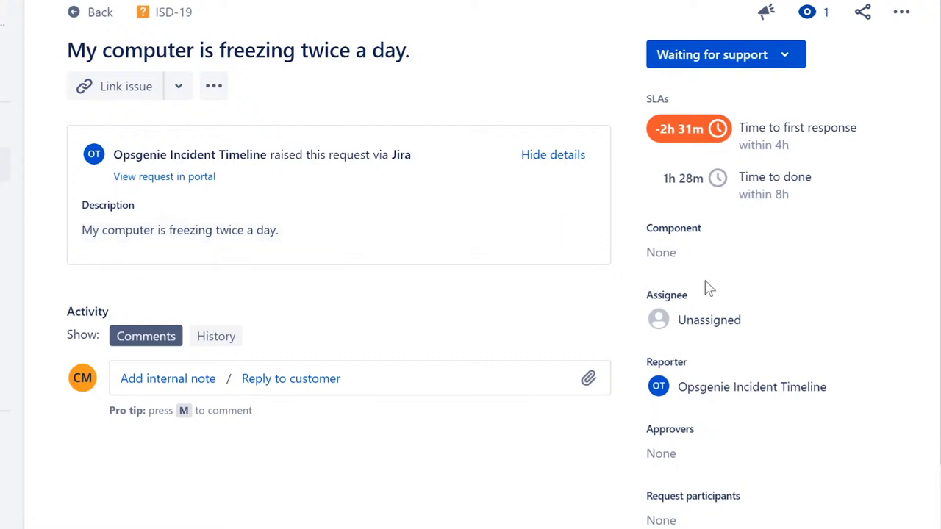
Set the ISD-19 assignee to yourself with Assign to me
click(709, 320)
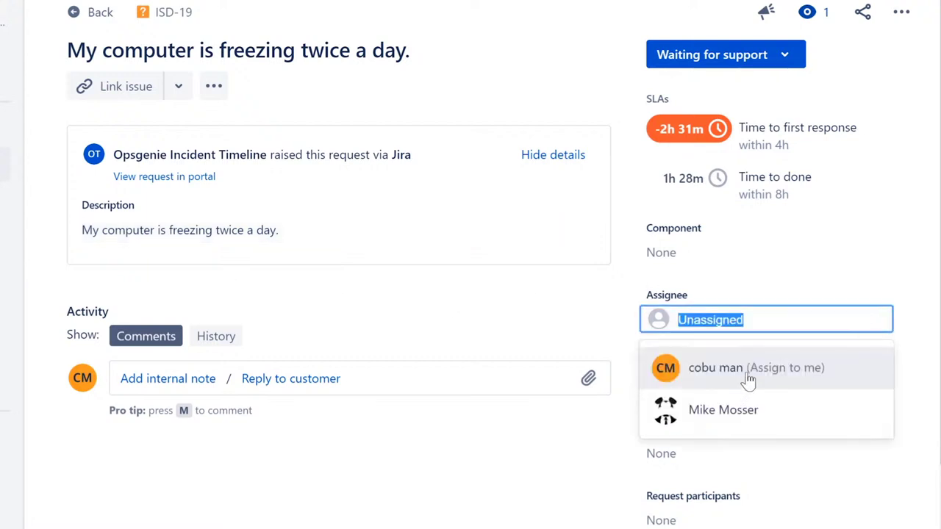
click(706, 367)
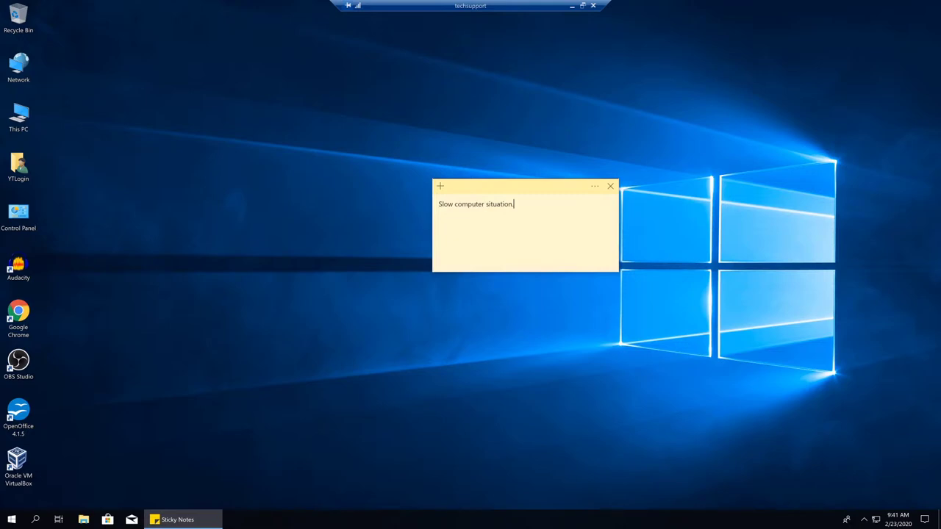
Deselect the Sticky Notes text, then search 'update' to open Windows Update settings
key(shift+Left)
key(shift+Left)
key(shift+Left)
key(shift+Left)
key(shift+Left)
key(shift+Left)
key(shift+Left)
key(shift+Left)
key(shift+Left)
key(shift+Left)
key(shift+Left)
key(shift+Left)
key(shift+Left)
key(shift+Left)
key(shift+Left)
key(shift+Left)
key(shift+Left)
key(shift+Left)
key(shift+Left)
key(shift+Left)
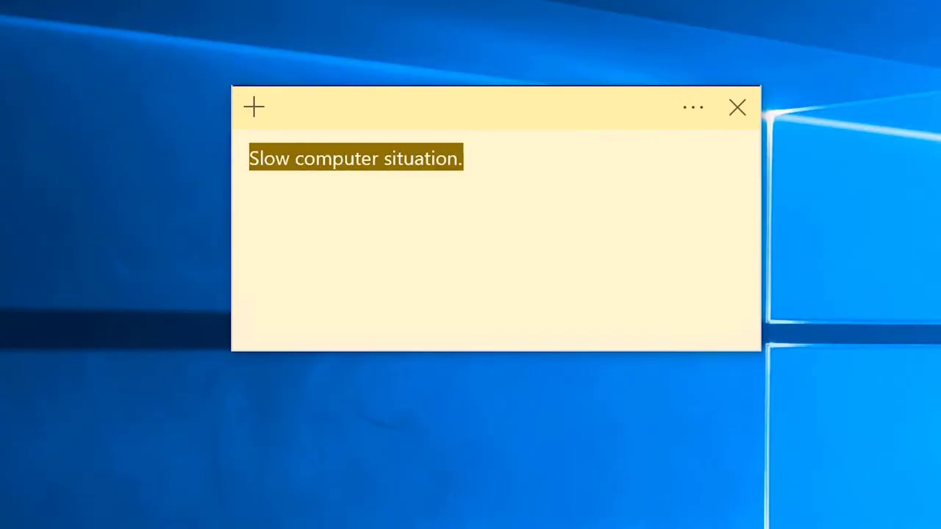
key(Right)
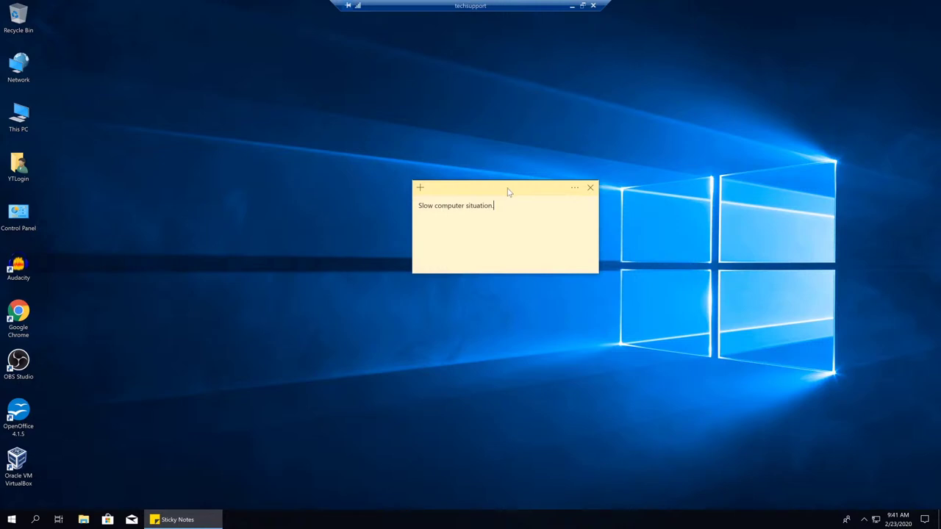
click(34, 520)
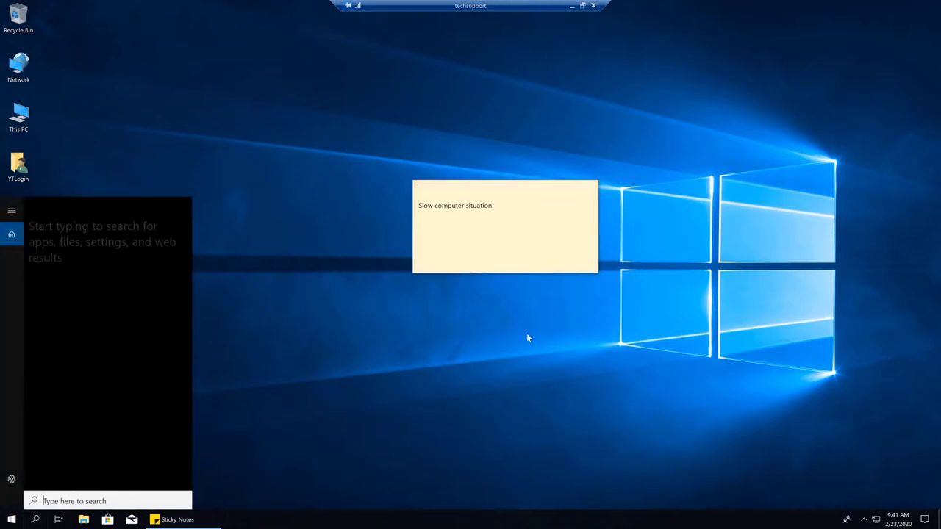
text(update)
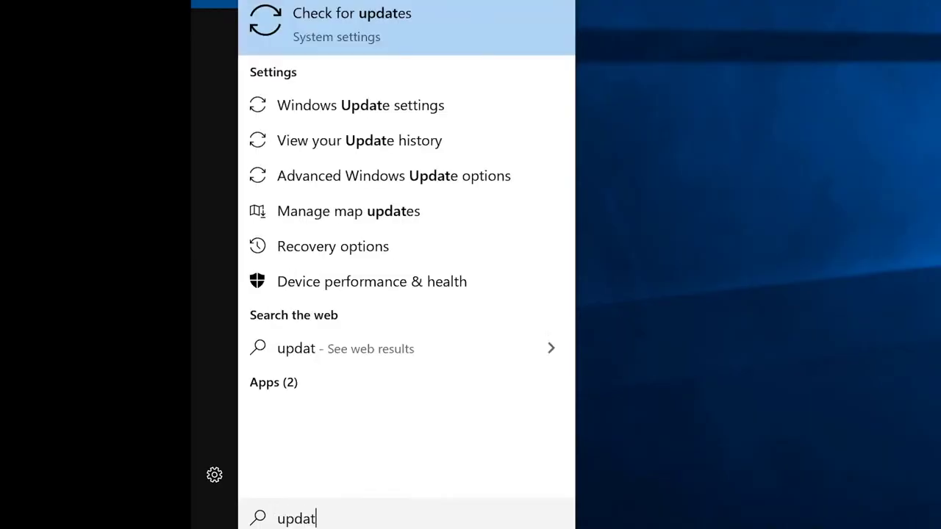
key(Return)
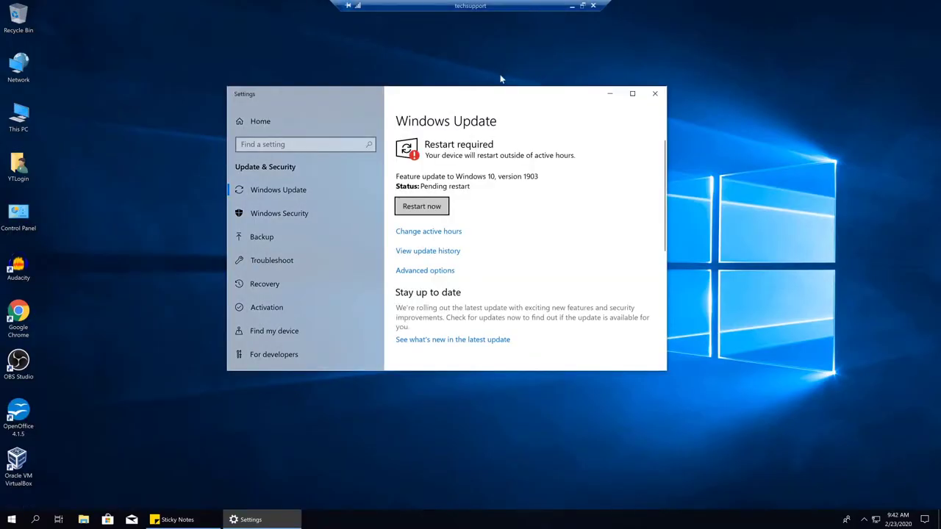
drag(500, 105, 522, 134)
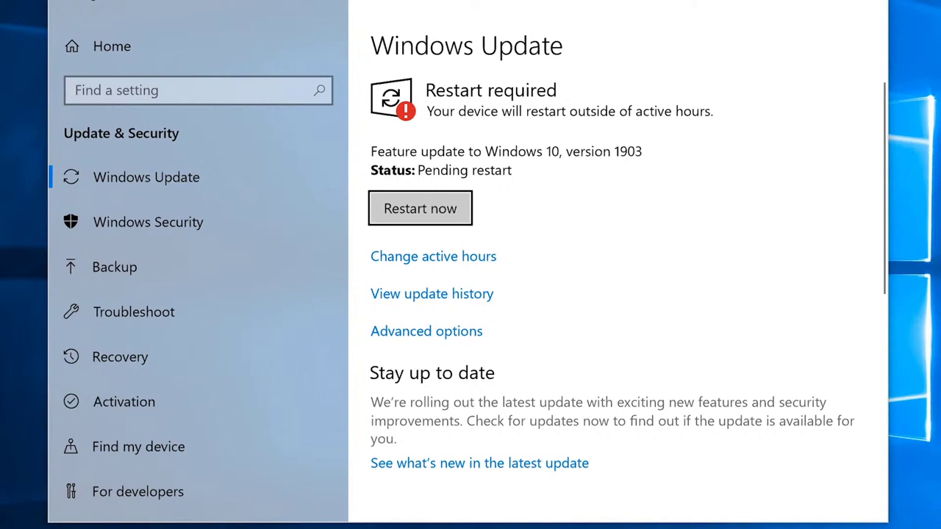
drag(575, 2, 580, 0)
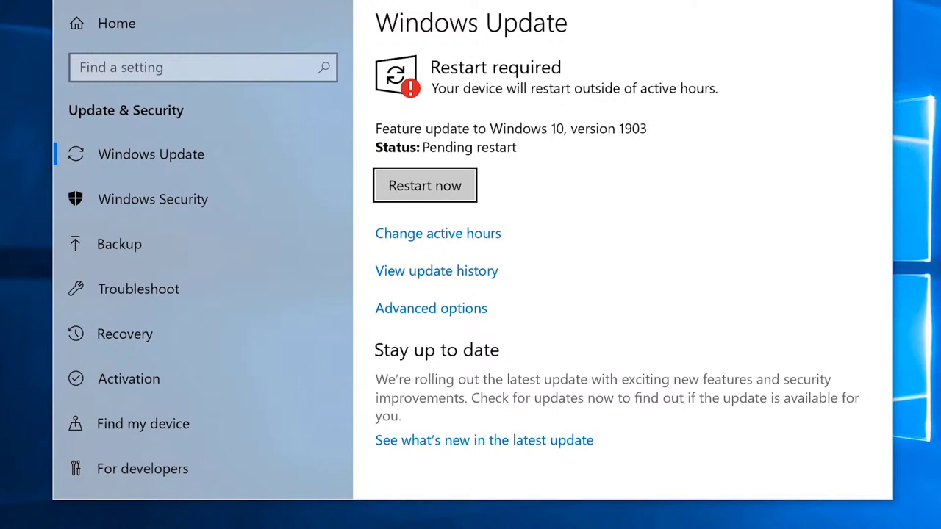
drag(550, 0, 528, 2)
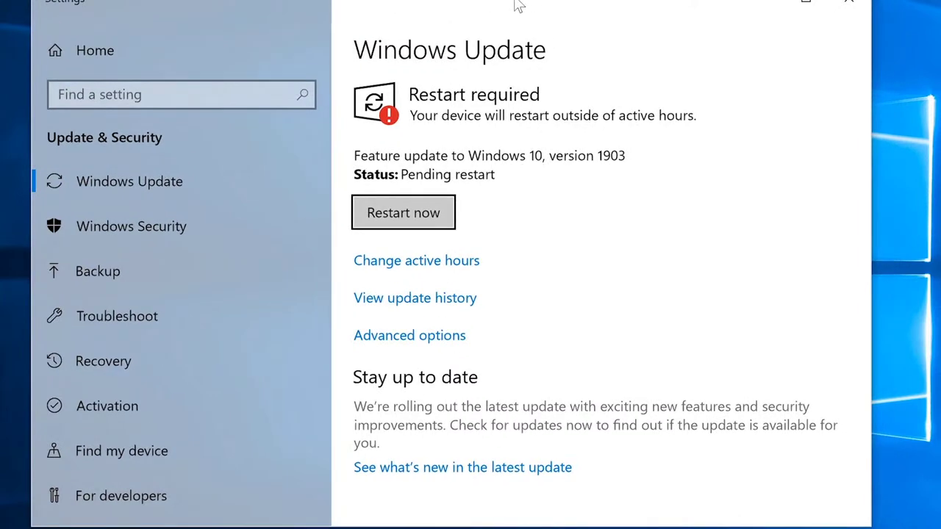
Move the Settings window down slightly so its title bar is visible
drag(518, 6, 516, 20)
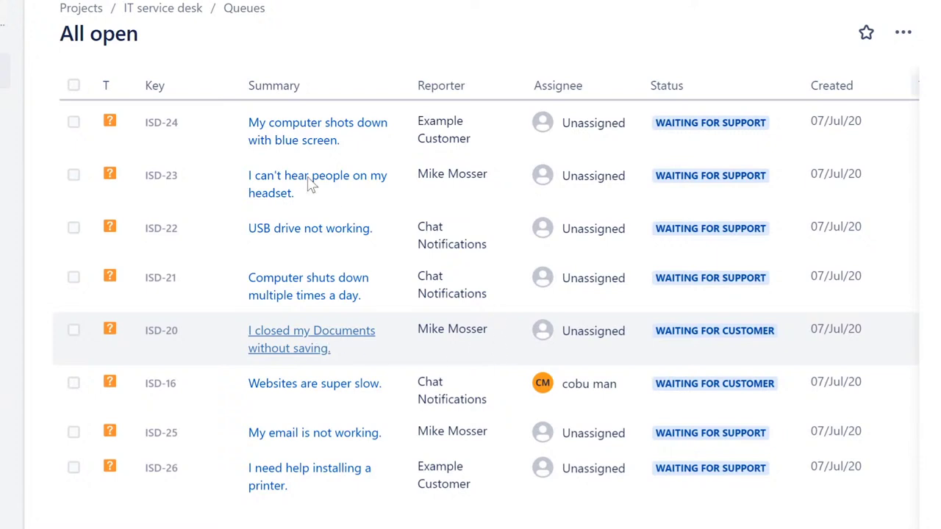
Open ISD-20 from the All open queue, the ticket about closing Documents without saving
click(355, 336)
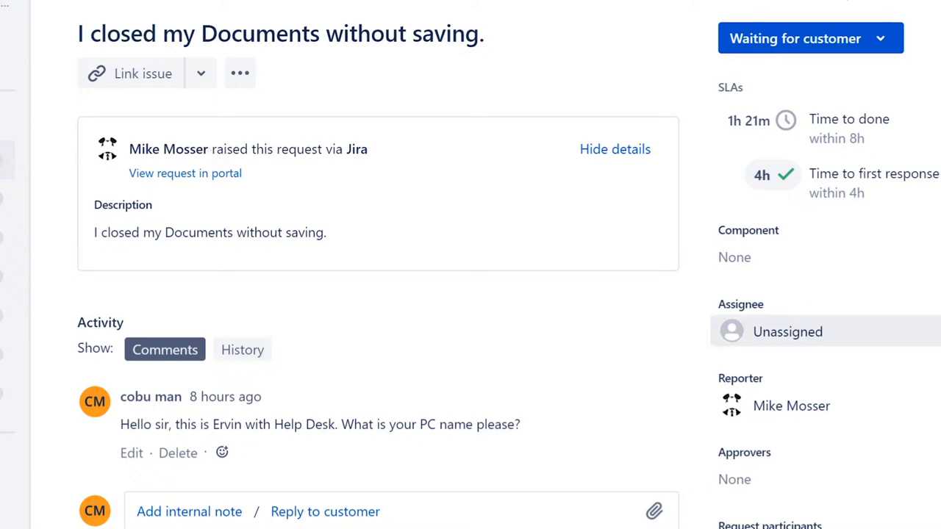
Assign ISD-20 to yourself via Assign to me, then scroll down the ticket
click(802, 332)
click(793, 383)
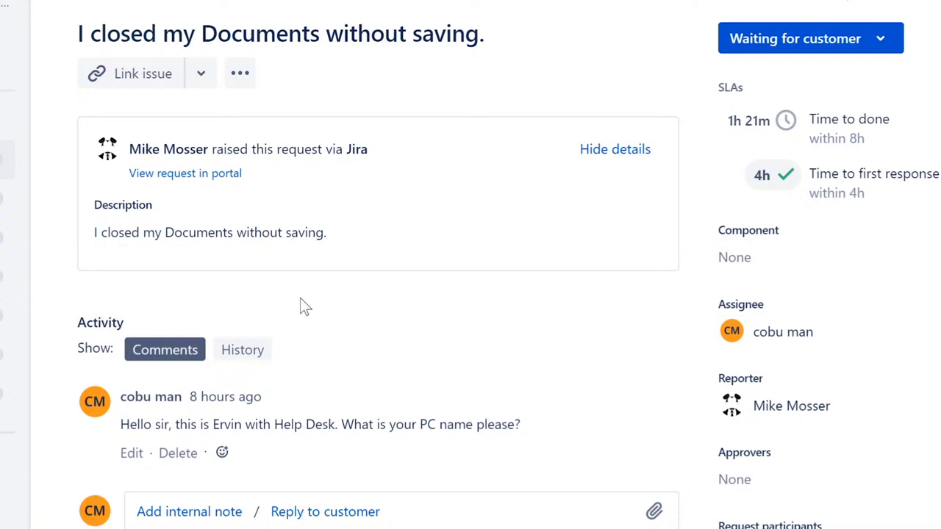
drag(141, 149, 185, 149)
scroll(371, 474, down, 4)
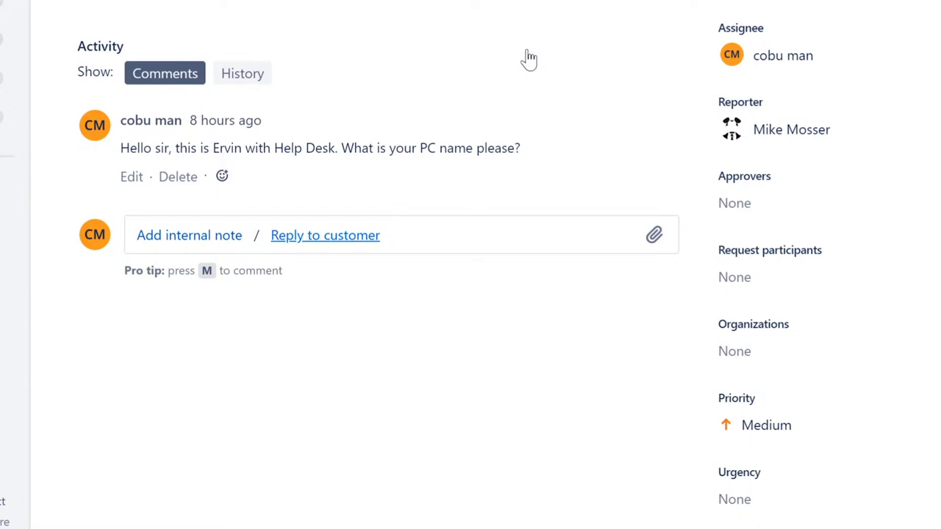
Post a Help Desk Tier1 reply asking if the document was saved elsewhere or the window closed, with a smiley
click(338, 237)
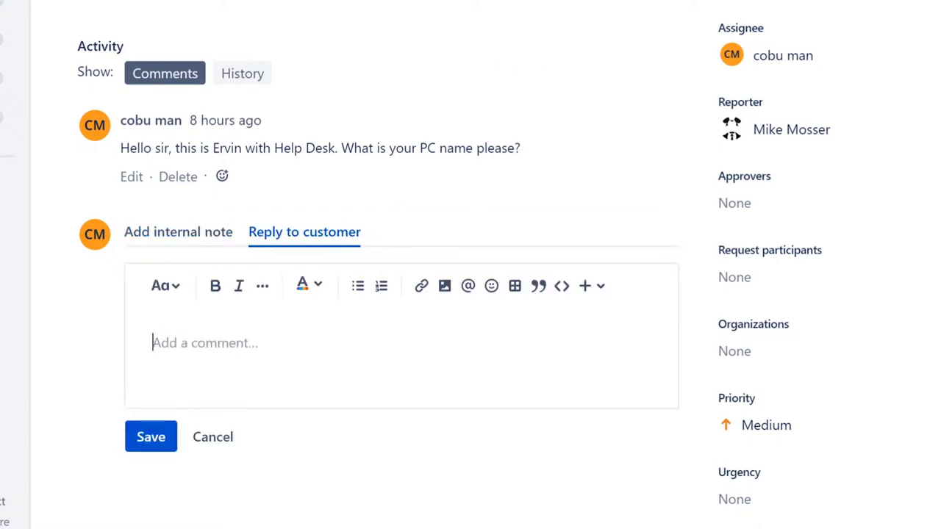
text(Hell)
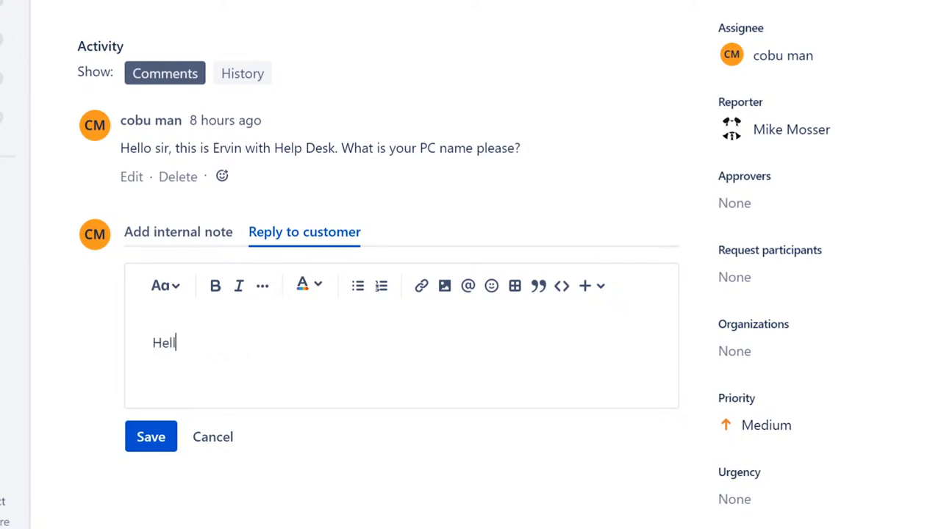
text(o, my name is Ervin with Help Desk)
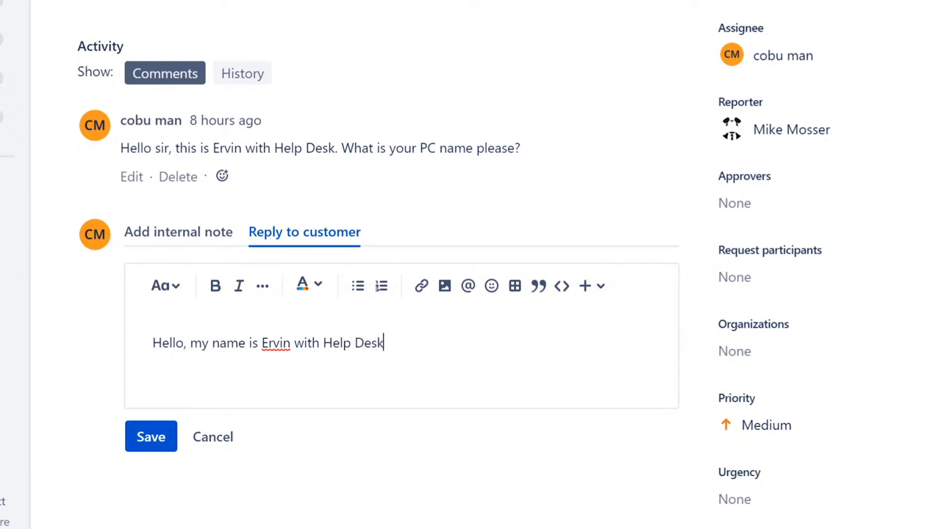
text( Tier1. I have your tick)
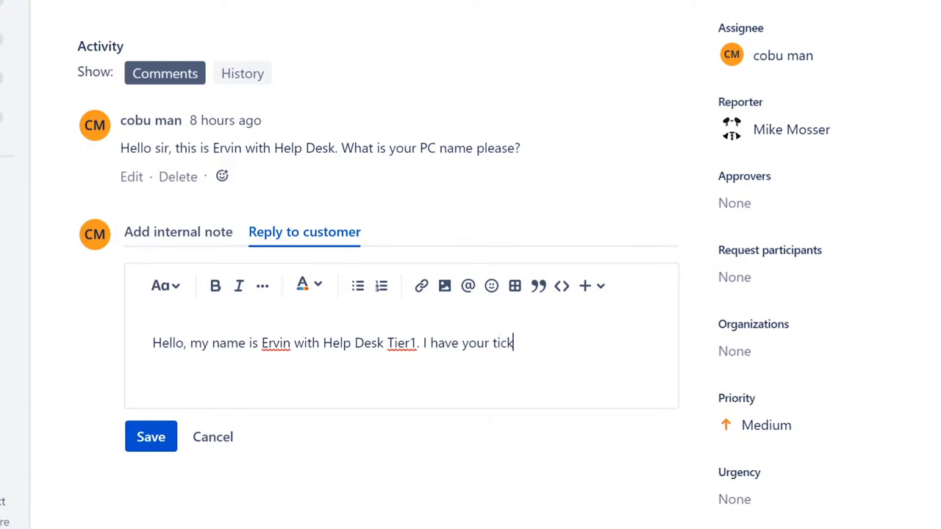
text(et about closing a di)
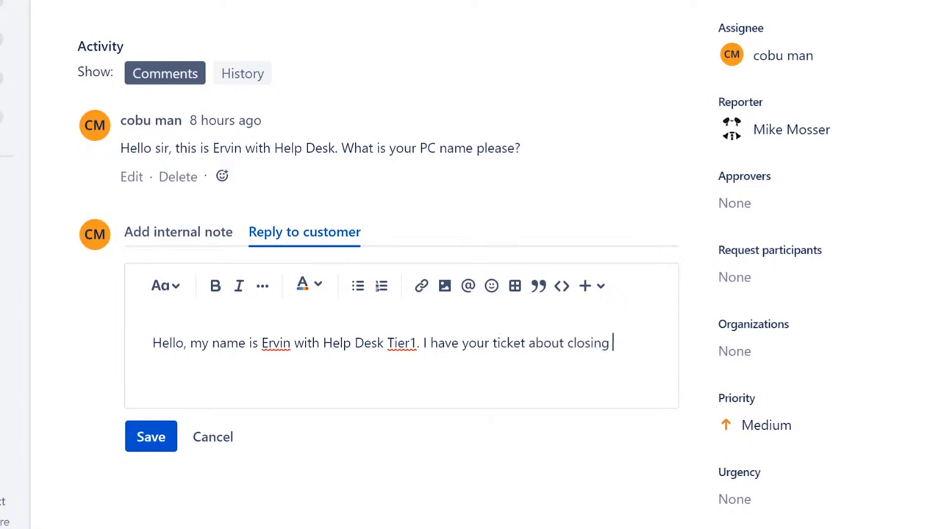
key(BackSpace)
text(cou)
key(BackSpace)
key(BackSpace)
key(BackSpace)
text(ocumen)
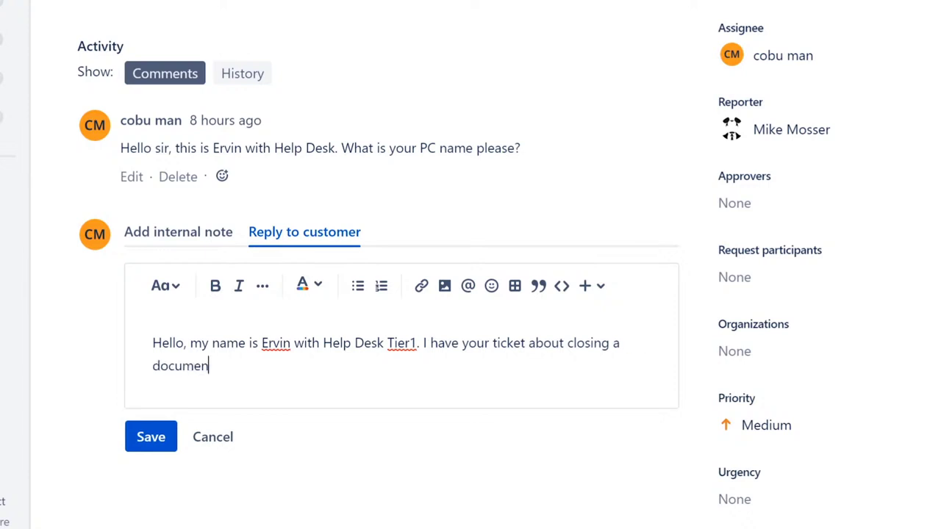
text(t without saving it)
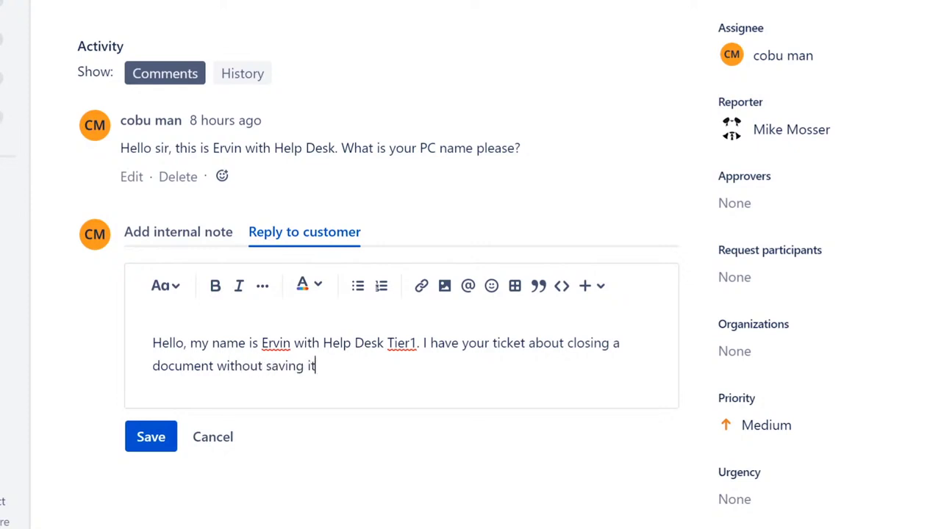
text(... Did you hap)
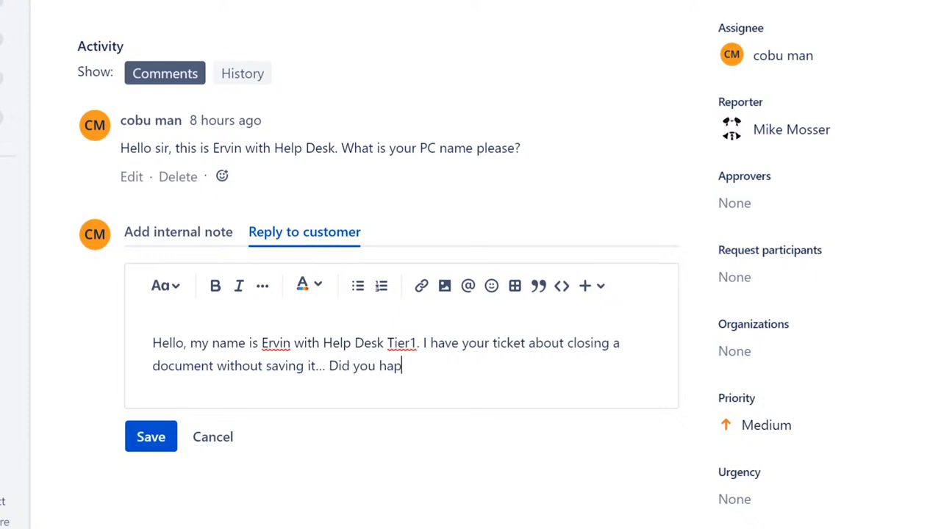
text(pen to save it s)
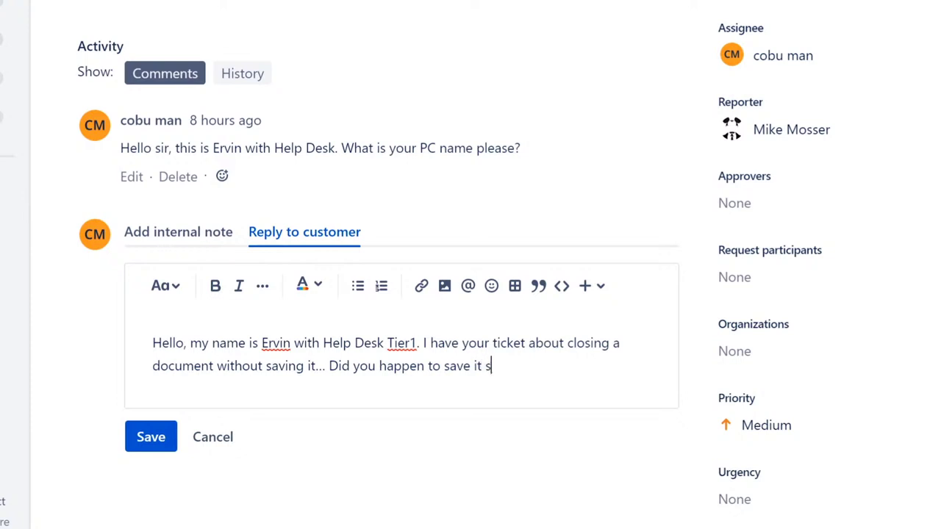
text(omewhere )
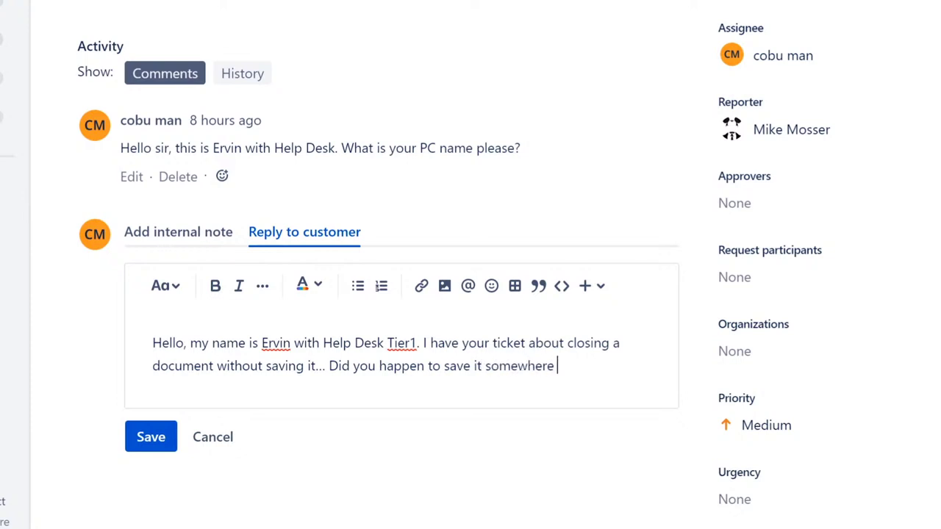
text(else?)
text( or)
key(BackSpace)
key(BackSpace)
key(BackSpace)
key(BackSpace)
text(or did just )
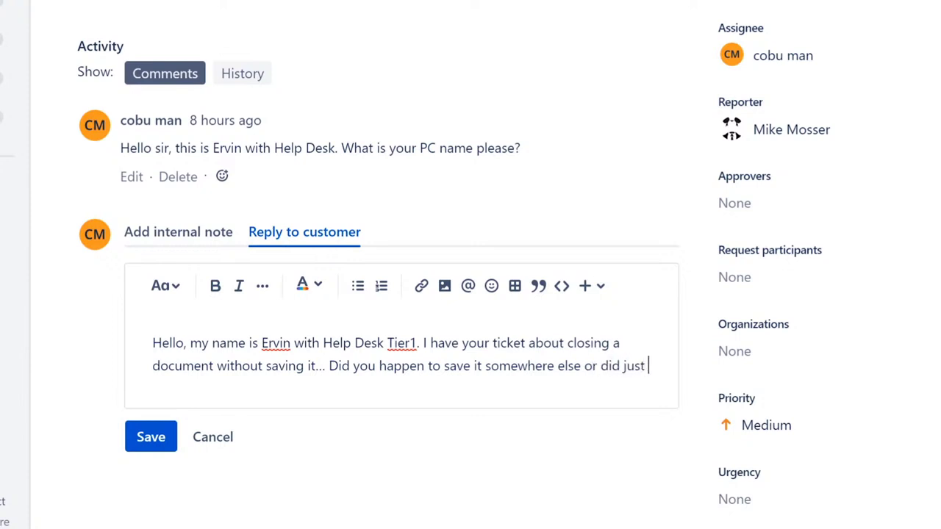
text(clos)
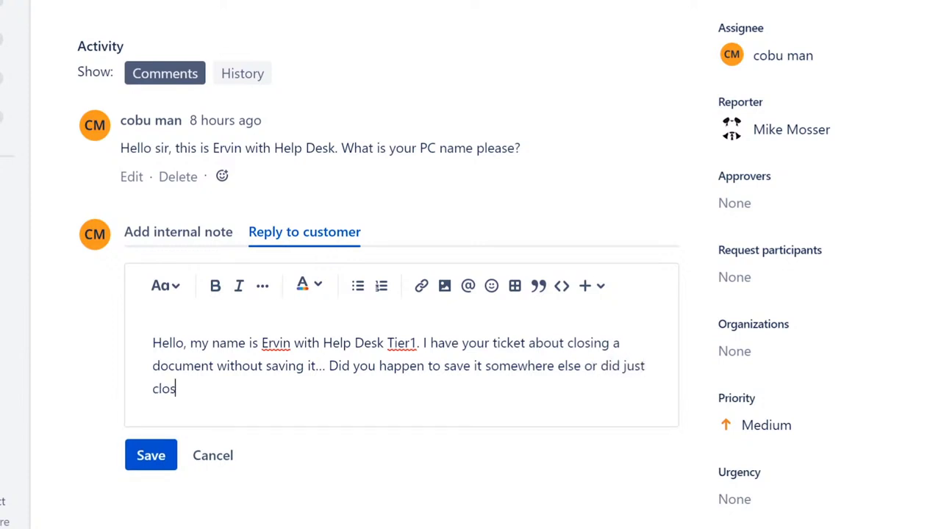
text(e the window?)
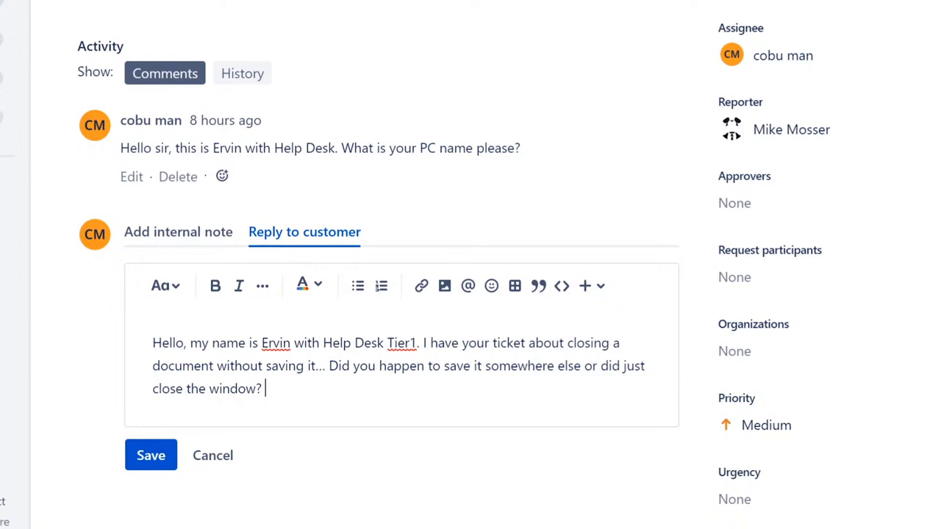
text( :))
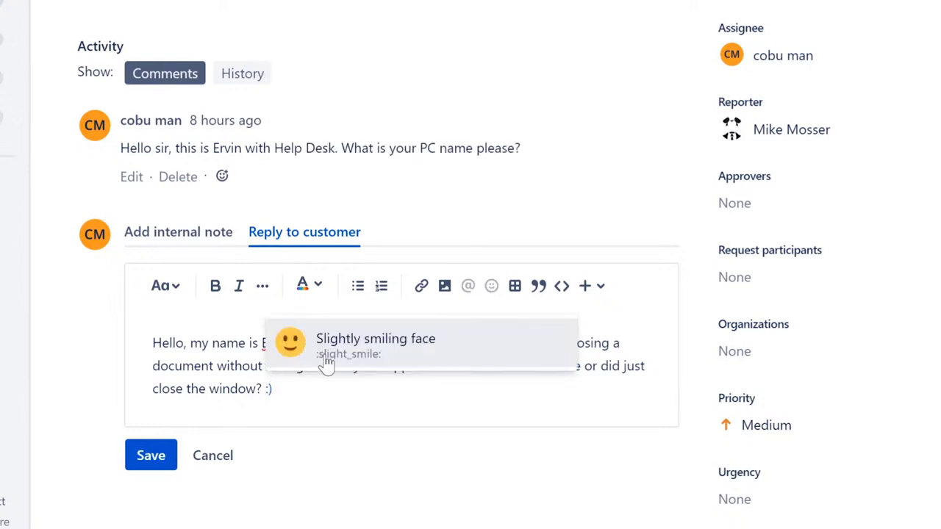
key(Return)
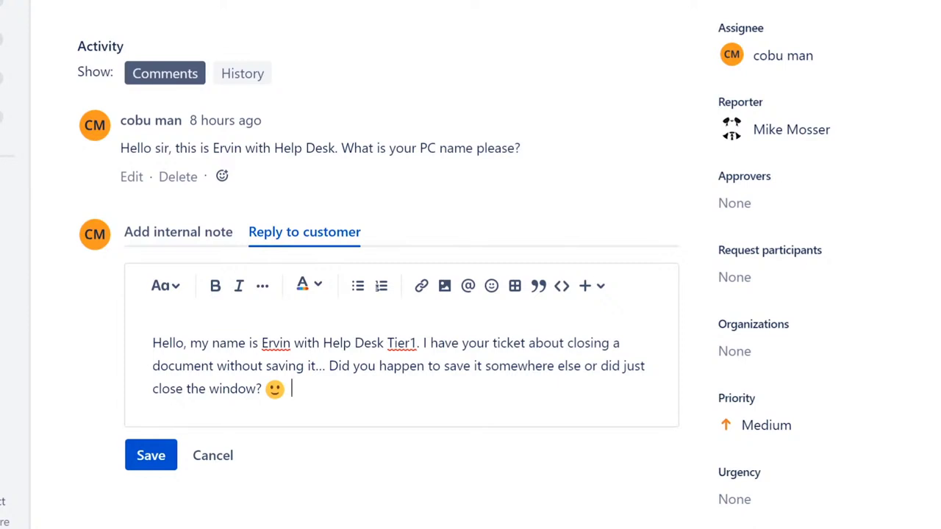
click(152, 455)
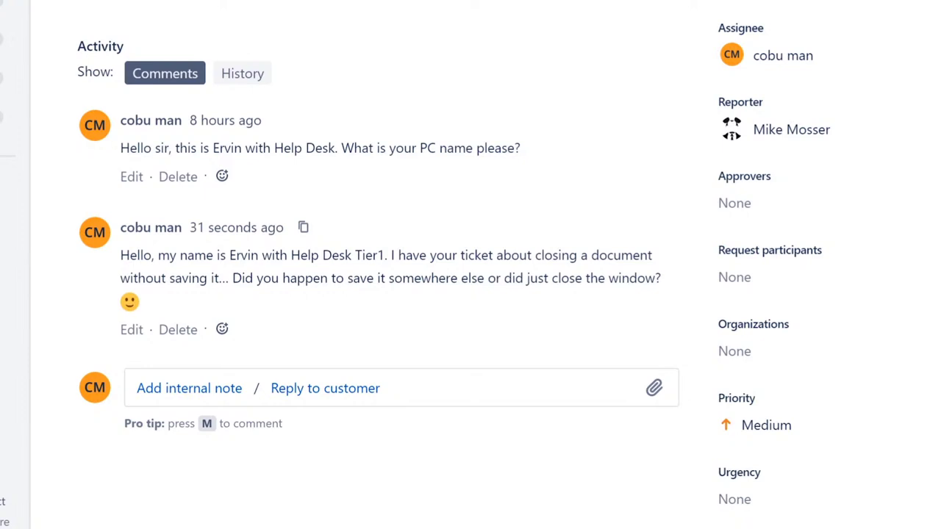
Open an empty Reply to customer editor below the latest comment on ISD-20
click(327, 395)
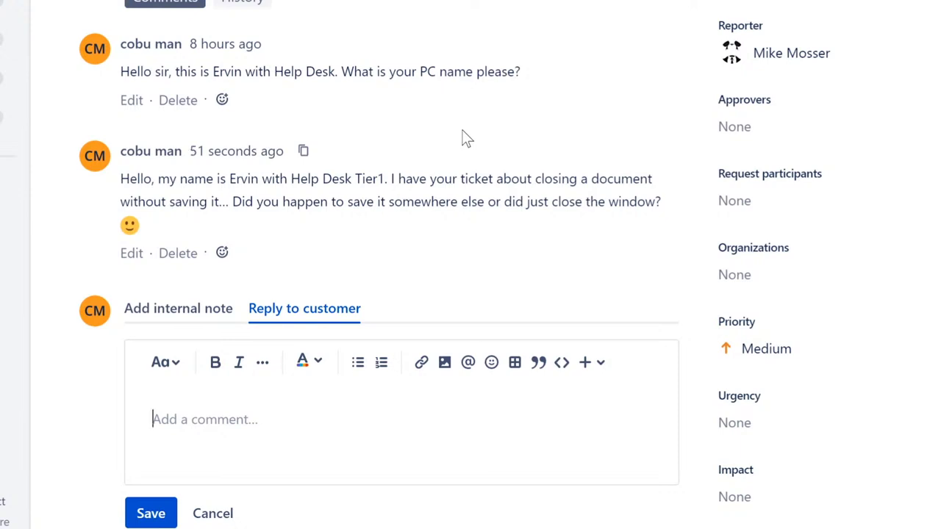
Begin the reply 'Unfortunately, we dont'', correcting 'Unfortunatelly' with the spell-check suggestion
text(Unfortunatelly, we dont')
click(181, 419)
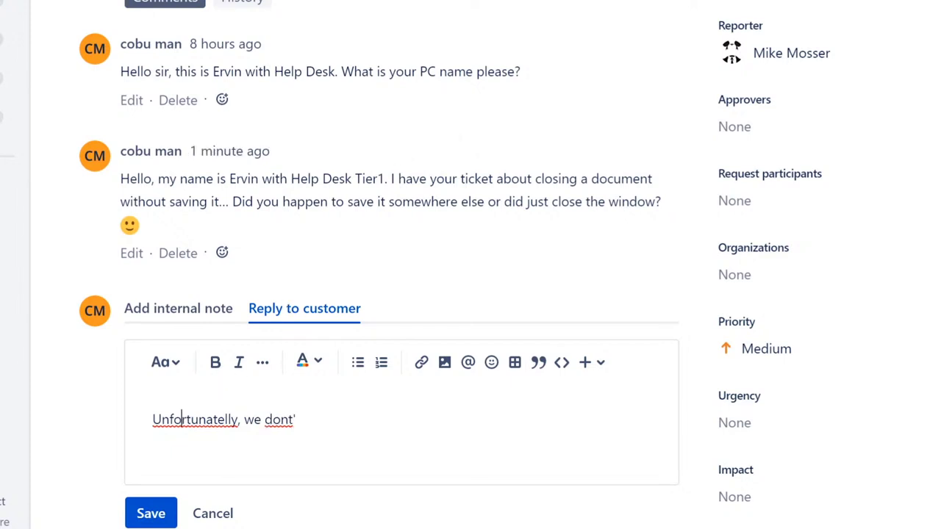
double_click(181, 419)
right_click(221, 419)
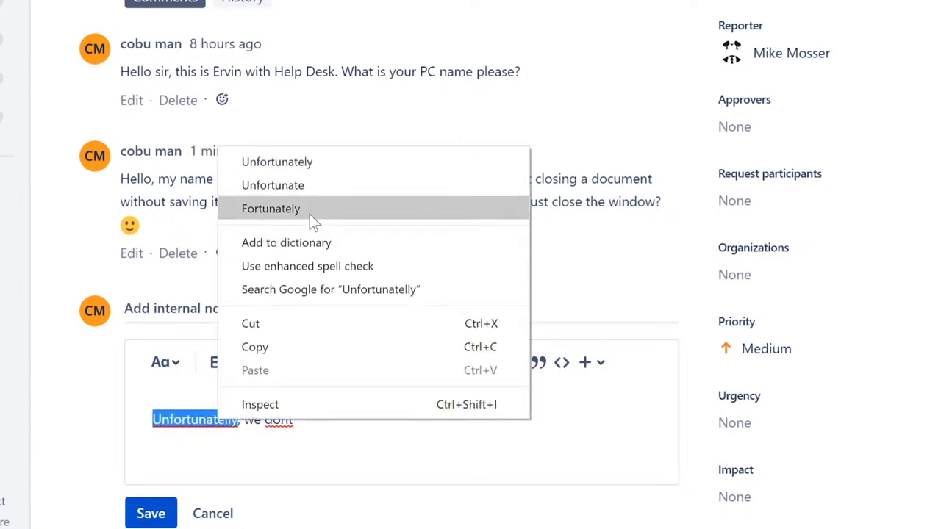
click(349, 171)
Finish the sentence: 'don't have a way to recover that file... once you close the window like that it is gone forever. :('
click(296, 419)
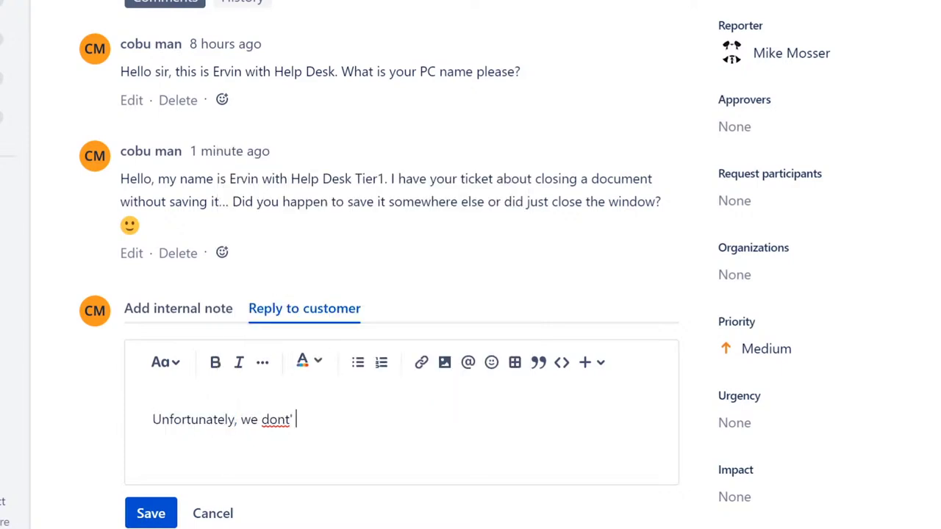
key(BackSpace)
key(BackSpace)
text('t )
text(have )
text(a way r)
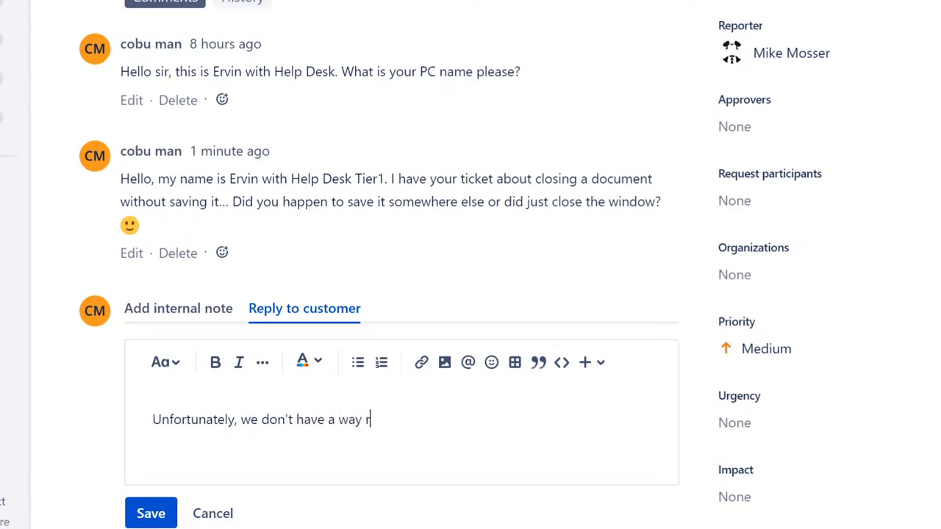
key(BackSpace)
text(to recover)
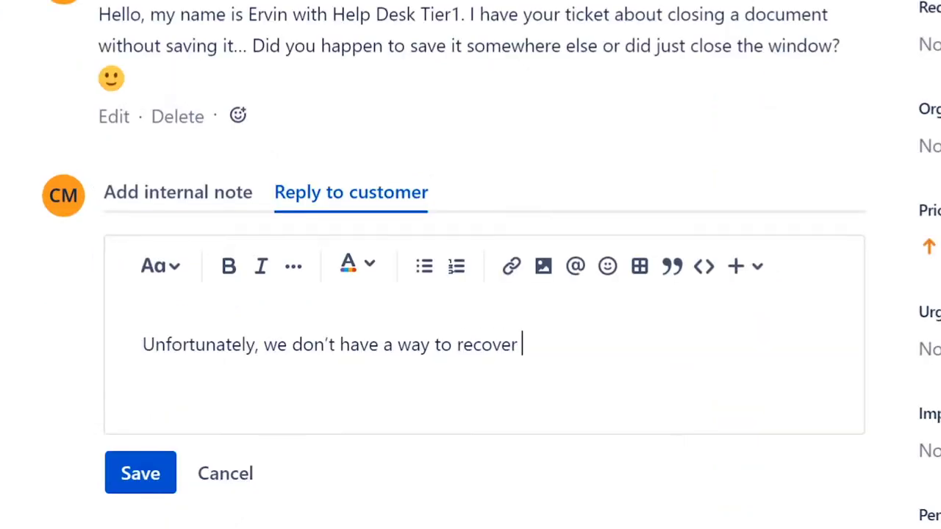
text( that file... once you close the window like that)
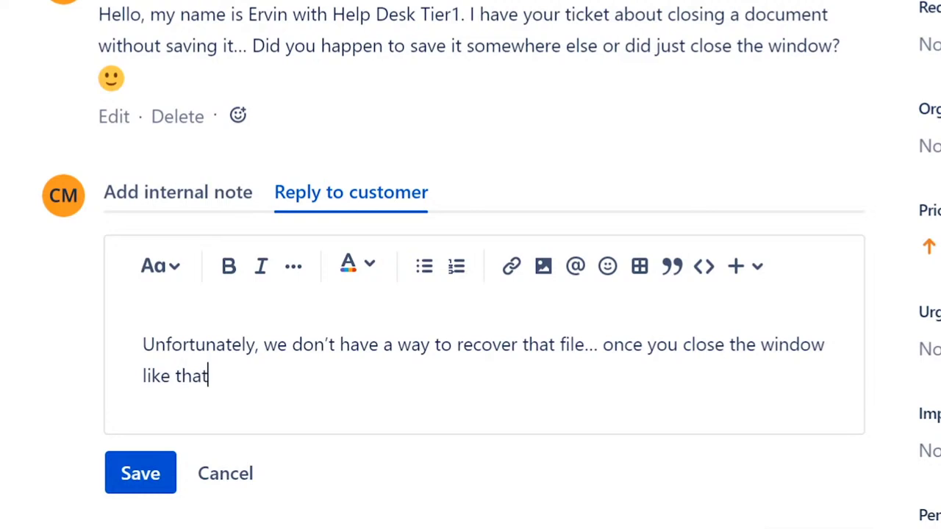
text( it is gone for)
key(BackSpace)
text(ever. )
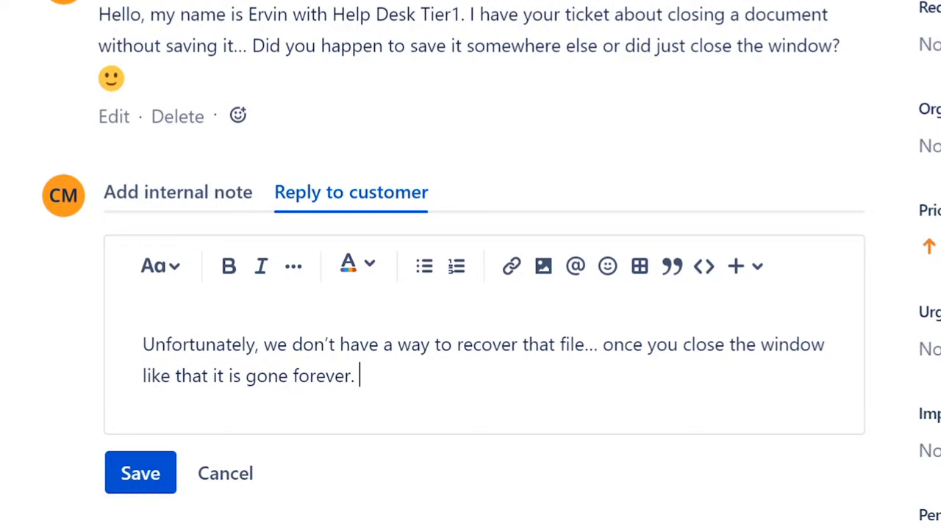
text(:()
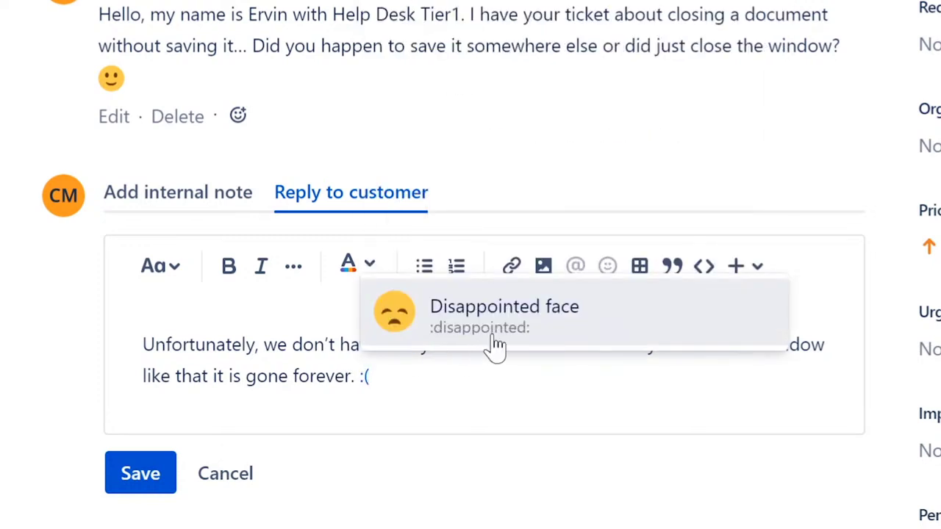
Turn ':(' into an emoji and add 'However, I can take a look at your PC to see if I can find a time based backup'
click(521, 332)
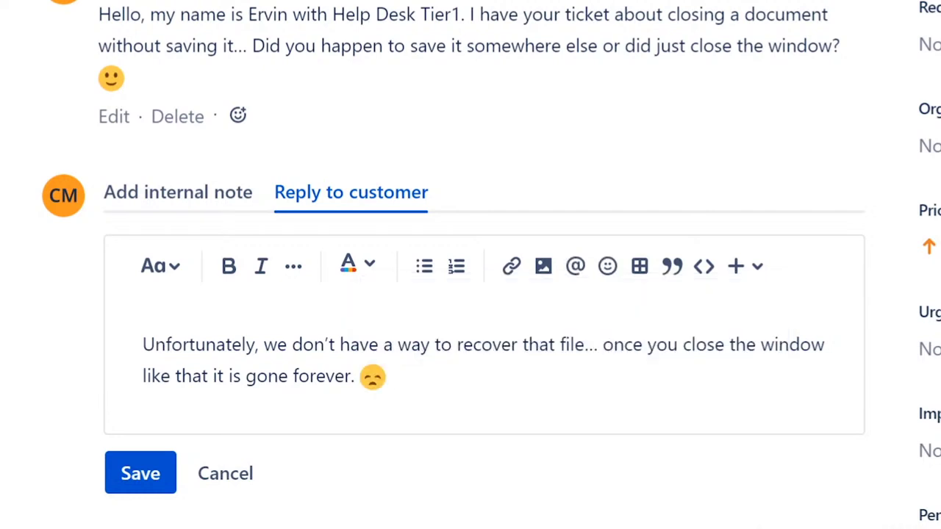
text(However, I cat)
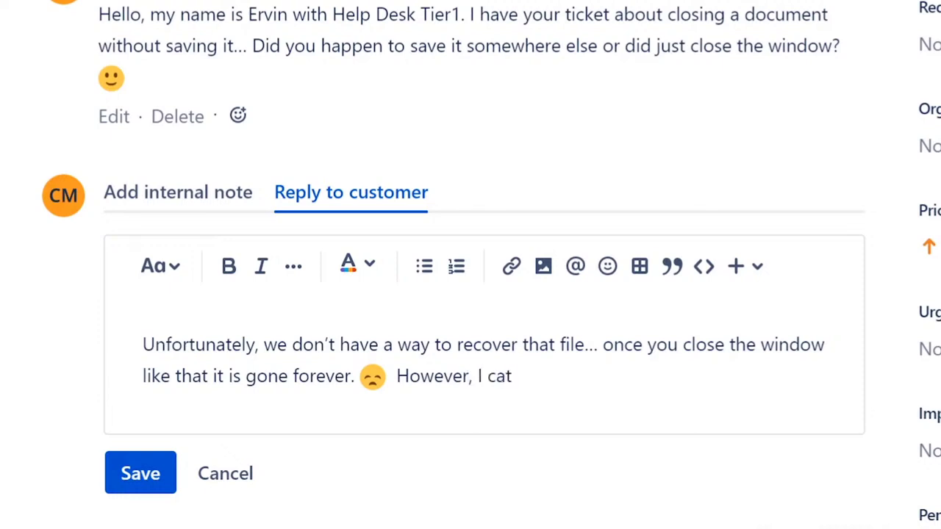
key(BackSpace)
text(n take a look a)
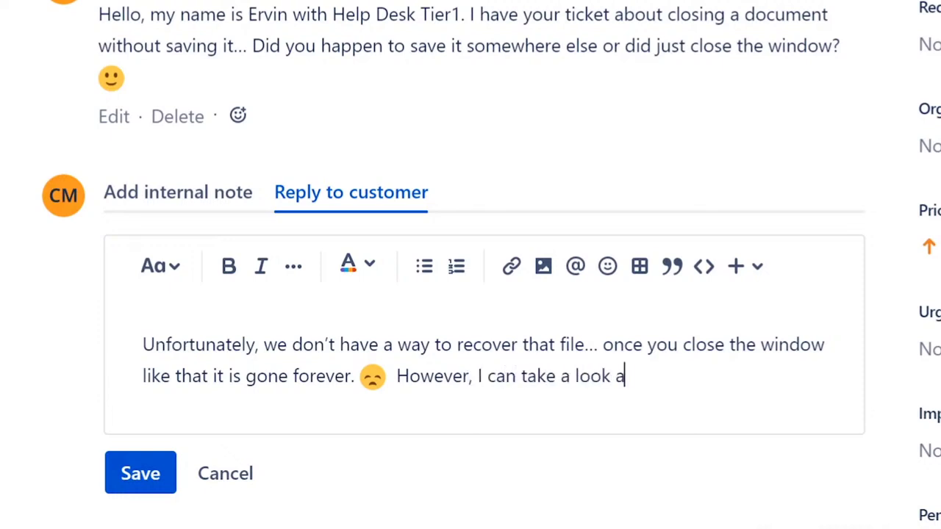
text(t your Pc)
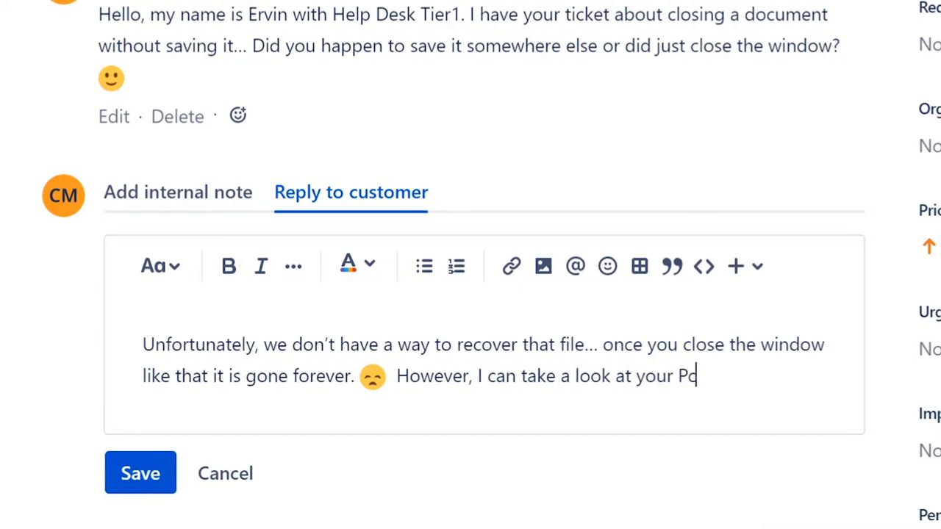
key(BackSpace)
text(C to see if I can find )
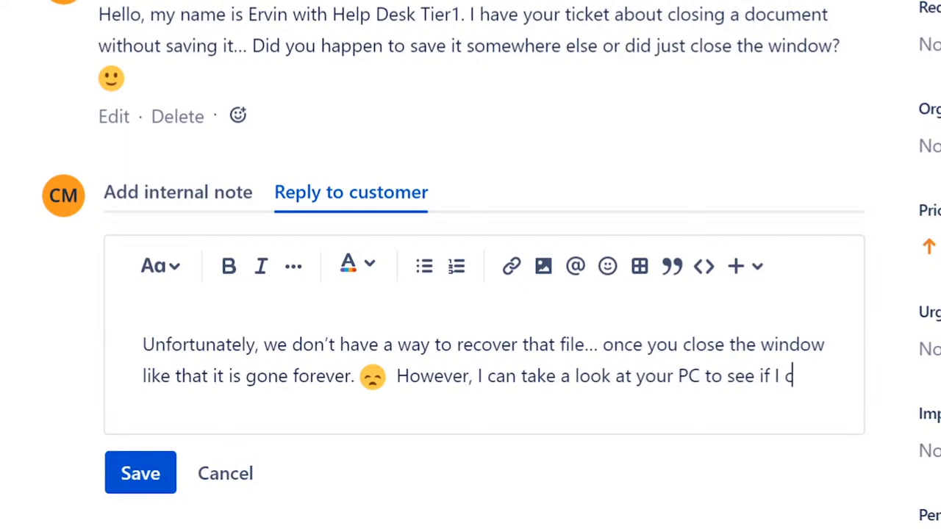
text(a )
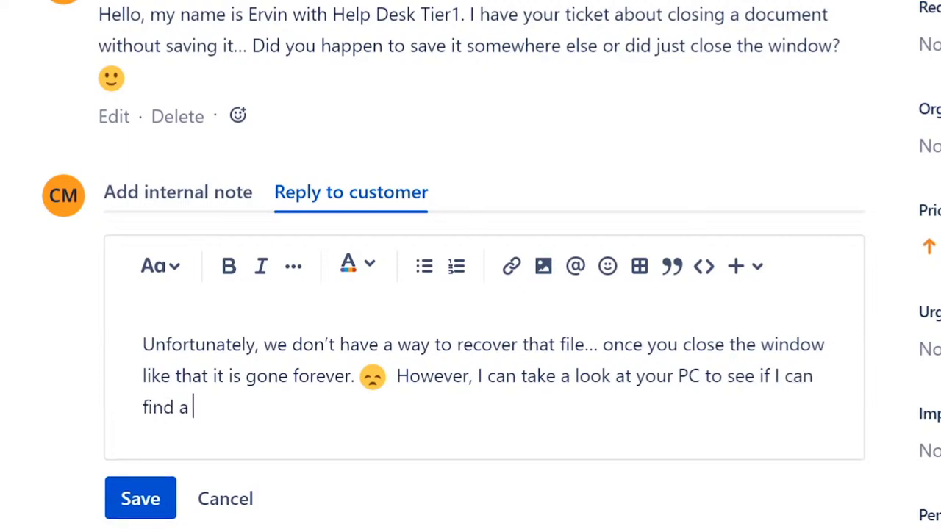
text(time bas)
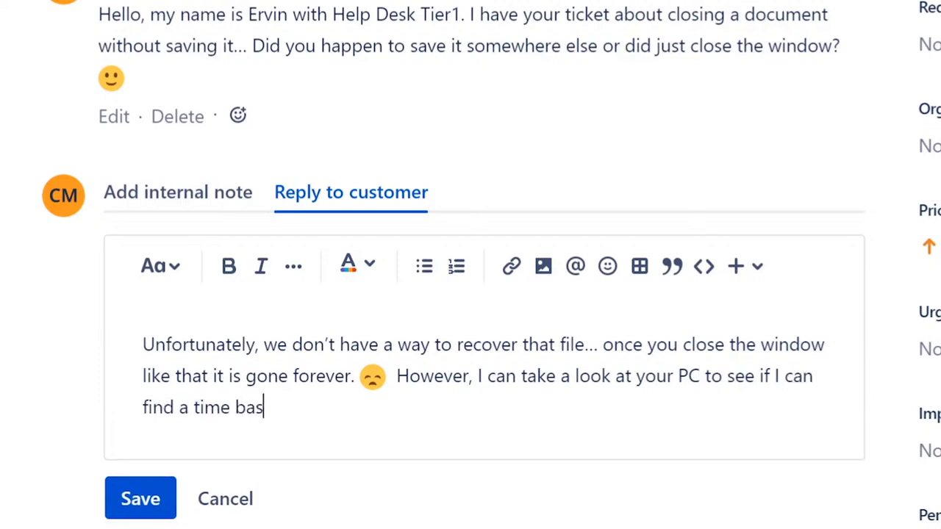
text(ed backup)
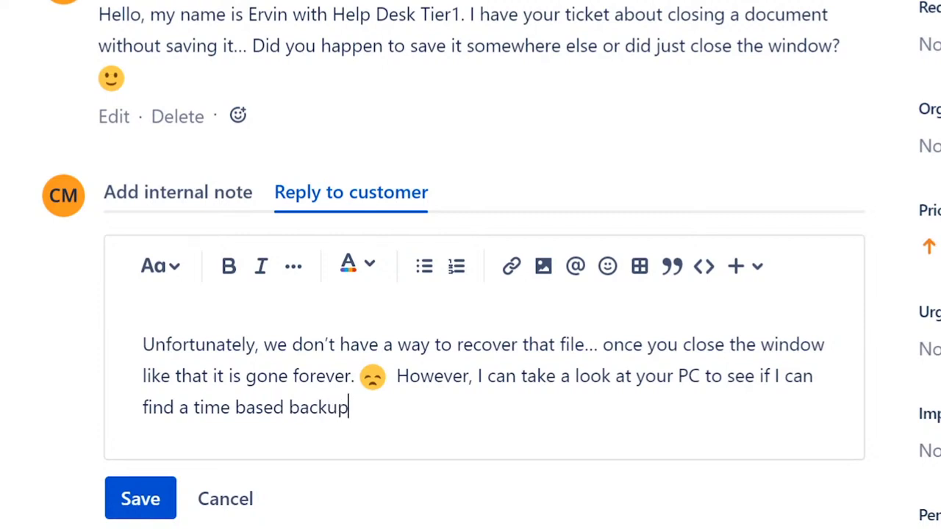
Insert 'saved' before 'backup' and append '... but I'm not 100% sure there is something there.'
click(326, 407)
key(Left)
key(Left)
key(Left)
key(Left)
text(saved)
key(Right)
key(Right)
key(Right)
key(Right)
key(Right)
key(Right)
text(... but I'm not )
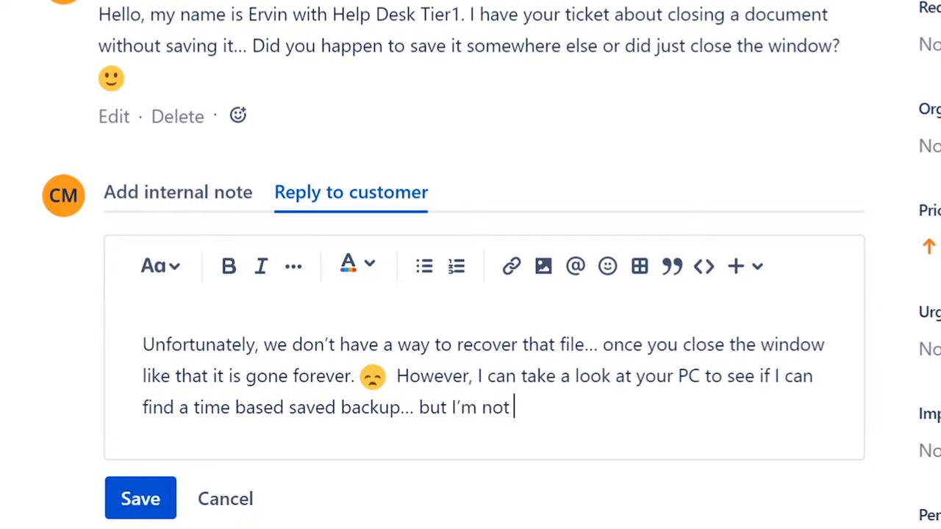
text(con)
key(BackSpace)
key(BackSpace)
key(BackSpace)
key(BackSpace)
text(100% s)
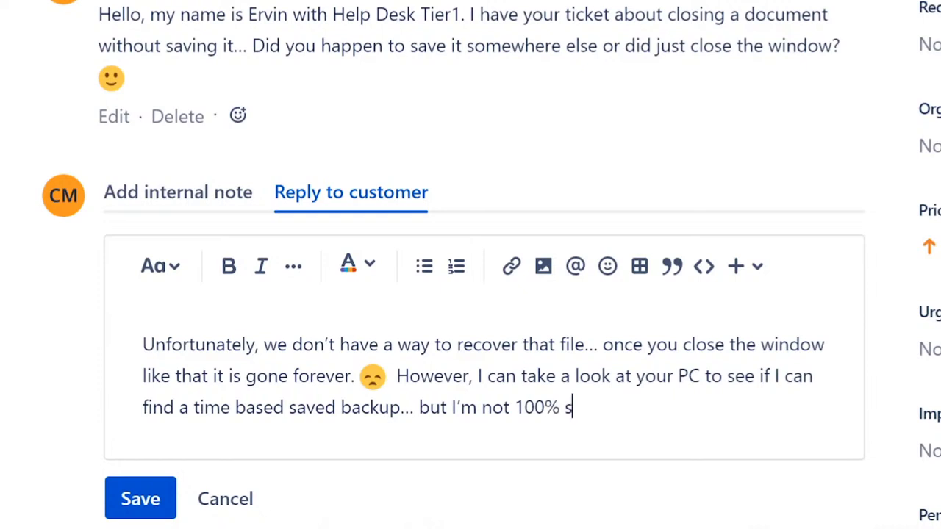
text(ure there is )
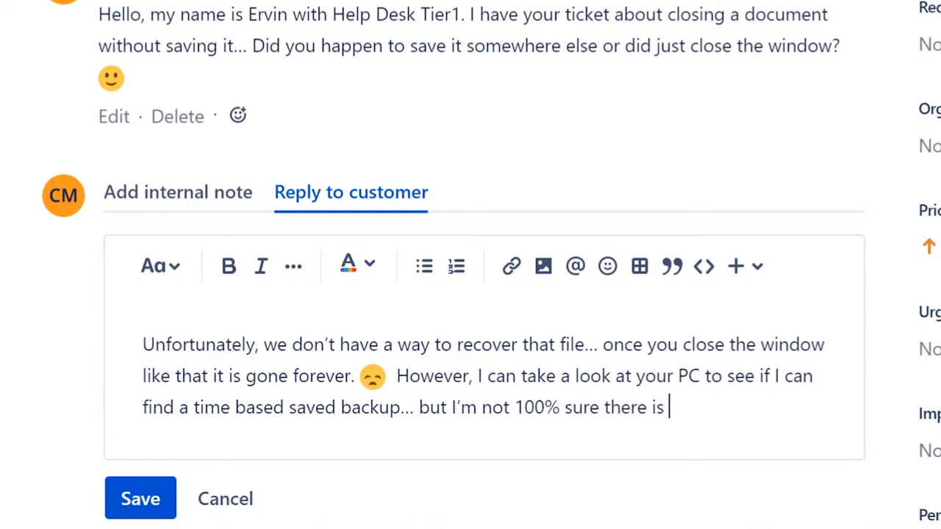
text(something there)
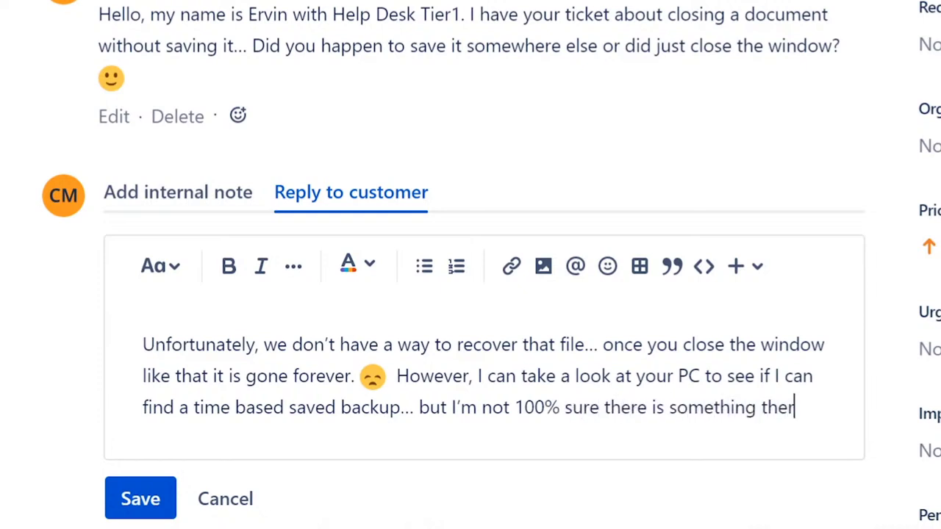
text(.)
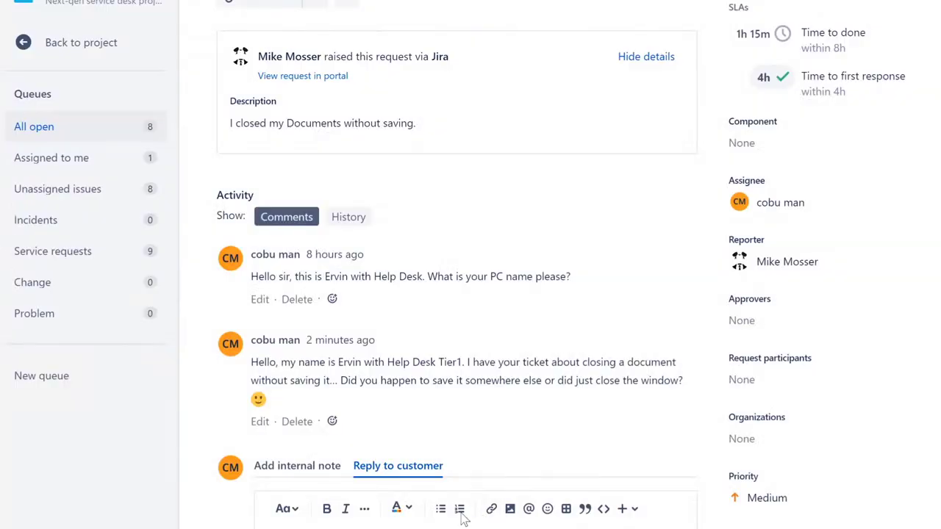
Save the unrecoverable-file reply as a posted comment on ISD-20
scroll(459, 509, down, 3)
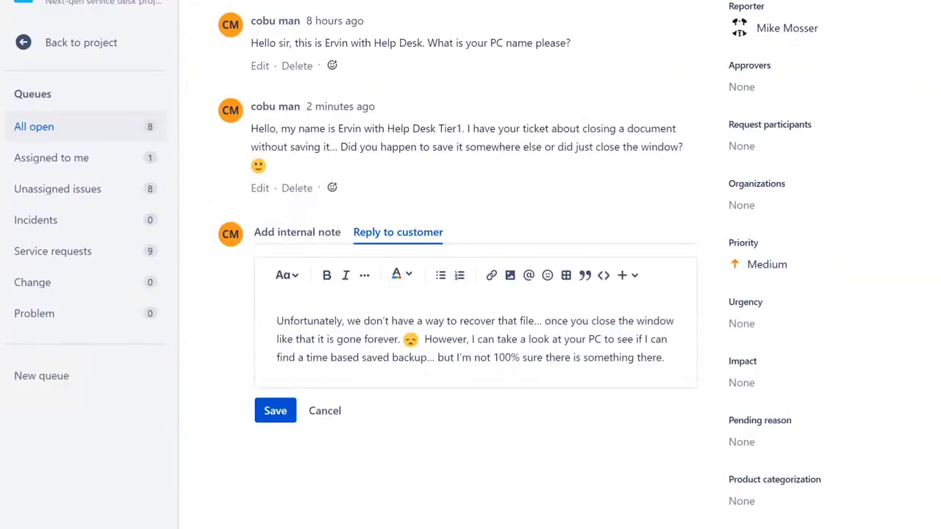
click(275, 411)
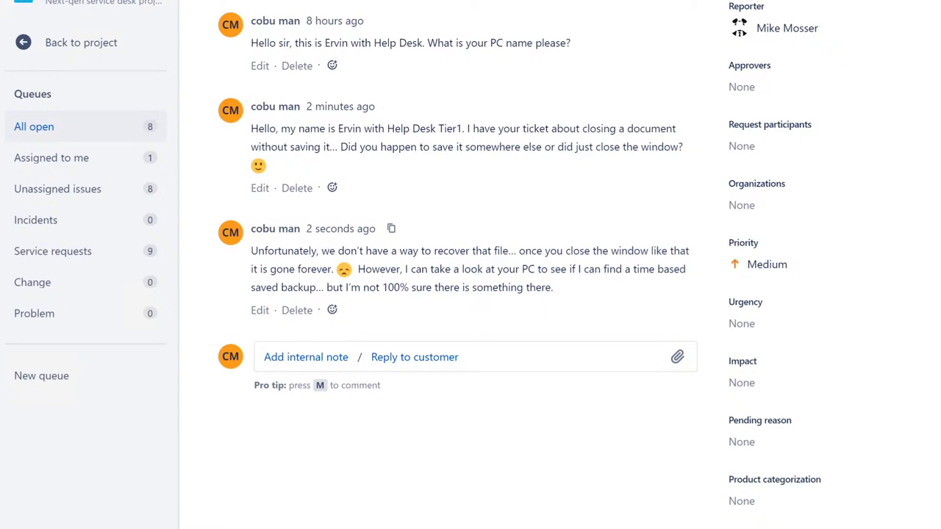
scroll(431, 290, up, 1)
scroll(430, 290, up, 2)
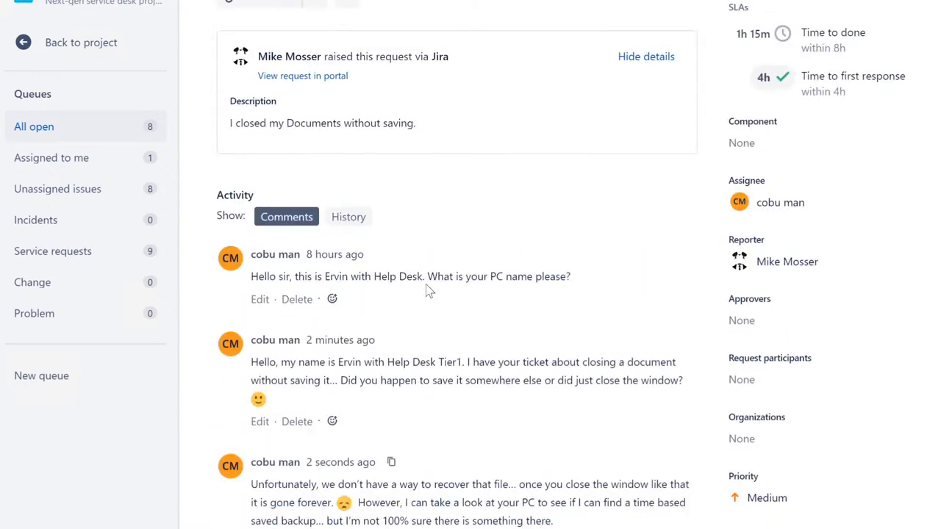
scroll(670, 334, up, 1)
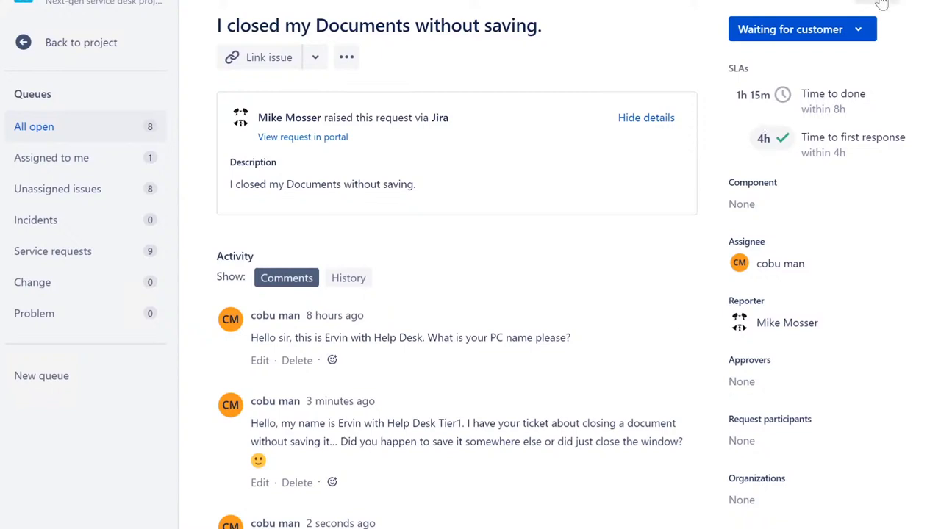
Transition ISD-20 from Waiting for customer to Completed and return to the All open queue
click(854, 29)
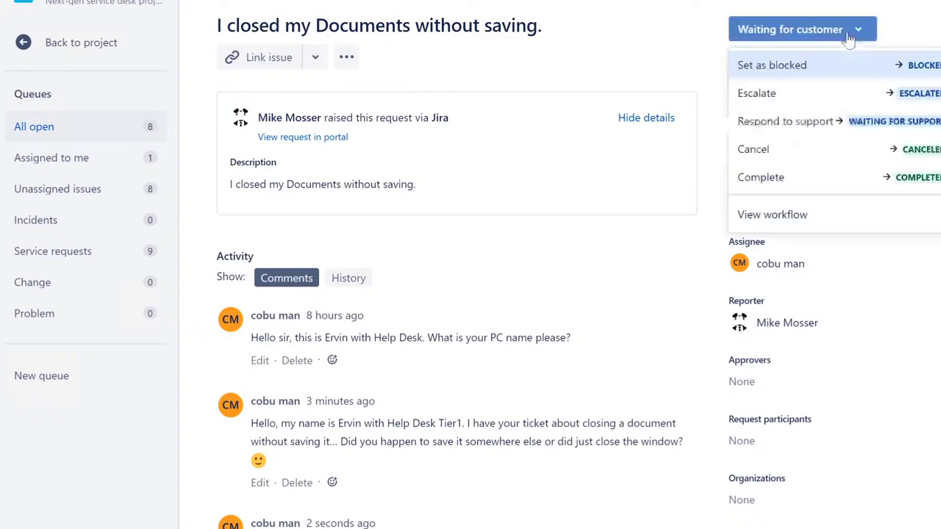
click(813, 174)
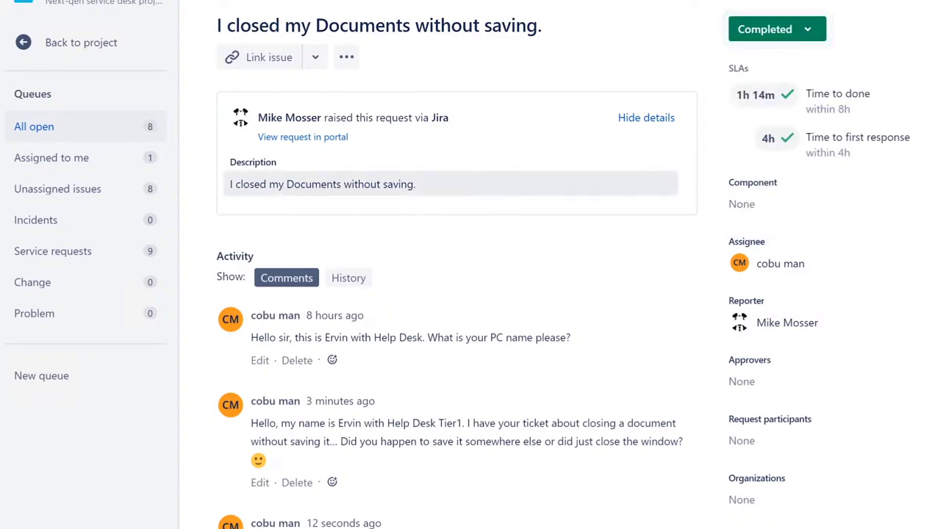
click(404, 193)
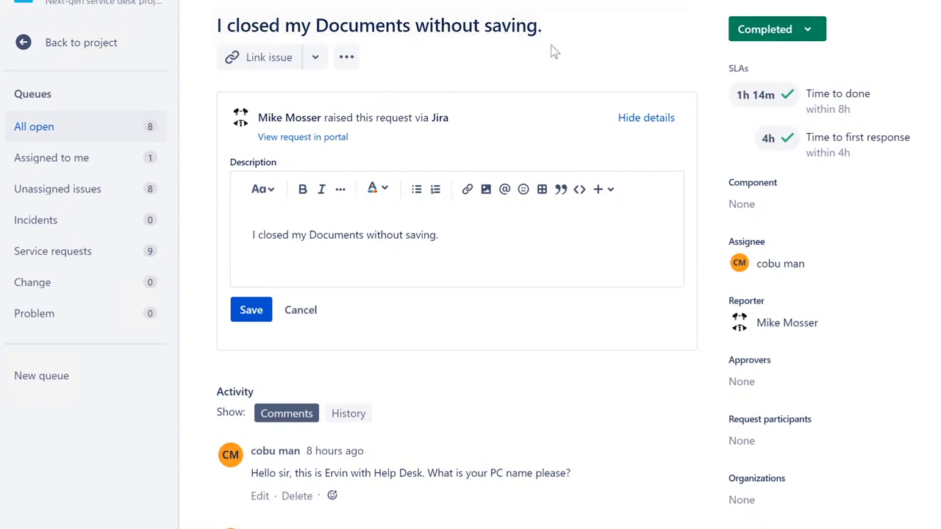
click(218, 25)
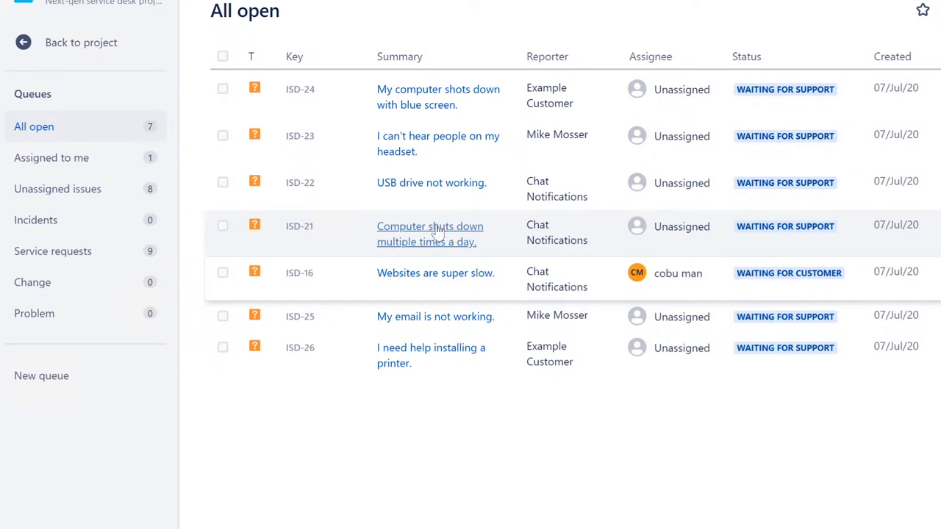
Open ISD-21 'Computer shuts down multiple times a day.' and set yourself as Assignee
click(437, 231)
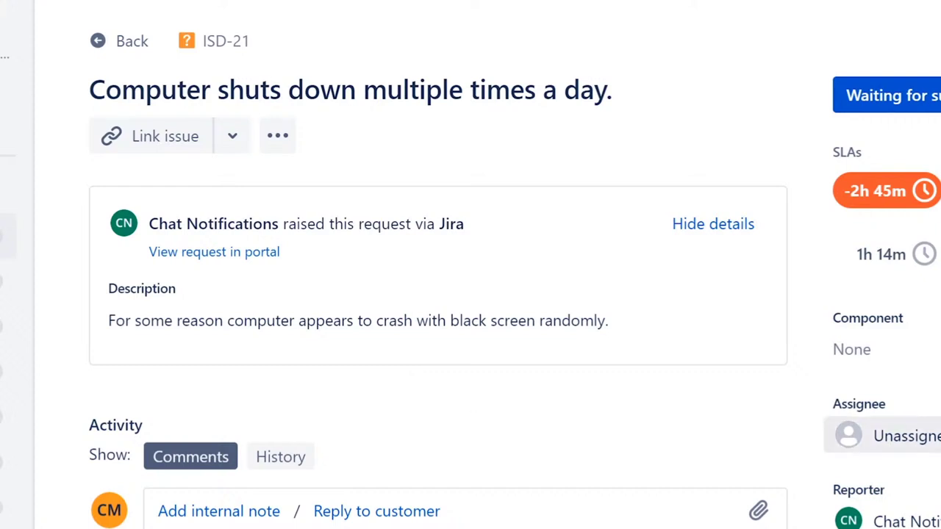
click(904, 435)
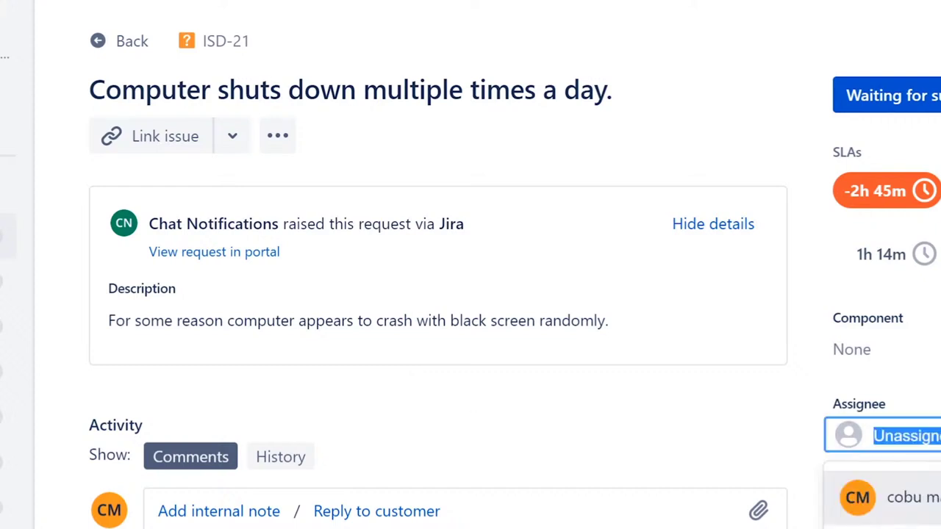
click(931, 515)
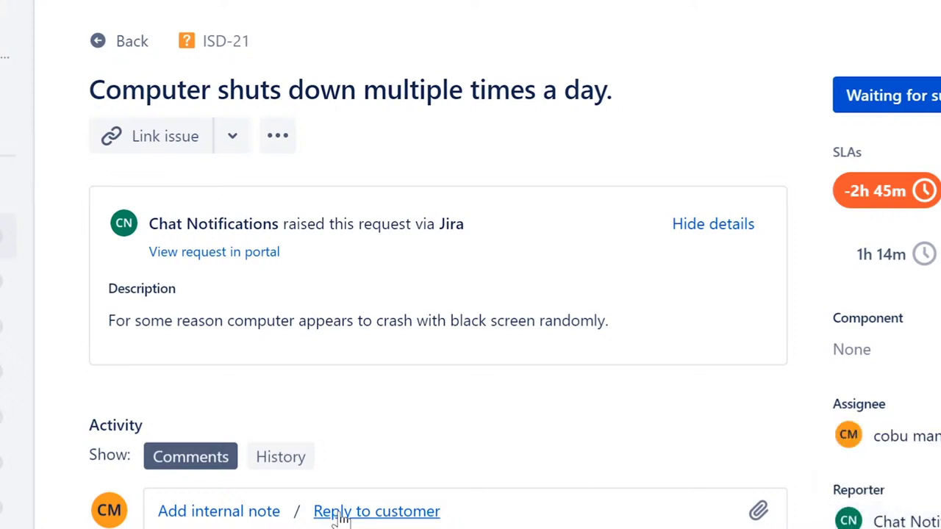
Post a reply introducing yourself from PC support, asking whether shutdowns show an error or the screen goes dark
click(376, 510)
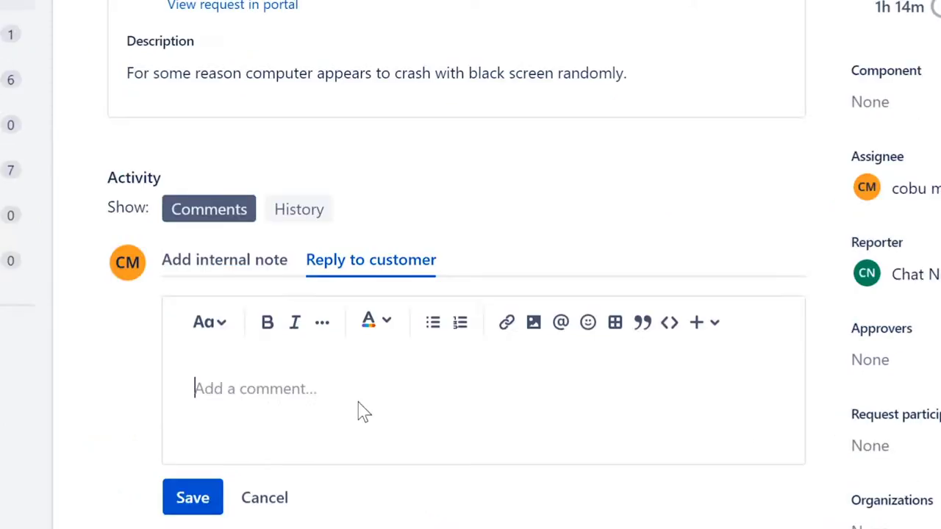
text(Hel)
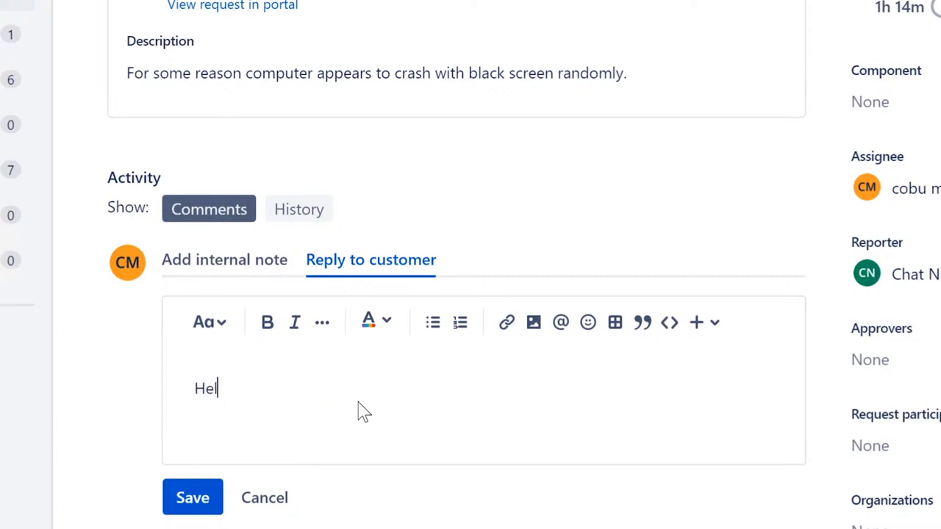
text(lo, this i)
key(BackSpace)
text(is Ervin with )
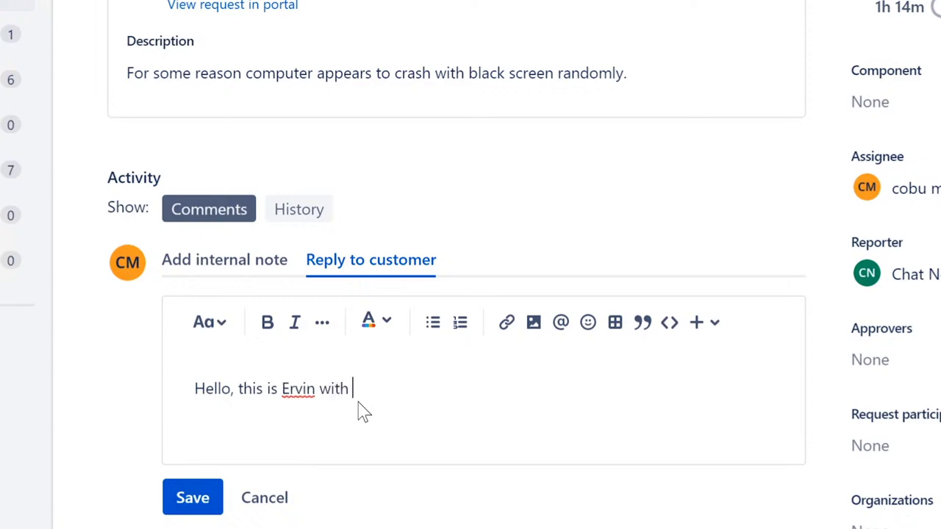
text(Pc supp)
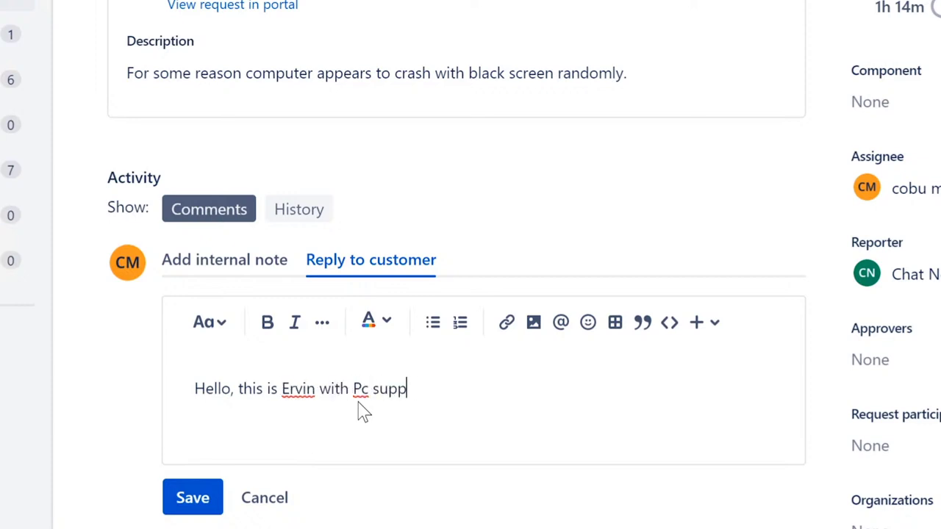
text(ort. When your )
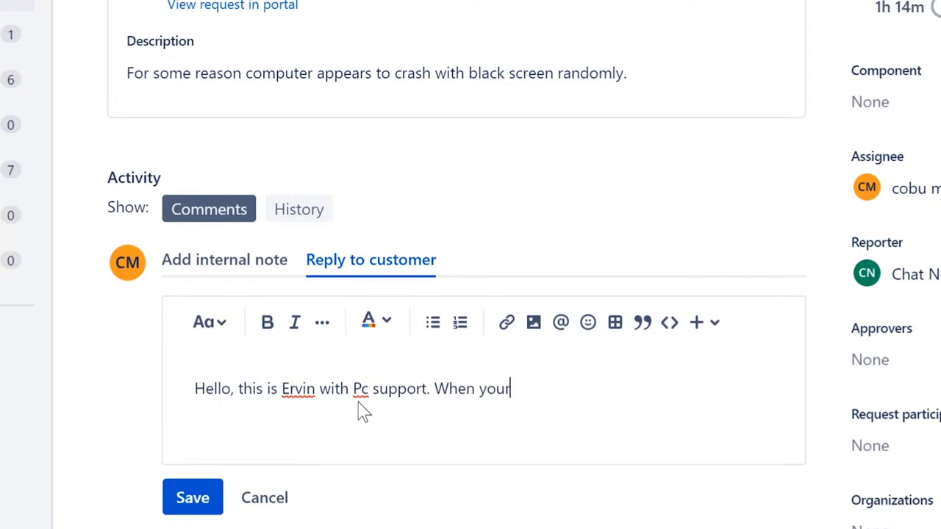
text(computer shutd)
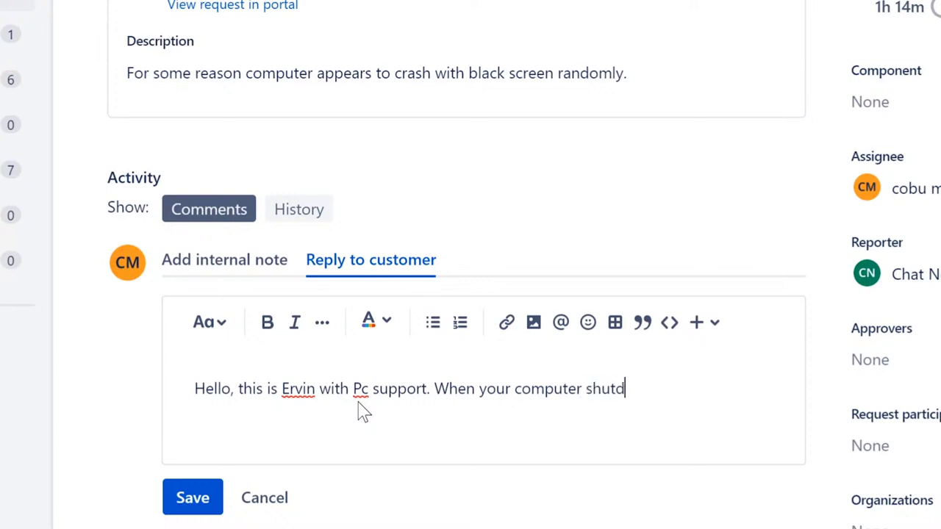
key(BackSpace)
text(s down..)
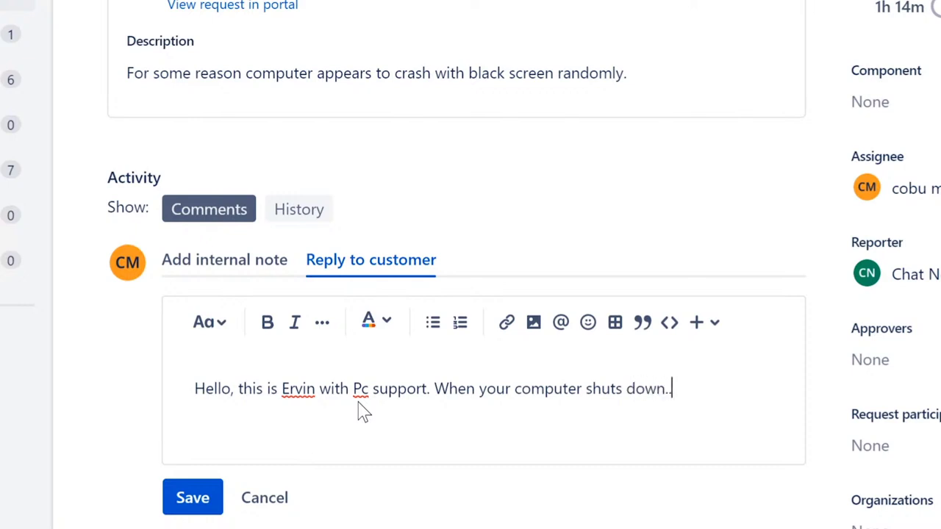
text(. does it g)
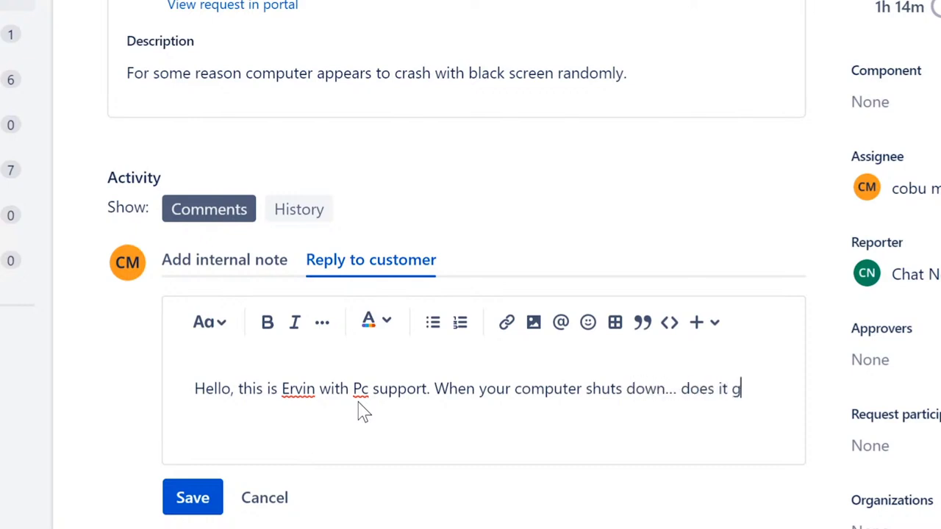
text(ive you any)
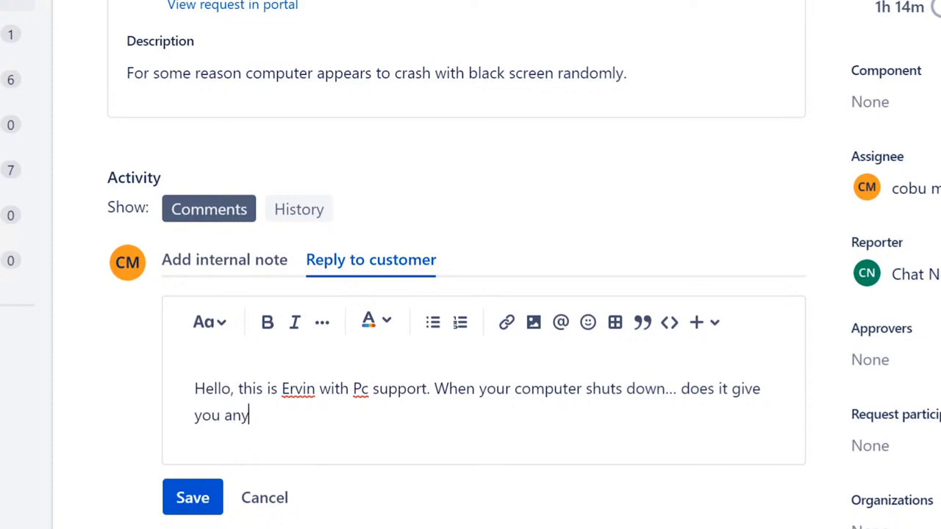
text( error or d)
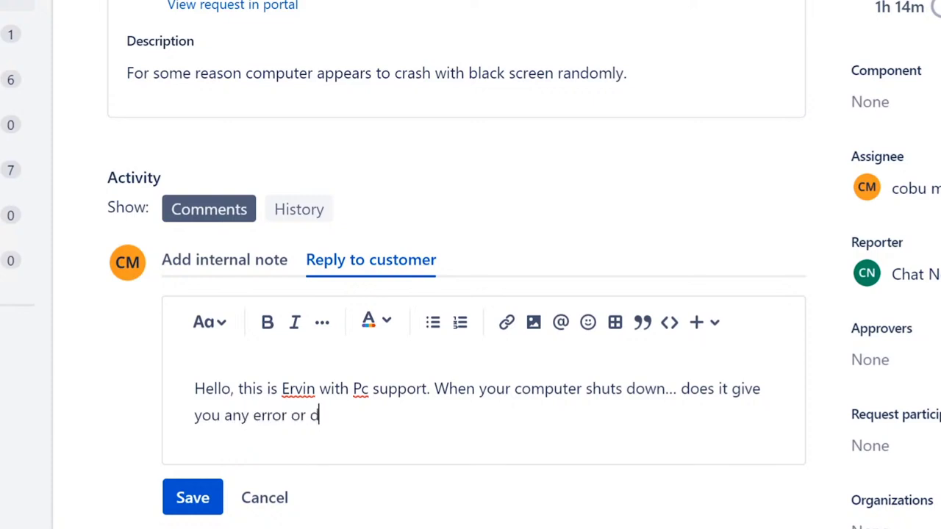
text(oes screen )
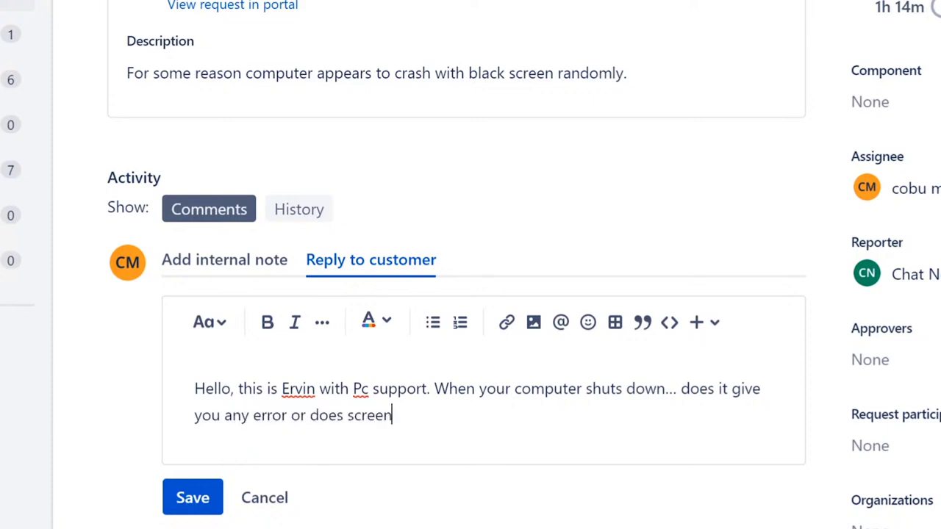
text(simply go dark?)
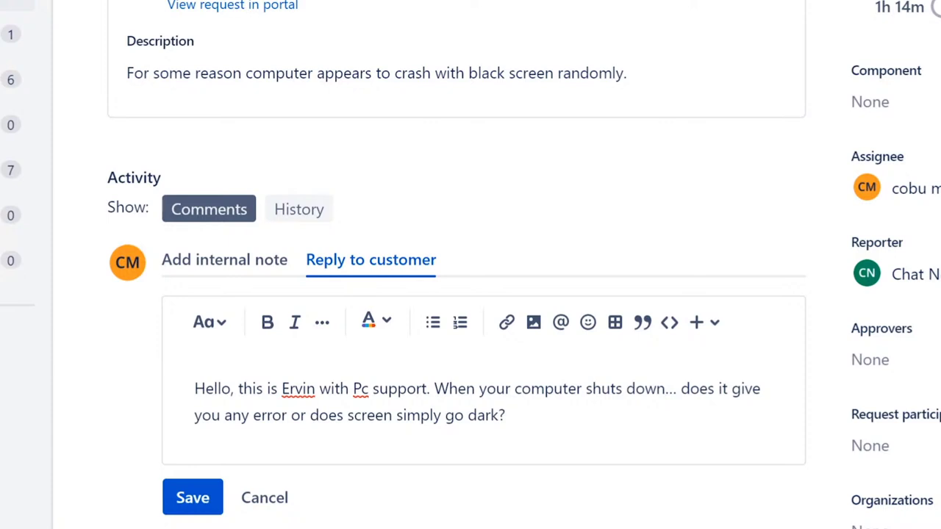
key(BackSpace)
key(BackSpace)
key(BackSpace)
key(BackSpace)
key(BackSpace)
key(BackSpace)
key(BackSpace)
key(BackSpace)
key(BackSpace)
key(BackSpace)
key(BackSpace)
key(BackSpace)
key(BackSpace)
key(BackSpace)
key(BackSpace)
key(BackSpace)
key(BackSpace)
key(BackSpace)
key(BackSpace)
key(BackSpace)
key(BackSpace)
key(BackSpace)
key(BackSpace)
key(BackSpace)
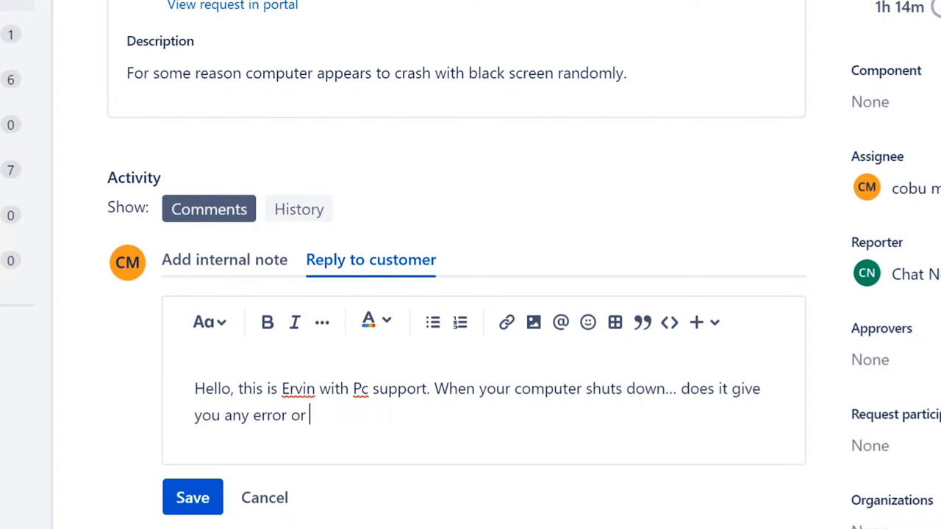
key(ctrl+z)
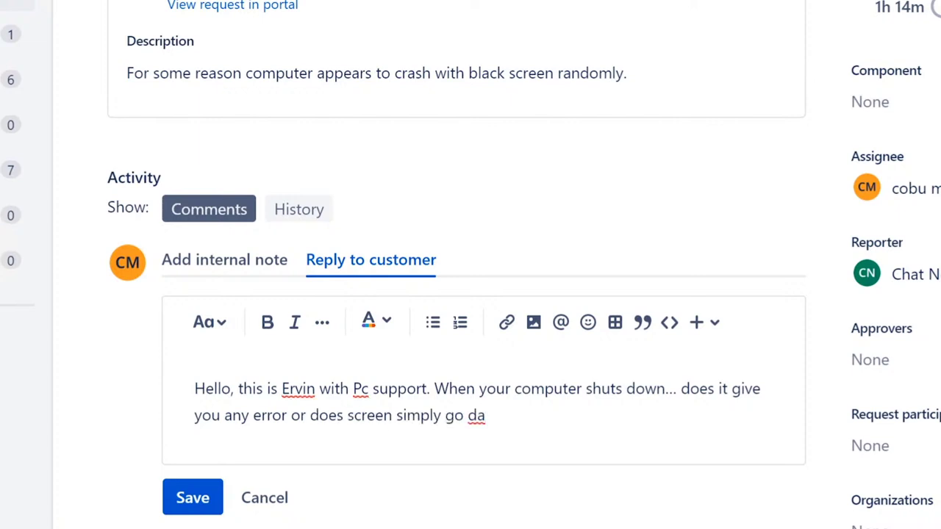
text(rk?)
click(177, 511)
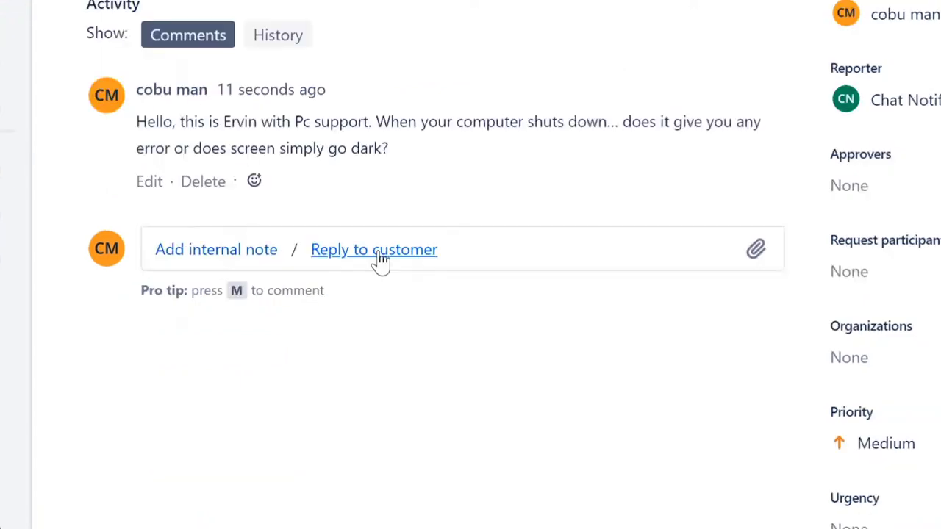
Draft a new reply: 'It sounds like it could a hardware issue... We will need to perform a hardware diagnostic on this computer.'
click(380, 255)
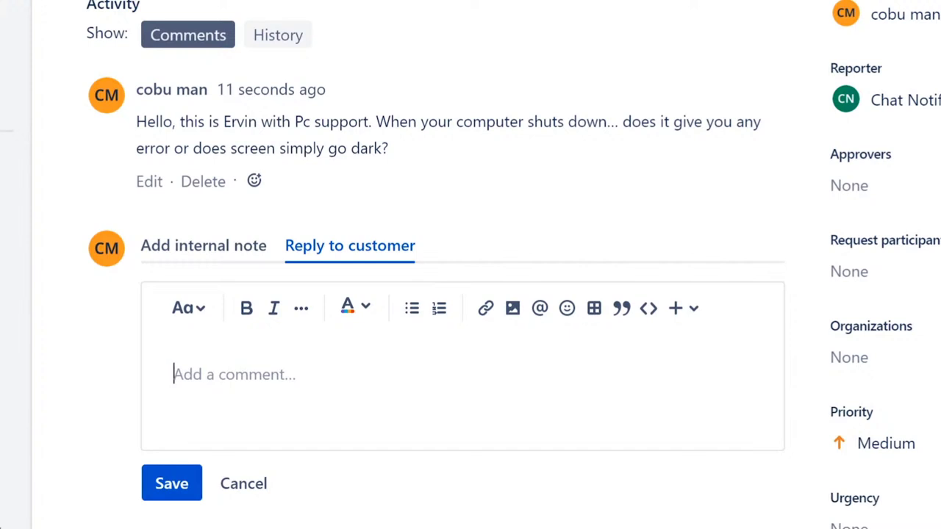
text(It sou)
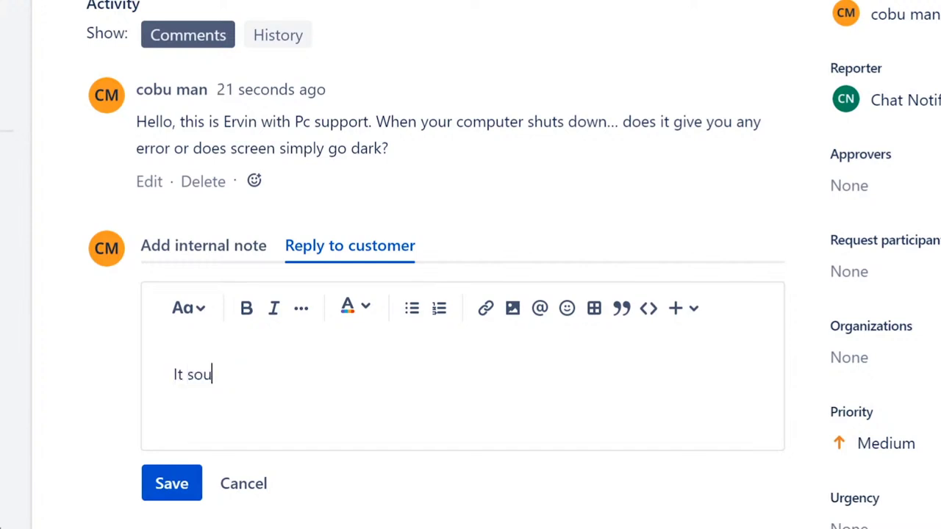
text(nds like it co)
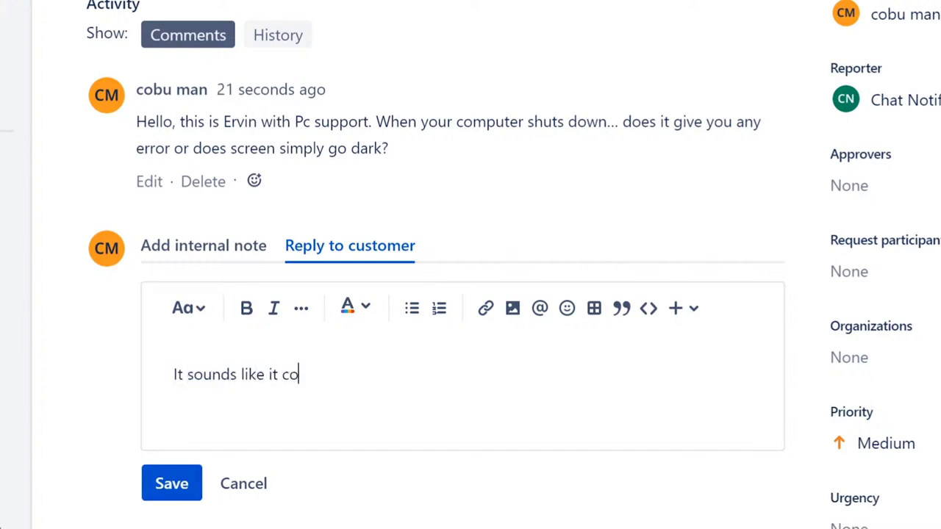
text(uld a hardware iss)
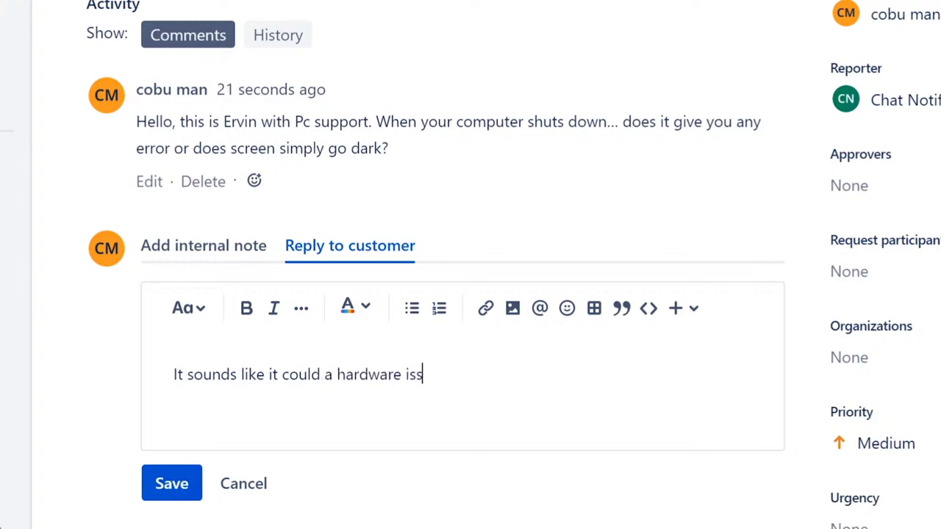
text(ue... We will need to di)
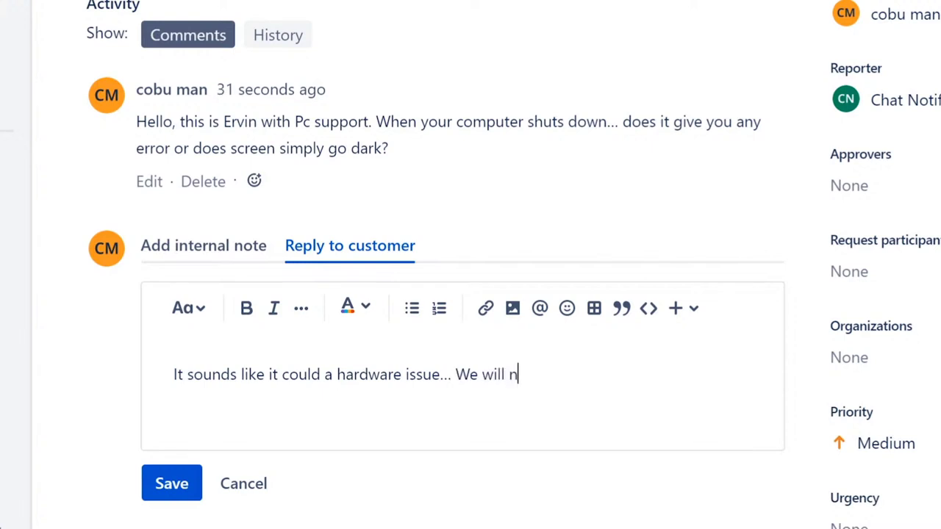
key(BackSpace)
key(BackSpace)
text(perform a)
key(BackSpace)
text(a di)
key(BackSpace)
key(BackSpace)
text(hardwar)
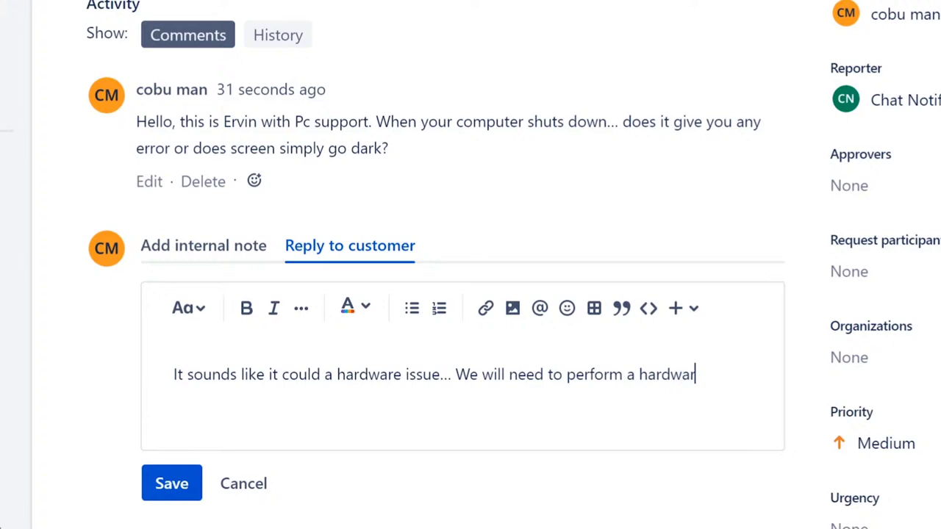
text(e diagionsit)
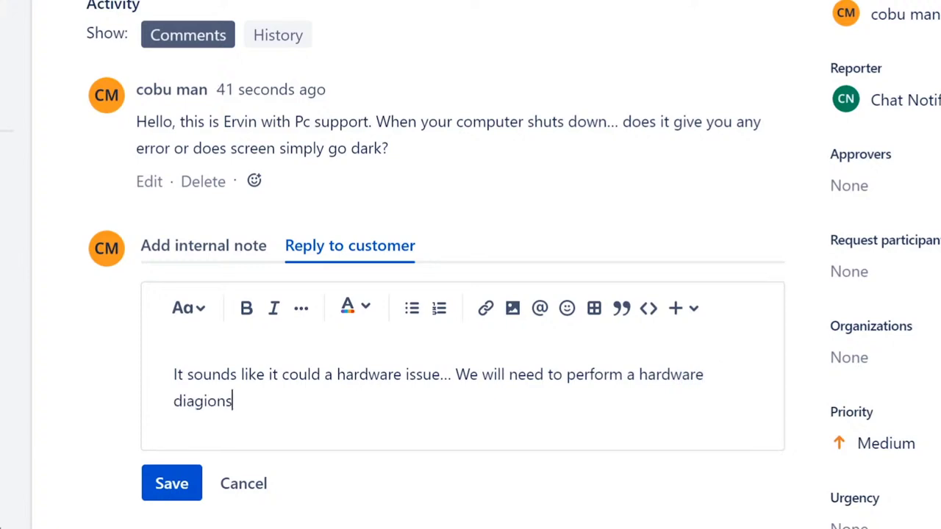
key(BackSpace)
key(BackSpace)
text(tic on this P)
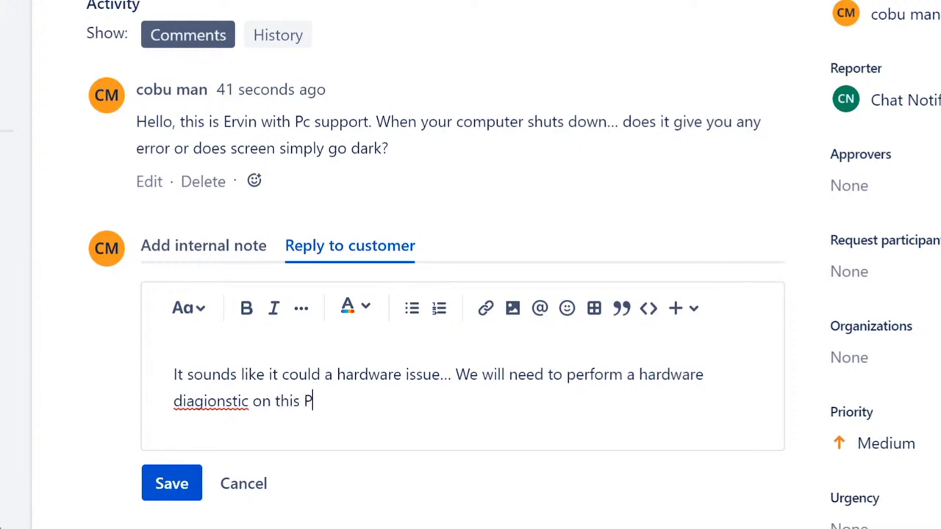
key(BackSpace)
text(computer.)
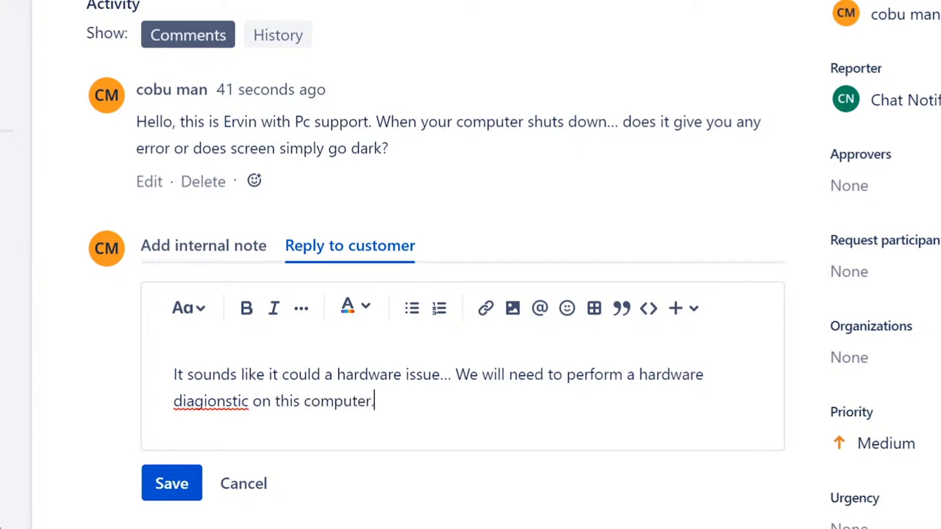
Correct 'diagionstic' to 'diagnostics' via spell-check and save the hardware-issue reply
click(216, 400)
right_click(220, 400)
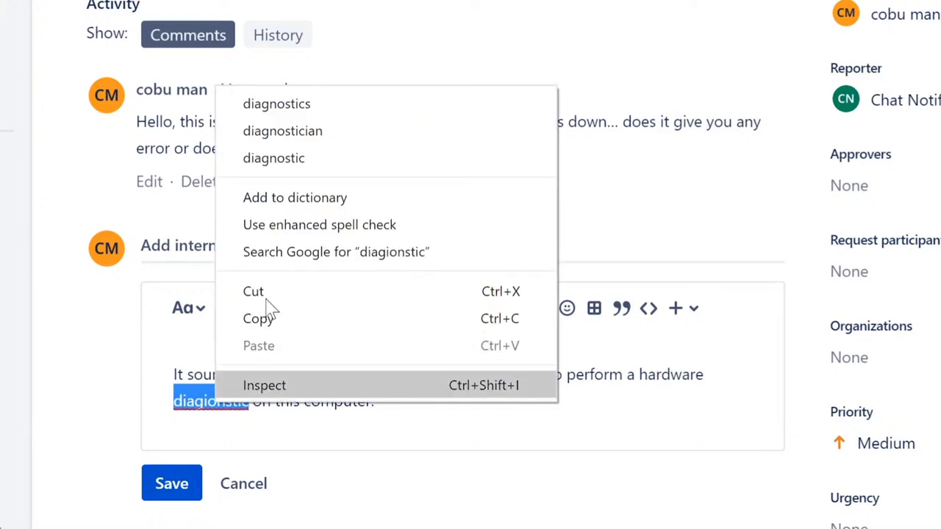
click(361, 113)
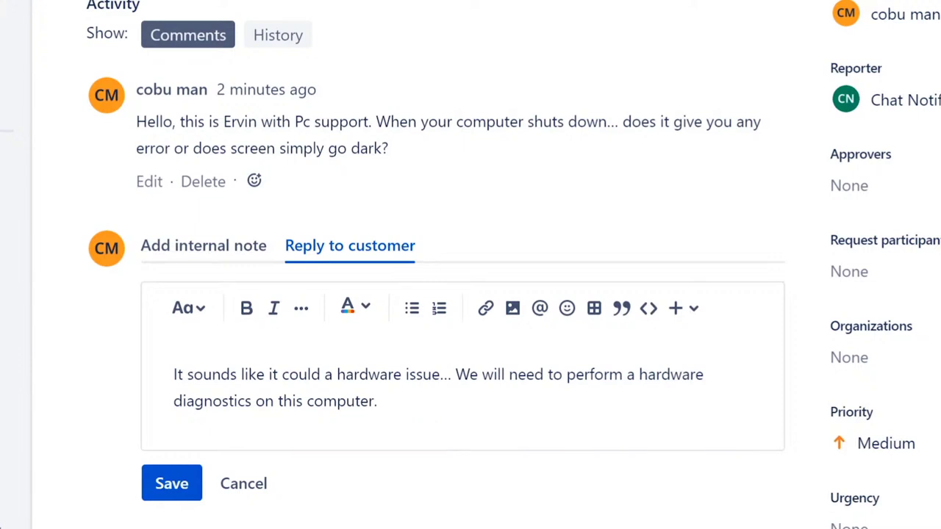
click(170, 485)
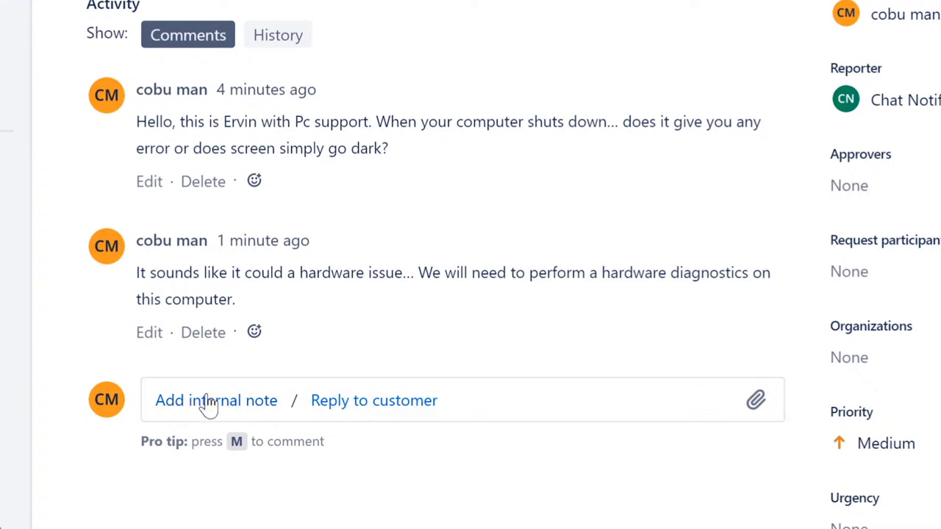
Save an internal note on ISD-21 stating the user's PC name, signed with your name
click(610, 413)
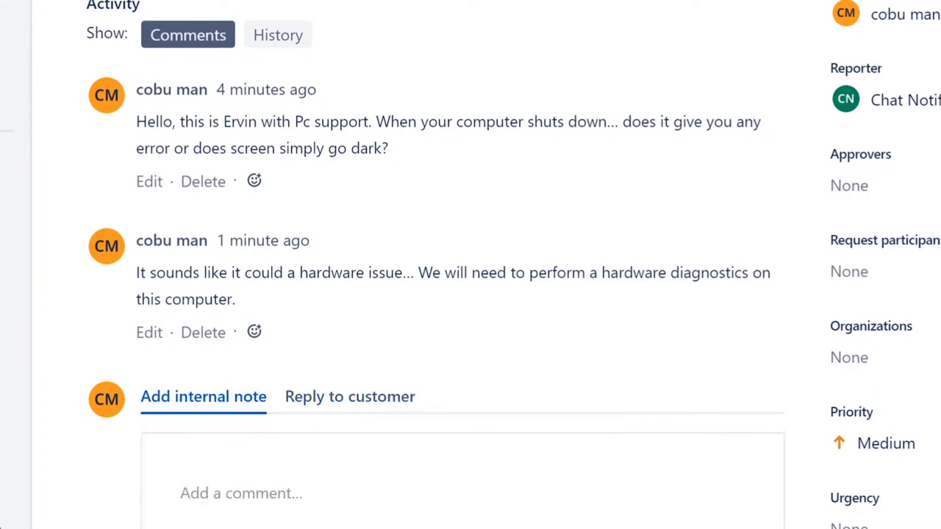
click(298, 504)
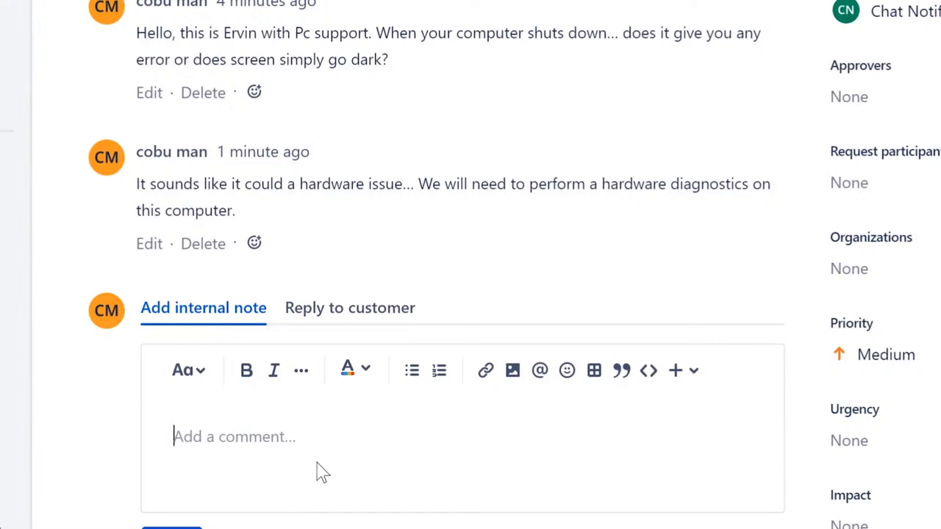
text(User)
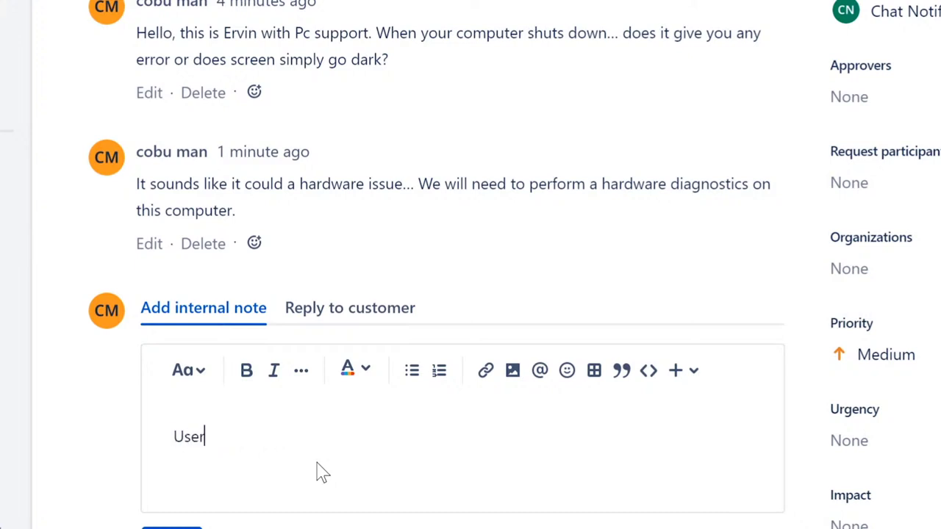
text('s Pc name is cobu)
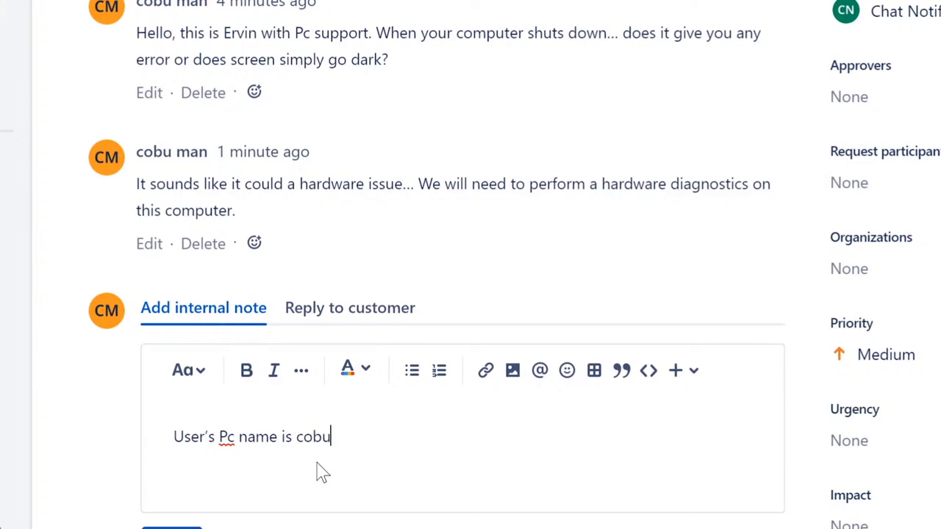
text(man1. )
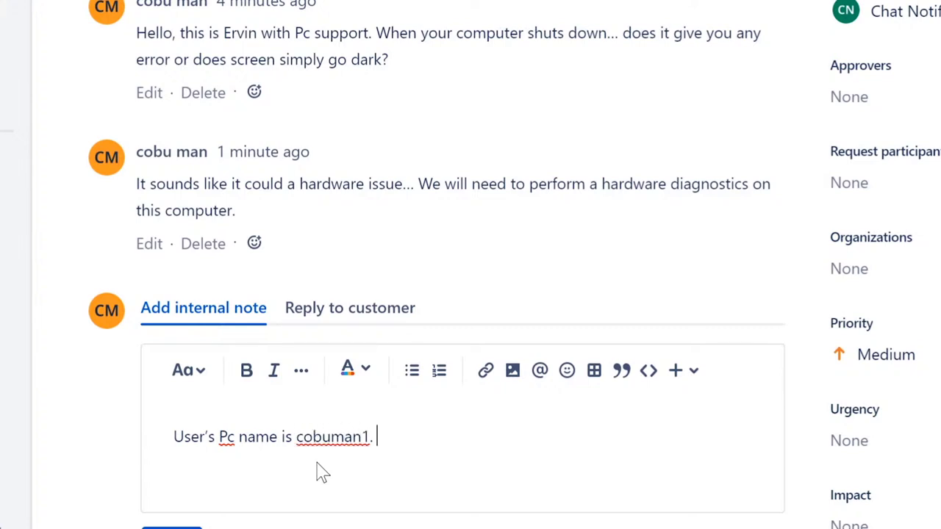
text(Ervin)
click(170, 526)
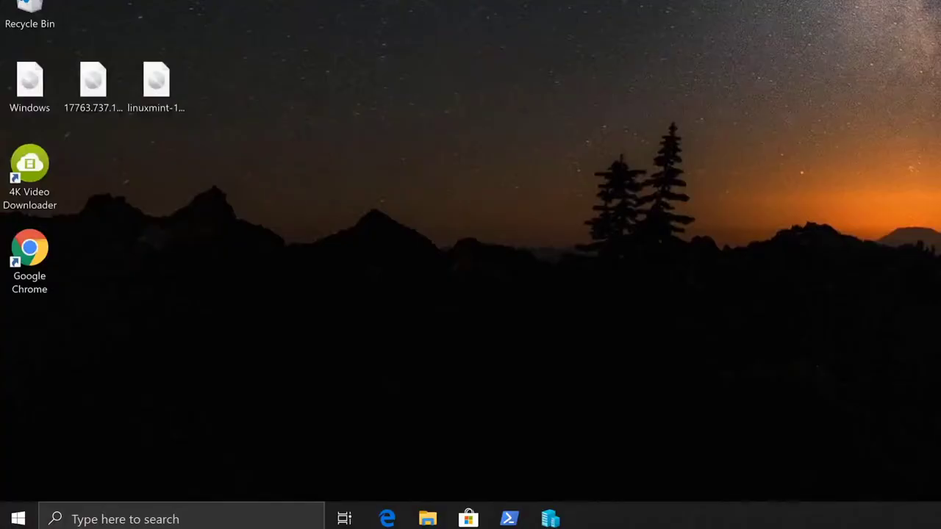
Launch Event Viewer from the Start right-click menu, enlarge its window, and expand Windows Logs
right_click(18, 518)
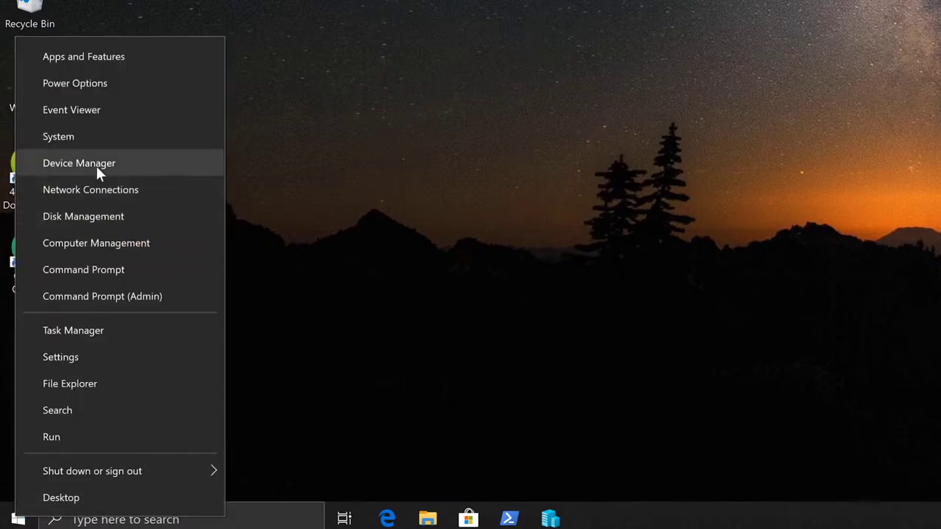
click(105, 109)
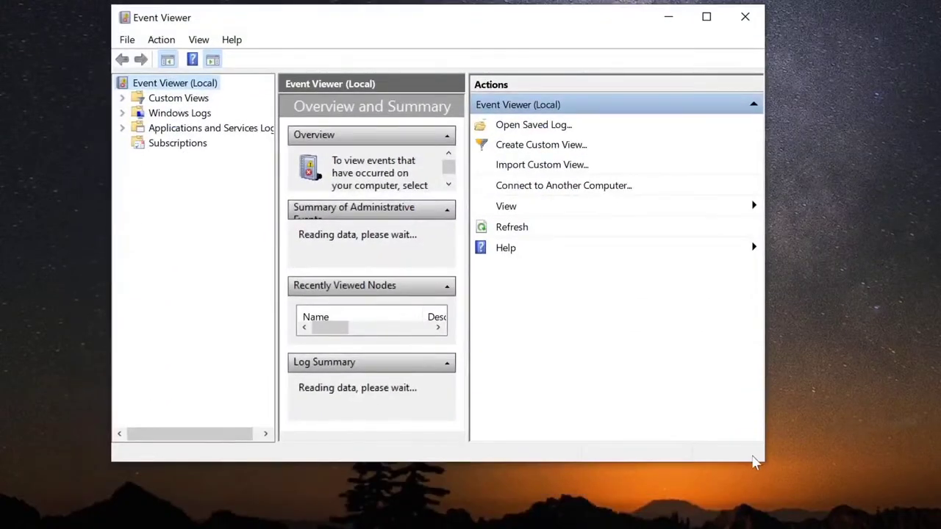
drag(757, 465, 912, 528)
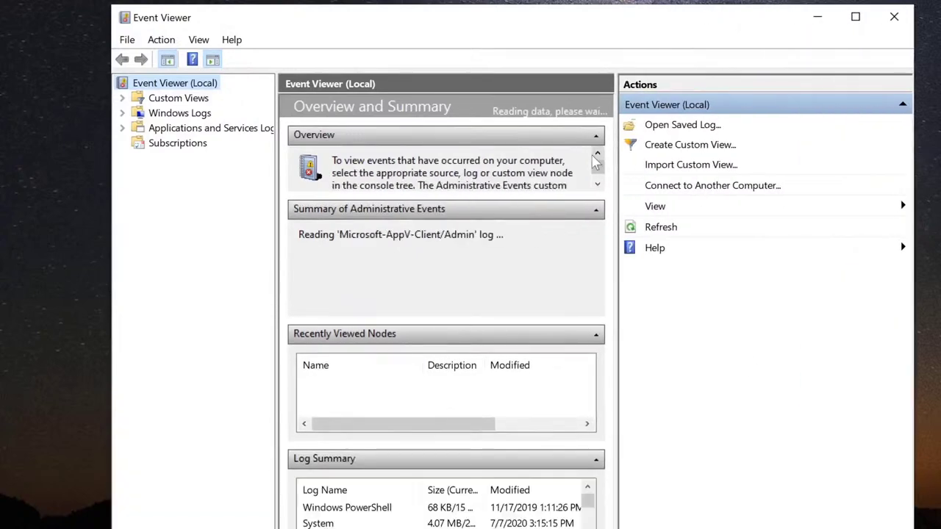
click(122, 114)
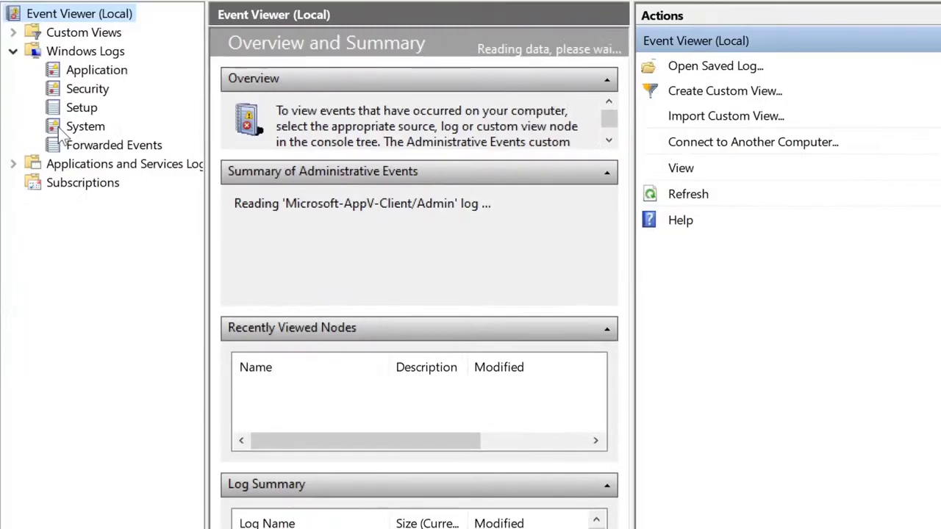
Open the System log in a maximized window and sort its events by Level
click(168, 174)
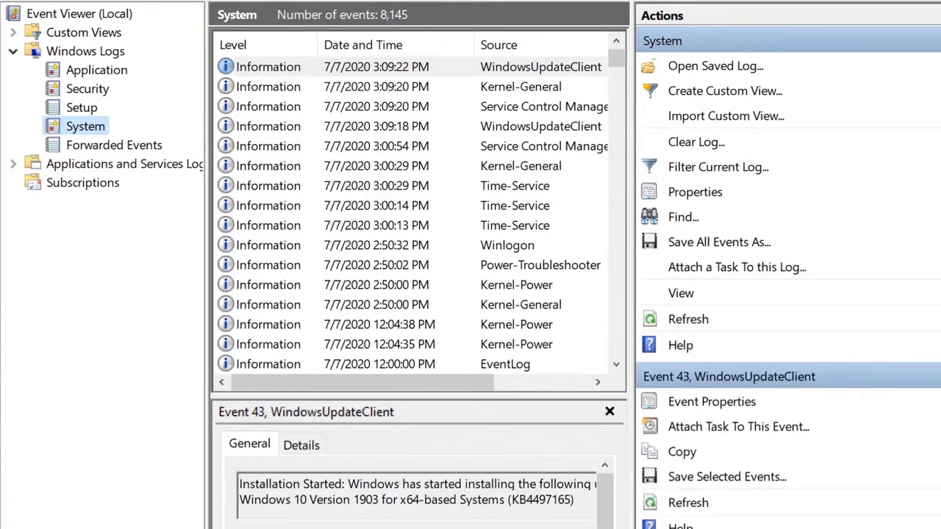
key(super+Up)
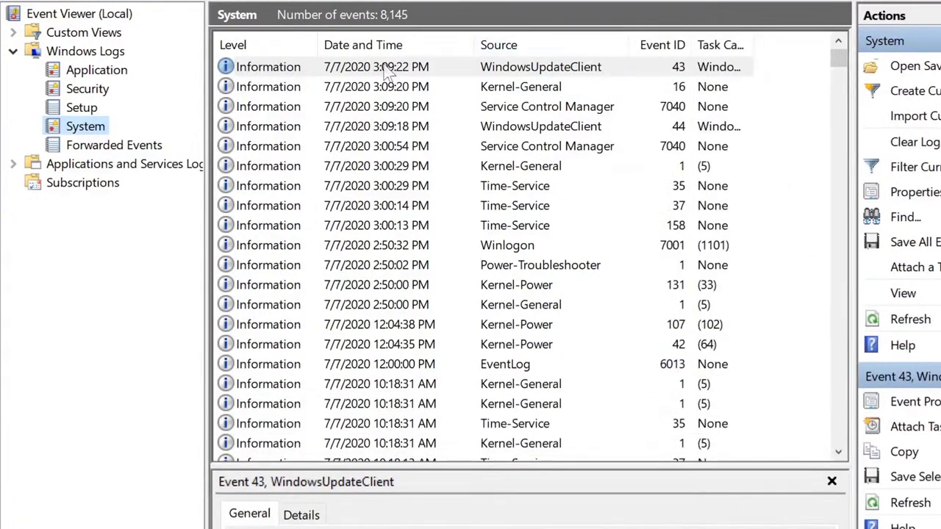
click(250, 39)
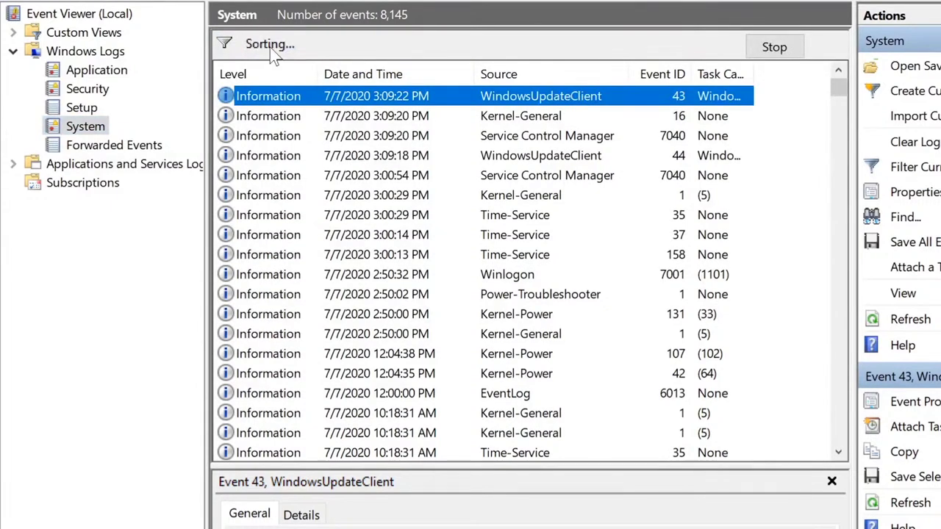
Scroll the sorted System log down to the oldest 5/13/2020 Information entries
scroll(433, 183, down, 2)
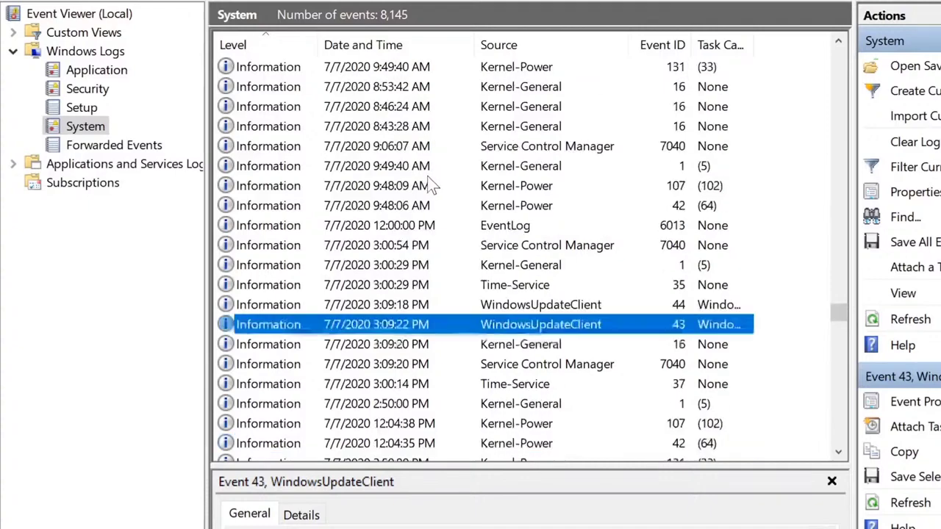
scroll(660, 246, up, 15)
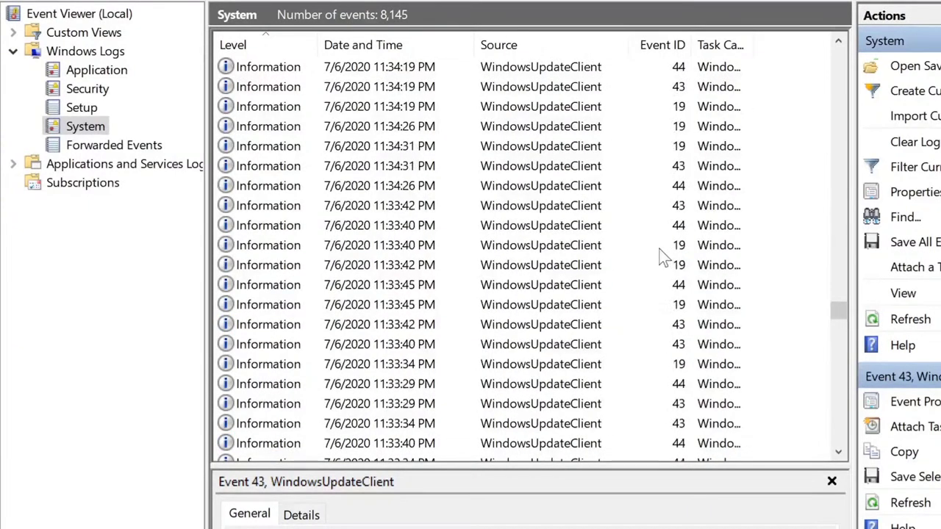
scroll(633, 229, up, 10)
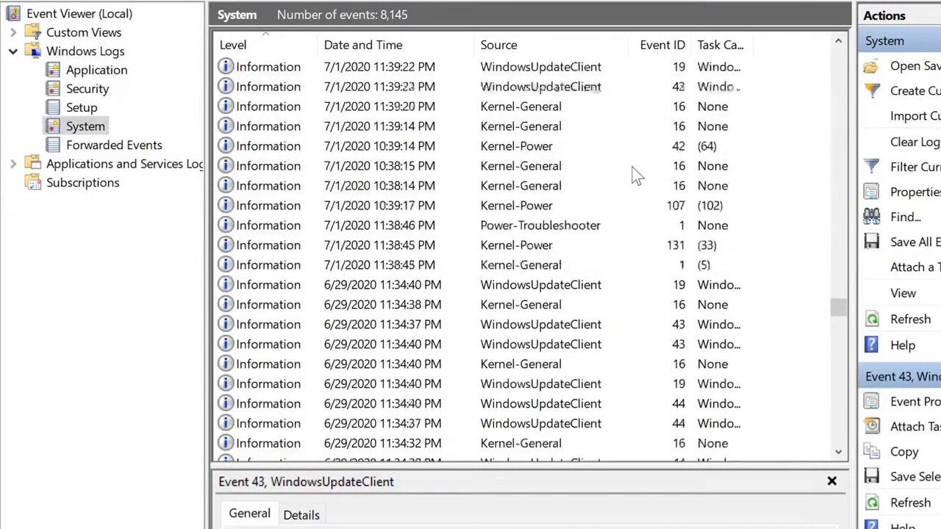
scroll(624, 173, down, 15)
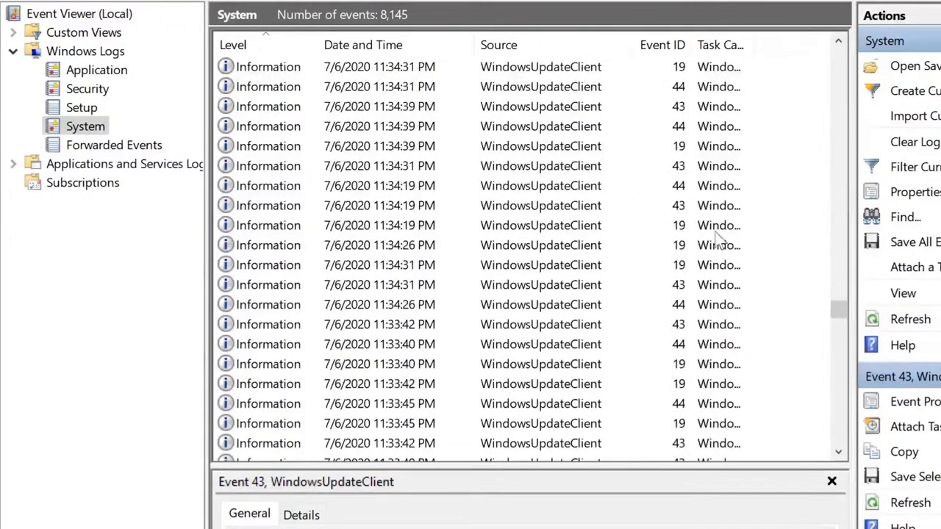
scroll(742, 254, down, 15)
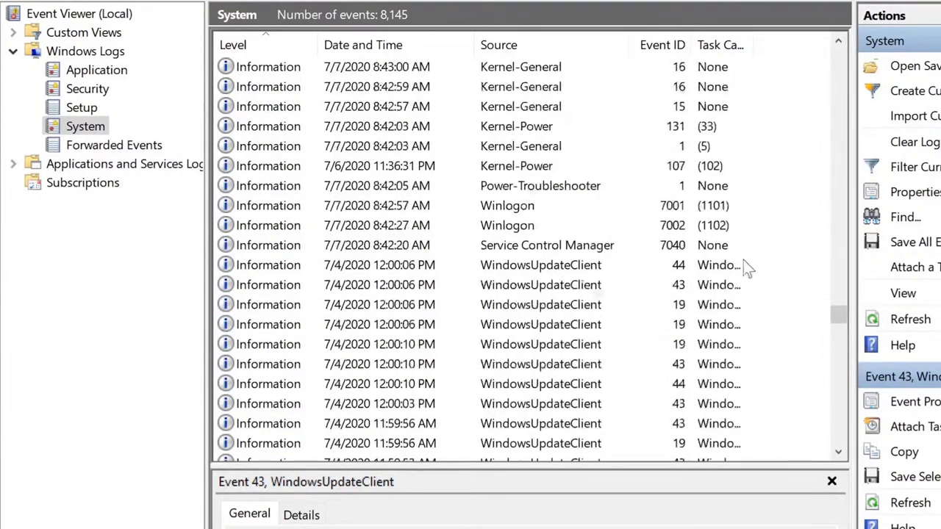
scroll(662, 239, down, 10)
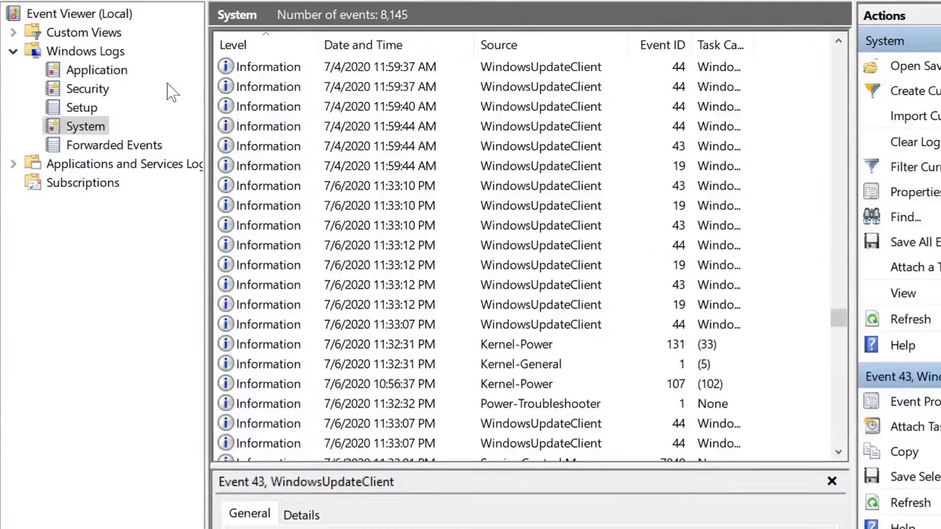
scroll(187, 92, right, 1)
scroll(478, 169, down, 12)
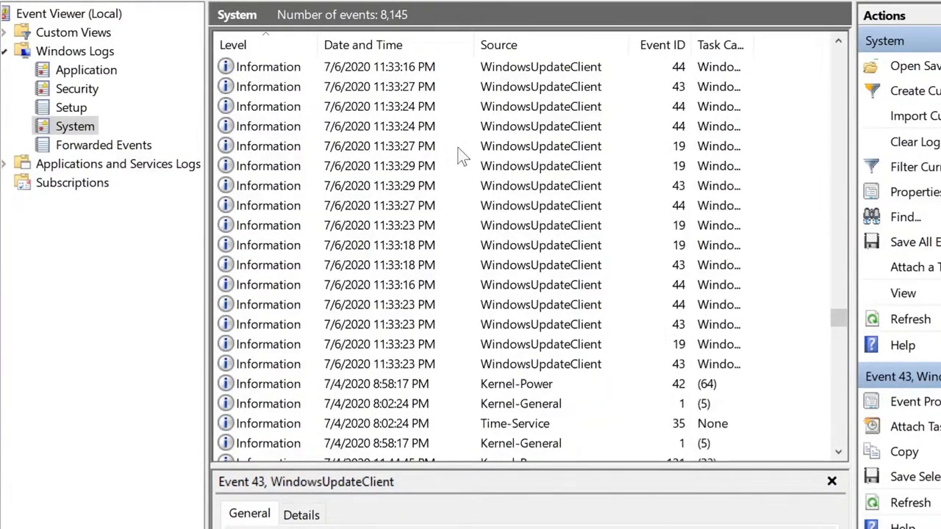
scroll(609, 250, down, 3)
drag(842, 361, 842, 455)
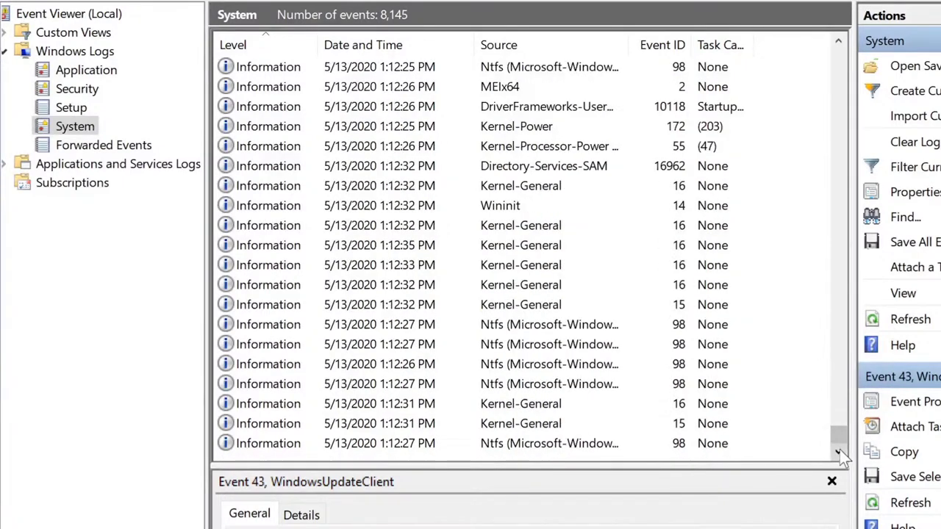
Read the Ntfs event 98 messages reporting that volumes F, E and G are healthy
click(520, 345)
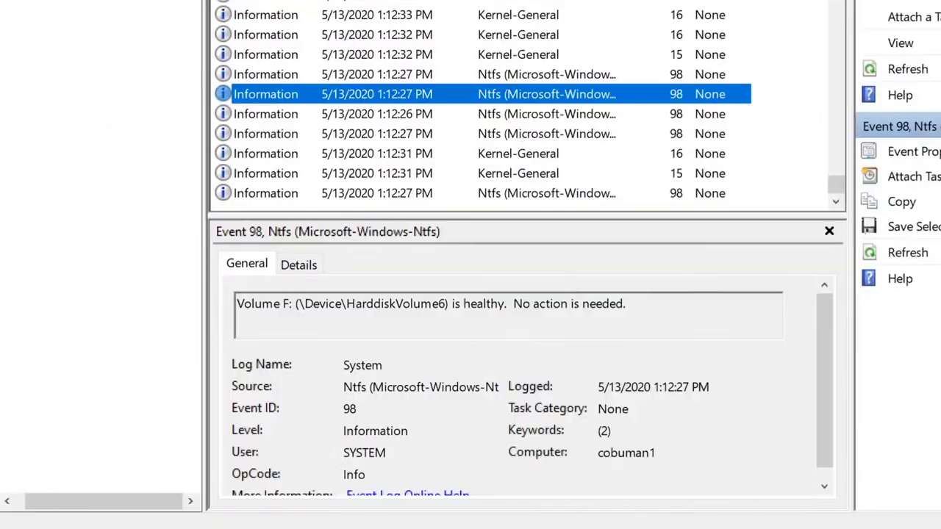
drag(626, 303, 236, 303)
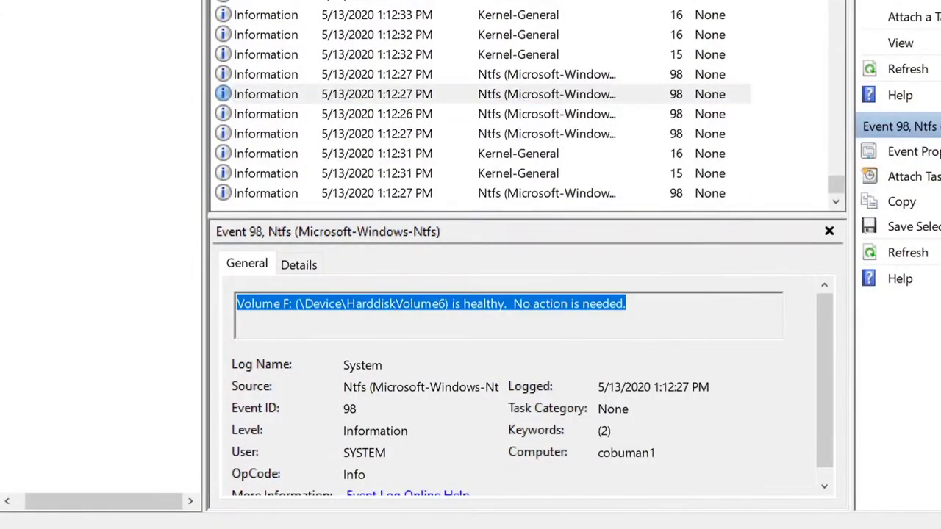
click(344, 116)
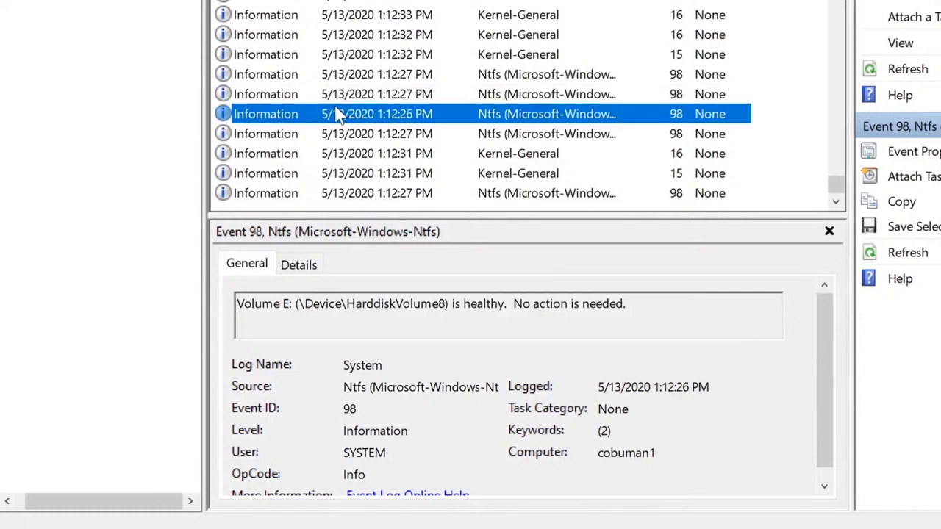
click(241, 76)
scroll(463, 114, up, 5)
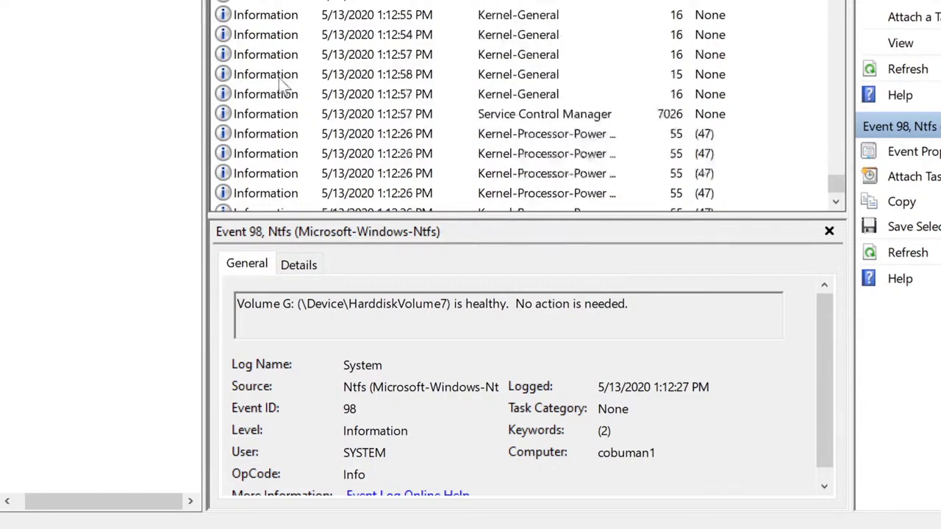
scroll(464, 114, up, 5)
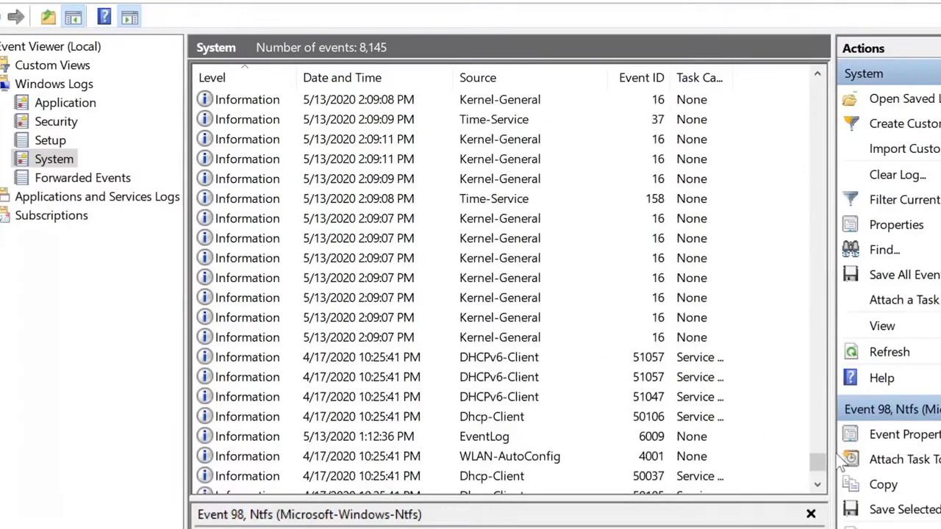
drag(822, 467, 817, 99)
Inspect a Kernel-PnP warning and the 5/19/2020 HttpEvent error in the System log
scroll(502, 278, down, 3)
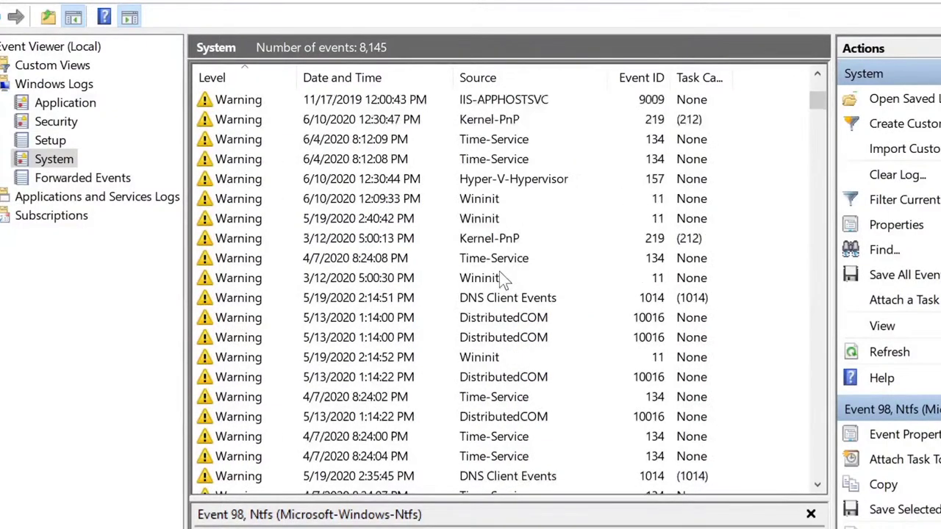
scroll(250, 268, up, 6)
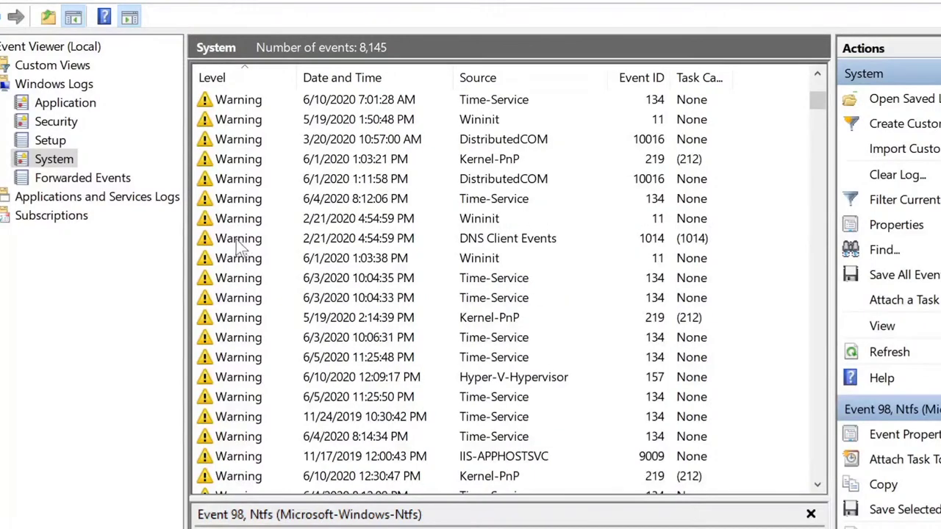
click(229, 160)
scroll(229, 162, up, 15)
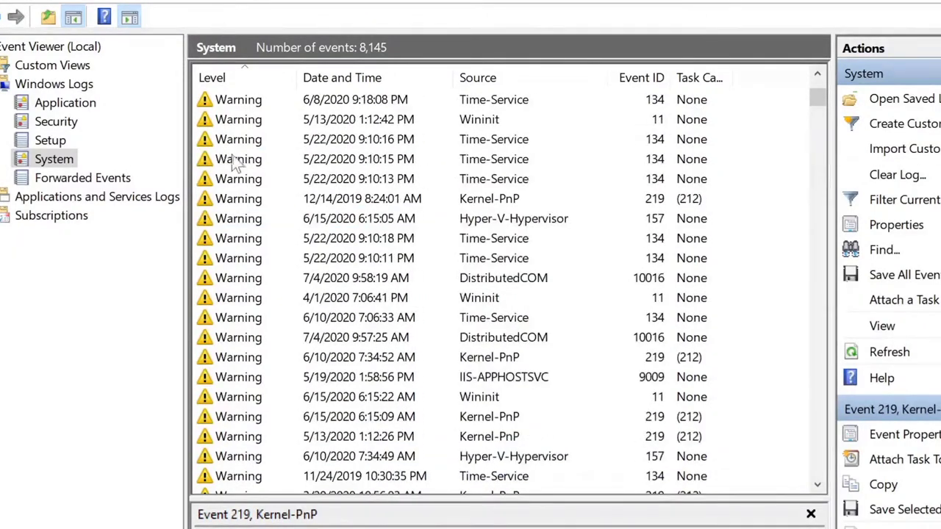
scroll(235, 161, up, 3)
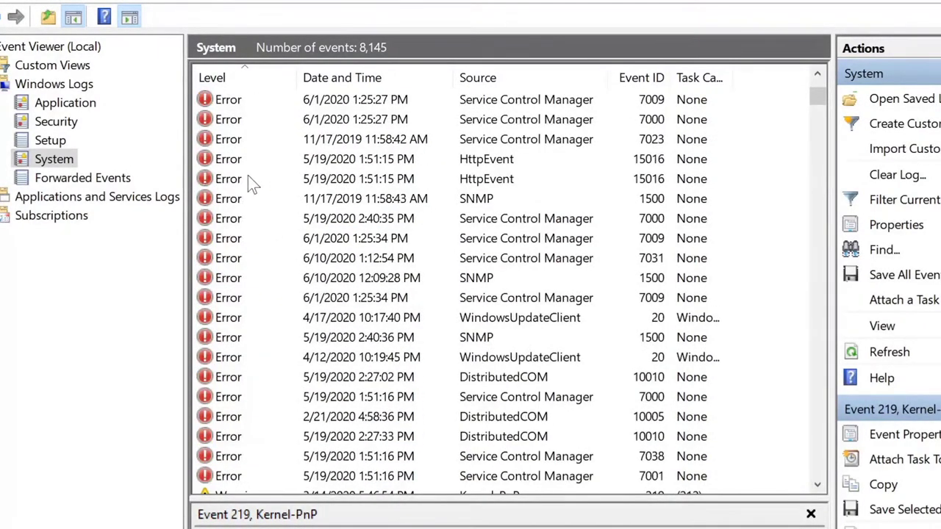
click(248, 178)
scroll(282, 192, up, 10)
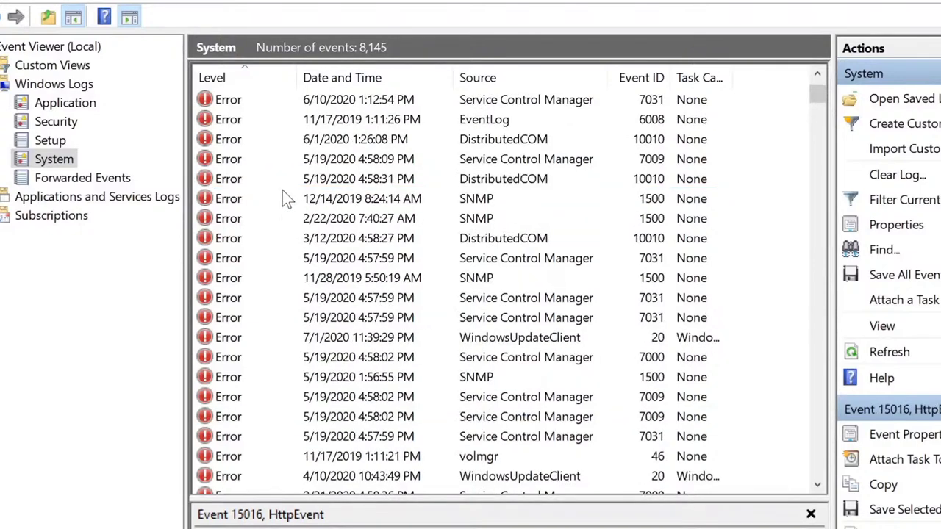
scroll(284, 192, up, 5)
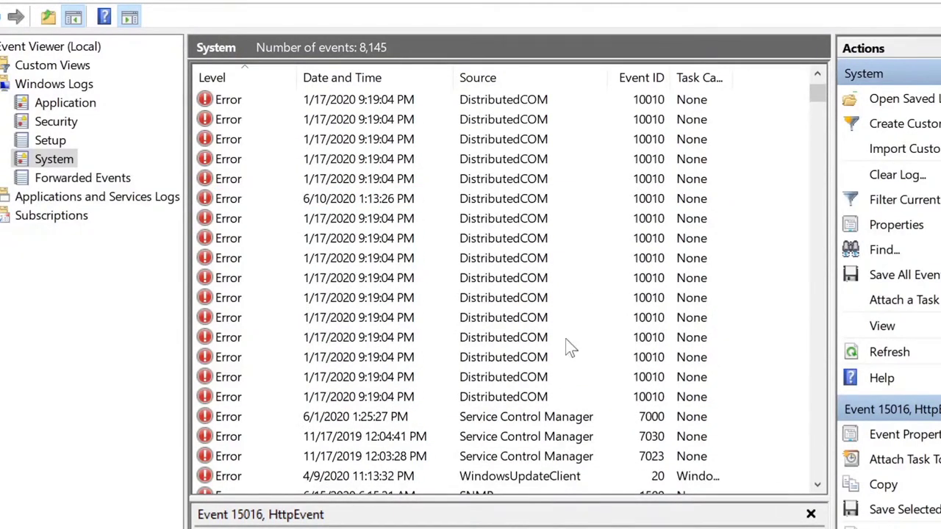
scroll(569, 349, down, 8)
scroll(485, 357, up, 9)
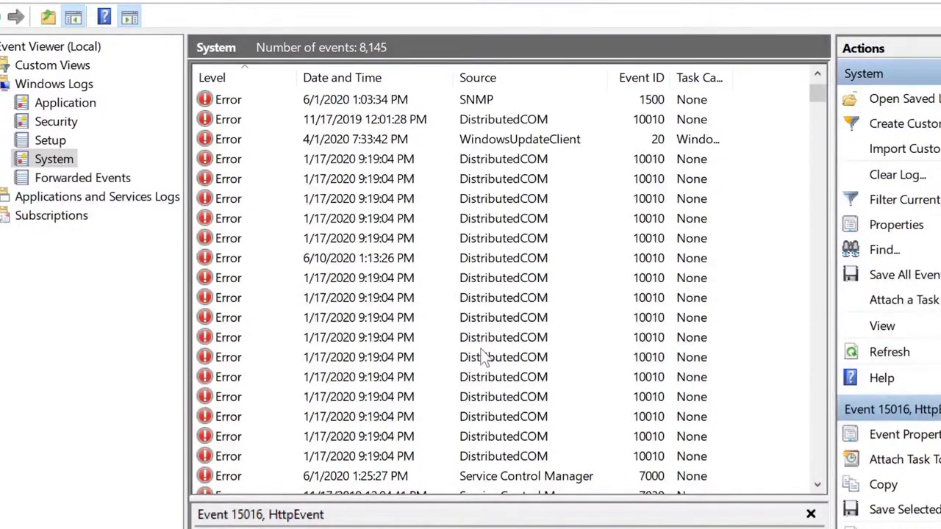
Inspect the DistributedCOM 10010 errors, including the one from 5/19/2020
click(483, 356)
scroll(483, 357, up, 5)
scroll(489, 358, up, 10)
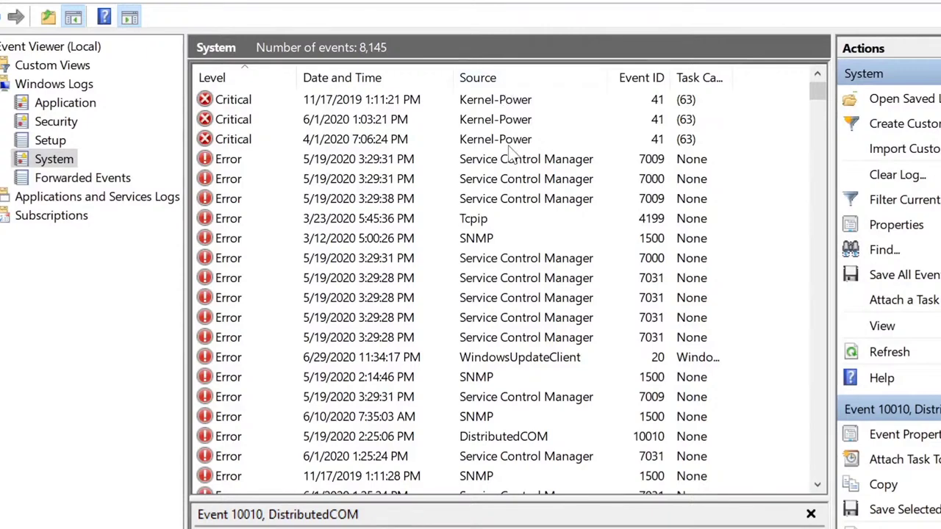
scroll(512, 230, down, 10)
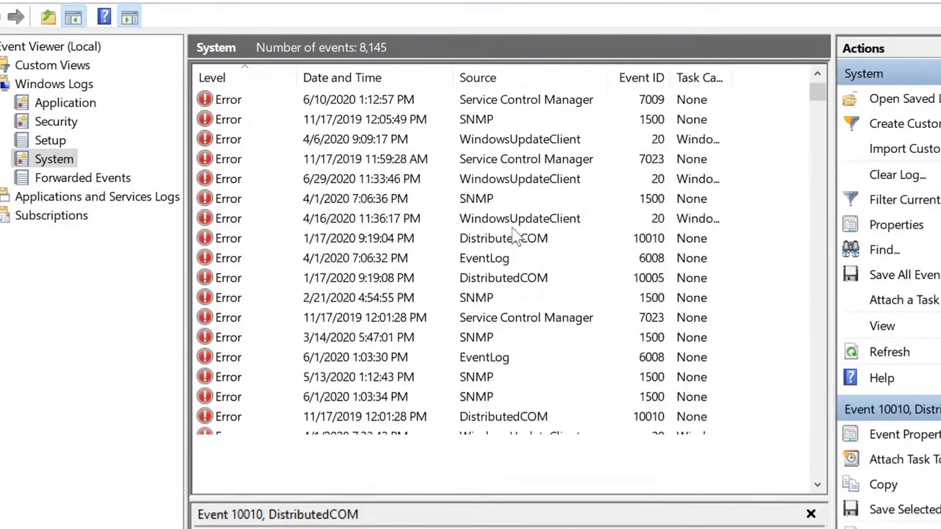
scroll(525, 221, down, 10)
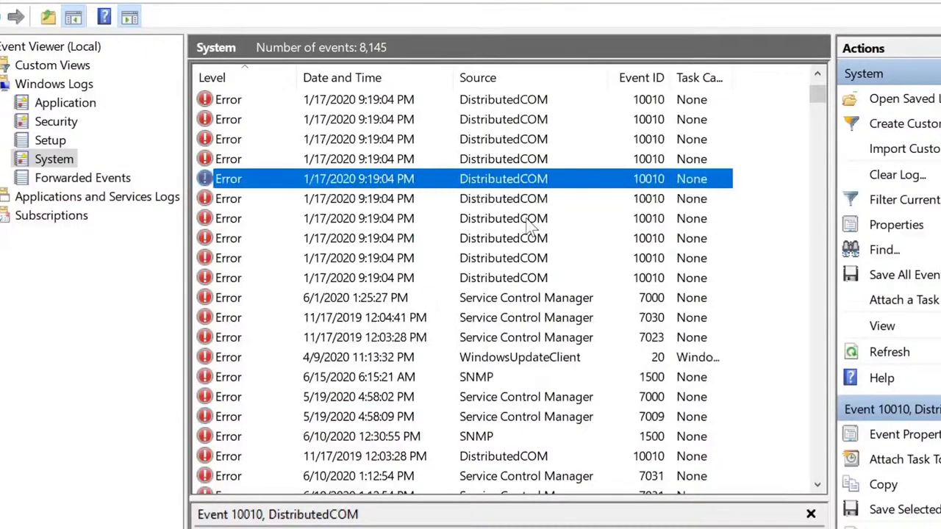
scroll(529, 227, down, 10)
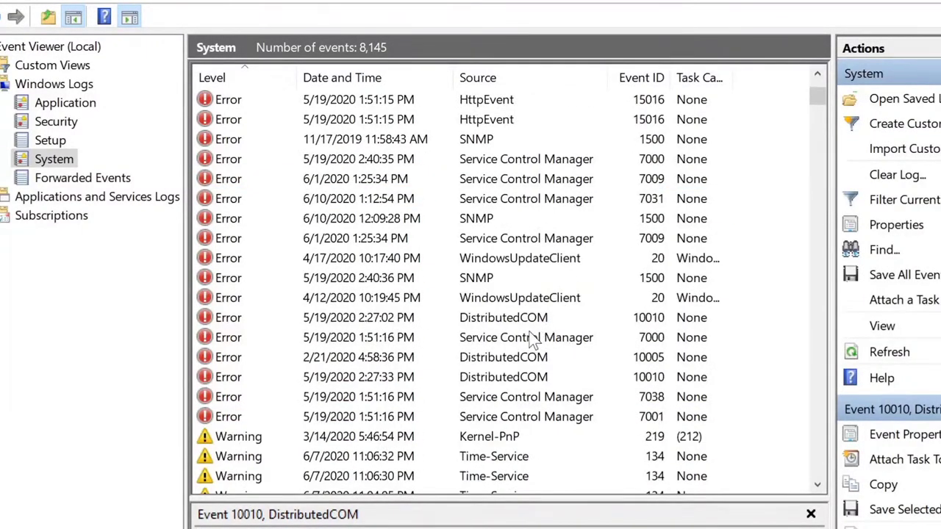
scroll(529, 339, up, 3)
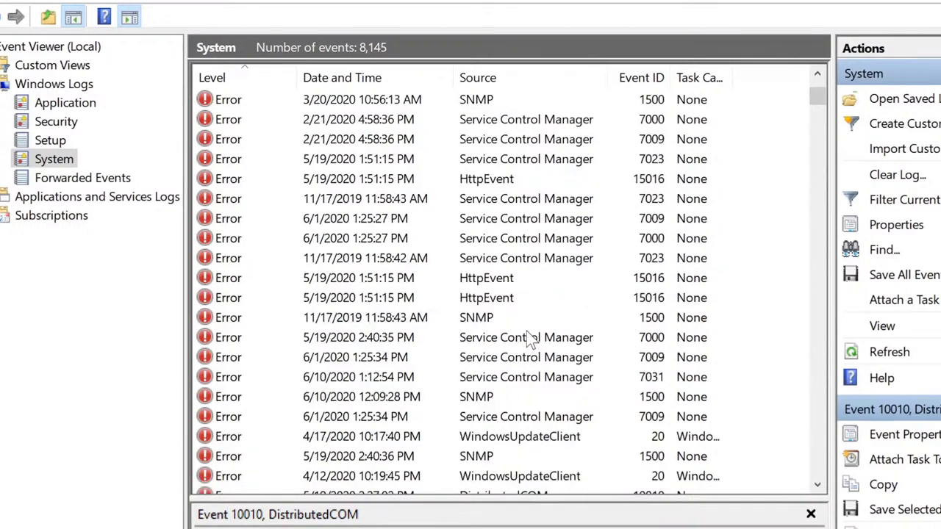
scroll(550, 340, down, 4)
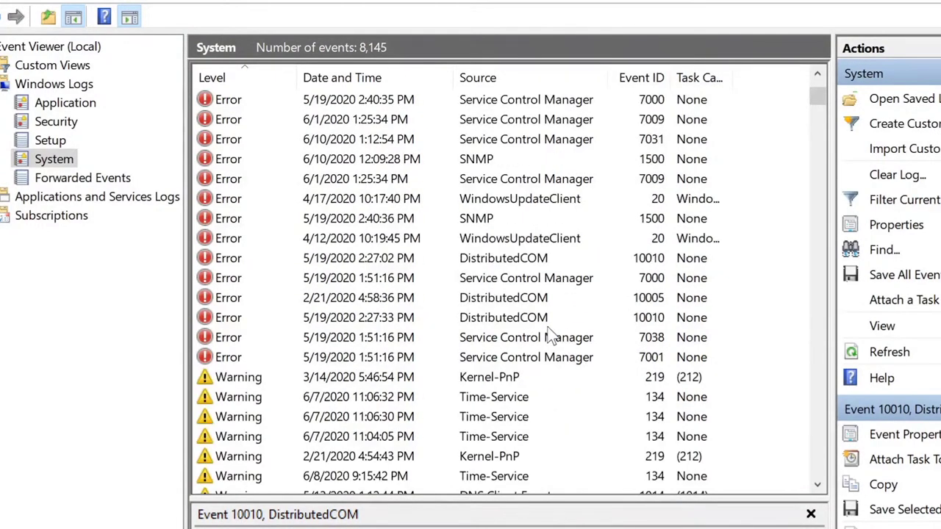
click(243, 326)
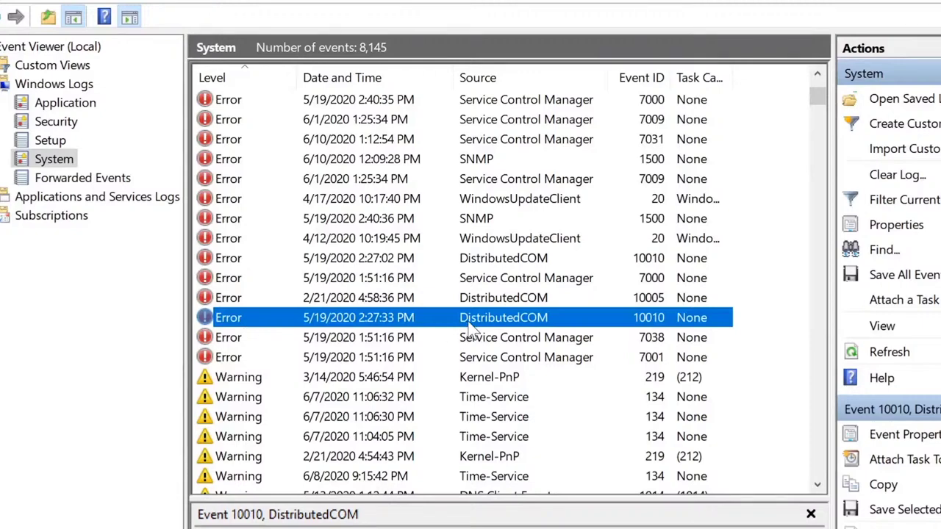
scroll(478, 331, down, 8)
scroll(474, 334, up, 9)
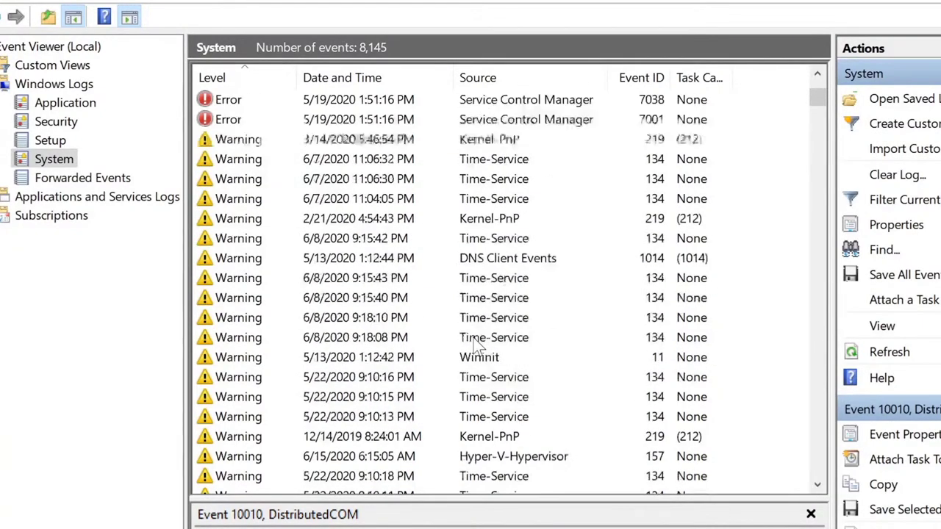
scroll(465, 323, up, 15)
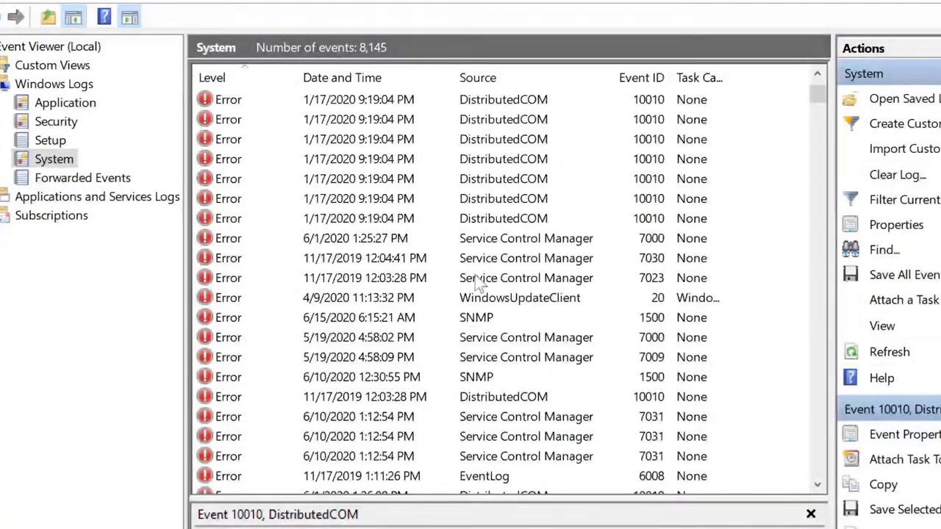
Show the SNMP event 1500 error details and scroll through the remaining Error entries
click(540, 318)
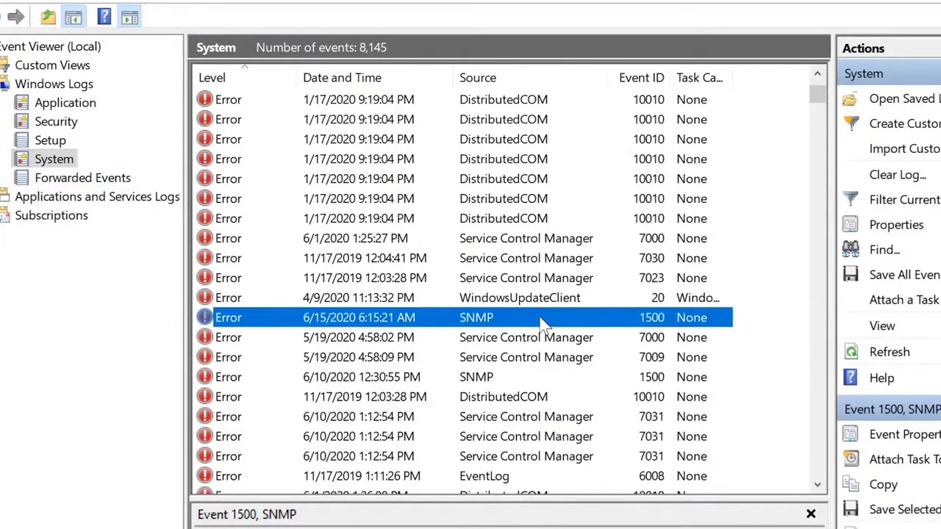
scroll(541, 324, down, 4)
scroll(539, 321, down, 20)
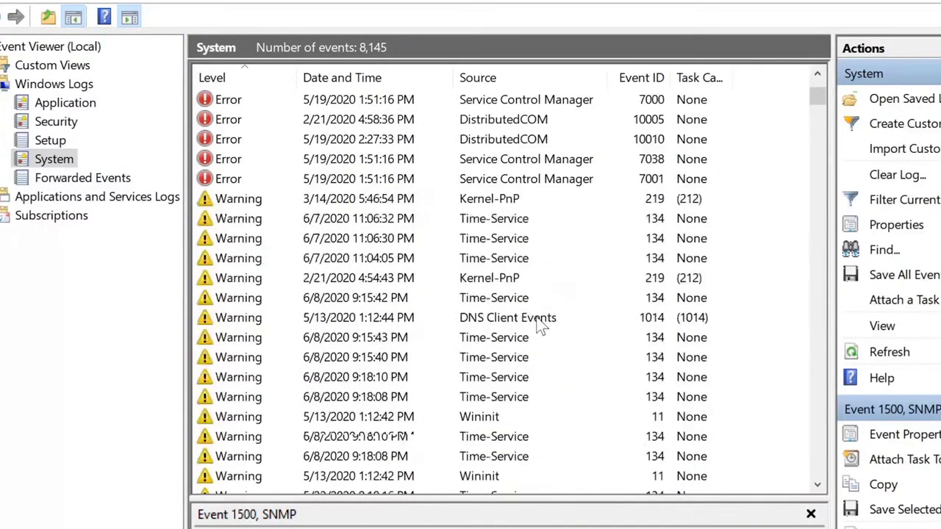
scroll(539, 327, down, 20)
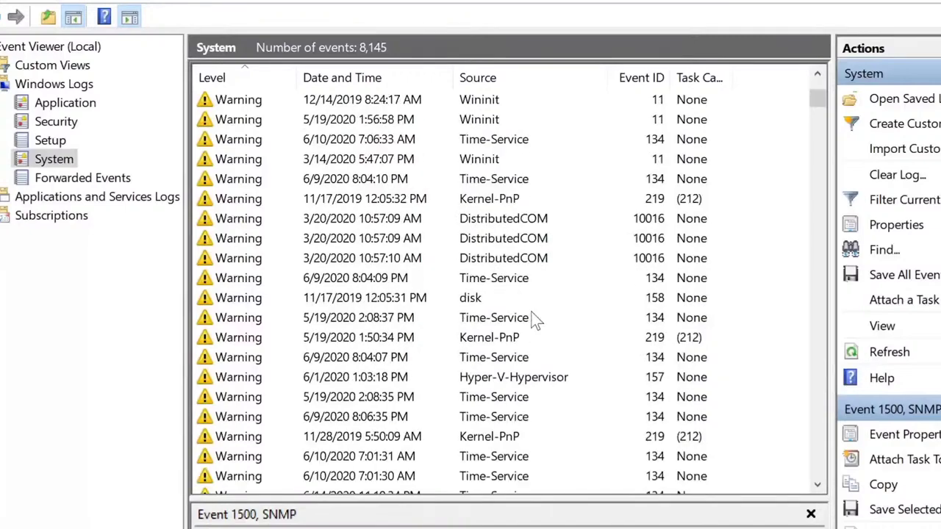
scroll(537, 309, down, 20)
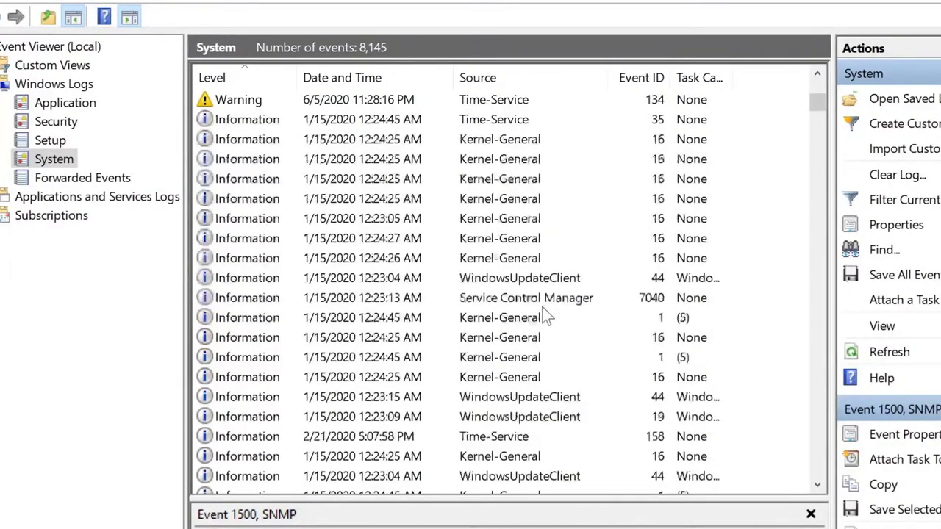
scroll(548, 309, down, 20)
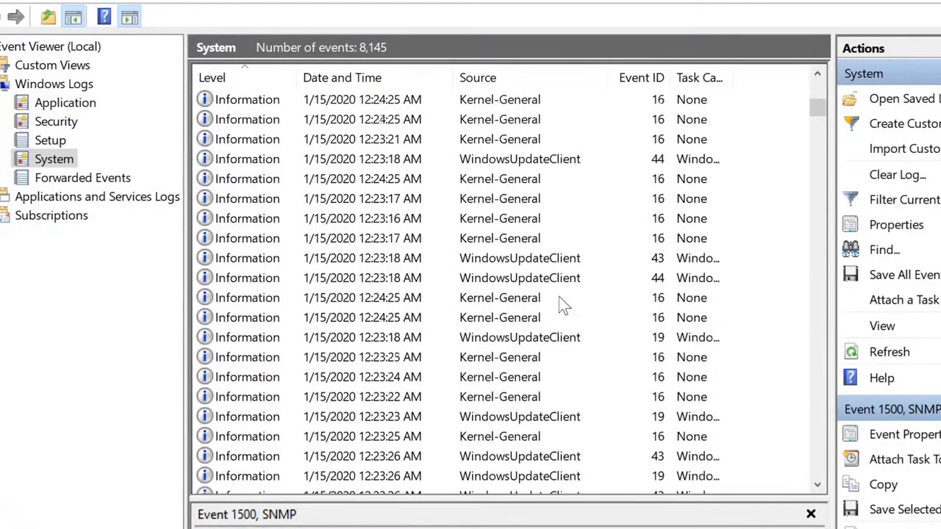
scroll(551, 309, down, 20)
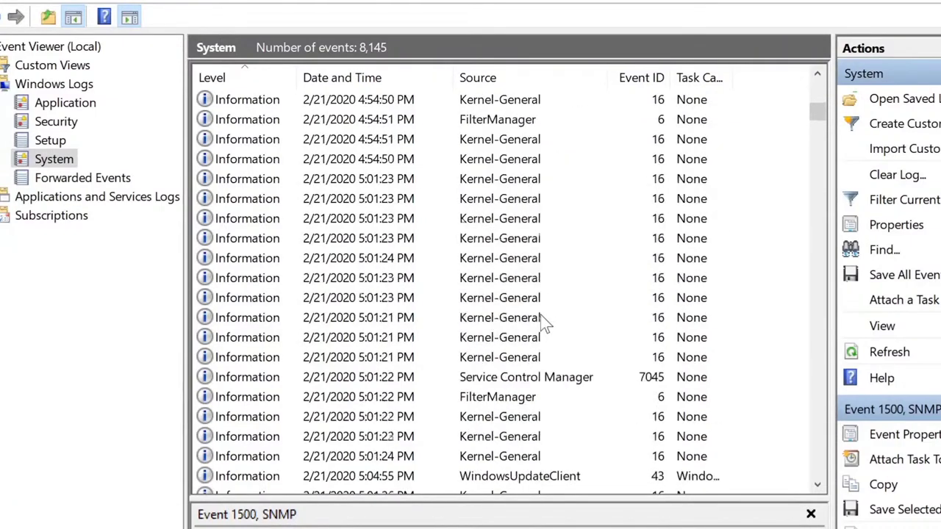
scroll(551, 316, down, 20)
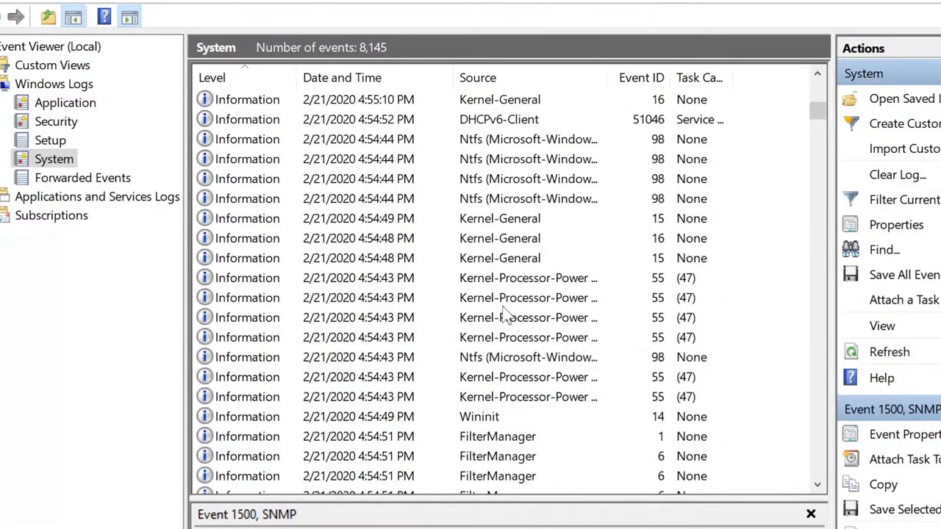
scroll(559, 315, down, 20)
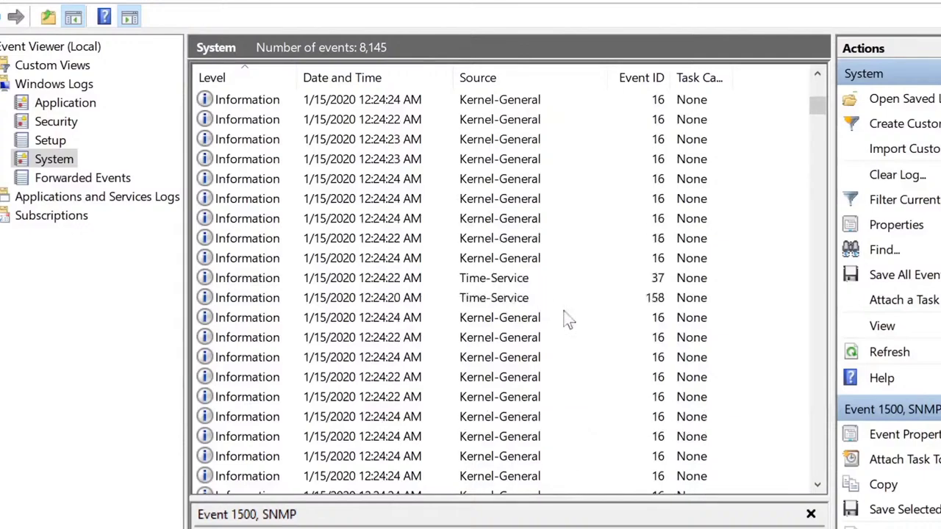
scroll(551, 316, down, 20)
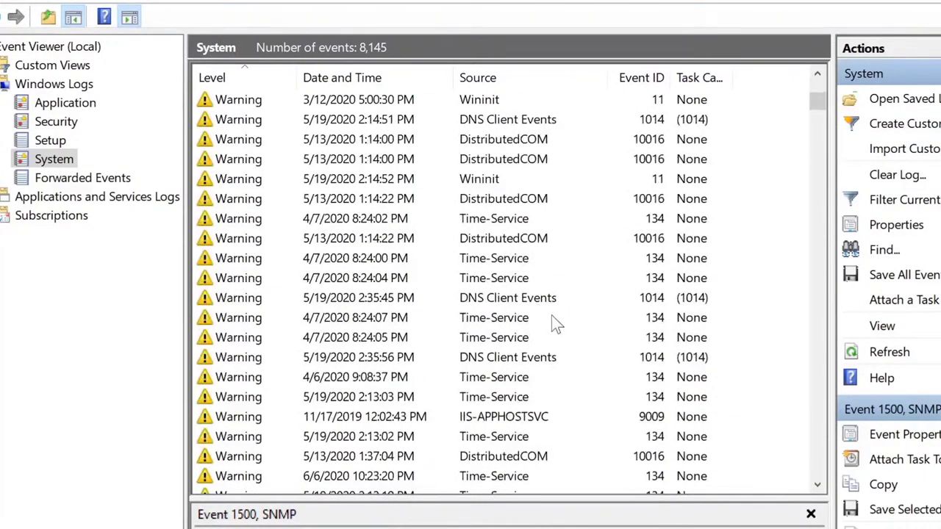
scroll(556, 327, up, 20)
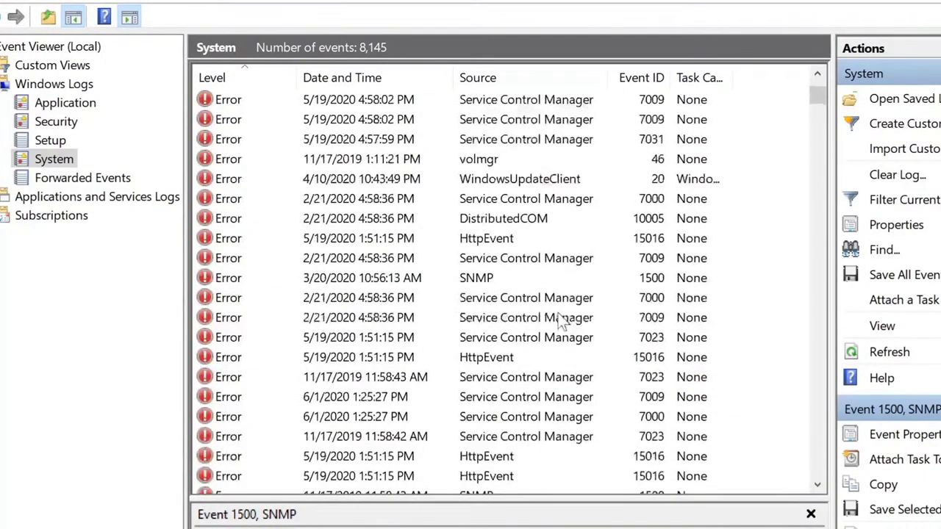
Review the Service Control Manager 7009 and 7000 errors, including the Windows Search service failure
click(500, 122)
click(518, 202)
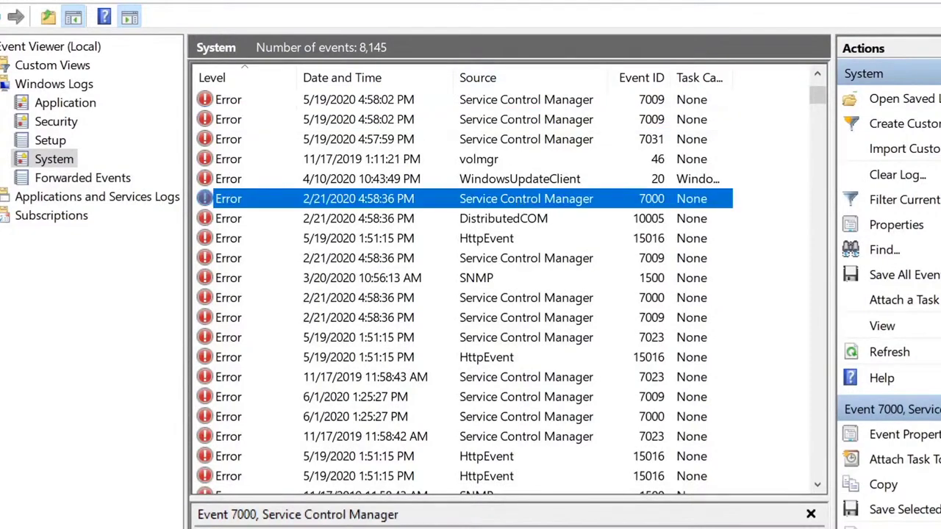
drag(633, 317, 378, 225)
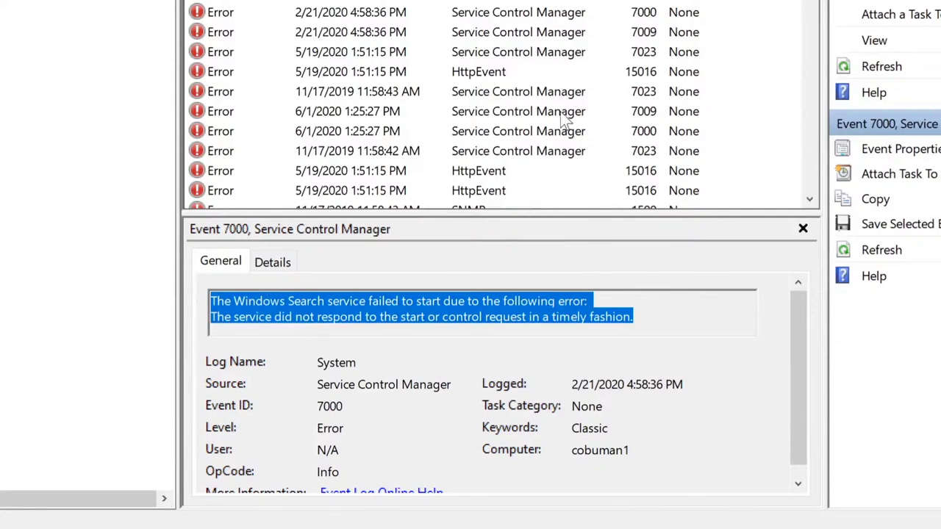
click(562, 113)
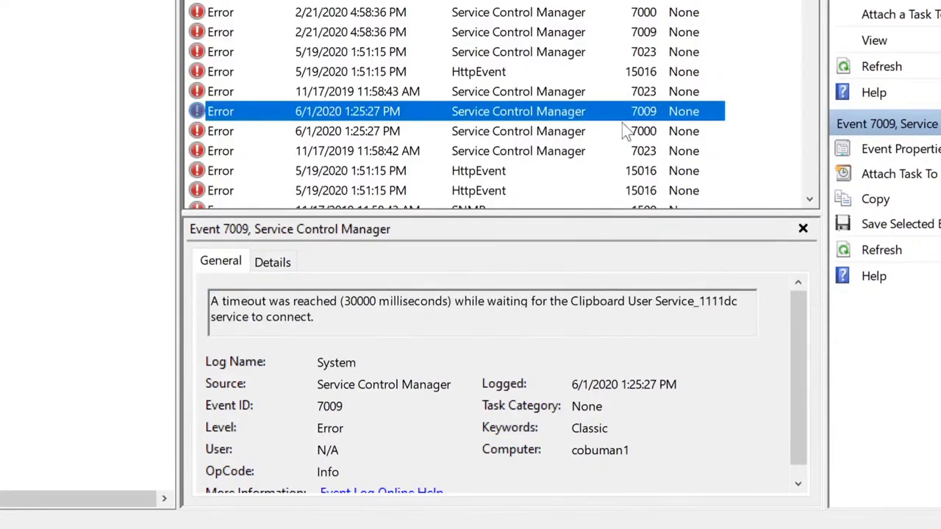
Show the Audiosrv event 7000 logon-failure error, then bring up Windows search
scroll(566, 144, down, 3)
scroll(580, 156, down, 4)
scroll(586, 158, up, 3)
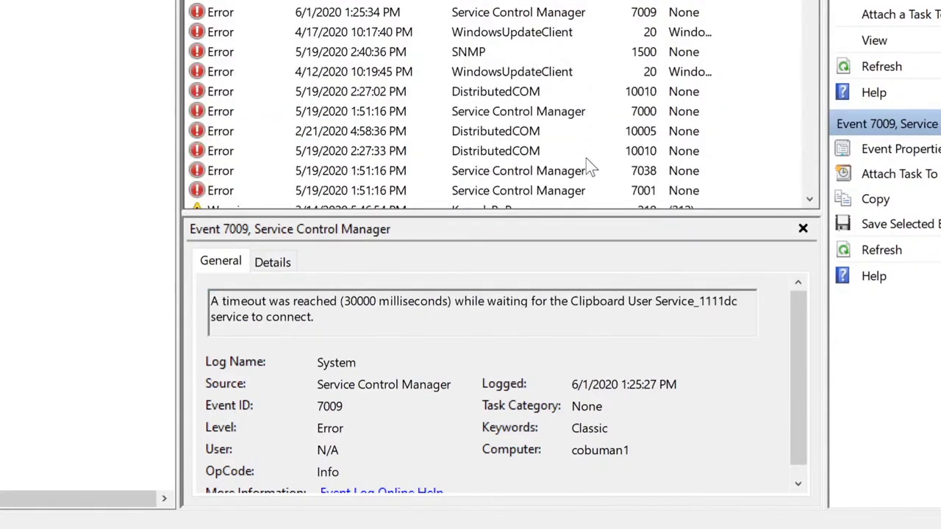
click(299, 118)
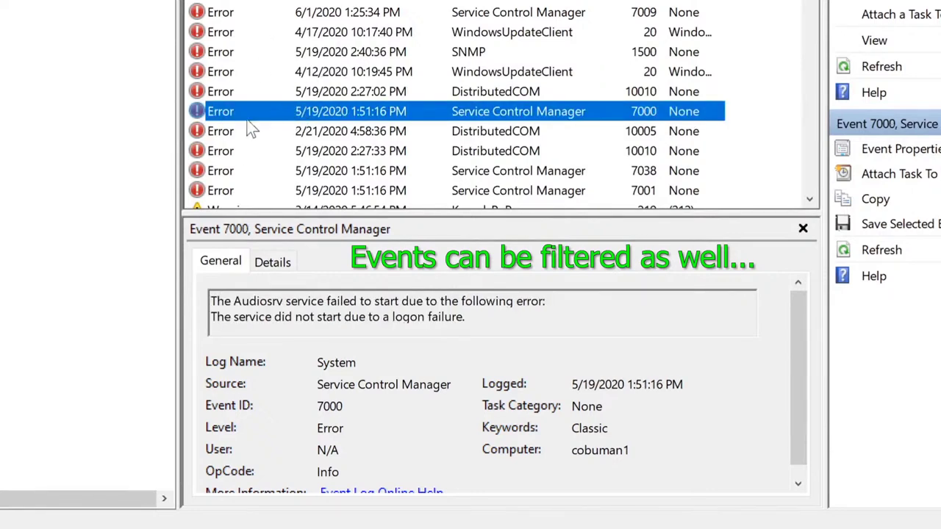
key(super)
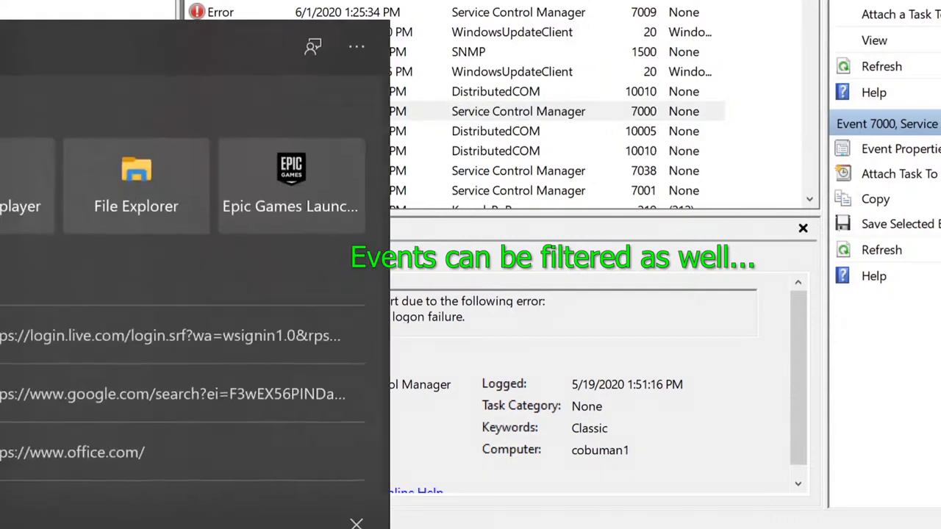
Replace a 'reliability monitor' search with 'contro' to open Control Panel's Security and Maintenance page
text(reit)
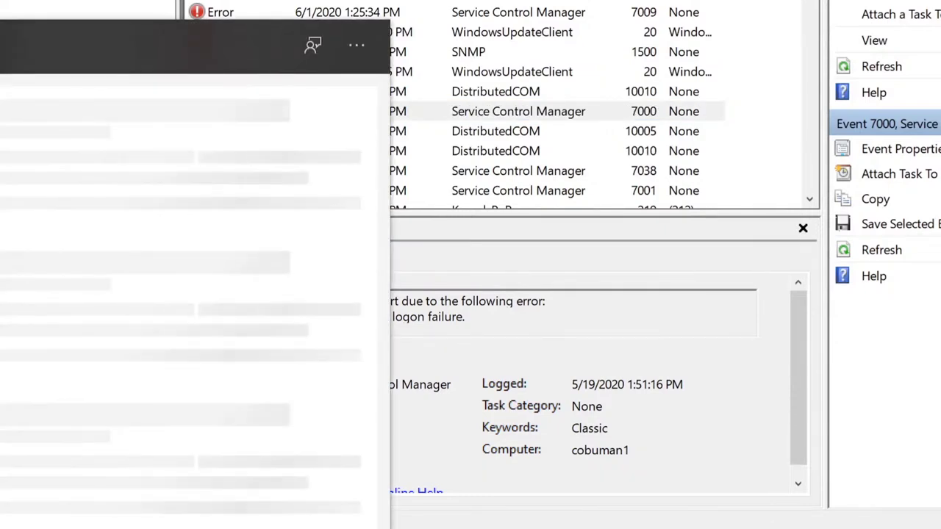
key(BackSpace)
key(BackSpace)
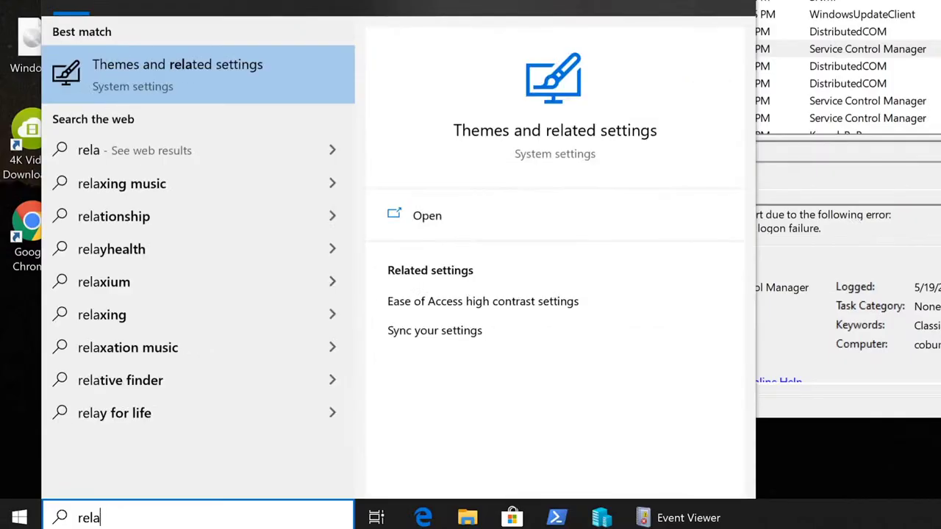
text(i)
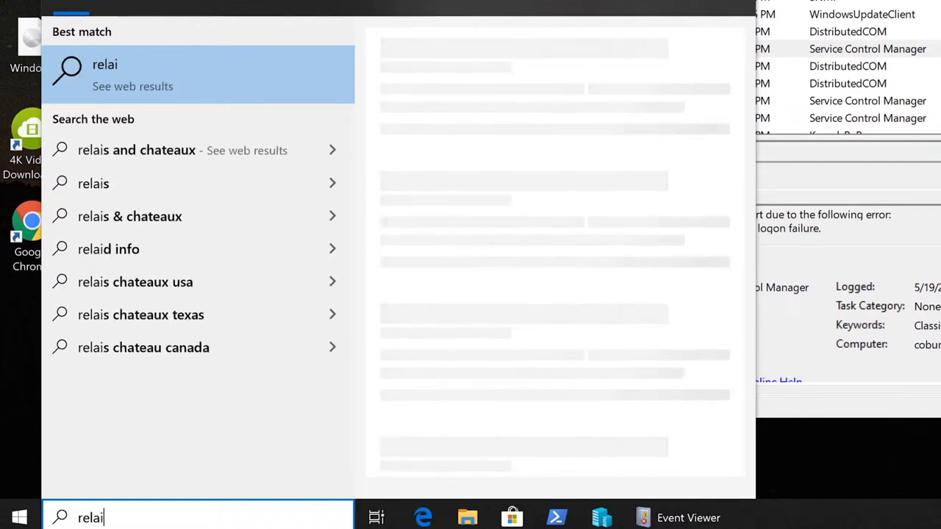
text(bility montor)
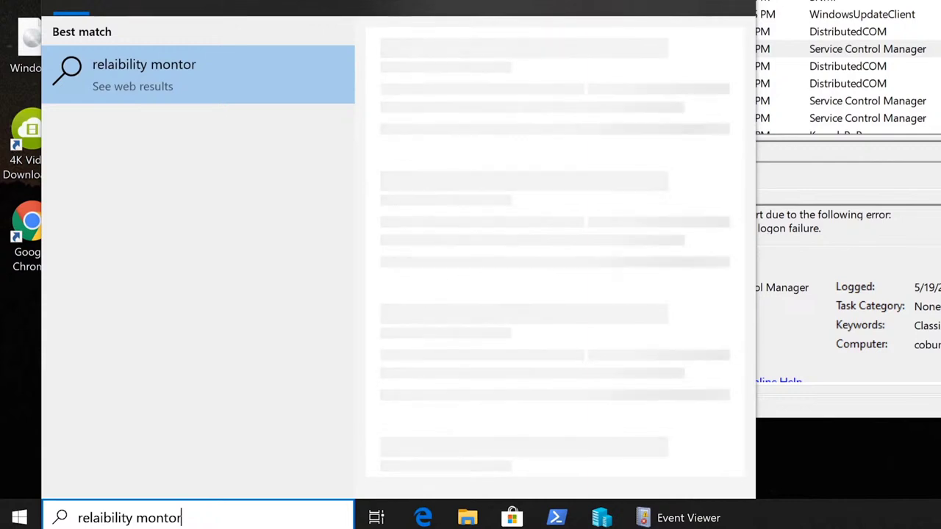
key(ctrl+a)
text(contro)
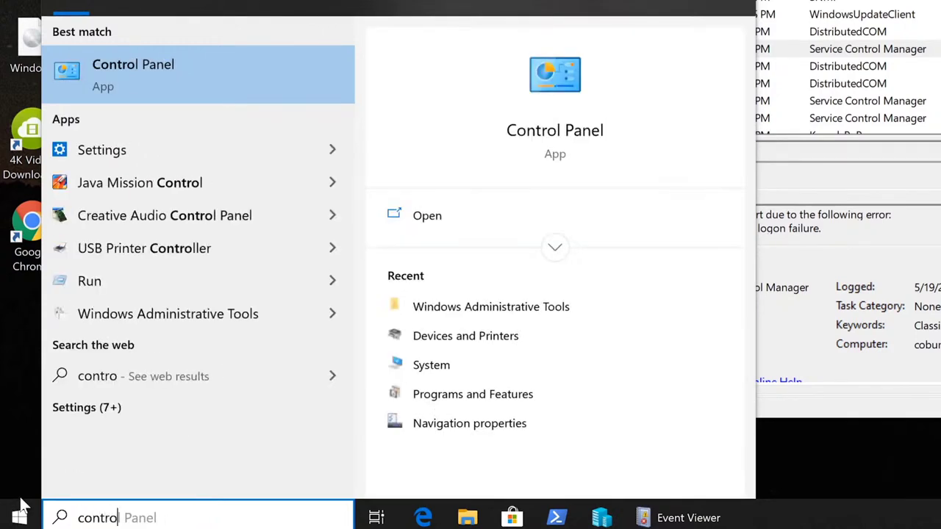
key(Return)
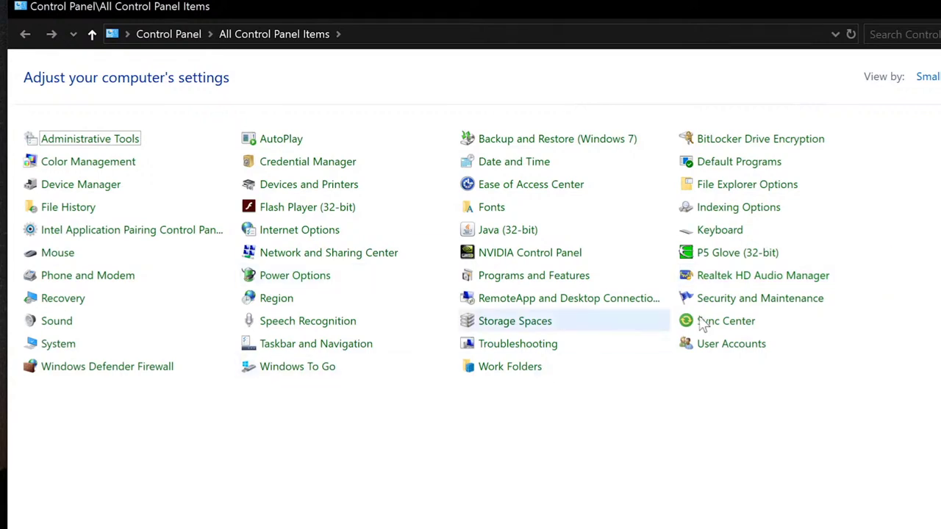
click(734, 300)
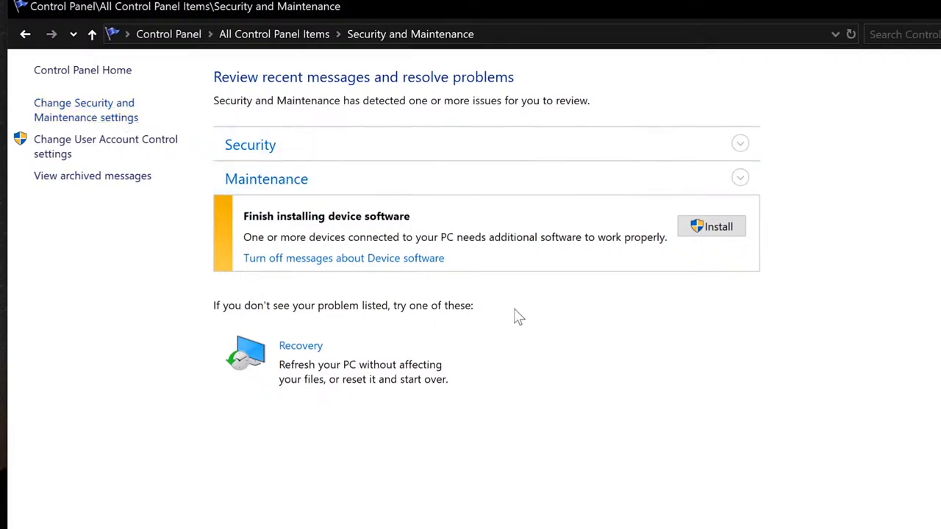
Review the Security status and problem-message settings, then return to the Control Panel items list
click(278, 146)
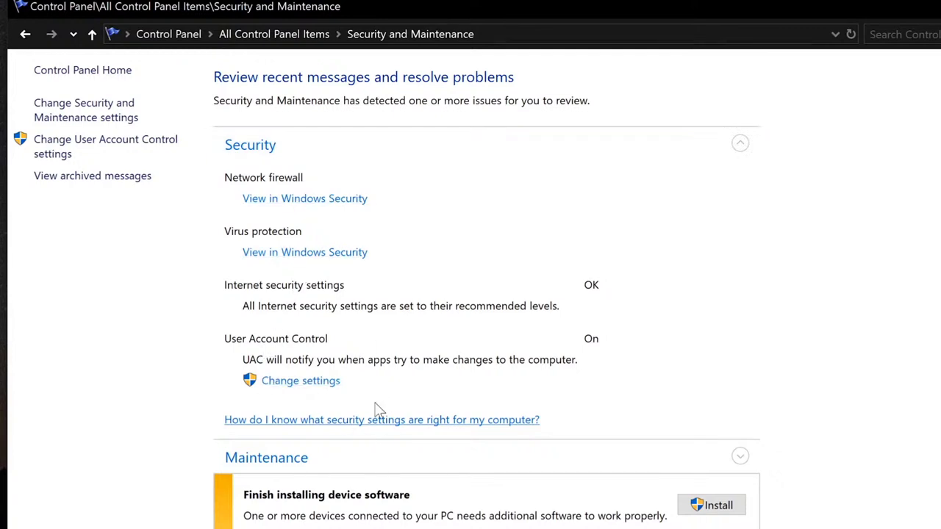
scroll(371, 412, down, 1)
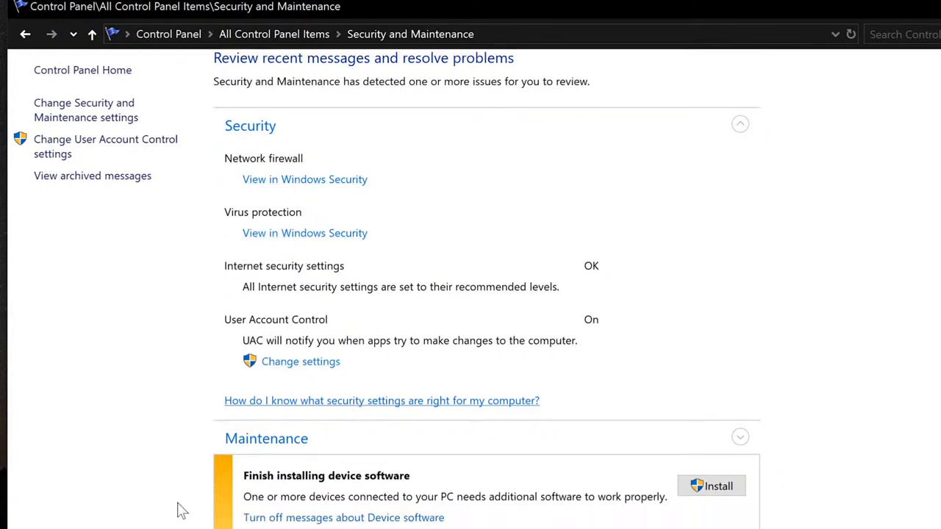
click(84, 114)
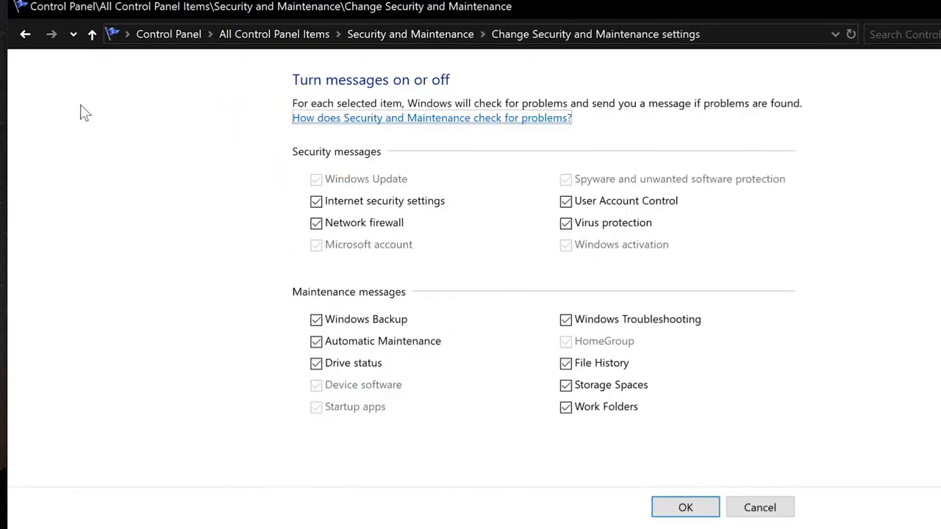
click(22, 35)
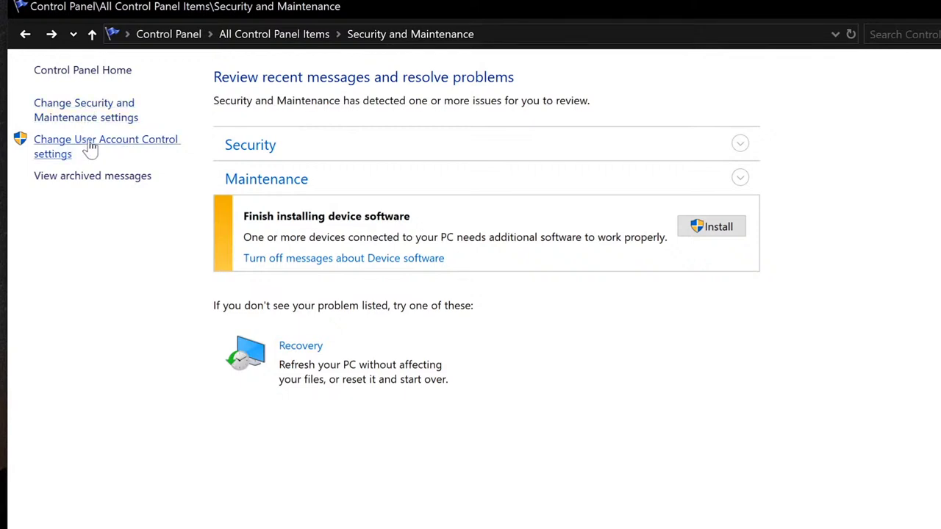
click(274, 160)
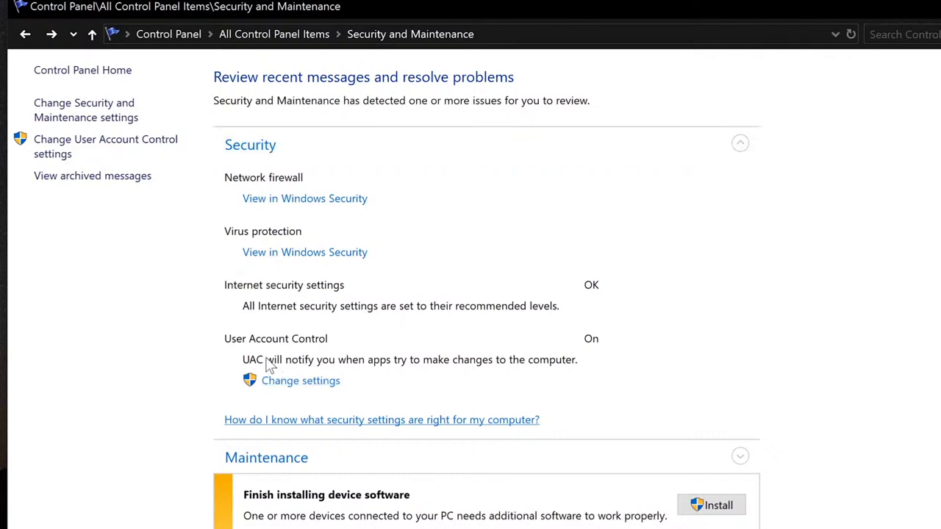
click(87, 74)
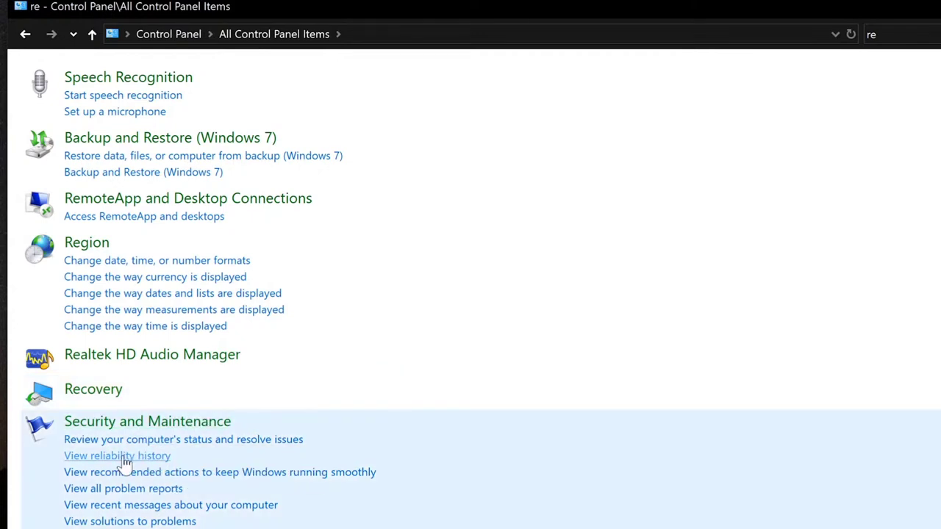
Open the 6/27/2020 Windows hardware error details from reliability history, widening the Date column
click(117, 457)
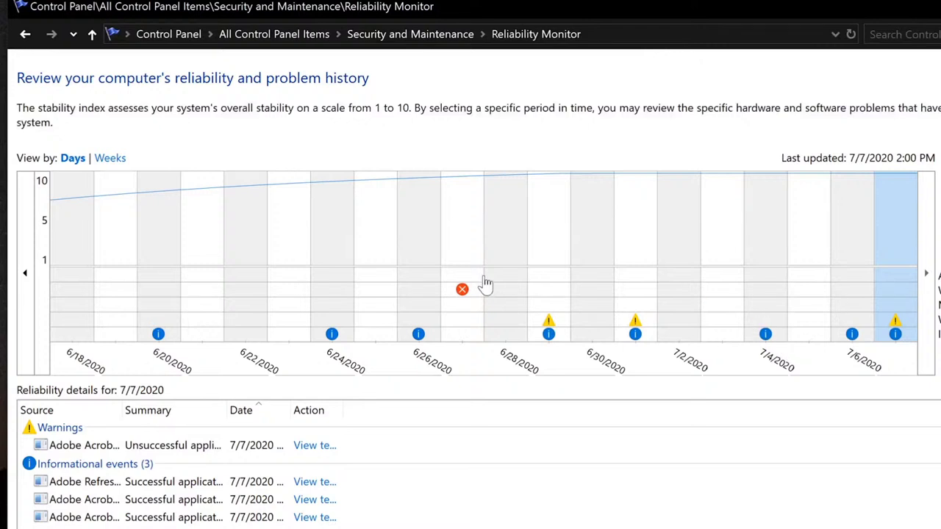
click(463, 295)
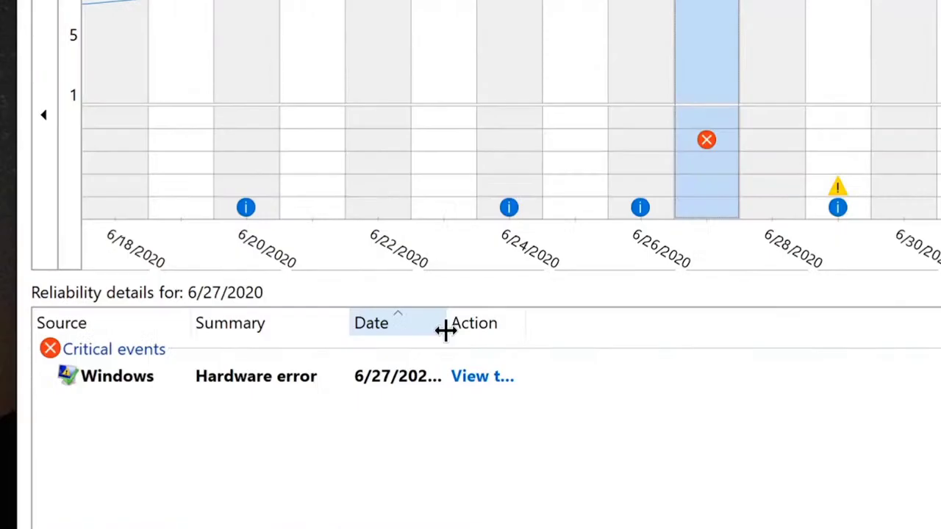
click(345, 411)
drag(530, 324, 532, 324)
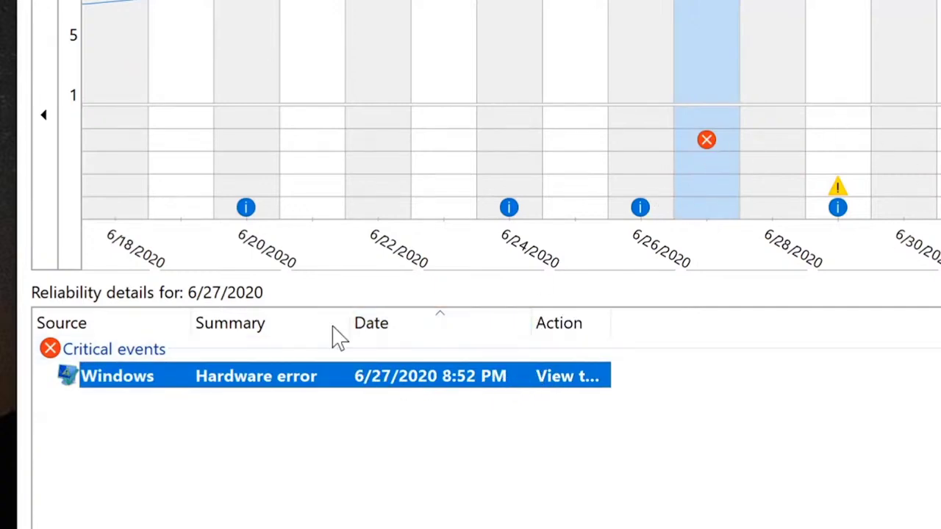
double_click(135, 392)
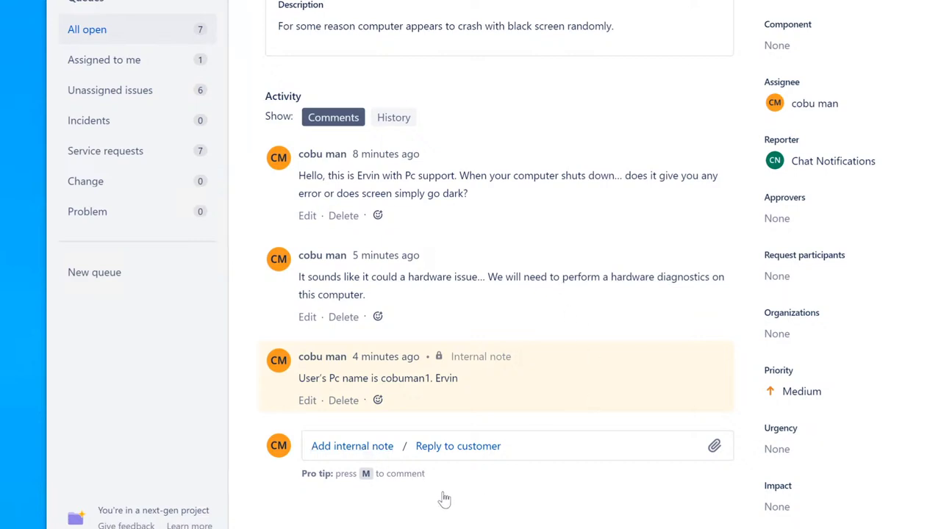
Save the internal note 'Routed issue to local pc support to troubleshoot hardware issues.' signed by the agent
click(459, 435)
scroll(441, 478, down, 5)
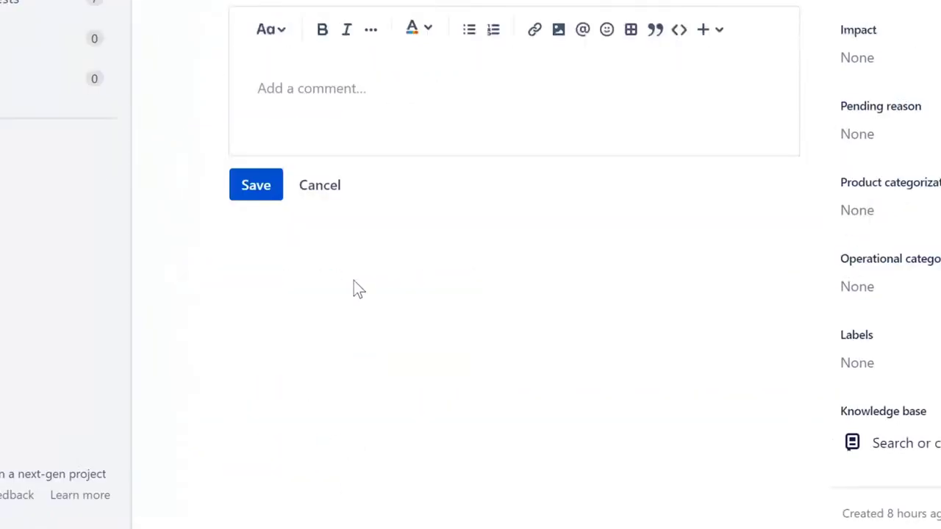
text(Routed )
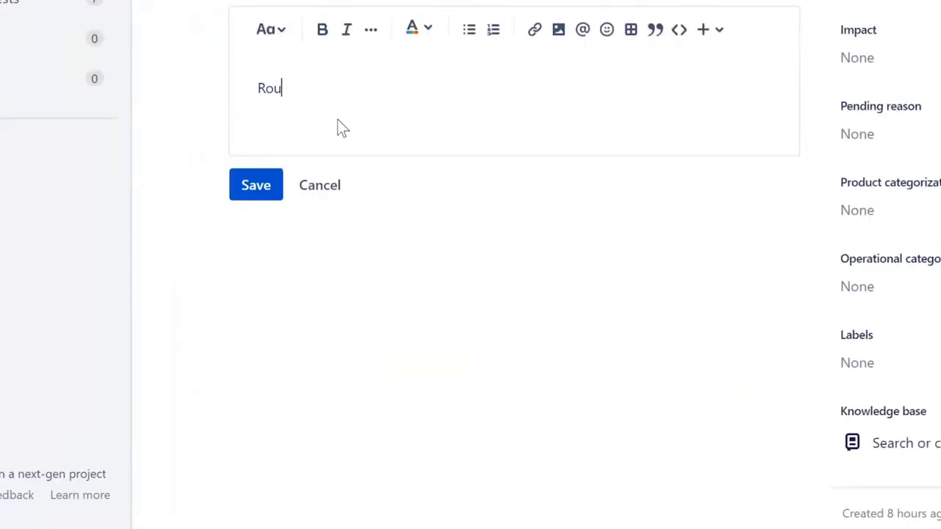
text(issue to local )
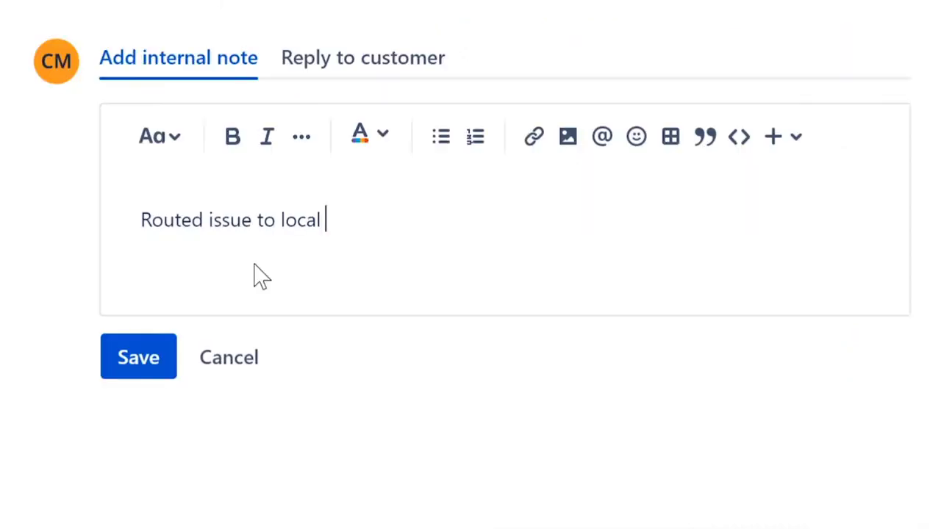
text(pc ss)
key(BackSpace)
text(upport to tr)
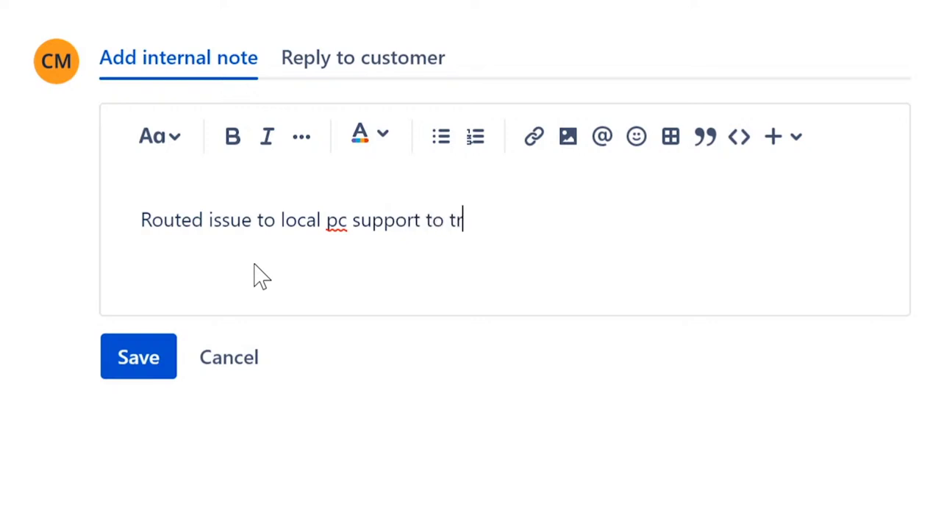
text(oublshoot hardware issues. Ervin)
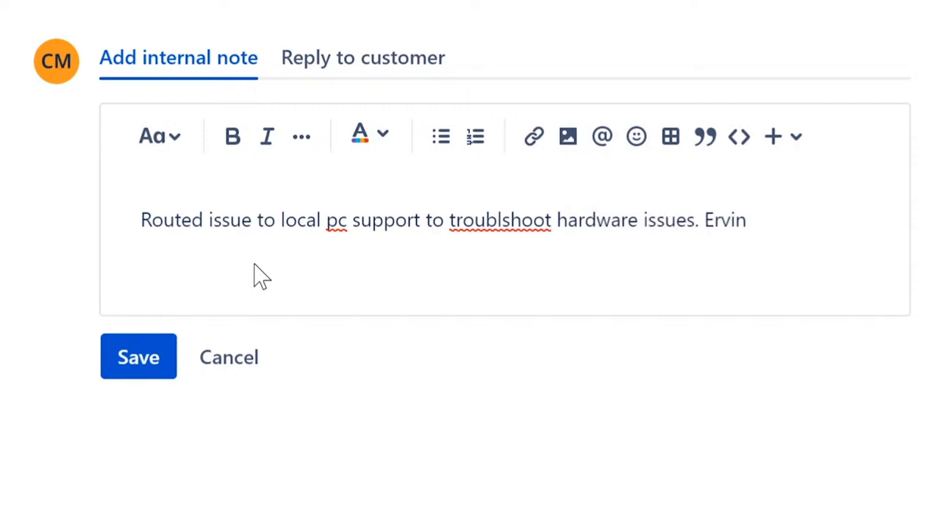
right_click(512, 221)
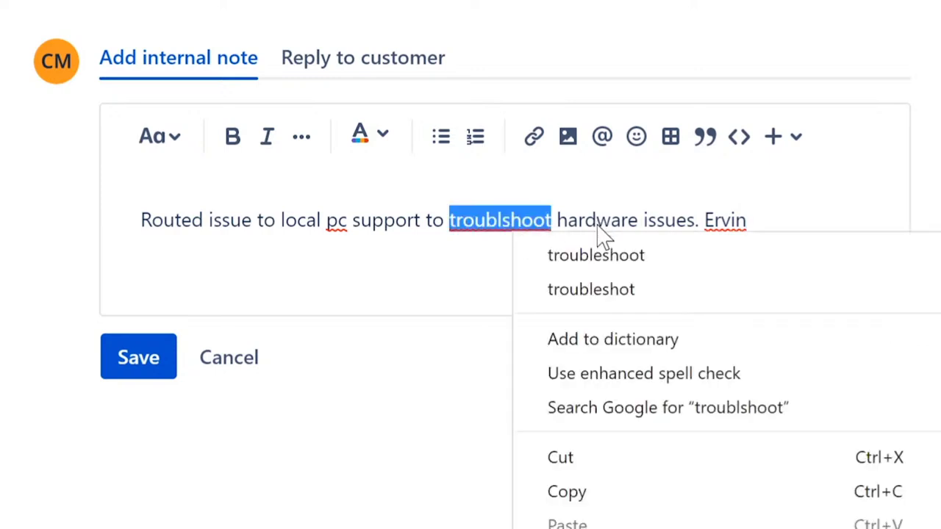
click(596, 253)
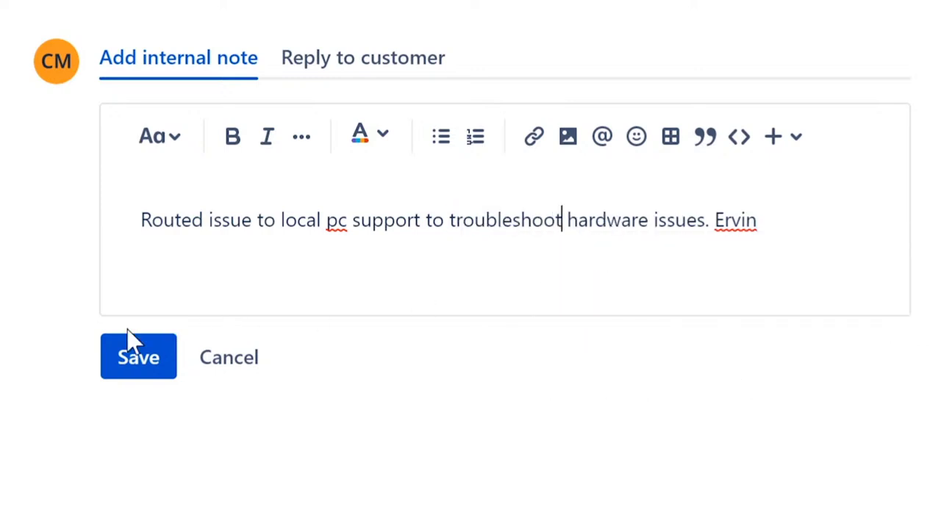
click(141, 358)
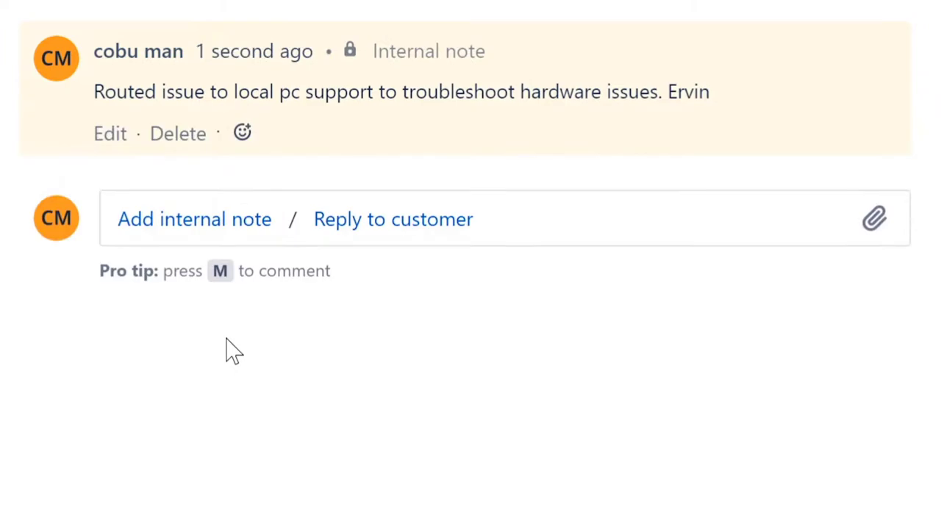
scroll(475, 316, up, 10)
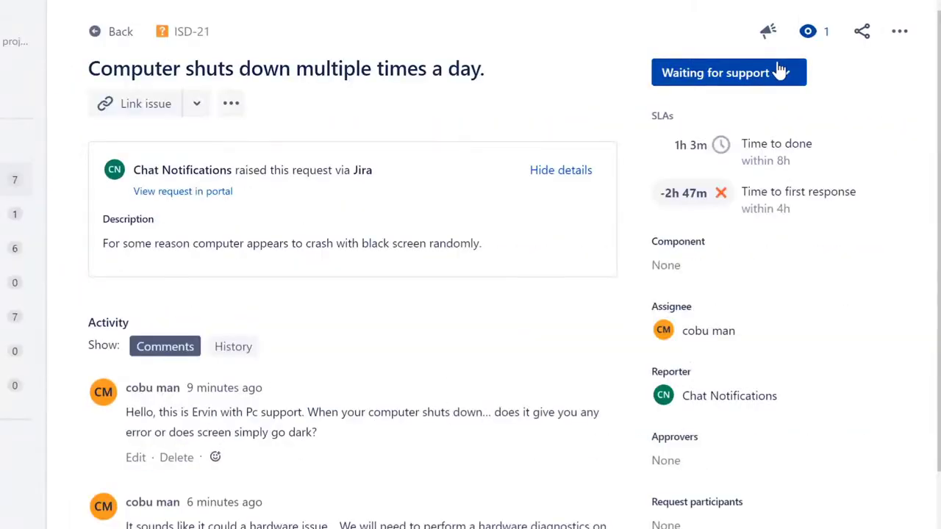
Change ISD-21's status to Completed and go back to the All open queue
click(784, 77)
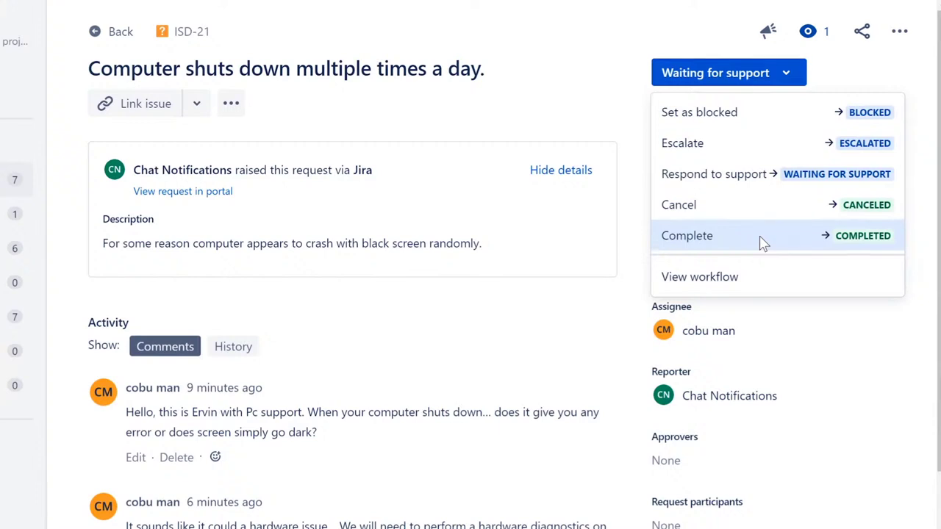
click(762, 242)
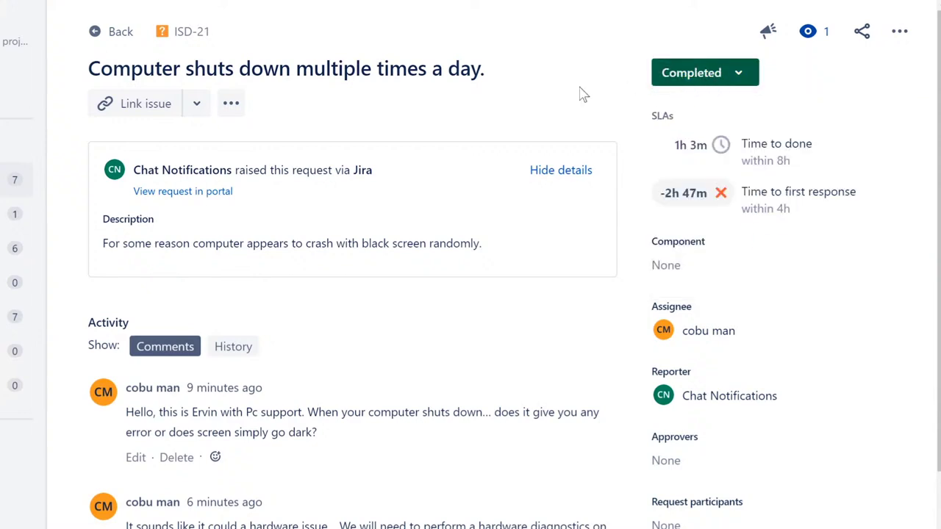
click(105, 31)
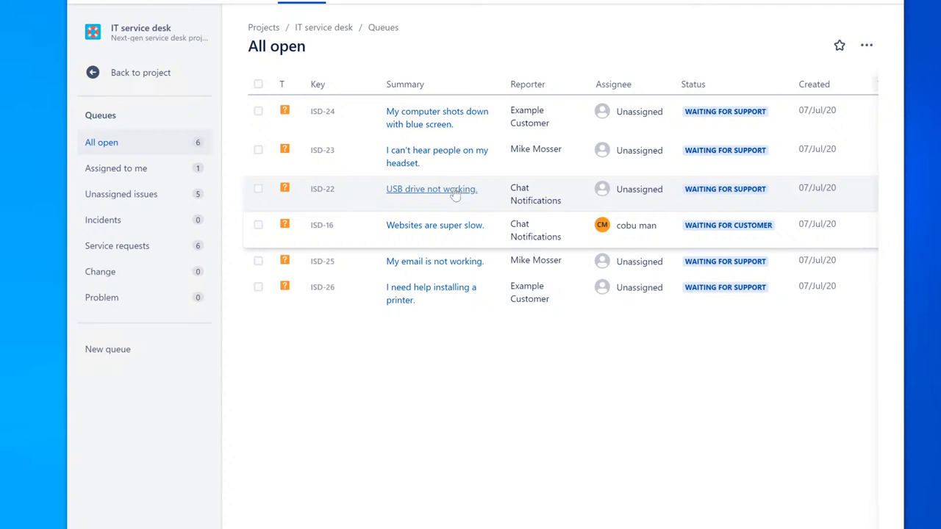
Open ISD-22 'USB drive not working.', assign it to yourself, and read its description
click(455, 191)
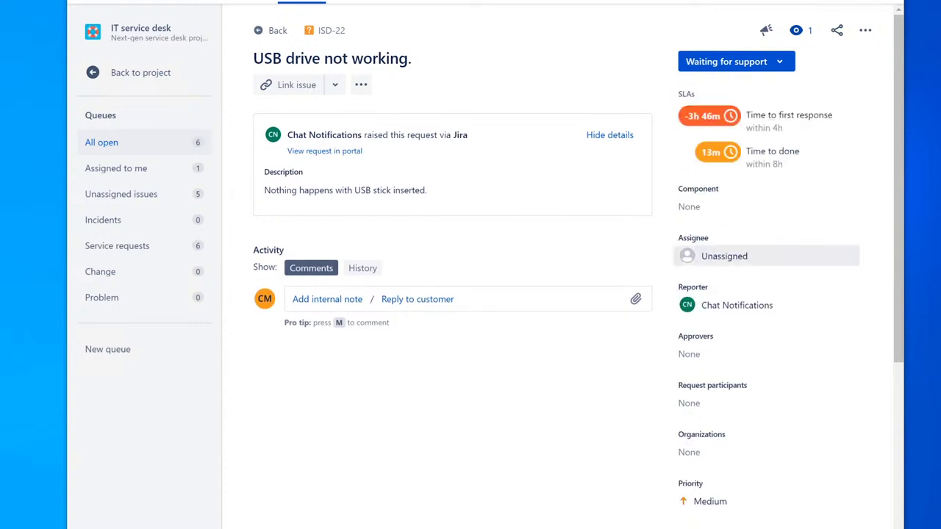
click(777, 263)
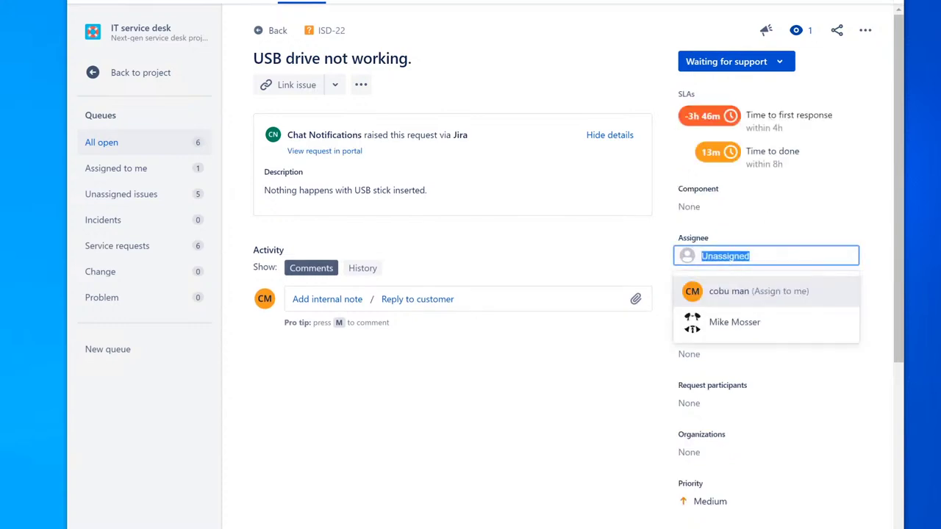
click(740, 297)
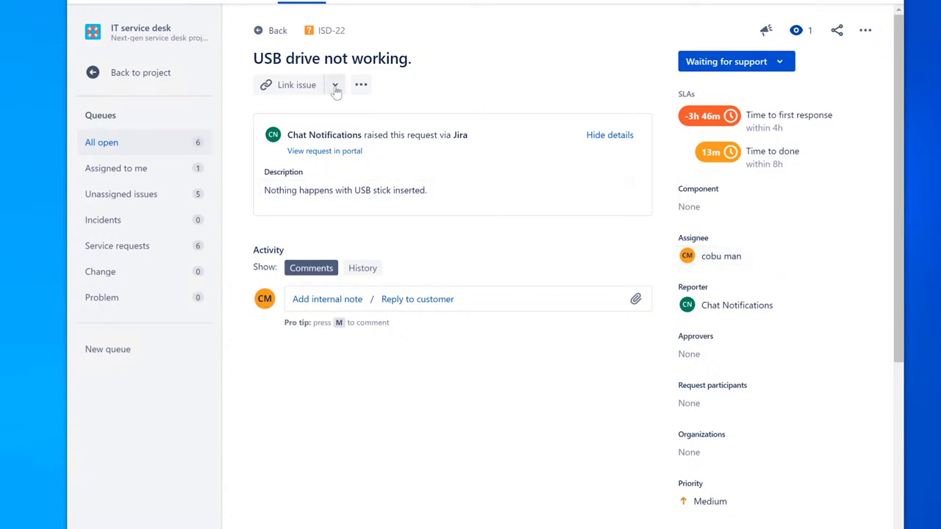
drag(416, 60, 252, 61)
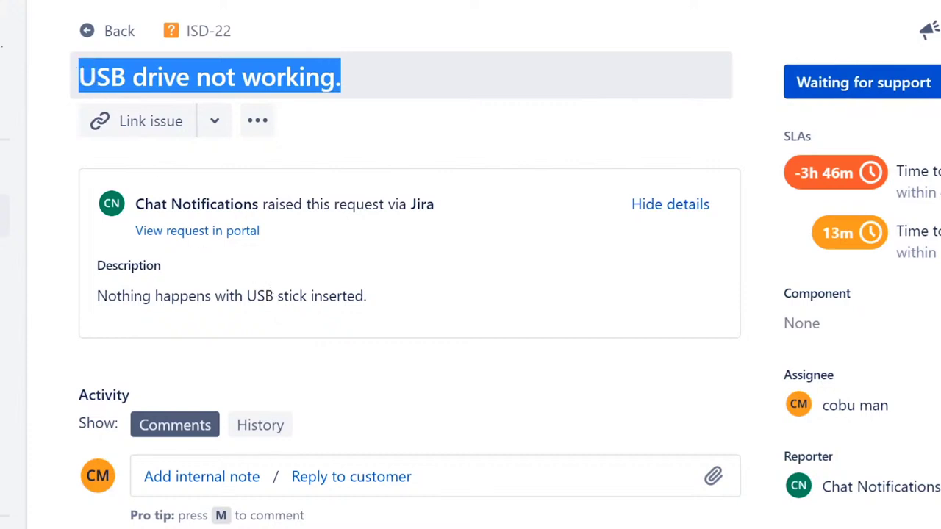
drag(378, 295, 120, 295)
drag(371, 295, 97, 296)
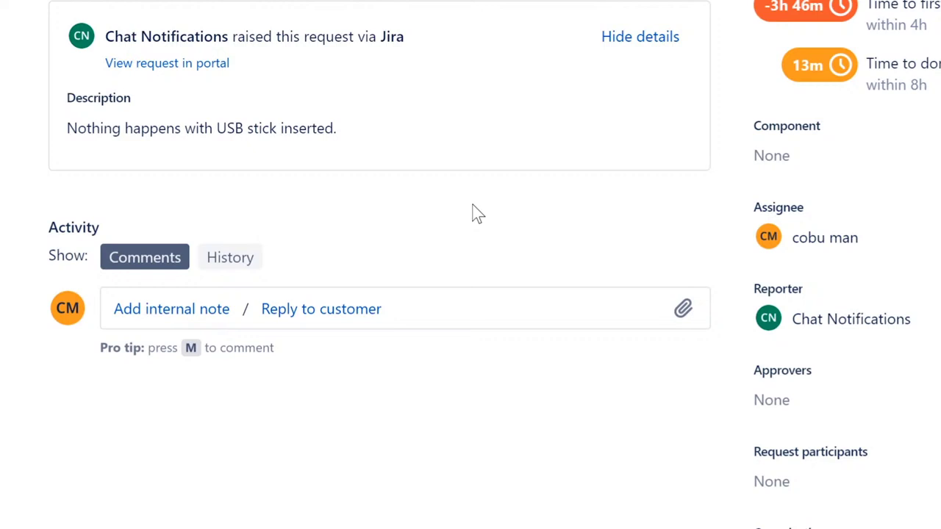
drag(347, 124, 65, 116)
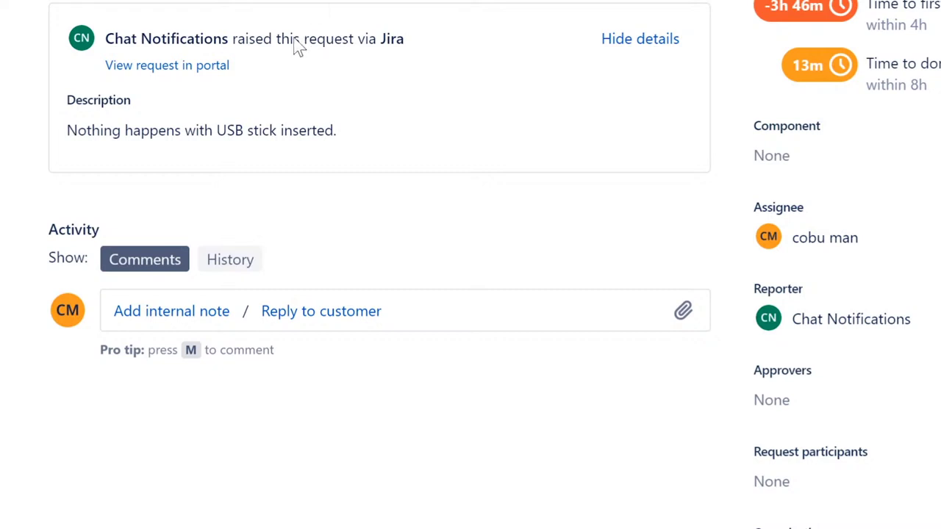
Open and cancel the ISD-22 description edit, then begin a Reply to customer
click(236, 137)
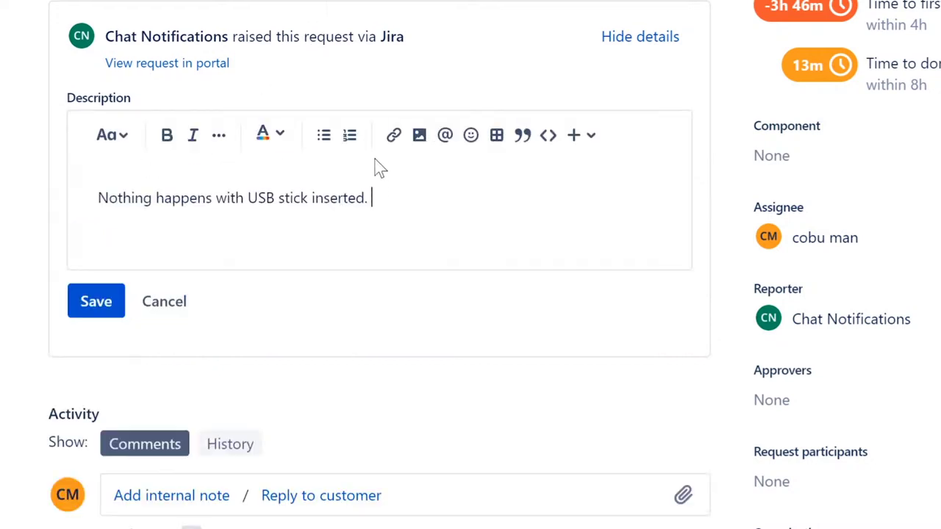
click(169, 300)
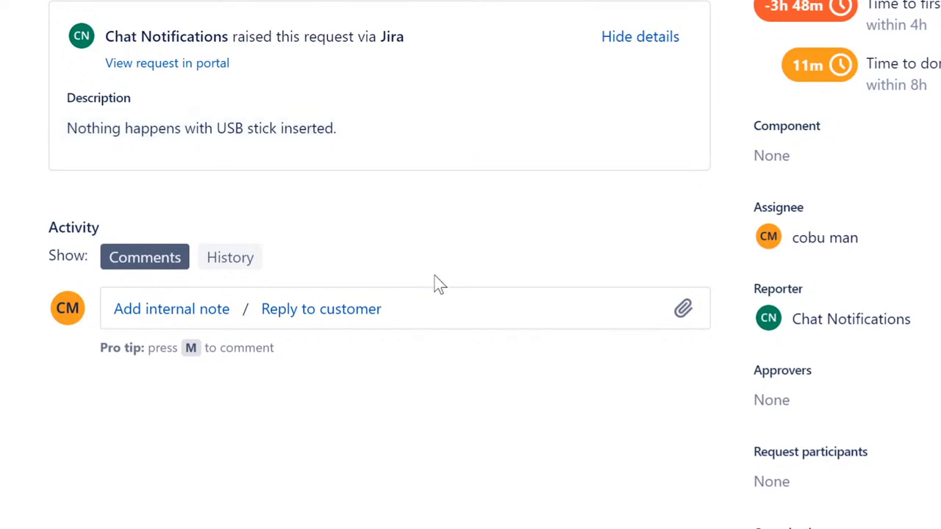
click(357, 125)
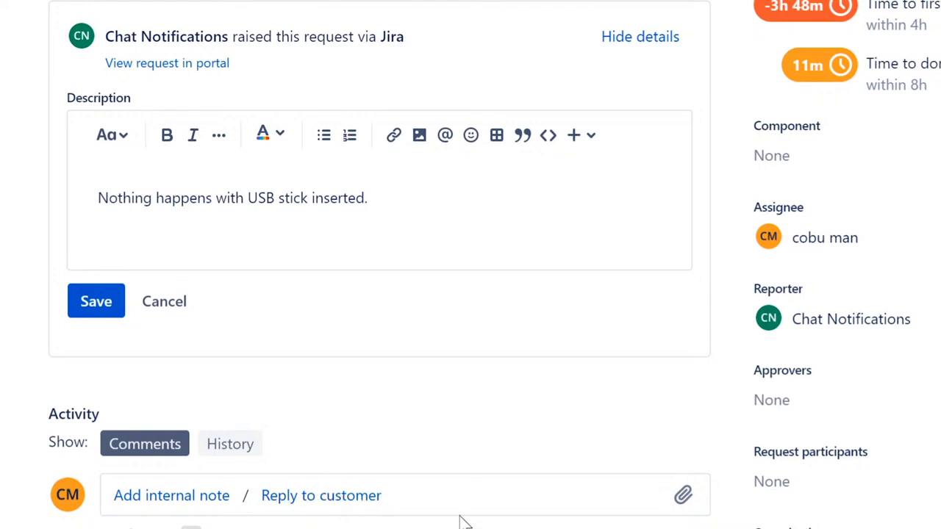
click(434, 514)
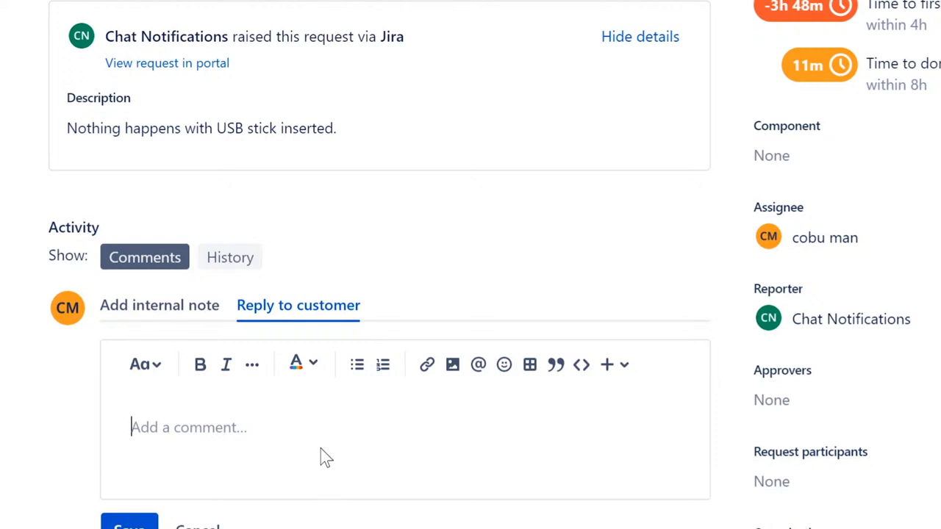
Start the reply introducing yourself from Tech Support, correcting 'Unfortunatlly' to 'Unfortunately'
text(Hello, m)
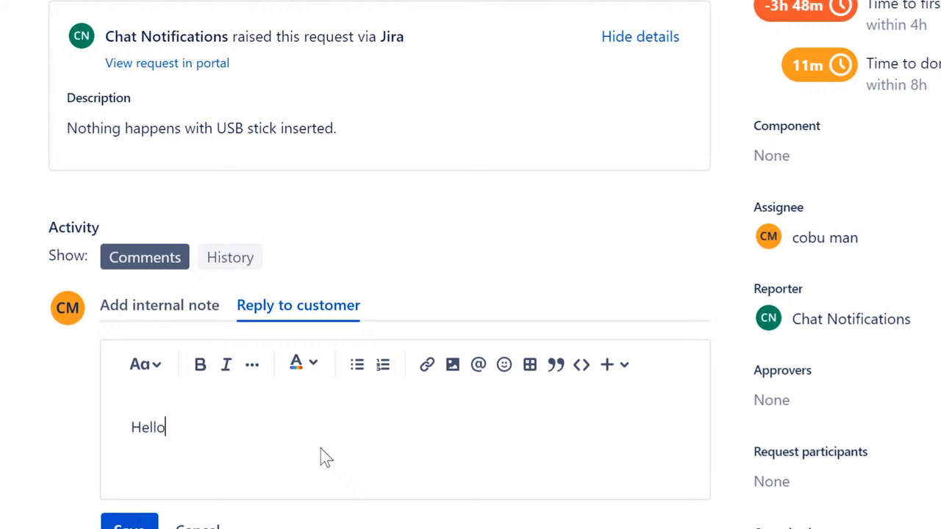
text(y n)
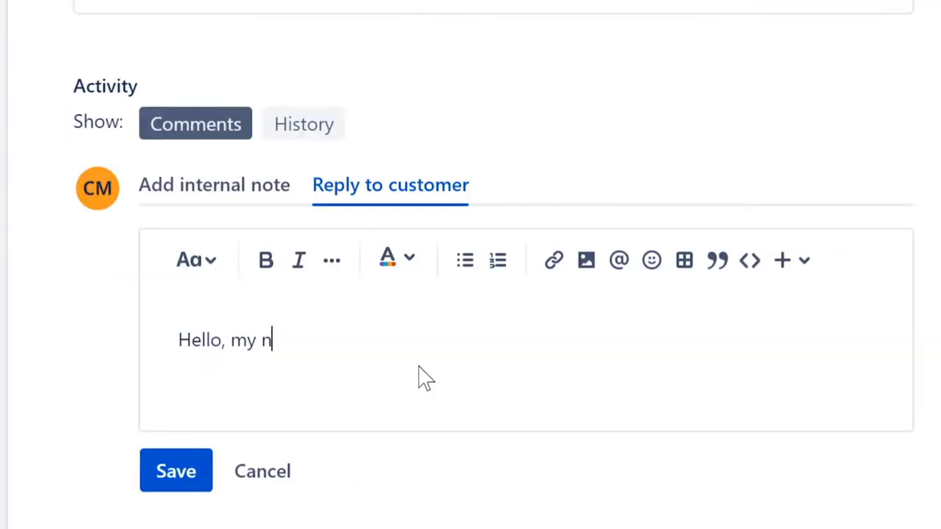
text(ame is )
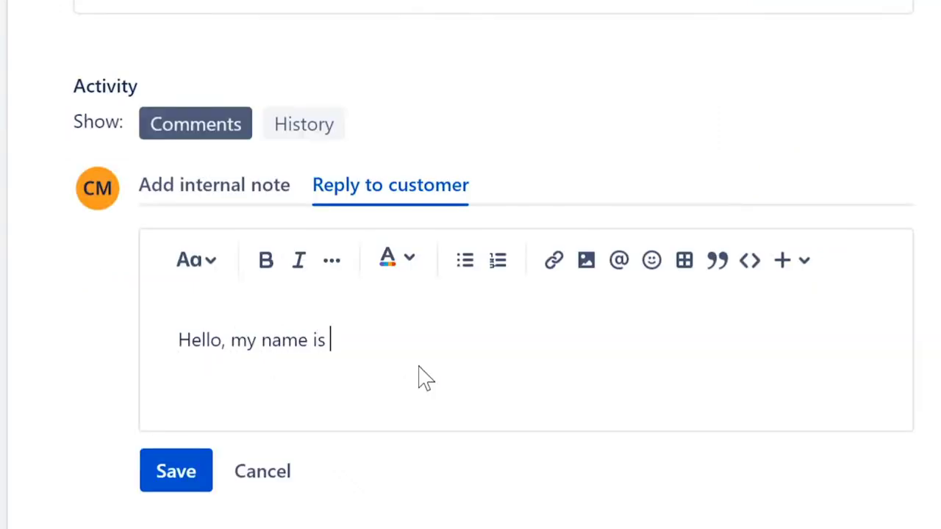
text(Ervin with Te)
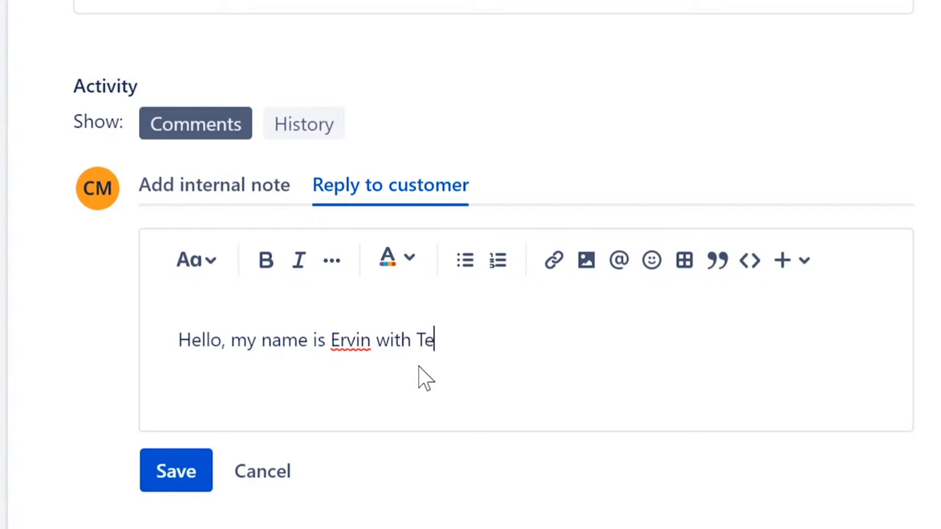
text(ch Suppo)
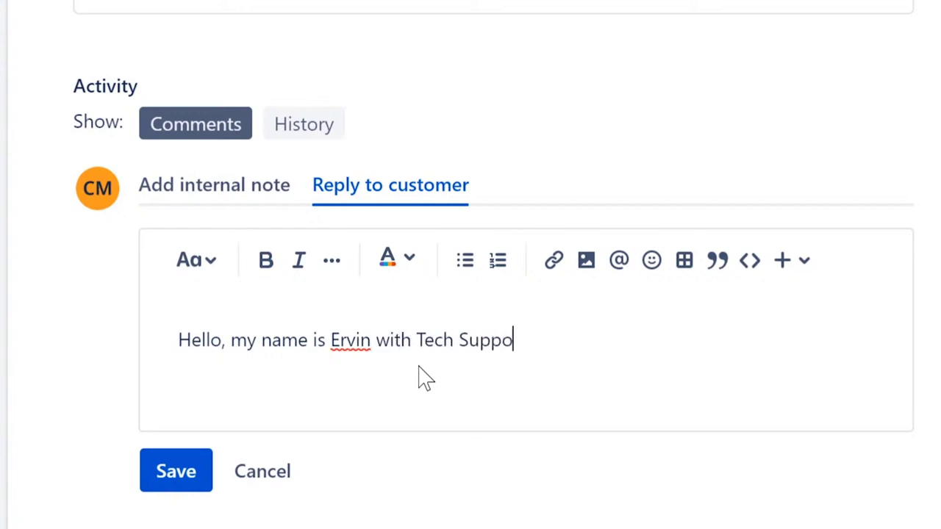
text(rt. Unfor)
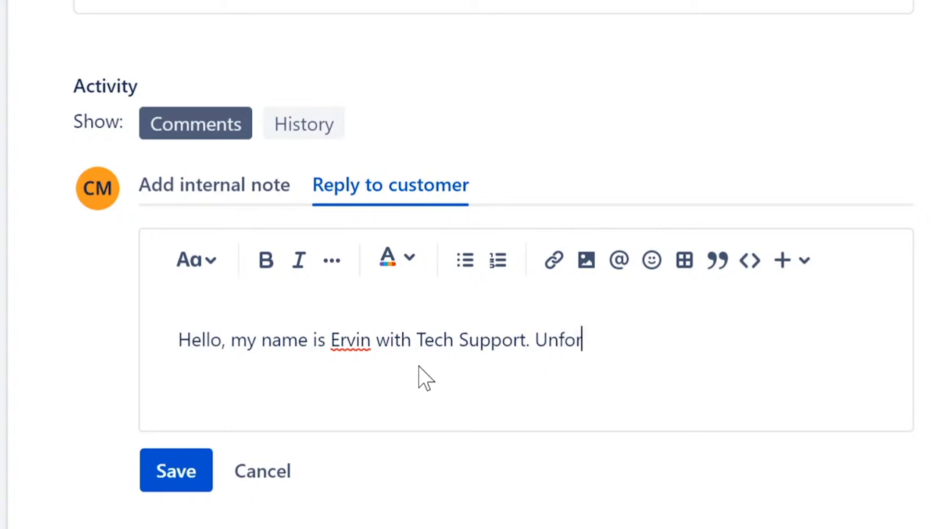
text(tunatlly,)
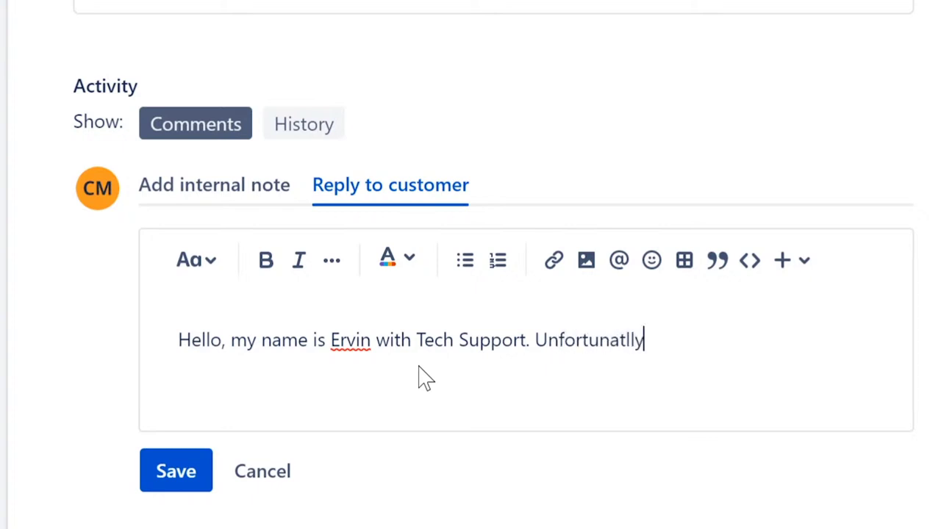
click(629, 339)
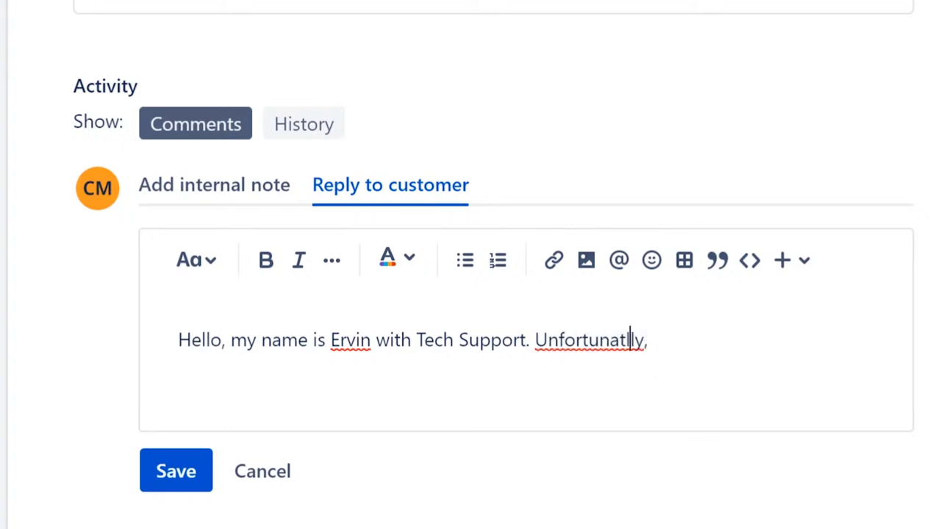
right_click(630, 340)
click(702, 357)
key(End)
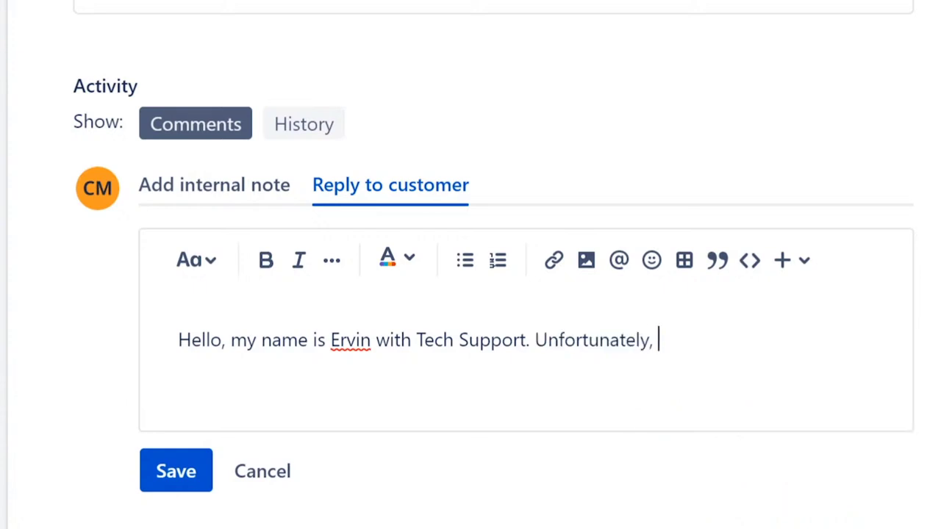
Add 'our company has USB port disabled as part of company security policy.' and offer further assistance
text(our company has US)
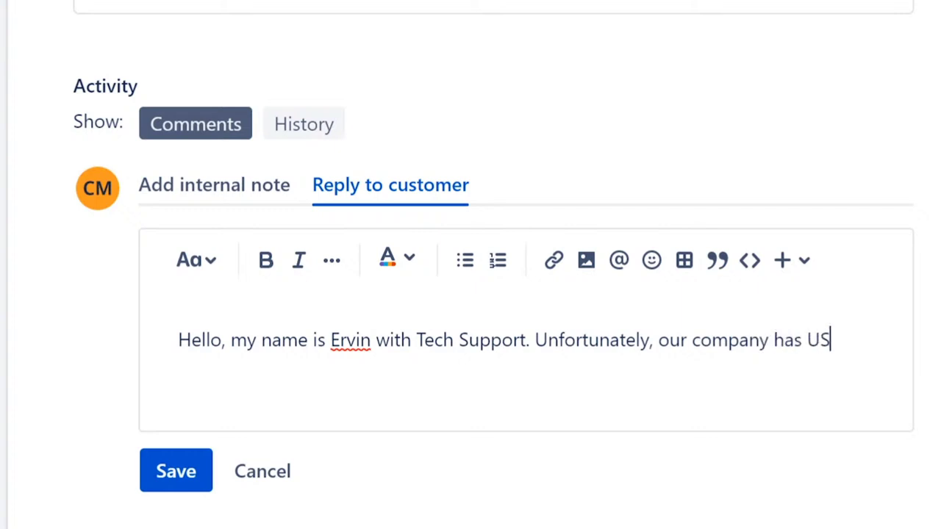
text(B protr)
key(BackSpace)
key(BackSpace)
key(BackSpace)
key(BackSpace)
text(ort )
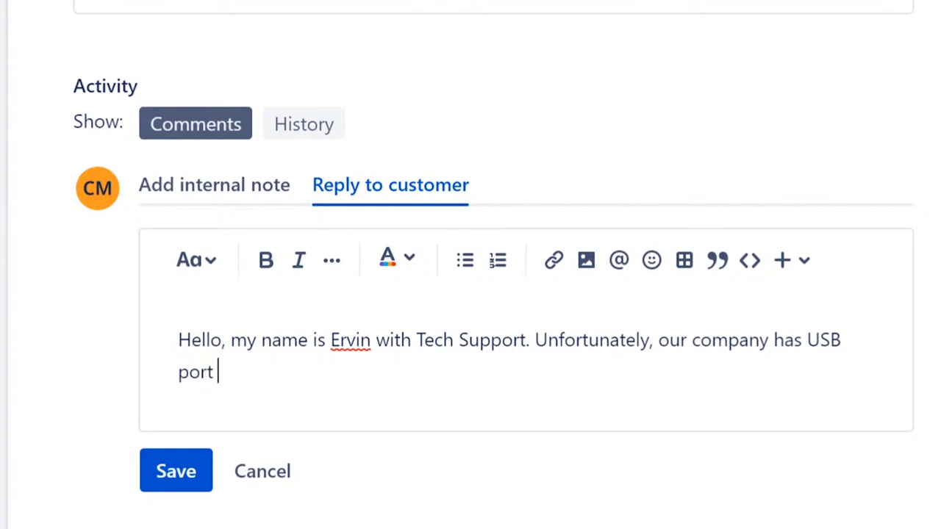
text(disabled by)
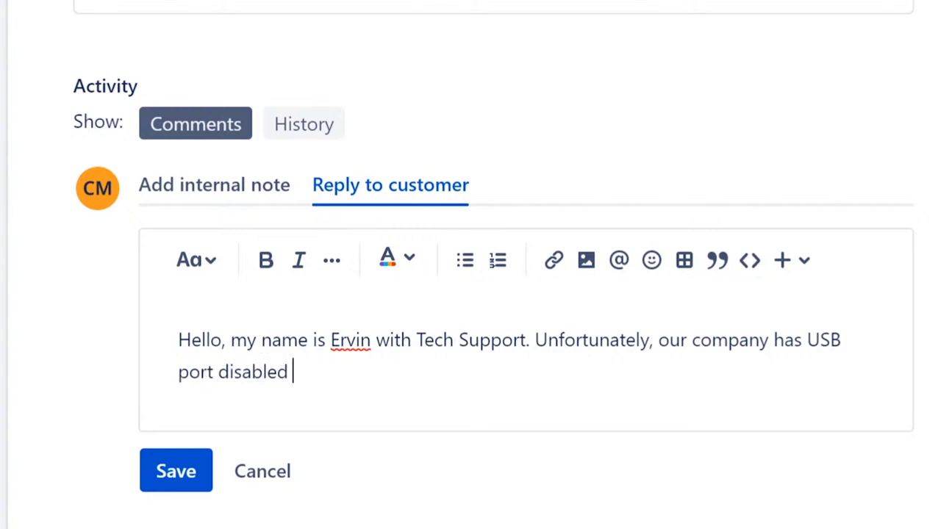
key(BackSpace)
key(BackSpace)
key(BackSpace)
text(as po)
key(BackSpace)
text(art )
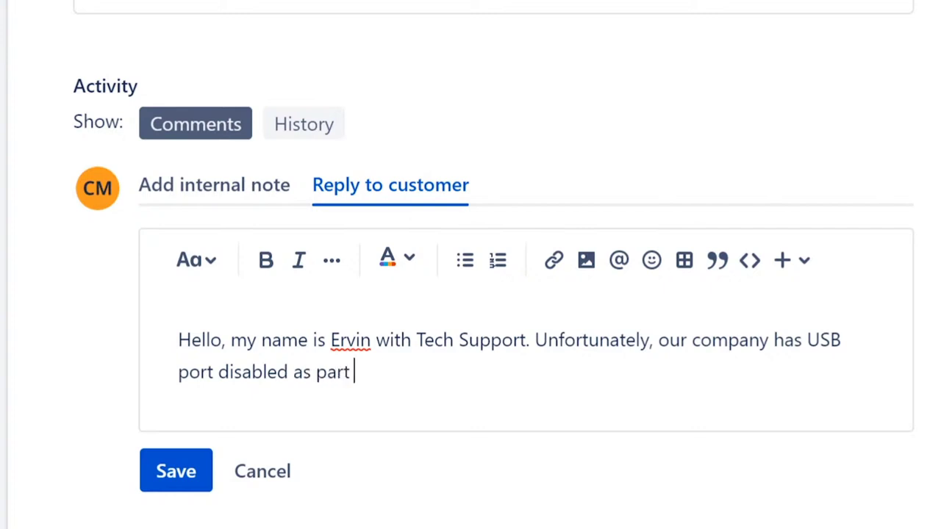
text(of companie)
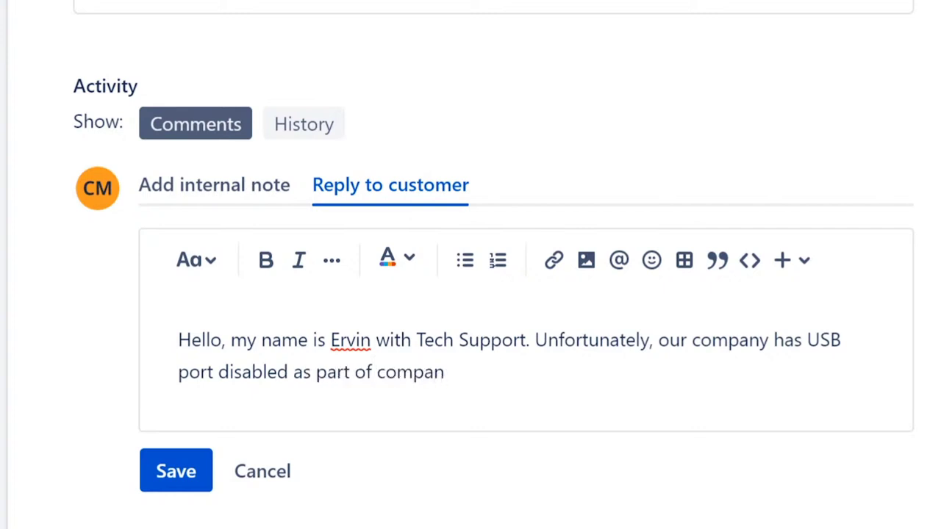
key(BackSpace)
key(BackSpace)
text(y pol)
key(BackSpace)
key(BackSpace)
key(BackSpace)
text(security po)
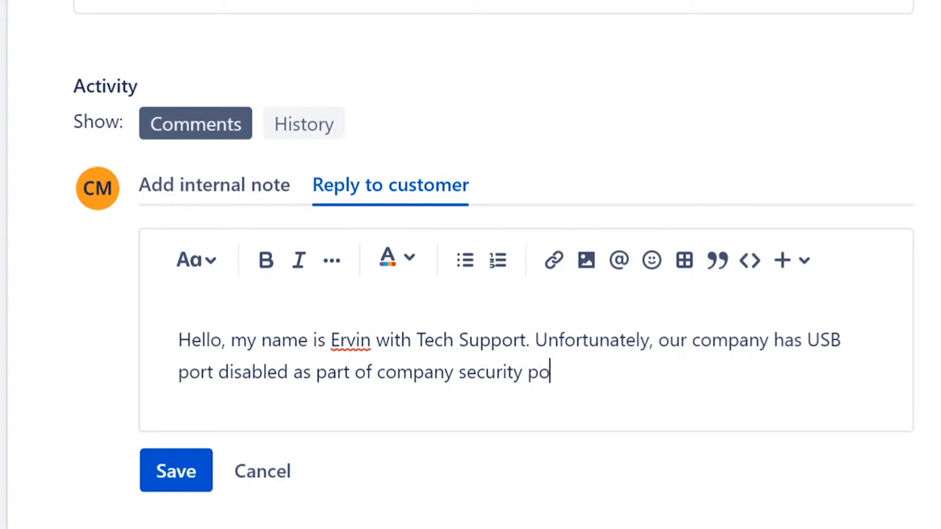
text(licy.)
text(If you nee)
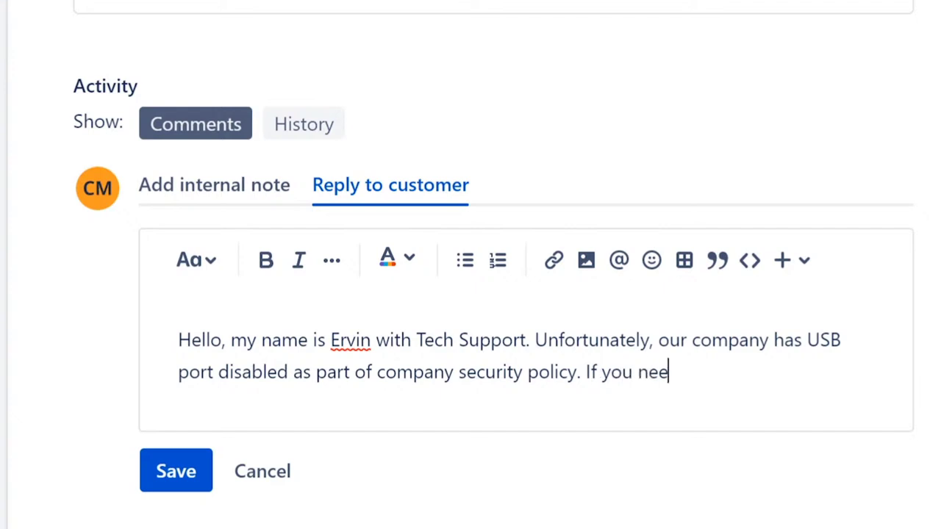
text(d further ass)
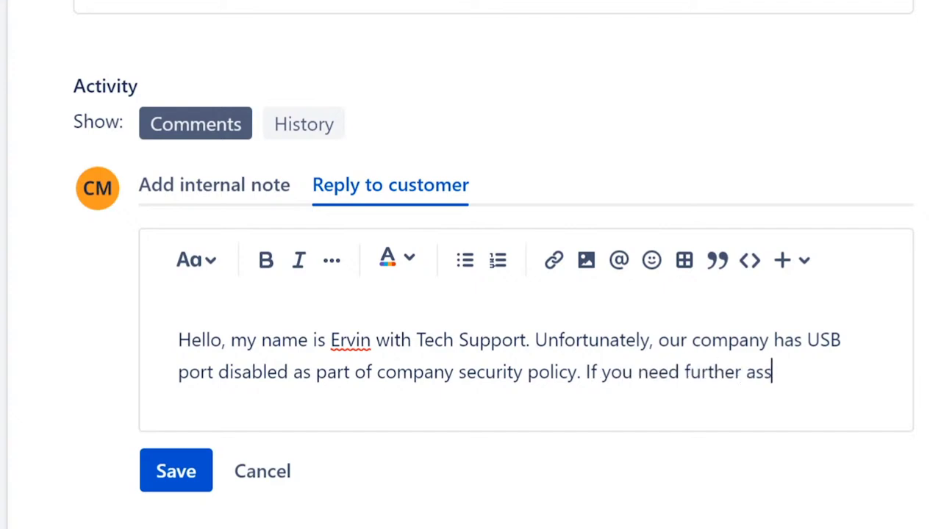
text(istance p)
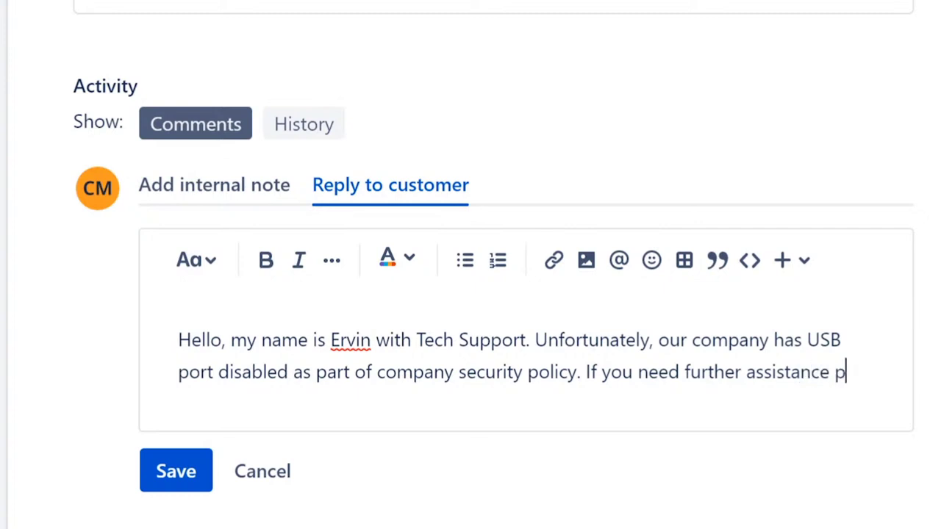
text(lease let me know)
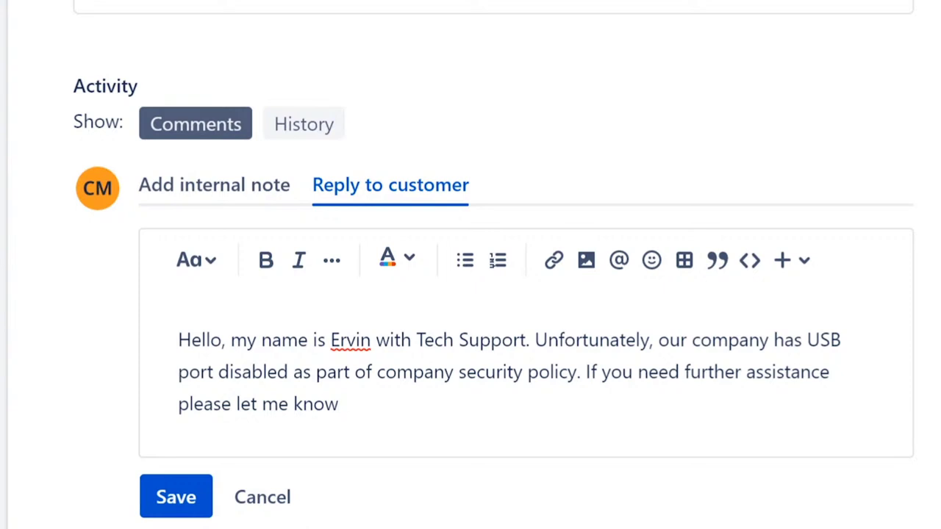
text(...)
Append ', but when it comes to USB ports this is something controlled by Security team.' to the reply
drag(178, 372, 580, 372)
click(353, 404)
shift+click(590, 372)
key(shift+Left)
key(shift+Left)
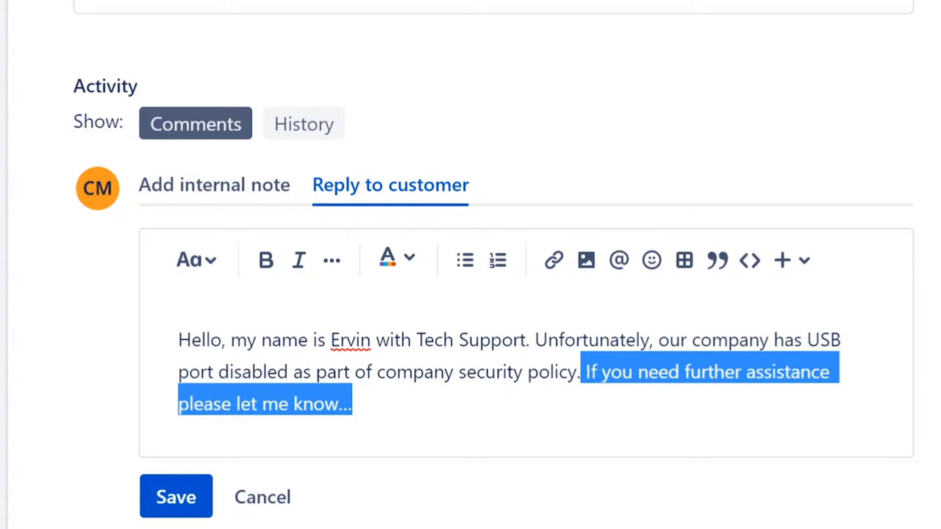
key(shift+Right)
key(shift+Right)
key(shift+Right)
key(shift+Left)
key(shift+Left)
click(352, 404)
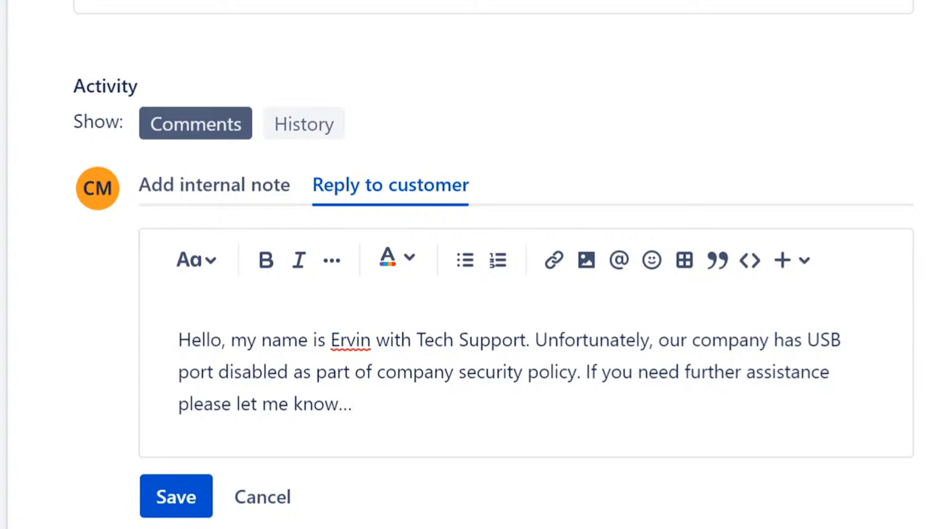
text(but)
key(BackSpace)
text(, when it )
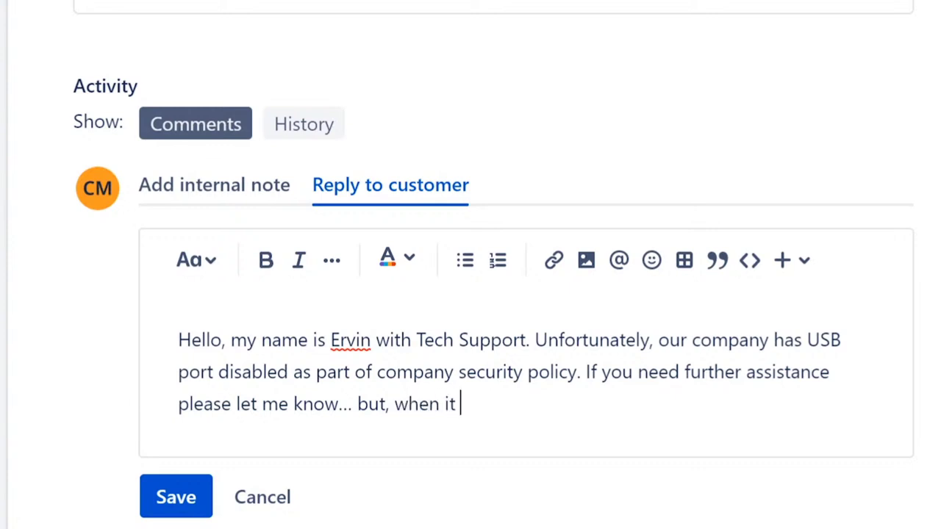
text(comes to )
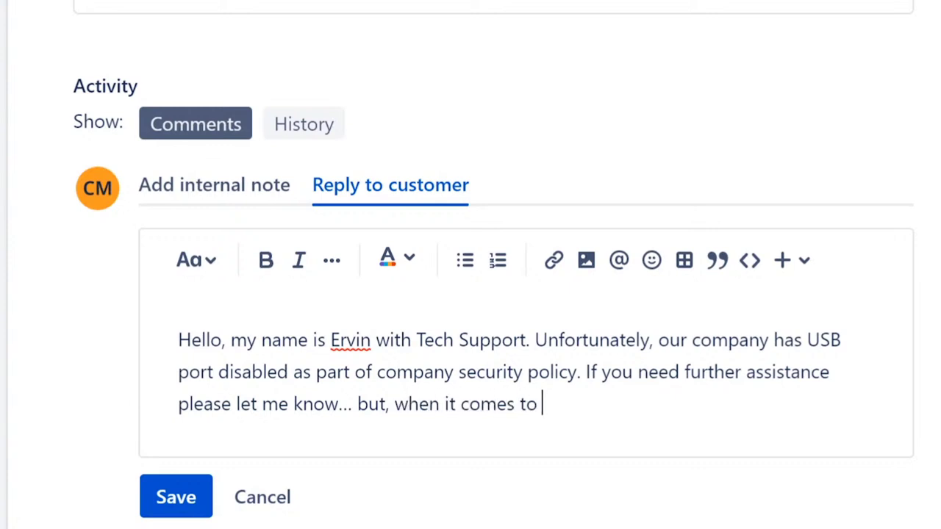
text(USB ports this )
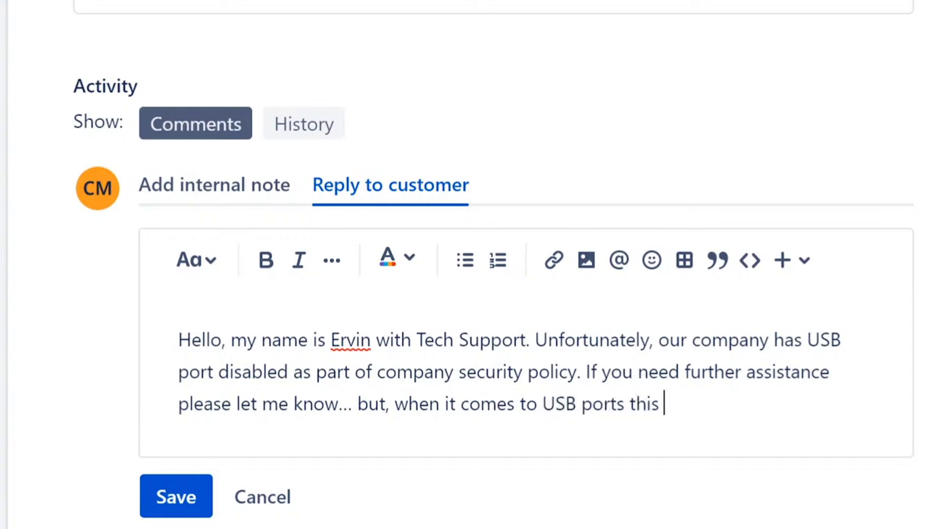
text(is something contr)
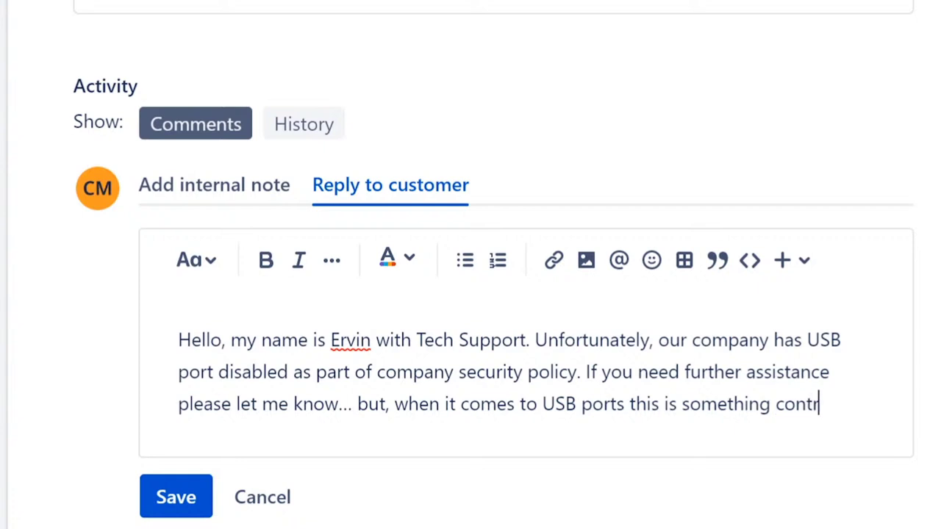
text(olled )
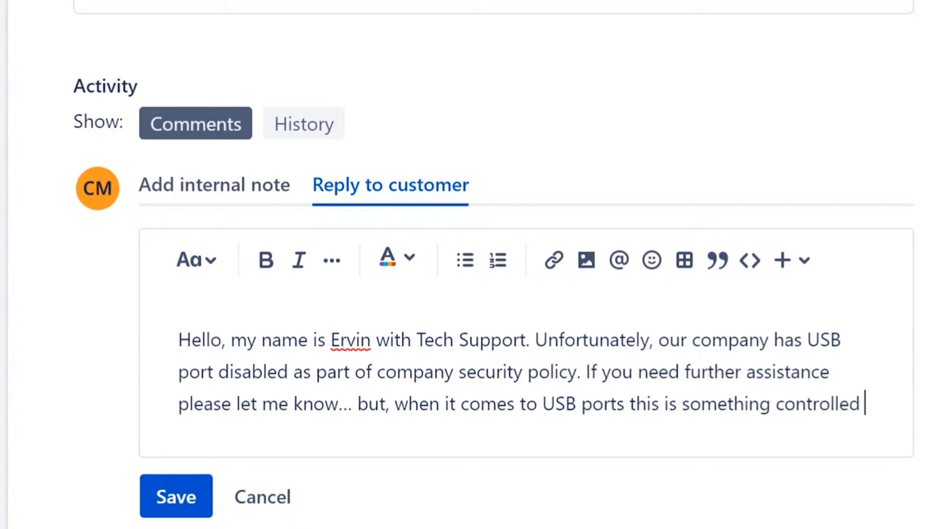
text(by )
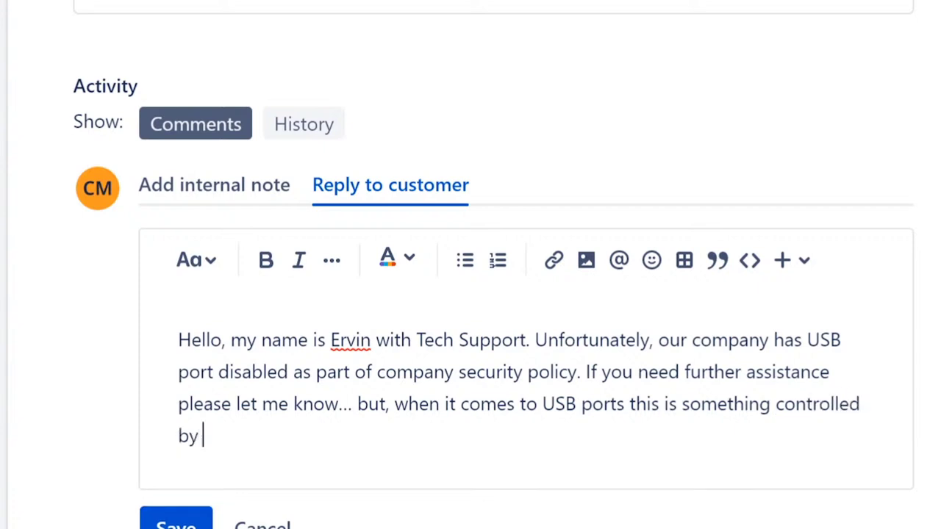
text(Security team.)
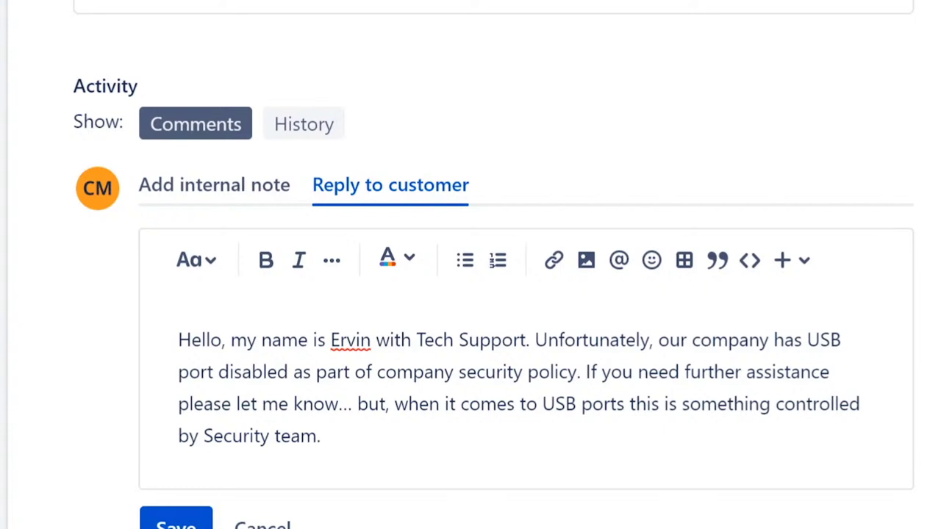
Post the reply, then open Device Manager and select the Unknown USB Device under USB controllers
click(185, 522)
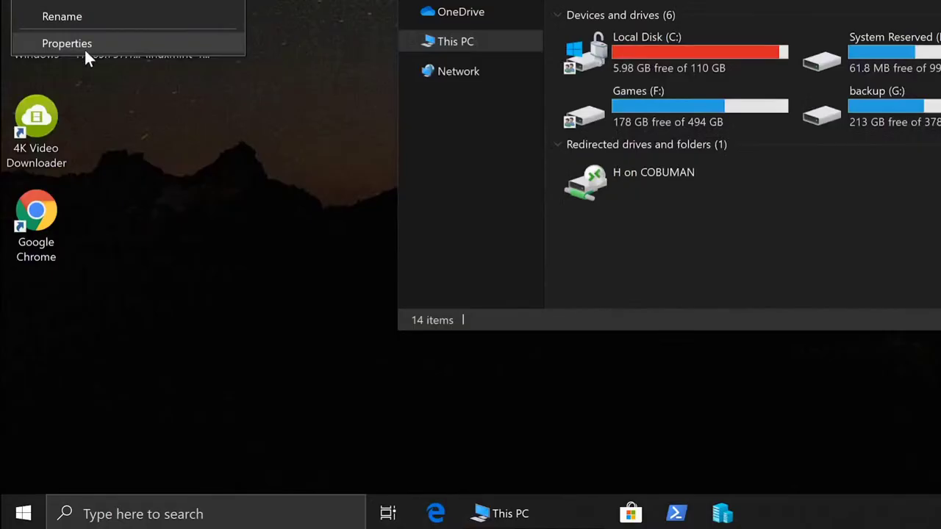
right_click(23, 514)
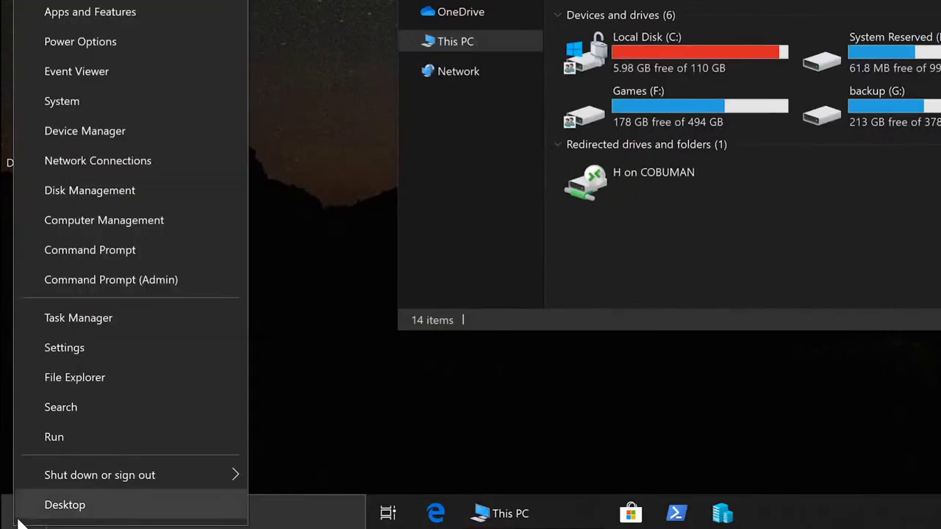
click(88, 131)
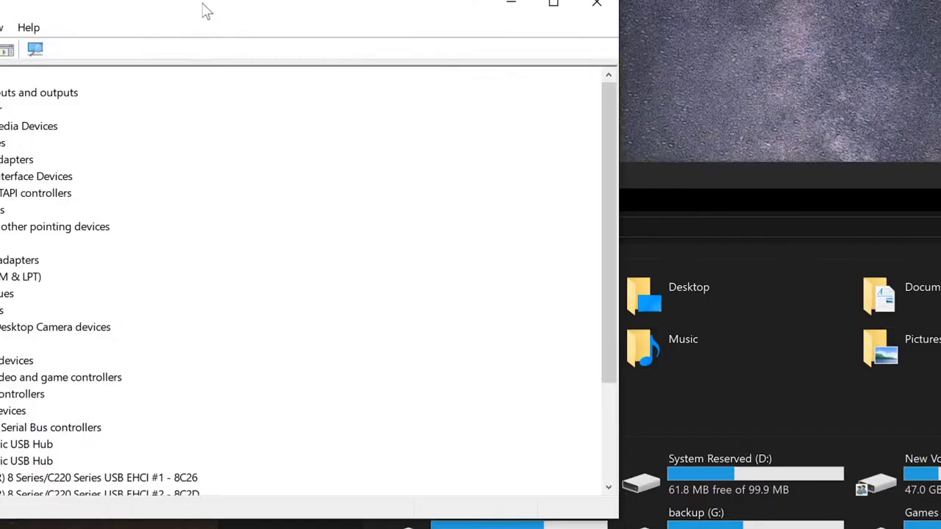
drag(203, 6, 450, 15)
scroll(452, 419, down, 3)
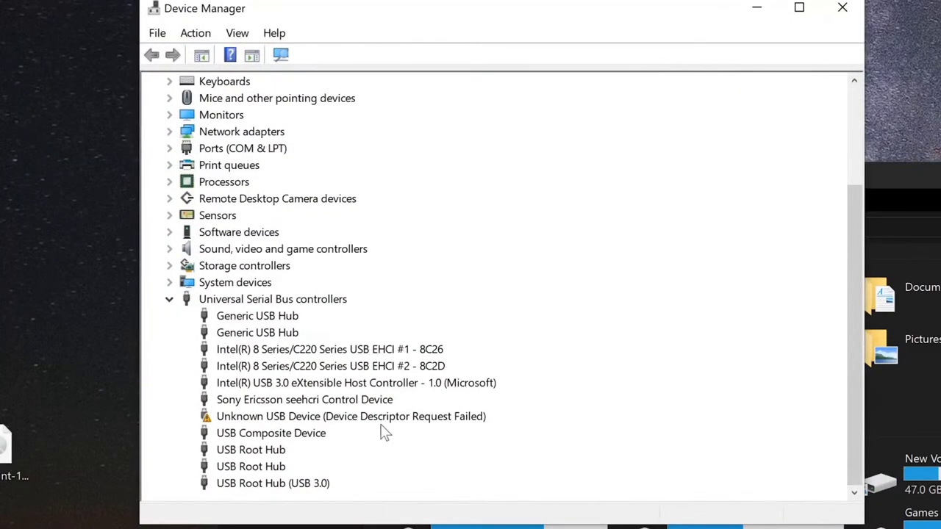
click(335, 421)
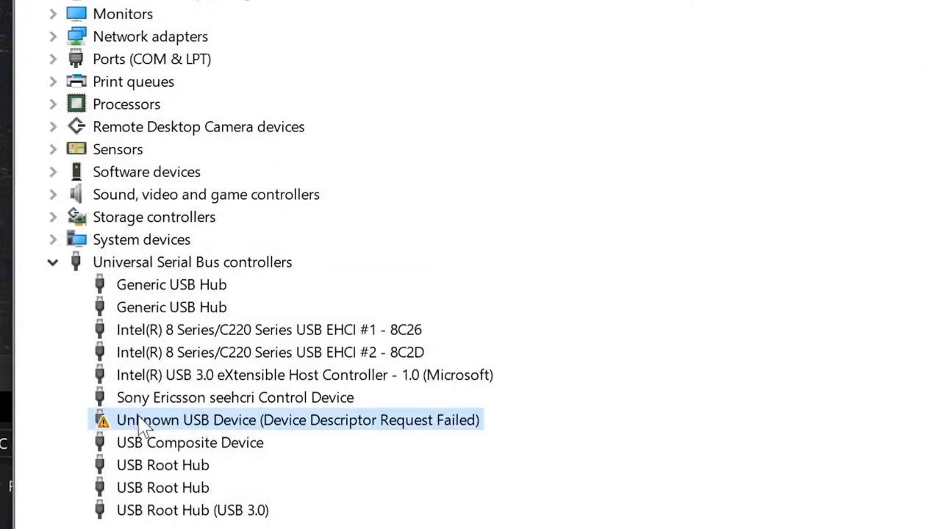
Check the Unknown USB Device's Code 43 status in Properties, then reopen the device
right_click(139, 420)
click(323, 523)
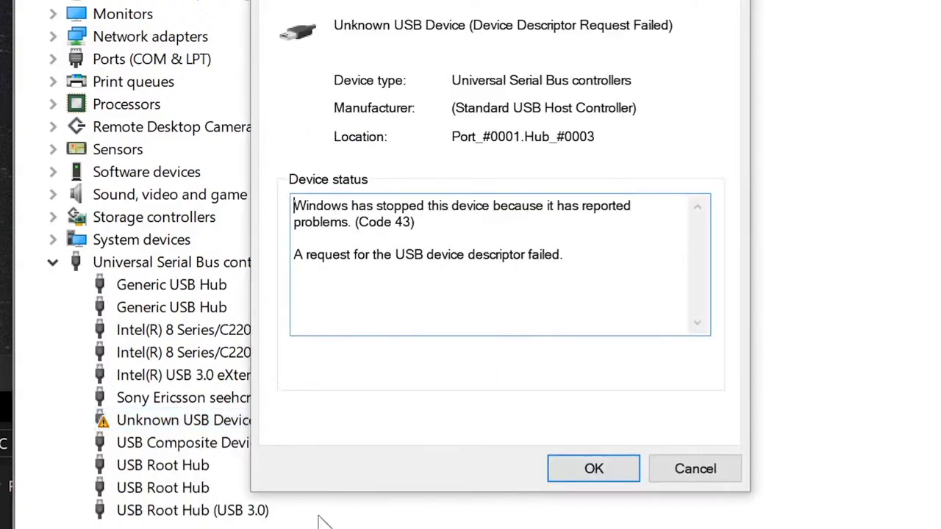
drag(416, 222, 293, 206)
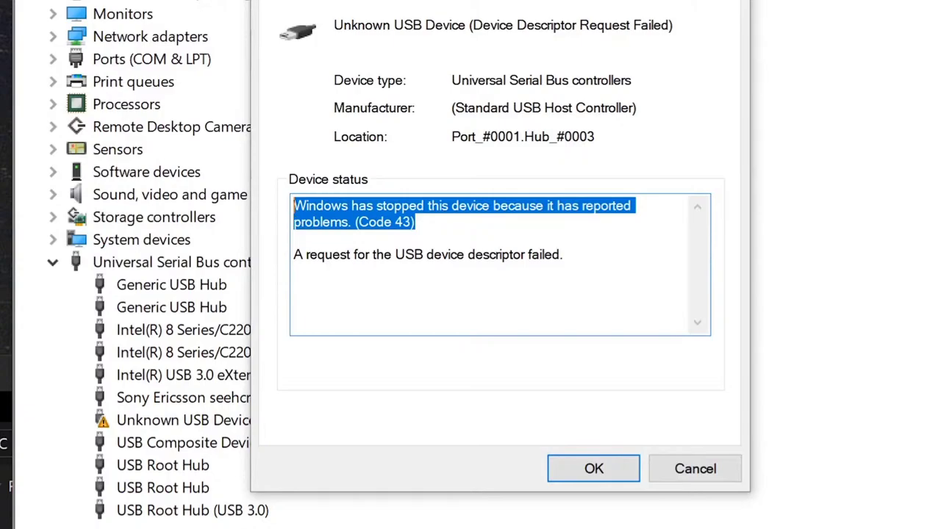
click(415, 222)
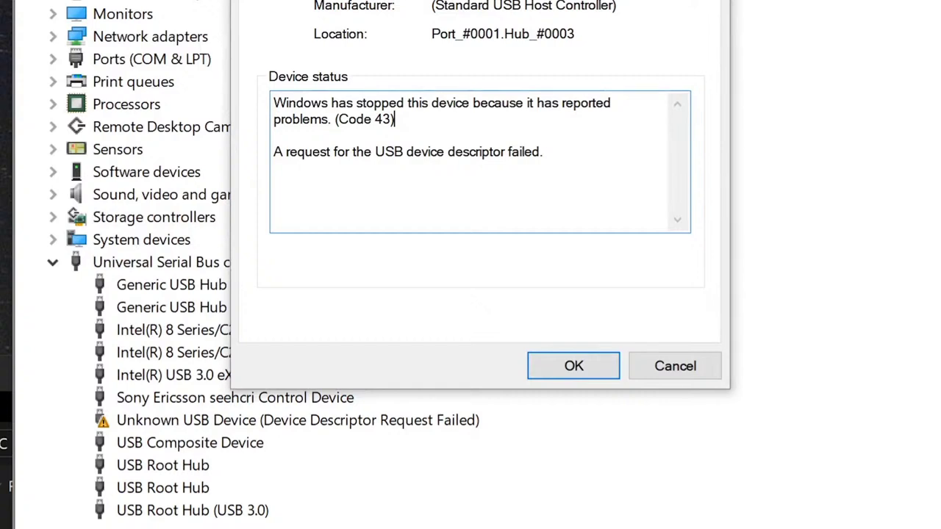
key(Escape)
double_click(282, 430)
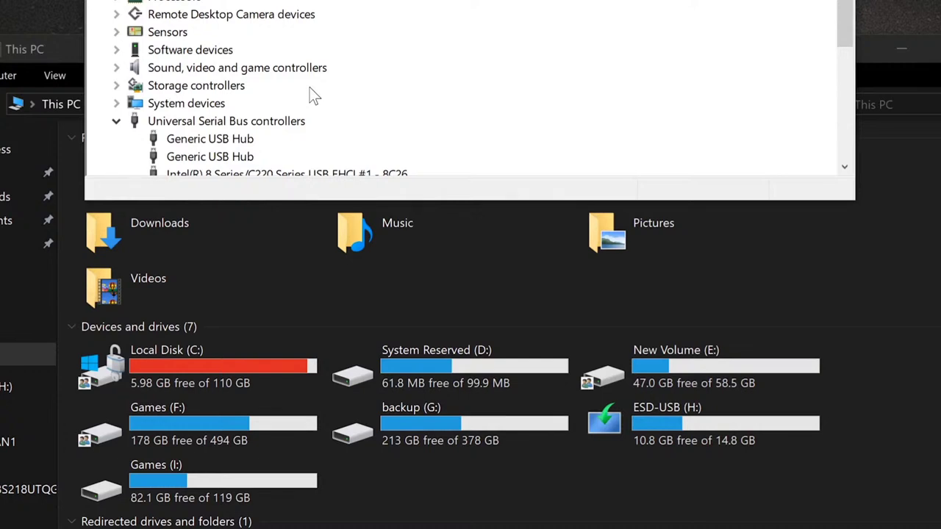
Check the newly listed ESD-USB (H:) drive in the This PC window
scroll(309, 94, down, 3)
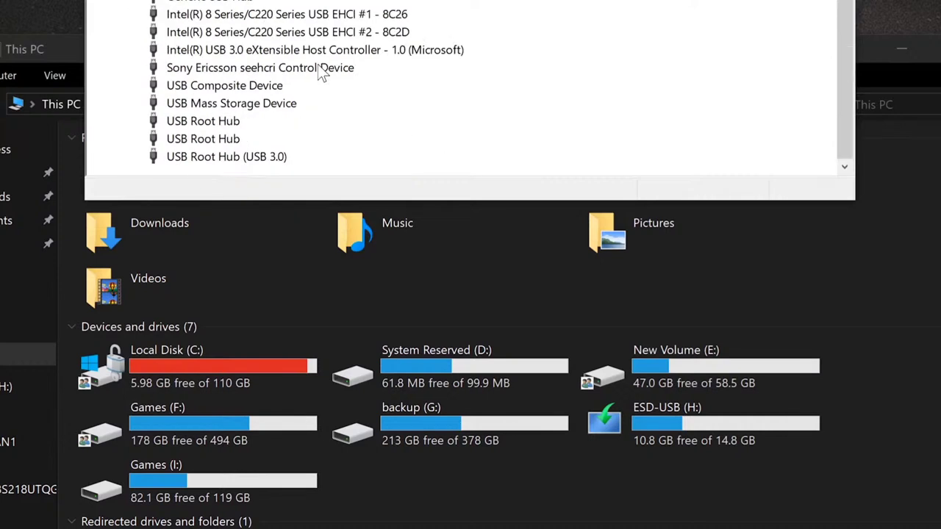
scroll(345, 88, up, 3)
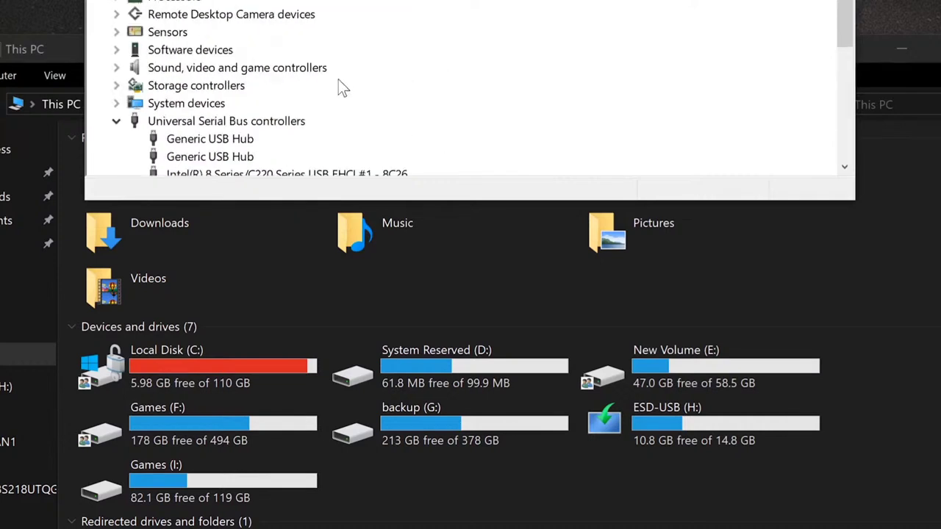
click(874, 58)
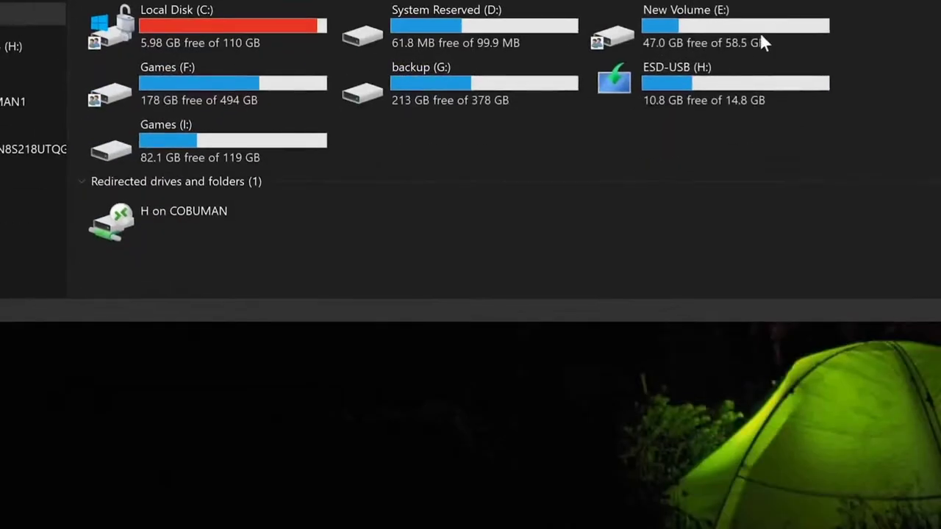
click(714, 80)
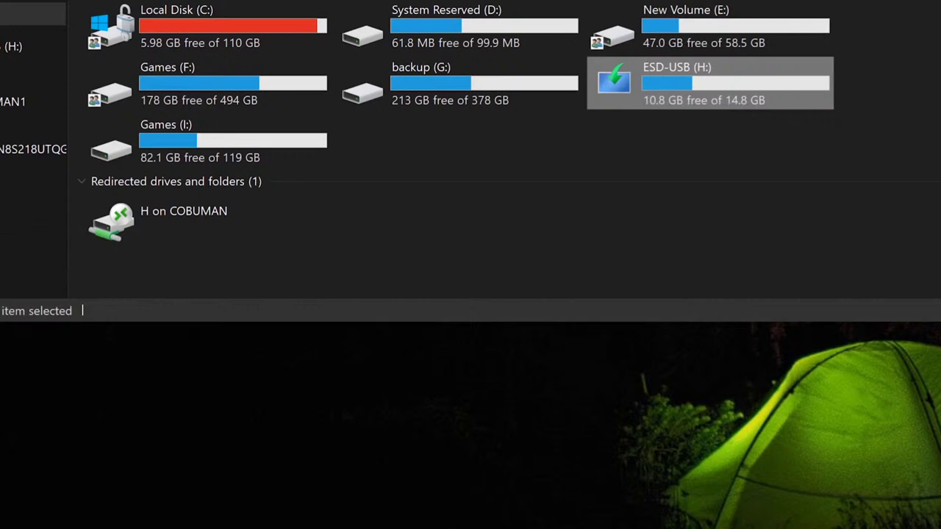
Back in Device Manager, inspect Storage controllers, then close Device Manager
key(alt+Tab)
scroll(441, 88, down, 3)
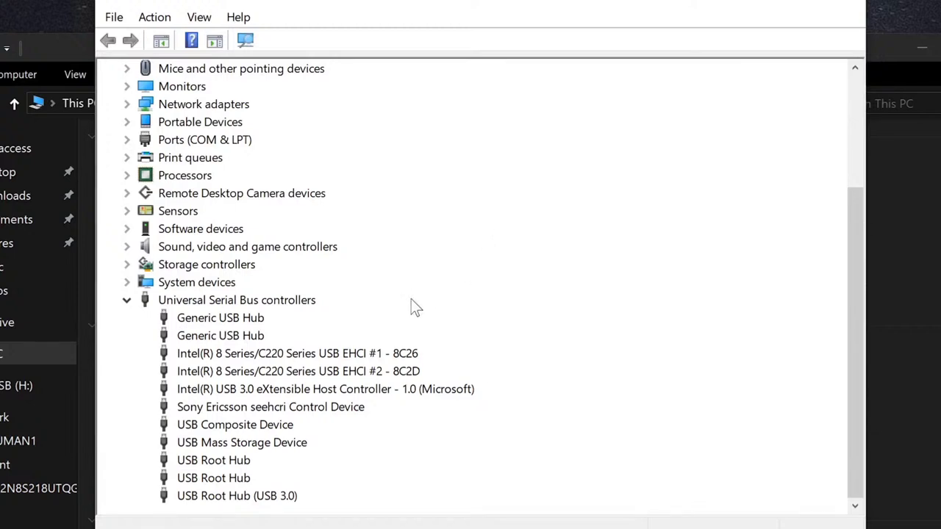
click(128, 264)
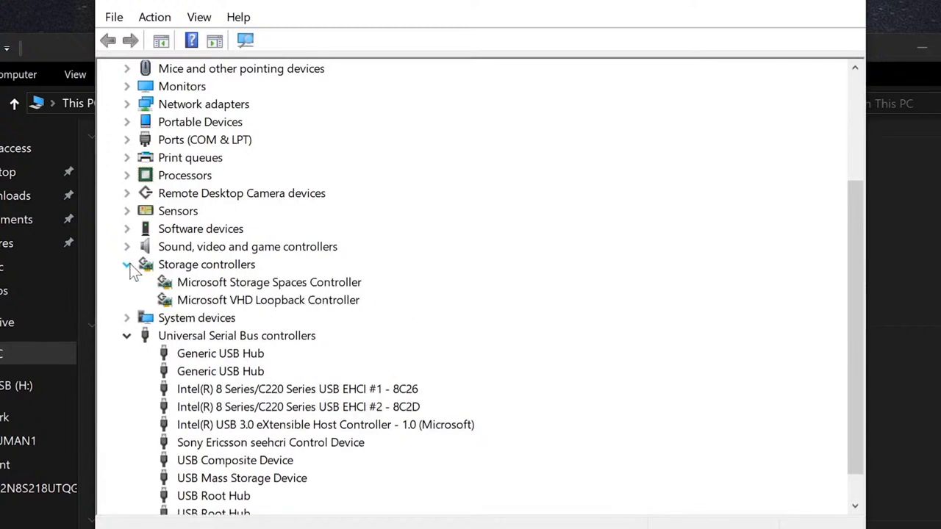
click(127, 265)
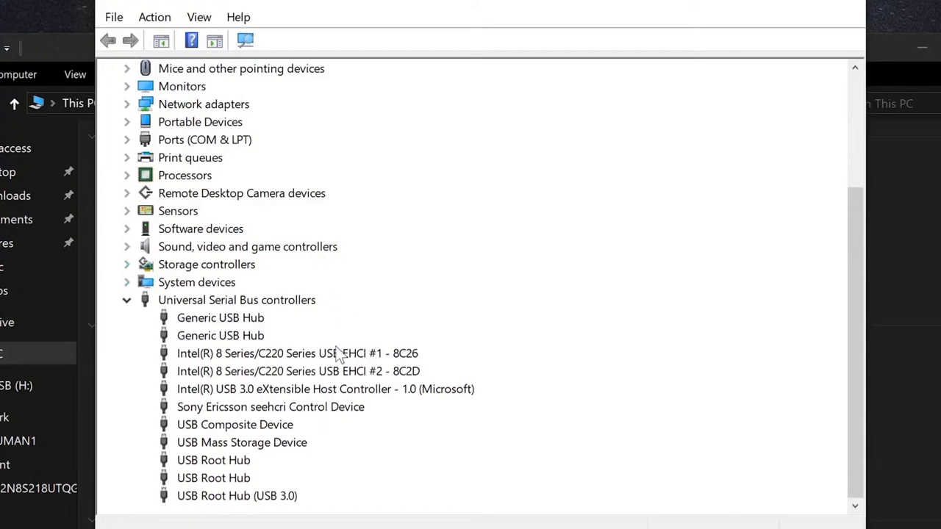
drag(585, 14, 567, 185)
click(817, 178)
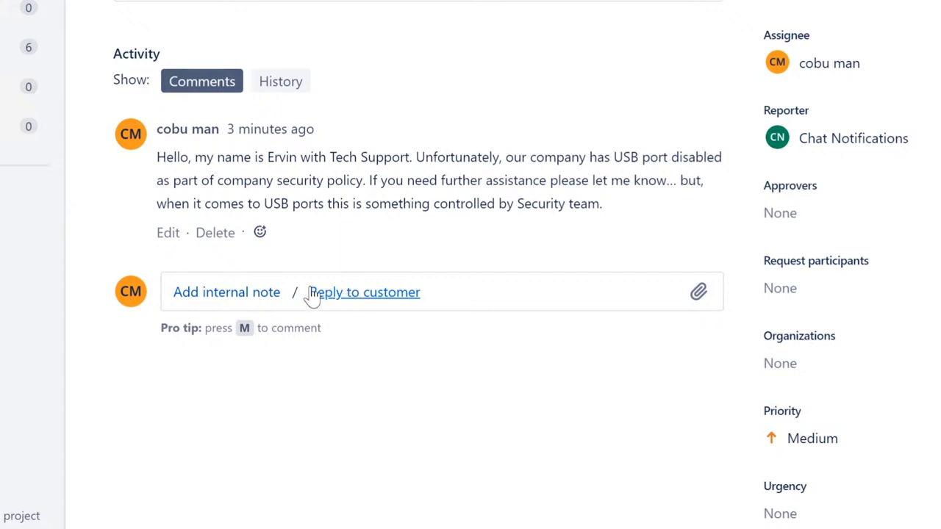
Start a new internal note on ISD-22 below the customer reply
click(256, 292)
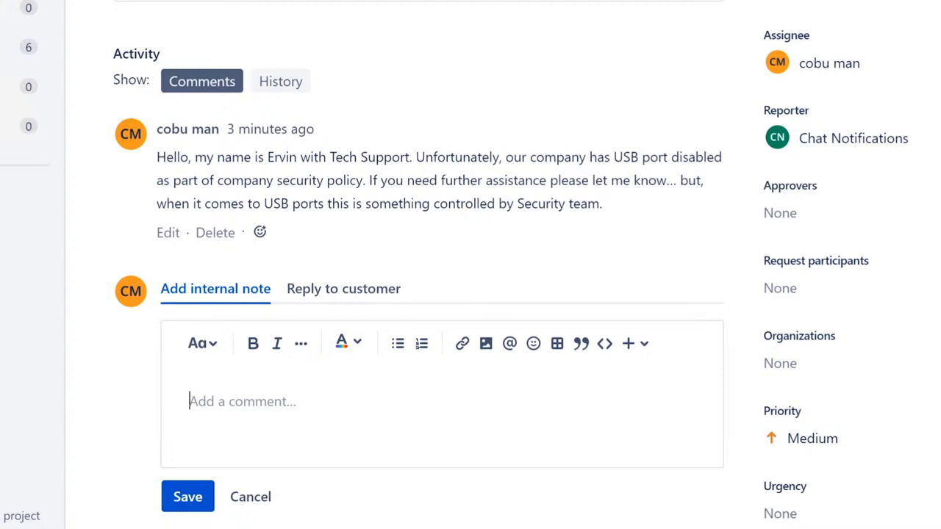
Type the note 'Notified user of company security policy in regards to USB ports. They are disabled by default,' signed by the agent
text(NOt)
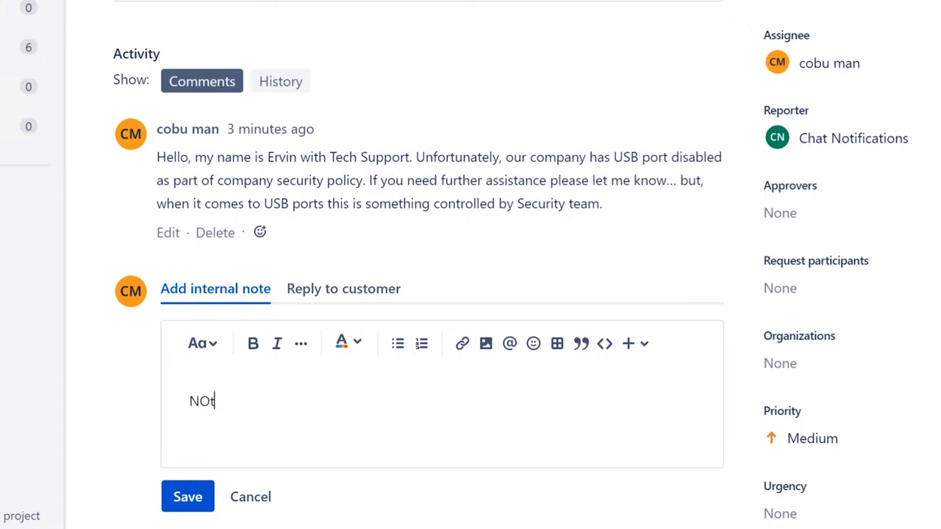
key(BackSpace)
key(BackSpace)
text(otified user o)
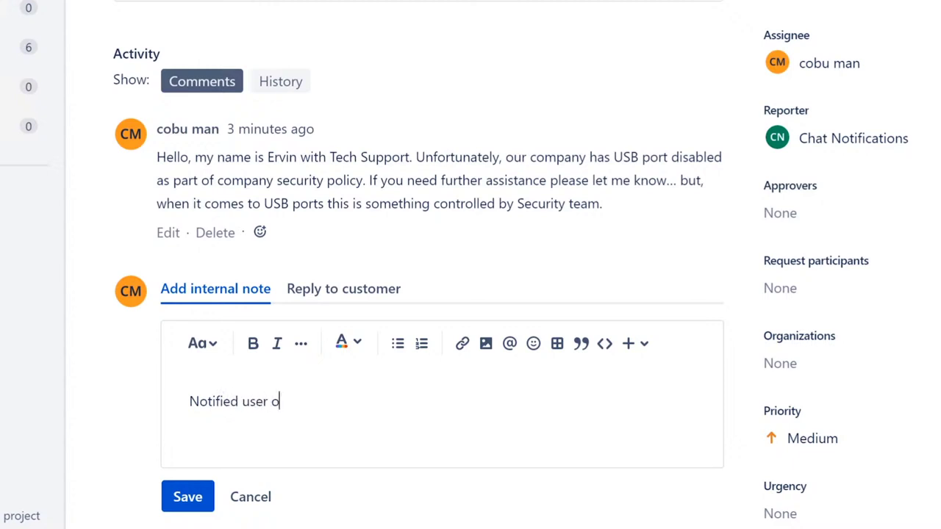
text(f company secur)
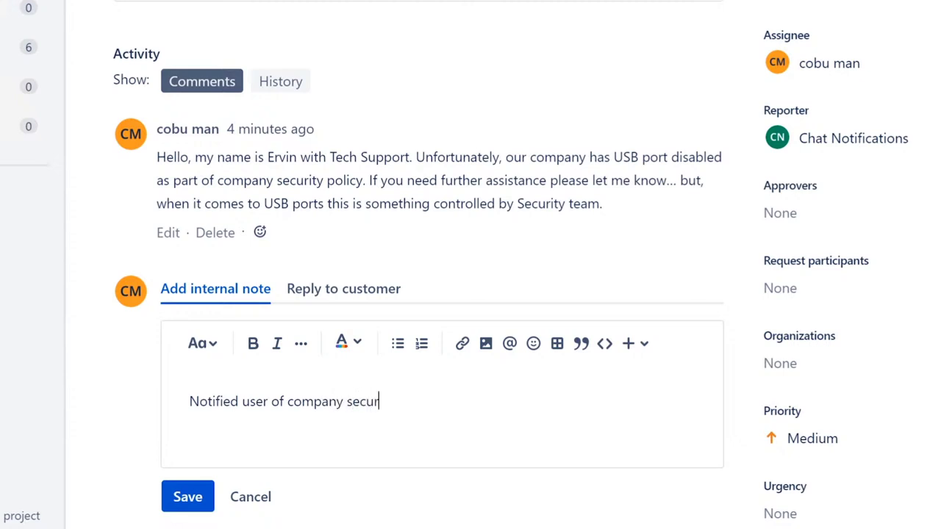
text(ity policy in regeard)
key(BackSpace)
key(BackSpace)
key(BackSpace)
key(BackSpace)
text(ards )
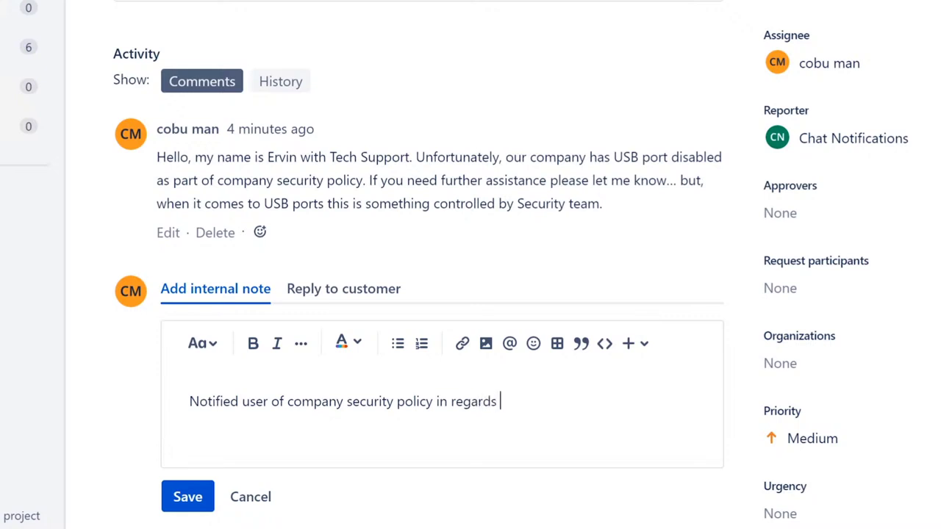
text(to Usb ports.)
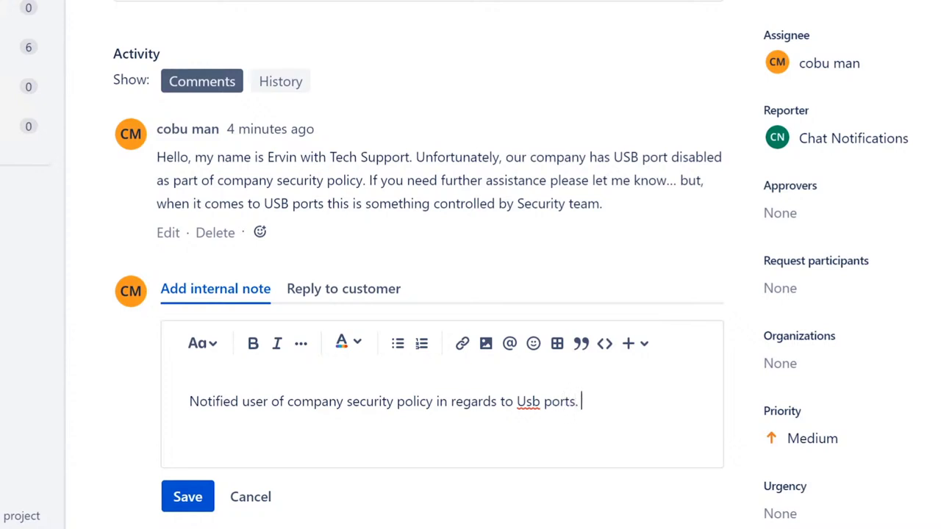
text( The are disabled )
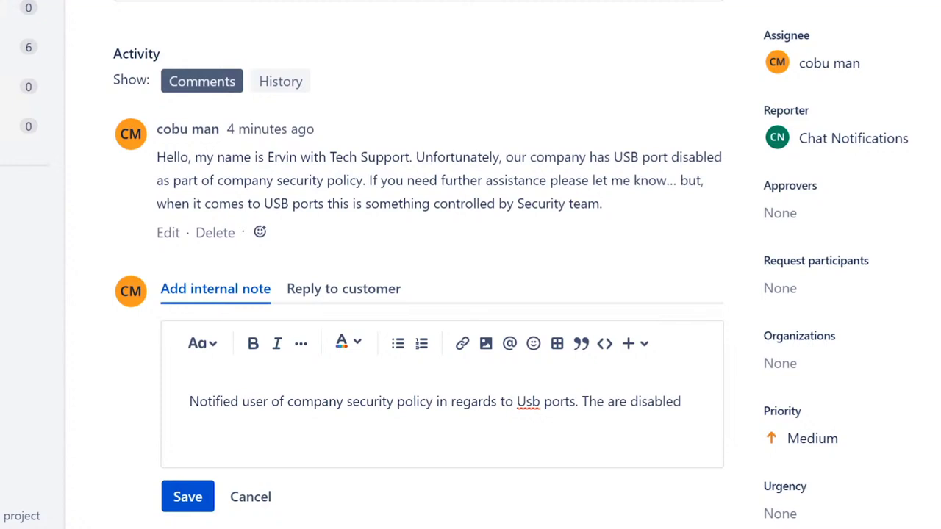
text(by default. ERvin)
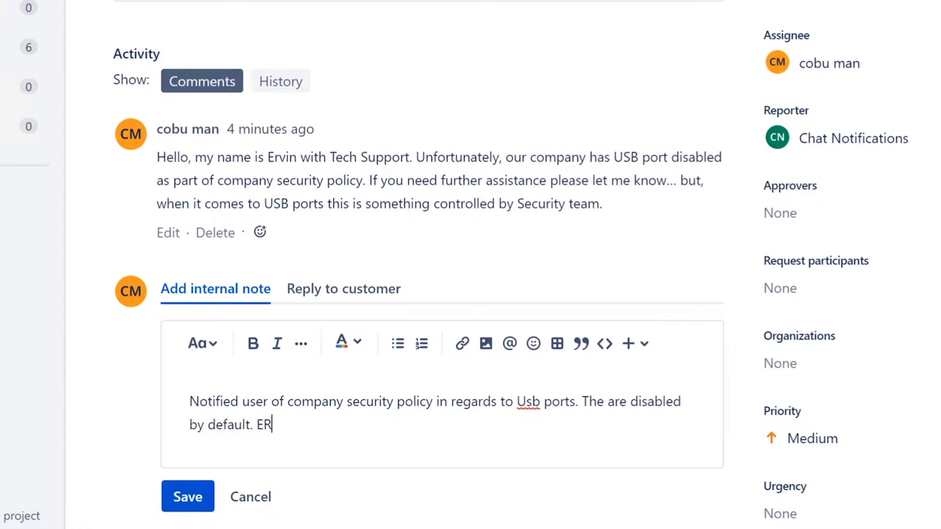
key(BackSpace)
key(BackSpace)
key(BackSpace)
key(BackSpace)
text(rvin)
drag(346, 401, 451, 401)
click(368, 426)
Save the note, change ISD-22 from Waiting for support to Completed, and return to the open queue
click(187, 497)
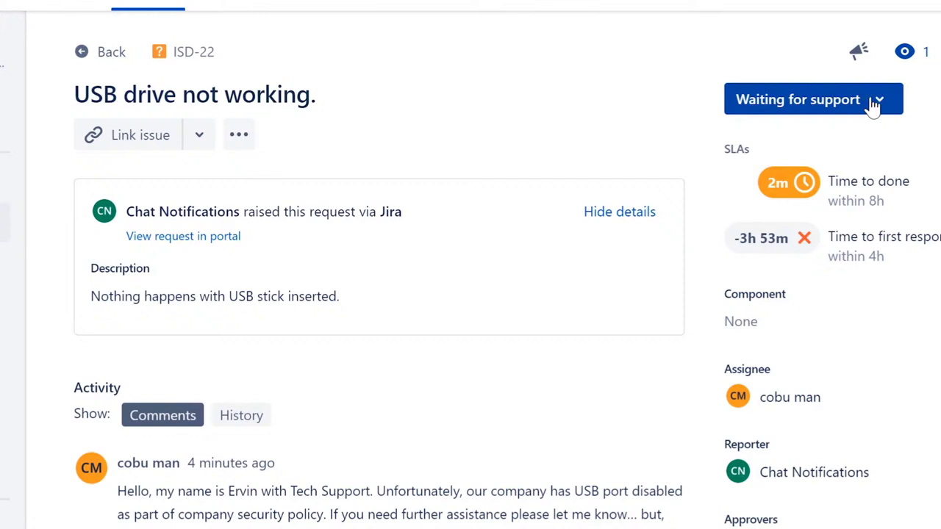
click(873, 103)
click(829, 287)
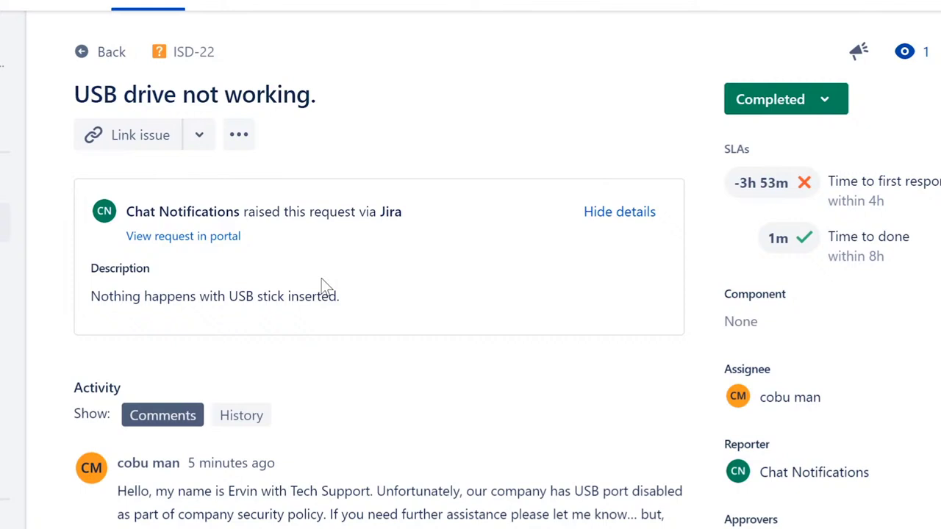
click(97, 58)
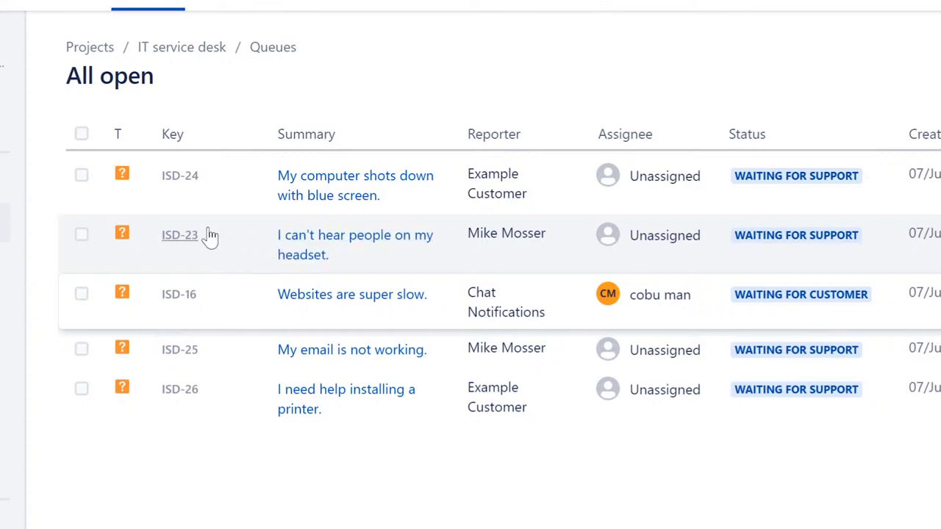
Open ticket ISD-23 about the headset and assign it to yourself
click(362, 246)
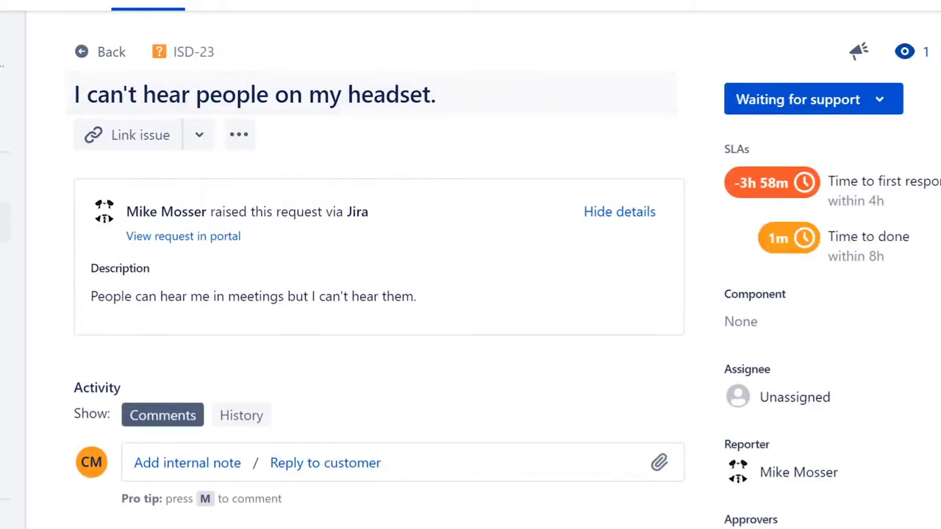
click(797, 401)
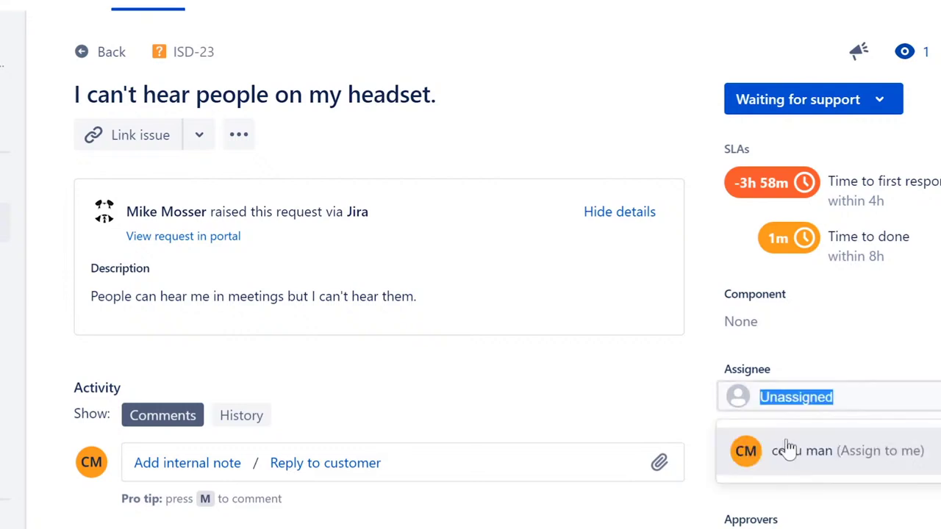
click(781, 449)
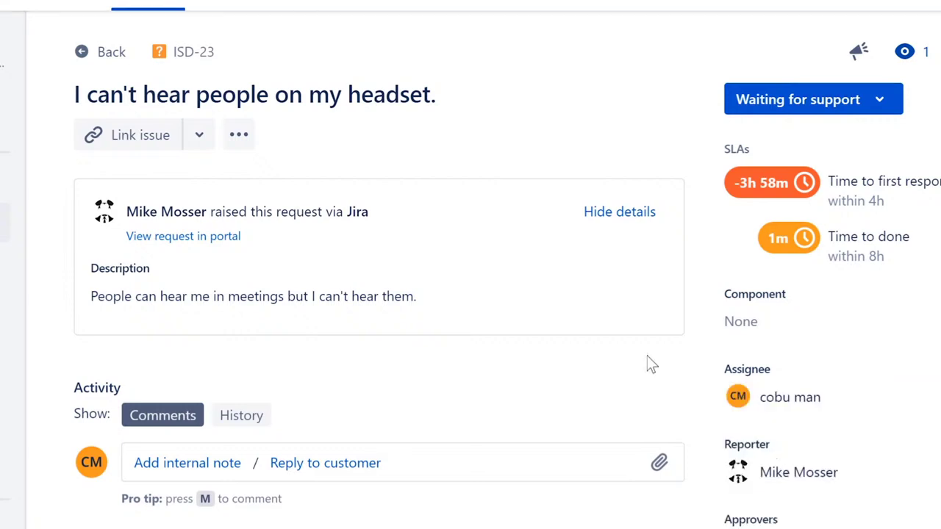
Open the ISD-23 description for editing, then cancel without changes
drag(89, 297, 439, 313)
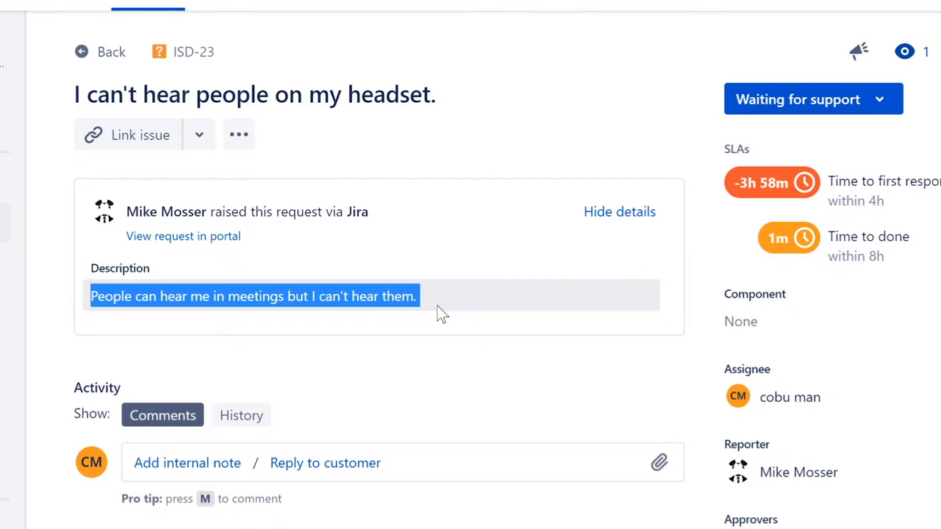
click(439, 313)
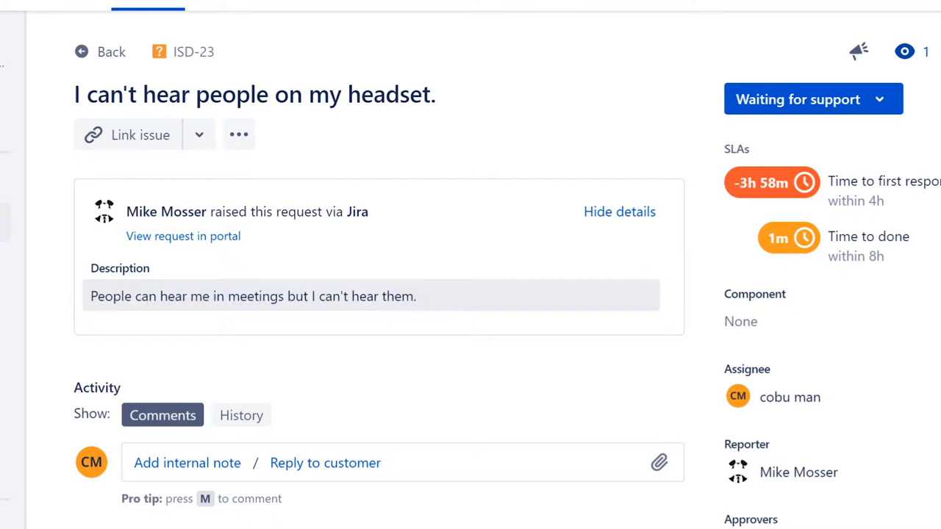
click(408, 298)
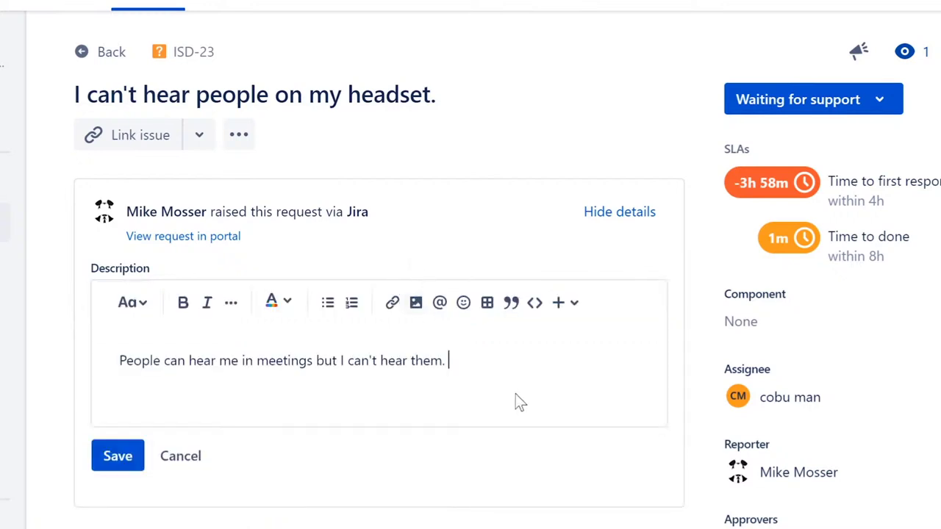
click(187, 457)
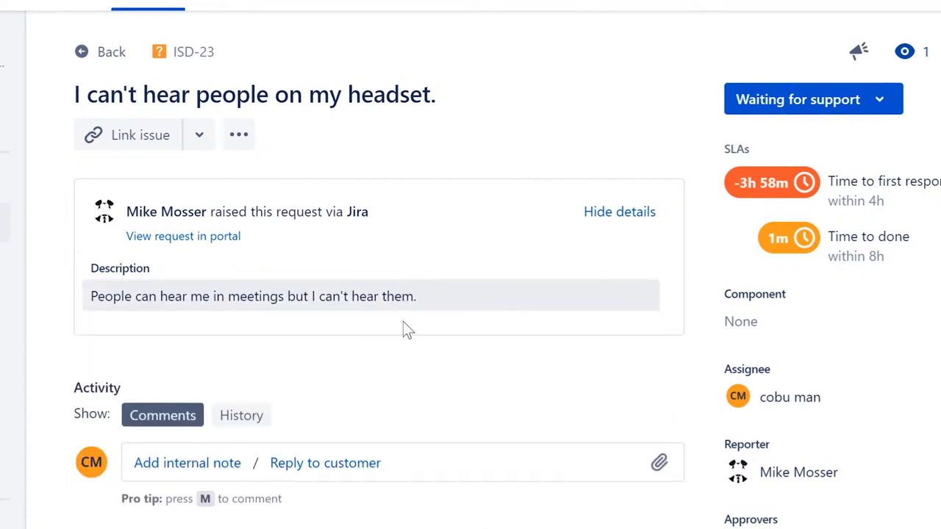
Reply offering headset help, asking to take control of their computer and for their PC name or IP address
click(350, 471)
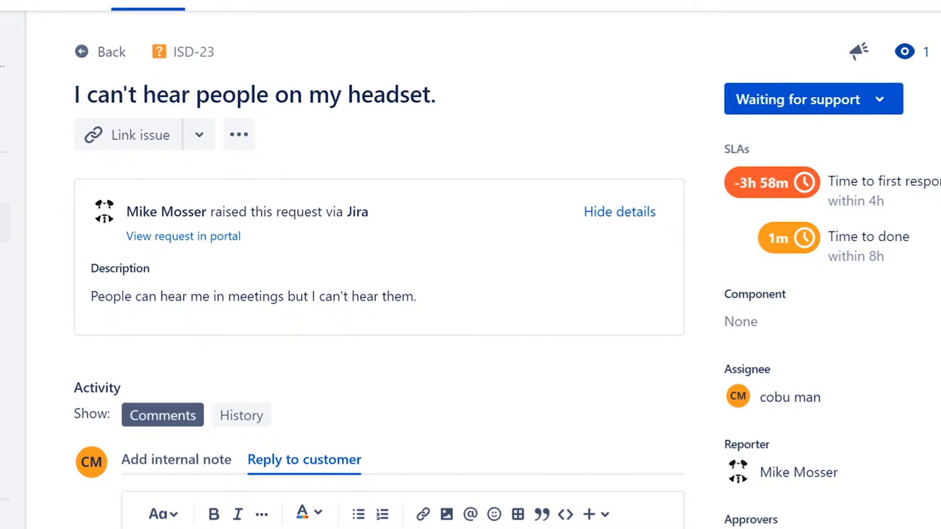
text(Hello, this is Ervin w)
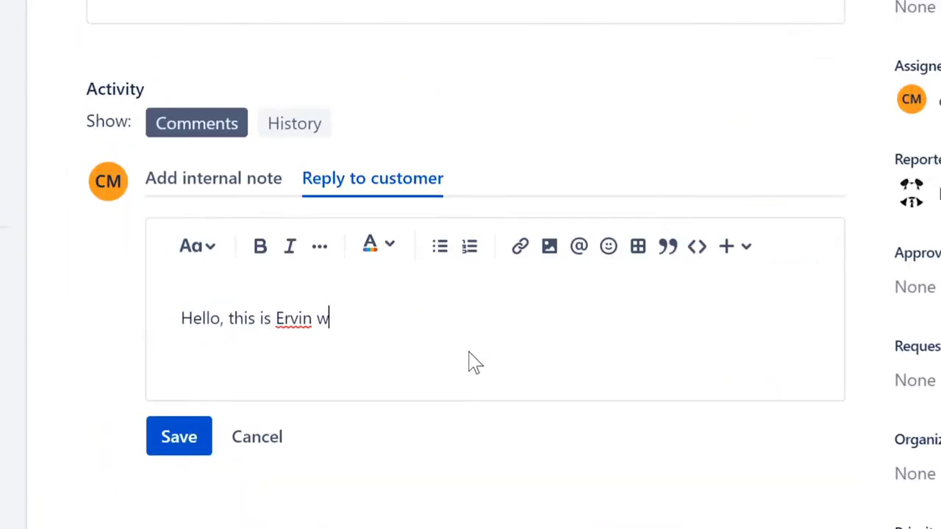
text(ith Help Desk. I can )
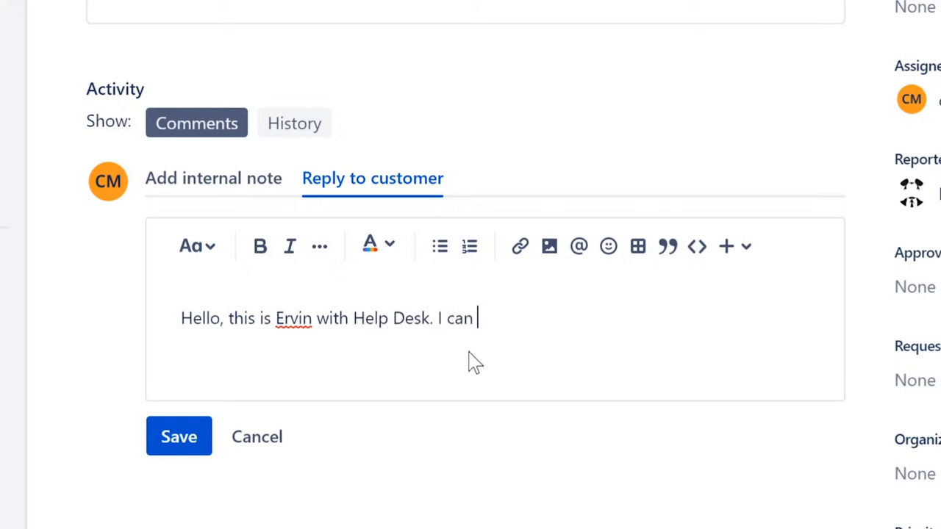
text(help you with )
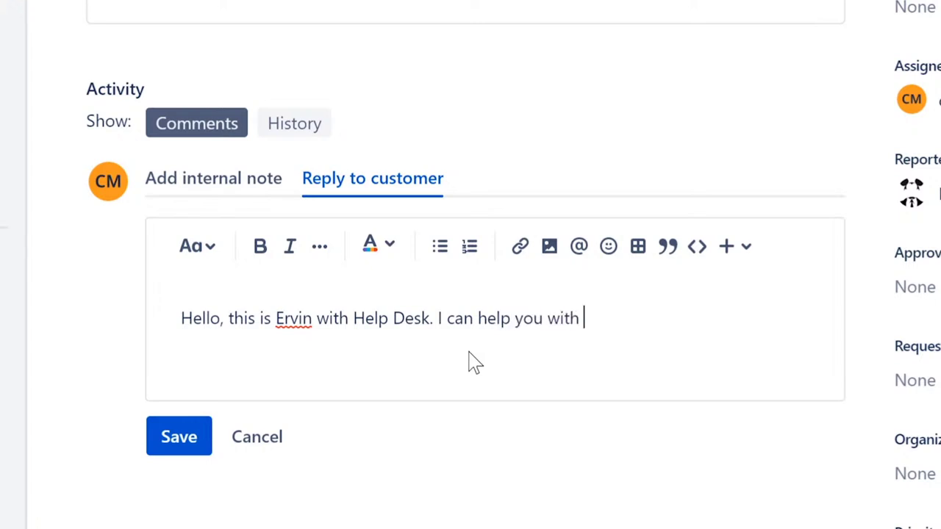
text(headset issue)
text(.)
text( ca)
key(BackSpace)
key(BackSpace)
key(BackSpace)
text(May I tae)
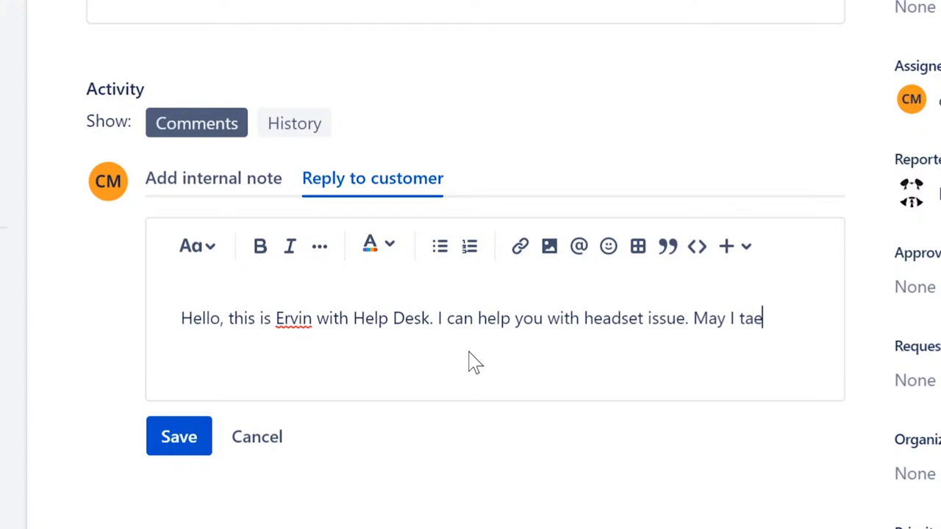
key(BackSpace)
text(ke )
text(t)
text(ontrol of ryou)
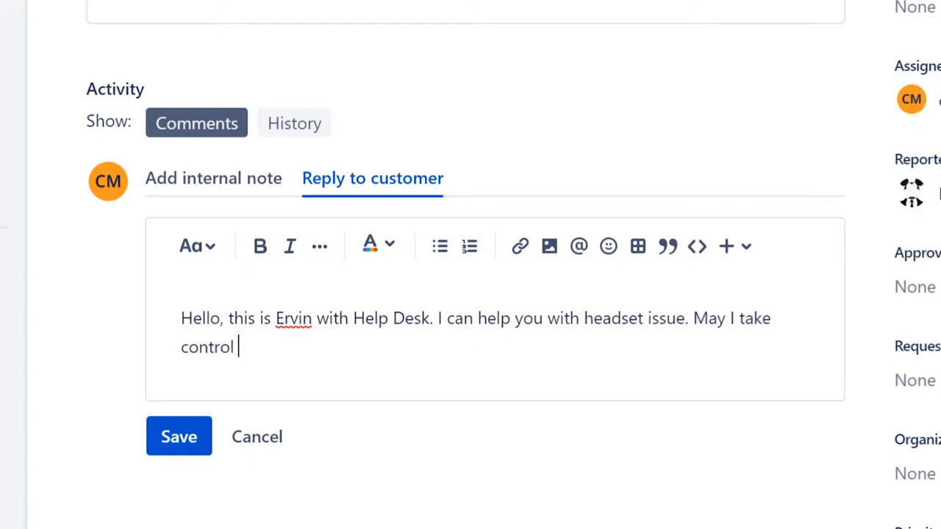
key(BackSpace)
key(BackSpace)
key(BackSpace)
key(BackSpace)
text(your computer to )
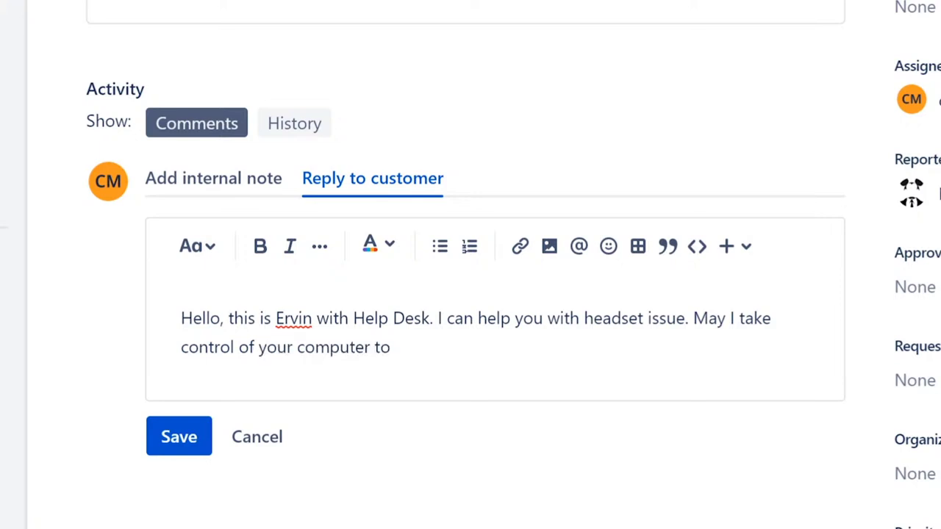
text(fix it?)
text(If so, p)
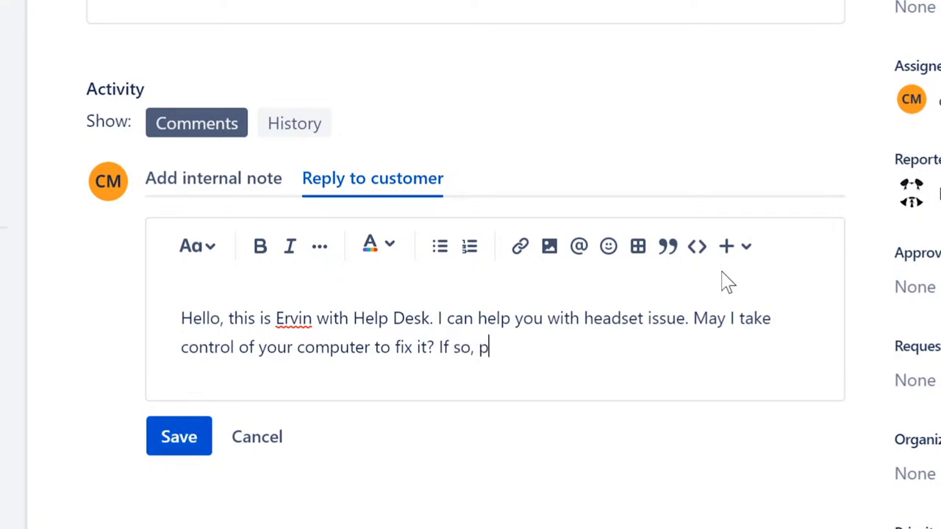
text(lease send m)
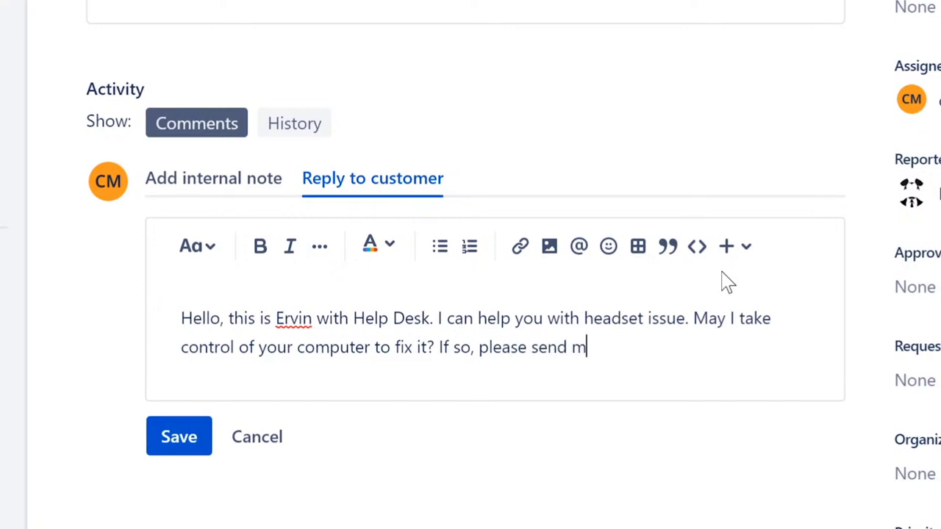
text(e your PC)
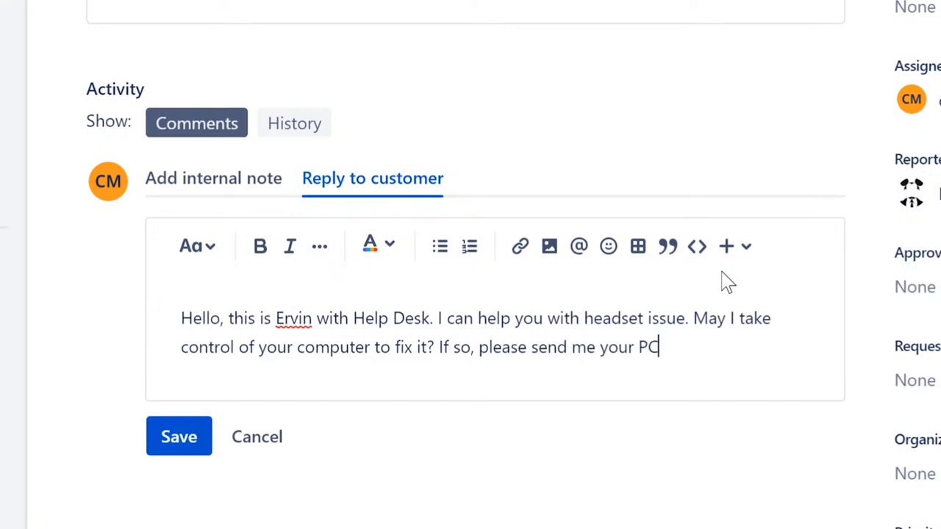
text( name or i)
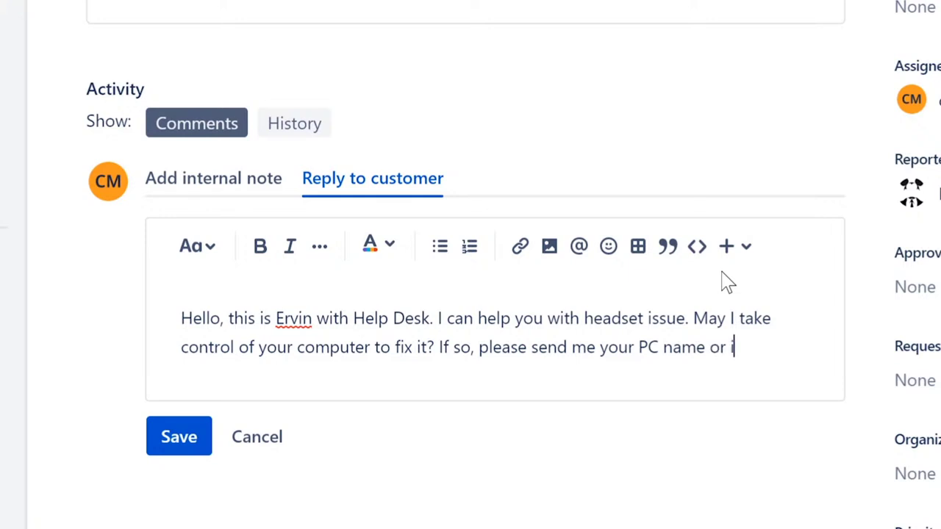
text(p address)
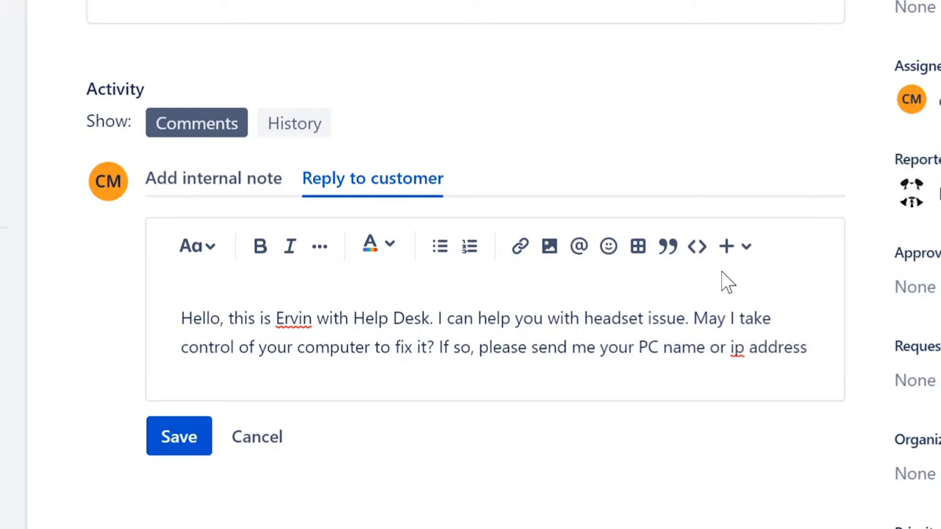
text(.)
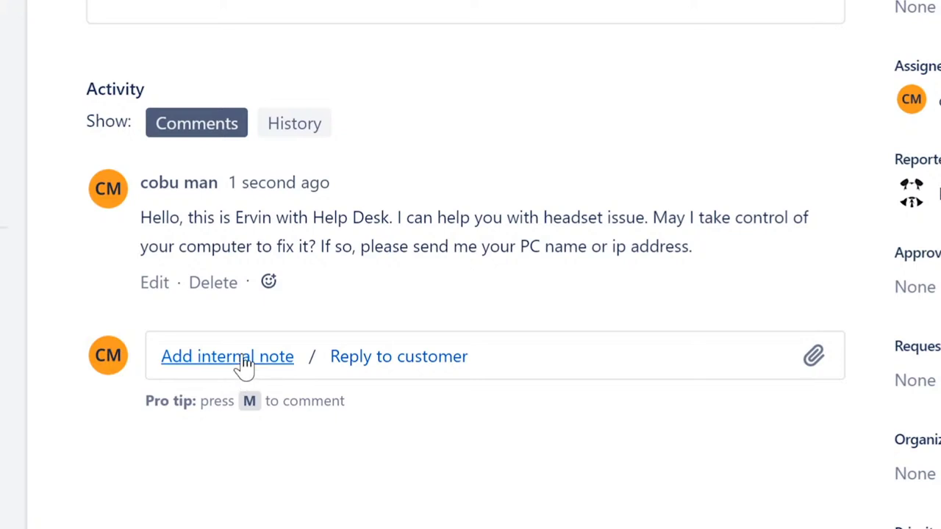
Add and save an internal note stating the user's PC name
click(242, 364)
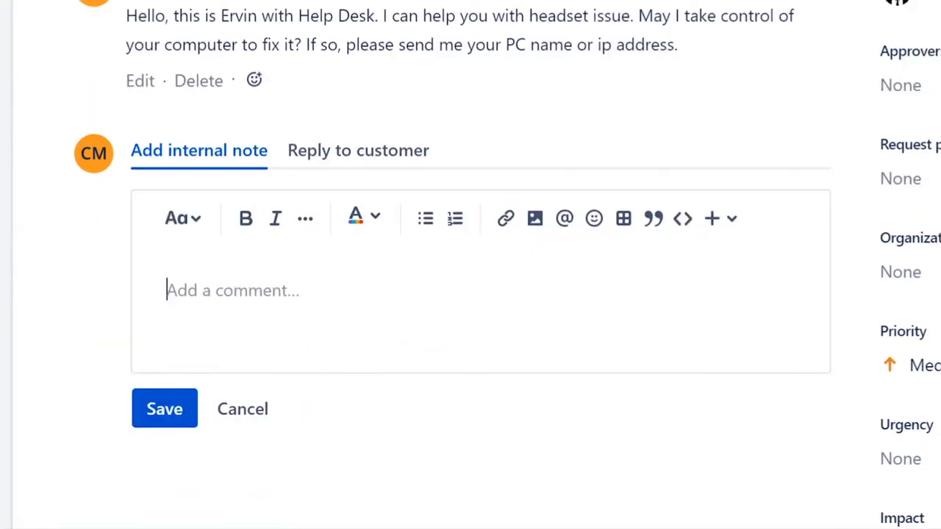
text(user's pc name is cobuman1)
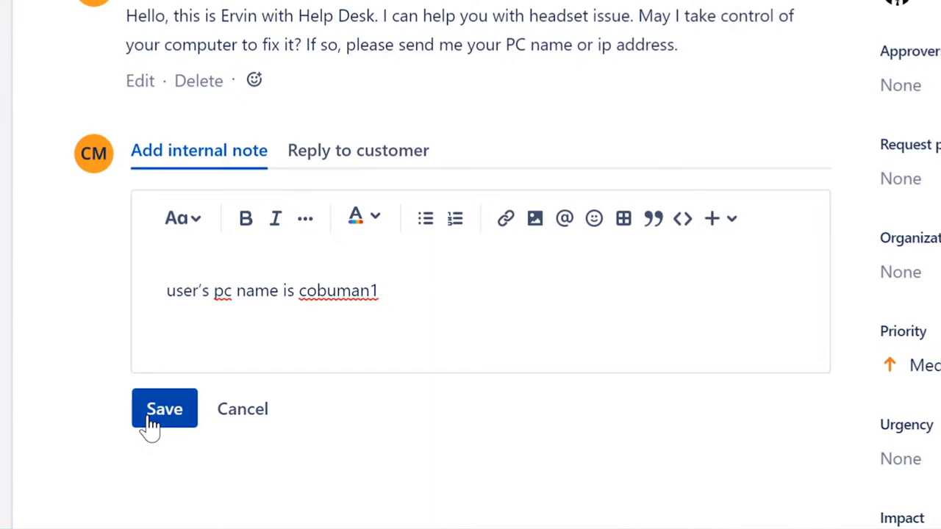
click(148, 416)
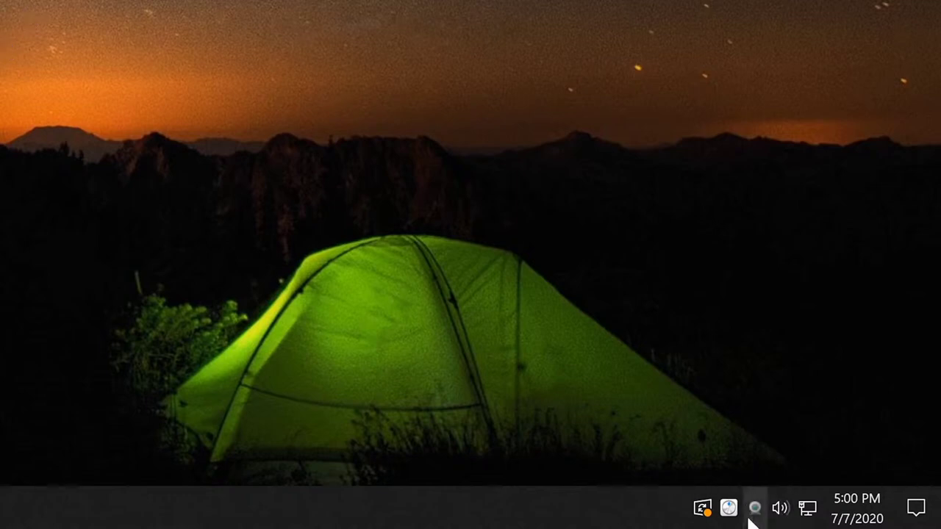
Open Sound settings from the tray volume icon and review the Plantronics C610 output device at 57
click(785, 513)
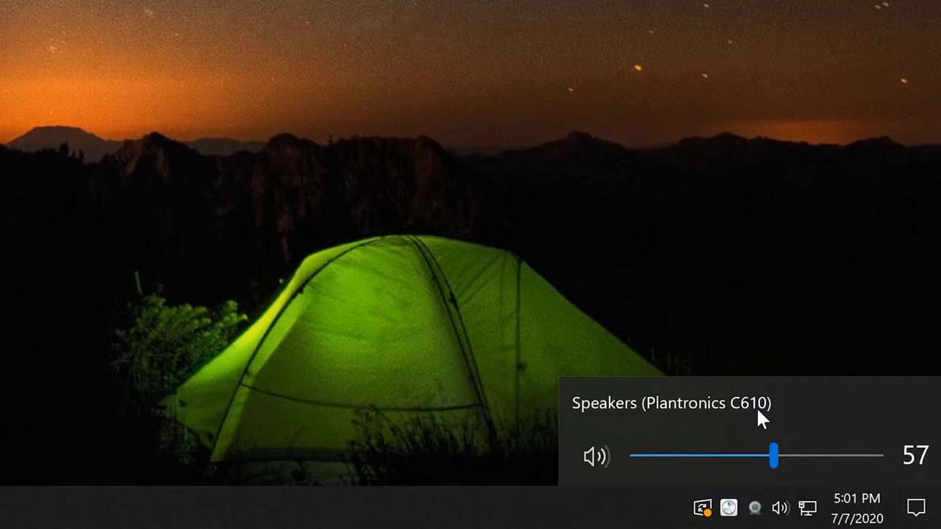
right_click(781, 509)
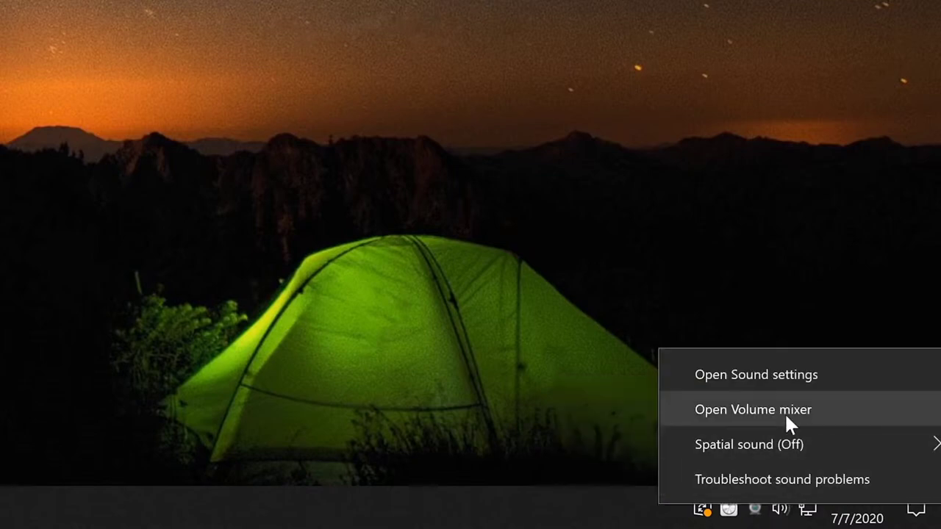
click(805, 375)
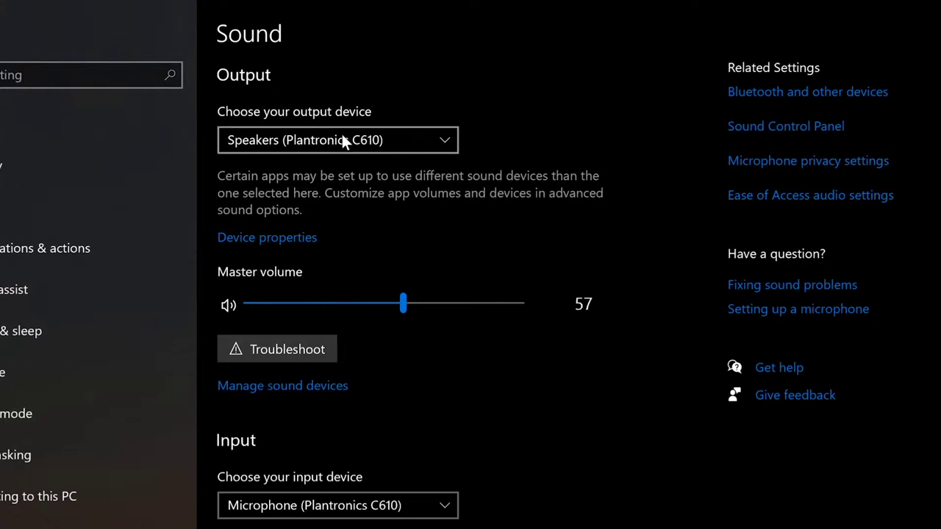
click(302, 139)
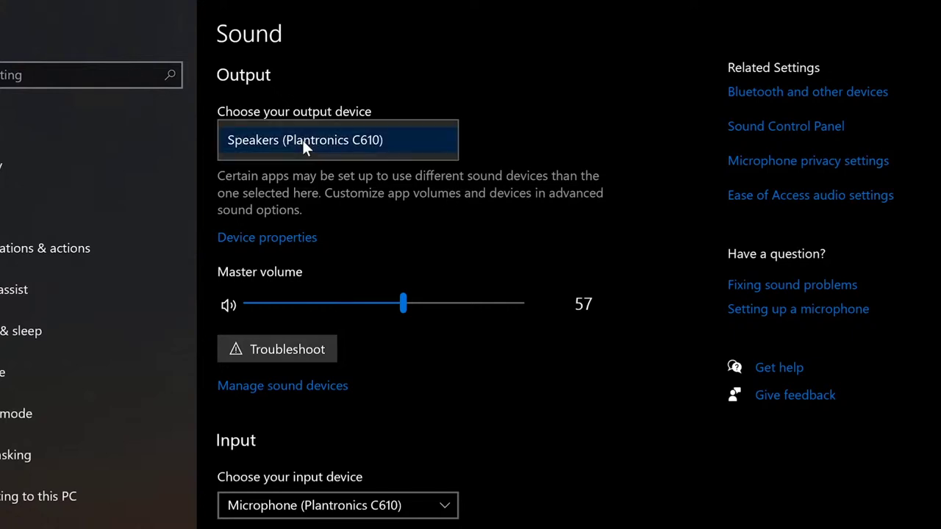
click(471, 175)
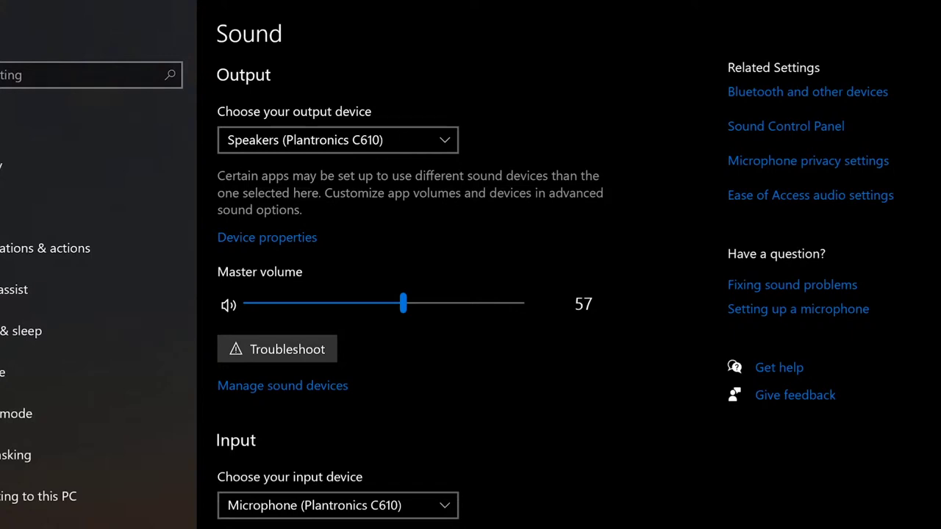
In the Sound Control Panel, disable the Plantronics speakers and re-enable them as the default device
click(798, 127)
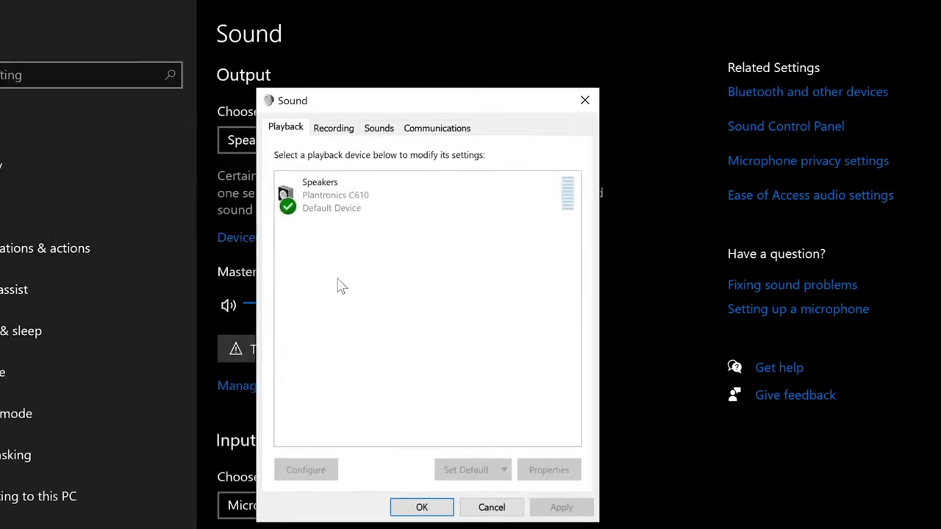
right_click(397, 291)
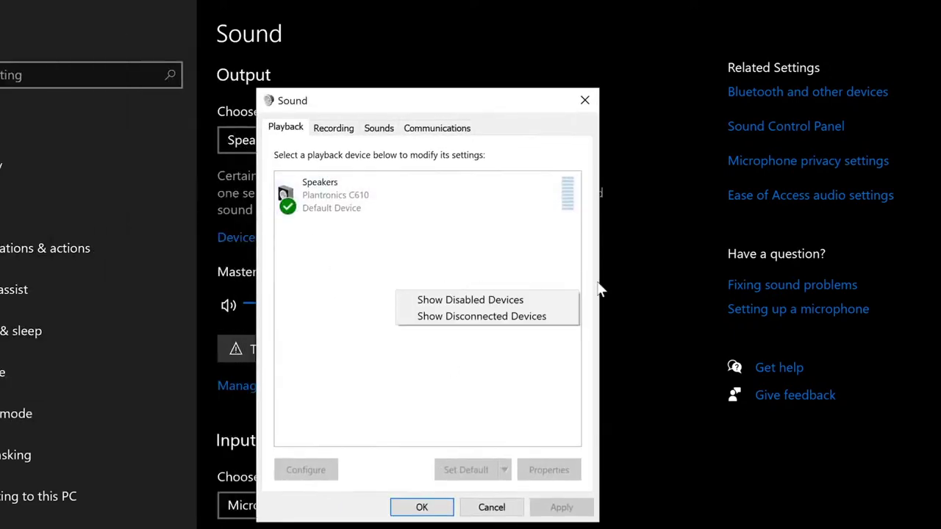
right_click(348, 270)
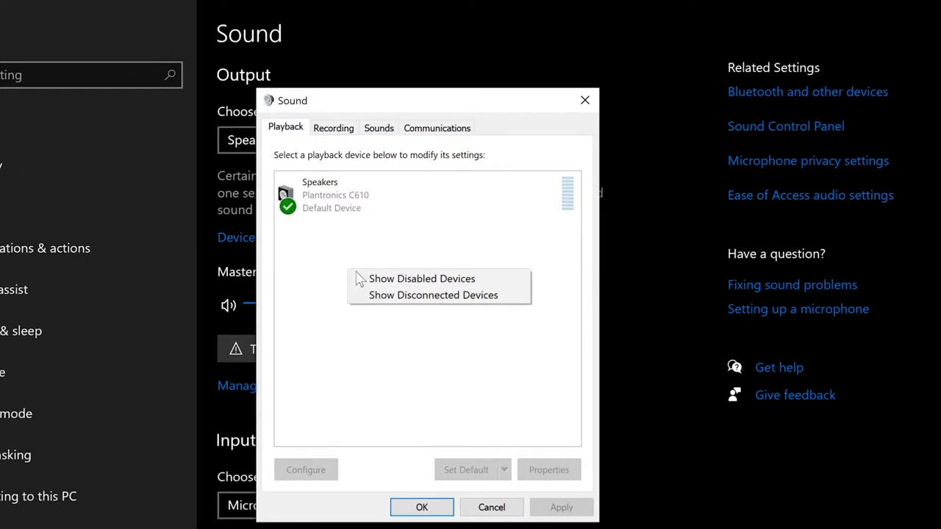
click(385, 278)
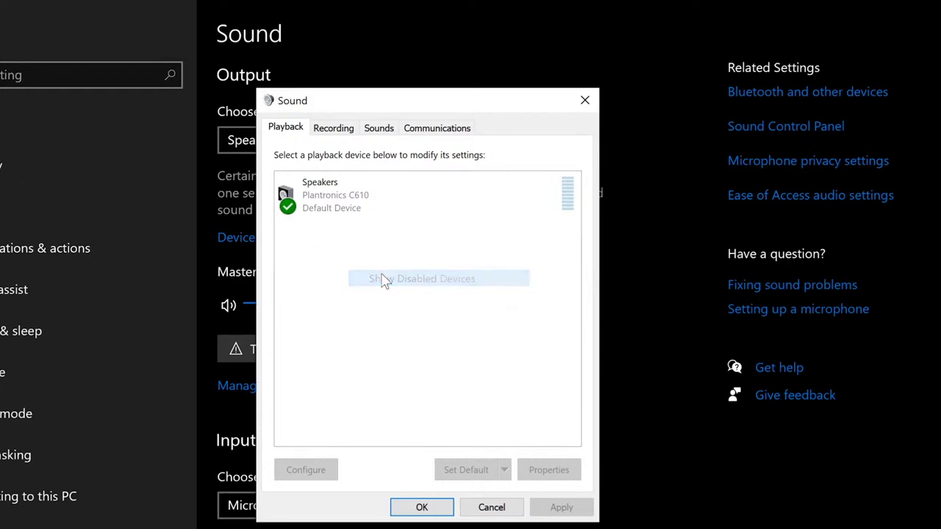
right_click(413, 350)
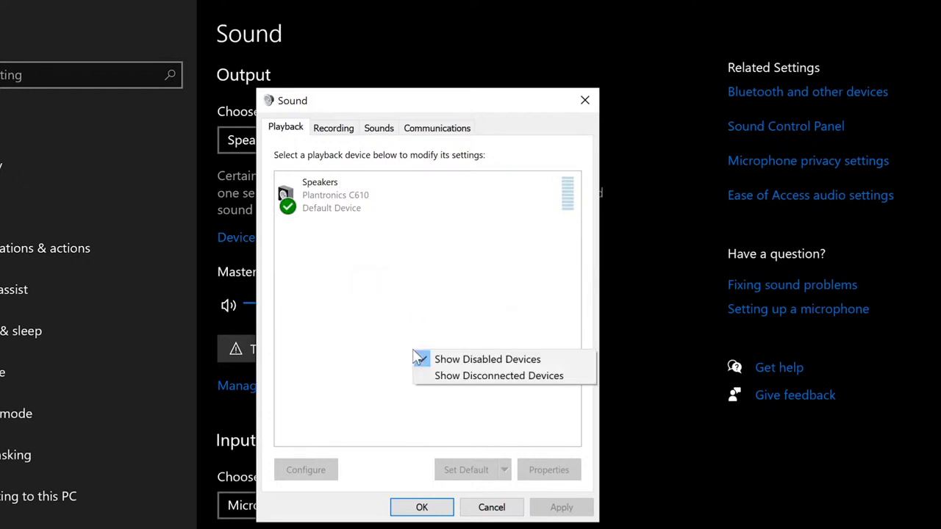
click(336, 303)
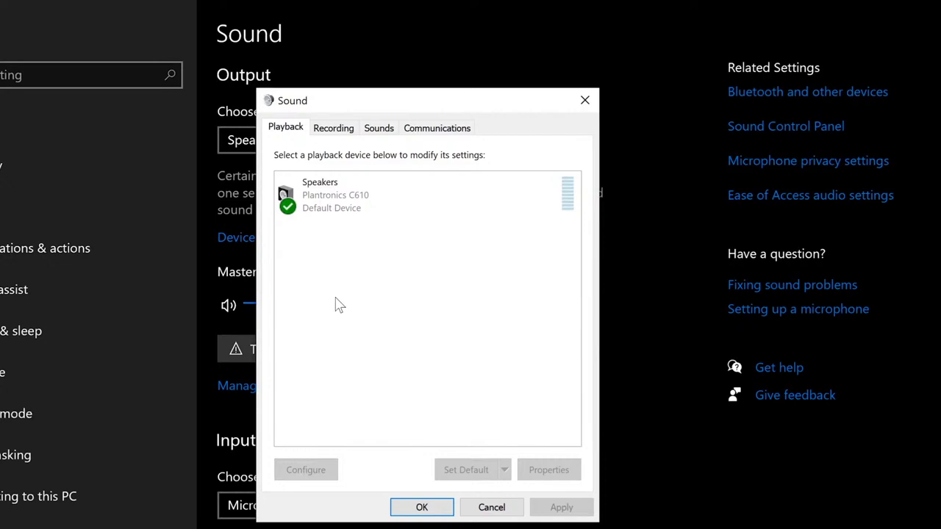
click(344, 200)
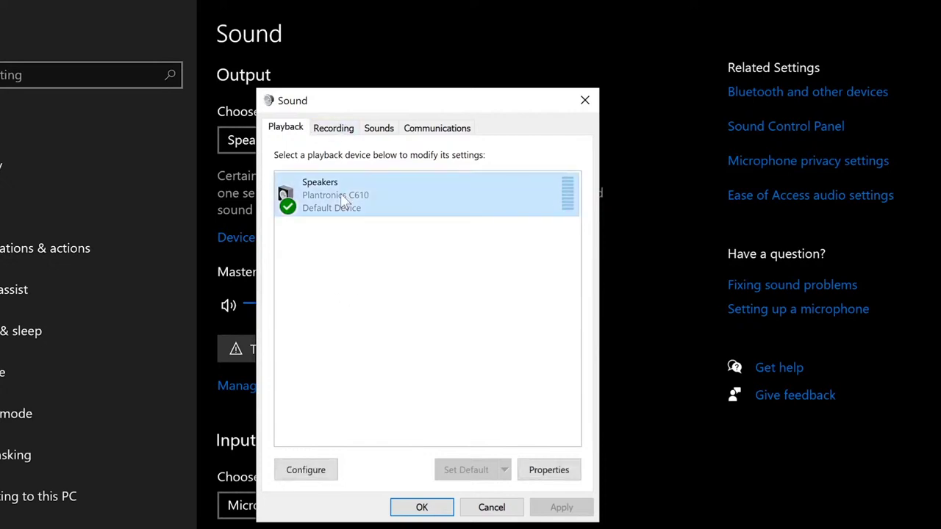
right_click(354, 314)
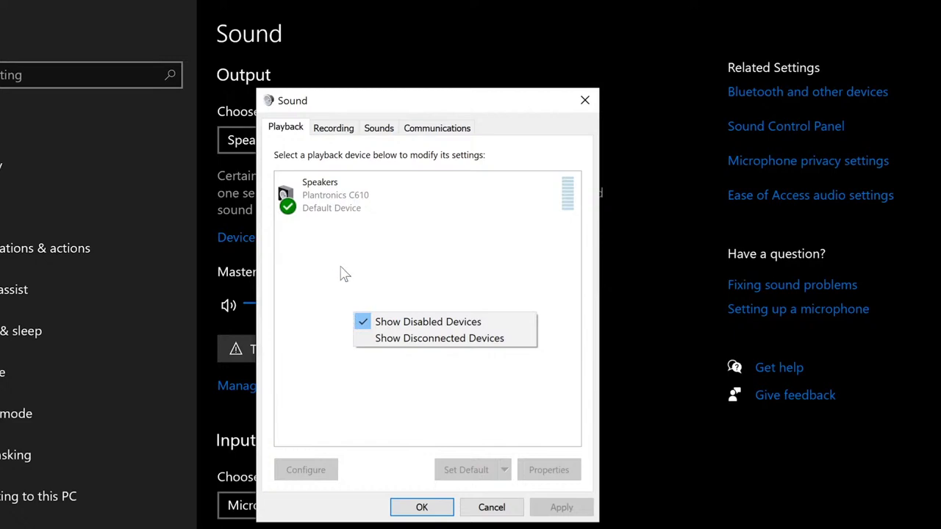
right_click(332, 201)
click(385, 251)
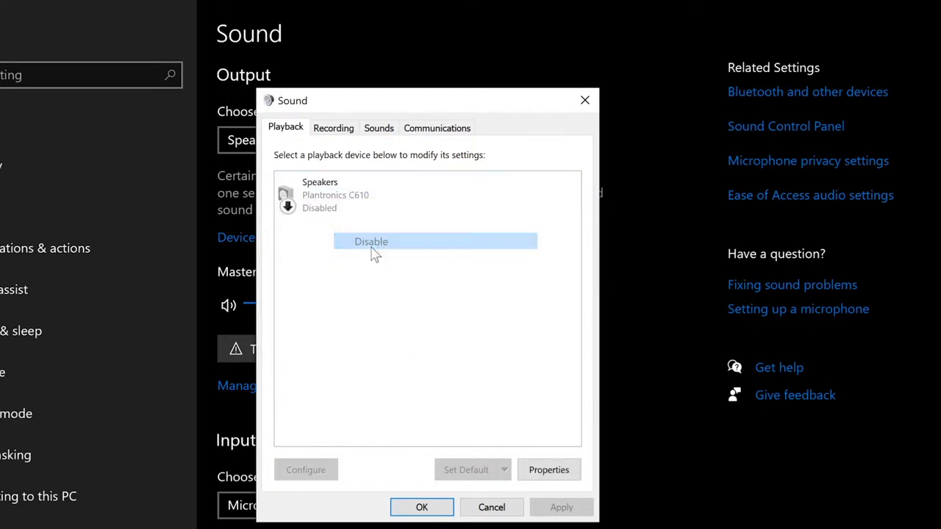
right_click(333, 185)
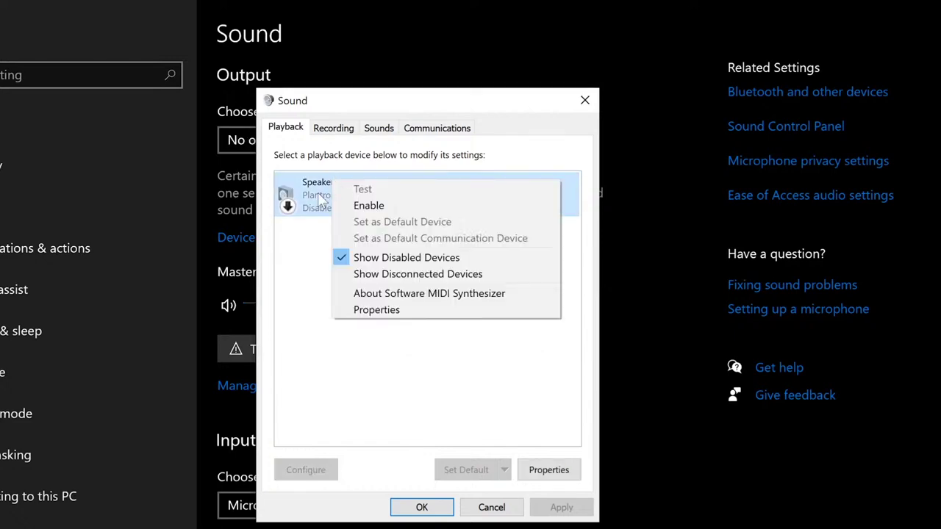
click(395, 207)
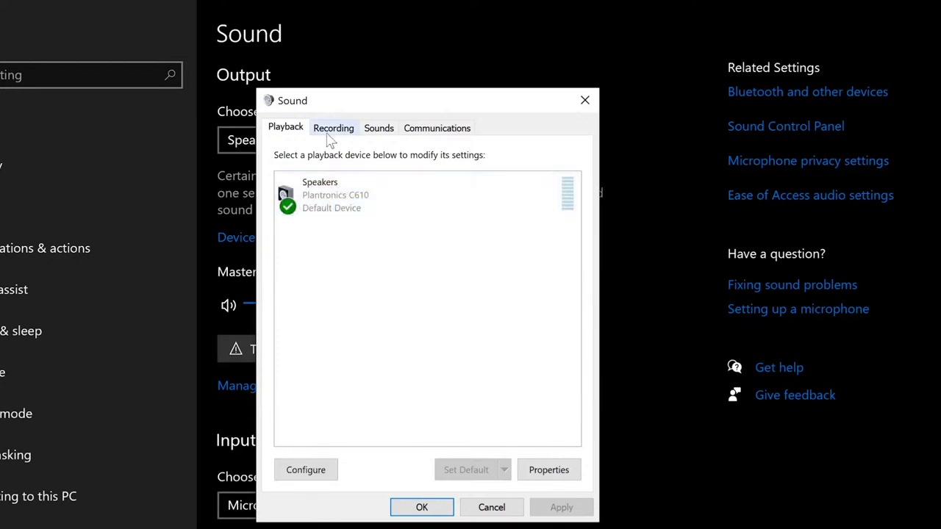
Raise the Recording tab's Microphone level from 57 to 77 and confirm both dialogs with OK
click(337, 131)
click(371, 208)
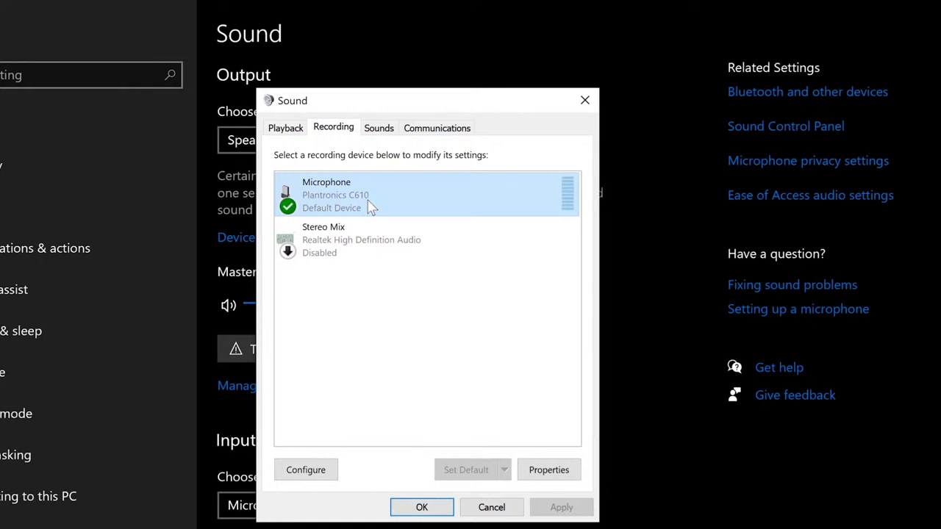
click(363, 245)
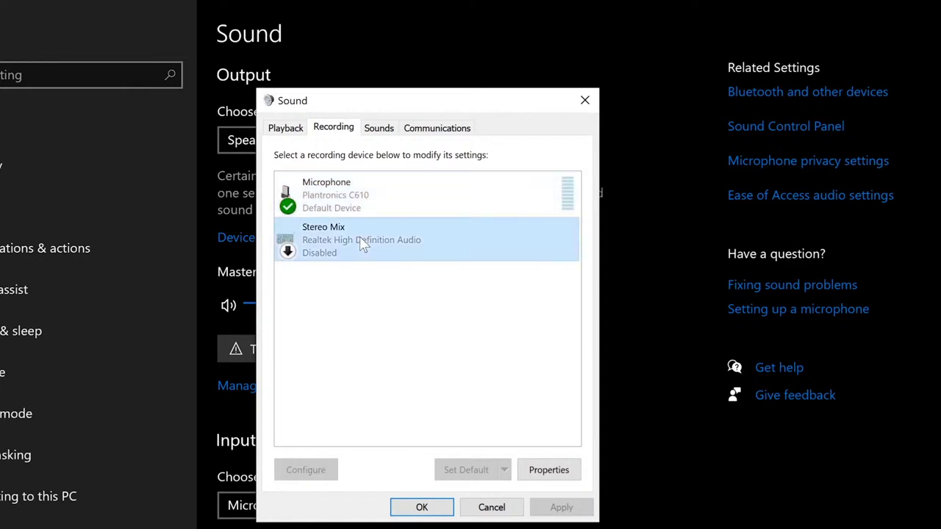
click(360, 205)
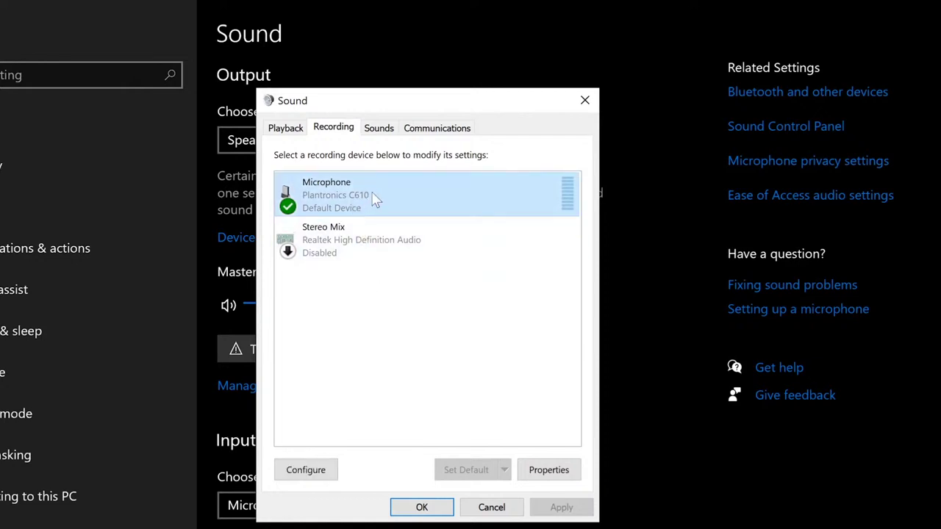
double_click(375, 200)
click(383, 192)
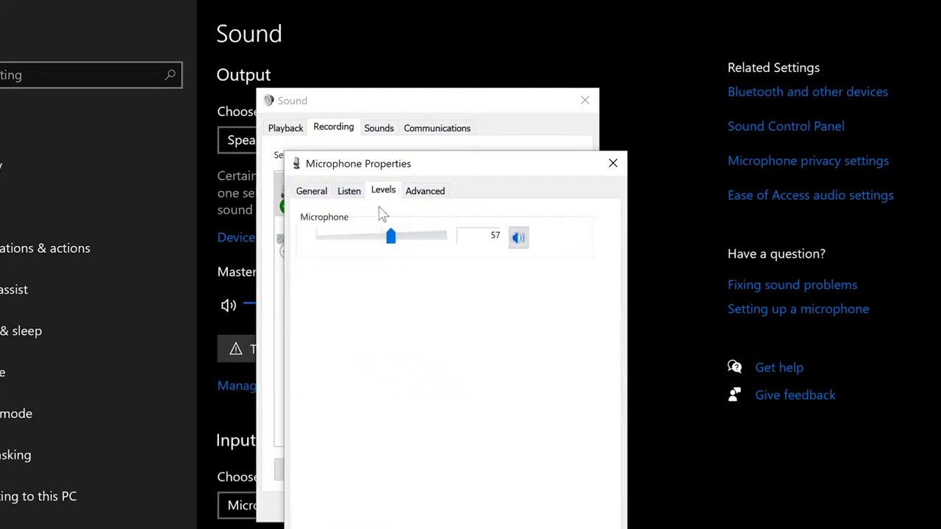
drag(393, 237, 415, 237)
click(421, 506)
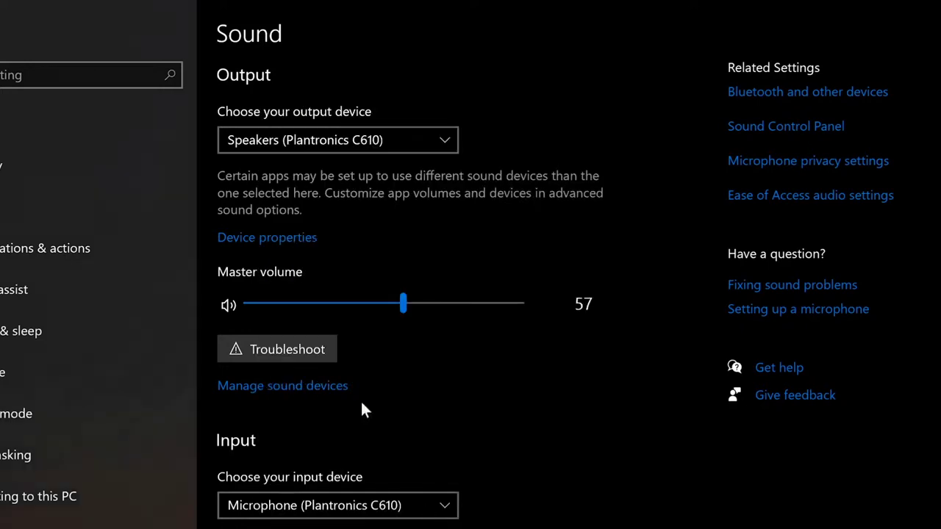
Keep Speakers (Plantronics C610) as the output device and confirm master volume stays at 57
click(330, 138)
click(348, 148)
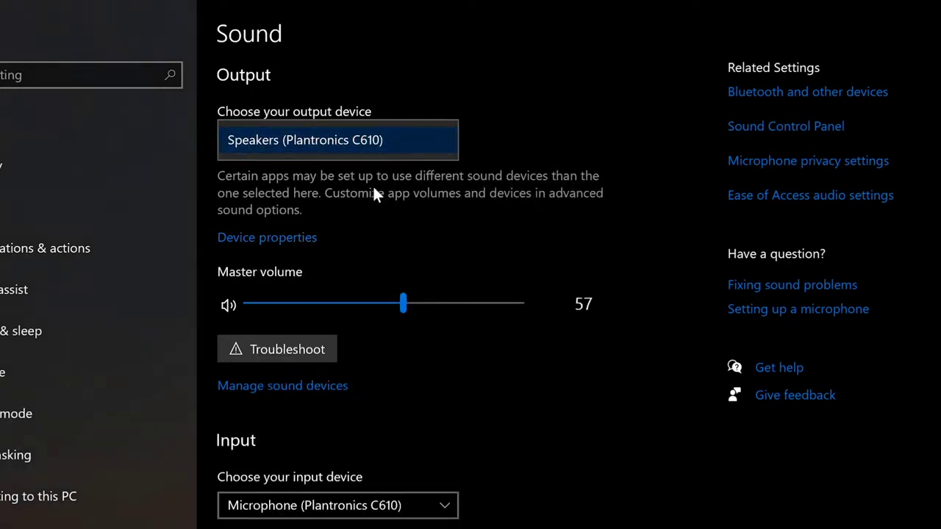
click(327, 141)
click(395, 169)
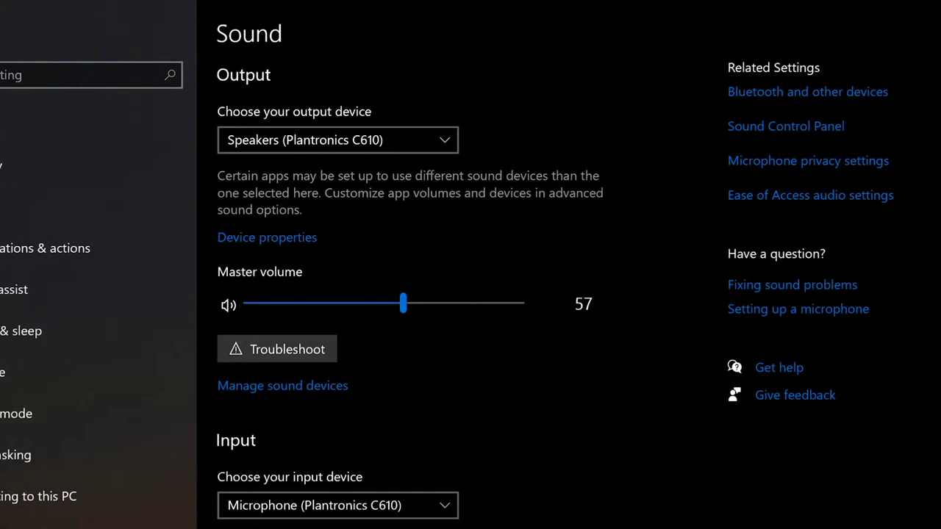
click(403, 302)
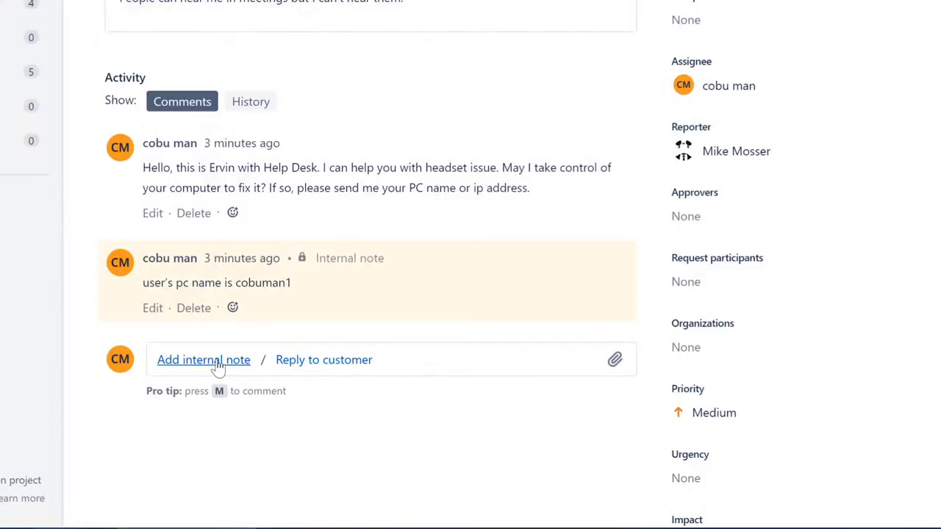
Add the internal note 'I have configured the headset and tested.' signed with the agent's name
key(m)
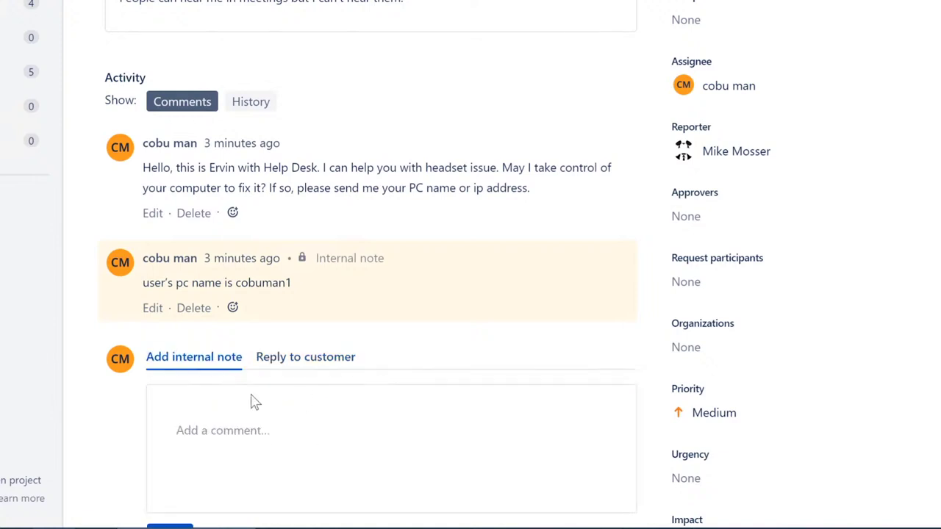
text(I hav)
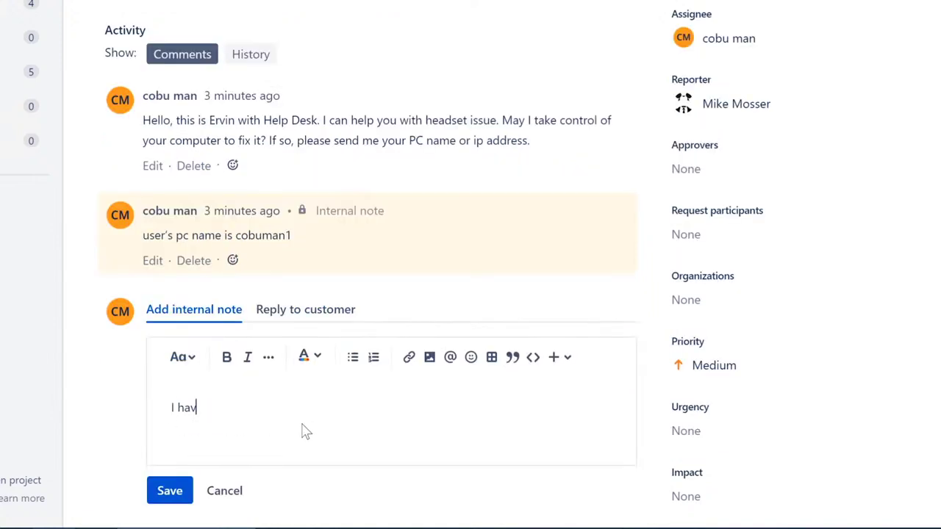
text(e configured the headset )
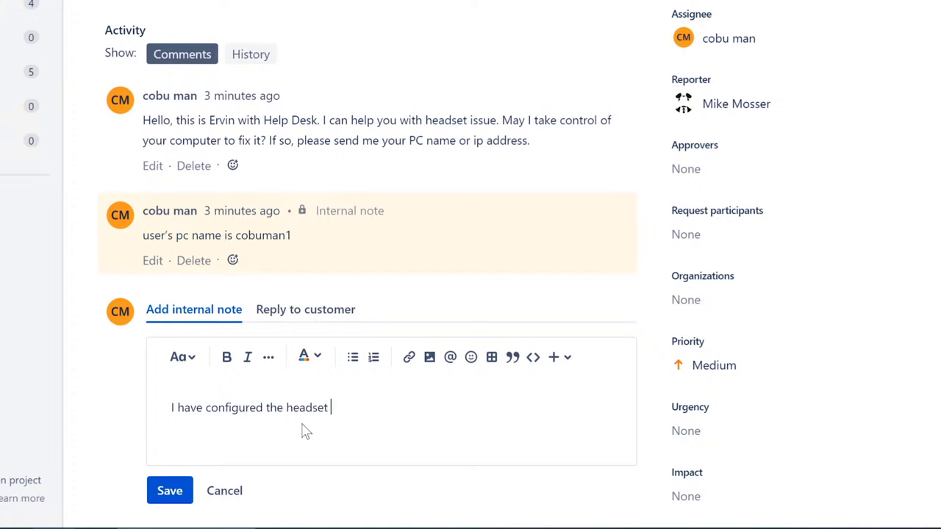
text(and tested. )
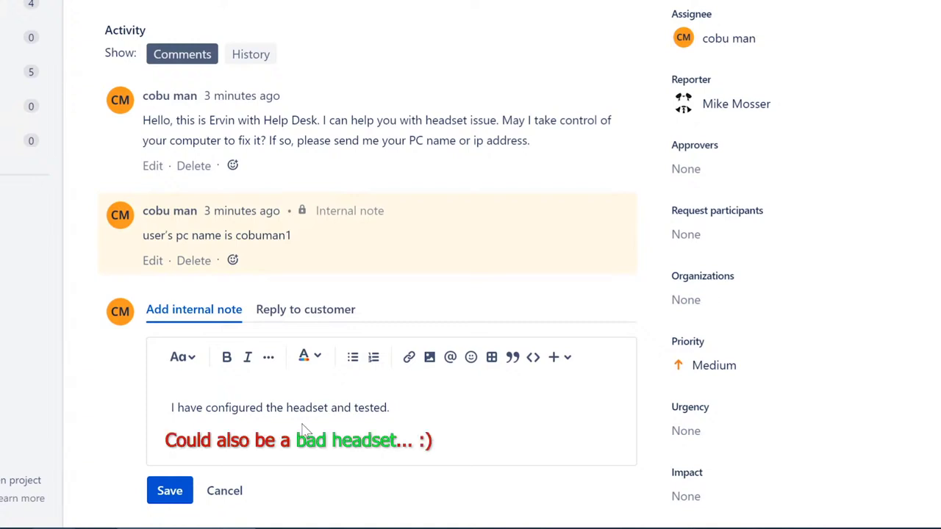
text(Ervin)
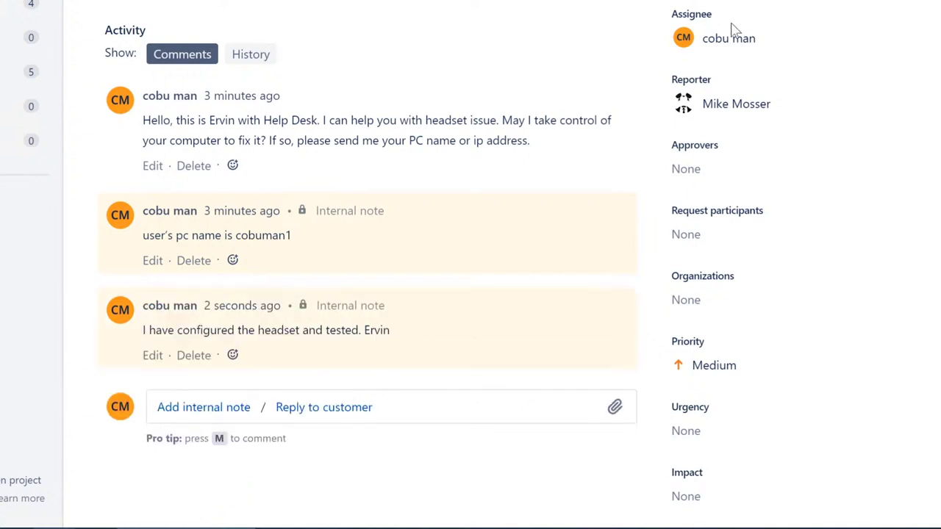
scroll(761, 34, up, 1)
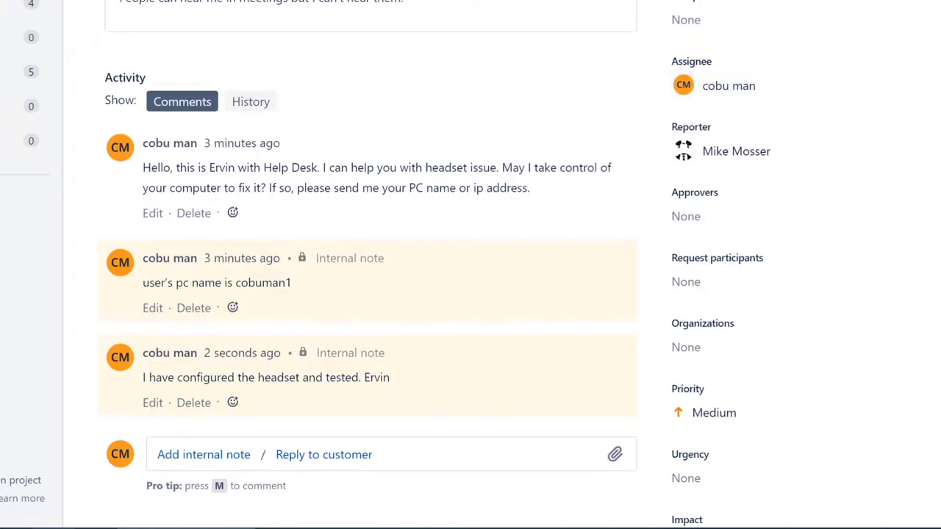
Mark ISD-23 as Completed and return to the All open queue
click(718, 46)
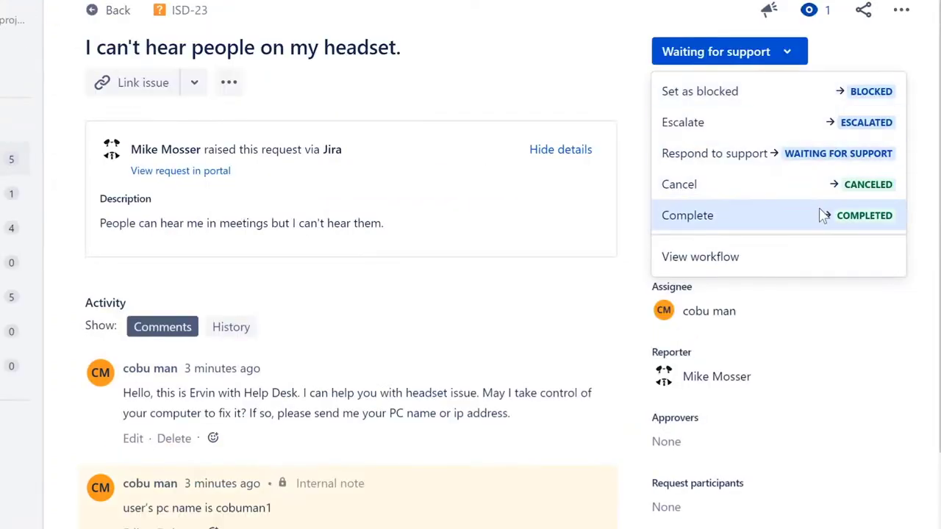
click(767, 273)
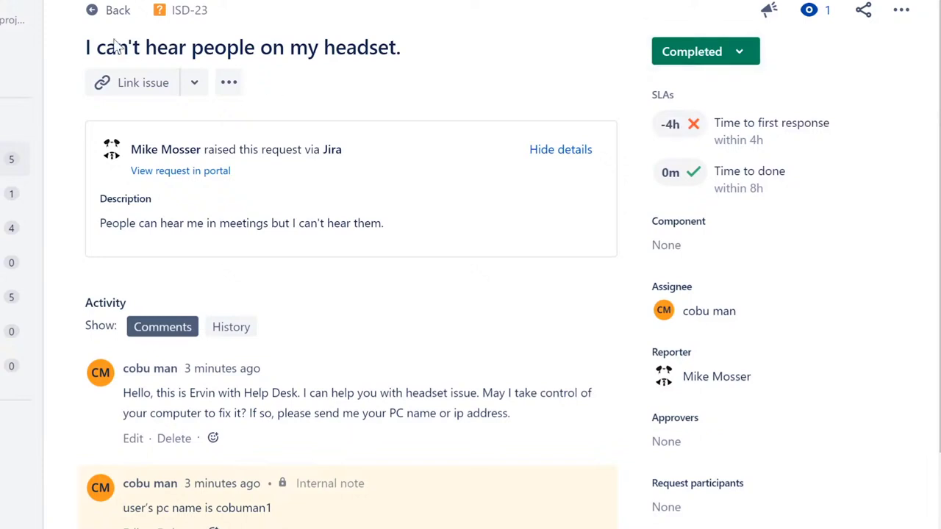
click(111, 13)
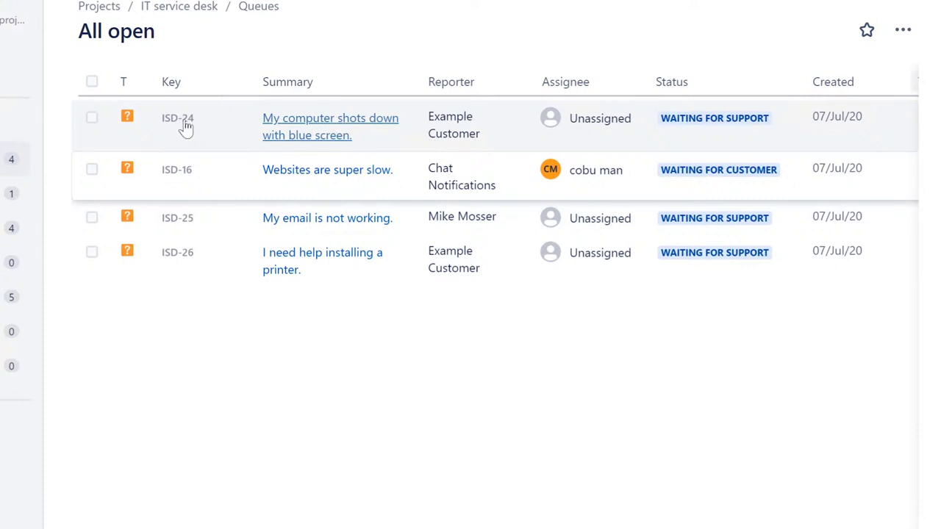
Open ISD-24 about blue-screen shutdowns and assign it to yourself
click(364, 124)
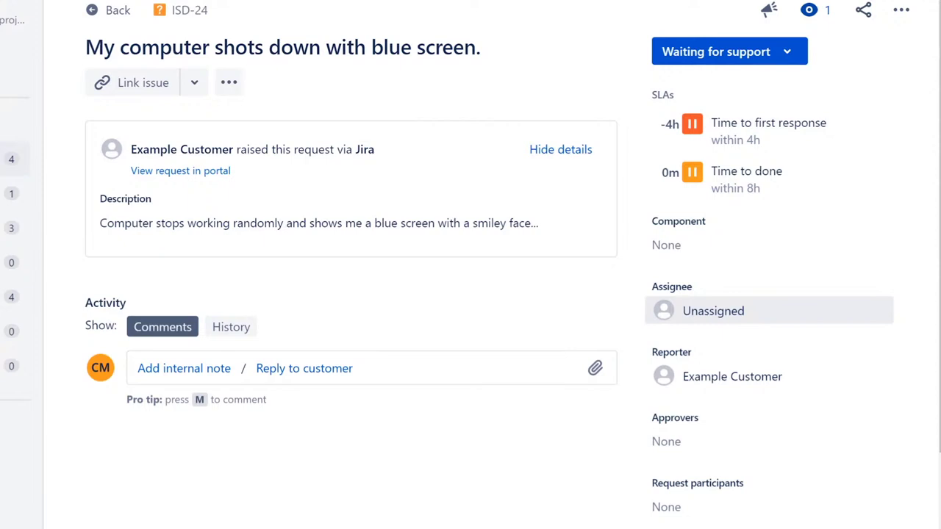
click(713, 311)
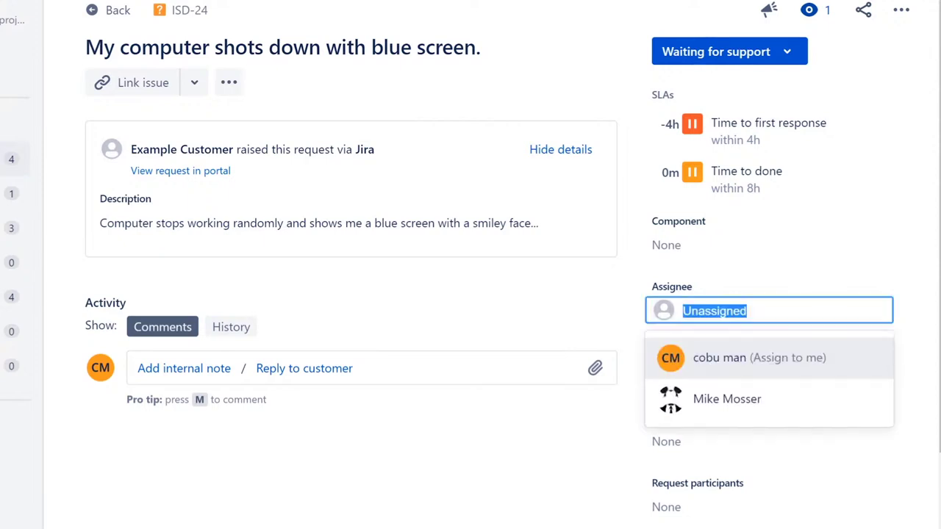
click(713, 360)
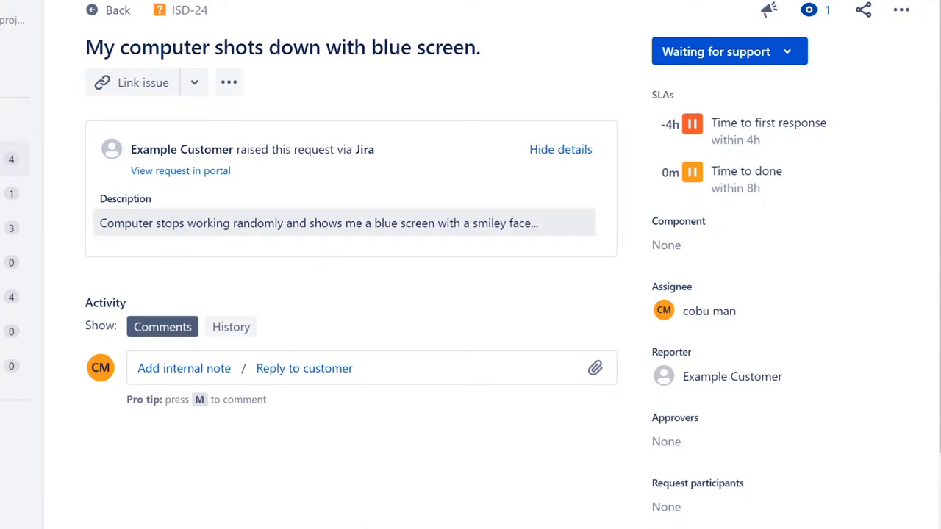
Review ISD-24's title and select the blue-screen part of its description
click(341, 234)
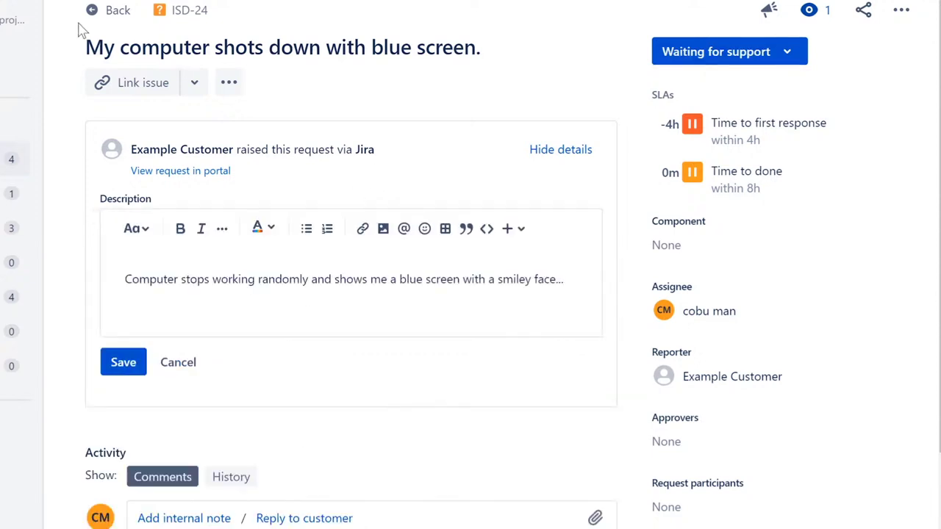
drag(104, 47, 505, 37)
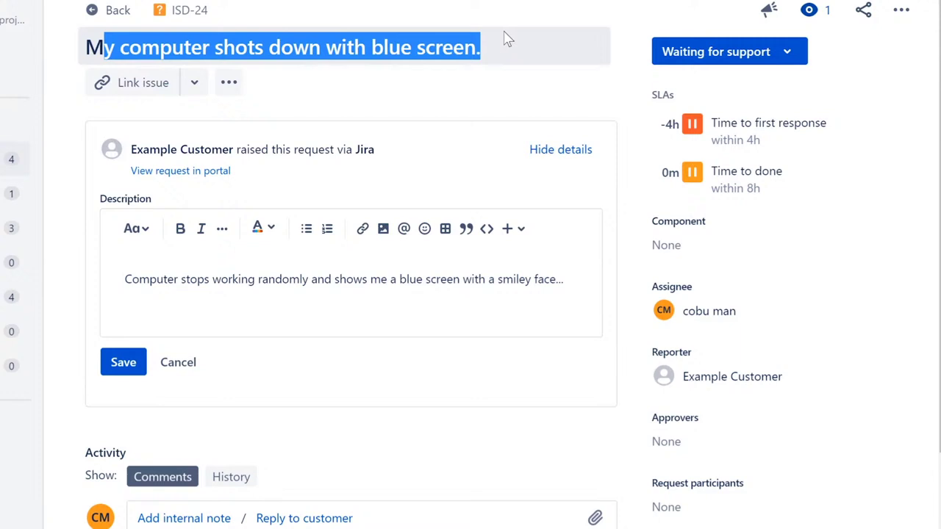
key(Return)
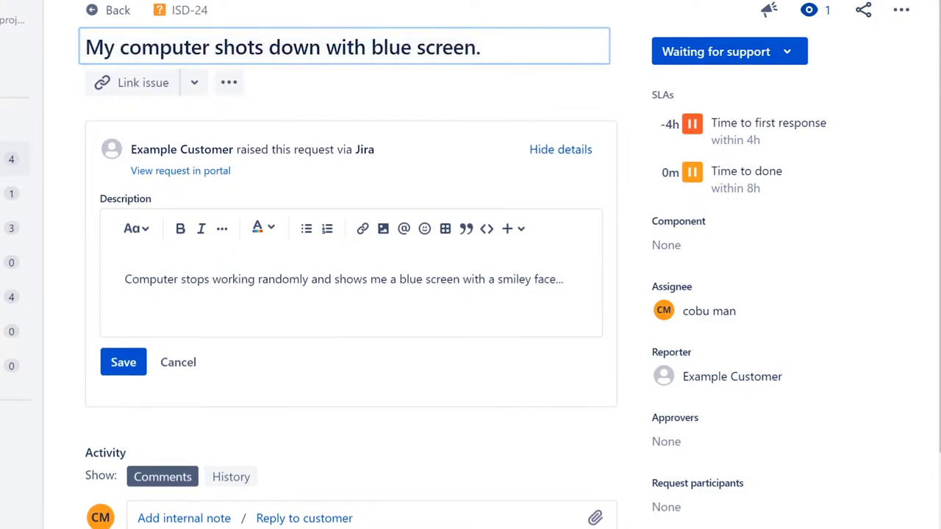
drag(564, 279, 132, 280)
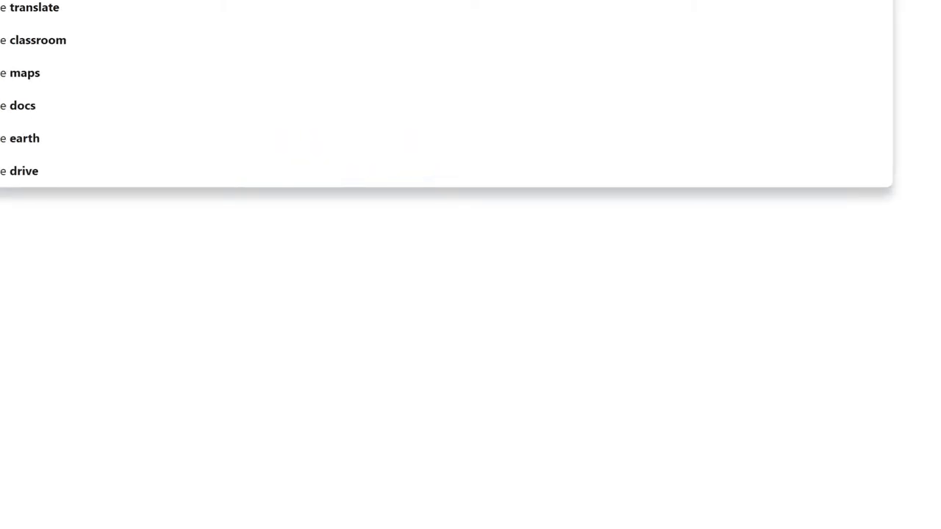
Search Google for 'blue screen with smiley face' and open the first image result
click(316, 180)
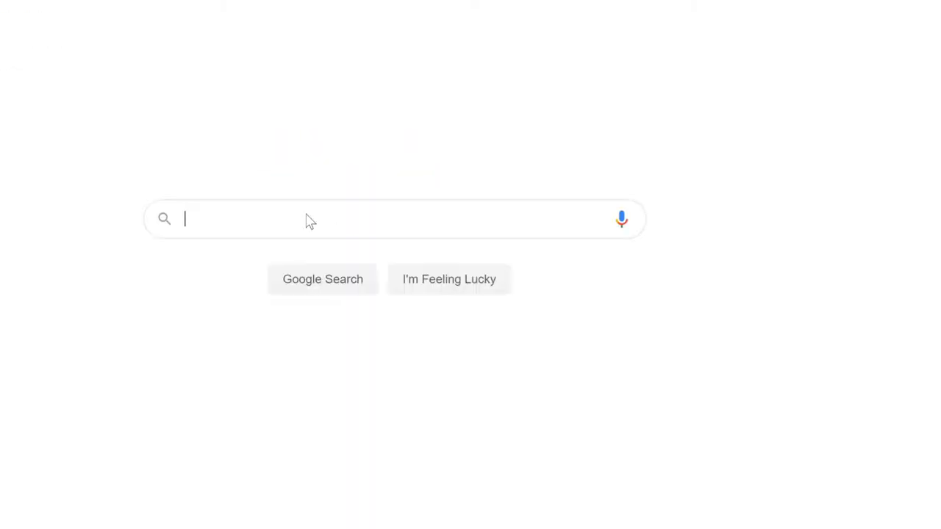
text(b)
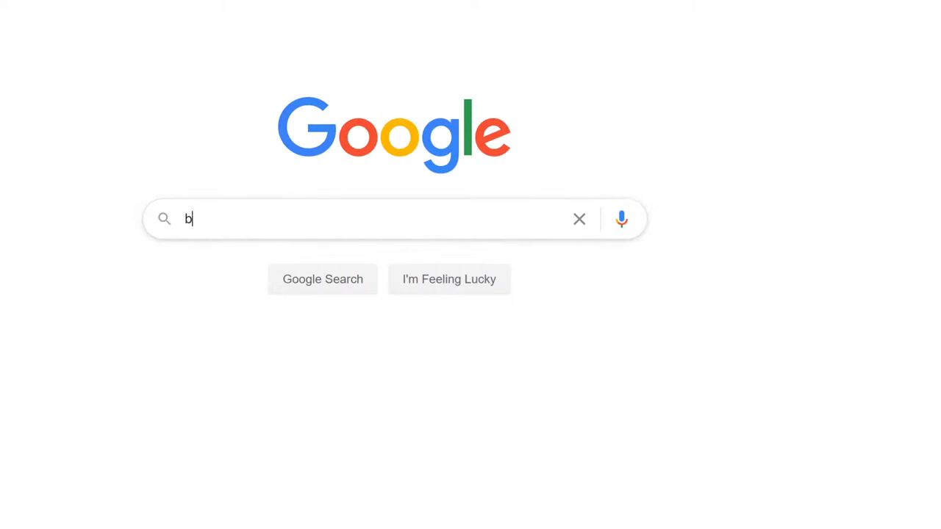
text(lue scree)
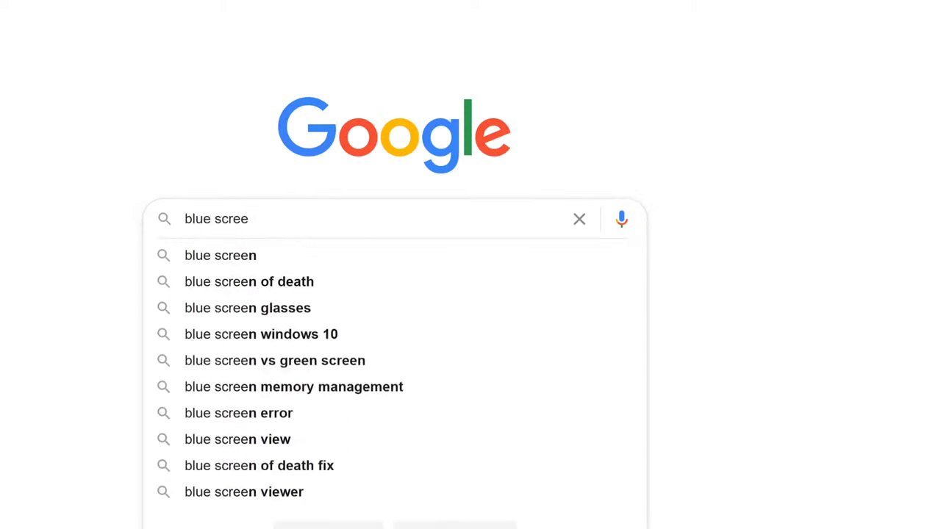
text(n)
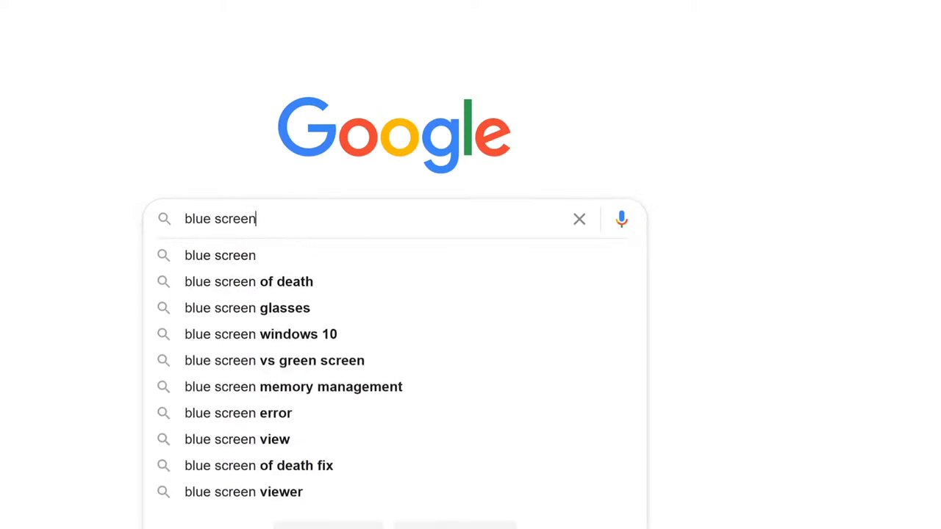
text( with s)
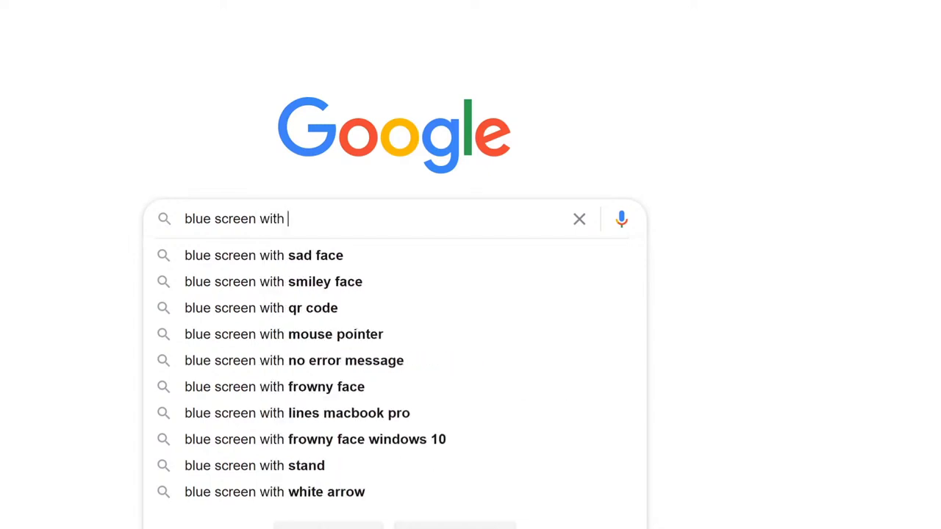
key(Down)
key(Down)
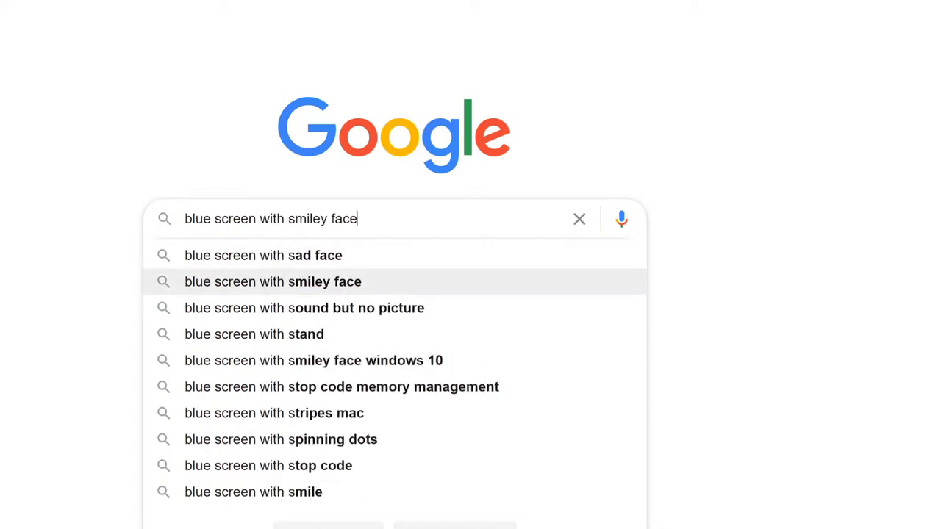
key(Return)
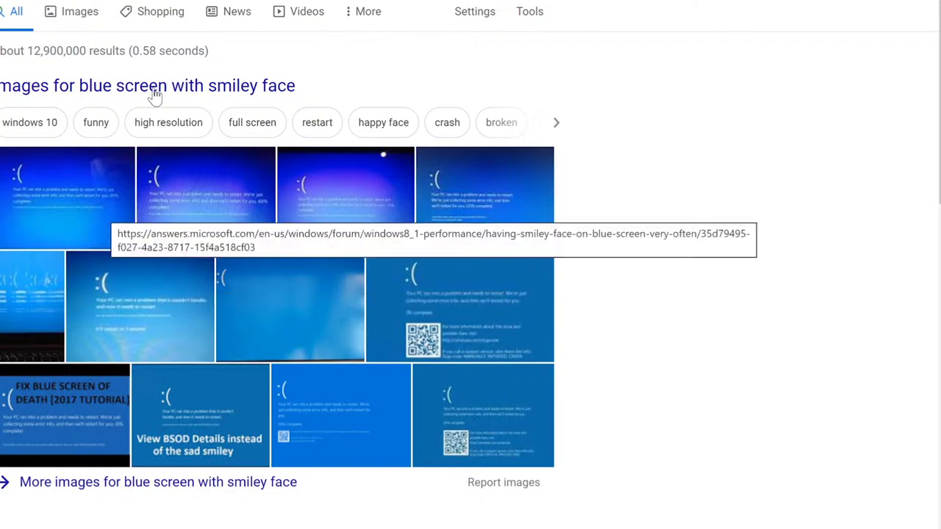
click(60, 194)
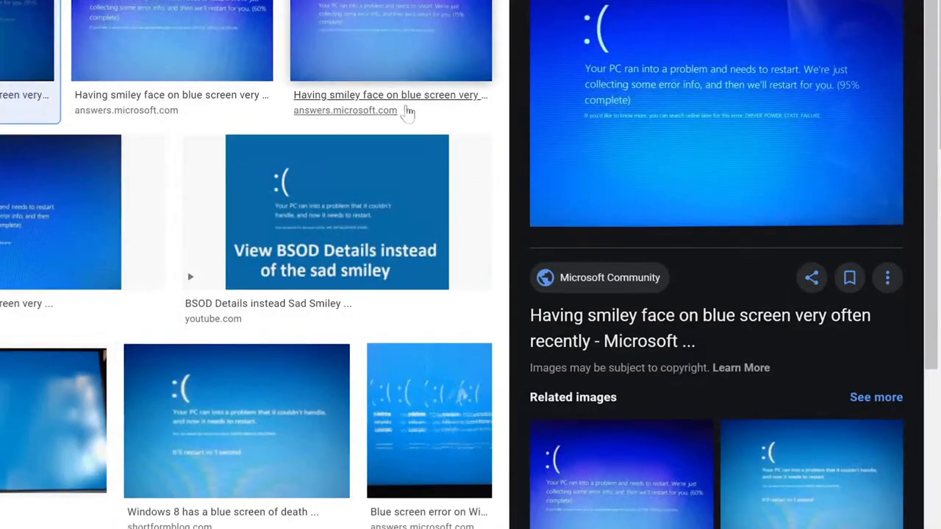
scroll(541, 125, up, 1)
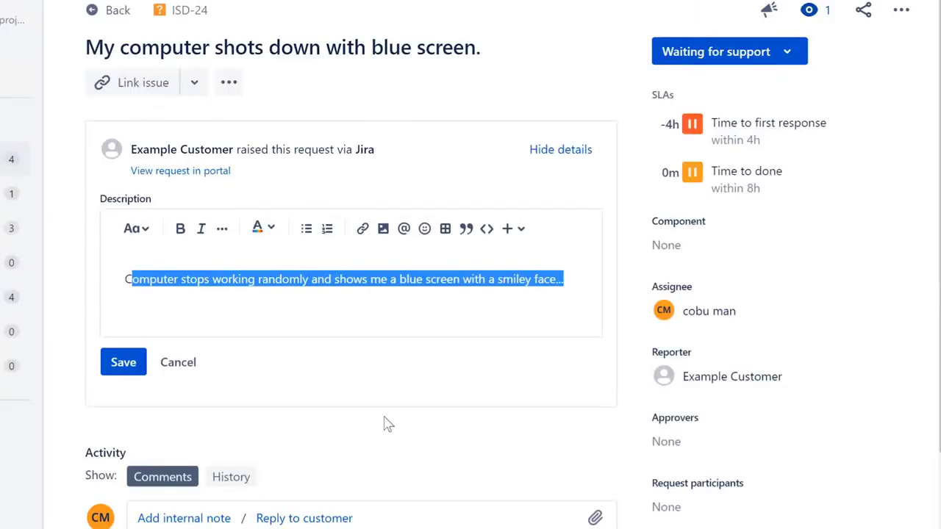
Start an ISD-24 internal note: 'Talked to user to confirm that the issue is BSOD.'
click(415, 481)
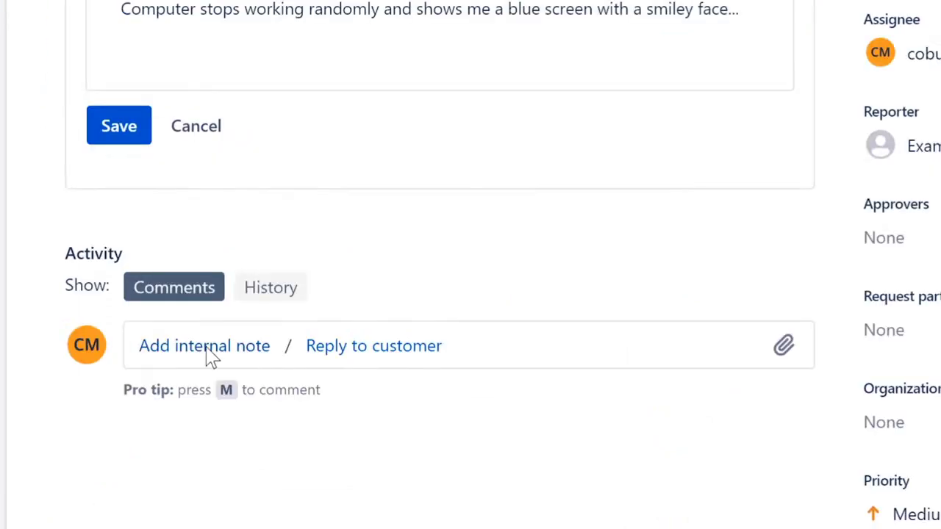
click(211, 351)
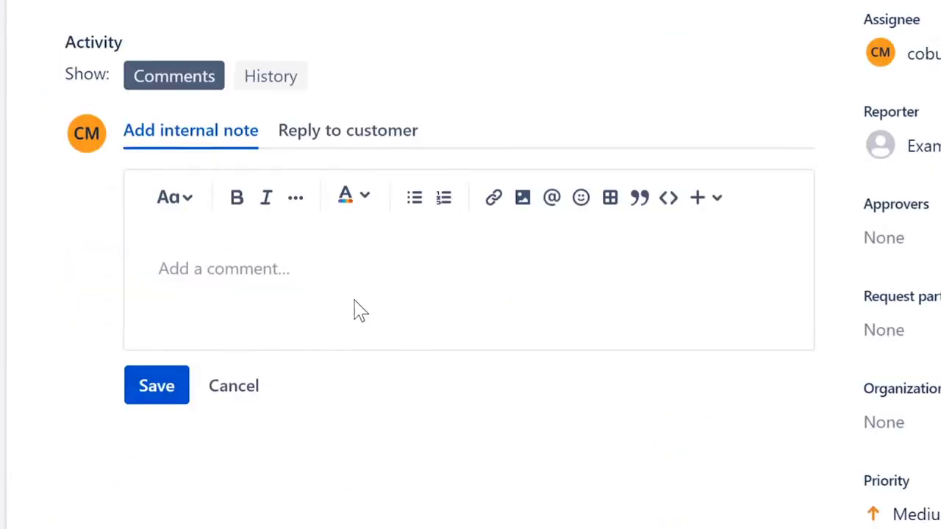
text(Tal)
text(d)
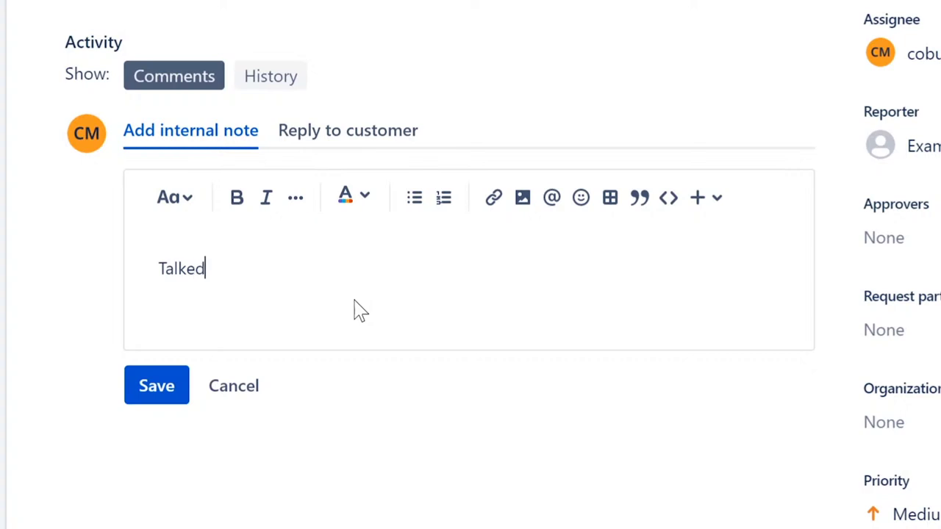
text( to user and)
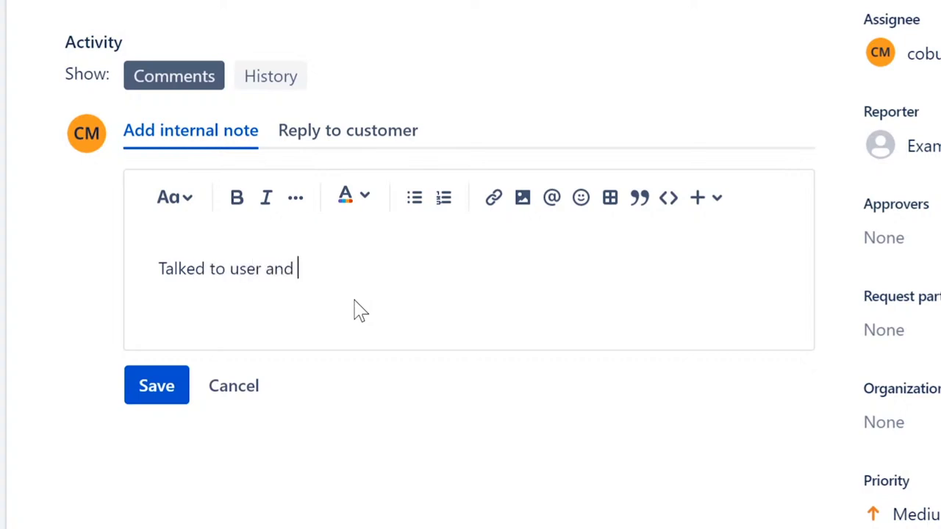
key(BackSpace)
key(BackSpace)
key(BackSpace)
text(to confir)
key(BackSpace)
text(m )
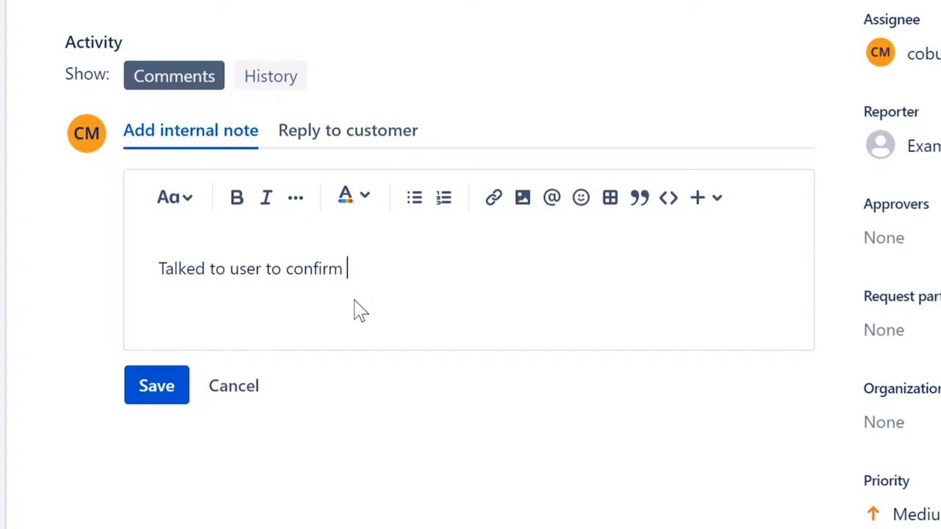
text(that the issue)
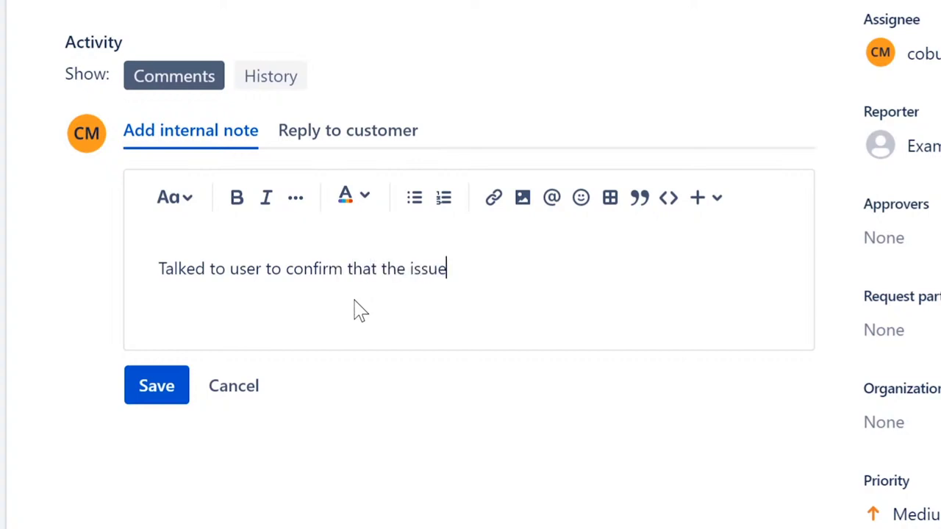
text( is BSOD.)
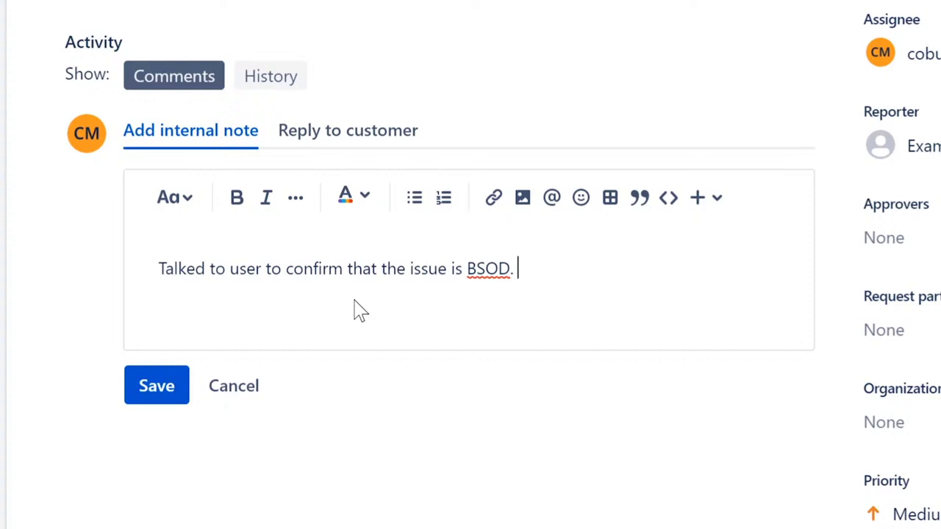
Add 'Recommended to user', fixing the misspelling 'Recommonded' with the spelling suggestion
text(Recommended to us)
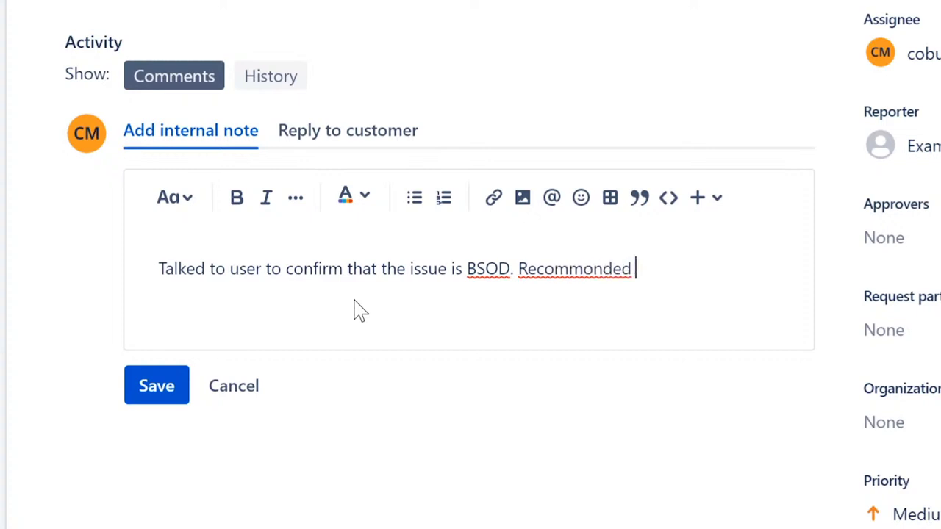
text(er)
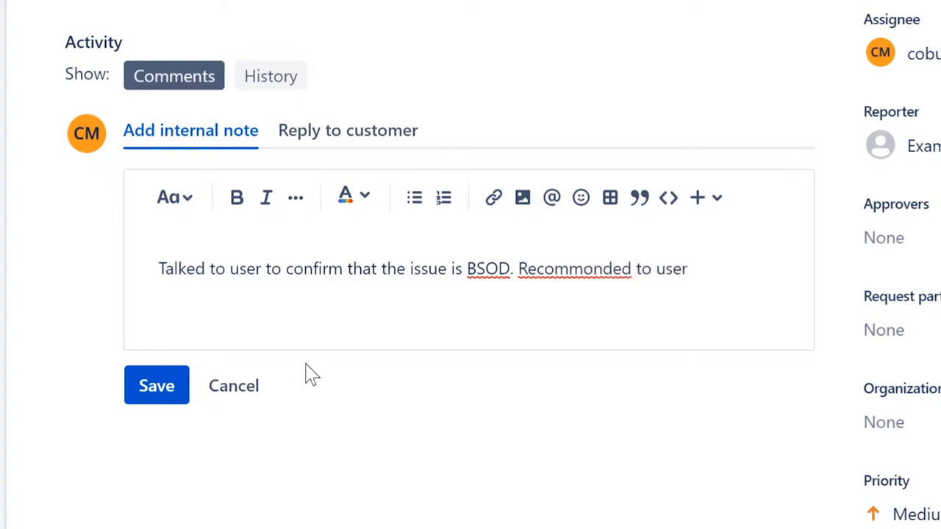
double_click(592, 268)
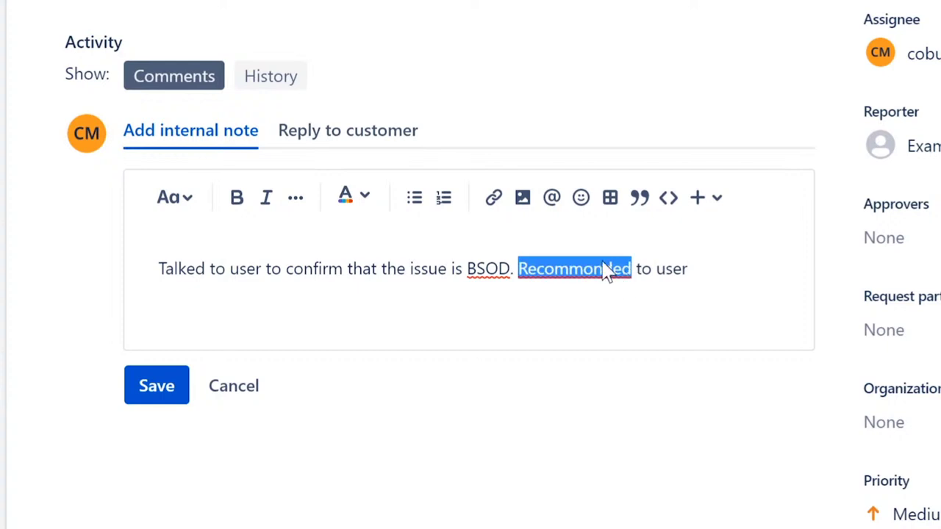
right_click(590, 270)
click(705, 300)
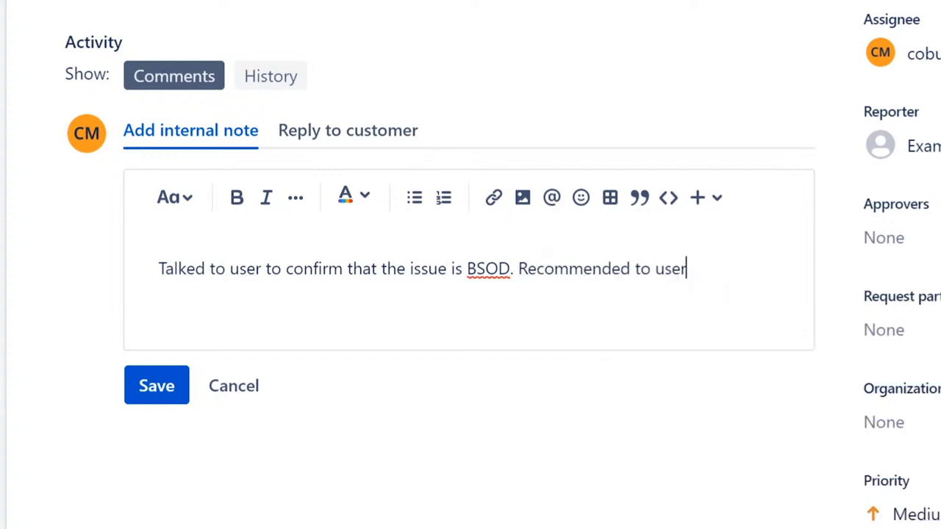
Finish with 'to take computer for hardware diagnostic; to her local Pc support.' and the agent's signature
text(to take )
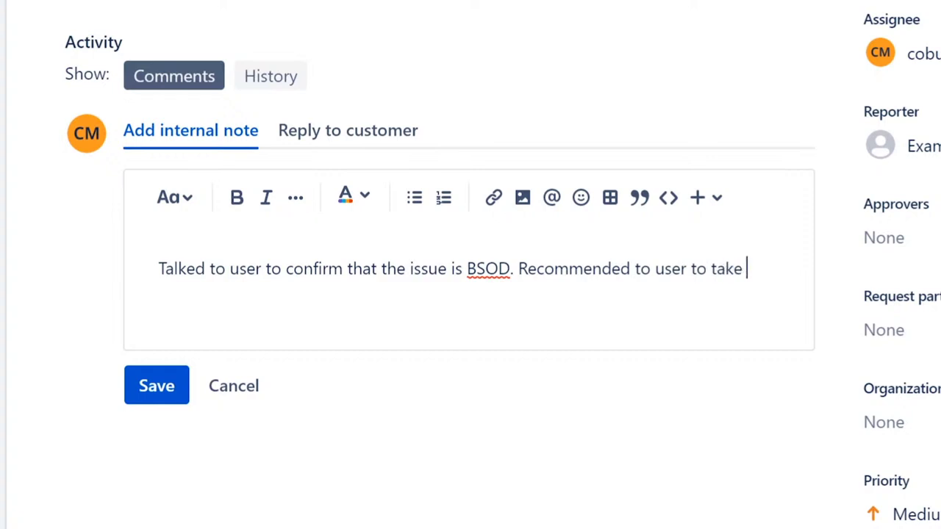
text(computer for har)
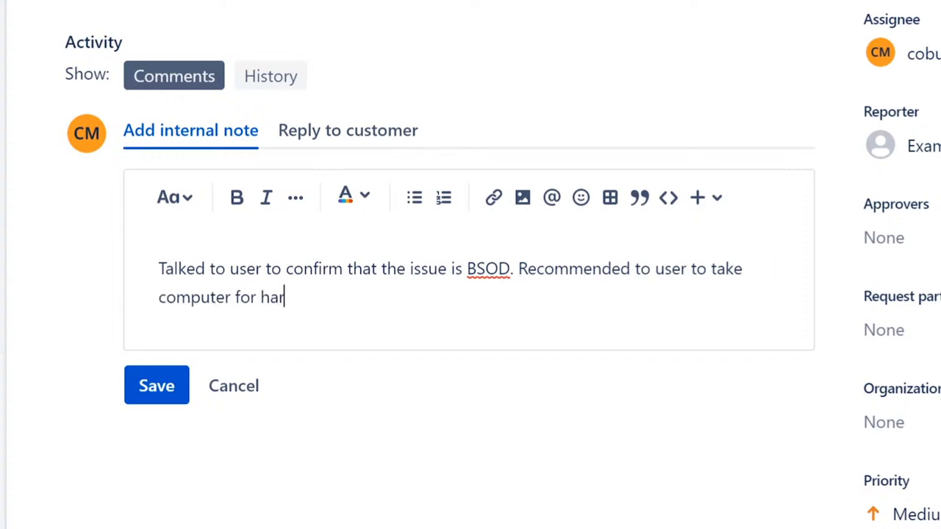
text(dware dia)
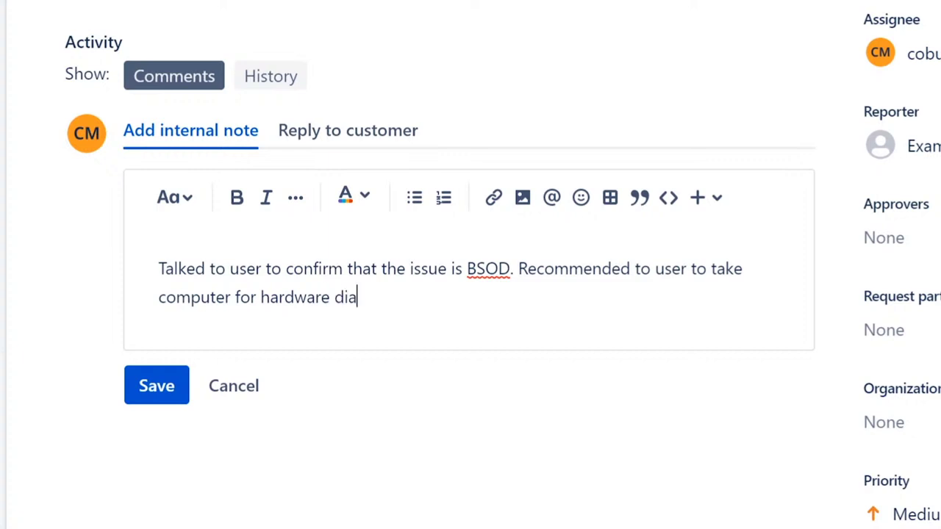
text(gnostic)
text(; to he)
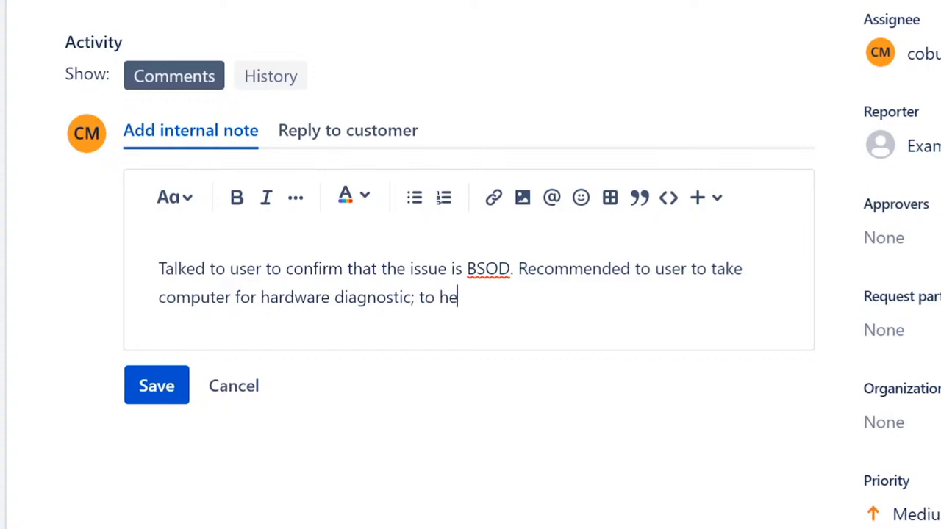
key(BackSpace)
key(BackSpace)
text(her local Pc support.)
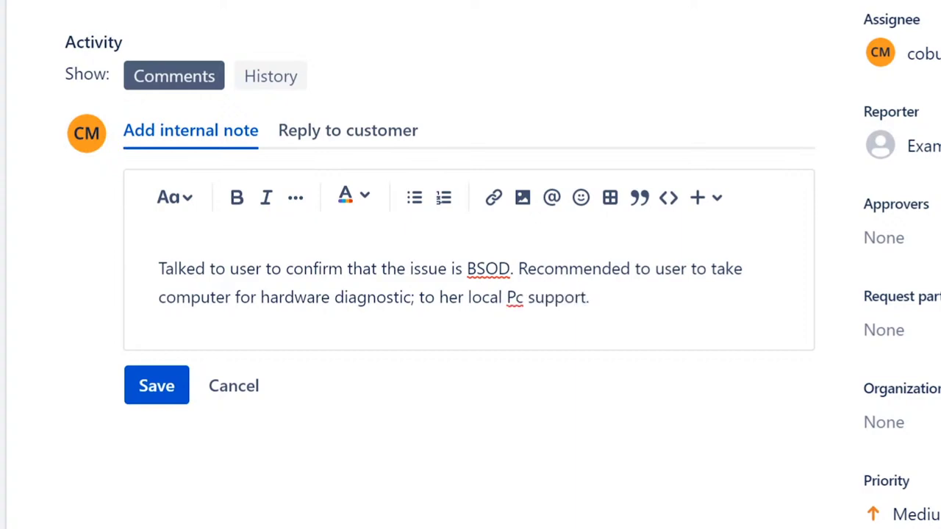
text( ERvin)
key(BackSpace)
key(BackSpace)
key(BackSpace)
key(BackSpace)
text(rvin)
key(Left)
key(Left)
key(Left)
key(Left)
key(Left)
key(Left)
key(Left)
key(Left)
key(Left)
key(Left)
key(Left)
key(Left)
key(Left)
key(Left)
key(Left)
Correct 'Pc' to 'PC' in the ISD-24 internal note
key(BackSpace)
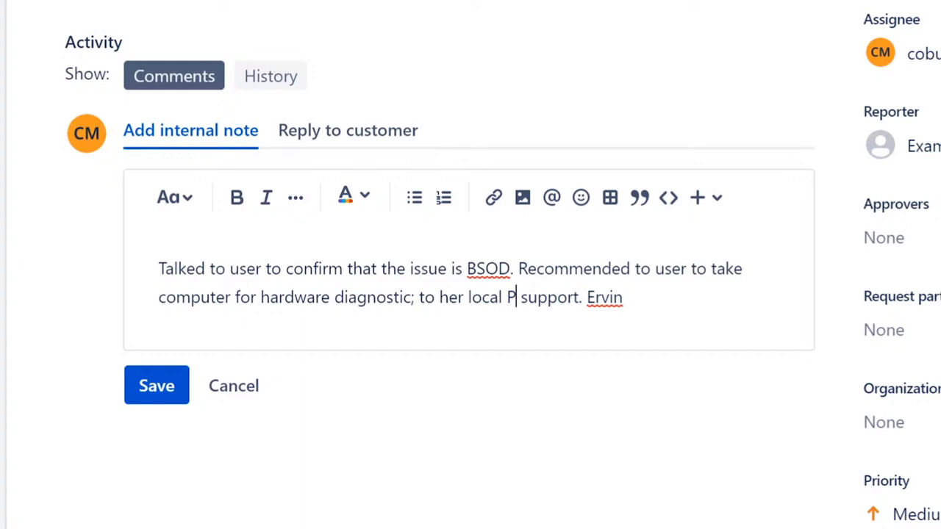
text(C)
key(Right)
key(Right)
key(Right)
key(Right)
key(Right)
key(Right)
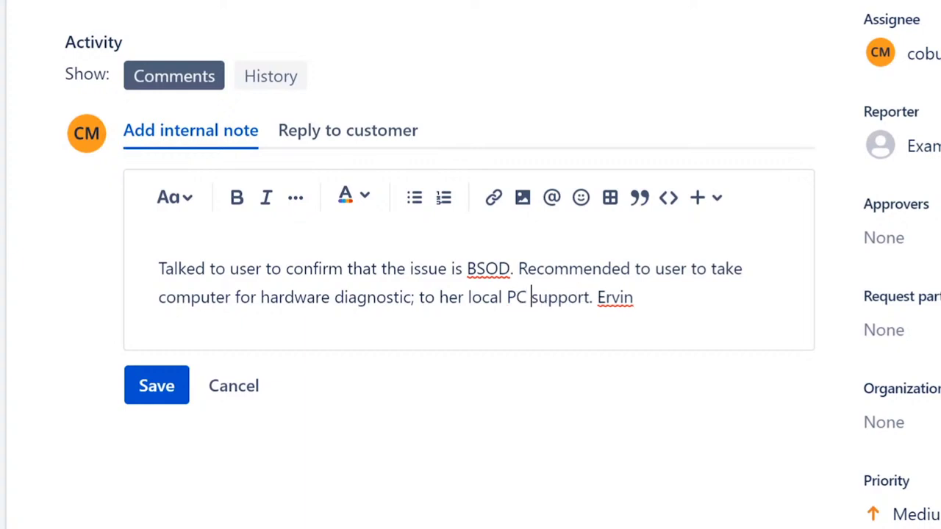
key(Right)
key(Right)
key(Right)
key(Right)
Add 'Routed ticket to local Pc support.' before the signature and save the note
text(Rout)
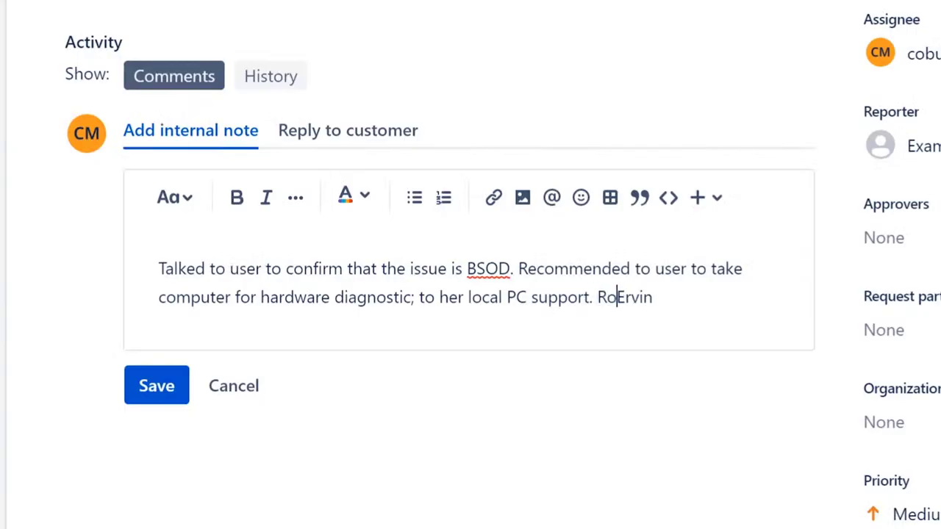
text(ed ticket )
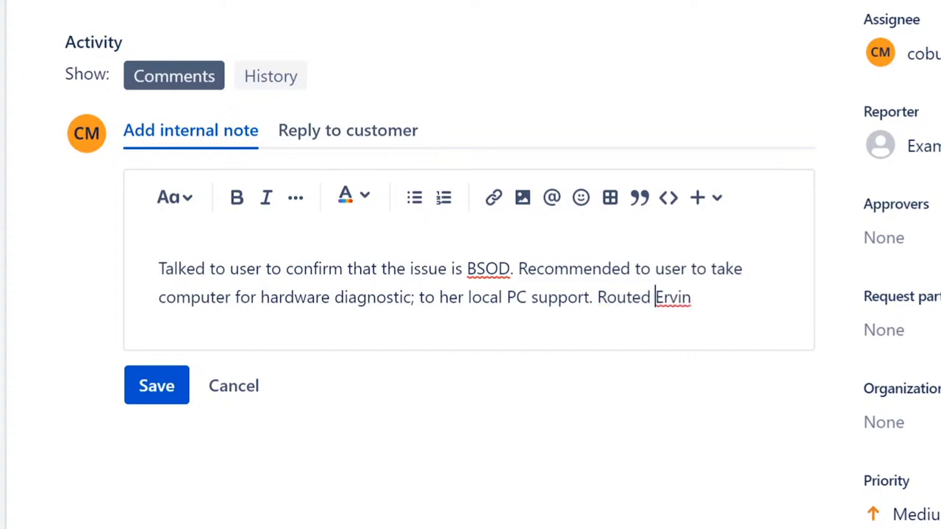
text(to loc)
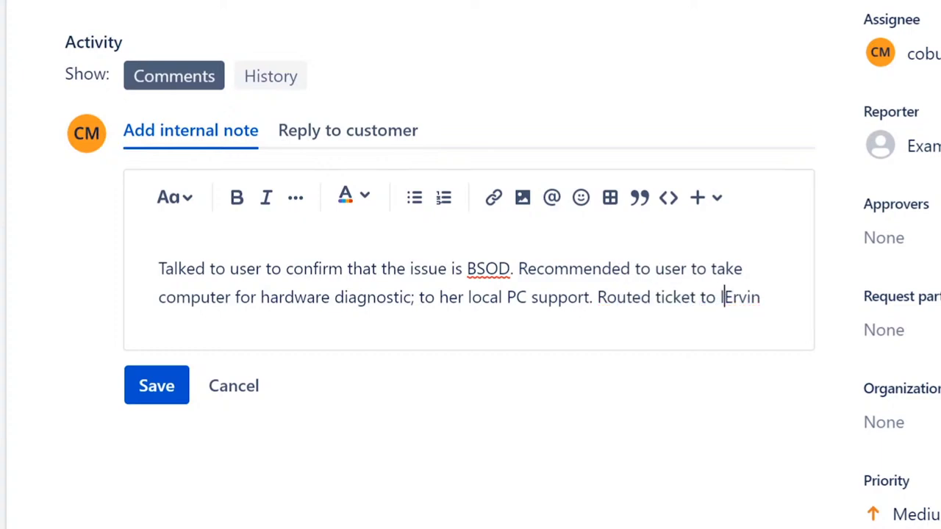
text(al Pc support.)
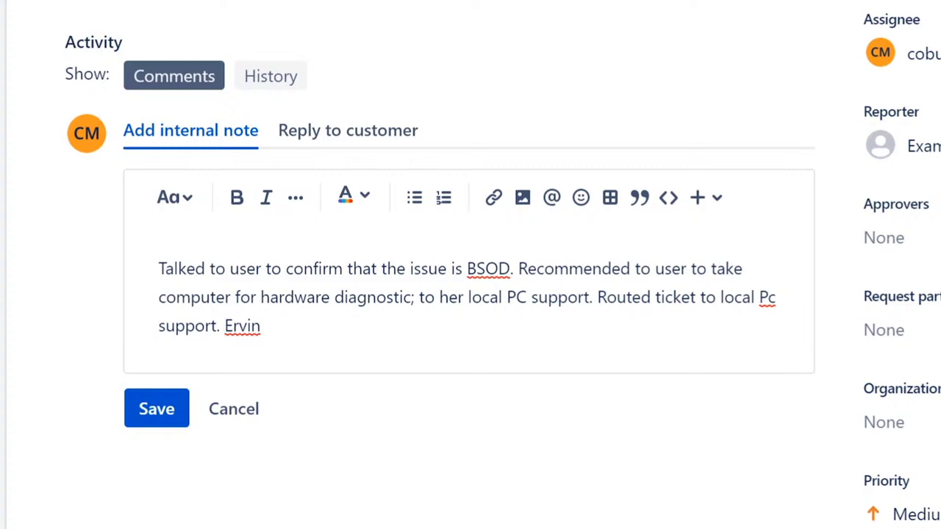
click(261, 296)
key(shift+Right)
key(shift+Right)
key(shift+Right)
key(shift+Right)
key(shift+Right)
key(shift+Right)
key(shift+Right)
key(shift+Right)
key(shift+Right)
key(shift+Right)
key(shift+Right)
key(shift+Right)
key(shift+Right)
key(shift+Right)
key(shift+Right)
key(shift+Right)
key(shift+Right)
key(shift+Right)
key(shift+Right)
key(shift+Right)
key(shift+Left)
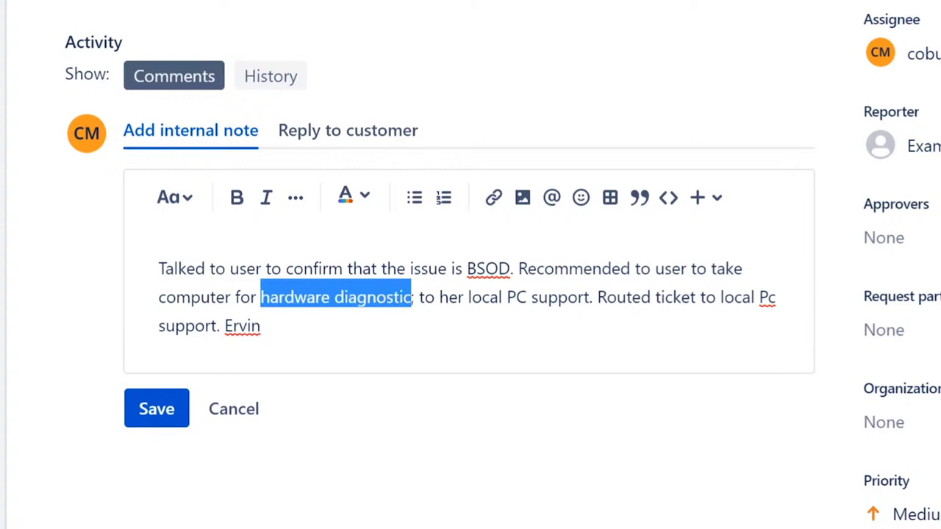
click(147, 413)
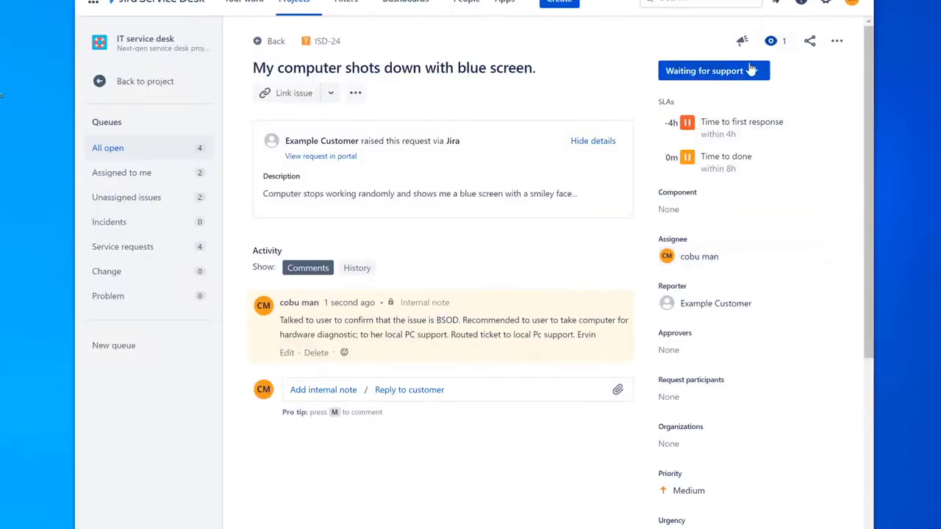
click(749, 71)
Mark ISD-24 Completed, return to All open, and open the 'My email is not working.' ticket
click(721, 186)
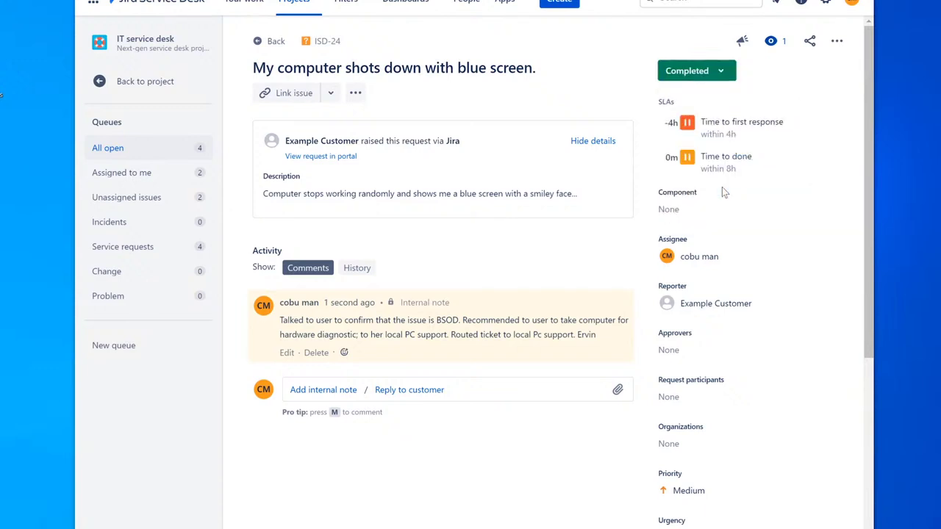
click(274, 42)
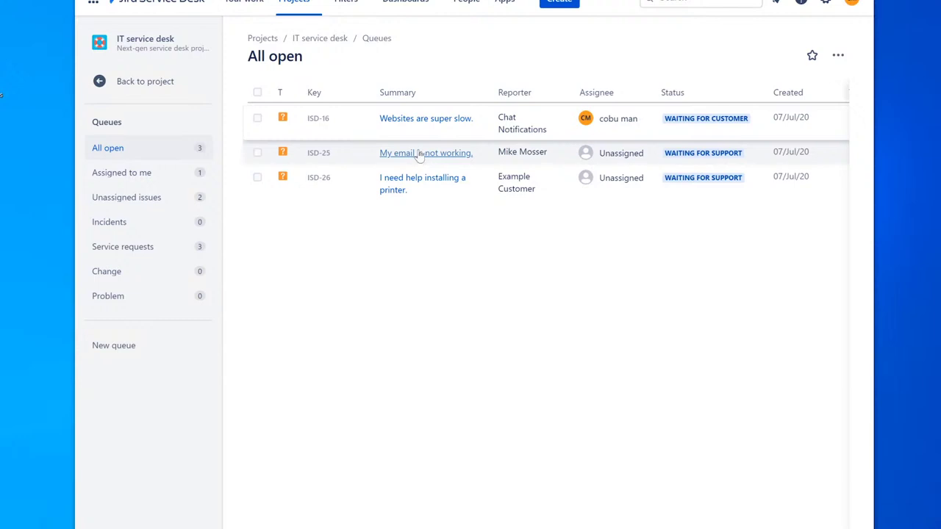
click(420, 154)
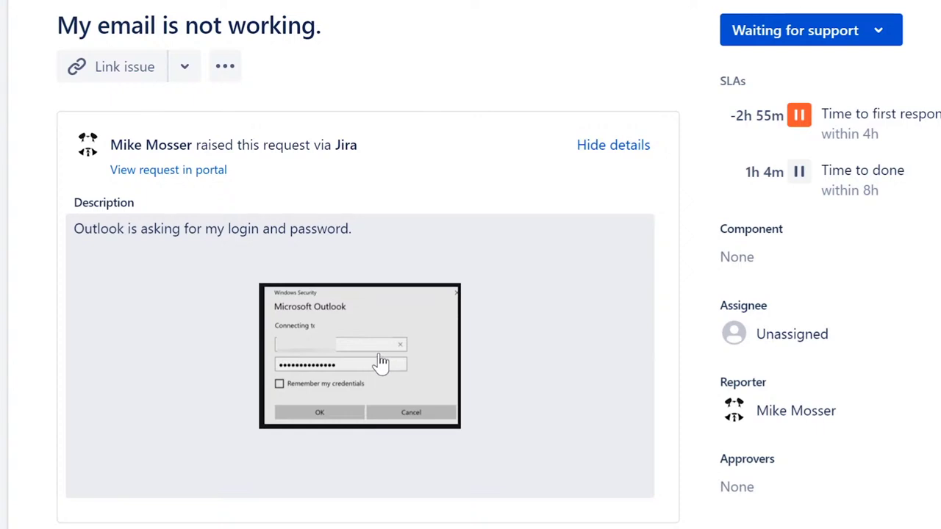
View the attached Outlook screenshot, then assign the email ticket to yourself
click(376, 359)
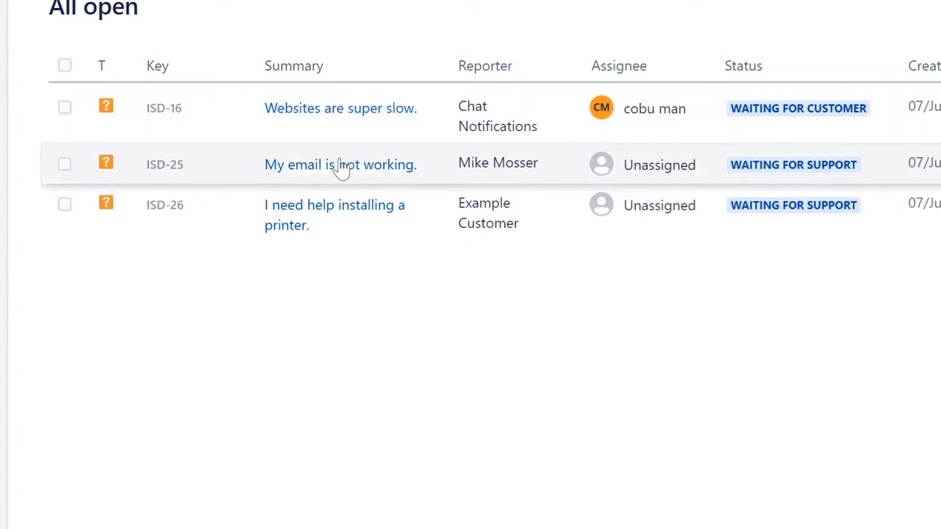
click(338, 165)
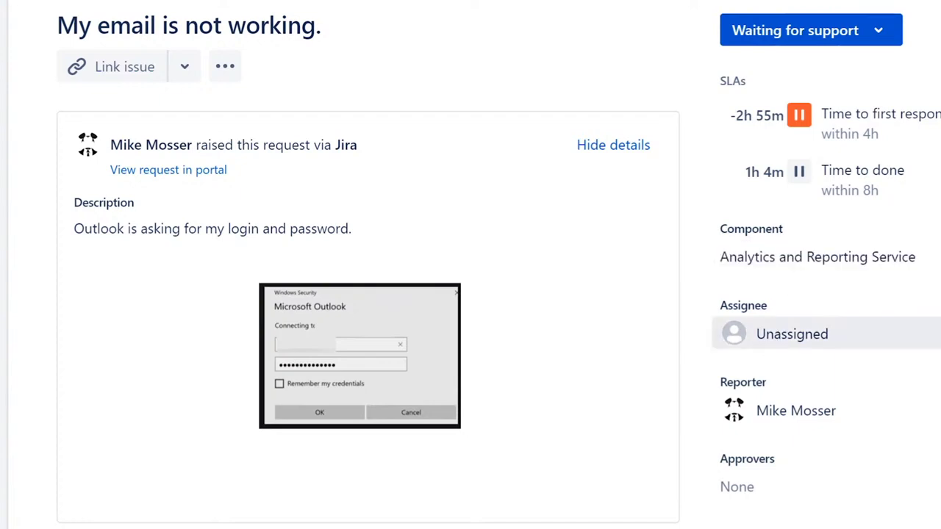
click(792, 334)
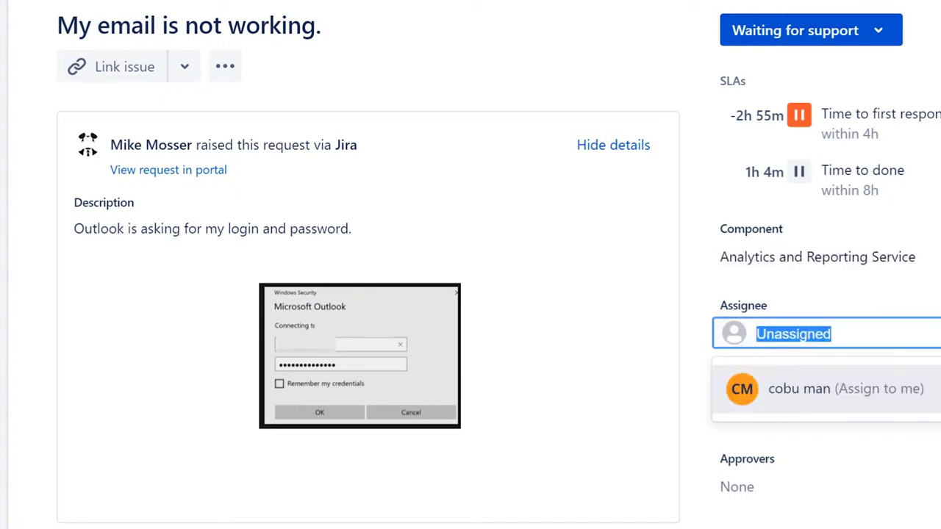
click(781, 385)
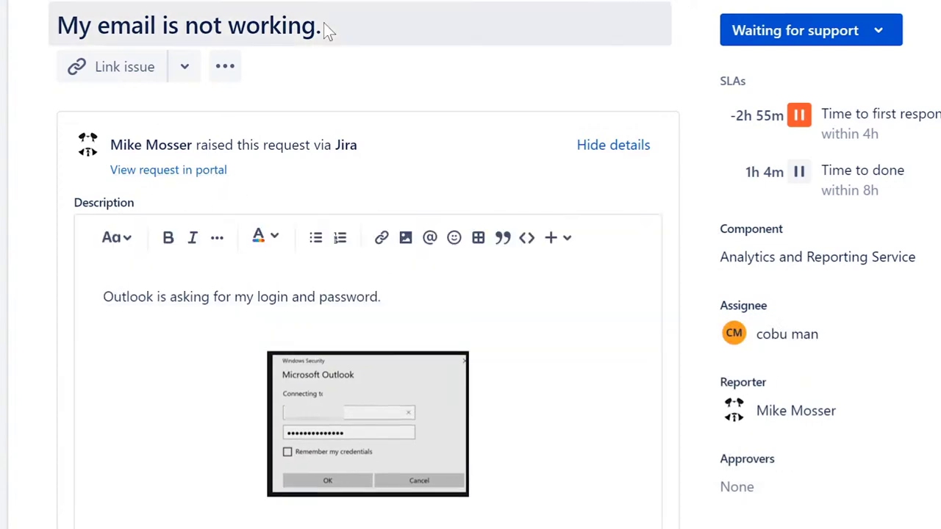
Review the title, the description 'Outlook is asking for my login and password.' and its screenshot
drag(326, 27, 30, 12)
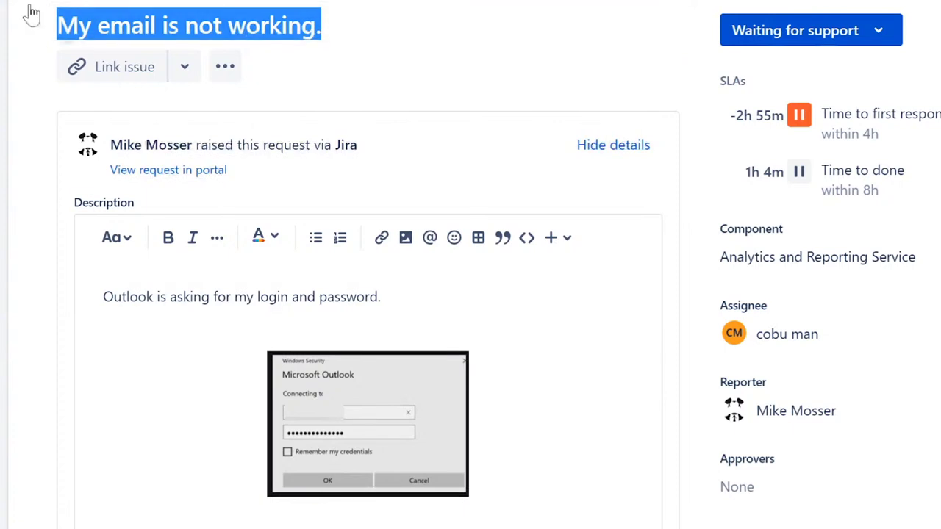
click(103, 297)
drag(103, 297, 384, 297)
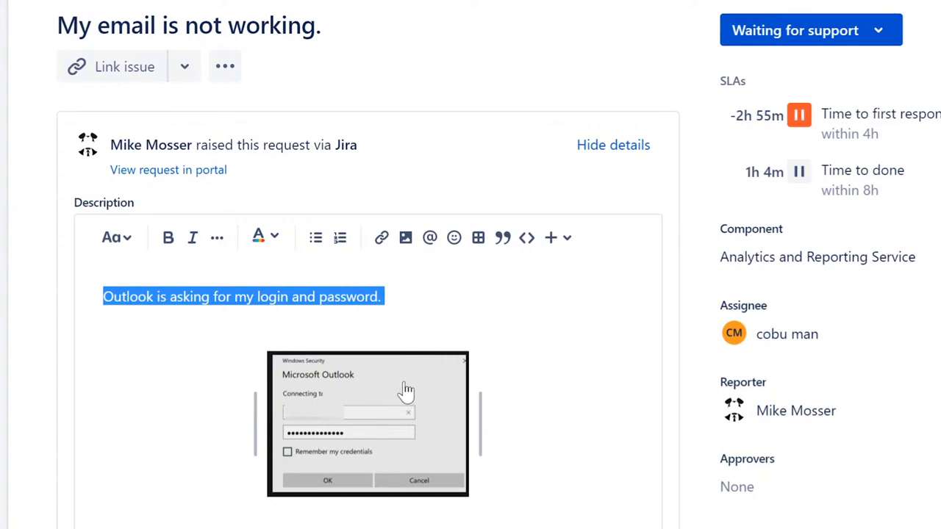
scroll(407, 390, down, 3)
scroll(367, 264, down, 3)
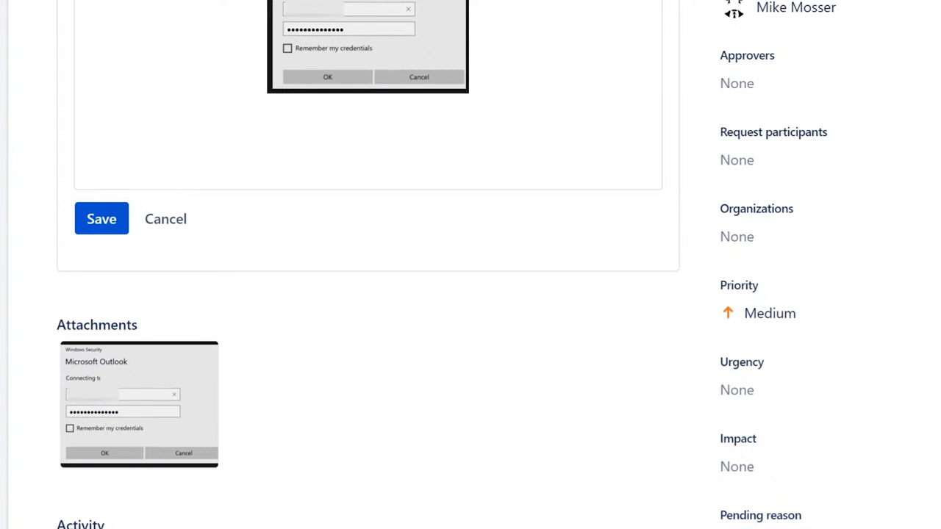
scroll(361, 437, up, 6)
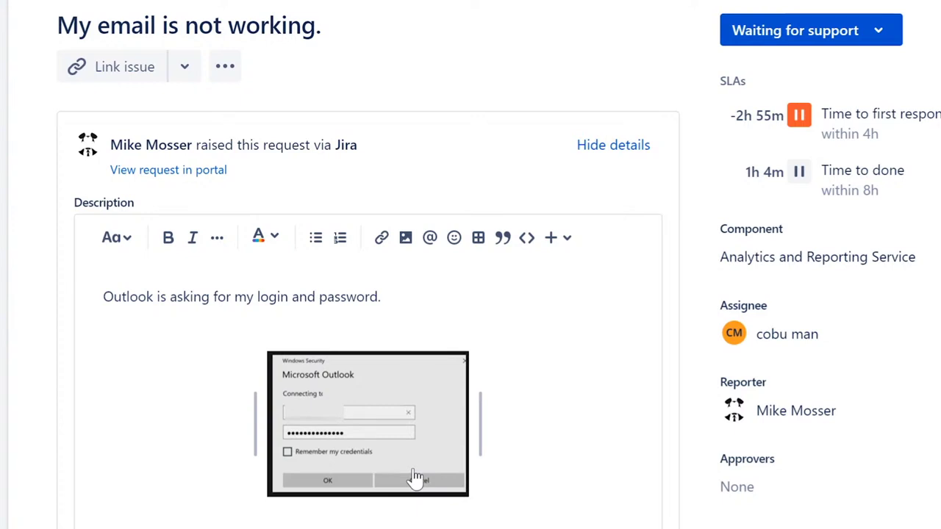
click(360, 402)
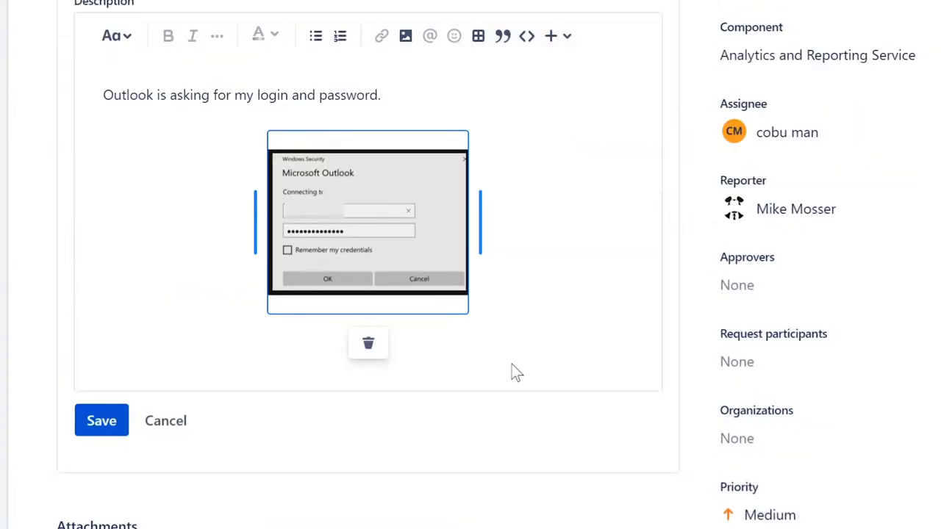
scroll(474, 493, down, 4)
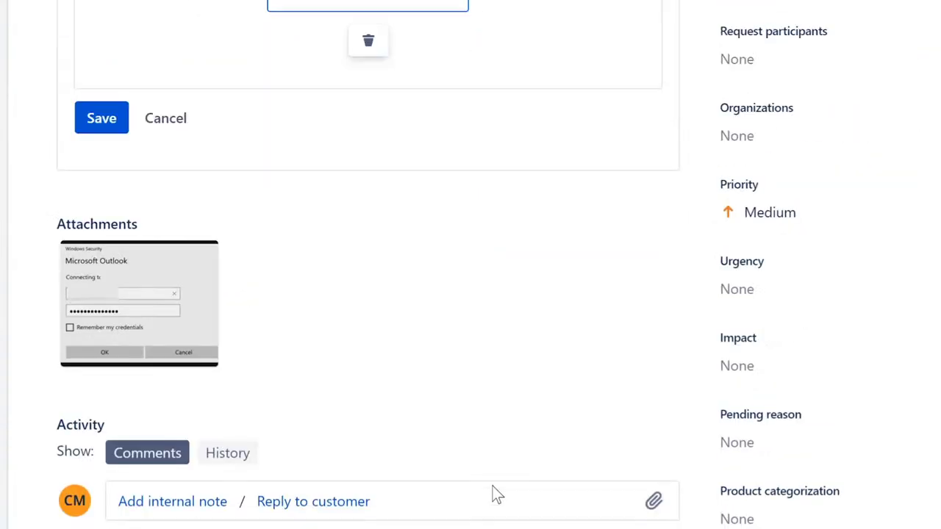
Start a customer reply introducing the agent from Pc support and acknowledging the email-not-working ticket
click(313, 502)
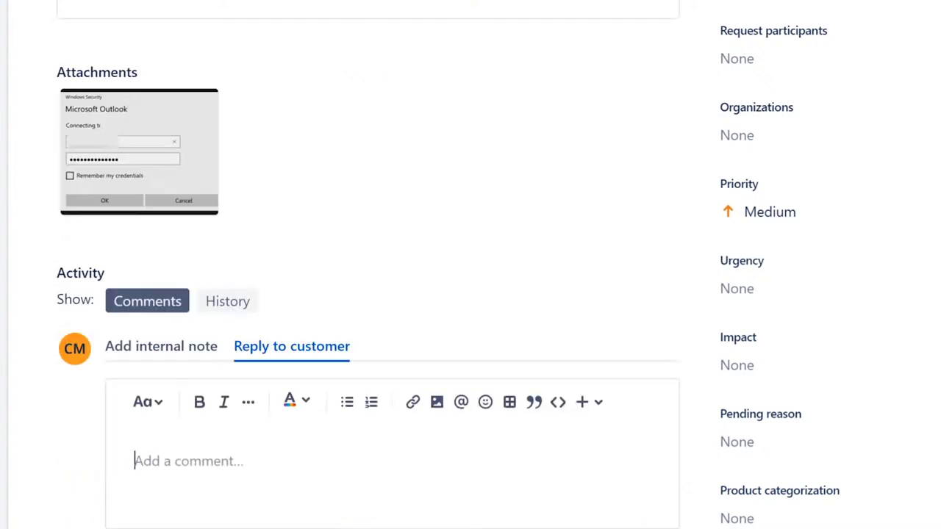
text(Hello, my n)
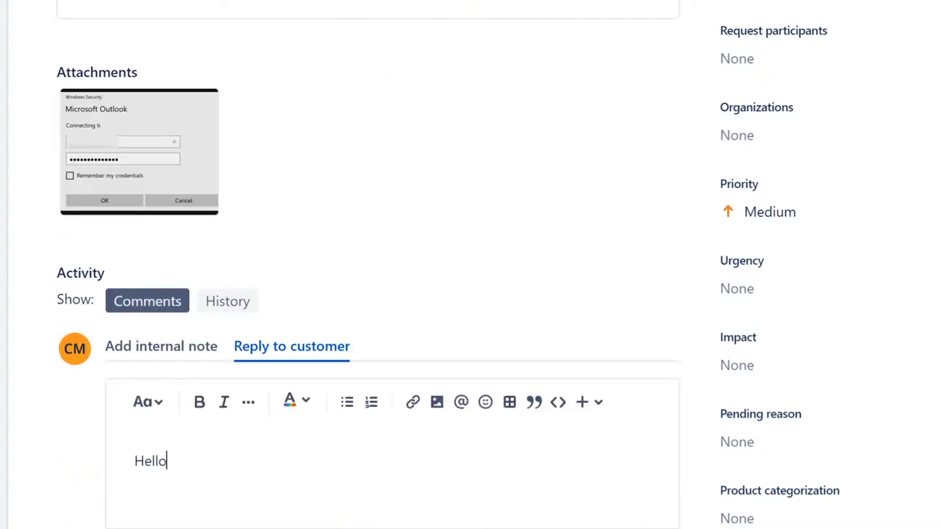
text(ame is Ervin with Pc su)
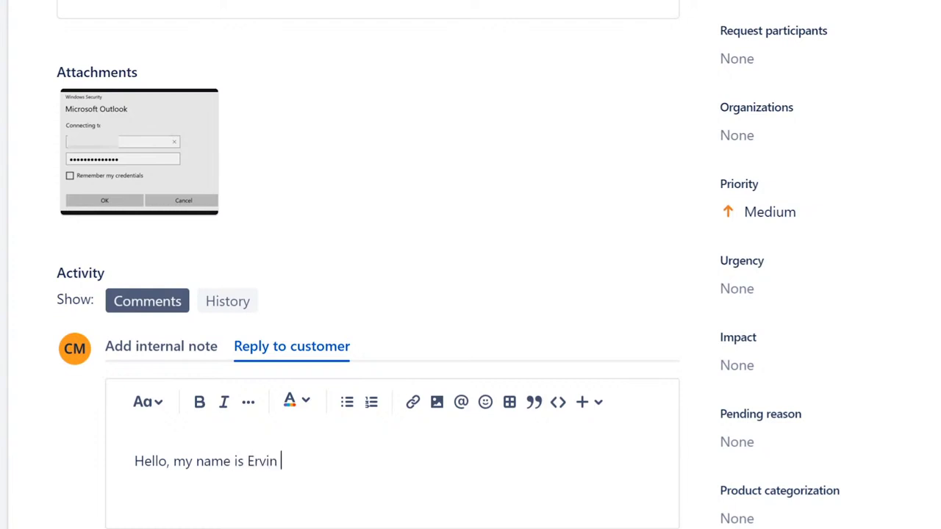
text(pport.)
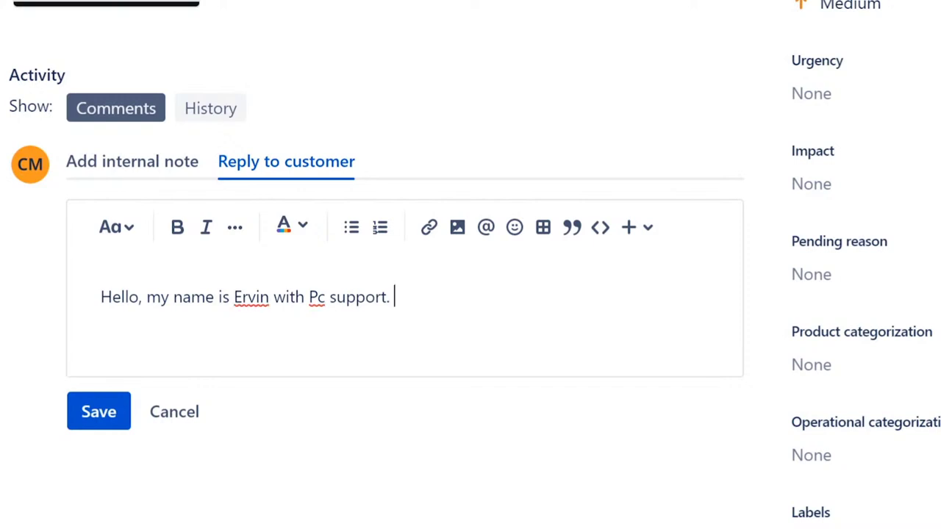
scroll(601, 382, up, 5)
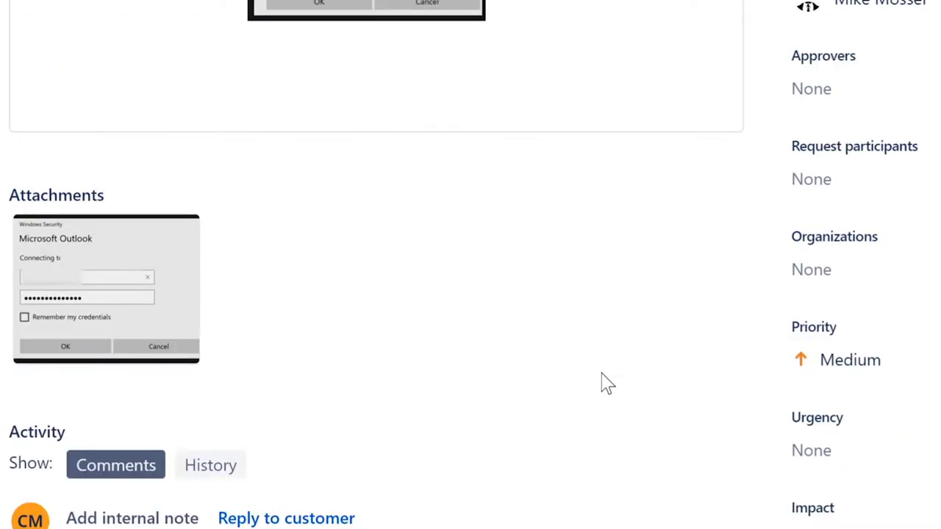
scroll(601, 382, up, 3)
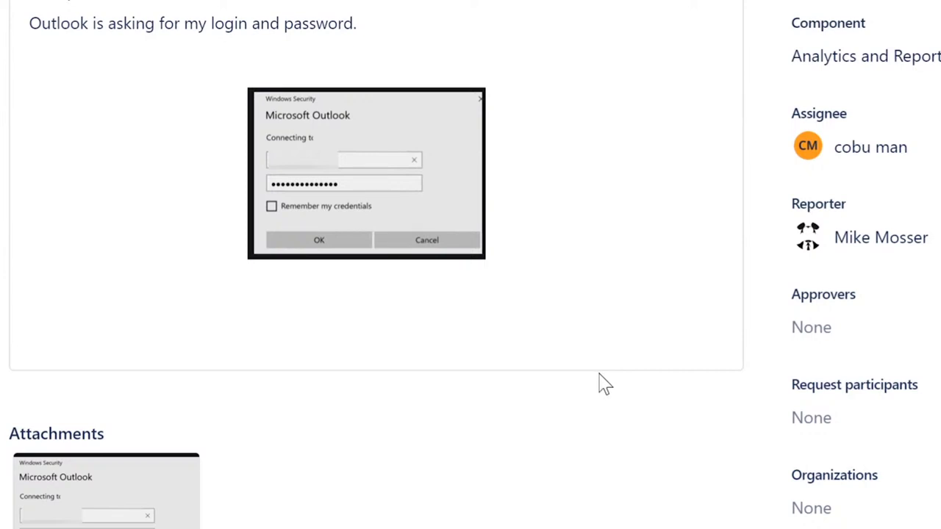
scroll(602, 382, down, 8)
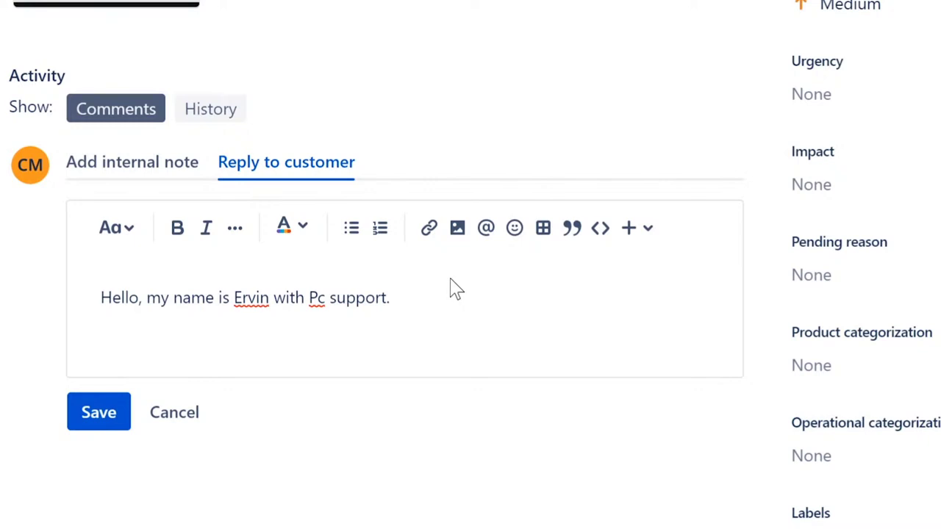
text(I hae you)
key(BackSpace)
key(BackSpace)
key(BackSpace)
key(BackSpace)
key(BackSpace)
text(ve your jti)
key(BackSpace)
key(BackSpace)
key(BackSpace)
text(ticket )
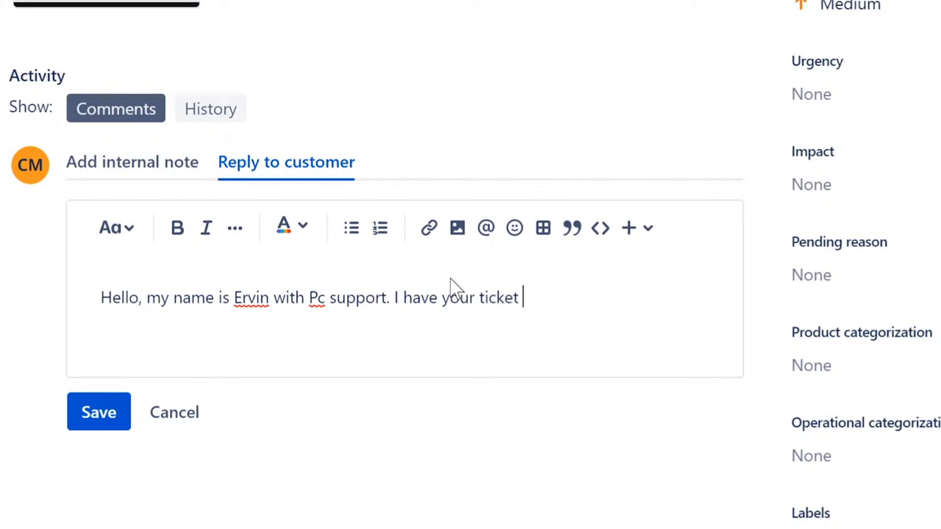
text(about email n)
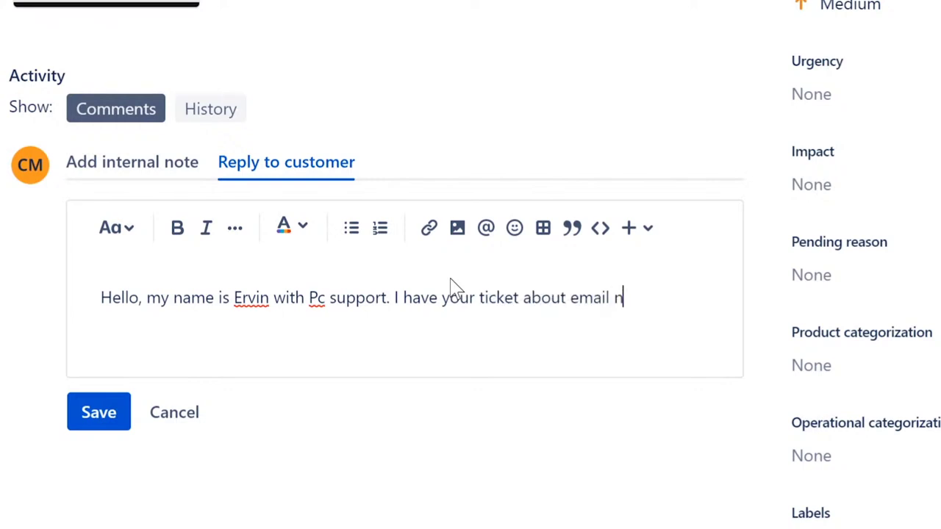
text(ot working.)
Add 'Did you by chance change you password recently?' and post the reply
key(Return)
text(Did you by chance change)
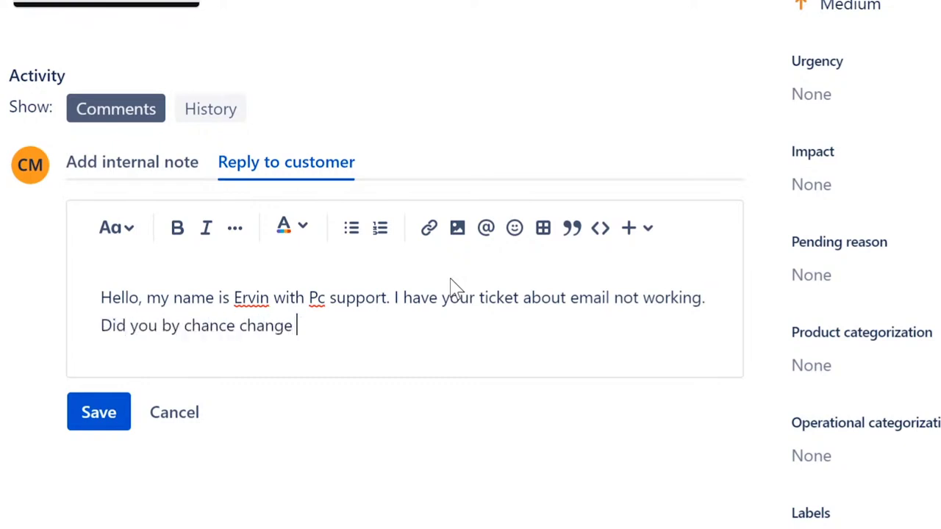
text( you pass)
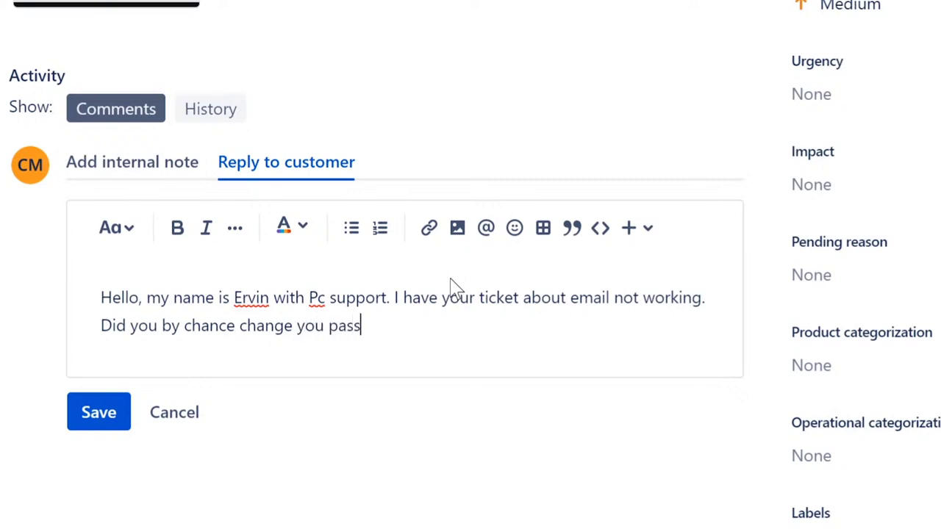
text(word recene)
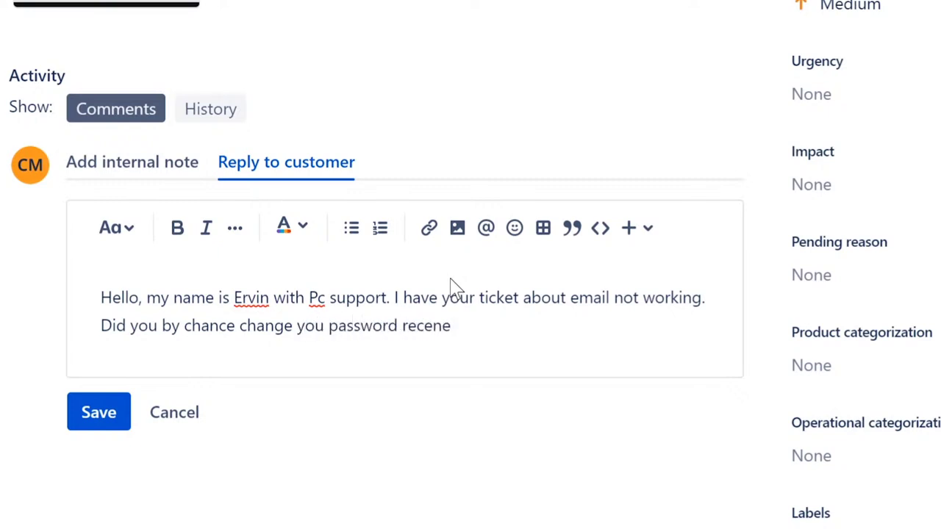
key(BackSpace)
text(tly?)
click(91, 426)
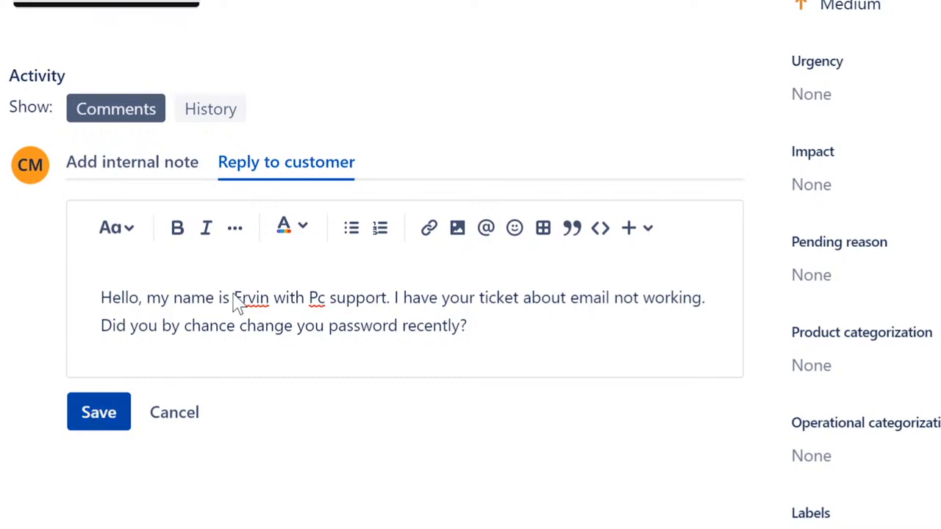
mouse_move(431, 225)
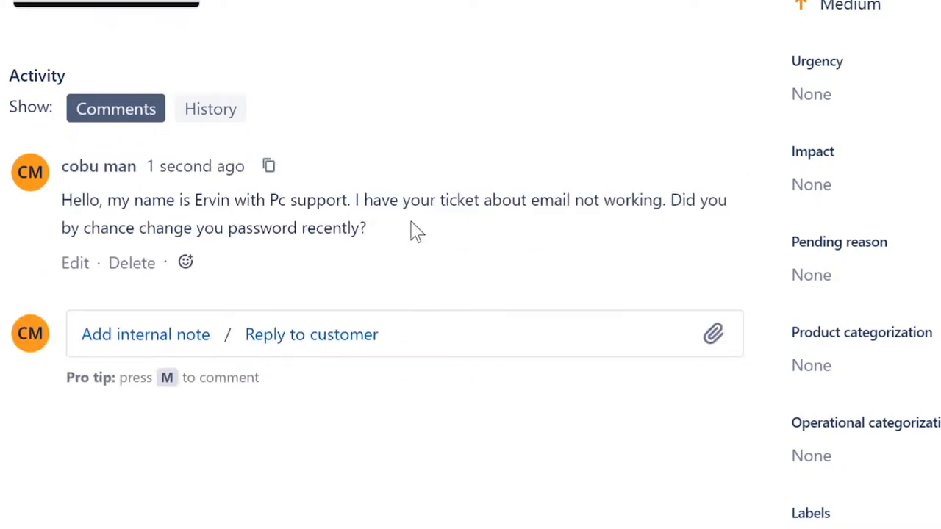
scroll(342, 231, up, 10)
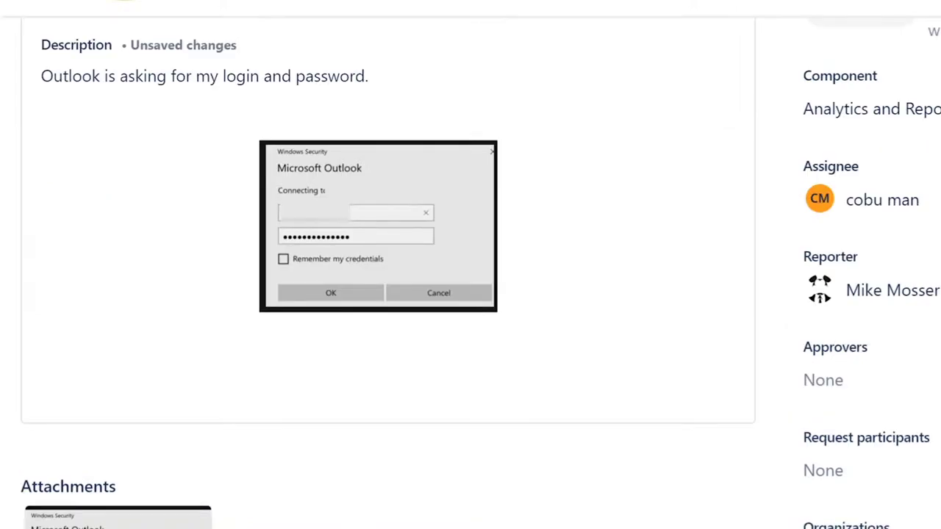
drag(84, 214, 181, 214)
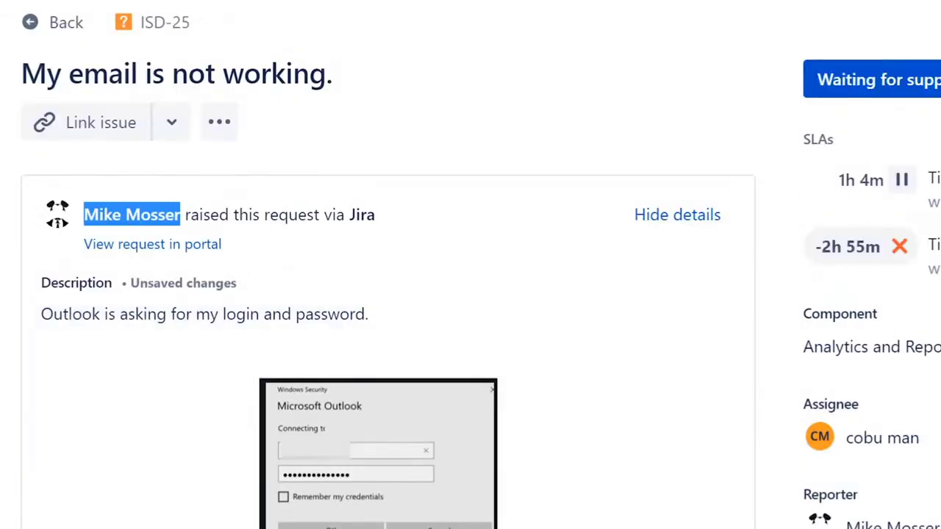
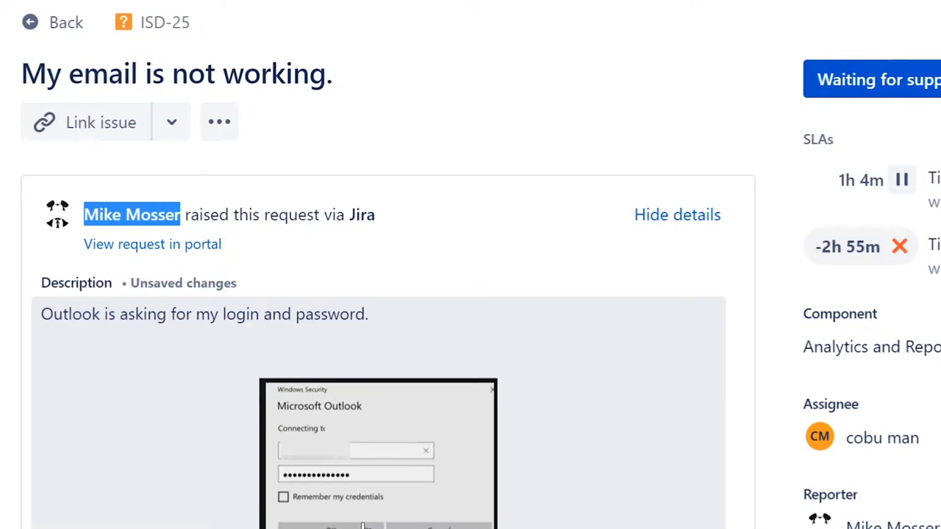
Scroll through ISD-25's description, attachment and first comment, then back up
scroll(362, 523, down, 2)
scroll(279, 456, down, 8)
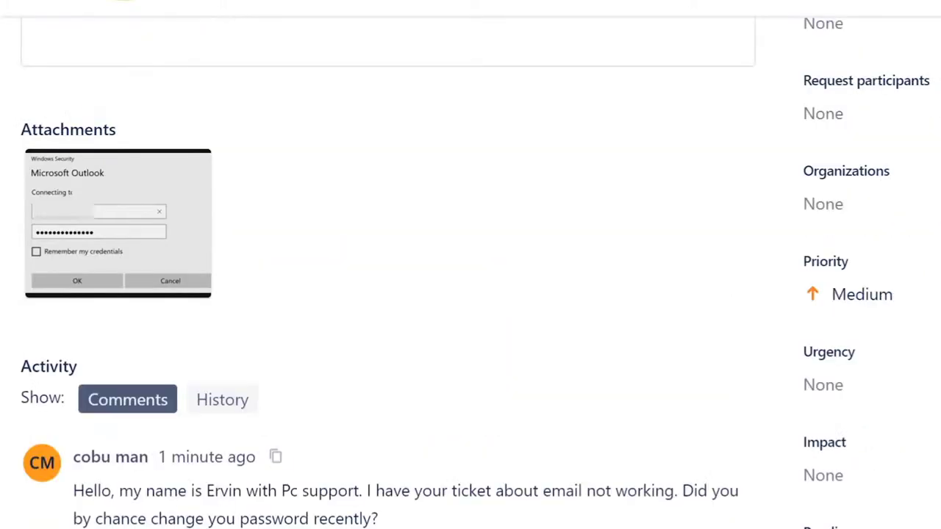
scroll(266, 523, down, 6)
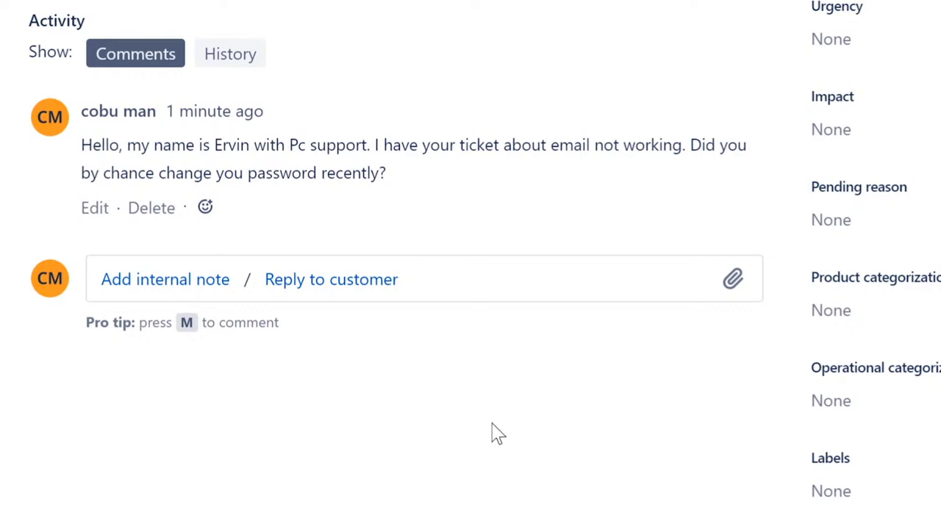
scroll(491, 434, up, 5)
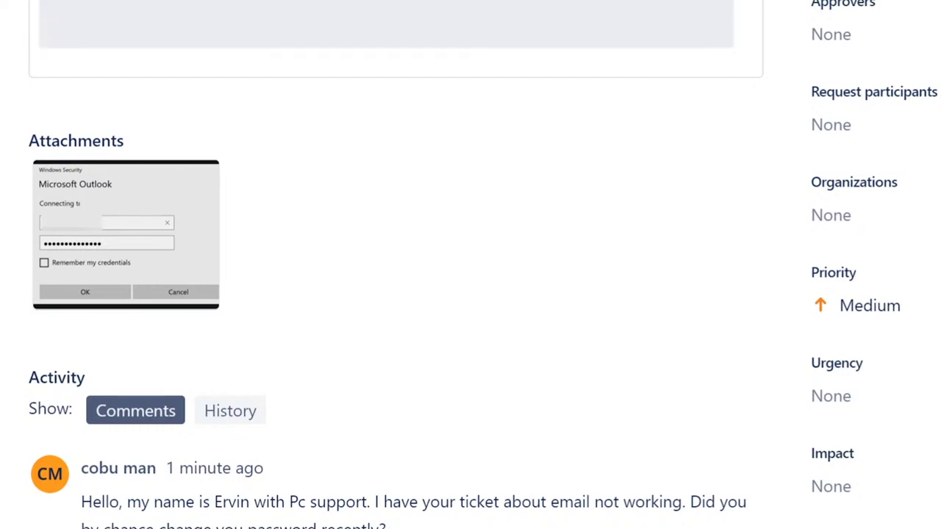
scroll(382, 264, up, 3)
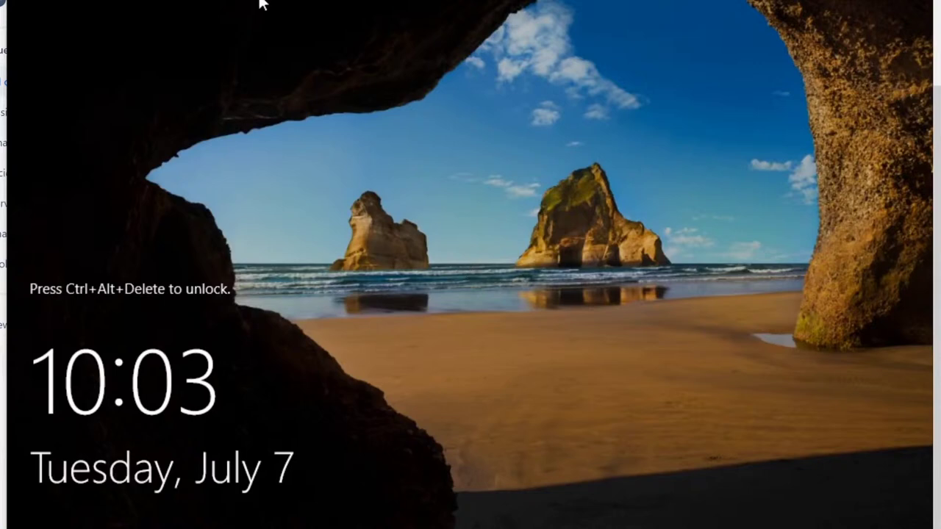
Sign in to the Windows Server VM as Administrator using Insert Ctrl-Alt-Del and the admin password
click(261, 4)
click(296, 1)
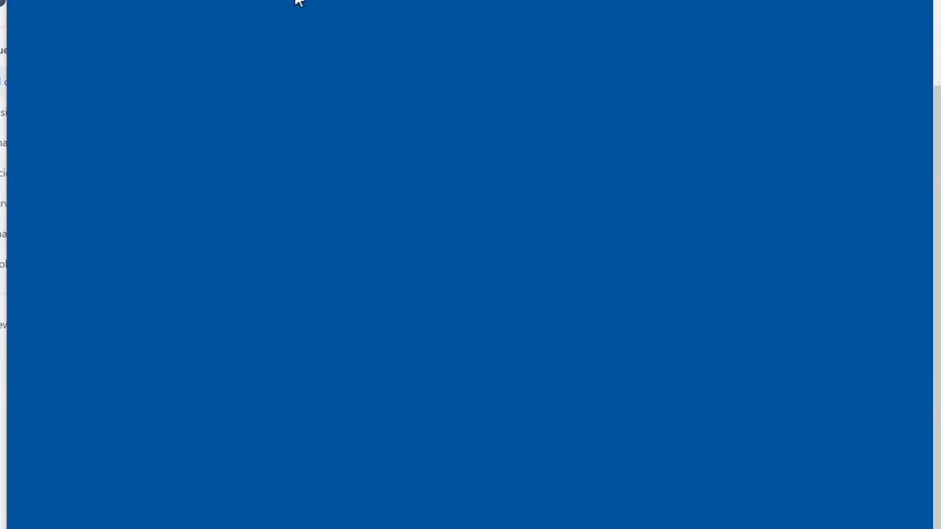
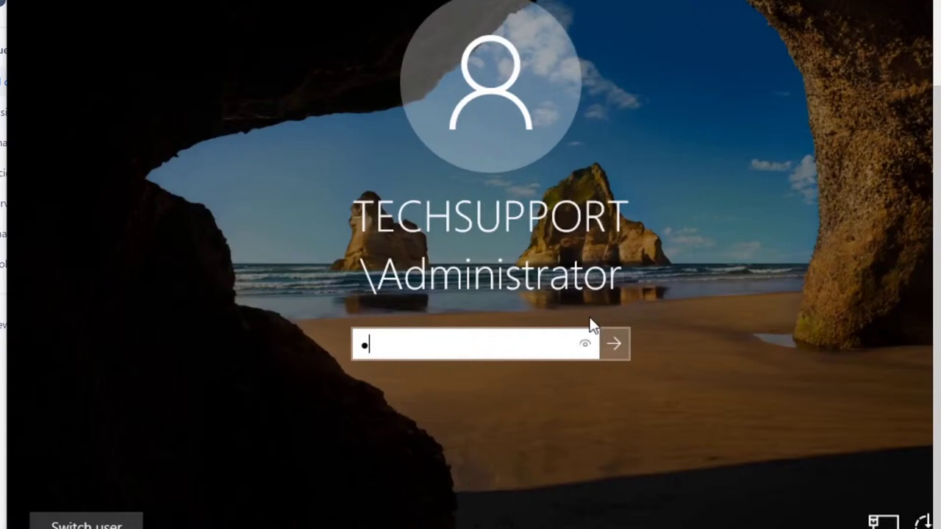
key(Return)
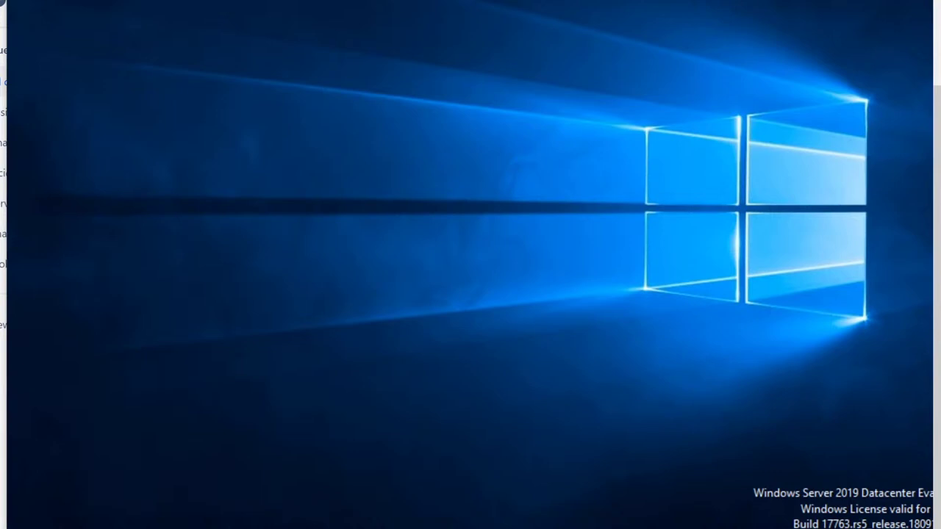
Launch Active Directory Users and Computers from Windows Administrative Tools
click(14, 526)
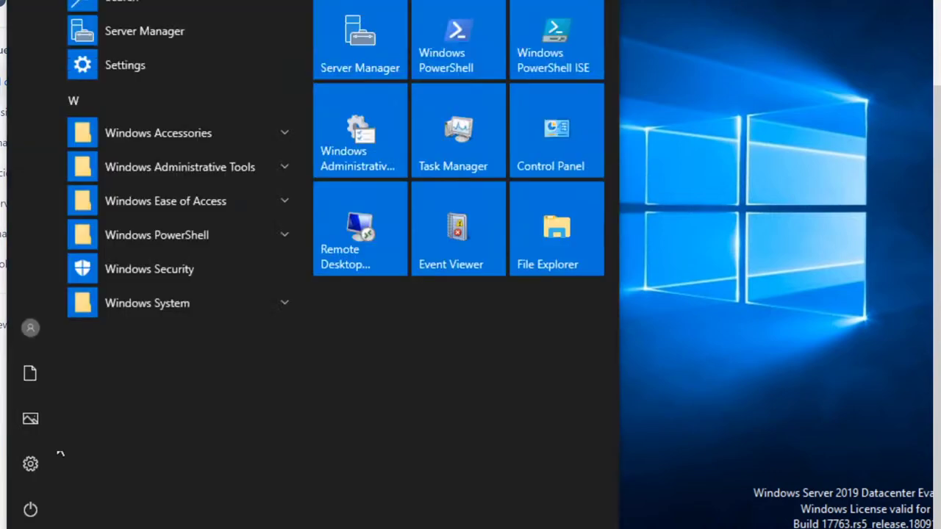
click(213, 172)
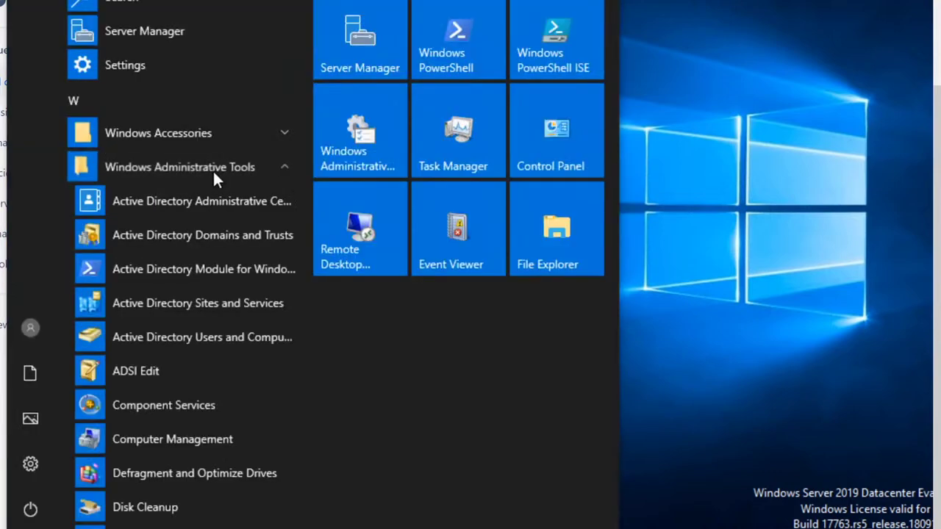
click(166, 332)
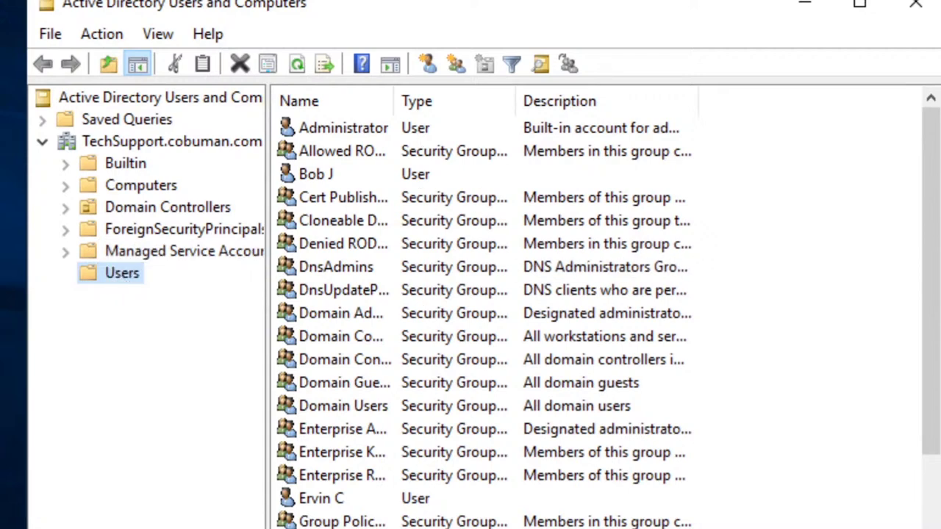
Search the Users container for the ticket requester's account by their name
right_click(126, 284)
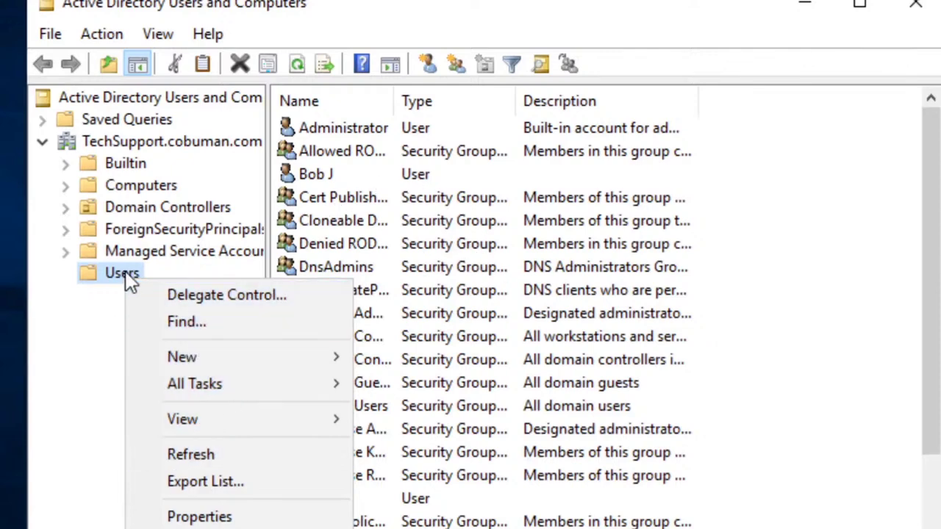
click(177, 322)
click(291, 229)
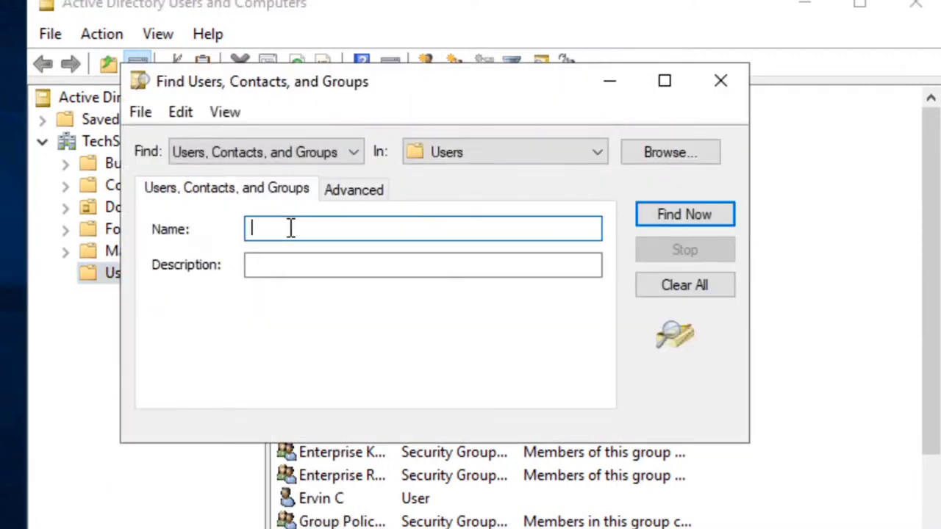
click(670, 218)
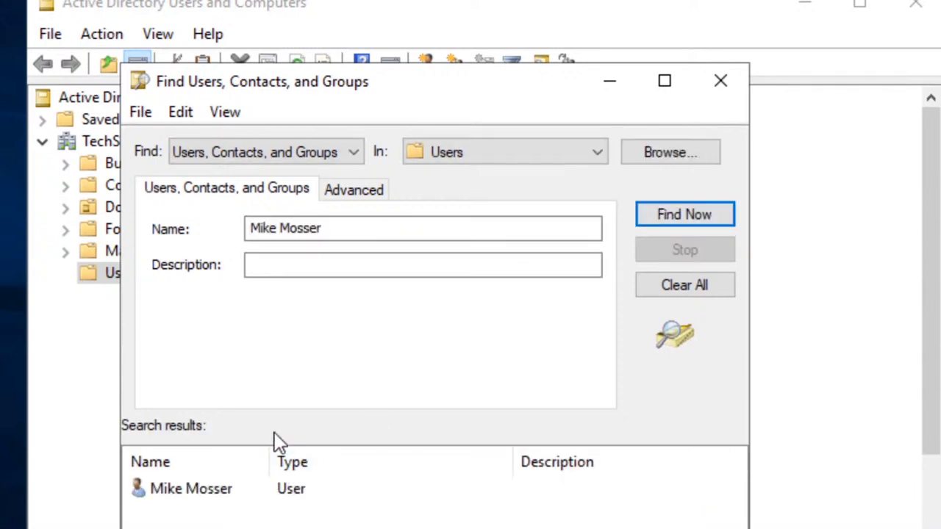
Open Reset Password for the found user account
click(215, 493)
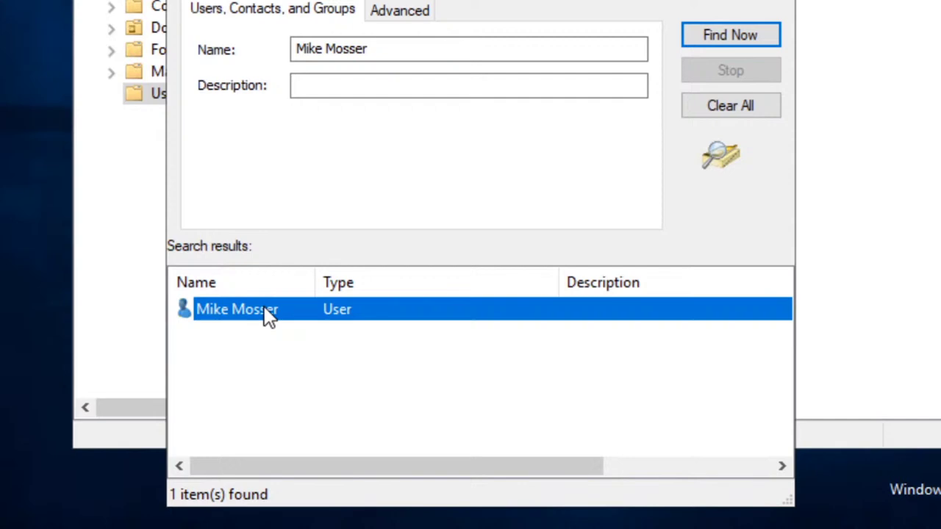
right_click(269, 316)
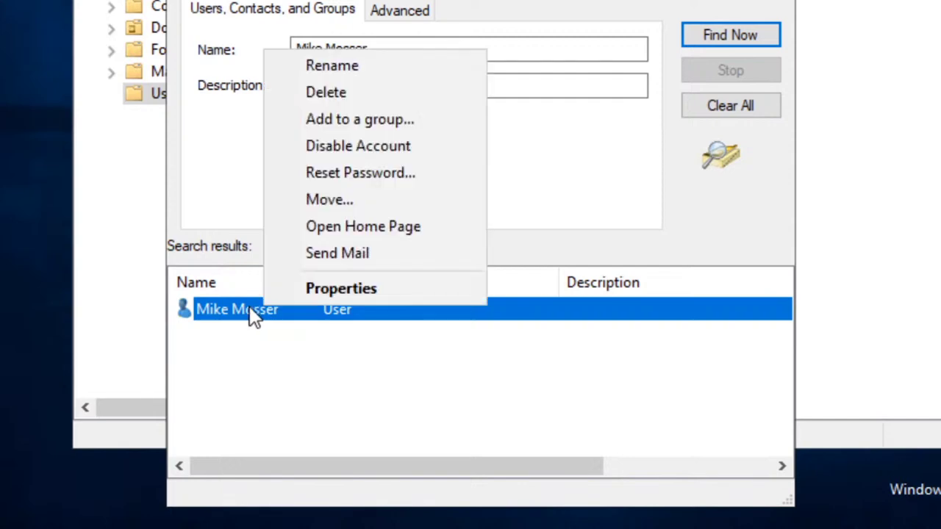
click(360, 175)
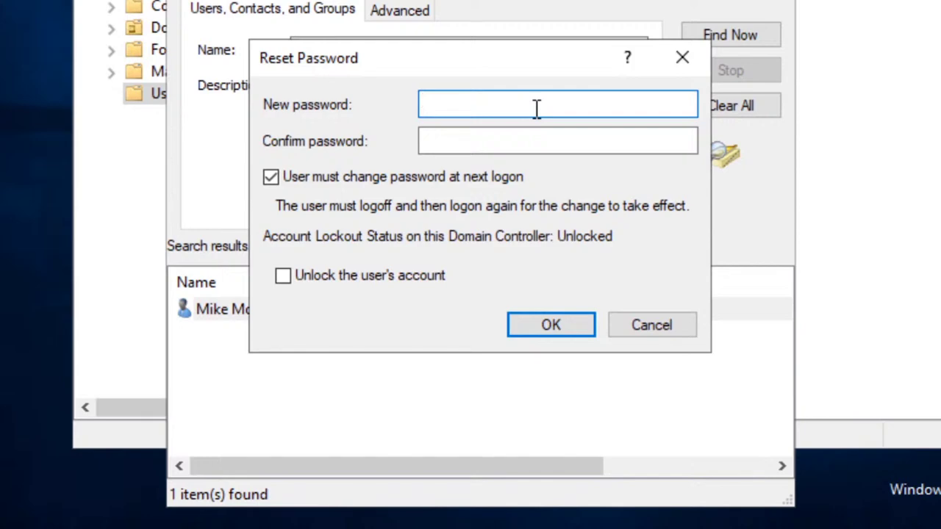
Enter the new password and its confirmation in the Reset Password dialog
text(•••••••••••••)
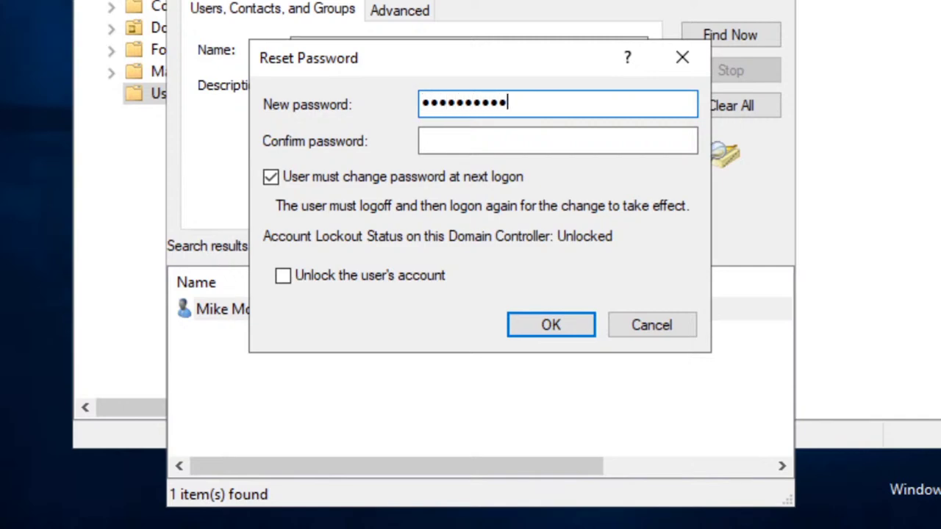
key(Tab)
text(•••••••••••••)
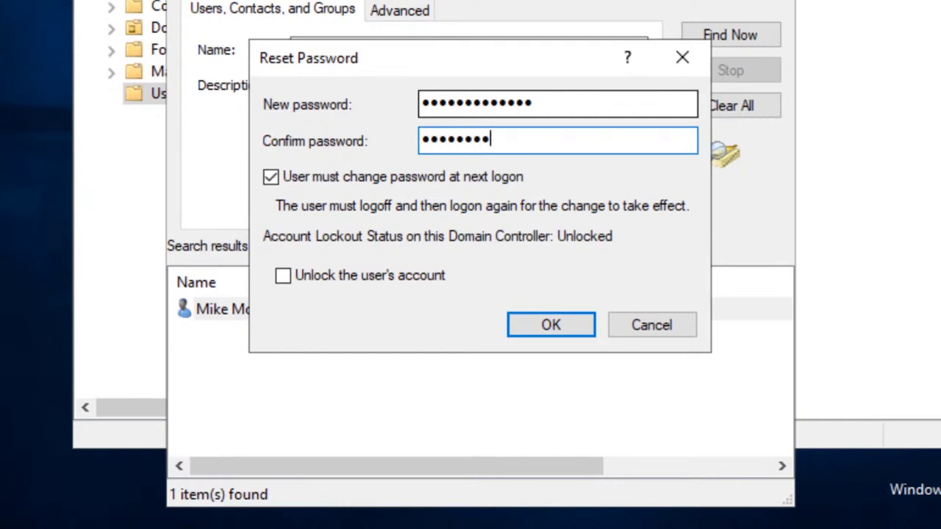
text(•)
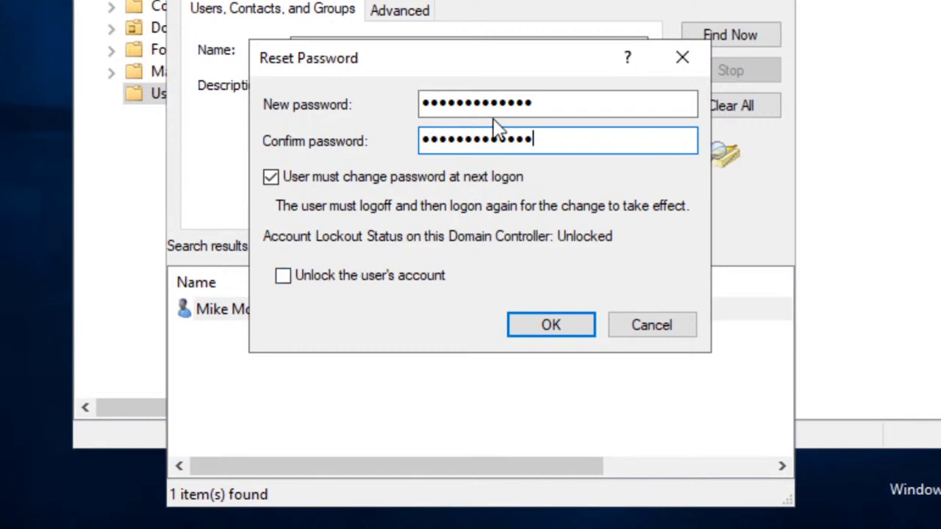
click(548, 103)
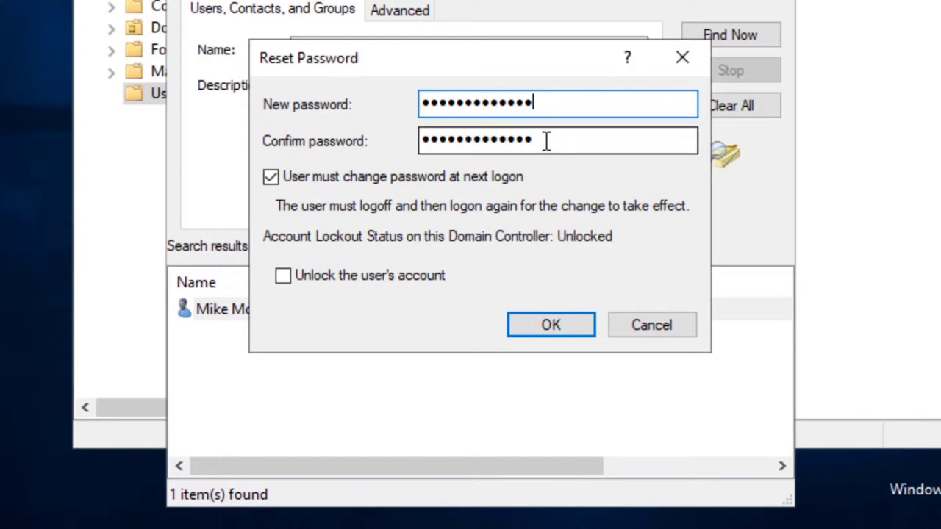
click(549, 141)
click(557, 105)
click(543, 135)
click(553, 101)
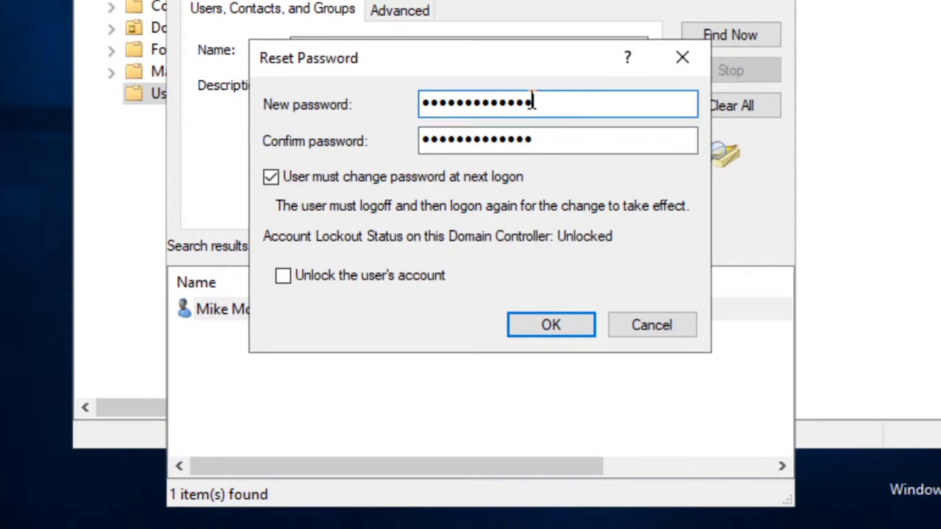
click(538, 139)
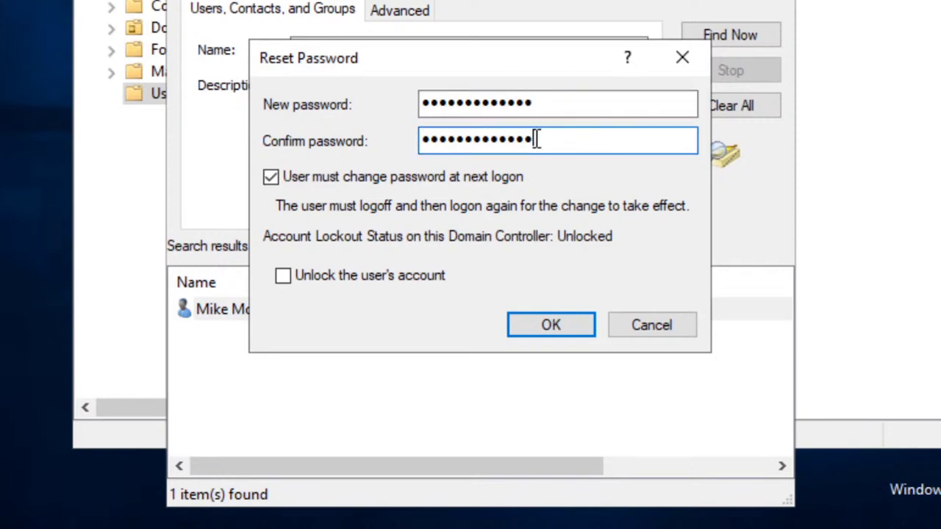
click(558, 108)
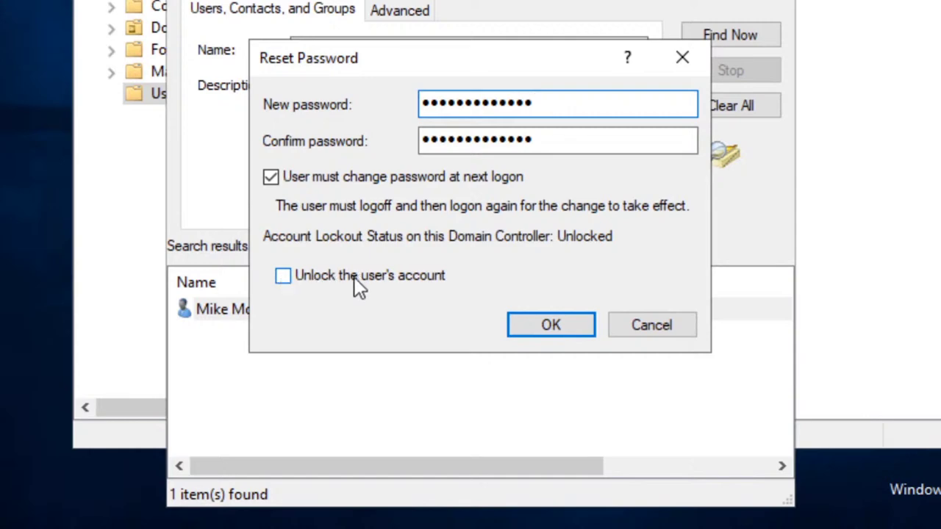
Tick 'Unlock the user's account', apply the reset and dismiss the confirmation
click(286, 277)
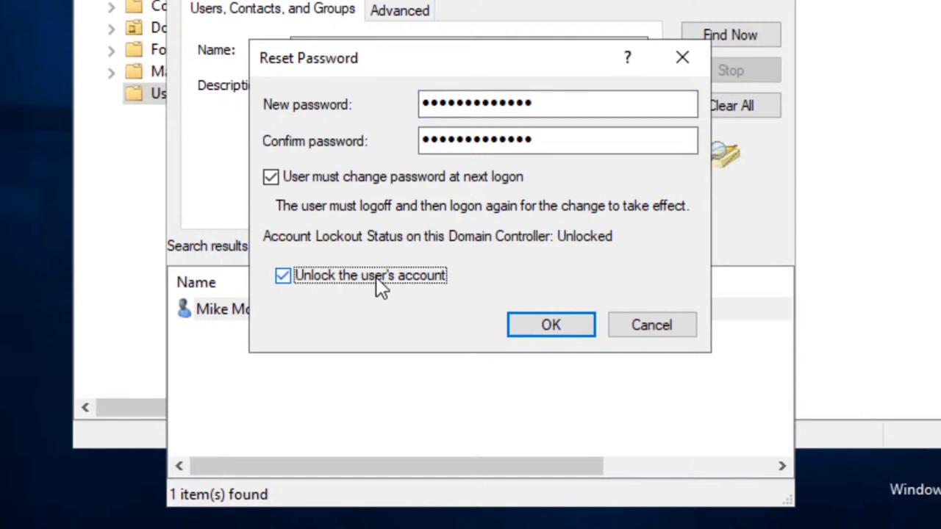
click(532, 326)
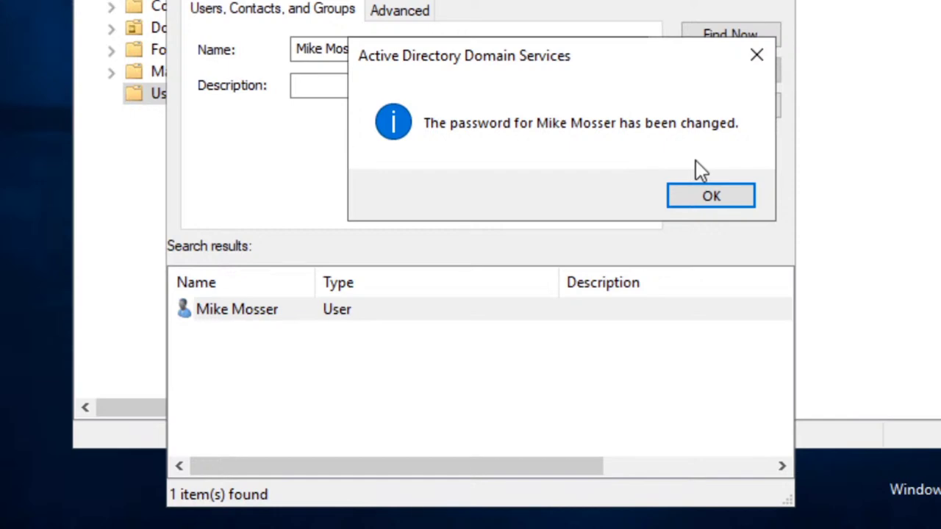
click(700, 199)
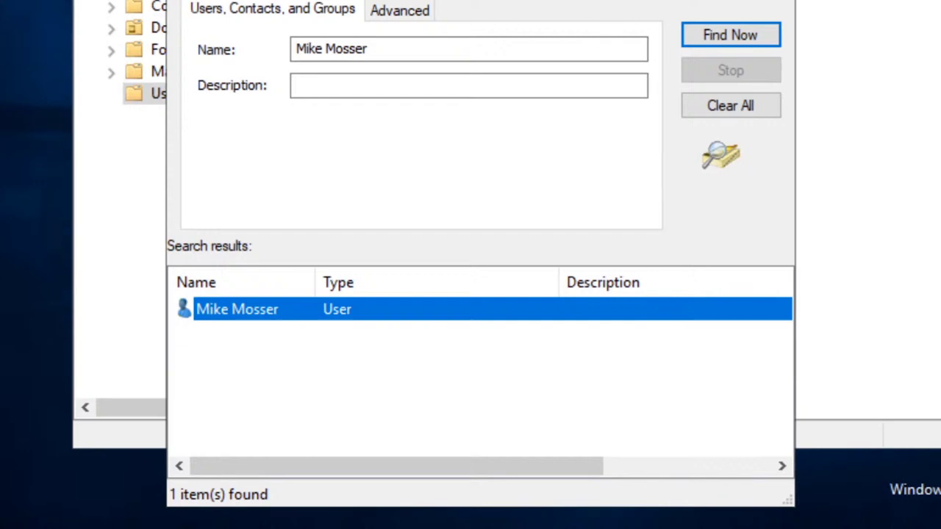
Lock the server session from Start and bring up the Administrator sign-in box
key(super)
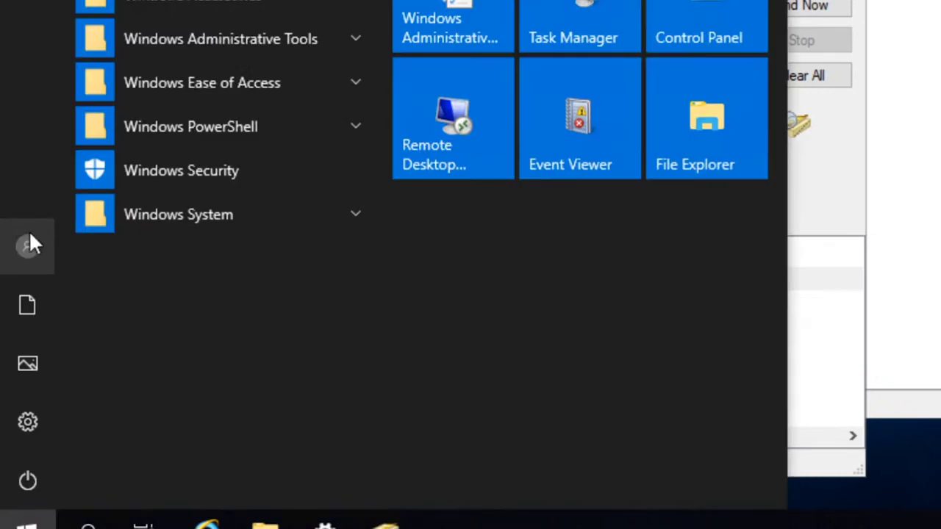
click(29, 239)
click(79, 142)
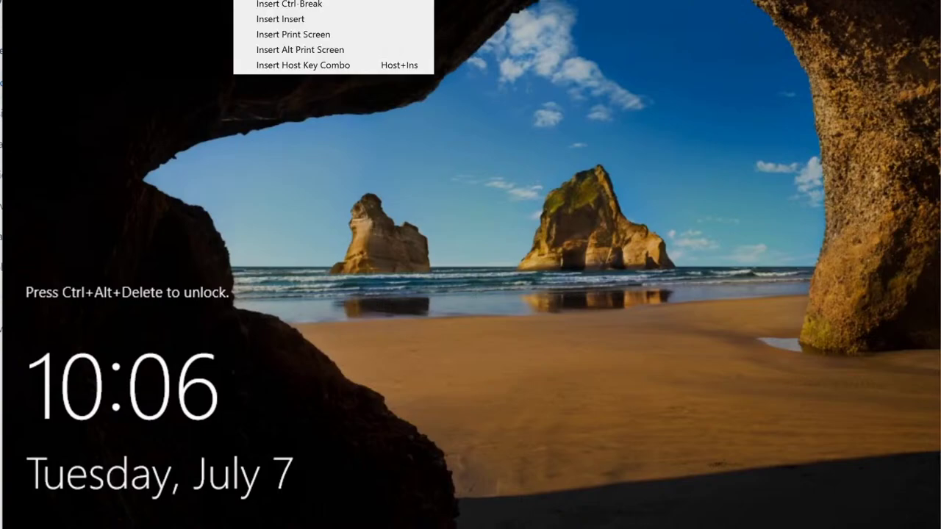
click(286, 0)
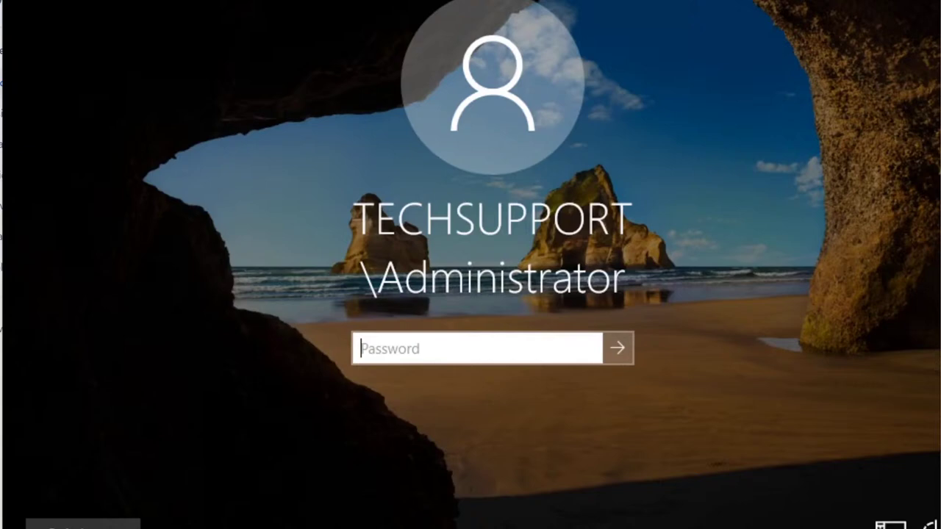
click(45, 0)
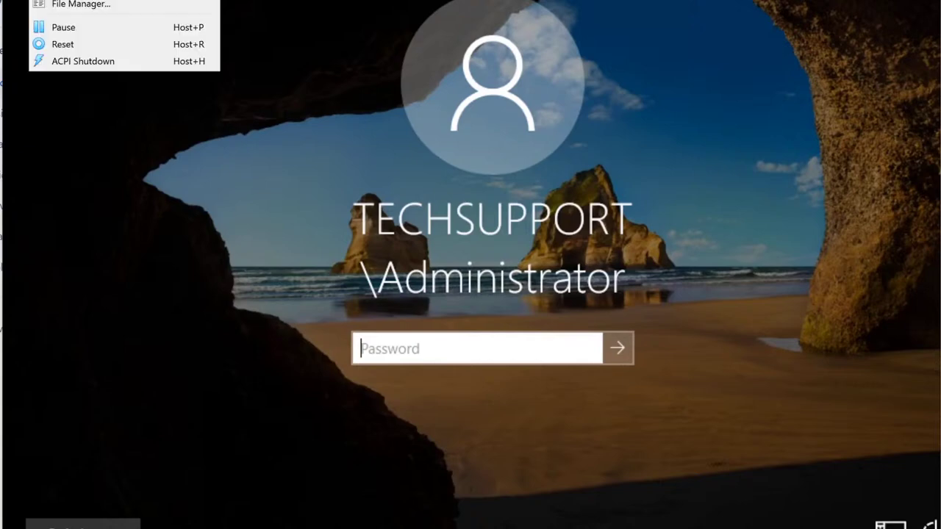
click(81, 27)
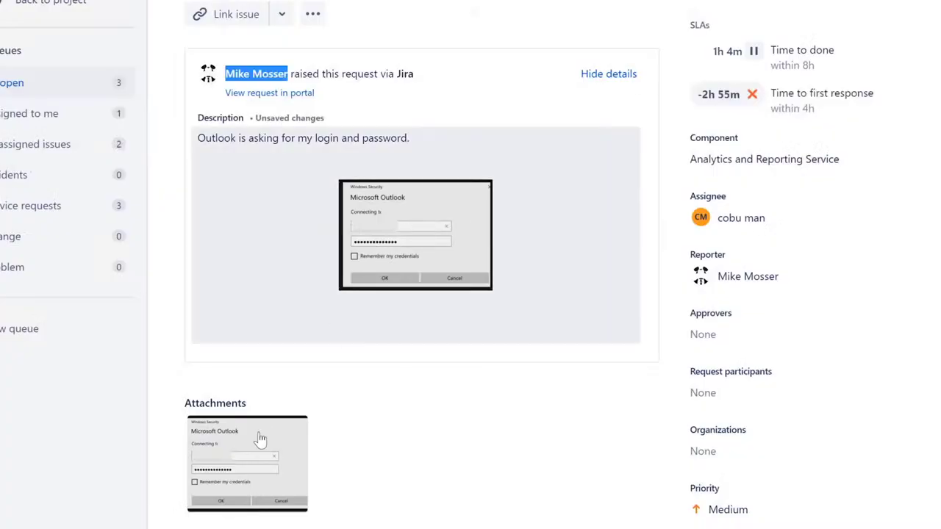
click(258, 440)
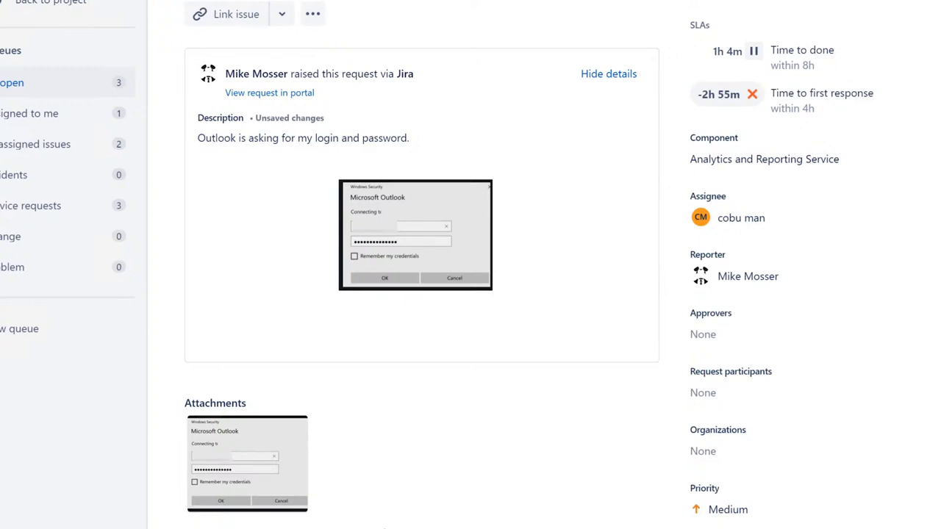
scroll(449, 398, down, 3)
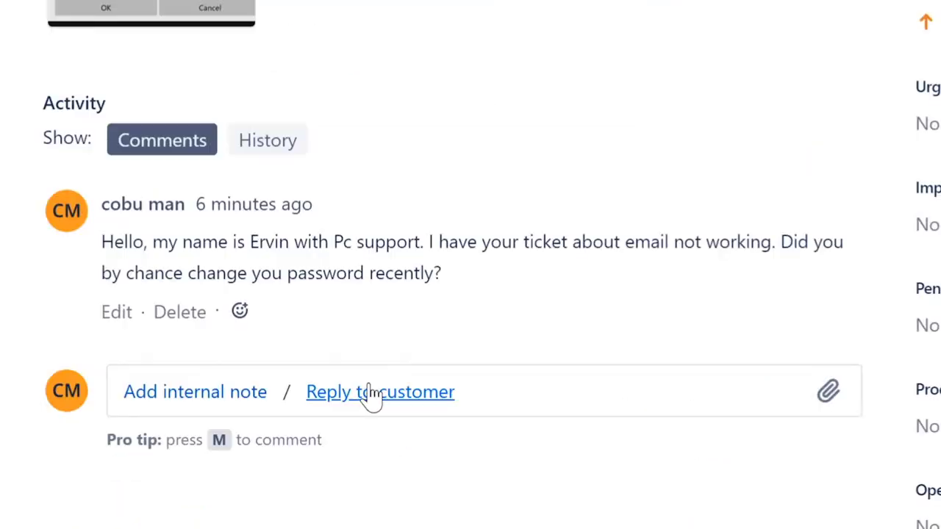
Save the internal note 'Resolved issue by password reset.', signed with the agent's name, on ISD-25
click(373, 393)
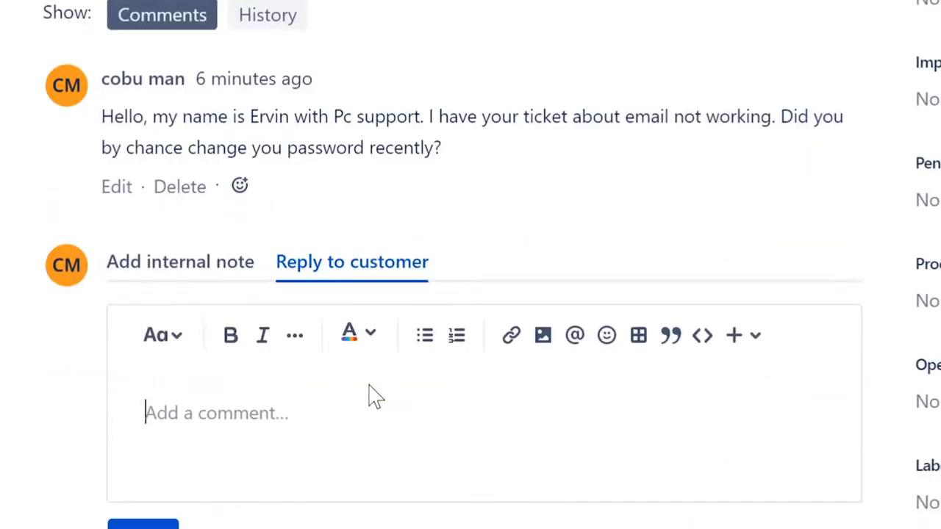
click(220, 283)
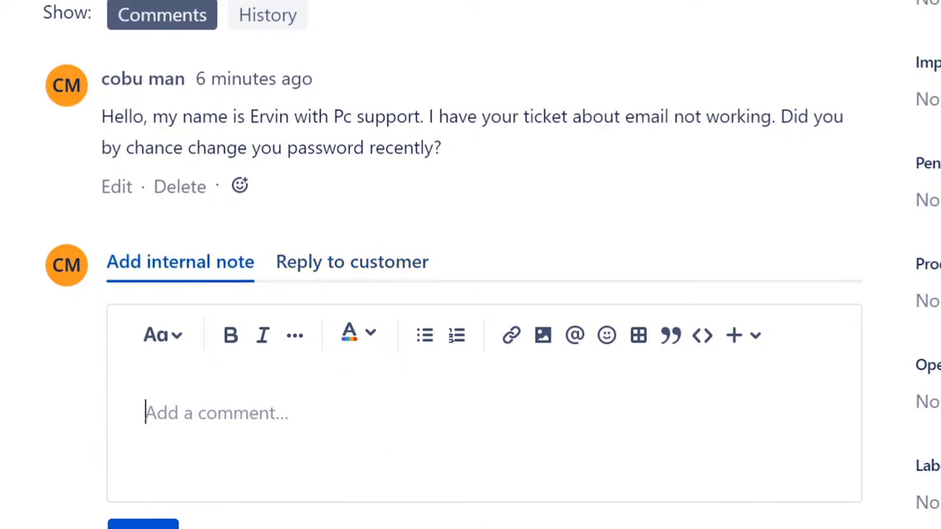
text(REso)
key(BackSpace)
key(BackSpace)
key(BackSpace)
text(es)
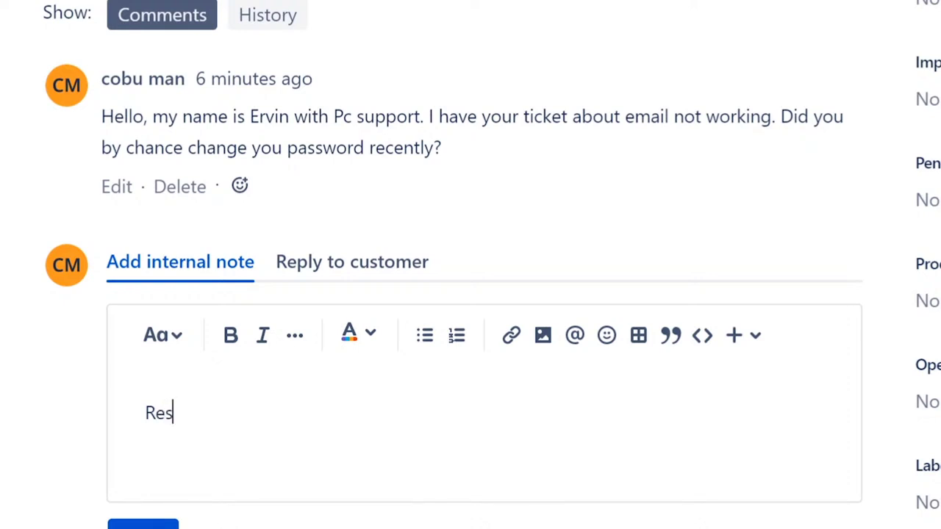
text(olved issue )
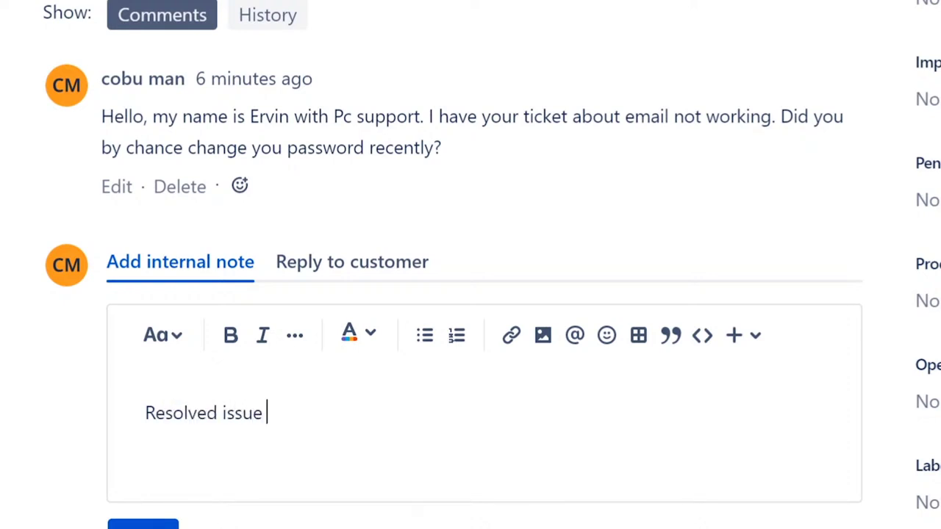
text(by passwor)
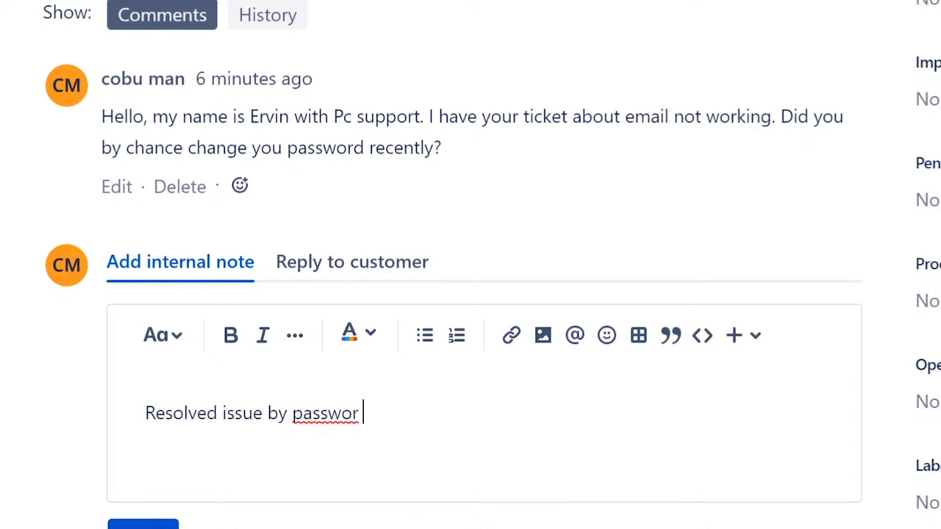
text(d reset. Ervin)
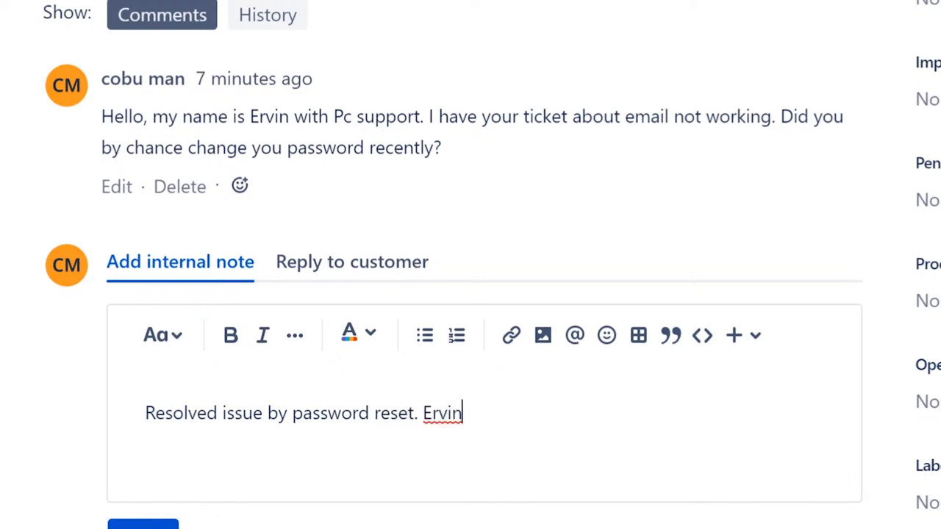
key(ctrl+Return)
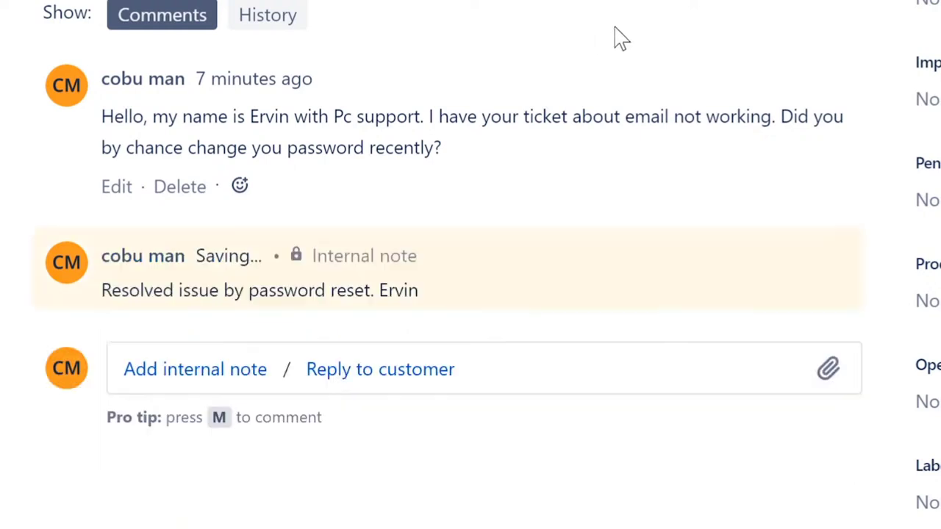
scroll(625, 40, up, 5)
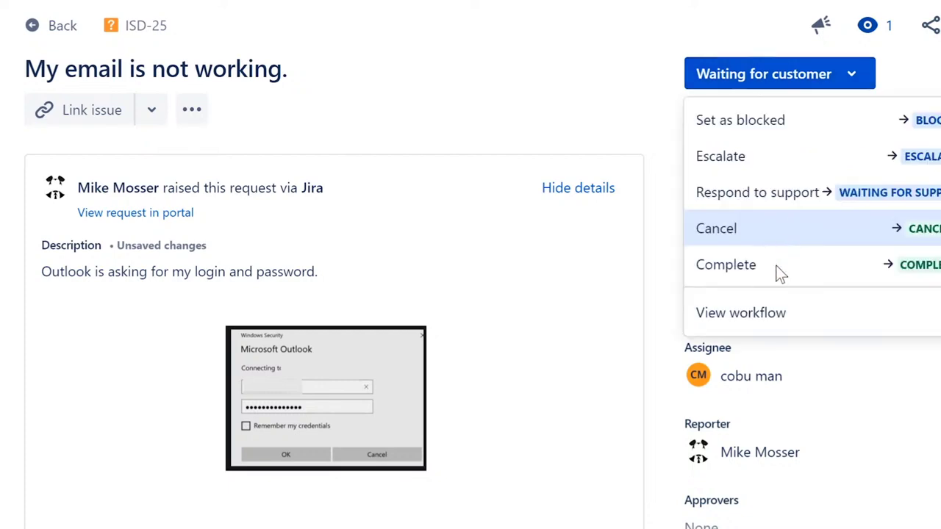
Set ISD-25 to Completed and return to the All open queue
click(775, 266)
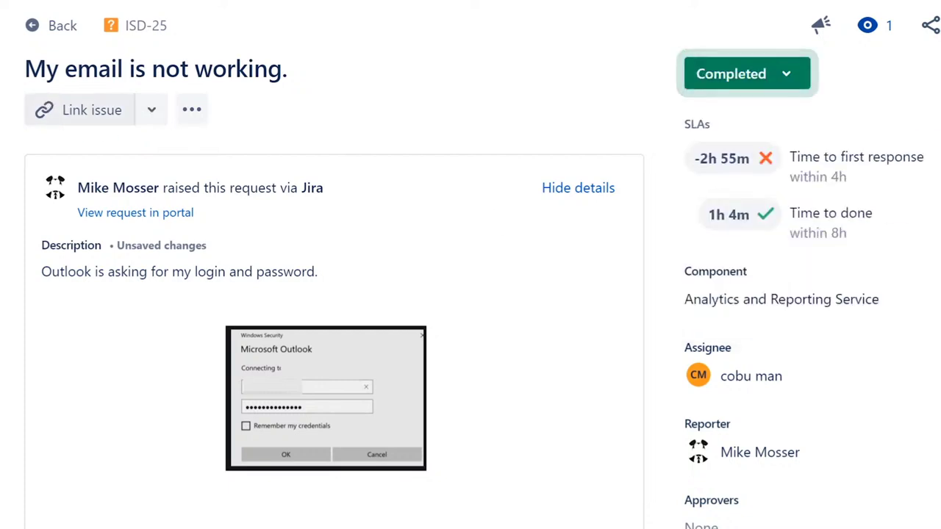
click(64, 28)
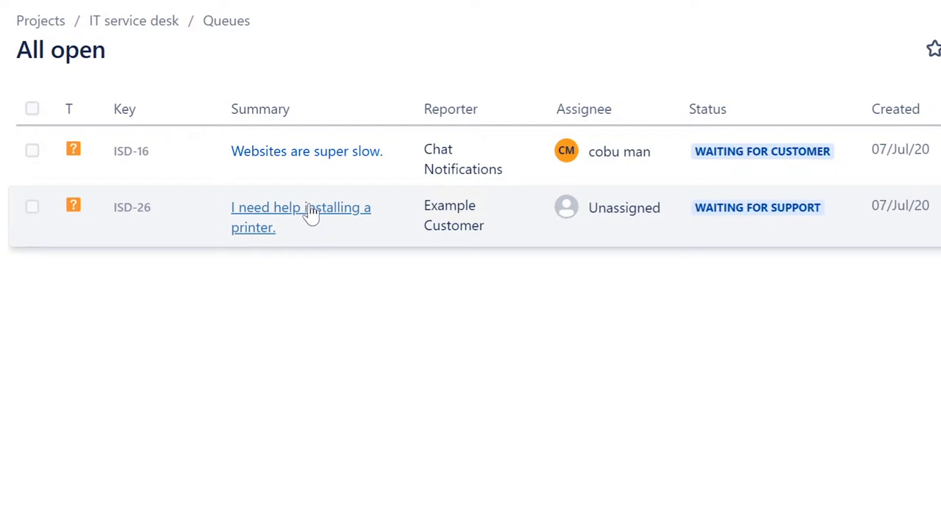
Open ticket ISD-26 and assign it to yourself
click(314, 211)
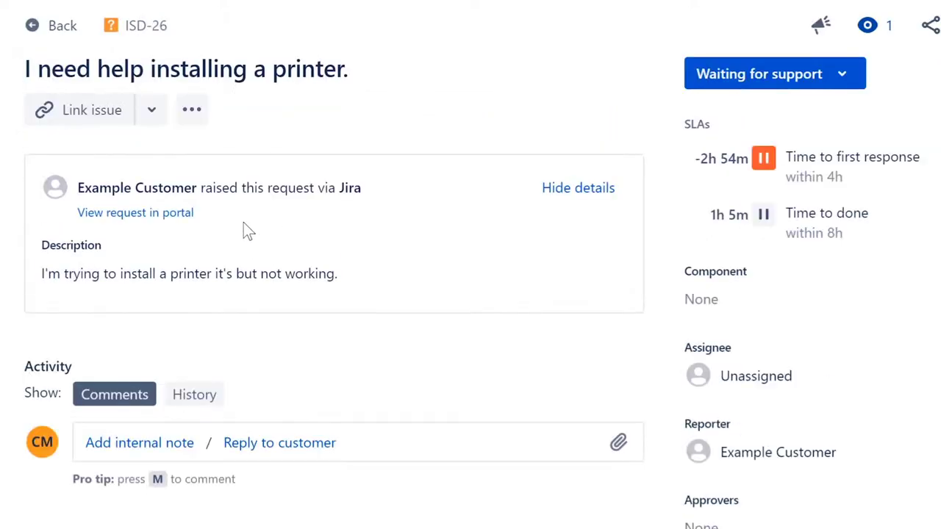
click(769, 377)
click(770, 434)
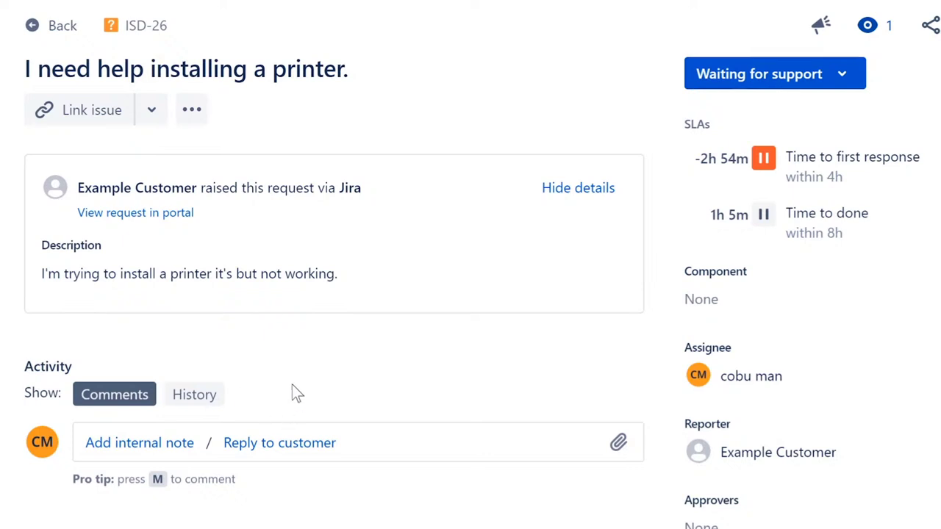
Review the ISD-26 description in its editor and save it unchanged
drag(353, 68, 46, 73)
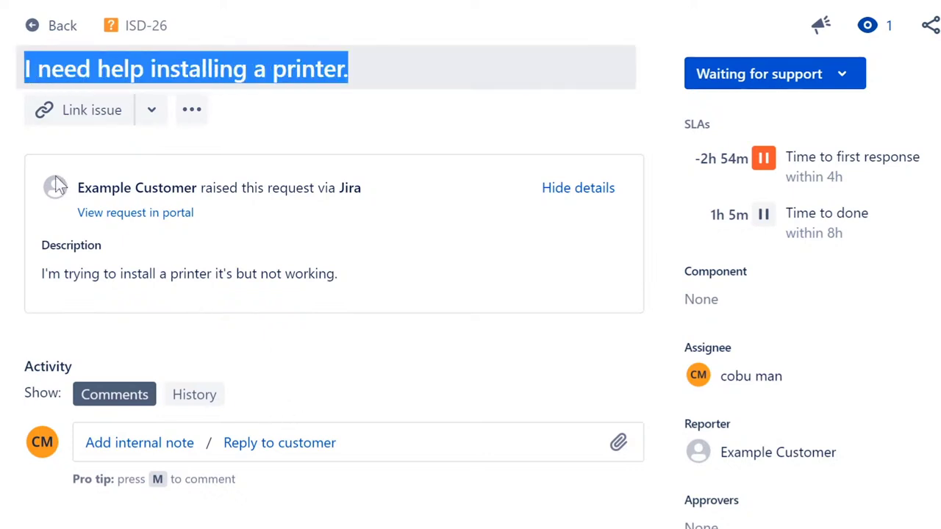
click(45, 279)
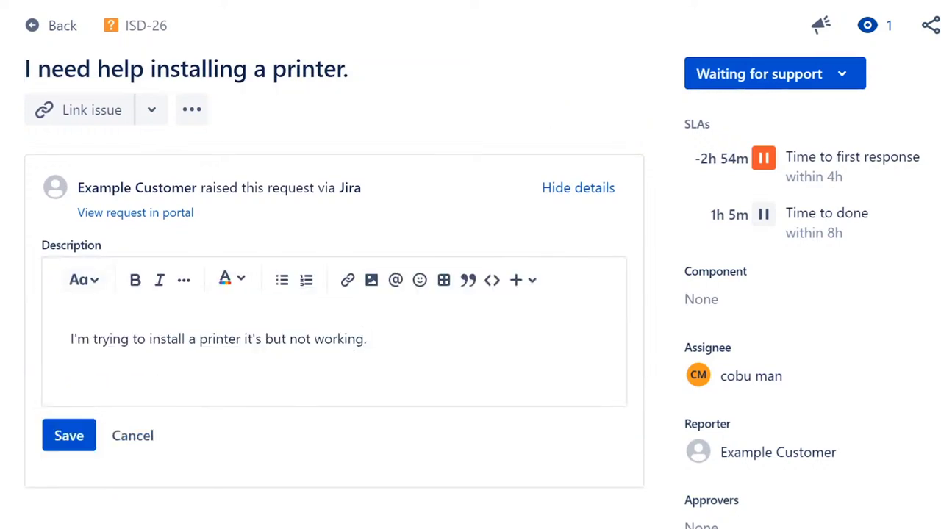
drag(367, 338, 67, 321)
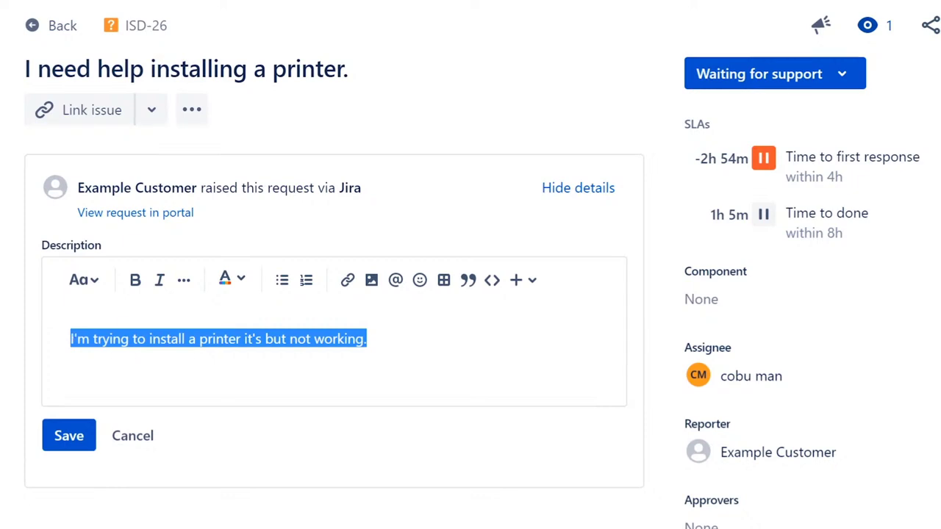
click(367, 338)
drag(367, 339, 65, 342)
key(Right)
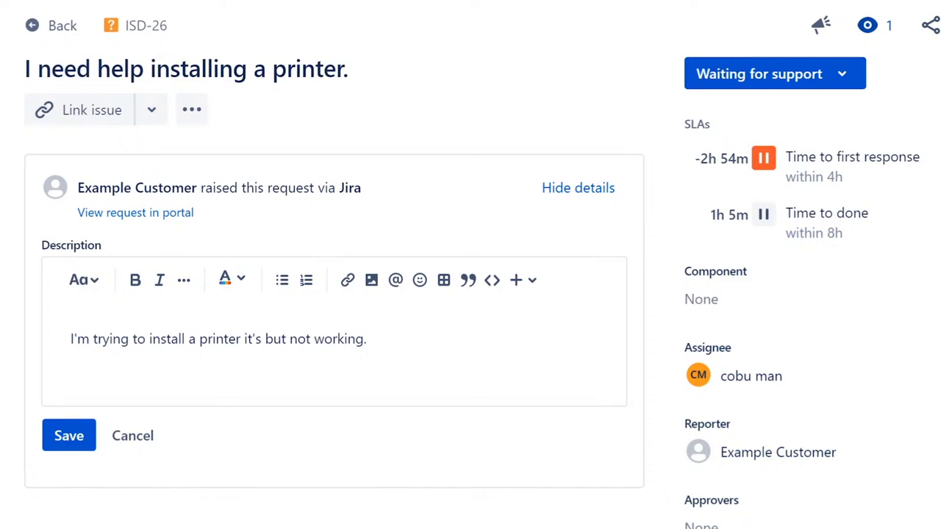
key(ctrl+Return)
Draft a reply introducing Help Desk and asking 'Local printer or Network printer?'
text(He)
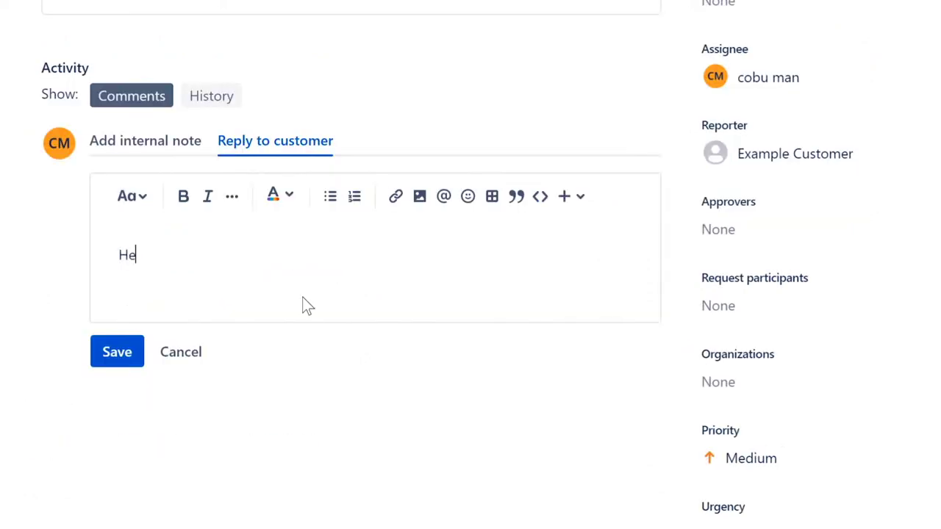
text(llo, my name is Er)
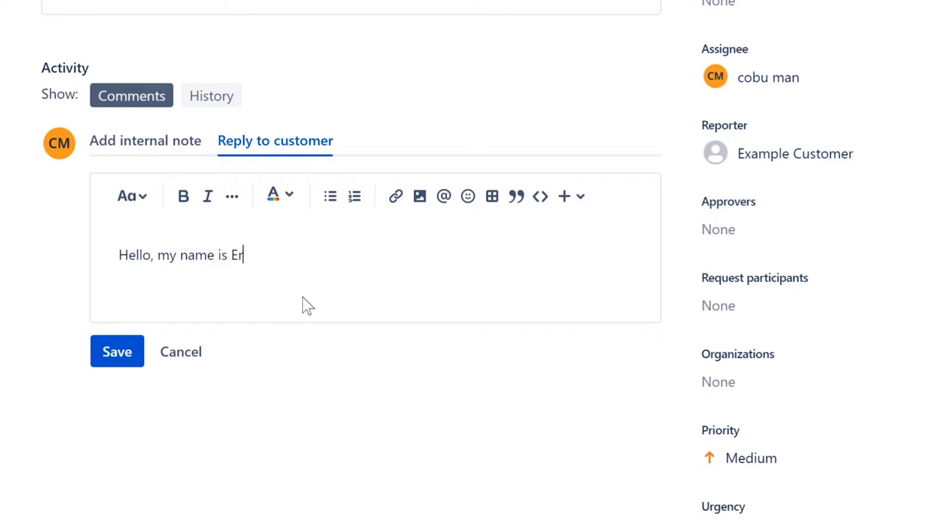
text(vin with Hel)
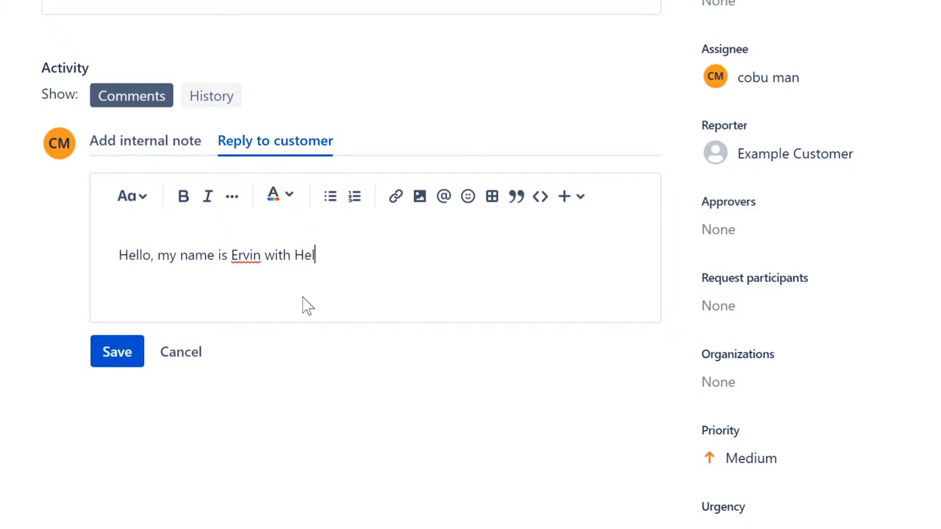
text(p Desk. What kind o)
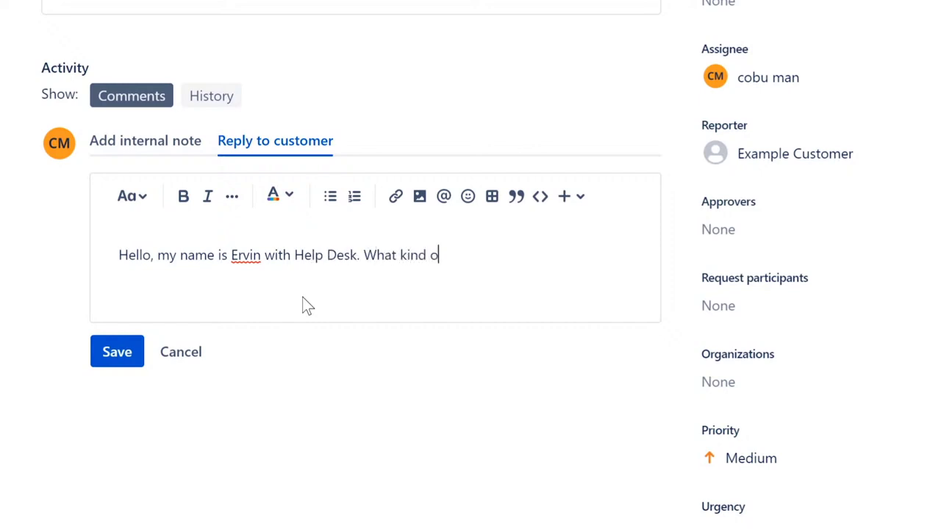
text(f printer are)
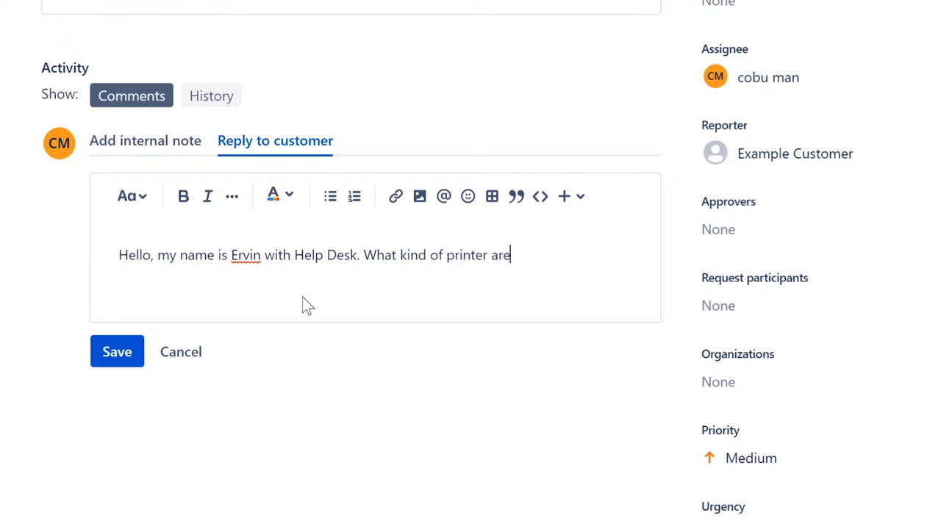
text( you trying to add?)
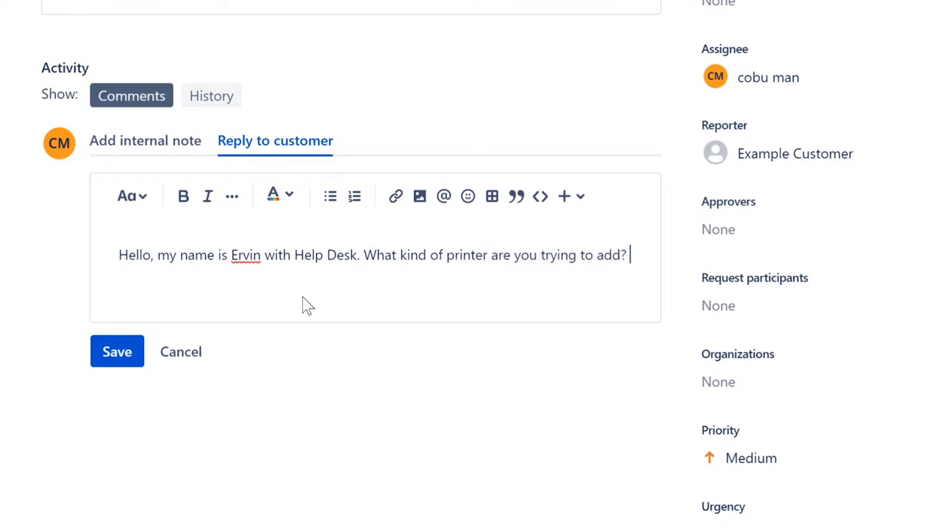
key(Return)
text(Local printe)
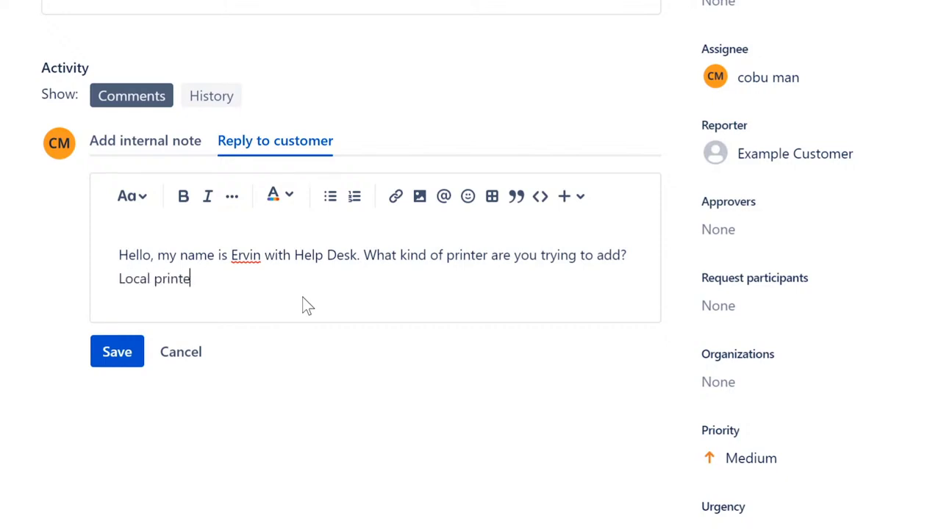
text(r or Network prin)
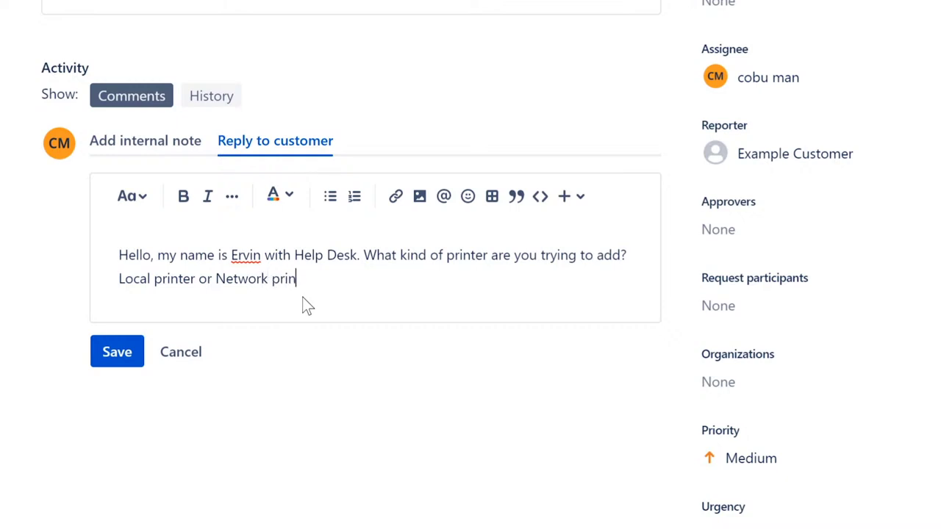
key(BackSpace)
key(BackSpace)
text(inter?)
Start a request for the PC name, remove the unfinished part, and post the reply
drag(215, 279, 321, 300)
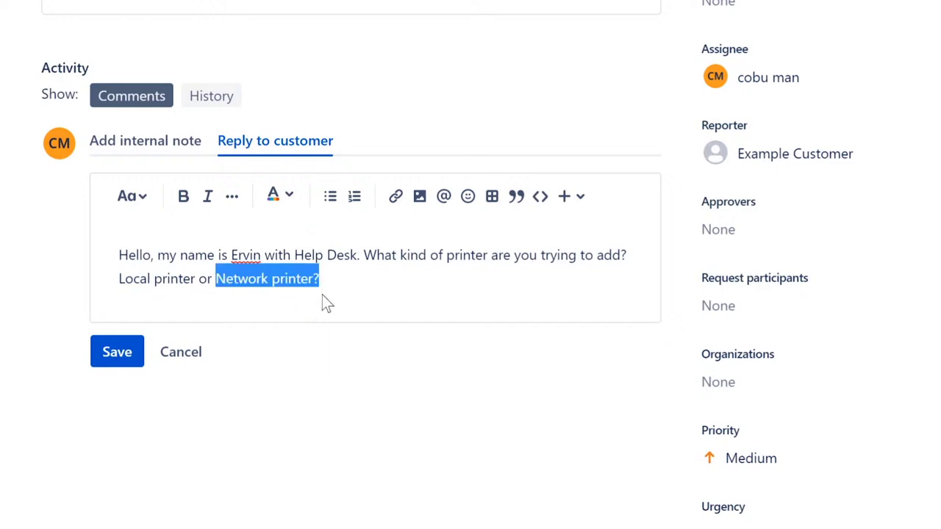
key(shift+Left)
click(319, 278)
click(225, 278)
drag(225, 278, 313, 279)
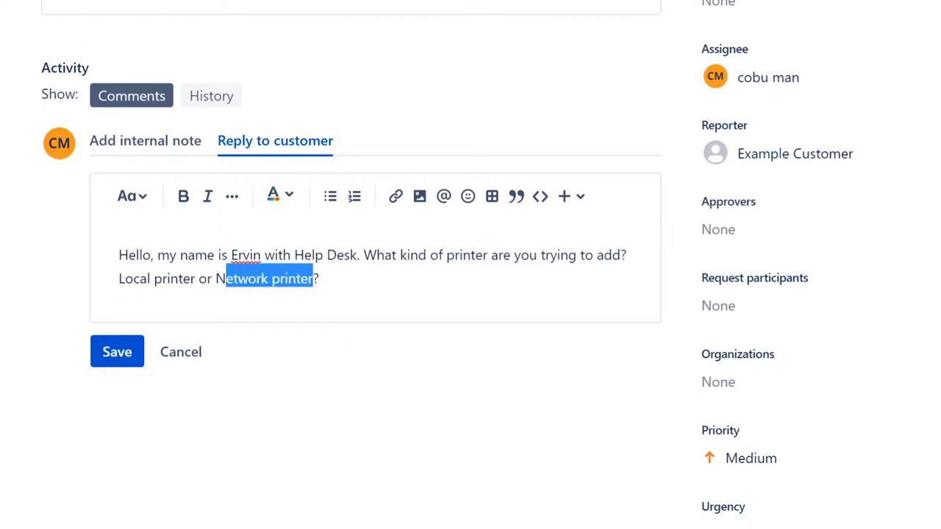
click(319, 279)
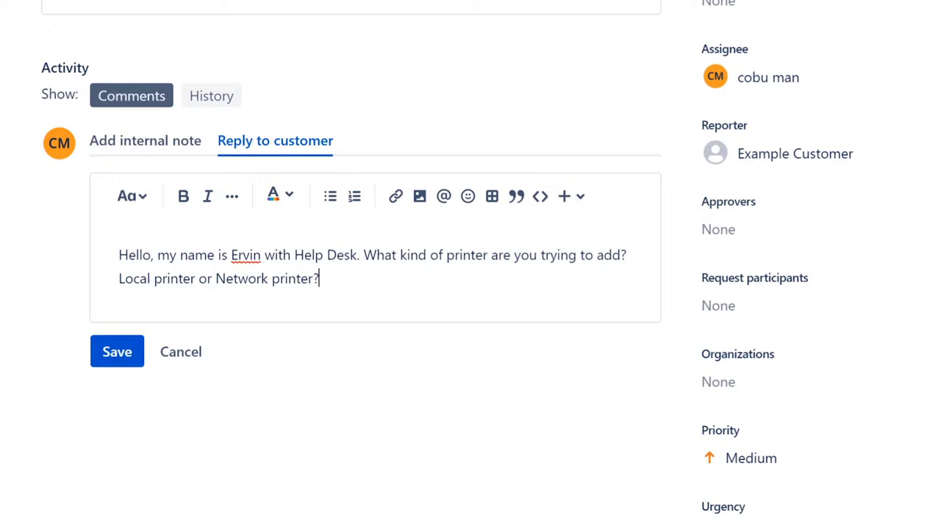
text(Also, can youp)
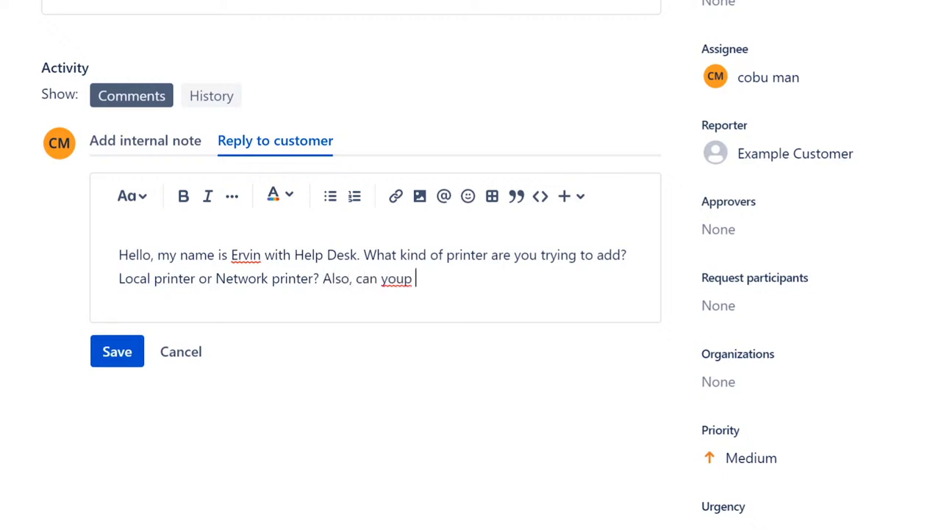
key(BackSpace)
text(please sne)
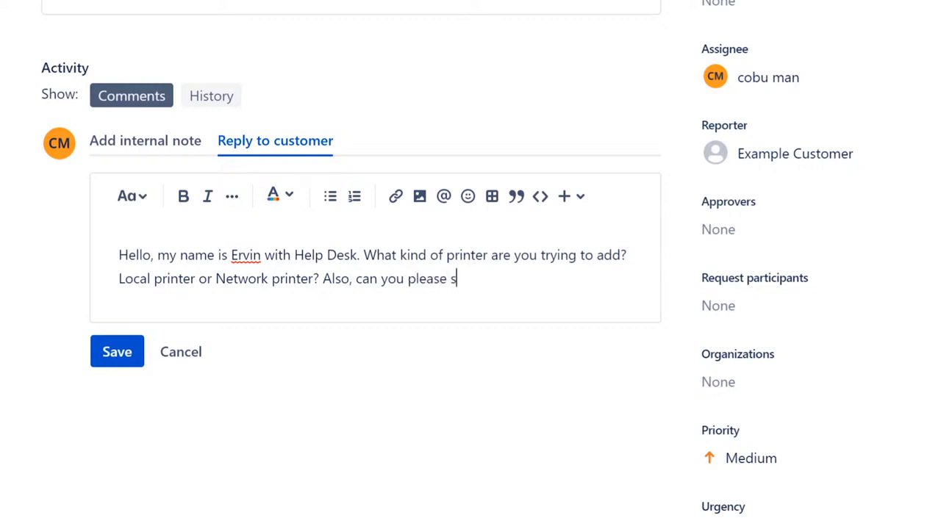
key(BackSpace)
key(BackSpace)
text(end me your Pc)
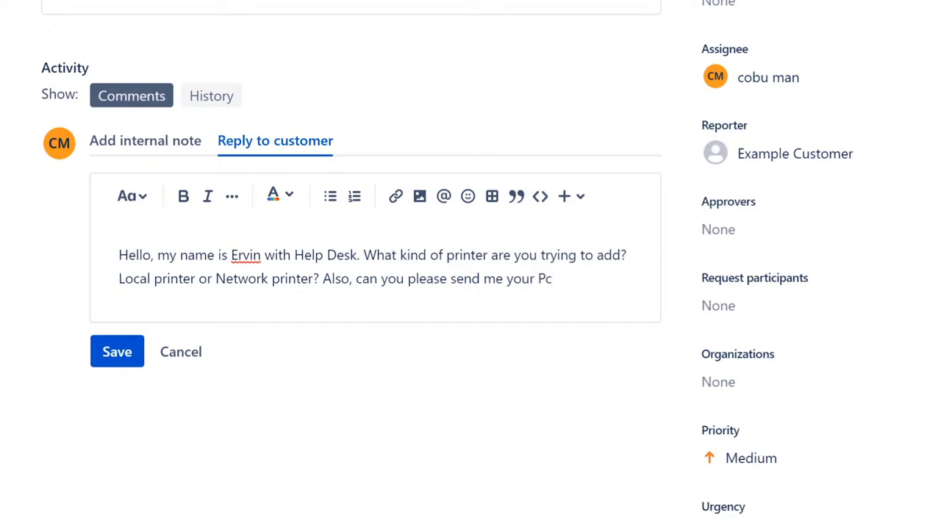
key(BackSpace)
text(C name with)
key(BackSpace)
key(BackSpace)
key(BackSpace)
key(BackSpace)
key(BackSpace)
key(BackSpace)
key(BackSpace)
key(BackSpace)
key(BackSpace)
key(BackSpace)
key(BackSpace)
key(BackSpace)
key(BackSpace)
key(BackSpace)
key(BackSpace)
key(BackSpace)
key(BackSpace)
key(BackSpace)
key(BackSpace)
key(BackSpace)
key(BackSpace)
key(BackSpace)
key(BackSpace)
key(BackSpace)
key(BackSpace)
key(BackSpace)
key(BackSpace)
key(BackSpace)
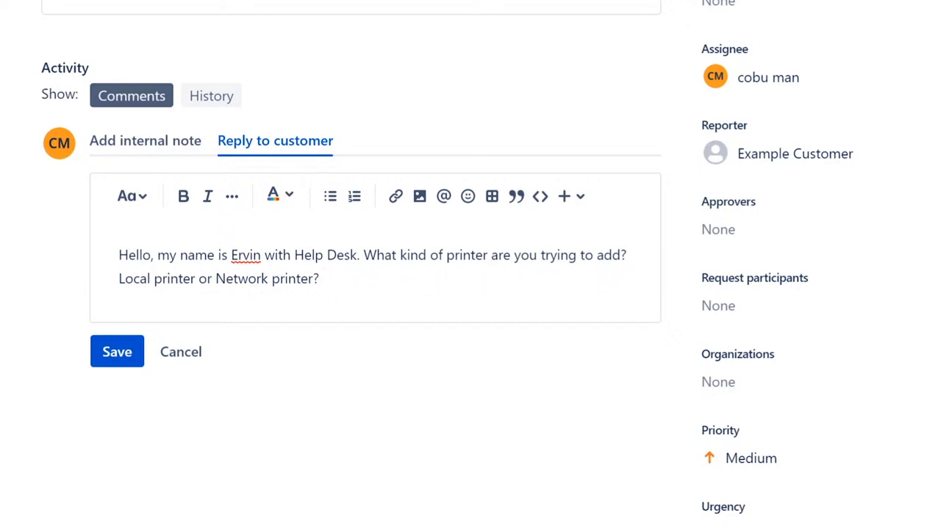
click(119, 356)
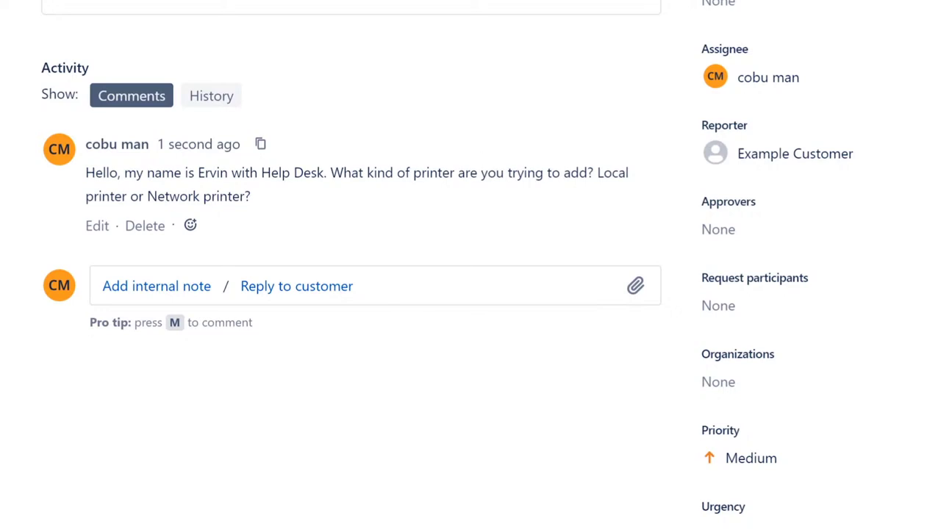
drag(596, 172, 261, 200)
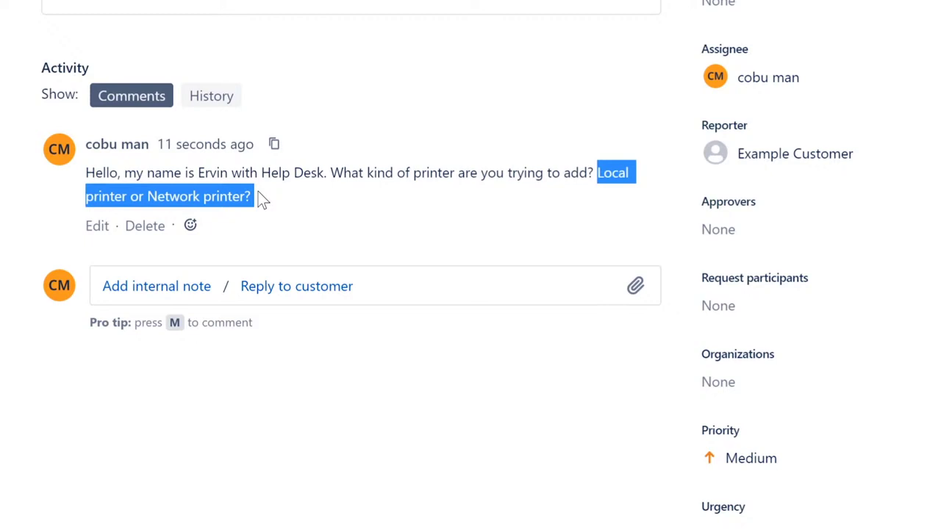
click(258, 193)
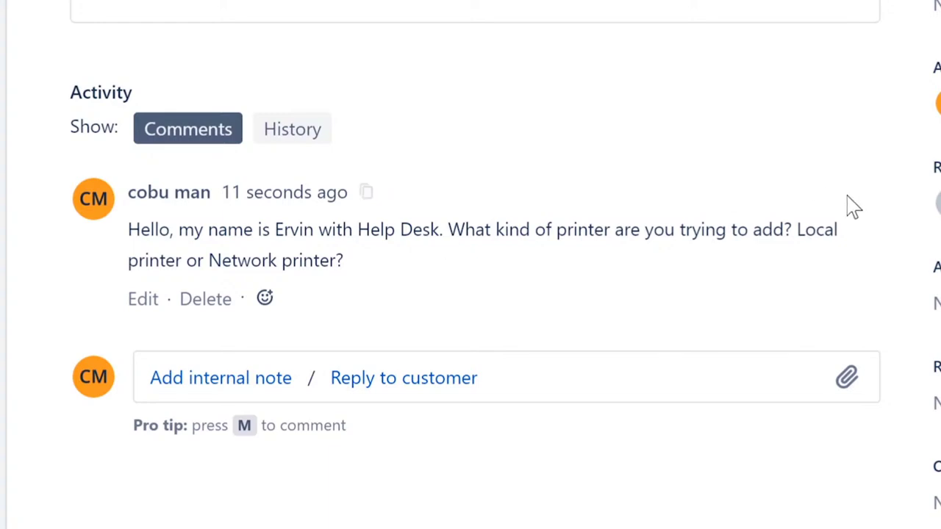
drag(797, 229, 185, 260)
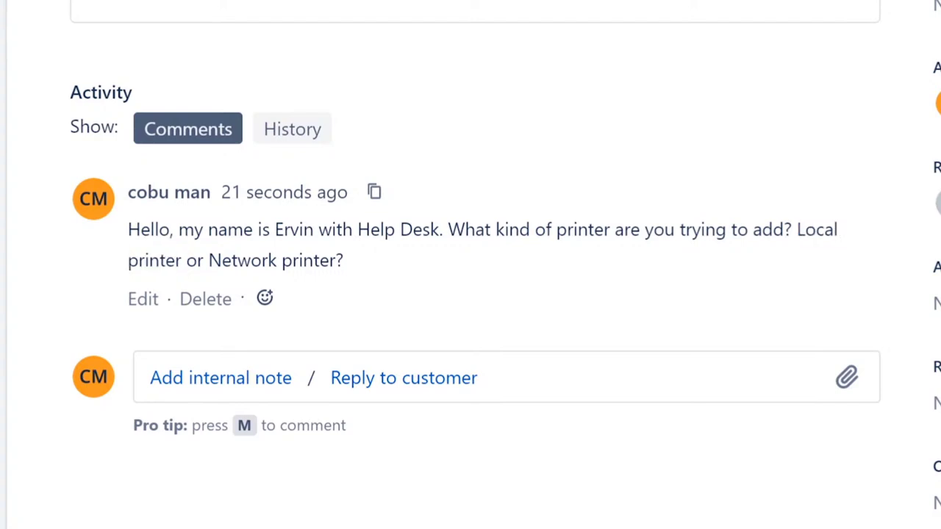
drag(209, 260, 340, 262)
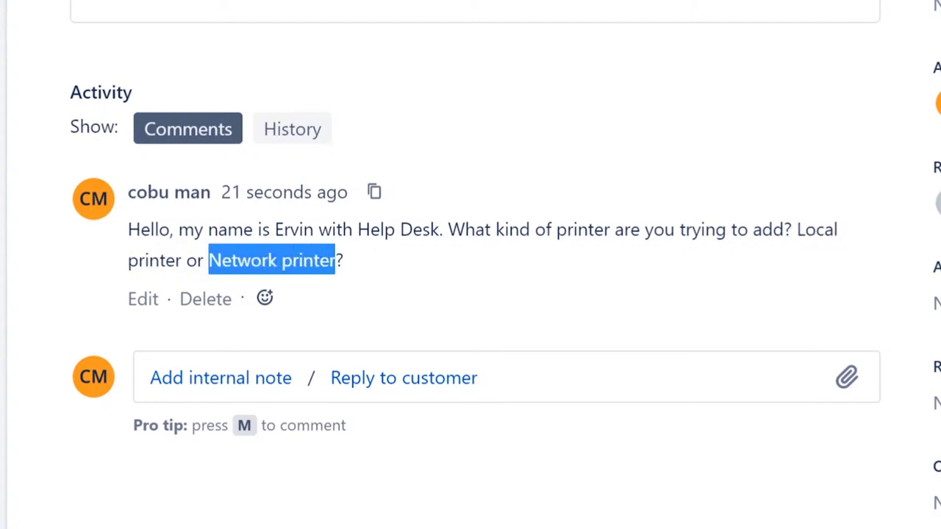
click(368, 270)
drag(798, 229, 181, 260)
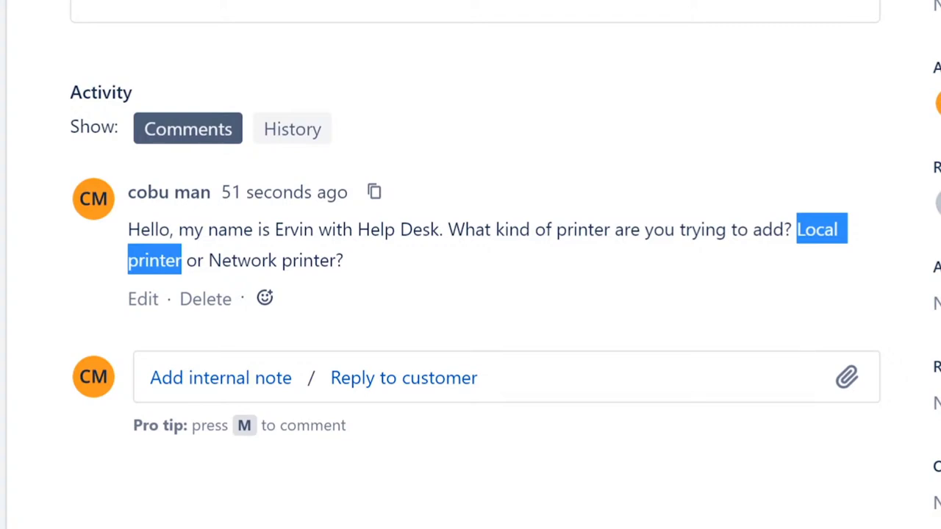
click(217, 261)
drag(208, 261, 335, 261)
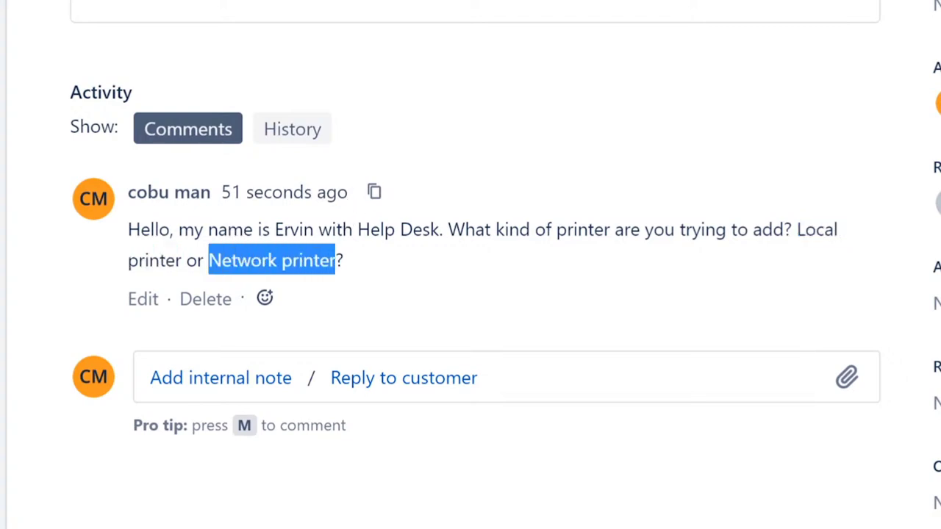
click(353, 266)
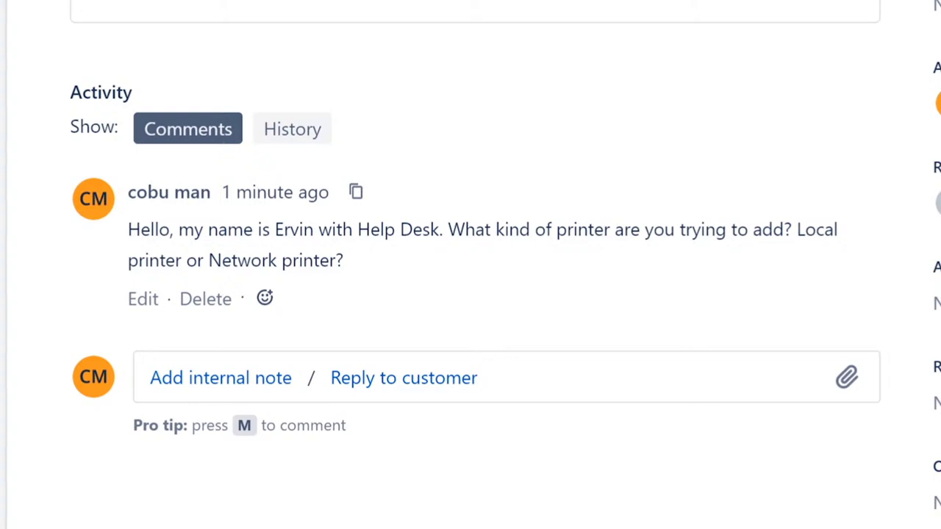
drag(209, 260, 343, 260)
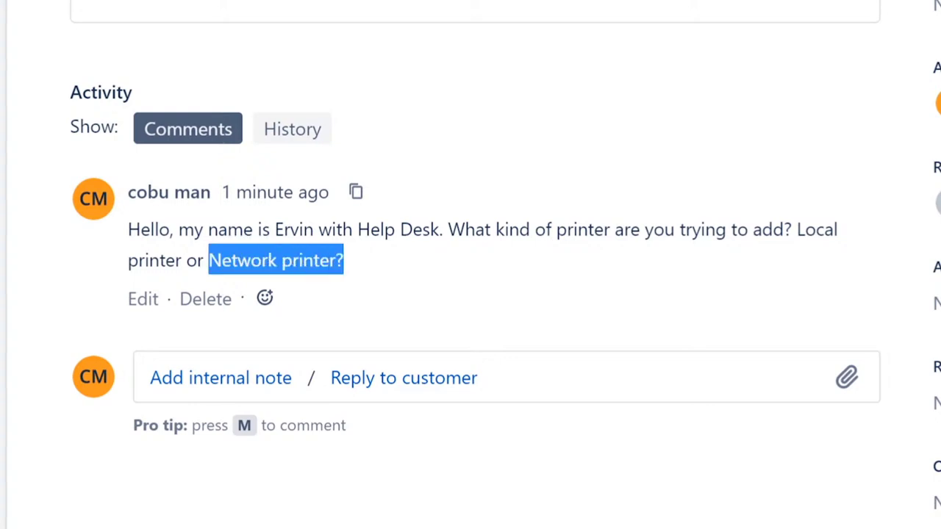
click(360, 267)
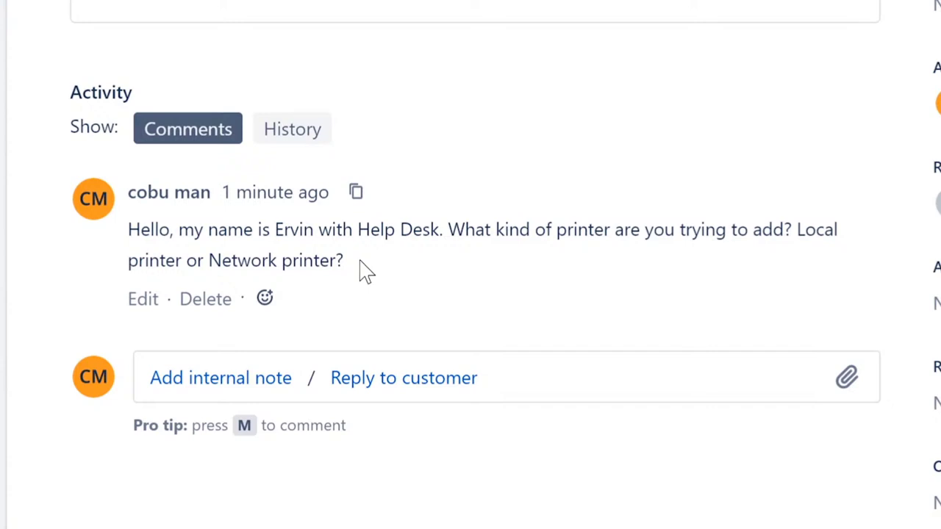
drag(208, 260, 353, 261)
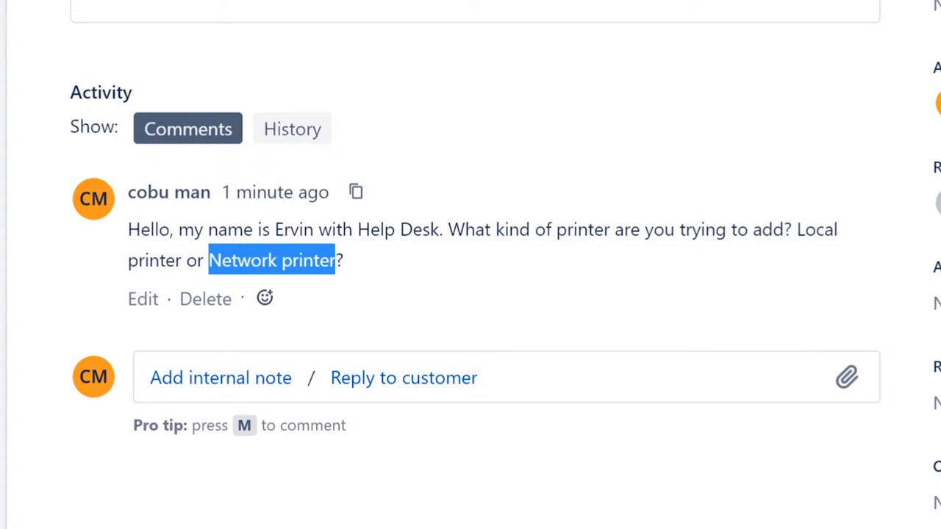
click(358, 274)
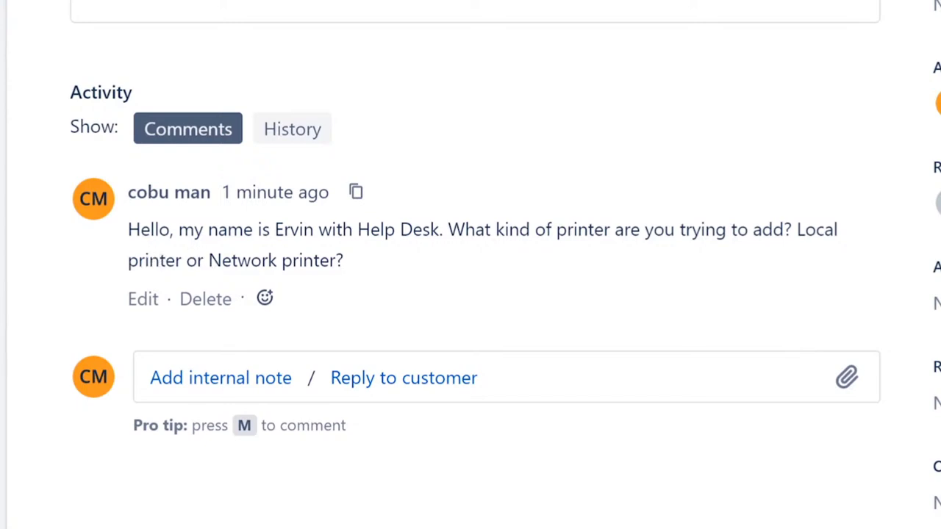
drag(361, 267, 124, 236)
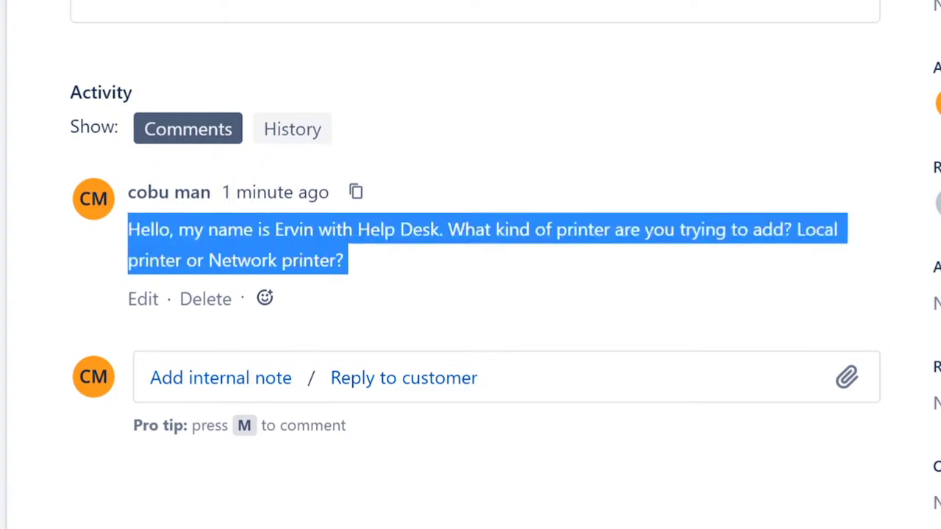
click(332, 246)
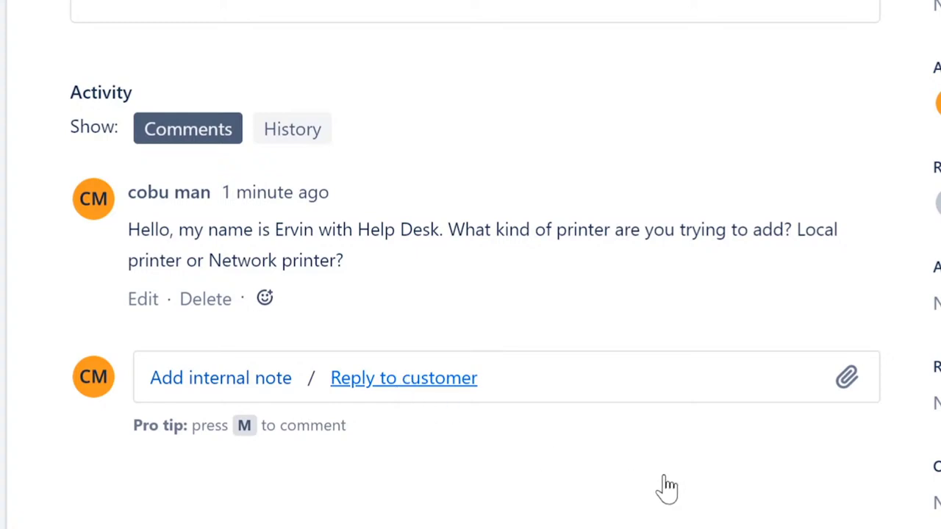
Draft a reply: 'Okay, in that case can you please send me the ip address of the printer?'
click(424, 379)
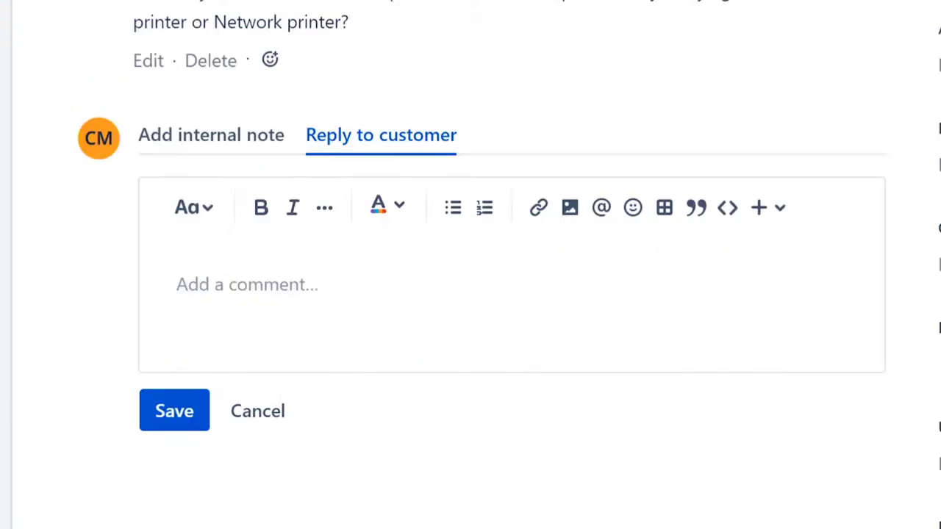
text(Okay)
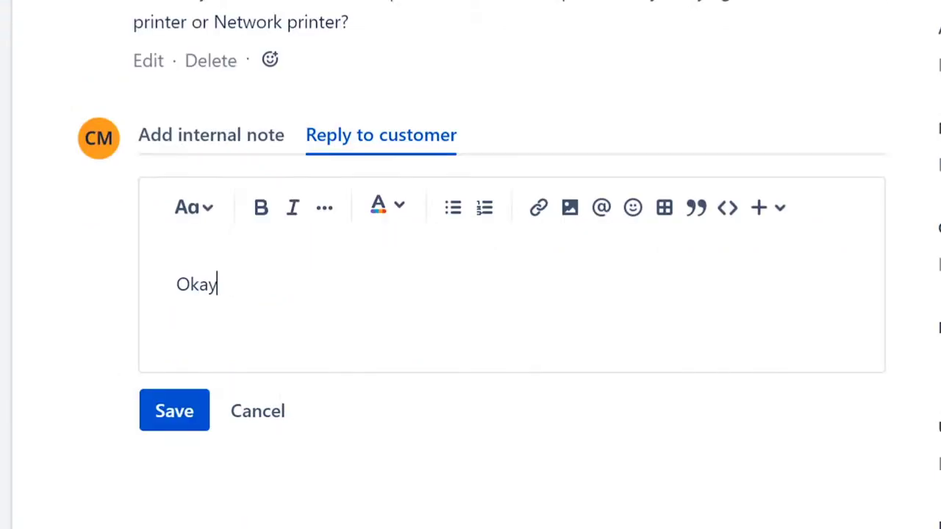
text(, in that case can ypu)
key(BackSpace)
key(BackSpace)
text(ou please send me the ip address of the )
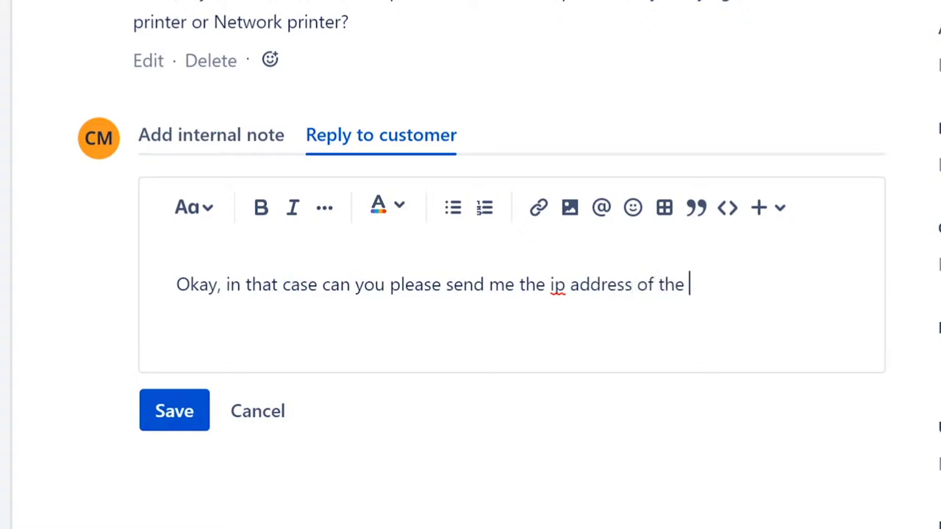
text(printer you're try)
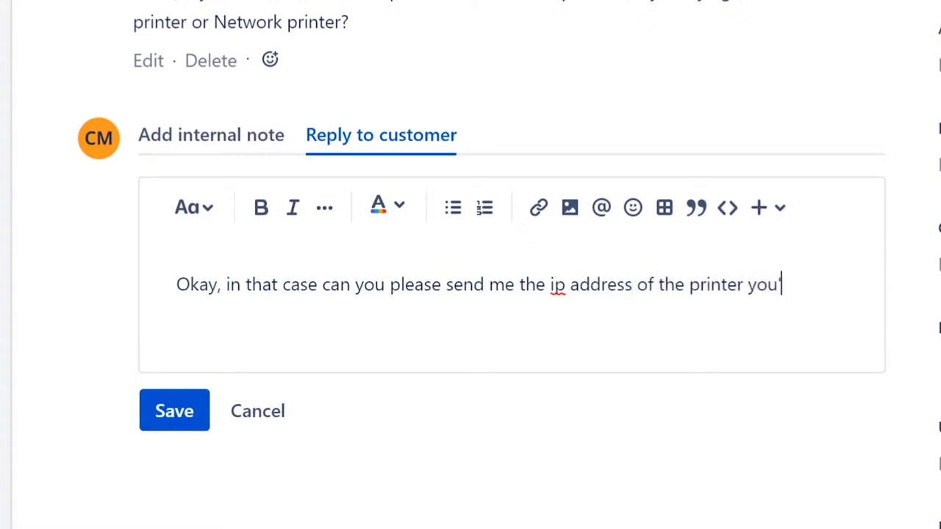
text(ing to a)
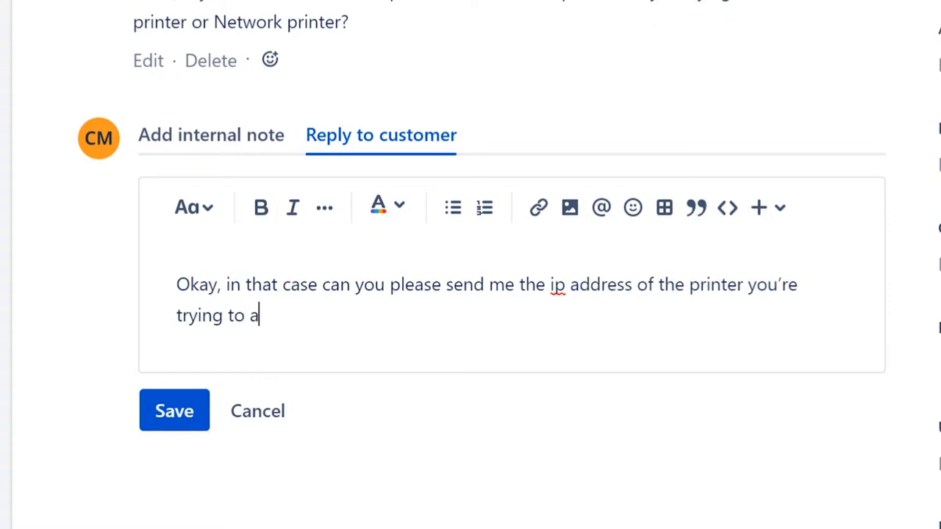
text(dd?)
Insert 'I can add the printer for you; however, I need your PC name to take control remotly,' after 'Okay,'
key(Up)
key(Left)
key(Left)
key(Left)
key(Left)
key(Left)
key(Left)
key(Left)
key(Left)
key(Left)
key(Left)
key(Right)
key(Right)
text(I can add the )
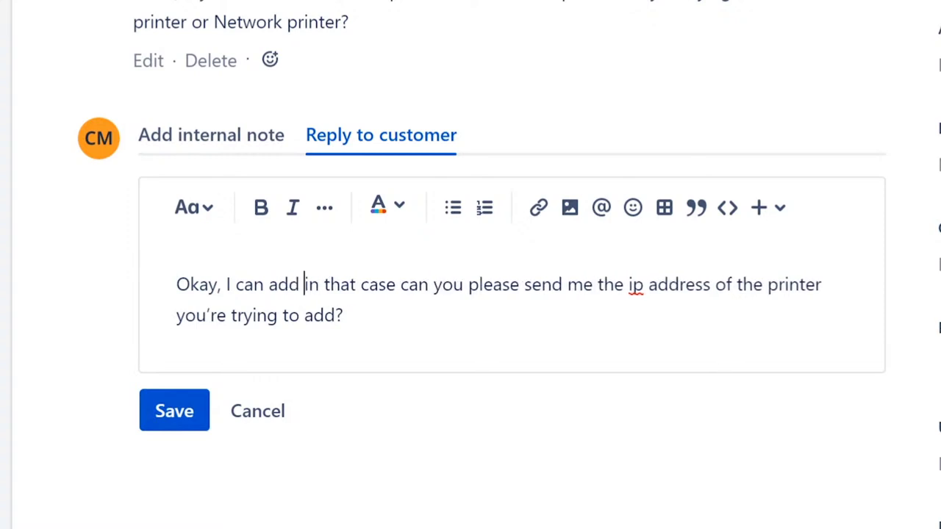
text(printer)
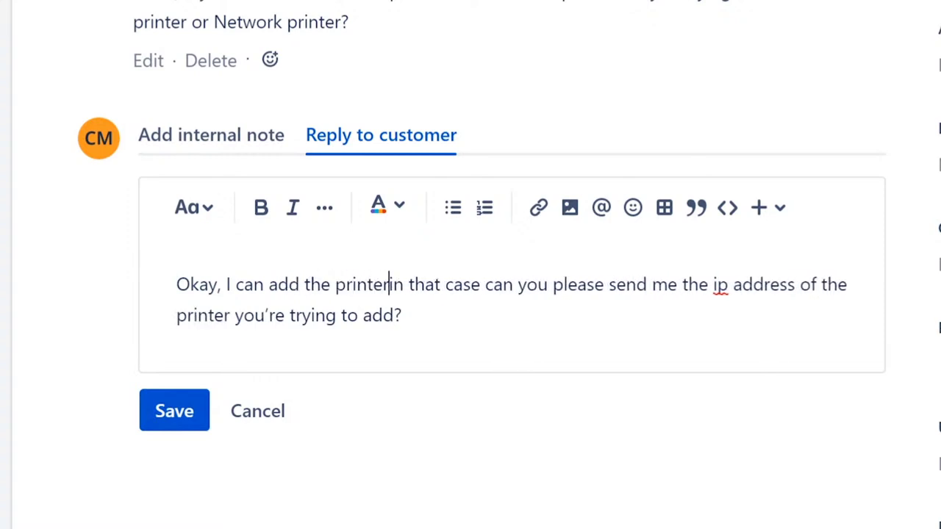
text( for you)
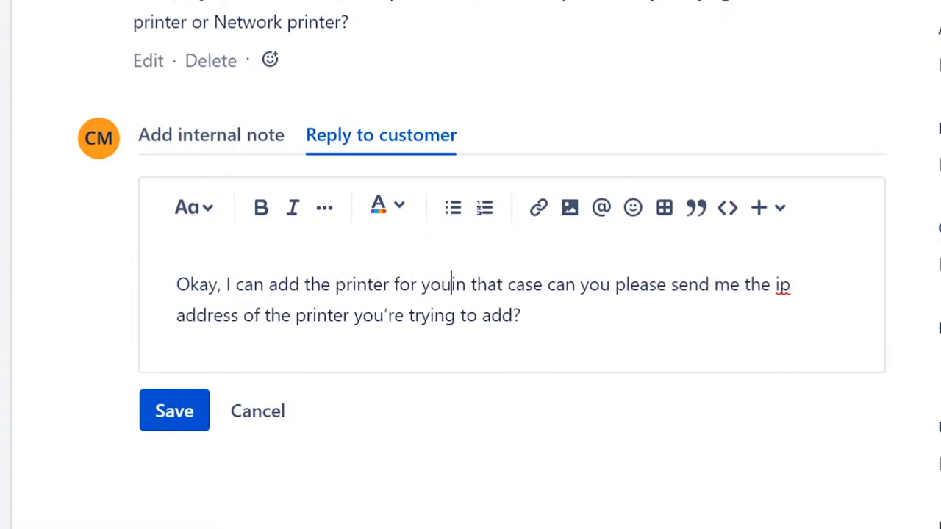
text(; however, I need your)
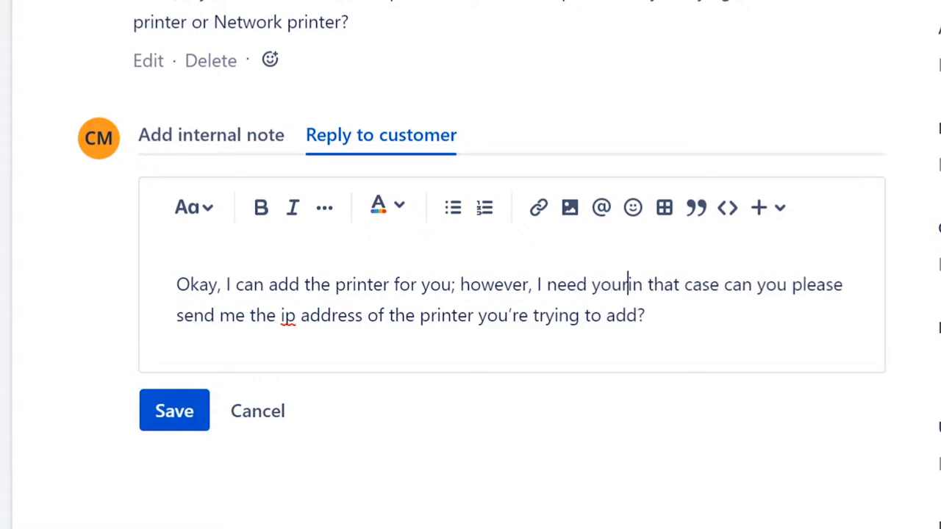
text( Pc)
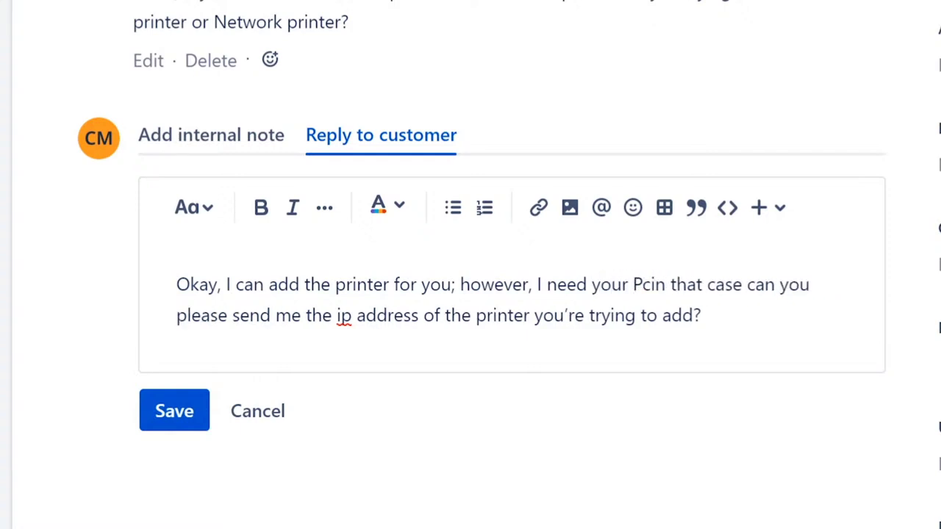
key(BackSpace)
text(C name)
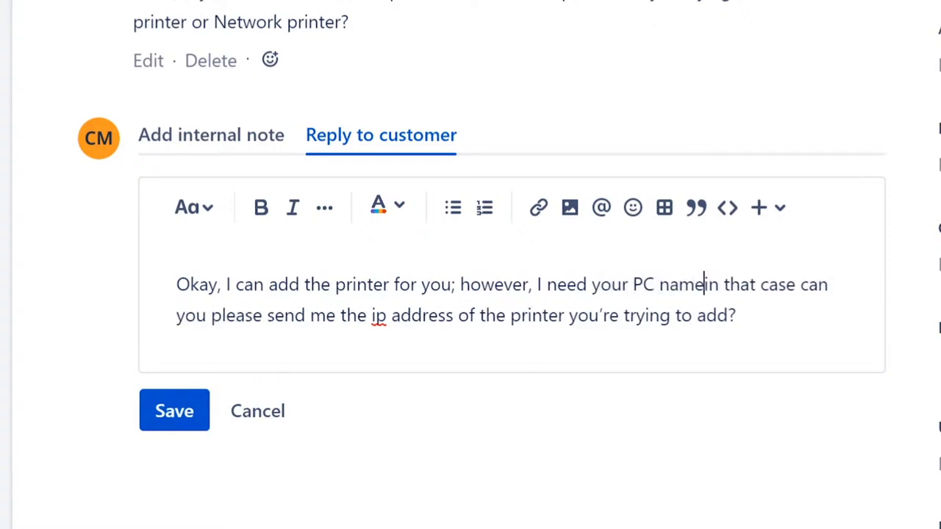
text( to tak)
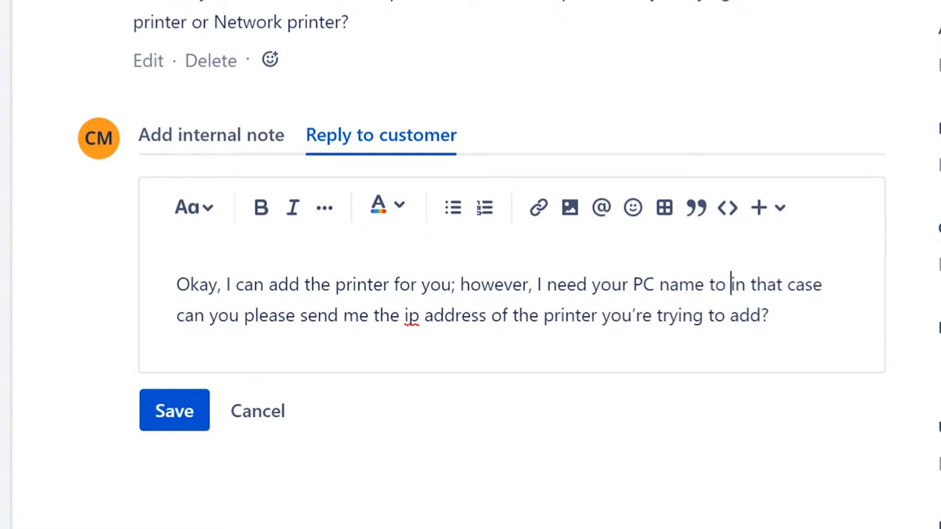
text(e contro)
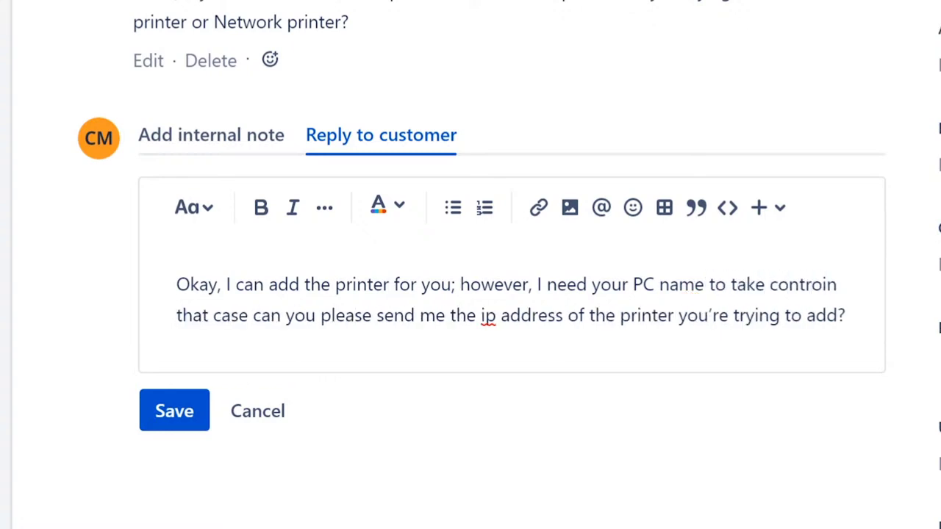
text(l remotly,)
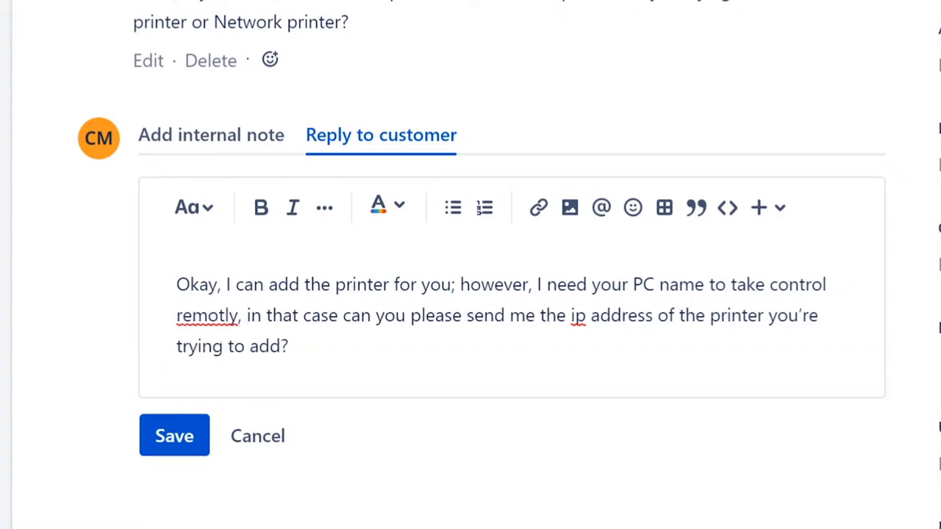
Correct 'remotly' to 'remotely' and replace ', in that case' with 'and'
double_click(212, 317)
right_click(219, 327)
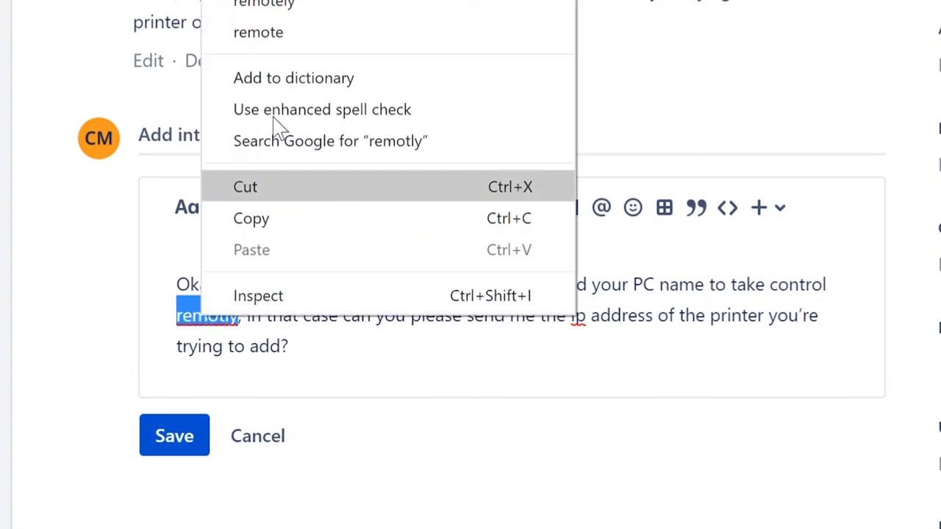
click(330, 5)
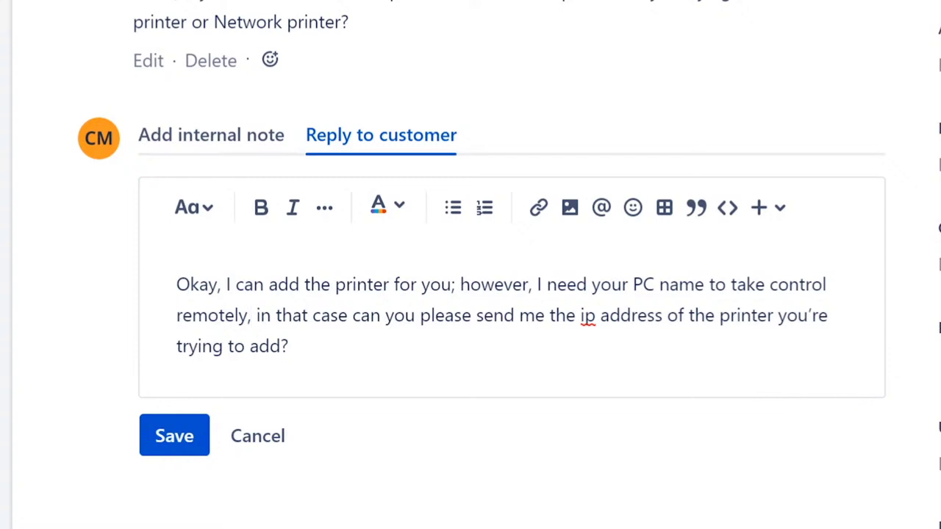
drag(348, 315, 247, 315)
text(and)
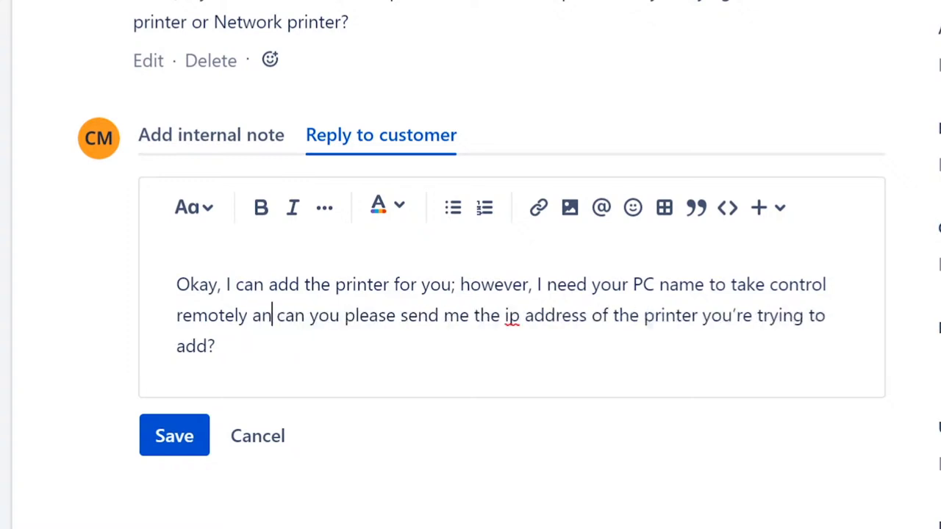
Insert 'of your PC' before 'remotely' in the customer reply
click(536, 284)
drag(176, 284, 219, 346)
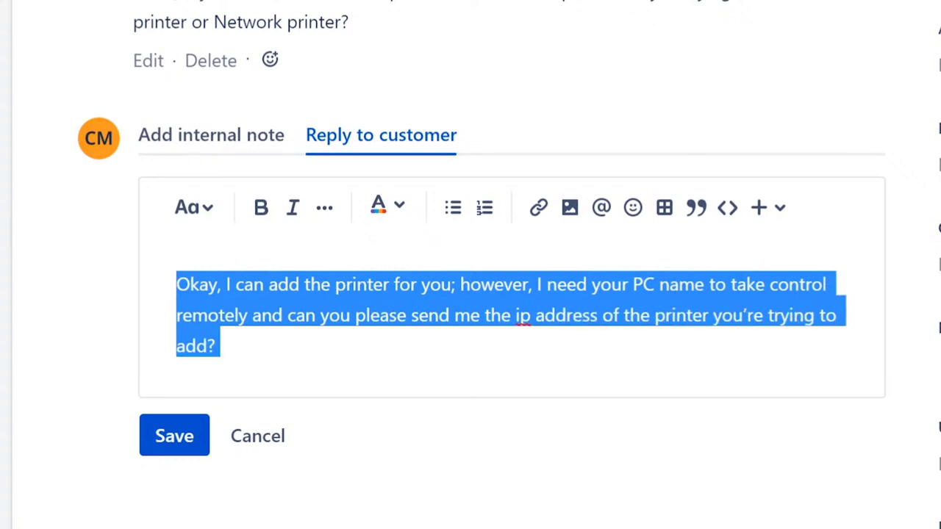
click(439, 315)
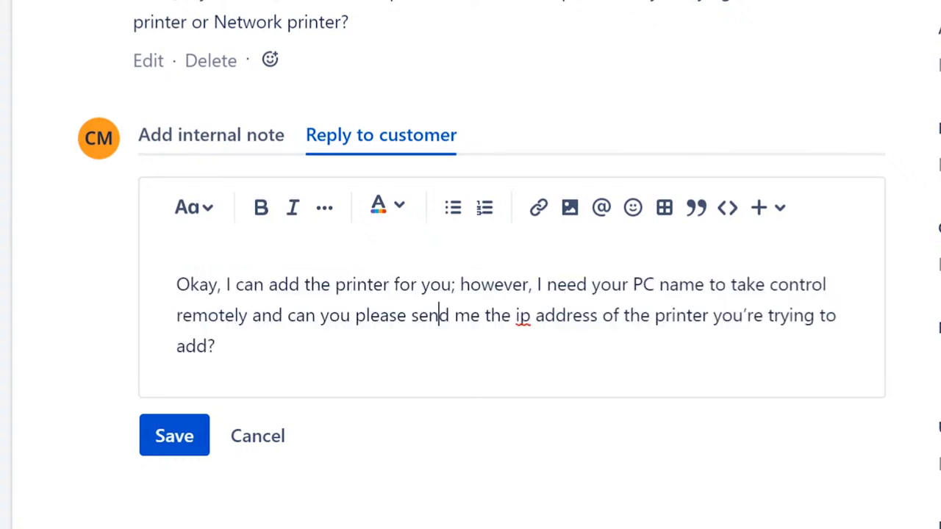
click(856, 285)
text(of your Pc)
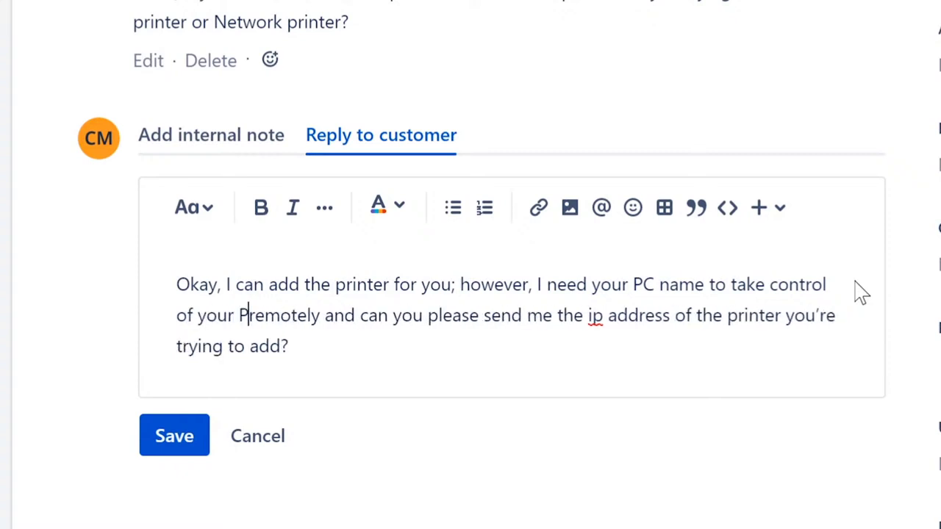
key(BackSpace)
text(C)
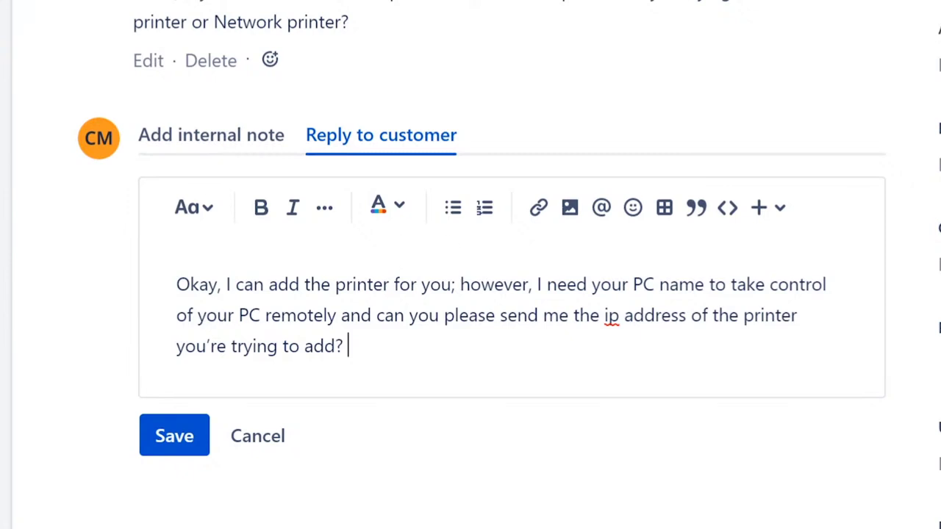
Review the reply's closing request for the printer's IP address, ending at the text's end
click(261, 315)
click(459, 315)
drag(577, 314, 348, 345)
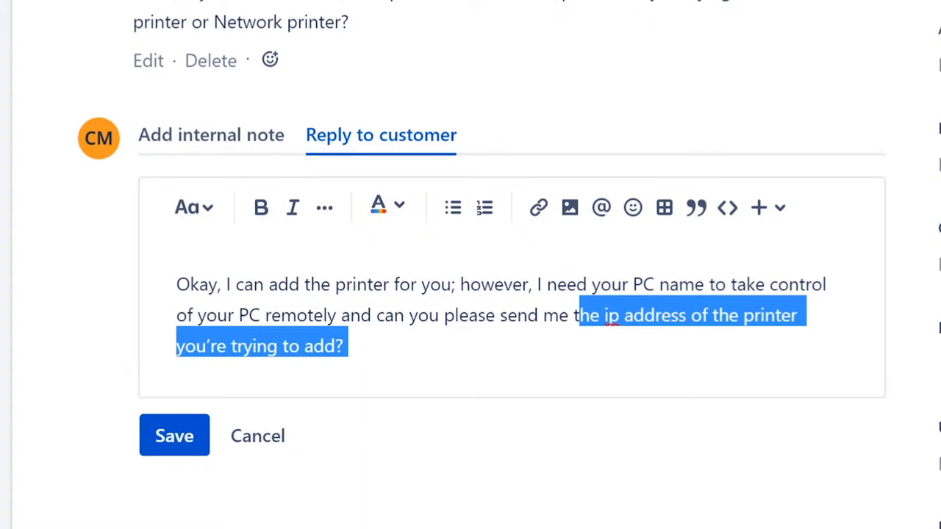
key(Right)
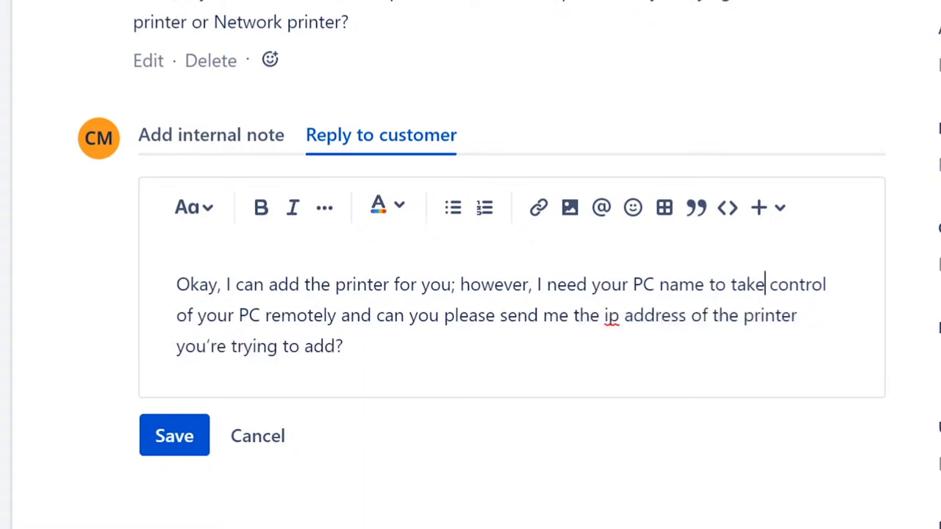
click(578, 315)
click(348, 345)
Save the ISD-26 reply requesting control of the customer's PC and the printer's IP address
click(171, 441)
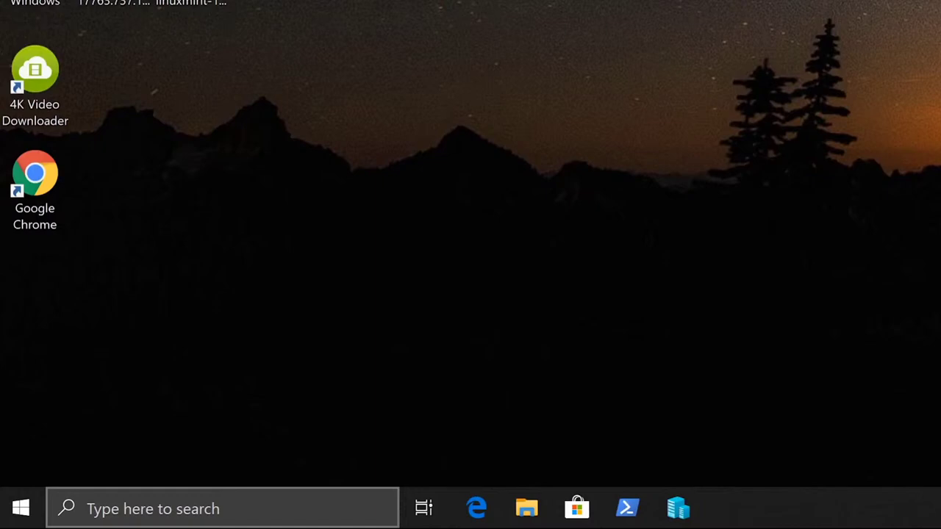
Search Windows for 'devices' and open the Printers & scanners settings page
click(252, 520)
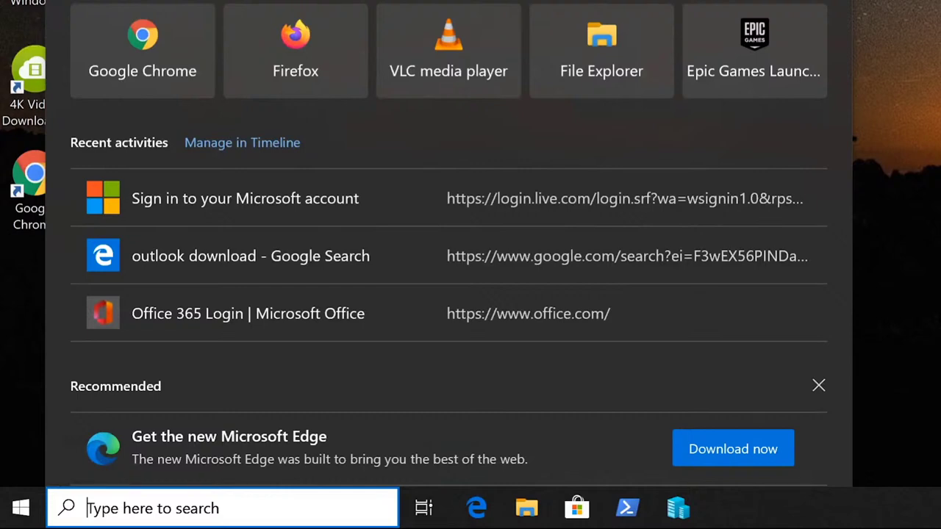
text(de)
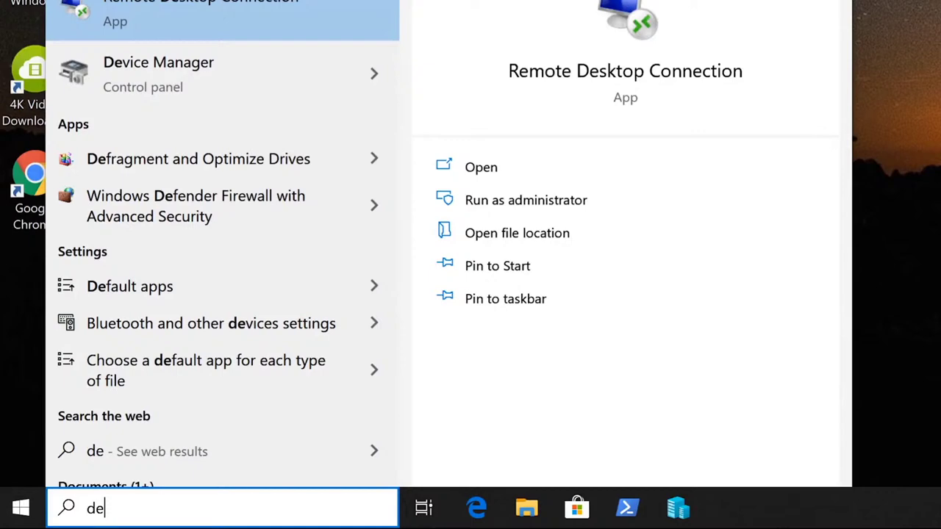
key(BackSpace)
text(evices)
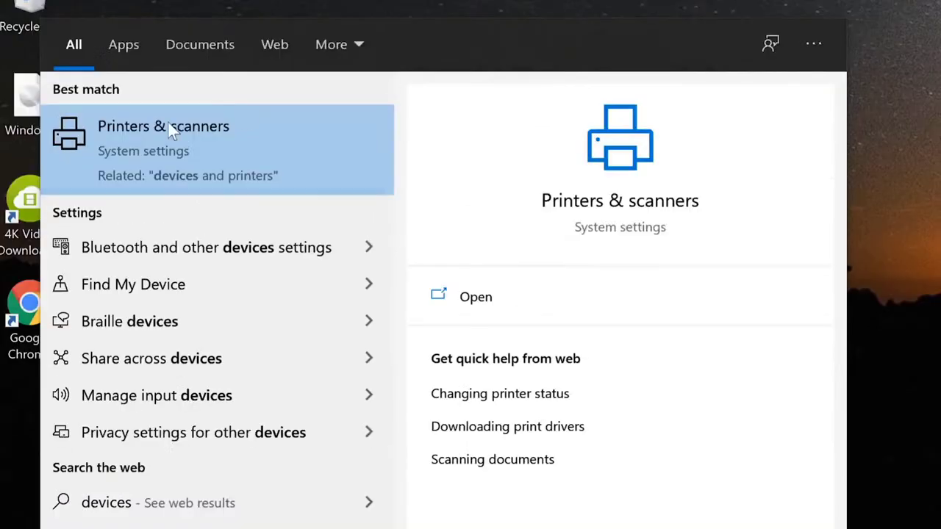
click(170, 15)
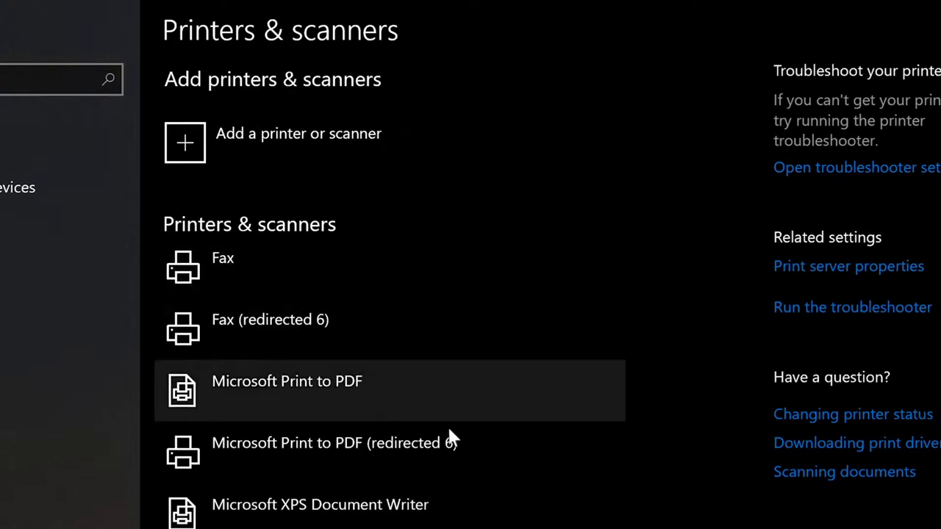
Start a printer search, open the unlisted-printer option, then close the Add Printer window
click(376, 490)
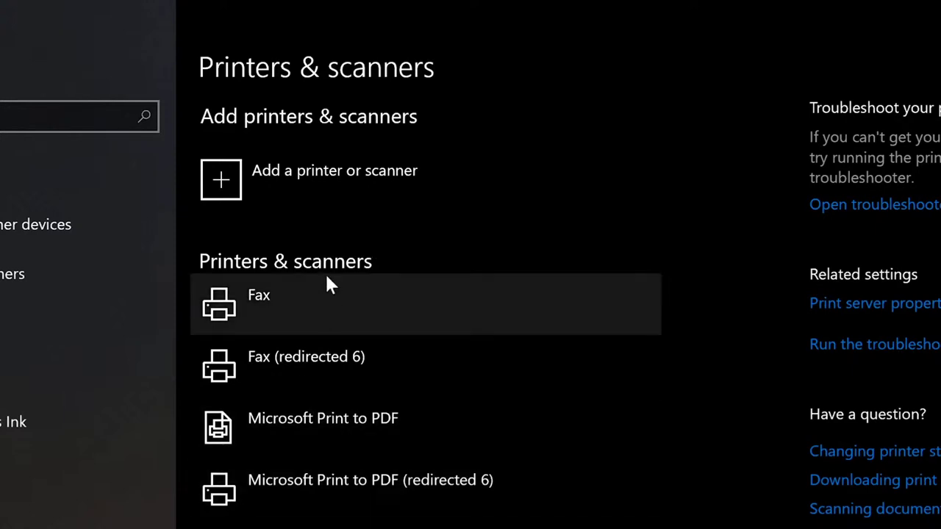
click(318, 166)
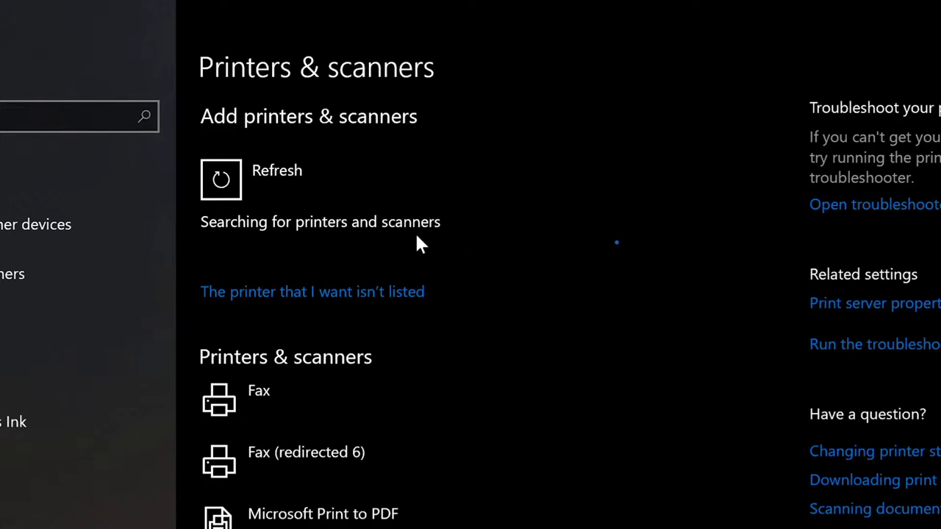
click(314, 292)
drag(448, 231, 454, 340)
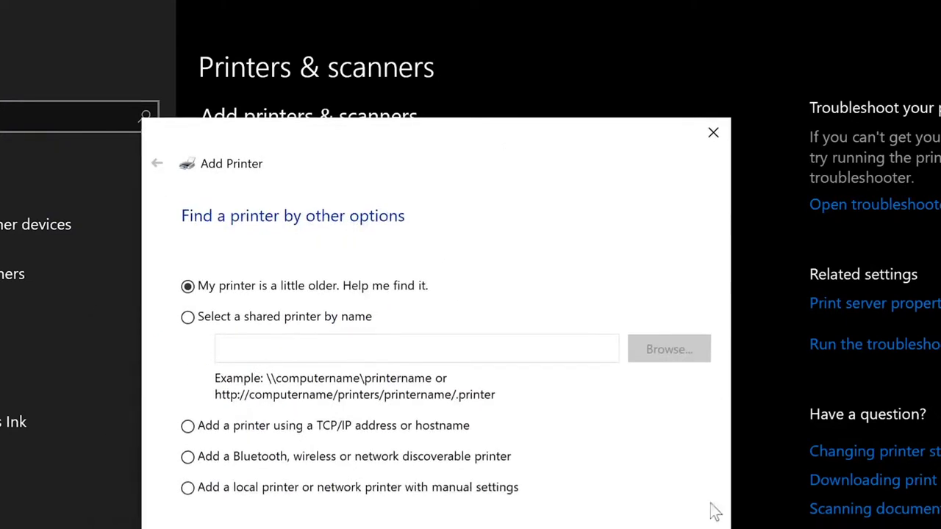
key(Escape)
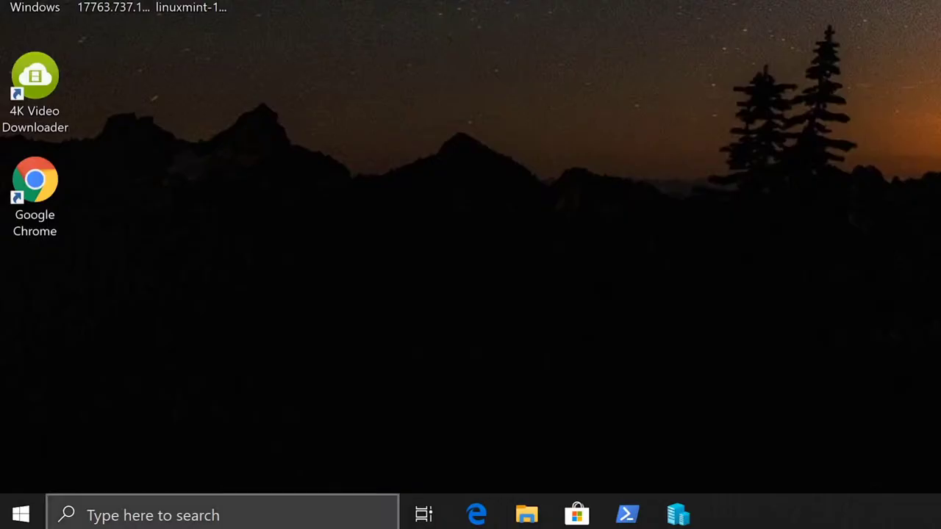
Launch Control Panel from a 'contor' search and open Devices and Printers
key(super+s)
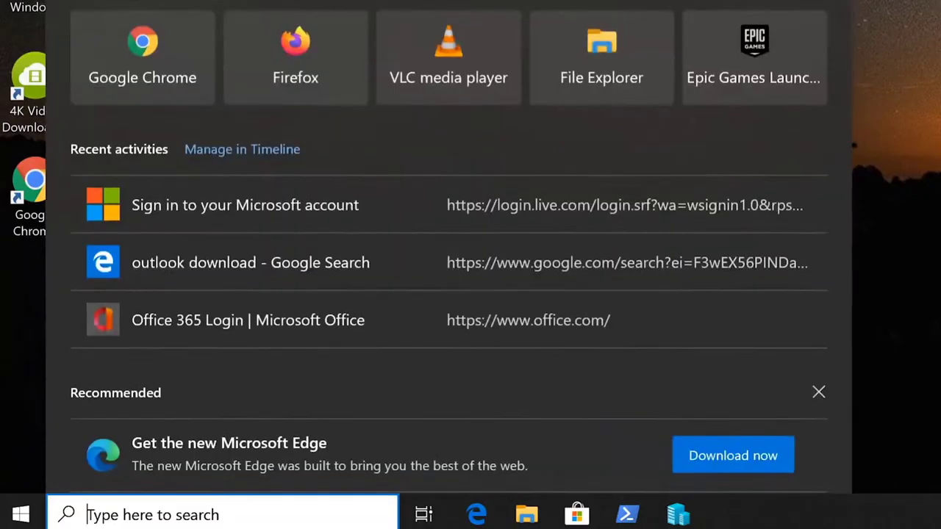
text(contor)
key(Return)
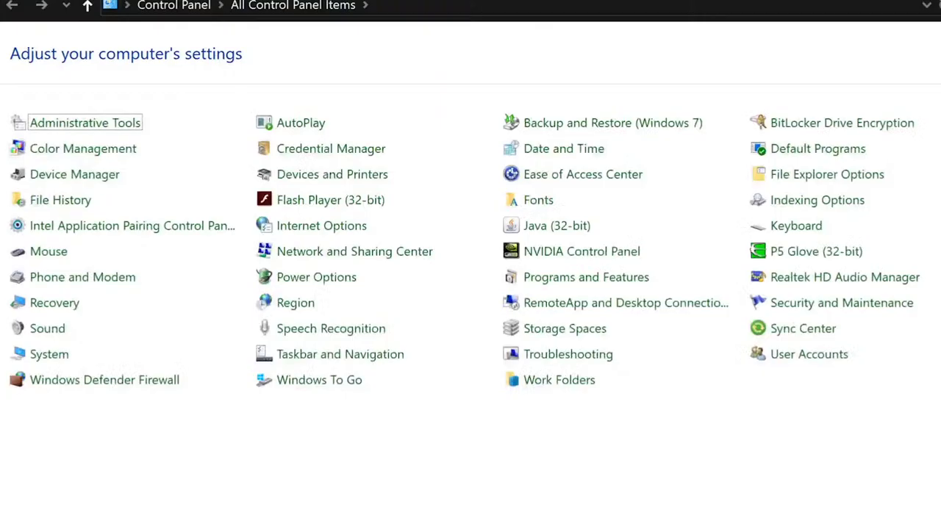
click(325, 176)
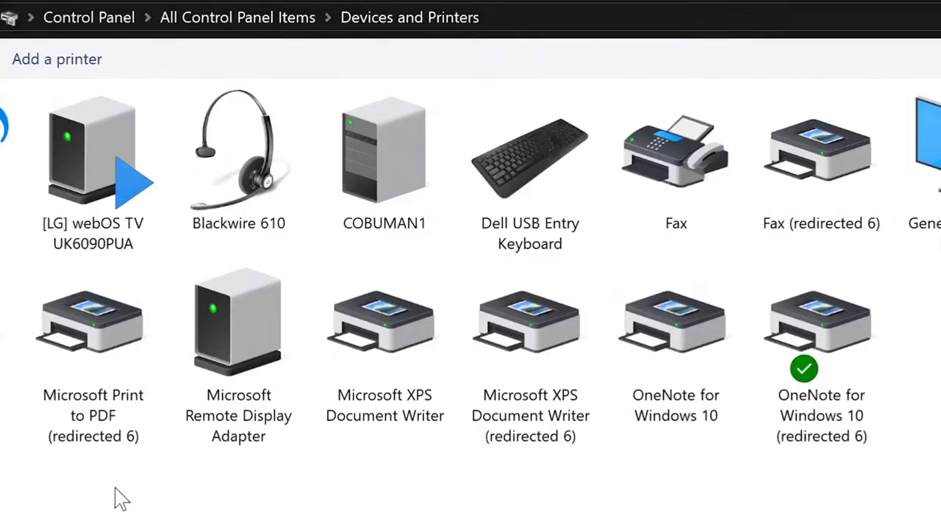
drag(7, 504, 940, 134)
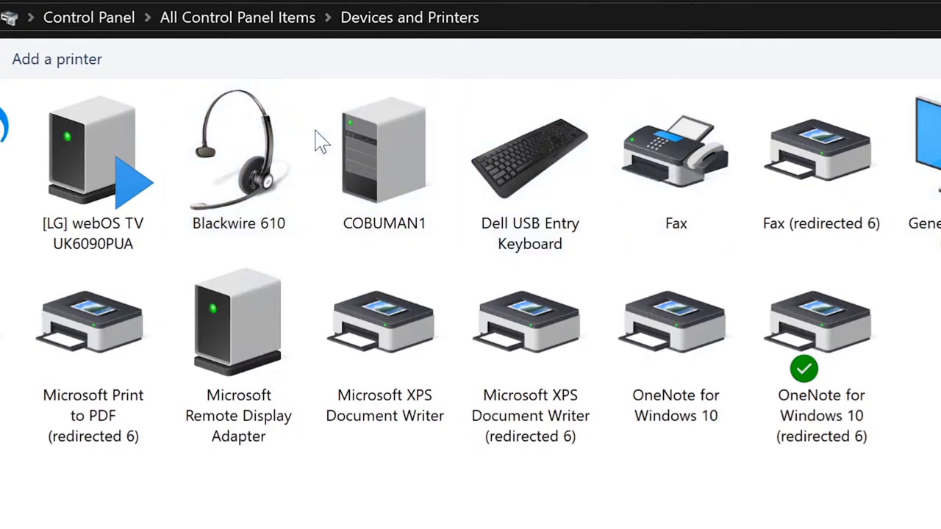
double_click(219, 149)
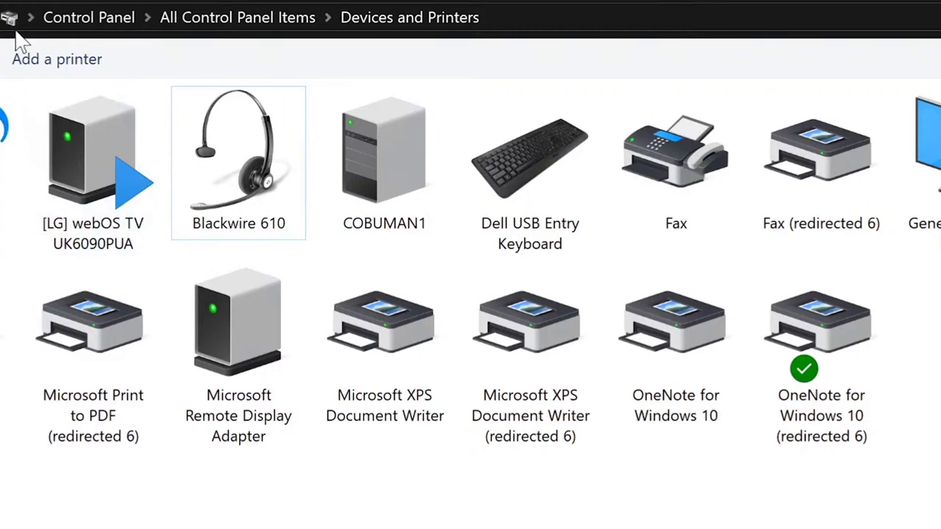
Add an unlisted printer by TCP/IP address 192.168.2.1 in the Add Printer wizard
click(65, 66)
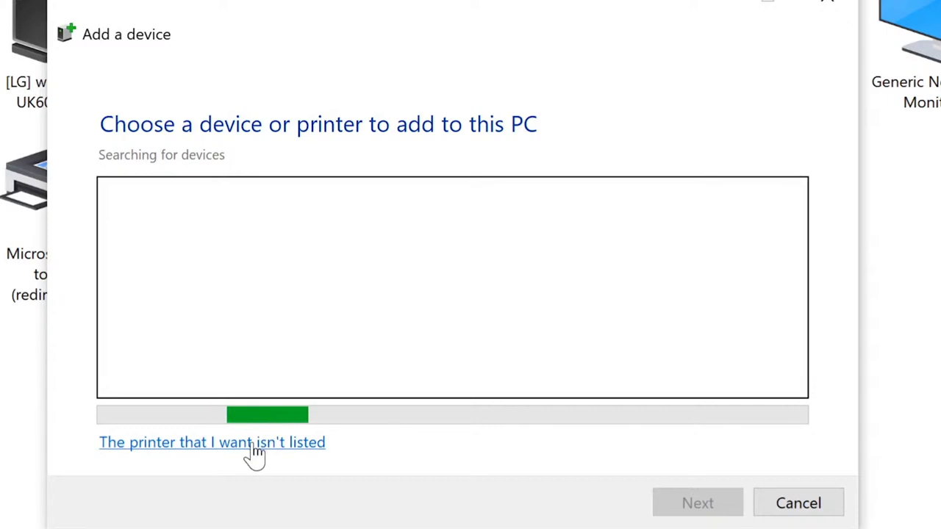
click(253, 450)
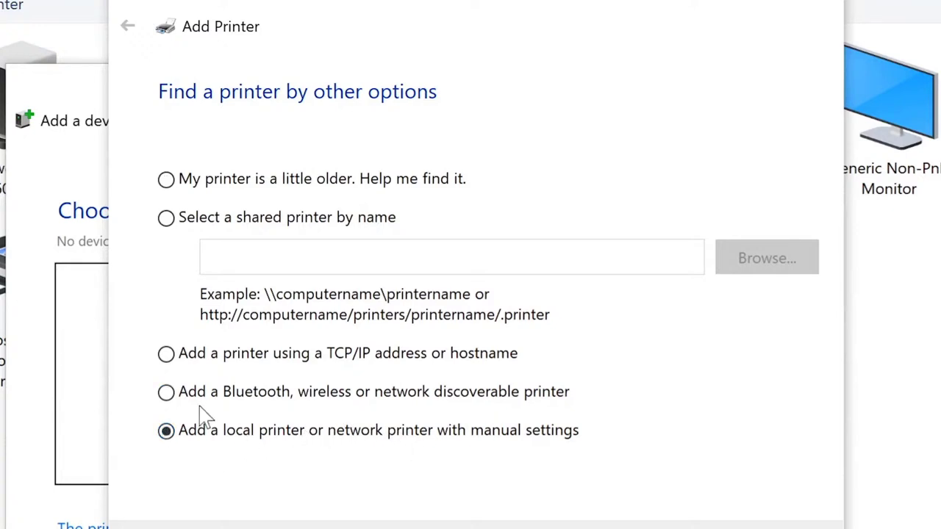
click(220, 360)
key(Return)
click(420, 212)
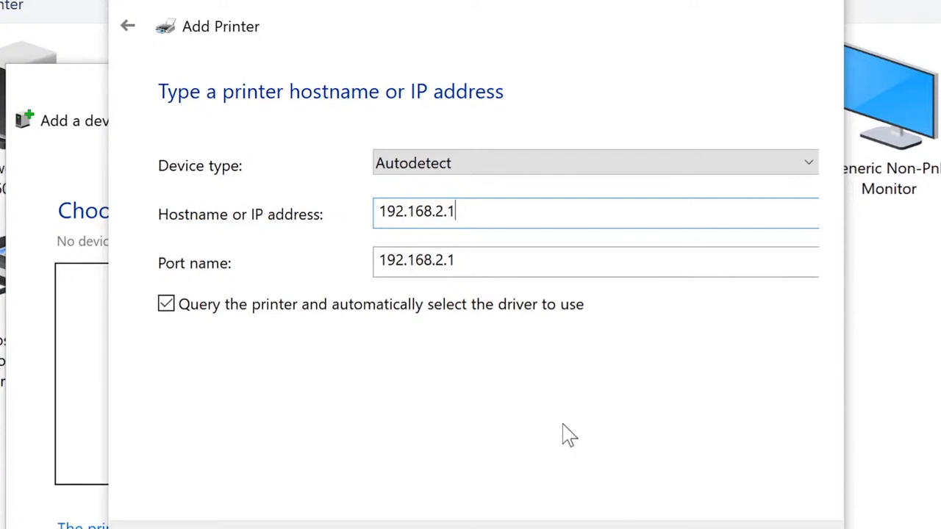
key(Return)
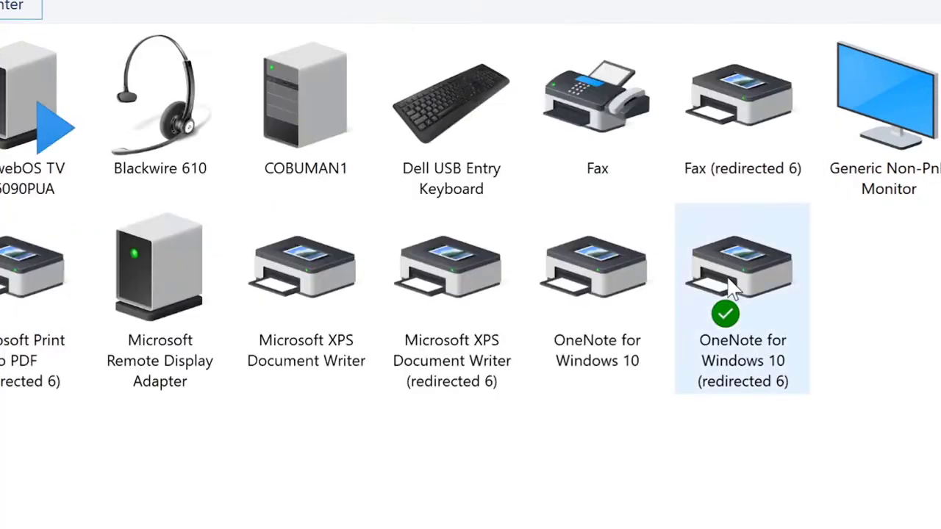
click(729, 287)
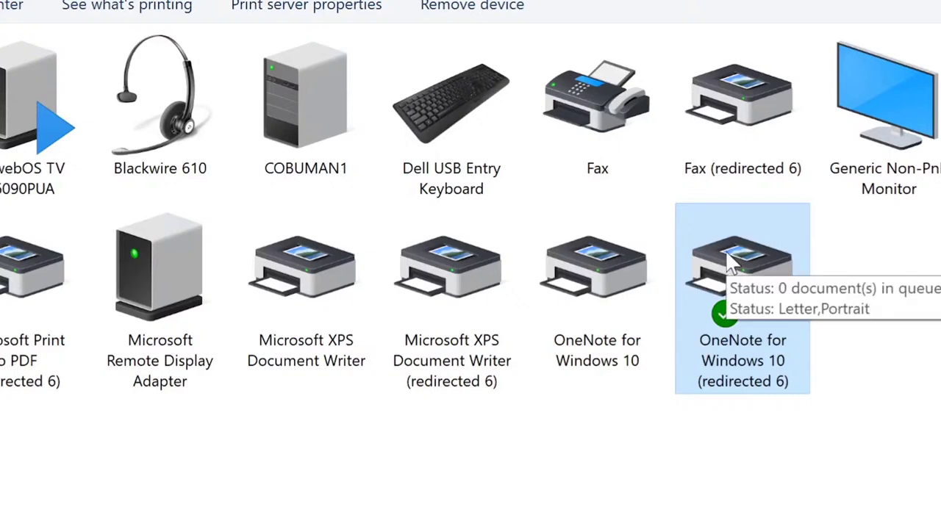
right_click(736, 266)
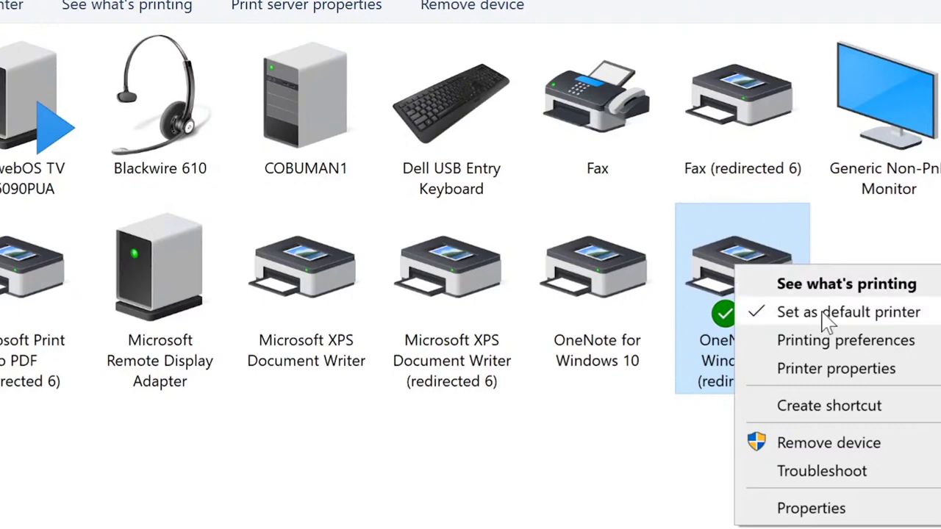
click(787, 317)
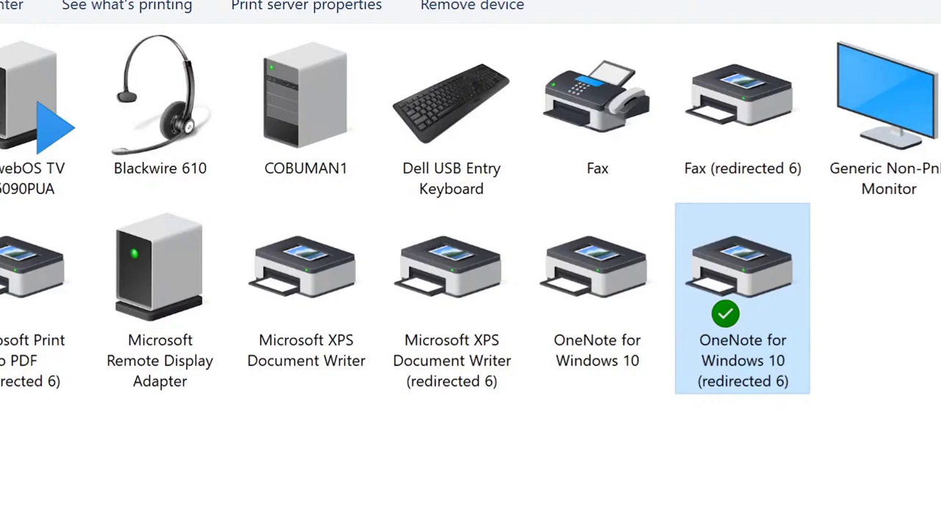
click(918, 452)
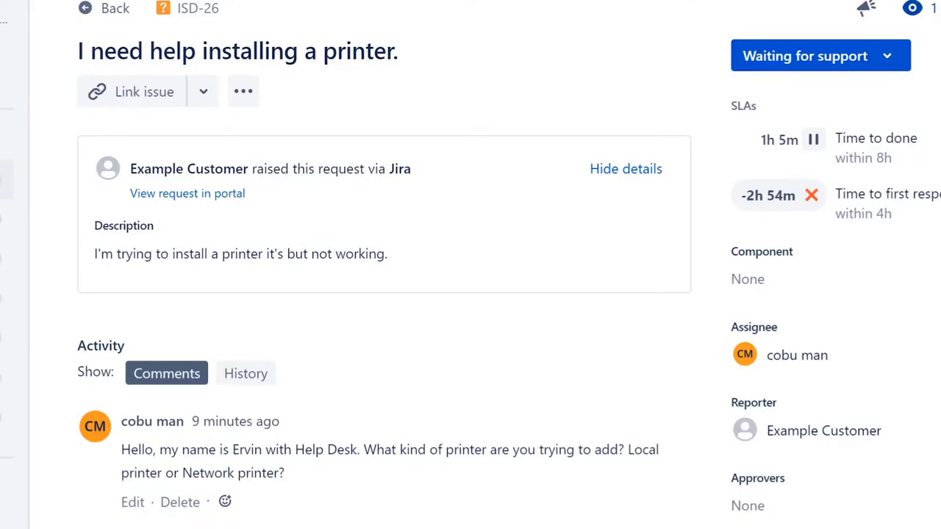
Post the internal note 'Added printer as requested.' signed with the agent's name on ISD-26
scroll(206, 462, down, 3)
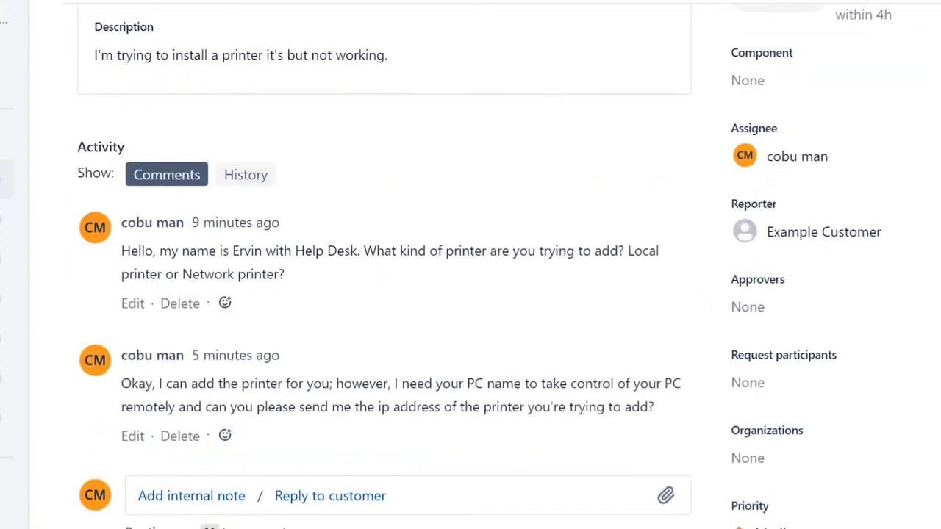
click(191, 495)
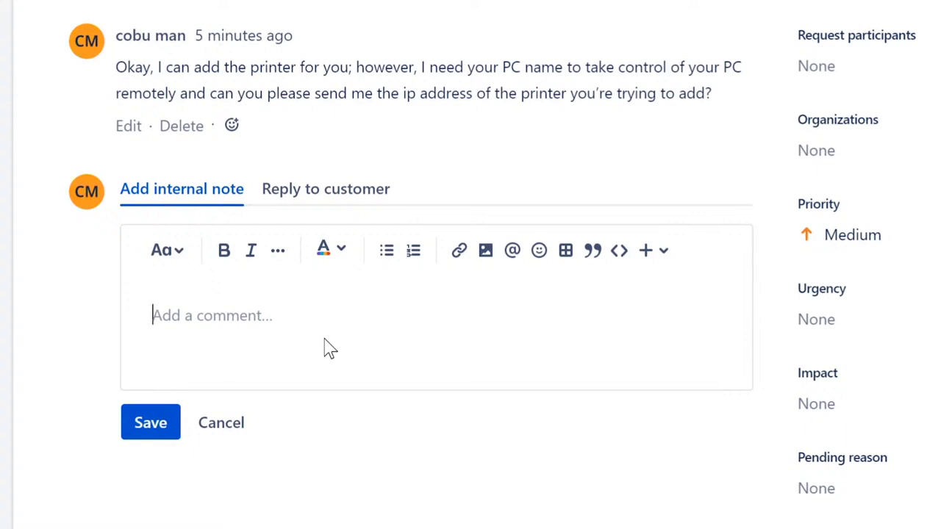
text(Added print)
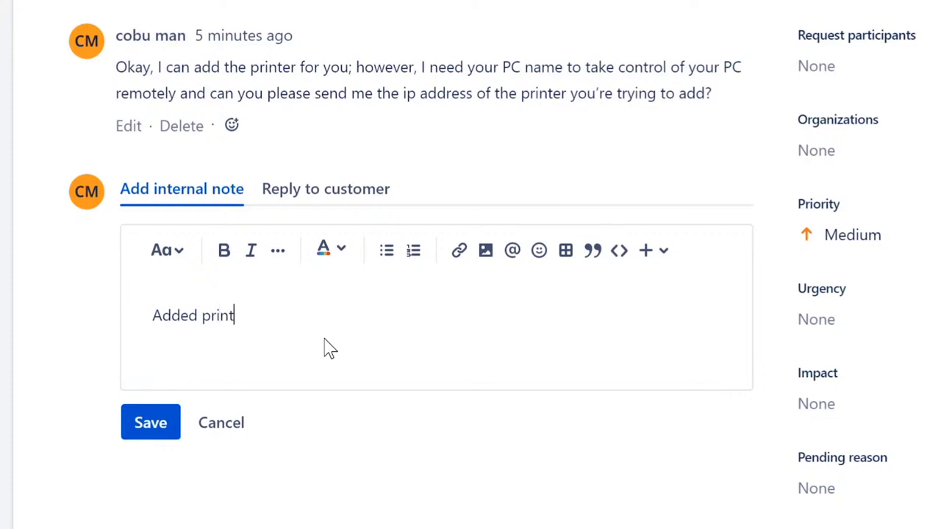
text(er as requeste)
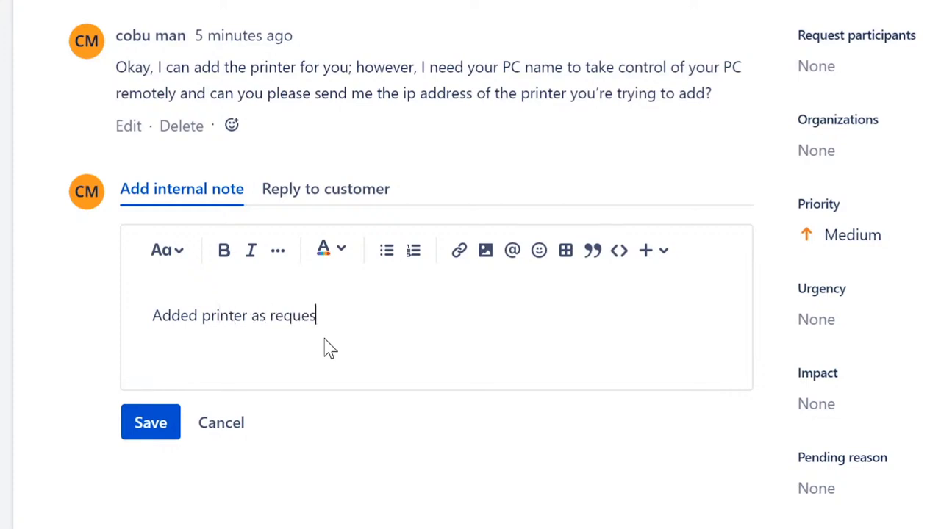
text(d. Ervin)
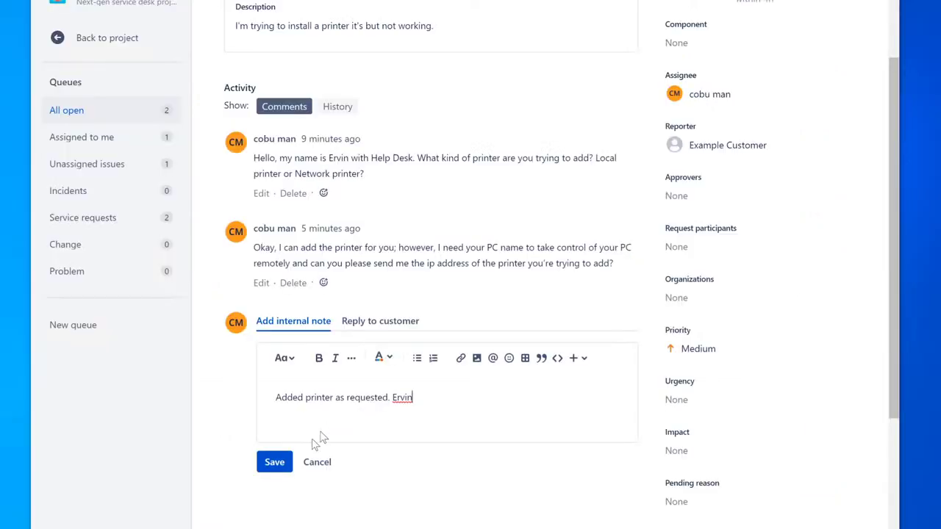
click(274, 463)
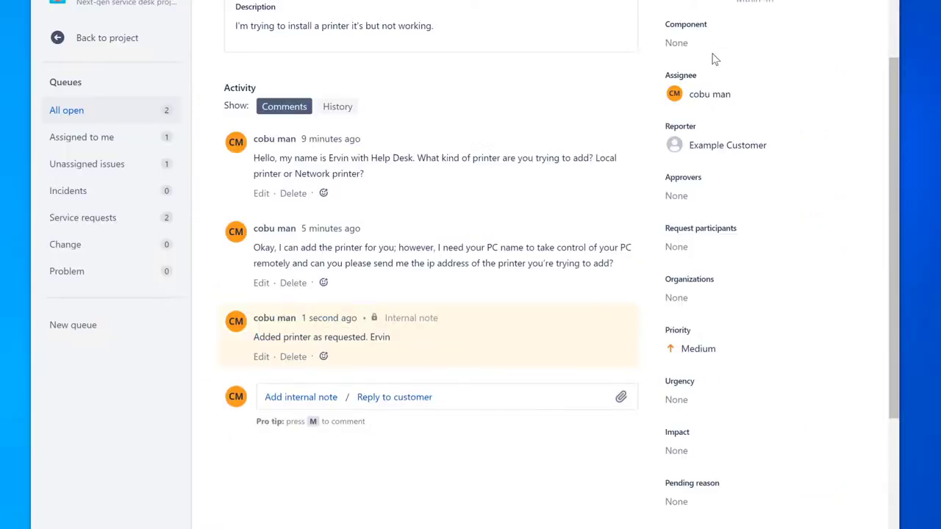
Change the ISD-26 ticket status to Completed
scroll(764, 172, up, 2)
click(768, 27)
click(730, 155)
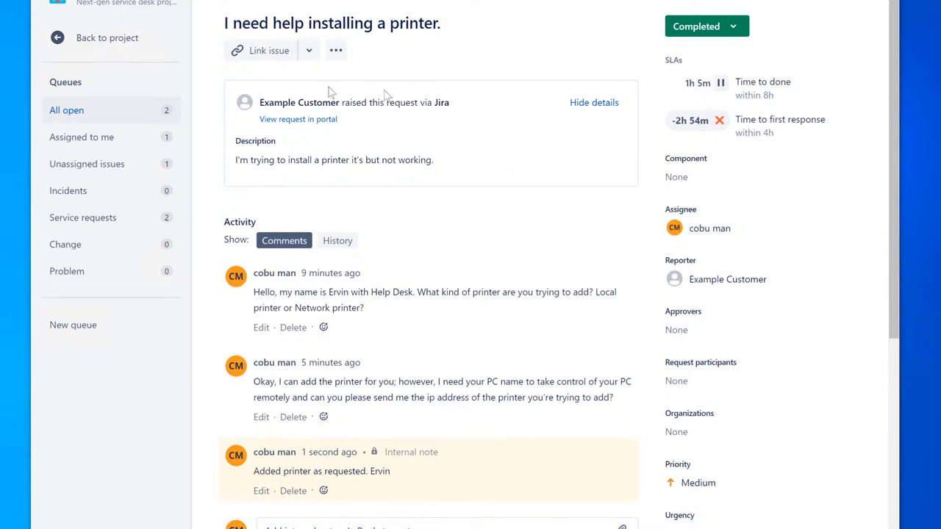
Open ISD-16 'Websites are super slow.' from All open and review its latest internal note
click(145, 112)
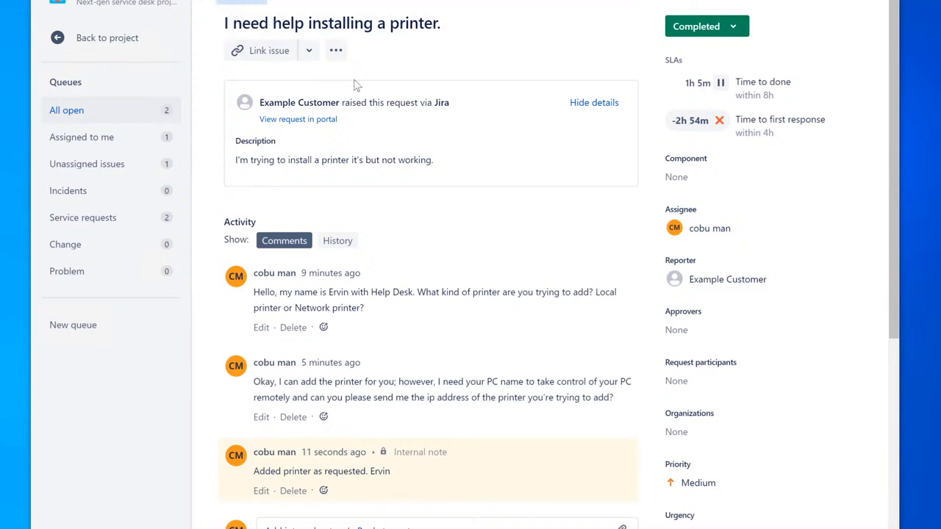
click(396, 86)
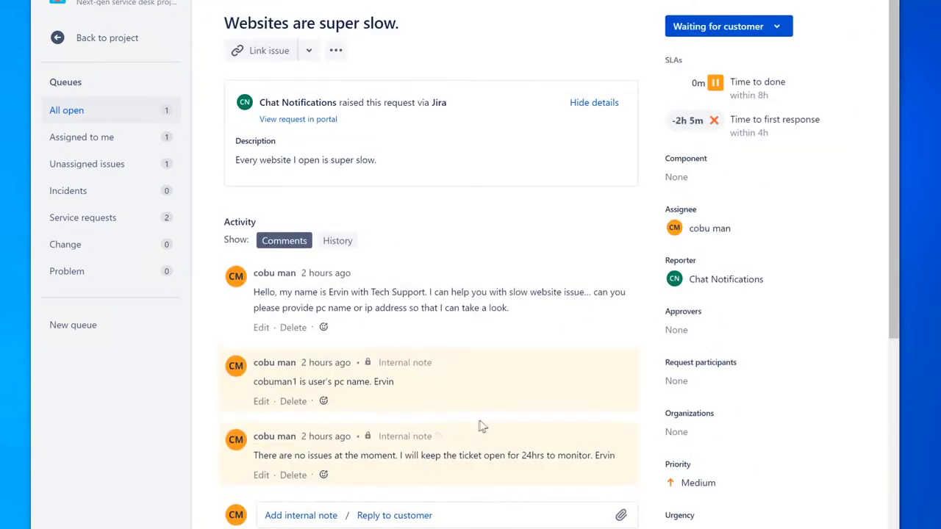
drag(256, 455, 604, 457)
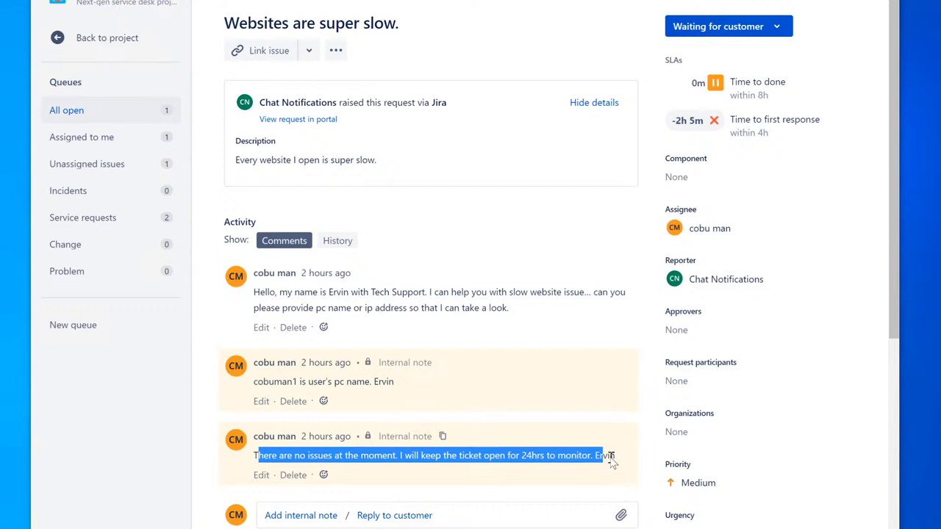
click(610, 459)
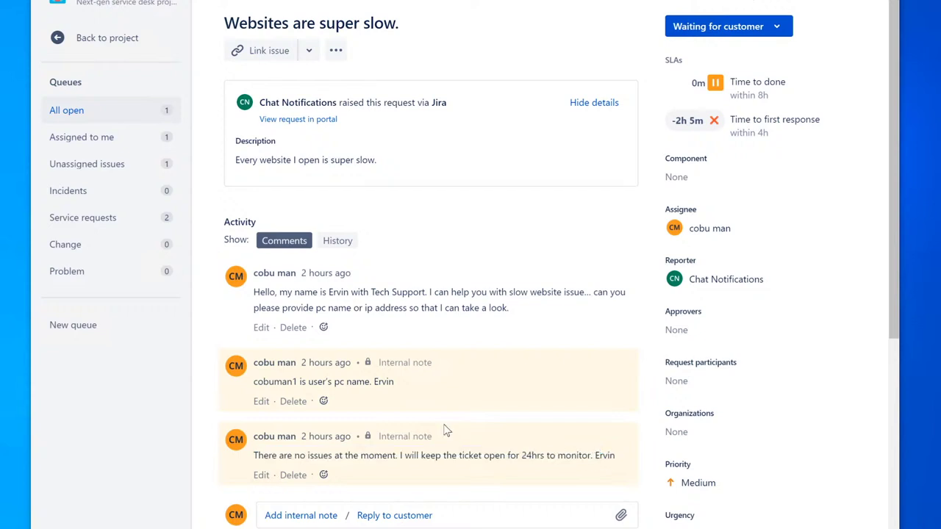
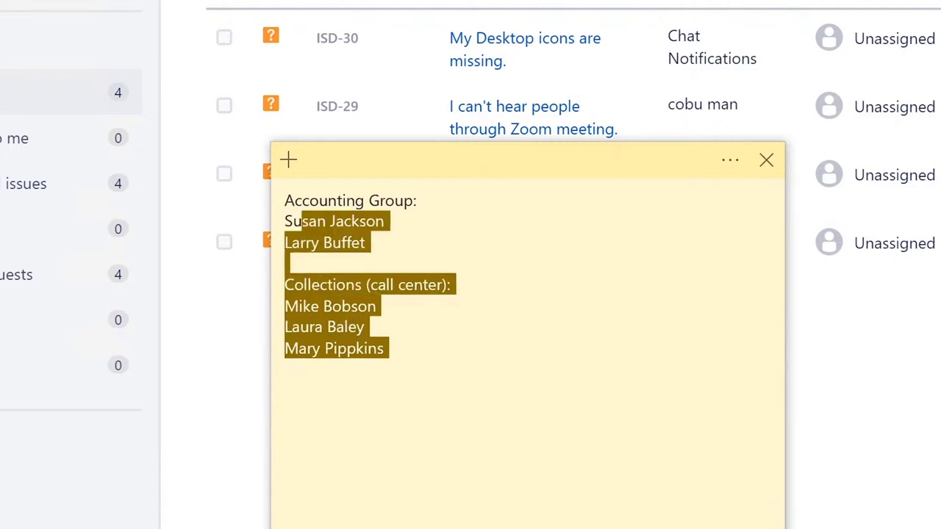
Move the Accounting Group and Collections members note higher up, leaving its text unchanged
click(287, 263)
click(428, 285)
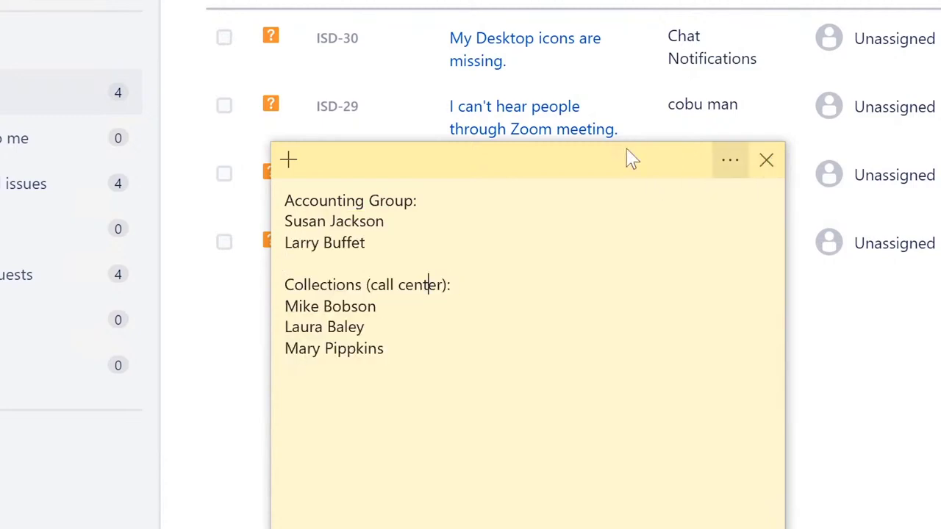
drag(598, 155, 598, 97)
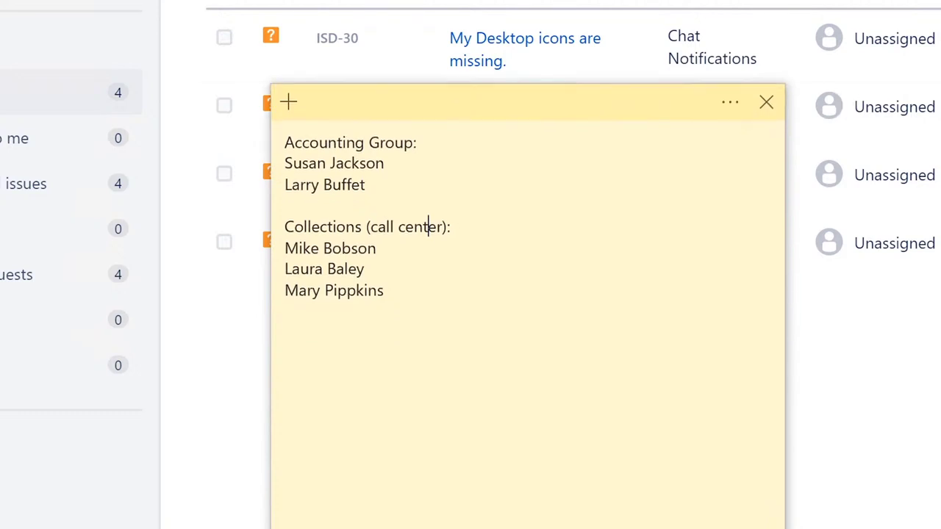
drag(388, 291, 284, 248)
click(384, 290)
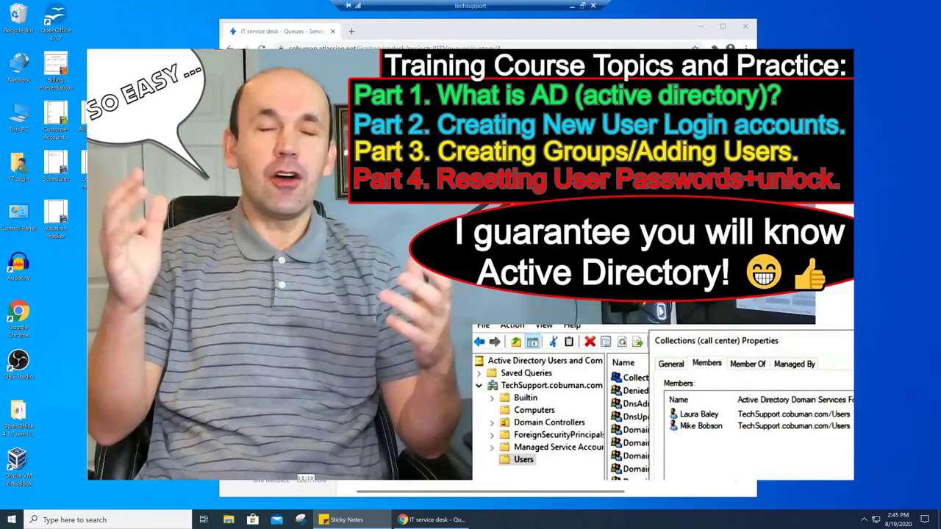
Close the members note, maximise the browser, and view the queue's -85h 45m Time to done values
click(619, 490)
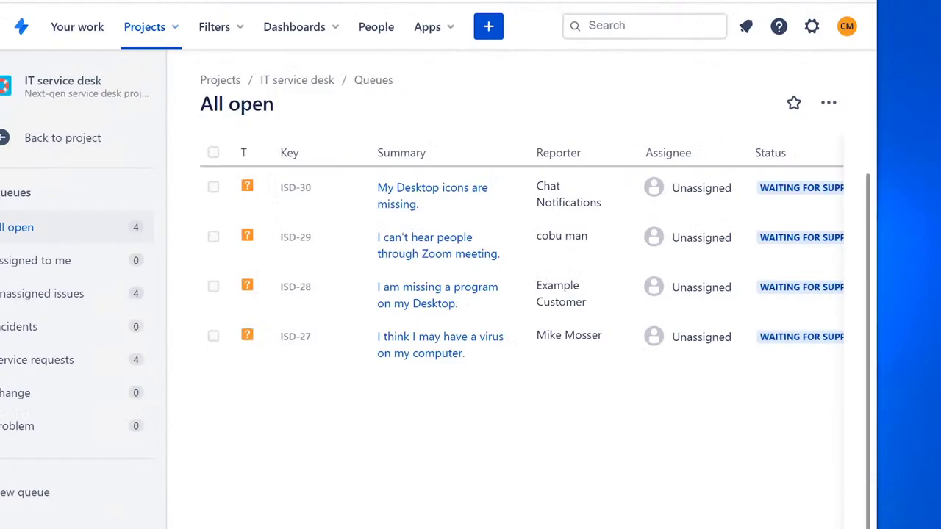
key(super+Up)
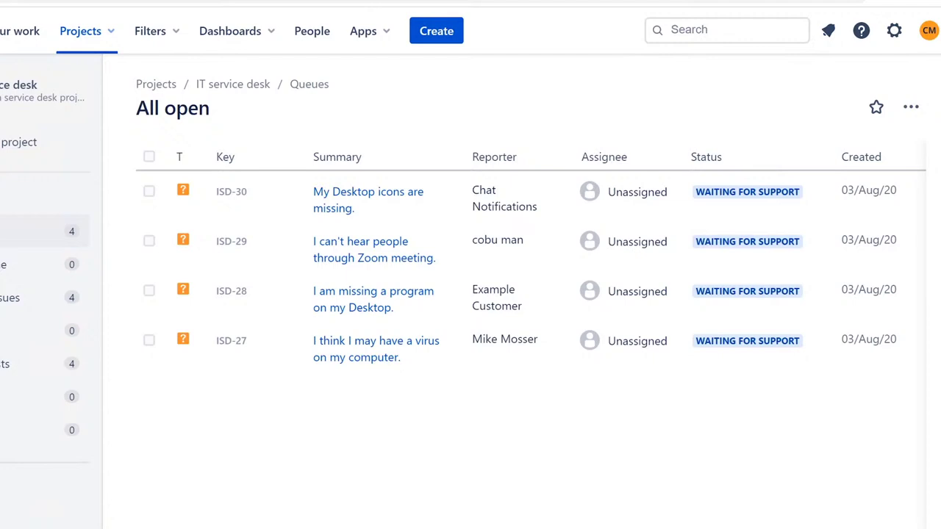
scroll(935, 180, right, 3)
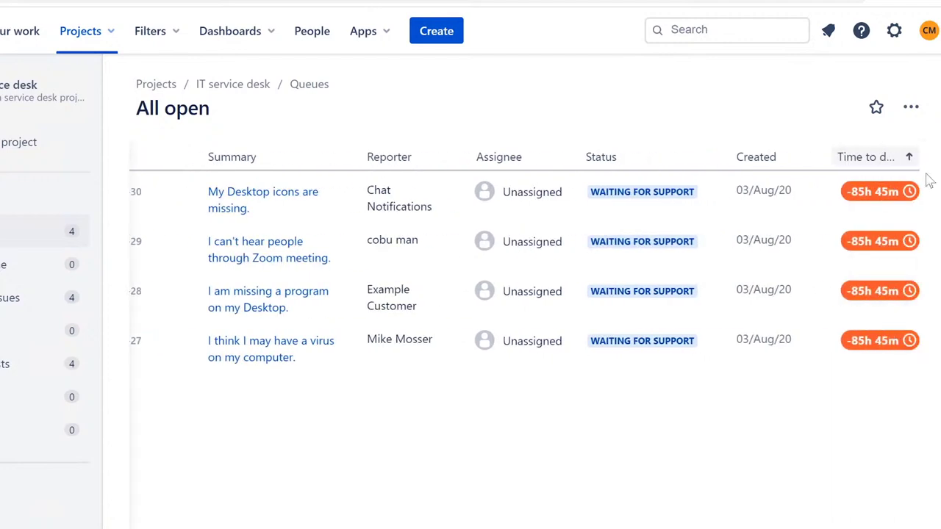
mouse_move(881, 193)
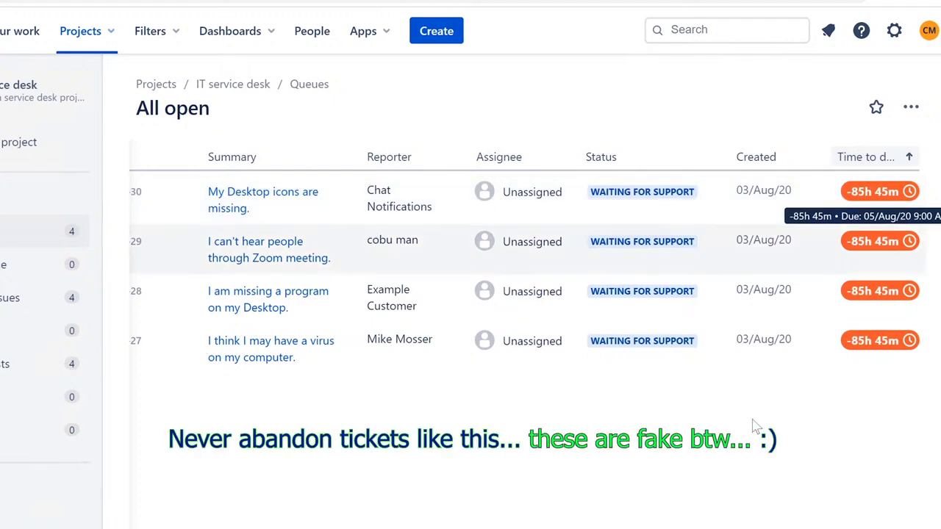
scroll(525, 272, left, 1)
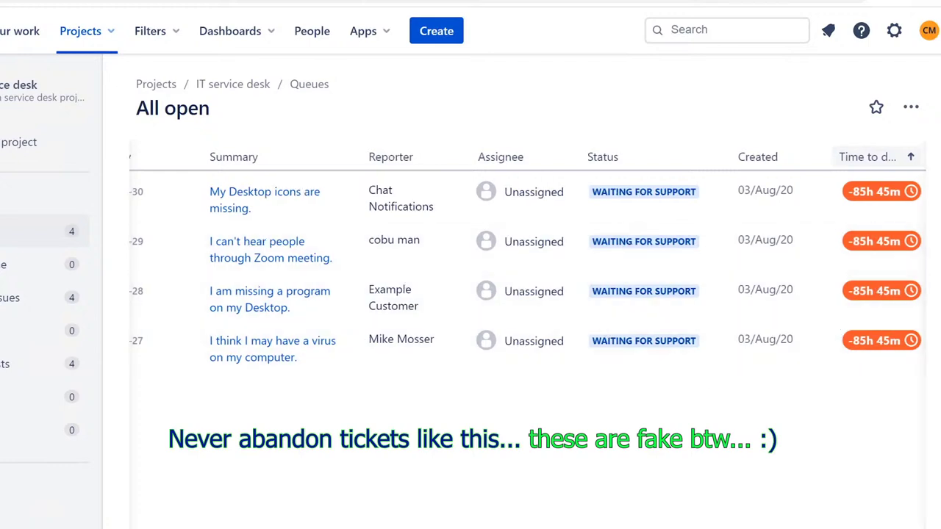
mouse_move(829, 195)
Create ticket ISD-31 with 'fake ticket' as its summary and description
click(455, 32)
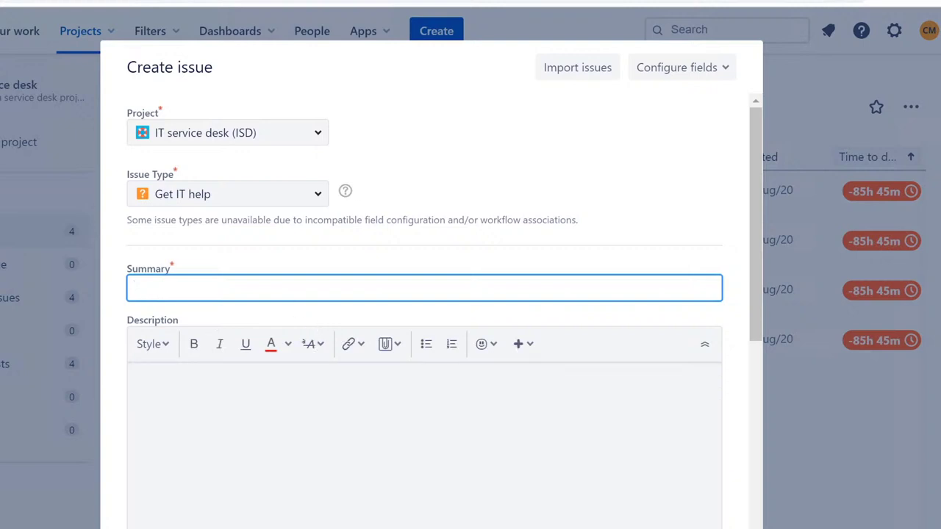
text(fake tickets)
key(BackSpace)
key(Tab)
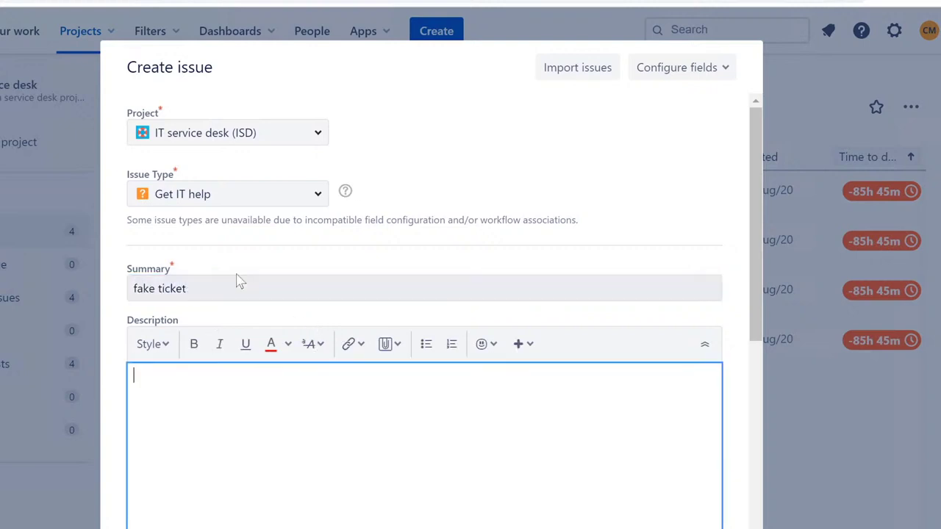
text(fake ticket)
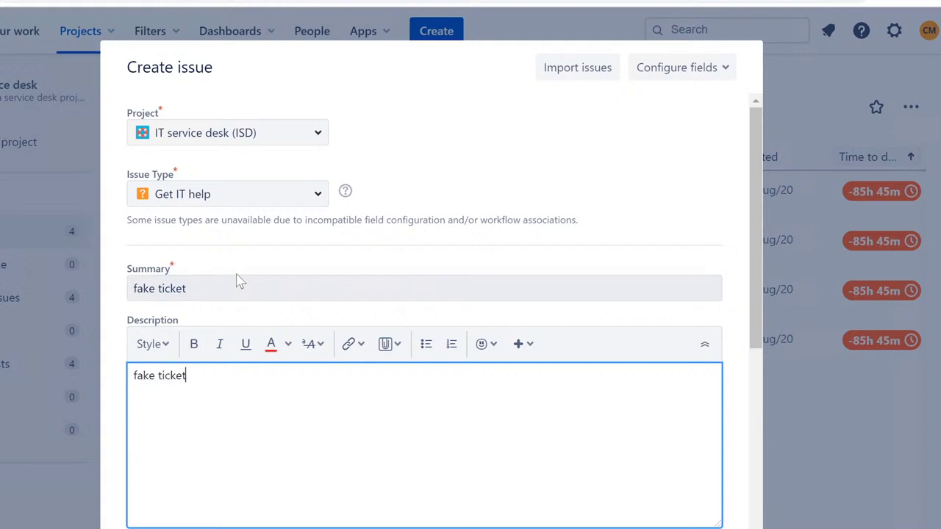
key(alt+s)
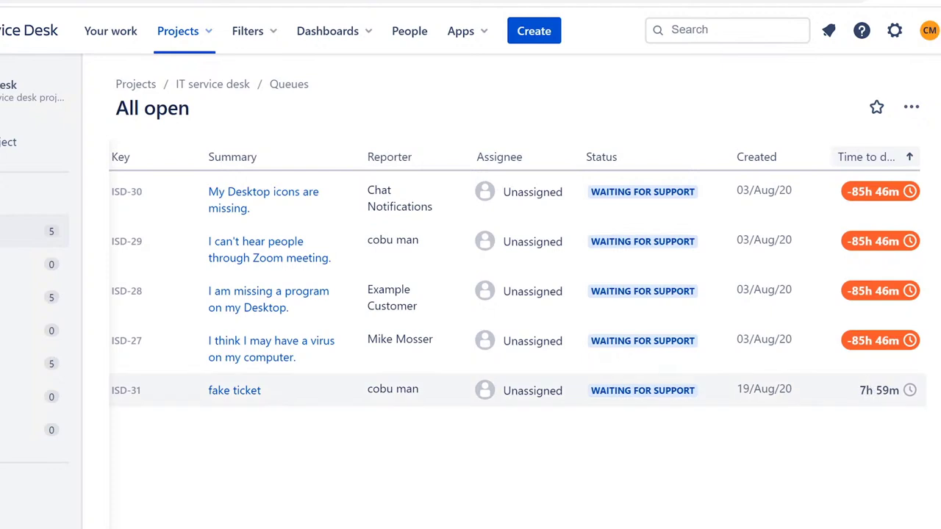
Open ticket ISD-30, 'My Desktop icons are missing.', from the All open queue
mouse_move(868, 396)
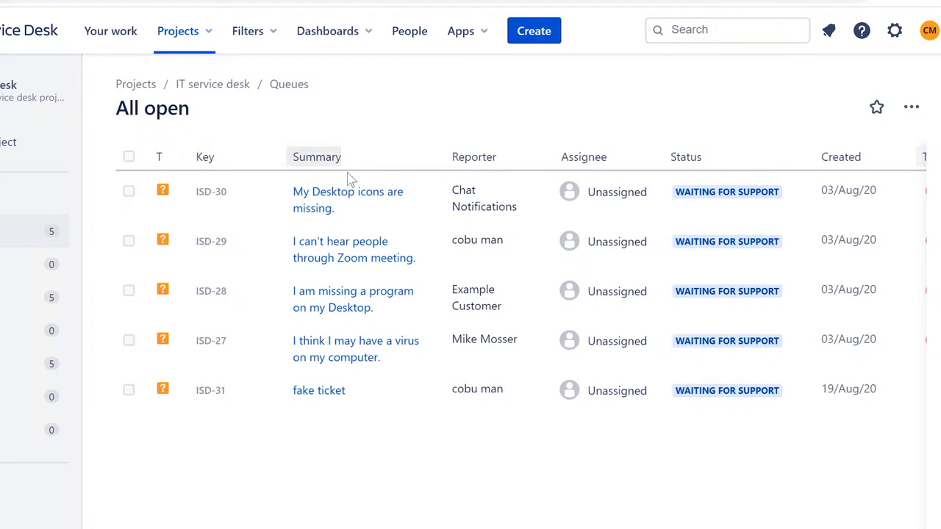
click(358, 198)
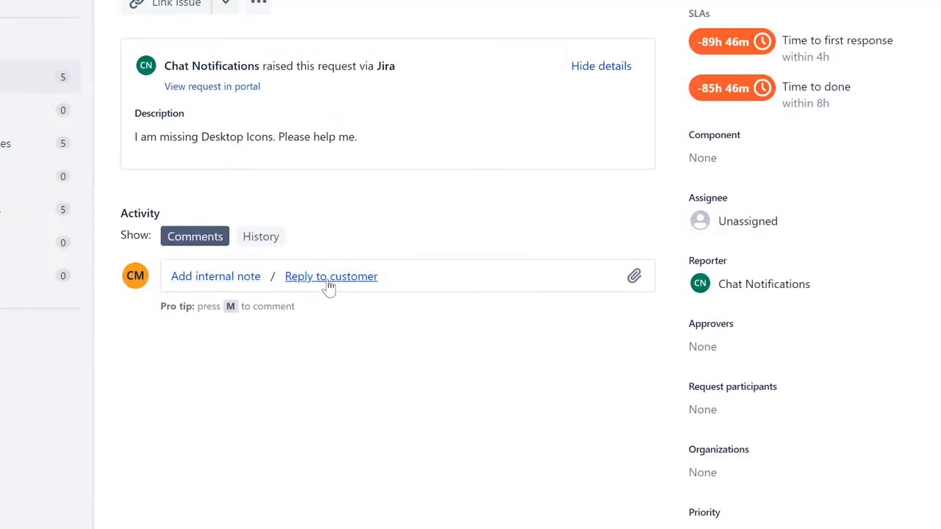
Open the comment editor on ISD-30, ending on Add internal note rather than Reply to customer
click(211, 280)
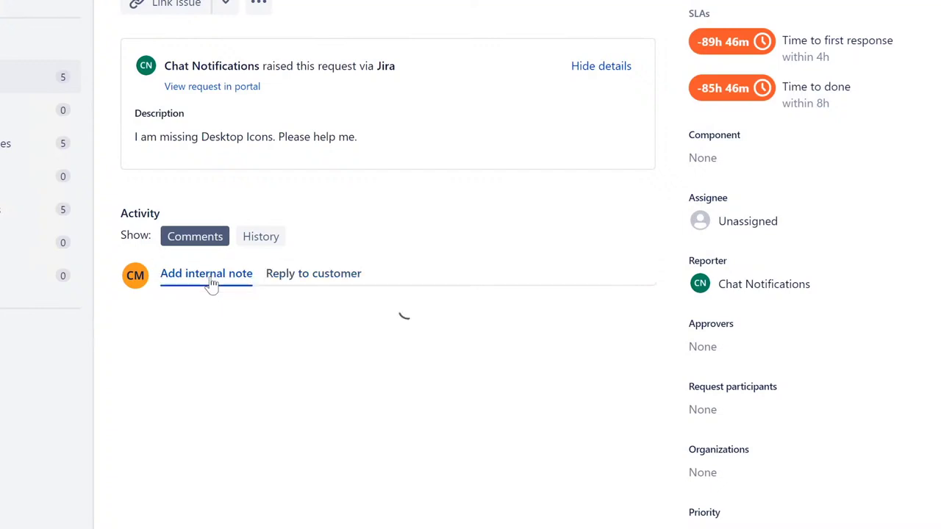
click(315, 275)
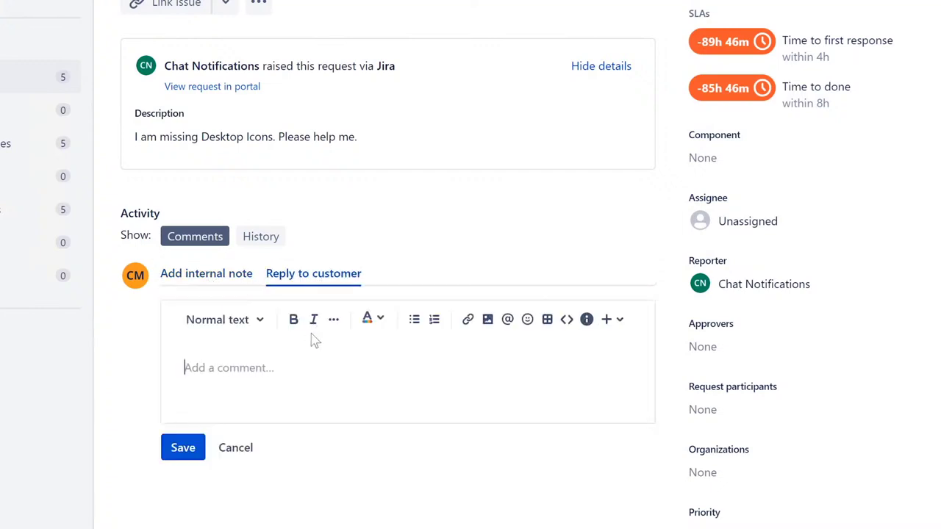
click(279, 389)
click(228, 276)
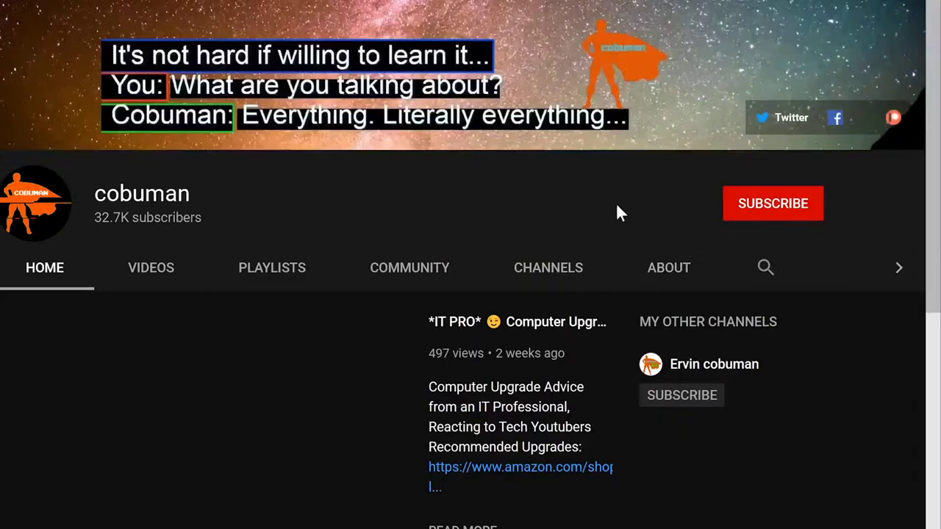
Search the YouTube channel for 'tickets' and browse the help desk ticket training videos
click(766, 270)
text(tickets)
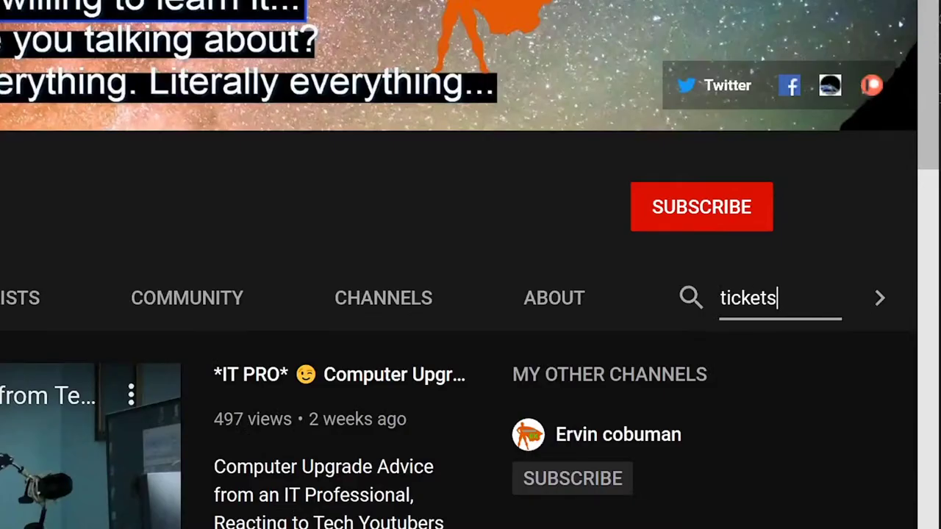
key(Return)
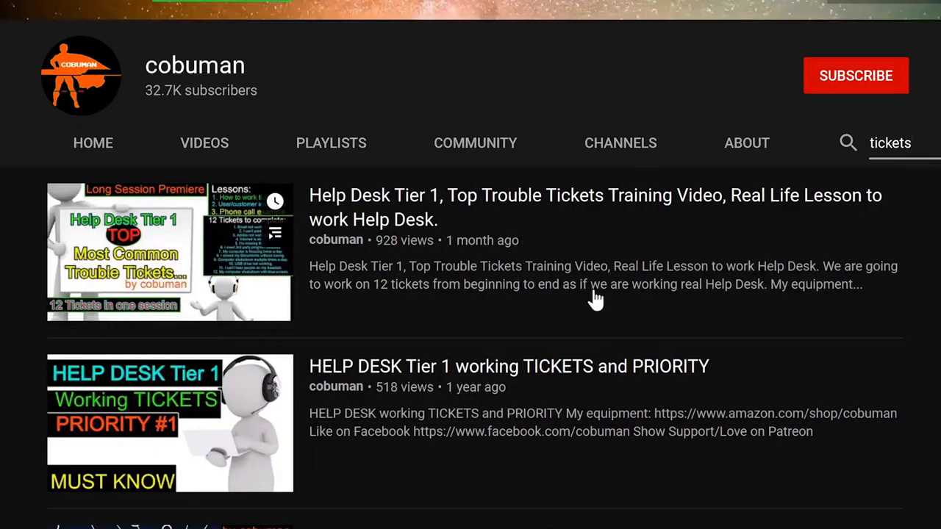
scroll(595, 298, down, 3)
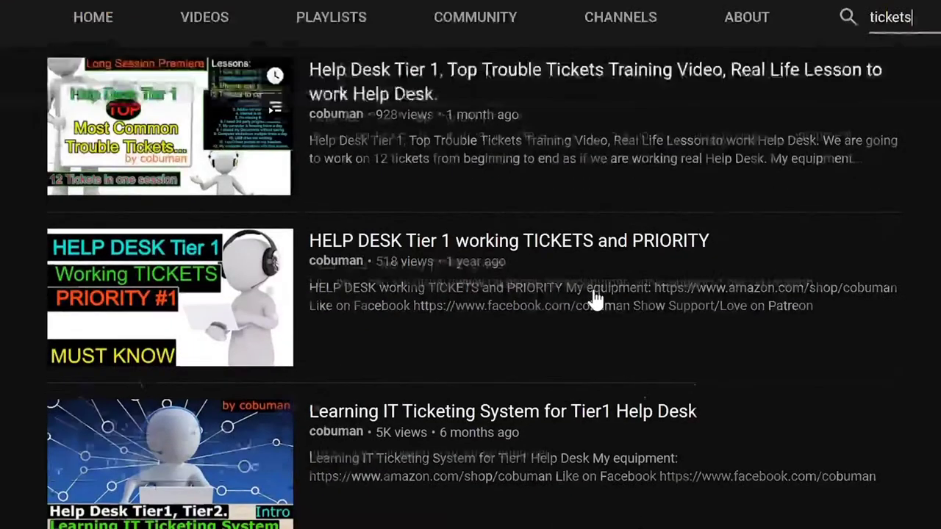
scroll(595, 298, down, 10)
scroll(595, 298, down, 9)
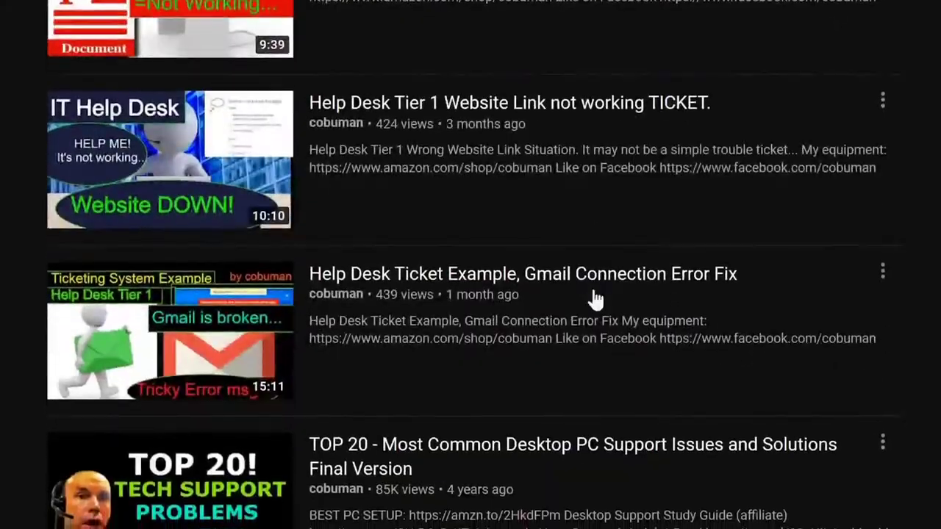
scroll(595, 298, up, 5)
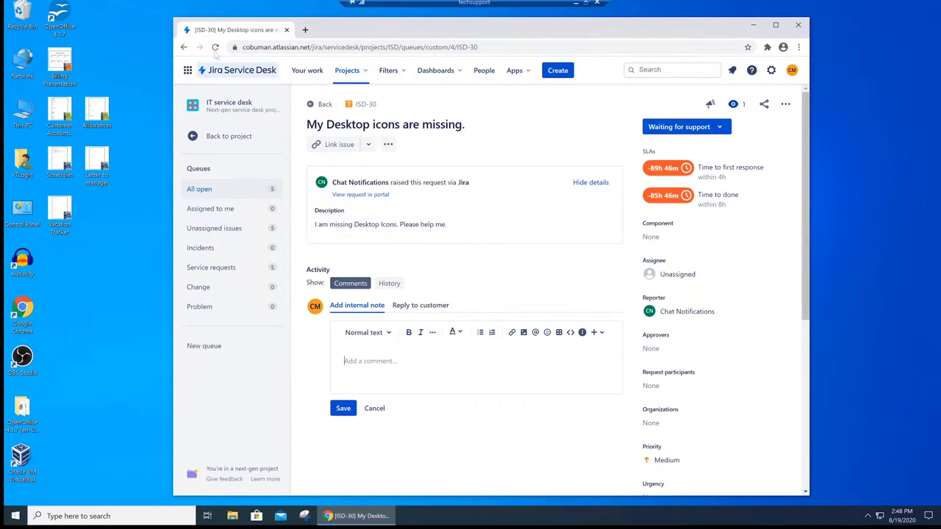
click(184, 47)
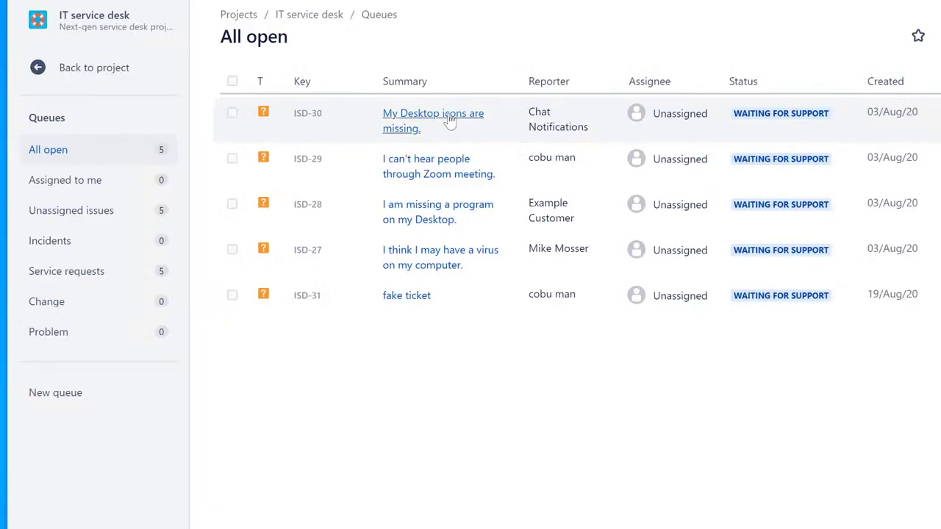
click(458, 171)
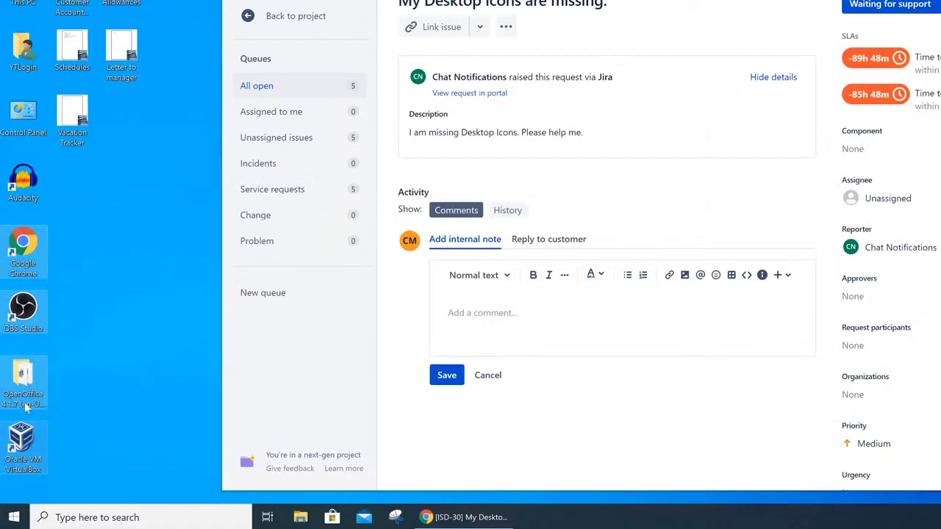
right_click(41, 252)
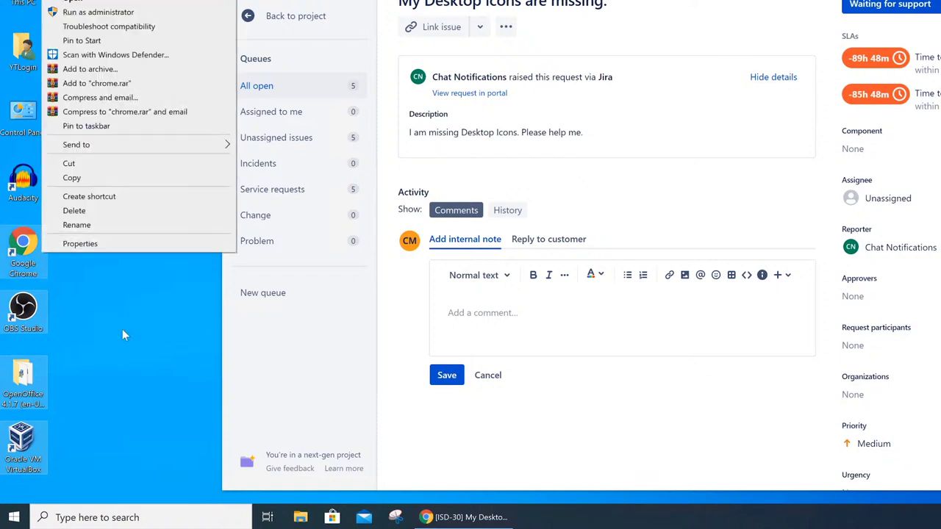
click(122, 329)
drag(79, 226, 2, 474)
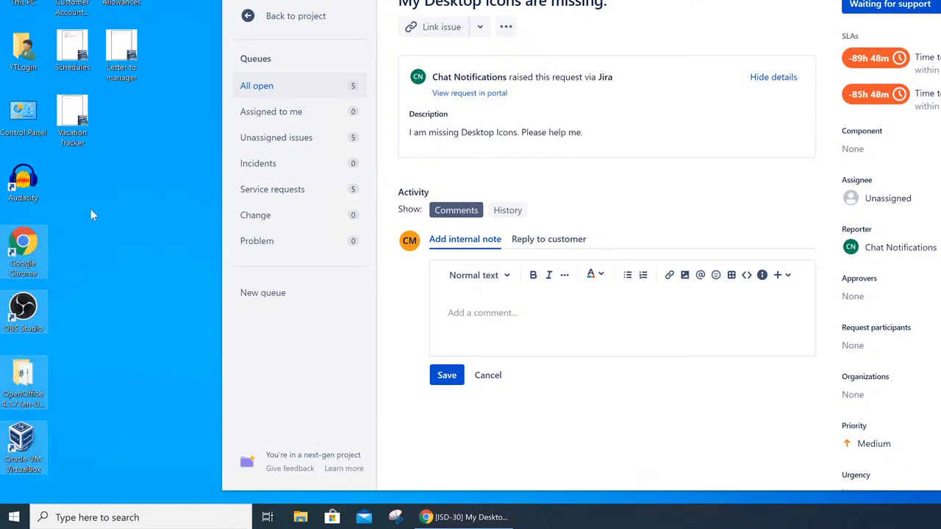
drag(50, 241, 20, 204)
drag(26, 4, 69, 253)
click(70, 259)
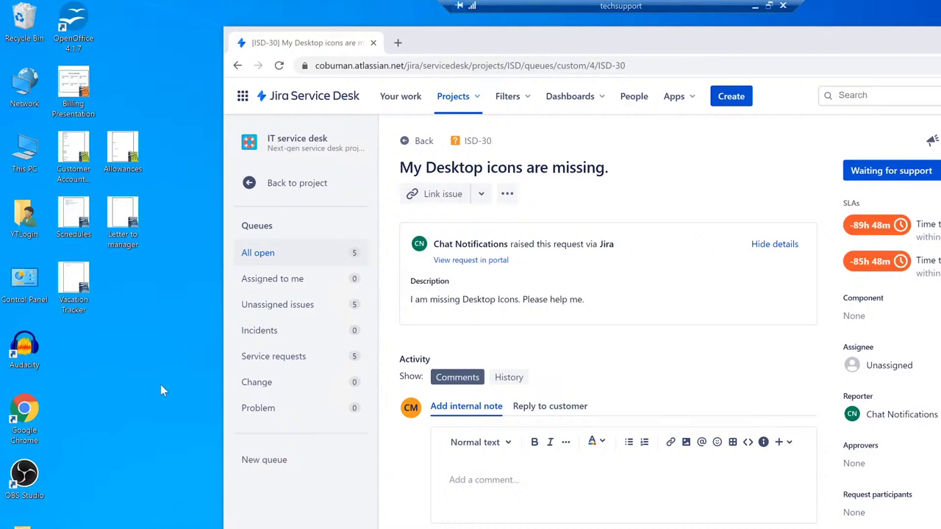
mouse_move(695, 36)
mouse_down()
mouse_move(707, 49)
mouse_move(696, 27)
mouse_up()
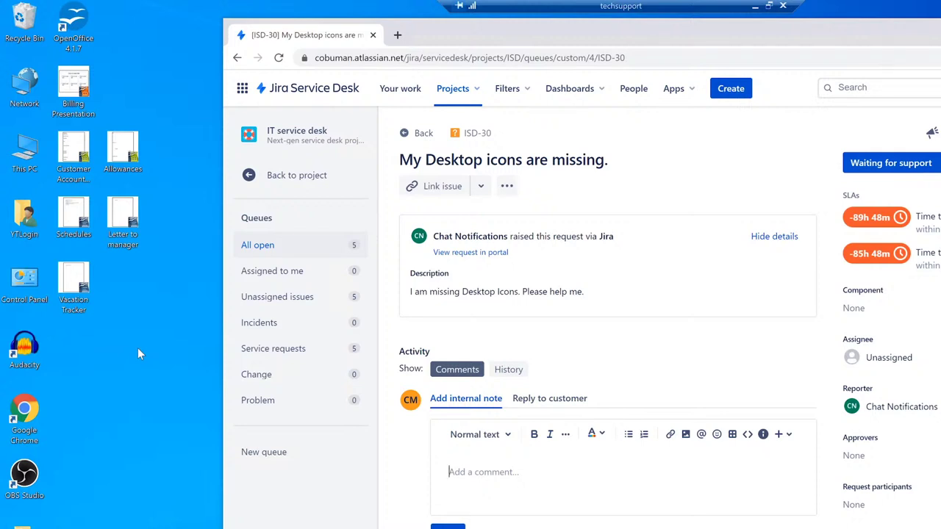
drag(174, 64, 69, 328)
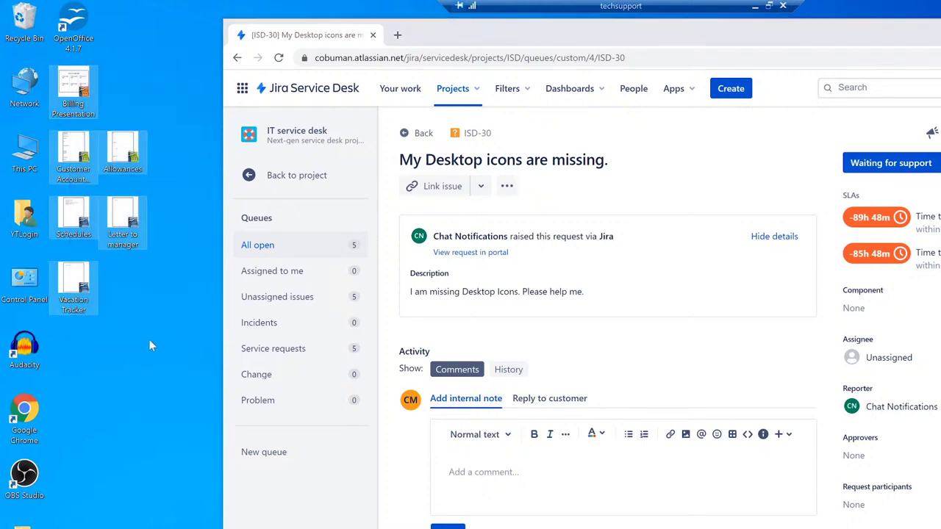
click(166, 339)
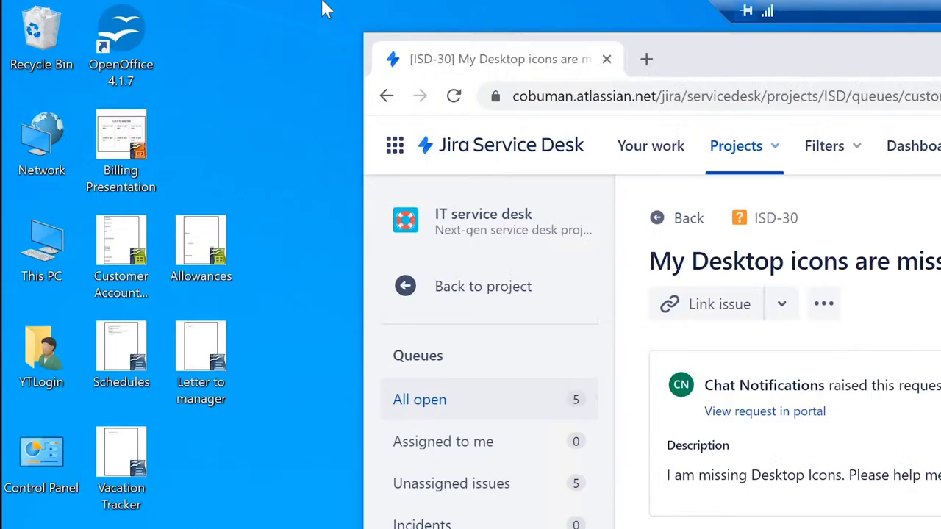
Select and deselect the six desktop document icons, then return the browser to the All open queue
drag(249, 233, 132, 526)
click(246, 510)
drag(313, 123, 104, 526)
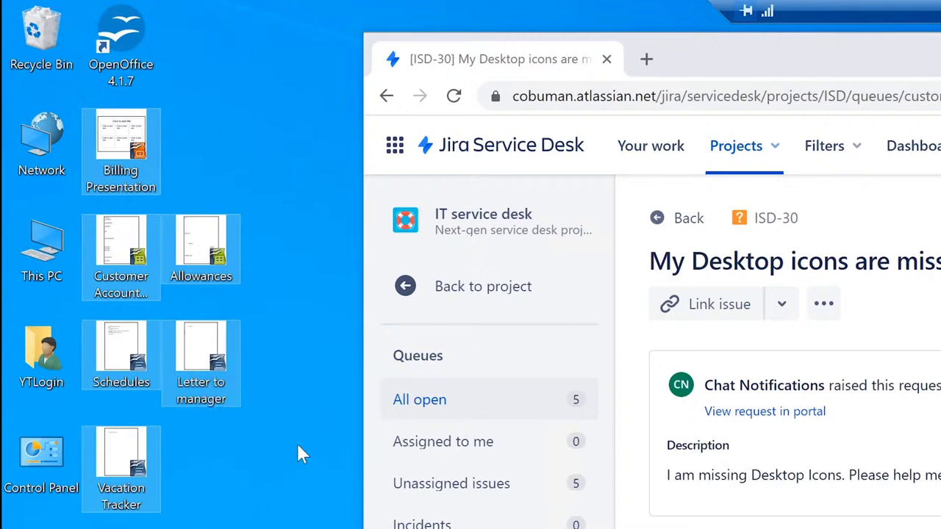
click(321, 272)
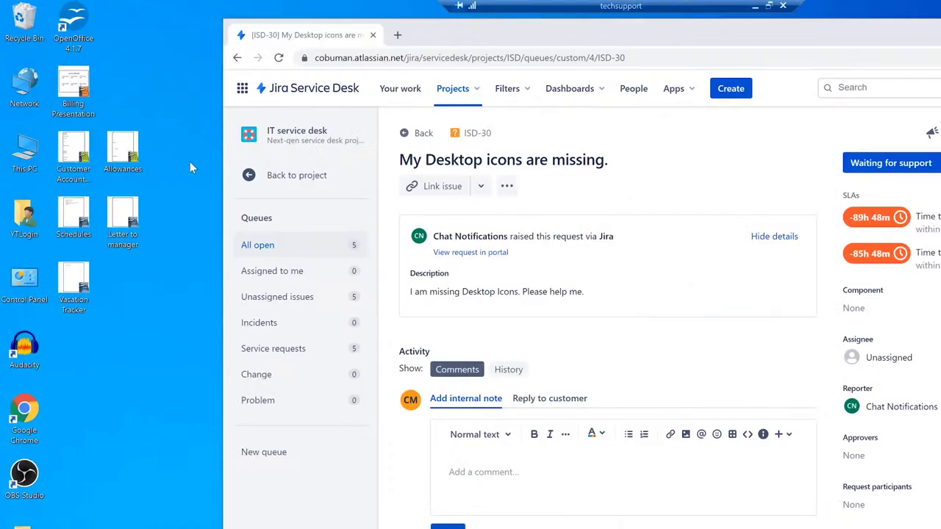
drag(207, 81, 65, 338)
click(120, 373)
click(238, 59)
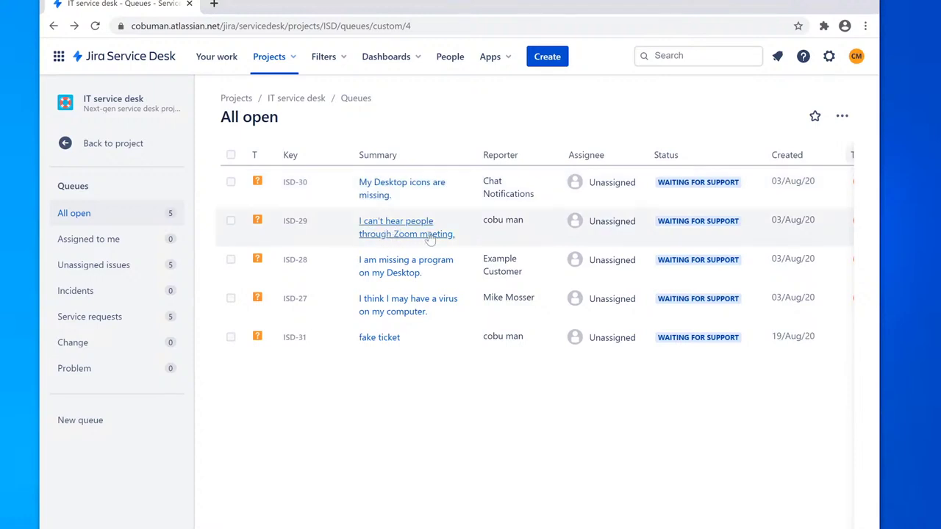
Review ticket ISD-29 about Zoom audio, then open Sound settings from the tray speaker icon
click(410, 236)
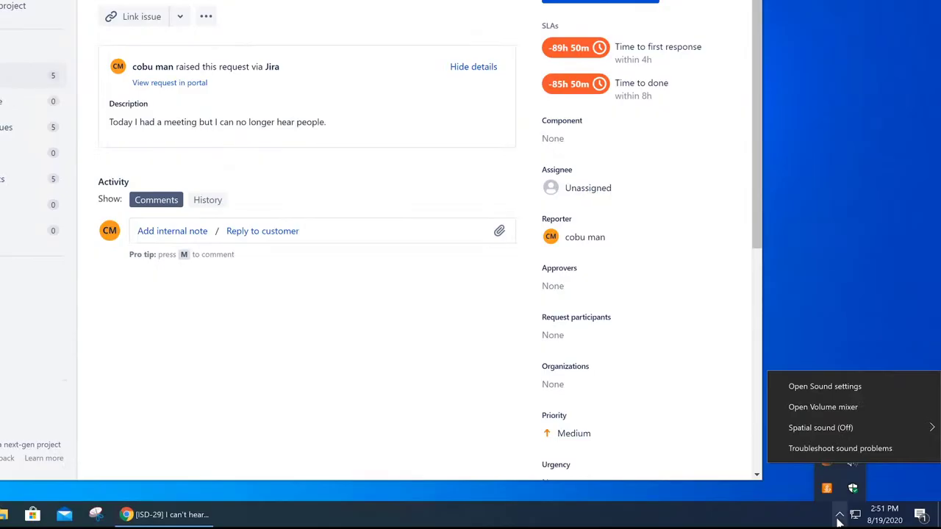
click(837, 512)
click(838, 513)
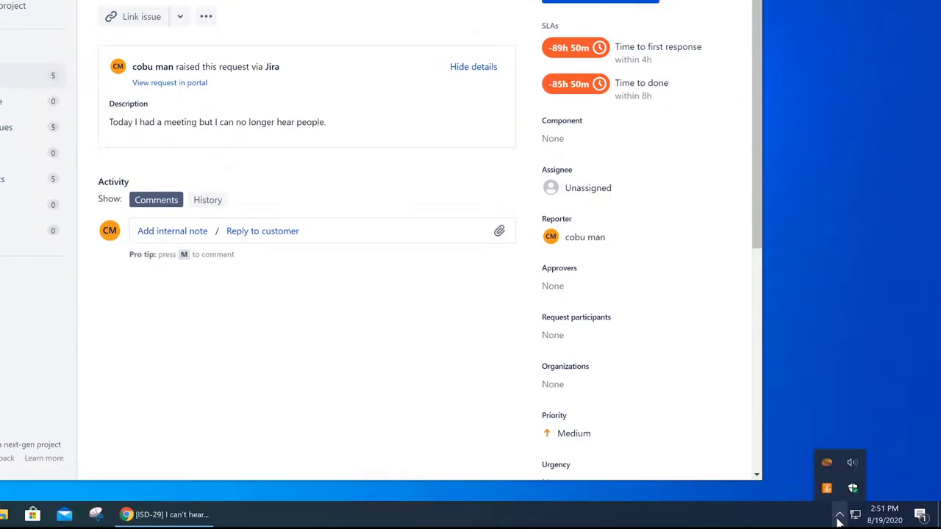
right_click(851, 468)
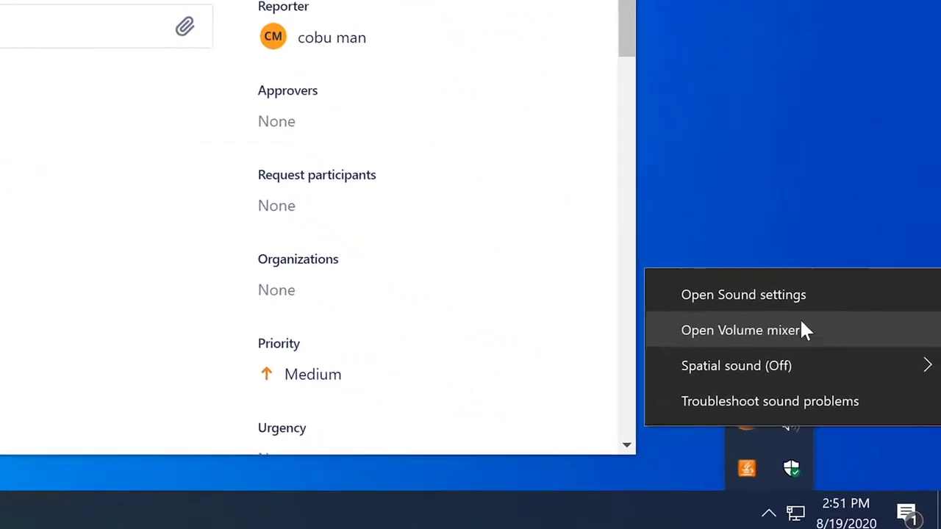
click(784, 288)
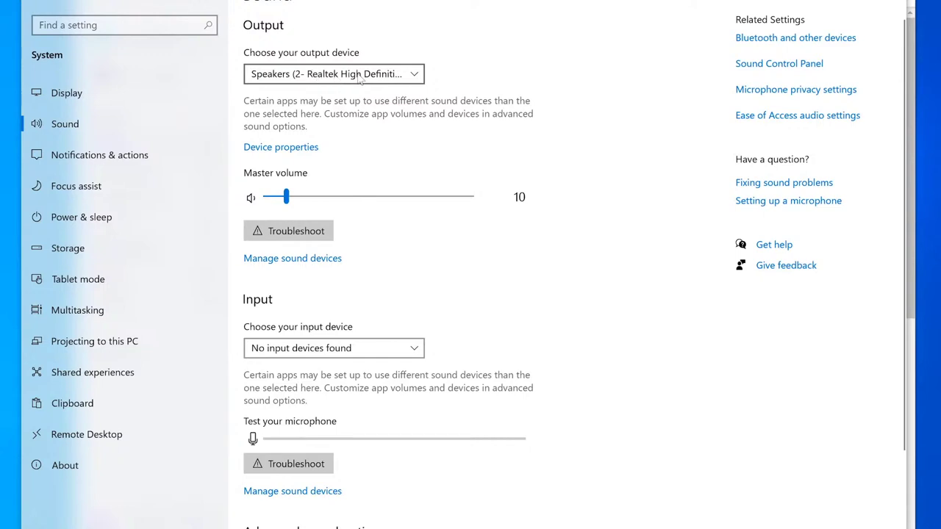
Confirm Realtek speakers as output and no input device, then launch the Sound Control Panel
click(359, 81)
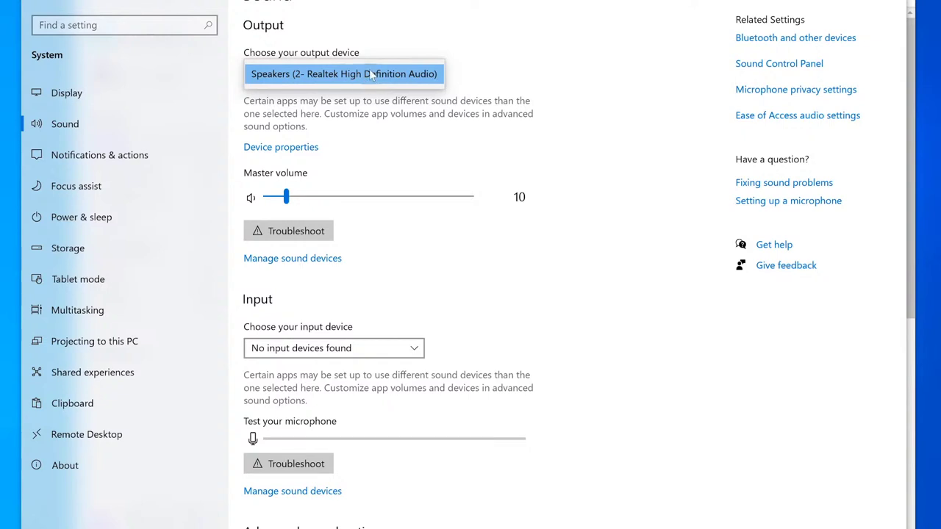
click(387, 109)
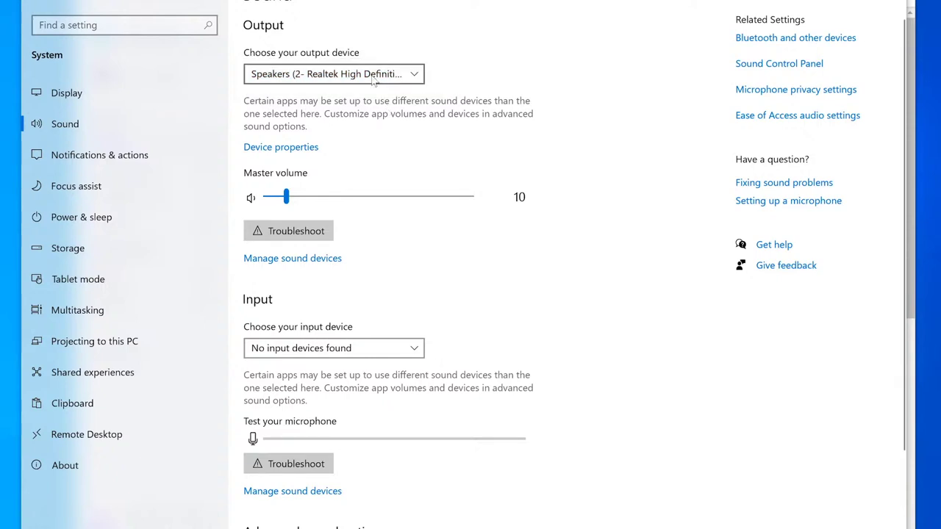
click(373, 76)
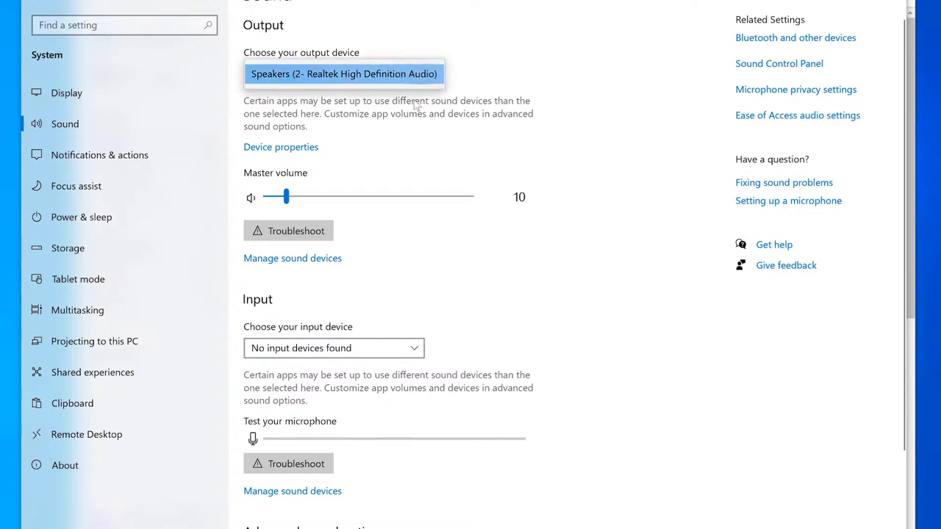
click(369, 116)
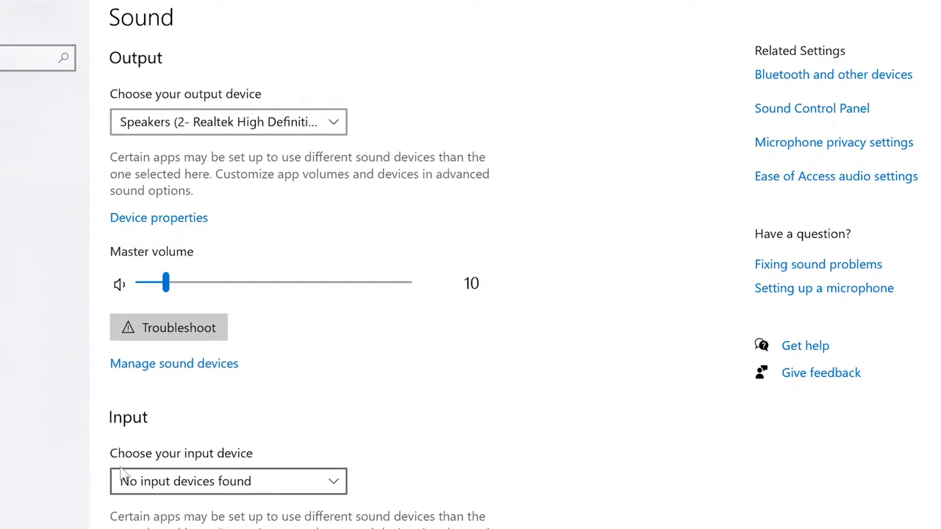
click(234, 482)
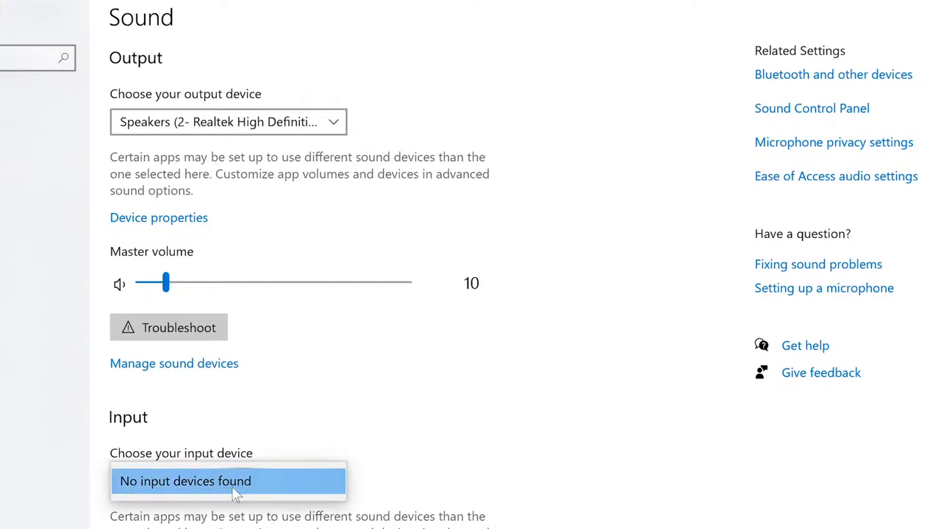
click(231, 523)
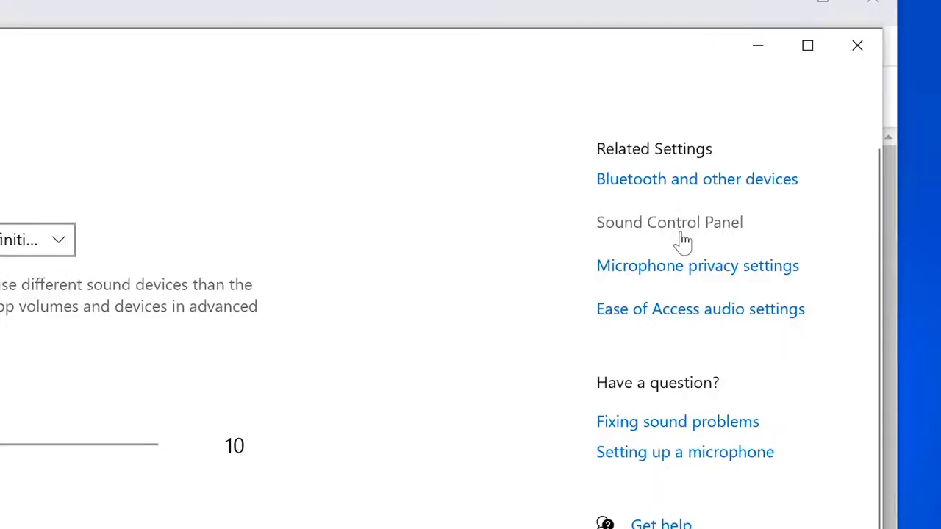
click(783, 68)
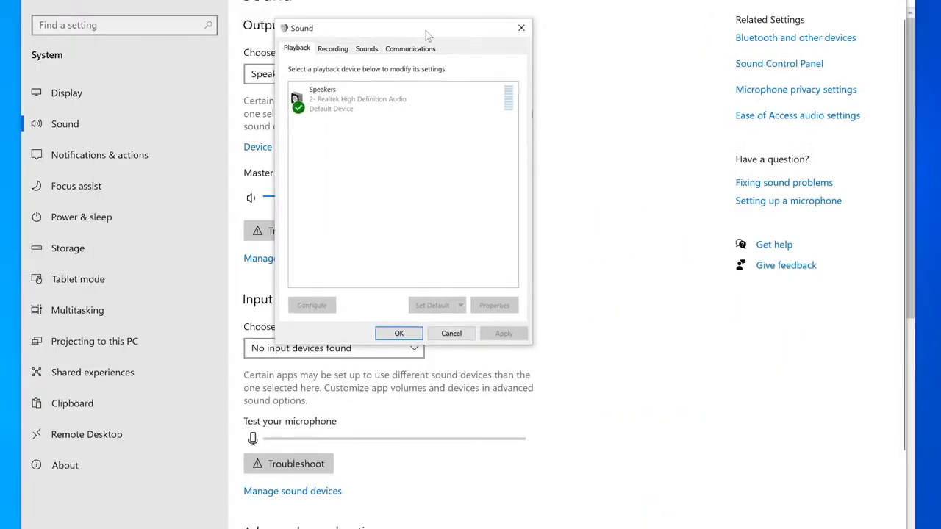
Inspect the Playback speakers, finding Plantronics C610 as Default Device and Realtek speakers Ready
drag(425, 31, 431, 31)
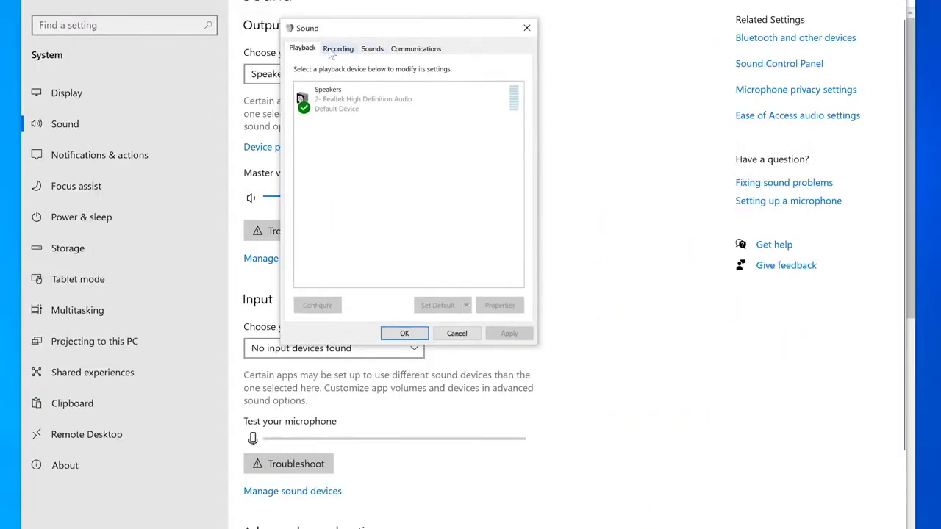
click(368, 98)
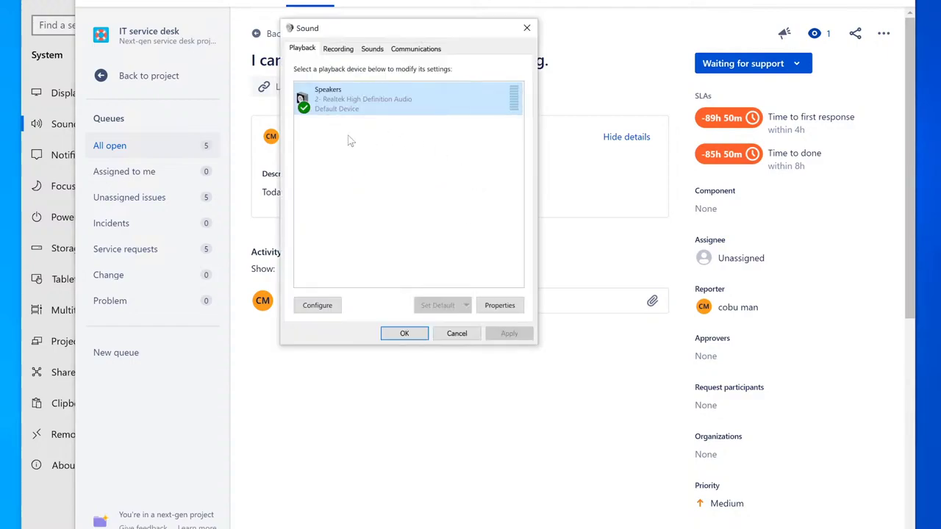
click(379, 150)
click(348, 104)
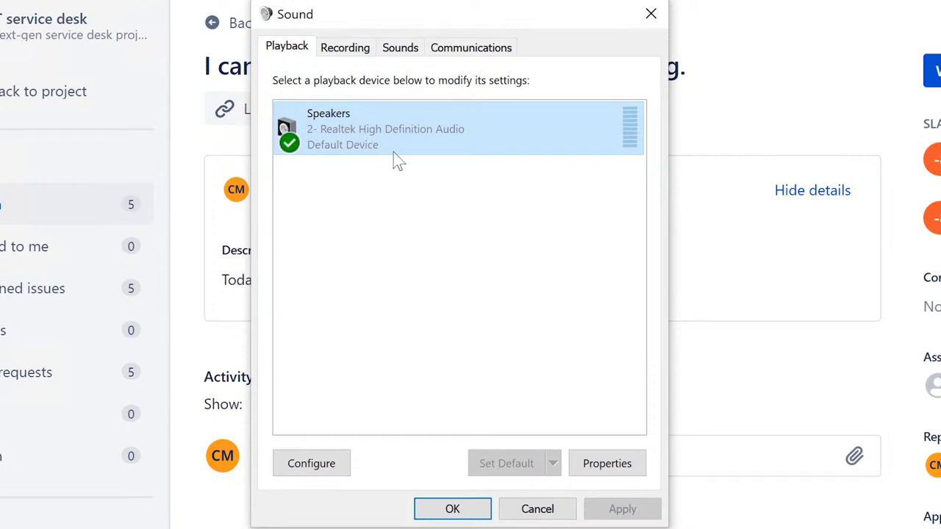
click(367, 215)
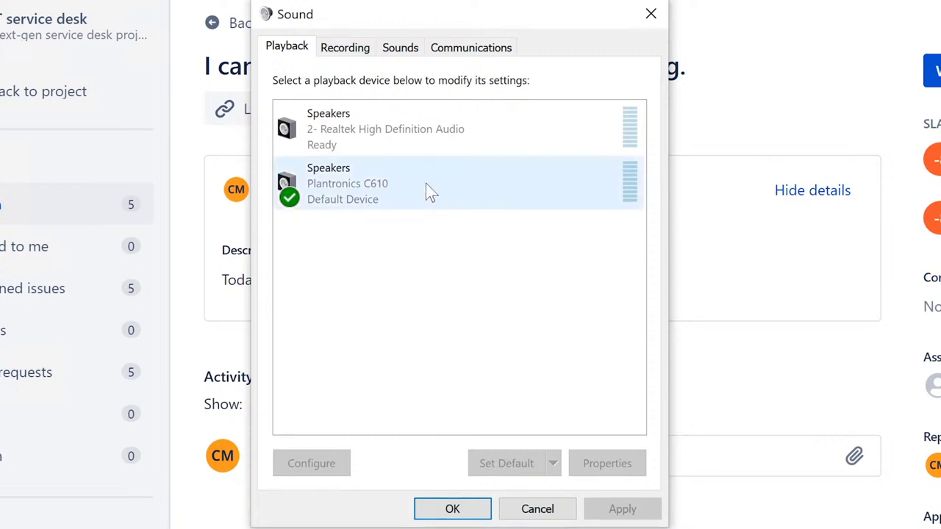
Make the Realtek speakers the default playback and default communication device
click(316, 188)
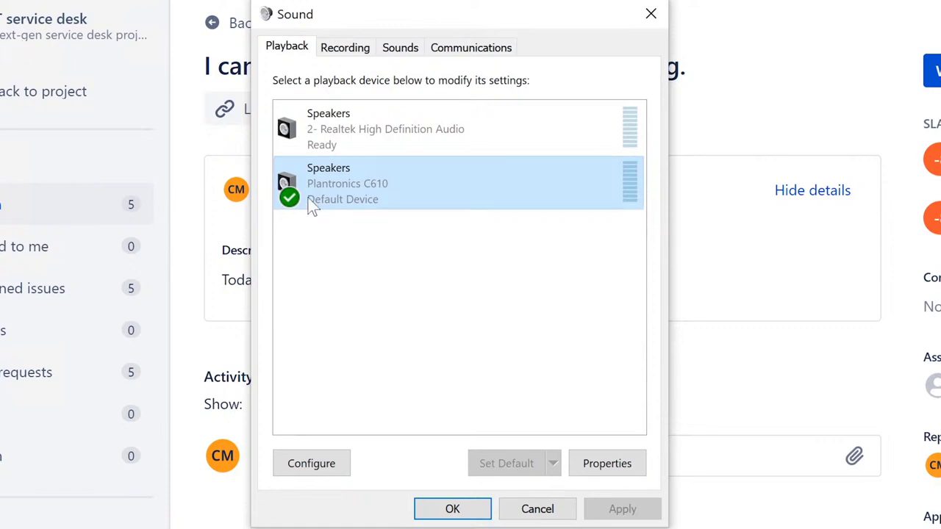
click(397, 136)
right_click(399, 132)
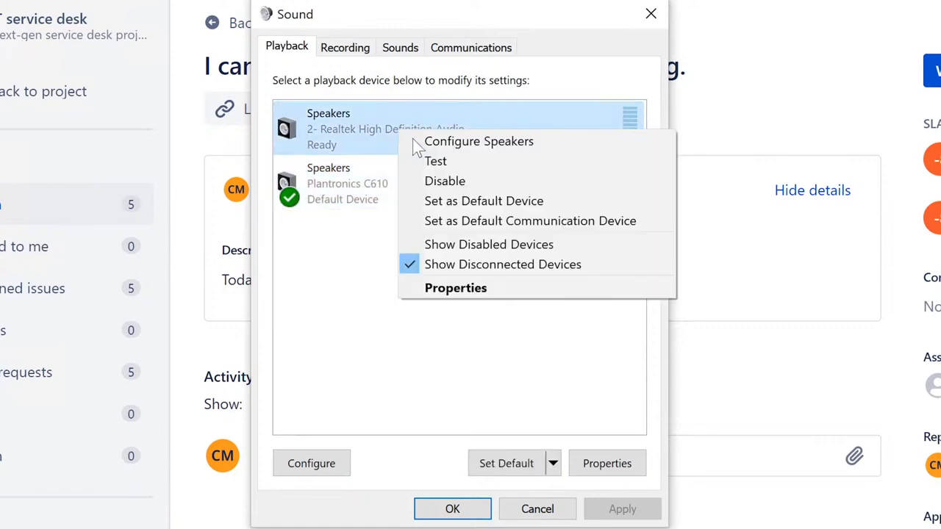
click(474, 202)
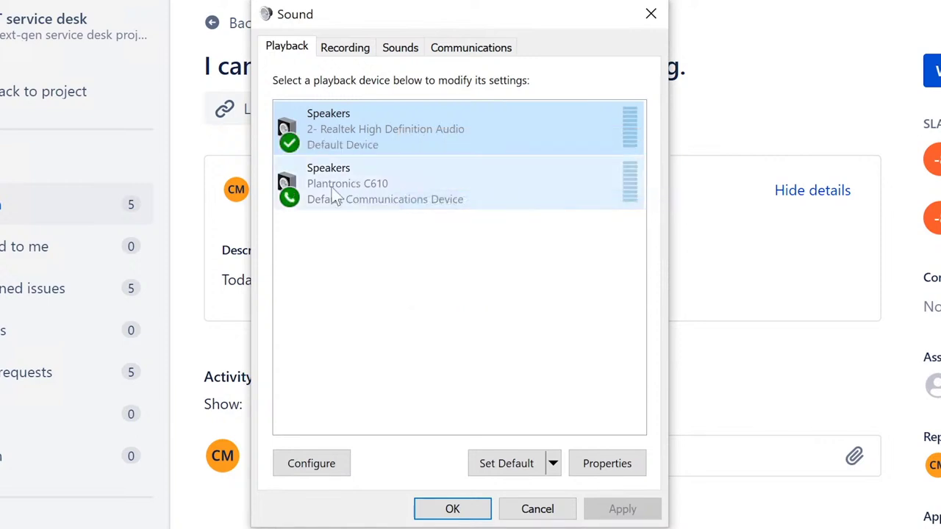
right_click(397, 144)
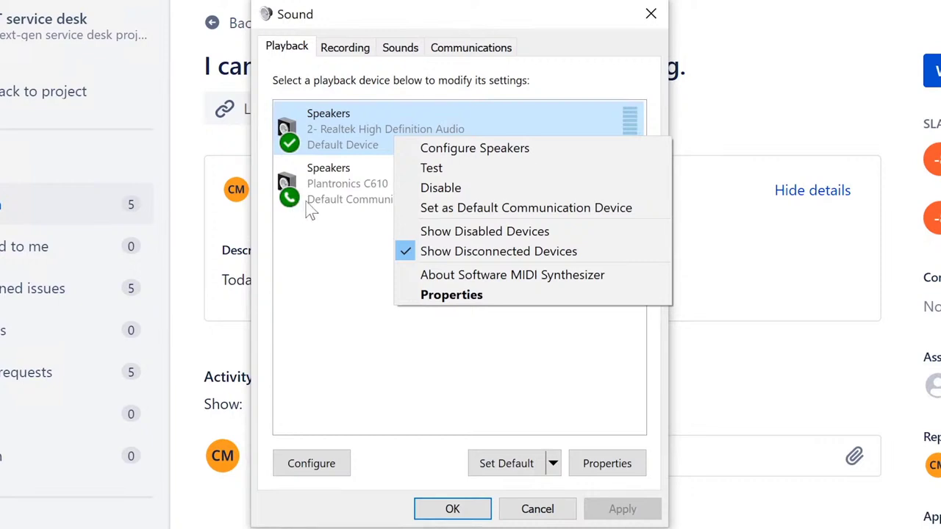
click(557, 208)
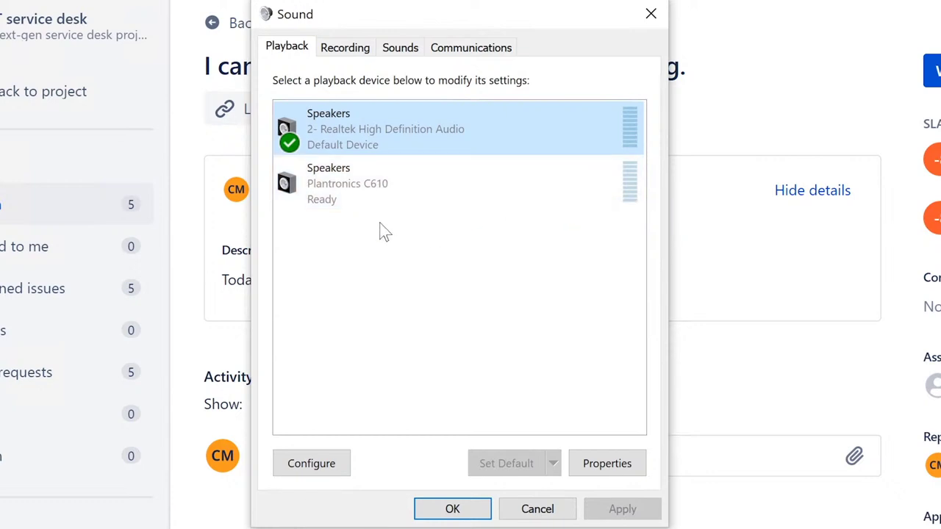
Restore the Plantronics C610 speakers as default playback and default communication device
click(394, 204)
right_click(387, 184)
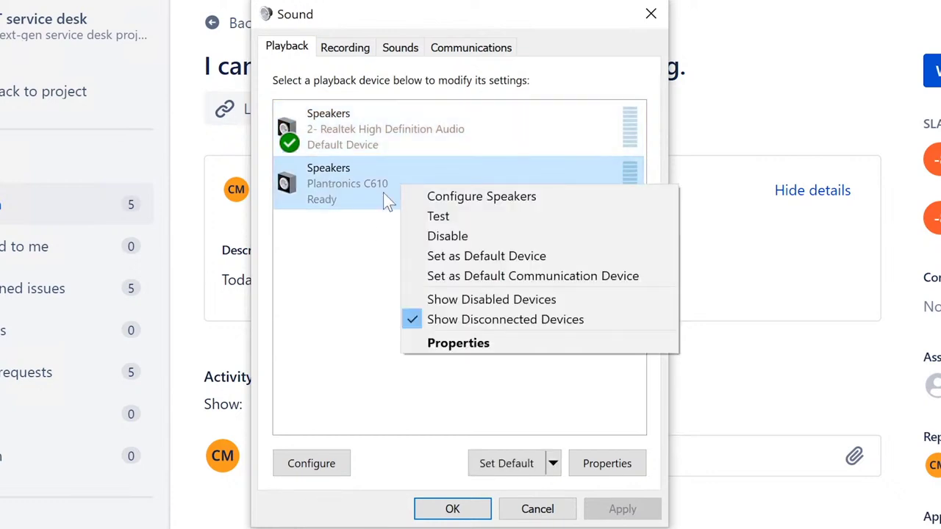
click(528, 255)
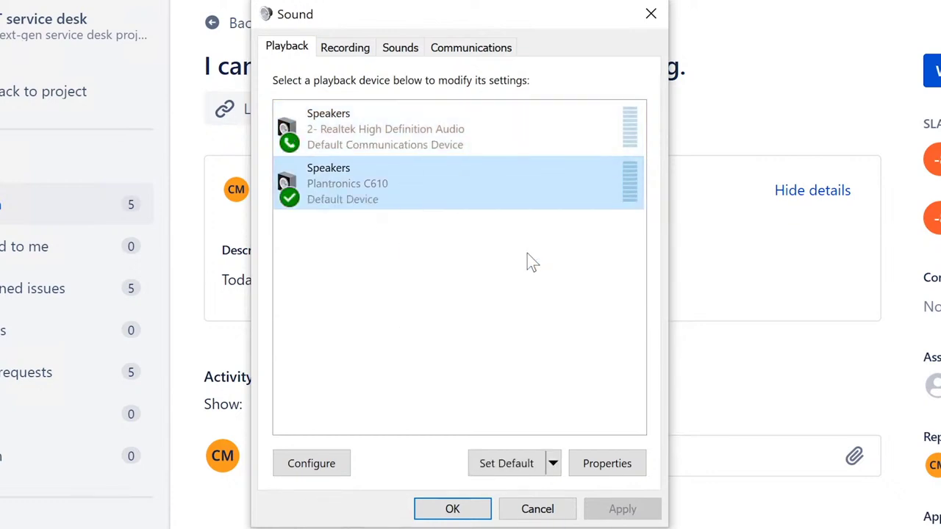
click(462, 139)
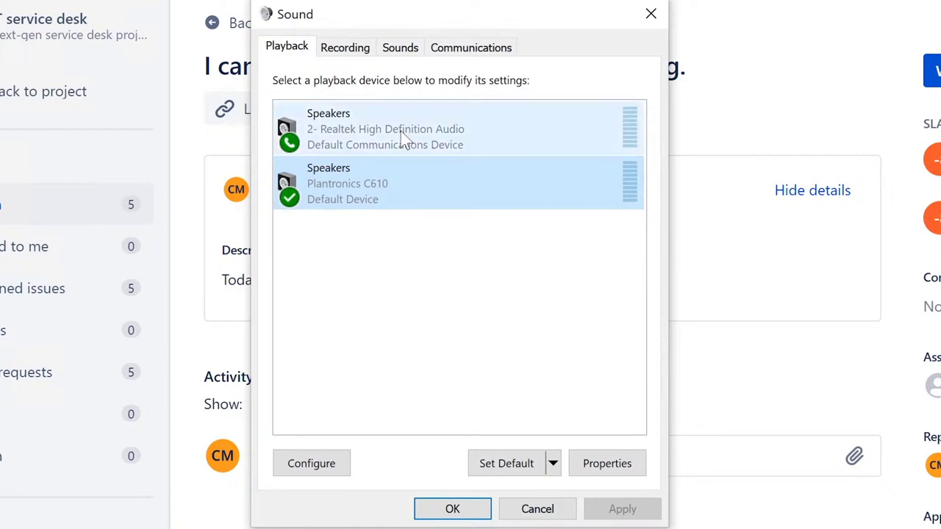
click(346, 198)
right_click(345, 192)
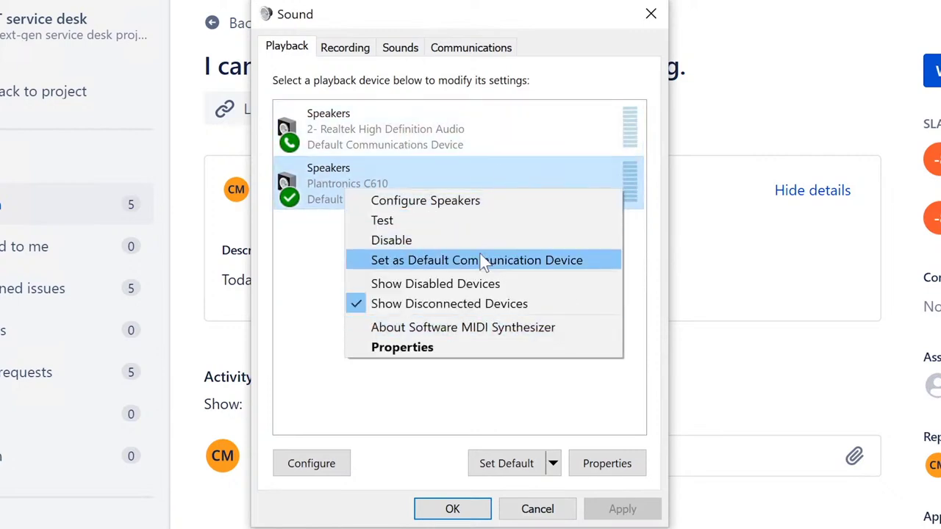
click(483, 261)
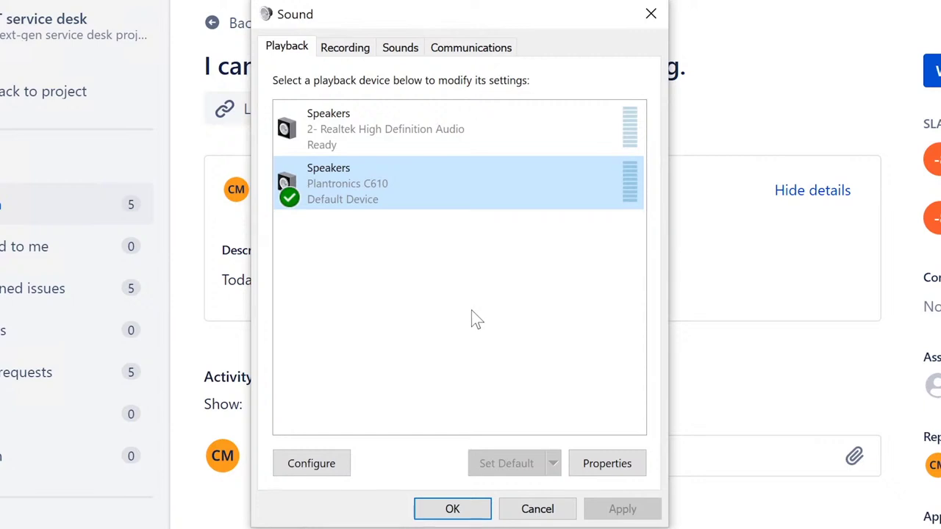
Inspect the Plantronics C610 microphone and Line In recording devices, then return to the playback list
click(346, 48)
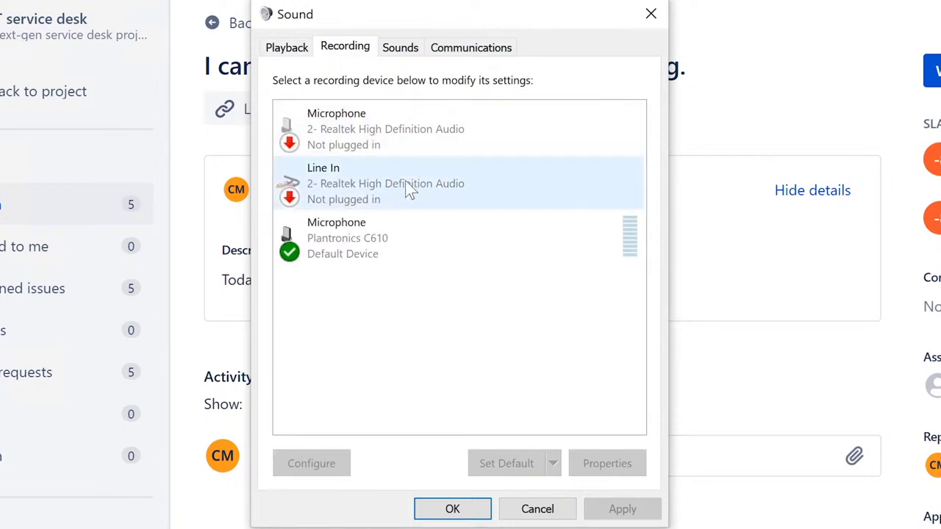
click(376, 248)
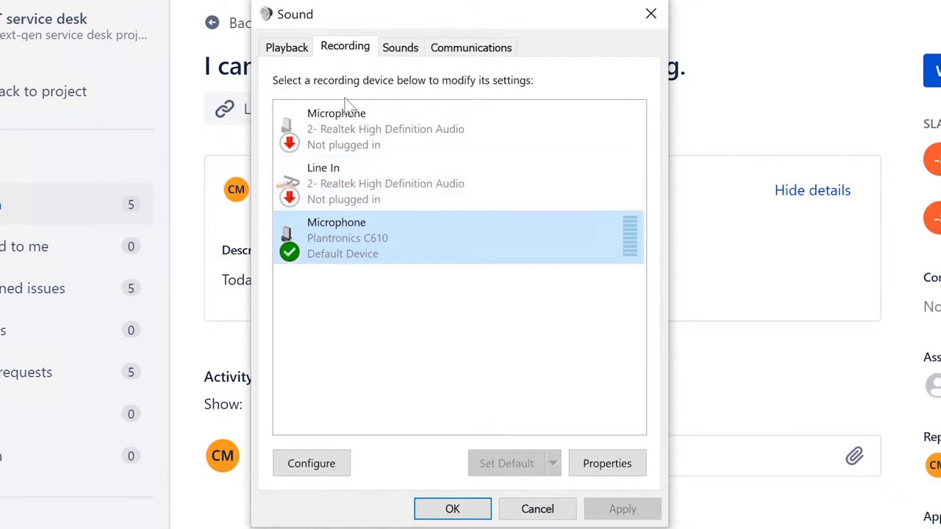
click(346, 180)
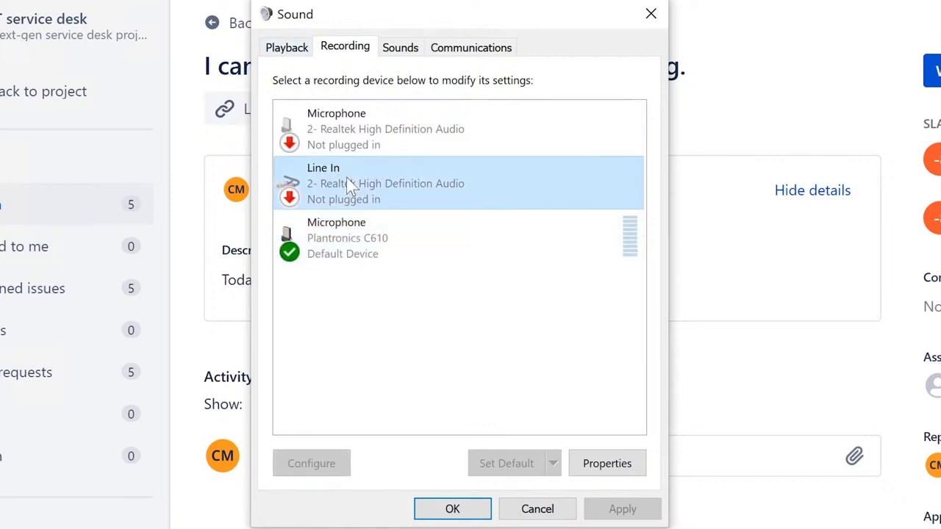
click(301, 51)
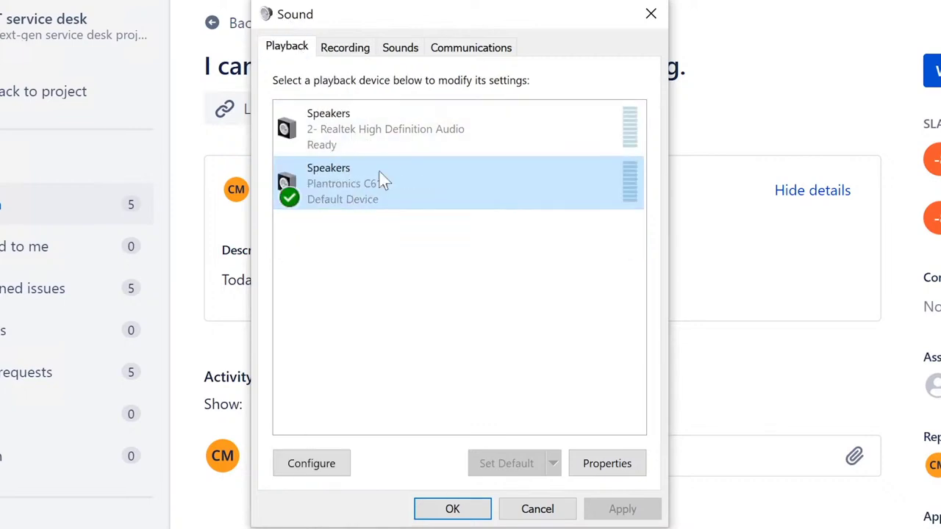
click(495, 339)
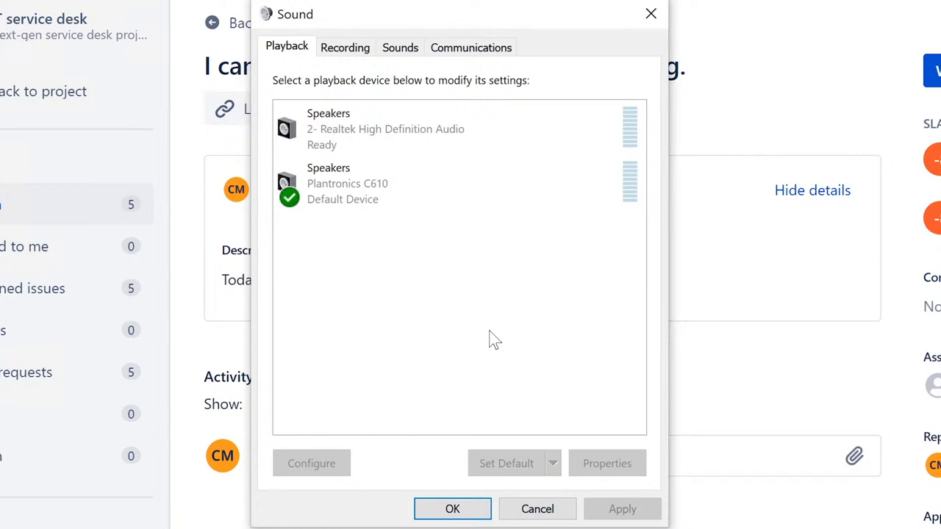
Cancel the Sound dialog and open ticket ISD-28 from the All open queue
click(547, 517)
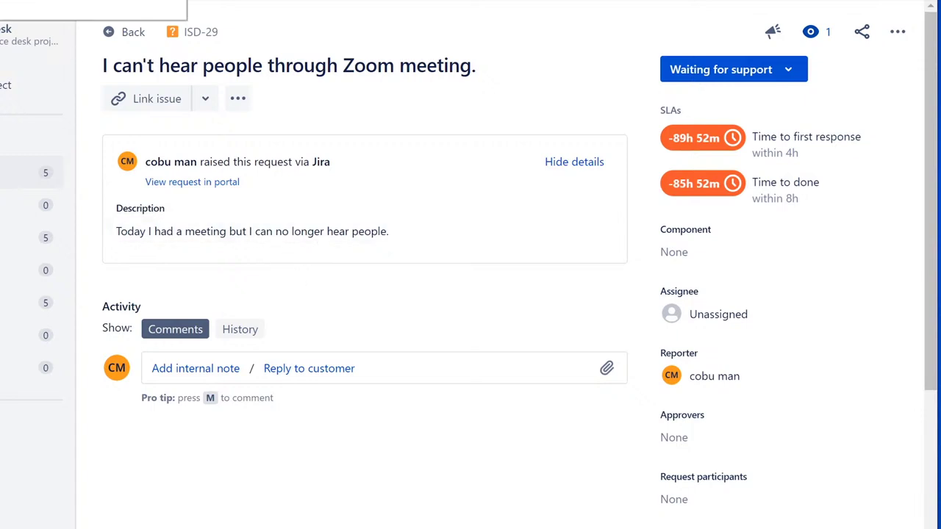
key(alt+Left)
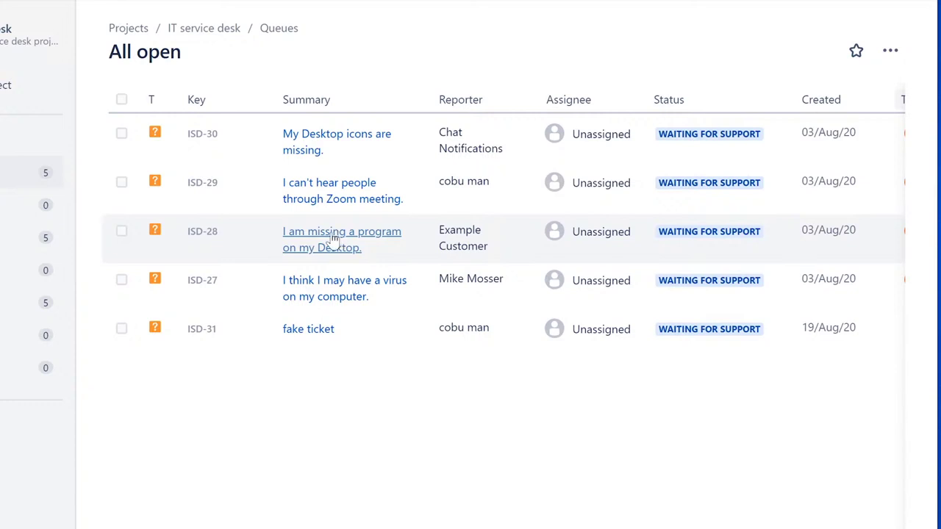
click(343, 237)
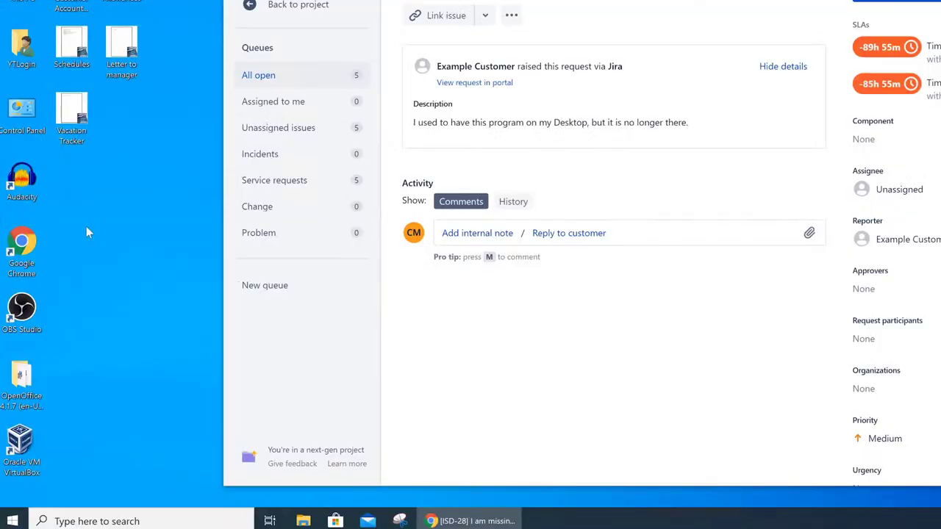
Move the Google Chrome desktop shortcut beside Audacity and briefly view the Start menu
drag(46, 255, 122, 163)
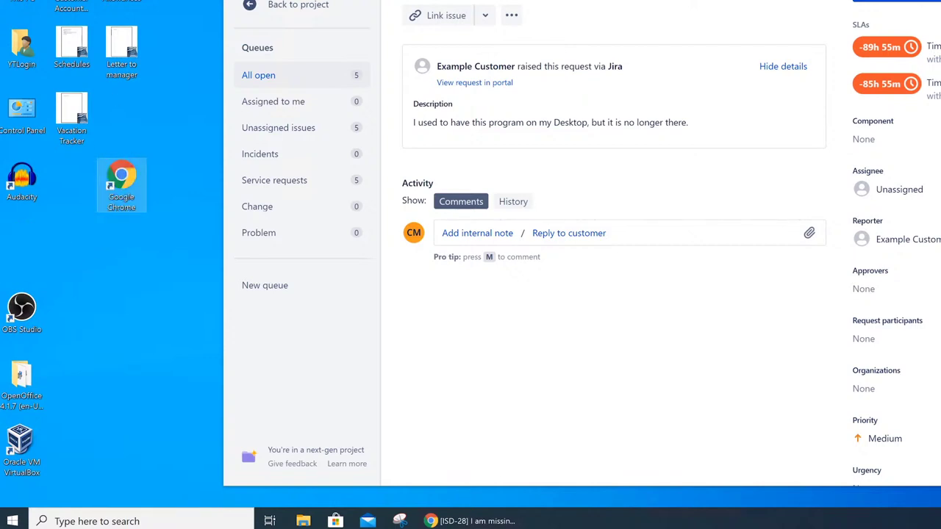
click(12, 521)
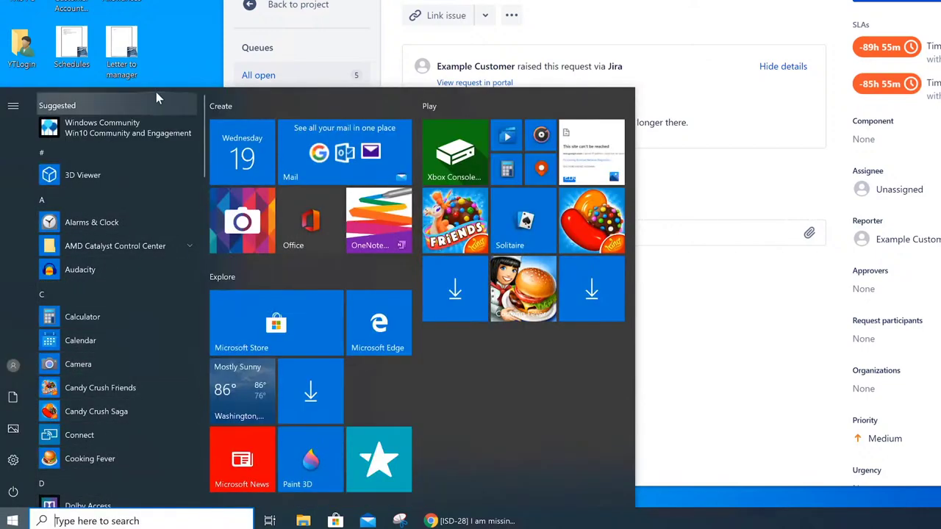
key(Escape)
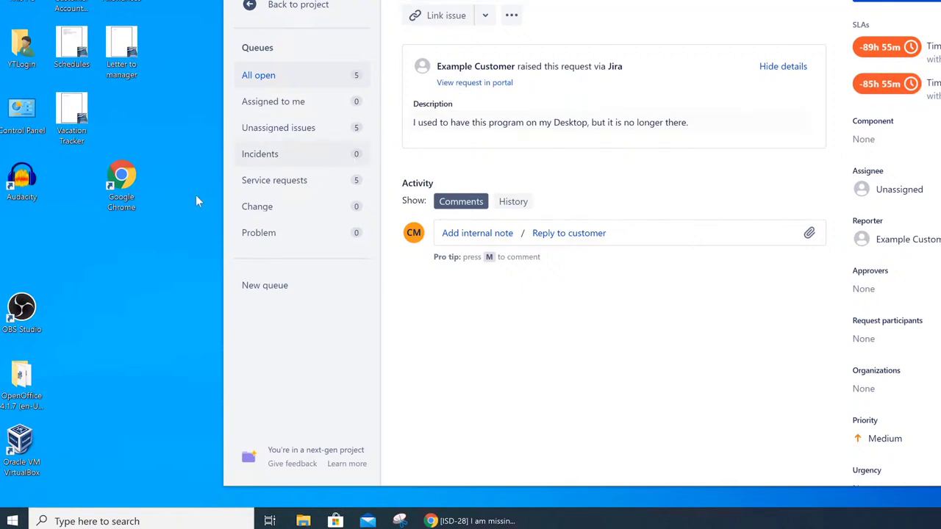
Return the Chrome shortcut below Audacity and bring up the Start menu again
drag(125, 179, 31, 235)
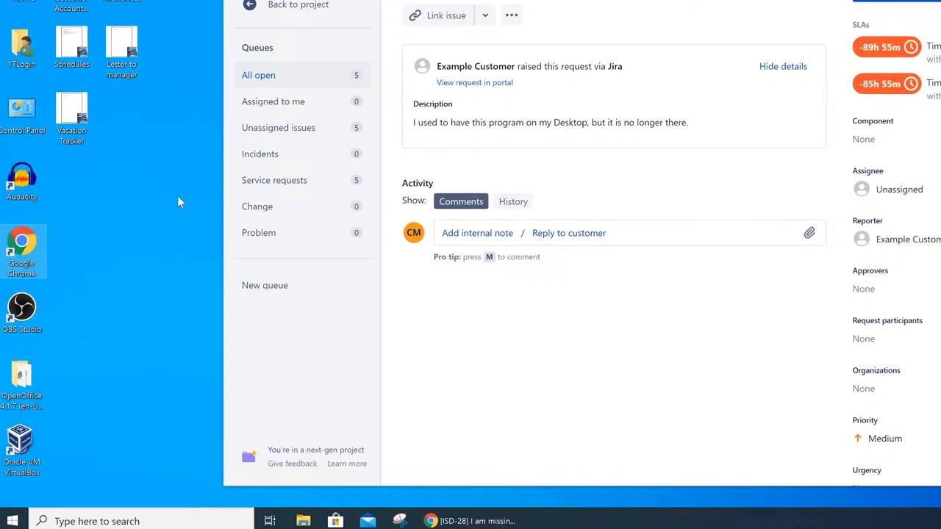
click(13, 520)
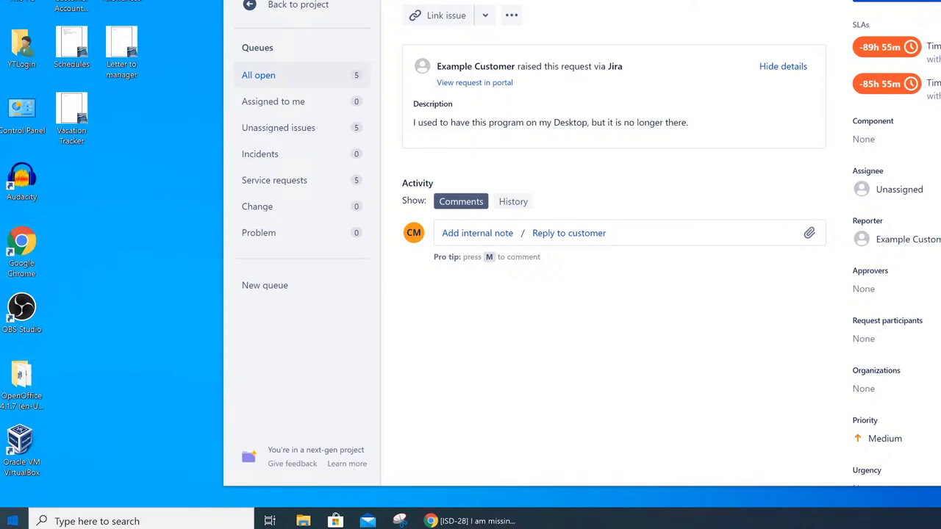
click(12, 521)
click(12, 521)
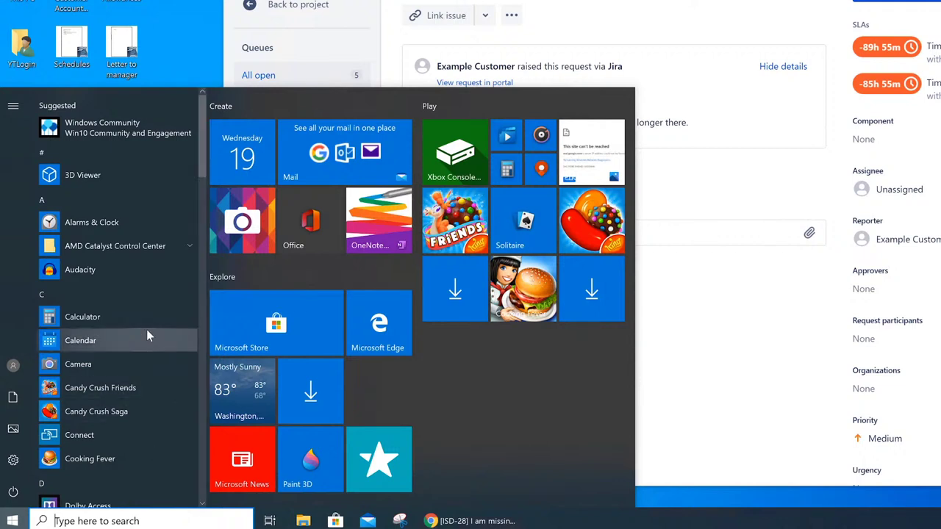
Scroll through the Start menu app list, then dismiss it and the Windows search panel
scroll(119, 325, down, 3)
scroll(118, 333, down, 3)
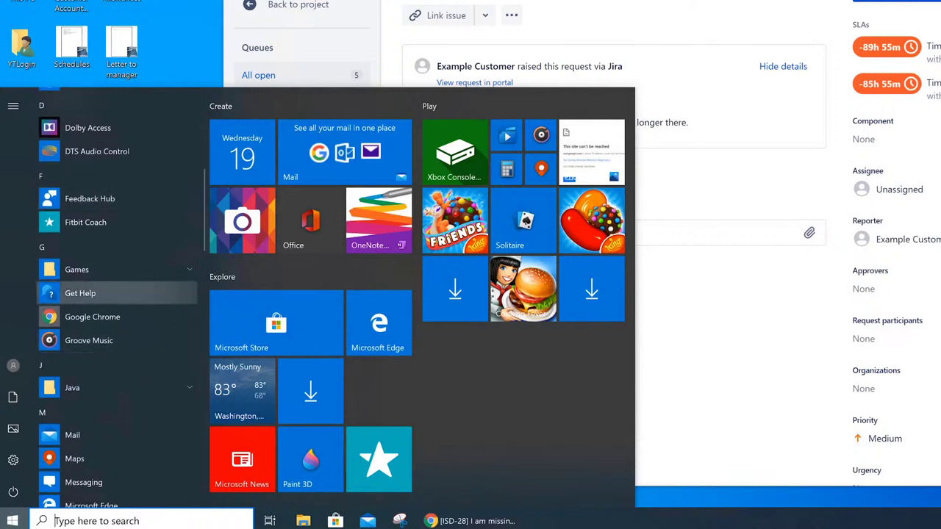
scroll(64, 380, down, 5)
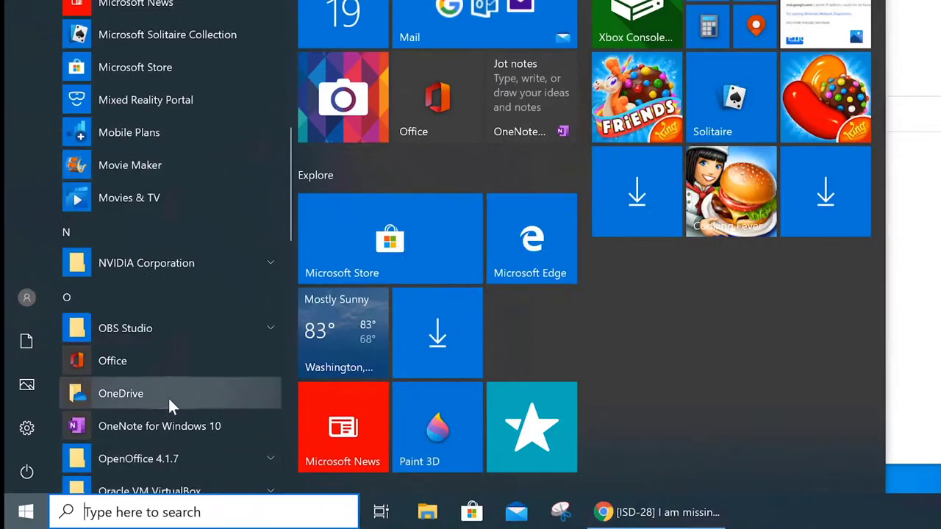
scroll(169, 401, down, 2)
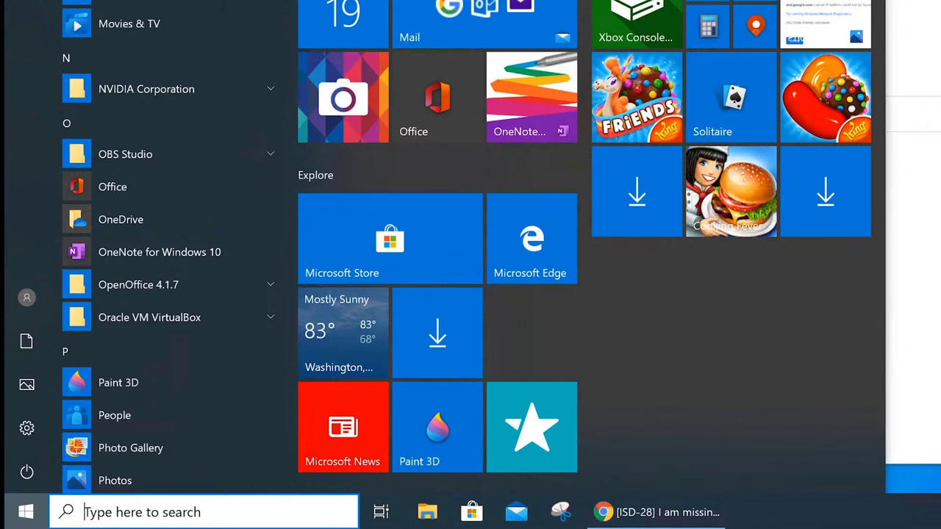
key(Escape)
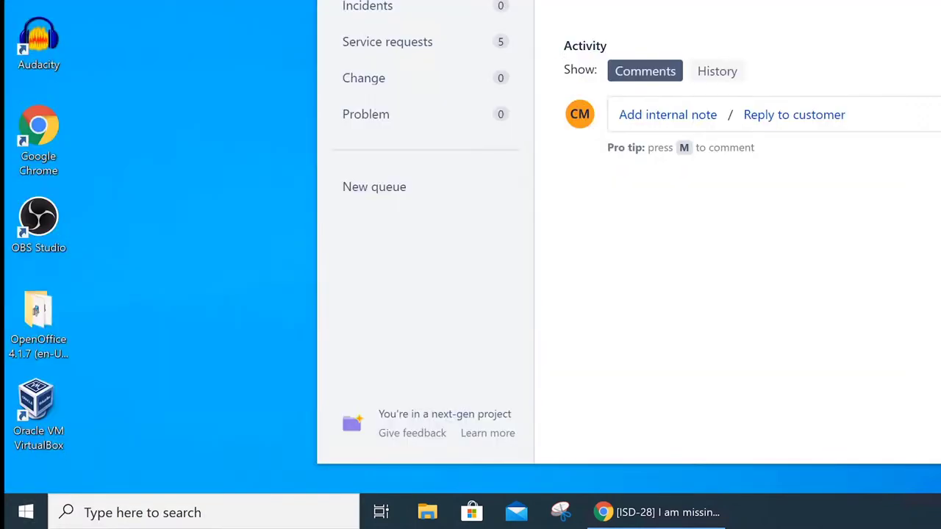
click(22, 512)
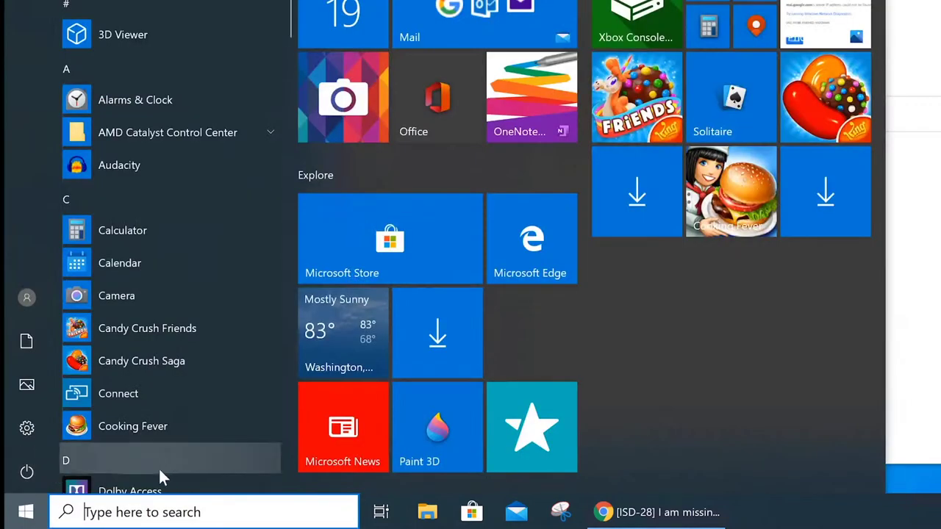
key(super+s)
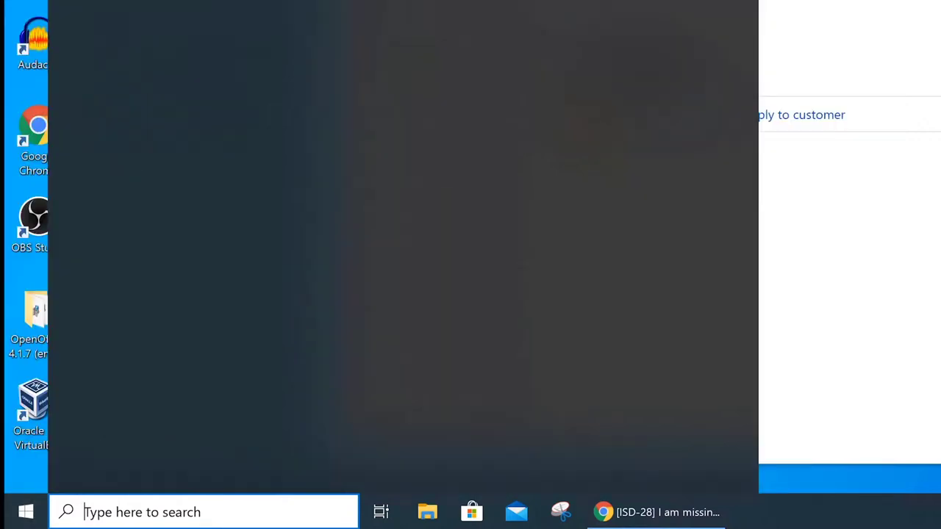
key(Escape)
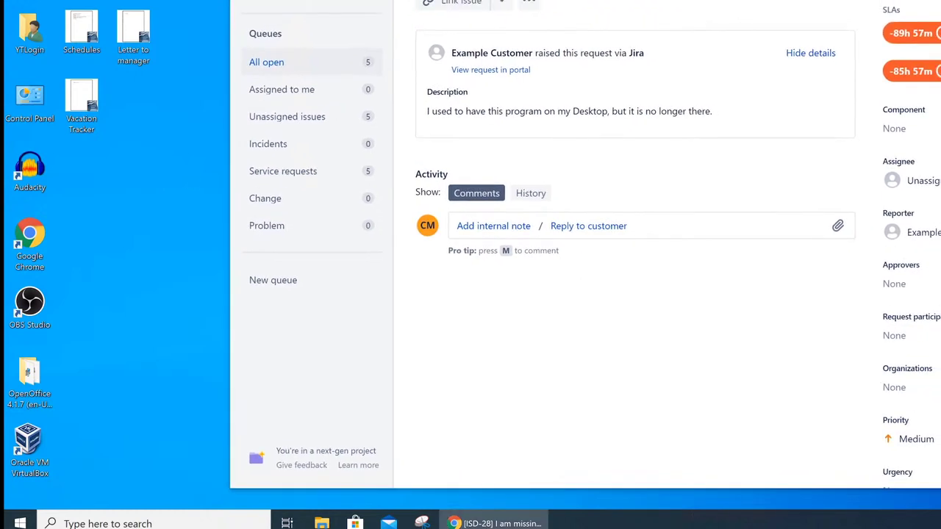
Highlight "this program on my Desktop" in the ISD-28 description
drag(497, 111, 608, 111)
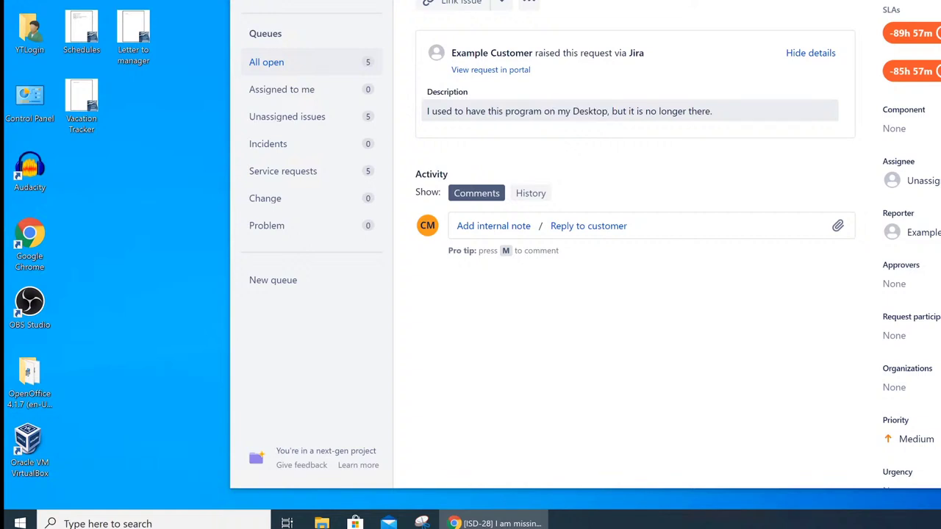
drag(608, 111, 487, 111)
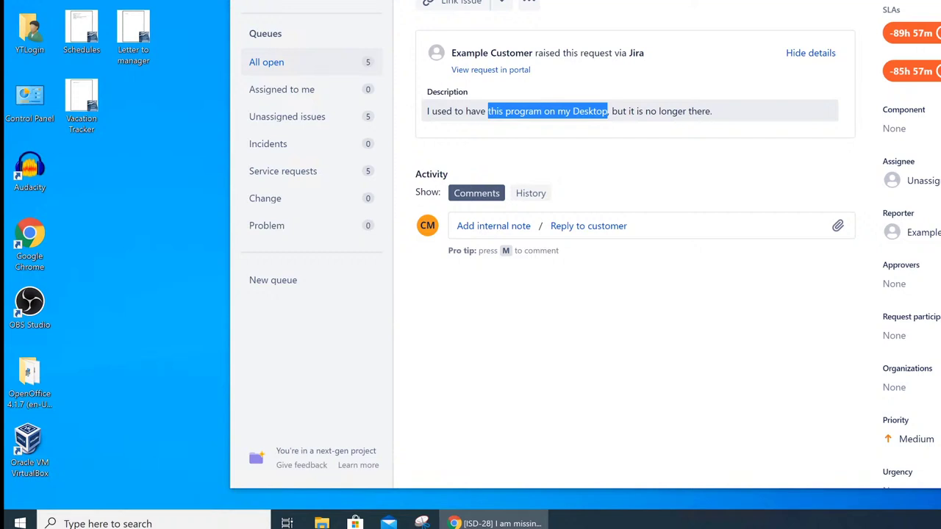
Open the System properties for This PC and shift the window down-right to review it
right_click(18, 136)
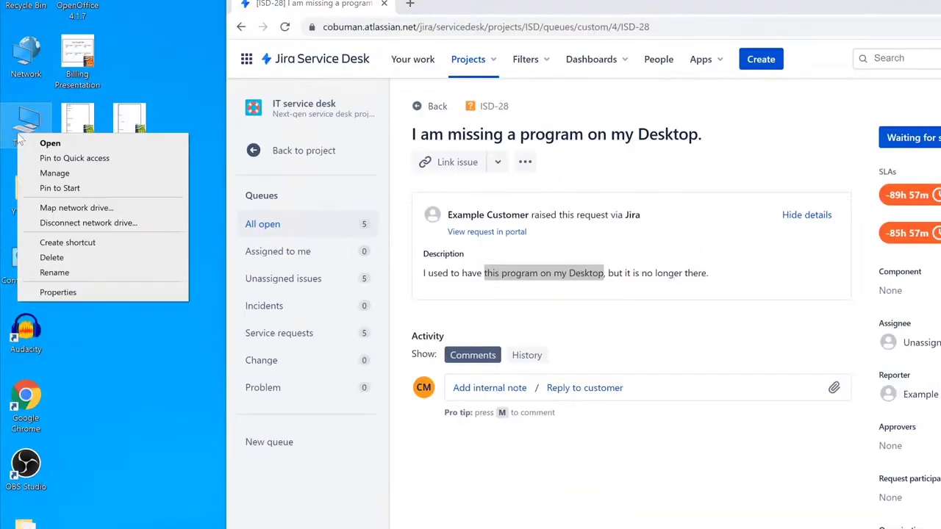
click(69, 292)
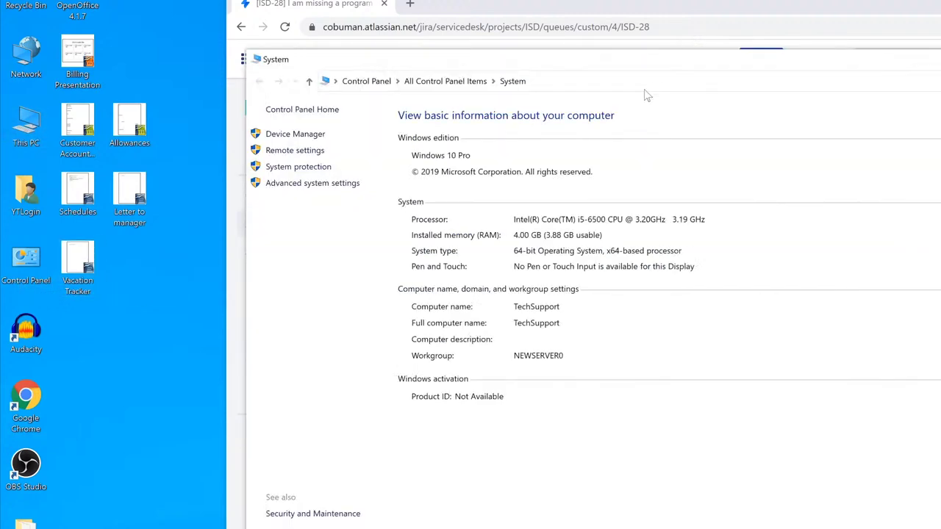
drag(659, 61, 677, 122)
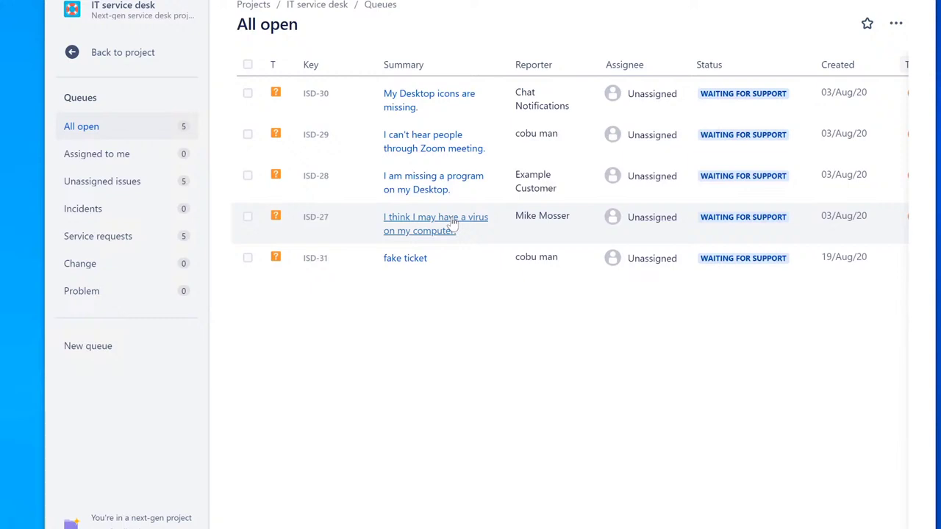
Open ticket ISD-27 about a possible virus and put its description into edit mode
click(477, 221)
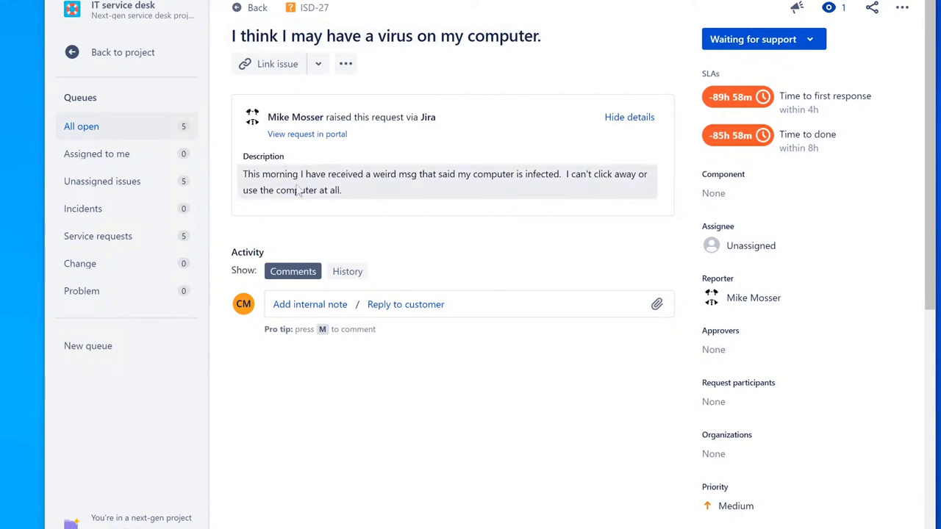
drag(409, 197, 250, 157)
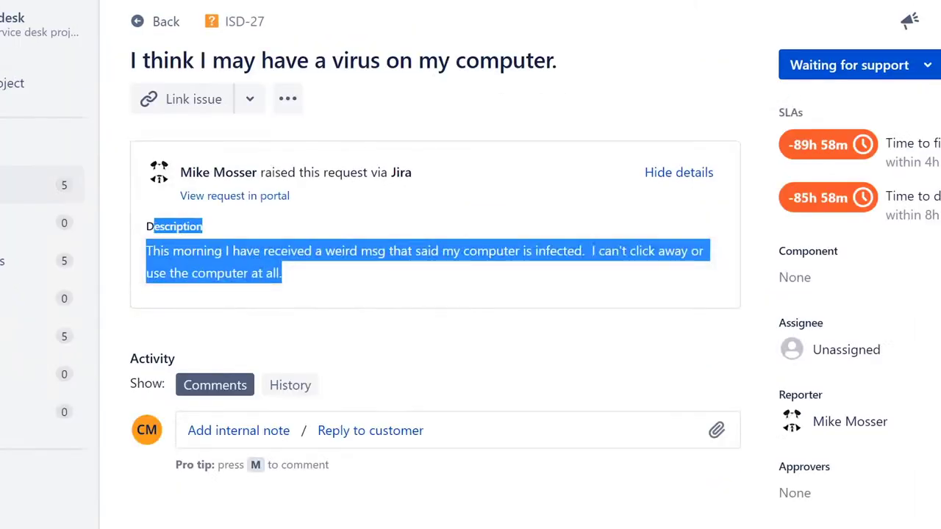
drag(153, 227, 146, 250)
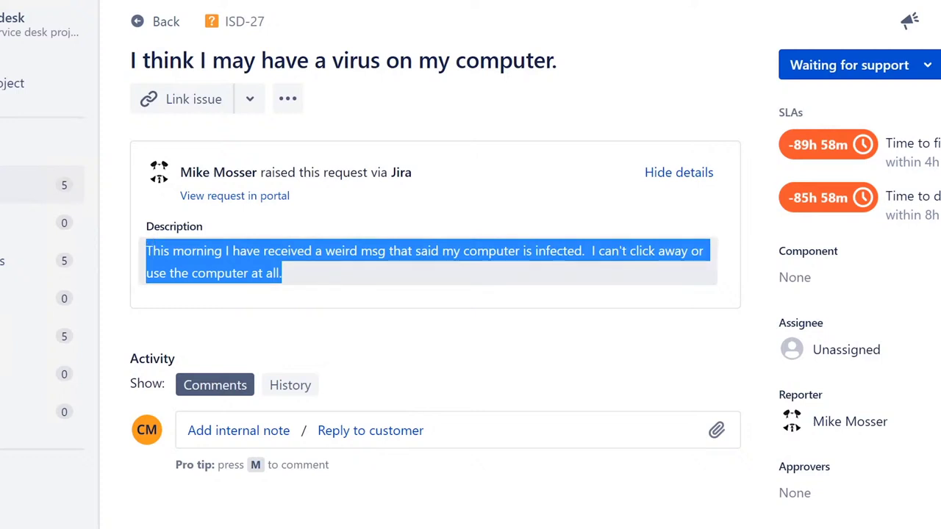
click(288, 269)
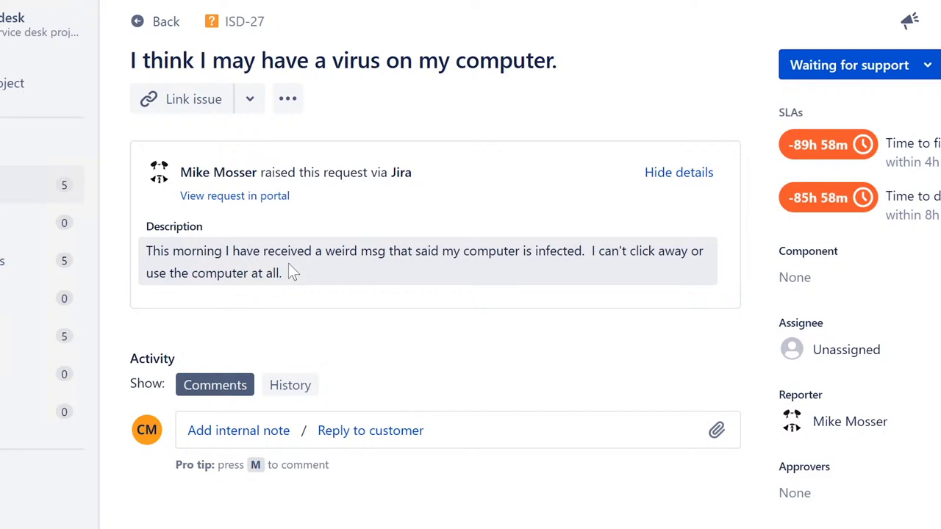
click(296, 275)
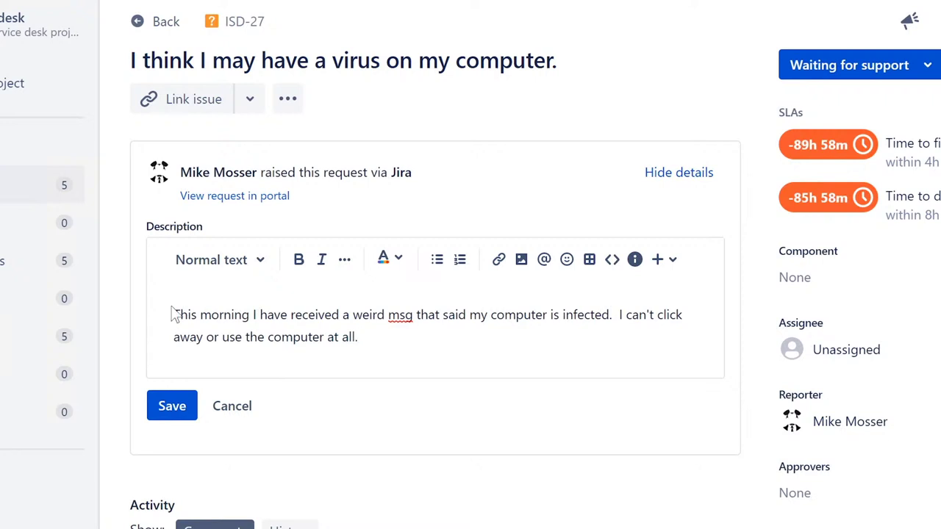
drag(173, 314, 358, 336)
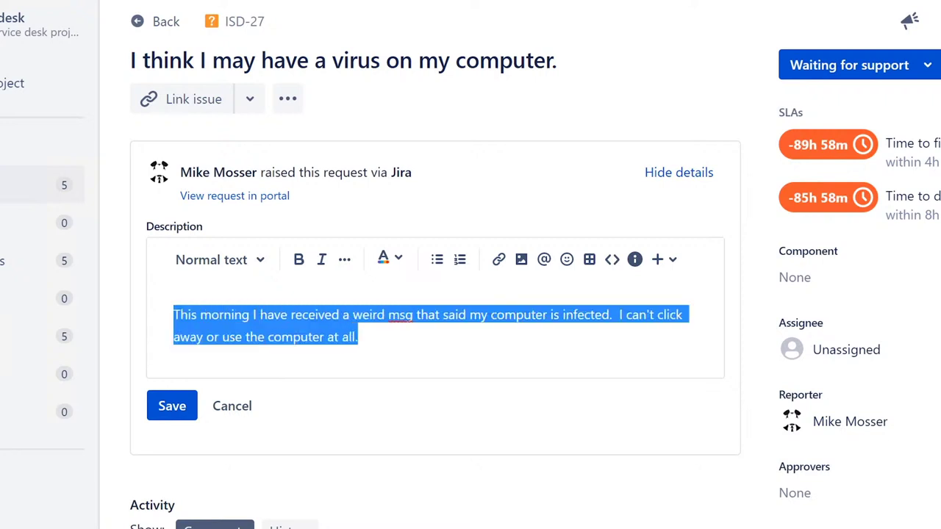
click(358, 337)
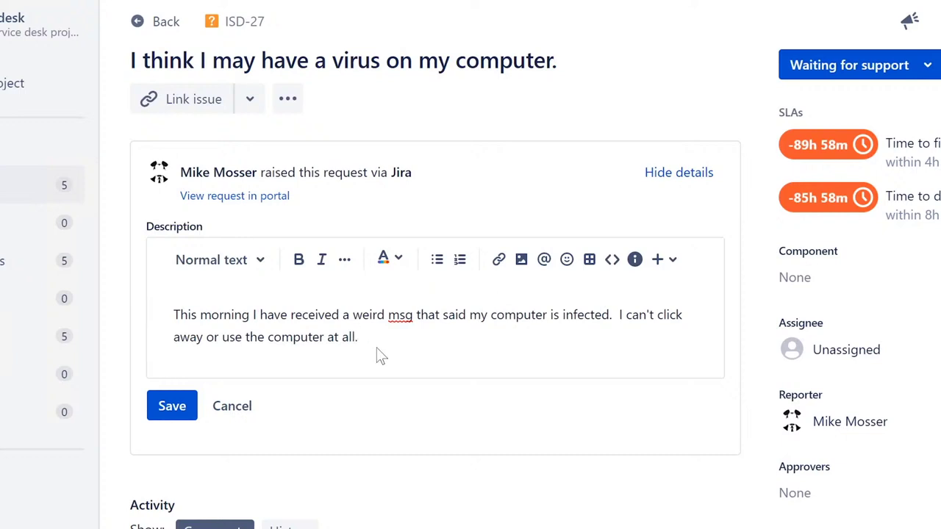
key(ctrl+shift+Left)
key(ctrl+shift+Left)
key(ctrl+shift+Left)
key(ctrl+shift+Left)
key(ctrl+shift+Left)
key(ctrl+shift+Left)
key(ctrl+shift+Left)
key(ctrl+shift+Left)
key(ctrl+shift+Left)
key(ctrl+shift+Left)
key(ctrl+shift+Left)
key(ctrl+shift+Left)
key(ctrl+shift+Left)
key(ctrl+shift+Left)
key(ctrl+shift+Left)
key(ctrl+shift+Left)
key(ctrl+shift+Left)
key(ctrl+shift+Left)
key(ctrl+shift+Left)
key(ctrl+shift+Left)
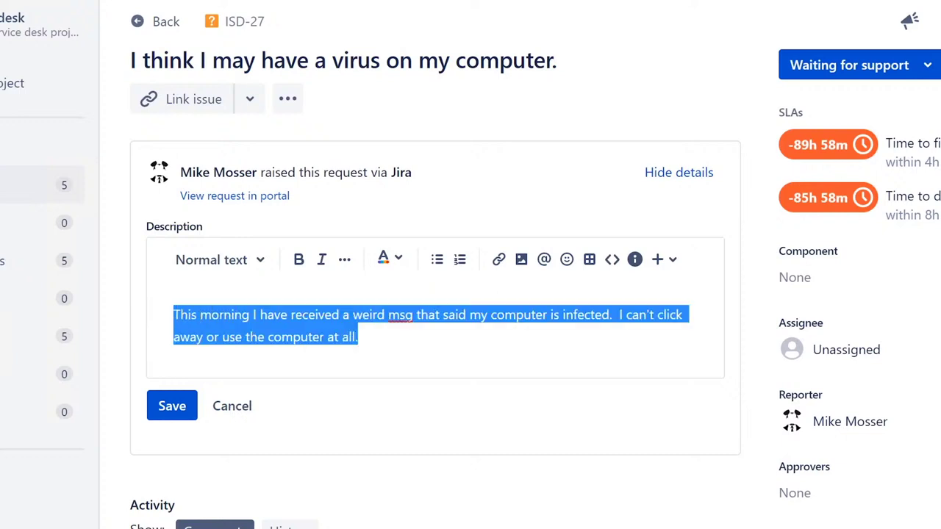
click(231, 315)
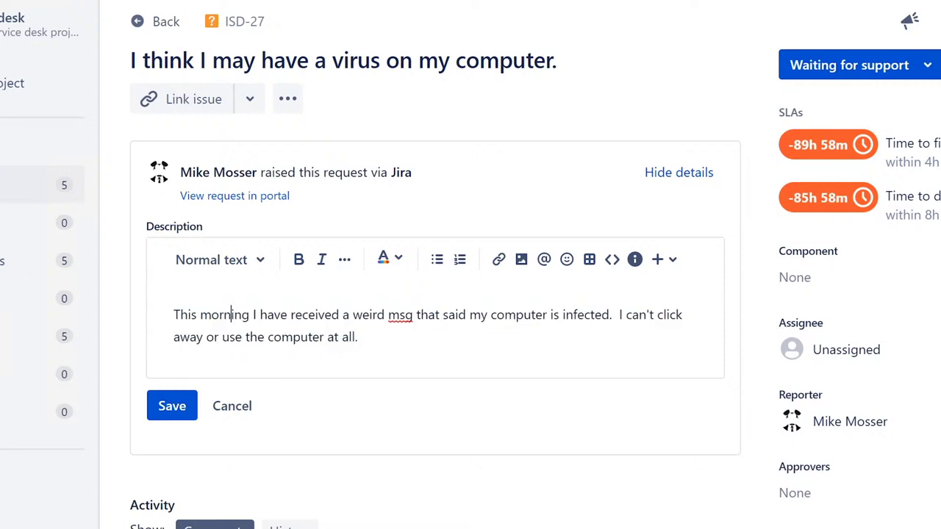
key(shift+Left)
key(shift+Left)
key(shift+Left)
key(shift+Left)
key(shift+Left)
key(shift+Left)
key(shift+Left)
key(shift+Left)
key(shift+Left)
key(shift+Left)
key(shift+Left)
key(shift+Left)
key(shift+Left)
key(shift+Left)
key(shift+Left)
key(shift+Left)
key(shift+Left)
key(shift+Left)
key(shift+Left)
key(shift+Left)
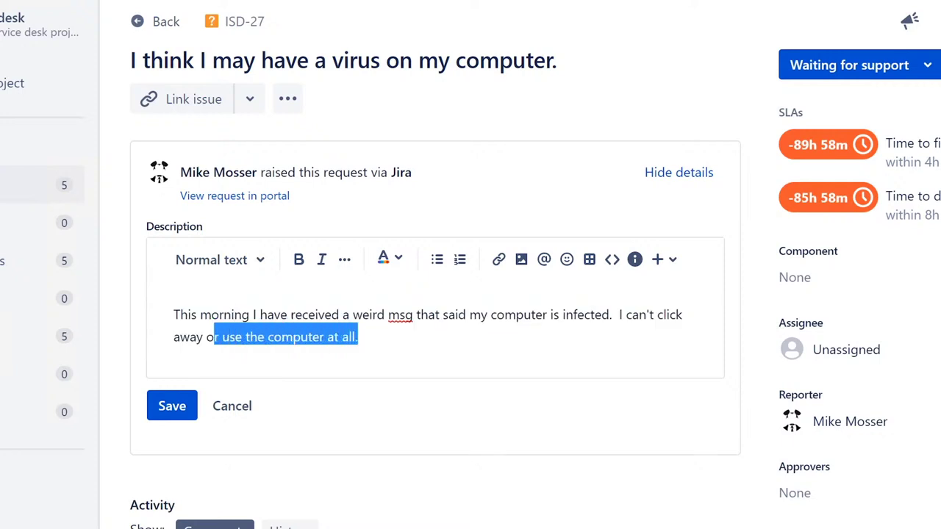
key(ctrl+shift+Home)
key(Right)
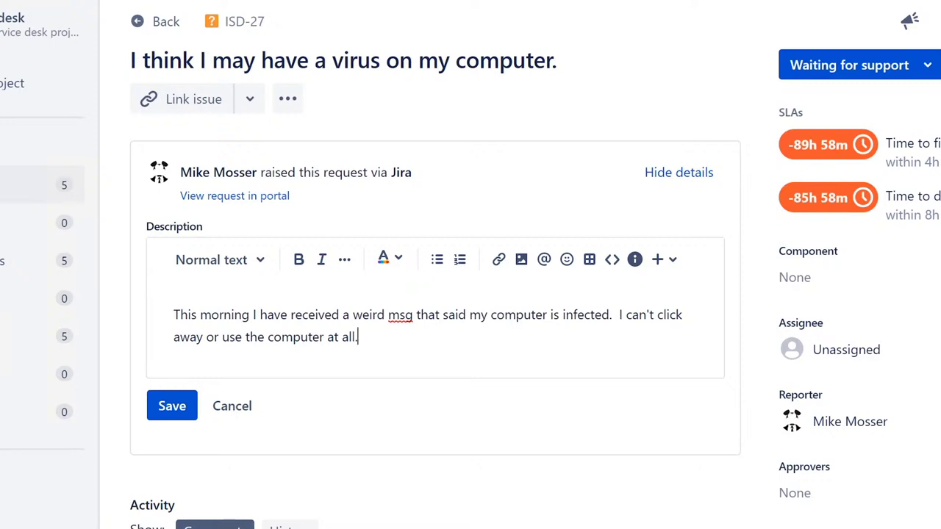
drag(199, 314, 358, 337)
click(358, 337)
click(468, 315)
click(358, 336)
drag(611, 315, 358, 336)
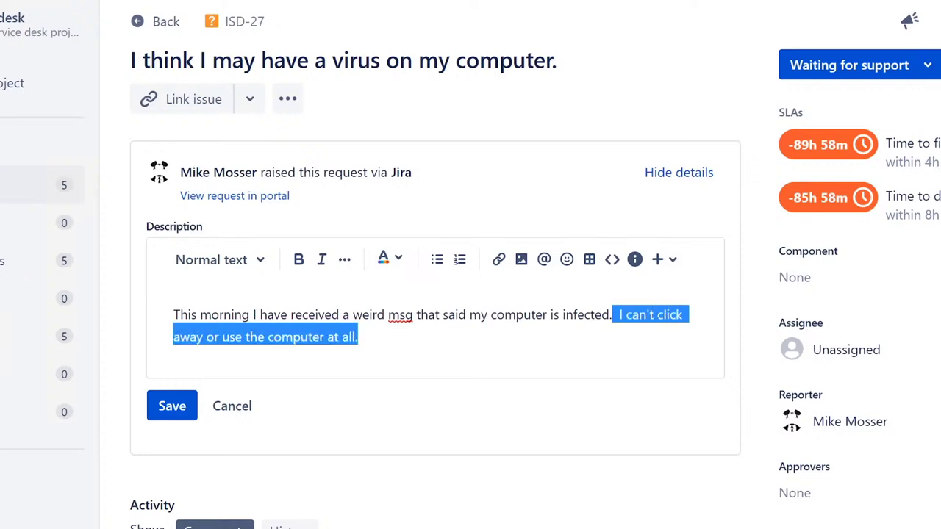
click(359, 336)
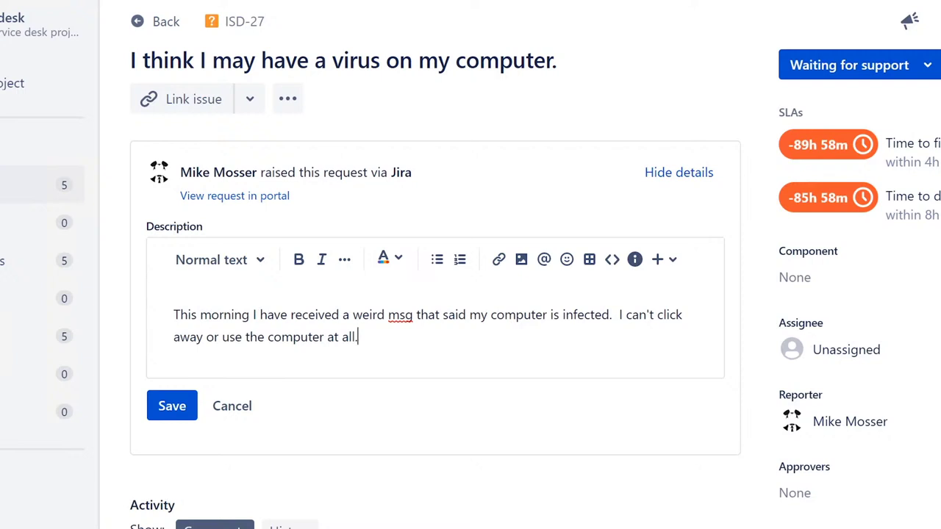
drag(358, 336, 174, 314)
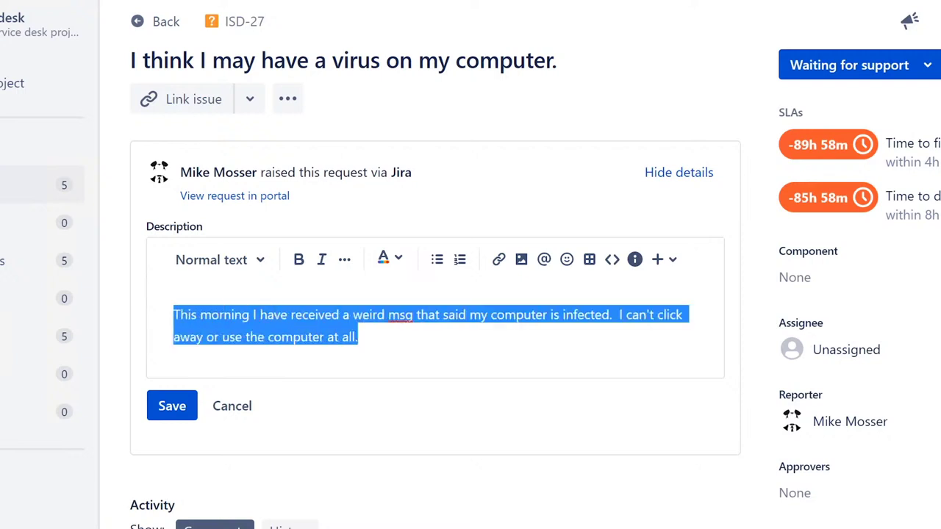
click(358, 337)
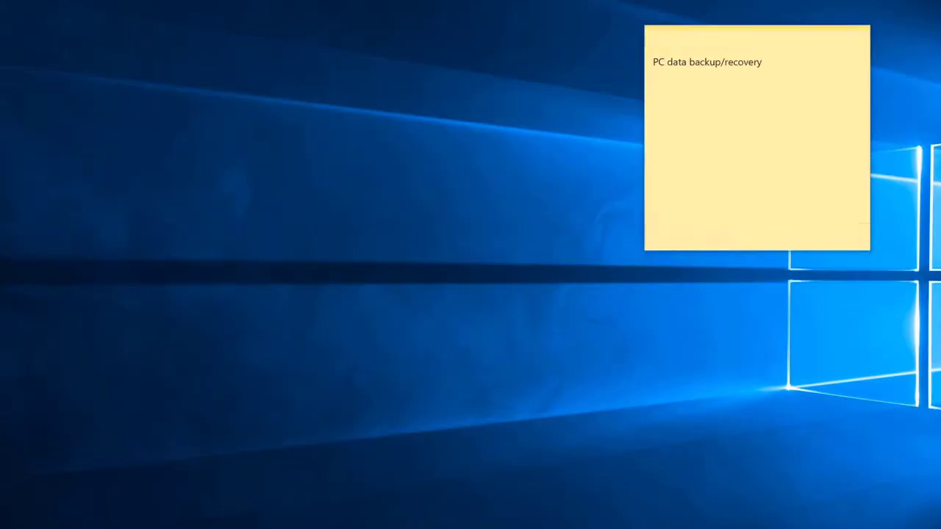
Bring up the This PC drive view in File Explorer with Win+E
key(super+e)
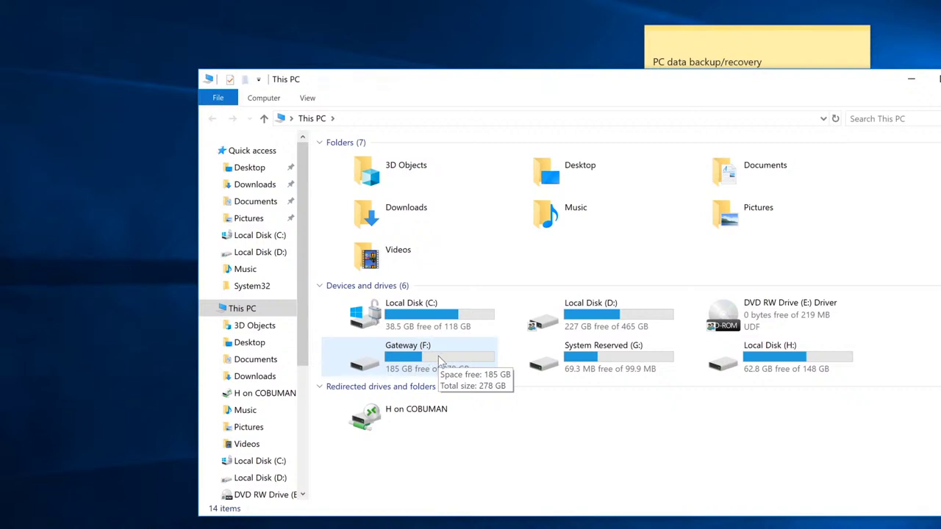
Check the free space on Gateway (F:), Local Disk (D:) and Local Disk (C:)
click(439, 360)
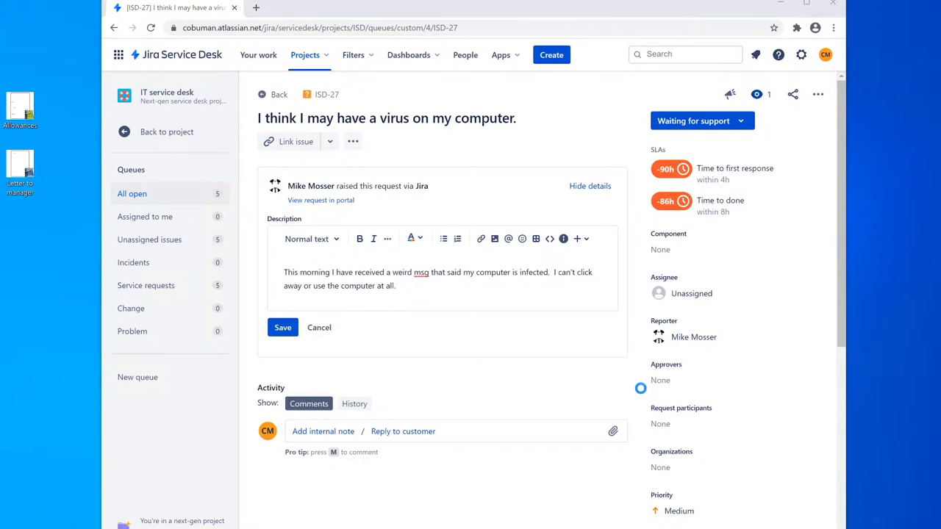
click(451, 309)
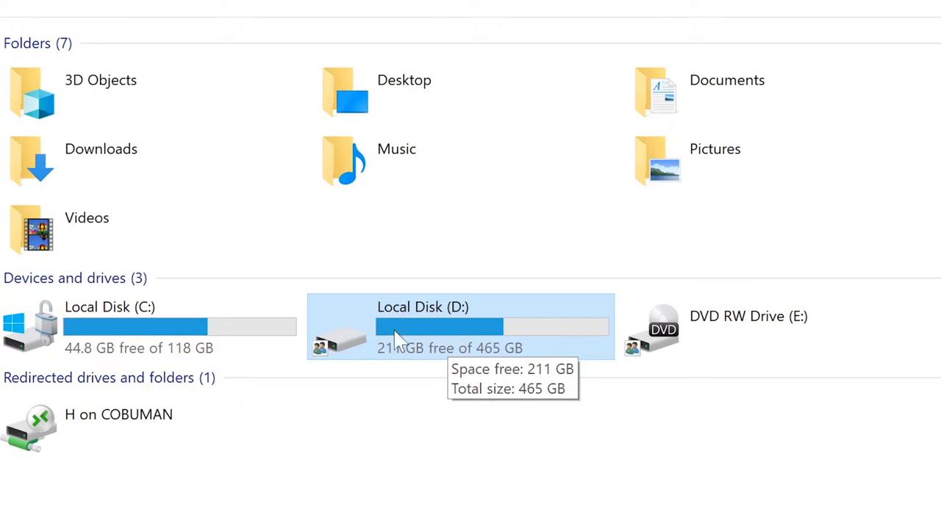
click(173, 341)
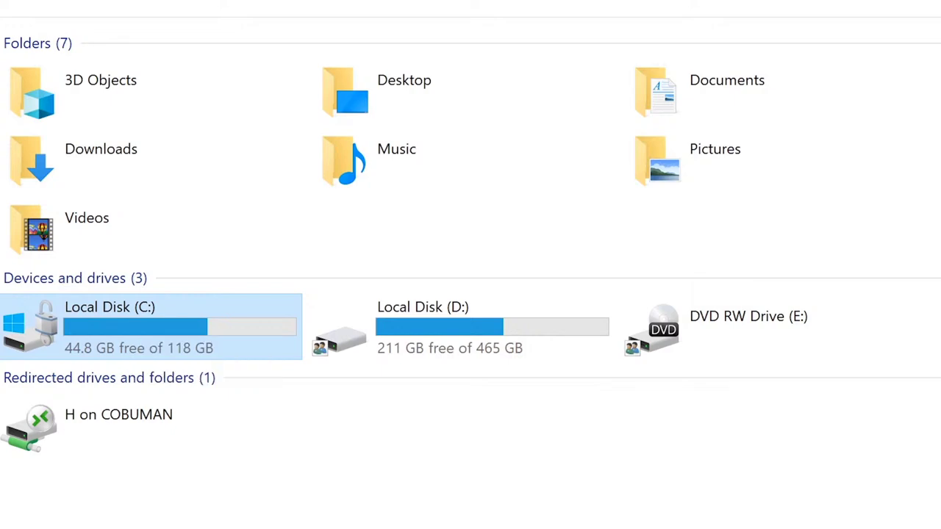
Launch Task Manager from the taskbar and position it over the drive view to see processes
right_click(790, 528)
key(k)
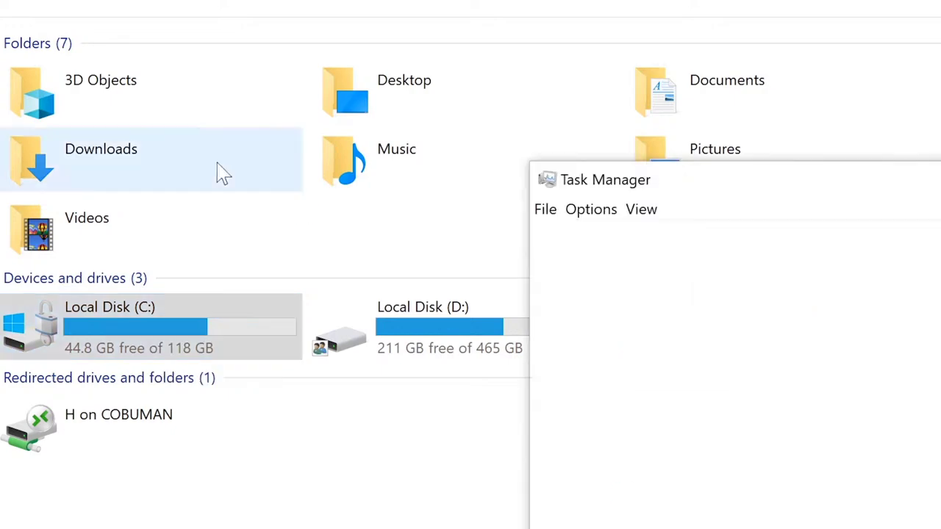
drag(749, 189, 303, 0)
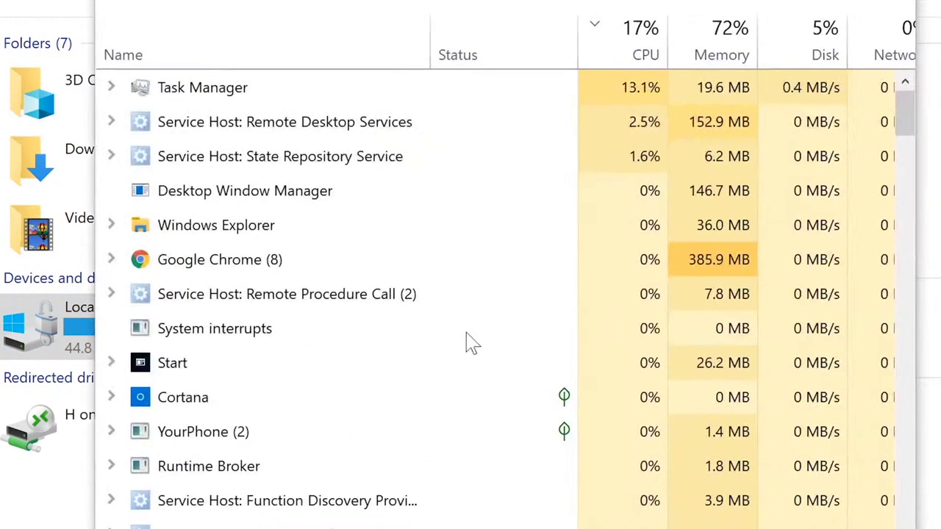
drag(906, 130, 898, 225)
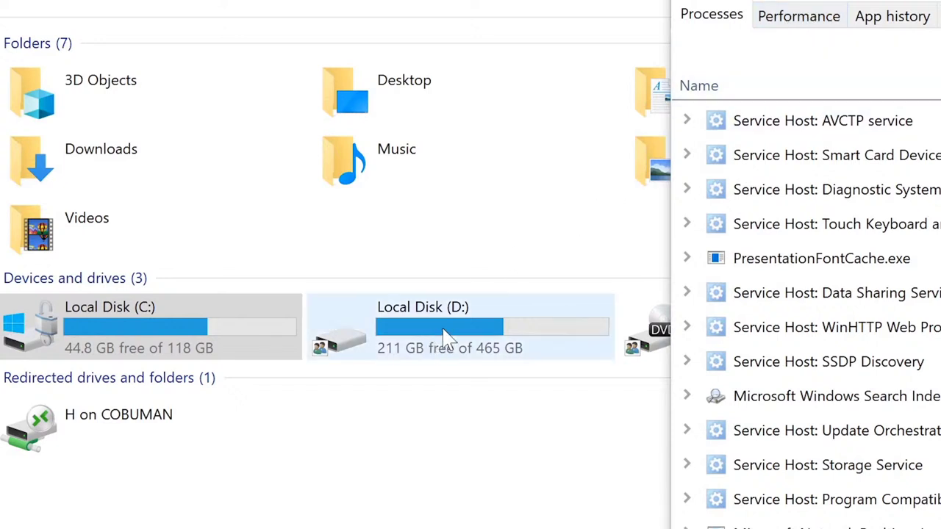
Open Local Disk (D:) to view its folders such as Backup, bitlocker keys and Games
click(445, 337)
right_click(446, 320)
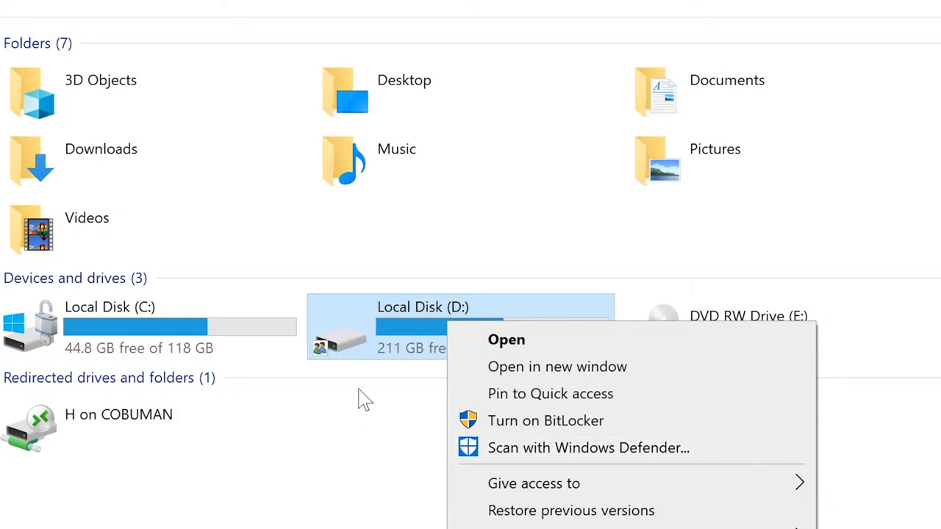
click(407, 335)
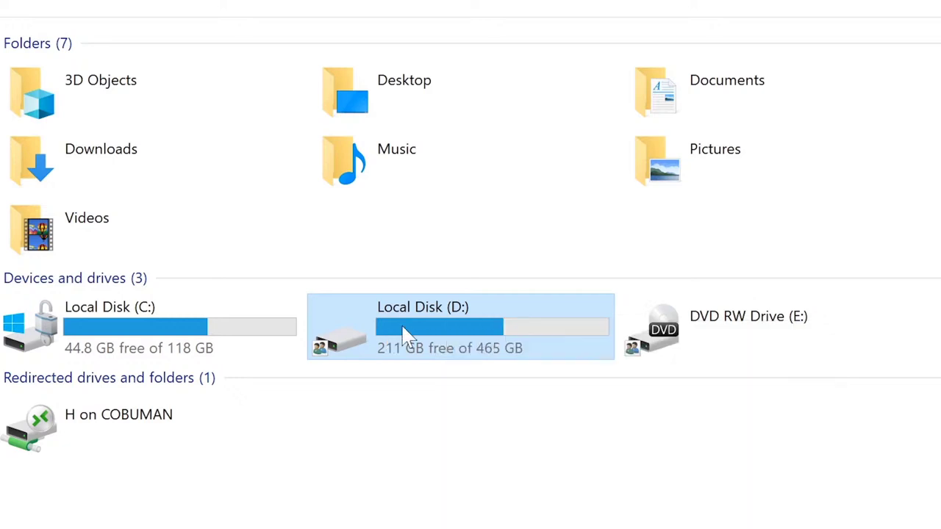
double_click(407, 334)
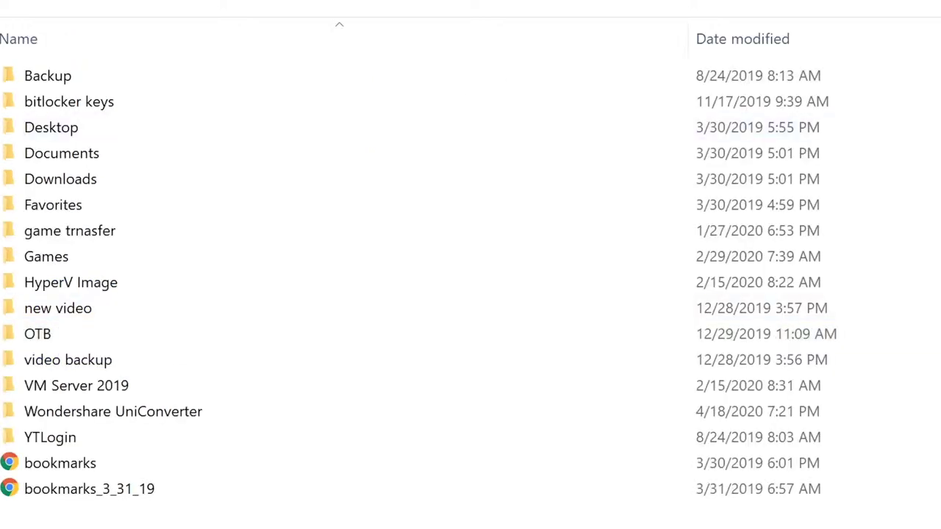
Return to This PC and select Local Disk (C:), showing 44.8 GB free of 118 GB
key(alt+Left)
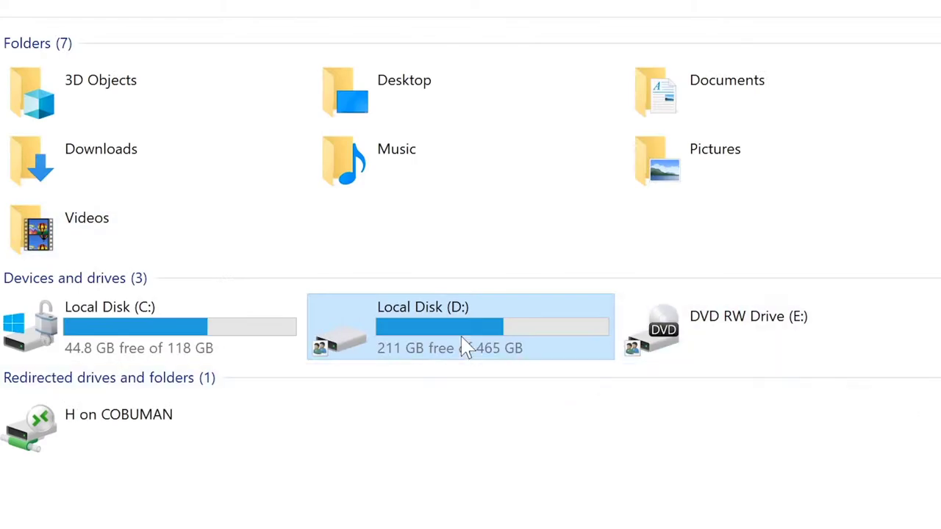
mouse_move(465, 348)
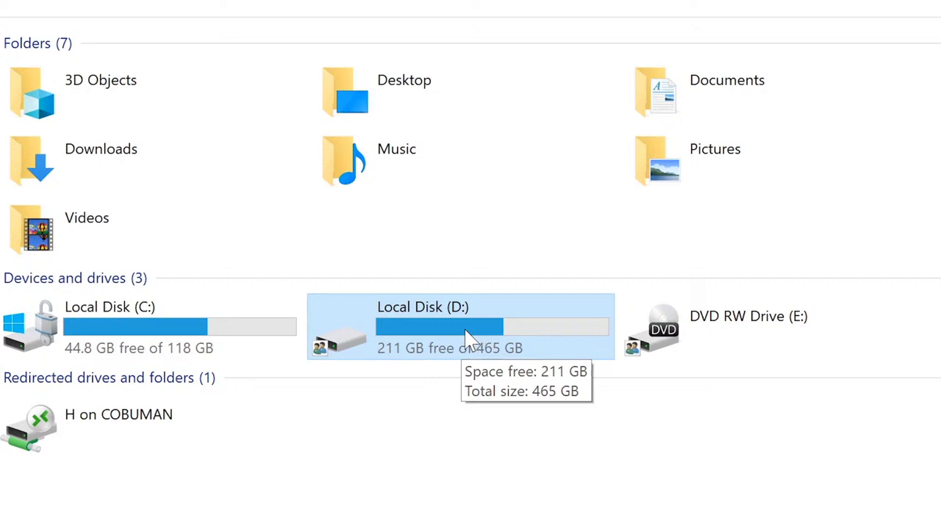
click(73, 335)
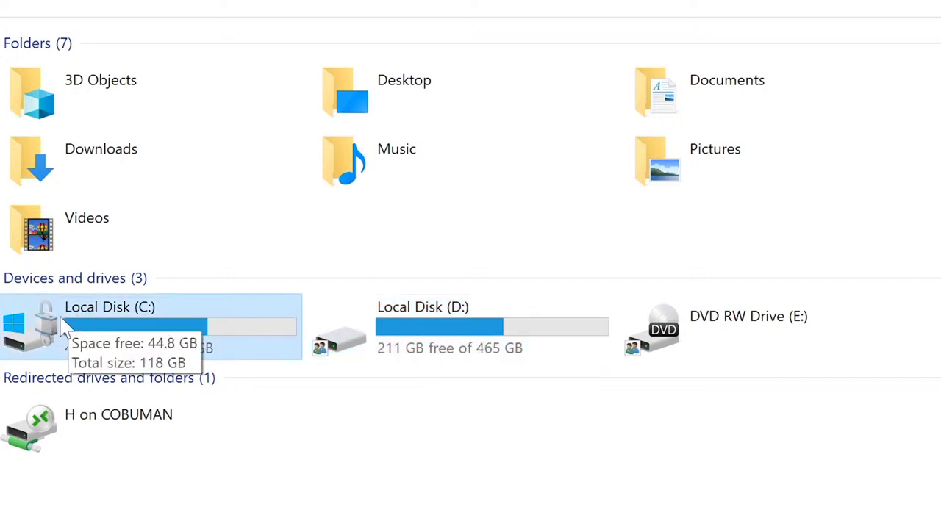
Check C:'s BitLocker options, then unlock Local Disk (H:) with the pasted recovery key
right_click(112, 306)
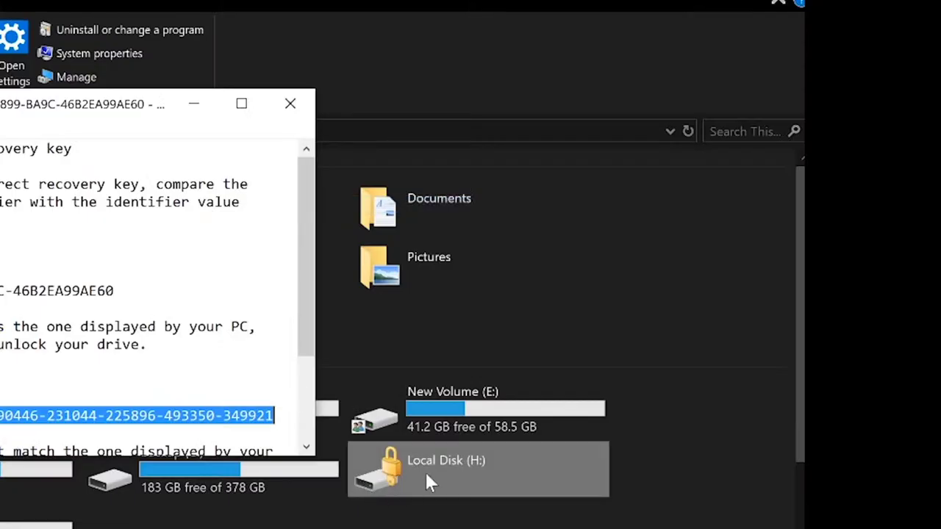
double_click(438, 461)
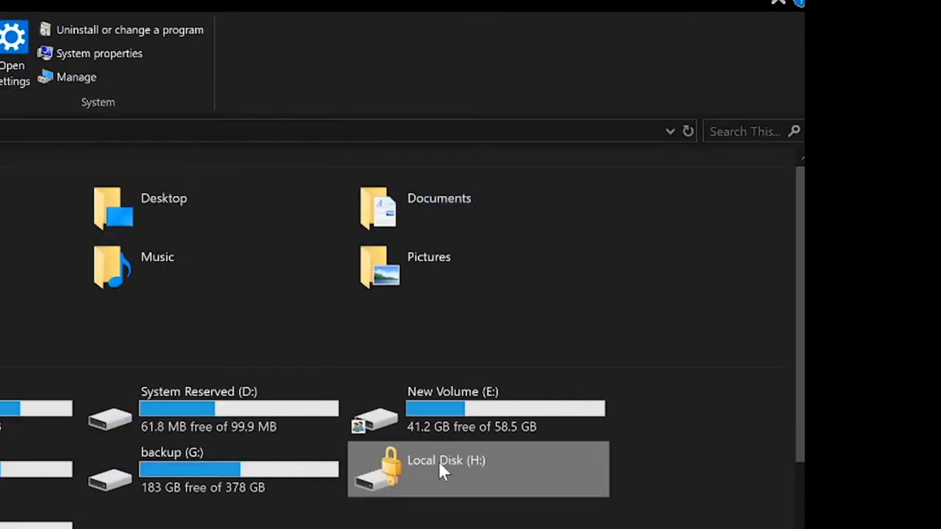
key(ctrl+v)
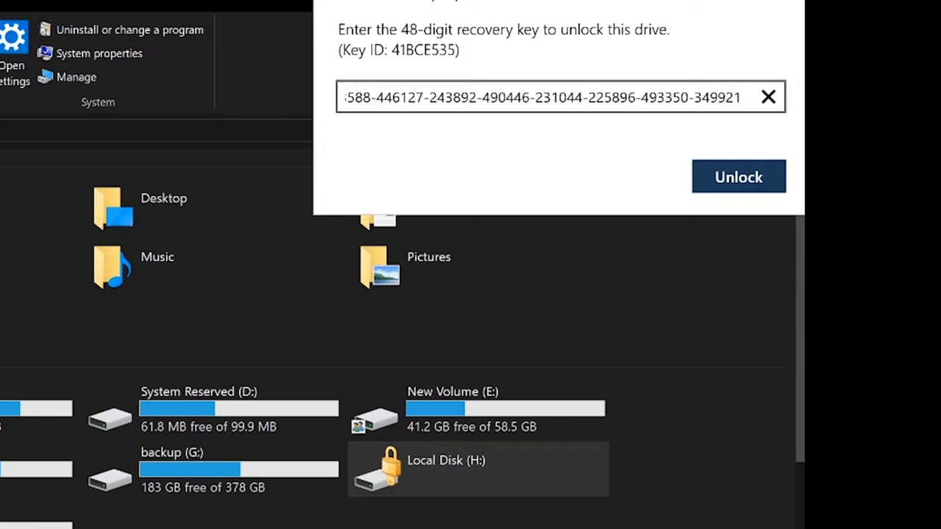
click(743, 187)
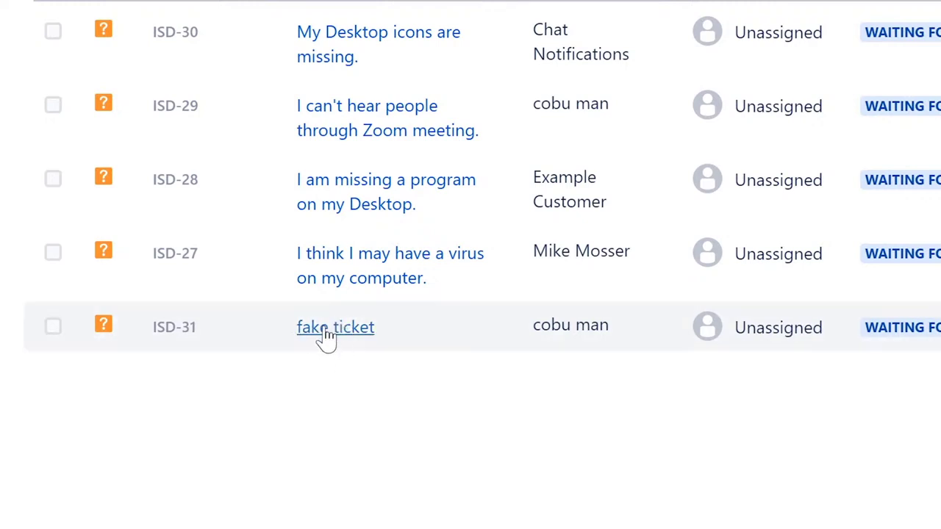
click(330, 332)
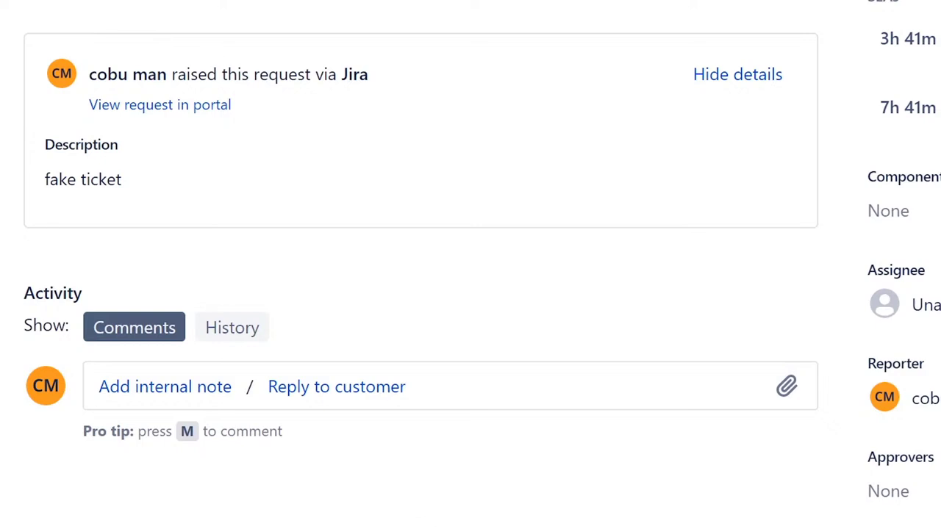
key(alt+Left)
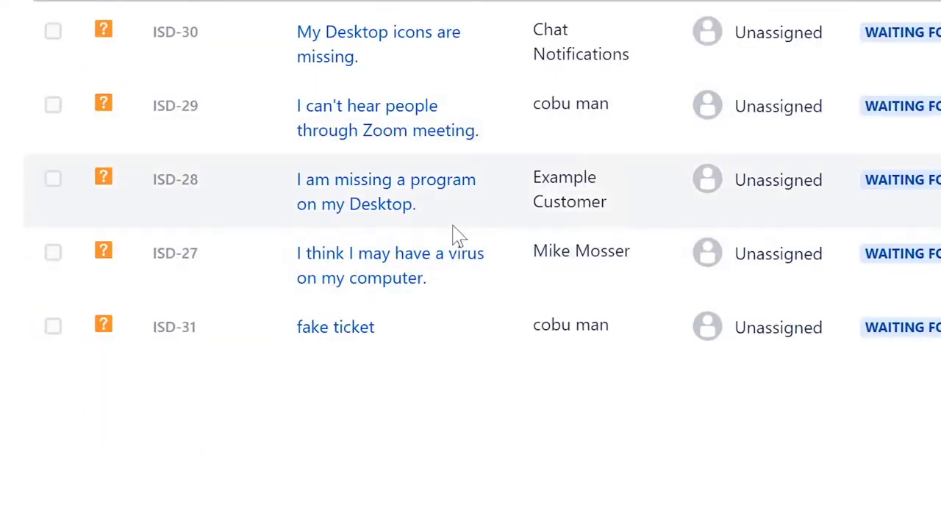
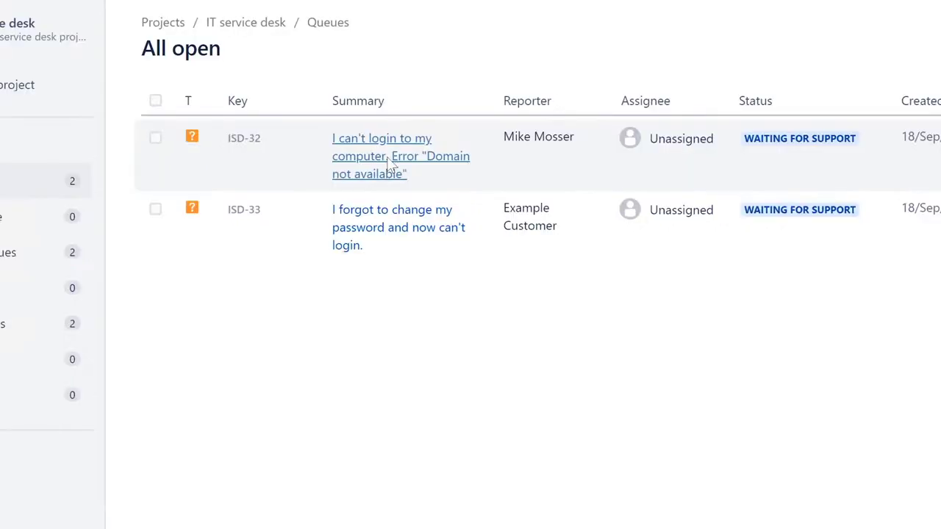
Open ticket ISD-32 from the queue and select its title text
click(390, 163)
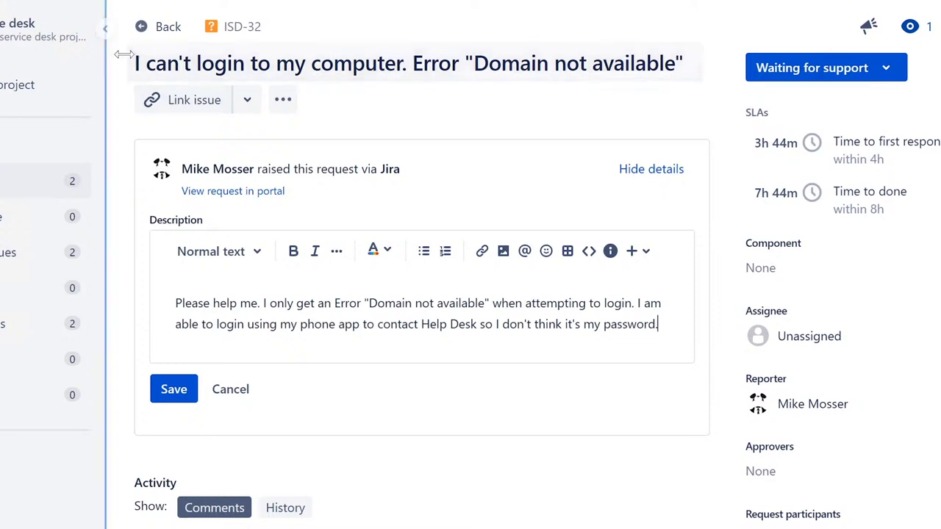
drag(682, 64, 136, 68)
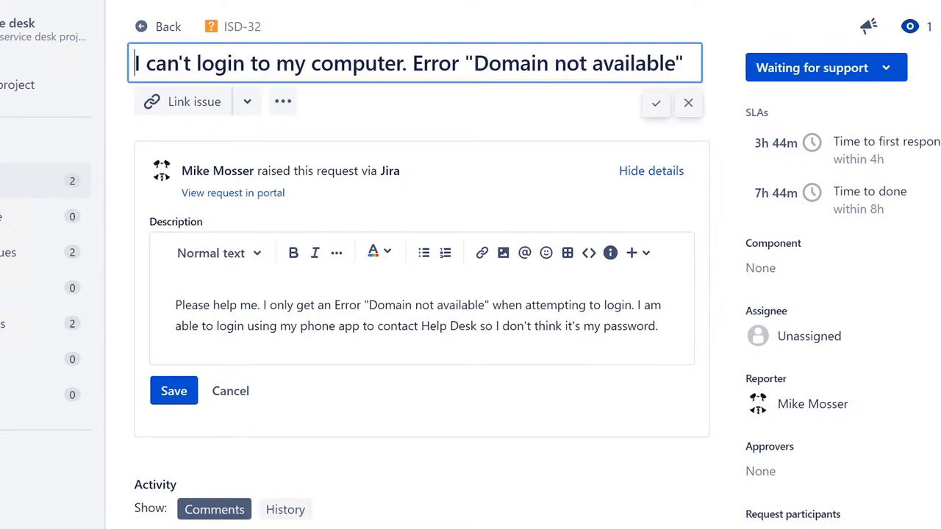
drag(181, 170, 242, 169)
Highlight the ticket description from its first sentence through to the end
drag(175, 303, 636, 303)
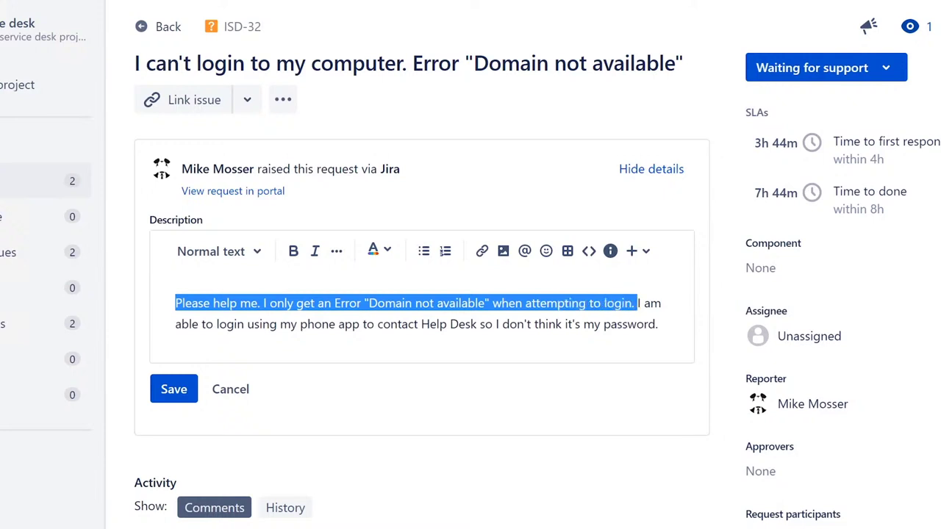
click(636, 303)
key(ctrl+shift+End)
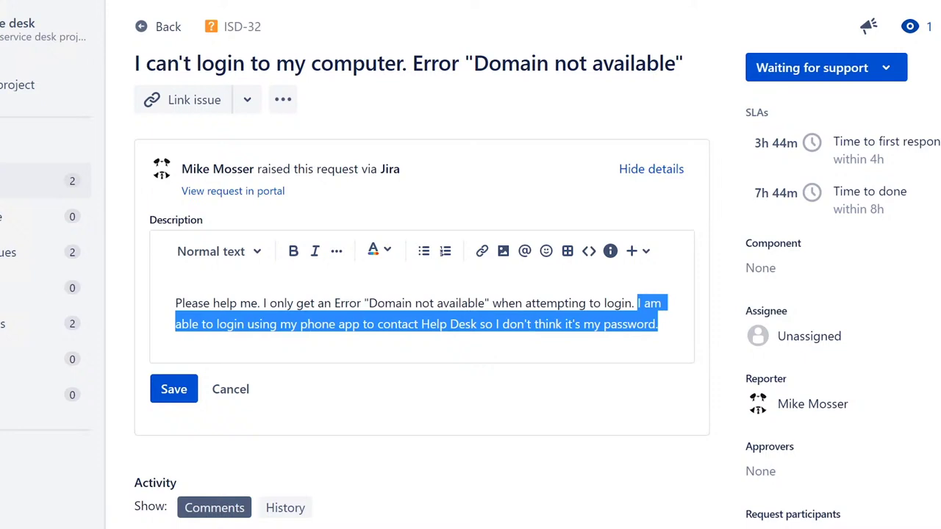
key(Right)
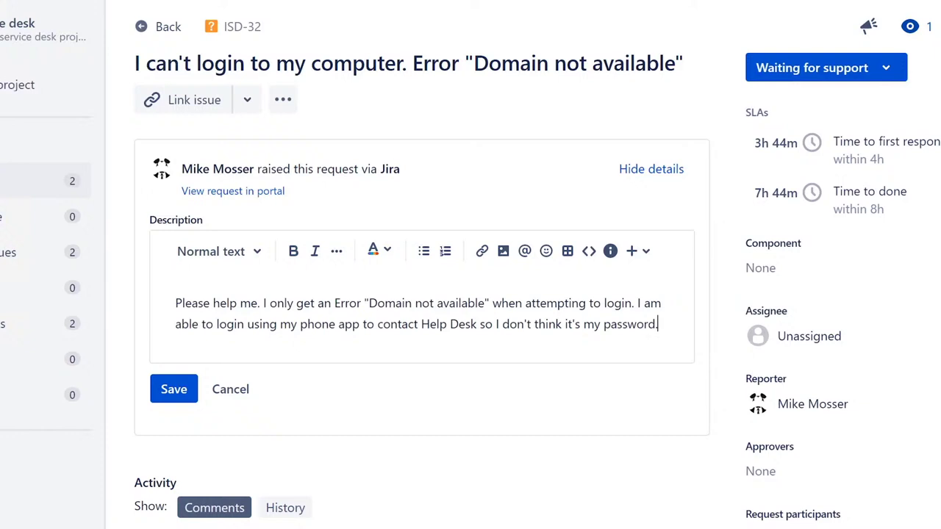
Highlight the quoted 'Domain not available' error message in the description
drag(364, 303, 488, 303)
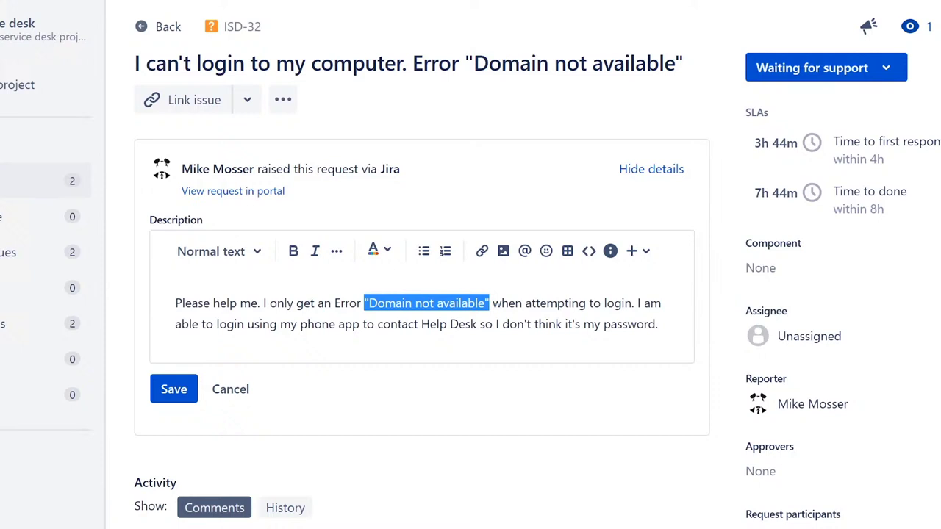
click(489, 303)
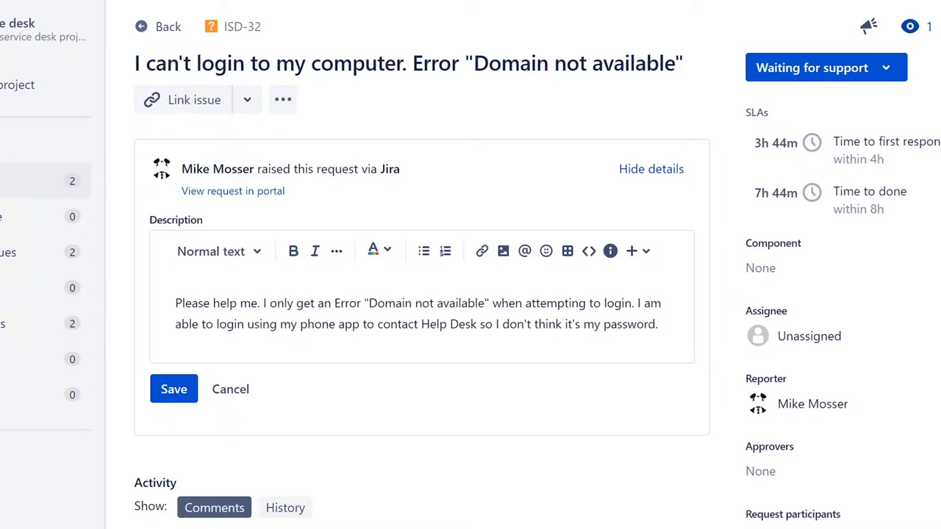
drag(363, 303, 489, 302)
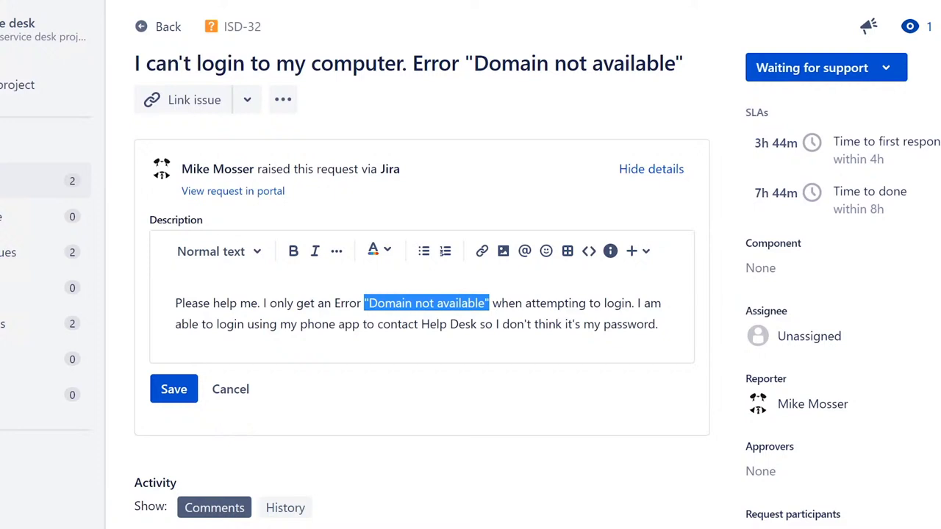
click(489, 303)
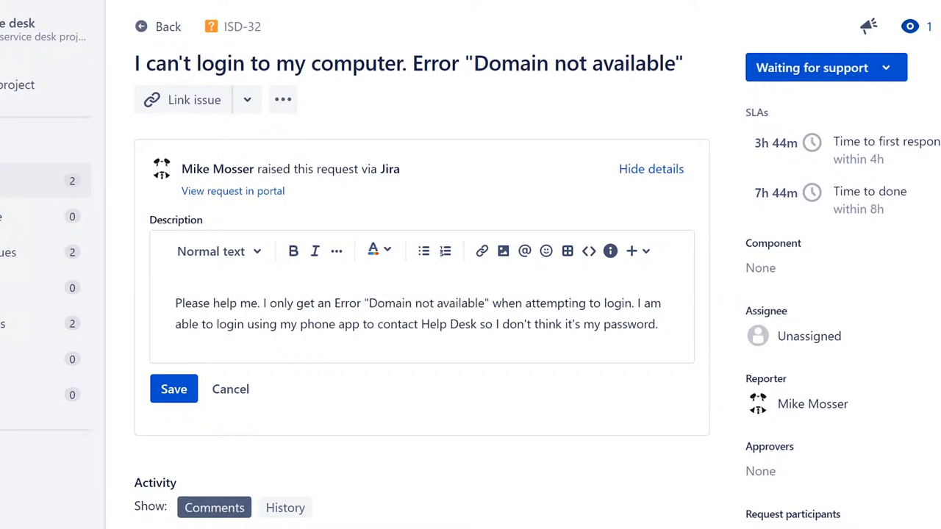
mouse_move(364, 303)
mouse_down()
mouse_move(489, 303)
mouse_move(363, 302)
mouse_up()
click(489, 303)
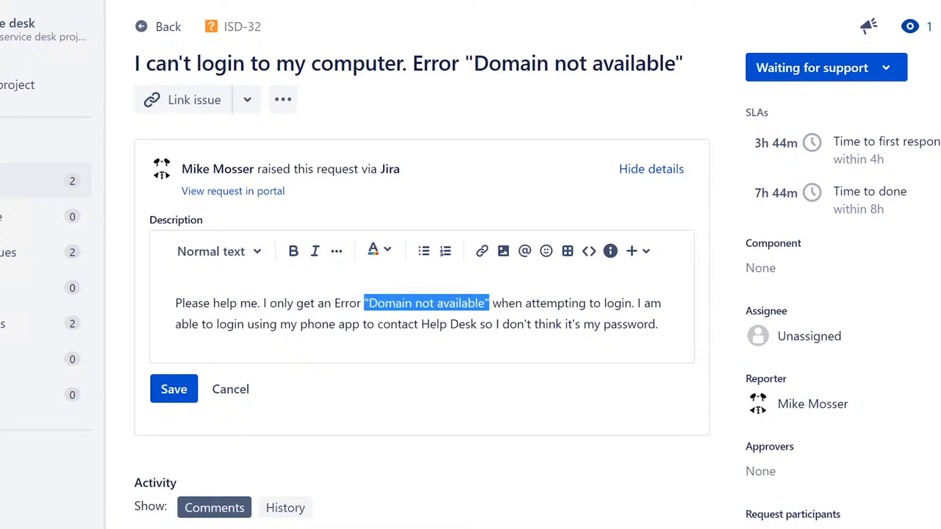
click(363, 303)
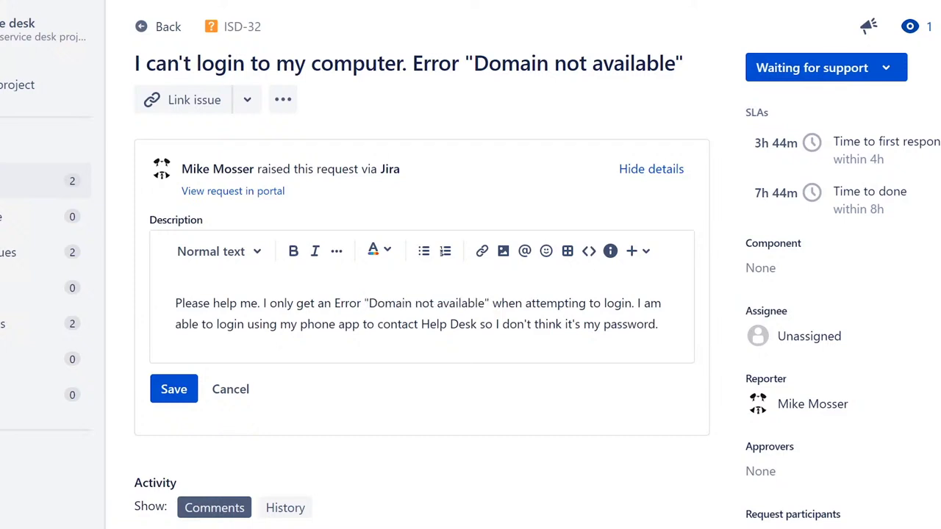
drag(363, 303, 489, 303)
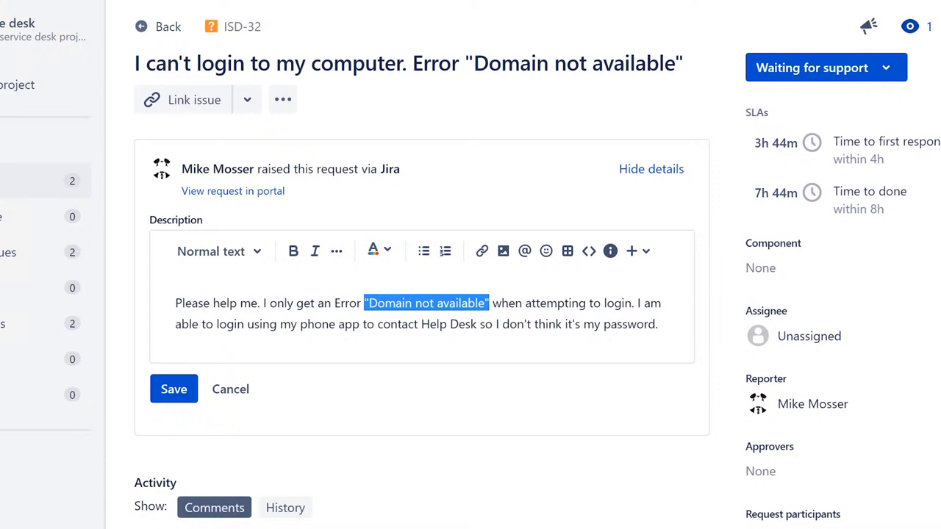
key(shift+Left)
key(shift+Left)
key(shift+Left)
key(shift+Left)
key(shift+Left)
key(shift+Left)
key(shift+Right)
key(shift+Right)
key(shift+Right)
key(shift+Right)
key(shift+Right)
key(shift+Right)
click(467, 303)
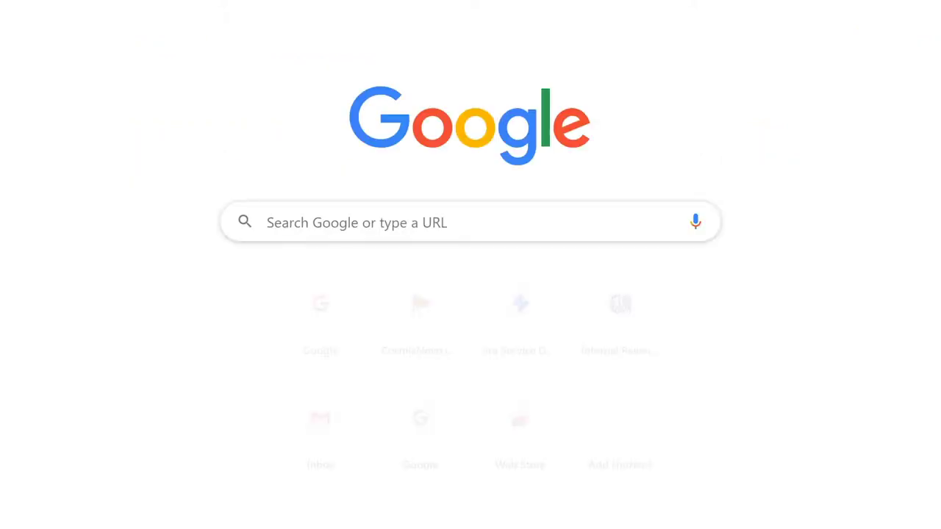
text(cosmicnovo.com)
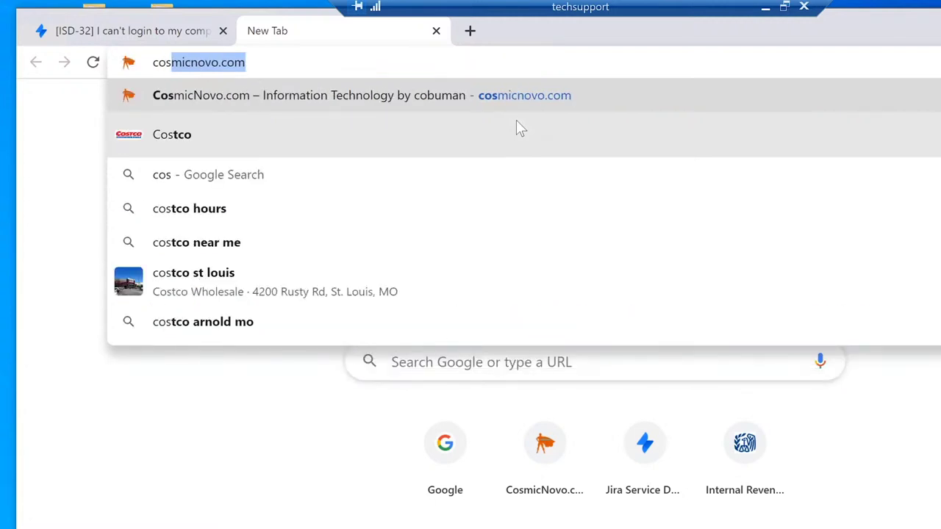
key(Return)
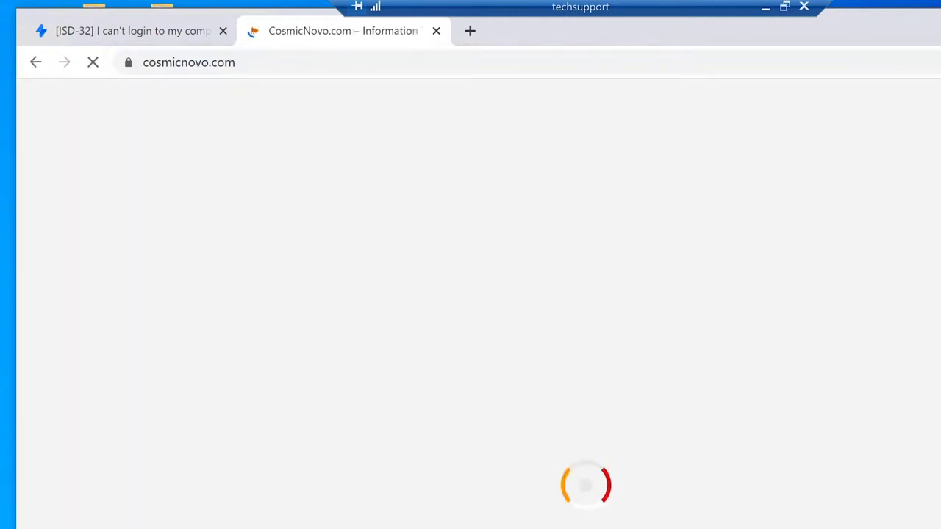
key(ctrl+l)
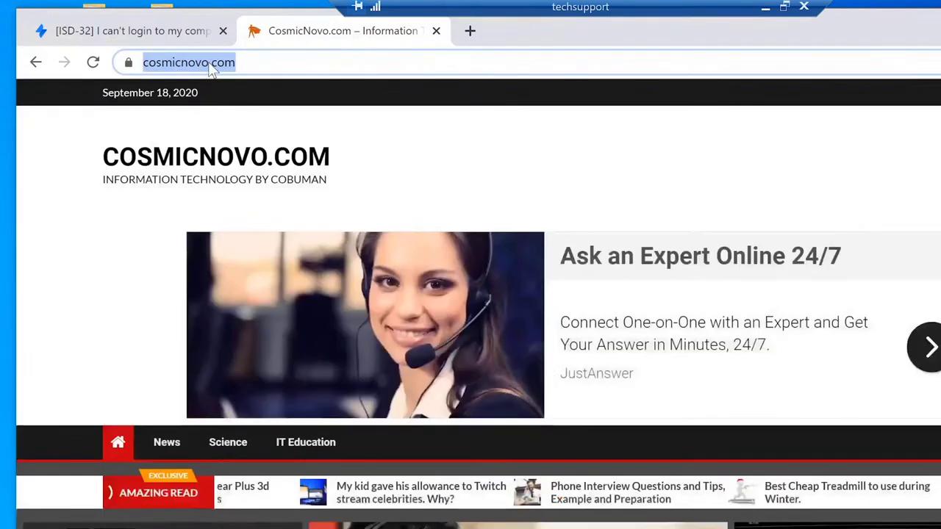
scroll(675, 339, down, 3)
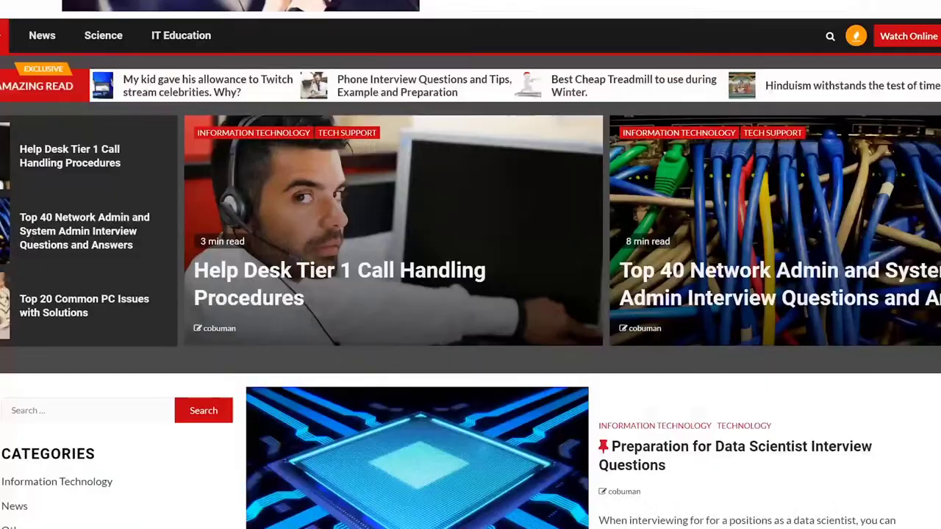
click(437, 32)
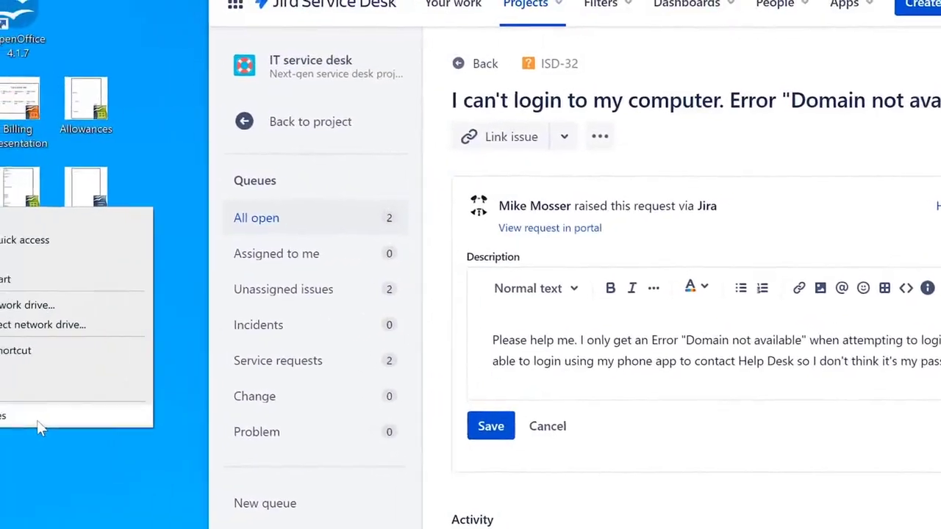
Bring up this computer's System page and mark the 'Domain not available' phrase in the description
click(33, 417)
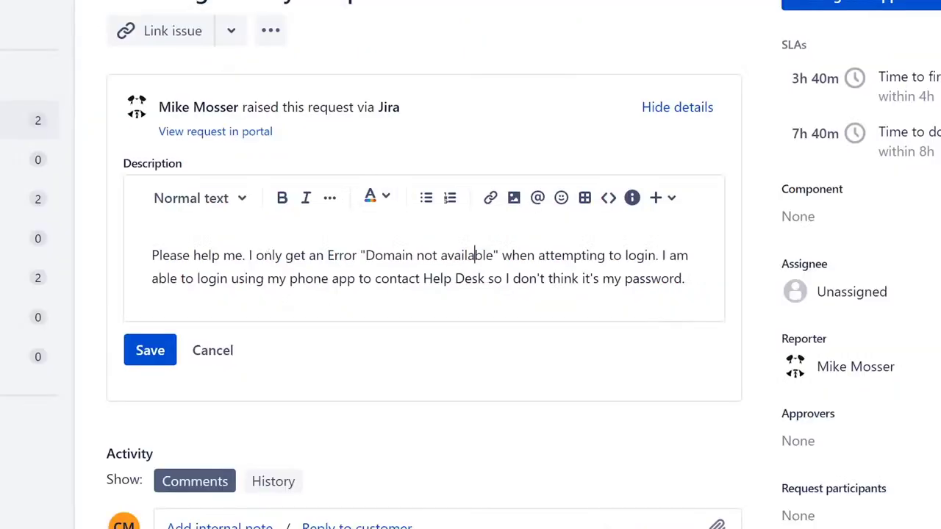
click(365, 255)
drag(360, 256, 377, 248)
drag(340, 352, 463, 357)
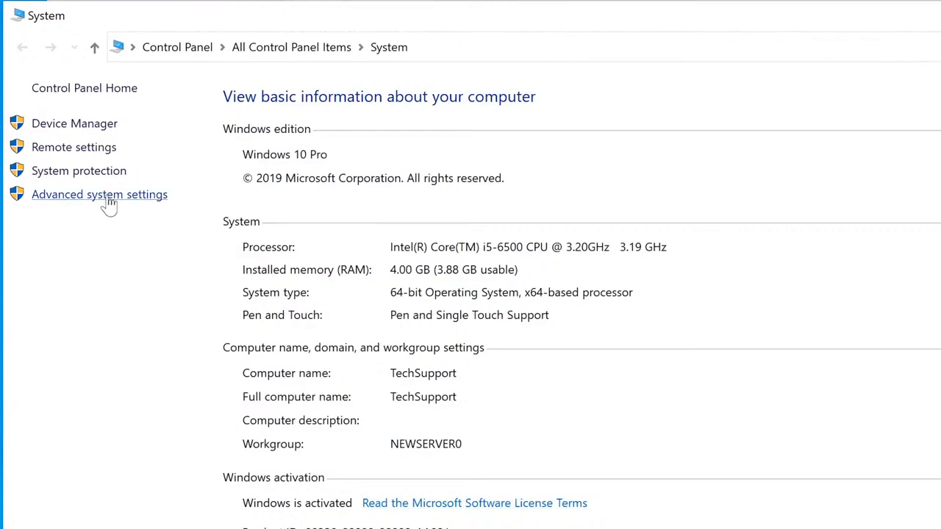
click(108, 197)
drag(124, 61, 433, 91)
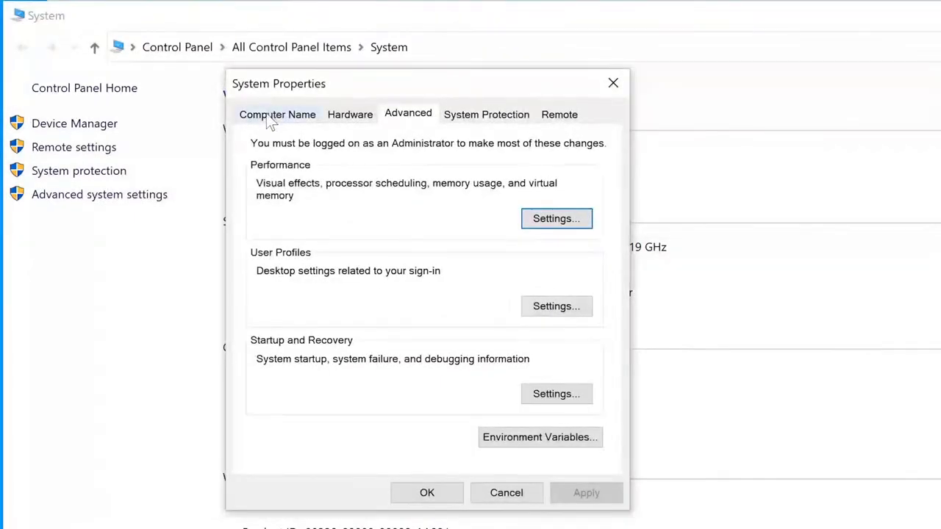
click(269, 118)
drag(359, 81, 449, 81)
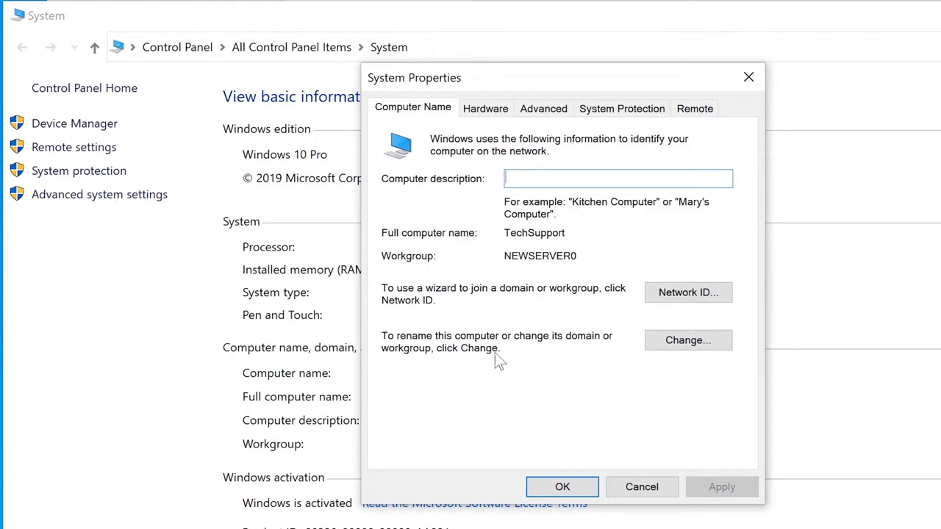
click(669, 339)
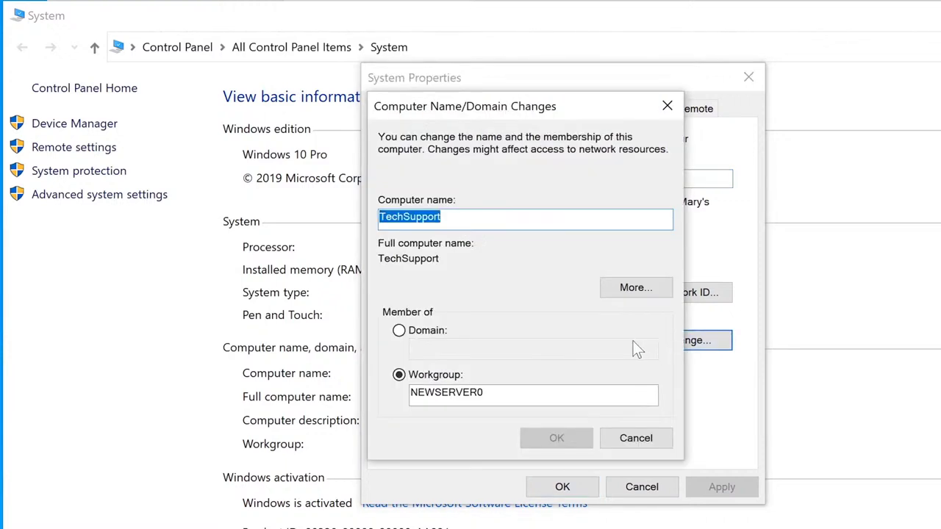
click(399, 330)
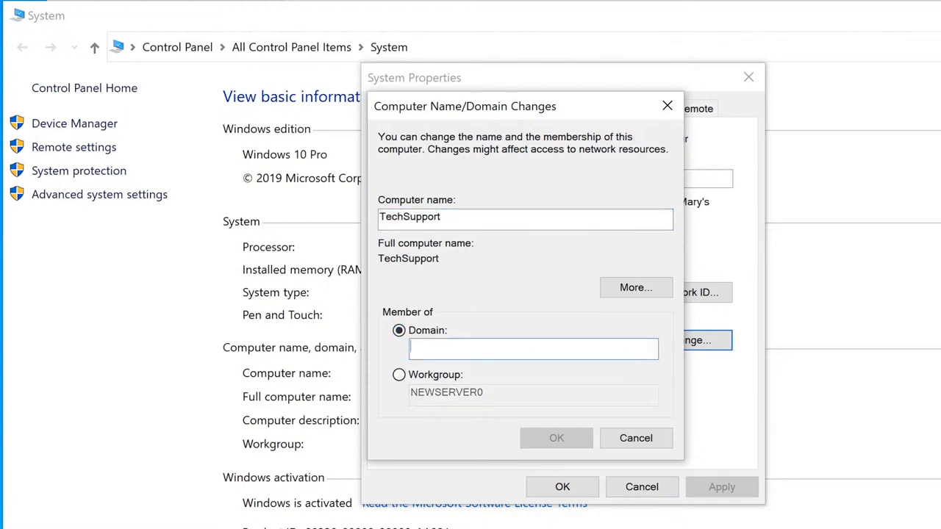
text(techsupport.)
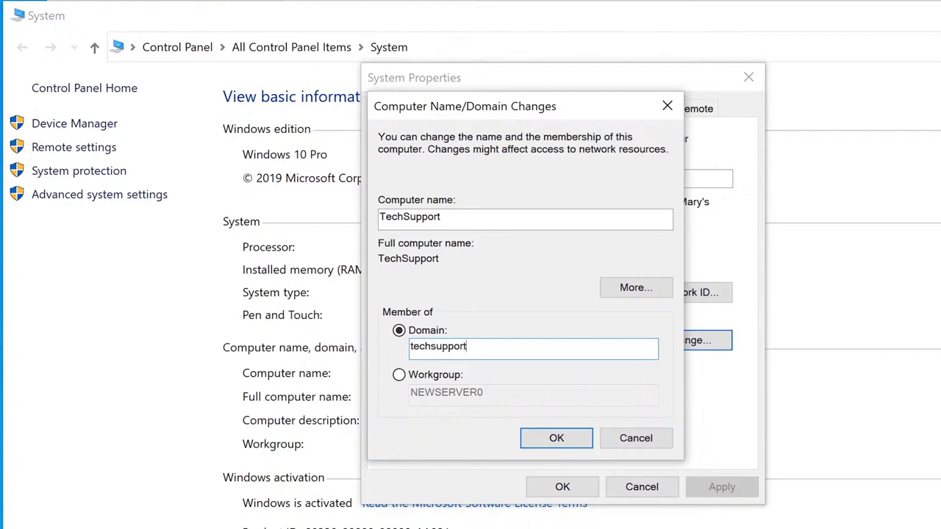
text(cobuman.com)
key(Return)
click(557, 438)
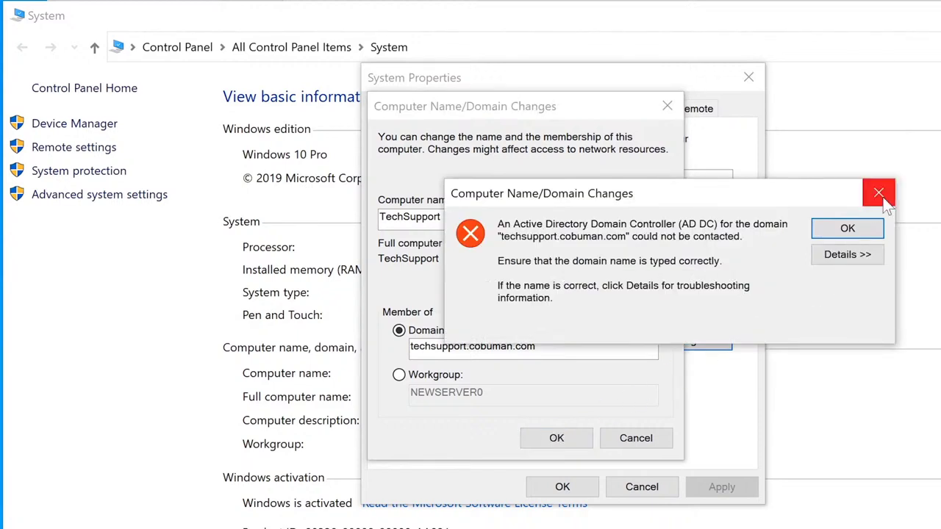
click(878, 192)
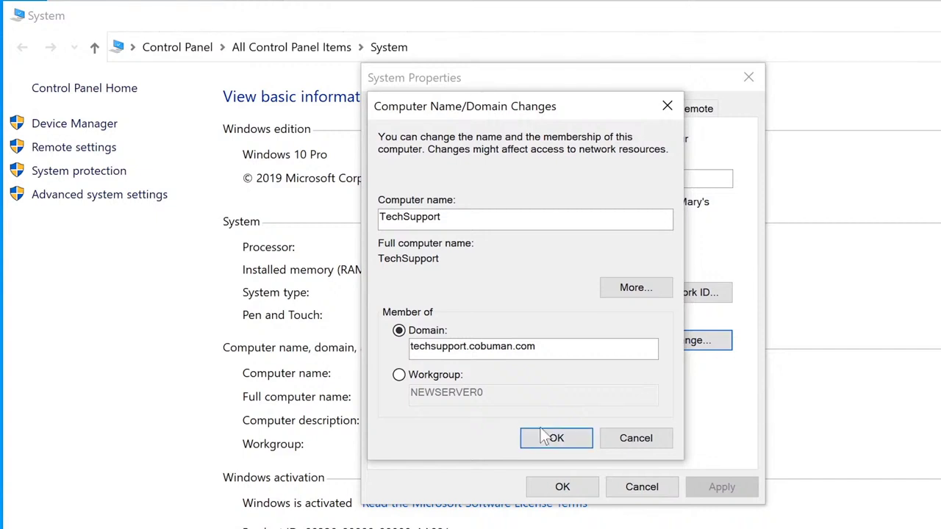
click(618, 441)
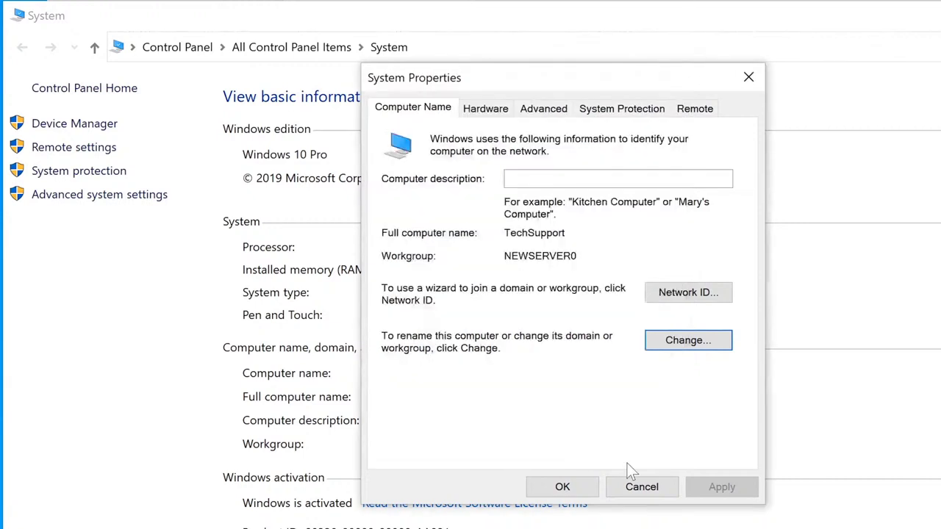
click(639, 487)
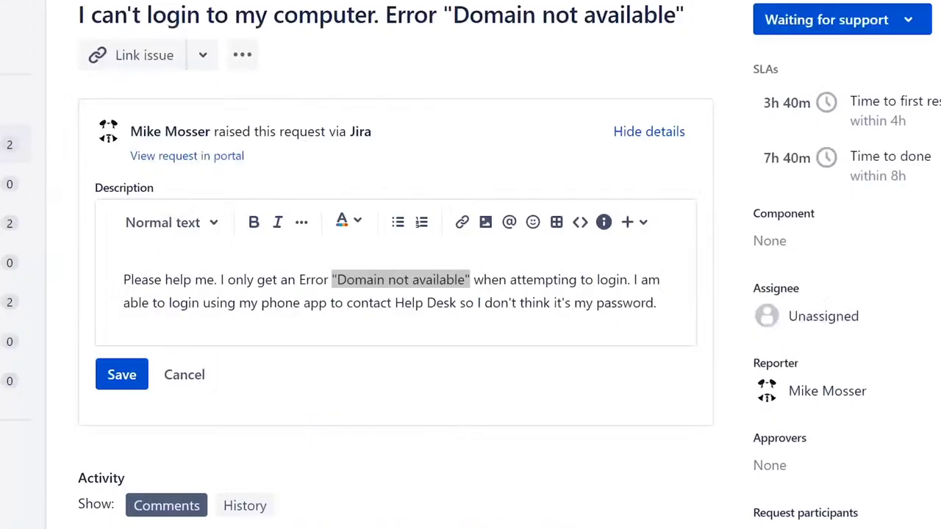
Reselect the quoted 'Domain not available' error, trimming the selection to end at the closing quote
click(456, 280)
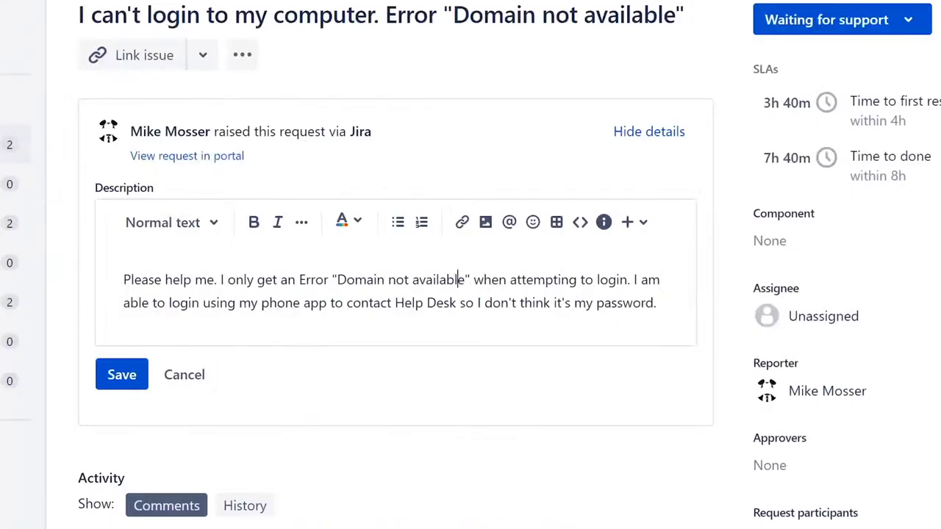
drag(470, 280, 332, 279)
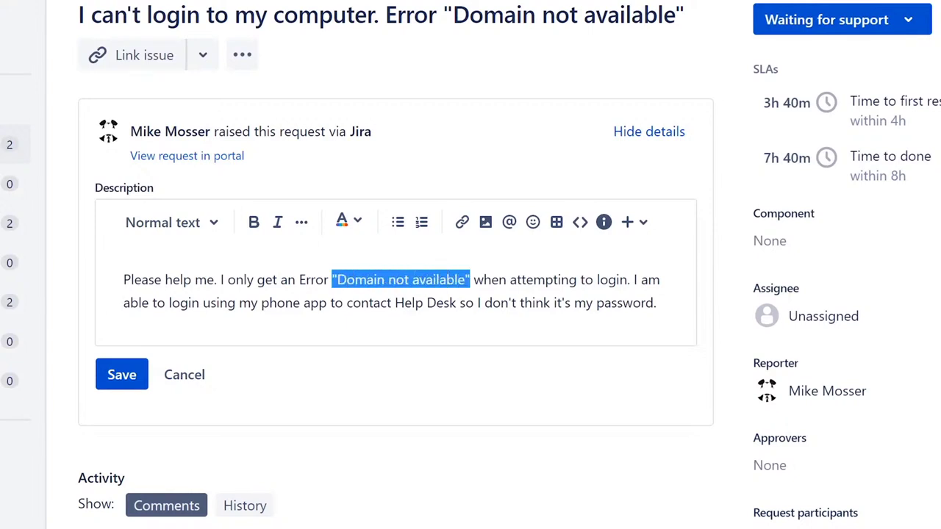
click(331, 280)
drag(332, 279, 470, 279)
key(Left)
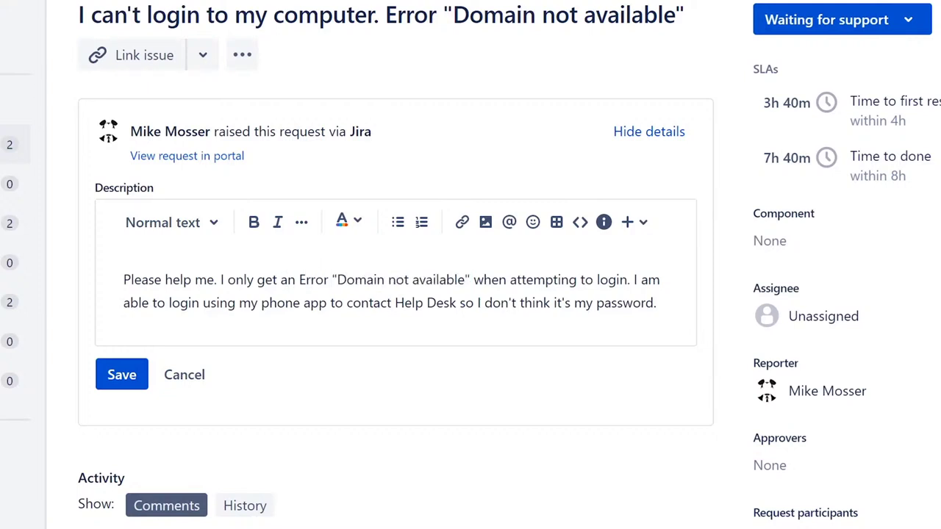
key(shift+Right)
key(shift+Right)
key(shift+Right)
key(shift+Right)
key(shift+Right)
key(shift+Right)
key(shift+Right)
key(shift+Right)
key(shift+Right)
key(shift+Right)
key(shift+Right)
key(shift+Right)
key(shift+Right)
key(shift+Right)
key(shift+Right)
key(shift+Right)
key(shift+Right)
key(shift+Right)
key(shift+Right)
key(shift+Right)
key(shift+Right)
key(shift+Right)
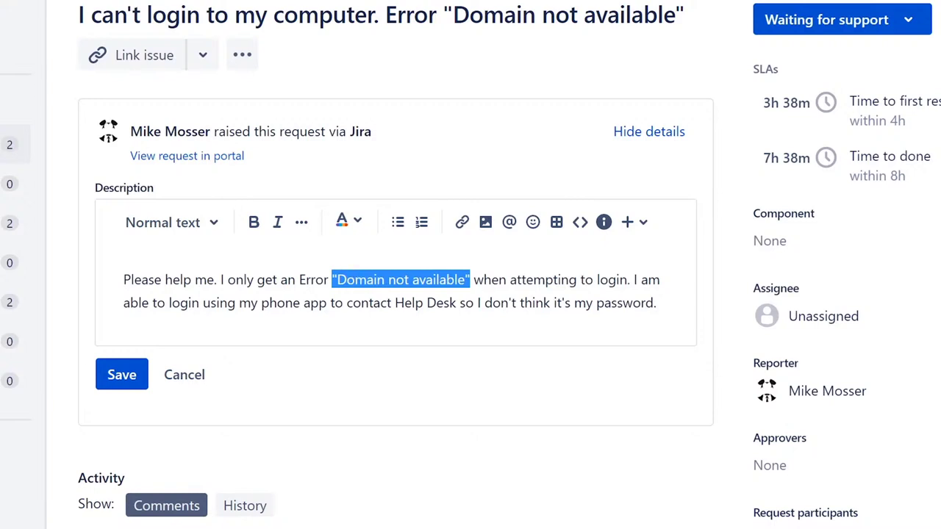
key(Left)
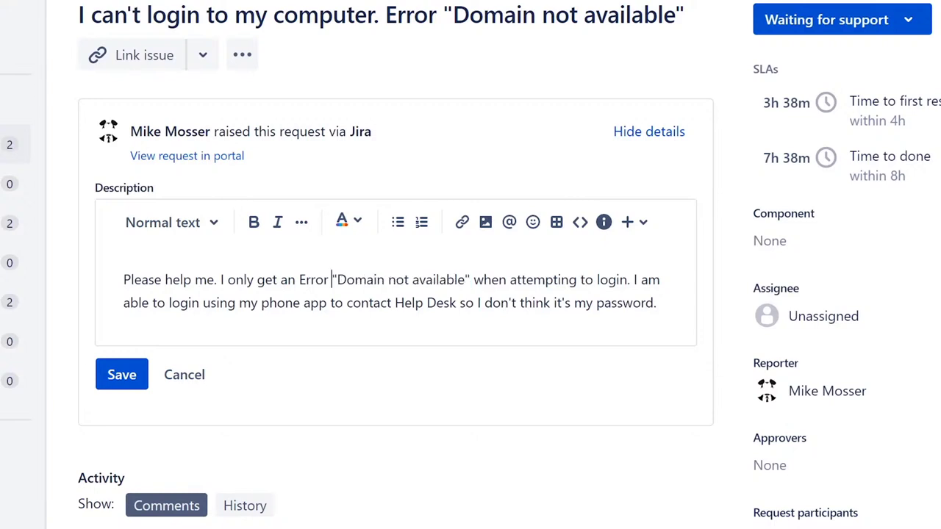
key(shift+Right)
key(shift+Right)
key(shift+Right)
key(shift+Right)
key(shift+Right)
key(shift+Right)
key(shift+Right)
key(shift+Right)
key(shift+Right)
key(shift+Right)
key(shift+Right)
key(shift+Right)
key(shift+Right)
key(shift+Right)
key(shift+Right)
key(shift+Right)
key(shift+Right)
key(shift+Right)
key(shift+Right)
key(shift+Right)
key(shift+Left)
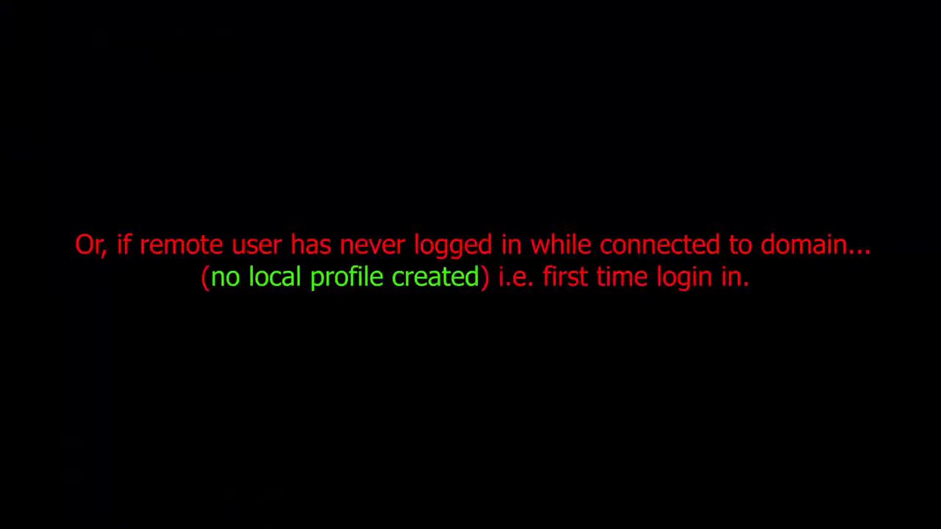
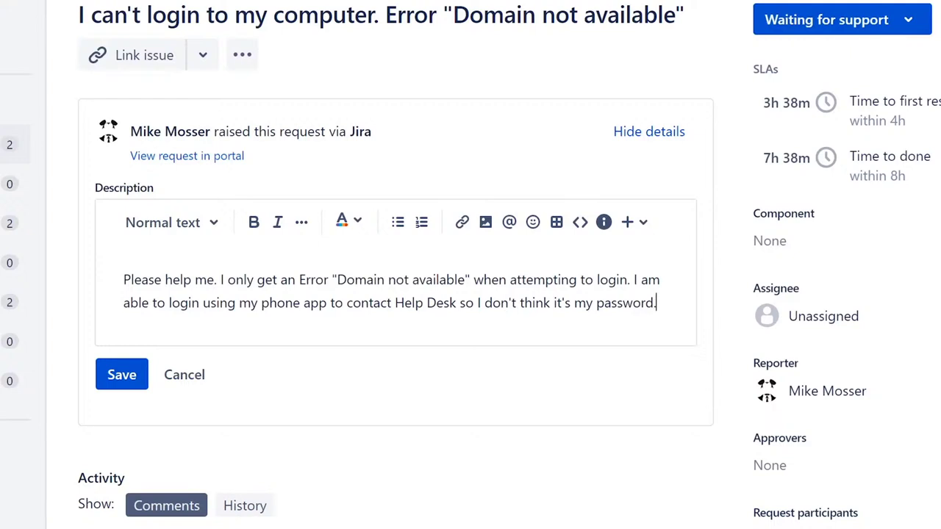
Select the quoted 'Domain not available' error phrase in the ticket description
drag(470, 279, 339, 269)
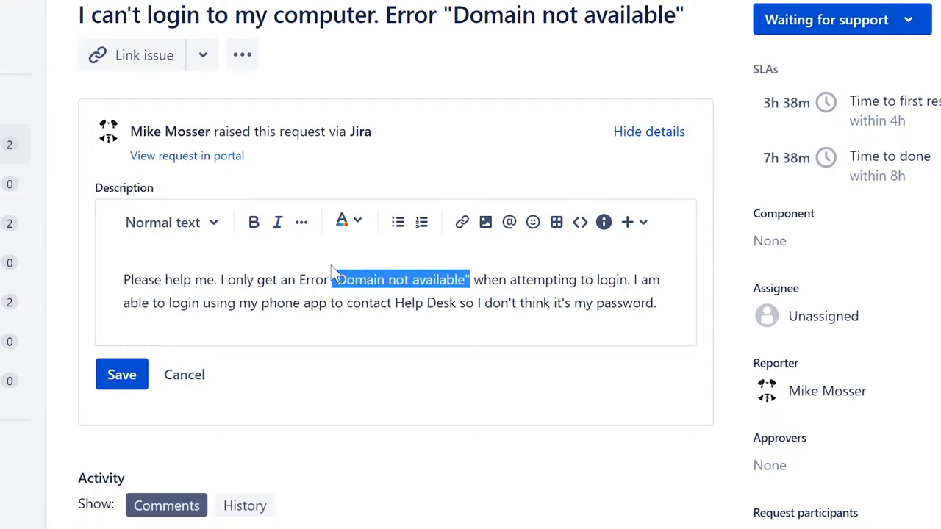
click(354, 279)
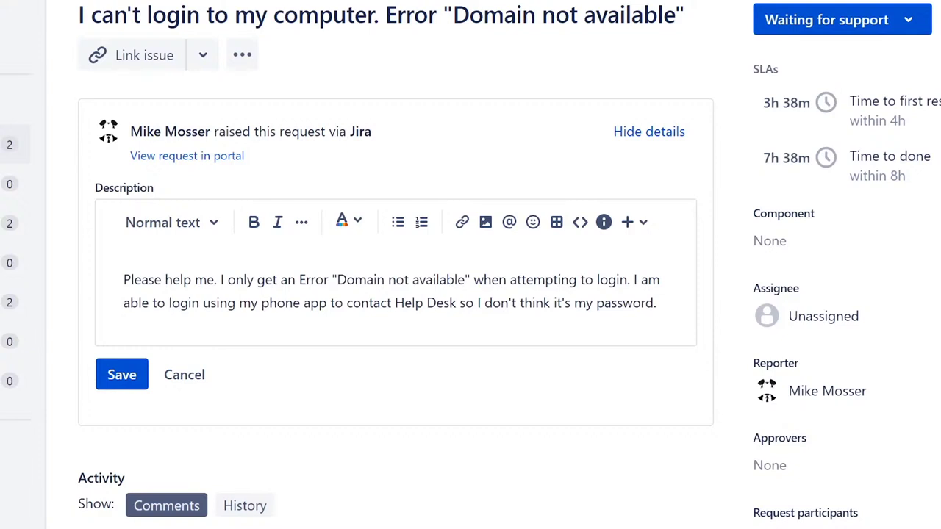
click(332, 279)
drag(332, 280, 470, 279)
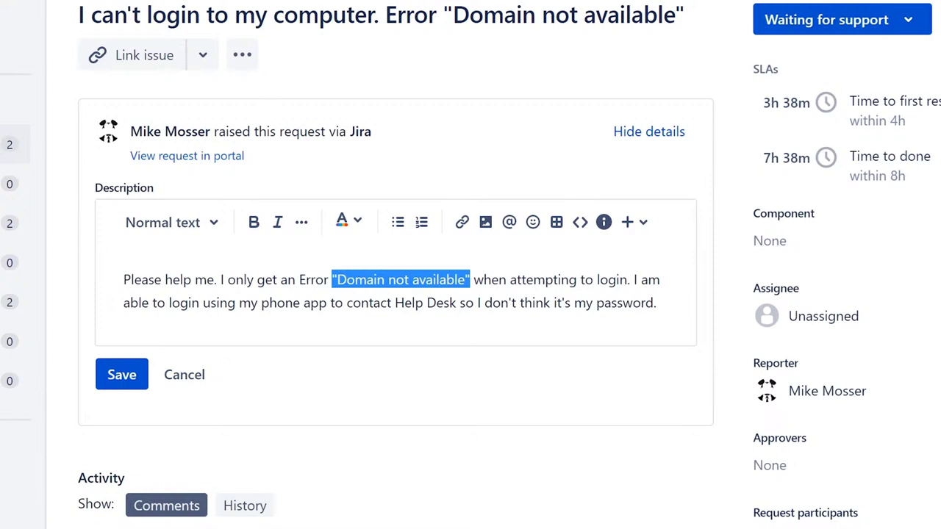
click(471, 279)
drag(471, 279, 332, 279)
click(334, 280)
drag(332, 279, 470, 279)
click(483, 279)
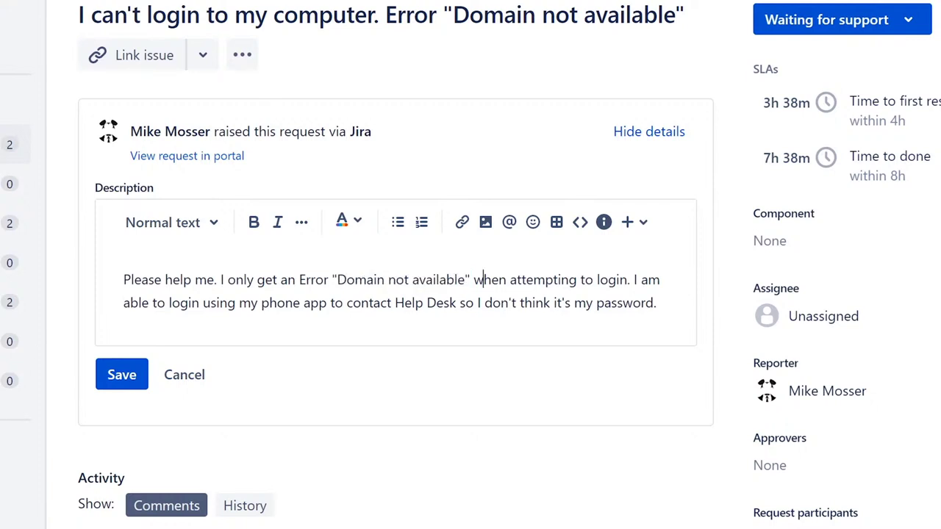
drag(470, 279, 332, 279)
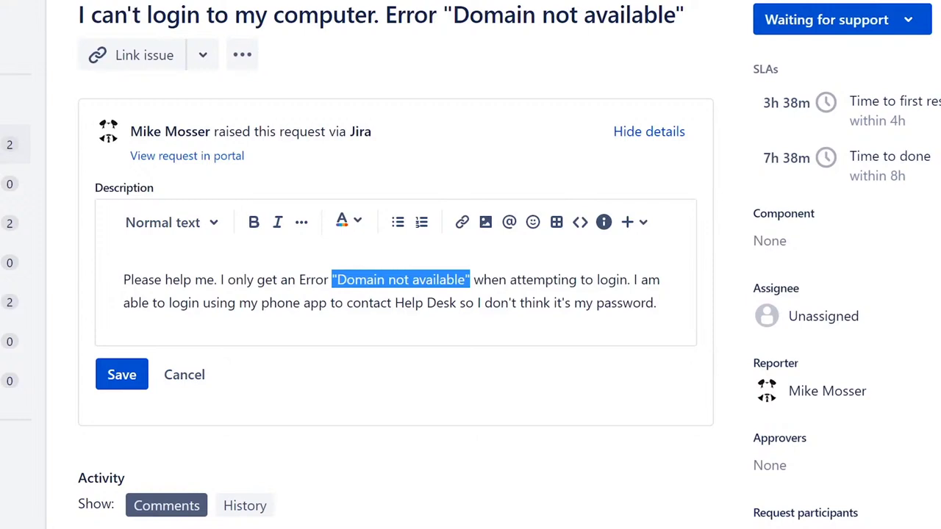
drag(332, 280, 469, 280)
click(470, 280)
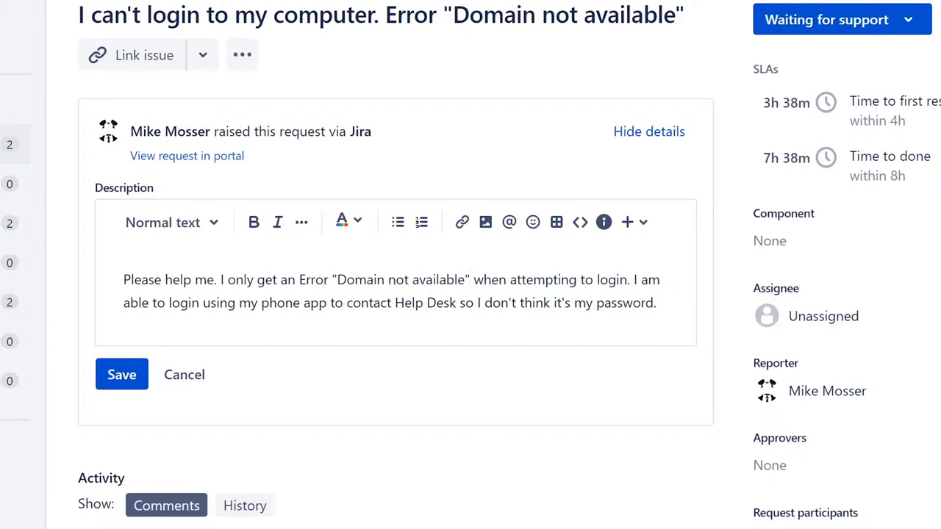
drag(470, 280, 332, 279)
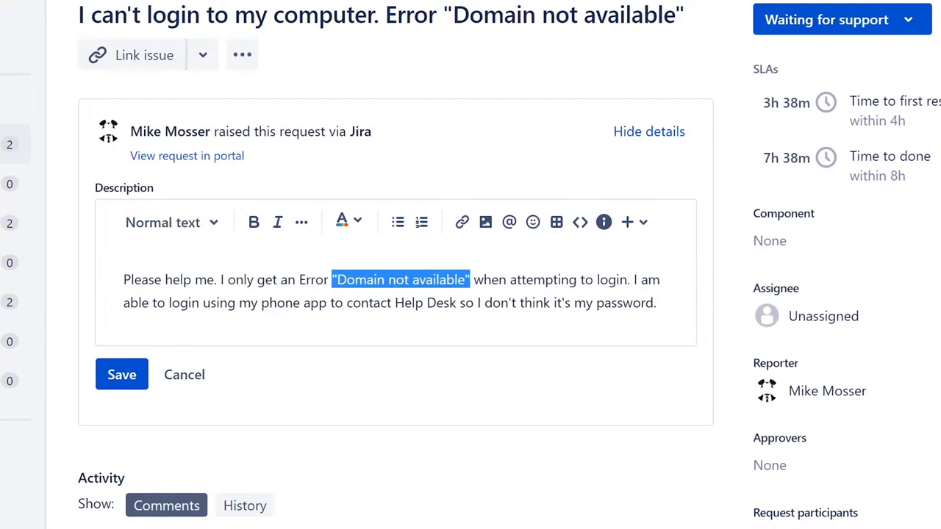
click(335, 280)
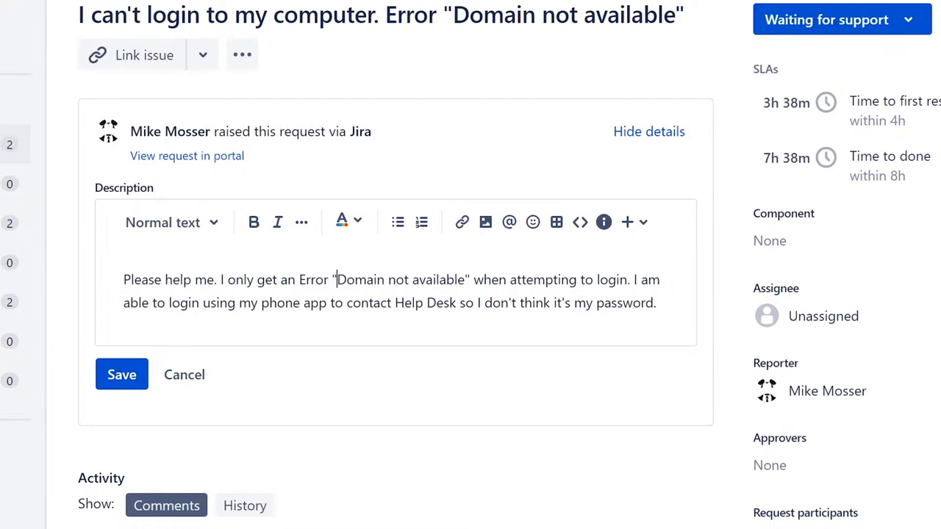
drag(331, 279, 469, 279)
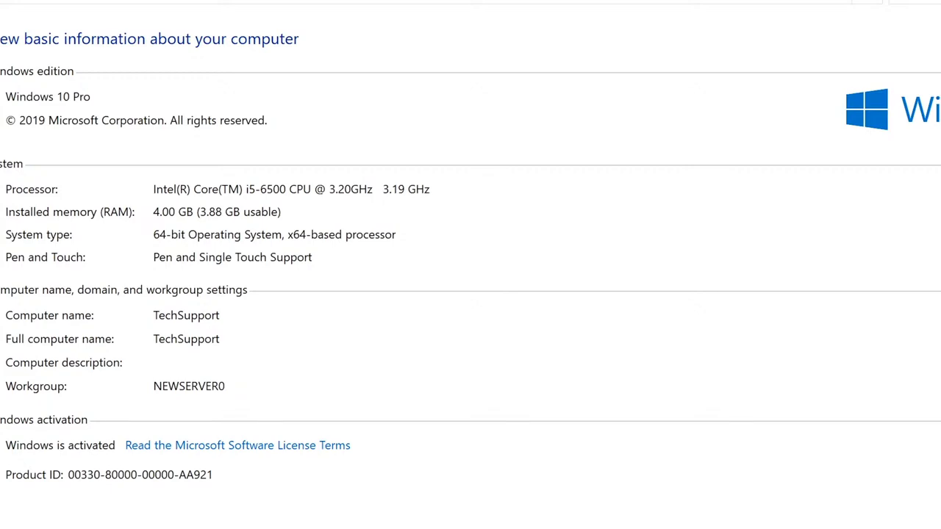
Check the computer name and domain membership in System Properties, closing without changes
drag(0, 16, 524, 115)
click(357, 146)
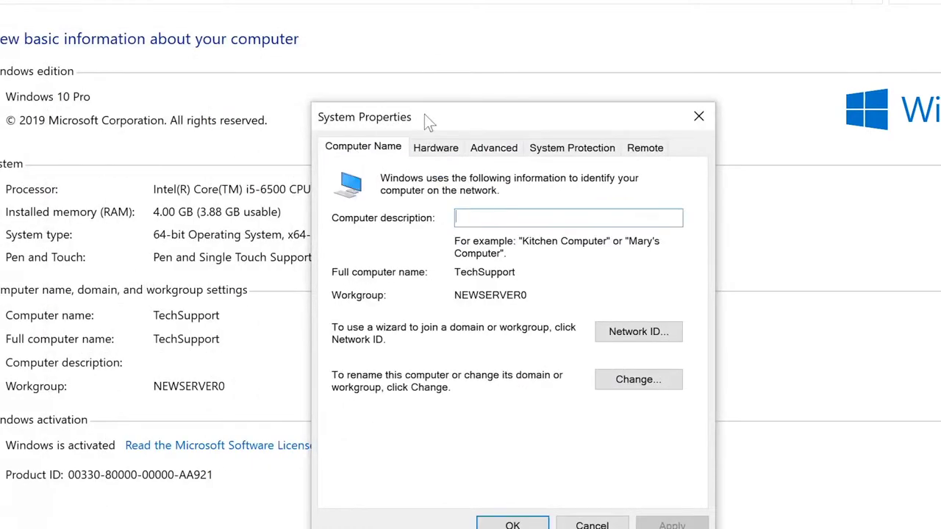
drag(429, 121, 281, 30)
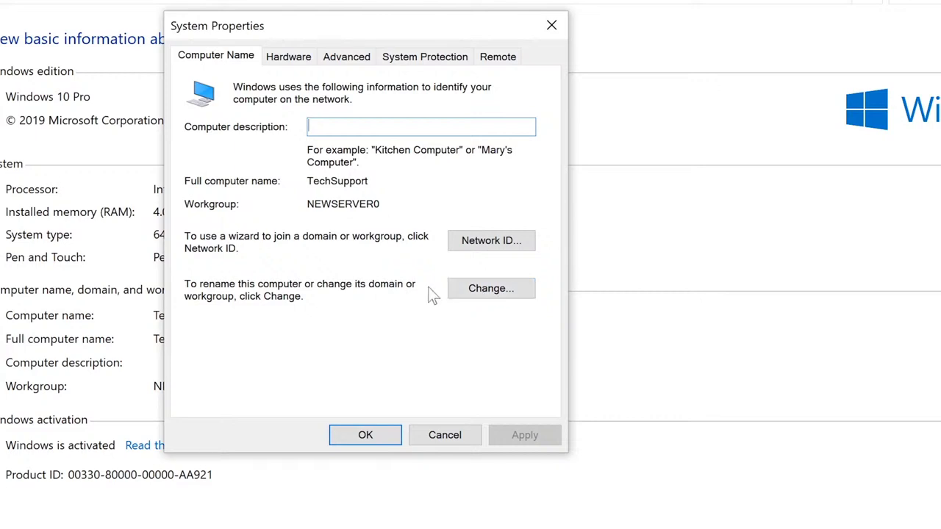
click(499, 297)
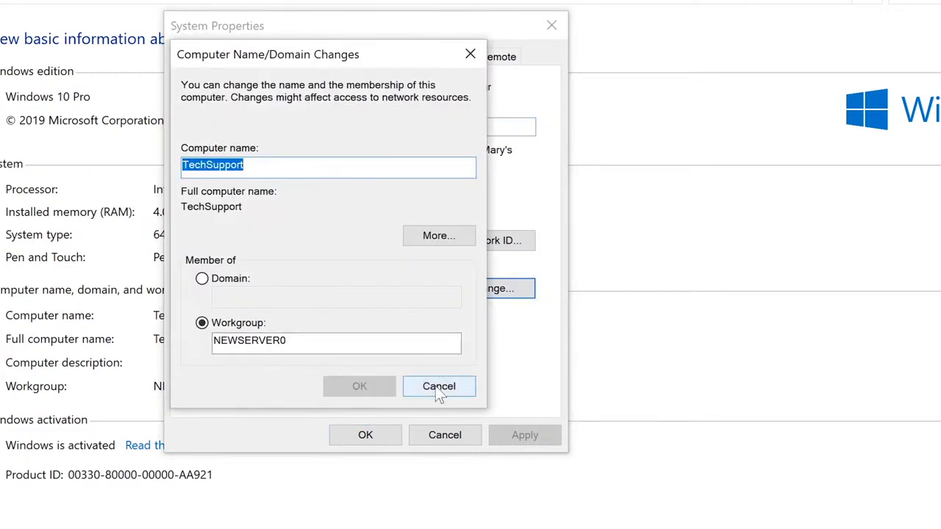
click(437, 386)
click(438, 441)
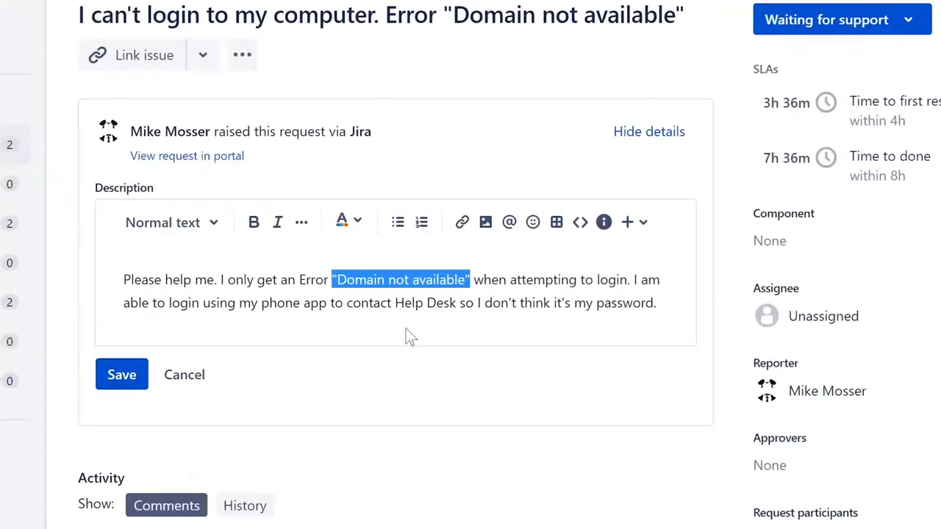
Cancel the description editor so the ticket text stays unchanged
click(451, 302)
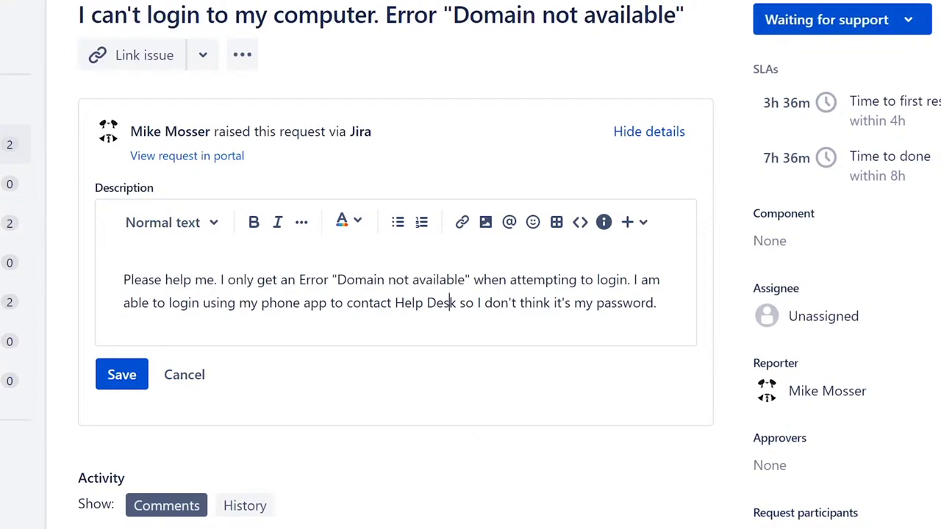
click(469, 279)
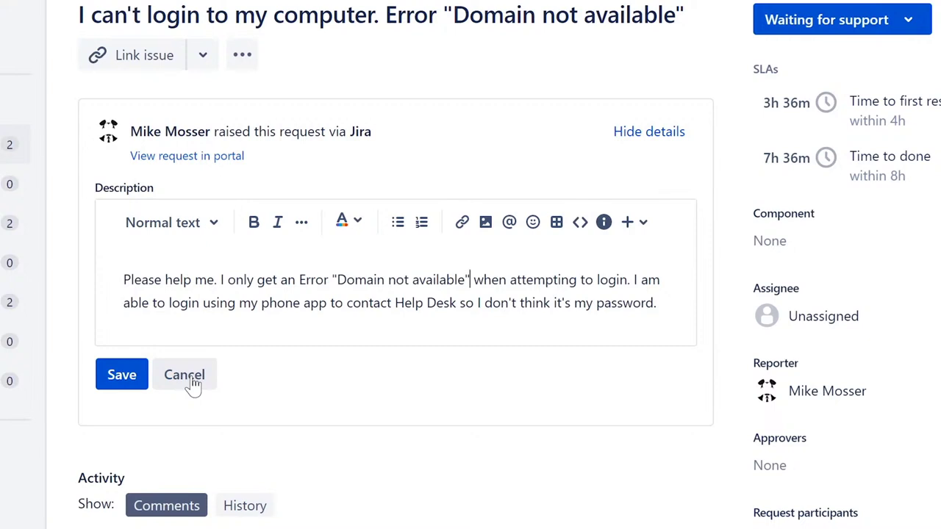
click(193, 384)
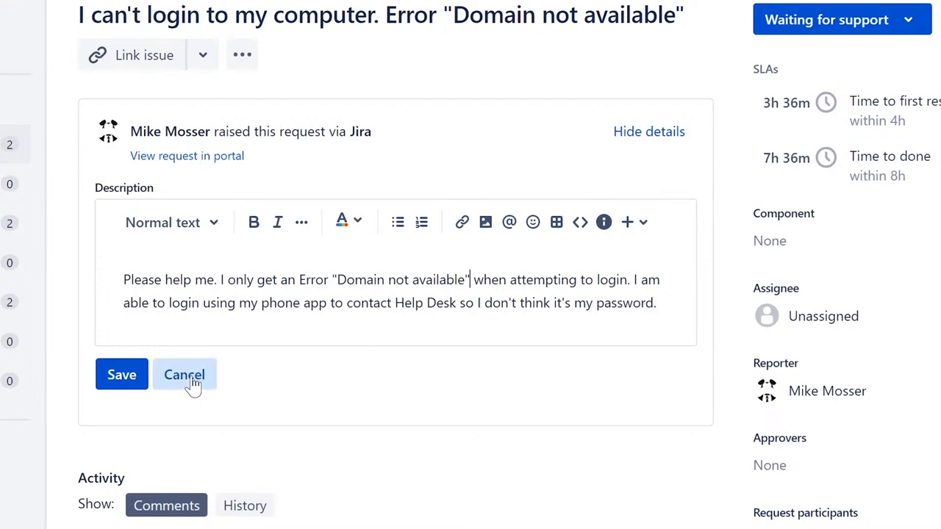
click(193, 382)
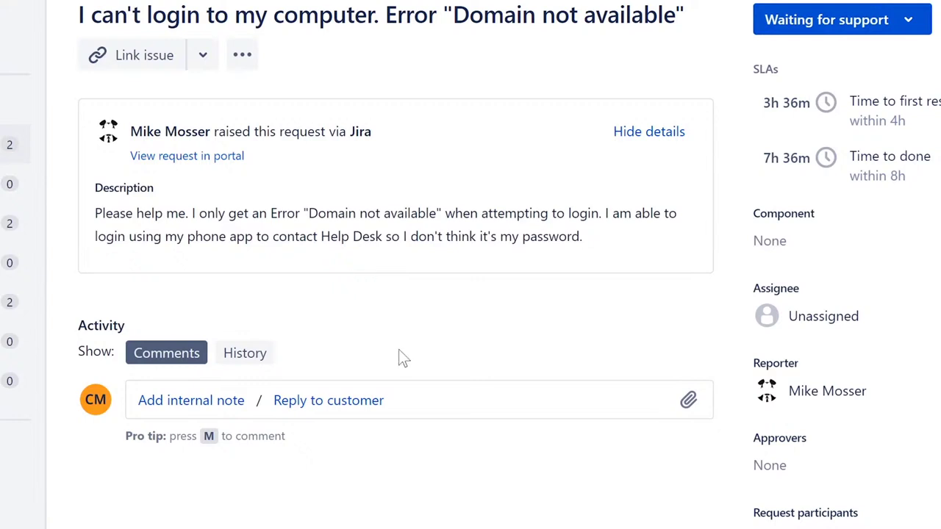
Reply asking the customer to bring the computer back, adding 'Computer needs to be added to Domain.'
click(331, 403)
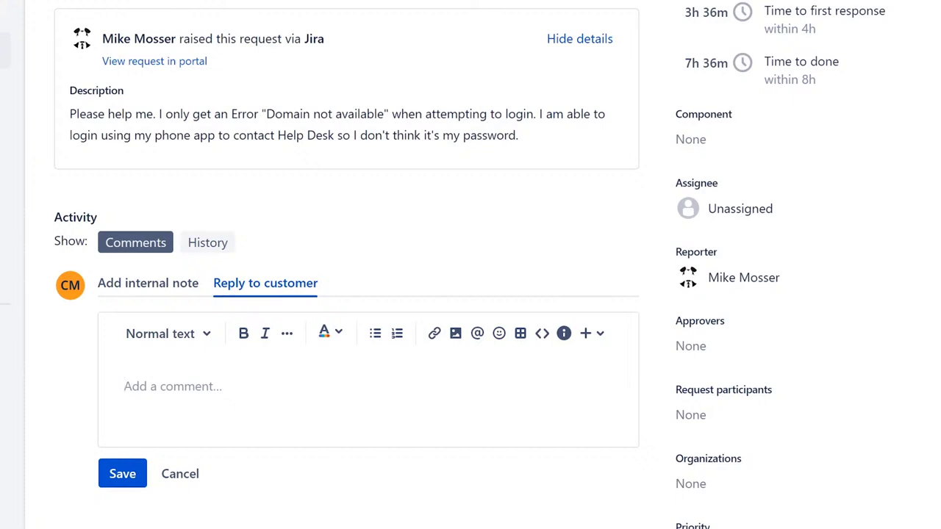
text(Can you ple)
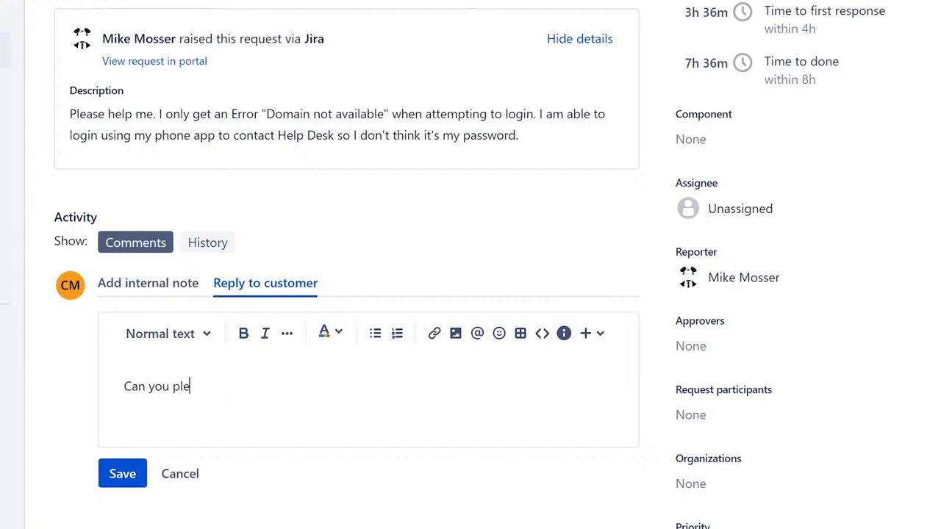
text(ase bring bac)
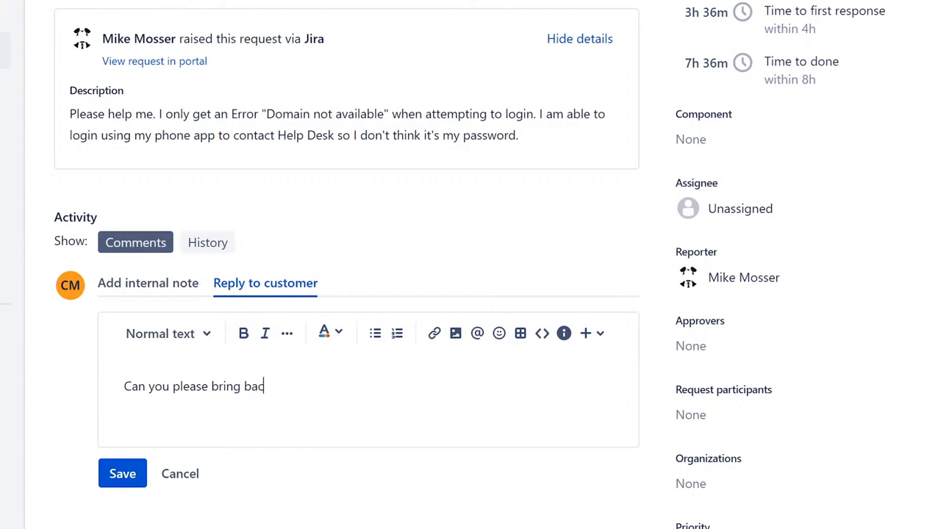
text(k the computer t)
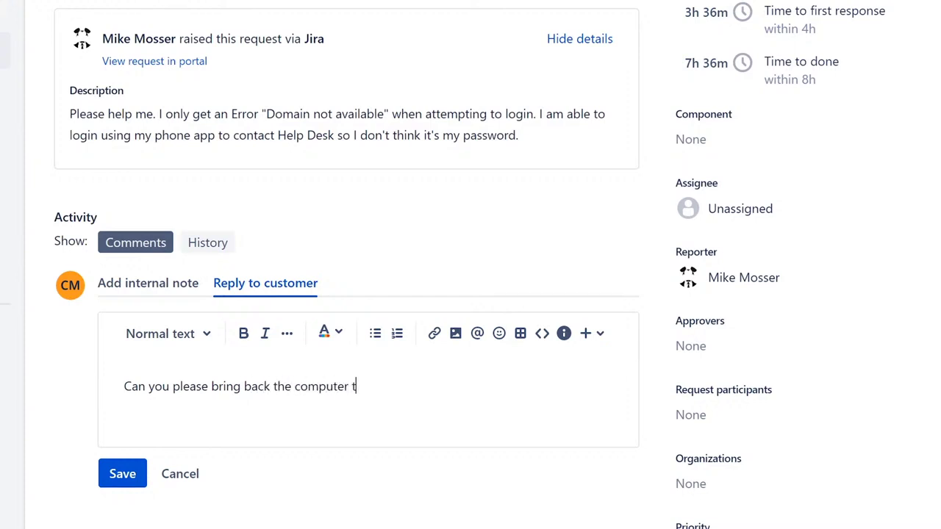
text(o the office so we can fi)
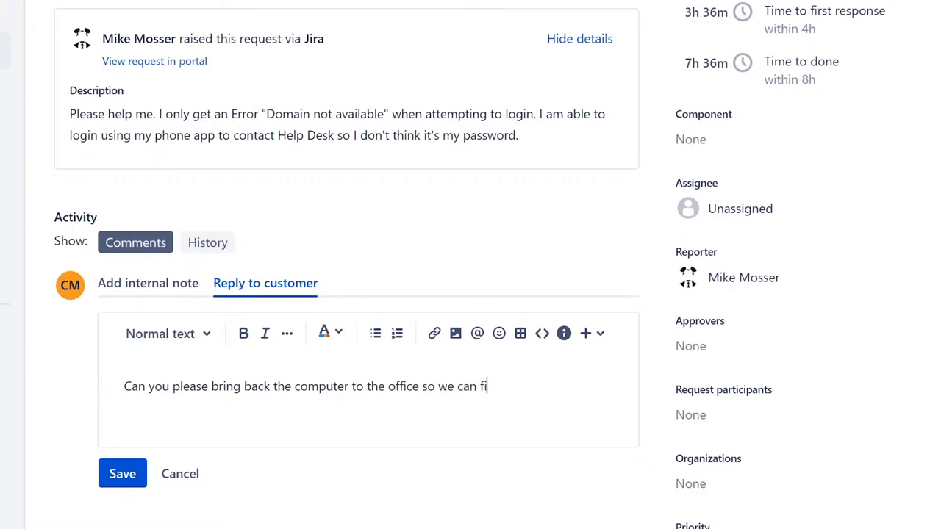
text(x it. Ervin)
key(ctrl+Left)
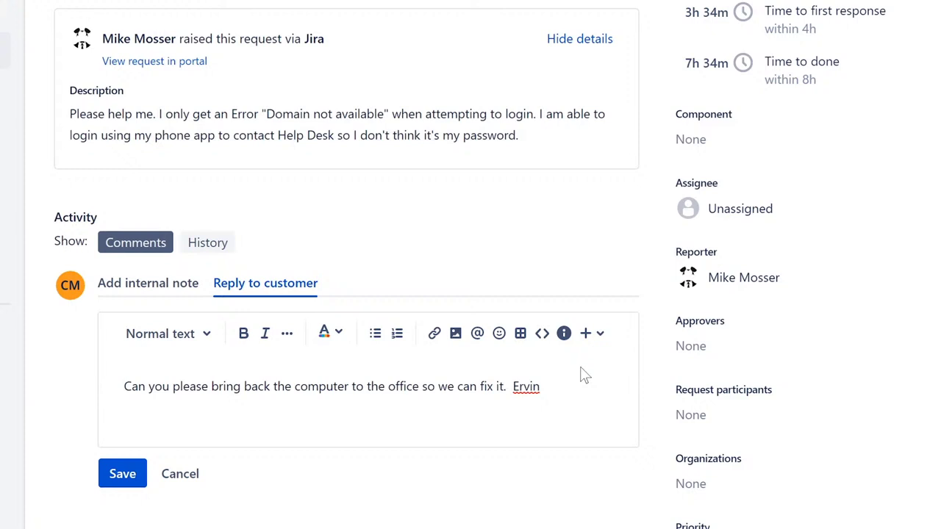
text(Compu)
text(ter need)
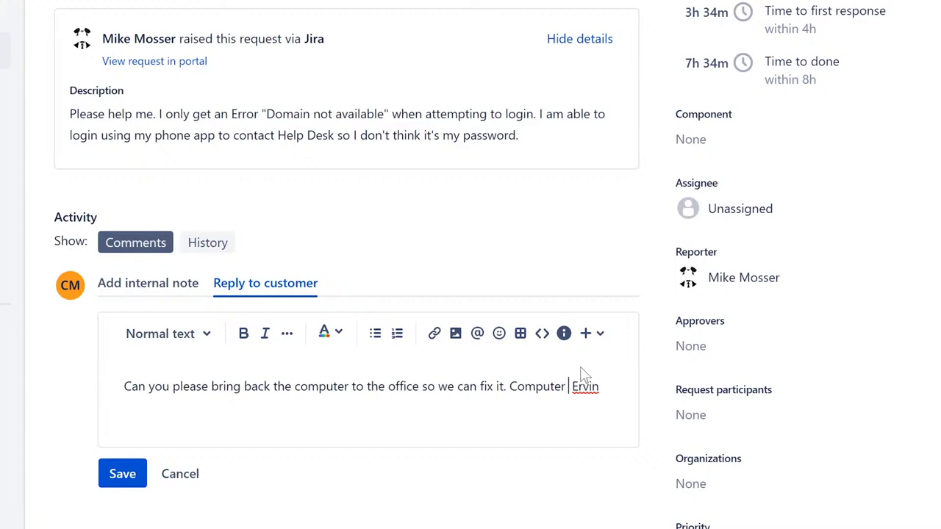
text(s to be added )
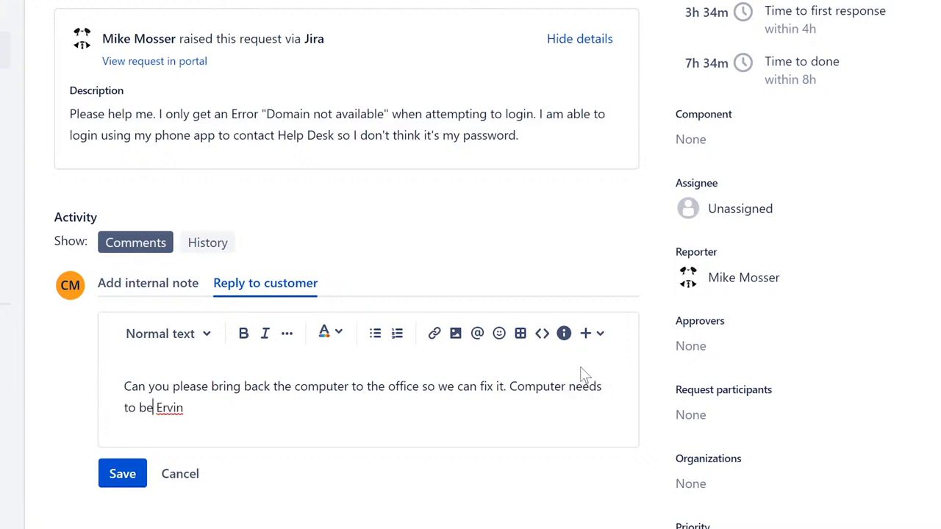
text(to Domain)
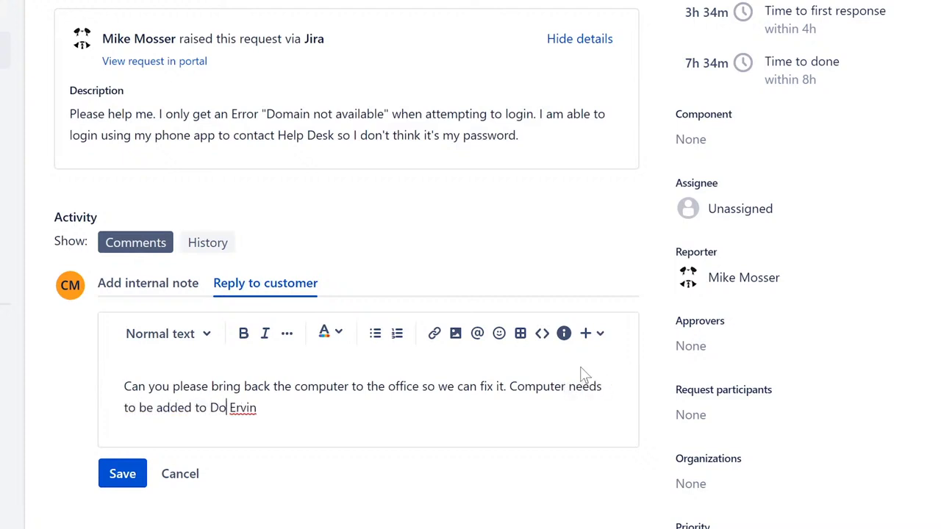
text(.)
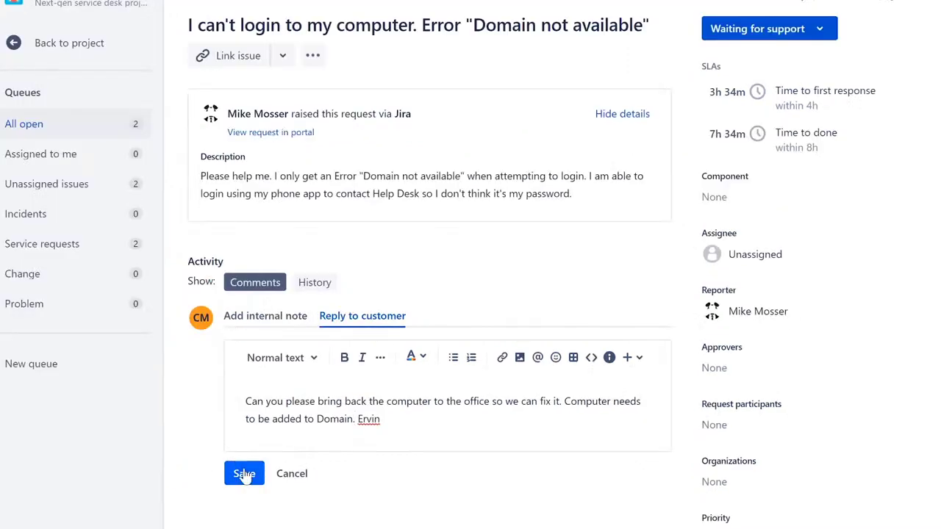
click(244, 474)
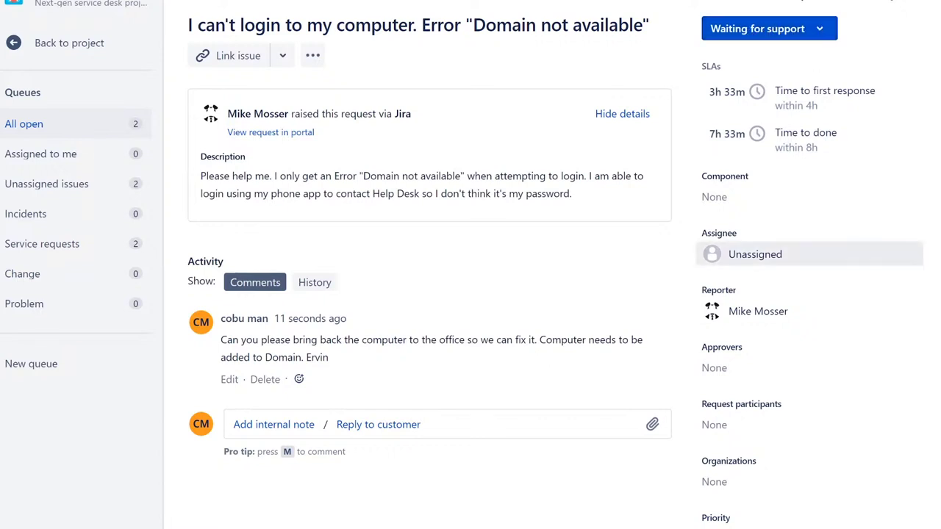
Set the domain-error ticket's Assignee to yourself with Assign to me
click(757, 254)
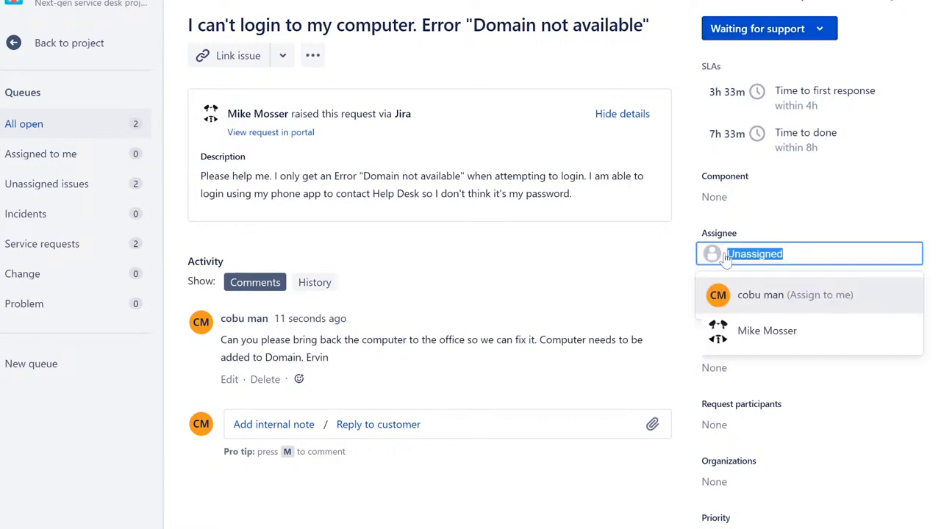
click(783, 302)
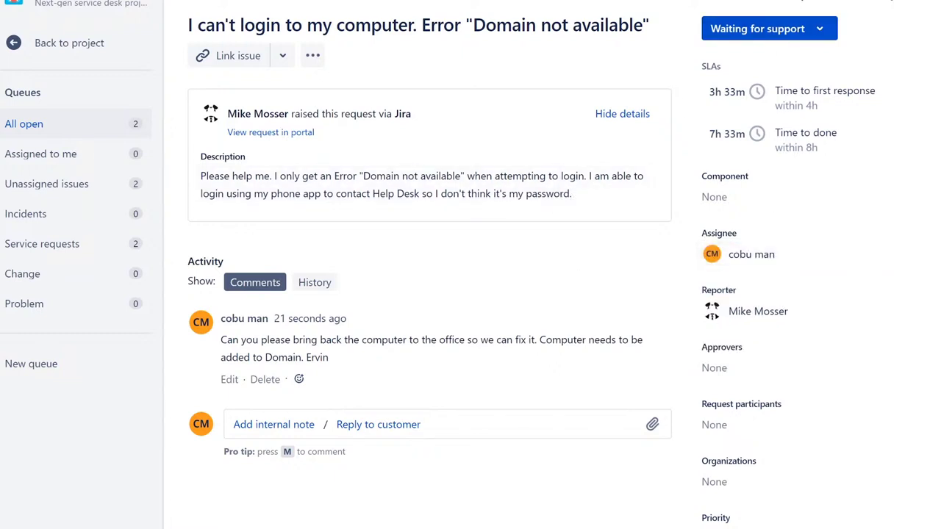
scroll(781, 230, down, 1)
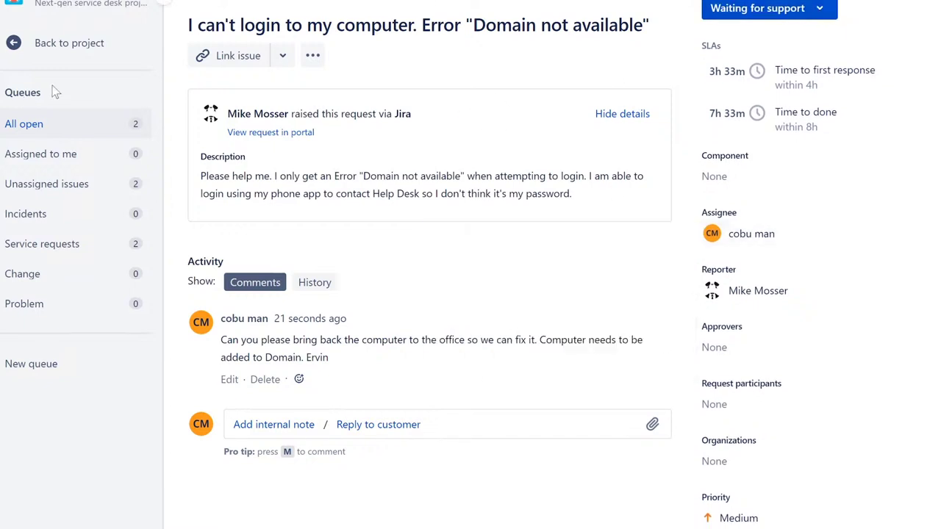
Return to the All open queue and open forgotten-password ticket ISD-33
click(46, 130)
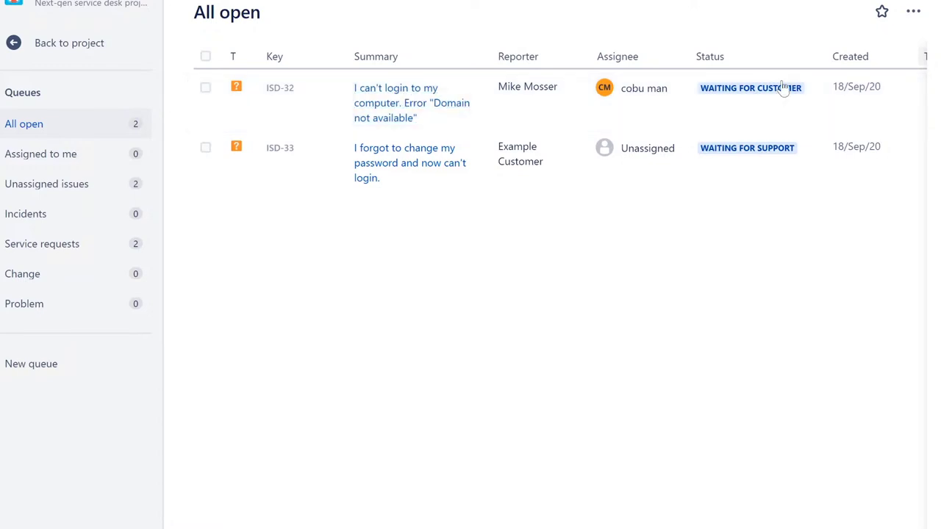
mouse_move(657, 95)
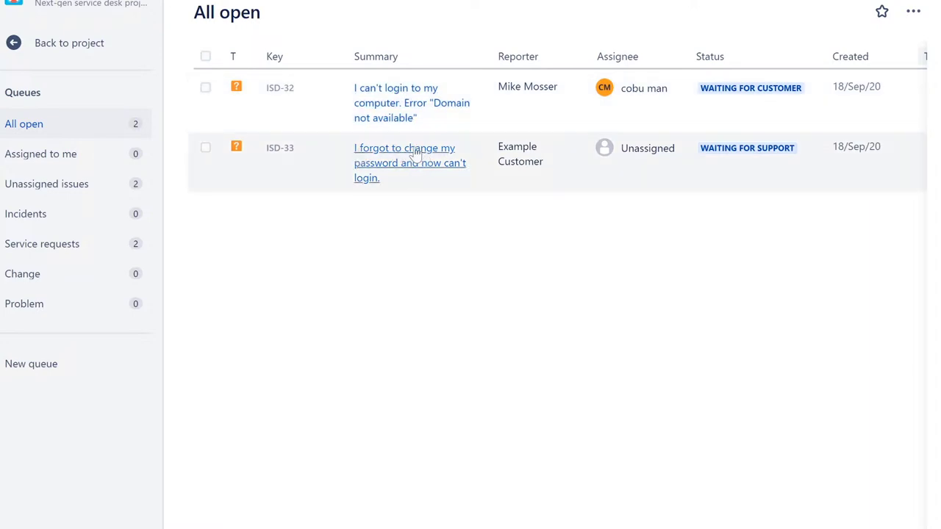
click(415, 152)
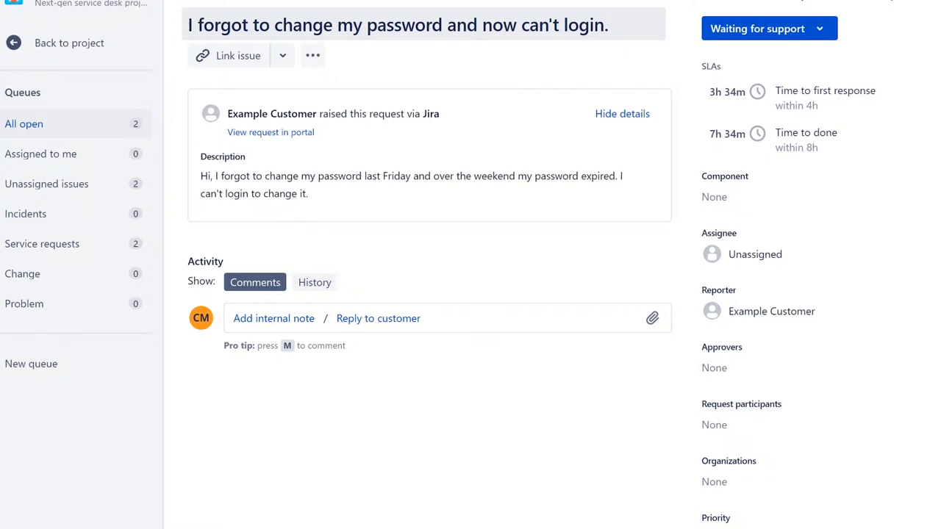
drag(188, 25, 610, 25)
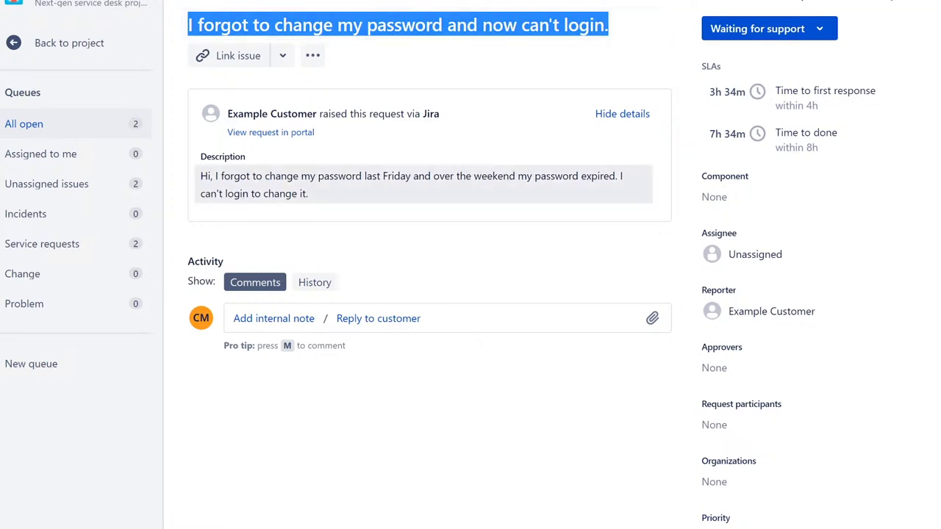
drag(200, 177, 208, 176)
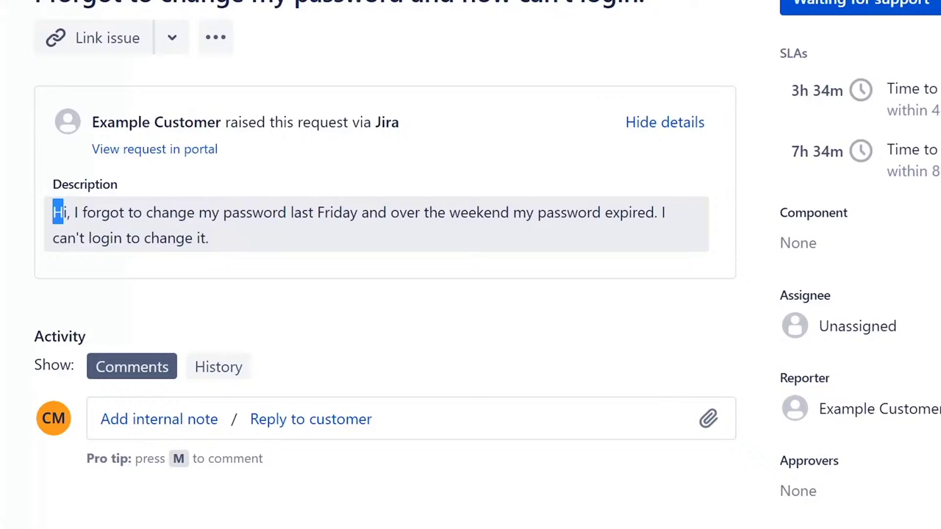
drag(67, 213, 266, 234)
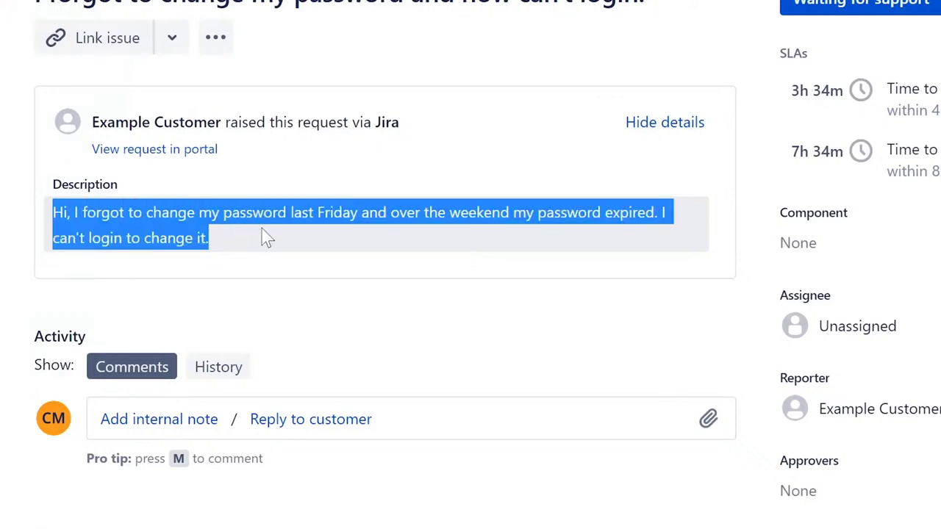
Assign the expired-password ticket to yourself
click(301, 240)
click(857, 325)
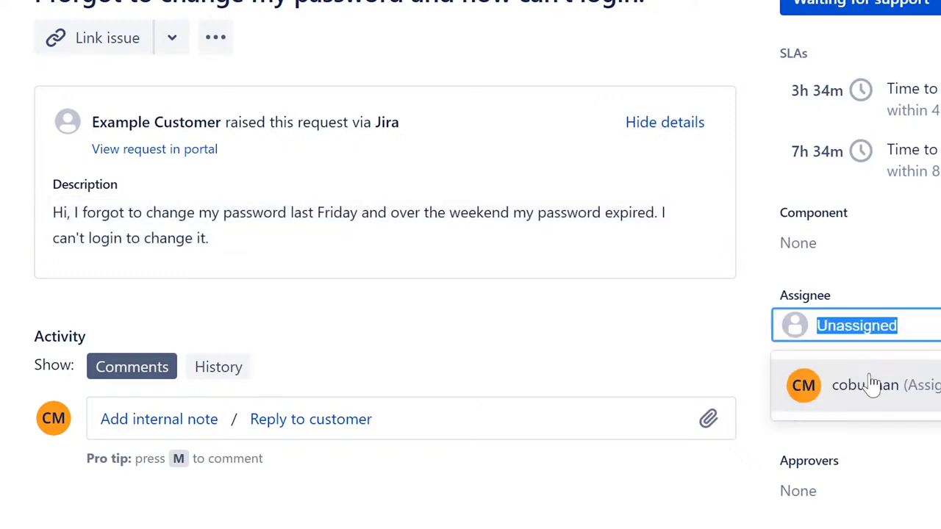
click(816, 385)
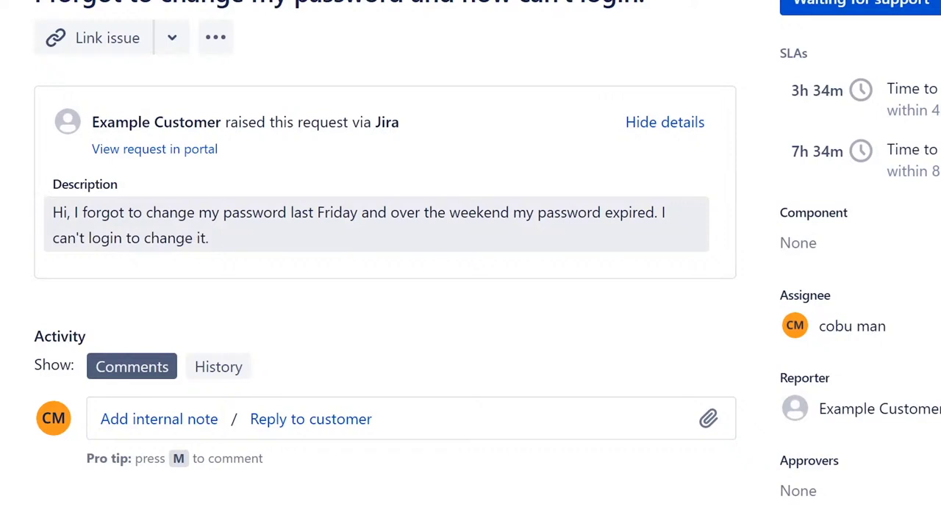
Open the ticket description for editing and save it without changing the text
drag(71, 212, 654, 213)
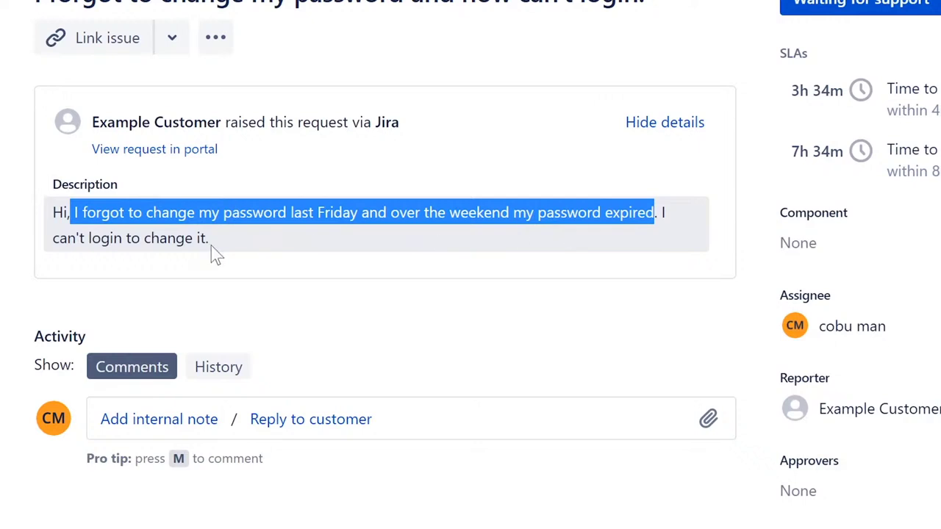
click(234, 235)
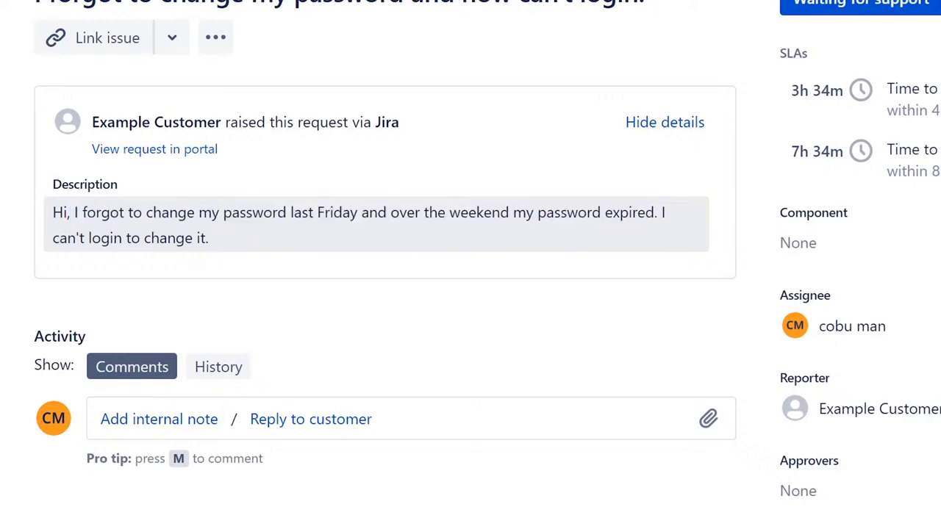
click(259, 220)
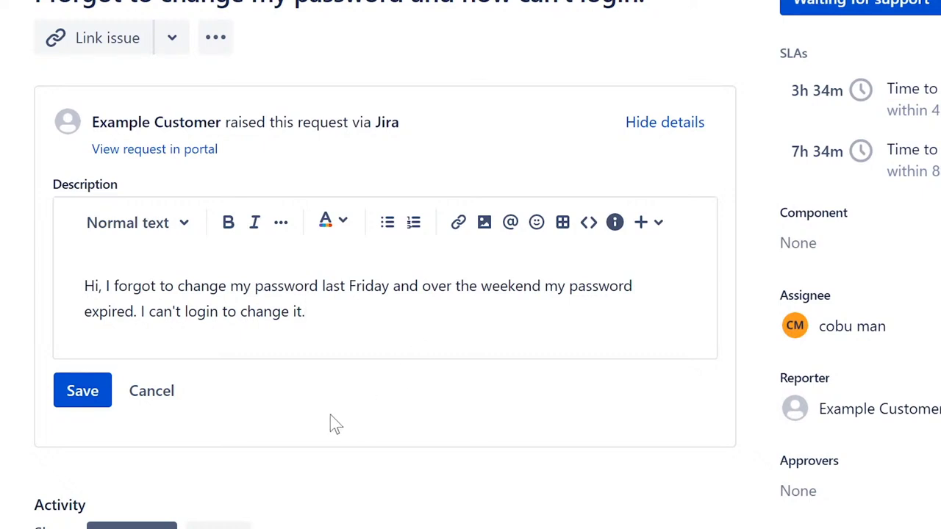
click(91, 394)
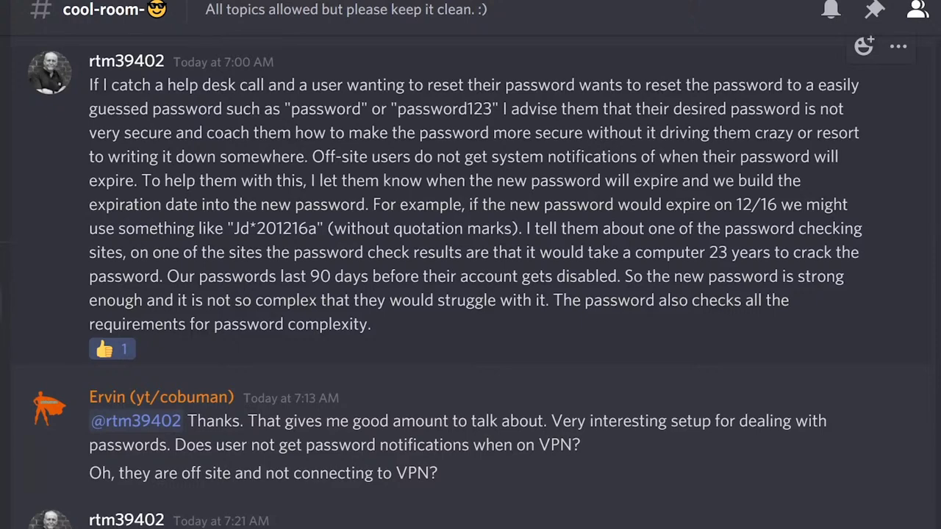
drag(396, 85, 307, 156)
drag(311, 157, 367, 157)
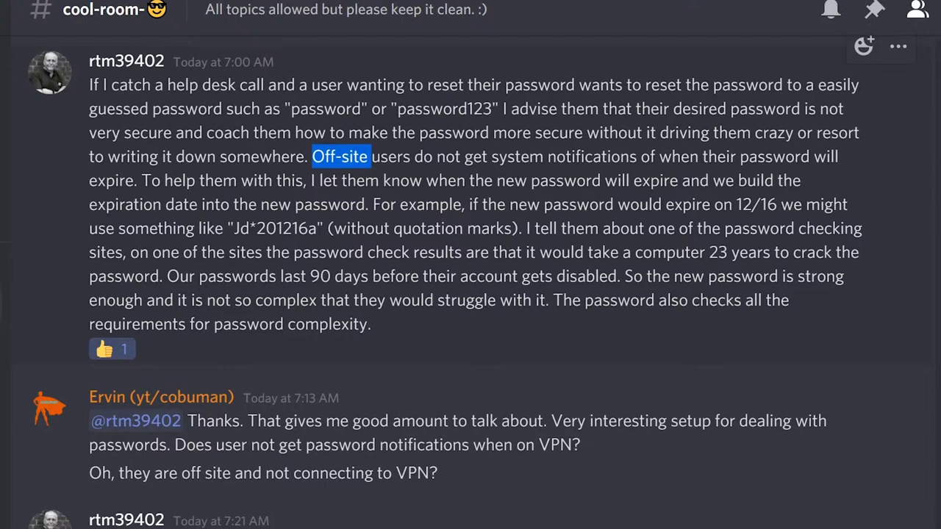
drag(111, 84, 265, 84)
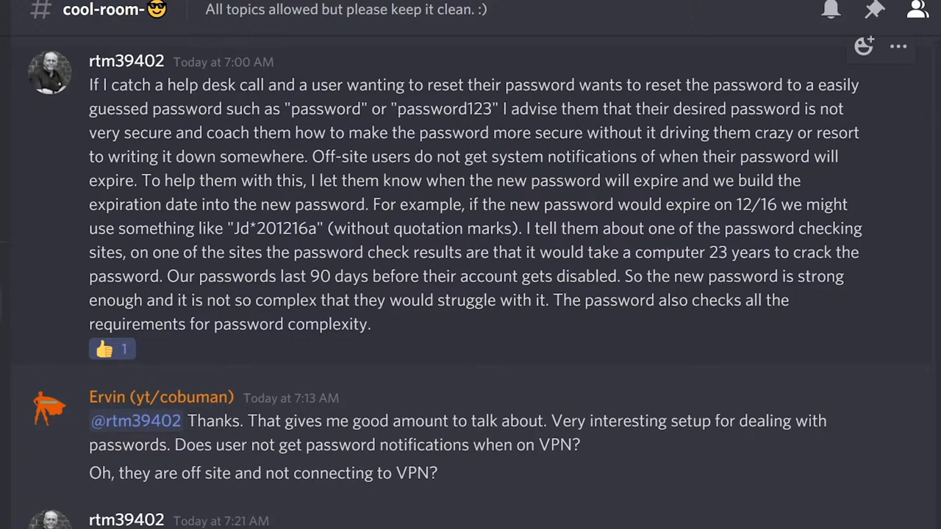
drag(312, 156, 140, 181)
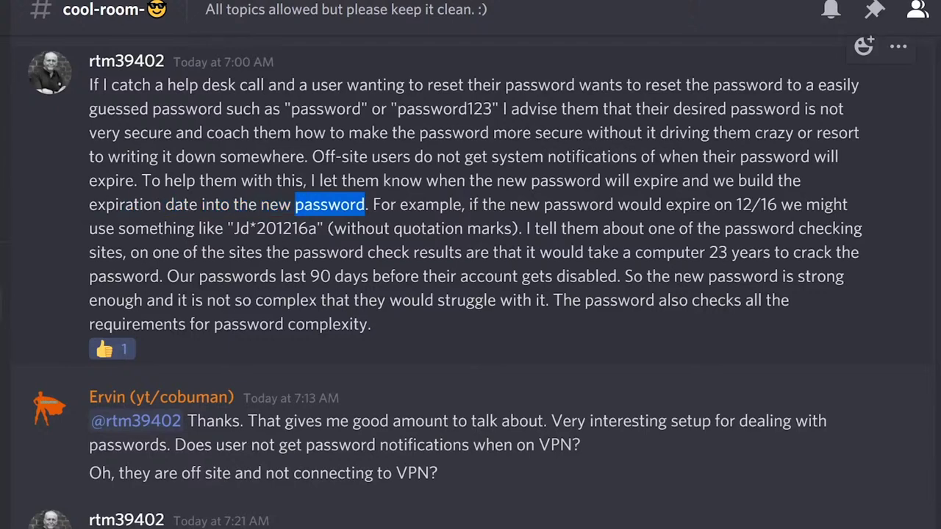
Highlight the Discord advice on the sample expiry-dated password, checking sites and 90-day passwords
drag(373, 204, 382, 204)
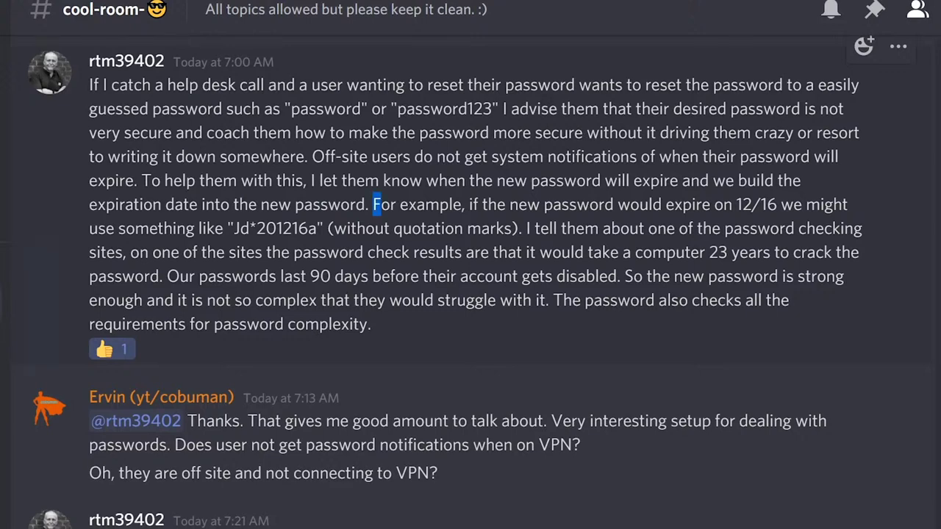
drag(381, 204, 521, 229)
drag(318, 228, 234, 229)
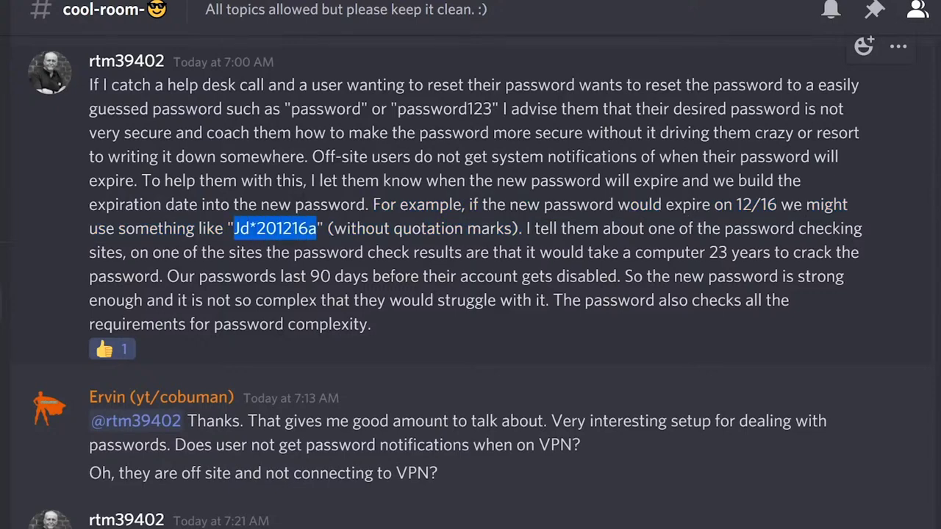
click(102, 337)
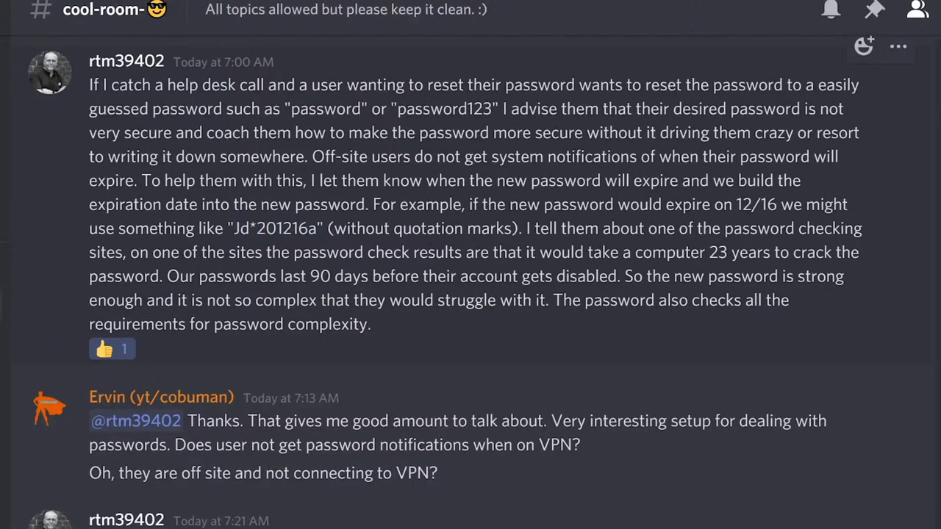
drag(257, 228, 298, 228)
click(333, 220)
drag(524, 229, 861, 228)
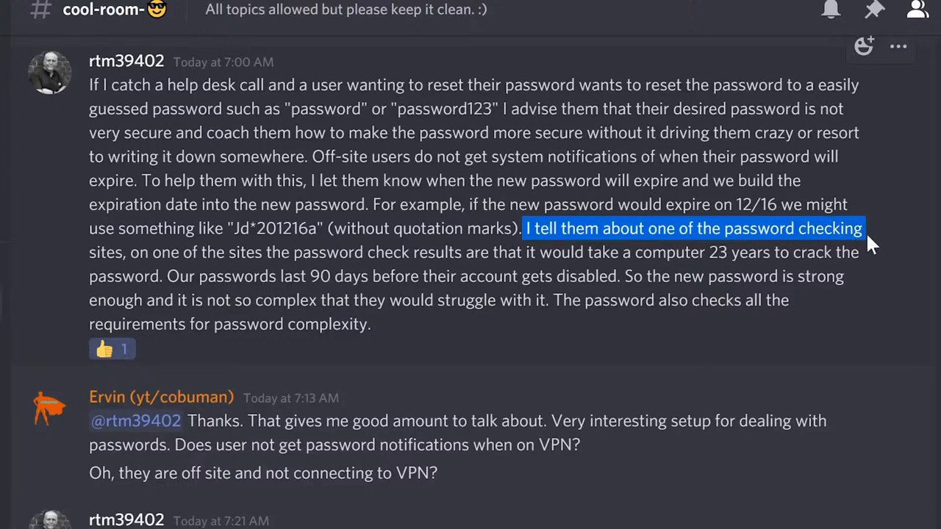
drag(865, 231, 165, 277)
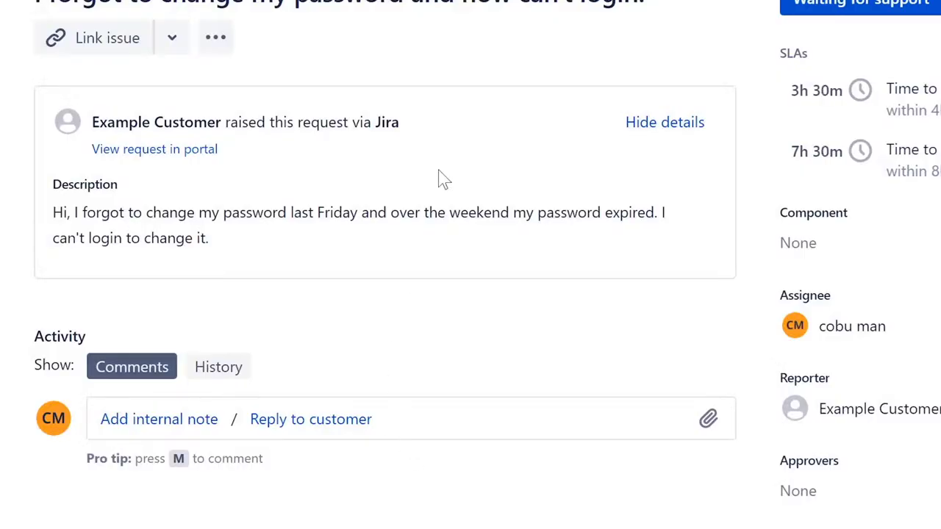
Put the cursor in the expired-password ticket's description
click(379, 217)
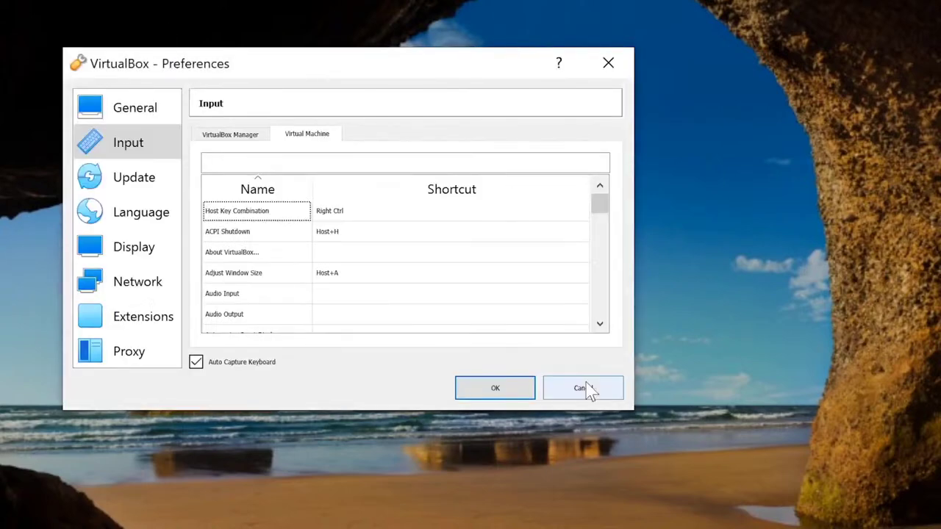
Sign in to Windows Server as the domain Administrator using the account password
click(590, 390)
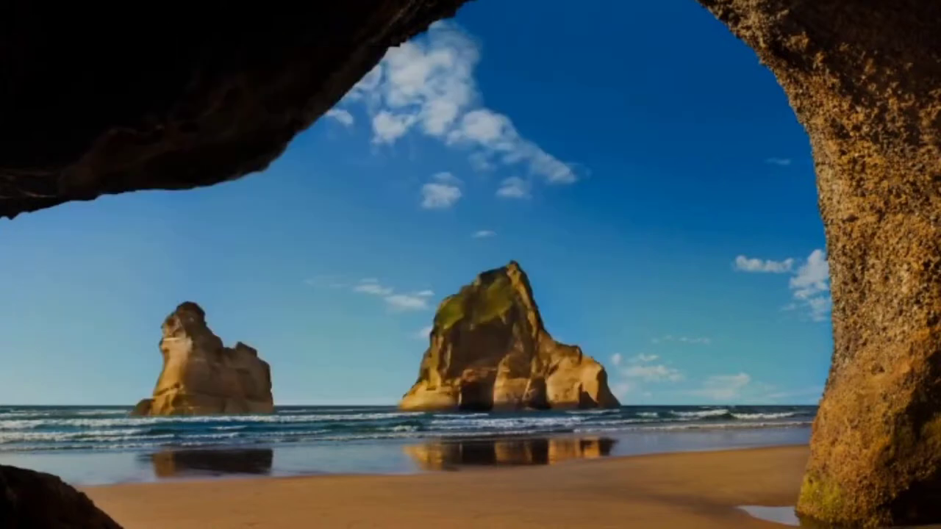
key(ctrl+Home)
key(Escape)
key(ctrl+alt+Delete)
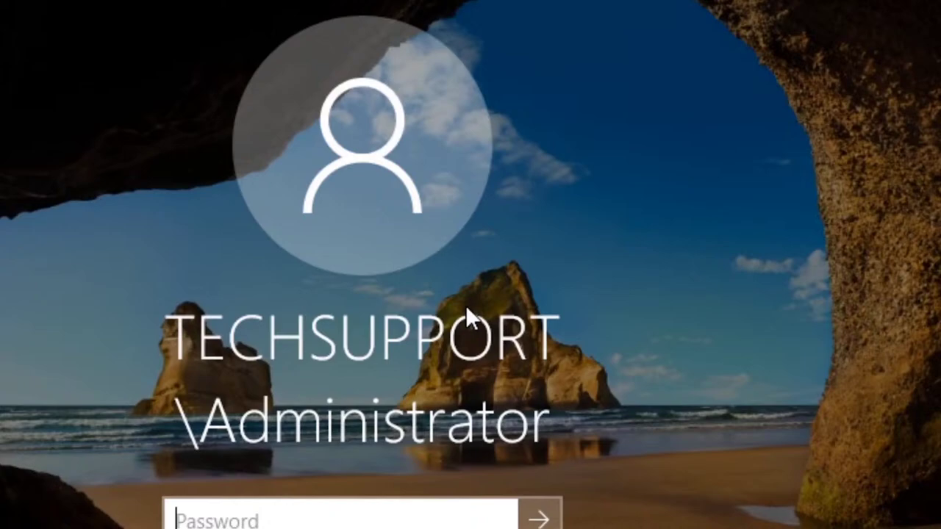
text(******)
key(Return)
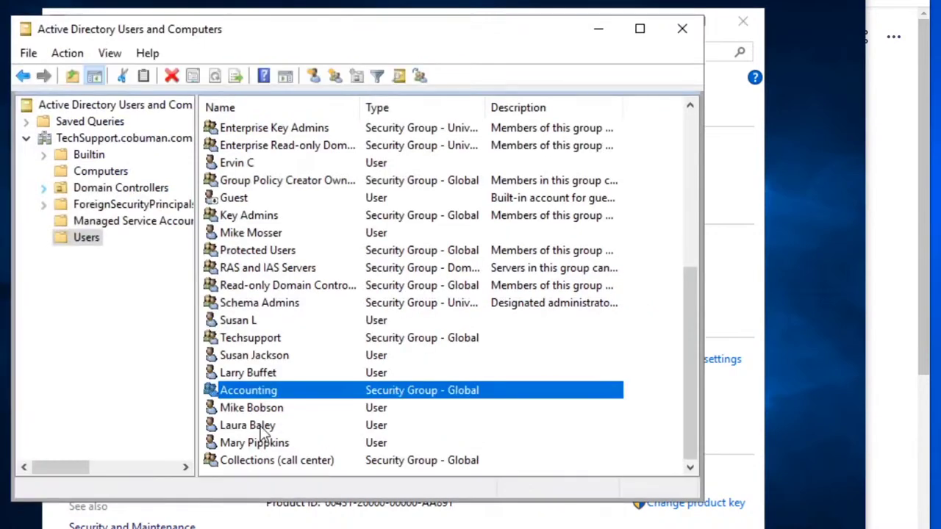
Search the Users container for accounts matching 'mi'
click(338, 254)
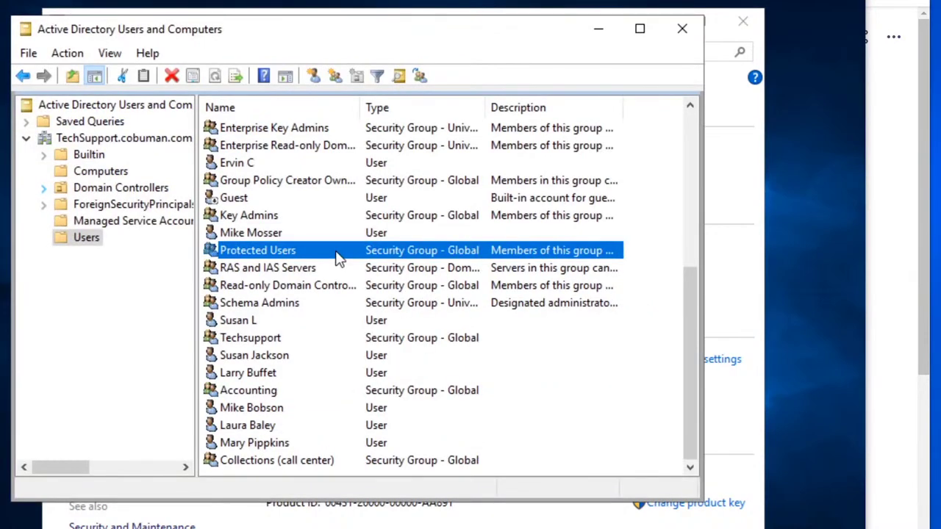
right_click(73, 237)
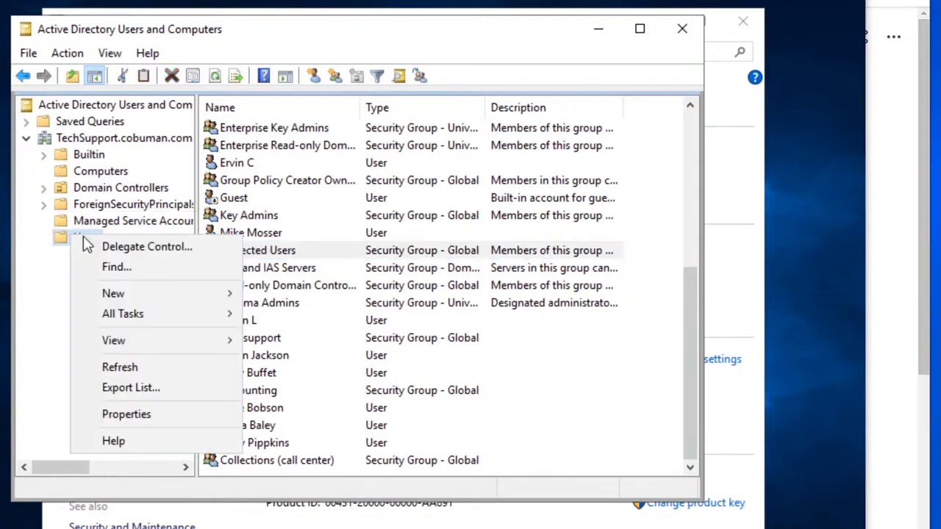
click(119, 268)
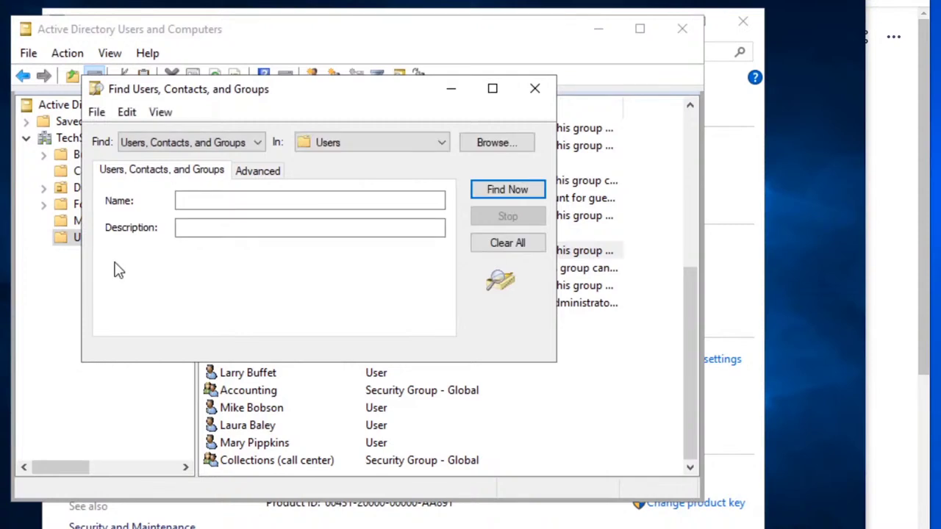
click(281, 194)
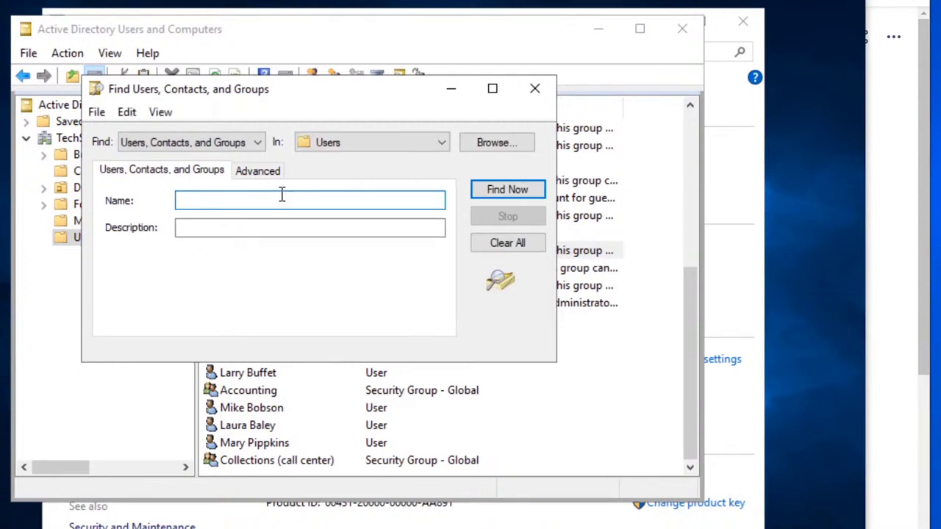
text(mike)
click(497, 193)
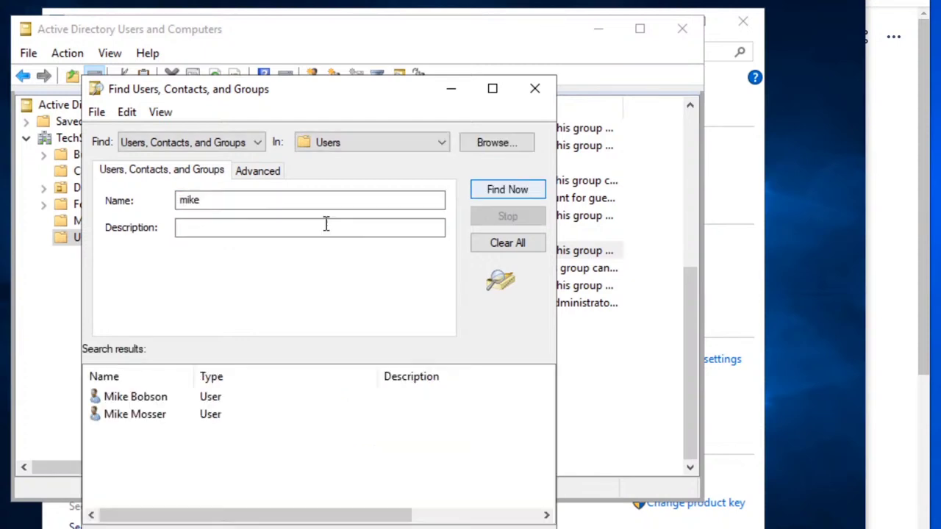
Start a password reset for the second matching user account
click(156, 416)
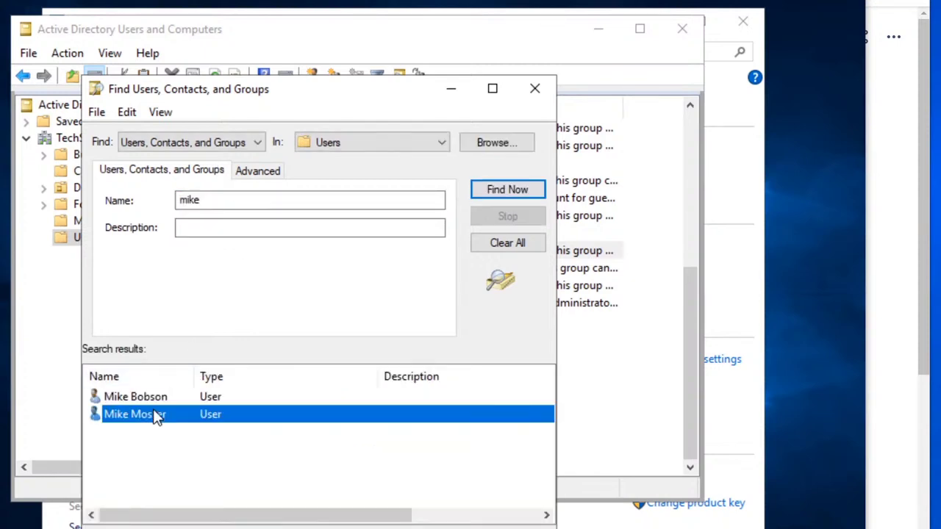
right_click(153, 413)
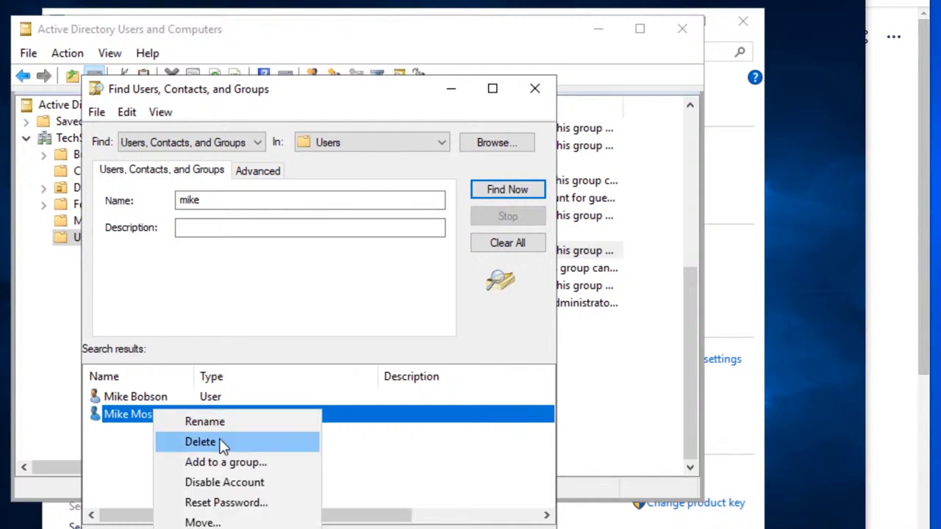
click(231, 503)
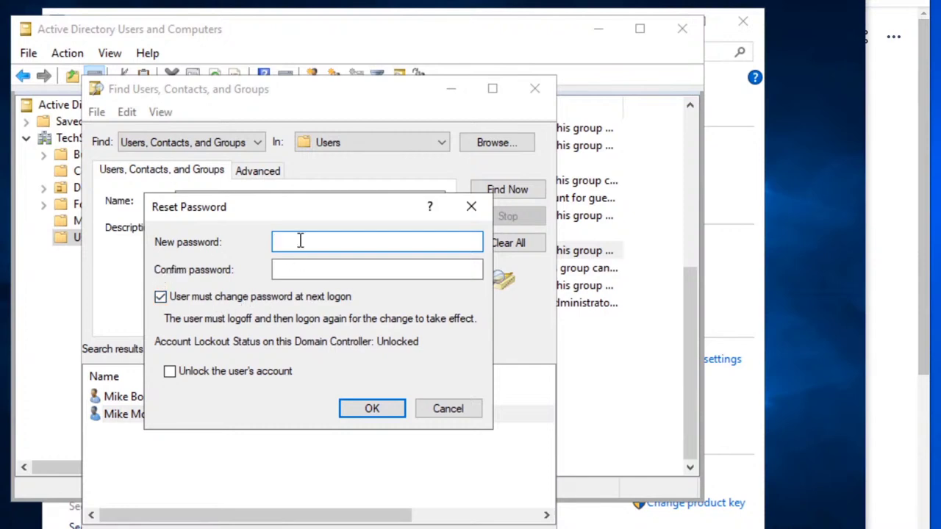
click(292, 266)
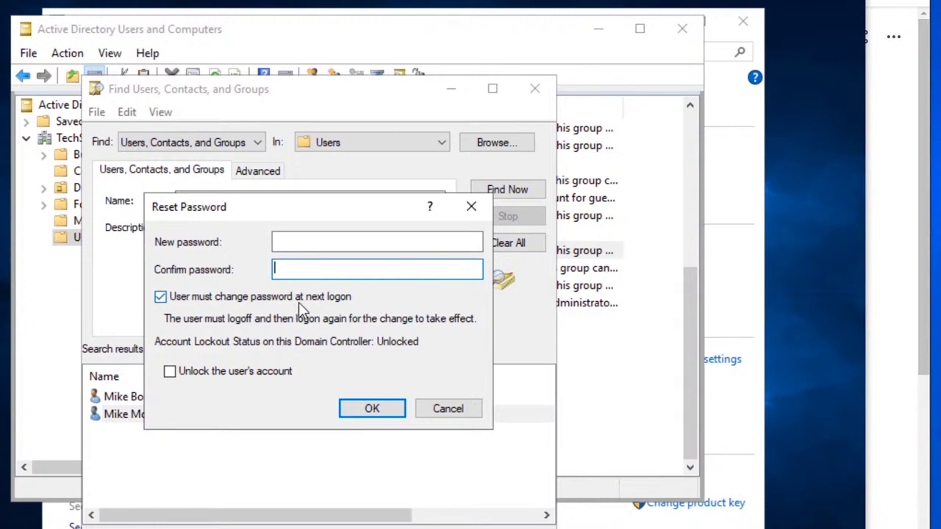
click(343, 243)
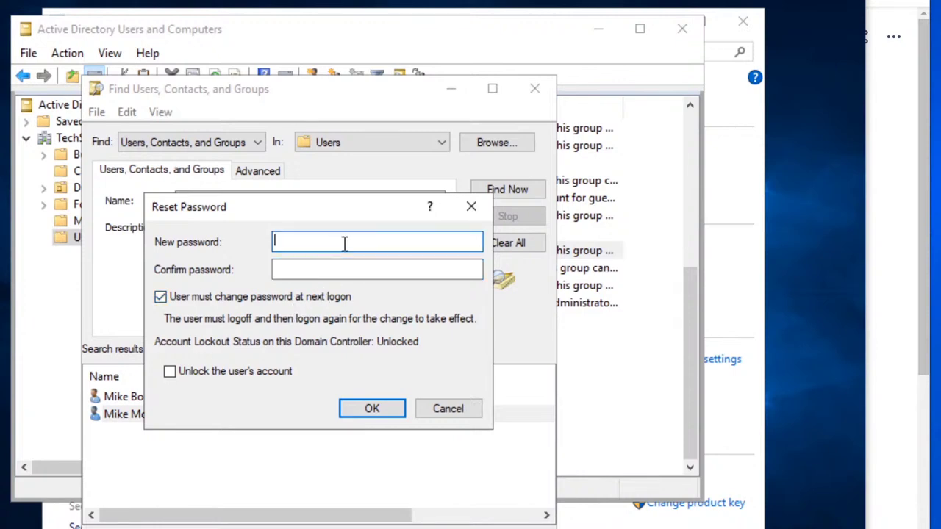
click(343, 270)
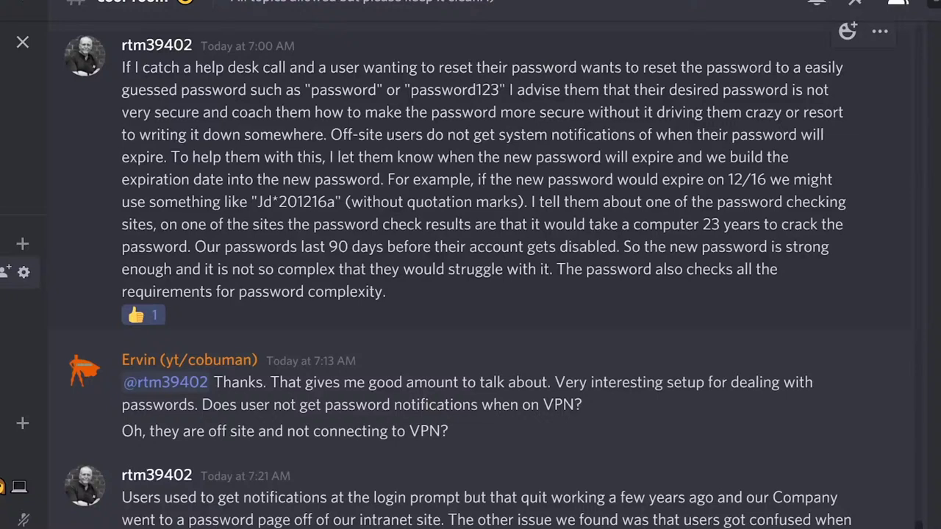
drag(257, 201, 335, 199)
drag(335, 201, 257, 201)
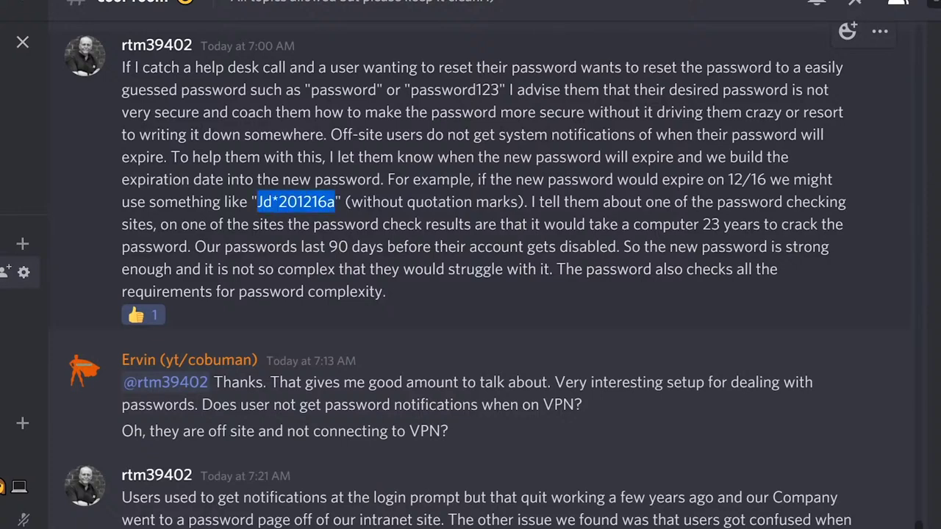
drag(331, 134, 383, 135)
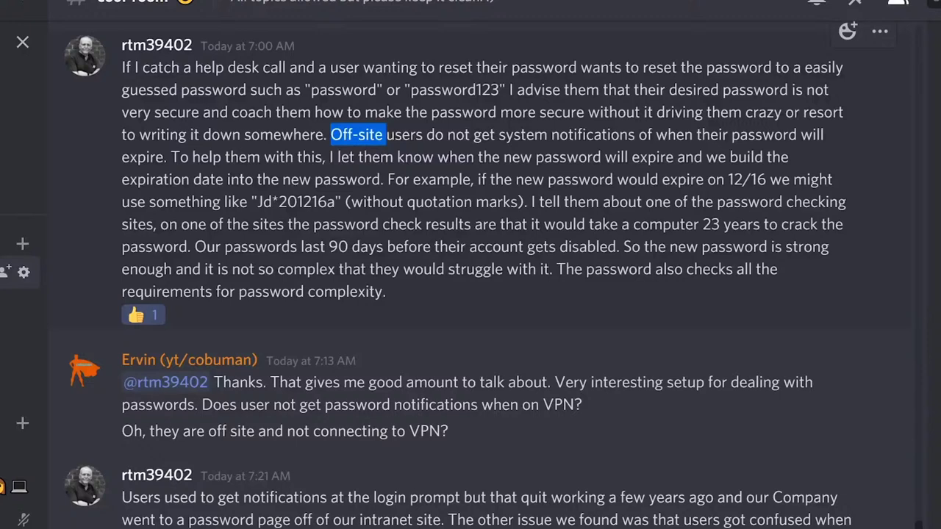
drag(257, 201, 335, 201)
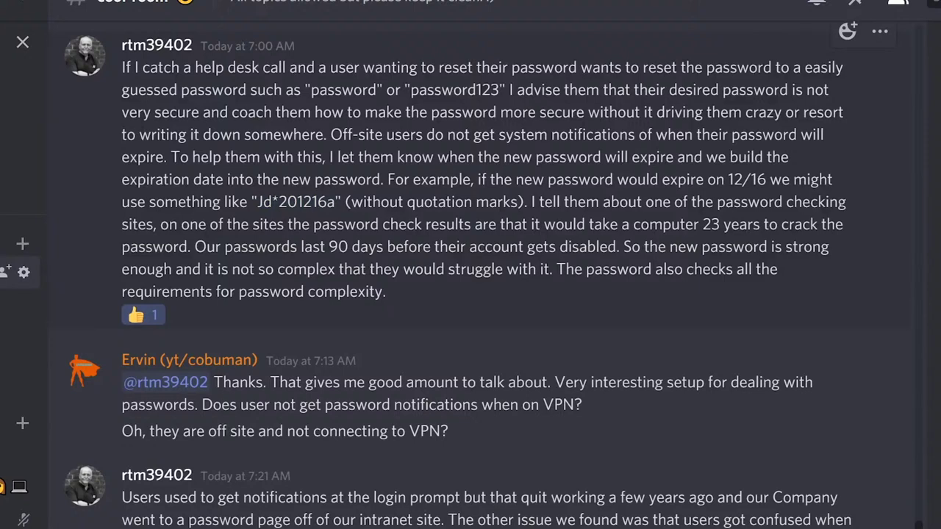
drag(257, 202, 335, 202)
drag(256, 202, 319, 203)
scroll(568, 221, down, 3)
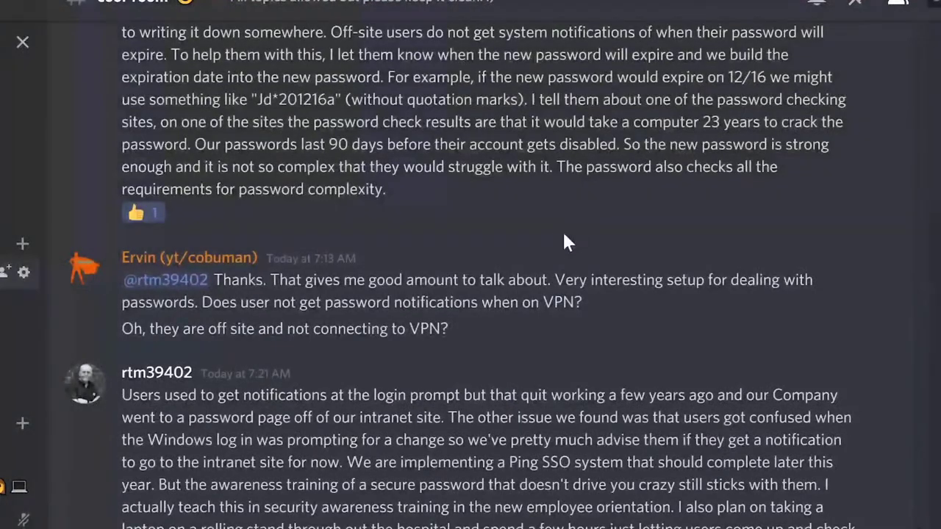
scroll(562, 243, down, 3)
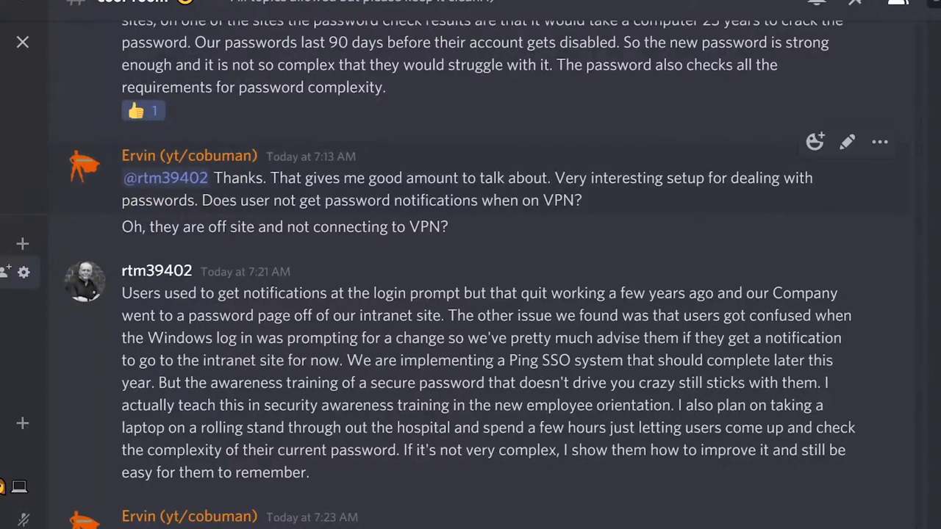
drag(213, 177, 249, 178)
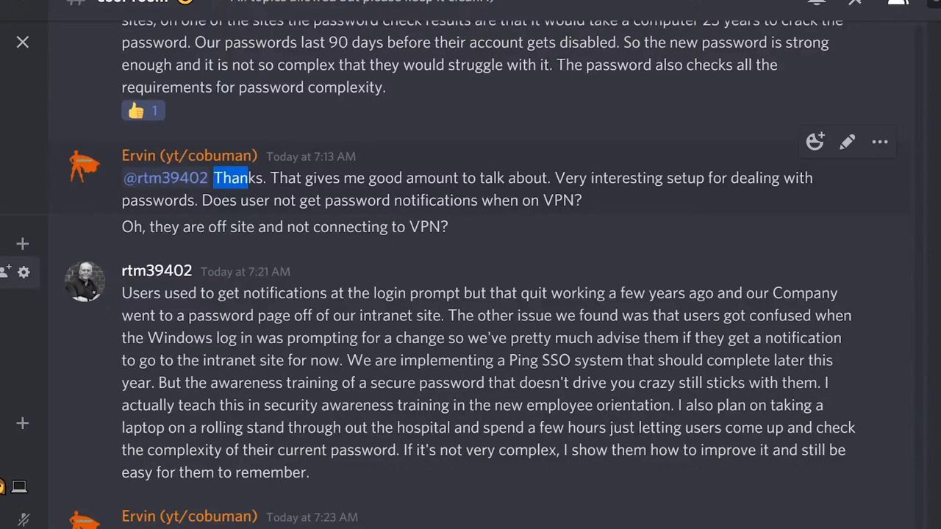
drag(248, 178, 402, 178)
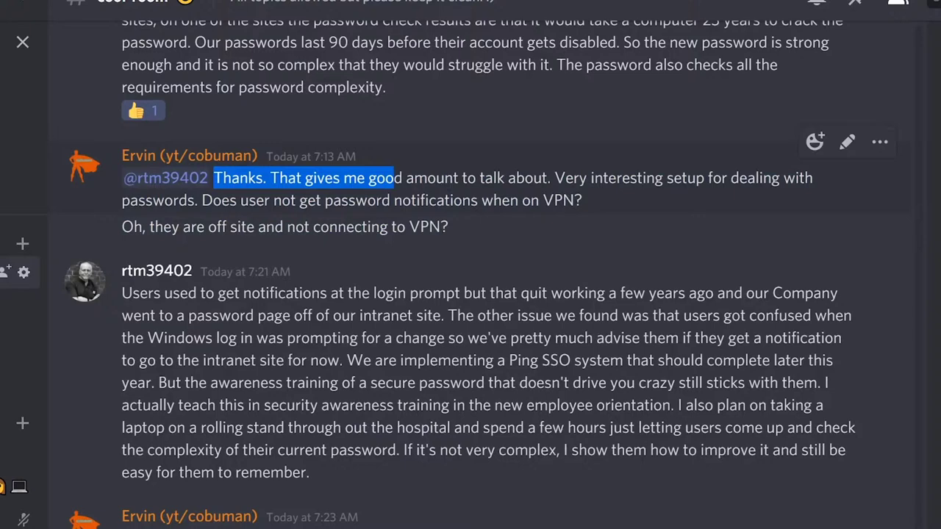
click(402, 178)
scroll(390, 182, up, 3)
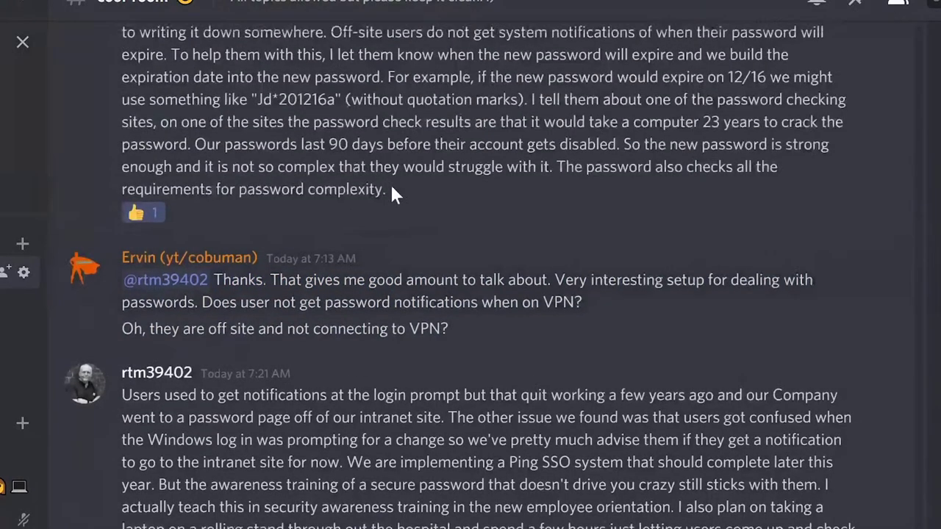
drag(257, 99, 335, 100)
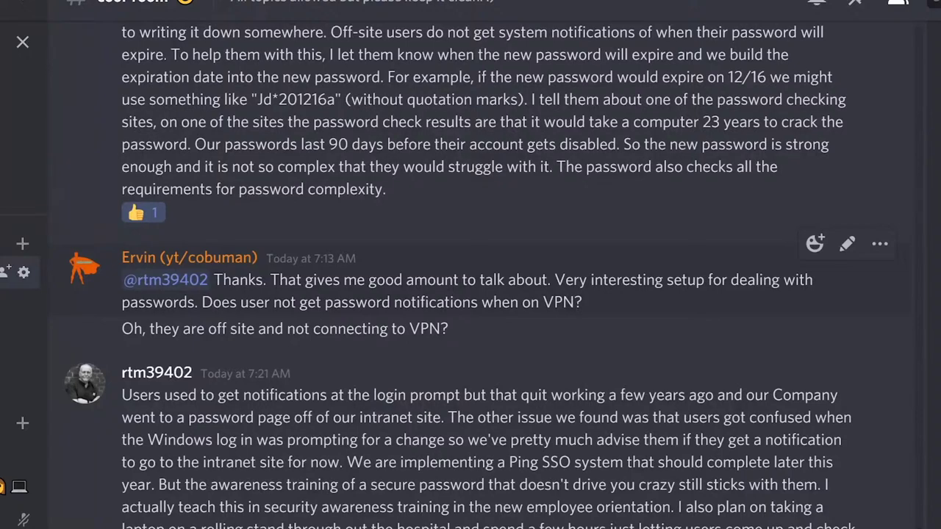
drag(213, 279, 554, 279)
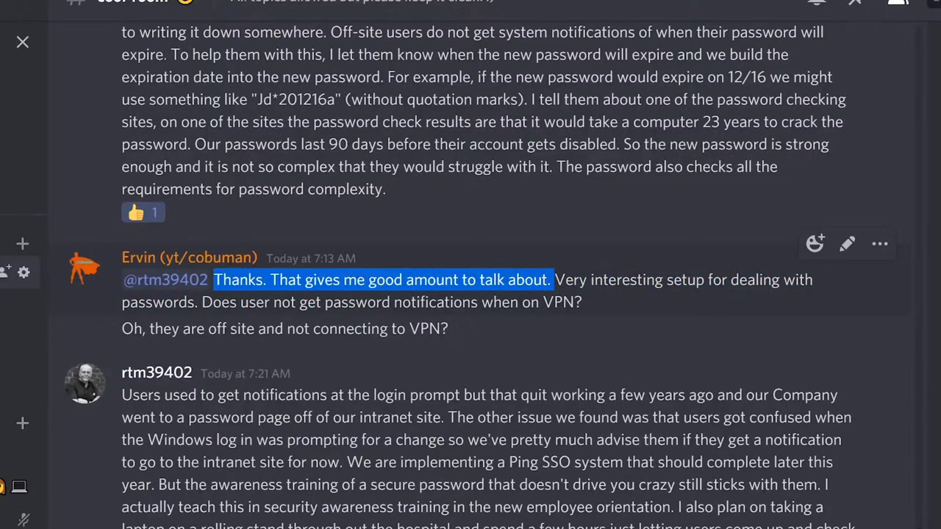
click(554, 280)
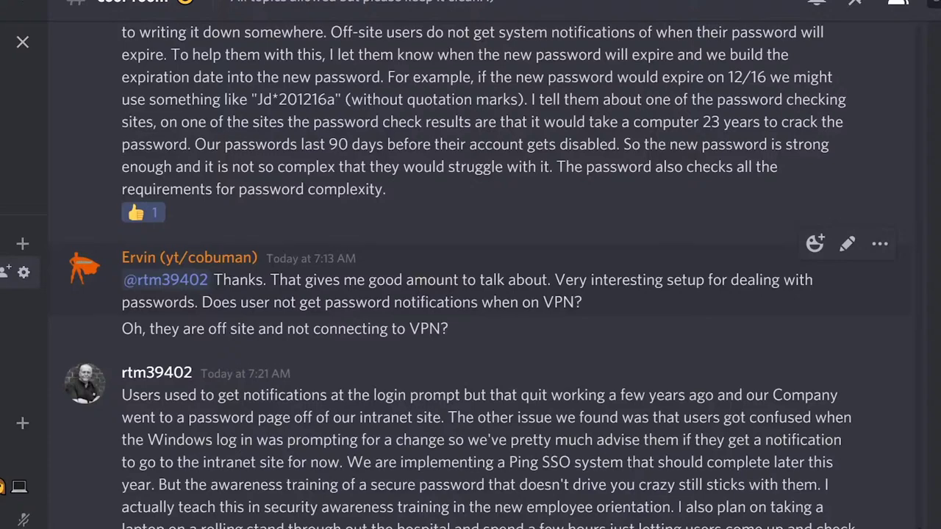
scroll(460, 274, down, 5)
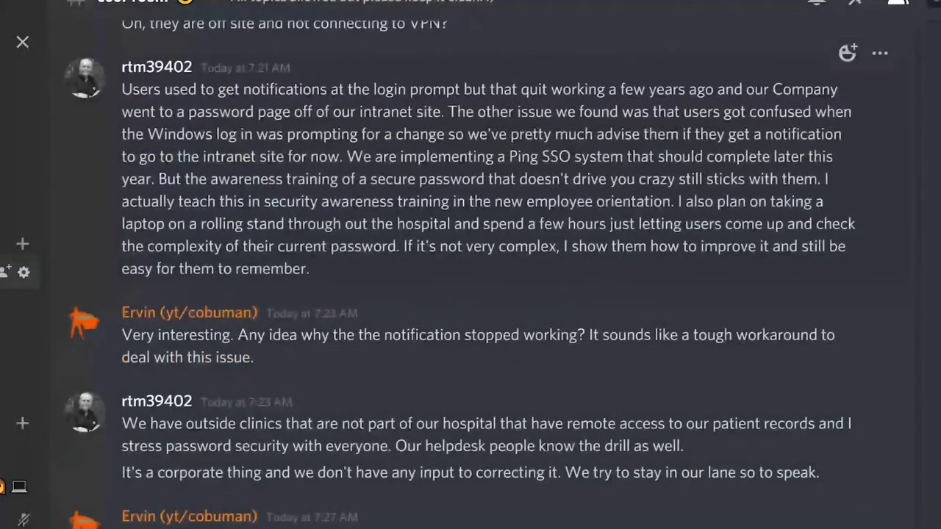
drag(122, 89, 239, 89)
scroll(488, 265, up, 2)
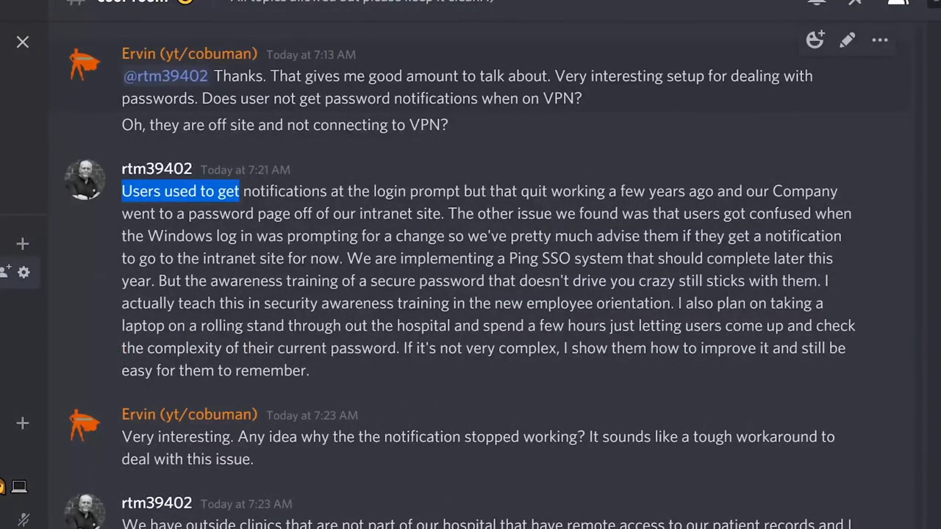
drag(201, 98, 574, 98)
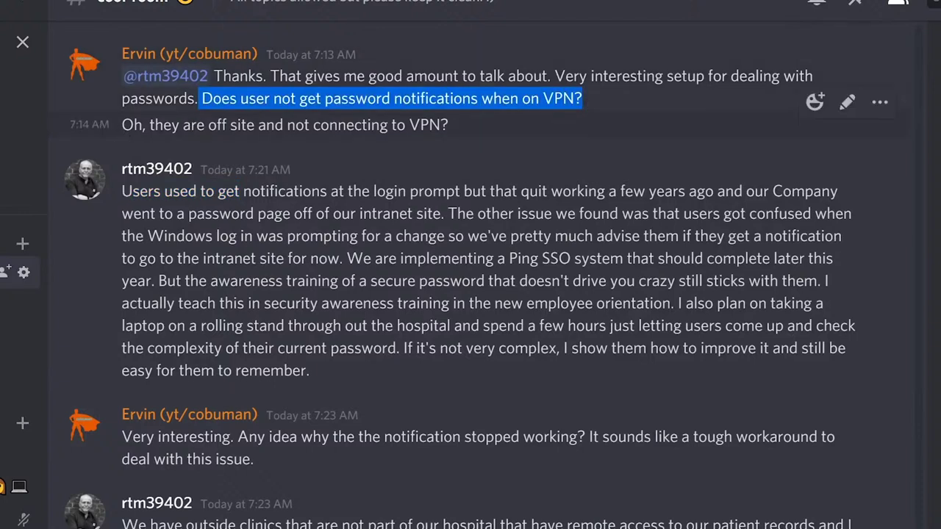
drag(122, 125, 447, 131)
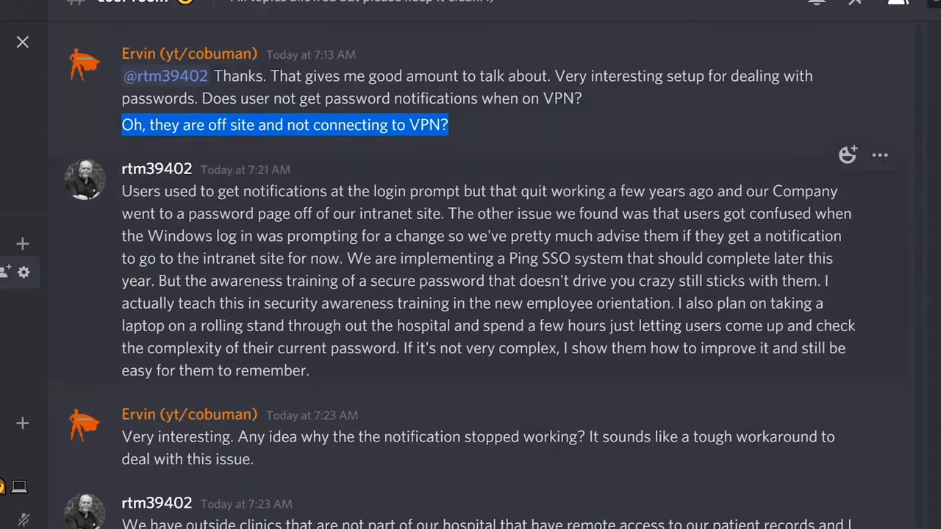
click(446, 129)
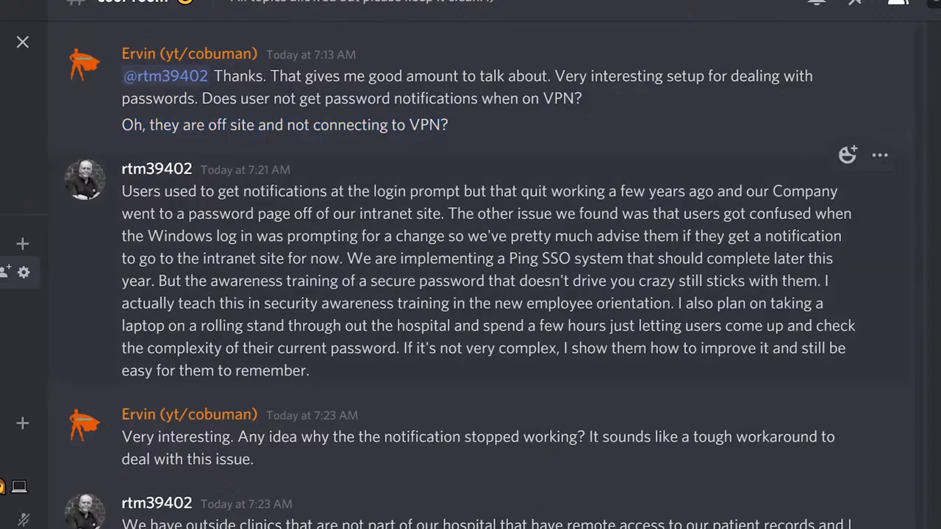
drag(122, 191, 148, 193)
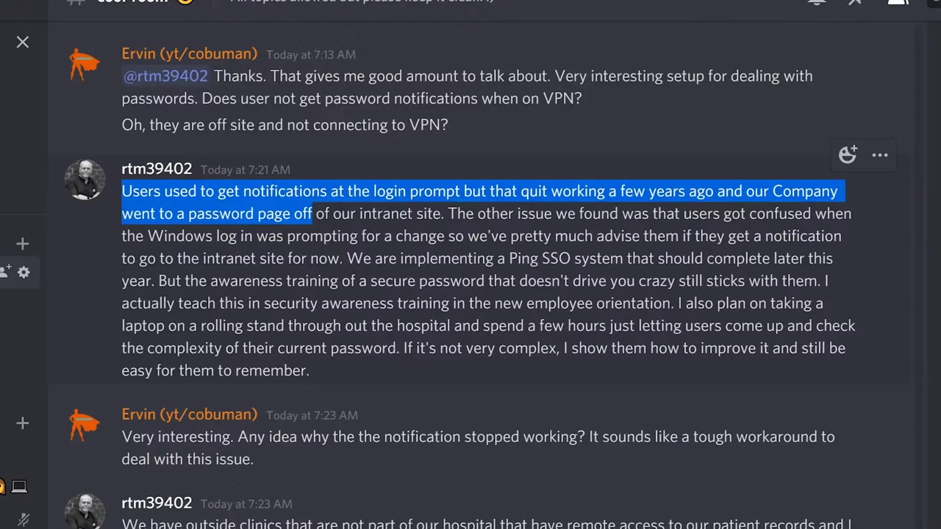
drag(312, 213, 447, 213)
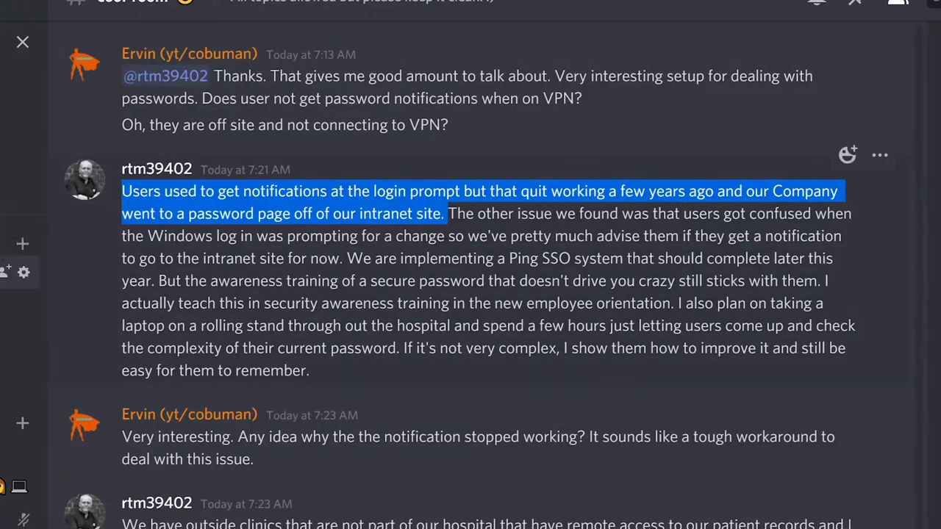
click(86, 207)
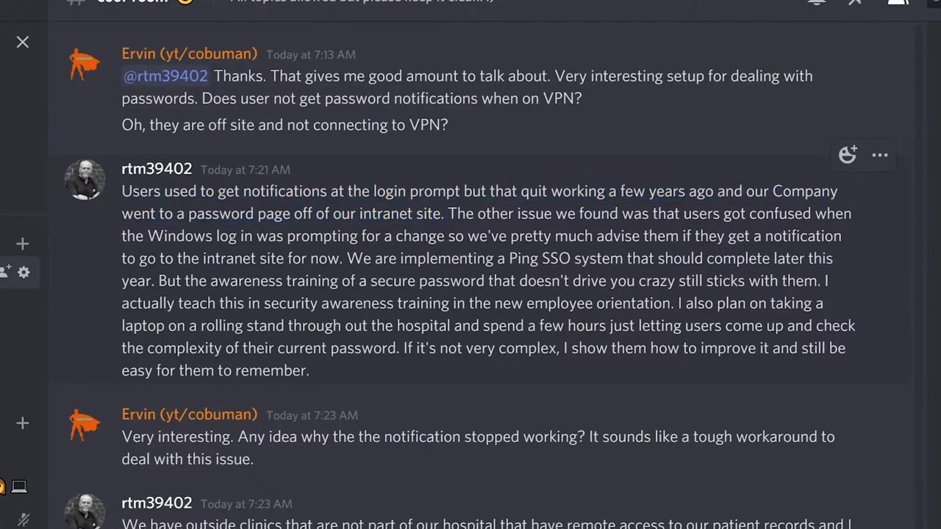
drag(121, 191, 400, 213)
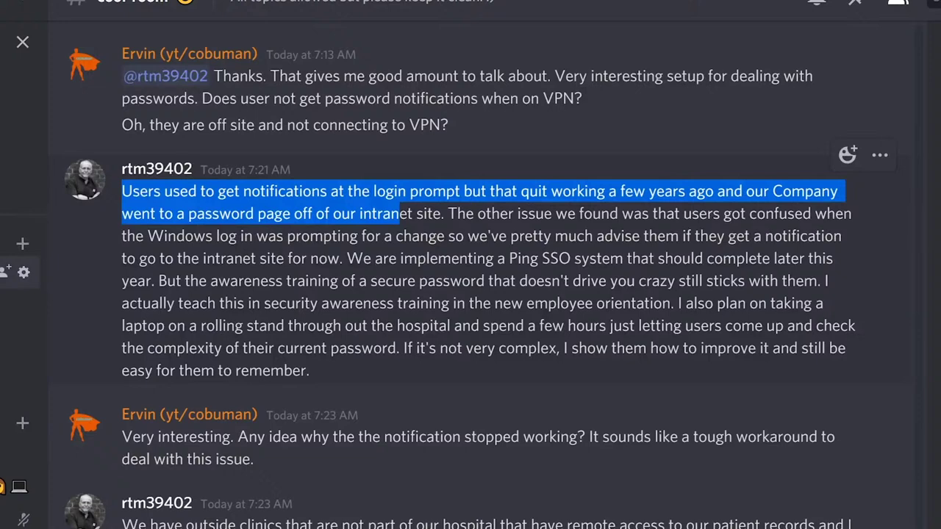
drag(400, 213, 444, 213)
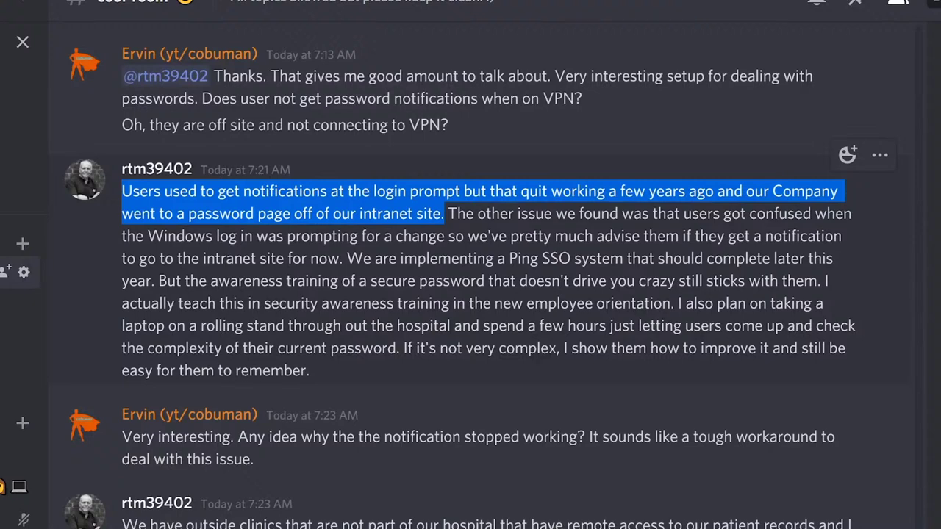
key(Escape)
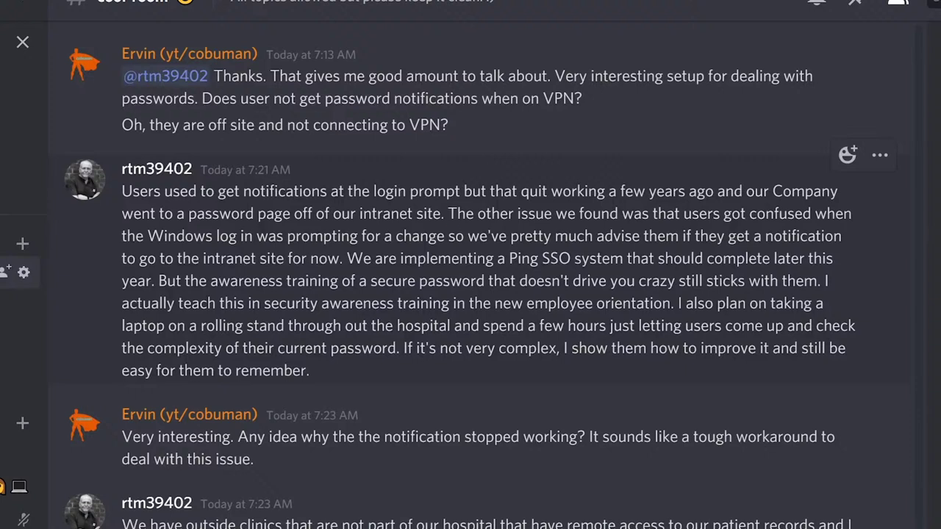
drag(448, 213, 458, 213)
drag(458, 213, 476, 214)
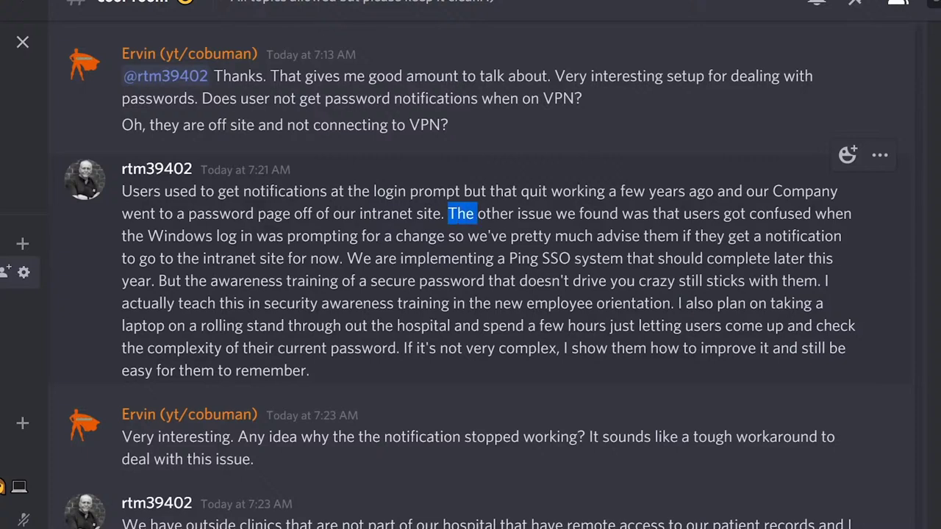
drag(476, 213, 508, 214)
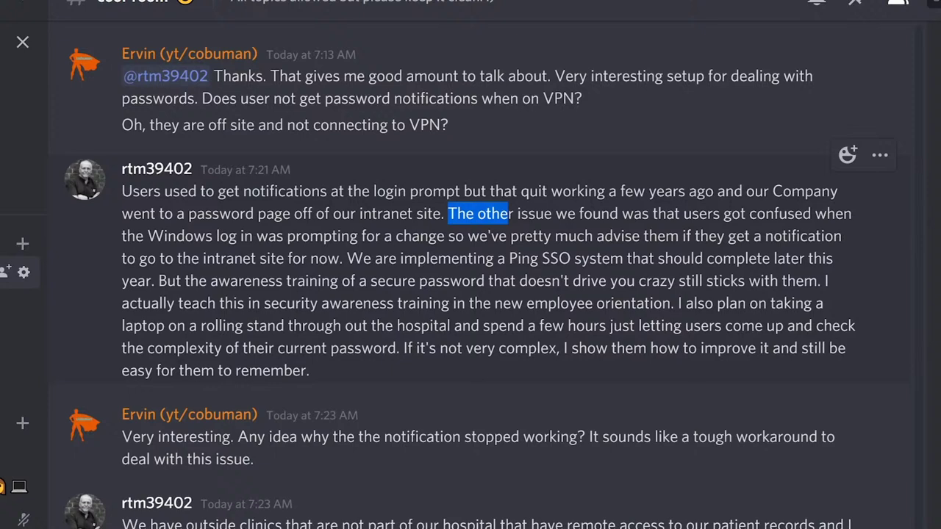
drag(513, 214, 514, 214)
drag(514, 213, 514, 214)
drag(514, 213, 507, 236)
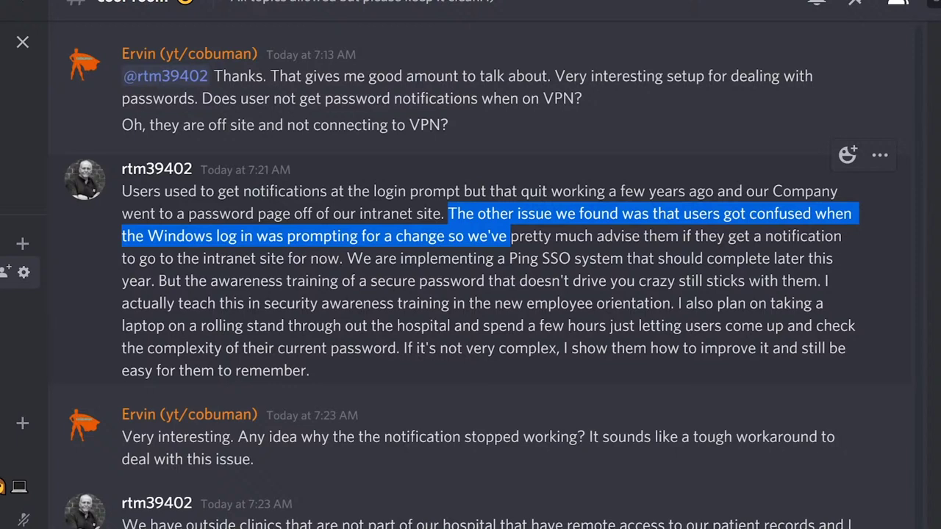
key(Escape)
drag(447, 214, 340, 258)
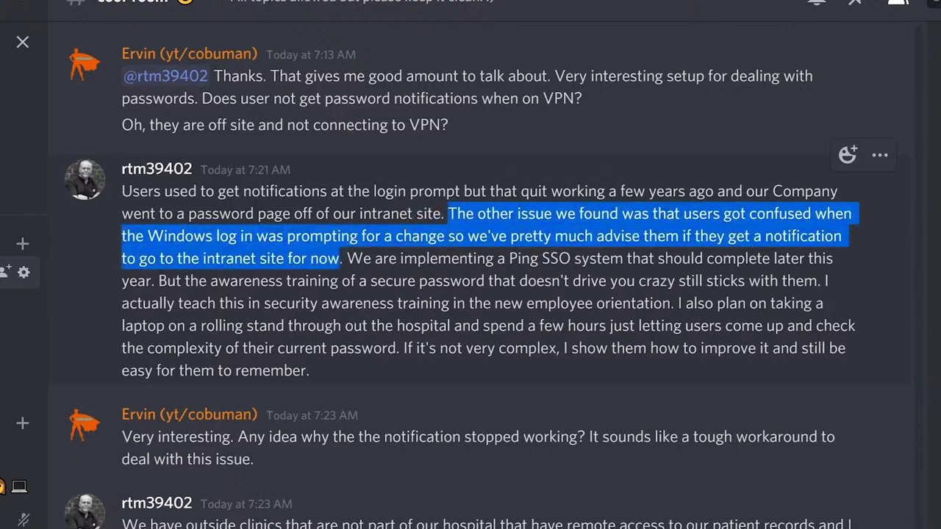
click(340, 259)
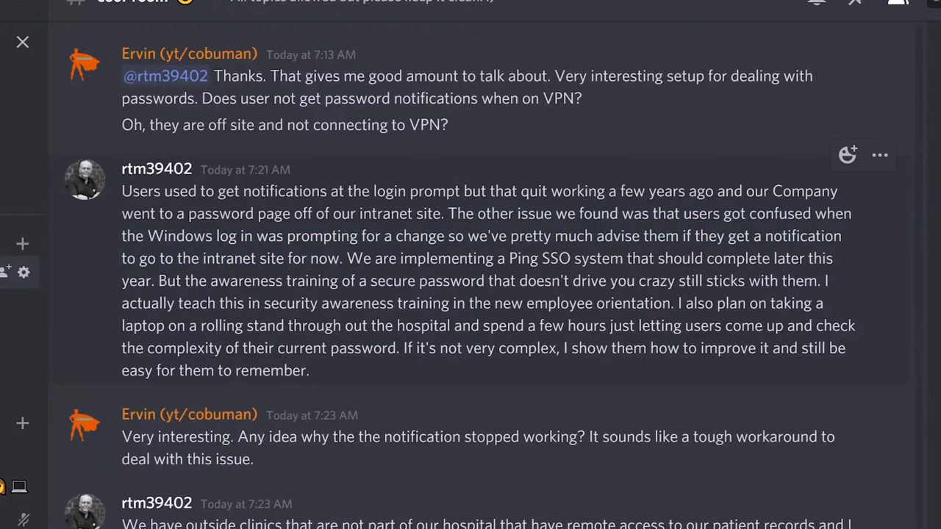
drag(346, 259, 559, 259)
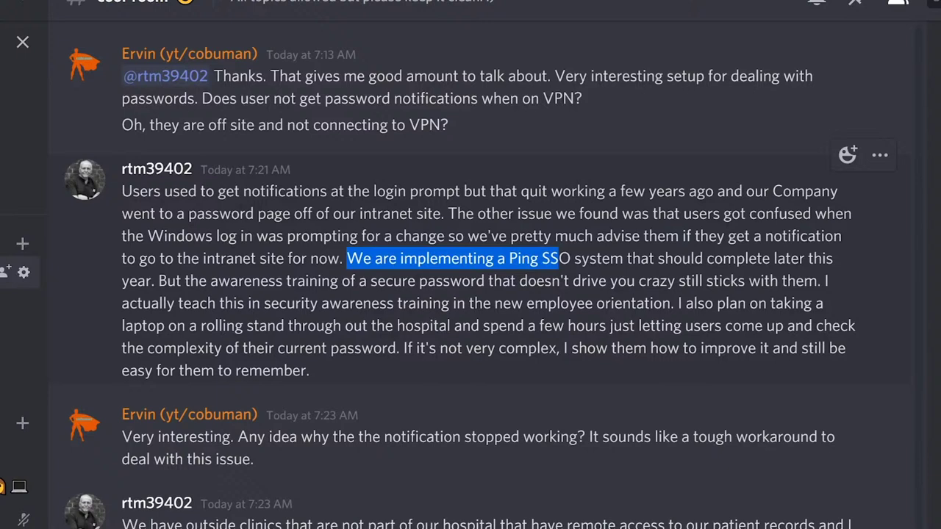
drag(559, 259, 817, 281)
click(157, 281)
click(817, 281)
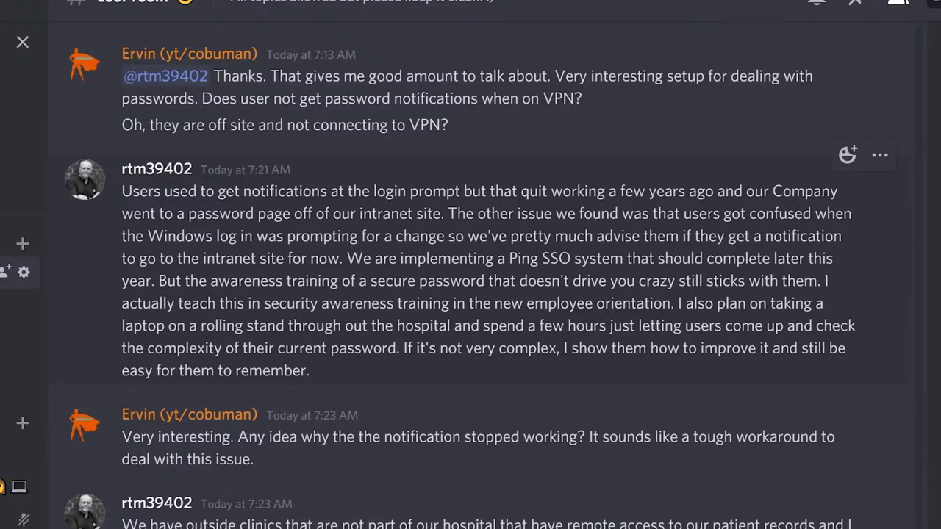
drag(820, 280, 158, 280)
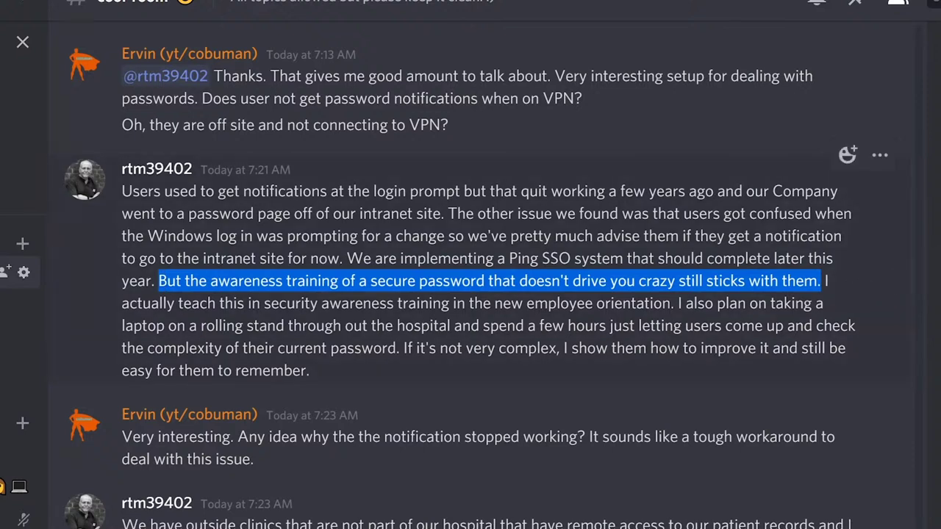
double_click(825, 280)
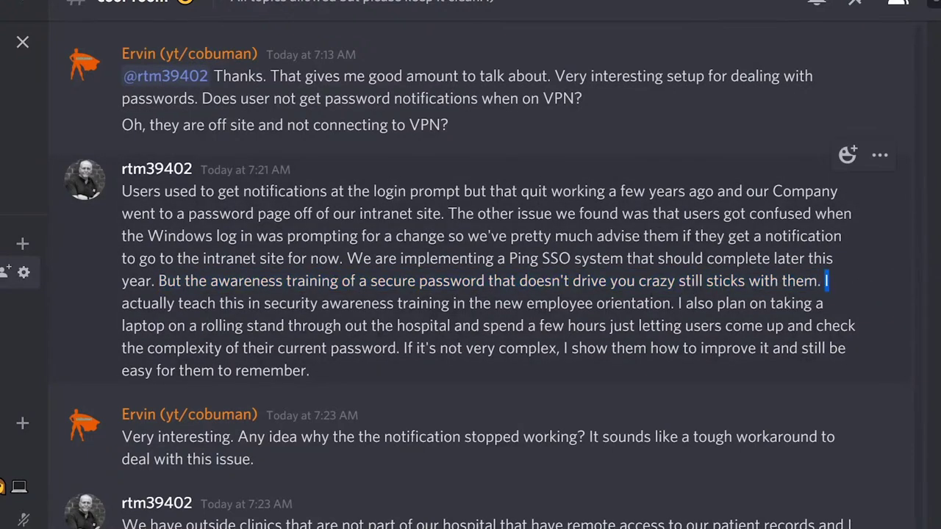
drag(826, 280, 673, 303)
drag(677, 303, 403, 347)
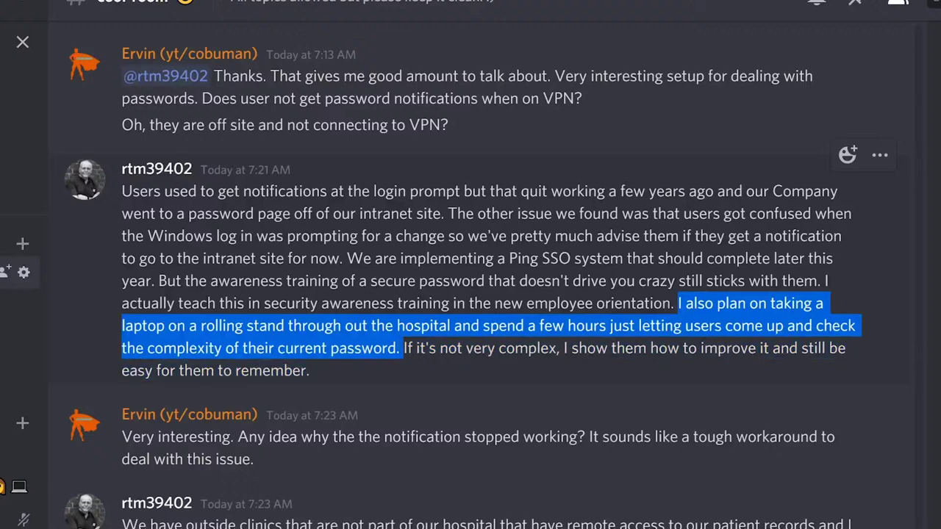
click(403, 348)
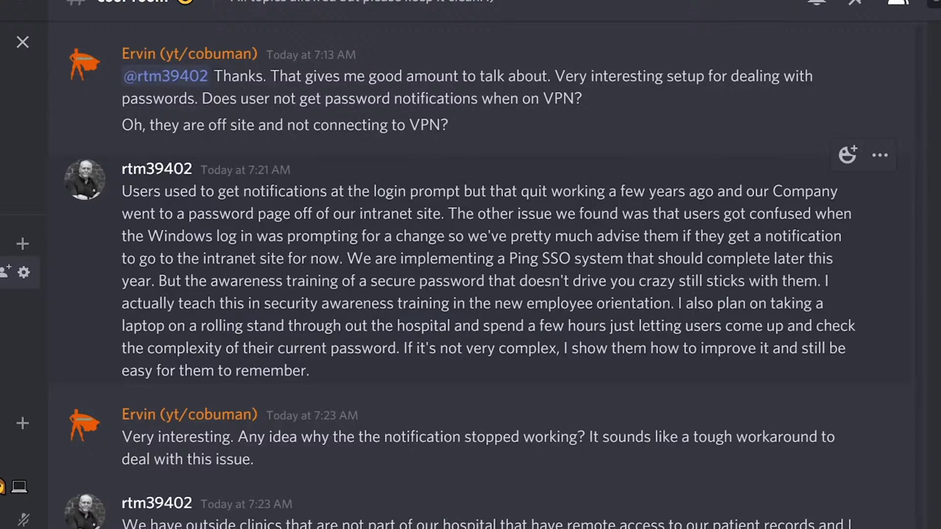
drag(677, 303, 403, 348)
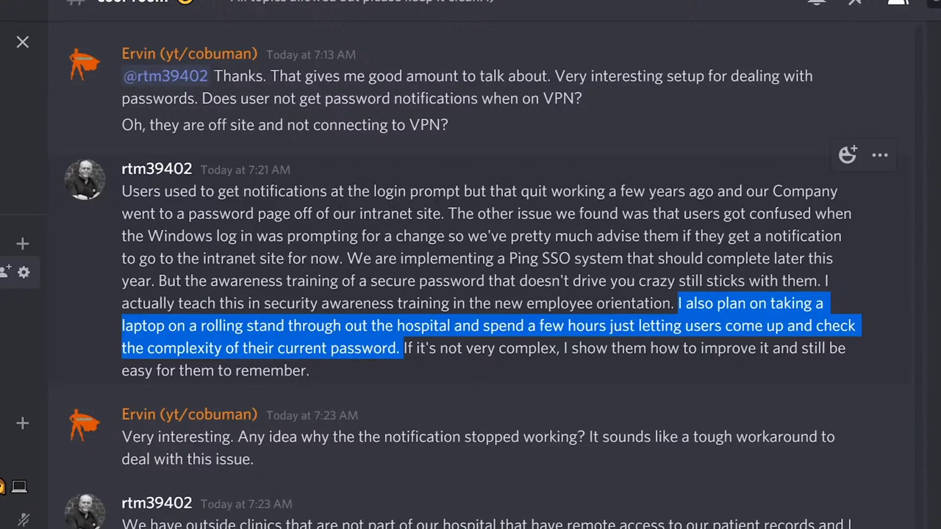
mouse_move(403, 348)
mouse_down()
mouse_move(413, 348)
mouse_move(404, 347)
mouse_up()
mouse_move(404, 348)
mouse_down()
mouse_move(387, 348)
mouse_move(404, 348)
mouse_up()
click(405, 347)
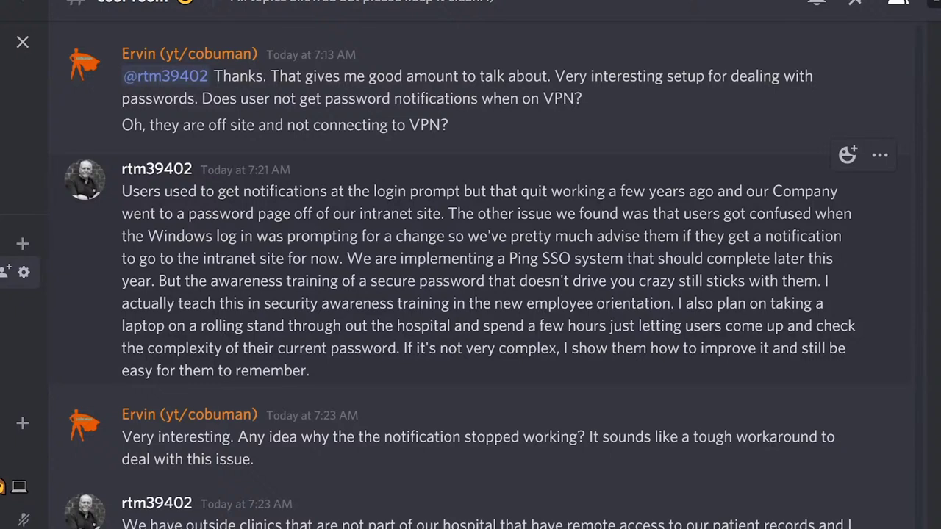
drag(677, 303, 747, 302)
drag(404, 348, 709, 376)
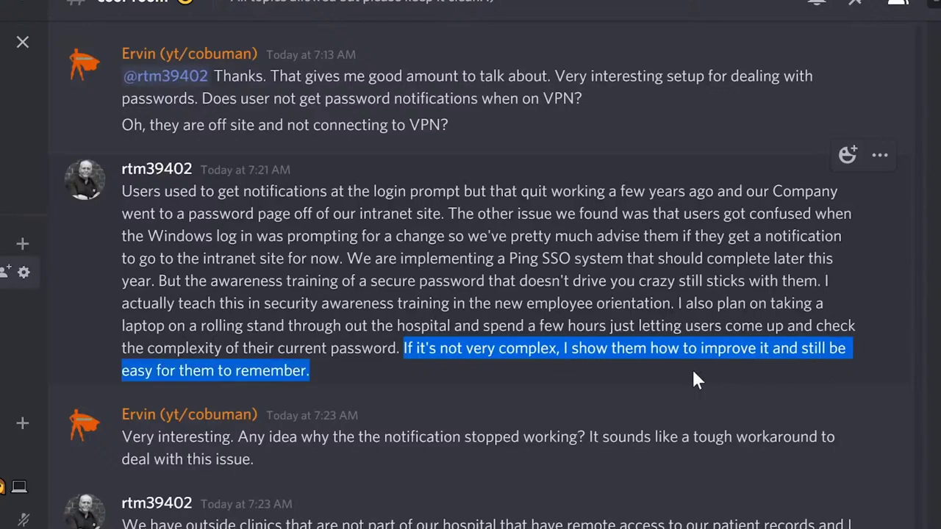
scroll(684, 351, down, 3)
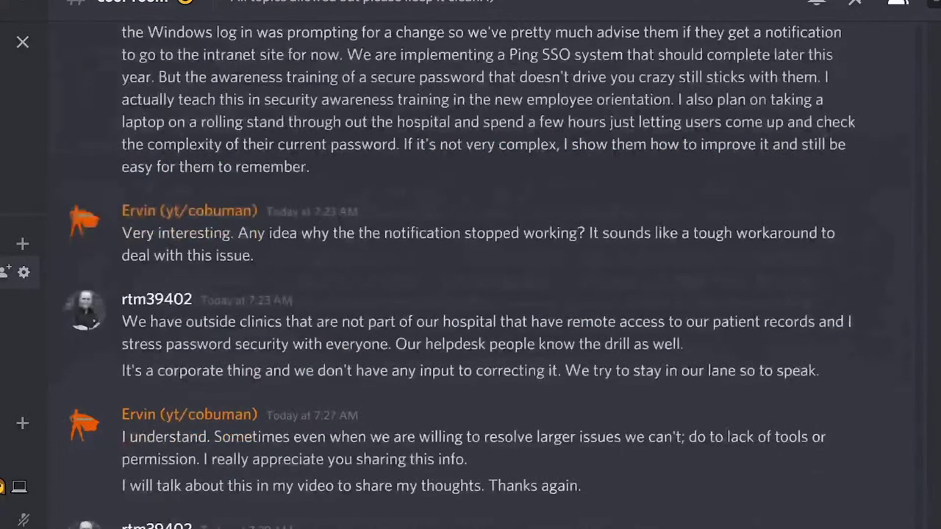
scroll(684, 350, down, 1)
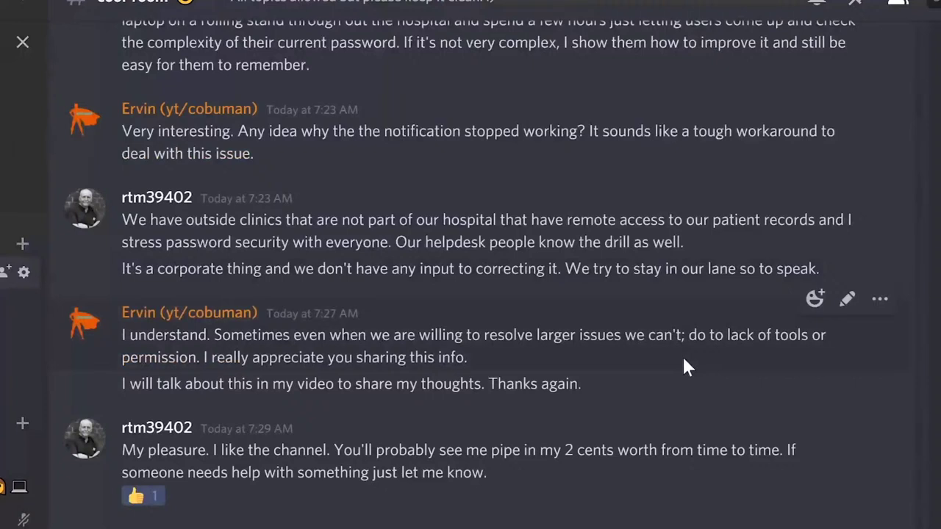
scroll(682, 359, down, 1)
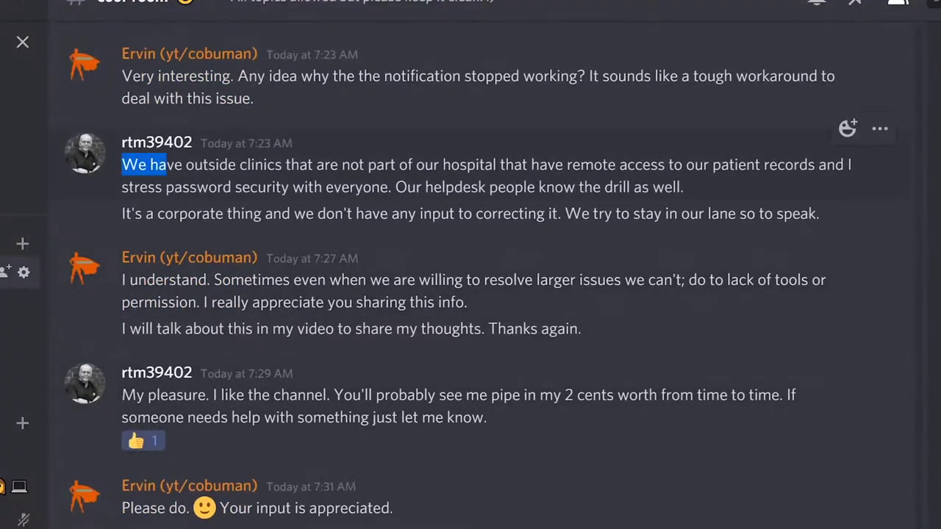
drag(366, 150, 397, 165)
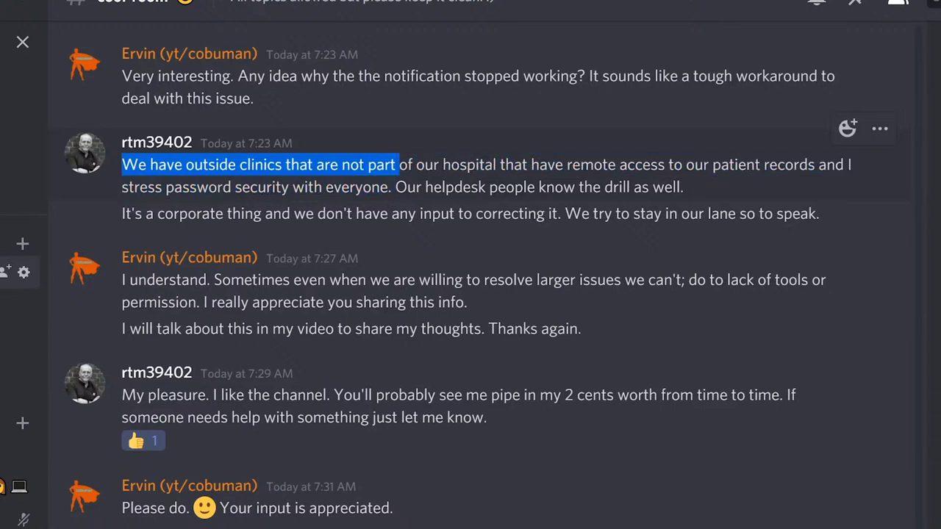
drag(394, 187, 118, 165)
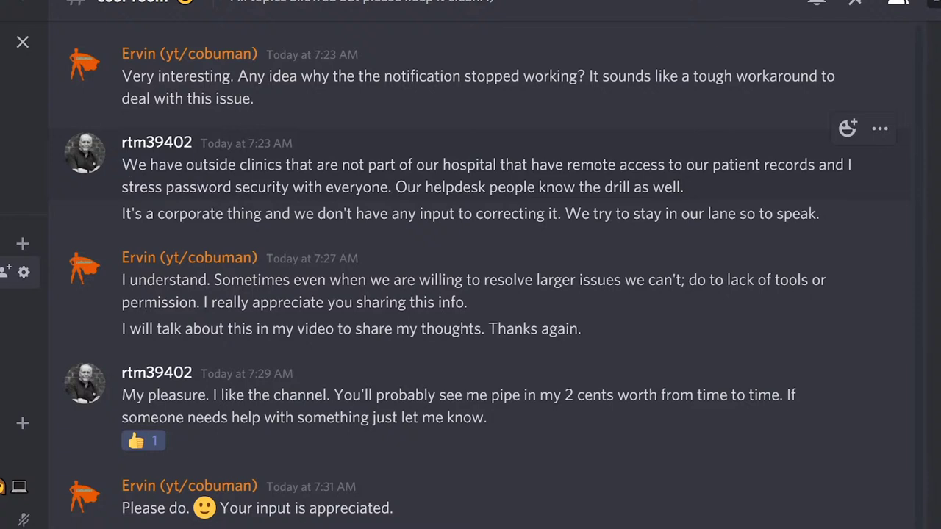
drag(121, 164, 246, 165)
click(319, 160)
drag(121, 164, 391, 187)
drag(394, 187, 707, 189)
Cancel the ISD-33 description editor, leaving the expired-password text as it was
click(710, 192)
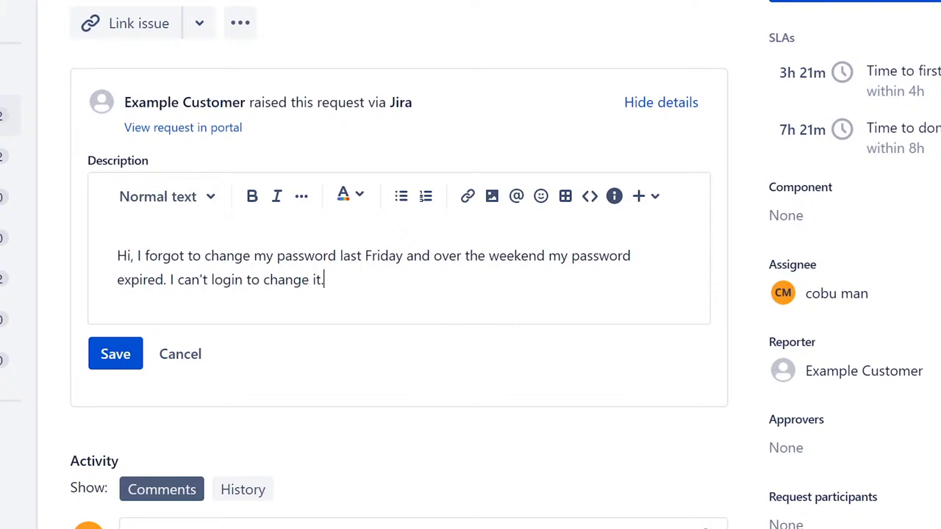
click(192, 359)
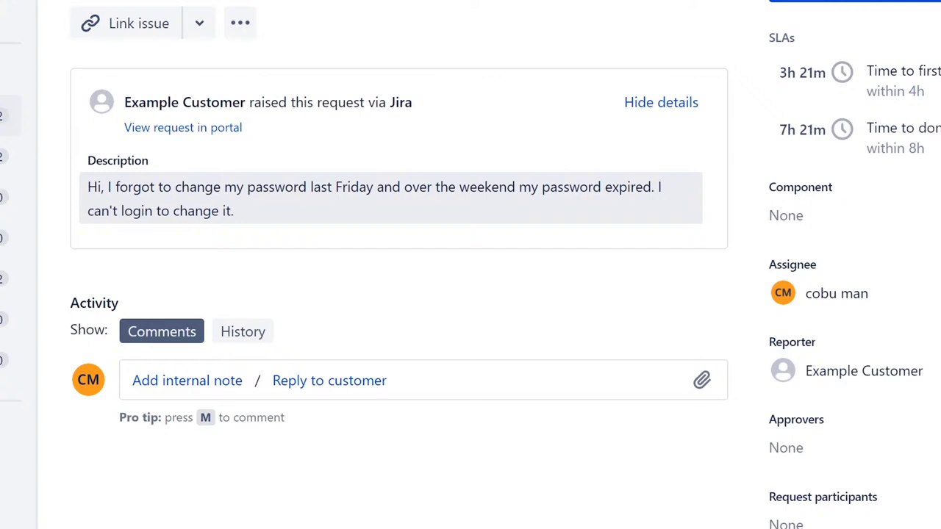
drag(87, 188, 232, 212)
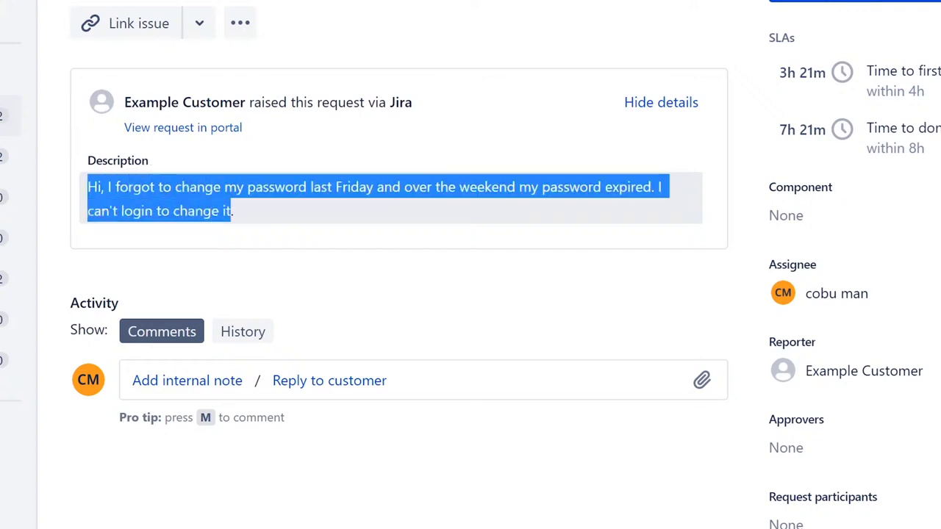
click(248, 214)
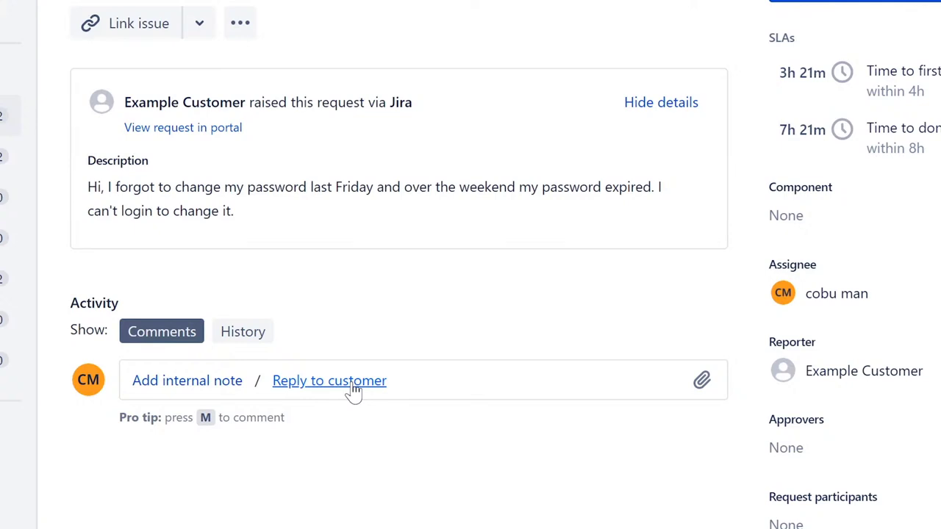
Post an internal note saying the user's password has been reset, signed with your name
click(352, 391)
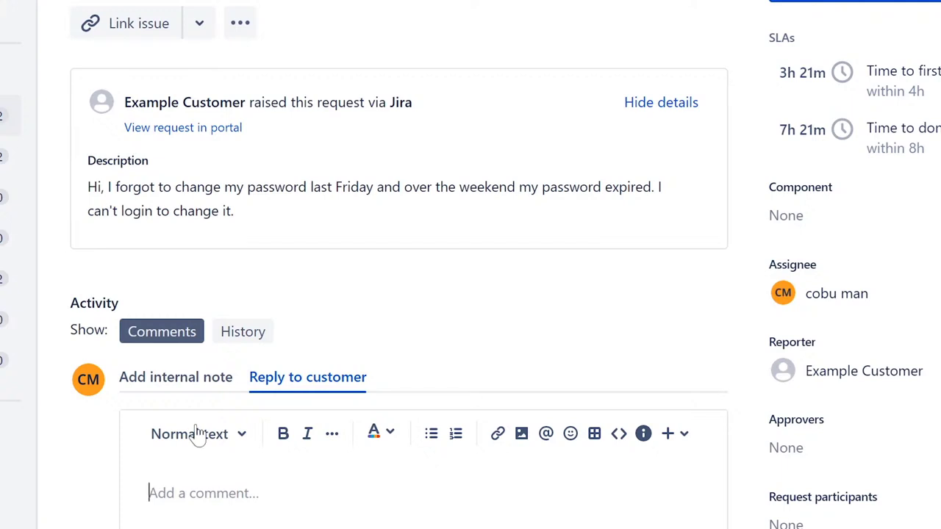
click(198, 379)
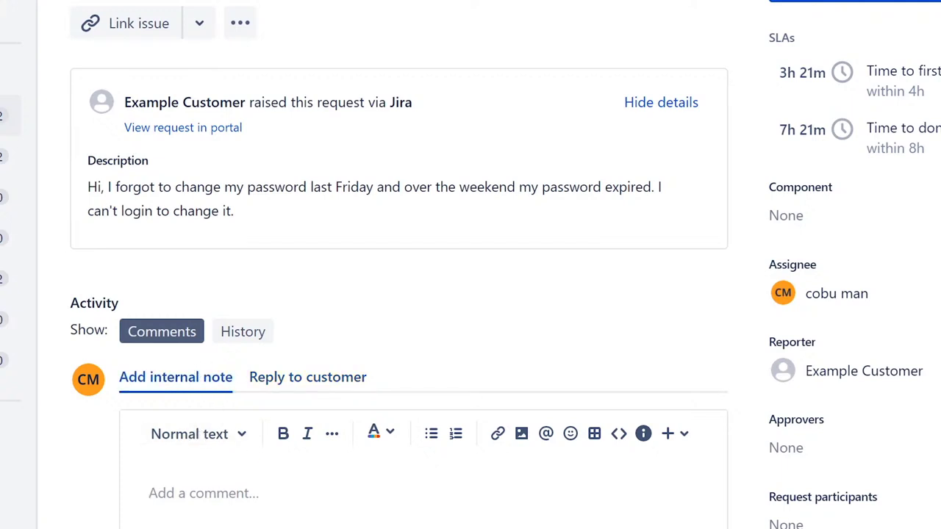
text(I've )
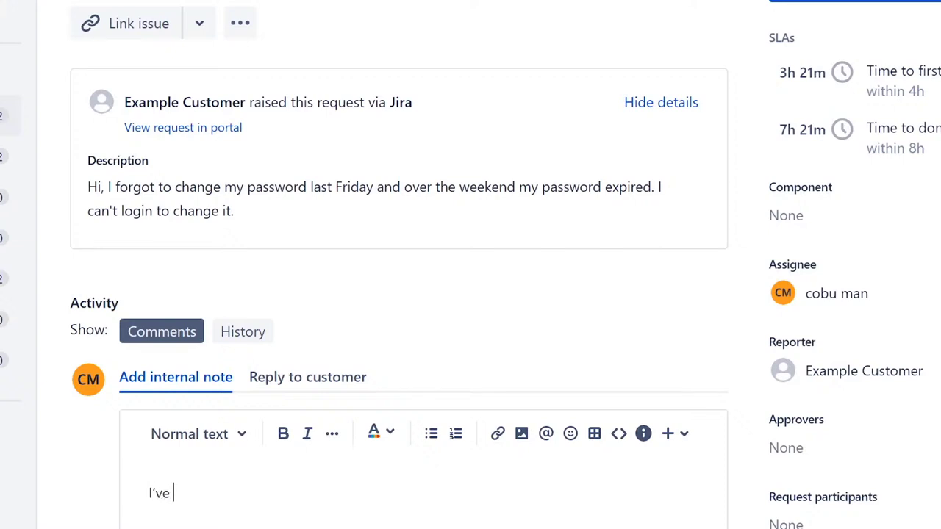
text(reset user's password.)
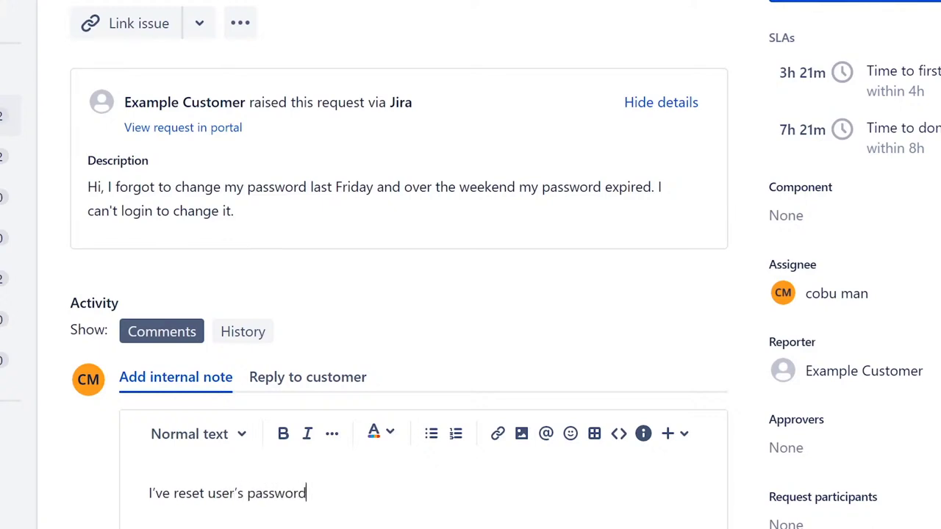
text( Ervin)
key(ctrl+Return)
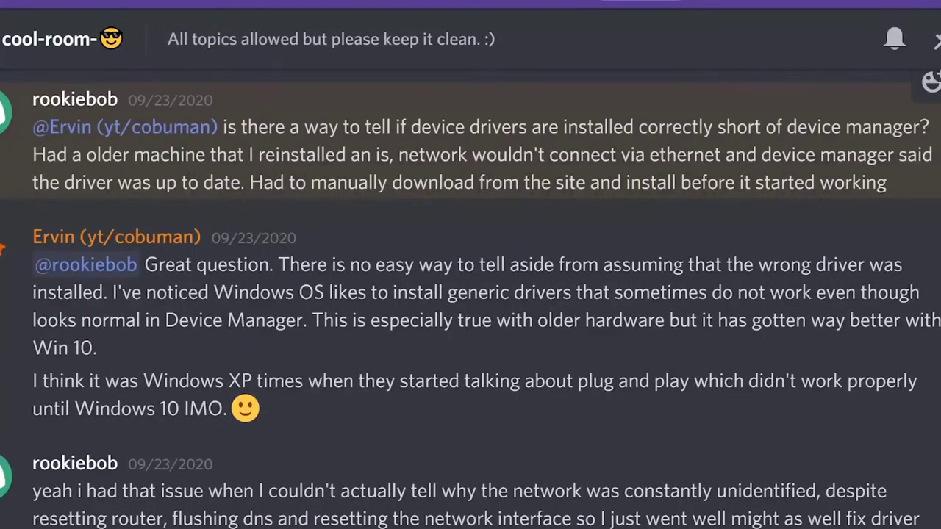
drag(241, 126, 887, 183)
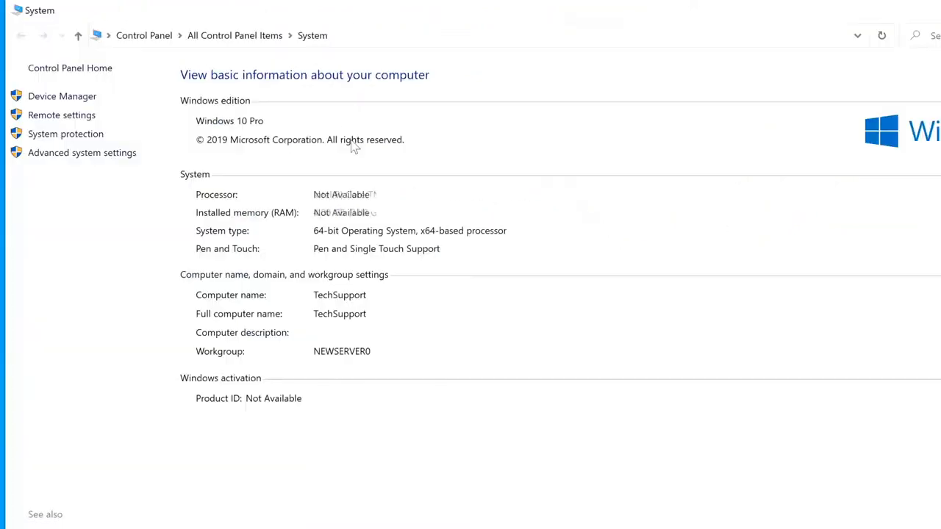
Open Device Manager from the System page, expand Network adapters, and select the Intel I219-LM adapter
click(78, 103)
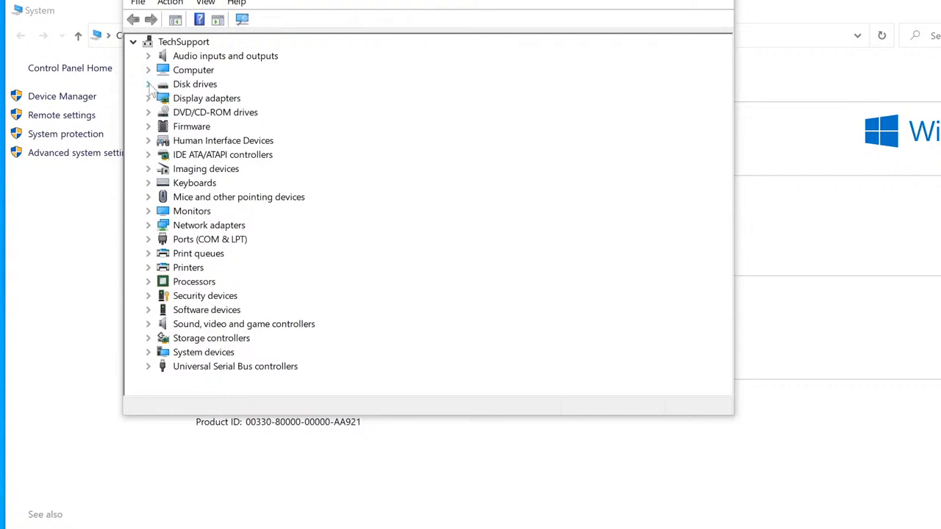
drag(294, 0, 355, 36)
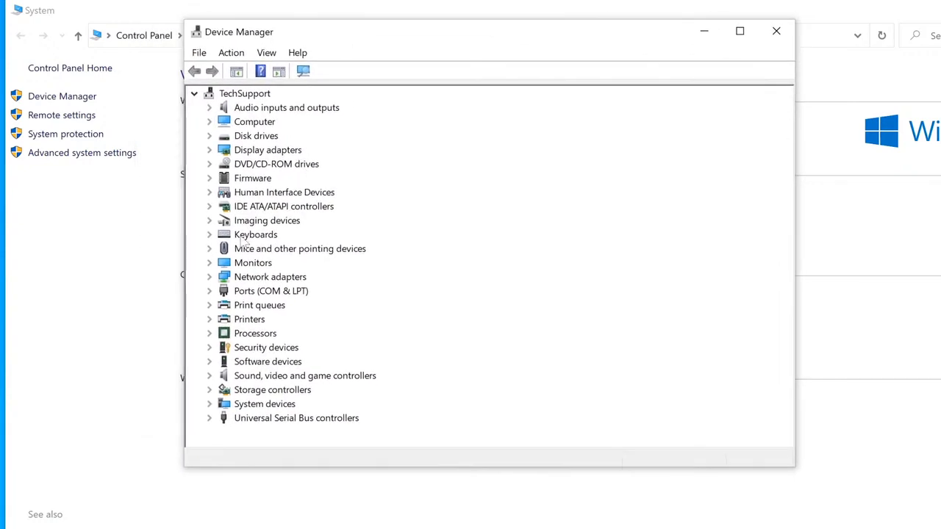
click(210, 278)
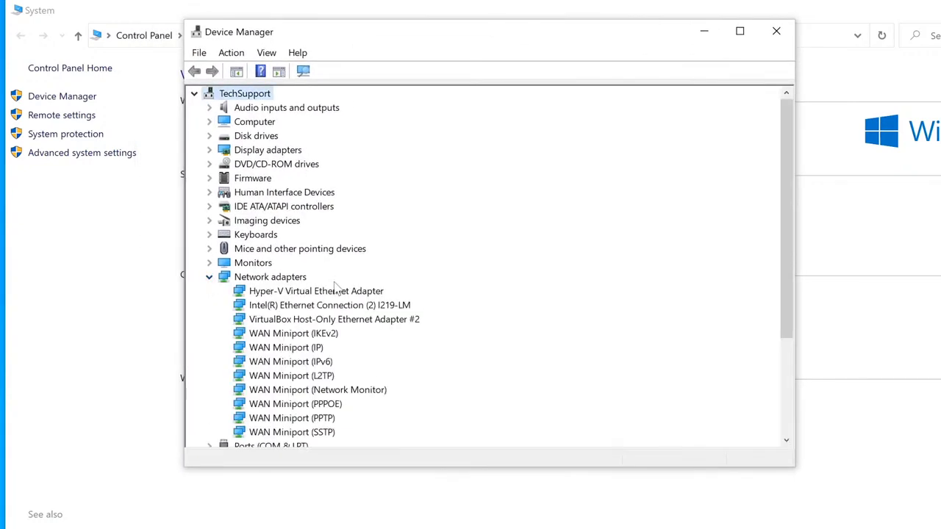
click(285, 307)
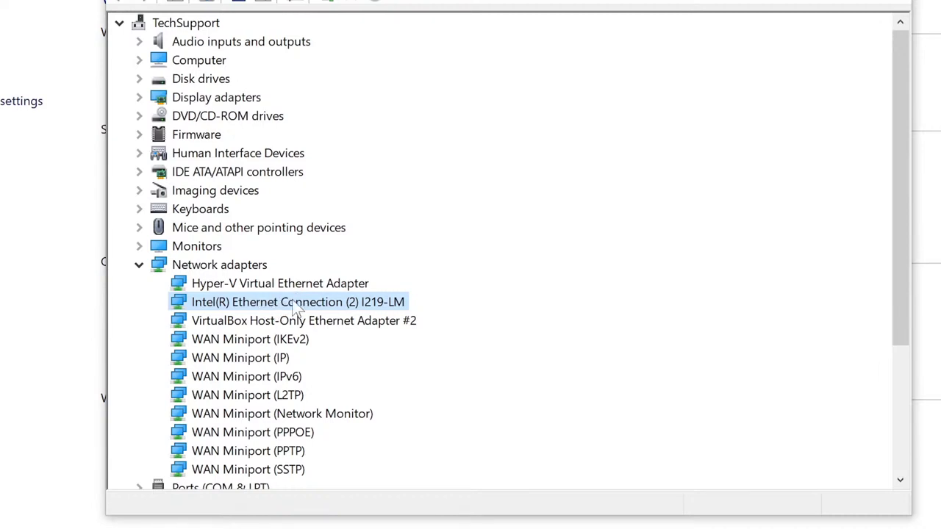
Browse the network adapters, selecting the VirtualBox, Hyper-V and Intel Ethernet entries
click(252, 319)
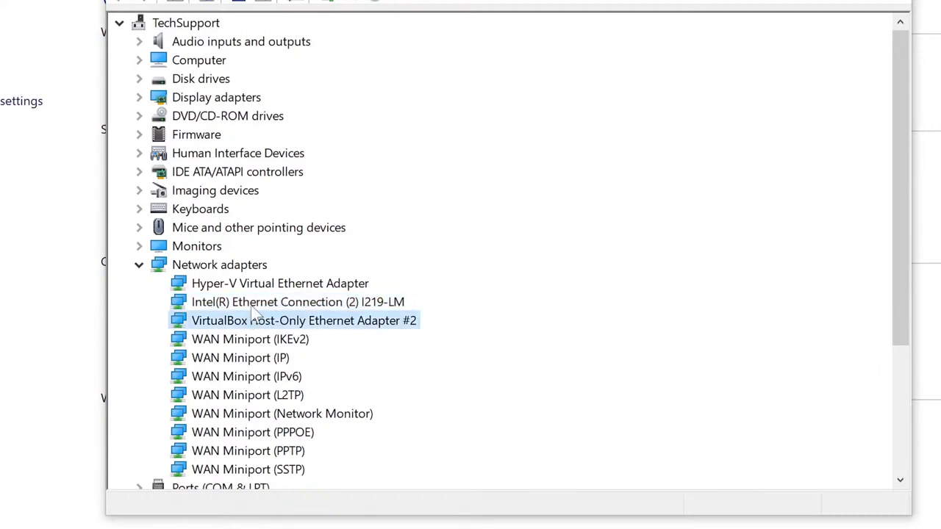
click(276, 287)
click(269, 304)
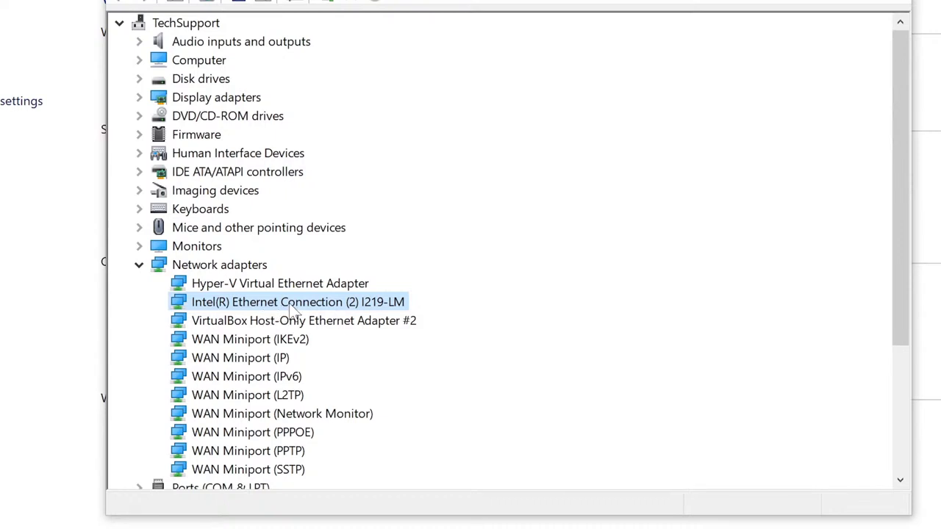
scroll(289, 306, down, 3)
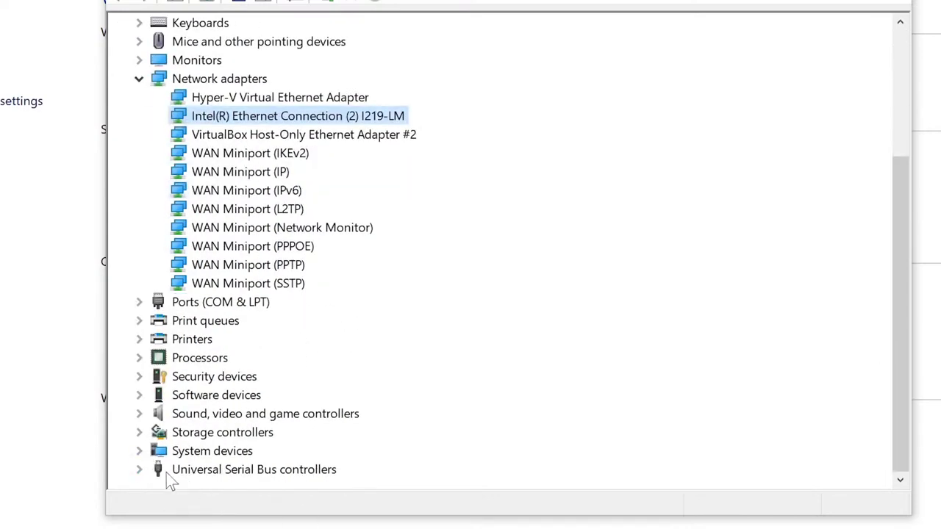
scroll(220, 374, up, 2)
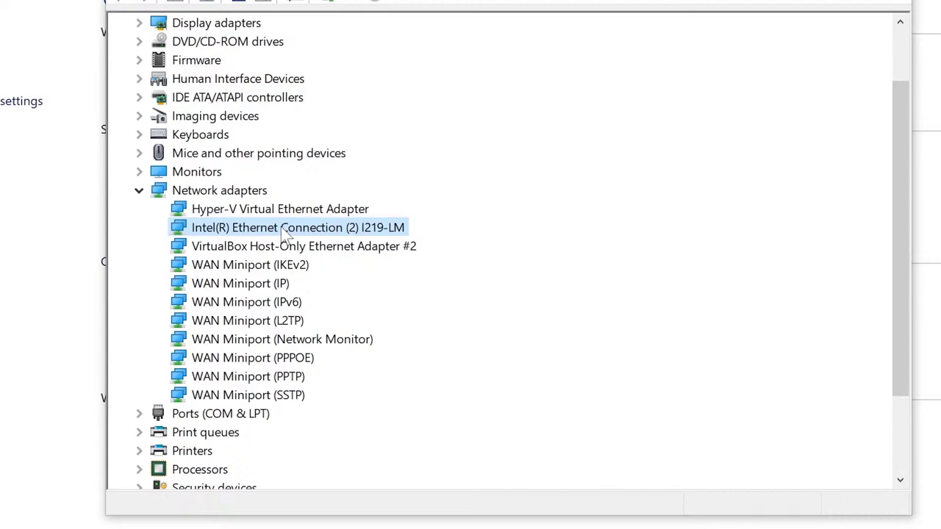
Open the Intel I219-LM adapter's properties, confirm the status reads working properly, and cancel
right_click(285, 231)
click(351, 349)
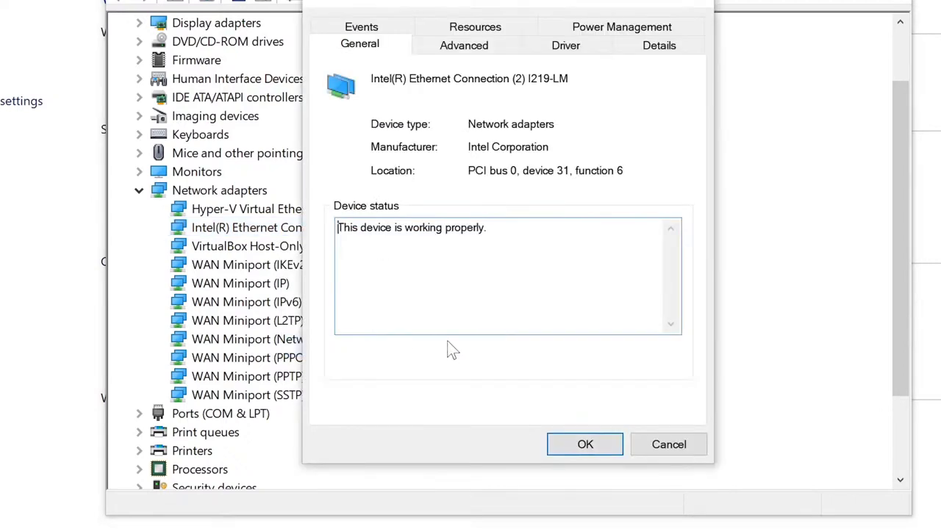
key(End)
key(ctrl+shift+Left)
key(ctrl+shift+Left)
key(ctrl+shift+Left)
key(ctrl+shift+Left)
key(ctrl+shift+Left)
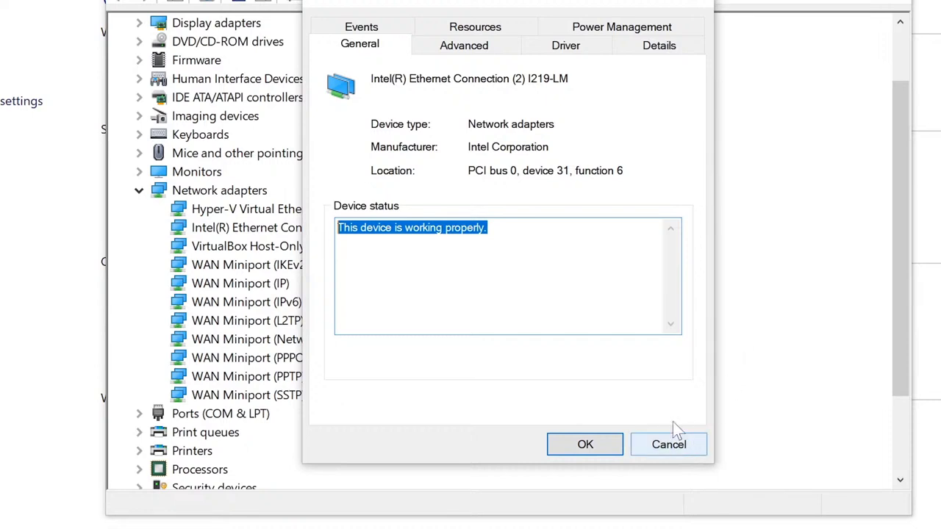
key(End)
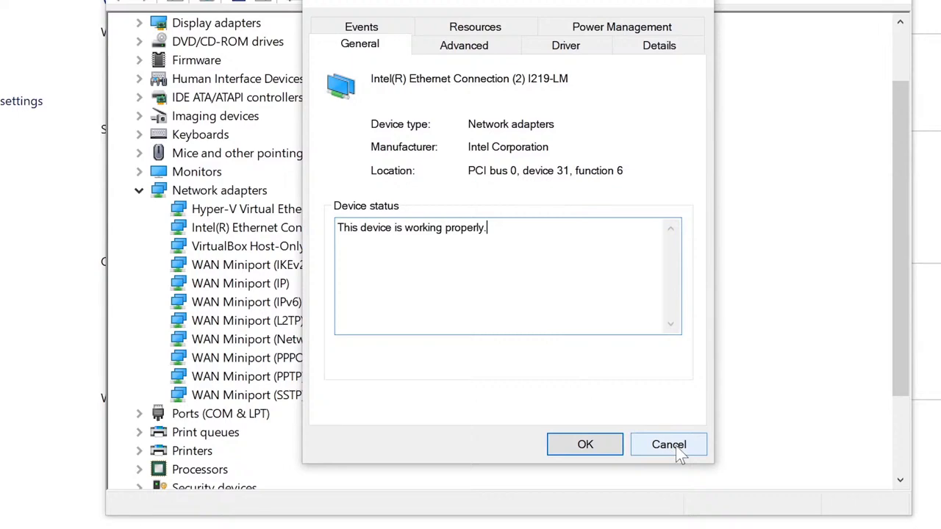
drag(543, 4, 656, 44)
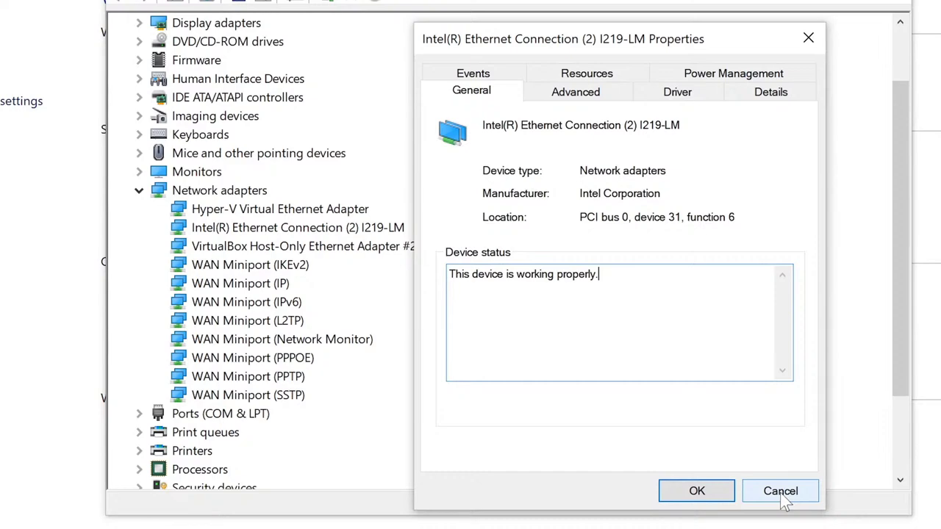
click(780, 503)
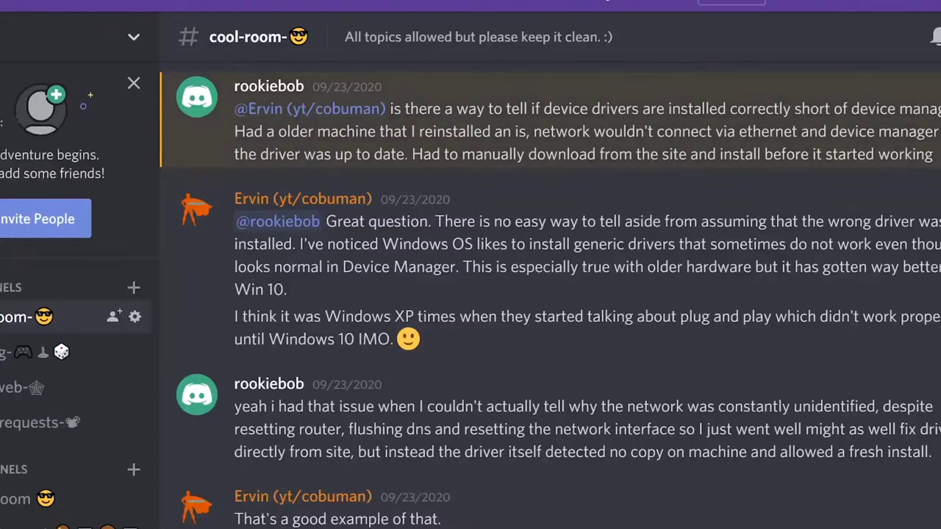
Highlight the reply's sentences on no easy way to tell, generic drivers, and older hardware on Win 10
drag(246, 133, 551, 132)
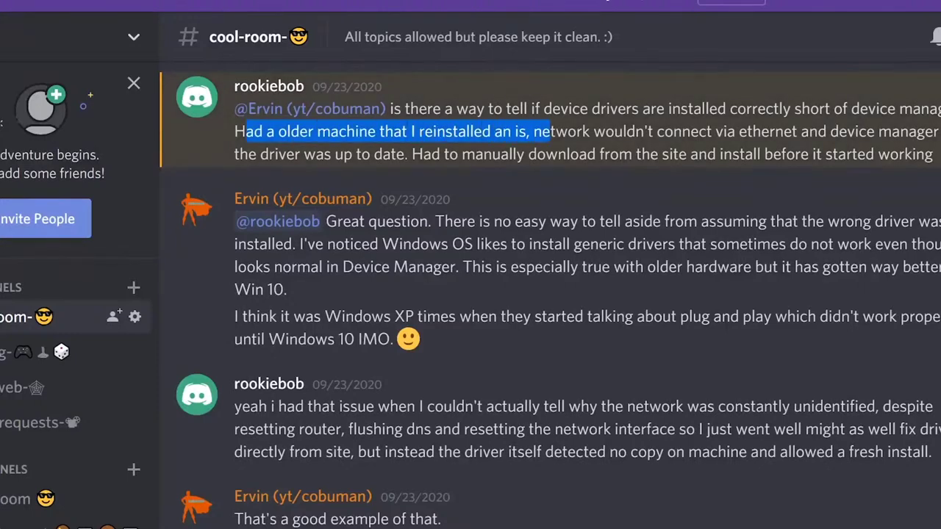
click(552, 133)
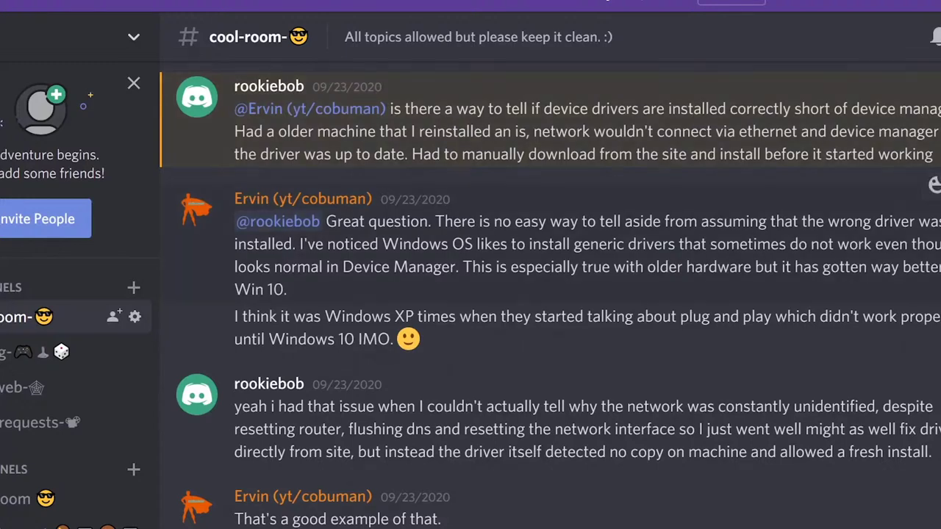
drag(436, 221, 475, 221)
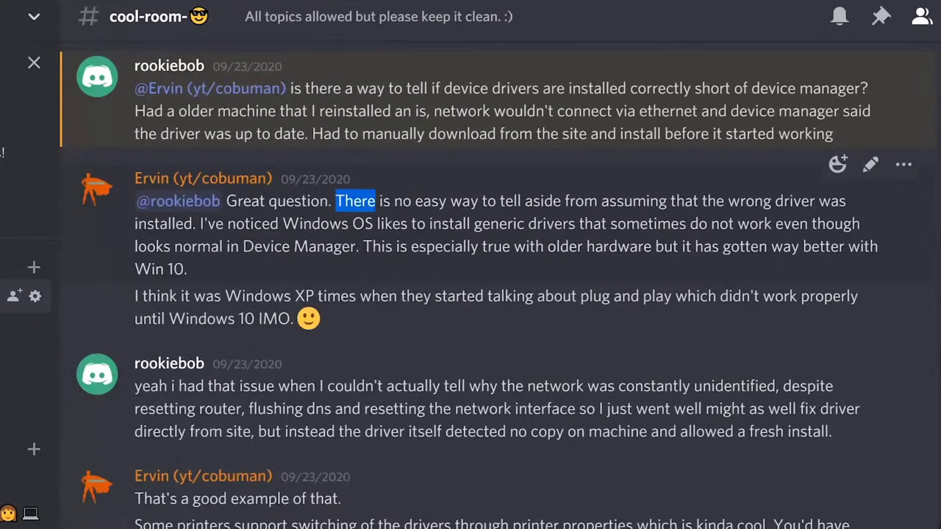
drag(375, 202, 359, 246)
click(203, 223)
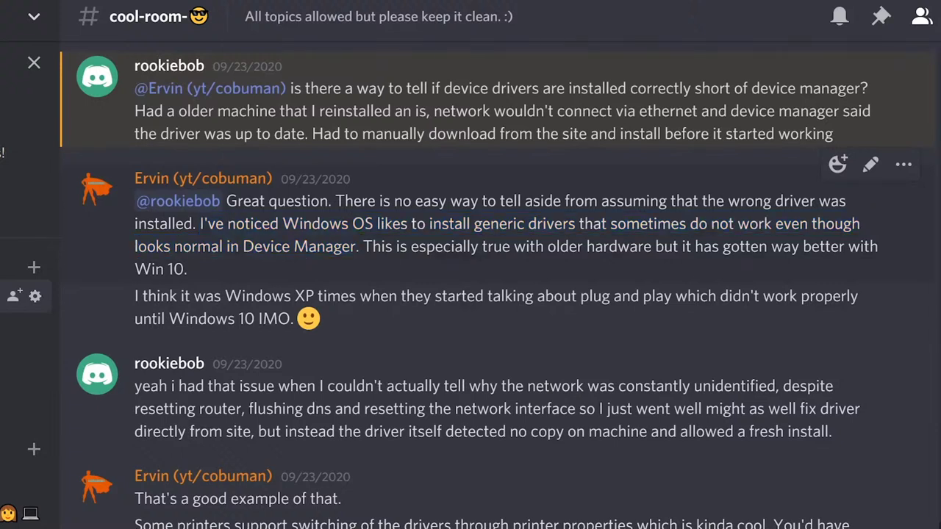
drag(200, 224, 363, 246)
drag(362, 246, 375, 269)
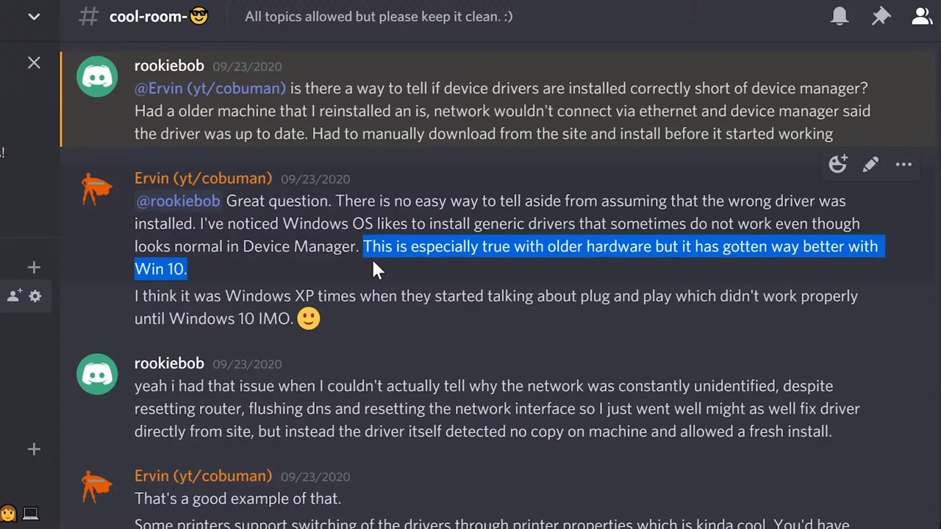
drag(373, 262, 607, 261)
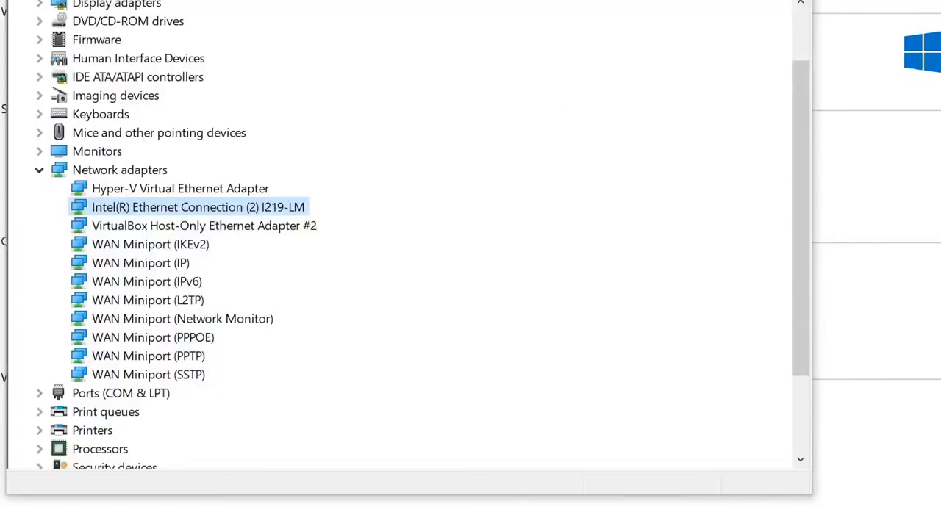
Review the Intel I219-LM adapter's driver actions without choosing one, then close Device Manager
right_click(155, 212)
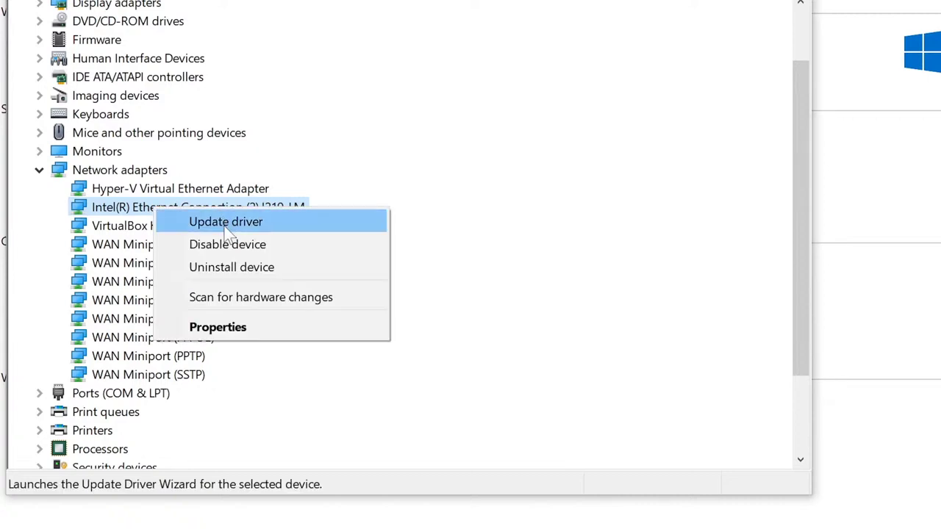
click(129, 209)
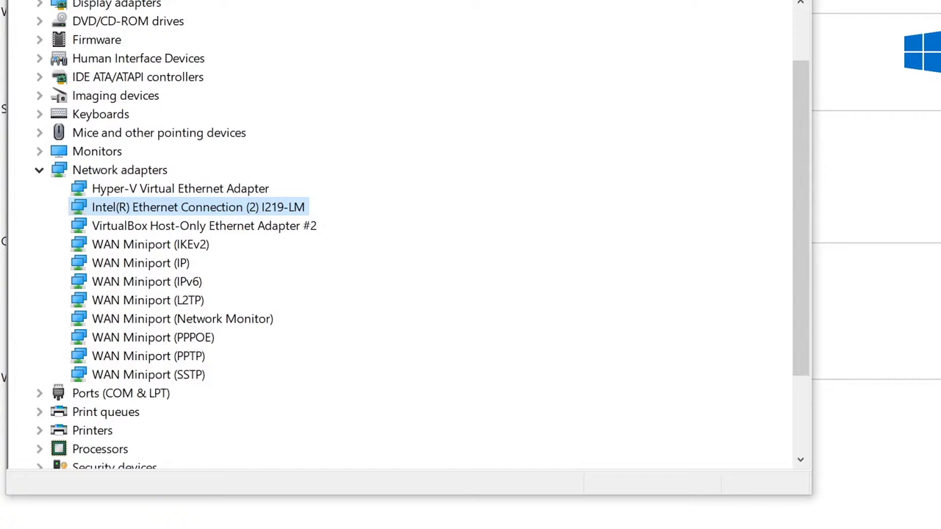
key(alt+F4)
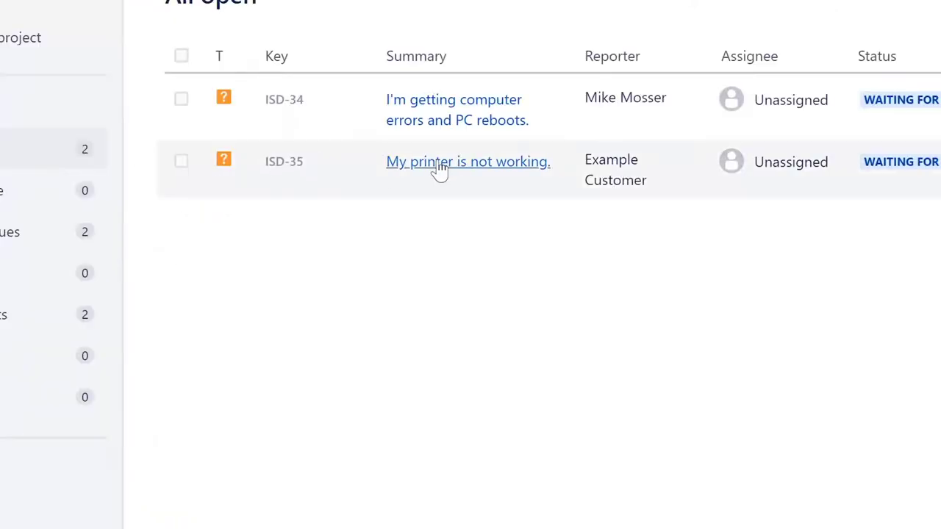
Open printer ticket ISD-35 'My printer is not working.' and assign it to yourself
click(439, 163)
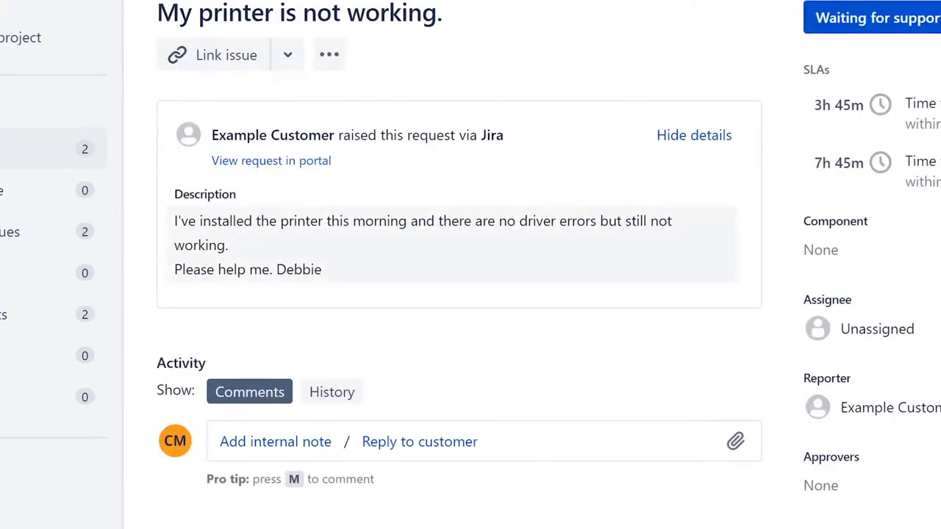
click(861, 323)
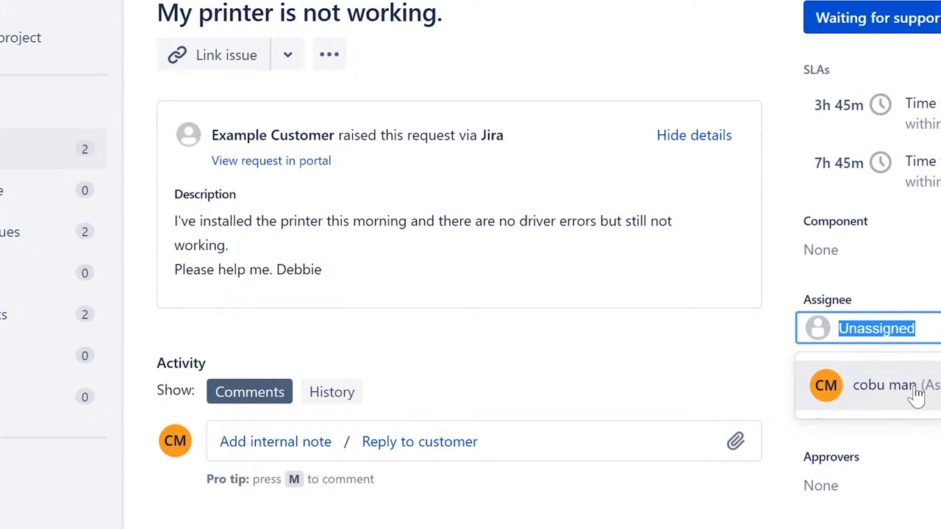
click(918, 388)
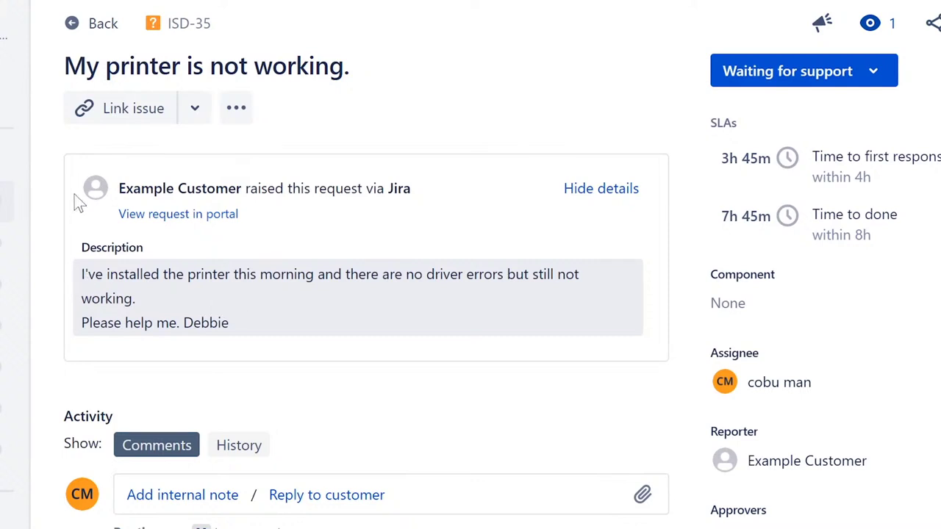
Highlight the ticket title and the customer's description to read them
drag(65, 66, 399, 90)
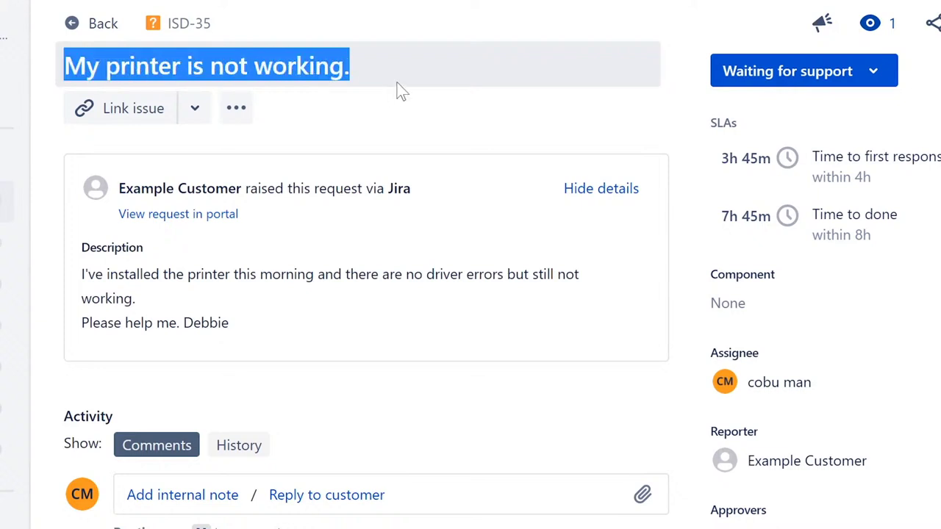
click(81, 282)
key(ctrl+a)
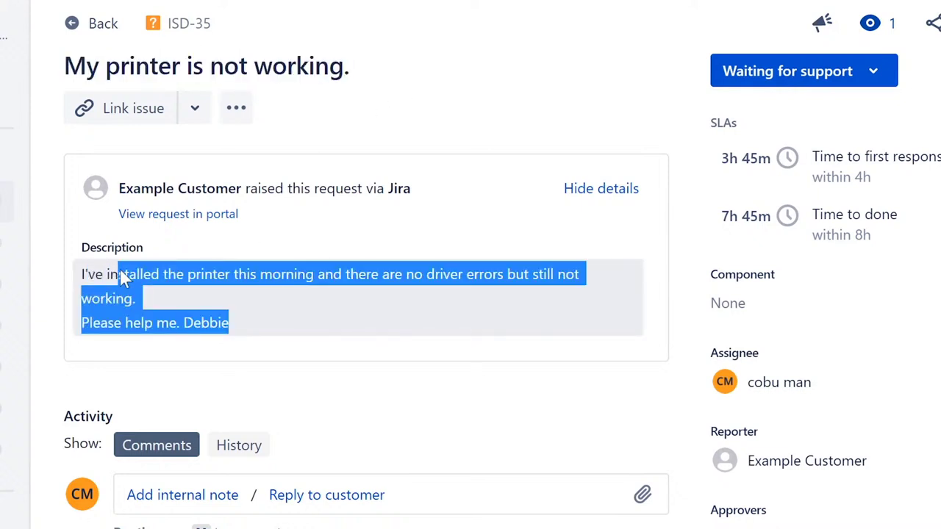
click(83, 273)
key(shift+ctrl+End)
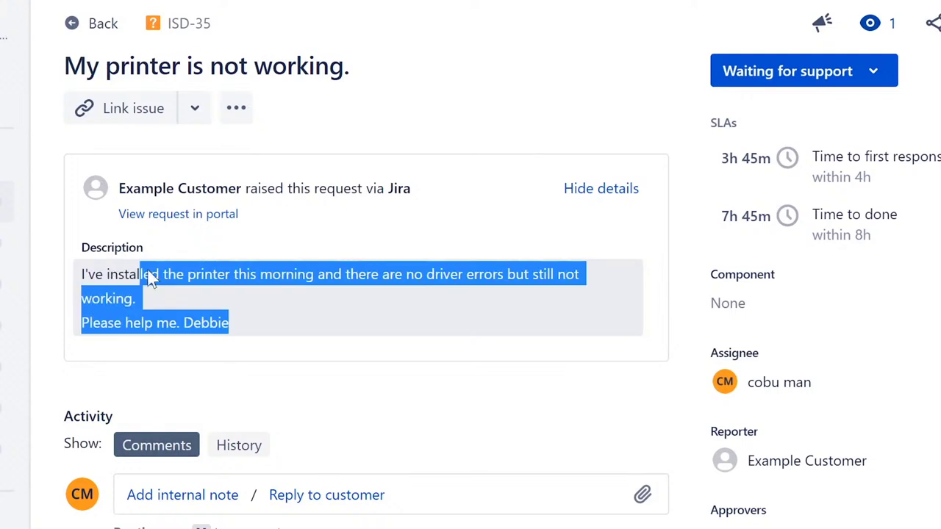
click(86, 278)
key(ctrl+a)
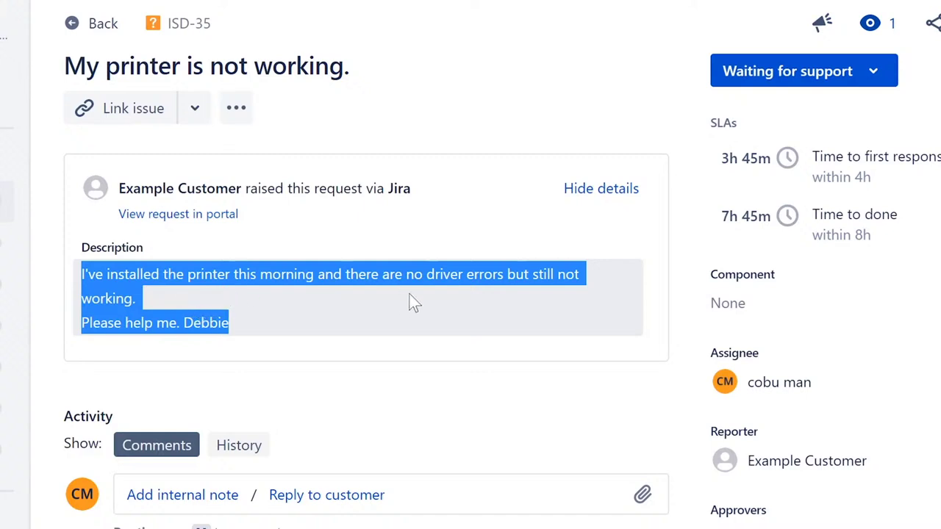
click(255, 326)
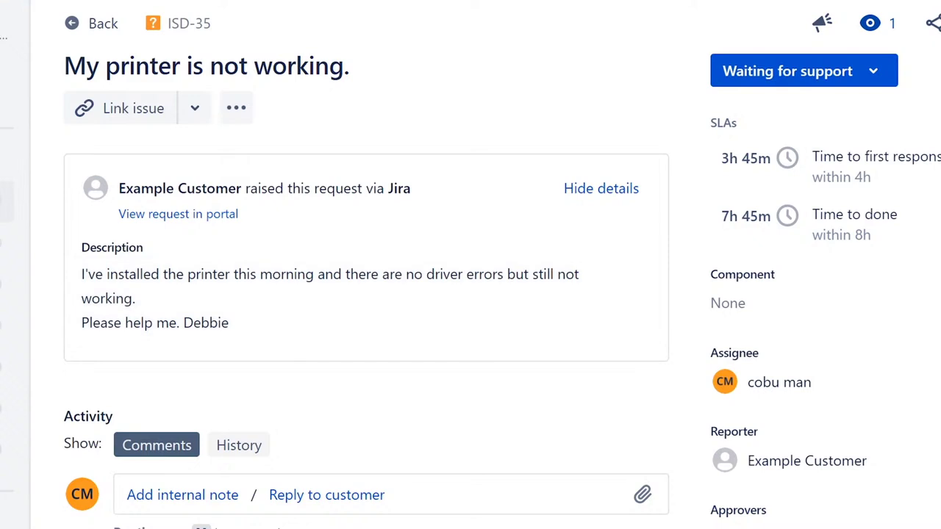
key(super)
Search Windows for 'printer' and open Printers & scanners settings
text(remote)
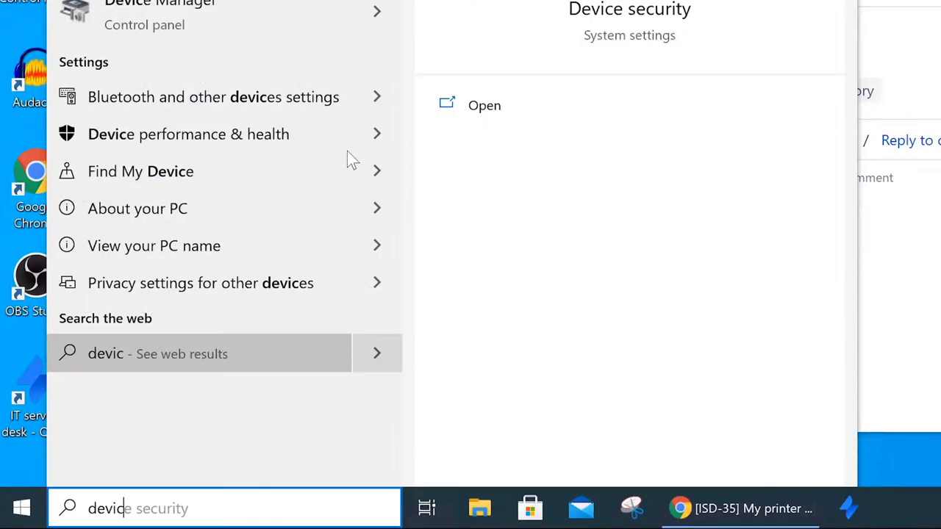
key(BackSpace)
key(BackSpace)
key(BackSpace)
key(BackSpace)
key(BackSpace)
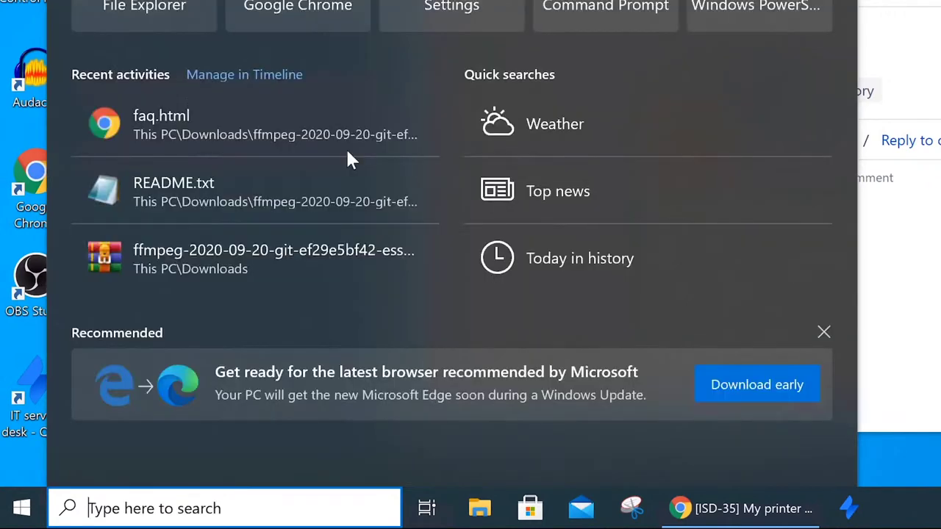
text(printer)
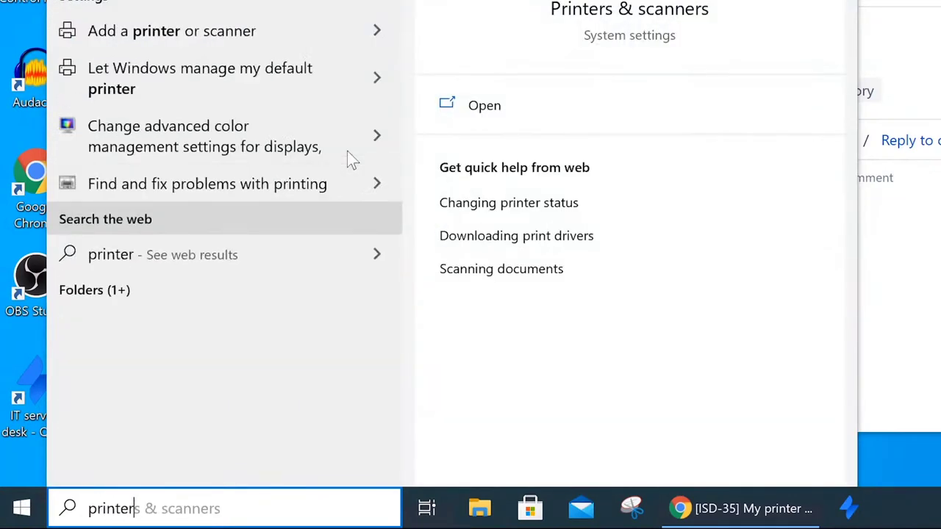
key(Return)
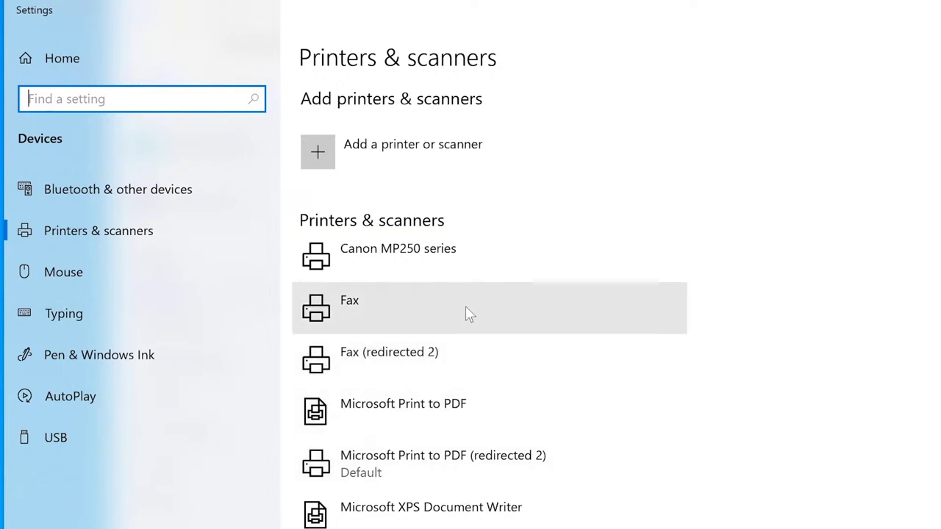
Select the Canon MP250 series printer and open its Manage page
click(467, 272)
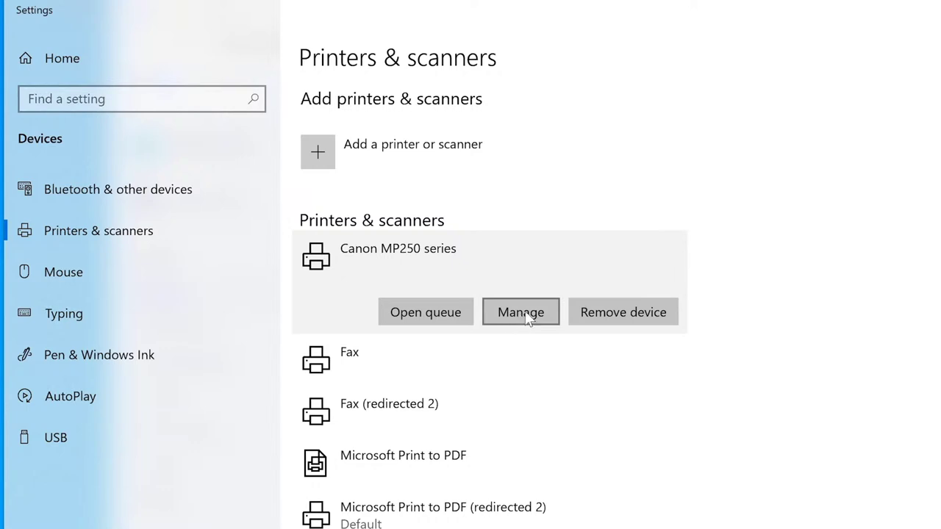
click(527, 318)
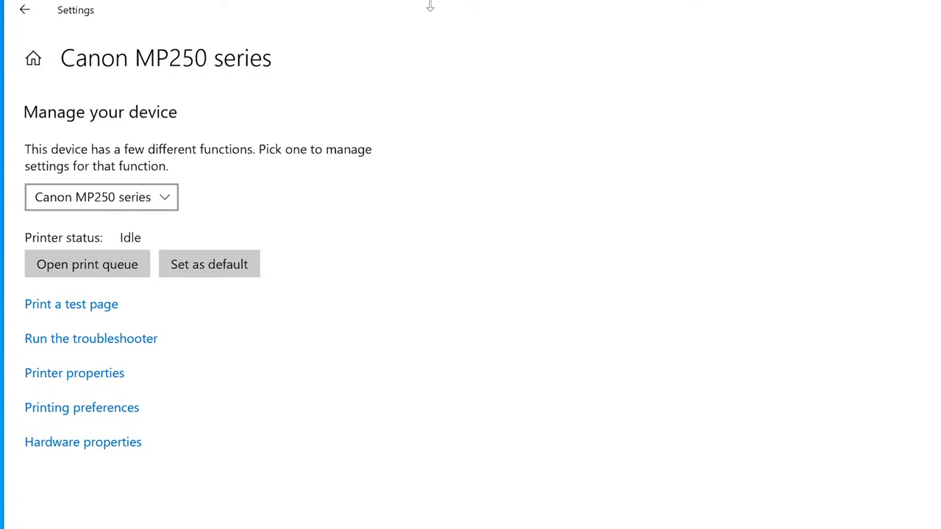
Move the Canon MP250 series settings window right, beside Jira ticket ISD-35
drag(428, 15, 544, 18)
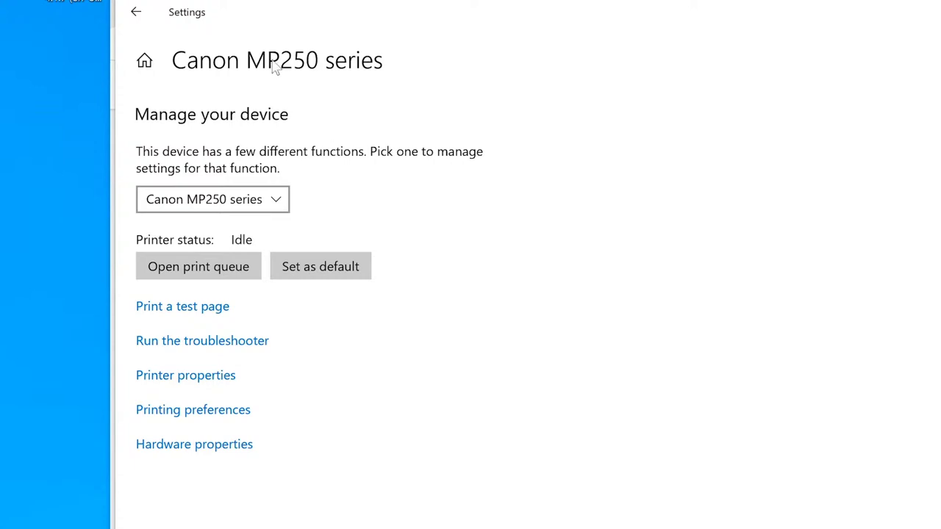
drag(300, 31, 354, 27)
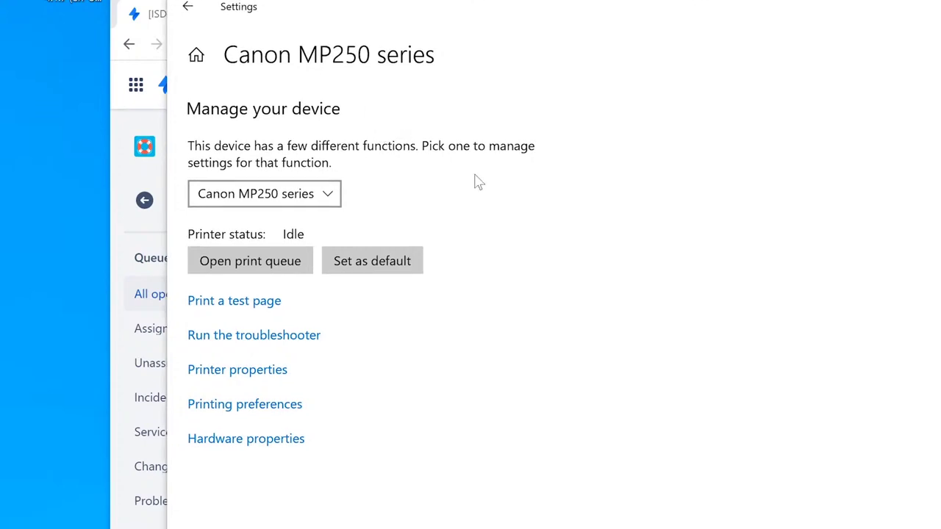
drag(439, 17, 801, 16)
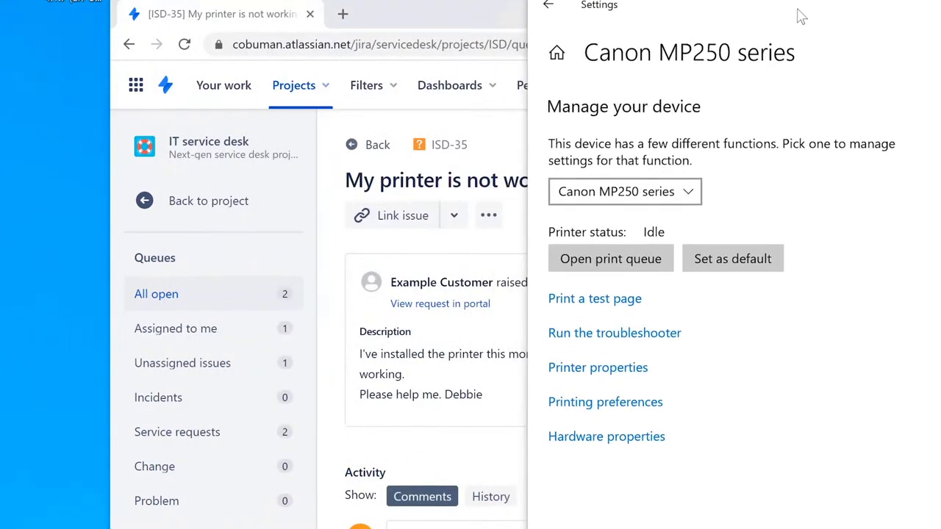
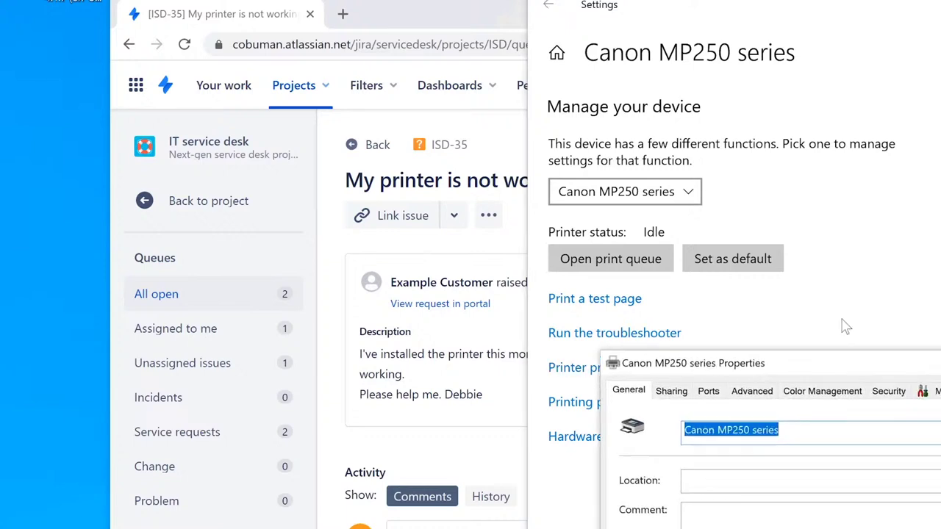
Centre the Canon MP250 series Printer Properties dialog and show its Advanced tab
drag(845, 363, 646, 161)
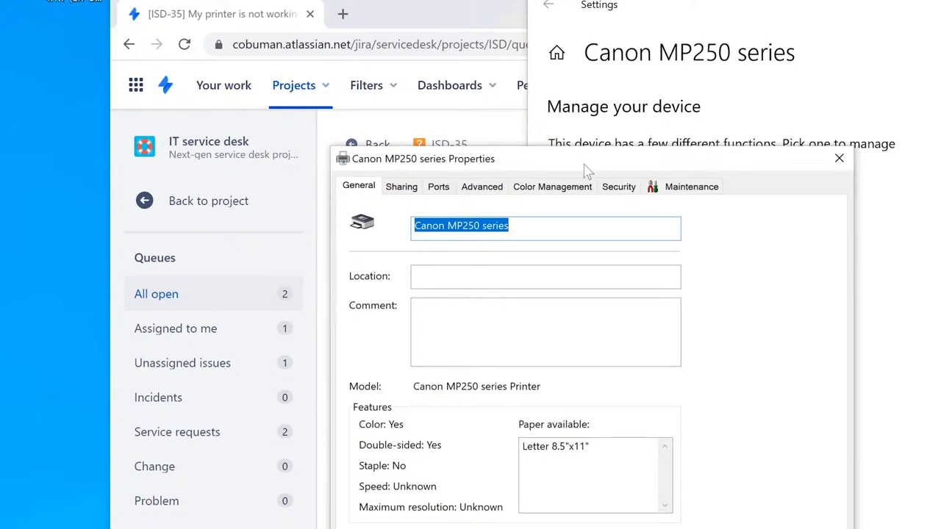
key(End)
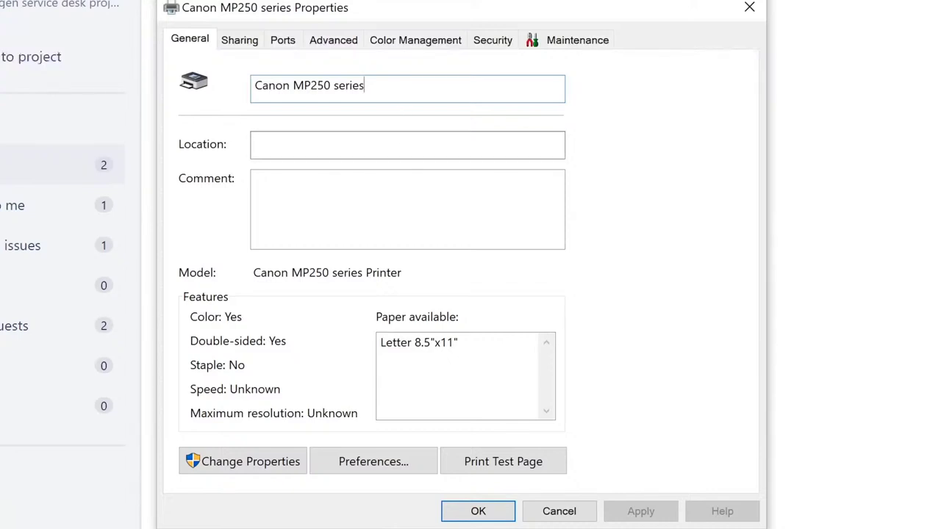
click(255, 145)
drag(460, 15, 461, 22)
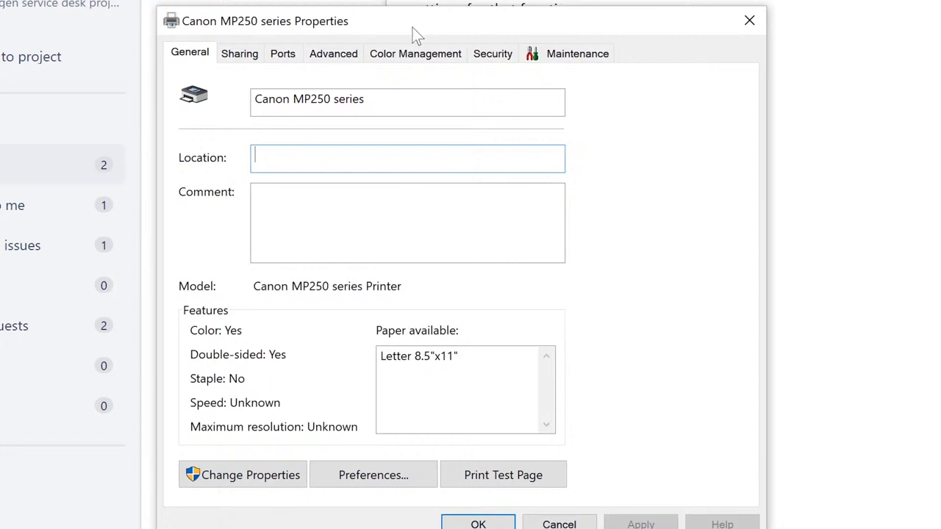
click(346, 65)
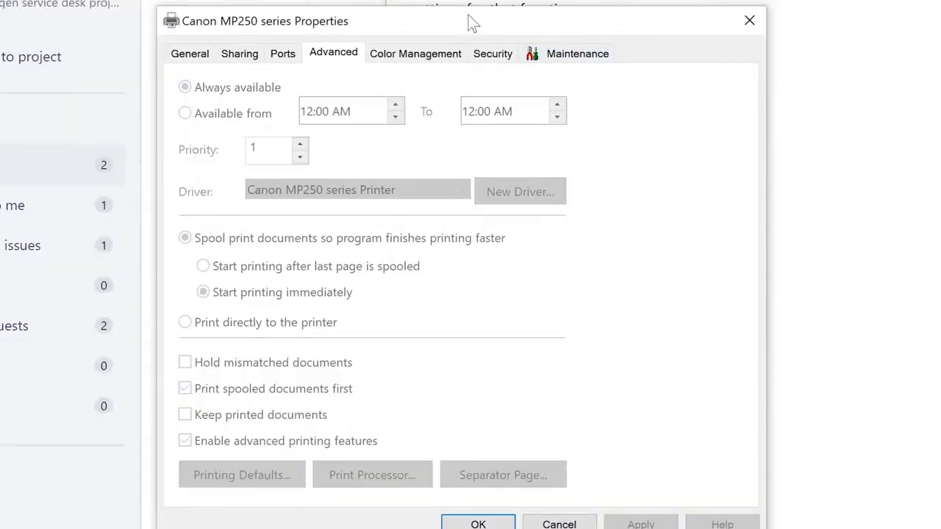
drag(463, 17, 463, 21)
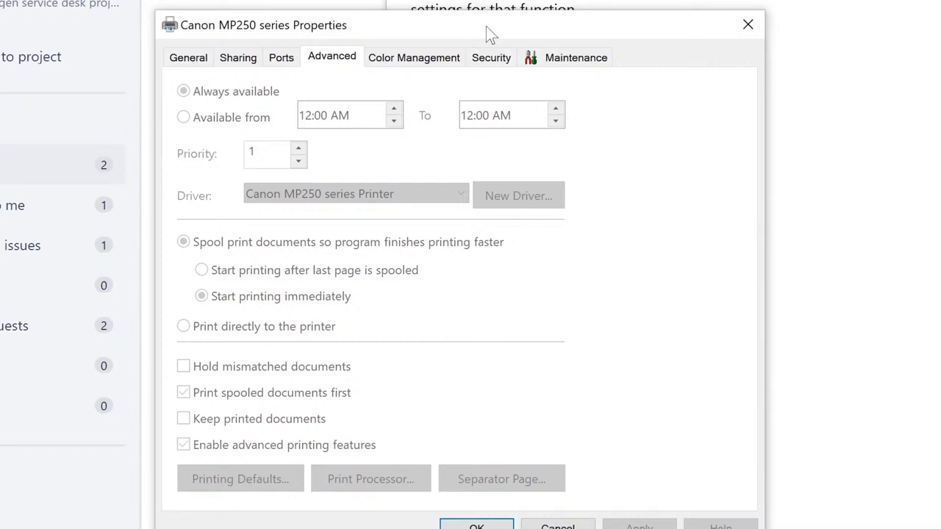
drag(486, 26, 674, 53)
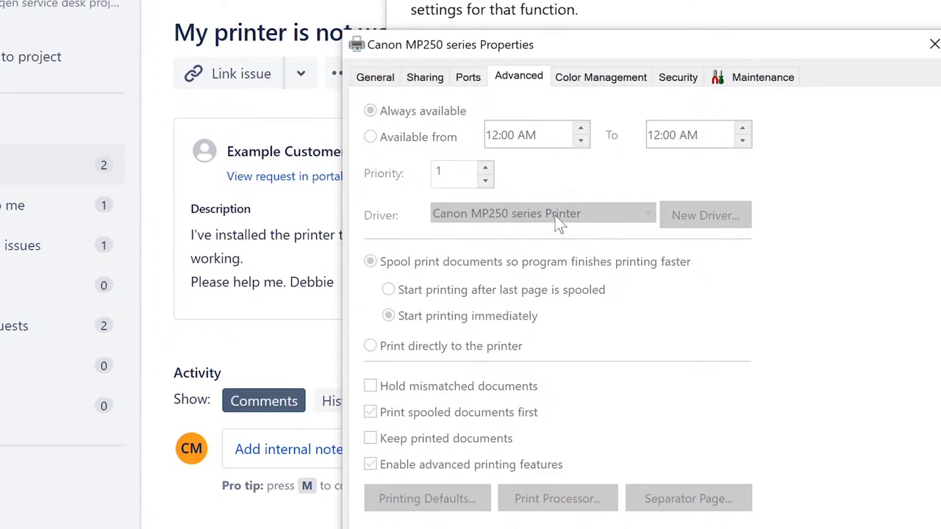
Read the 'My printer is not working.' description, then open a blank reply to the customer
click(263, 309)
click(327, 290)
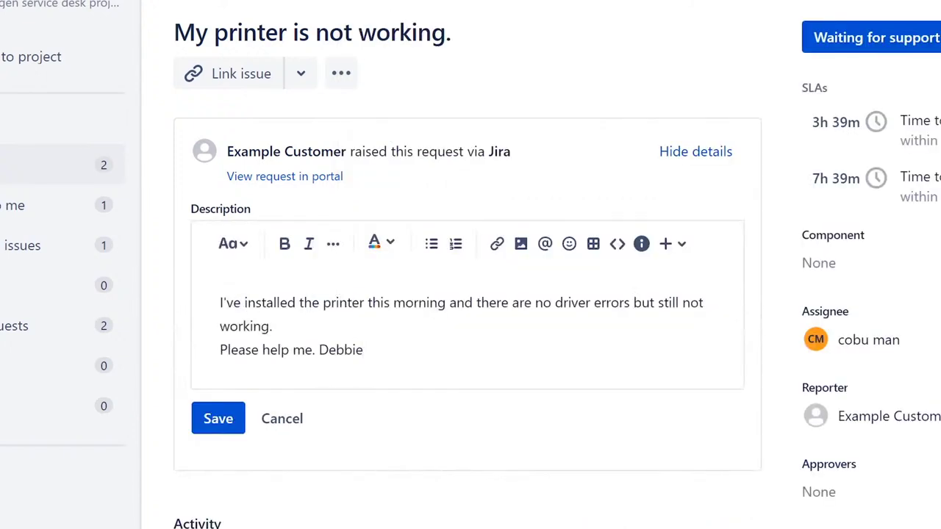
click(311, 349)
click(277, 326)
click(404, 302)
key(Down)
click(328, 350)
click(371, 302)
click(294, 426)
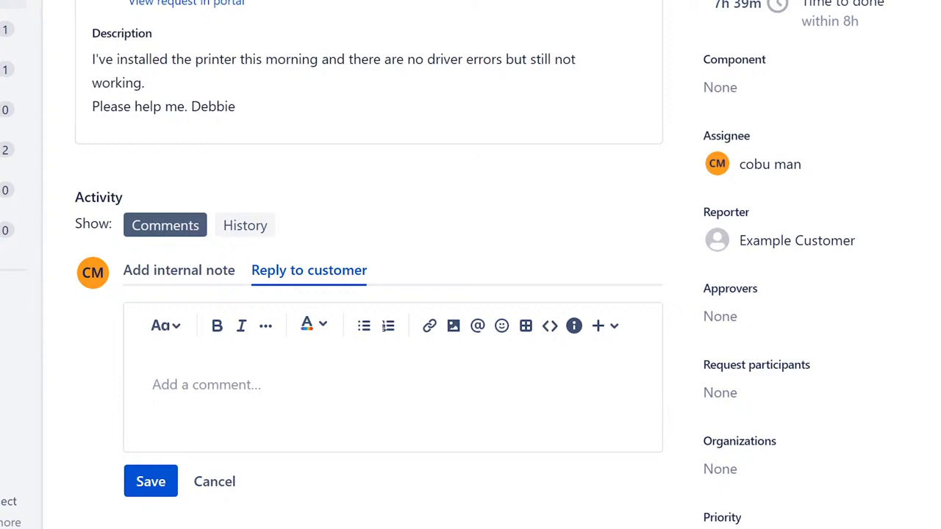
Post the internal note 'Configured printer as requested by user/customer.', signed with the agent's name
click(230, 283)
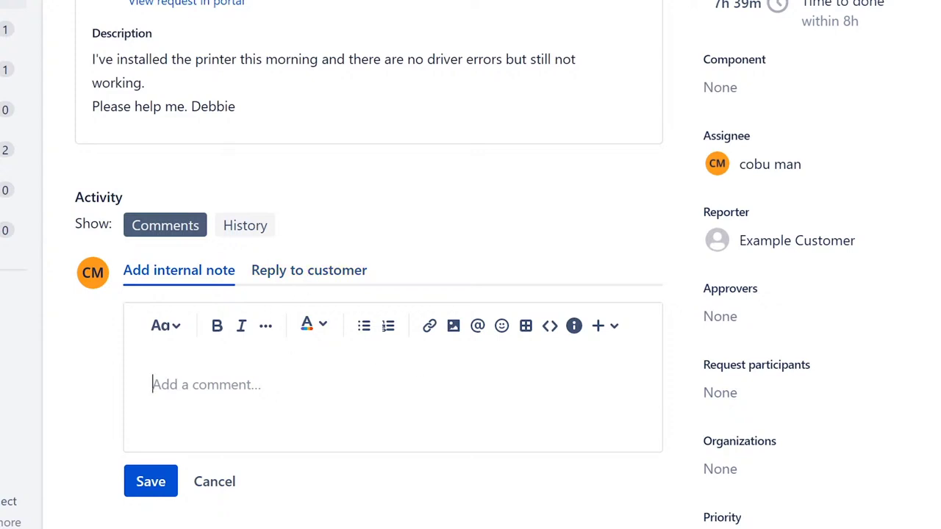
text(Configured )
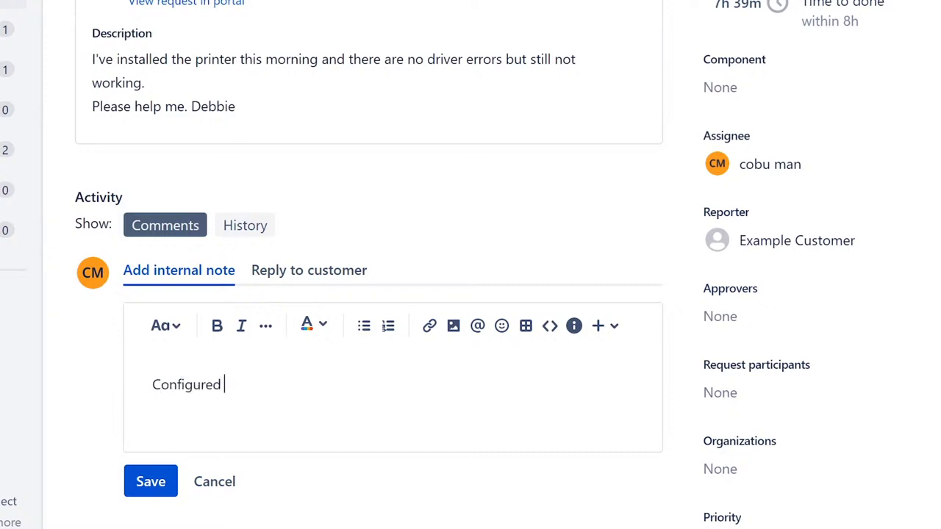
text(printer as )
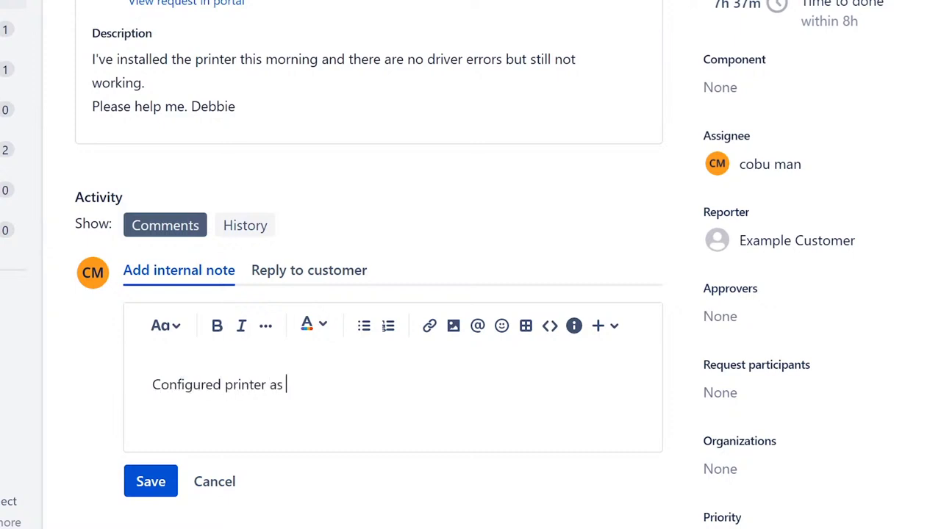
text(requested by)
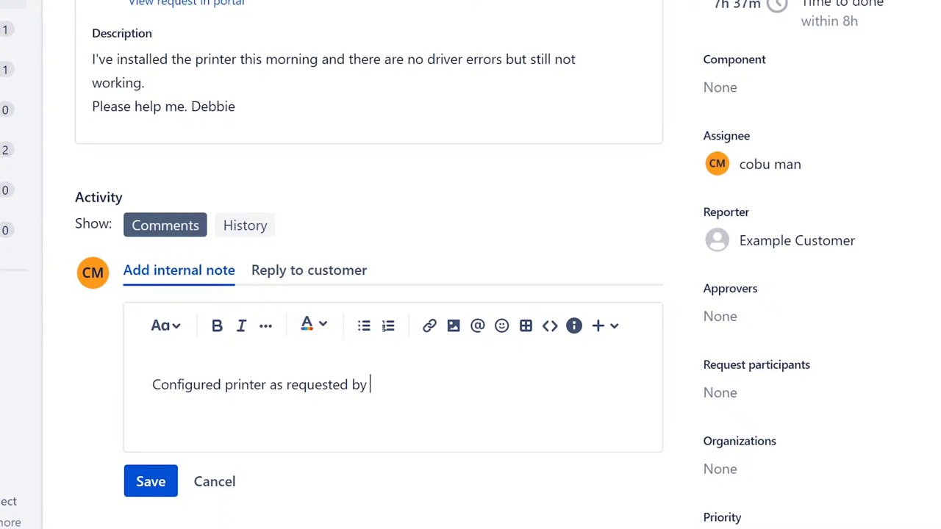
text( user/customer. Ervin)
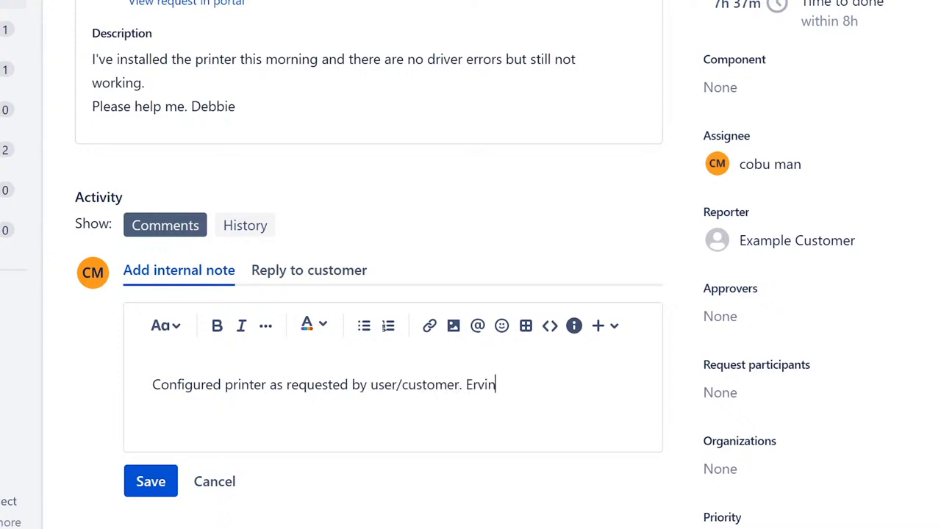
click(142, 488)
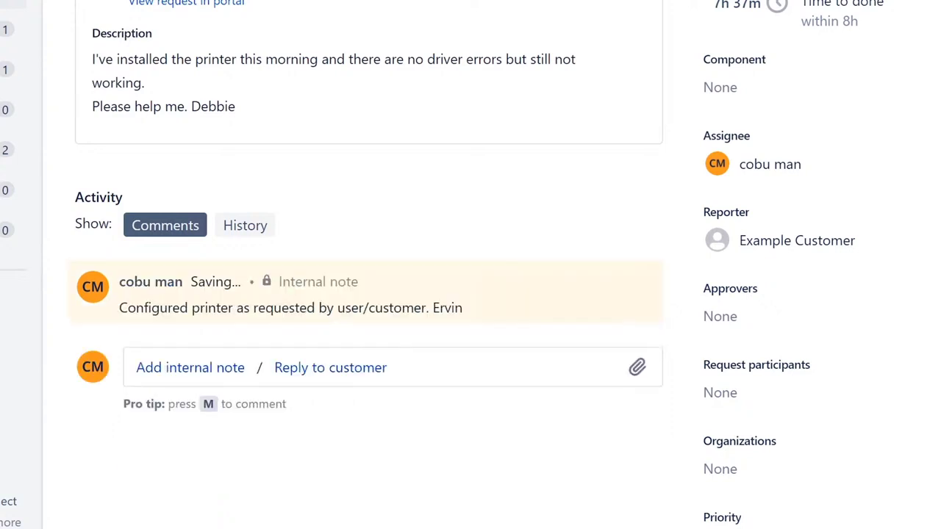
Transition the request's status to Completed
click(727, 55)
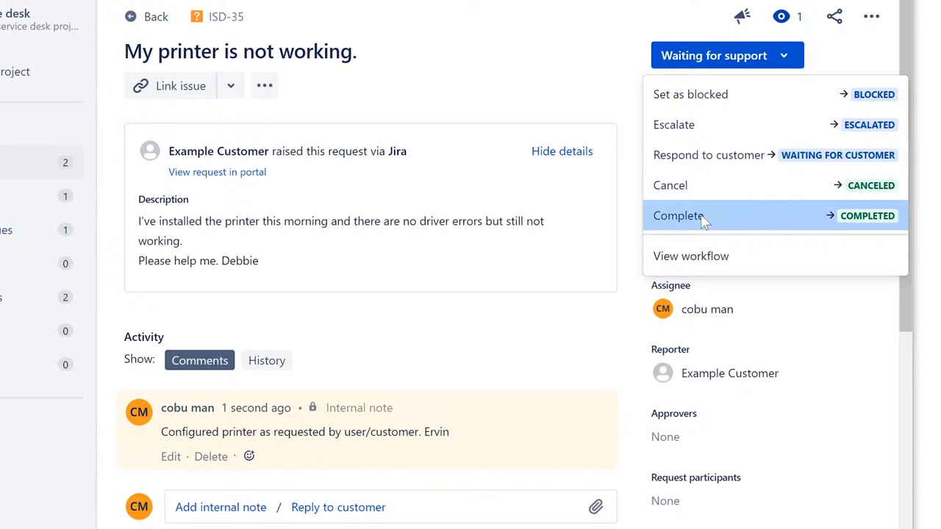
click(702, 217)
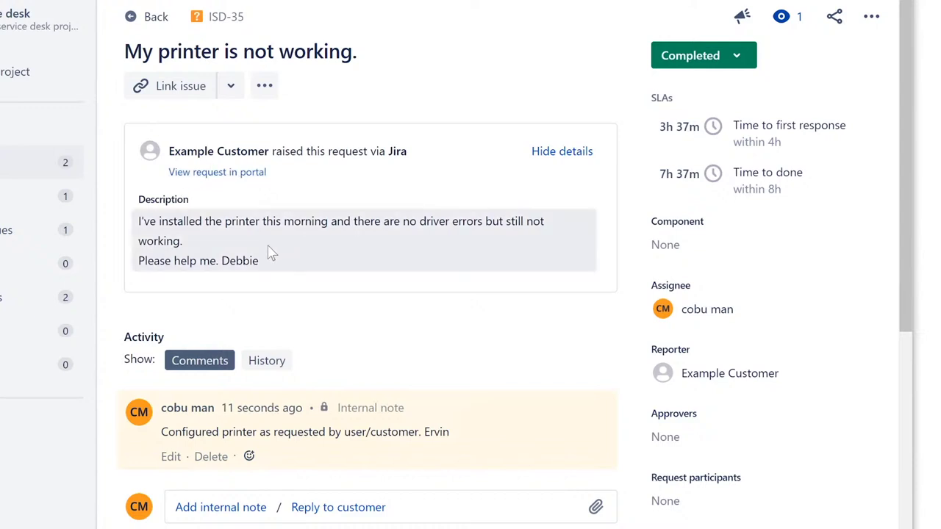
click(220, 239)
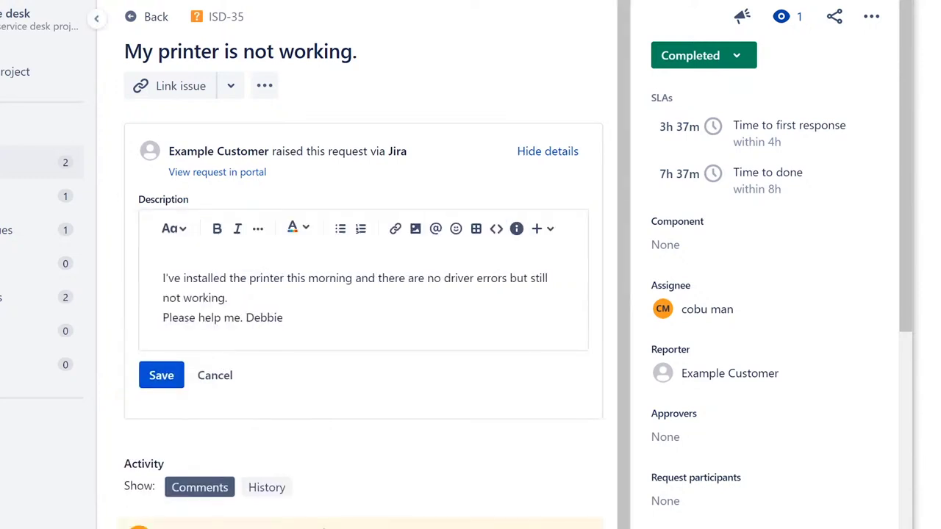
Return to the All open queue and open request ISD-34
click(8, 161)
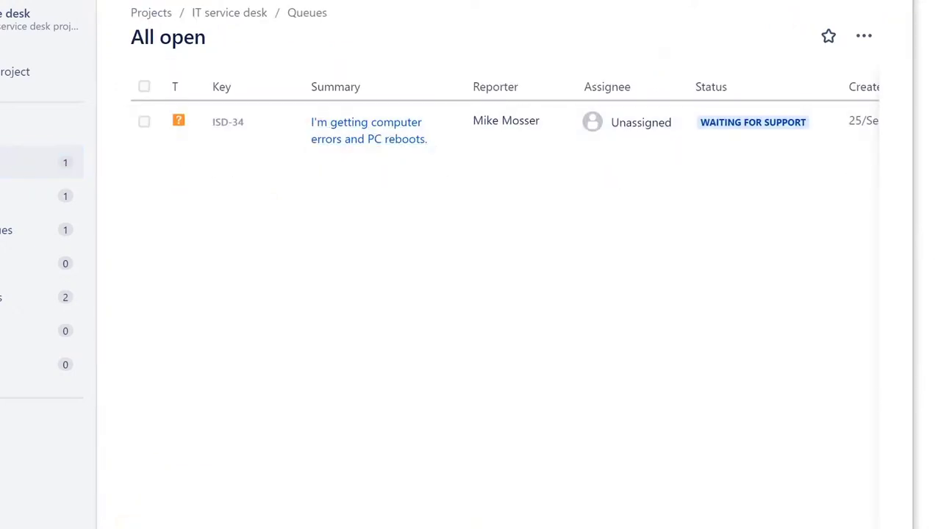
scroll(502, 294, right, 3)
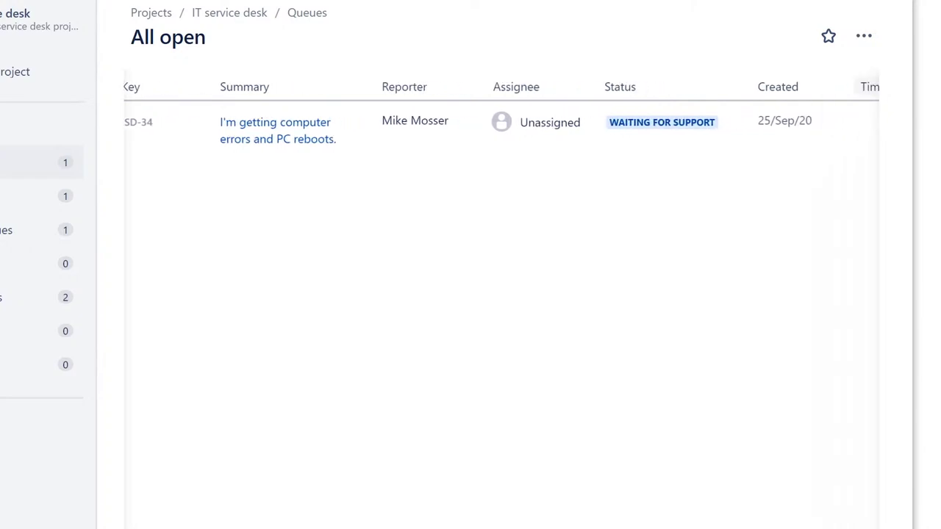
scroll(501, 294, left, 3)
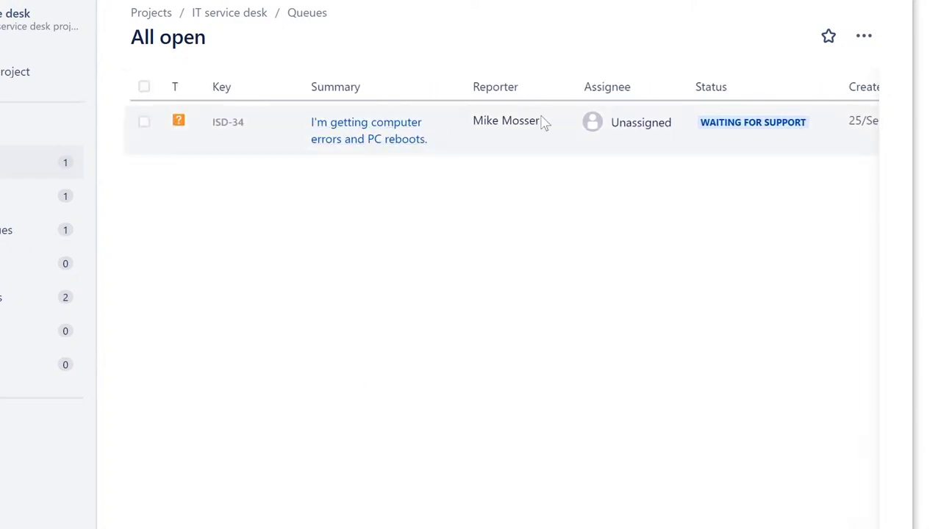
click(343, 127)
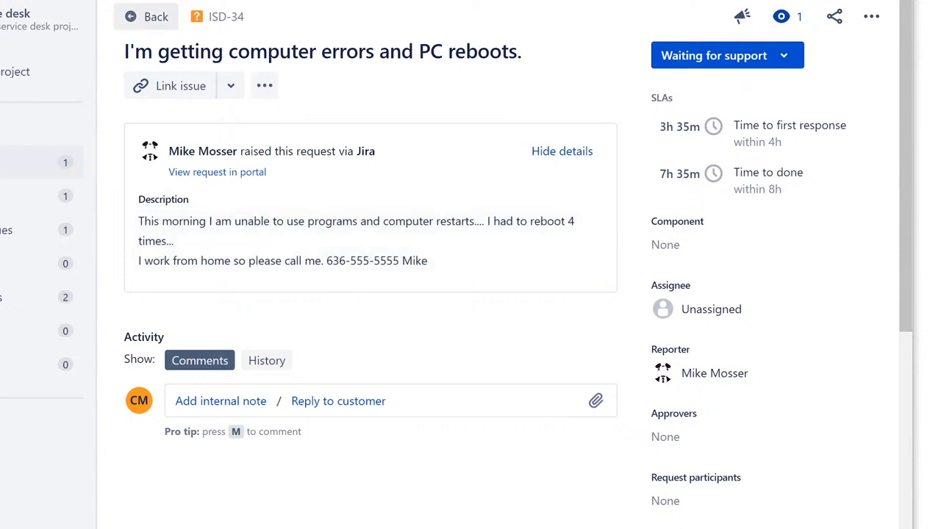
Read through ISD-34's title and description, leaving the description open for editing
drag(125, 52, 539, 56)
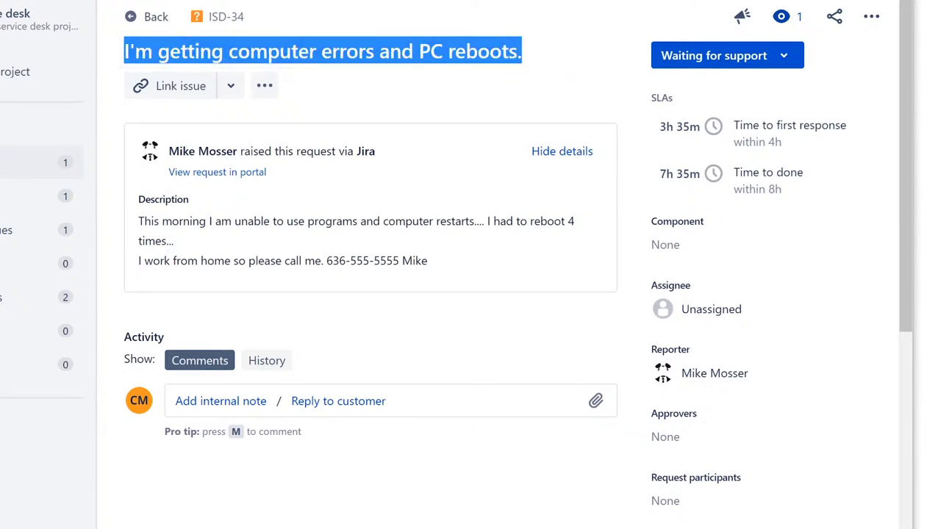
drag(138, 220, 344, 241)
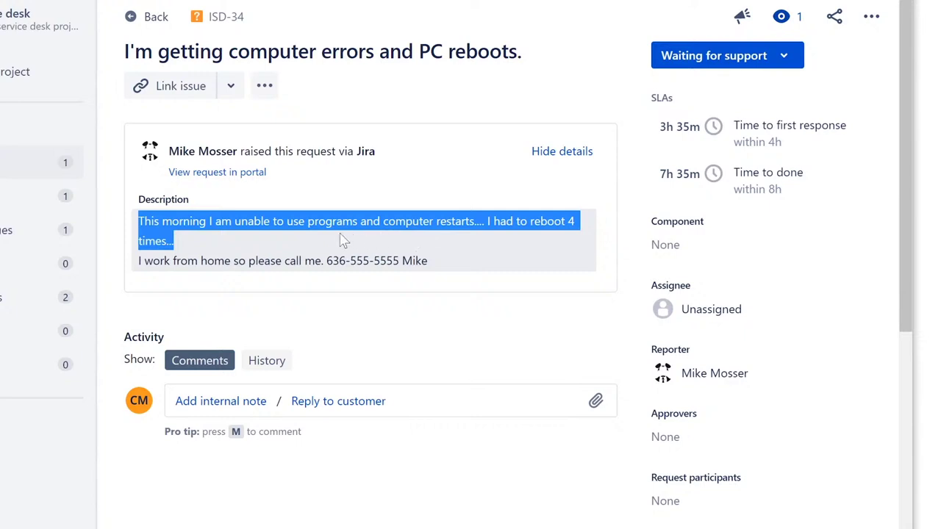
click(342, 241)
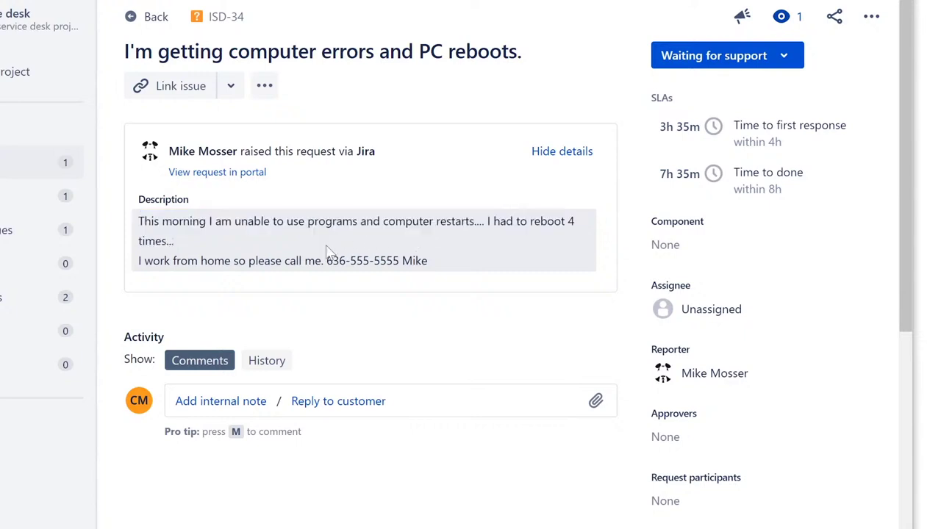
drag(428, 261, 157, 267)
click(139, 265)
click(401, 258)
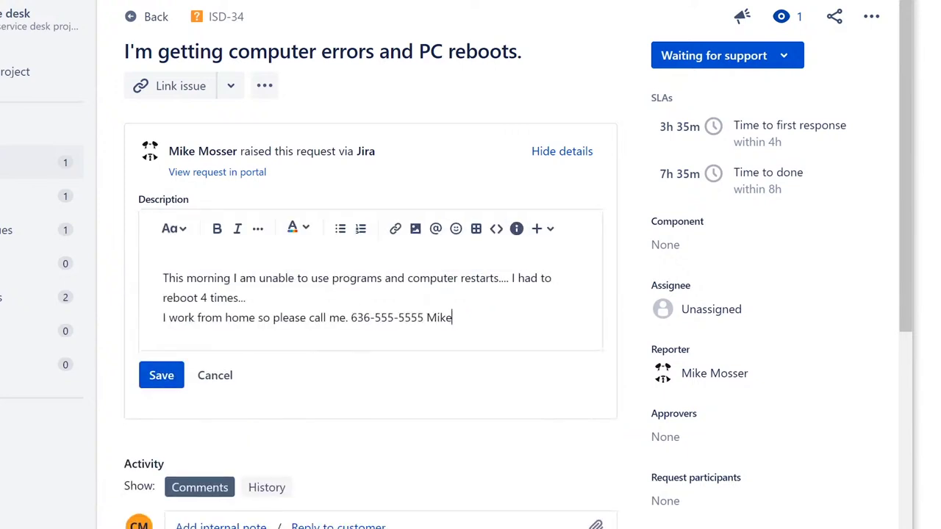
click(246, 298)
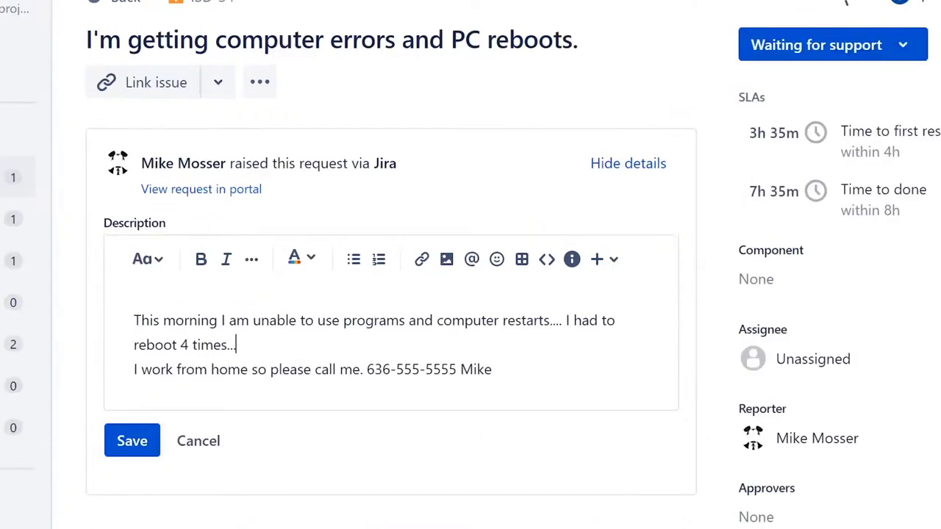
click(270, 369)
drag(236, 345, 565, 320)
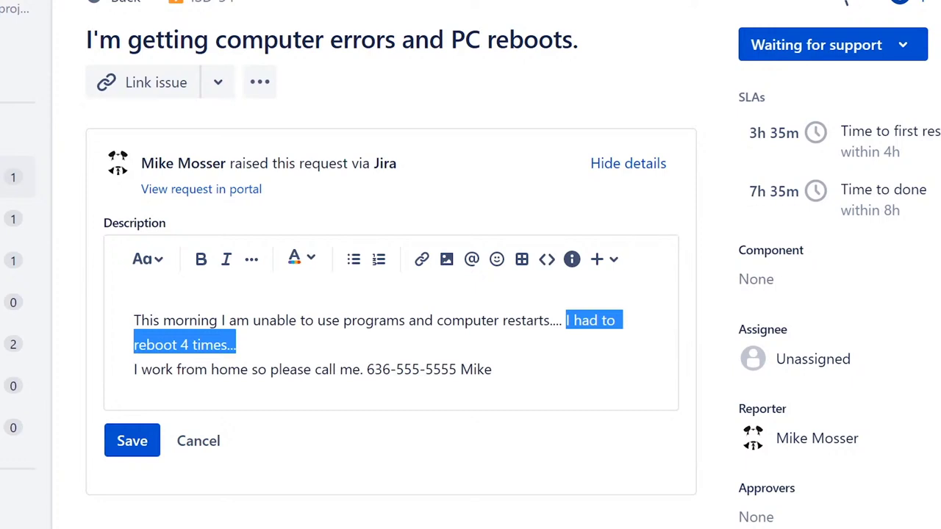
click(236, 345)
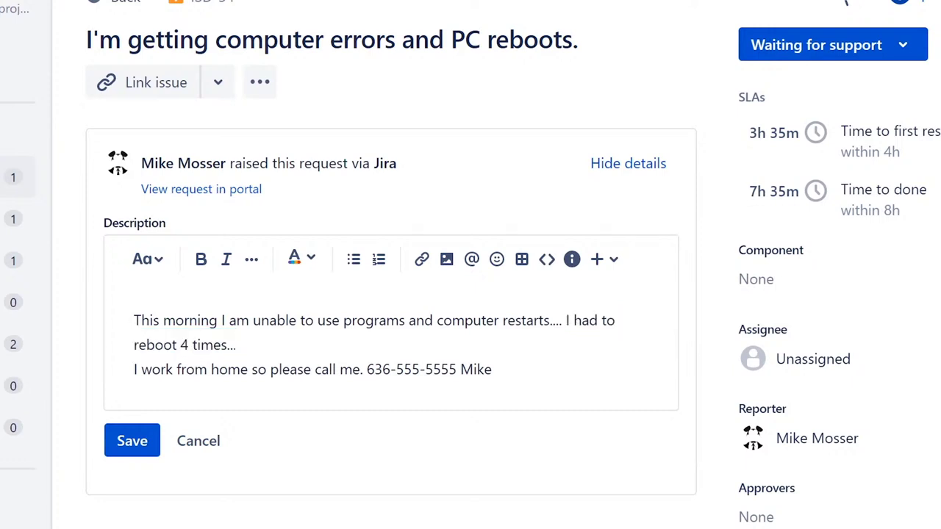
drag(139, 320, 527, 321)
click(233, 344)
key(Down)
key(End)
drag(134, 320, 561, 320)
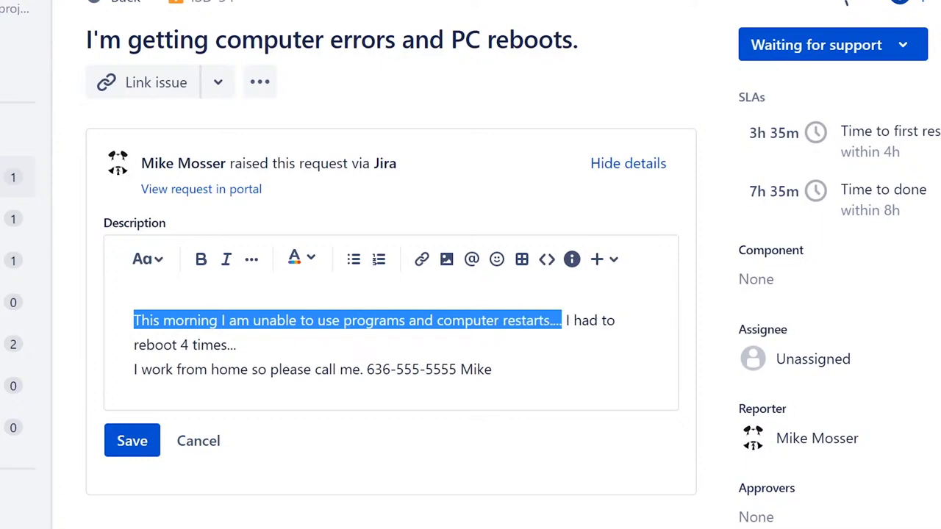
click(236, 344)
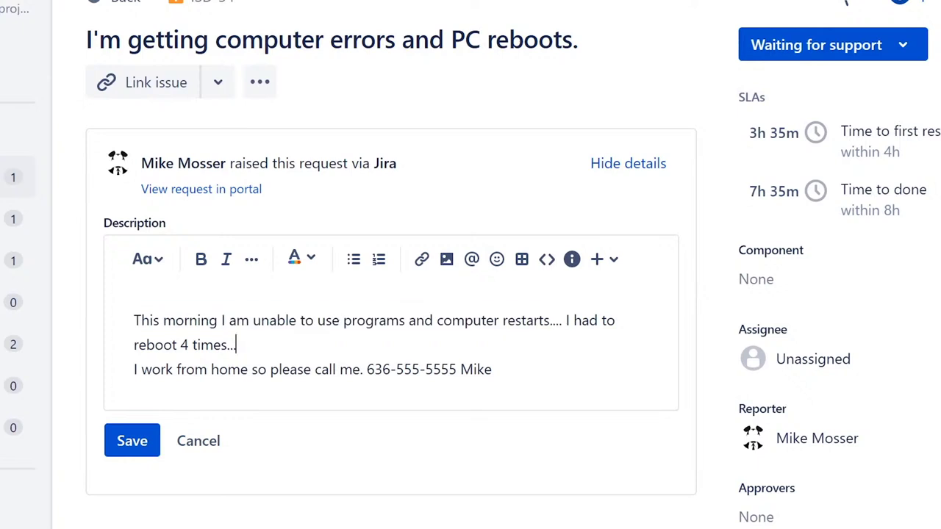
drag(300, 320, 405, 320)
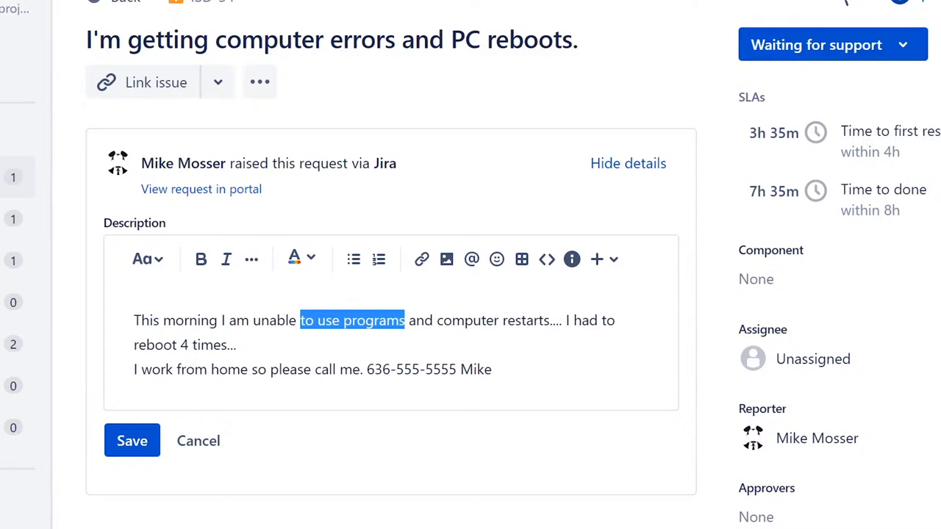
click(236, 344)
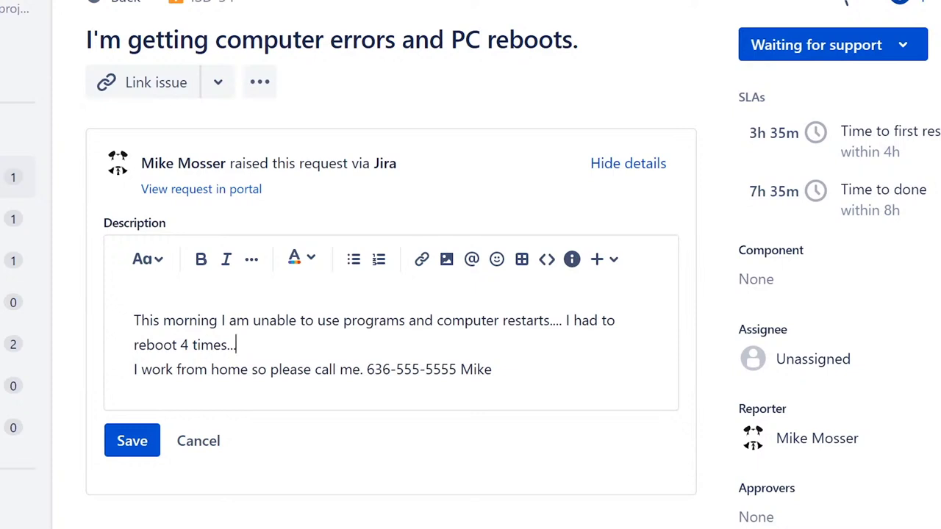
mouse_move(302, 320)
mouse_down()
mouse_move(353, 321)
mouse_move(297, 320)
mouse_up()
click(385, 320)
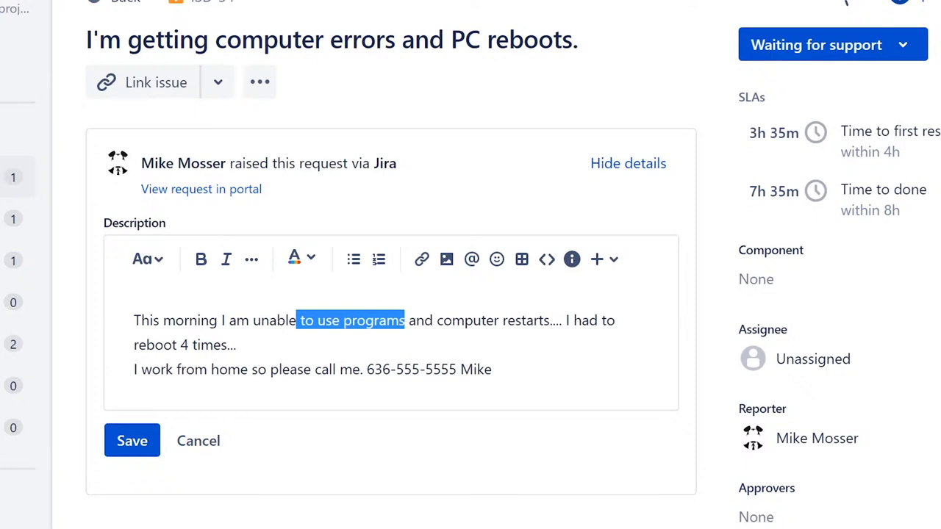
click(304, 321)
click(437, 321)
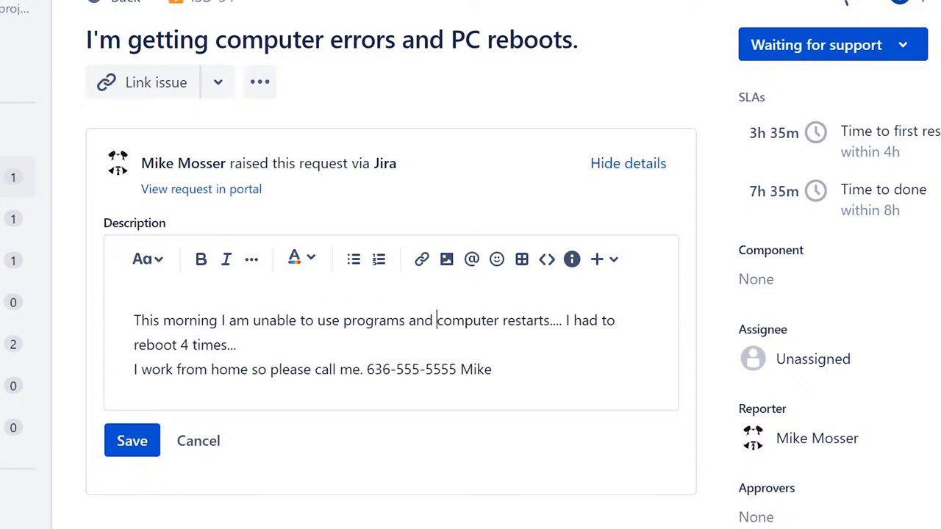
drag(436, 321, 549, 320)
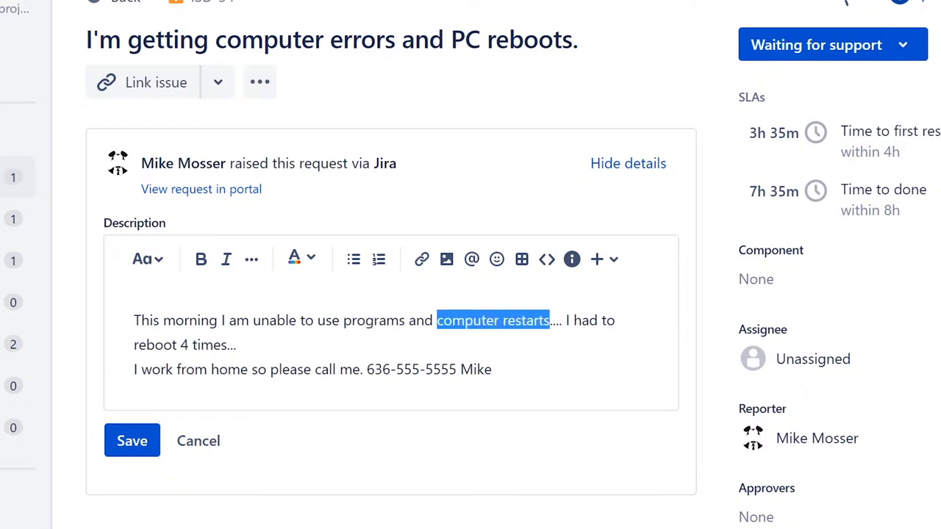
click(559, 320)
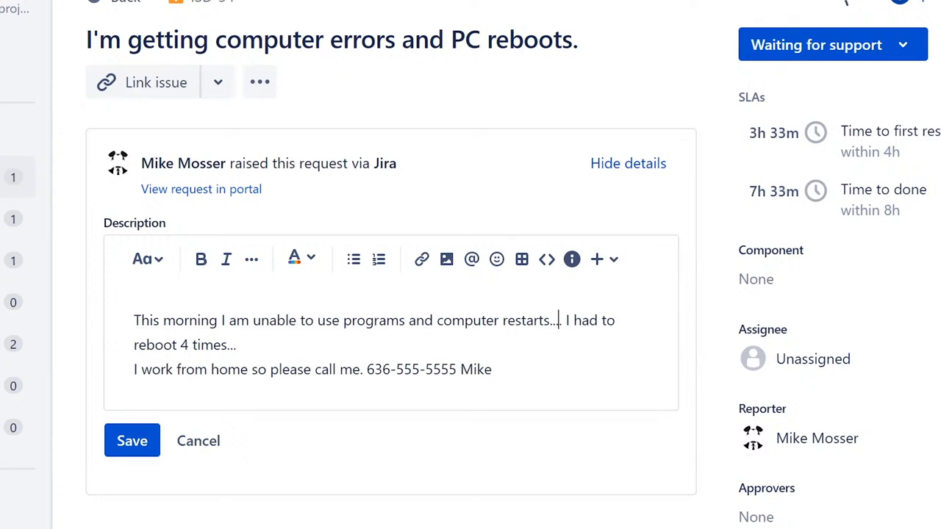
click(325, 320)
drag(435, 320, 553, 321)
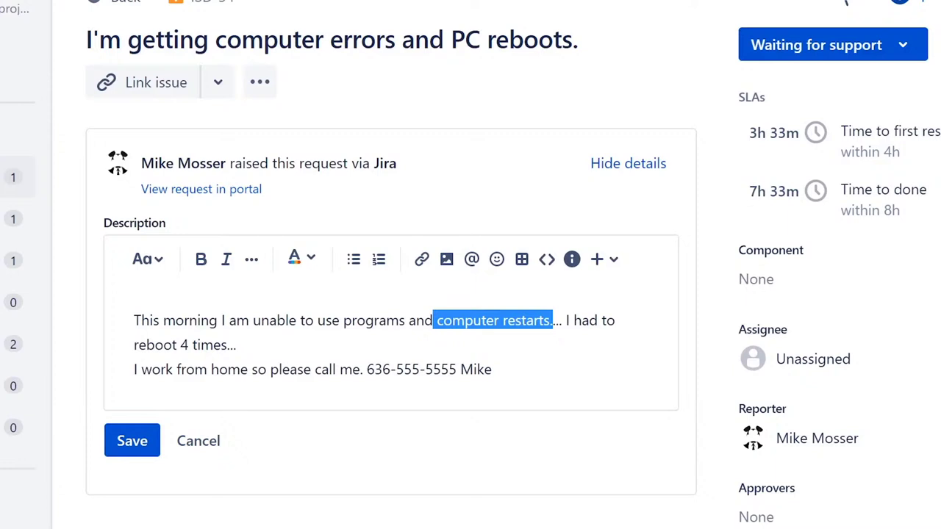
click(522, 320)
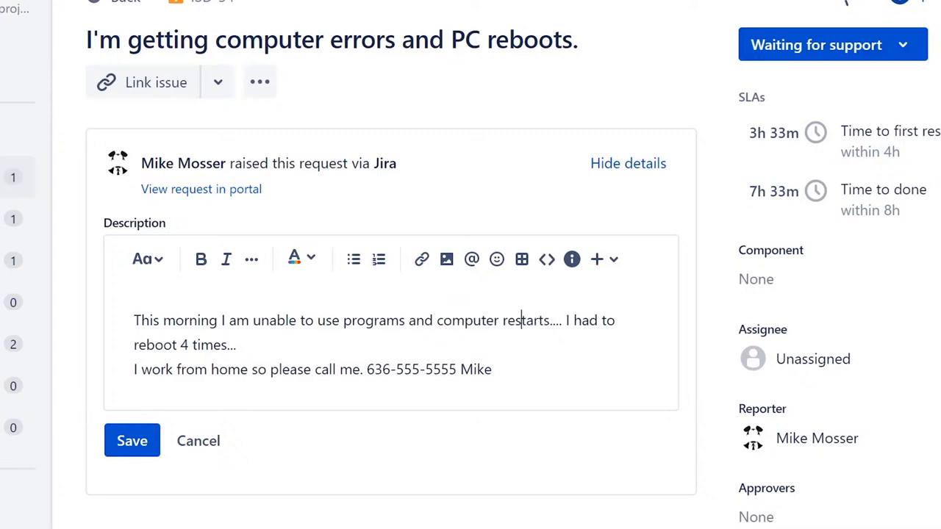
drag(436, 321, 543, 320)
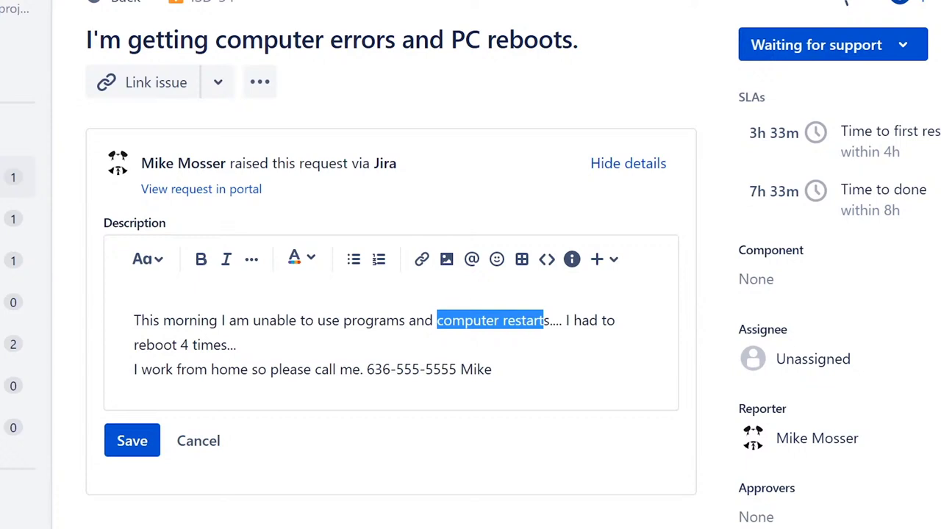
drag(405, 321, 141, 321)
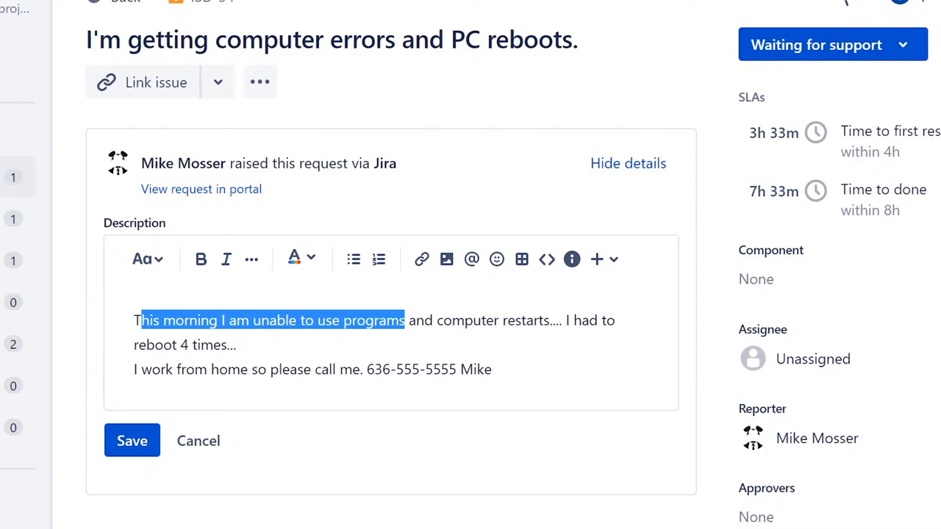
click(218, 320)
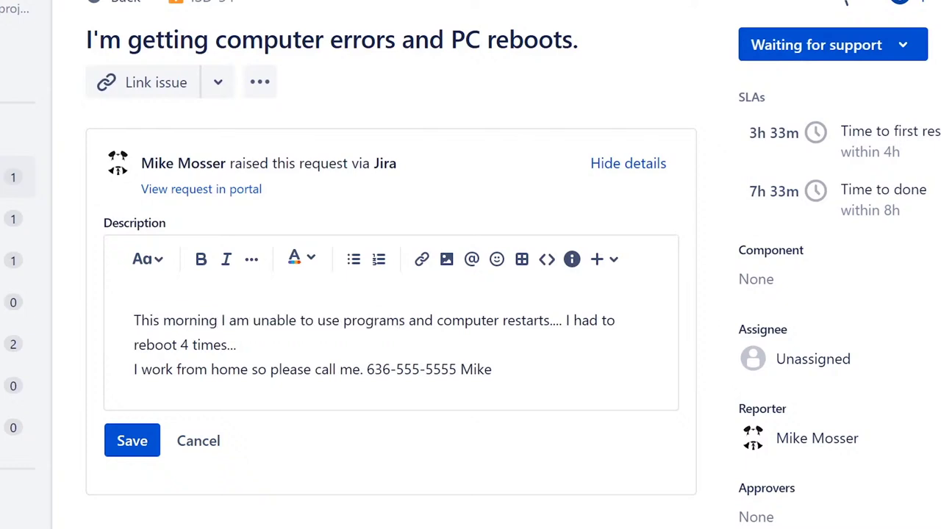
drag(269, 321, 408, 320)
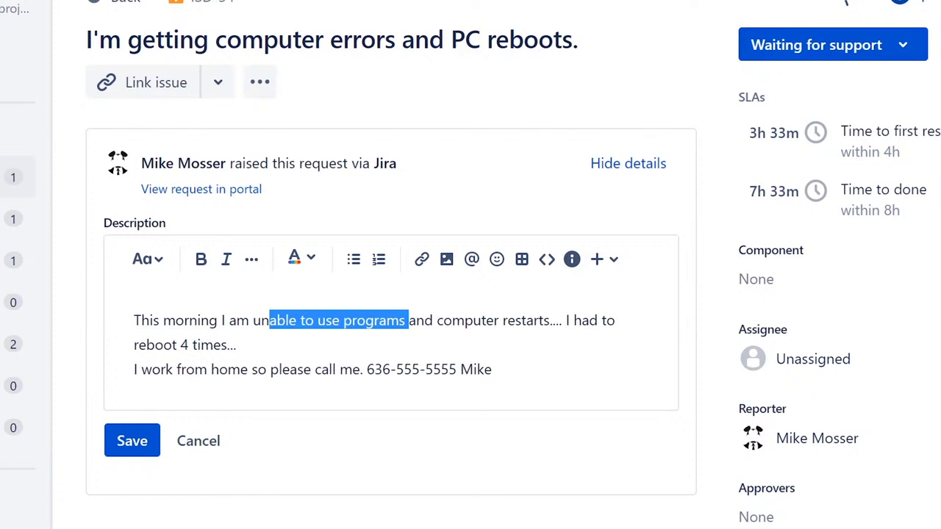
click(304, 321)
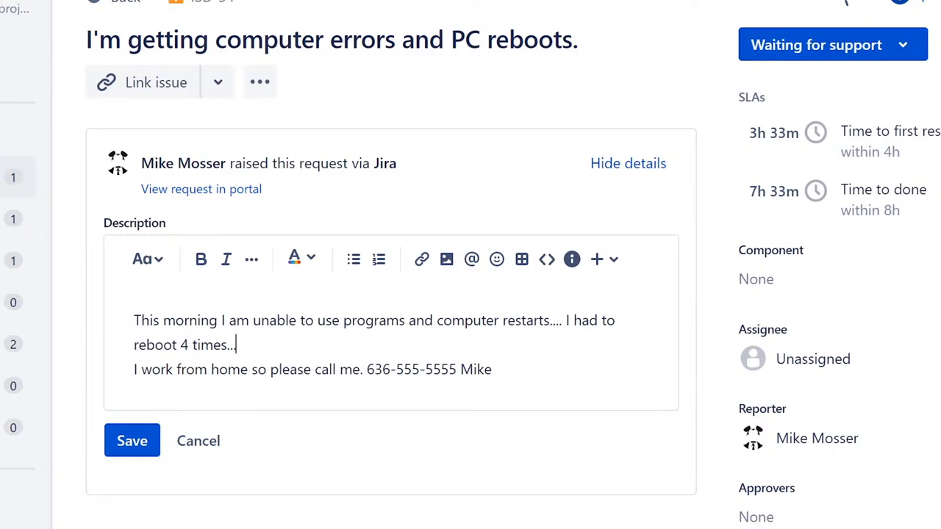
drag(236, 345, 566, 320)
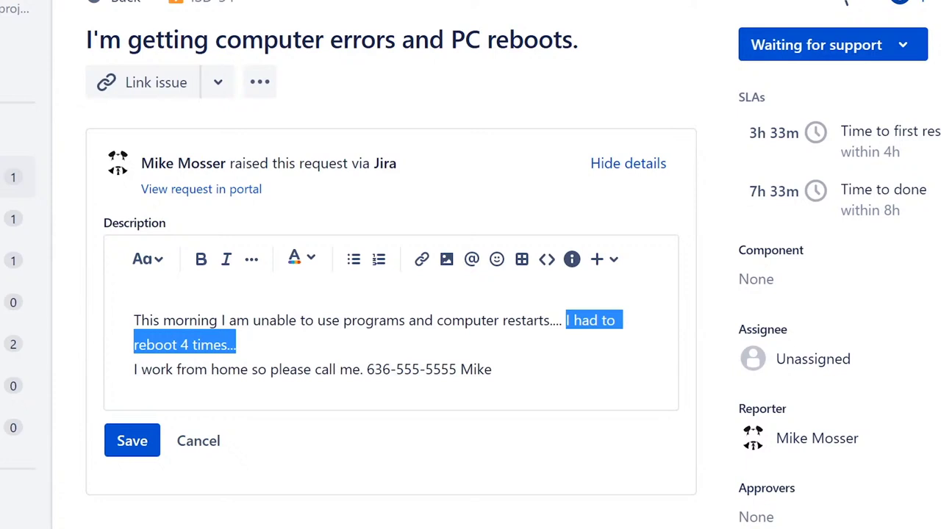
key(Right)
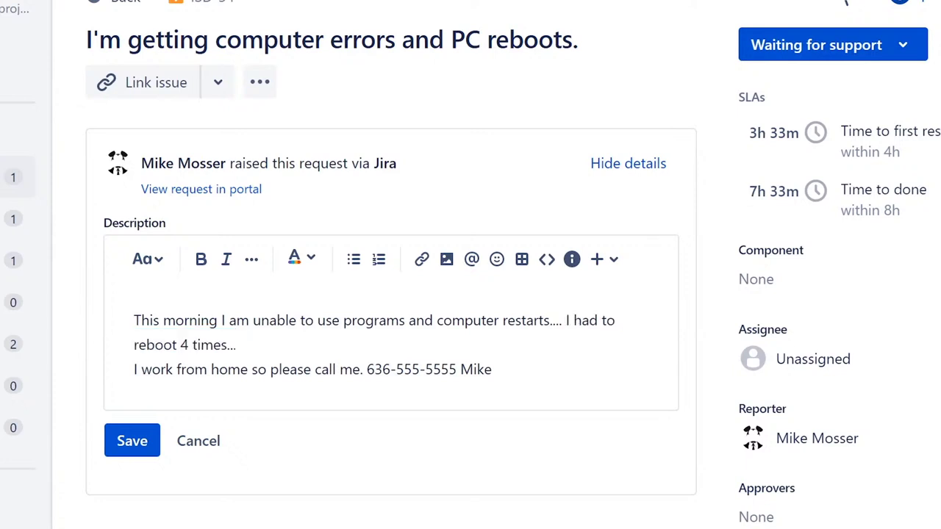
drag(236, 344, 566, 301)
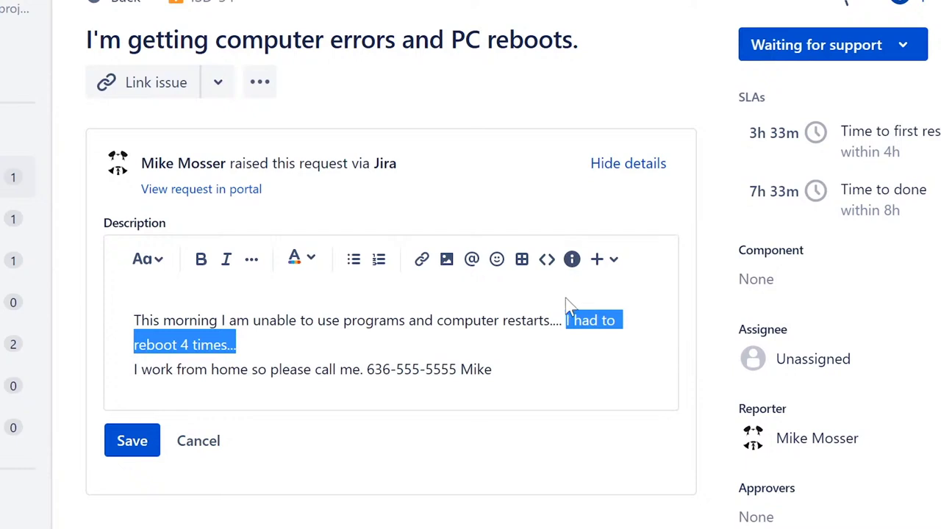
click(522, 320)
click(432, 368)
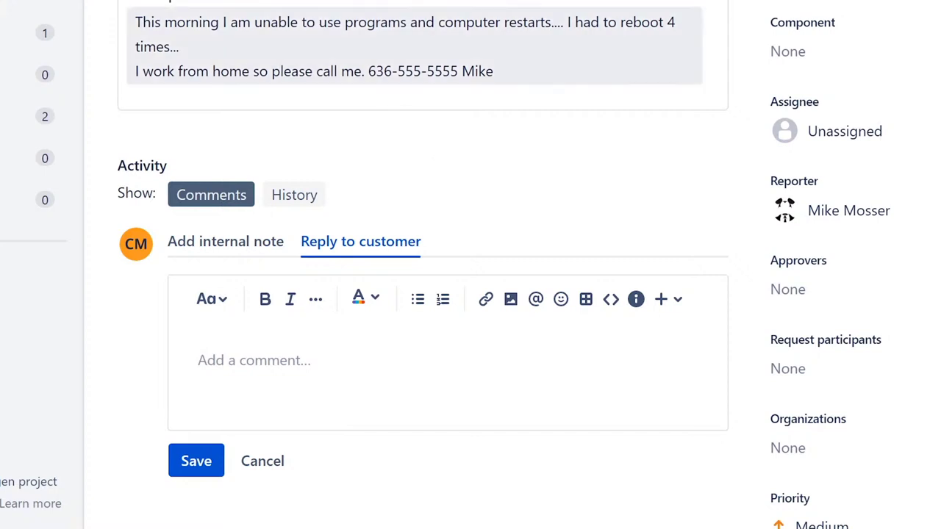
Write 'Good morning,' and ask whether they turn off the computer at the end of shift
text(Good mron)
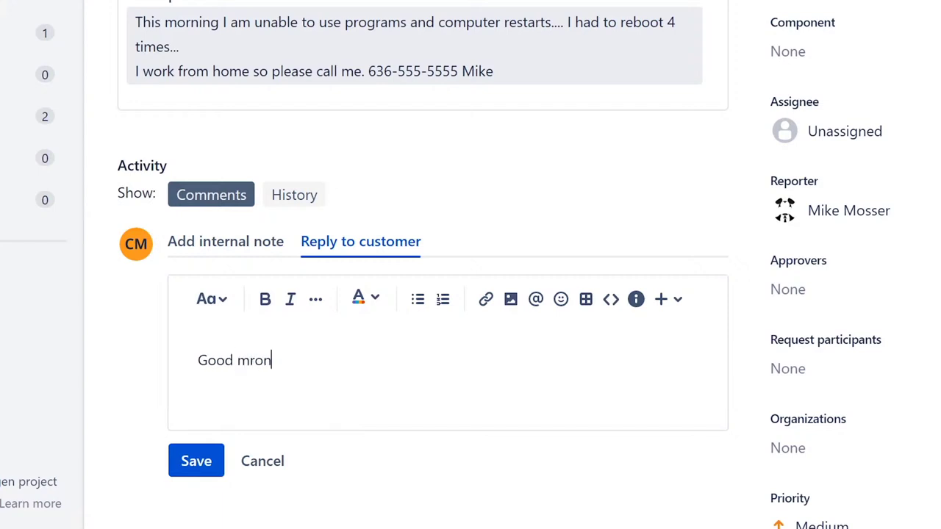
key(BackSpace)
key(BackSpace)
key(BackSpace)
text(orning,)
key(Return)
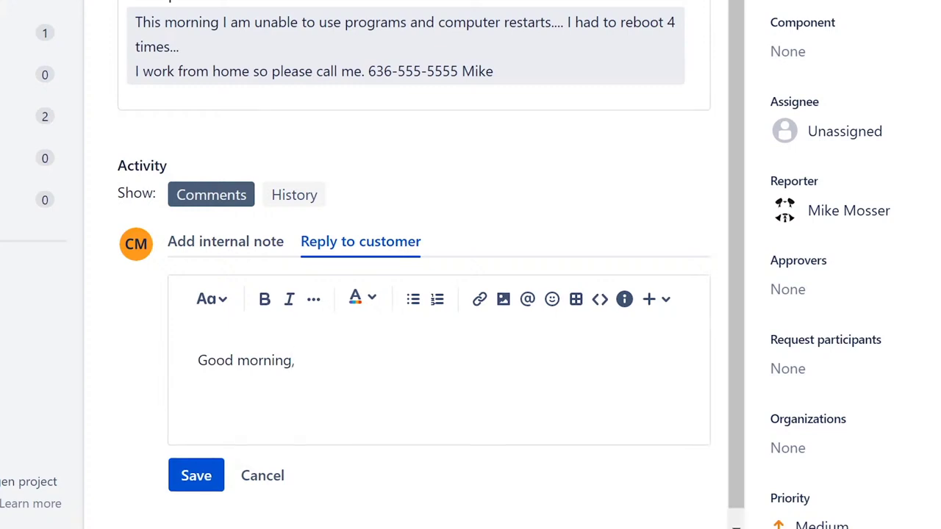
text(Do you turn off)
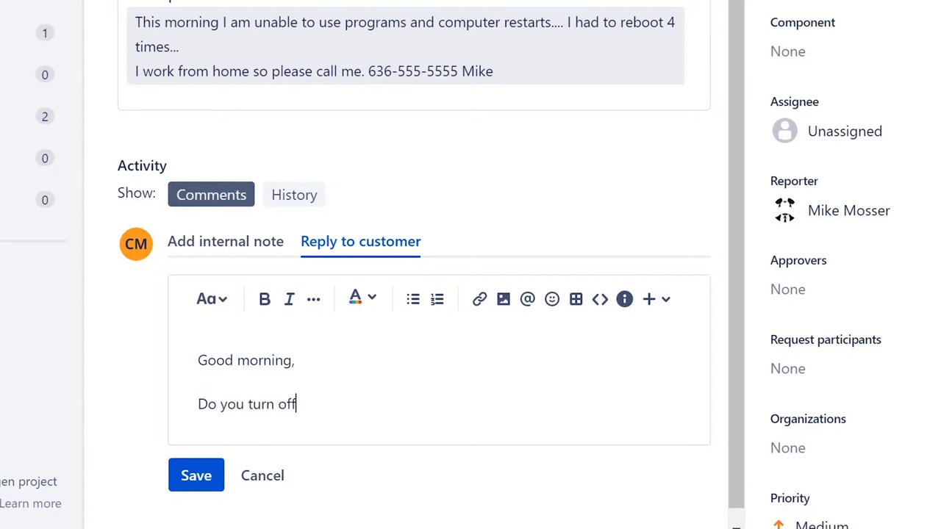
text( your computer ad)
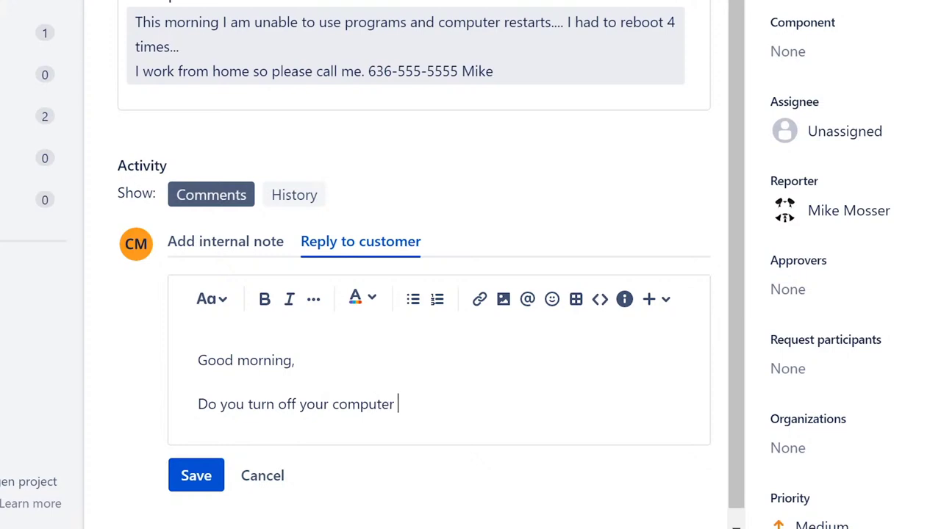
key(BackSpace)
key(BackSpace)
text(t the end of shift o)
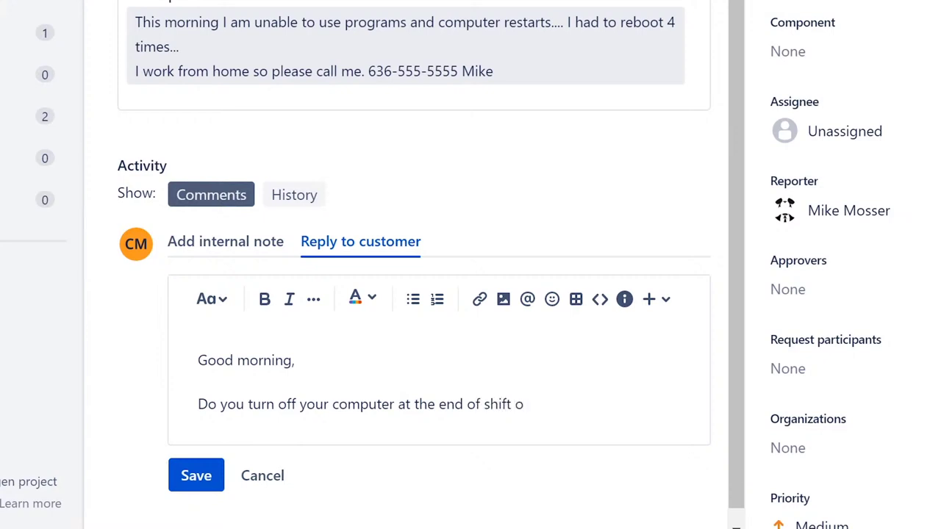
text(r do you keep in on?)
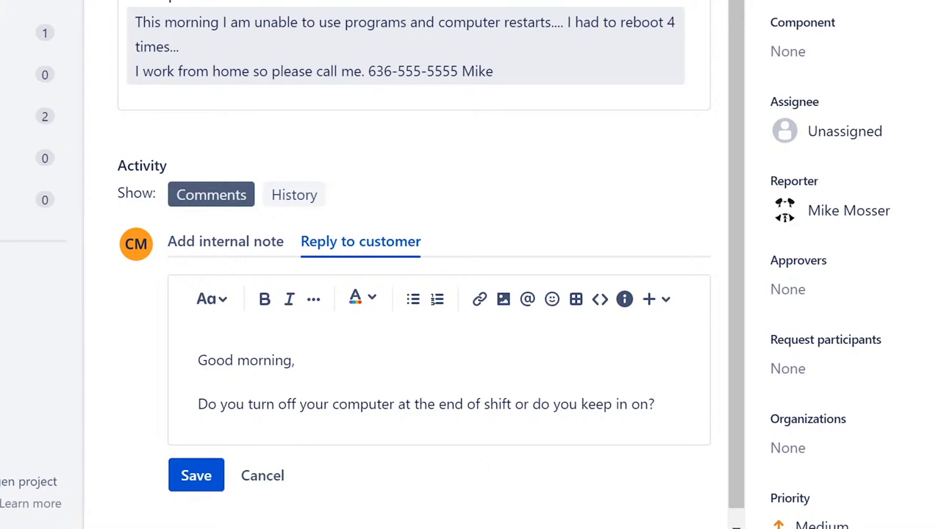
key(Return)
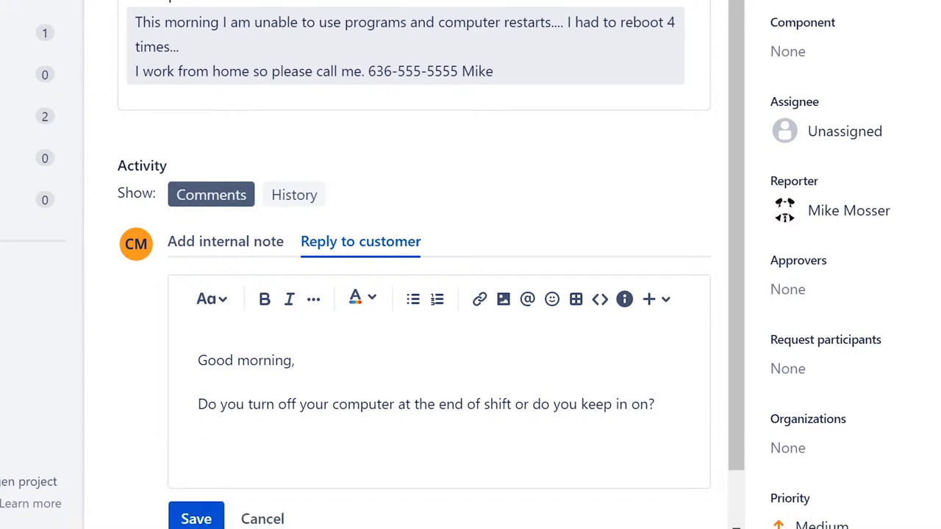
Record the customer's answer that they turn it off, then begin a 'Me: Please' line
text(Mike: I turne)
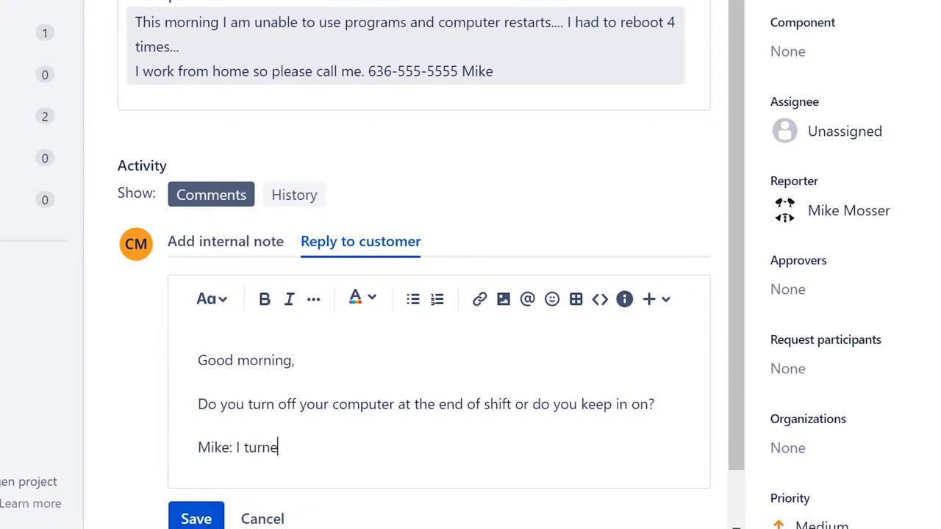
key(BackSpace)
text(it off or shu)
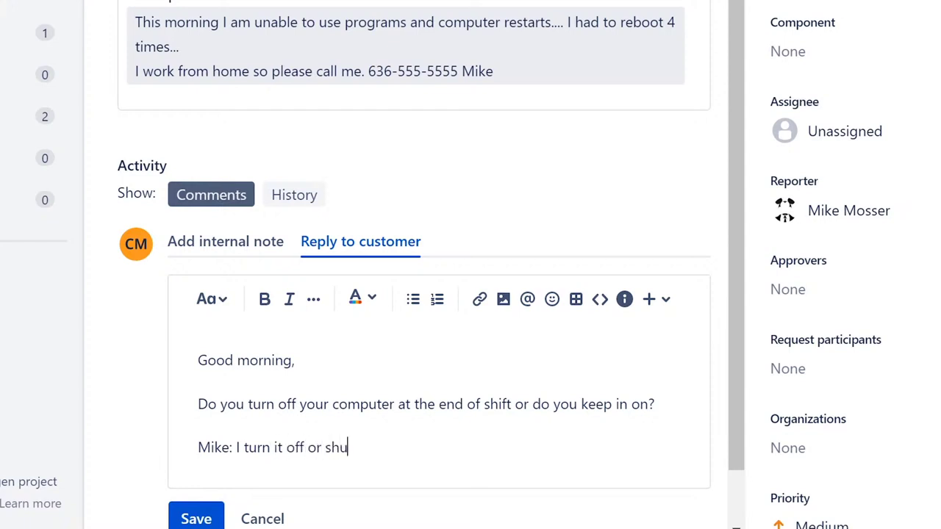
text(tdown...)
key(Return)
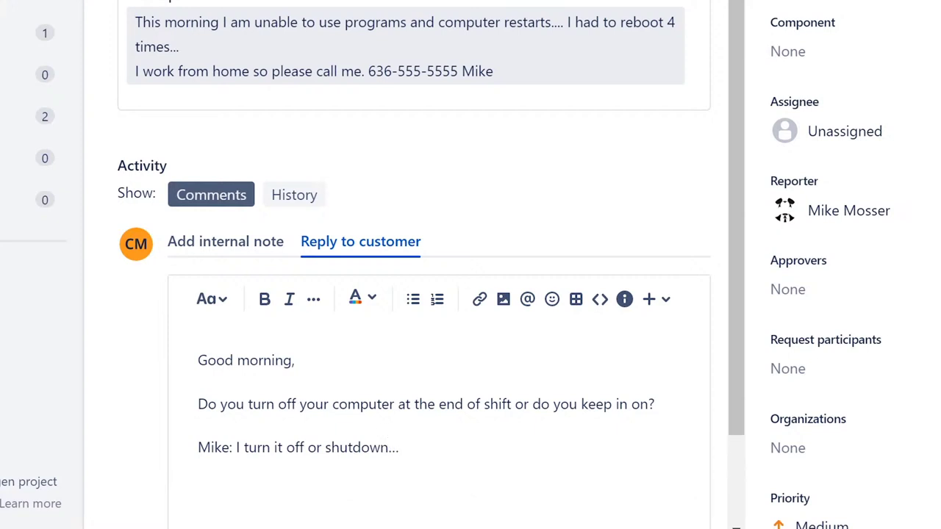
text(Me: Please)
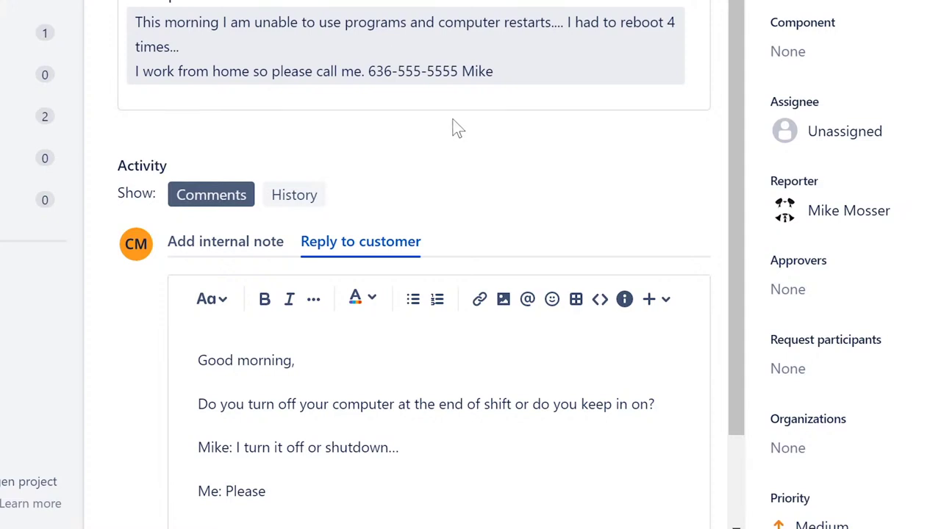
scroll(453, 126, down, 1)
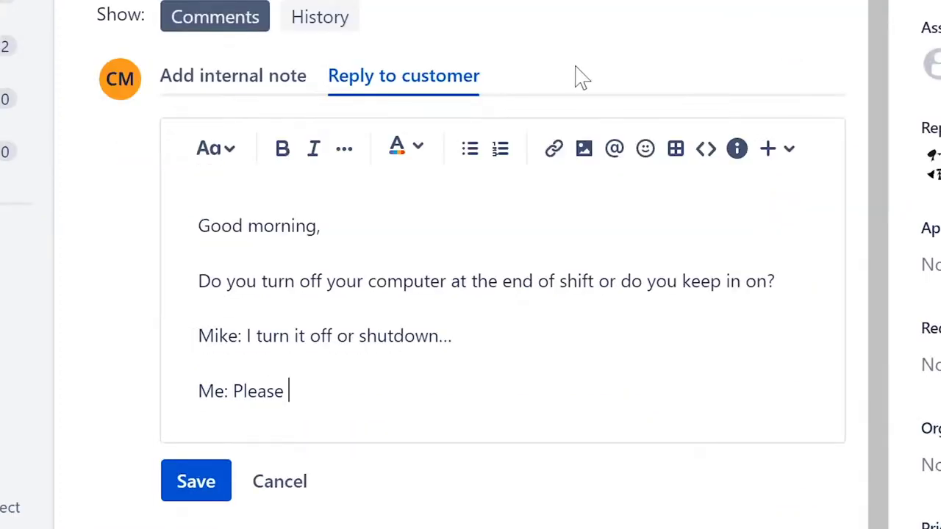
Complete the line: leave computer on after work for updates, minimizing restarts and allowing faster login
text(insur)
text(e)
key(BackSpace)
key(BackSpace)
key(BackSpace)
key(BackSpace)
key(BackSpace)
key(BackSpace)
text(leave)
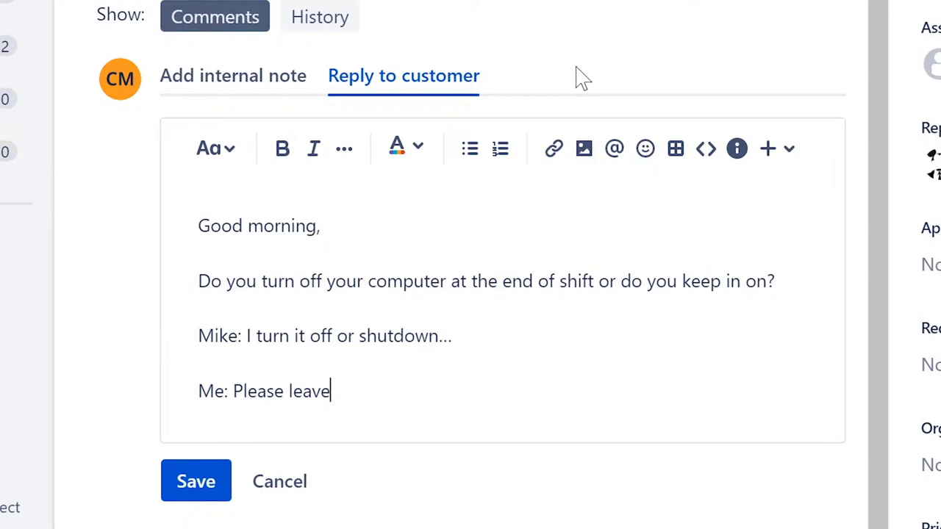
key(BackSpace)
key(BackSpace)
key(BackSpace)
text(in)
text(us)
key(BackSpace)
key(BackSpace)
text(sure that)
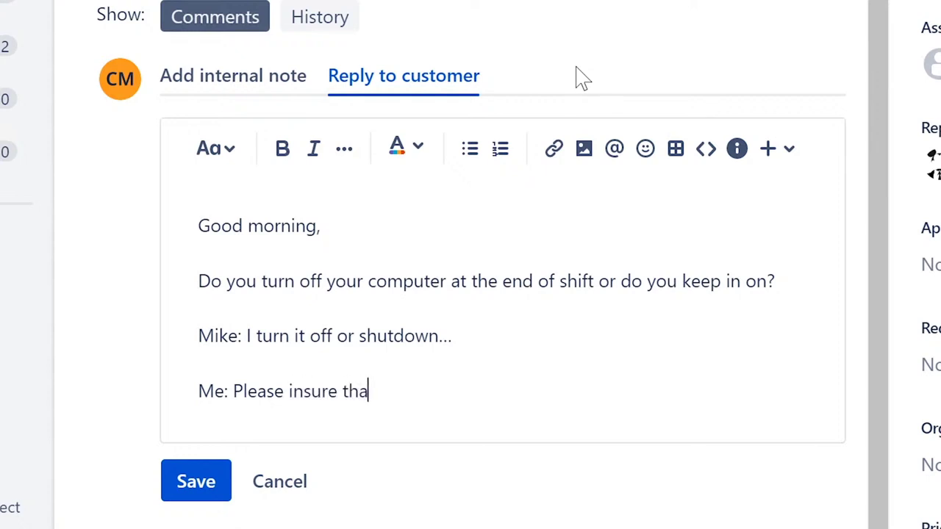
key(BackSpace)
key(BackSpace)
key(BackSpace)
key(BackSpace)
key(BackSpace)
key(BackSpace)
key(BackSpace)
key(BackSpace)
key(BackSpace)
key(BackSpace)
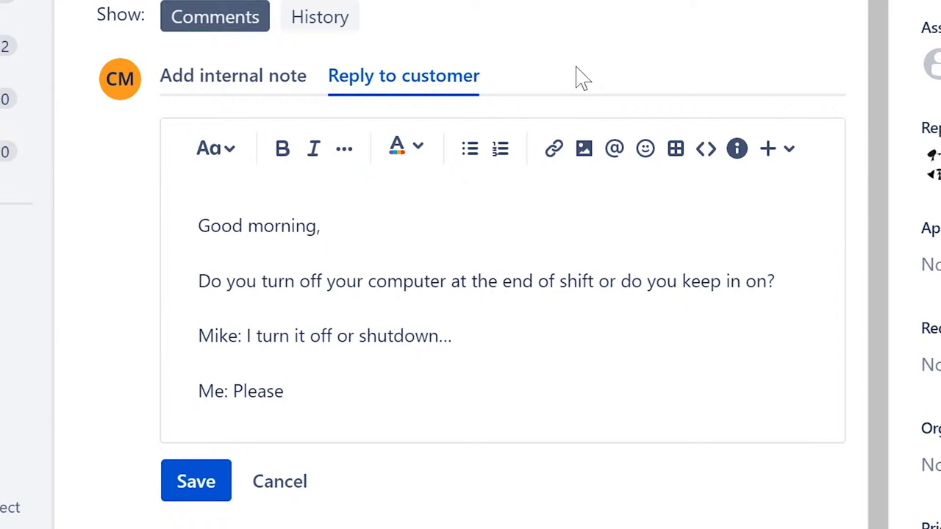
text(leave computer o)
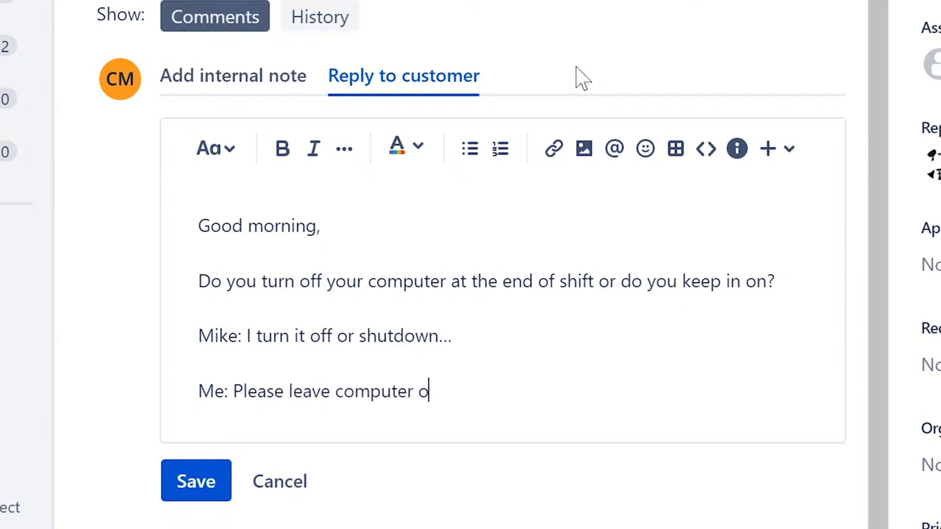
text(n after wor)
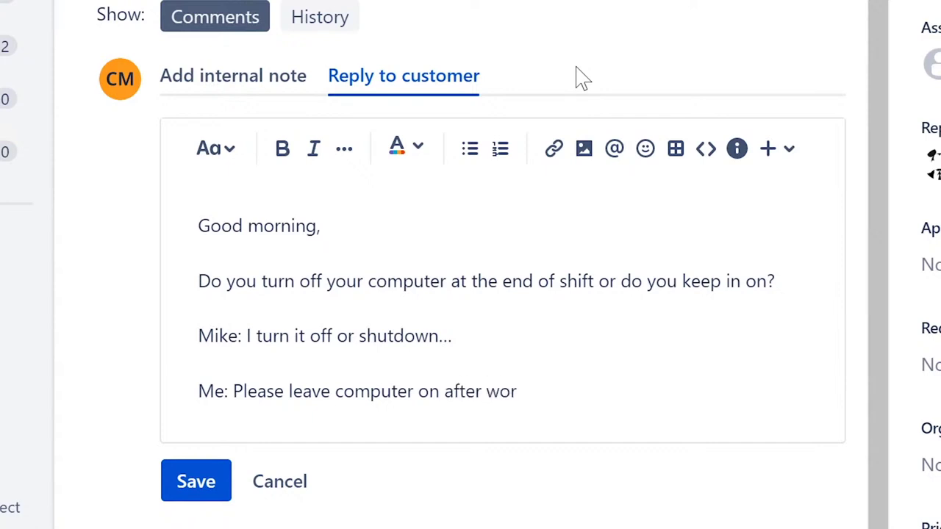
text(k so that i)
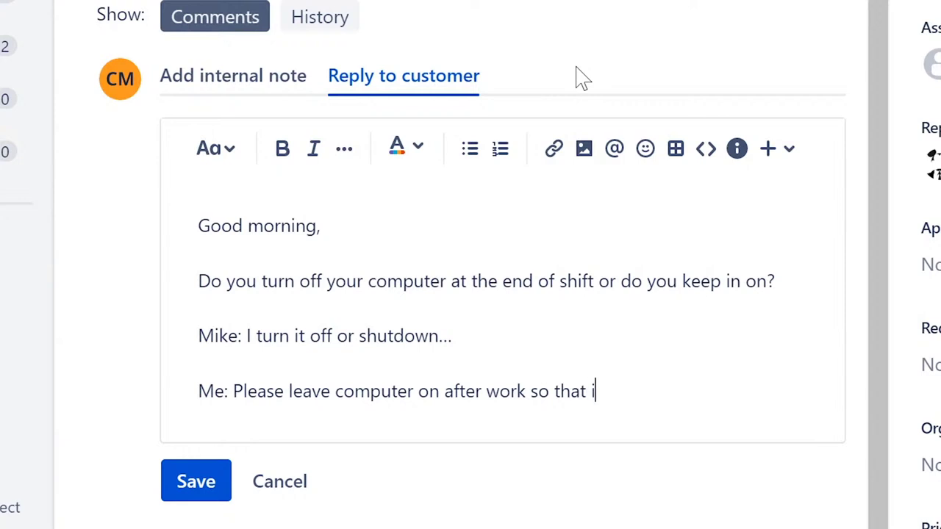
text(t can ge)
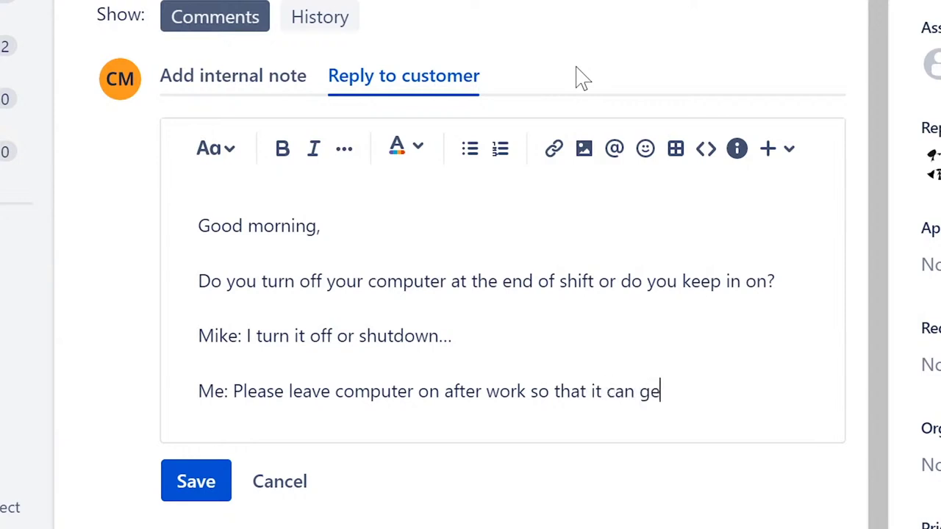
text(t updates)
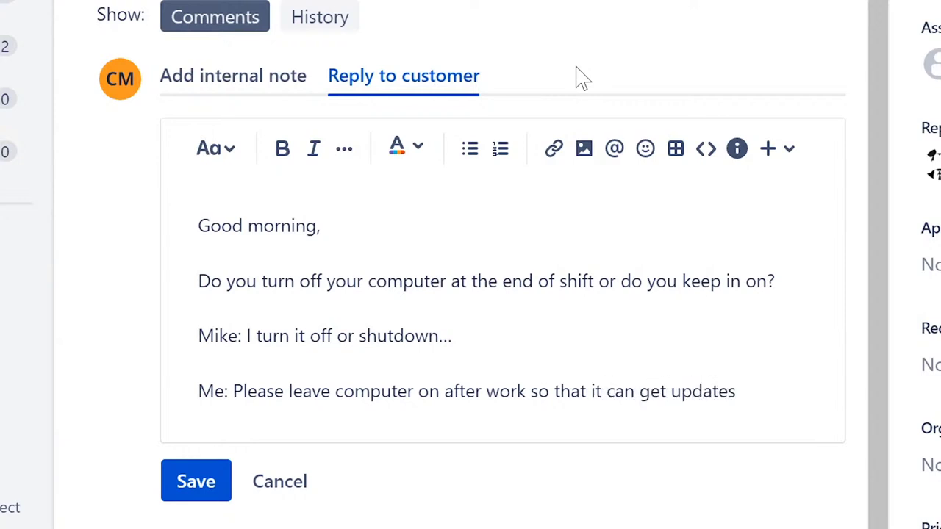
text(. th)
key(BackSpace)
key(BackSpace)
text(This will )
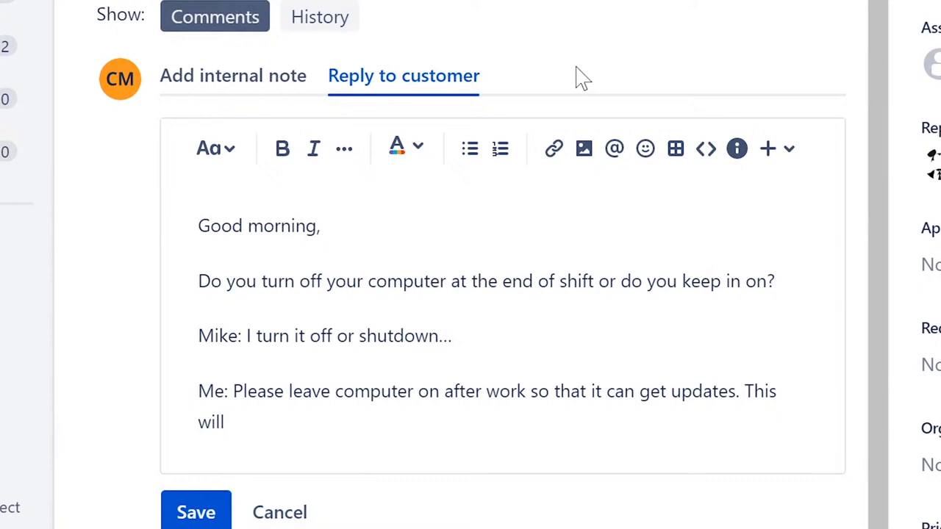
text(i)
text(minimize )
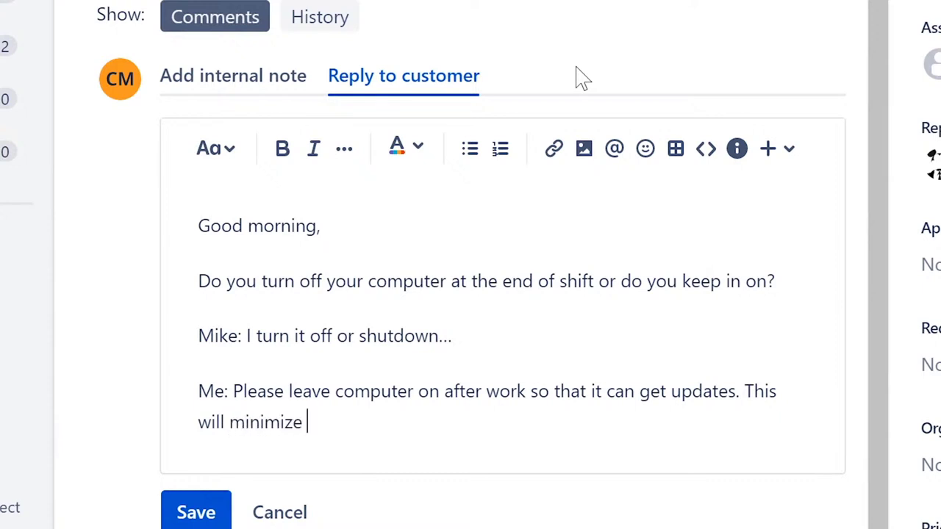
text(restarts)
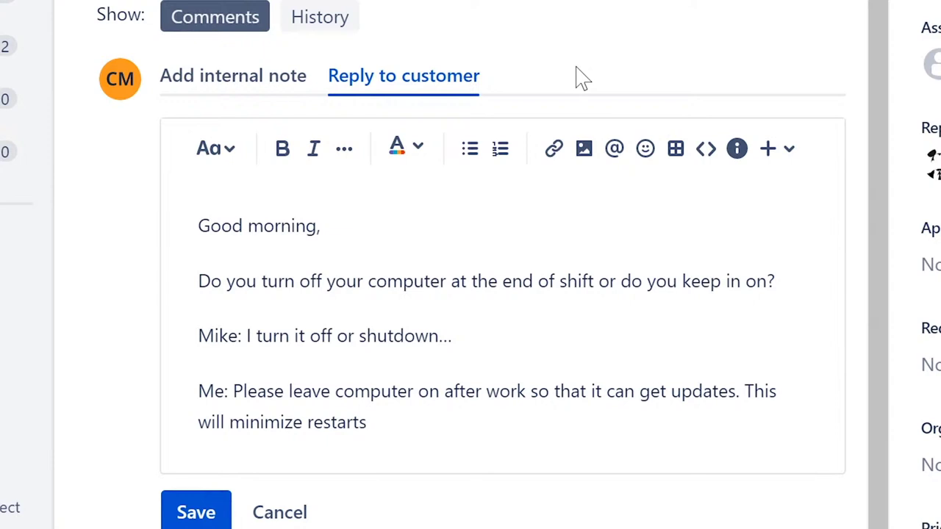
text( and will allow)
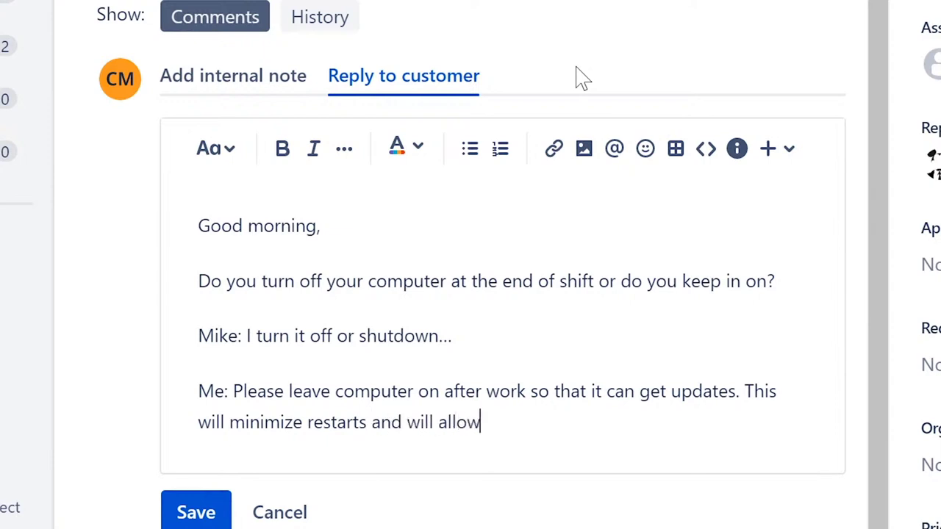
text( for faster )
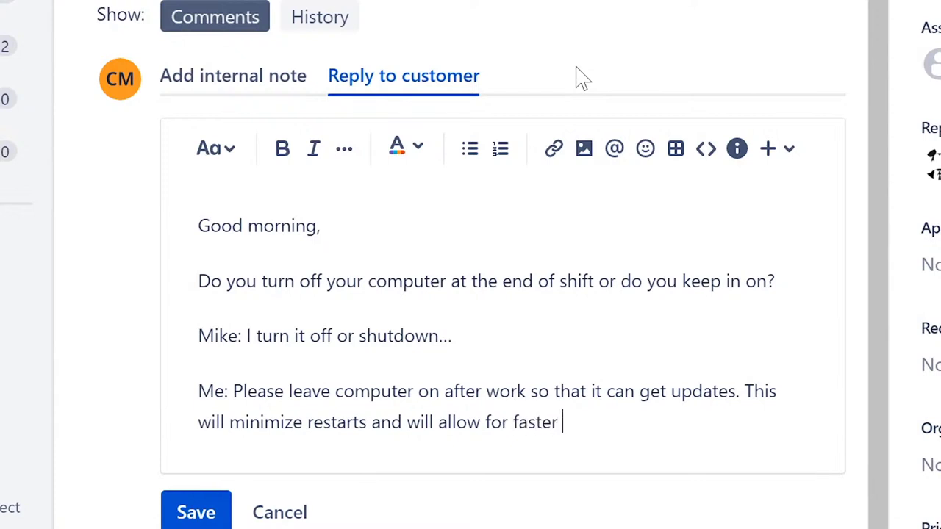
text(login.)
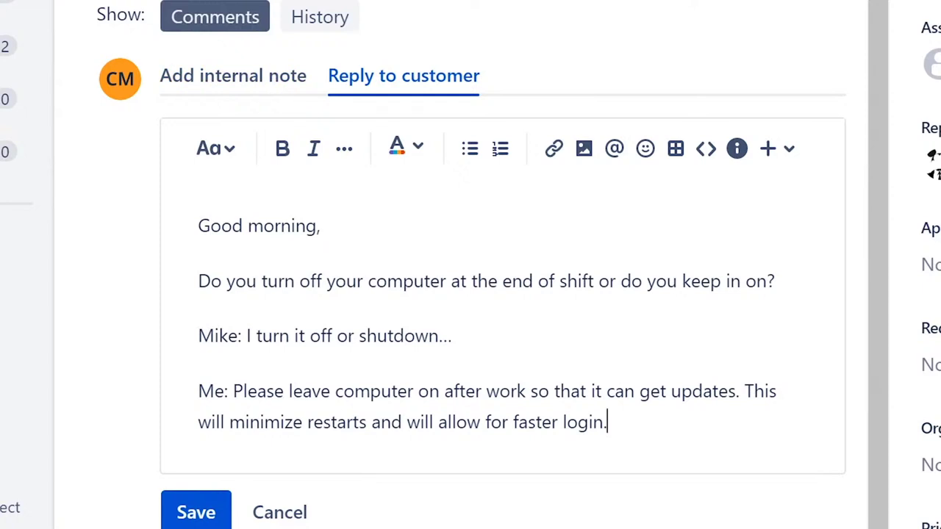
scroll(472, 264, down, 1)
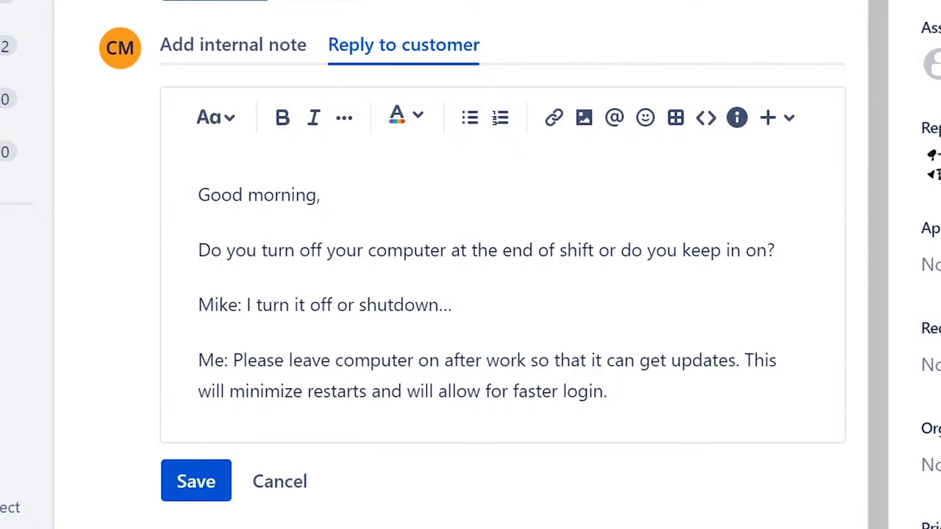
drag(428, 360, 739, 360)
click(610, 391)
scroll(667, 47, up, 6)
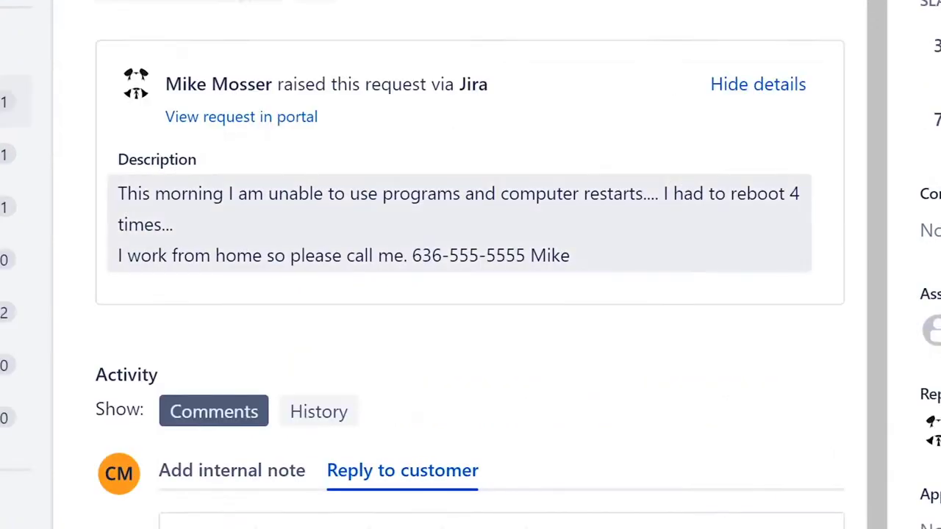
drag(664, 193, 183, 235)
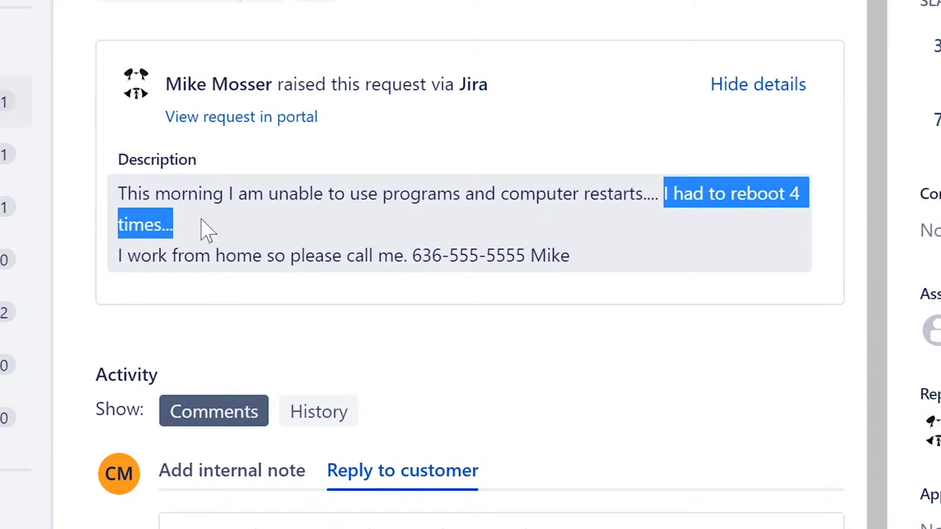
click(205, 231)
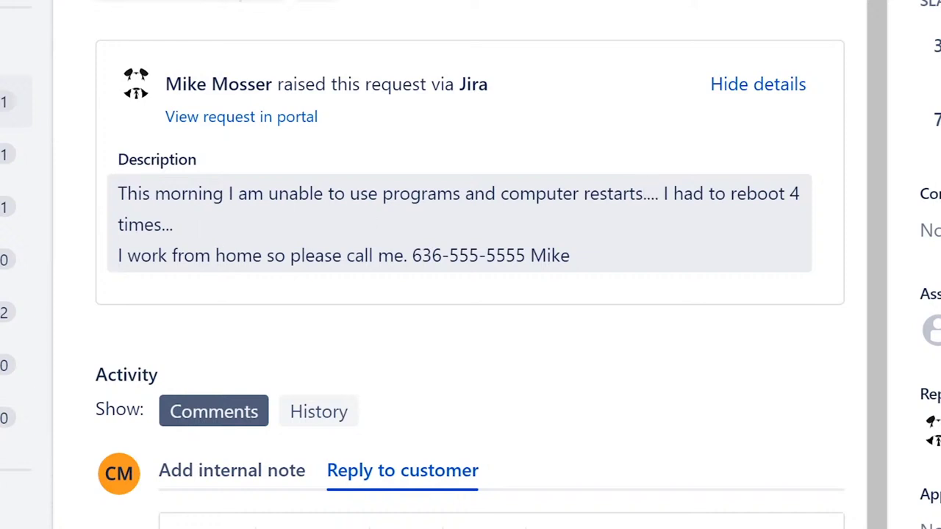
drag(662, 193, 798, 223)
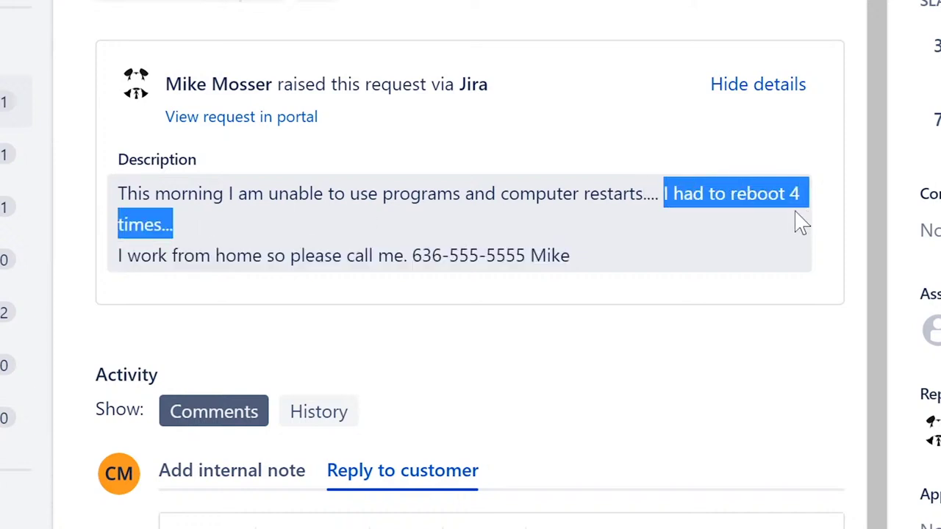
click(751, 225)
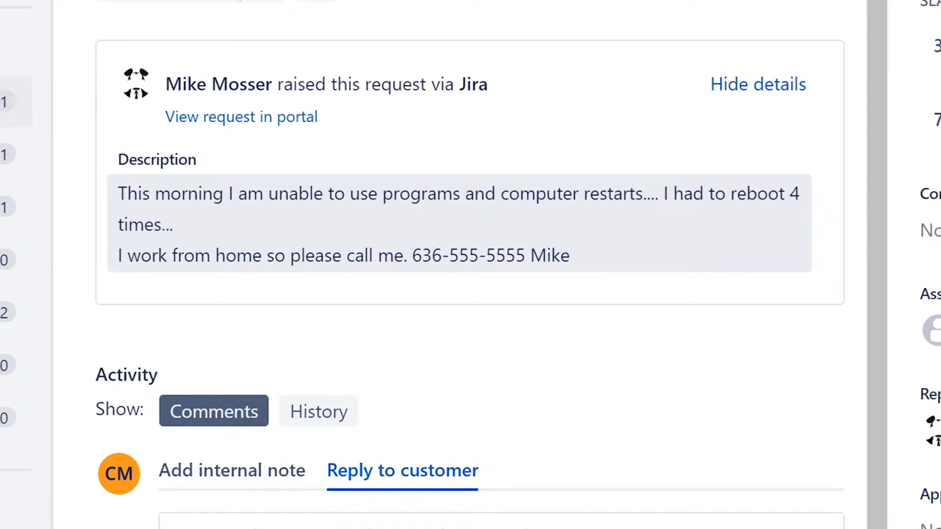
drag(663, 194, 349, 231)
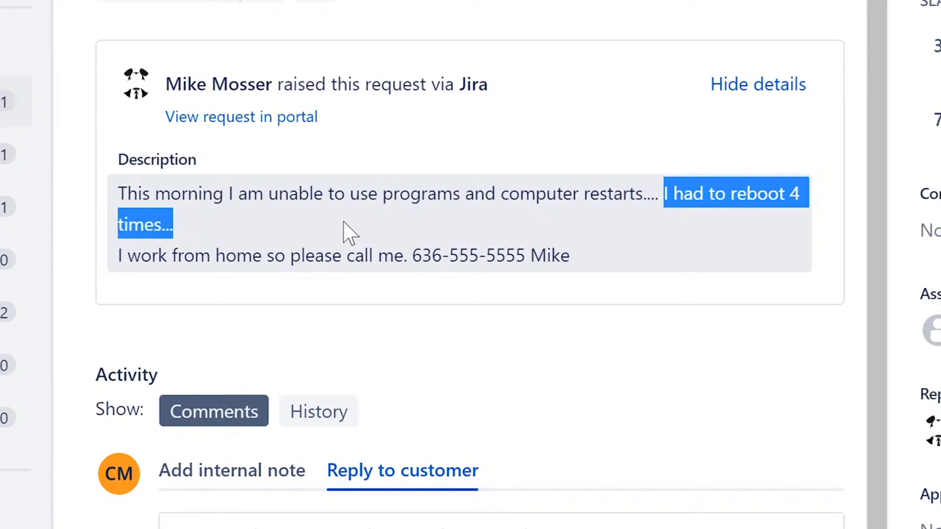
click(349, 231)
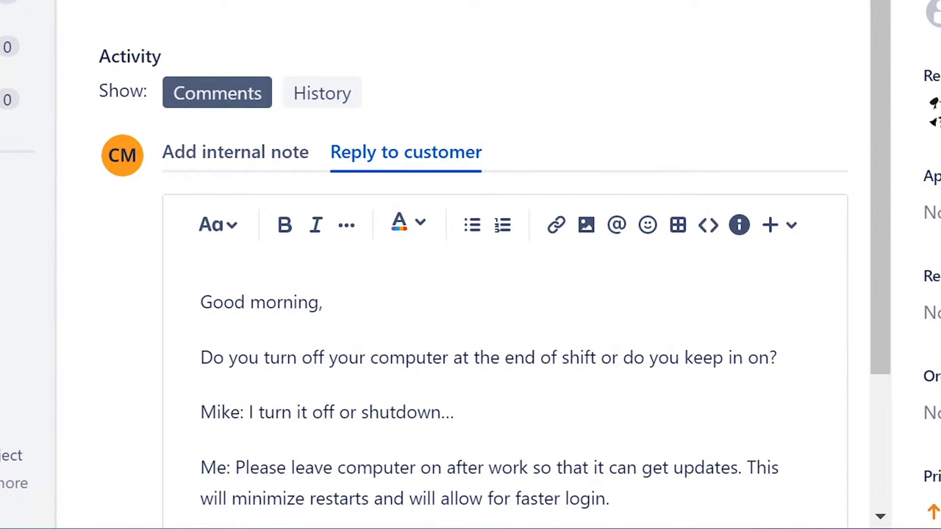
scroll(485, 293, down, 3)
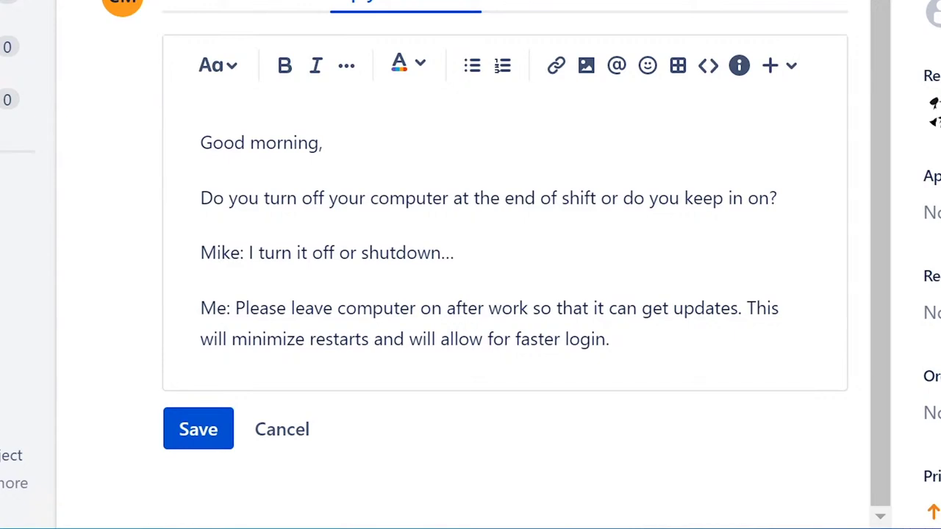
Add 'Computer uses very little power when not in use', around 8 watts versus a 60 w light bulb
key(Return)
text(Me:)
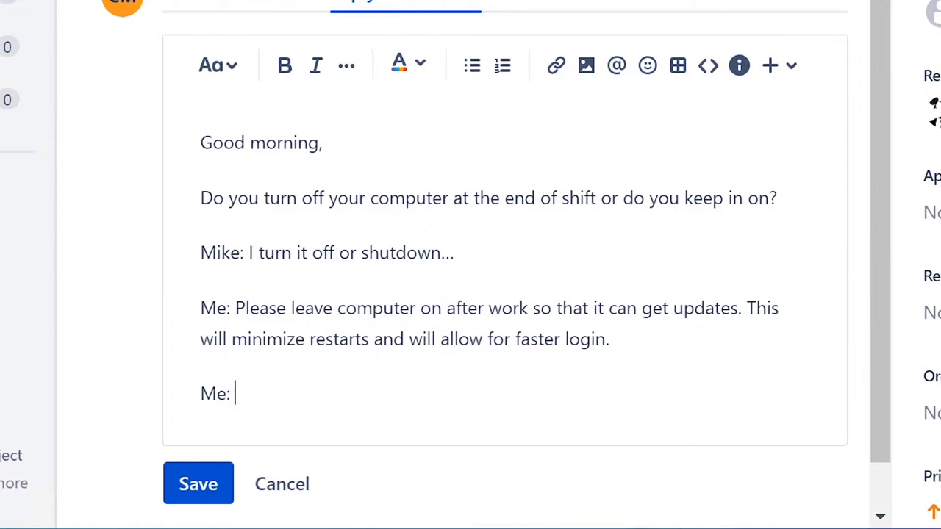
text( The)
key(BackSpace)
key(BackSpace)
key(BackSpace)
text(Computer )
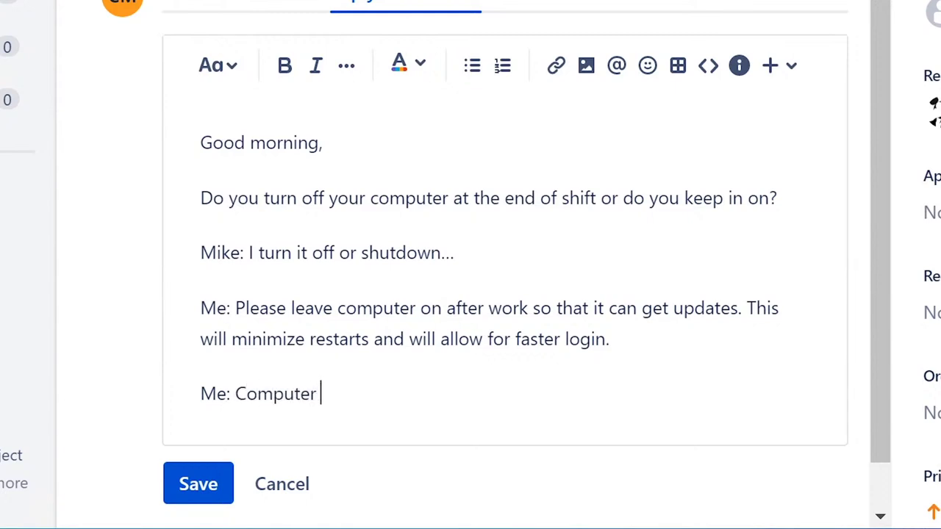
text(uses very lit)
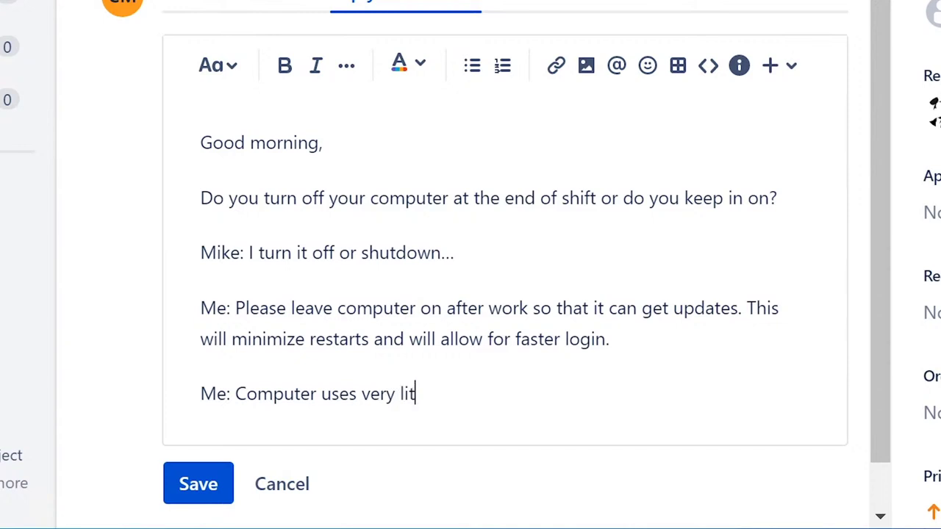
text(tle power when no)
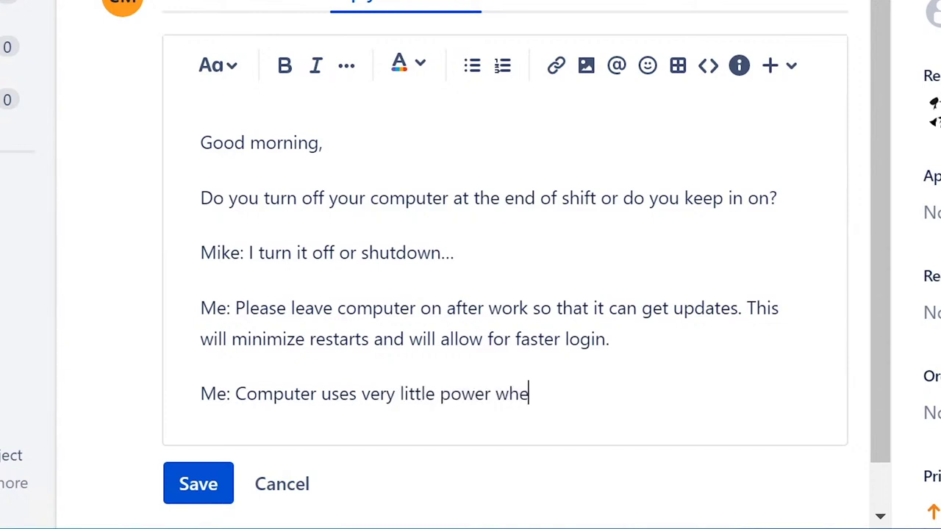
key(BackSpace)
text(not in use.)
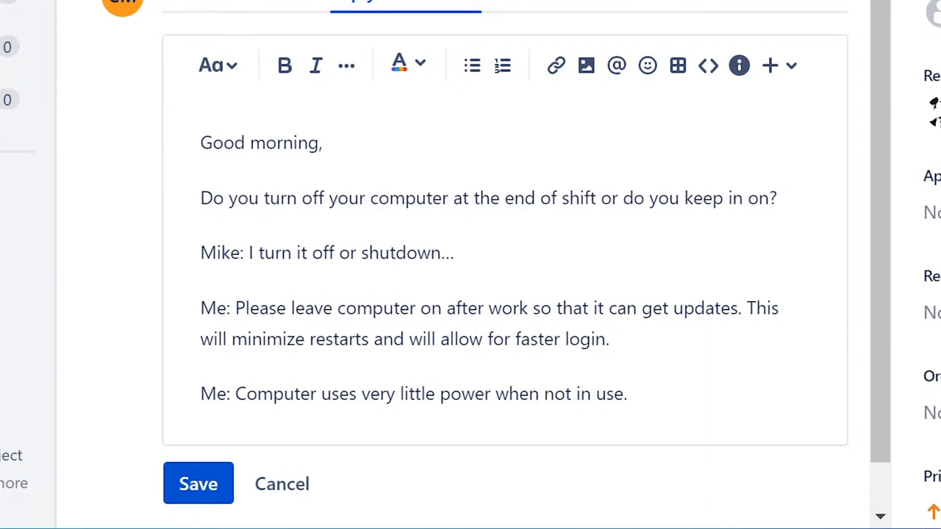
text(.. it uses around )
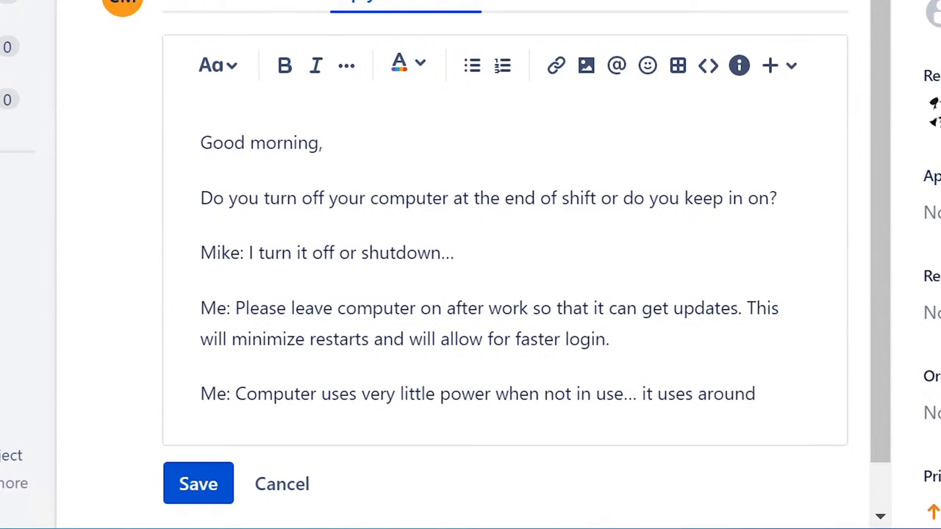
text(8 watts comp)
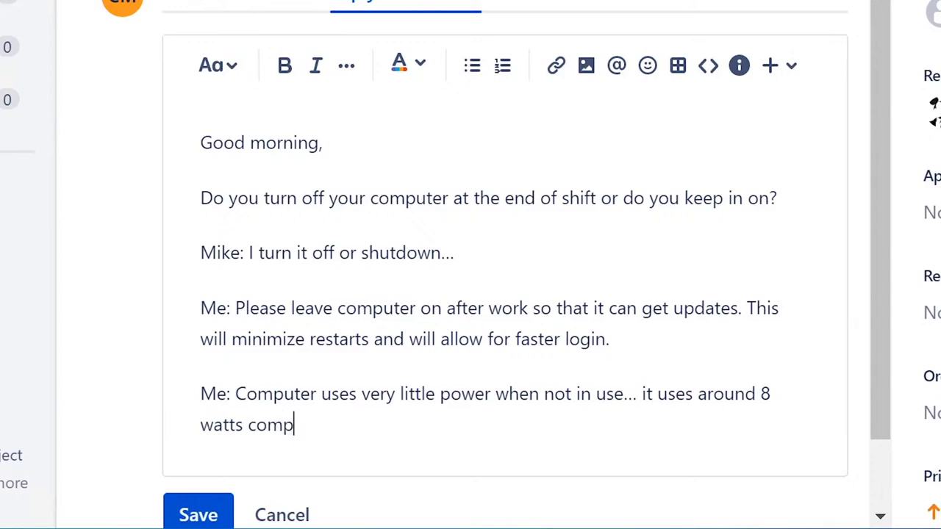
text(ared to)
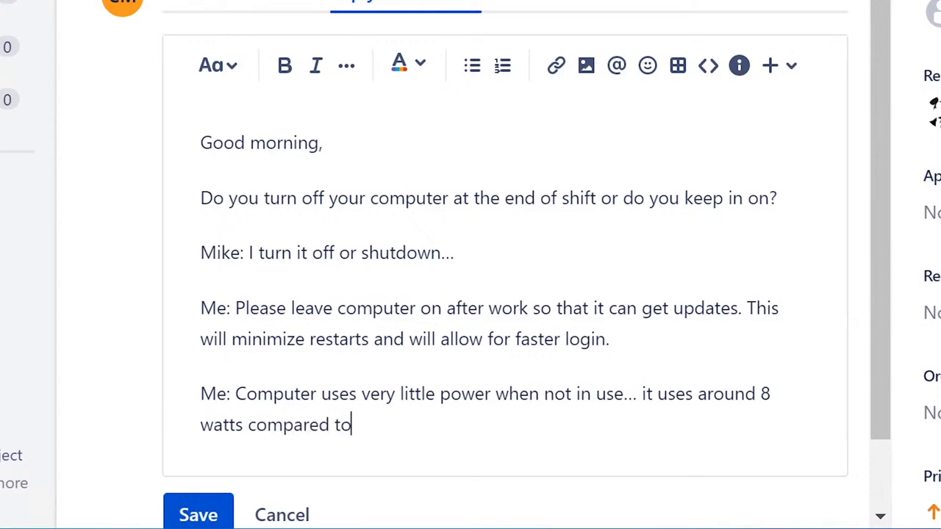
text( a light bul whi)
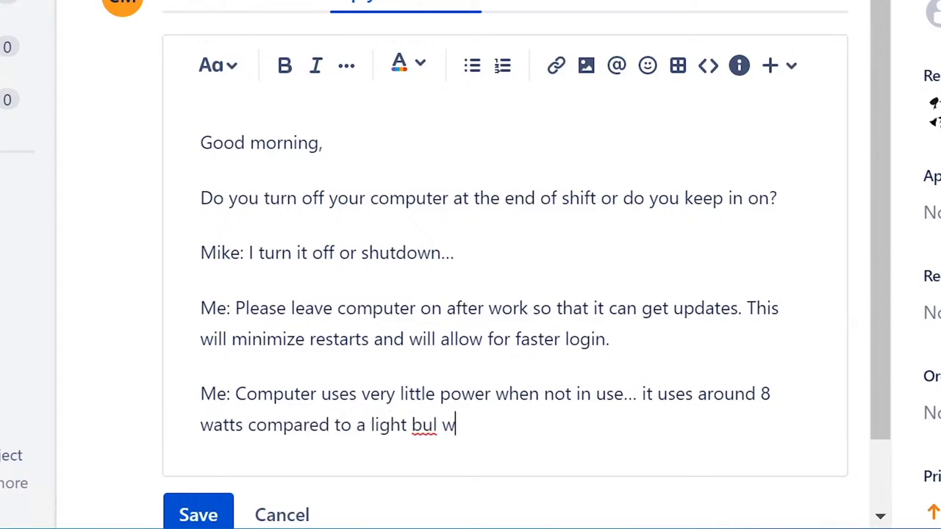
key(BackSpace)
key(BackSpace)
key(BackSpace)
key(BackSpace)
key(BackSpace)
text(b)
key(BackSpace)
text(lb whi)
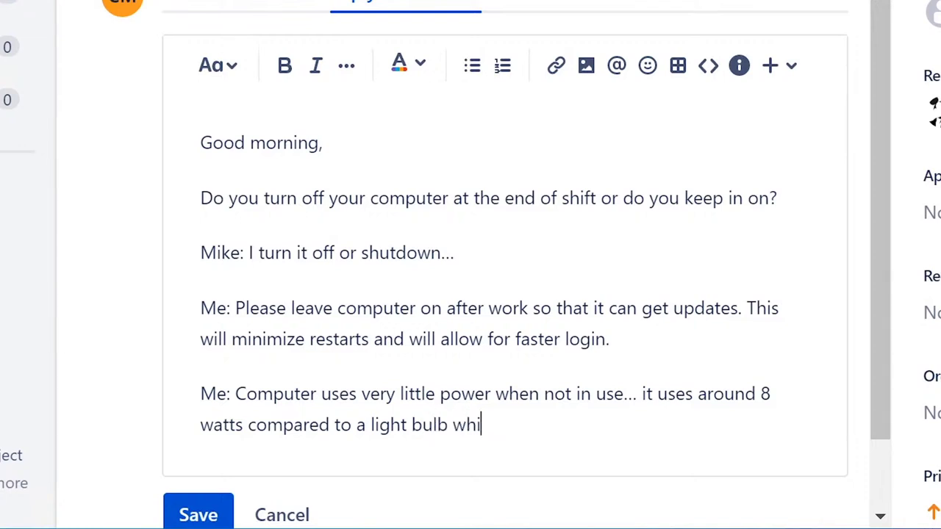
text(ch is around )
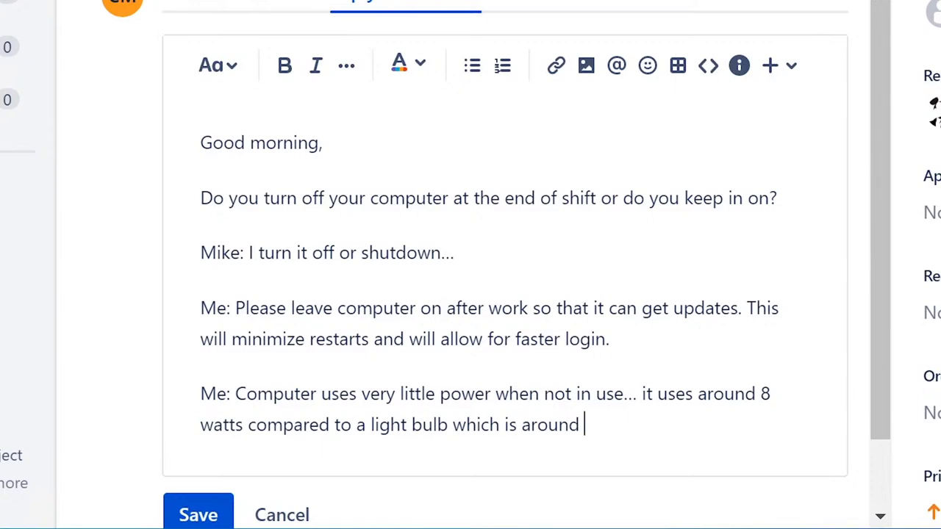
text(60 w...)
key(Return)
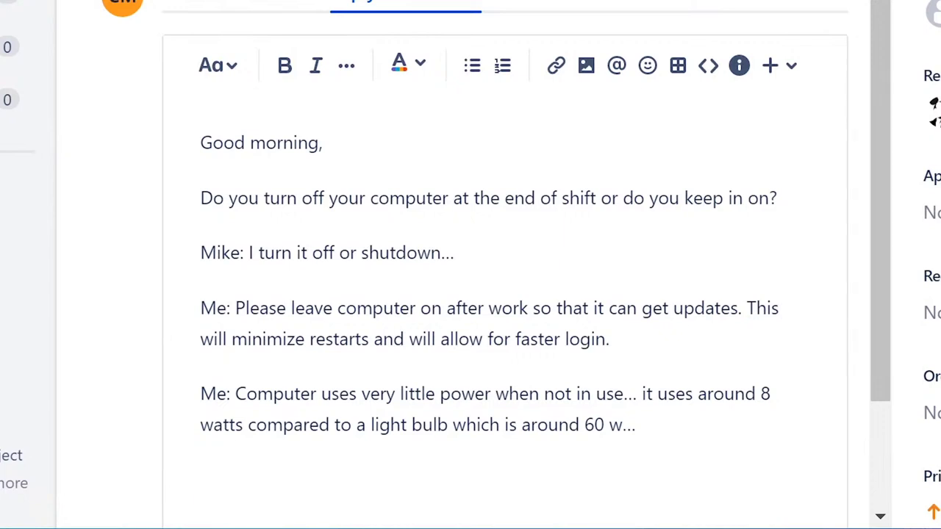
Add the customer's reply 'okay, np.' and start a new 'Me:' line
scroll(725, 380, down, 2)
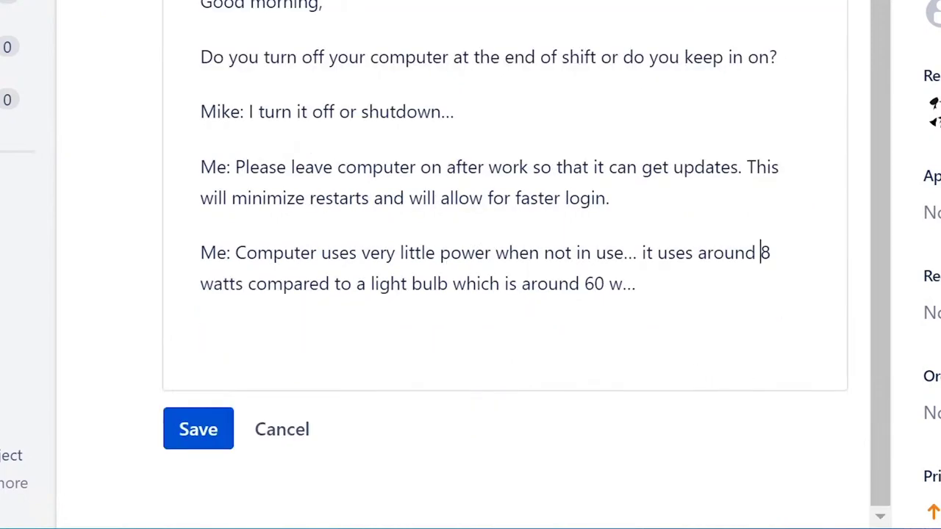
drag(760, 252, 242, 283)
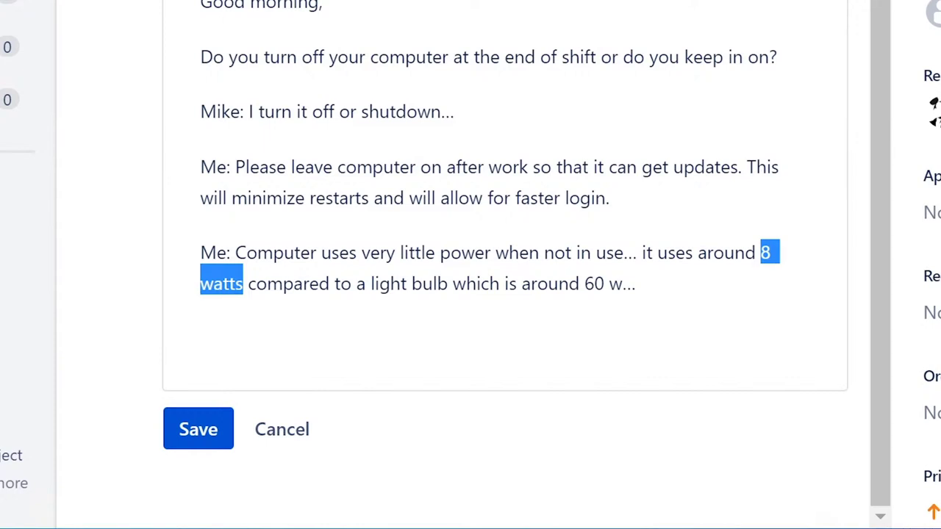
click(282, 284)
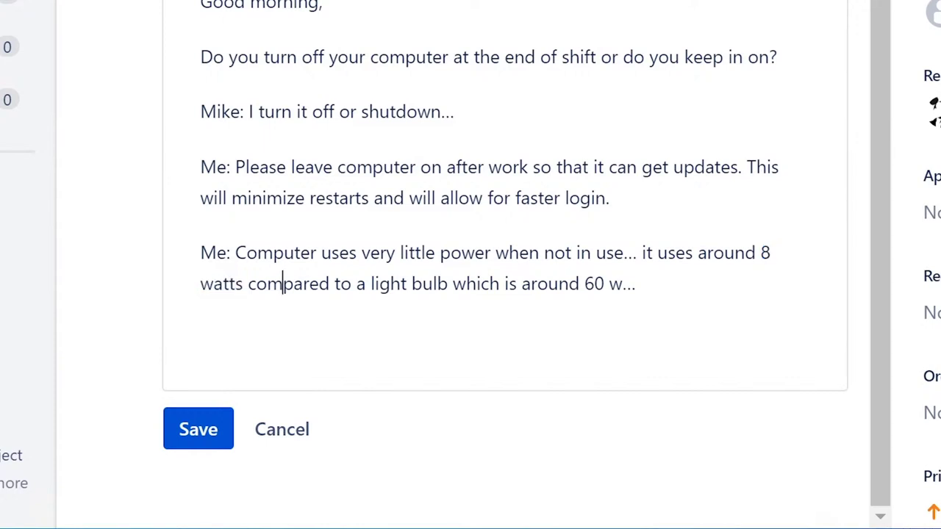
click(200, 338)
text(Mike: okay, n)
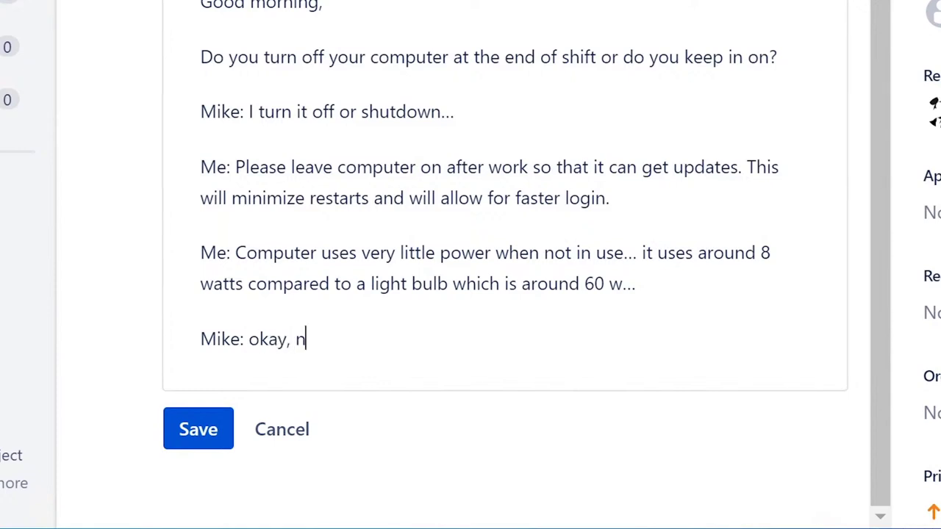
text(p.)
key(Return)
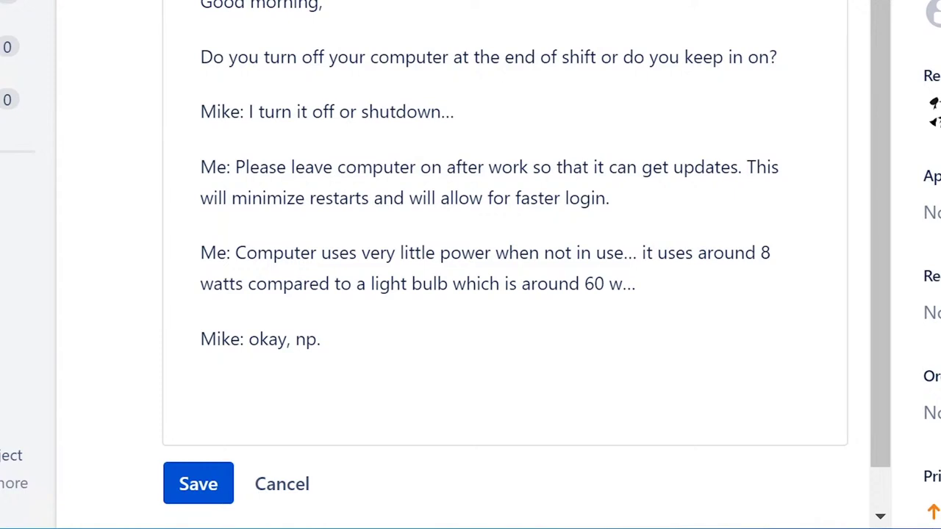
text(Me;)
key(BackSpace)
text(:)
scroll(505, 294, up, 2)
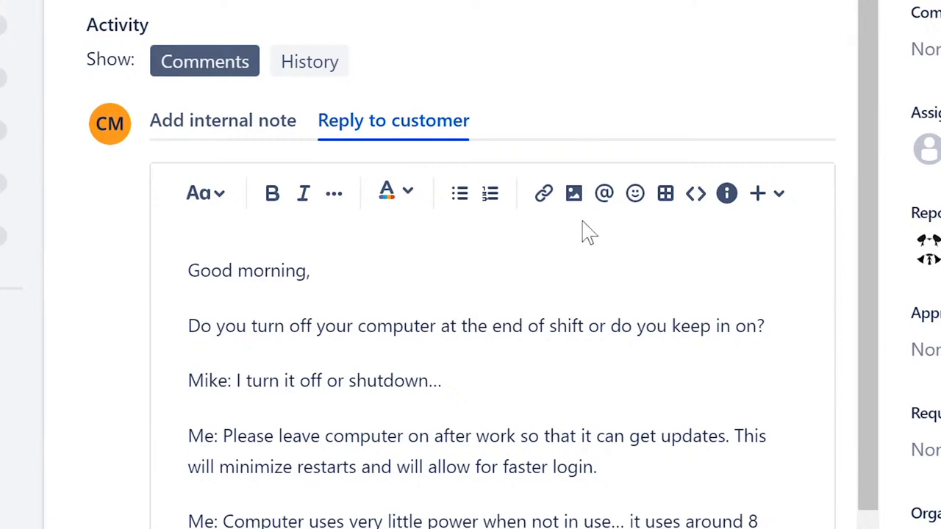
scroll(506, 510, down, 3)
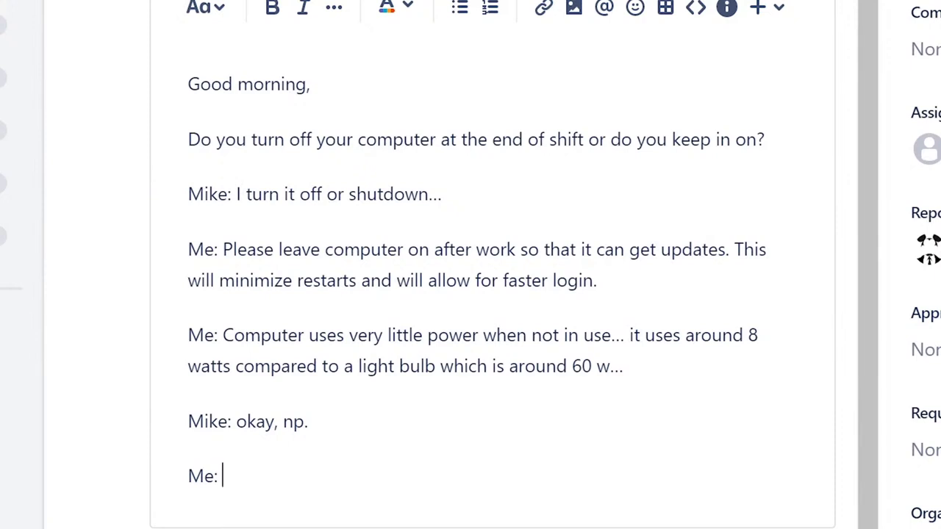
Type 'A good way to insure programs work properly when working from home is to Login in this order:'
text(a Good)
key(BackSpace)
key(BackSpace)
key(BackSpace)
key(BackSpace)
key(BackSpace)
key(BackSpace)
key(BackSpace)
text(A good)
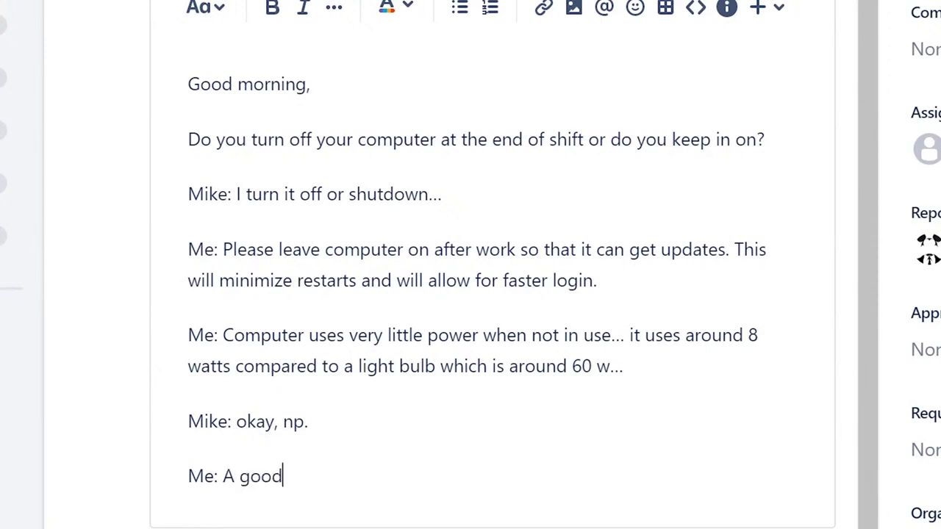
text( way to insure pro)
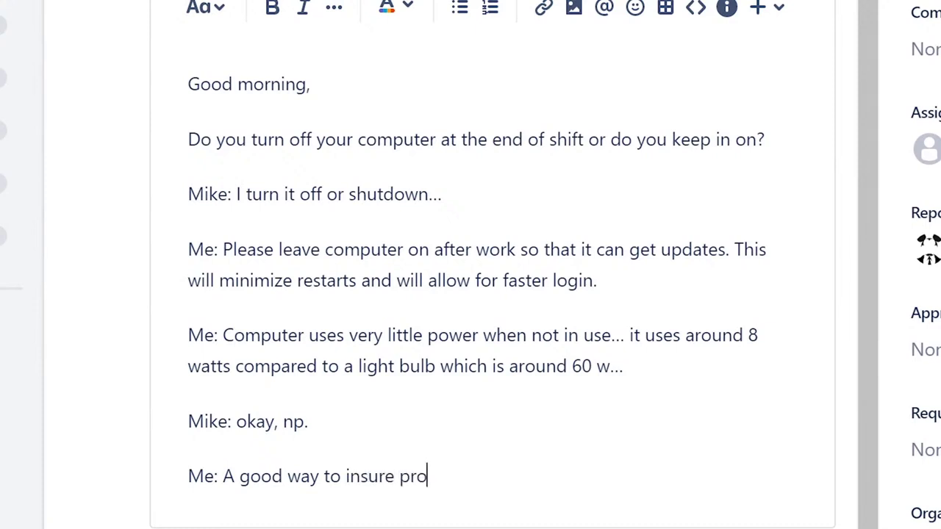
text(grams work )
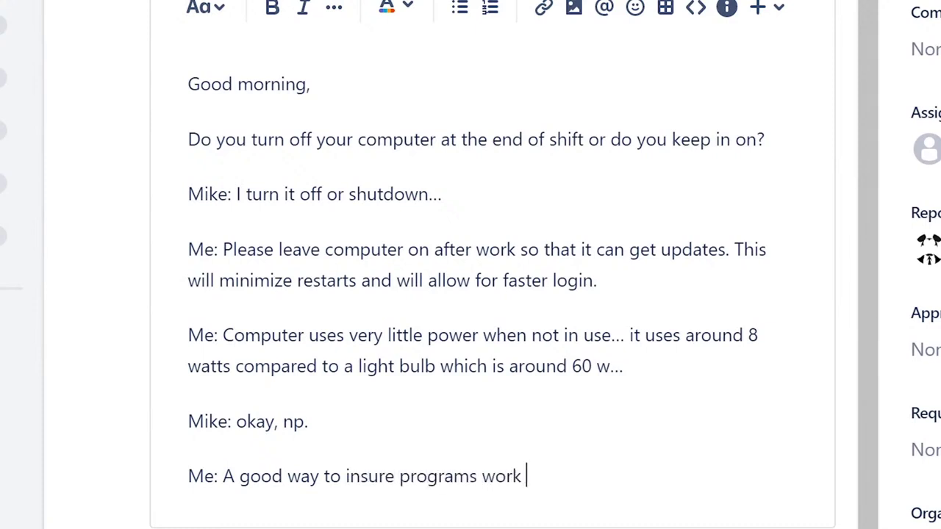
text(prorep)
key(BackSpace)
key(BackSpace)
text(reply when wor)
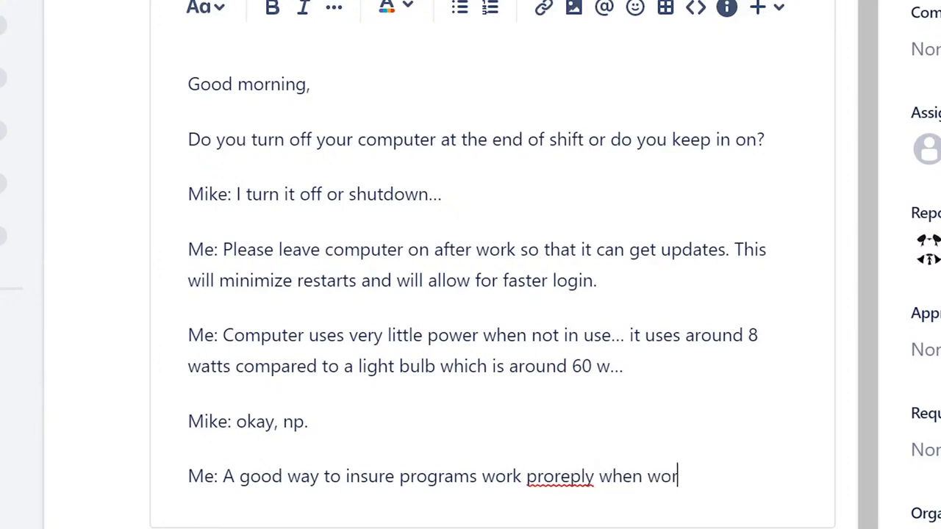
text(king from home)
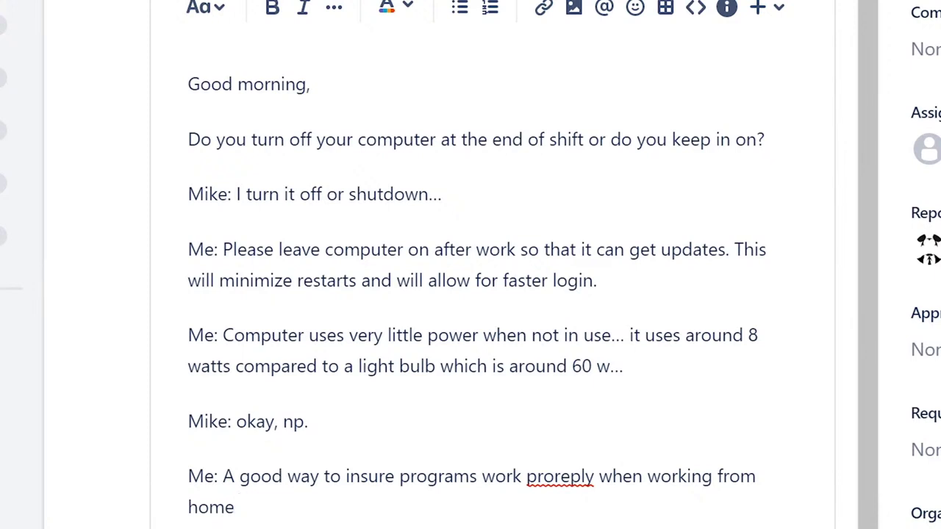
right_click(553, 476)
click(680, 195)
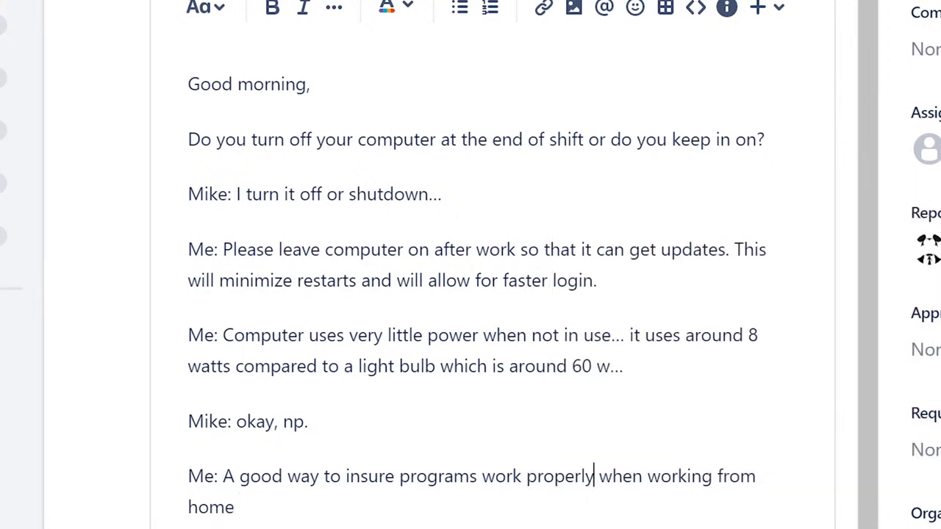
key(ctrl+End)
text(is to )
text(Login)
text( in )
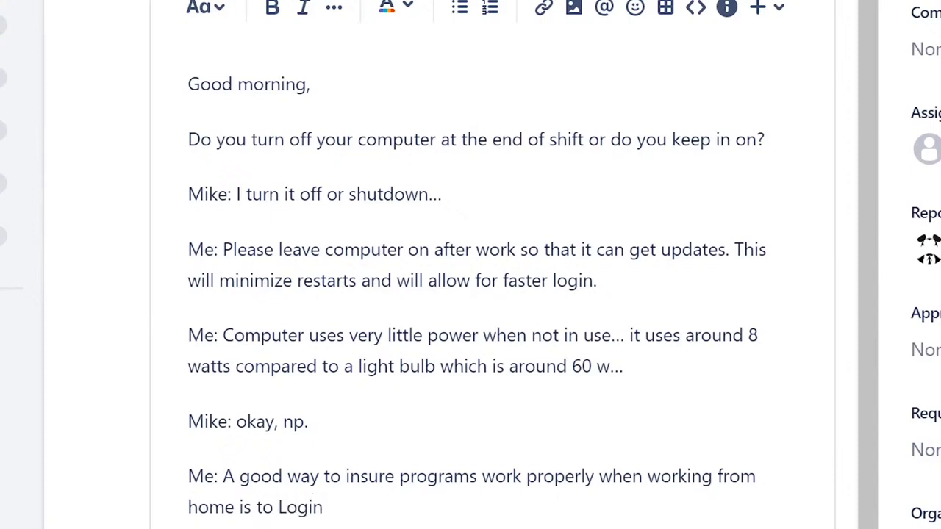
text(this order:)
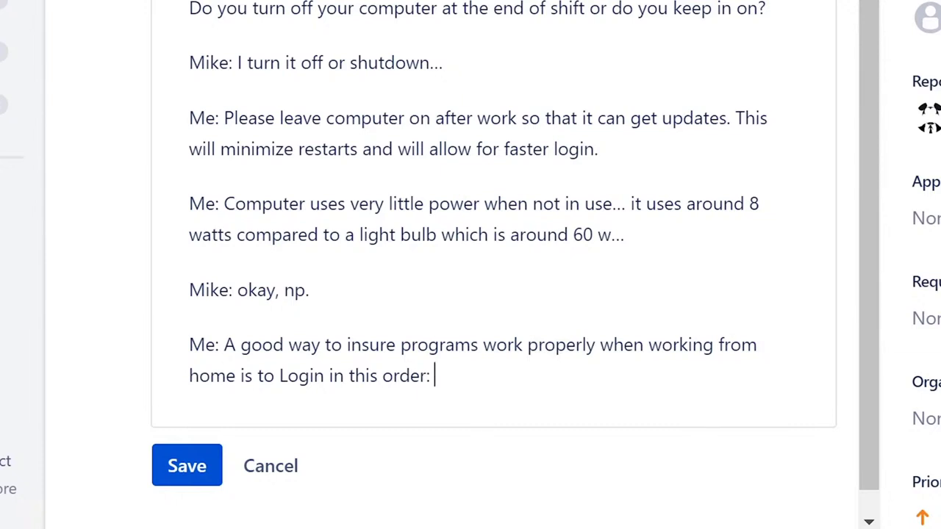
Add 'Login to VPN first, then your IP Phone and then everything else... this will insure a proactive work day.'
text(Login to VP)
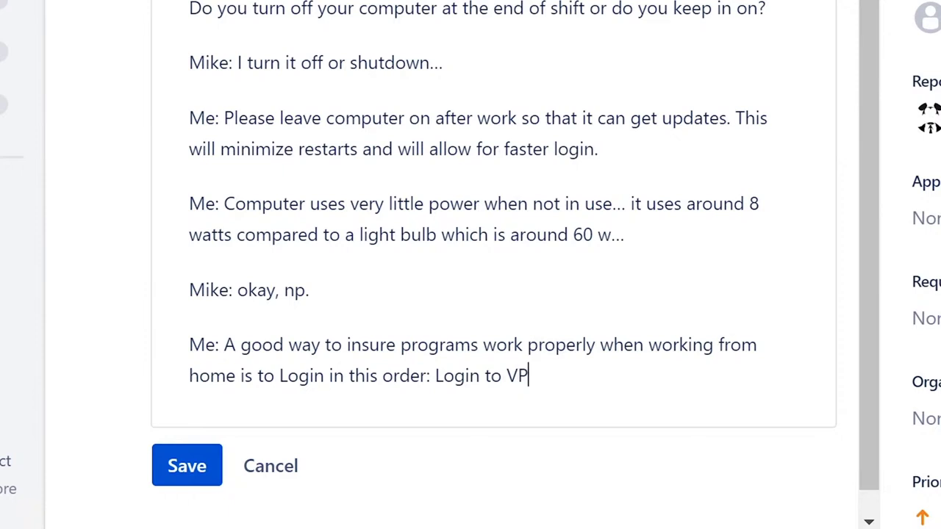
text(N first, )
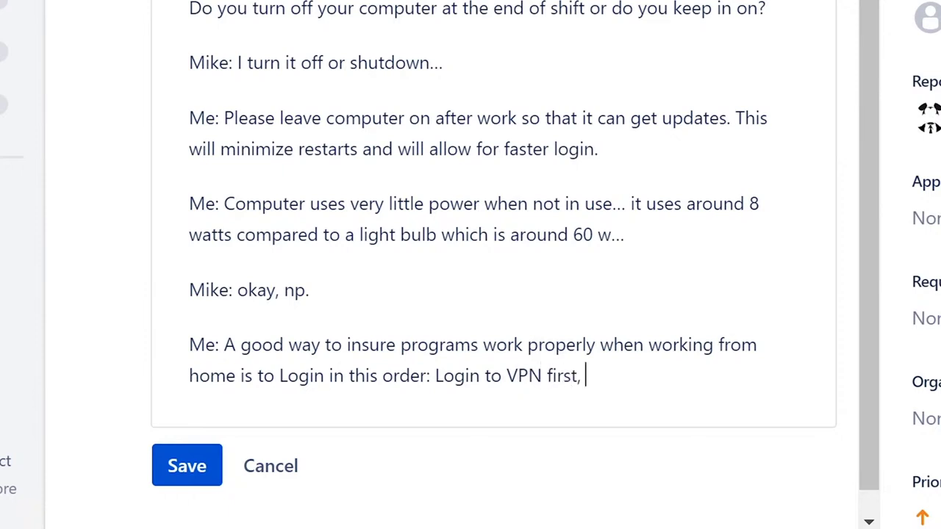
text(then your IP)
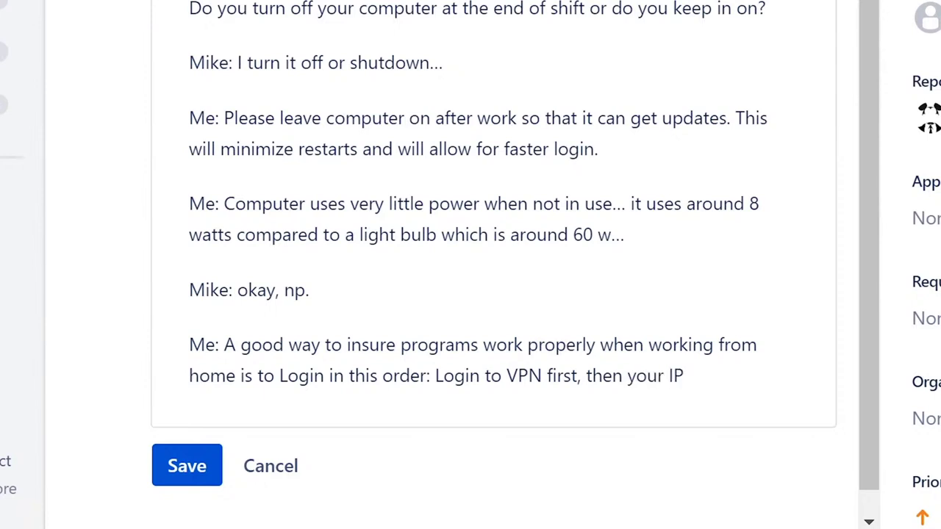
text( Phone and then )
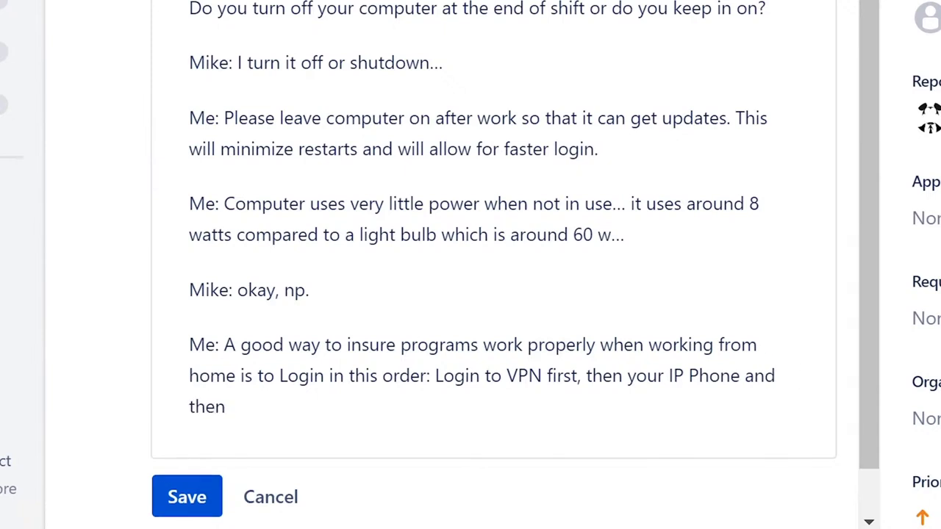
text(everything else)
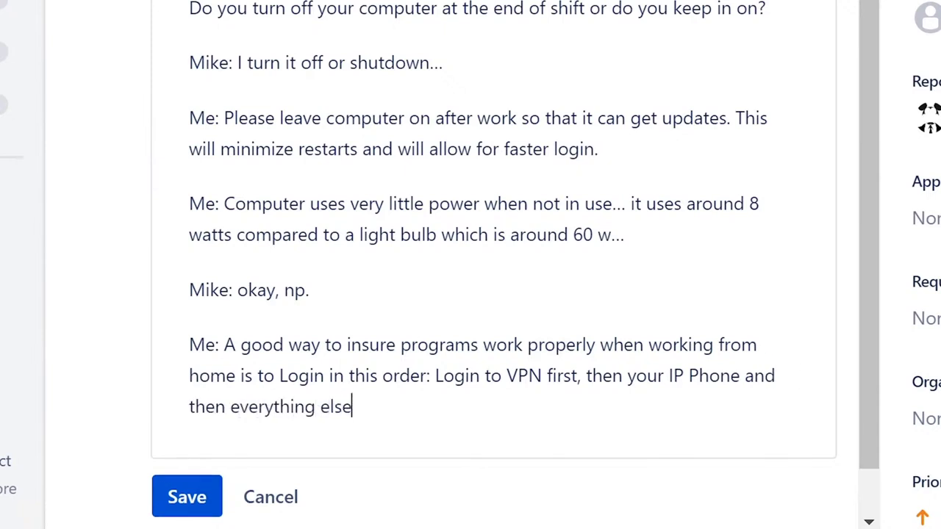
text(... that)
key(BackSpace)
key(BackSpace)
text(is will insure)
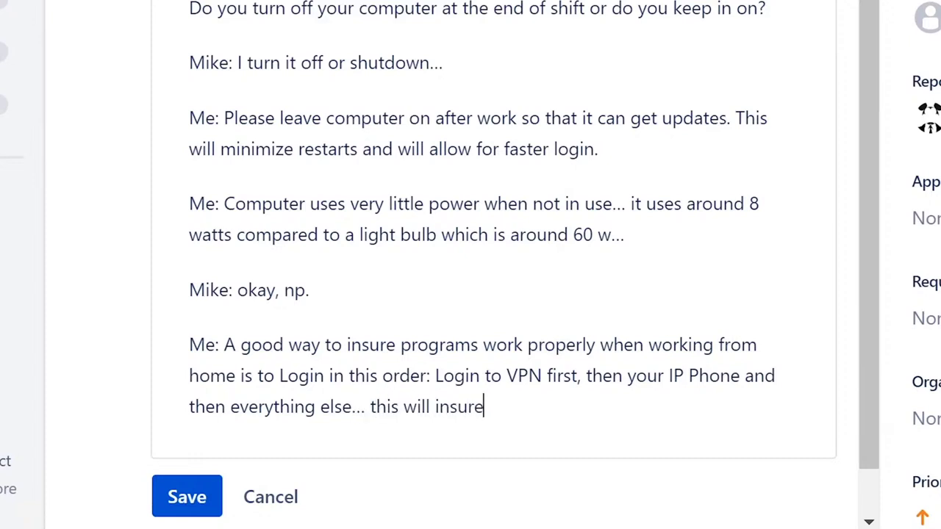
text( safe)
key(BackSpace)
key(BackSpace)
key(BackSpace)
key(BackSpace)
text(po)
key(BackSpace)
text(roactive)
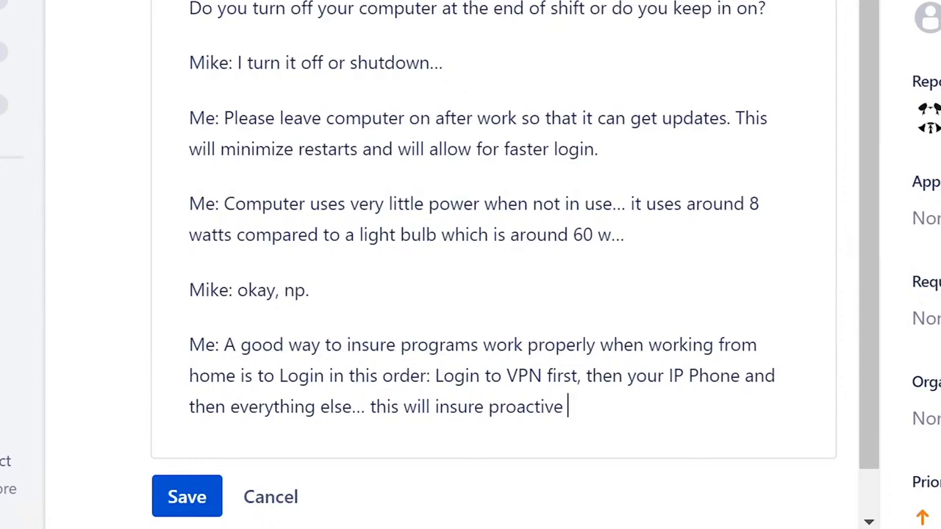
text(work day.)
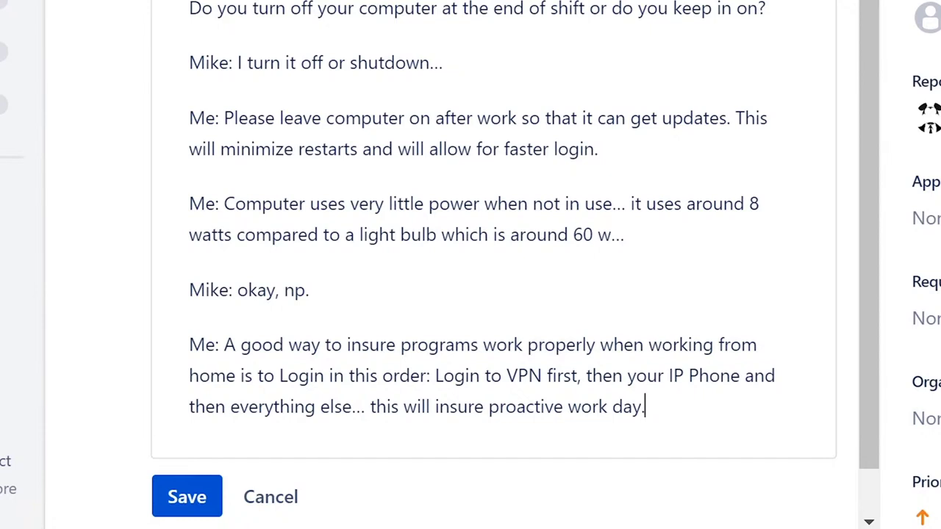
key(Left)
key(Left)
key(Left)
key(Left)
key(Left)
key(Left)
key(Left)
key(Left)
key(Left)
key(Left)
key(Left)
key(Left)
key(Left)
key(Left)
key(Left)
key(Left)
key(Left)
key(Left)
key(Left)
text(a)
key(Right)
key(Right)
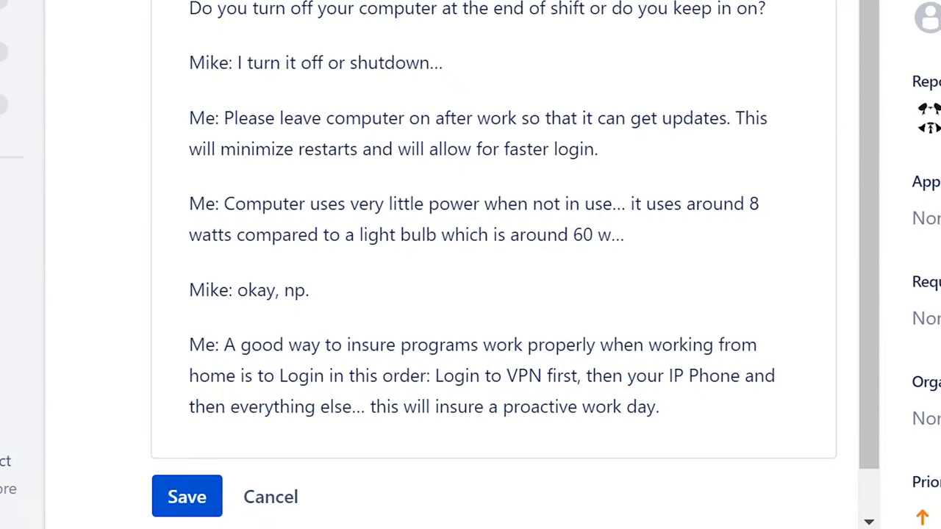
Proofread the ISD-34 reply ending with the VPN and IP Phone login order, then post it with Ctrl+Enter
drag(586, 376, 376, 406)
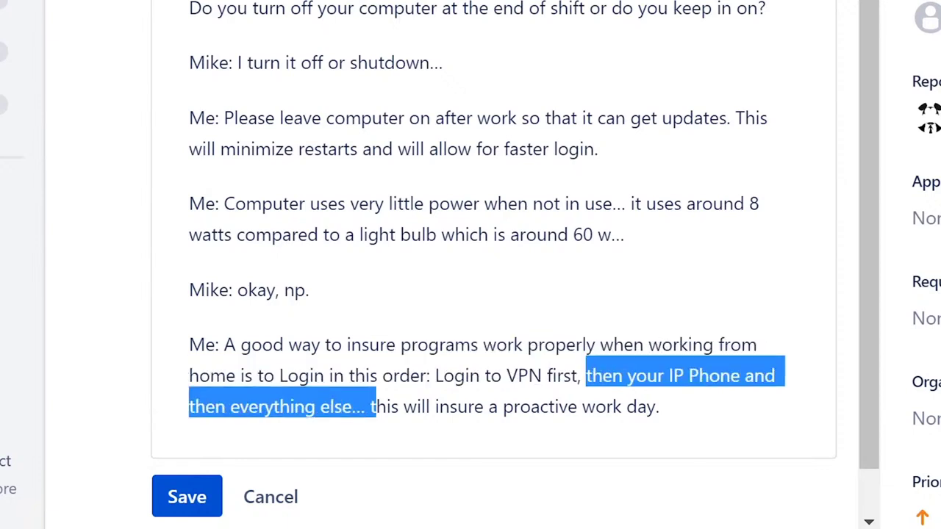
drag(572, 376, 434, 376)
click(465, 376)
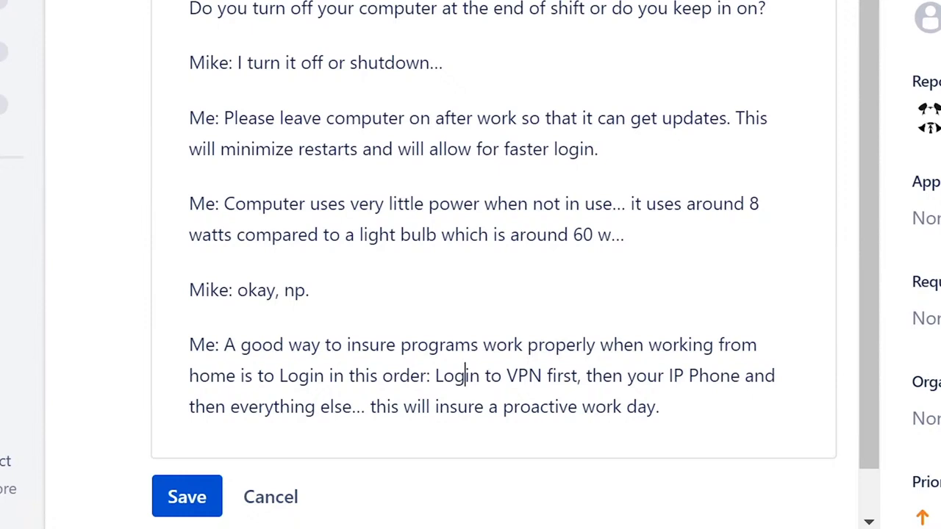
scroll(471, 264, down, 1)
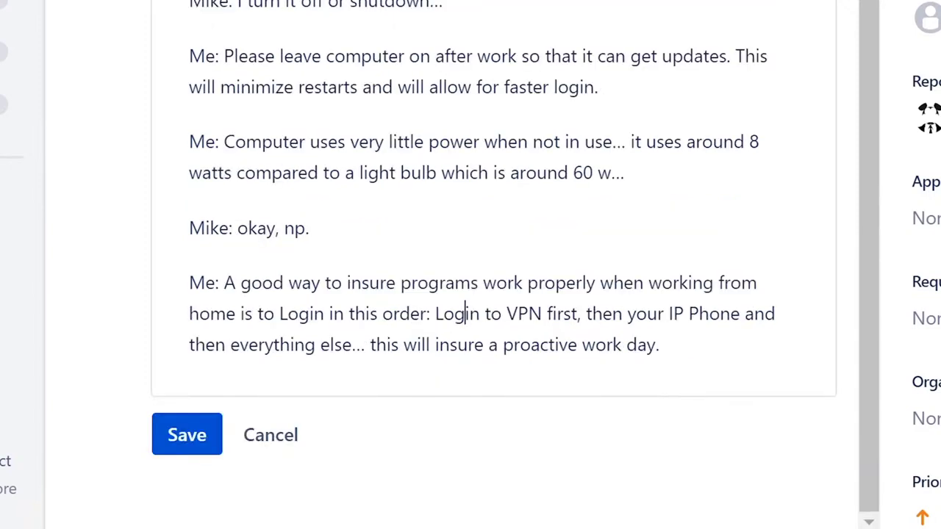
click(660, 345)
scroll(493, 265, up, 5)
scroll(492, 264, down, 5)
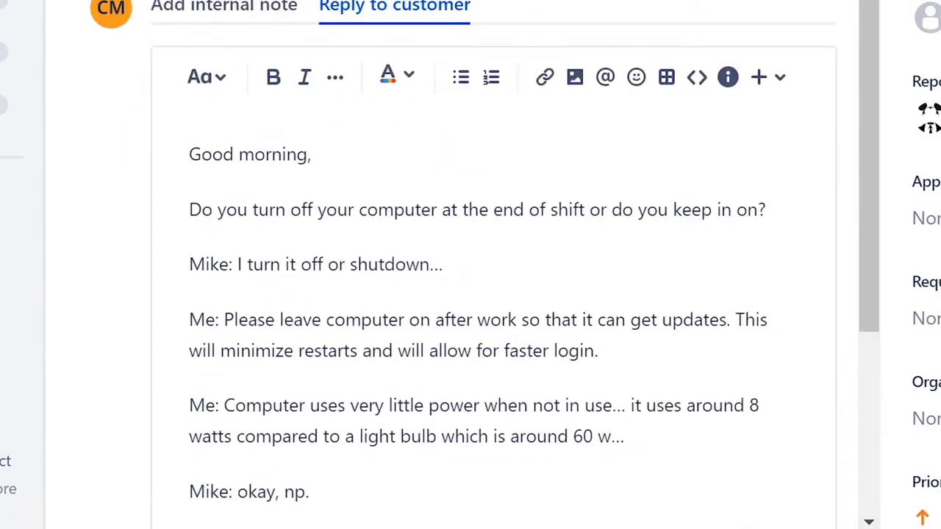
click(309, 228)
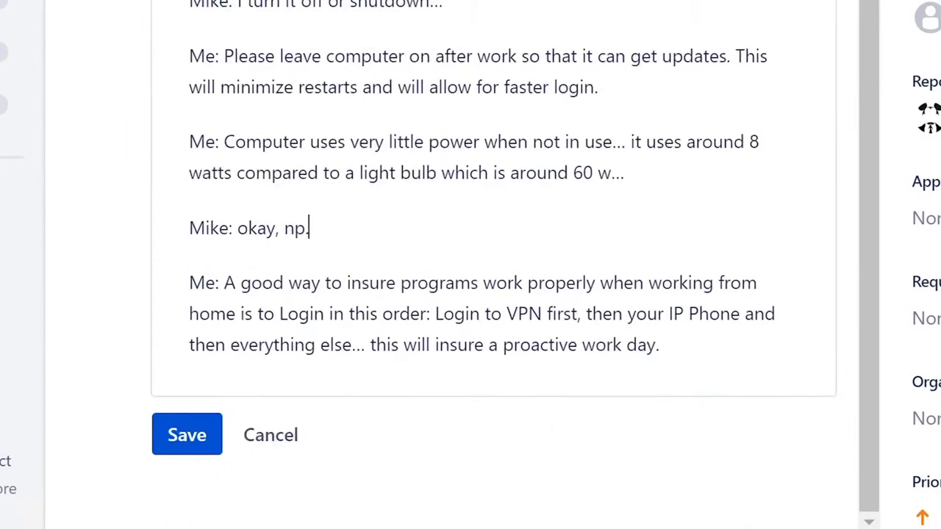
scroll(492, 264, up, 3)
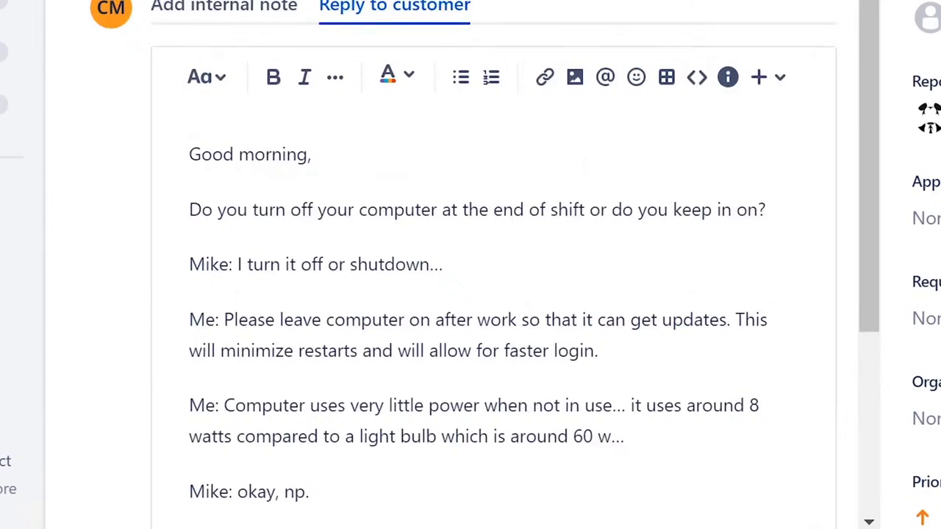
scroll(492, 265, up, 2)
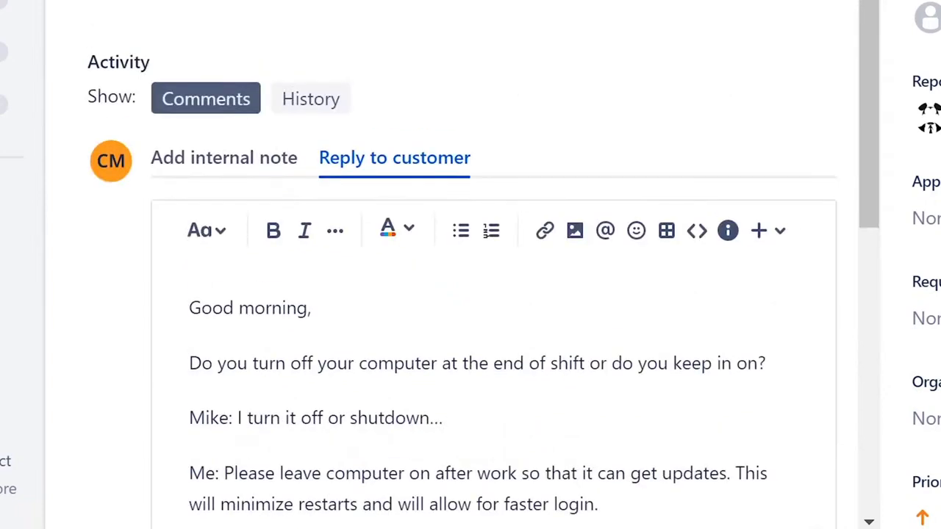
scroll(493, 265, up, 2)
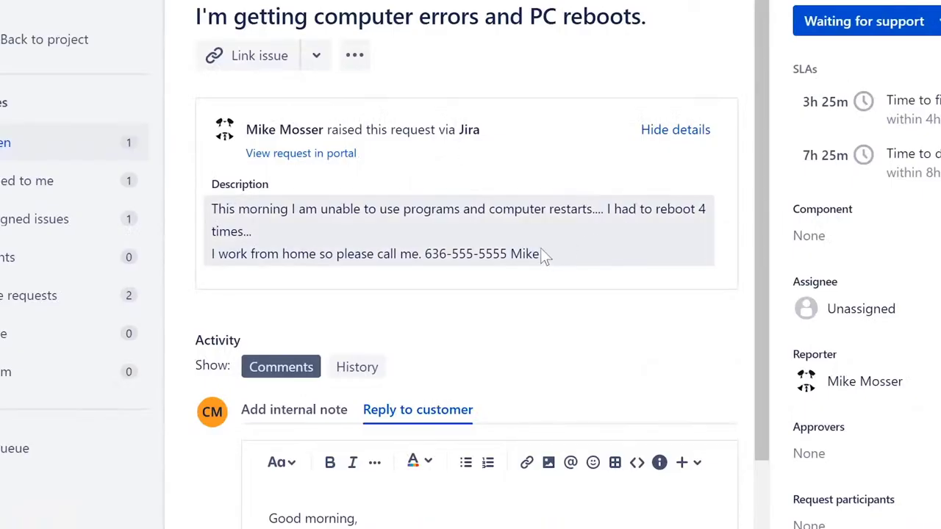
scroll(467, 264, down, 4)
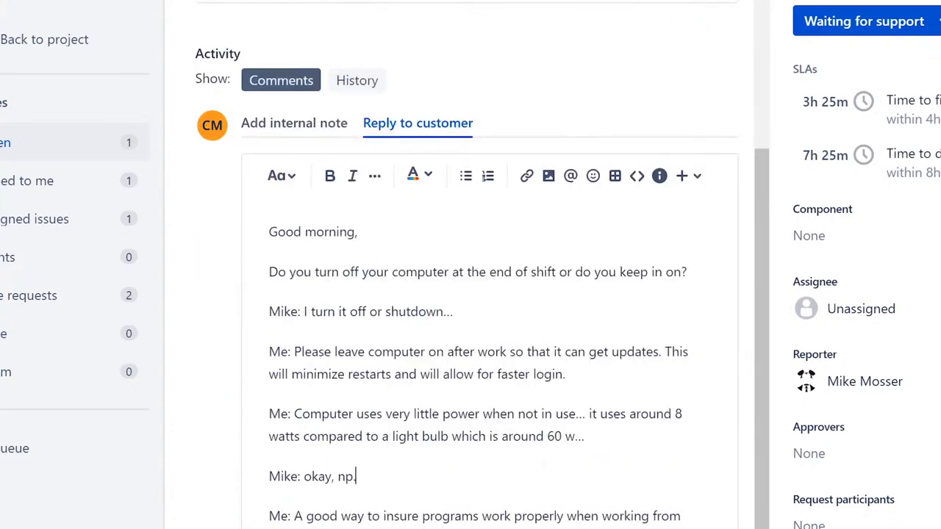
scroll(466, 265, up, 4)
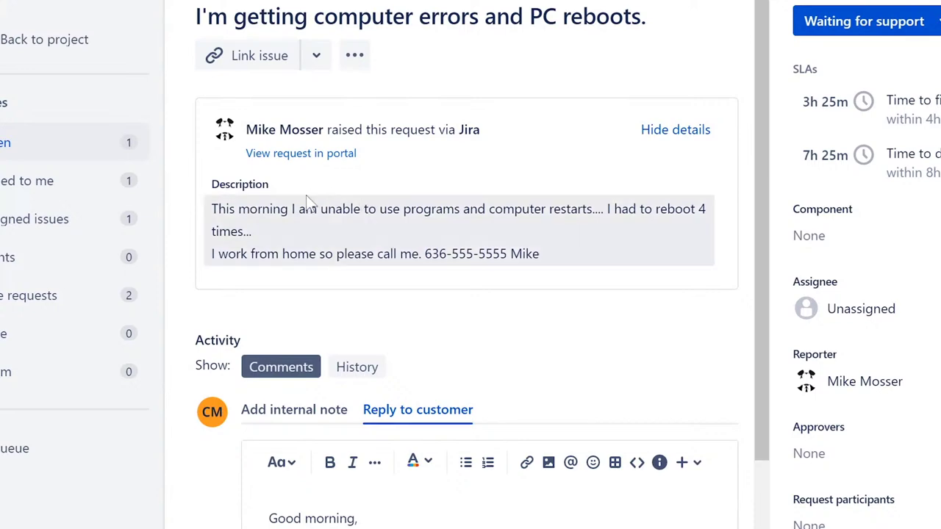
scroll(308, 210, down, 3)
scroll(466, 294, down, 2)
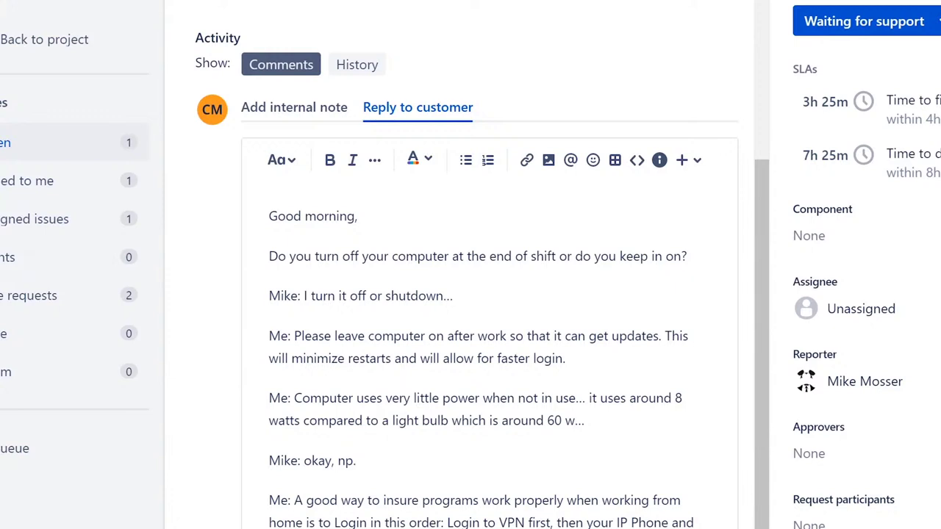
key(ctrl+Return)
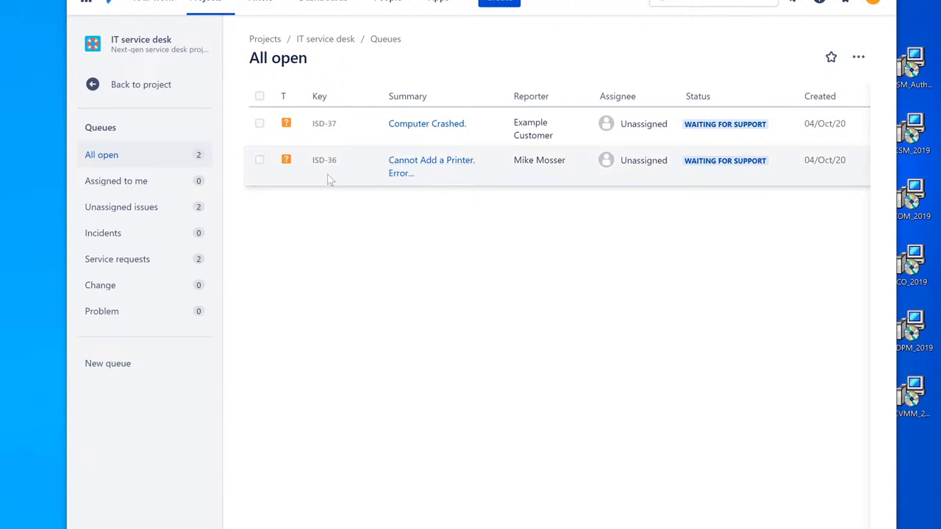
Open ISD-36 'Cannot Add a Printer. Error...' from the All open queue
click(439, 165)
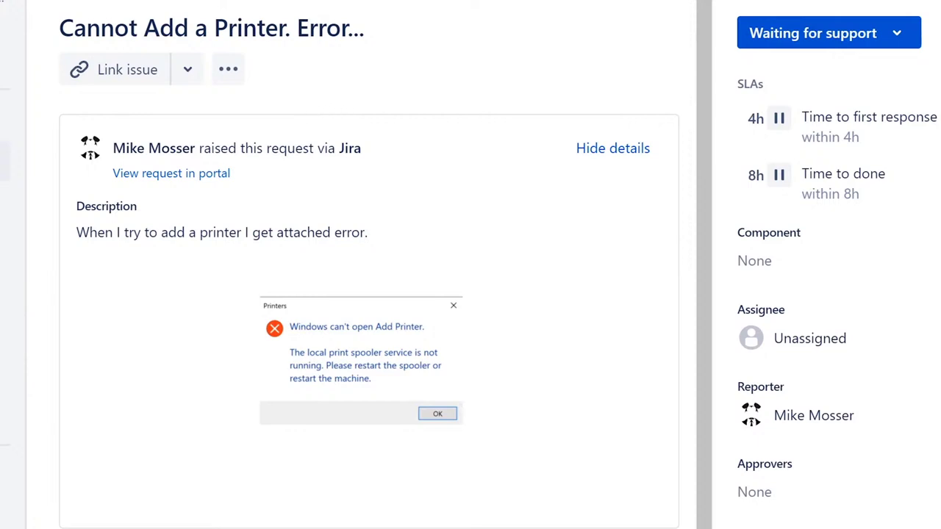
drag(112, 147, 197, 148)
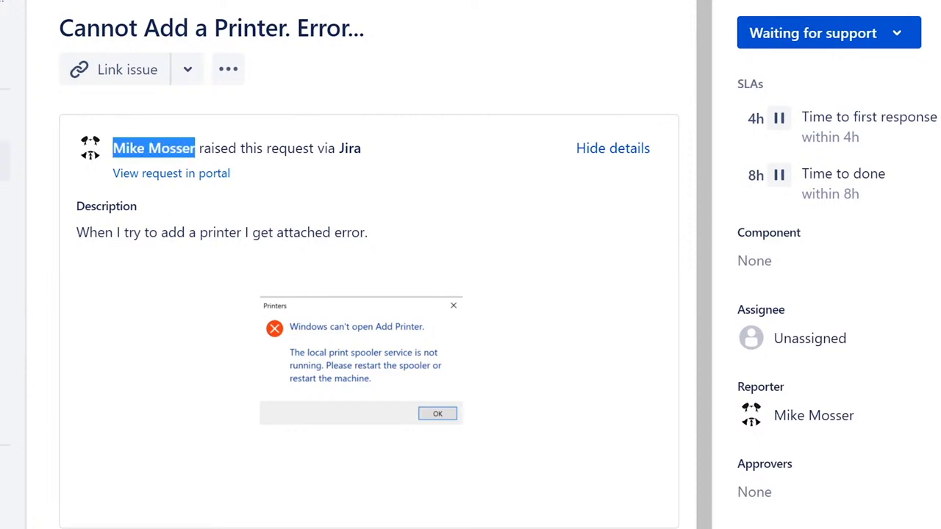
click(372, 230)
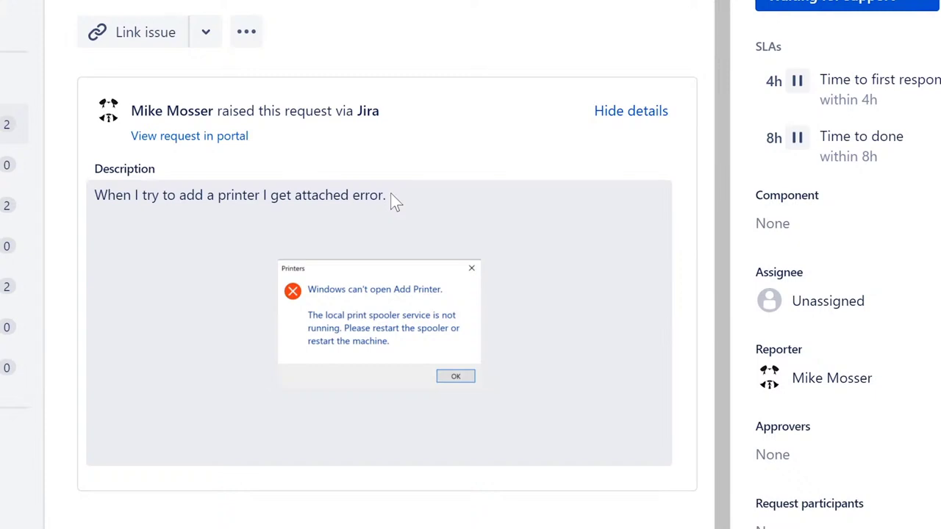
drag(390, 195, 94, 195)
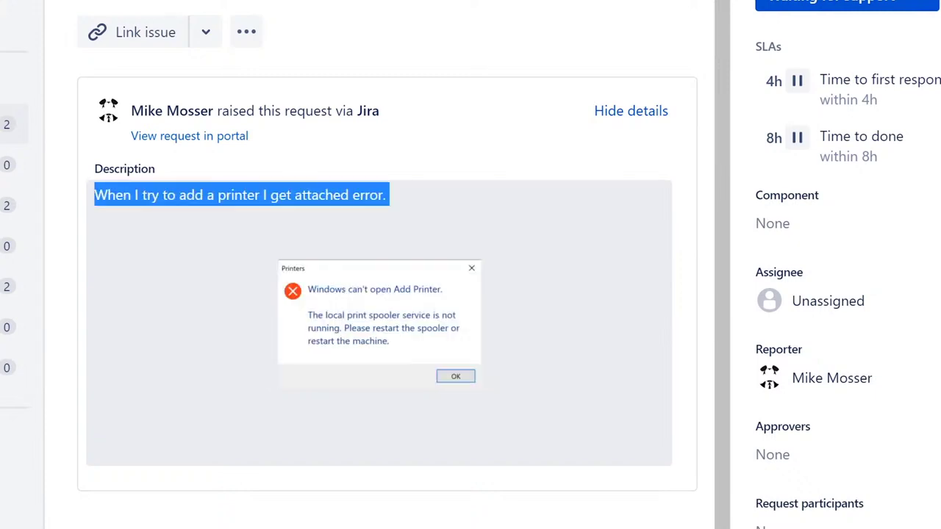
click(94, 196)
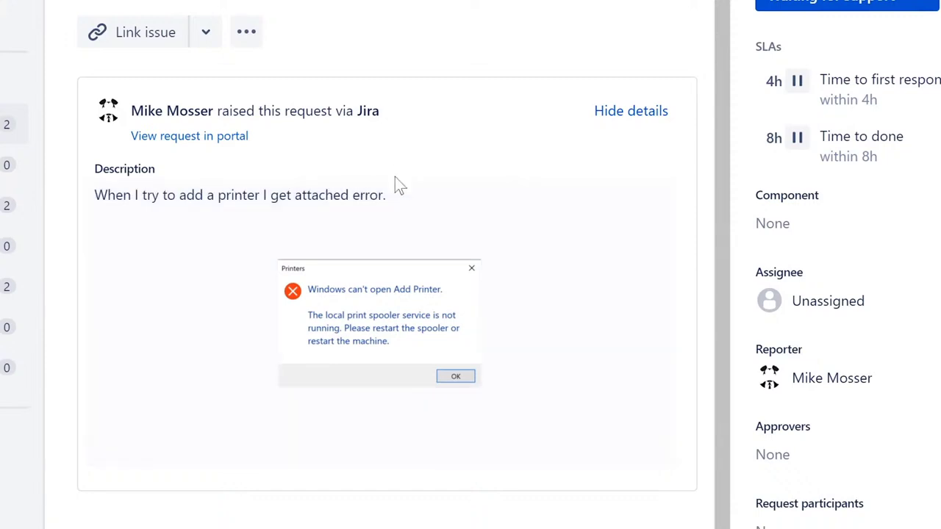
drag(391, 197, 95, 196)
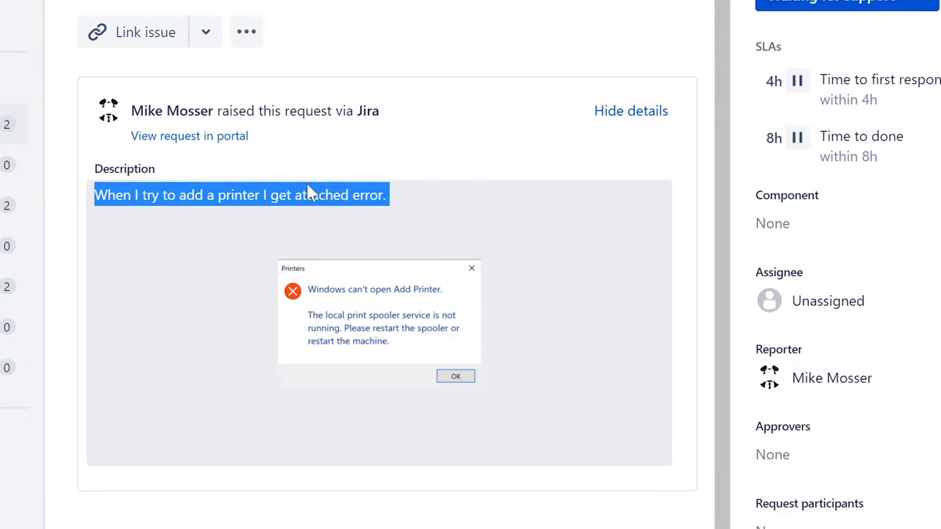
click(335, 309)
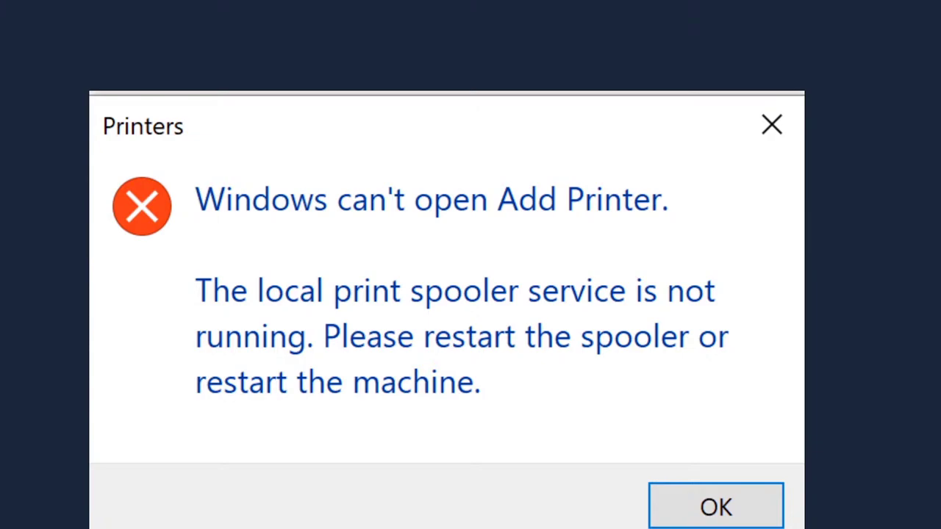
key(Escape)
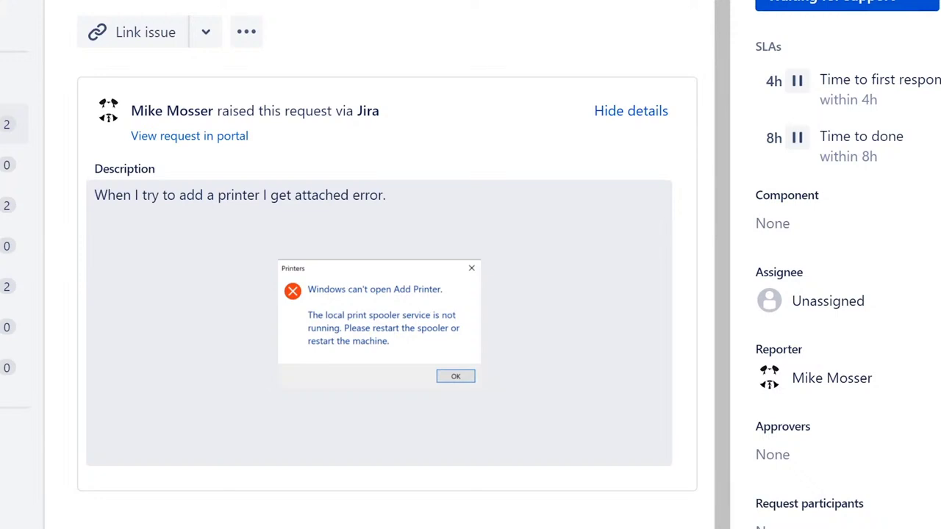
click(384, 294)
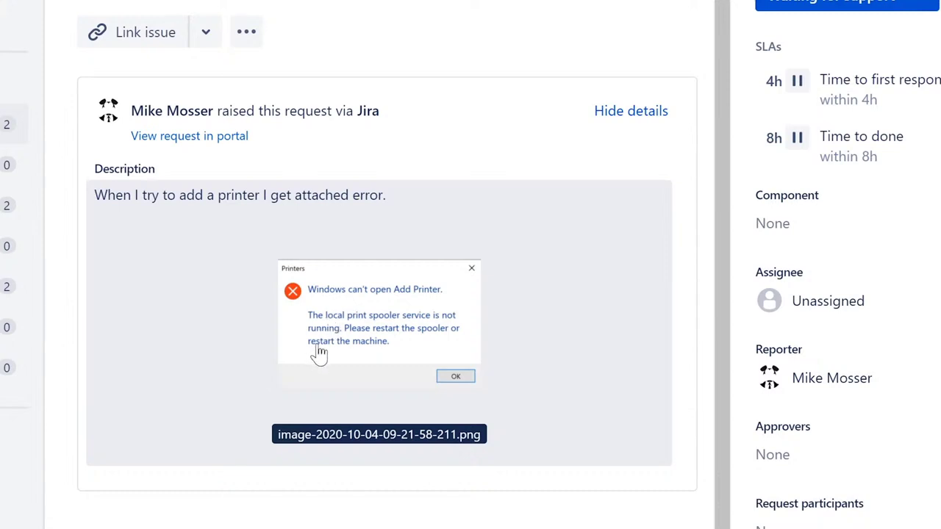
Search the Start menu for 'printer' and open the Printers & scanners settings page
key(super)
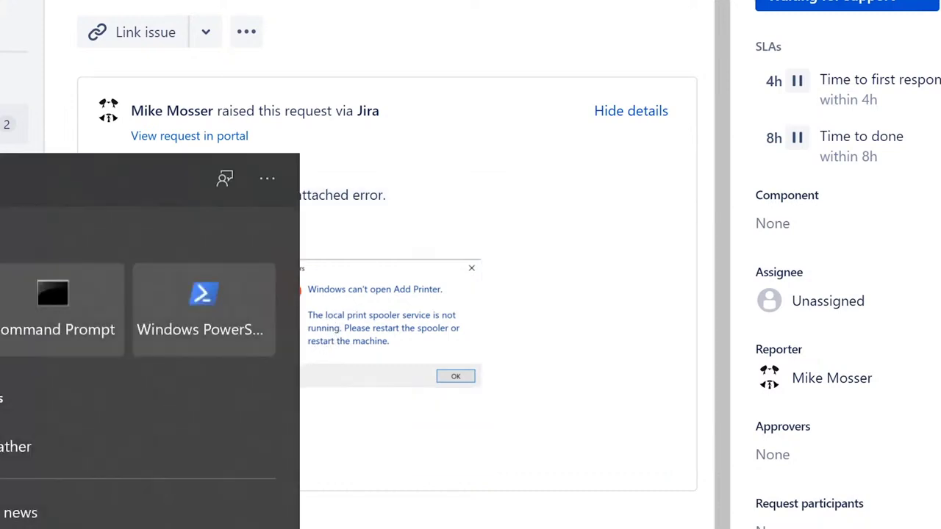
text(device)
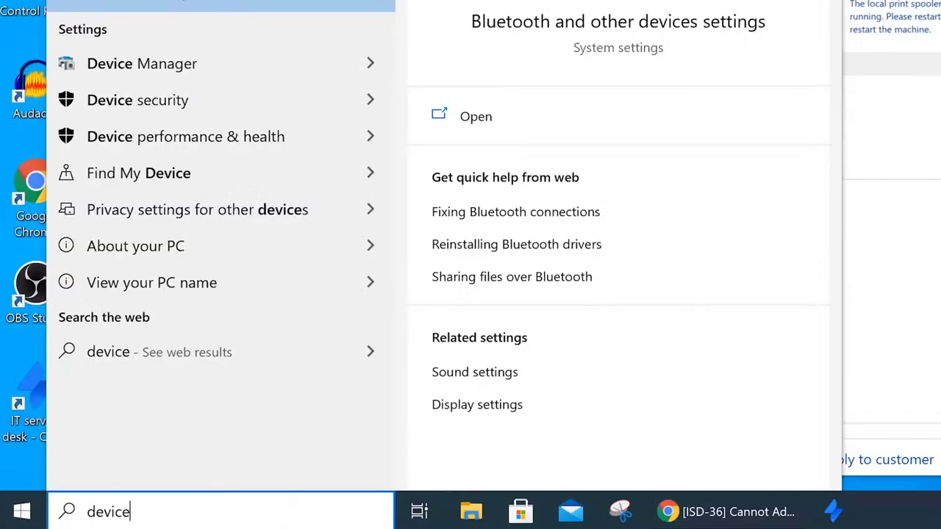
key(BackSpace)
key(BackSpace)
key(BackSpace)
key(BackSpace)
key(BackSpace)
key(BackSpace)
text(printer)
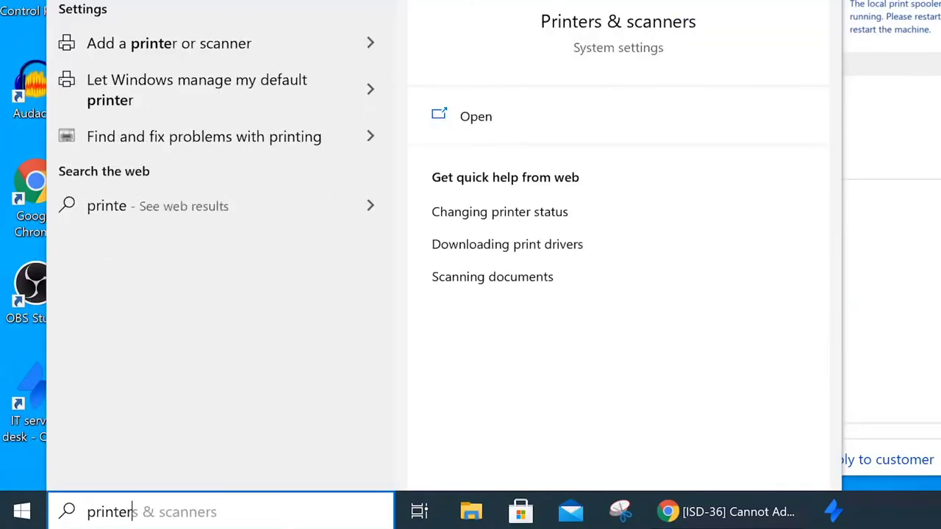
key(Return)
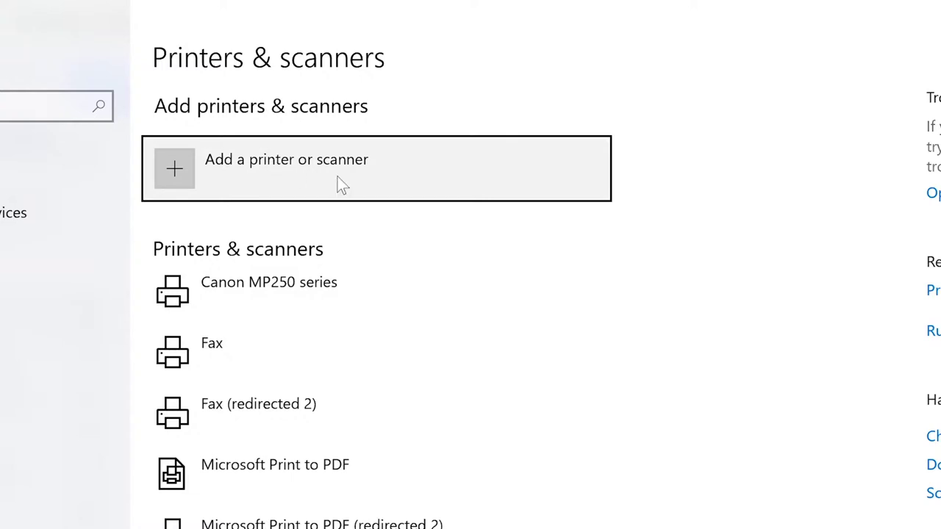
Choose 'Add a printer or scanner', then 'The printer that I want isn't listed'
click(293, 181)
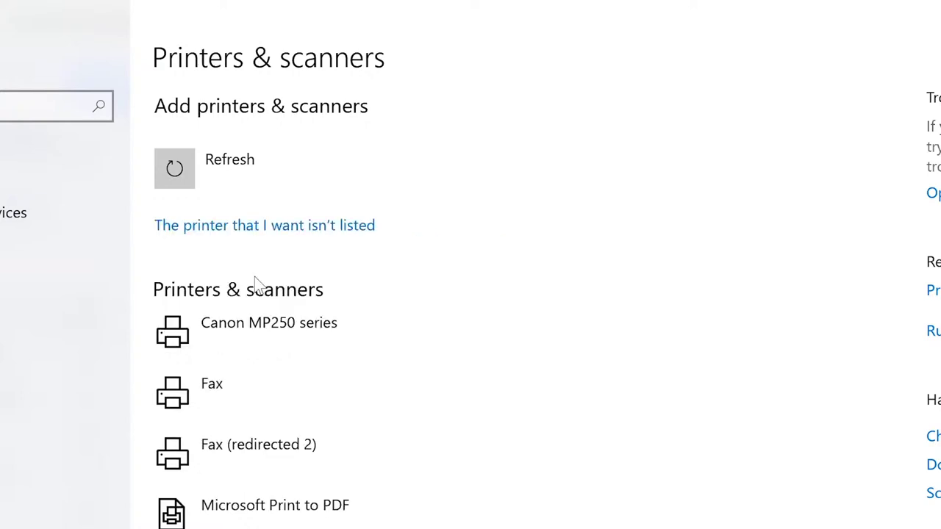
click(256, 232)
Trigger the spooler-not-running error via the unlisted-printer option and drag the error message upward
click(254, 227)
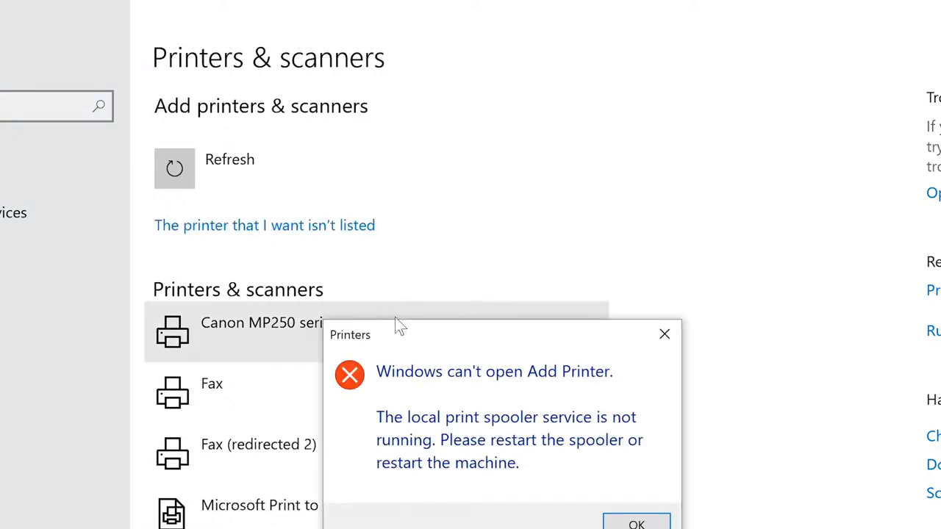
drag(531, 331, 510, 310)
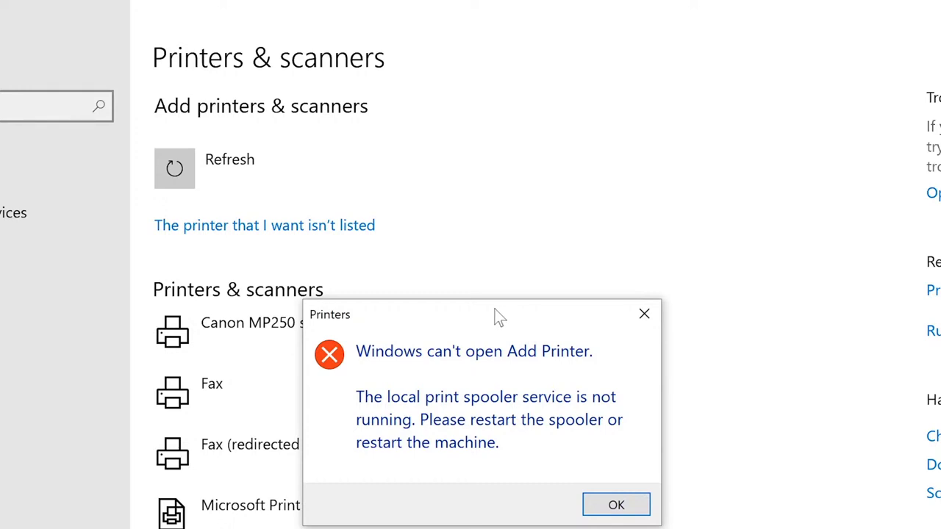
drag(488, 310, 471, 204)
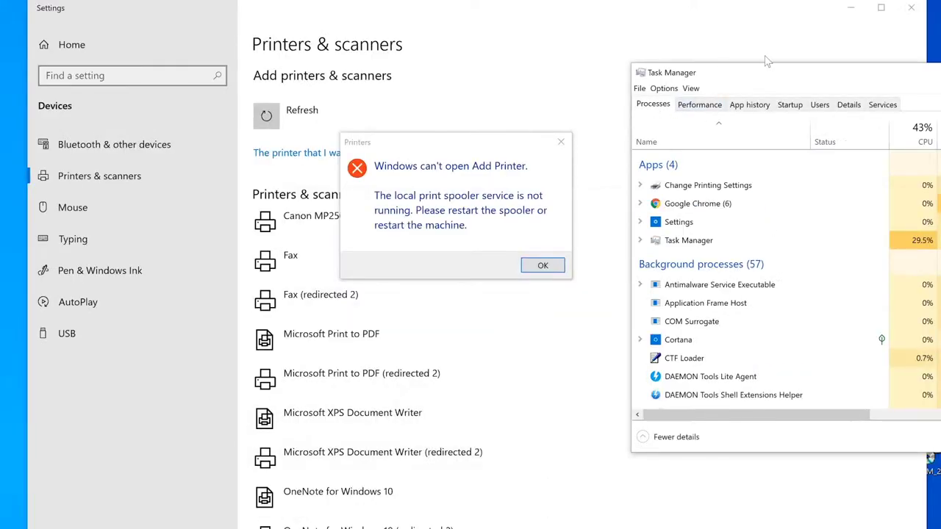
Show Task Manager's Services tab, open the Services console, and arrange both windows side by side
drag(762, 68, 568, 78)
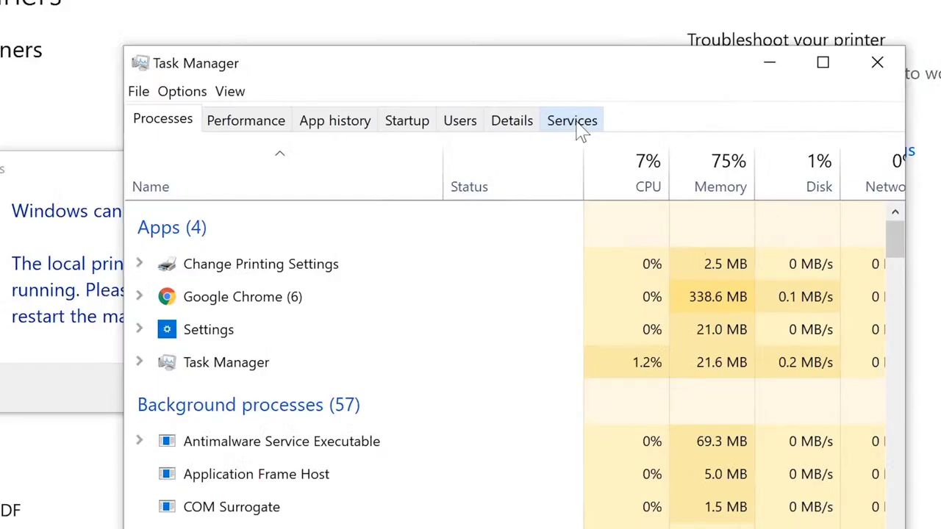
click(689, 118)
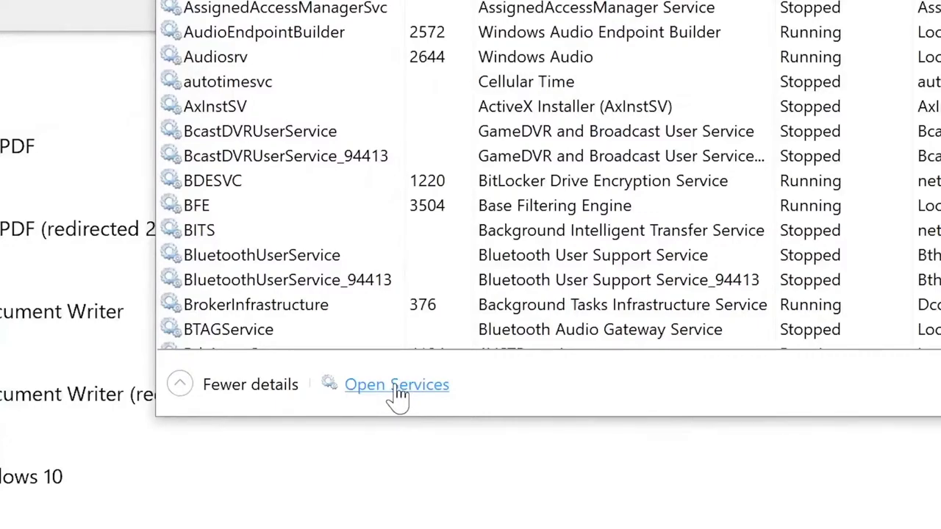
click(397, 389)
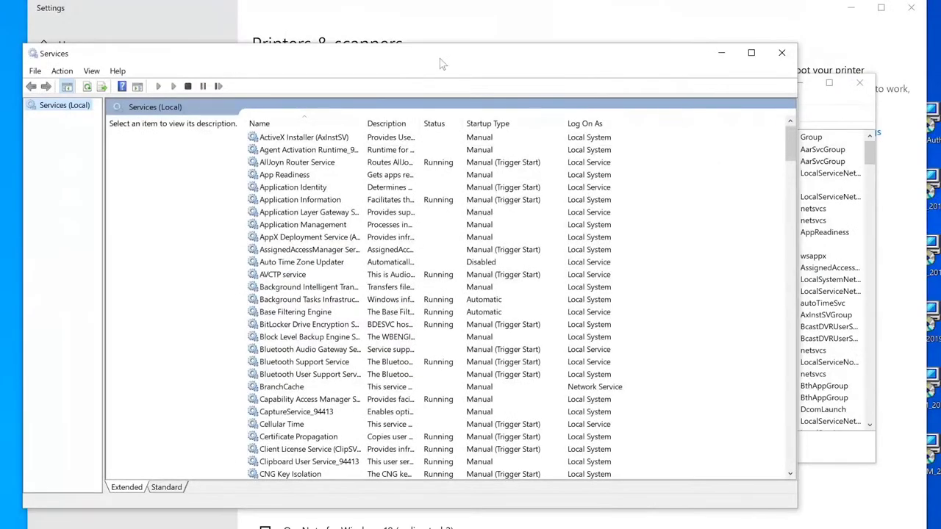
drag(441, 64, 361, 62)
drag(796, 89, 759, 73)
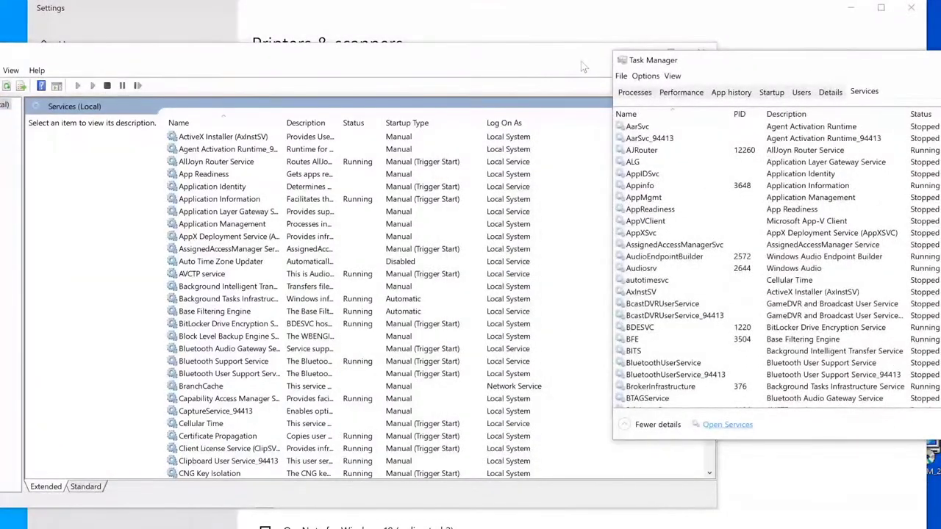
click(582, 67)
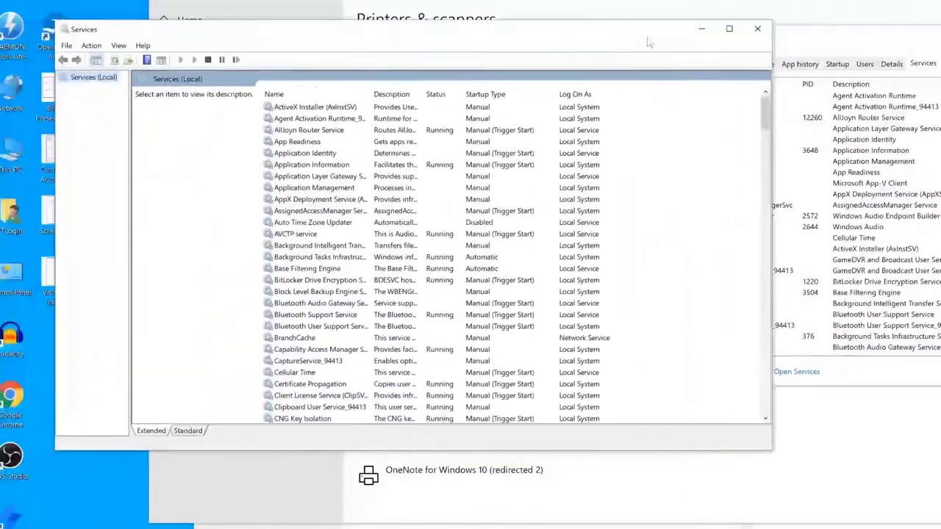
drag(769, 104, 671, 104)
drag(752, 34, 739, 28)
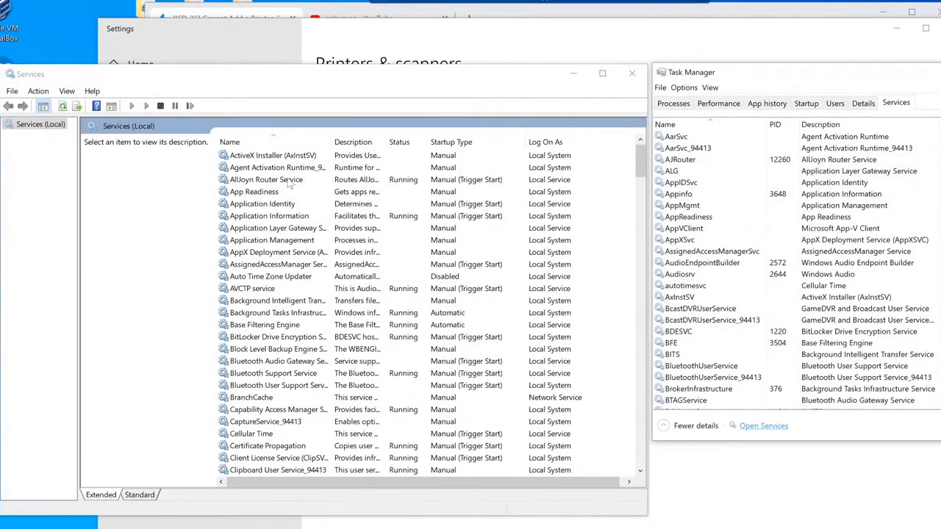
Browse services such as AJRouter, AarSvc, Audiosrv and AxInstSV in both windows
click(254, 167)
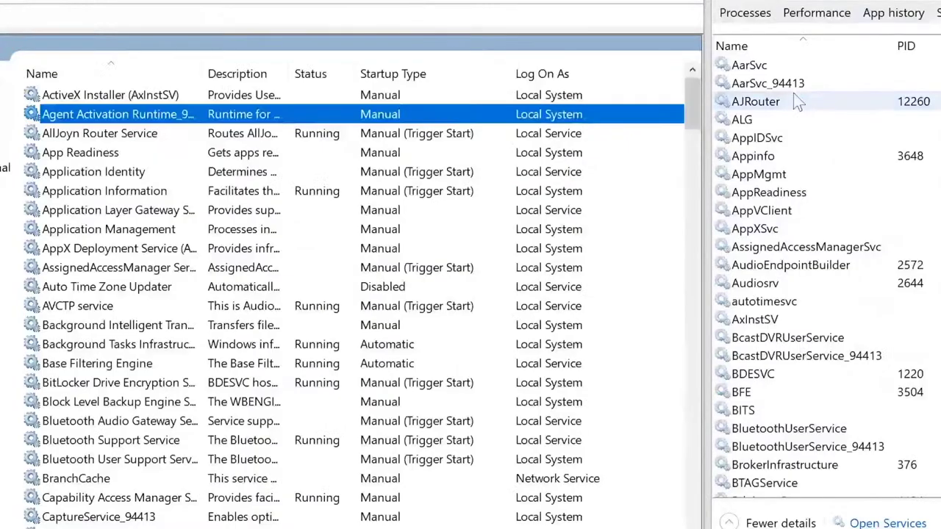
click(704, 159)
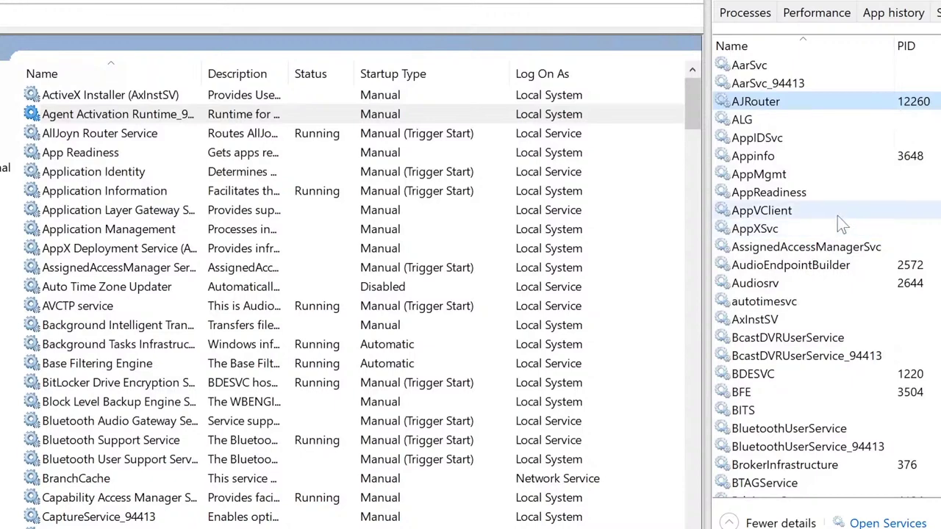
click(777, 63)
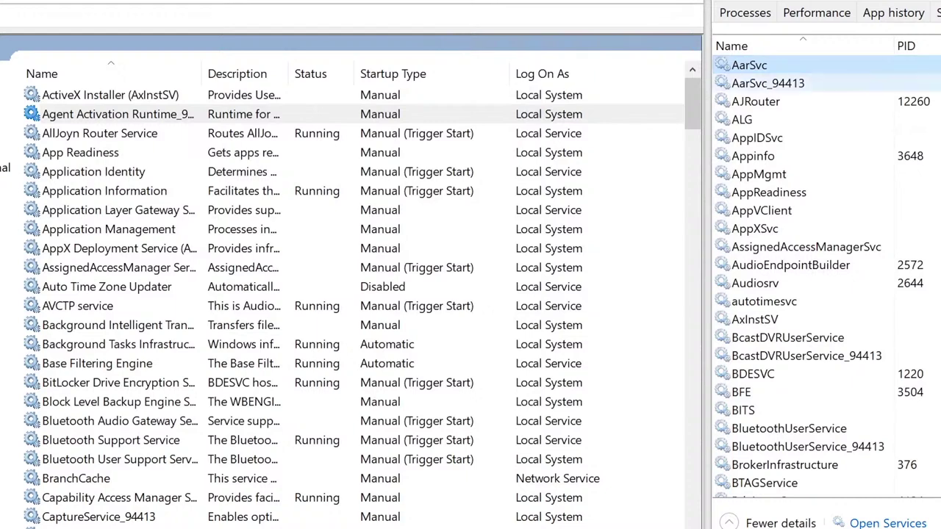
click(79, 96)
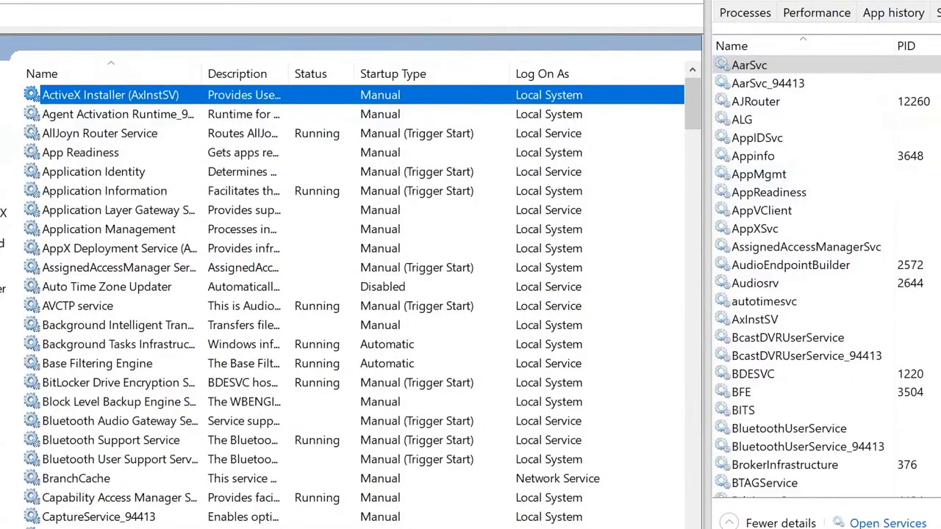
click(808, 65)
click(849, 274)
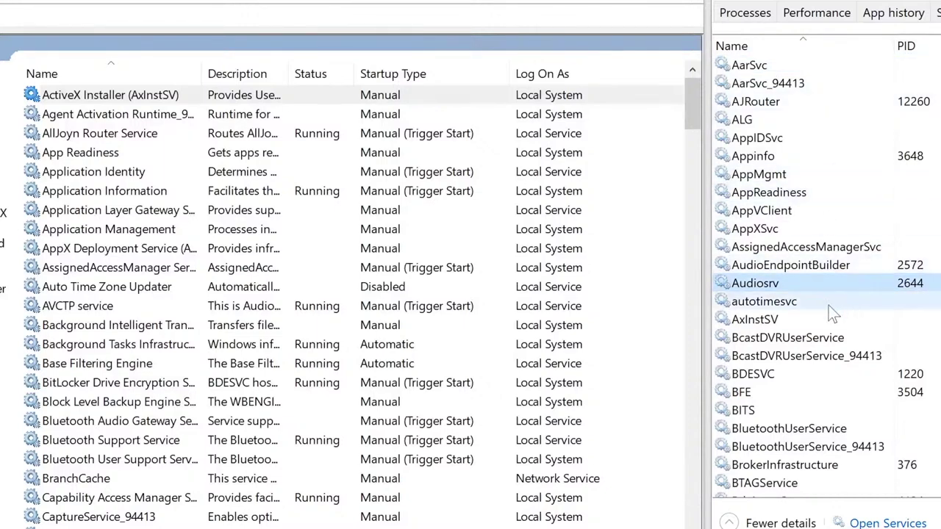
click(821, 327)
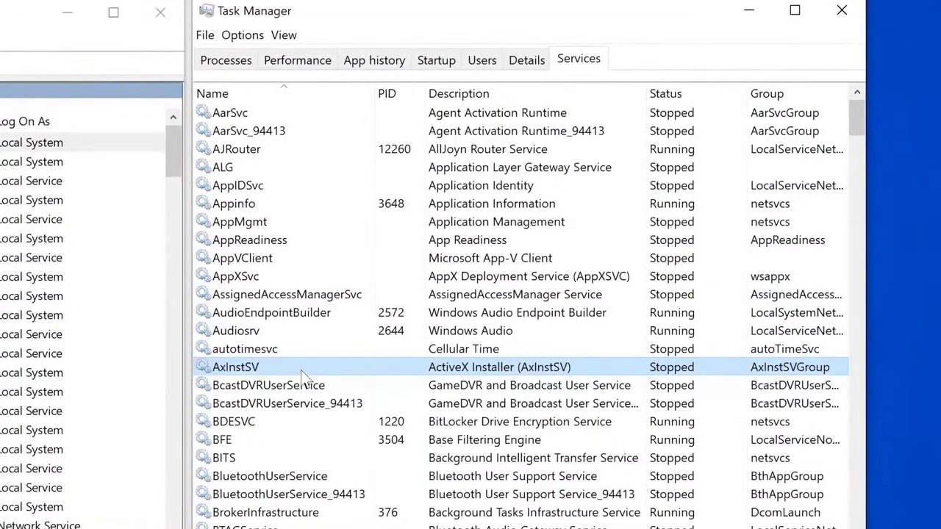
Jump to the P services in Task Manager and look through PrintNotify and PrintWorkflowUserSvc entries
key(p)
key(r)
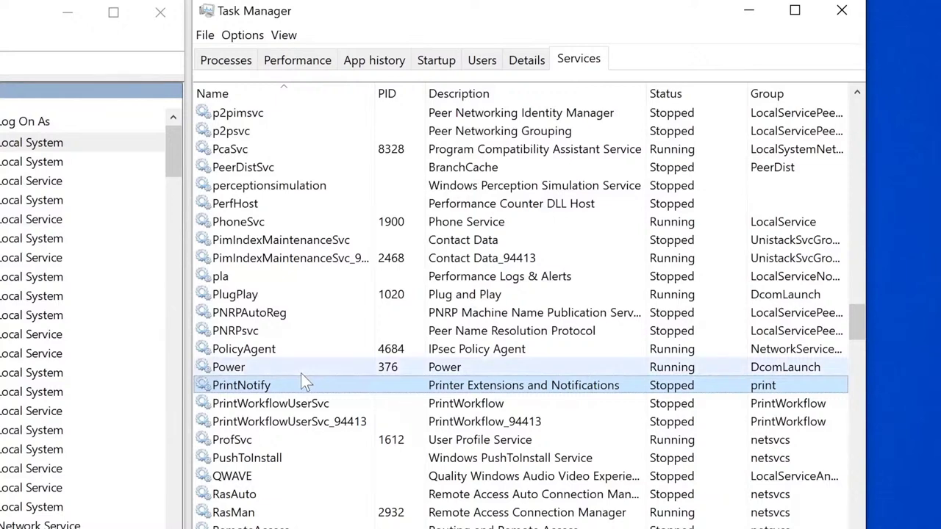
click(250, 406)
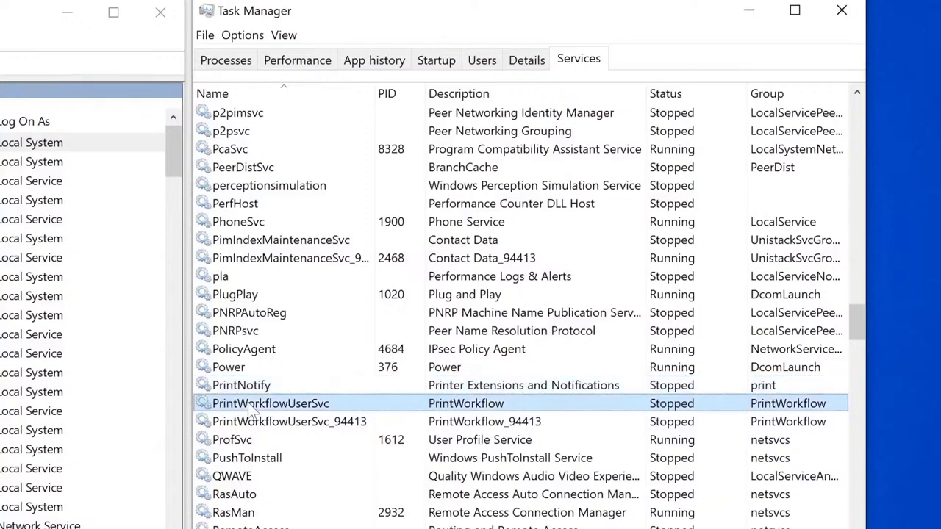
click(252, 424)
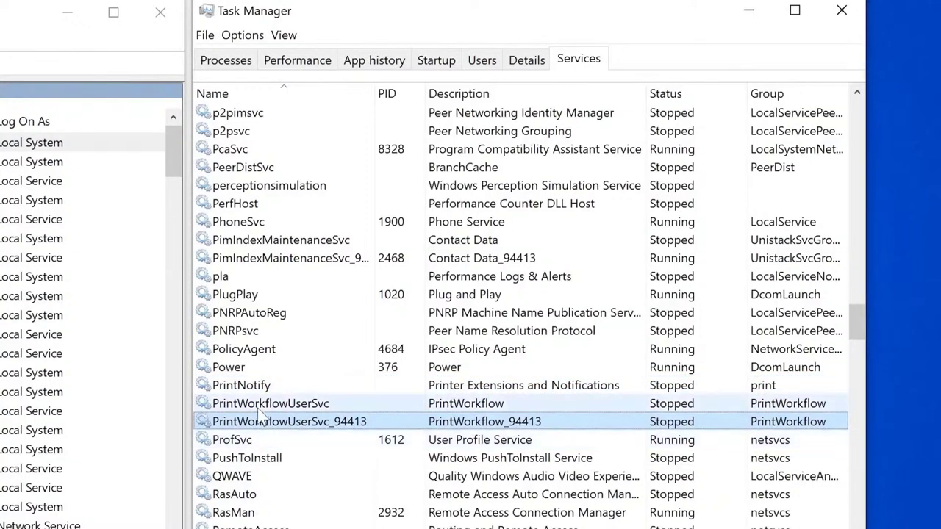
click(276, 389)
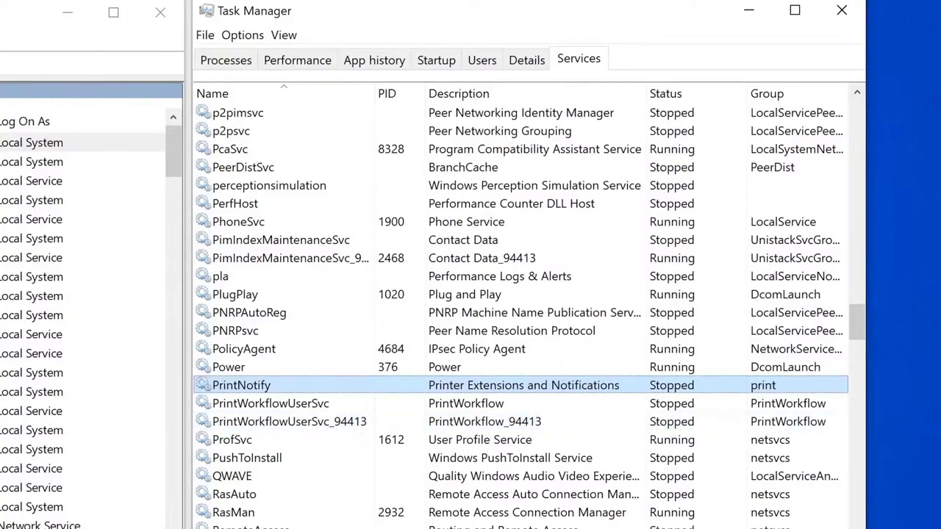
In the Services console list, type 'pr' to jump to the Print Spooler service
click(23, 98)
scroll(168, 141, down, 3)
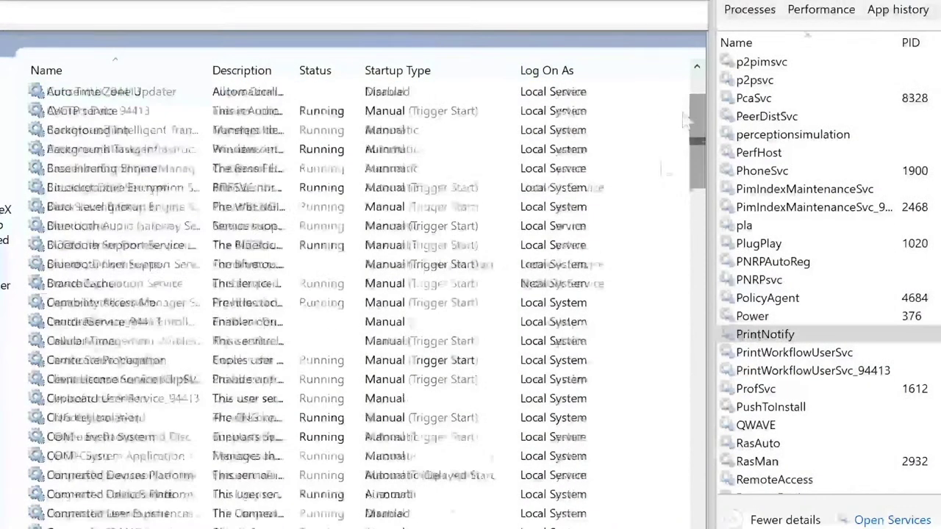
scroll(662, 179, down, 6)
scroll(683, 146, up, 6)
click(213, 250)
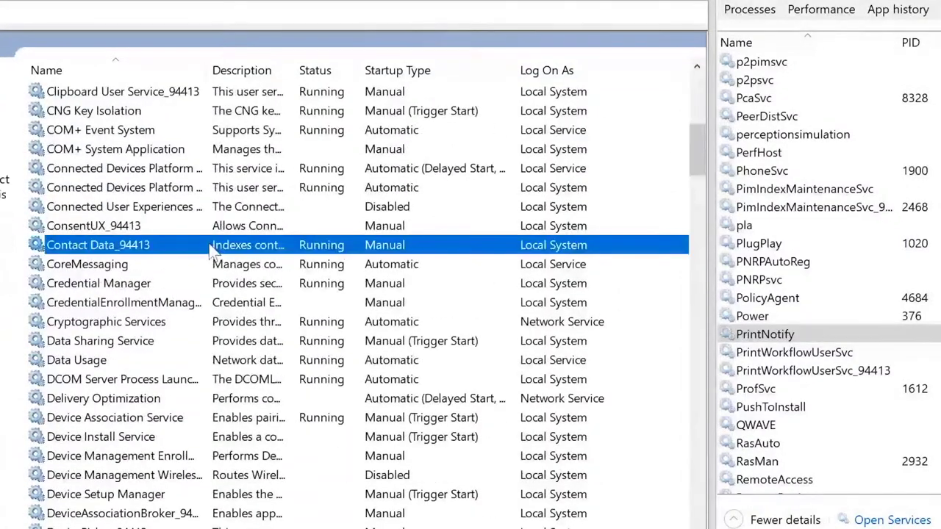
key(p)
key(r)
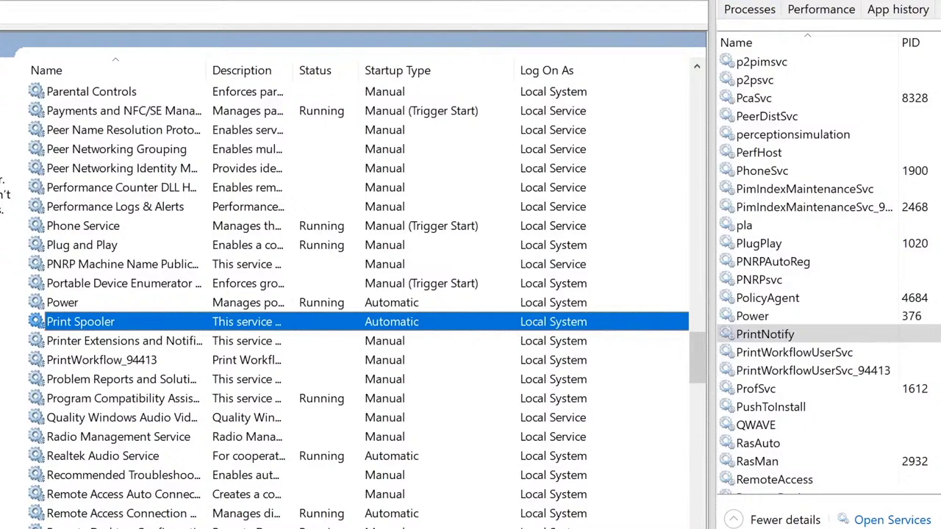
Compare with Task Manager's PrintNotify and PNRPAutoReg entries and shift Task Manager slightly right
click(764, 2)
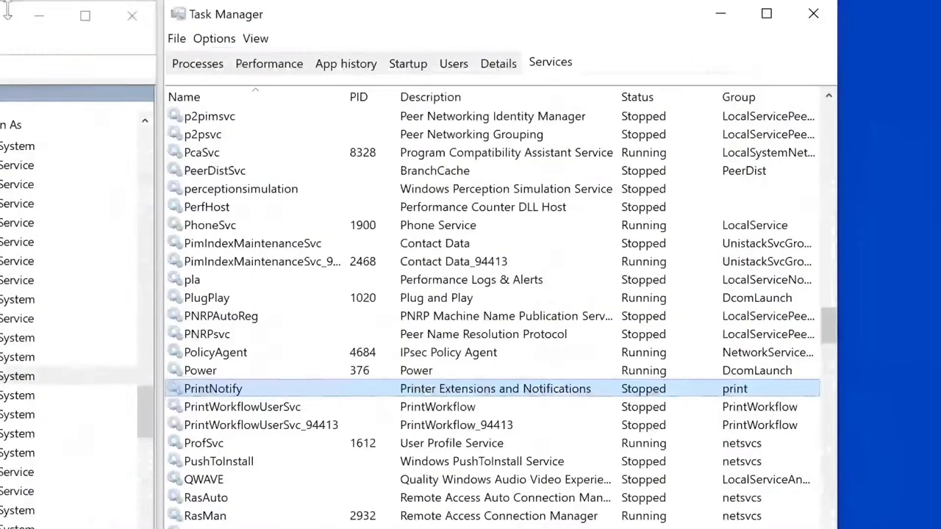
click(14, 376)
click(308, 12)
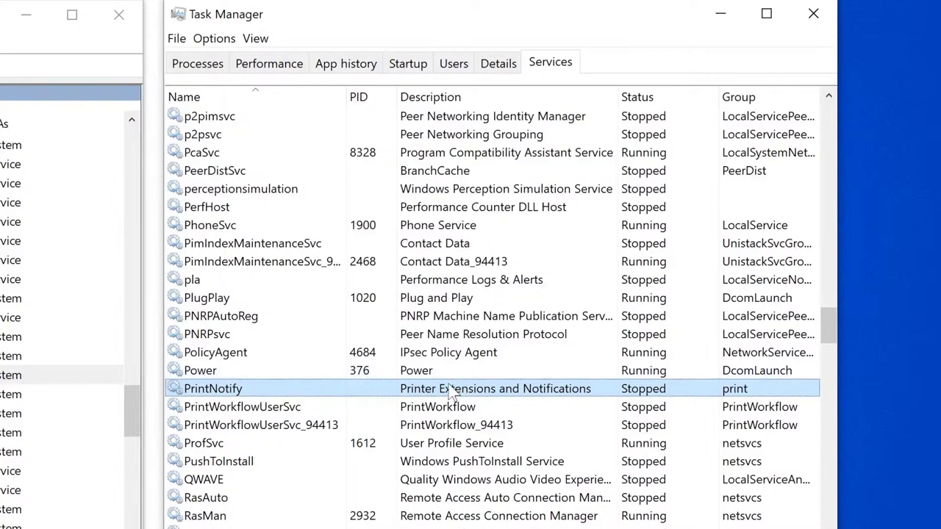
click(436, 323)
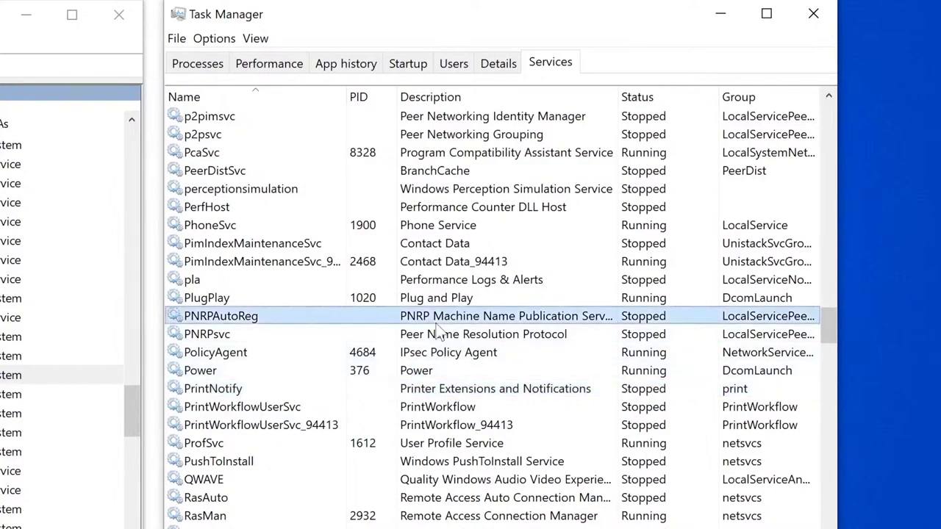
mouse_move(463, 17)
mouse_down()
mouse_move(489, 28)
mouse_move(466, 41)
mouse_move(448, 20)
mouse_up()
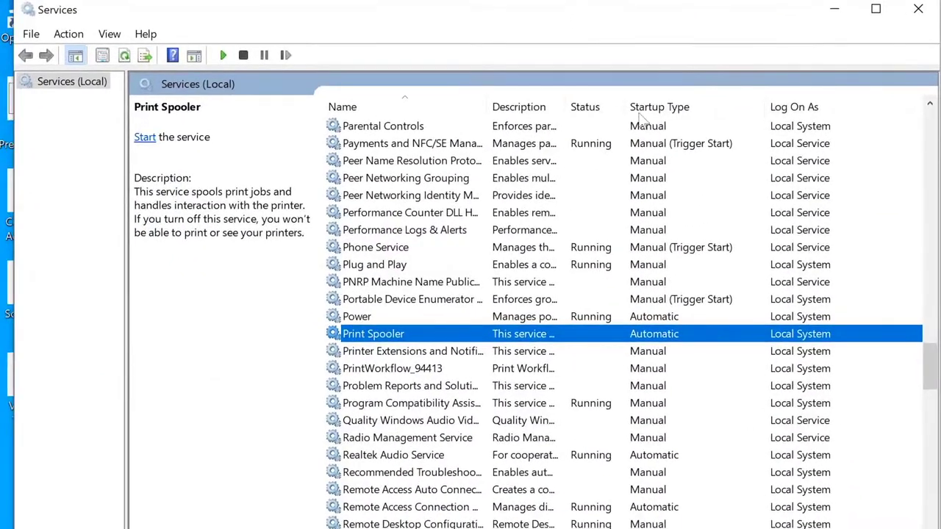
Start the Print Spooler service from its right-click menu in Services
right_click(395, 336)
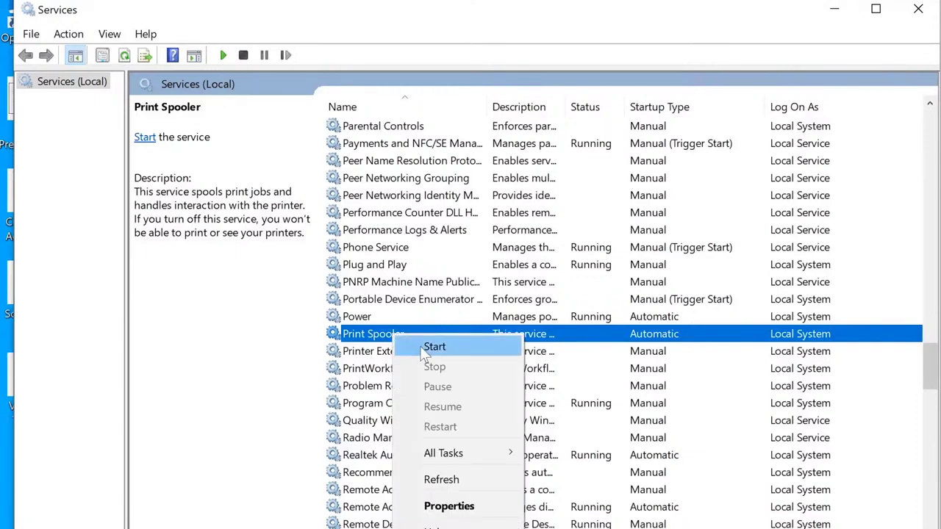
right_click(378, 342)
right_click(390, 339)
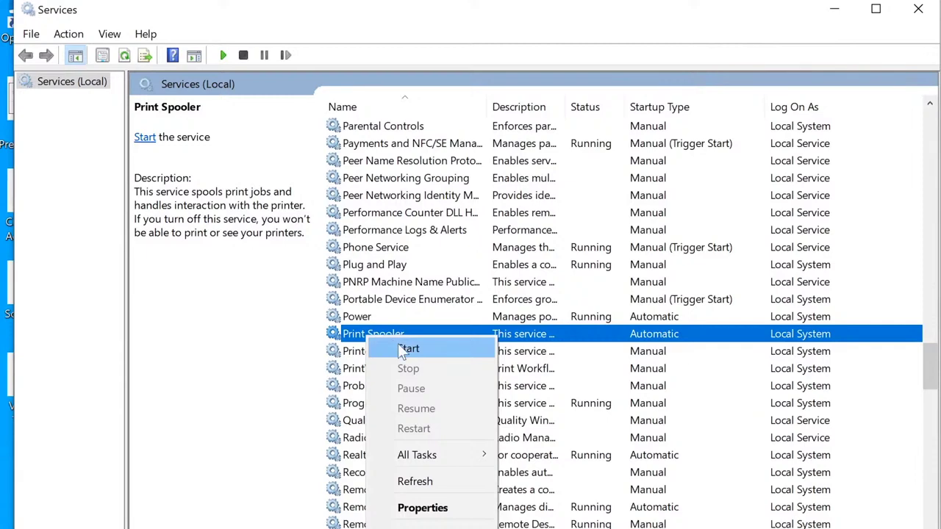
click(403, 348)
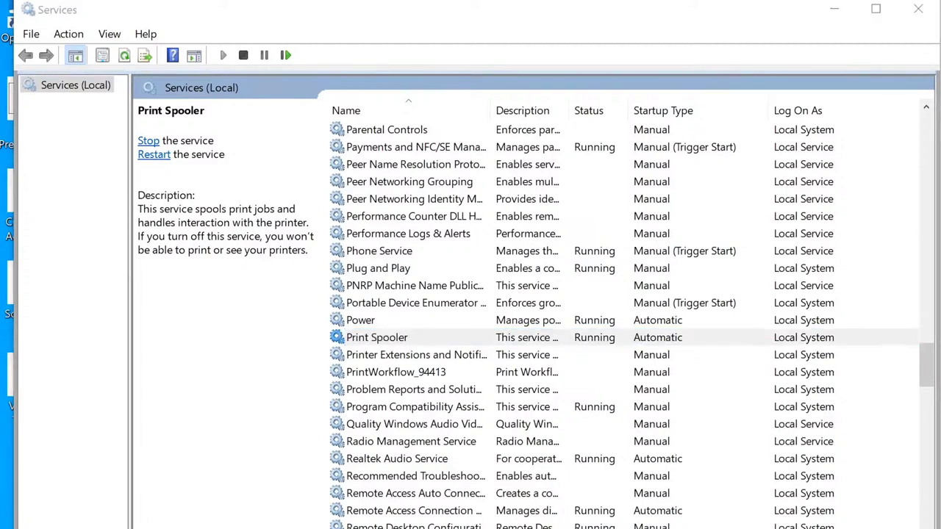
Check the PlugPlay service in Task Manager, then refocus and nudge the Services window
click(404, 19)
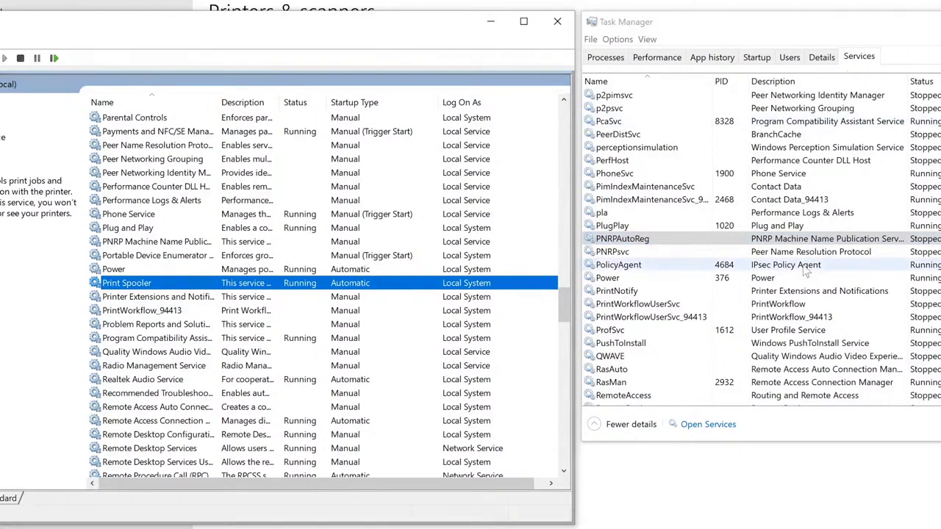
click(738, 26)
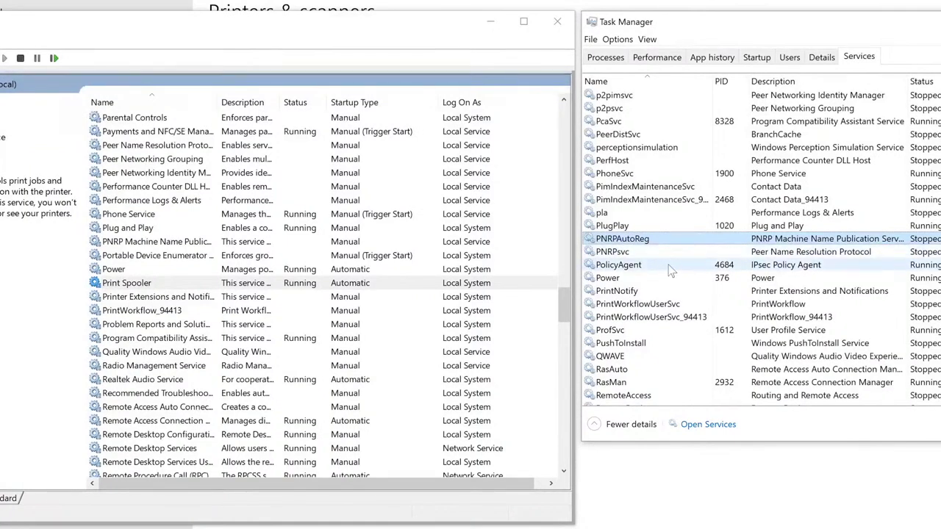
click(720, 226)
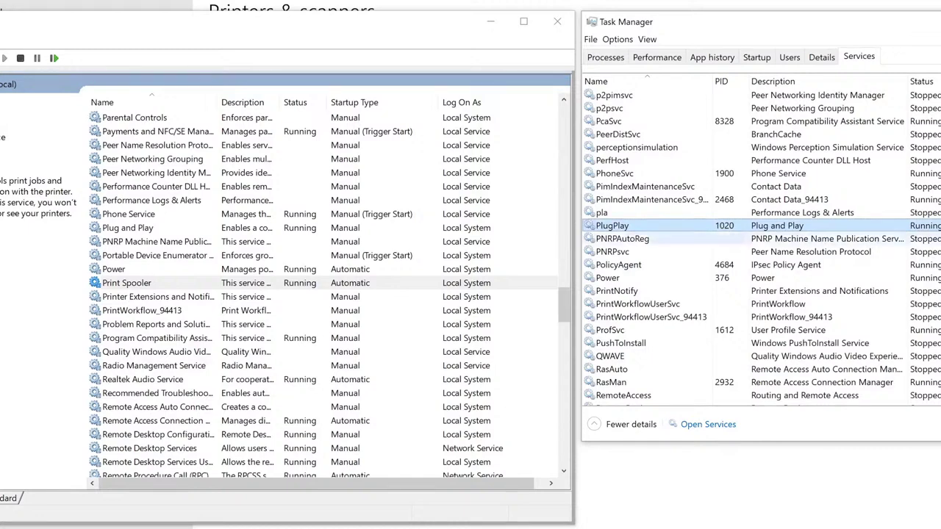
scroll(761, 246, down, 2)
scroll(651, 232, up, 3)
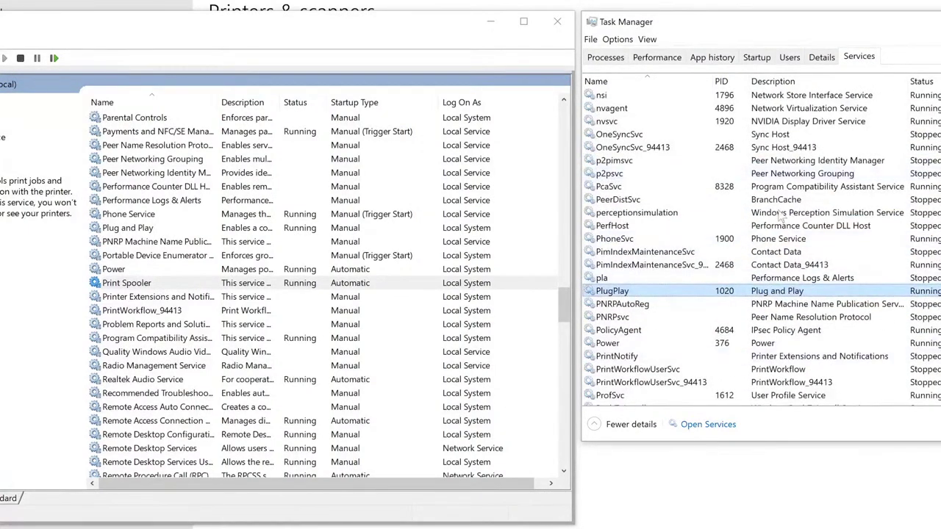
click(239, 34)
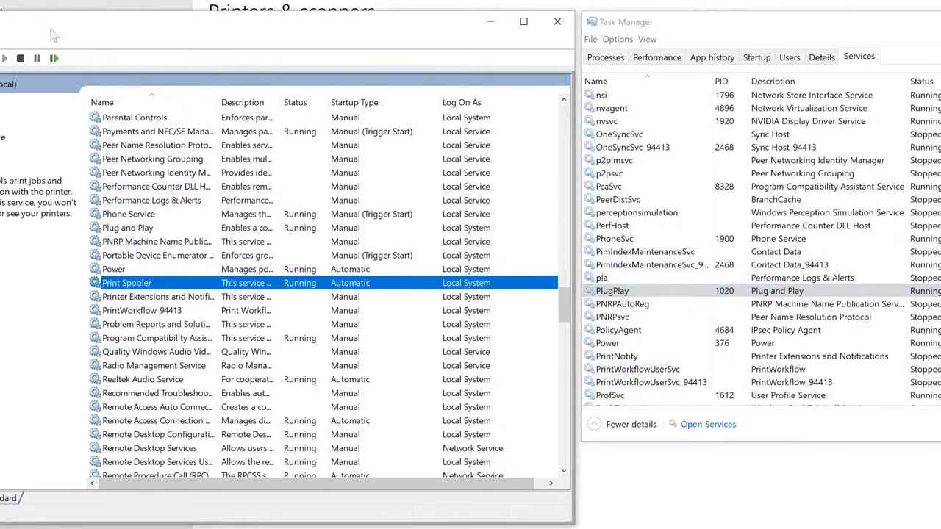
drag(71, 26, 75, 26)
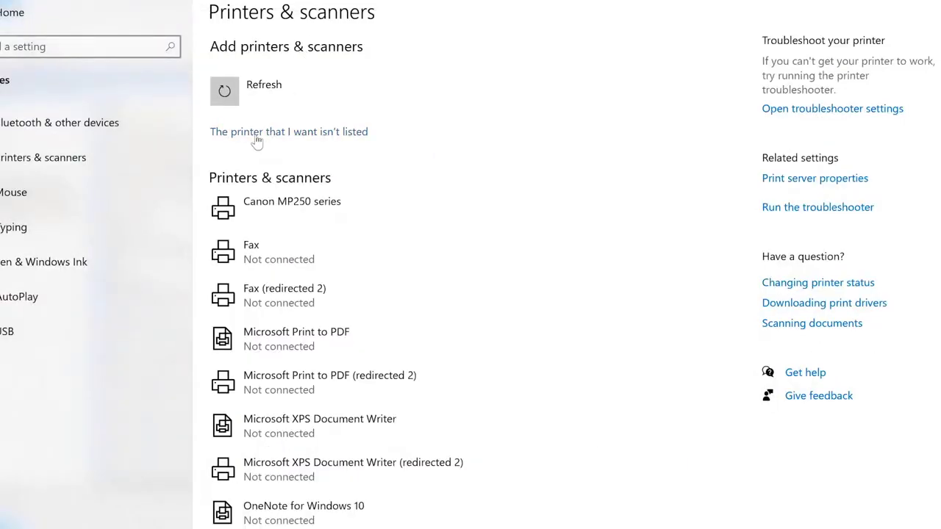
Open the Add Printer wizard for an unlisted printer, pick the TCP/IP address option, then cancel
click(256, 139)
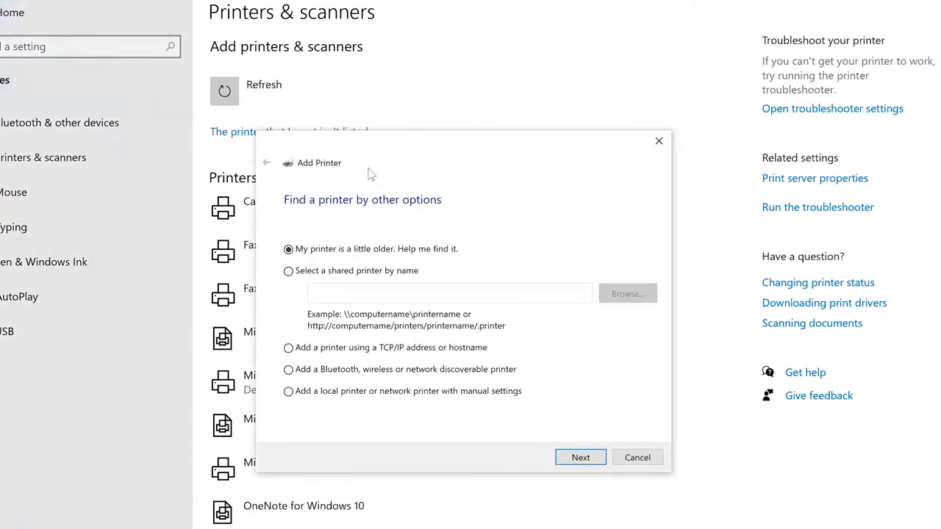
drag(441, 152, 455, 126)
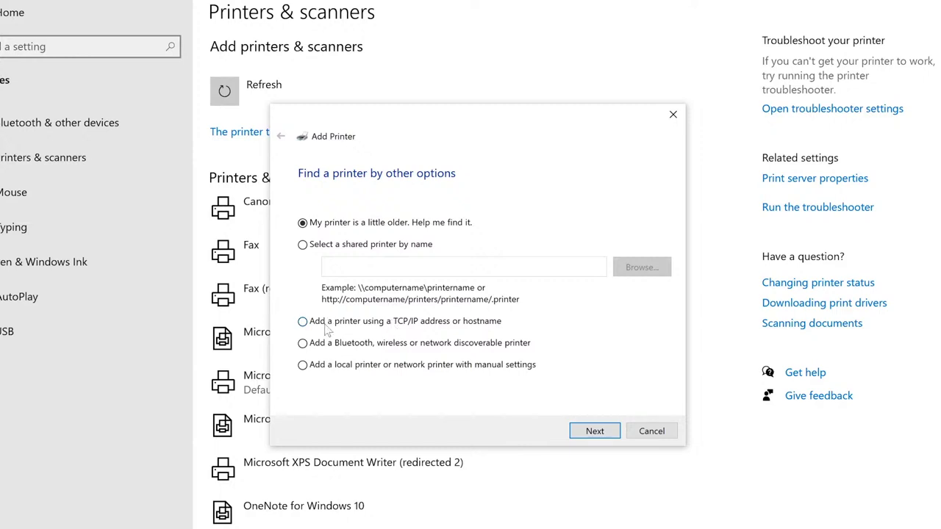
click(324, 326)
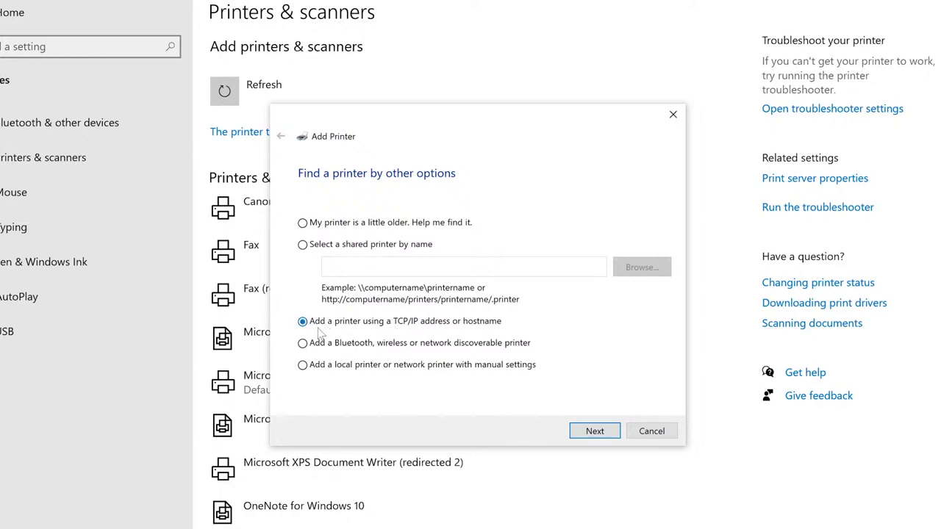
click(651, 433)
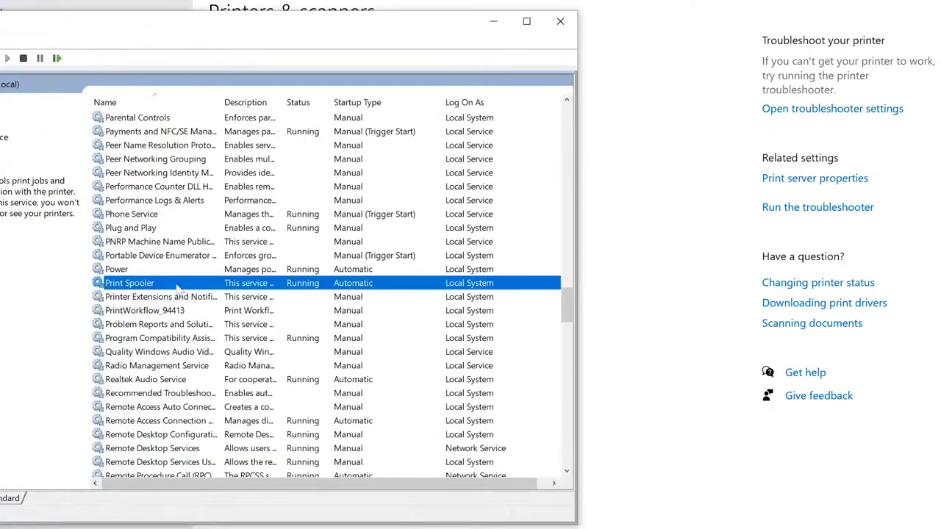
Stop the Print Spooler service and widen the Description column
right_click(180, 285)
click(461, 347)
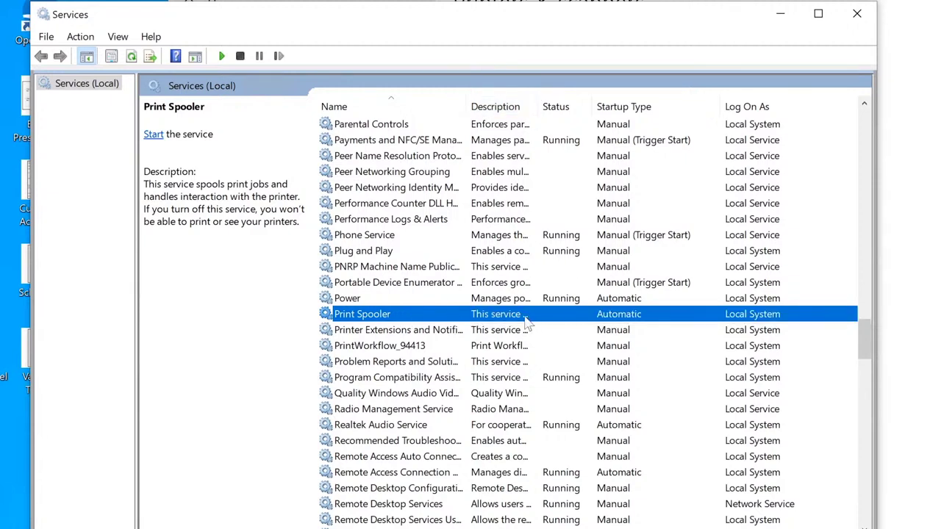
drag(554, 91, 571, 92)
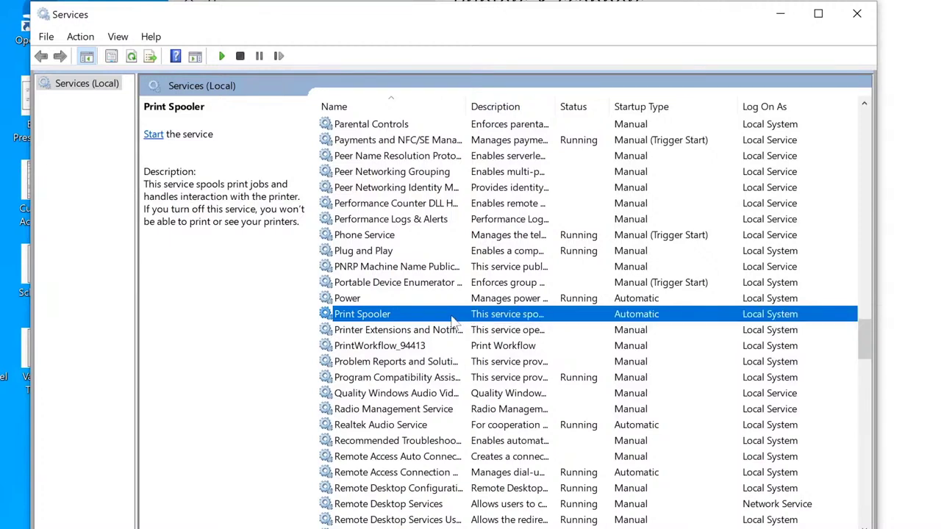
In Print Spooler properties, apply startup type Disabled, then Automatic, and confirm with OK
right_click(453, 318)
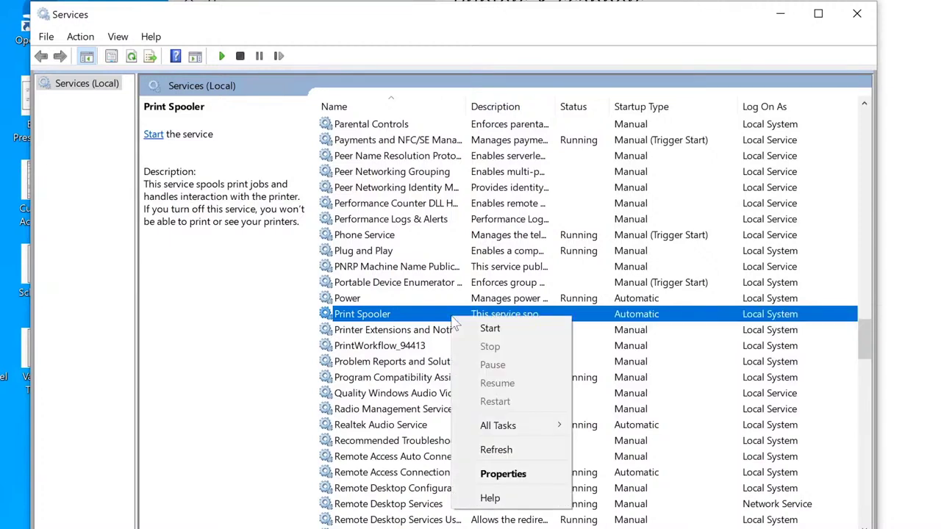
click(507, 474)
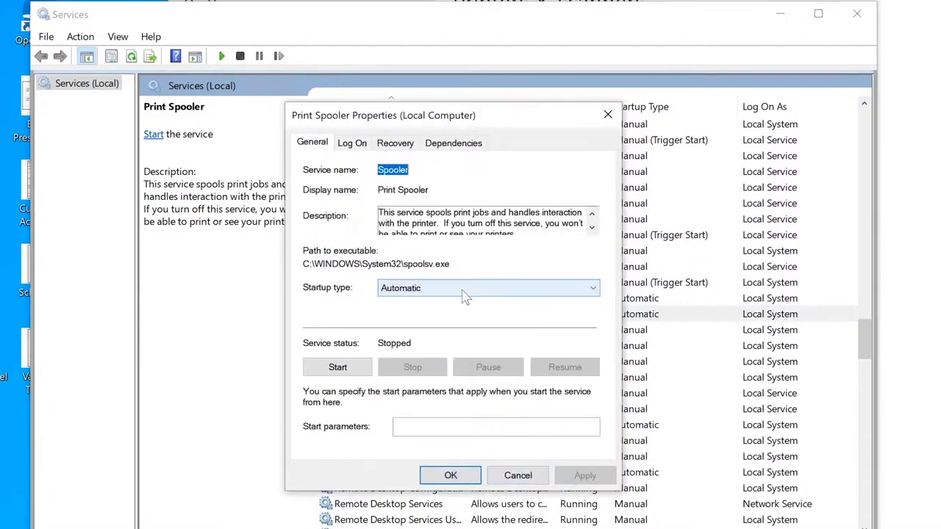
drag(537, 122, 794, 130)
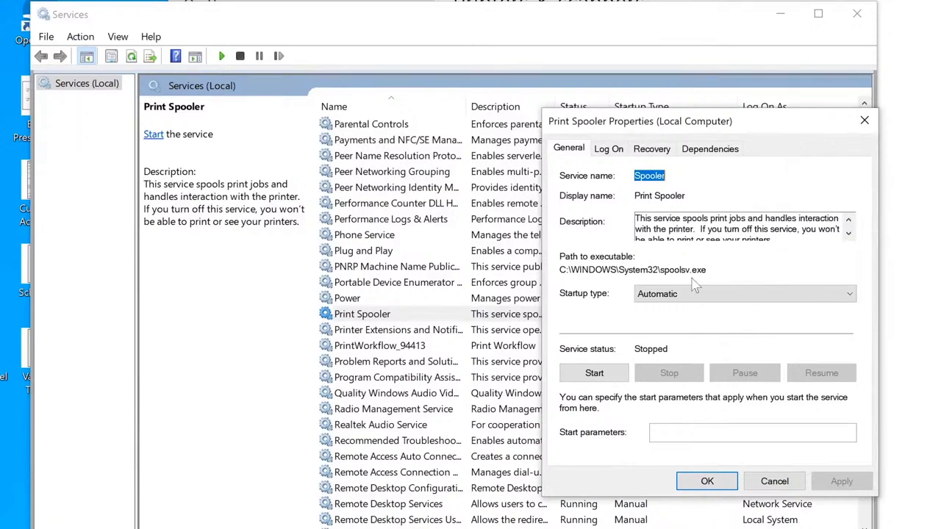
click(679, 294)
click(661, 342)
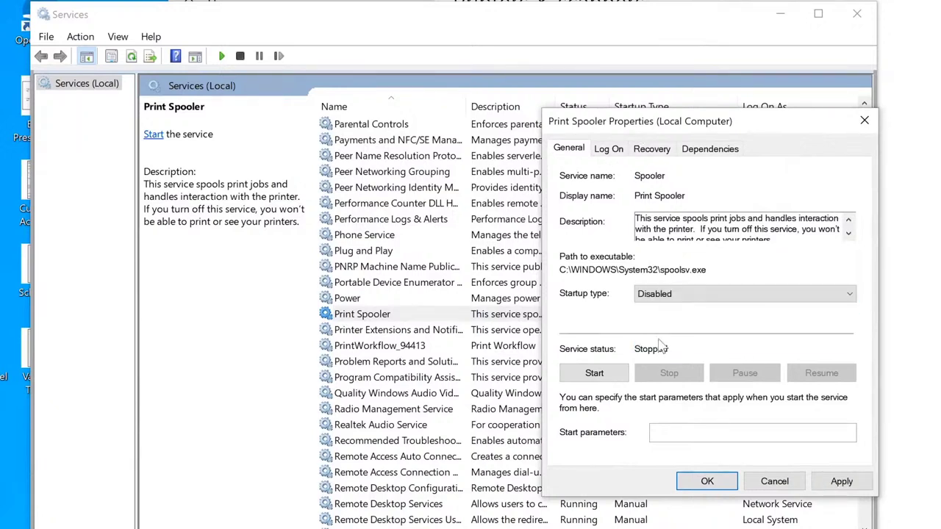
click(842, 482)
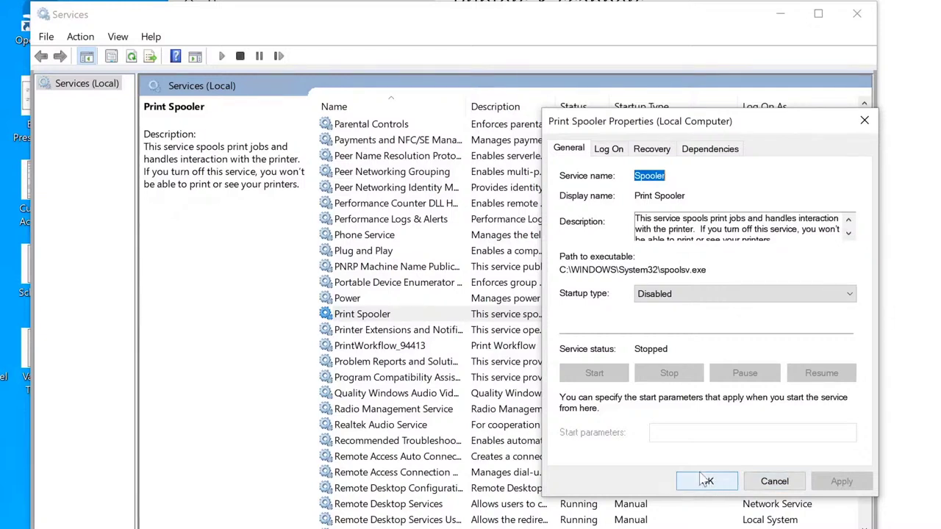
click(727, 295)
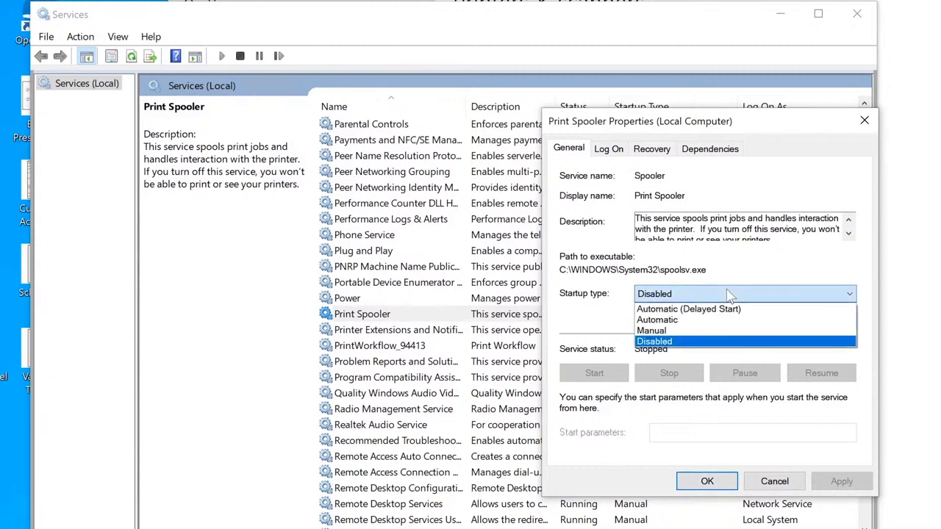
click(699, 320)
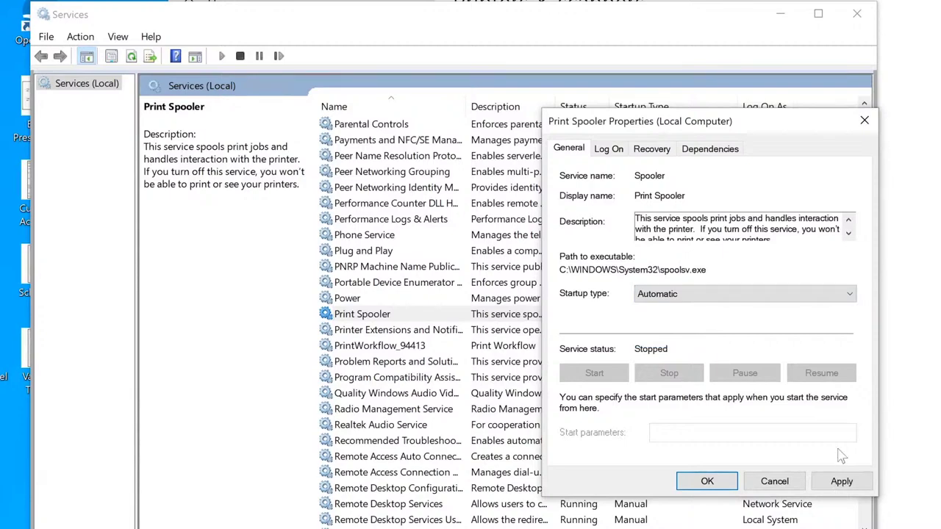
click(841, 481)
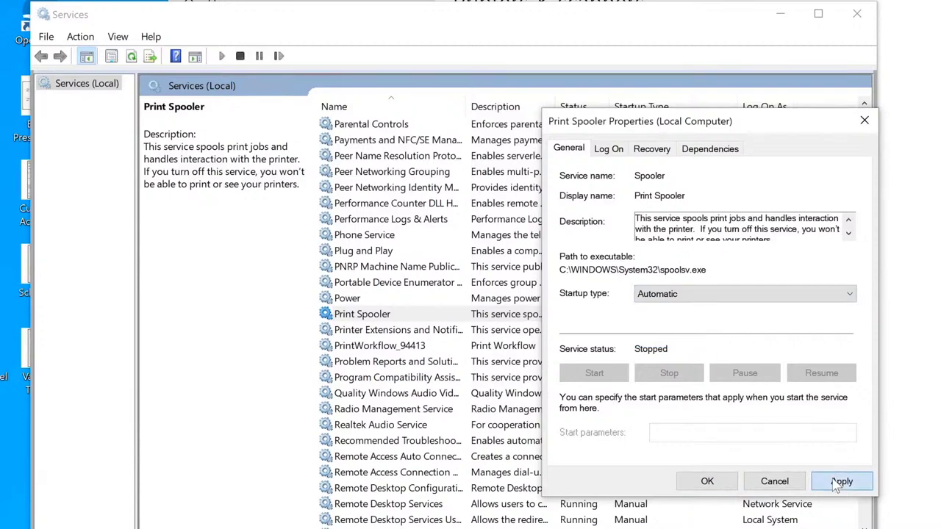
click(708, 482)
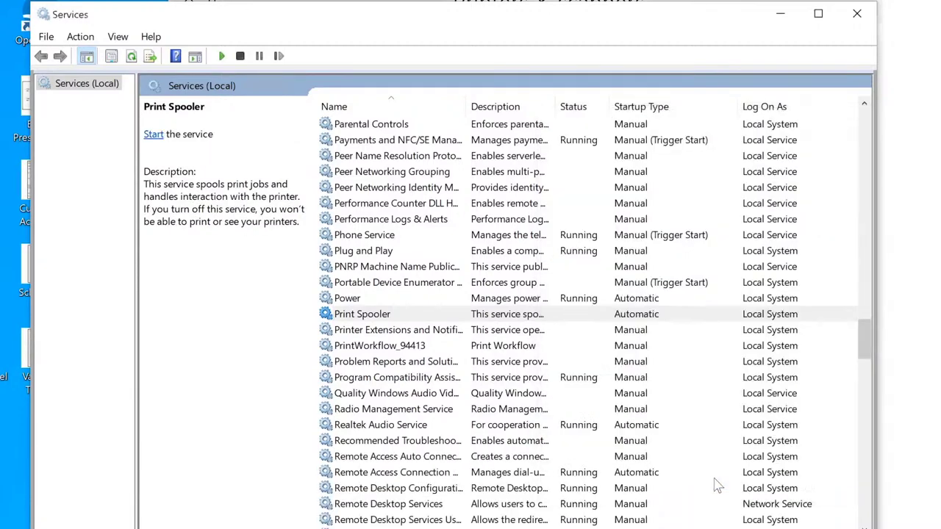
right_click(519, 314)
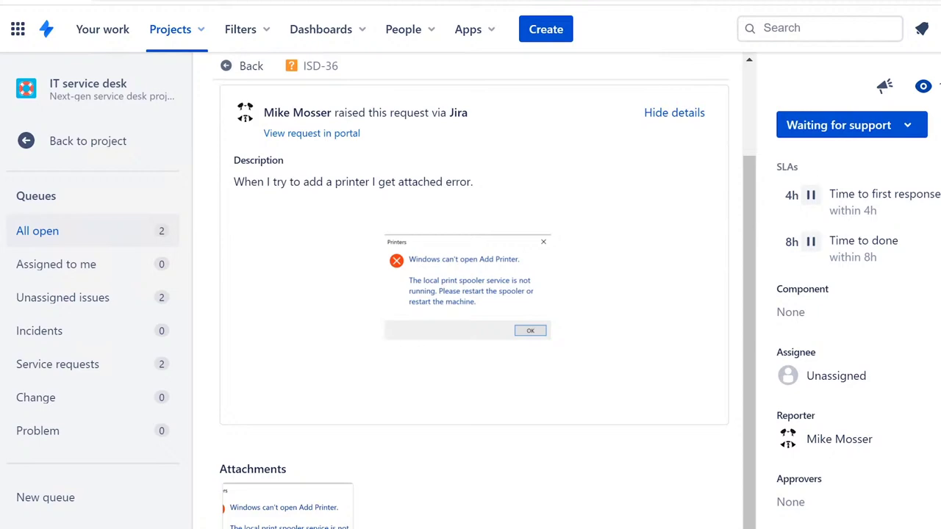
Relaunch the Services app via Windows search for 'services' and move it onto the screen
key(super)
text(services)
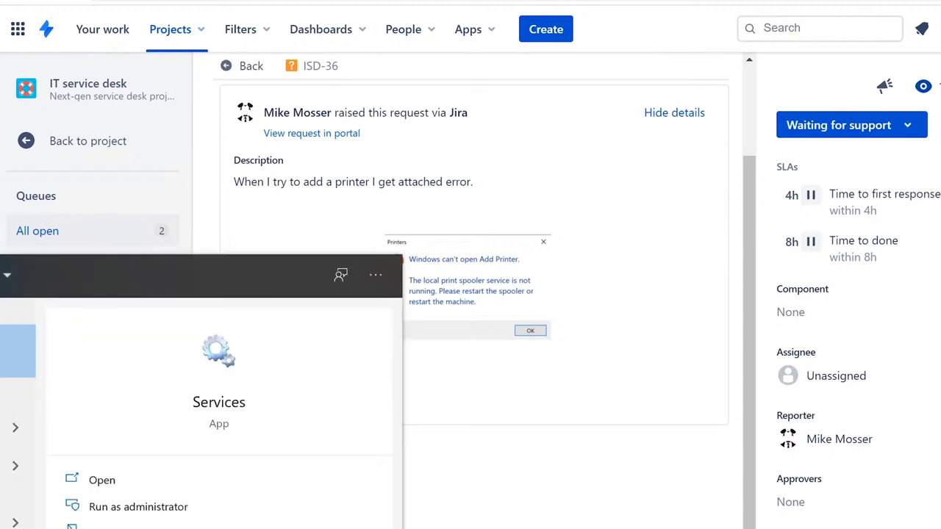
key(Return)
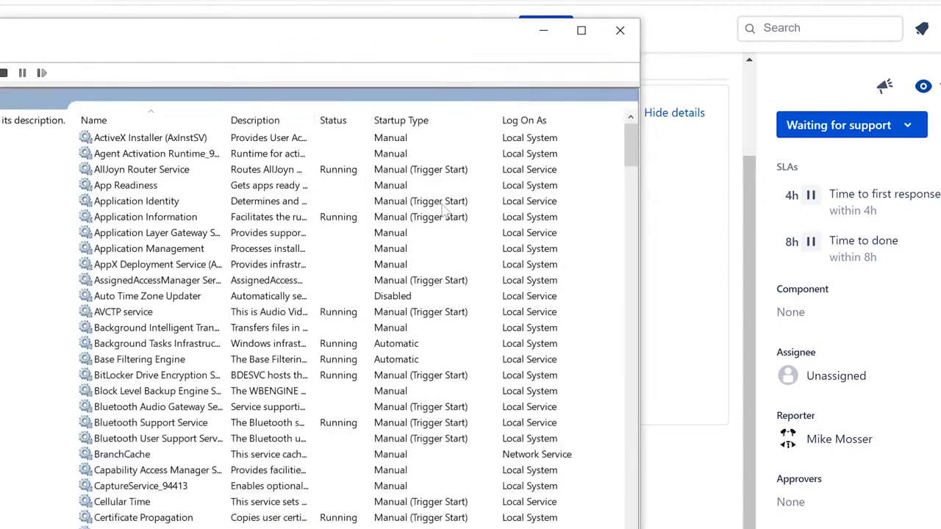
drag(424, 24, 643, 155)
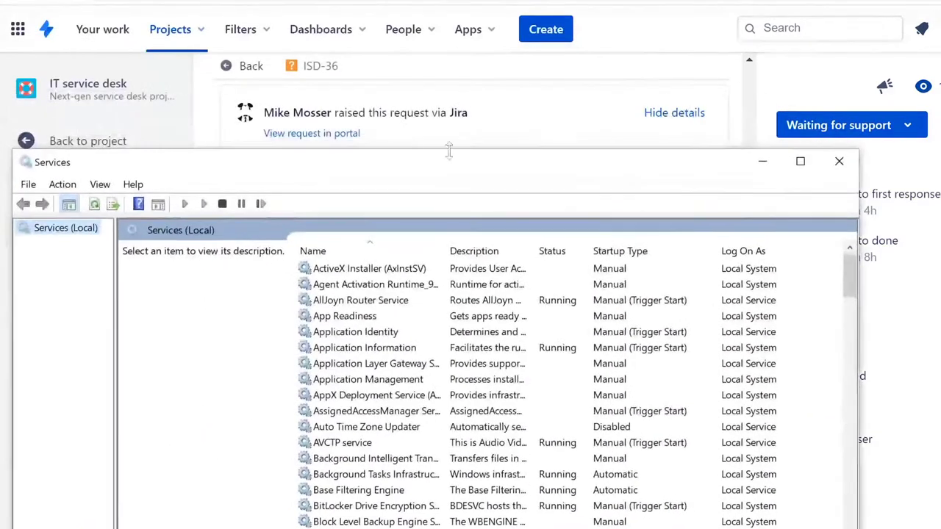
Start connecting to another computer with a computer name, cancel, then close the Services window
click(29, 188)
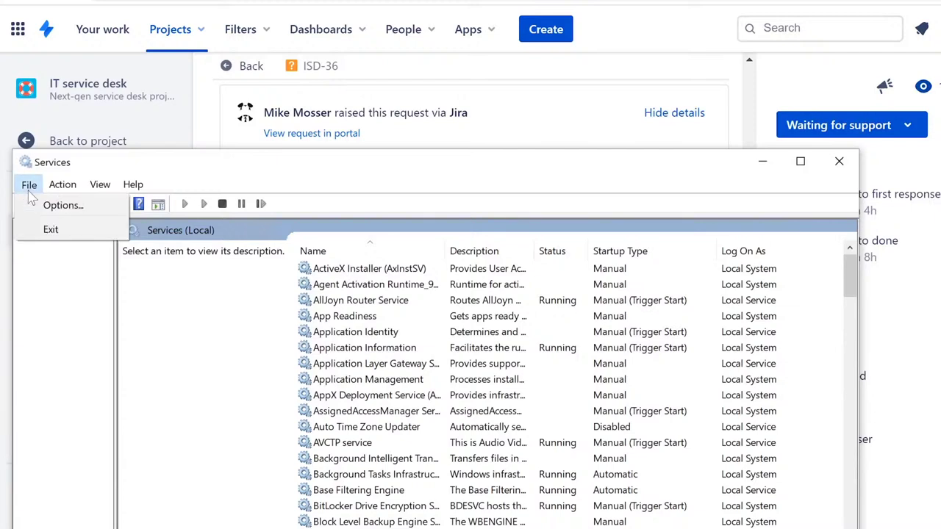
mouse_move(63, 188)
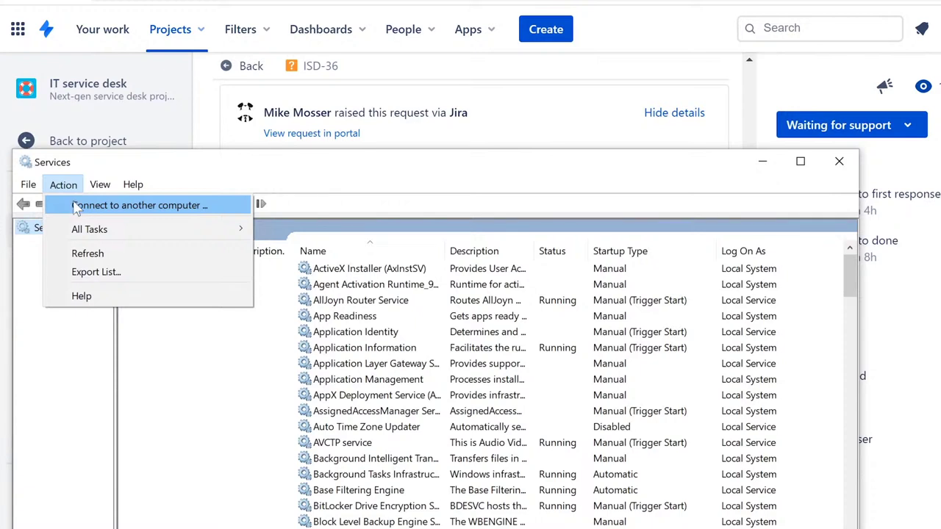
click(79, 209)
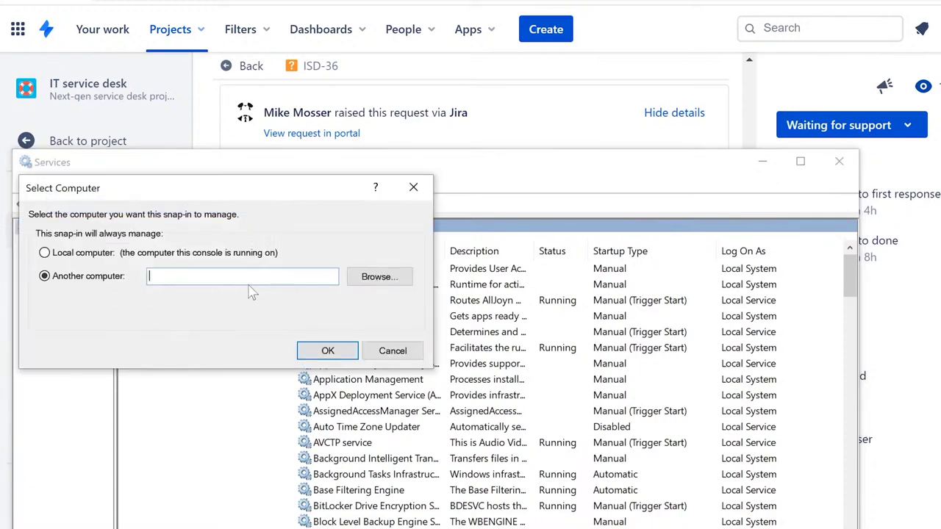
text(mikescomputemame)
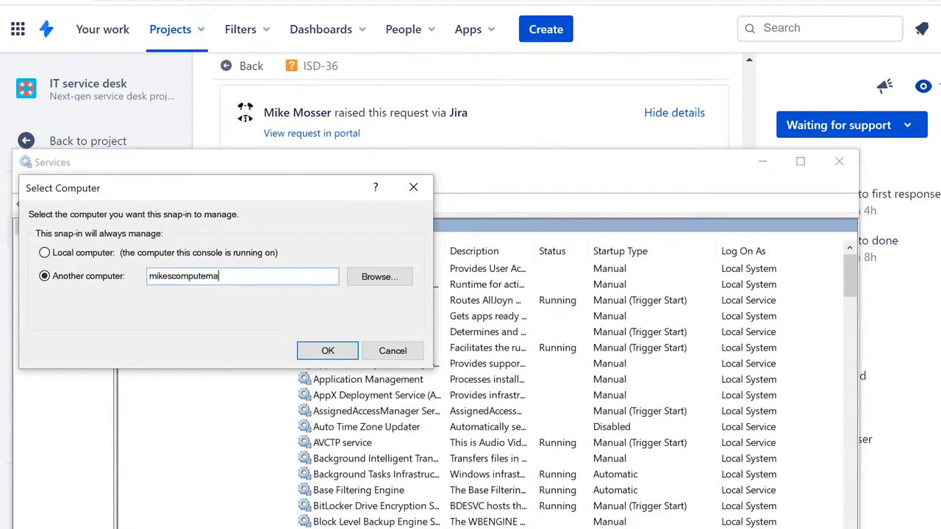
click(417, 354)
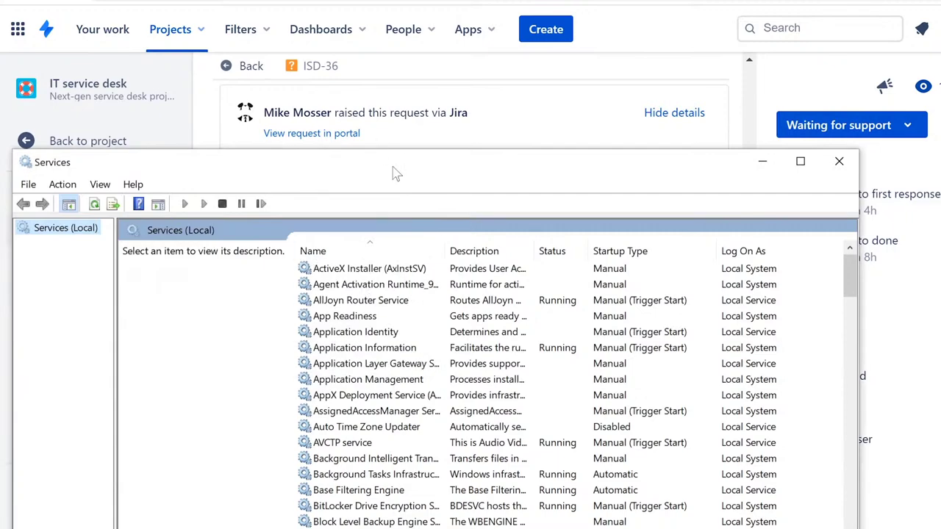
drag(394, 169, 364, 78)
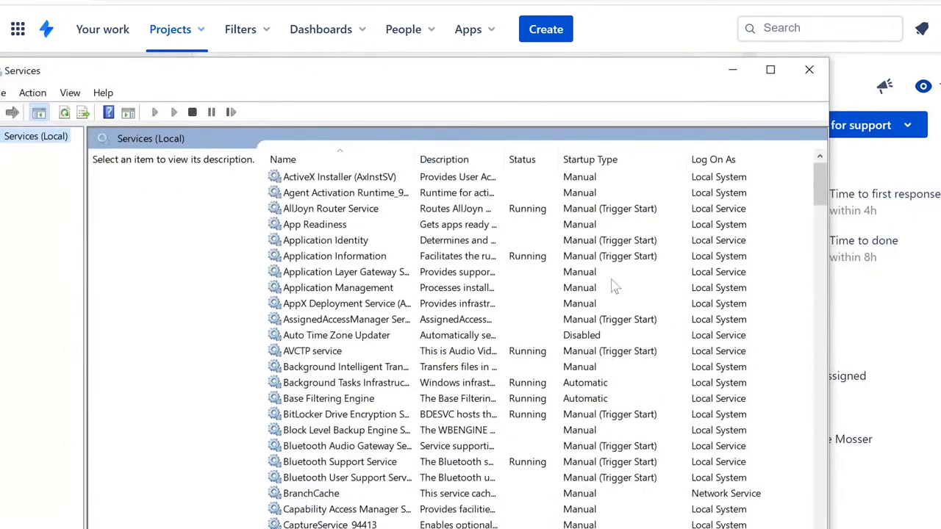
click(809, 66)
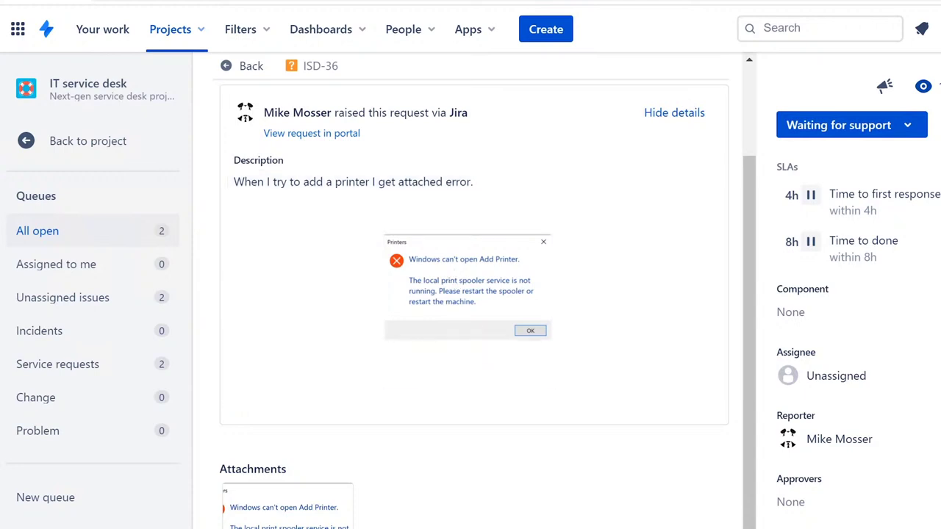
Reply to the customer that printing is enabled on their computer, asking them to retry and report issues
scroll(474, 294, down, 2)
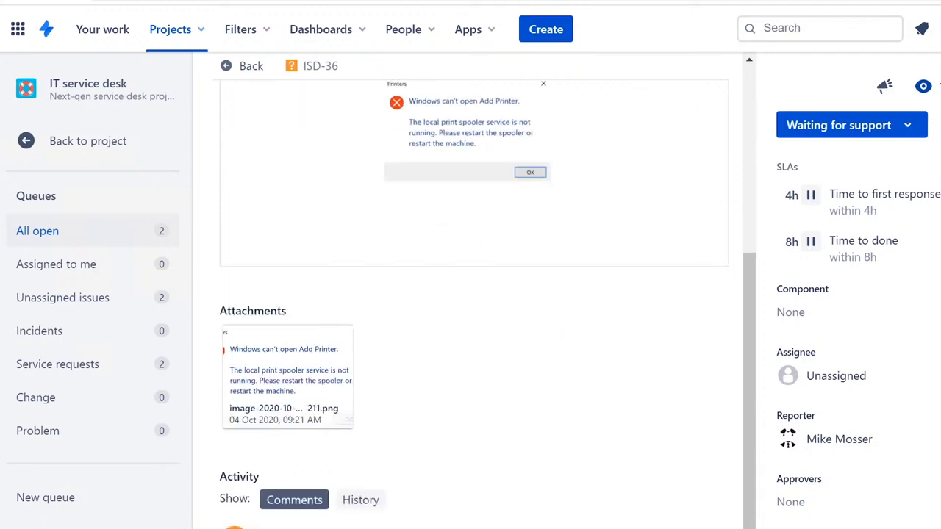
text(Helo)
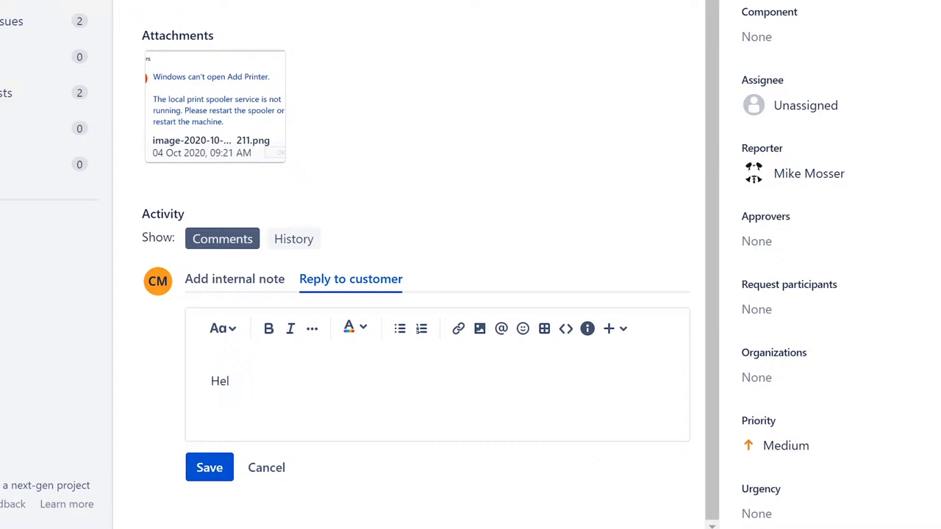
text(lo Mike, I have enable)
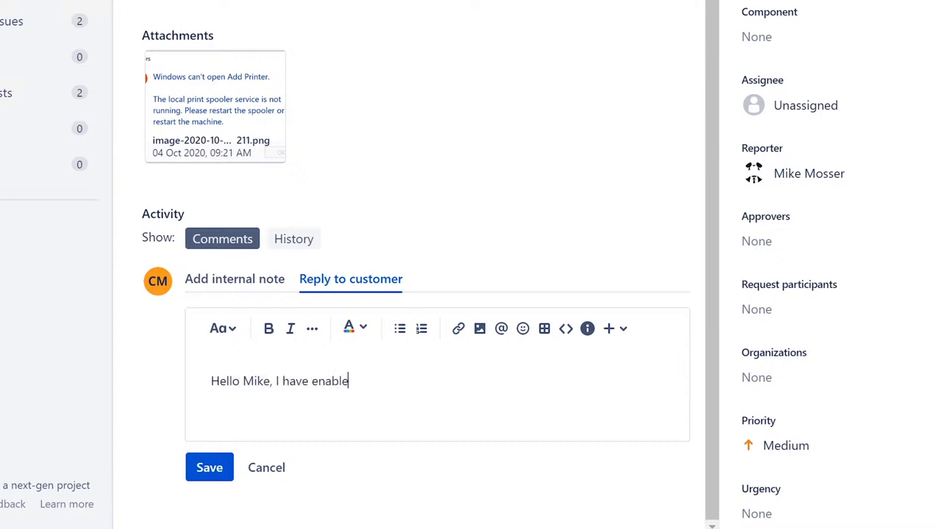
text(d Printing on yuou)
key(BackSpace)
key(BackSpace)
key(BackSpace)
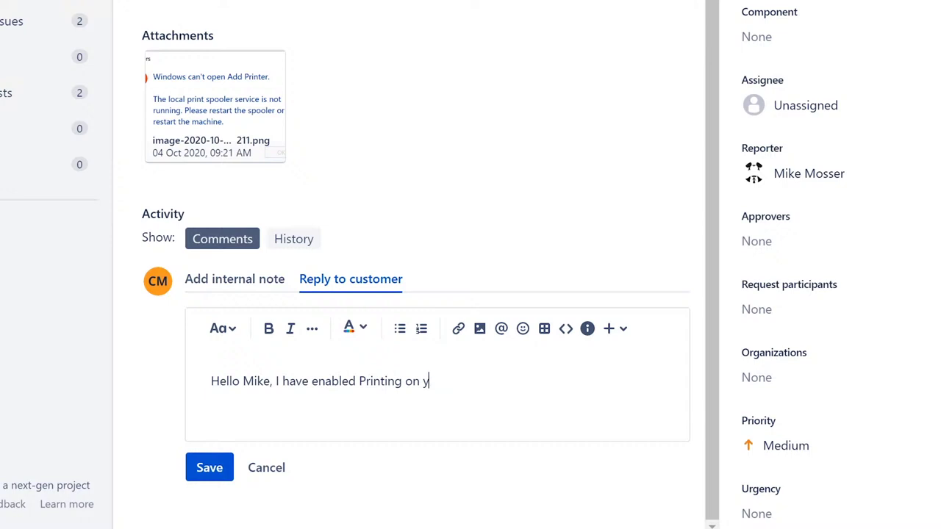
text(our comput)
text(er4)
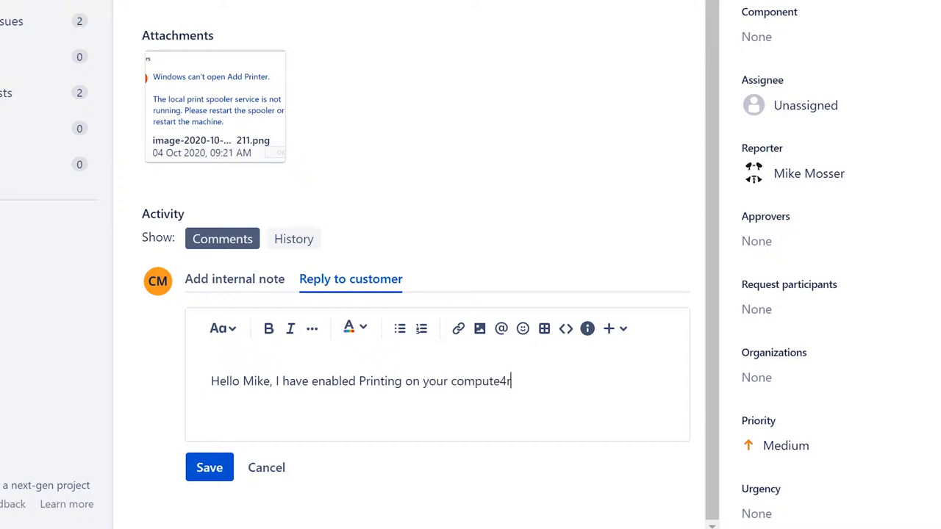
key(BackSpace)
key(BackSpace)
text(r. Please try again and )
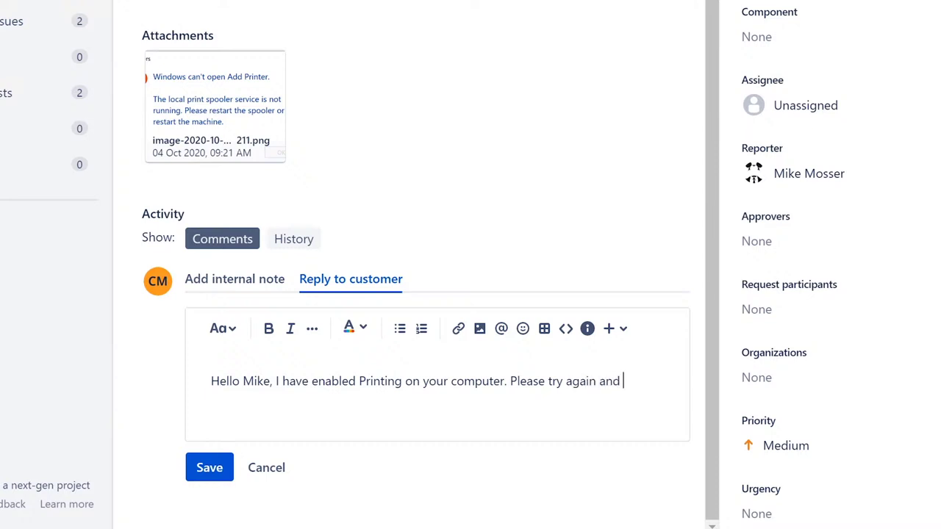
text(let me know if an)
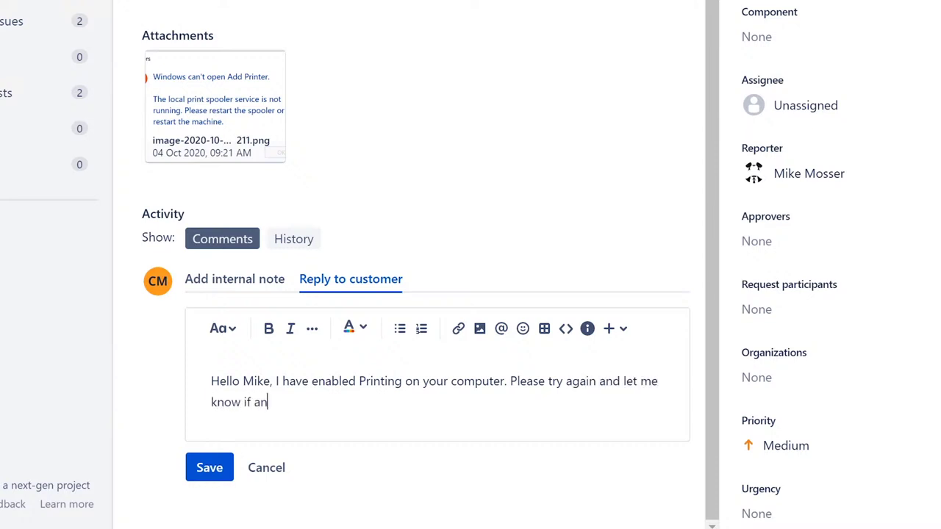
text(y issues. Ervin)
click(220, 469)
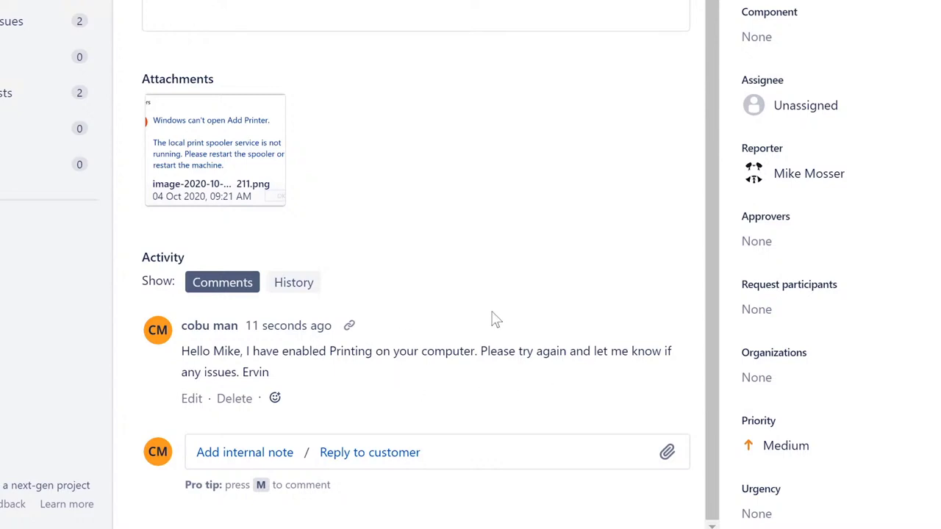
Post an internal note on ISD-36 saying 'Printing now works fine.' followed by the agent's sign-off
drag(480, 350, 523, 369)
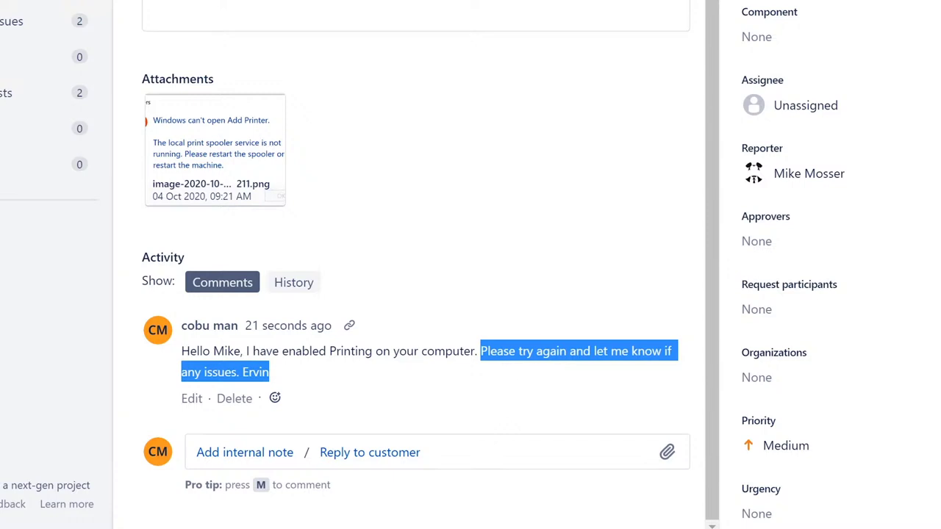
click(523, 369)
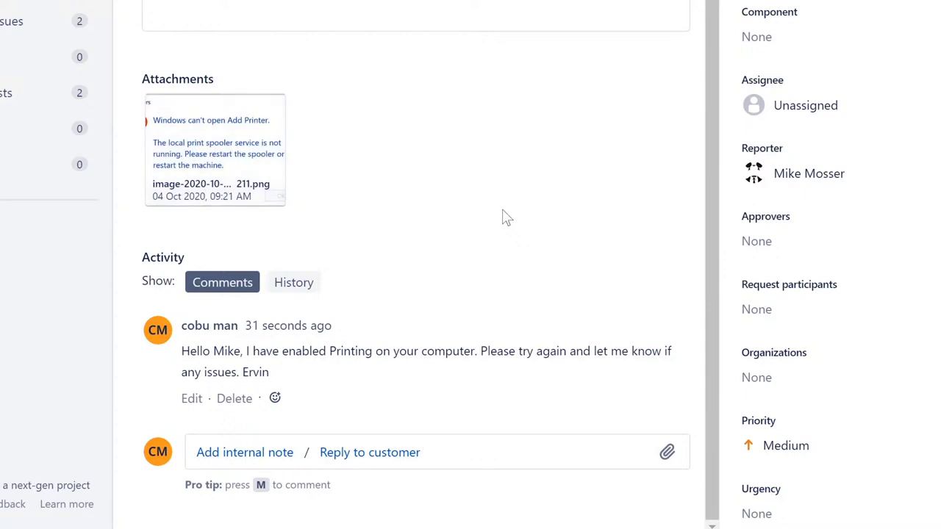
click(302, 463)
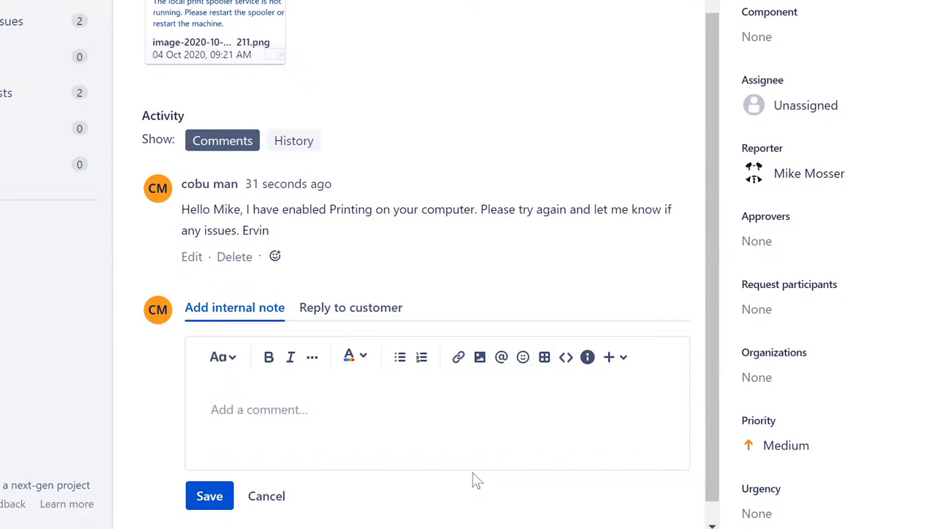
text(Printing now workis)
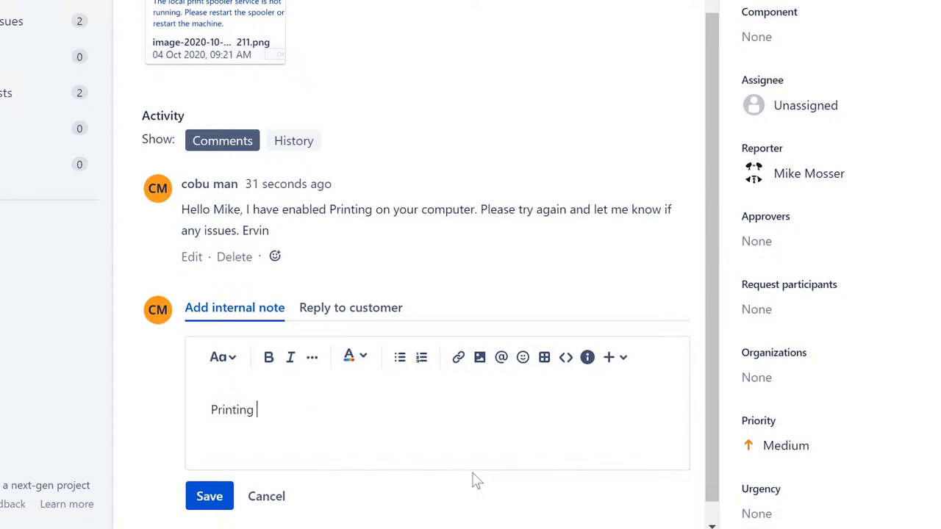
key(BackSpace)
key(BackSpace)
key(BackSpace)
text(s fine. Ervin)
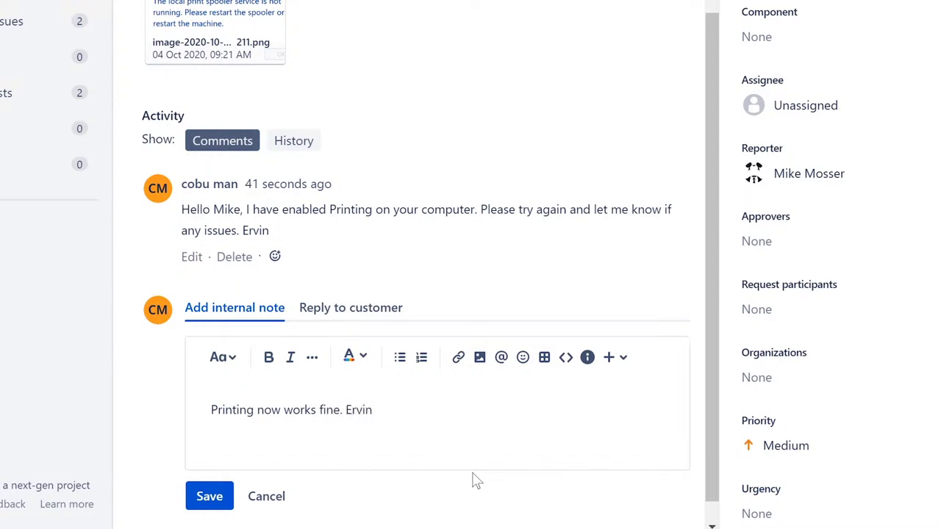
click(212, 495)
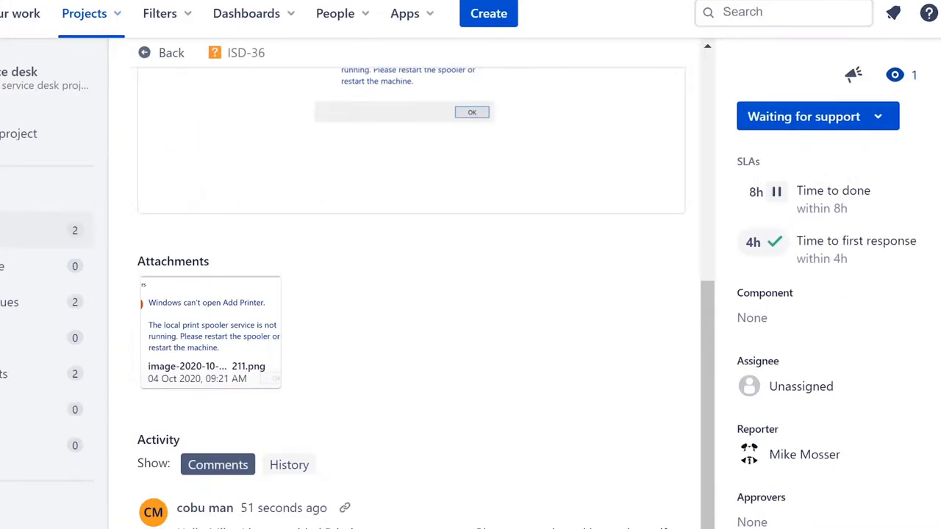
Transition ISD-36 from Waiting for support to Completed
scroll(412, 294, up, 3)
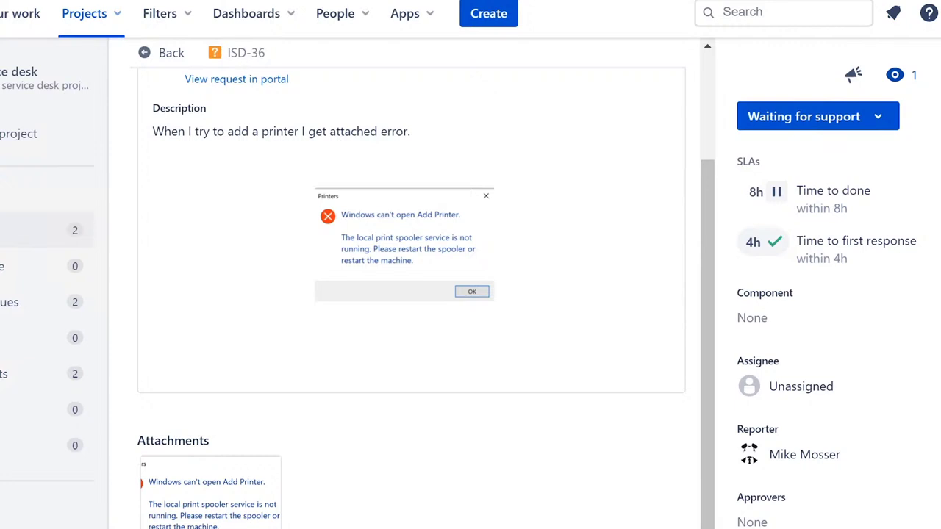
scroll(344, 507, down, 3)
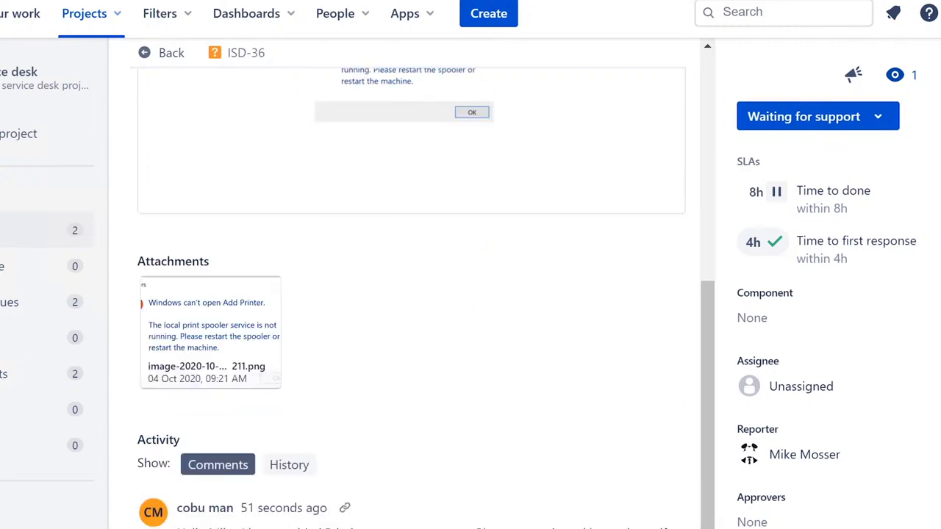
scroll(411, 294, up, 5)
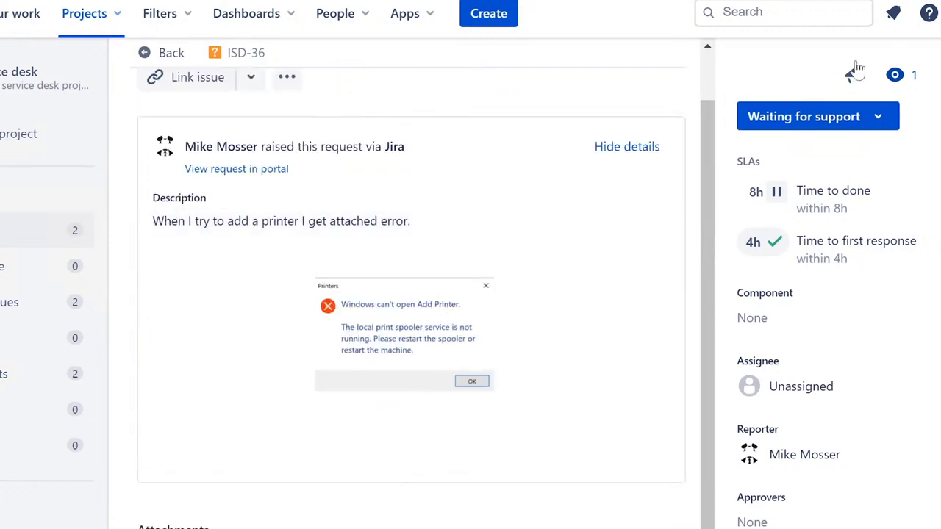
click(880, 122)
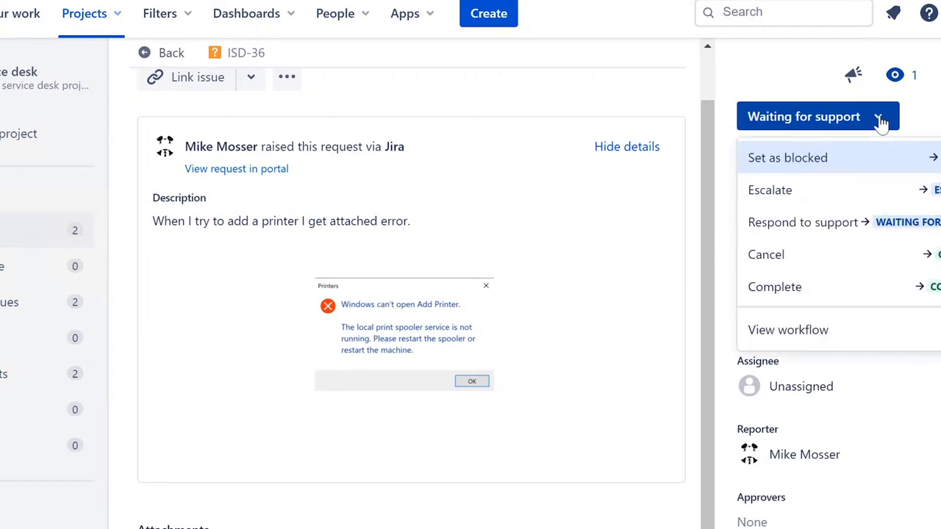
click(821, 285)
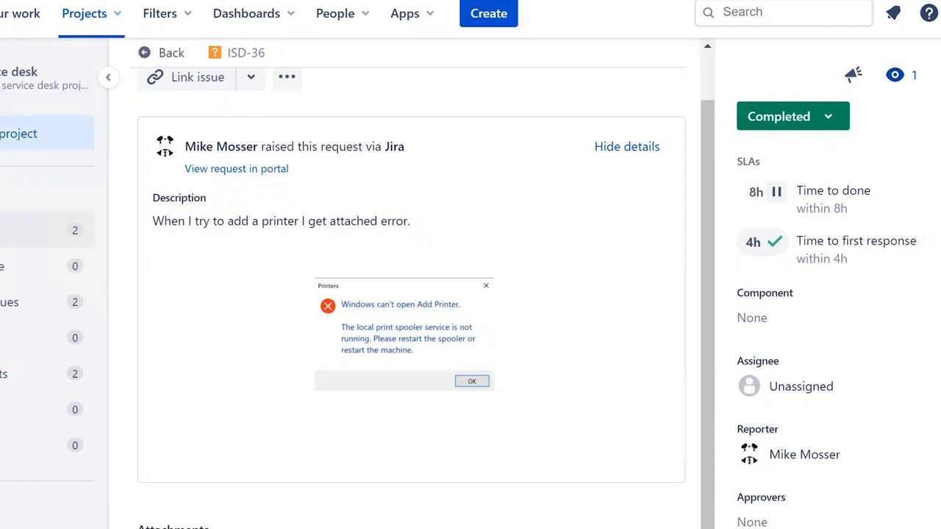
scroll(44, 133, down, 3)
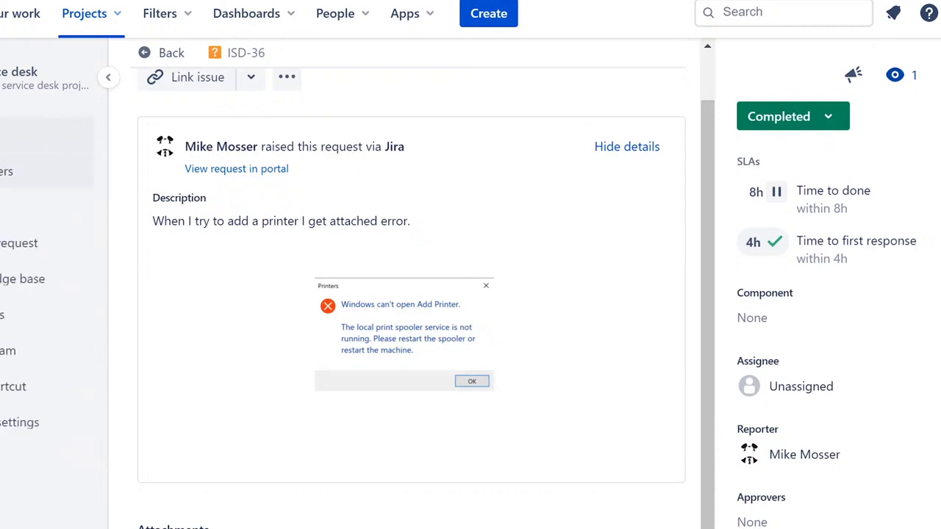
scroll(45, 133, up, 3)
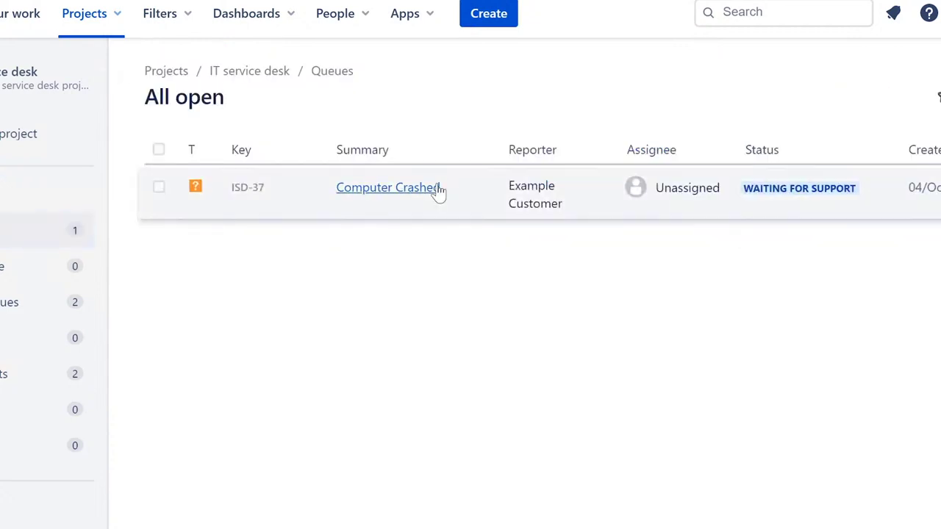
Open ISD-37 'Computer Crashed.' and read its description of the crash and burning-plastic smell
click(404, 189)
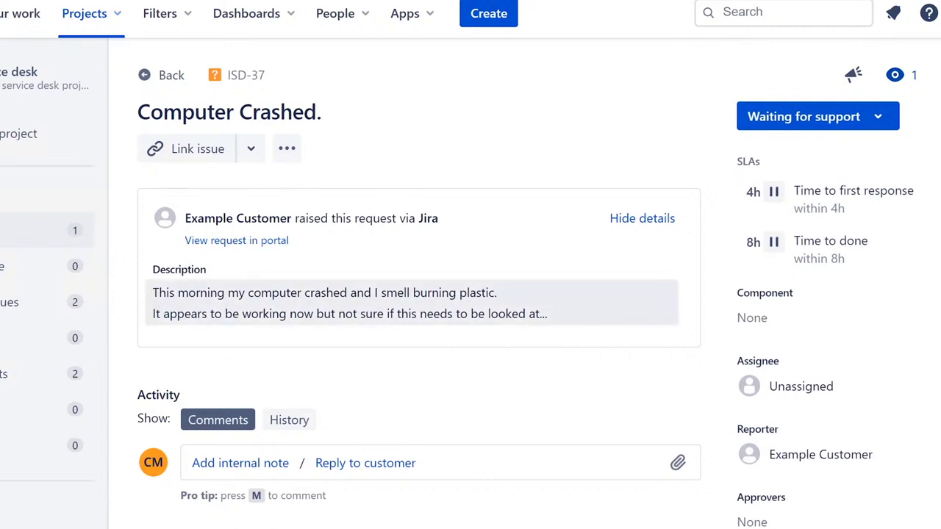
drag(159, 293, 517, 309)
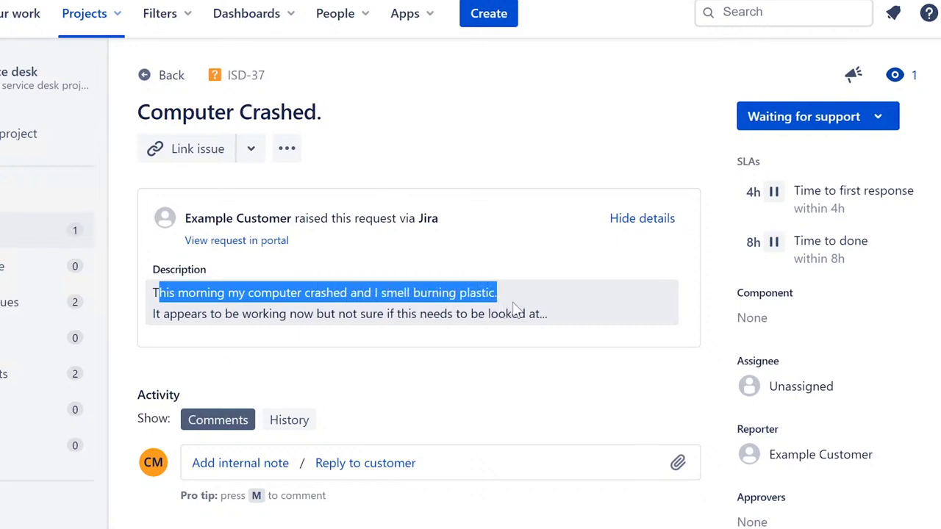
click(147, 318)
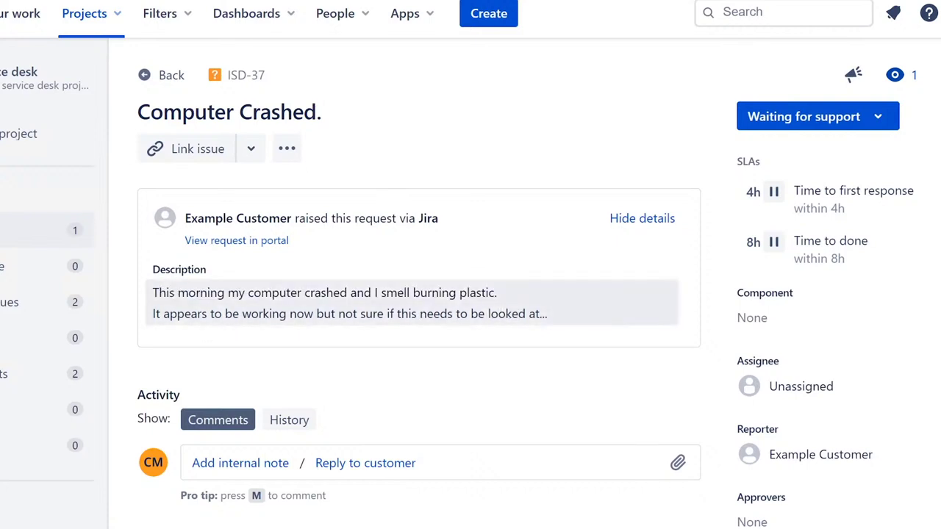
drag(547, 314, 152, 313)
click(152, 314)
drag(547, 314, 160, 314)
click(160, 314)
drag(548, 314, 153, 314)
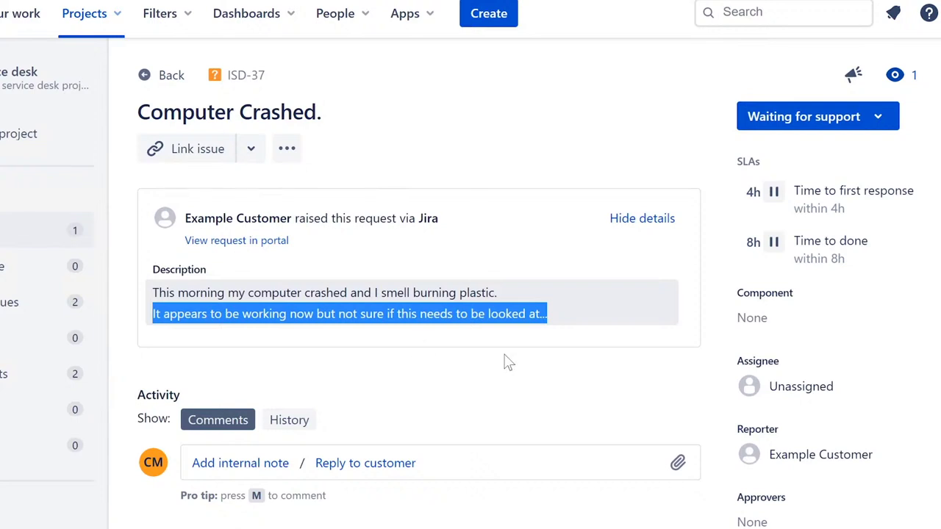
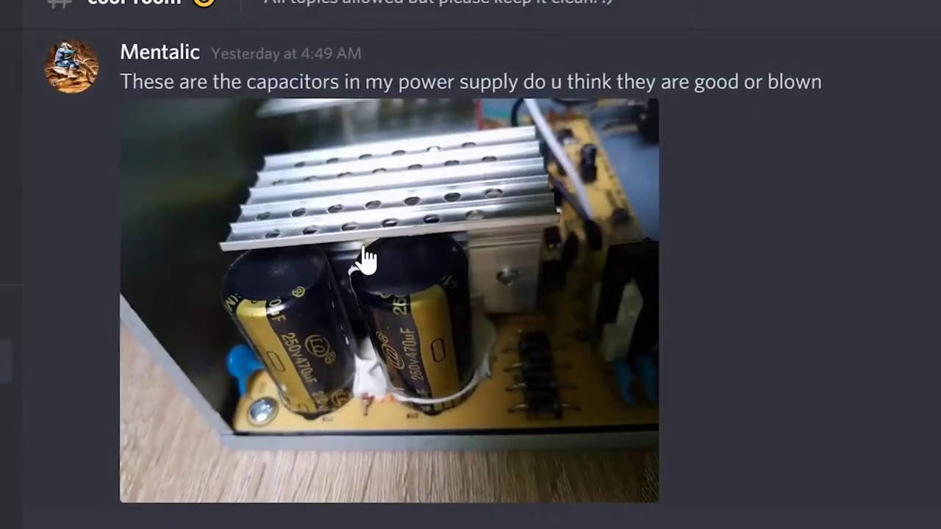
Enlarge the chat photo of the power-supply capacitors to inspect whether they look blown
click(400, 300)
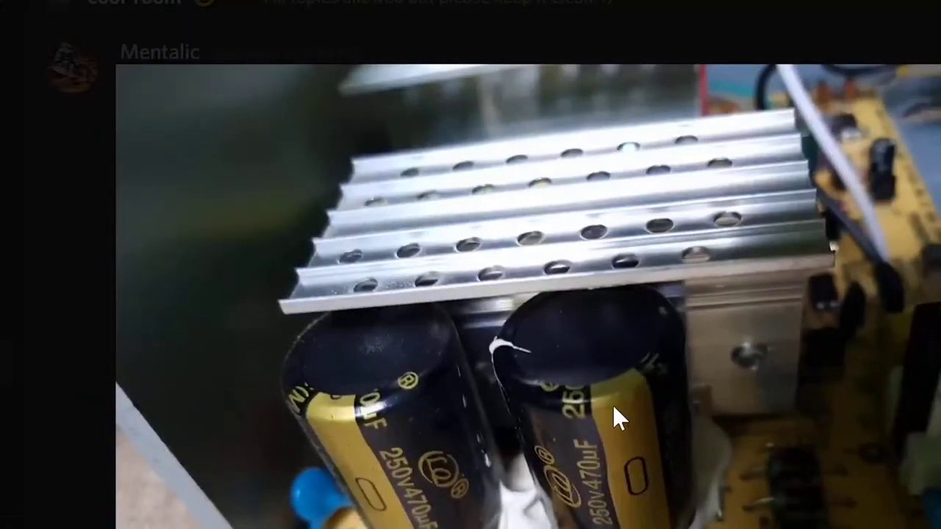
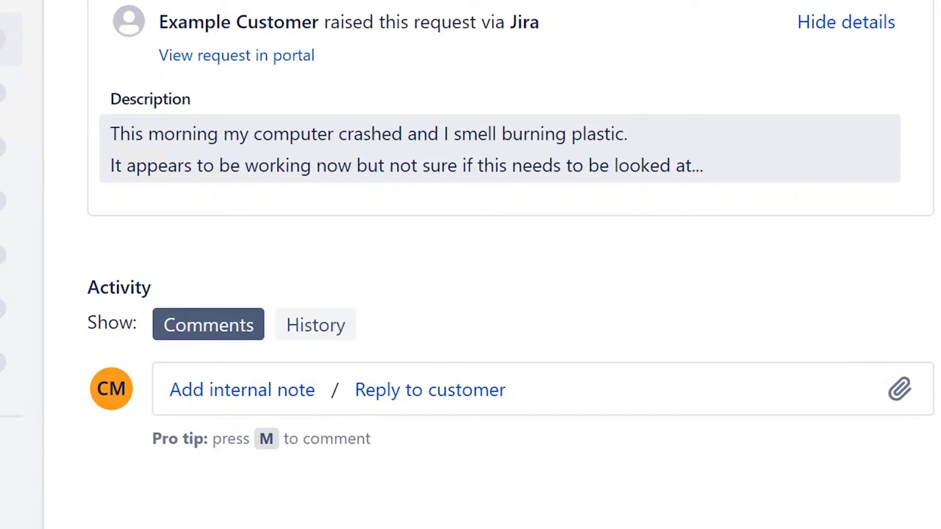
Draft a customer reply: the PSU is likely bad, so have a local PC tech take a look
click(427, 392)
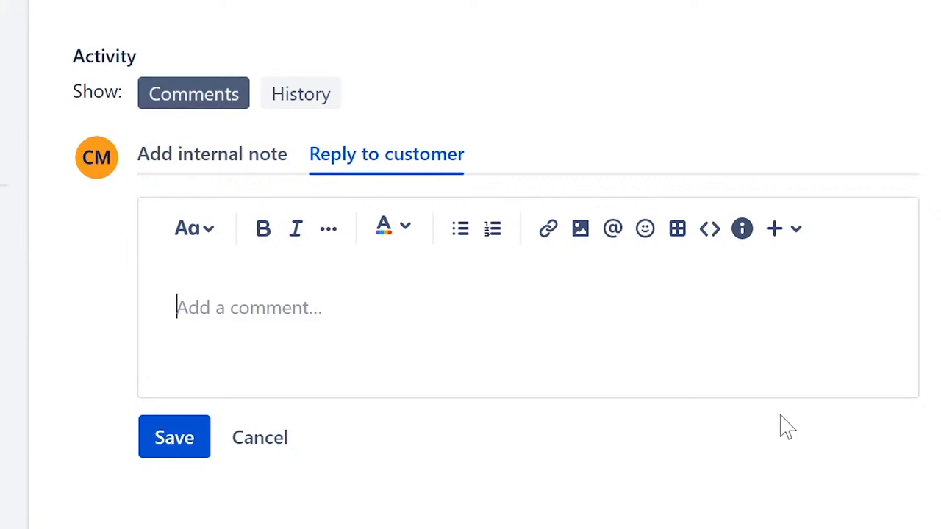
text(Please)
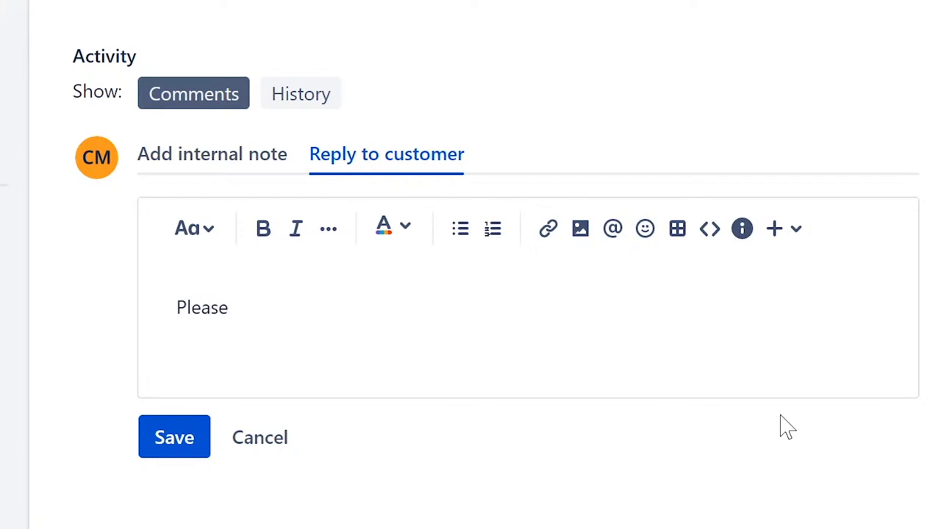
key(BackSpace)
key(BackSpace)
key(BackSpace)
key(BackSpace)
key(BackSpace)
key(BackSpace)
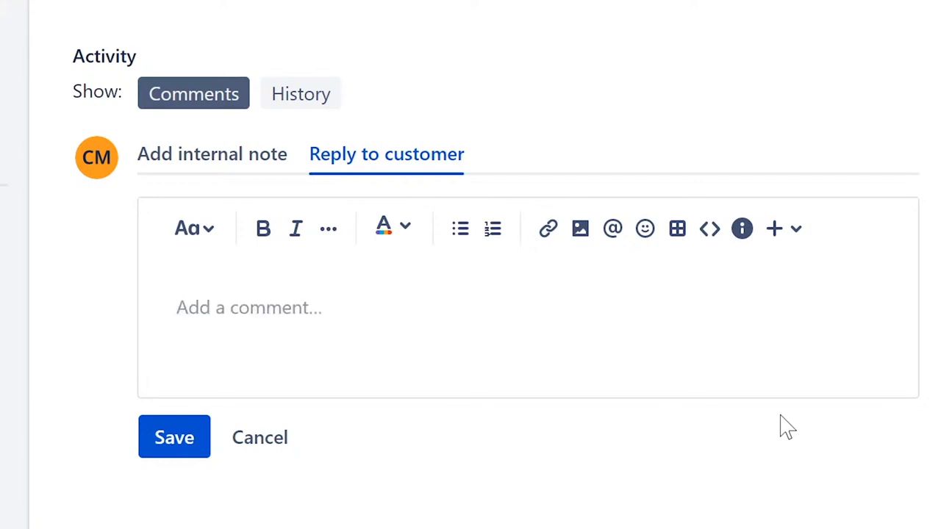
text(Hello, it )
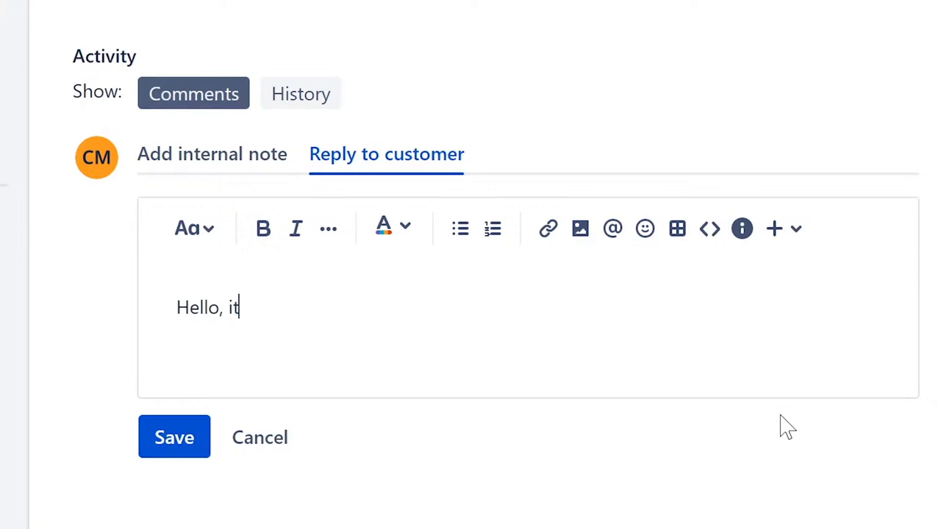
text(sounds like )
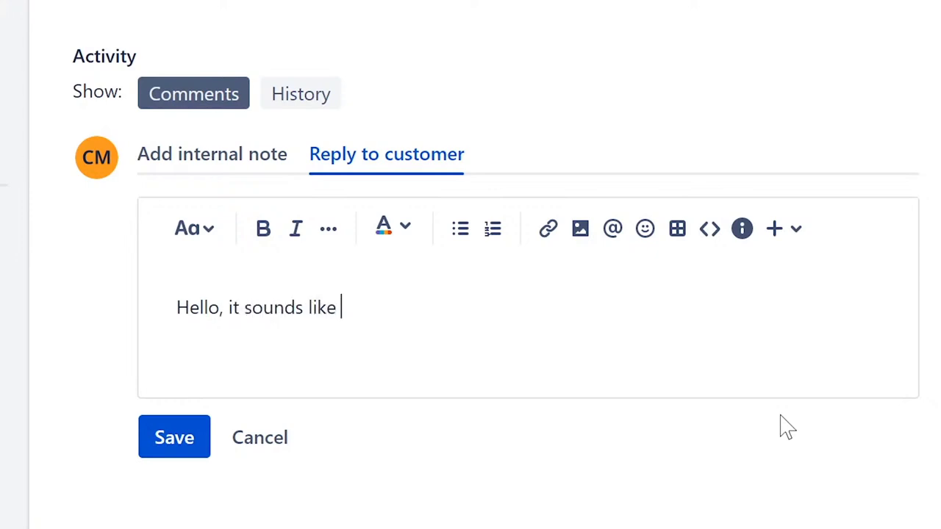
text(you have a bad PSU)
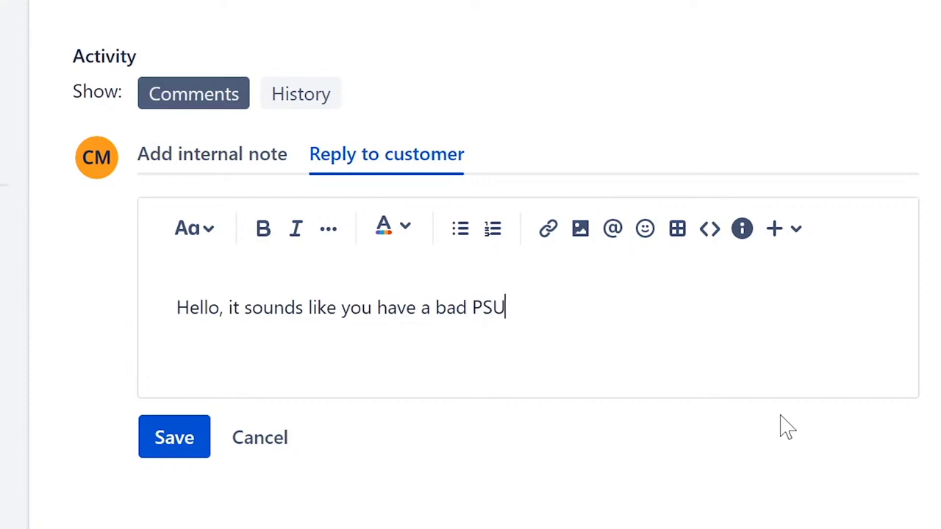
text(. Please take your computer )
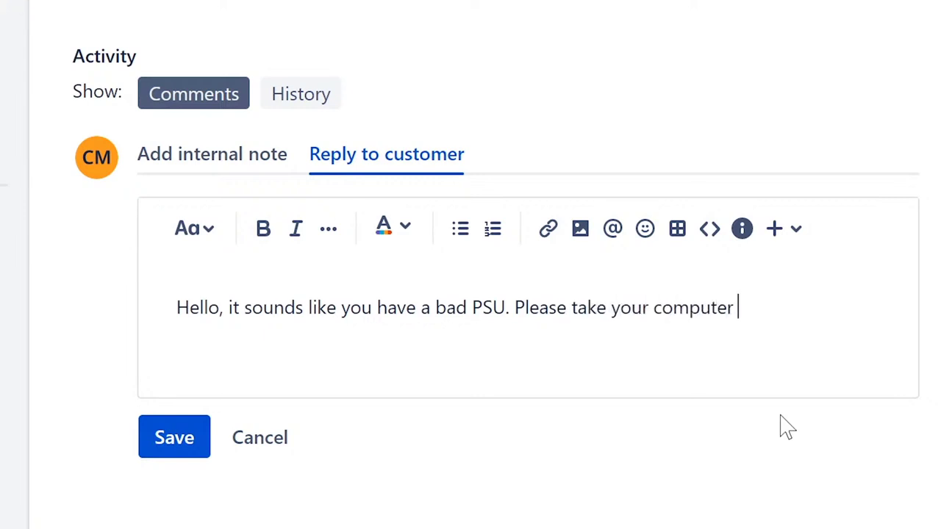
text(to local )
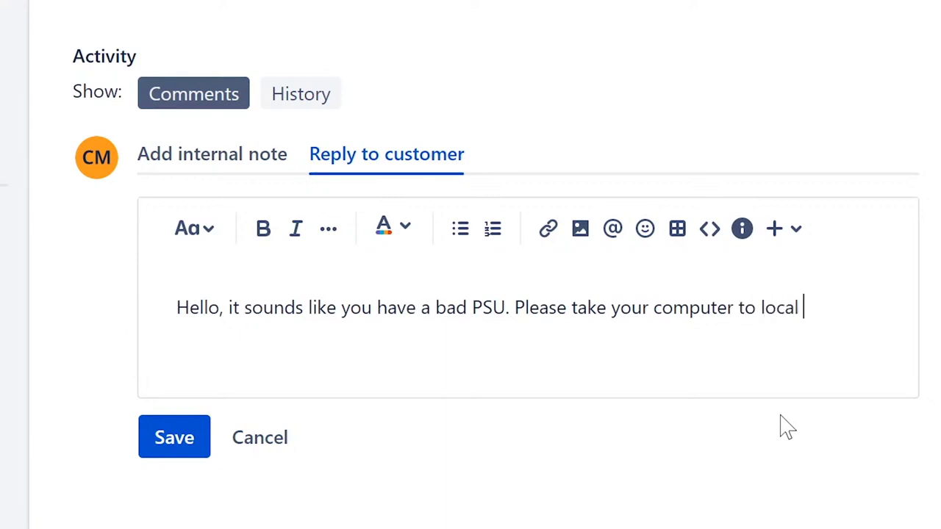
text(Pc tech to h)
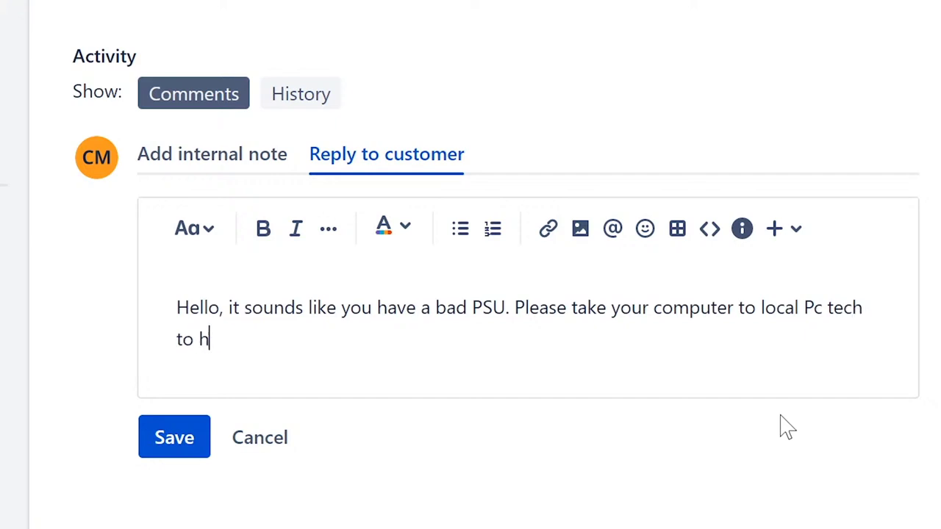
key(BackSpace)
text(take a look. Ervin)
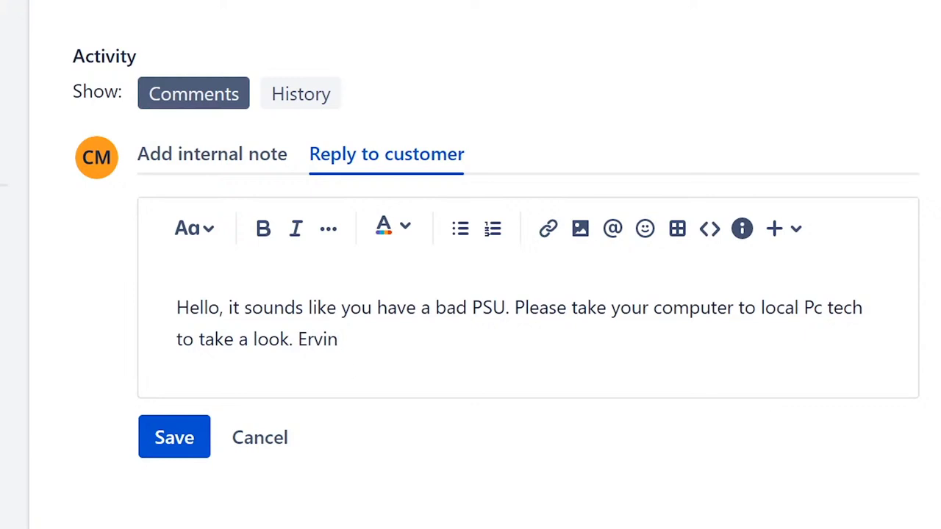
click(420, 307)
click(566, 308)
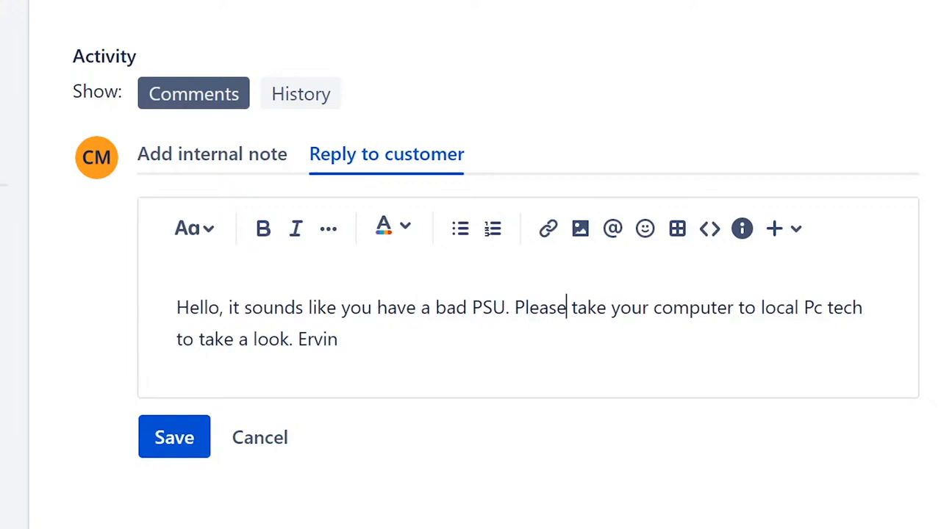
click(160, 446)
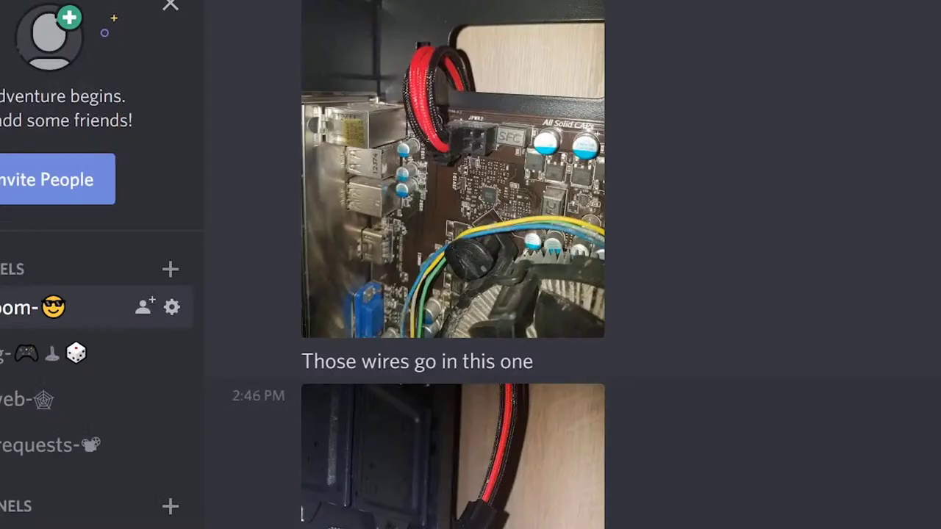
scroll(561, 352, down, 8)
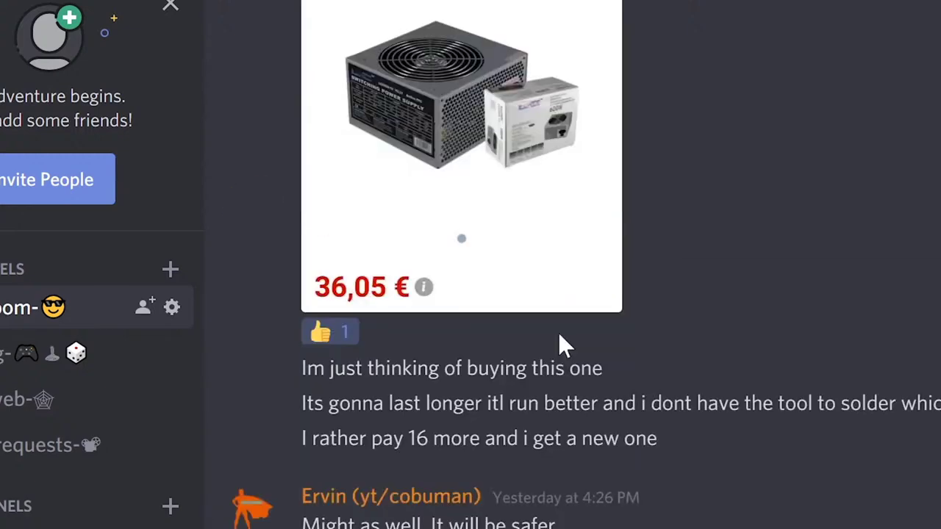
scroll(603, 301, up, 2)
scroll(706, 378, up, 2)
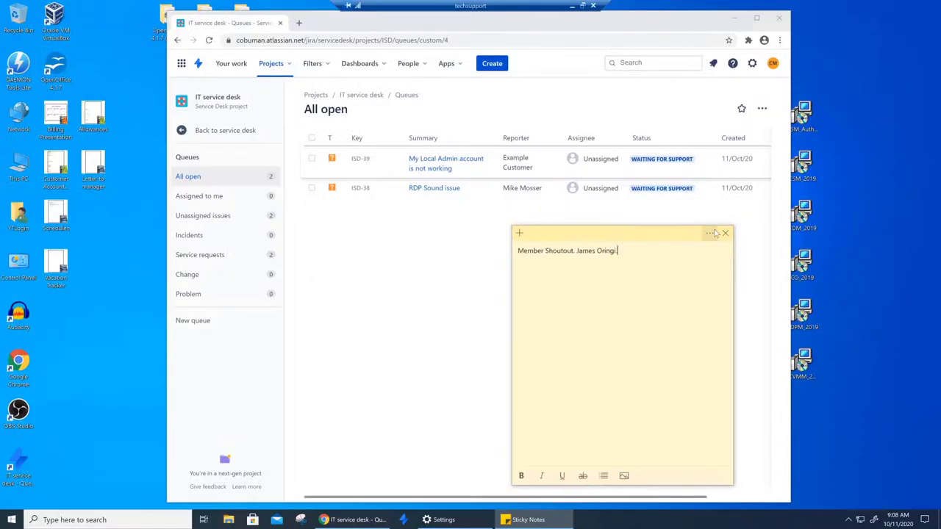
Close the 'Member Shoutout' sticky note to uncover the Jira open-ticket queue
click(724, 230)
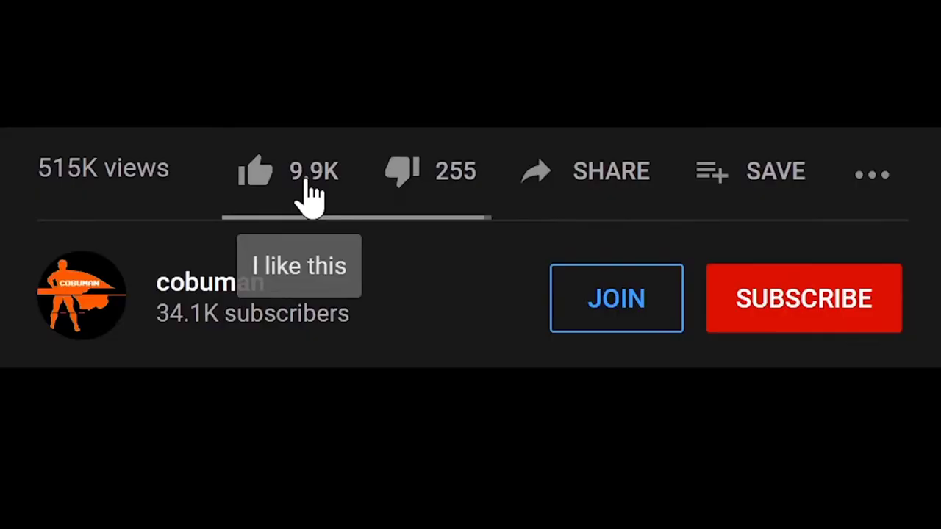
Like the video, subscribe with All notifications, and bring up the channel's JOIN membership options
click(307, 187)
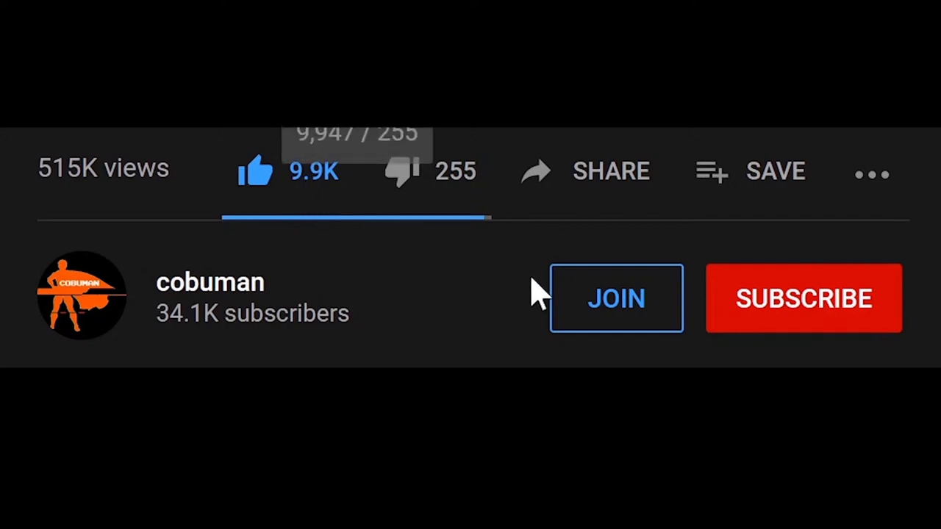
click(779, 301)
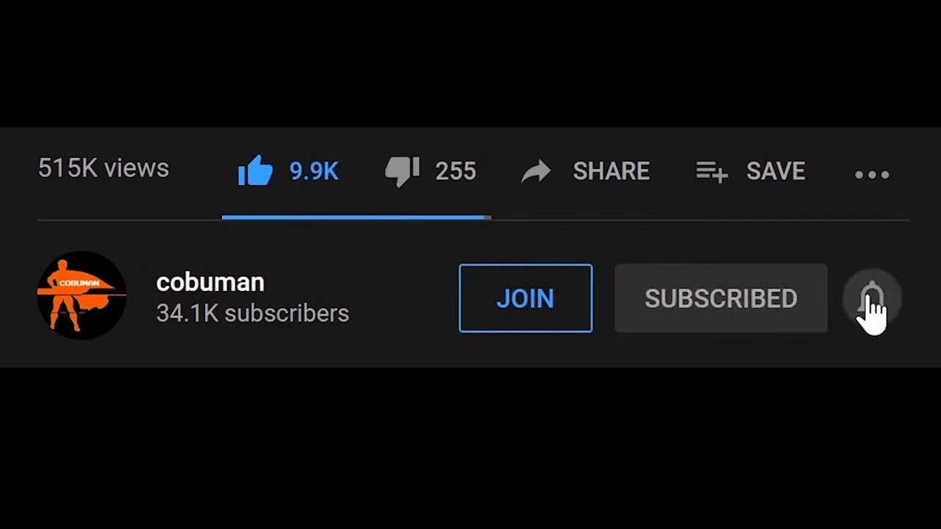
click(870, 303)
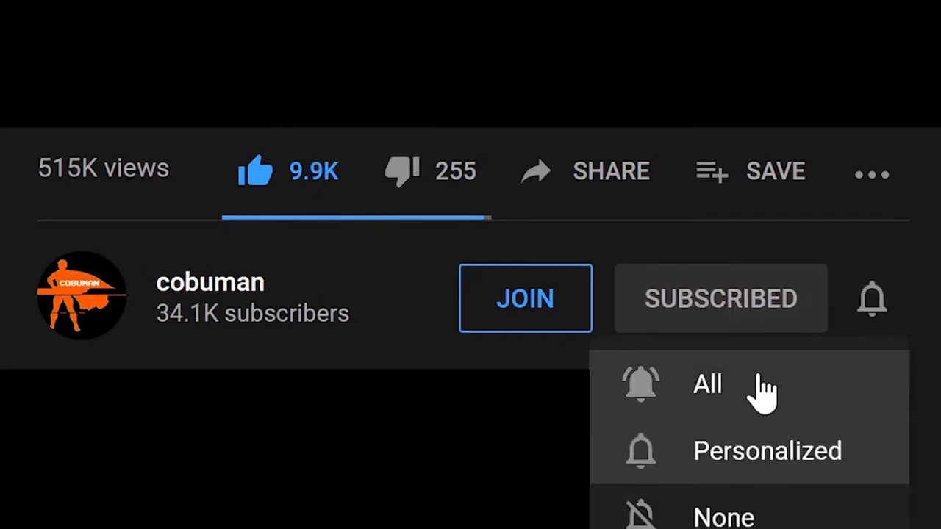
click(764, 393)
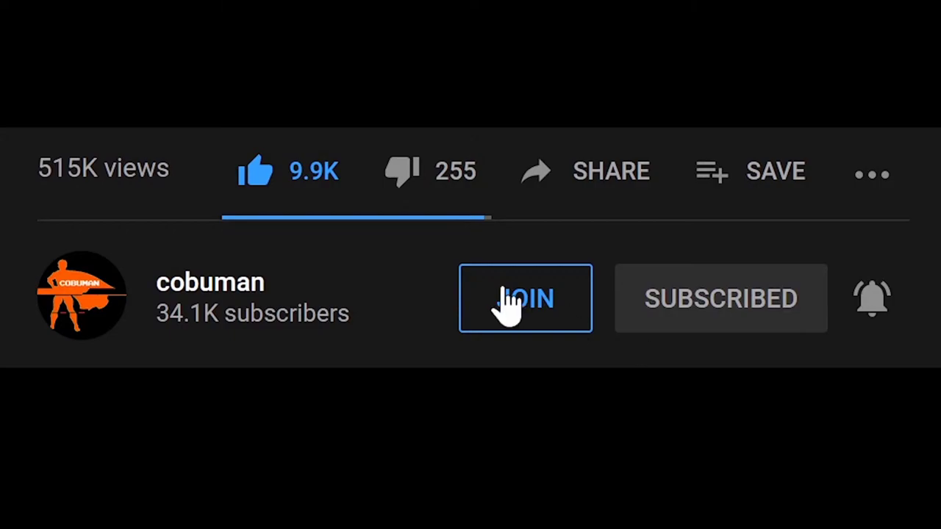
click(502, 295)
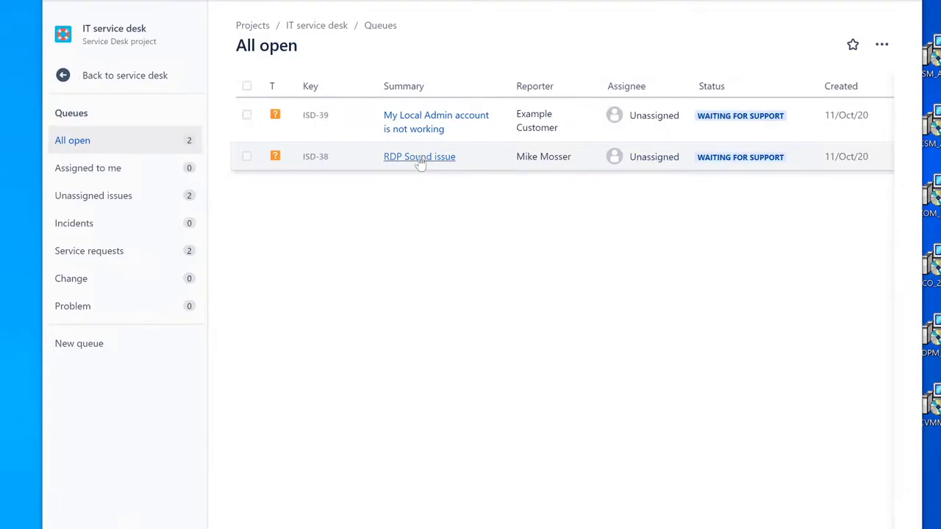
Open ISD-38 'RDP Sound issue' and select the description's phrase about accessing the 2nd PC
click(420, 162)
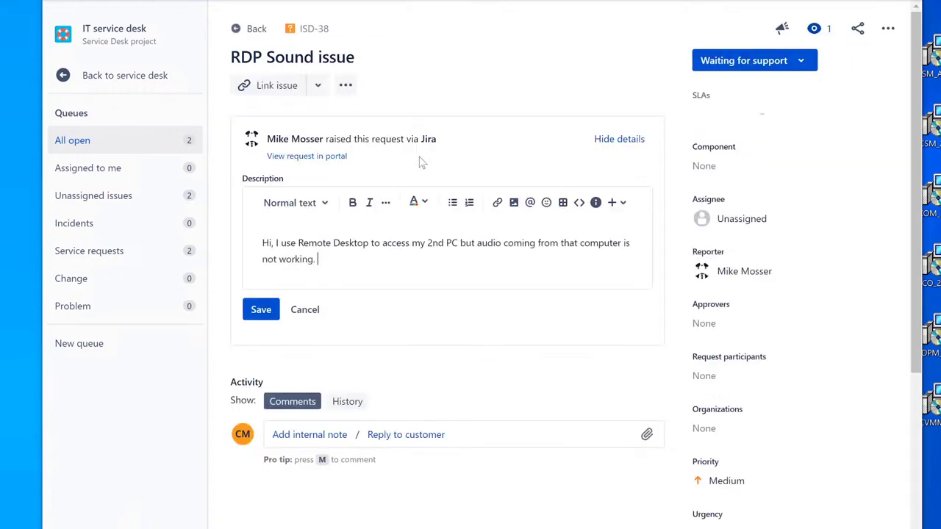
click(367, 290)
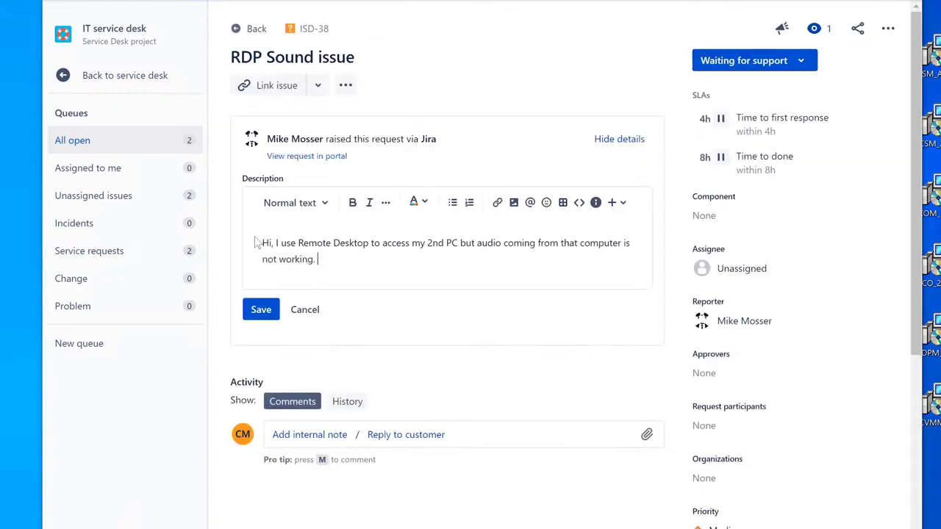
key(ctrl+a)
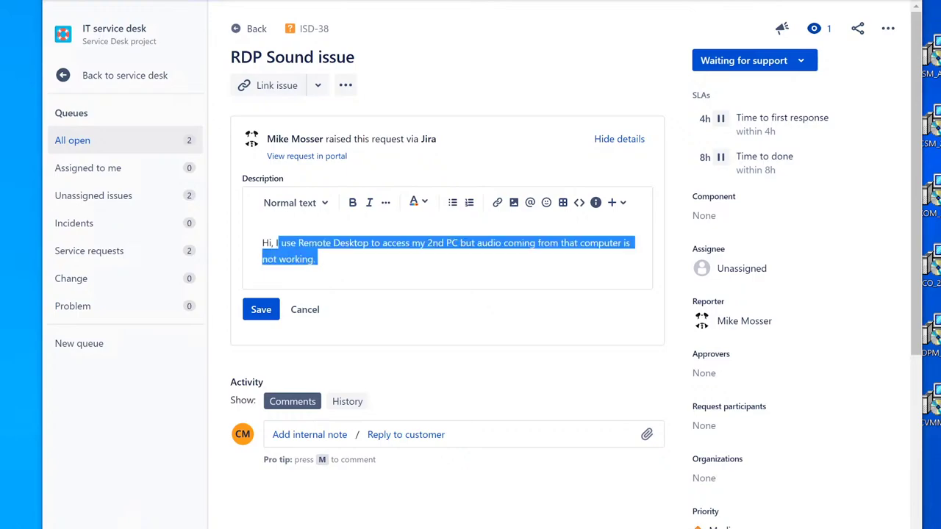
click(357, 243)
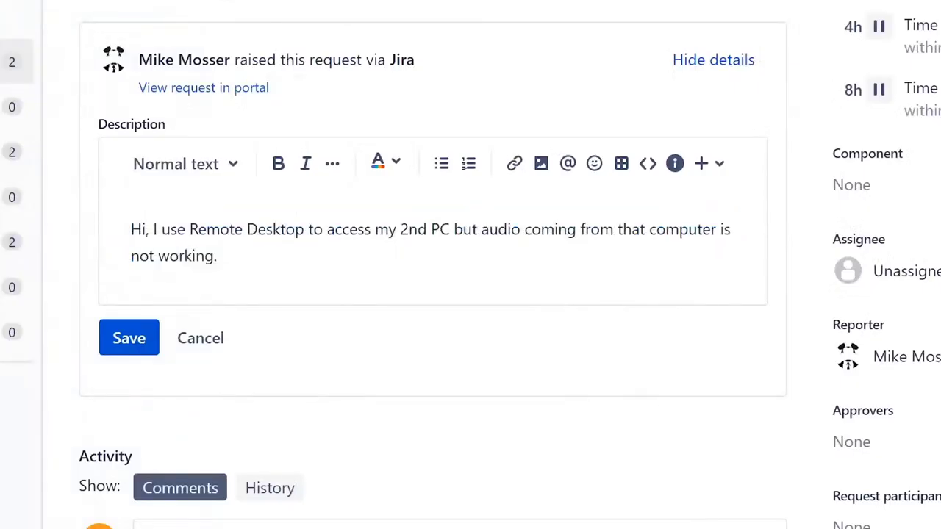
drag(246, 229, 357, 279)
click(461, 229)
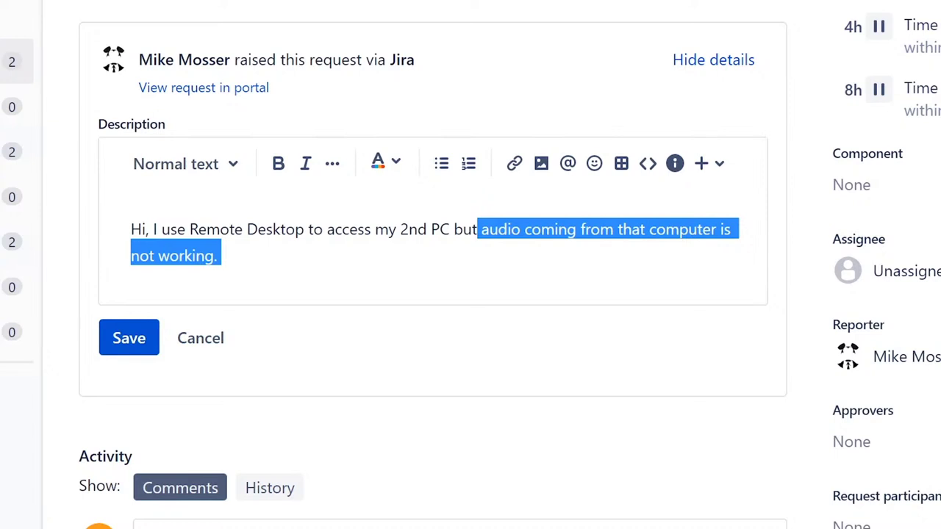
click(220, 255)
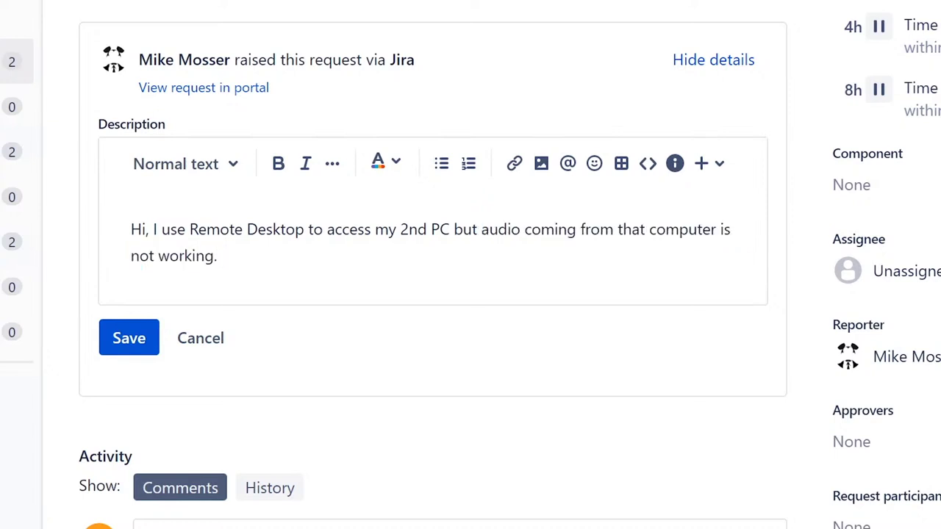
Highlight 'Remote Desktop' and '2nd PC' in the description to review the complaint
drag(190, 230, 304, 229)
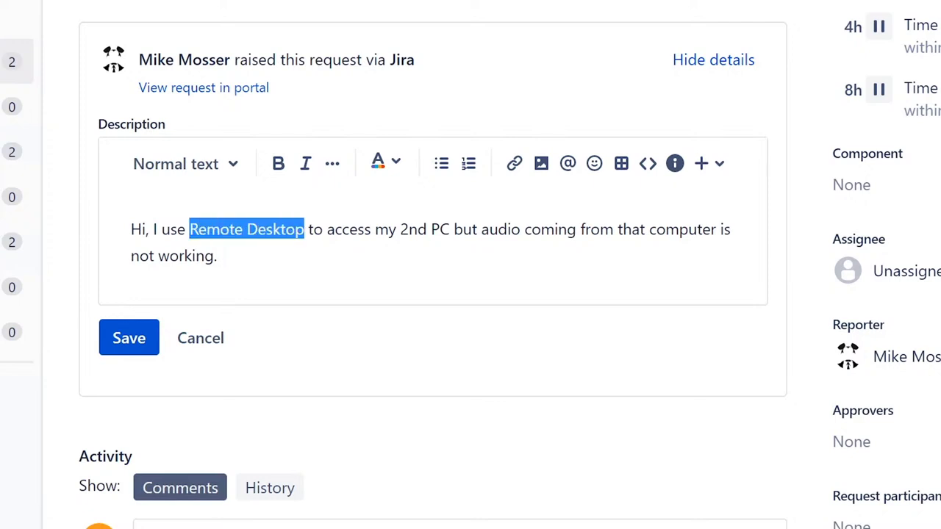
click(399, 230)
drag(399, 230, 449, 230)
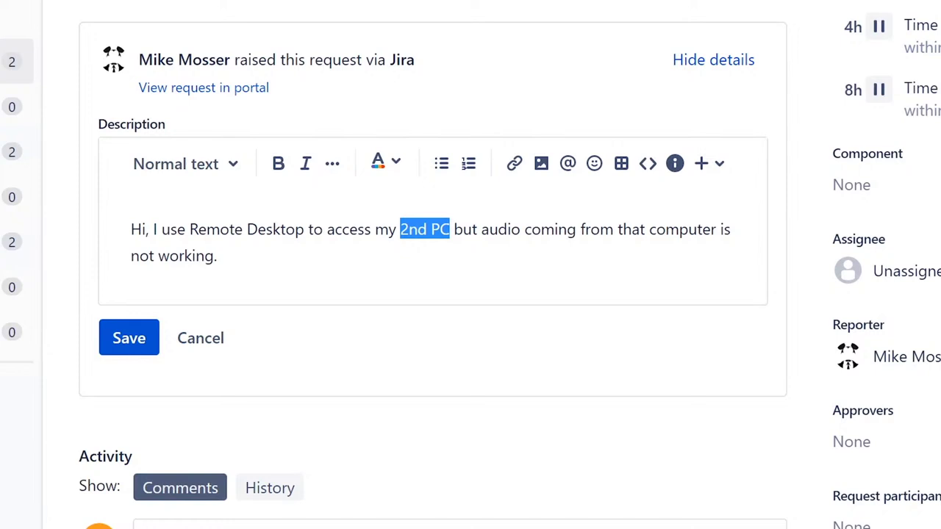
click(221, 256)
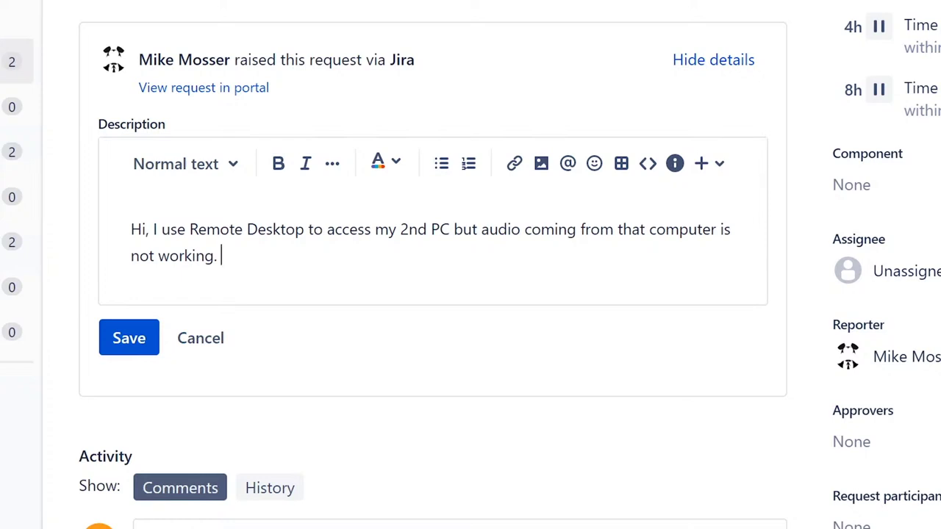
drag(189, 230, 304, 230)
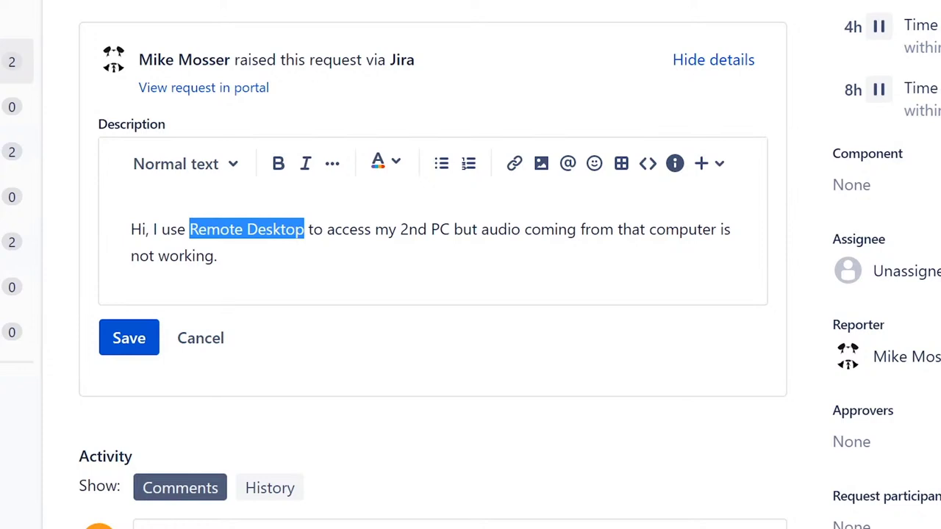
click(269, 277)
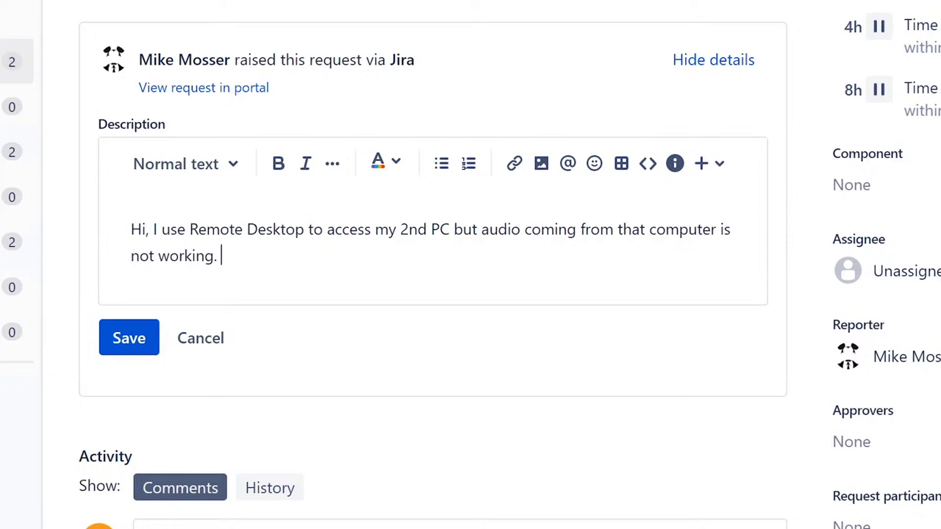
drag(450, 229, 400, 229)
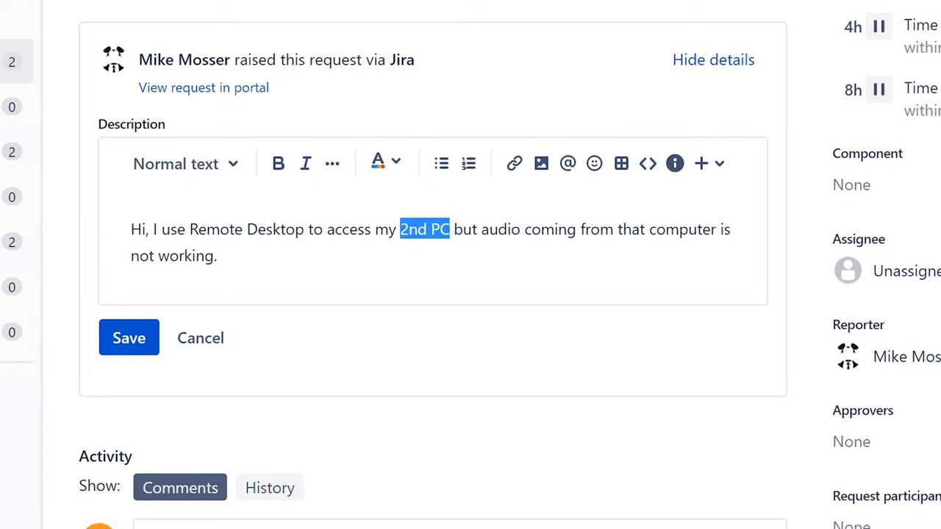
click(221, 256)
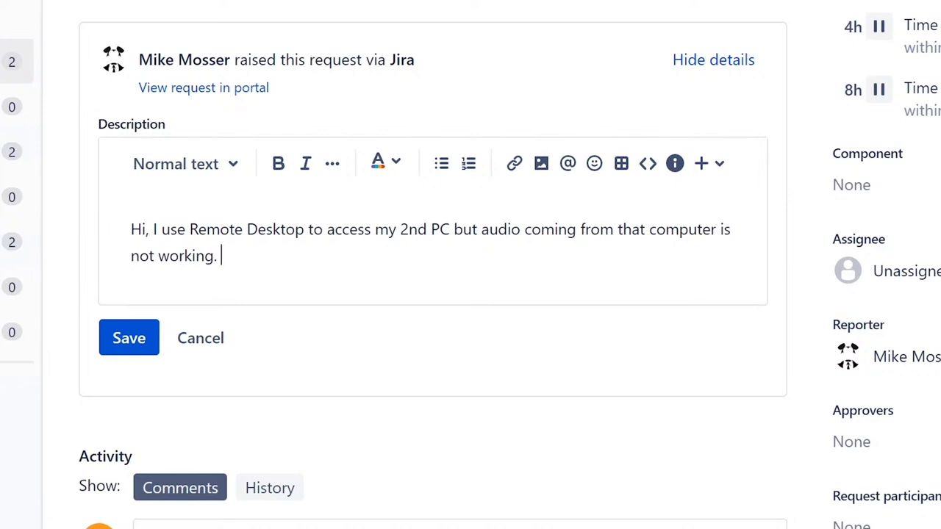
Re-read the Remote Desktop, 2nd PC and audio-not-working wording, then bring up Windows search
drag(189, 230, 304, 229)
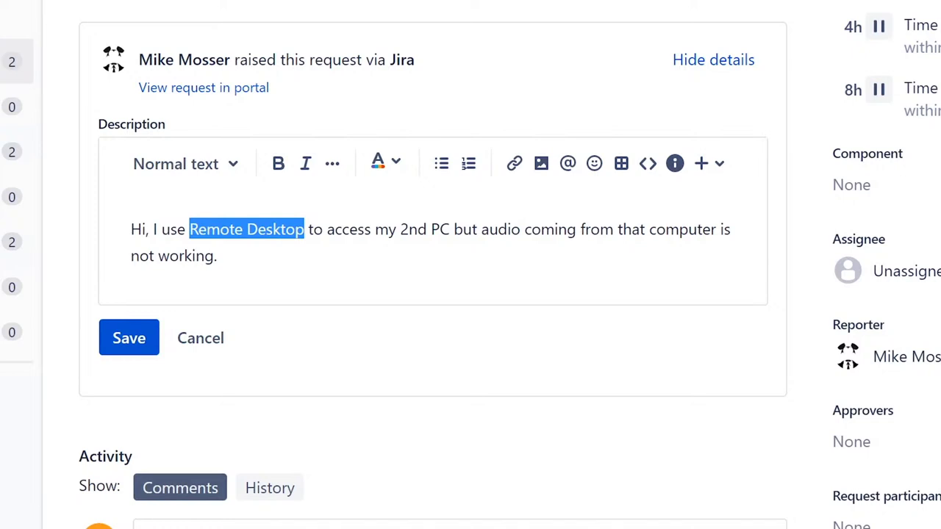
drag(398, 230, 716, 229)
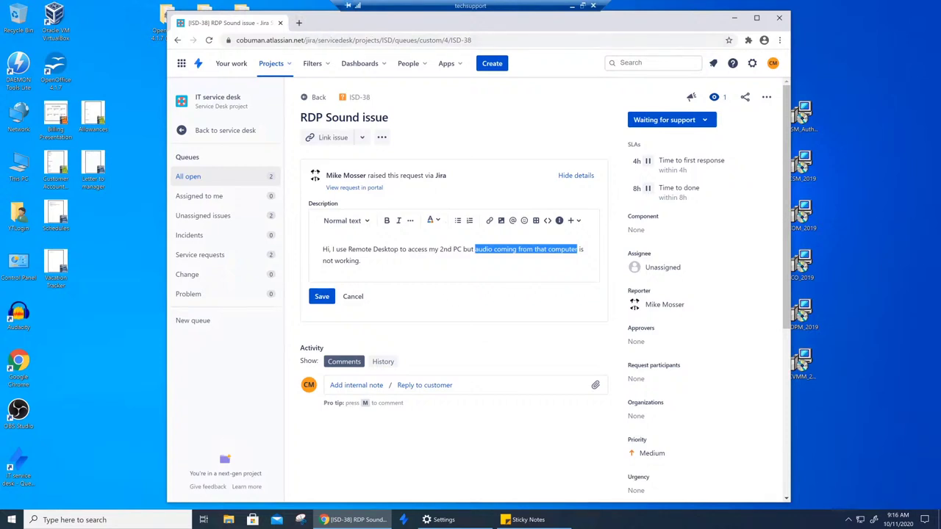
click(527, 249)
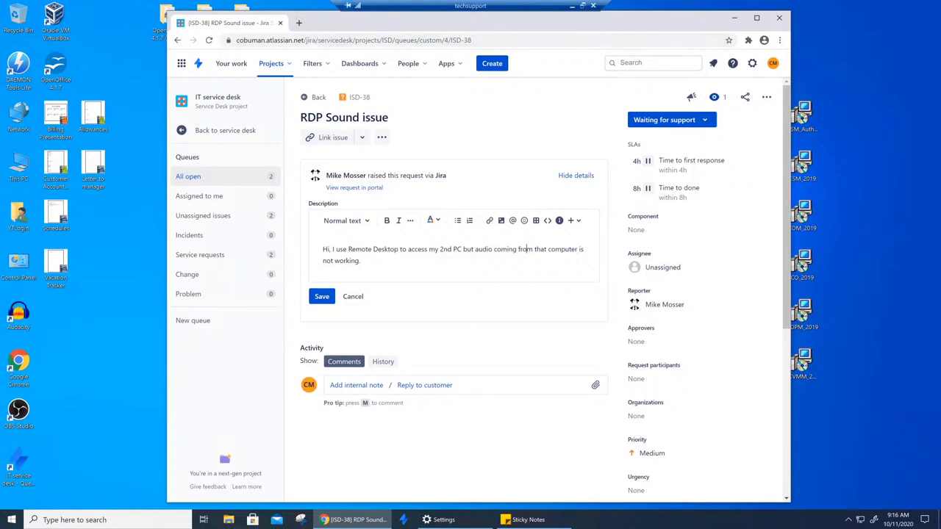
drag(474, 249, 361, 262)
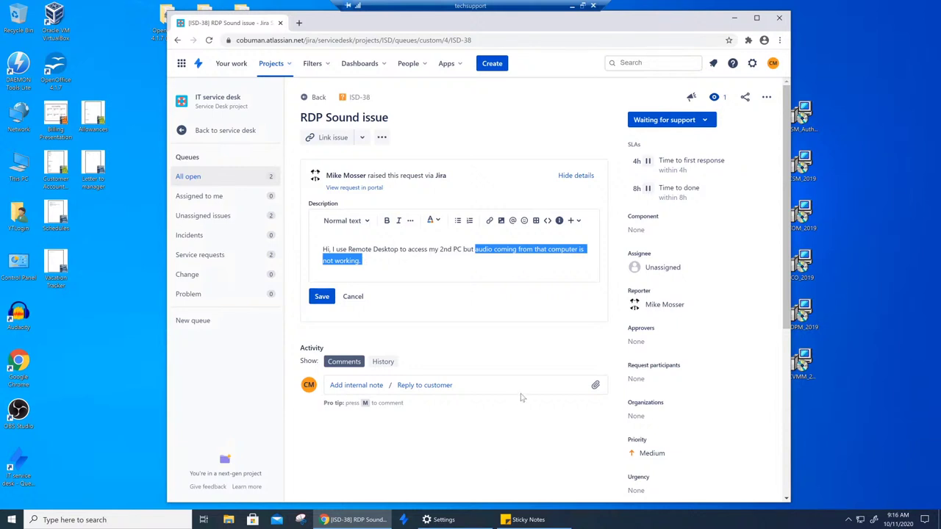
click(153, 517)
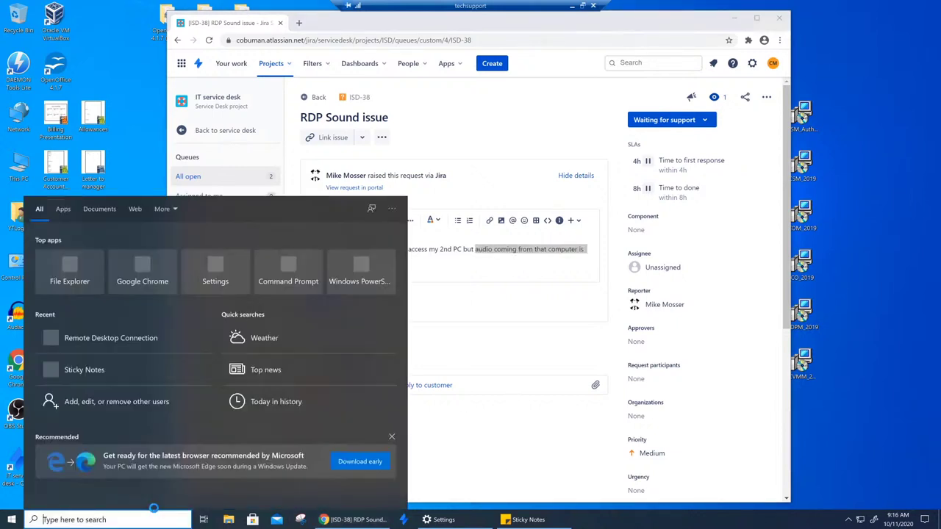
Launch Remote Desktop Connection from a 'remote' search and expand its full options
text(remote)
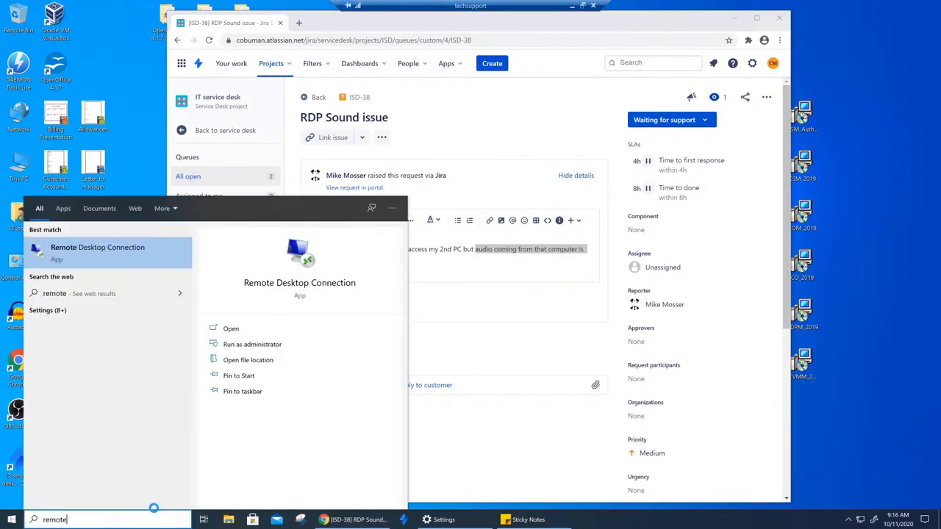
key(Return)
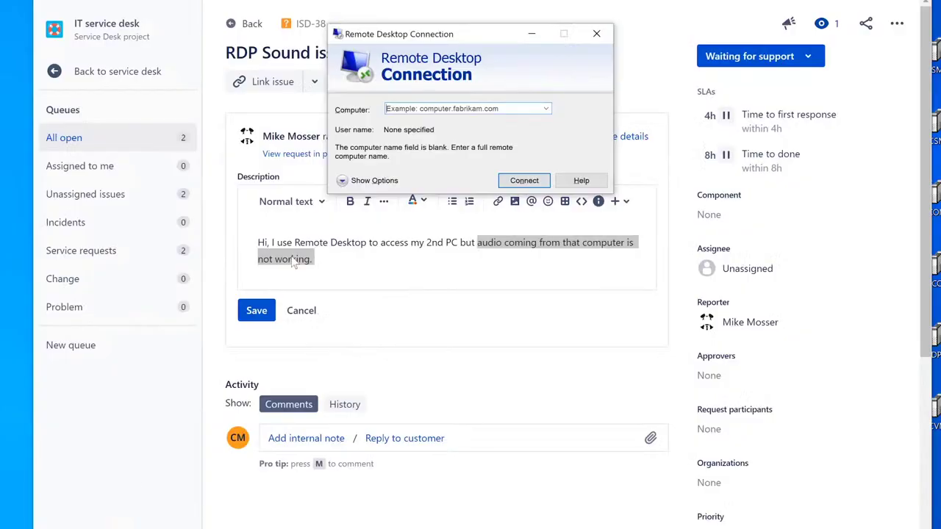
drag(490, 37, 479, 176)
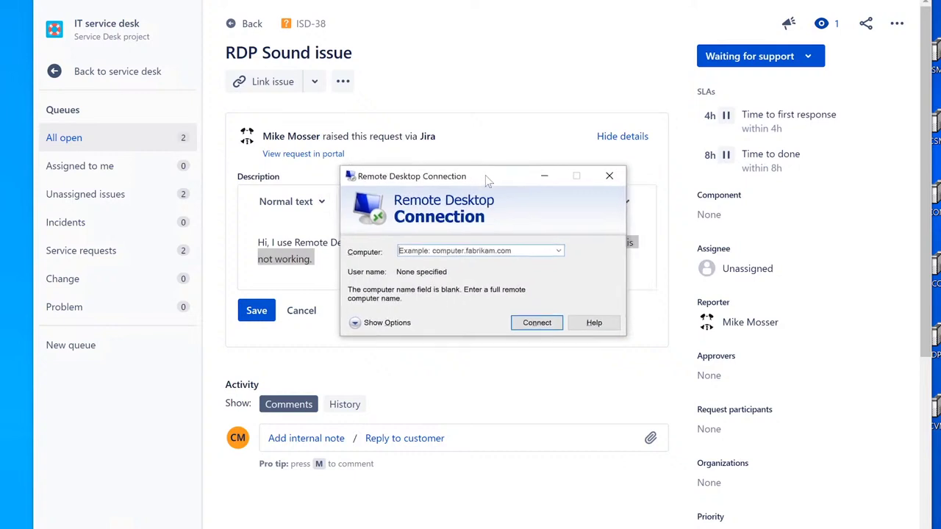
click(377, 326)
drag(492, 181, 482, 118)
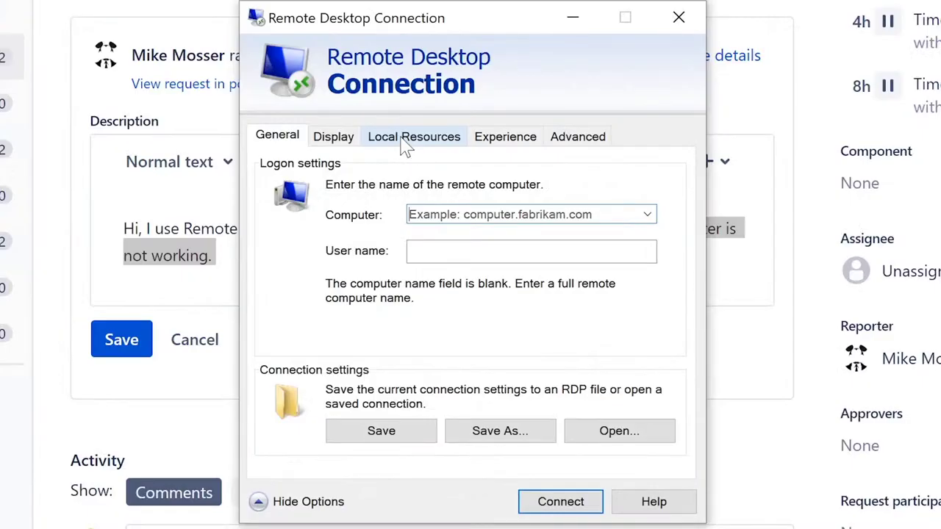
Confirm Local Resources remote audio is at Play on this computer, cancel, and minimize the window
click(407, 143)
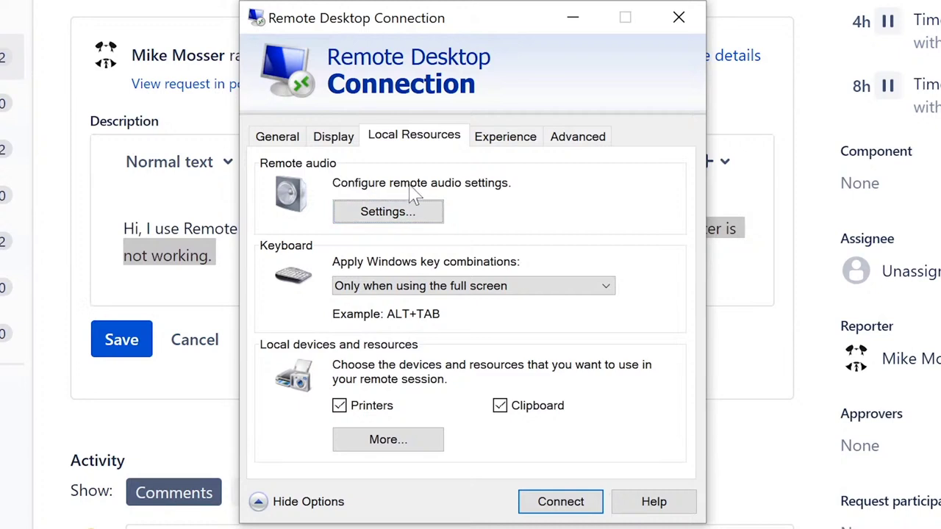
click(382, 220)
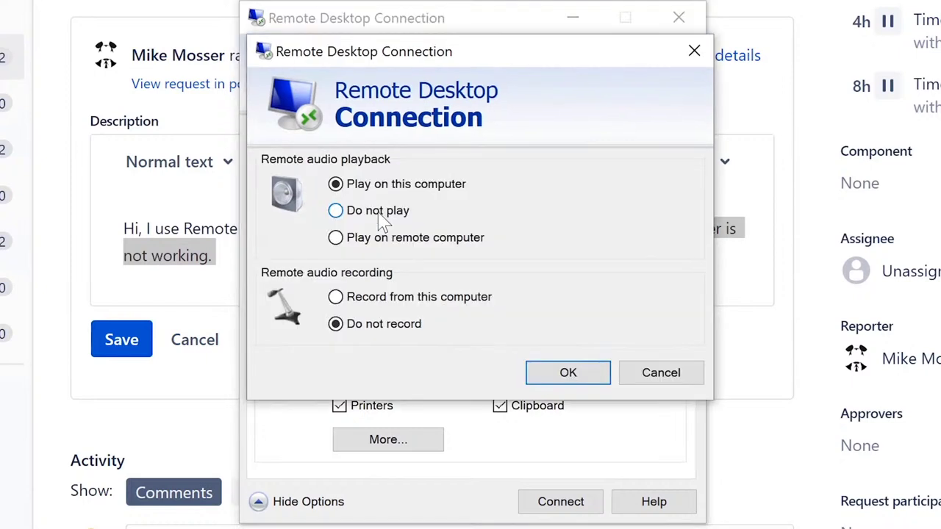
drag(464, 52, 450, 154)
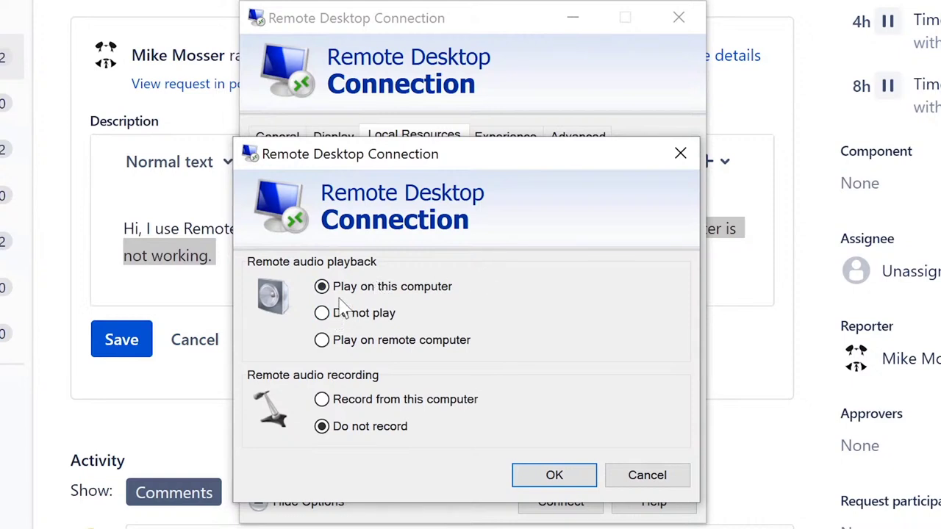
click(660, 485)
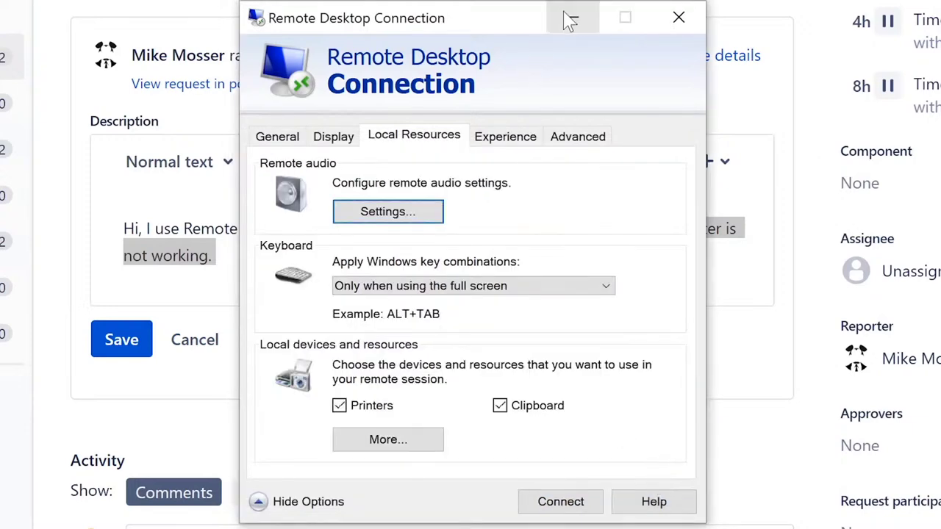
click(569, 18)
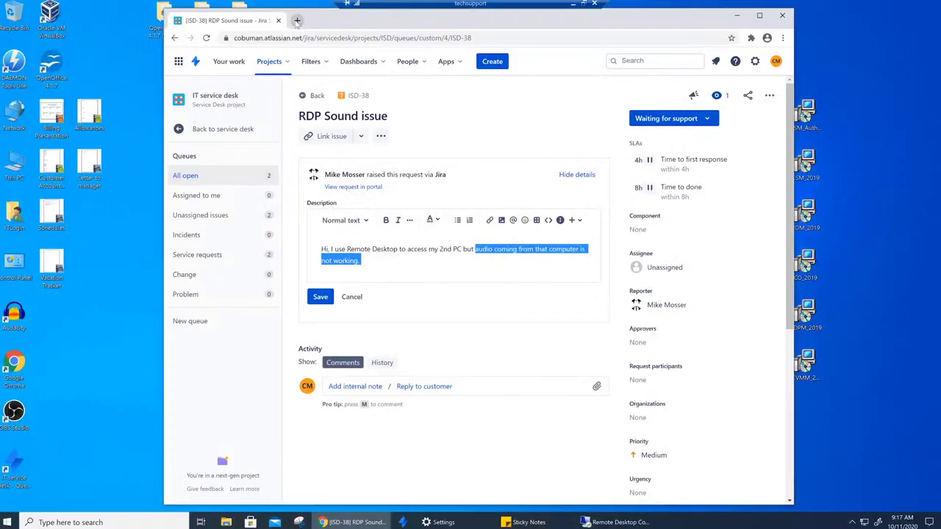
Go to the cobuman YouTube channel (youtube.com/cobuman) in a new tab
click(297, 20)
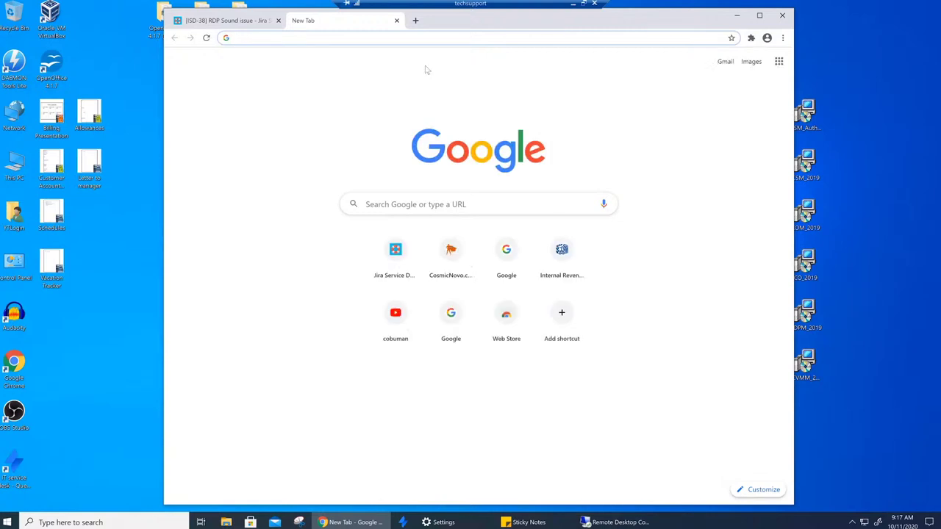
text(youtu)
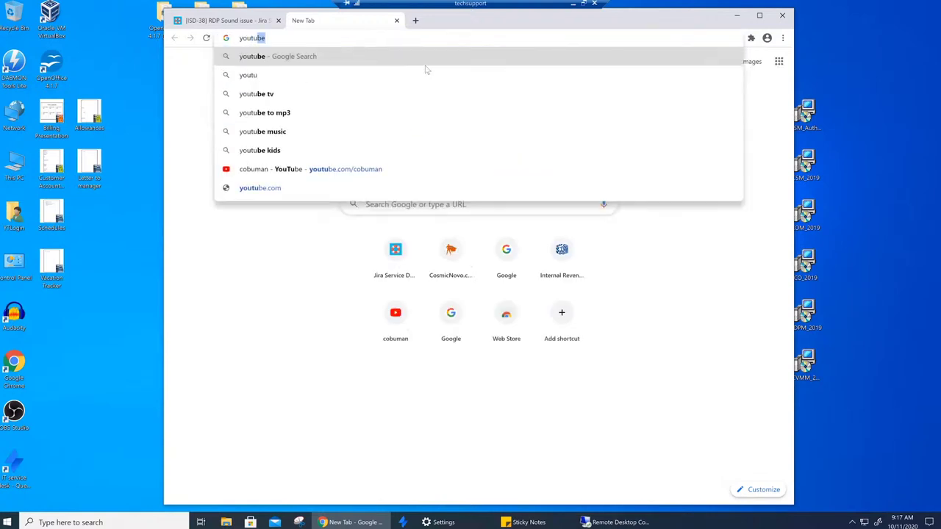
text(be.com)
key(Down)
key(Down)
key(Down)
key(Down)
key(Return)
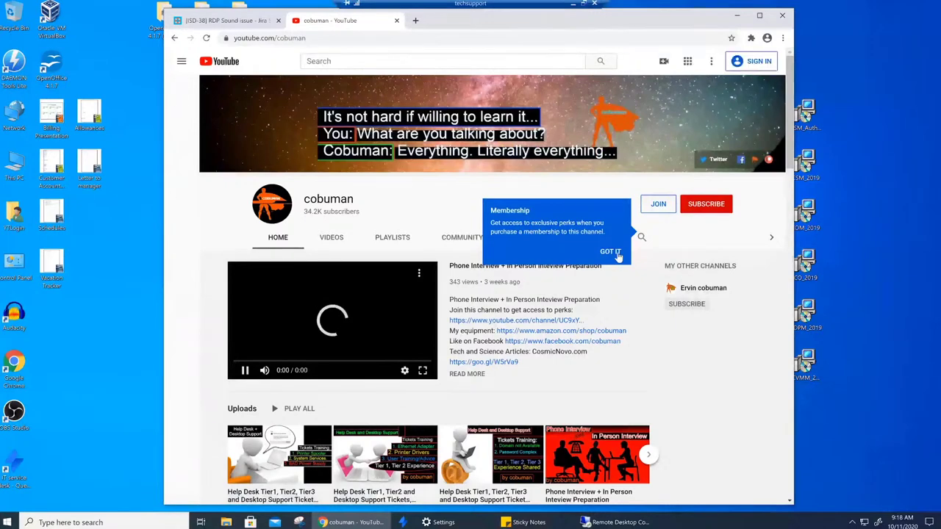
scroll(367, 302, down, 2)
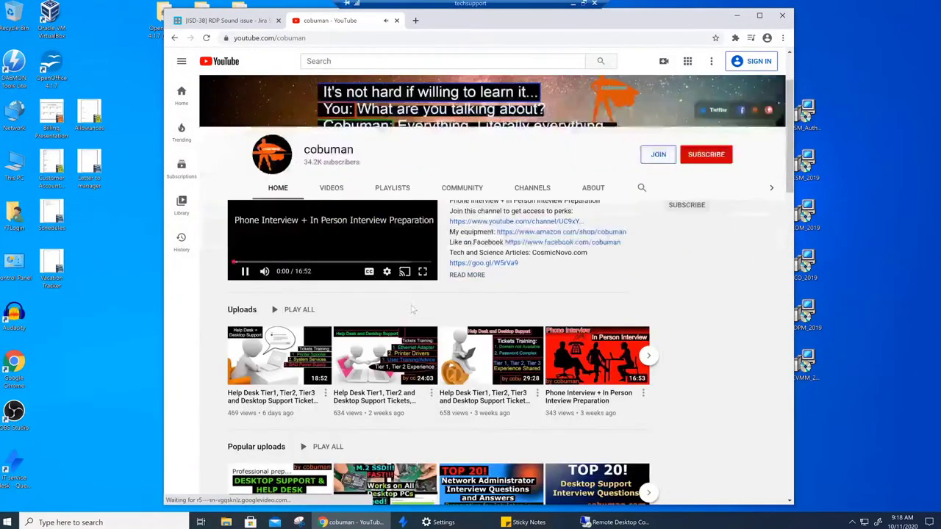
scroll(316, 294, up, 1)
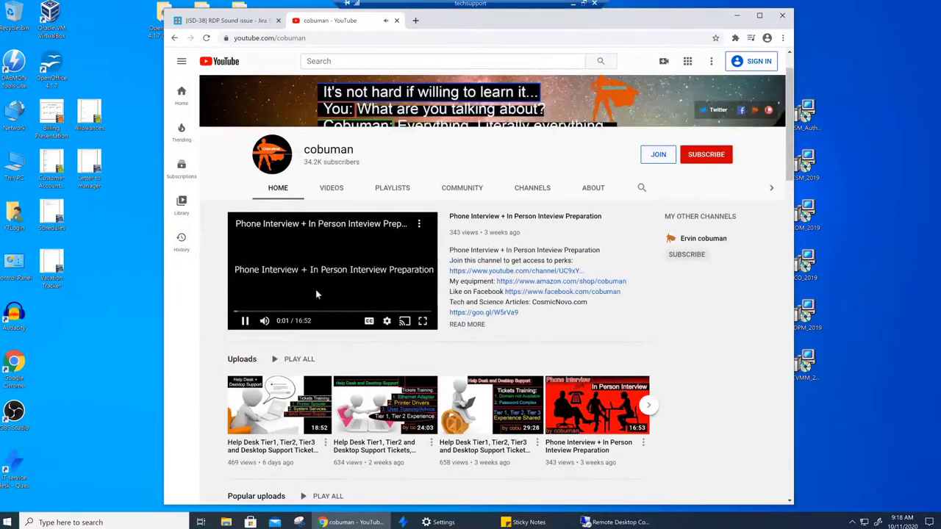
Play the featured video with volume raised, pause at 1:54, and reopen the remote audio settings
click(253, 311)
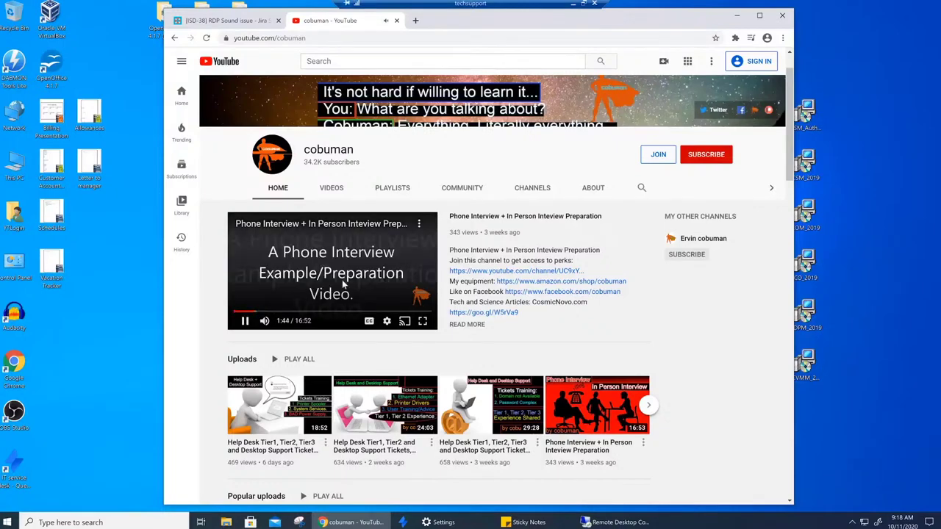
key(XF86AudioRaiseVolume)
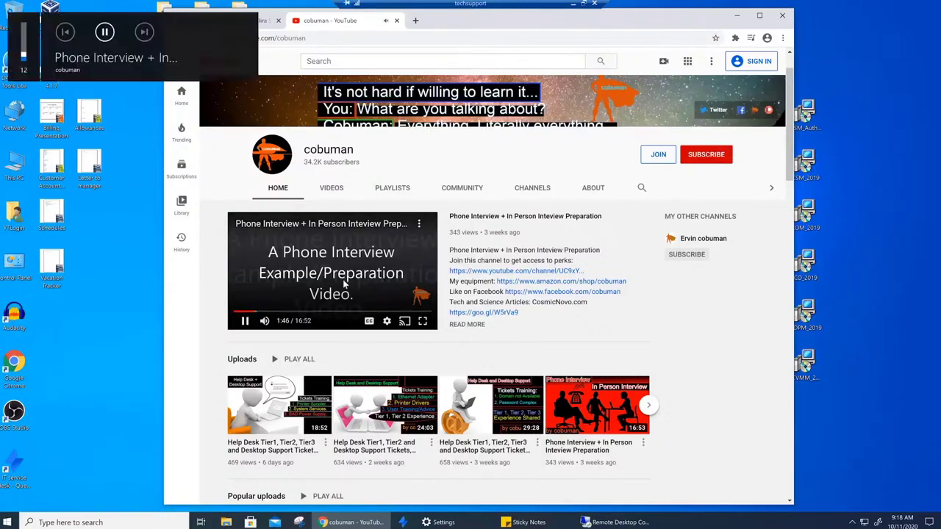
key(XF86AudioRaiseVolume)
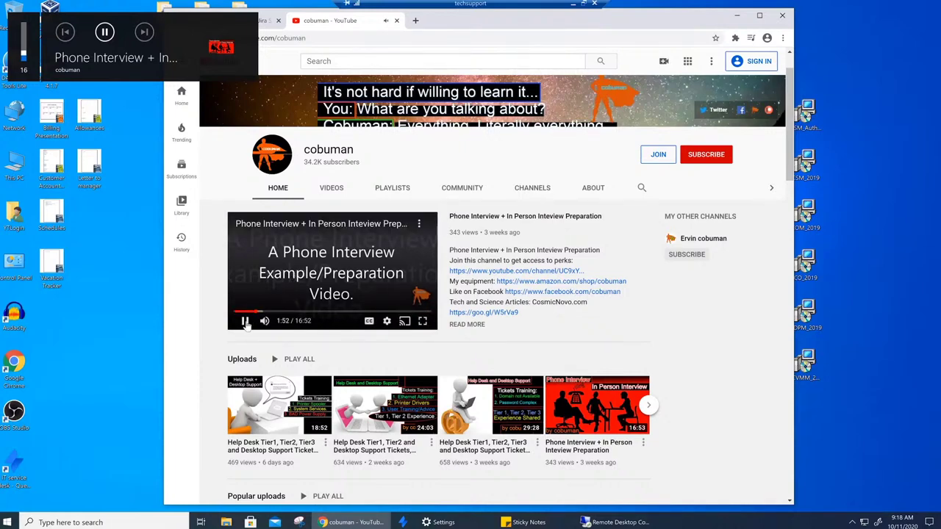
click(245, 321)
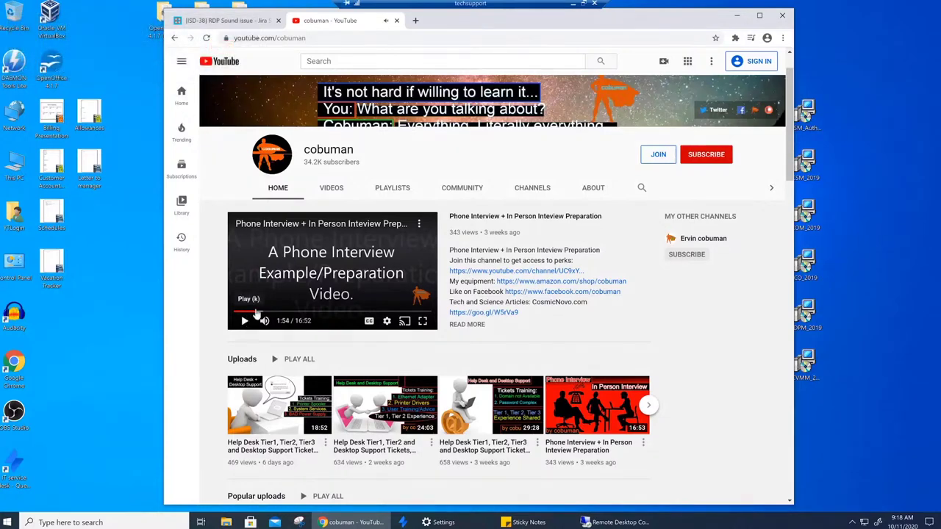
click(619, 522)
click(431, 244)
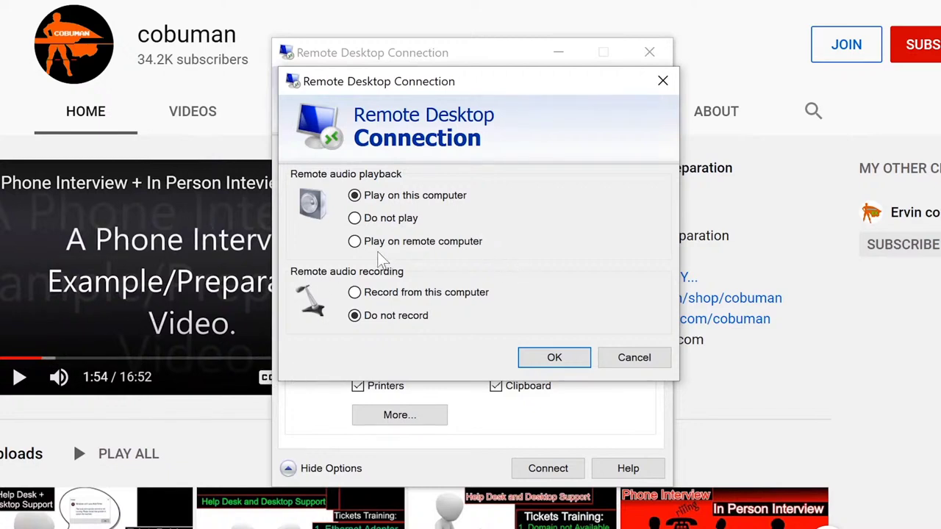
Relaunch Remote Desktop Connection via a 'remot' search and open its Local Resources audio settings
click(636, 359)
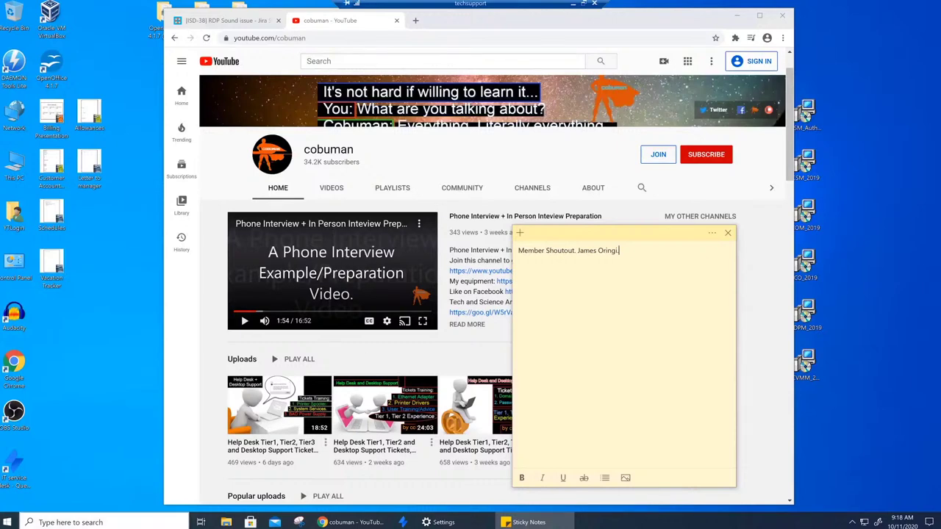
key(super)
text(remote)
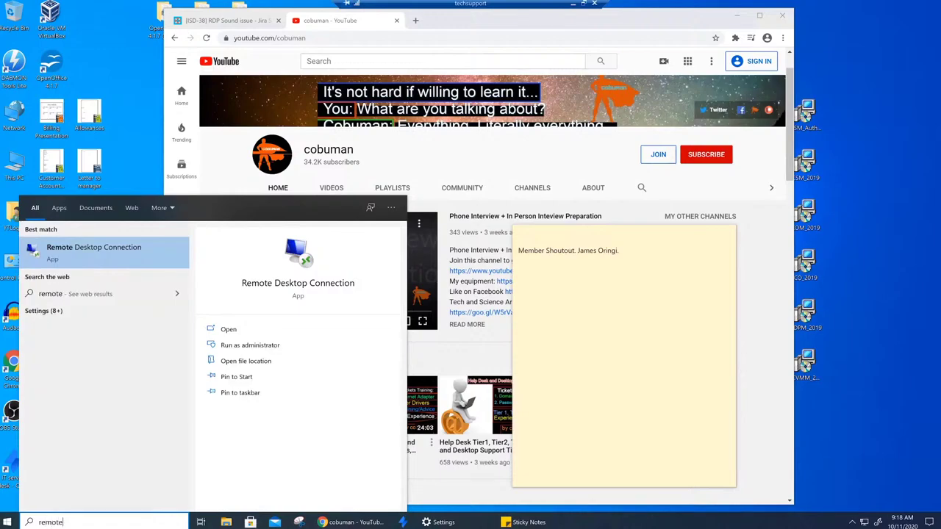
key(Return)
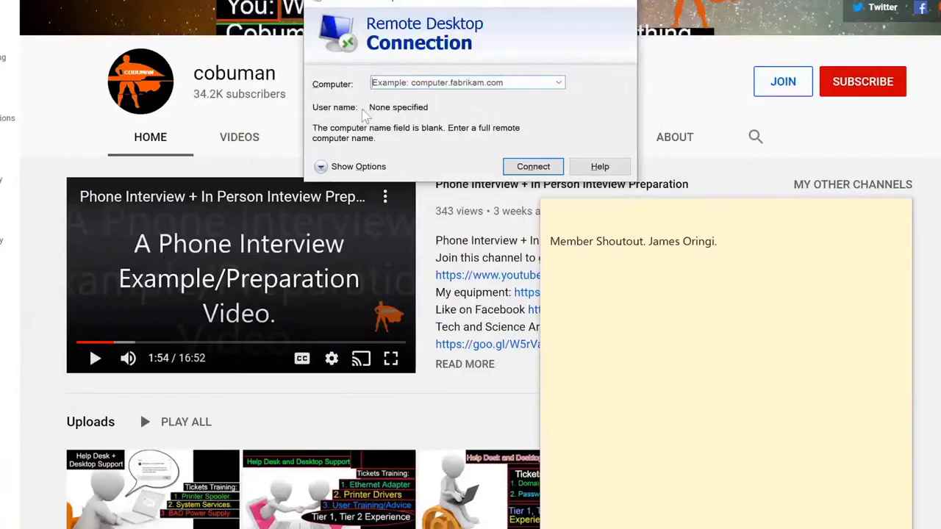
click(320, 166)
click(426, 81)
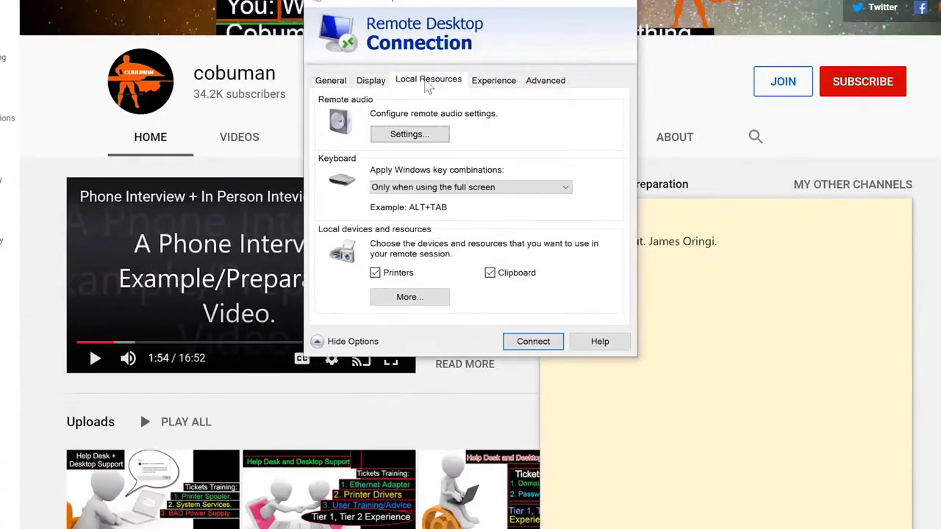
click(410, 134)
Set remote audio to Play on this computer, confirm with OK, and dismiss the blank computer warning
click(414, 154)
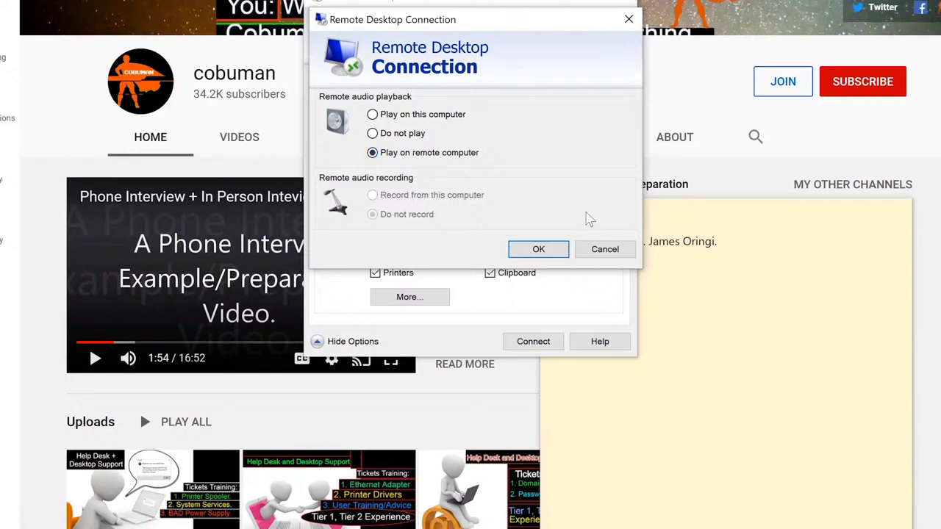
click(397, 118)
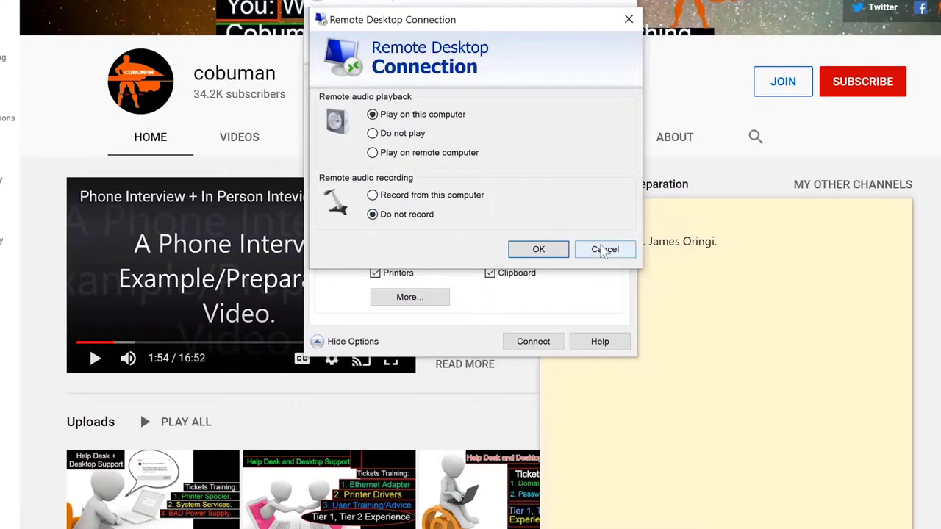
click(538, 249)
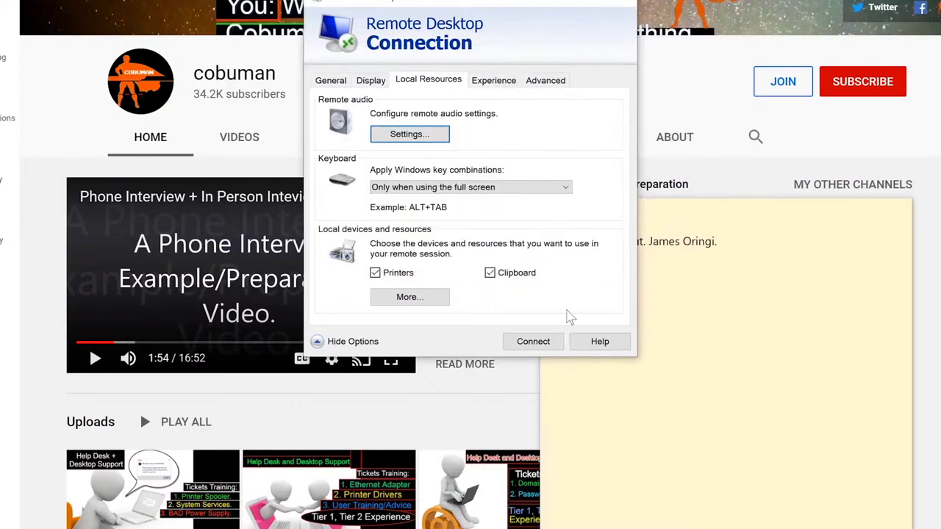
click(532, 339)
click(630, 267)
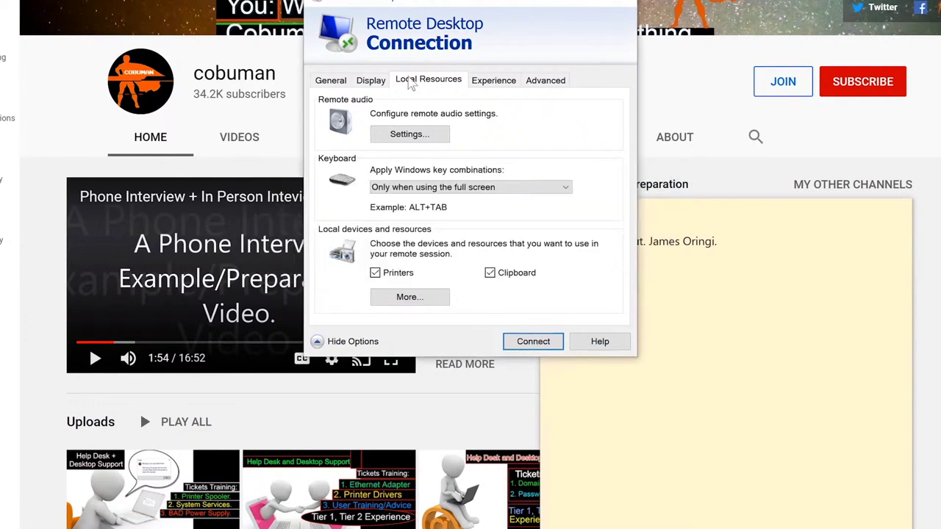
Recheck the audio settings, then close Remote Desktop Connection and the sticky note
click(409, 135)
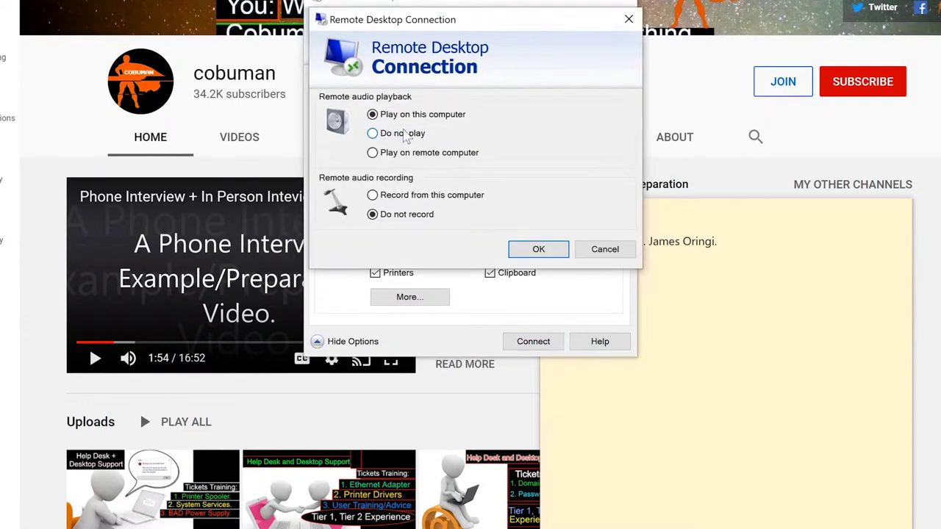
click(605, 250)
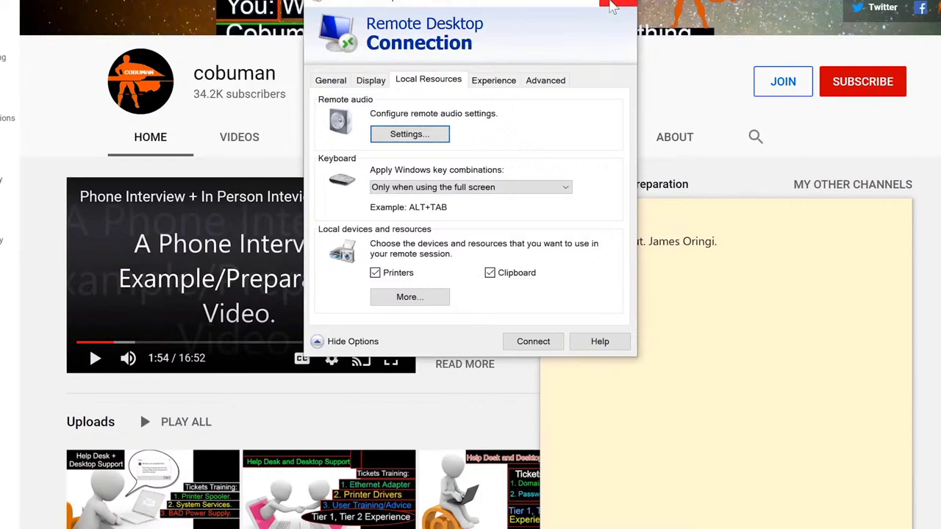
click(613, 7)
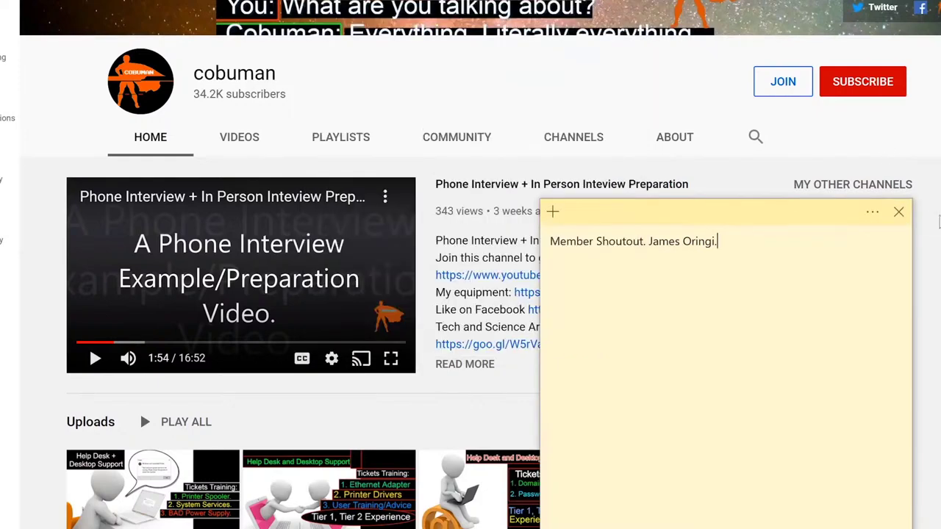
click(898, 212)
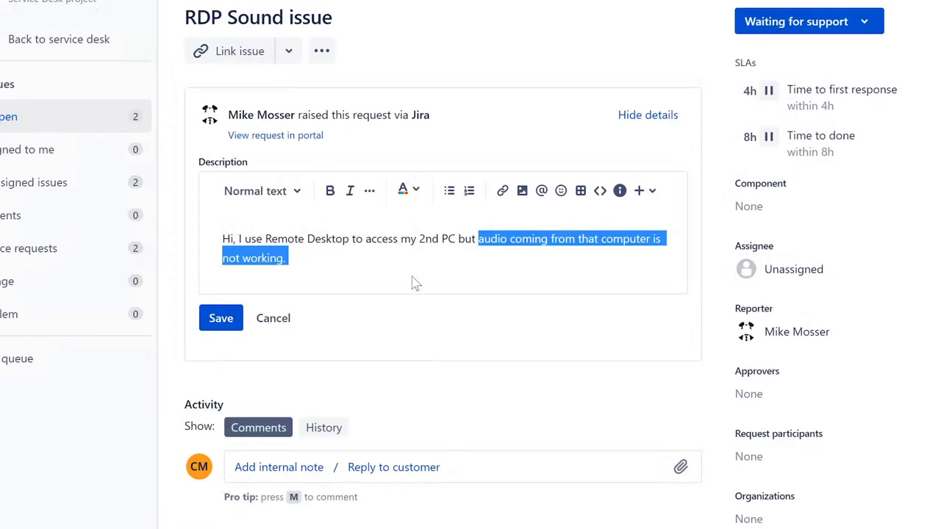
click(414, 284)
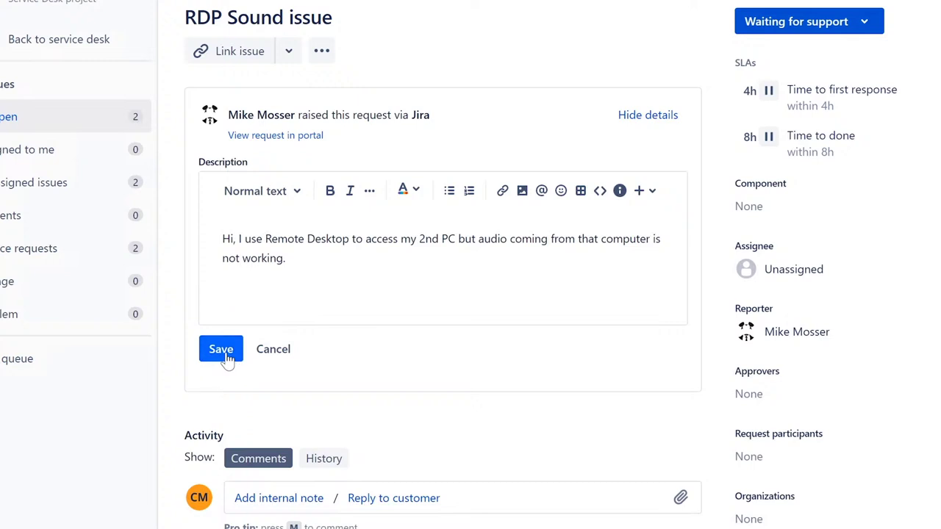
Post the internal note 'Changed Remote Desktop Settings to play audio on a local computer.'
click(290, 351)
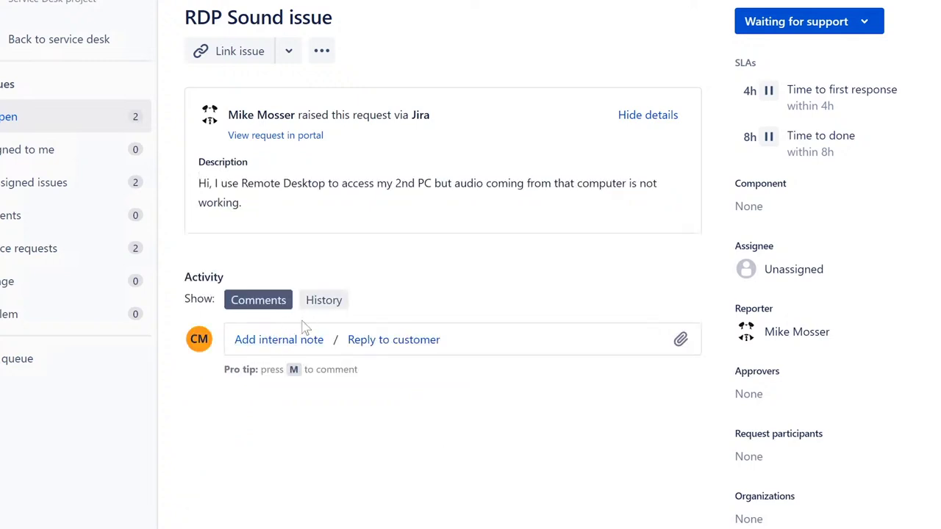
click(279, 339)
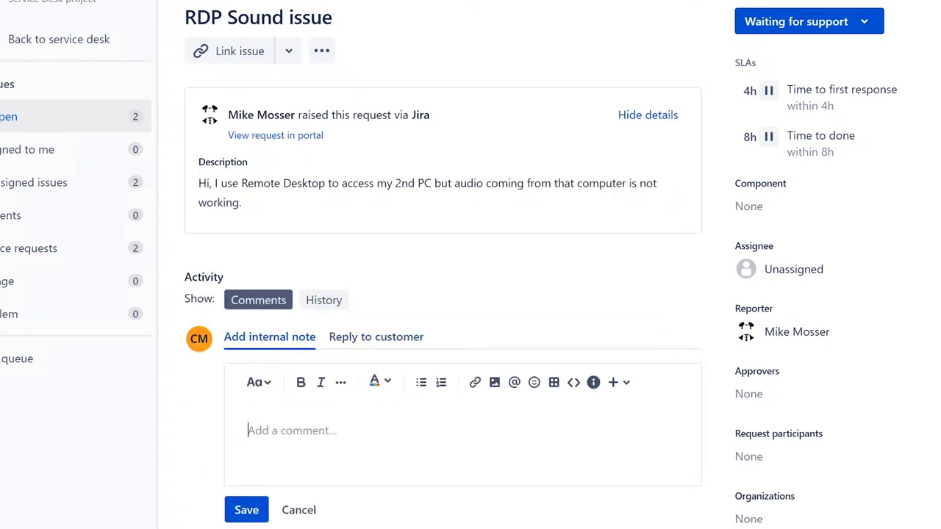
text(Changed )
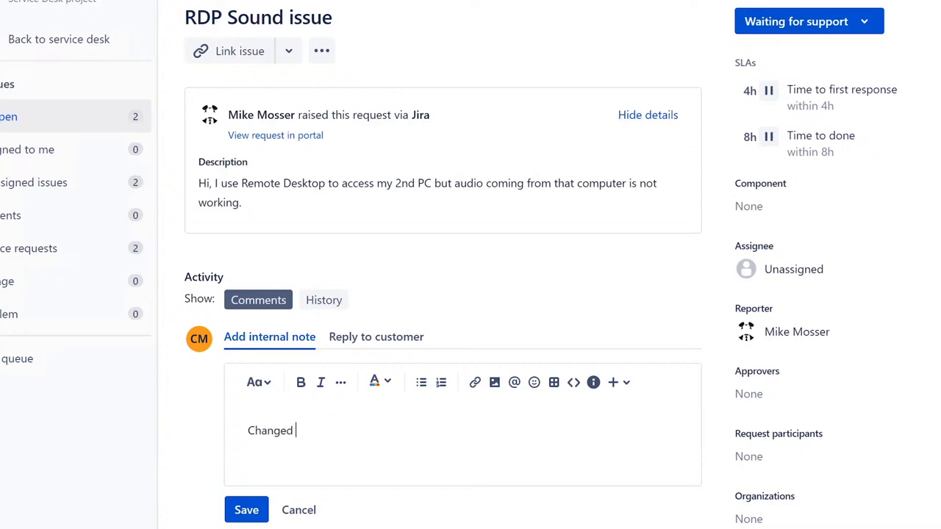
text(seRemote Deskot)
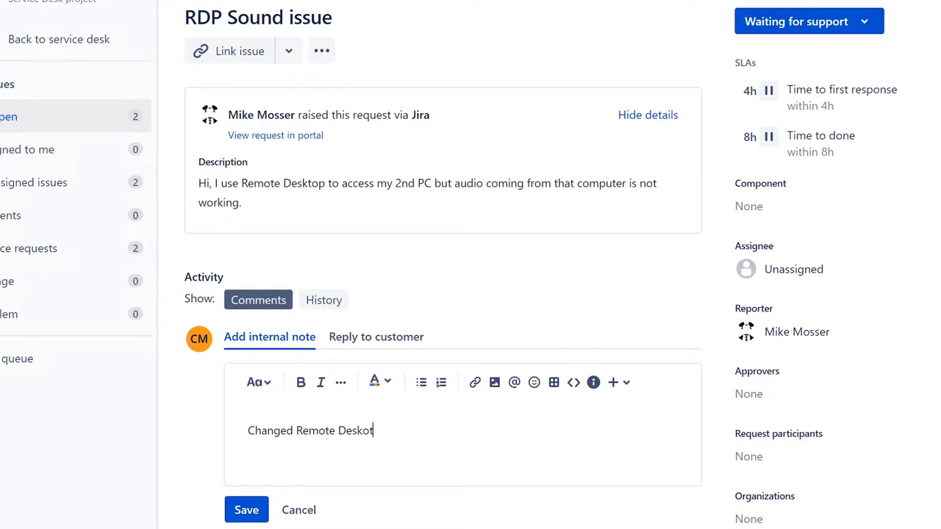
text(ptop Settings )
text(to play)
text( adui)
text(io)
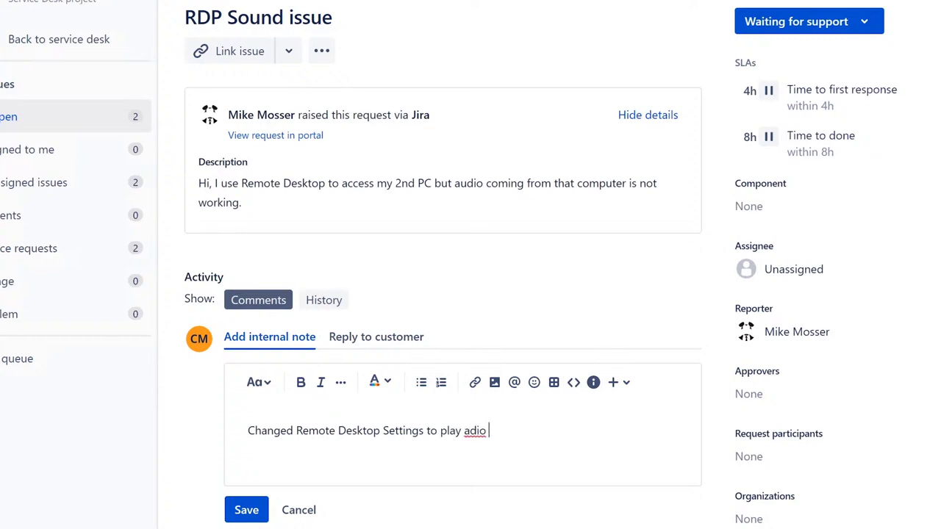
key(BackSpace)
text(udio on a local com)
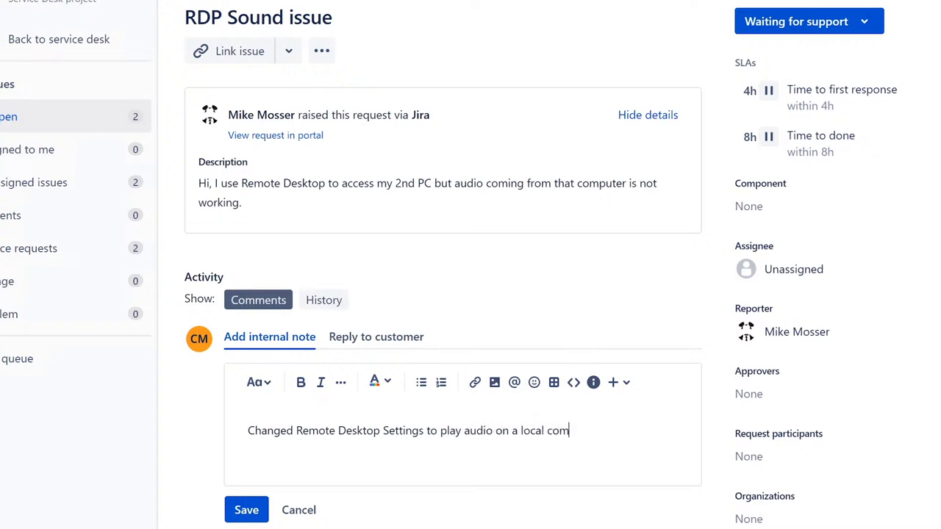
text(puter.)
click(248, 510)
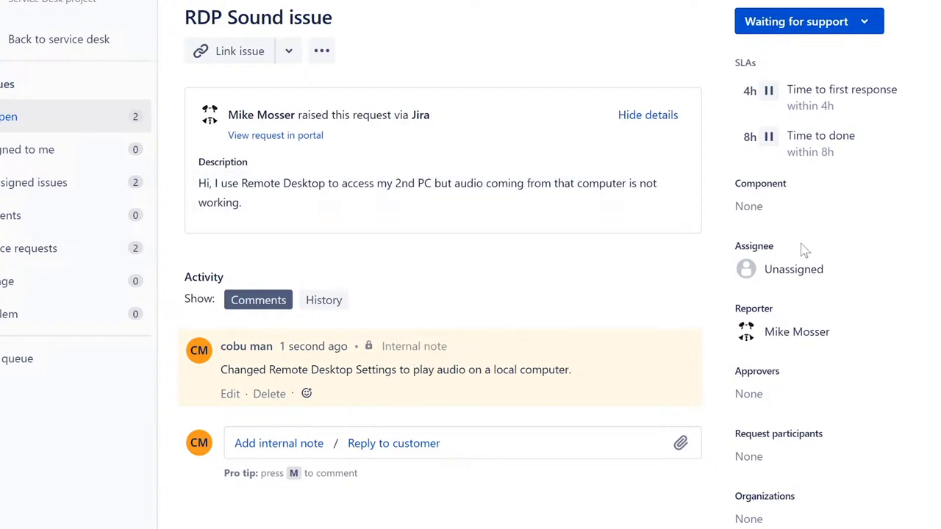
Assign the RDP Sound issue ticket to me and transition its status to Completed
click(797, 268)
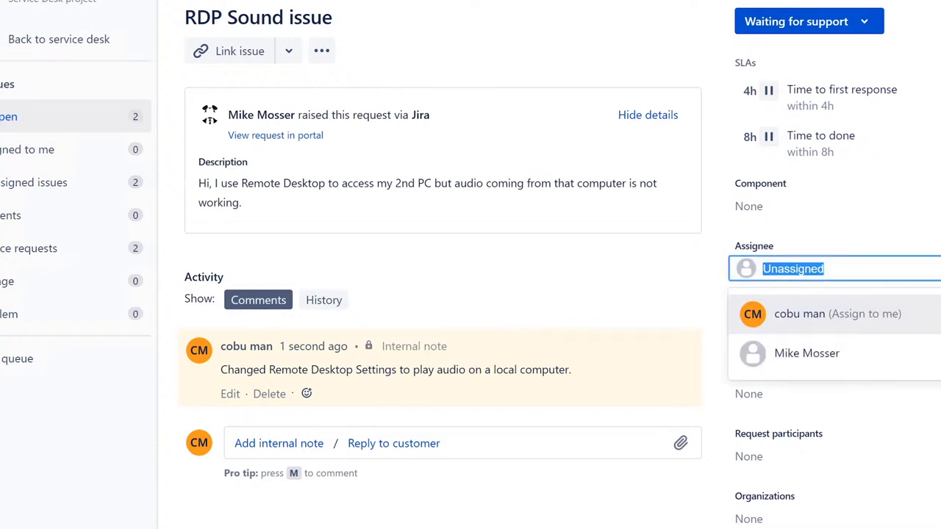
click(797, 313)
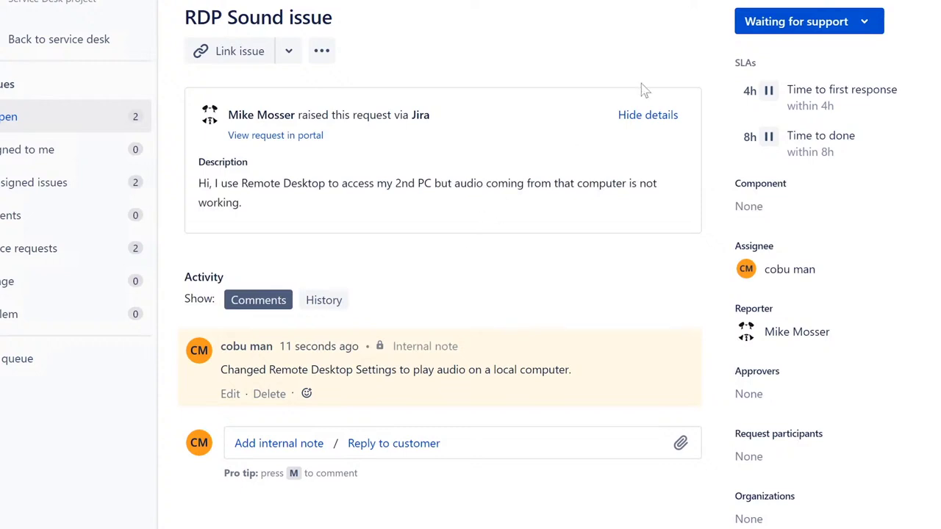
click(859, 26)
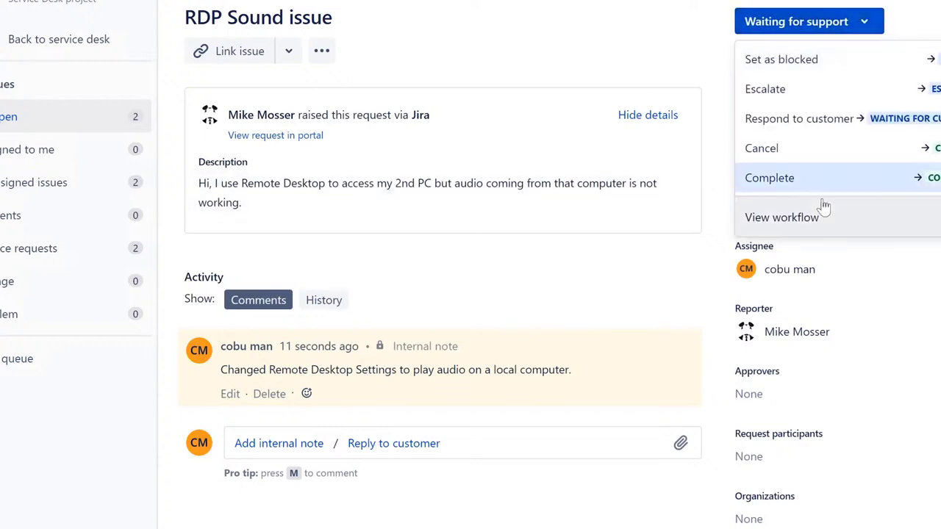
click(854, 181)
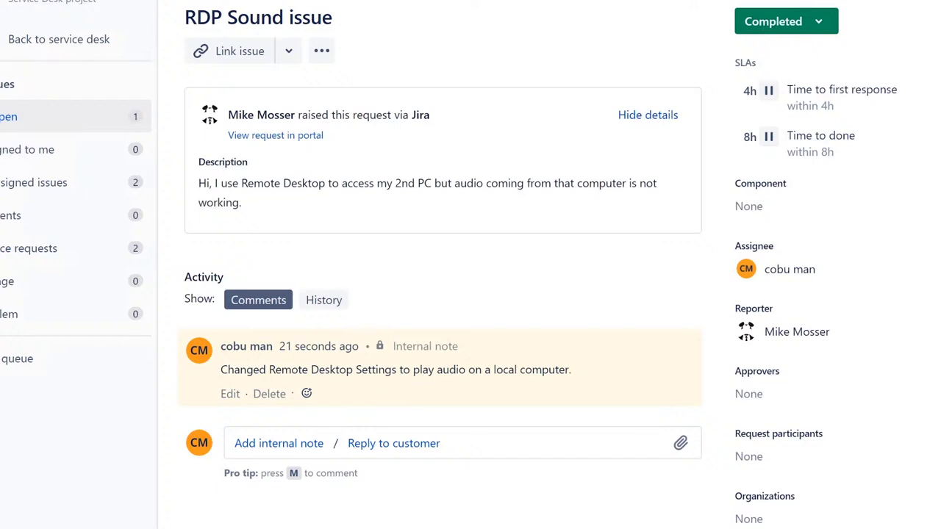
key(super)
Reopen Remote Desktop Connection via a 'remote' search and nudge the blank connection dialog into place
text(remote)
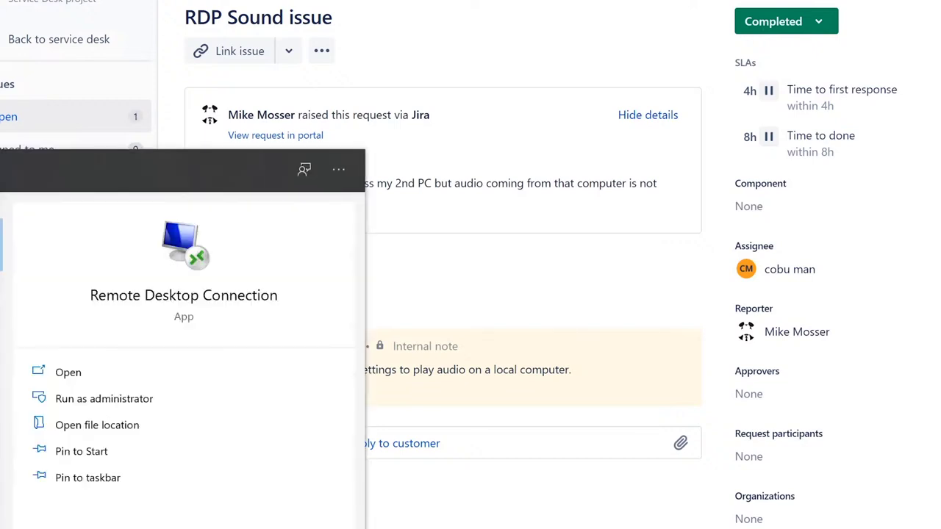
key(Return)
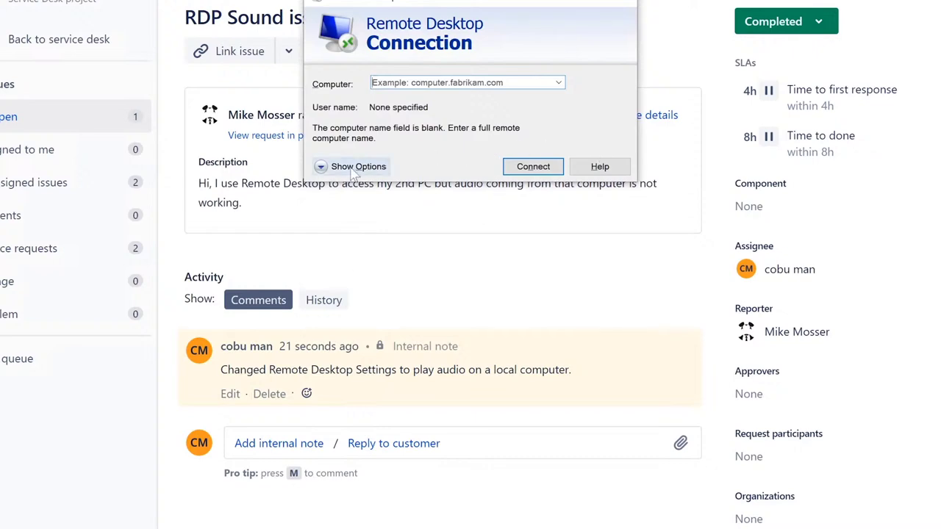
click(350, 171)
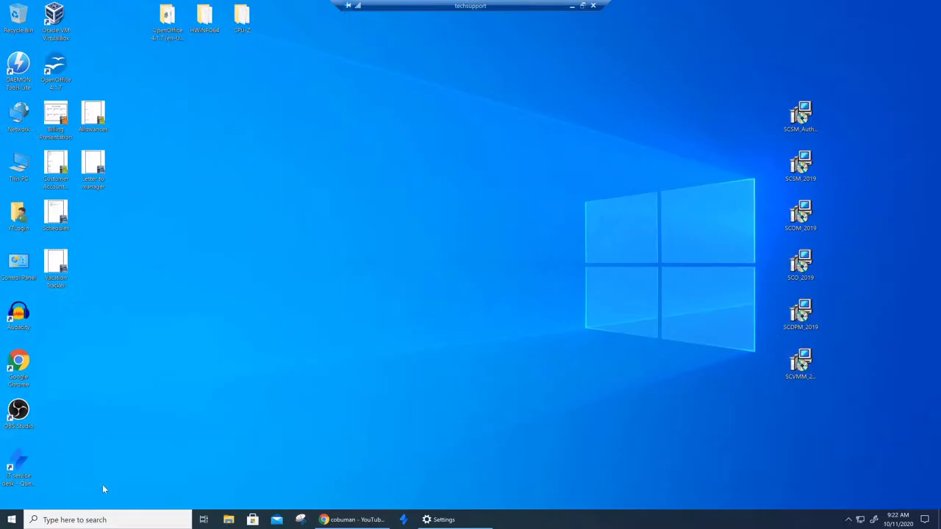
click(88, 519)
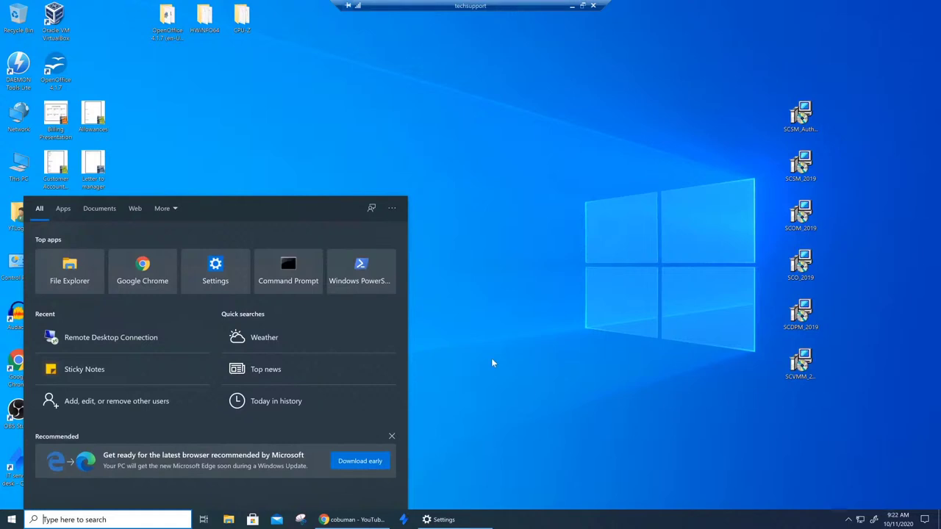
text(remote)
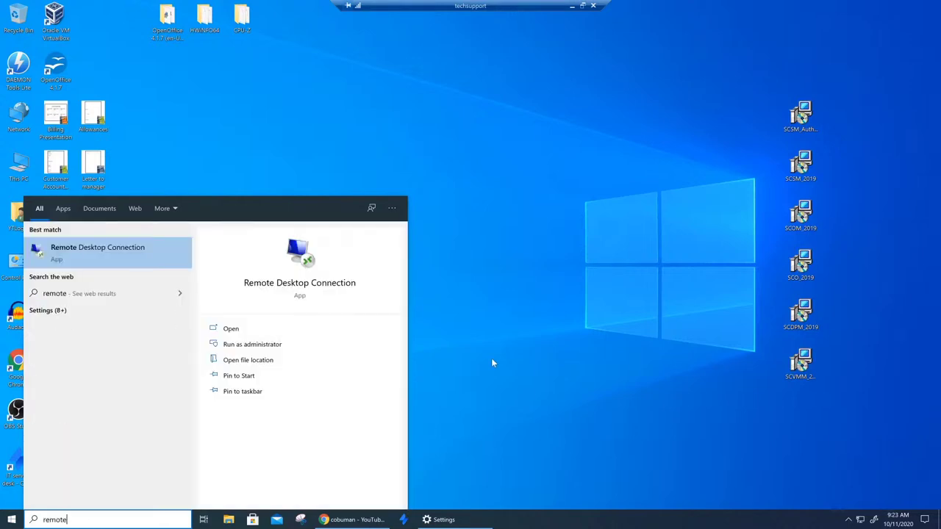
key(Return)
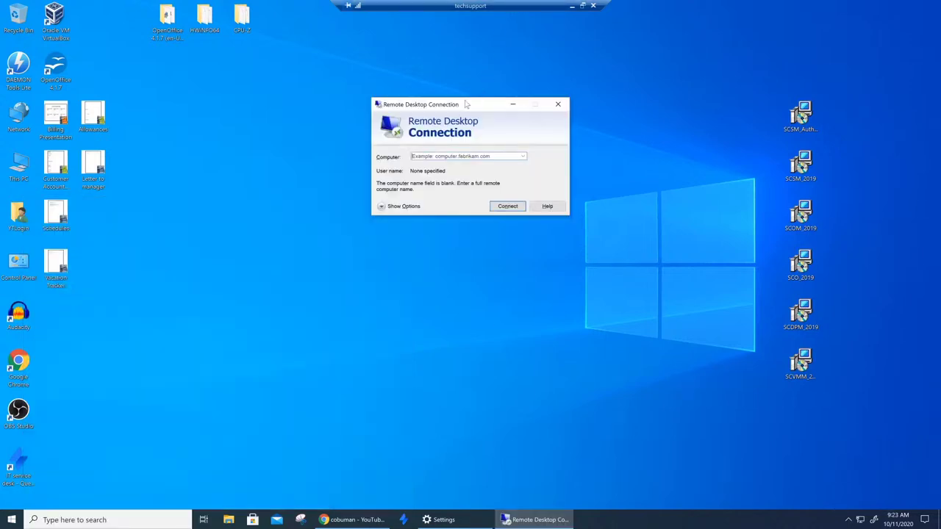
drag(464, 107, 473, 122)
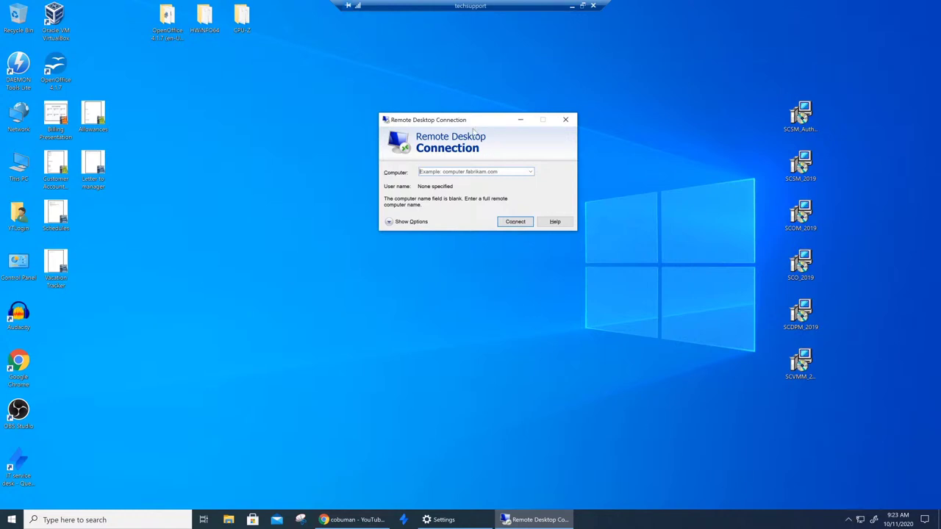
drag(471, 122, 465, 133)
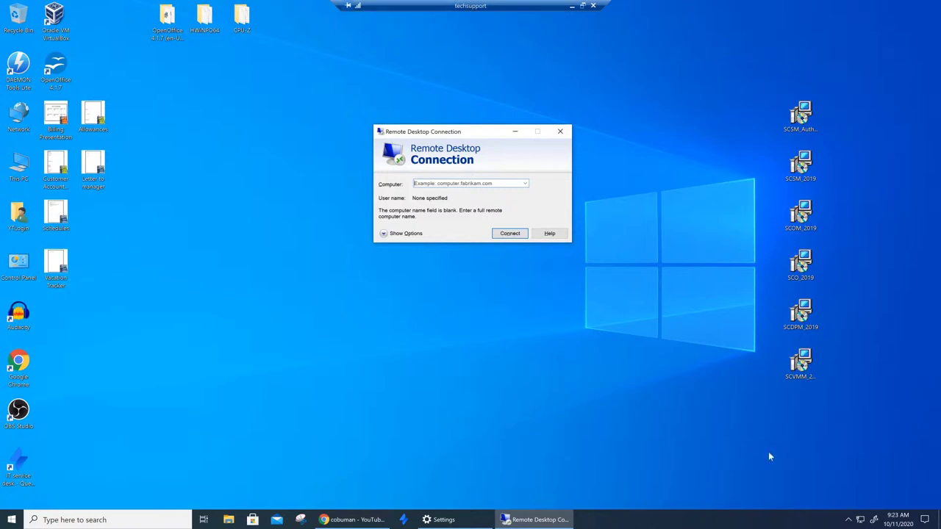
click(846, 518)
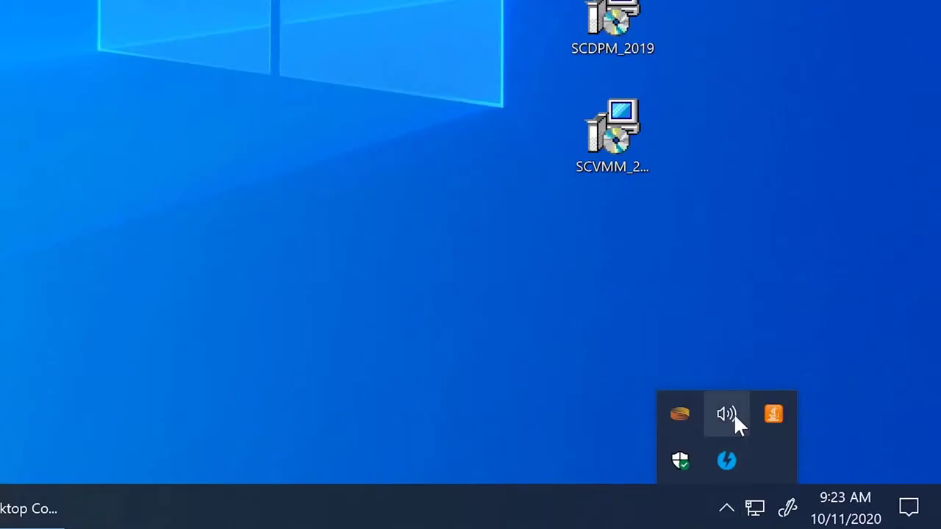
click(728, 415)
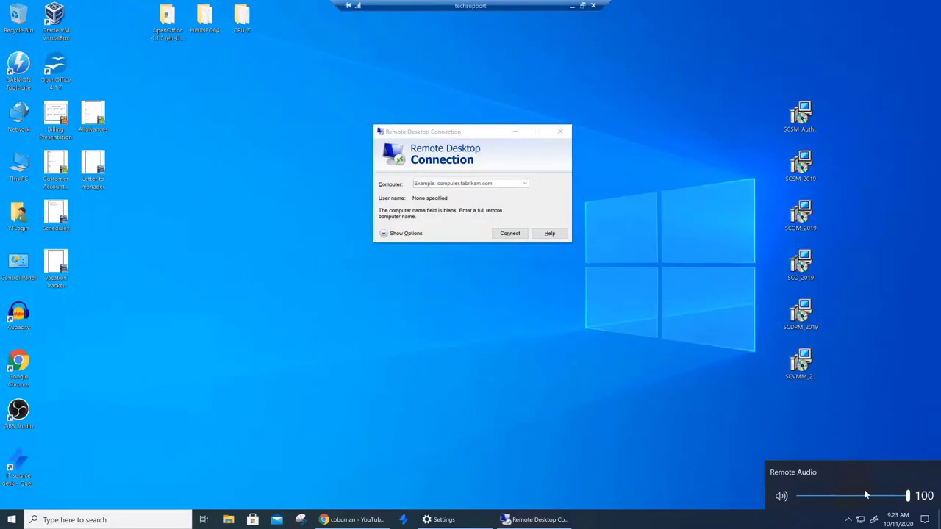
click(848, 518)
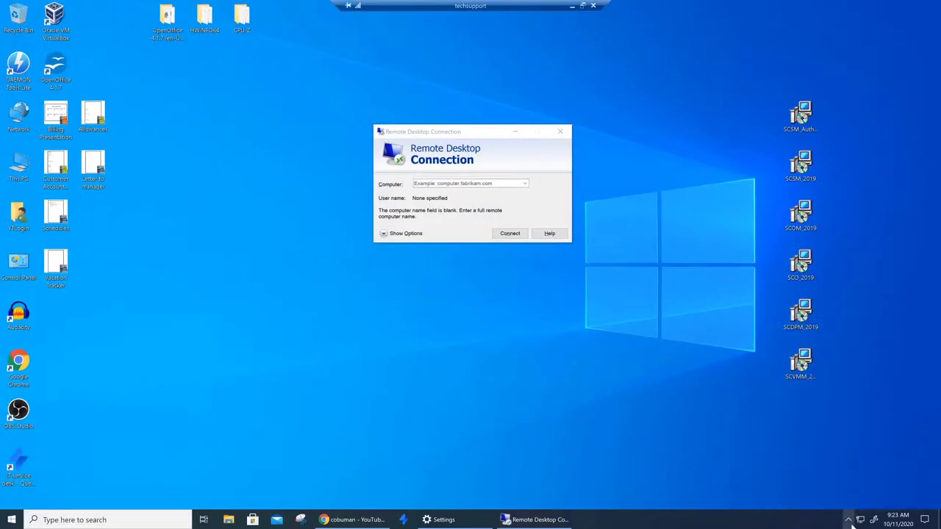
click(849, 519)
right_click(845, 480)
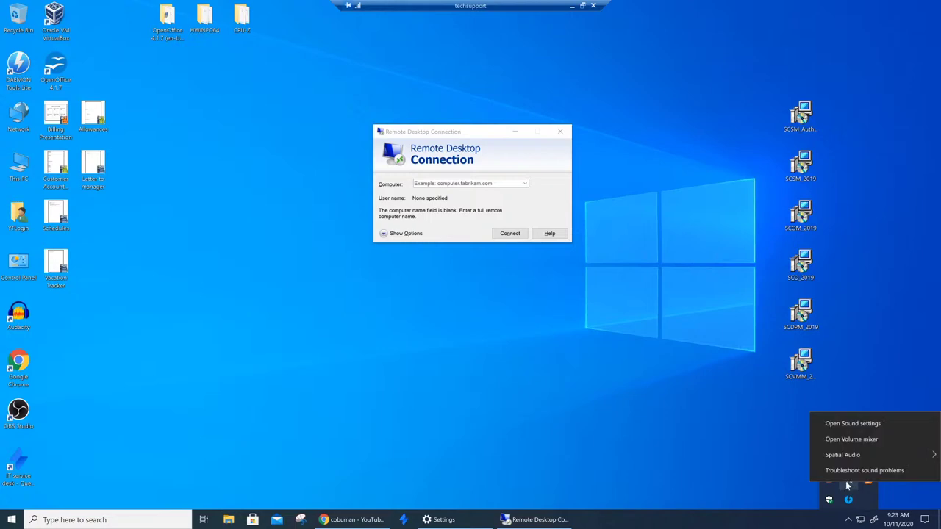
click(853, 424)
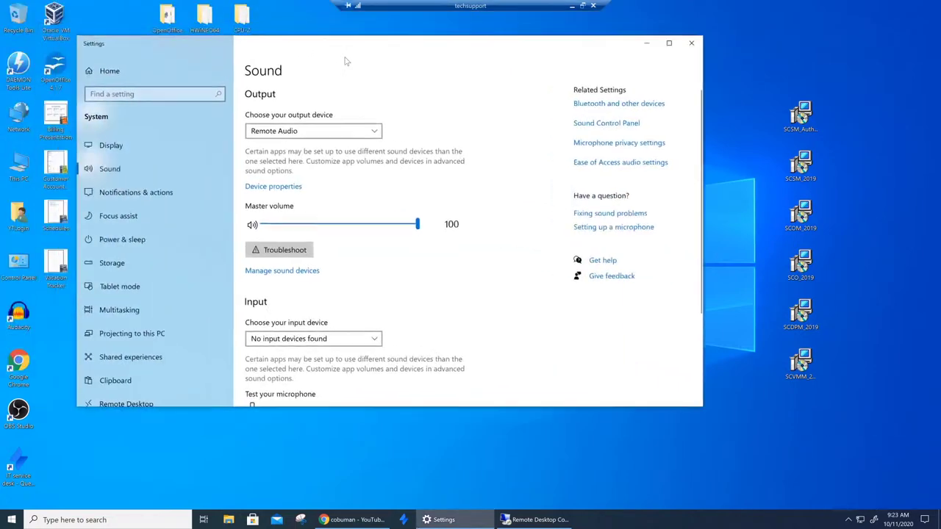
click(367, 147)
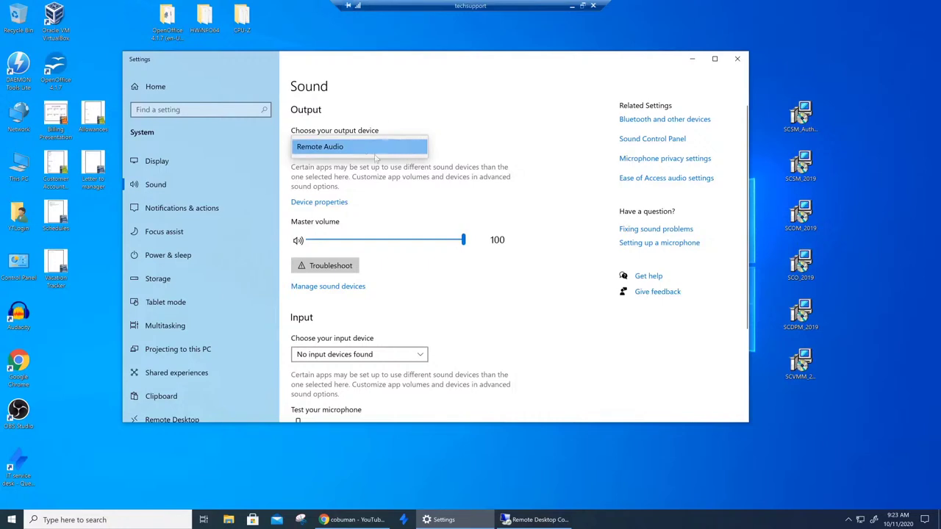
click(461, 180)
drag(512, 58, 545, 68)
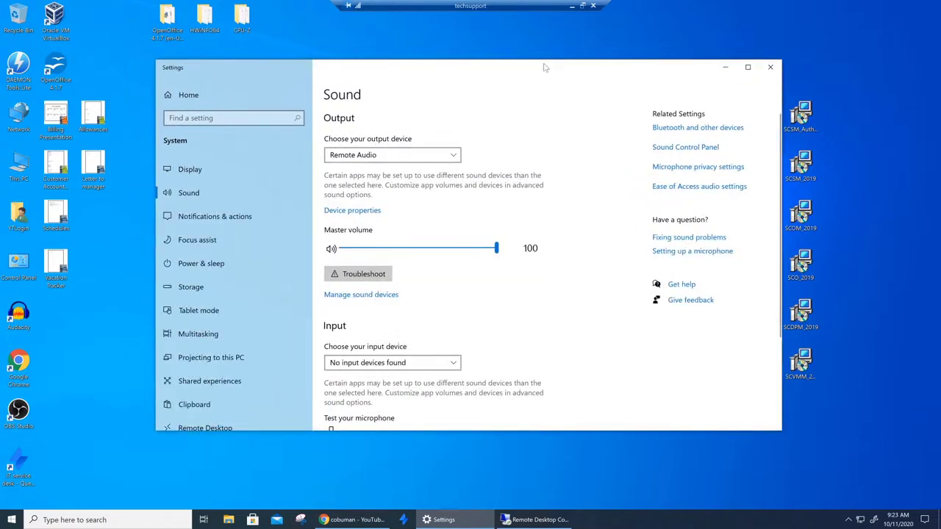
click(770, 69)
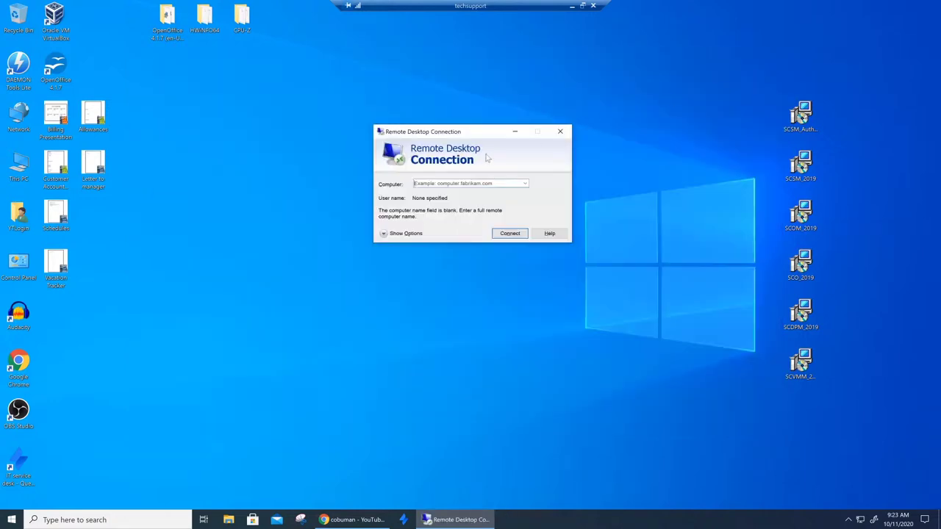
Set remote audio playback to Play on remote computer in Local Resources
click(390, 235)
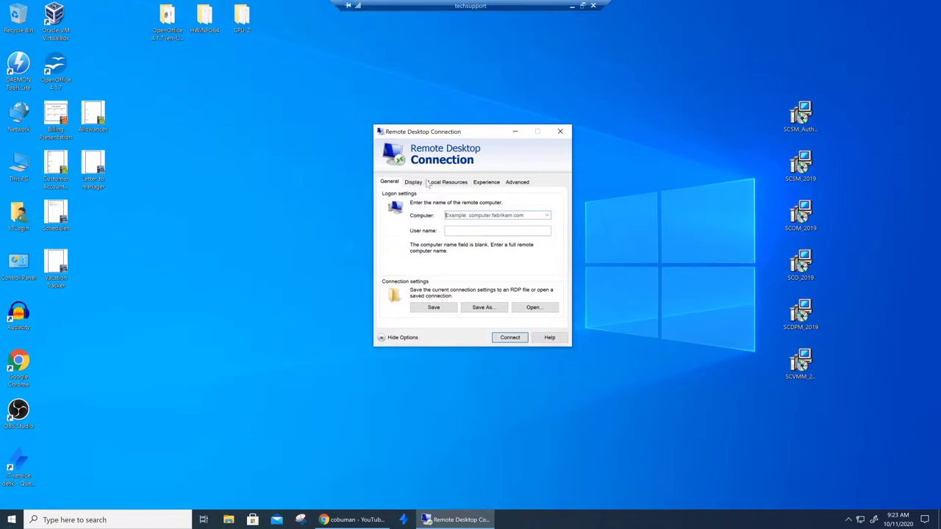
click(446, 183)
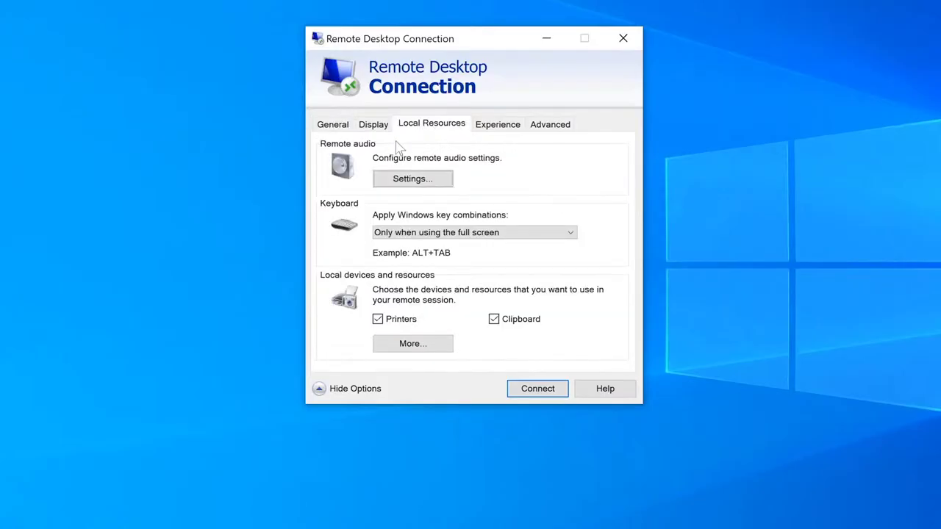
click(416, 183)
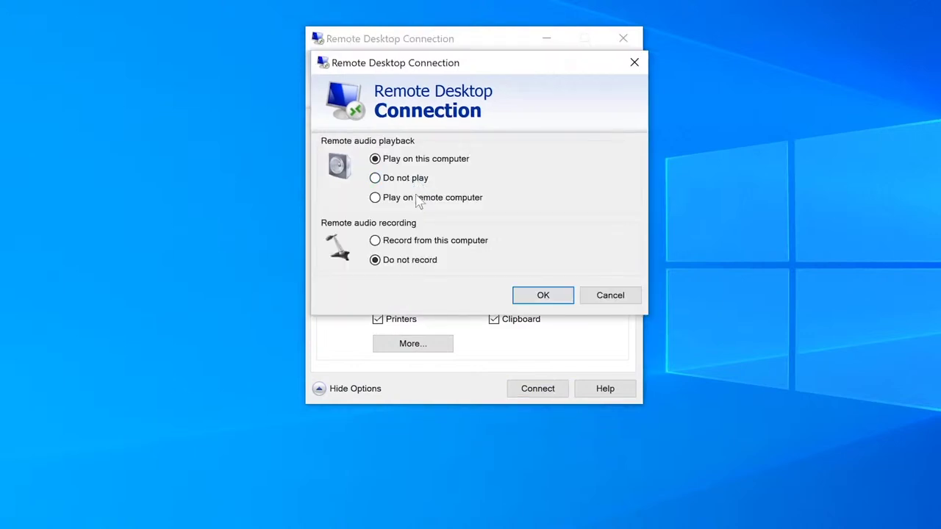
click(402, 204)
click(541, 295)
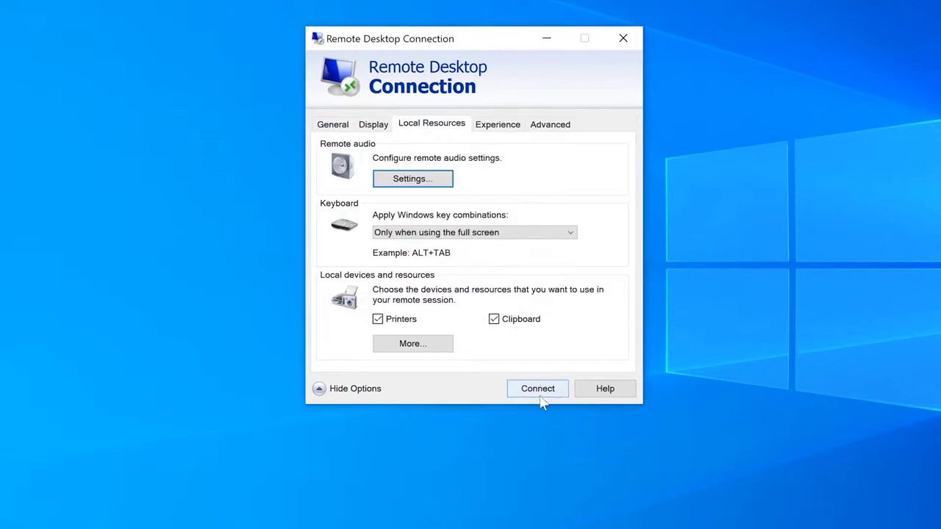
Enter 'userscomputername' as the computer to connect to on the General tab
click(333, 125)
click(487, 184)
text(userscomputername)
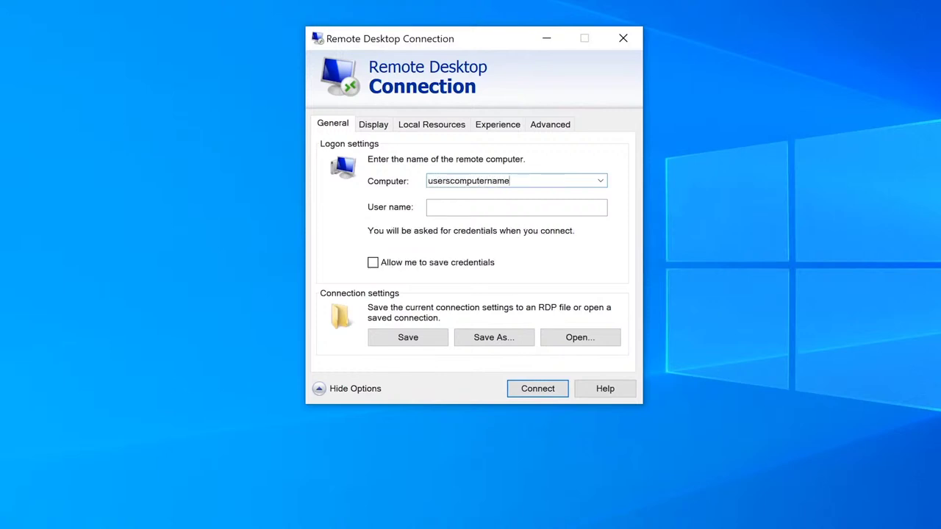
Connect to userscomputername and run the audio playback troubleshooter to completion
click(536, 389)
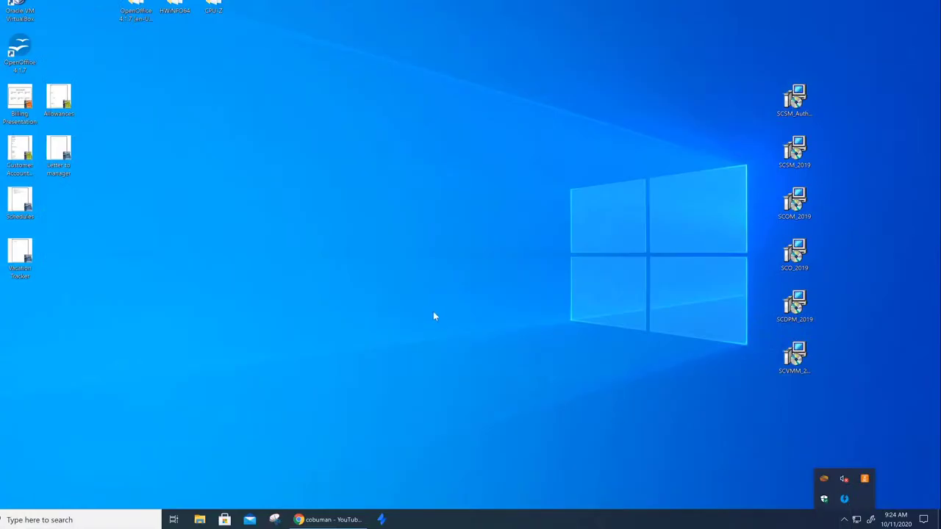
click(845, 478)
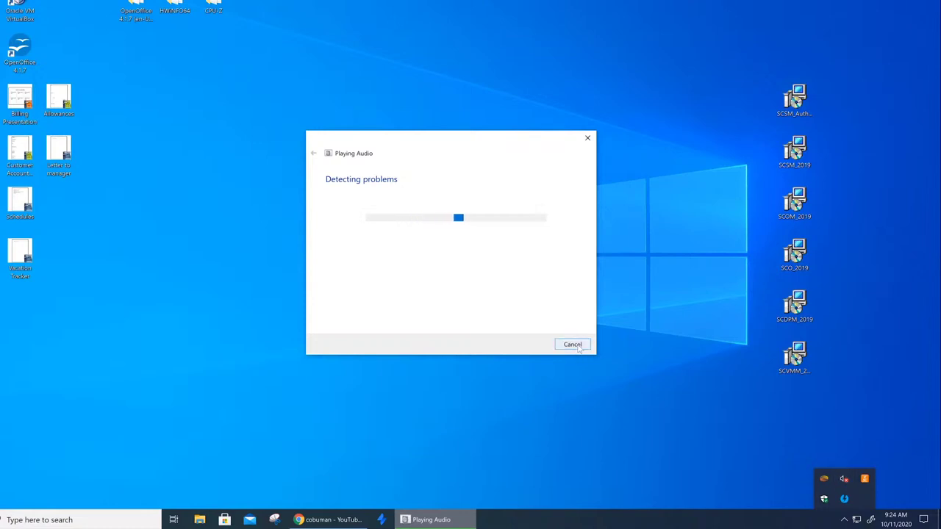
click(541, 350)
click(570, 344)
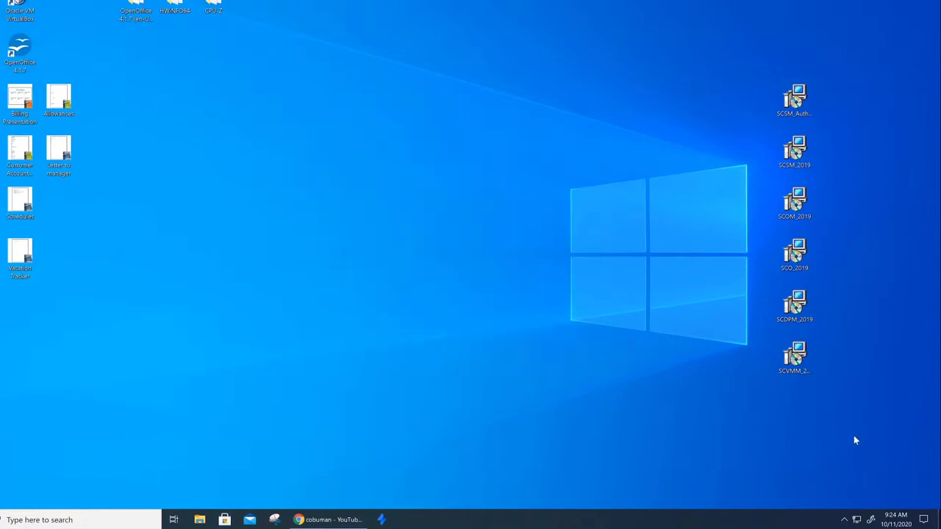
Check the speaker volume in the tray and open the Sound settings page
click(844, 517)
click(842, 479)
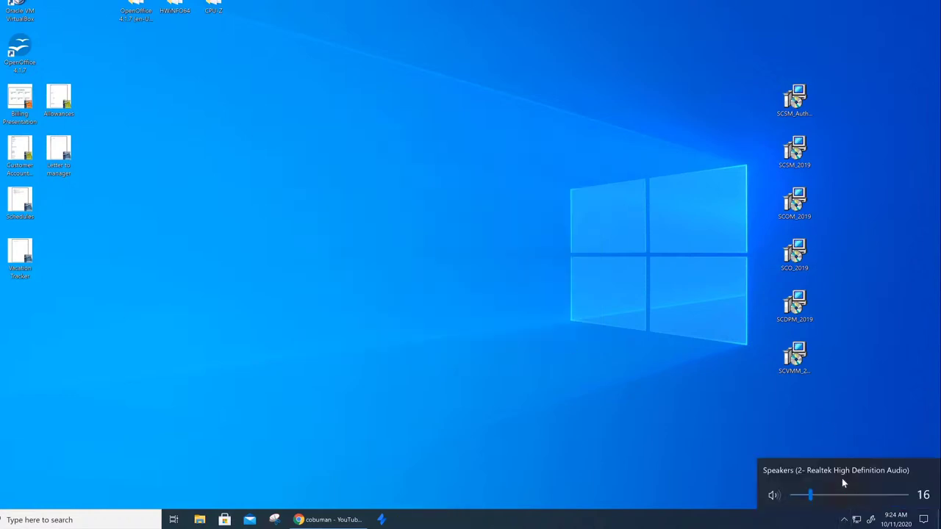
click(844, 518)
click(844, 519)
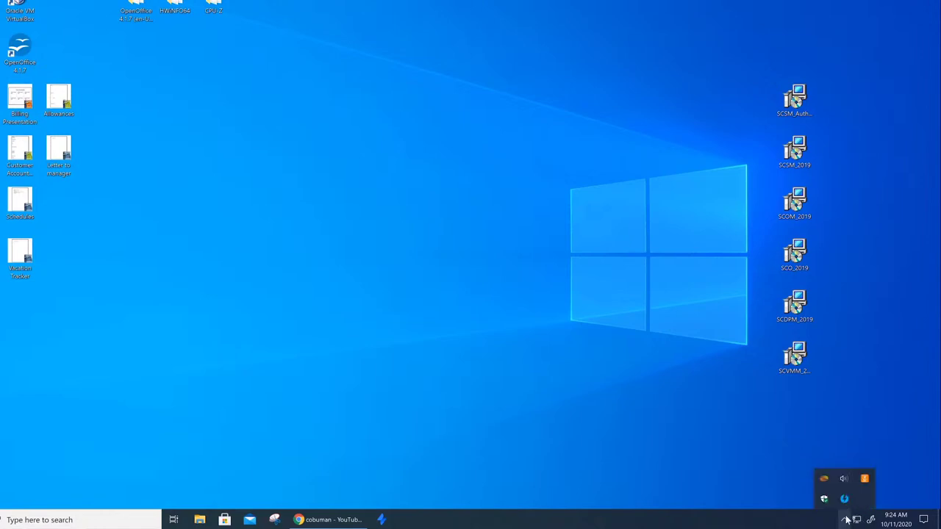
right_click(842, 480)
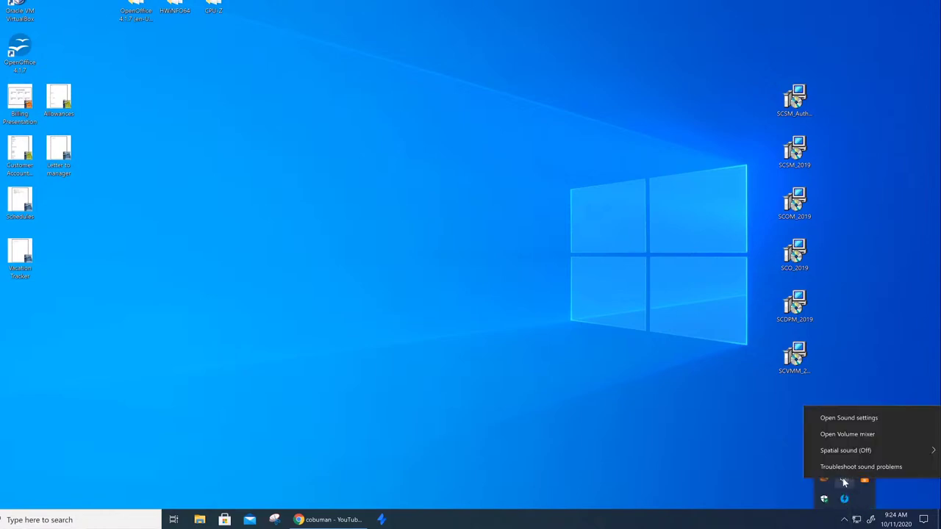
click(864, 419)
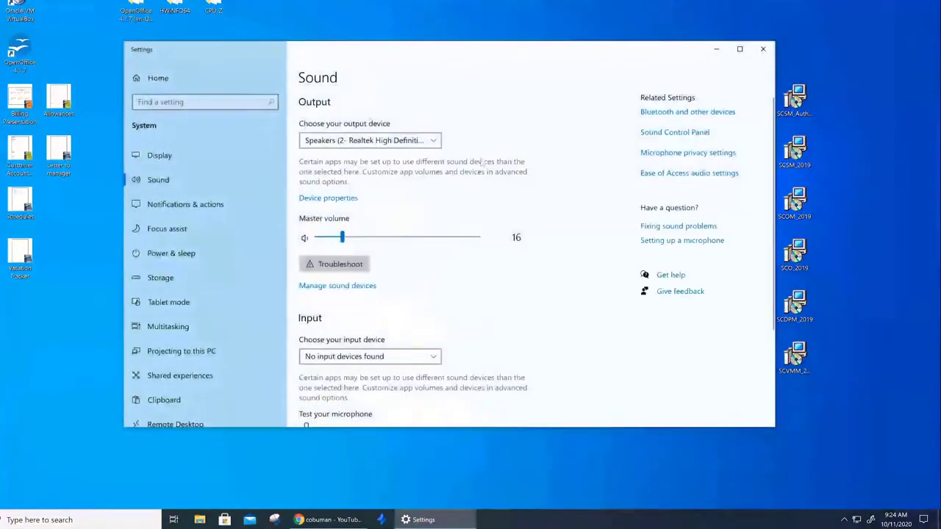
Confirm Plantronics C610 as the output device, then search 'remote' for Remote Desktop Connection
click(415, 142)
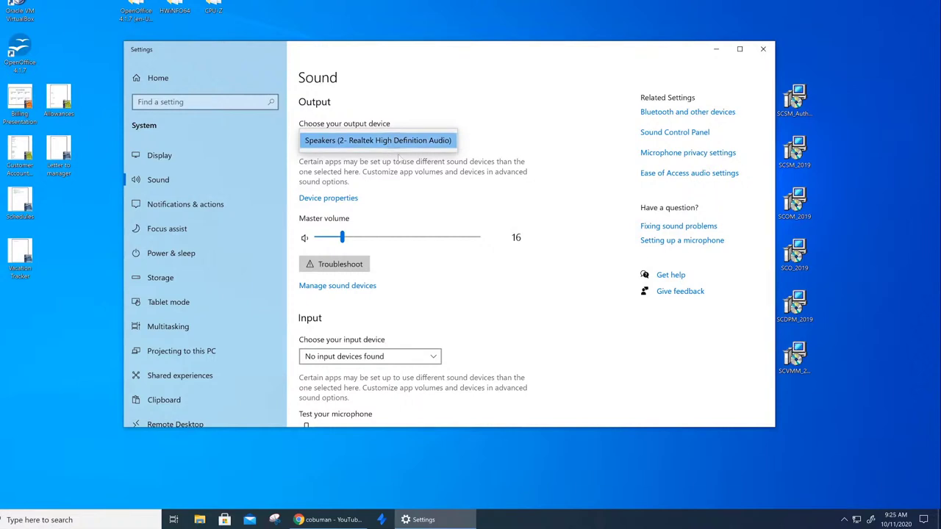
click(402, 170)
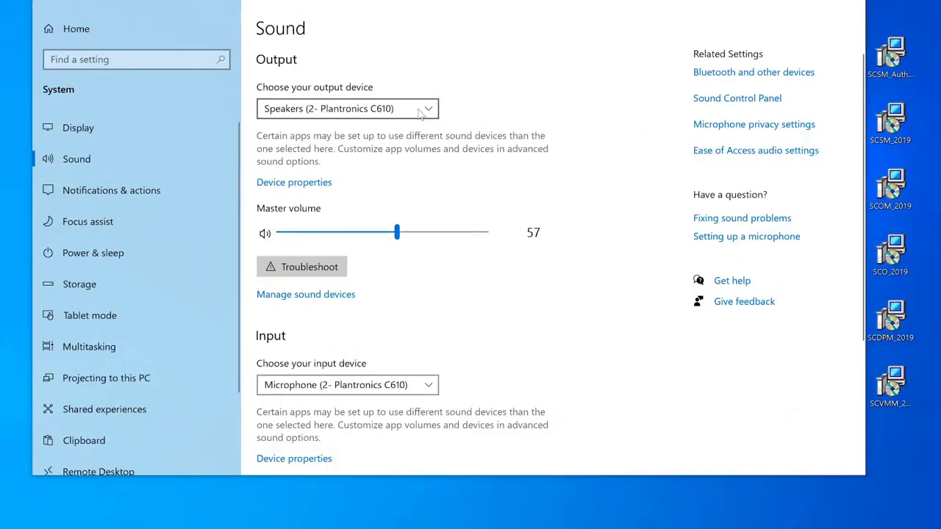
click(421, 111)
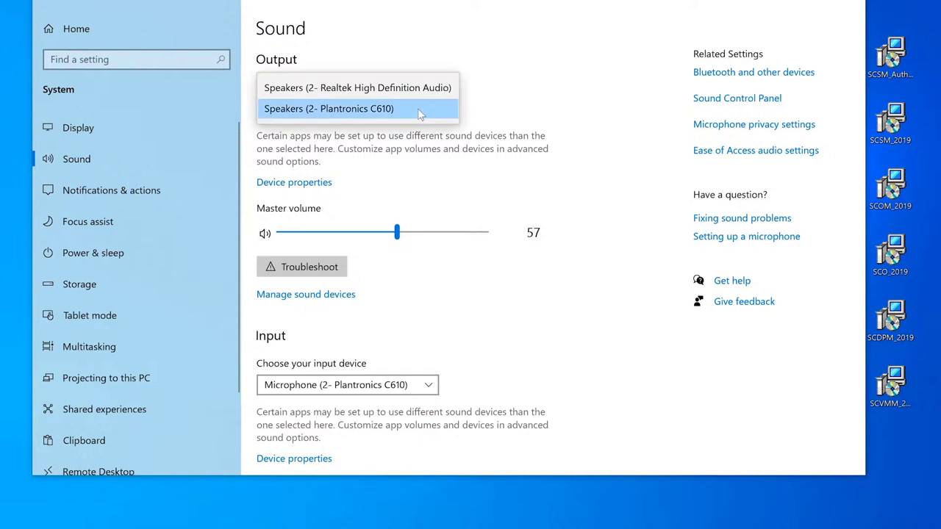
click(443, 172)
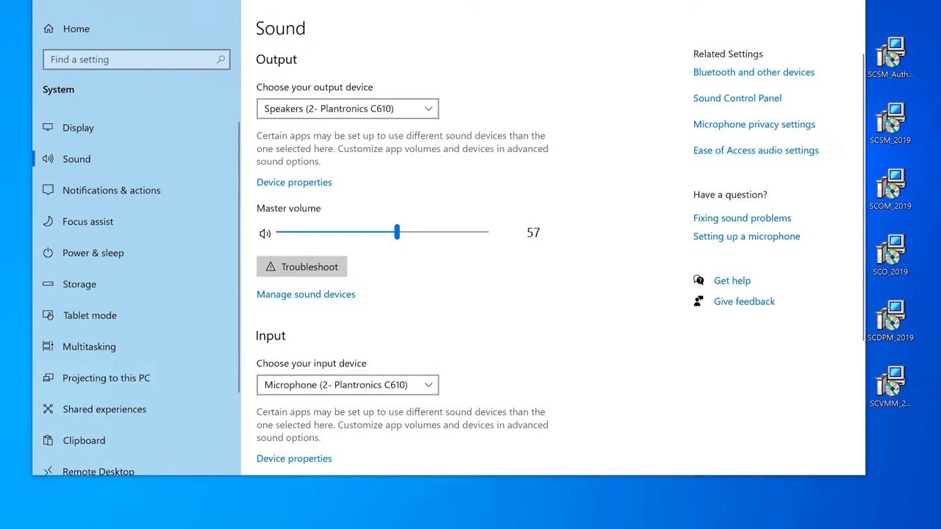
key(super+s)
text(remote)
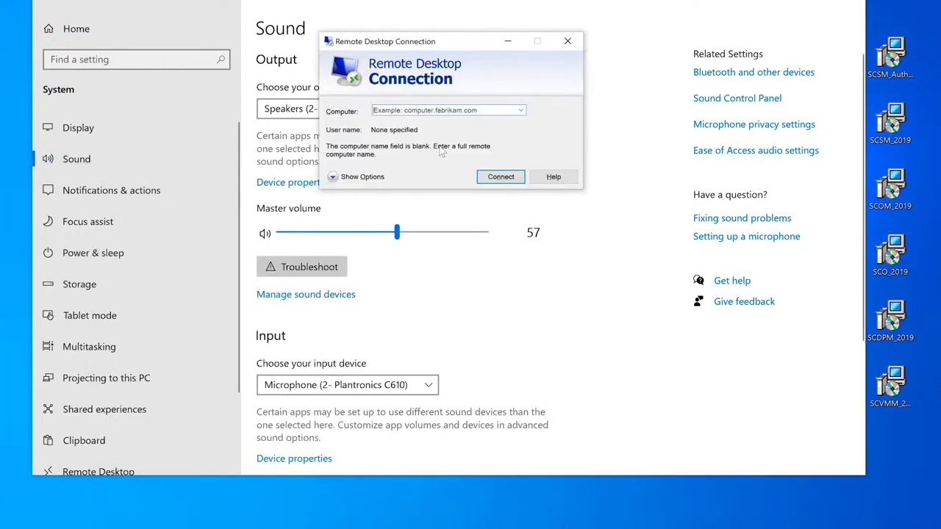
Cancel the remote audio settings without changes and close Remote Desktop Connection
click(345, 177)
click(418, 108)
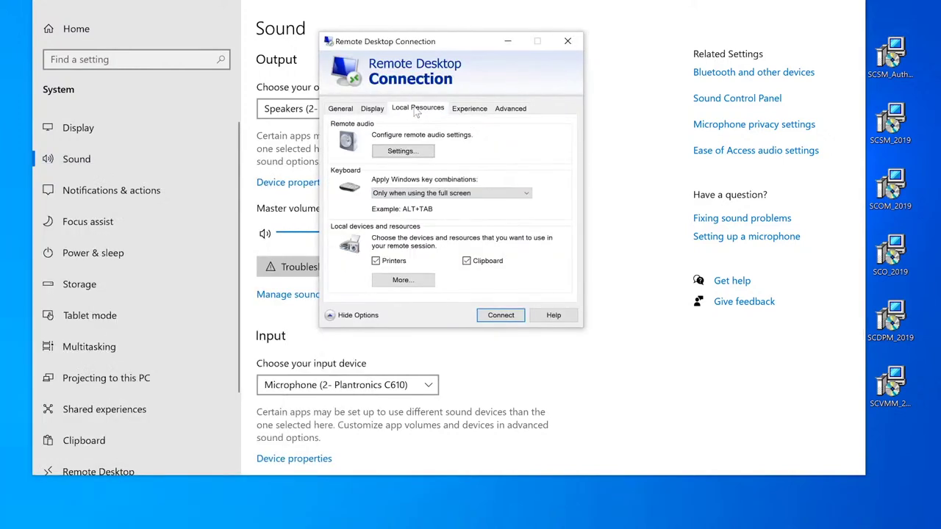
click(403, 151)
click(403, 166)
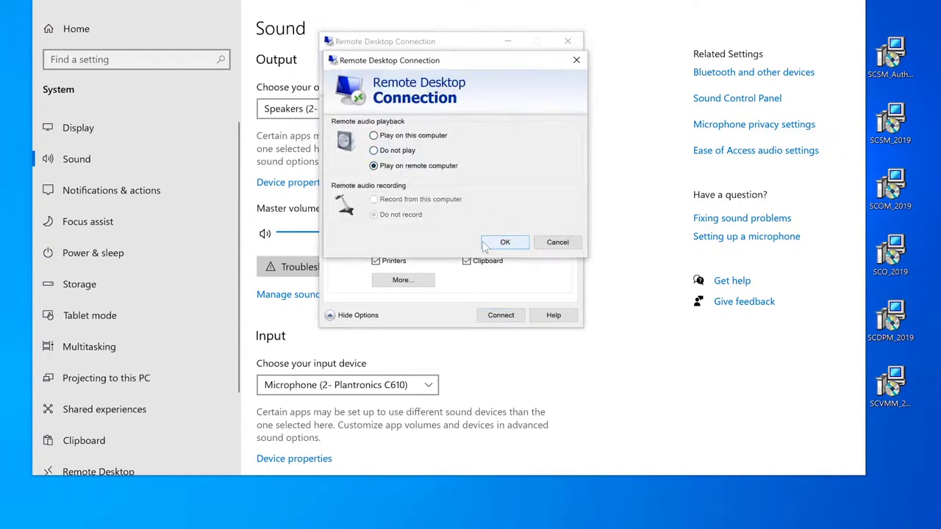
click(559, 247)
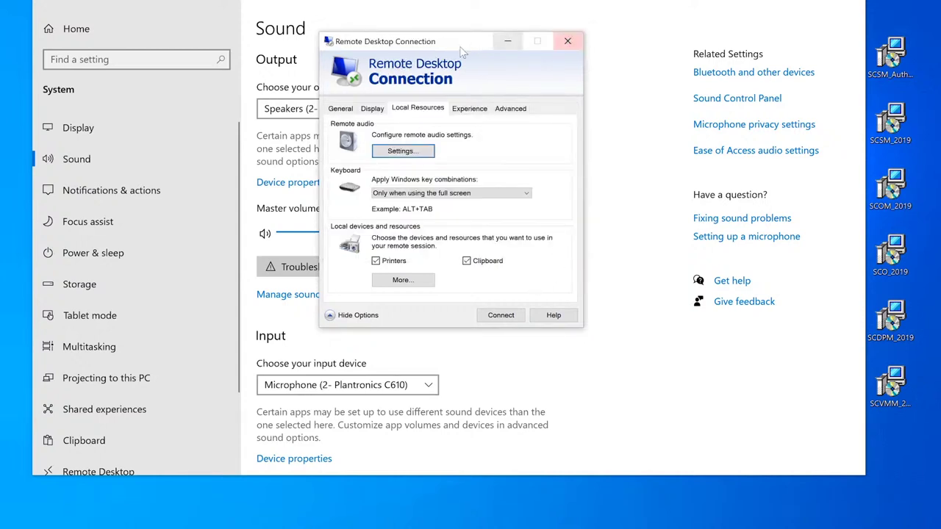
drag(464, 49, 459, 75)
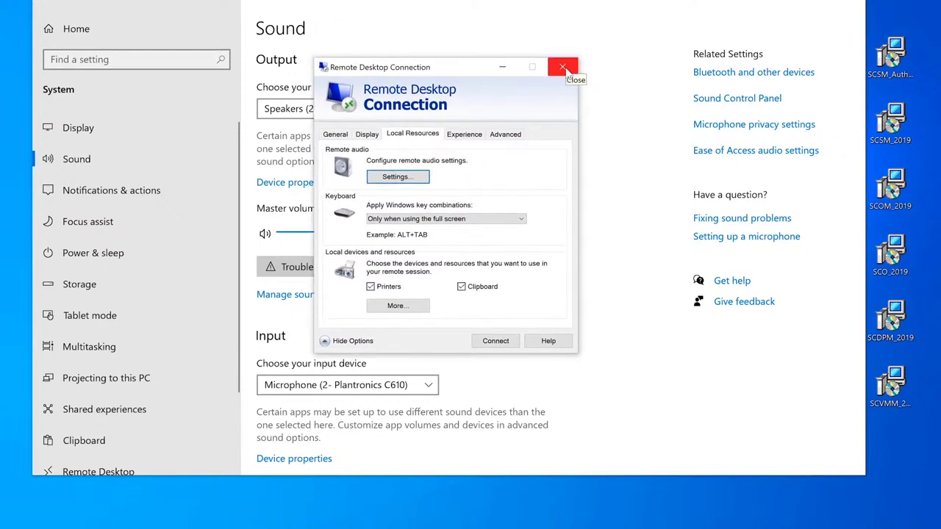
click(566, 70)
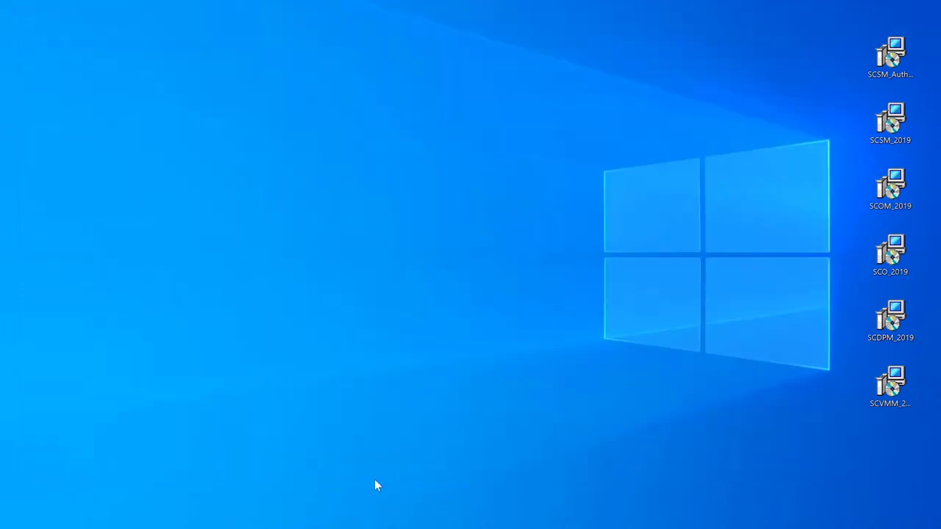
Open ISD-39 'My Local Admin account is not working' in Chrome and read its description
mouse_move(294, 526)
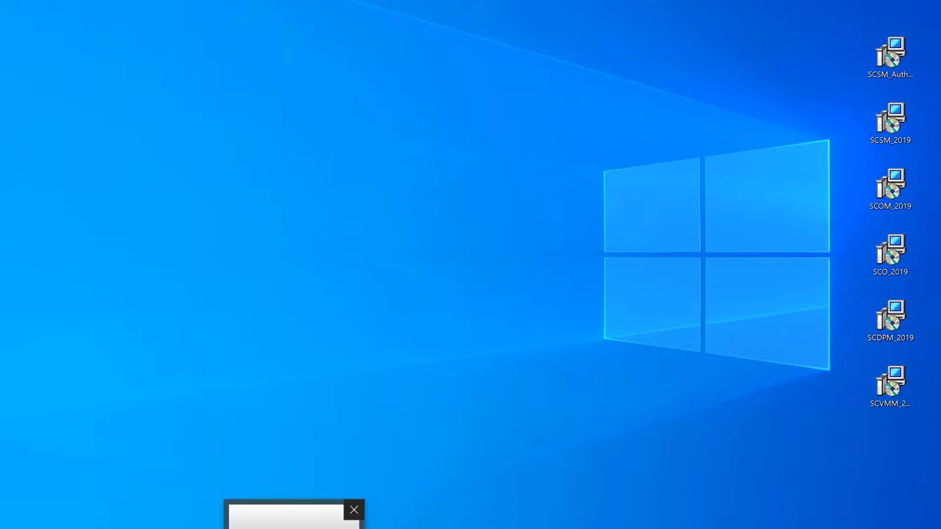
click(290, 518)
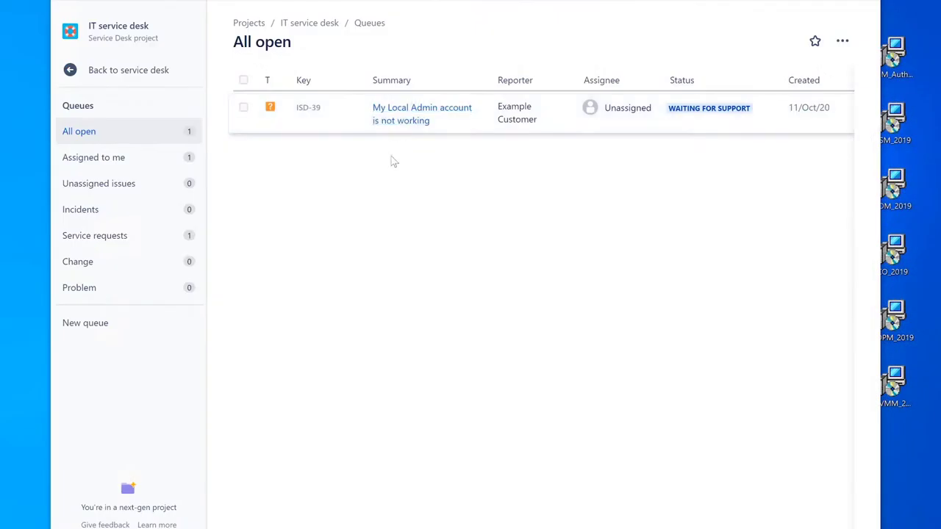
click(408, 112)
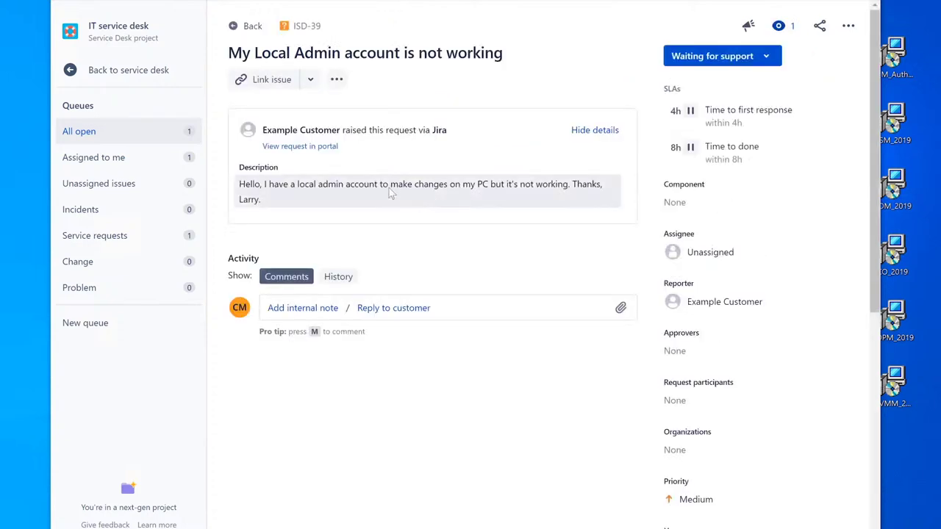
drag(229, 53, 442, 56)
drag(239, 184, 623, 158)
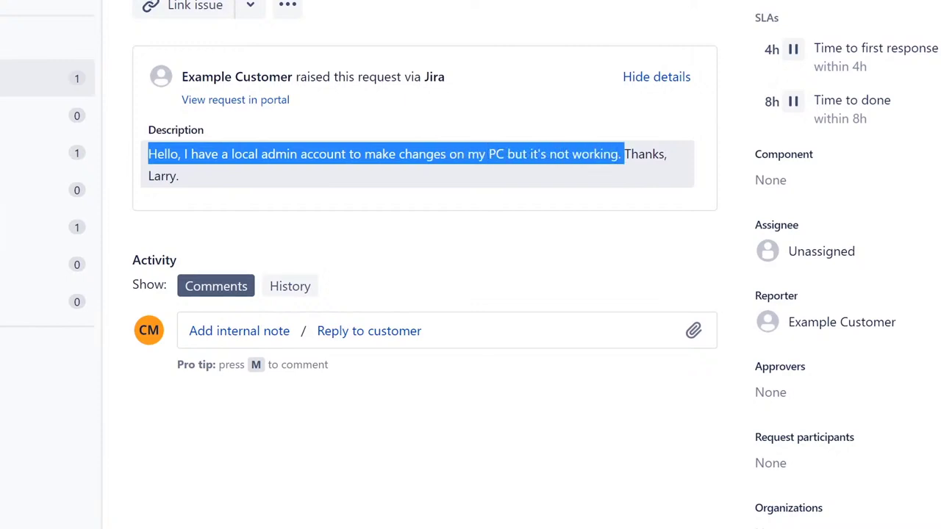
drag(621, 156, 184, 155)
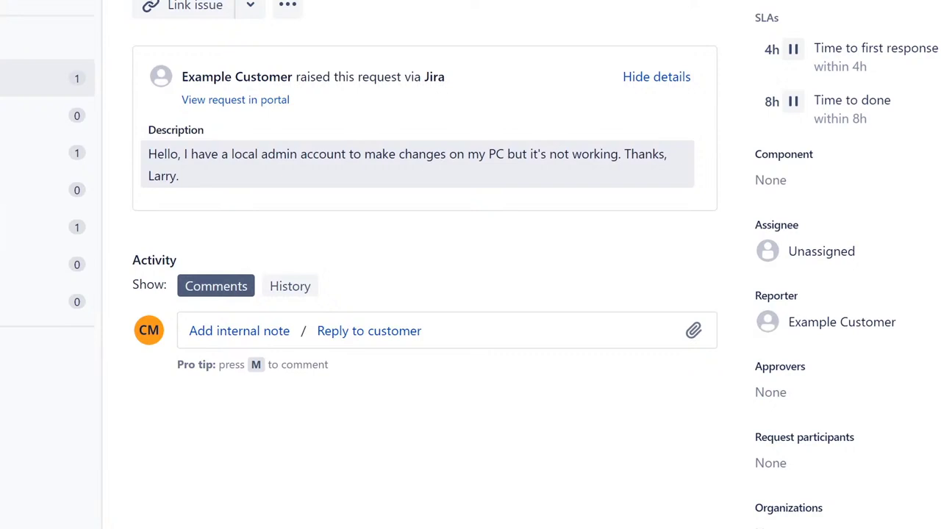
click(240, 165)
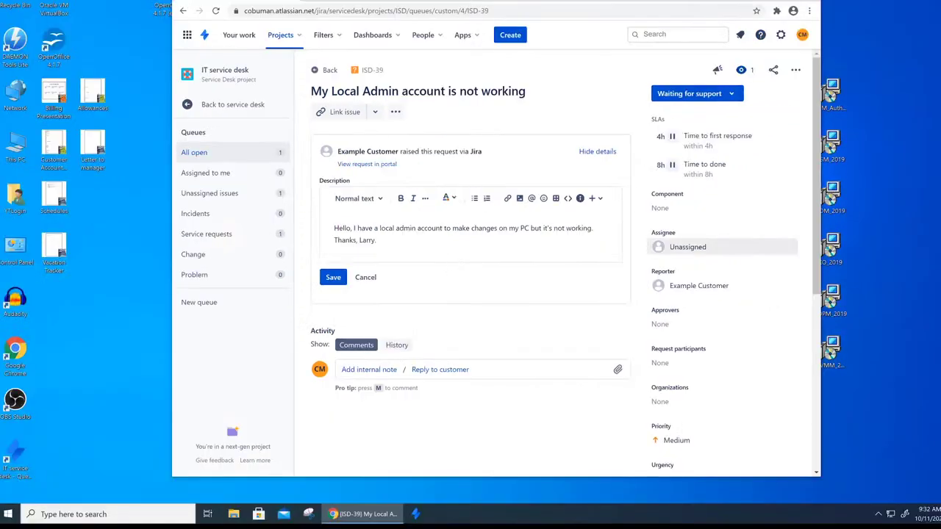
Assign ISD-39 to yourself from the Assignee dropdown
click(687, 247)
click(698, 277)
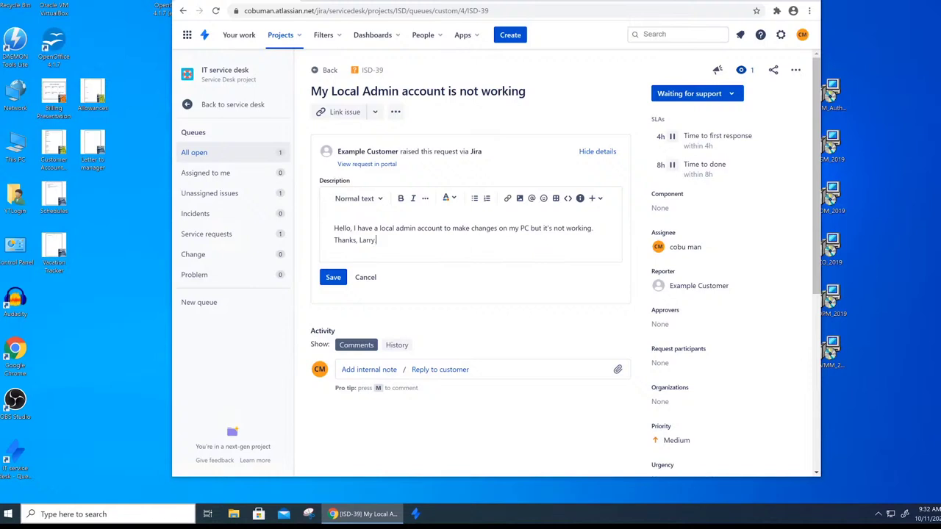
Search 'users' to reach Family & other users and expand the local administrator and test accounts
key(super+s)
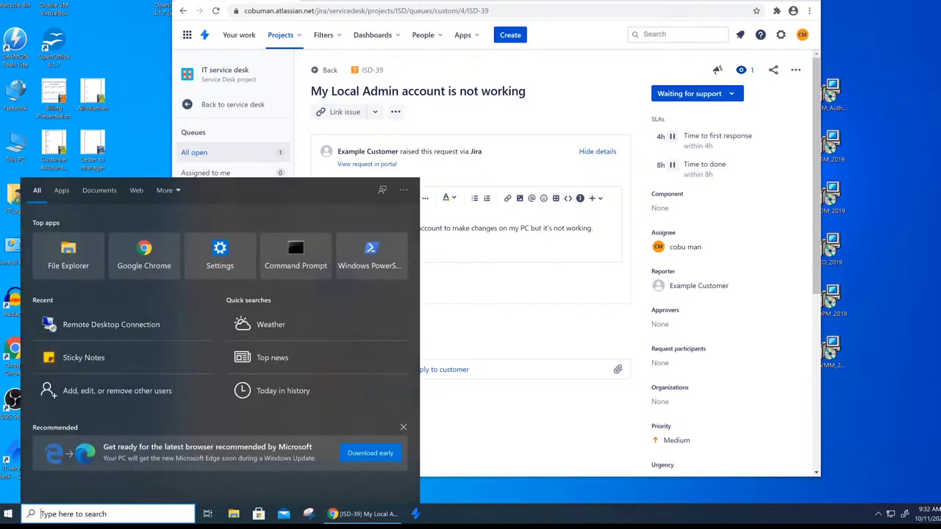
text(users)
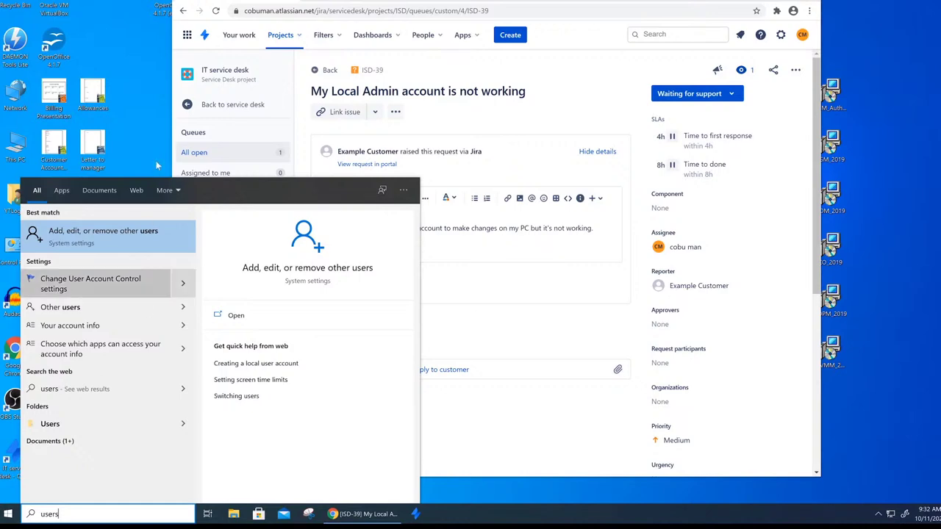
click(85, 236)
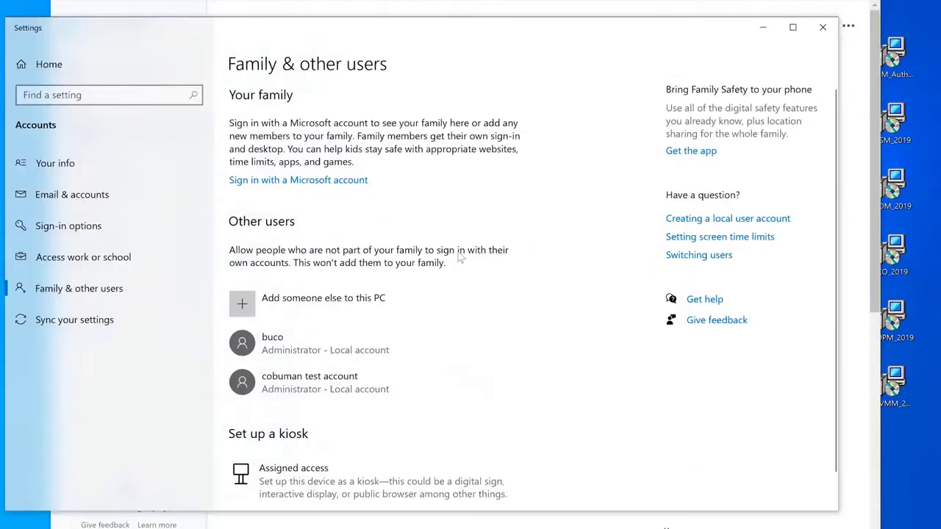
scroll(492, 247, down, 1)
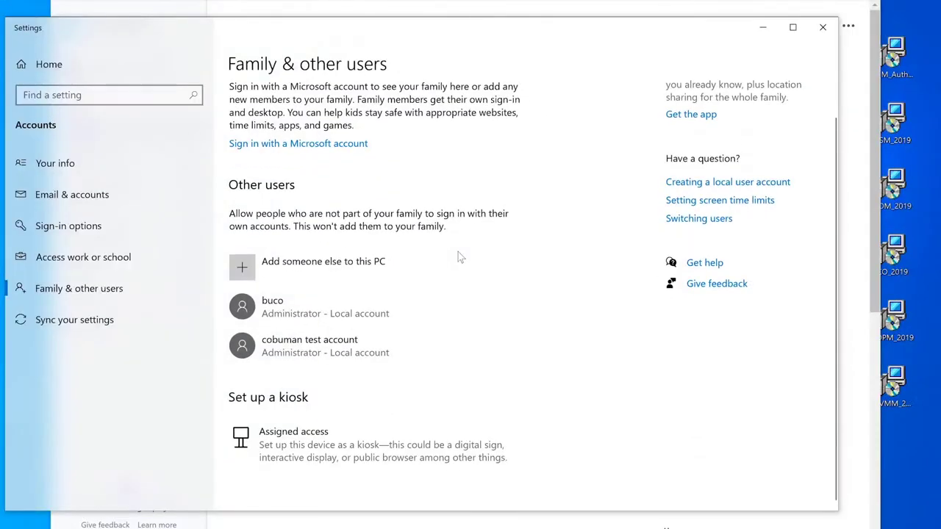
click(399, 321)
click(384, 389)
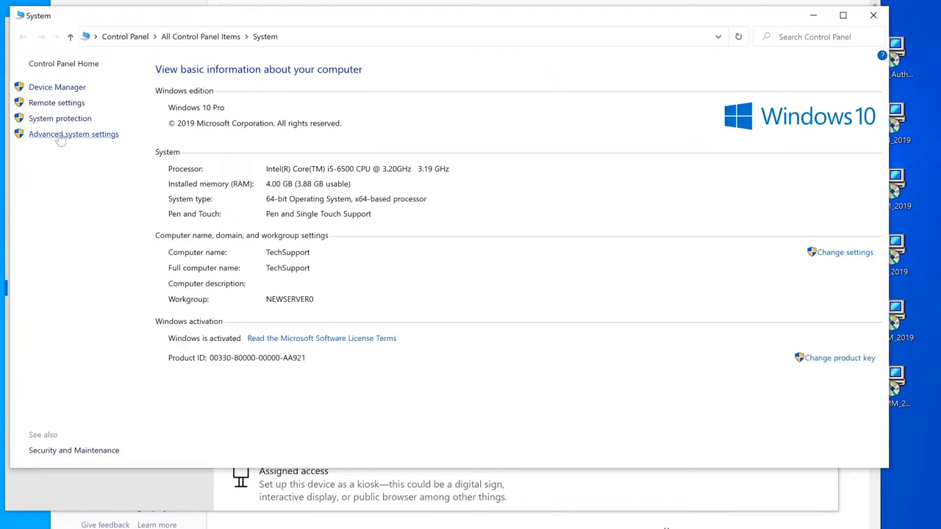
click(61, 137)
Open the User Profiles list from System Properties' Advanced tab and arrange the windows
click(875, 15)
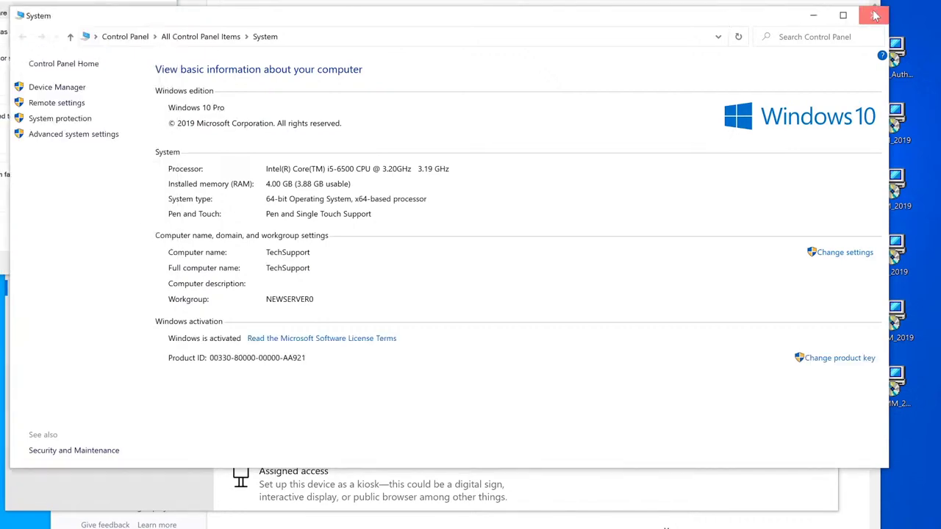
click(876, 14)
drag(88, 2, 217, 78)
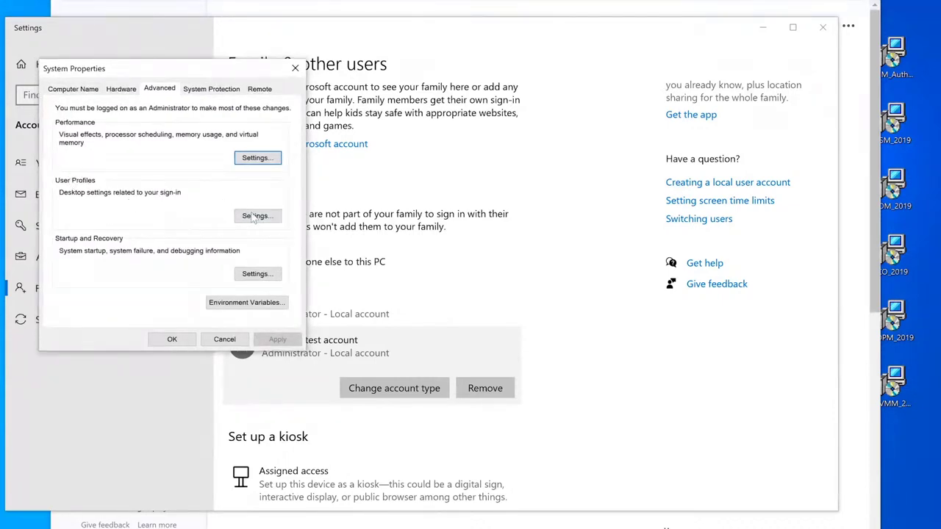
click(257, 216)
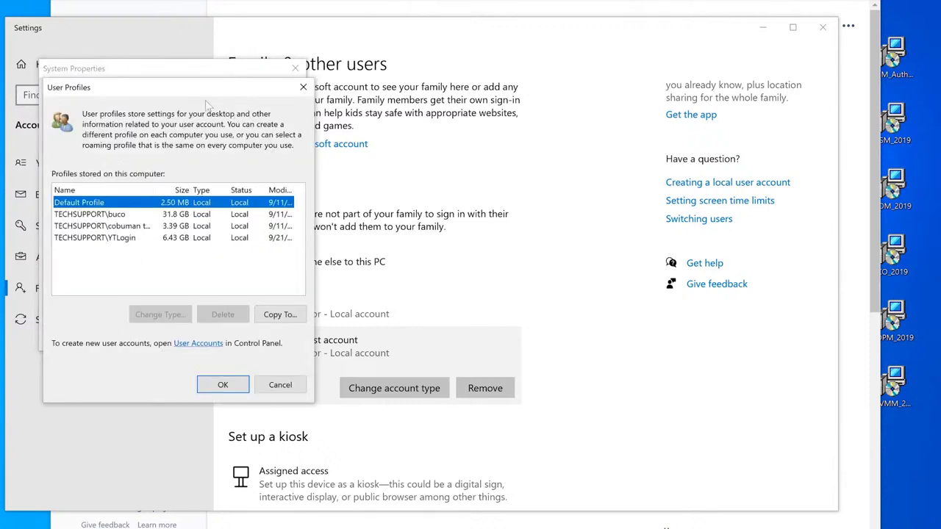
drag(199, 91, 161, 93)
drag(460, 27, 602, 21)
drag(130, 91, 196, 192)
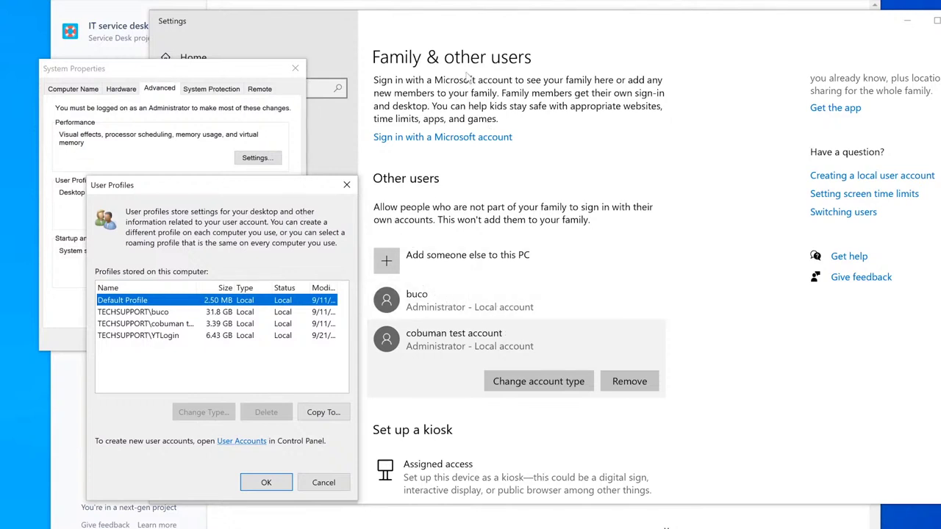
Expand the first local account and the test account in the accounts settings page
click(424, 64)
drag(365, 28, 302, 18)
click(403, 292)
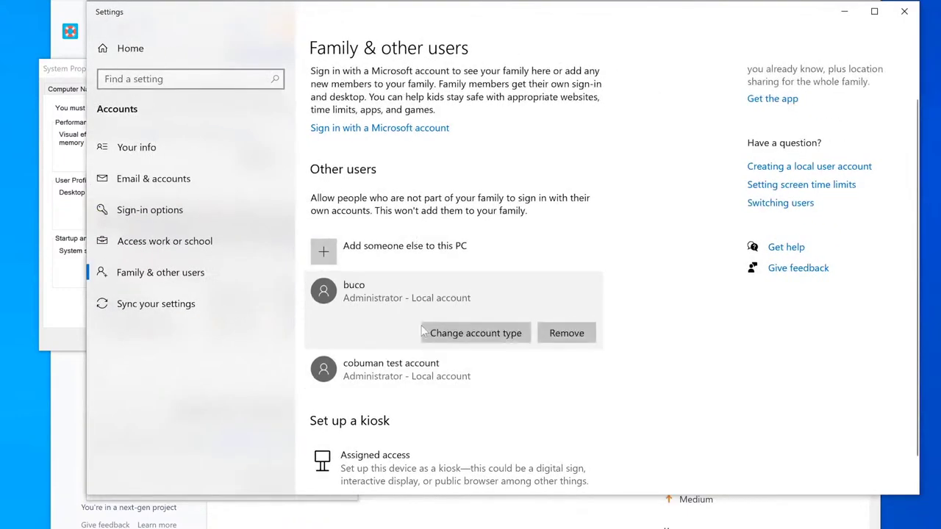
click(398, 364)
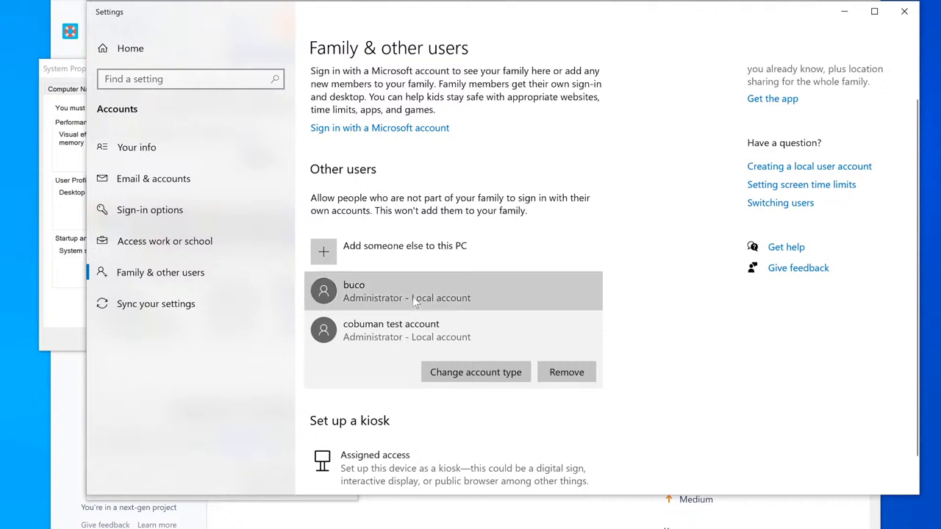
click(393, 294)
click(376, 364)
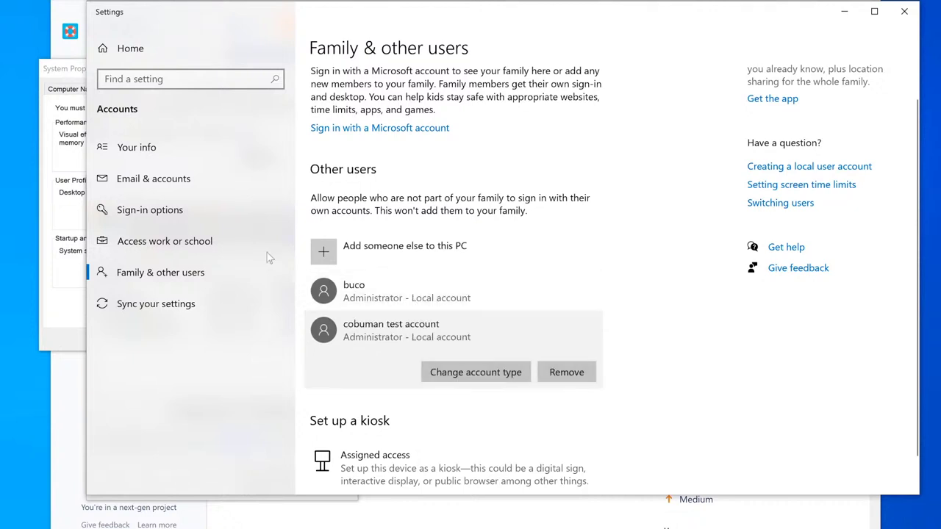
Compare the stored profiles, including the 31.8 GB profile and the 3.39 GB test account
click(60, 70)
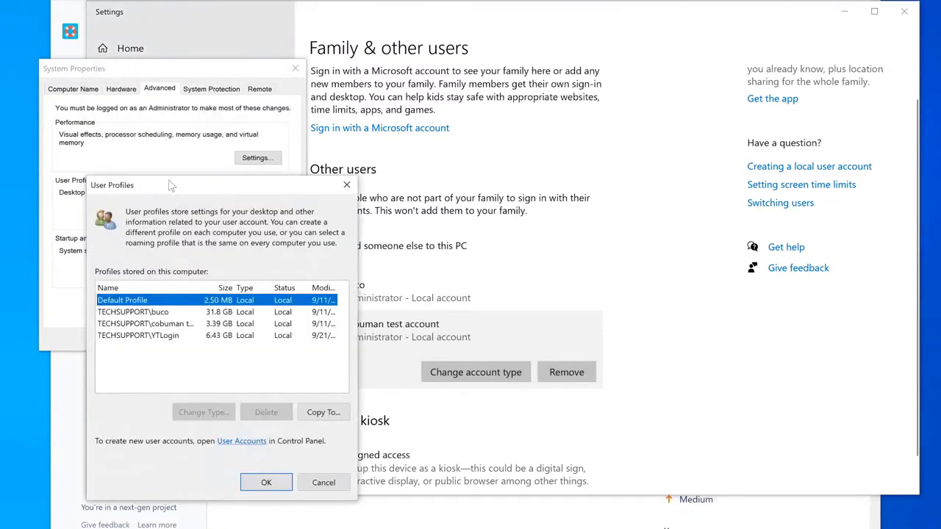
click(175, 324)
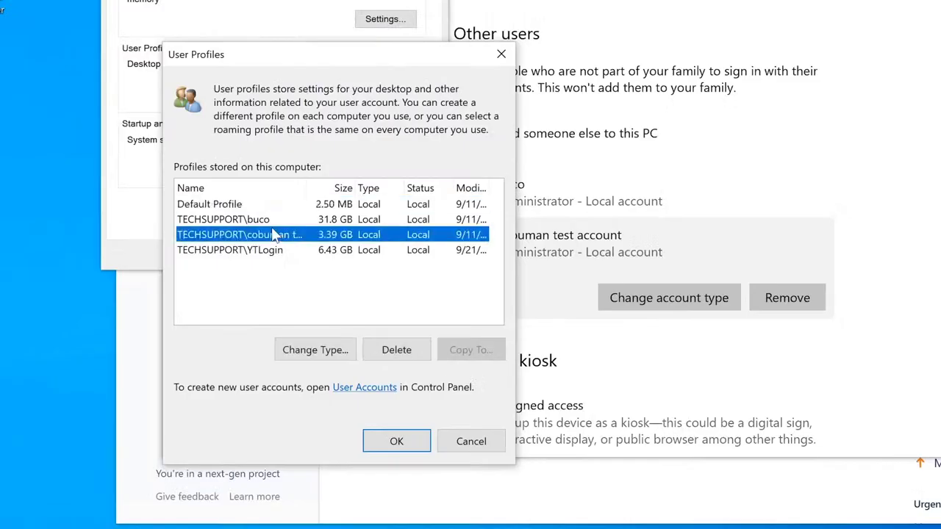
click(166, 336)
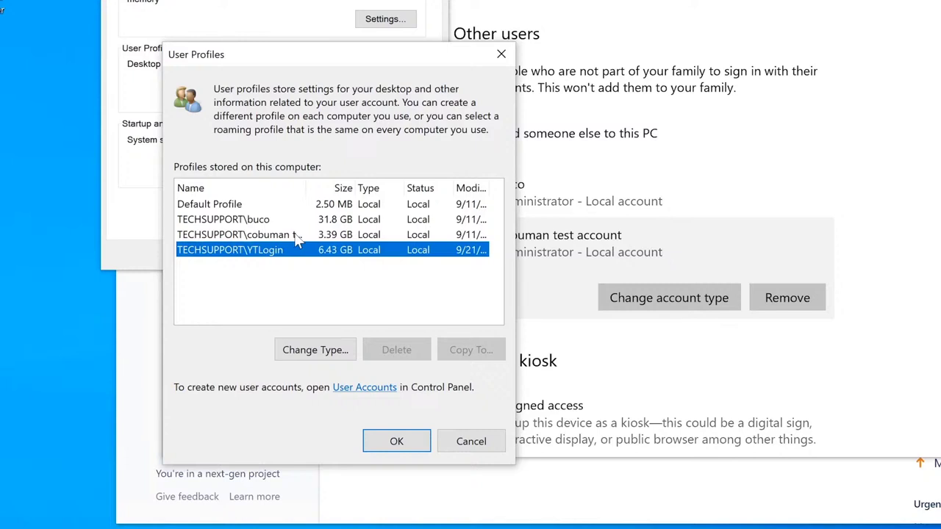
click(298, 237)
click(300, 221)
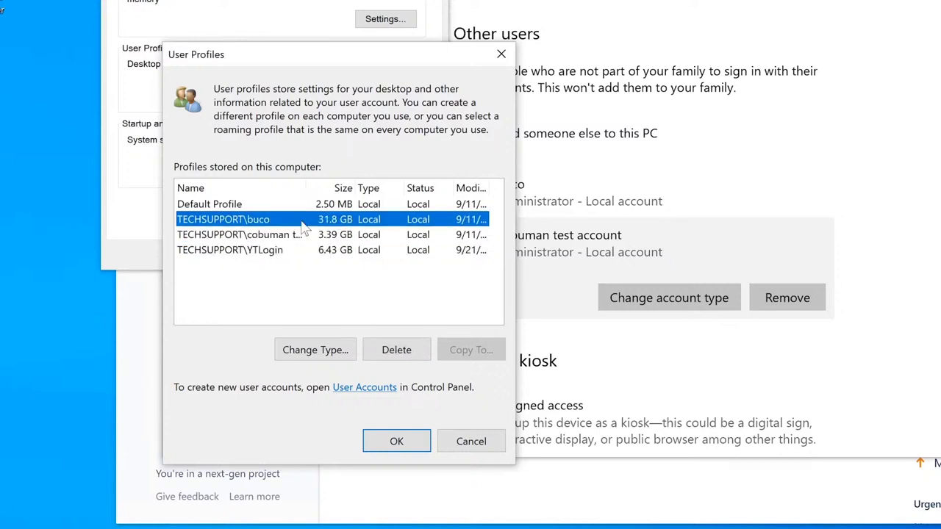
click(286, 237)
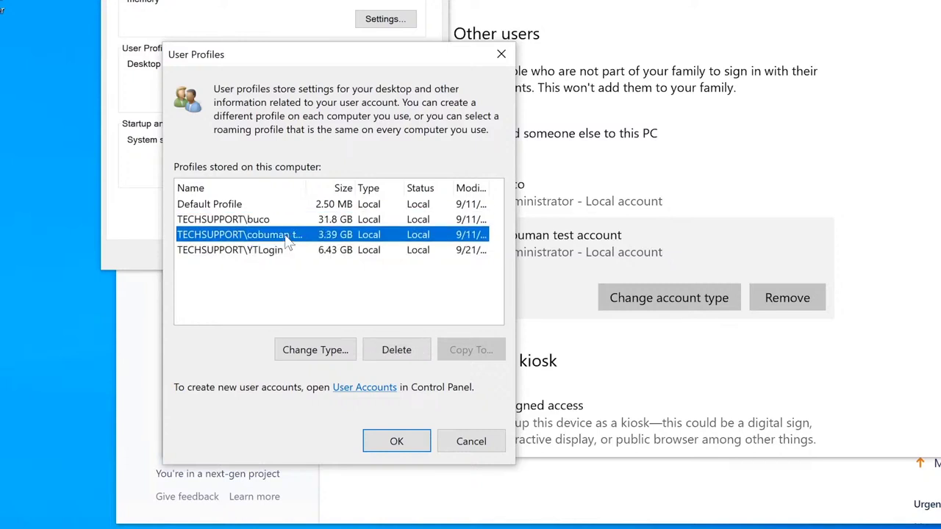
click(306, 222)
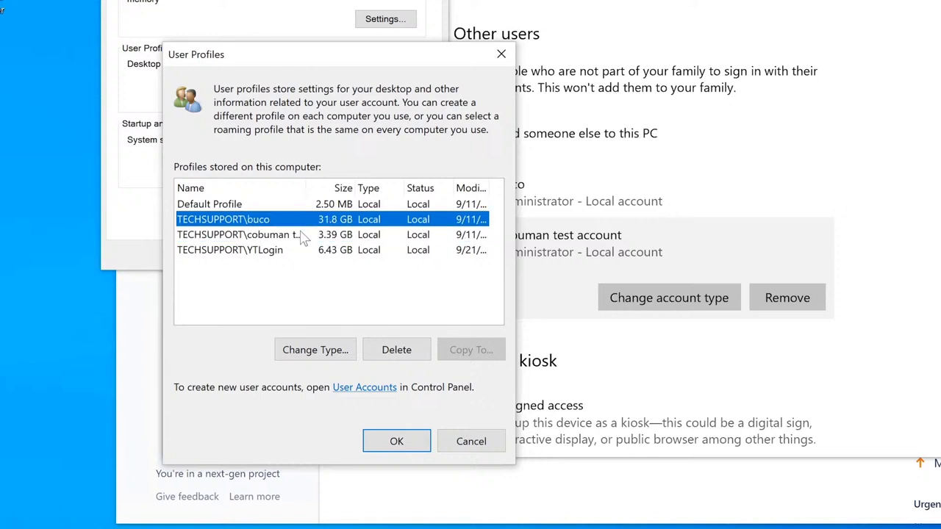
click(303, 235)
click(294, 250)
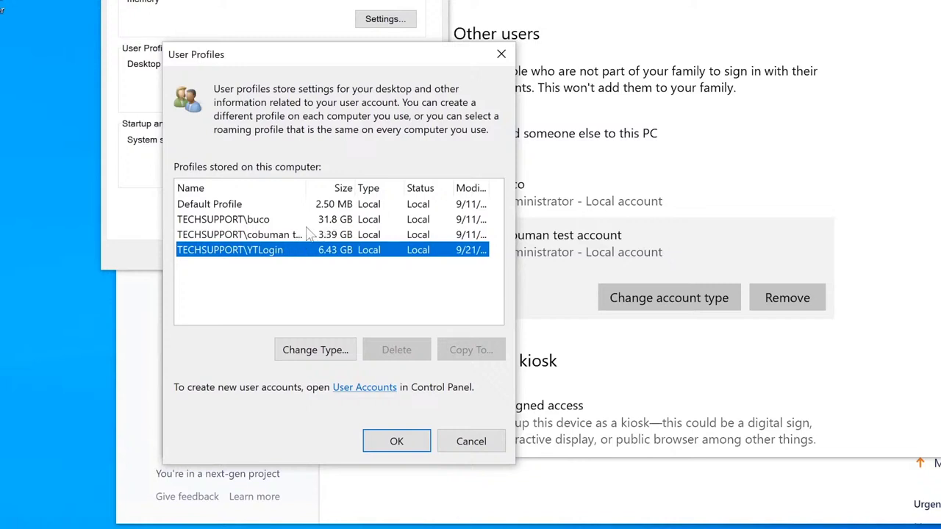
click(307, 222)
click(300, 235)
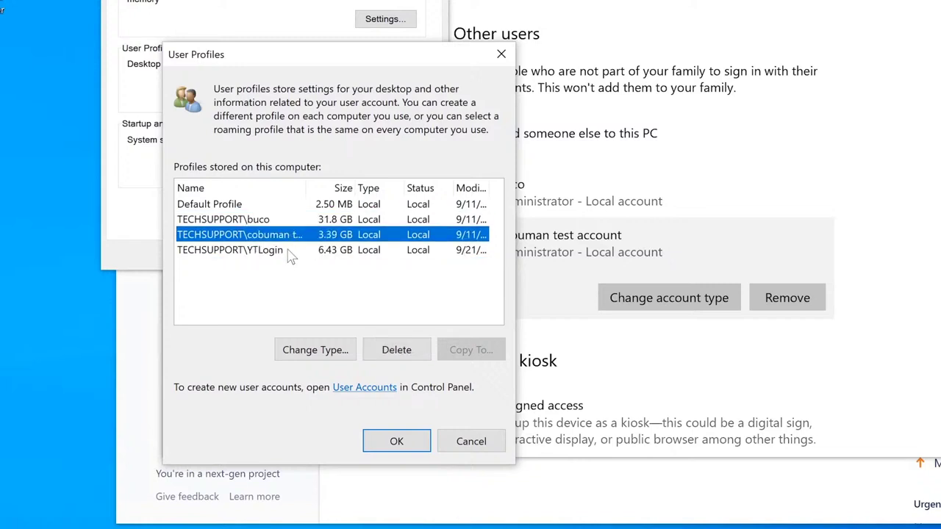
drag(390, 58, 305, 32)
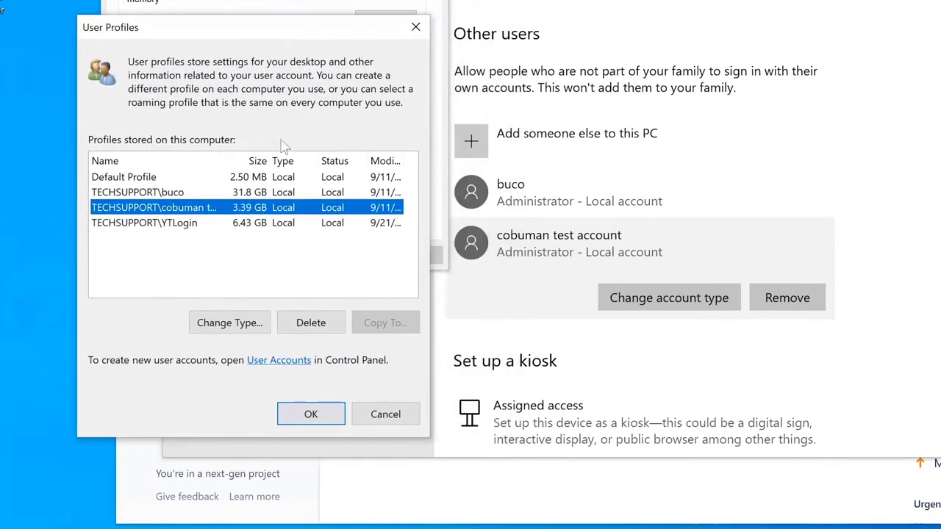
click(236, 192)
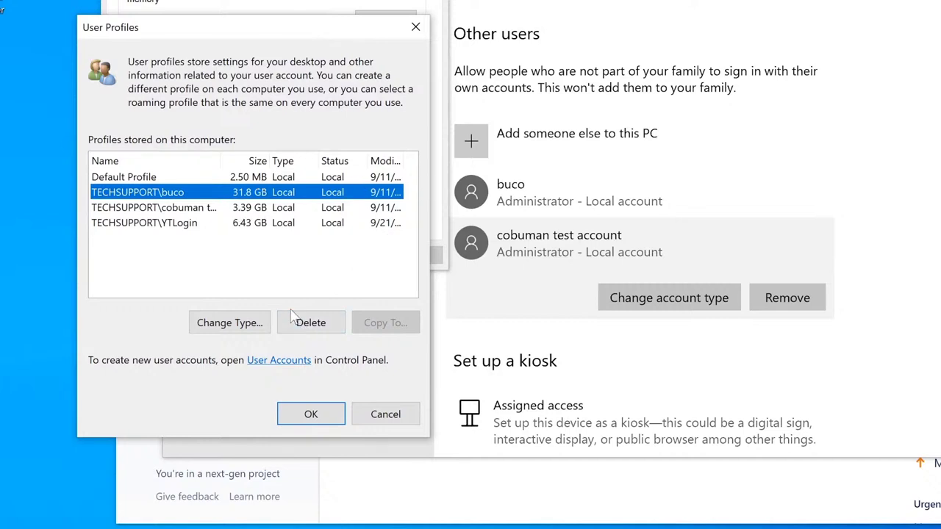
click(270, 209)
Open File Explorer at This PC > Local Disk (C:) > Users and select user folders
key(super+e)
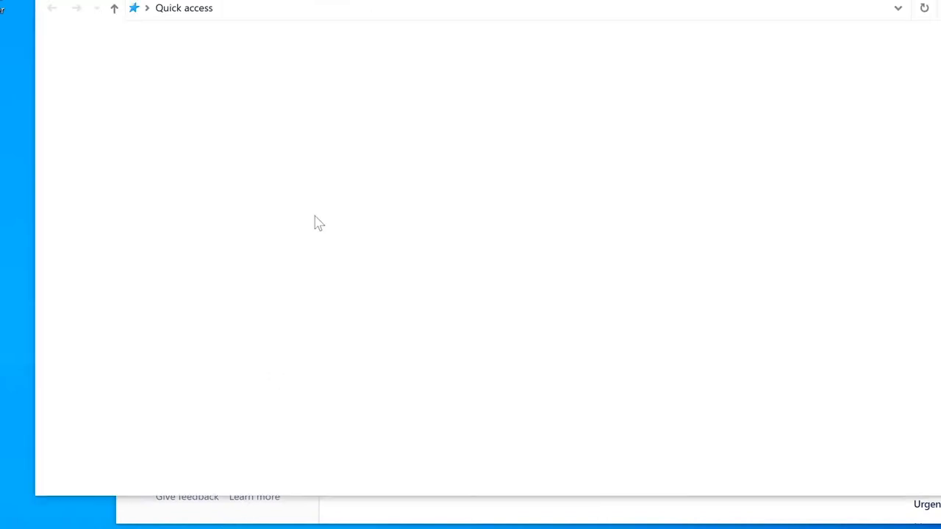
click(112, 269)
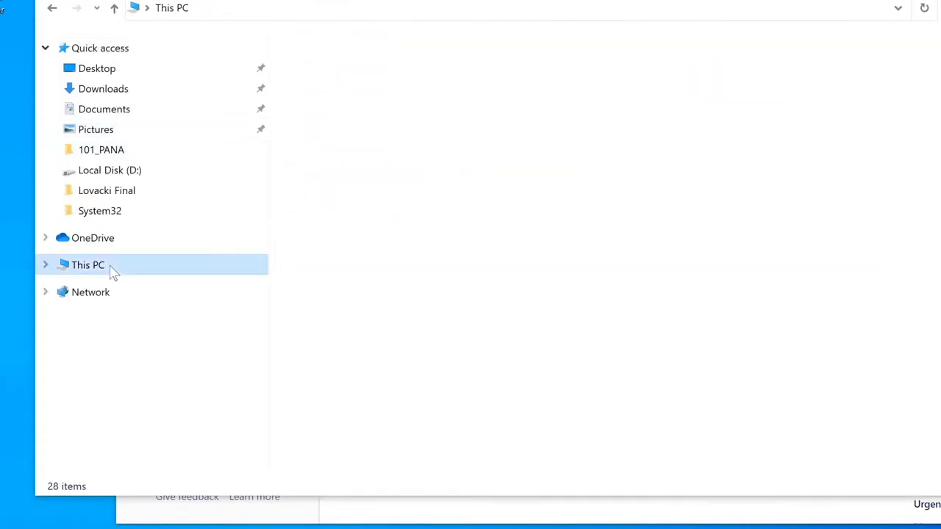
double_click(383, 269)
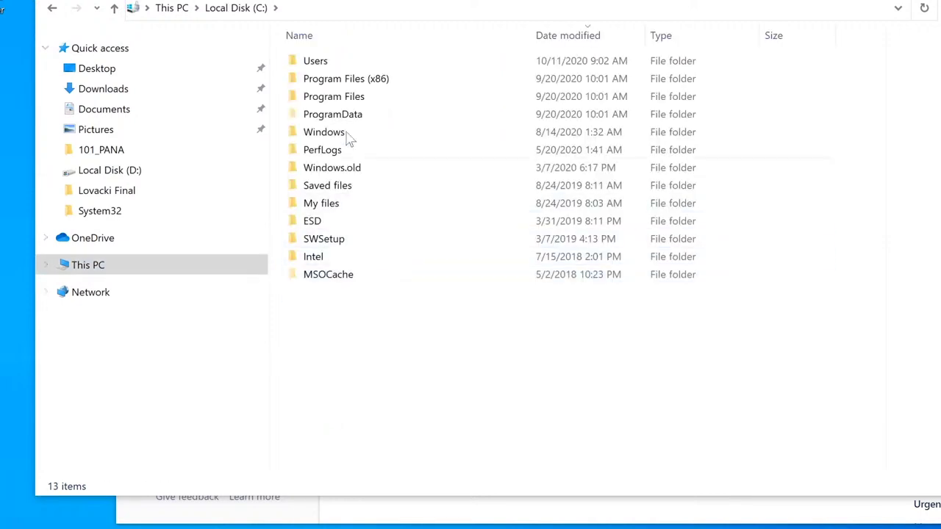
double_click(358, 66)
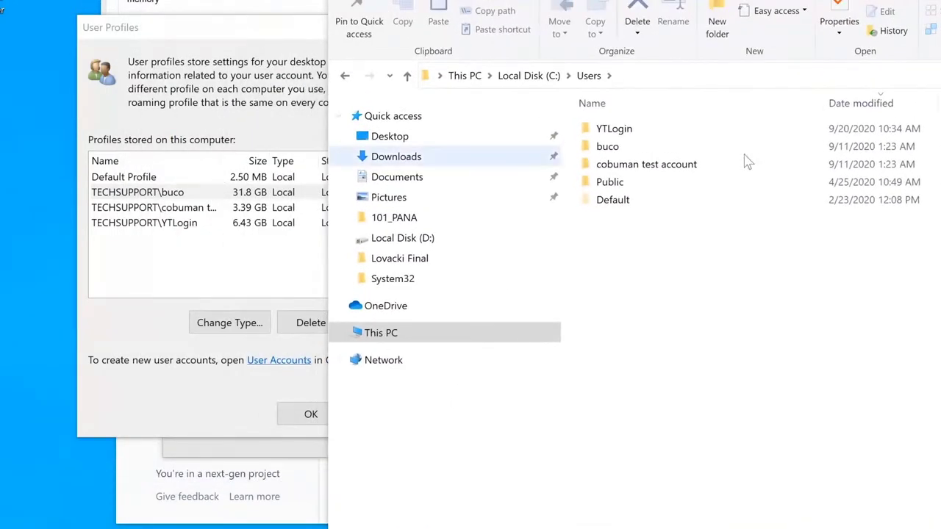
click(614, 149)
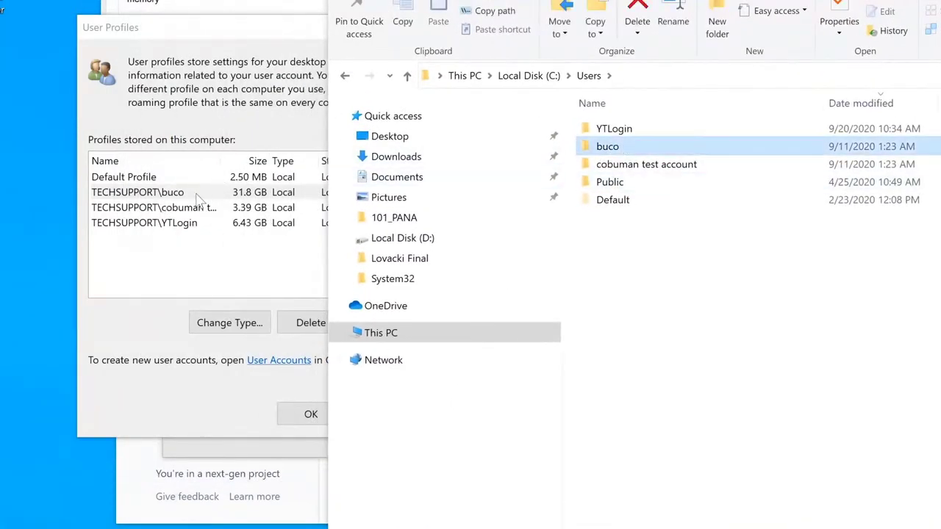
click(641, 169)
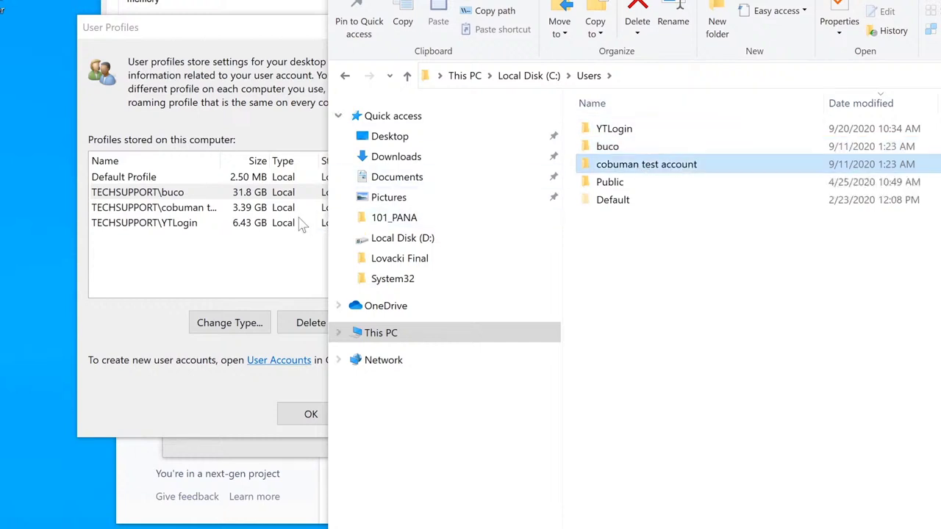
Match the test account and YTLogin folders to their profiles and check which can be deleted
click(189, 209)
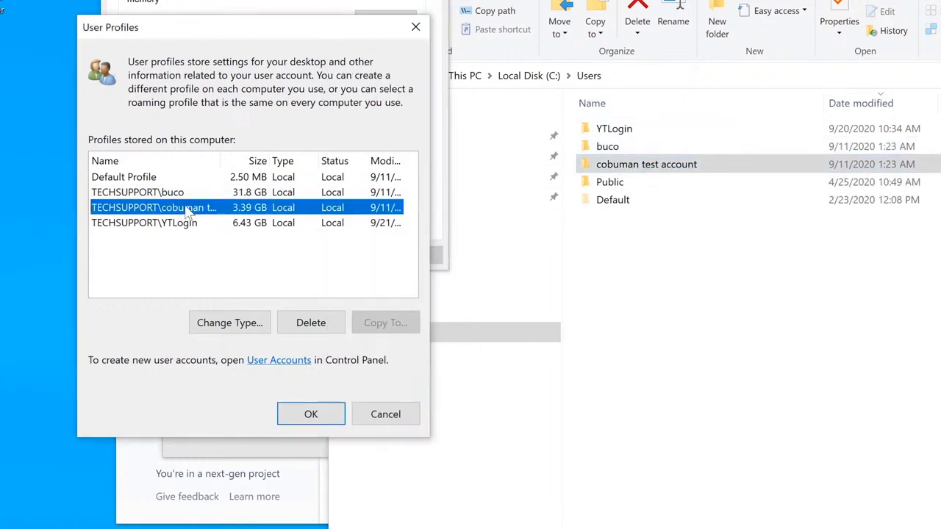
click(618, 130)
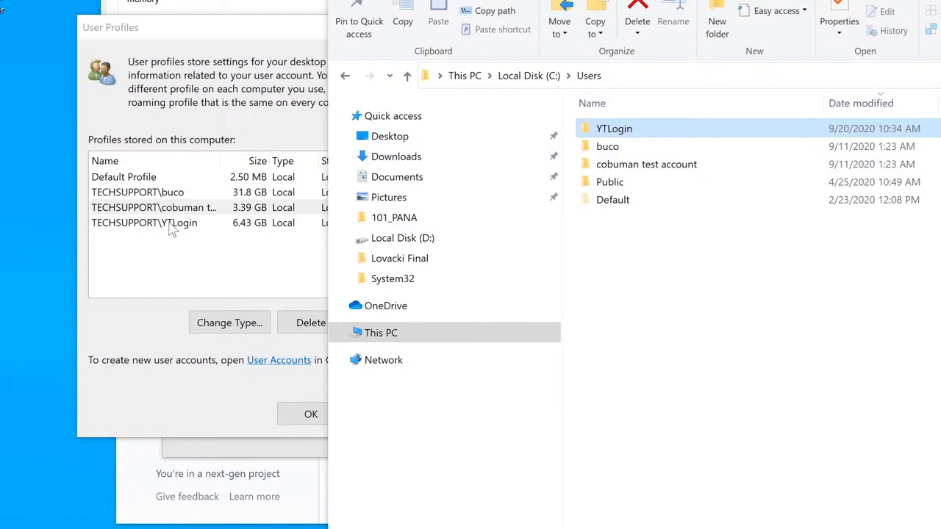
click(170, 224)
click(332, 208)
click(334, 224)
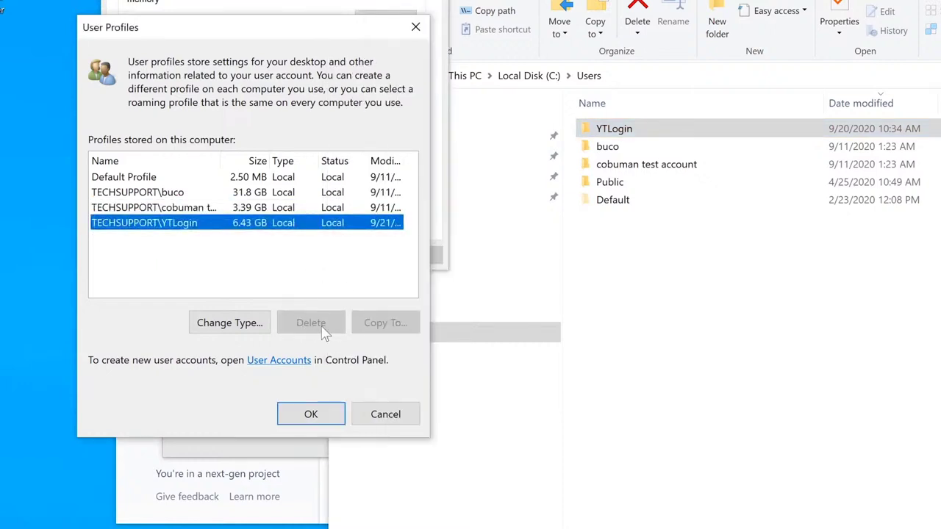
click(305, 209)
click(284, 226)
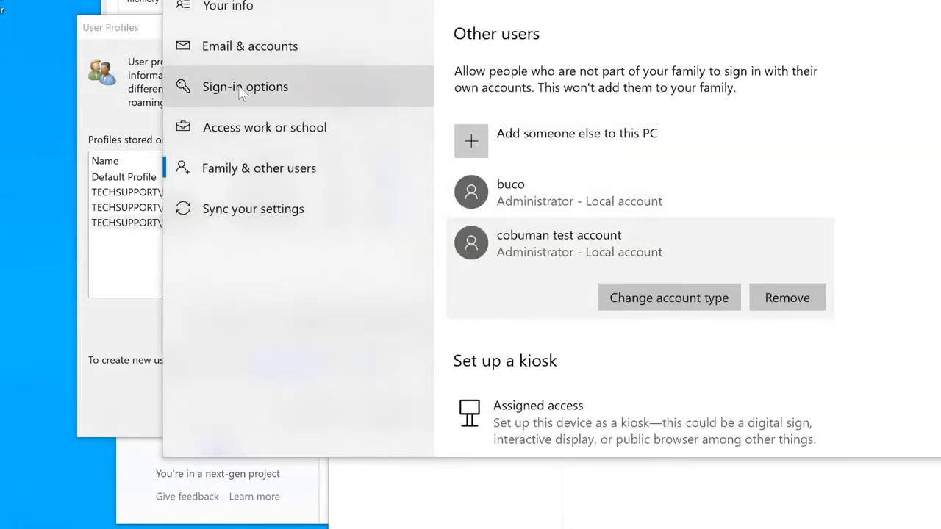
drag(145, 33, 121, 25)
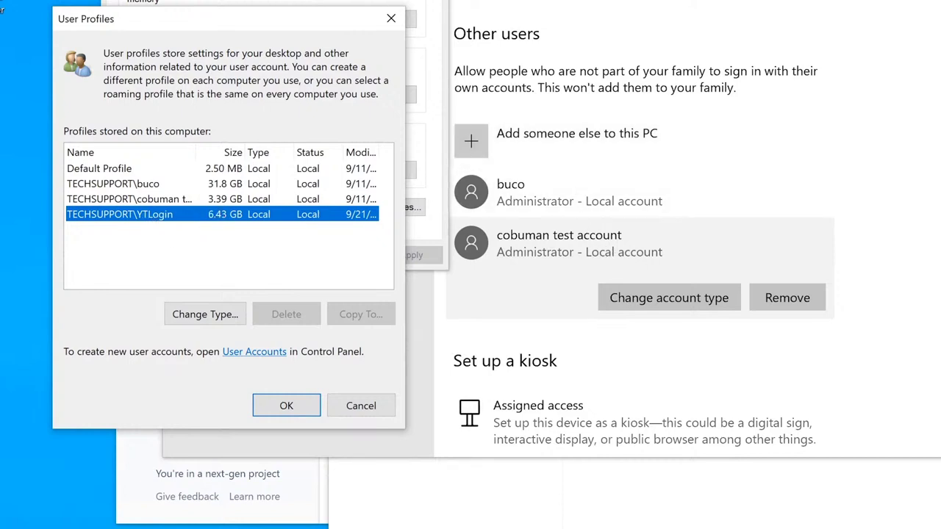
Match the 31.8 GB profile to its user folder and open that folder
key(alt+Tab)
drag(256, 27, 391, 6)
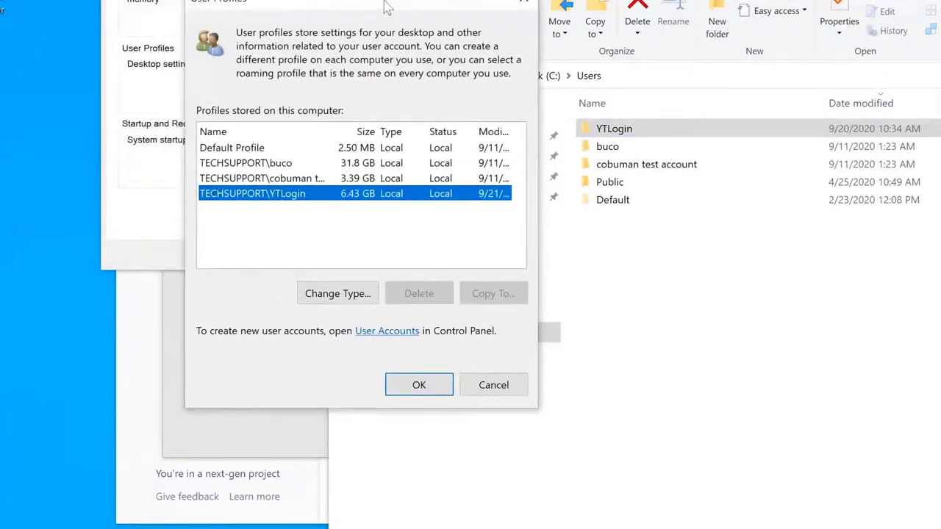
click(395, 167)
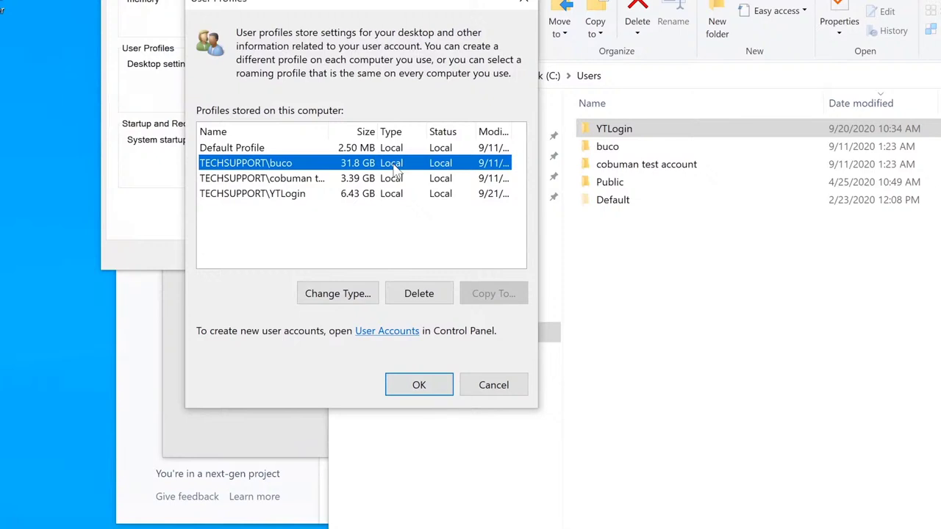
click(607, 146)
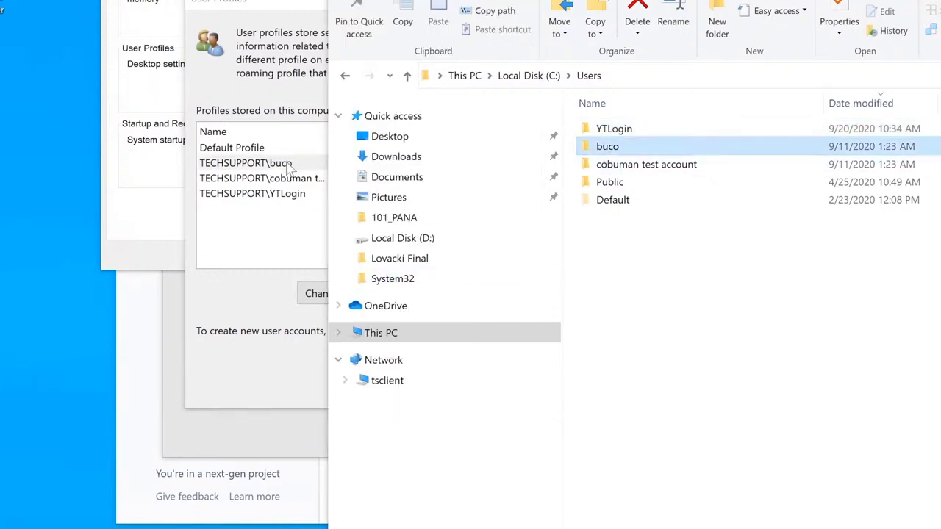
click(303, 167)
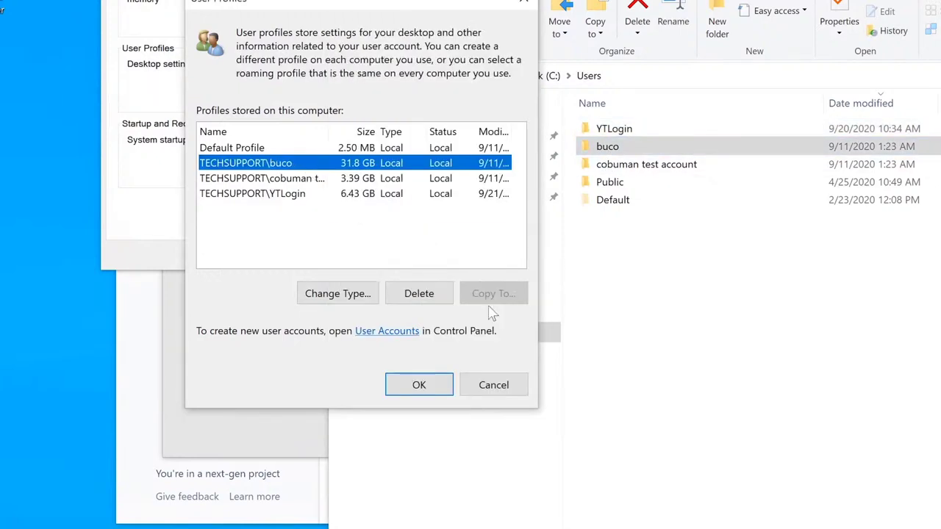
double_click(629, 149)
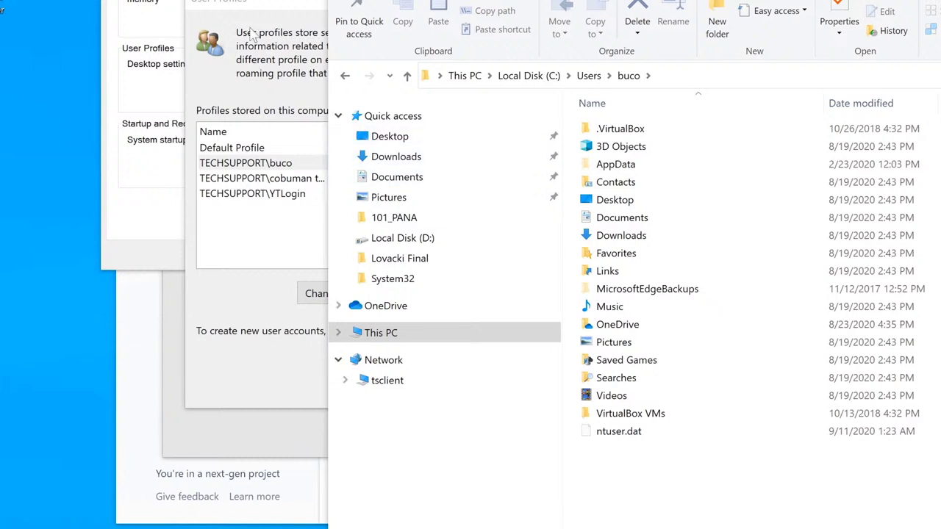
Cancel the User Profiles dialog and move System Properties aside
drag(300, 7, 183, 4)
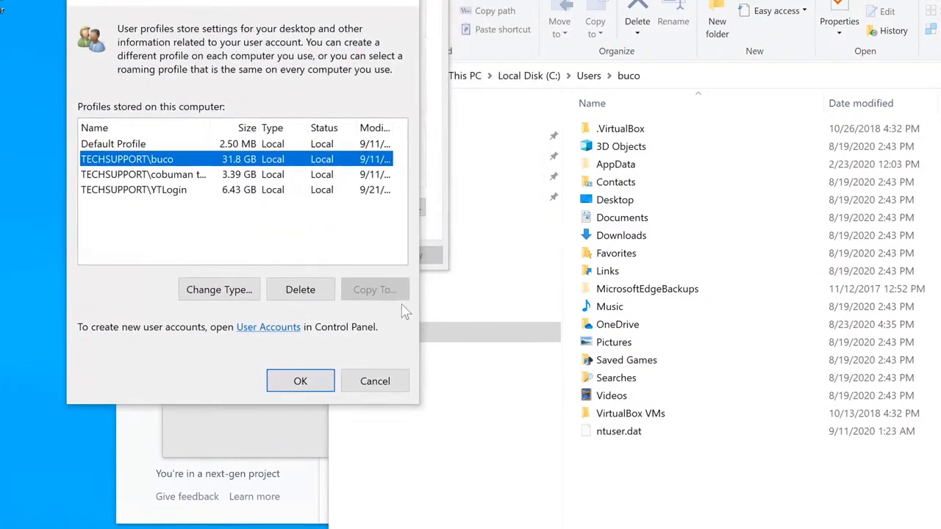
click(372, 383)
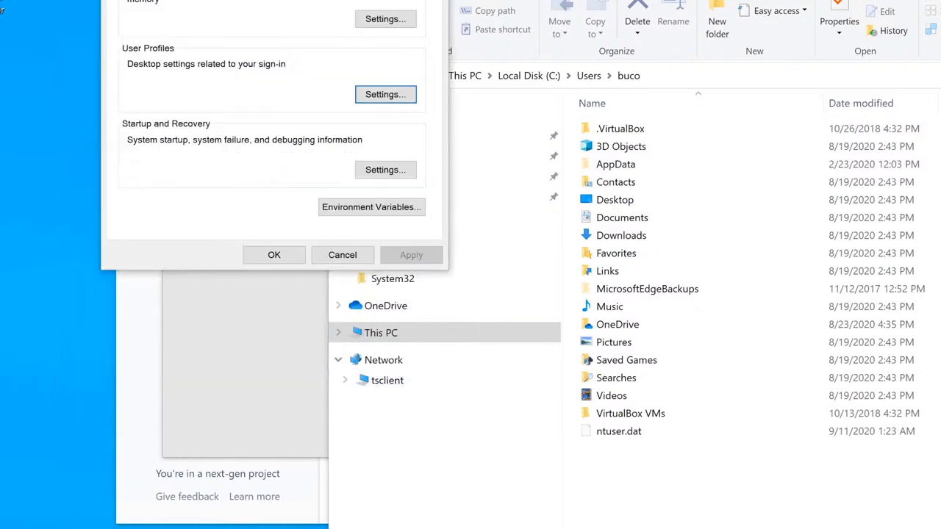
drag(220, 1, 12, 0)
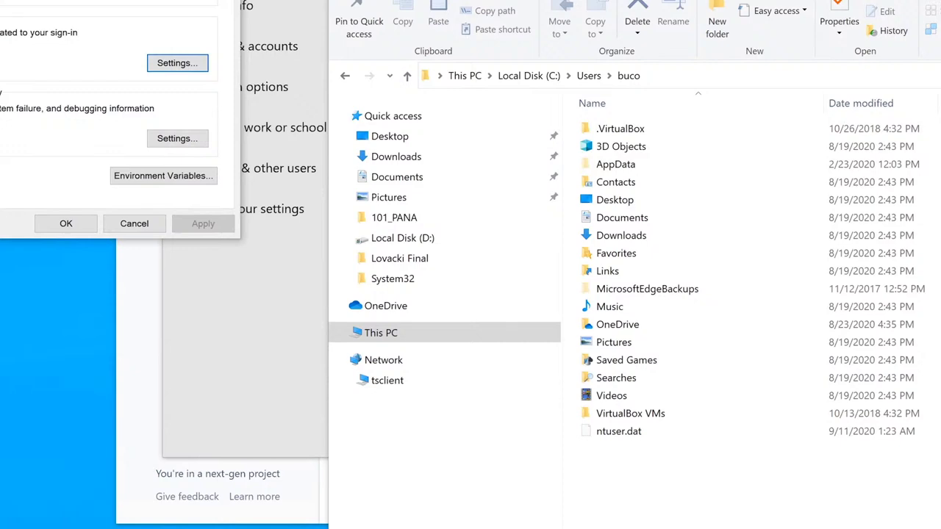
Add a new user without a Microsoft account, naming it 'LocalAdm'
key(alt+Tab)
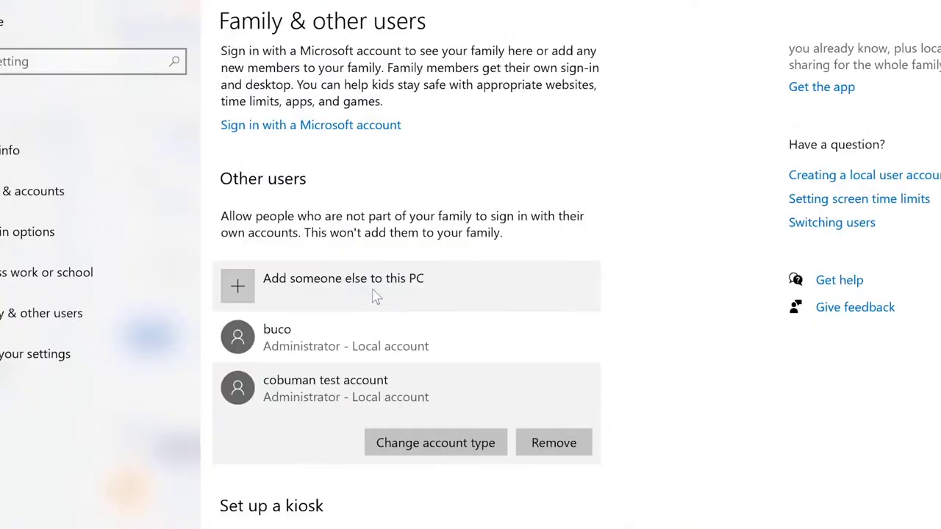
click(375, 294)
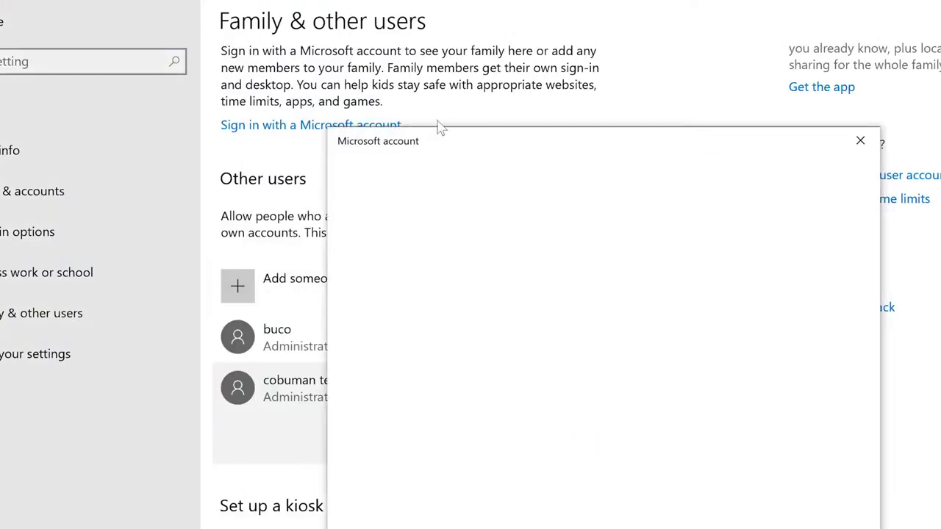
drag(441, 128, 263, 34)
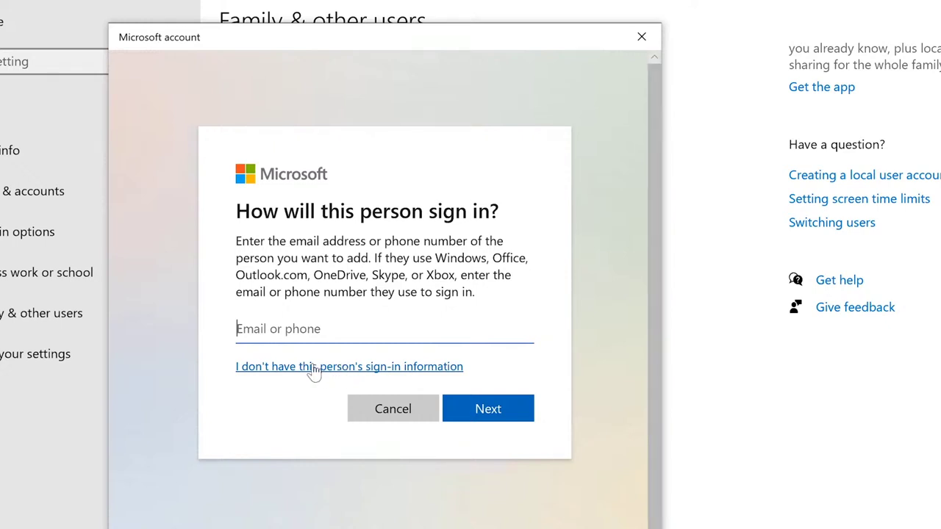
click(325, 369)
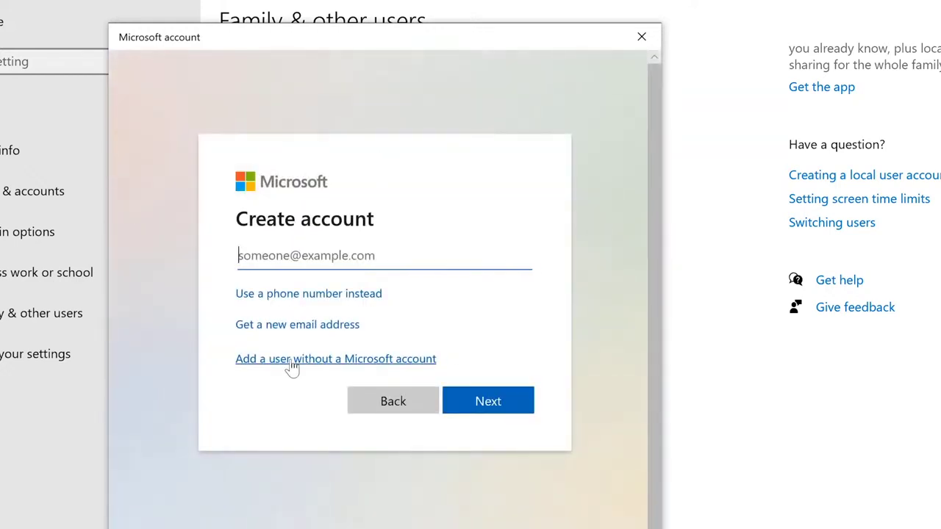
click(291, 360)
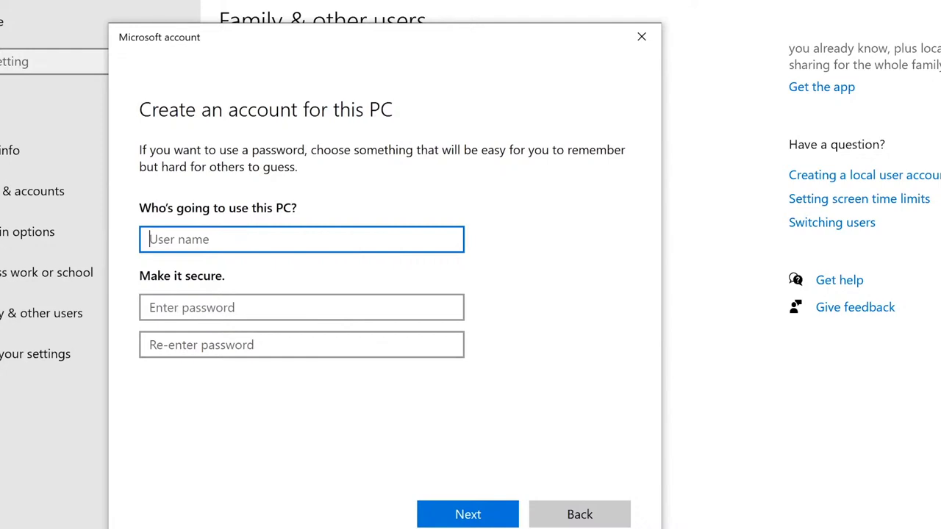
text(LocalAdm)
Enter and confirm the new account's password
click(302, 307)
text(••••••••)
click(301, 344)
text(••••••••)
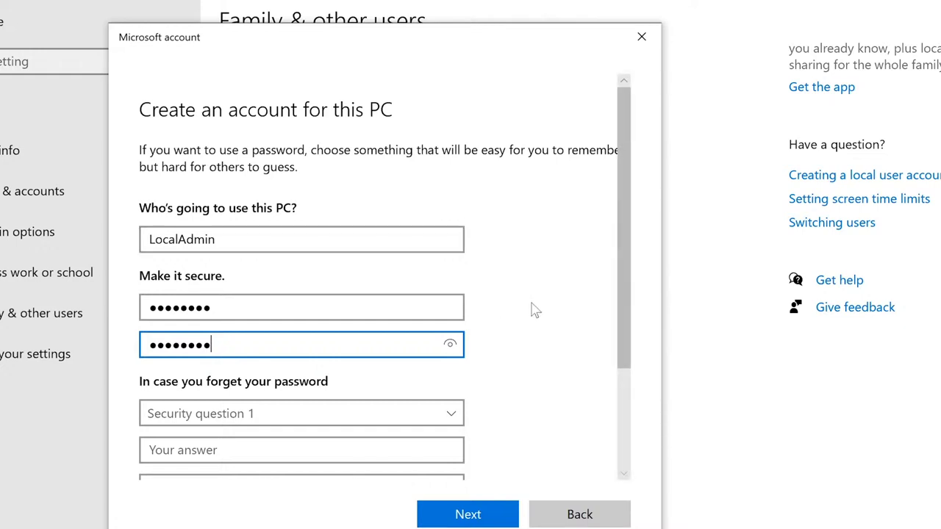
scroll(528, 316, down, 3)
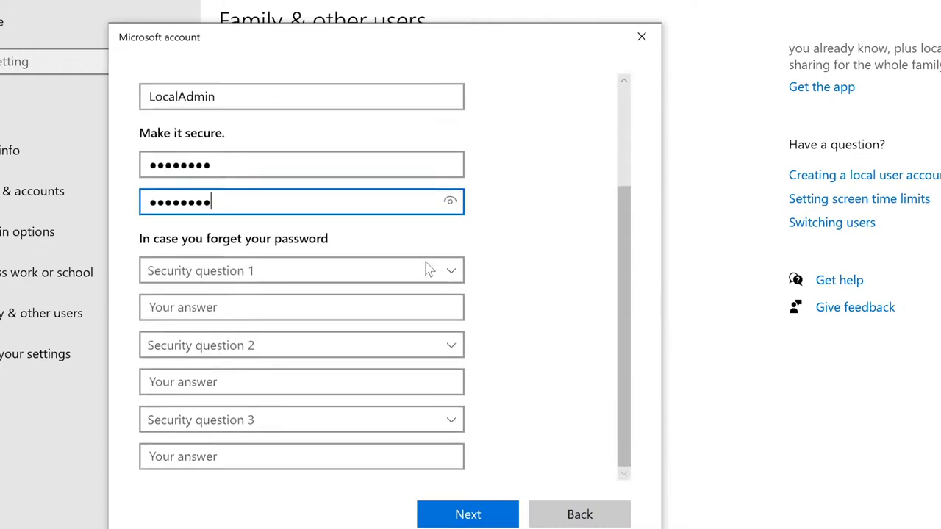
Choose the first pet's name and birth city security questions and answer them
click(427, 271)
click(349, 289)
click(350, 302)
click(304, 352)
click(294, 377)
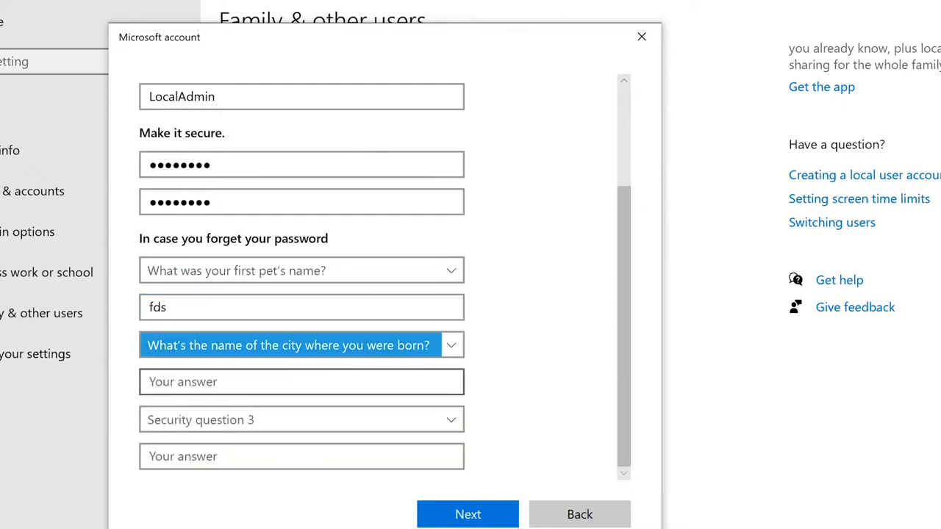
click(381, 417)
click(375, 389)
Add the childhood nickname security question with an answer and submit the account
click(415, 428)
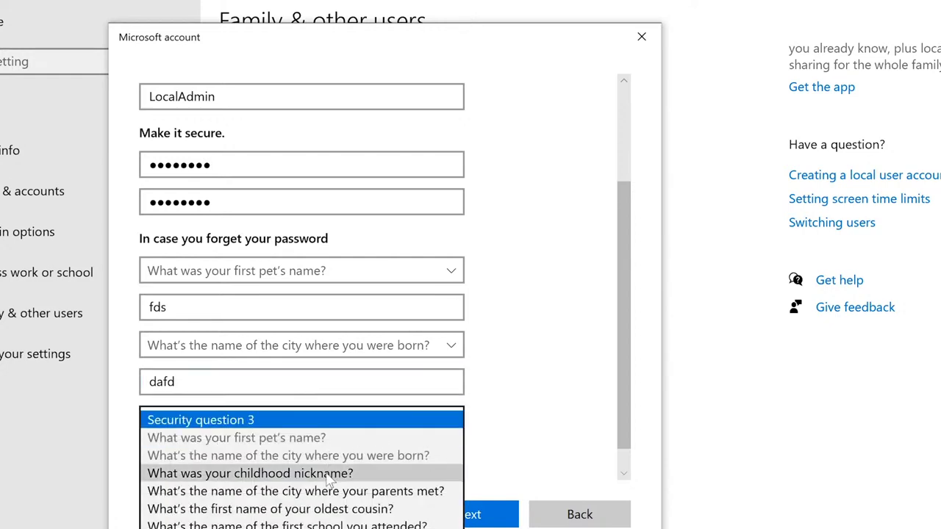
click(329, 475)
click(302, 456)
click(464, 514)
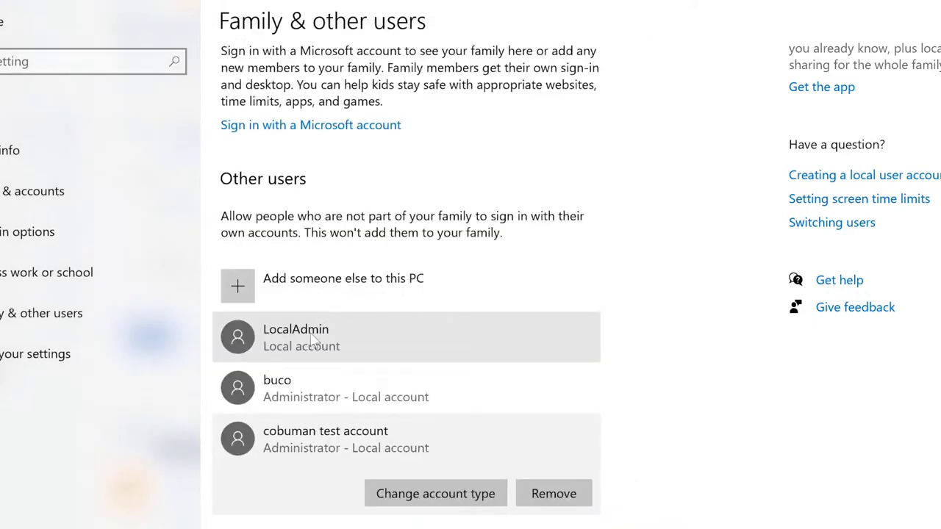
Change the LocalAdmin account type from standard user to Administrator
click(320, 344)
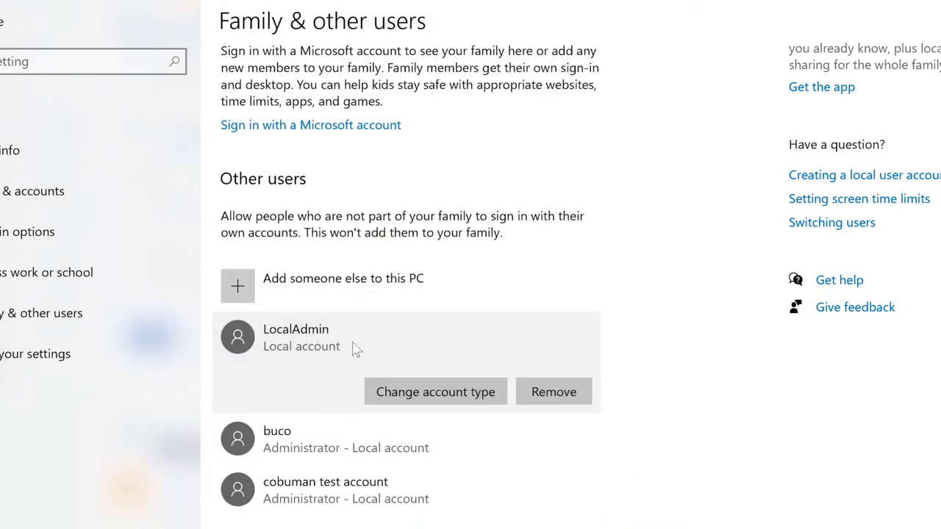
click(446, 393)
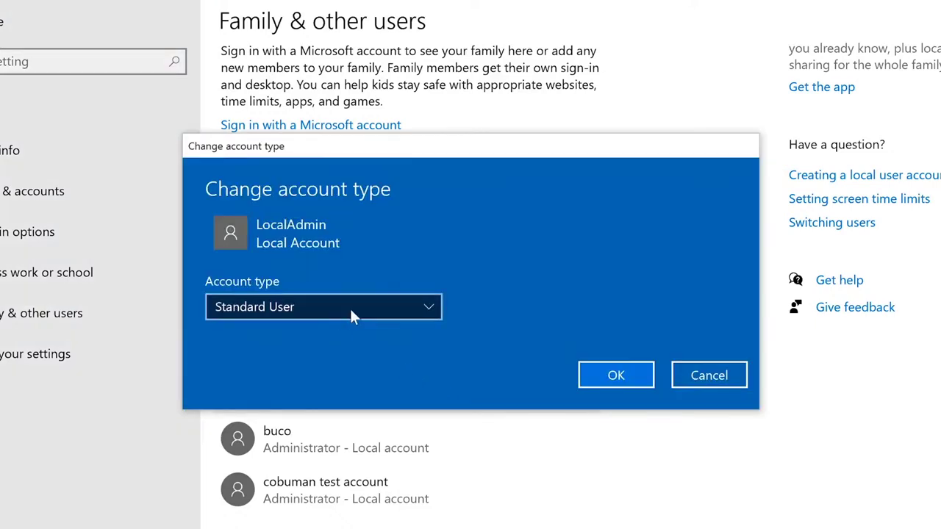
click(350, 308)
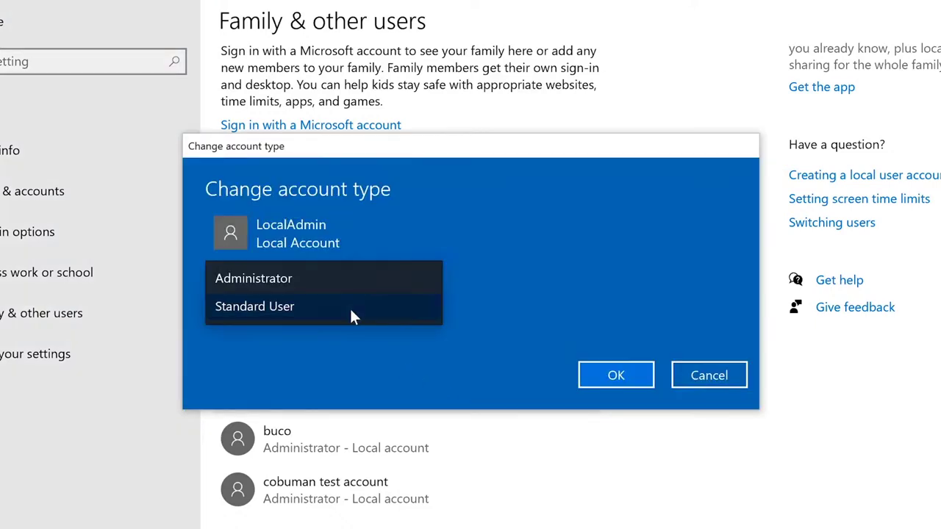
click(308, 279)
click(613, 374)
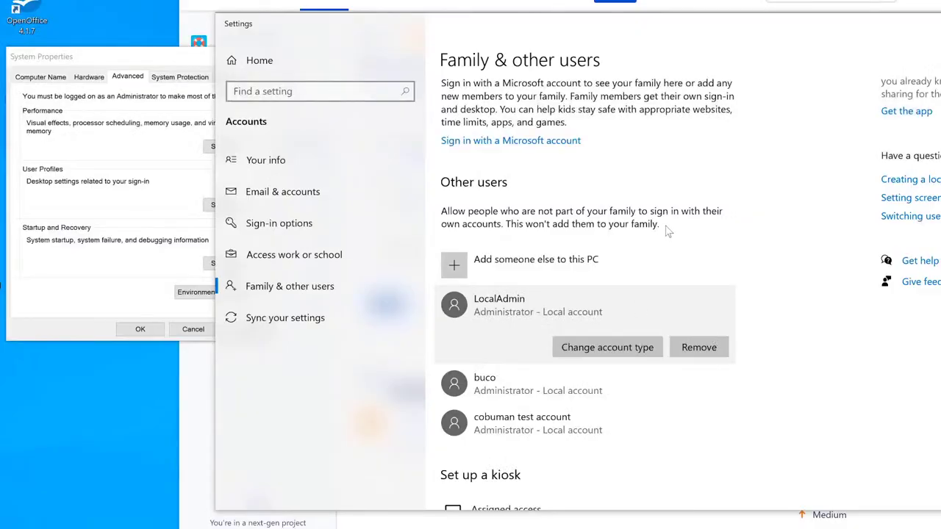
Review the stored user profiles listed in System Properties' User Profiles settings
click(116, 153)
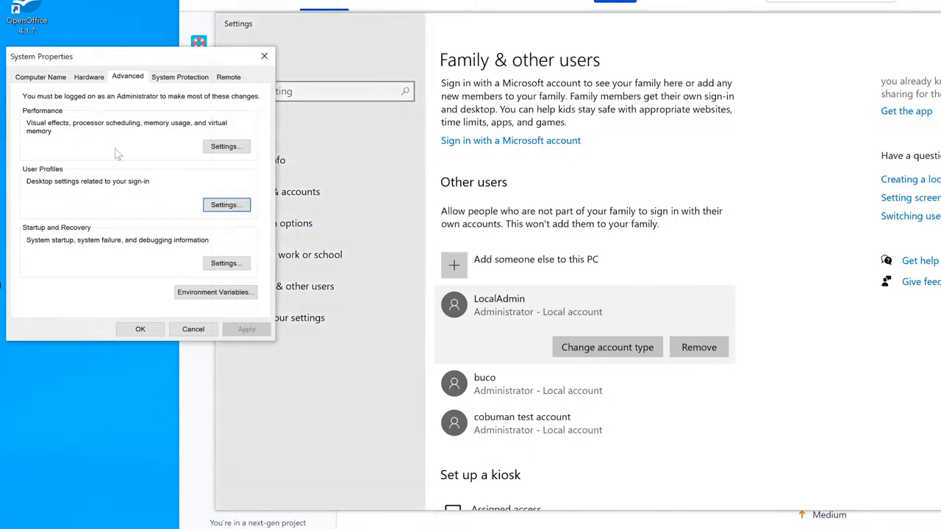
click(225, 206)
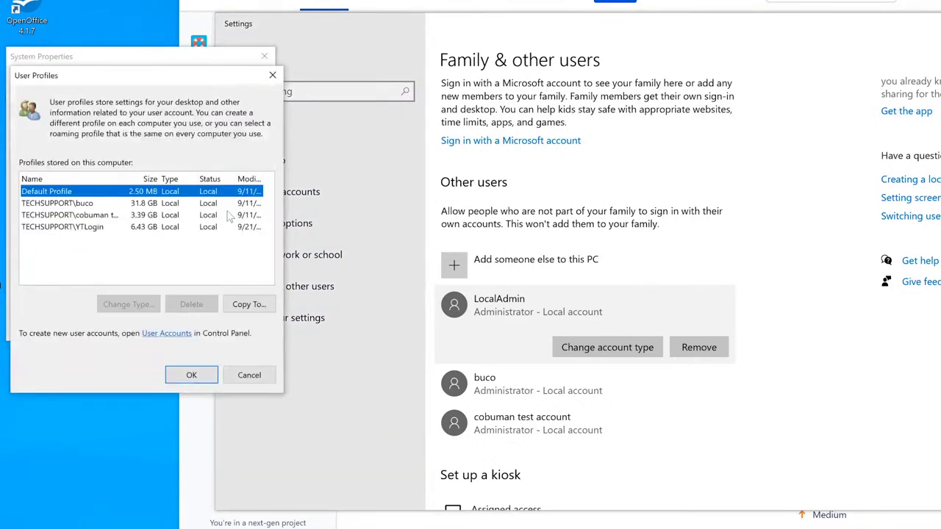
click(92, 205)
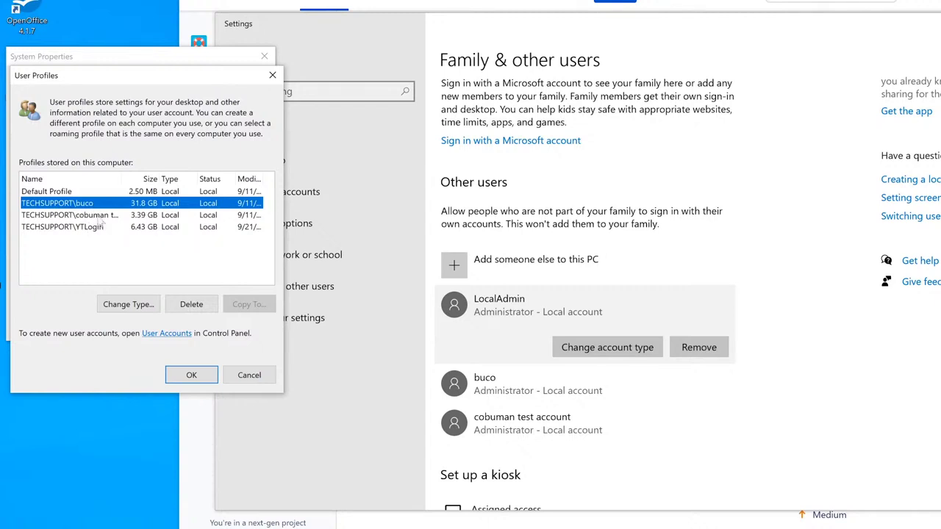
click(127, 215)
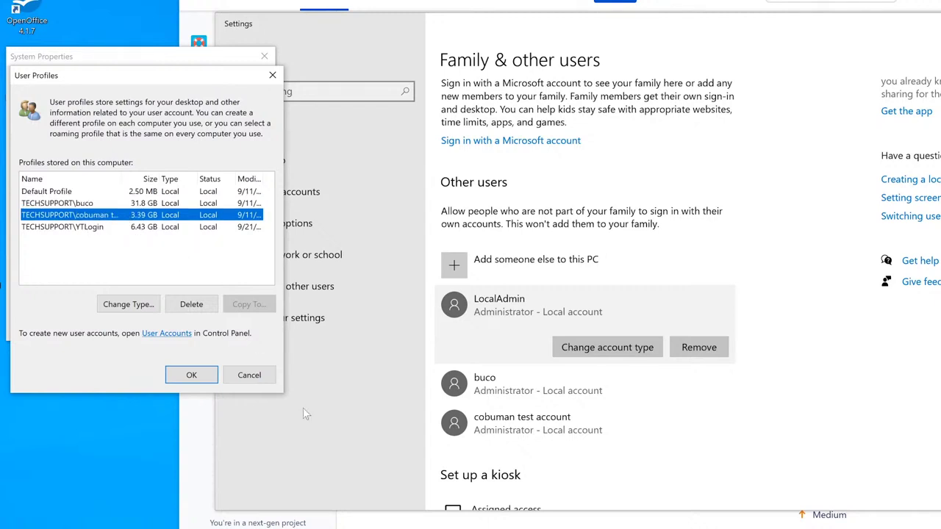
Browse File Explorer to This PC > Local Disk (C:) > Users to view the profile folders
key(super+e)
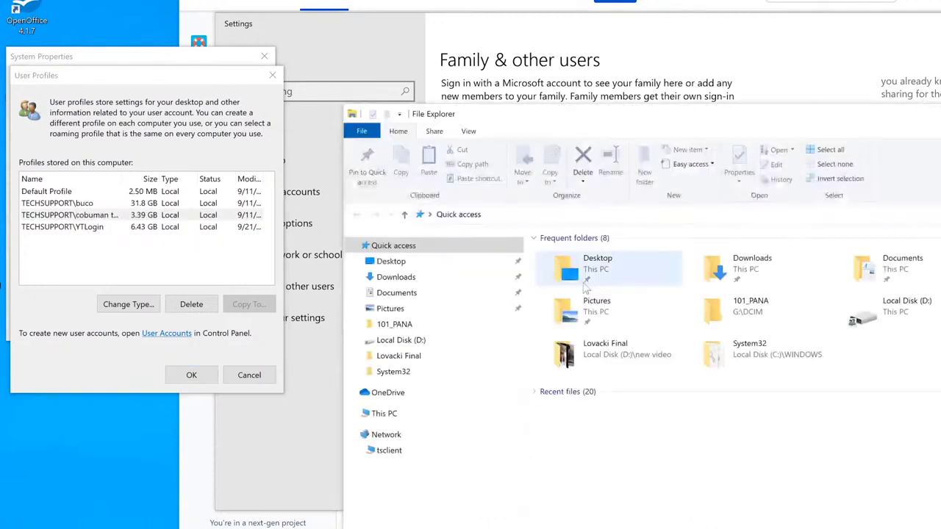
click(388, 413)
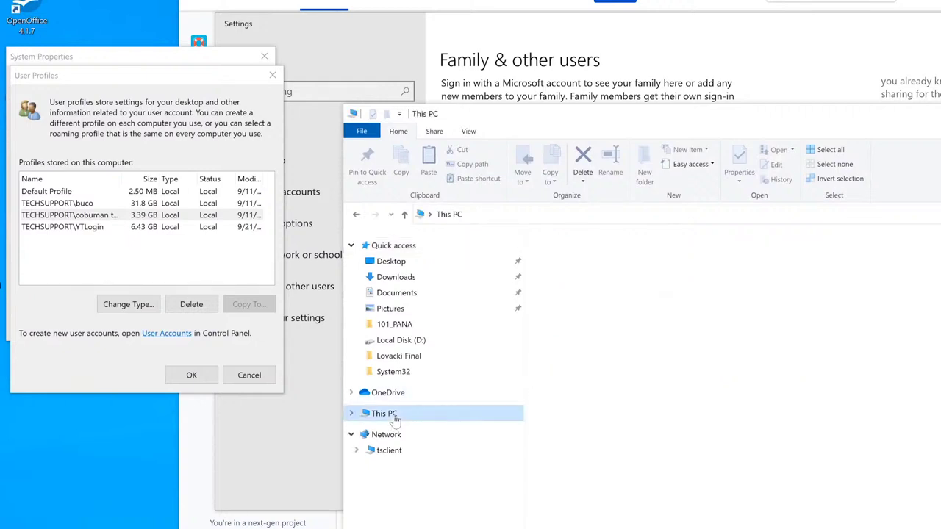
click(623, 436)
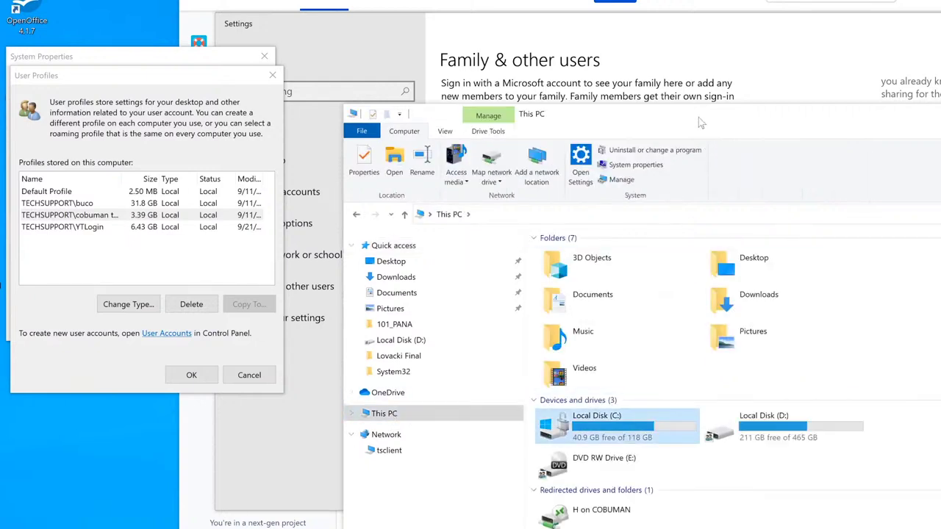
drag(698, 121, 592, 15)
double_click(540, 331)
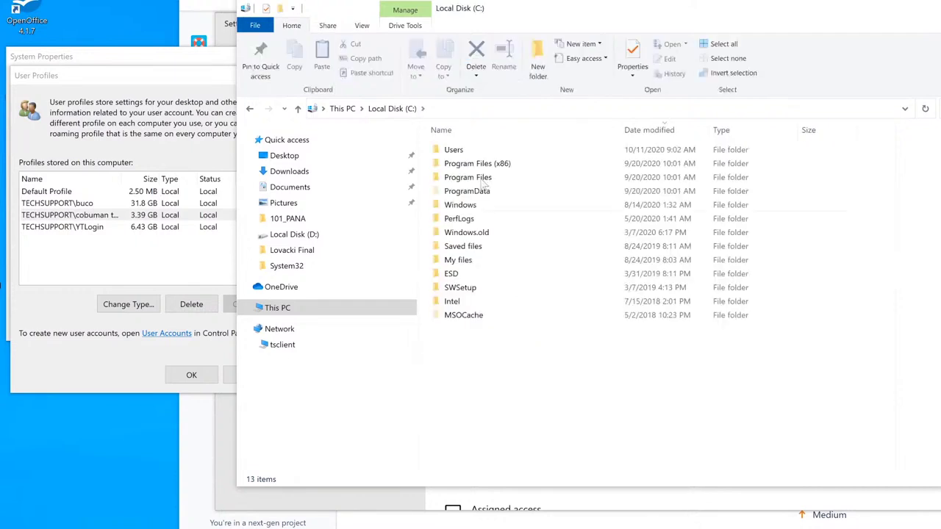
click(485, 151)
double_click(485, 151)
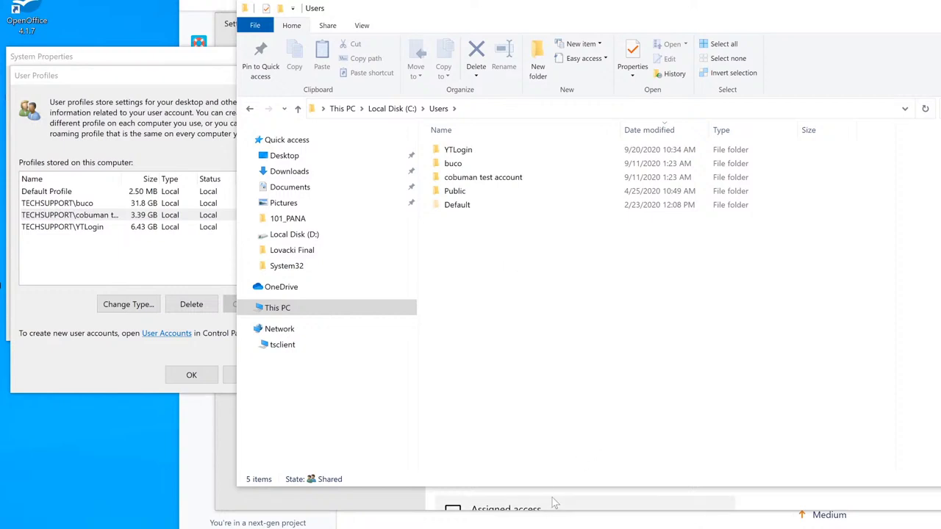
Close the stored User Profiles list and move System Properties aside to reveal the desktop
click(388, 499)
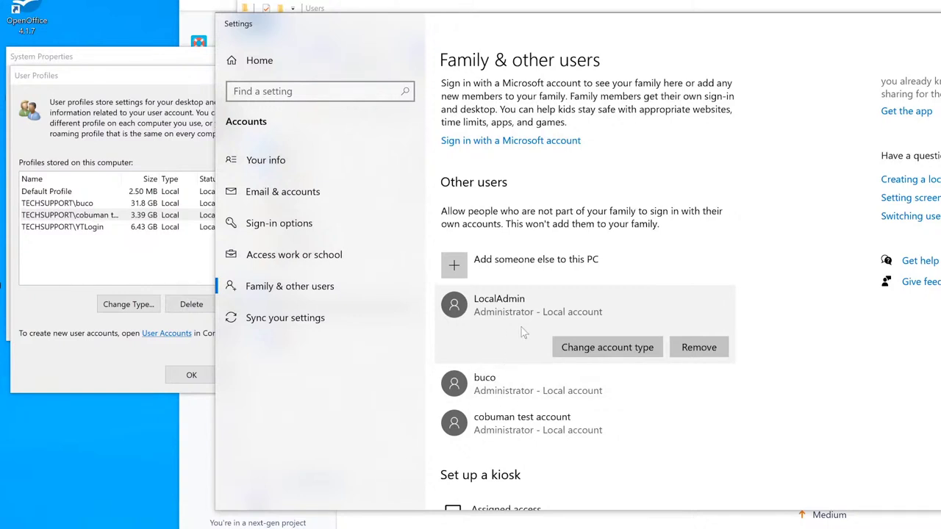
click(640, 11)
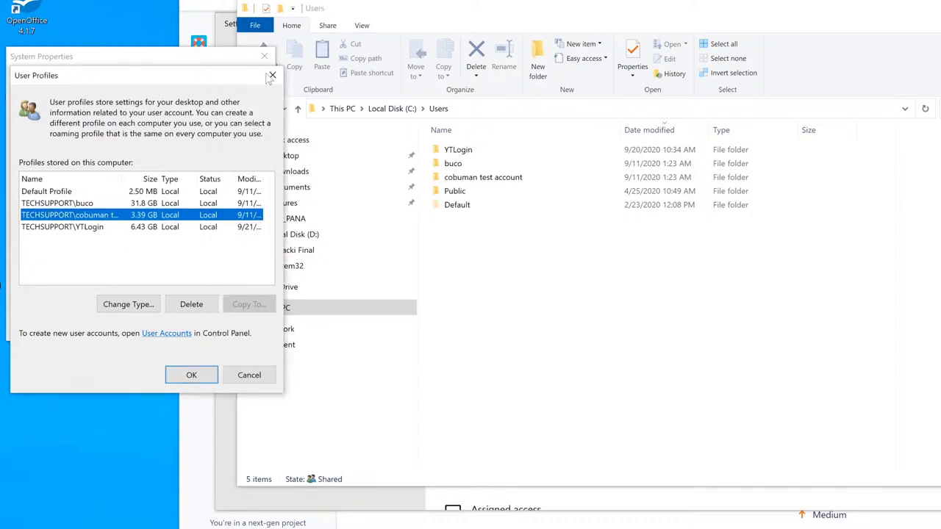
drag(245, 77, 312, 56)
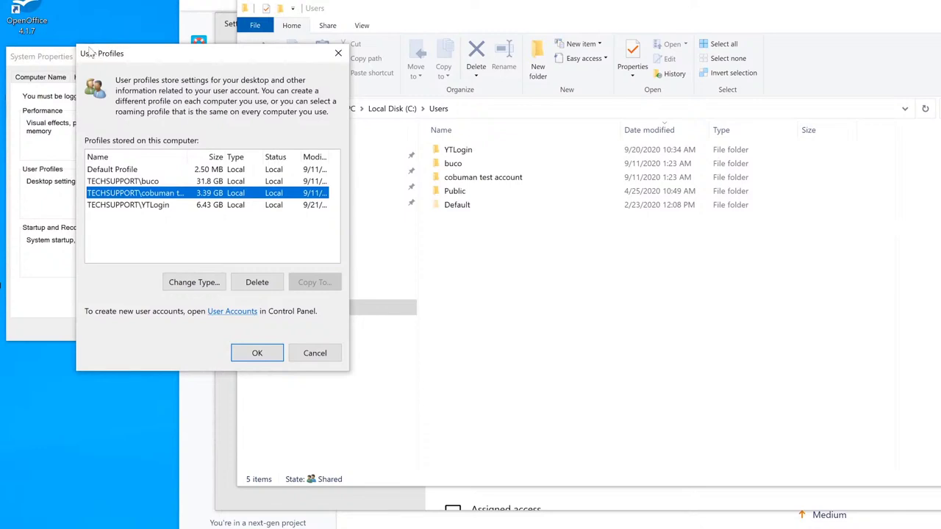
click(338, 53)
drag(91, 59, 183, 37)
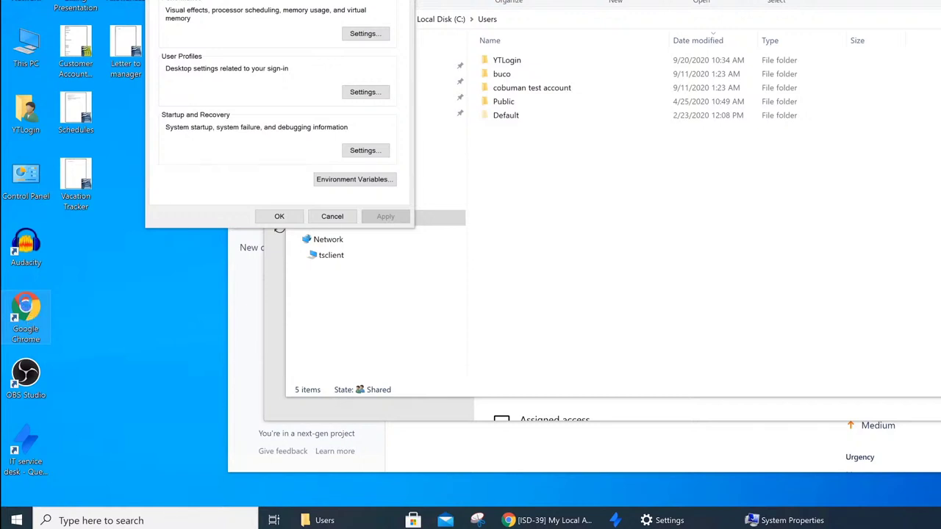
Launch the Google Chrome desktop shortcut as a different user to get the credential prompt
right_click(26, 306)
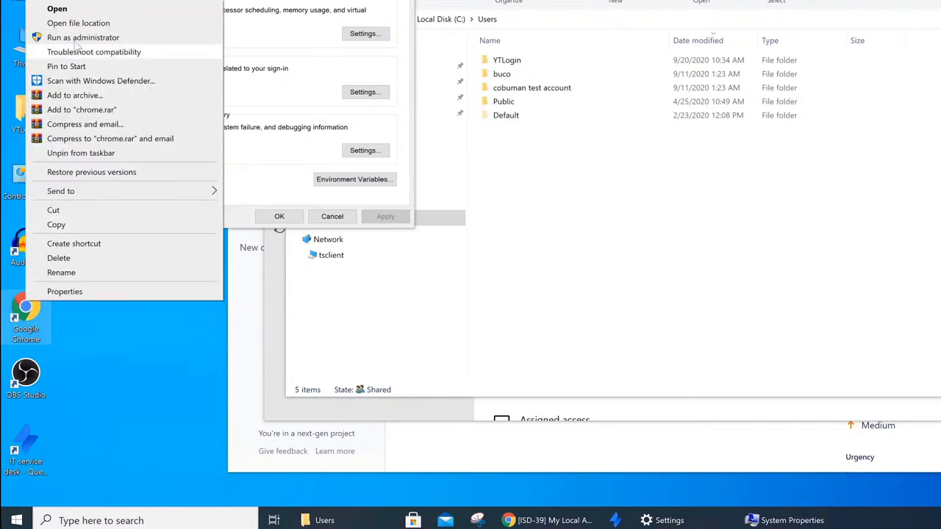
click(22, 317)
right_click(20, 321)
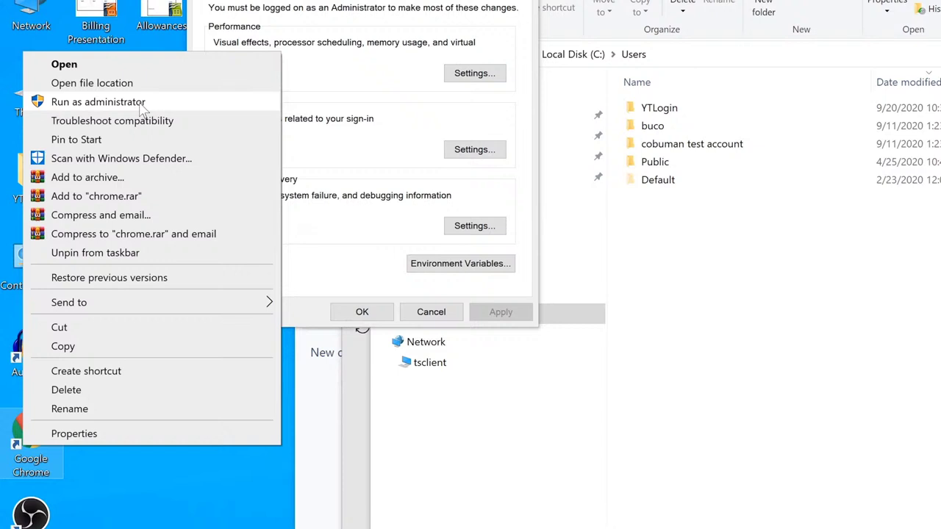
click(95, 481)
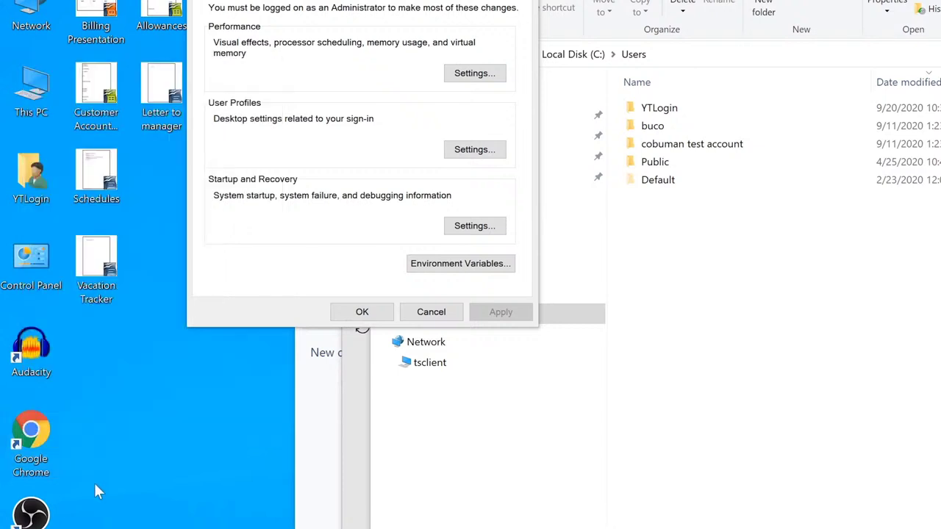
right_click(26, 443)
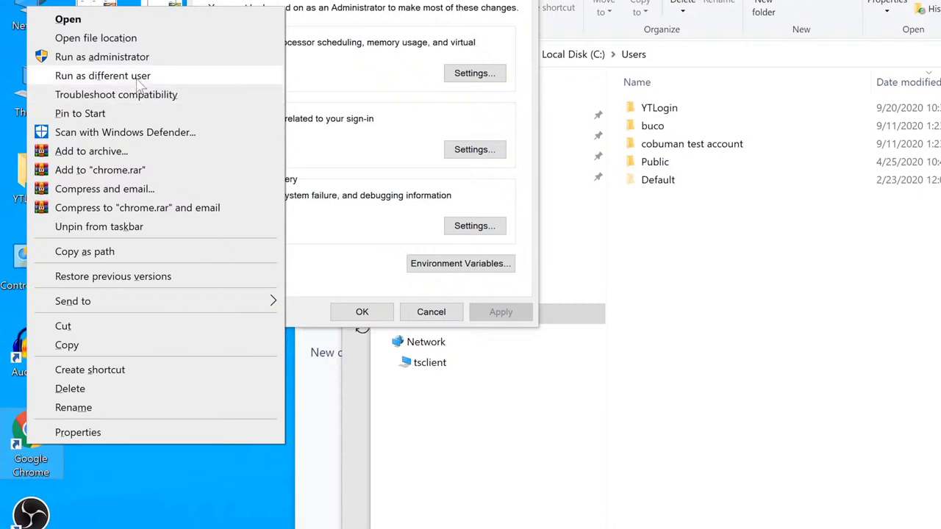
click(27, 462)
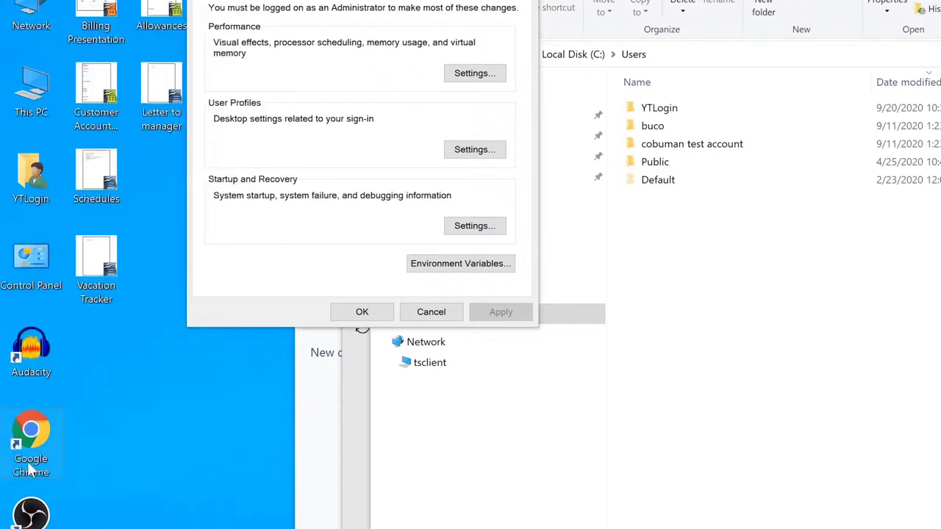
right_click(25, 437)
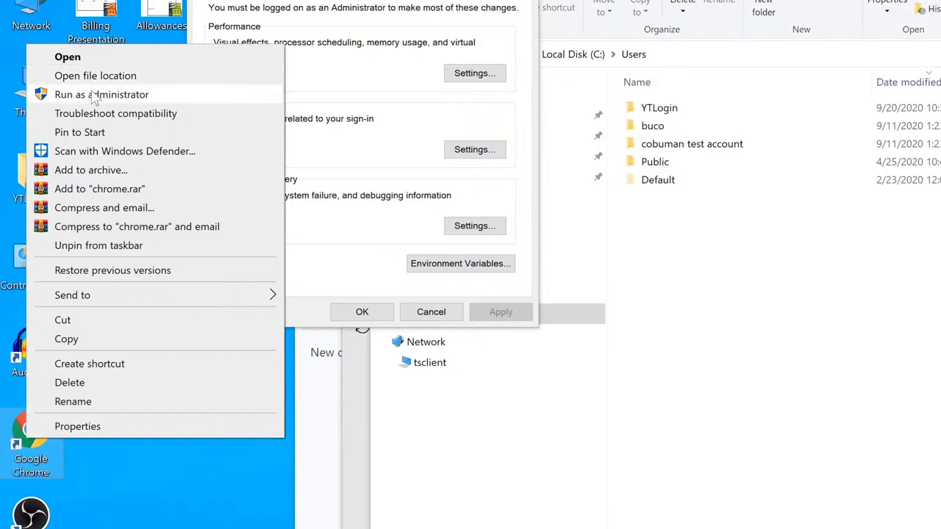
click(22, 444)
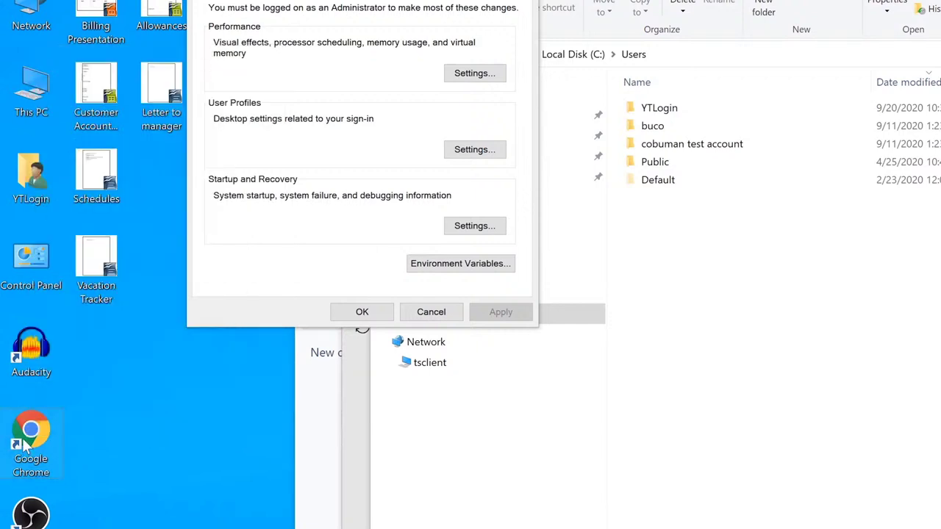
right_click(25, 442)
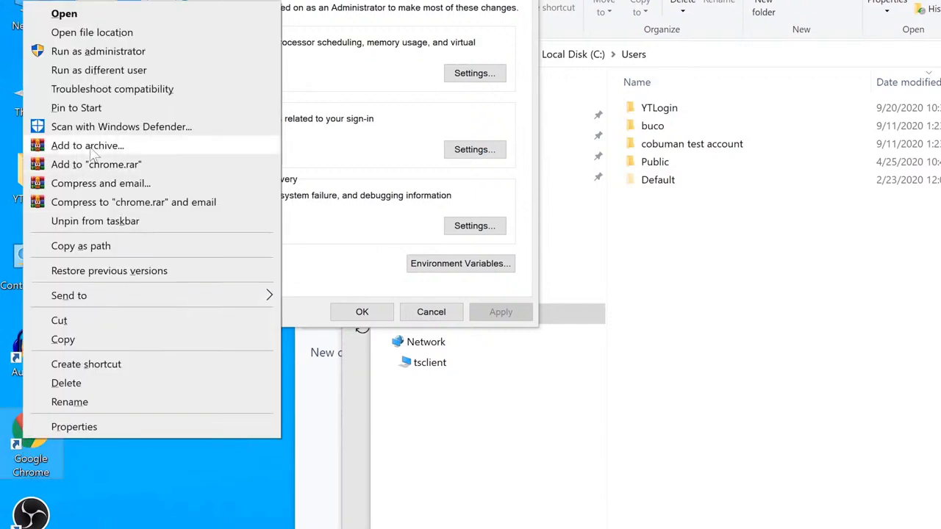
click(120, 70)
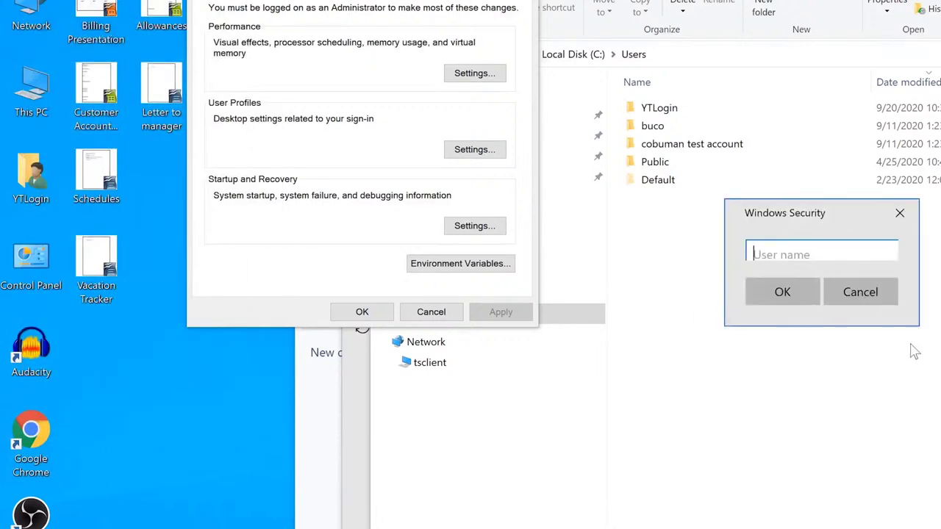
Enter LocalAdmin as the user name in the Windows Security prompt and submit it
drag(744, 216, 713, 174)
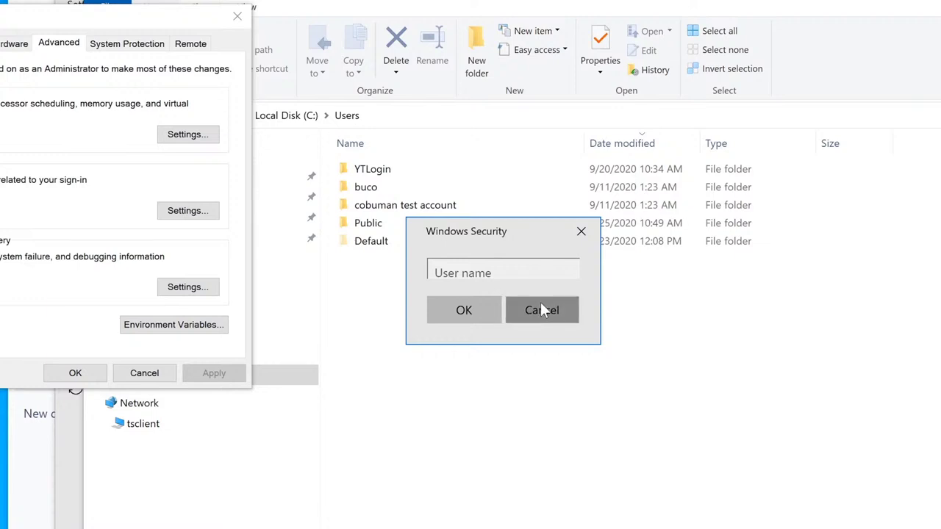
click(829, 249)
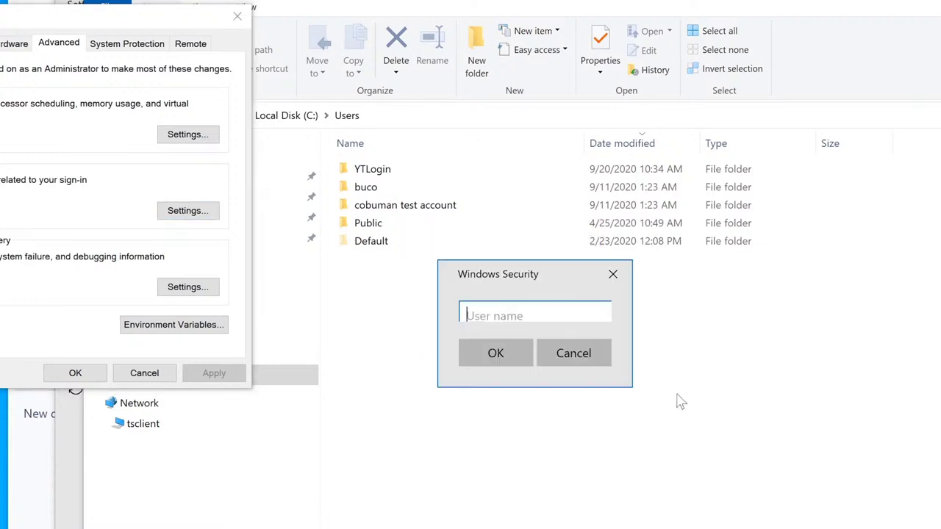
drag(542, 272, 496, 252)
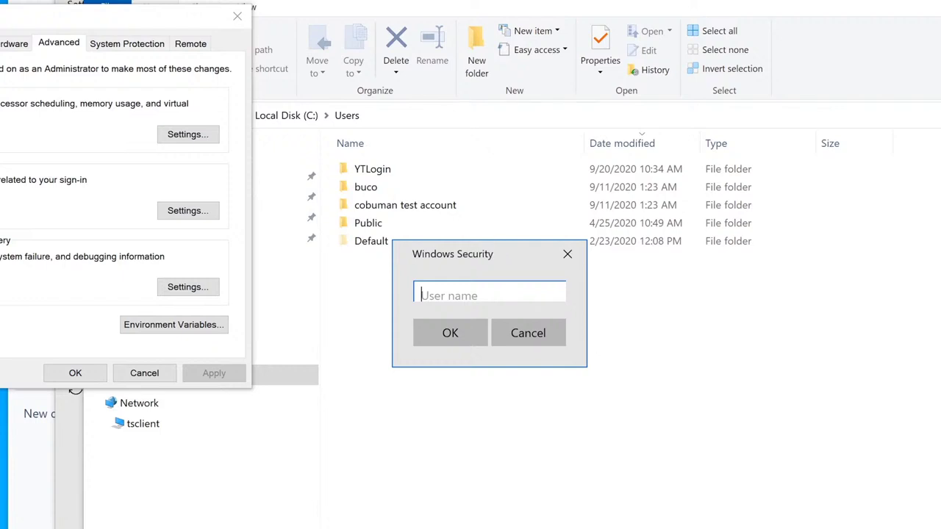
key(alt+Tab)
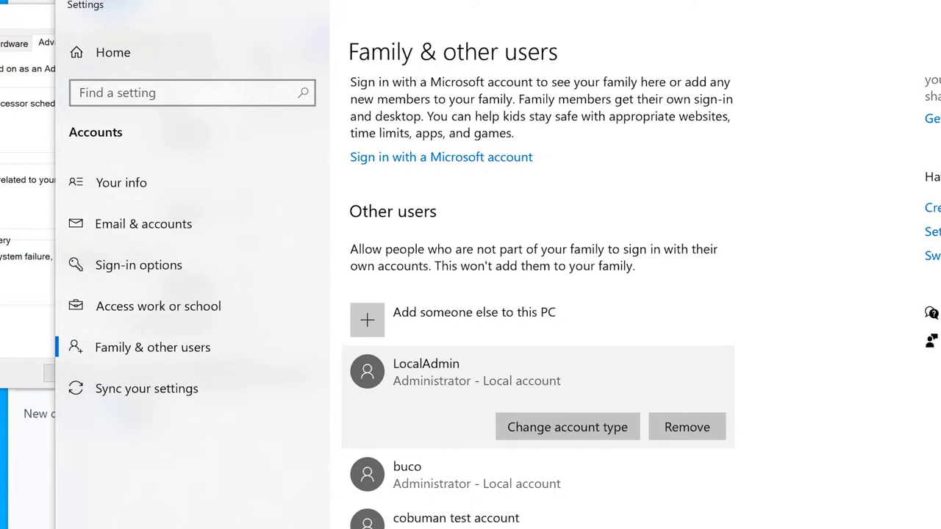
key(alt+Tab)
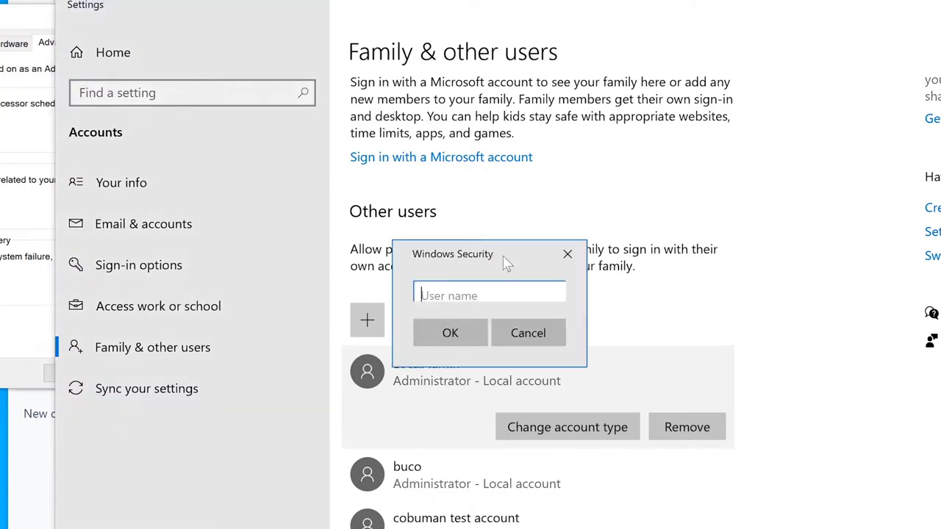
text(L)
drag(504, 246, 505, 177)
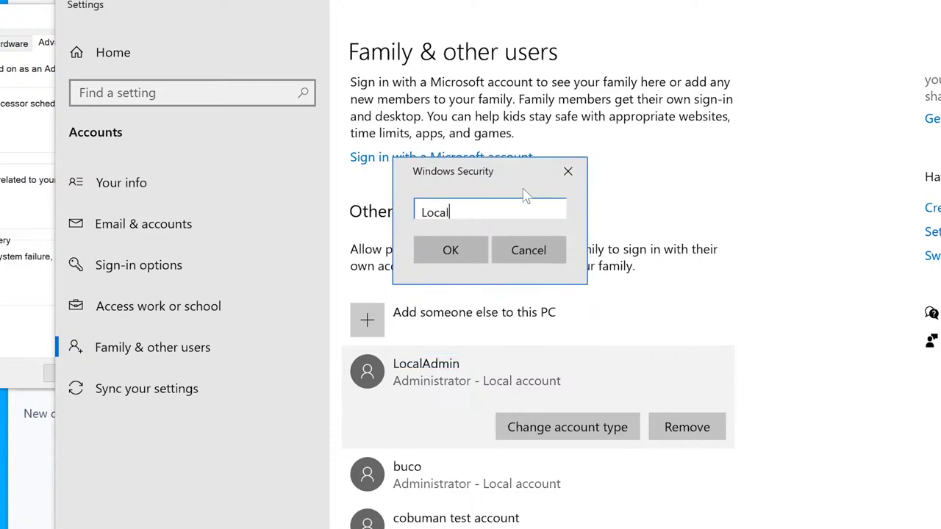
key(Return)
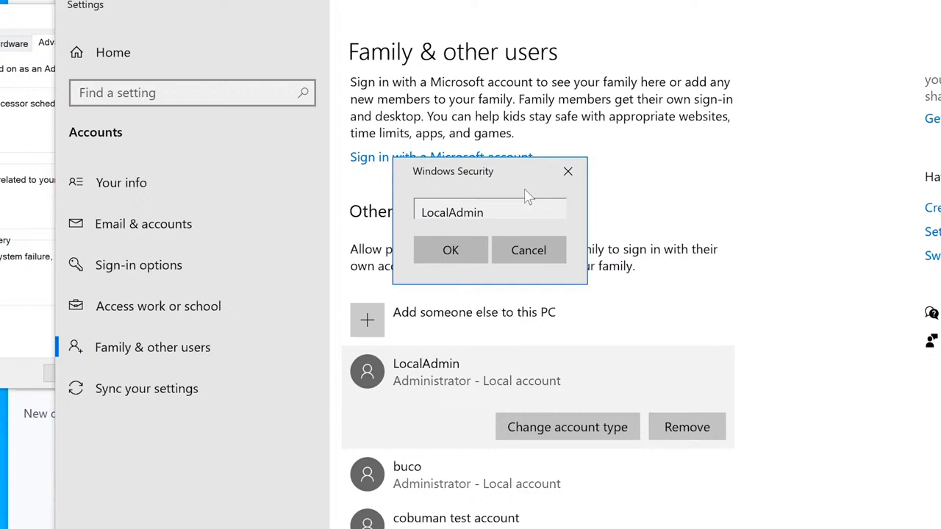
click(449, 252)
click(465, 249)
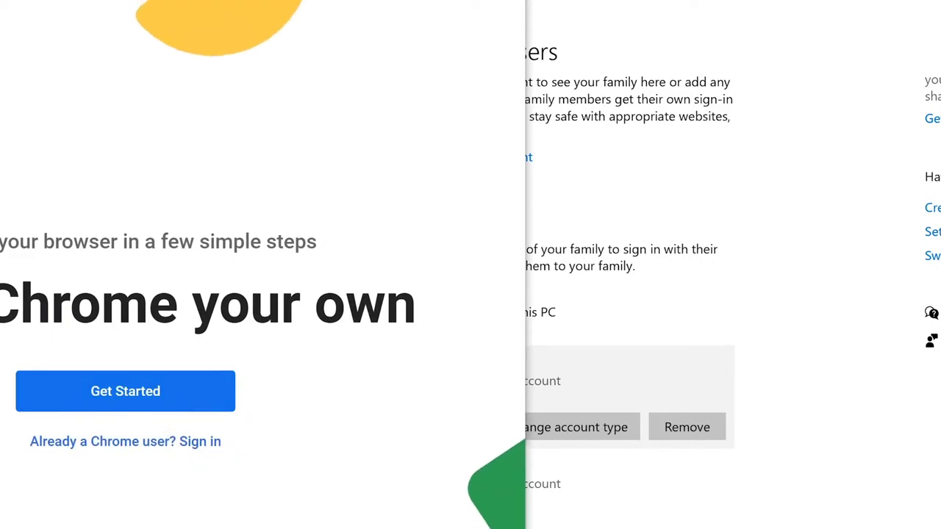
Move the new Chrome Welcome window aside, keeping the ISD-39 ticket available
drag(349, 14, 940, 100)
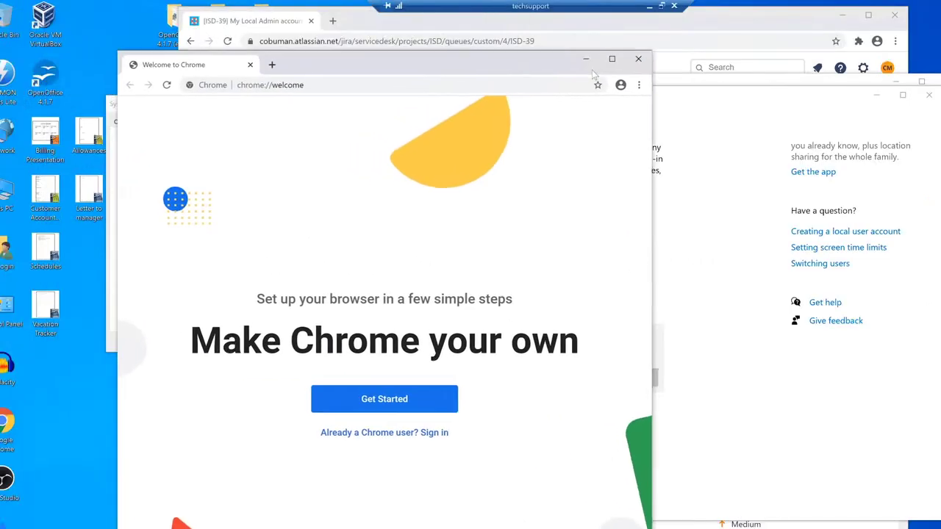
drag(873, 84, 542, 28)
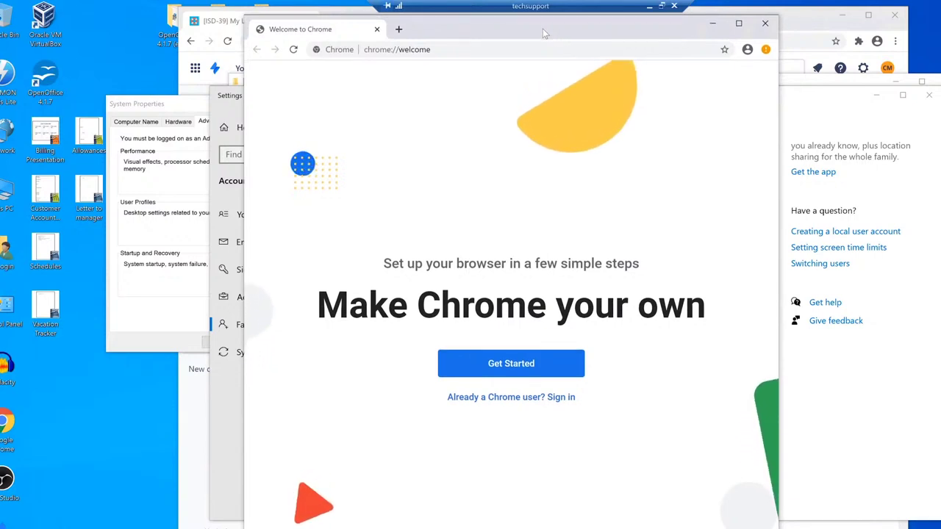
drag(543, 29, 398, 39)
click(711, 20)
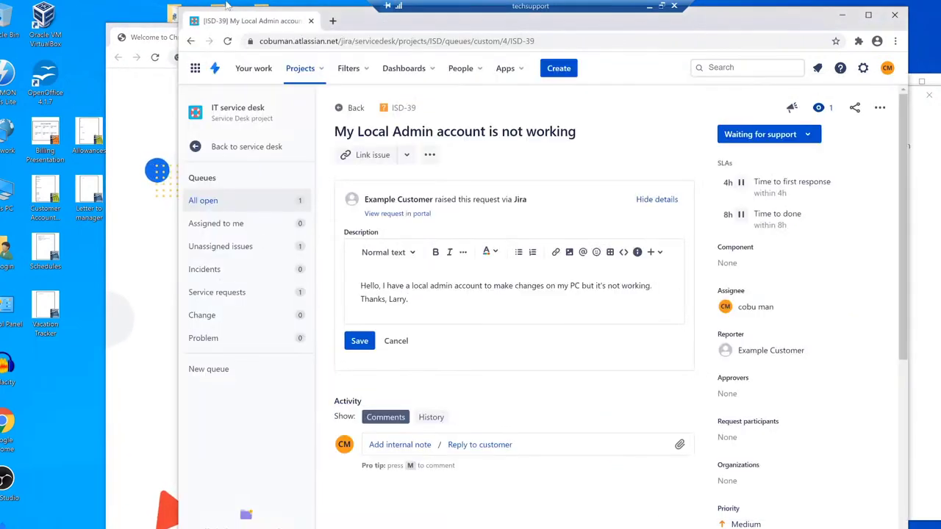
click(138, 37)
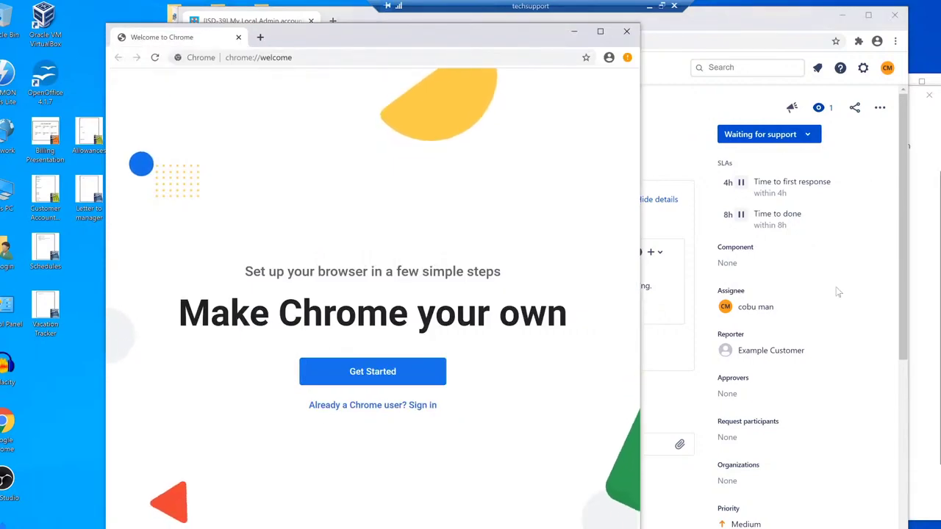
Open C:\Users in File Explorer and select the new LocalAdmin profile folder
key(super+e)
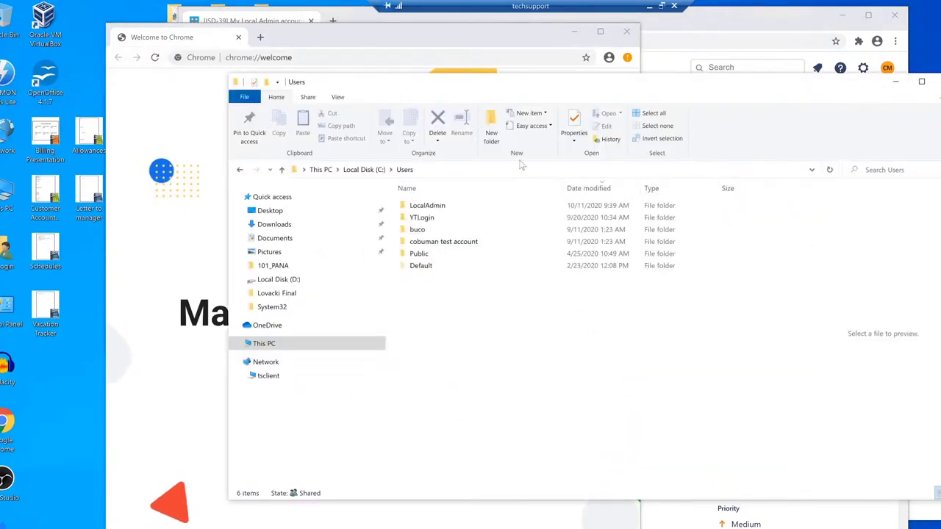
drag(565, 84, 615, 105)
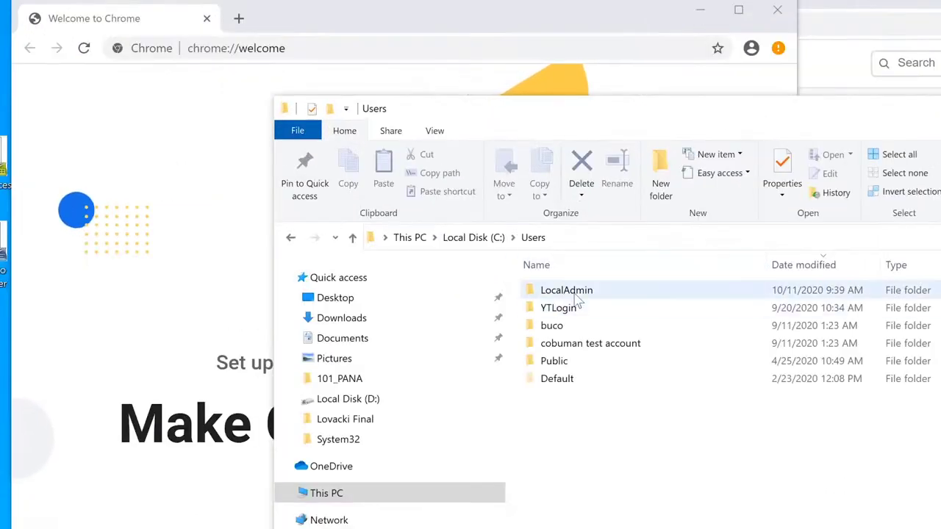
click(577, 296)
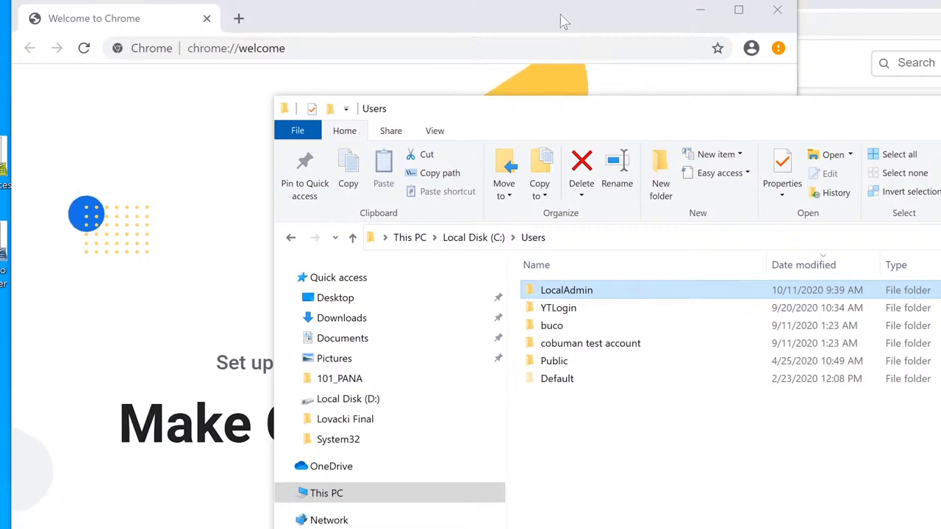
drag(562, 21, 491, 28)
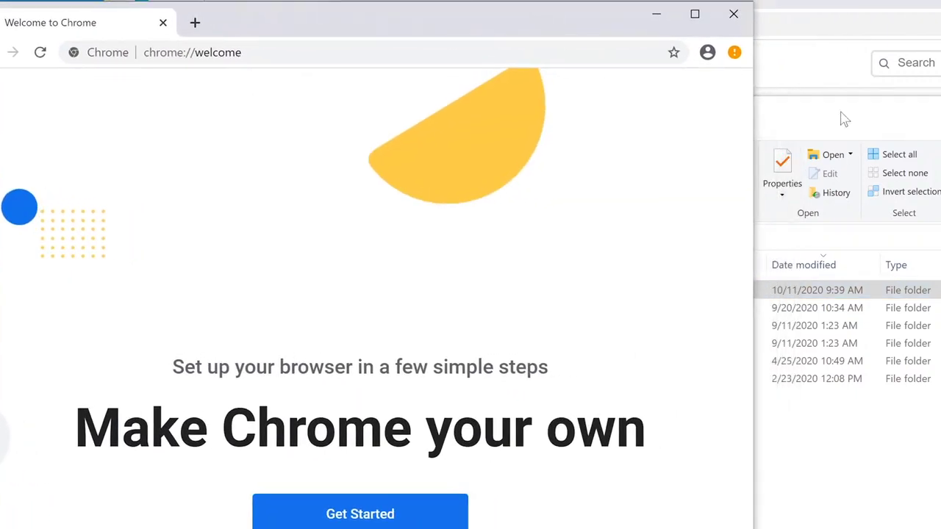
click(842, 120)
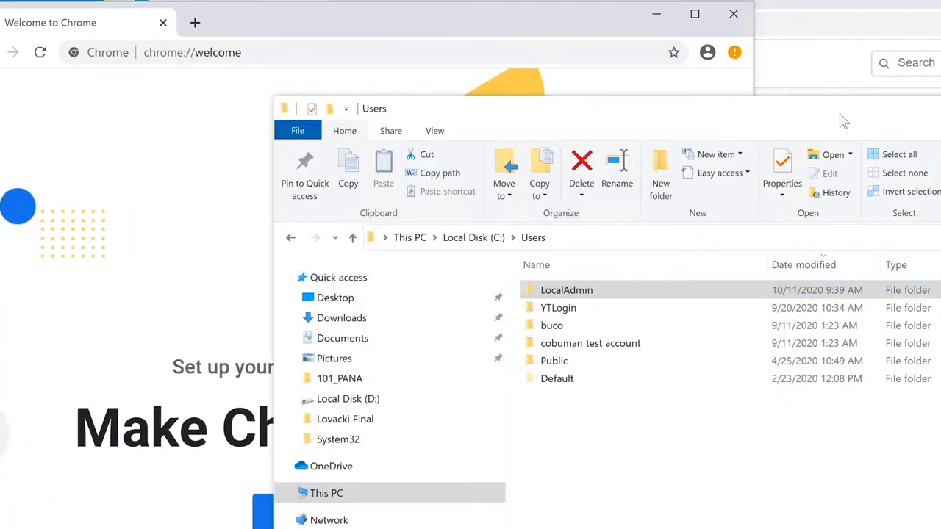
Attempt to open the LocalAdmin folder and cancel the permission warning
double_click(576, 291)
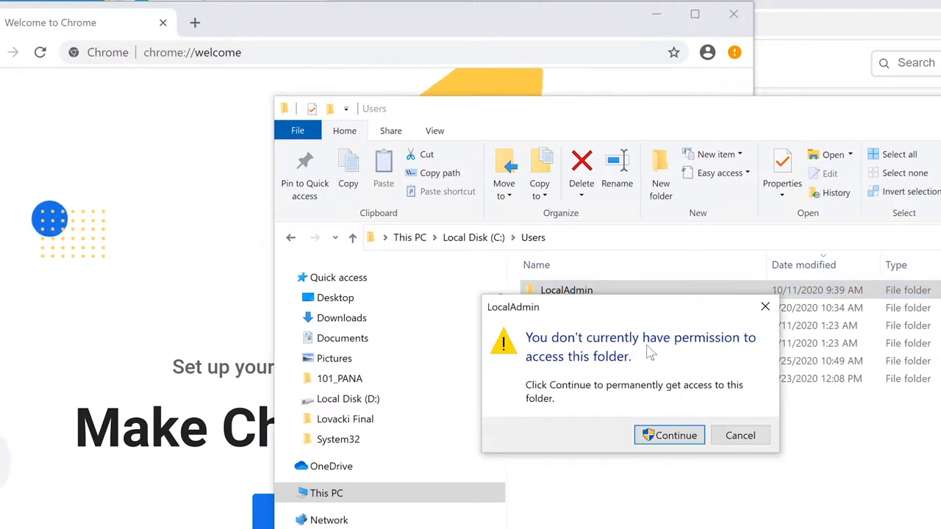
click(731, 441)
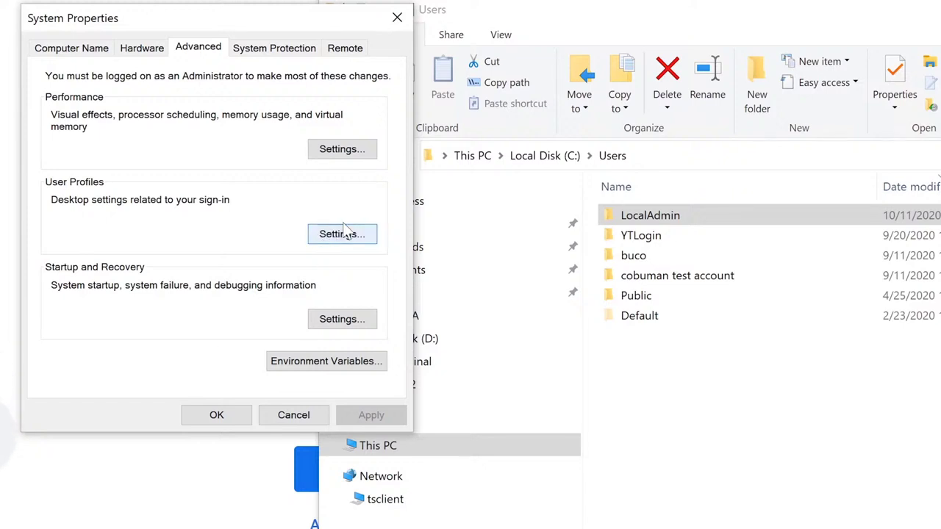
Select the TECHSUPPORT\LocalAdmin stored profile (78.1 MB), then the LocalAdmin folder in Users
click(336, 232)
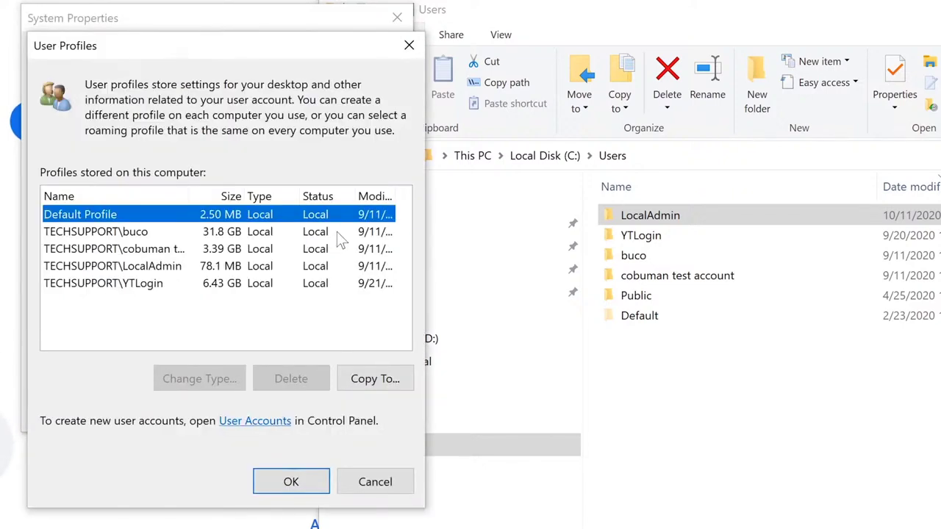
click(166, 269)
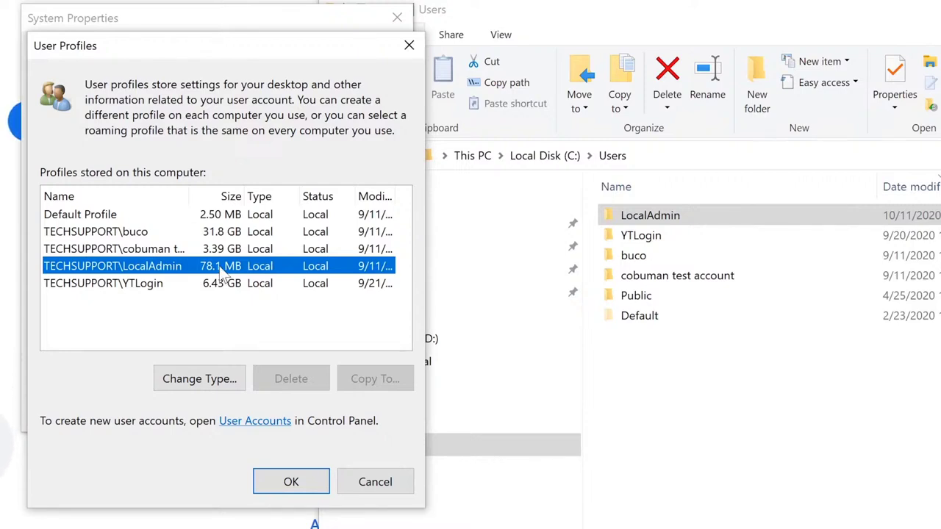
click(742, 219)
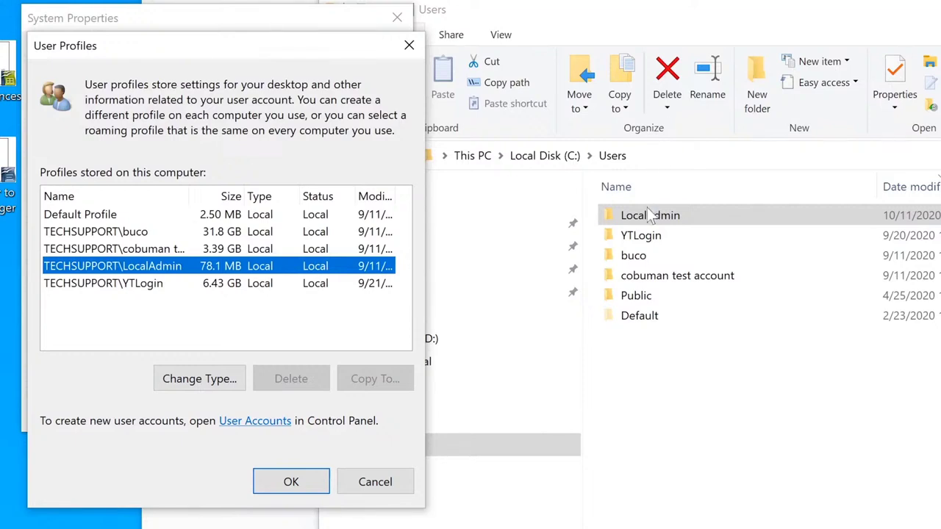
click(647, 213)
Grant permanent access to the LocalAdmin folder and open its AppData\Local folder
right_click(650, 217)
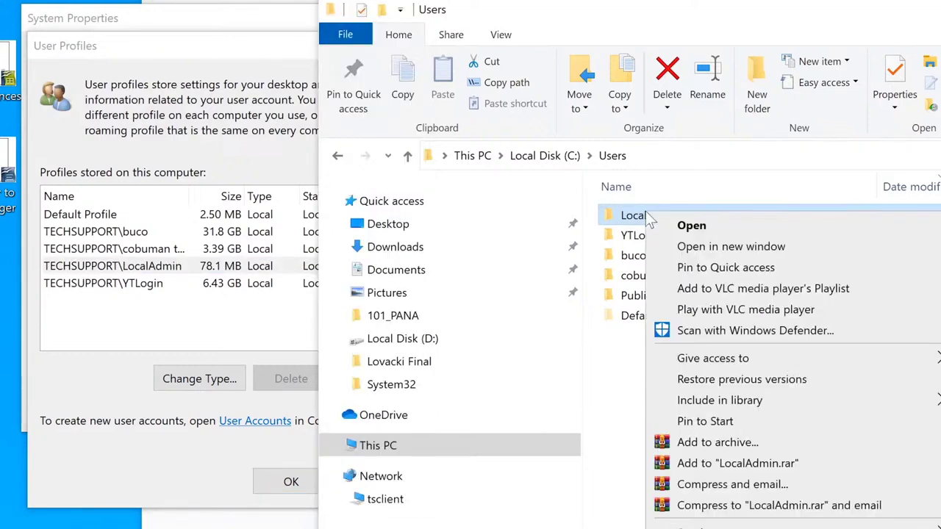
click(691, 225)
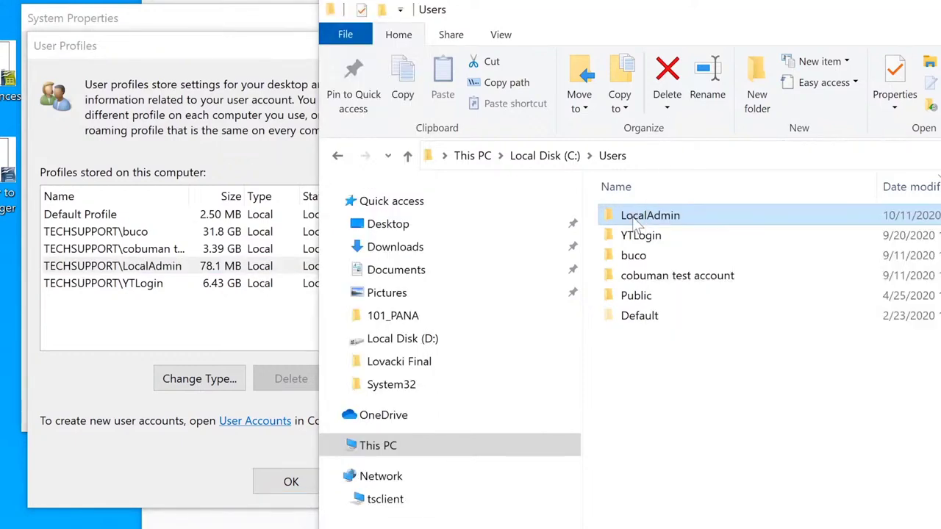
click(785, 378)
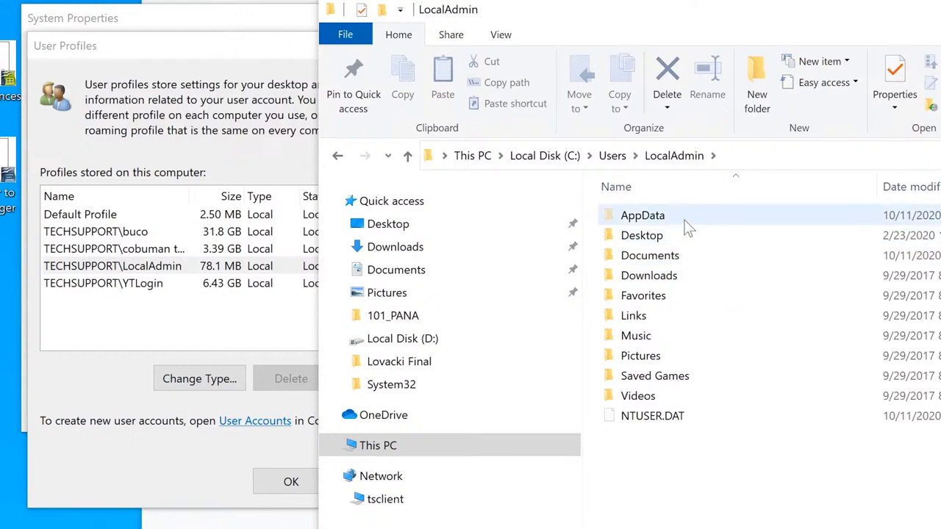
double_click(684, 221)
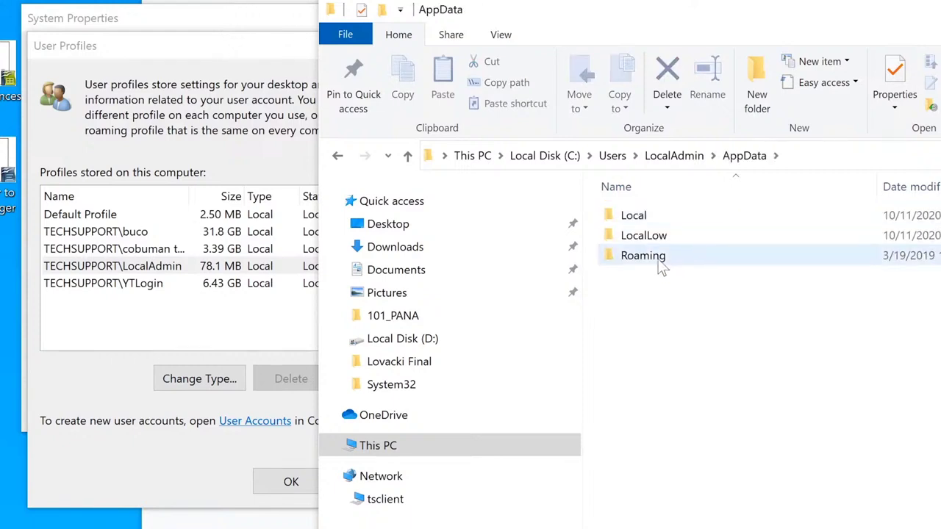
double_click(670, 223)
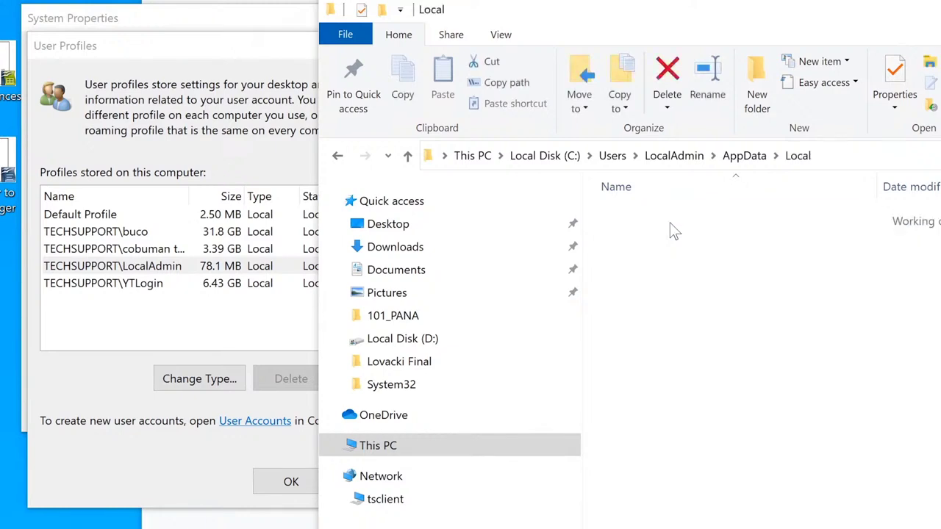
Inspect the Google, Microsoft, Microsoft Help and Temp folders inside AppData\Local
click(673, 214)
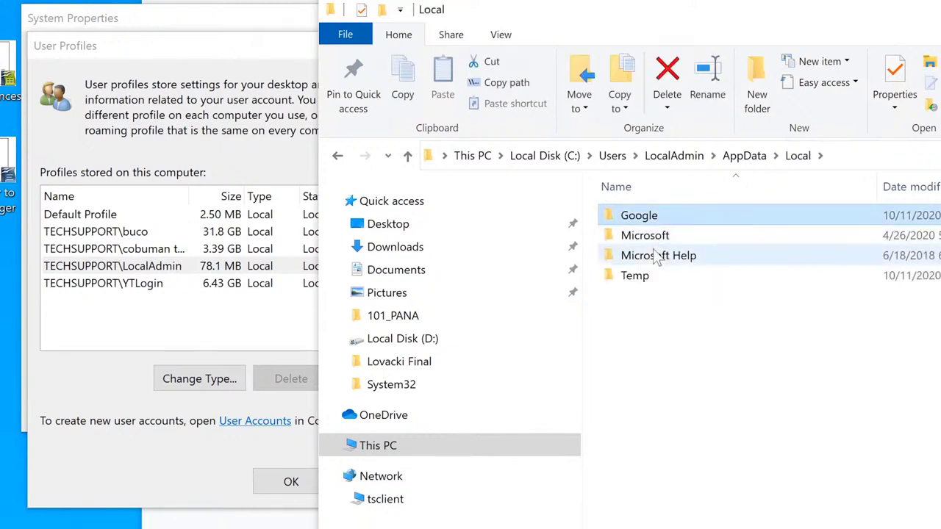
click(658, 240)
click(661, 255)
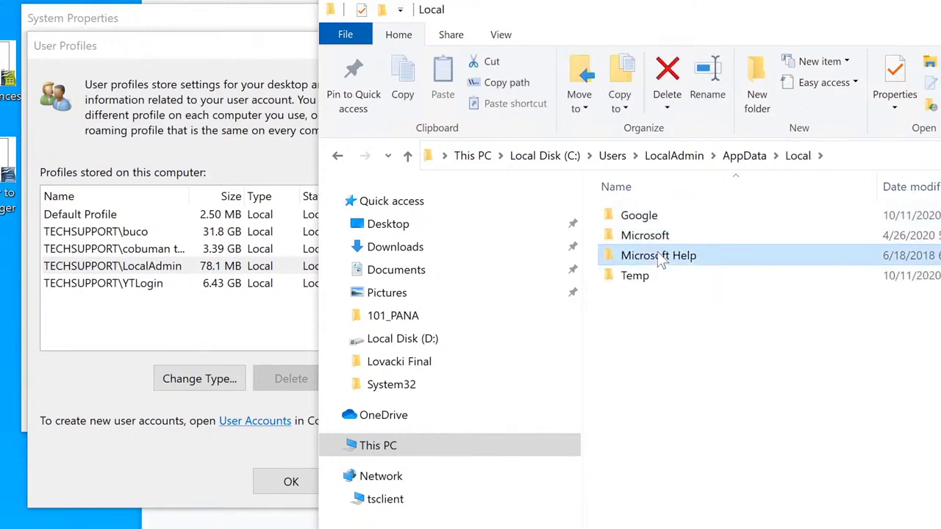
click(647, 278)
click(663, 238)
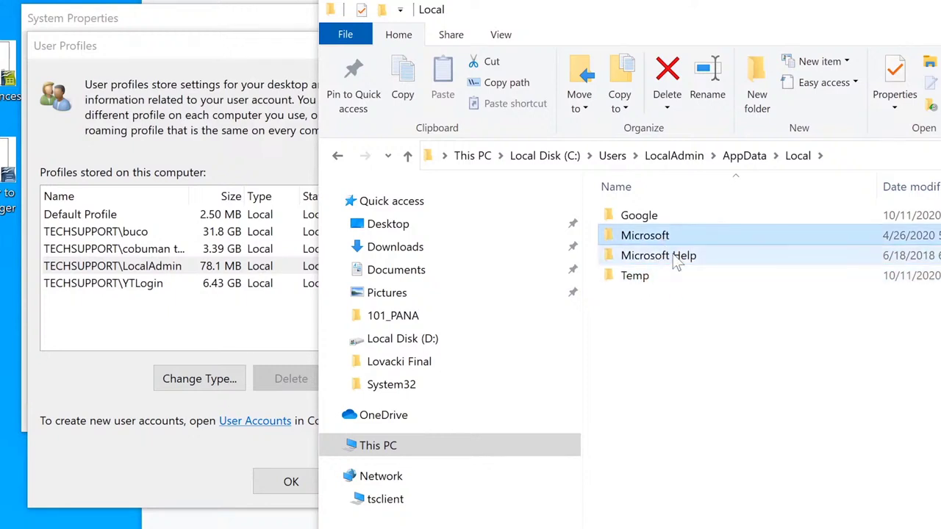
click(671, 218)
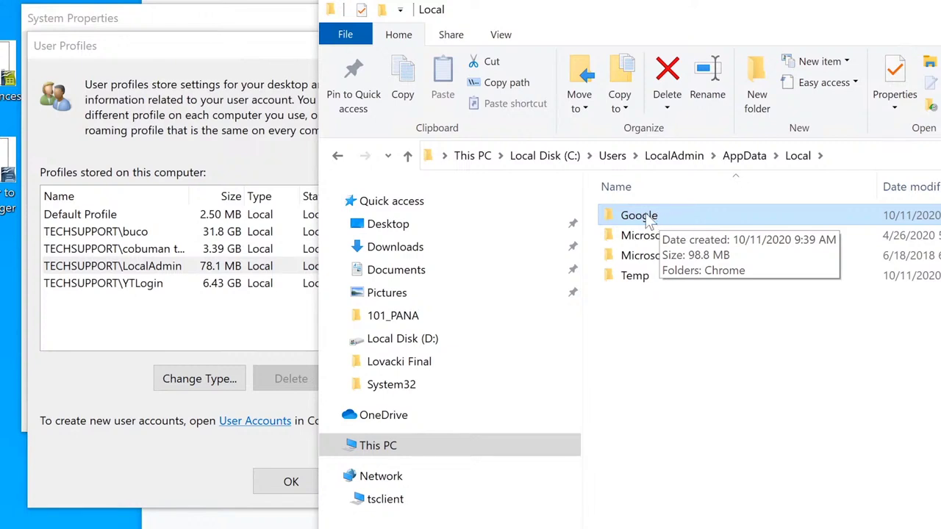
Navigate back through AppData and Local Disk (C:) to reopen the Users folder
click(339, 150)
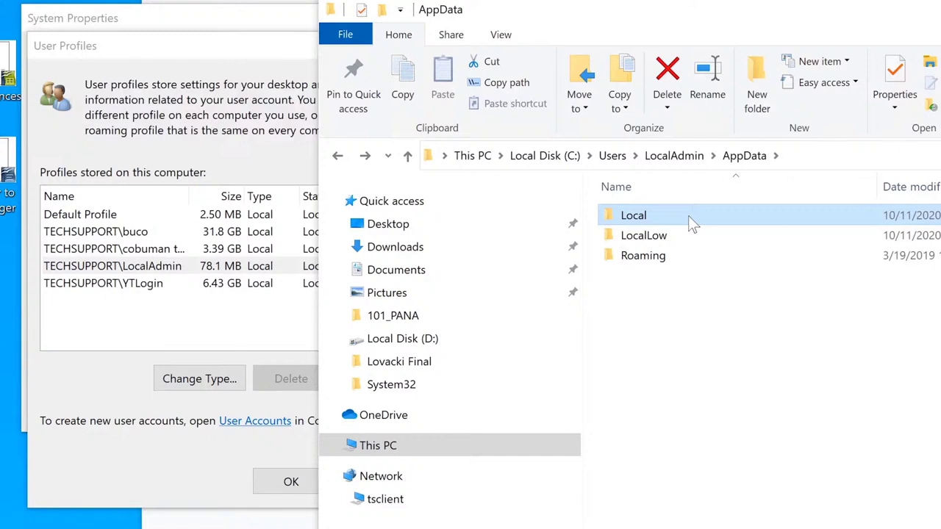
key(F2)
click(658, 232)
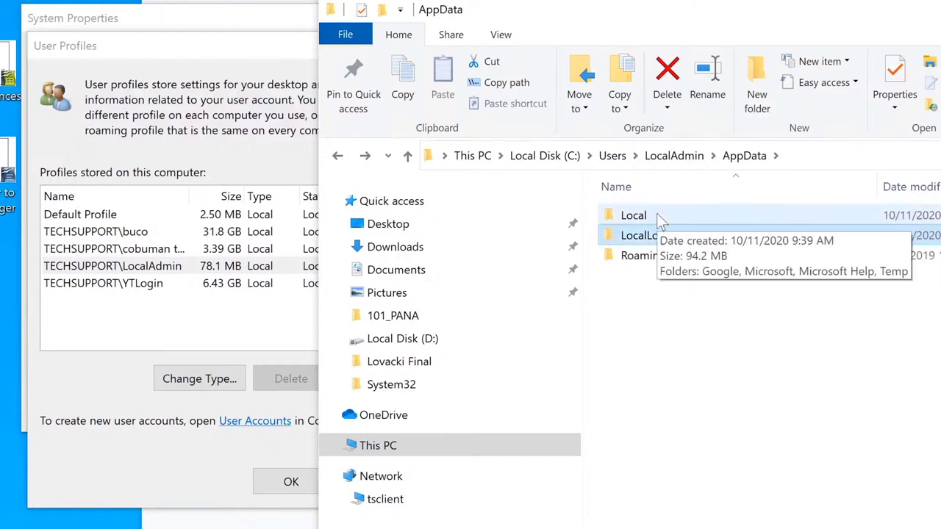
click(338, 155)
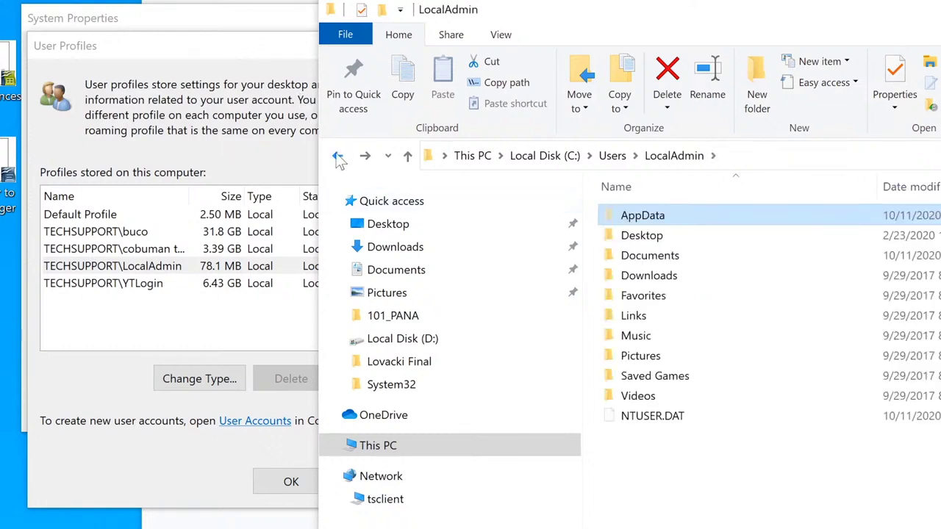
click(338, 156)
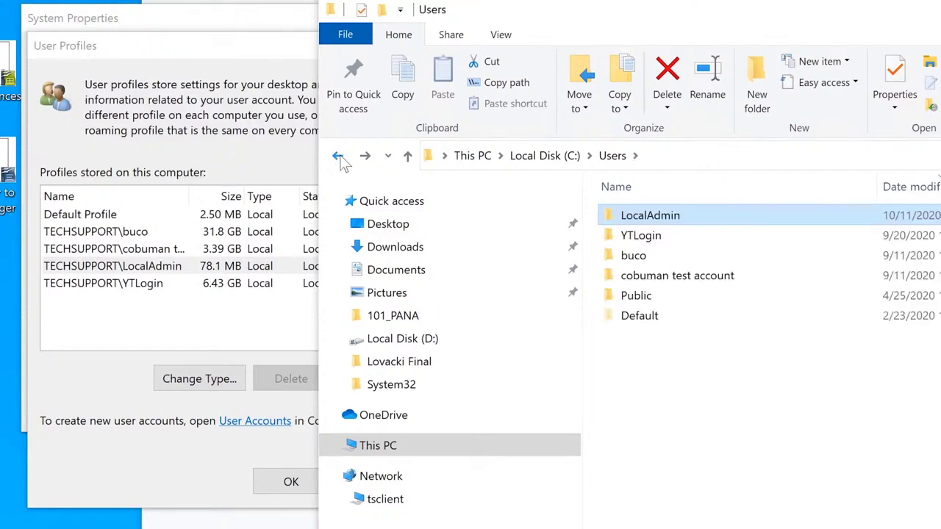
click(338, 157)
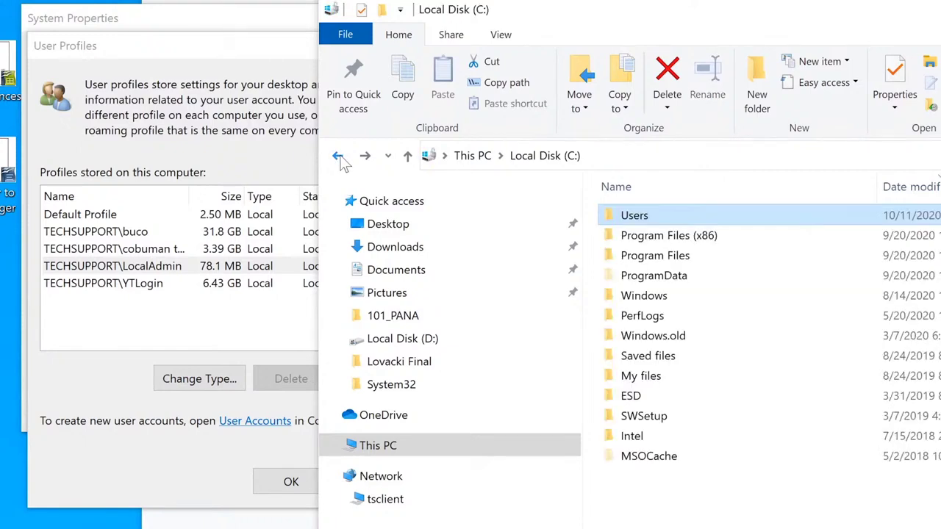
double_click(654, 216)
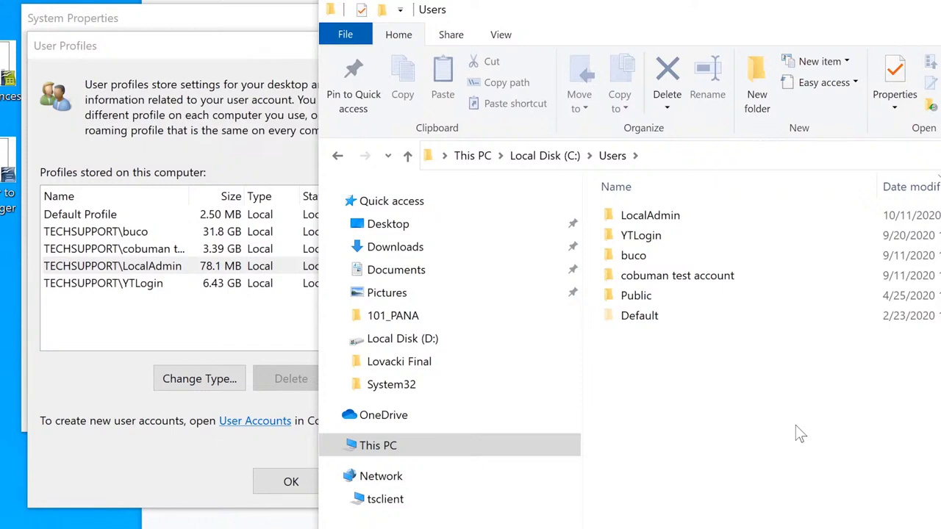
Compare the LocalAdmin stored profile entry against the LocalAdmin folder in Users
click(709, 211)
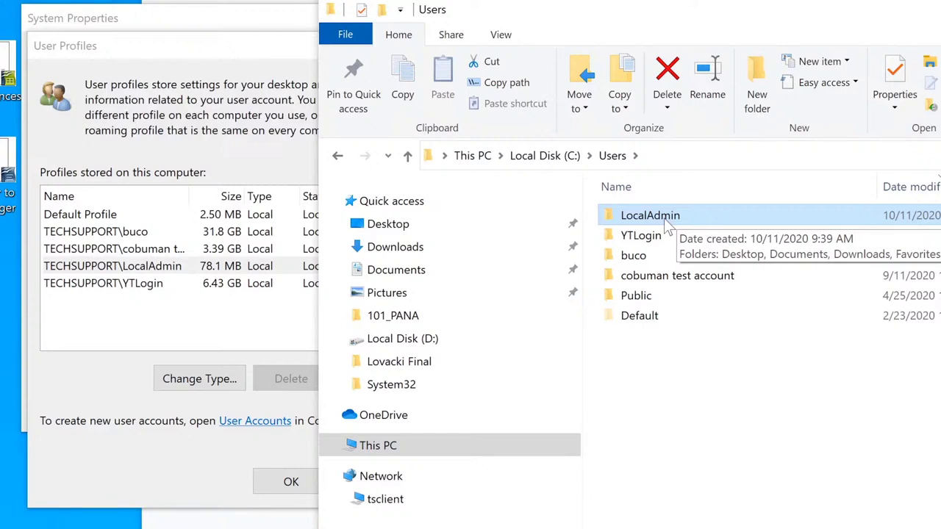
drag(237, 47, 211, 45)
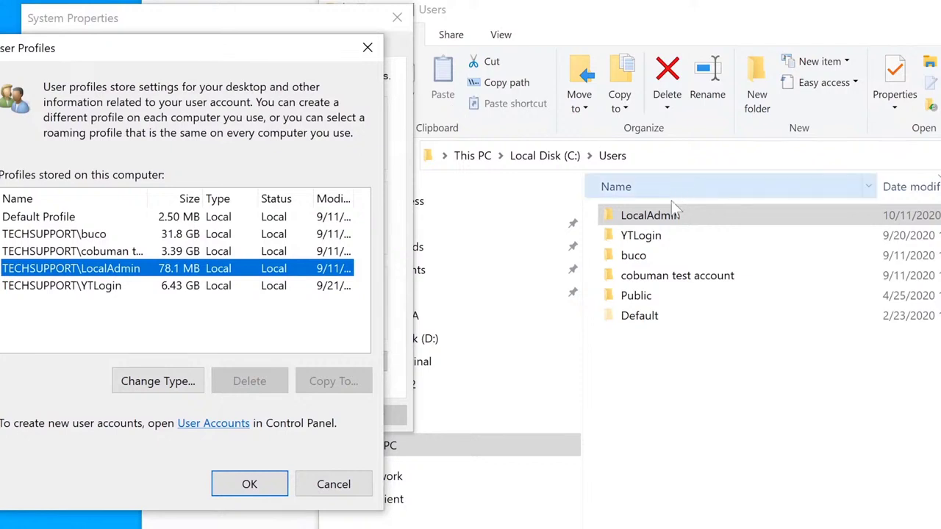
click(668, 236)
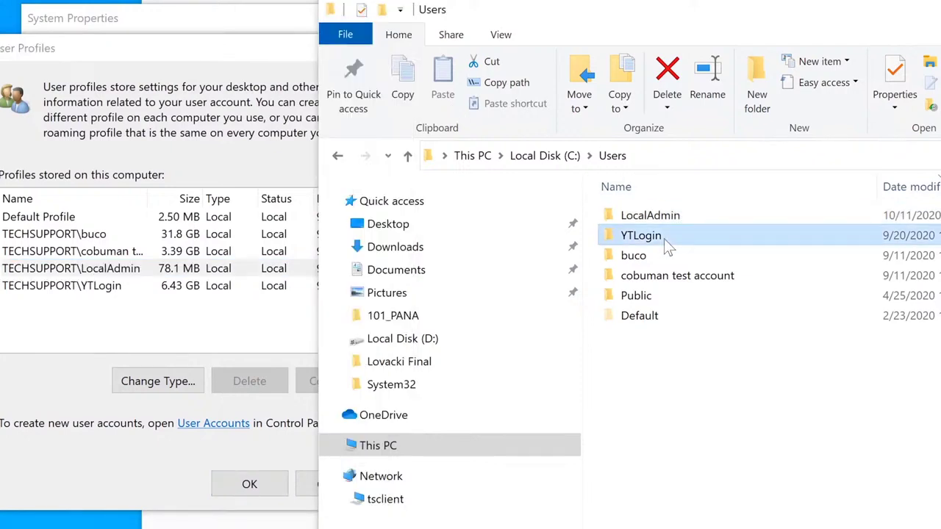
click(195, 275)
click(698, 214)
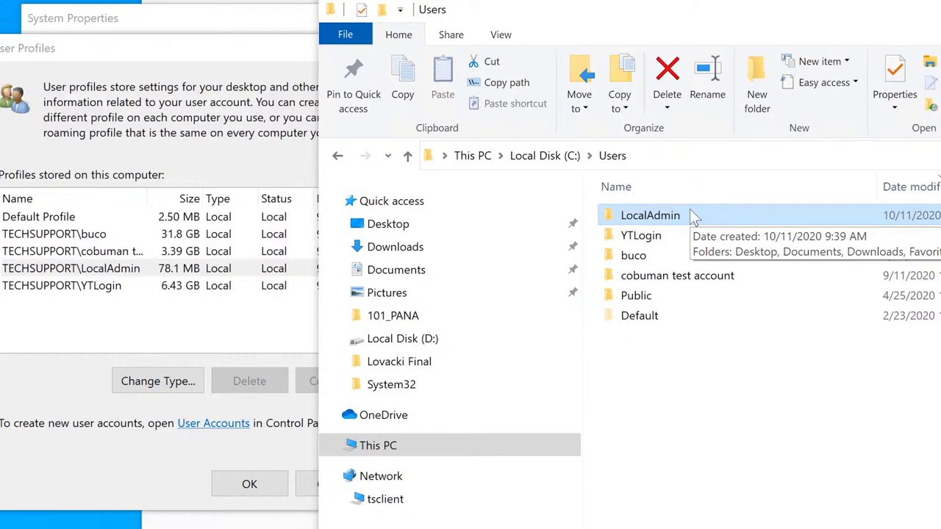
Close the User Profiles and System Properties windows
drag(257, 45, 247, 46)
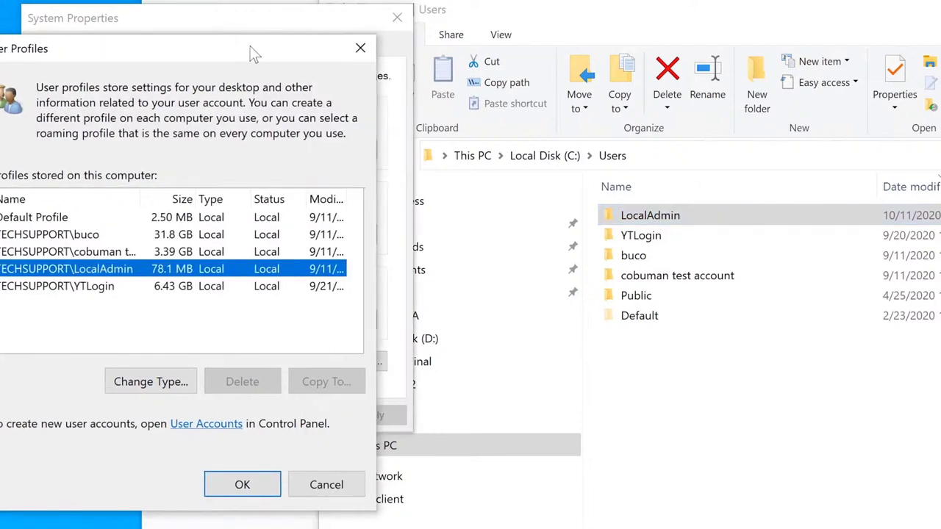
click(357, 50)
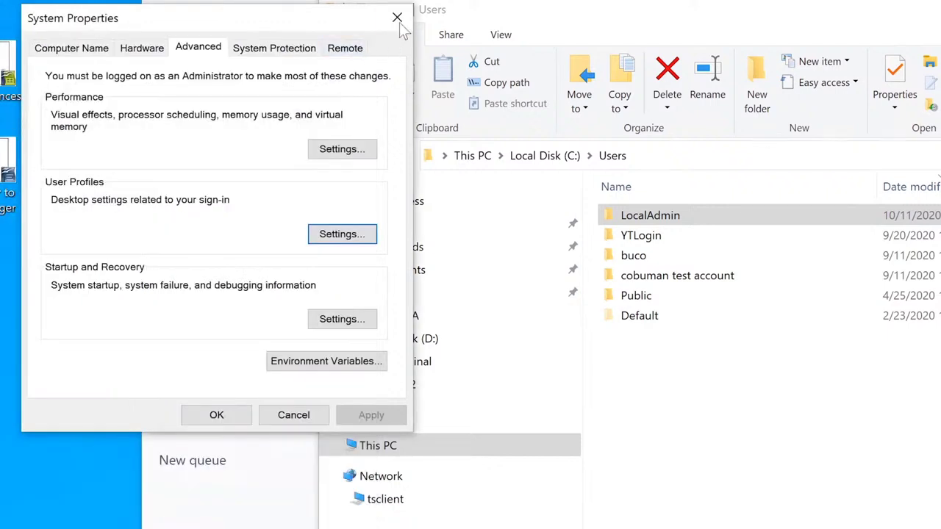
click(397, 18)
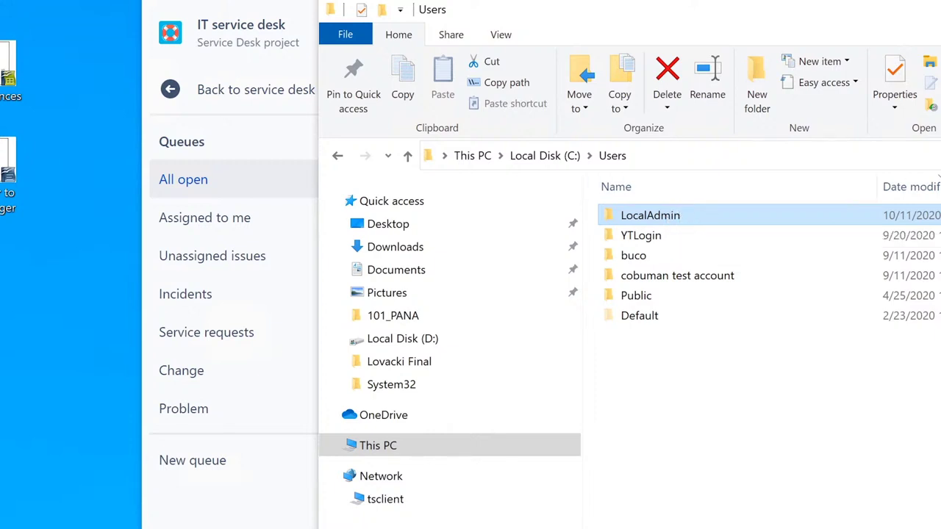
Post an ISD-39 customer reply announcing the LocalAdmin local admin profile and its password
key(alt+Tab)
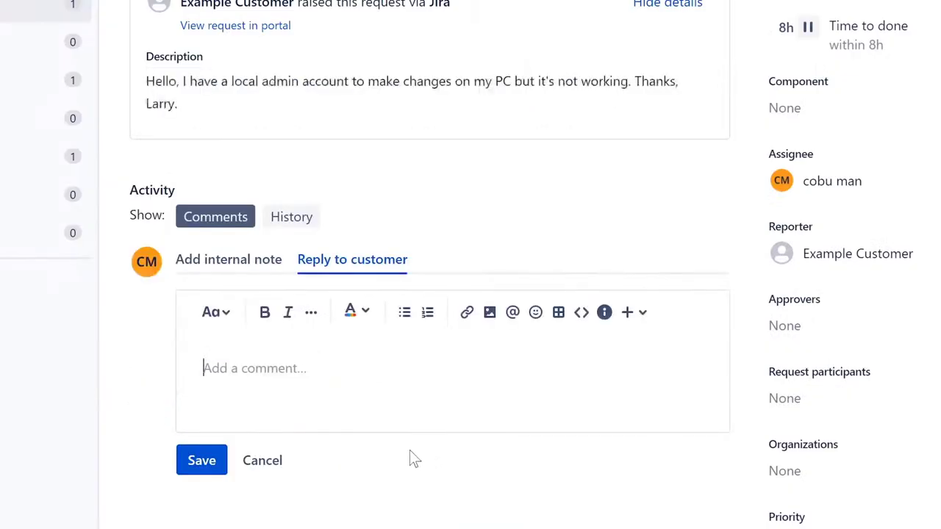
text(He)
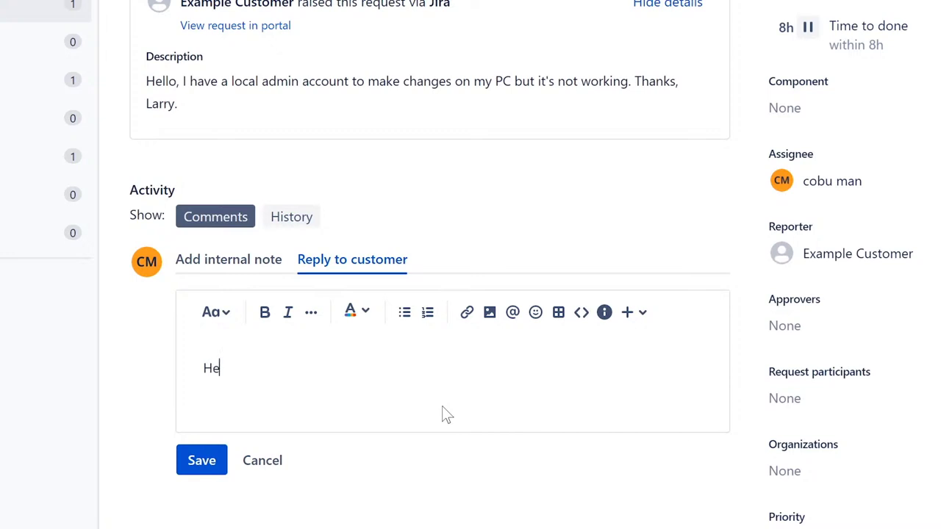
text(llo Larry, I've created a loc)
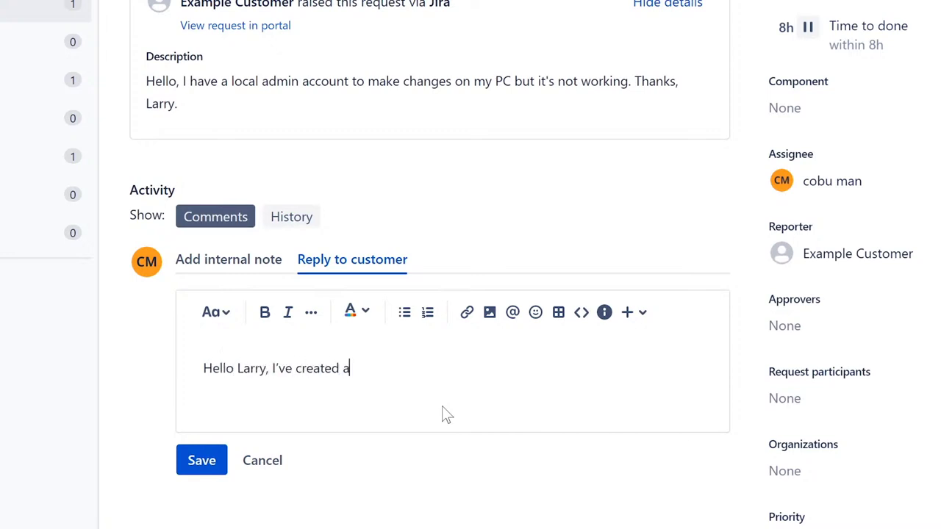
key(BackSpace)
key(BackSpace)
key(BackSpace)
text(local admin profile named LocalA)
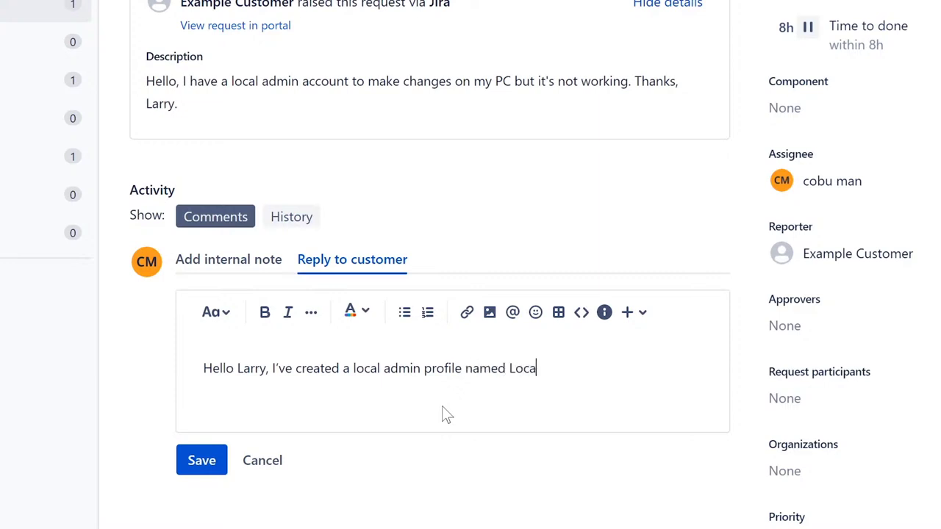
text(dmin and the passw)
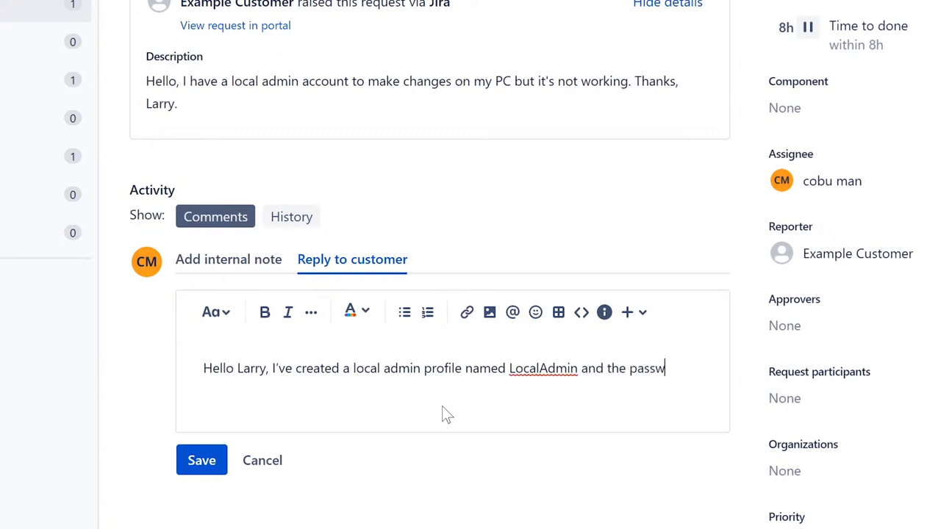
text(ord is XXXXXX. Ervin)
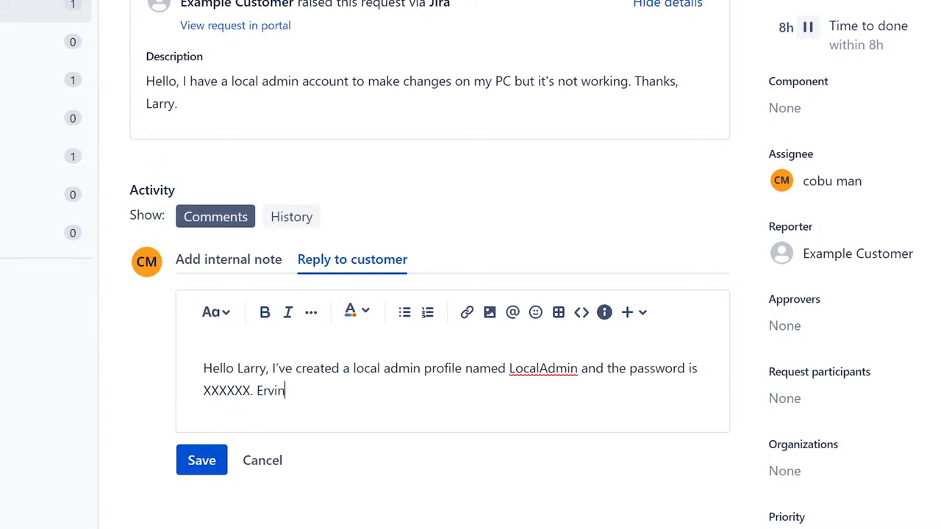
drag(509, 368, 578, 368)
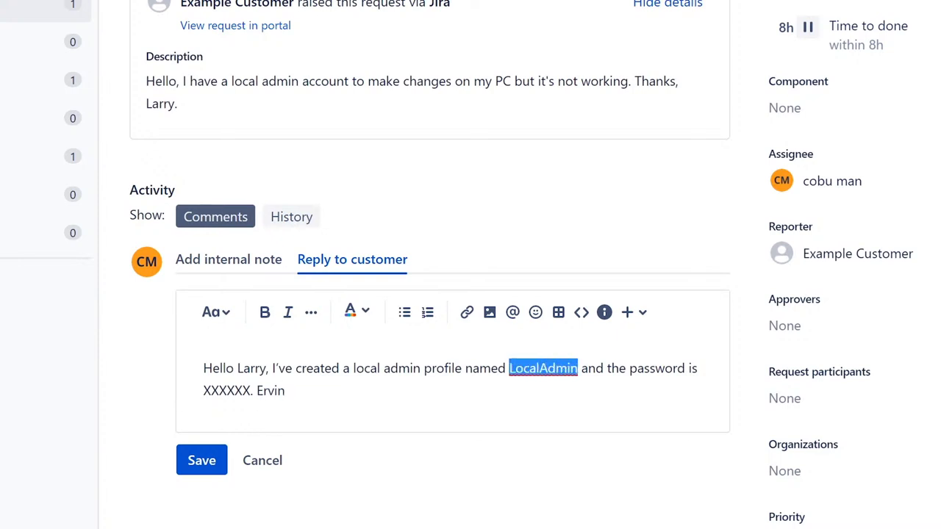
click(397, 369)
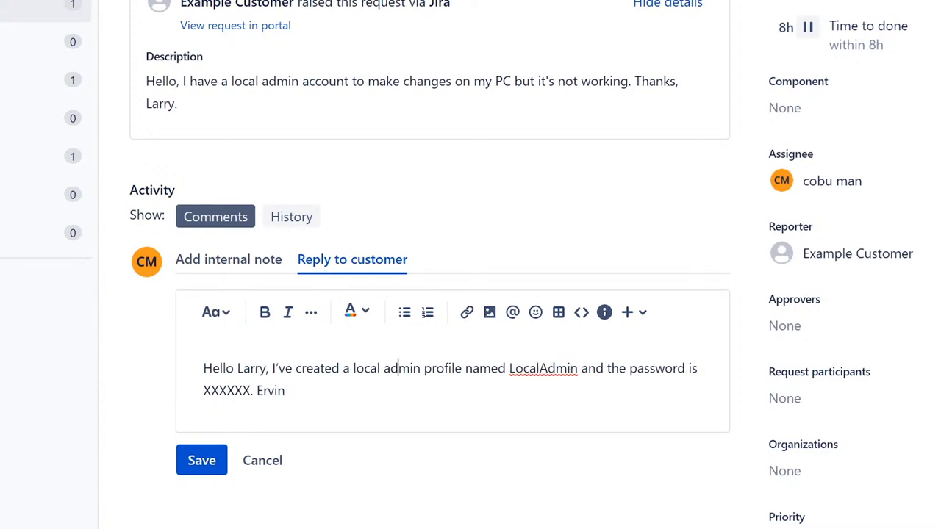
click(197, 465)
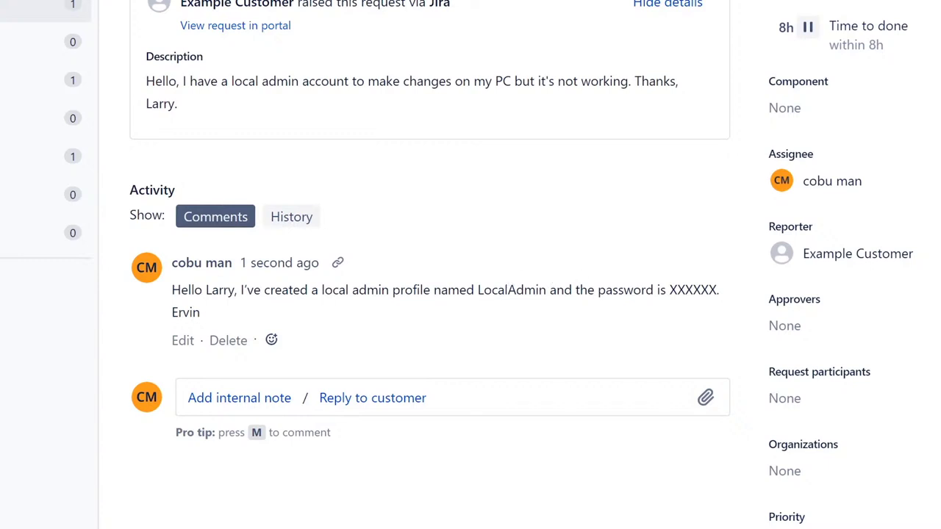
Check 'LocalAdmin' in the posted reply, then move ISD-39 from Waiting for support to Completed
drag(477, 290, 545, 289)
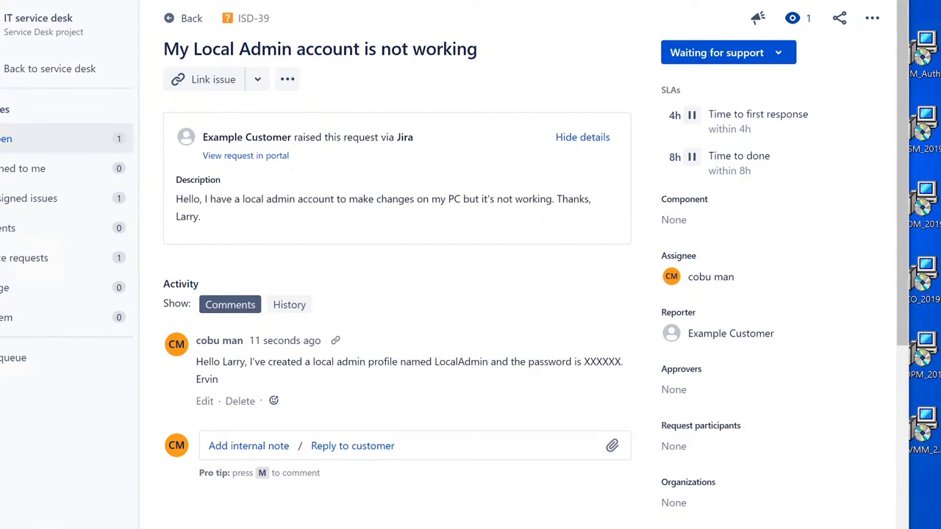
click(769, 54)
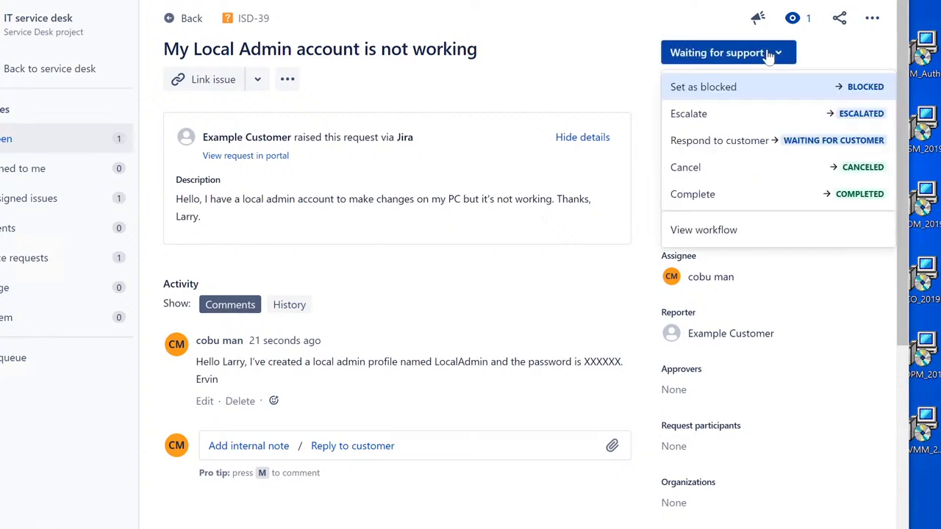
click(777, 201)
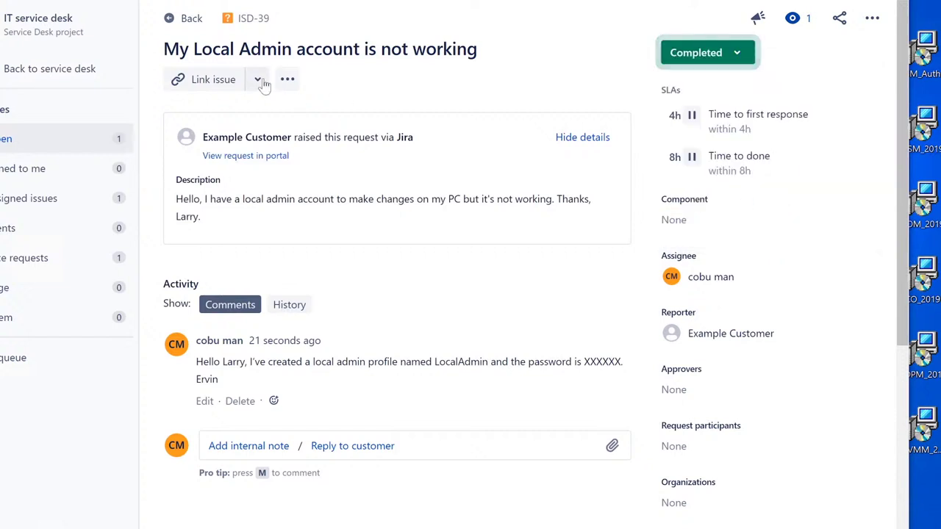
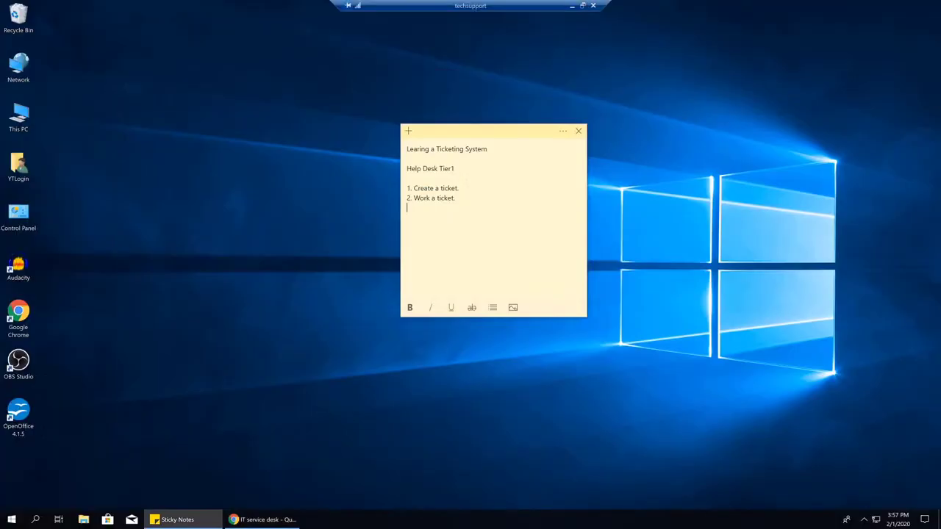
Highlight the '1. Create a ticket.' checklist step in Sticky Notes, then return to the Jira queue
drag(459, 188, 396, 187)
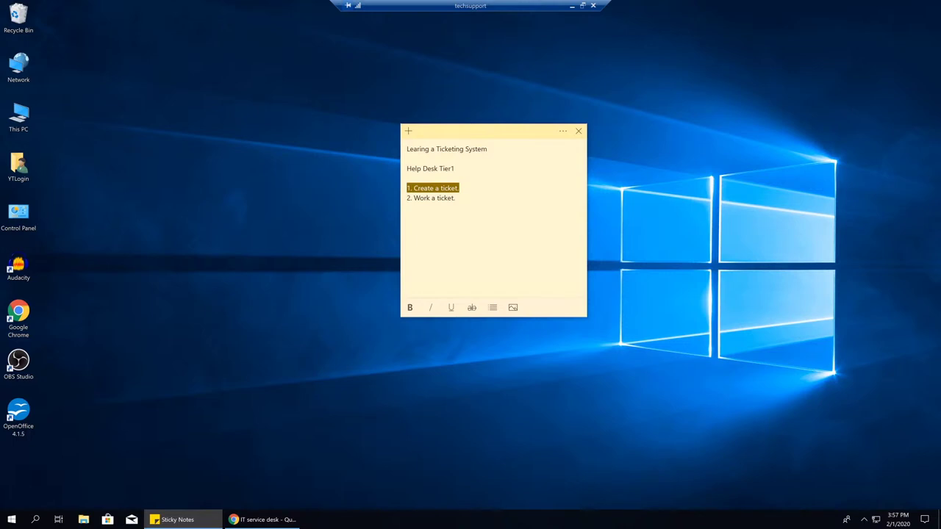
click(407, 208)
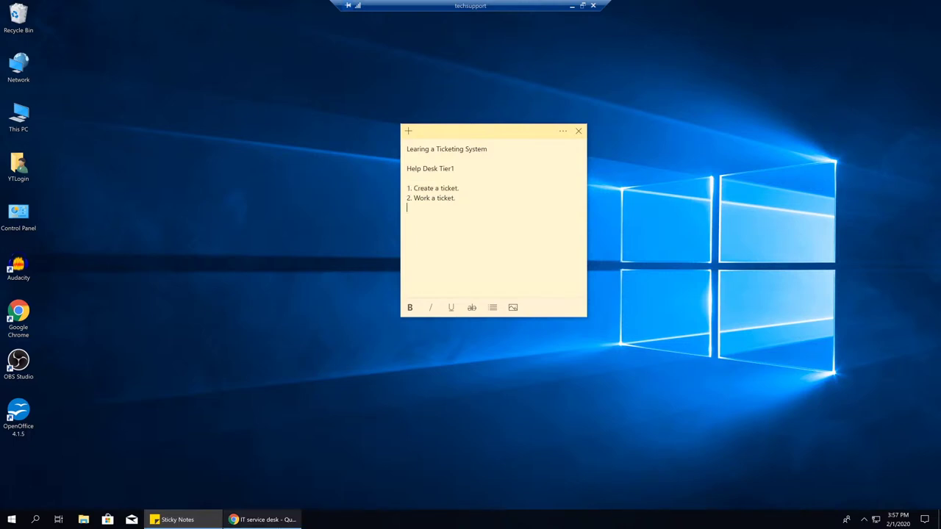
click(270, 519)
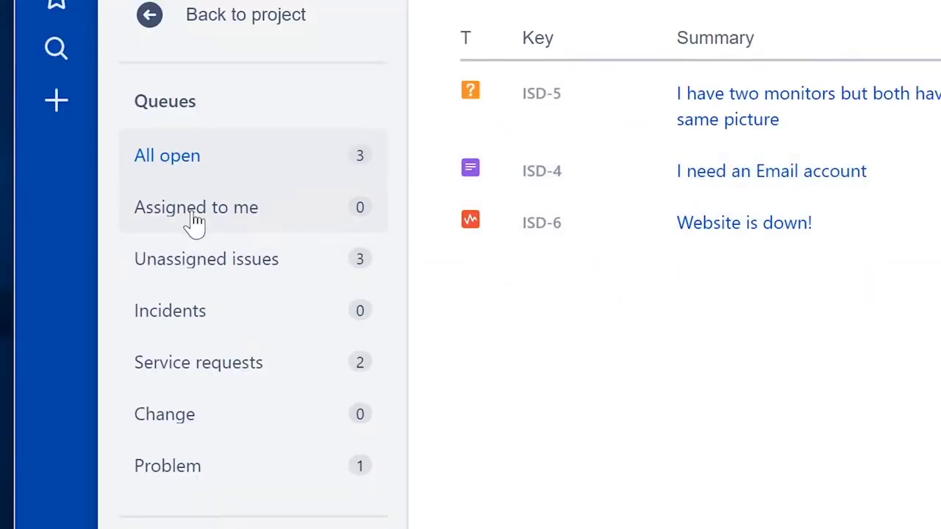
click(197, 209)
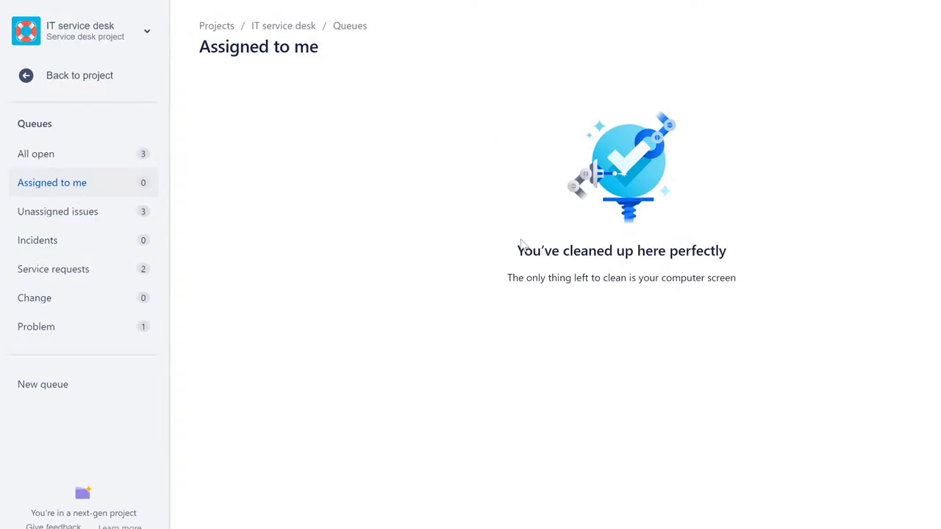
click(62, 213)
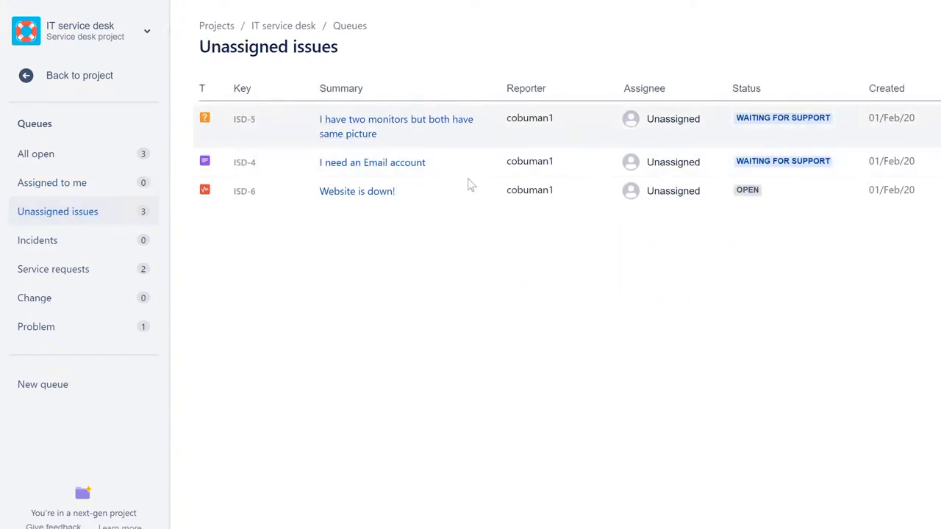
click(68, 153)
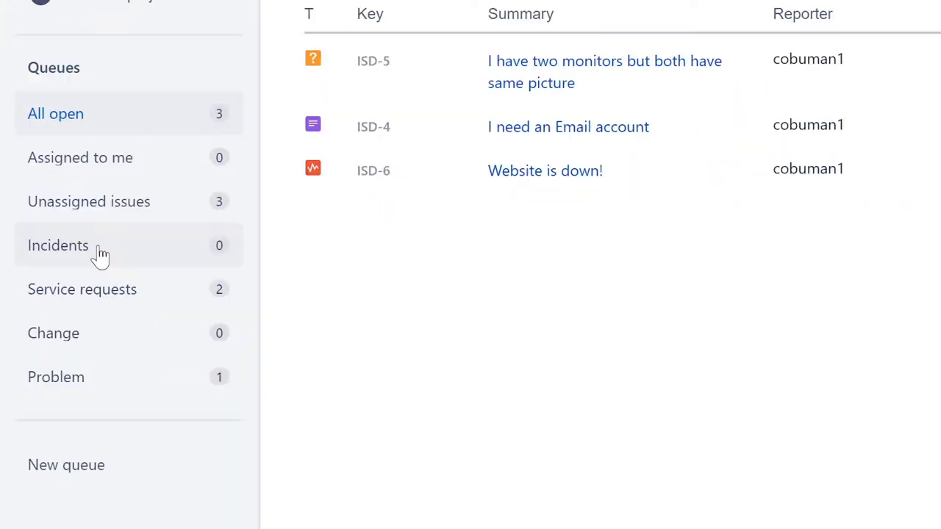
click(101, 255)
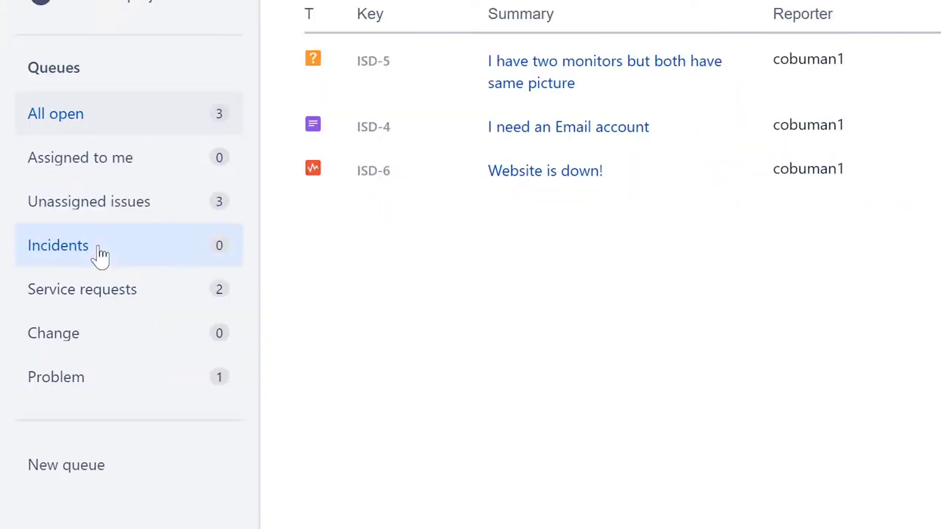
click(94, 301)
click(90, 330)
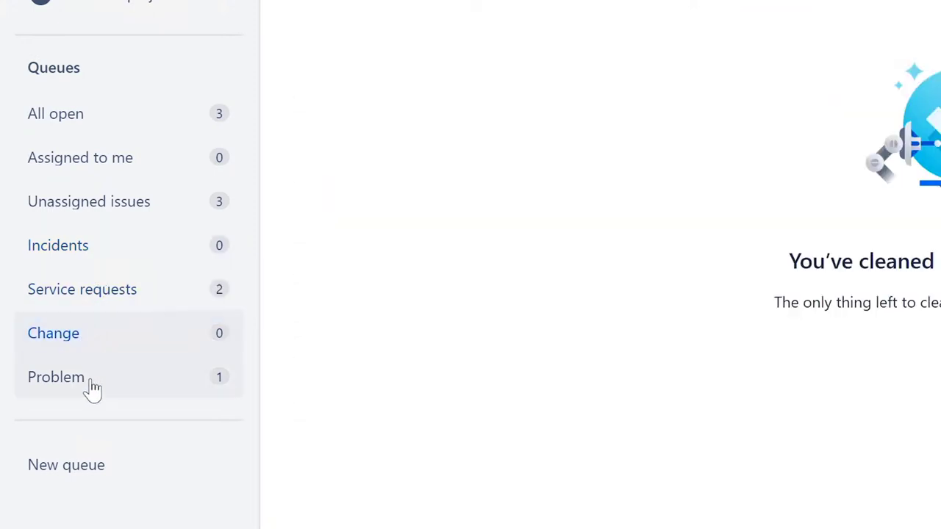
click(92, 384)
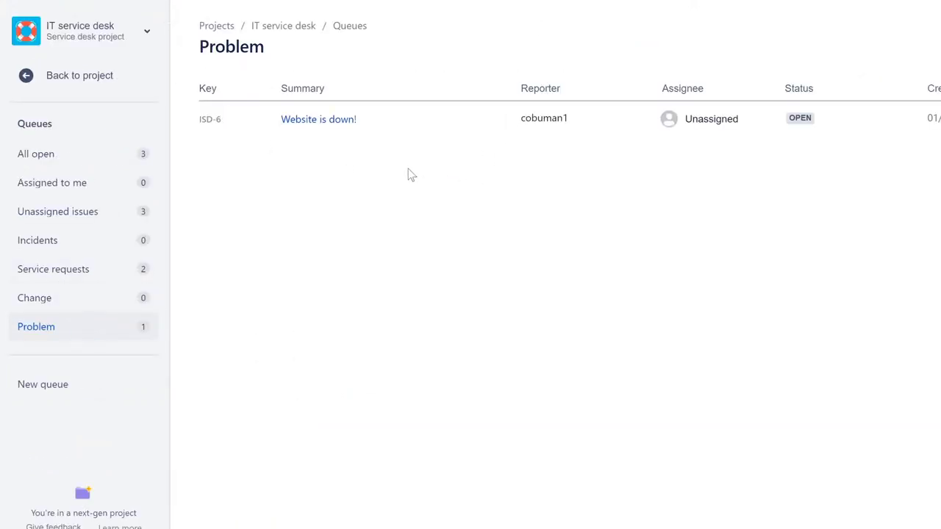
click(84, 157)
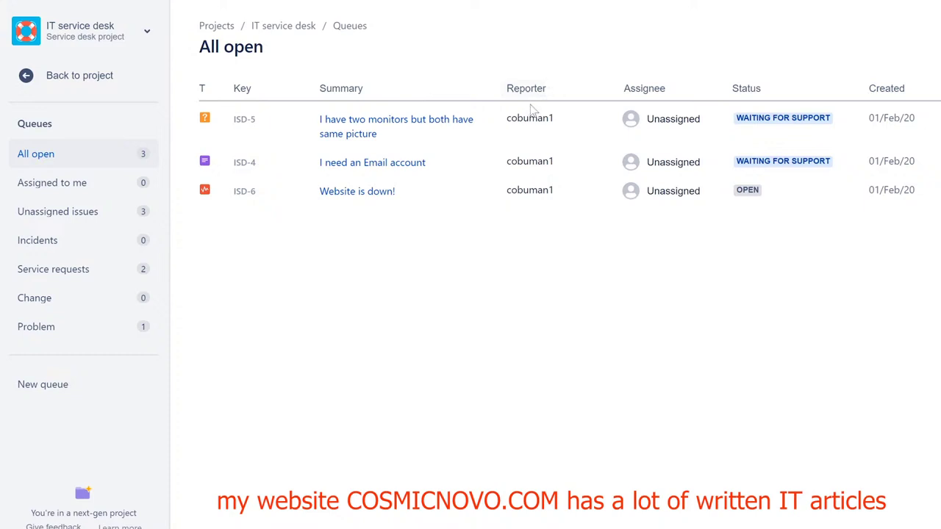
drag(554, 119, 506, 118)
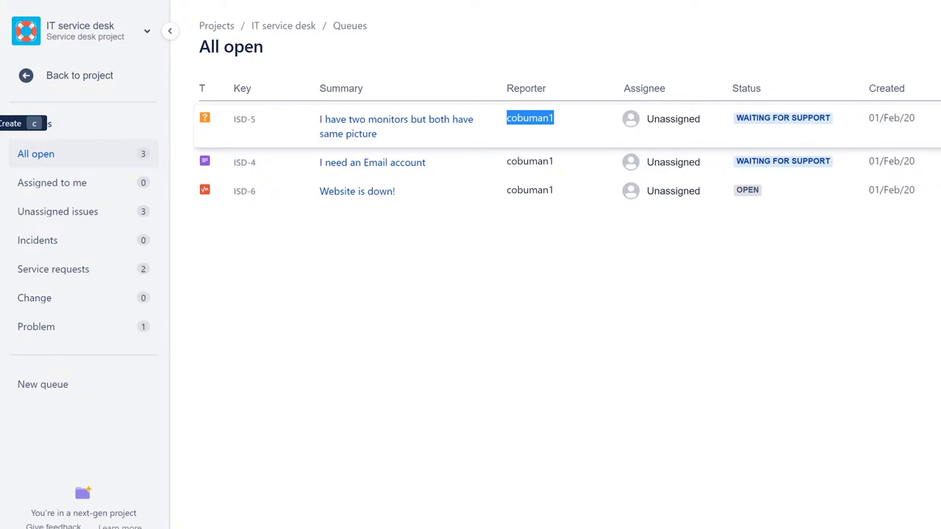
click(1, 123)
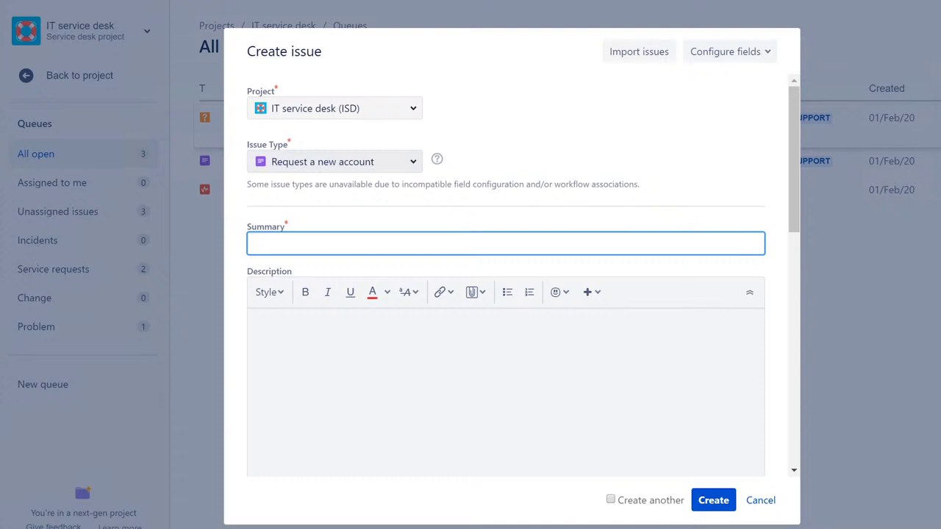
Switch the new ISD issue's type from Report an incident to Get IT help
key(shift+Tab)
key(Down)
click(327, 128)
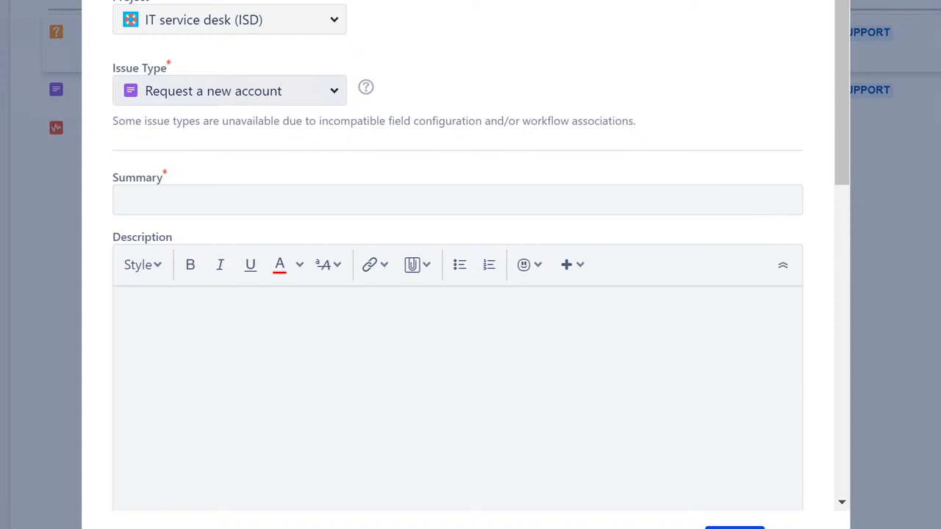
click(230, 91)
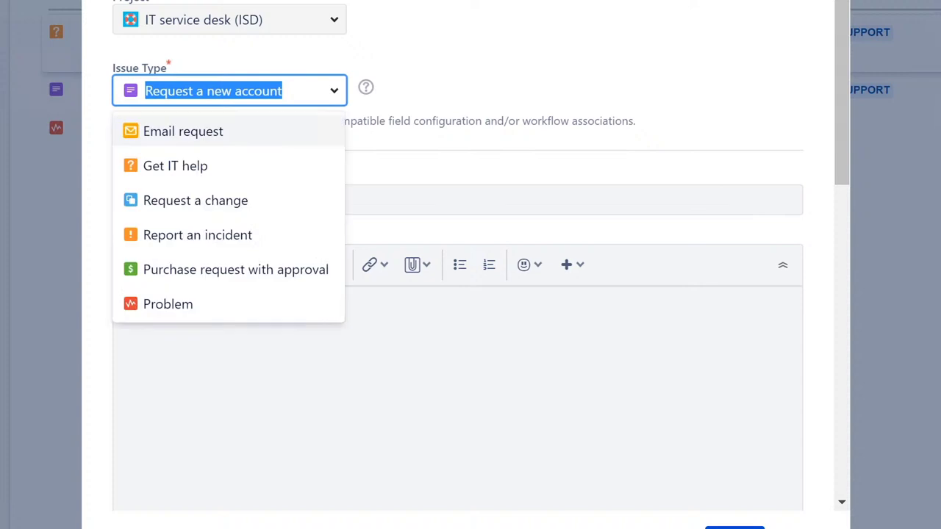
text(r)
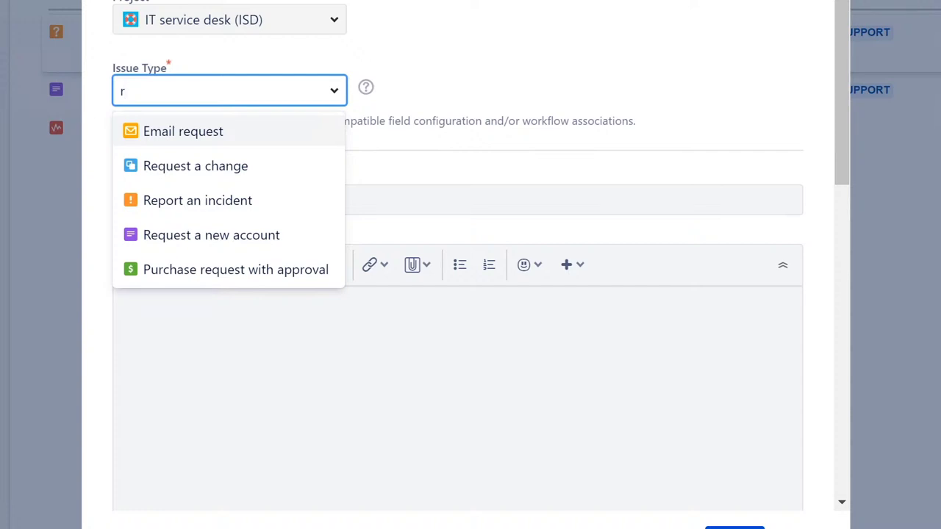
text(eport)
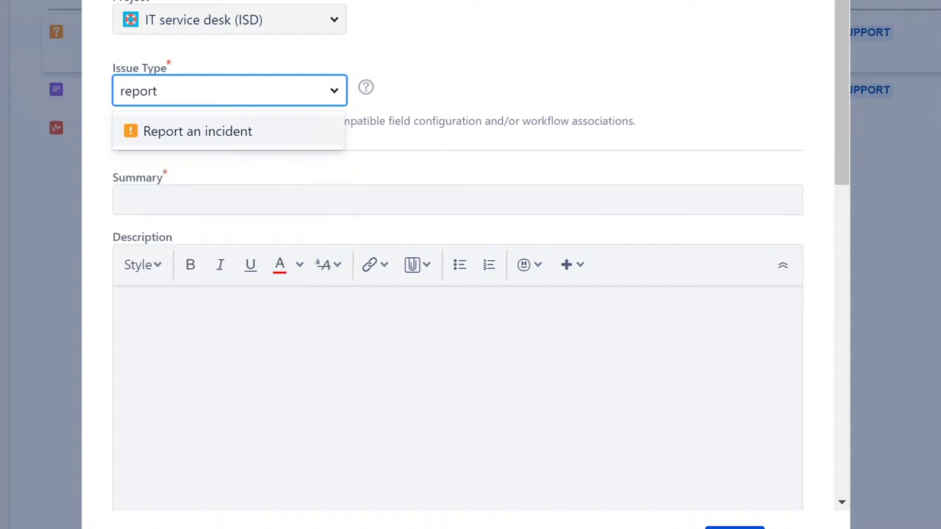
click(221, 137)
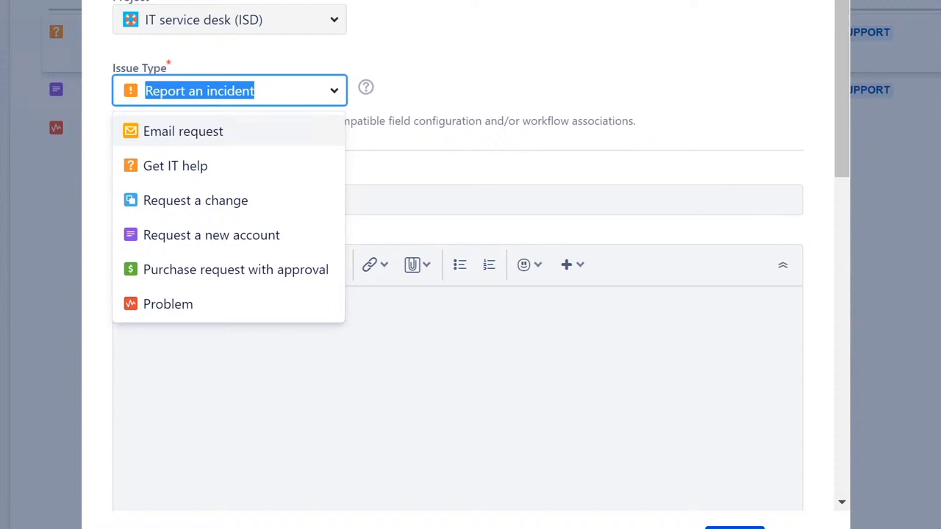
text(get)
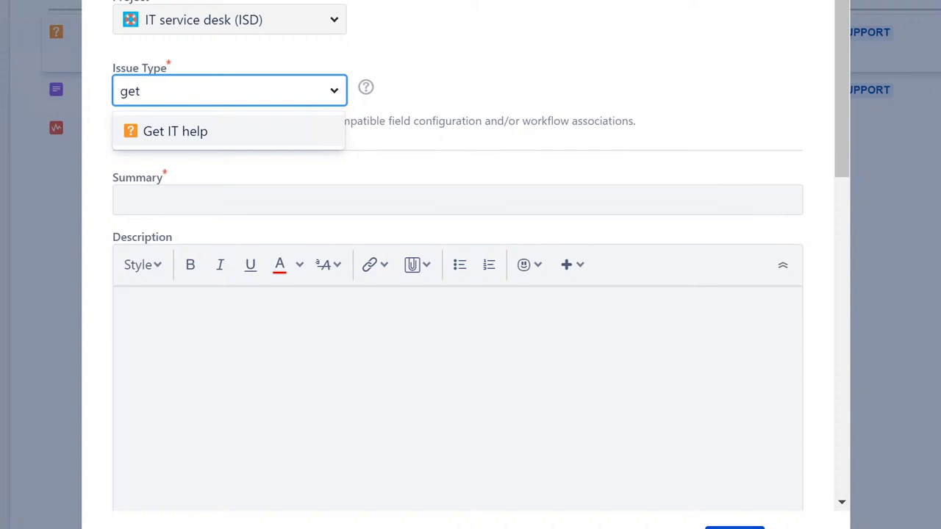
click(227, 133)
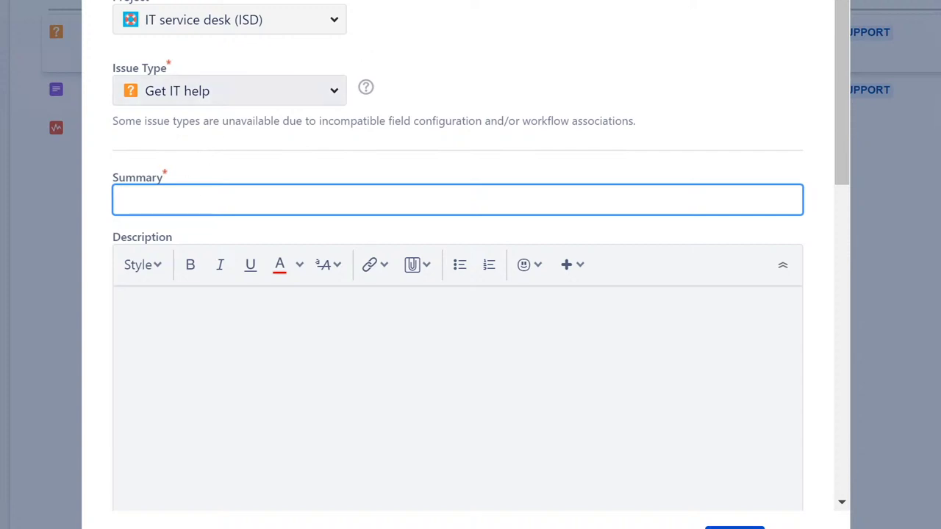
drag(171, 67, 114, 71)
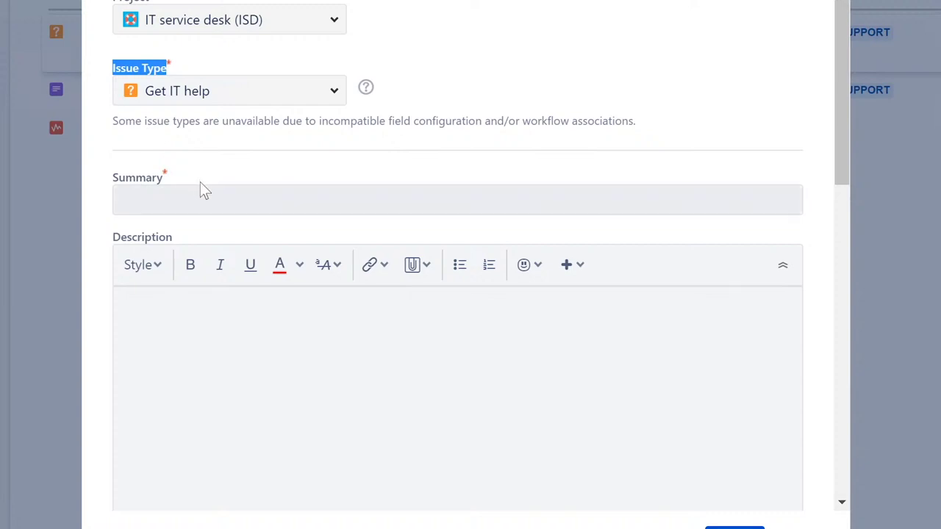
Enter TEST as both the summary and the description of the Get IT help issue
click(201, 195)
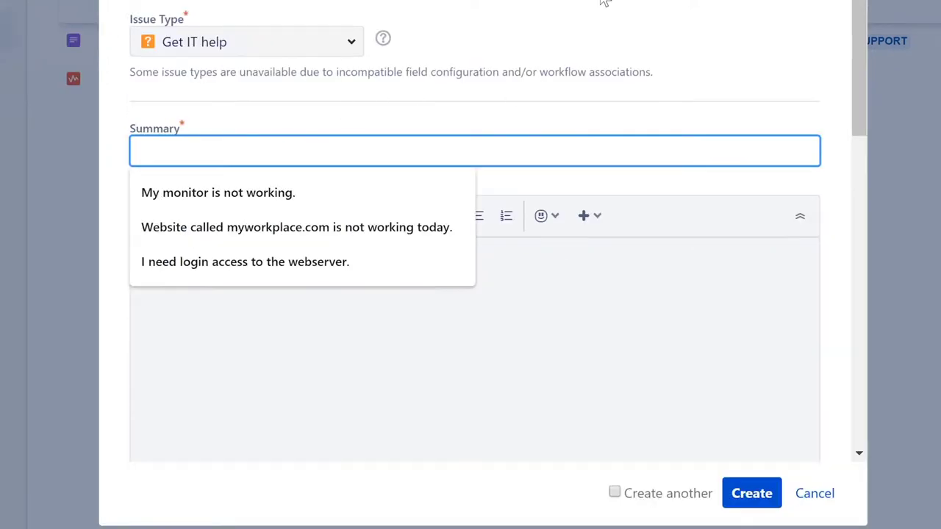
key(Tab)
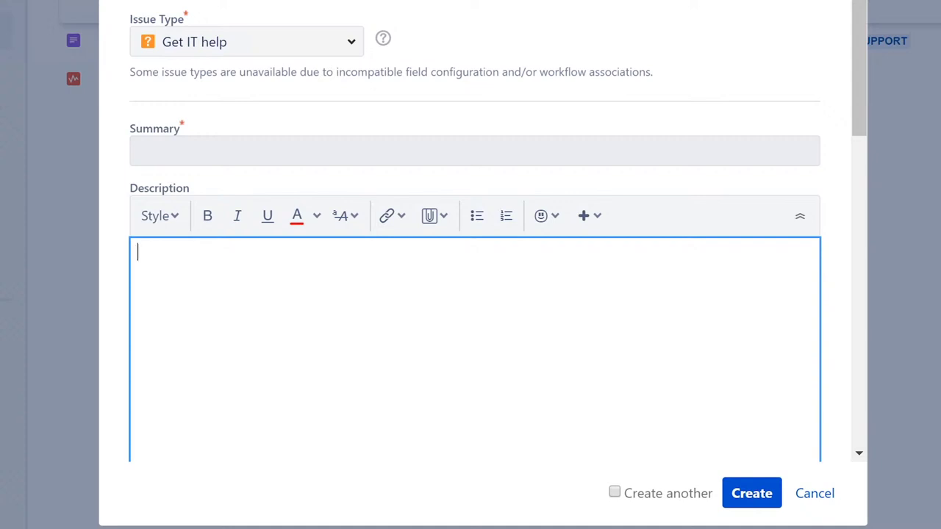
key(shift+Tab)
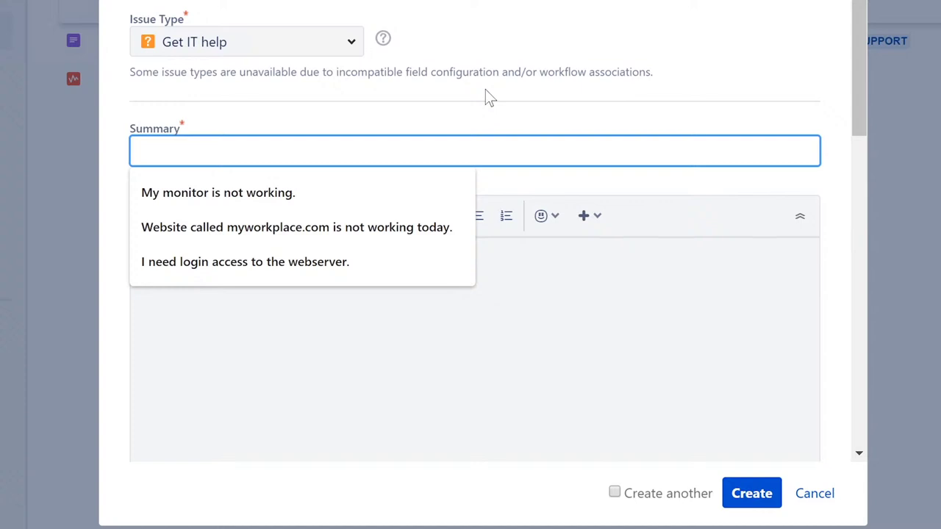
text(TEST)
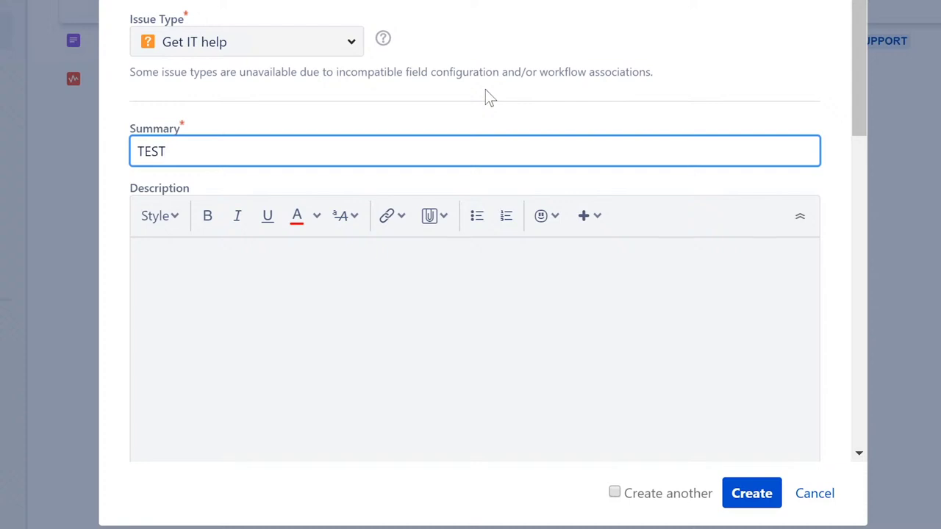
key(Tab)
text(TE)
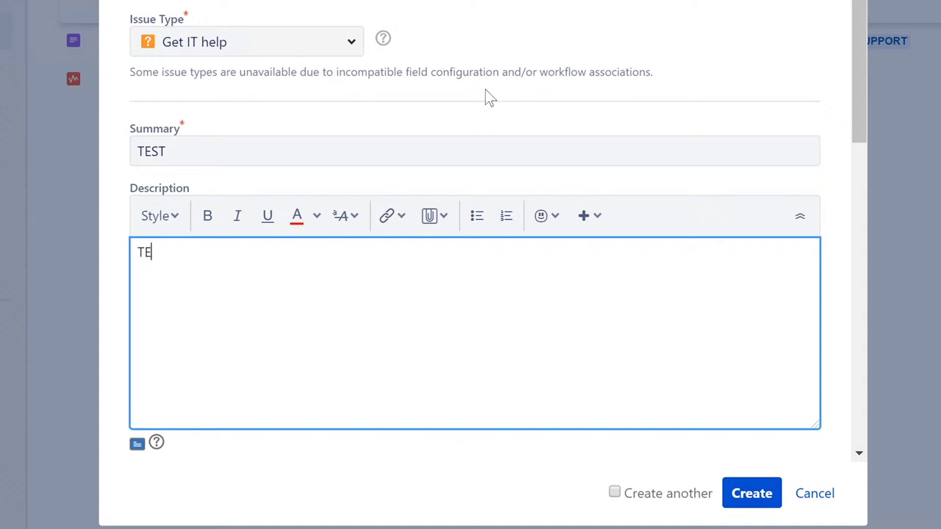
text(ST)
scroll(485, 89, down, 2)
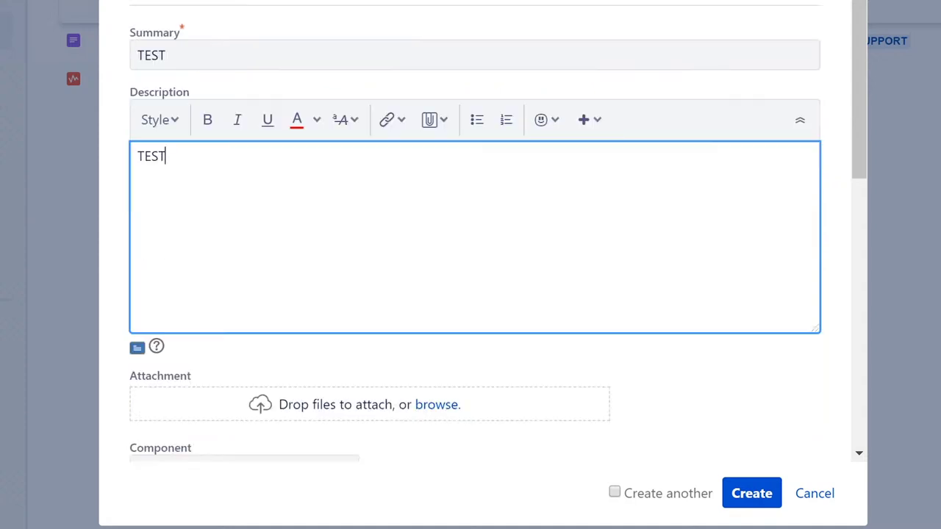
scroll(475, 220, down, 1)
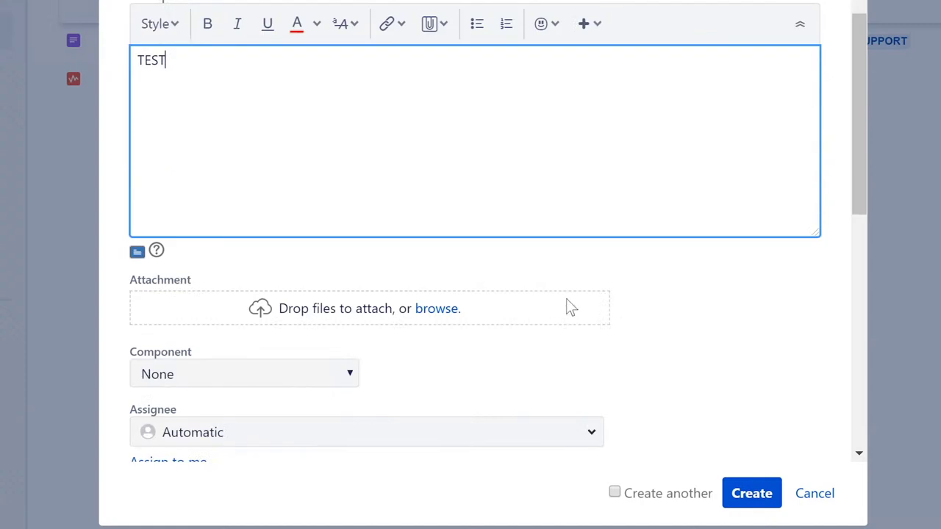
scroll(558, 294, down, 2)
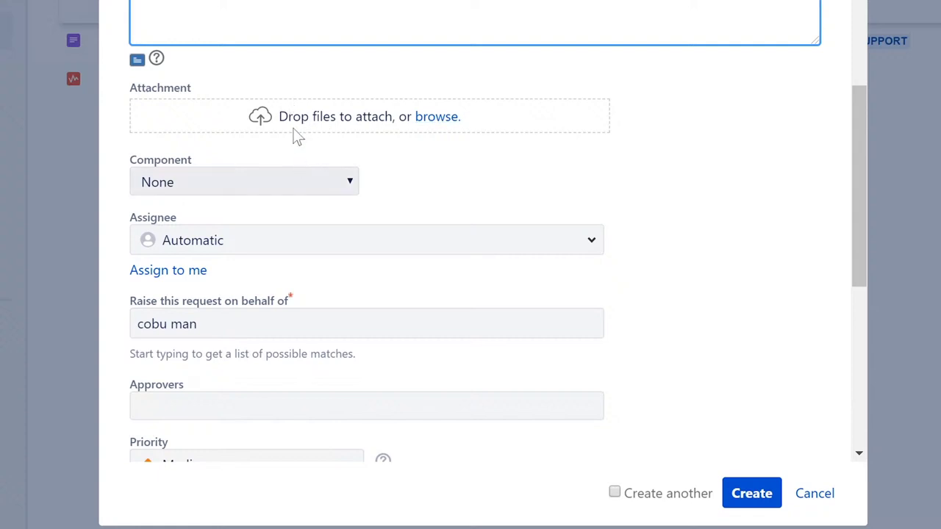
Set component Active Directory, keep automatic assignee, and raise it on behalf of the matching customer
scroll(293, 127, down, 1)
click(284, 81)
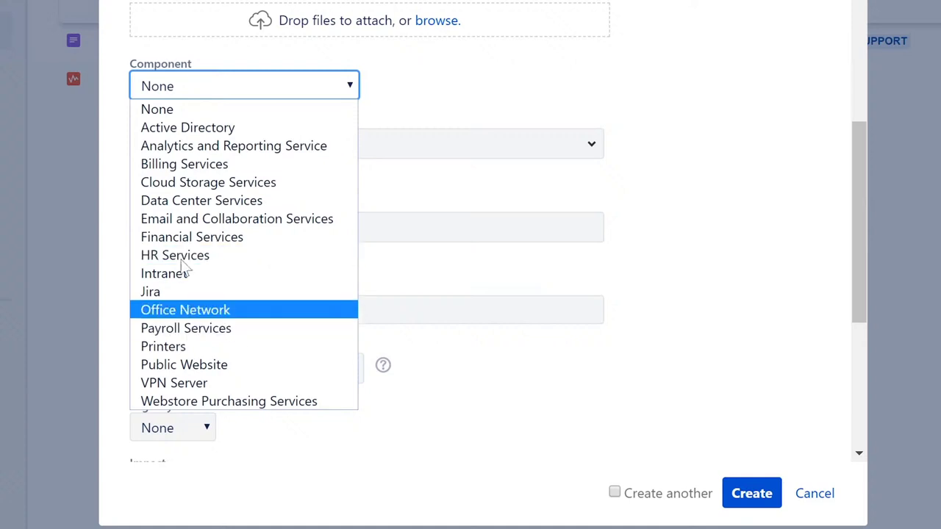
click(184, 129)
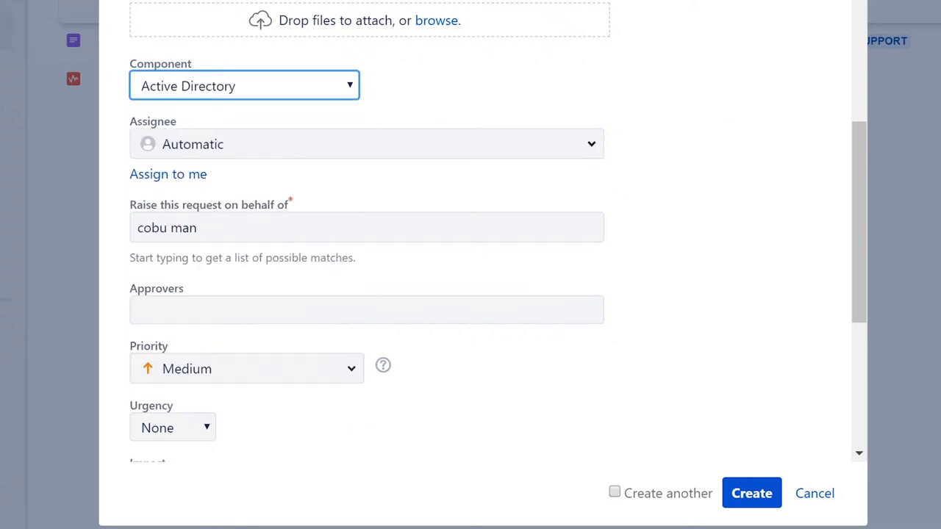
key(Tab)
click(713, 110)
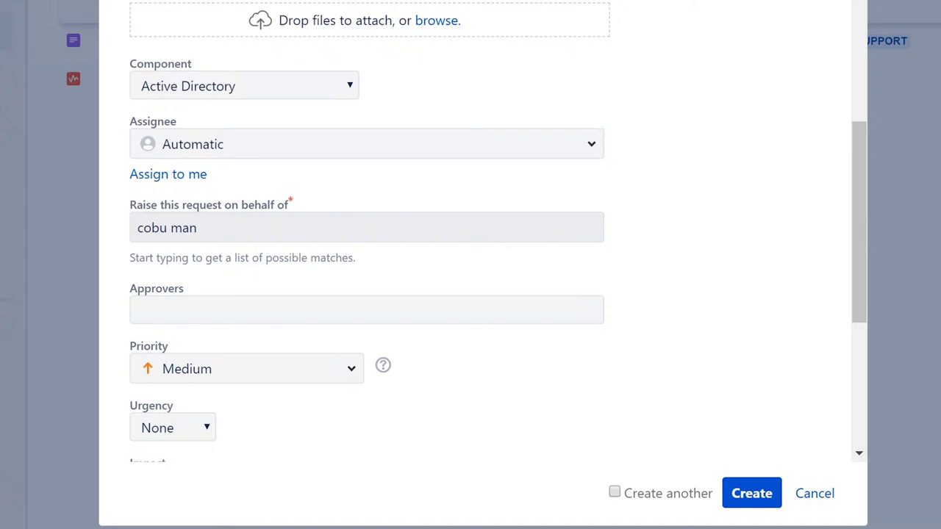
click(221, 228)
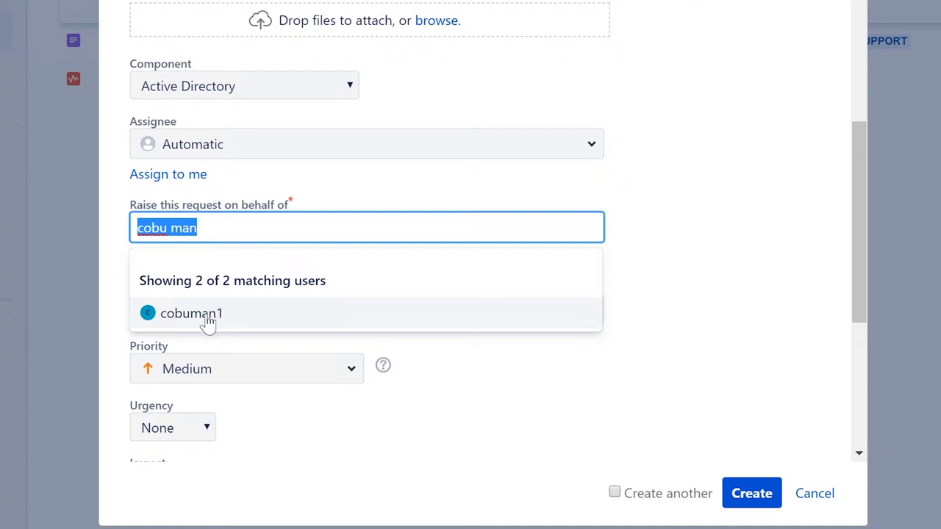
click(207, 316)
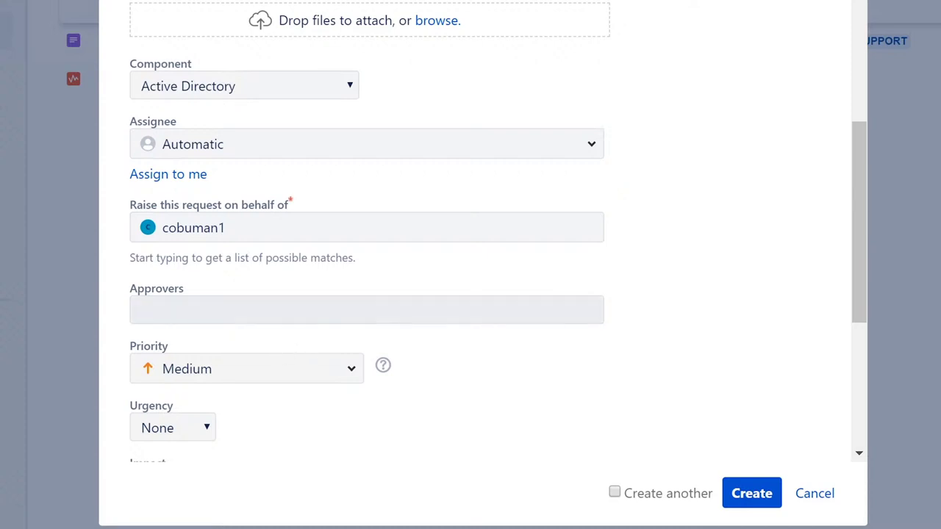
Leave approvers blank and set Priority to Highest and Urgency to Critical
scroll(853, 143, down, 1)
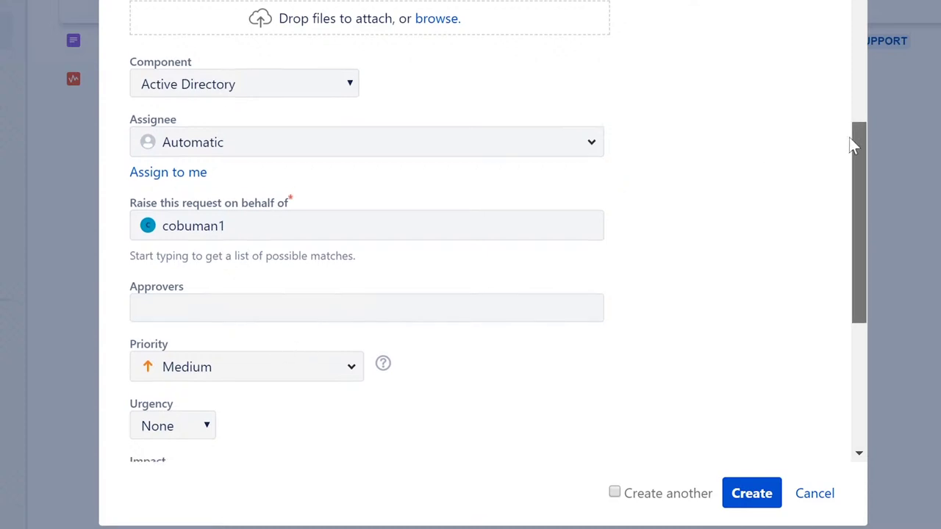
scroll(845, 192, down, 3)
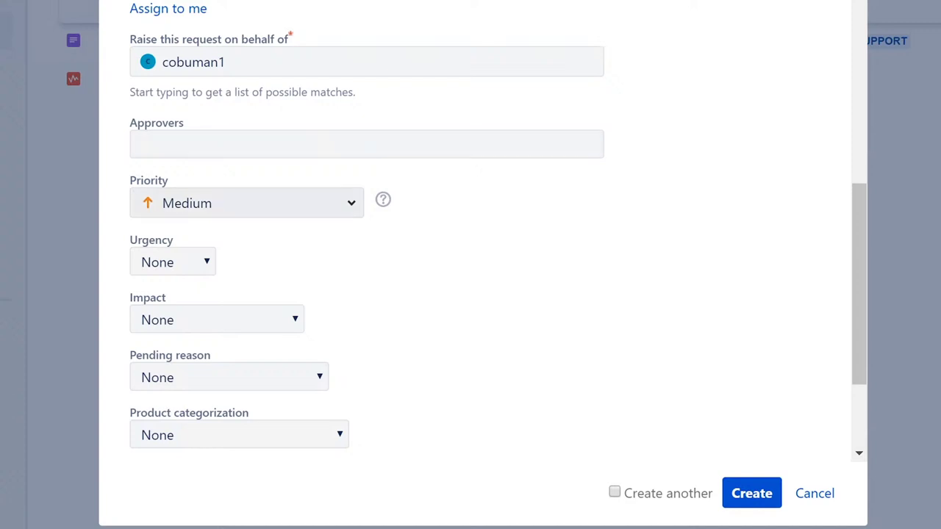
click(366, 144)
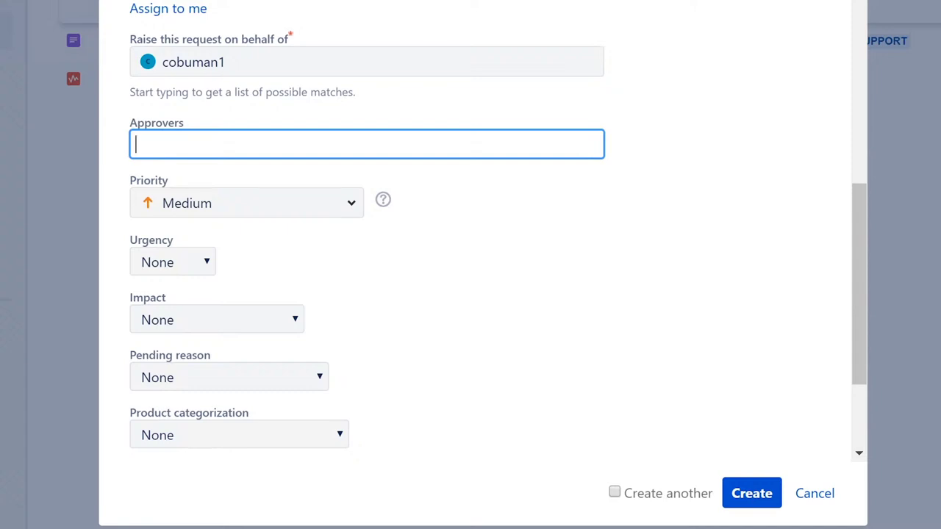
click(449, 232)
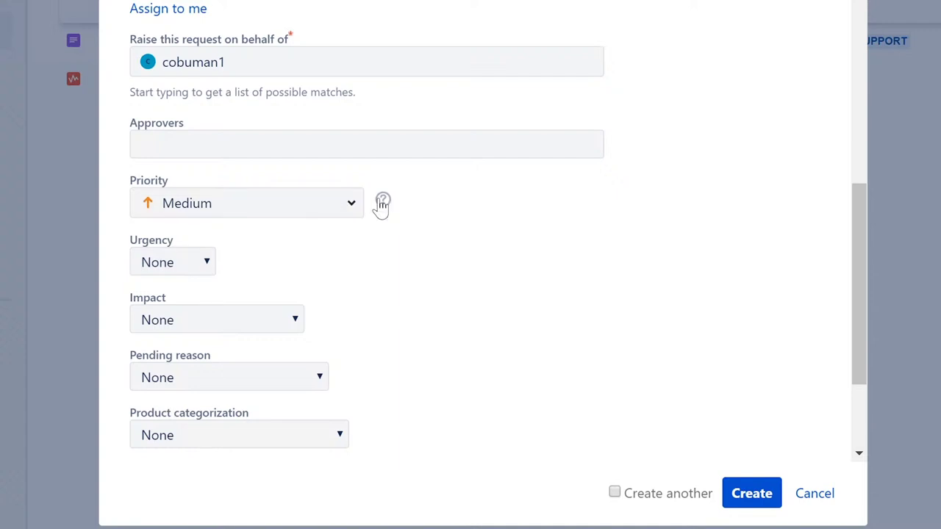
click(257, 205)
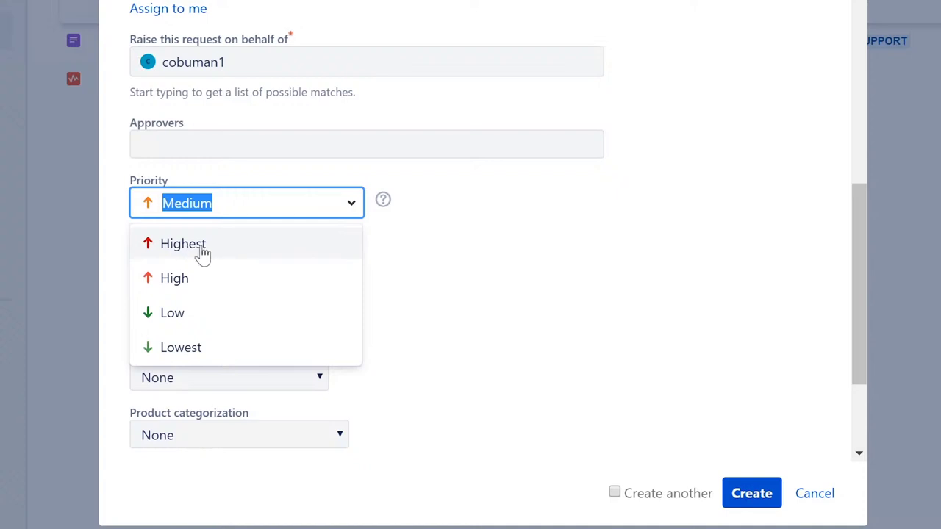
click(202, 252)
click(344, 259)
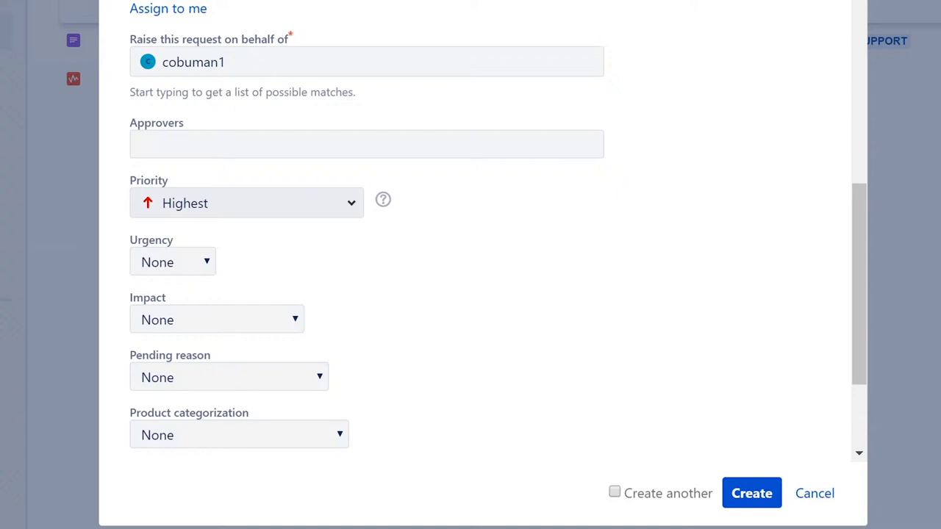
click(221, 202)
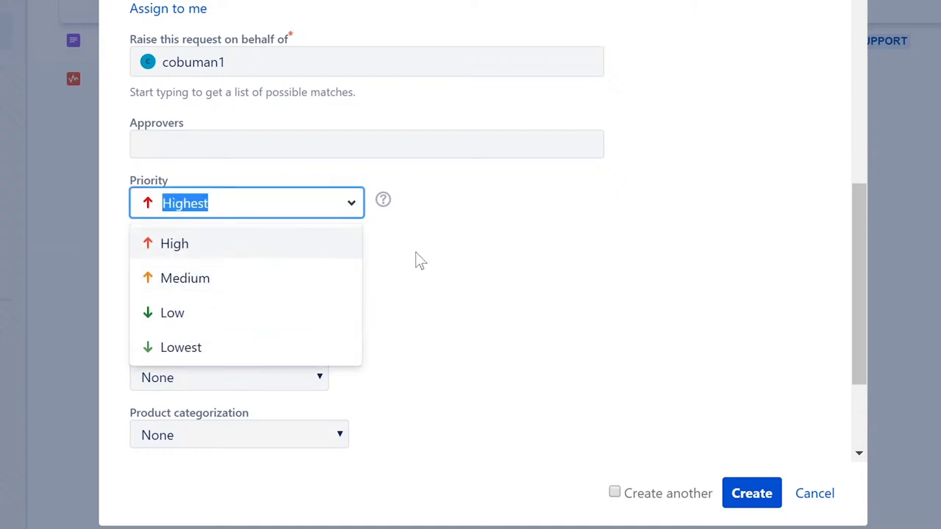
click(464, 272)
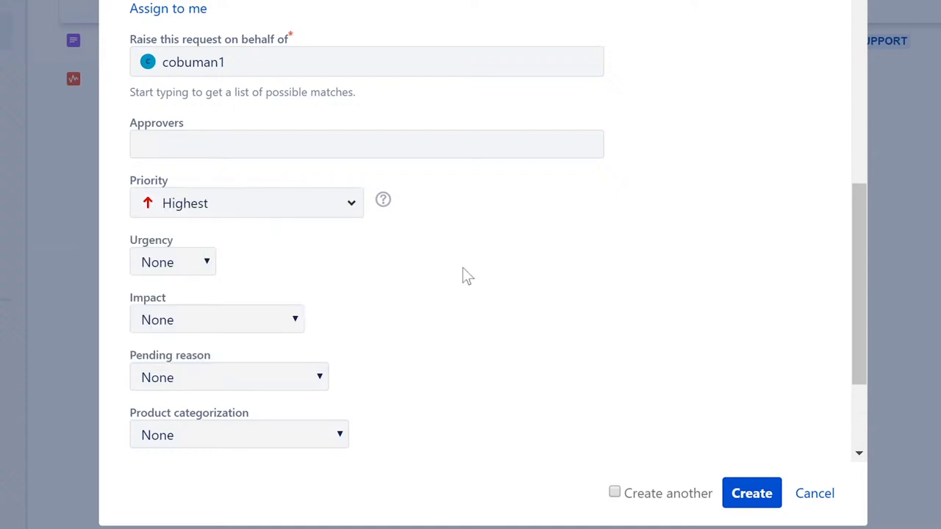
click(190, 272)
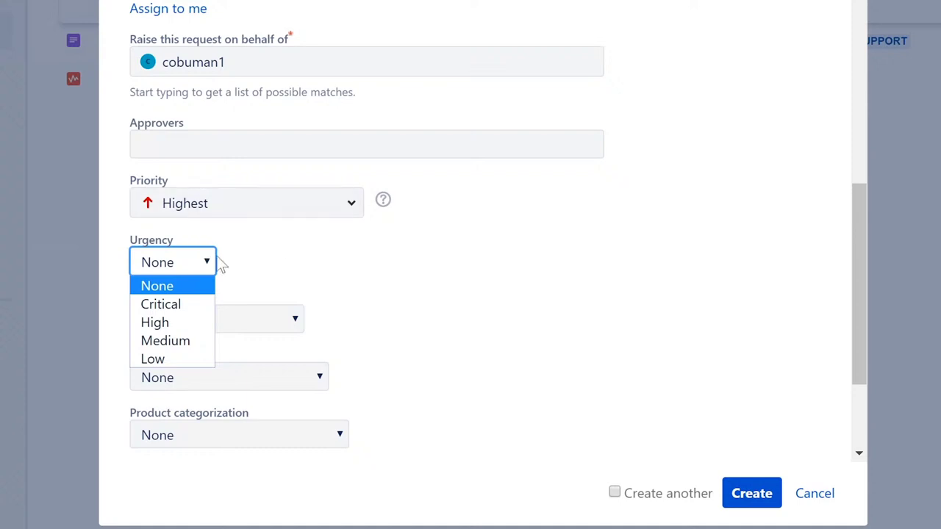
click(173, 309)
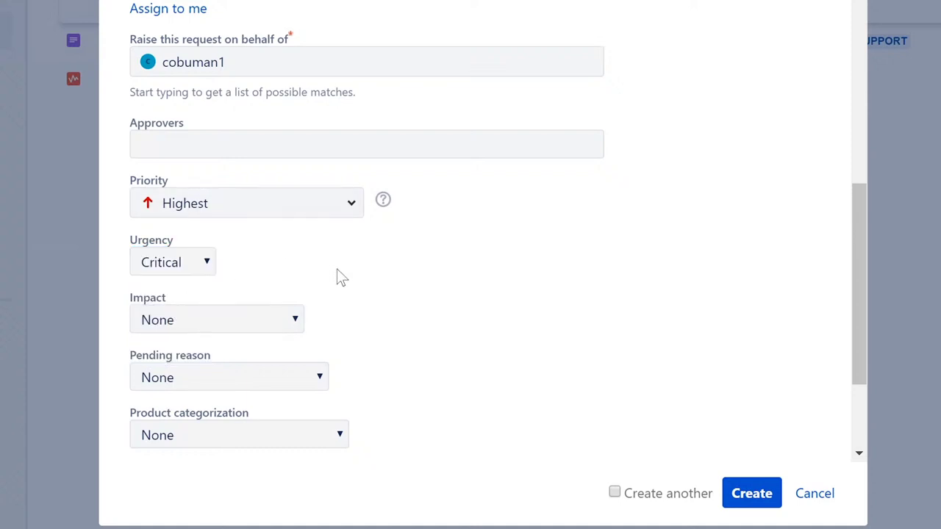
Set Impact to Extensive / Widespread, leaving the pending reason as None
scroll(340, 274, down, 1)
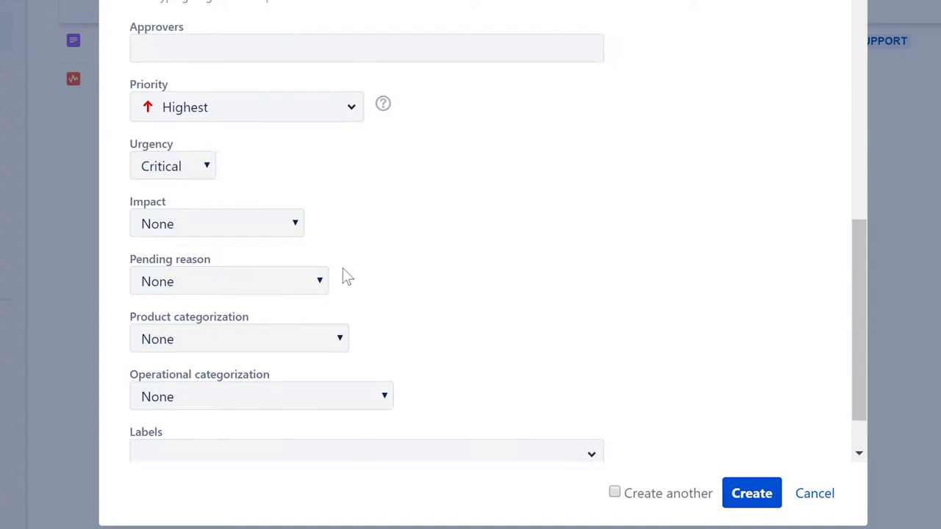
click(213, 226)
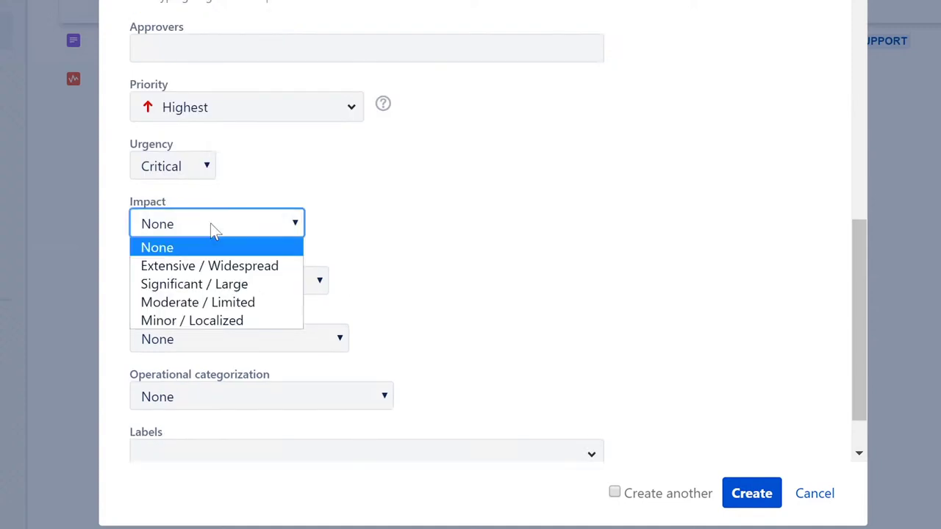
click(220, 272)
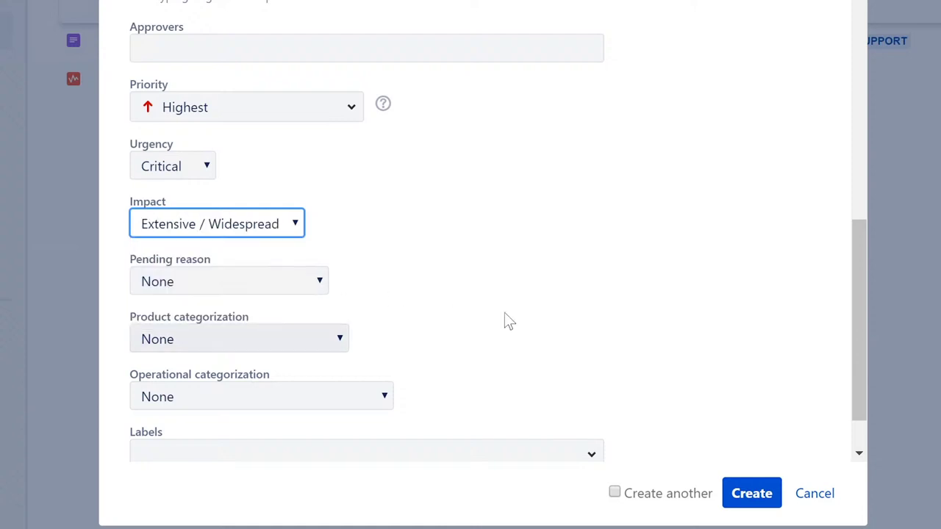
click(222, 225)
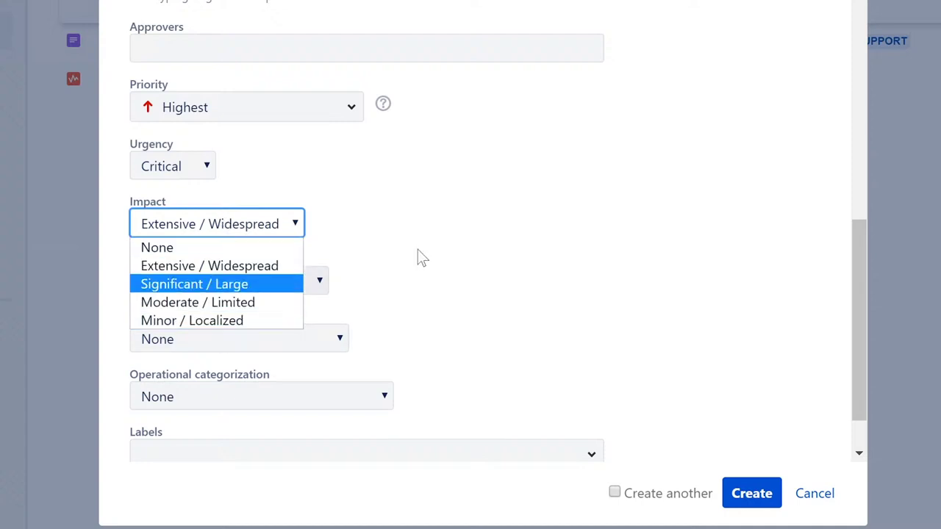
key(Tab)
click(233, 284)
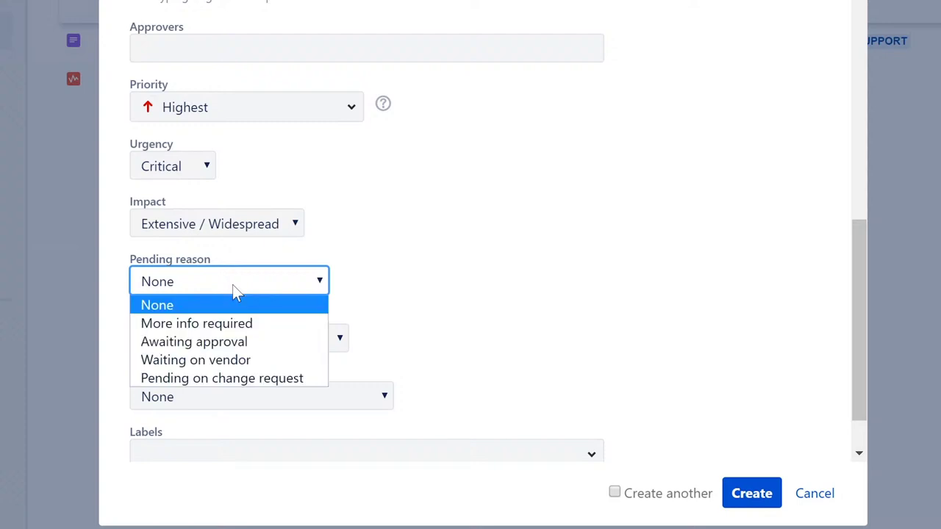
click(405, 255)
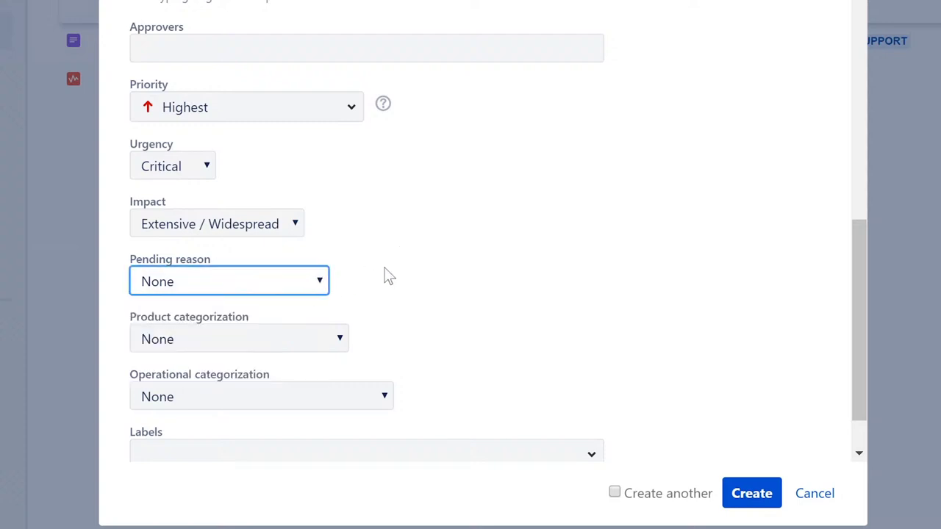
Choose Connectivity operational categorization, leave product categorization and labels empty, and create the request
scroll(393, 267, down, 2)
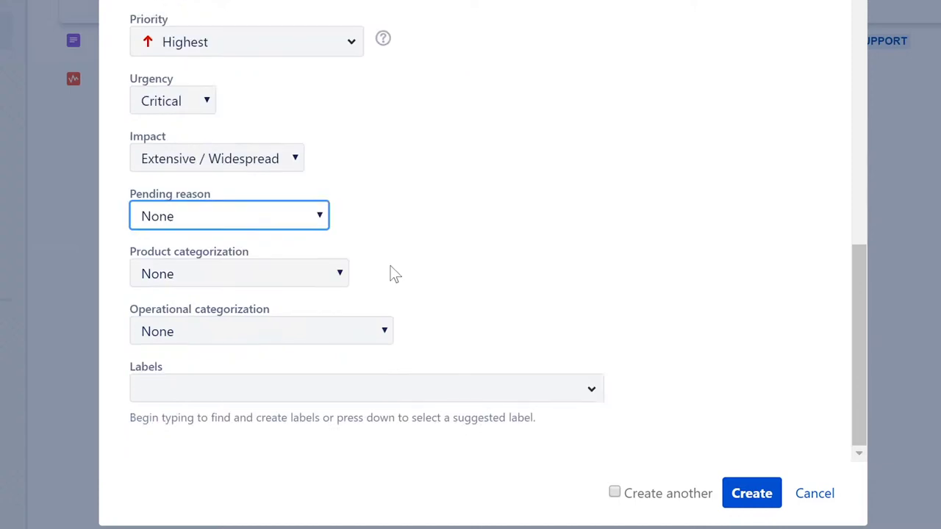
click(212, 274)
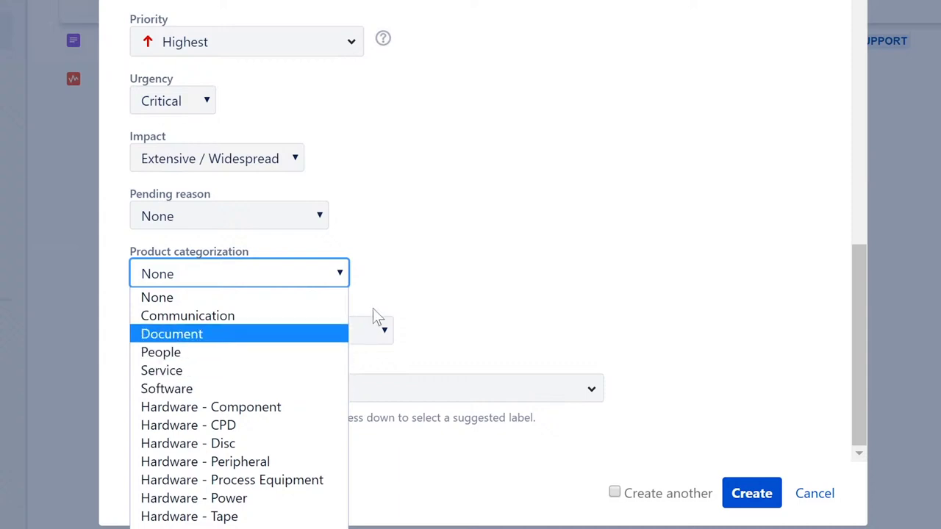
click(405, 275)
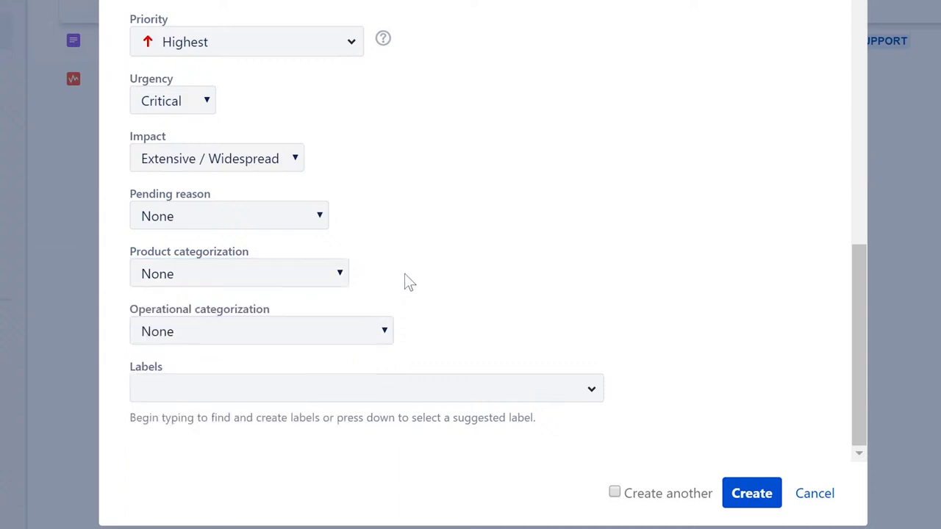
click(365, 333)
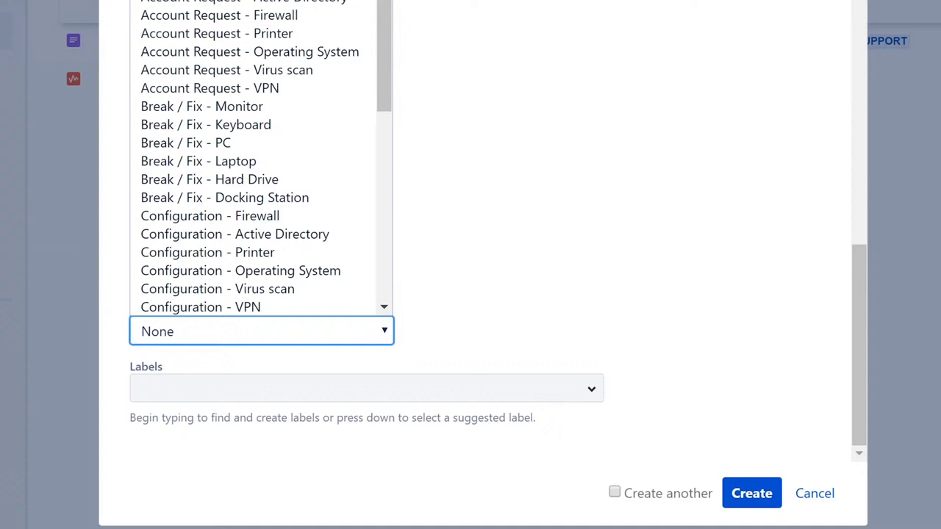
key(Return)
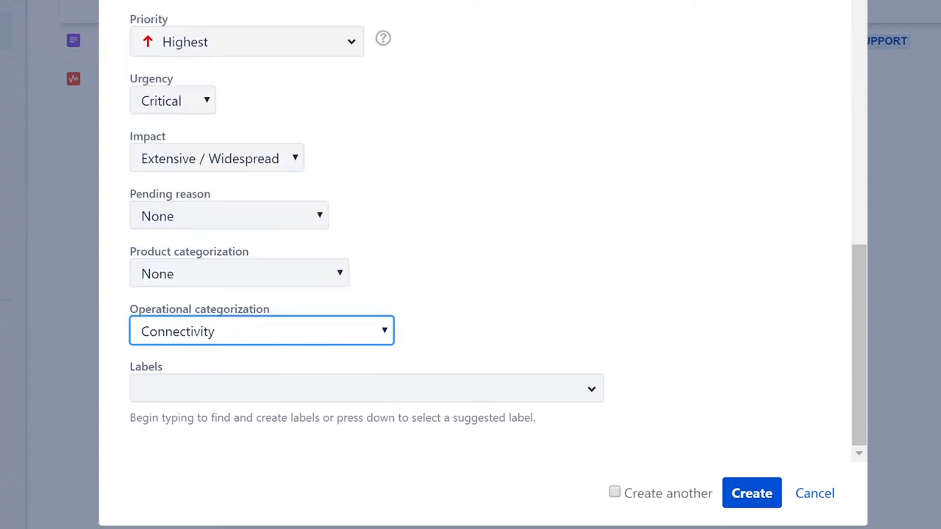
click(484, 270)
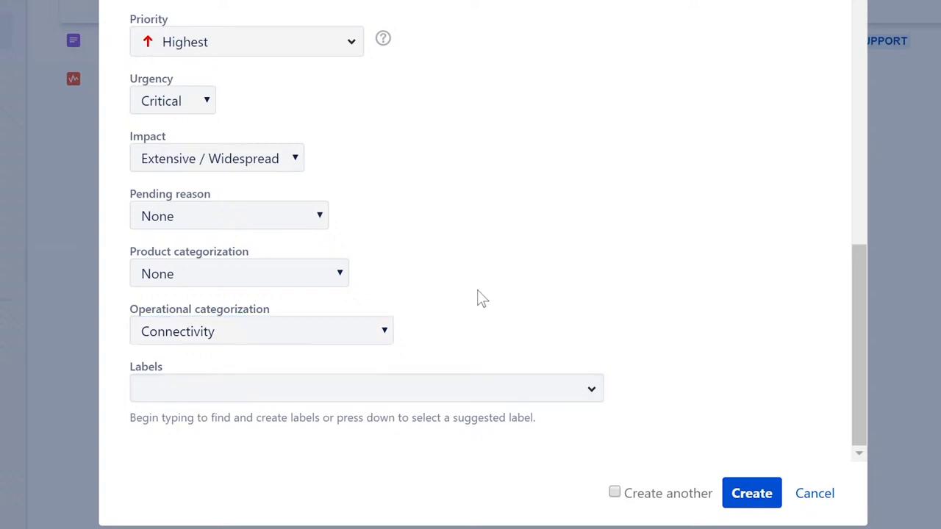
click(366, 388)
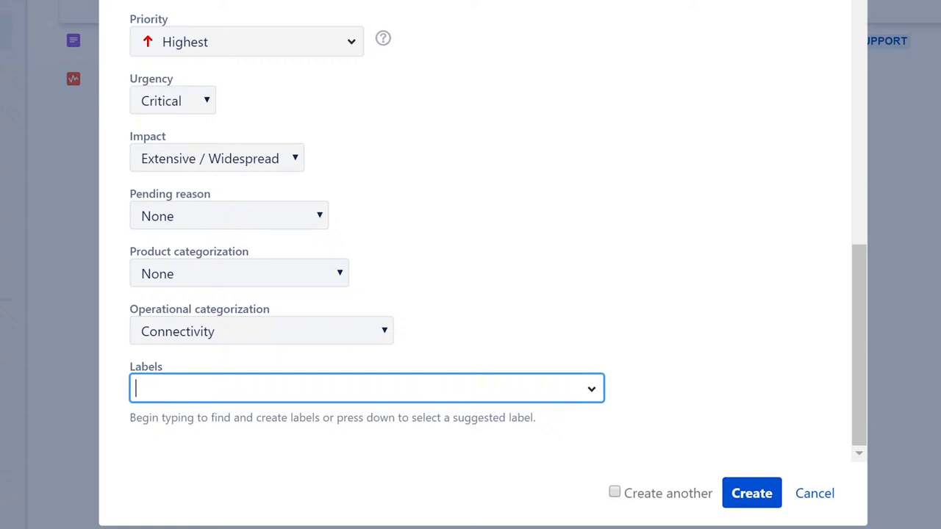
click(589, 388)
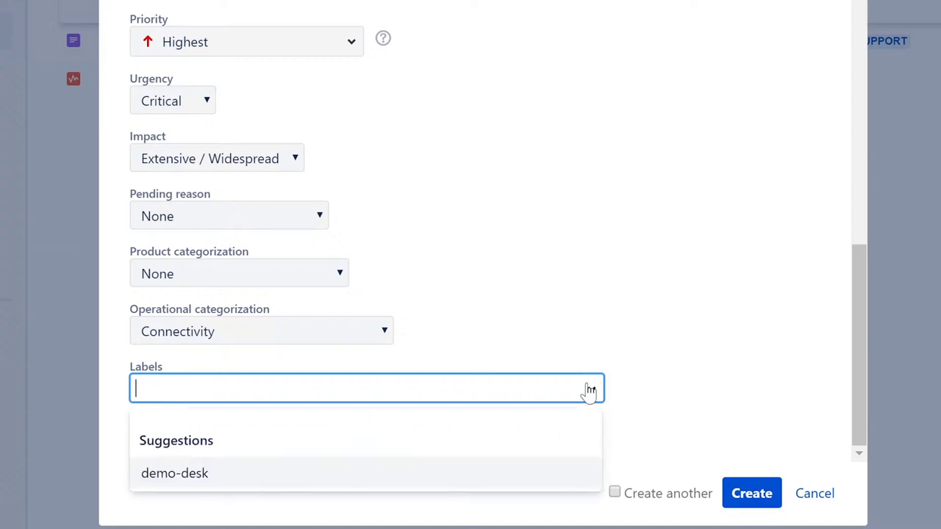
click(648, 326)
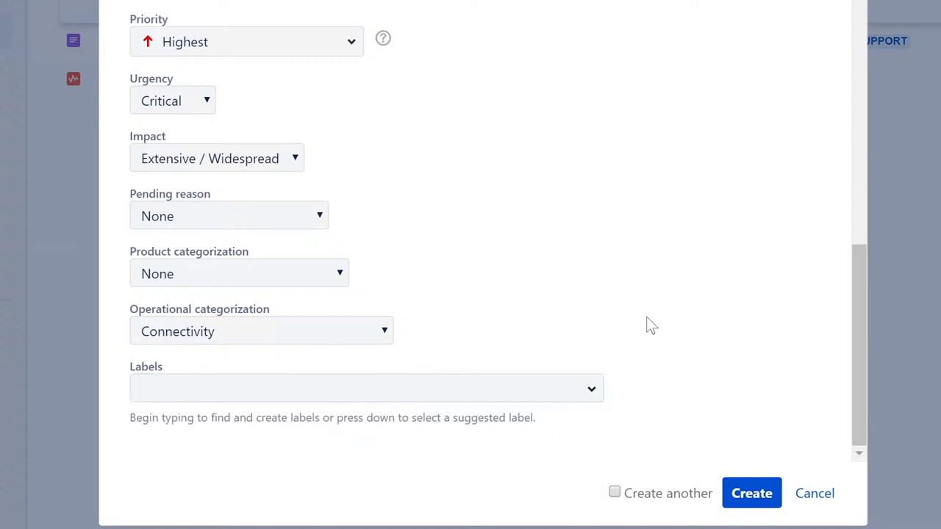
click(751, 495)
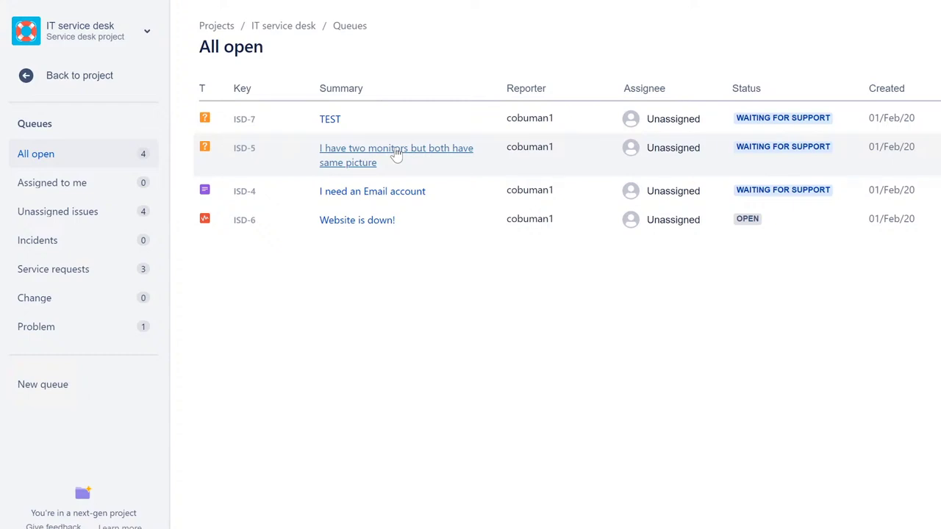
Open request ISD-5 'I have two monitors but both have same picture' from the All open queue
click(396, 152)
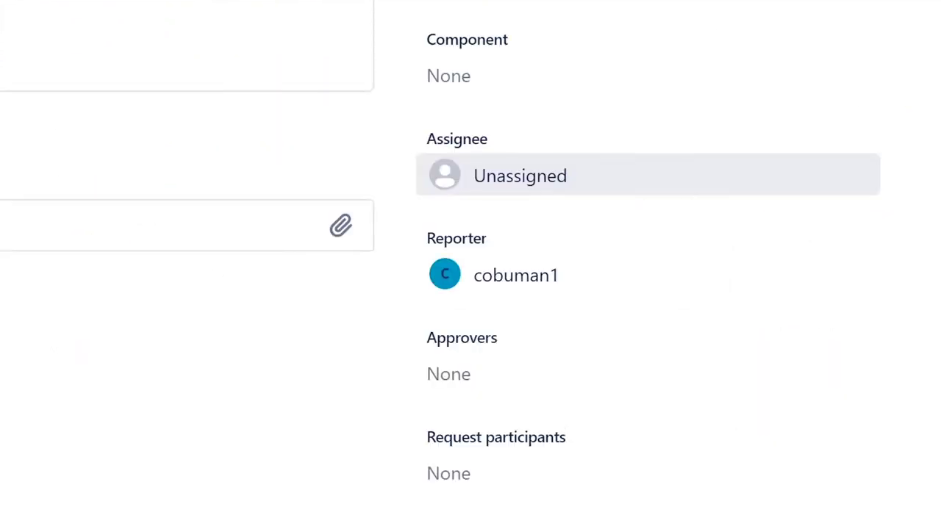
Assign ISD-5 to yourself via 'Assign to me' and reopen its details
click(520, 176)
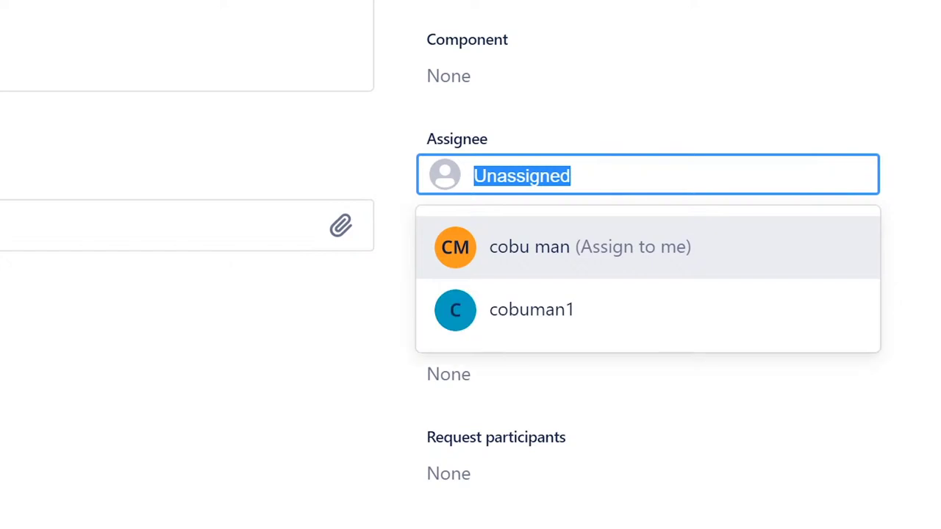
click(616, 250)
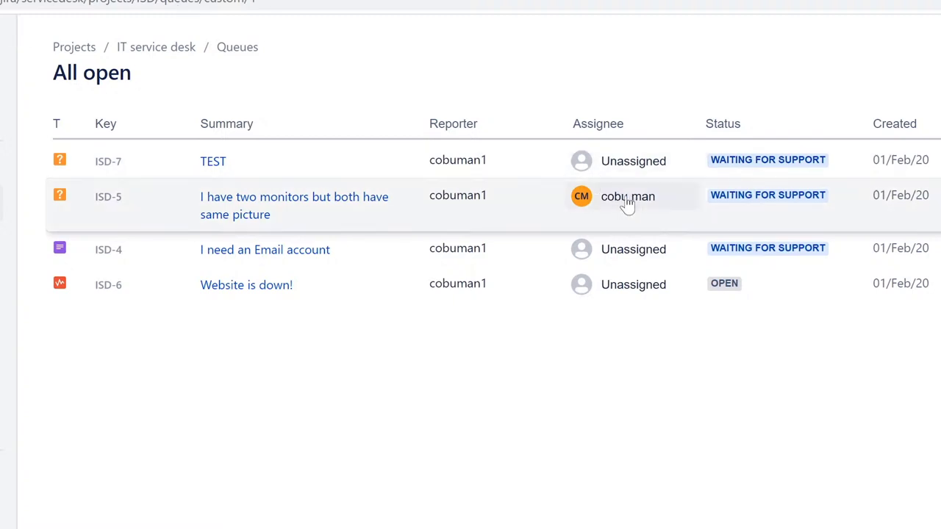
mouse_move(640, 206)
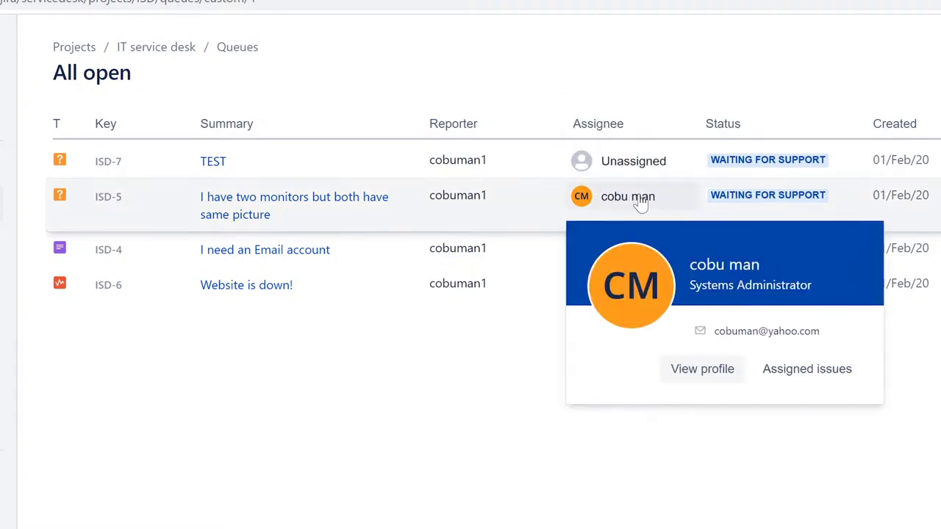
click(290, 205)
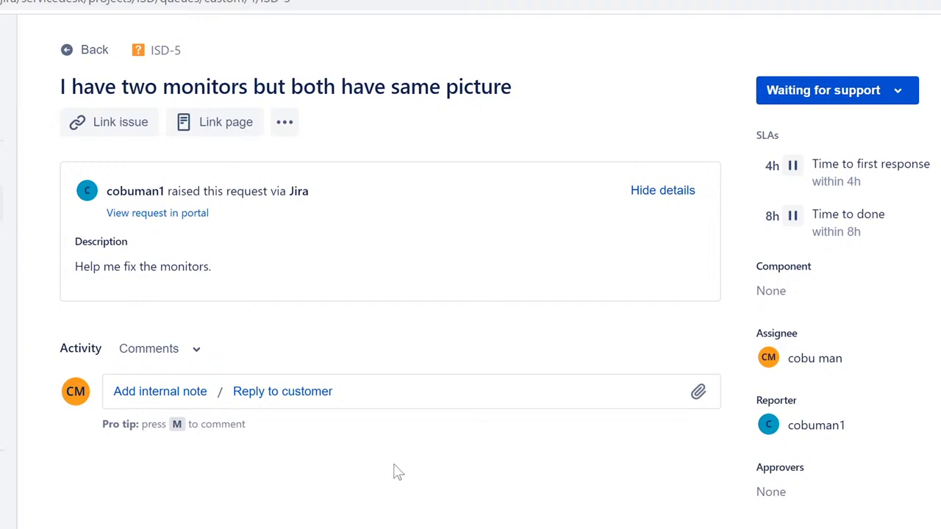
click(144, 213)
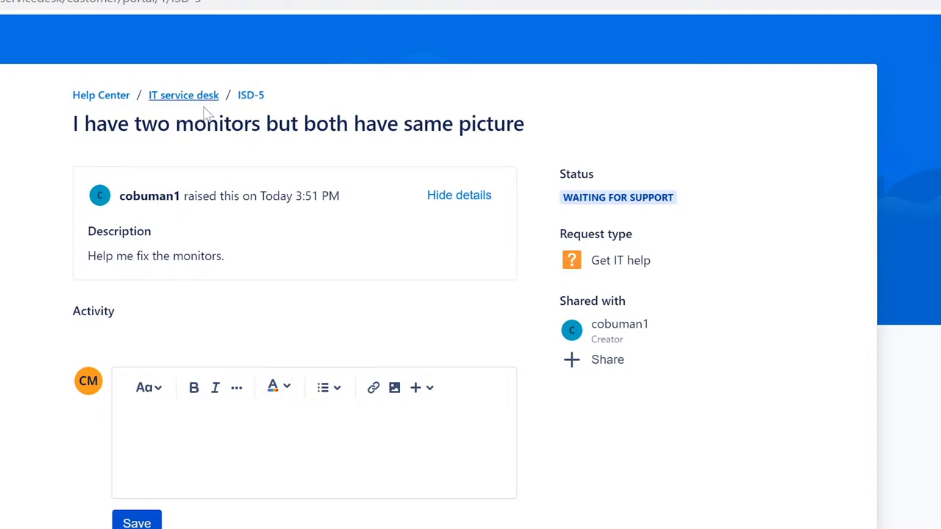
key(ctrl+w)
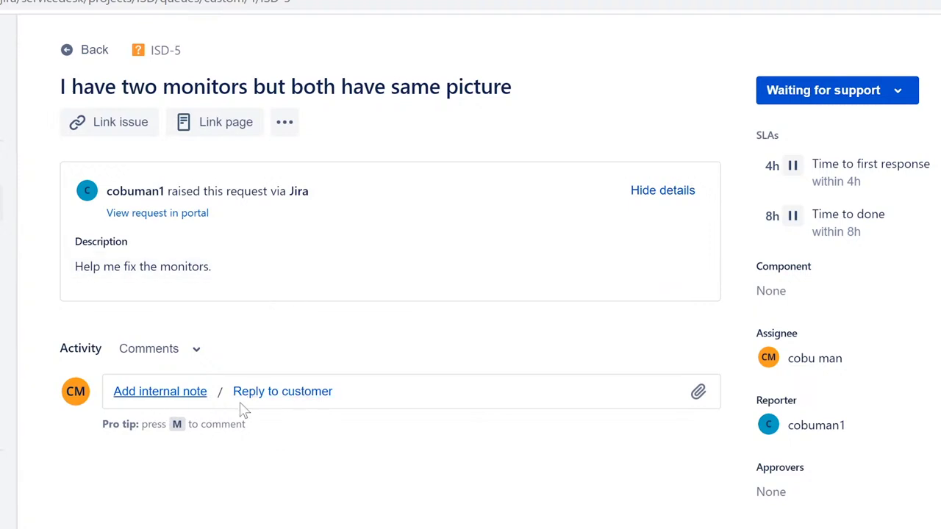
Begin a customer reply introducing yourself from Tech Support at STL, MO, about their monitor ticket
click(288, 397)
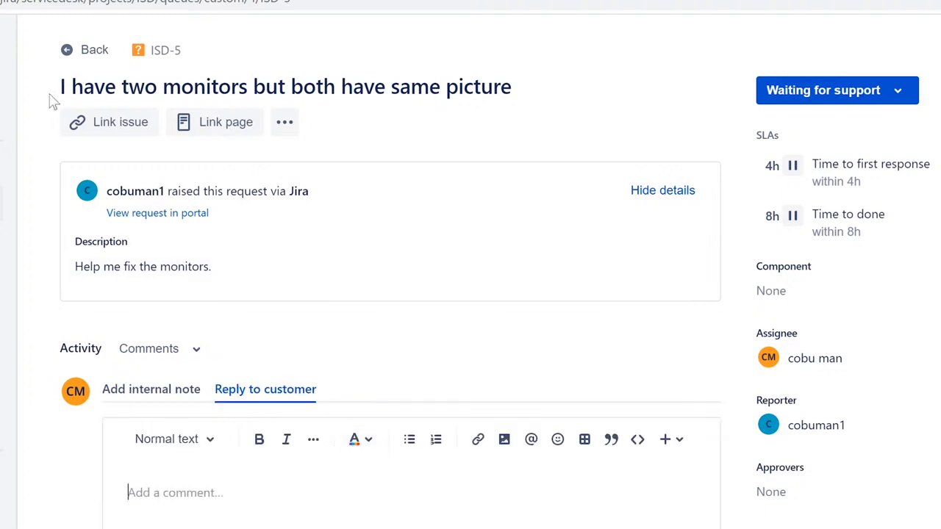
drag(61, 87, 516, 91)
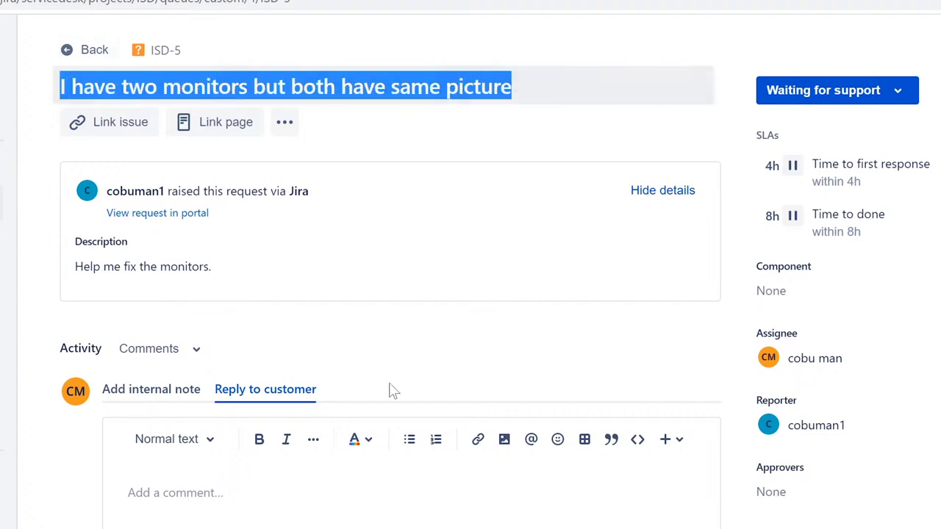
click(221, 482)
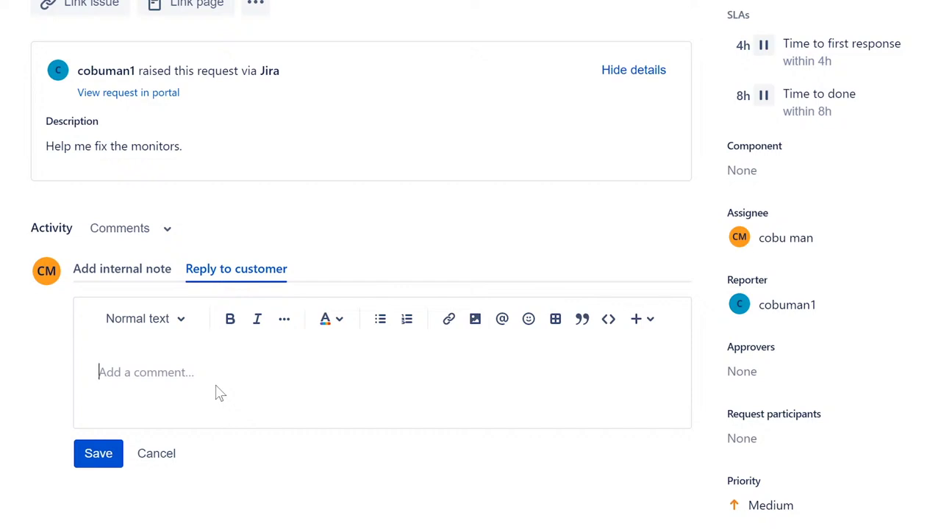
text(Hello, my nam)
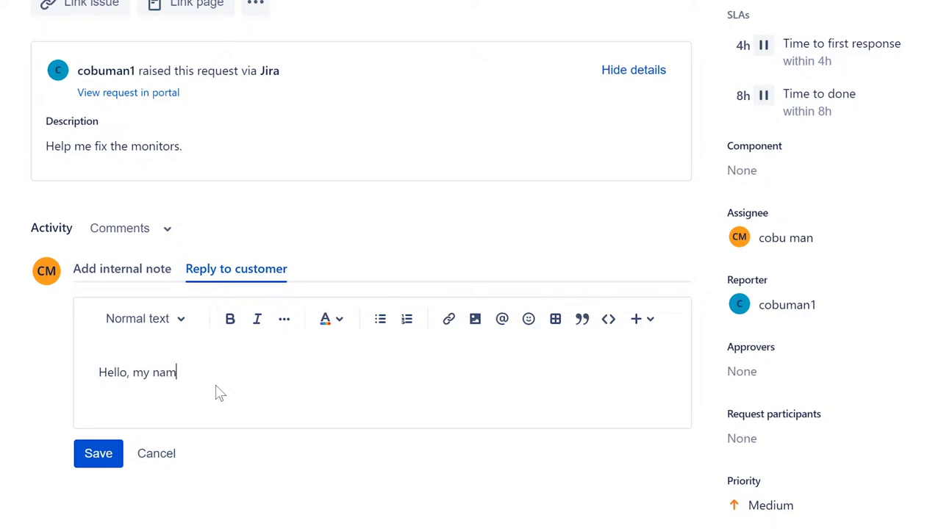
text(e is Ervin)
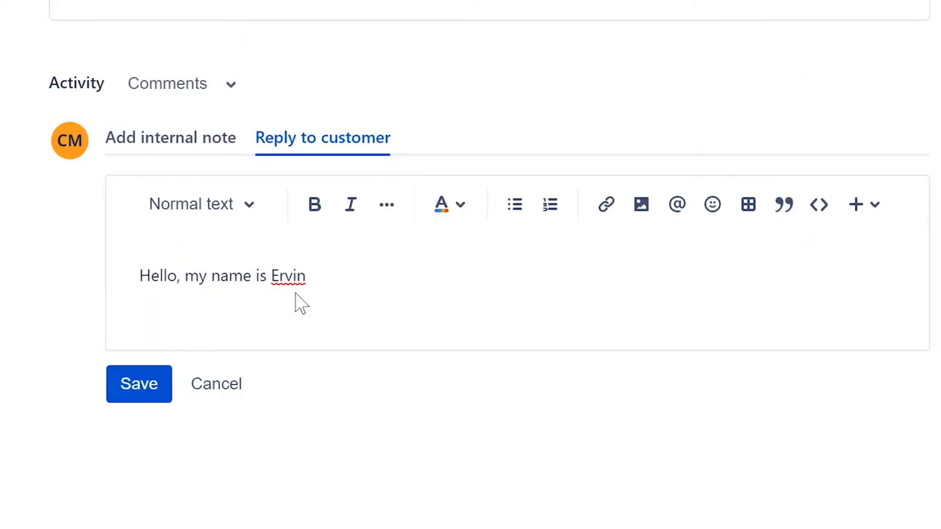
text( at)
key(BackSpace)
key(BackSpace)
key(BackSpace)
text(with Tech )
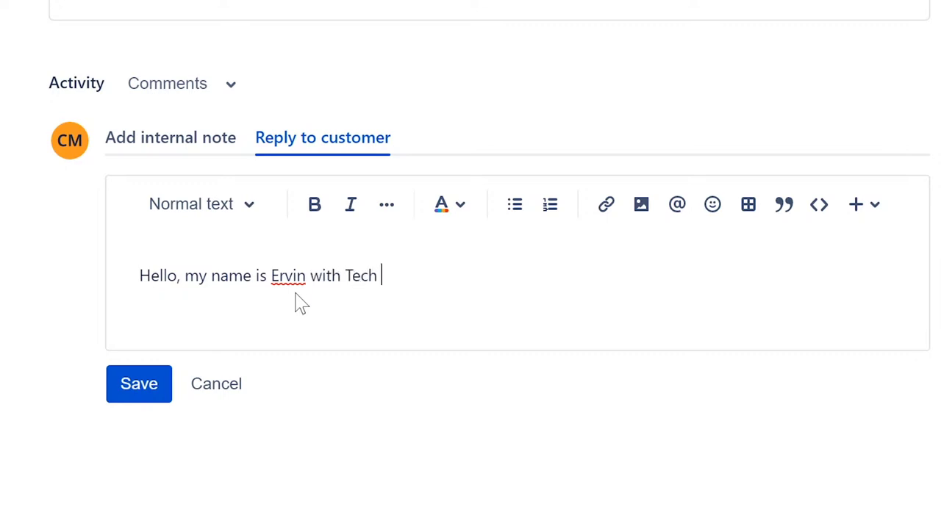
text(SuPport)
key(BackSpace)
key(BackSpace)
key(BackSpace)
key(BackSpace)
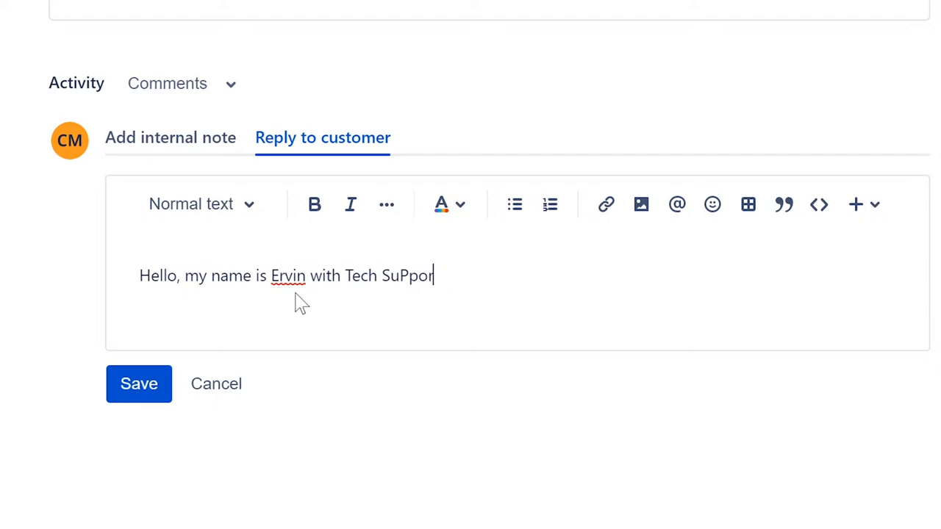
key(BackSpace)
text(po)
key(BackSpace)
text(port at STL, MO.)
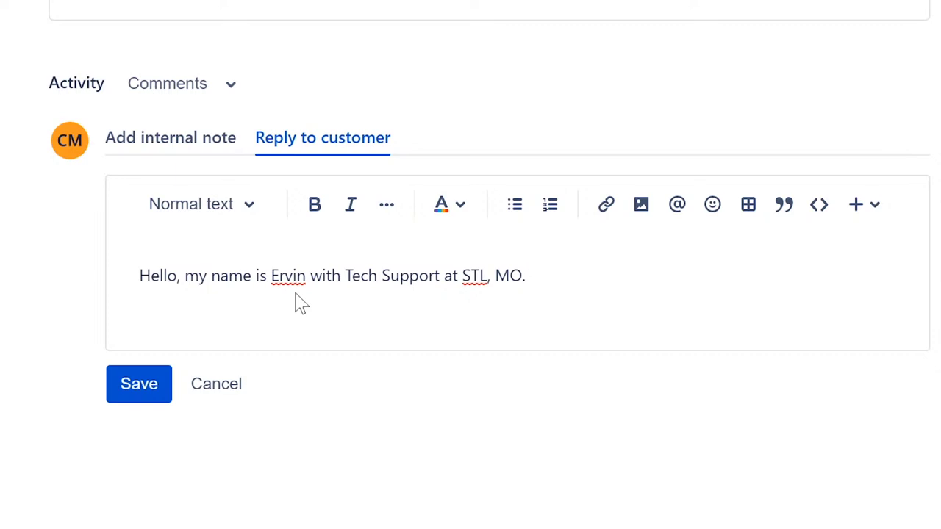
text(I have your ticket about )
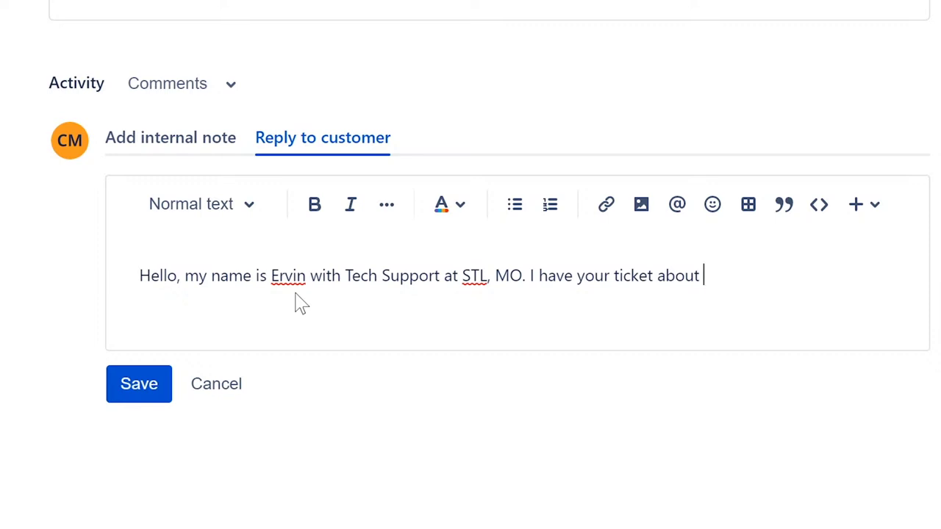
text(a monitor.)
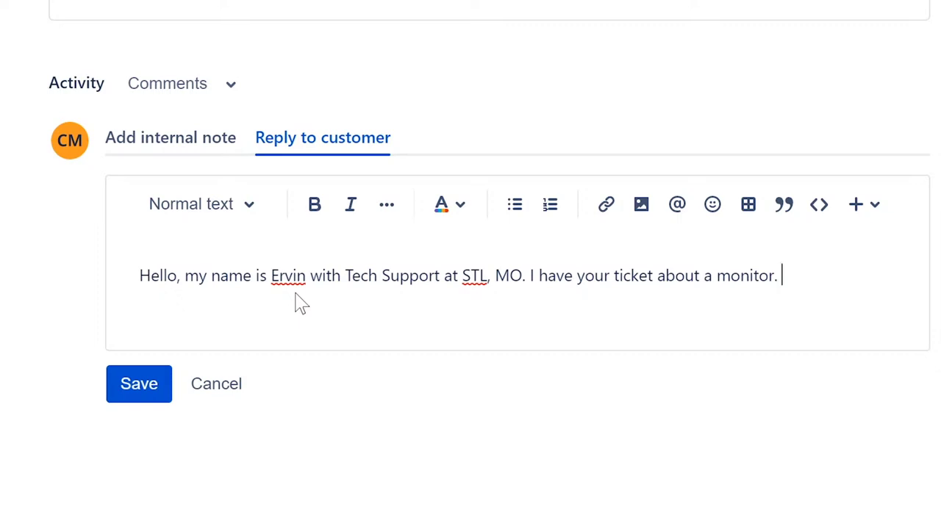
Ask whether they tried expanding the desktop onto a 2nd monitor and when to stop by
key(Return)
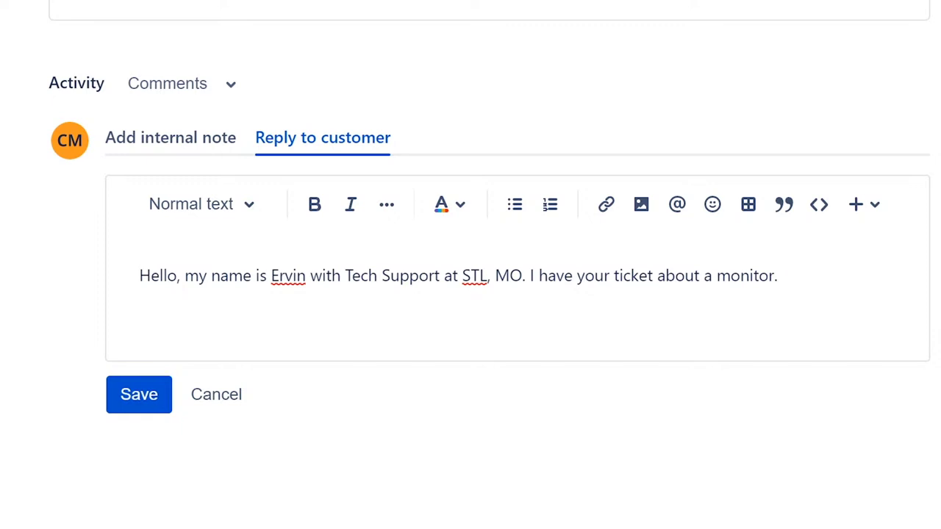
text(Have you trie)
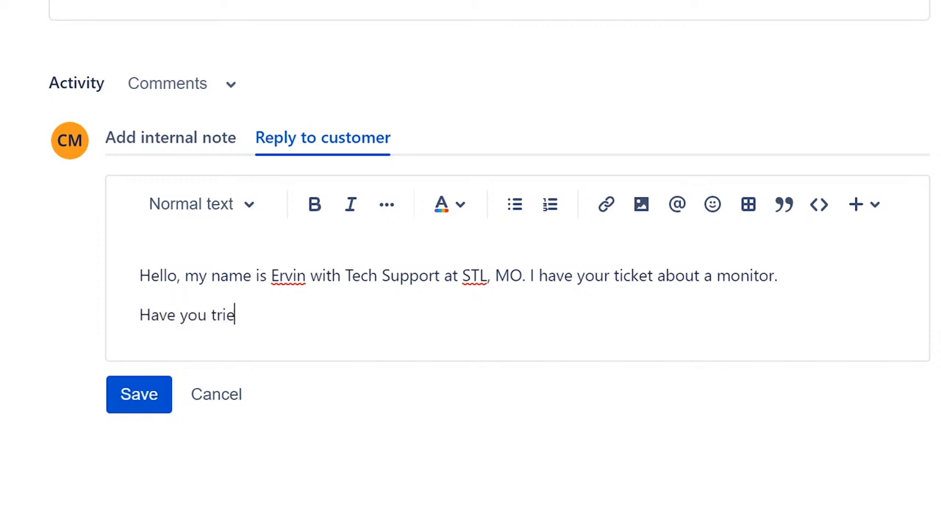
text(d e)
key(BackSpace)
text(Expandi)
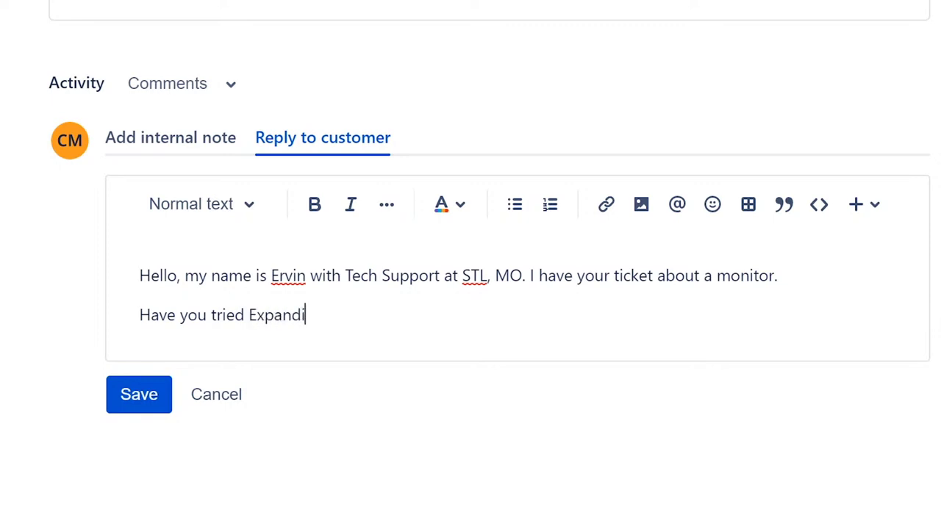
text(ng your Deskto)
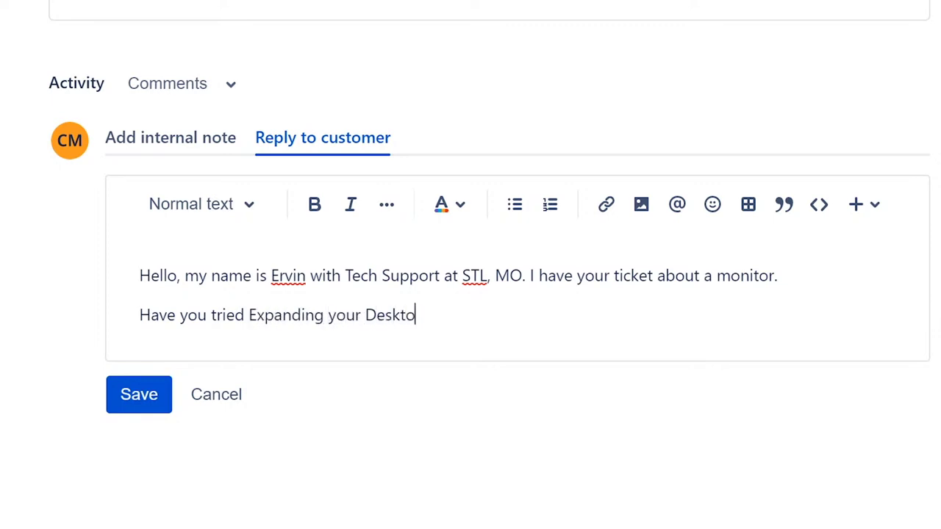
text(p on to s)
key(BackSpace)
text(2nd monitor.)
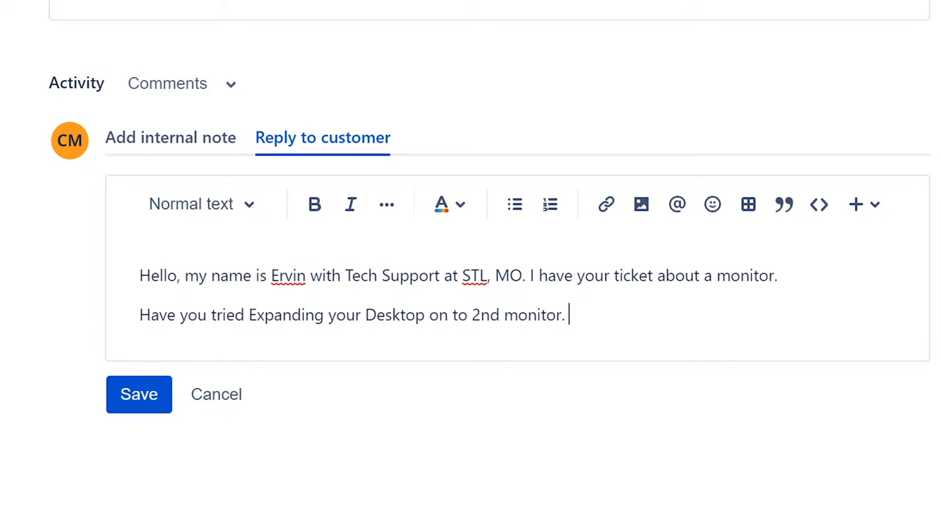
key(BackSpace)
text(?)
key(Return)
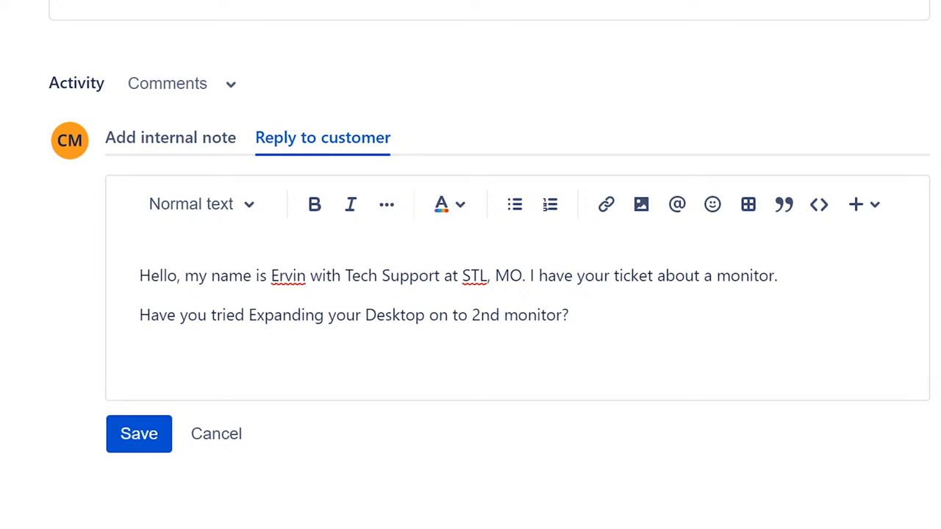
text(May I stop by to)
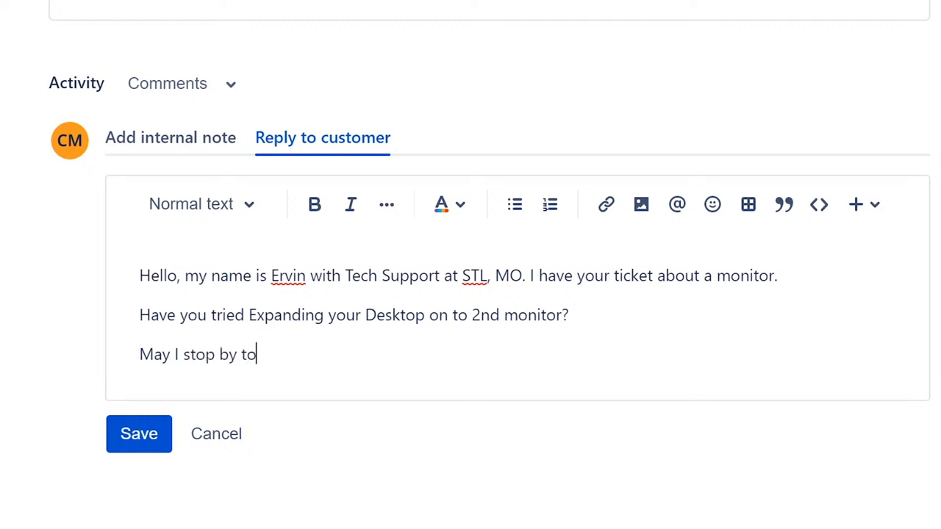
text( tkae)
key(BackSpace)
key(BackSpace)
key(BackSpace)
text(ake a look?)
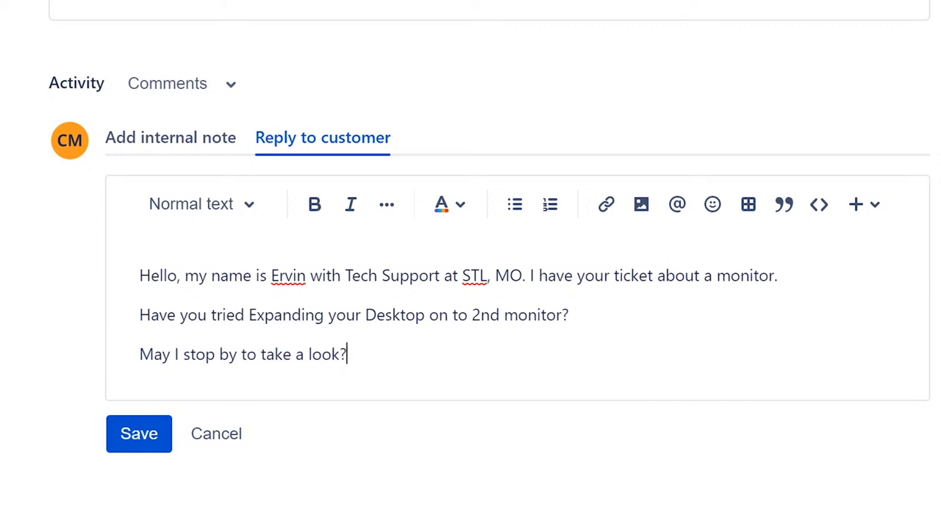
text( When would)
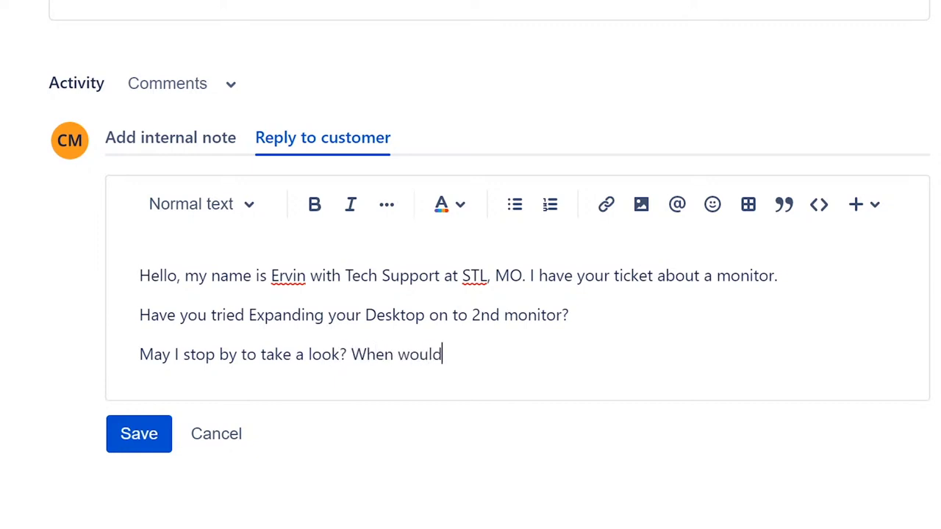
text( be good for )
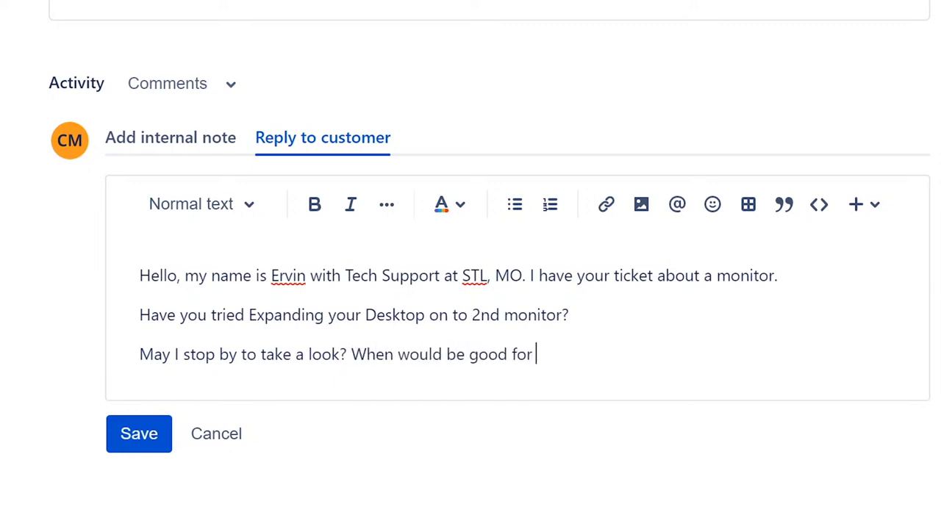
text(you?)
Save the reply to the customer on ISD-5
click(132, 444)
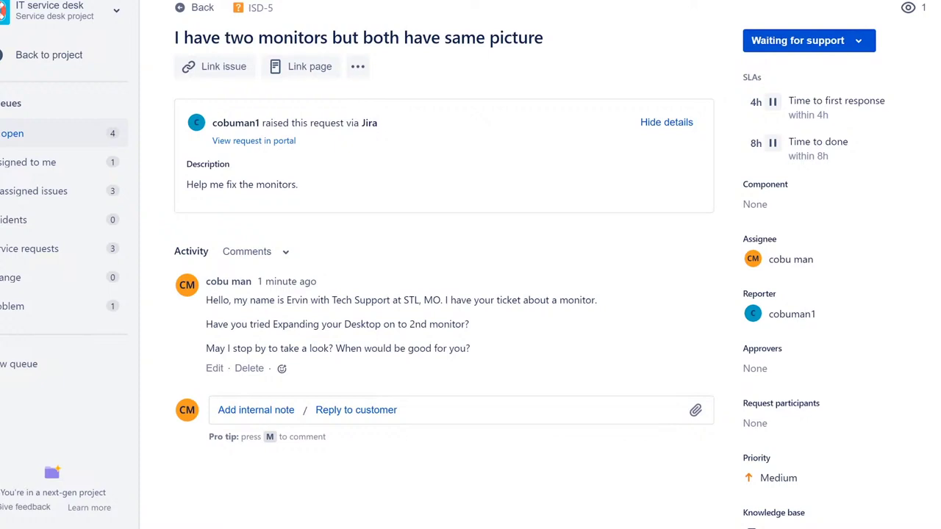
drag(286, 300, 308, 300)
click(308, 300)
scroll(409, 311, down, 1)
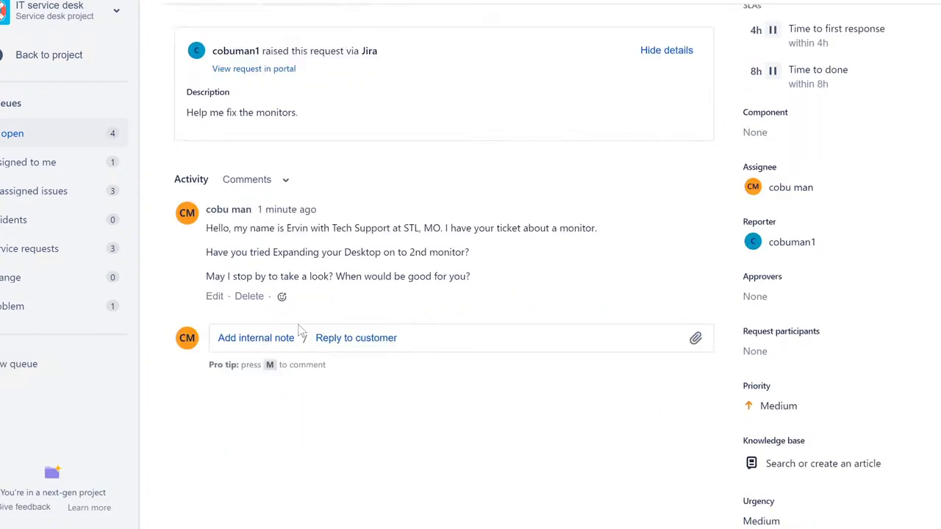
click(257, 339)
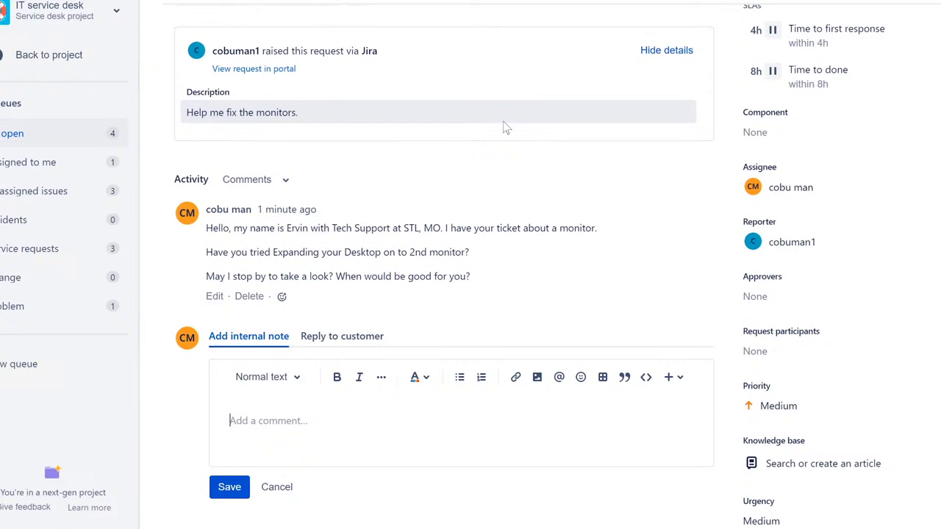
Post the internal note 'Reached out to user and awaiting feedback.' and review the ticket activity
text(Reached ou)
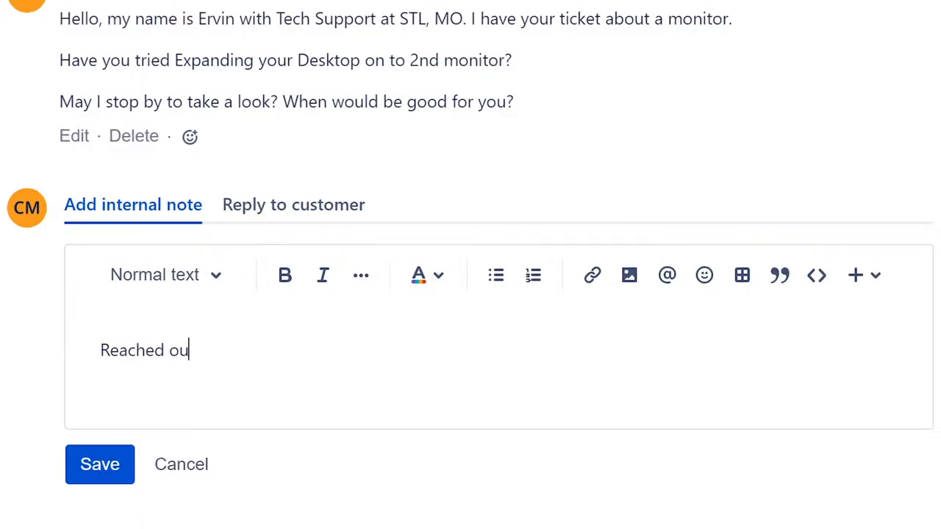
text(t to compu)
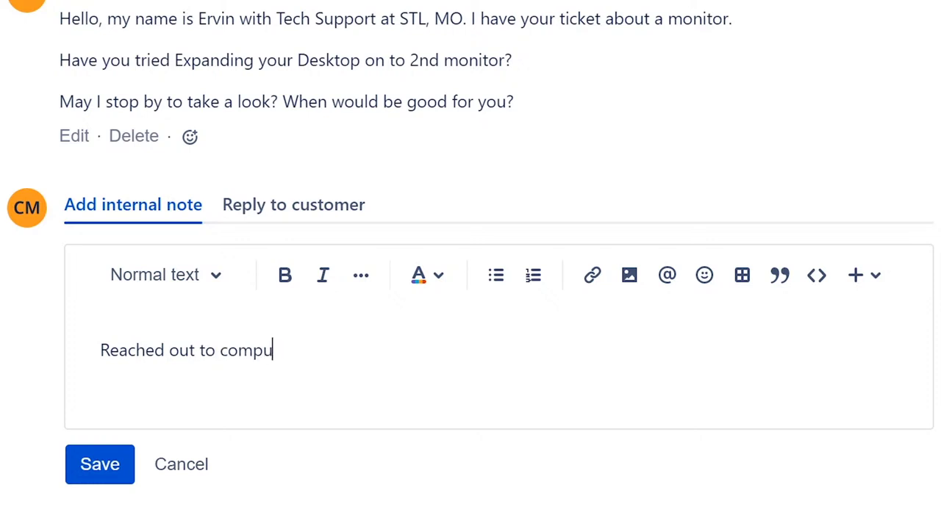
key(BackSpace)
key(BackSpace)
key(BackSpace)
key(BackSpace)
key(BackSpace)
text(user and )
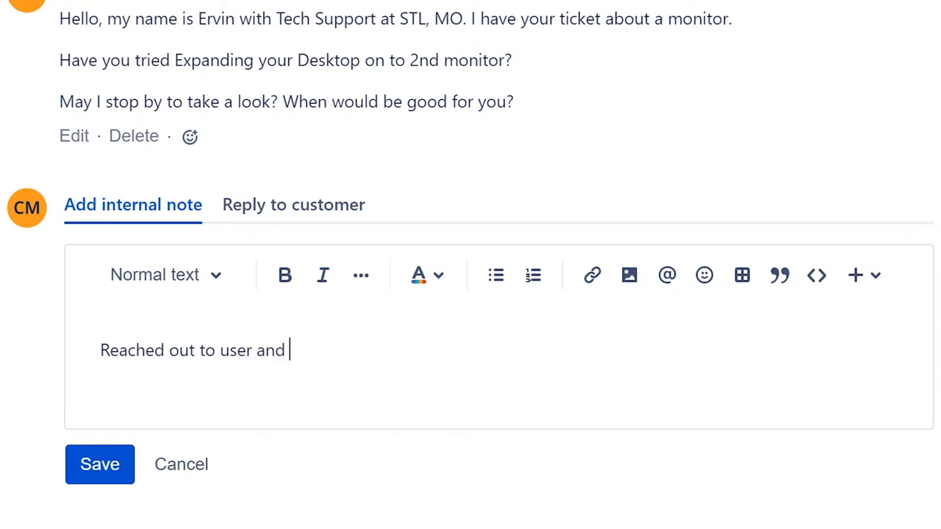
text(awaiting )
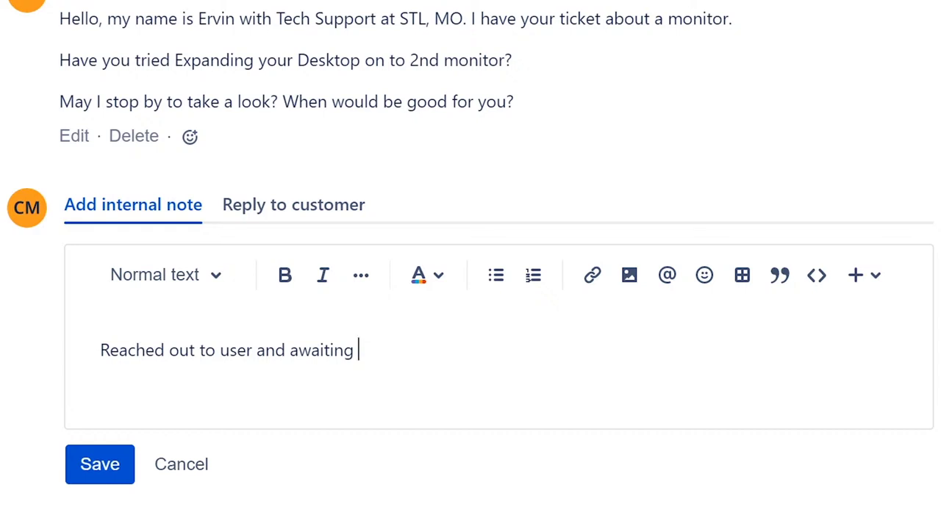
text(feedbac)
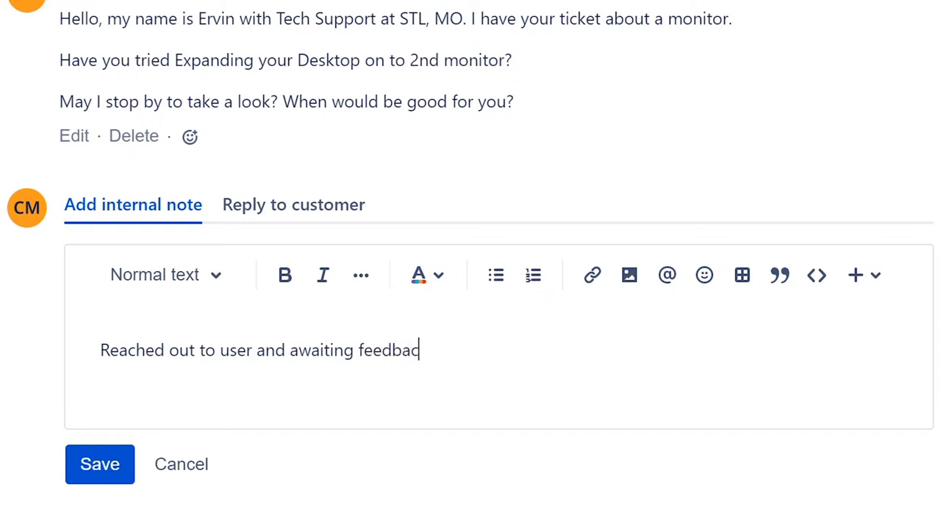
text(k.)
click(106, 479)
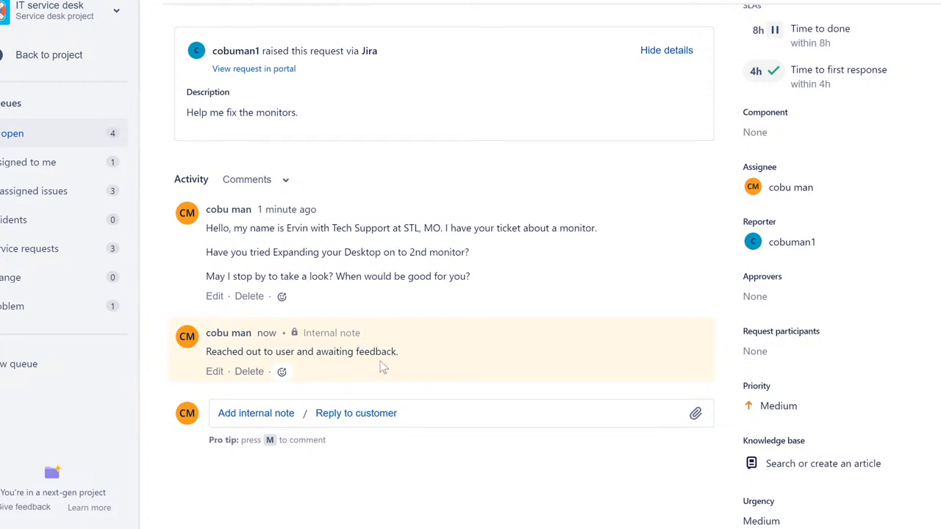
scroll(383, 367, up, 1)
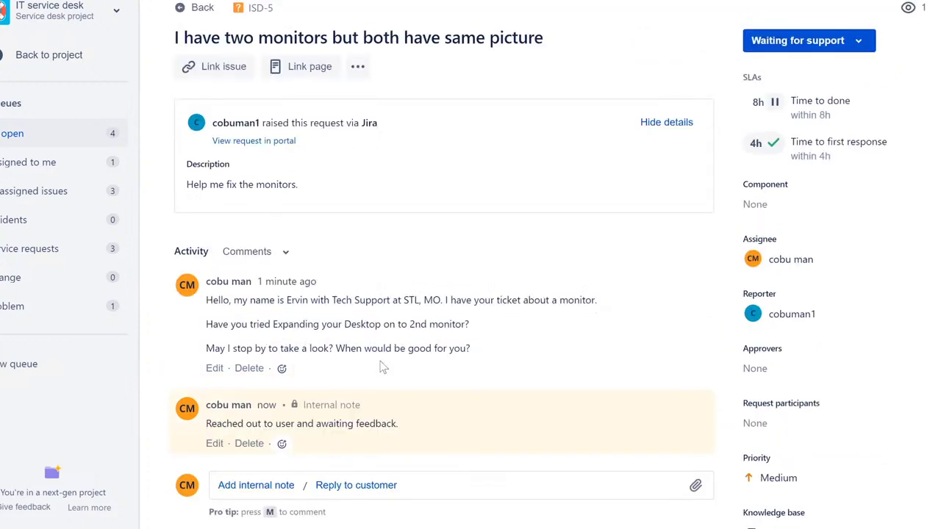
scroll(382, 367, down, 1)
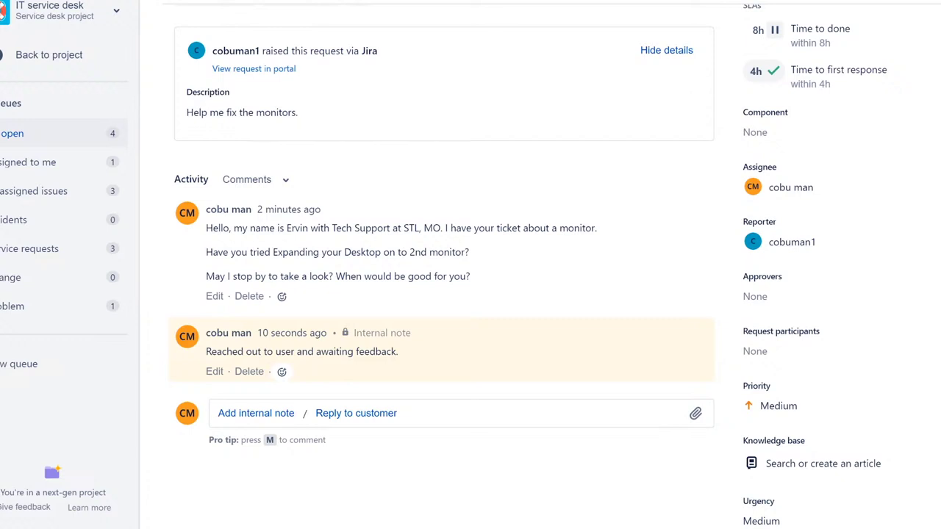
scroll(440, 264, up, 2)
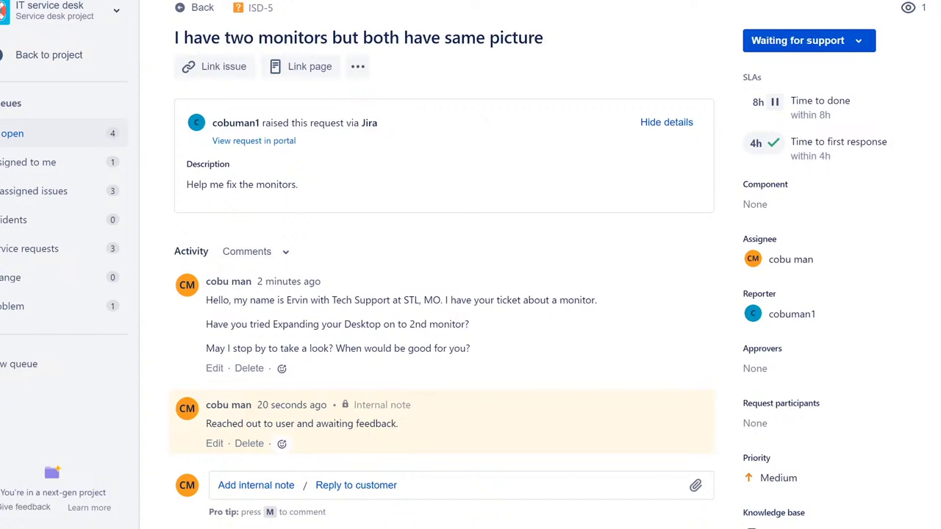
scroll(389, 323, down, 2)
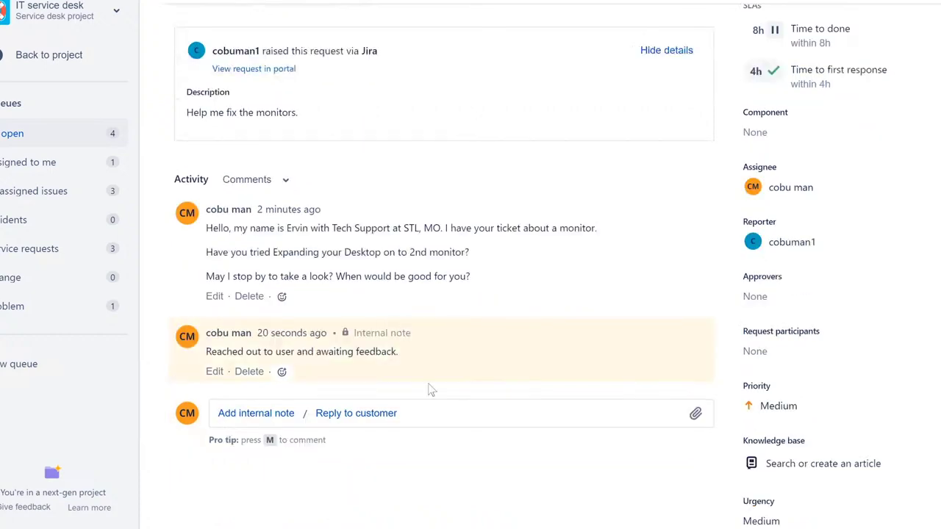
Post a second internal note reading 'Configured dual monitor'
click(272, 414)
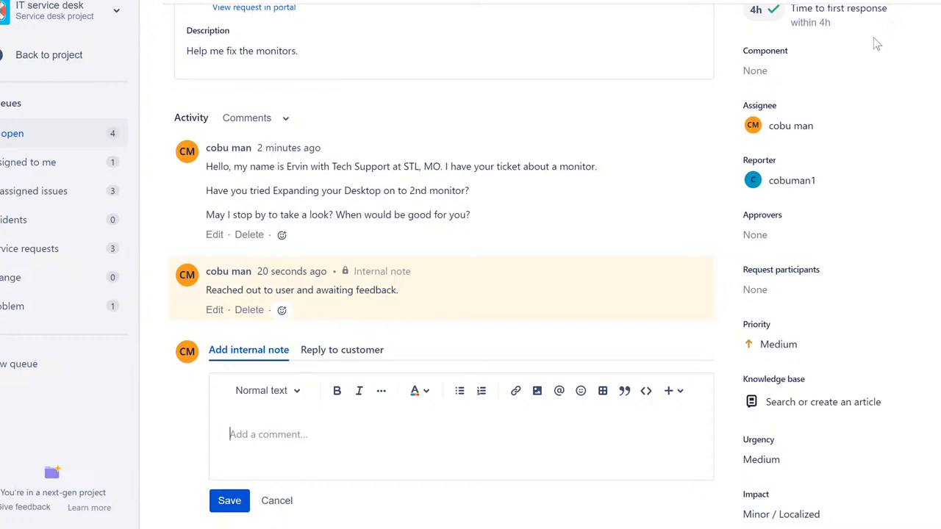
text(Configured dual monitor)
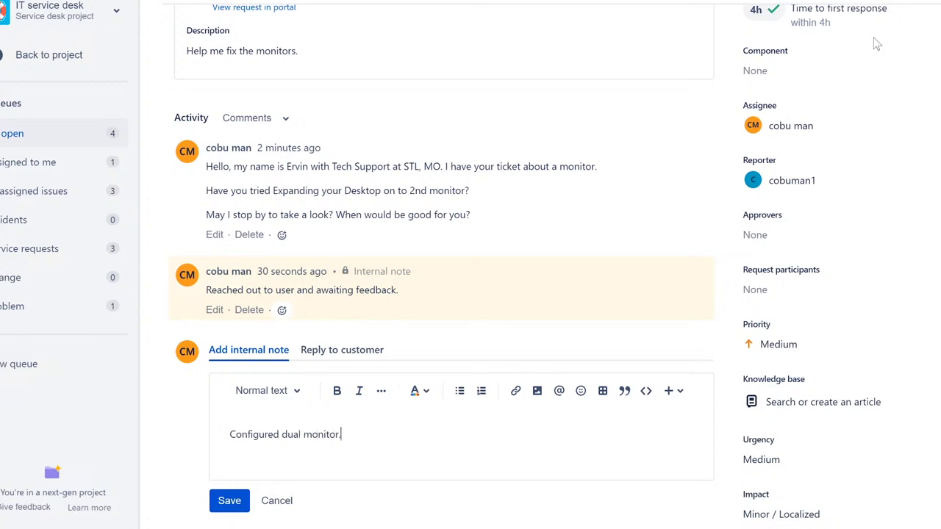
click(233, 500)
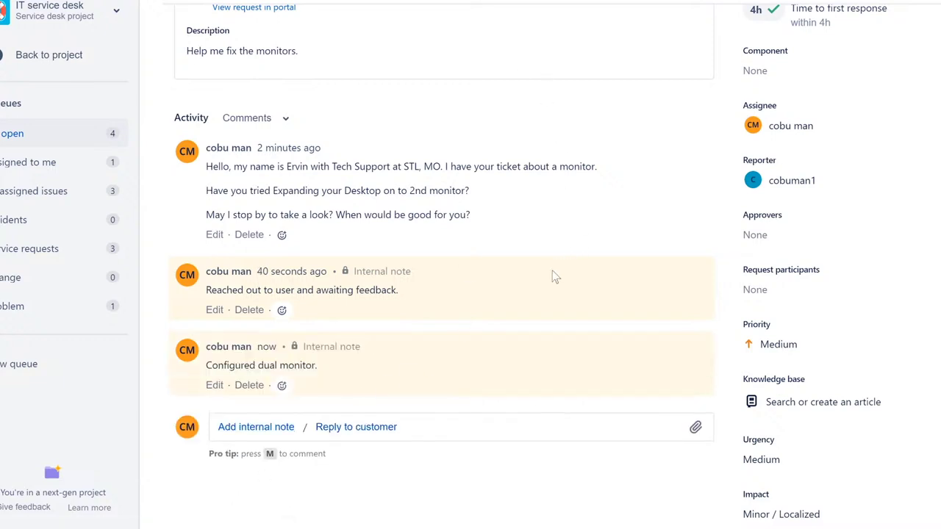
scroll(551, 276, up, 1)
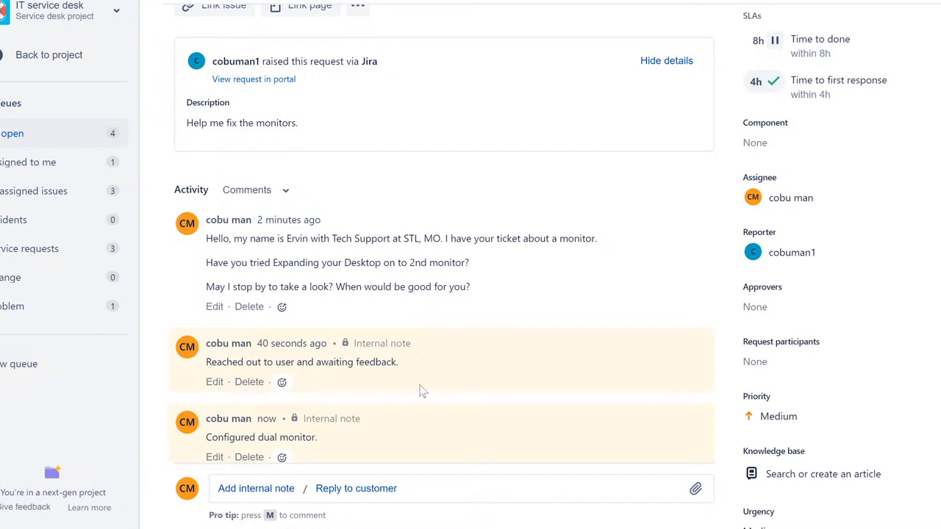
scroll(421, 391, up, 1)
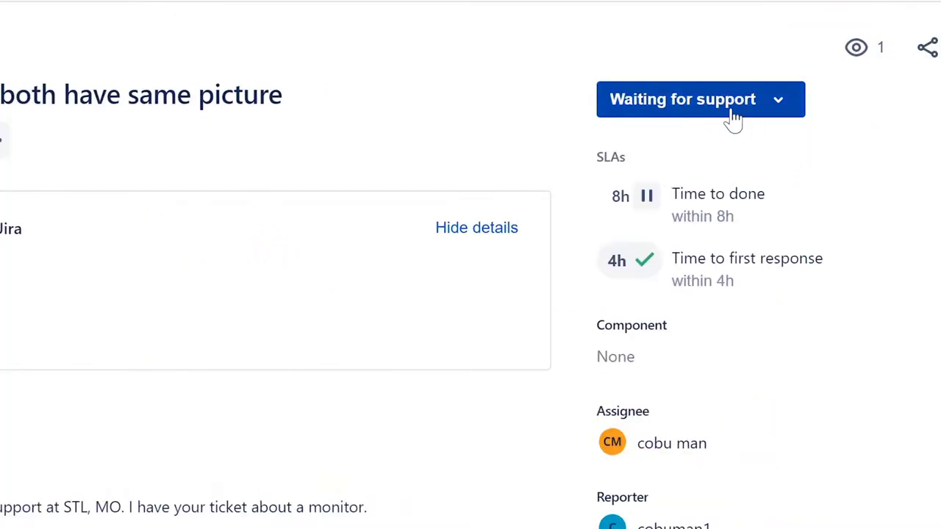
Change ISD-5's status from Waiting for support to Completed, then review its watchers list
click(772, 110)
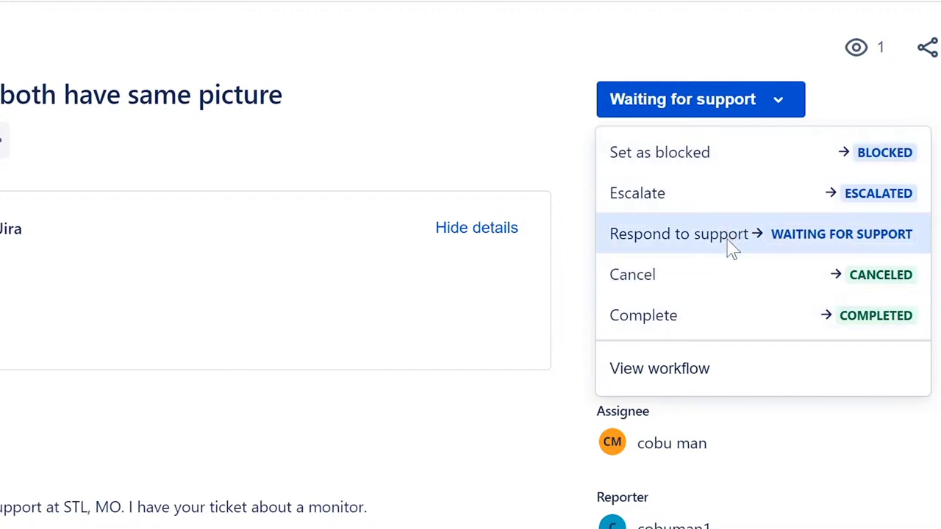
click(733, 331)
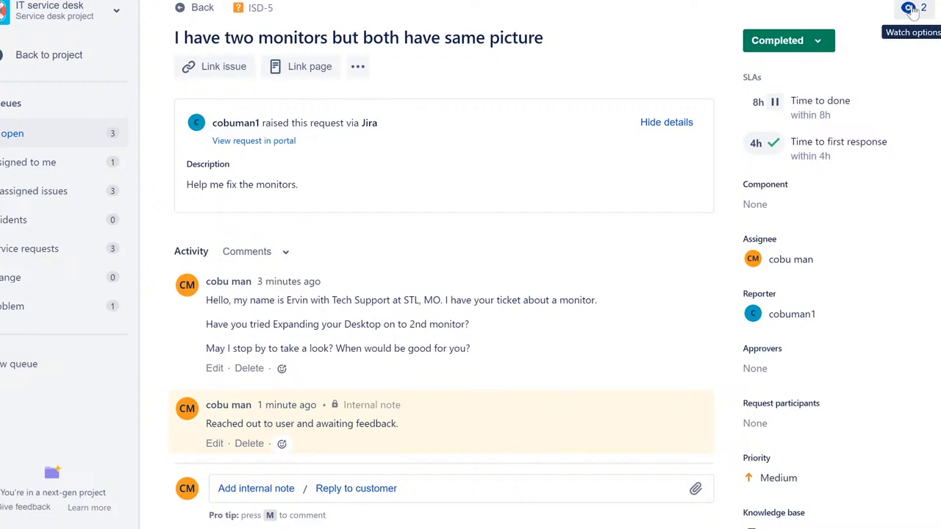
click(909, 12)
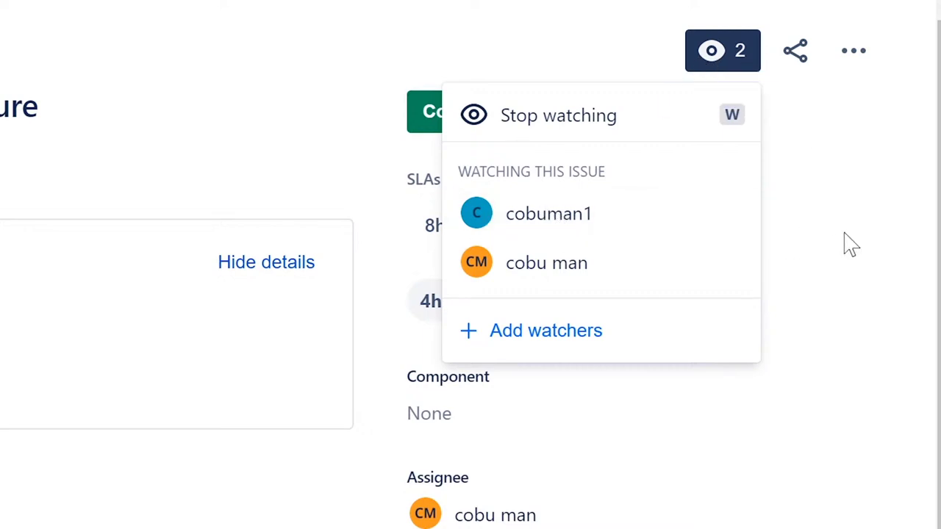
click(850, 245)
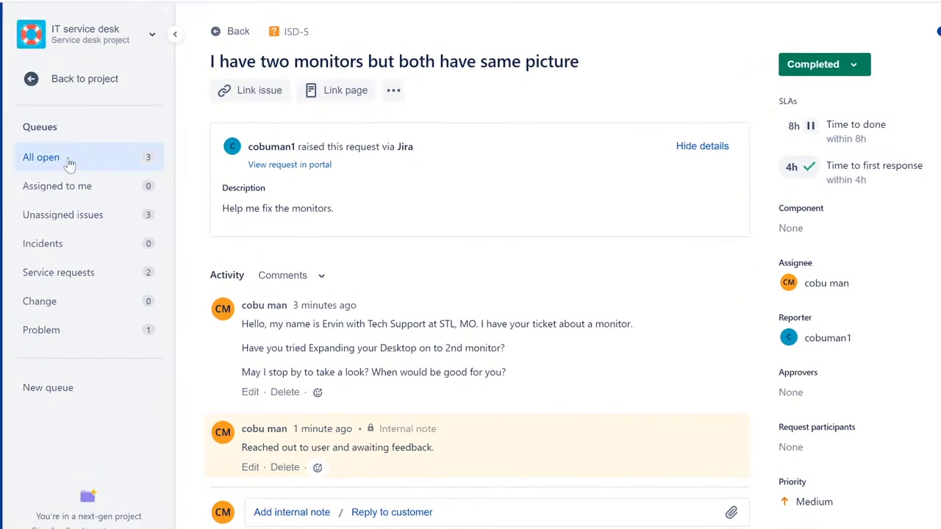
Open ISD-6 'Website is down!' from the All open queue and look over its Critical urgency details
click(65, 161)
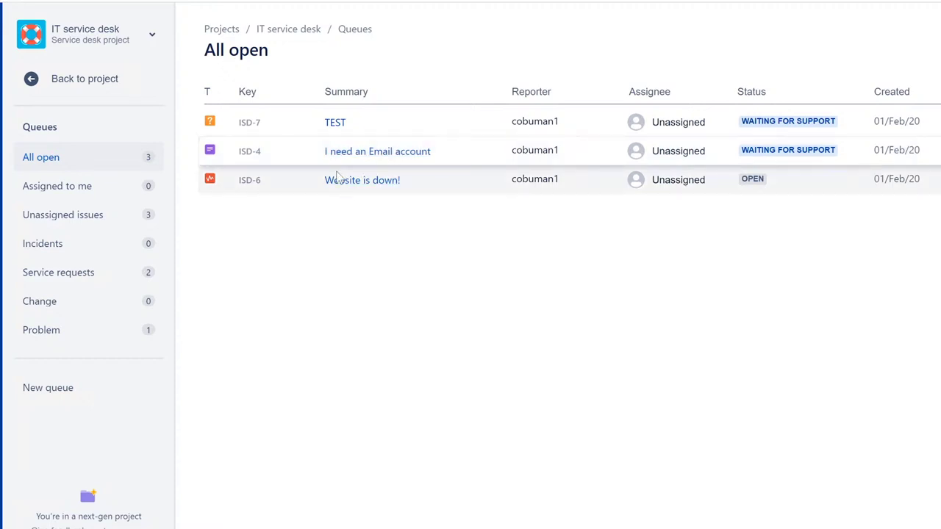
click(359, 183)
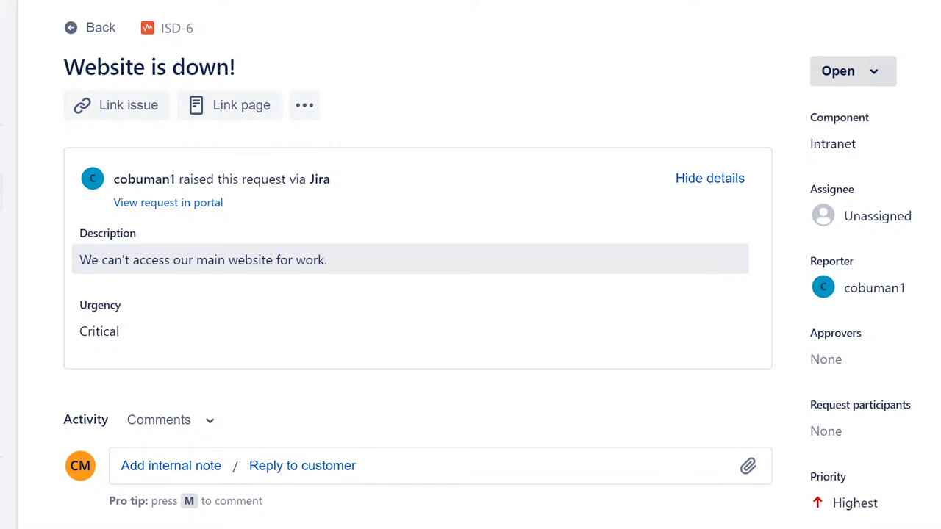
drag(129, 331, 99, 332)
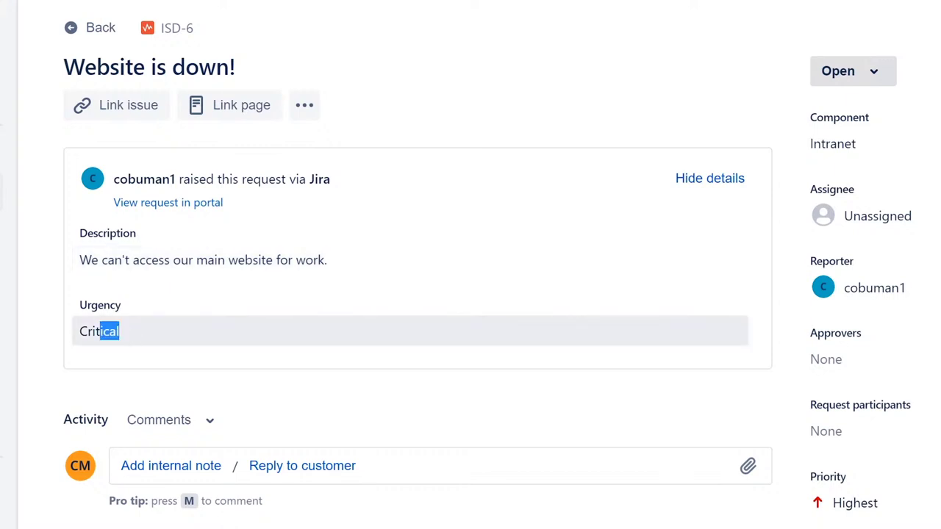
click(74, 336)
key(alt+Left)
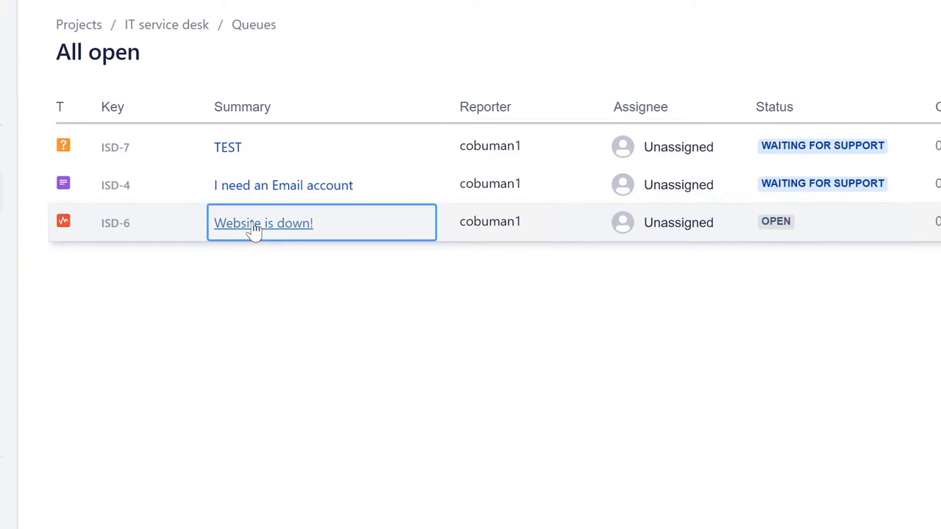
click(254, 229)
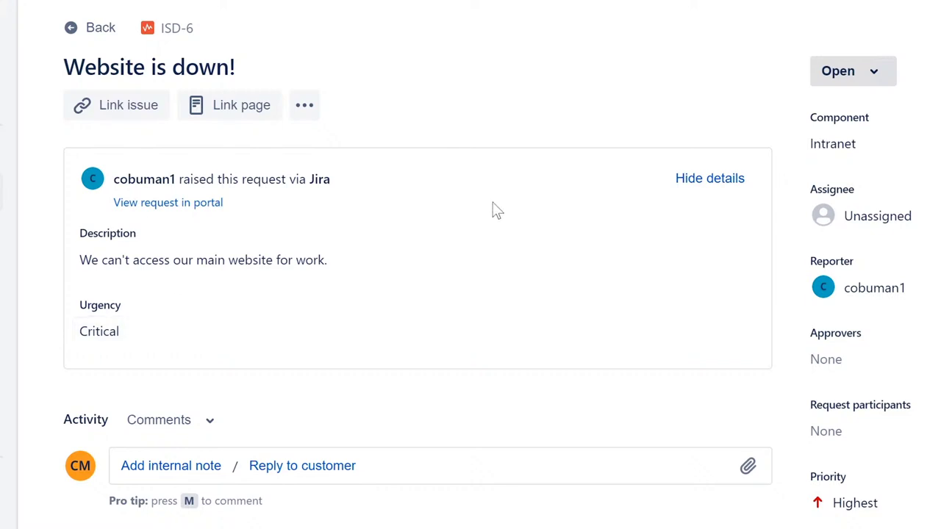
scroll(476, 319, down, 2)
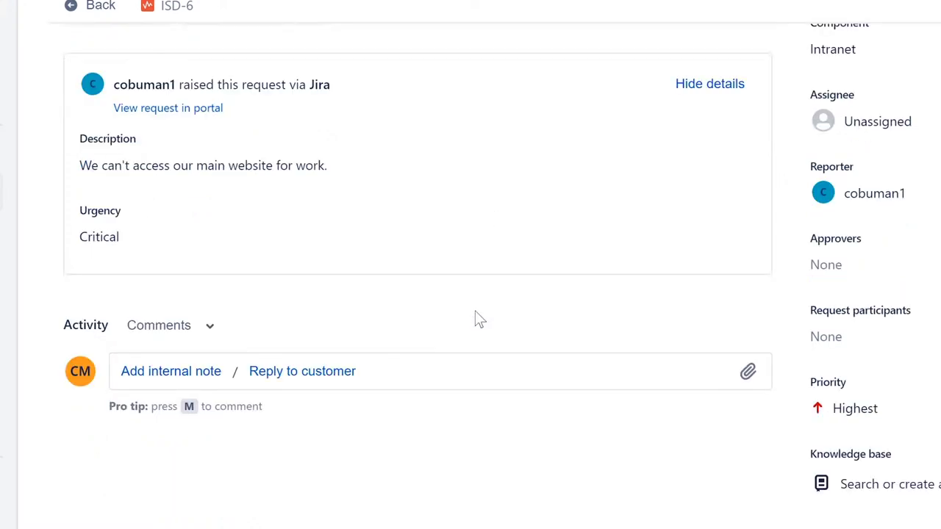
scroll(474, 317, up, 2)
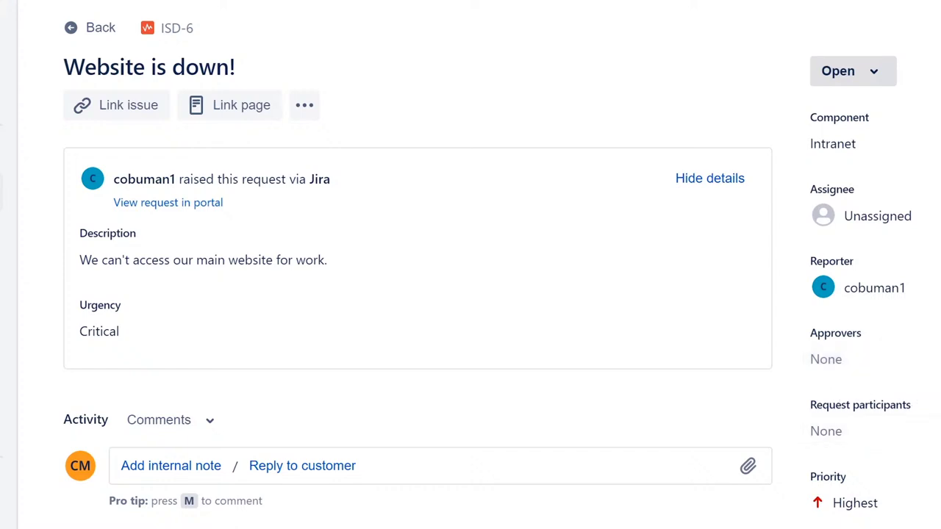
scroll(871, 441, down, 3)
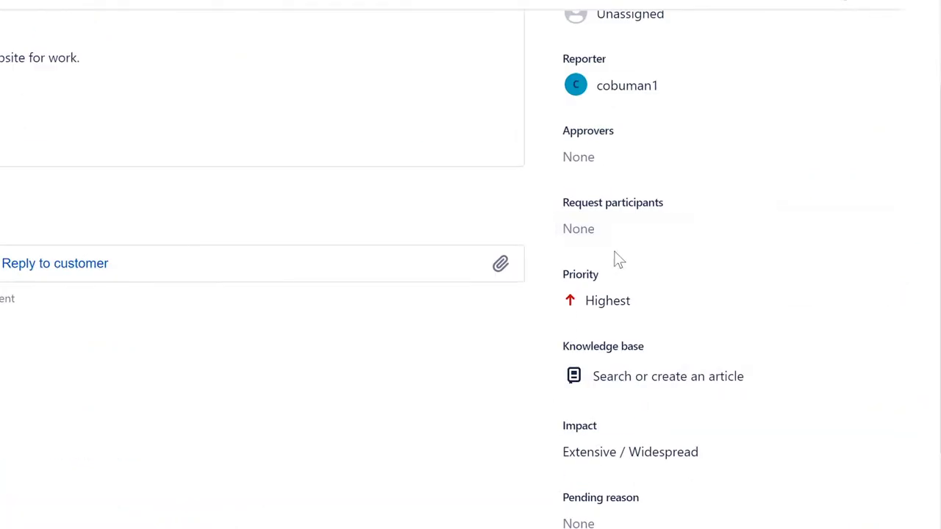
click(627, 230)
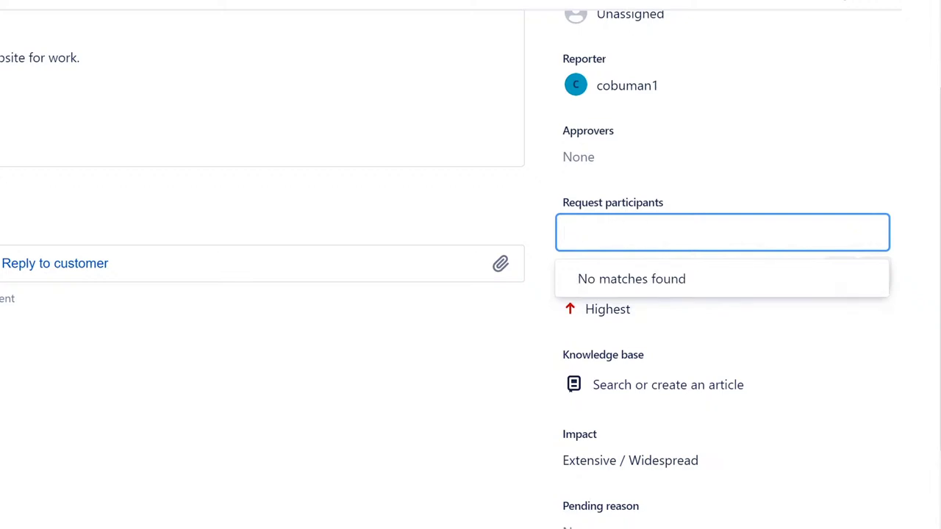
text(Joe Sm)
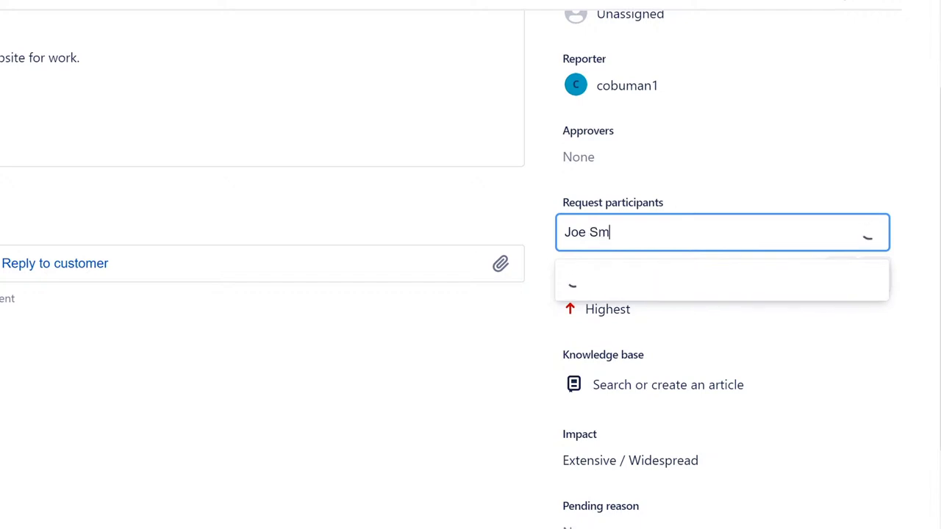
key(BackSpace)
text(hsmo)
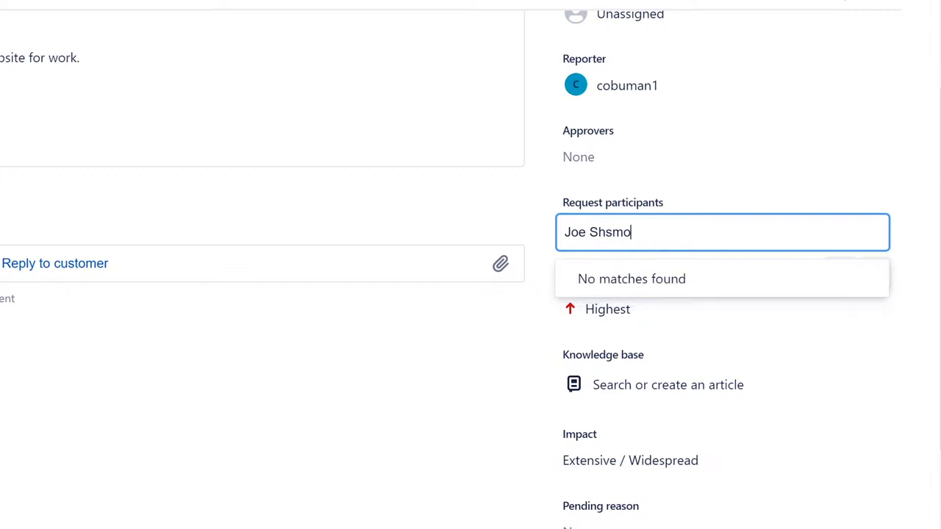
key(BackSpace)
key(BackSpace)
key(BackSpace)
text(mo)
text(, Bob I)
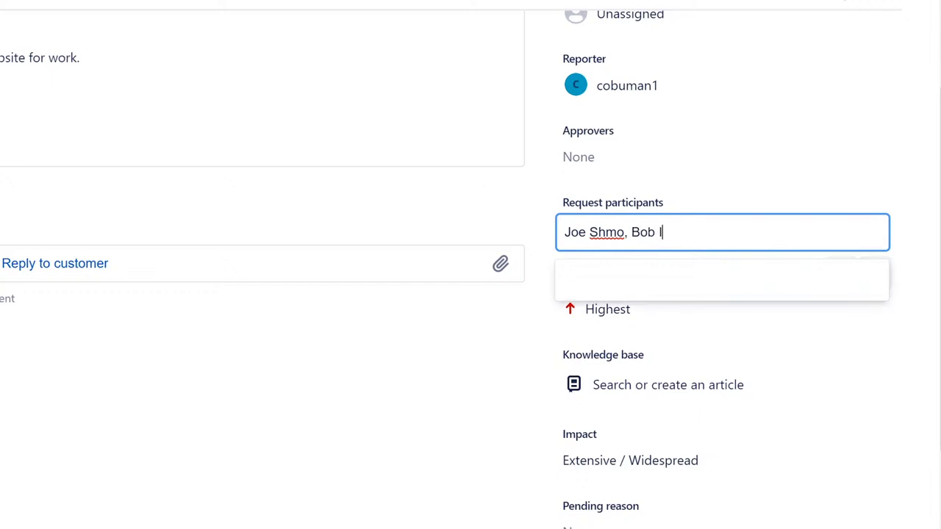
text(tsaboy)
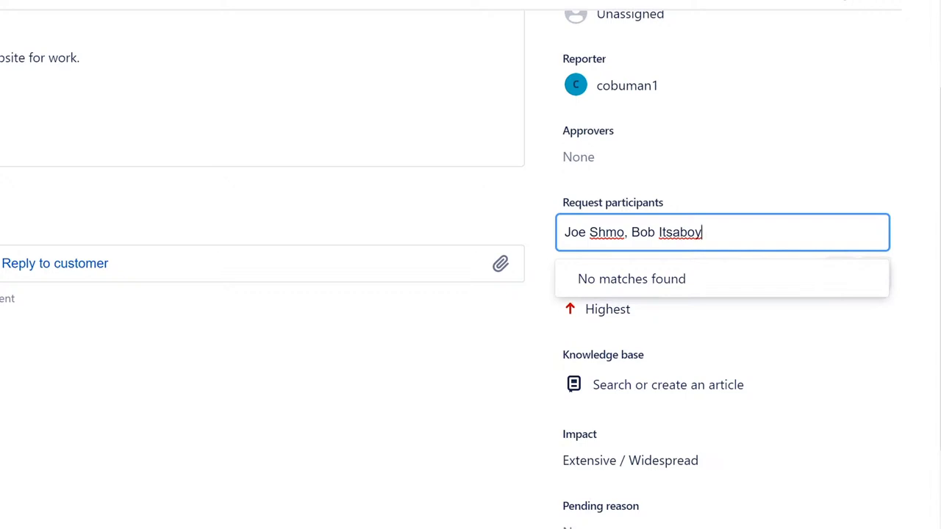
key(BackSpace)
key(BackSpace)
key(BackSpace)
key(BackSpace)
key(BackSpace)
key(BackSpace)
key(BackSpace)
key(BackSpace)
key(BackSpace)
key(BackSpace)
key(BackSpace)
key(BackSpace)
key(BackSpace)
key(BackSpace)
key(BackSpace)
key(BackSpace)
key(BackSpace)
key(BackSpace)
key(BackSpace)
key(BackSpace)
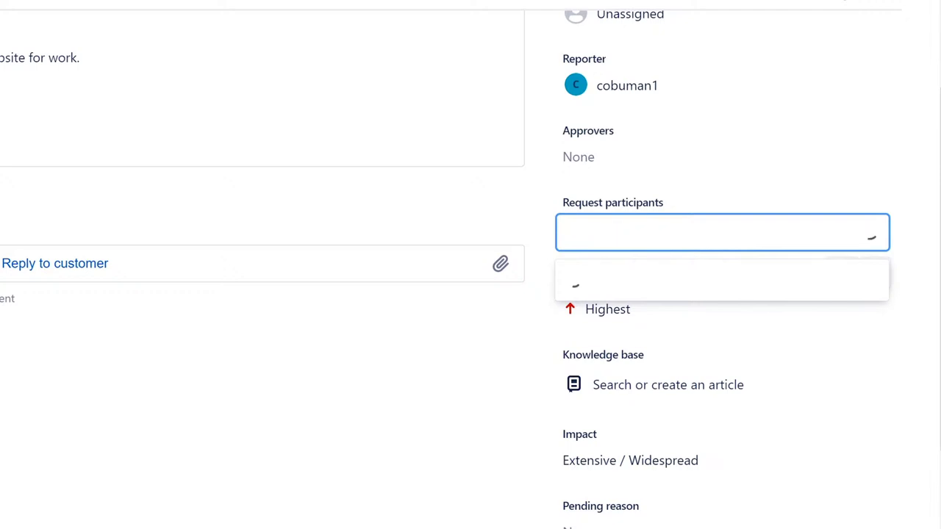
Leave the participants field empty and start a reply to the customer on ISD-6
click(416, 412)
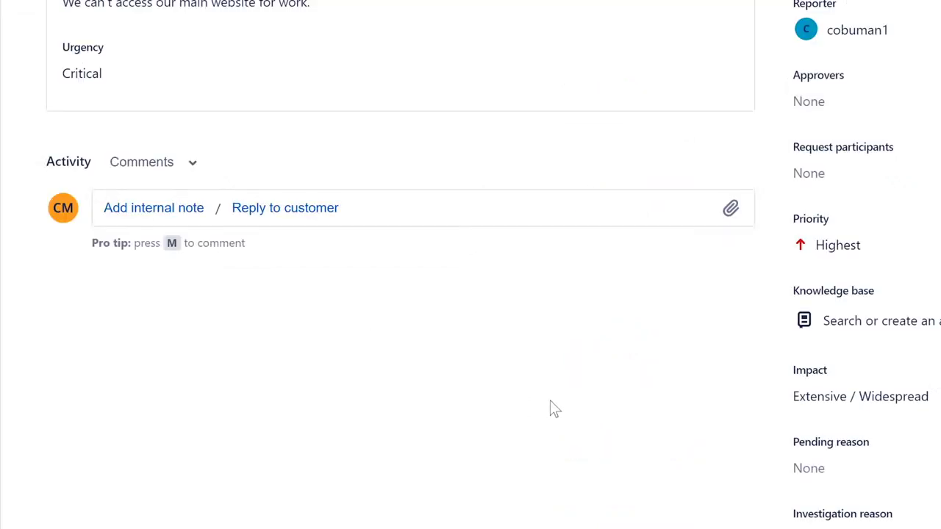
scroll(550, 401, up, 1)
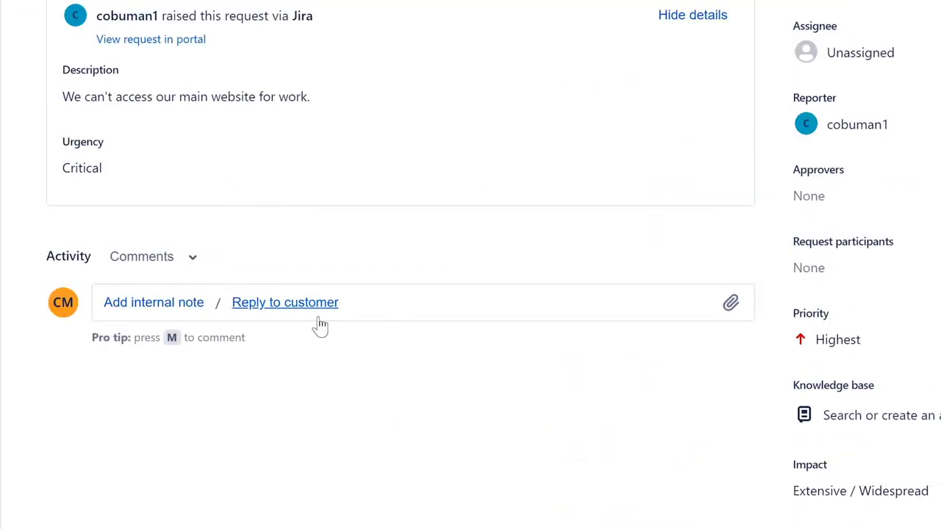
scroll(321, 326, up, 1)
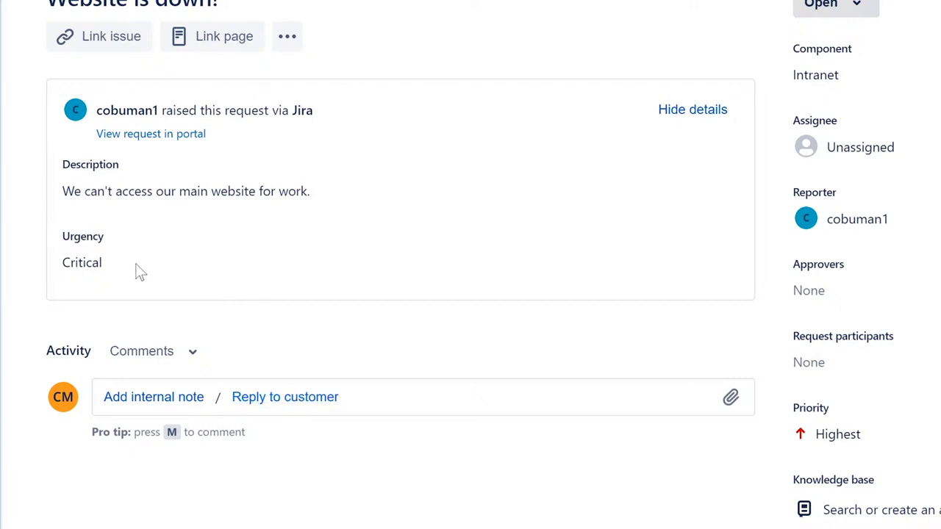
click(302, 402)
scroll(295, 364, down, 1)
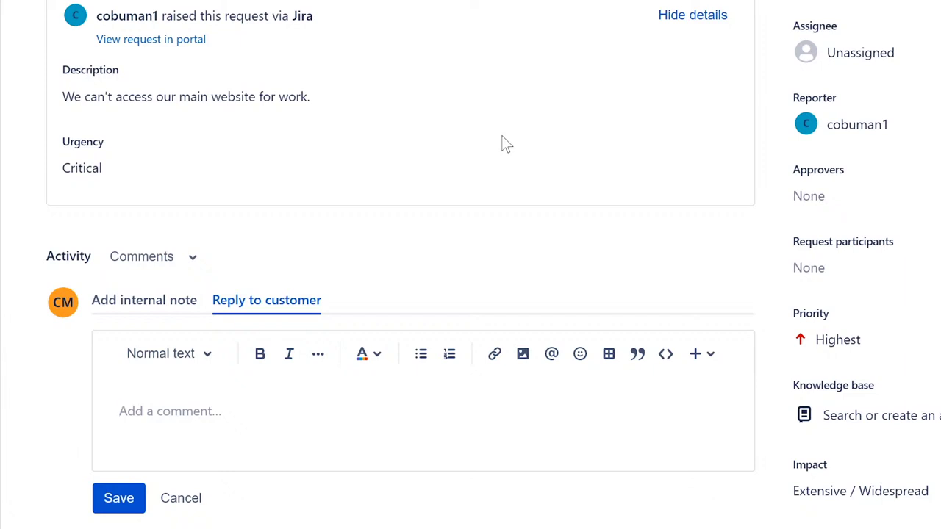
Post a reply asking 'How many people are impacted?', when it last worked, and if the link is correct
text(How many u)
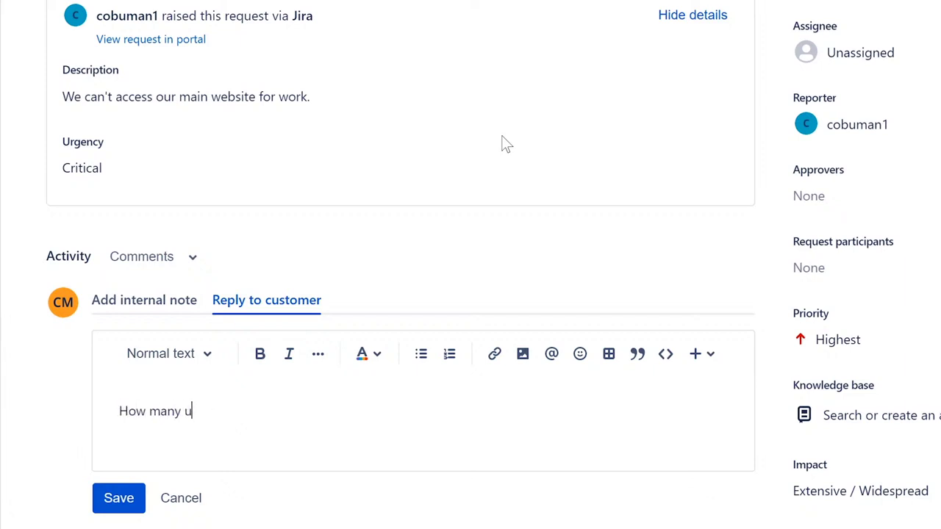
key(BackSpace)
text(people are impa)
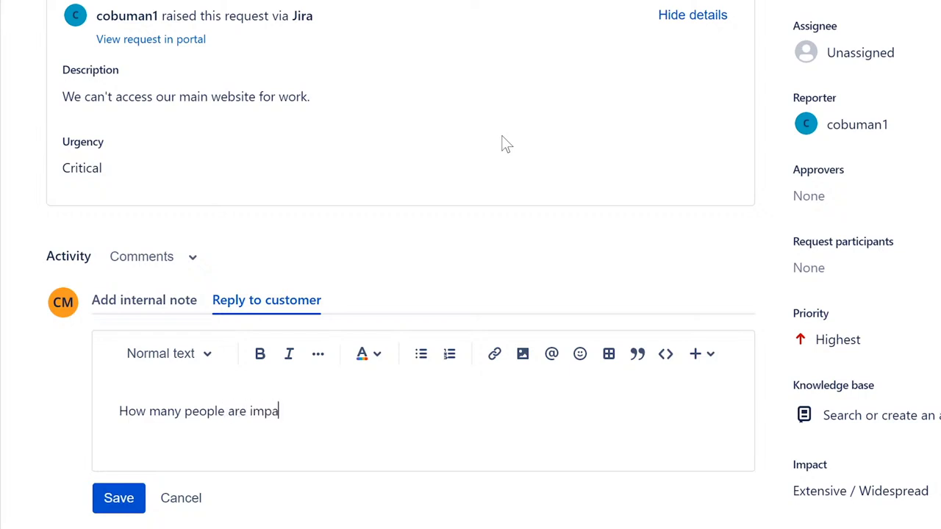
text(cted.)
text(?)
key(Return)
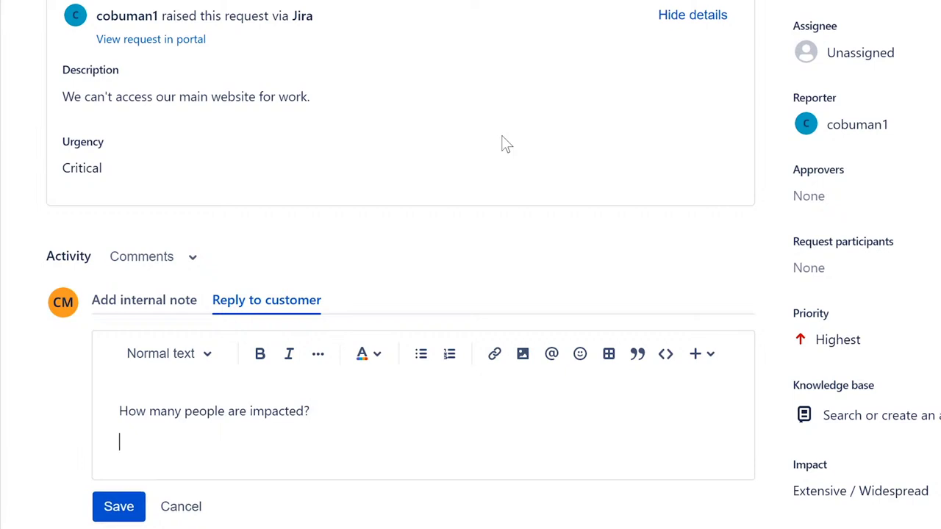
text(When was the last ti)
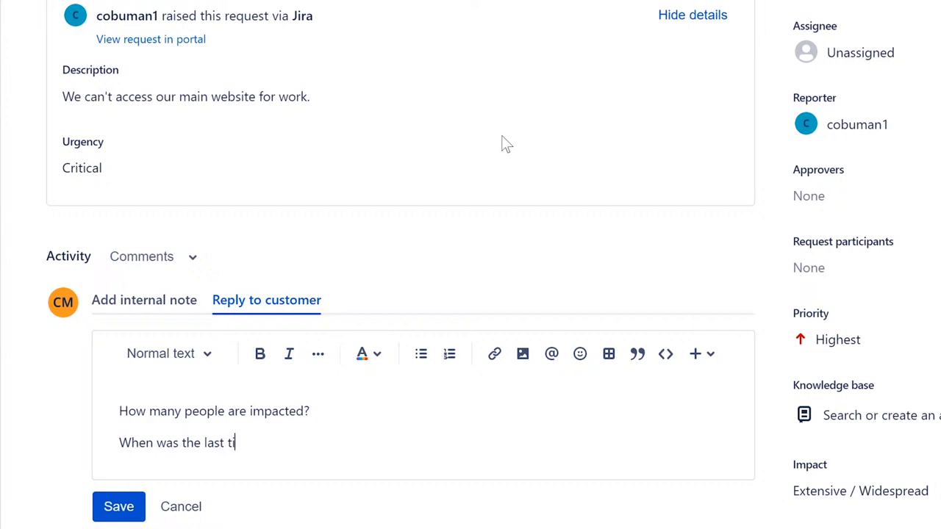
text(me it worked?)
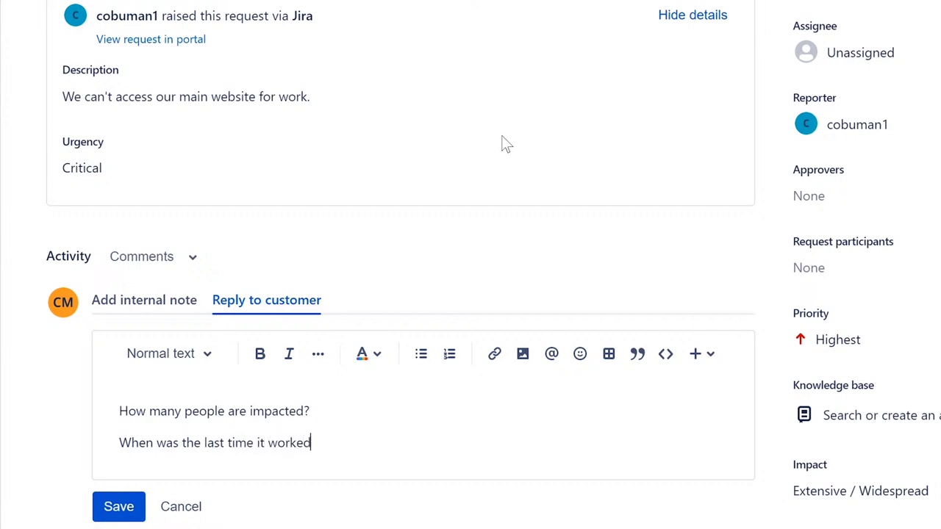
key(Return)
text(Are you use)
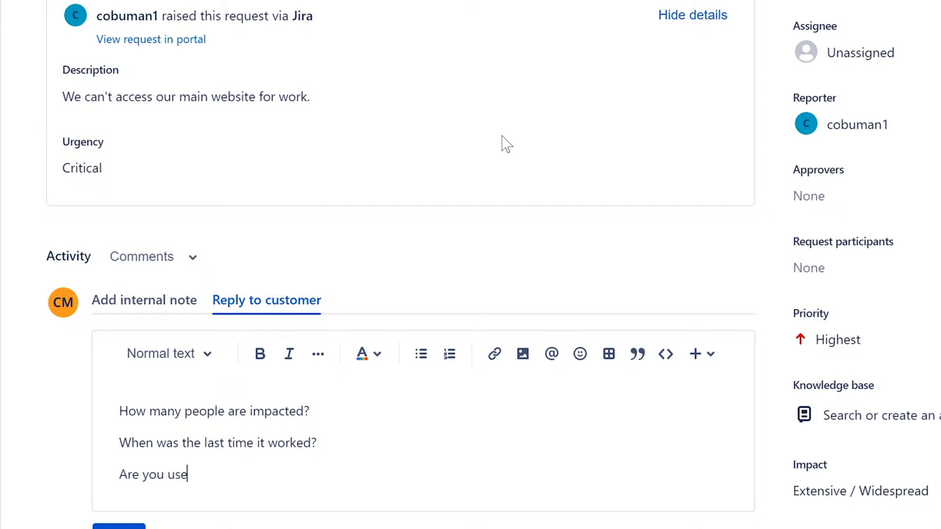
key(BackSpace)
text(ing the correct link?)
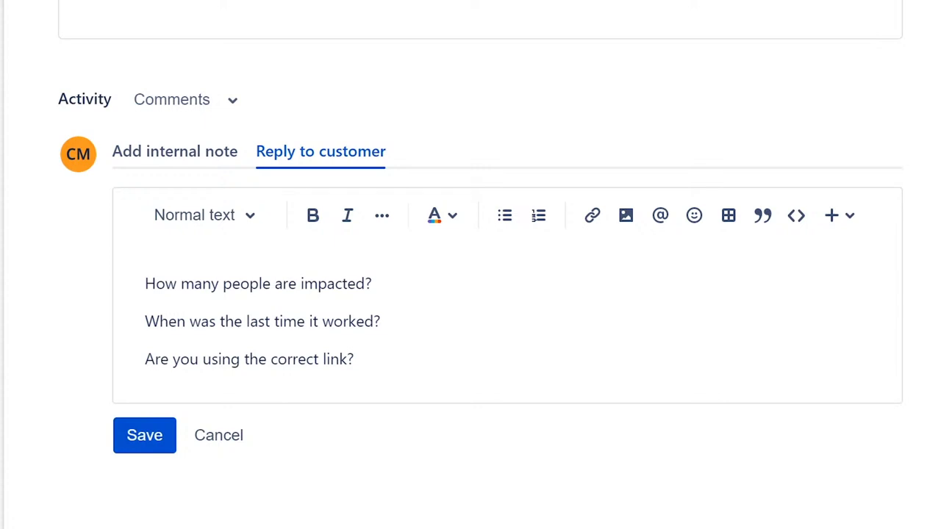
key(Return)
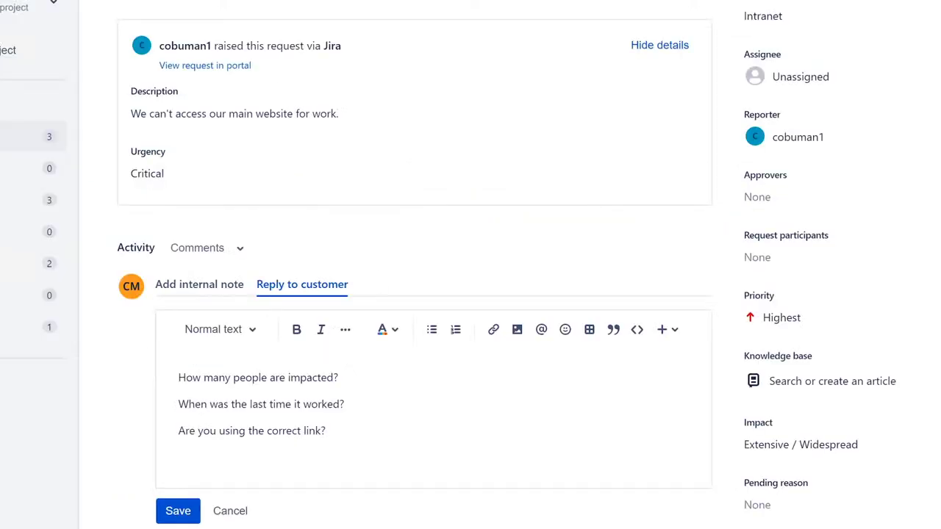
click(180, 511)
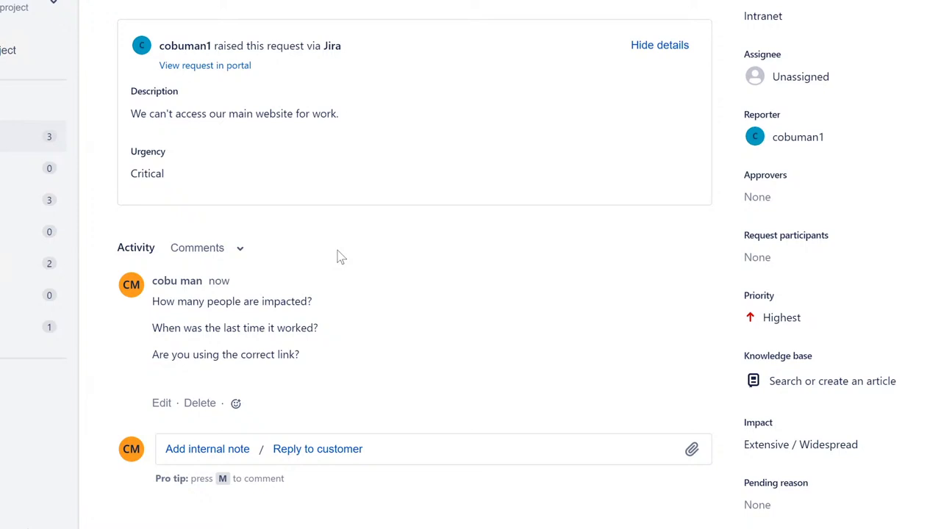
Start an internal note on ISD-6
scroll(340, 257, up, 1)
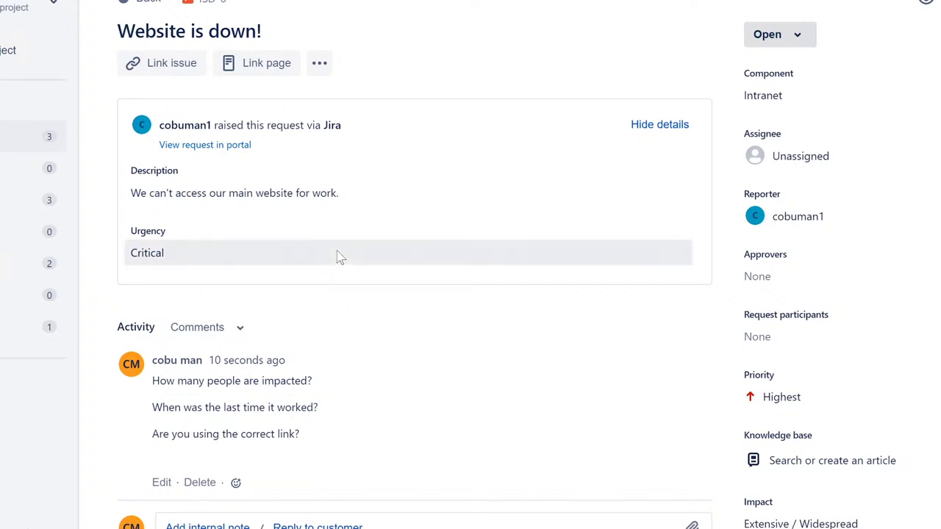
scroll(338, 257, down, 1)
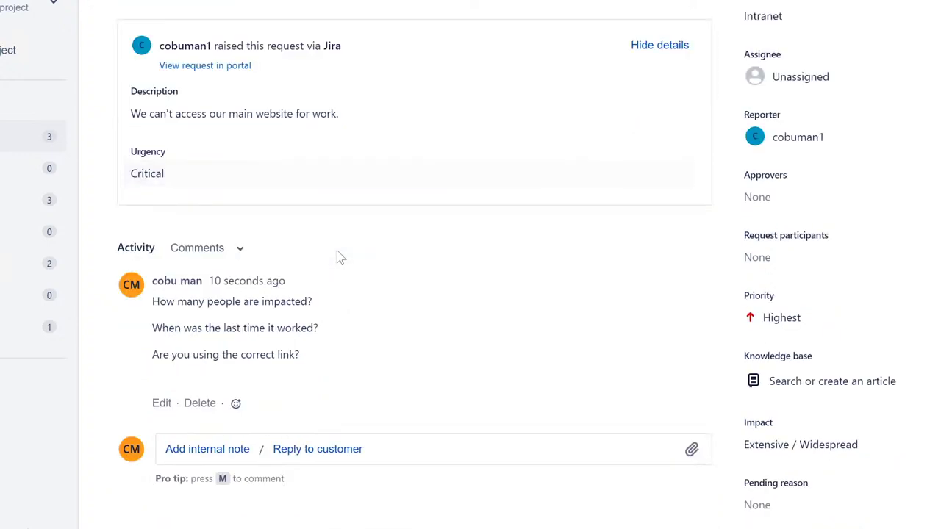
click(220, 445)
Write the internal note 'Contacted user requesting more information.'
scroll(356, 297, down, 2)
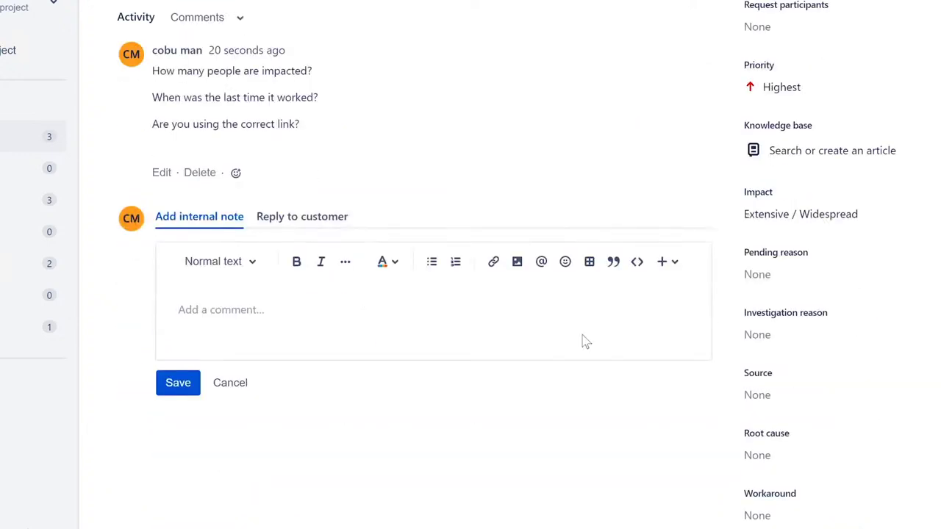
text(Contac)
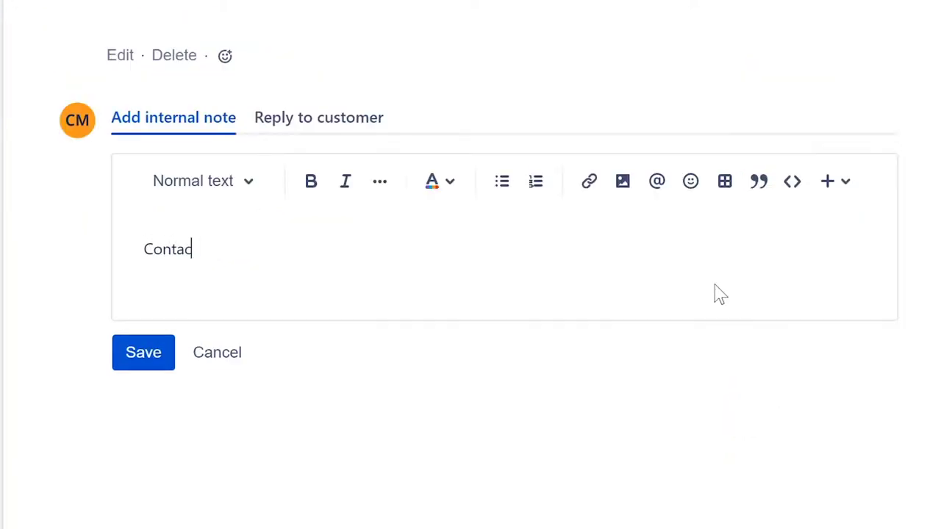
text(ted user with more)
key(BackSpace)
key(BackSpace)
key(BackSpace)
key(BackSpace)
key(BackSpace)
key(BackSpace)
key(BackSpace)
key(BackSpace)
key(BackSpace)
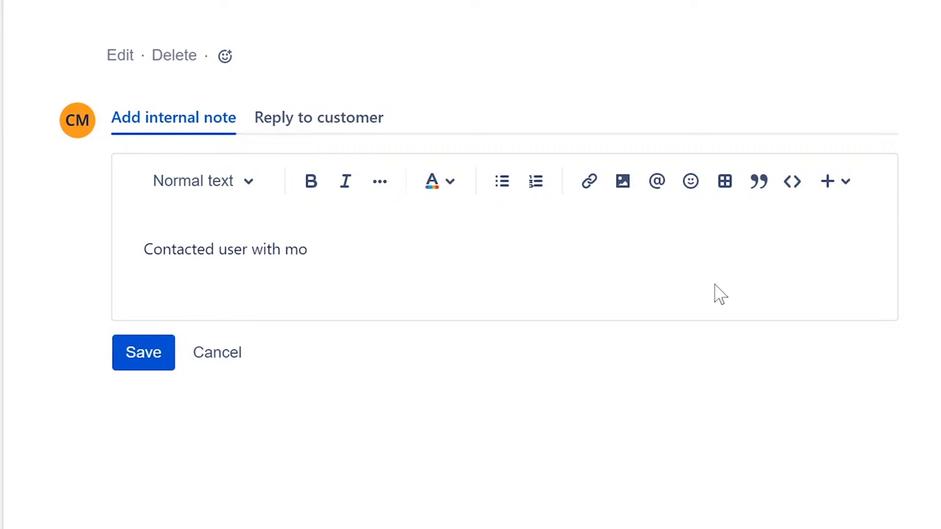
text(reque)
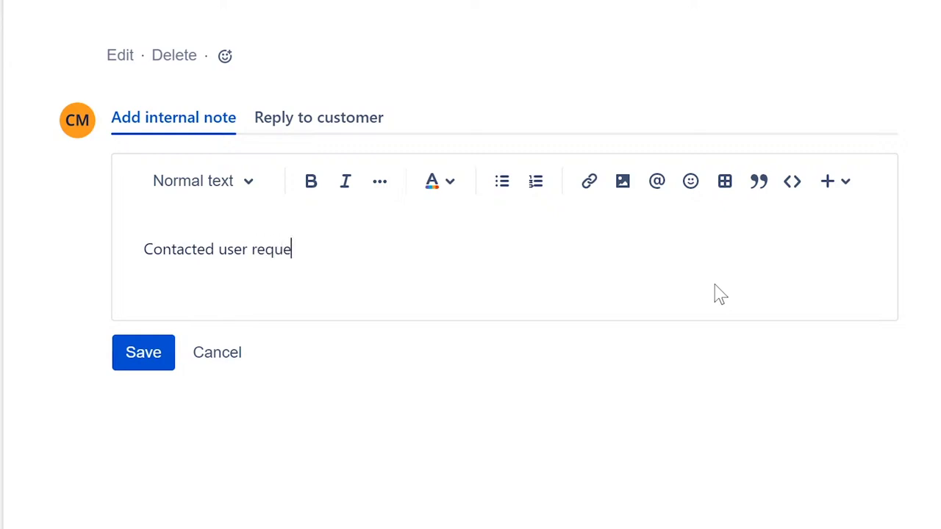
text(sting mor einfo)
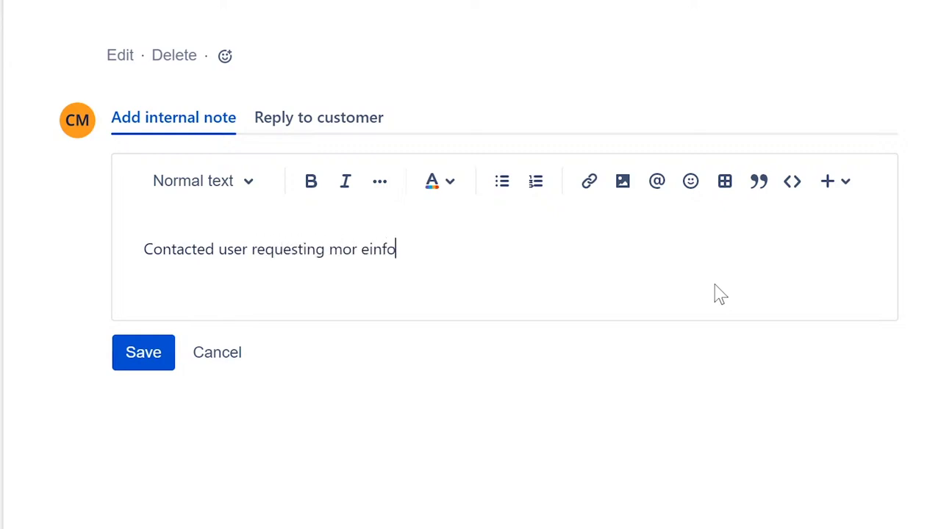
key(BackSpace)
key(BackSpace)
key(BackSpace)
key(BackSpace)
key(BackSpace)
key(BackSpace)
text(e information.)
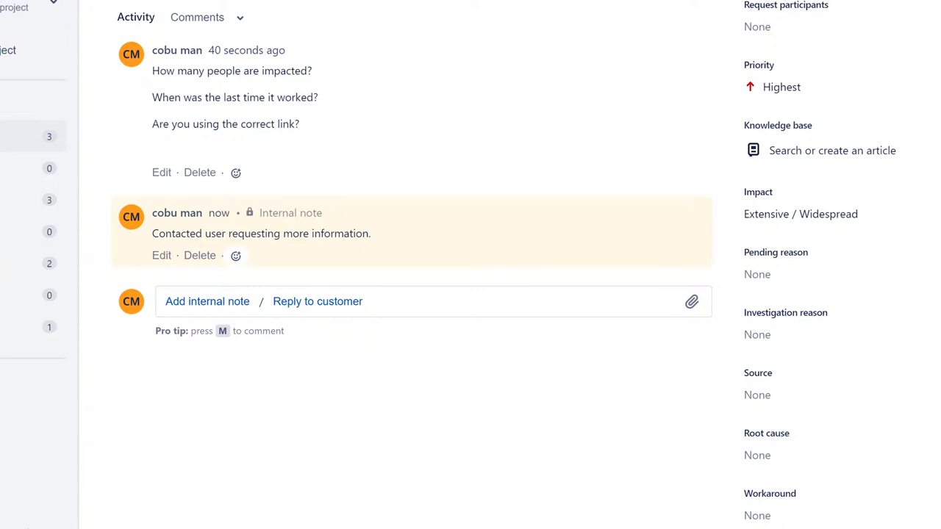
drag(205, 233, 374, 237)
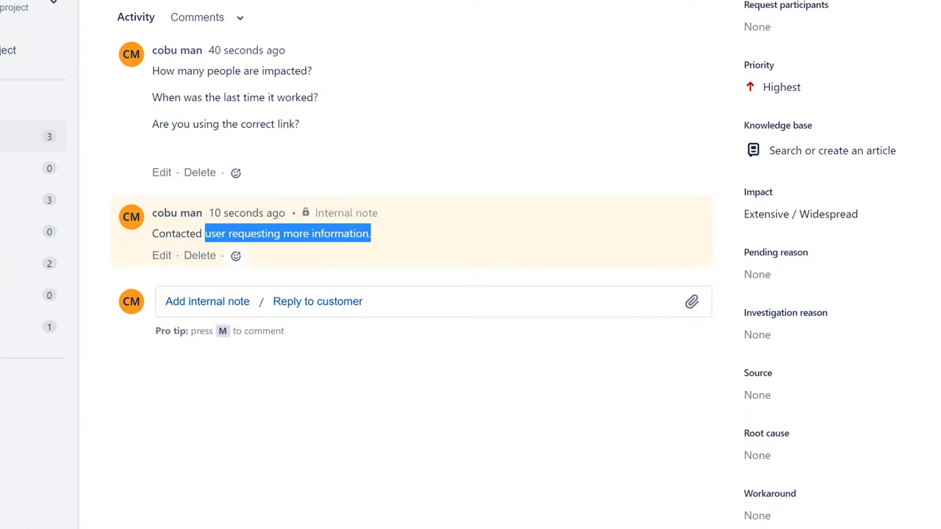
click(304, 244)
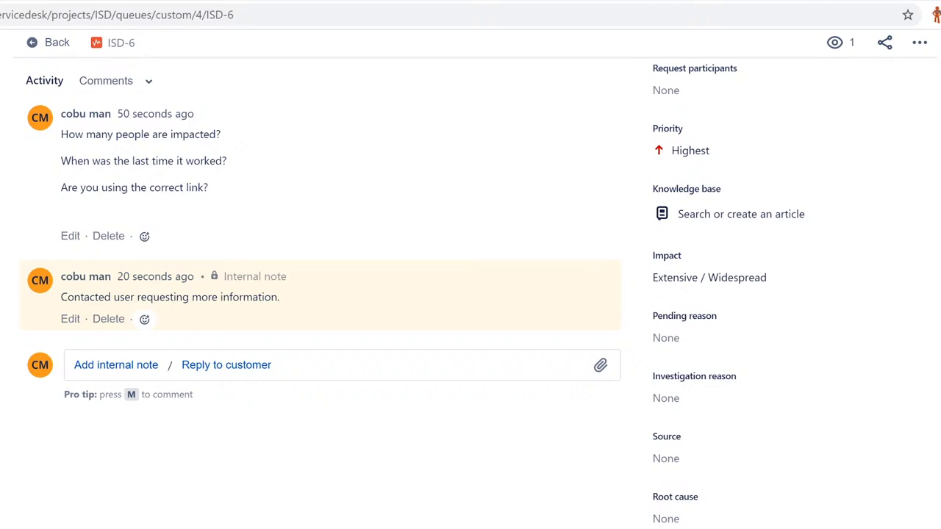
scroll(323, 294, up, 2)
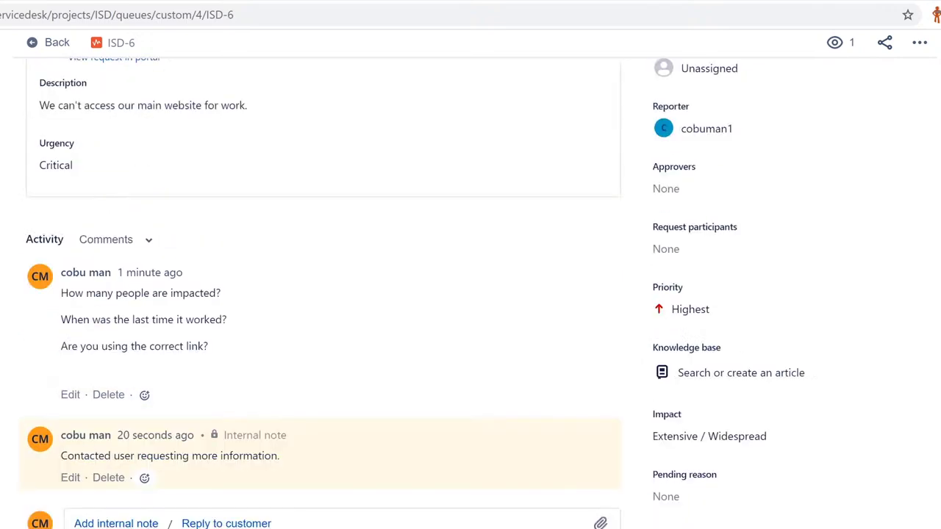
scroll(147, 302, up, 2)
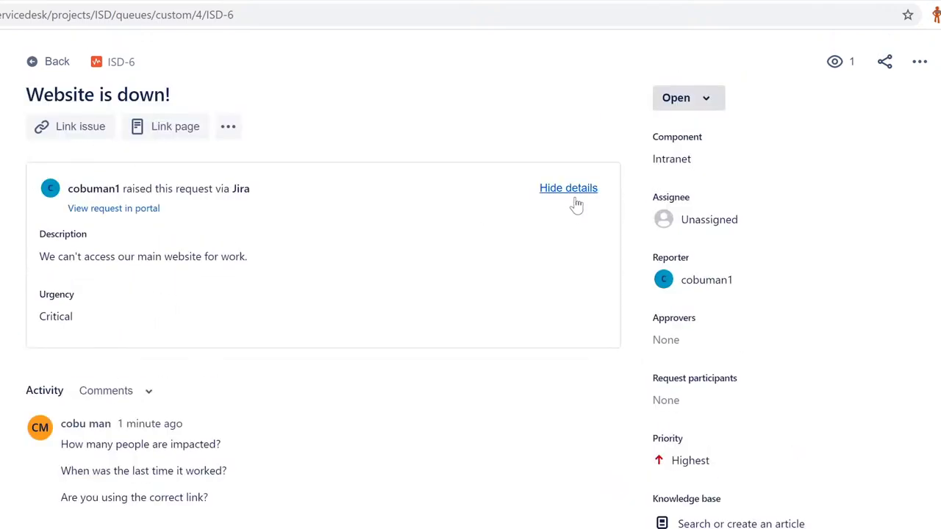
click(676, 100)
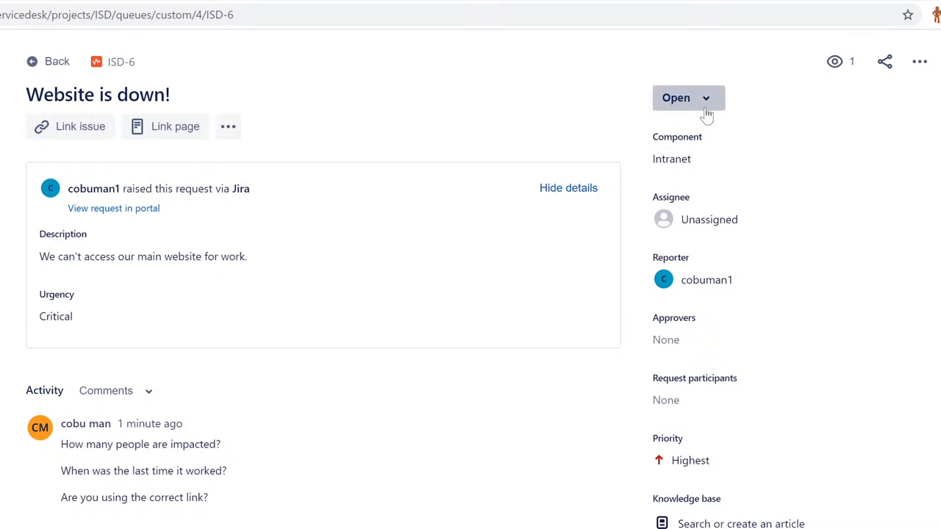
click(708, 97)
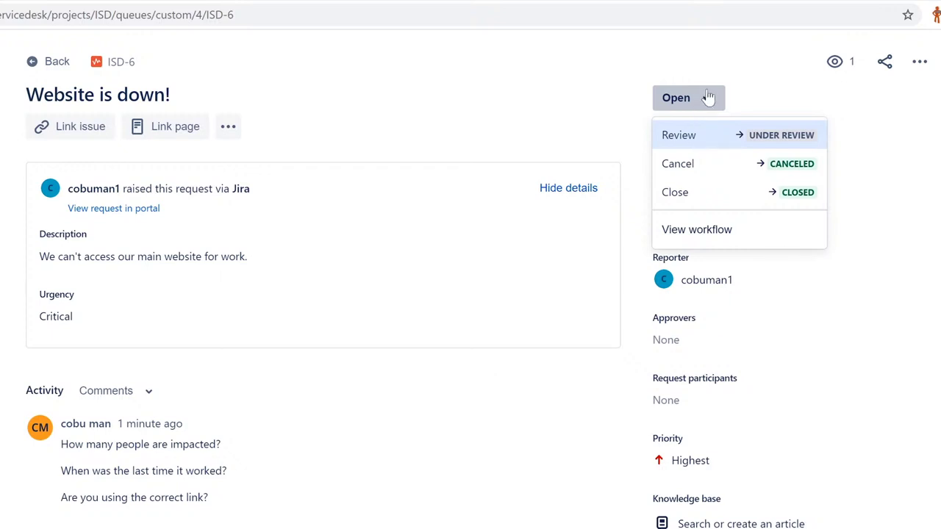
click(706, 98)
click(706, 98)
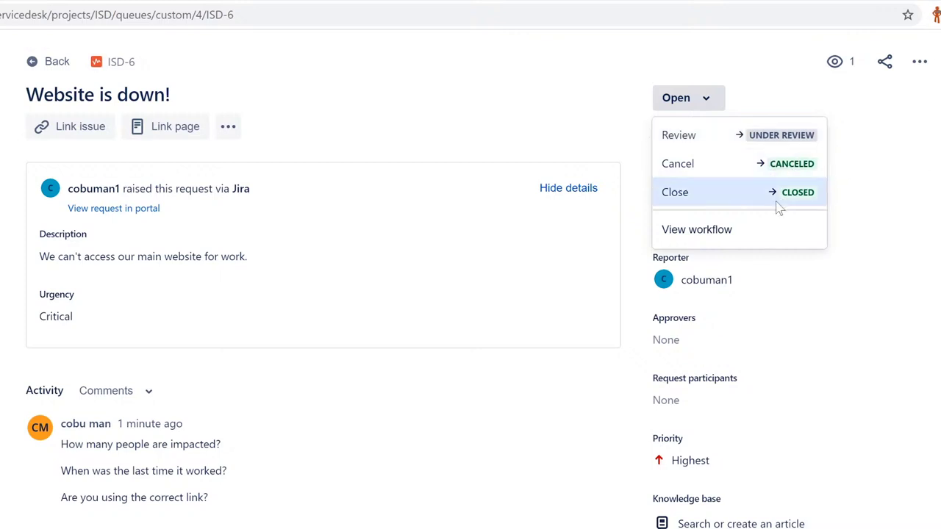
click(893, 196)
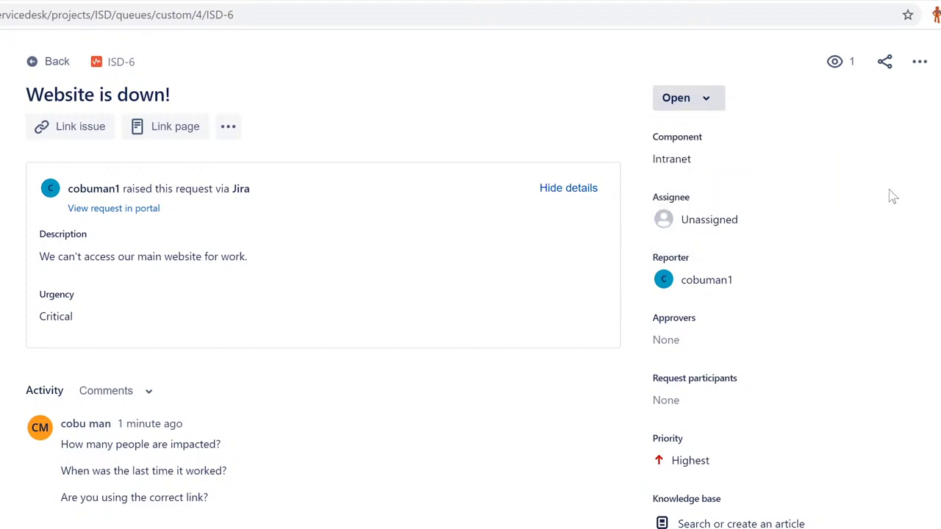
scroll(892, 197, down, 10)
scroll(897, 204, up, 10)
click(694, 102)
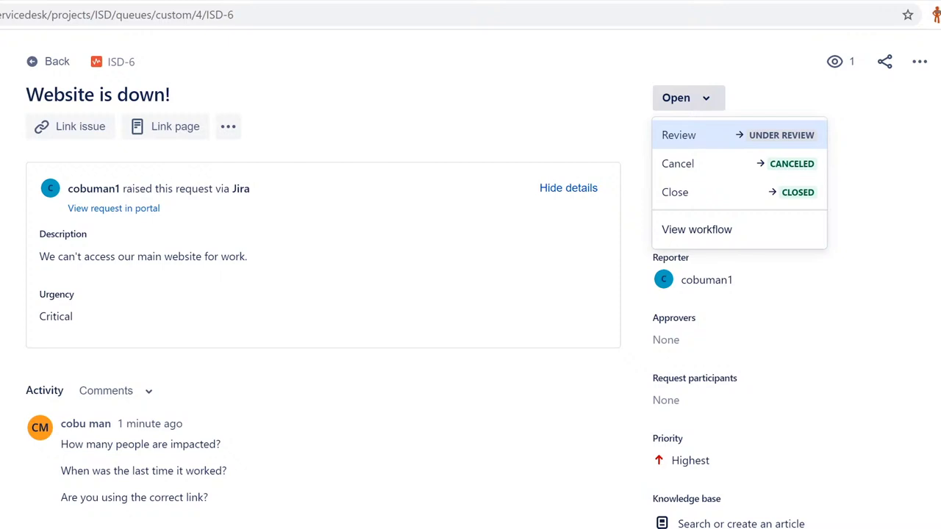
key(Escape)
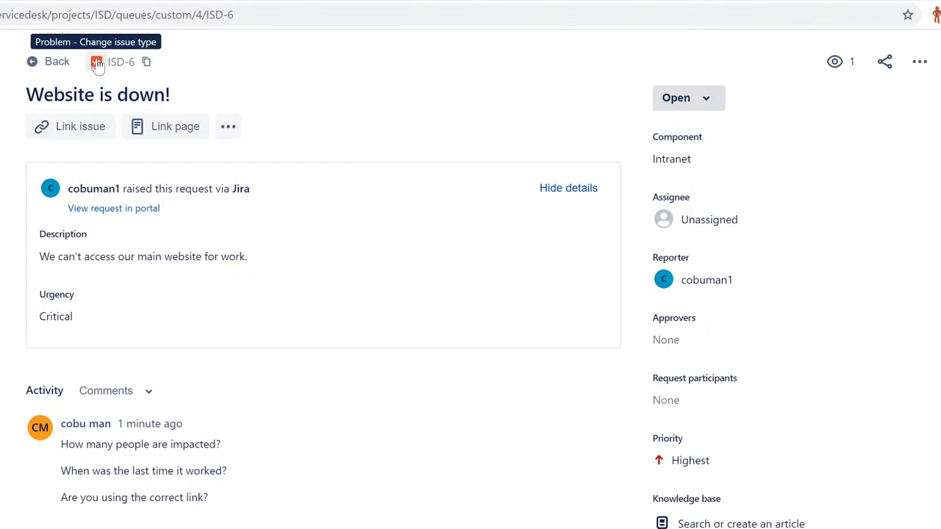
Assign ISD-6 to yourself with Assign to me in the Assignee field
click(212, 265)
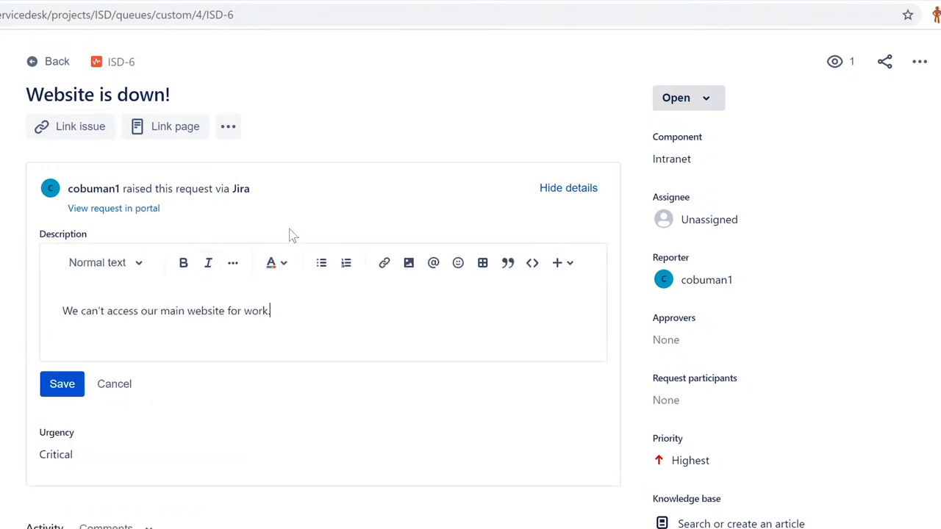
click(917, 219)
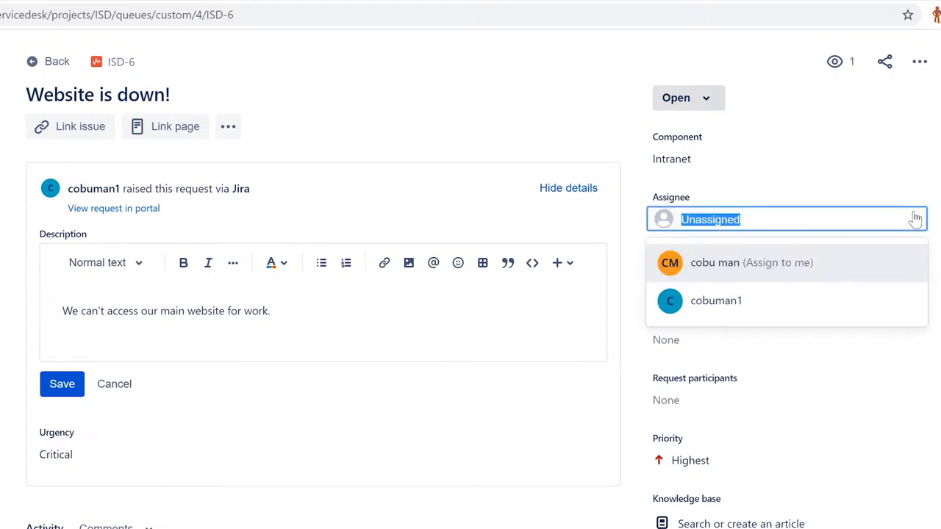
key(Escape)
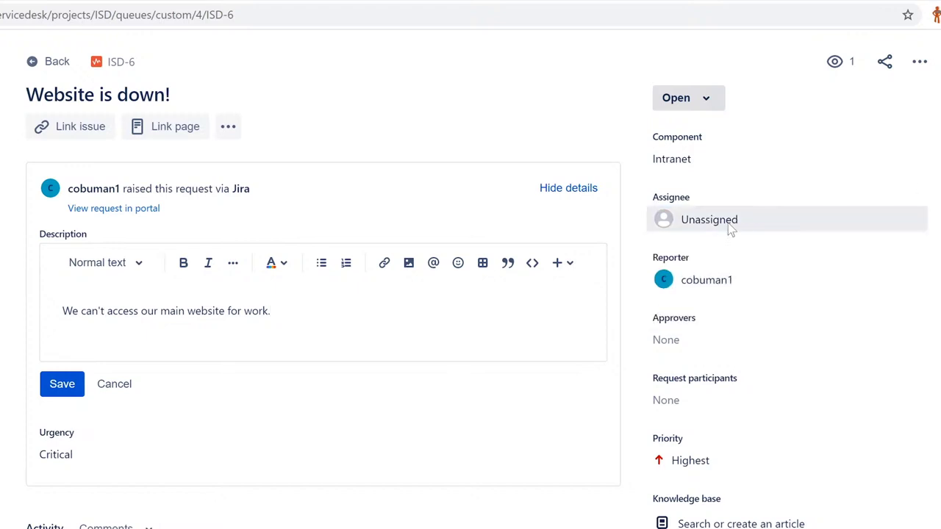
click(904, 219)
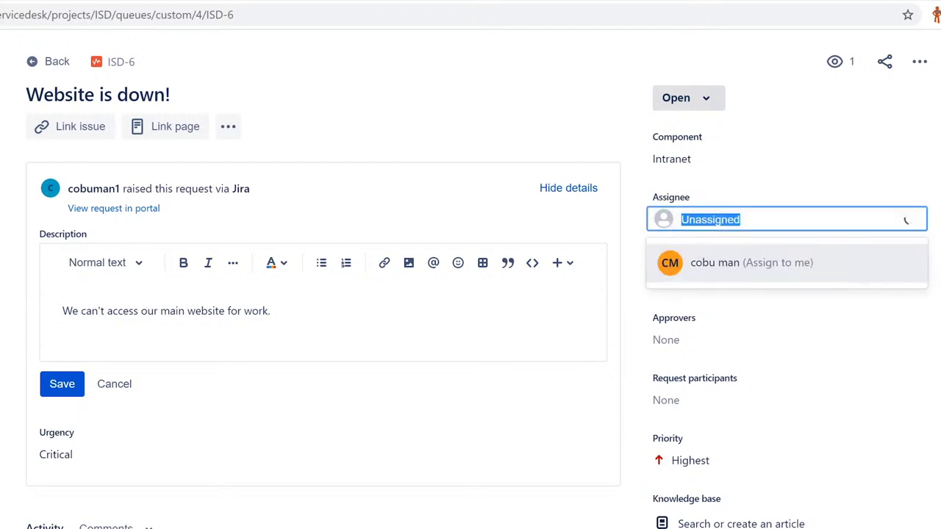
click(742, 270)
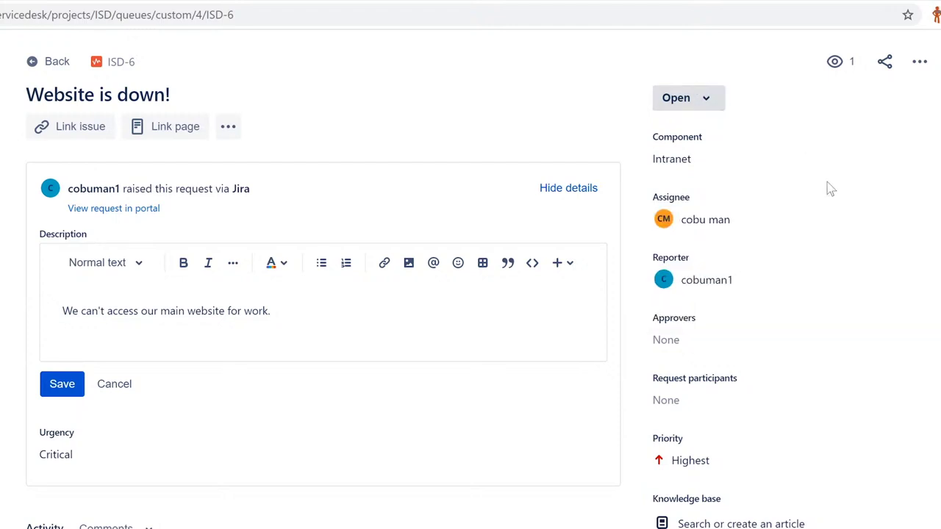
Leave the status unchanged and go back to the All open queue
click(704, 98)
click(704, 98)
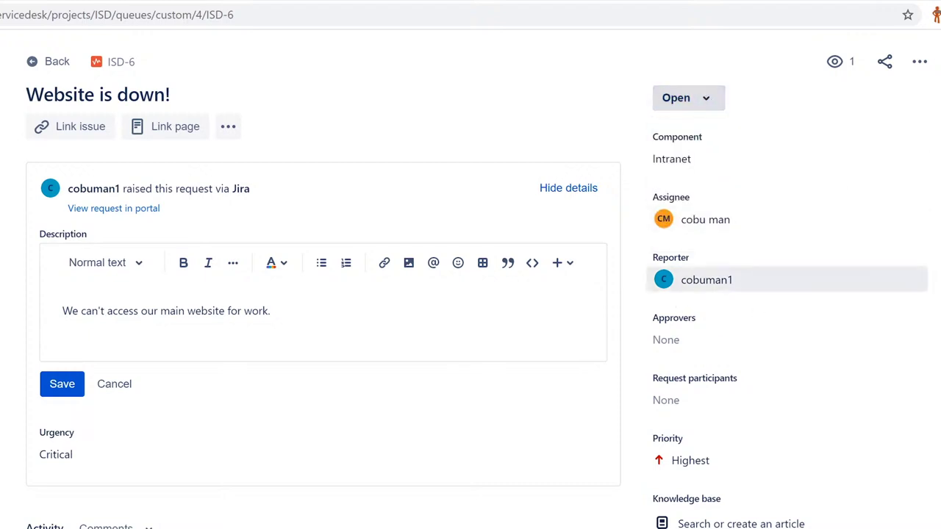
mouse_move(664, 279)
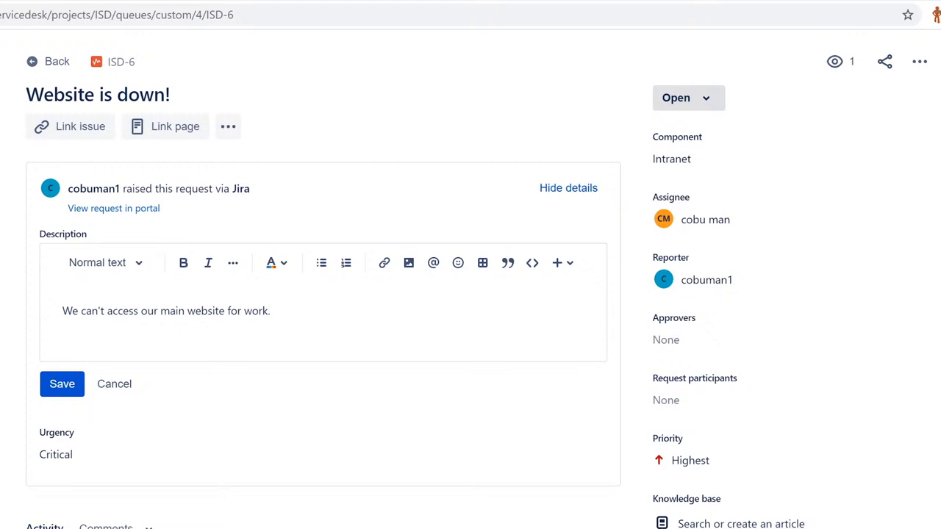
key(alt+Left)
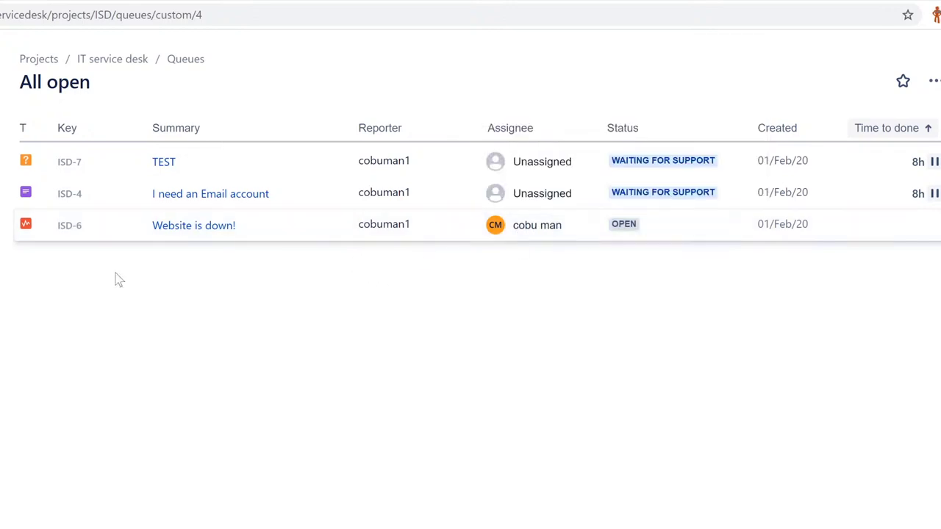
Check the Assigned to me queue, then open project Reports showing the Workload report
click(169, 200)
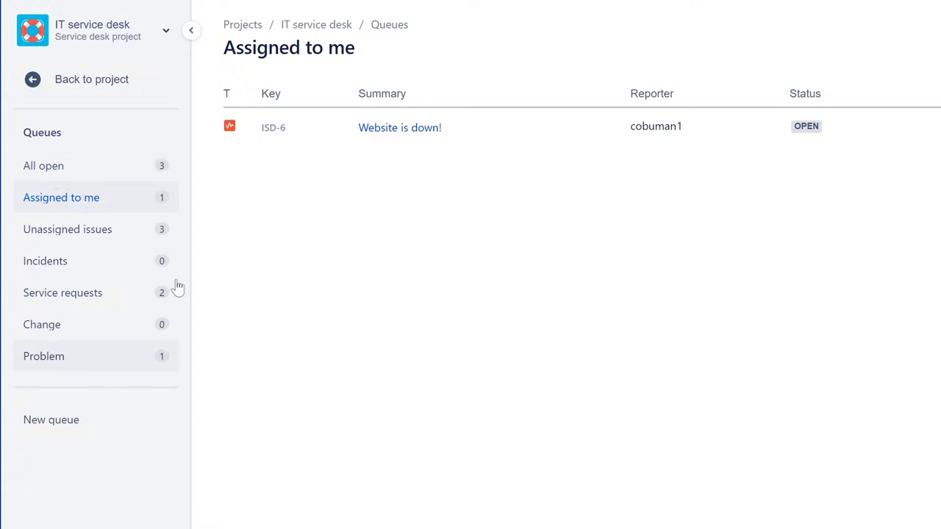
click(64, 180)
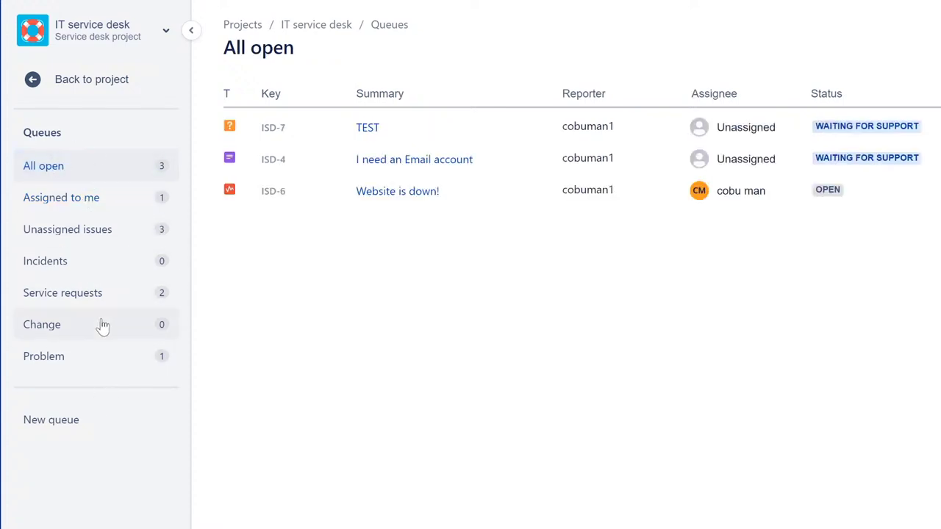
click(3, 463)
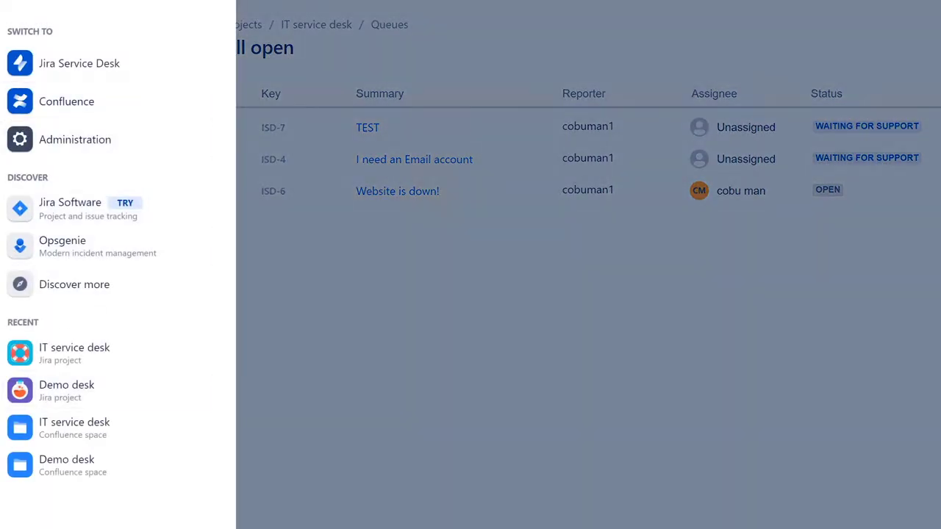
key(Escape)
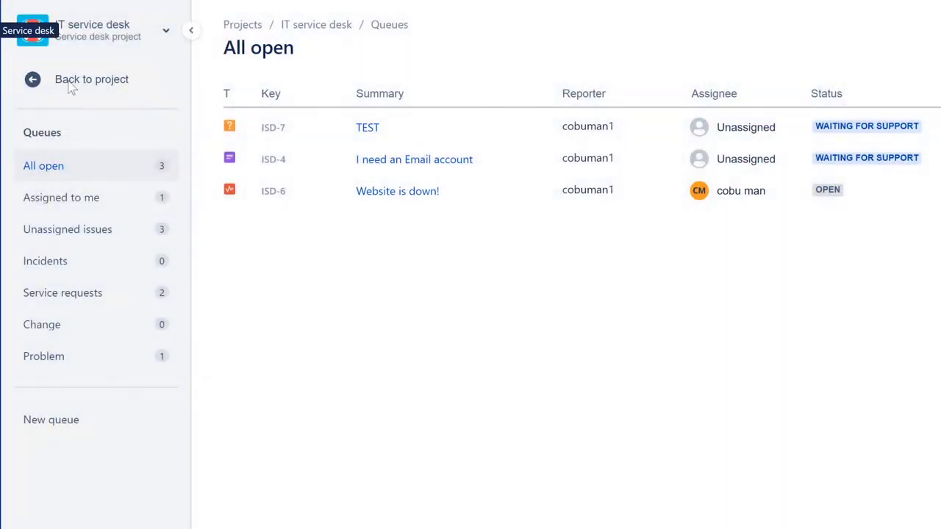
click(64, 88)
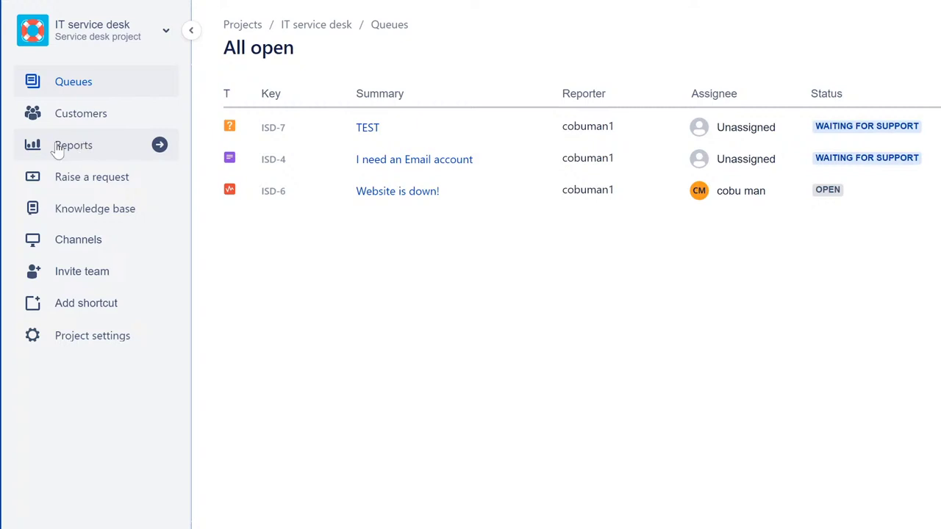
click(64, 145)
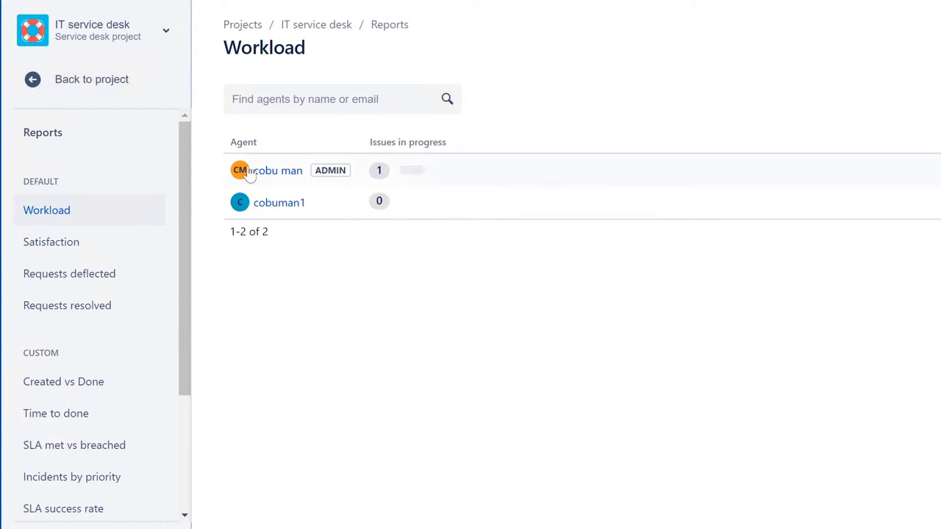
Inspect the admin agent's in-progress issue, then show the All open queue again
click(415, 175)
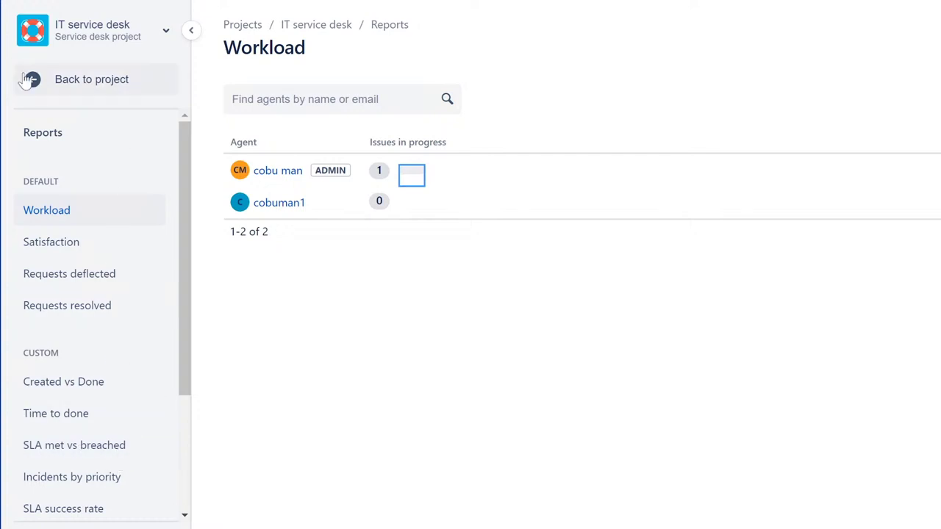
click(39, 88)
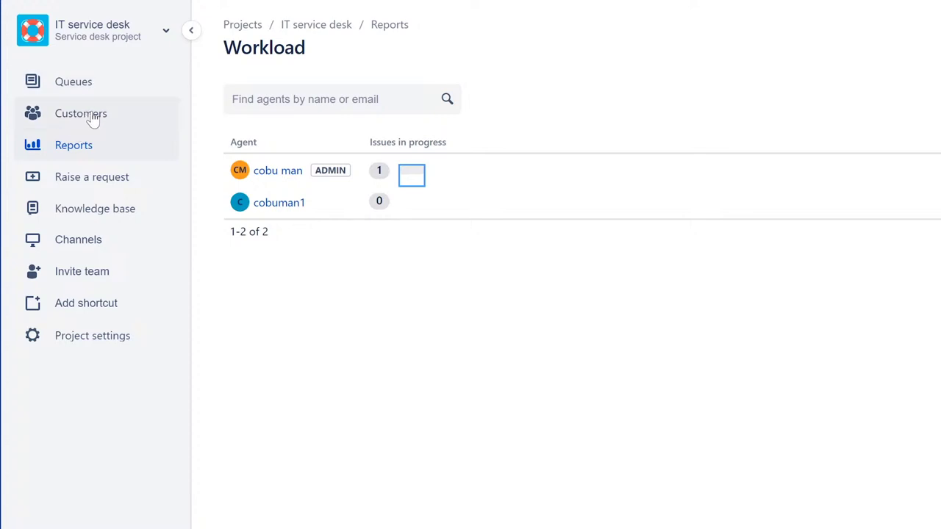
click(98, 82)
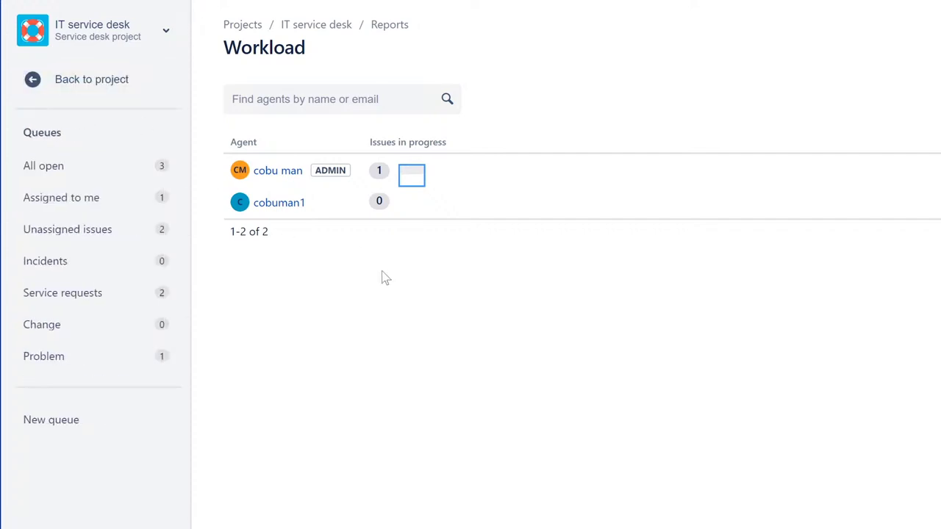
click(70, 174)
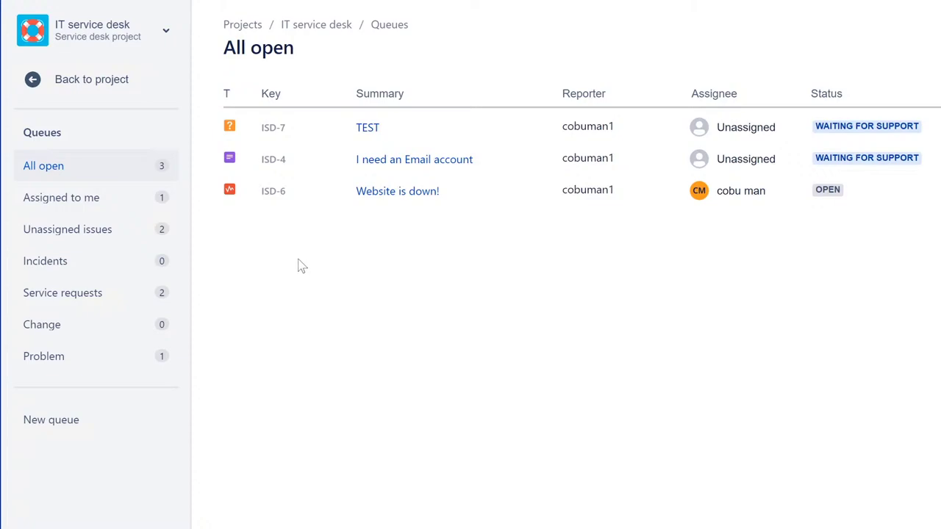
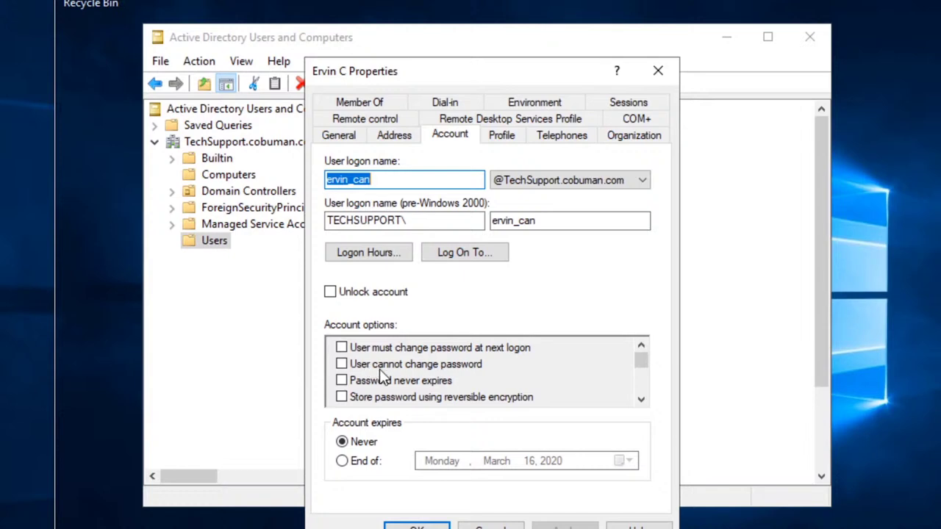
Require the user to change password at next logon and apply the account properties
click(343, 348)
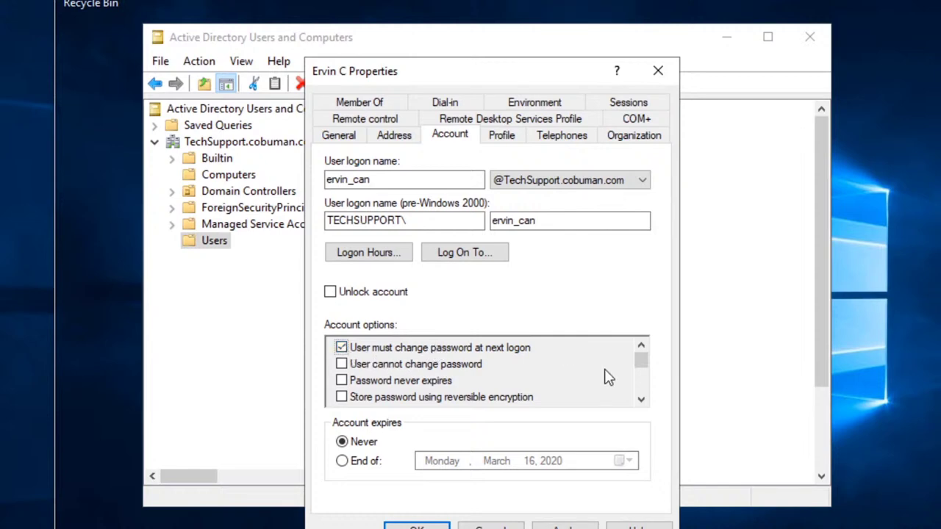
mouse_move(644, 363)
mouse_down()
mouse_move(634, 399)
mouse_move(640, 361)
mouse_up()
key(Return)
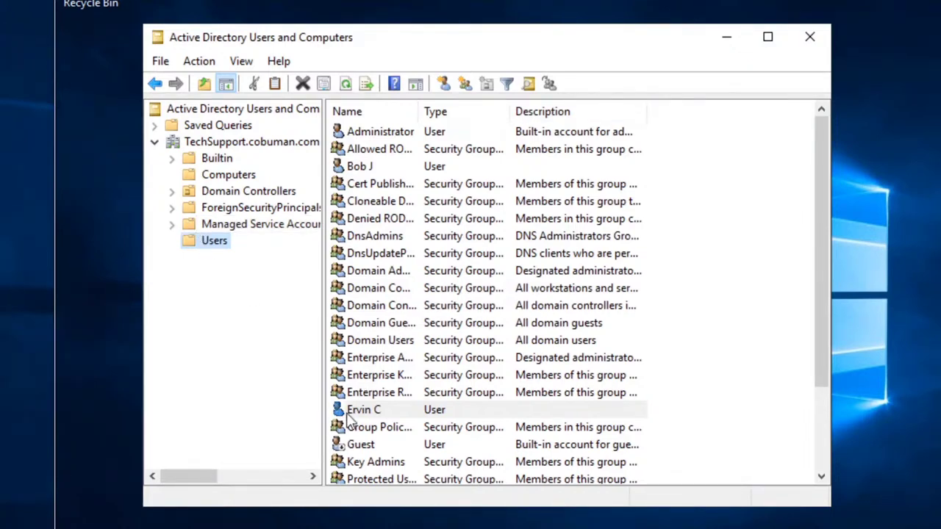
click(359, 414)
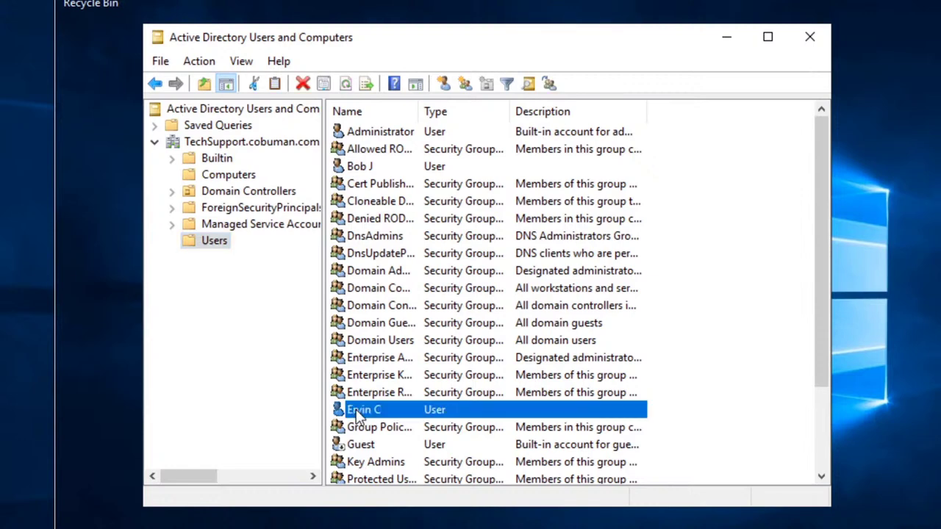
right_click(359, 414)
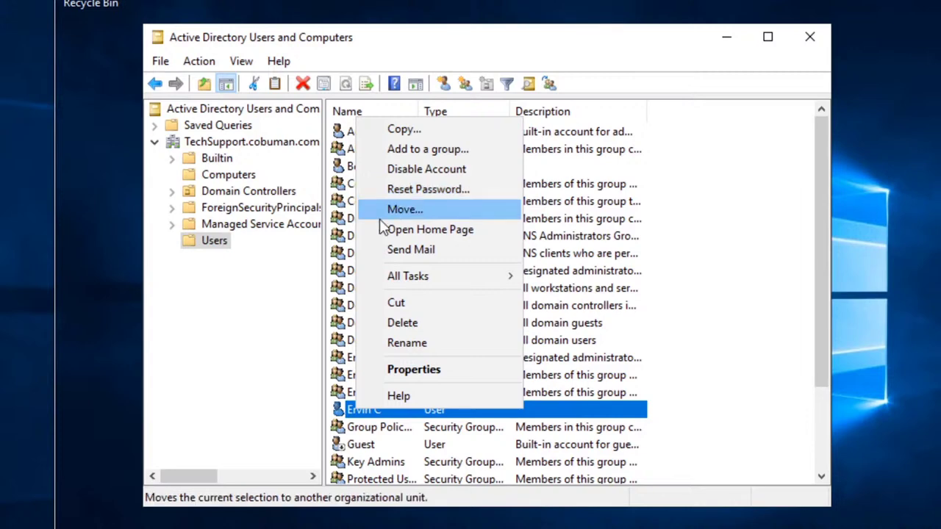
click(267, 340)
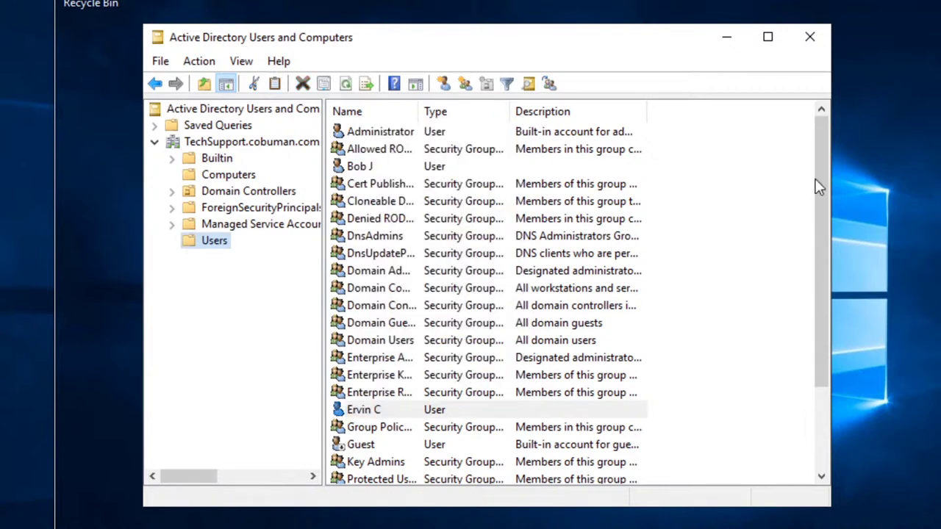
drag(818, 180, 813, 215)
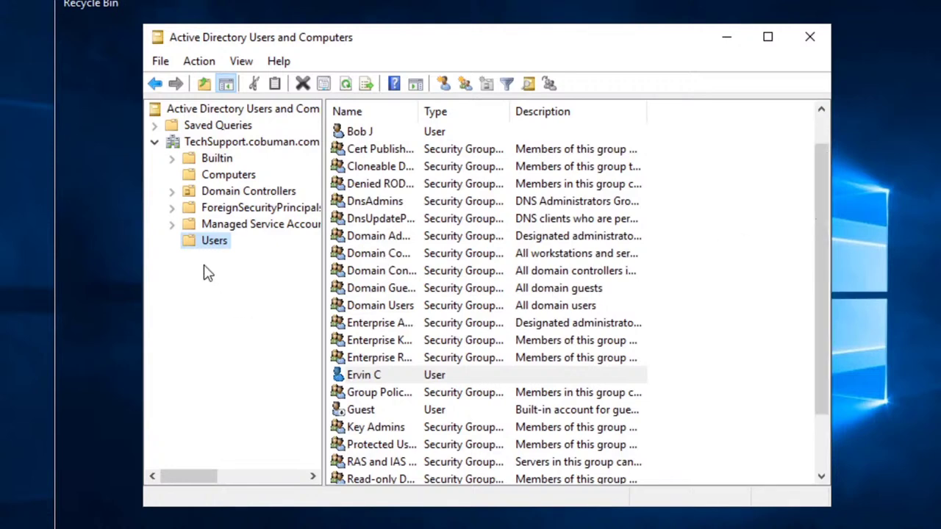
Search the Users container for the account by the user's logon name
right_click(214, 245)
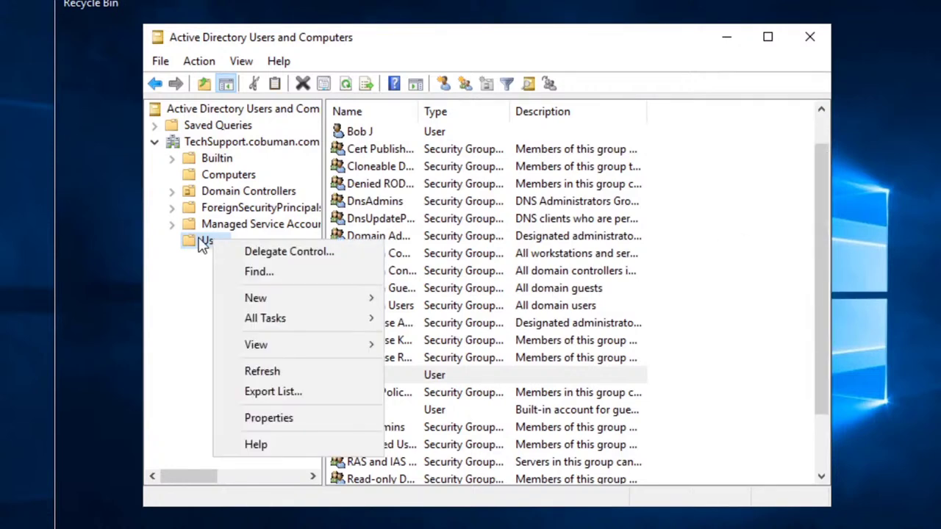
click(263, 271)
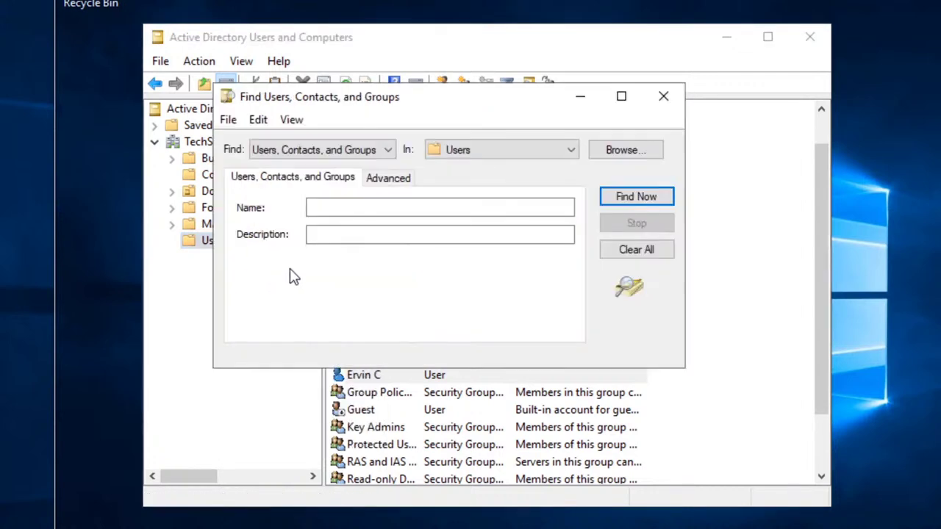
click(431, 208)
text(e)
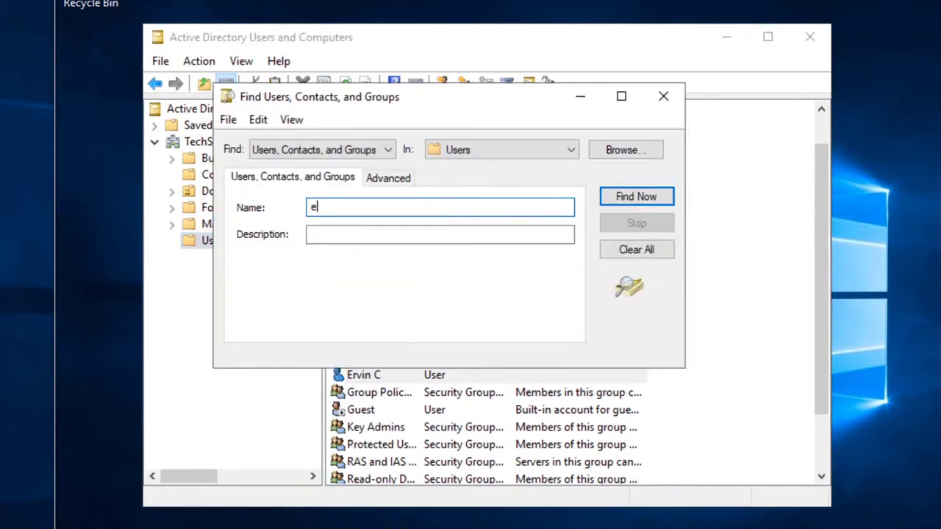
text(rvin_can)
key(Return)
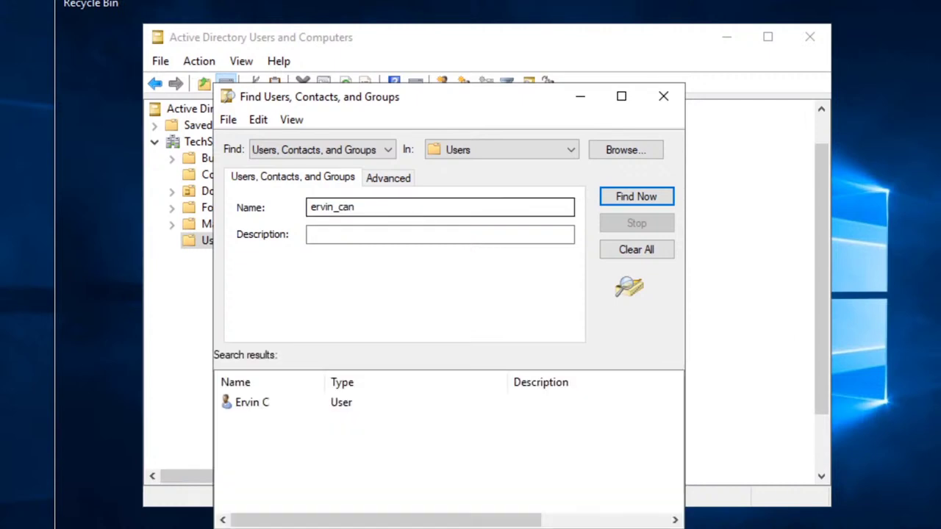
Start a password reset on the found user account
click(250, 408)
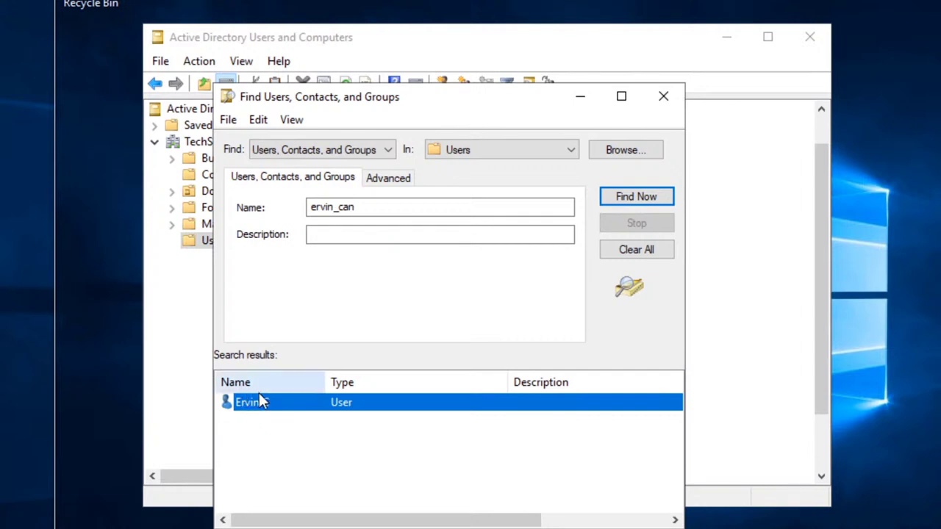
right_click(259, 409)
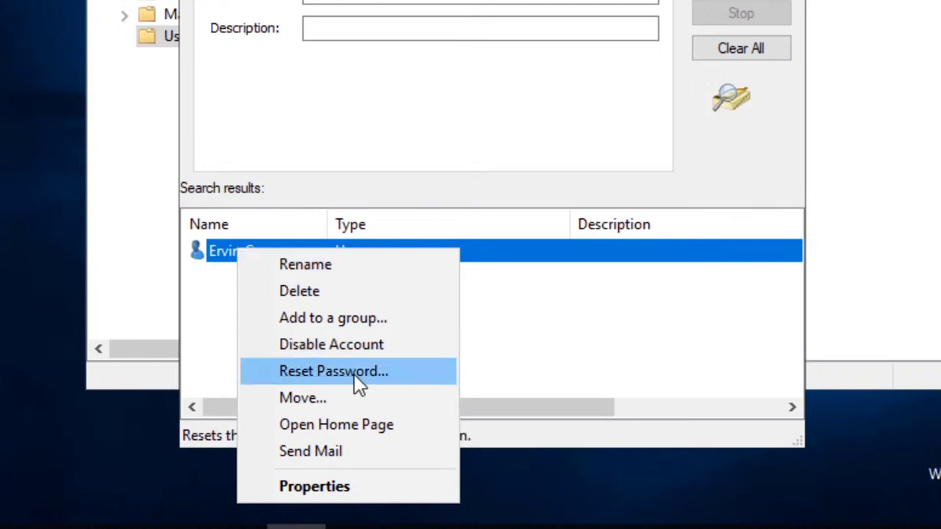
click(353, 374)
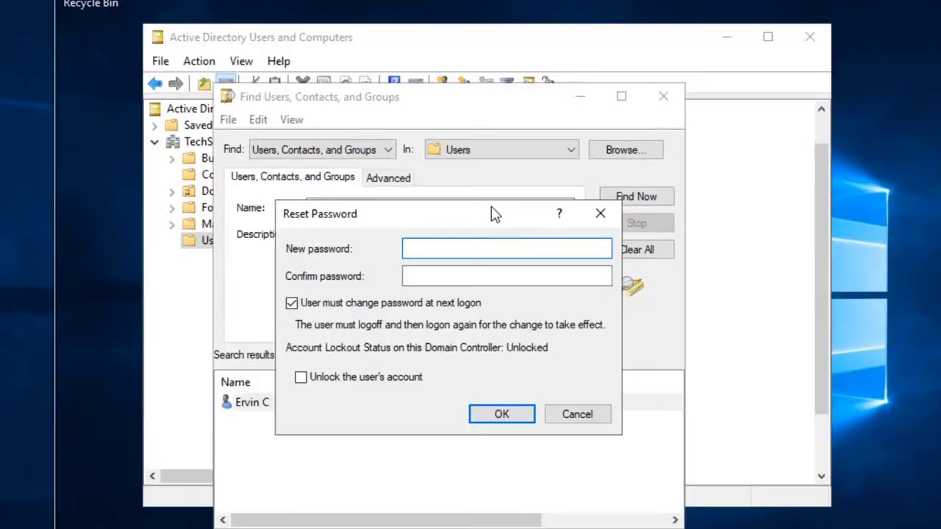
Enter and confirm a new password, unlock the account, and apply the reset
text(••••••••)
key(Tab)
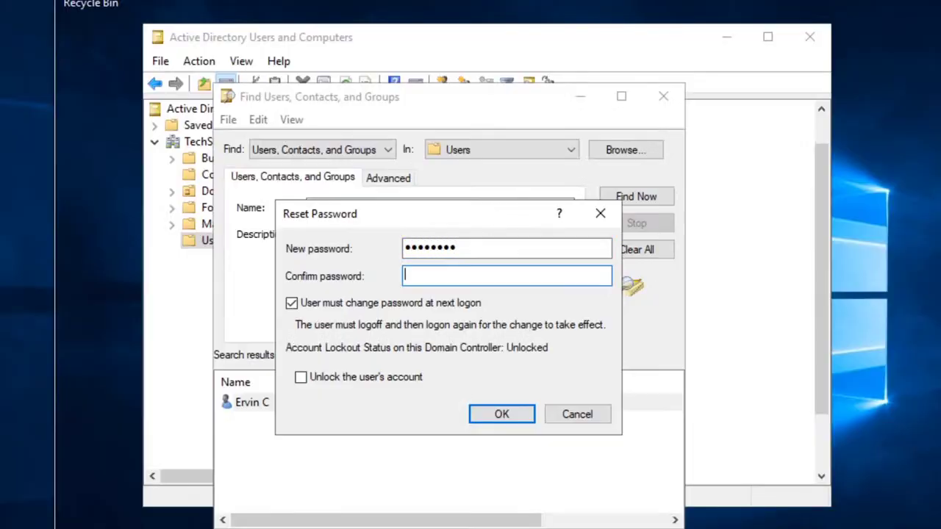
text(••••••••)
click(498, 413)
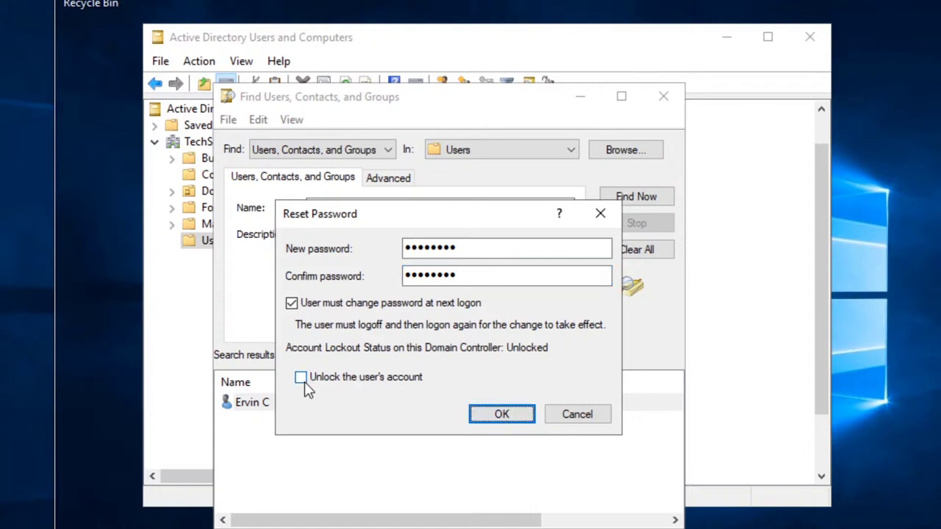
click(306, 380)
click(499, 416)
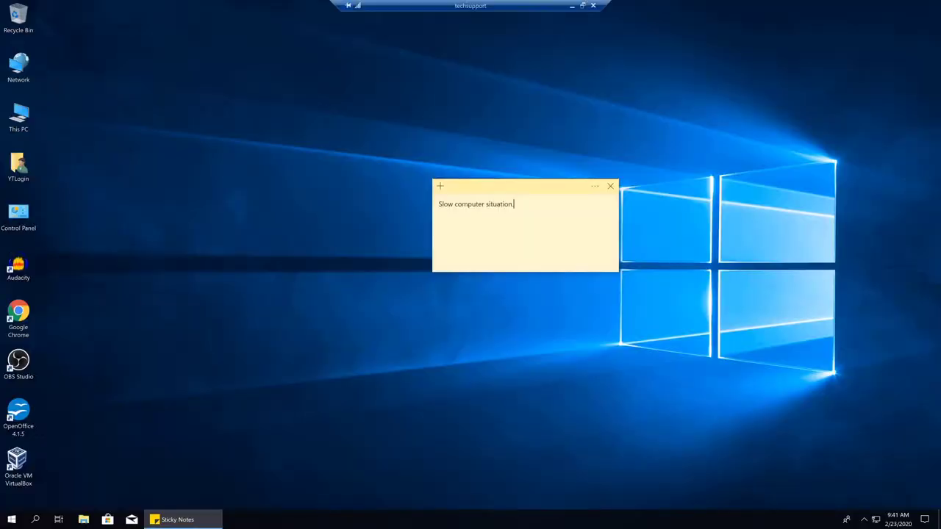
Select the 'Slow computer situation.' note text, then deselect it with the caret at line end
key(shift+Left)
key(shift+Left)
key(shift+Left)
key(shift+Left)
key(shift+Left)
key(shift+Left)
key(shift+Left)
key(shift+Left)
key(shift+Left)
key(shift+Left)
key(shift+Left)
key(shift+Left)
key(shift+Left)
key(shift+Left)
key(shift+Left)
key(shift+Left)
key(shift+Left)
key(shift+Left)
key(shift+Left)
key(shift+Left)
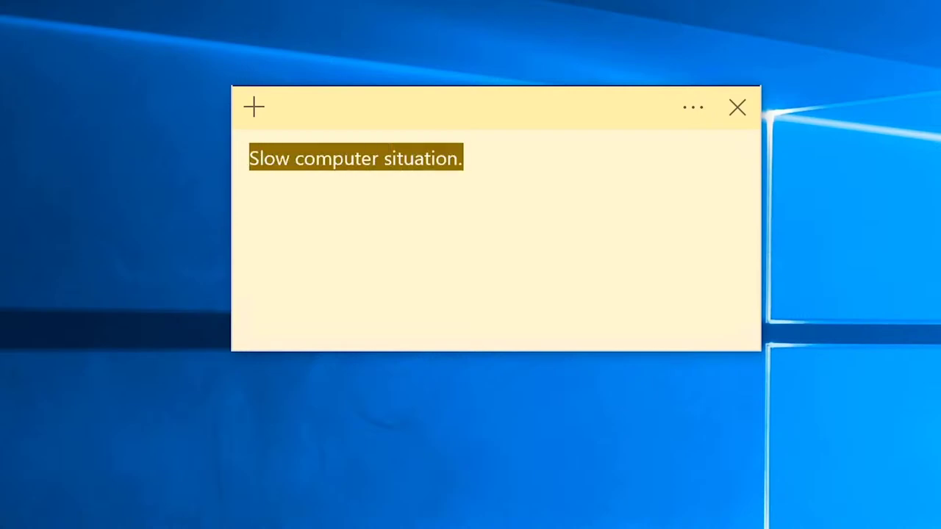
key(End)
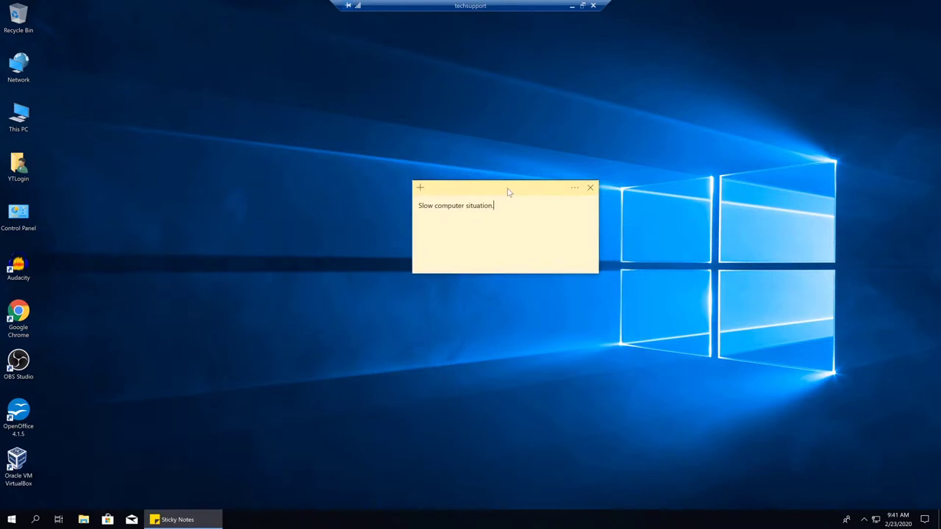
Search 'update' from Start to show the Windows Update page, then reposition the Settings window
click(12, 519)
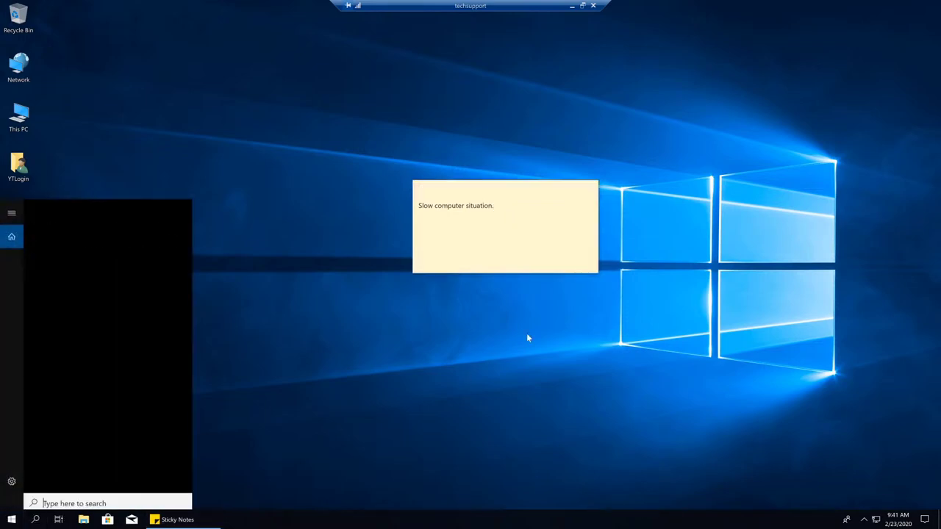
text(upda)
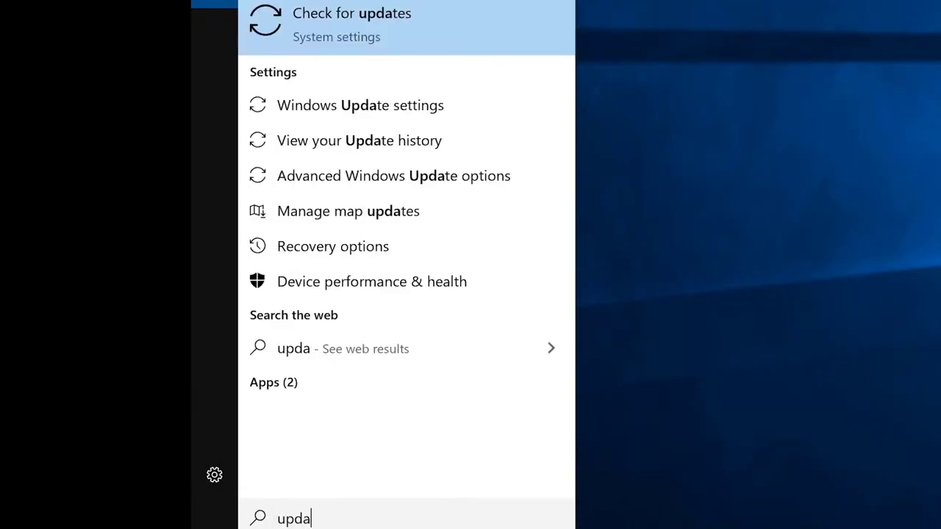
text(te)
key(Return)
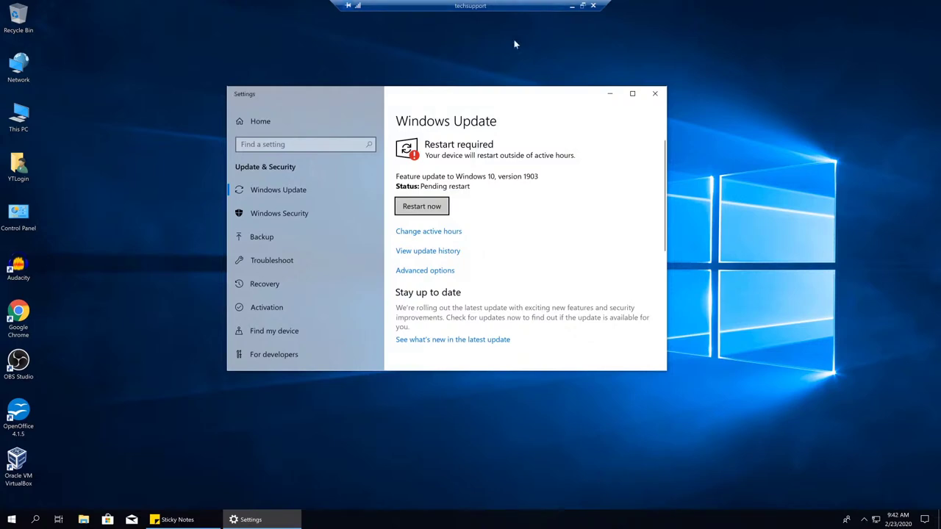
drag(493, 100, 515, 129)
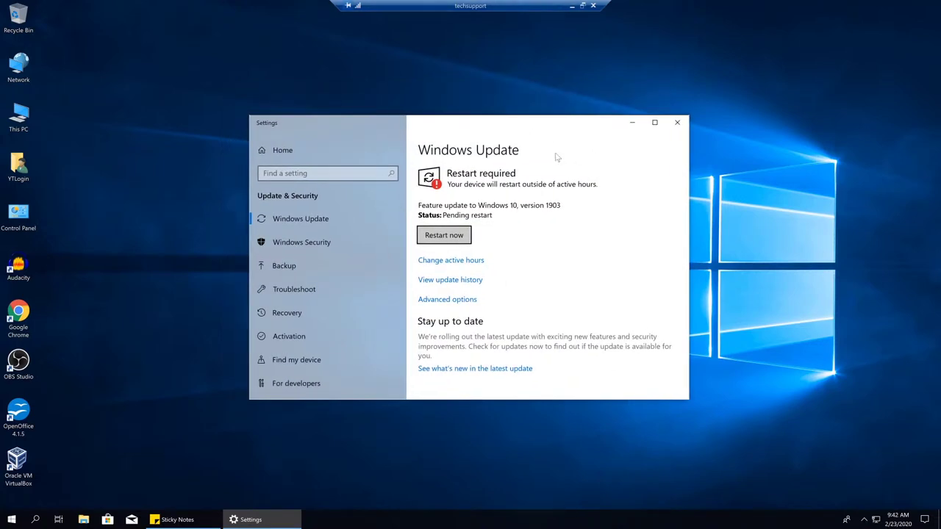